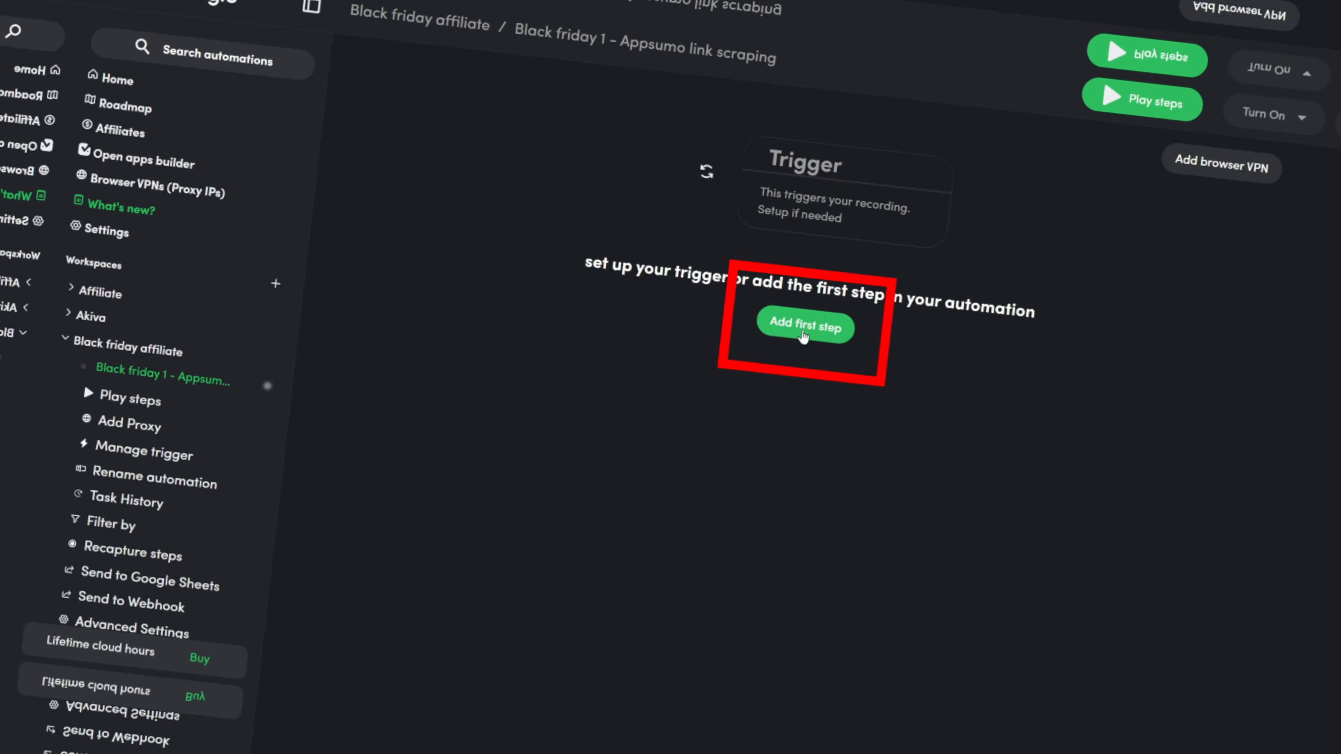
Step: Begin recording the empty Appsumo link-scraping automation using the Record option for its first step
click(806, 306)
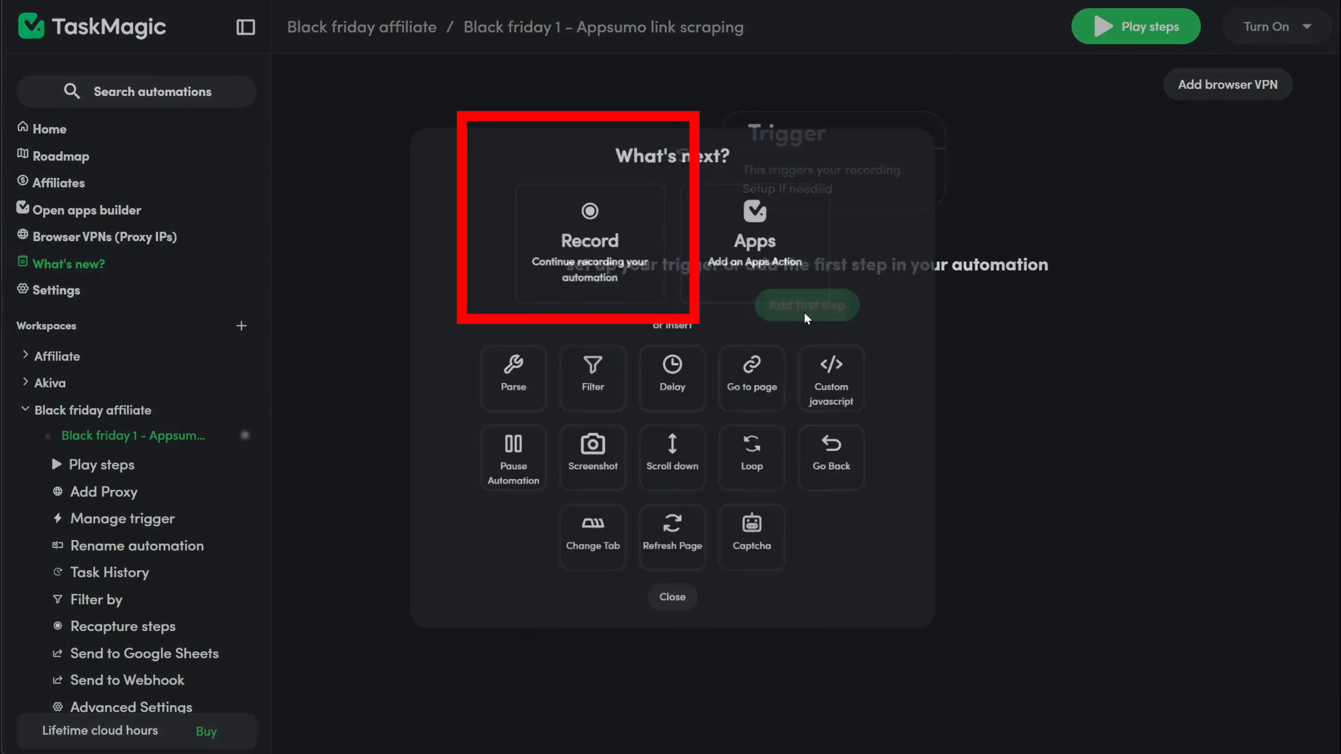
click(636, 254)
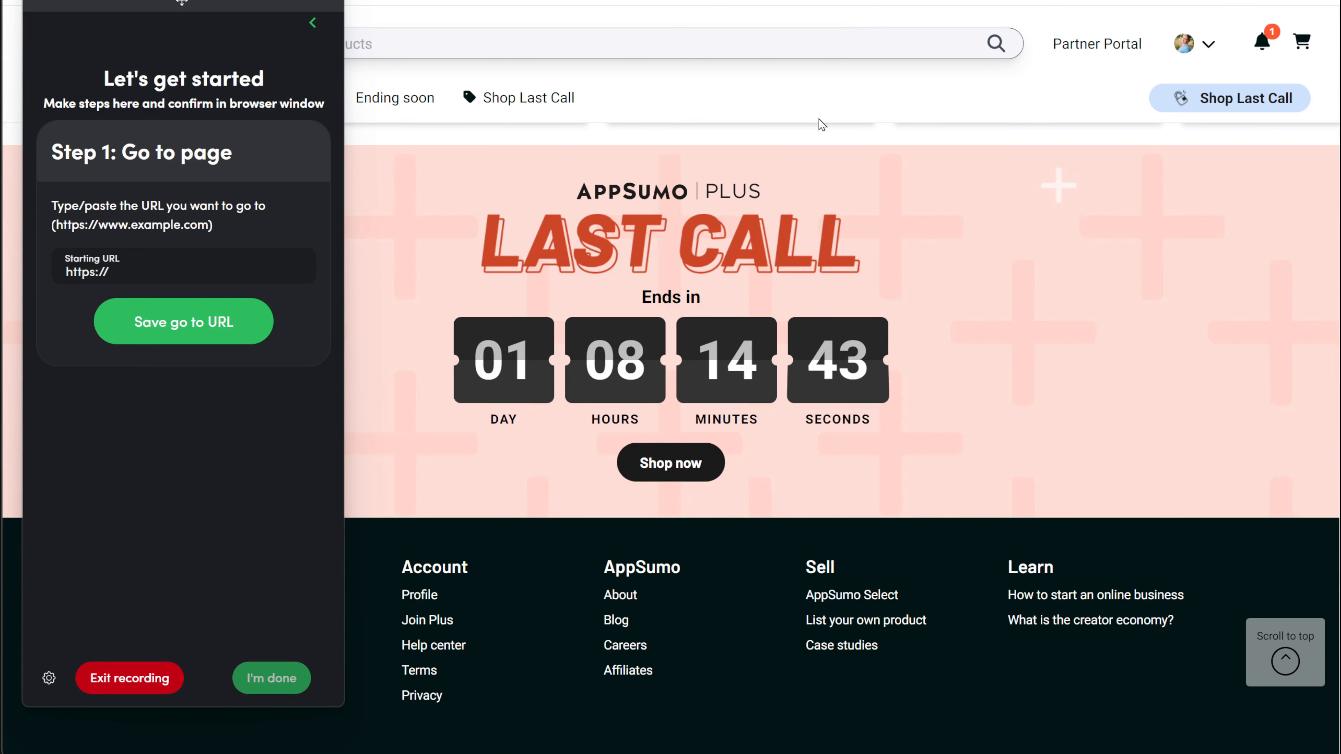
Step: Set Step 1's starting URL to AppSumo's Video software page sorted by Latest
drag(222, 10, 1172, 1)
click(68, 100)
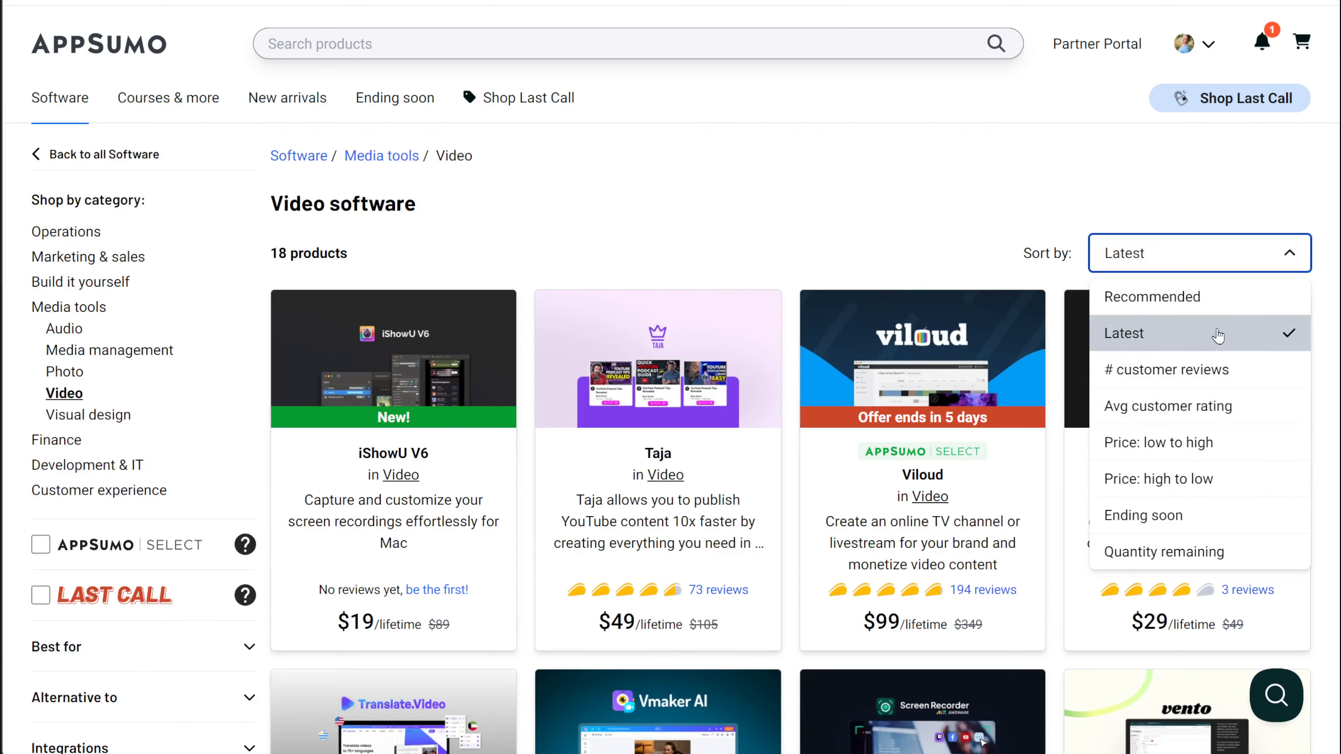
click(898, 209)
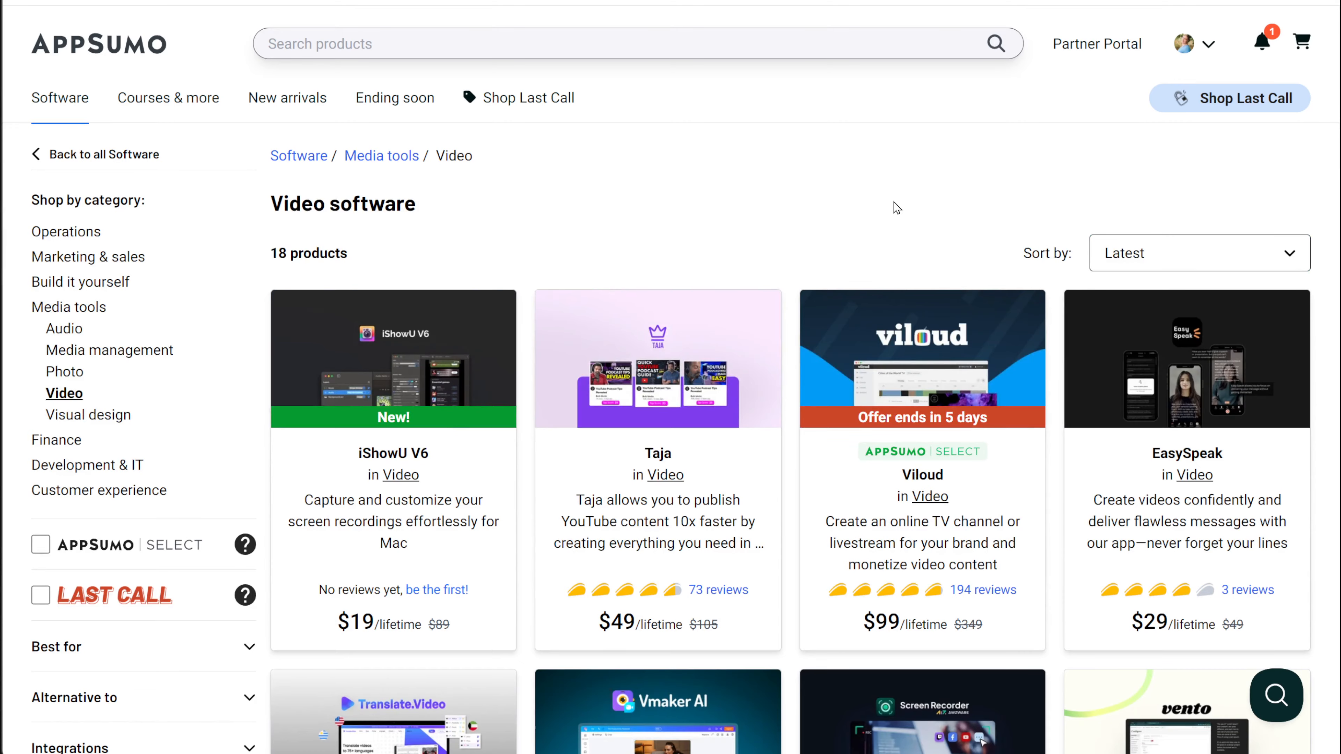
scroll(897, 208, down, 15)
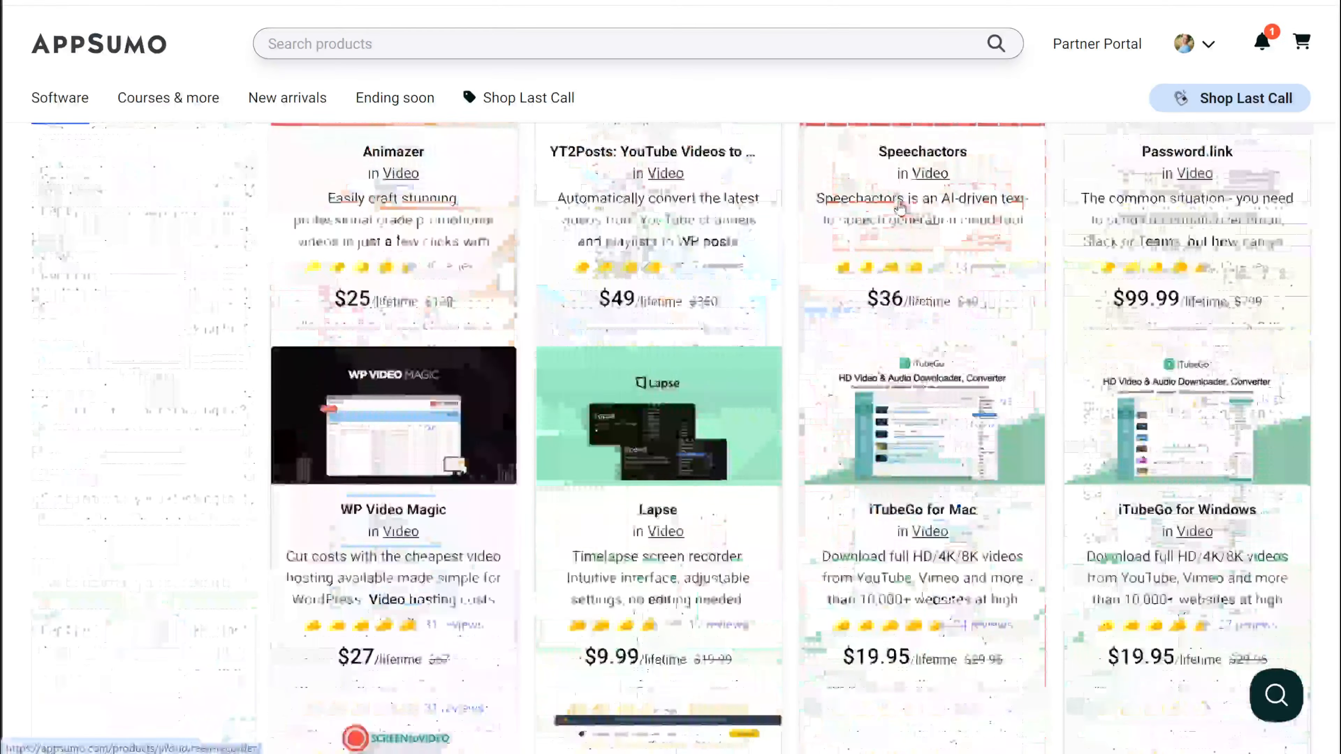
scroll(900, 207, down, 8)
scroll(902, 208, up, 20)
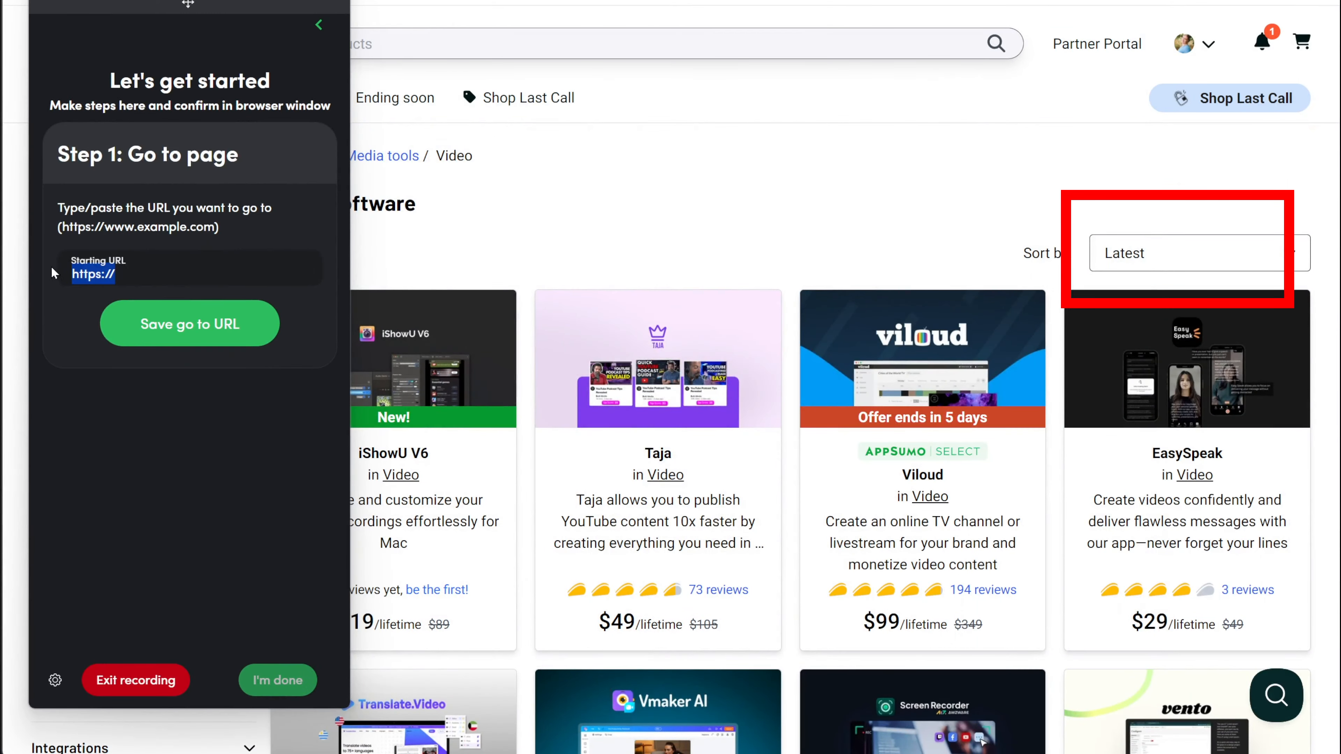
click(184, 331)
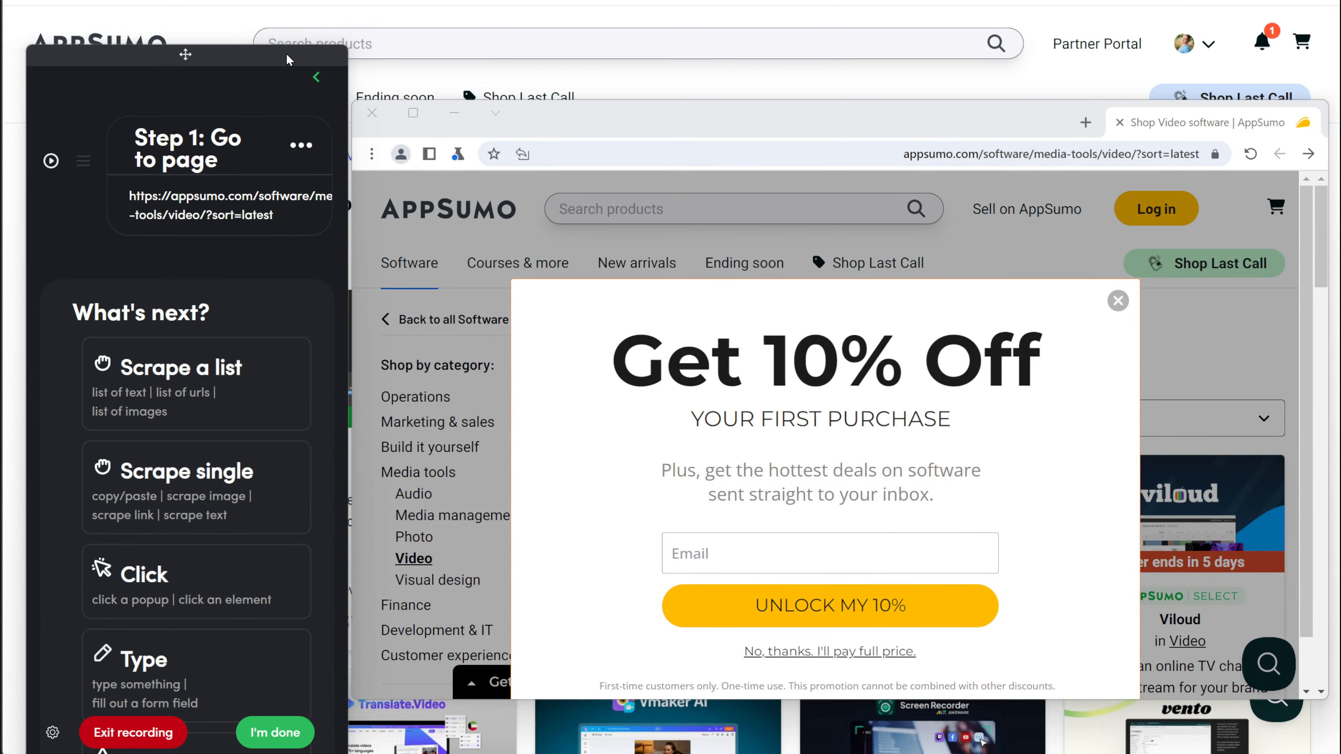
Step: Reposition the step panel and recording browser window, then switch between them
drag(288, 56, 288, 45)
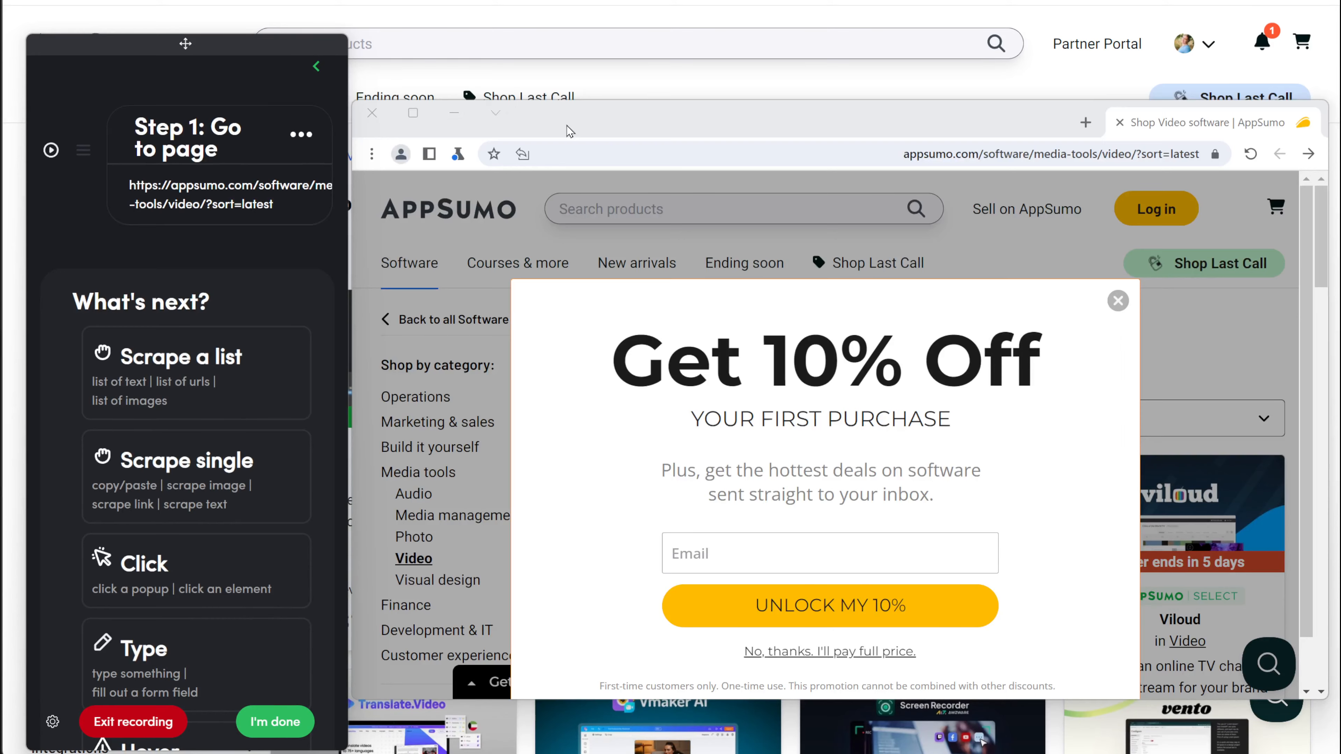
drag(564, 131, 569, 90)
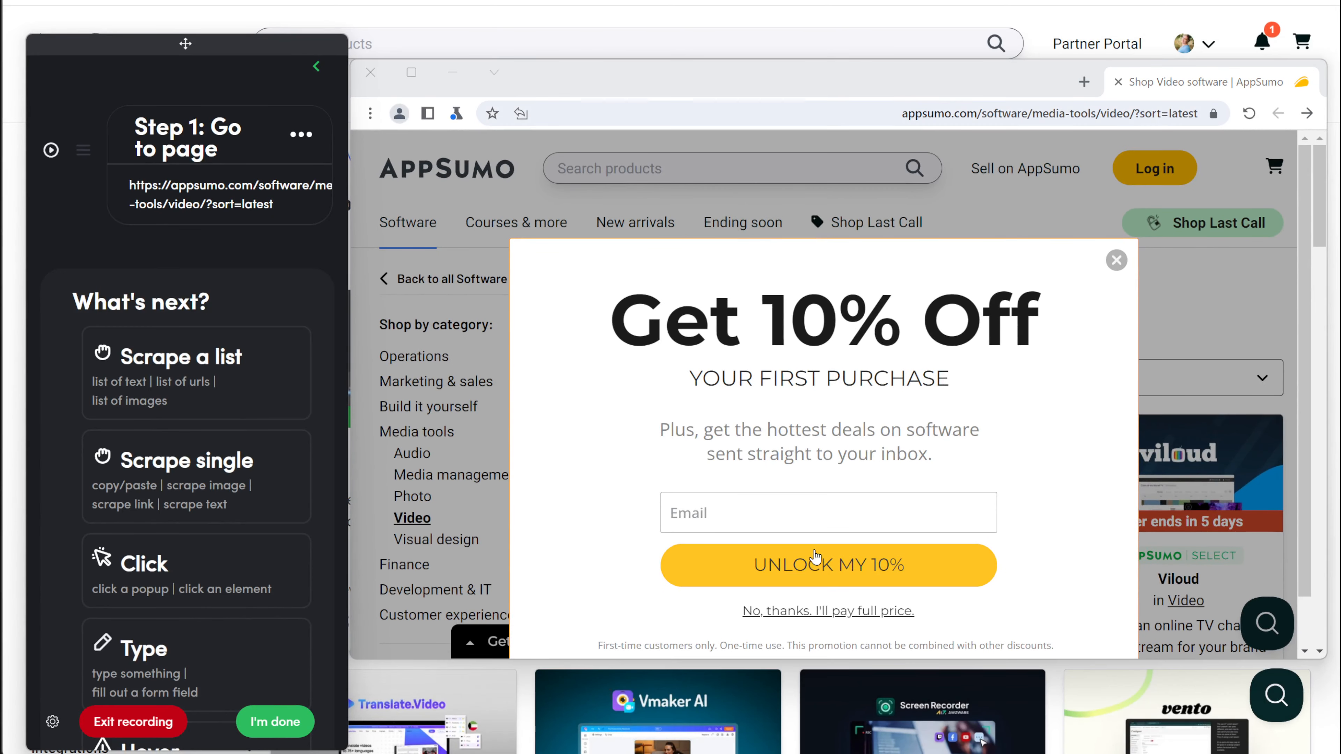
key(alt+Tab)
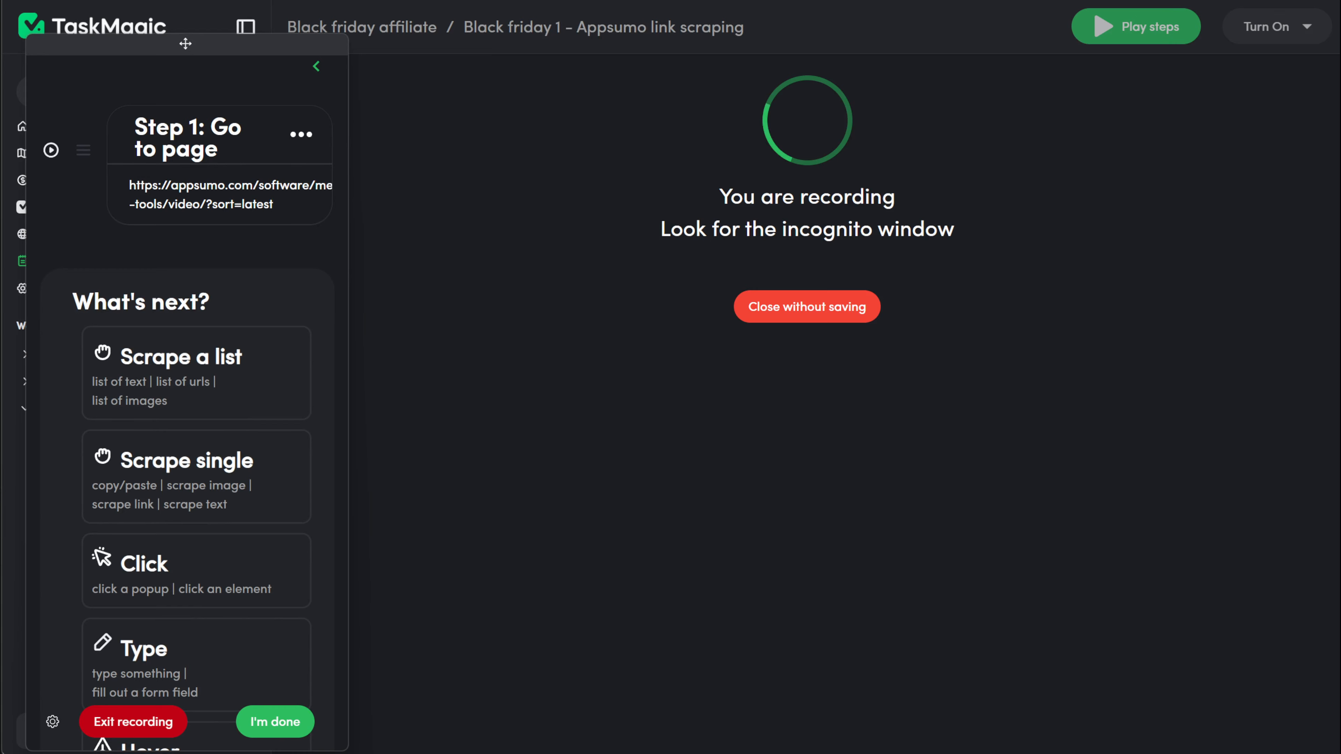
Step: Add a Click step on the Get 10% Off popup's close button and confirm it
key(alt+Tab)
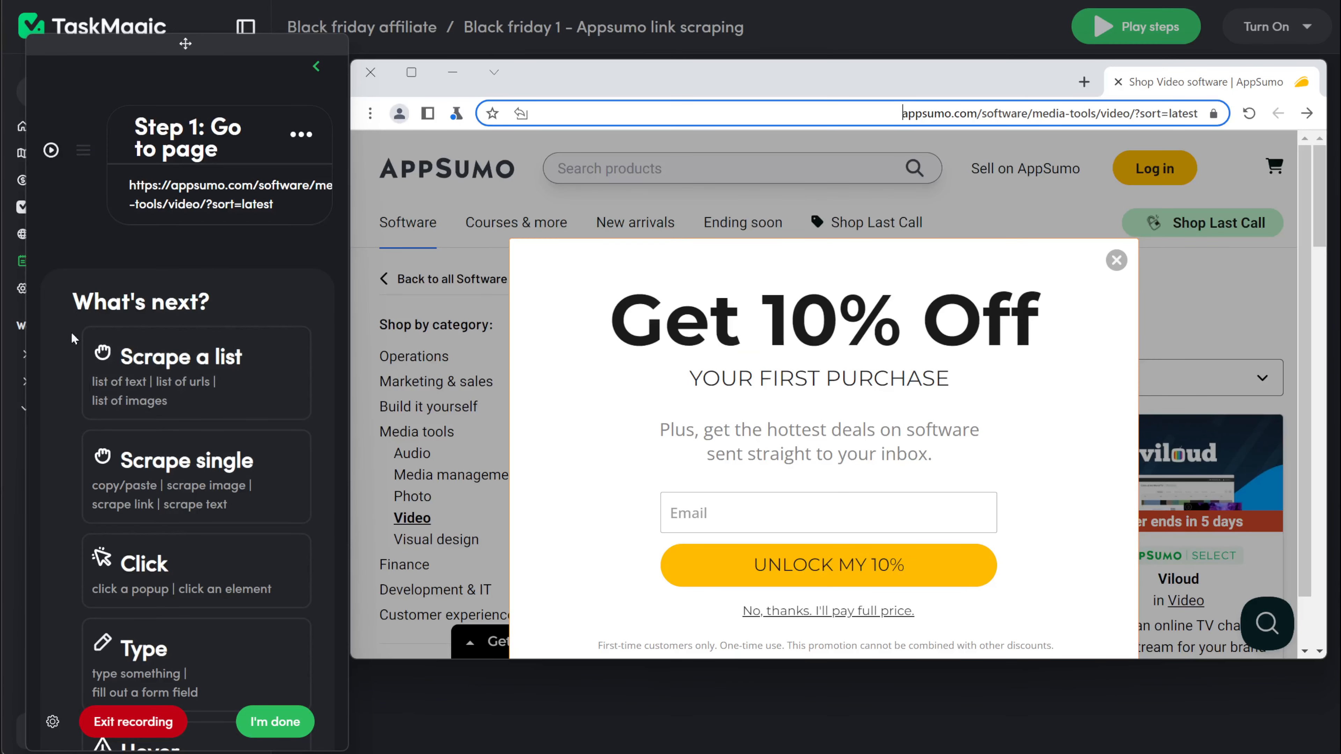
click(190, 572)
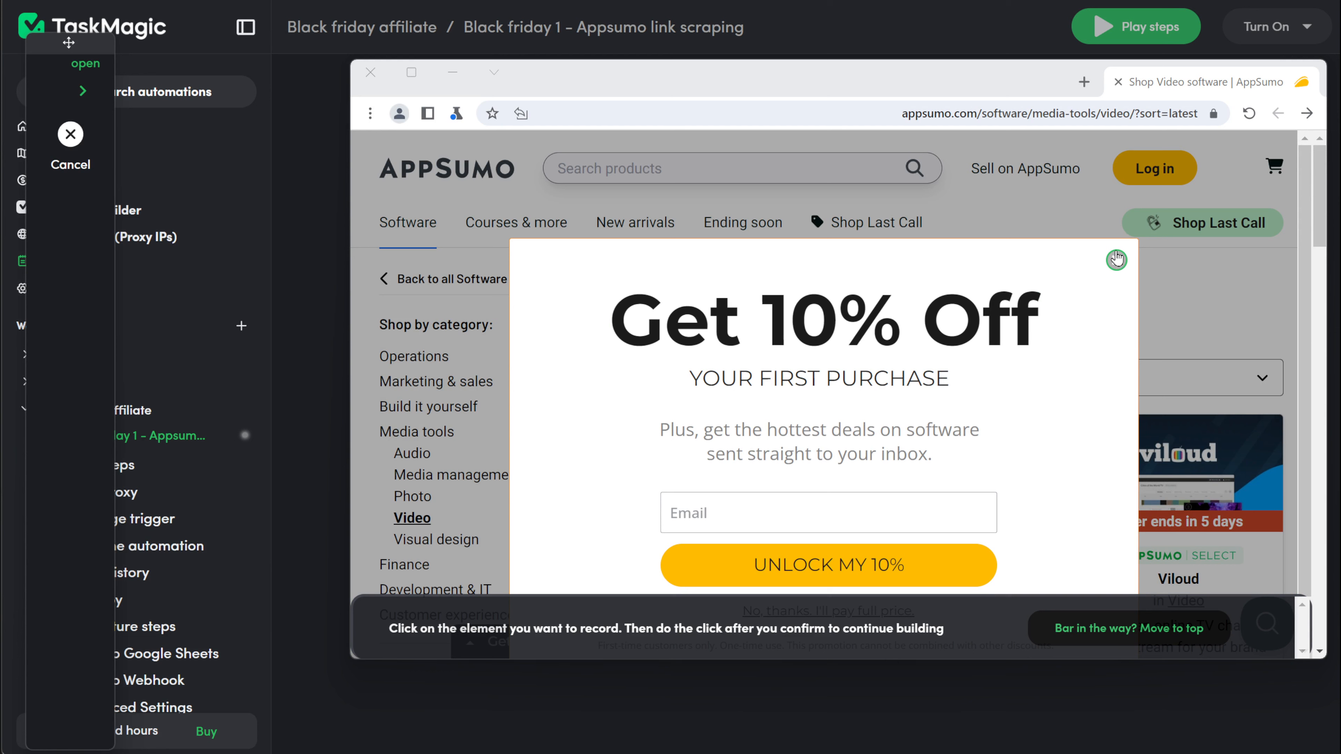
click(1117, 258)
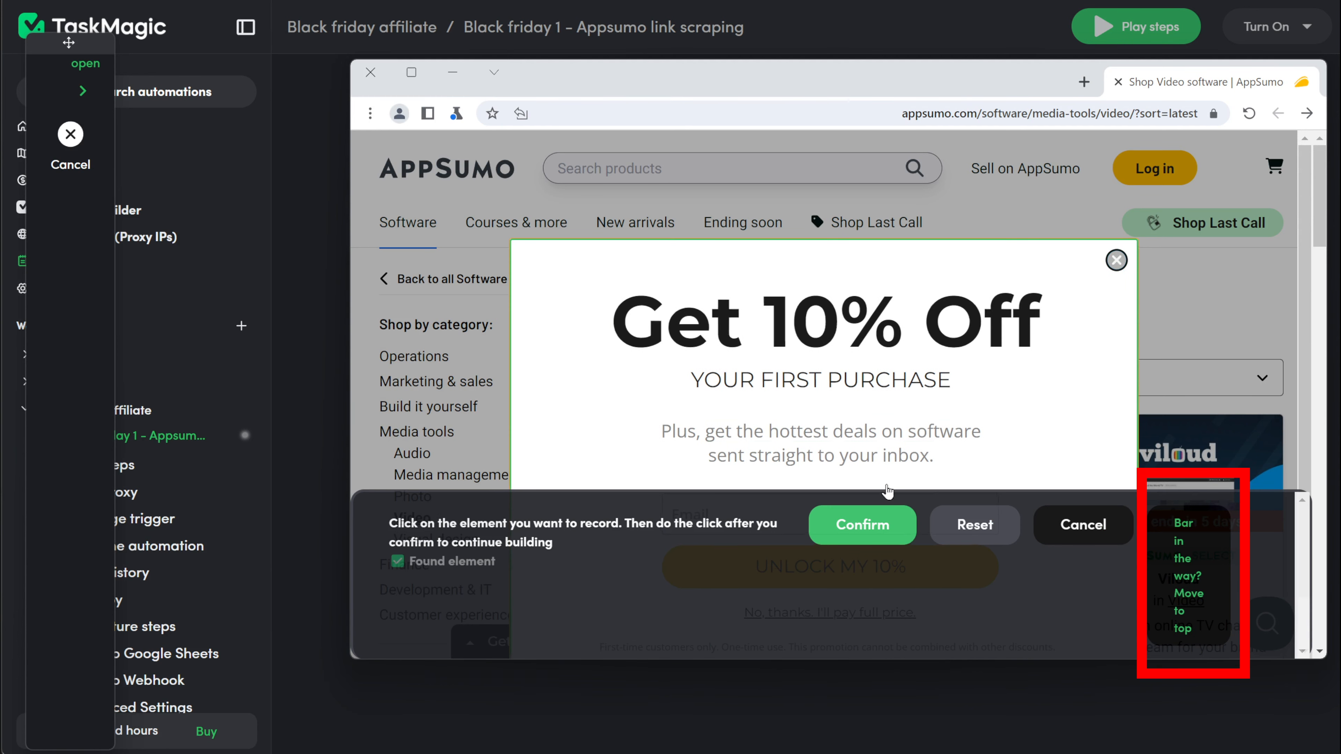
click(867, 522)
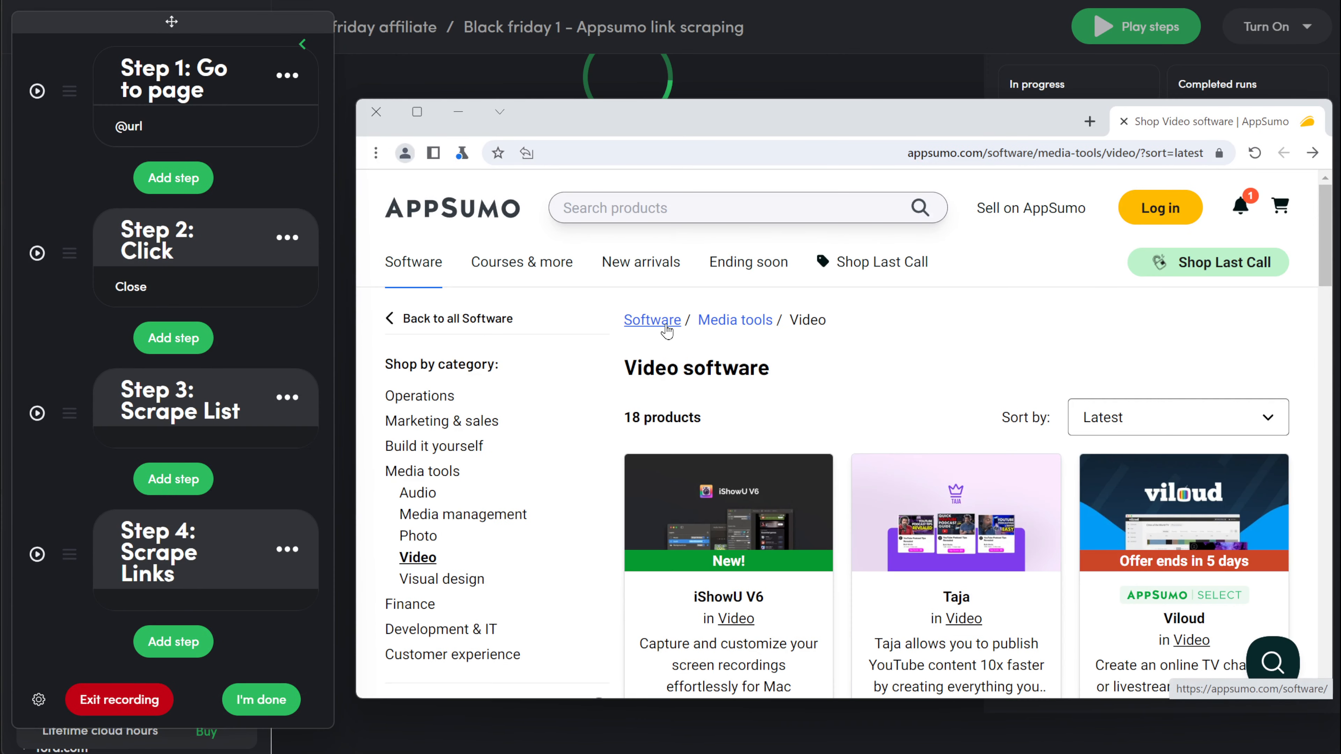
Step: Record a click on the Software breadcrumb, then begin a Scrape List step
click(652, 320)
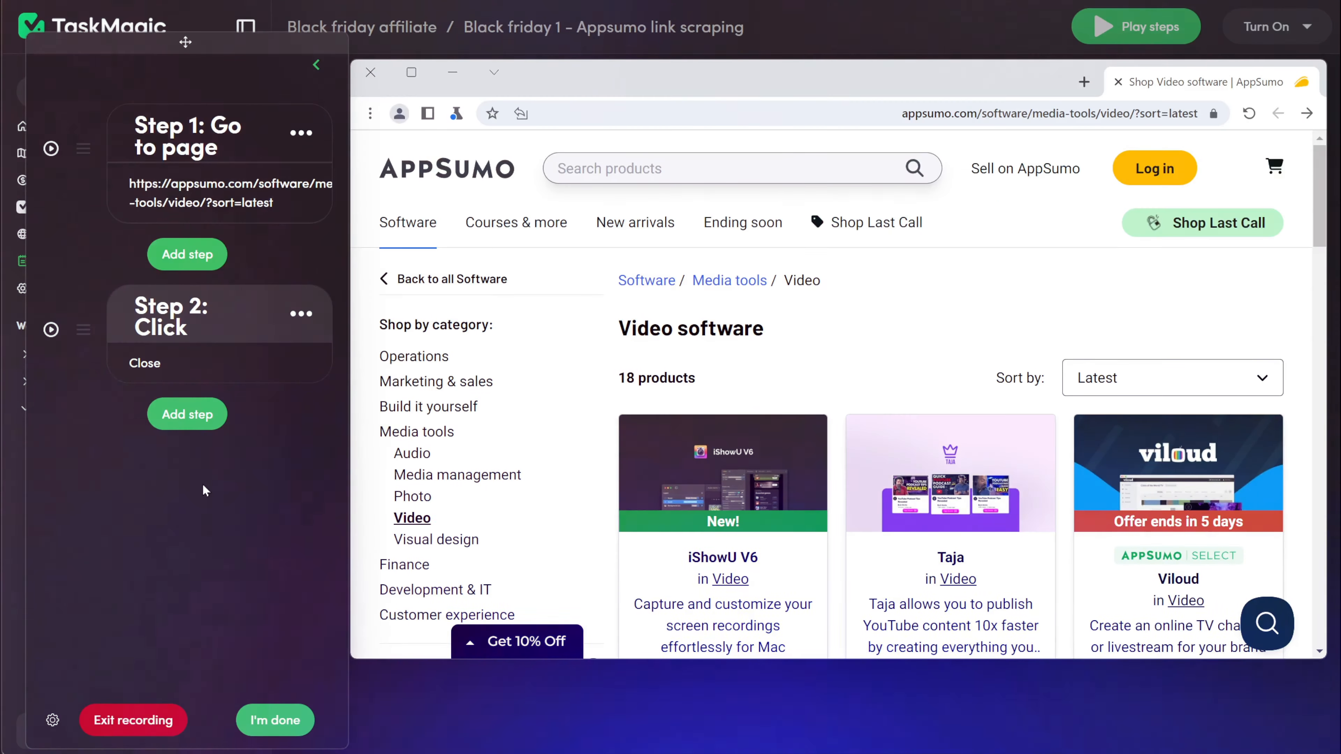
click(207, 423)
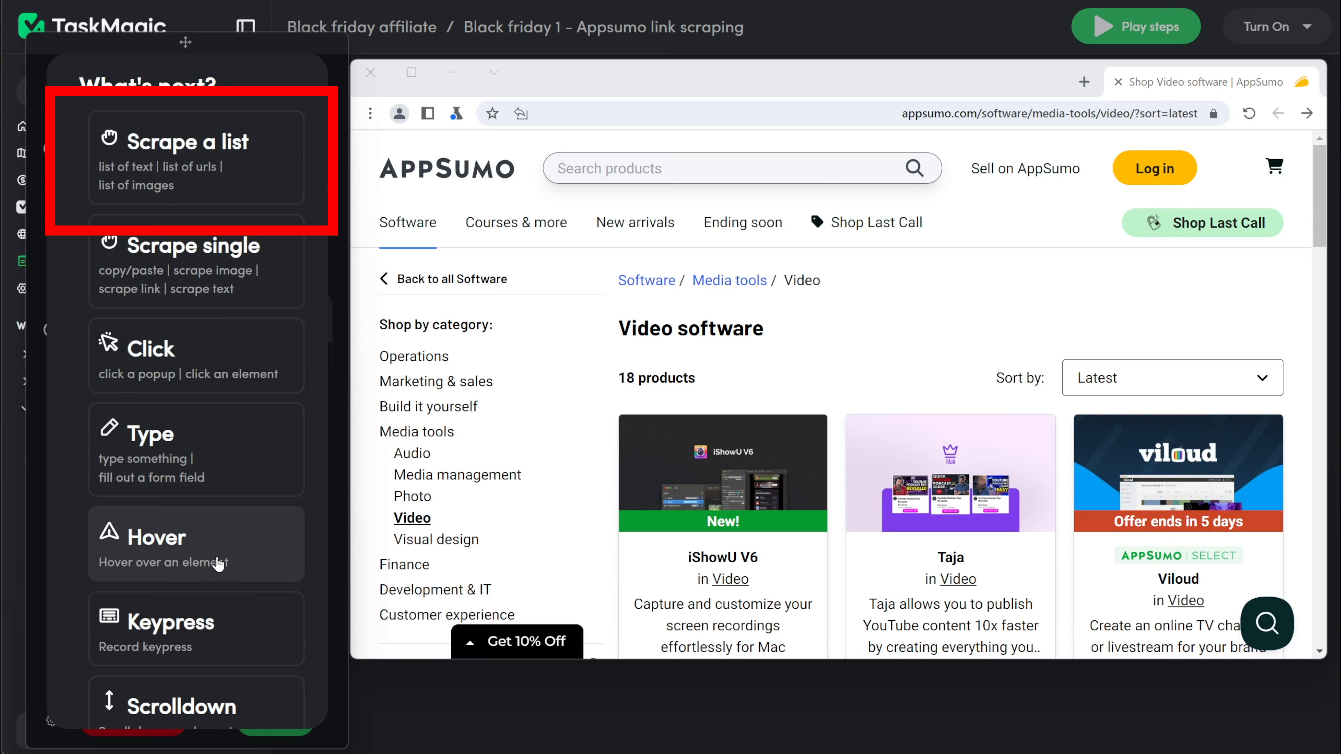
click(219, 179)
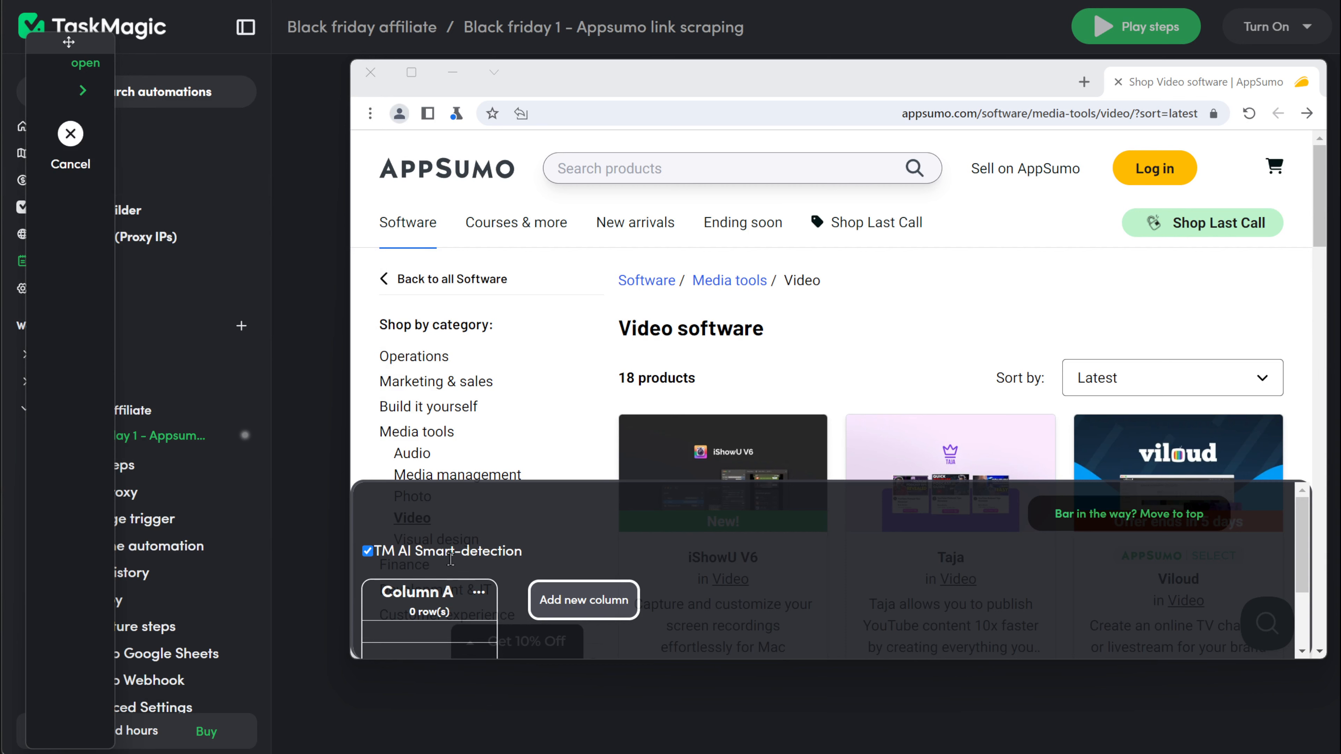
Step: Select the iShowU V6 and Taja titles so Column A detects all 18 product names
scroll(459, 607, down, 2)
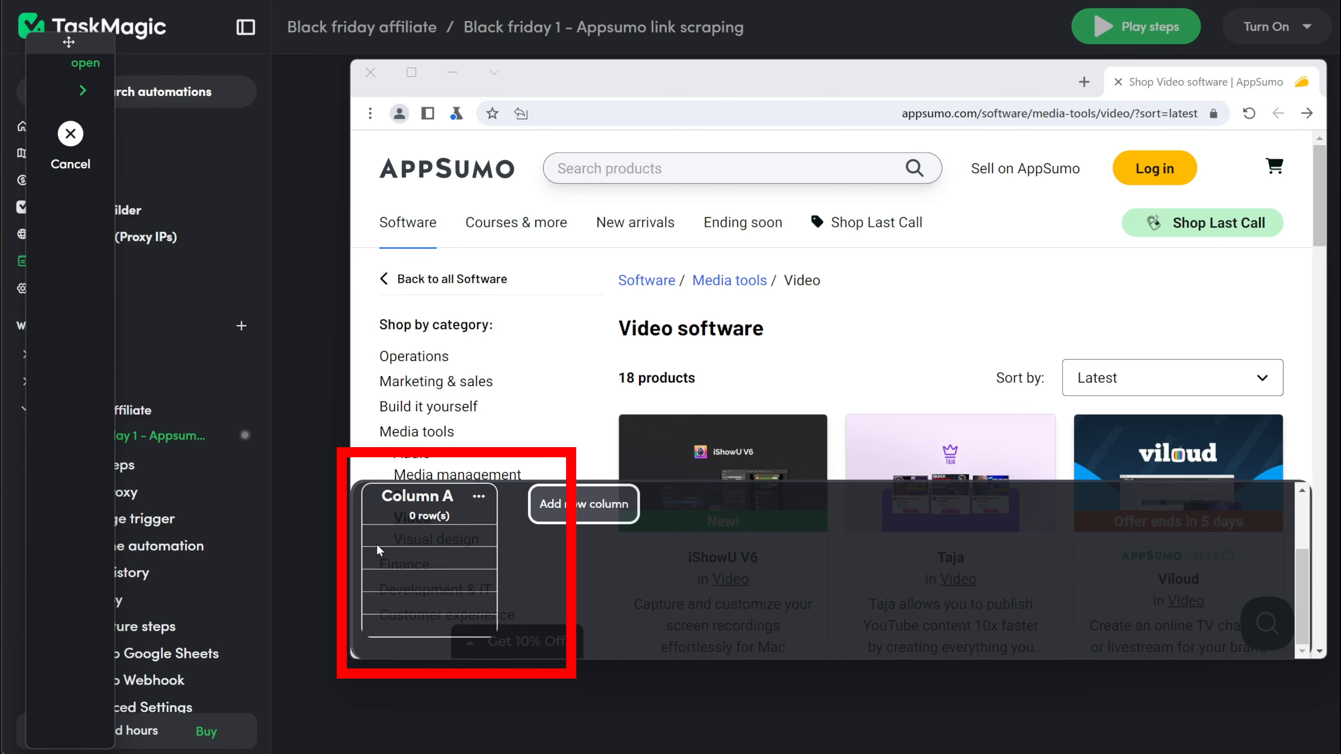
scroll(458, 597, up, 2)
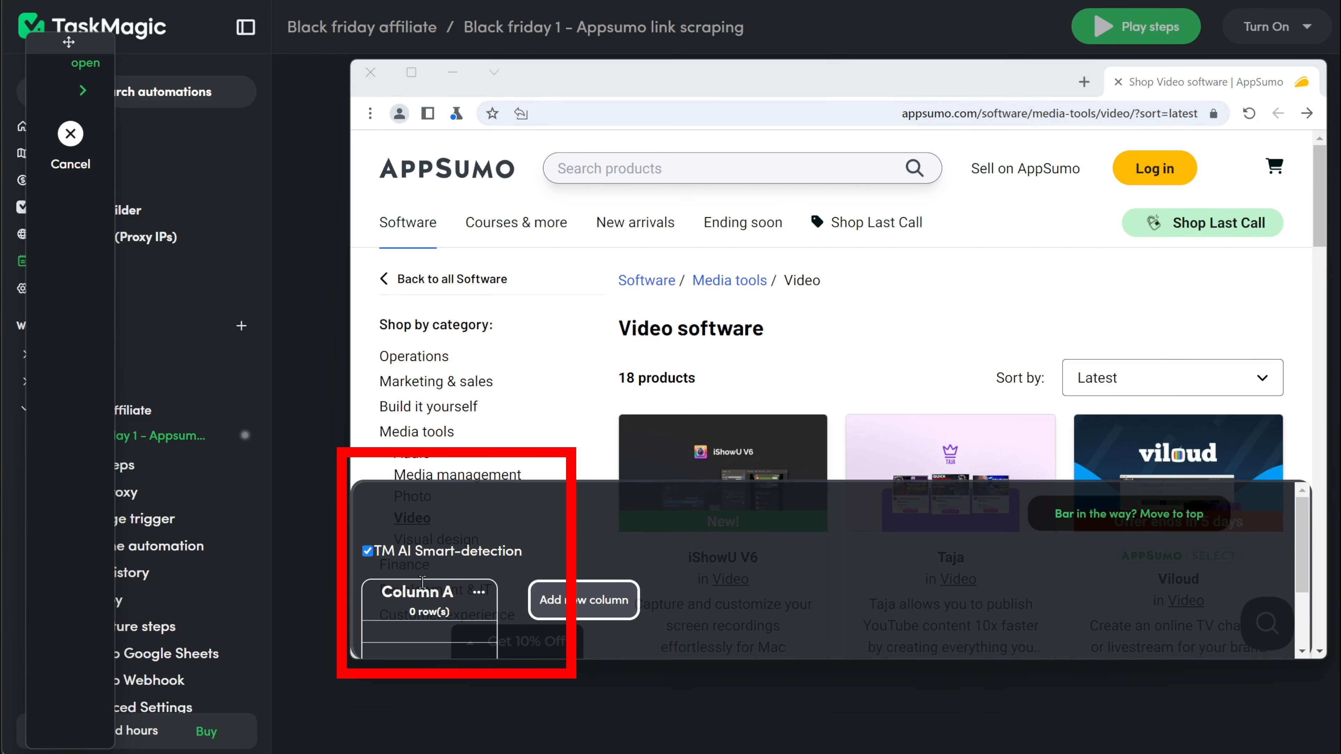
scroll(946, 311, down, 5)
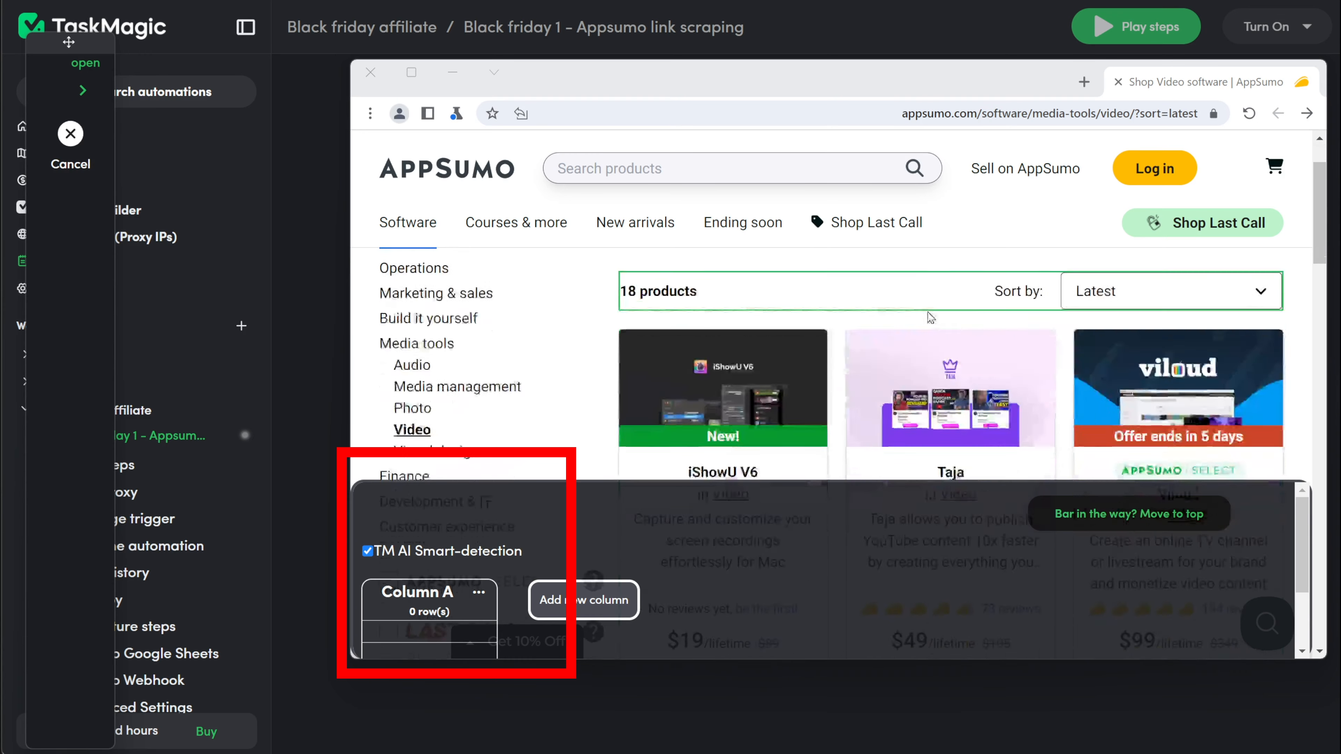
click(723, 291)
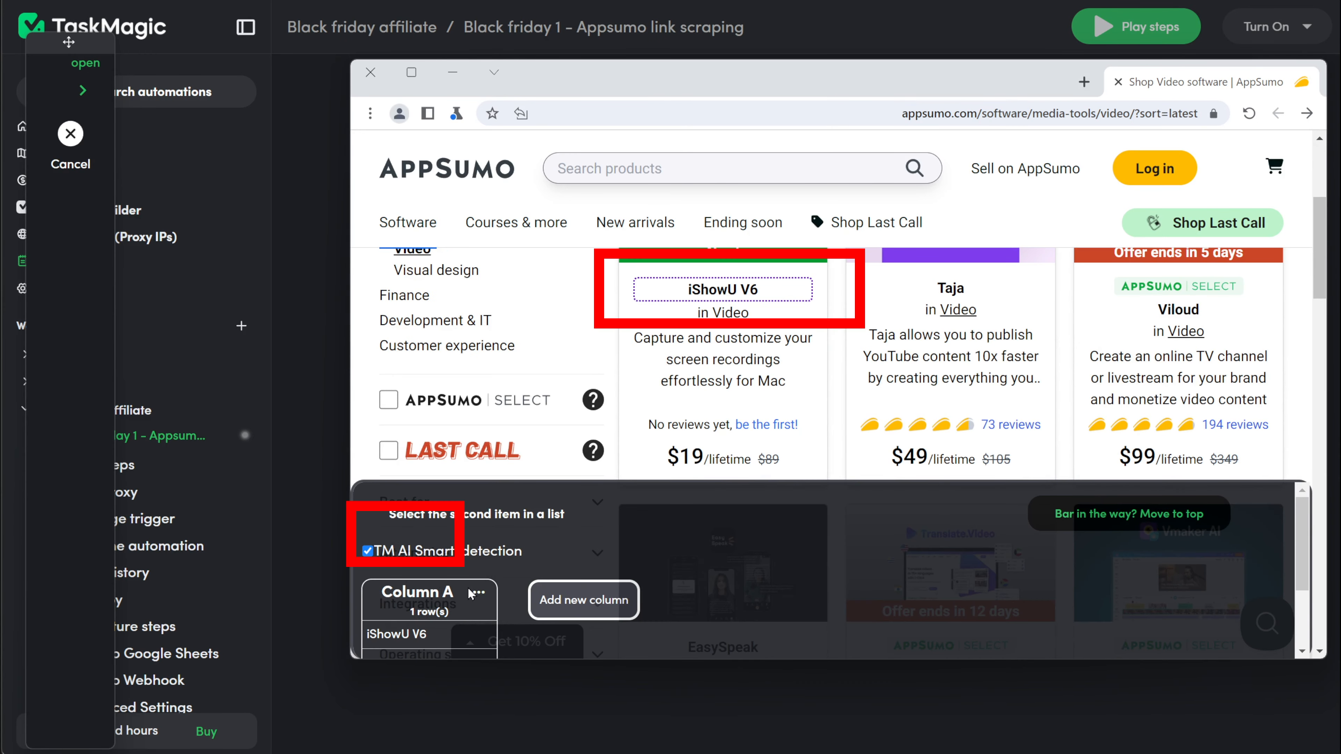
scroll(465, 586, down, 2)
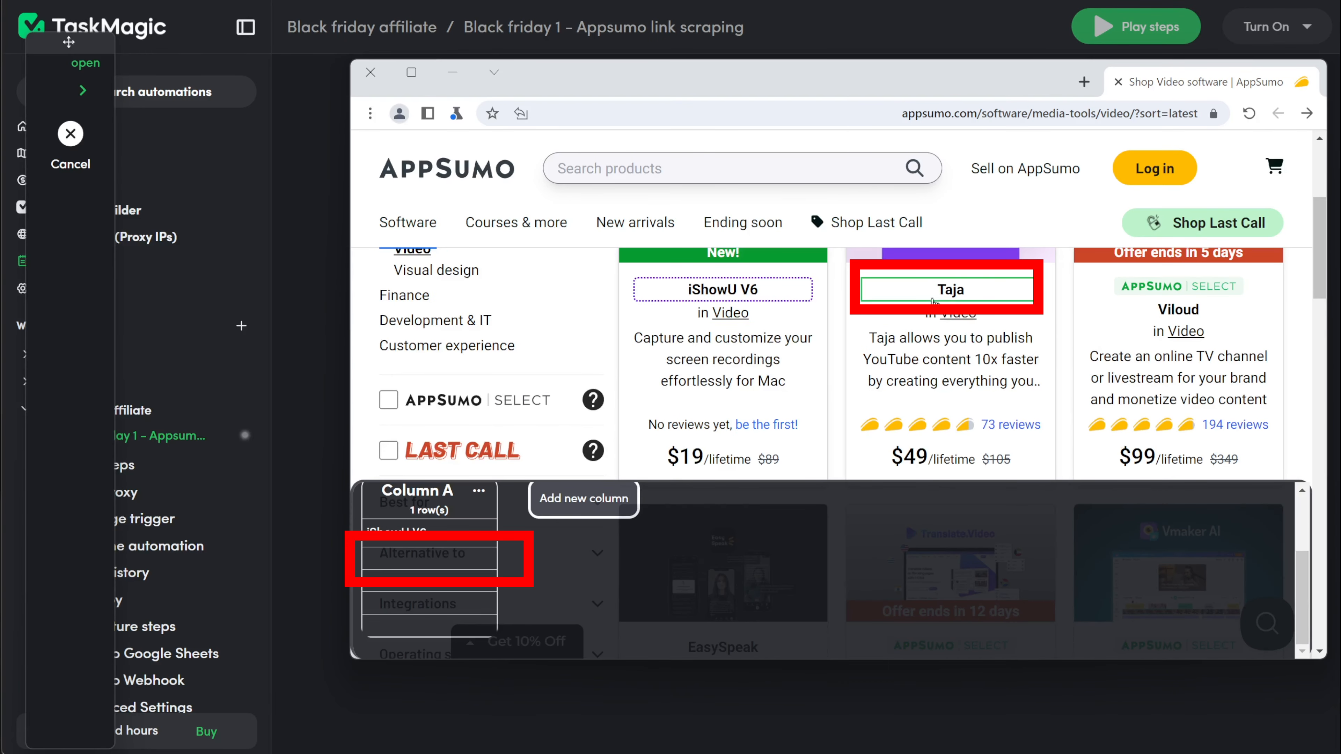
click(948, 289)
scroll(417, 576, down, 1)
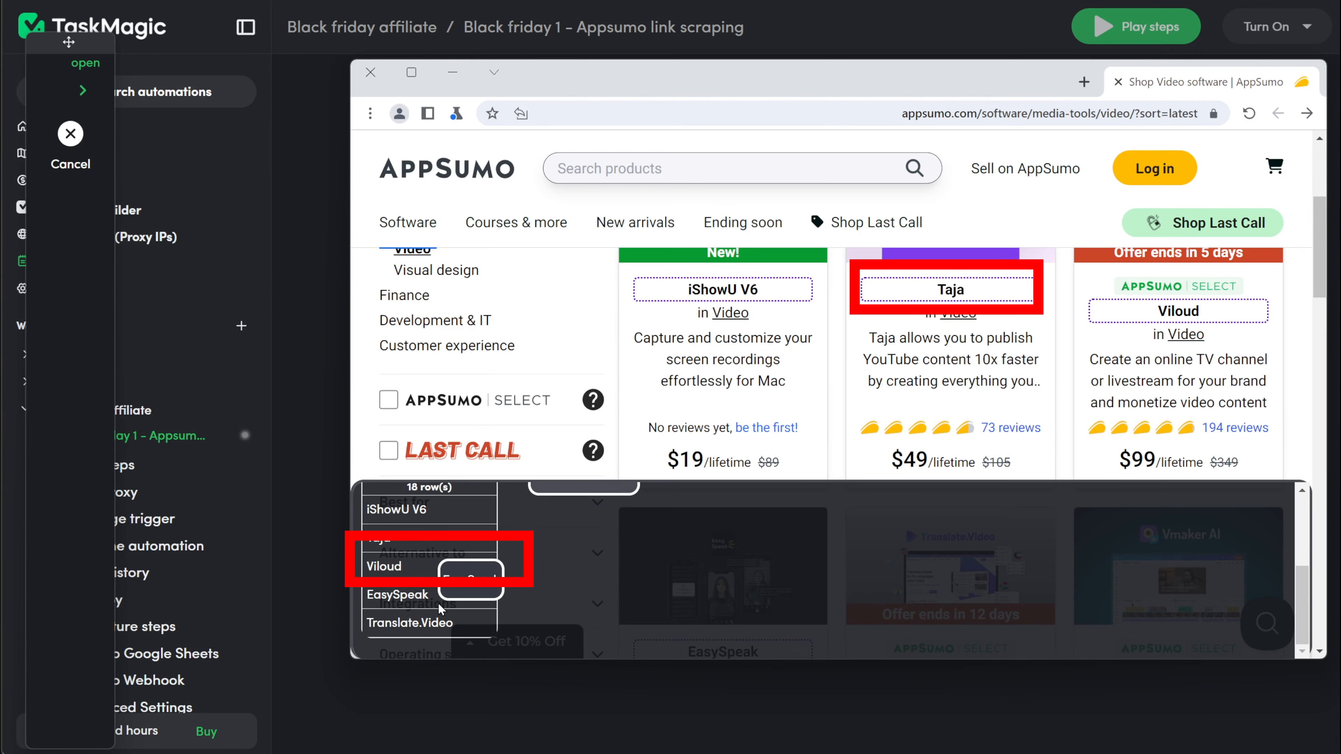
scroll(421, 599, up, 3)
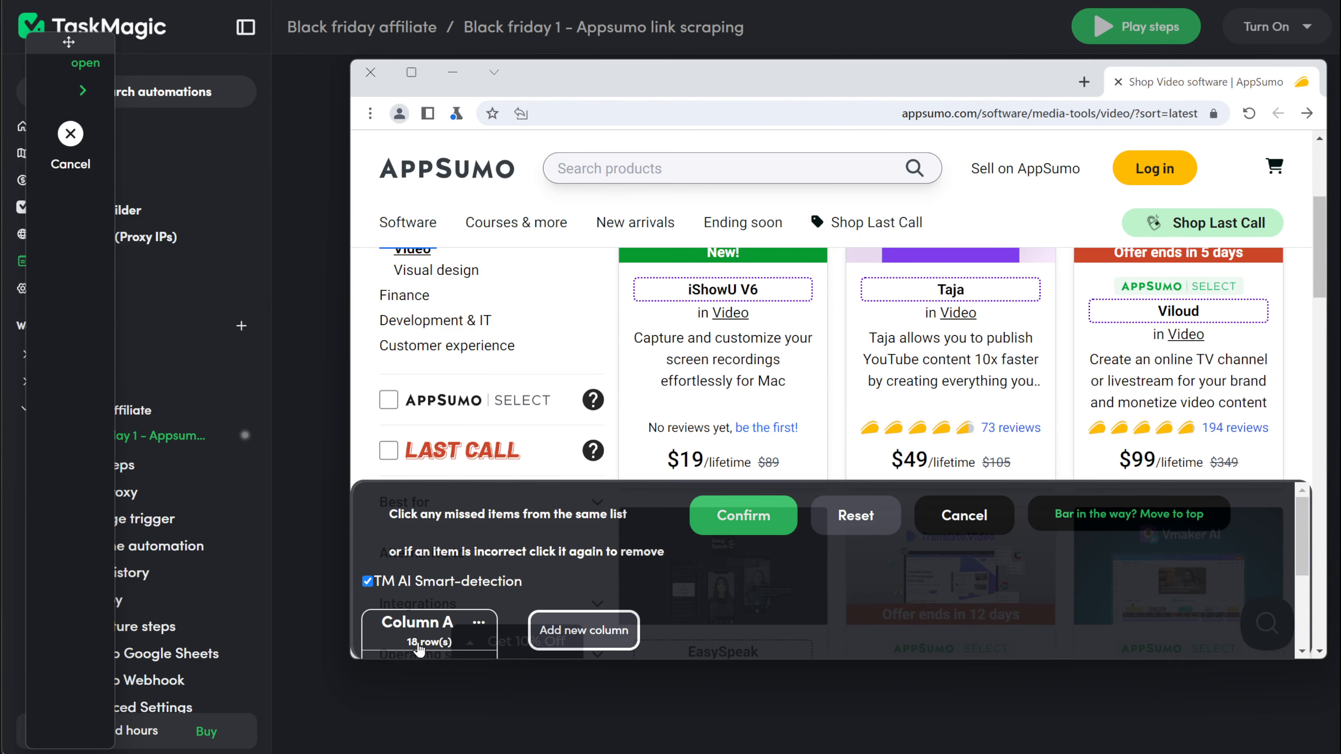
scroll(1112, 403, down, 10)
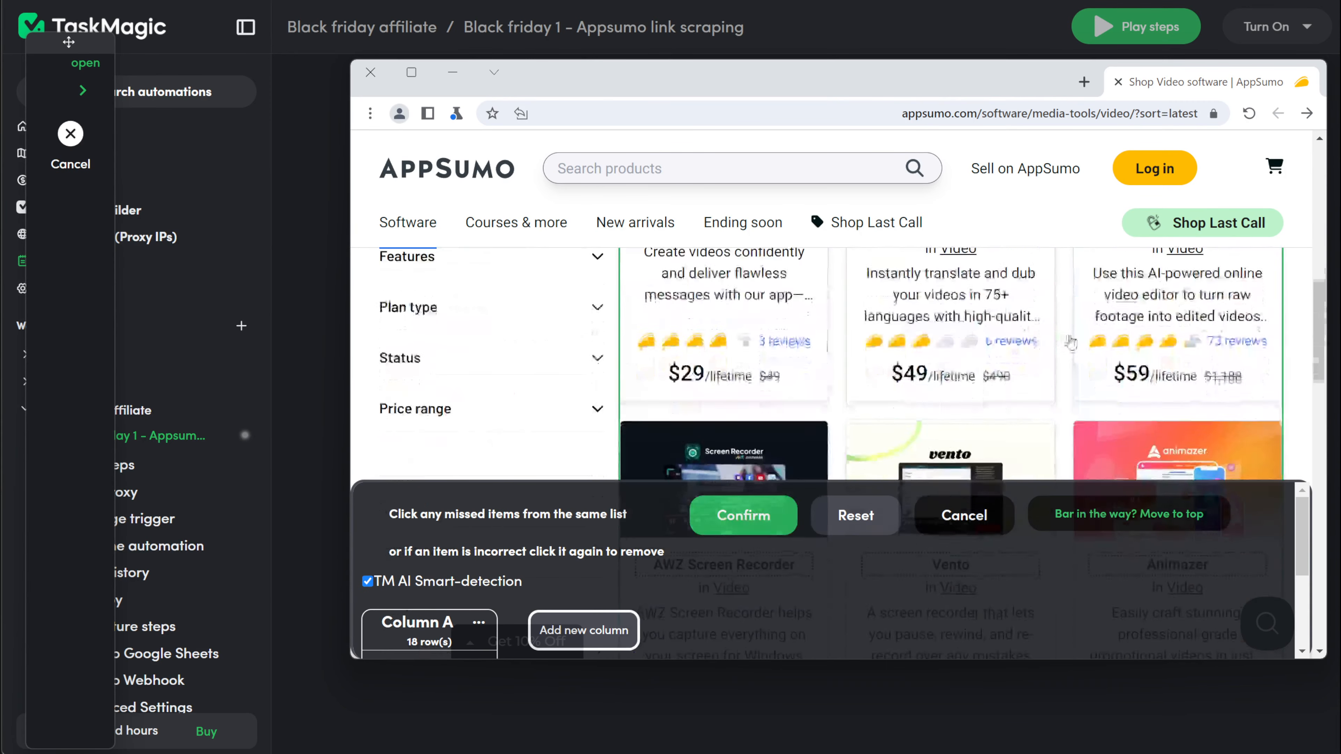
scroll(1112, 403, down, 10)
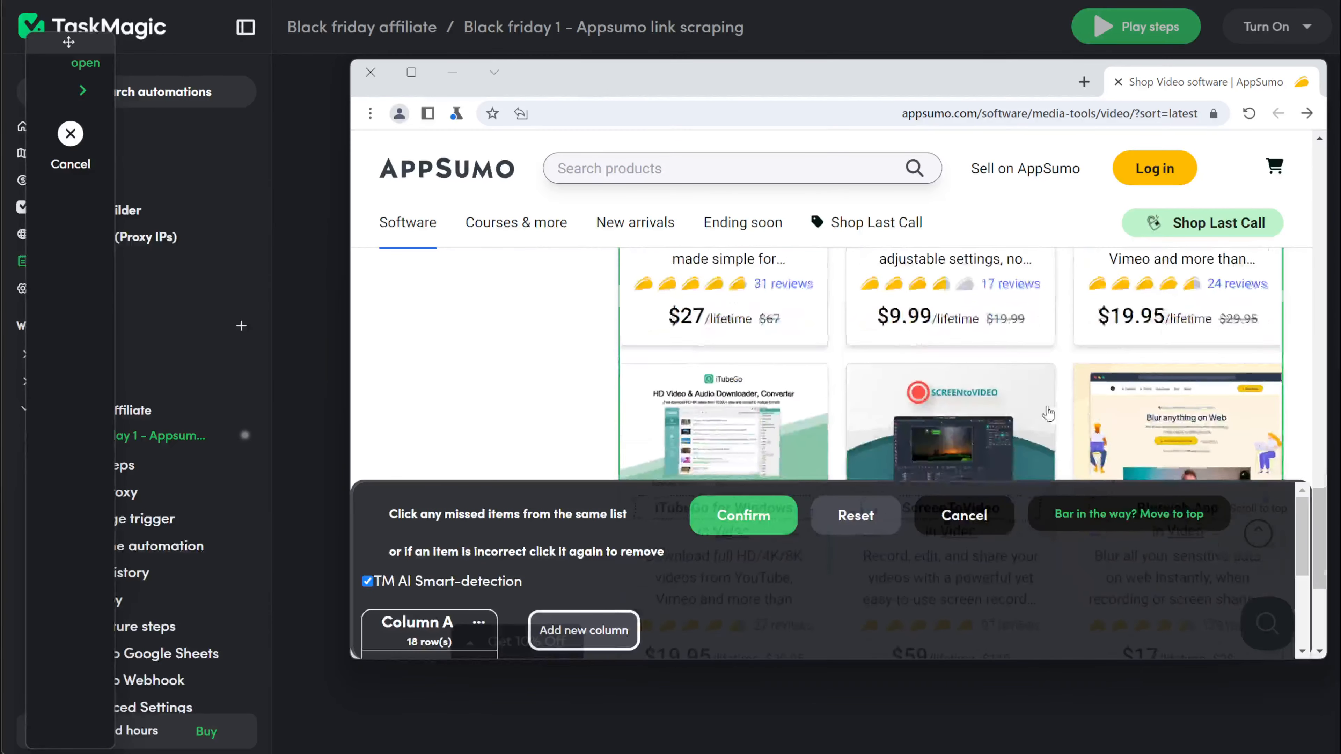
scroll(866, 396, up, 2)
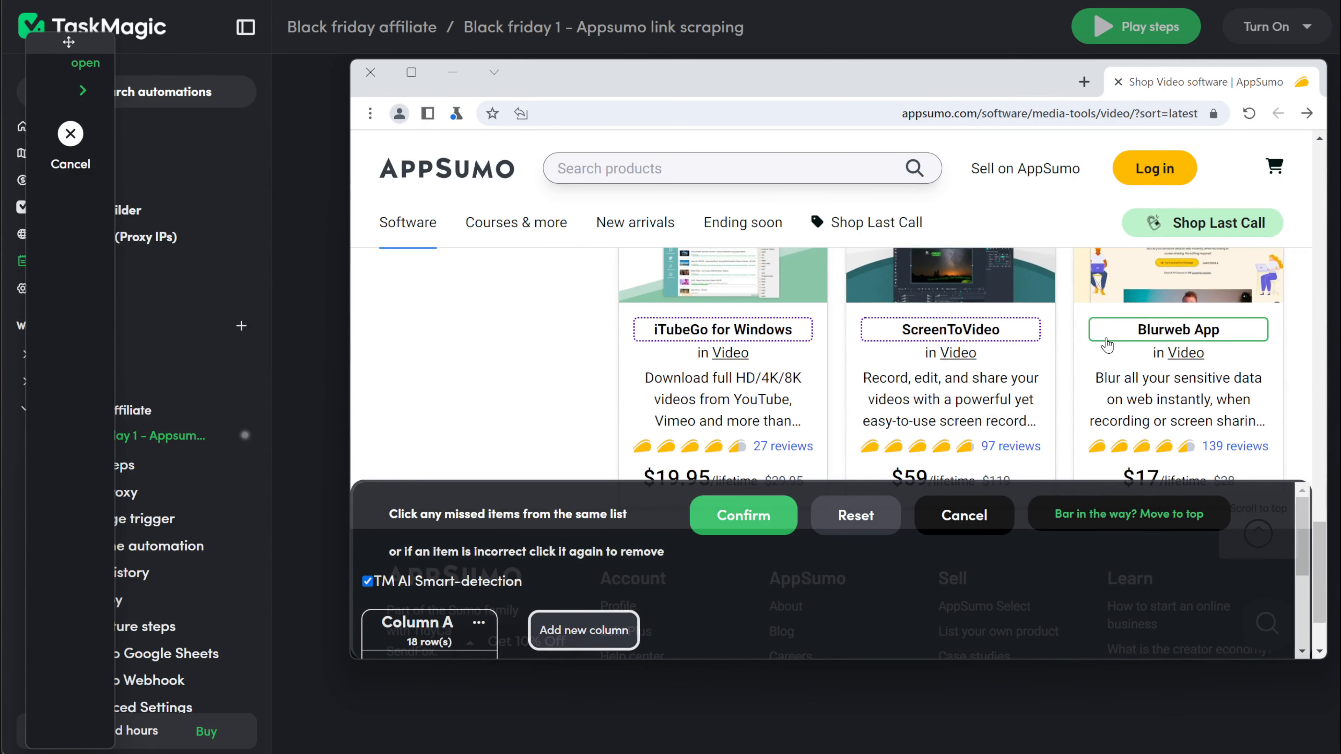
scroll(1094, 348, down, 2)
scroll(767, 349, up, 5)
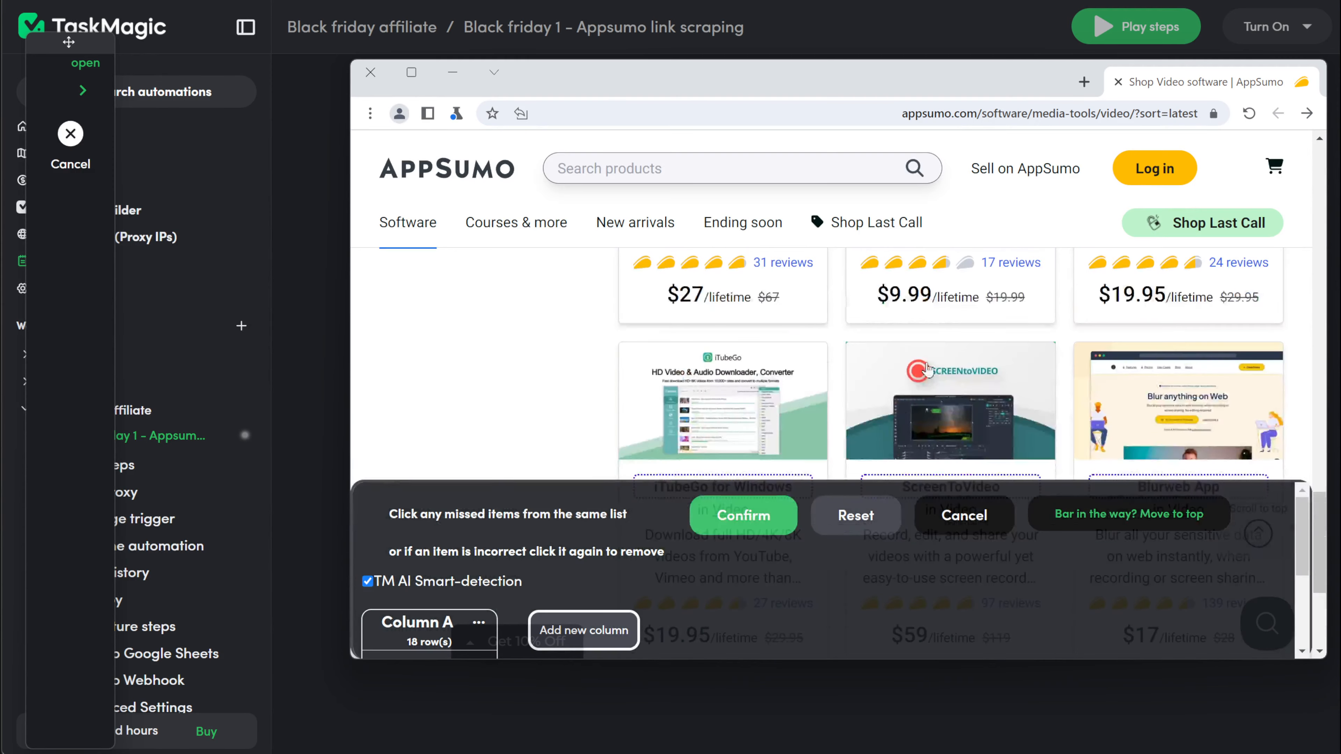
scroll(767, 348, up, 5)
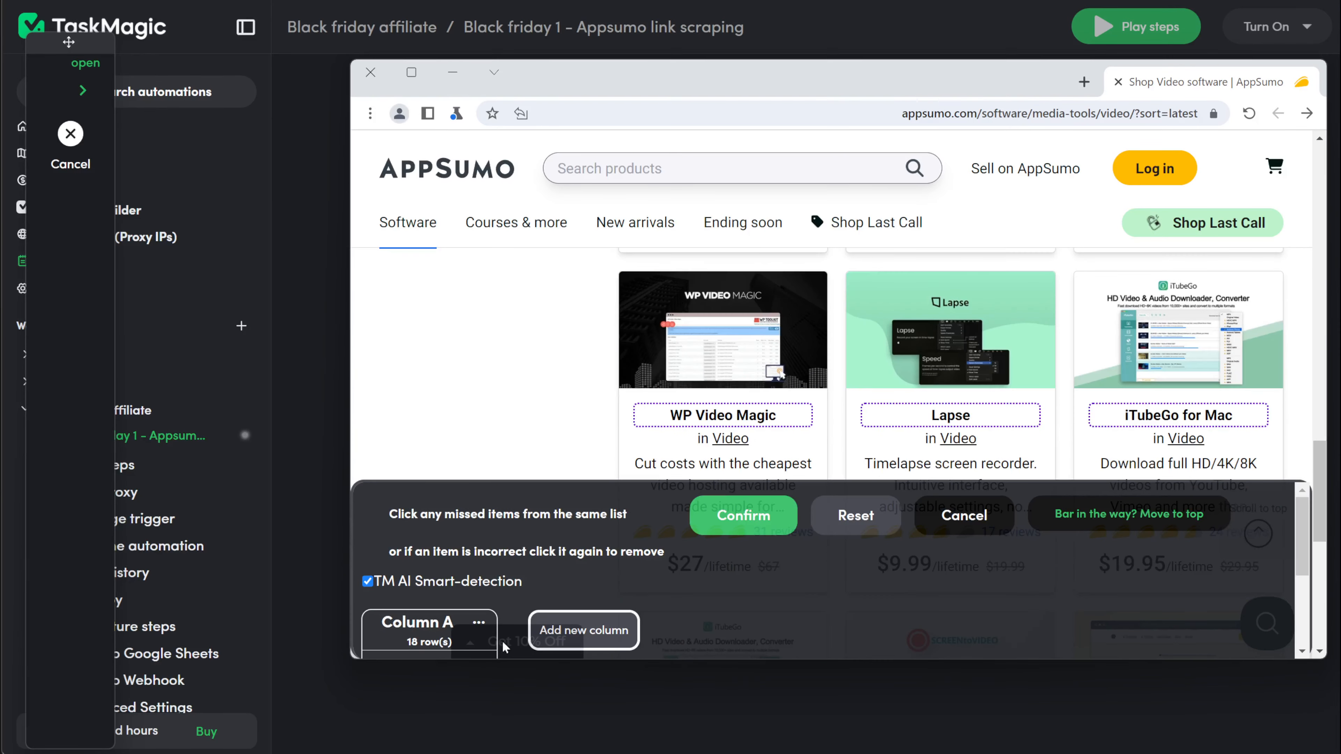
scroll(497, 584, down, 3)
scroll(497, 583, up, 2)
scroll(599, 629, down, 2)
Step: Add Column B and fill it with all 18 product descriptions by selecting one description
click(580, 552)
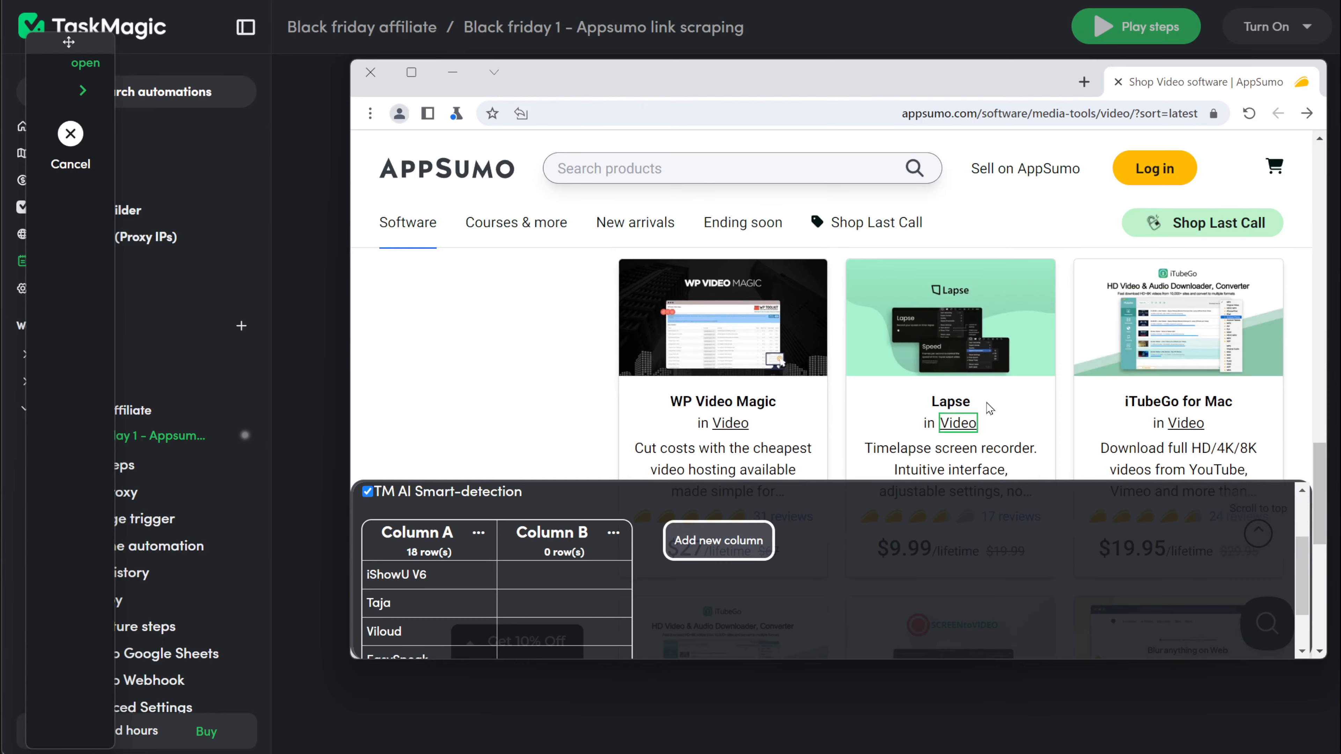
scroll(862, 383, down, 2)
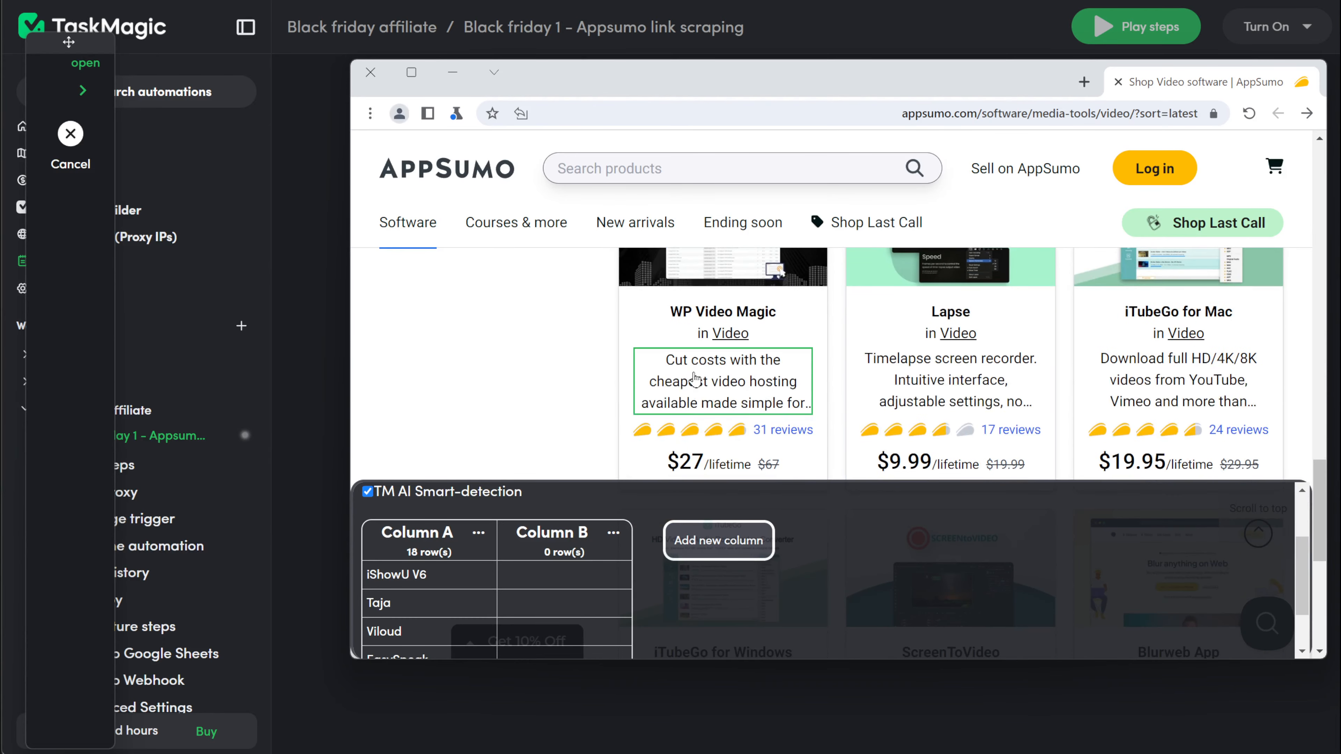
scroll(694, 379, up, 10)
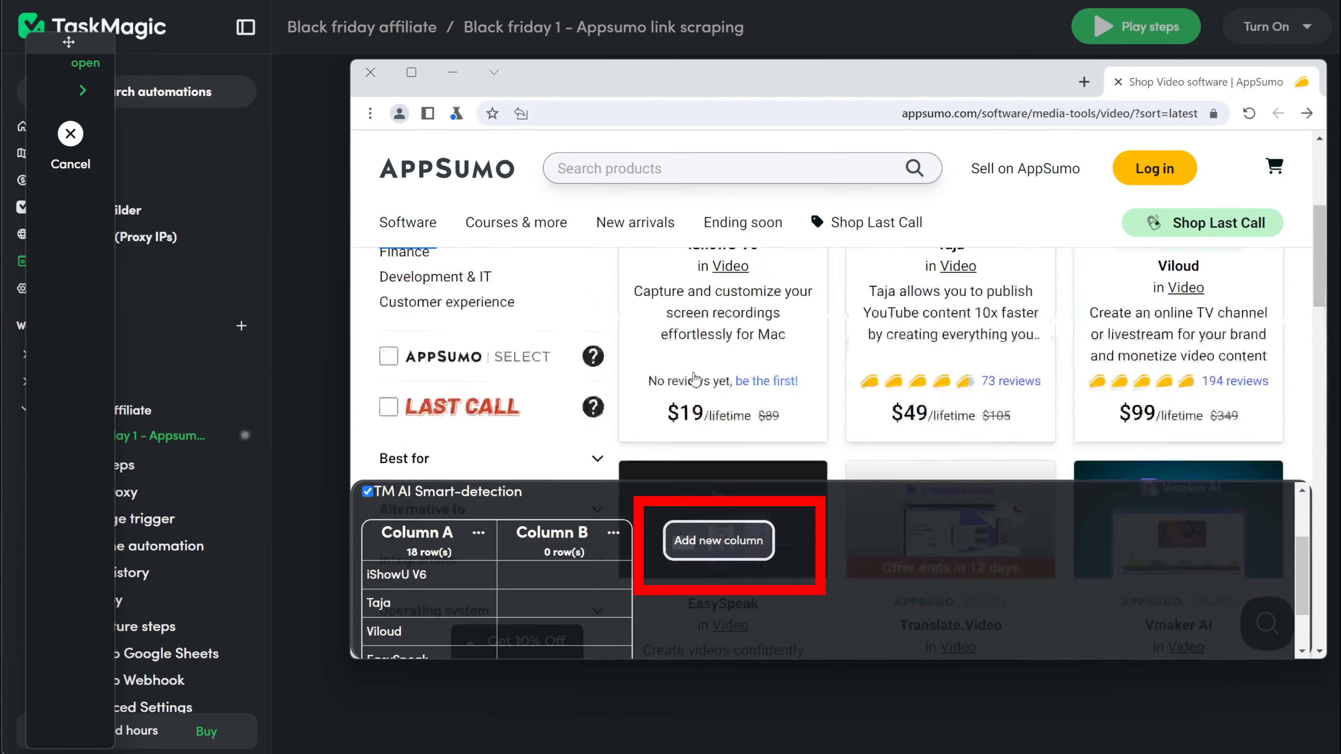
scroll(694, 379, up, 5)
scroll(730, 376, down, 3)
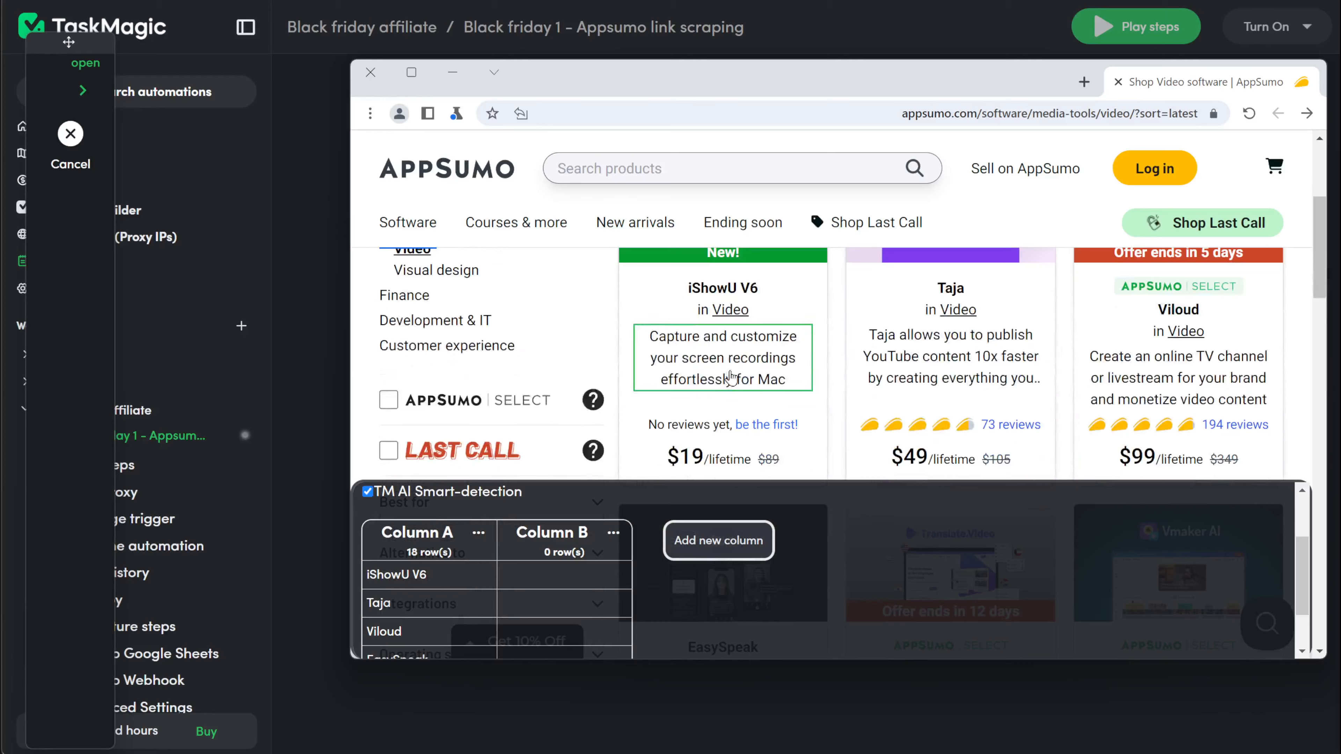
click(730, 377)
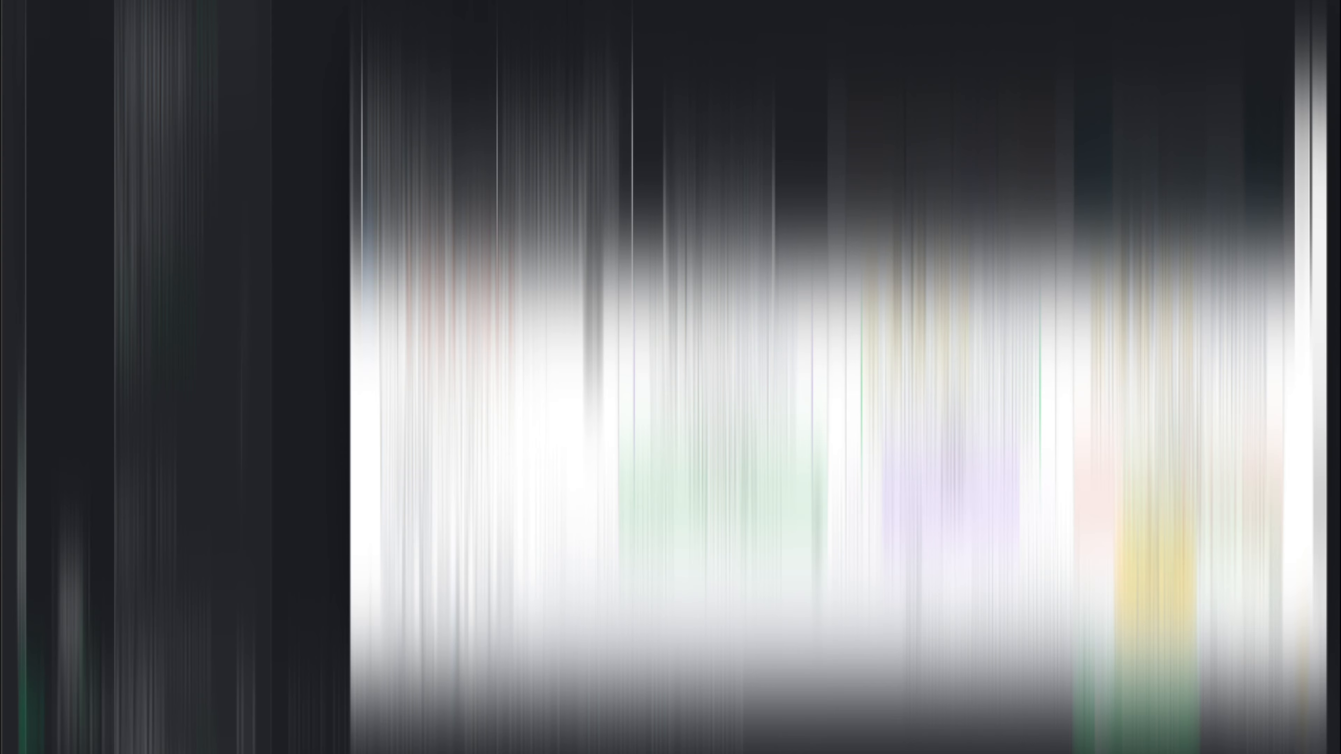
scroll(792, 383, down, 10)
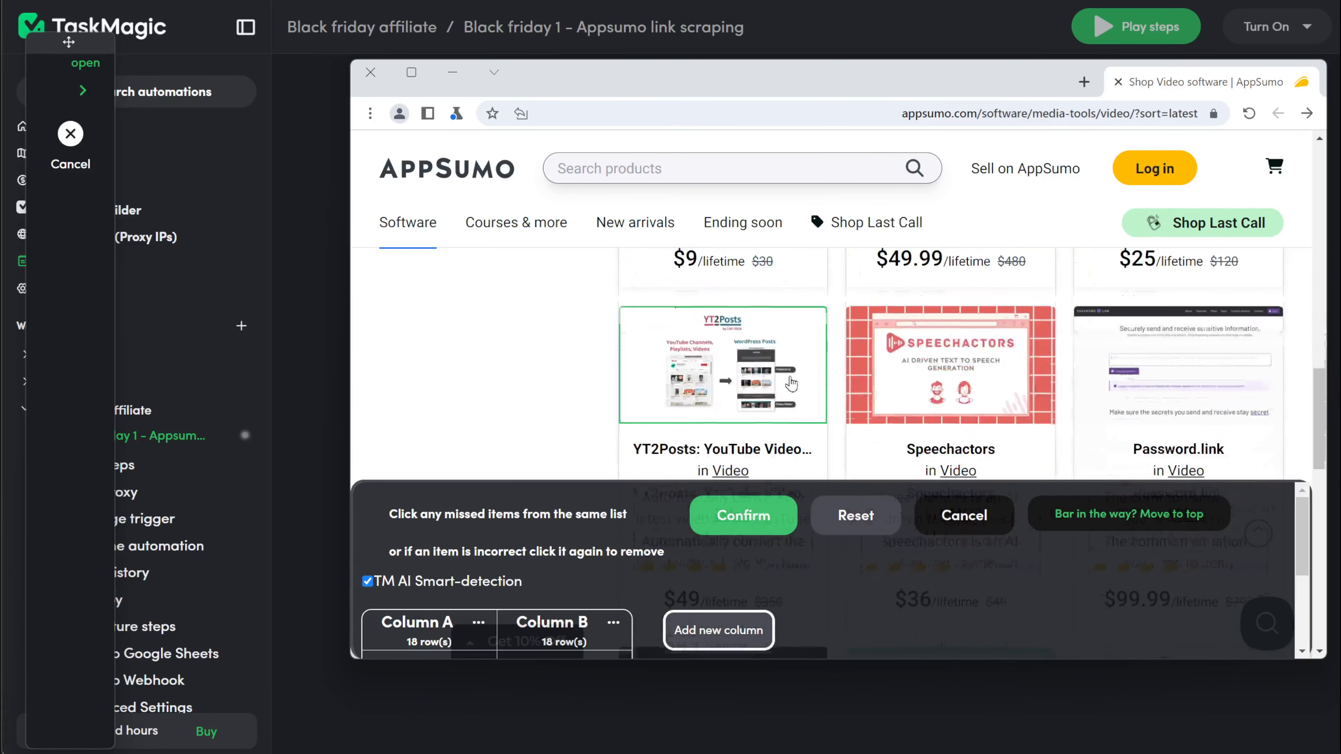
scroll(793, 383, down, 8)
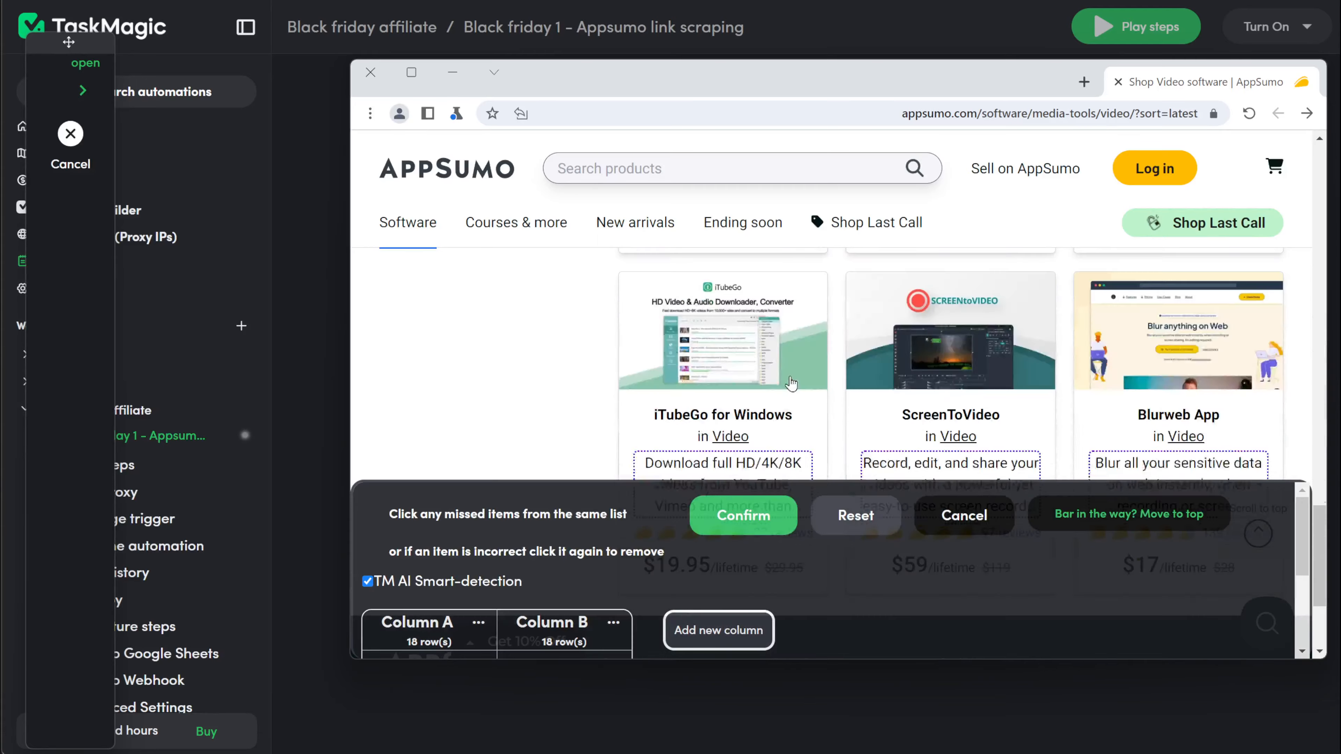
scroll(791, 383, up, 6)
scroll(791, 383, up, 12)
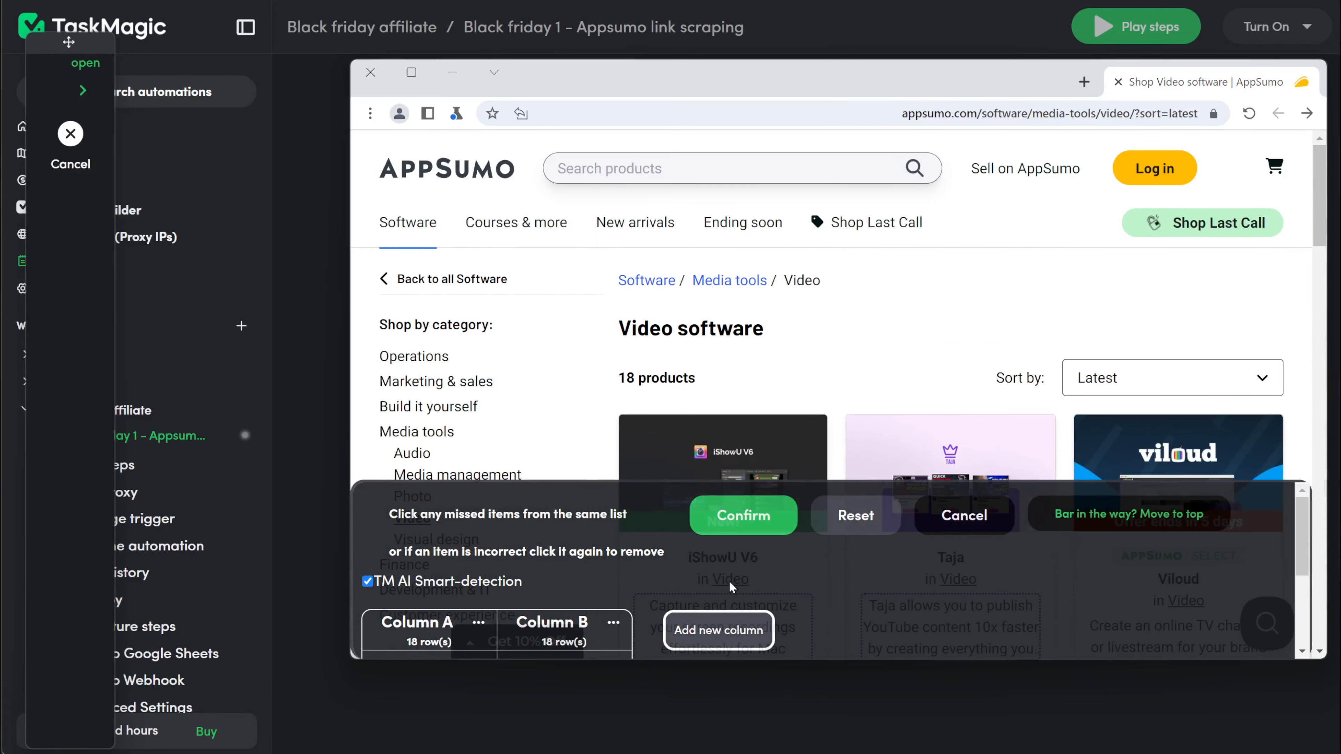
Step: Save the two-column scrape, then try a card list and delete its incorrect 55-row column
click(748, 521)
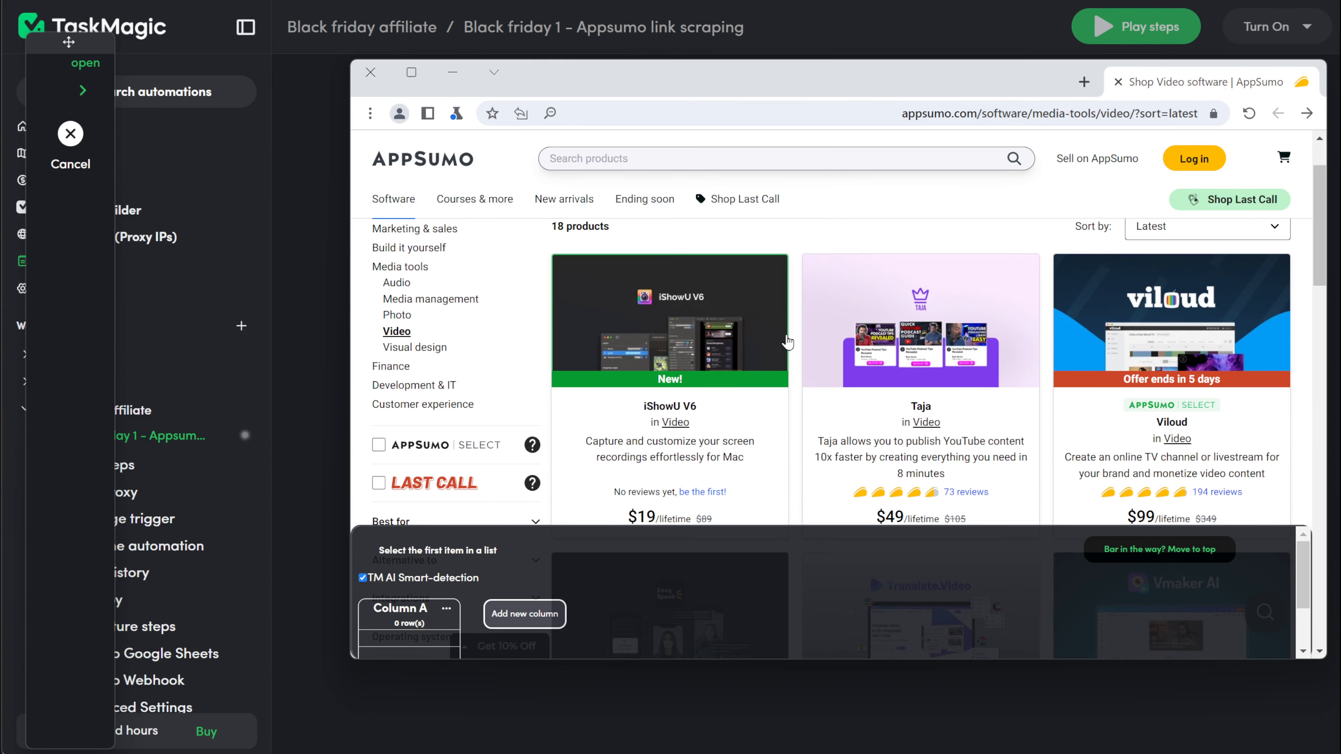
click(787, 343)
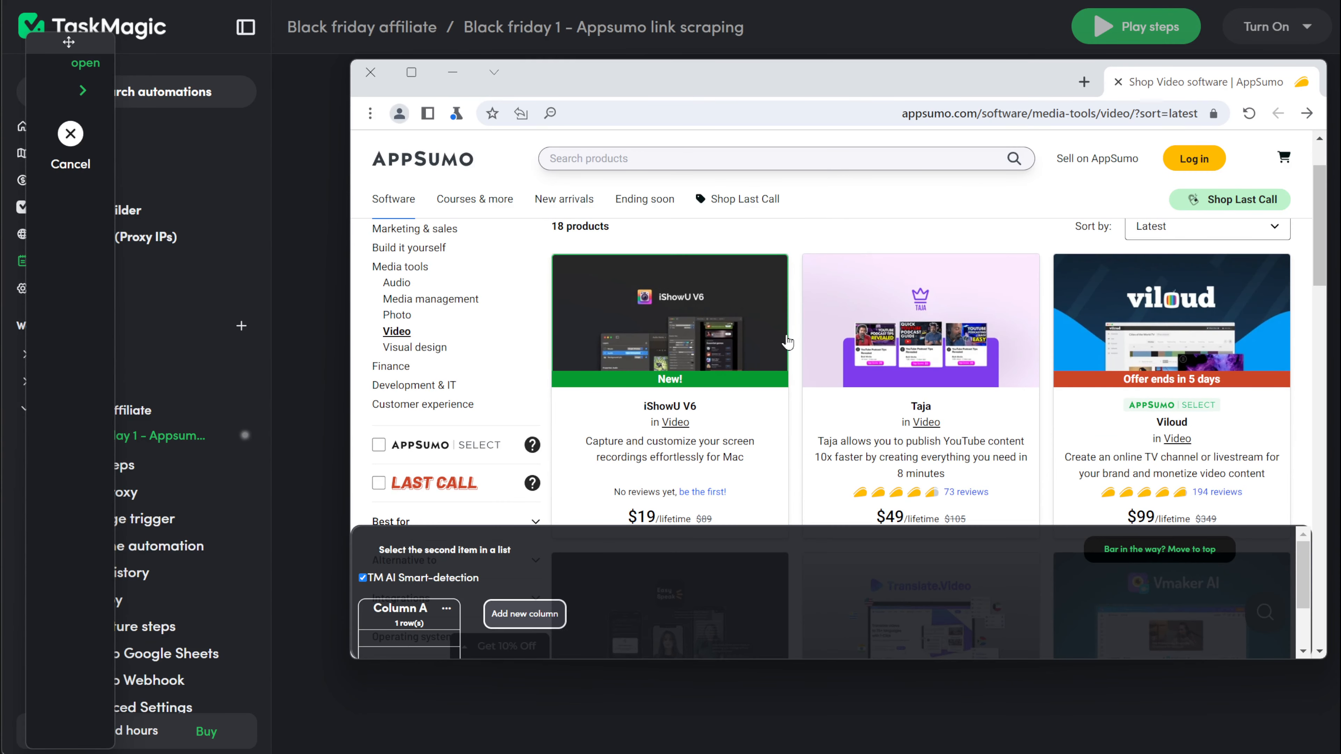
click(819, 344)
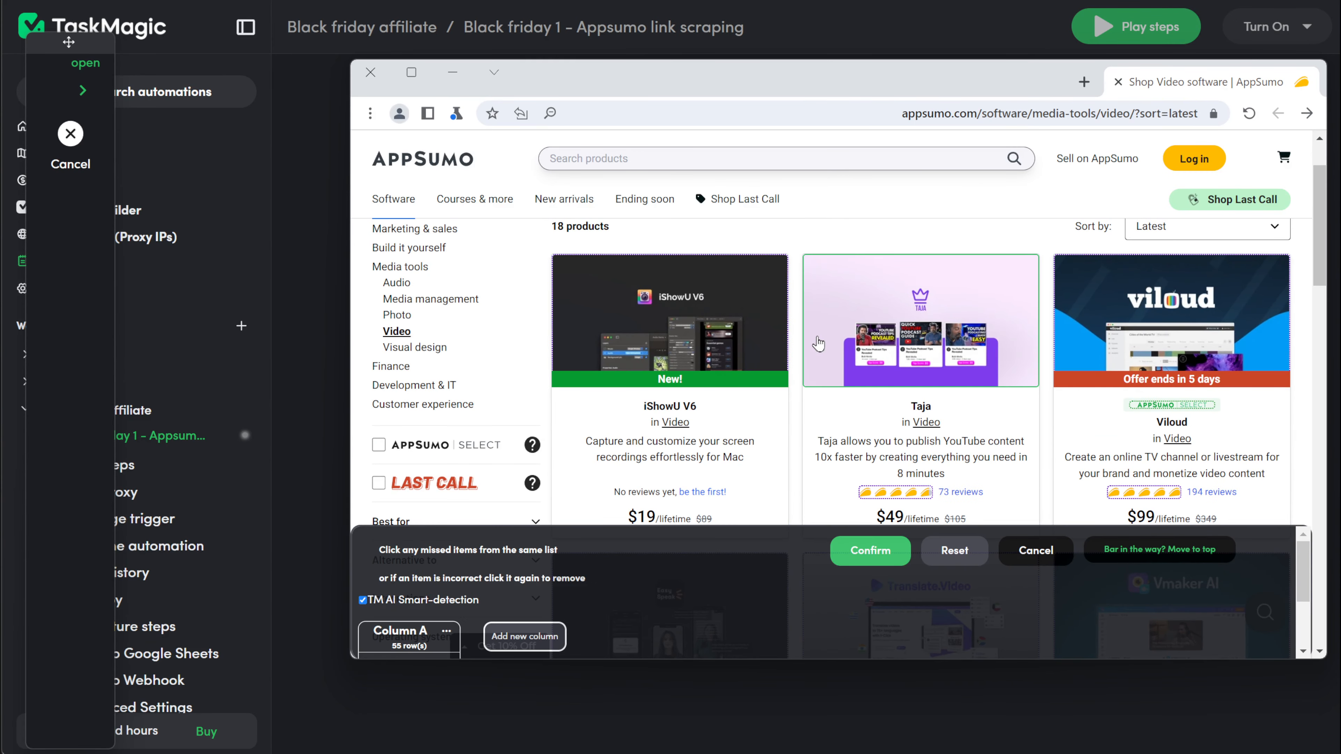
click(868, 551)
scroll(524, 574, down, 3)
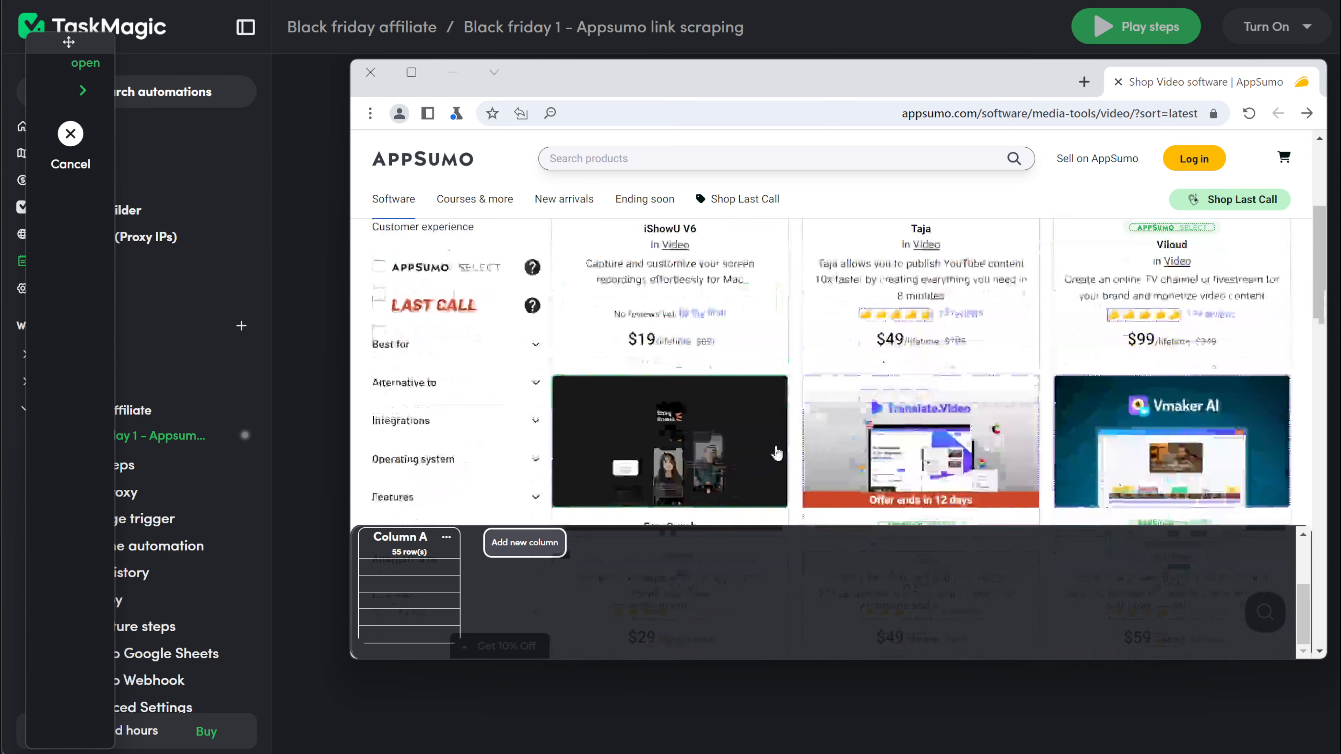
scroll(524, 595, up, 2)
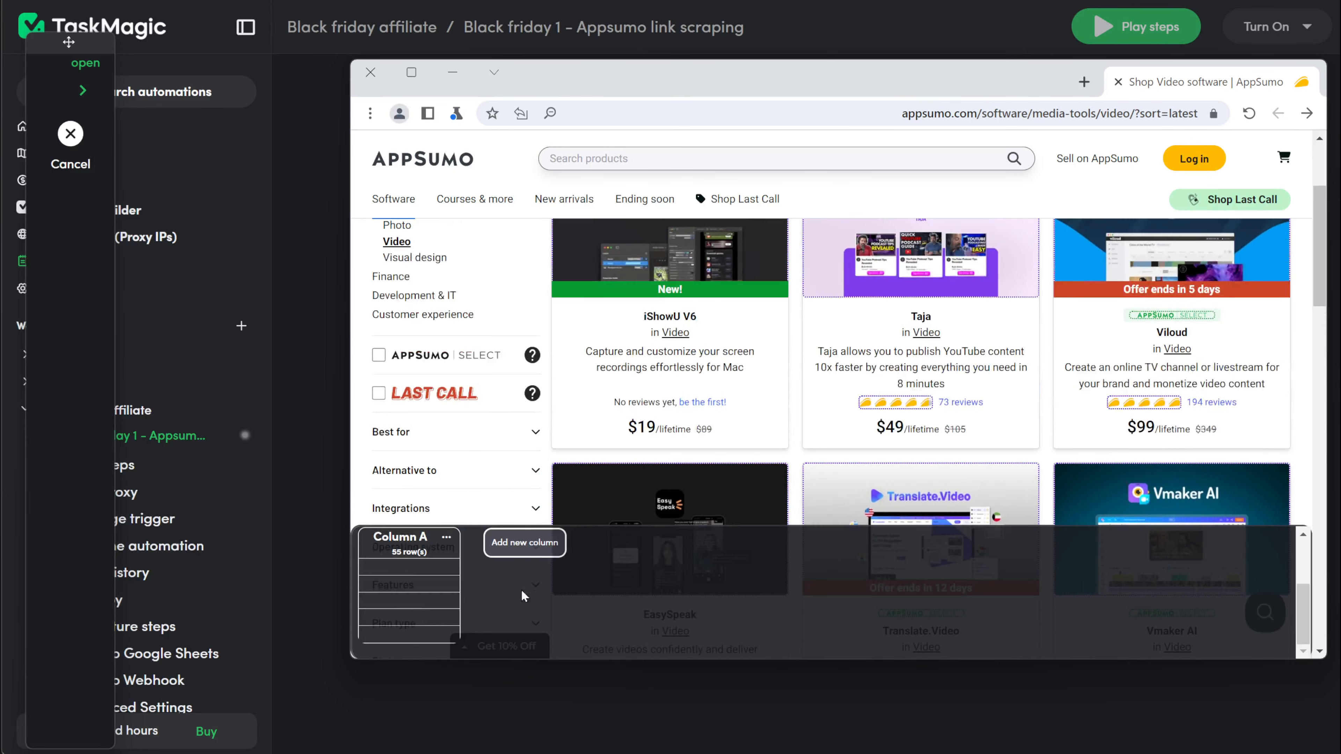
click(448, 543)
click(475, 532)
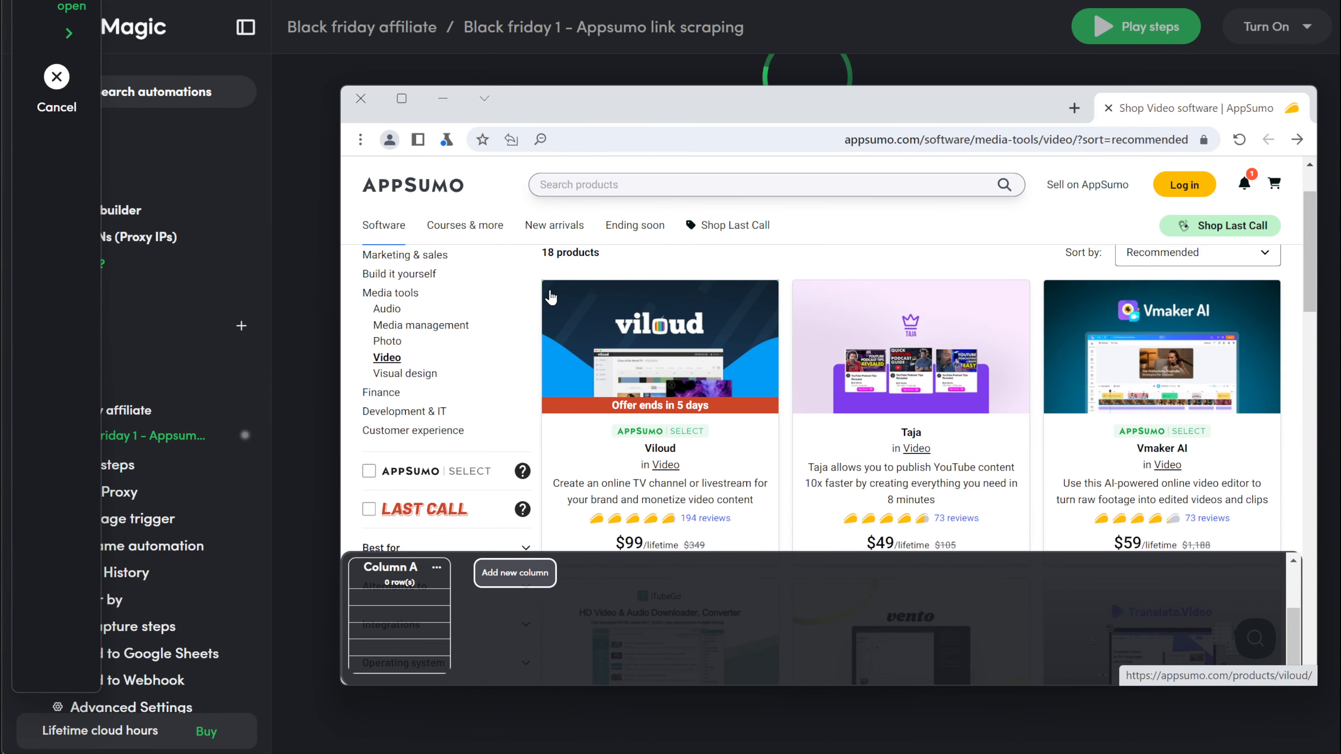
Step: Select the Viloud and Taja cards, switch Column A to Scrape Links, confirm, and finish recording
click(551, 297)
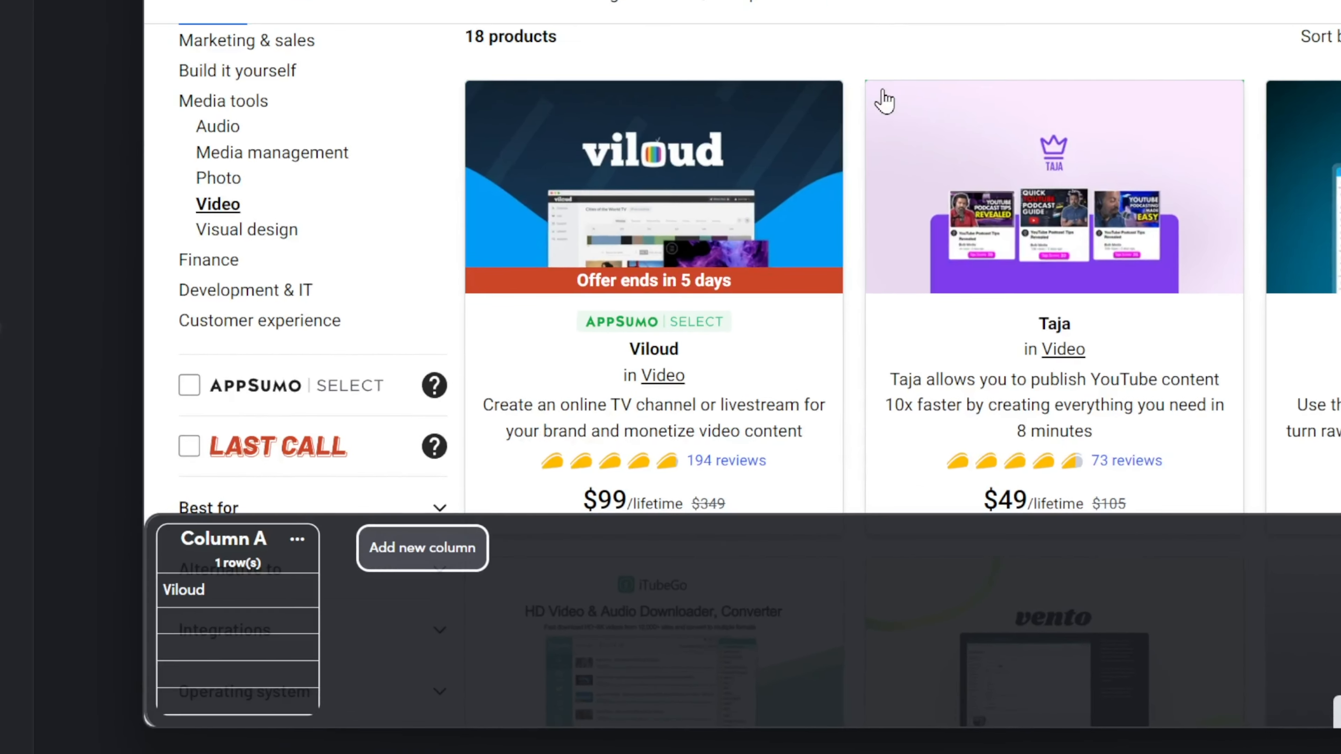
click(803, 289)
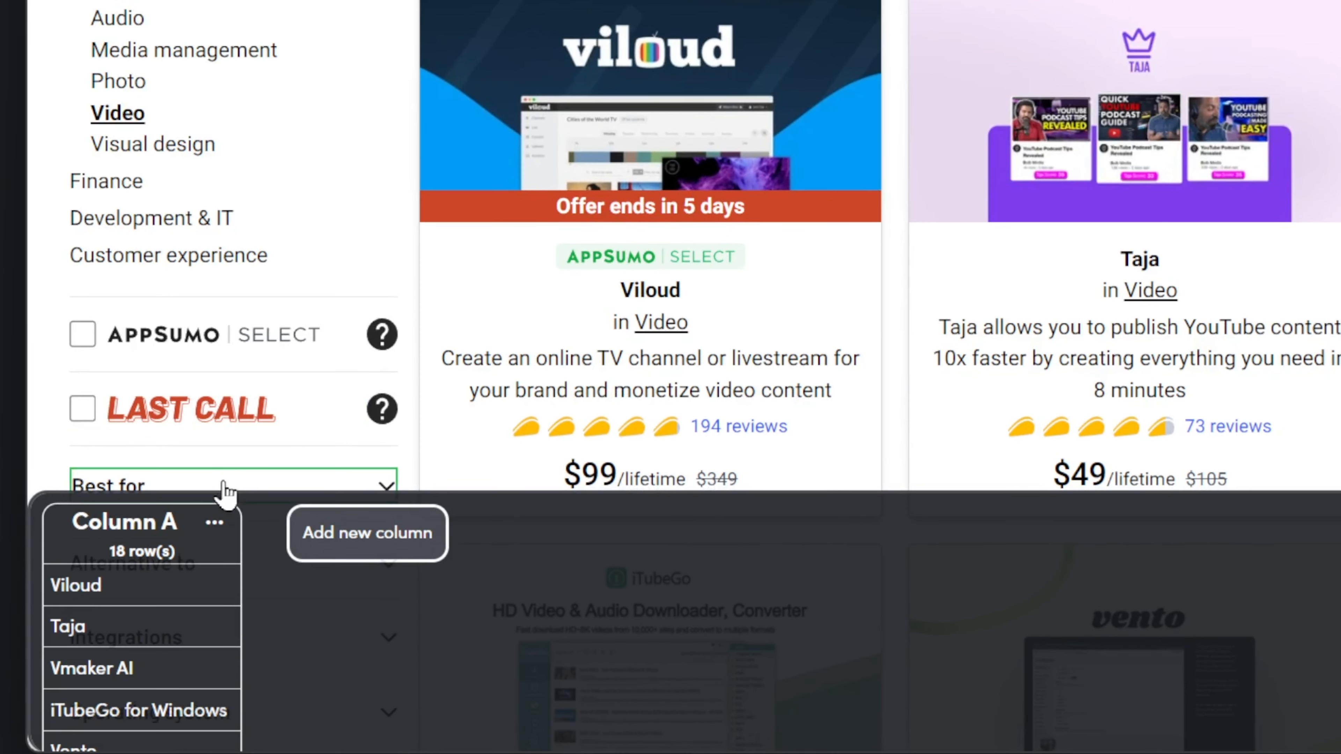
click(232, 525)
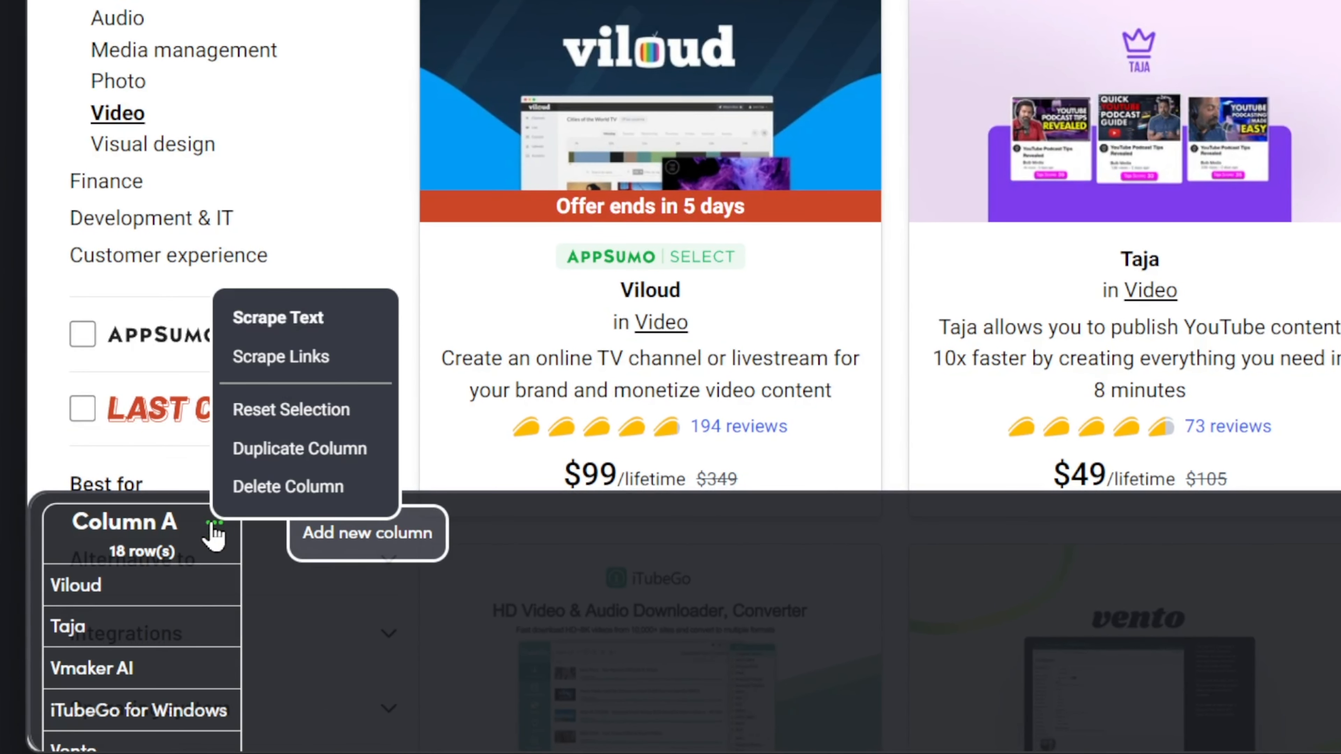
click(295, 355)
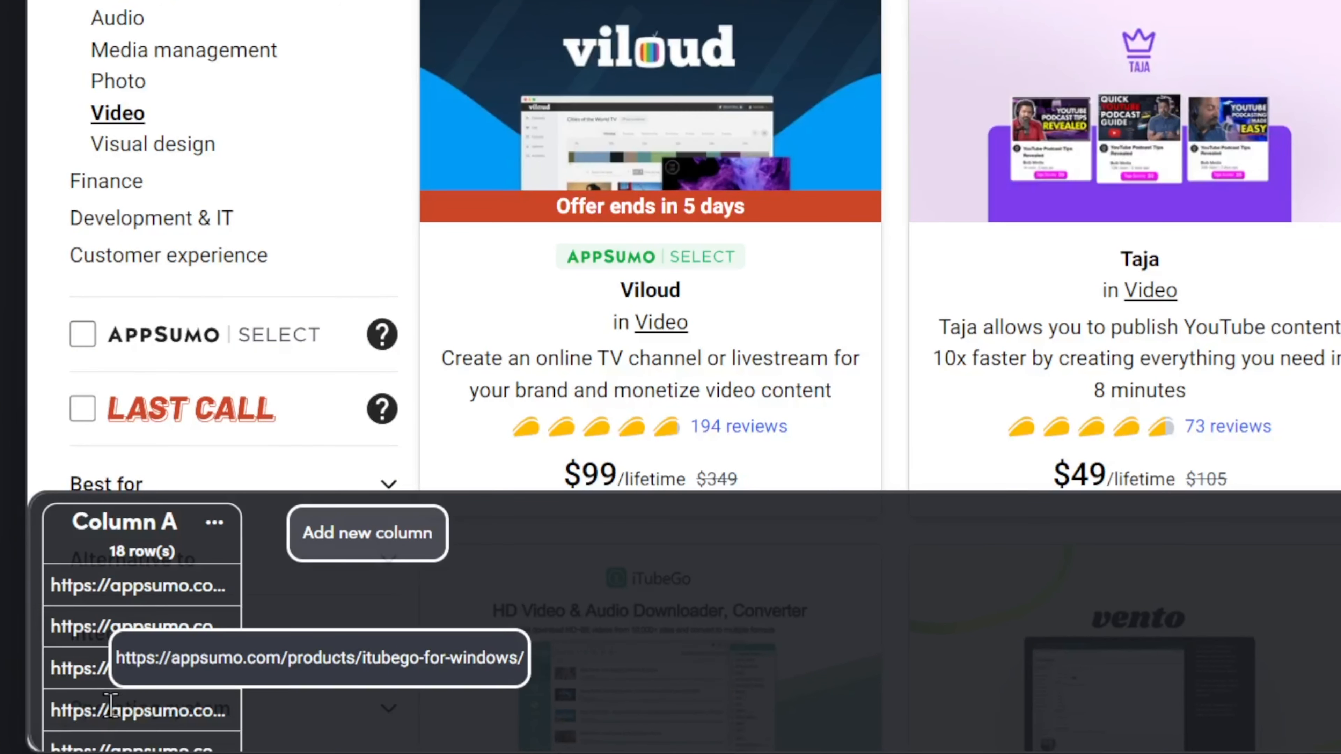
scroll(110, 705, down, 1)
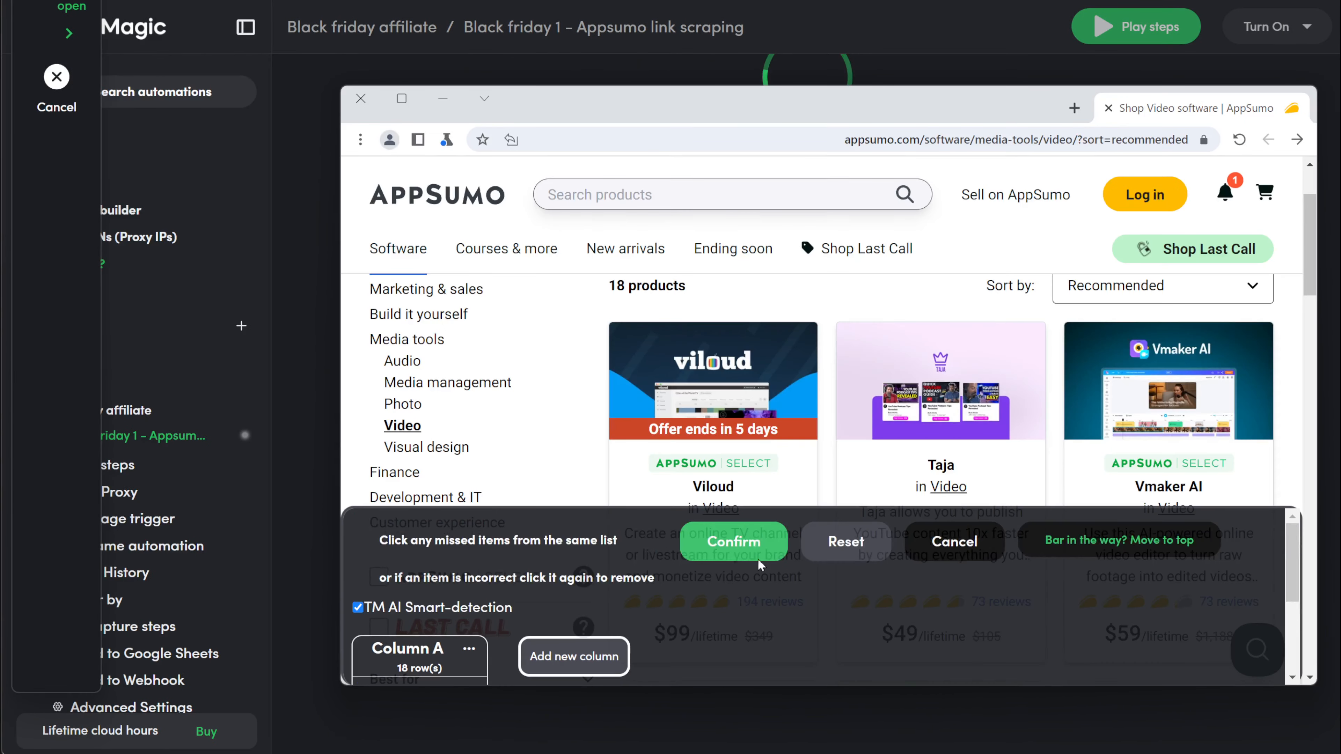
click(739, 547)
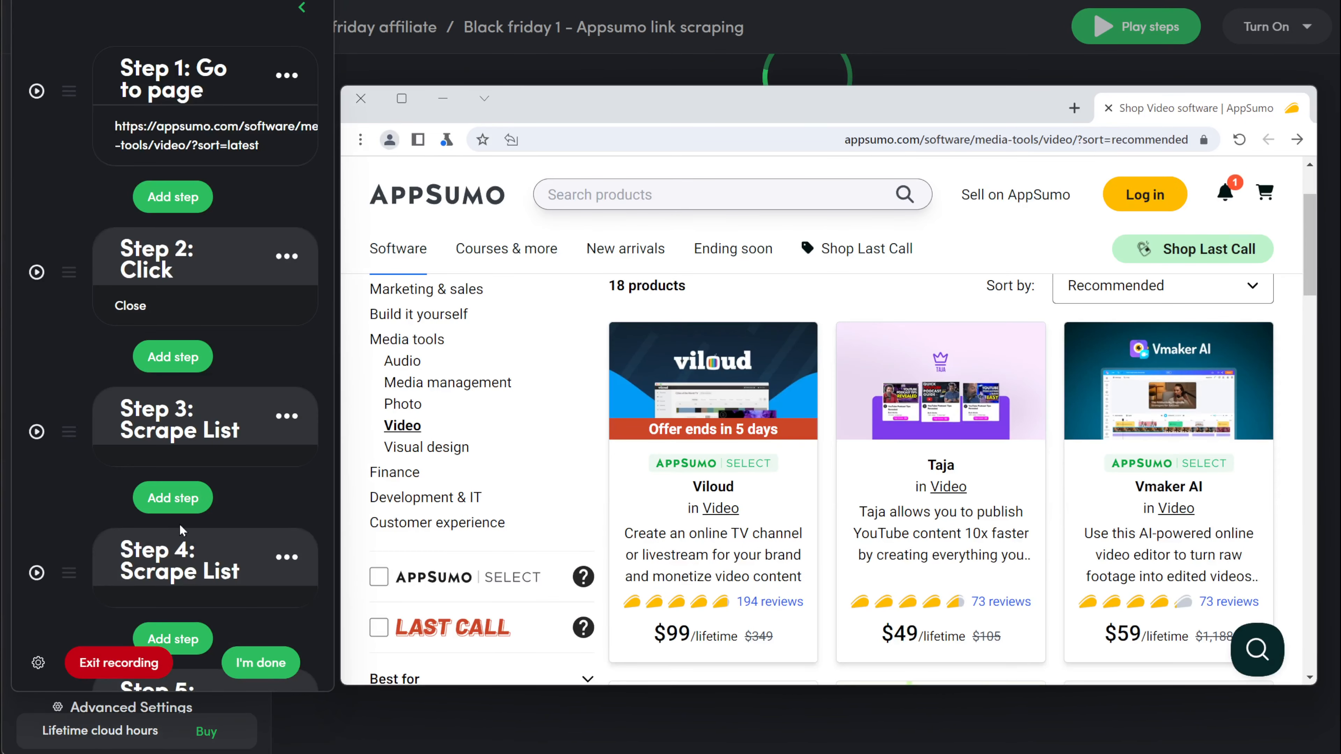
scroll(180, 526, down, 3)
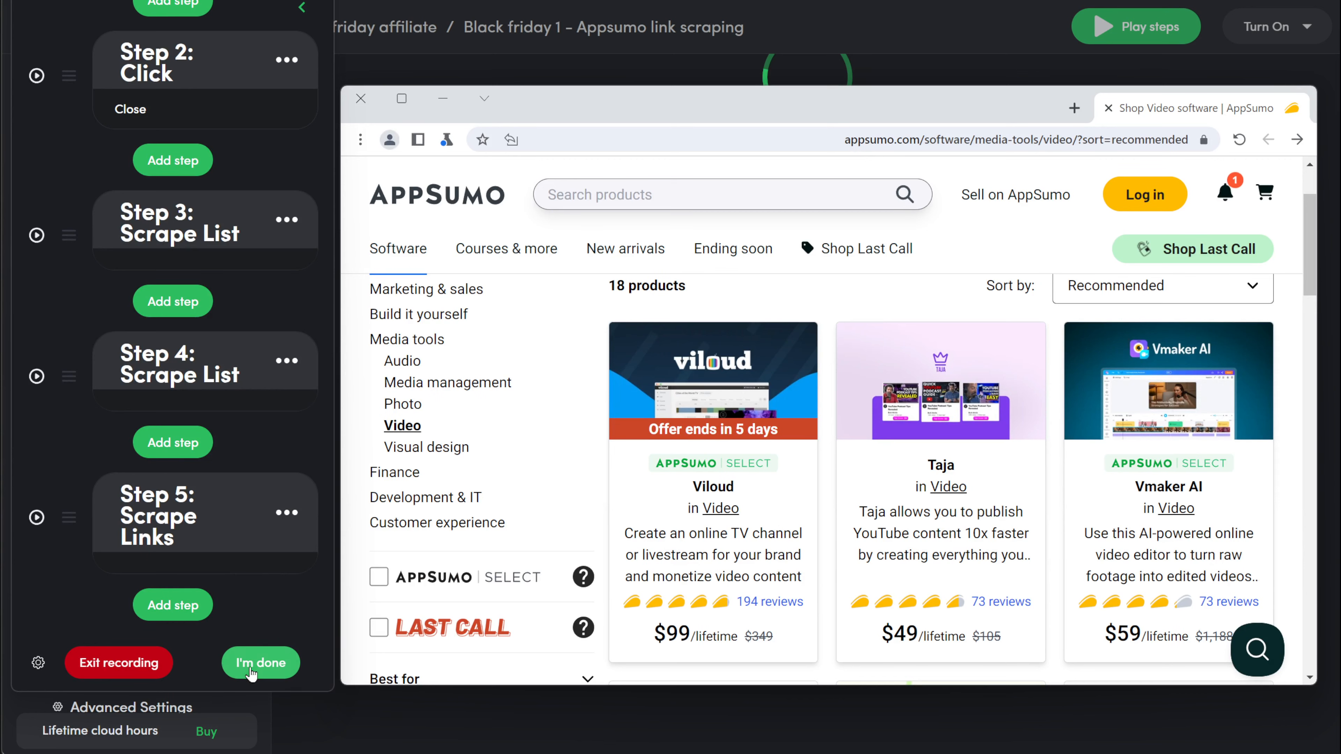
click(260, 662)
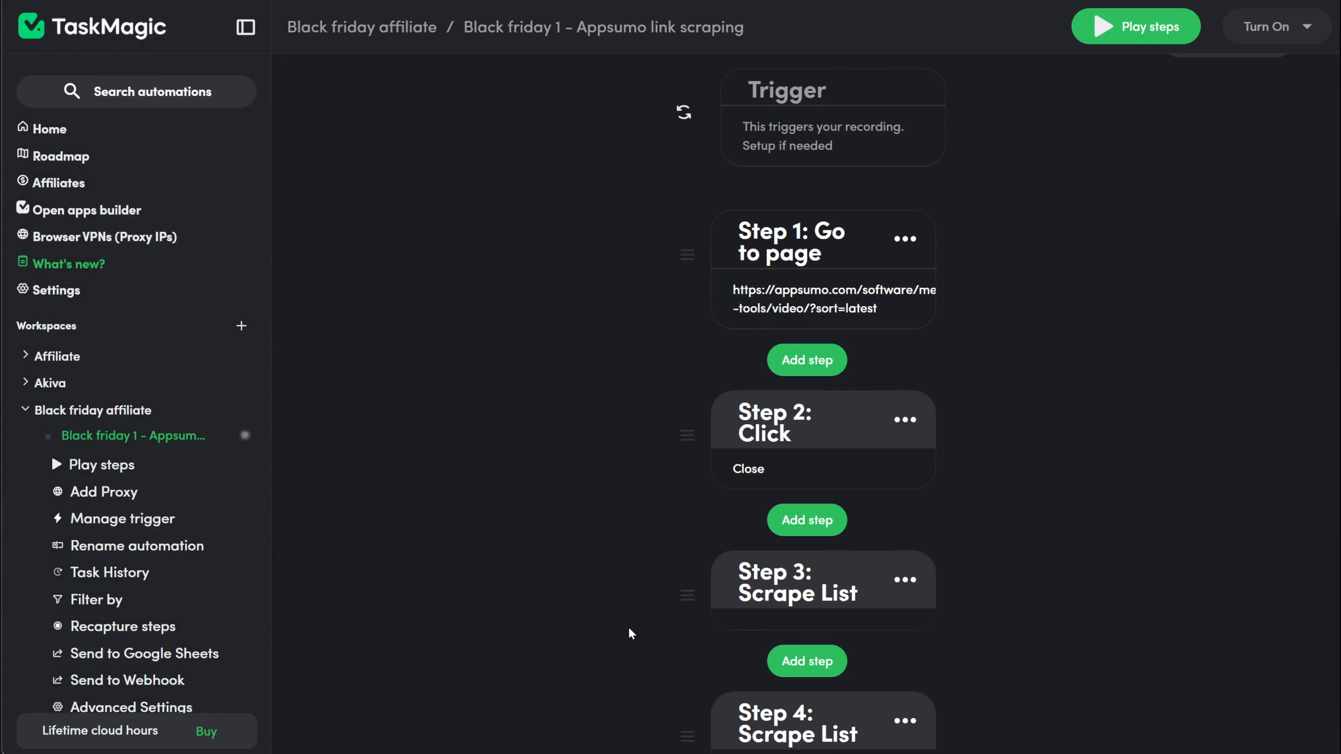
Step: Open the Send to Google Sheets export setup for the Appsumo link-scraping automation
scroll(632, 632, down, 7)
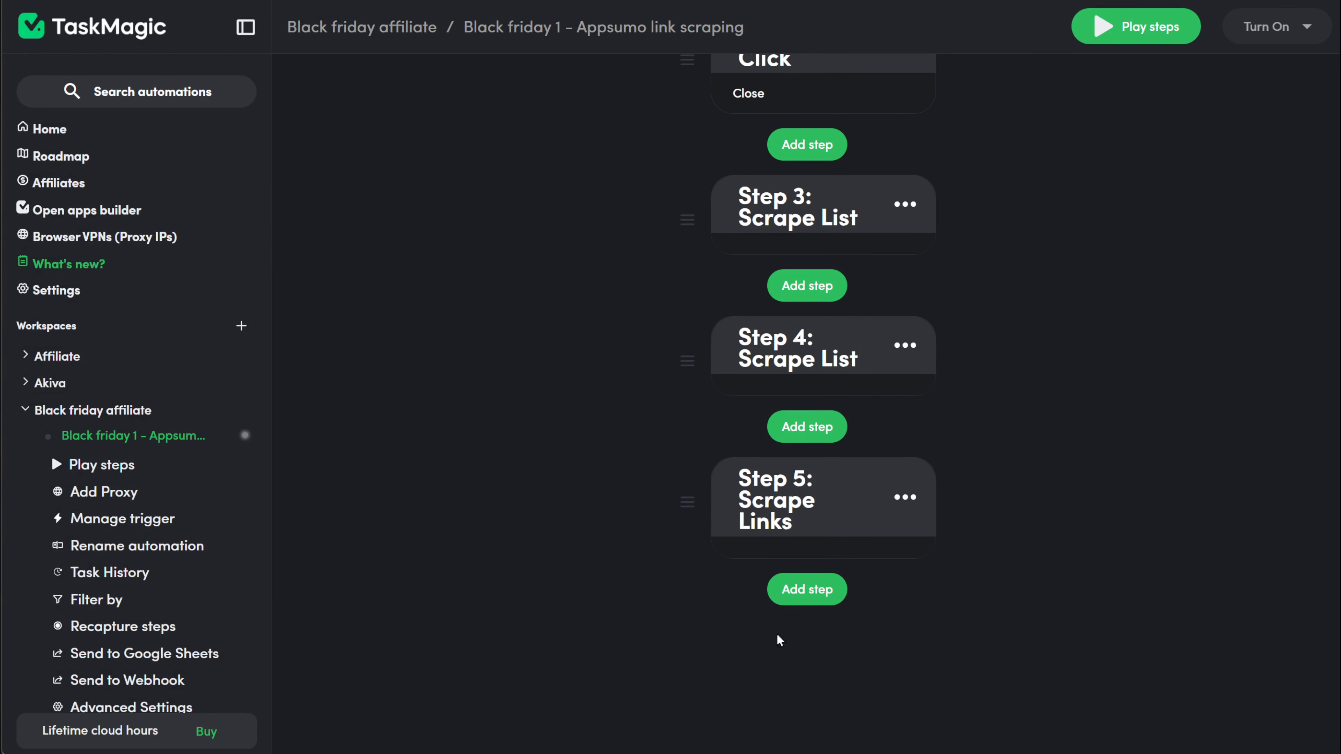
scroll(131, 466, down, 3)
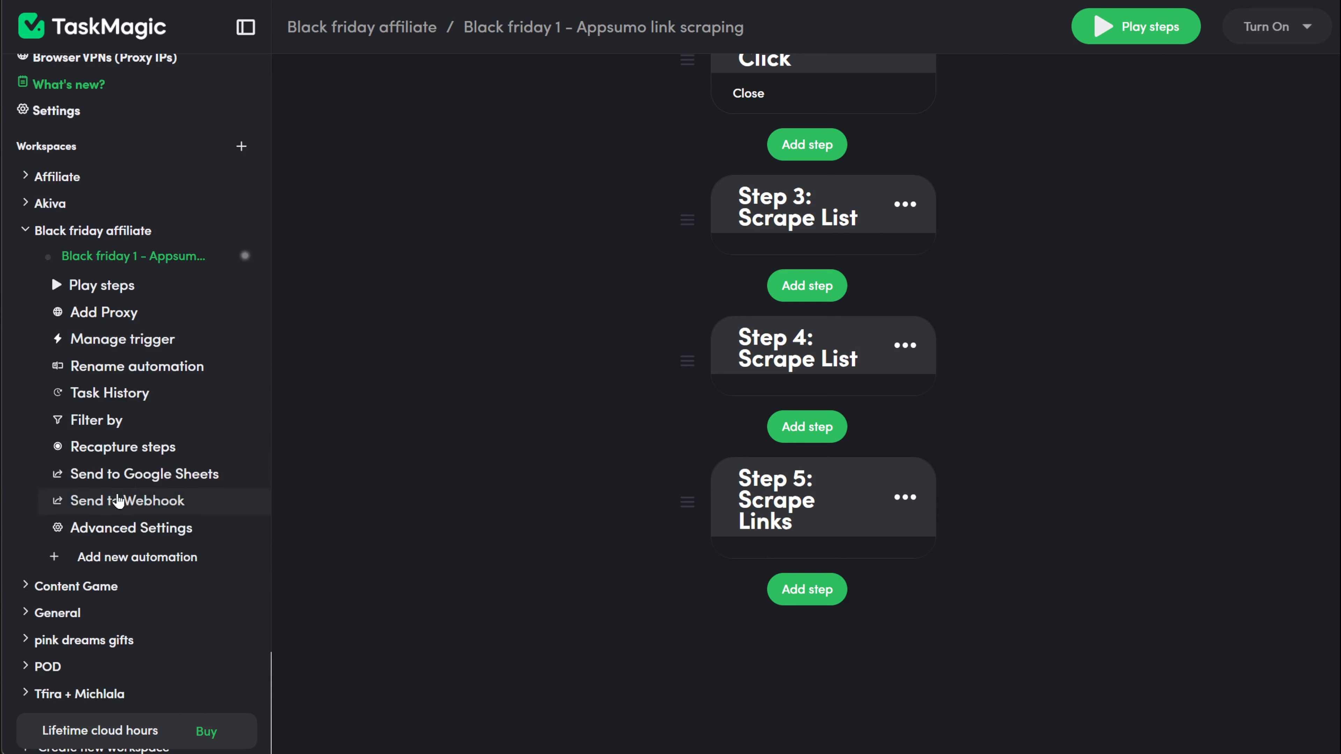
click(140, 479)
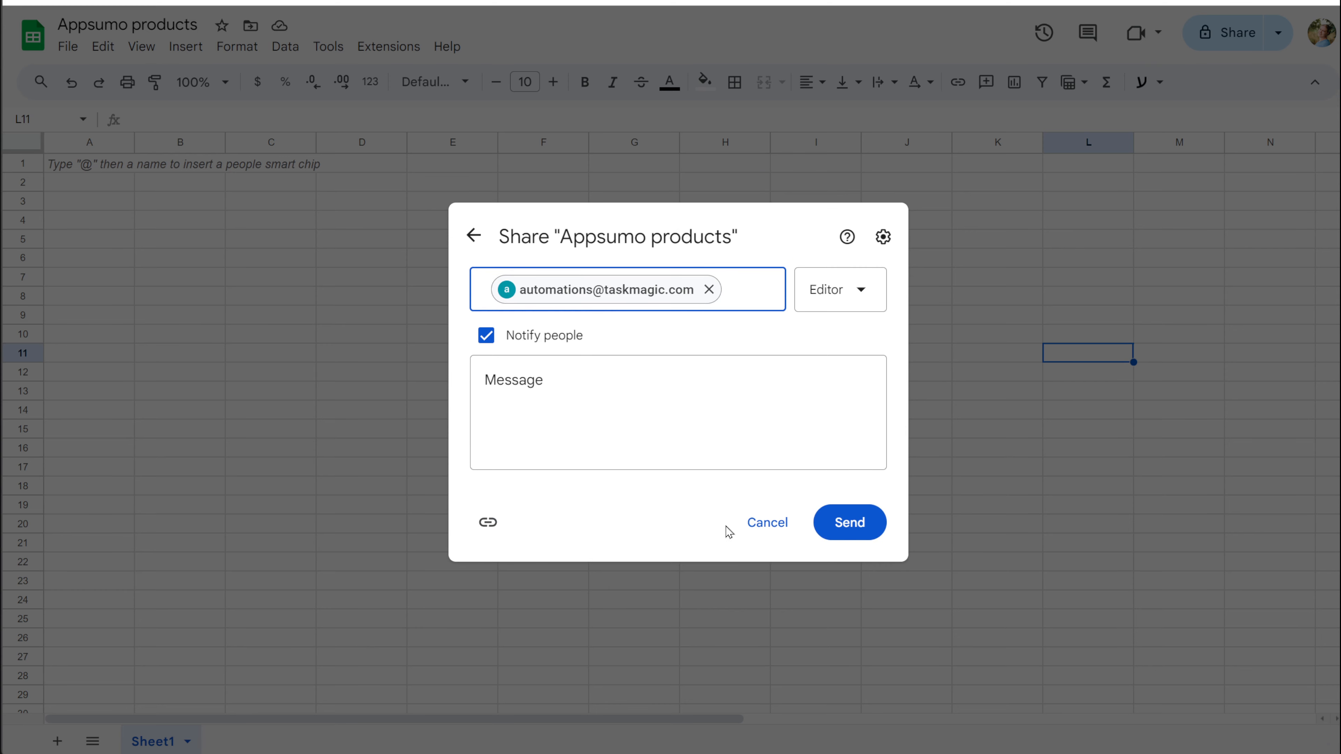
Step: Share the sheet with the automation account as Editor and freeze row 1
click(845, 542)
right_click(22, 163)
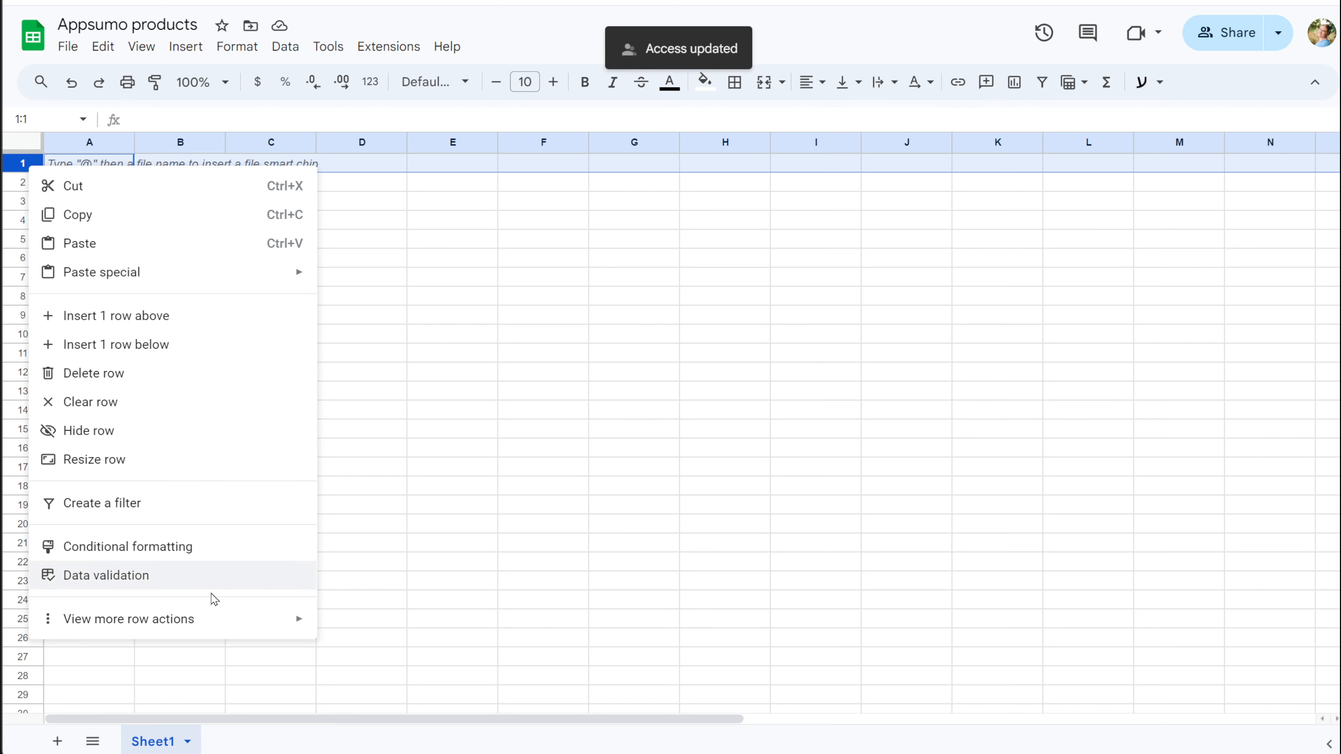
mouse_move(264, 621)
click(416, 485)
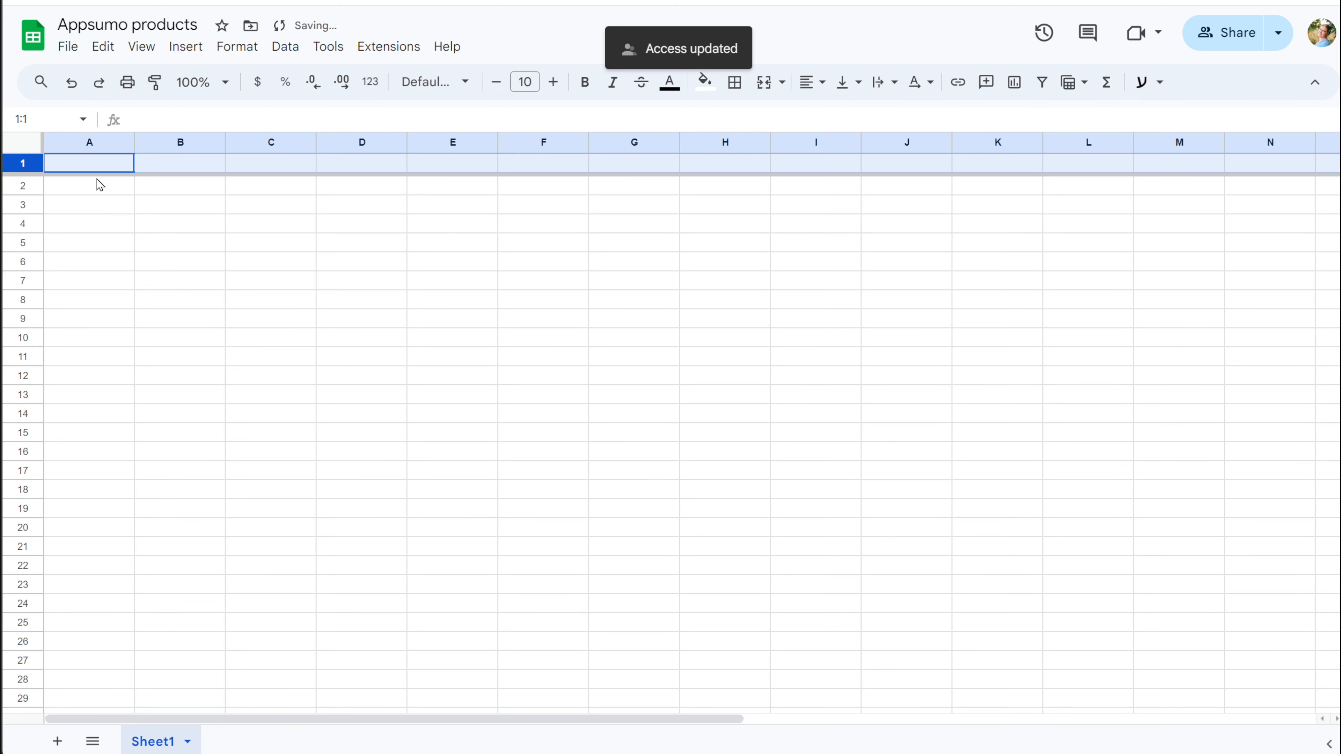
Step: Enter the headers product name, description and URL in cells A1 to C1
click(105, 176)
text(product name)
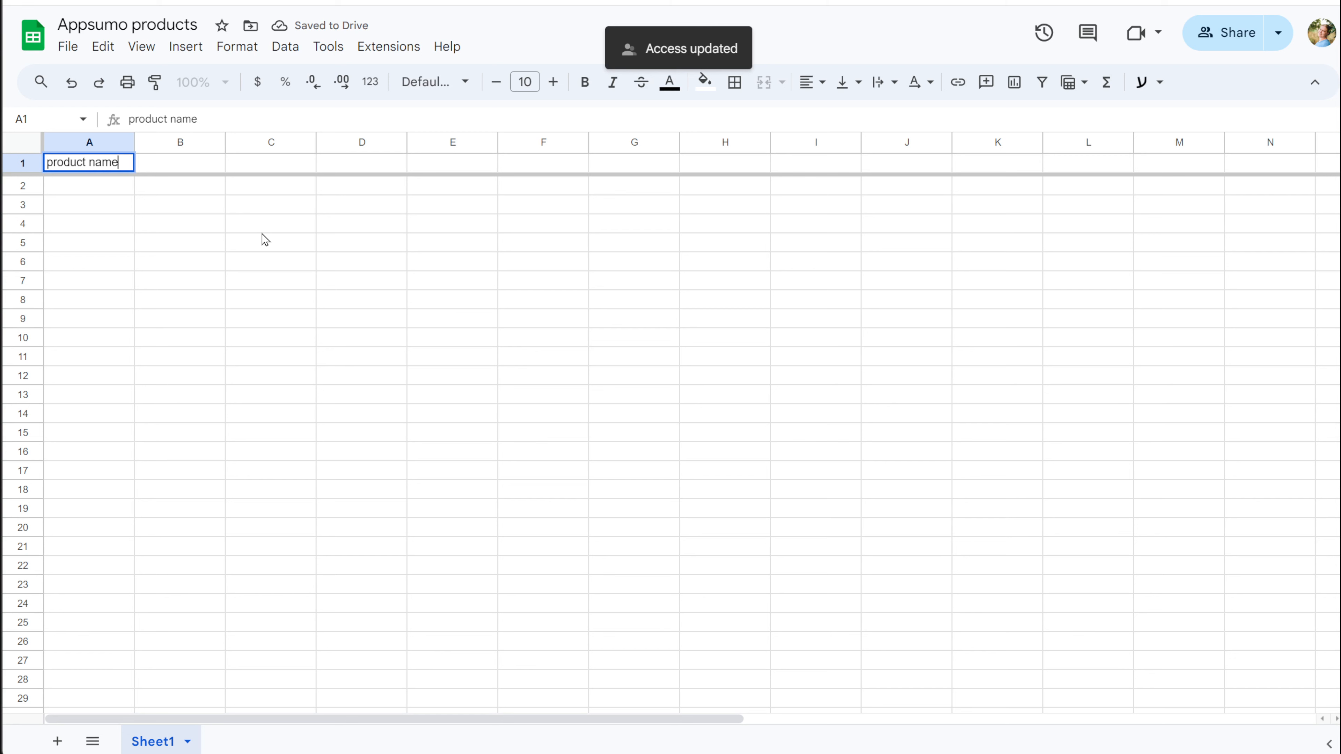
key(Tab)
text(de)
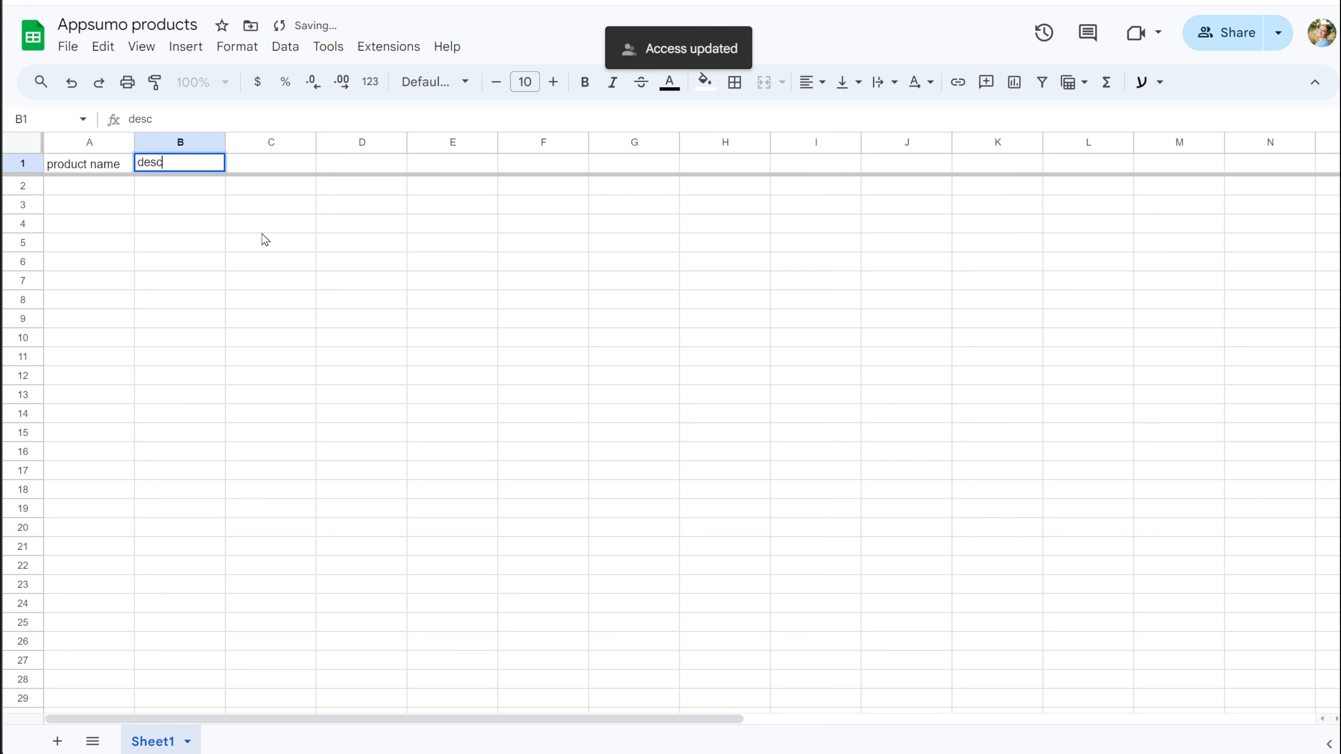
key(Tab)
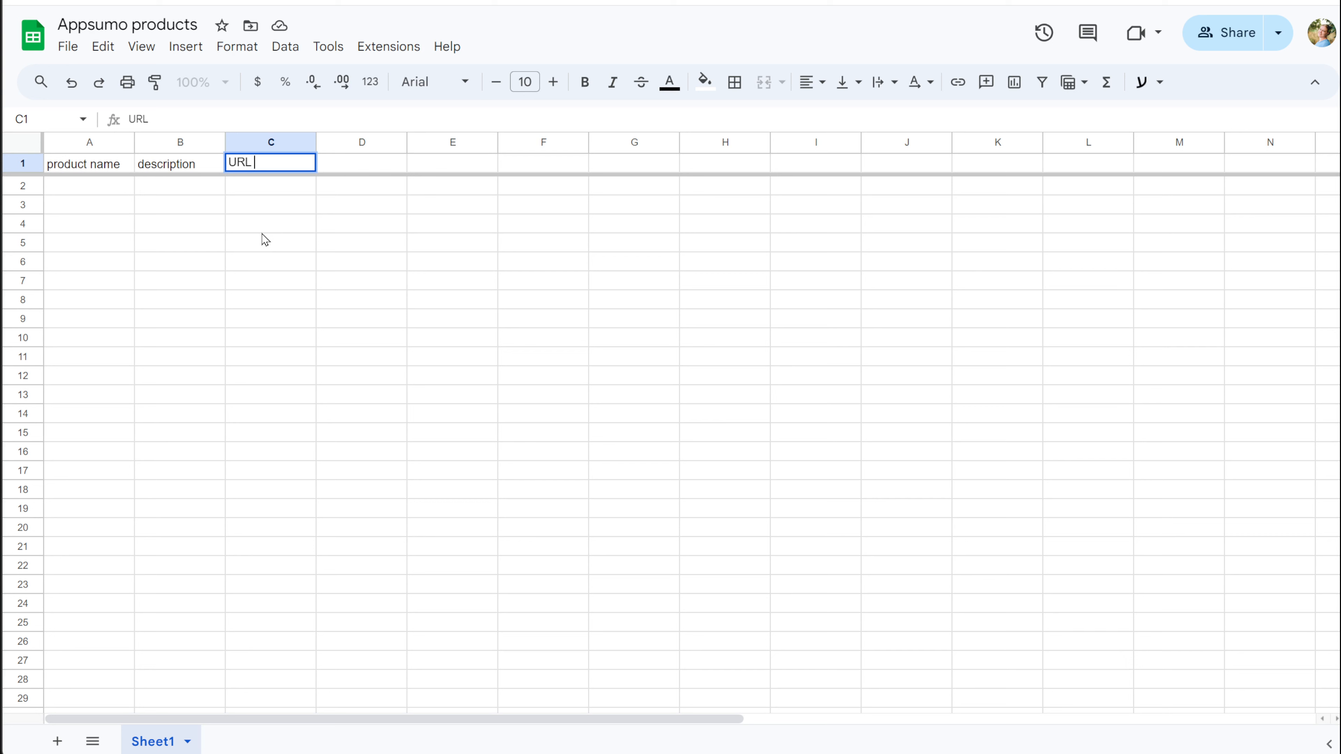
click(361, 394)
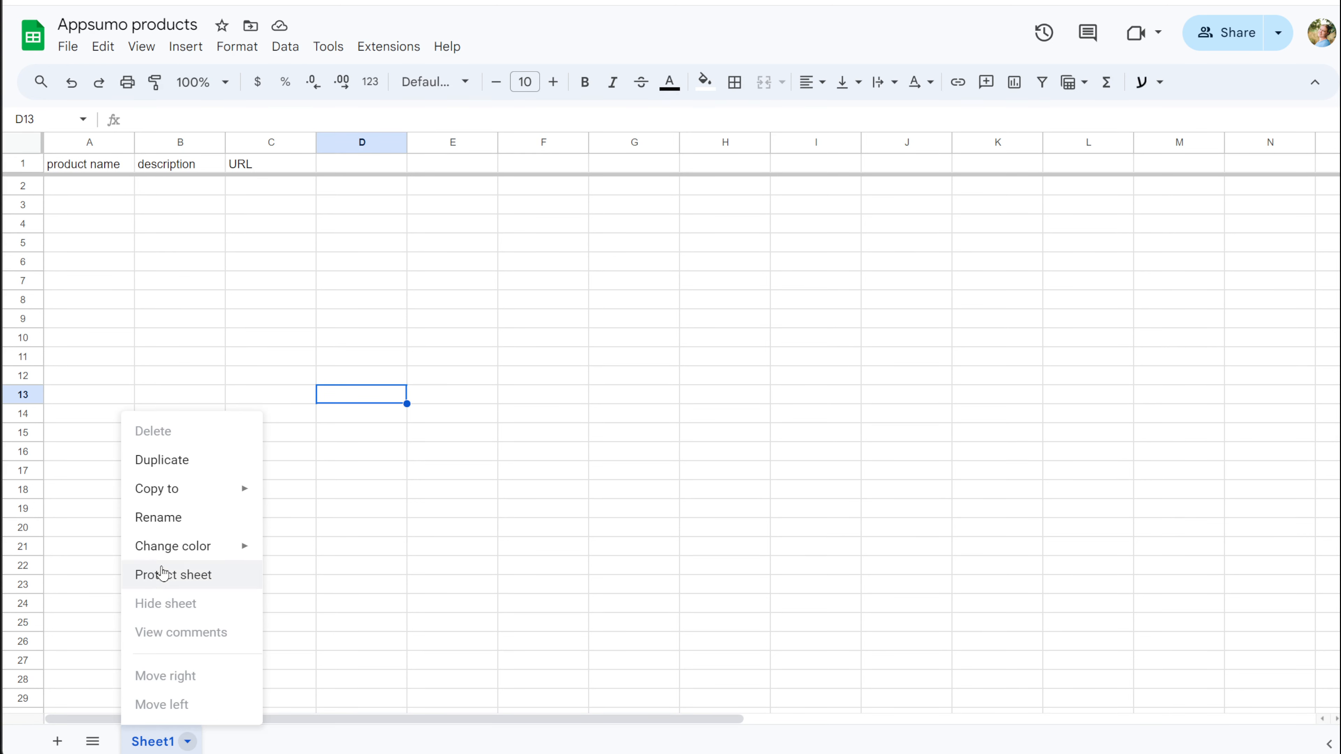
Step: Rename Sheet1 to video and paste the sheet's URL into TaskMagic
click(159, 518)
text(video)
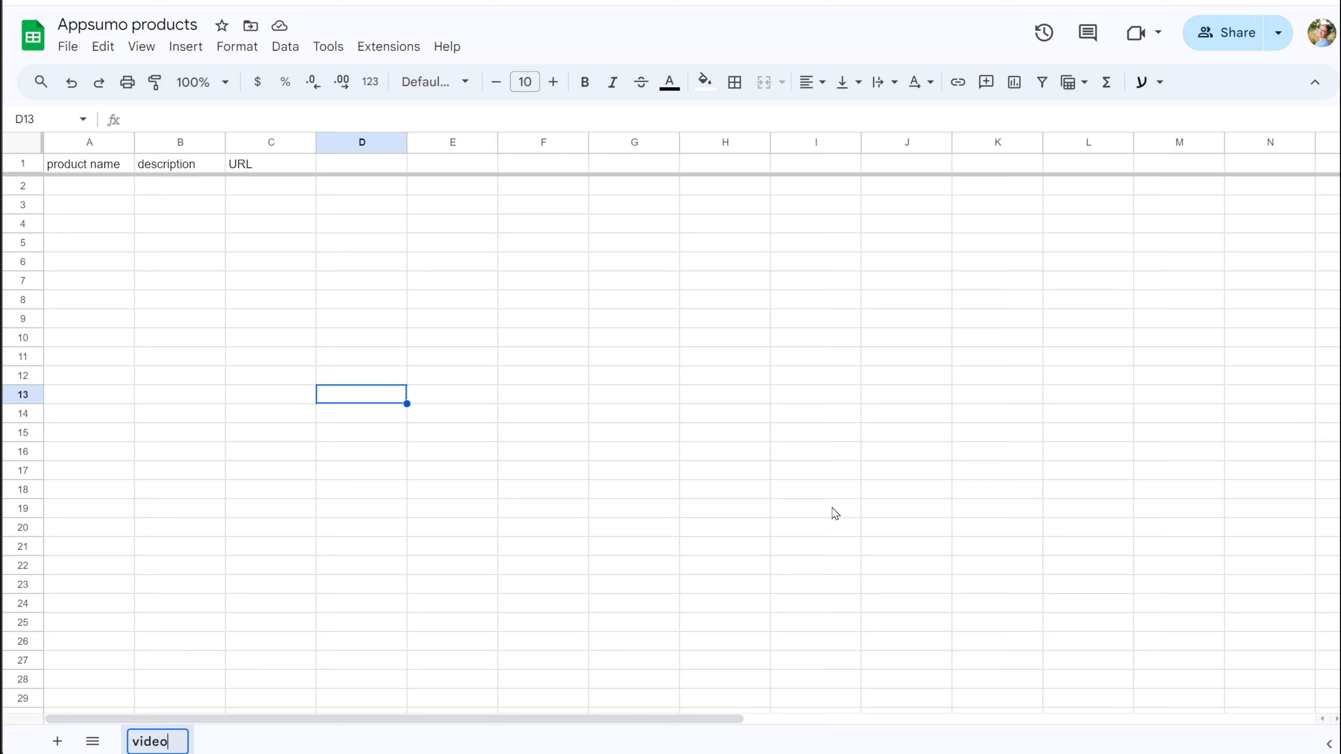
click(827, 557)
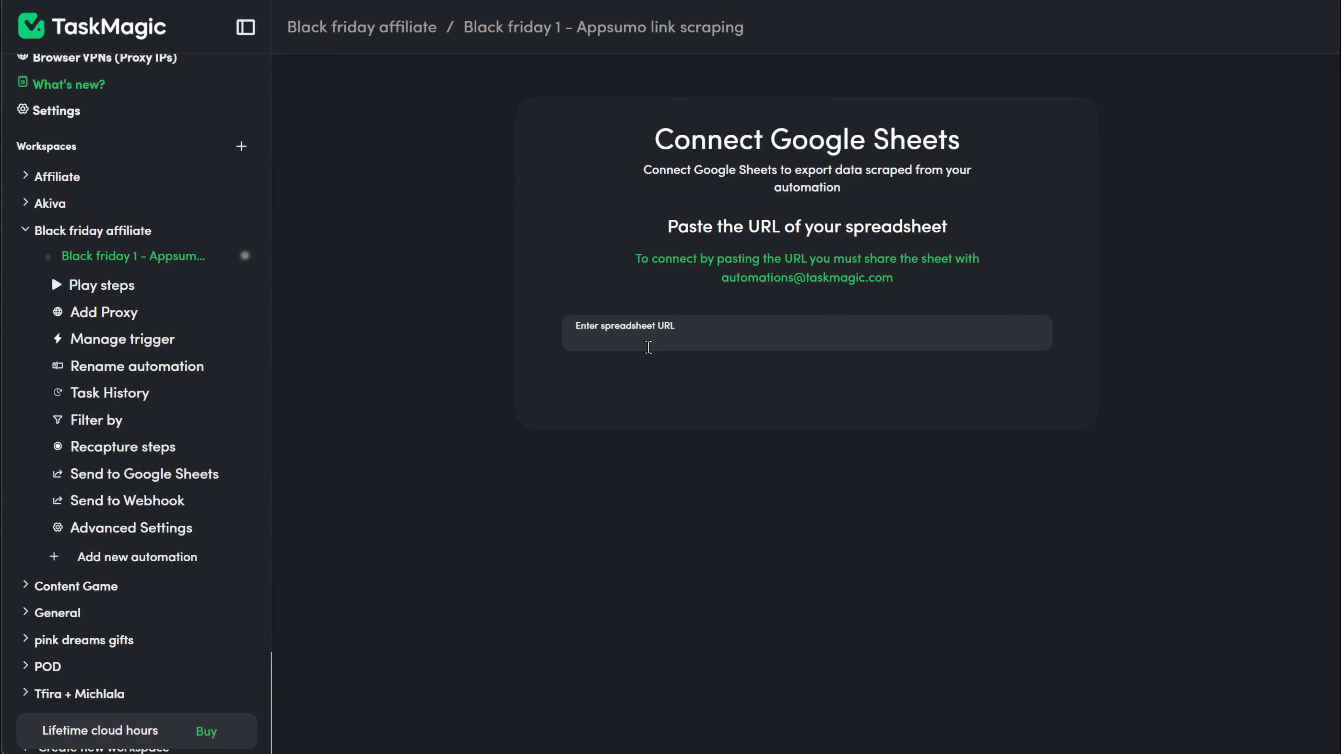
key(ctrl+v)
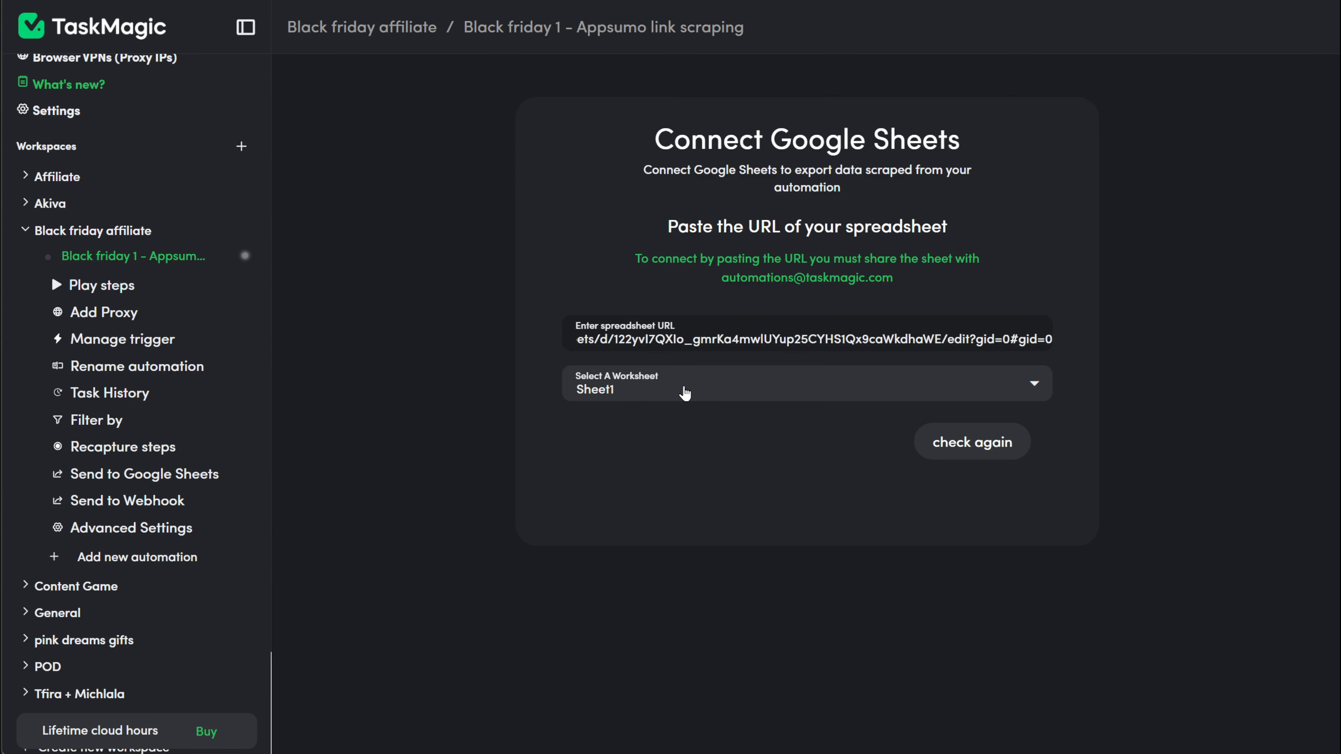
Step: Pick the video worksheet, accept its headers, and run the automation to fill rows 2–19
click(686, 391)
click(666, 420)
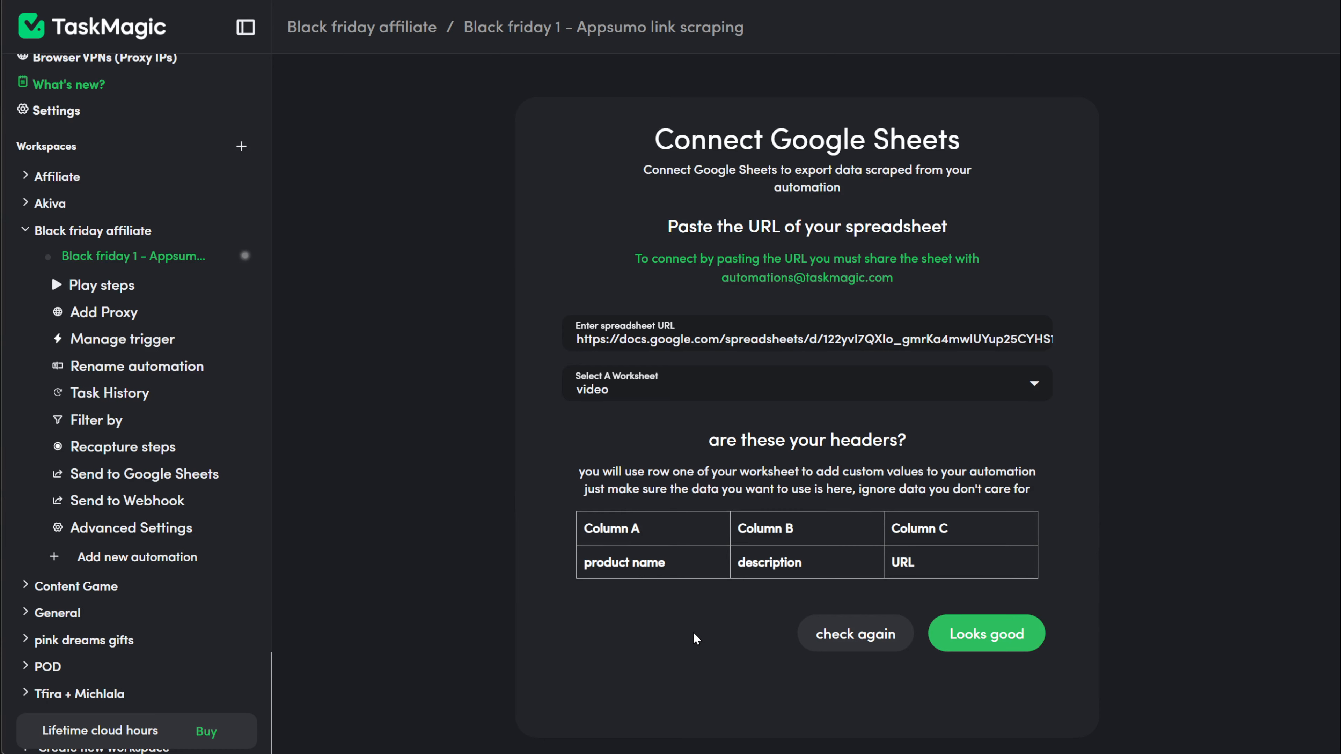
click(986, 634)
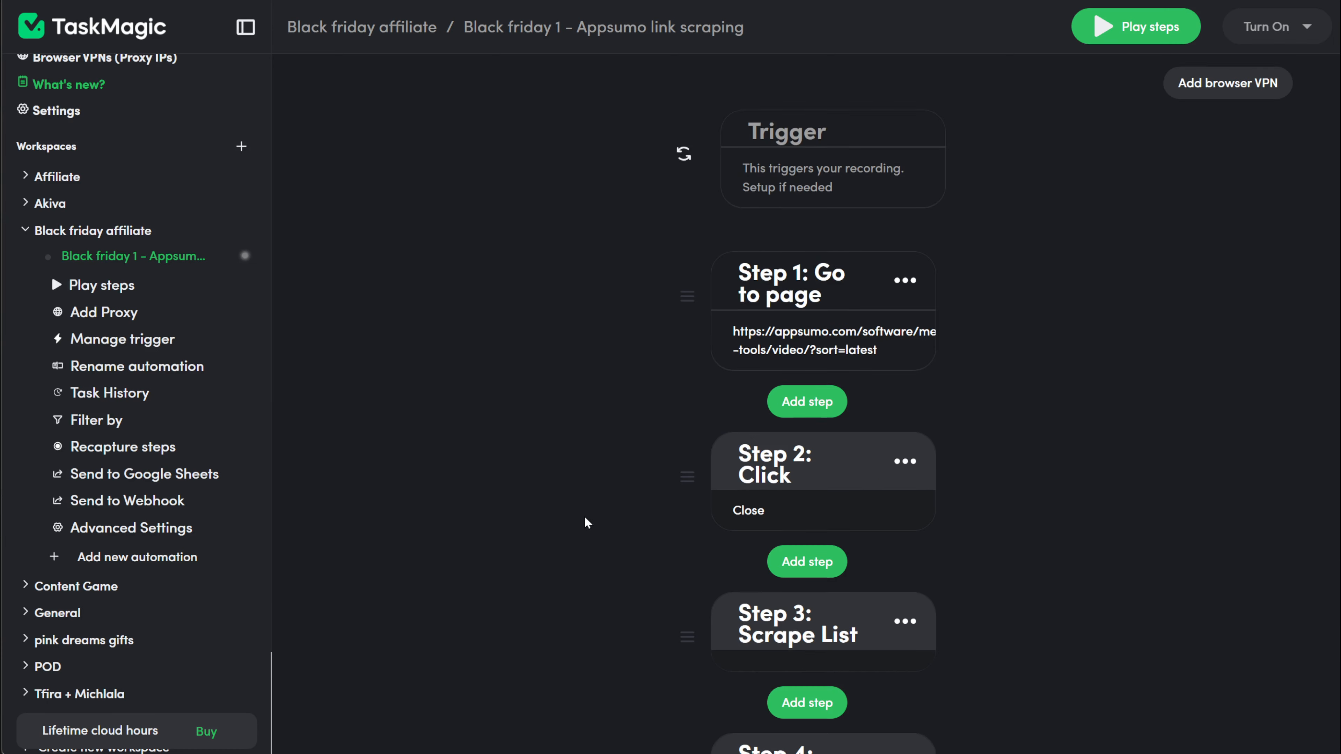
click(1136, 26)
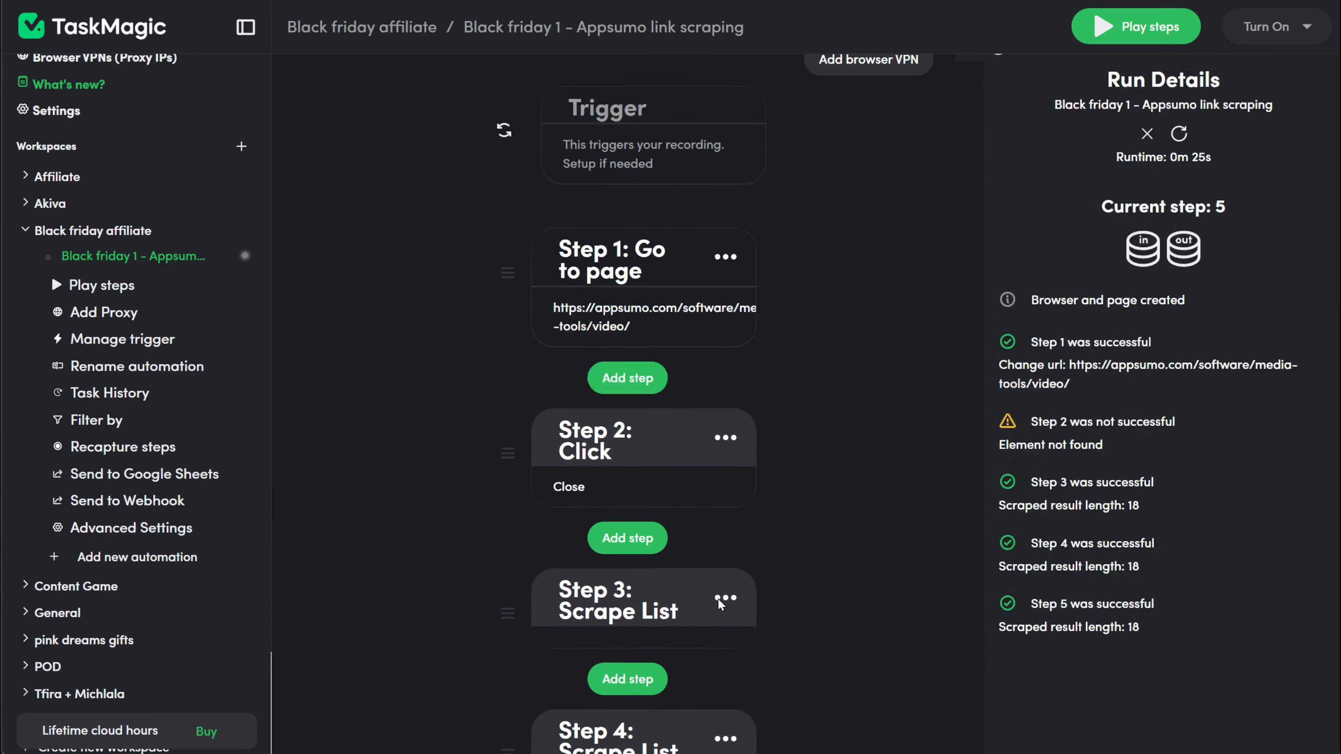
scroll(612, 484, down, 5)
Step: Resume recording and delete the duplicate Scrape List step (Step 4)
click(613, 484)
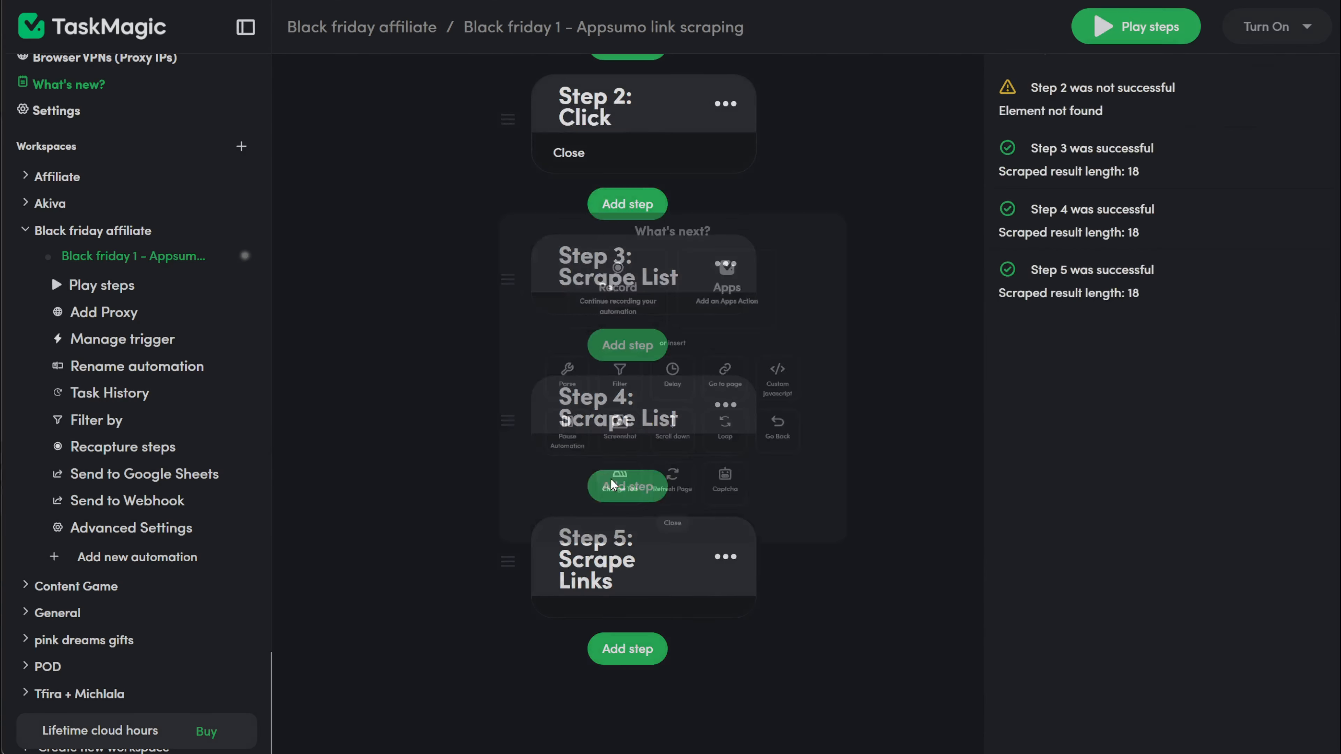
click(591, 236)
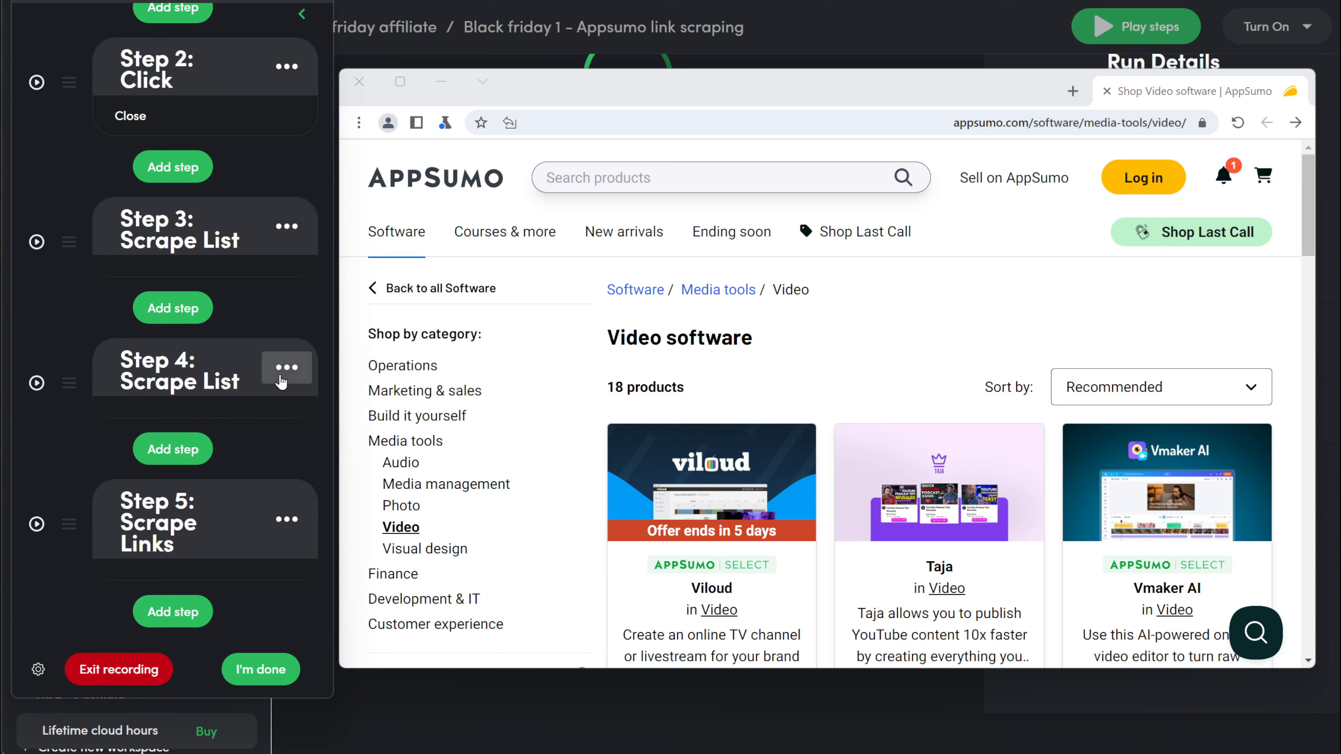
click(283, 375)
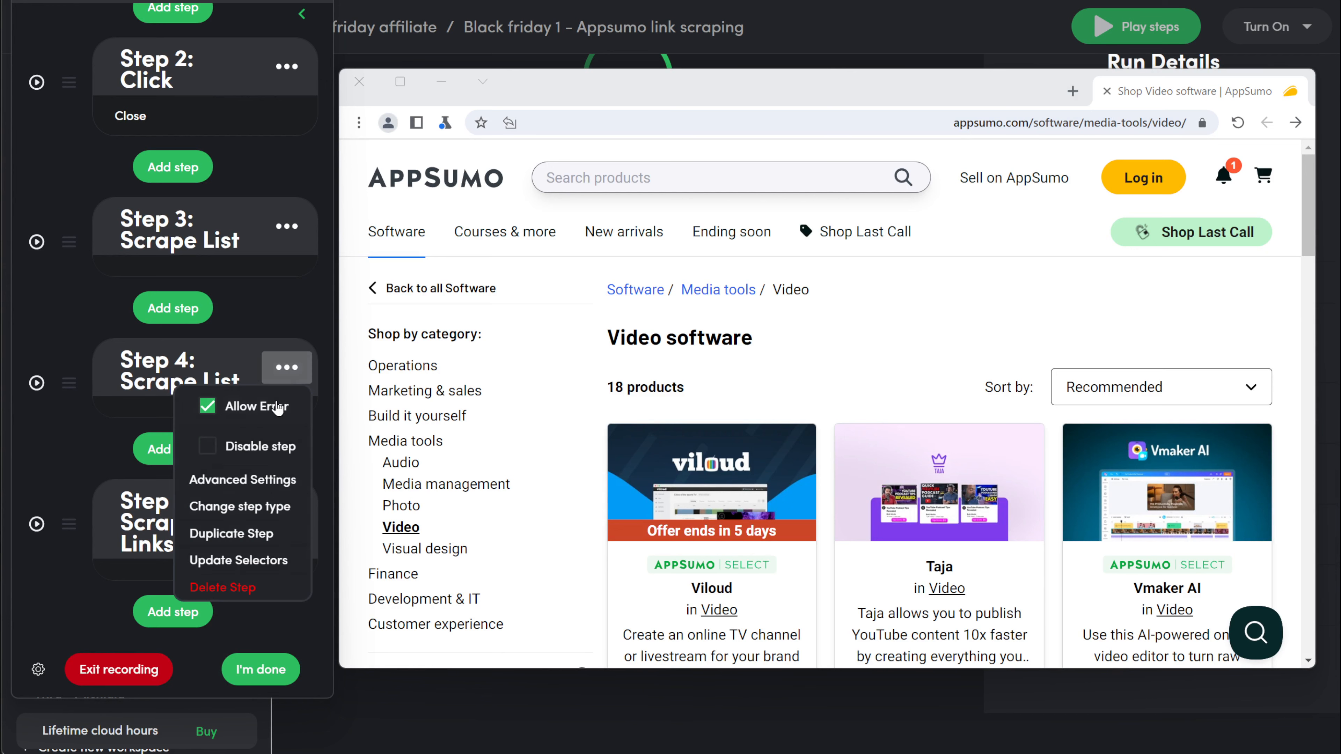
click(243, 577)
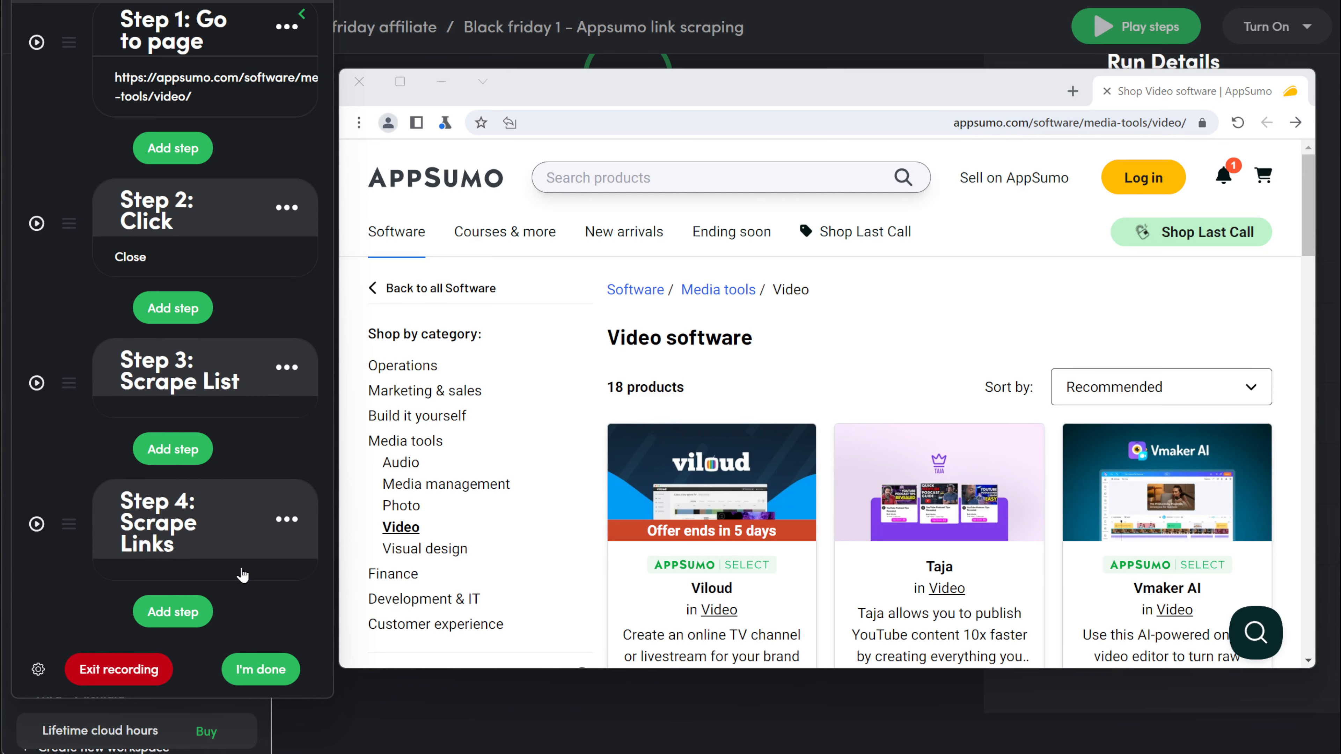
Step: Start a new list scrape on the Viloud and Taja descriptions, then delete and re-add its column from iTubeGo
click(174, 449)
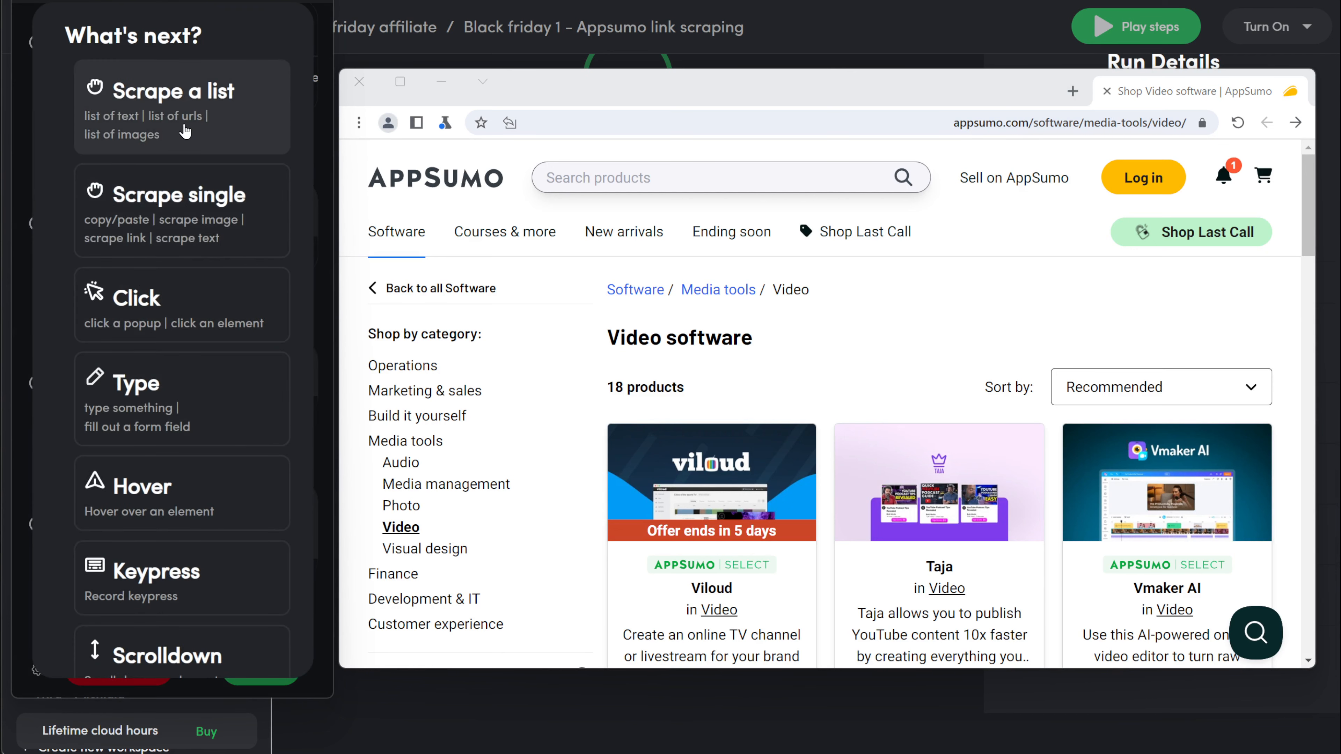
click(185, 132)
scroll(581, 370, down, 5)
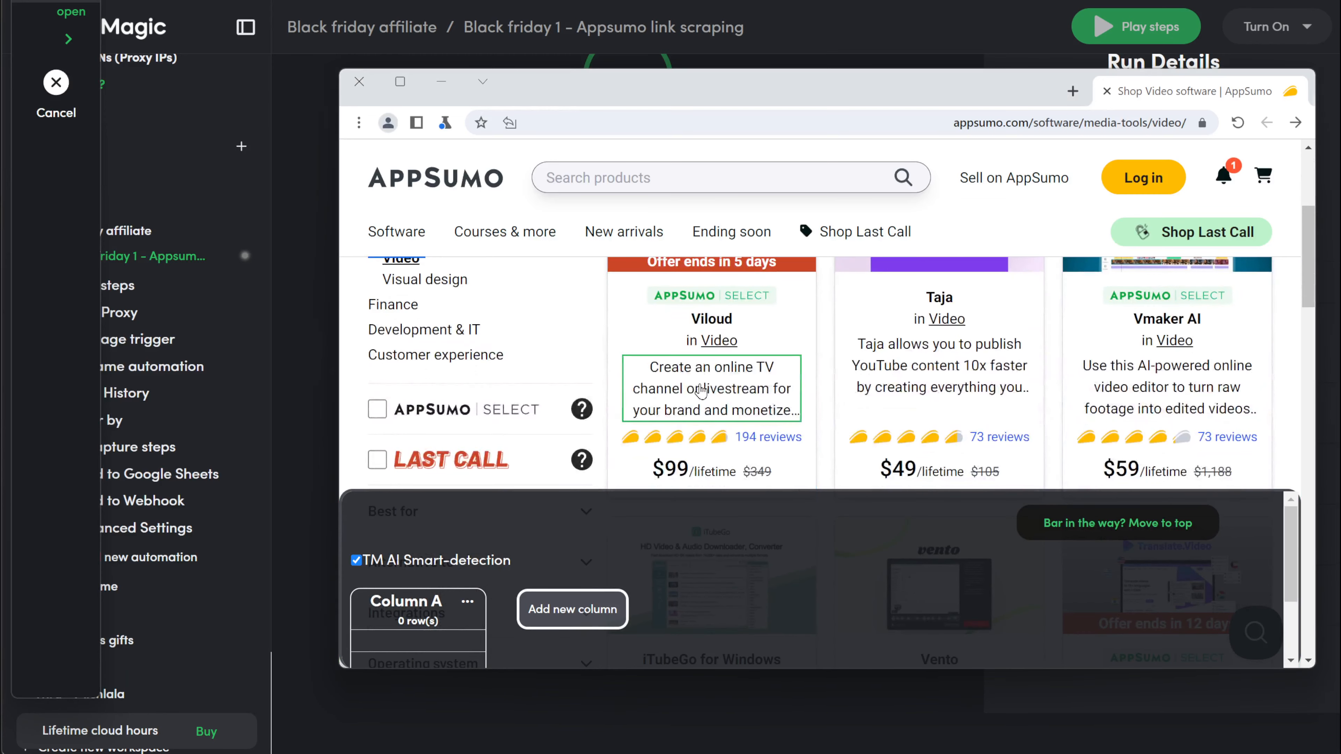
click(701, 391)
click(909, 357)
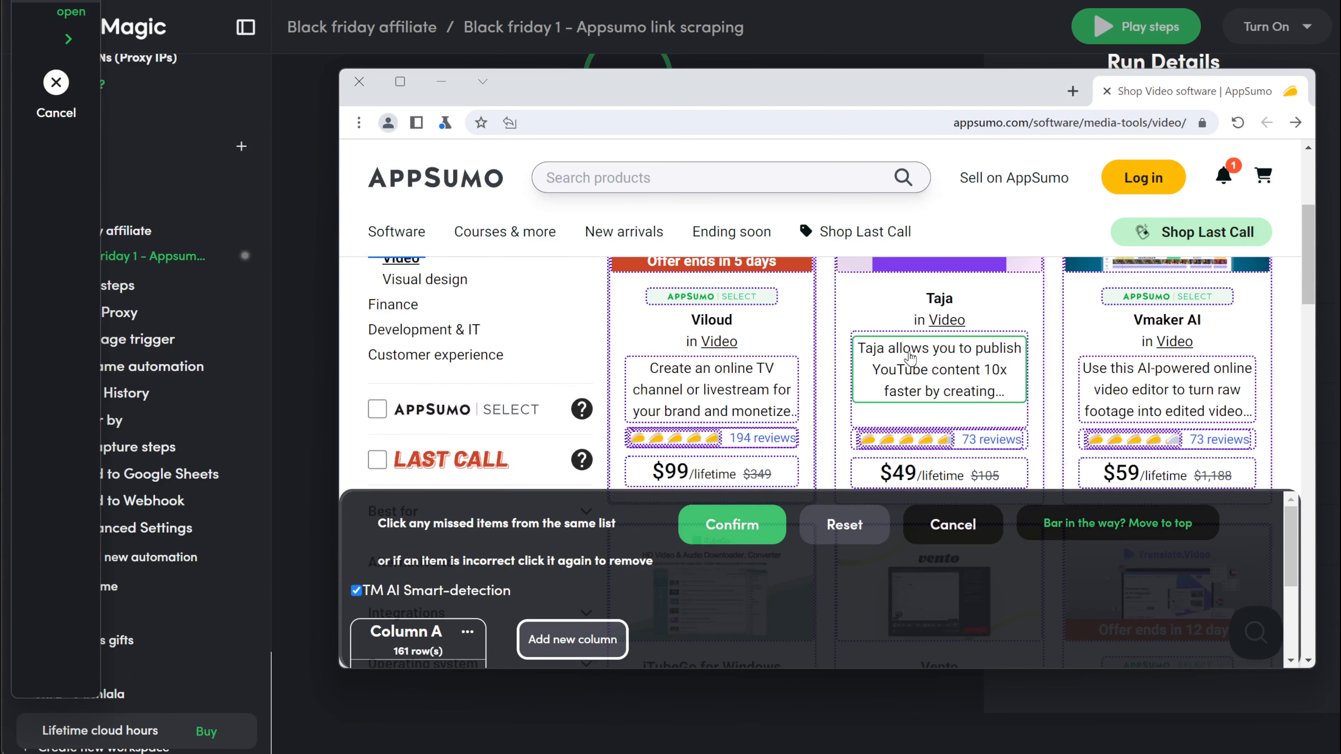
scroll(633, 465, down, 4)
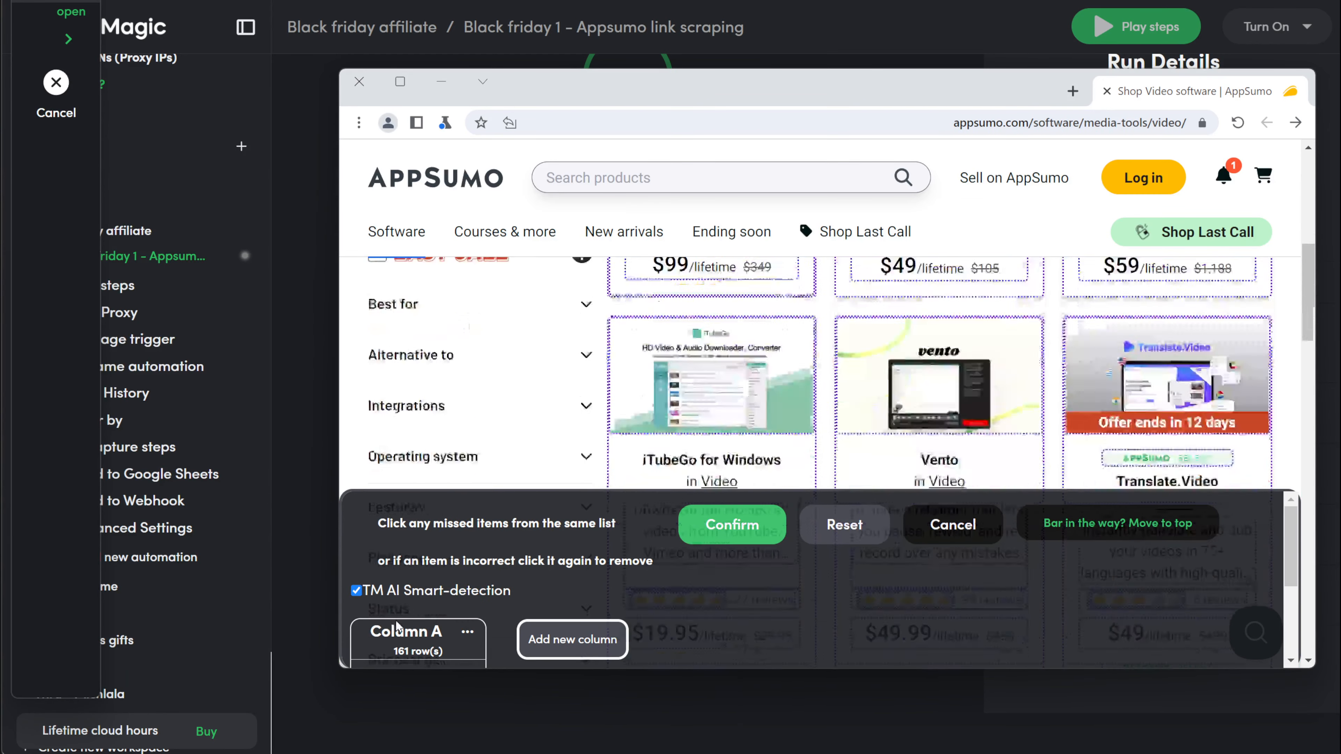
click(467, 632)
click(491, 600)
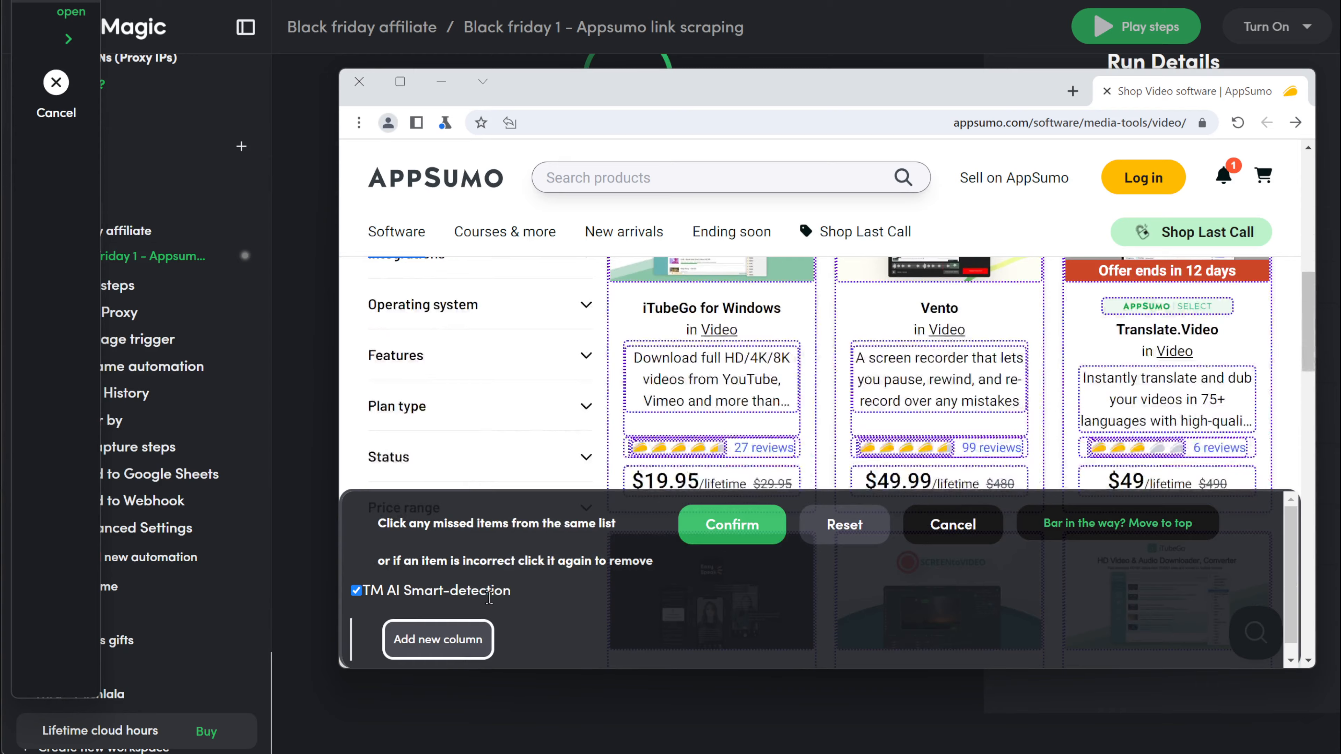
click(468, 638)
click(669, 377)
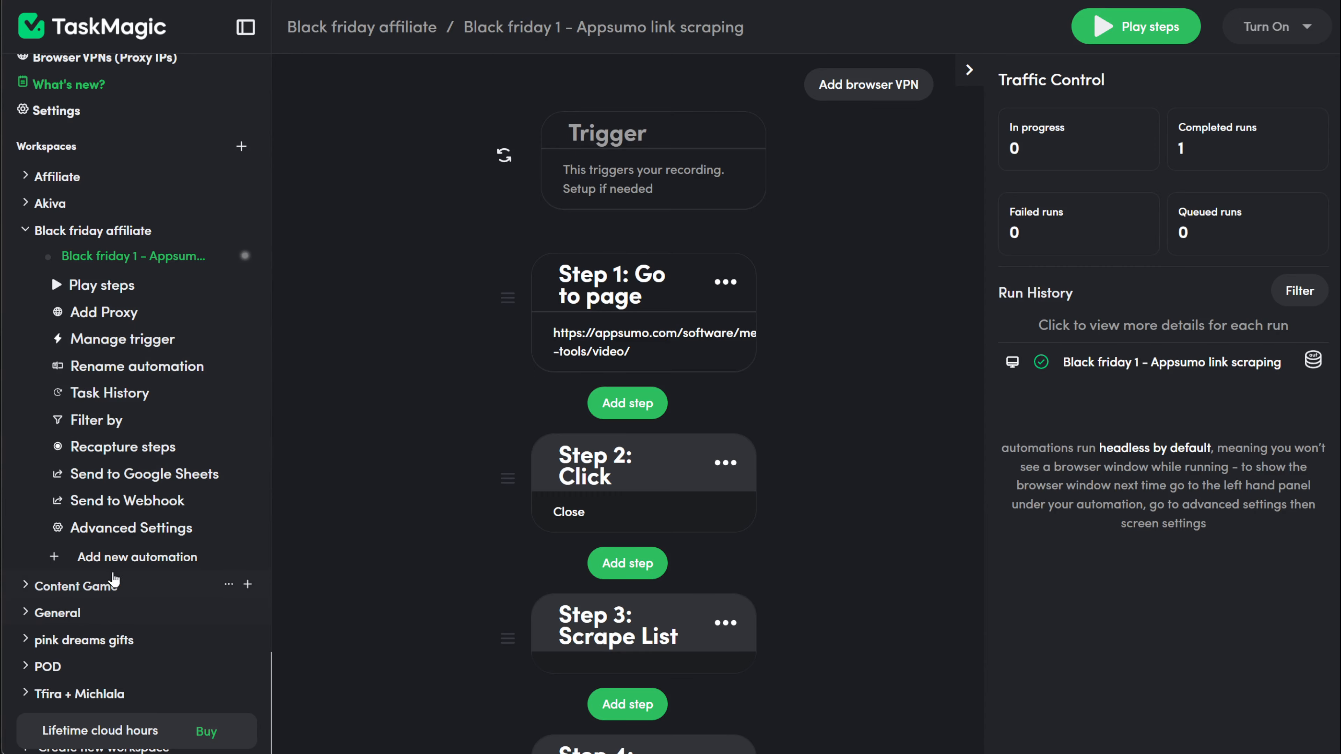
Step: Create a new Web automation named 'scrape Appsumo categories'
click(127, 558)
scroll(577, 550, down, 2)
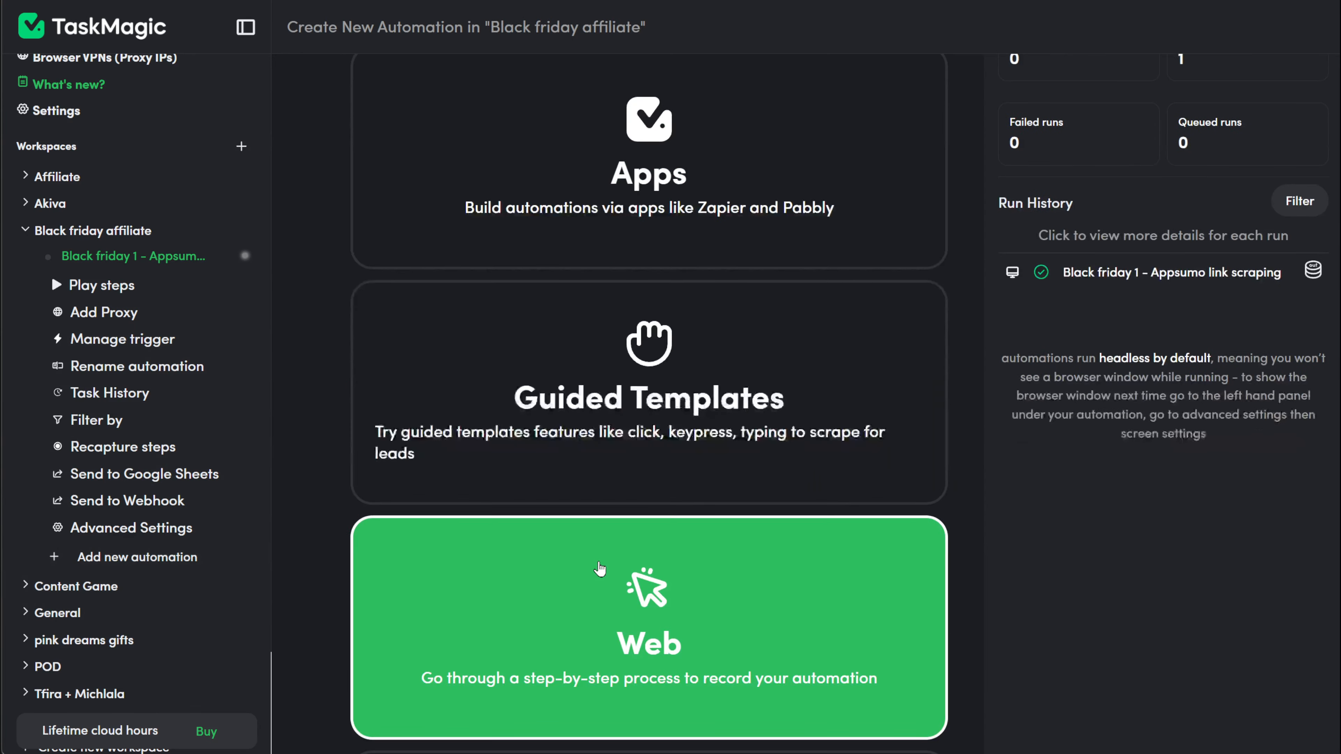
click(600, 569)
click(832, 379)
text(scrape)
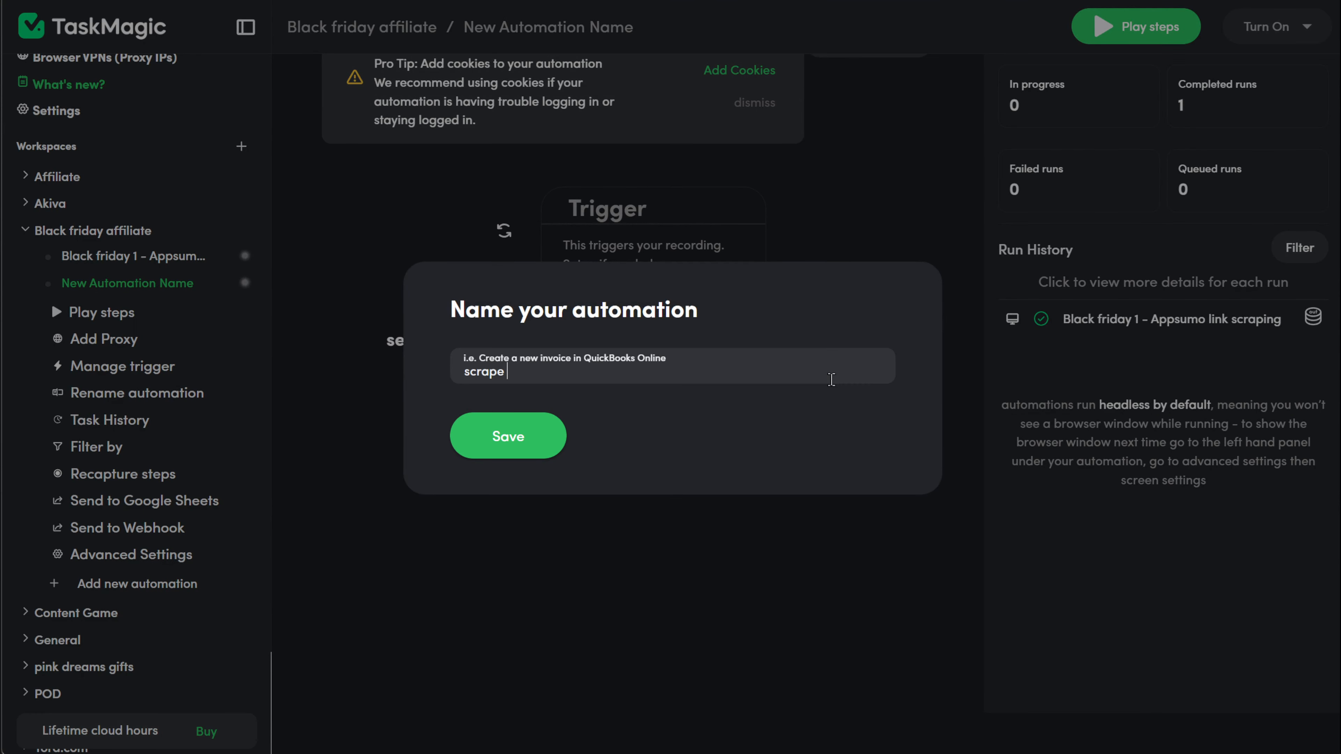
text( links)
key(BackSpace)
key(BackSpace)
key(BackSpace)
key(BackSpace)
key(BackSpace)
text(Appsumo categories)
click(508, 436)
Step: Record a first step that goes to the AppSumo Operations page
click(629, 422)
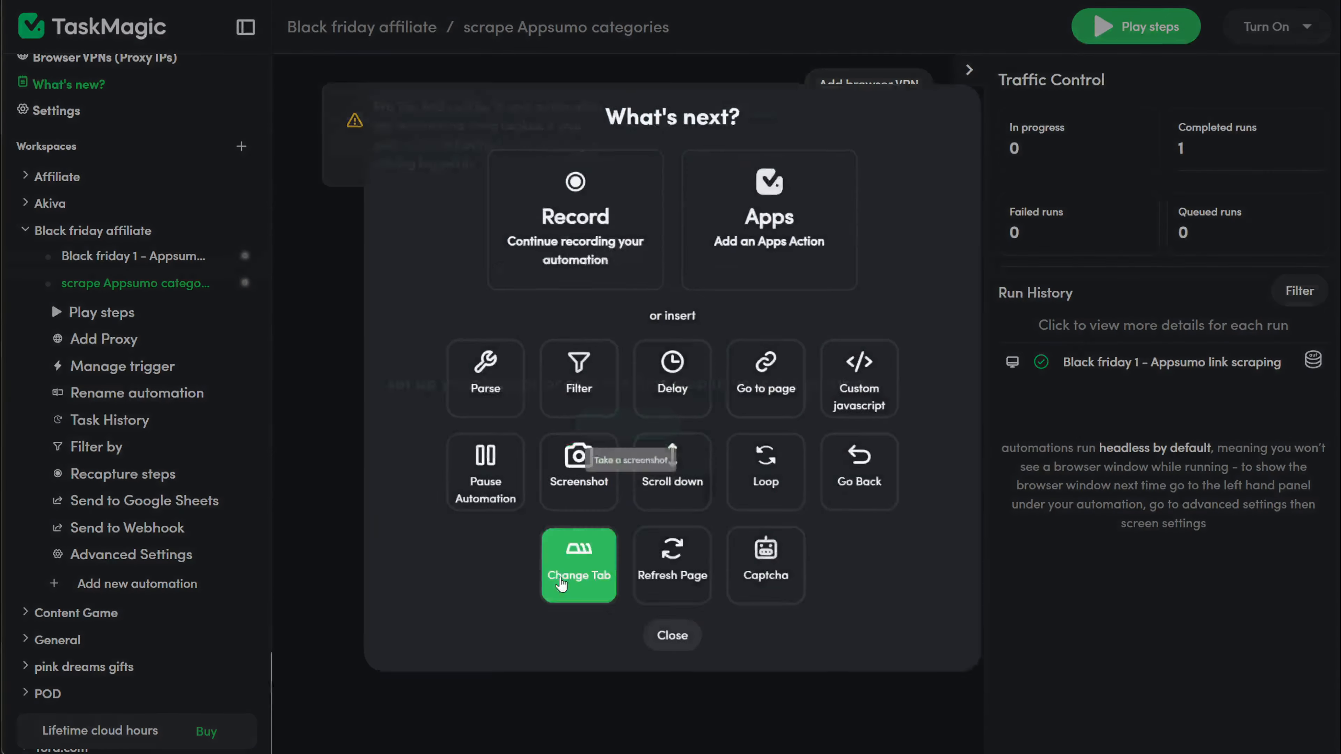
click(623, 257)
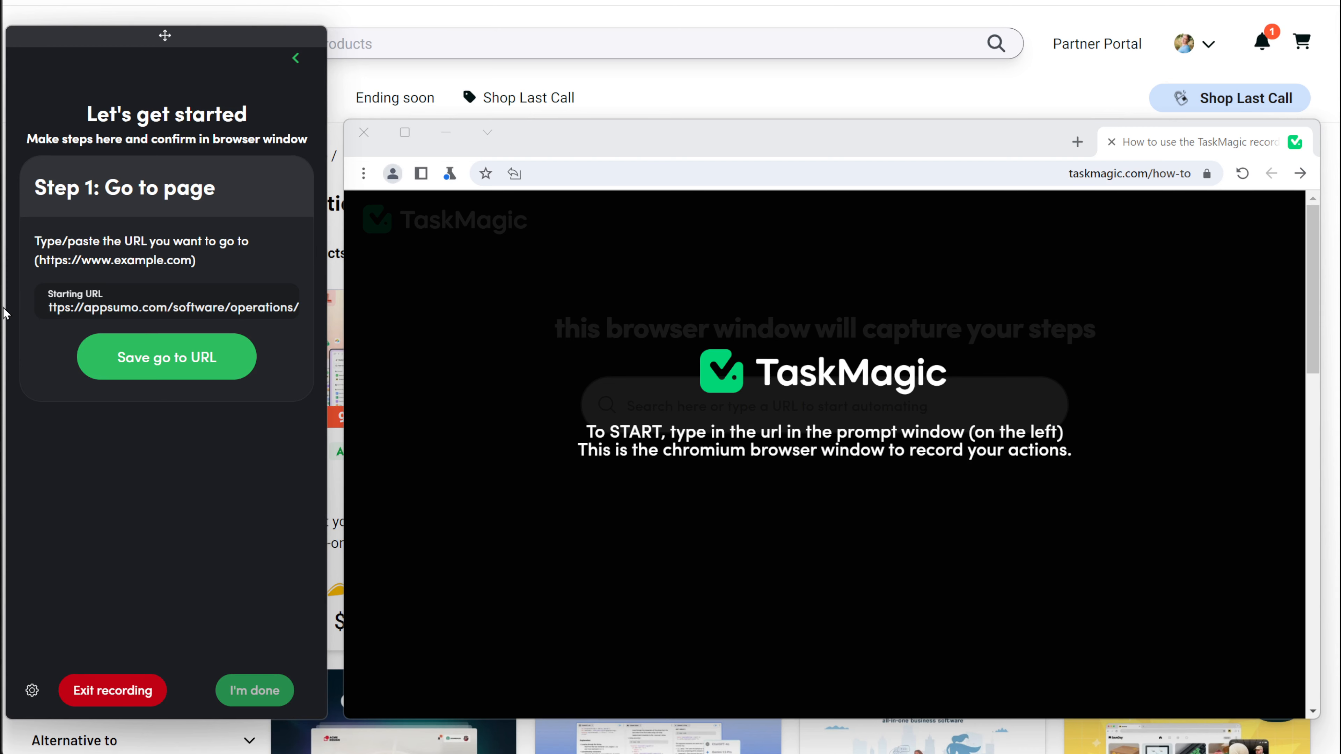
click(158, 353)
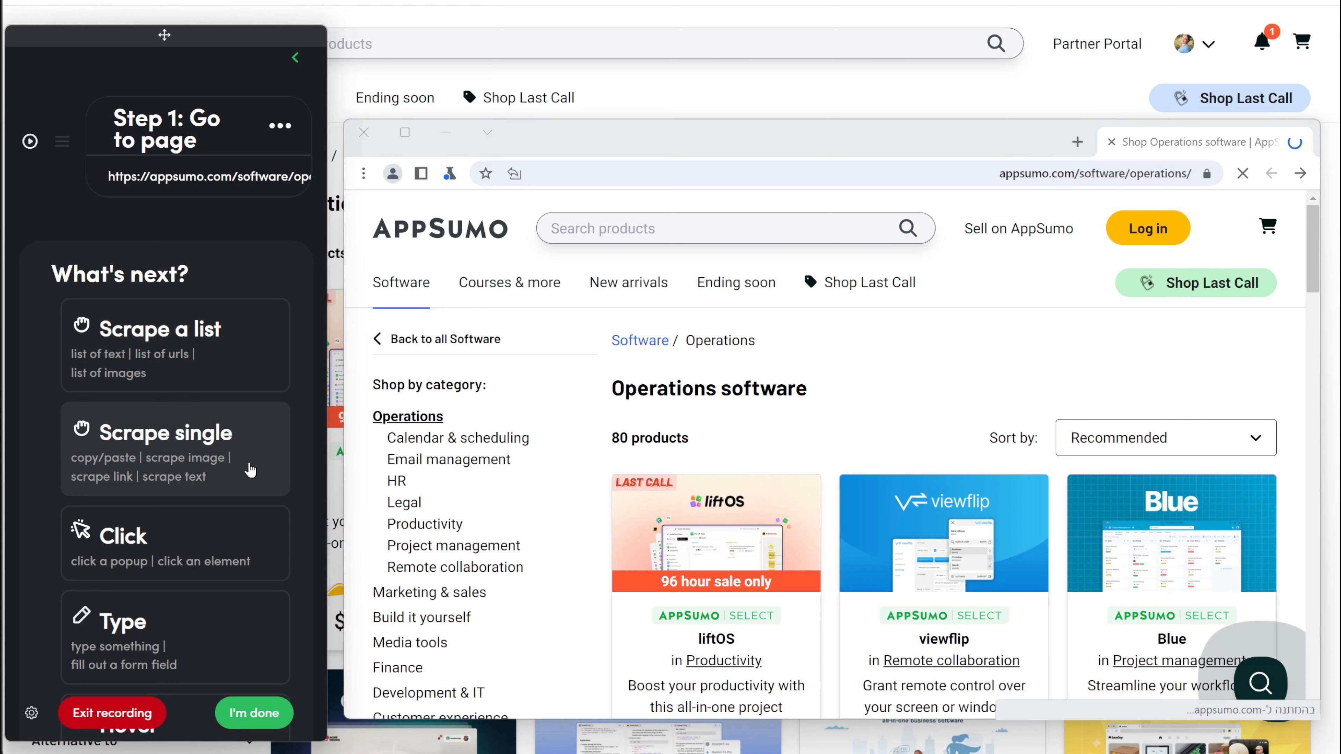
Step: Scrape the Operations subcategory names into Column A and their links into a duplicated Column B
click(180, 372)
click(425, 450)
scroll(397, 355, down, 2)
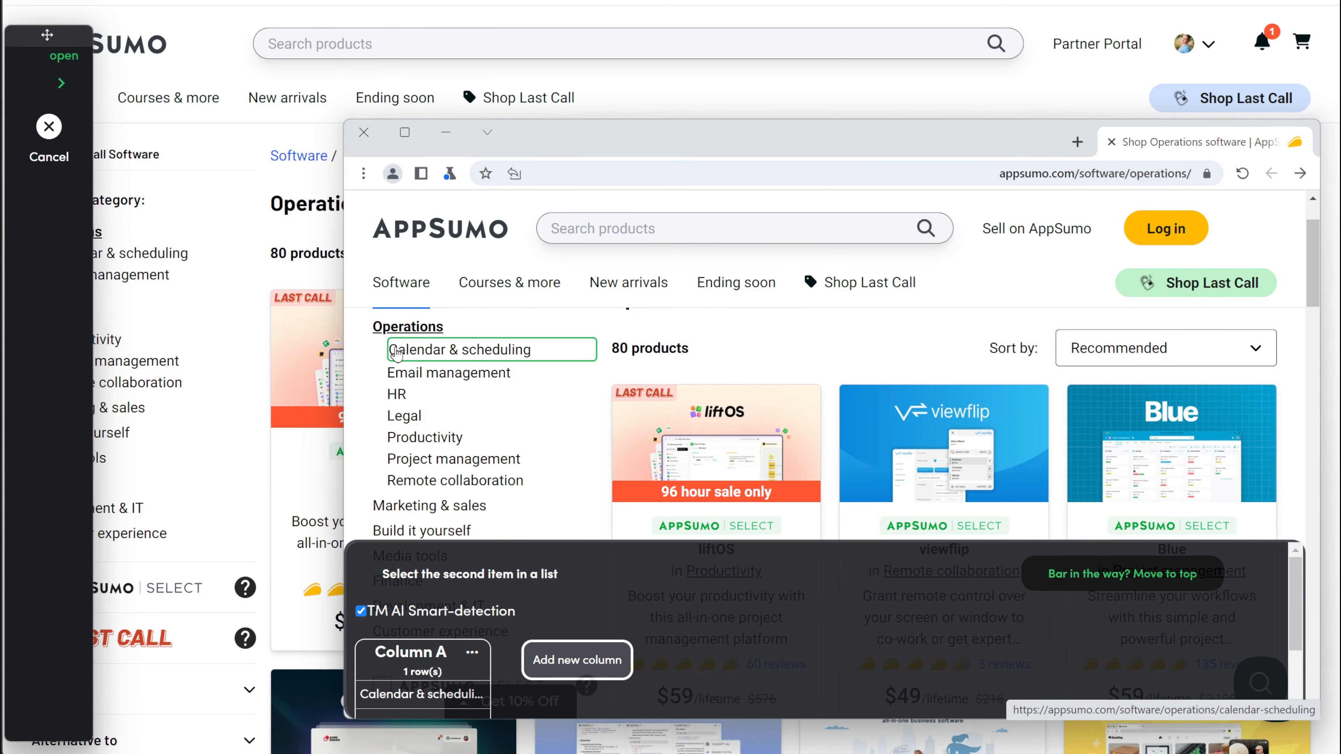
click(392, 376)
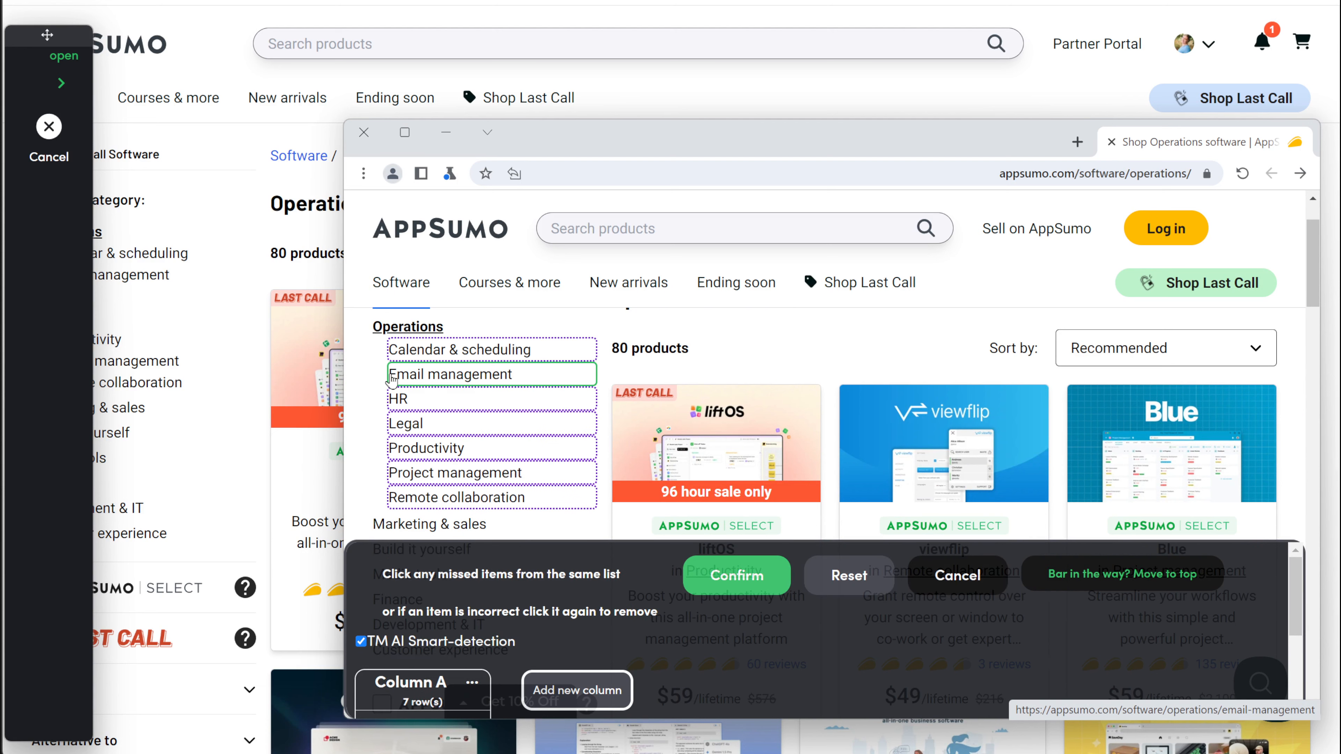
click(479, 683)
click(539, 630)
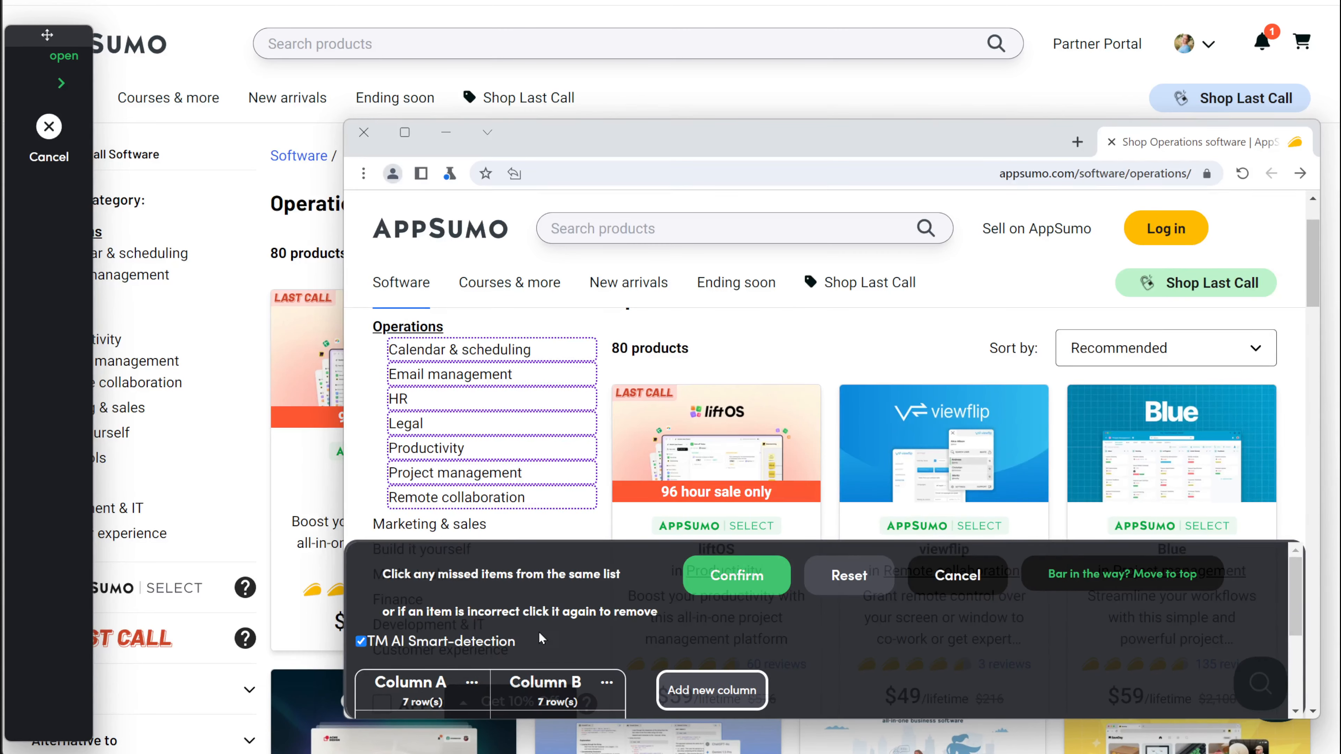
click(606, 684)
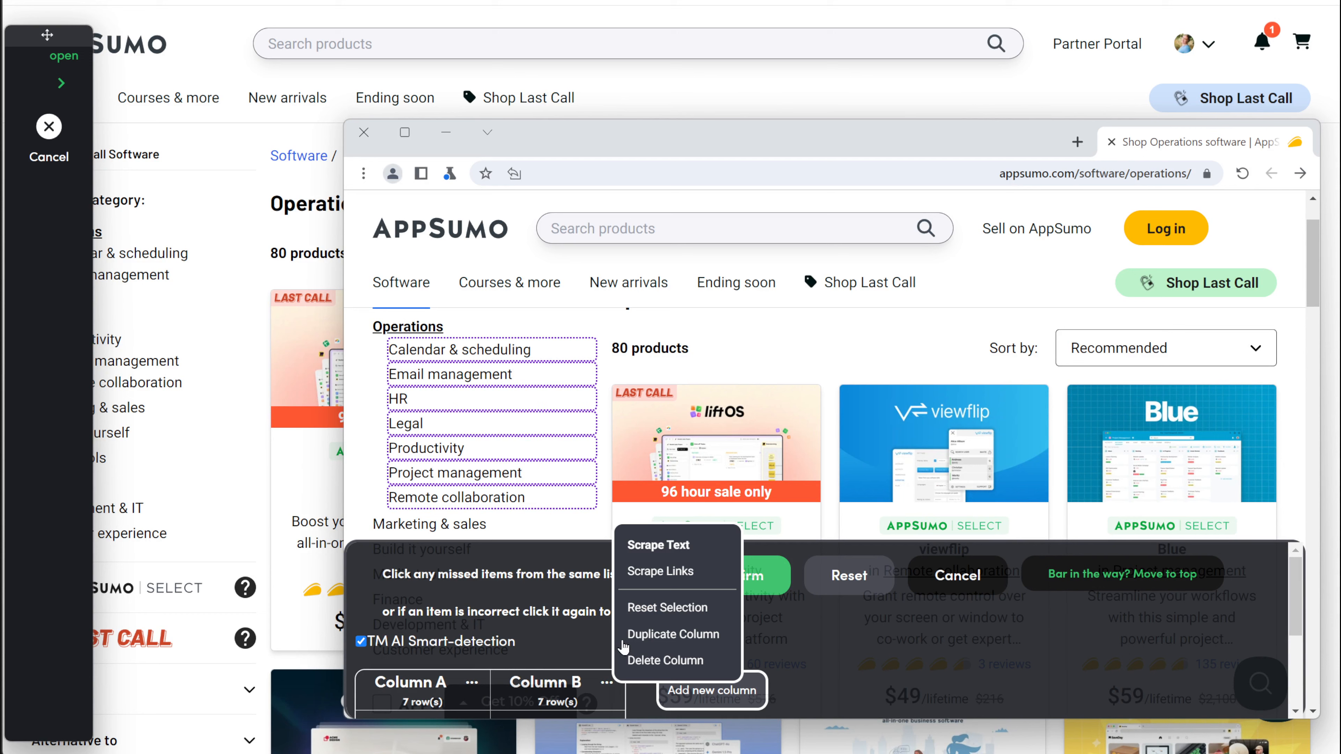
click(664, 573)
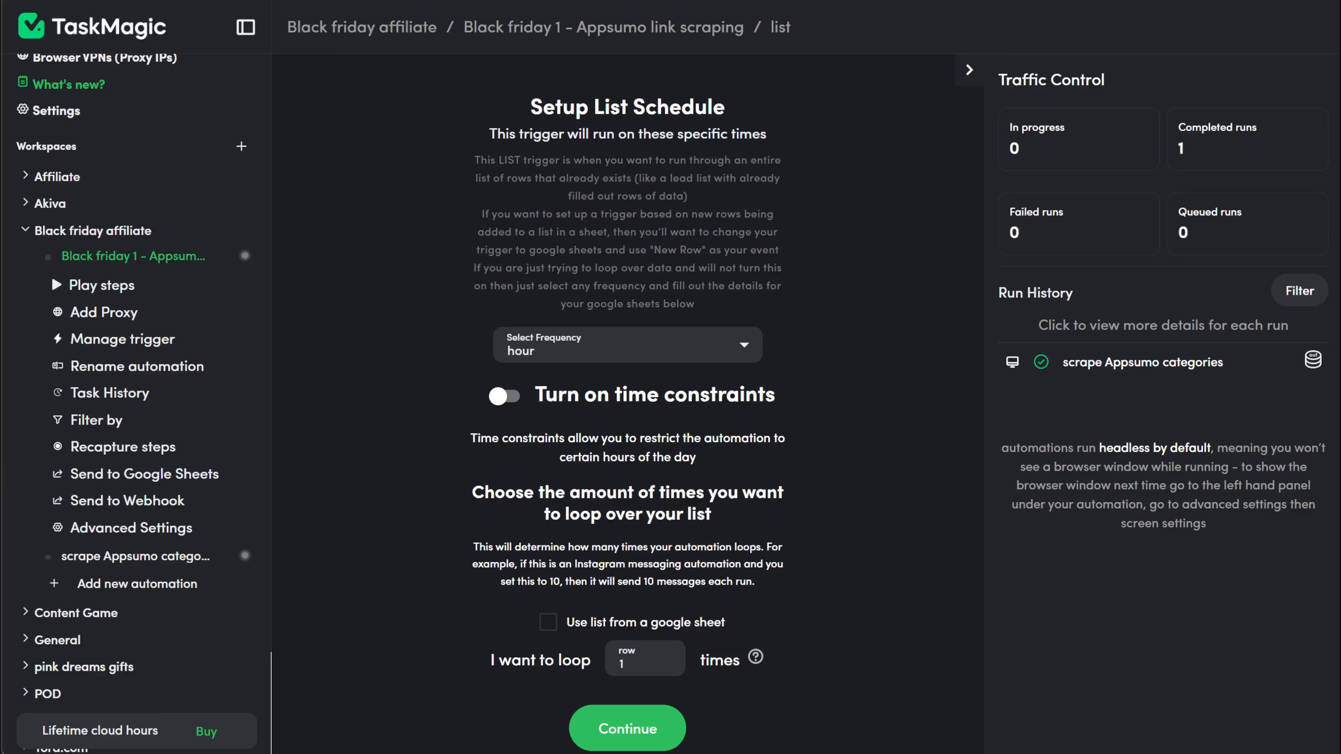
Step: Close the list setup to return to the Appsumo link scraping automation's steps
click(834, 696)
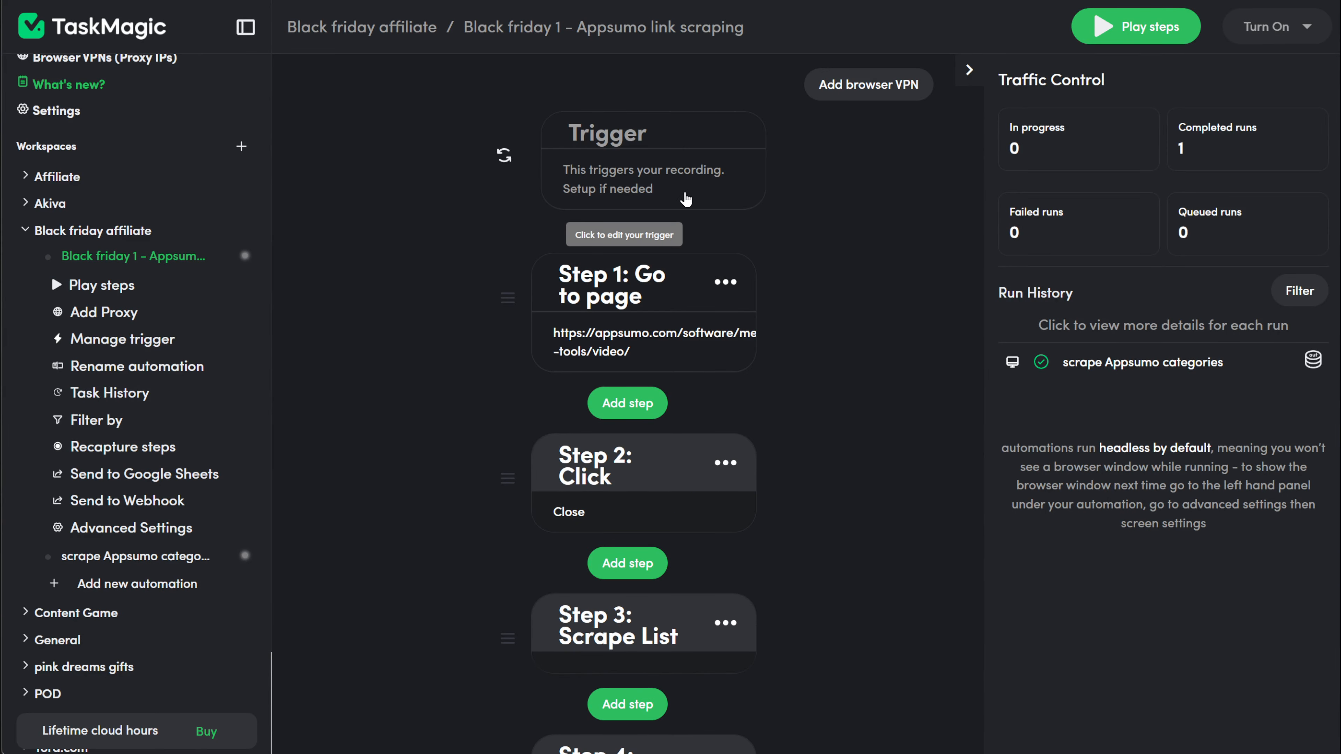
Step: Add a List trigger using the pasted spreadsheet's appsumo categories worksheet, looping 53 rows from row 2
click(686, 199)
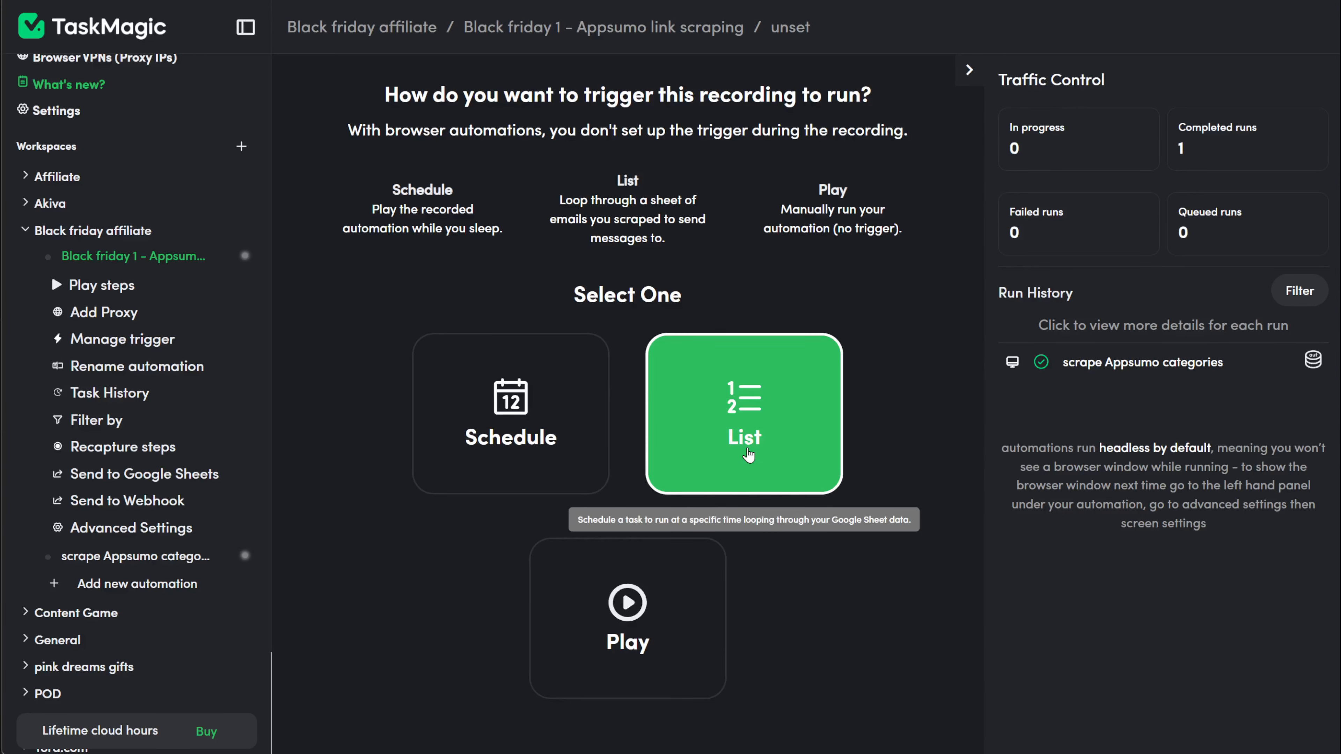
click(748, 455)
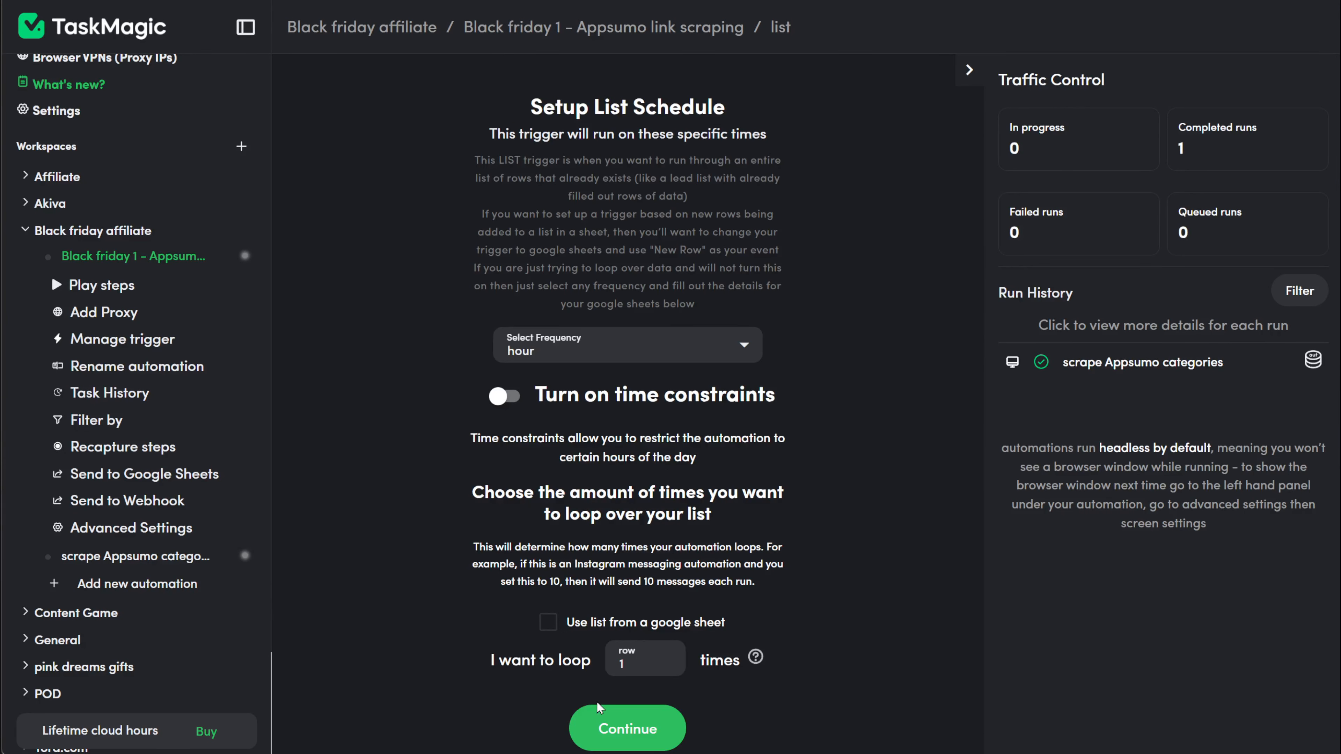
click(549, 628)
scroll(612, 675, down, 1)
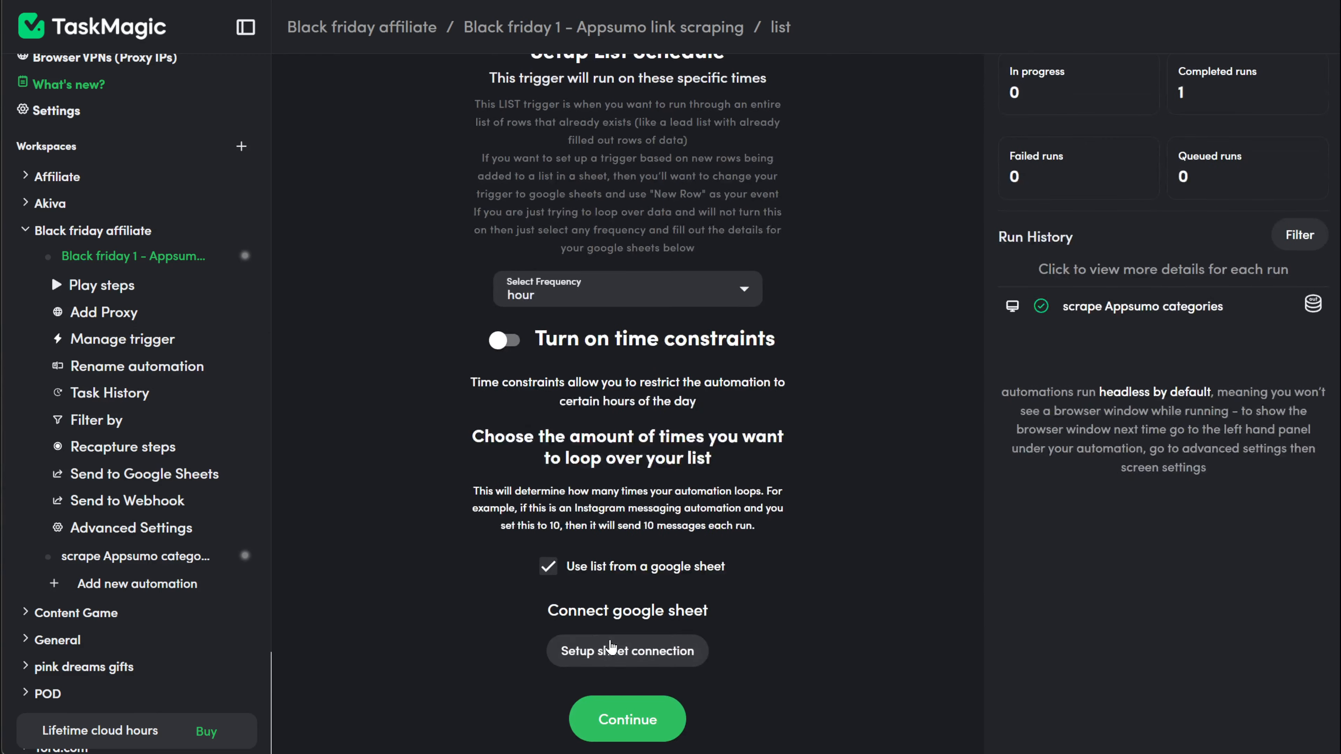
click(611, 650)
click(612, 470)
key(ctrl+v)
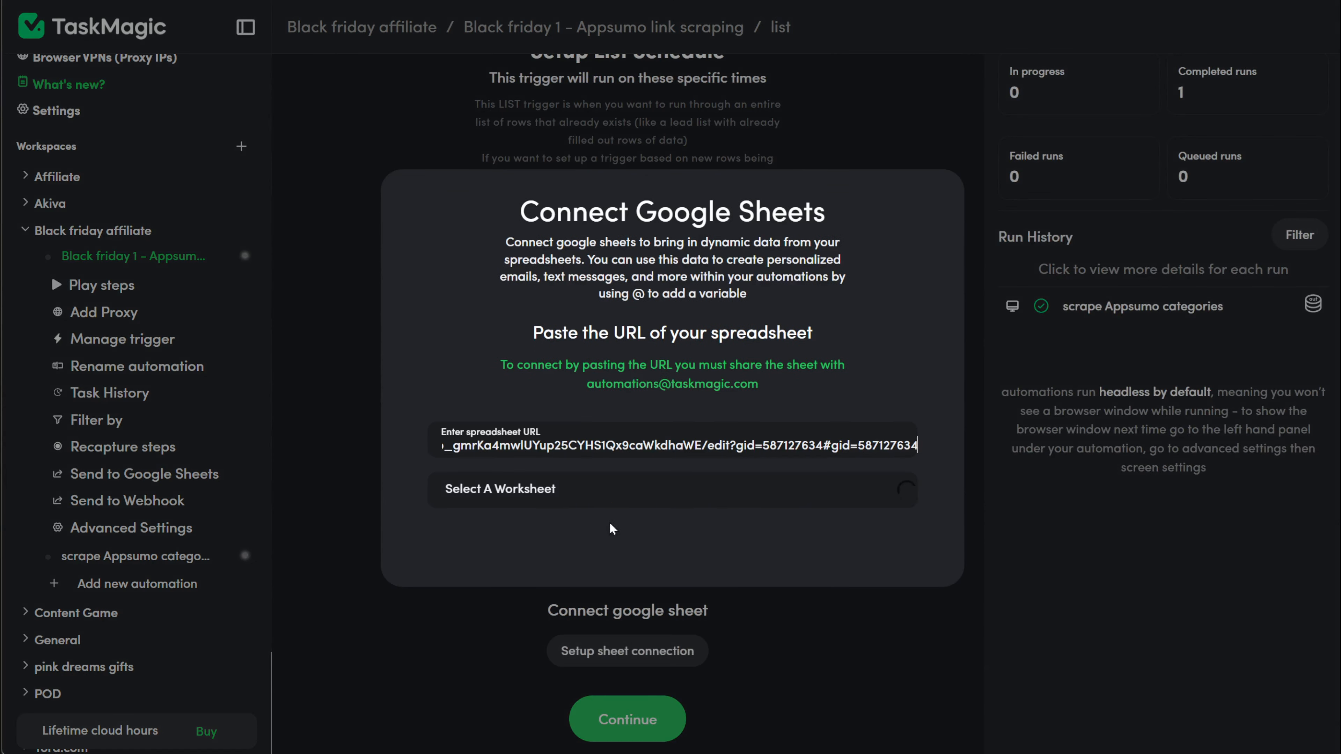
click(619, 497)
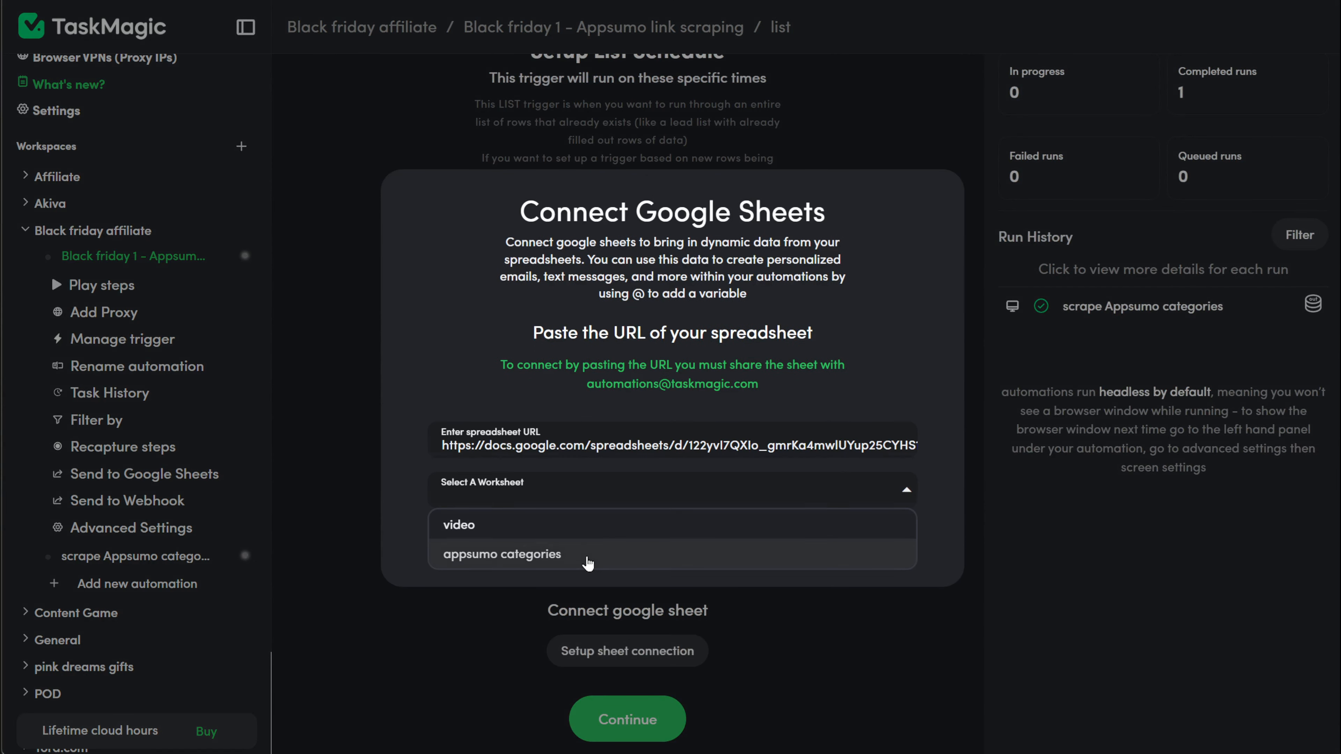
click(587, 563)
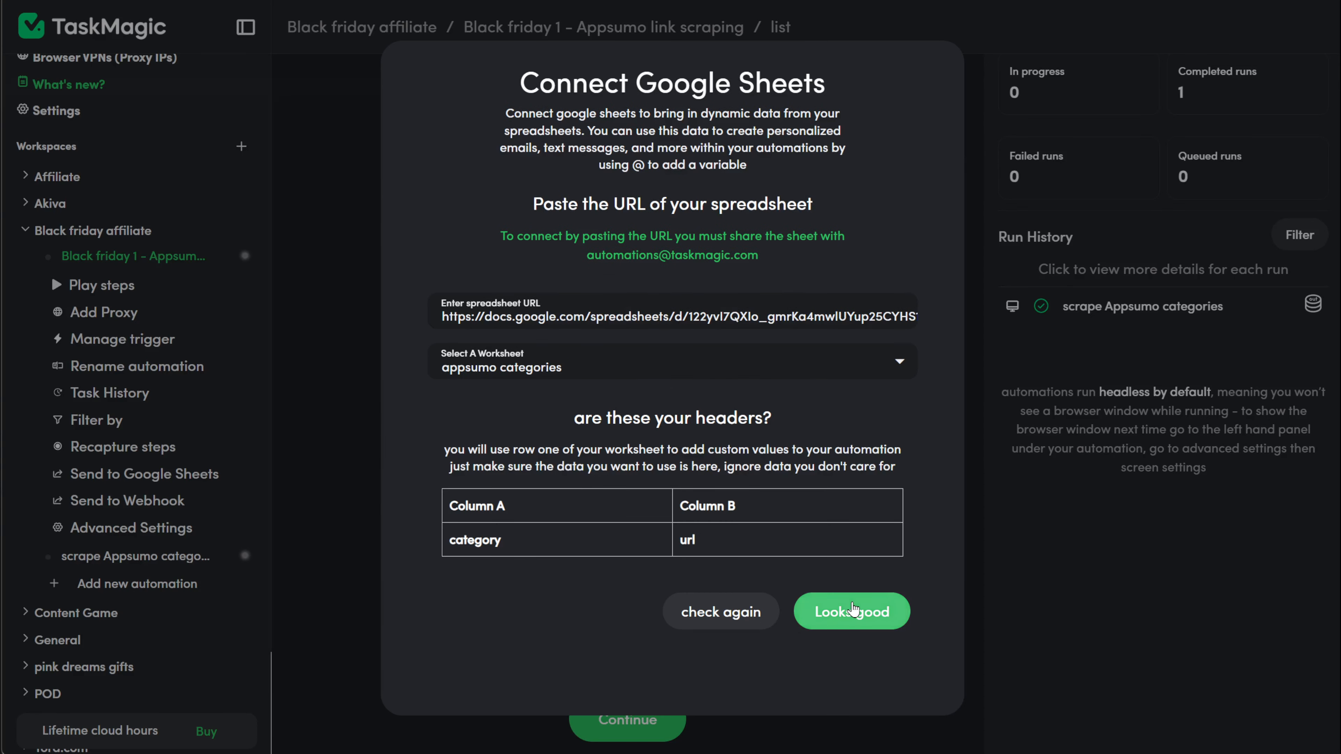
click(852, 611)
scroll(634, 608, down, 4)
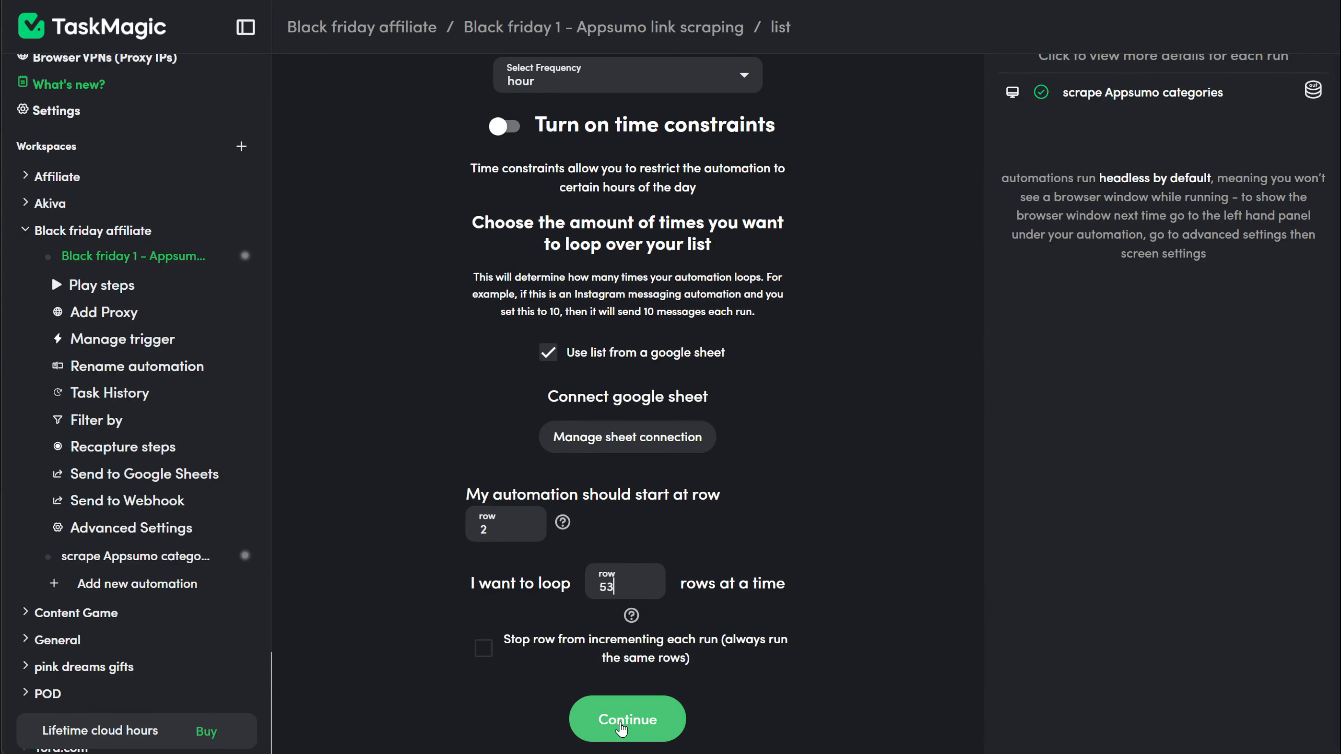
click(621, 729)
click(615, 430)
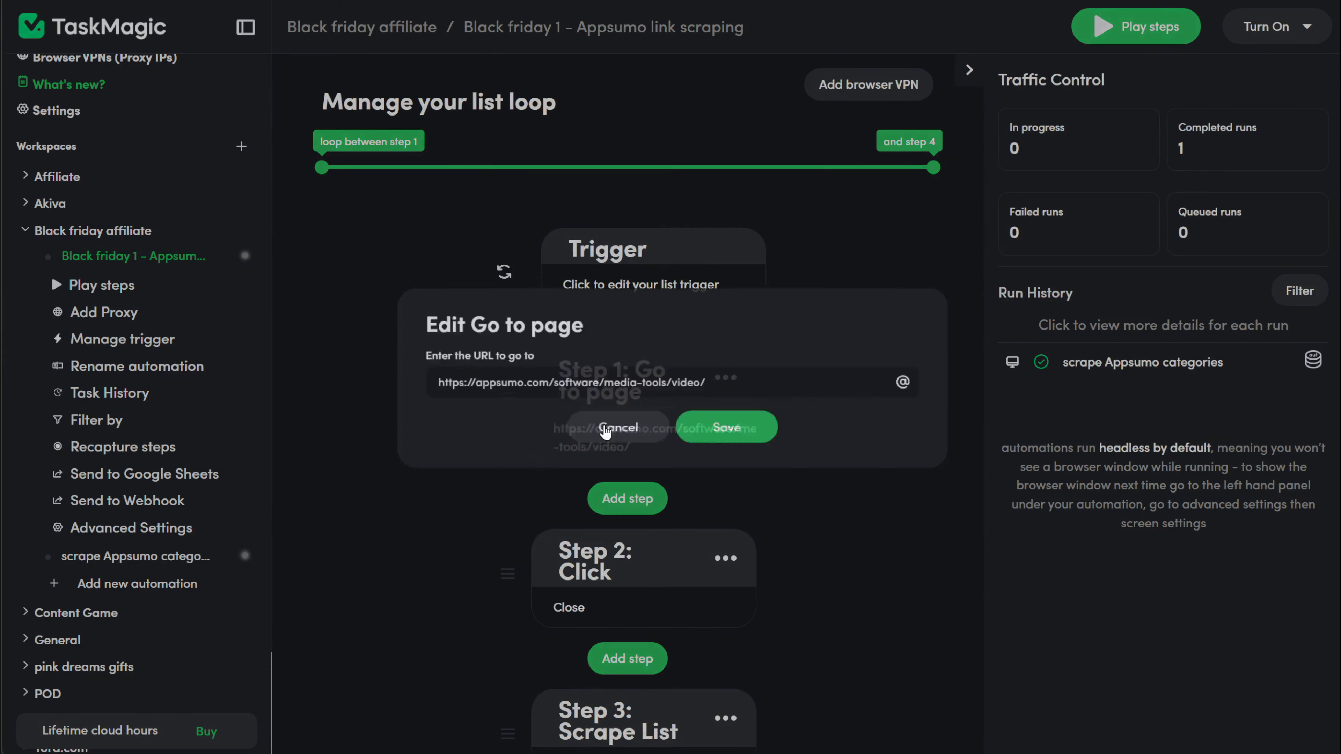
drag(718, 382, 120, 403)
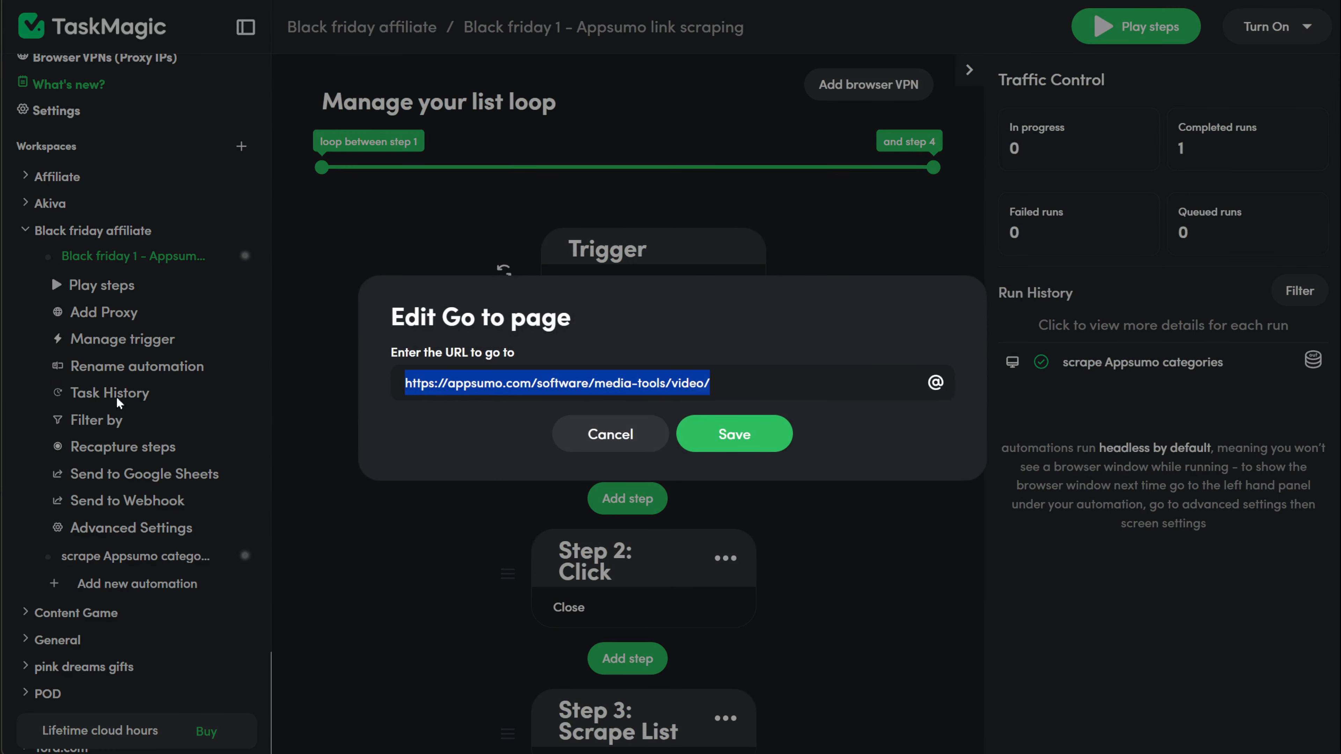
key(BackSpace)
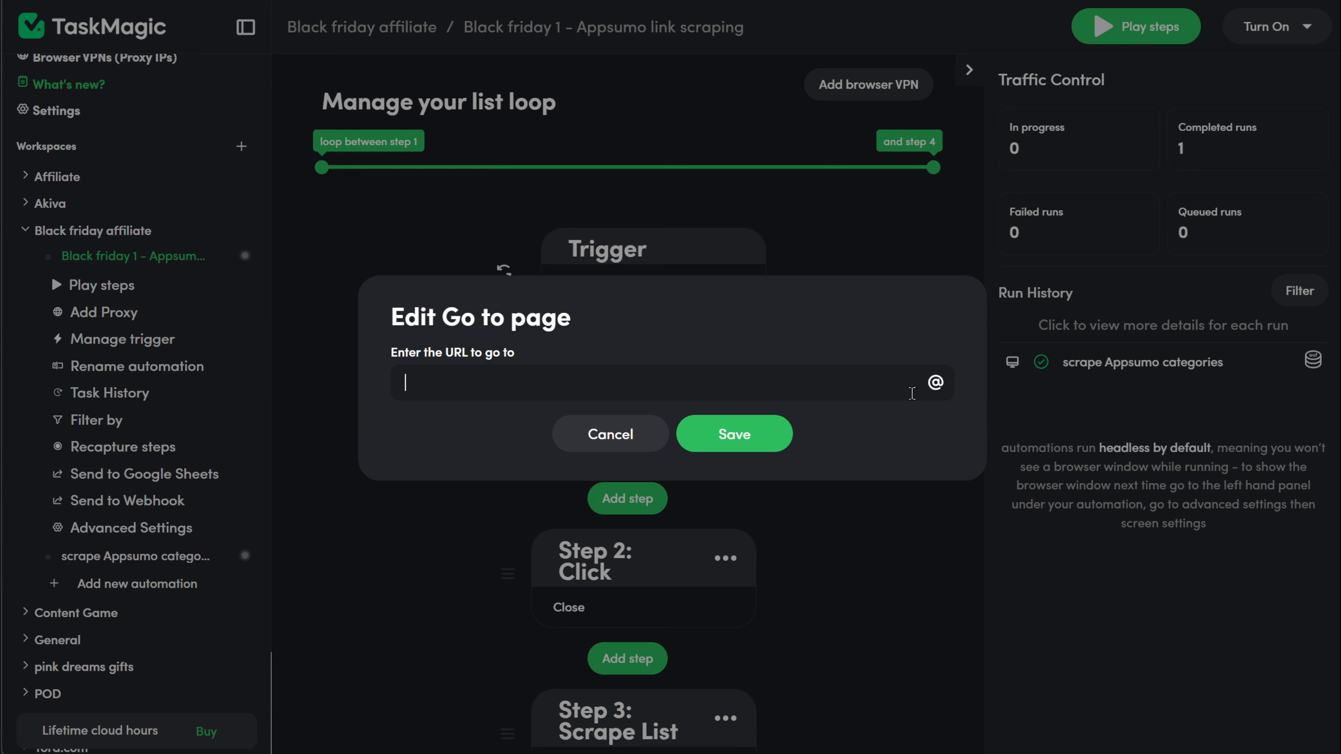
click(932, 385)
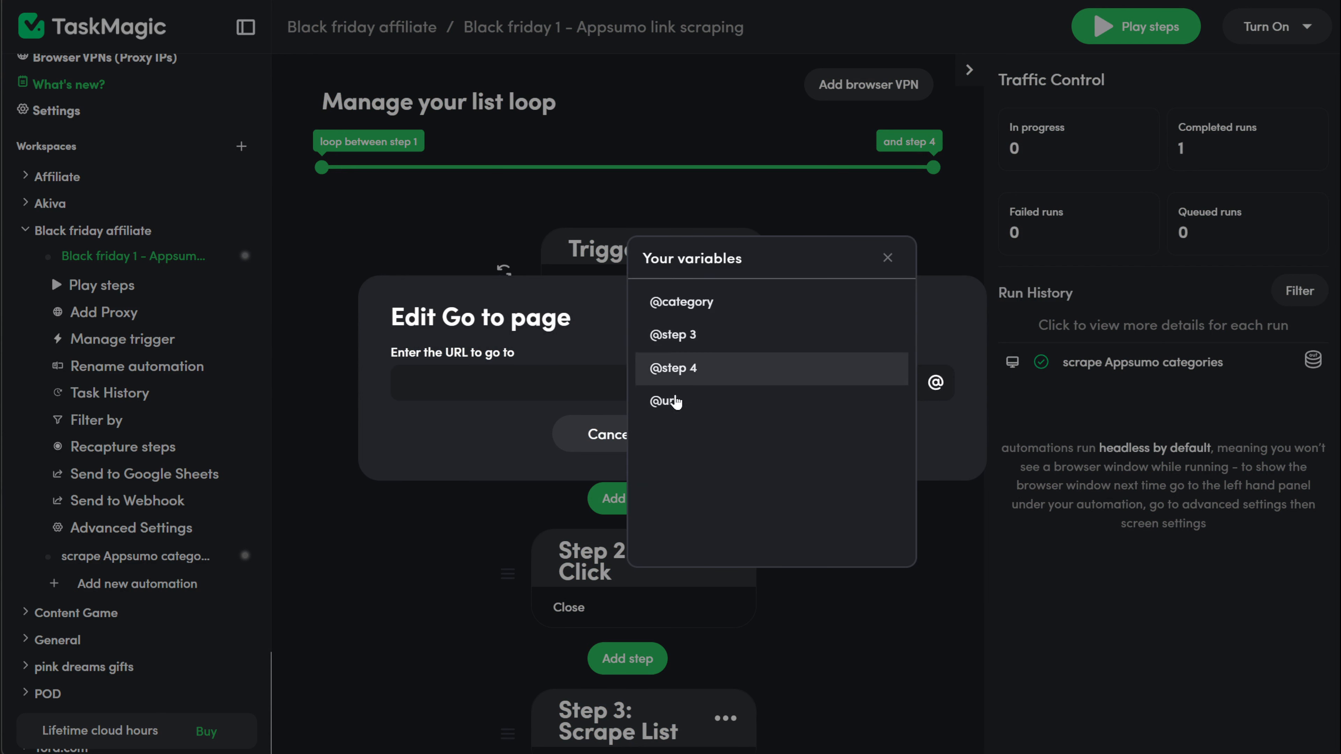
click(672, 414)
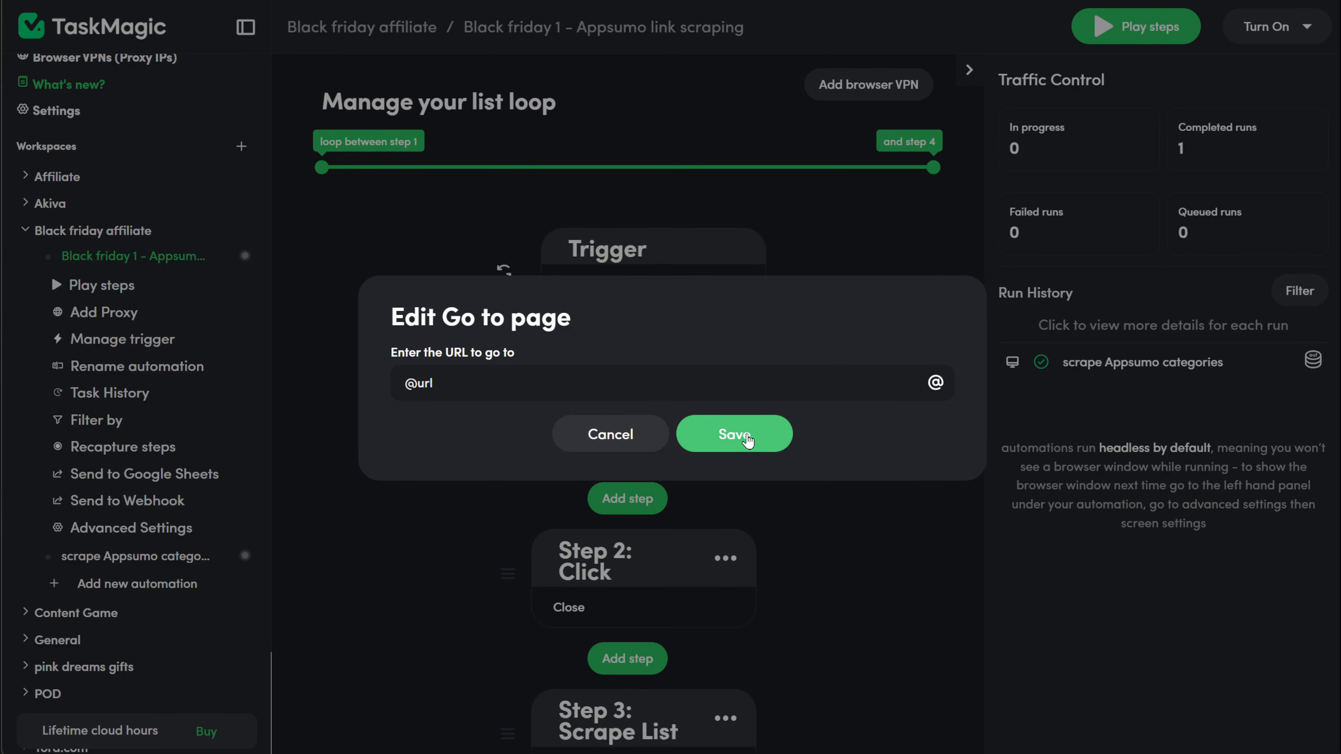
click(747, 440)
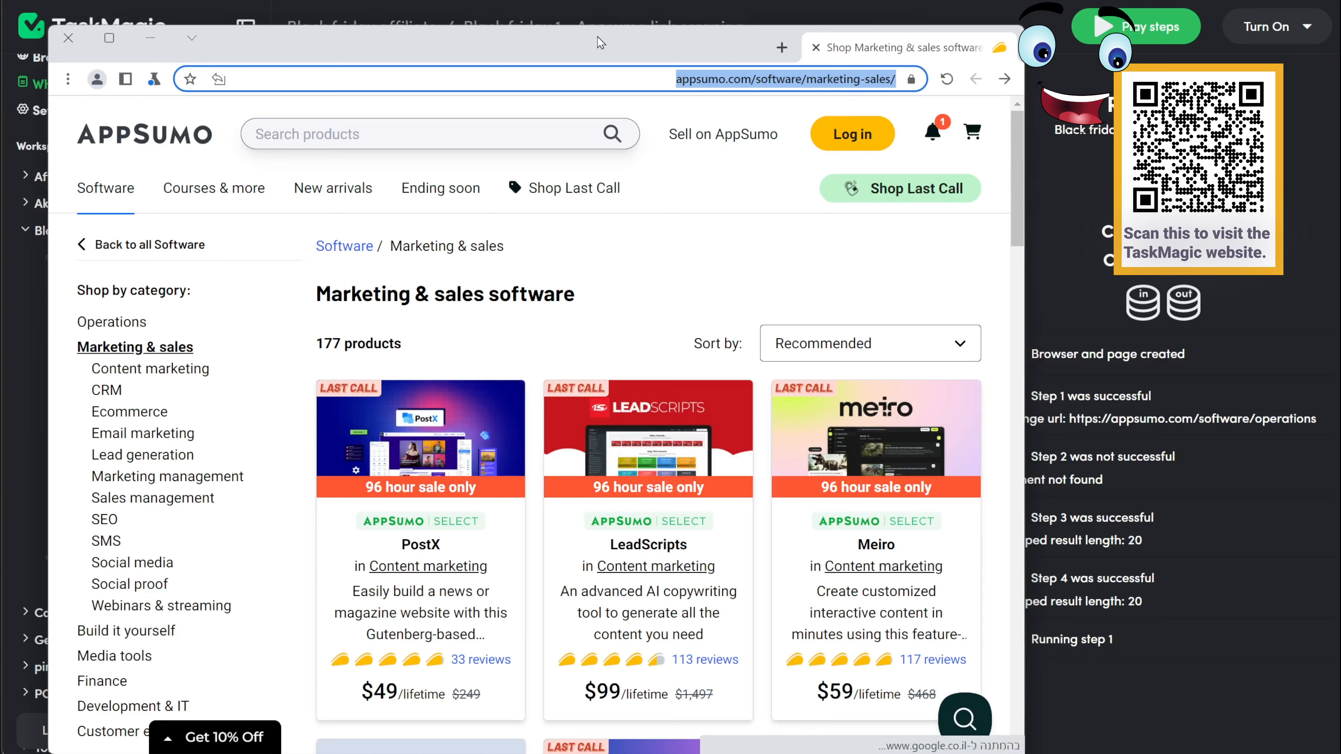
Step: Move the automation browser aside and review Run Details showing 20 results scraped per category page
drag(602, 46, 556, 7)
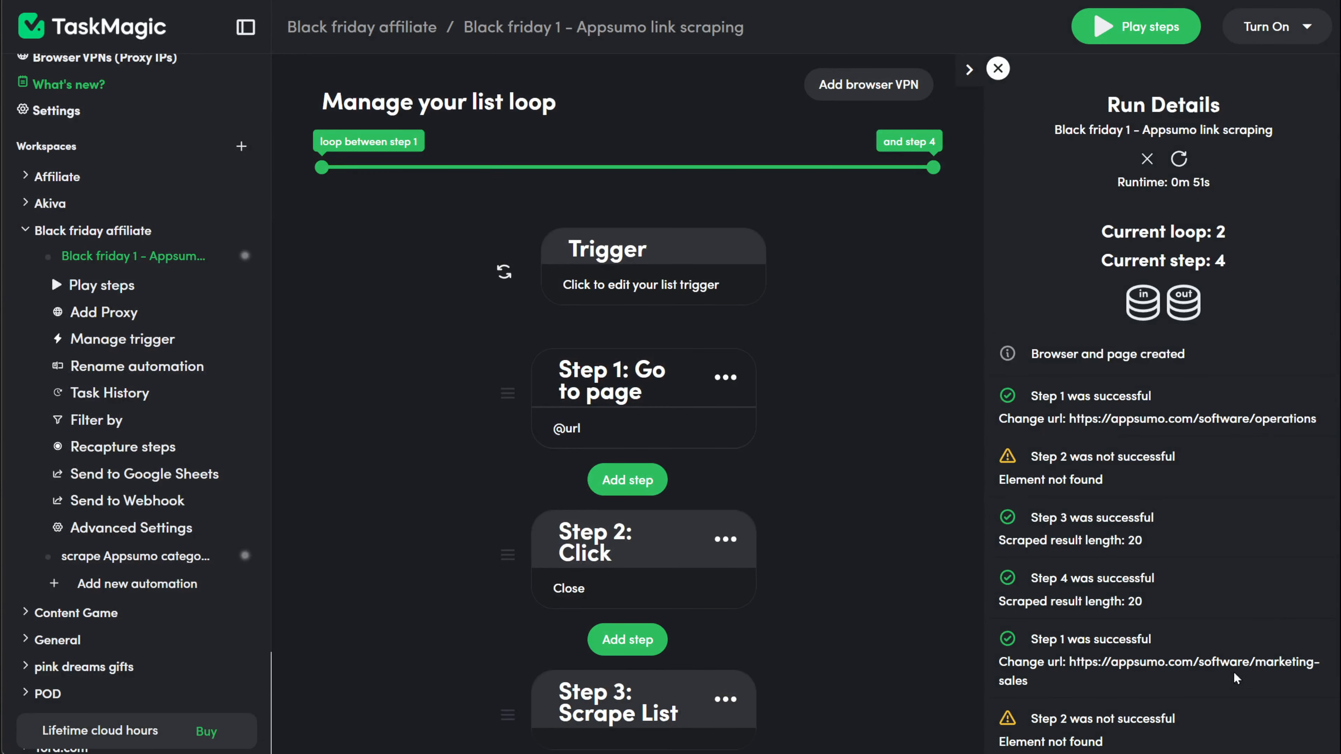
scroll(1236, 679, down, 6)
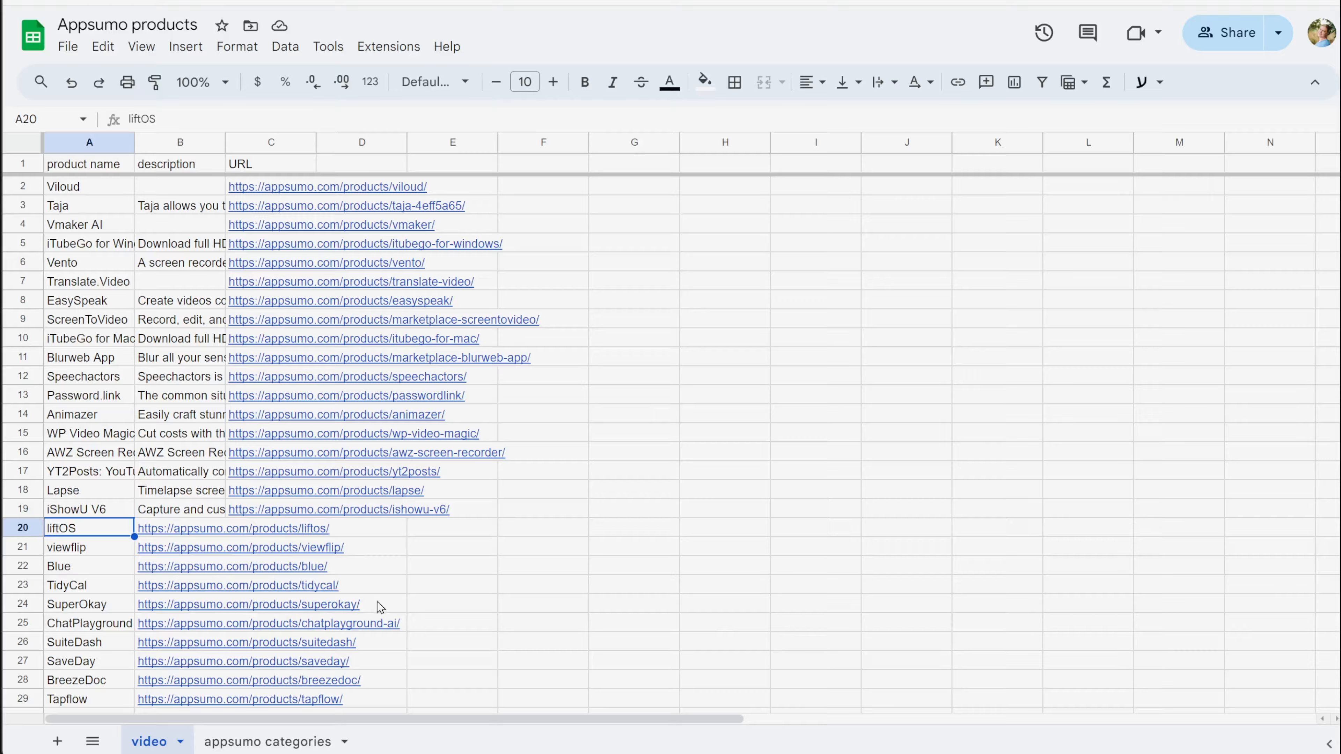
scroll(377, 607, down, 7)
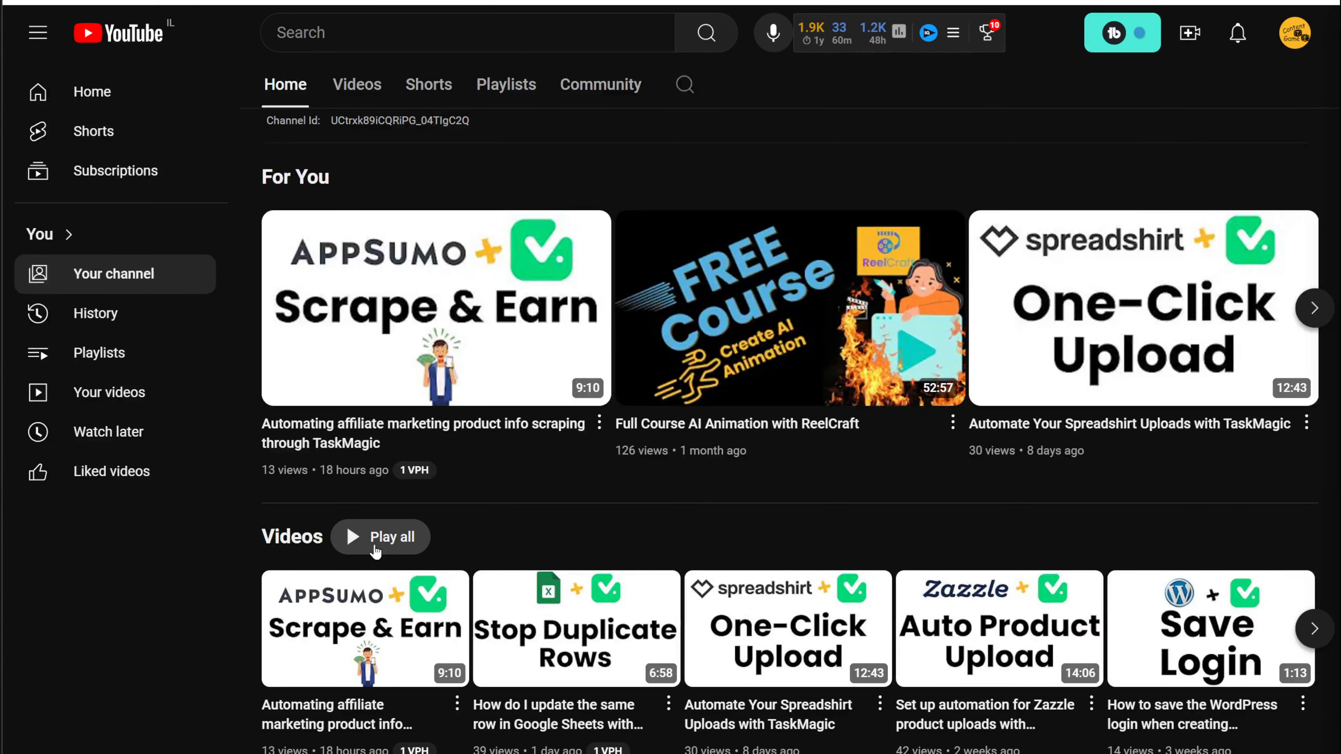
Step: Open the first Scrape & Earn video thumbnail on the channel page
click(442, 349)
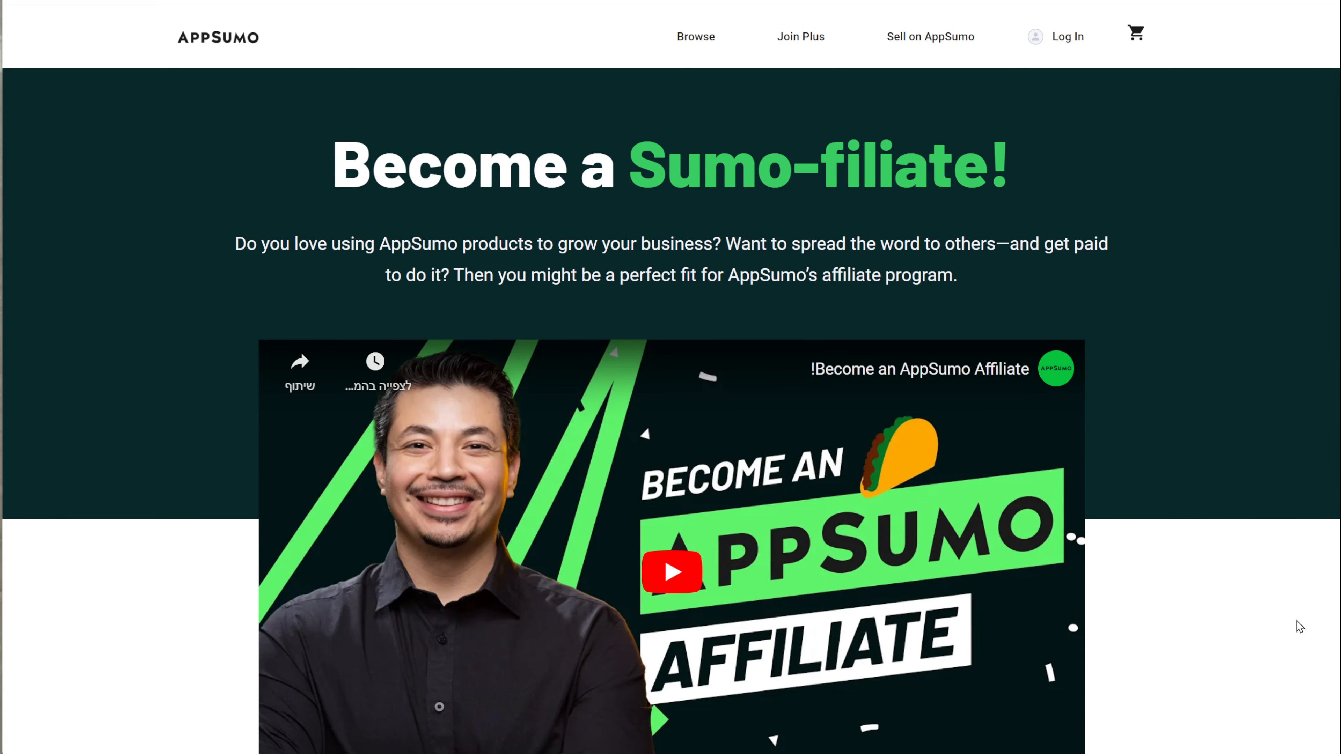
Step: Scroll past the Sumo-filiate commissions, perks and affiliate materials down to the Affiliate FAQ
scroll(1300, 627, down, 3)
scroll(1314, 660, down, 2)
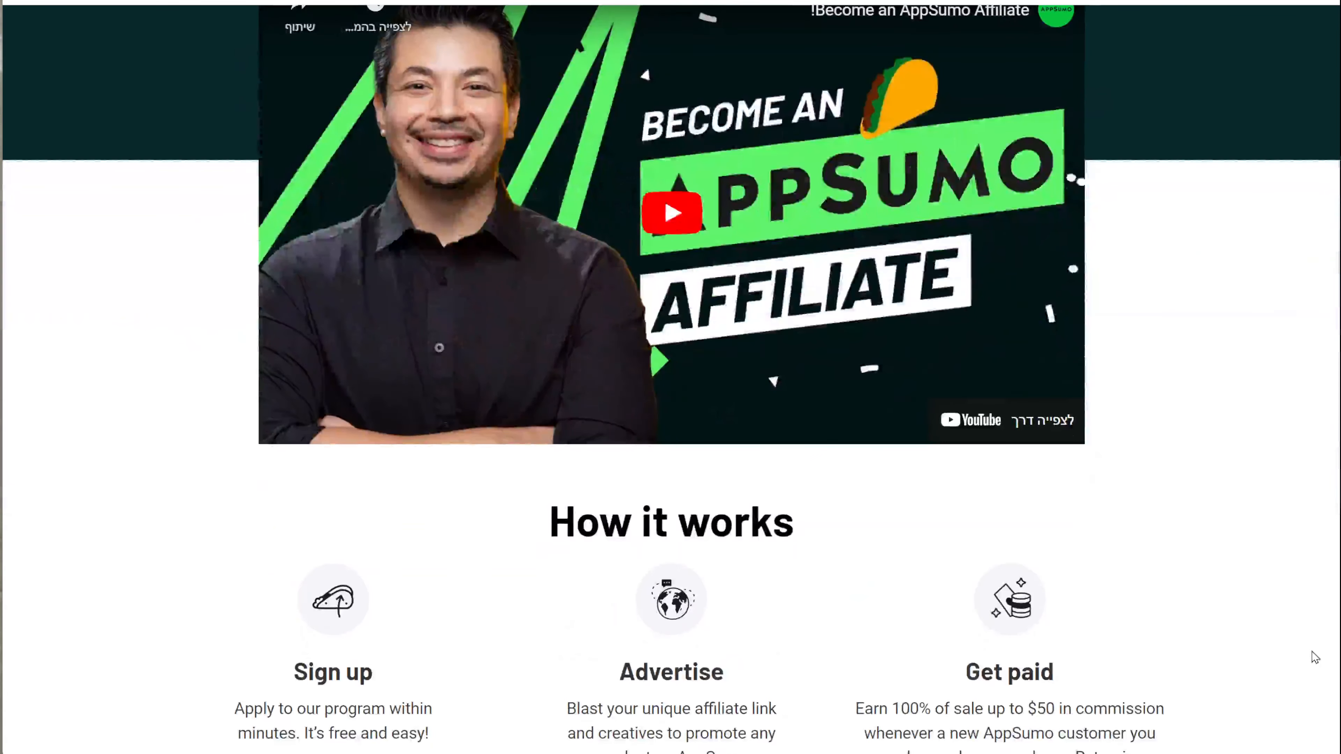
scroll(1316, 657, down, 6)
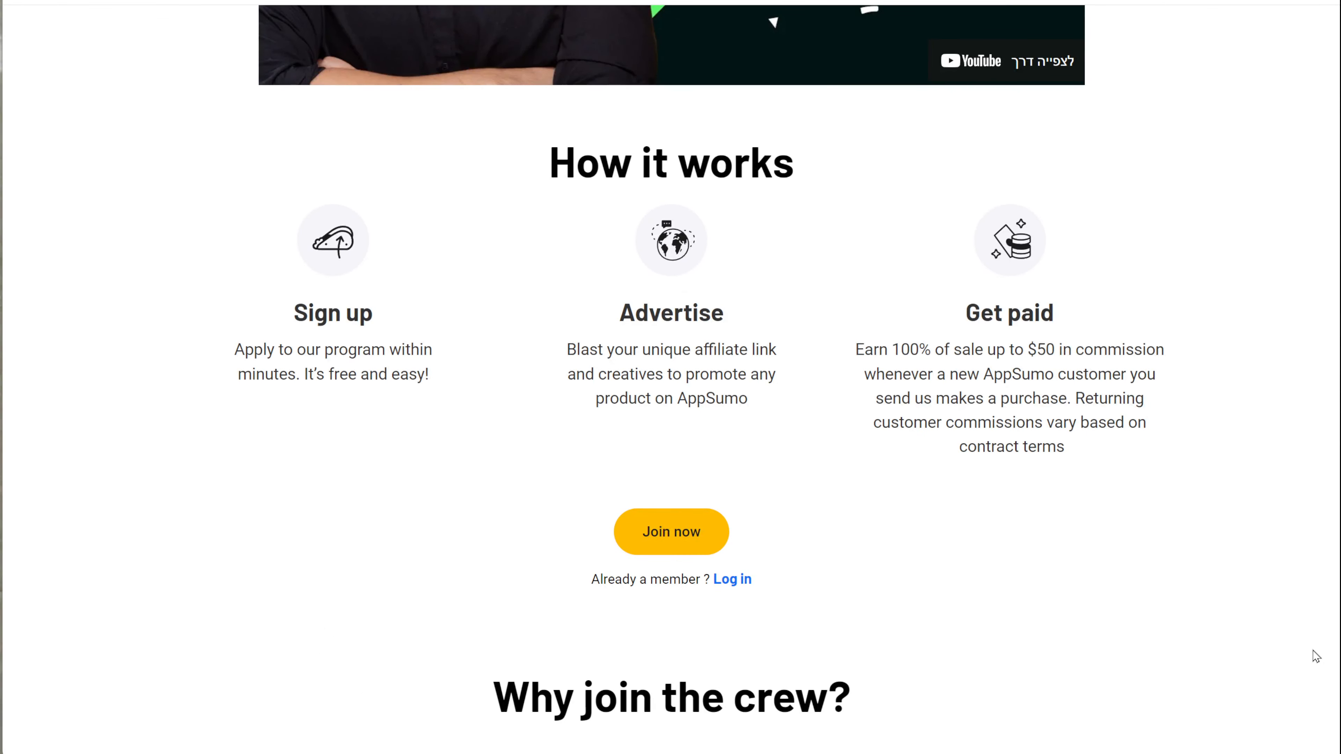
scroll(1317, 657, down, 8)
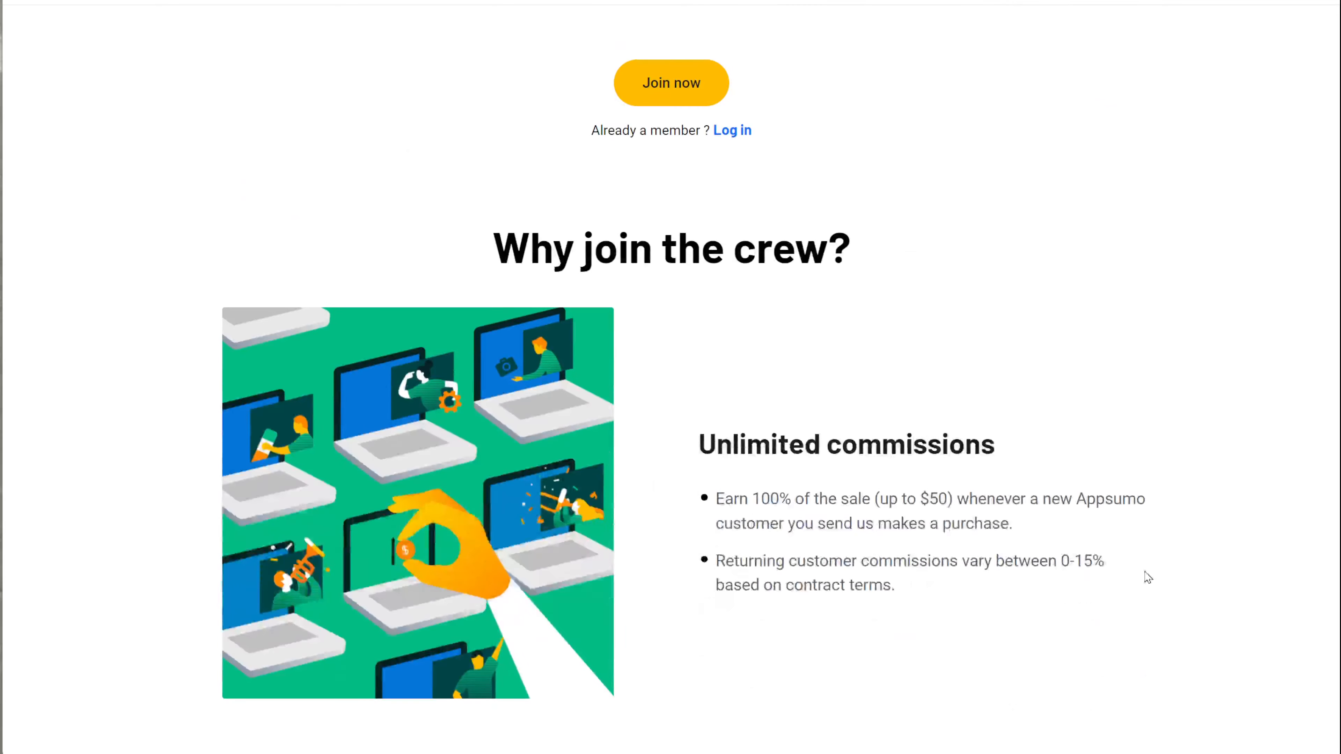
scroll(789, 357, down, 5)
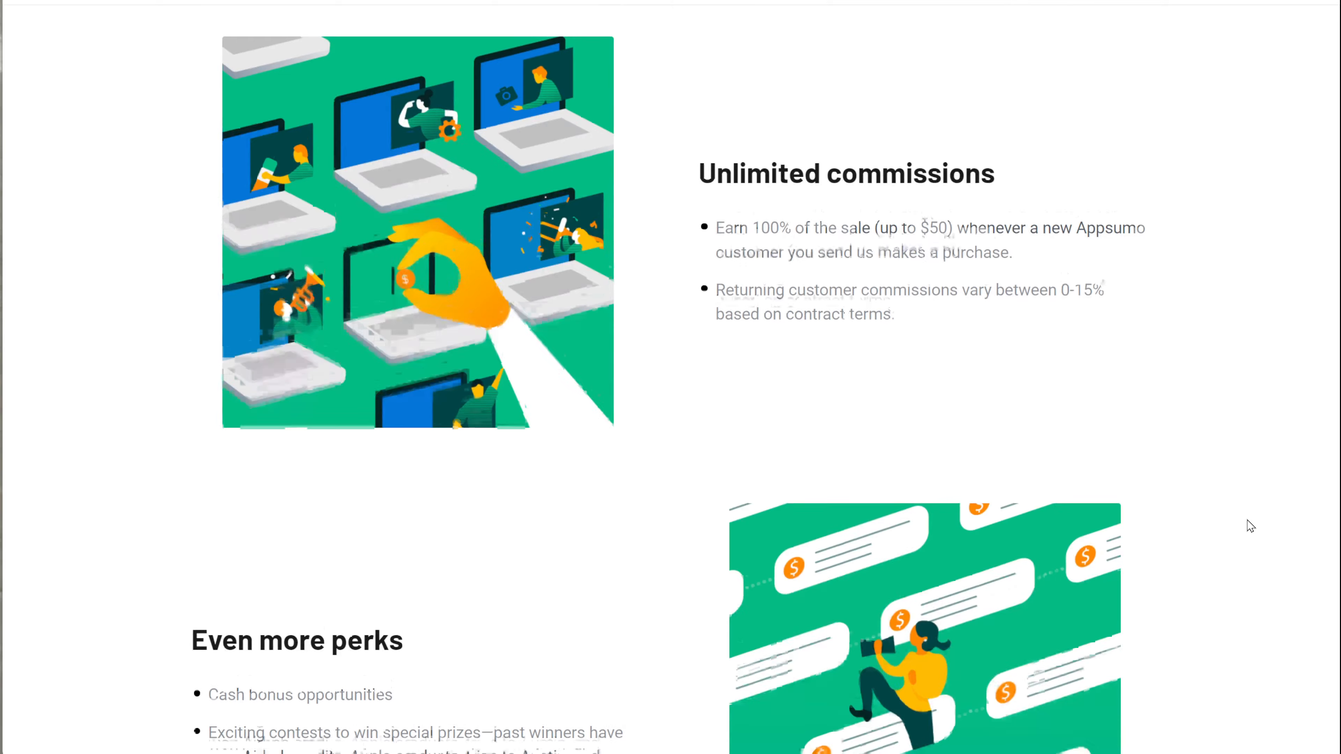
scroll(1251, 527, down, 3)
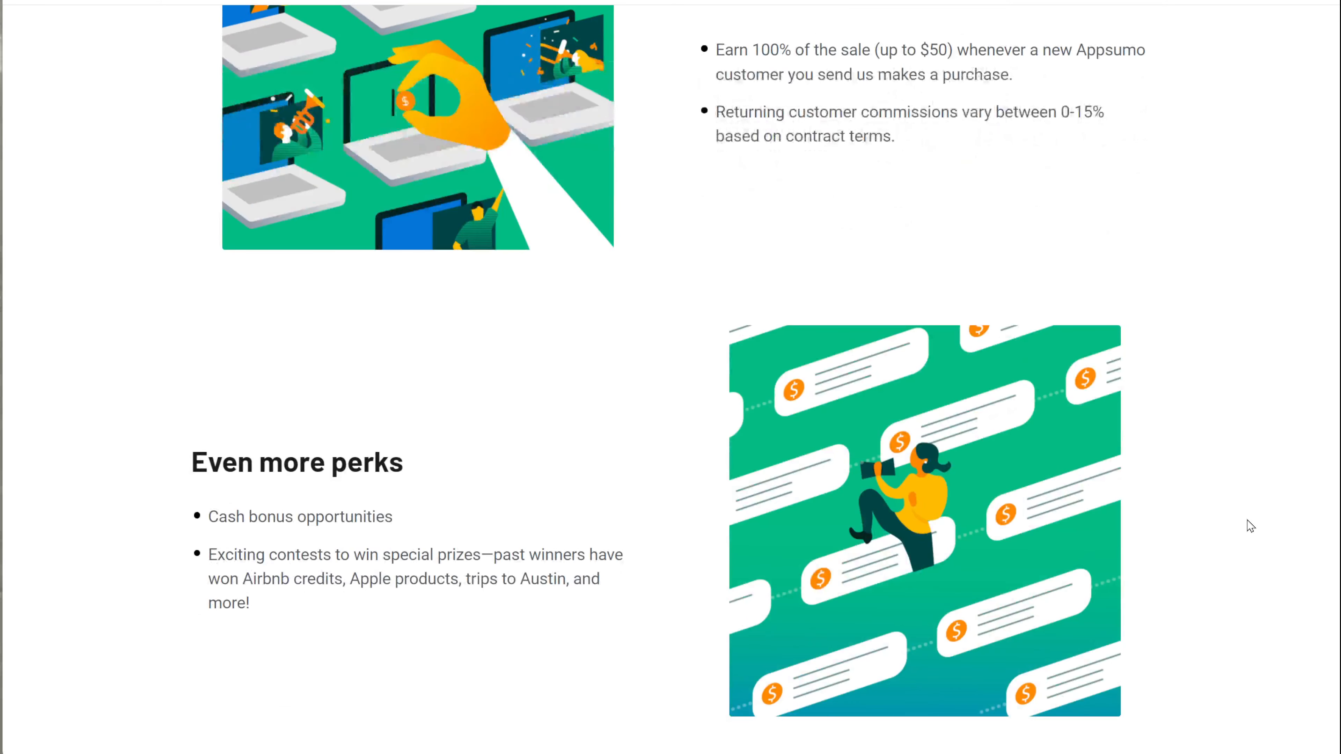
scroll(1250, 527, down, 10)
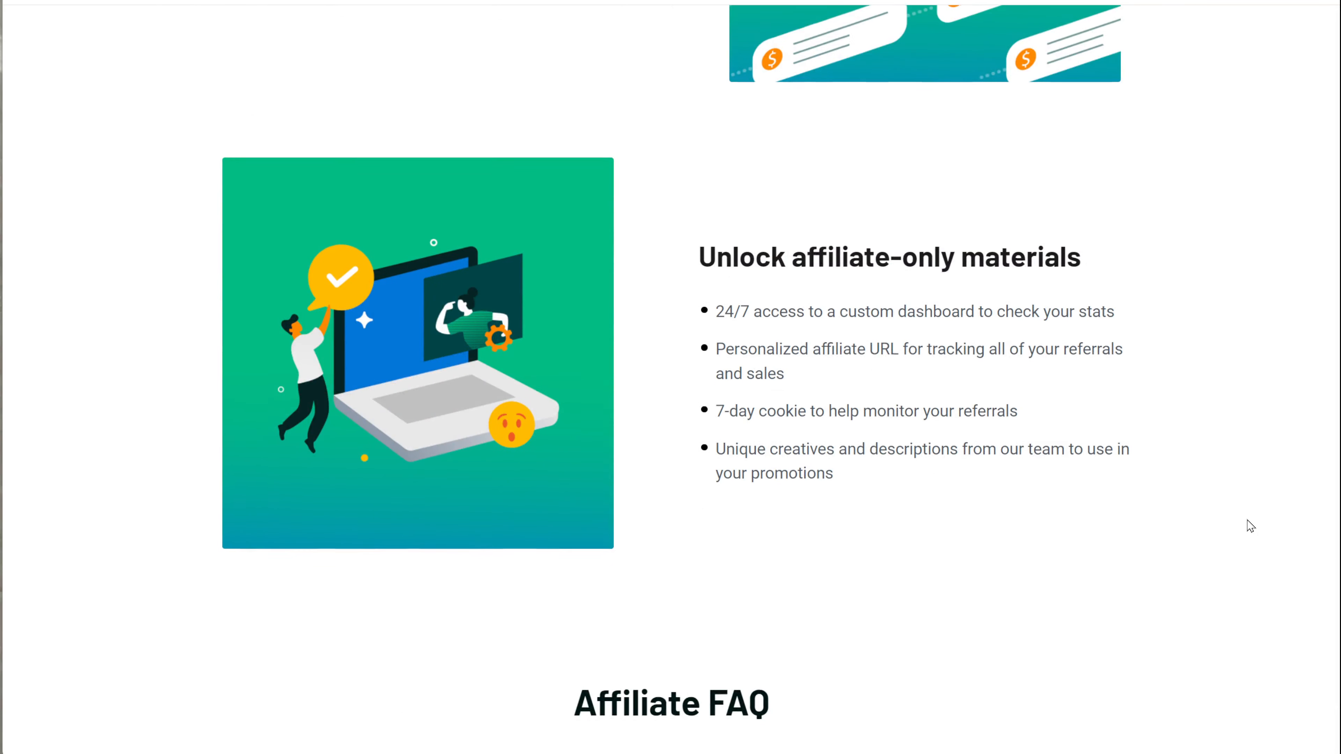
scroll(1251, 527, down, 7)
scroll(1251, 527, down, 3)
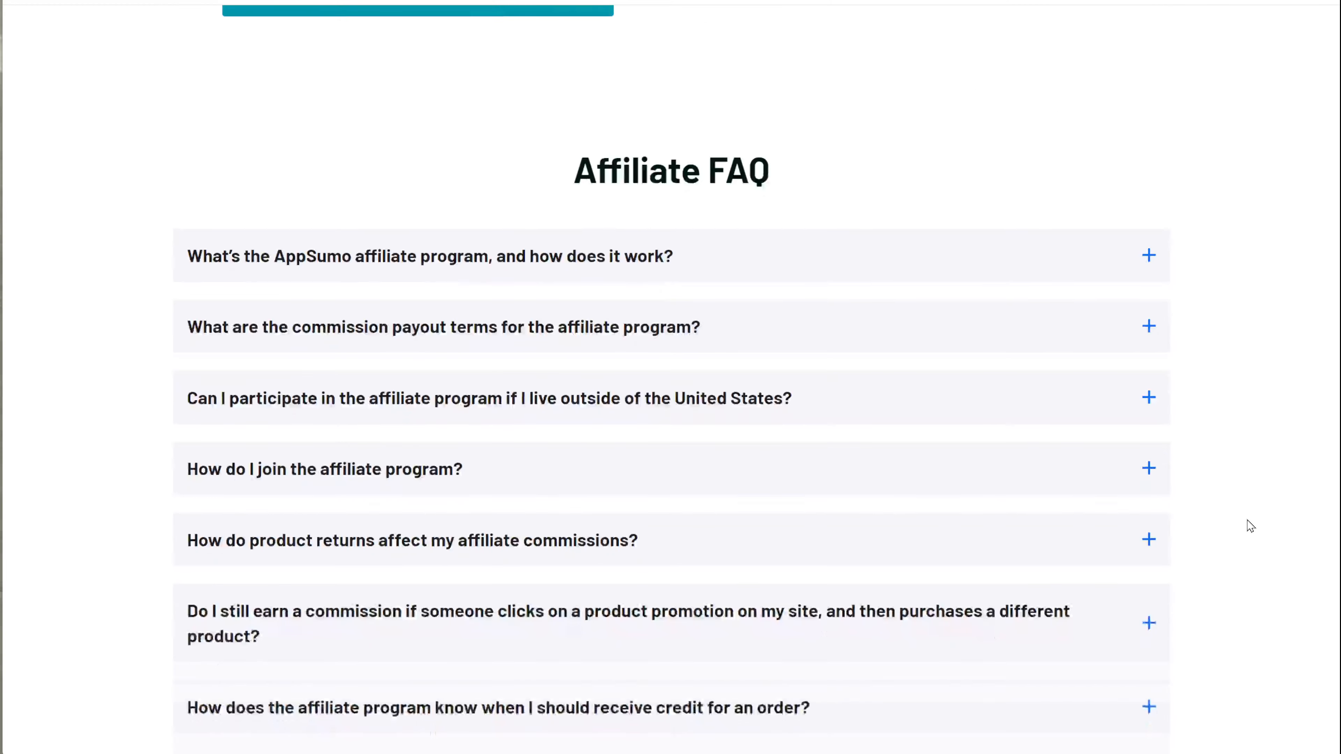
scroll(1251, 527, down, 3)
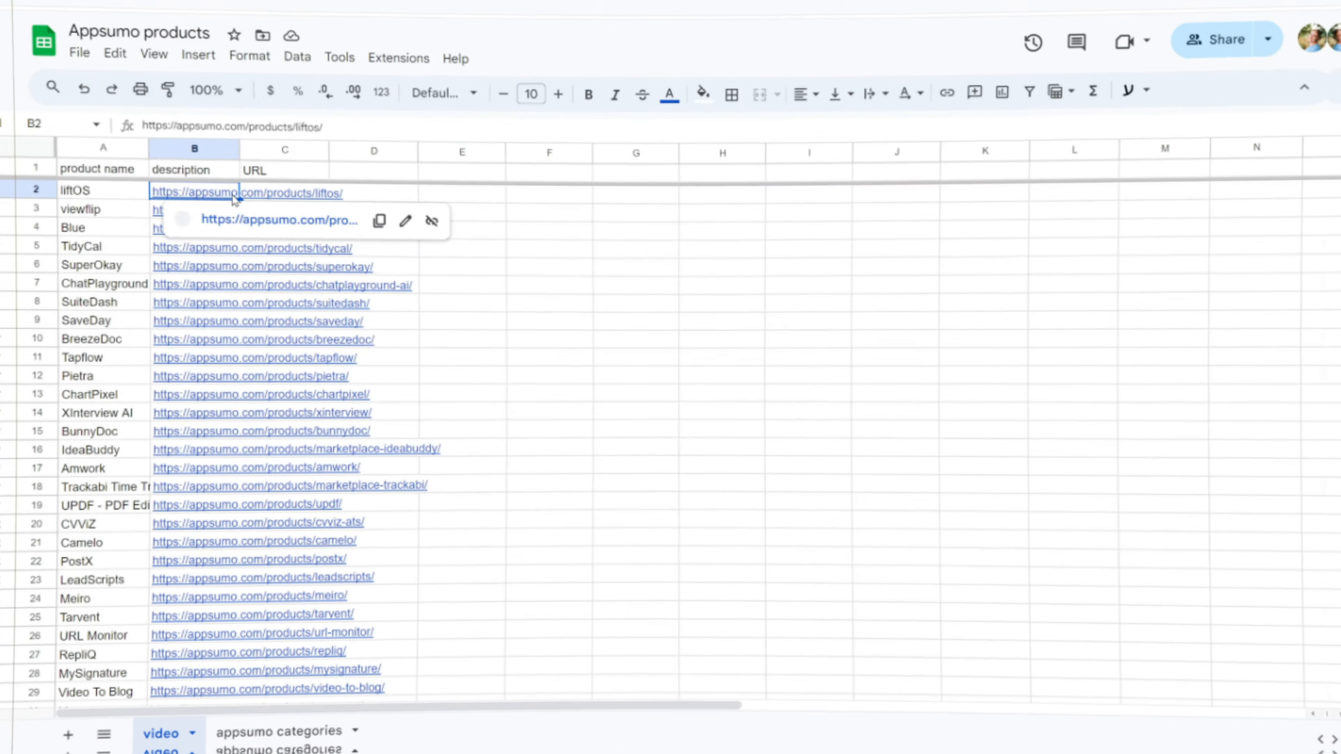
Step: Delete the TidyCal and SuperOkay rows from the video sheet
key(Up)
key(Down)
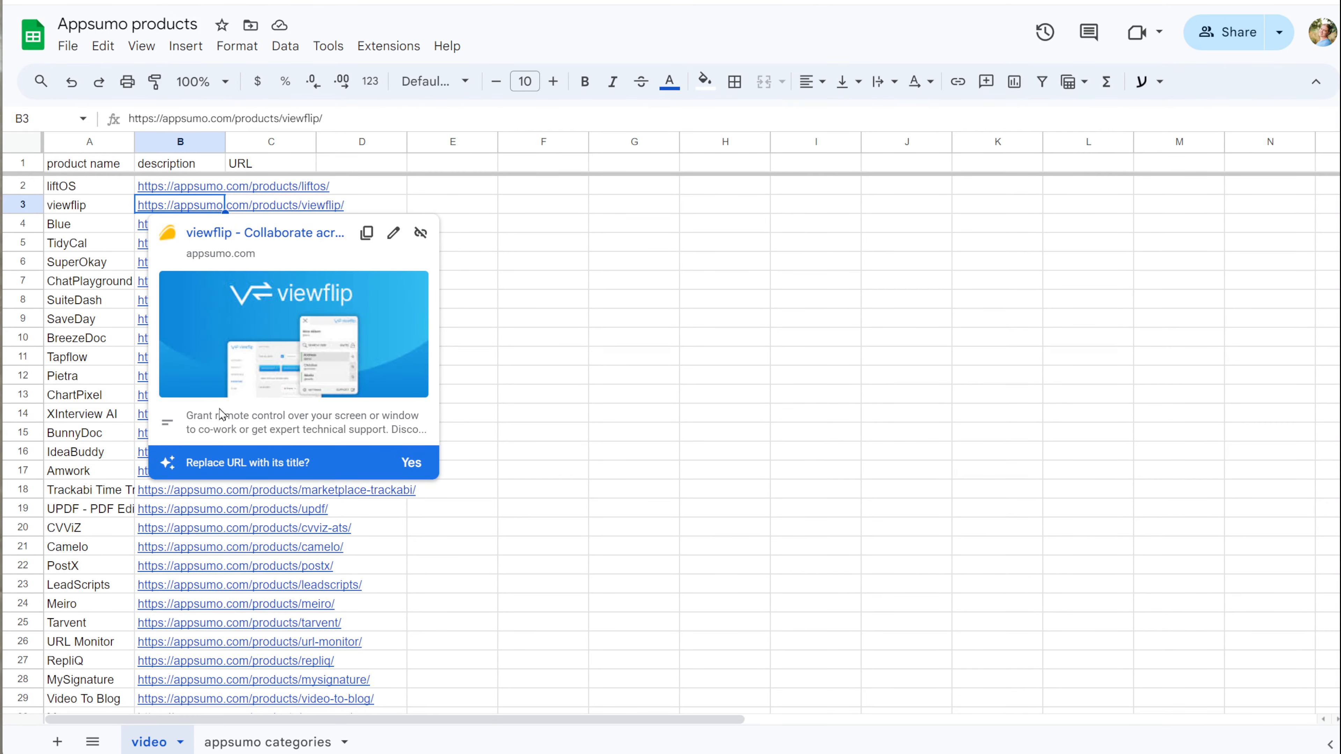
click(95, 227)
click(173, 229)
click(153, 245)
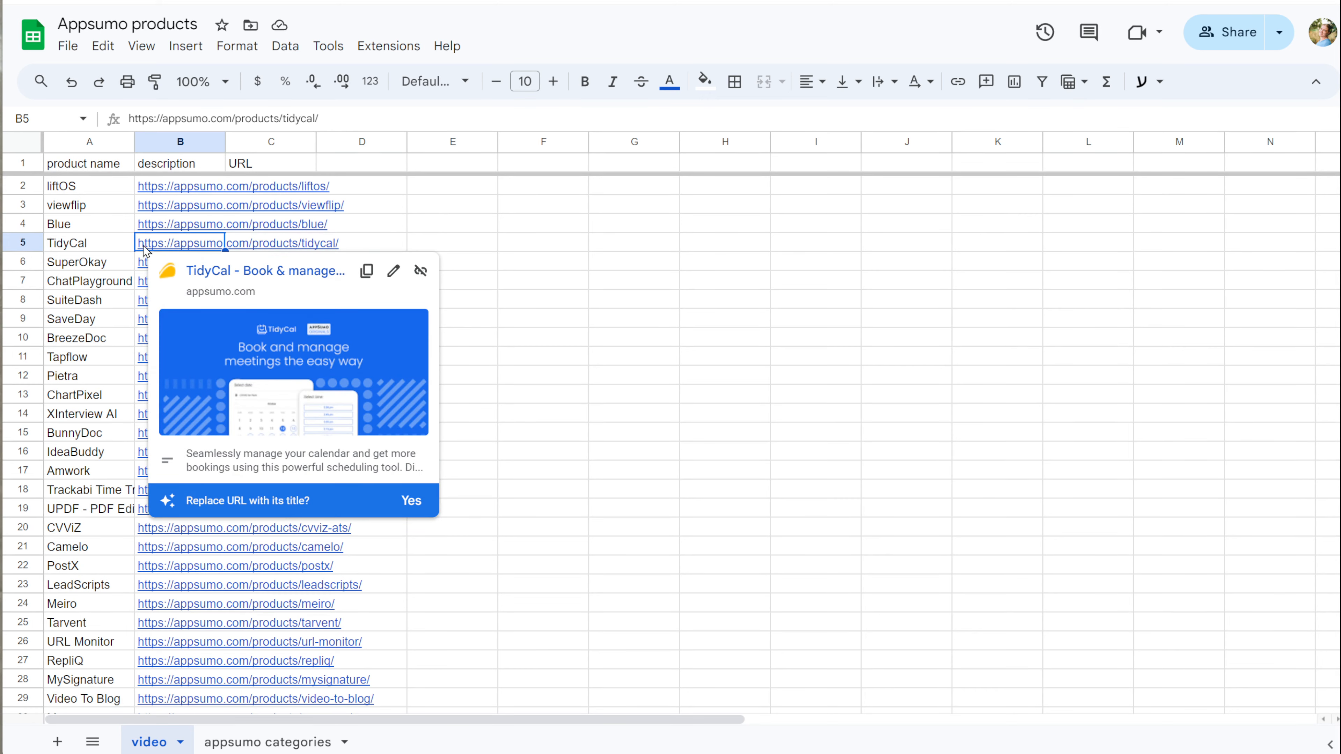
key(shift+space)
key(ctrl+alt+minus)
click(189, 246)
right_click(29, 242)
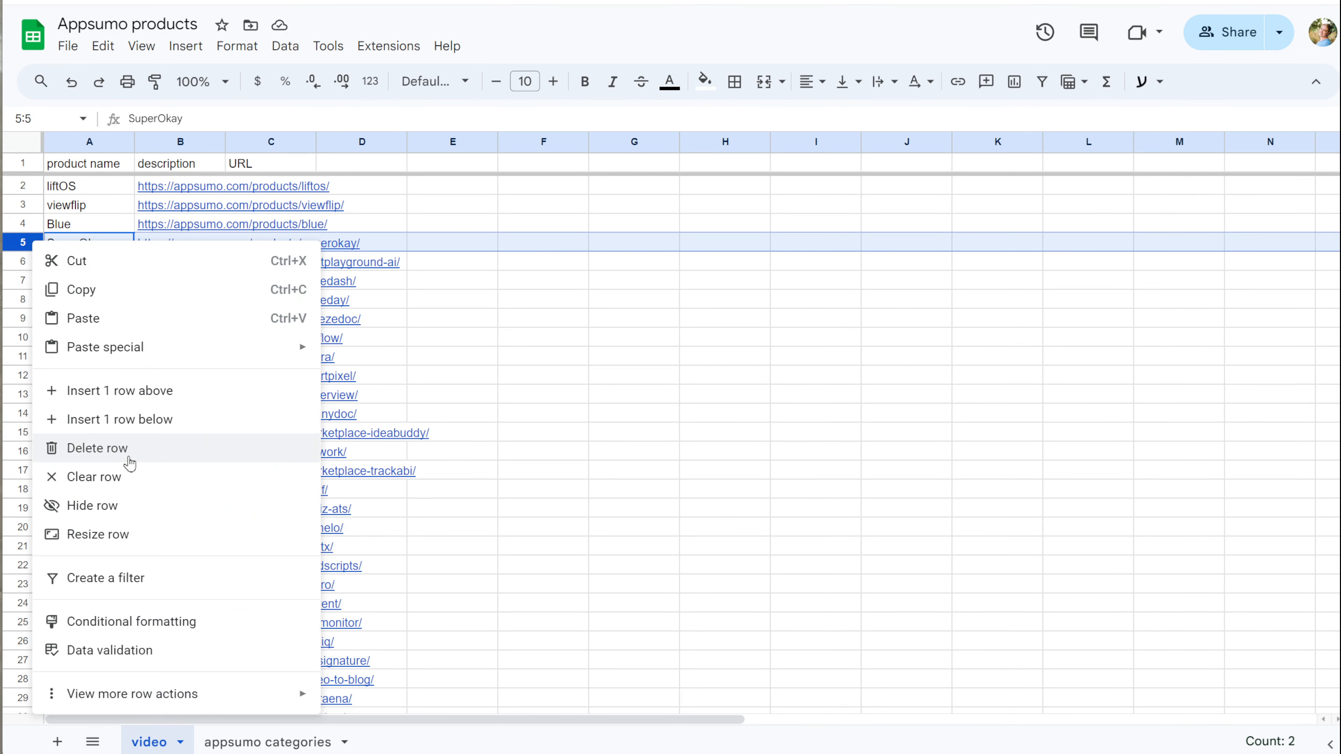
click(129, 462)
Step: Delete the SuiteDash, BreezeDoc and Tapflow rows
click(188, 243)
click(188, 262)
right_click(20, 259)
click(85, 467)
click(188, 262)
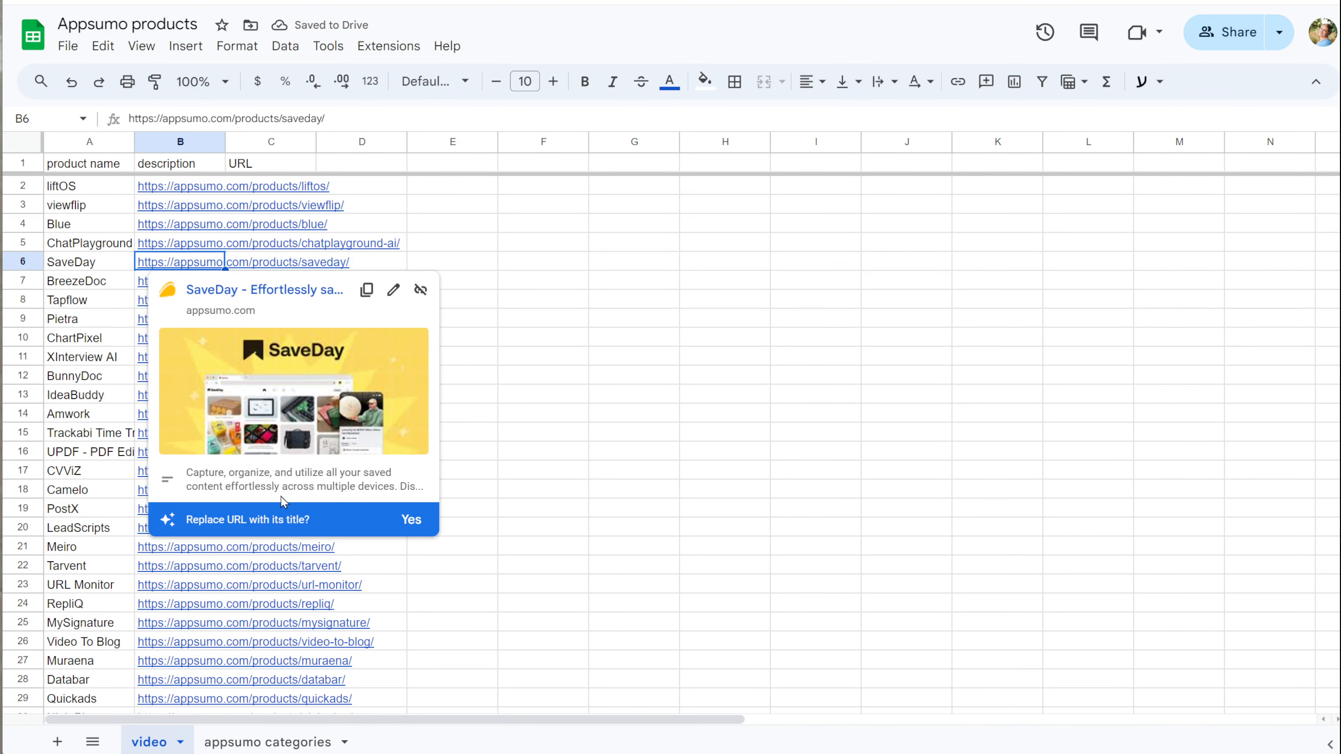
click(188, 281)
right_click(19, 280)
click(84, 485)
click(201, 285)
right_click(20, 281)
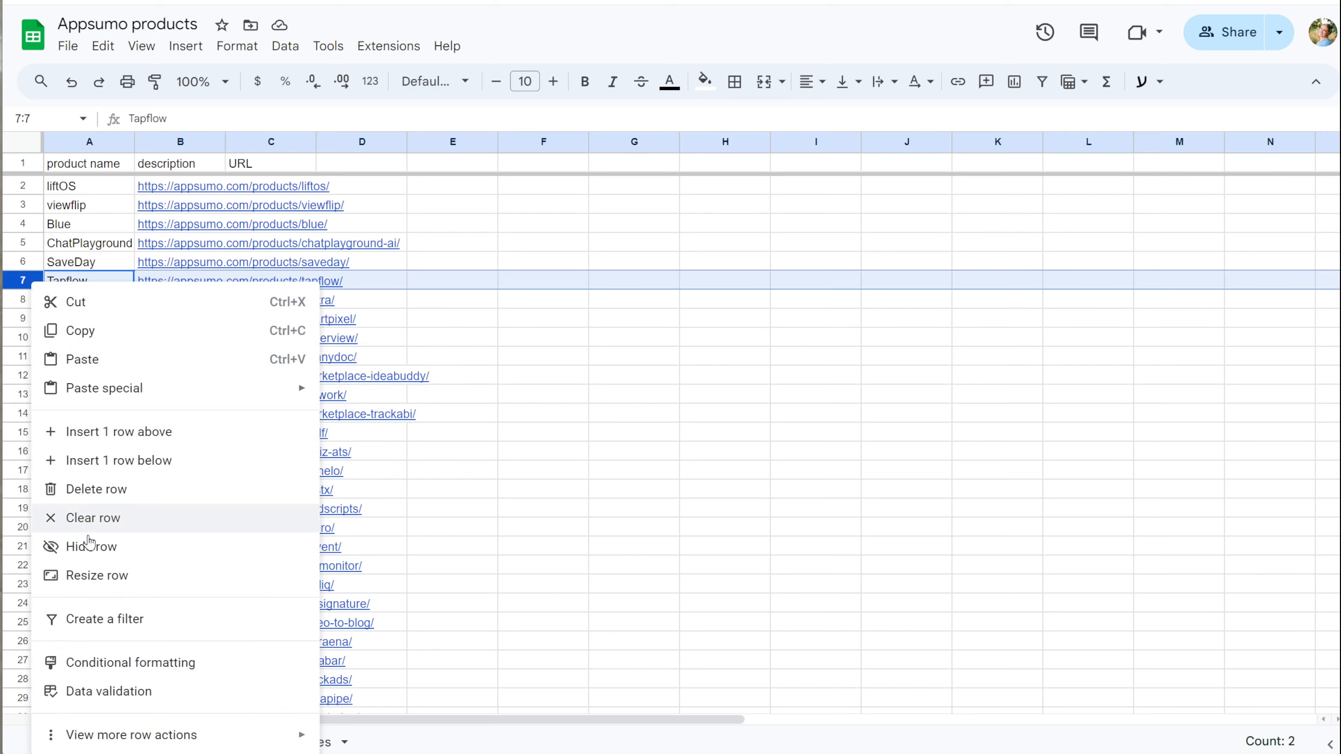
click(84, 486)
Step: Delete the ChartPixel and XInterview AI rows after checking the Pietra link
click(188, 282)
click(188, 300)
click(14, 299)
right_click(14, 299)
click(85, 505)
click(146, 300)
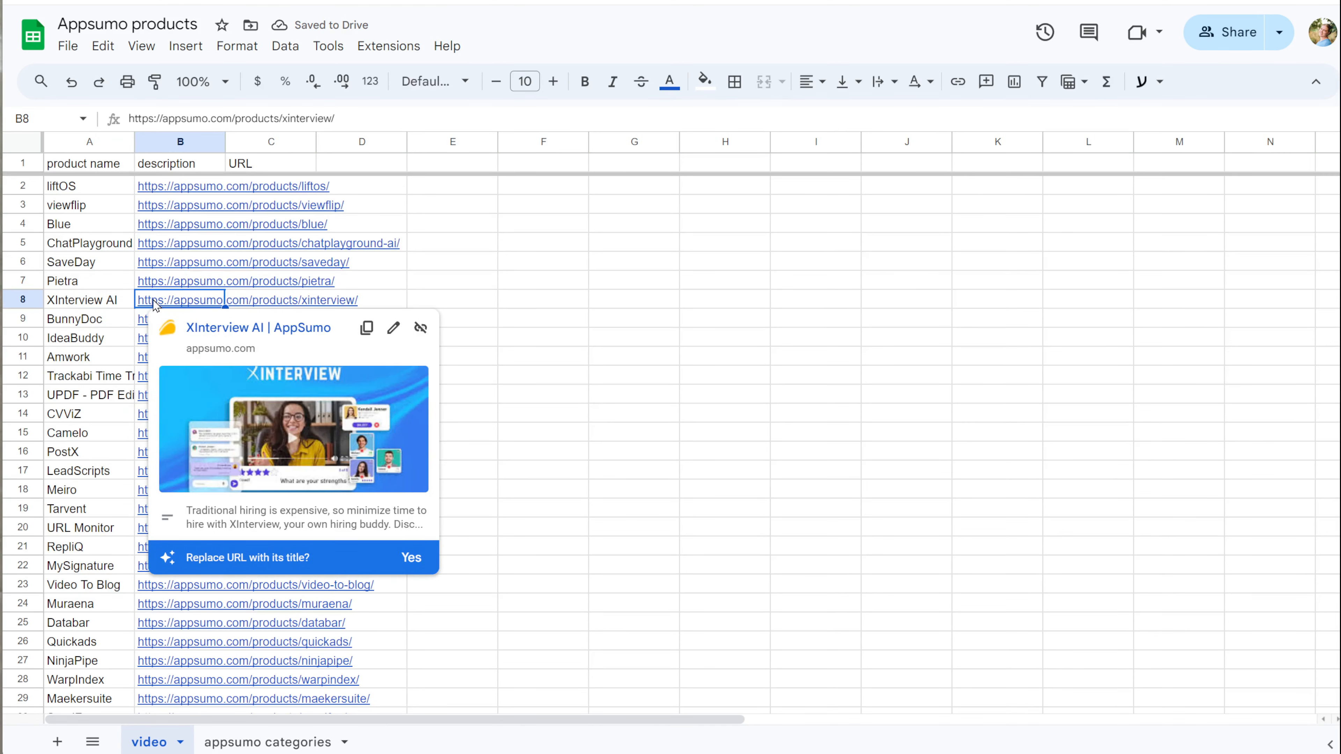
right_click(14, 299)
click(85, 505)
click(145, 300)
click(143, 322)
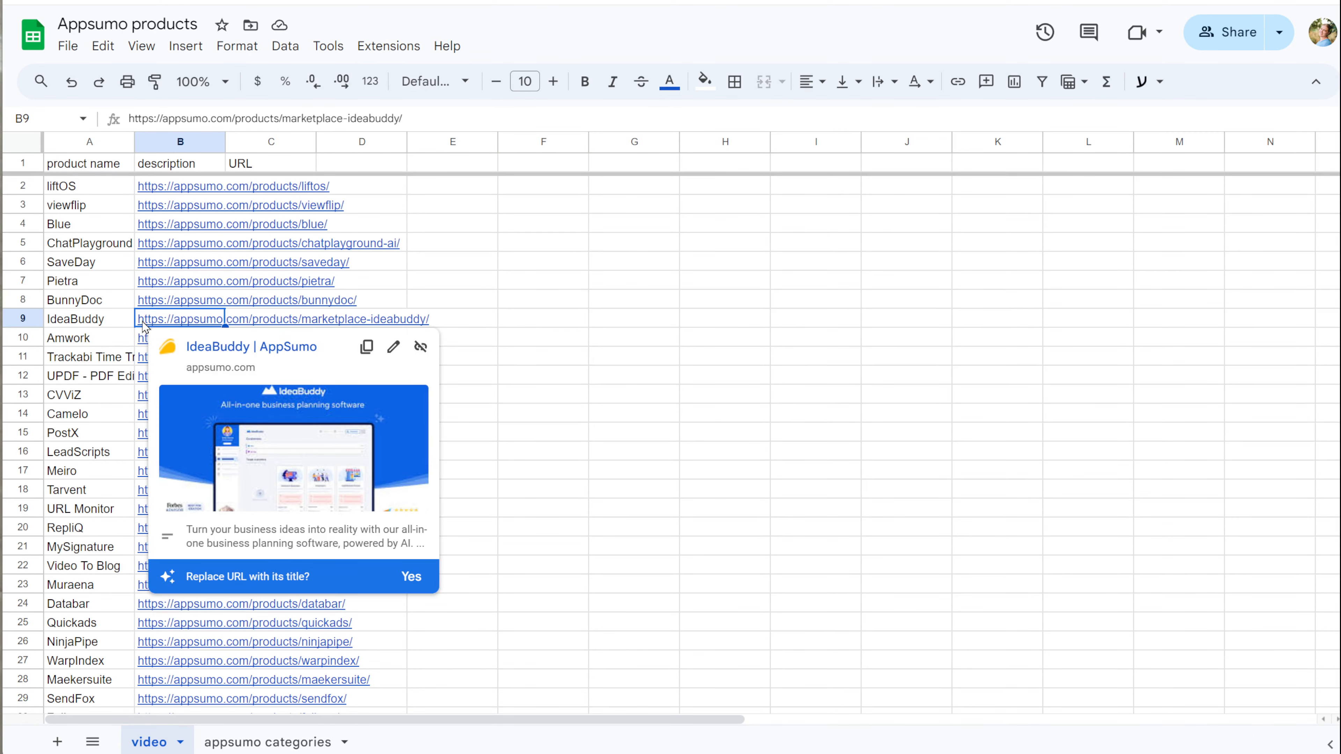
Step: Check the Amwork through Tarvent product links and delete the UPDF row
click(142, 338)
click(143, 357)
click(142, 376)
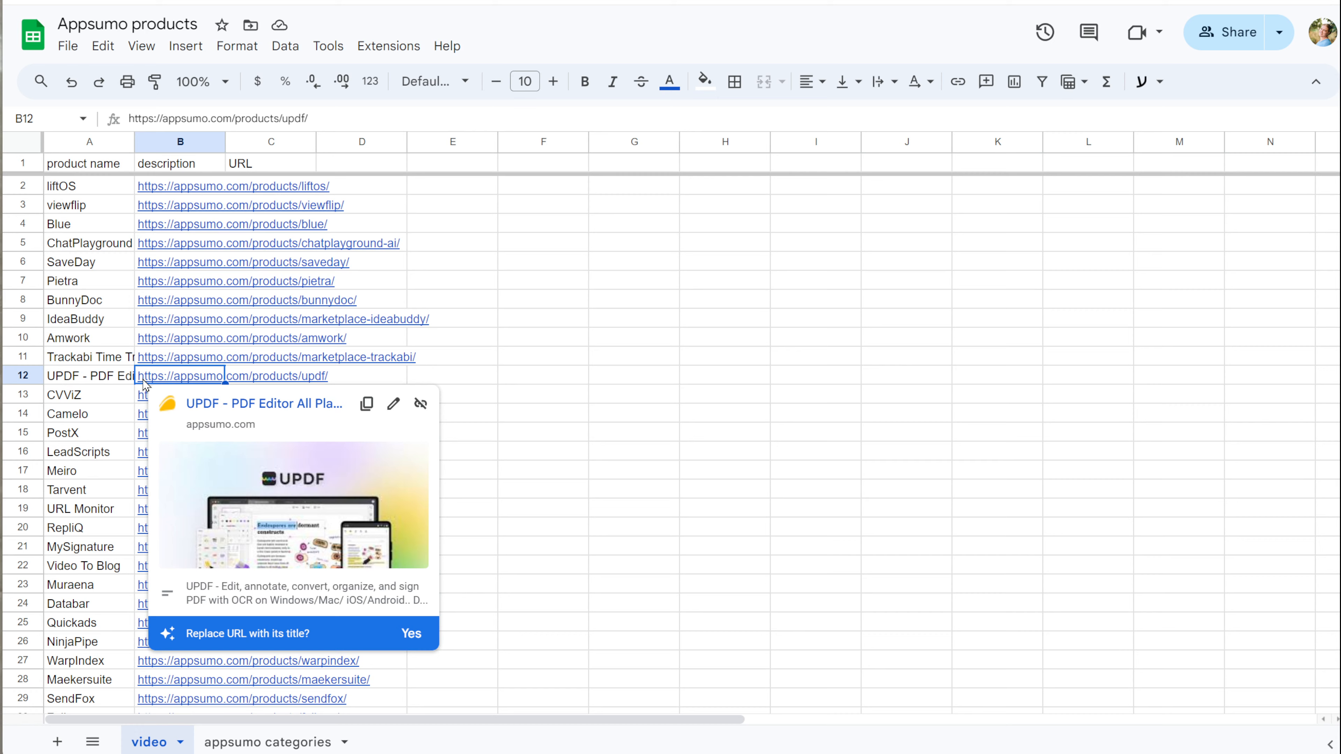
right_click(15, 375)
click(85, 492)
click(142, 414)
click(142, 434)
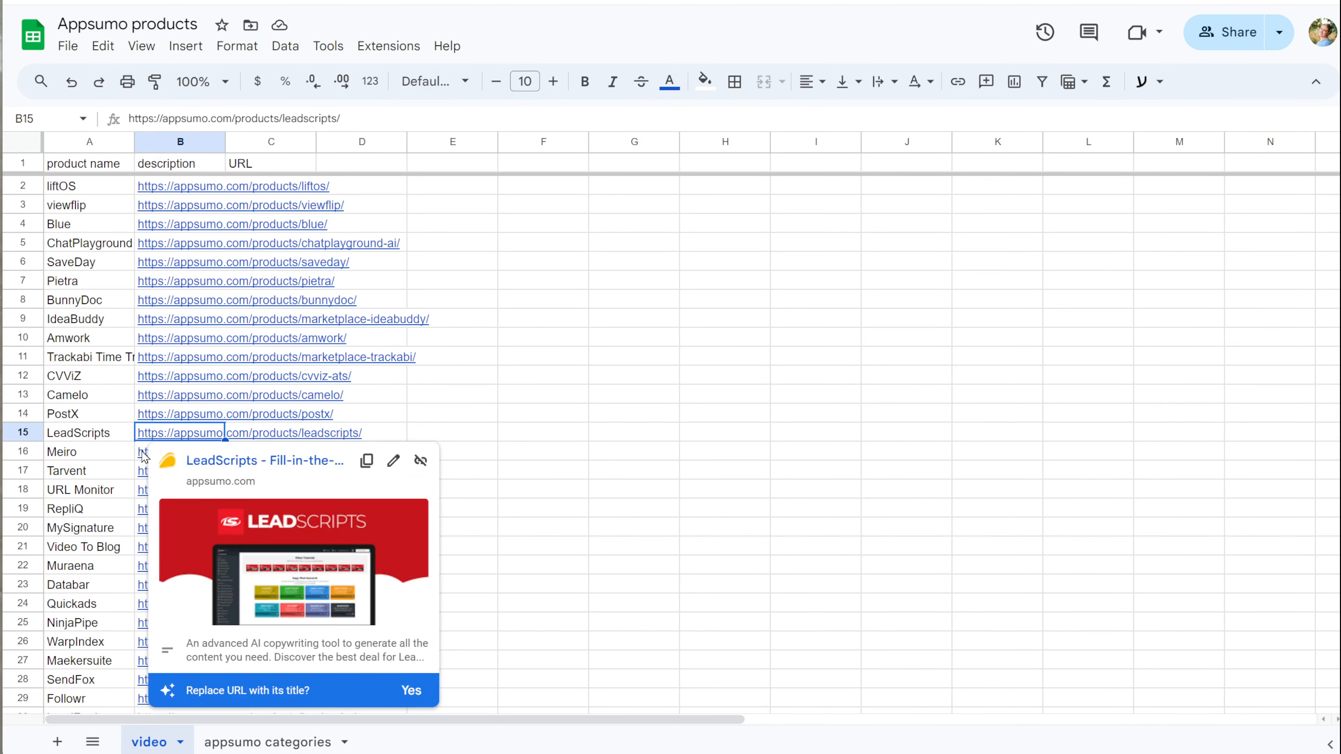
click(143, 453)
click(144, 472)
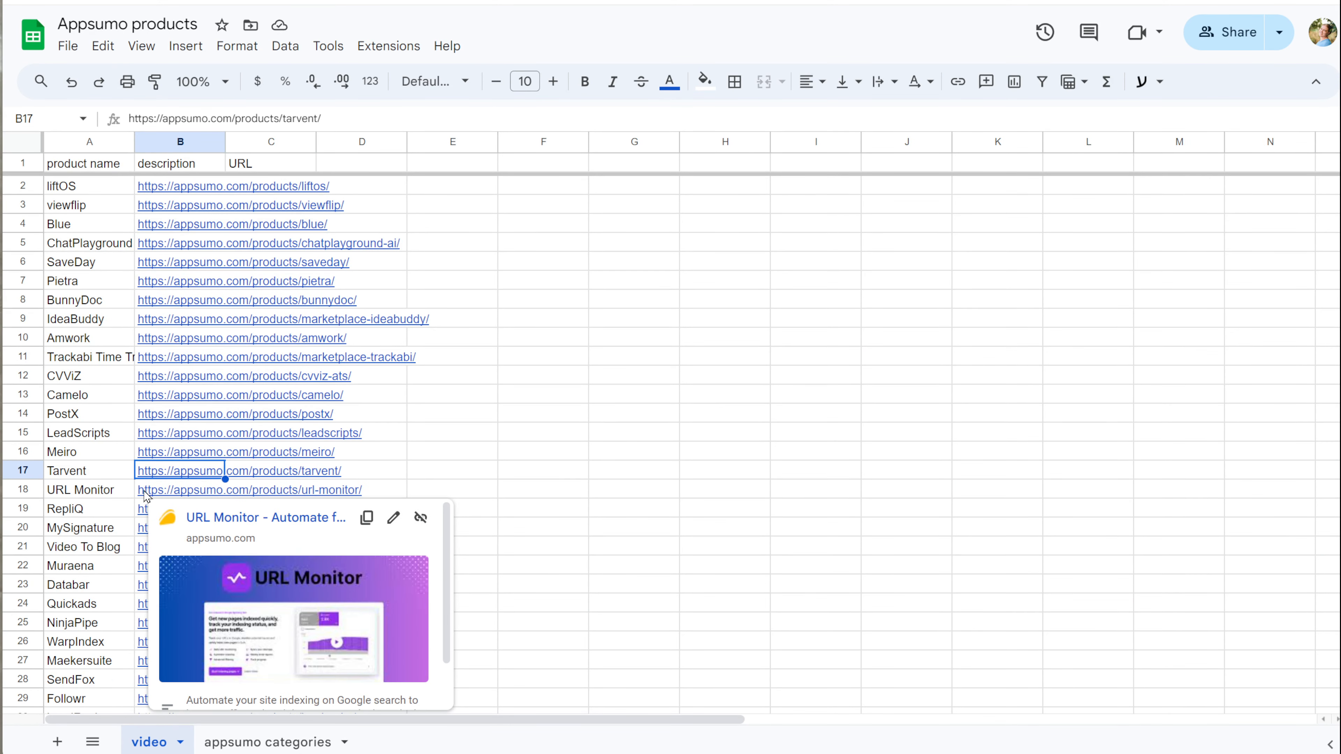
Step: Delete the URL Monitor, MySignature, Databar and LeadRocks rows further down the list
scroll(144, 494, down, 3)
right_click(31, 310)
click(96, 493)
right_click(31, 329)
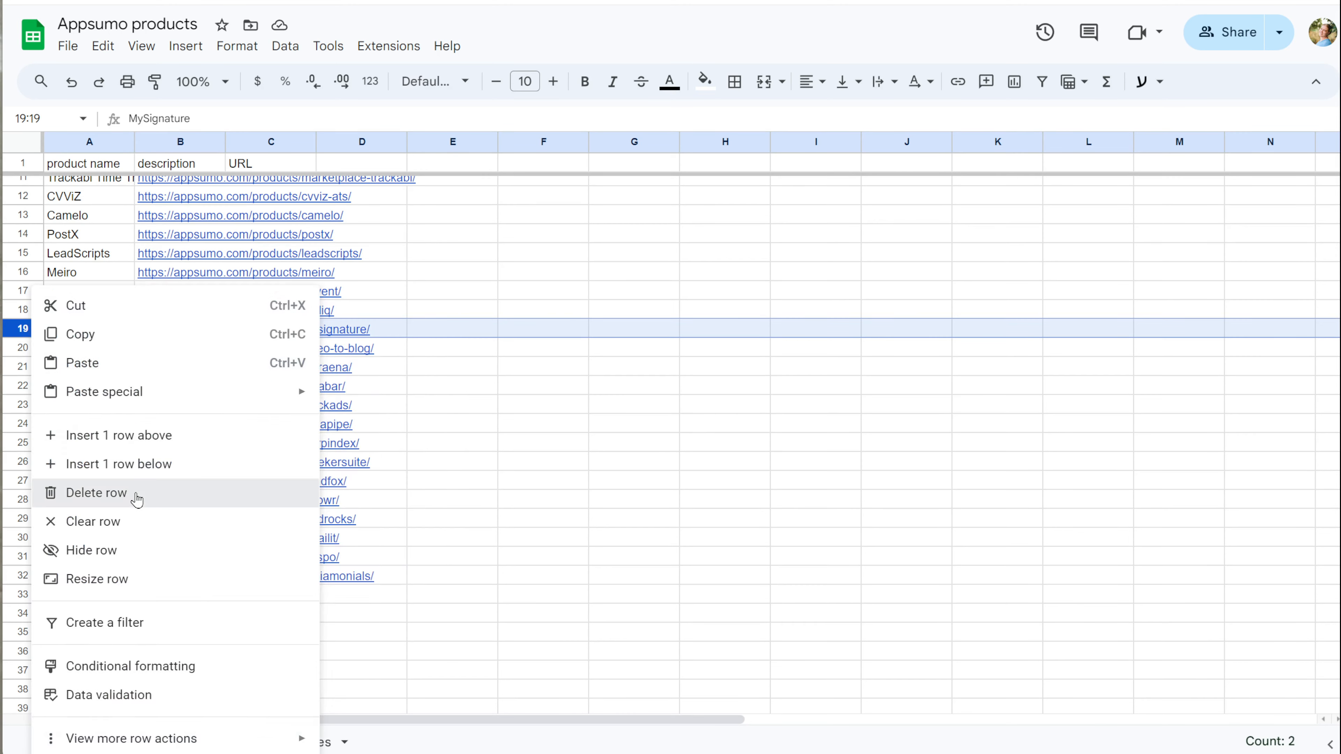
click(135, 495)
click(148, 369)
right_click(30, 367)
click(135, 493)
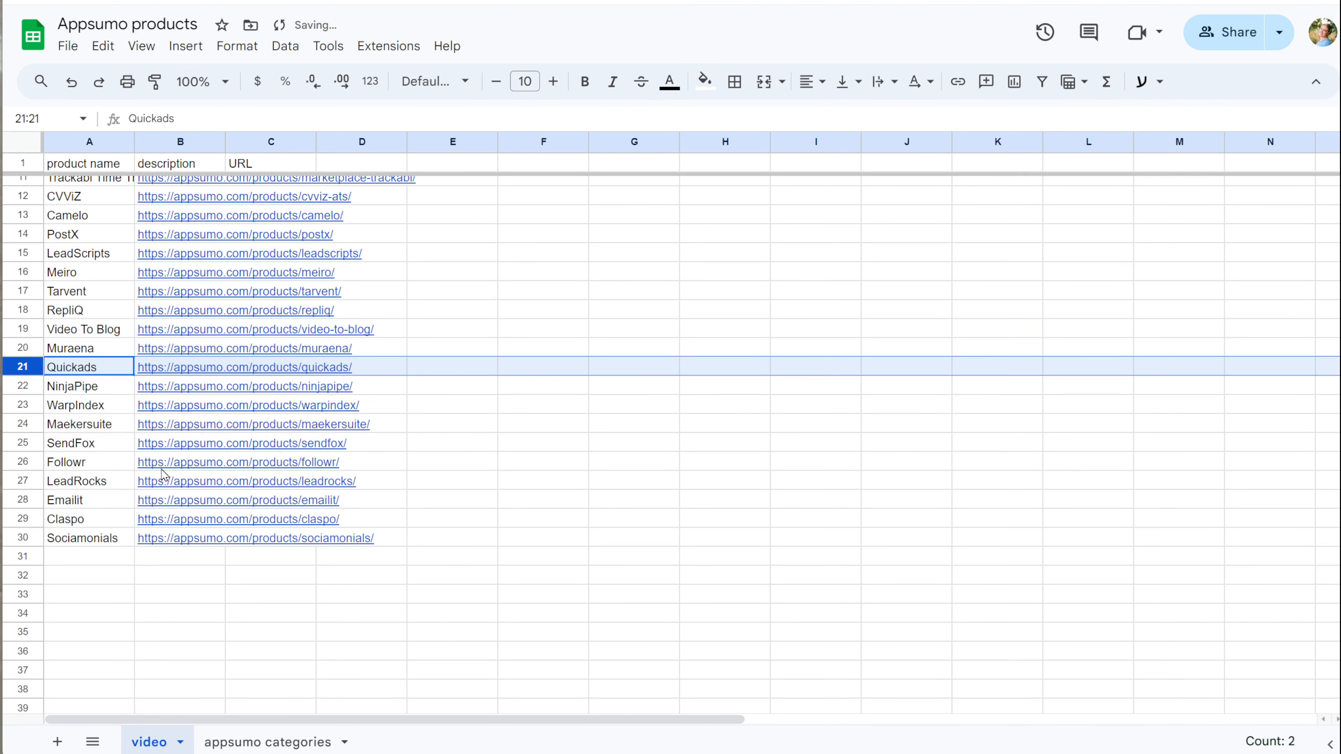
mouse_move(146, 390)
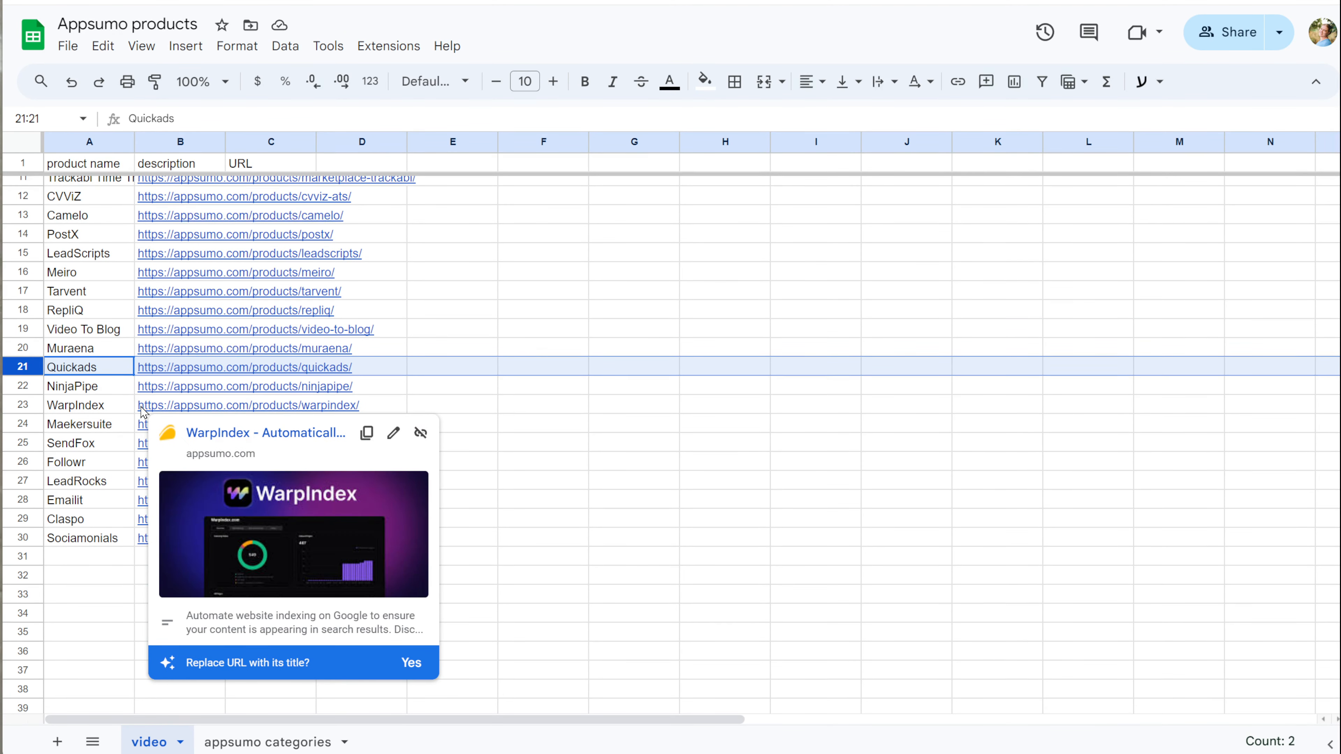
mouse_move(146, 469)
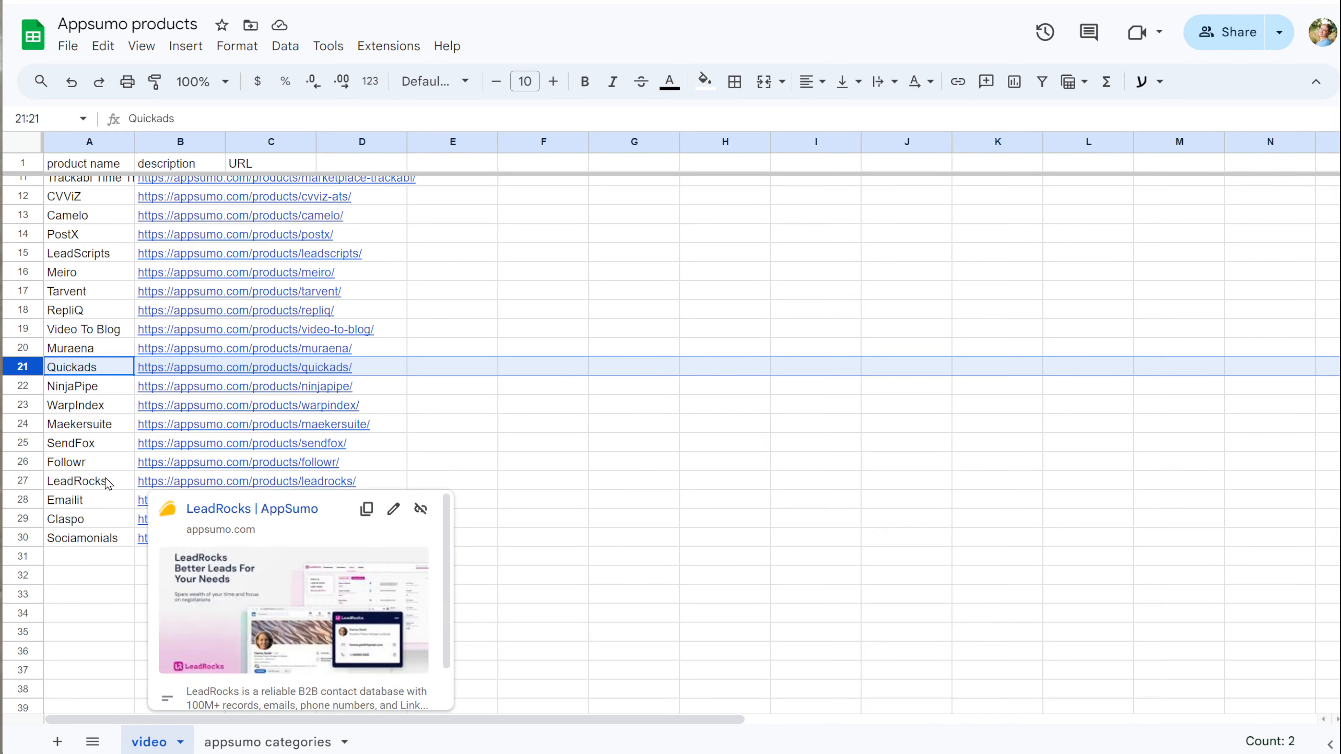
right_click(31, 481)
click(135, 221)
mouse_move(145, 502)
scroll(145, 503, down, 2)
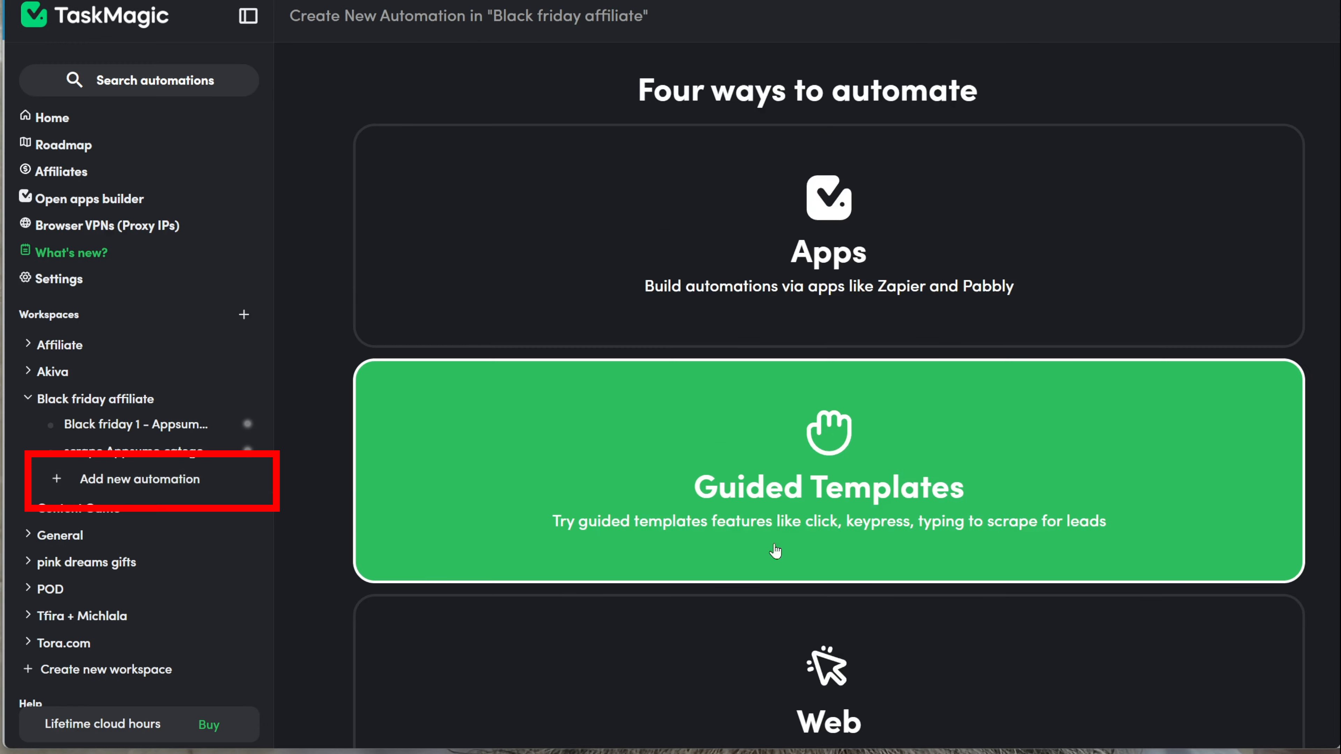
Step: Add a Web automation named 'Appsumo - affiliate links from impact'
scroll(775, 551, down, 2)
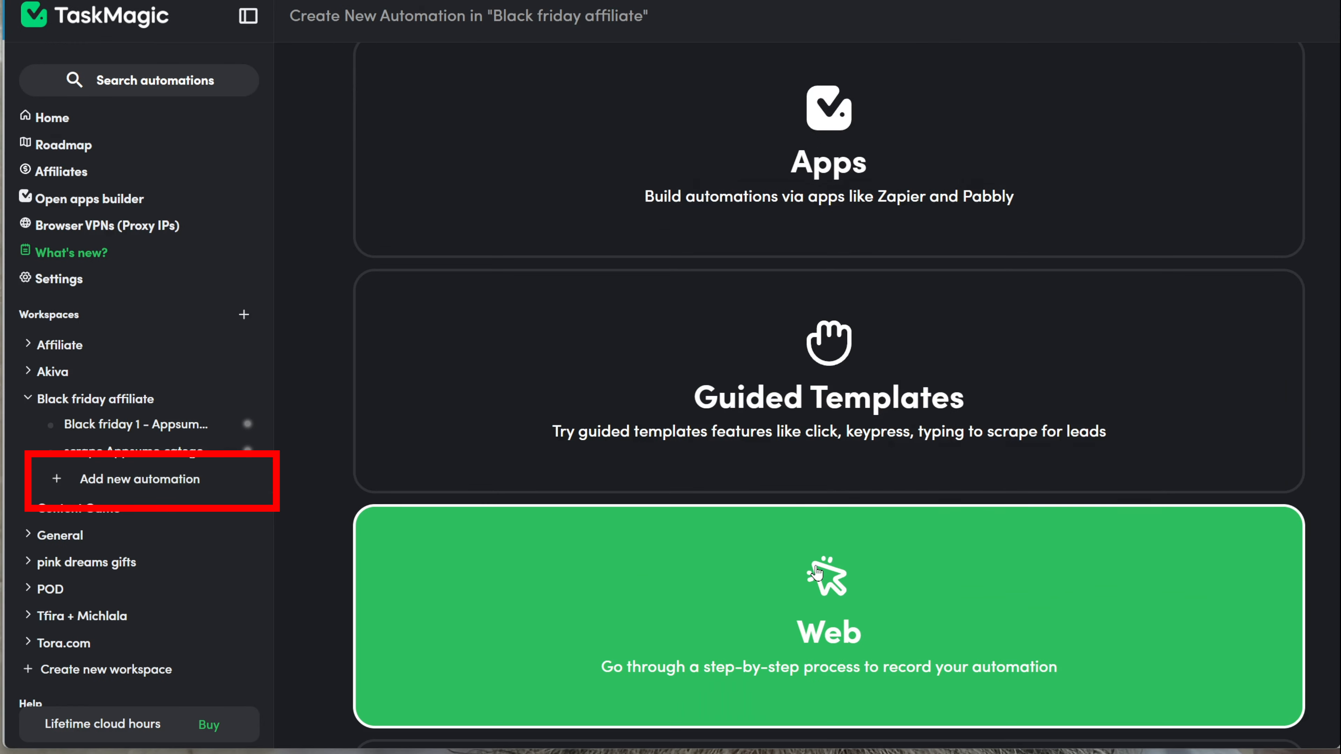
click(775, 552)
click(551, 362)
text(Apps)
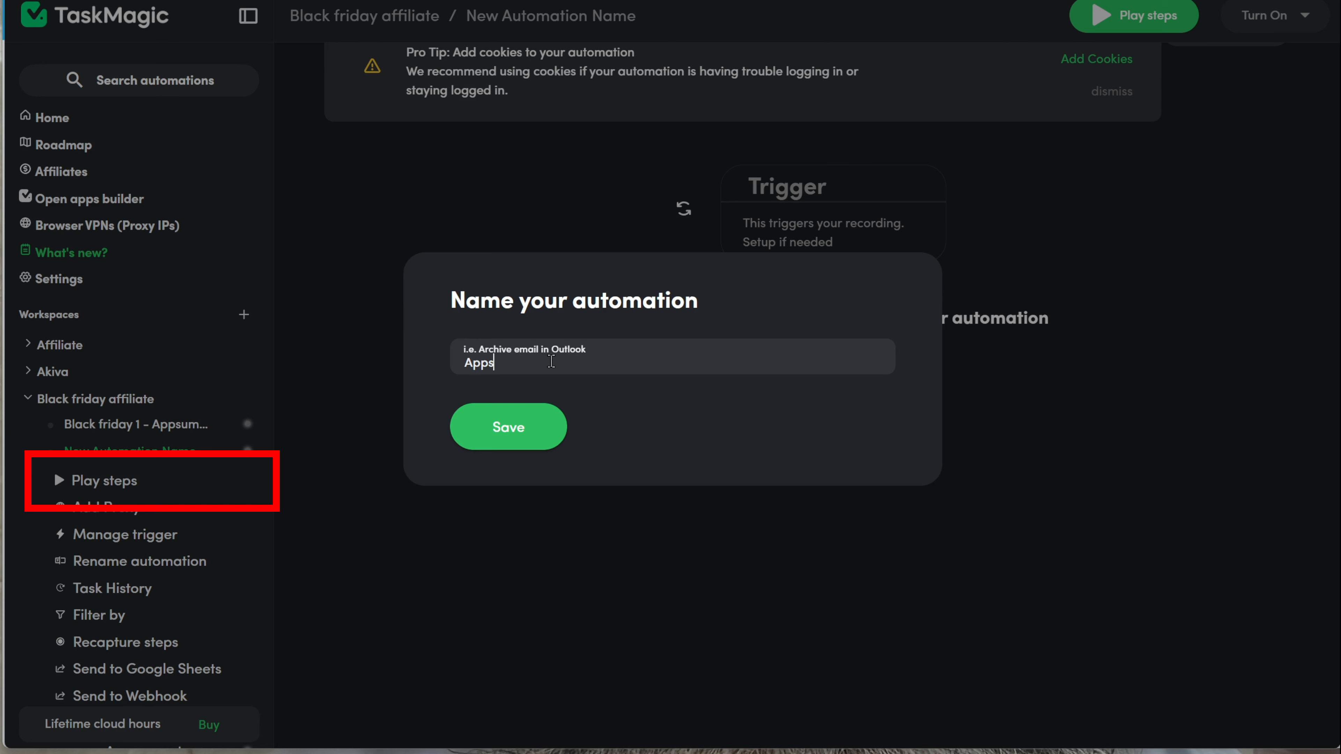
text(umo - affiliate links from impact)
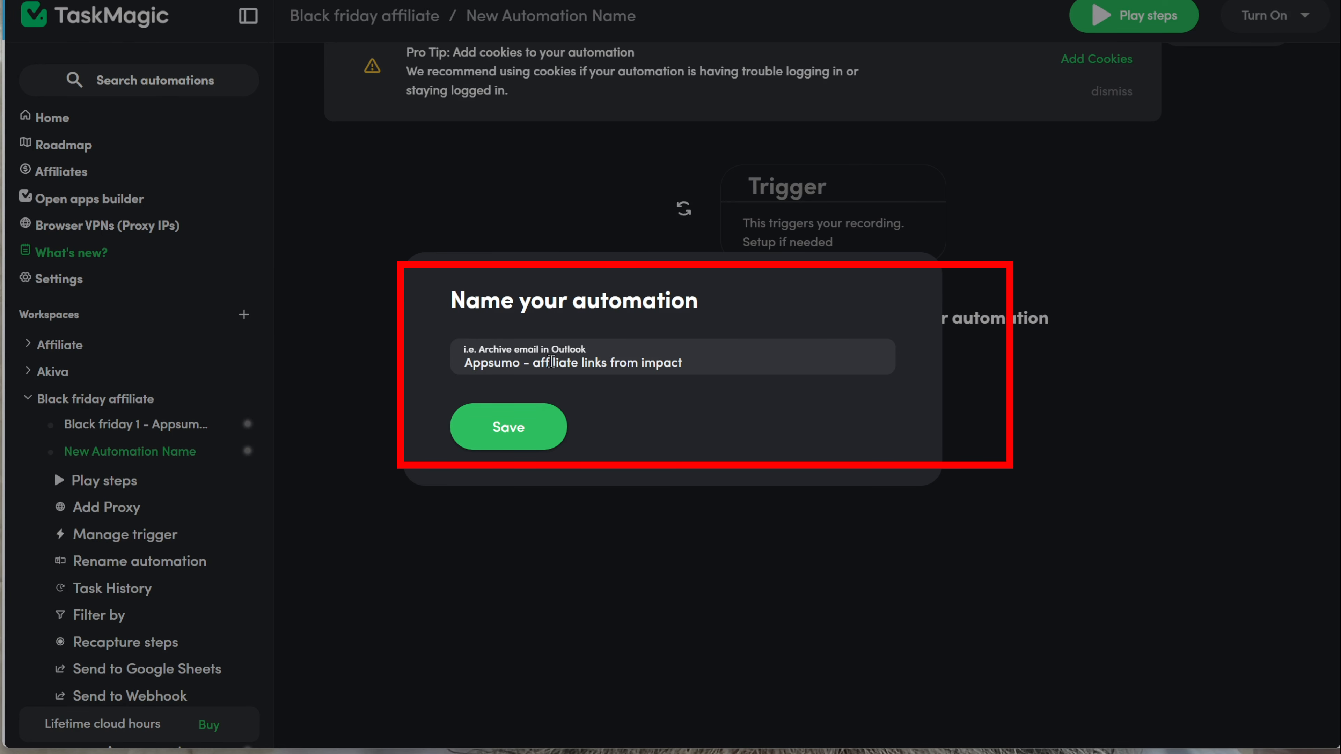
click(552, 445)
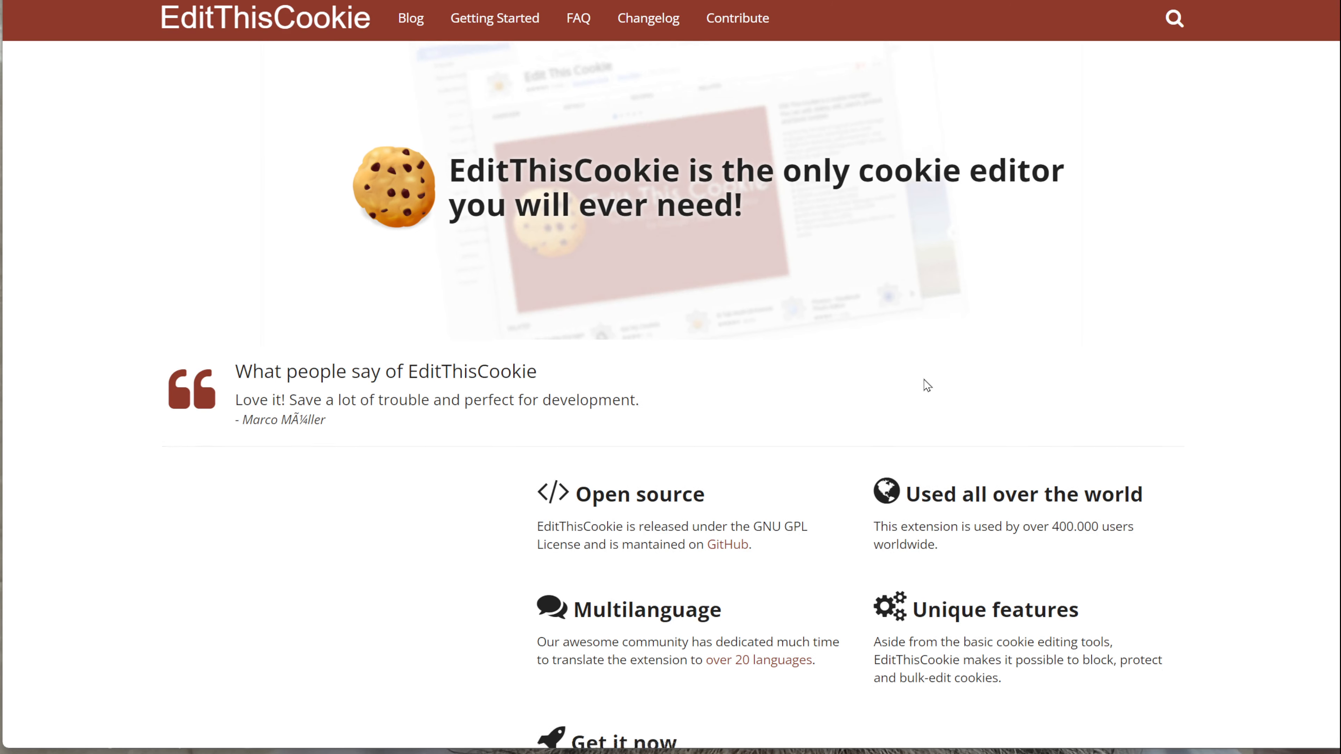
Step: Export the impact.com cookies with EditThisCookie, repeating the export from the Extensions menu
scroll(924, 380, down, 4)
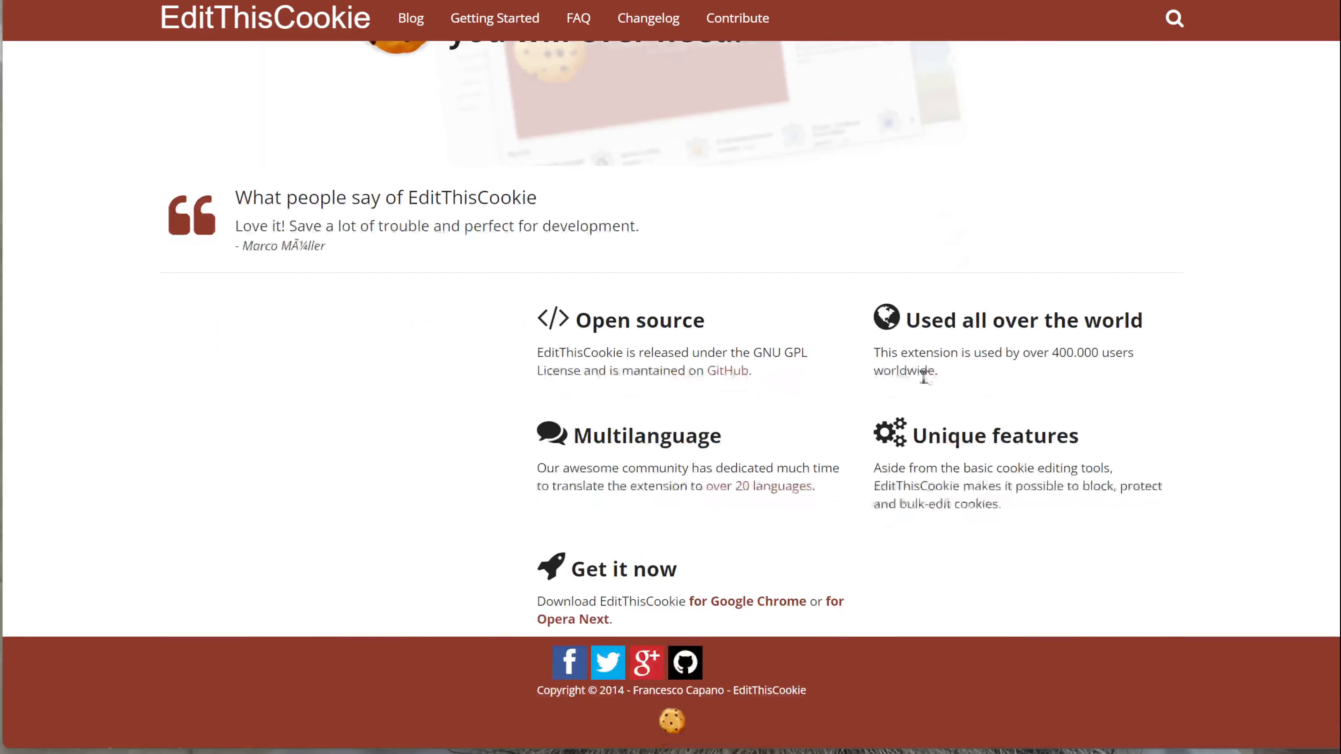
scroll(921, 374, up, 3)
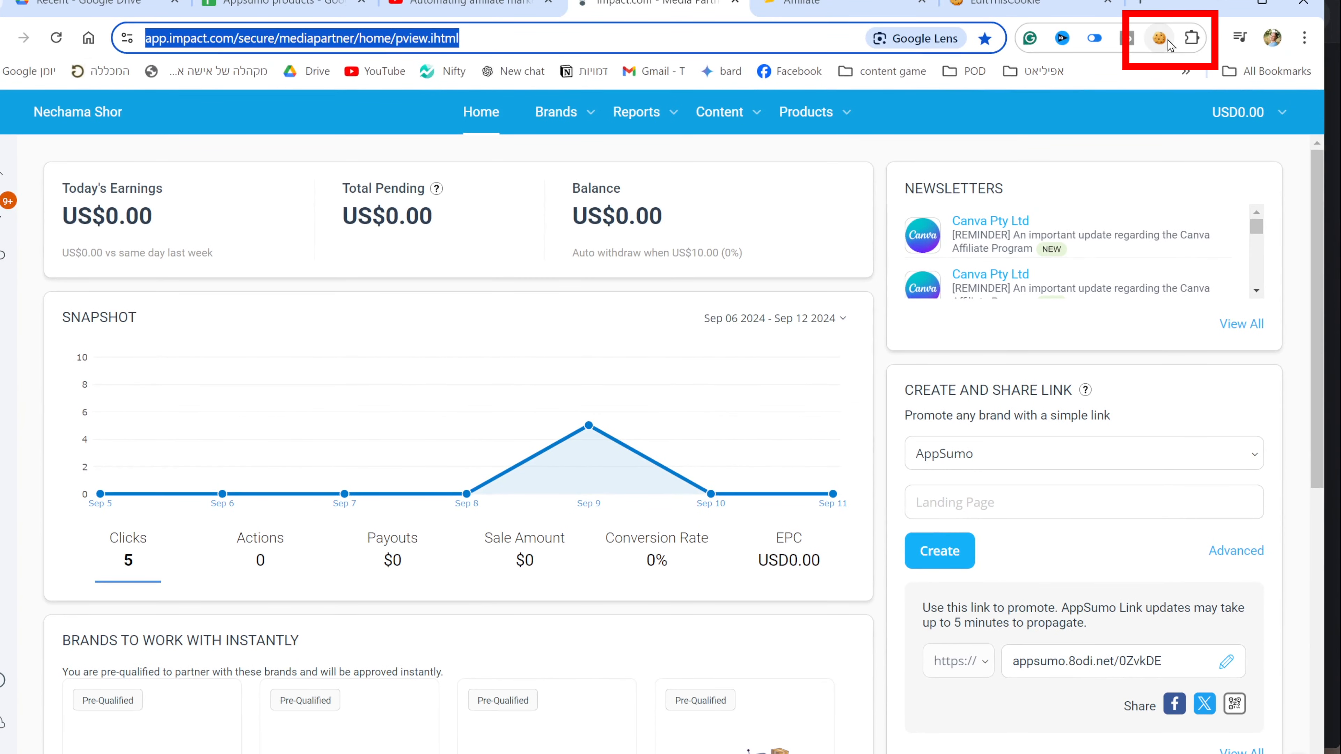
click(1160, 38)
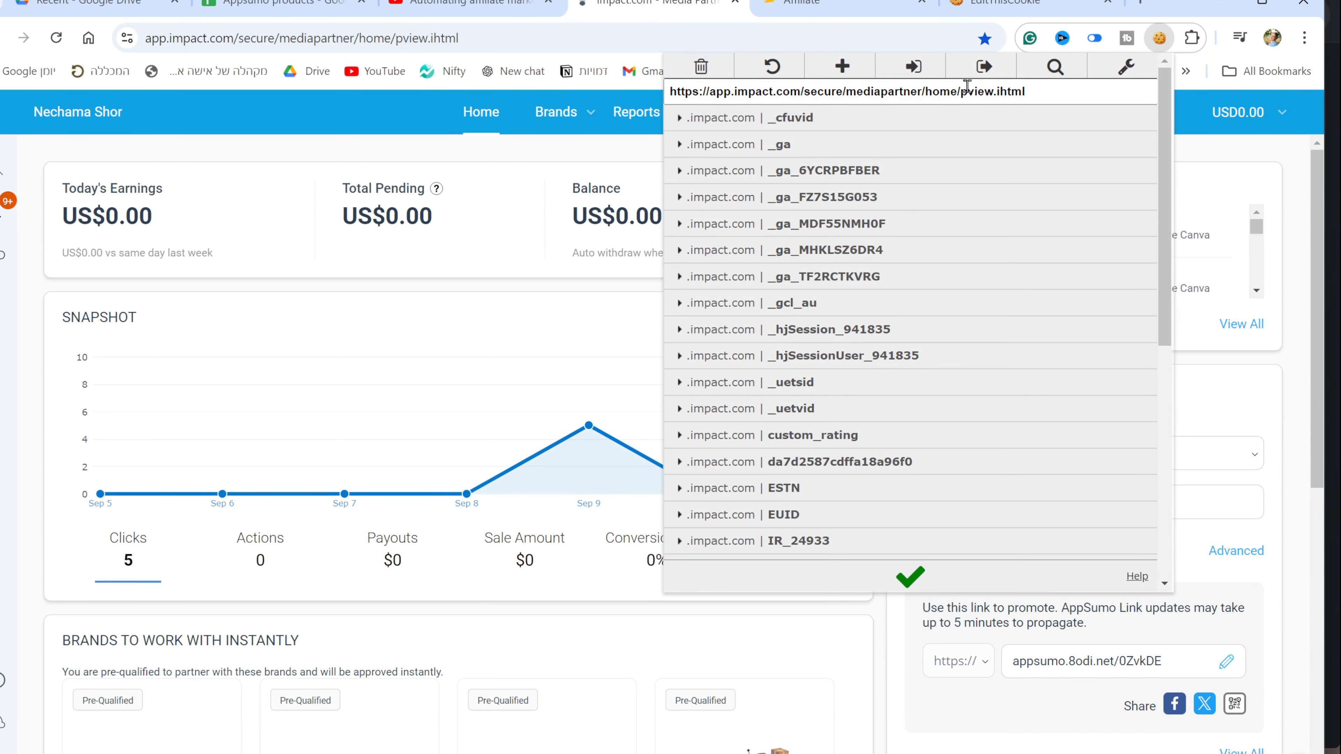
click(984, 74)
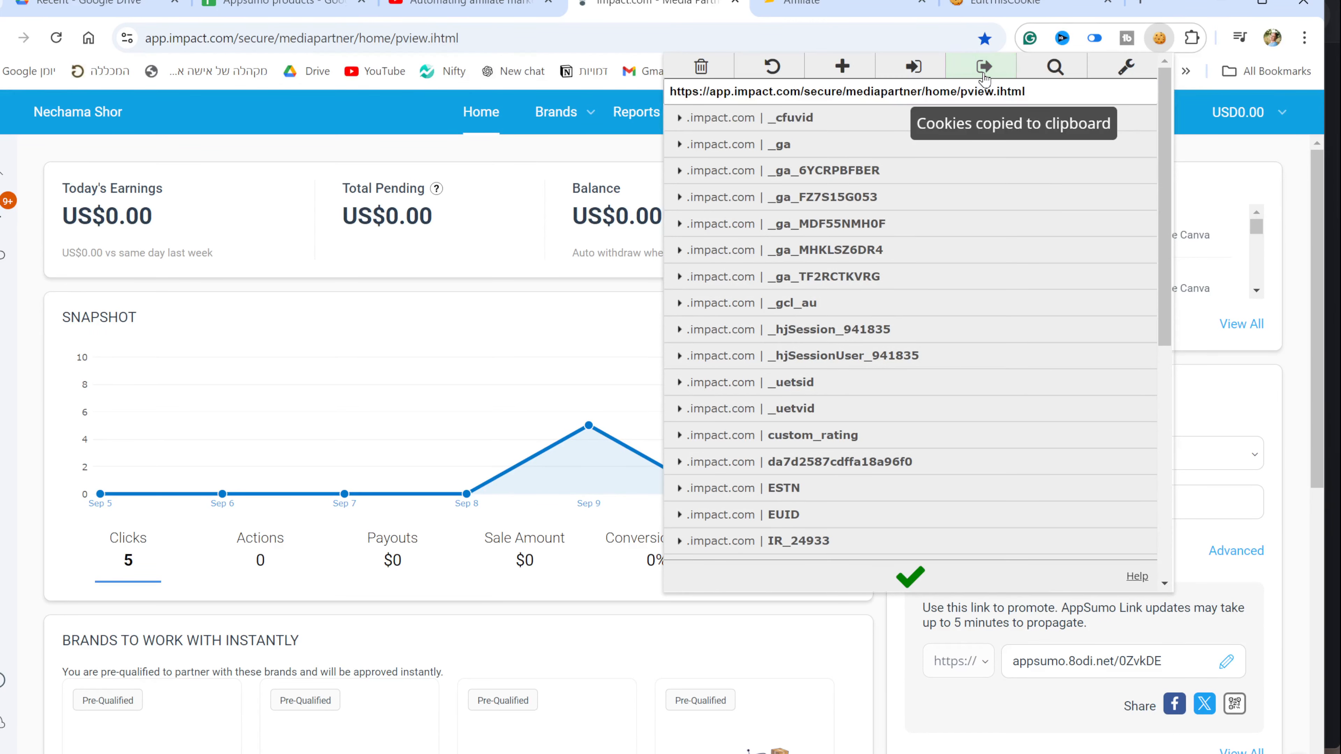
click(1193, 38)
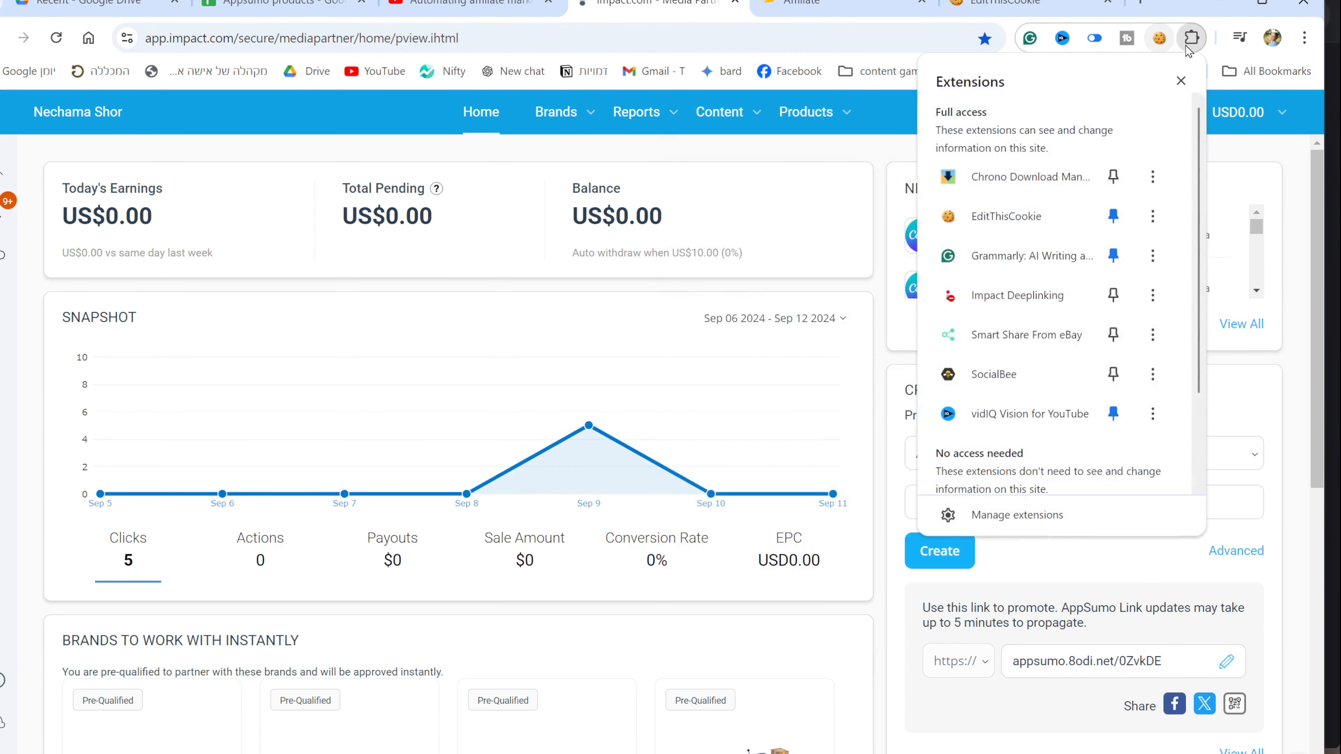
click(991, 221)
click(982, 66)
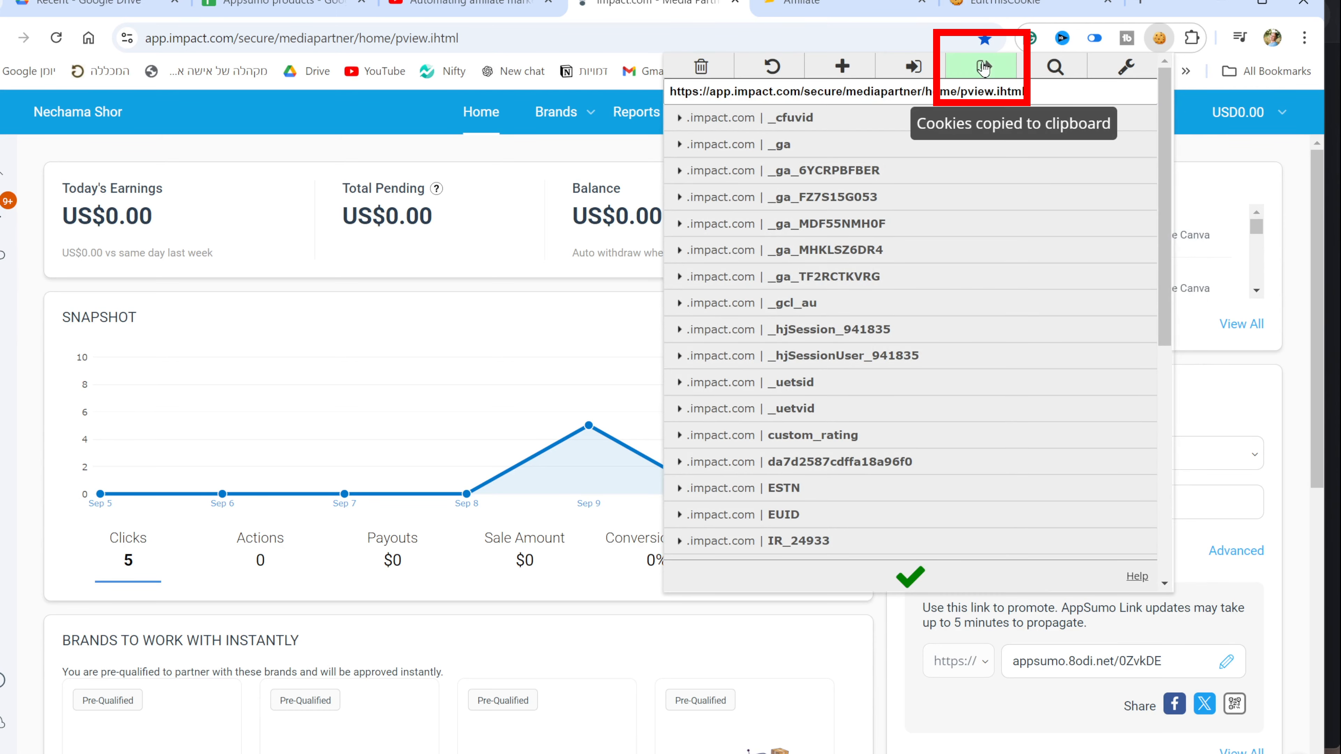
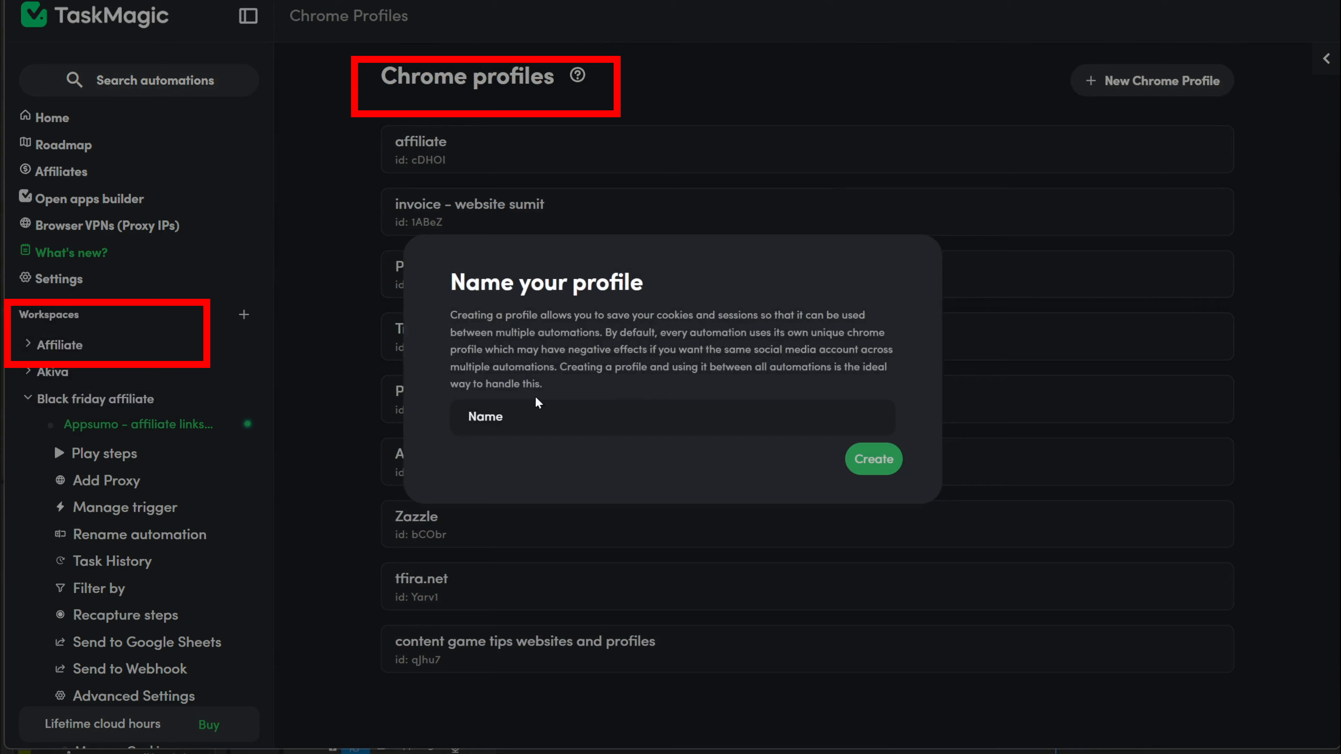
Step: Create a Chrome profile named 'impact' and pass the Cloudflare check on Impact
text(impact)
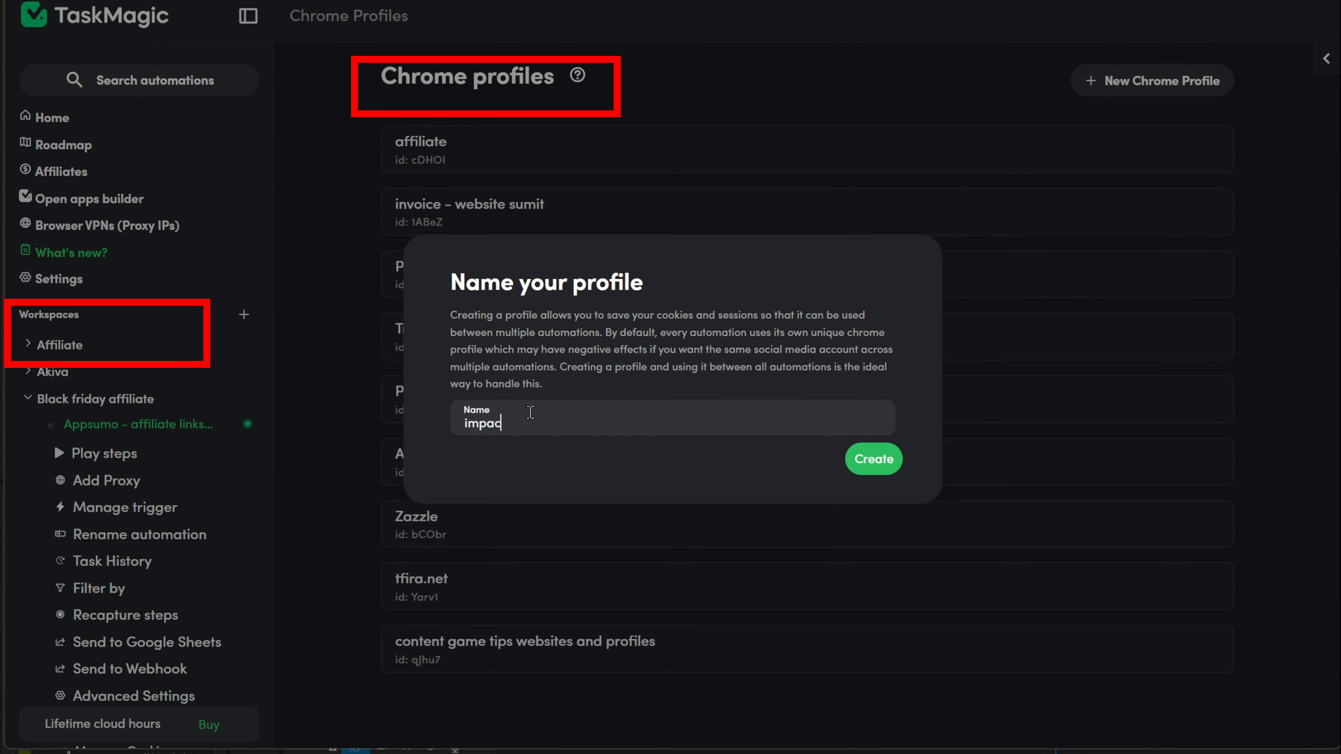
key(Return)
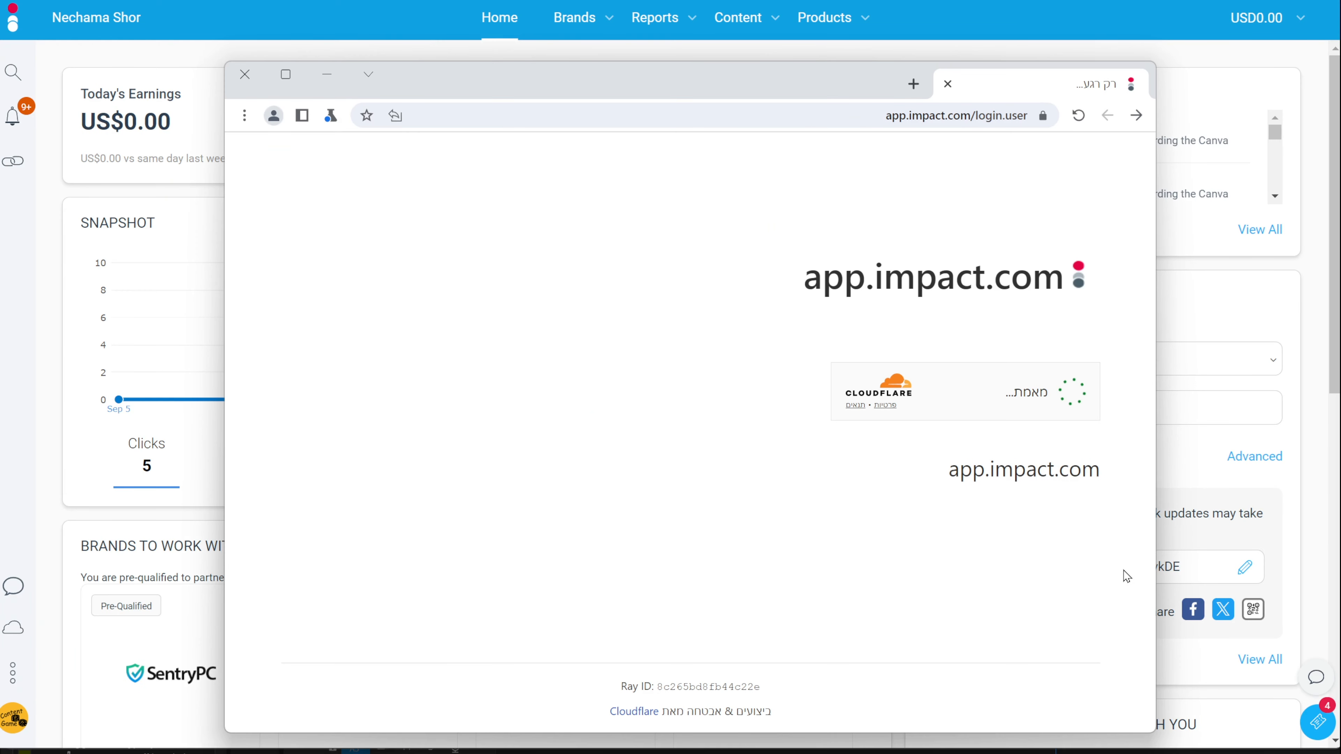
click(1075, 394)
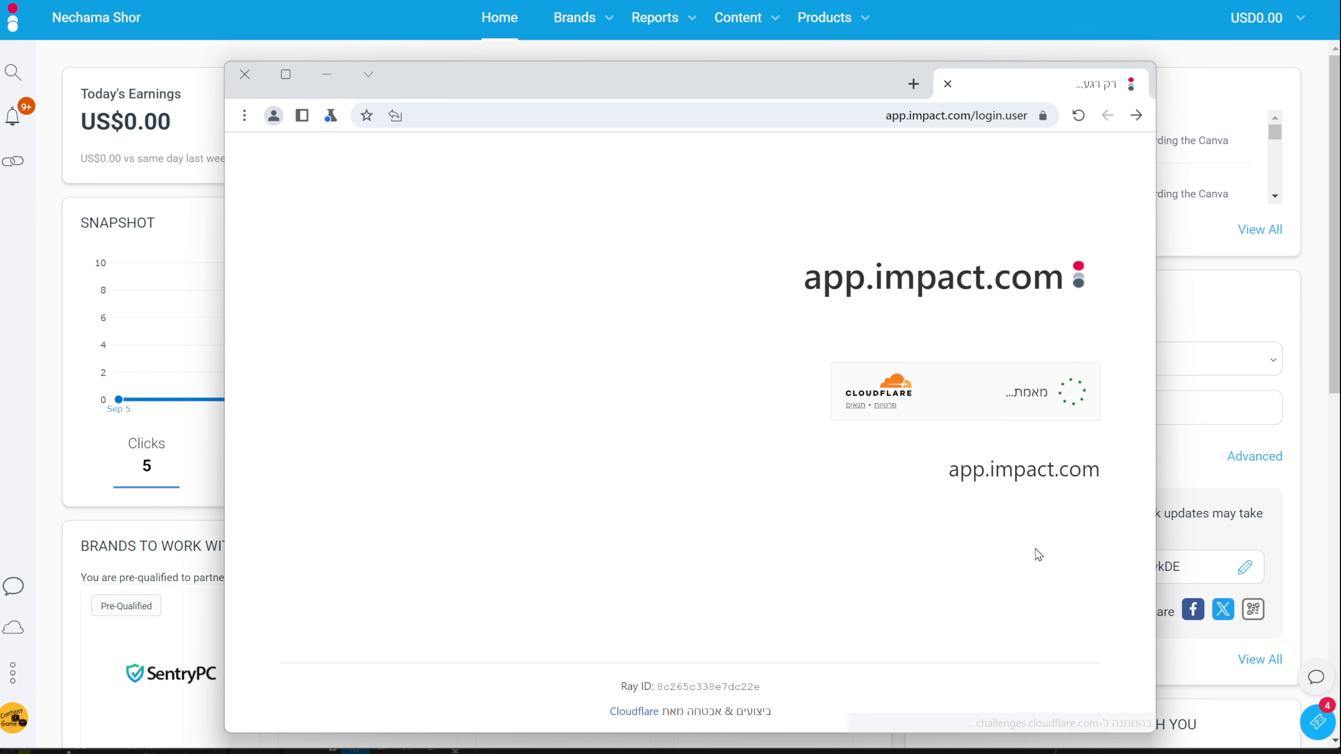
click(1073, 394)
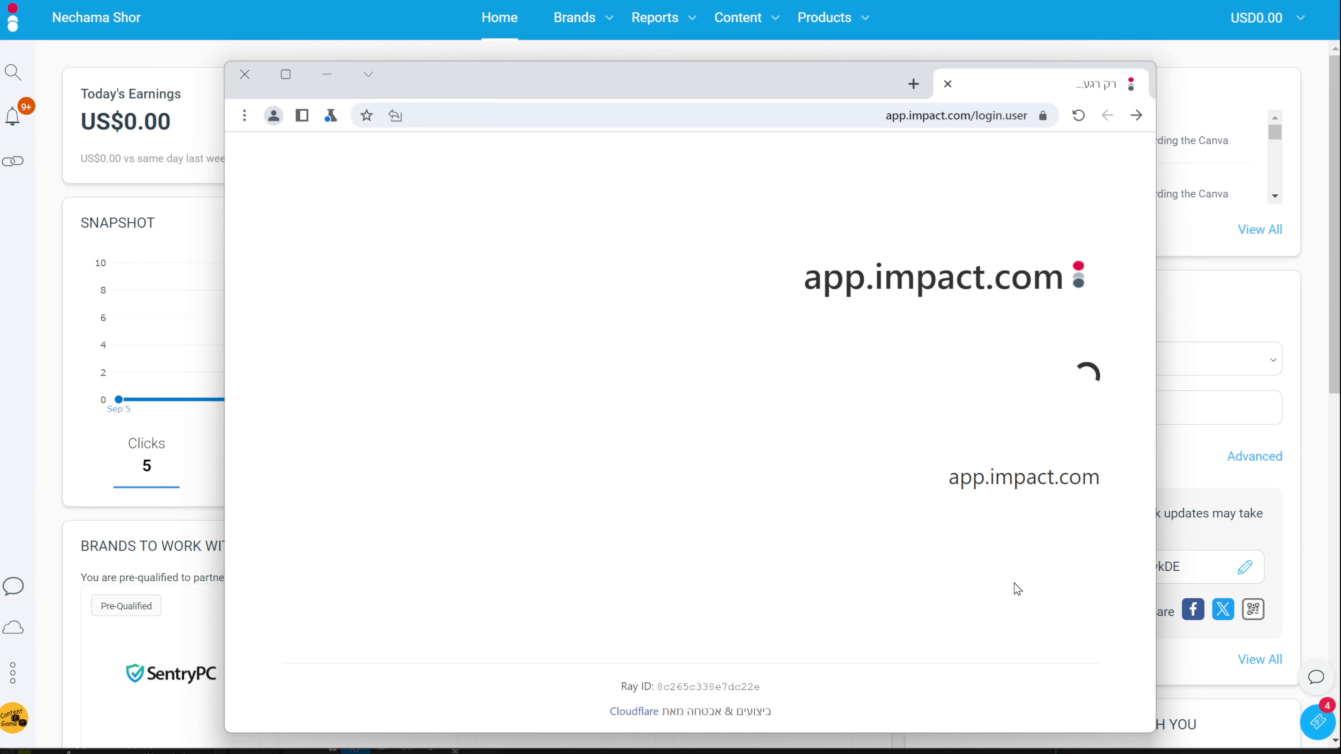
Step: Close the profile's browser and return to the 'Appsumo - affiliate links from impact' automation
click(245, 74)
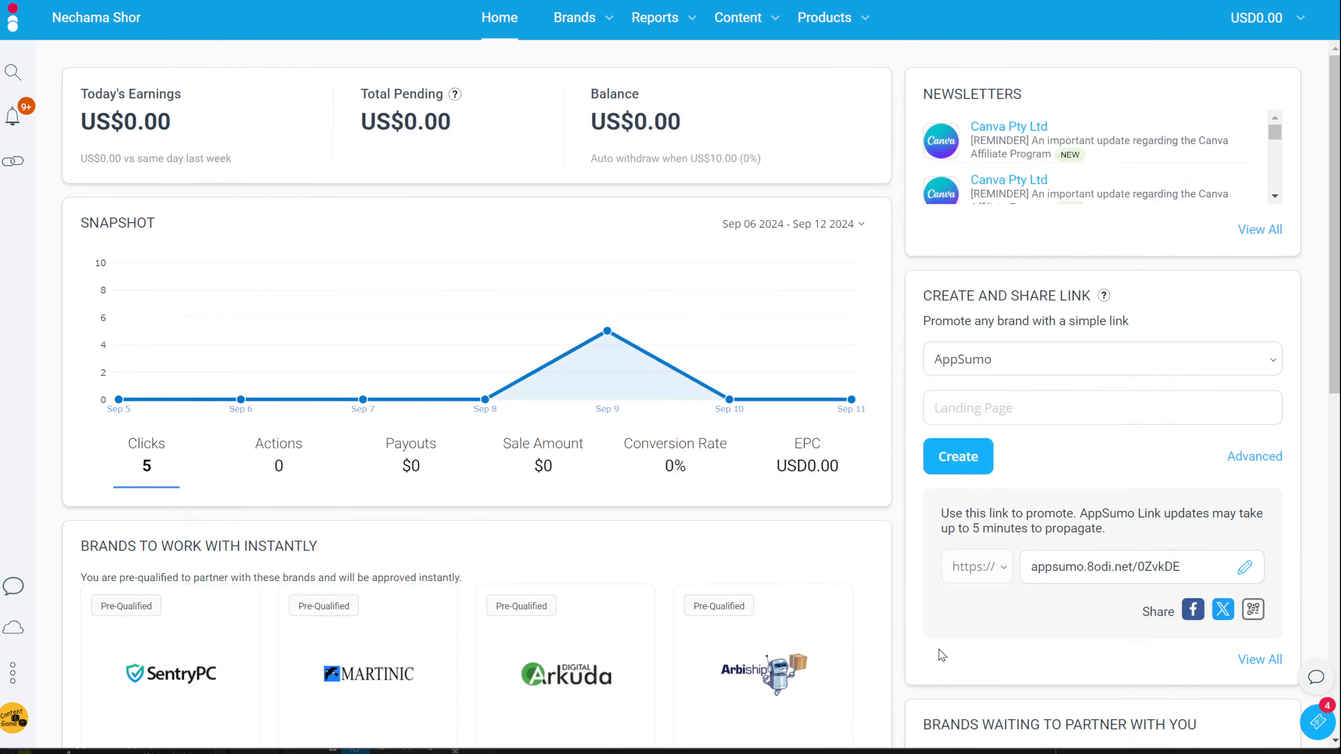
key(alt+Tab)
click(1186, 352)
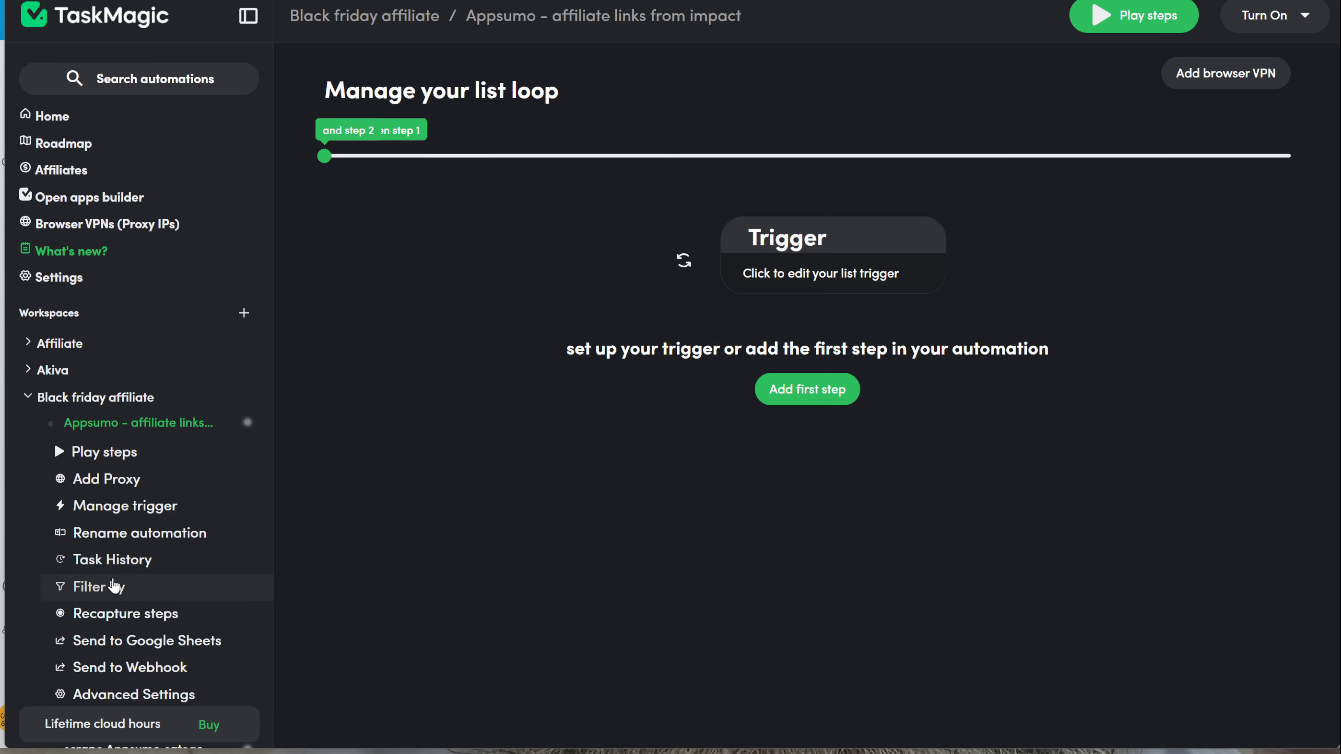
Step: Paste the copied impact.com and app.impact.com cookies into the automation's Manage Cookies settings and save
scroll(113, 576, down, 4)
scroll(114, 572, down, 3)
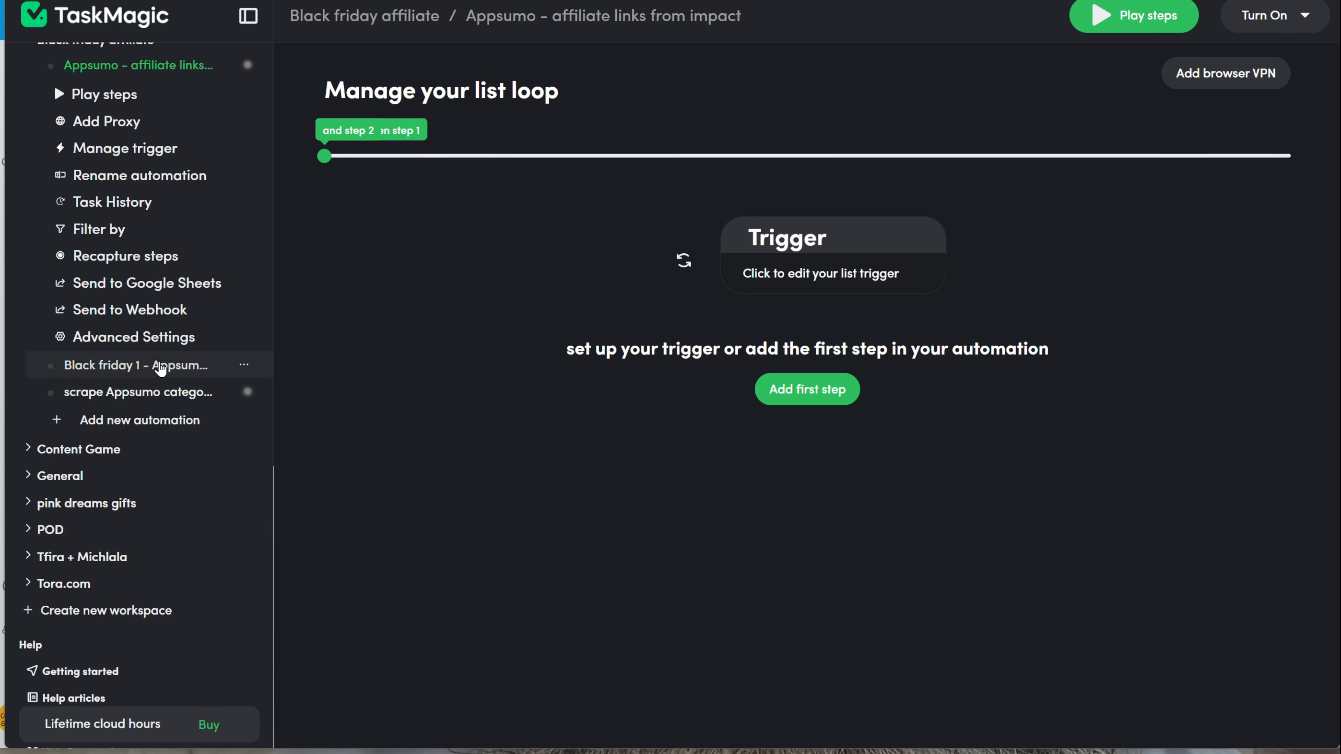
click(153, 341)
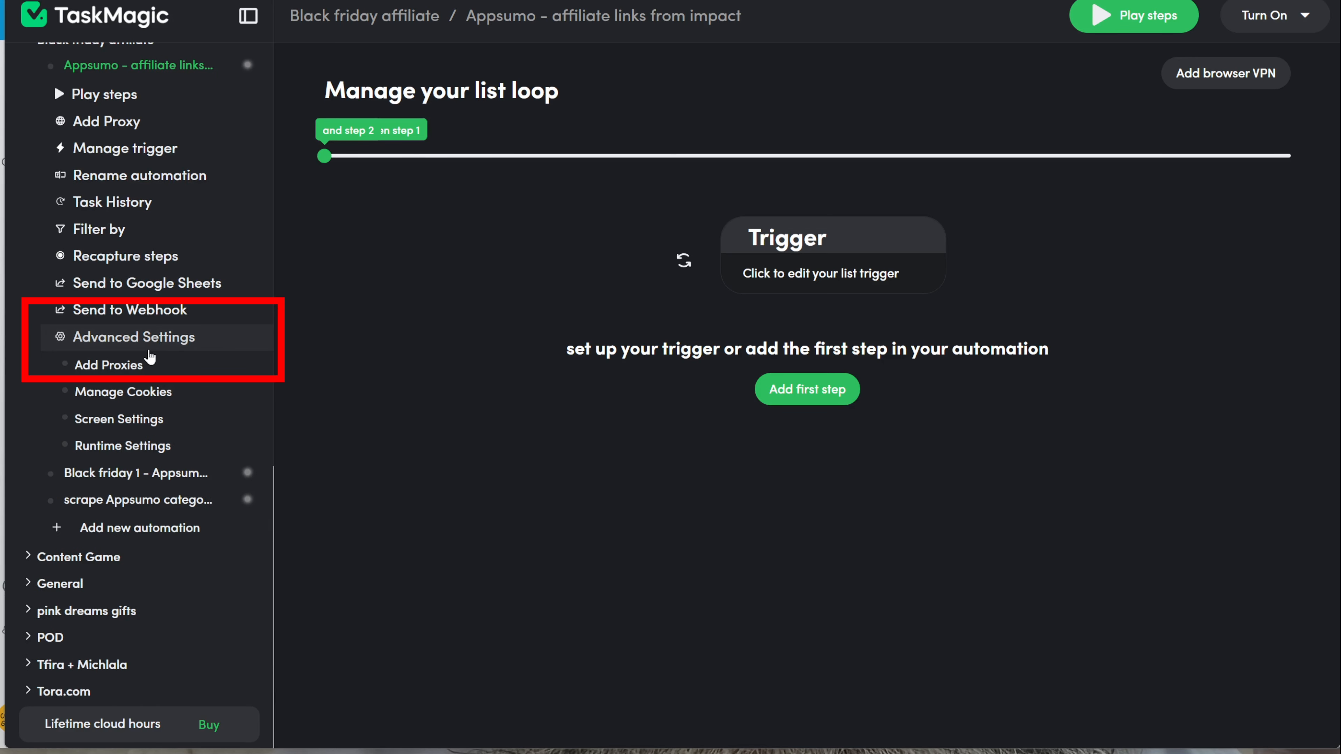
click(133, 404)
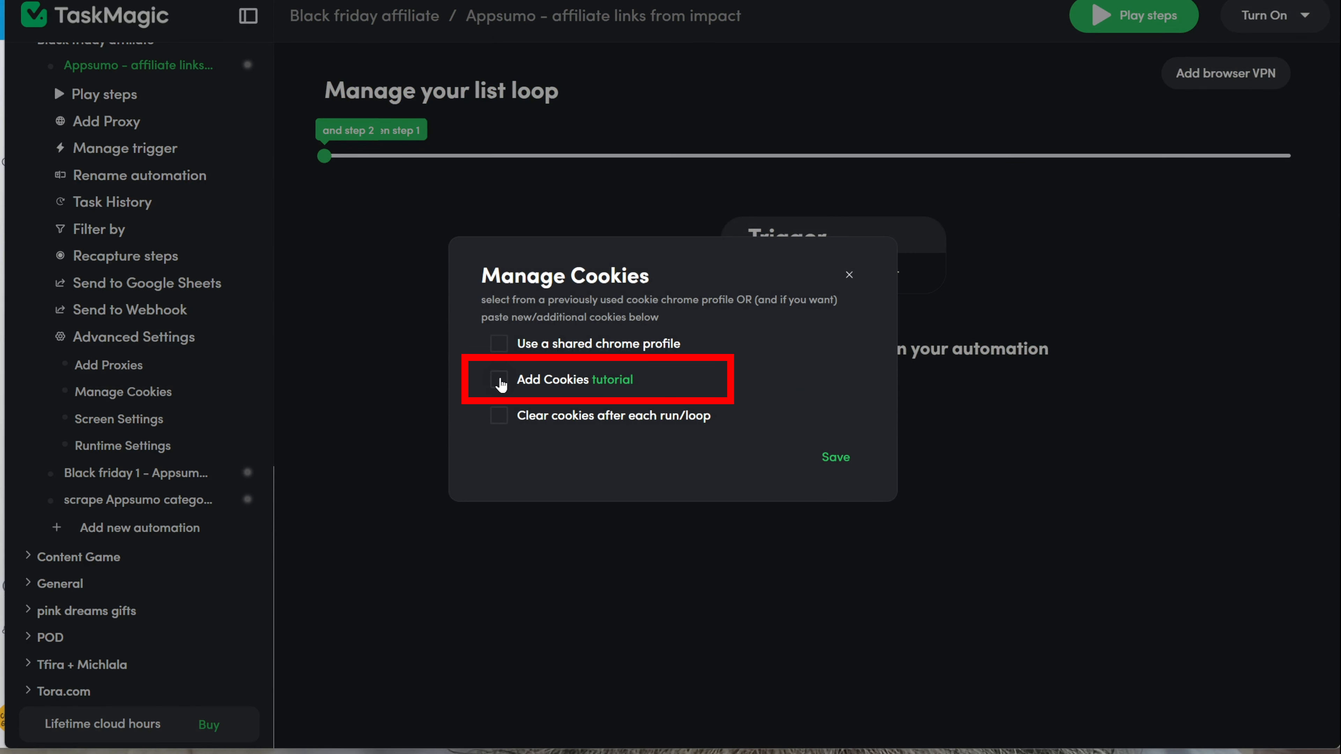
click(500, 382)
click(622, 391)
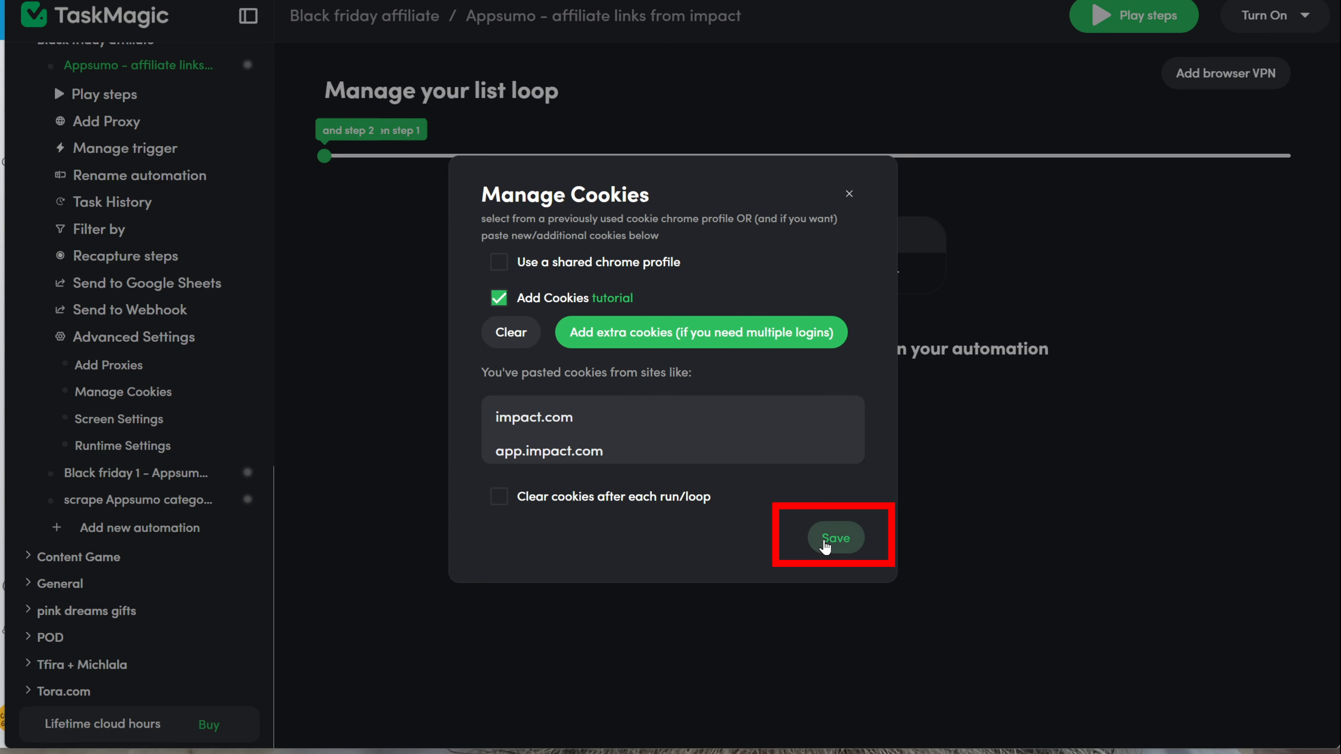
click(822, 542)
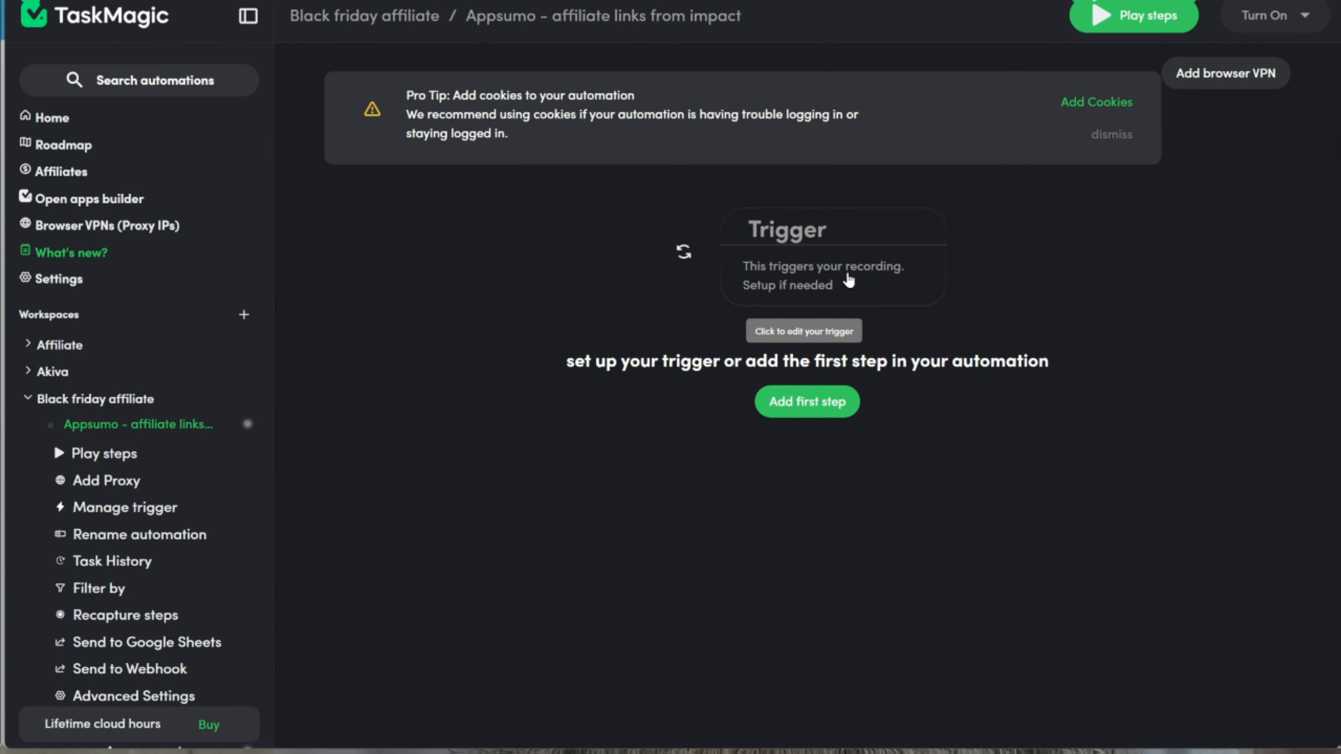
Step: Set the automation's trigger to a List taken from a Google Sheet
click(847, 278)
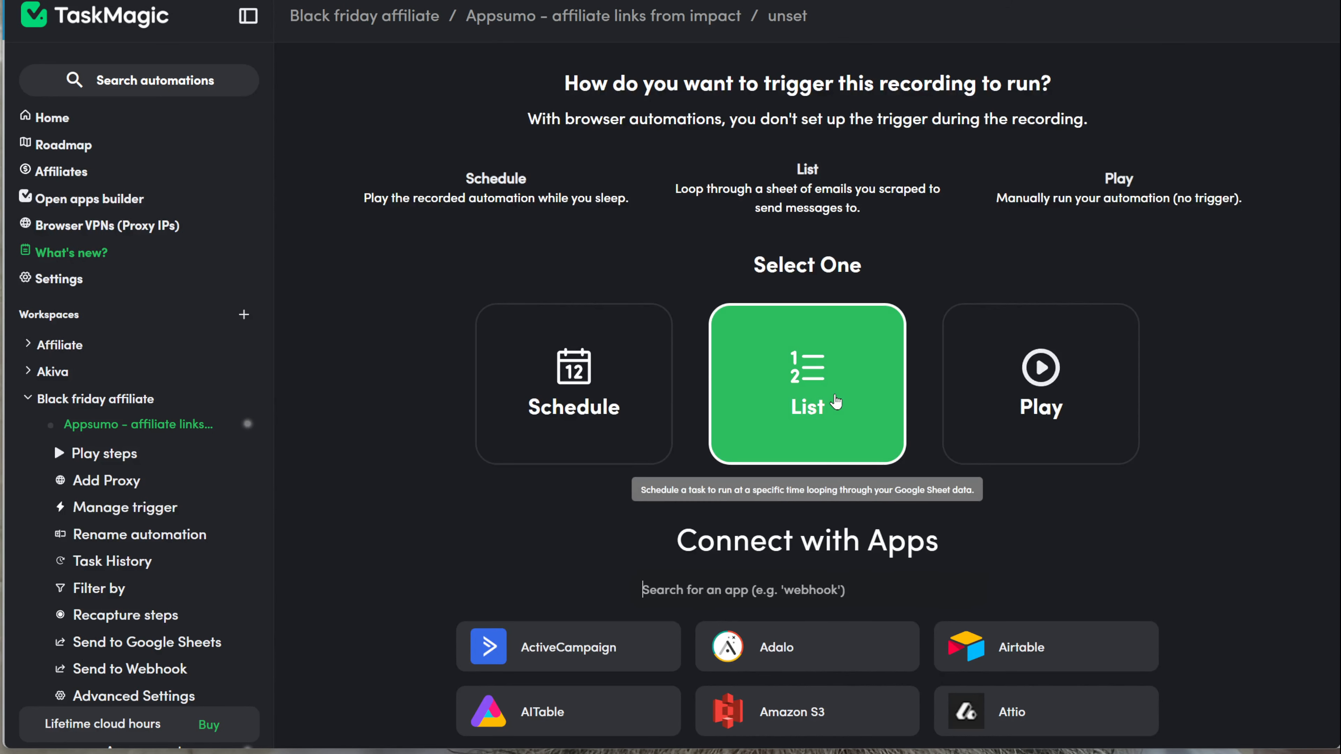
click(805, 399)
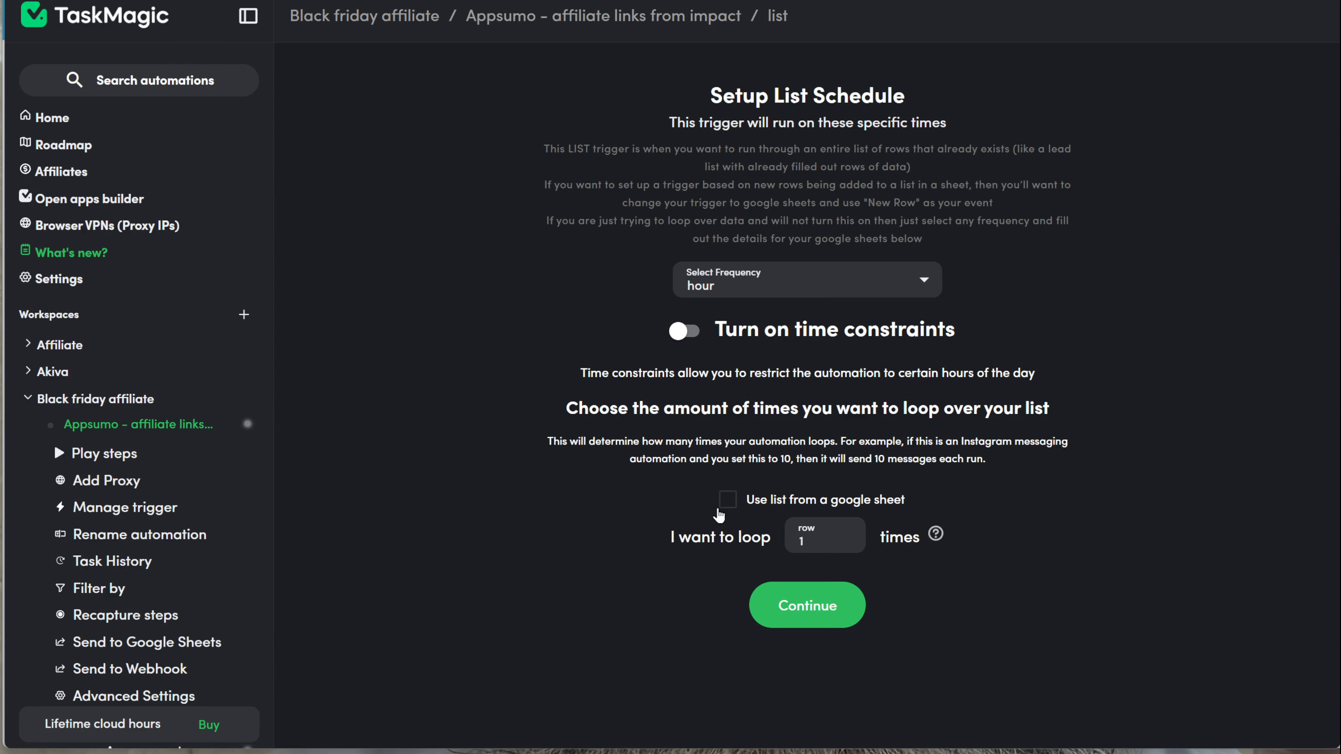
click(726, 501)
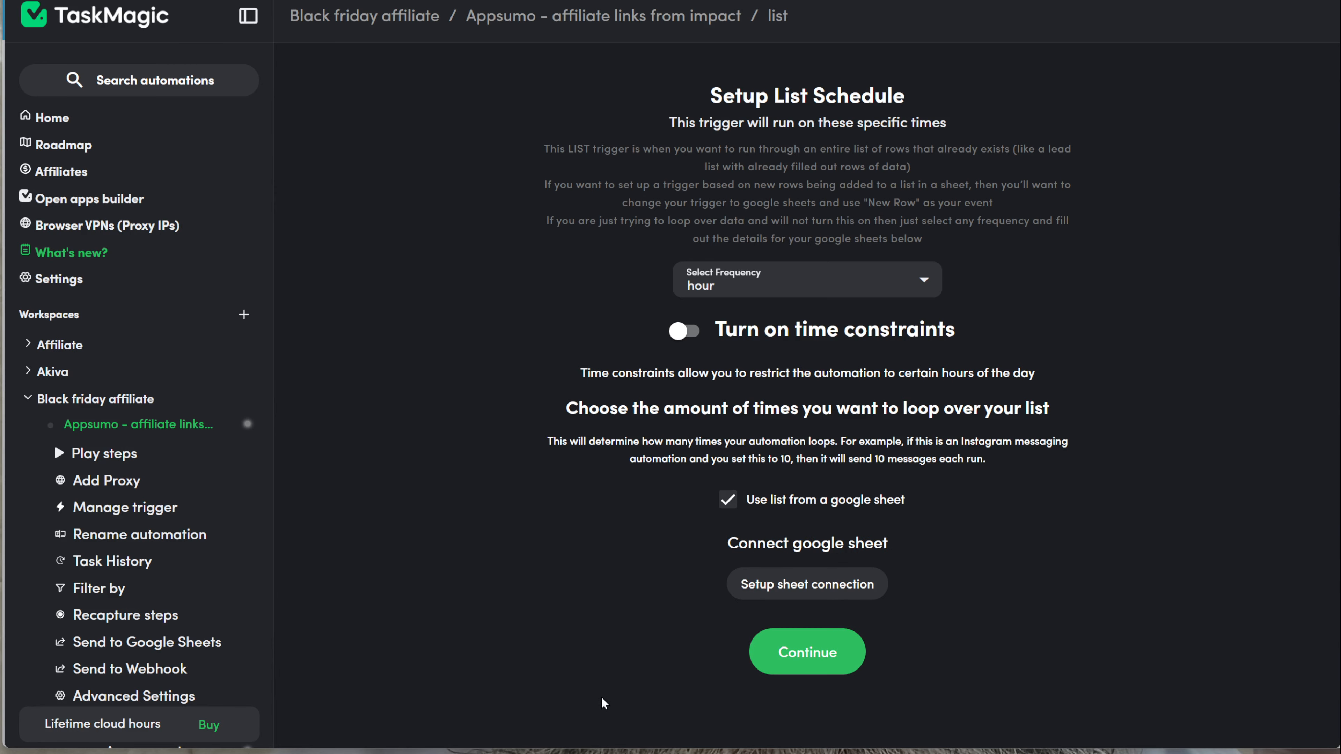
click(803, 593)
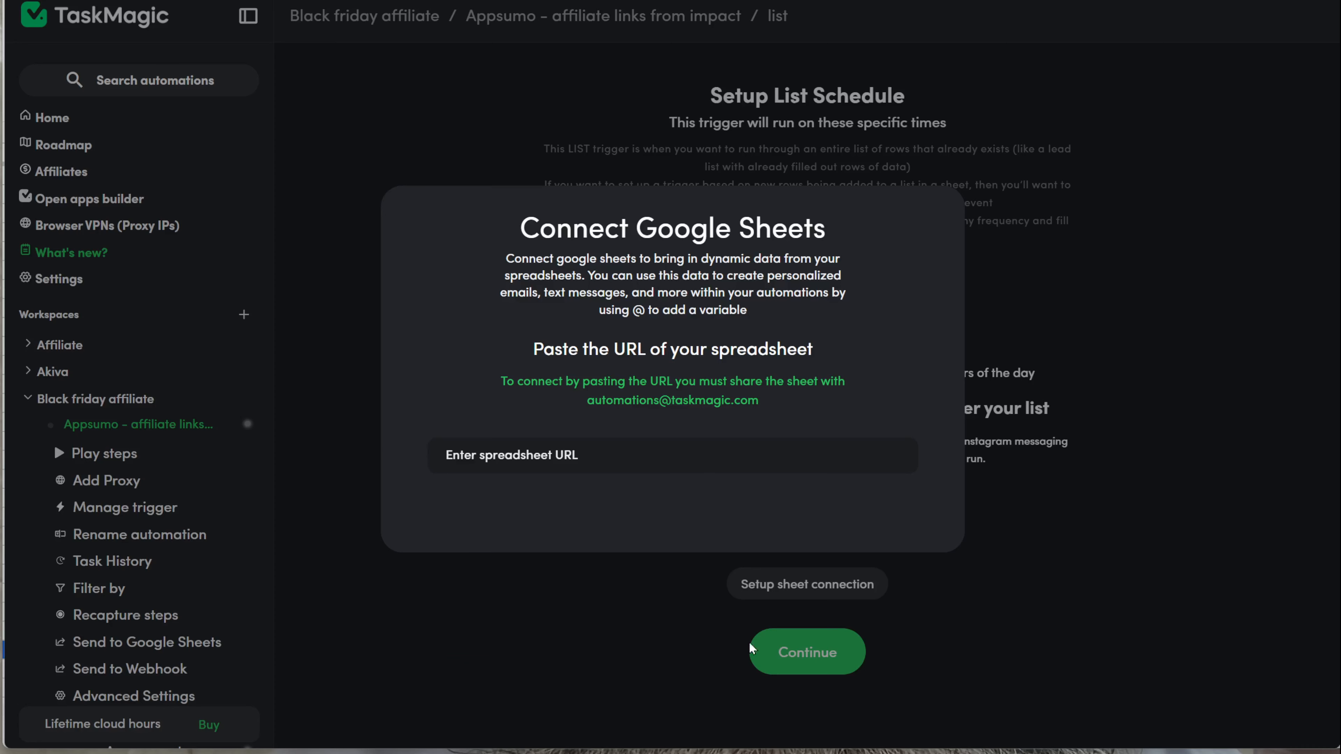
Step: Connect the pasted spreadsheet link, pick the 'video' worksheet and confirm its column headers
click(611, 456)
click(607, 481)
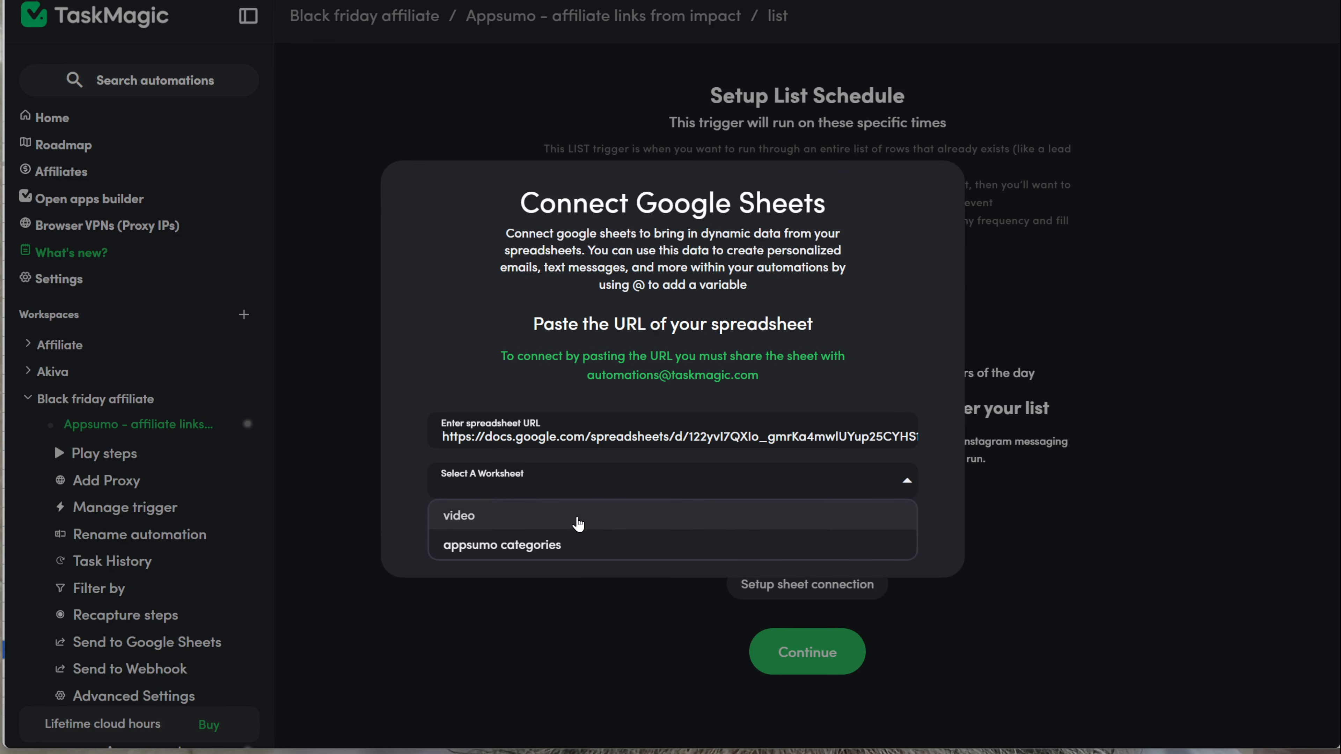
click(578, 522)
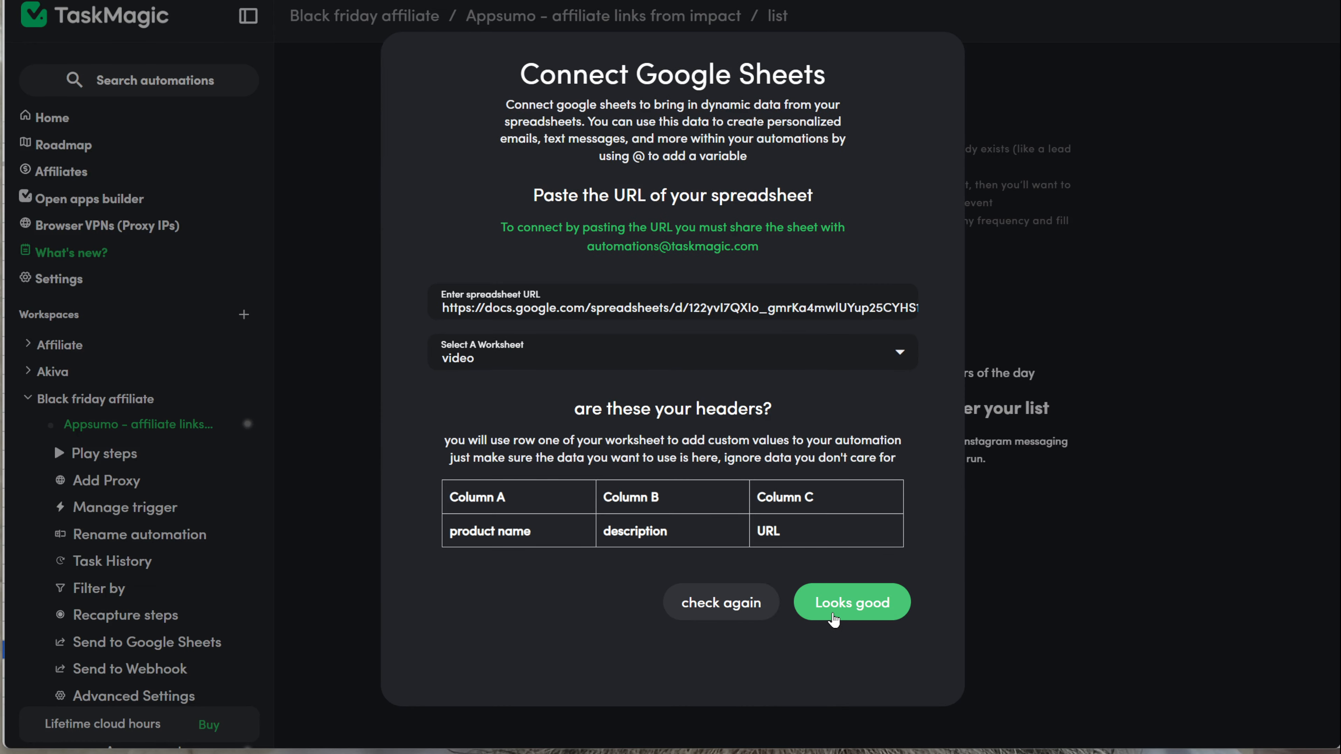
click(834, 620)
click(804, 716)
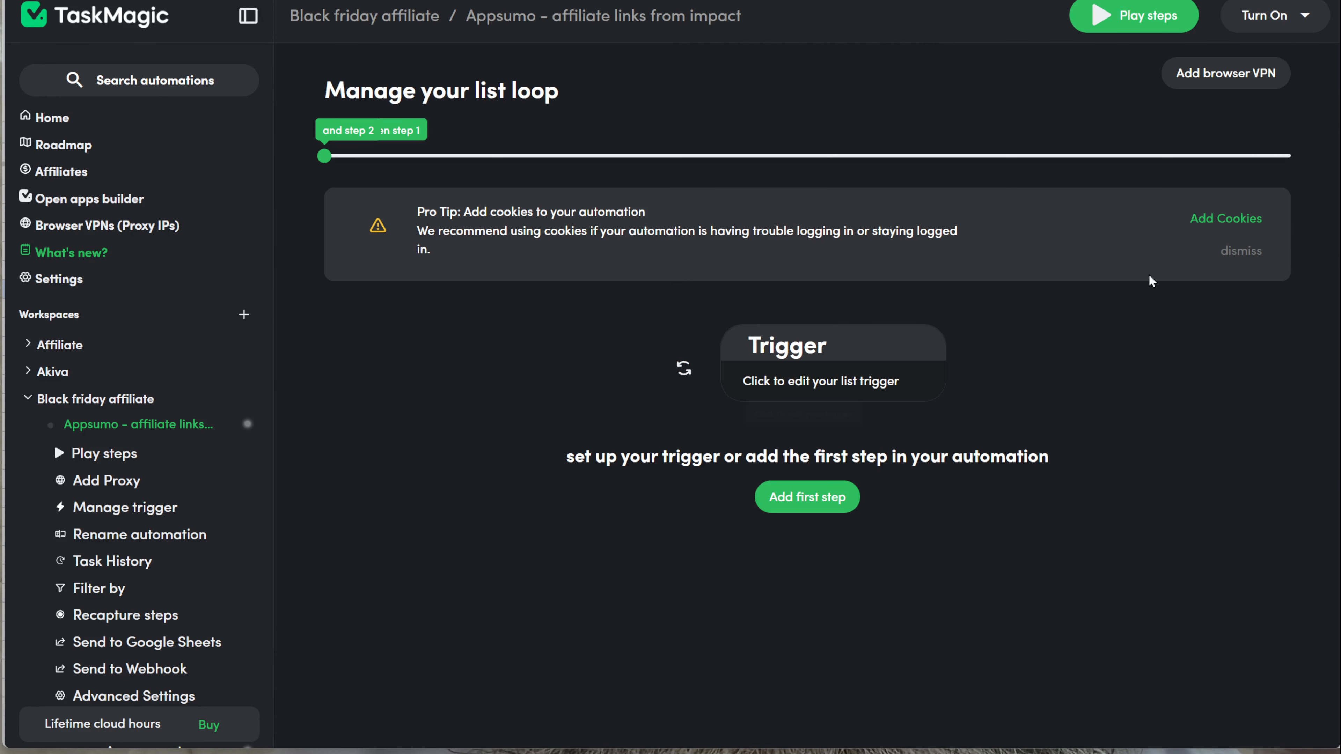
click(1258, 249)
Step: Add a Record first step that goes to the pasted Impact media partner dashboard URL
click(825, 402)
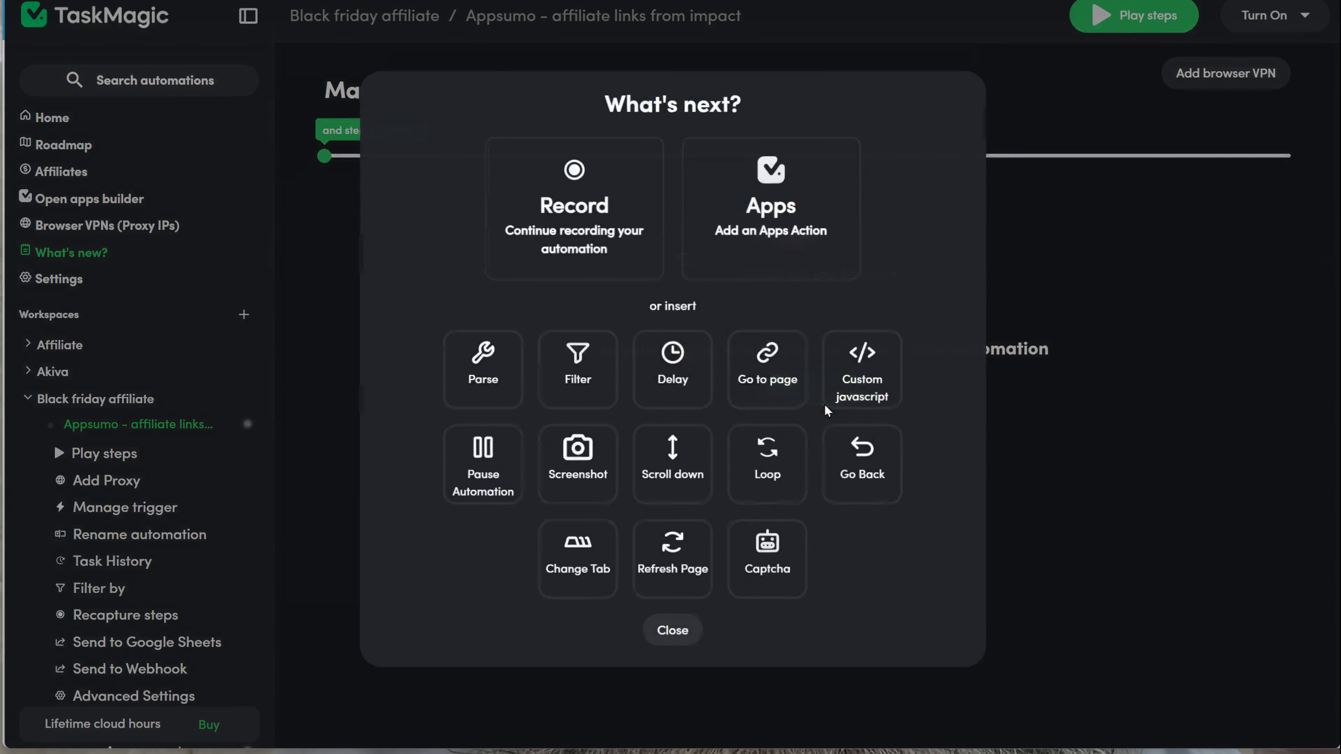
click(616, 260)
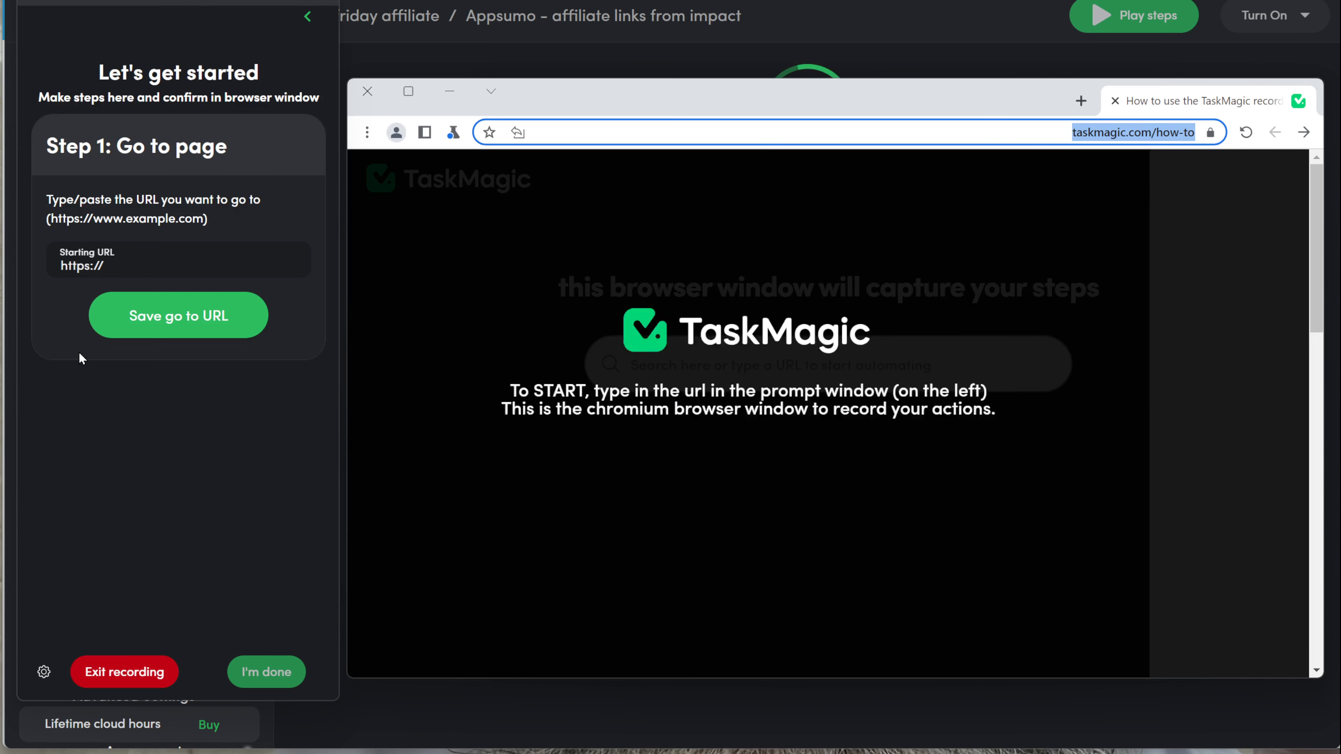
click(122, 262)
key(ctrl+a)
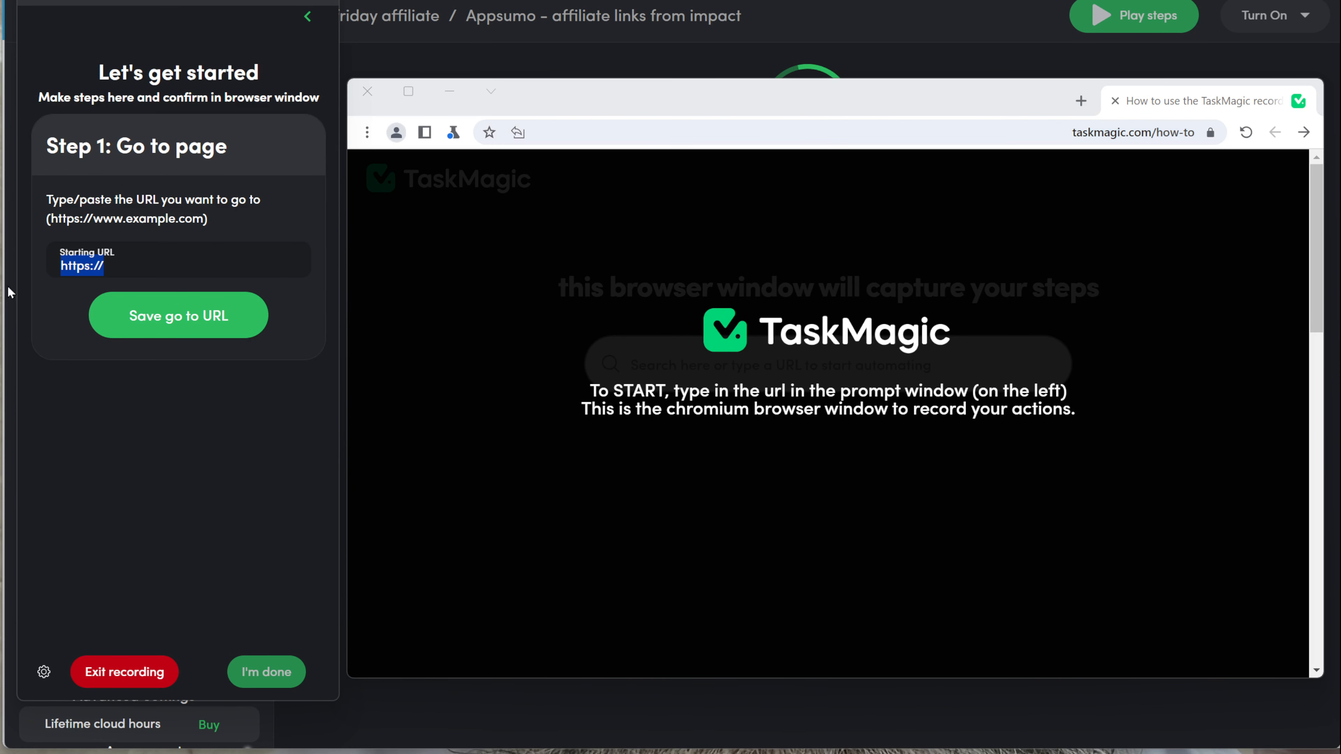
text(https://app.impact.com/secure/mediapartner/home/pview.ihtml)
click(161, 320)
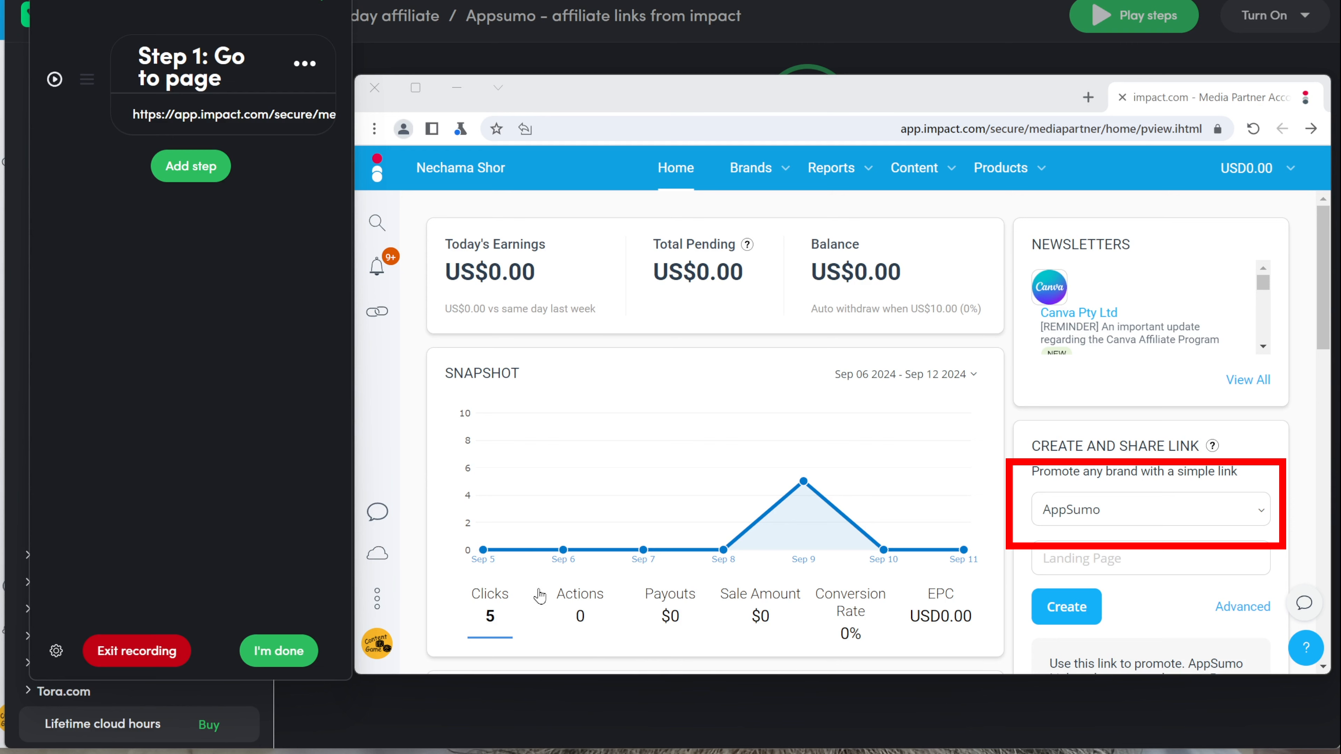
Step: Record click steps selecting AppSumo in Impact's brand selector
click(196, 166)
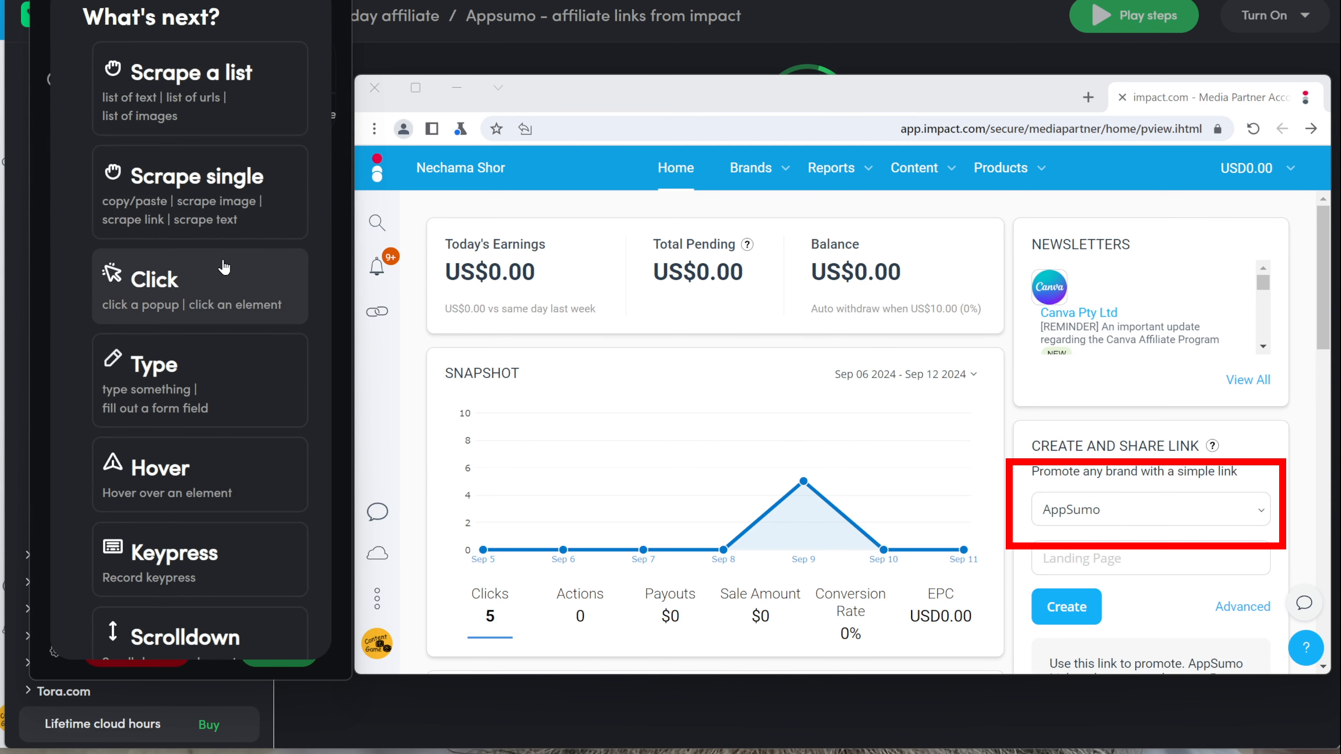
click(191, 317)
click(1145, 521)
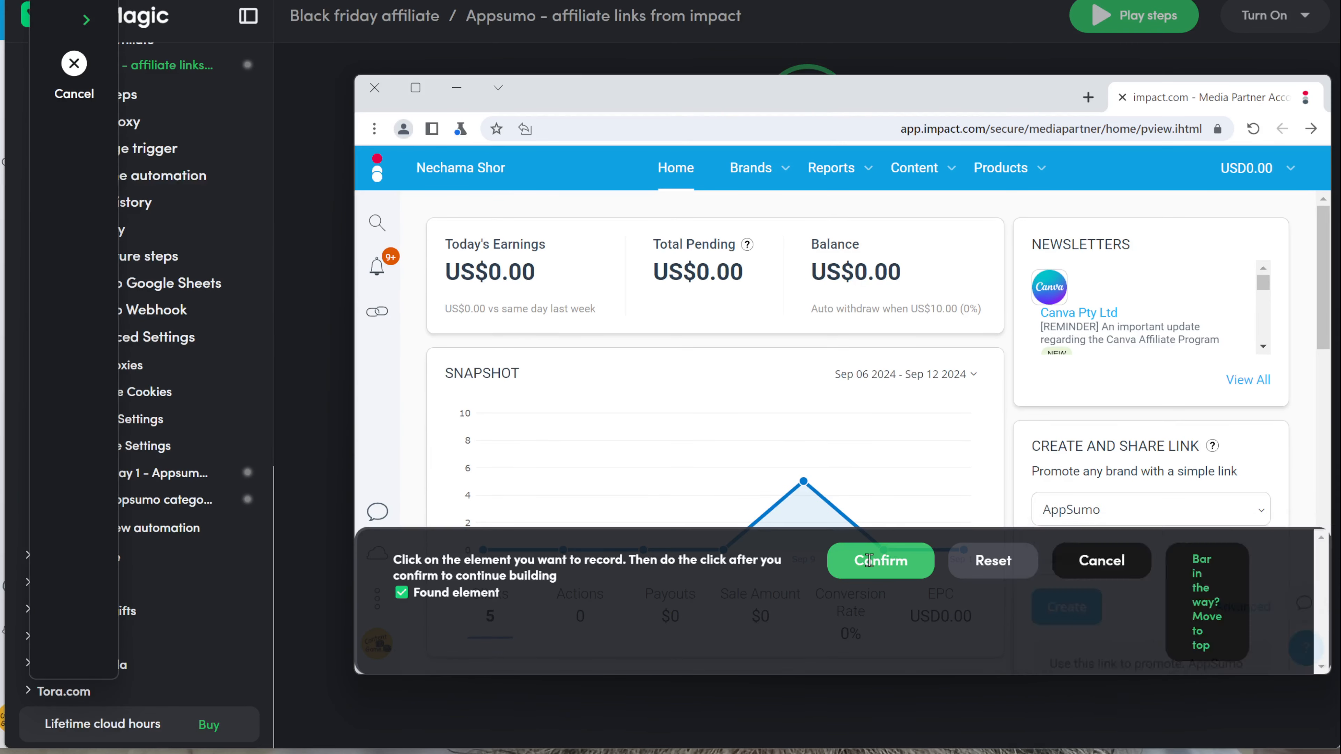
click(881, 560)
click(211, 288)
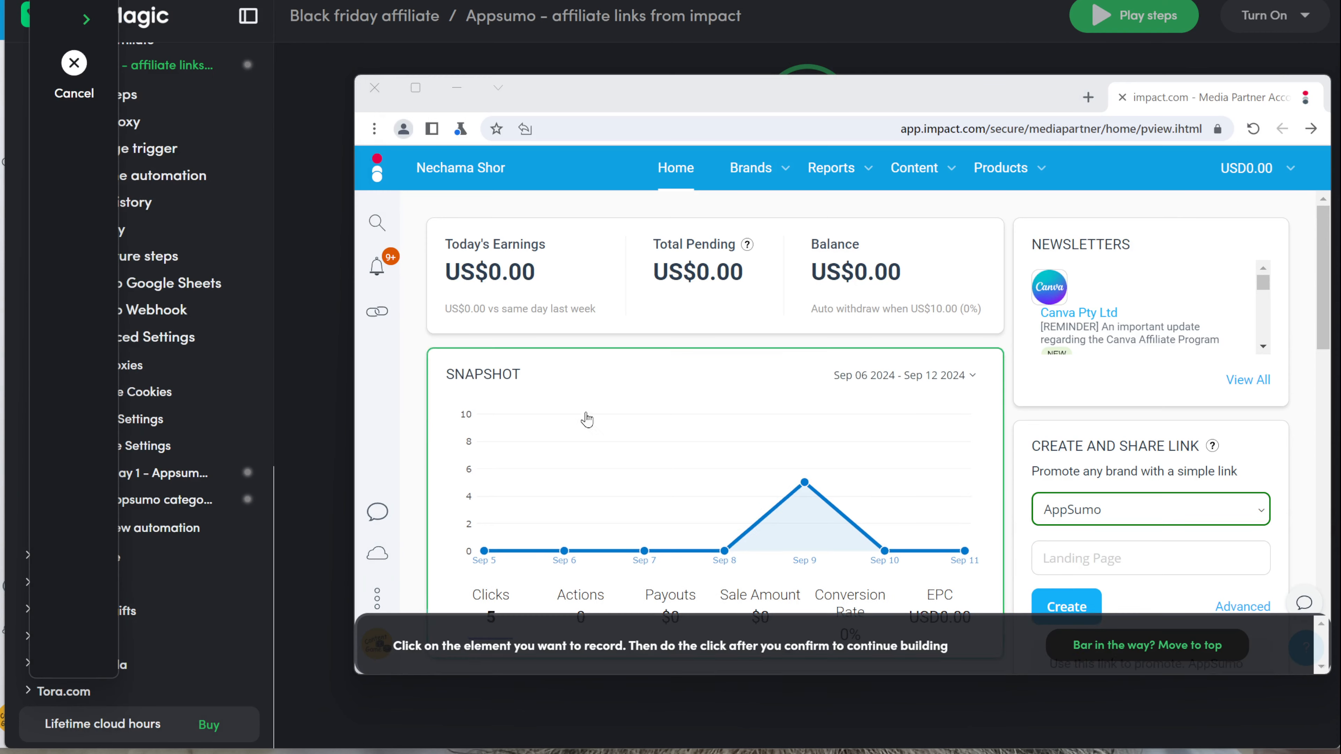
click(1260, 516)
click(1245, 540)
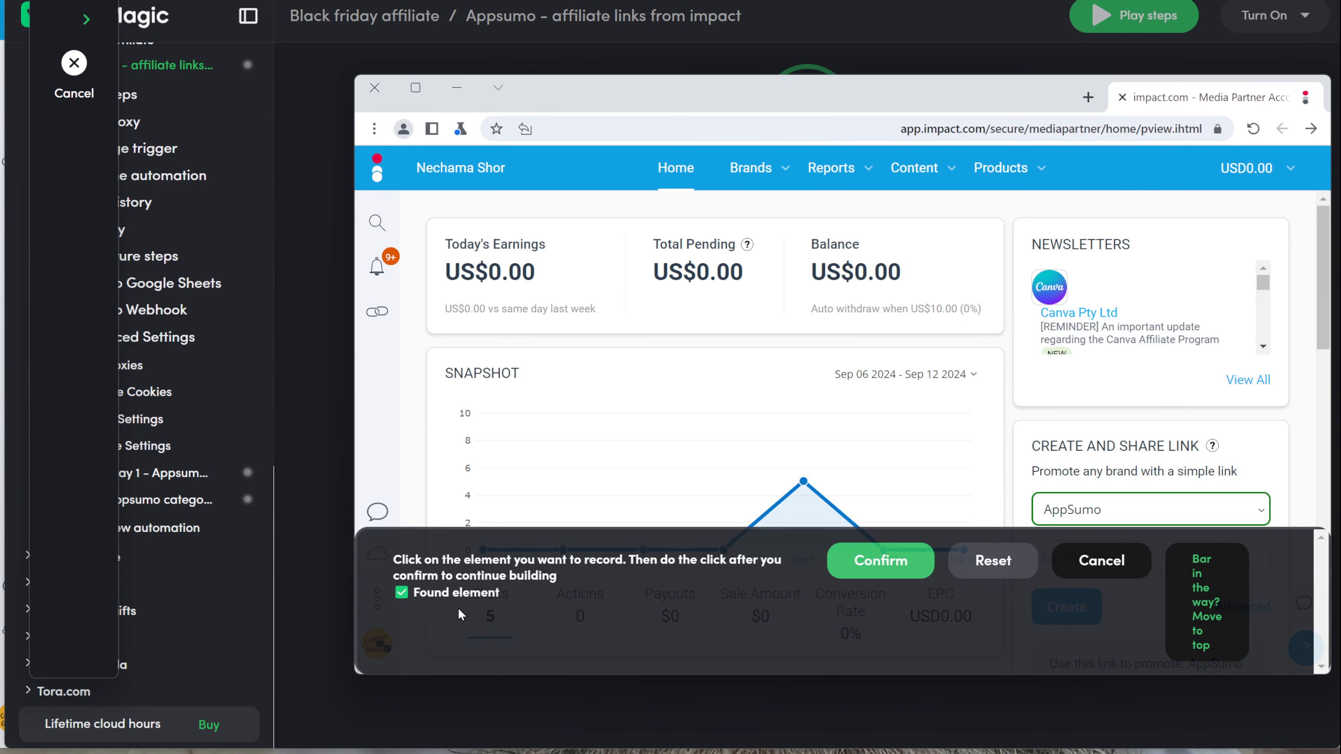
click(885, 564)
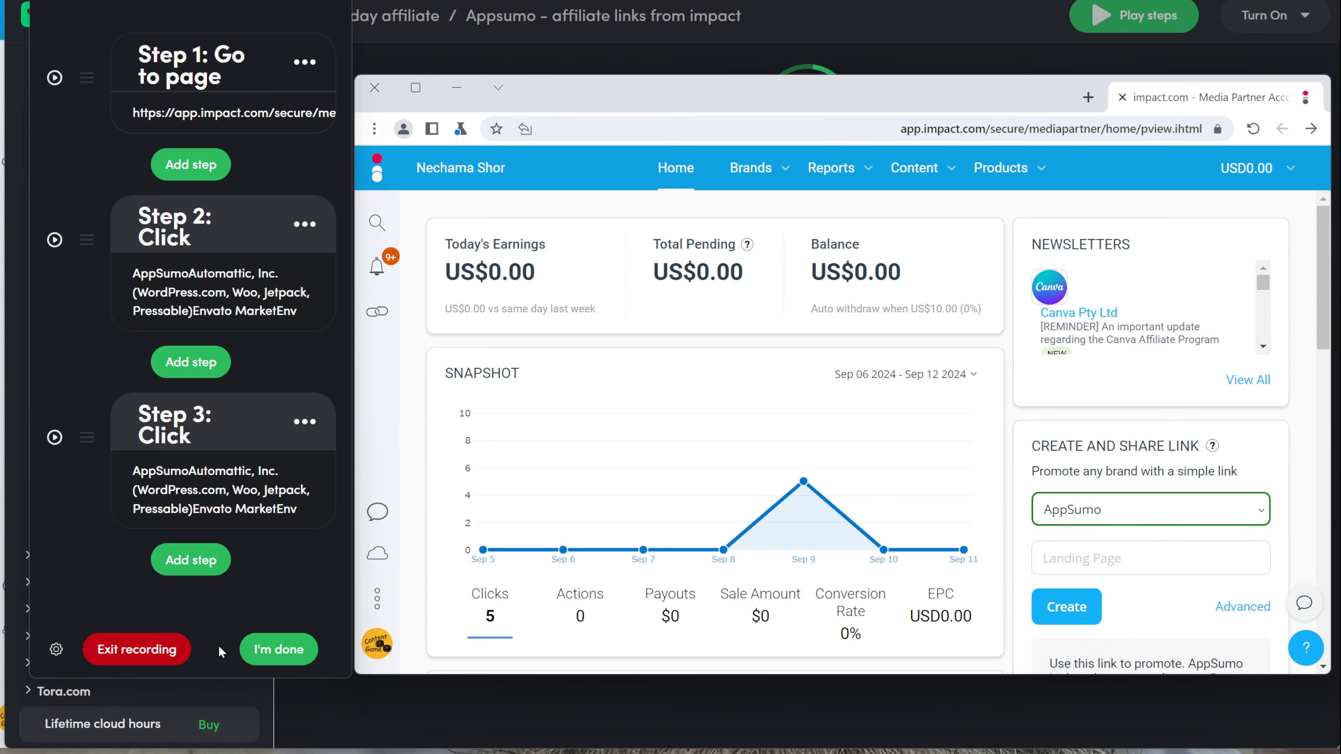
Step: Delete the unwanted Step 3 and record typing the B2 AppSumo URL into Landing Page as a variable
click(305, 422)
click(238, 642)
click(305, 224)
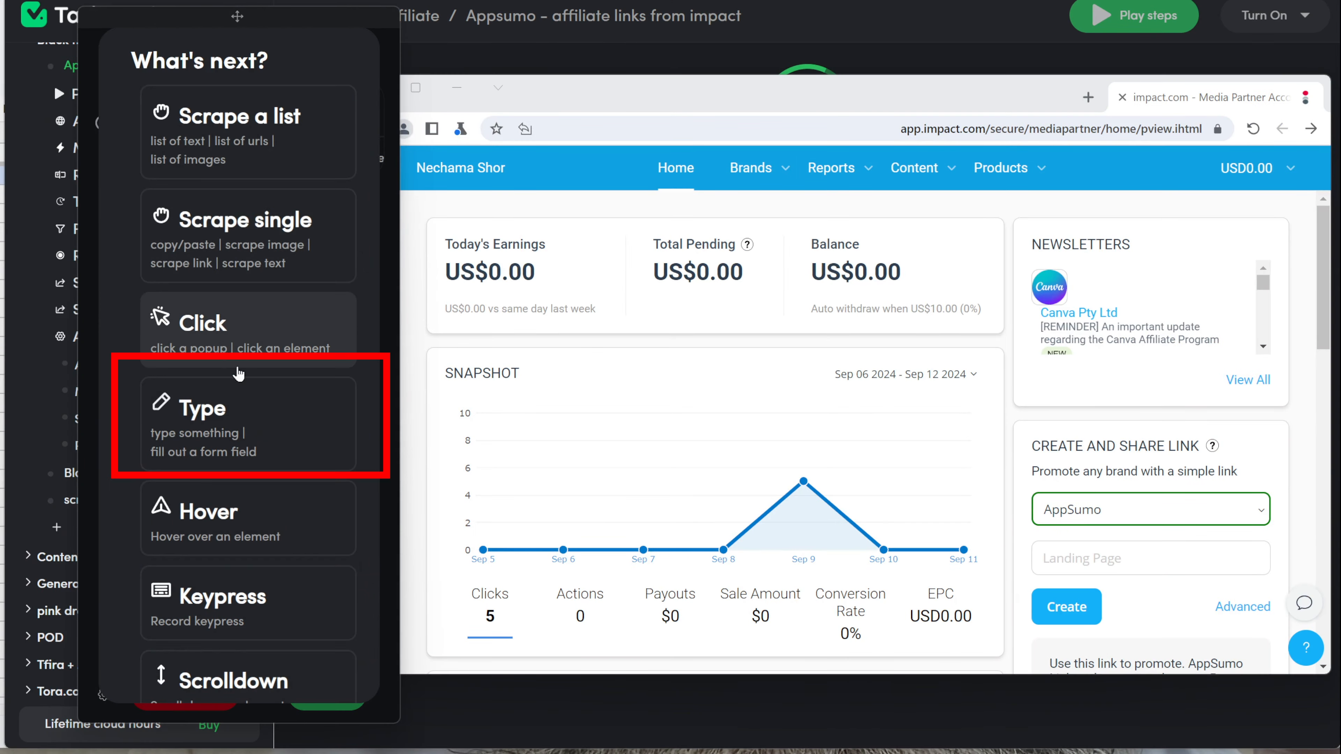
click(255, 439)
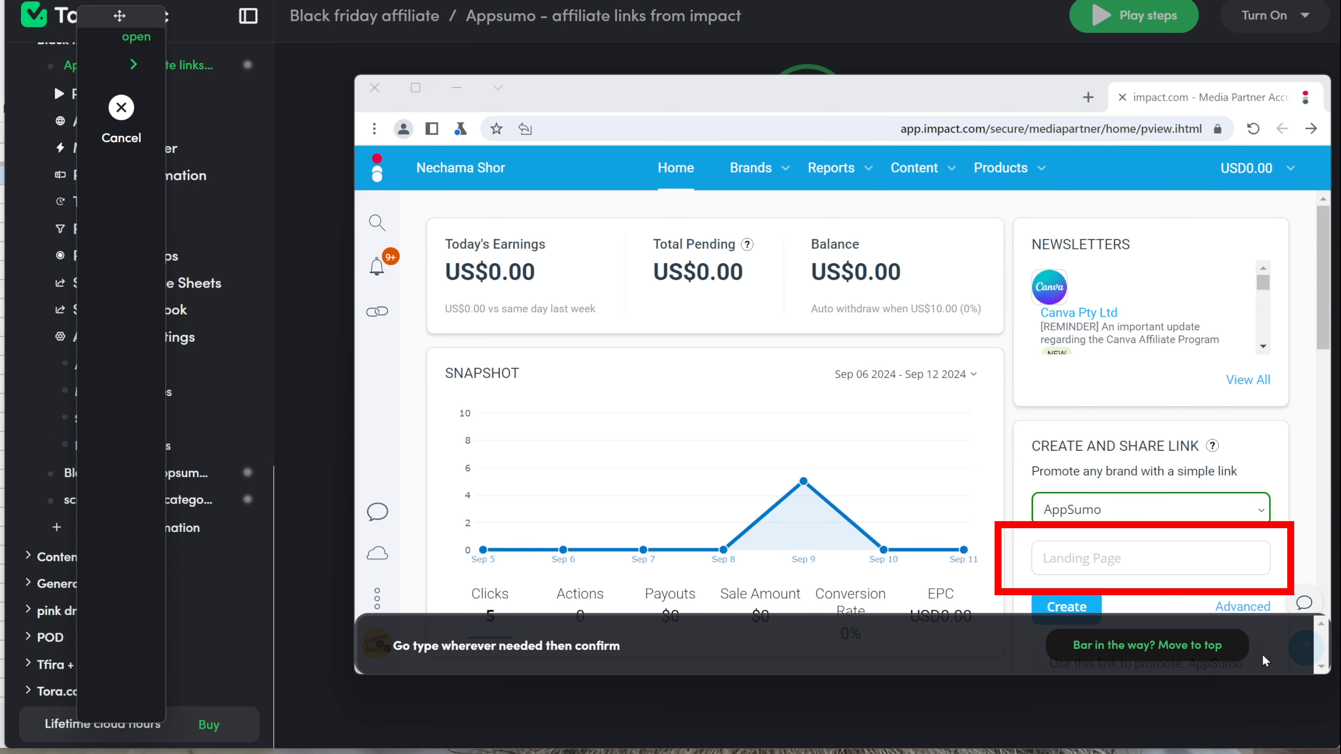
click(1241, 564)
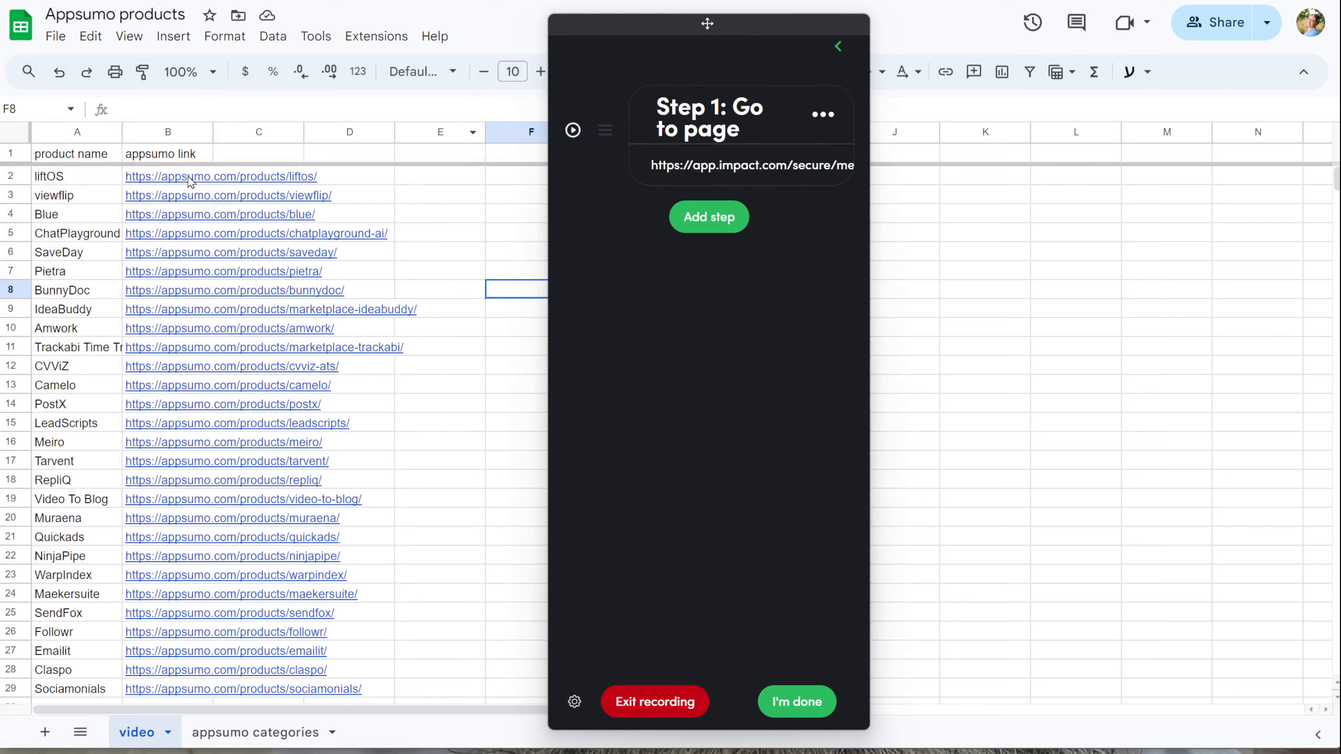
click(159, 177)
drag(648, 28, 391, 24)
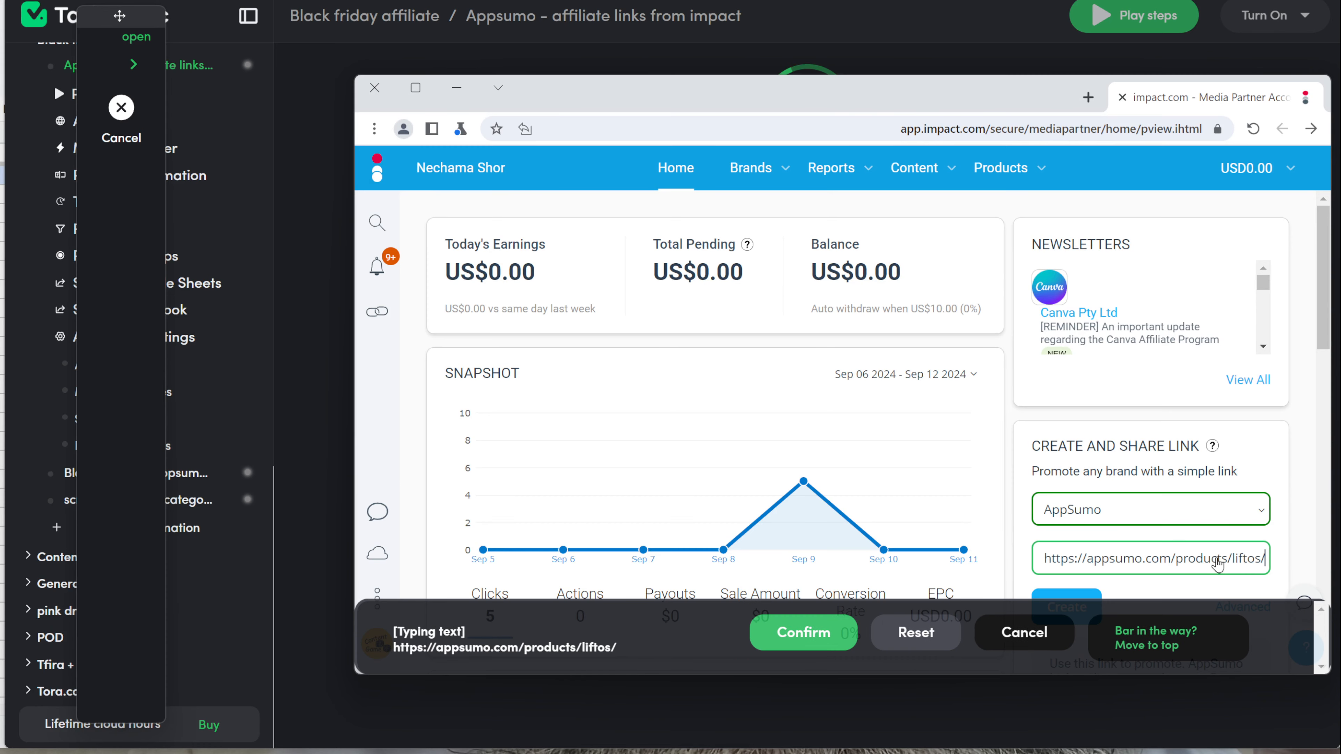
click(802, 632)
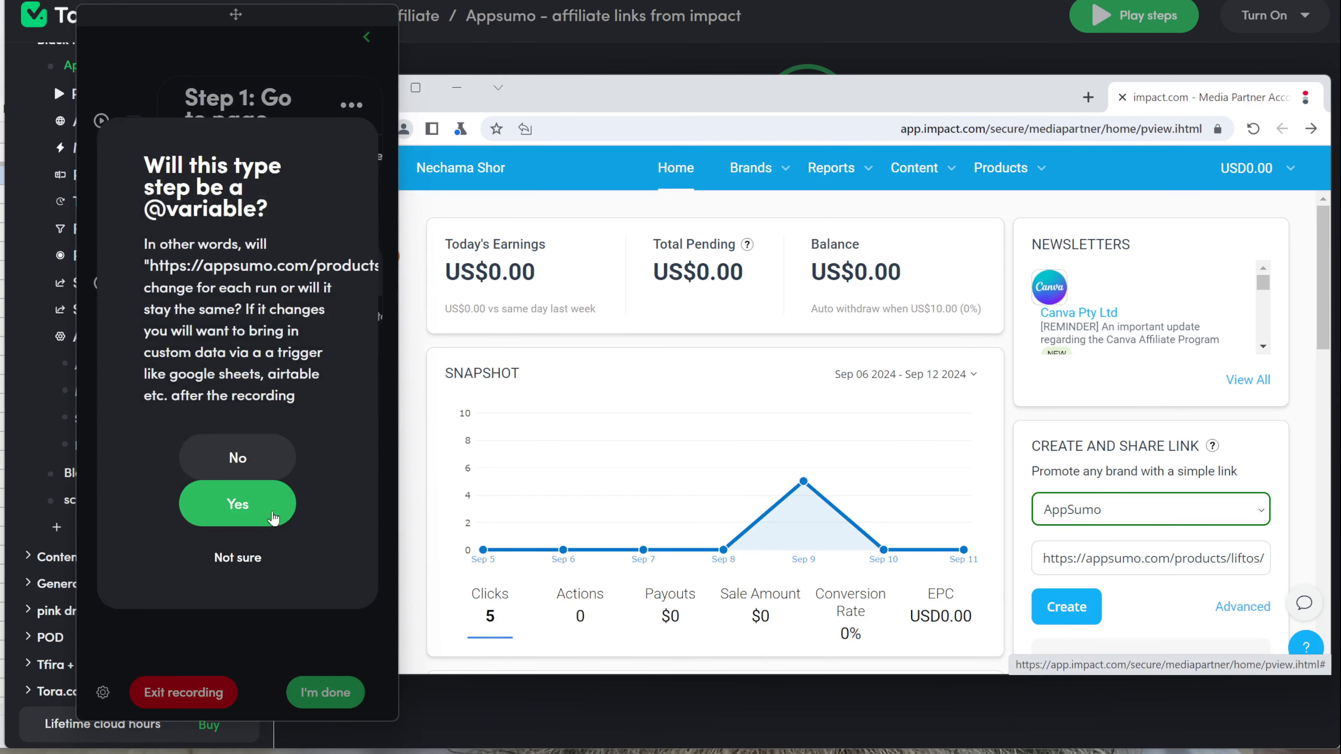
click(273, 518)
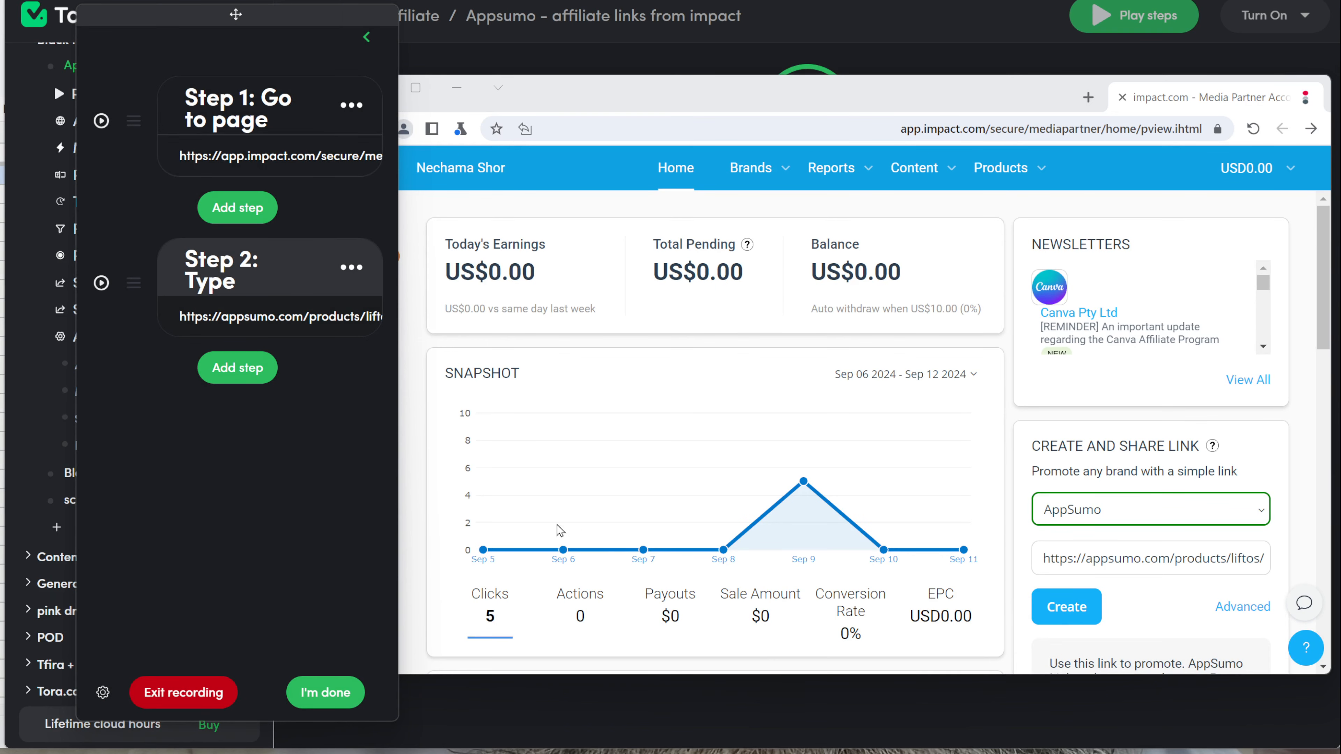
Step: Record a click on Create to generate the affiliate link
click(256, 372)
click(259, 325)
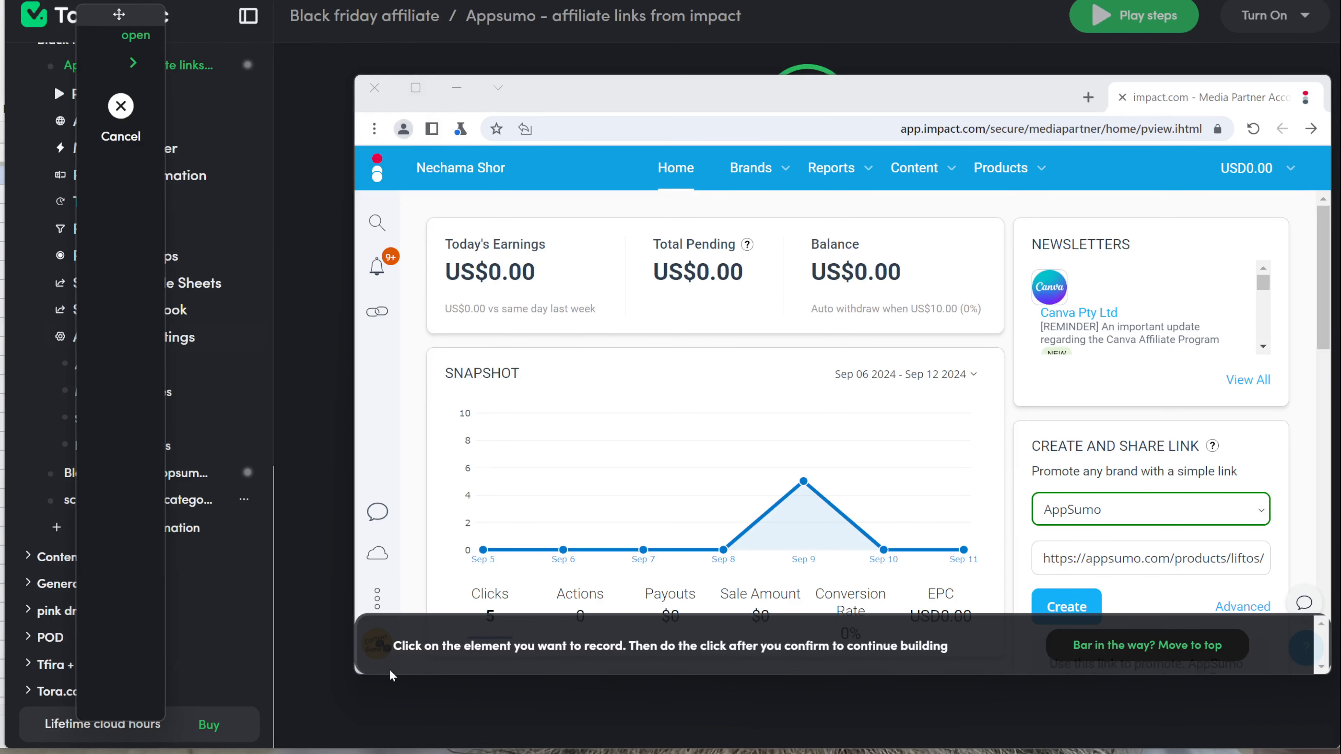
scroll(1052, 602, down, 3)
click(1069, 431)
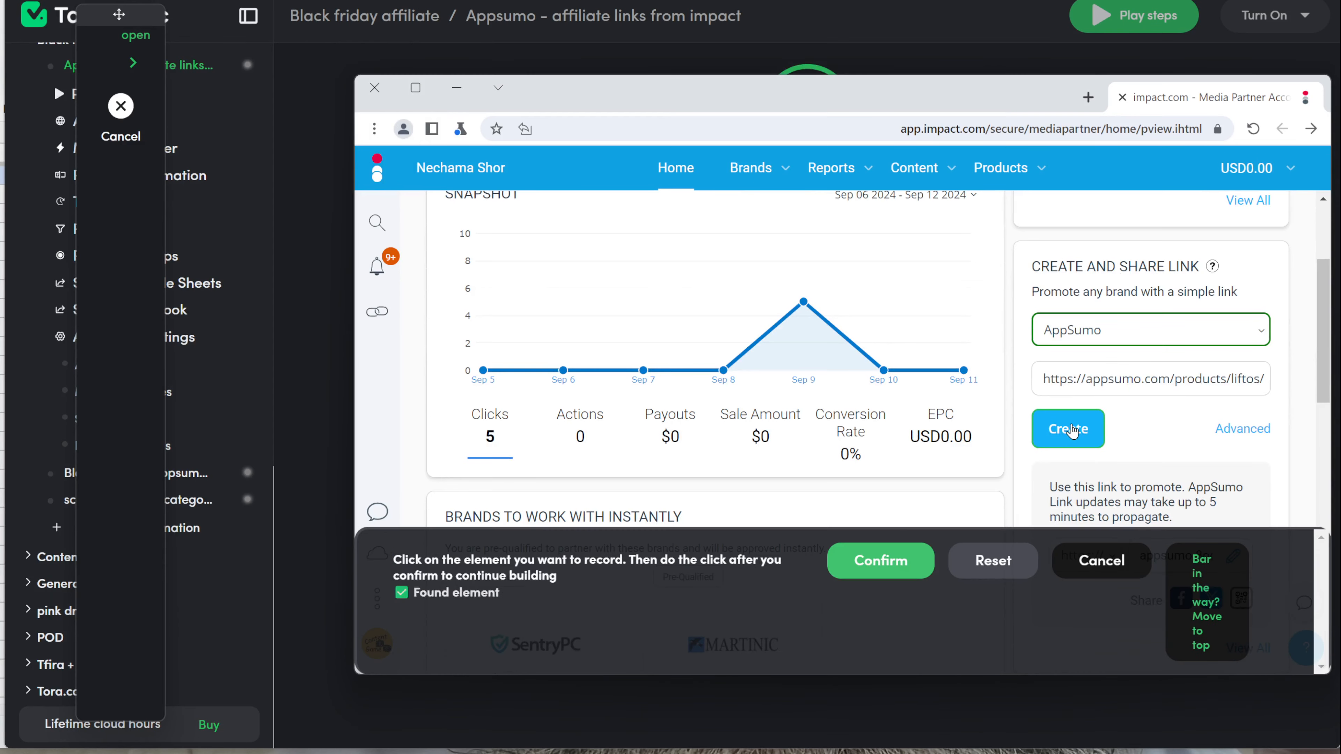
click(877, 561)
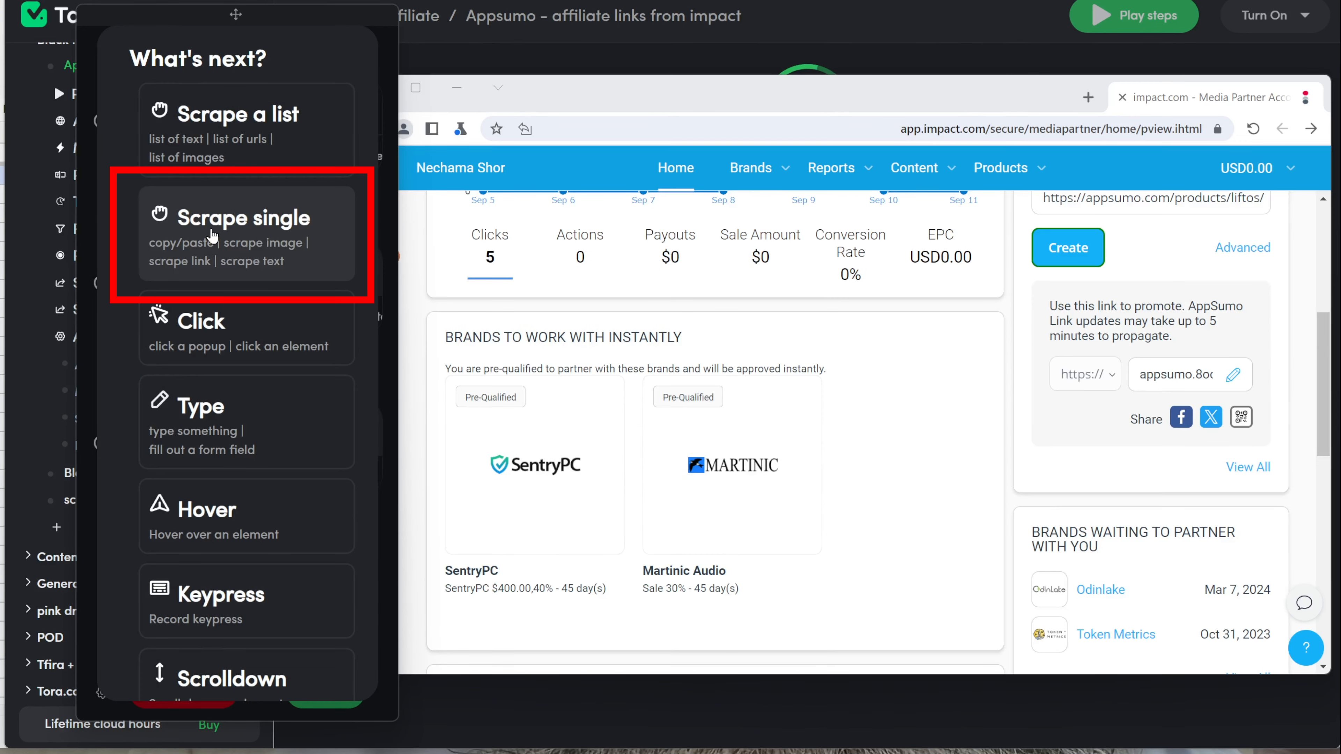
Step: Add a Scrape single step capturing the generated short link and finish recording
click(212, 235)
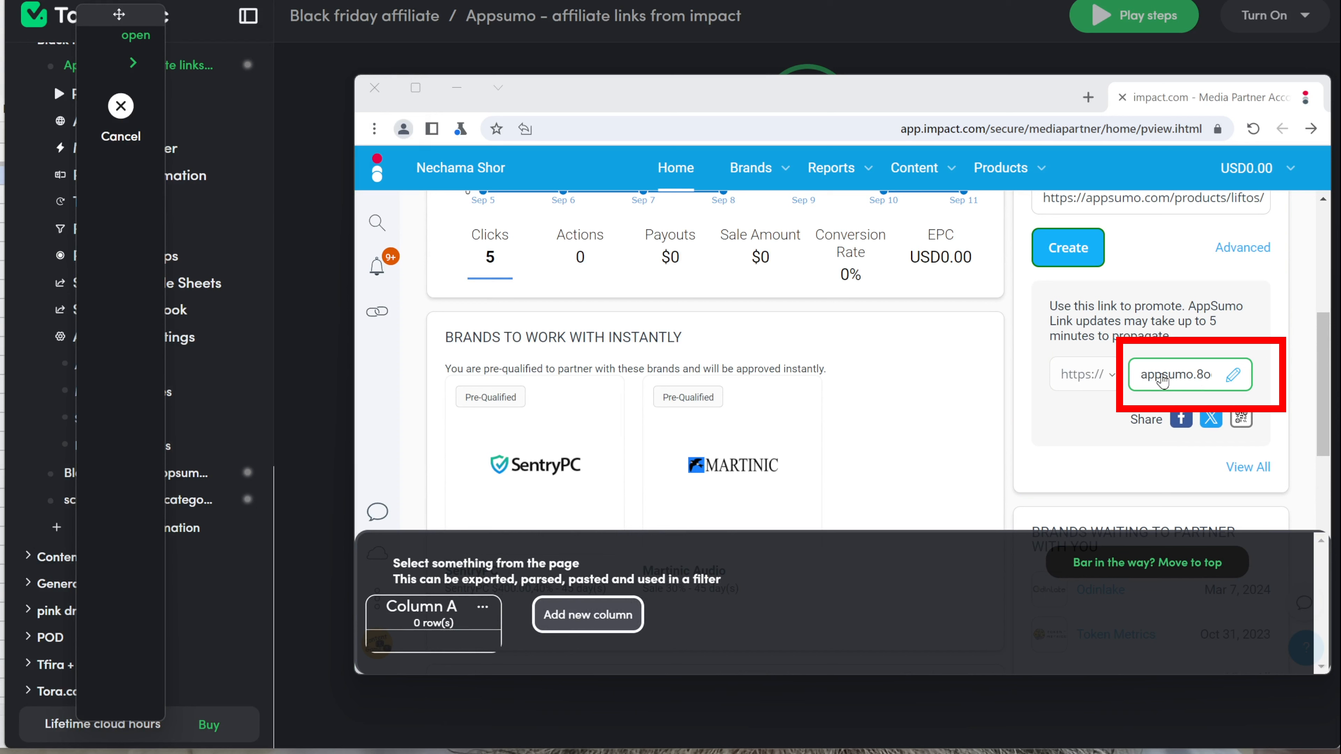
click(1195, 381)
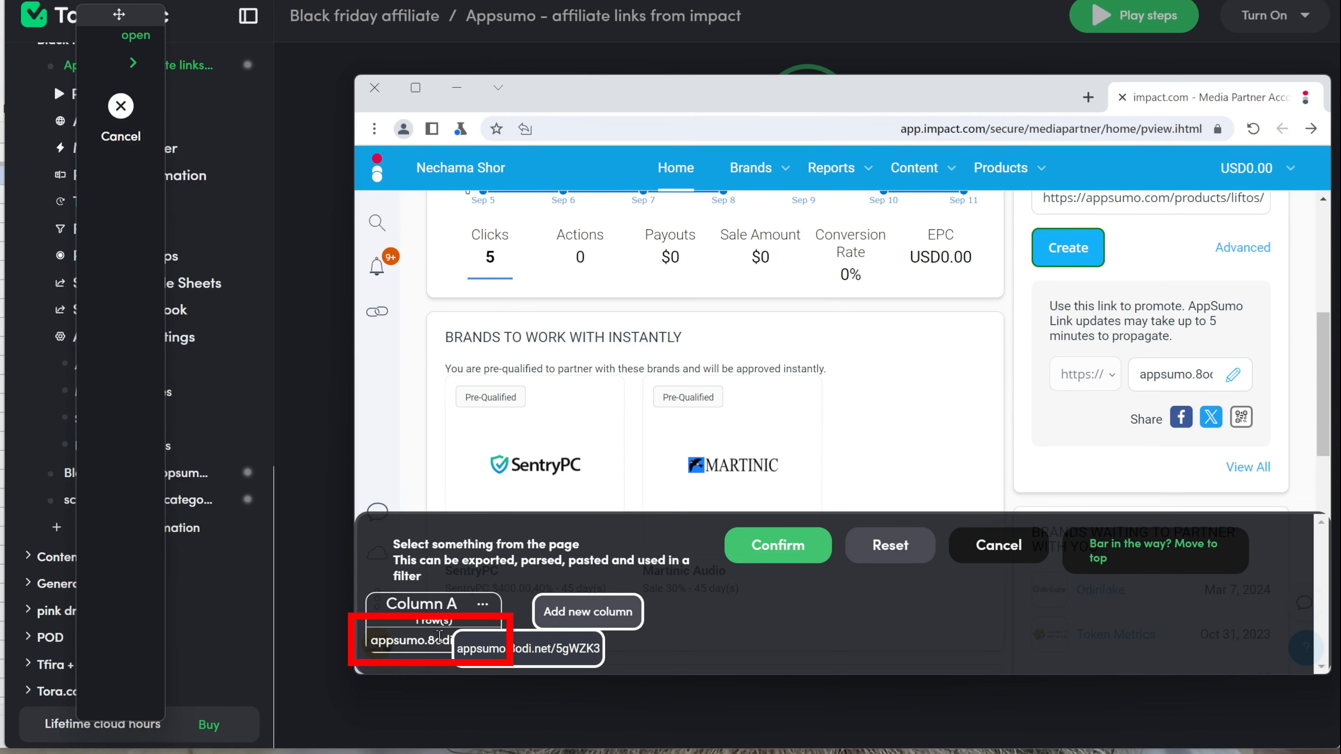
click(759, 547)
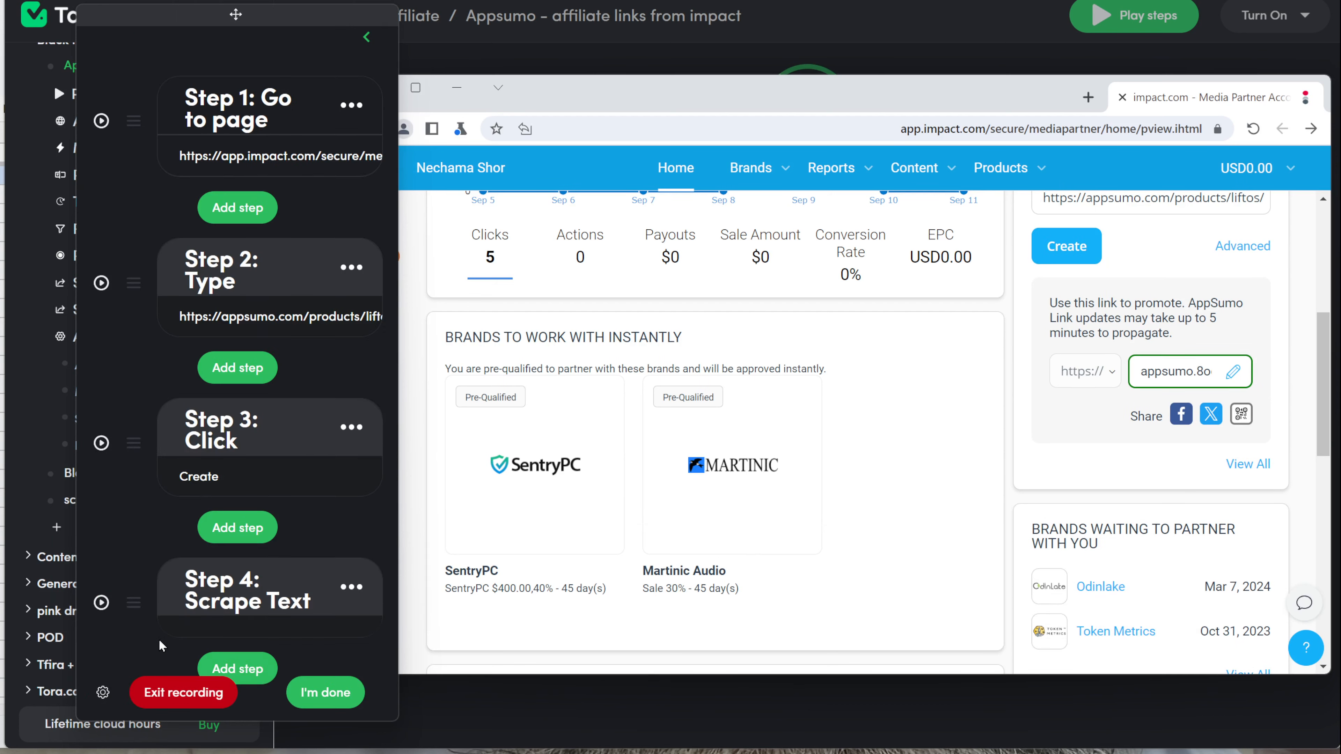
scroll(155, 550, up, 1)
click(335, 689)
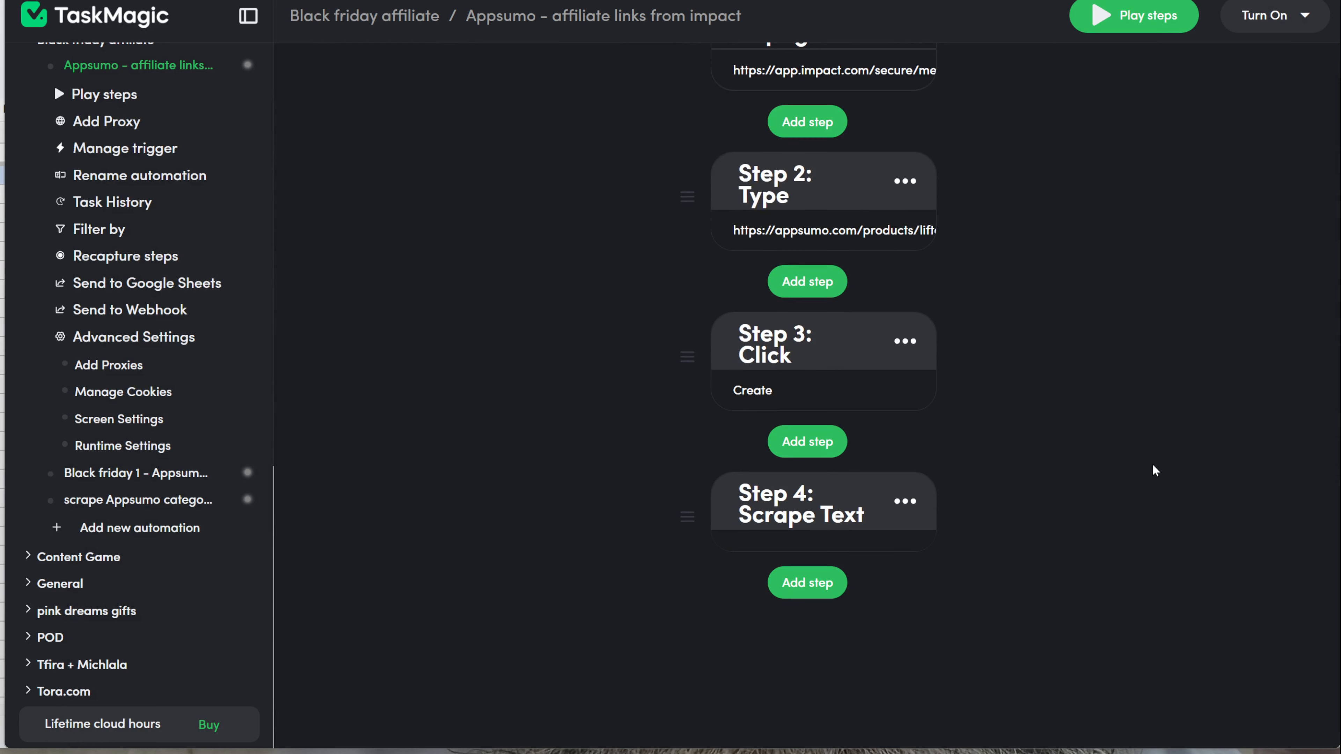
scroll(1153, 463, up, 6)
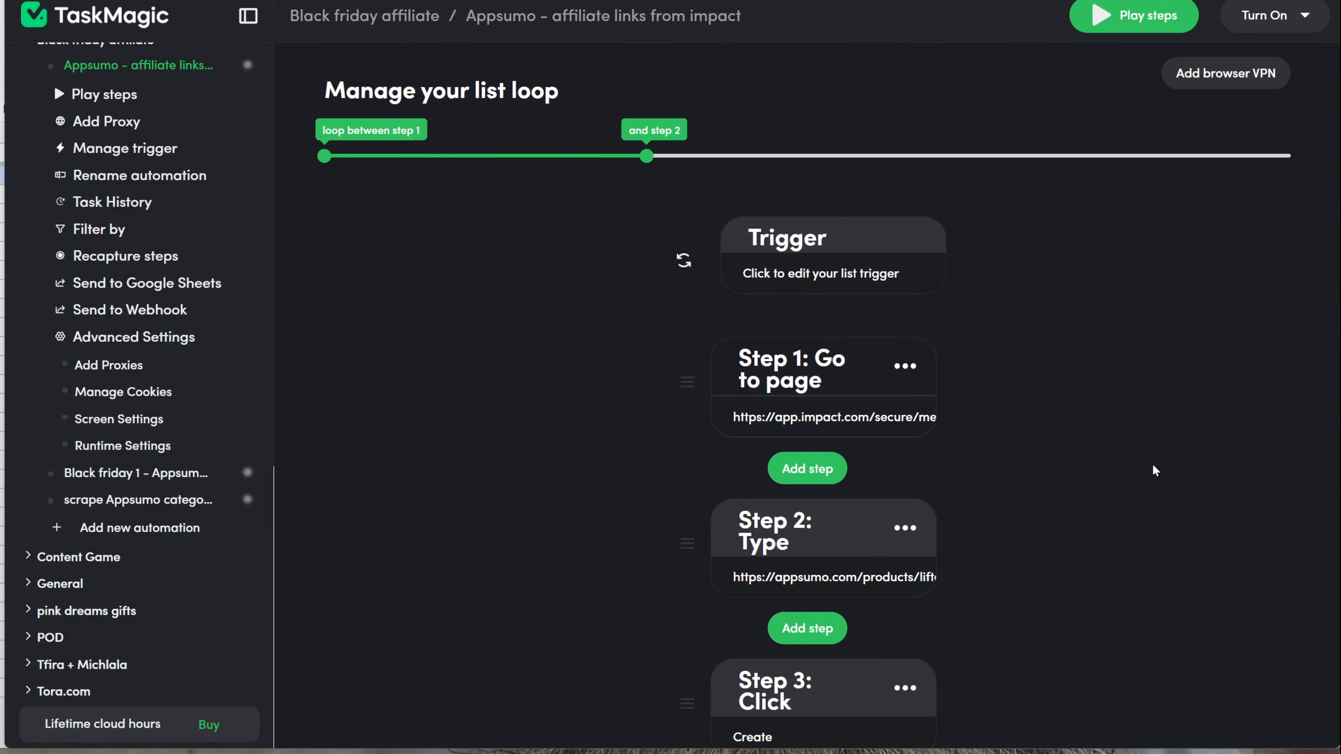
scroll(1152, 463, down, 2)
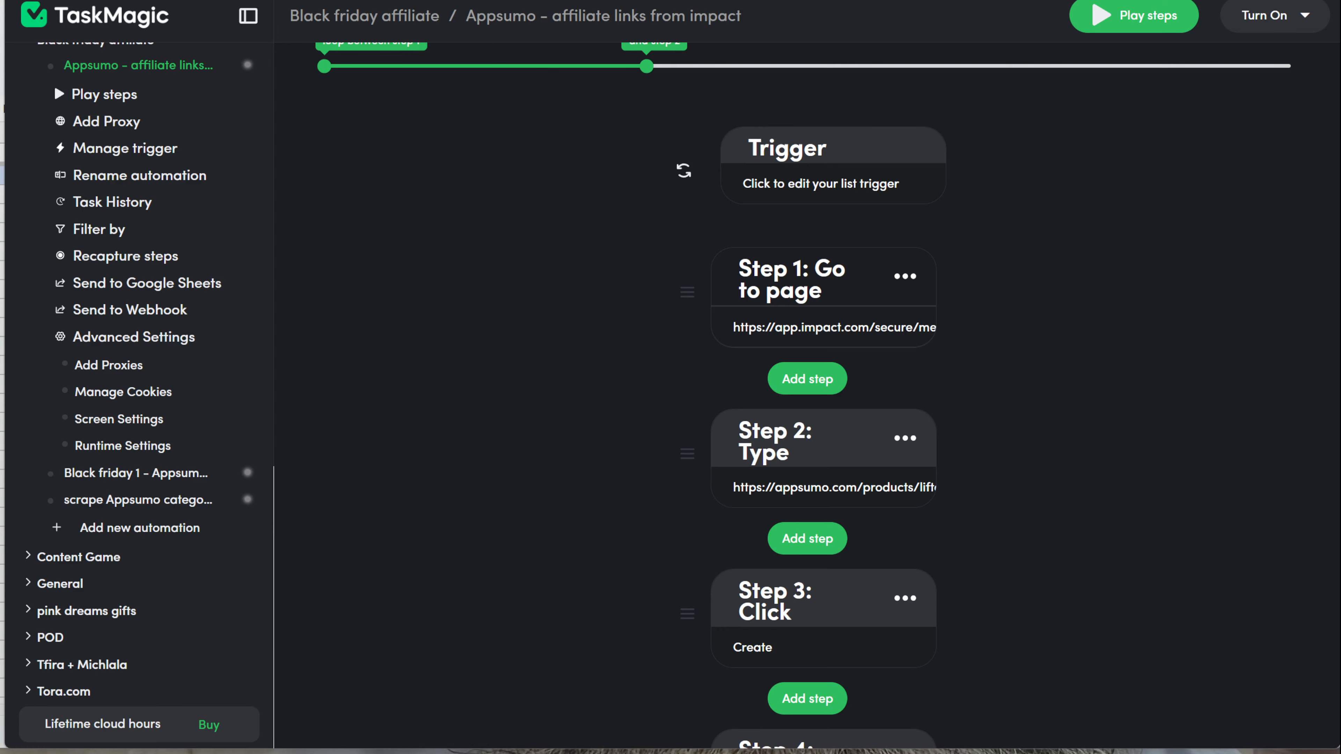
click(820, 488)
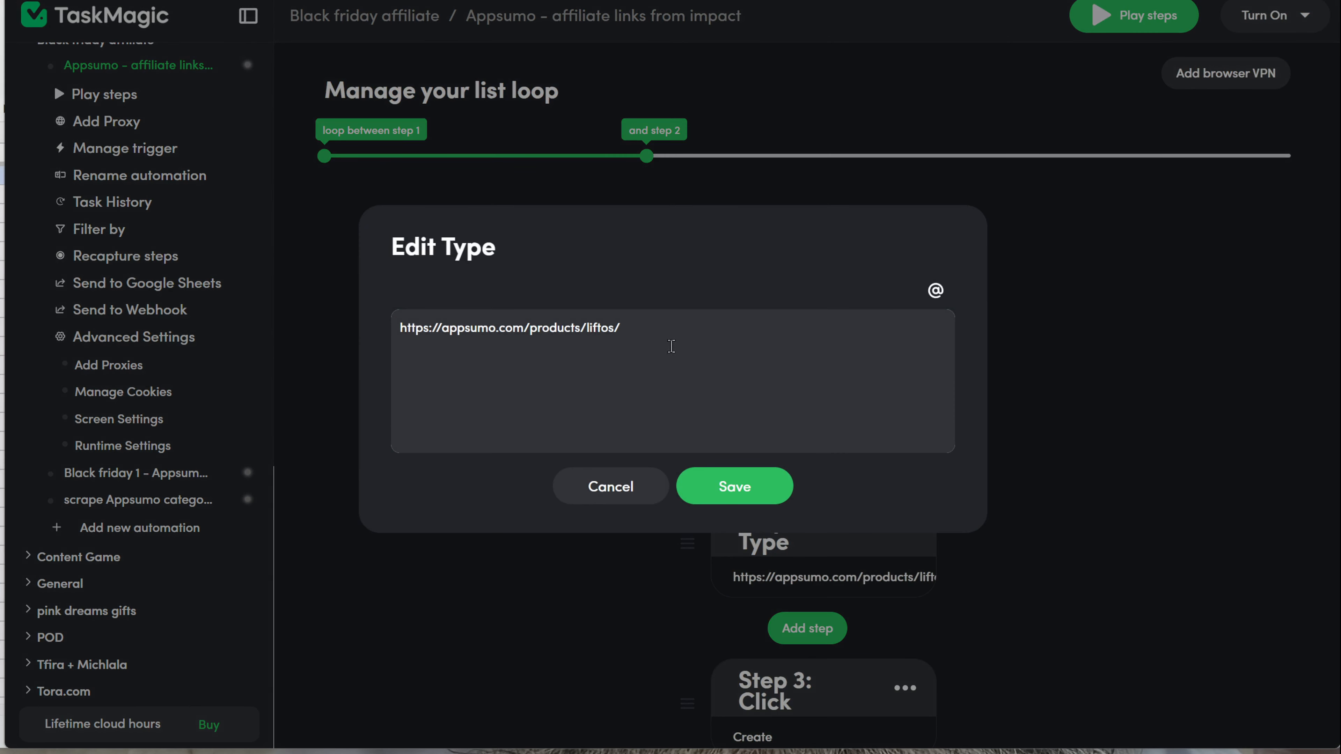
key(BackSpace)
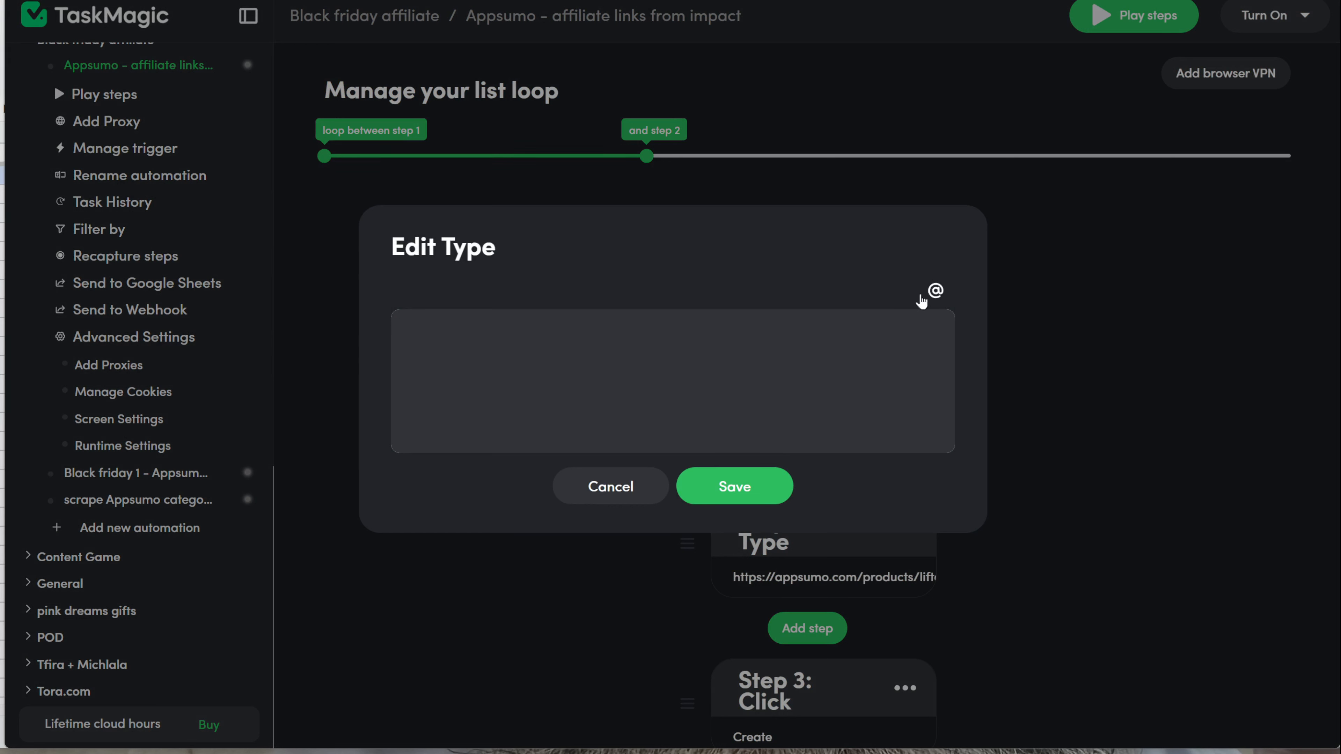
click(933, 291)
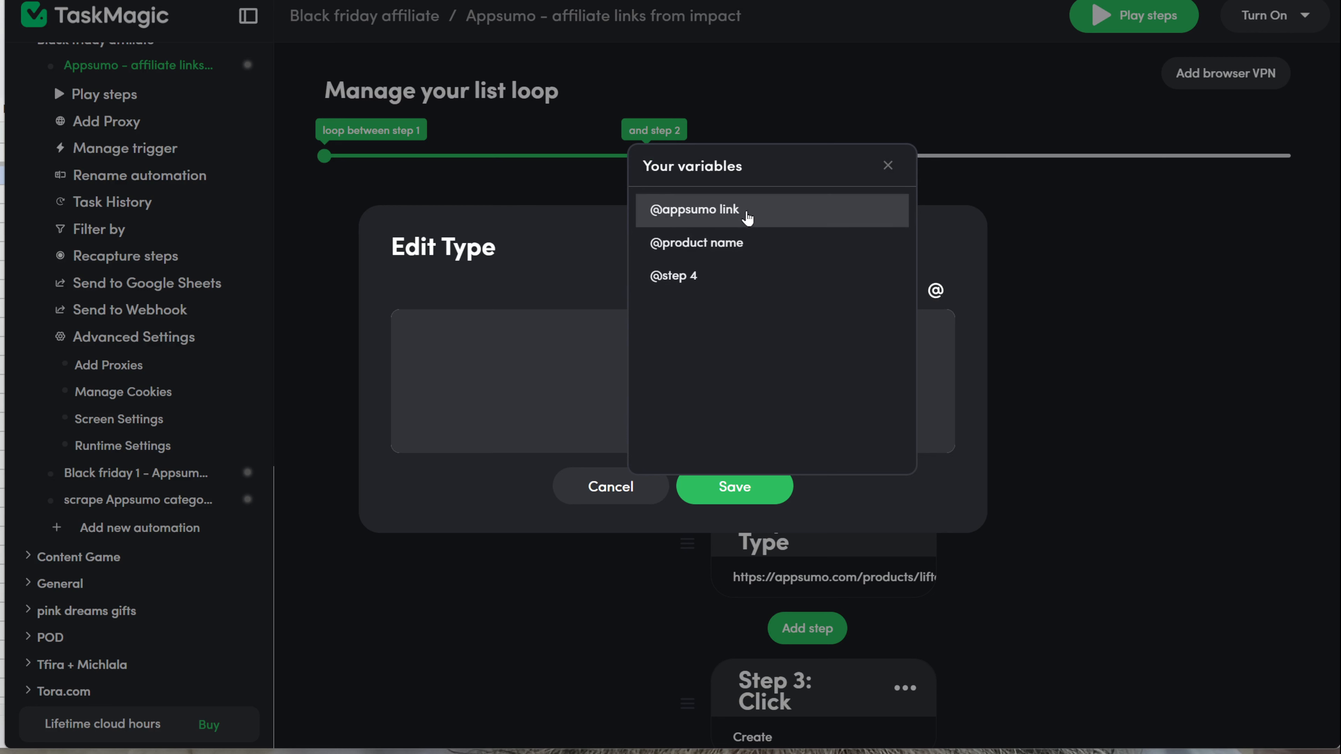
click(759, 217)
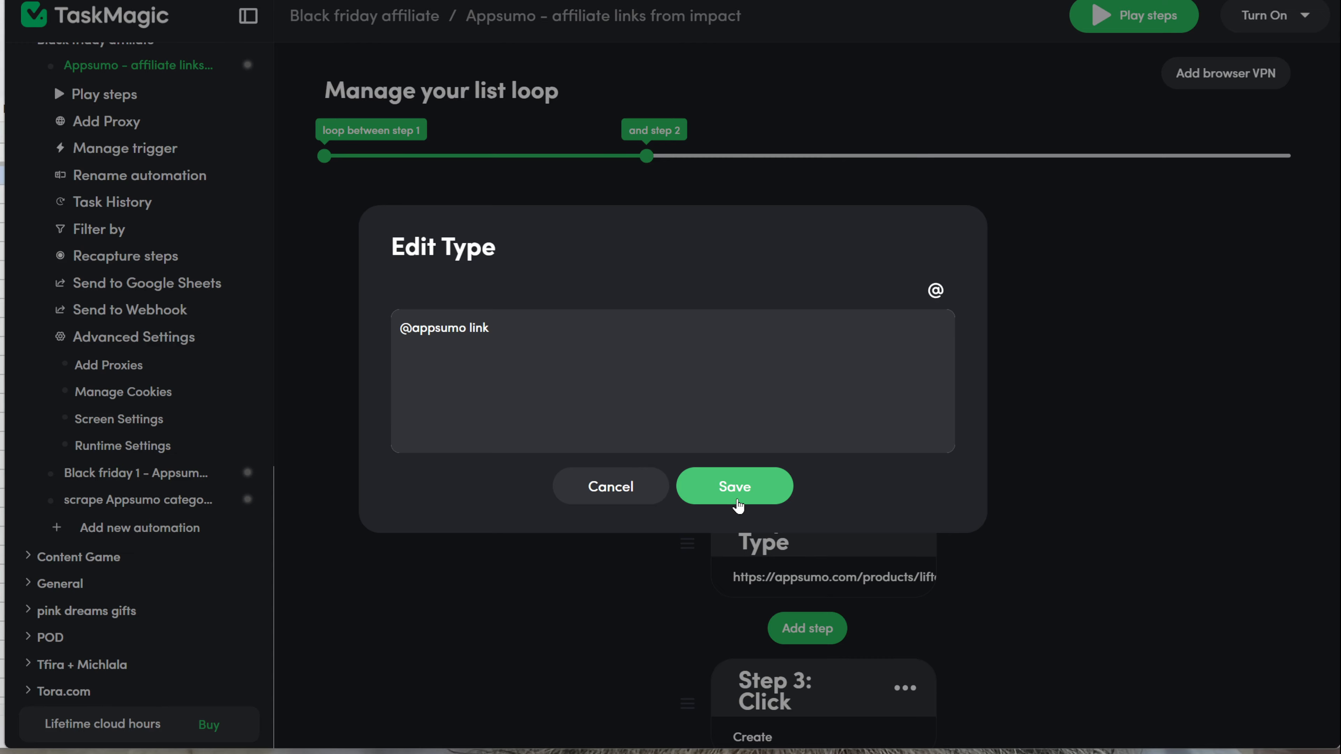
click(738, 505)
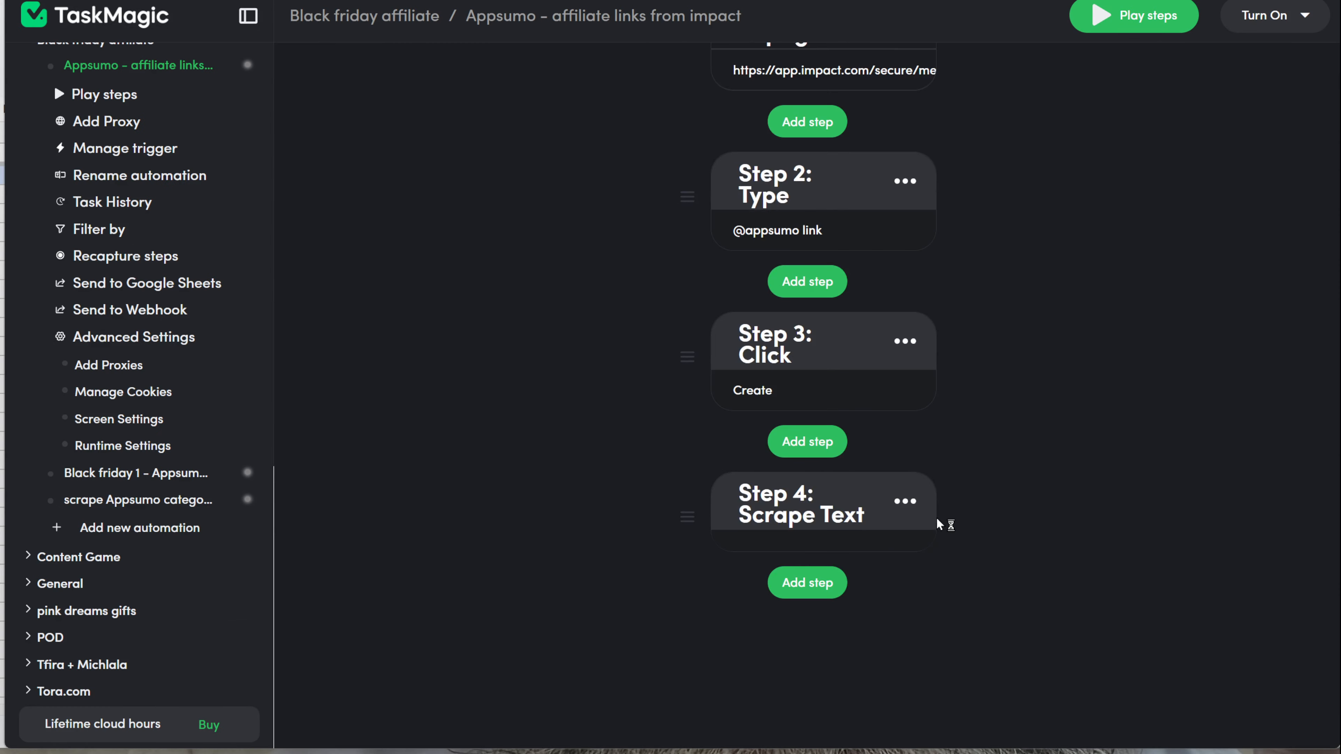
Step: Add a Google Sheets Find Rows action after Step 4
click(779, 580)
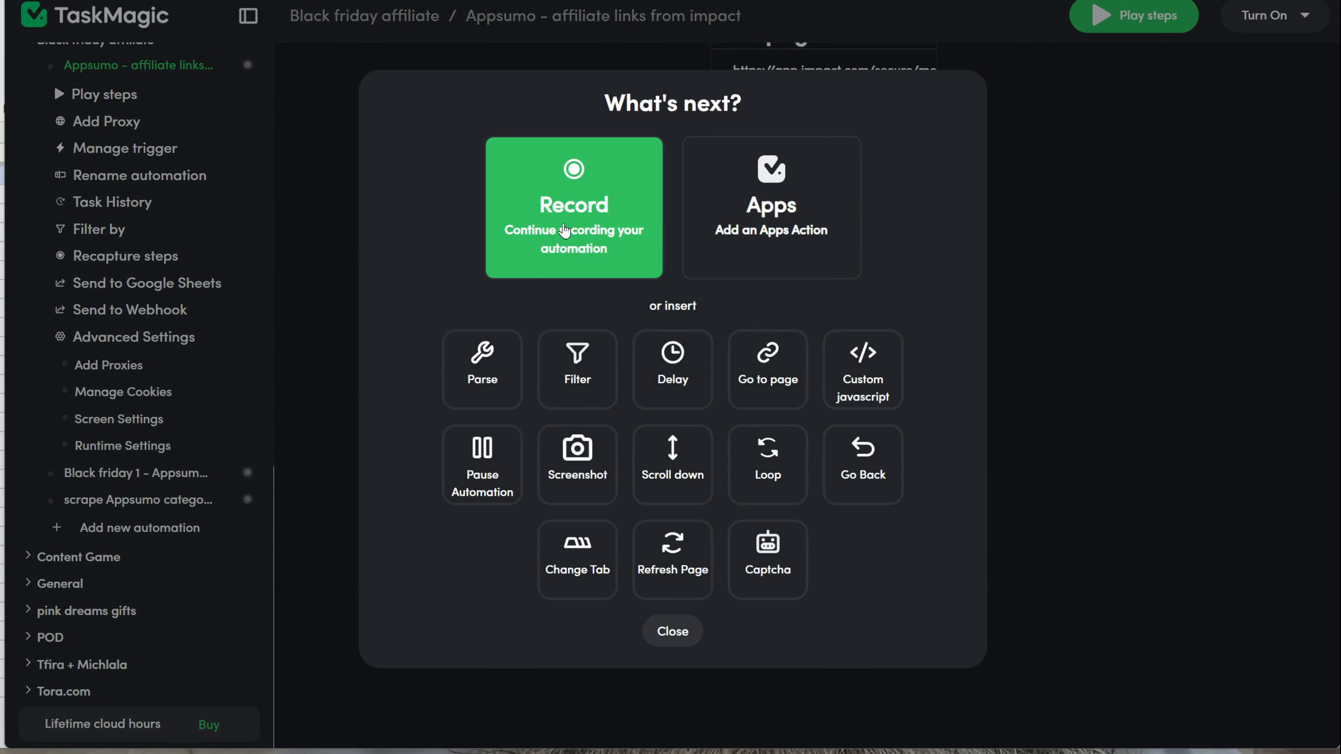
click(738, 240)
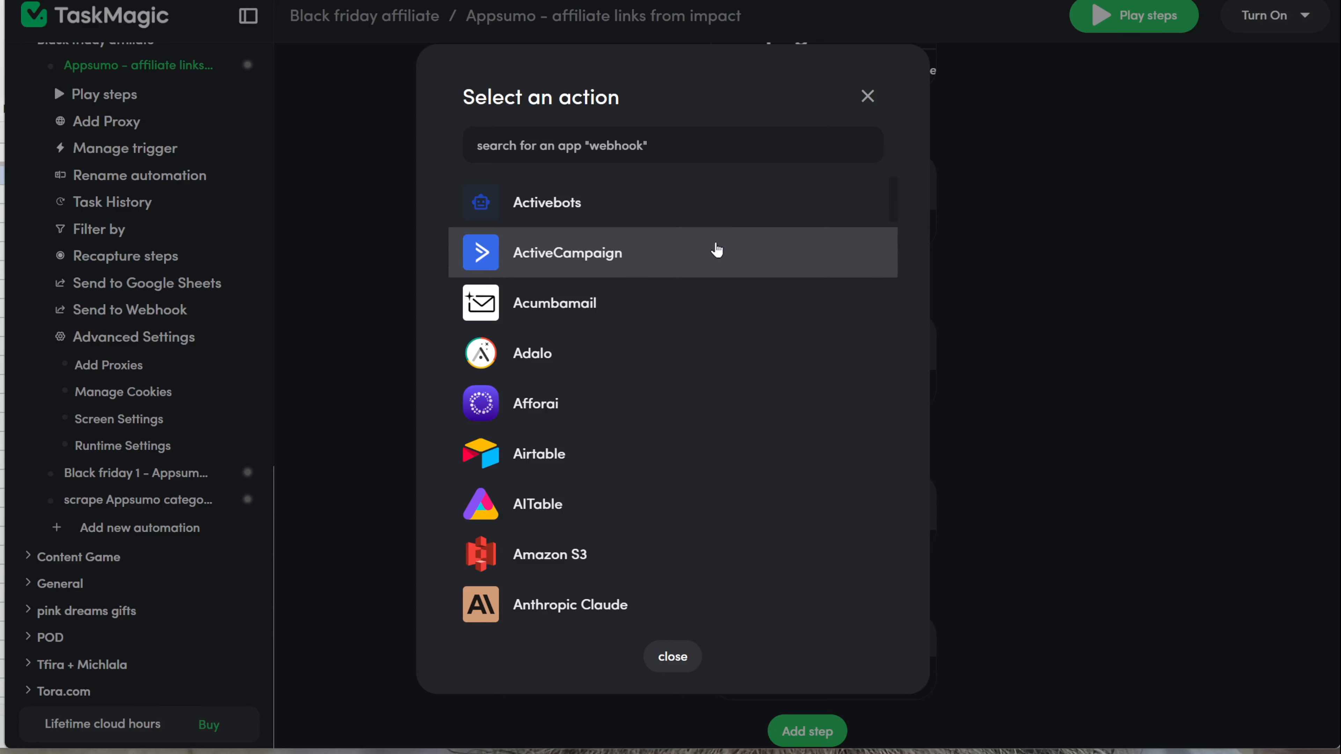
text(g)
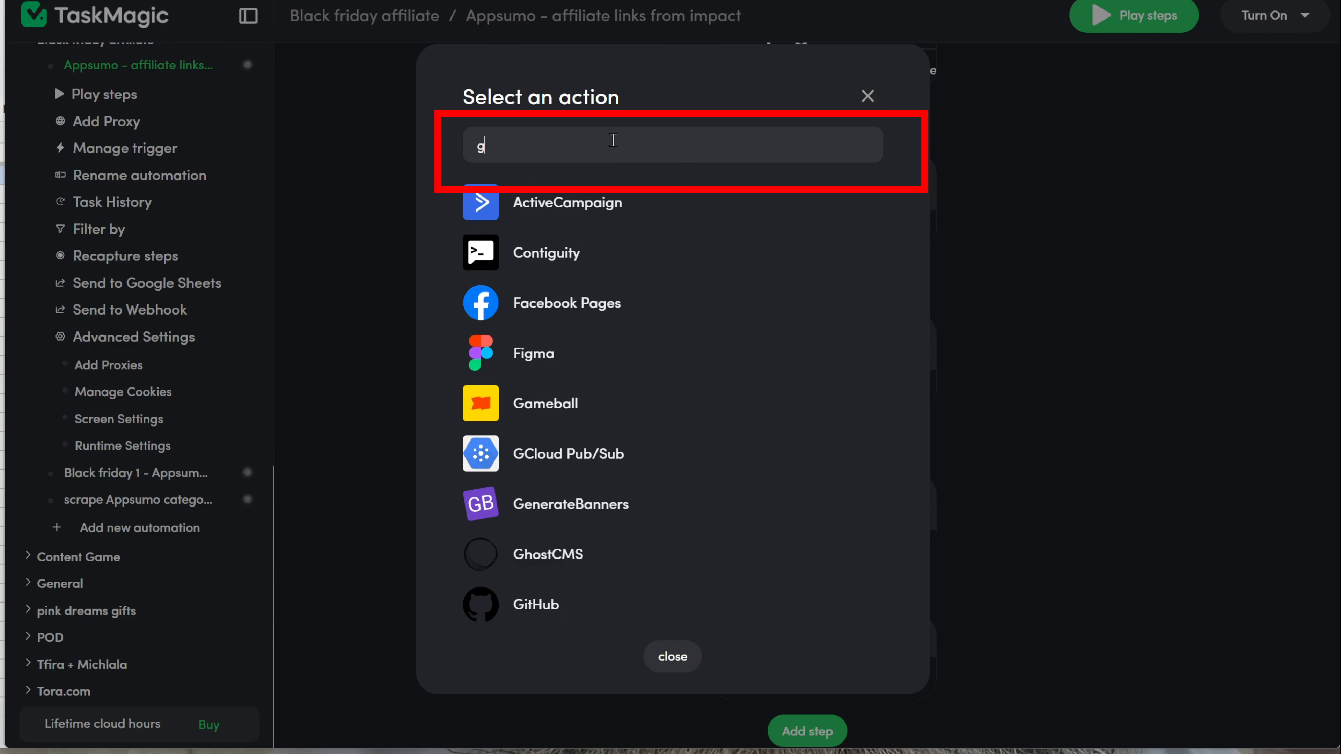
text(oogle)
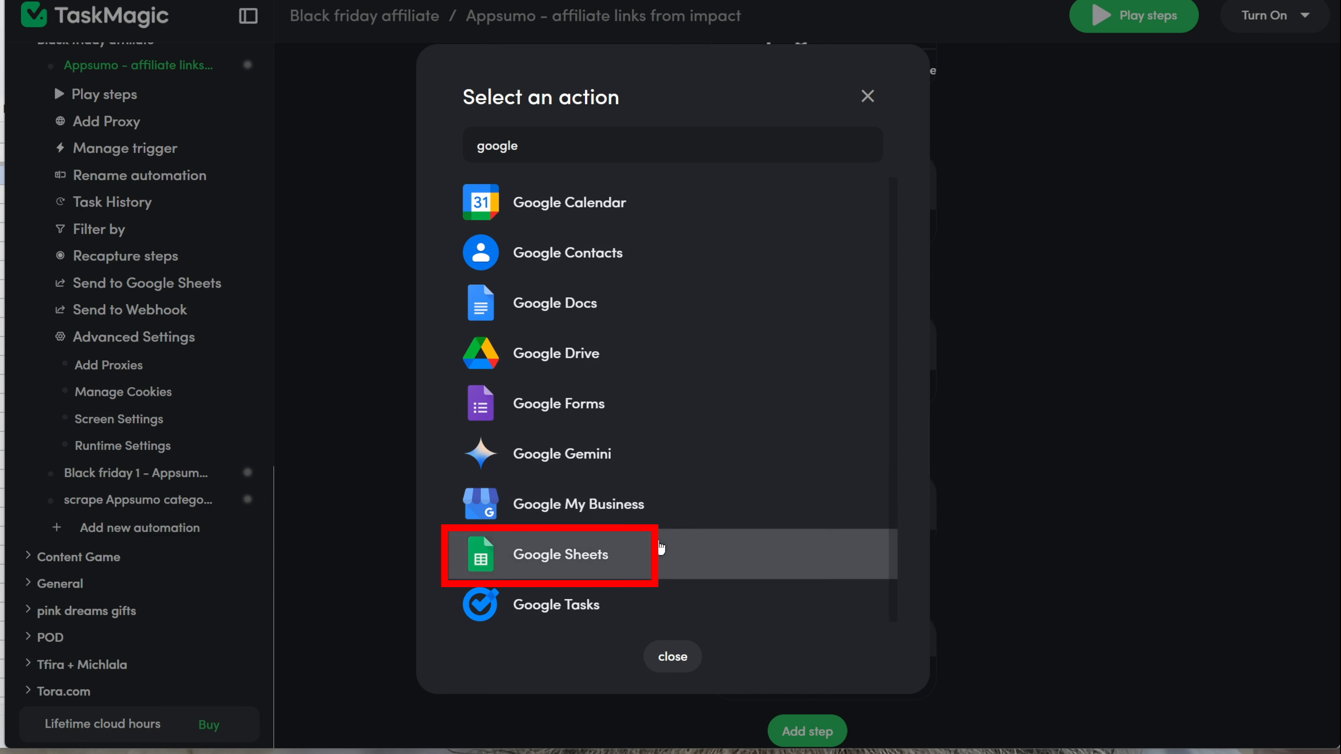
click(661, 548)
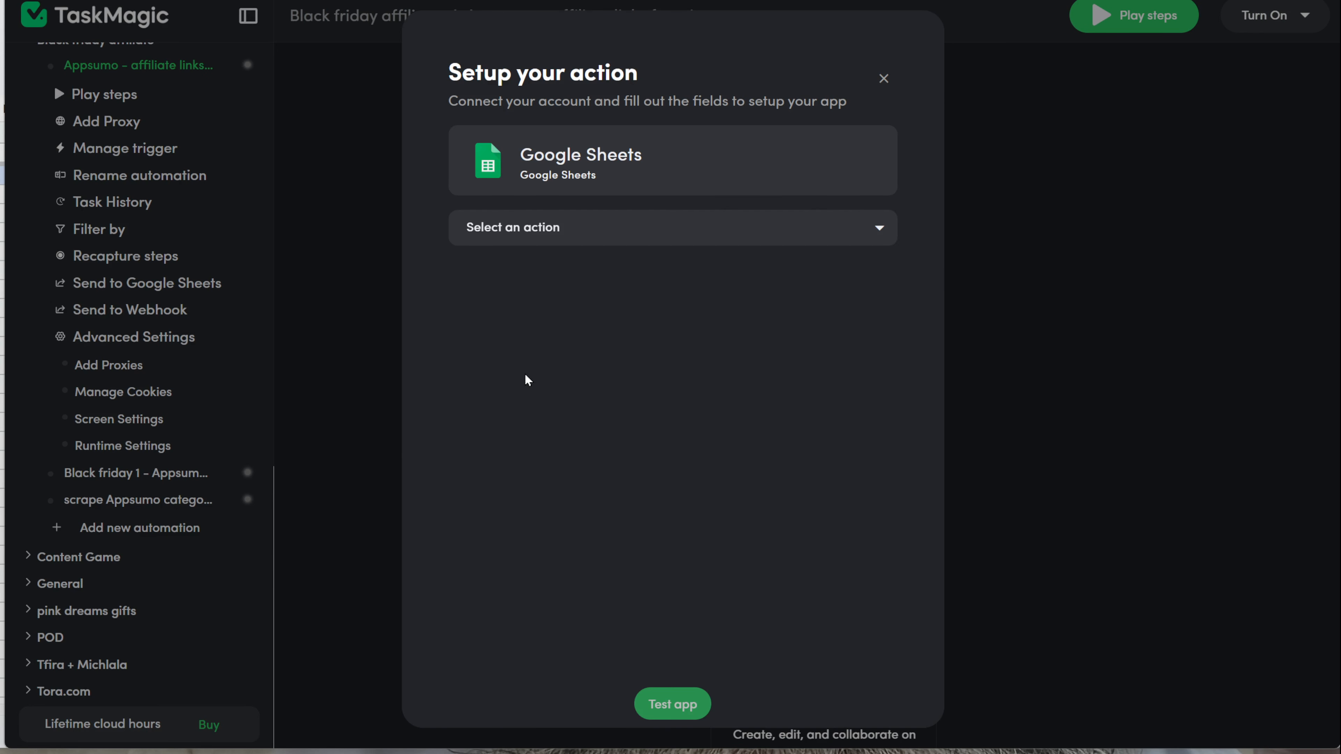
click(655, 239)
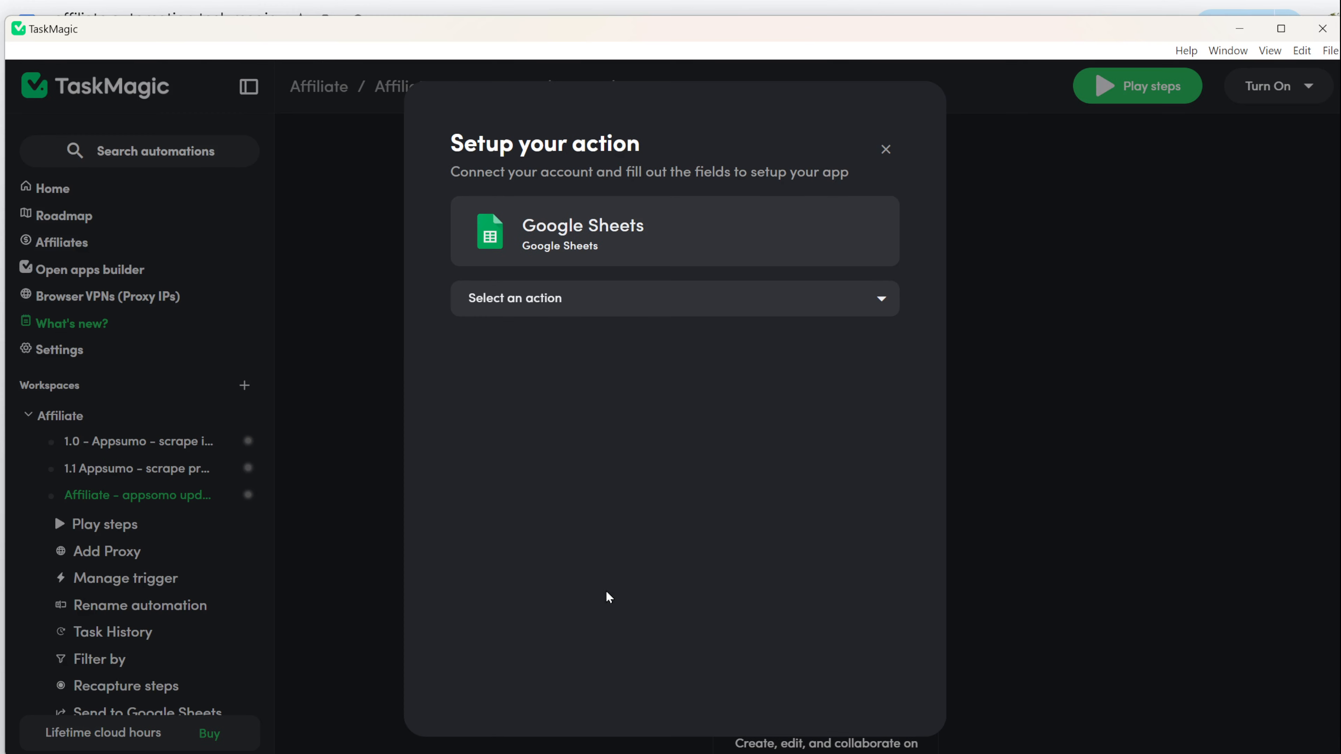
click(627, 232)
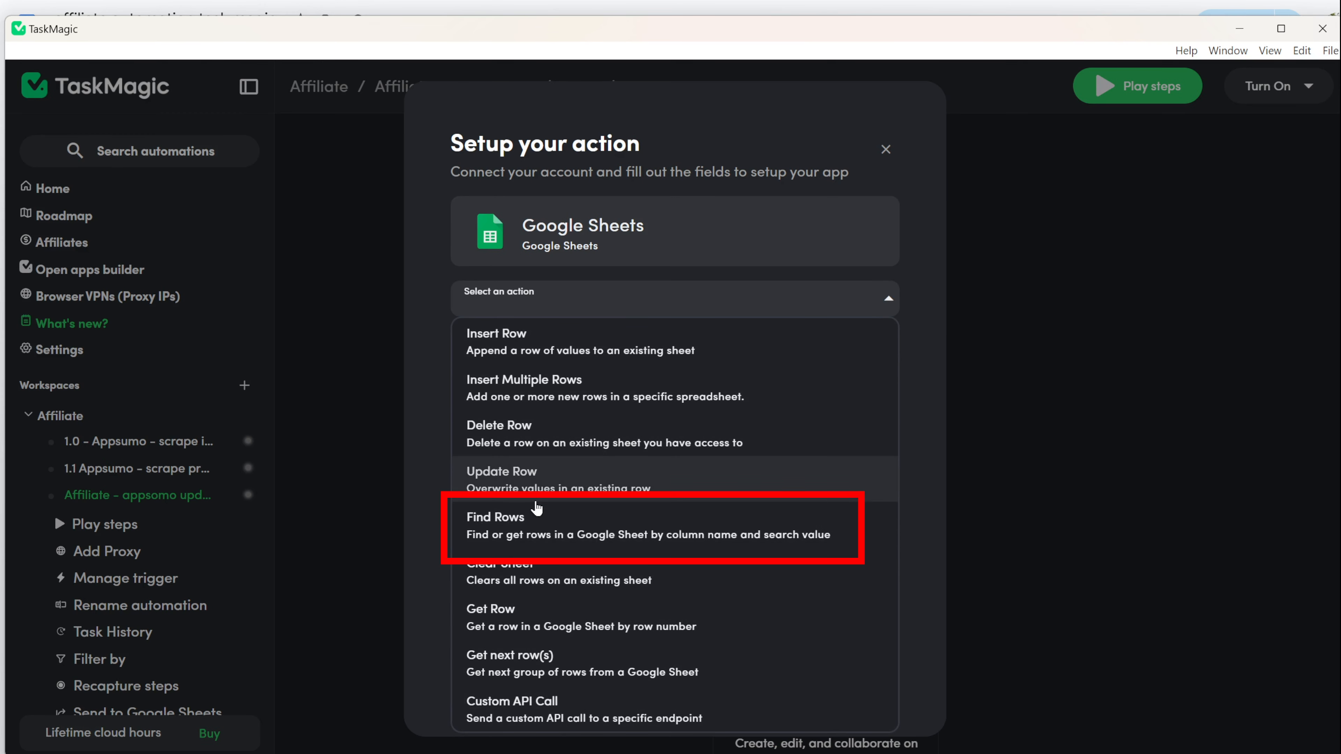
click(544, 533)
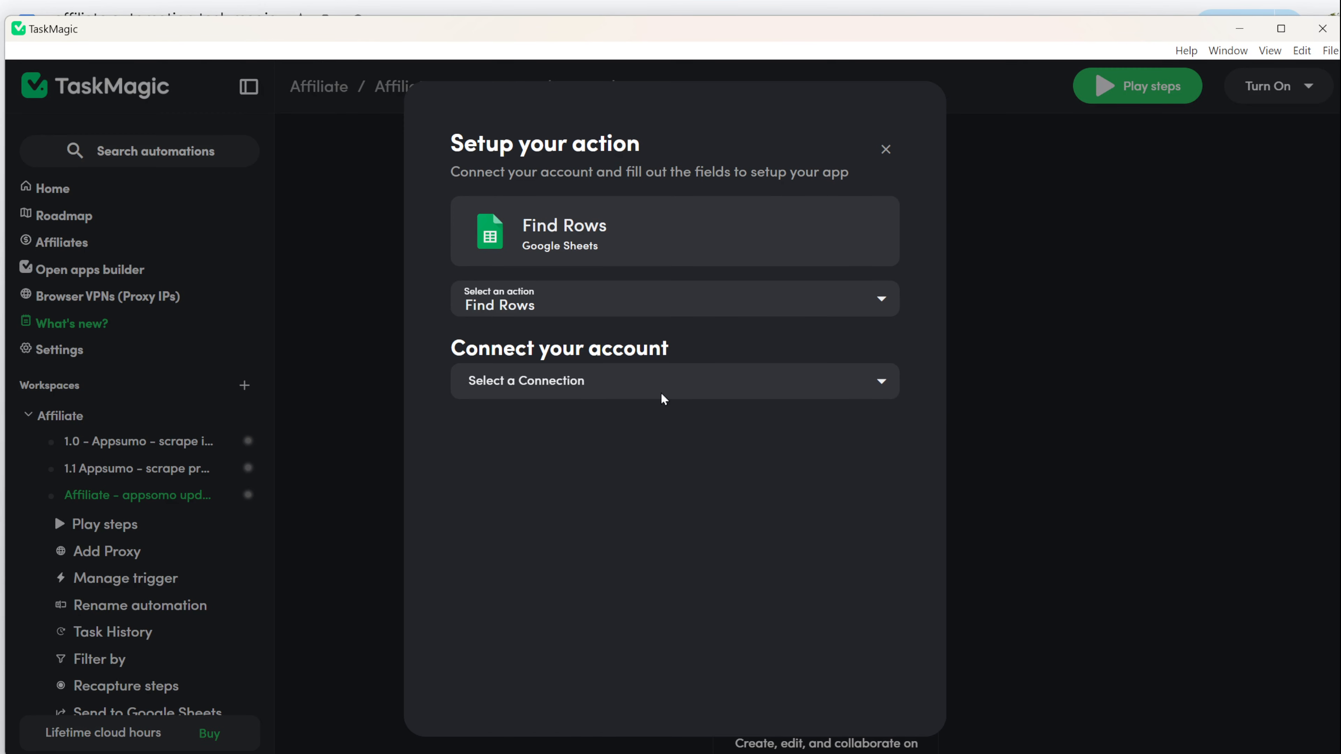
Step: Connect a new google-sheets 2 account and target the Appsumo products spreadsheet's video sheet
click(699, 381)
click(682, 431)
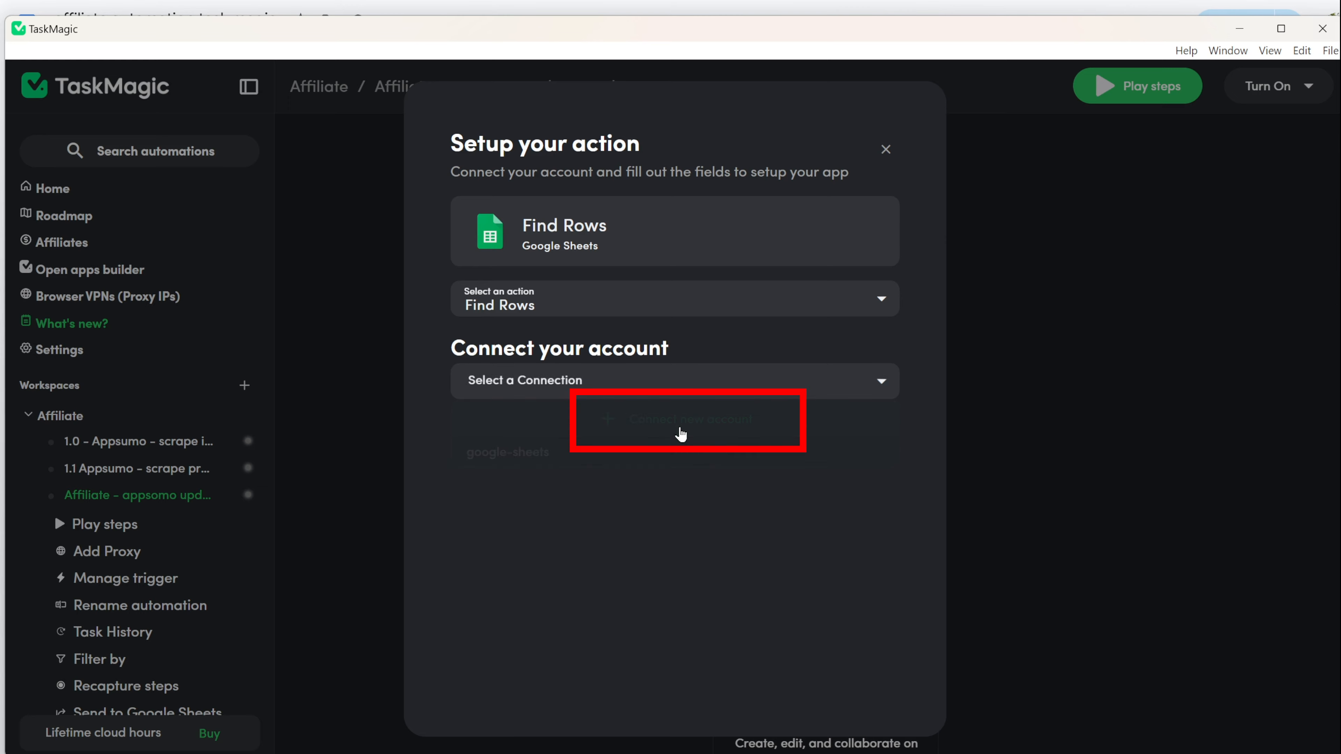
click(766, 478)
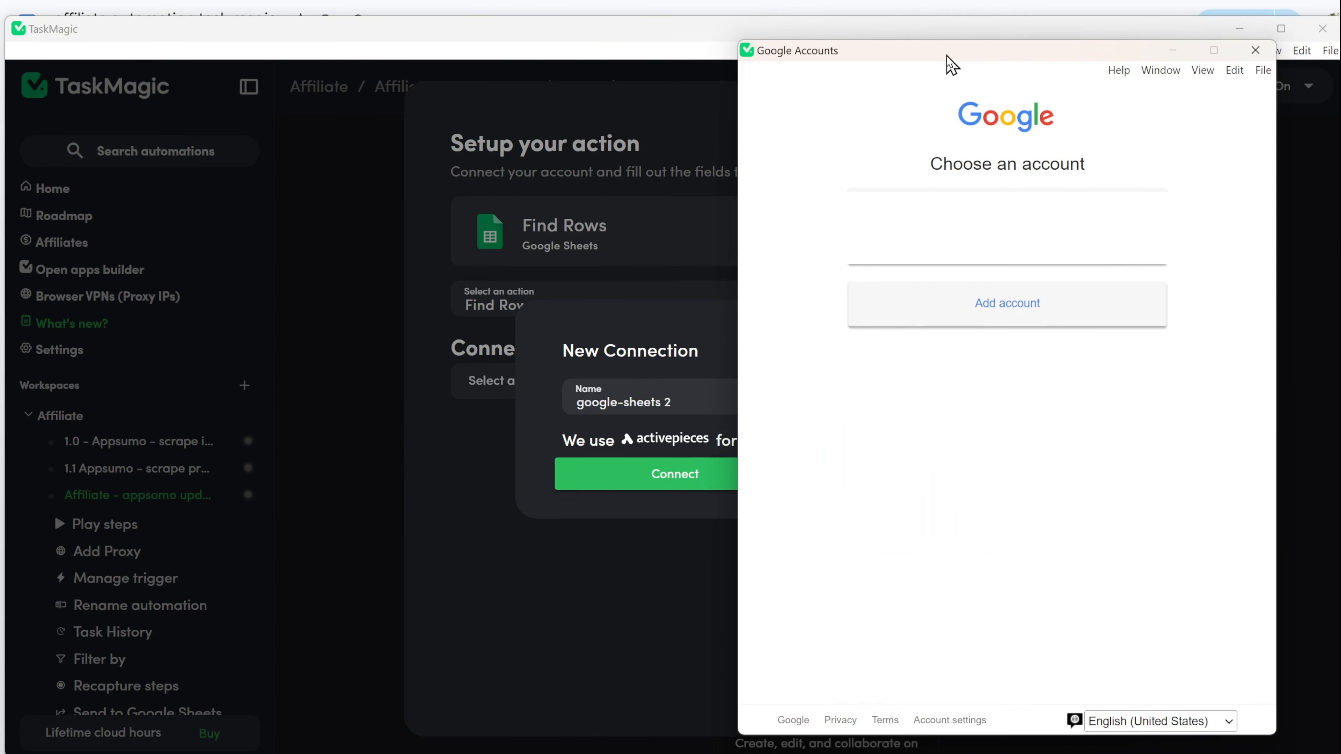
drag(947, 55, 1048, 56)
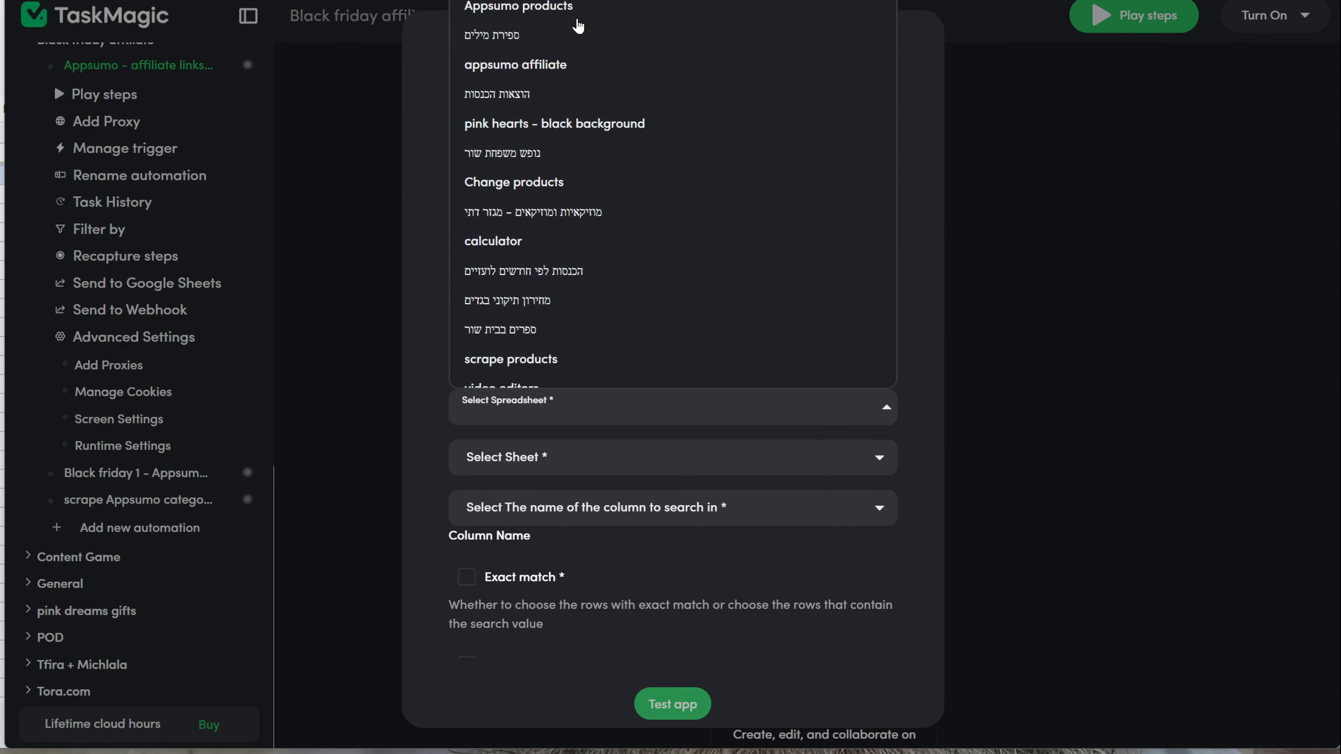
click(617, 24)
click(874, 459)
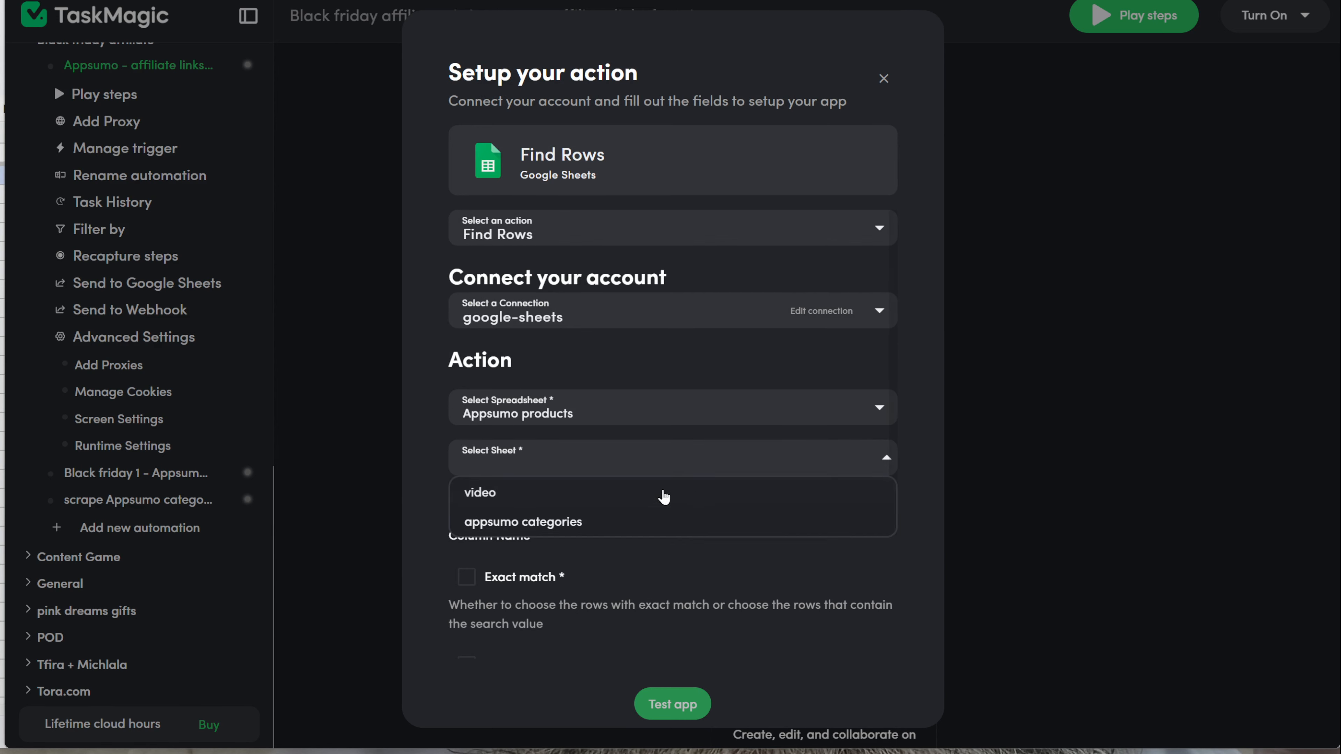
click(620, 499)
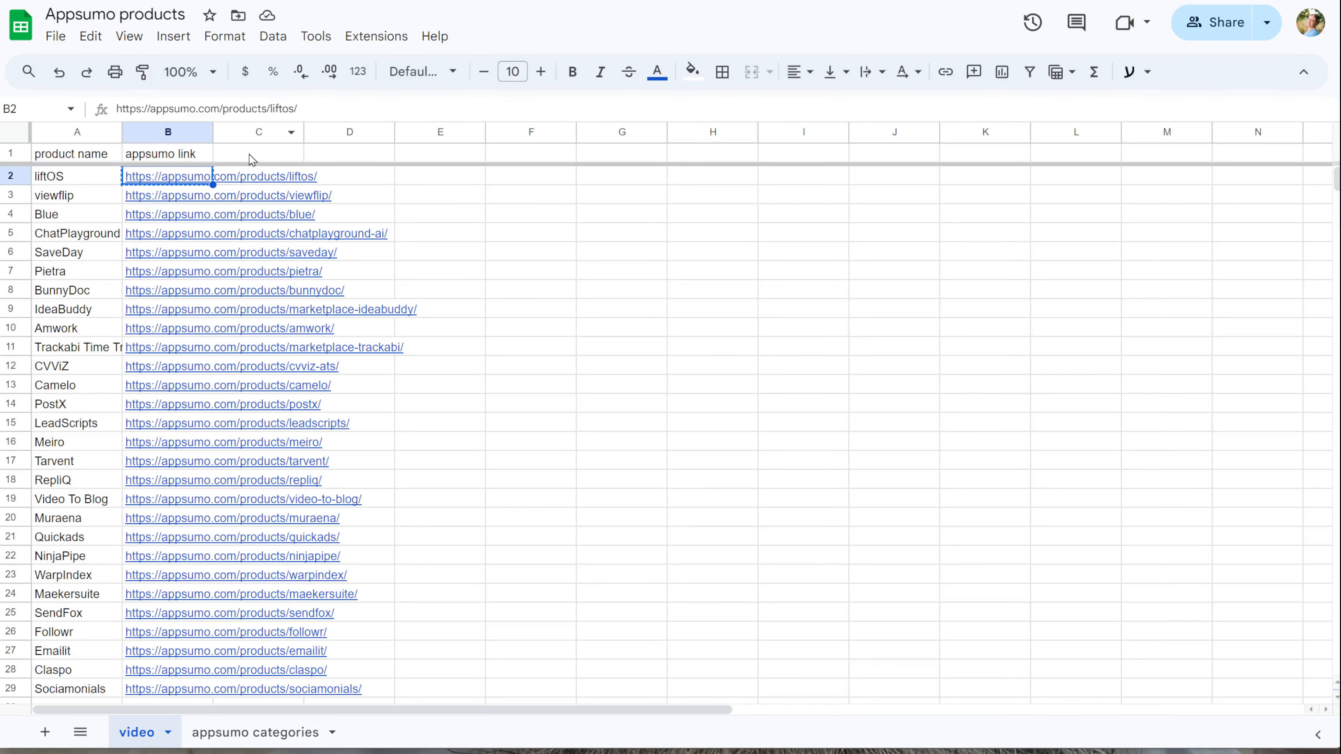
click(252, 156)
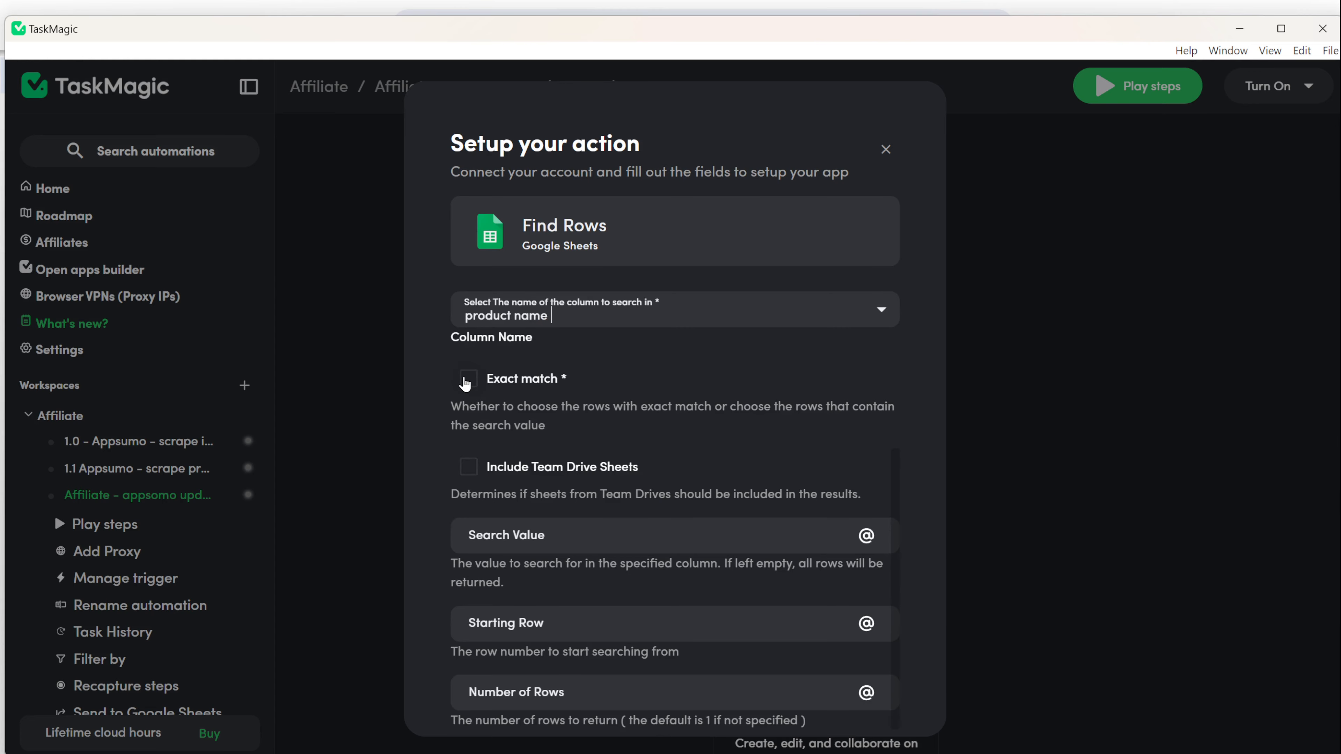
Step: Search product name for exact match liftOS from starting row 2 and test the step
click(468, 380)
scroll(739, 591, down, 2)
click(534, 458)
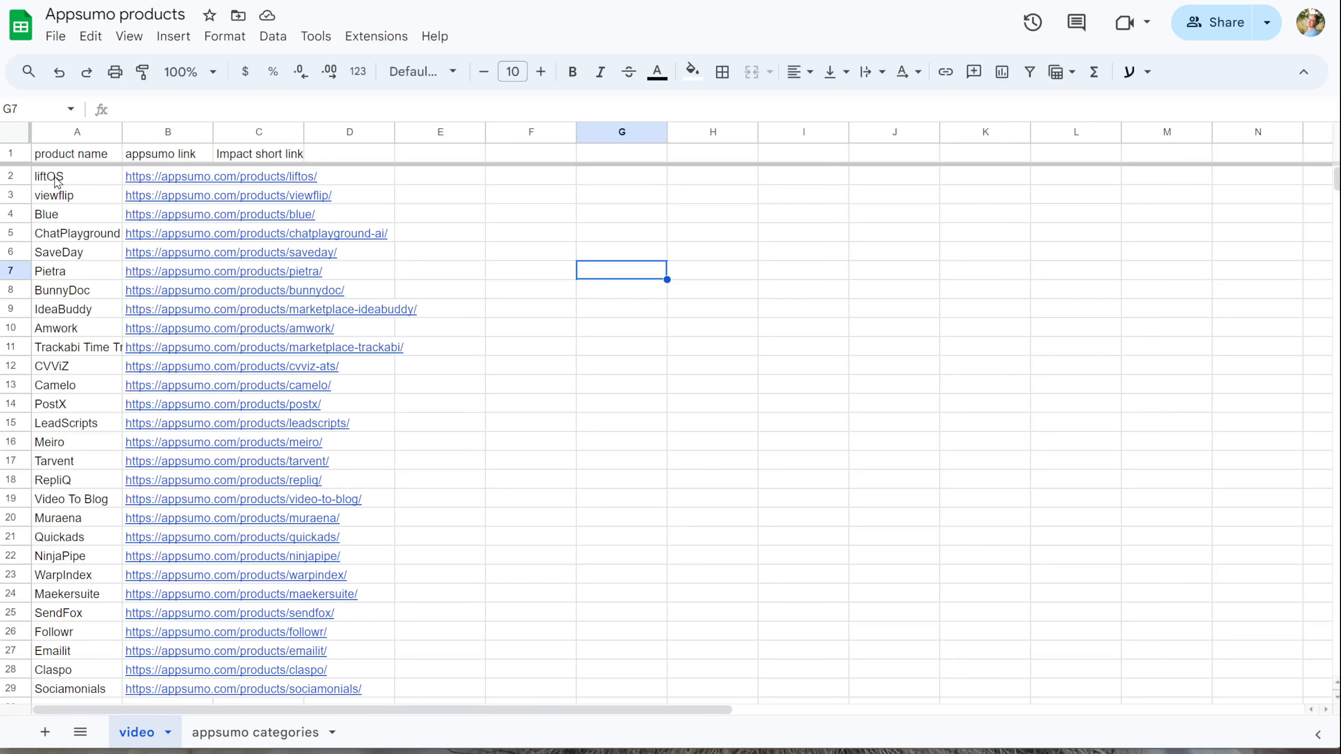
click(58, 182)
key(ctrl+c)
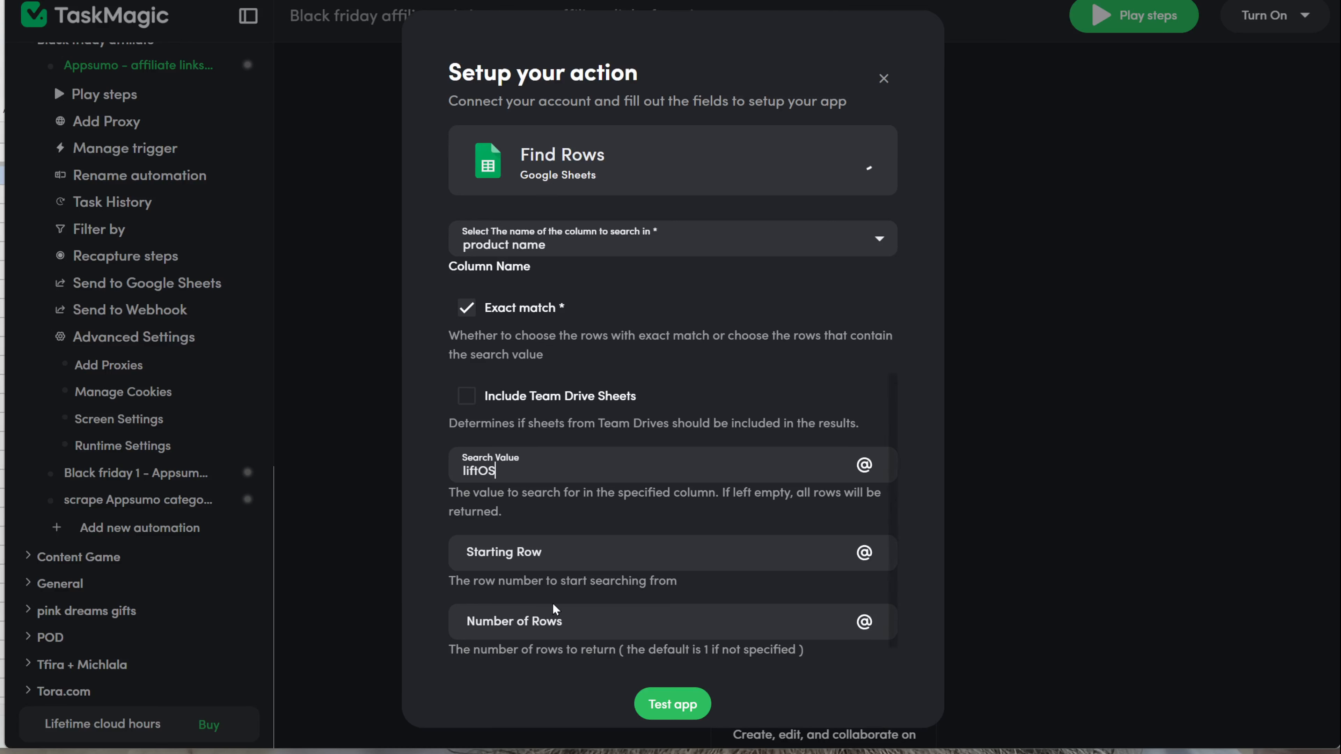
click(599, 562)
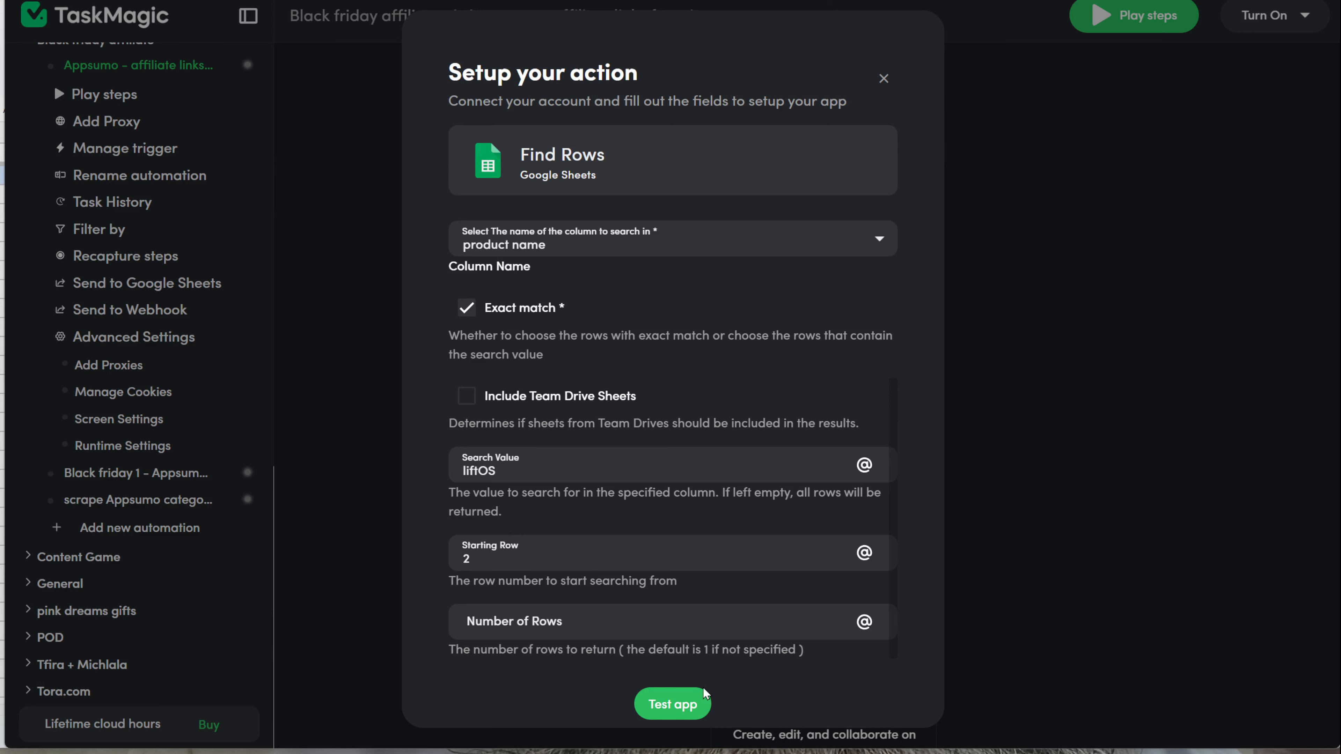
click(699, 700)
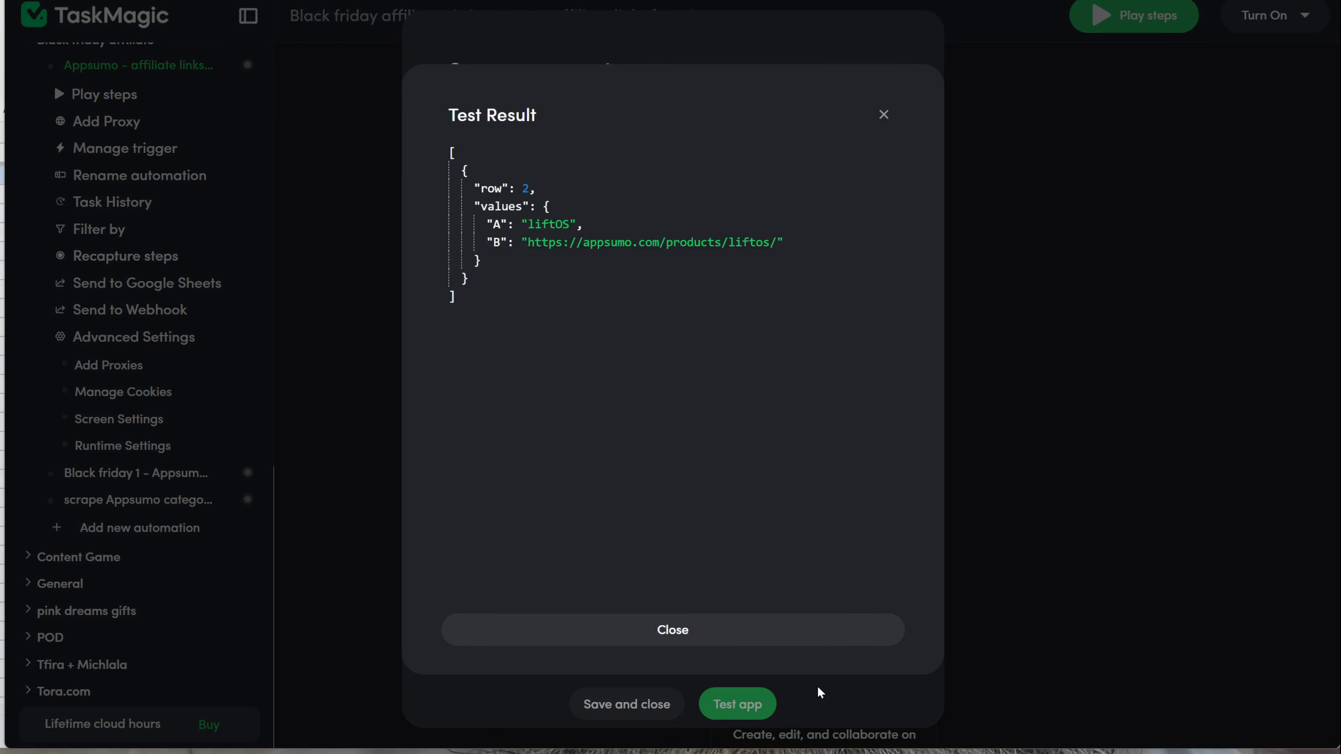
Step: Close the test result and enter the 'Impact short link' header in cell C1
click(728, 631)
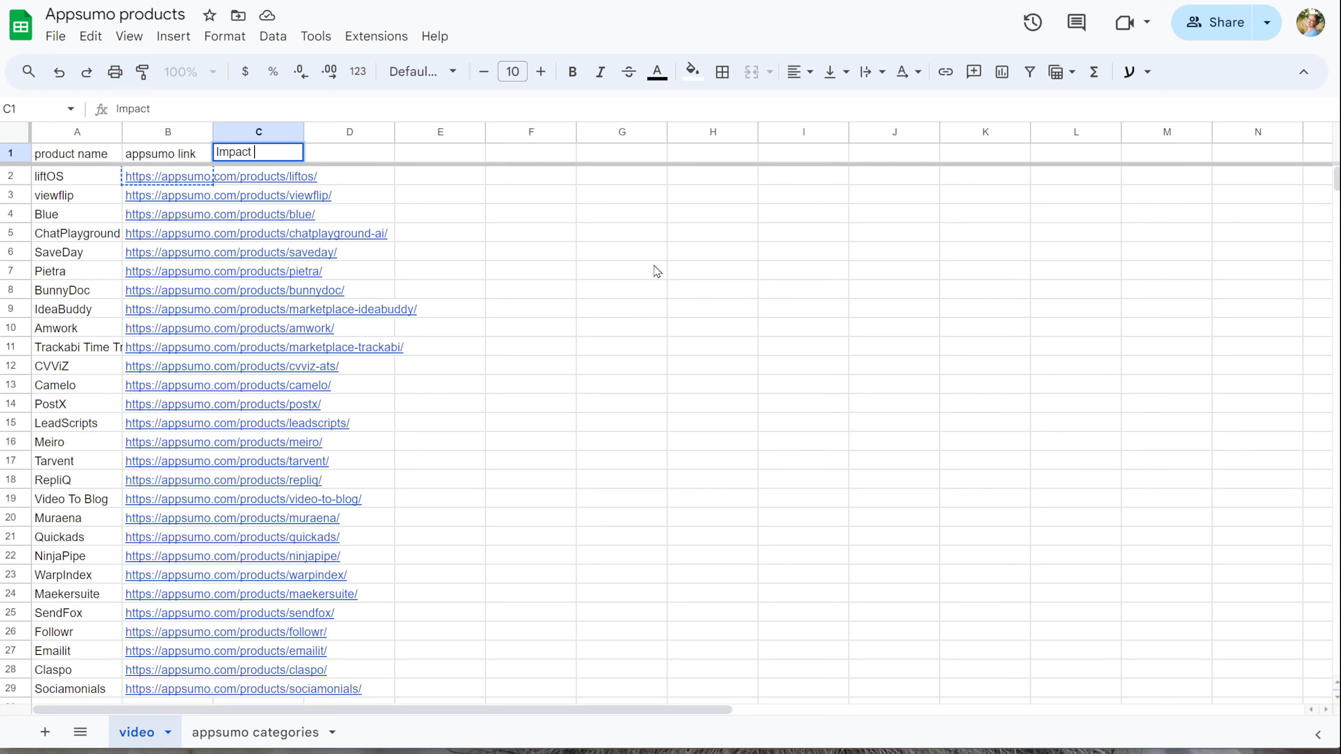
text(ort link)
click(657, 271)
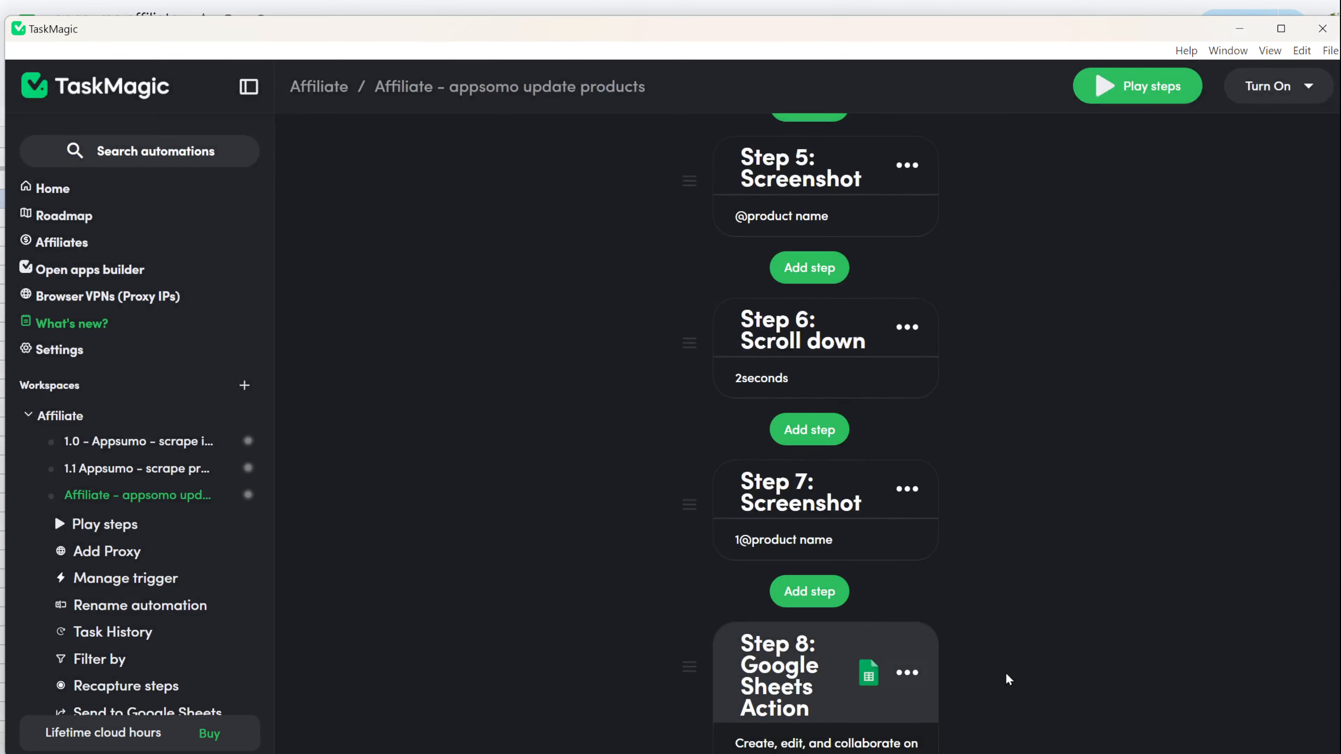
scroll(1006, 677, down, 4)
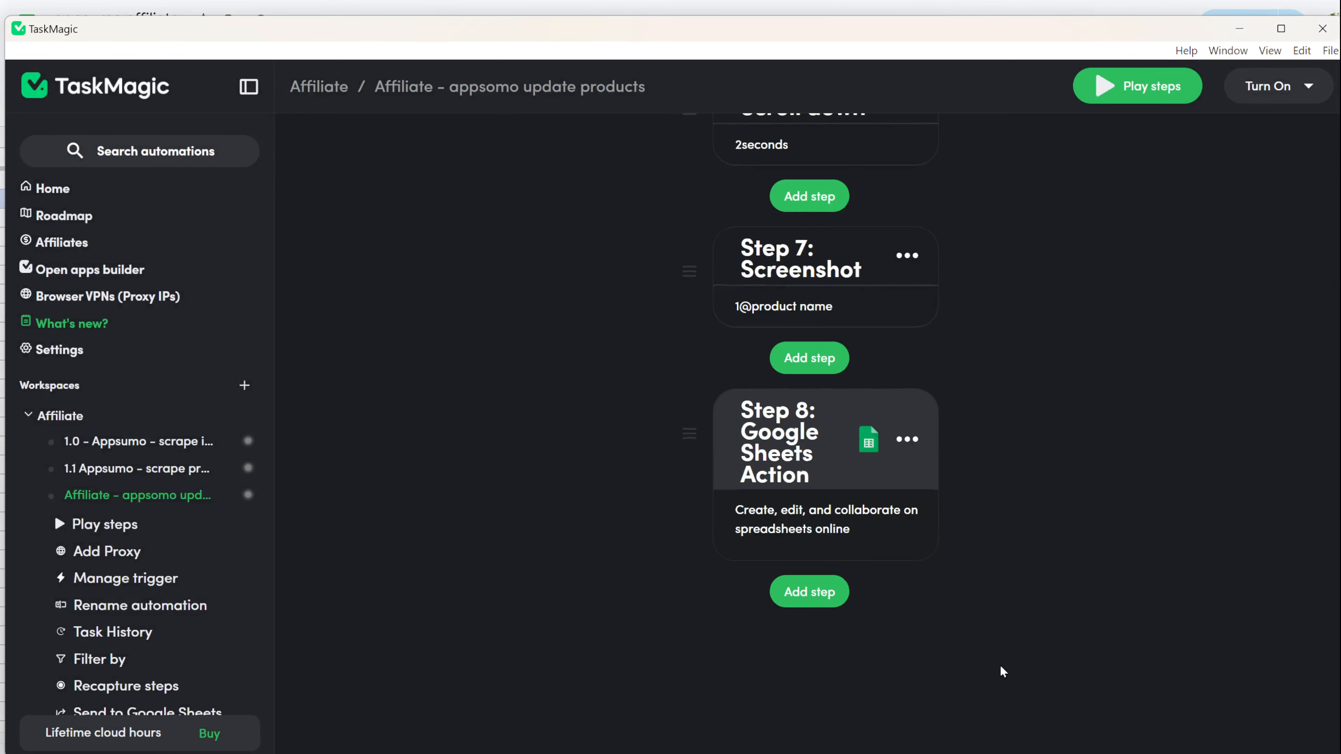
Step: Add a Google Sheets Update Row action using the google-sheets connection
click(817, 602)
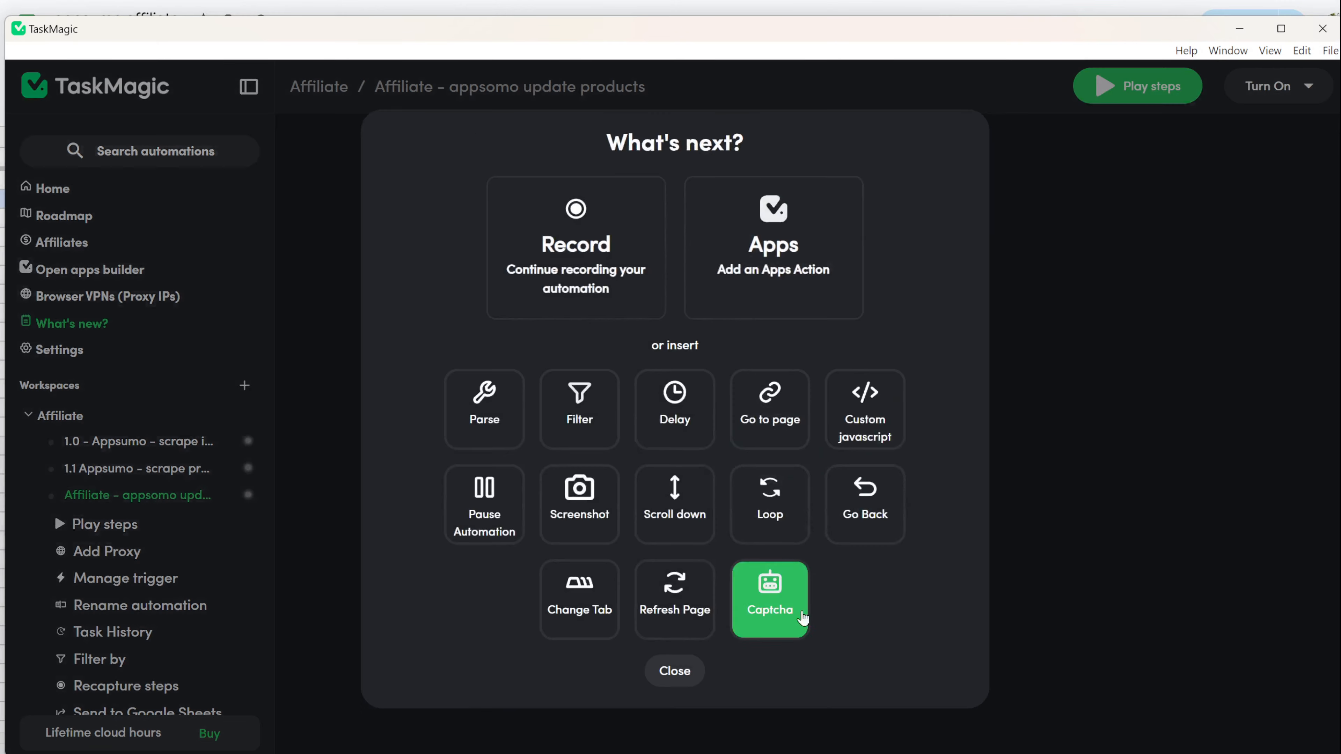
click(719, 294)
text(g)
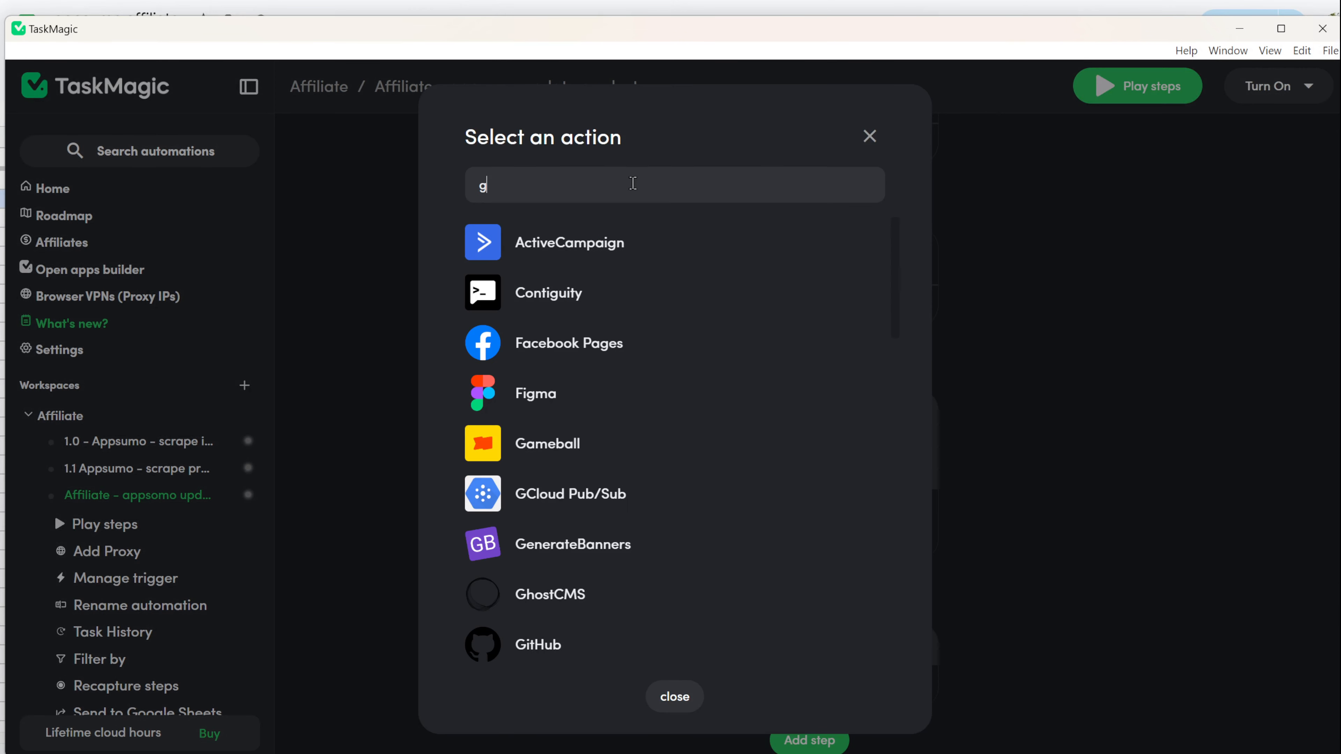
click(634, 599)
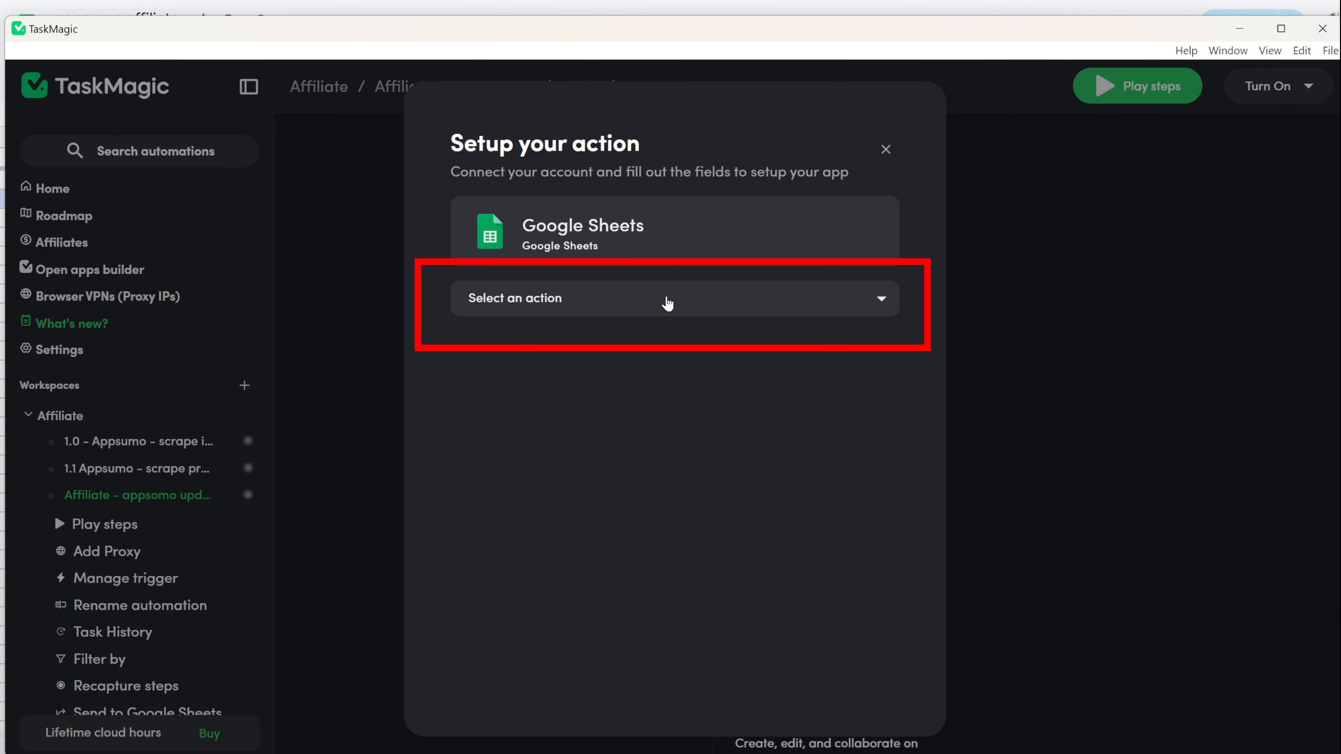
click(667, 303)
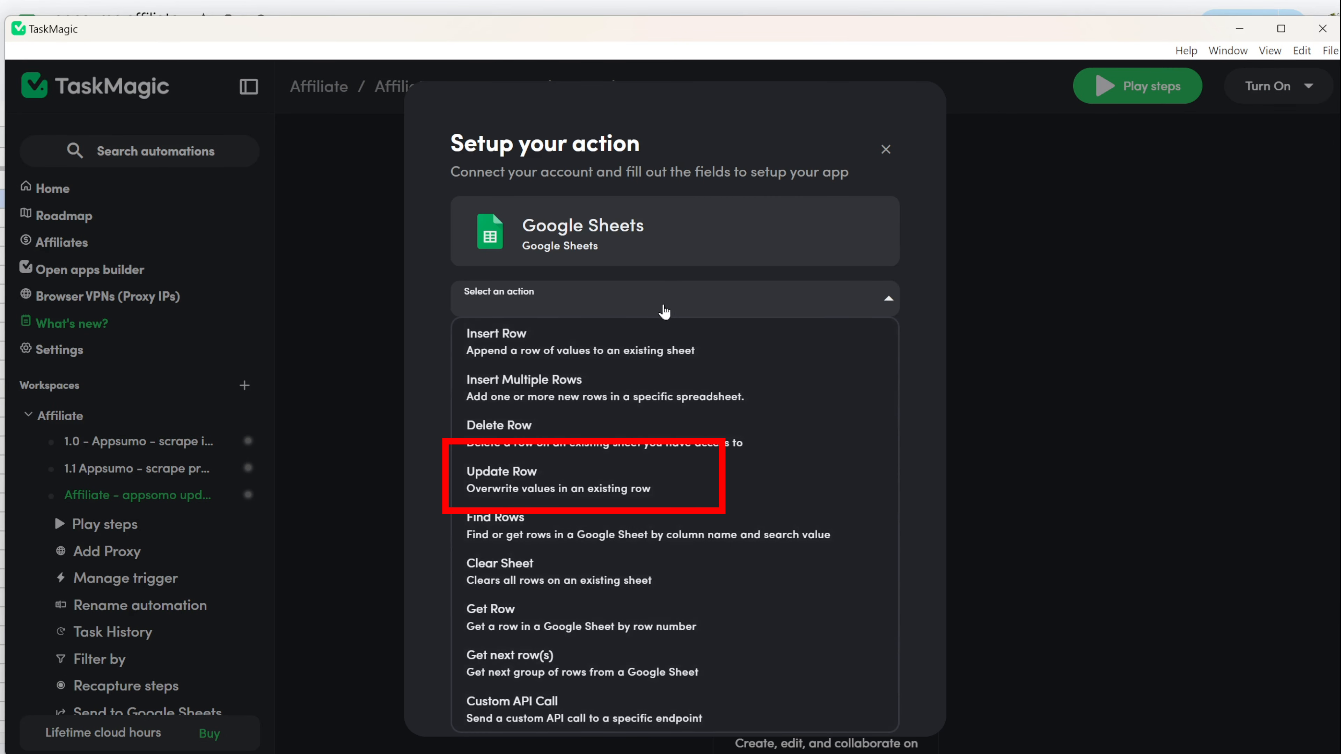
click(541, 490)
click(773, 393)
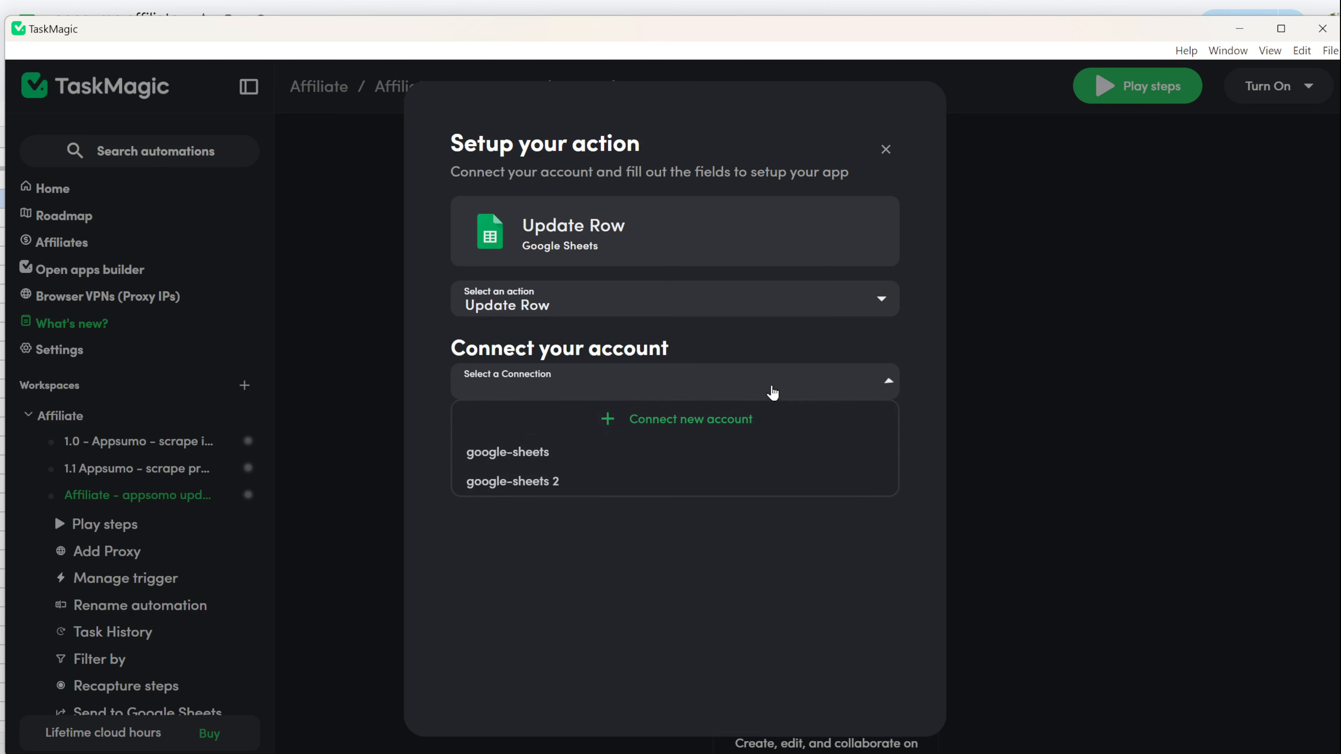
click(607, 457)
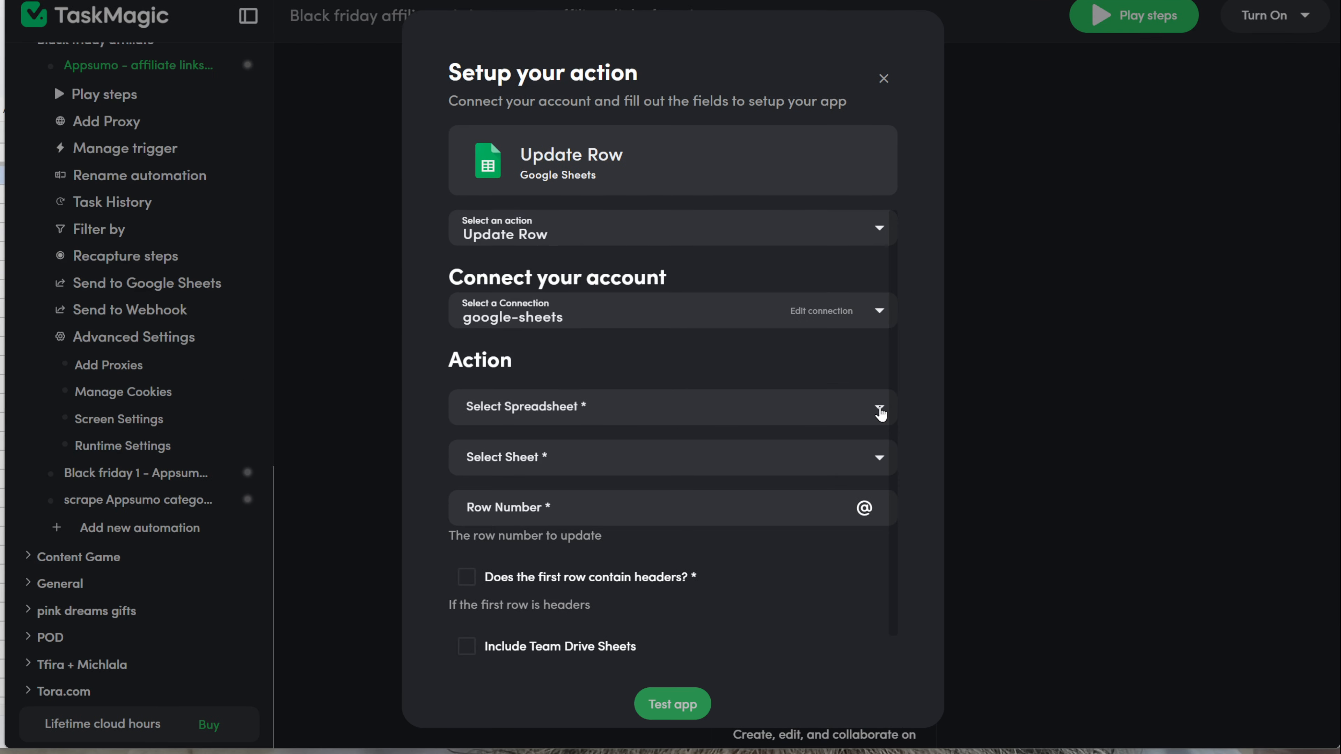
click(874, 413)
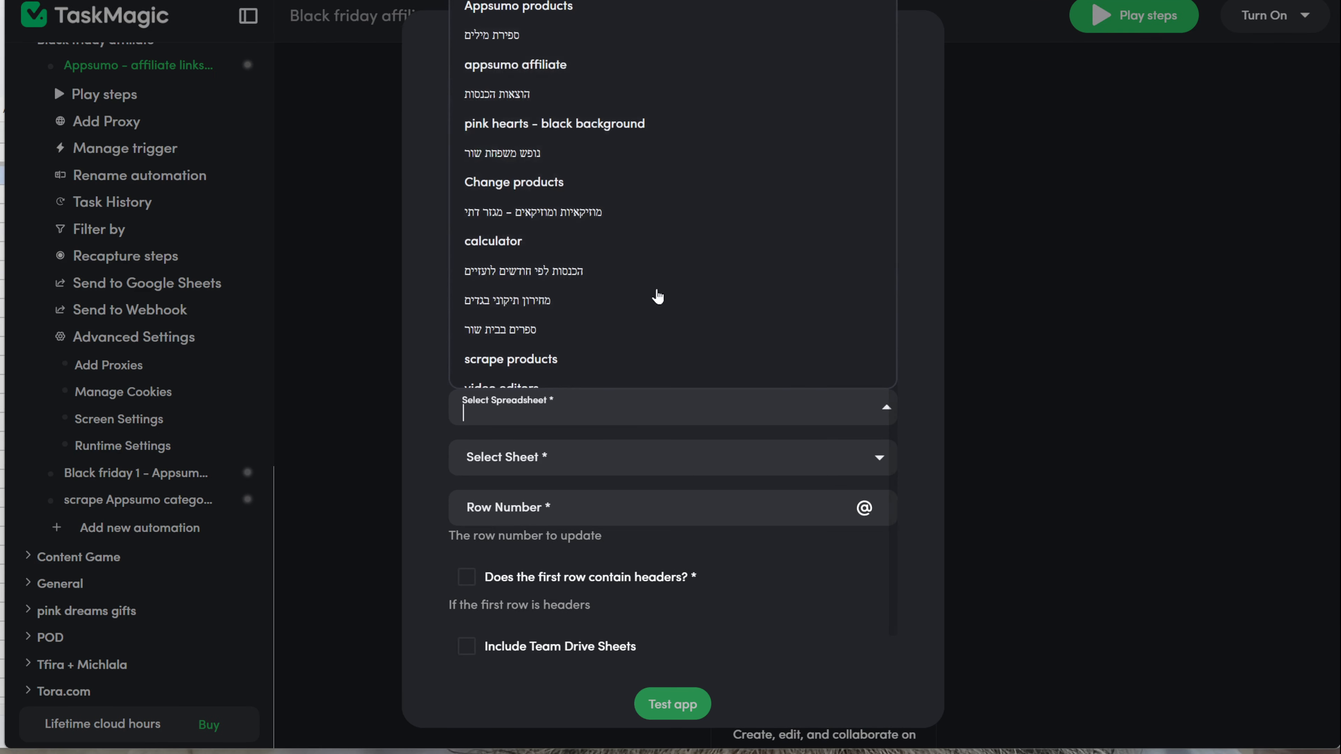
click(590, 14)
click(761, 460)
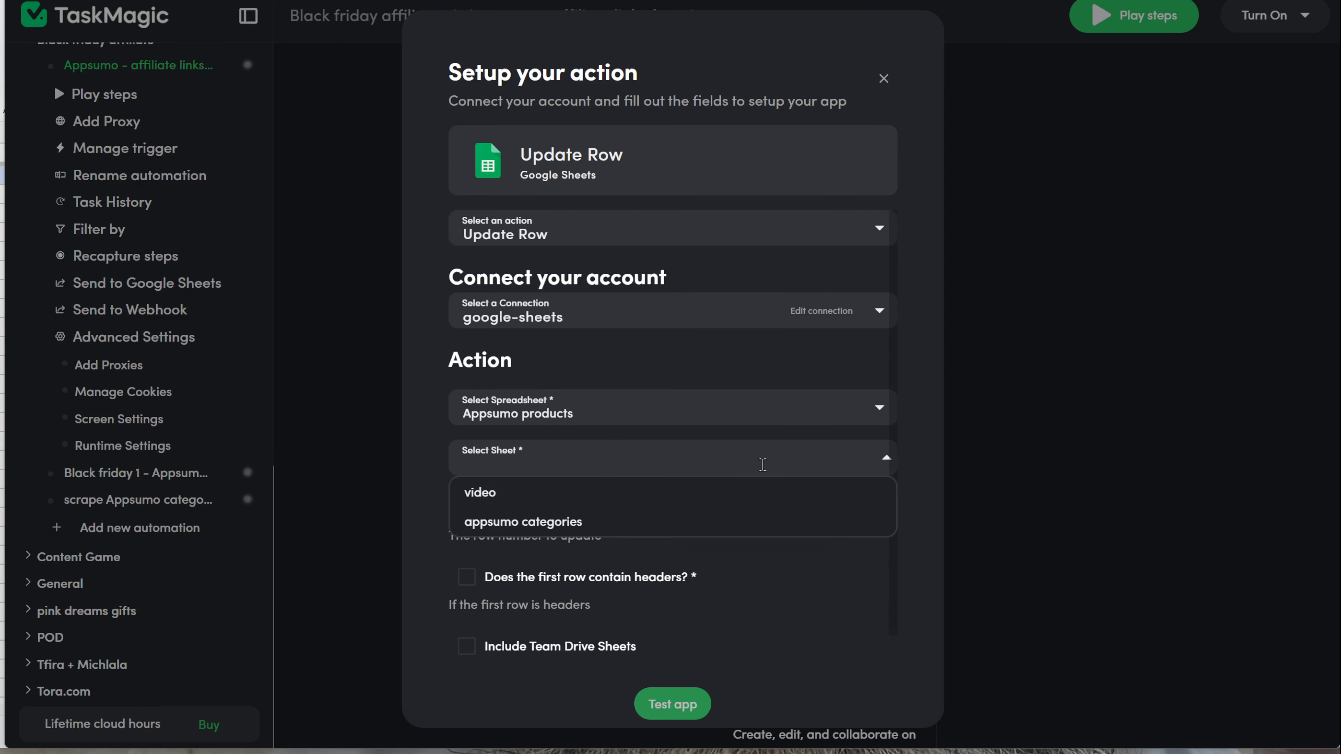
click(573, 488)
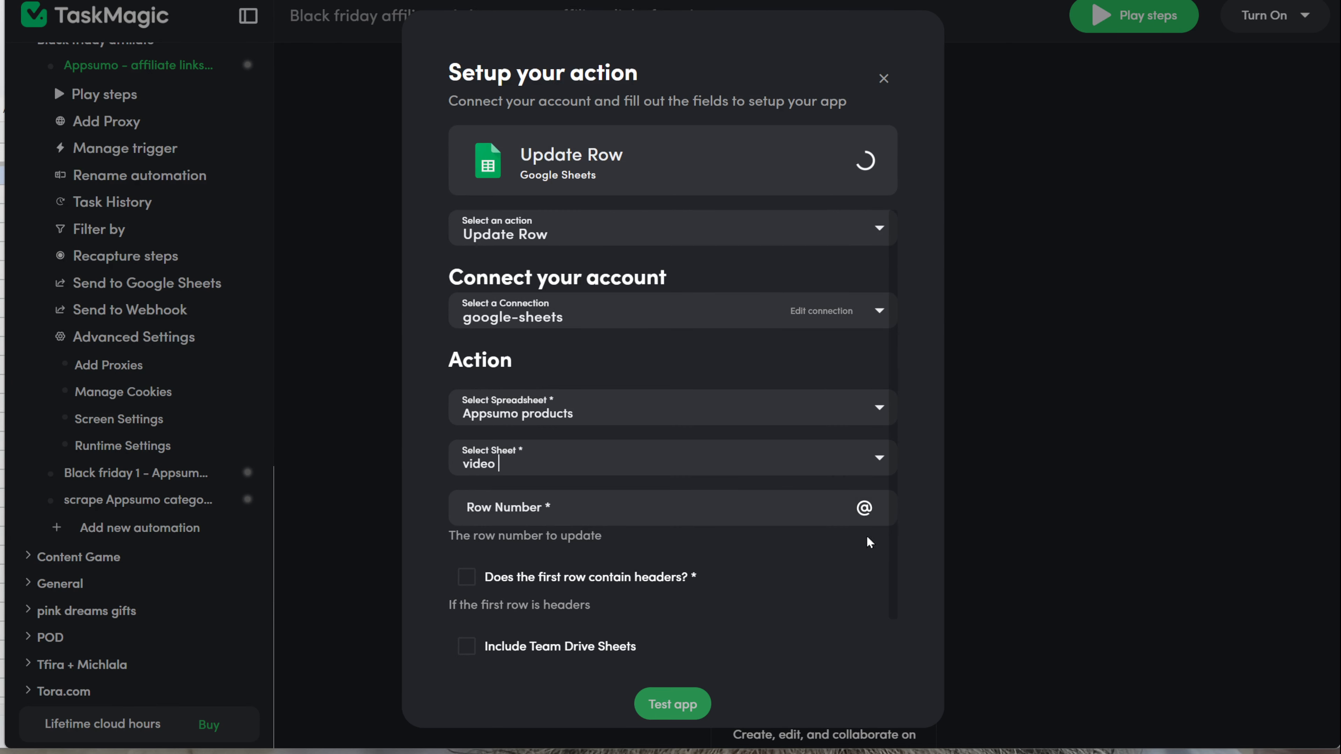
click(839, 511)
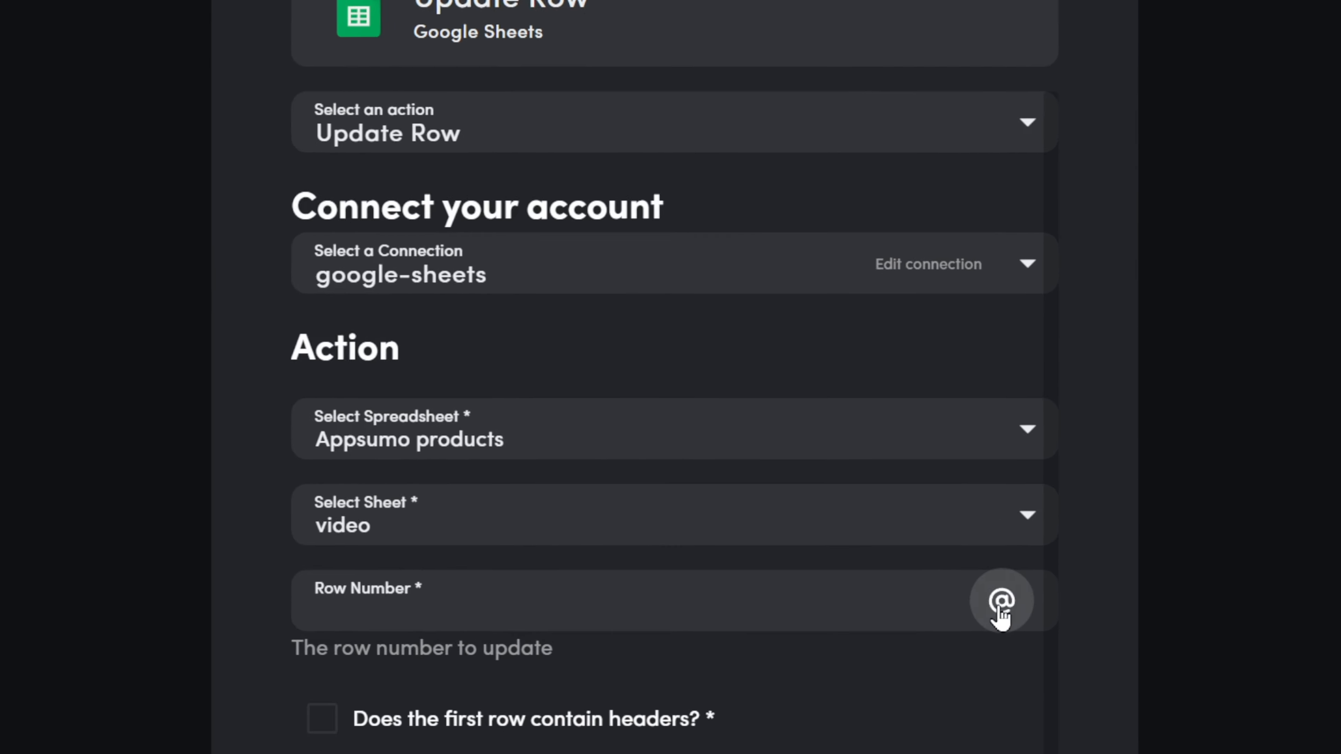
click(1001, 605)
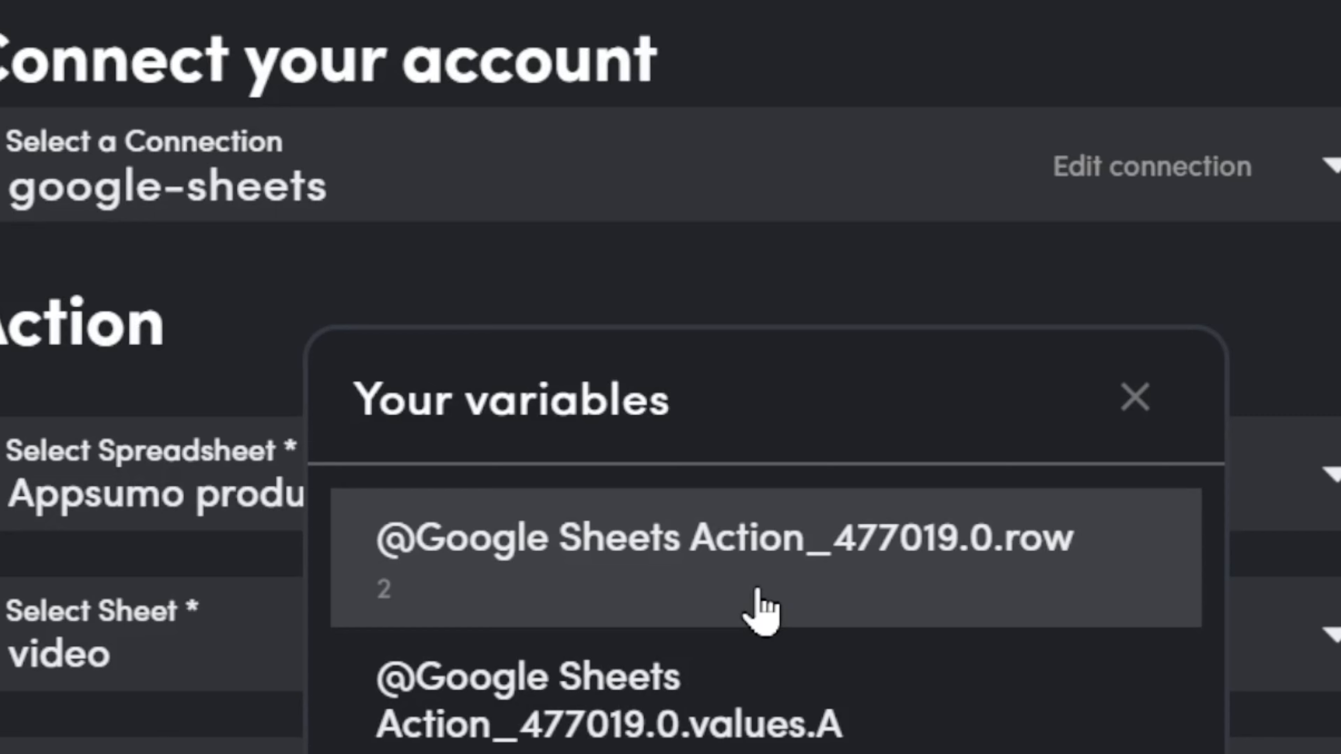
click(758, 592)
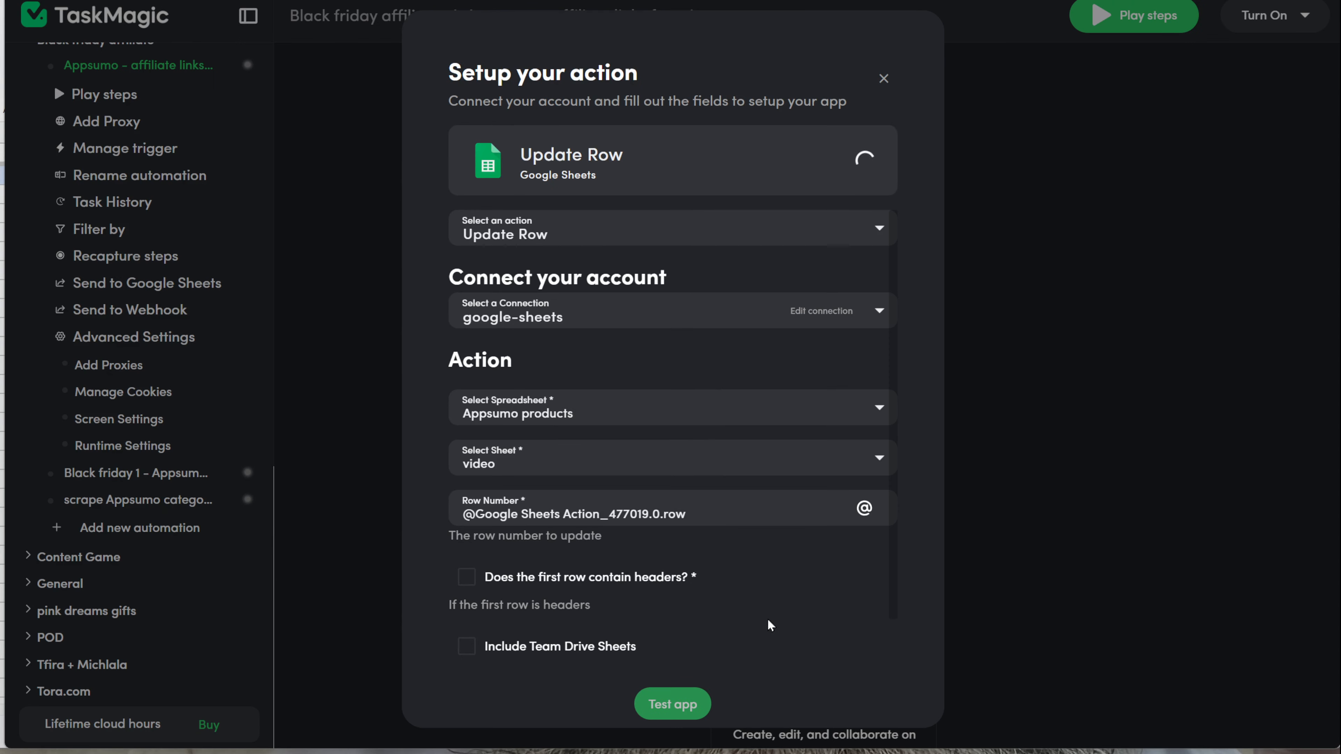
scroll(771, 621, down, 1)
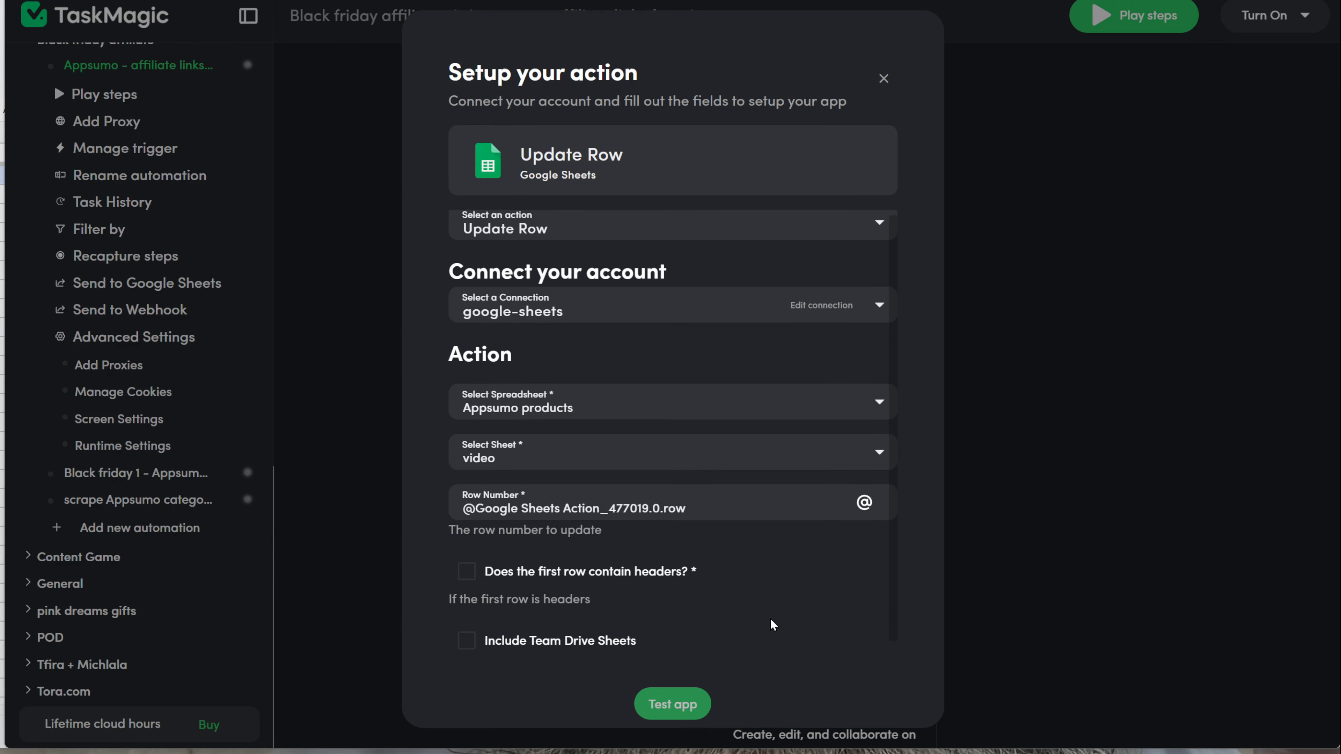
click(466, 558)
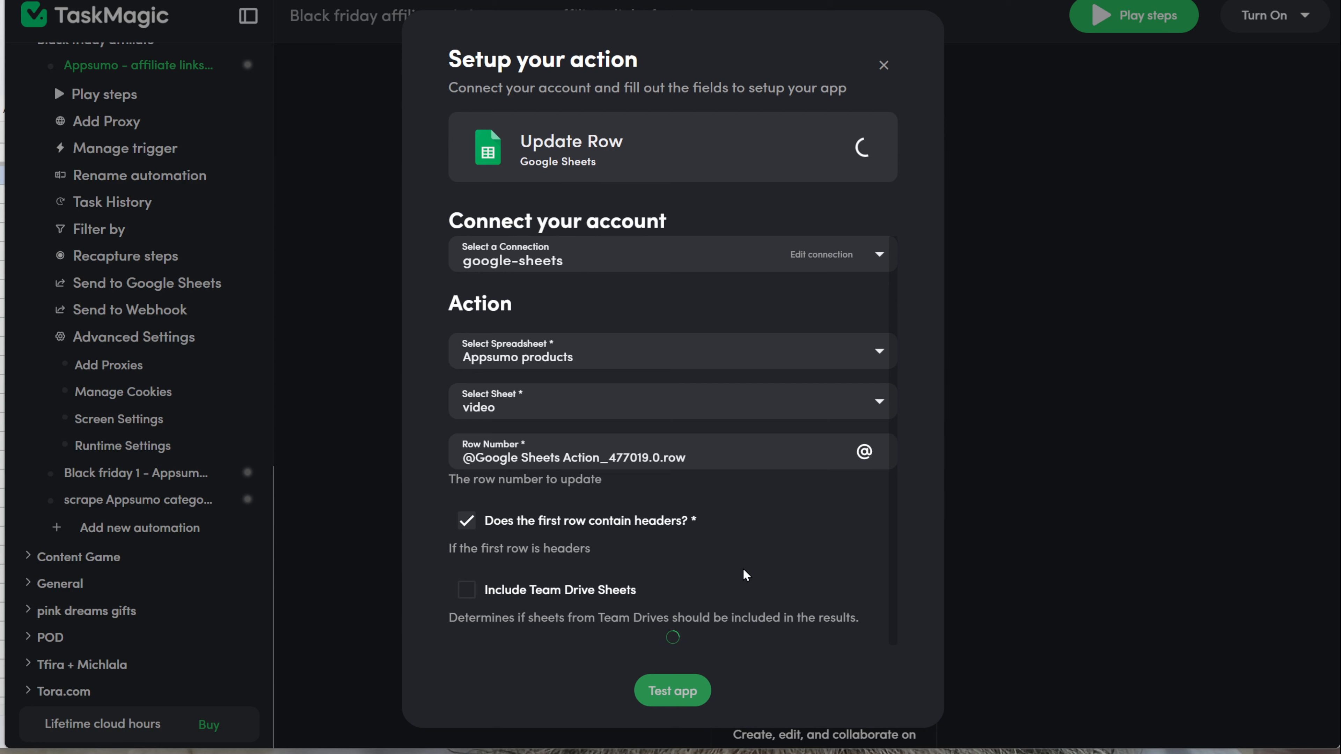
scroll(743, 568, down, 4)
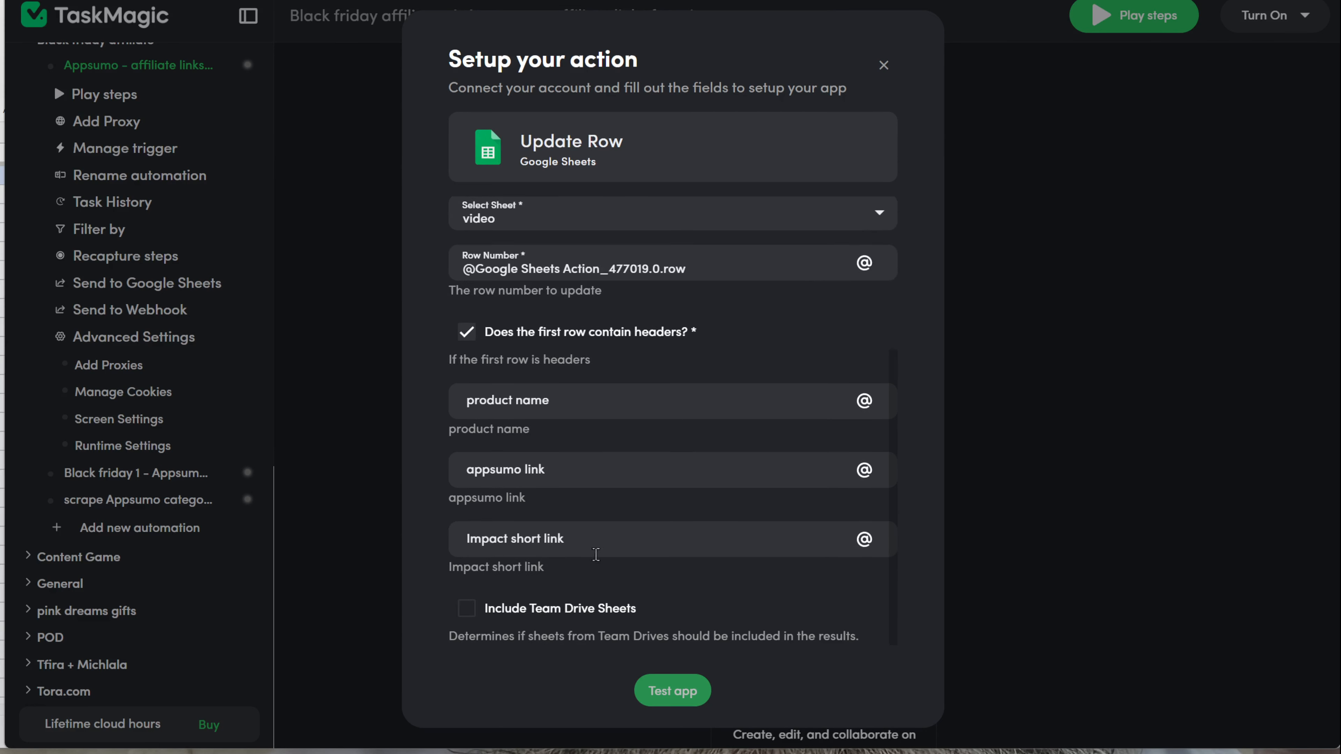
click(865, 539)
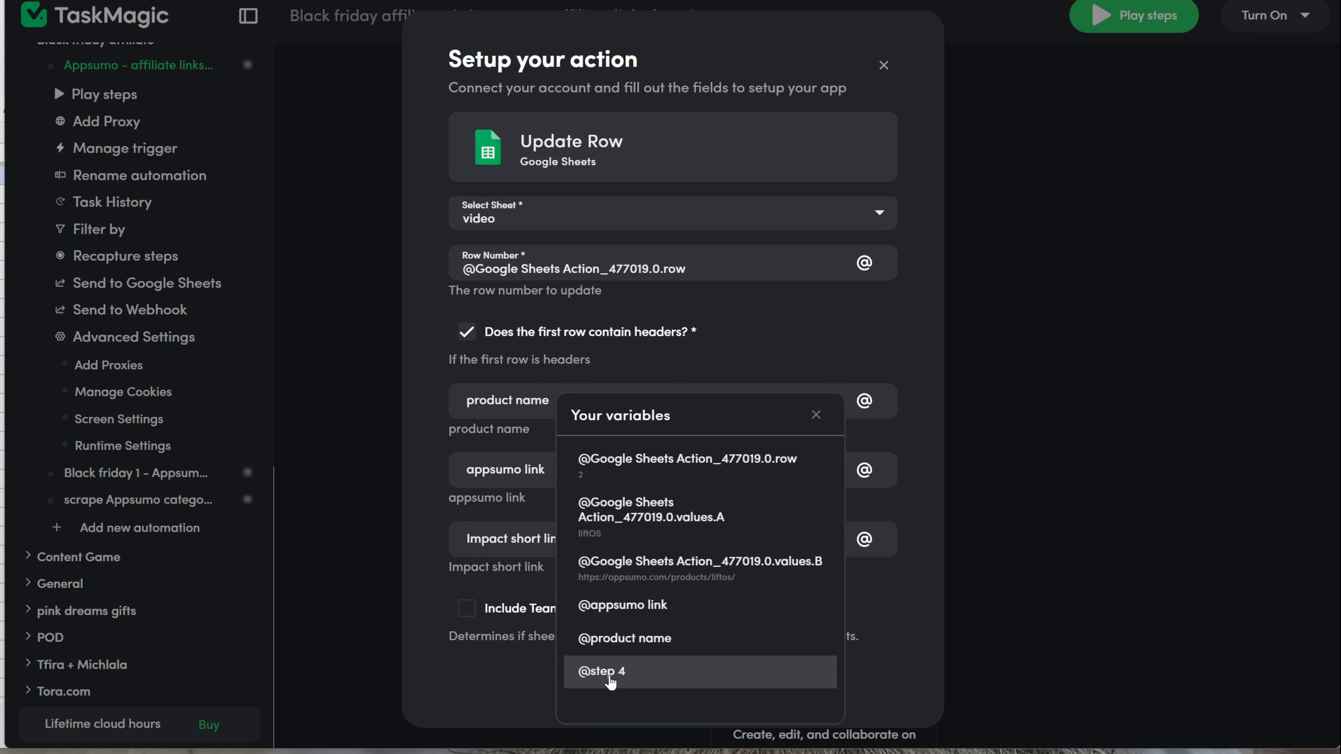
click(603, 672)
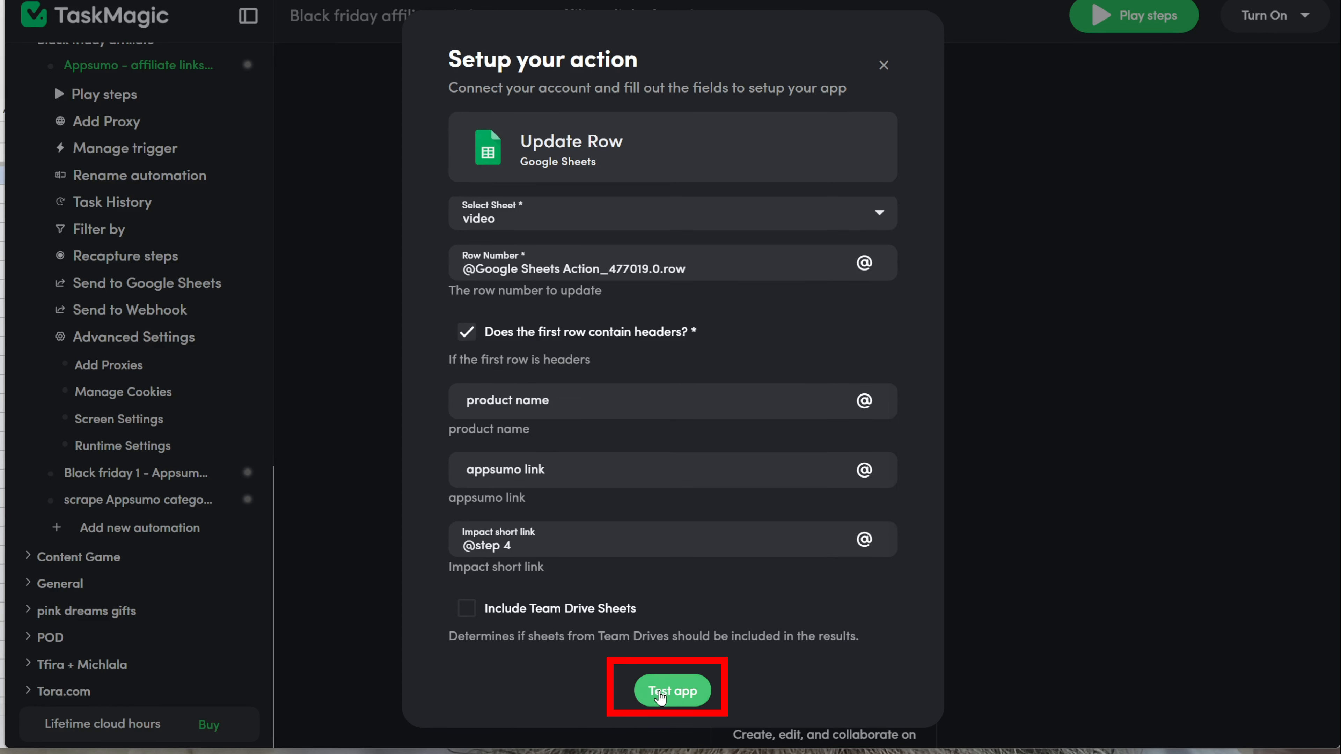
click(640, 692)
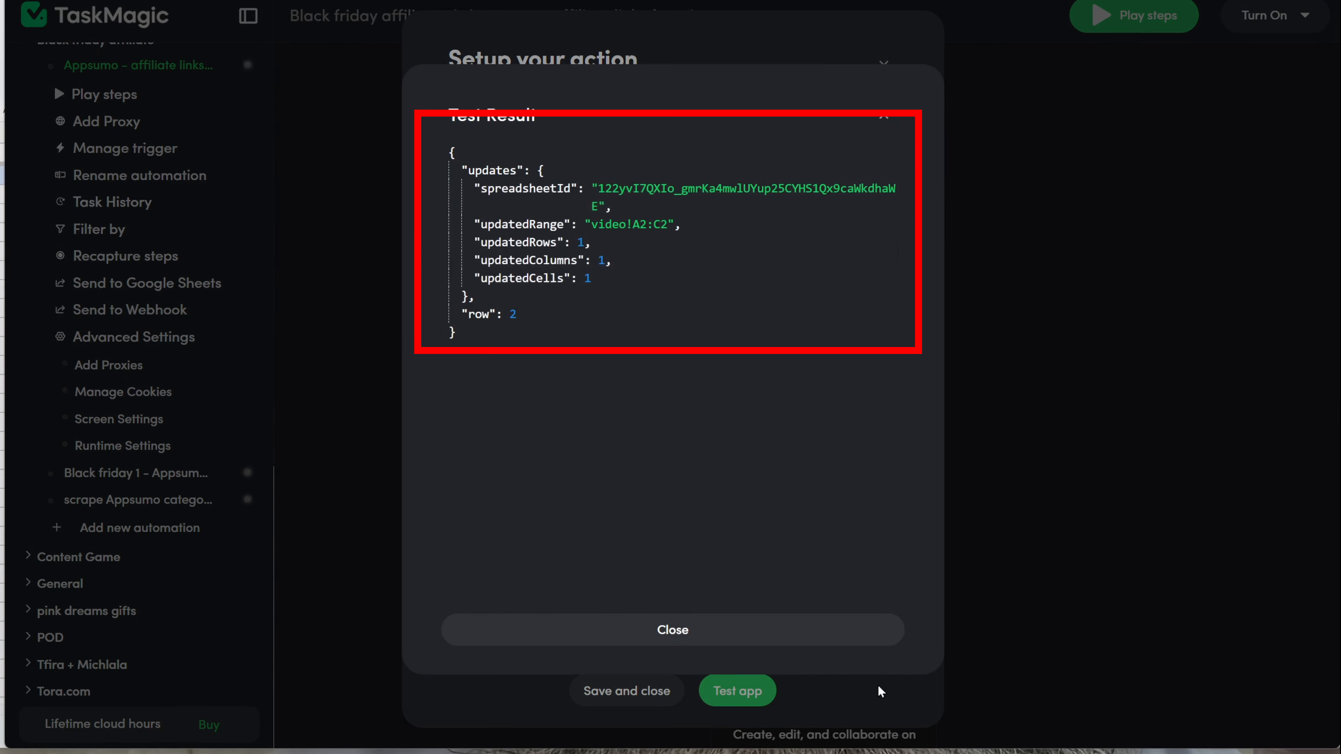
click(709, 632)
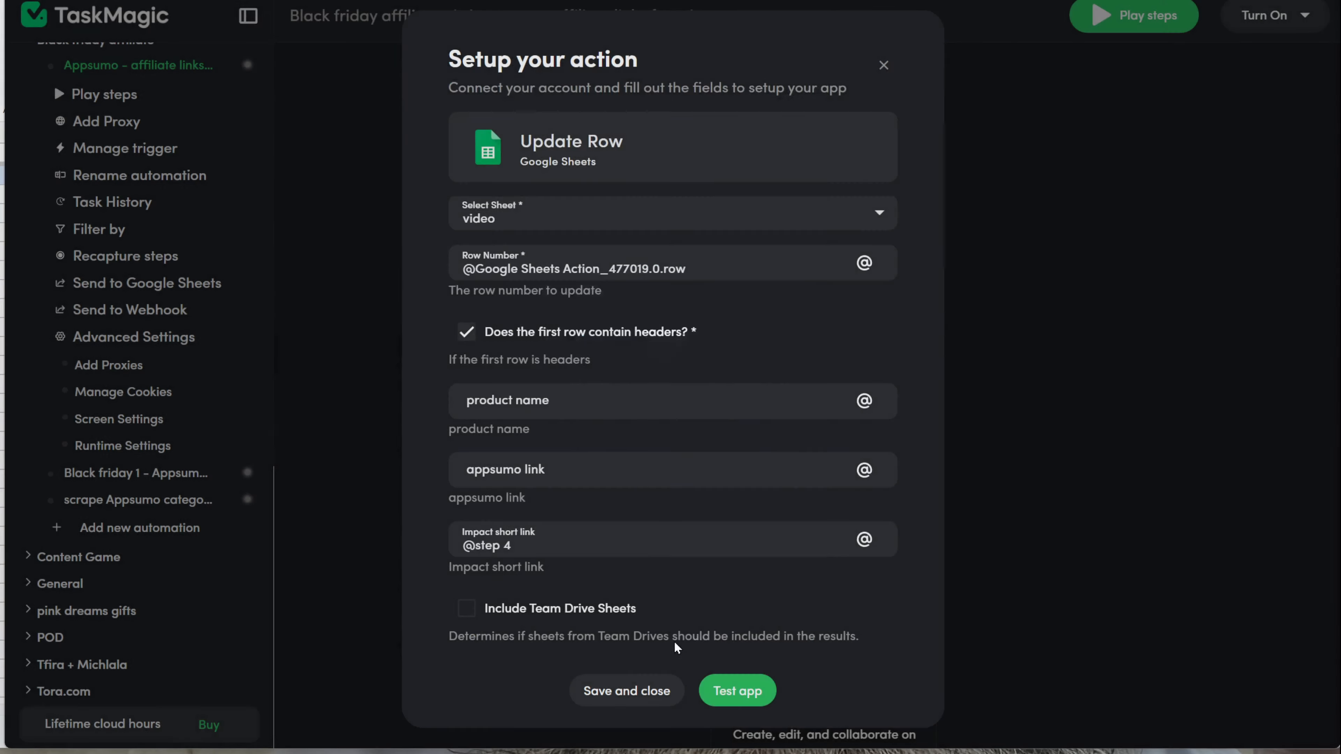
click(627, 691)
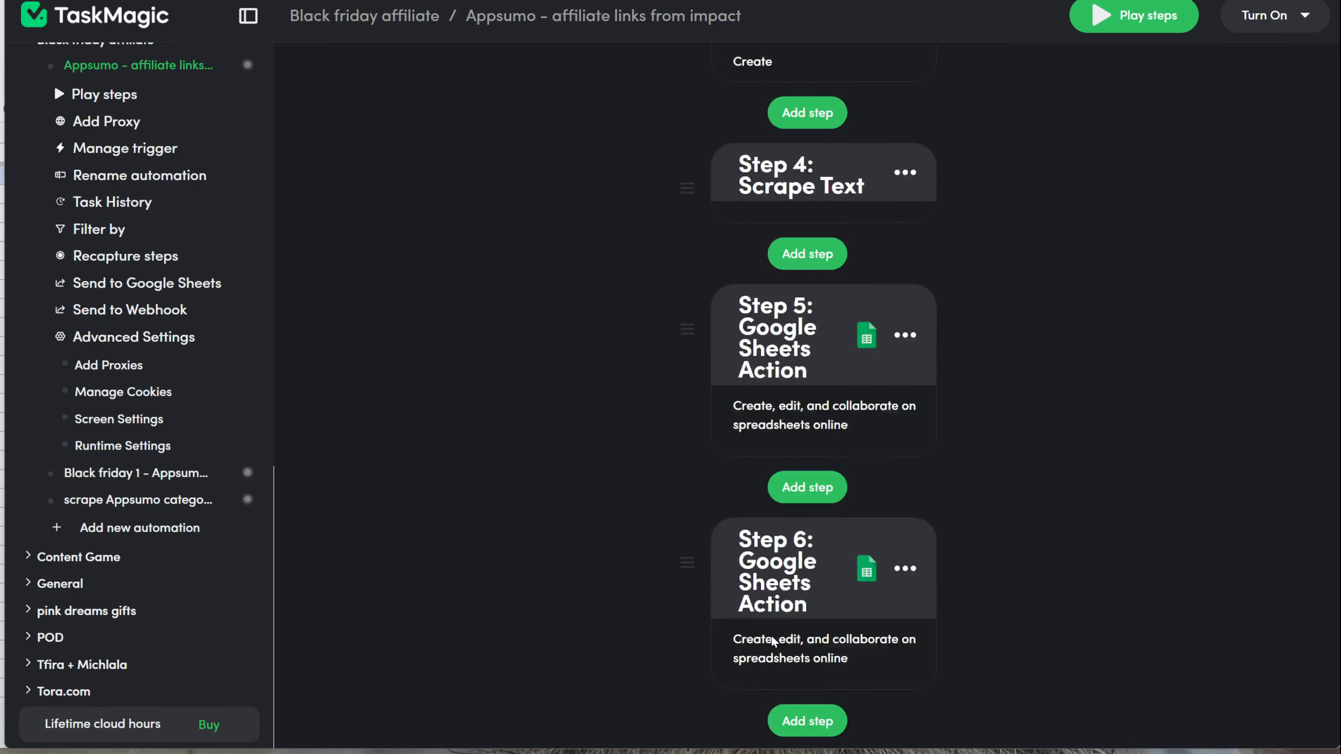
scroll(766, 639, down, 3)
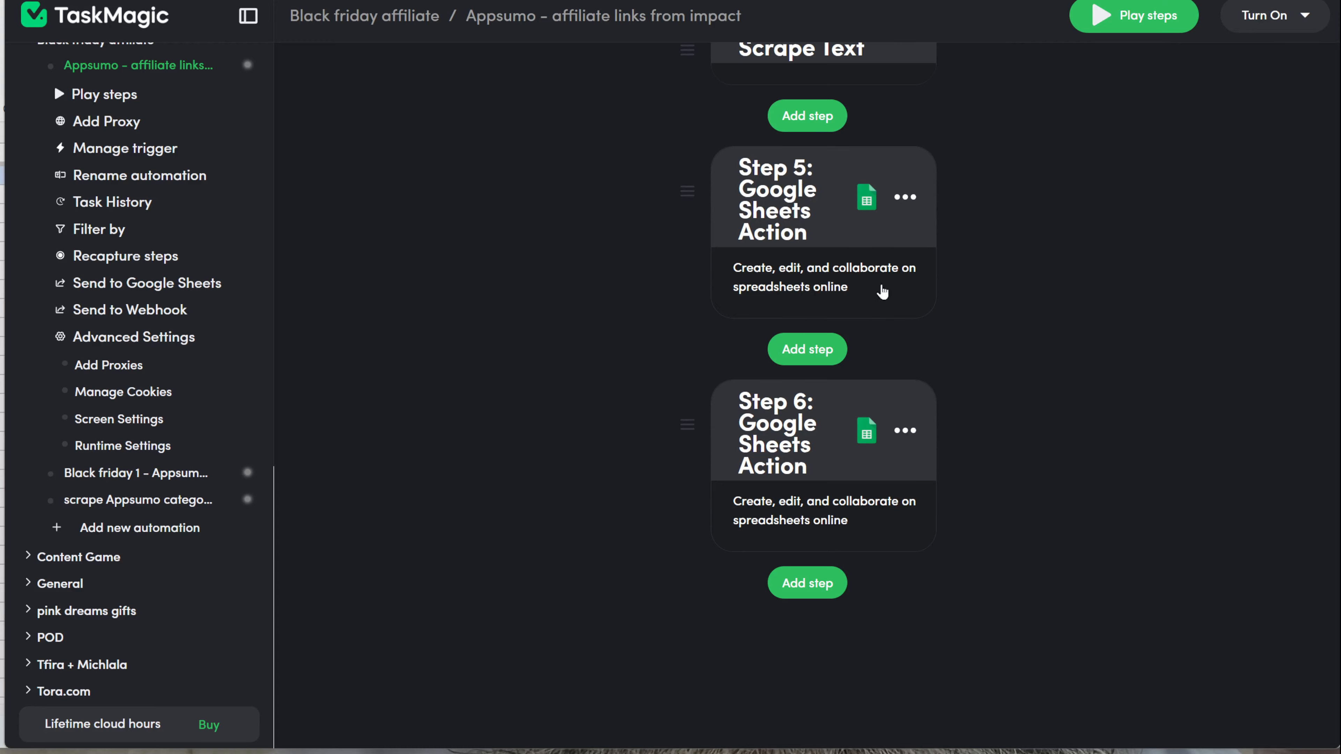
click(819, 278)
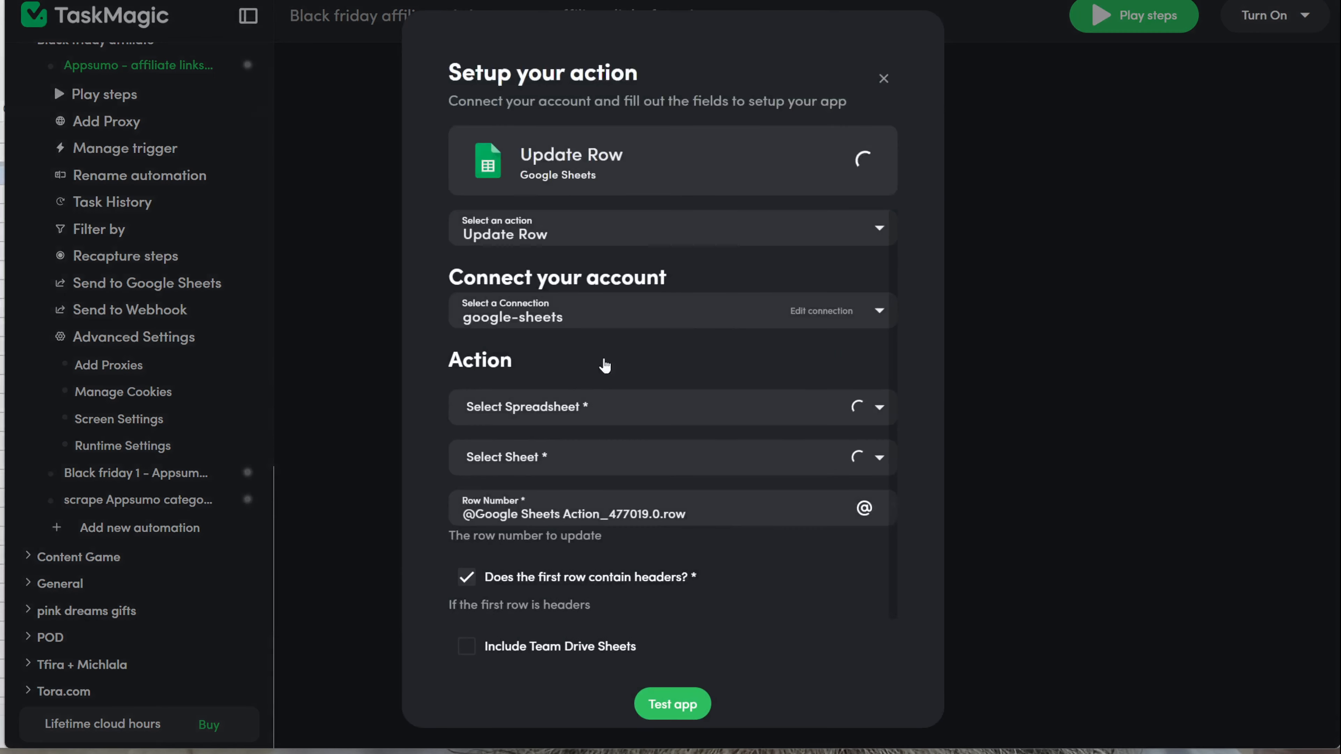
scroll(603, 530, down, 5)
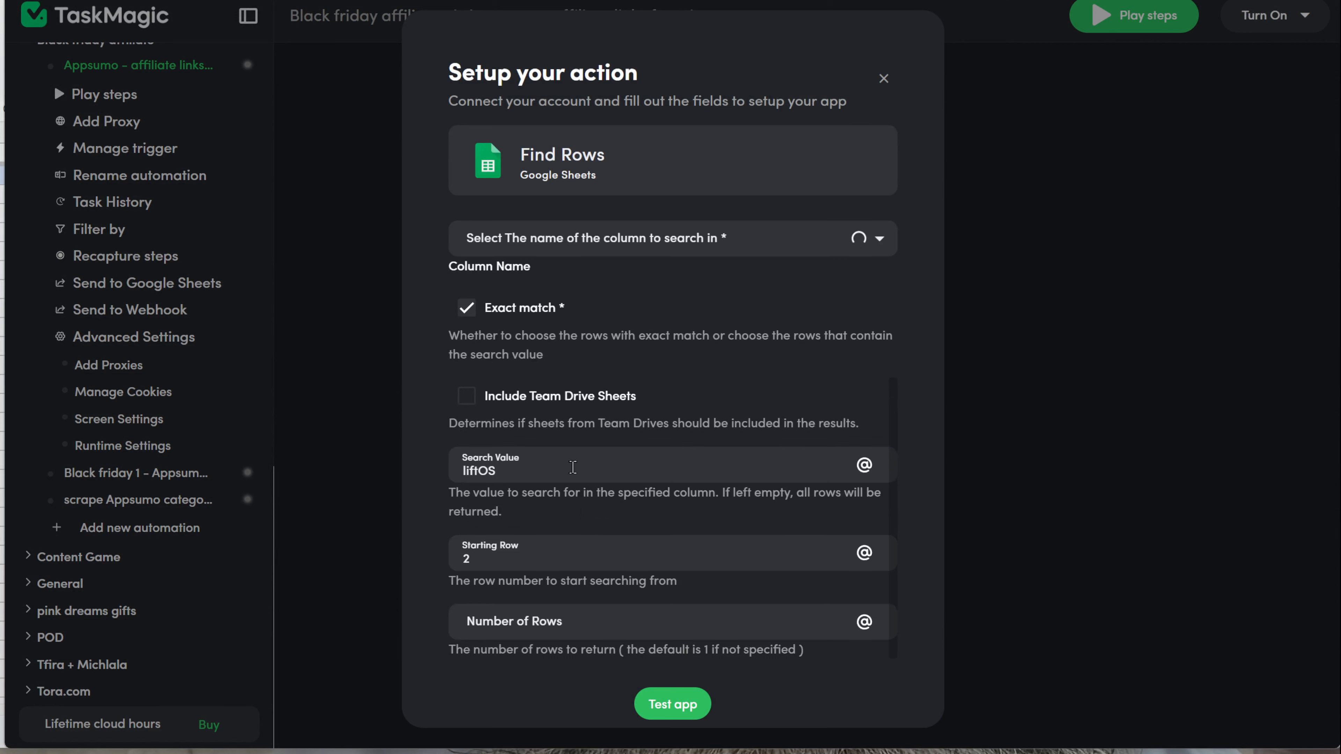
double_click(483, 469)
key(BackSpace)
click(865, 466)
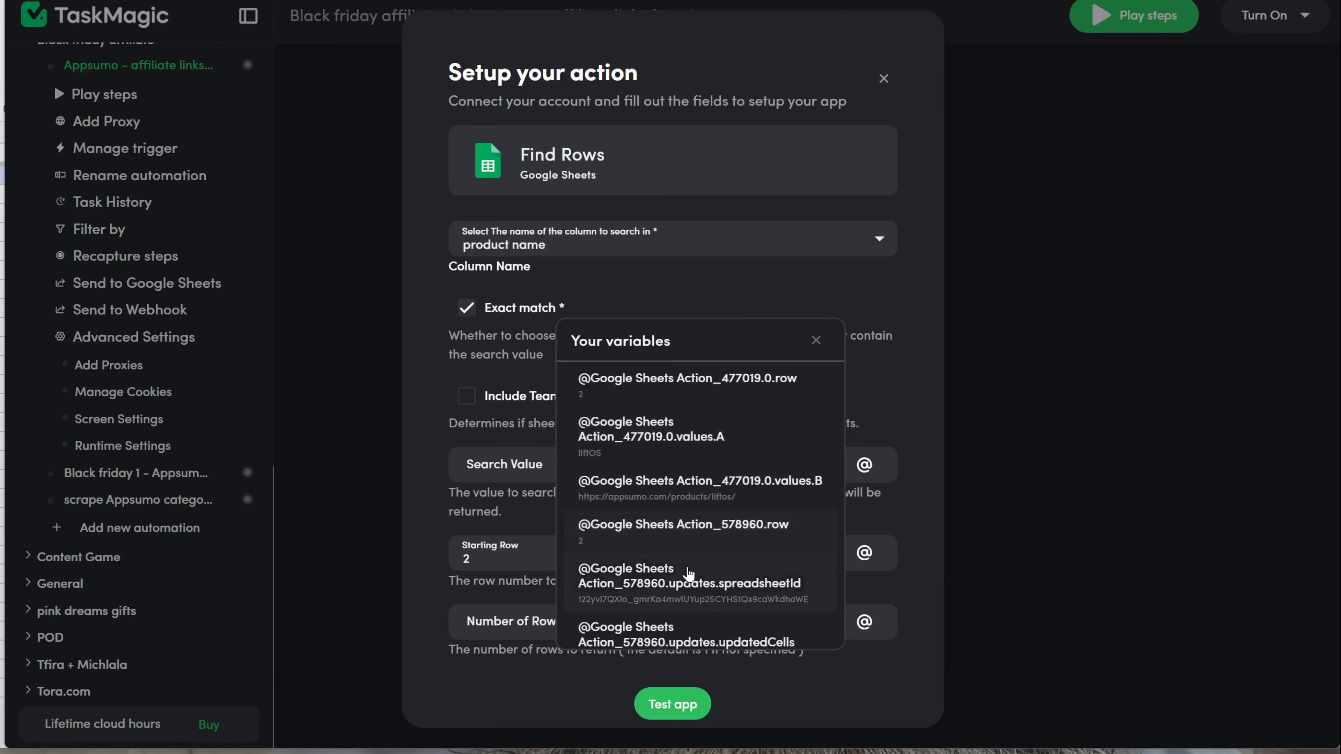
scroll(676, 571, down, 5)
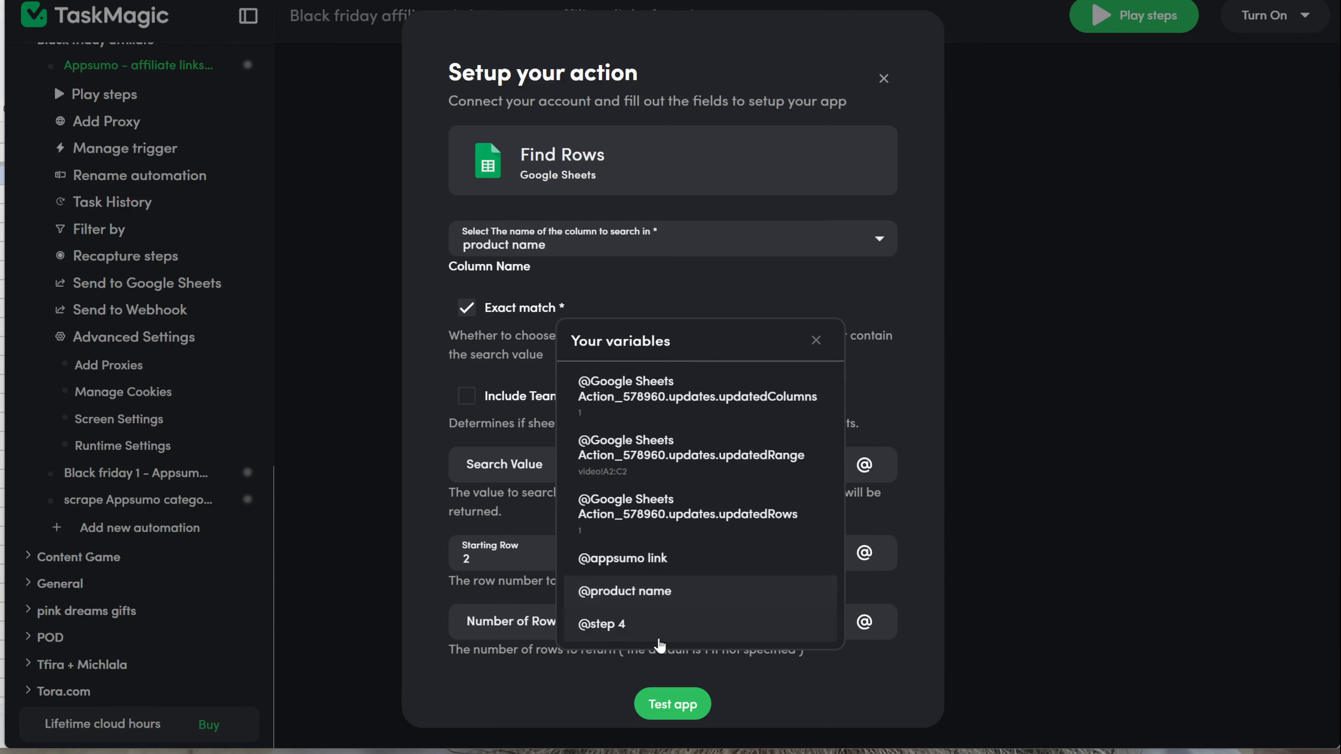
click(709, 591)
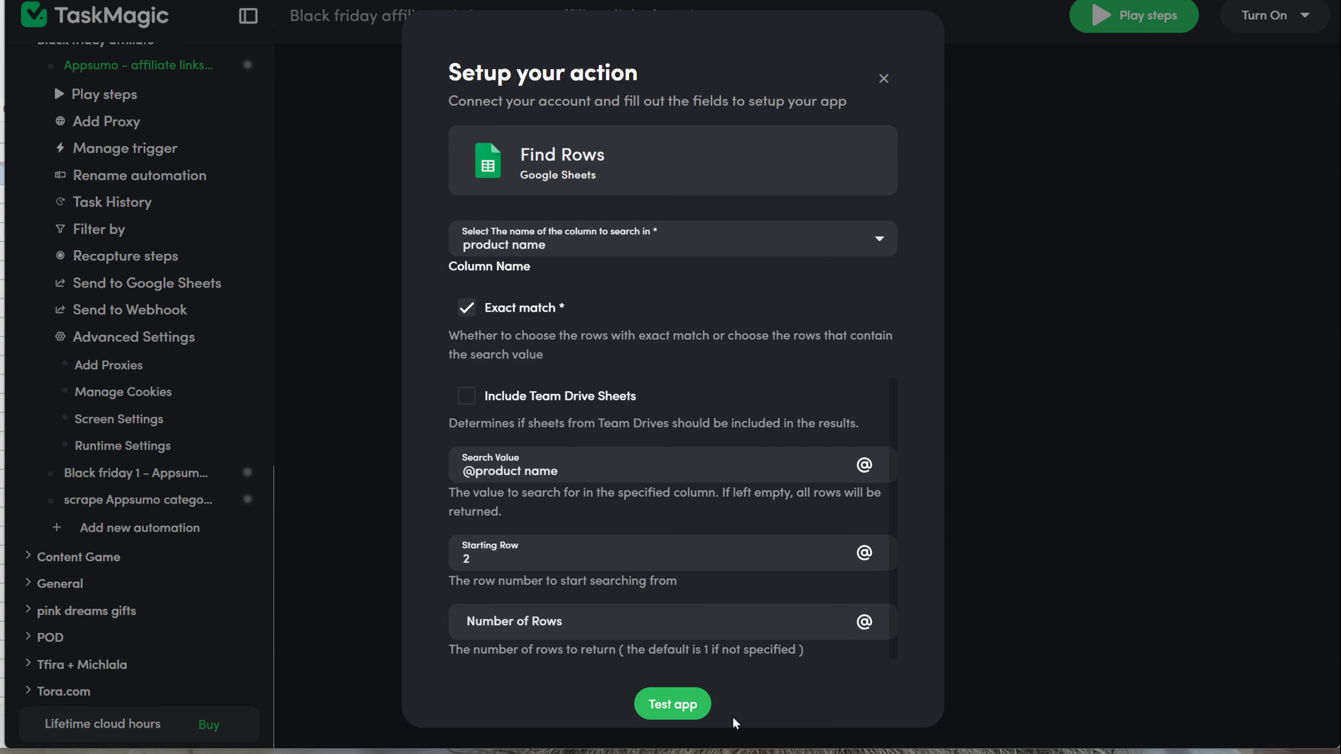
Step: Test the Find Rows action, dismiss the empty result, and save the step
click(686, 704)
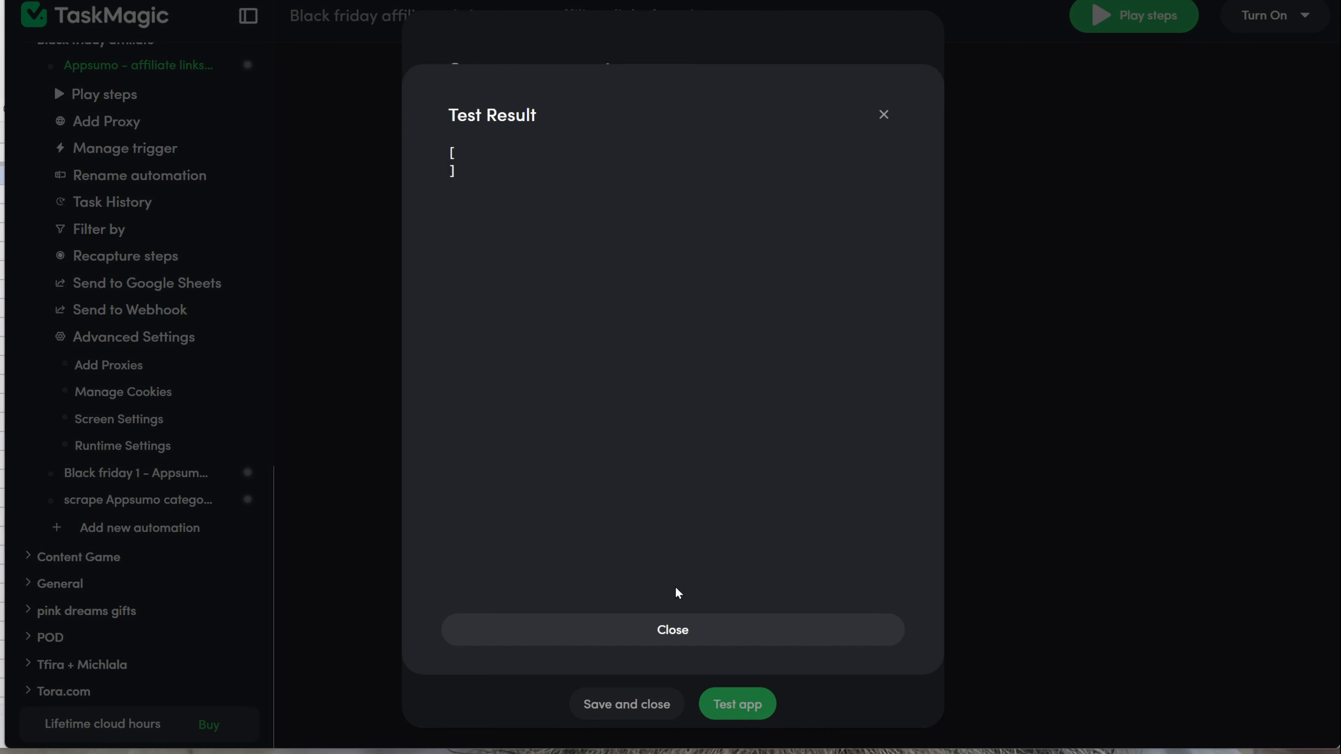
click(623, 646)
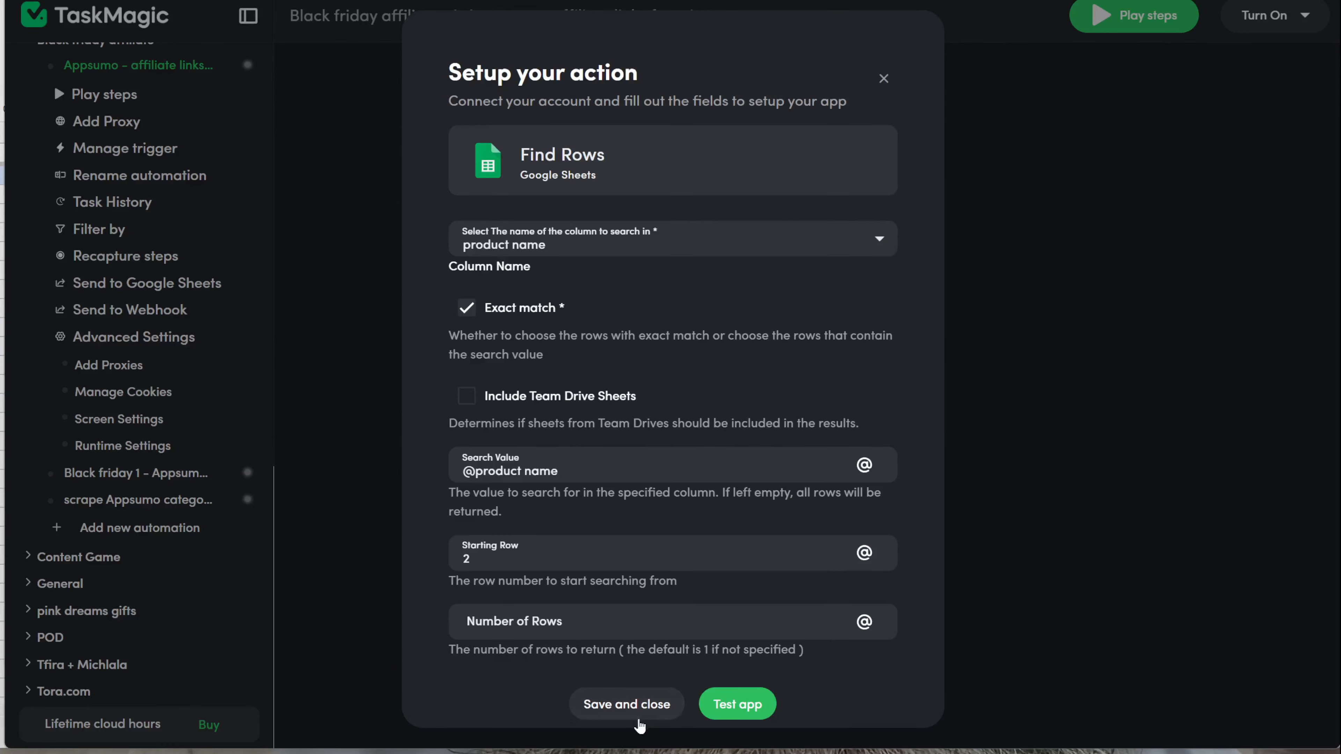
click(638, 719)
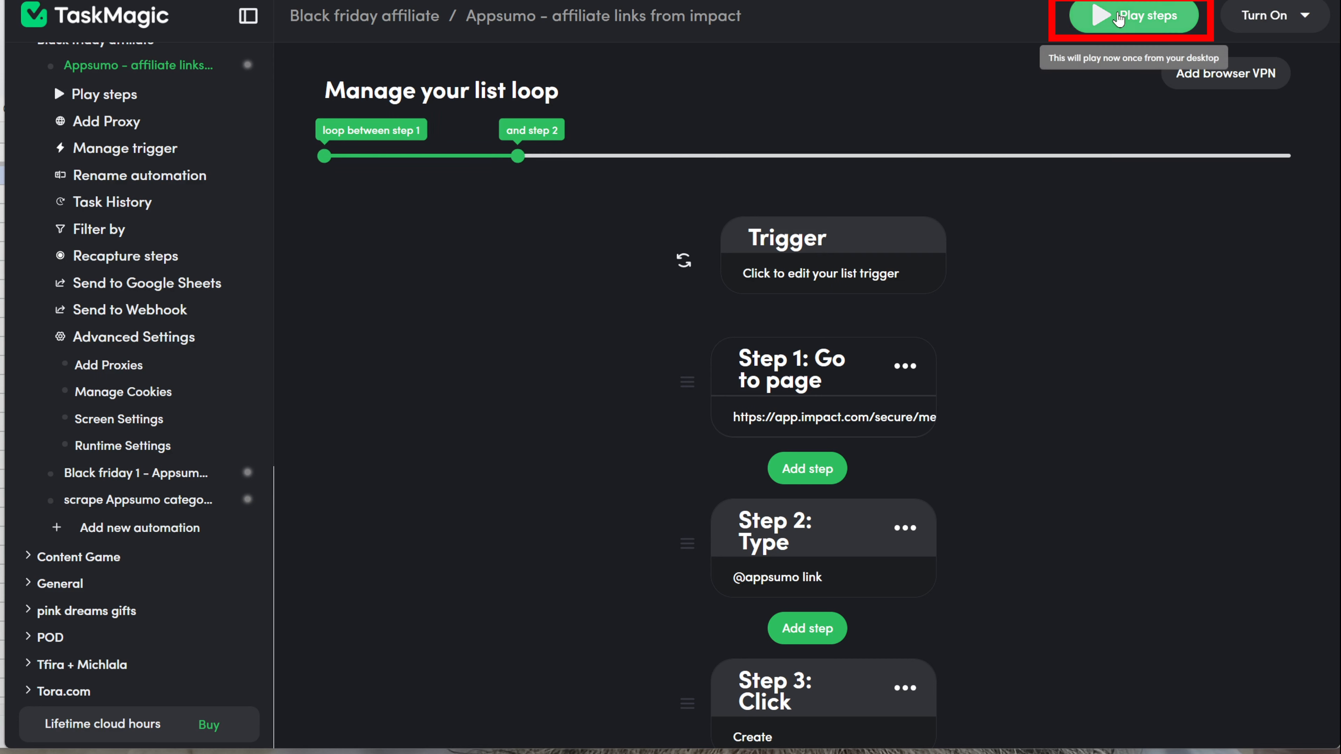
Step: Run the automation once and check the Impact short link written to cell C2
click(1118, 19)
click(1157, 350)
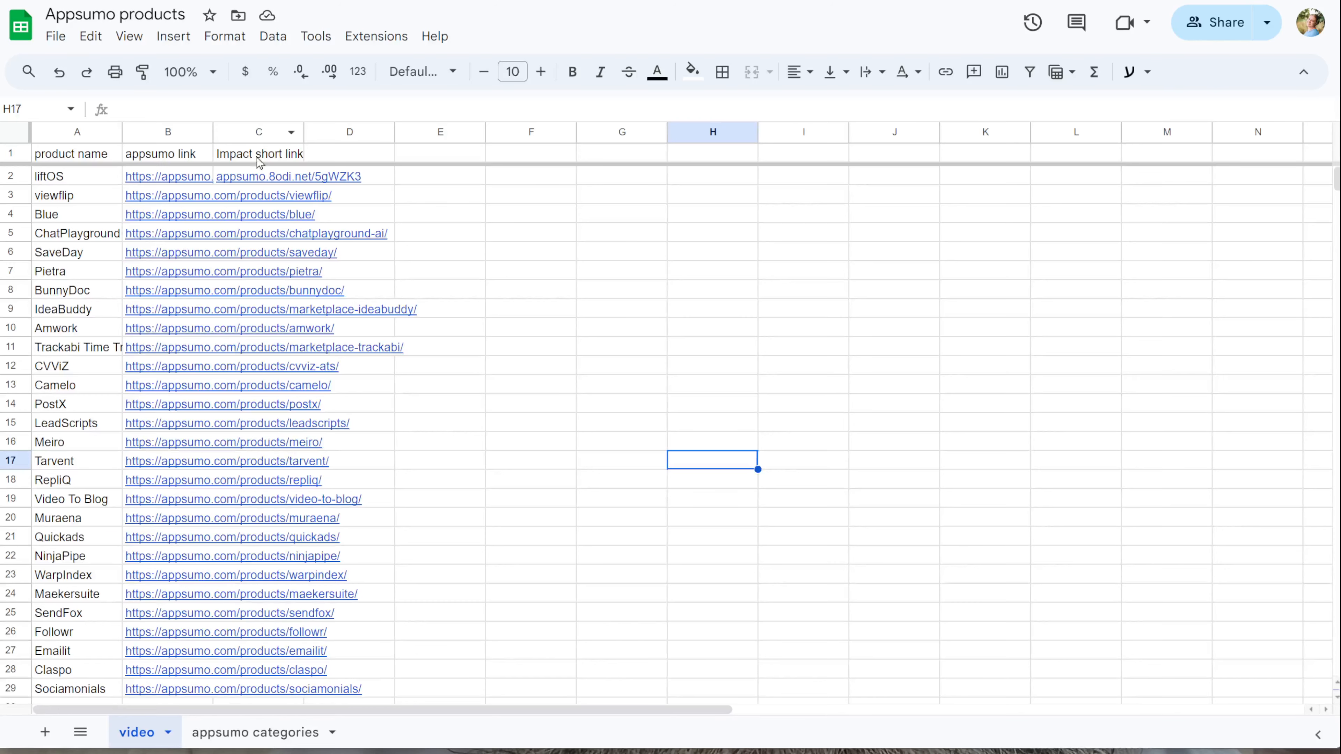
click(236, 182)
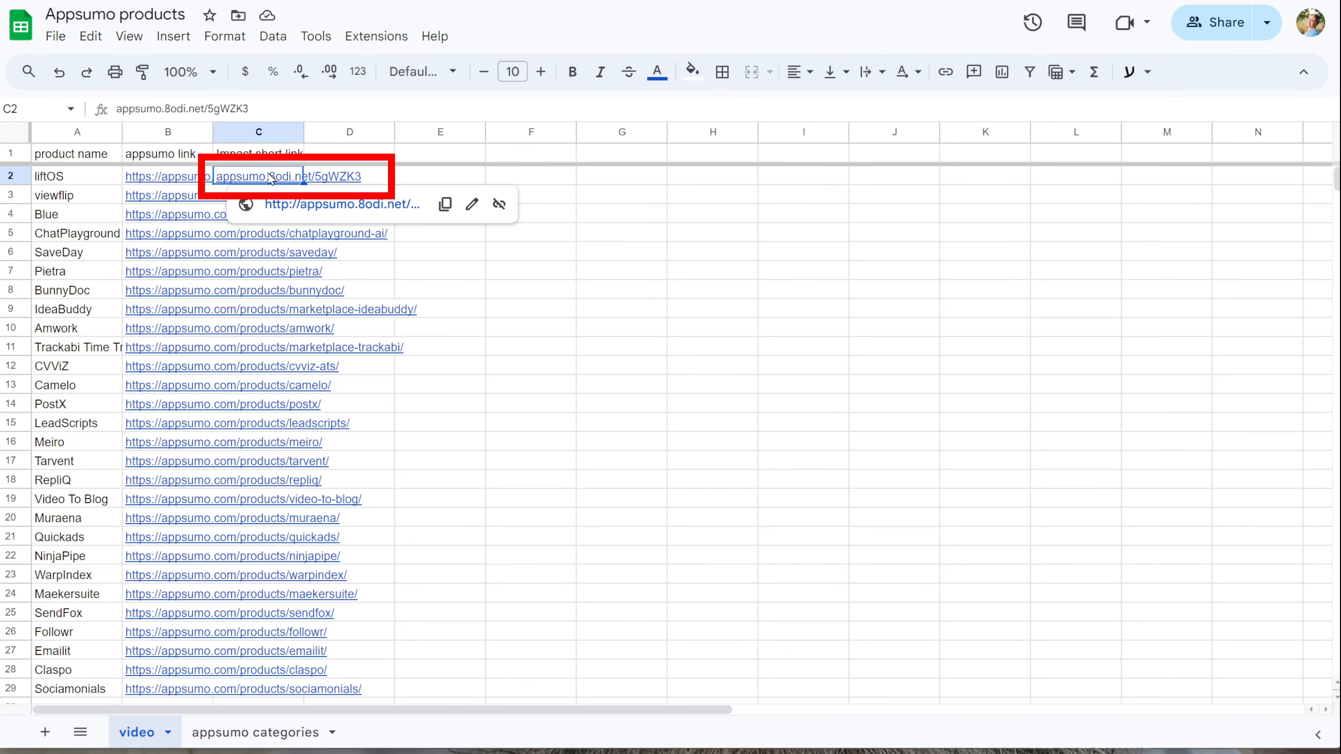
click(544, 469)
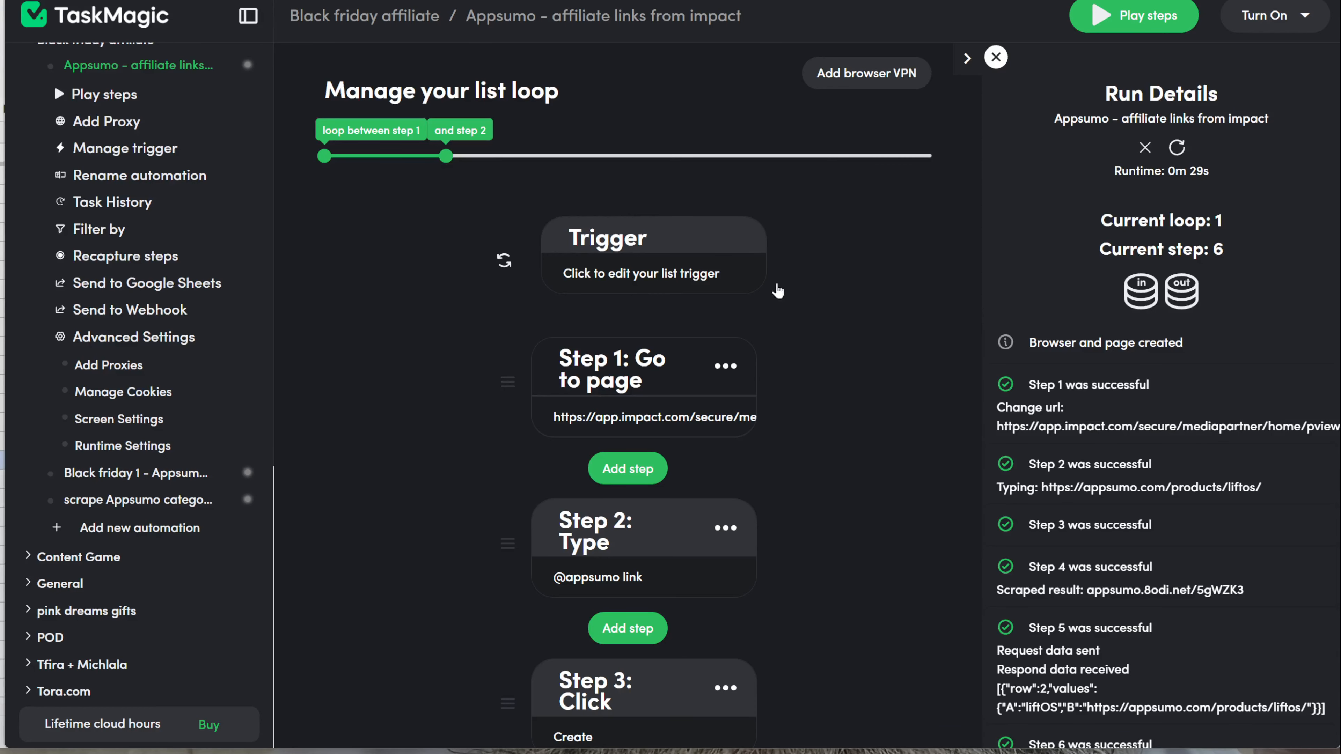
Step: Close the Run Details panel and collapse the Traffic Control information
click(996, 56)
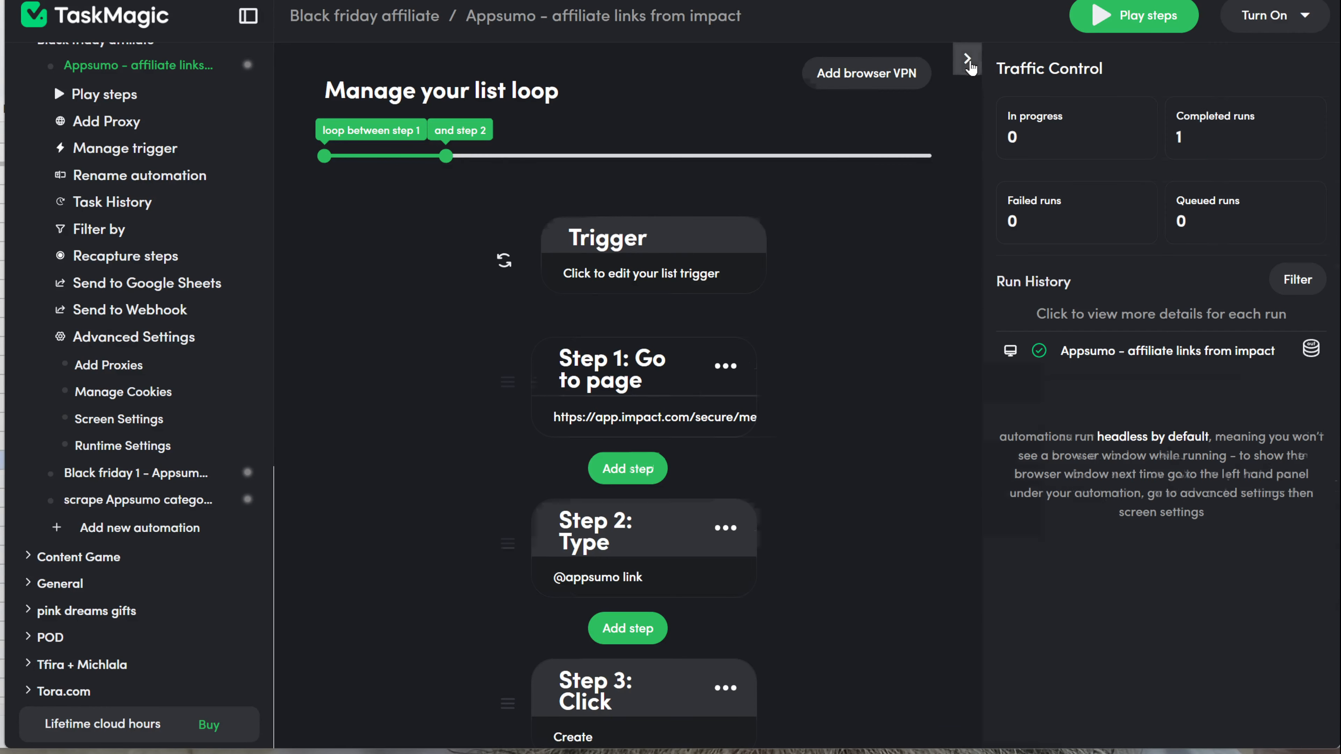
click(966, 58)
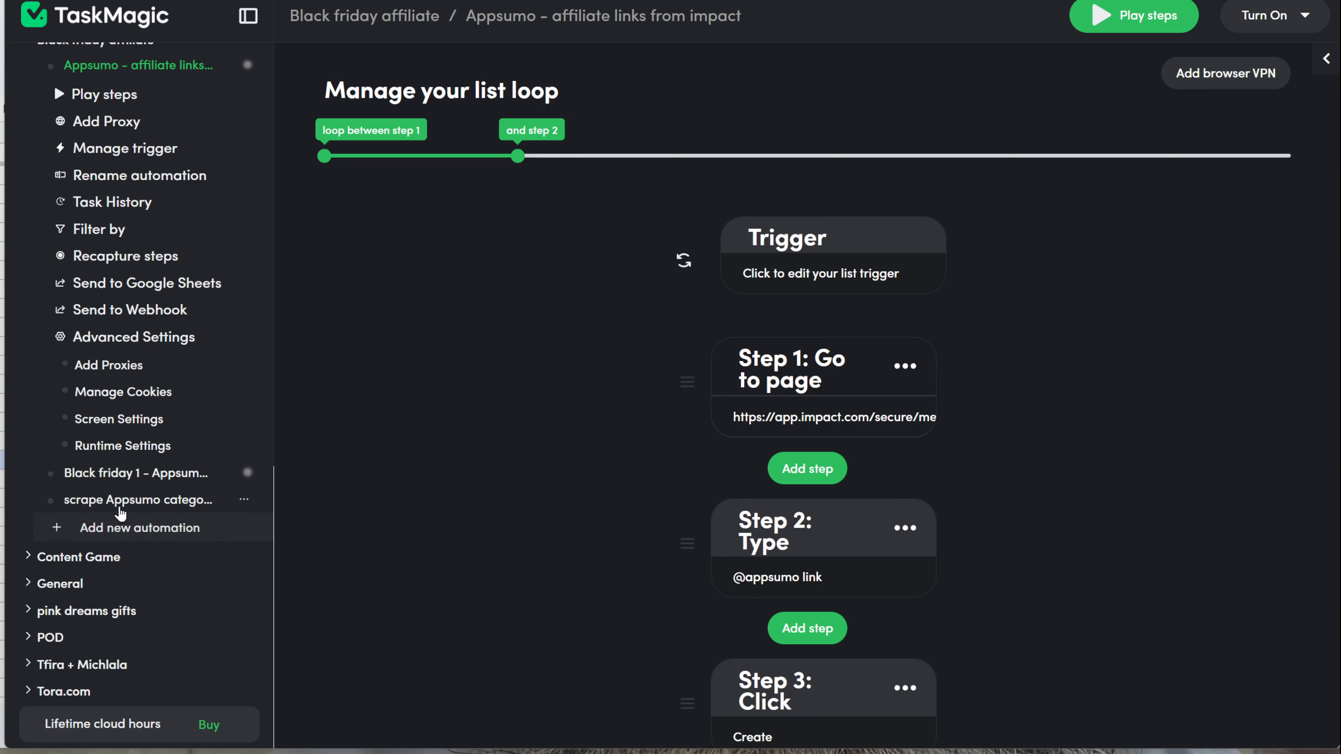
Step: Open Runtime Settings from the sidebar's Advanced Settings section
click(124, 338)
click(124, 338)
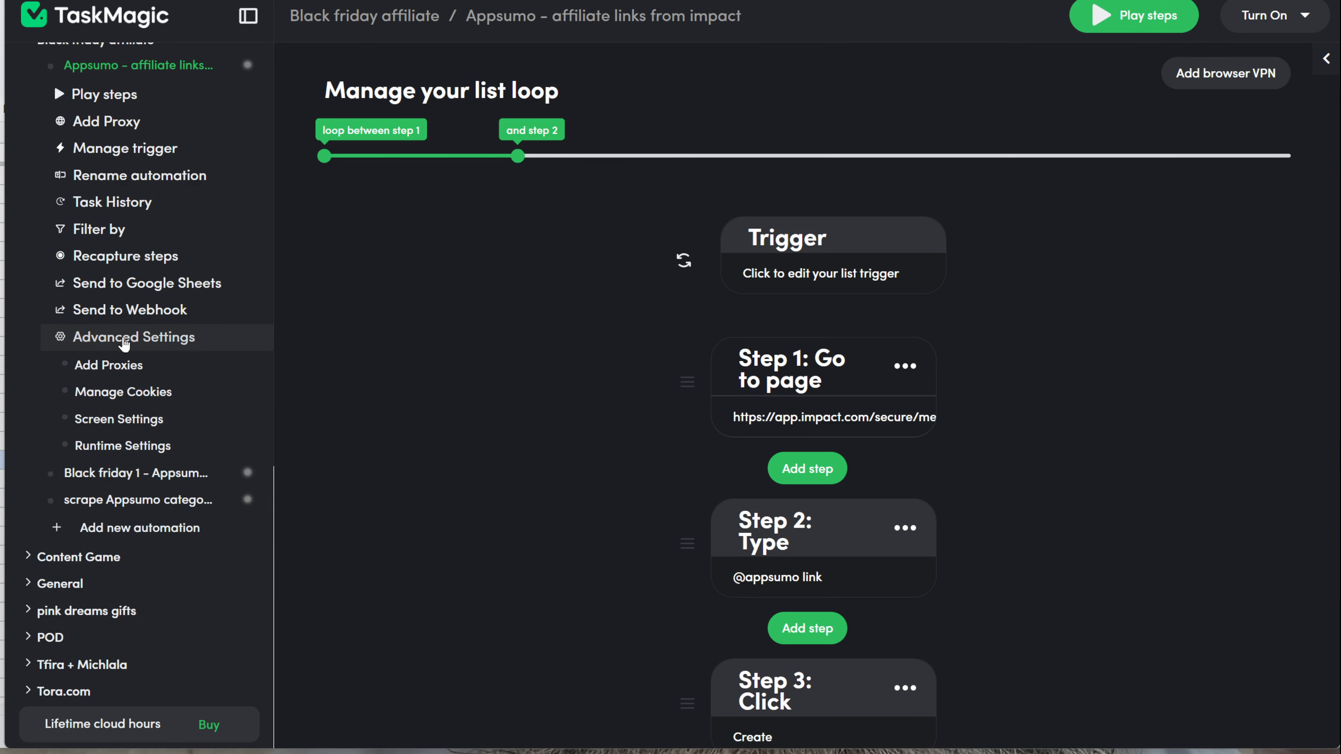
click(119, 448)
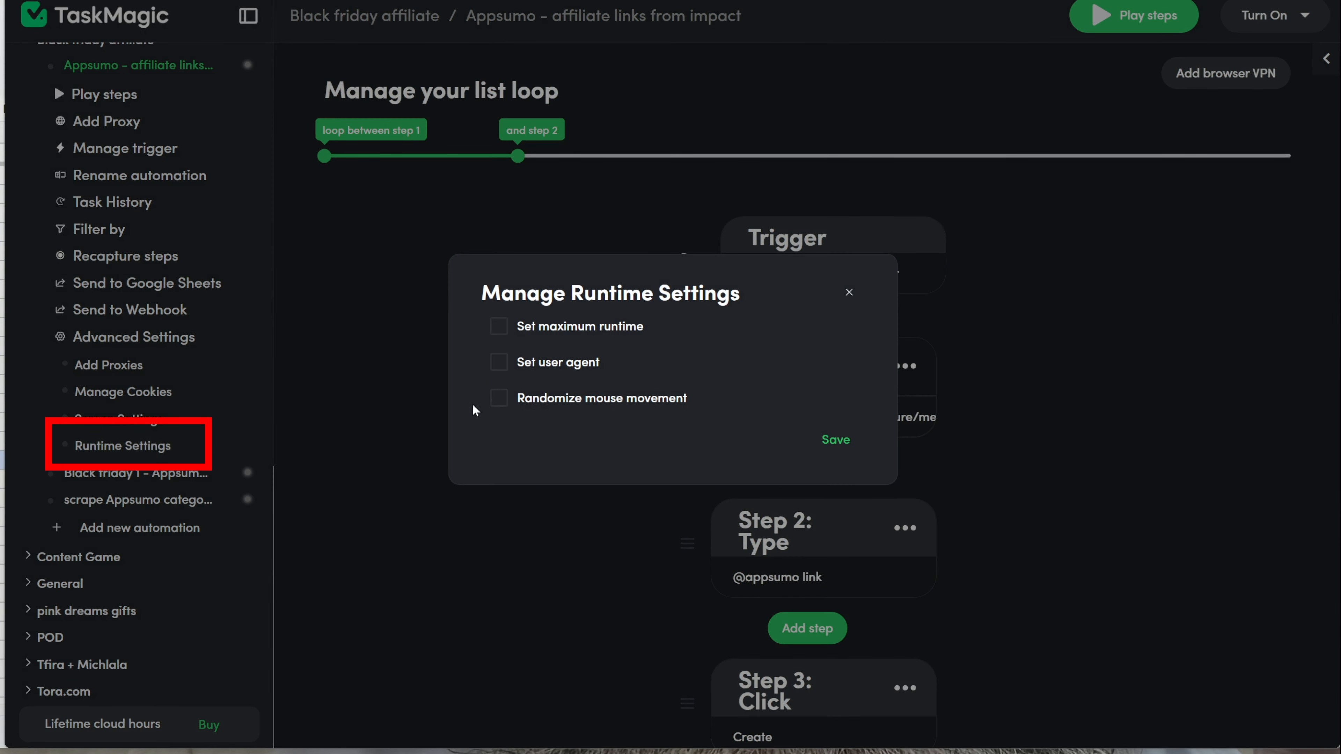
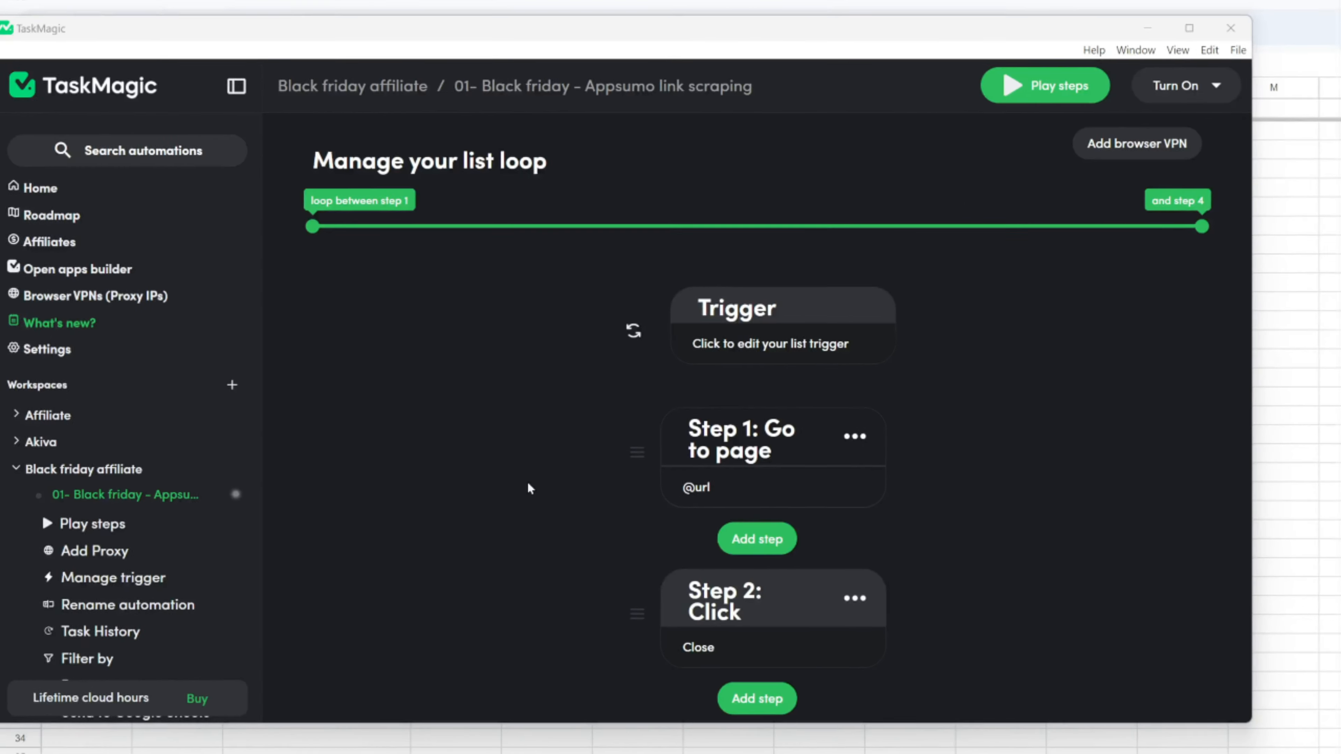
Step: Scroll the sidebar down to the Black friday affiliate workspace
scroll(148, 488, down, 10)
Step: Create a Web automation named '03 - Scrape product info - Appsumo' and save it
click(109, 490)
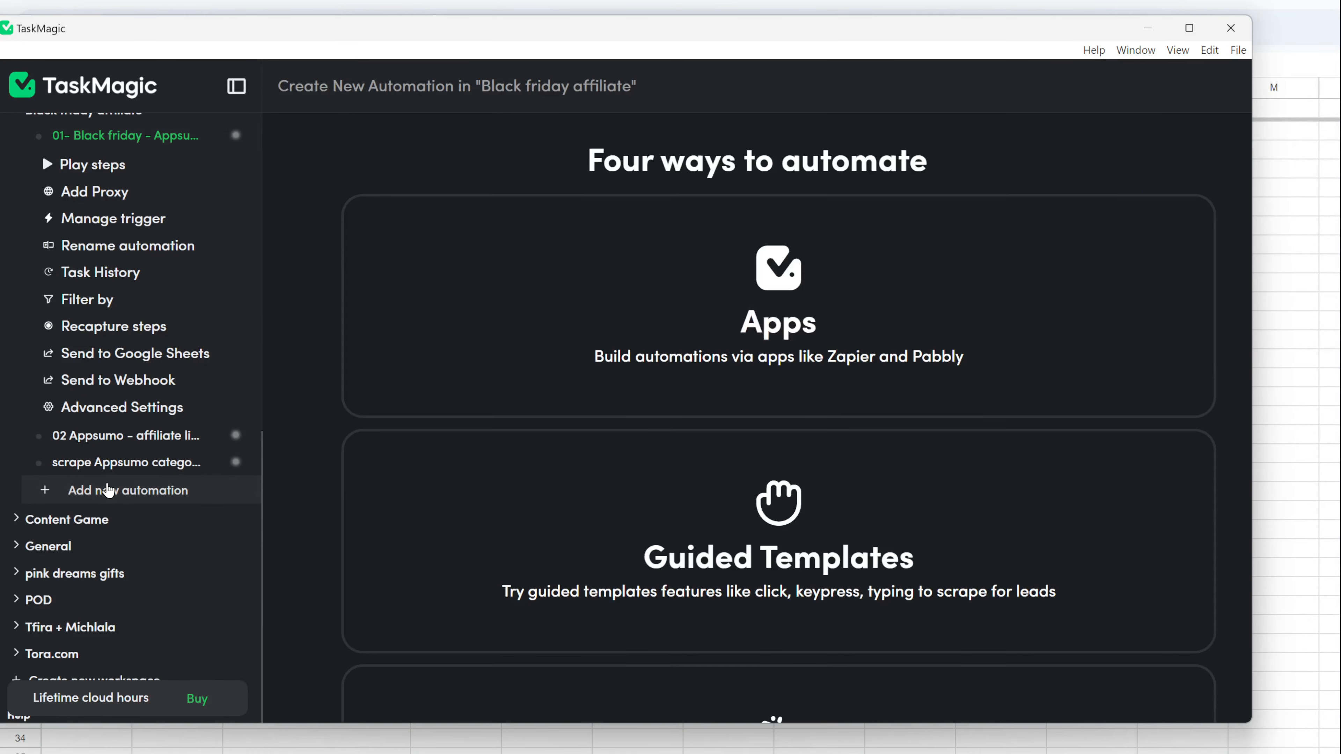
scroll(739, 507, down, 5)
click(755, 510)
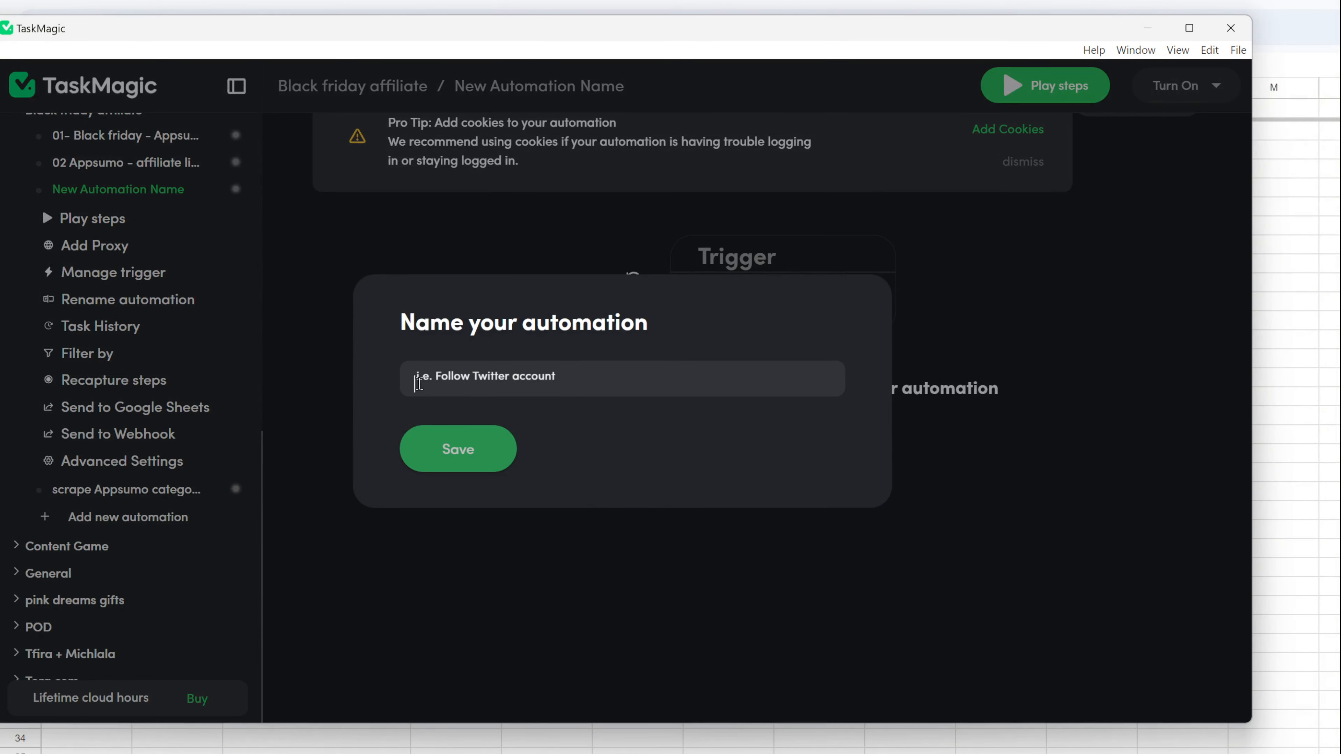
text(03 - )
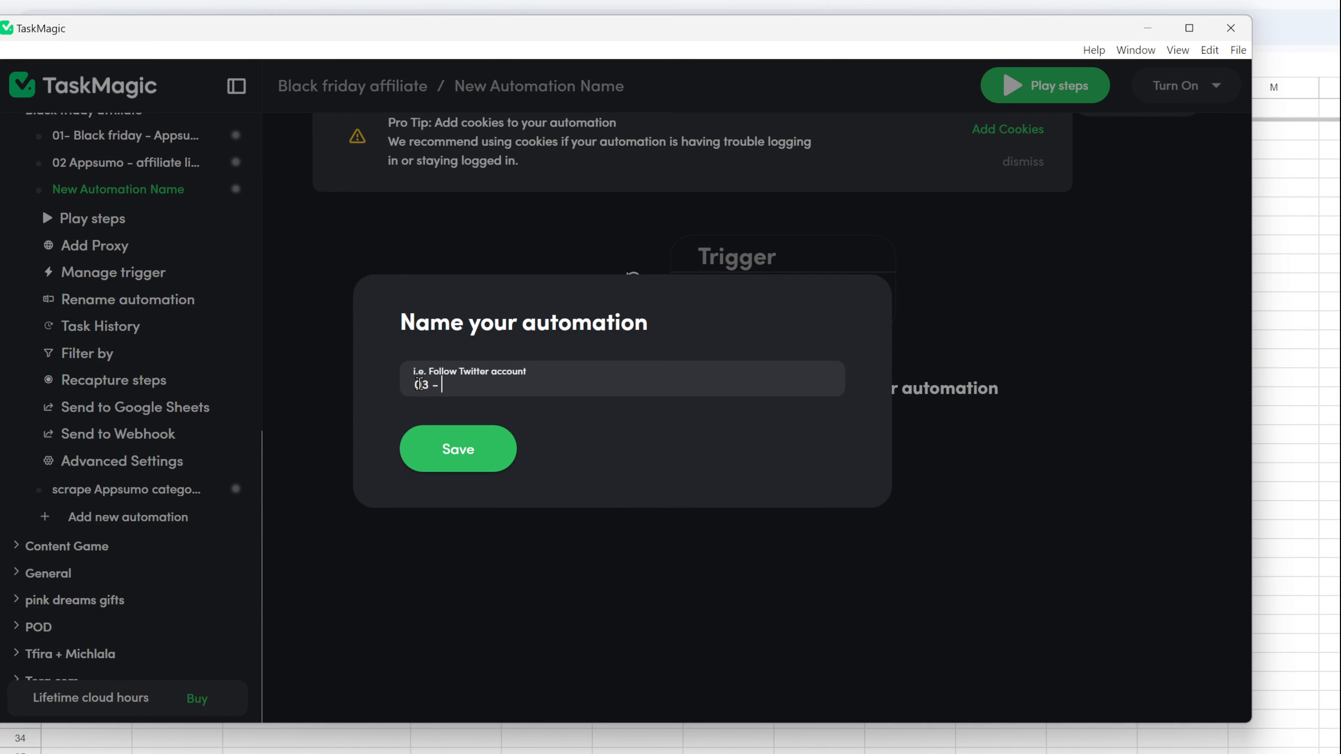
text(Scrap)
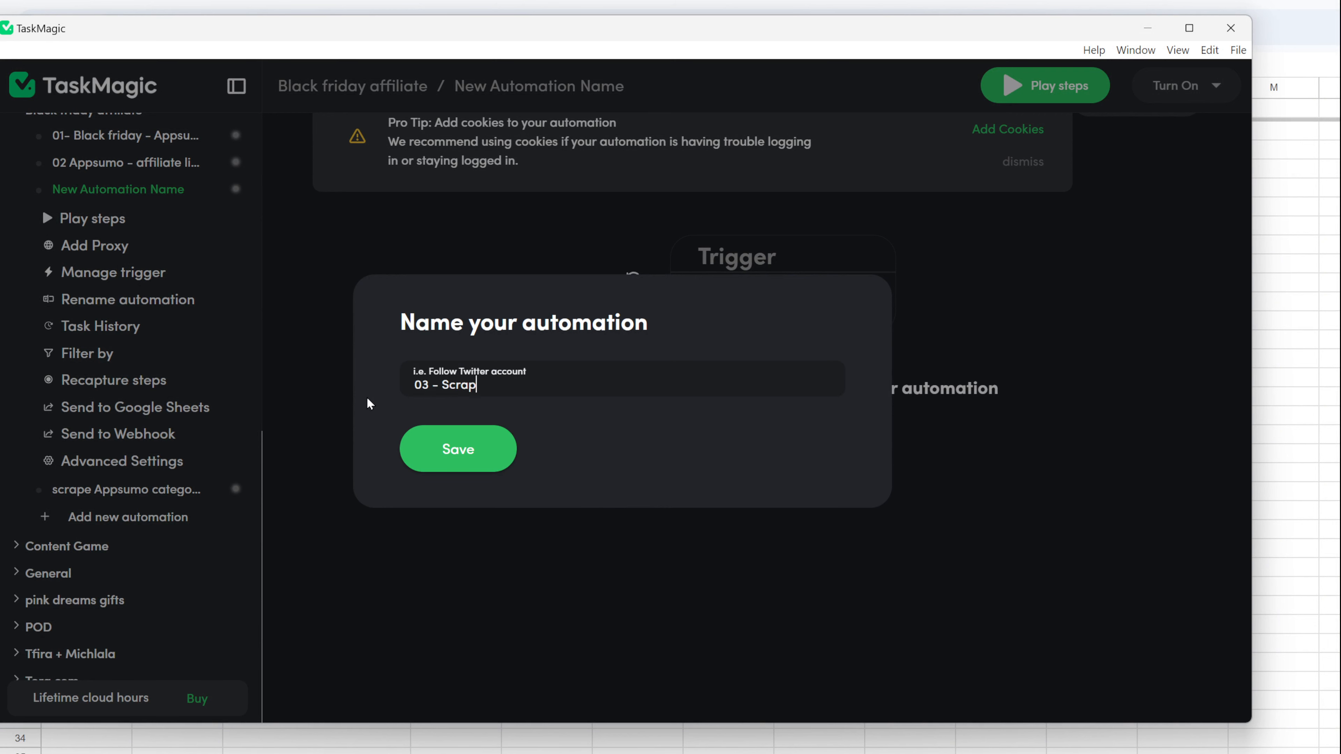
text(e product info - Appsumo)
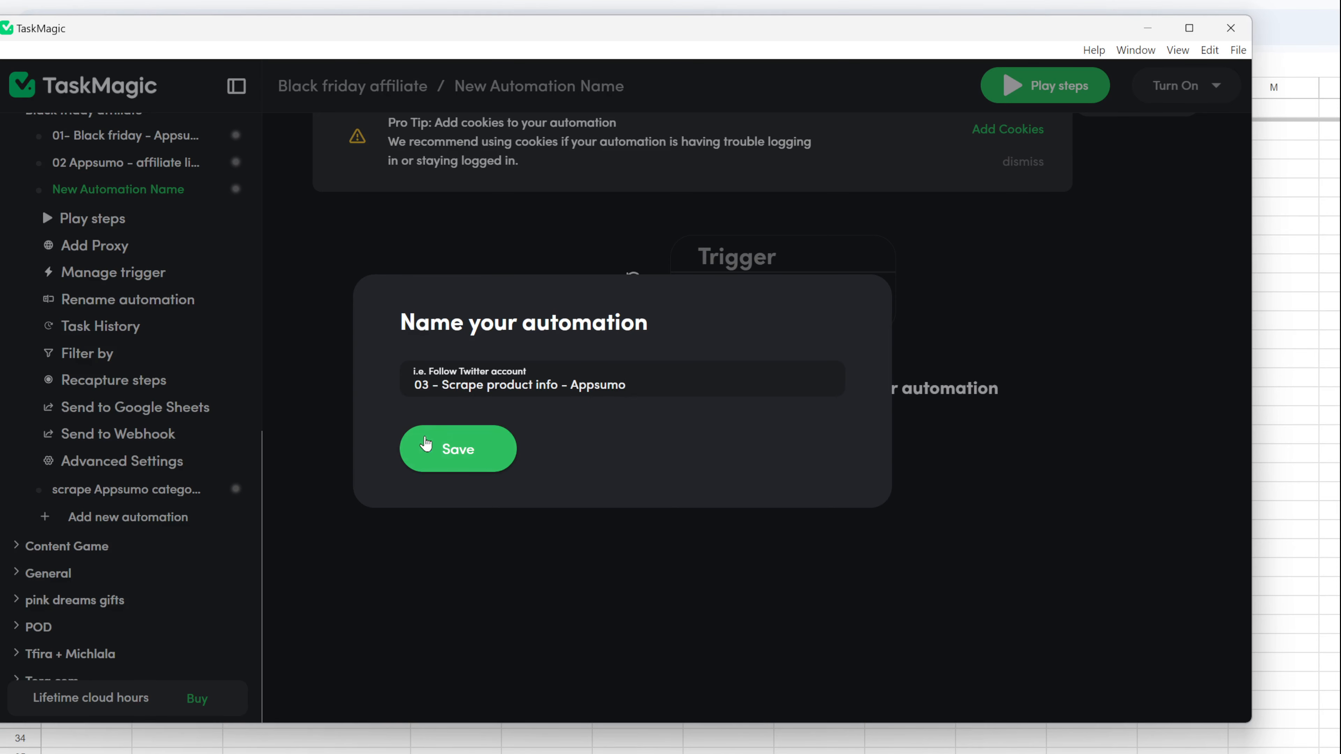
click(458, 449)
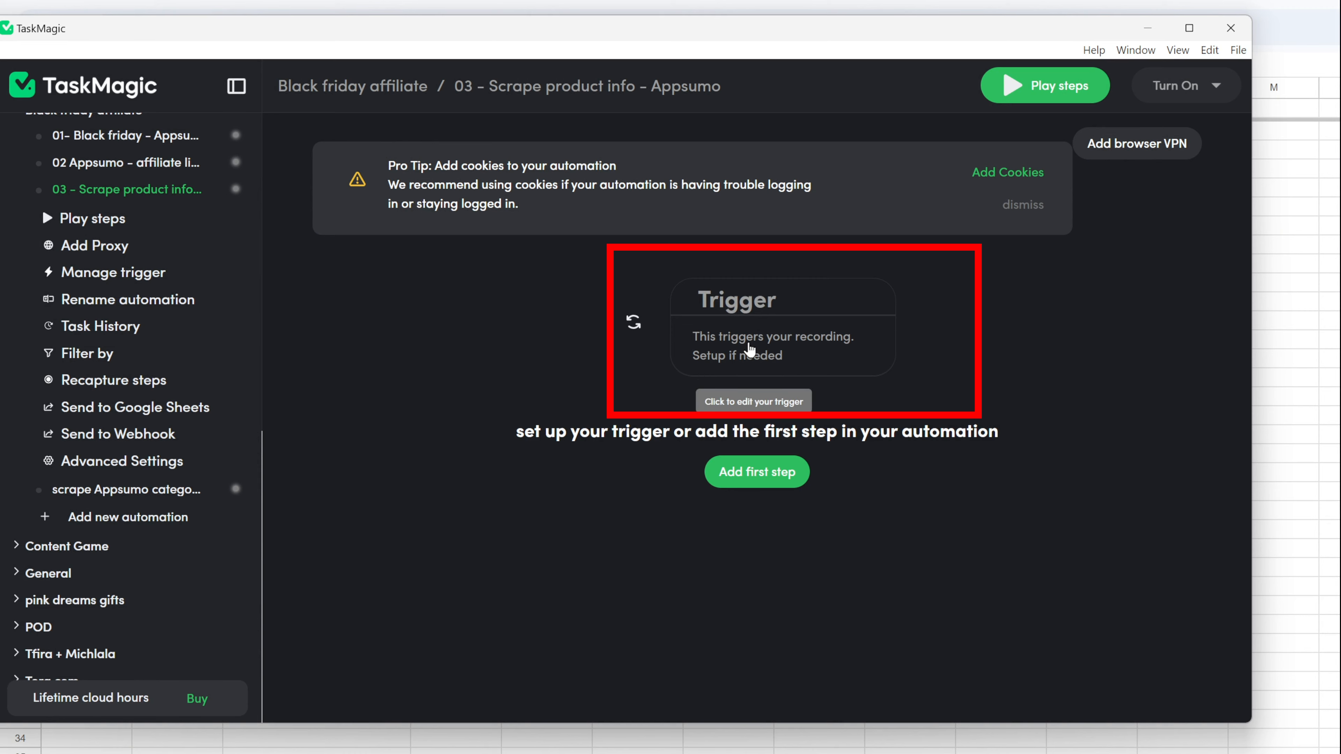
Step: Set the trigger to a List that loops over a Google Sheet
click(752, 348)
click(731, 423)
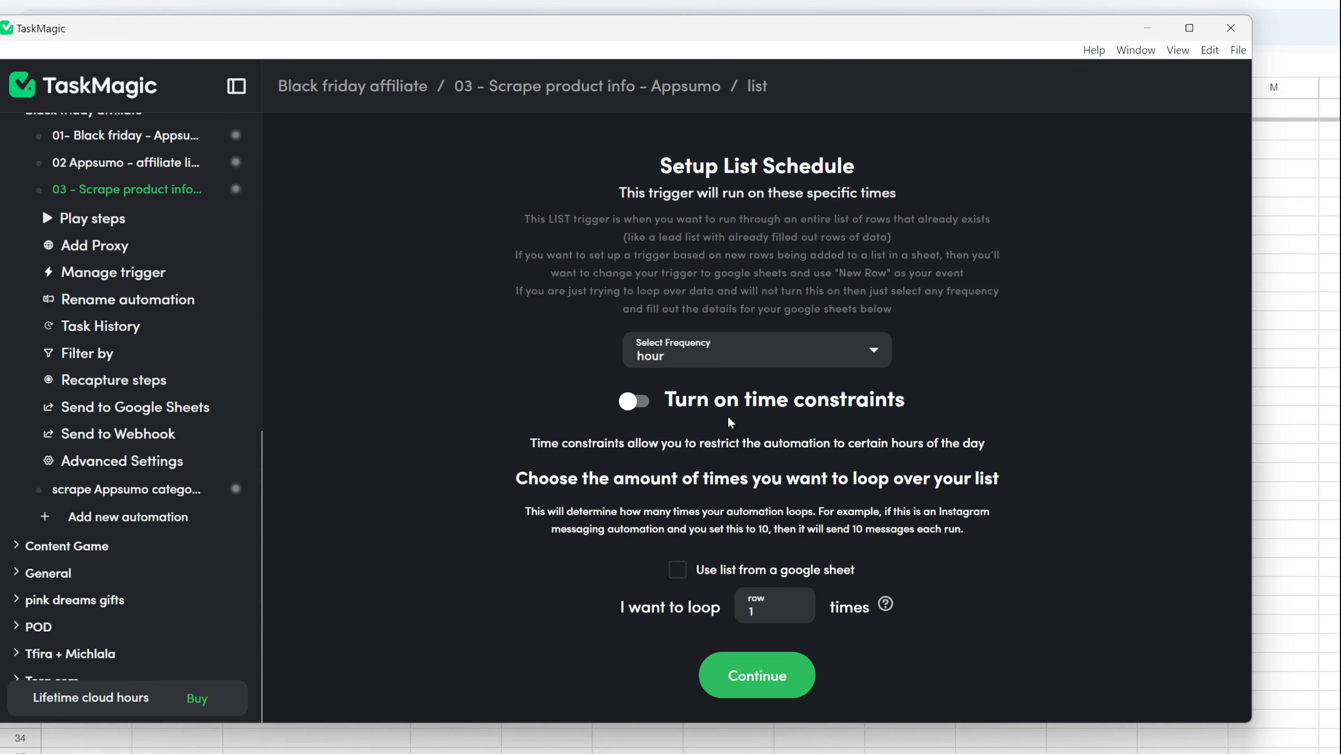
click(677, 571)
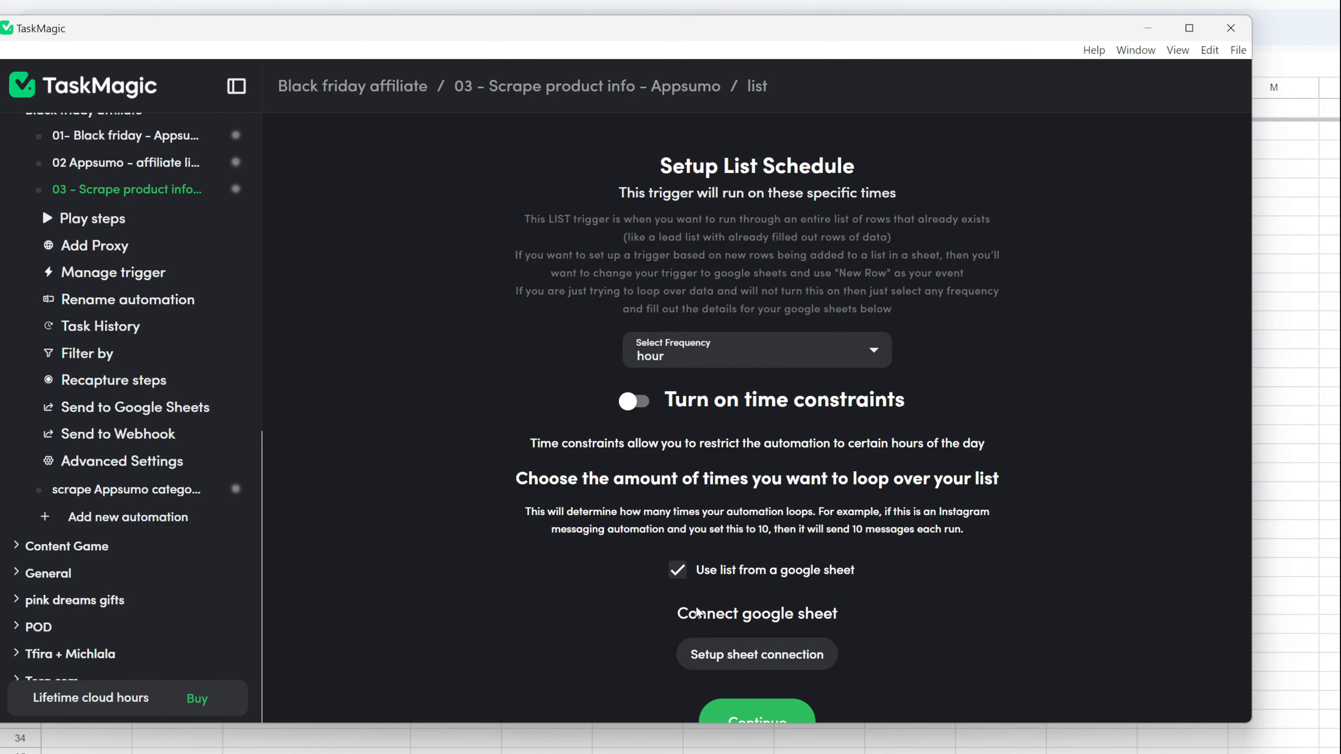
scroll(708, 628, down, 1)
click(757, 618)
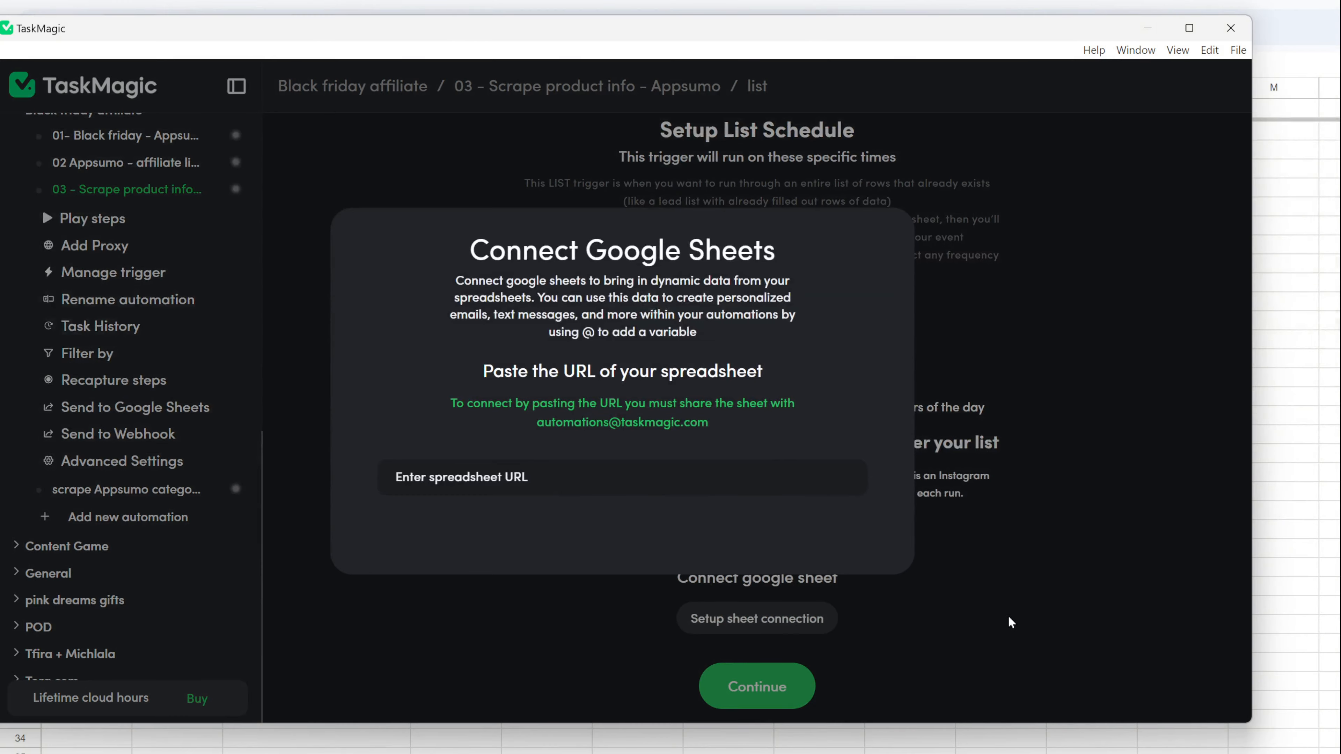
Step: Connect the spreadsheet by its URL, select the 'video' worksheet and accept its column headers
key(alt+Tab)
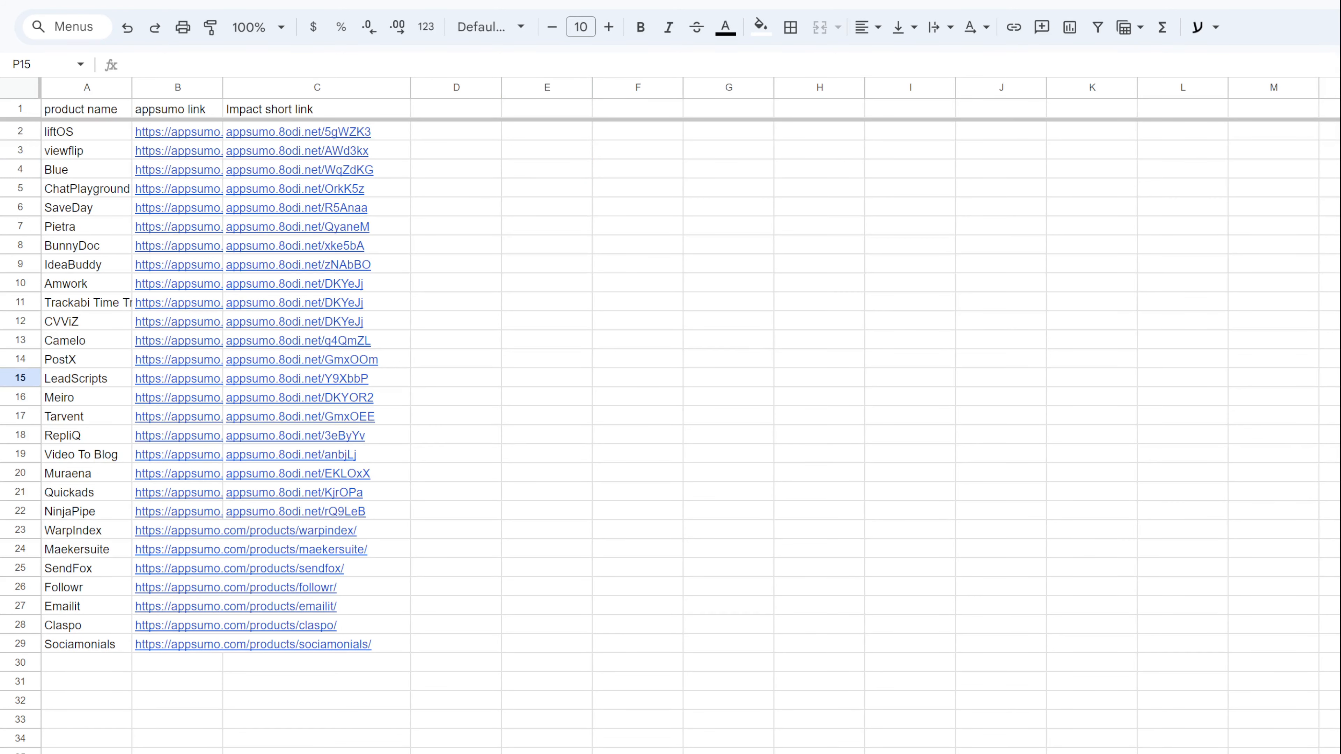
key(alt+Tab)
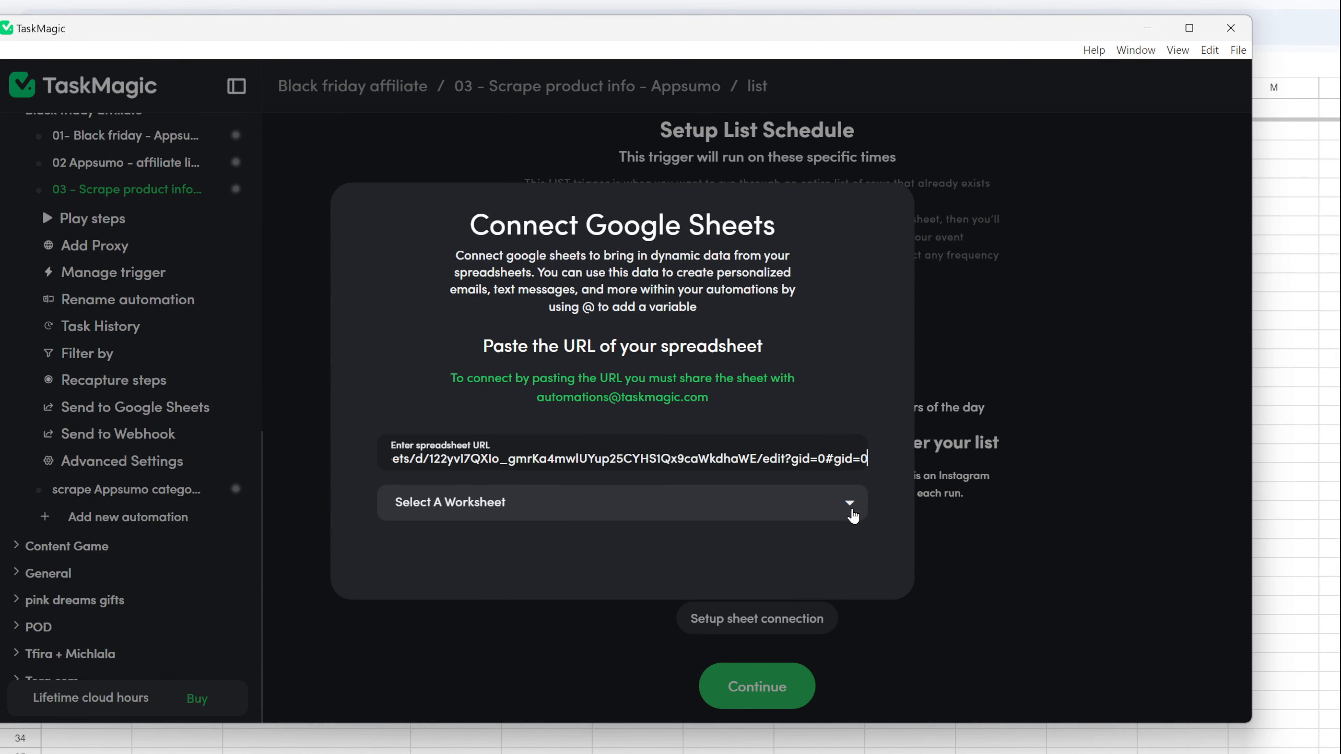
click(853, 515)
click(568, 547)
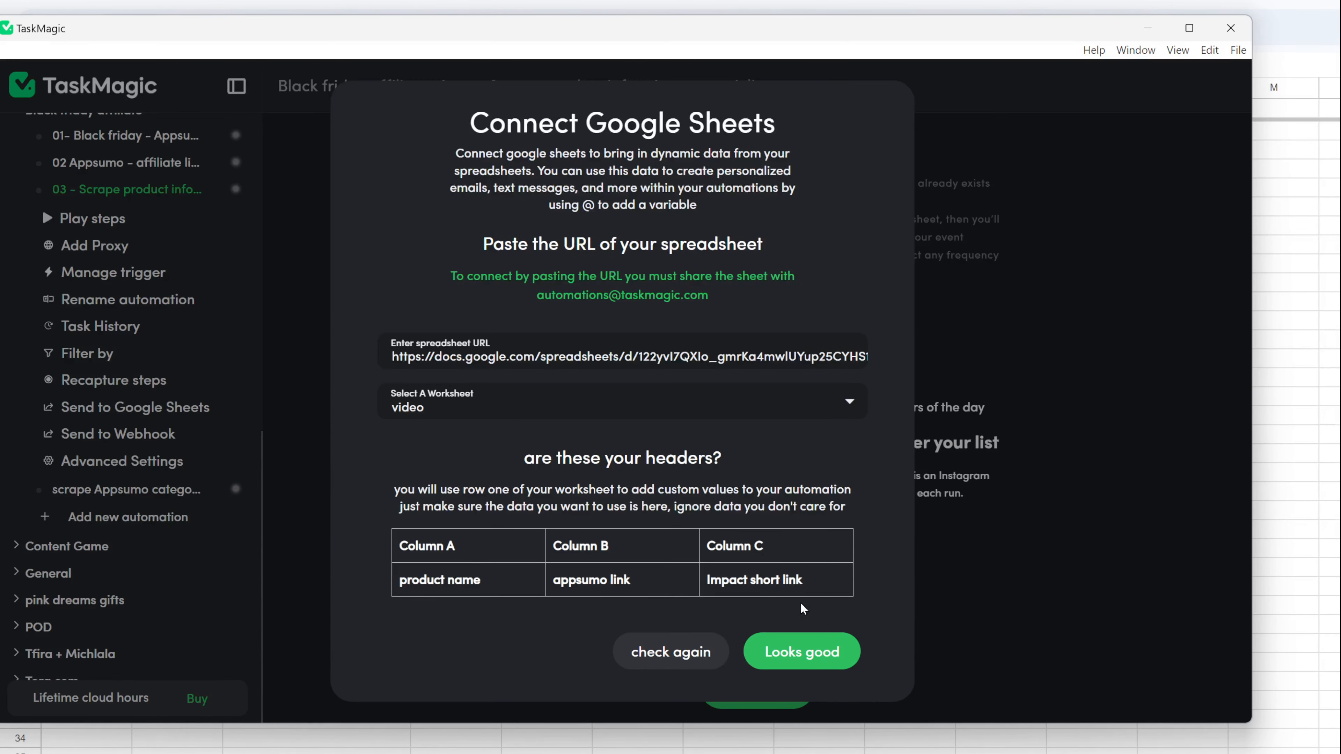
click(801, 576)
scroll(940, 680, down, 3)
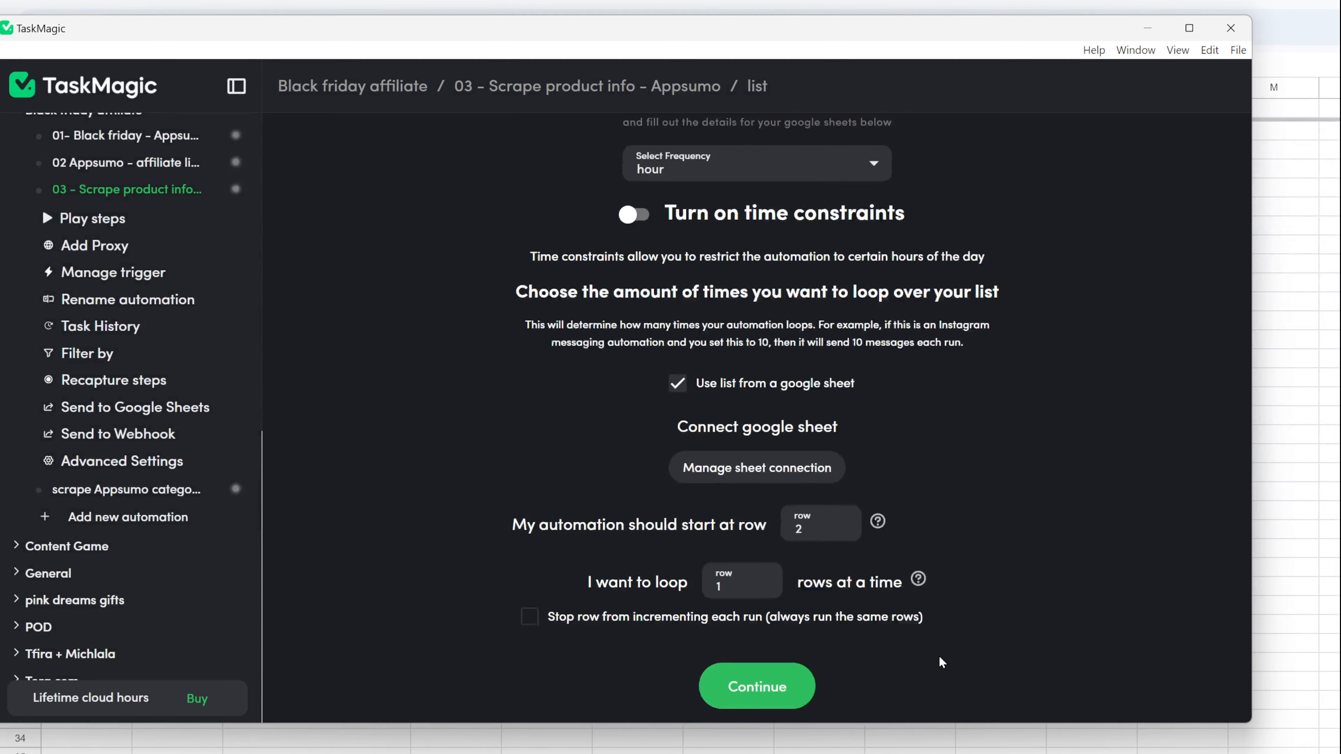
scroll(941, 663, up, 5)
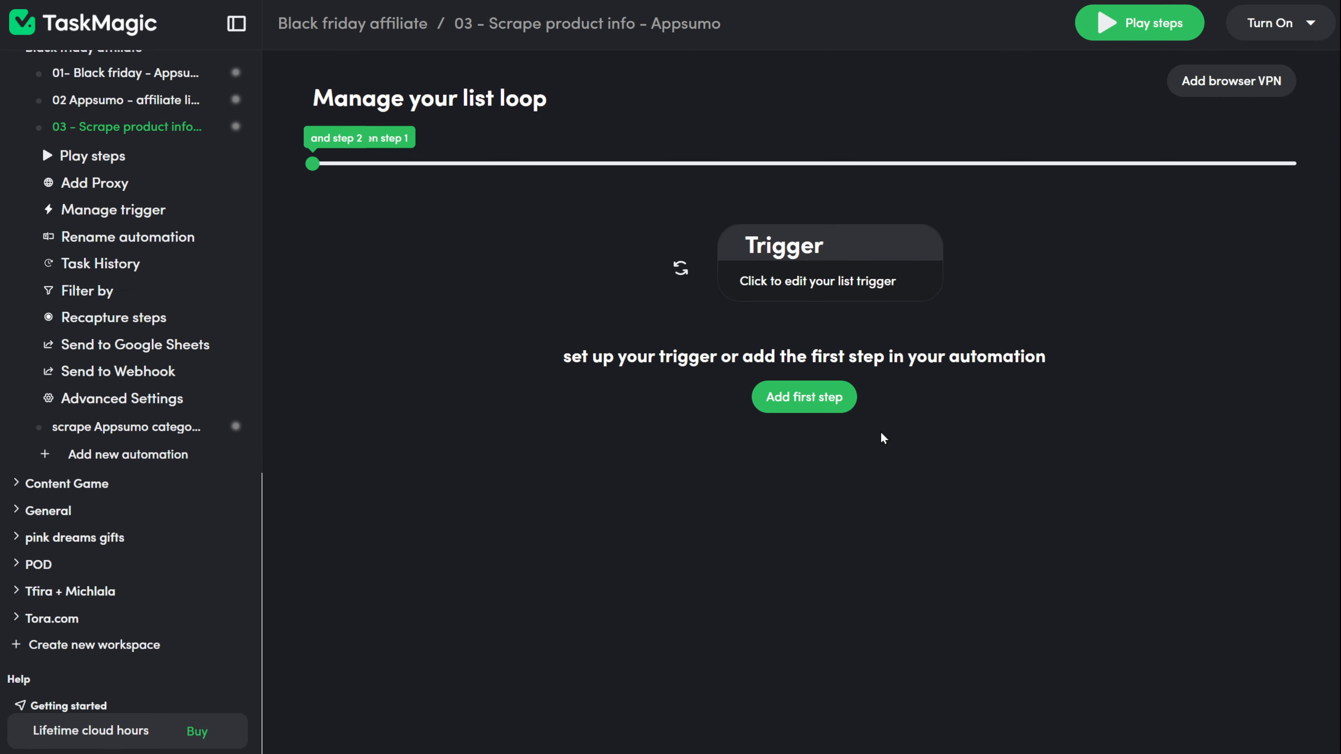
click(797, 397)
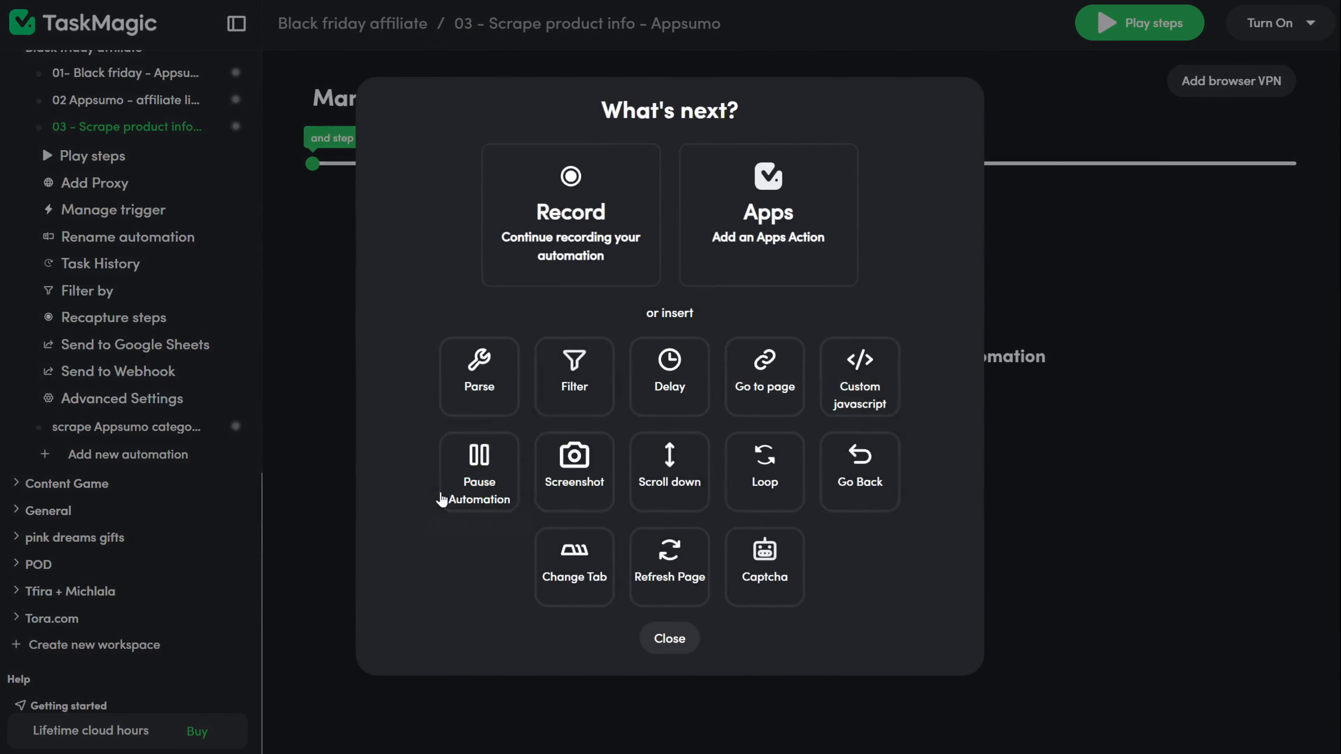
click(629, 277)
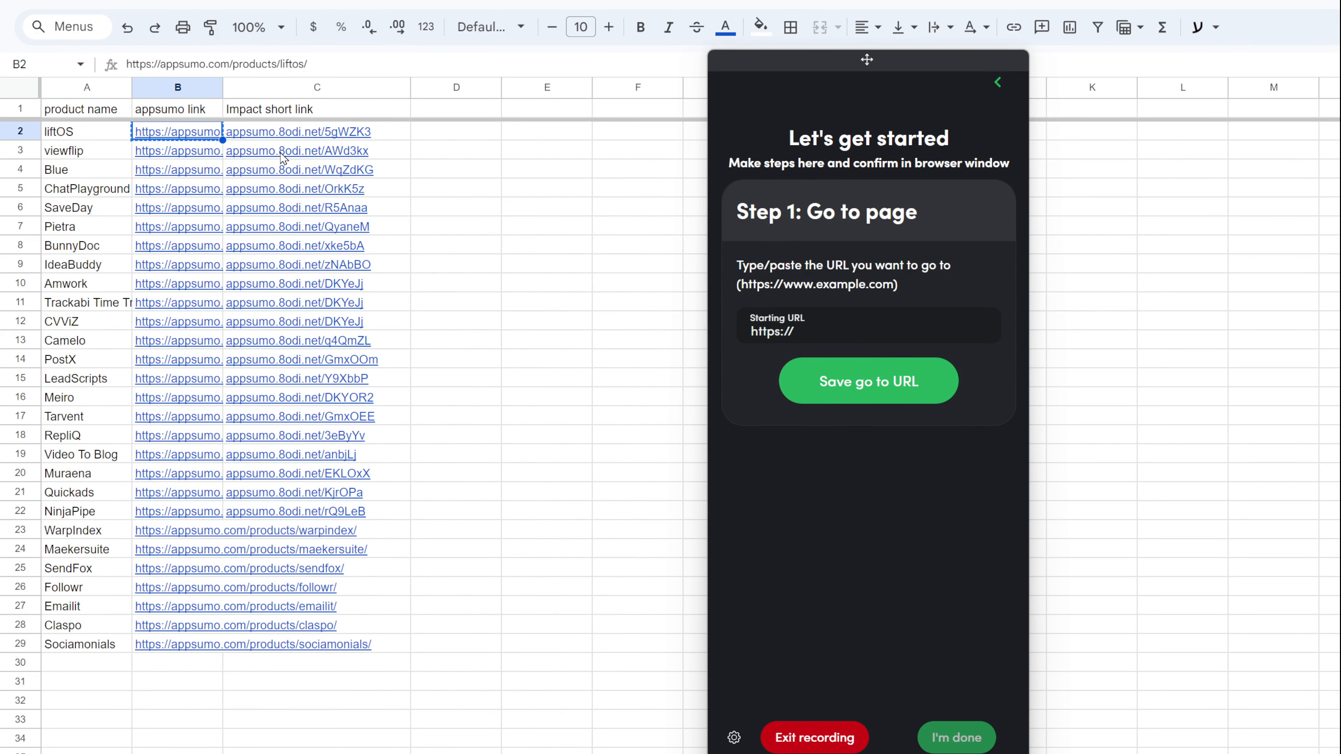
click(269, 133)
key(ctrl+c)
click(841, 327)
key(ctrl+v)
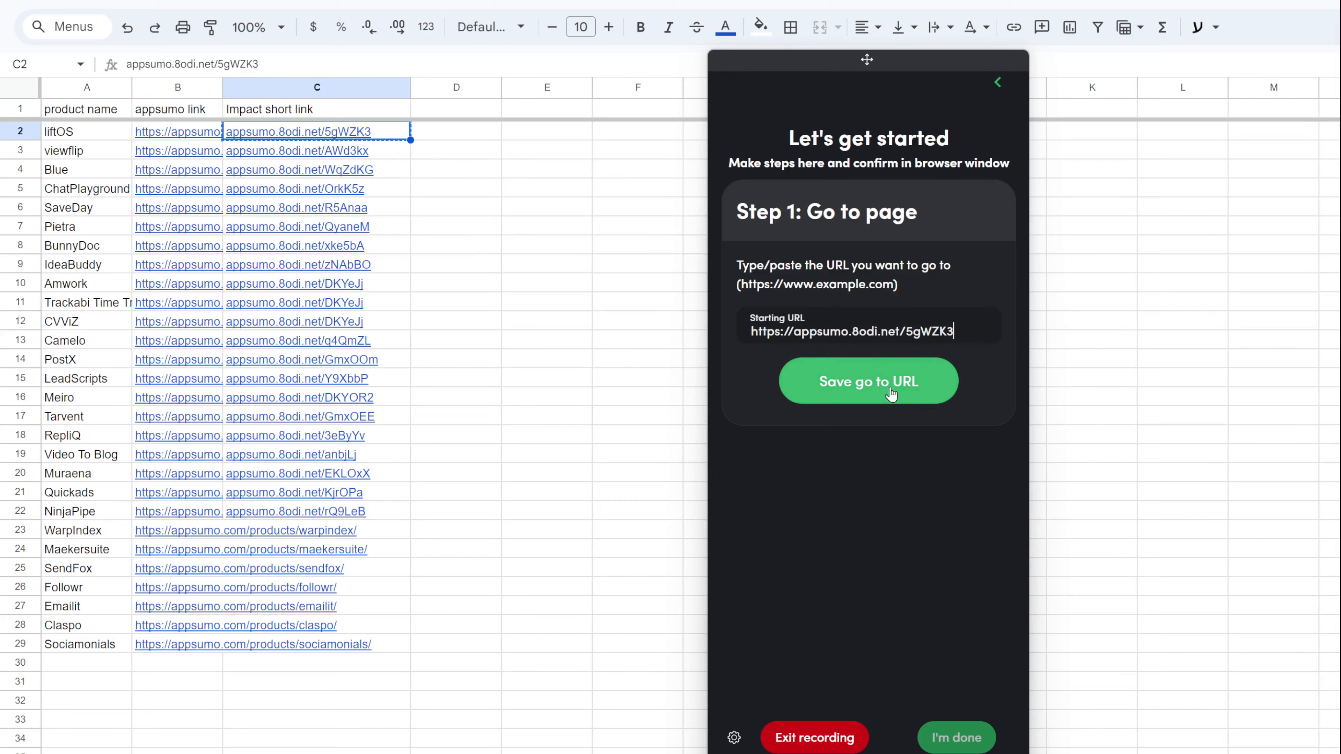
drag(797, 67, 132, 61)
click(210, 375)
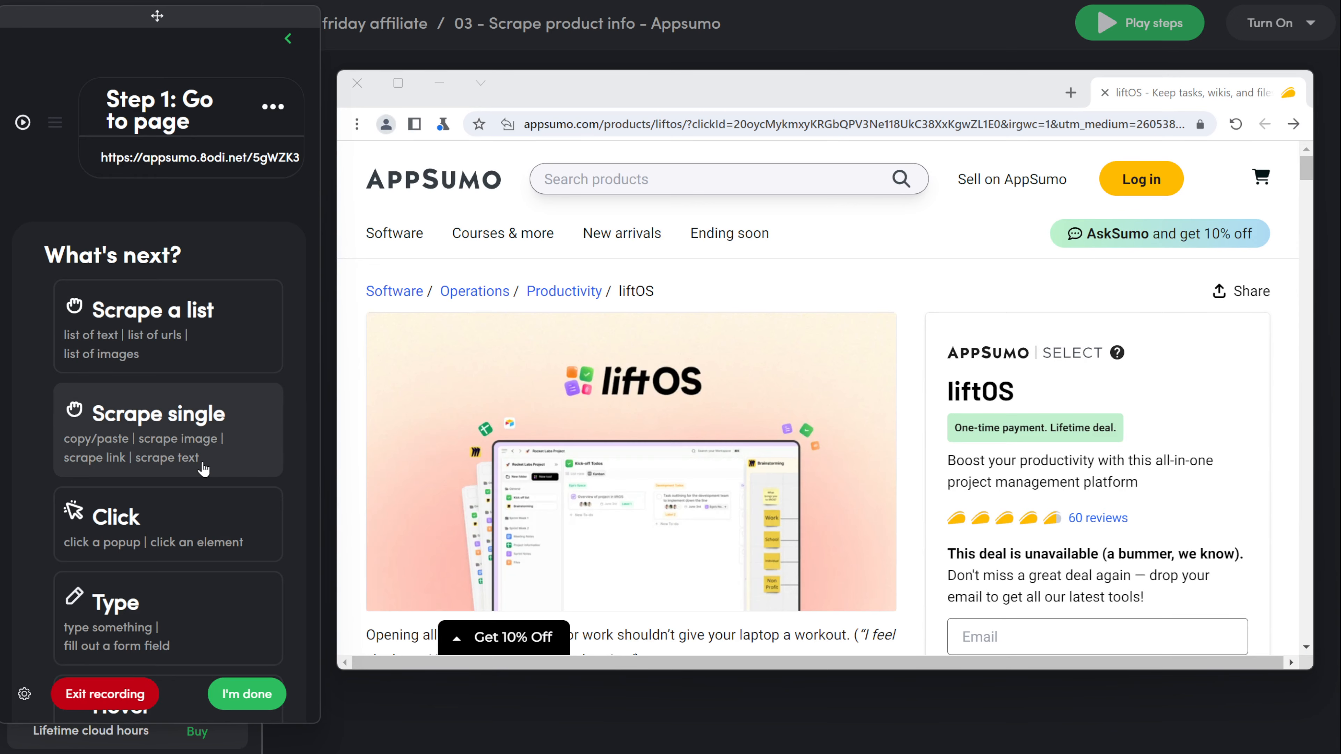
scroll(204, 469, down, 9)
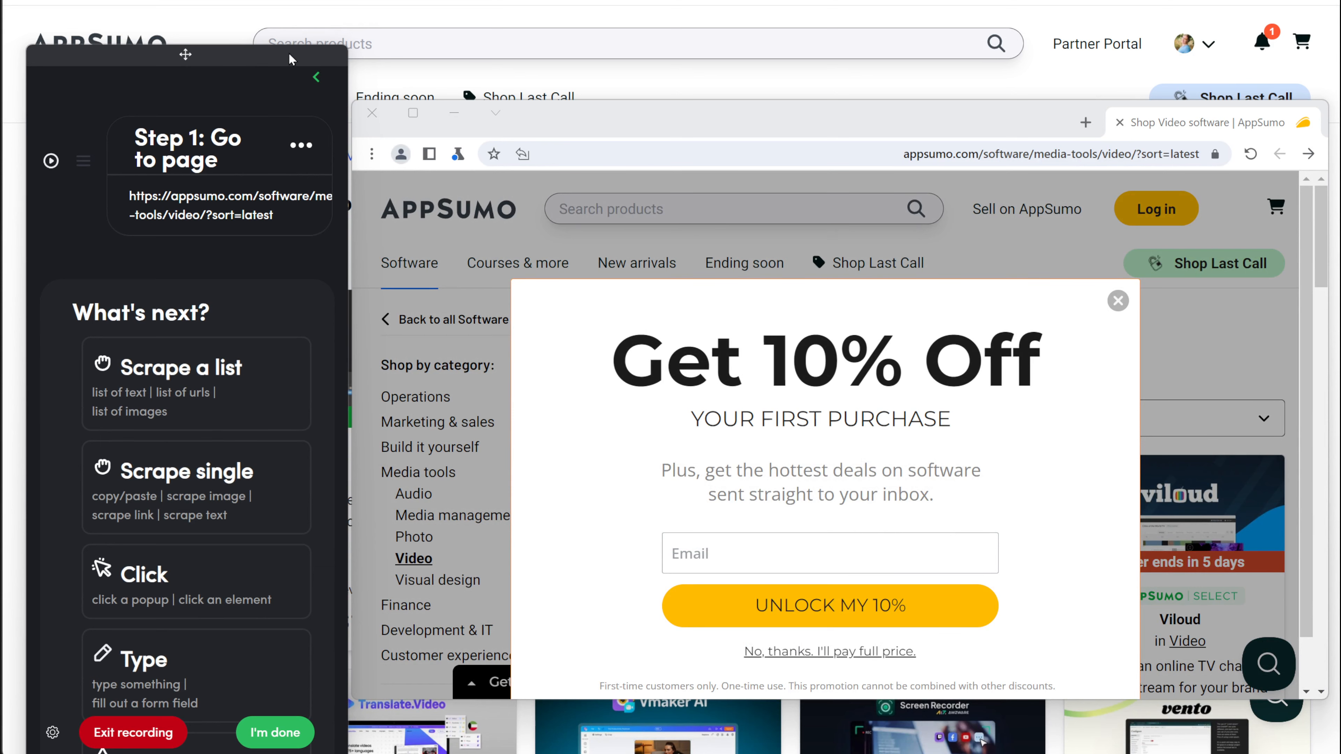
Step: Record a click step on the close X of the Get 10% Off popup
drag(289, 59, 290, 48)
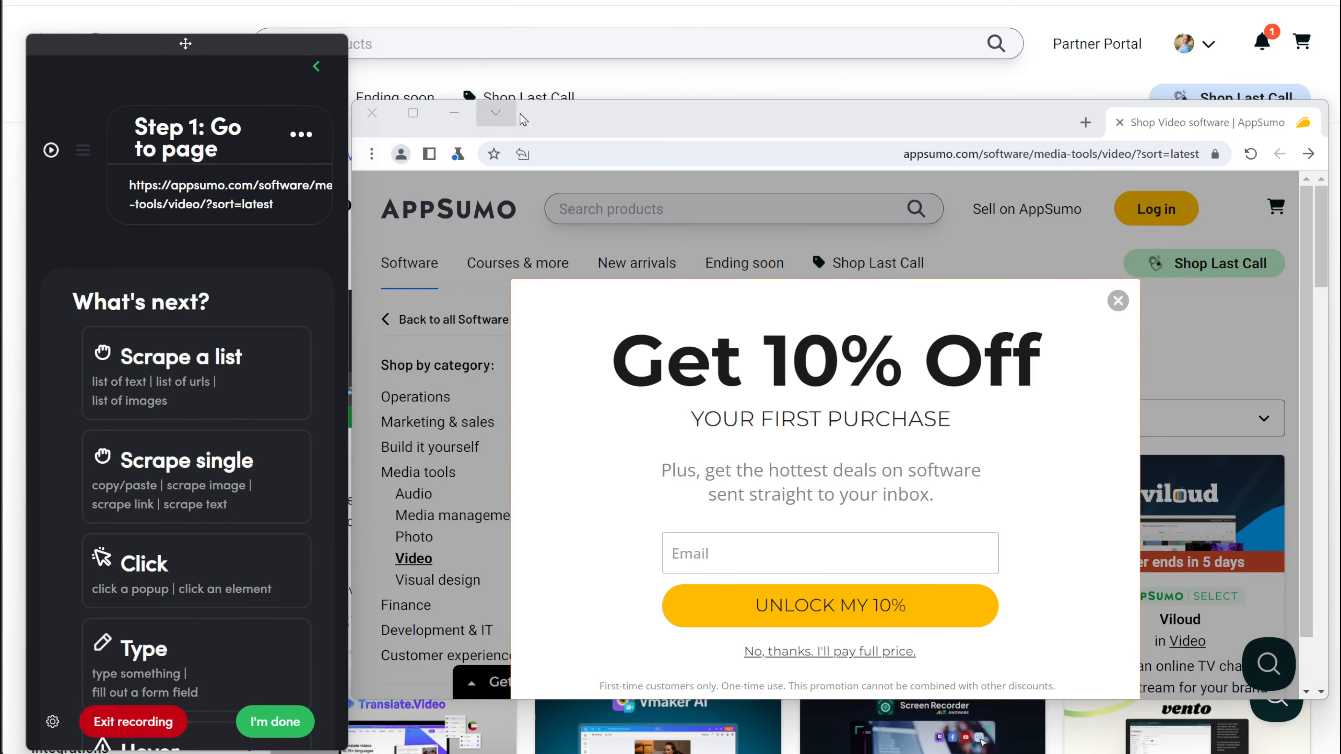
drag(568, 123, 566, 83)
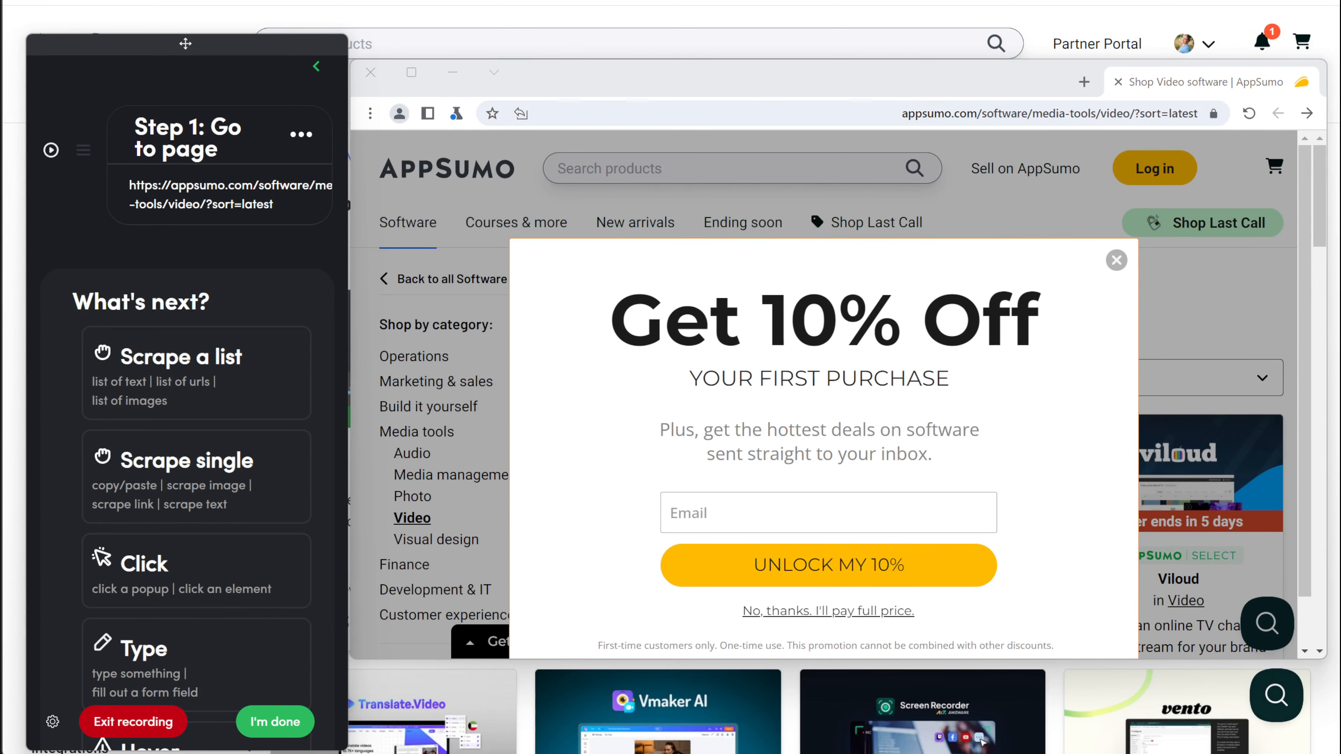
key(alt+Tab)
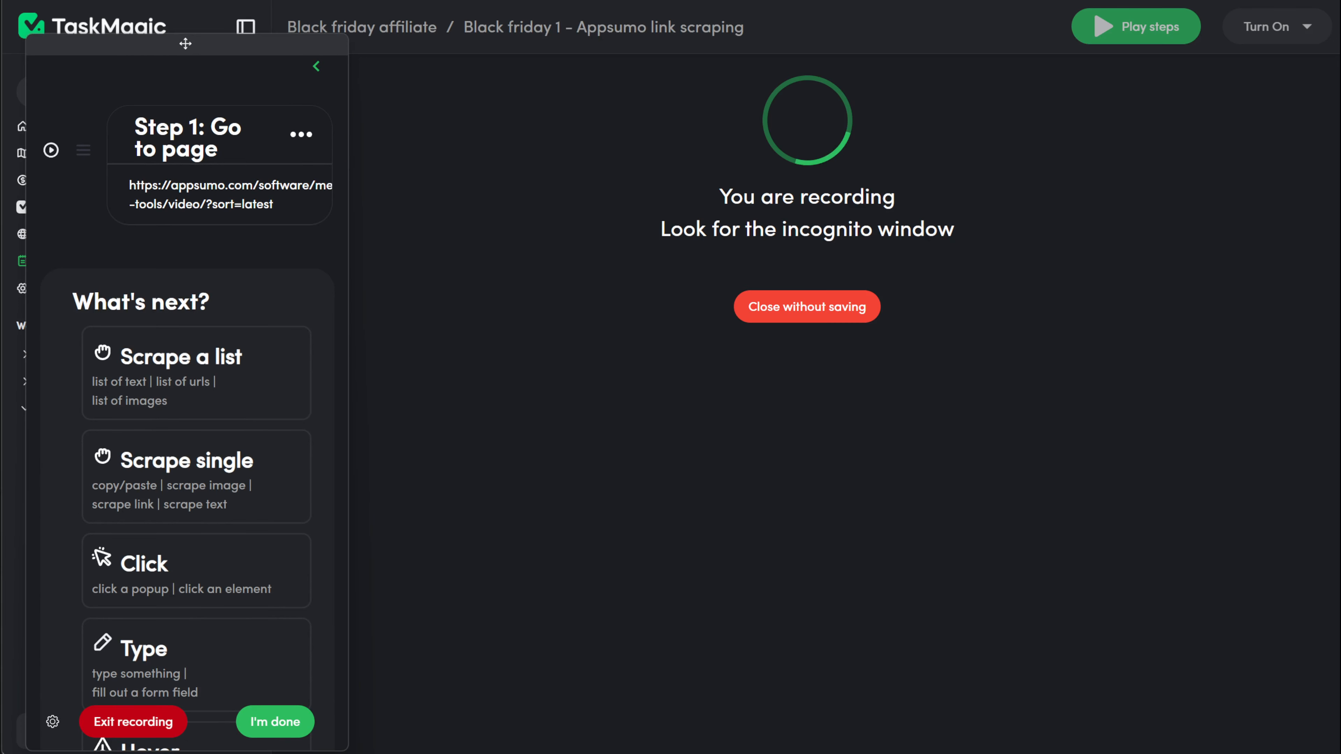
key(alt+Tab)
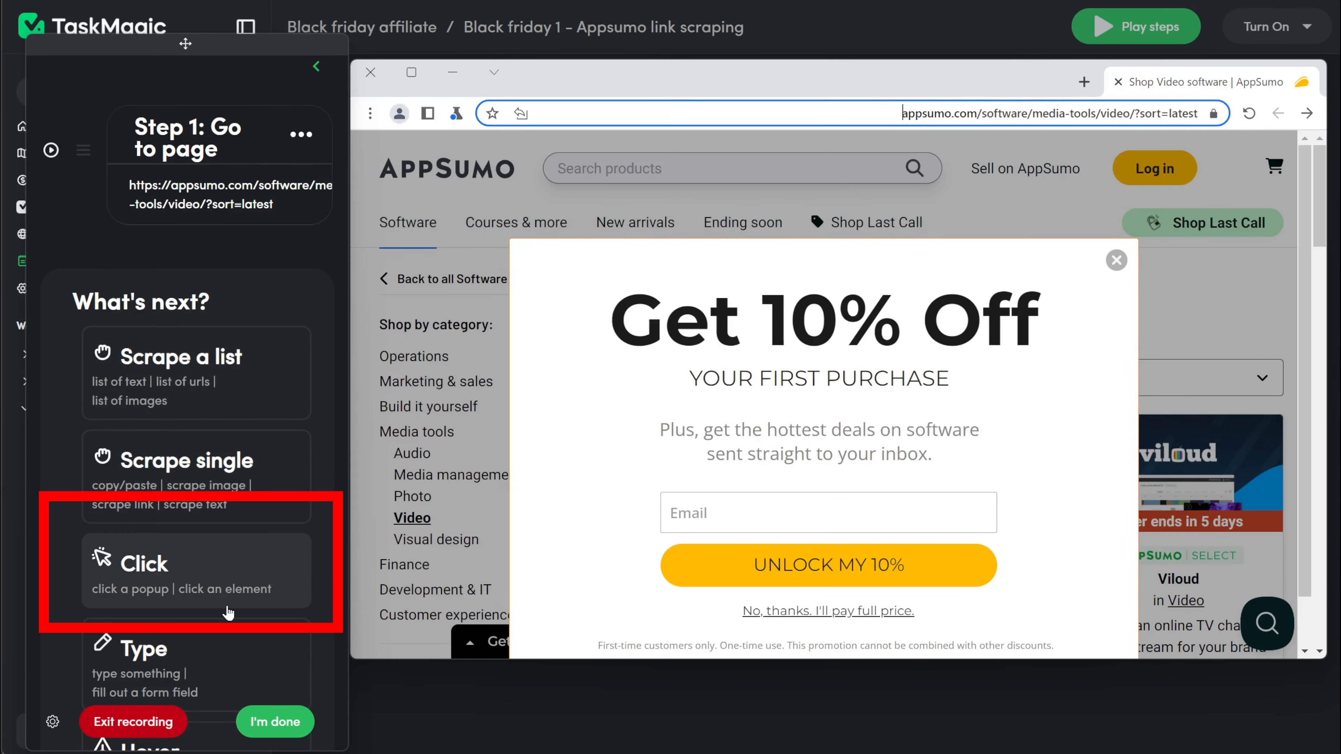
click(189, 572)
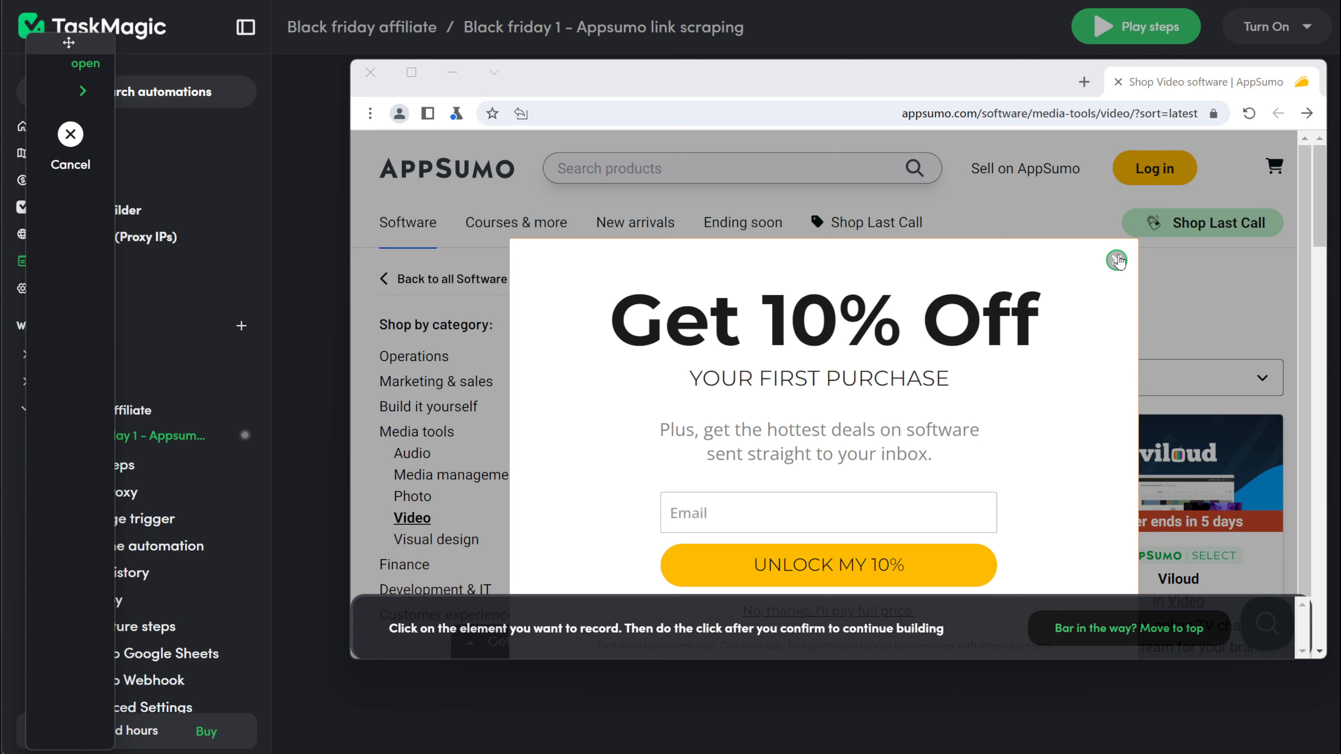
click(1116, 259)
click(1116, 260)
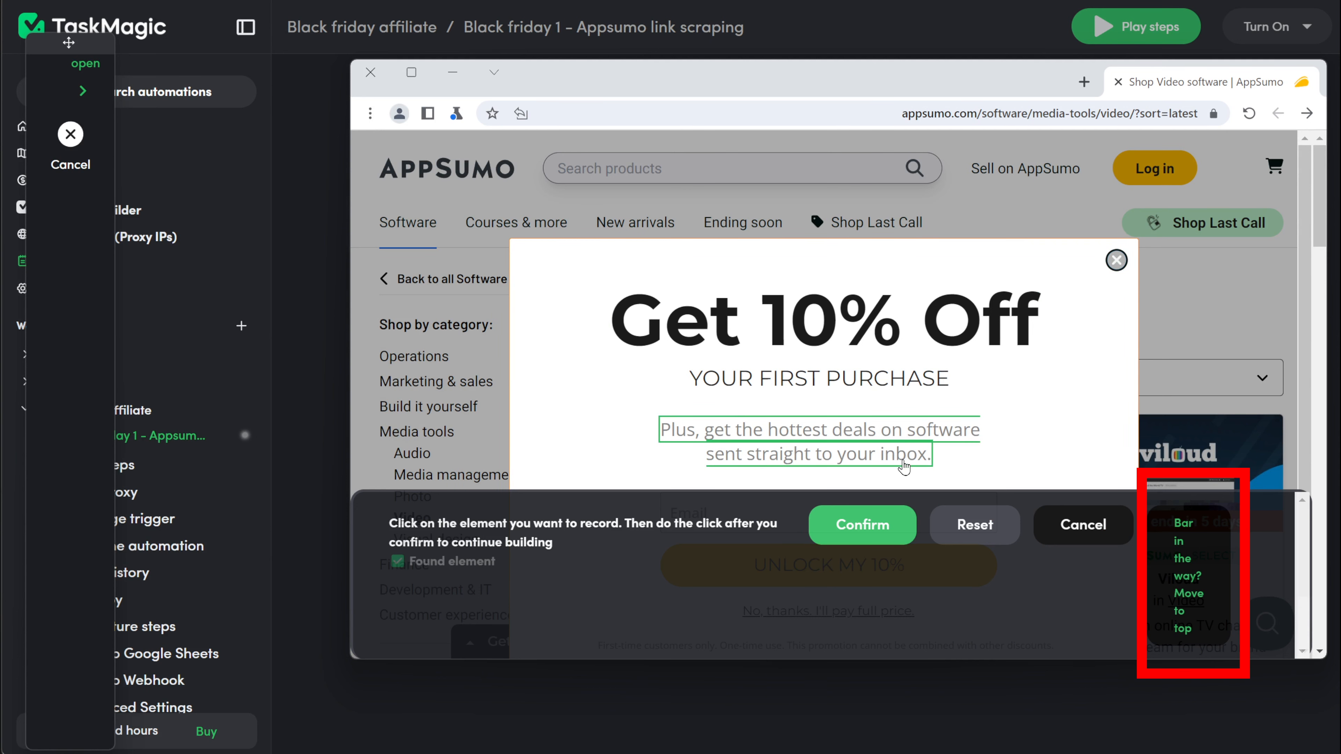
click(866, 523)
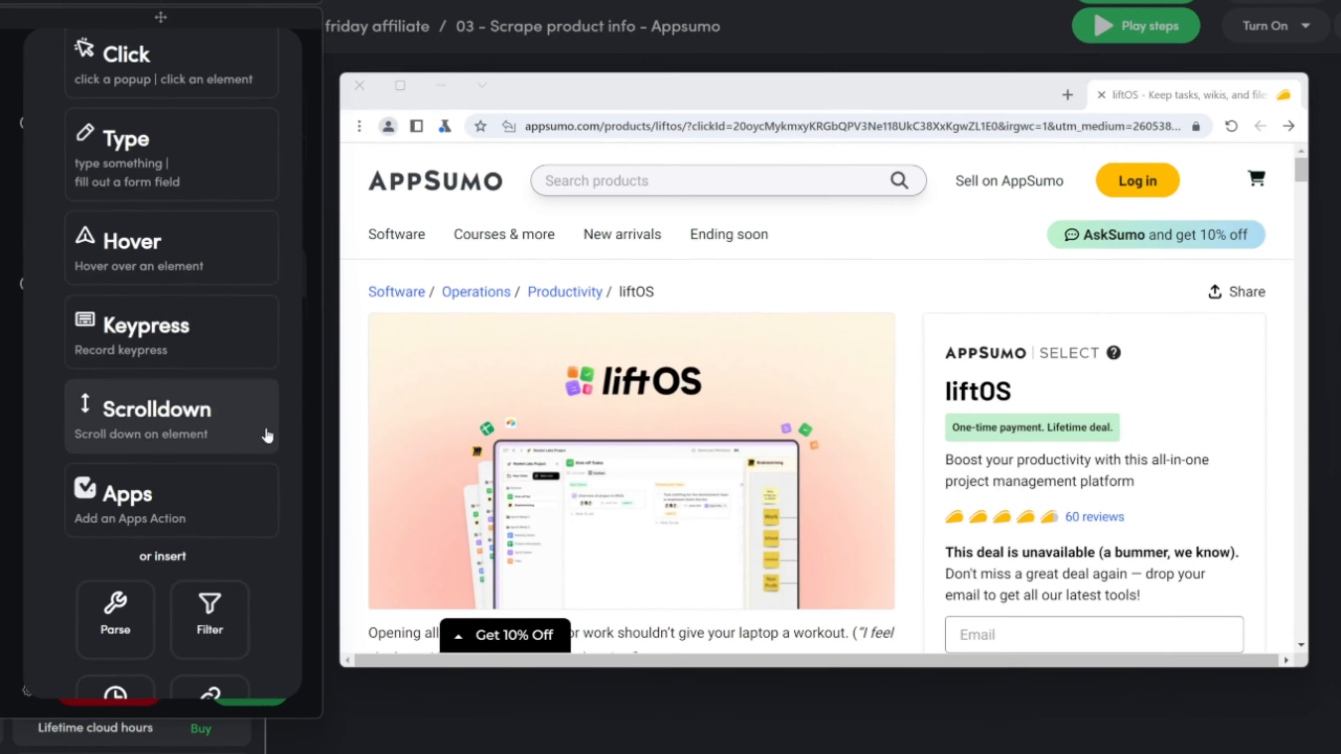
scroll(264, 436, down, 5)
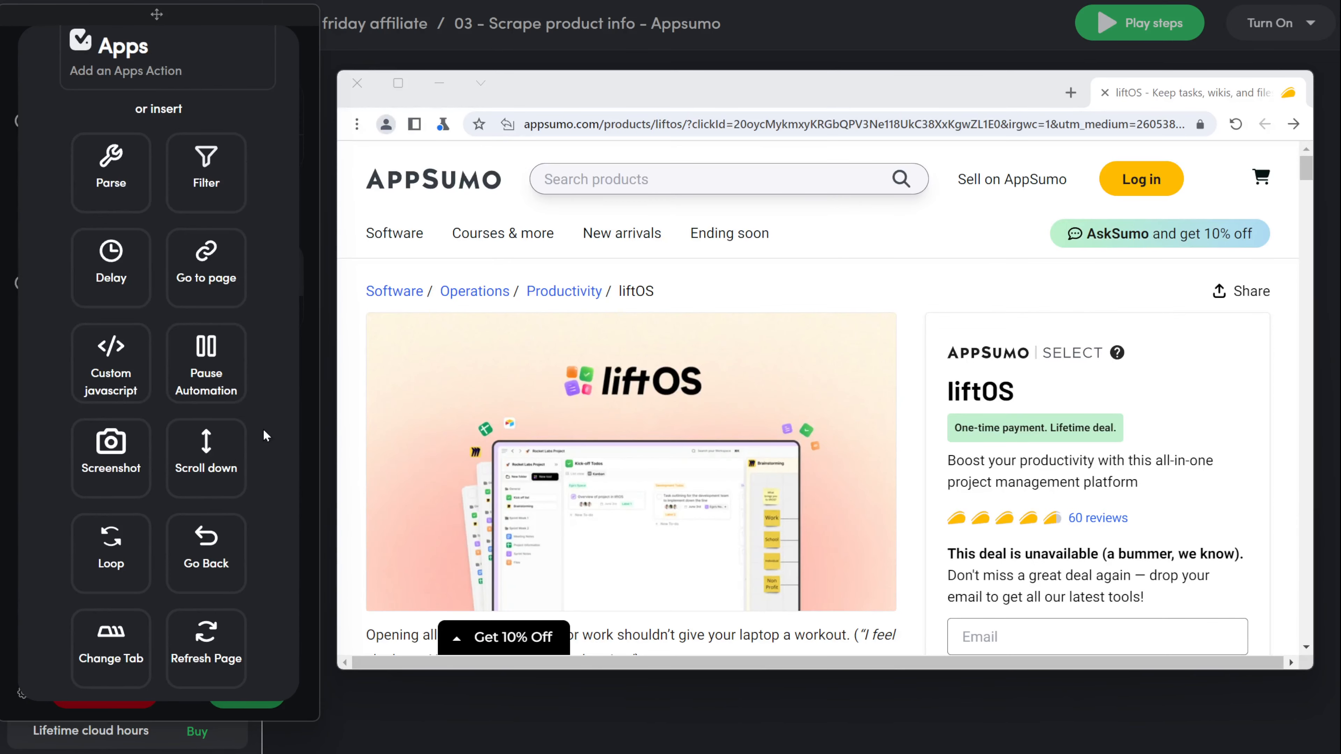
click(105, 479)
key(ctrl+v)
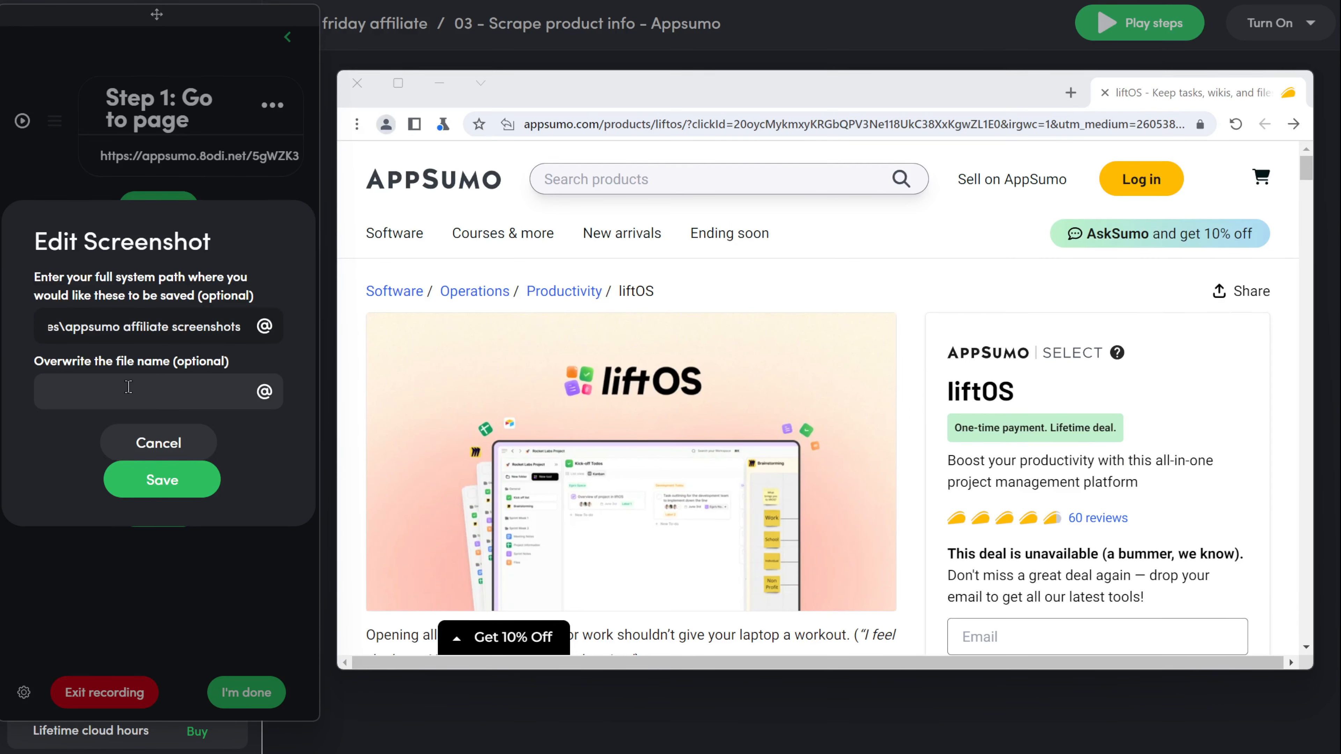
text(\)
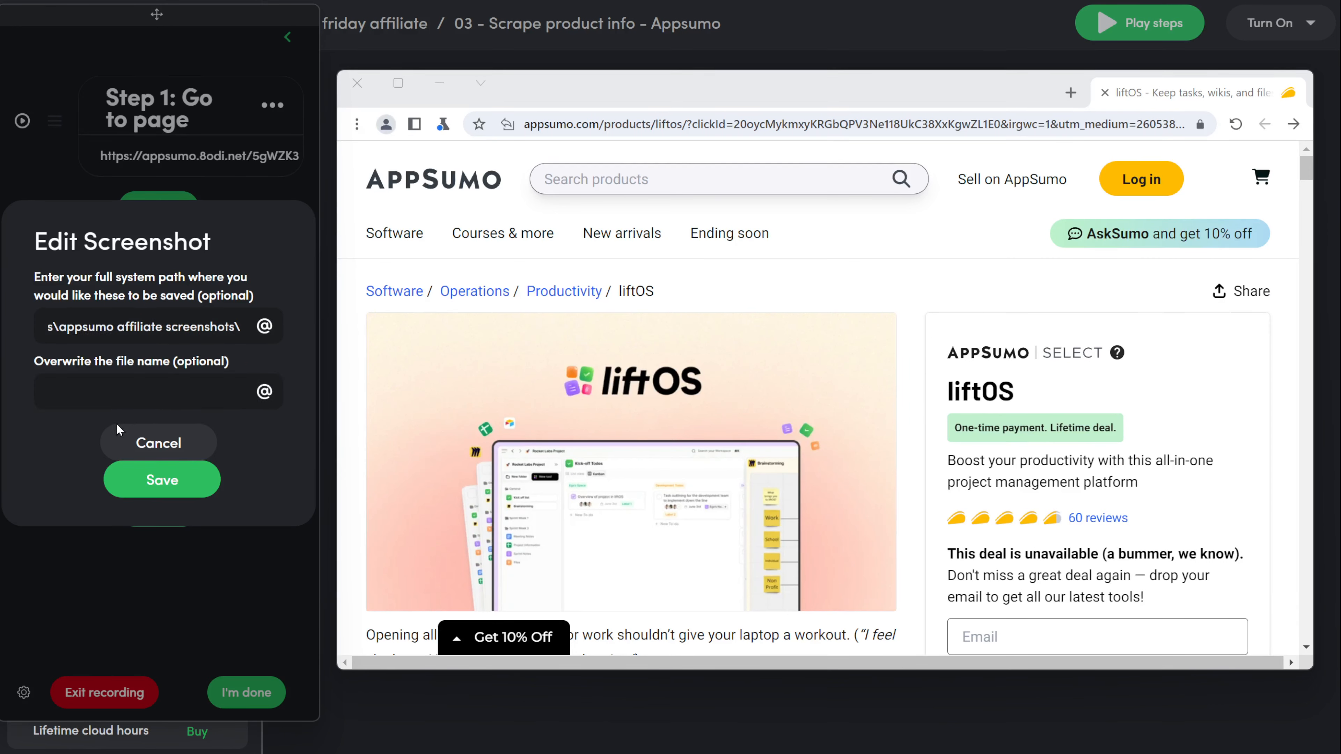
click(171, 396)
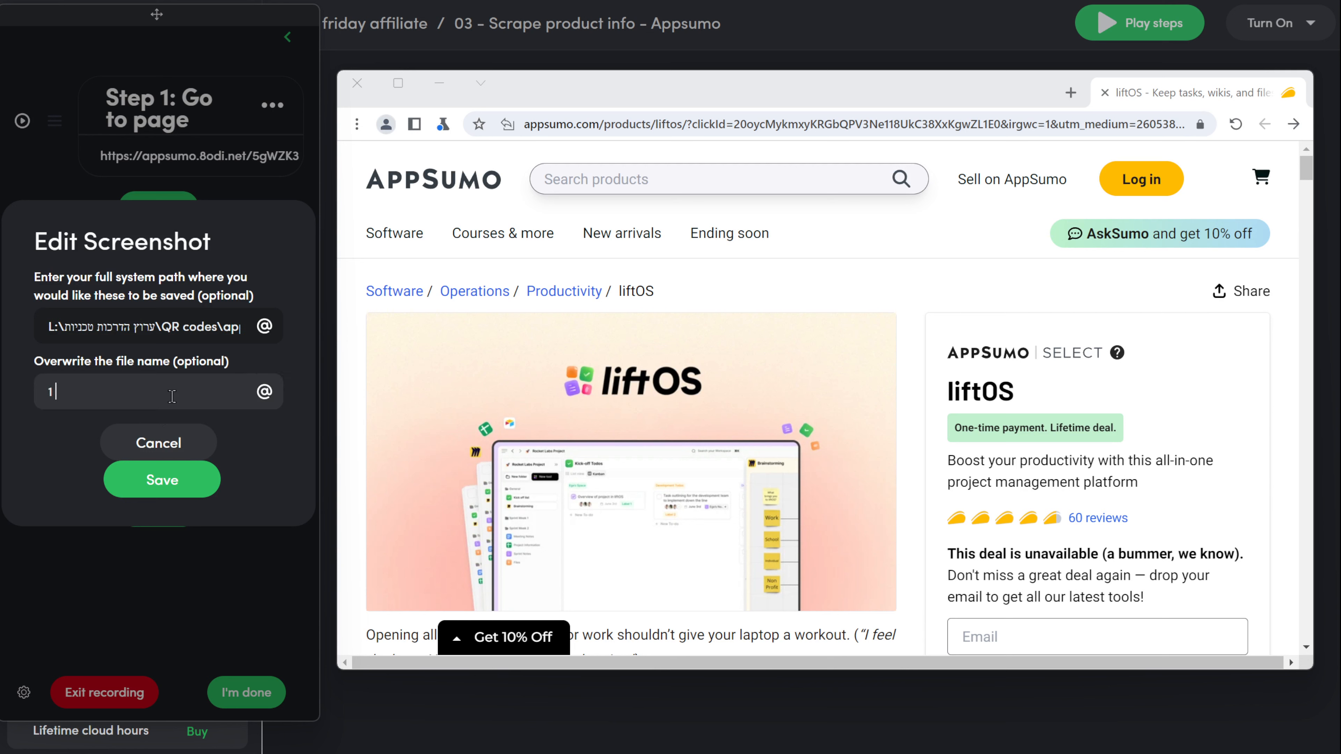
click(264, 392)
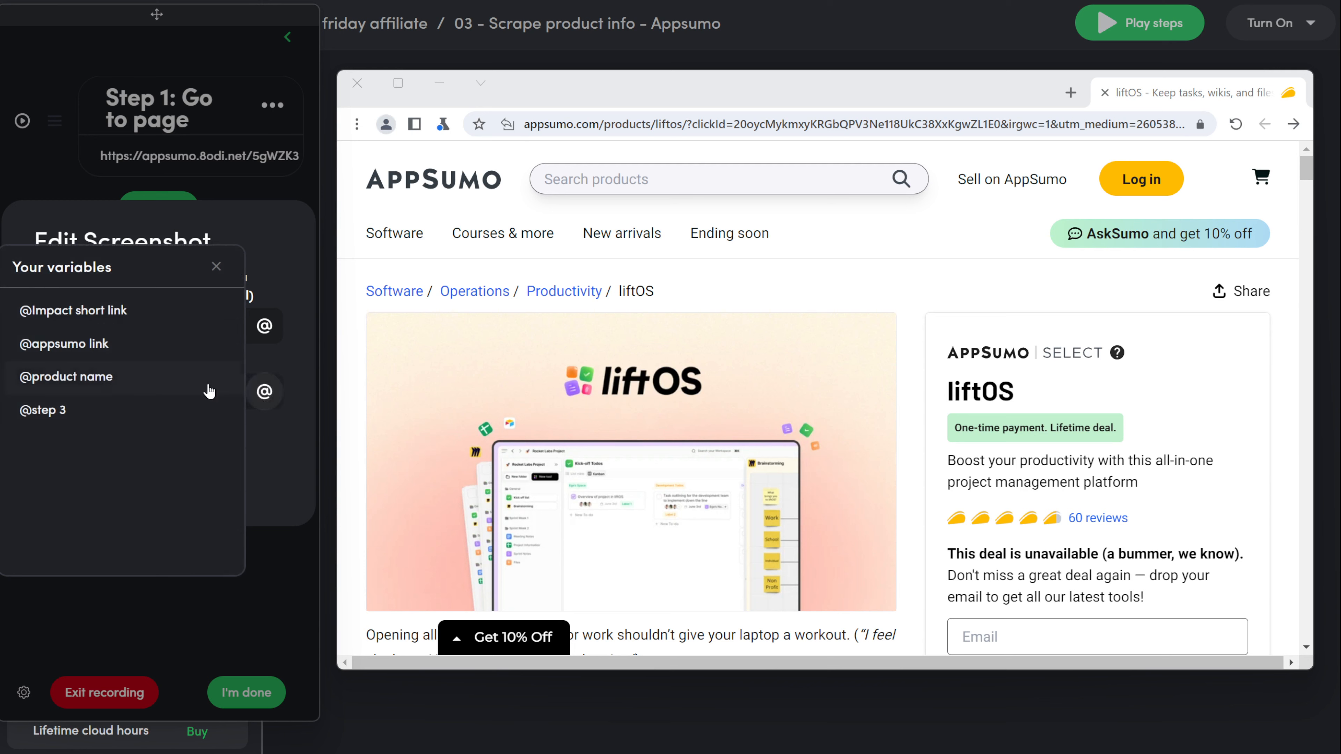
click(120, 379)
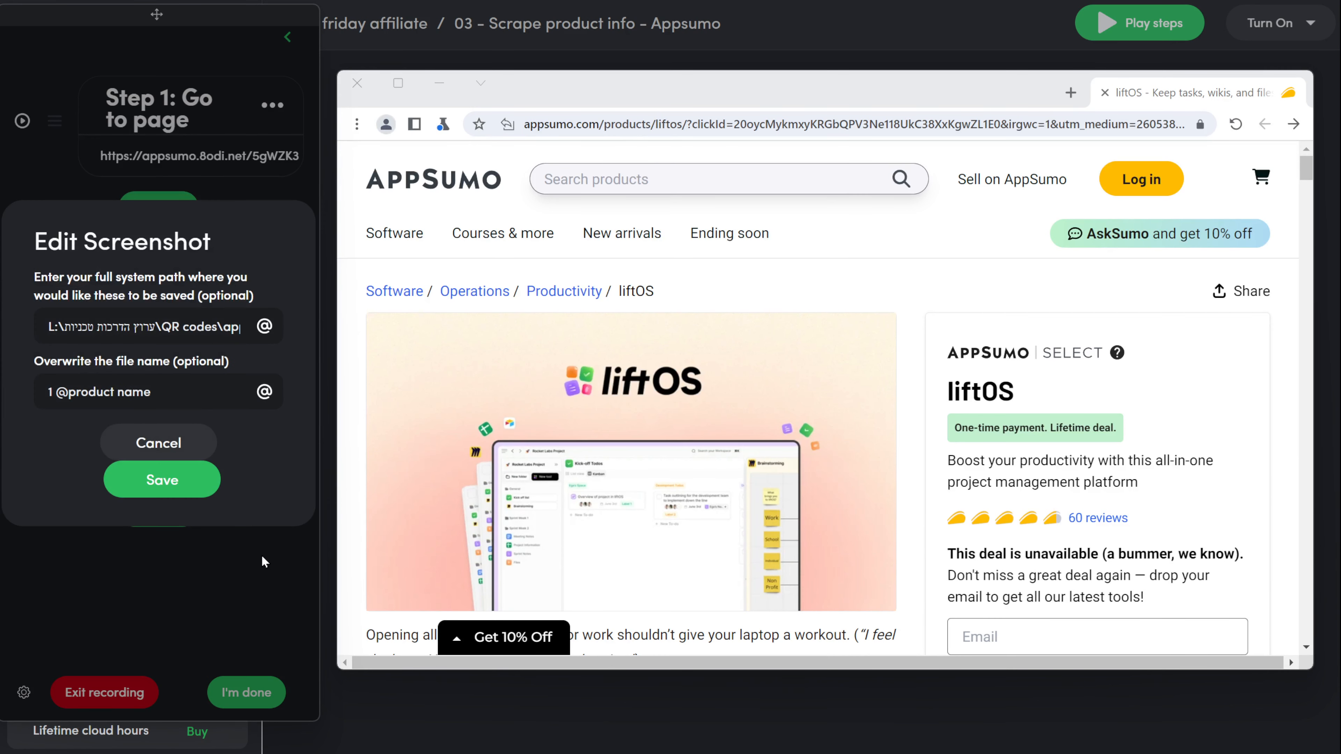
click(168, 482)
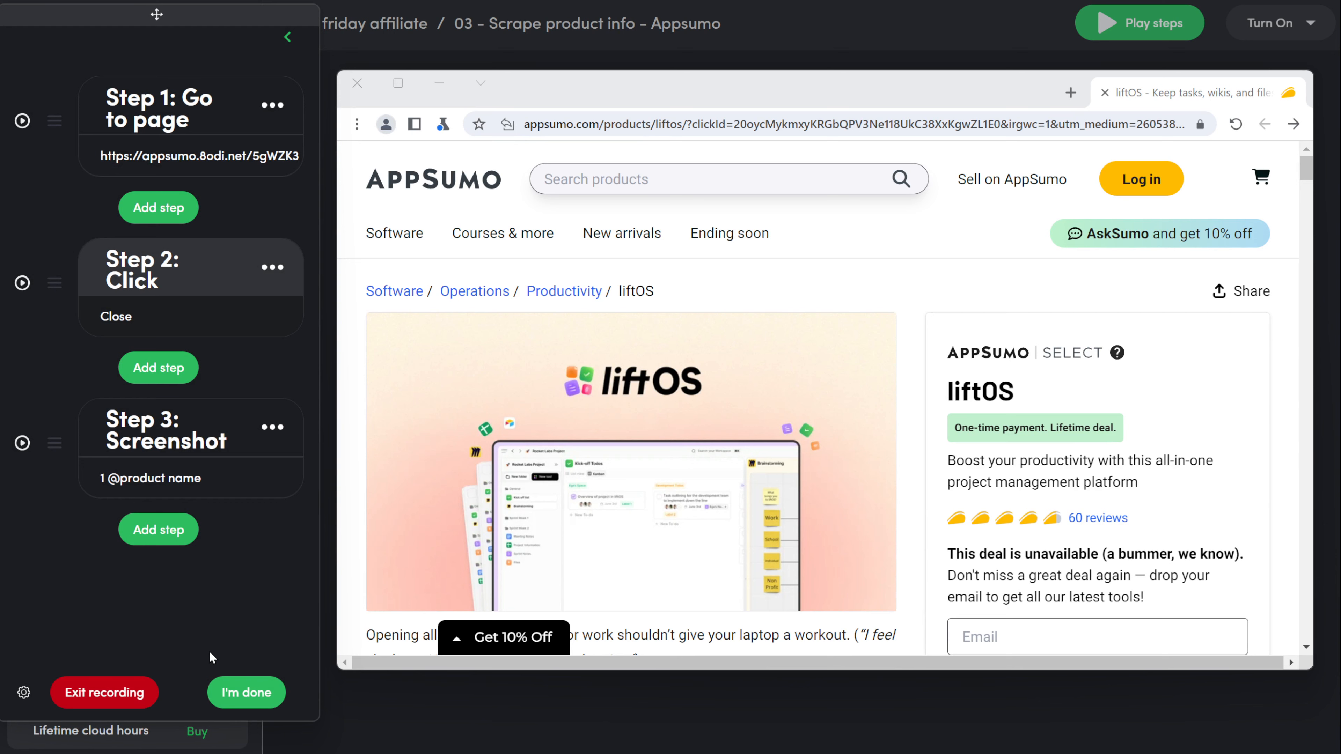
Step: Add a Scroll down step on the page element lasting 3 seconds
click(171, 529)
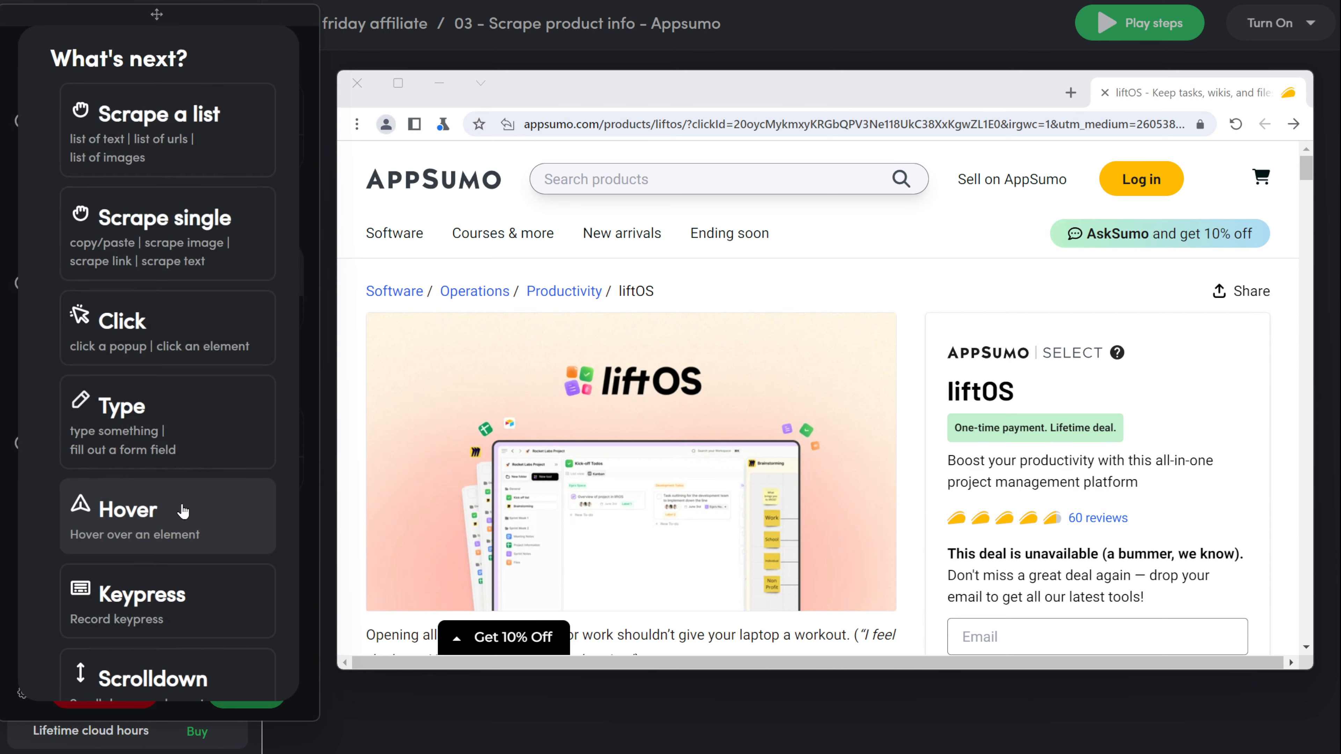
scroll(184, 510, down, 3)
scroll(184, 510, down, 2)
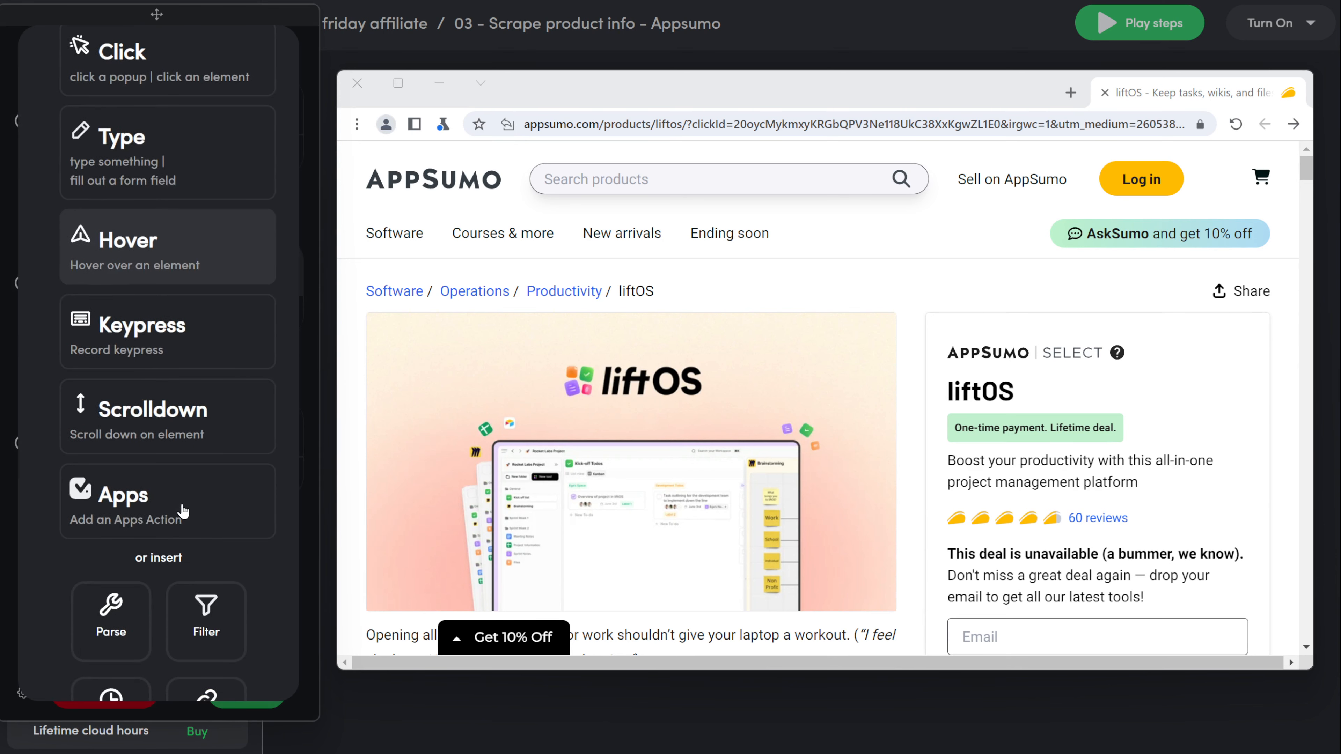
click(213, 437)
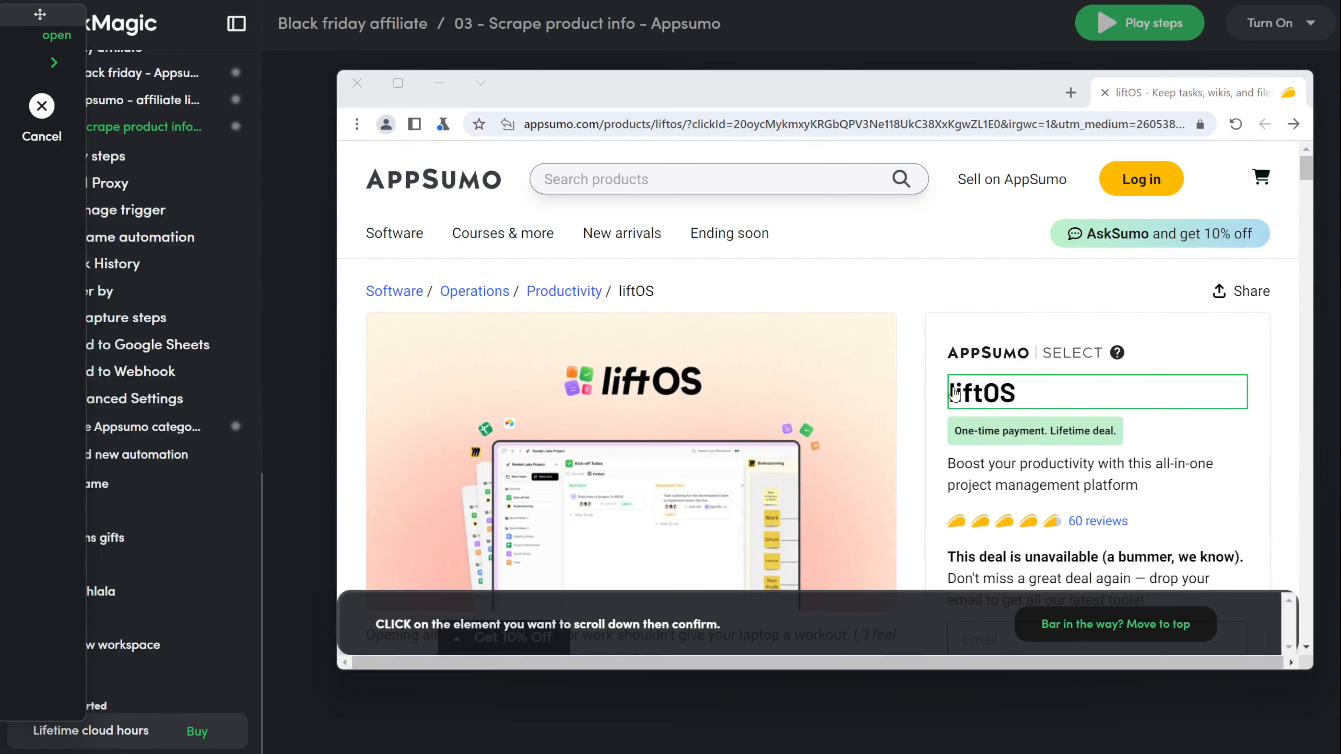
click(917, 394)
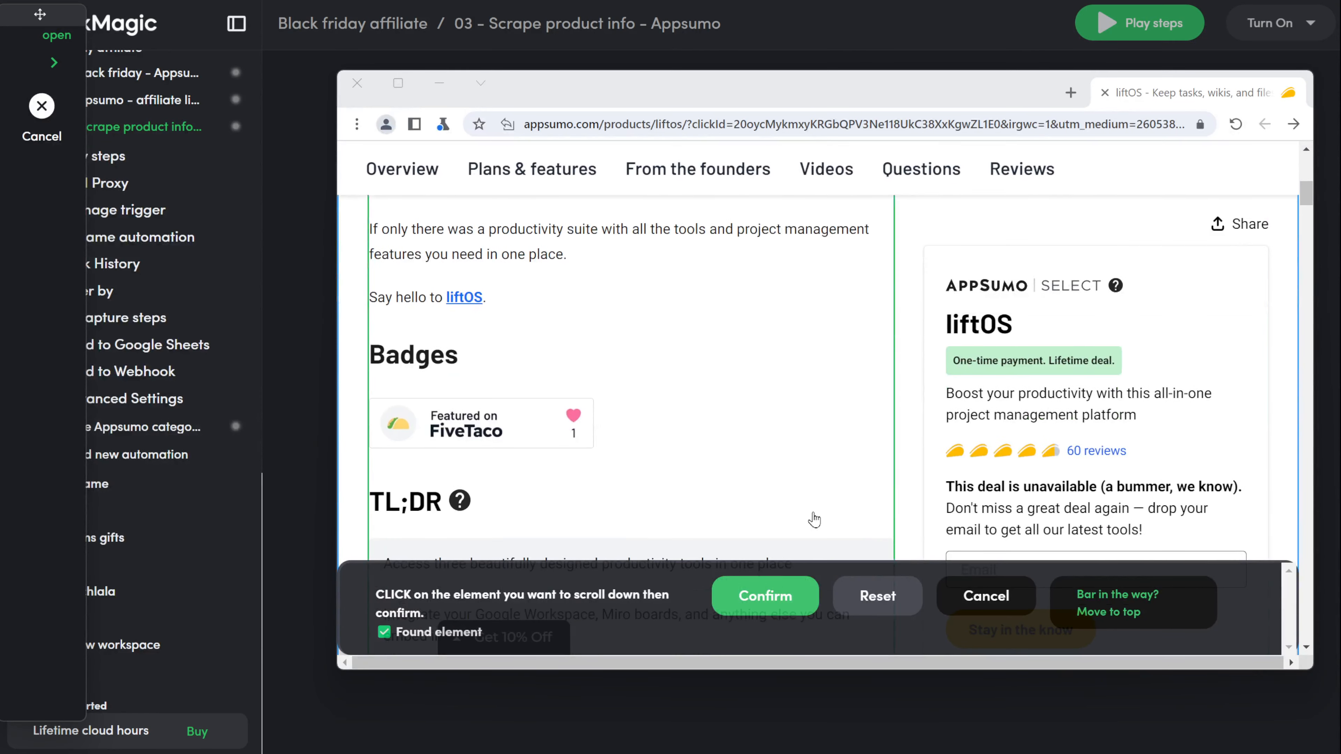
click(765, 596)
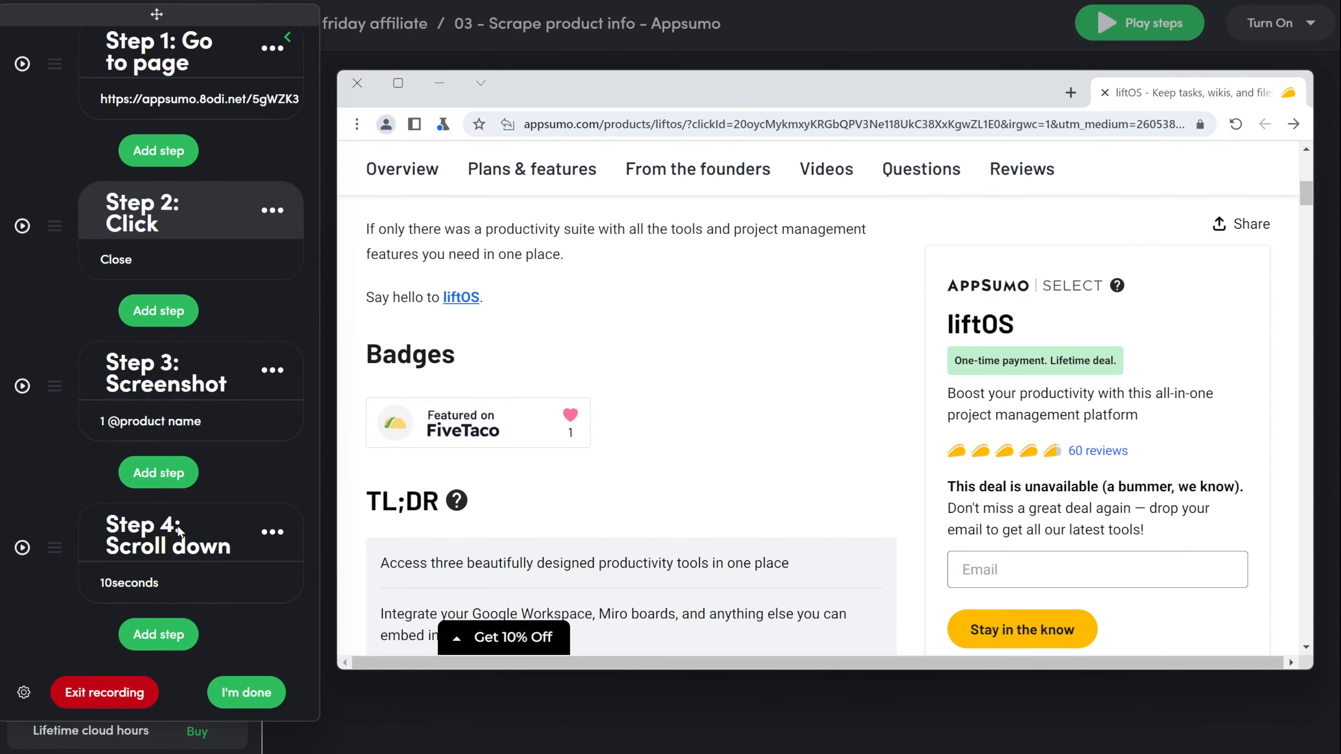
click(132, 584)
drag(84, 349, 4, 346)
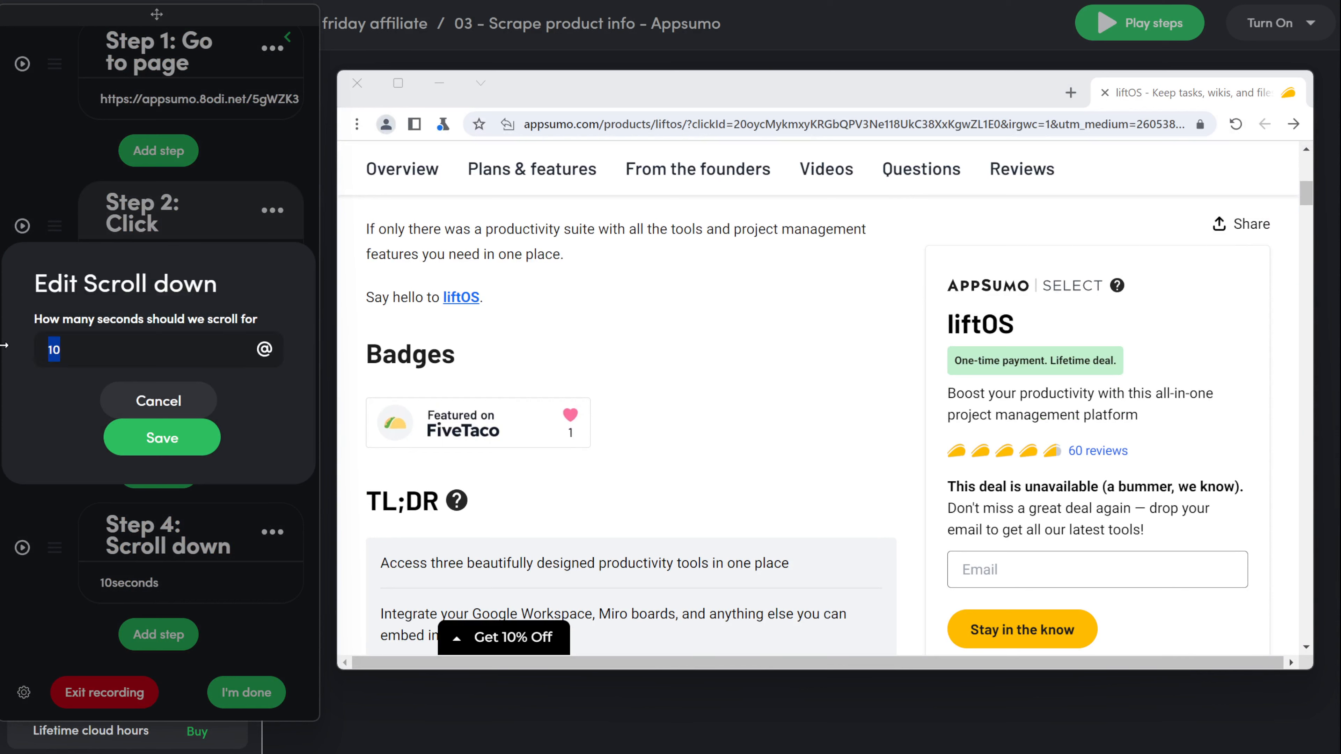
text(3)
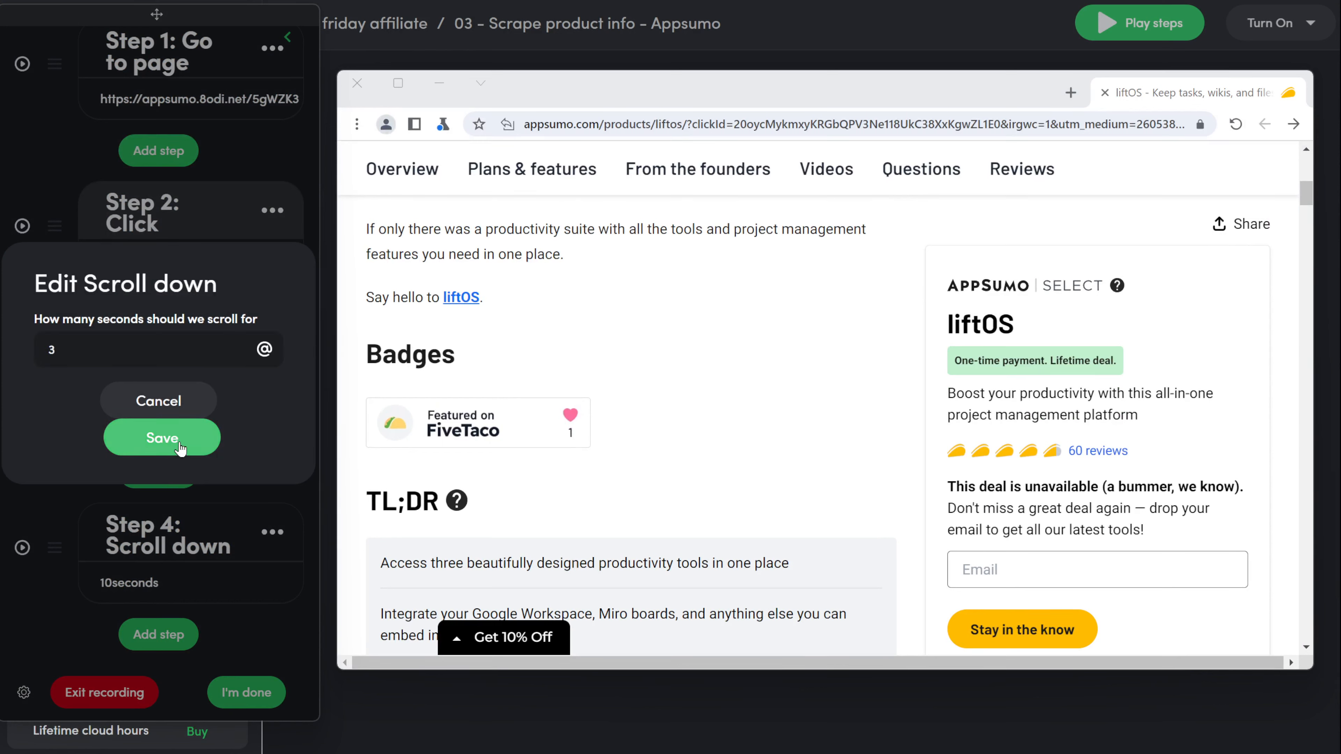
click(163, 454)
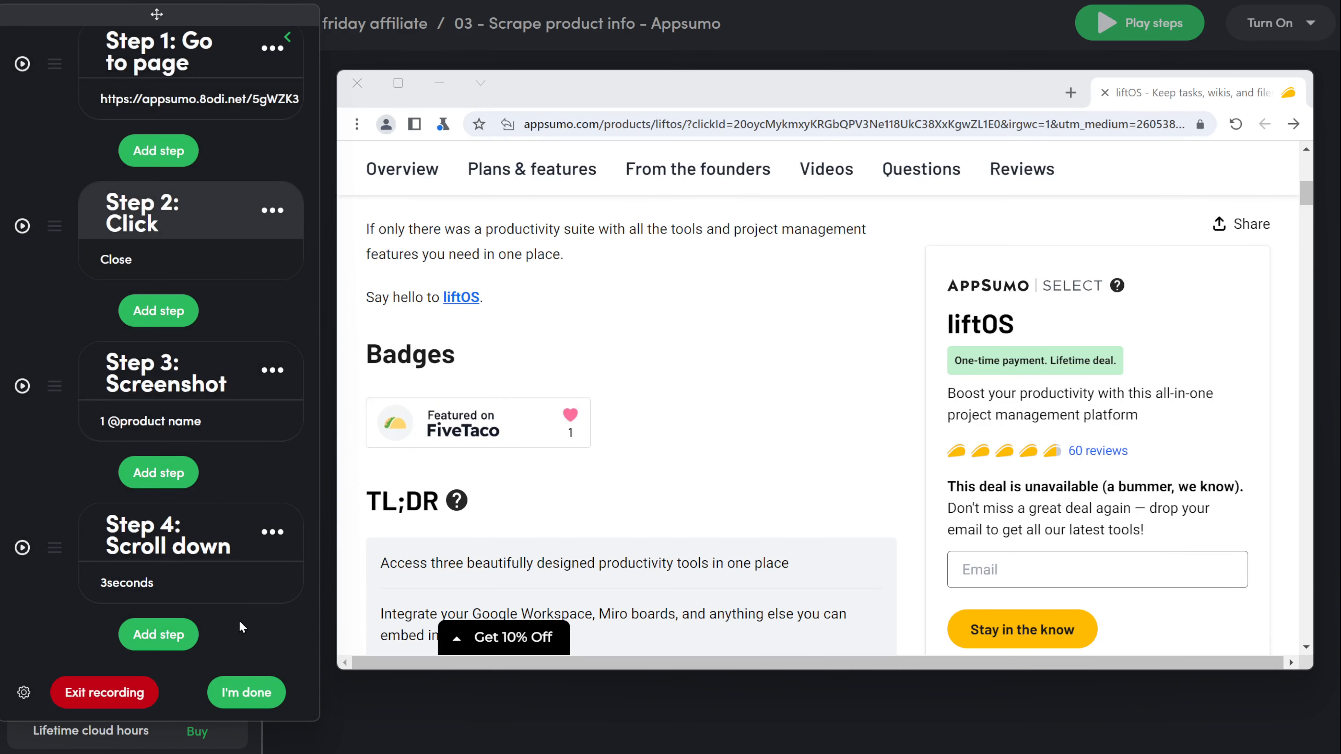
click(273, 370)
click(230, 510)
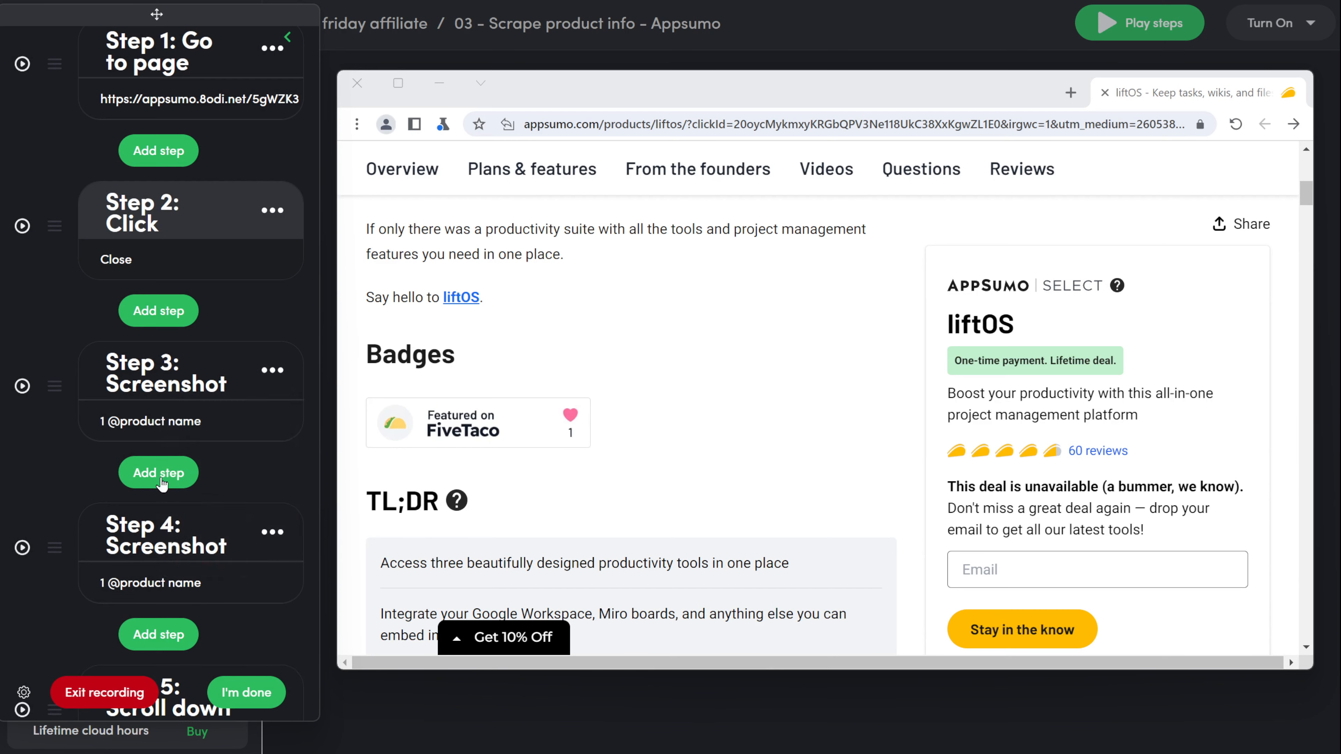
scroll(158, 370, down, 3)
drag(55, 547, 63, 415)
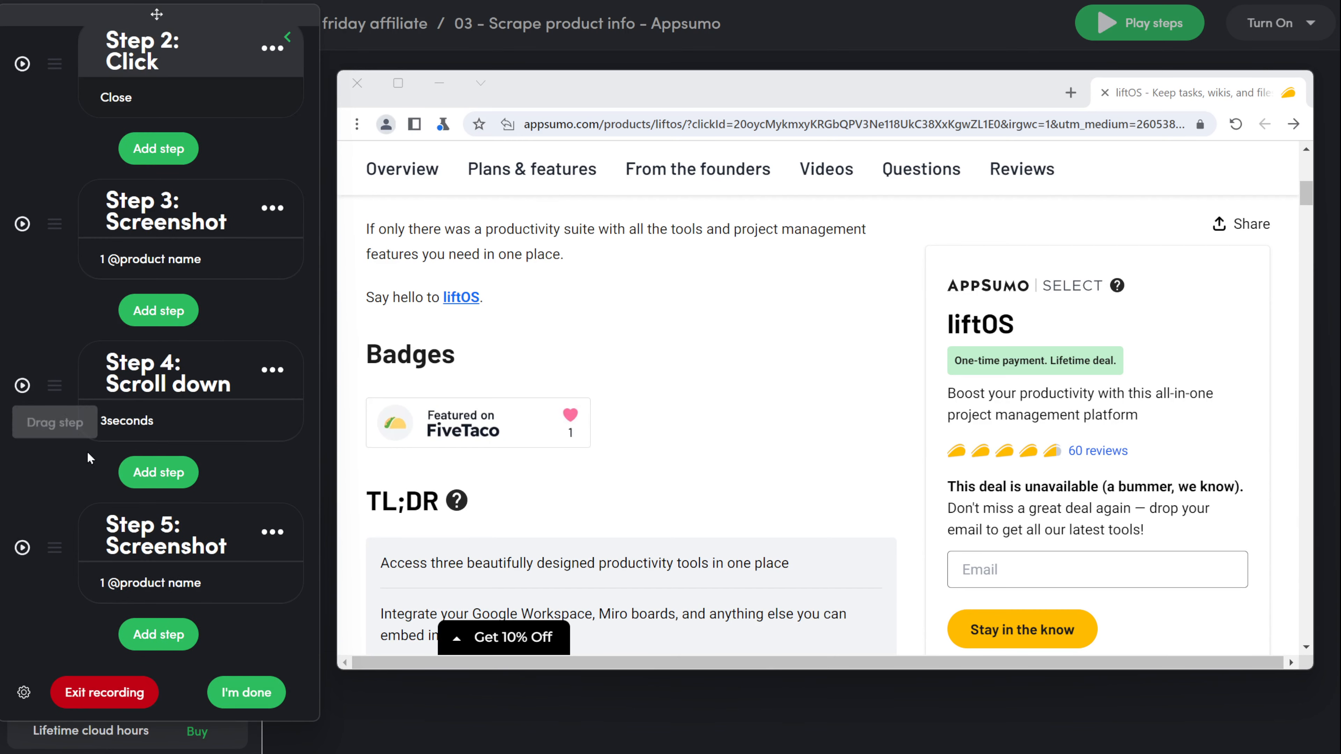
click(153, 595)
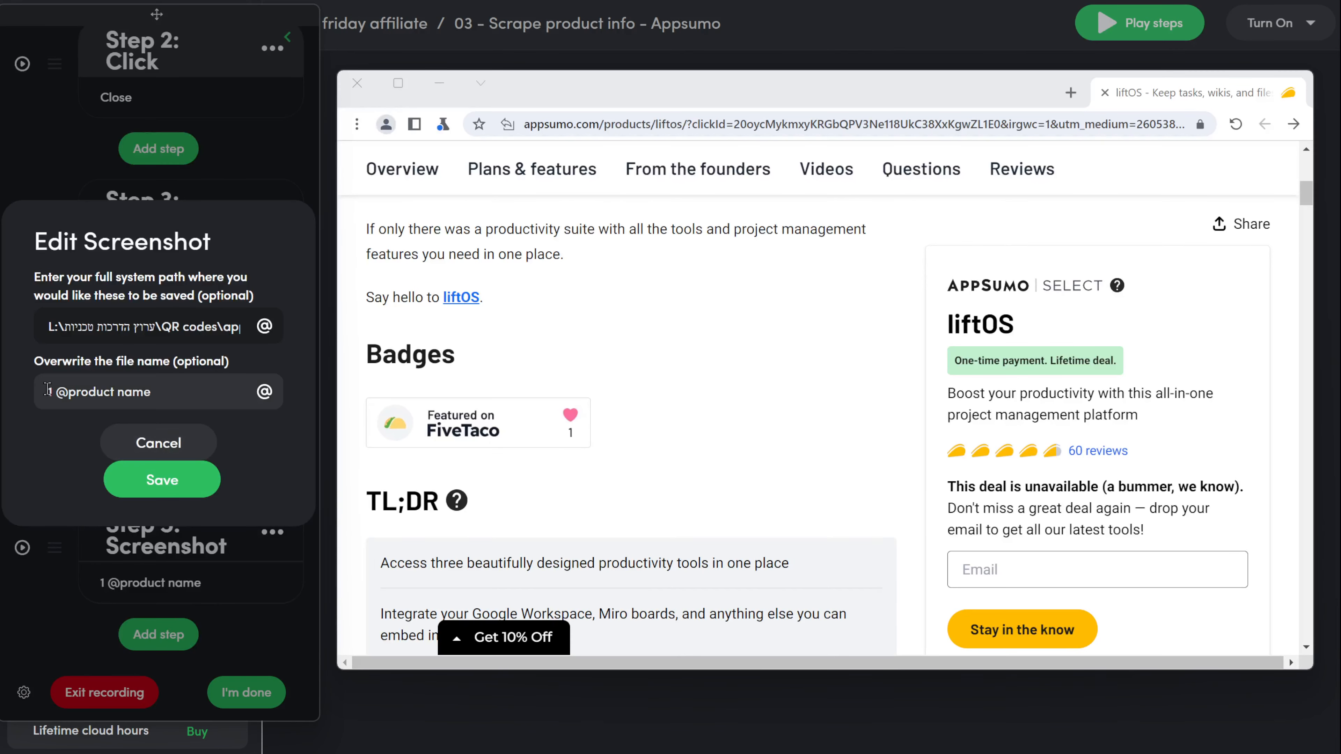
text(2)
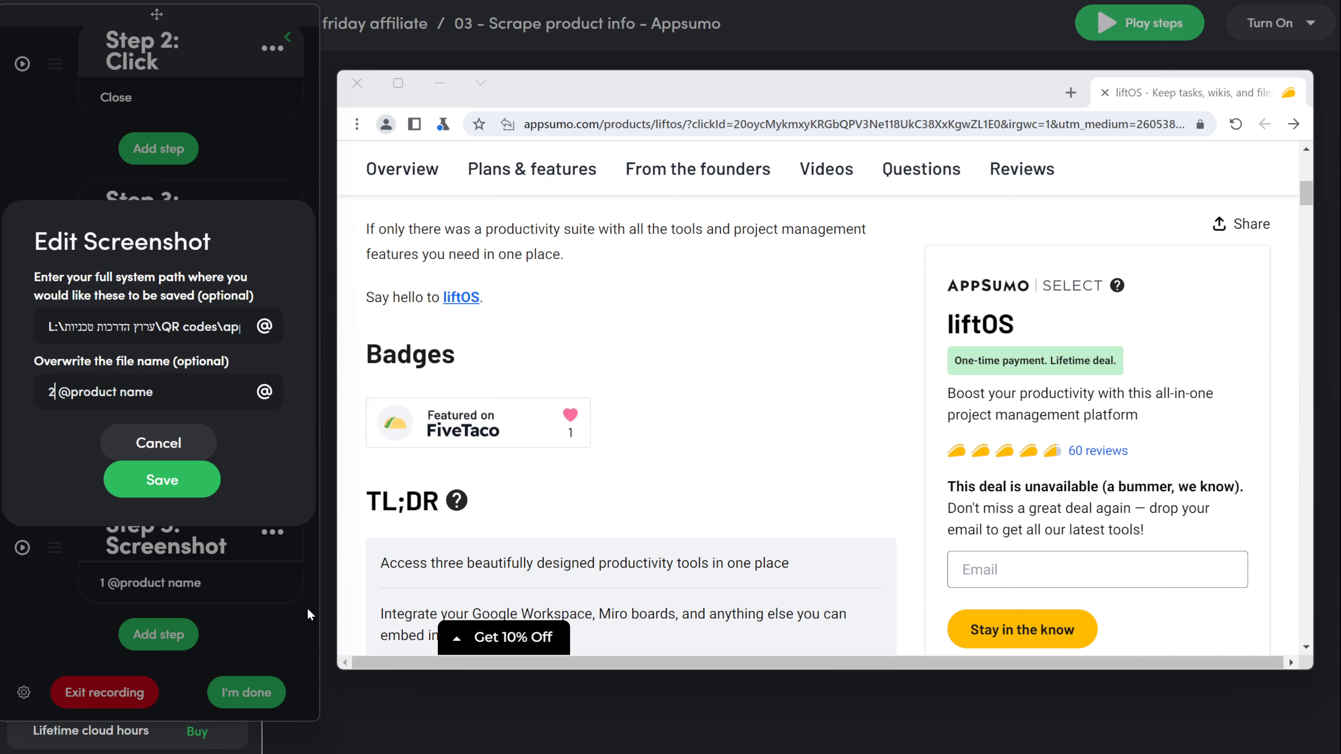
click(189, 495)
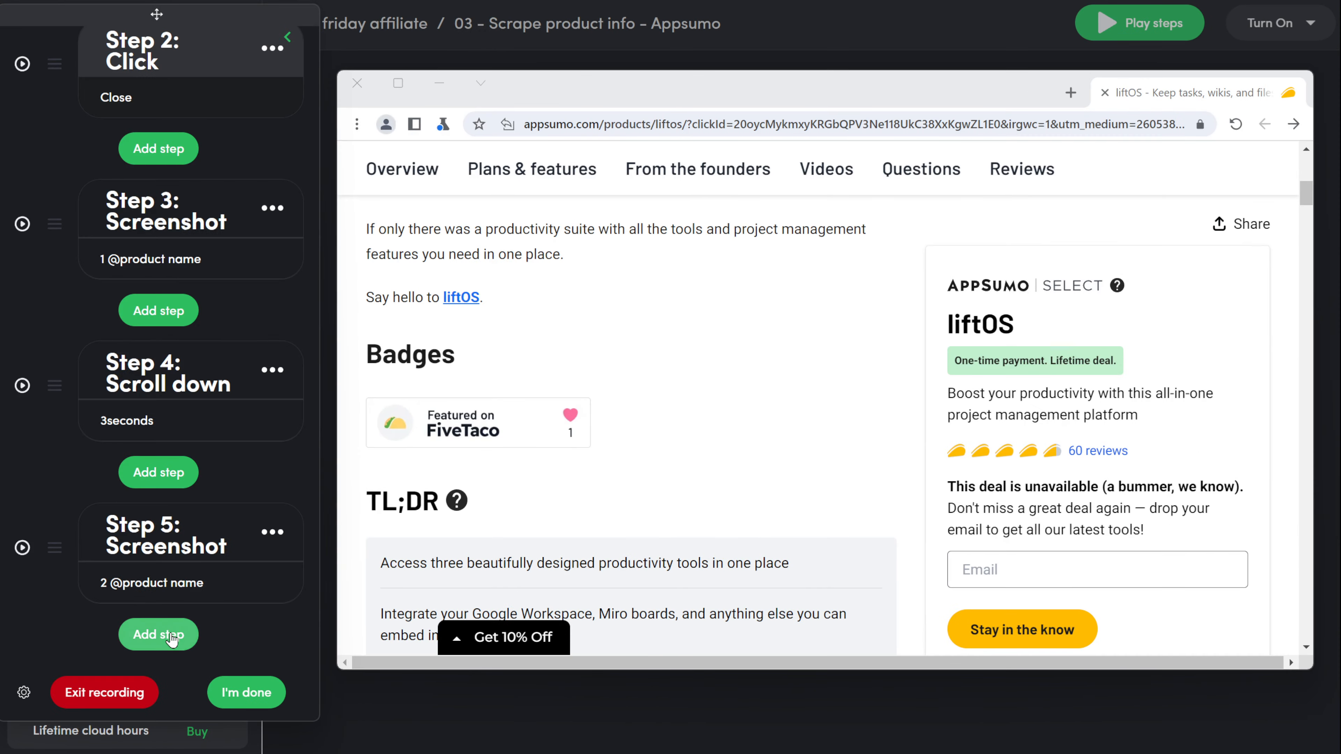
click(158, 635)
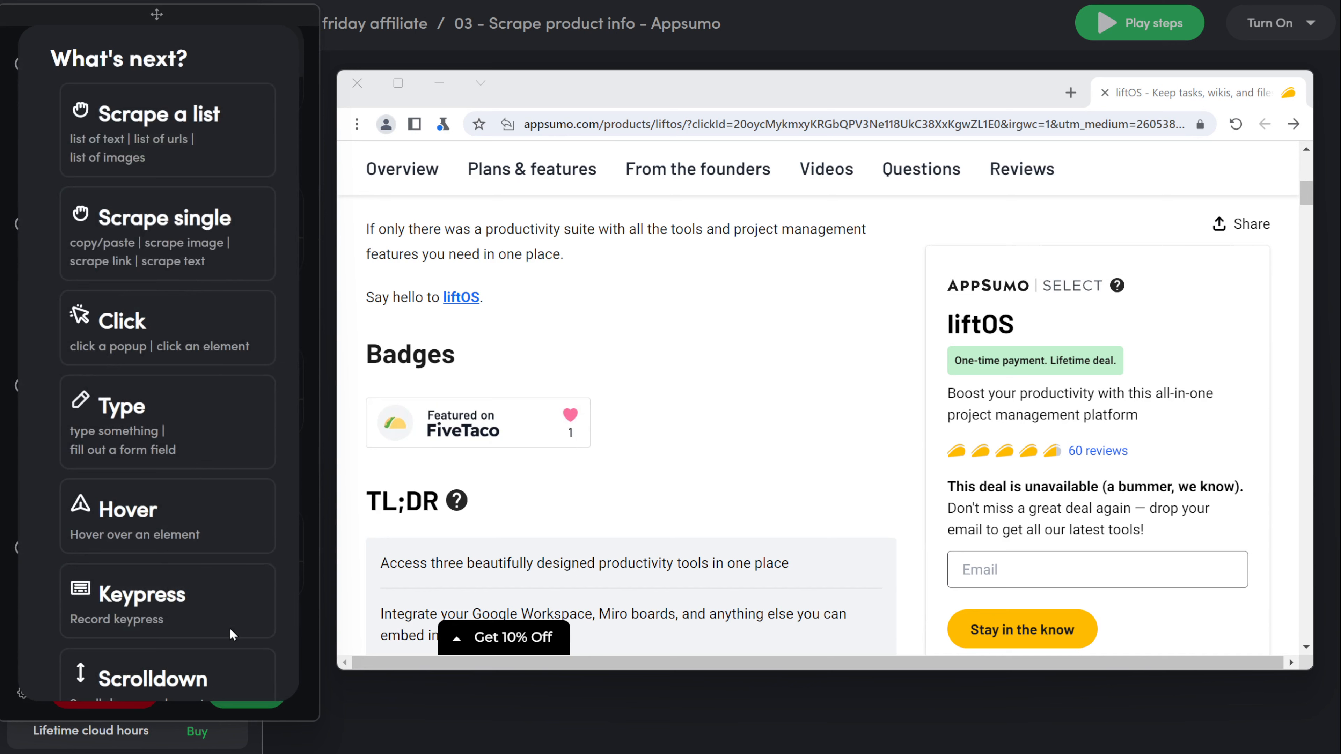
Step: Add two Scrape single steps for the product details text and the tagline
click(139, 248)
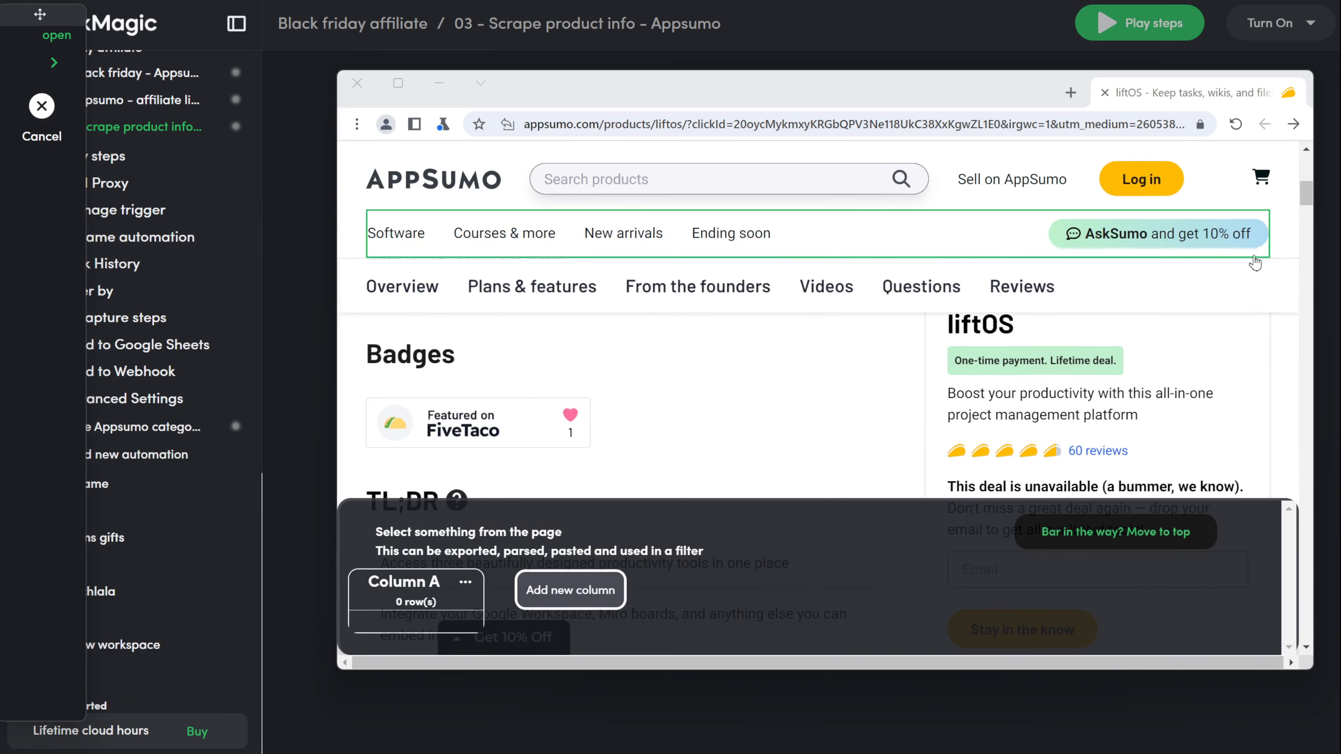
click(1289, 423)
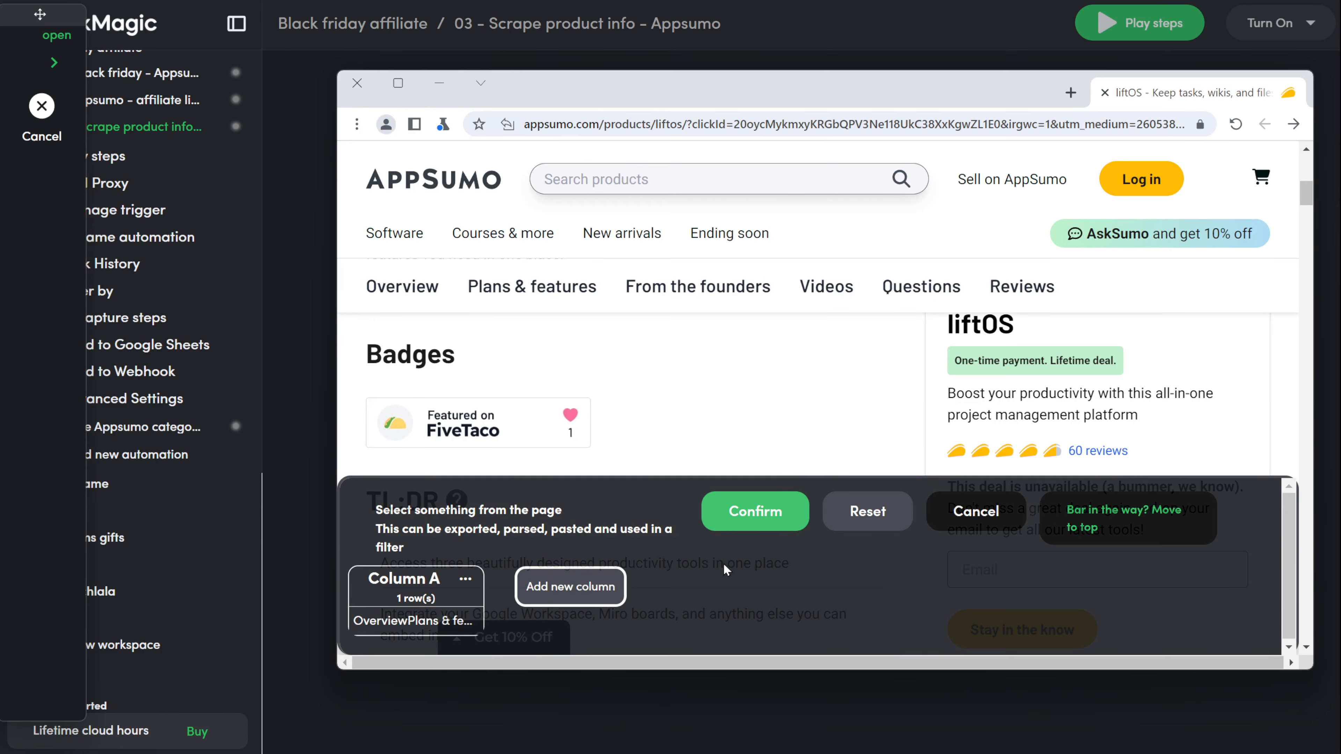
click(756, 511)
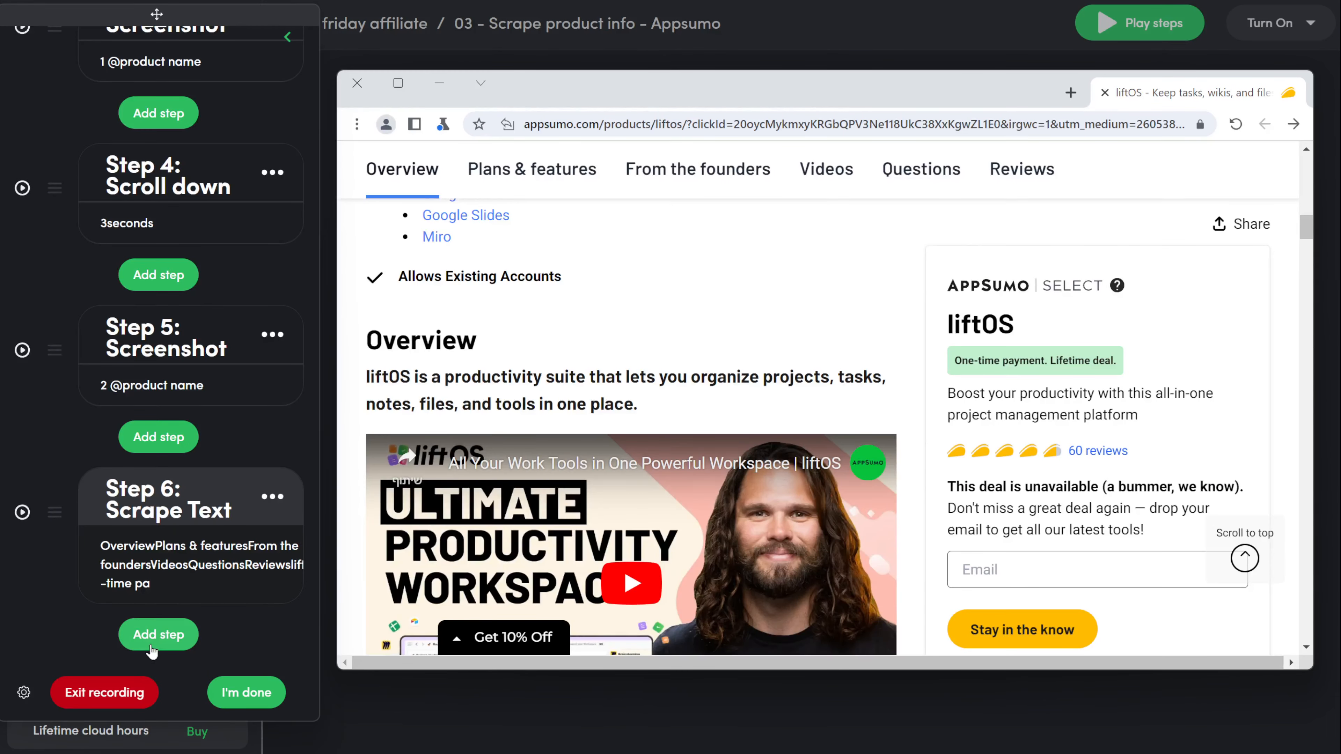
click(152, 643)
click(210, 264)
click(1143, 402)
scroll(1144, 401, down, 3)
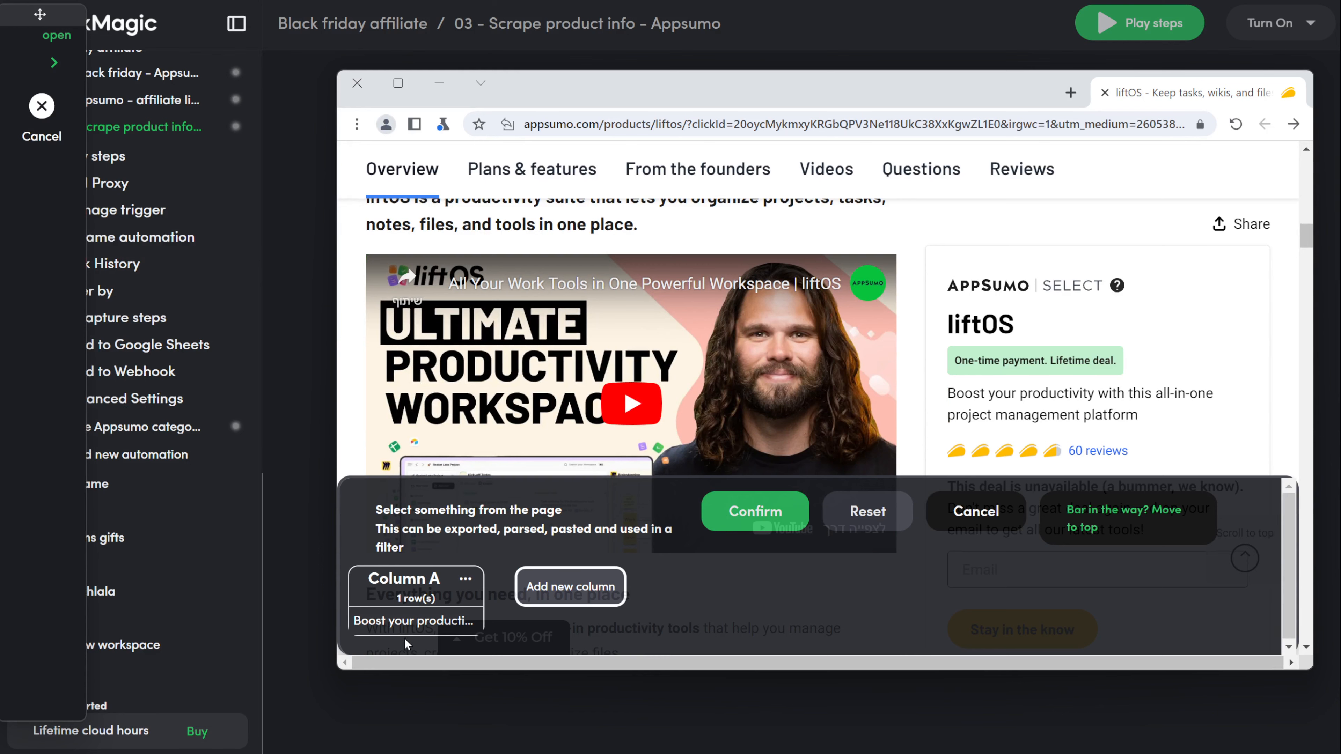
click(748, 508)
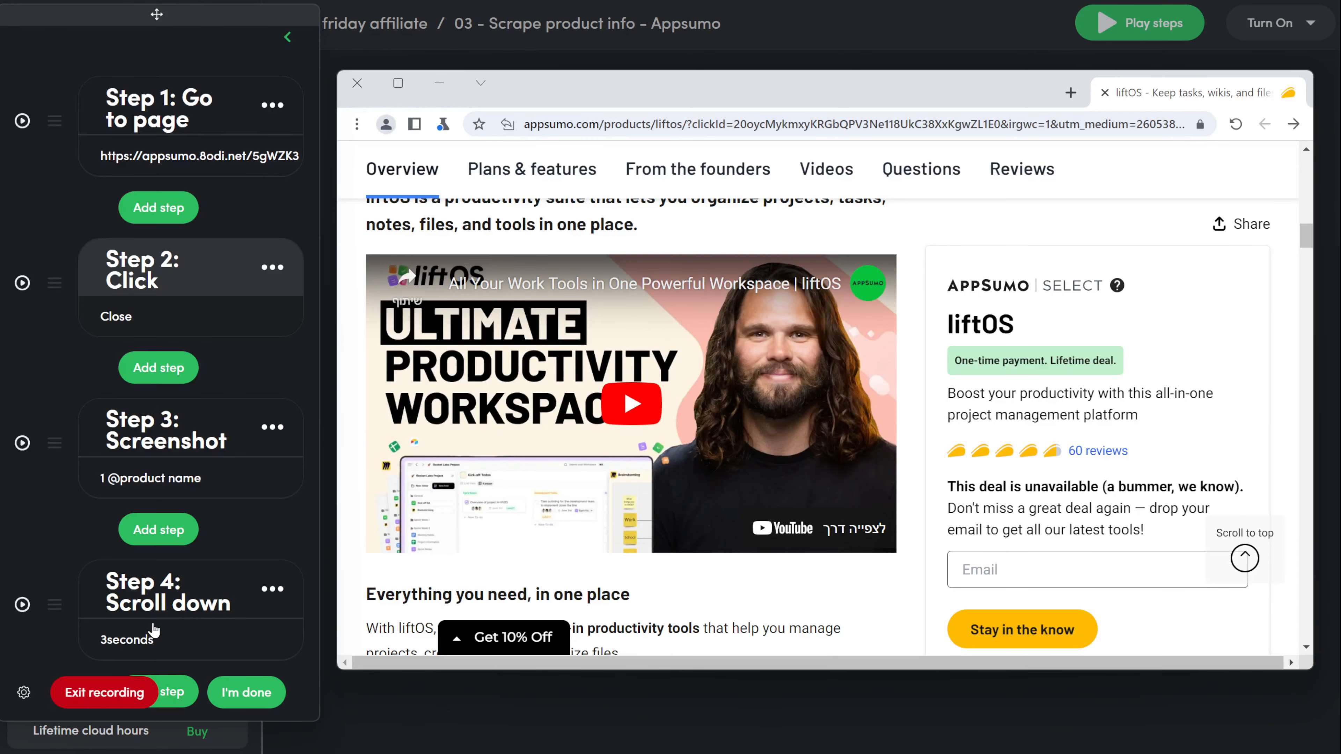
Step: Add a Scrape a list step built from the License Tier 1 and 2 cards
scroll(153, 626, down, 8)
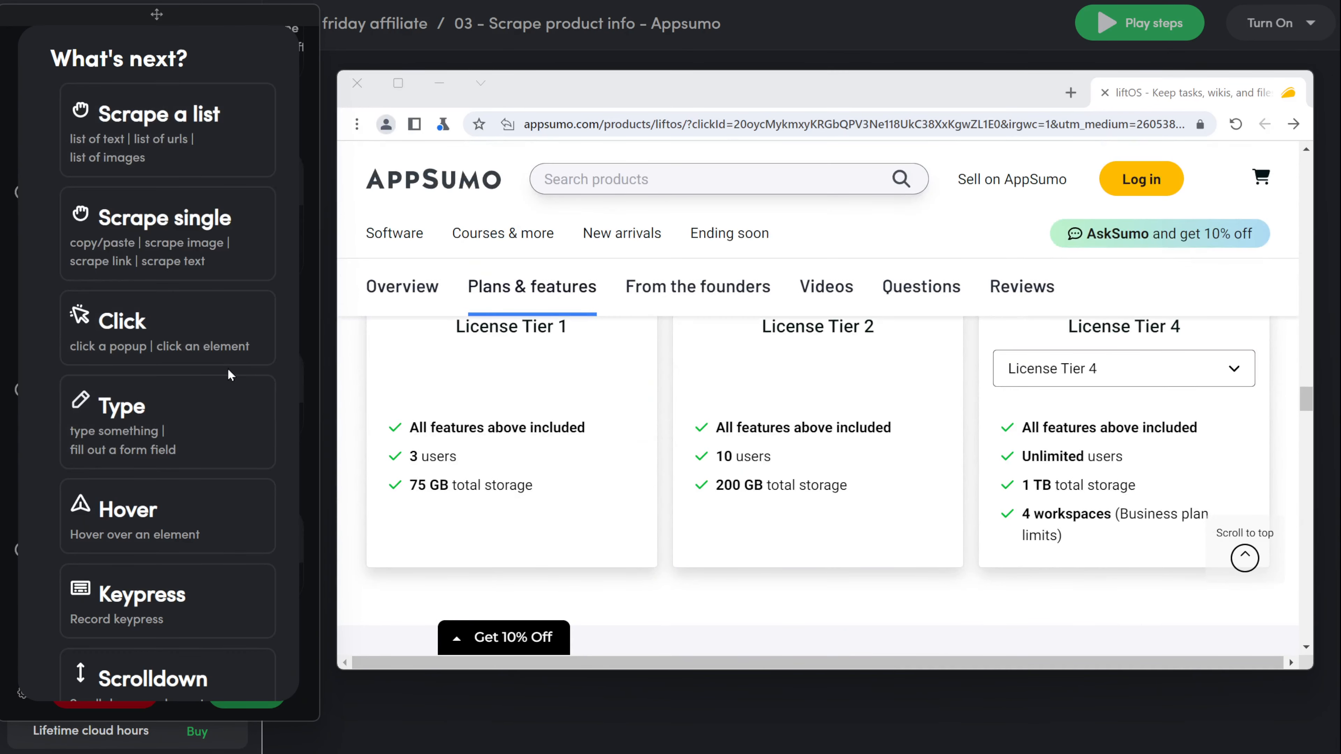
scroll(820, 520, up, 2)
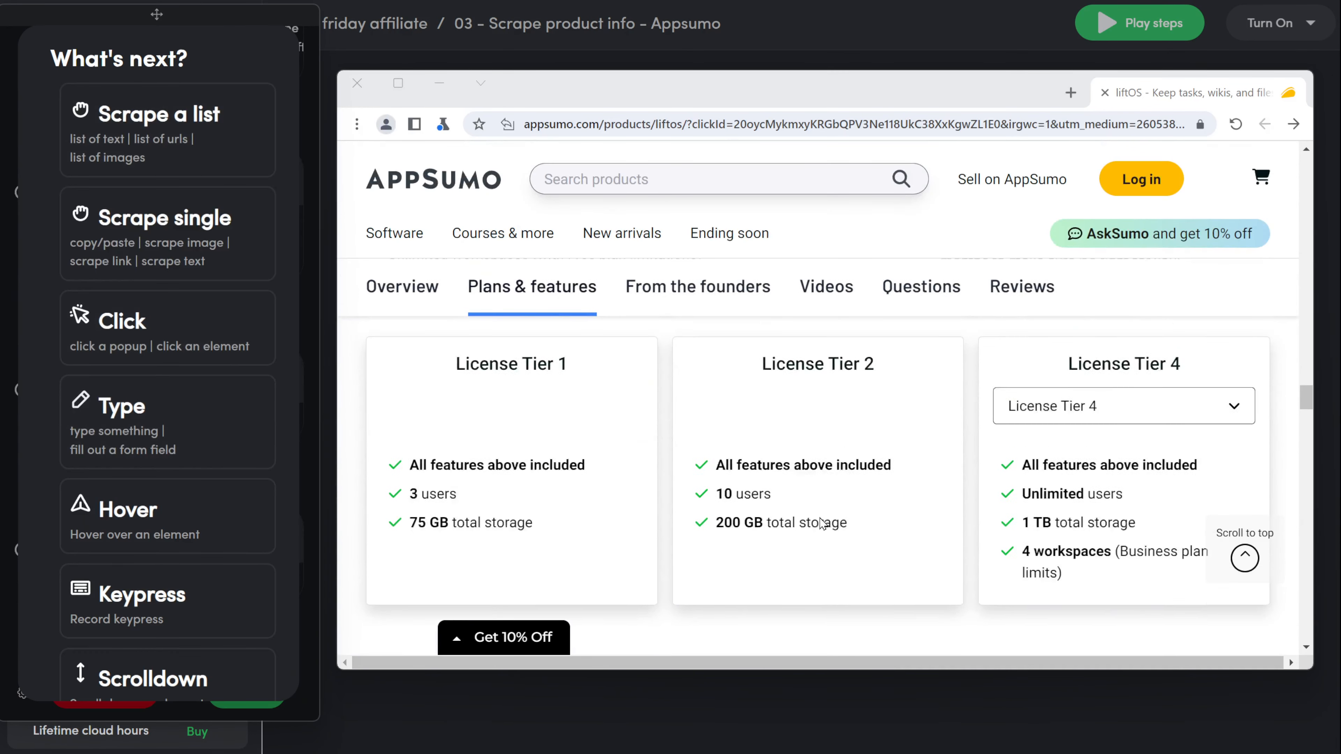
scroll(820, 523, up, 1)
scroll(822, 513, down, 2)
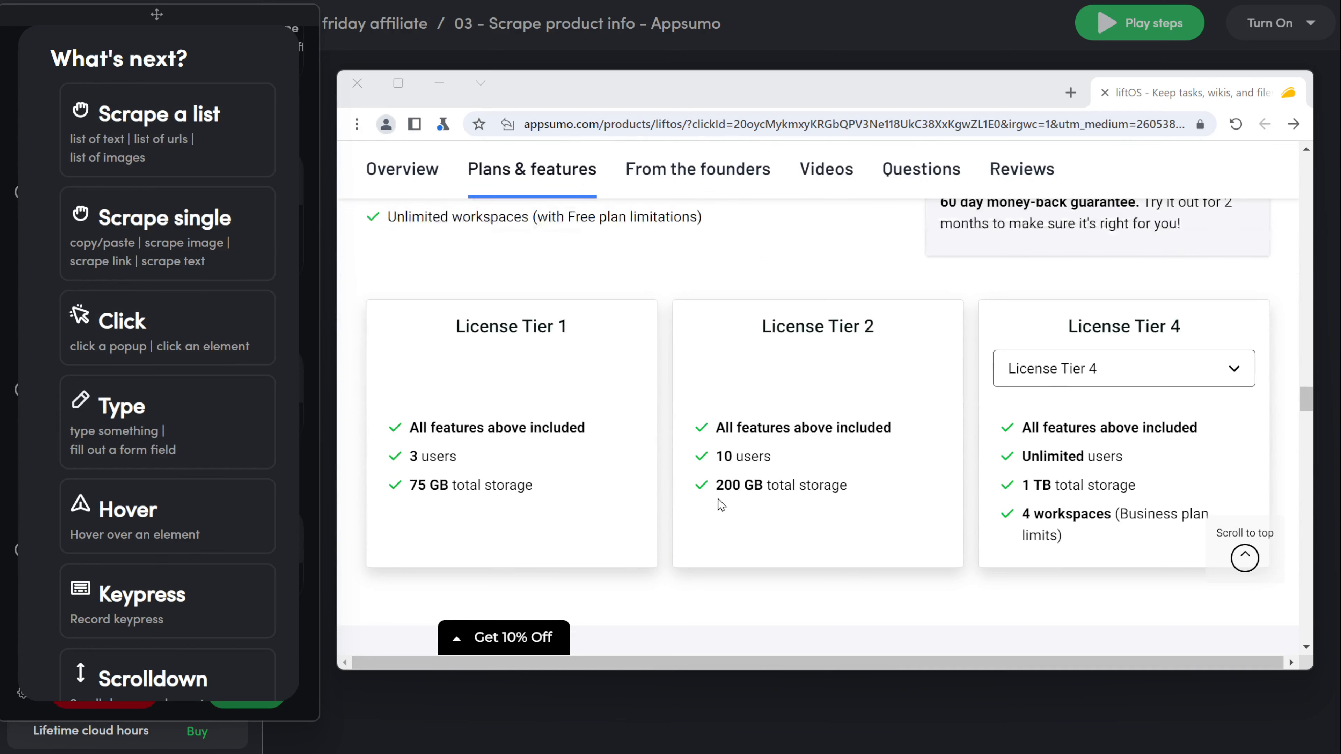
click(203, 150)
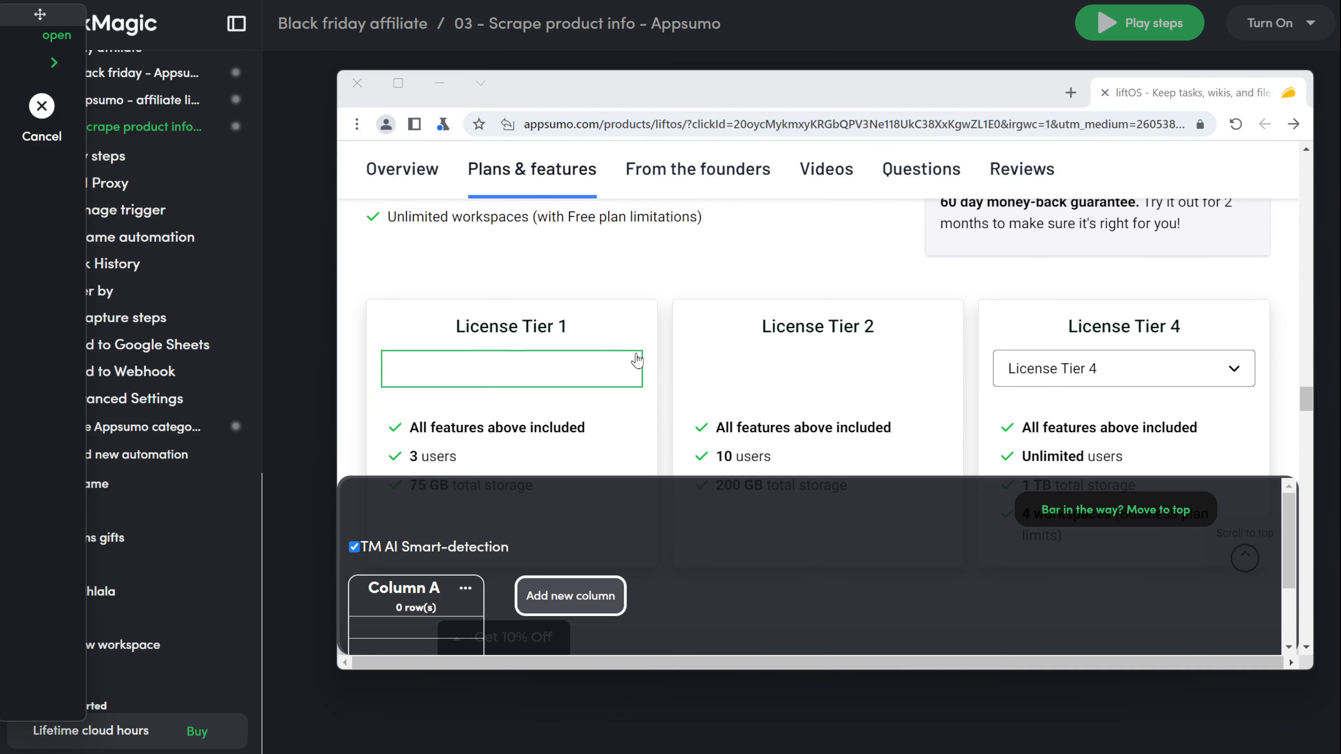
click(650, 316)
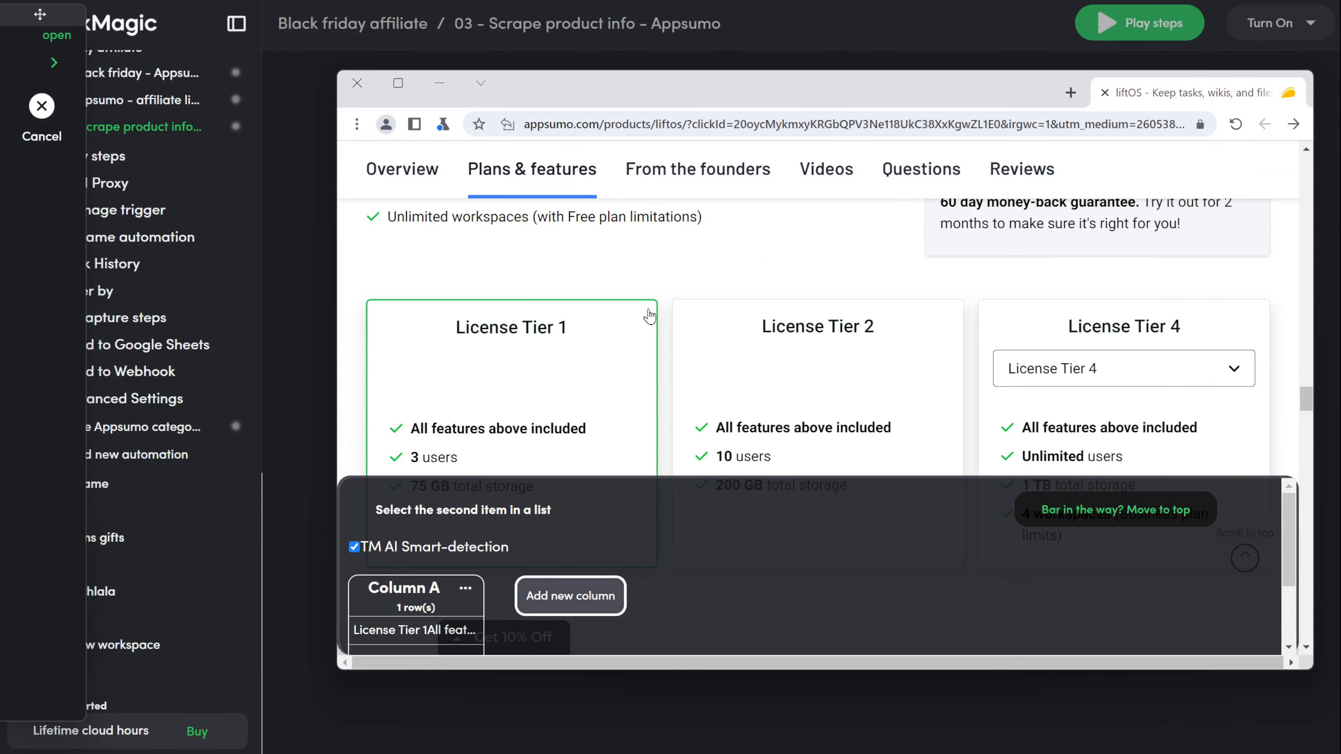
click(679, 321)
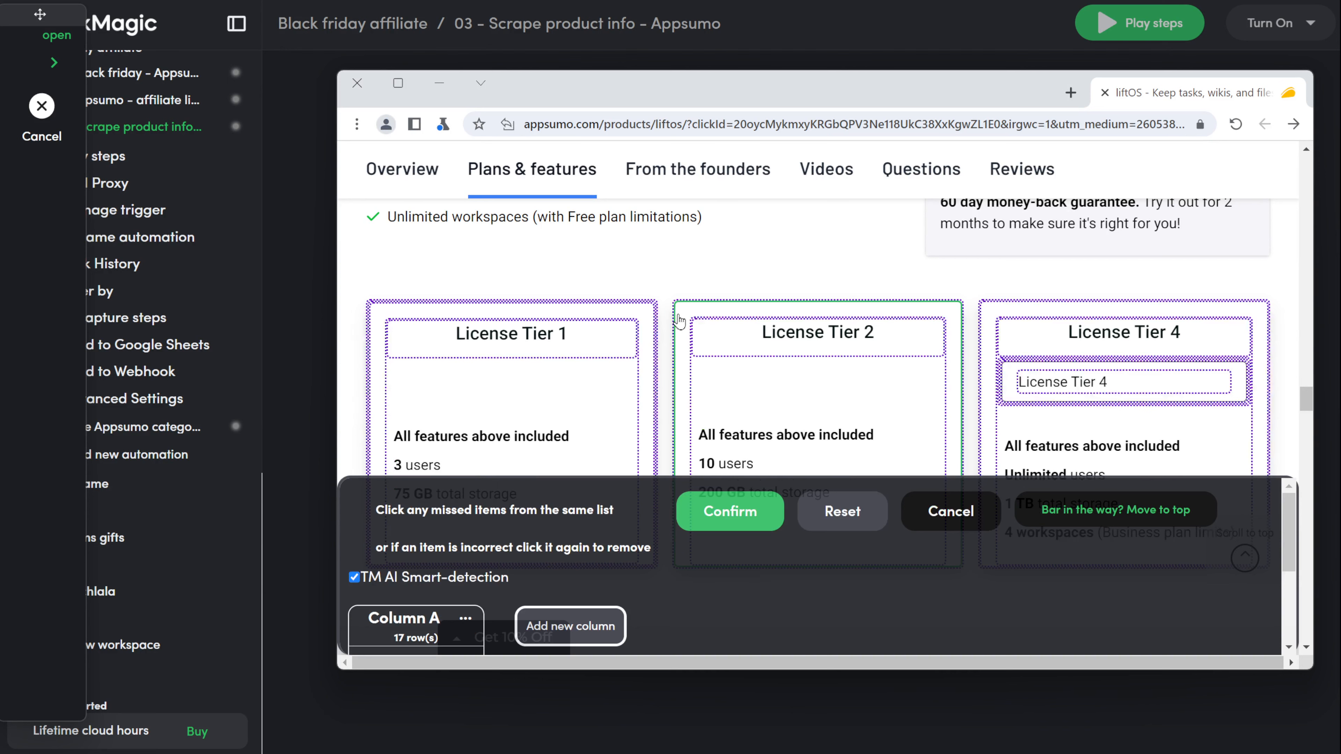
scroll(415, 607, down, 3)
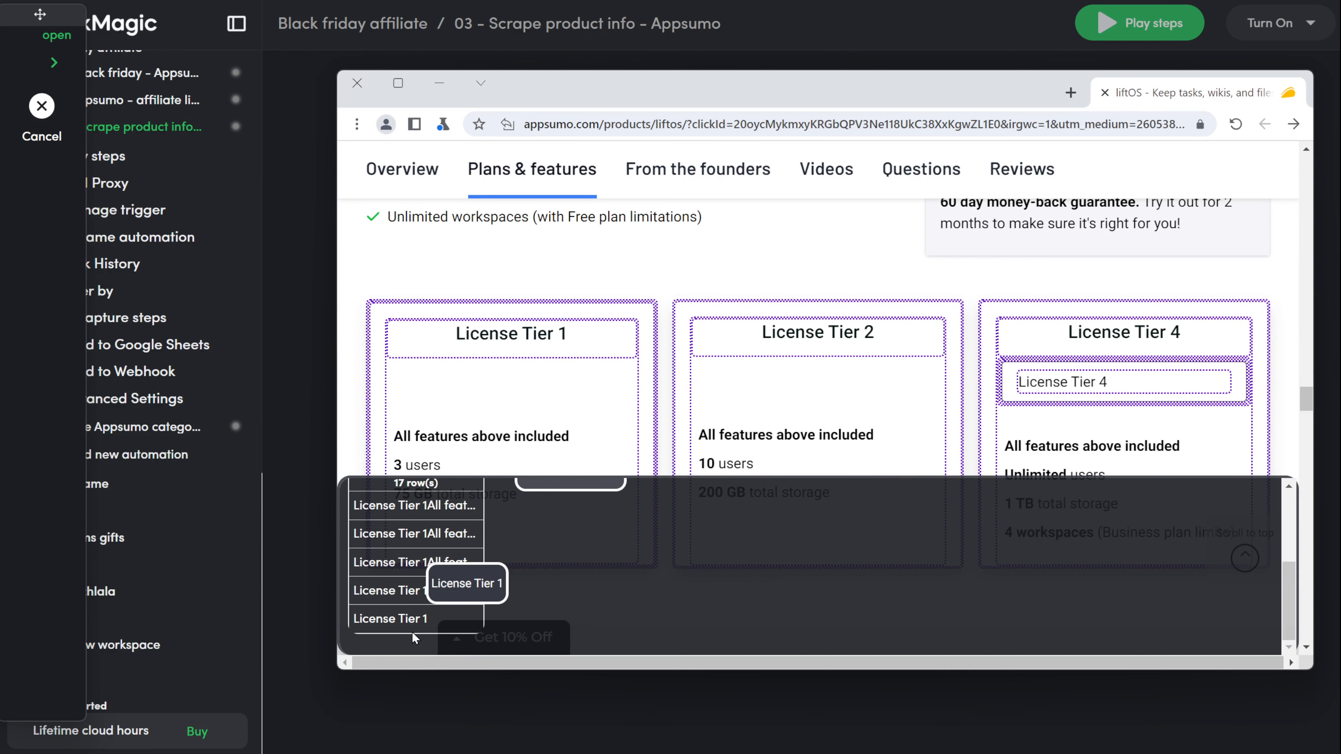
scroll(414, 634, up, 3)
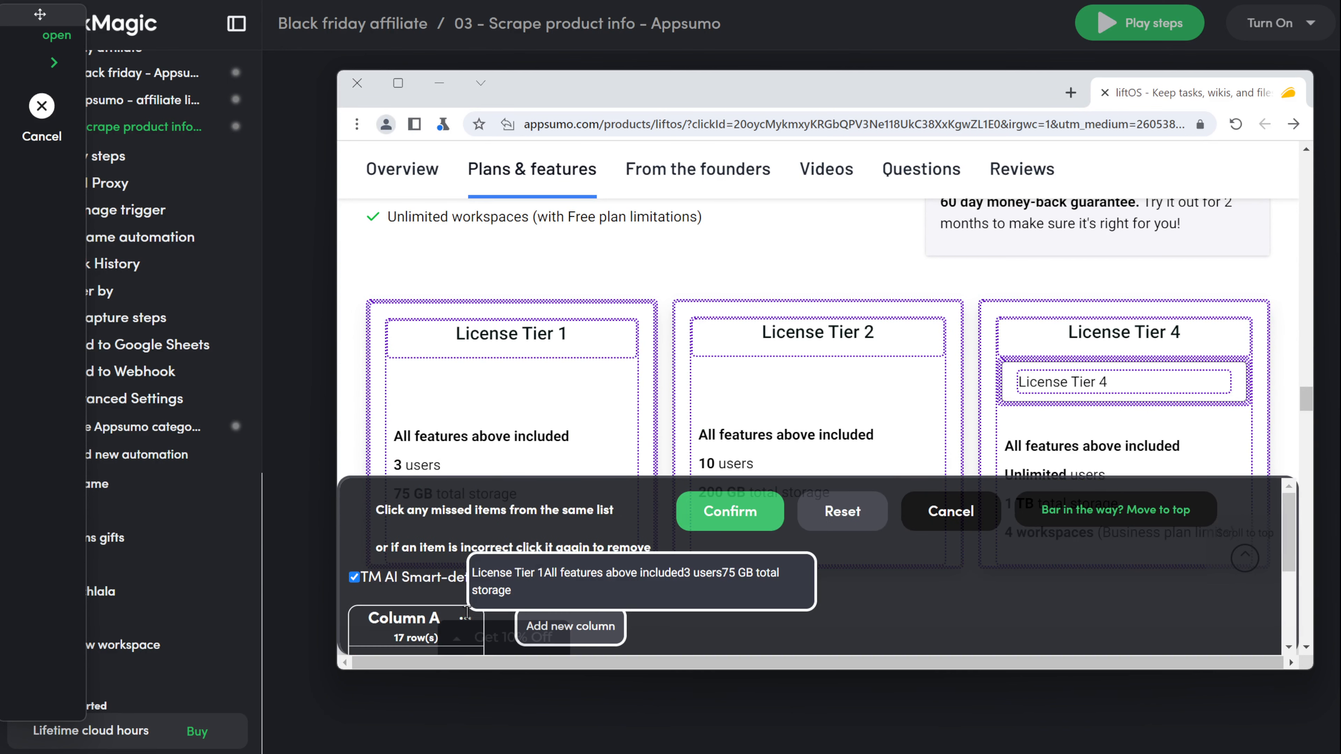
click(745, 515)
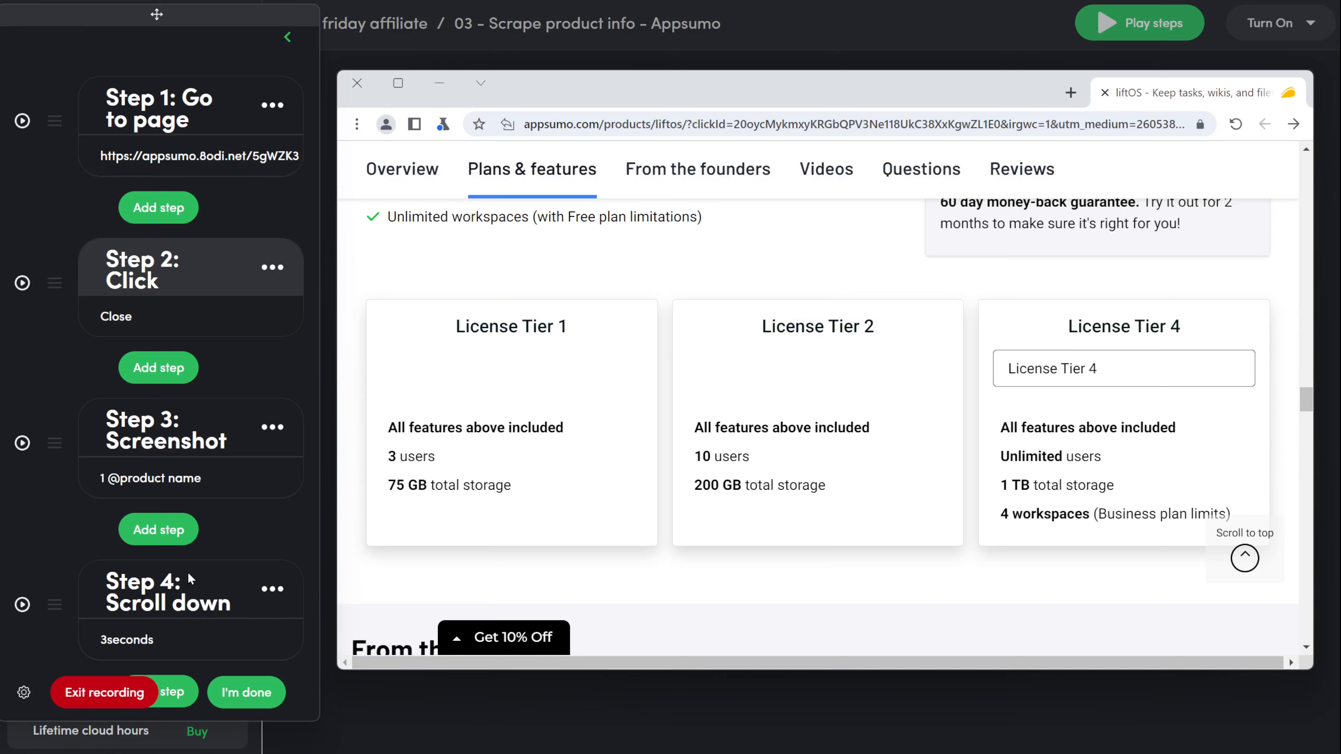
scroll(188, 579, down, 8)
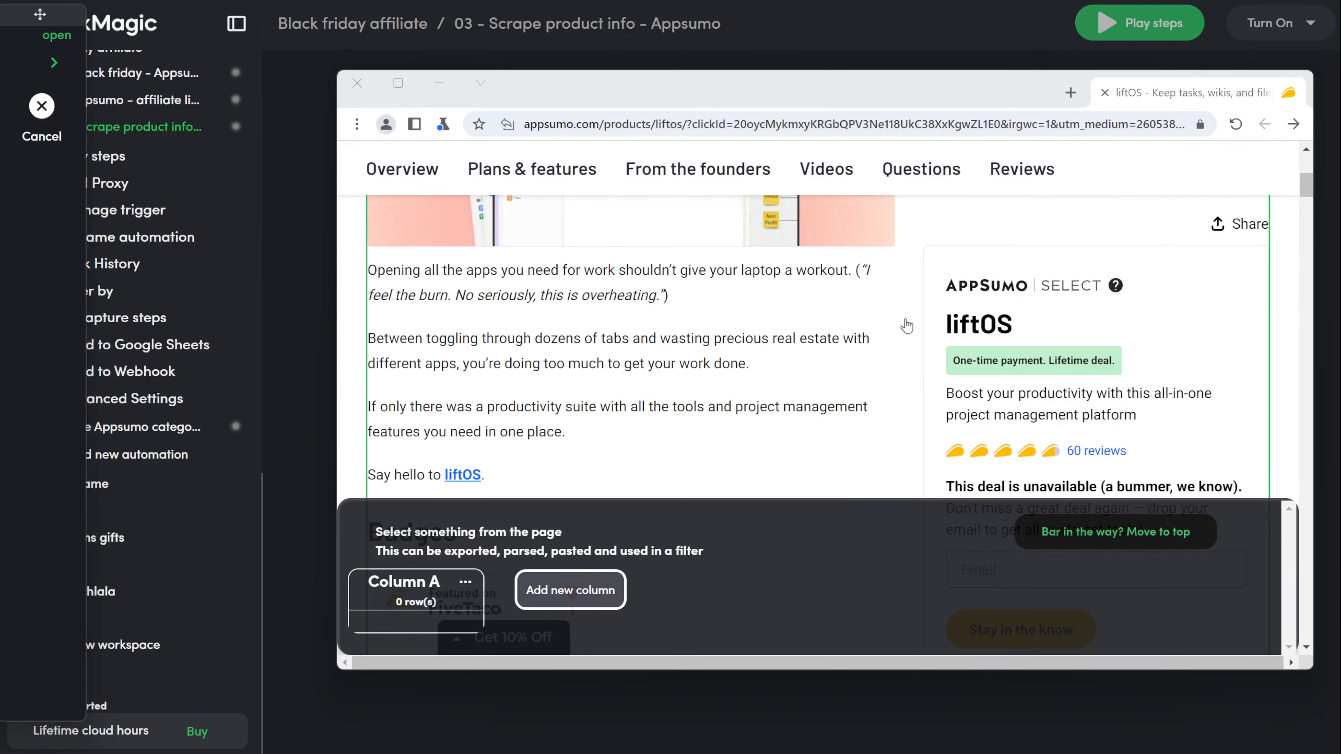
Step: Delete the unwanted scrape-text step captured from the intro paragraph
scroll(888, 288, up, 1)
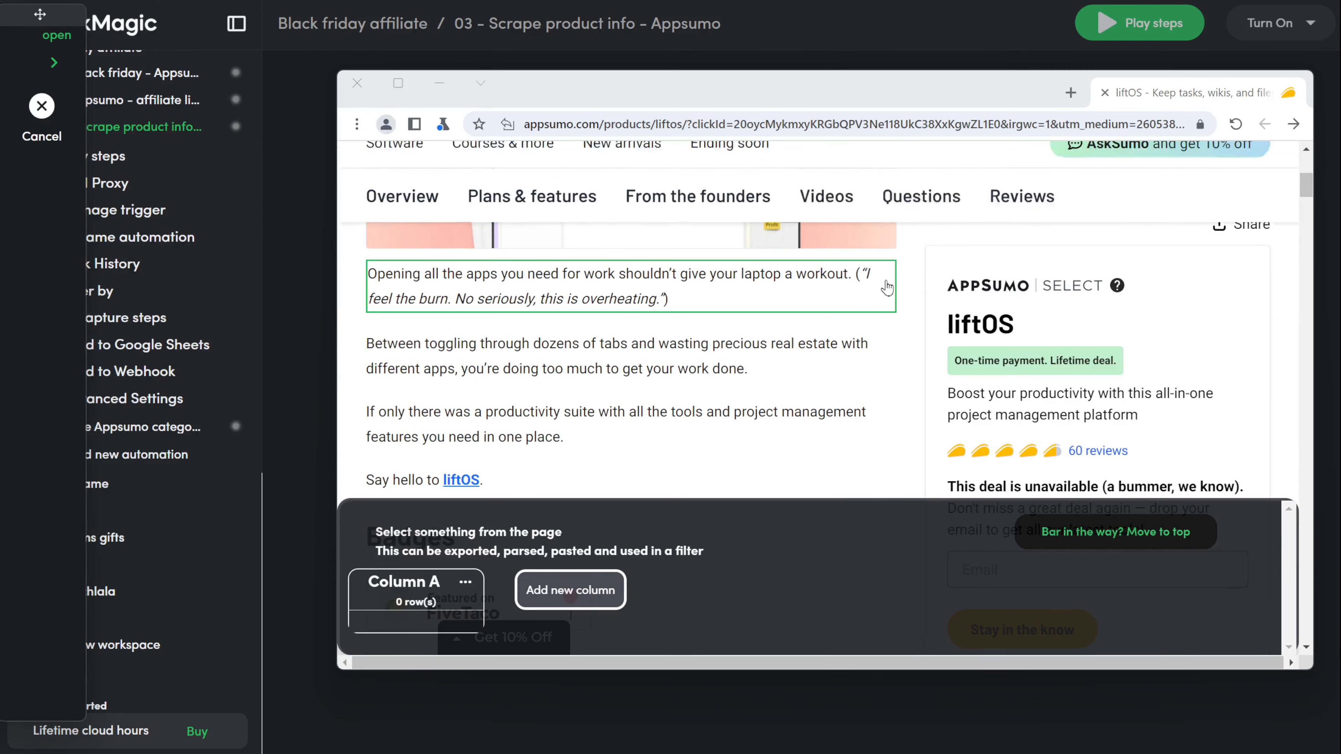
scroll(1313, 490, down, 3)
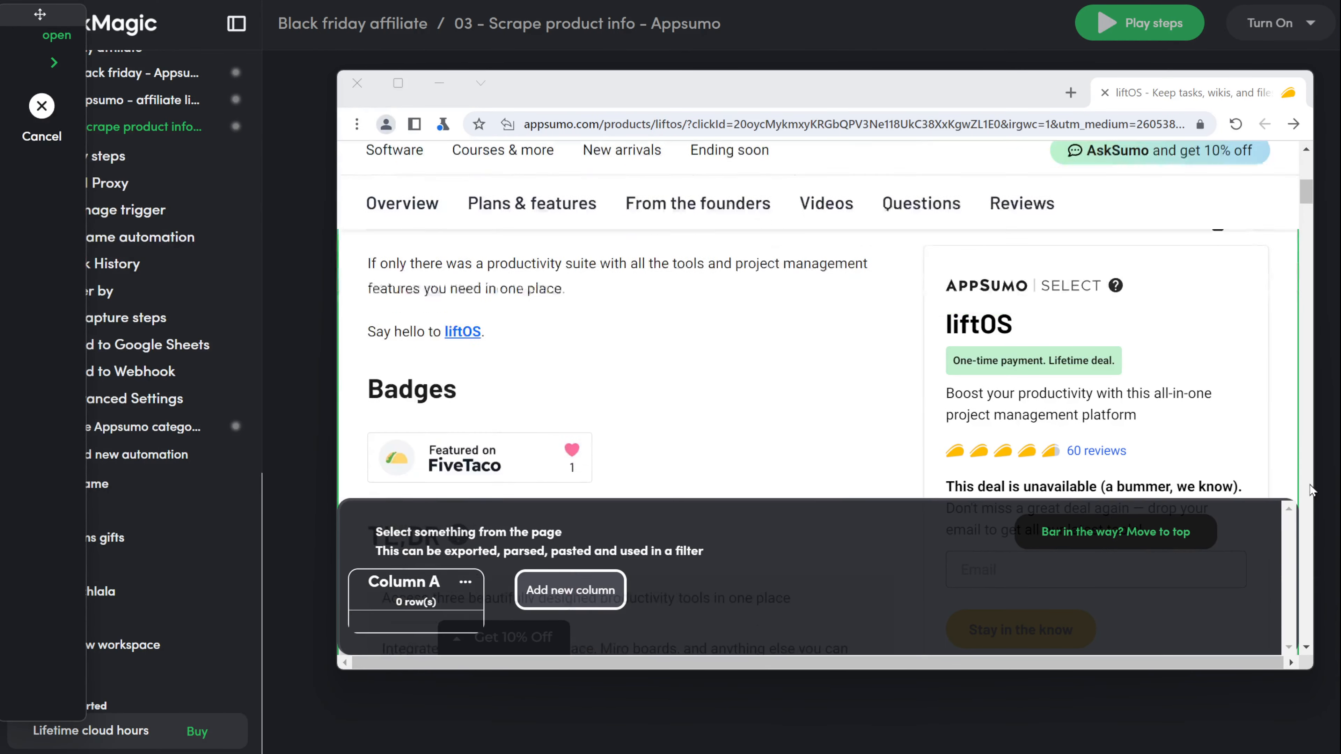
drag(1020, 71, 1018, 0)
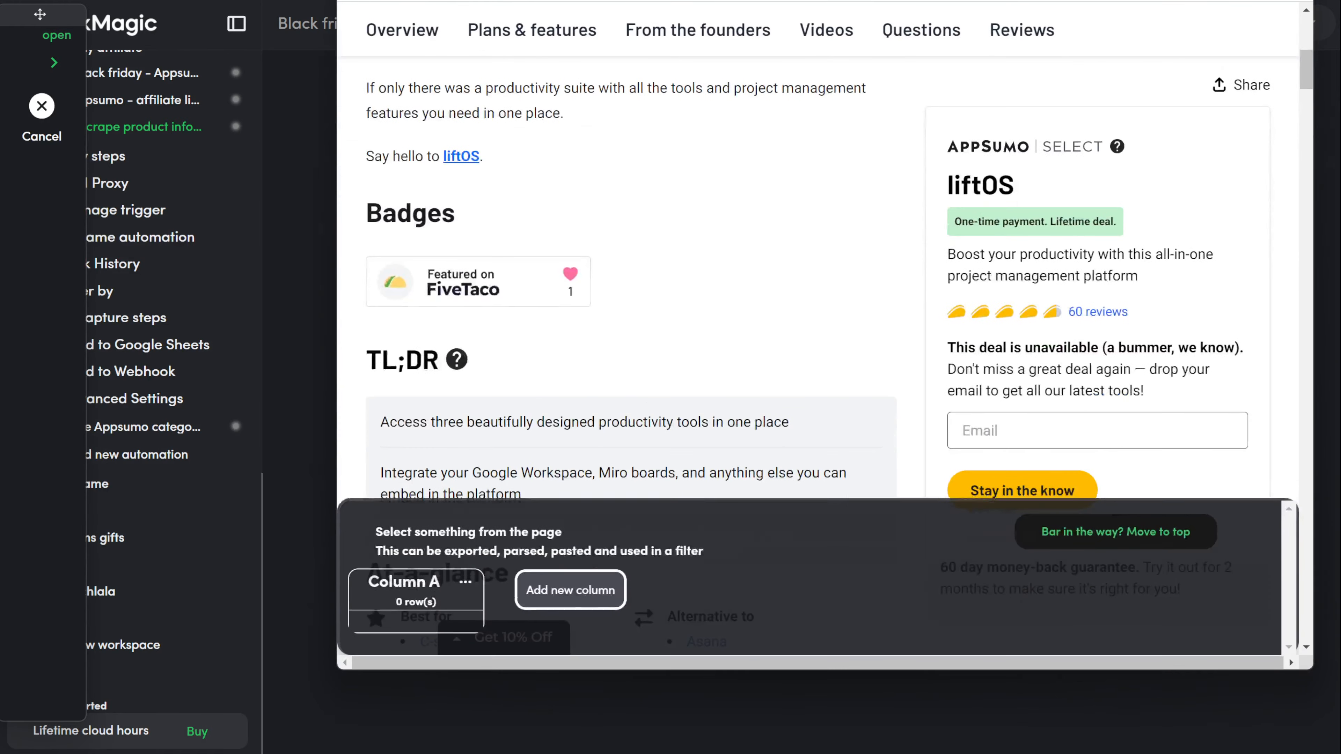
scroll(784, 224, up, 5)
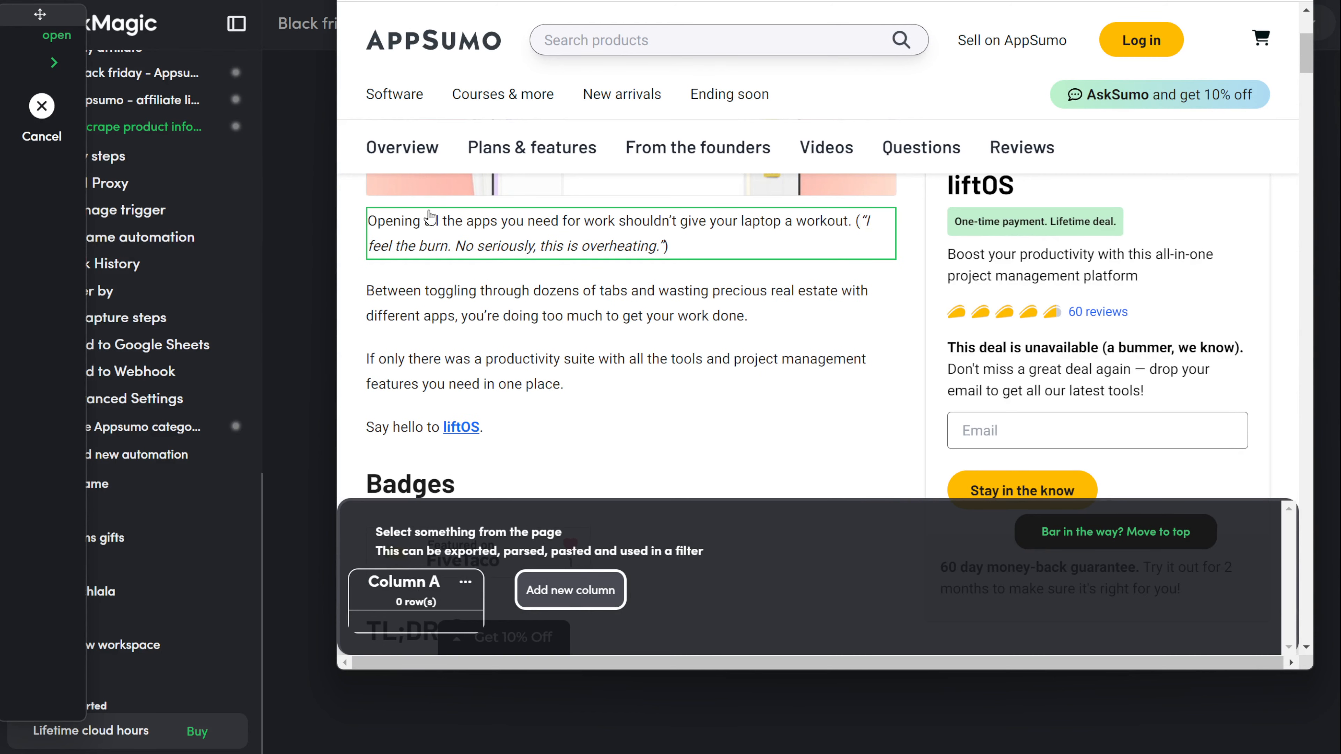
click(413, 218)
click(273, 496)
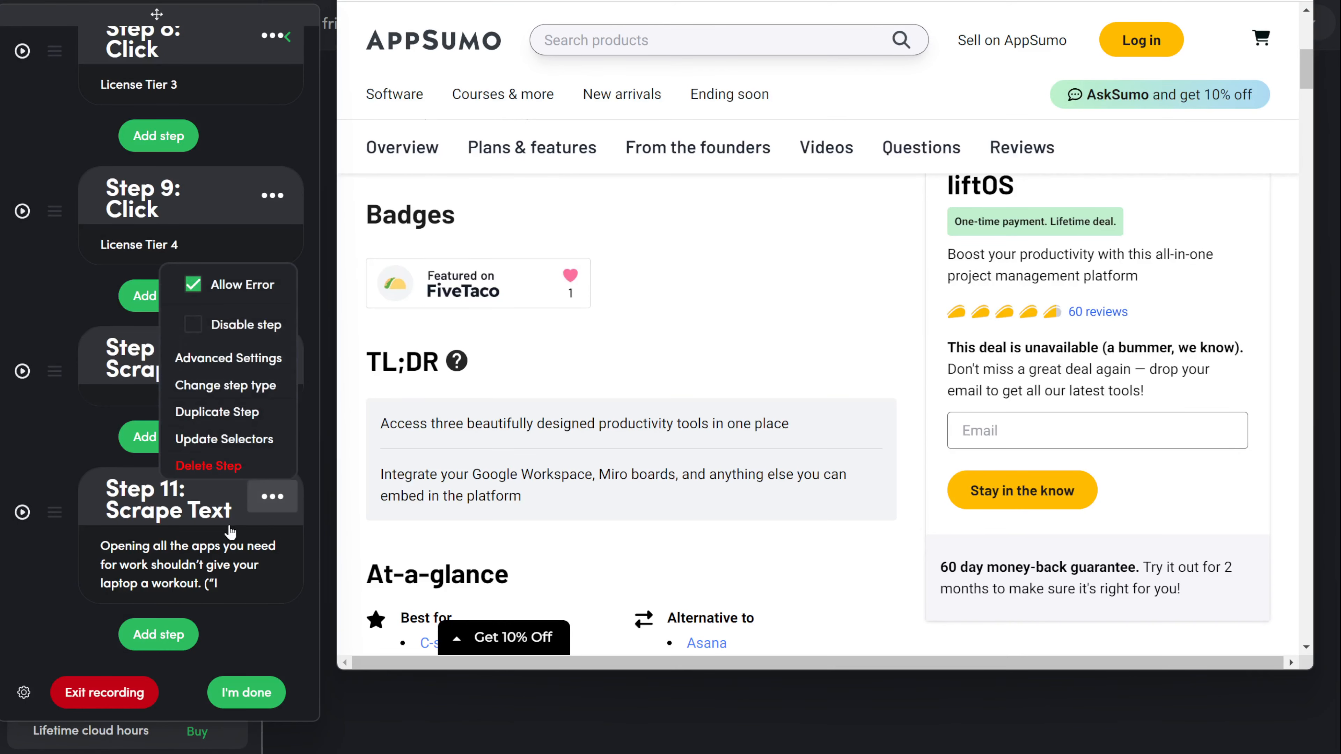
click(217, 465)
Step: Add a Scrape single step with Column A set to scrape the intro block's liftOS link
click(159, 634)
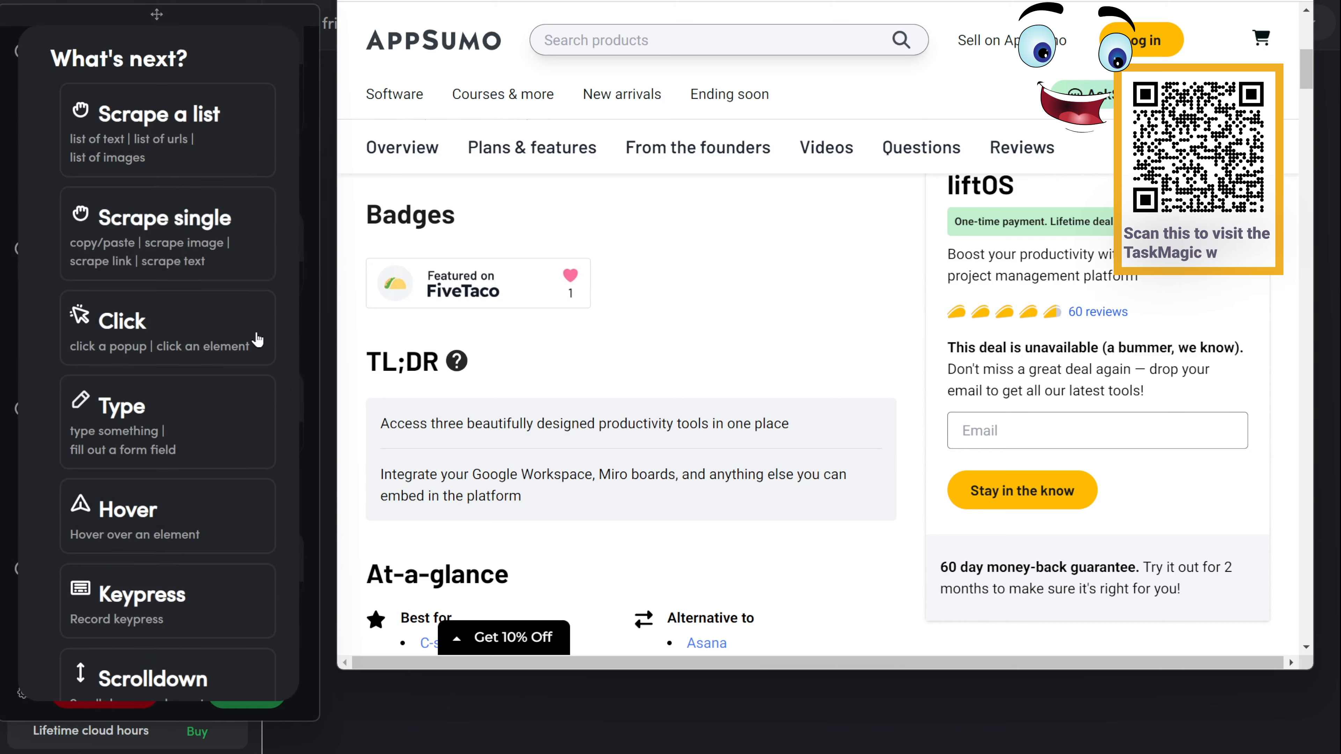
click(174, 216)
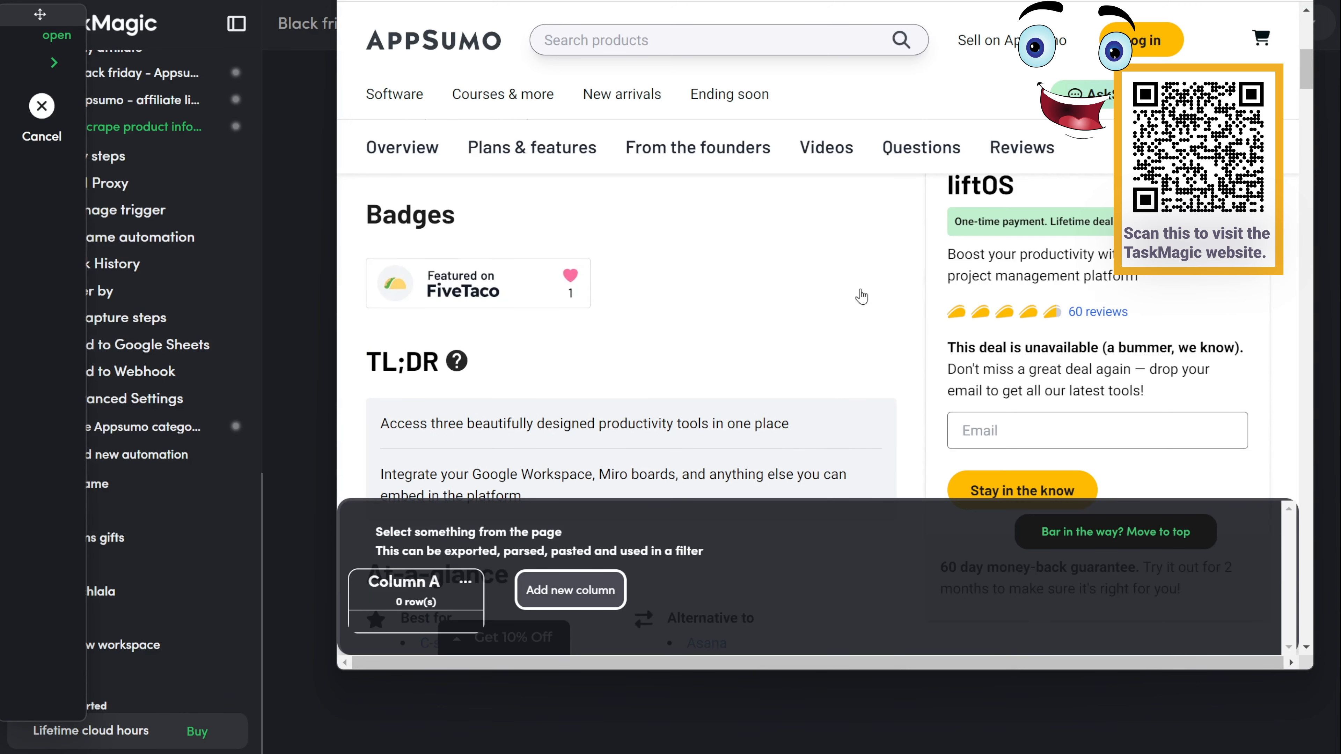
scroll(771, 317, up, 2)
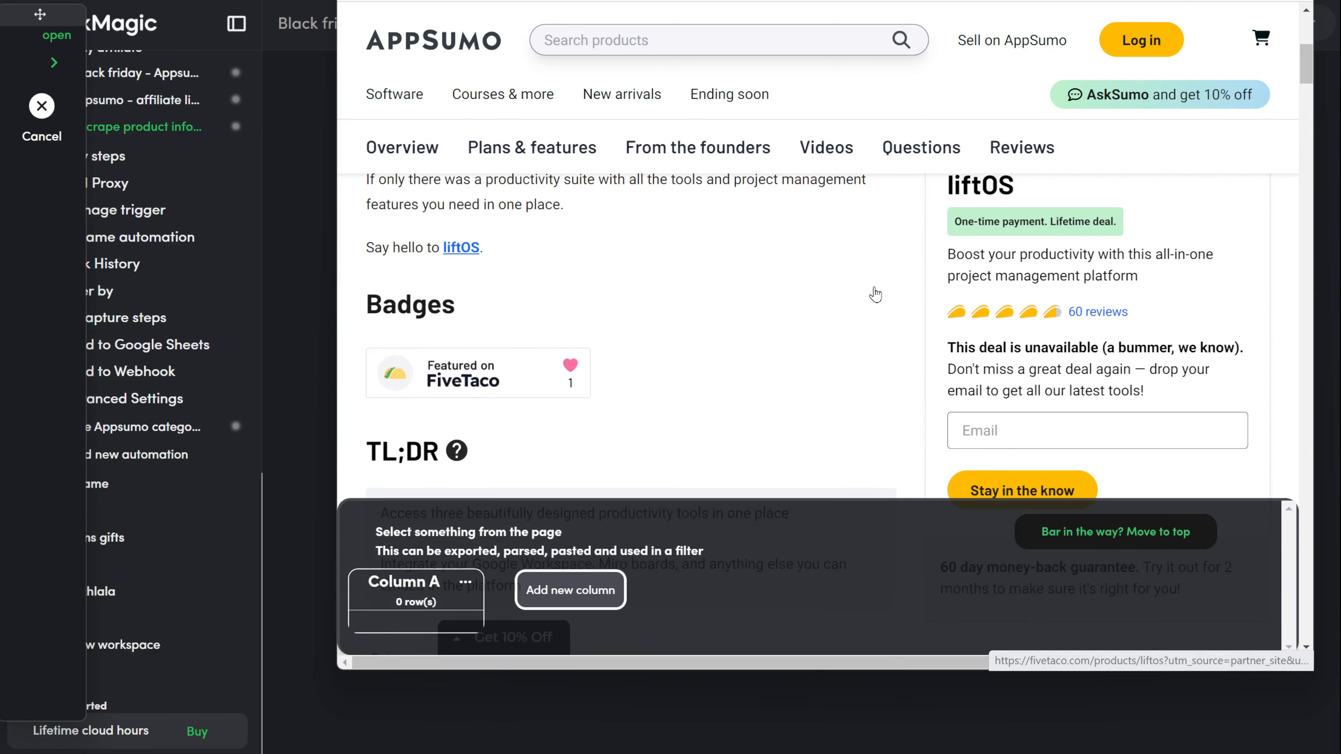
click(888, 276)
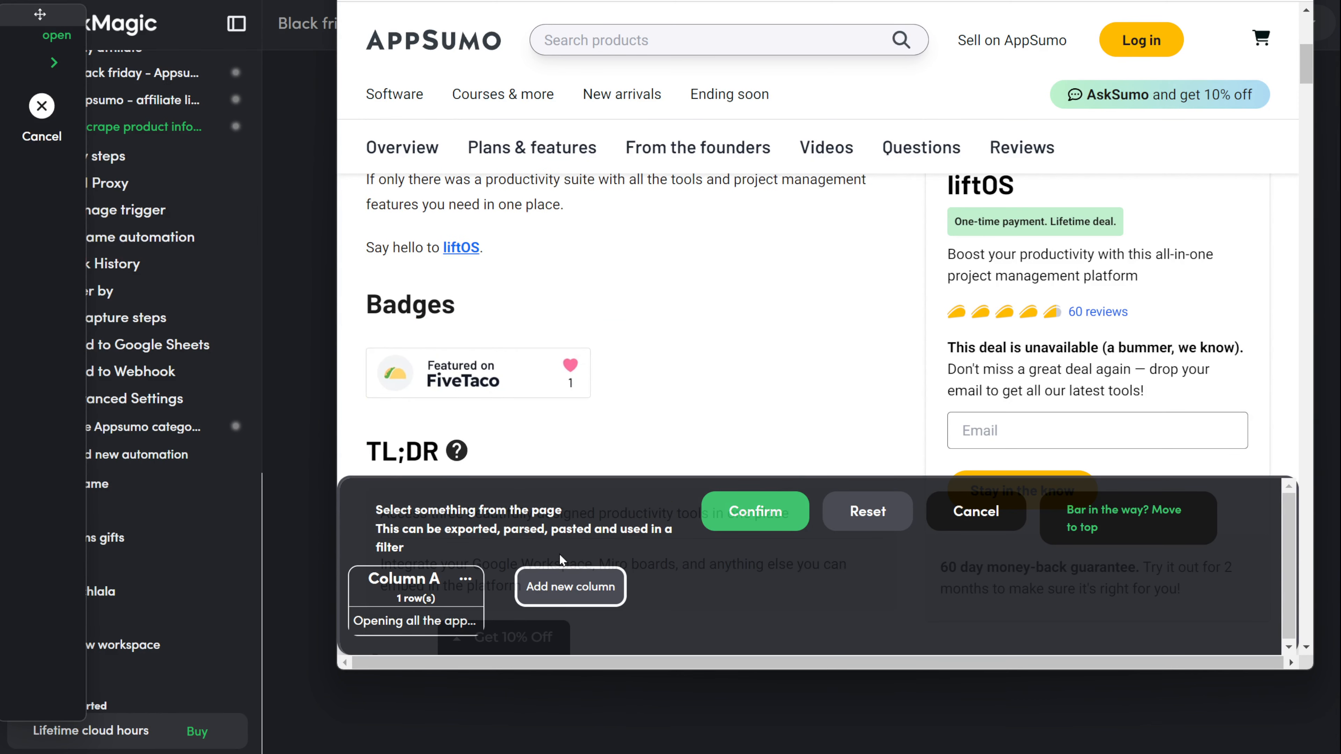
click(464, 578)
click(507, 432)
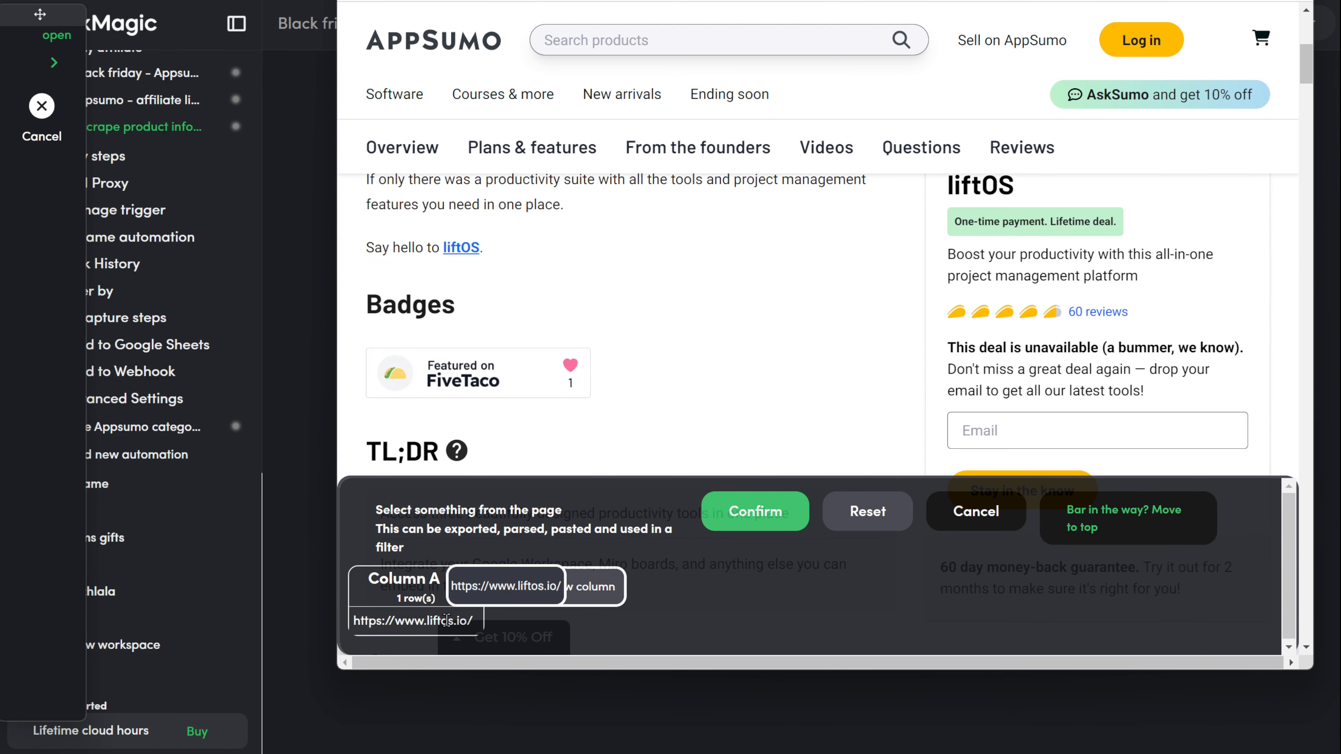
click(756, 511)
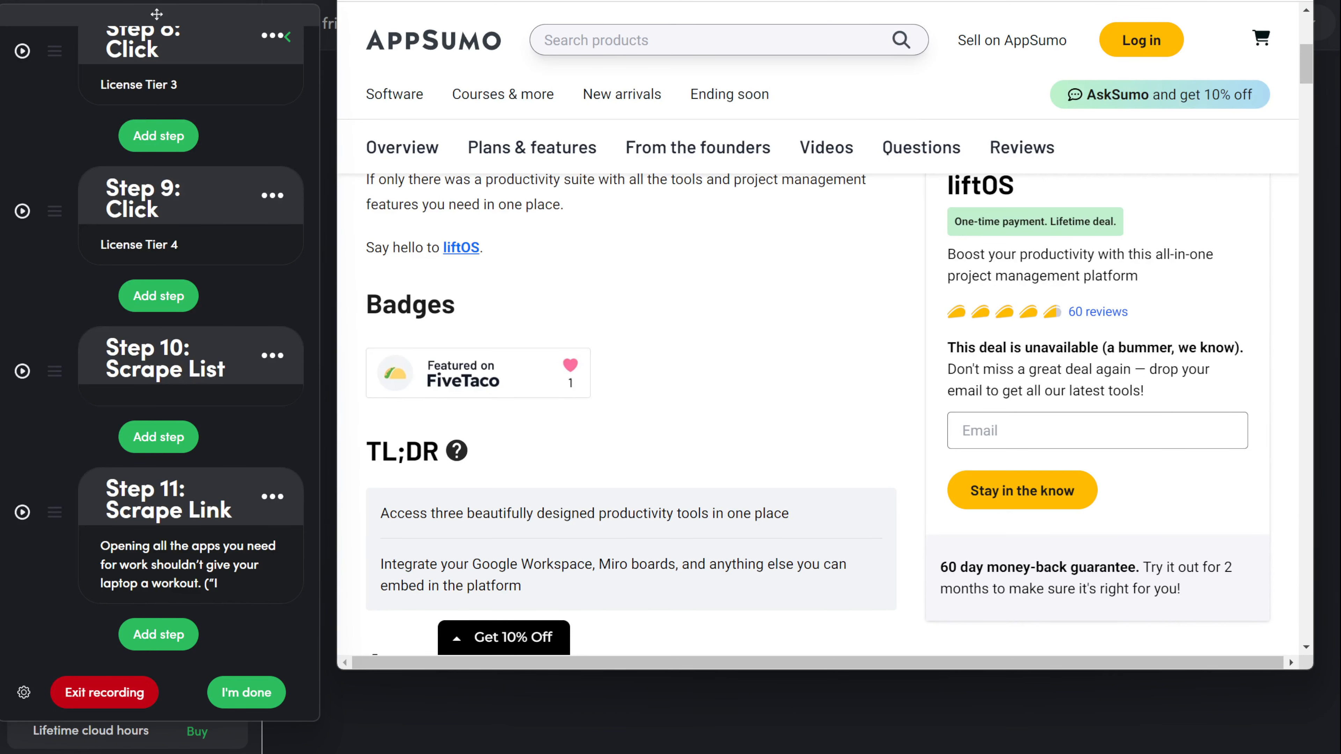
Step: Copy the window.location.href code from the Get Current URL help article
drag(808, 0, 807, 1)
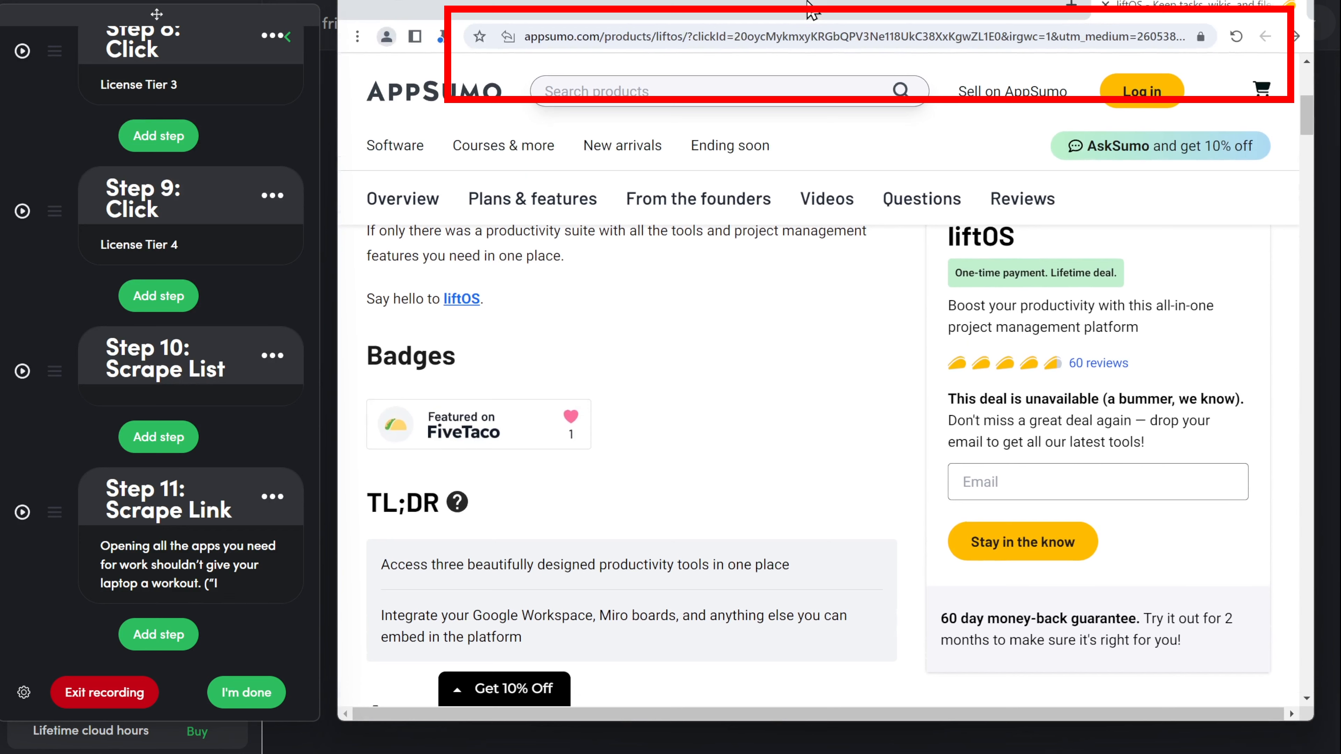
drag(808, 5, 812, 17)
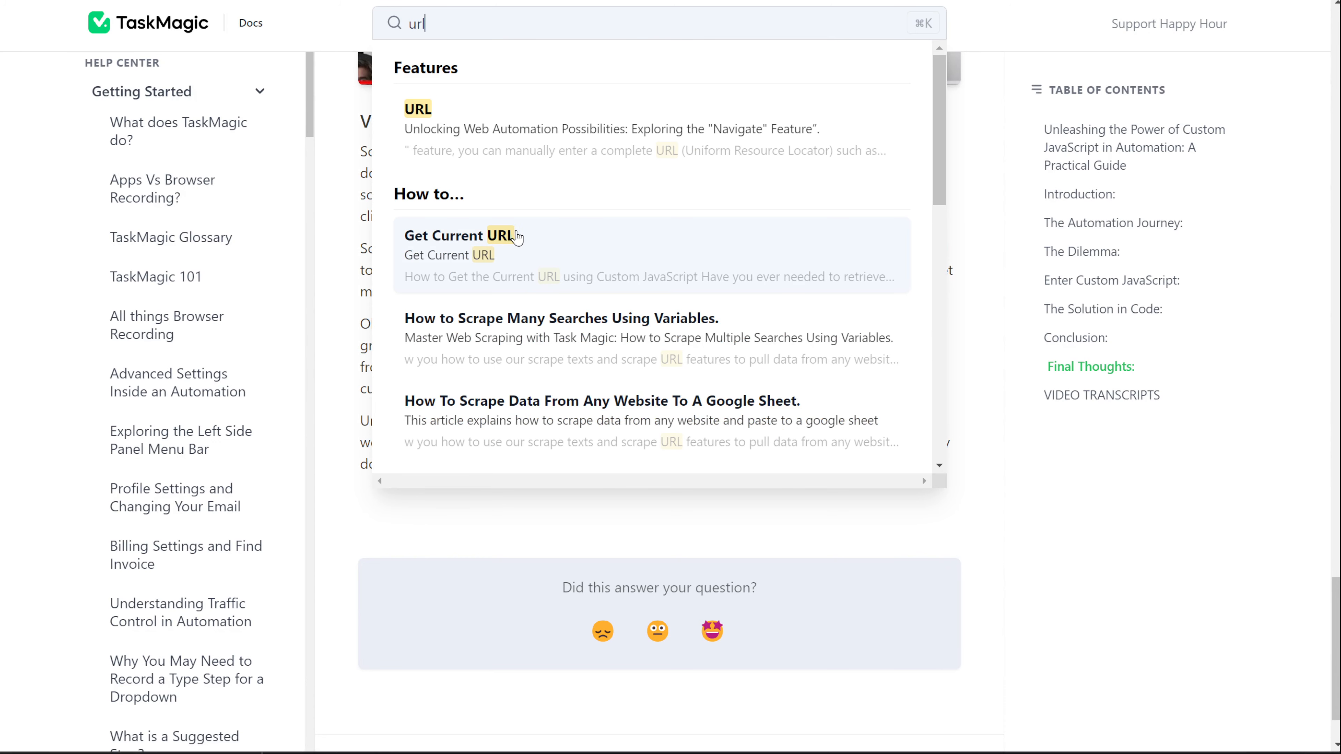
click(465, 235)
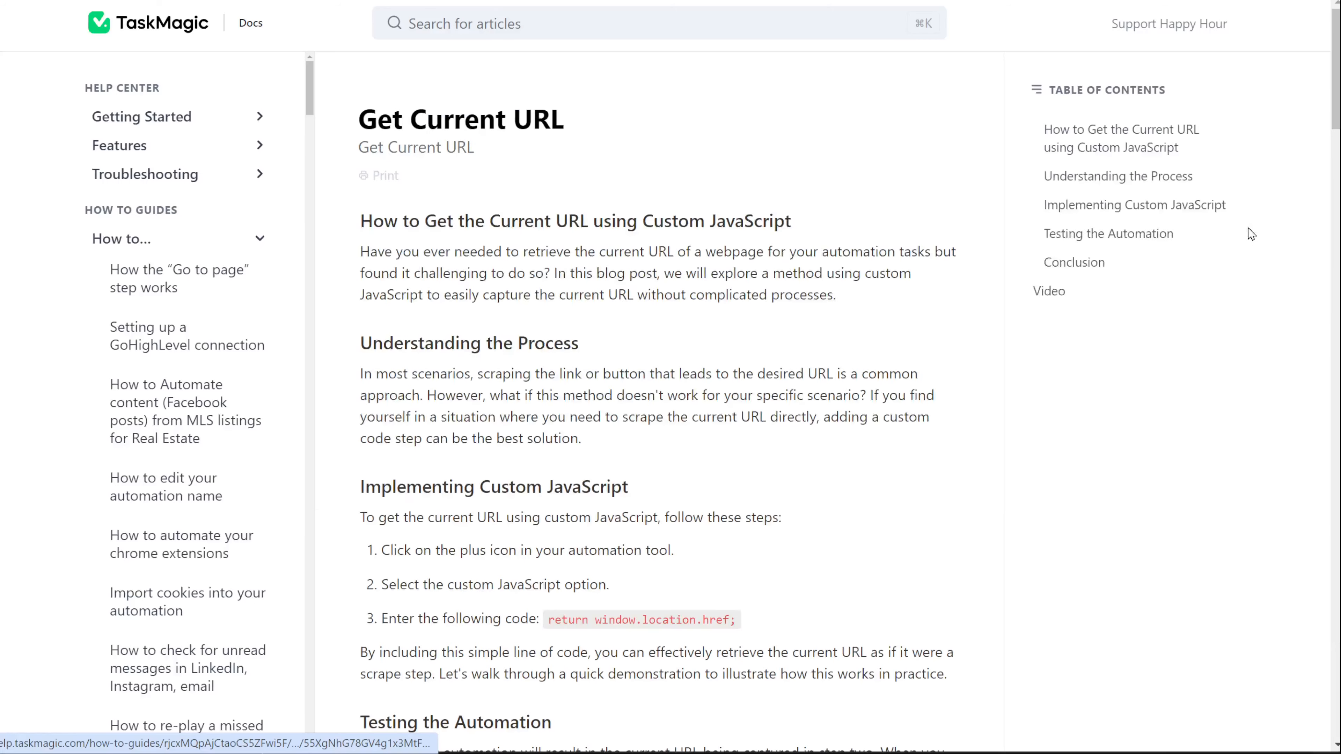
scroll(1251, 234, down, 5)
drag(549, 349, 742, 352)
key(ctrl+c)
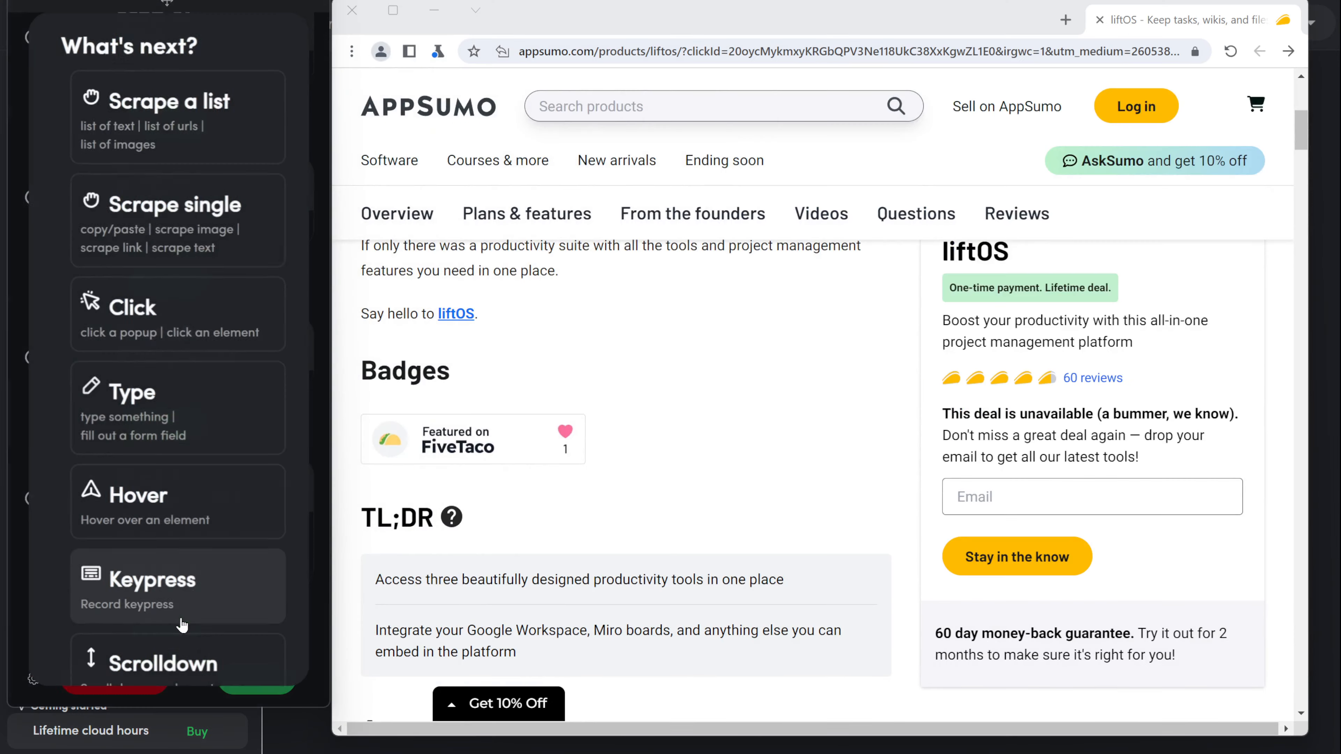
scroll(180, 608, down, 12)
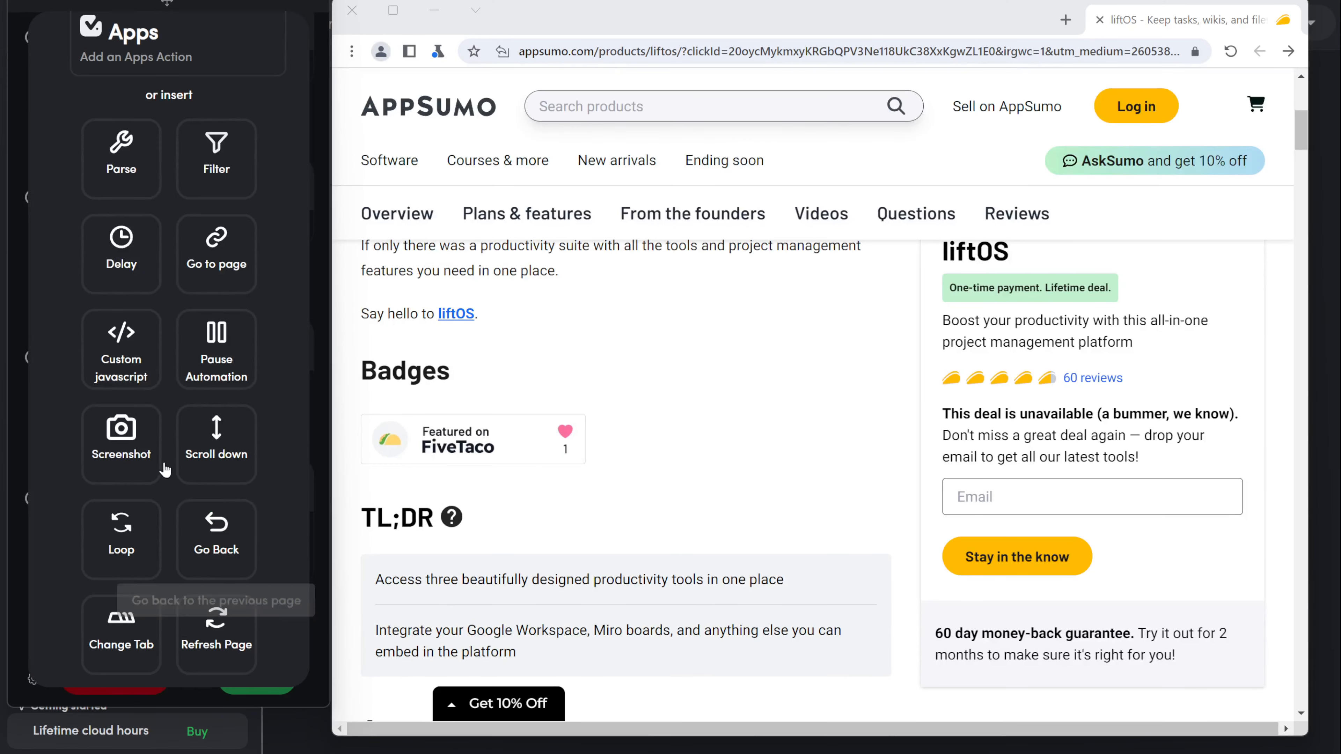
Step: Add a Custom JavaScript step with the pasted code returning the current URL and save it
click(119, 347)
key(ctrl+v)
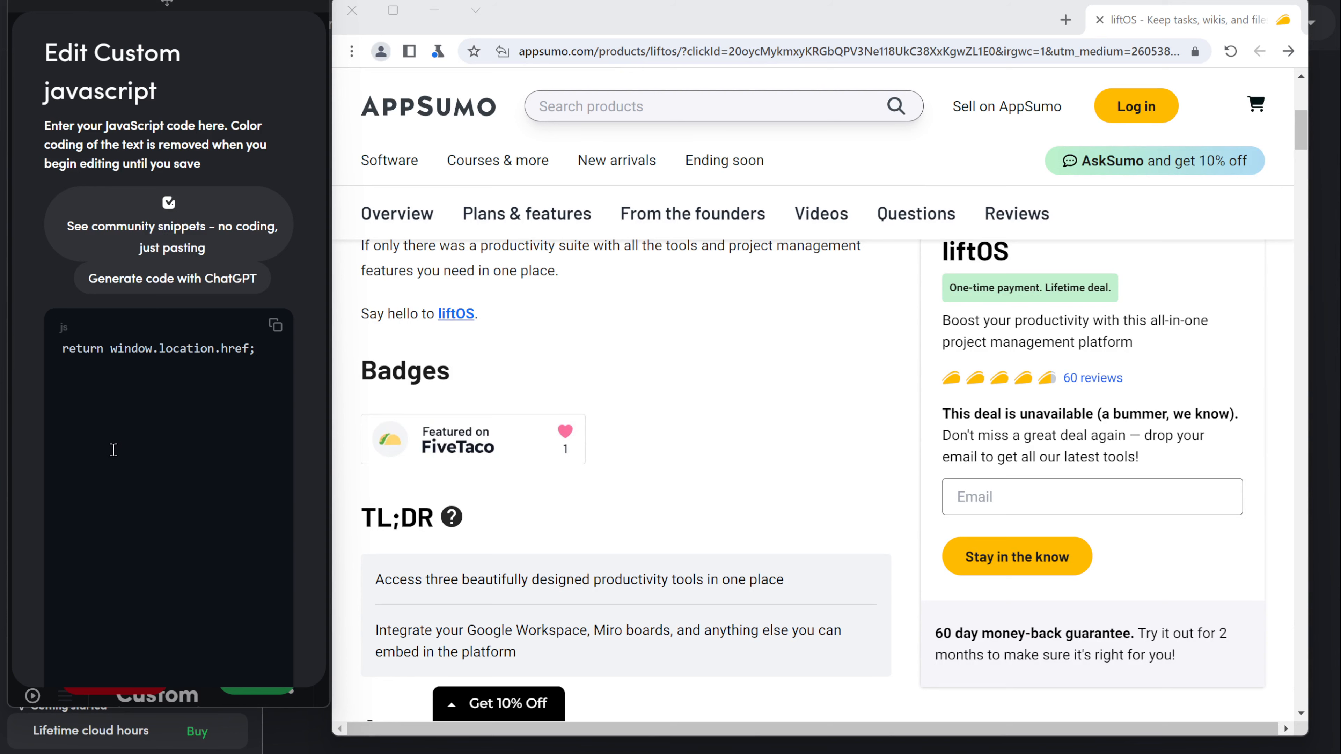
scroll(152, 462, down, 5)
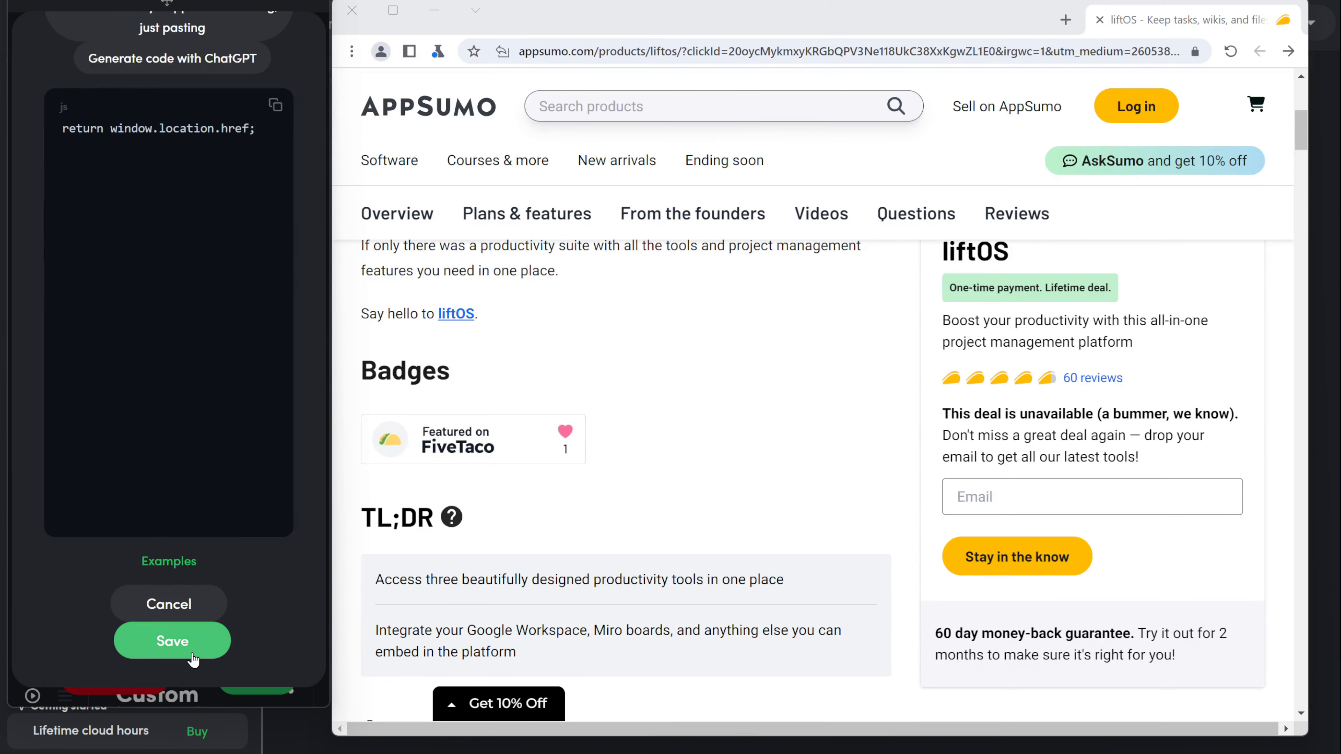
click(170, 643)
click(244, 679)
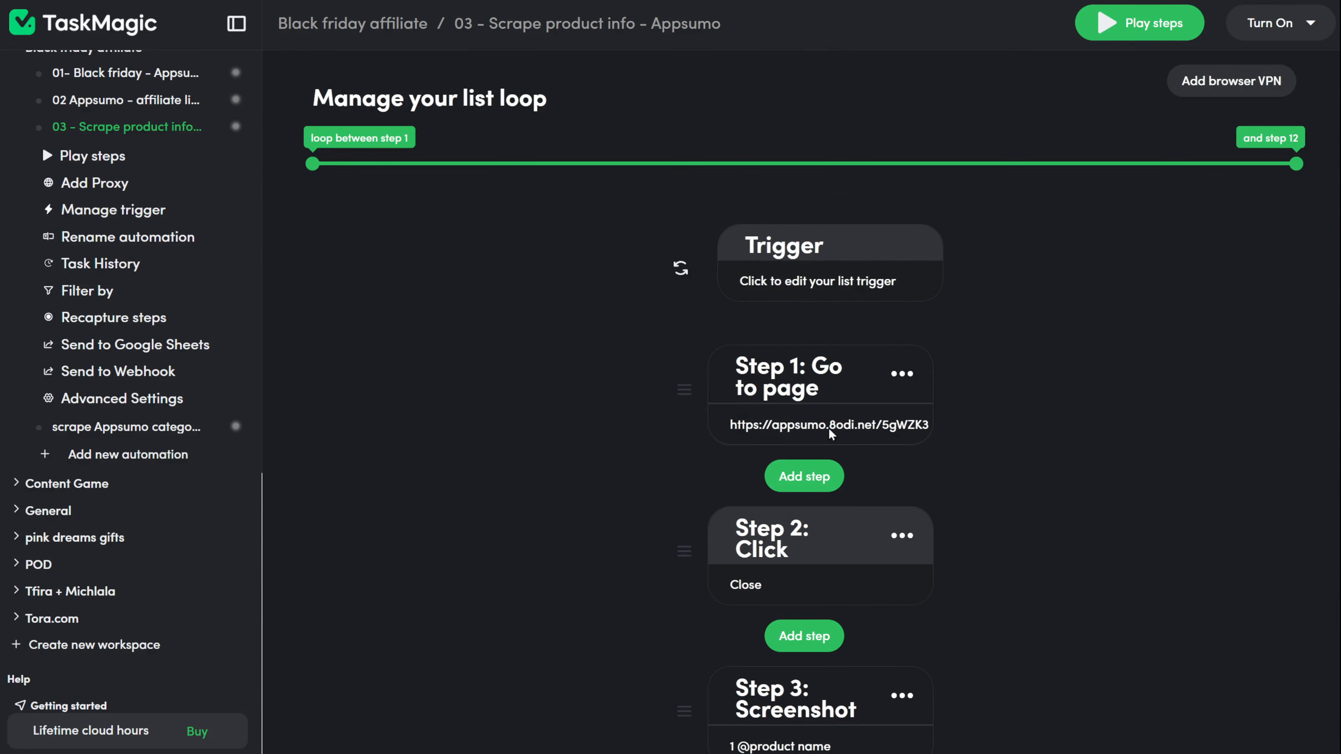
click(831, 426)
key(shift+Left)
key(shift+Left)
key(shift+Left)
key(shift+Left)
key(shift+Left)
key(shift+Left)
key(shift+Left)
key(shift+Left)
key(shift+Left)
key(shift+Left)
key(shift+Left)
key(shift+Left)
key(shift+Left)
key(shift+Left)
key(shift+Left)
key(shift+Left)
key(shift+Left)
key(shift+Left)
key(shift+Left)
key(shift+Left)
key(BackSpace)
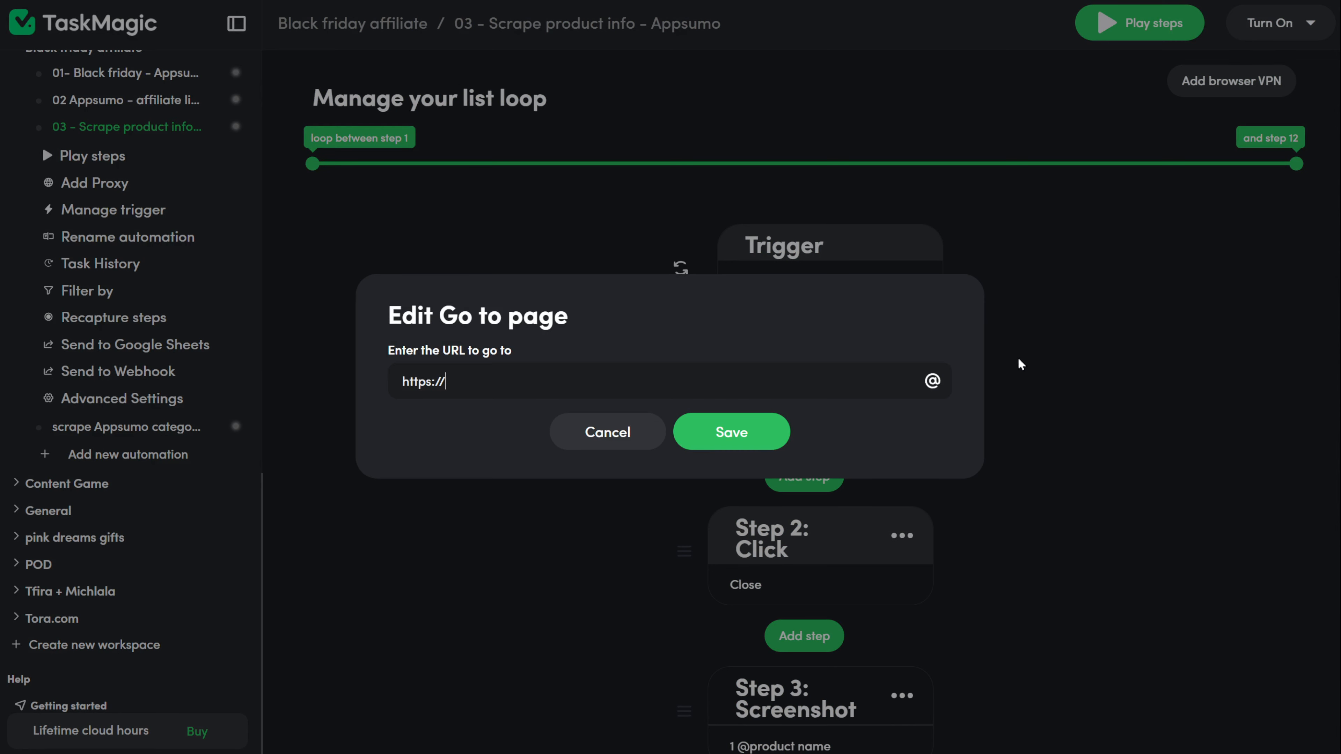
click(932, 380)
scroll(756, 404, down, 5)
scroll(757, 405, down, 5)
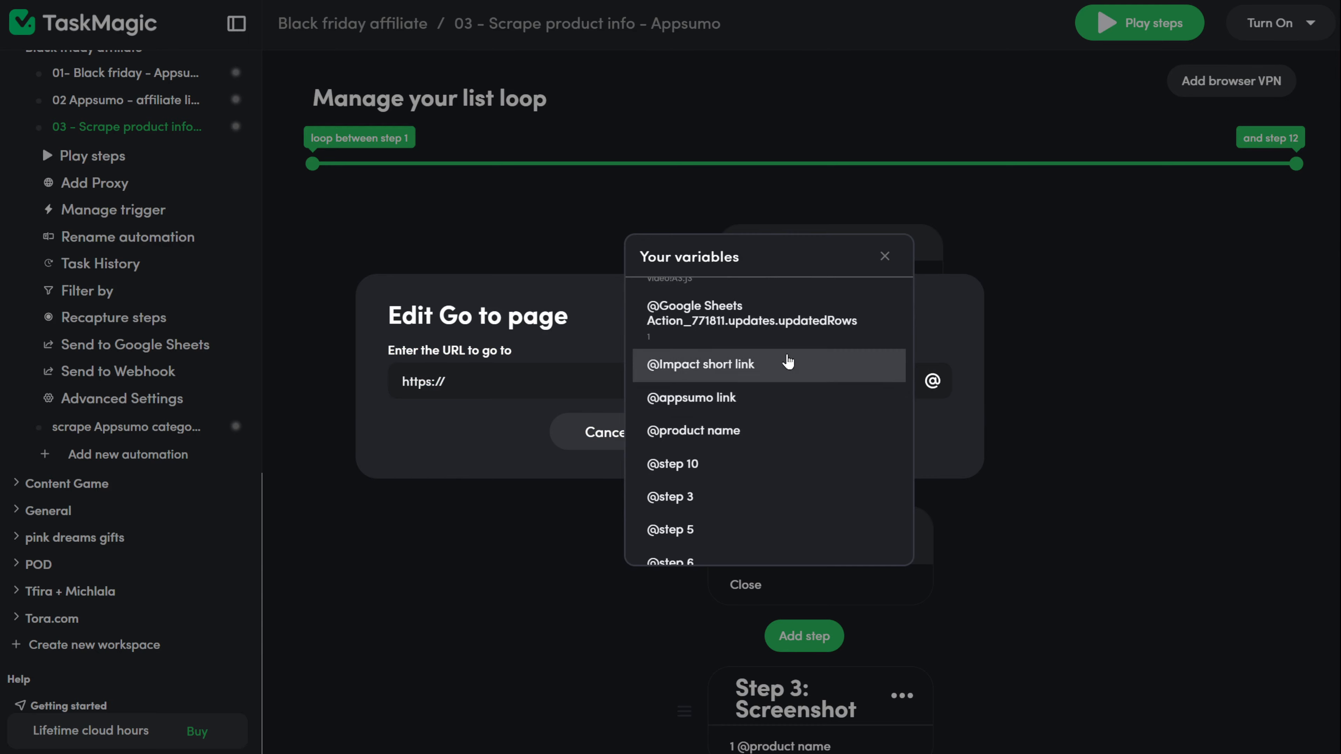
click(784, 364)
click(735, 439)
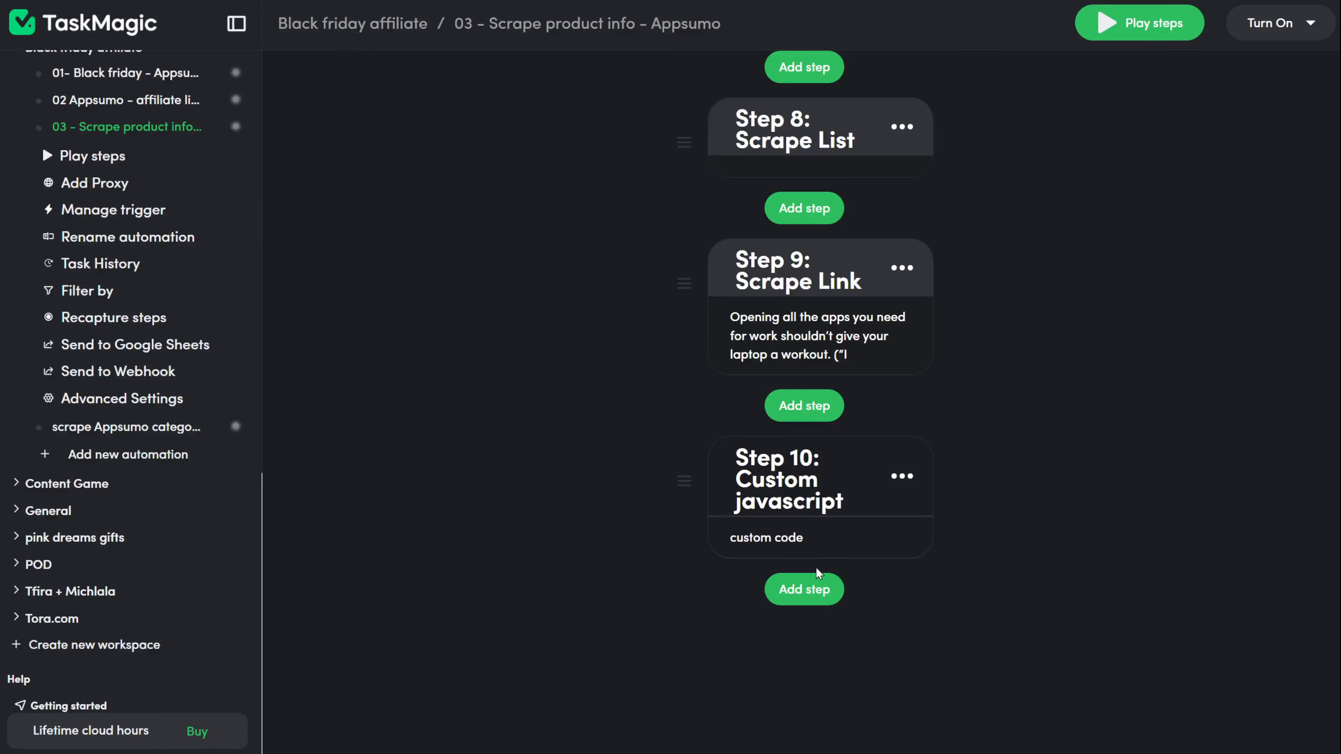
Step: Add a Google Sheets Find Rows action as a new step after Step 10
click(801, 584)
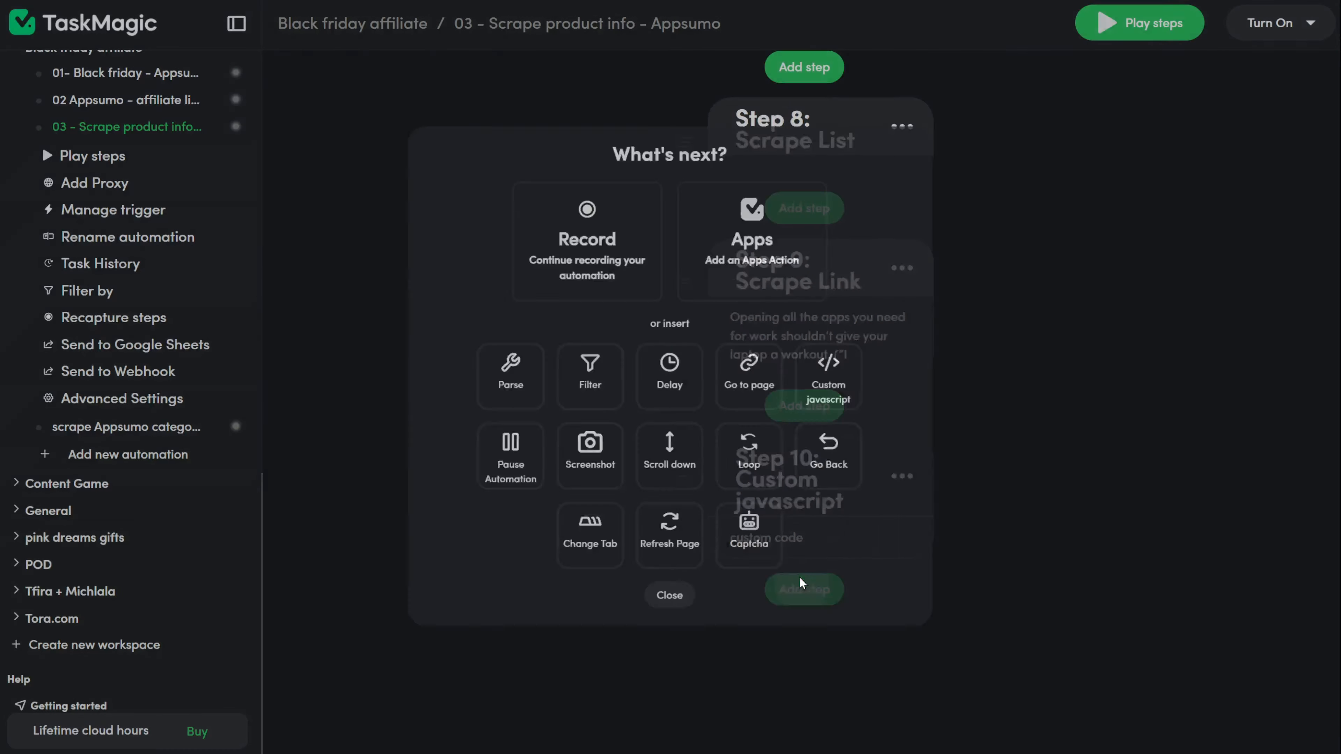
click(798, 263)
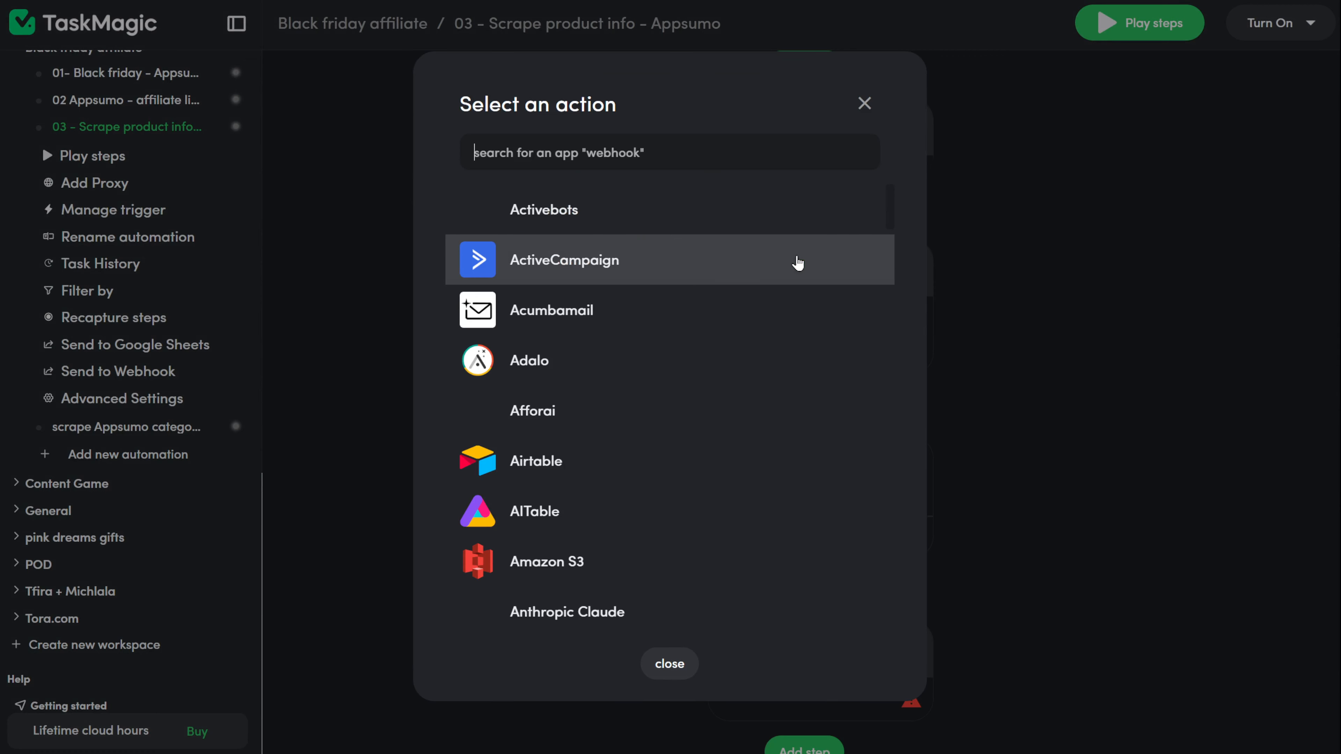
text(google)
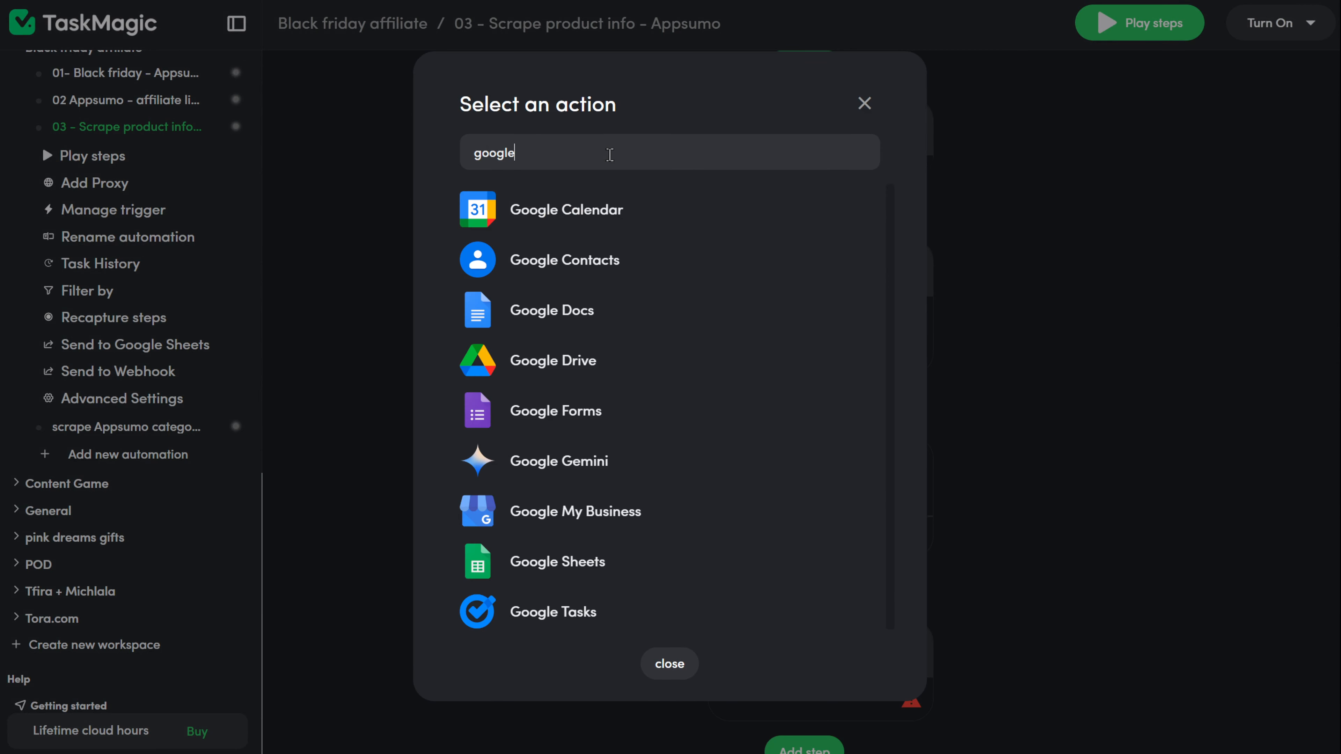
click(646, 573)
click(683, 227)
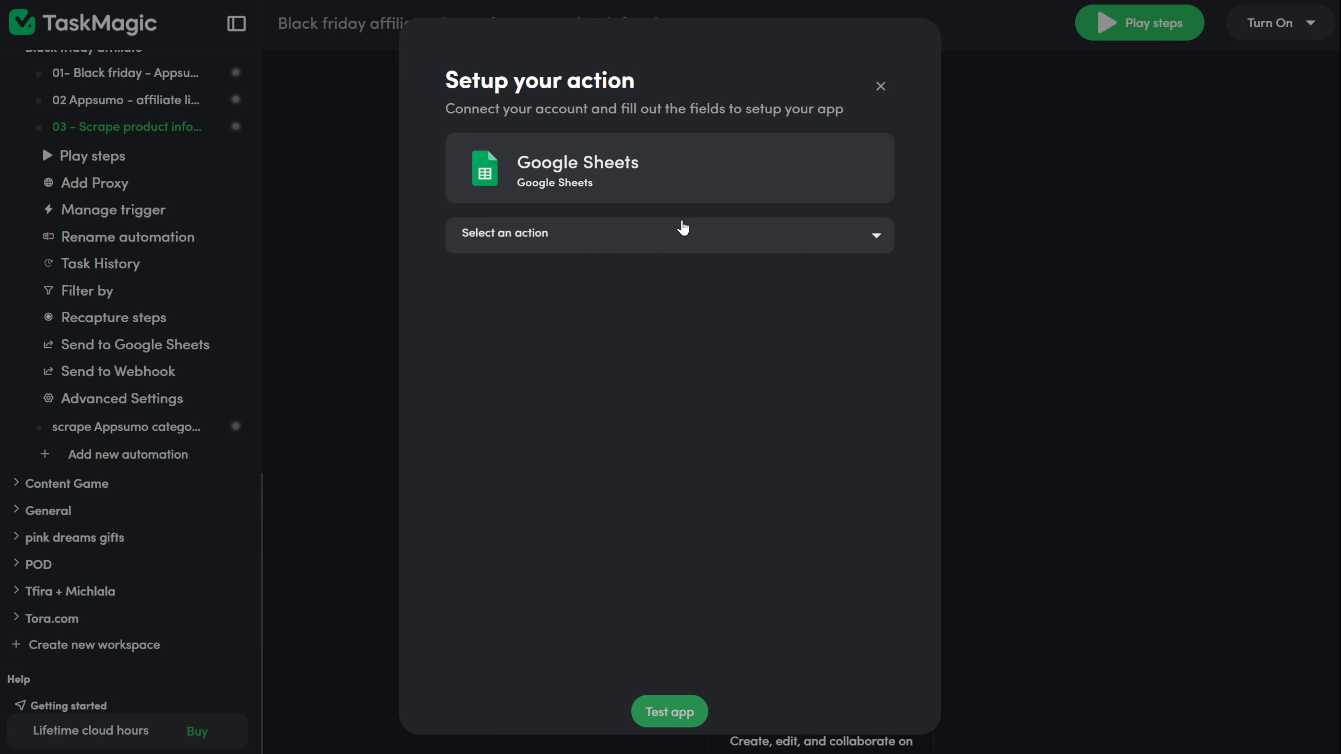
click(510, 456)
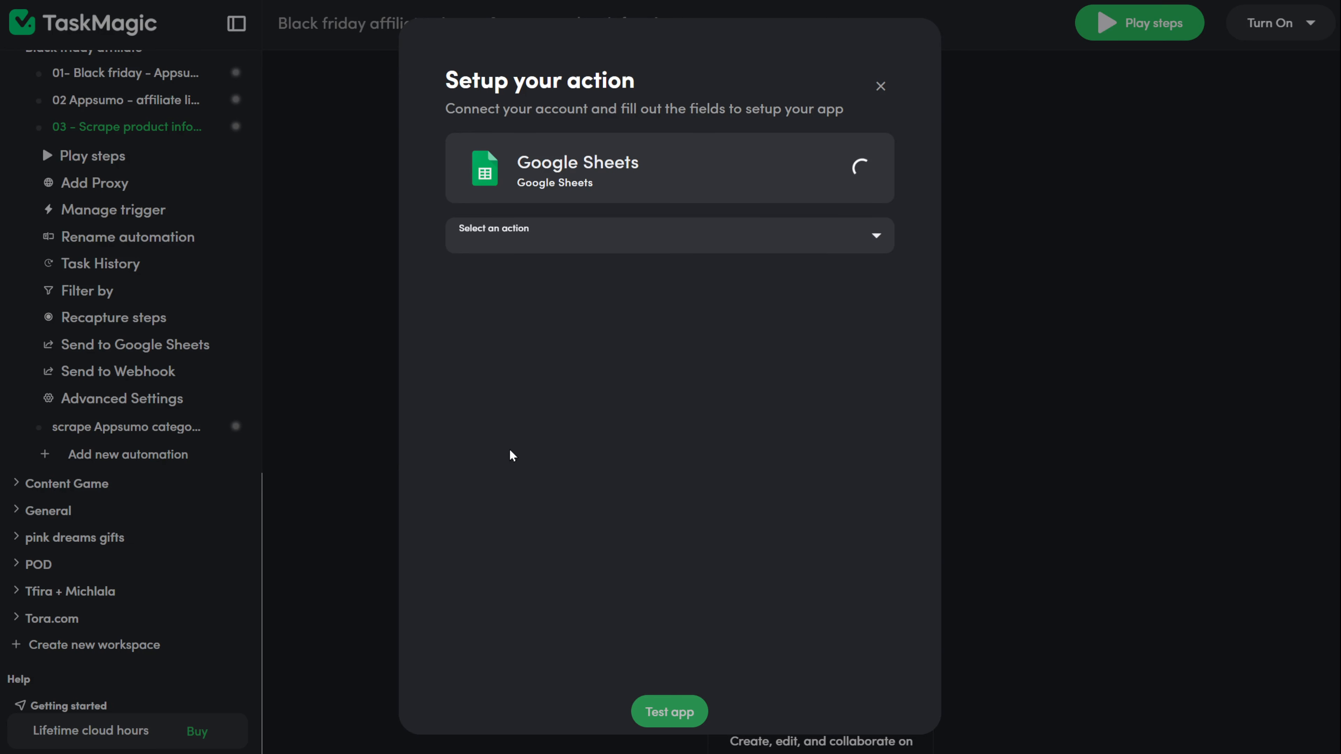
Step: Point Find Rows at the google-sheets connection, Appsumo products 'video' sheet, product name column, with exact match
click(773, 325)
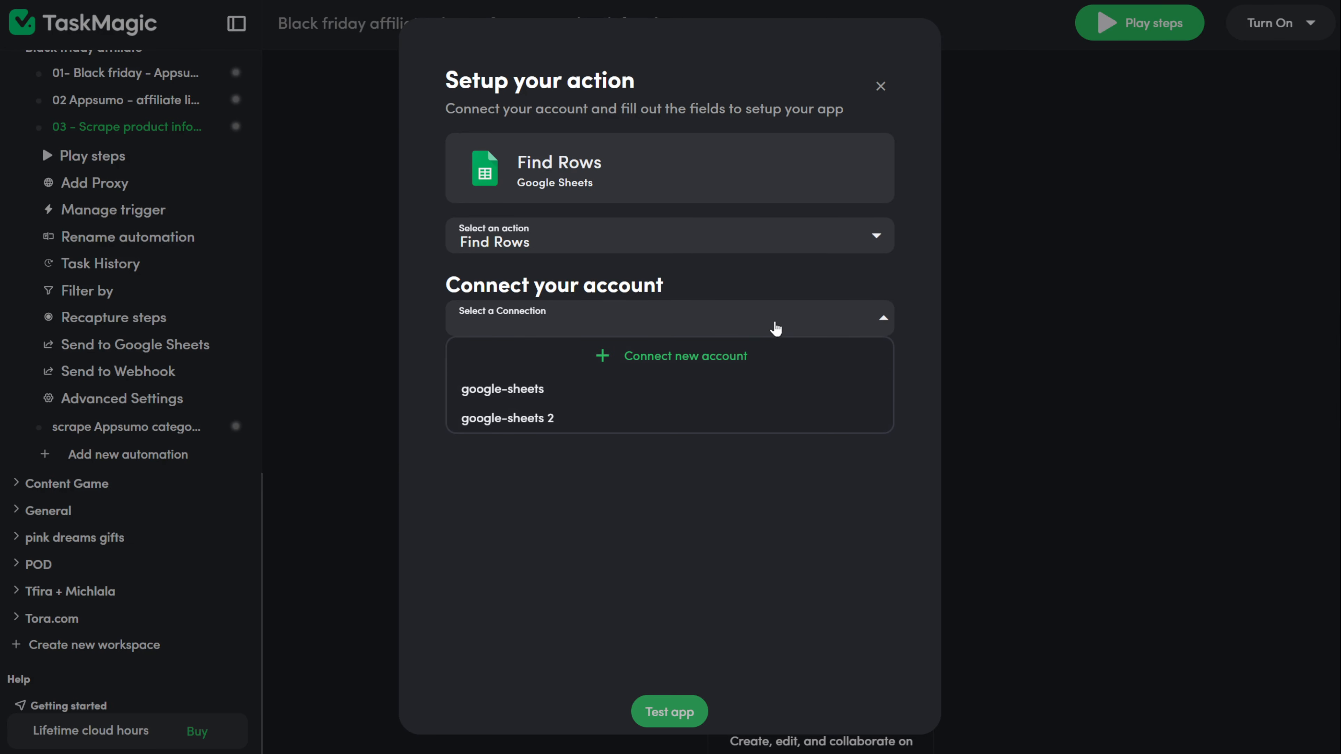
click(674, 391)
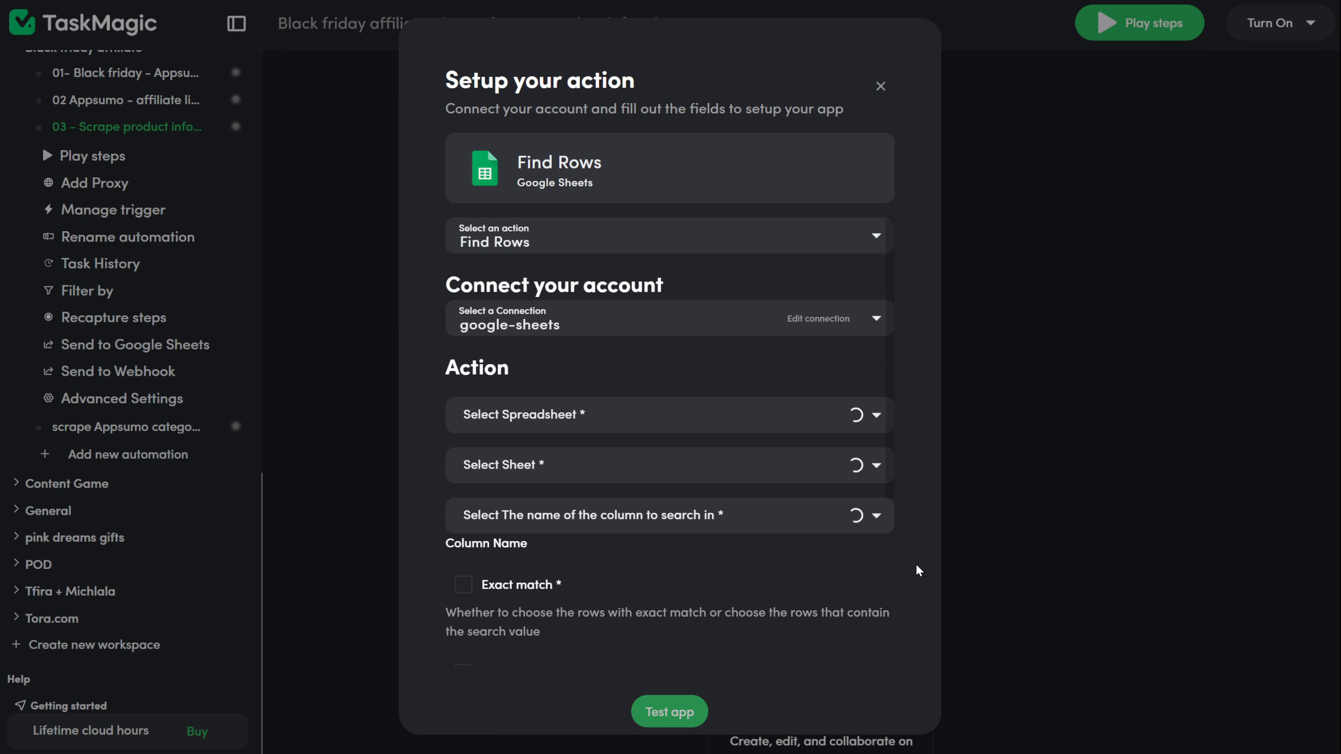
click(876, 417)
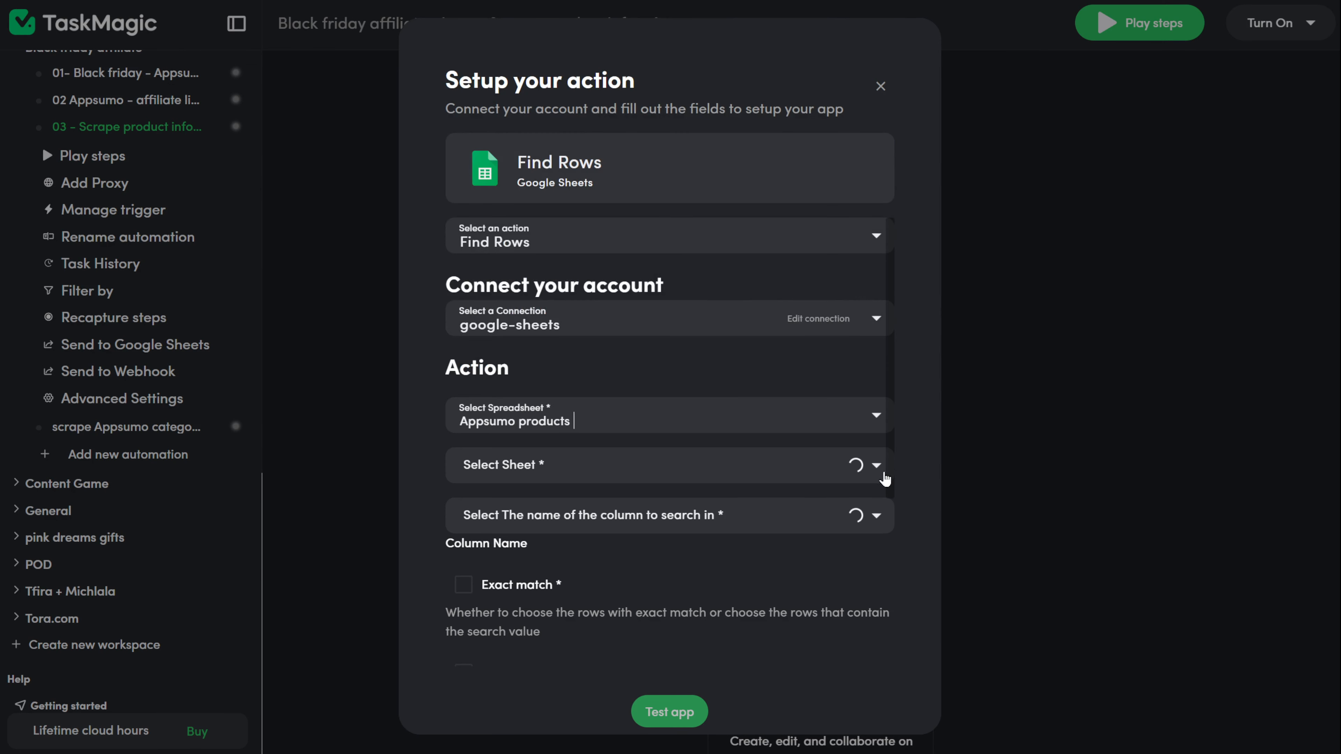
click(883, 474)
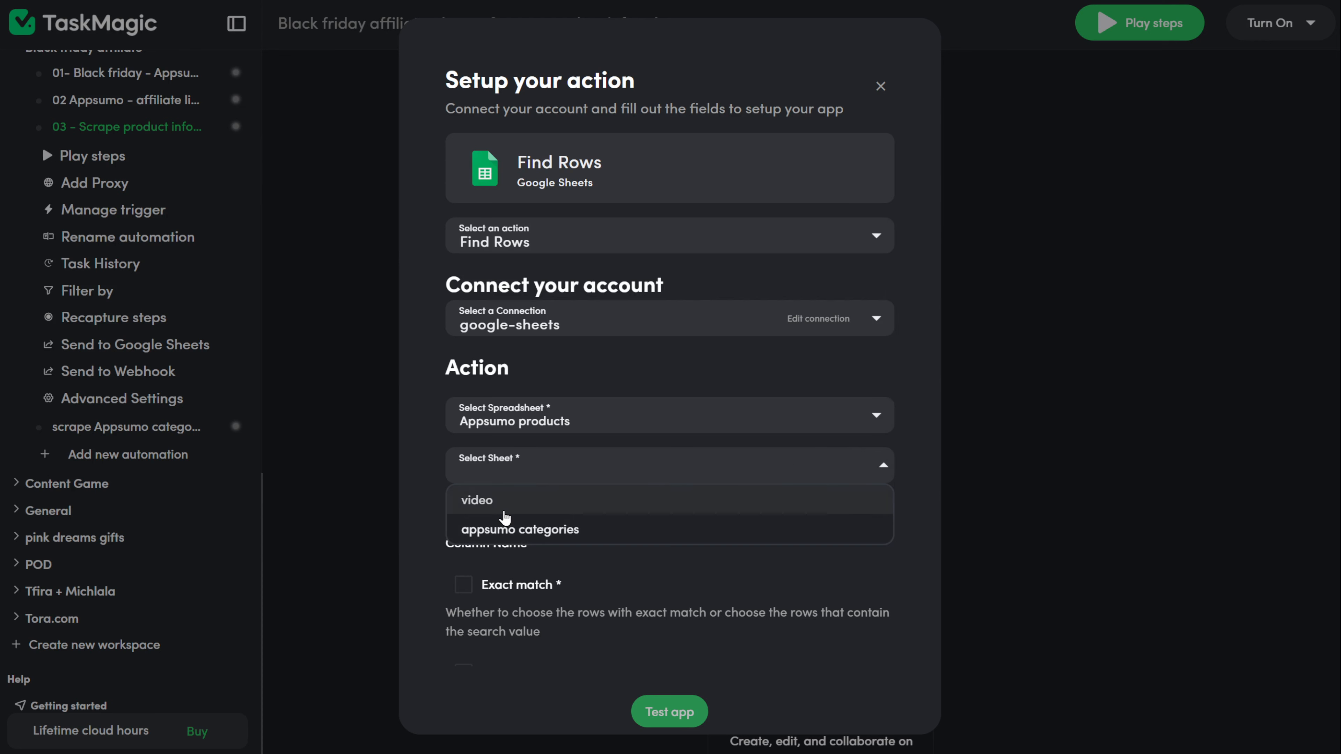
click(687, 501)
click(876, 529)
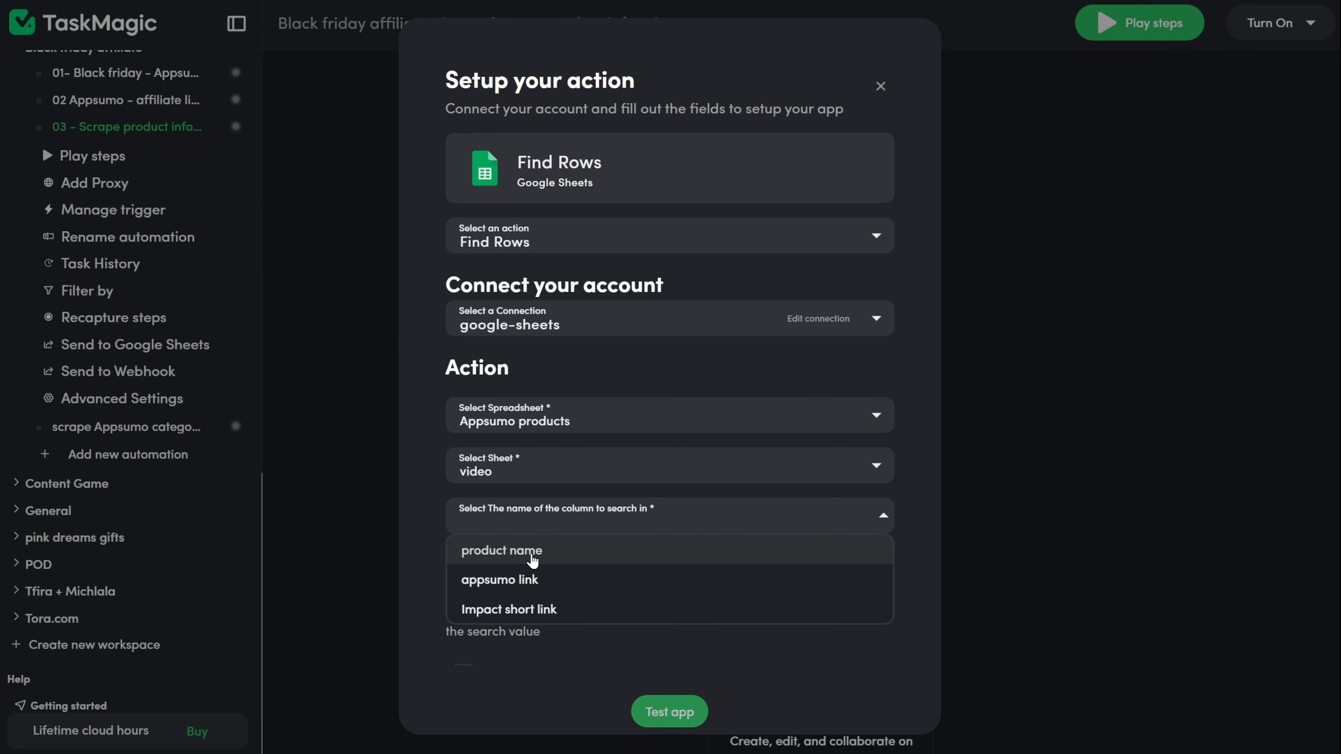
click(532, 560)
scroll(879, 584, down, 5)
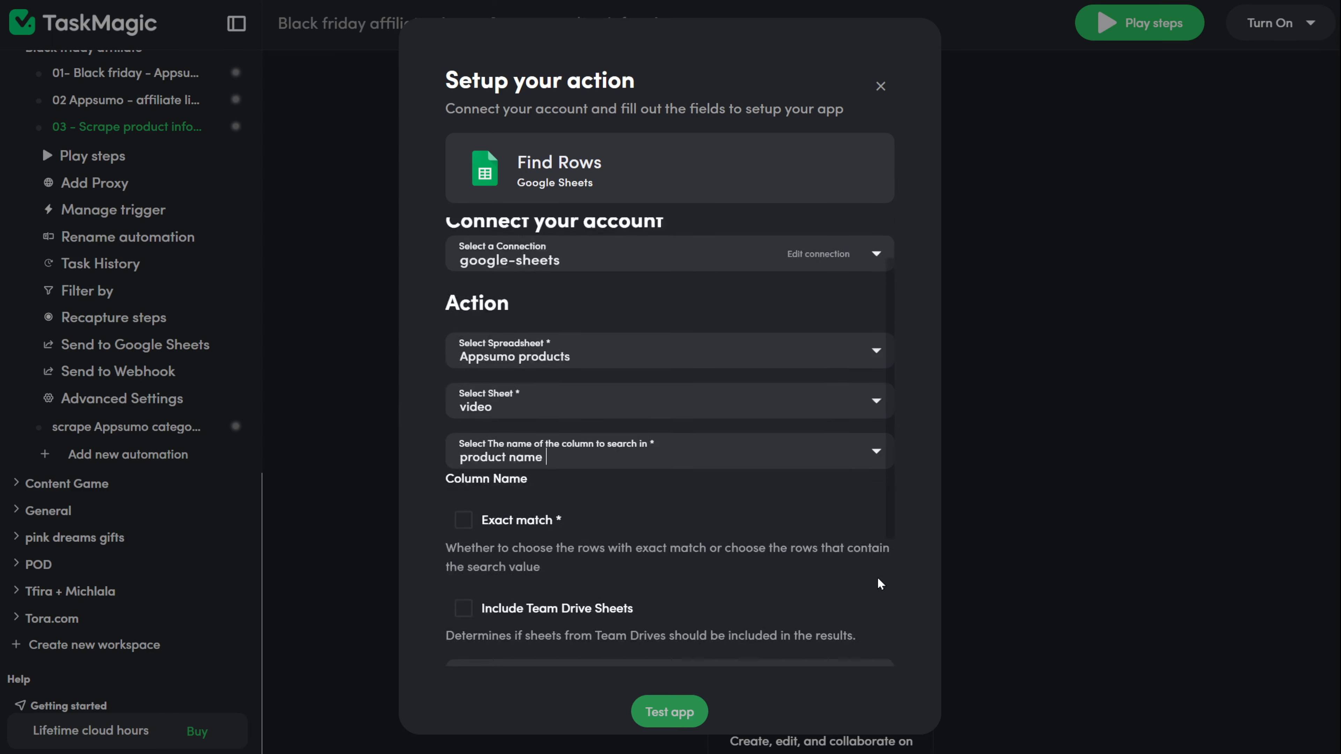
click(457, 316)
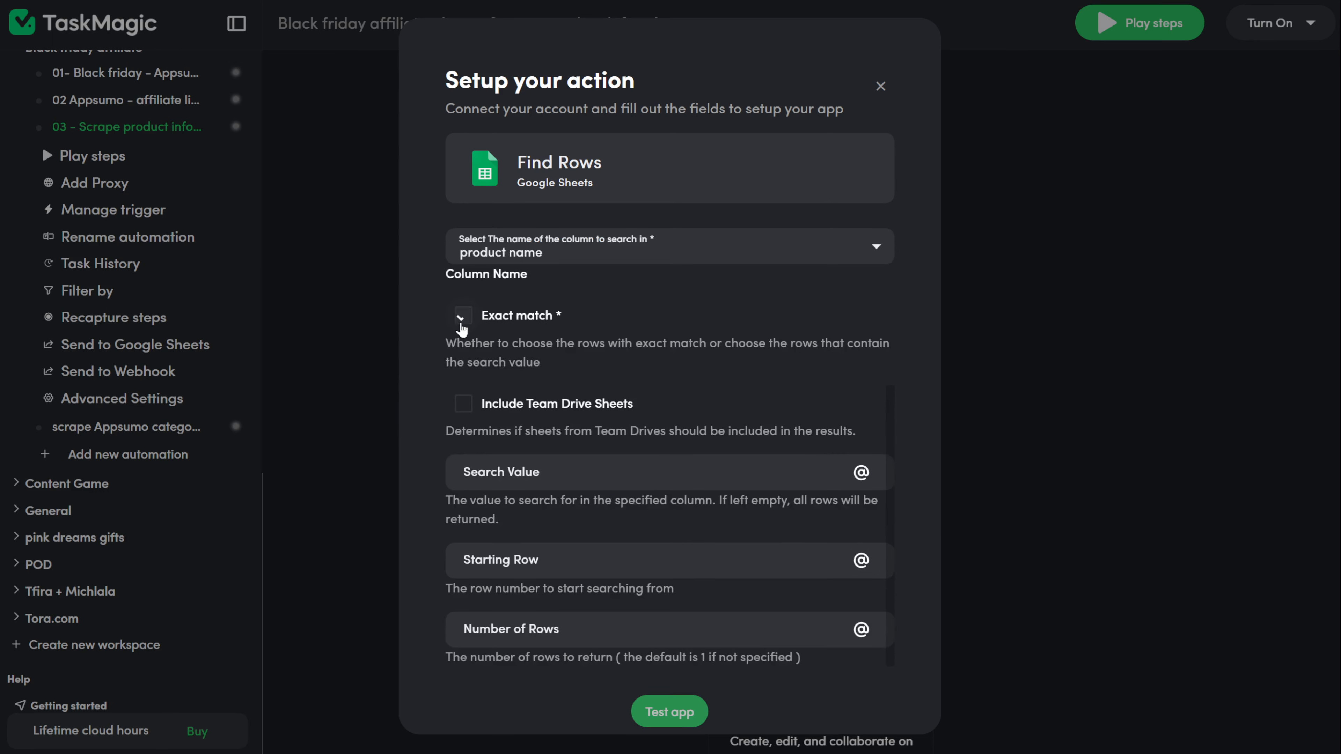
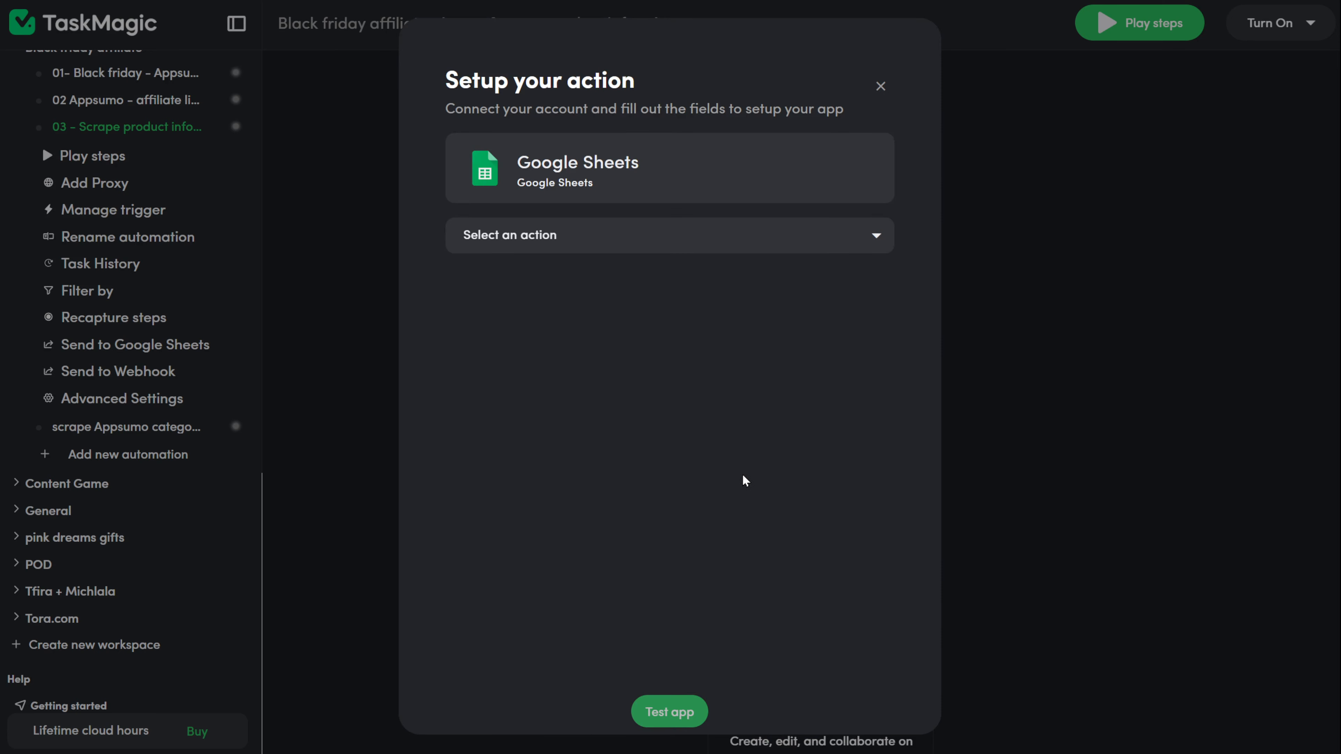
Step: Add a Google Sheets Update Row action on the google-sheets connection, Appsumo products 'video' sheet
click(643, 234)
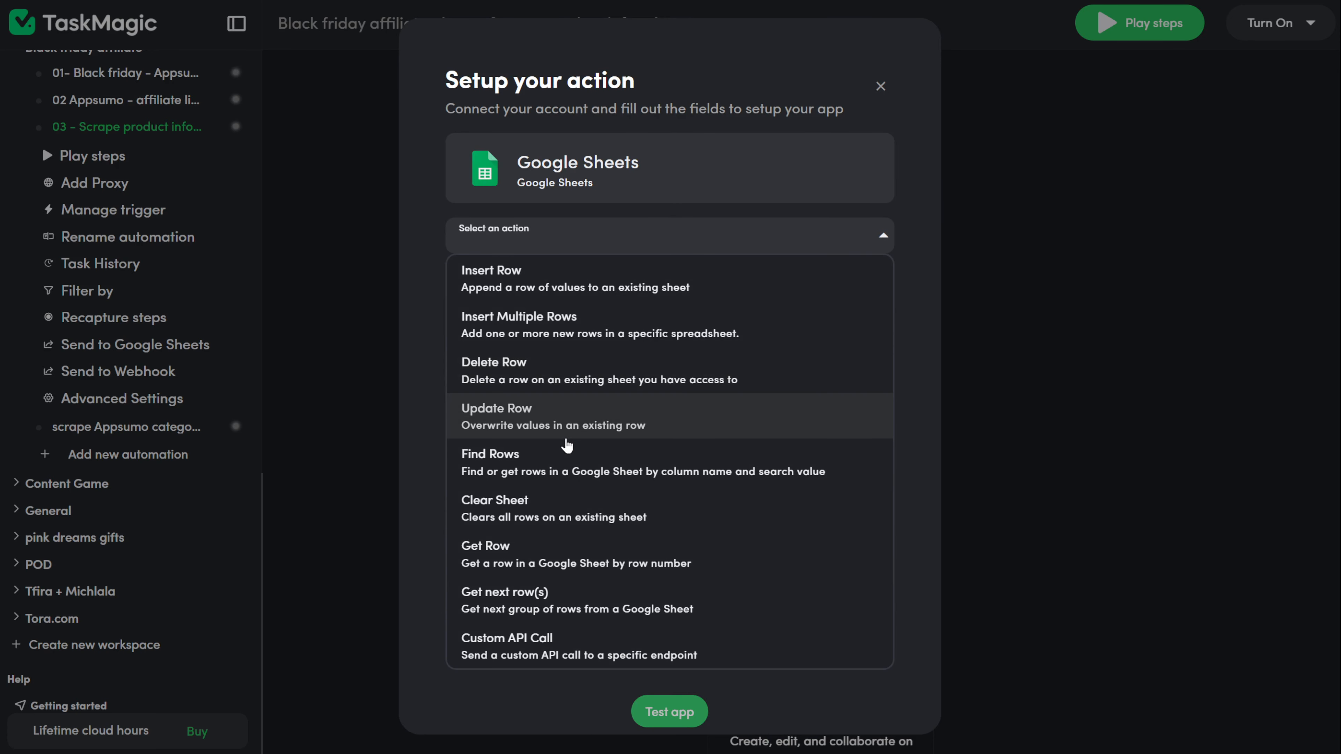
click(587, 421)
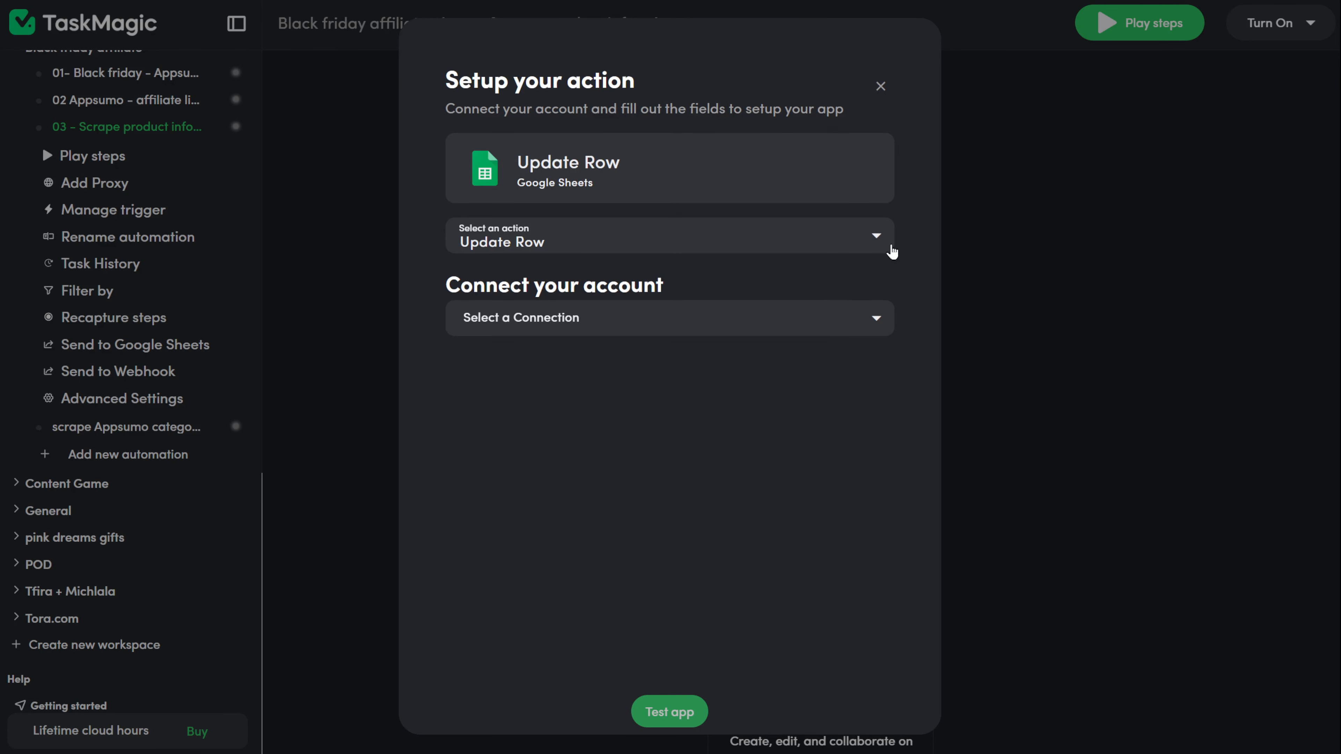
click(876, 319)
click(844, 391)
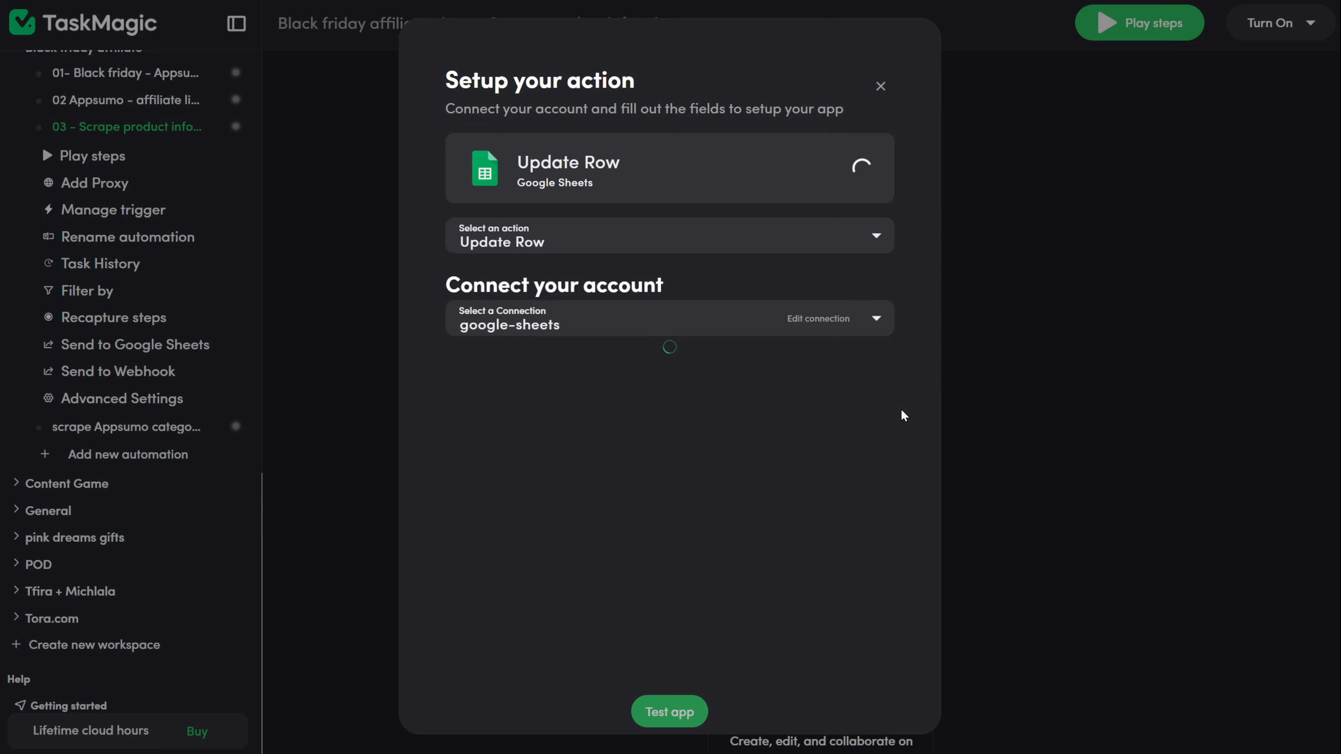
click(877, 402)
click(567, 22)
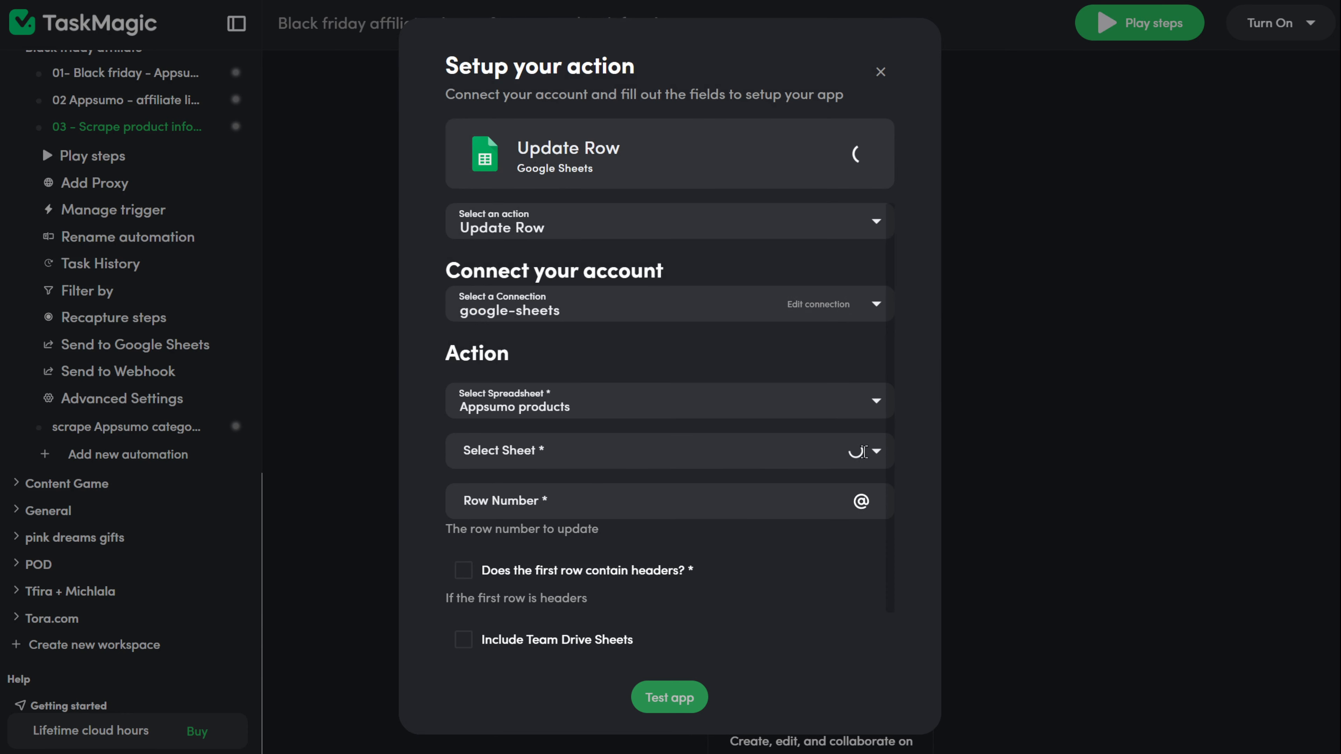
click(877, 451)
click(687, 483)
Step: Set Row Number to the Find Rows row variable, App Affiliate long to step 9, website to step 8
click(640, 509)
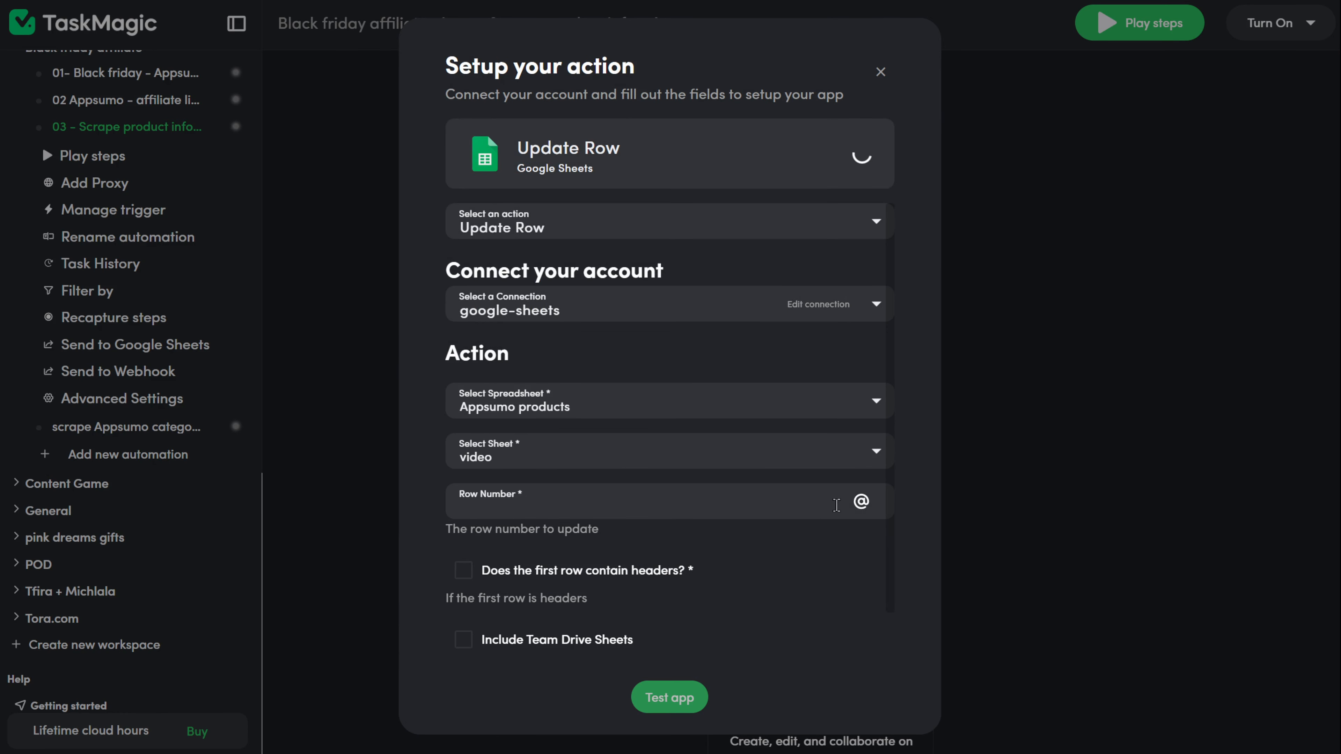
click(858, 505)
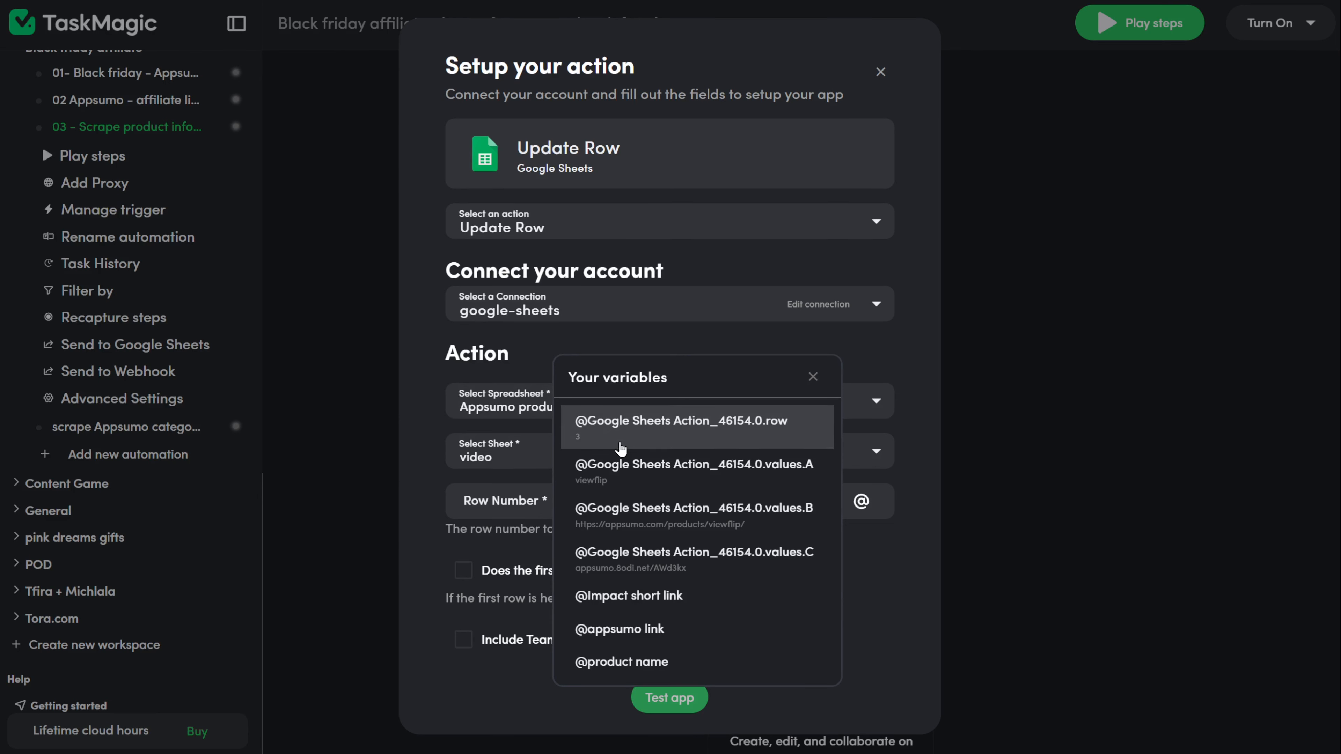
click(620, 448)
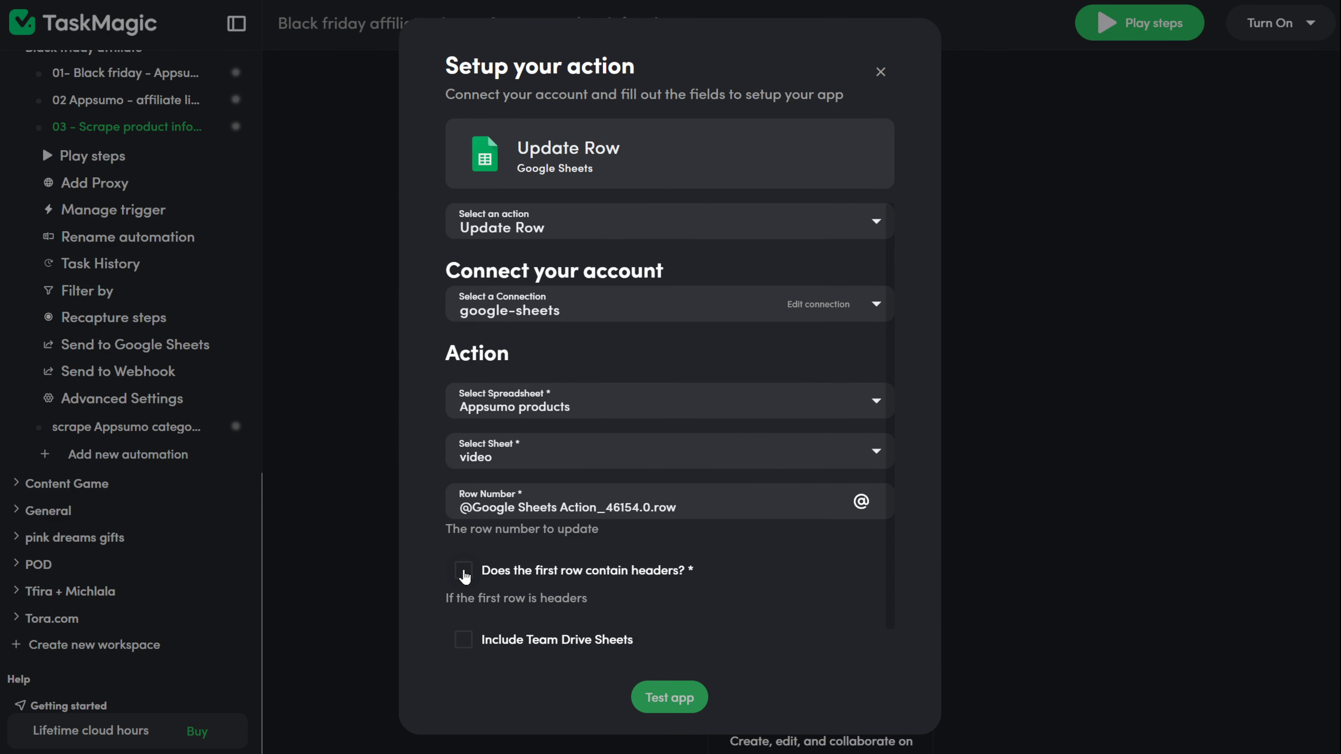
scroll(658, 606, down, 1)
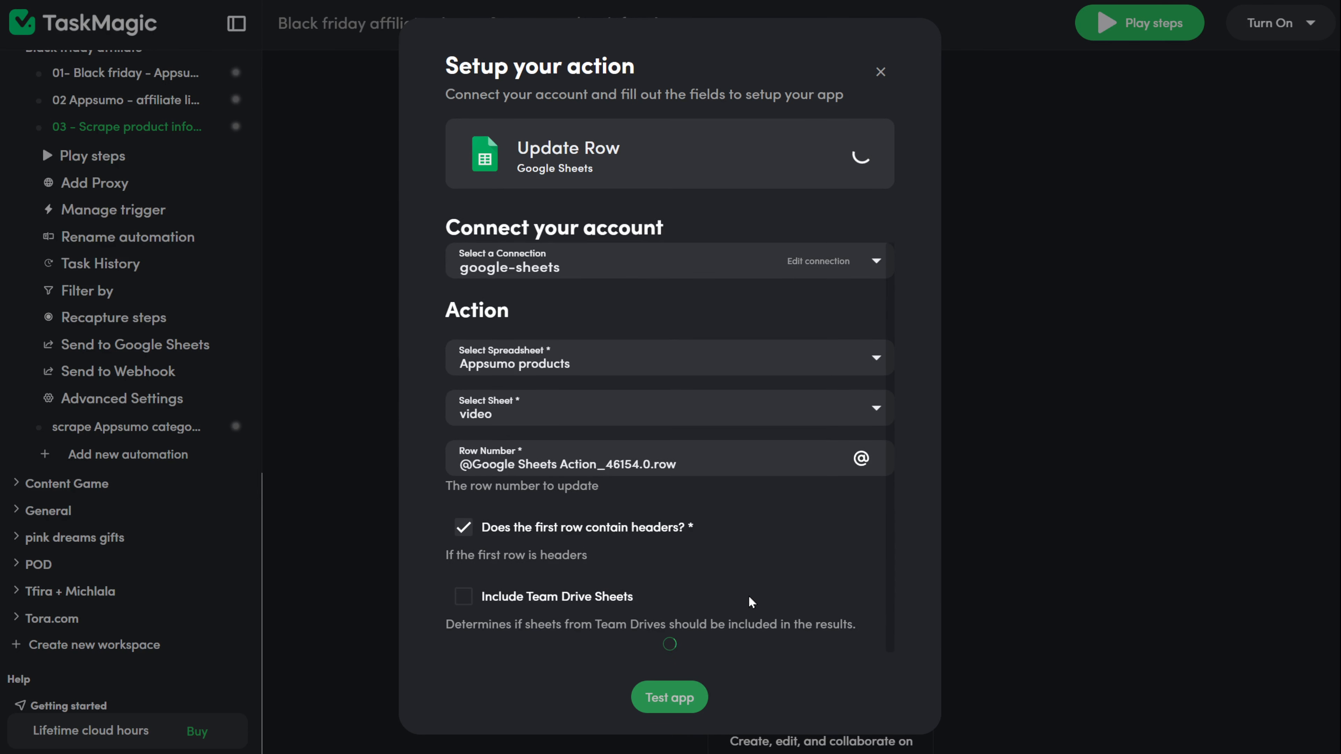
scroll(748, 596, down, 10)
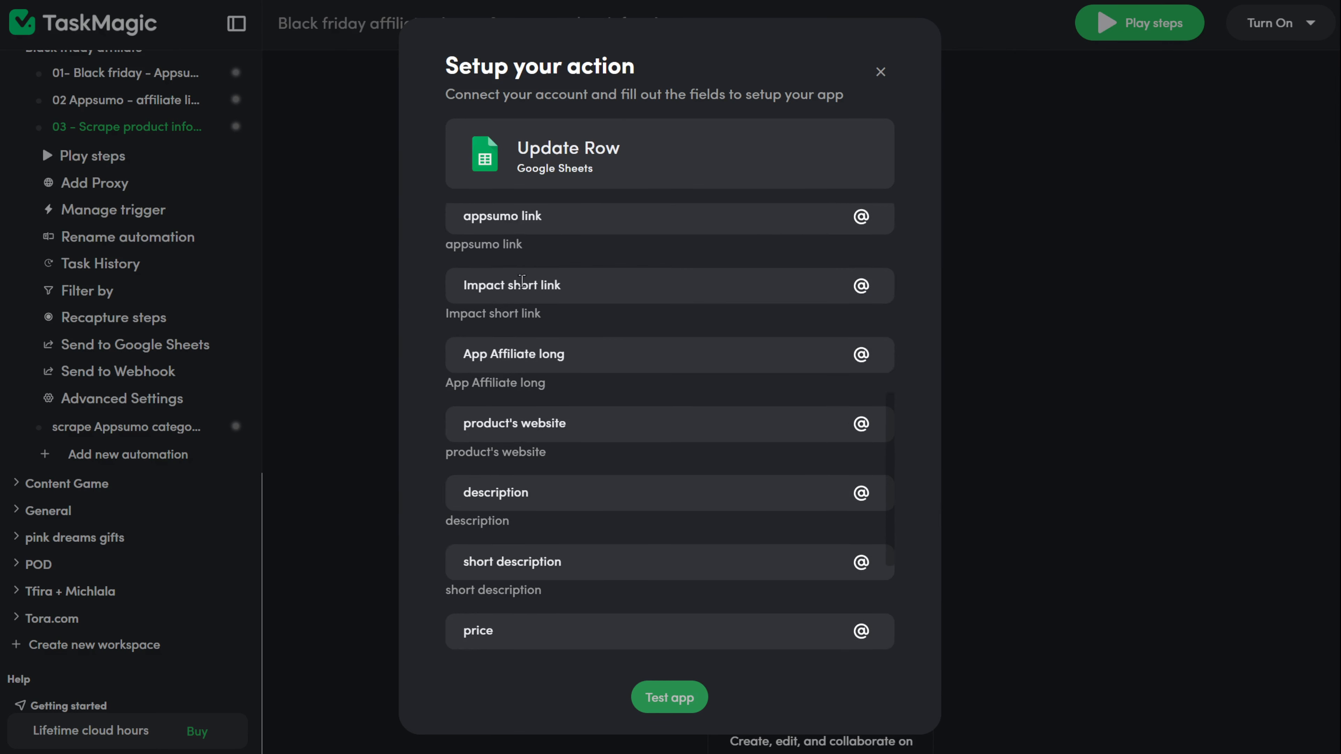
click(862, 354)
scroll(698, 452, down, 3)
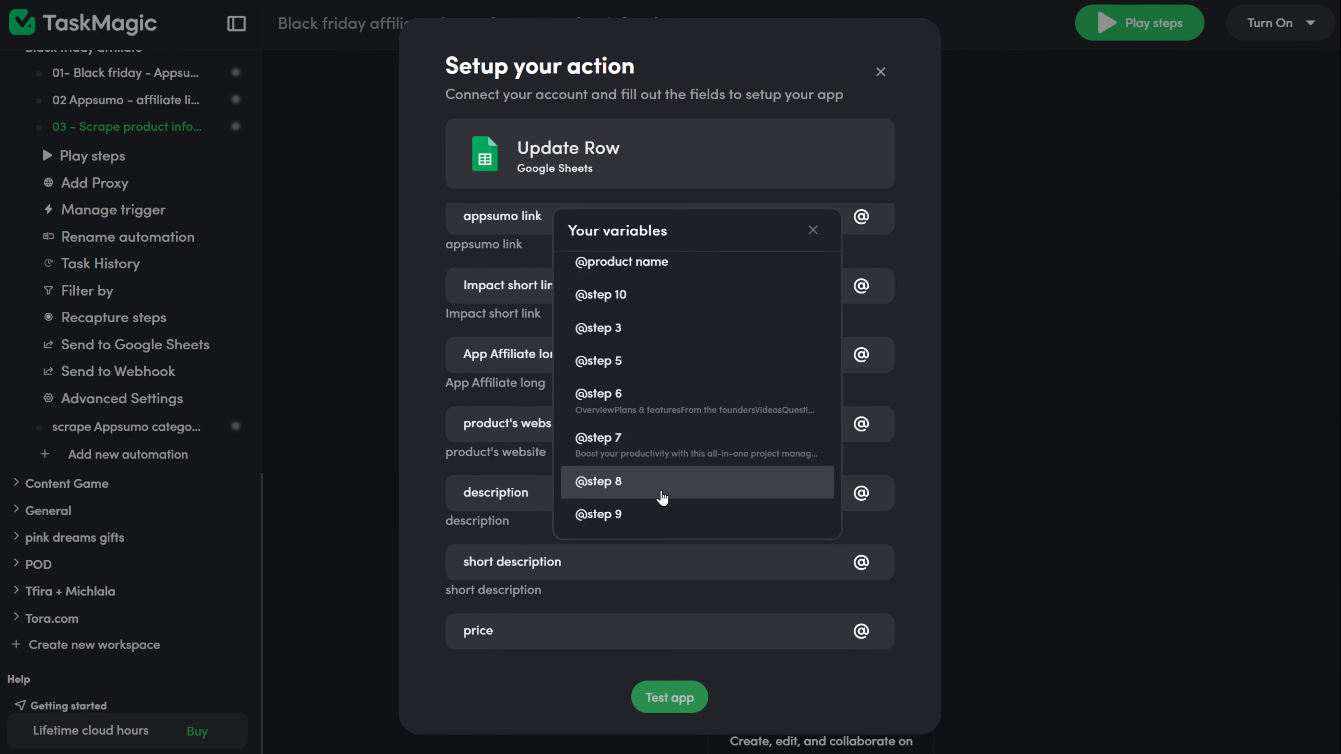
click(655, 513)
click(862, 424)
click(677, 560)
Step: Map description to step 6, short description to step 7, and price to step 8 results
click(862, 497)
scroll(750, 581, down, 3)
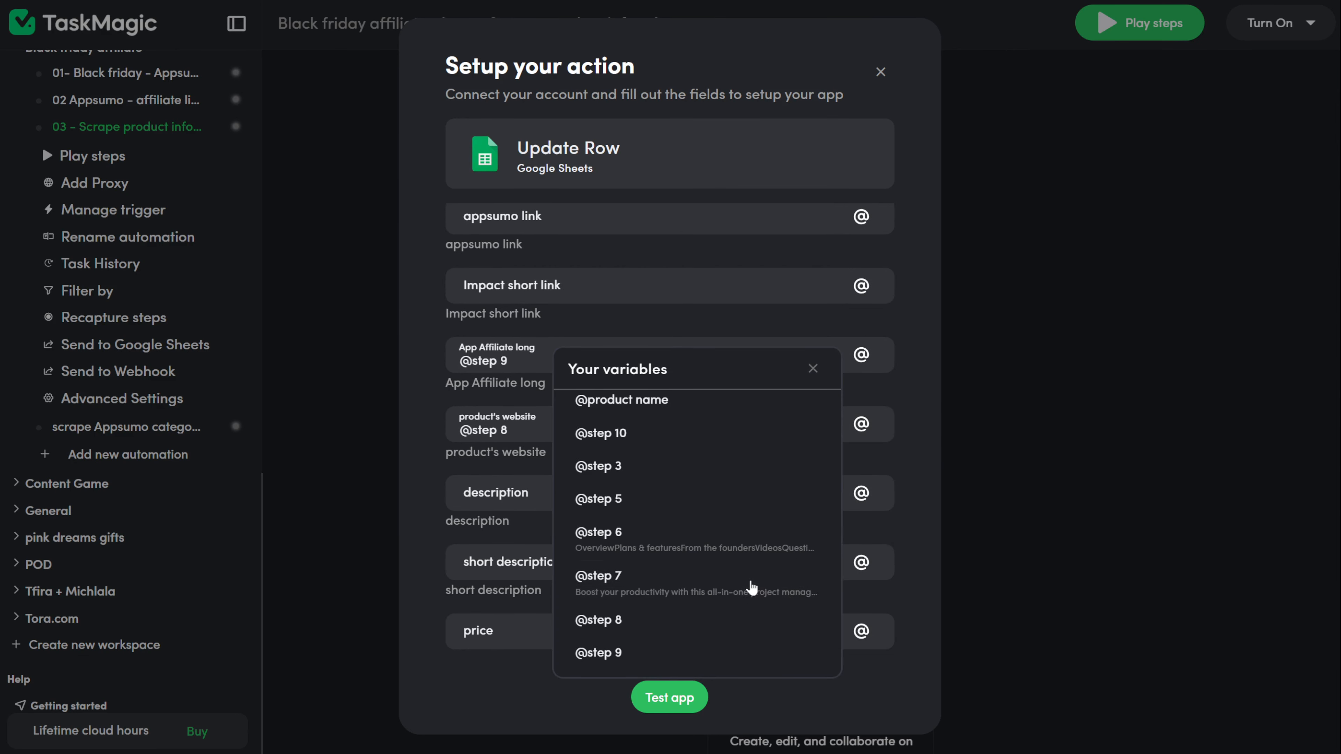
click(749, 546)
click(862, 562)
scroll(750, 591, down, 3)
click(696, 658)
scroll(771, 555, down, 4)
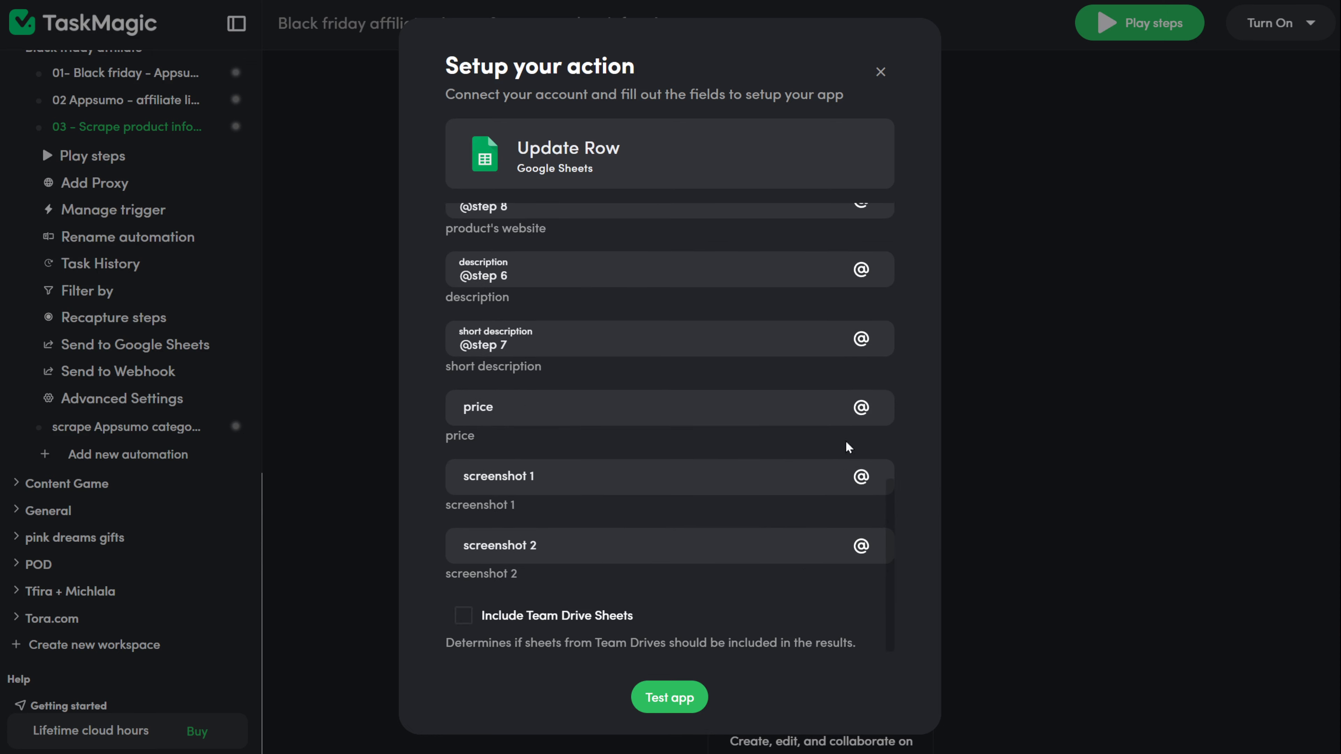
click(862, 408)
scroll(750, 521, down, 1)
scroll(748, 519, down, 3)
click(750, 534)
Step: Remap the product's website column to the step 9 result and test the Update Row action
scroll(845, 336, up, 3)
click(861, 380)
scroll(687, 502, down, 5)
click(671, 541)
click(861, 310)
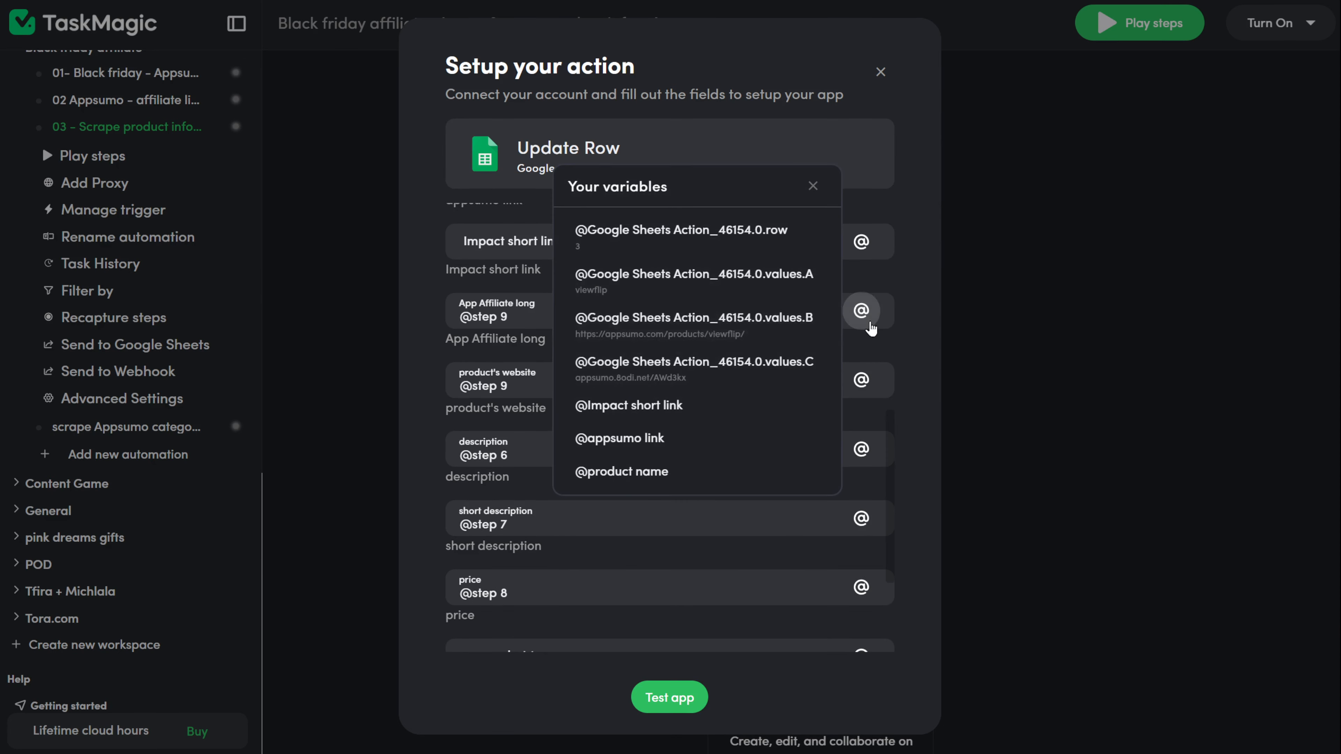
scroll(702, 320, down, 5)
click(698, 251)
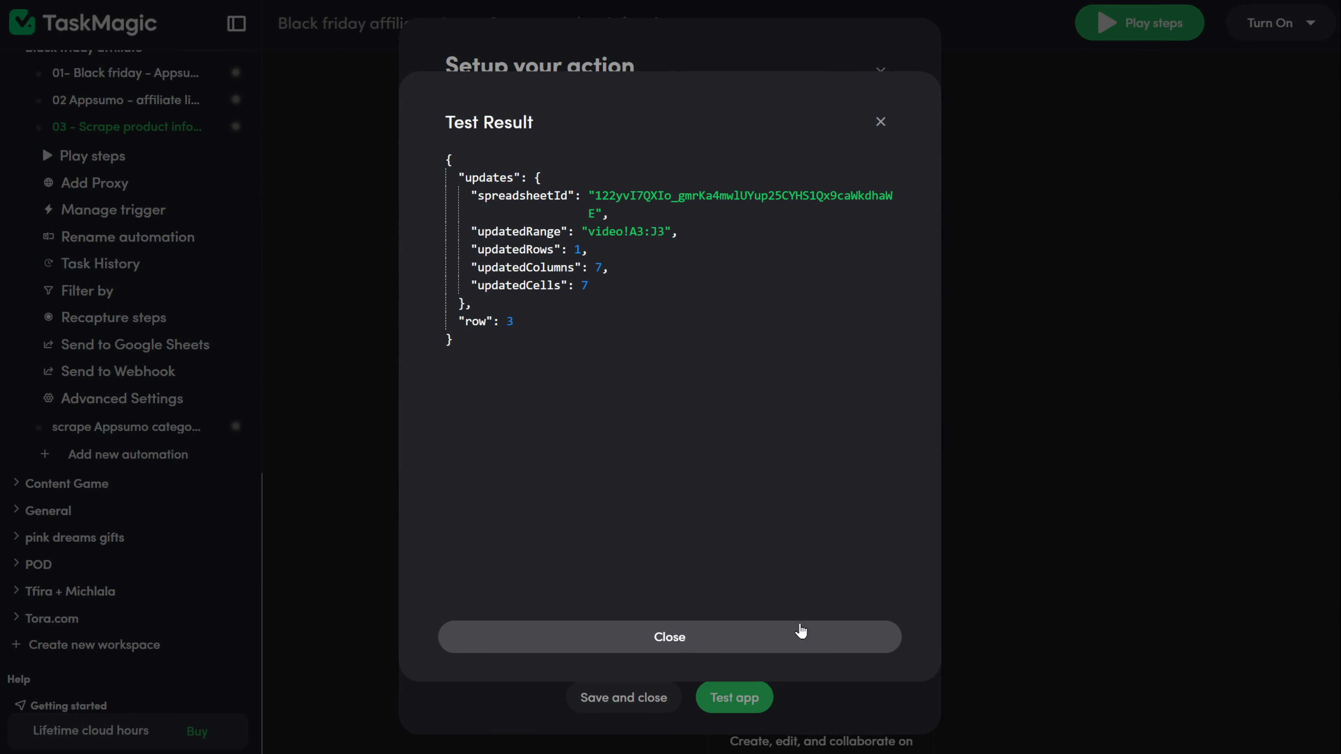
click(799, 634)
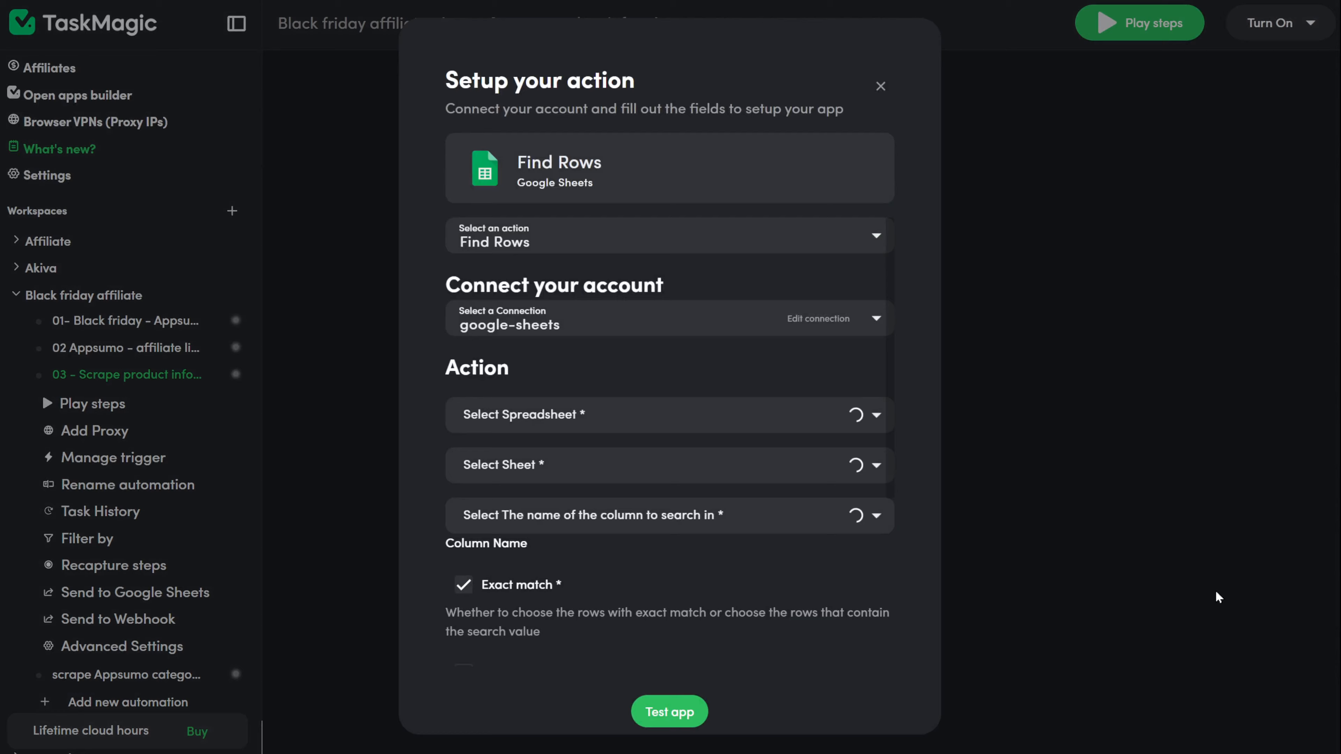
scroll(638, 508, down, 5)
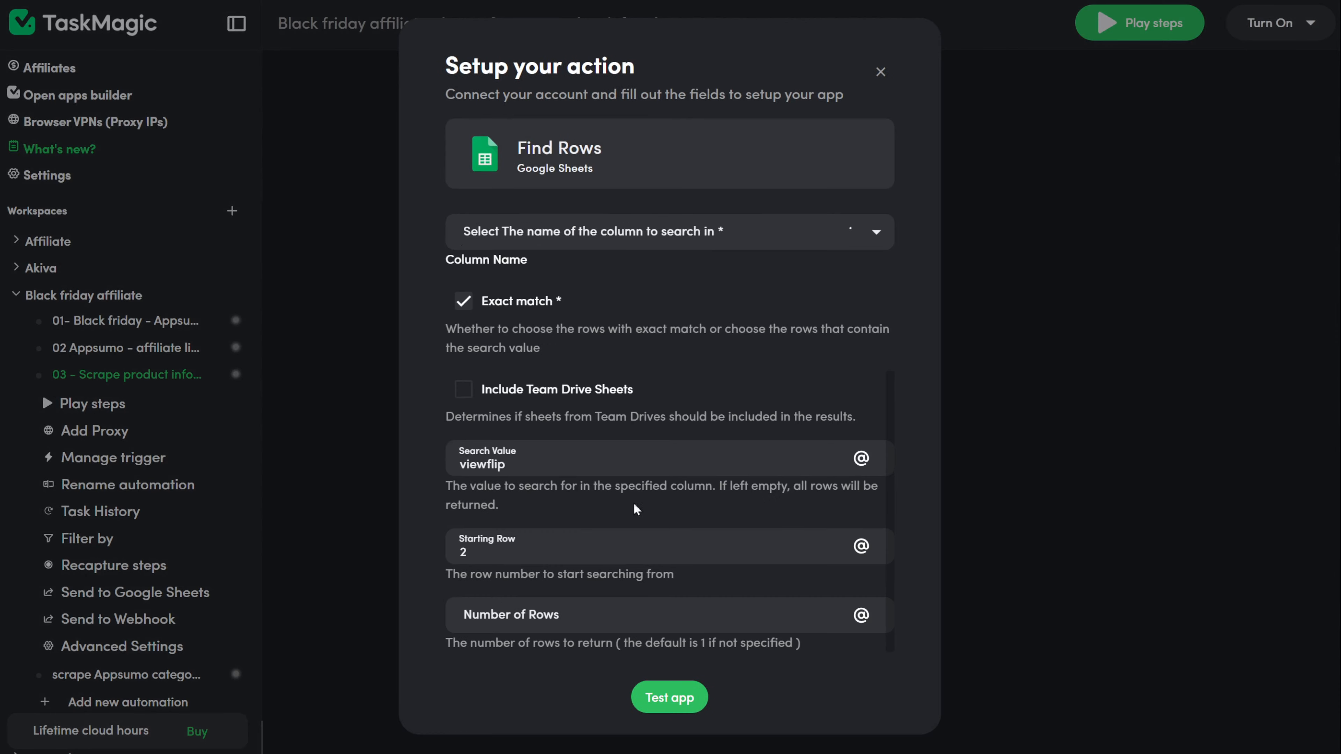
double_click(447, 459)
click(862, 458)
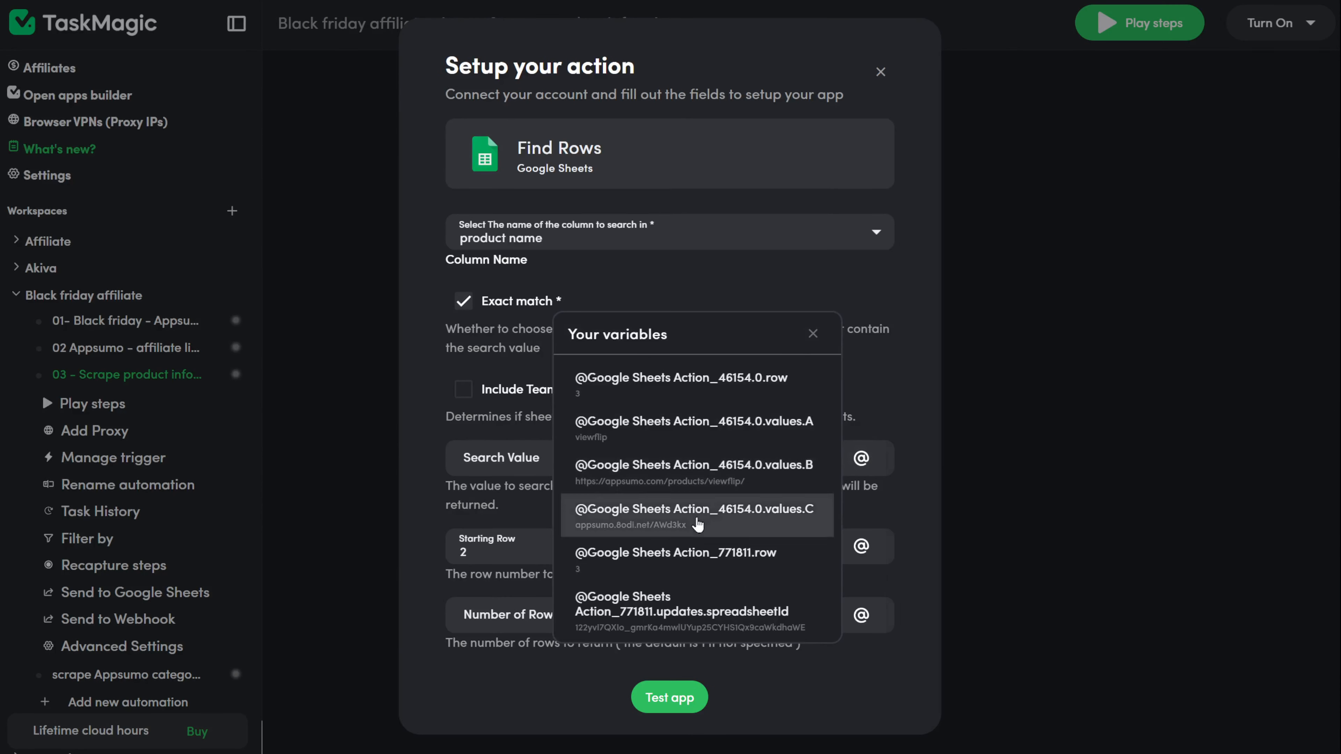
scroll(670, 461, down, 5)
click(622, 418)
click(669, 699)
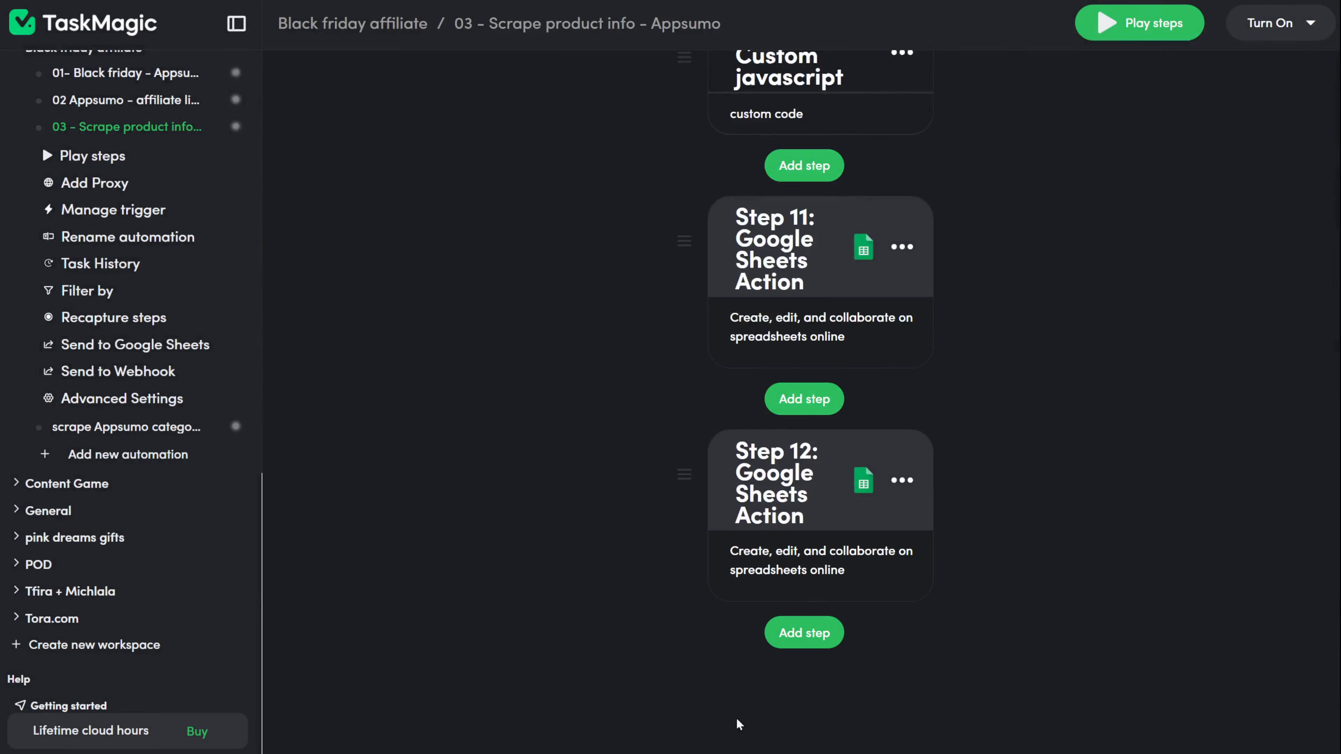
scroll(737, 720, up, 15)
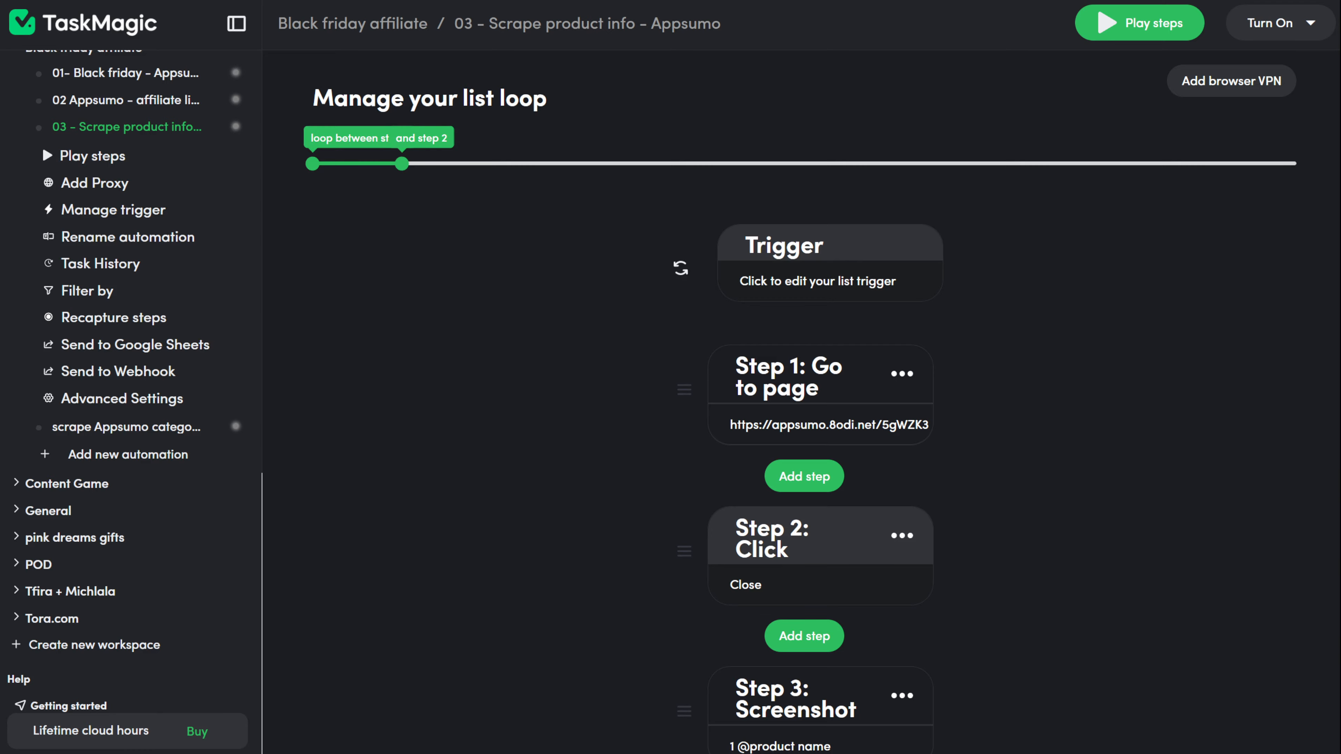
Step: Extend the list loop over steps 1–12, run it, and review the latest run's details
drag(402, 163, 1297, 163)
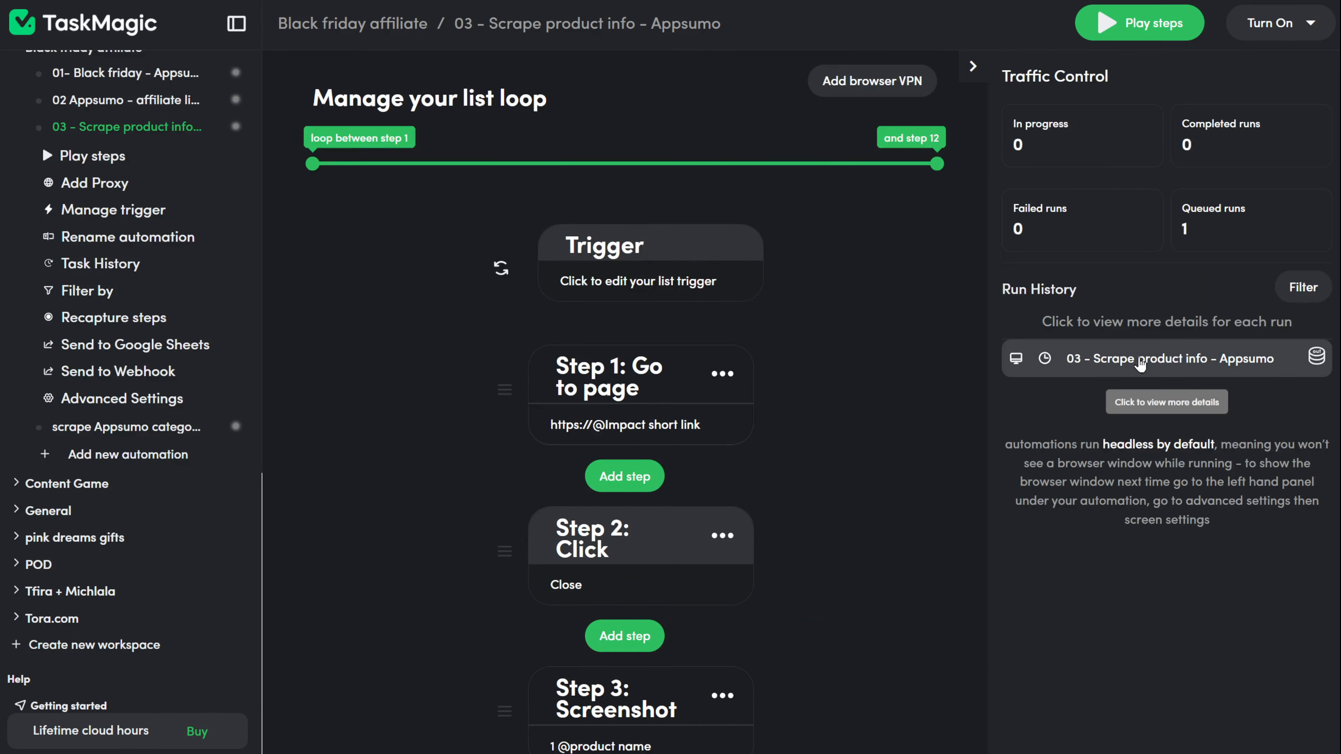
click(1167, 365)
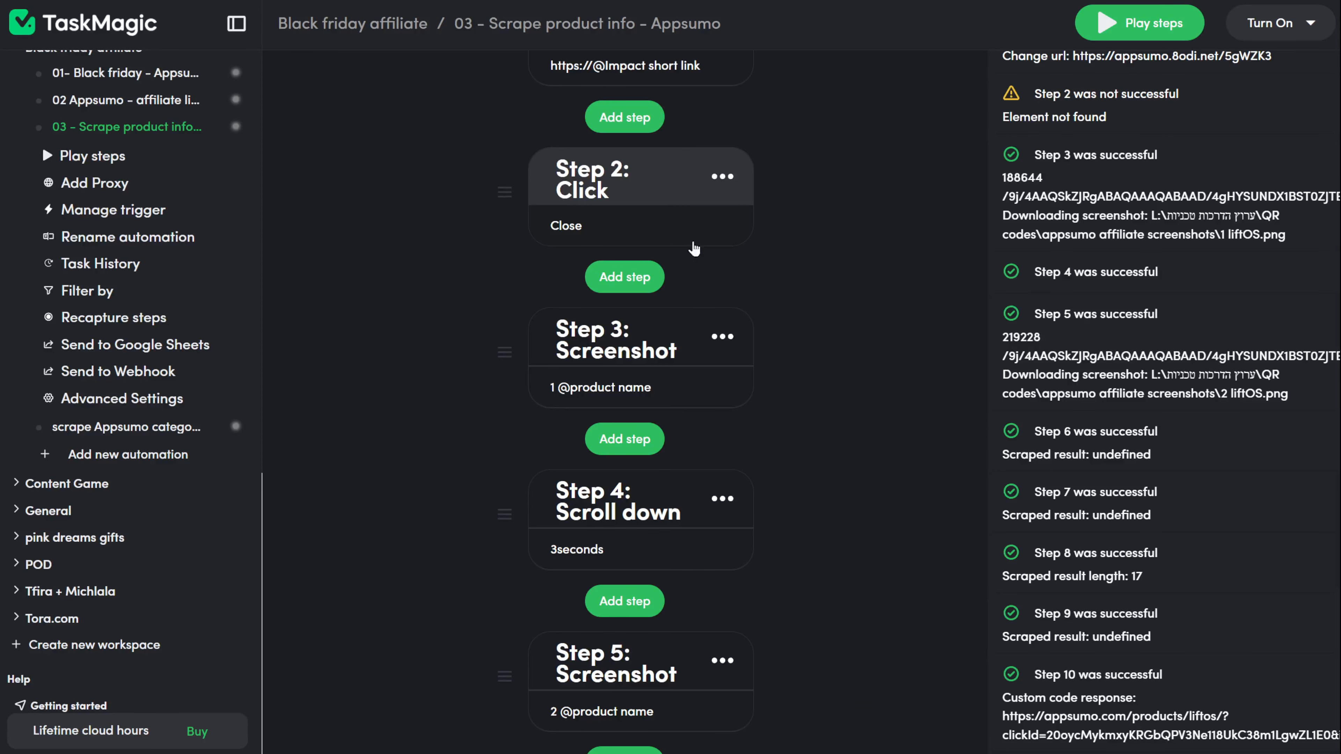
scroll(814, 411, up, 5)
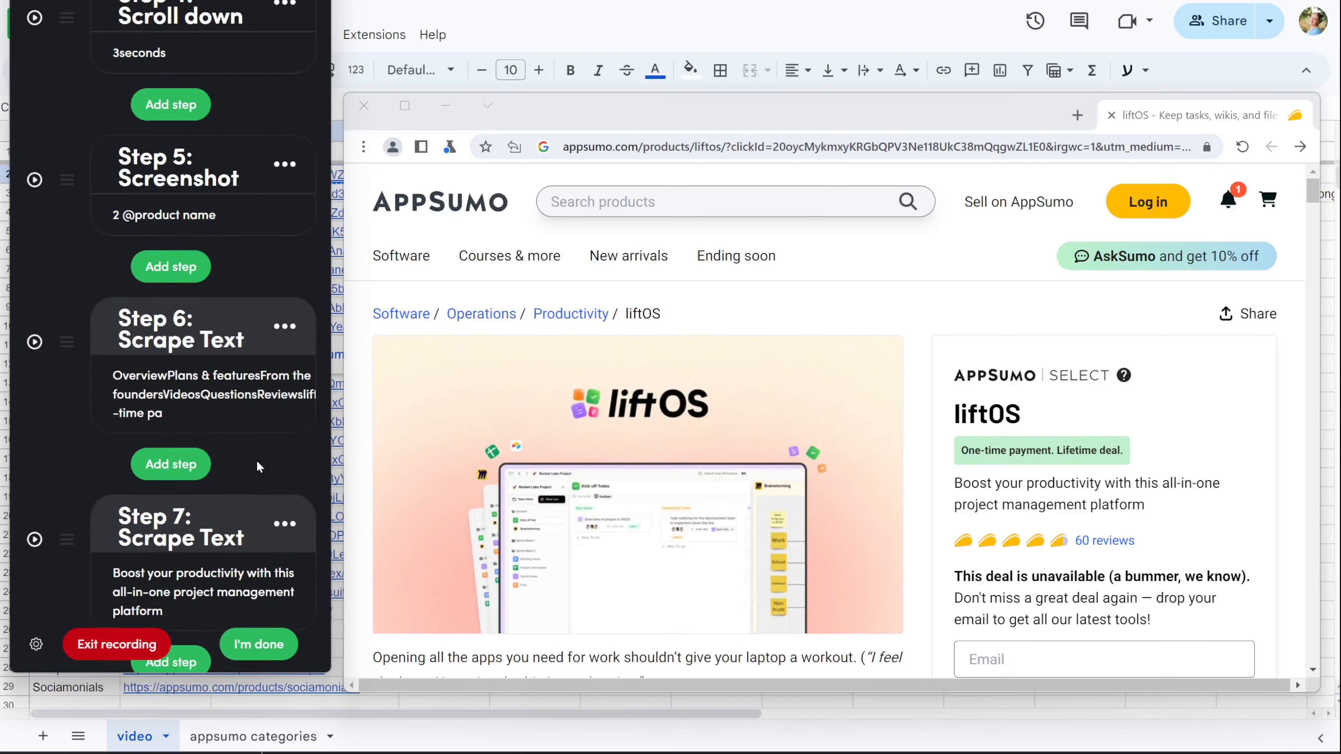
Step: Record a Scrape single step capturing the liftOS page's category breadcrumb
scroll(257, 464, down, 2)
click(179, 185)
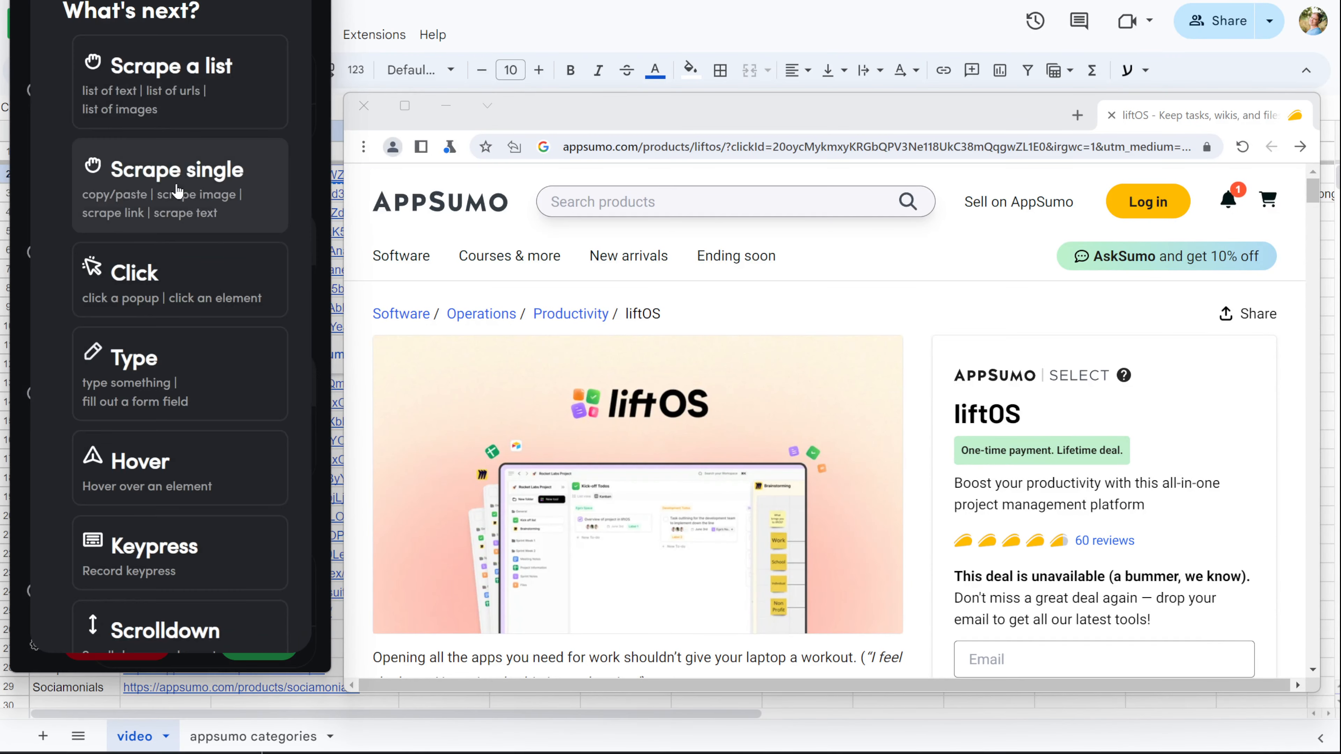
click(178, 189)
click(693, 313)
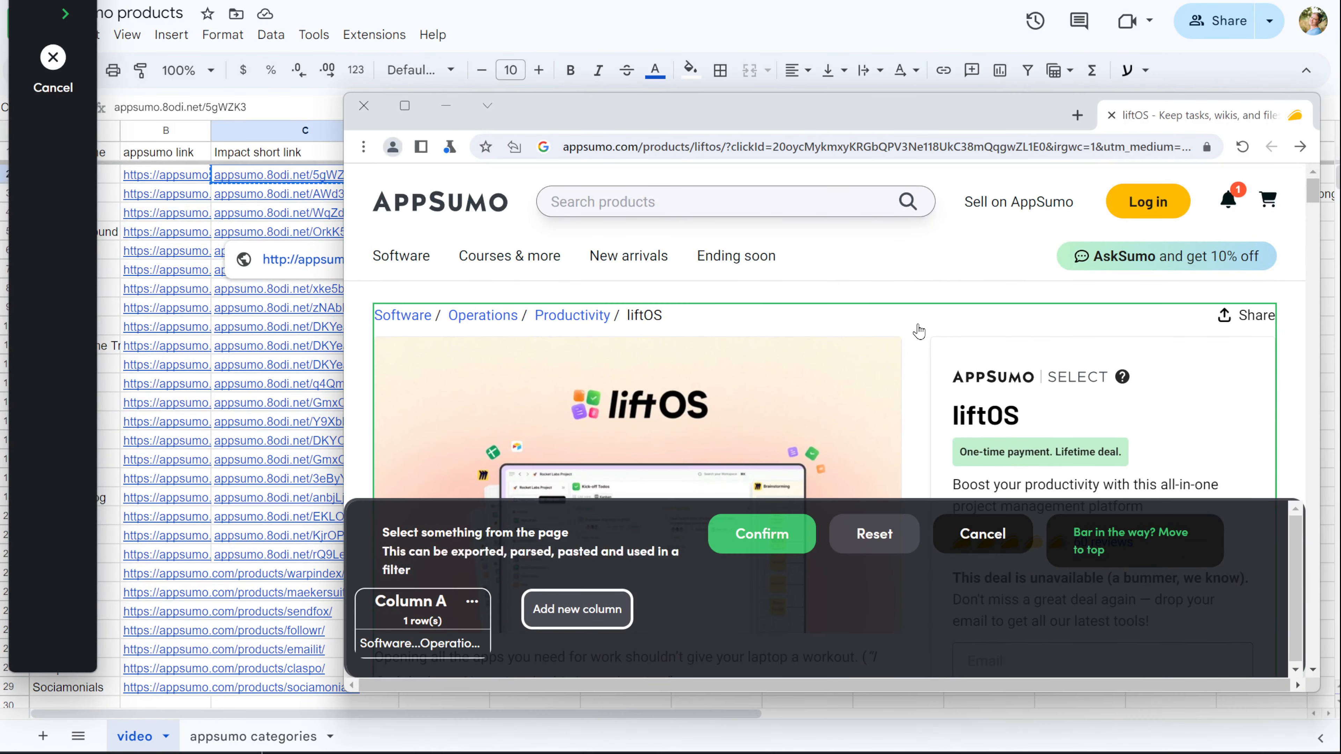
click(760, 533)
Step: Begin a second Scrape single step for the product description
click(185, 407)
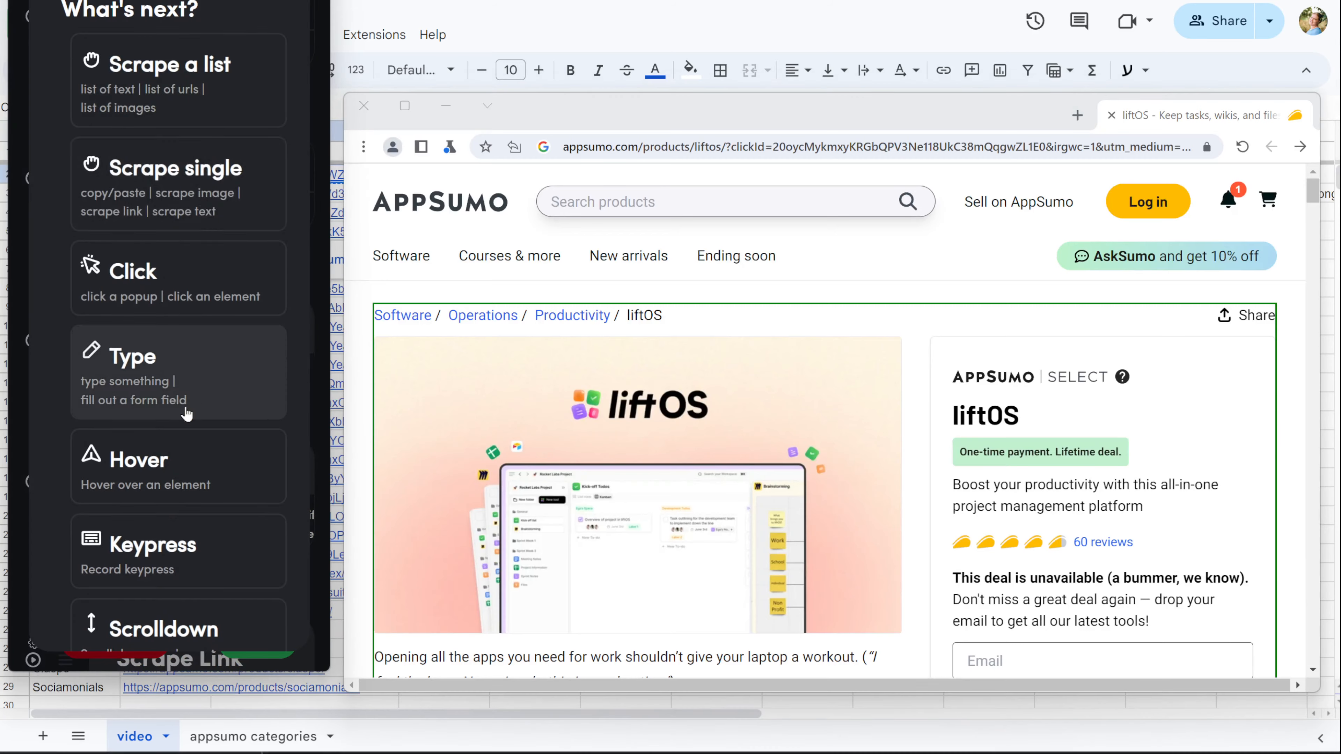
click(179, 179)
scroll(955, 457, down, 3)
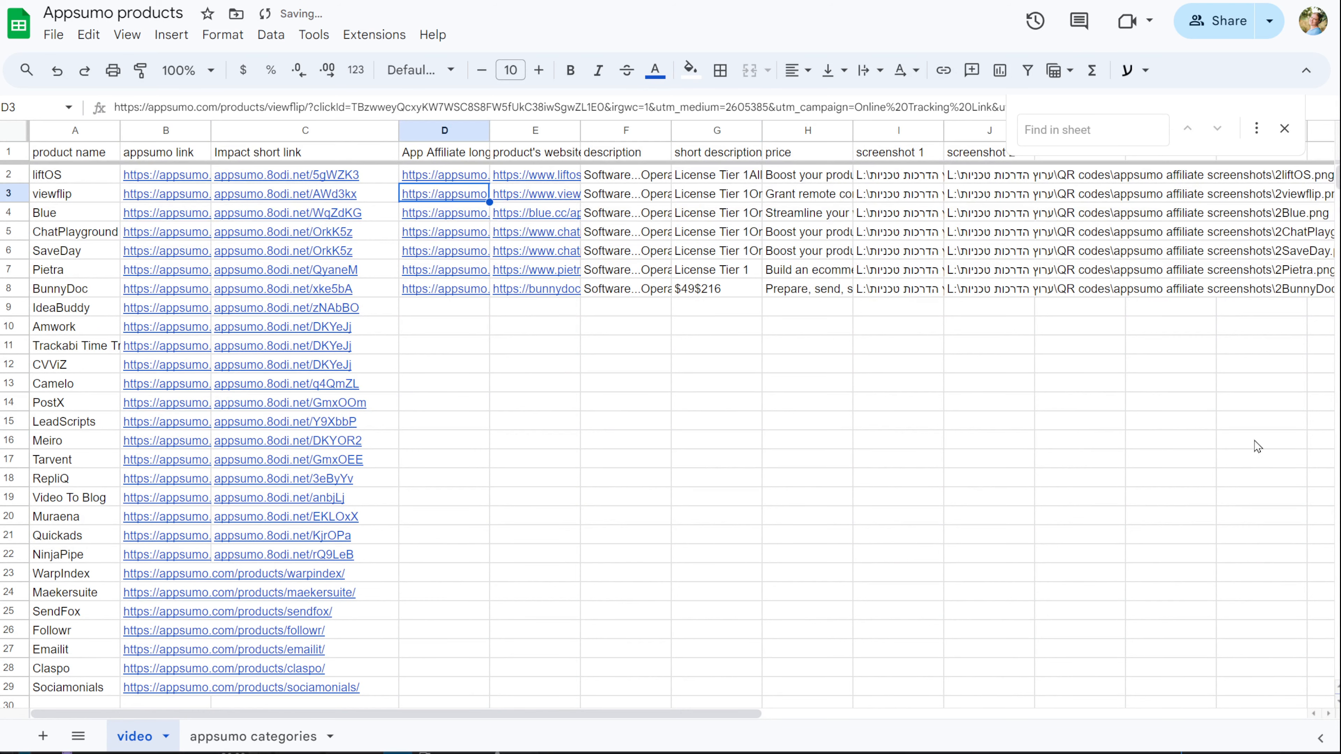
Step: Set the list trigger's next row to 2 and loop 10 rows per run, then save
click(1256, 443)
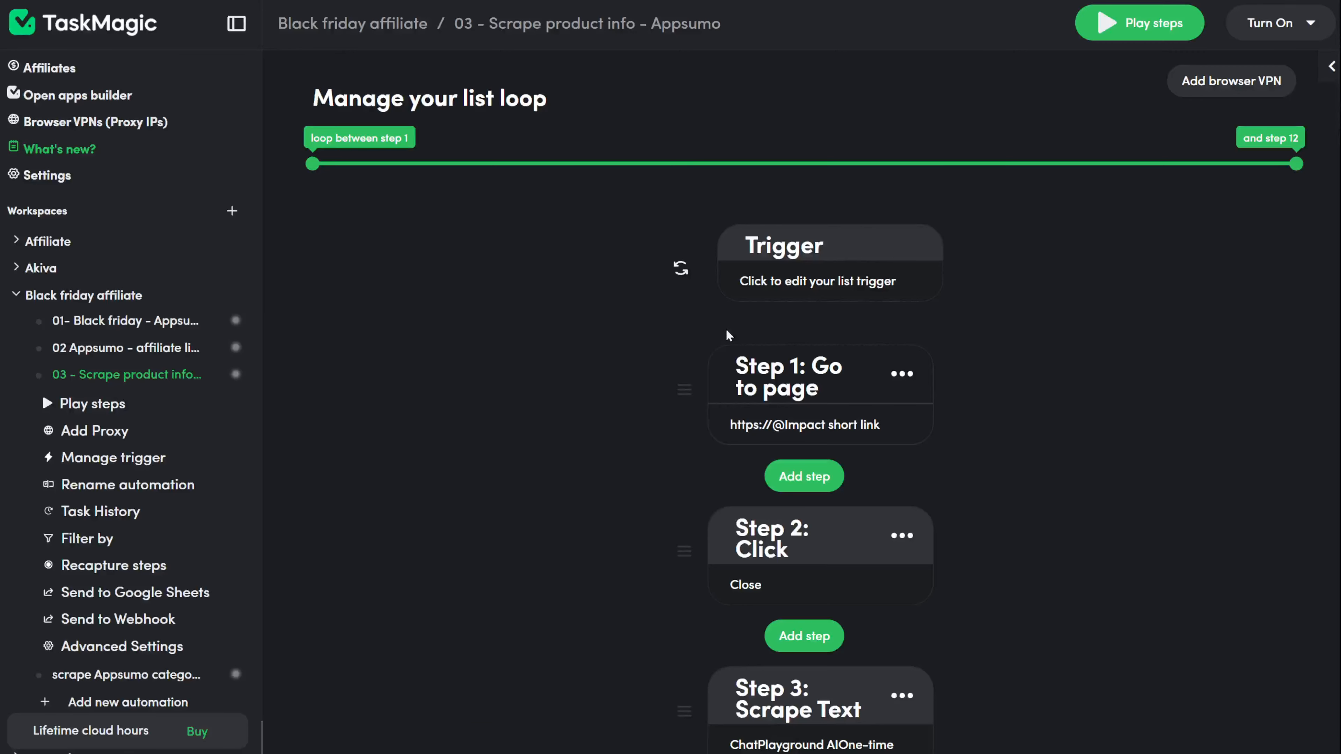
click(823, 281)
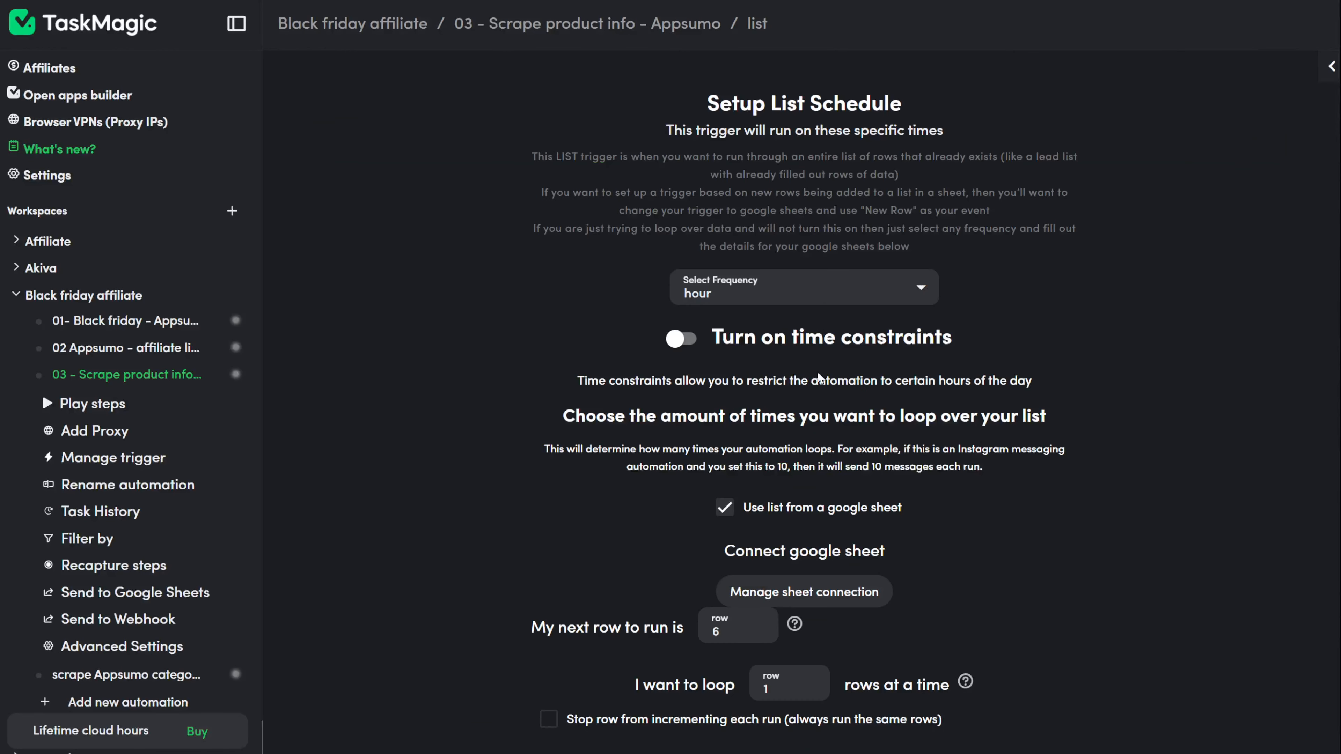
scroll(945, 512, down, 1)
double_click(705, 568)
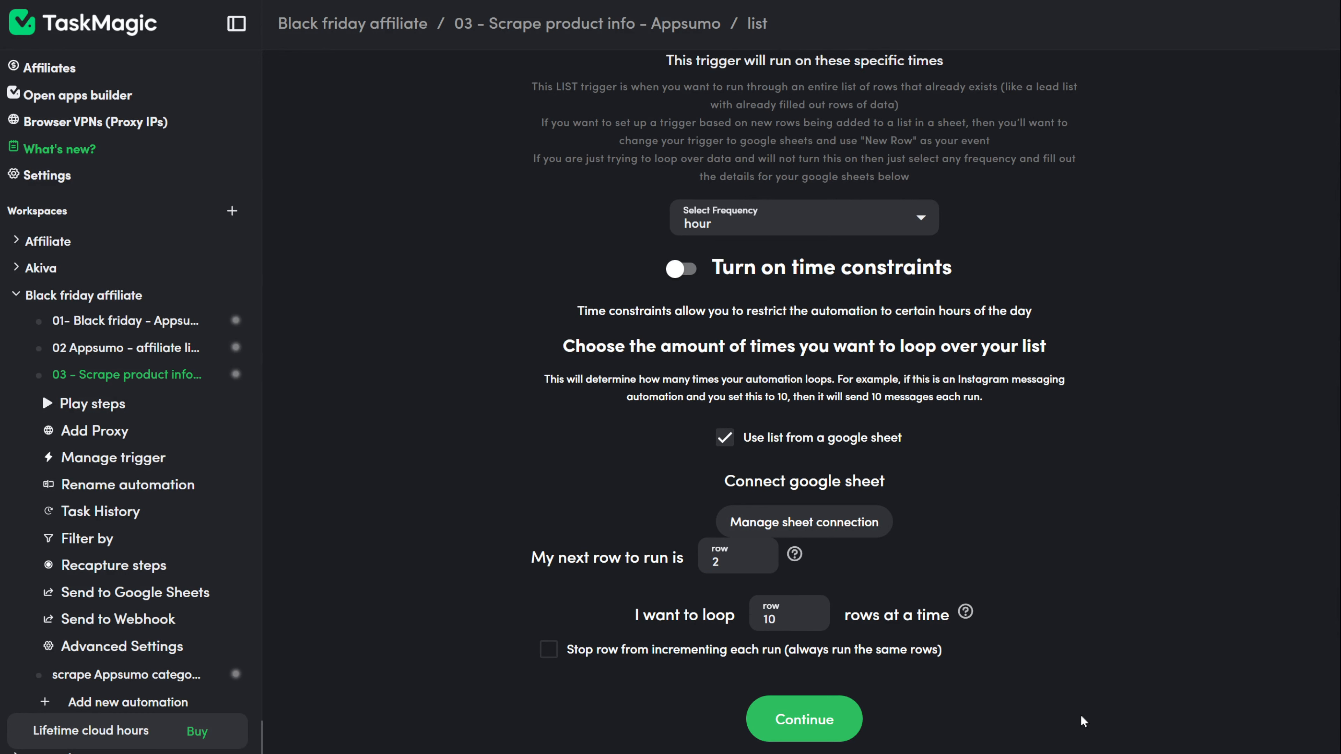
click(828, 725)
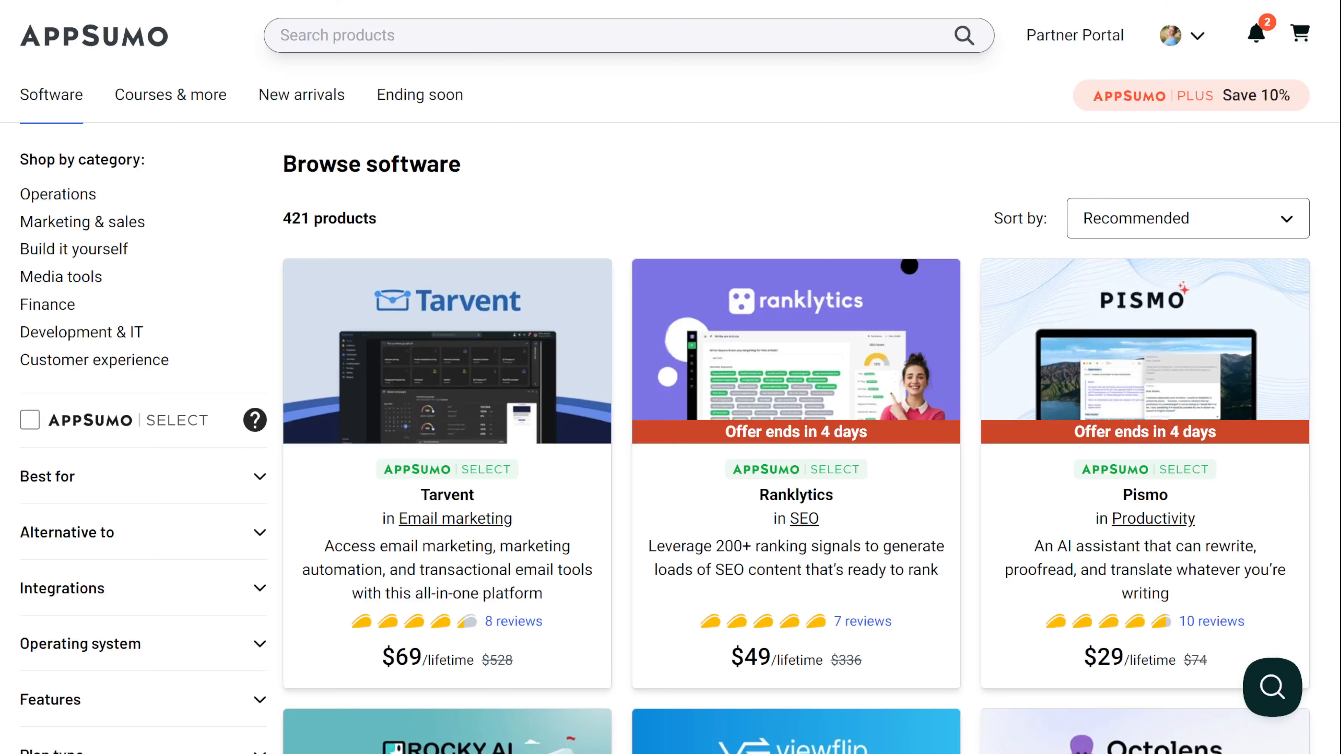
Step: Scroll further down the AppSumo software deals, then switch over to the TaskMagic window
scroll(839, 221, down, 5)
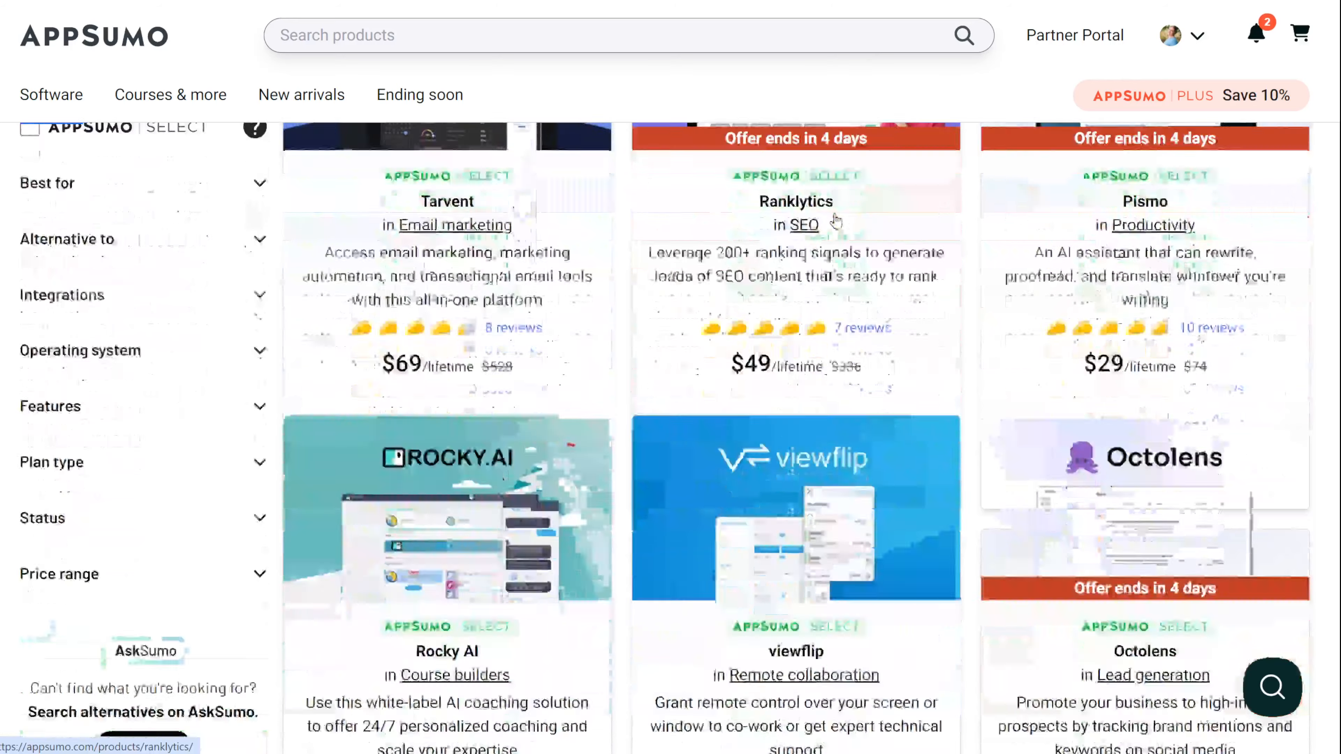
scroll(982, 410, down, 5)
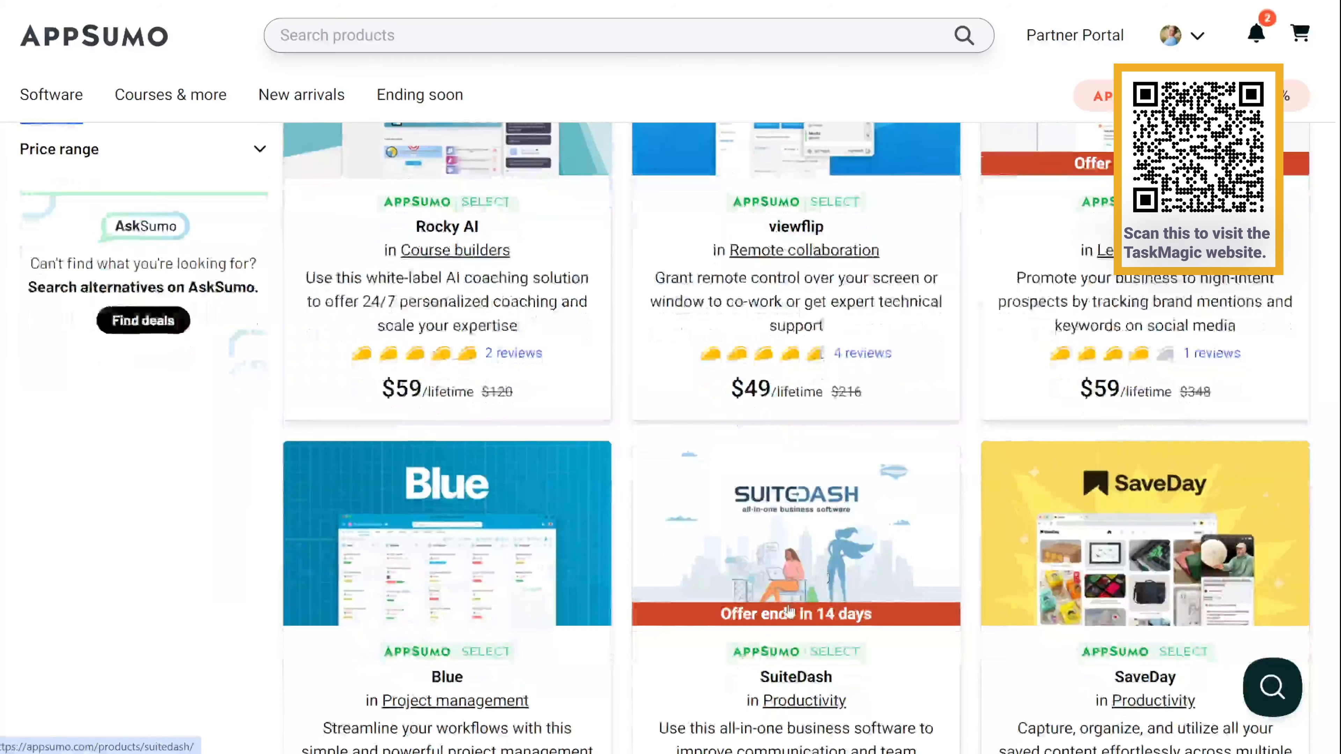
key(alt+Tab)
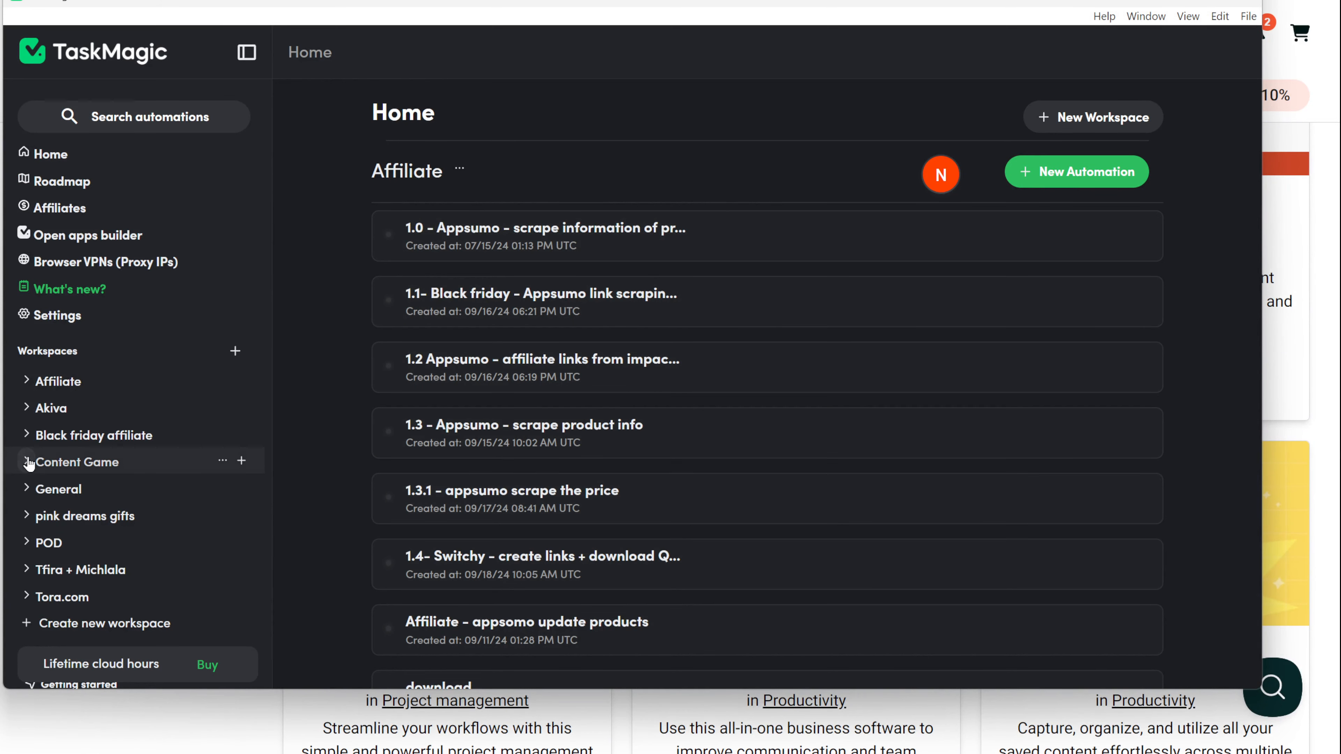
Step: Open '03 - Scrape product info - Appsumo' in the Black friday affiliate workspace and review its steps
click(25, 438)
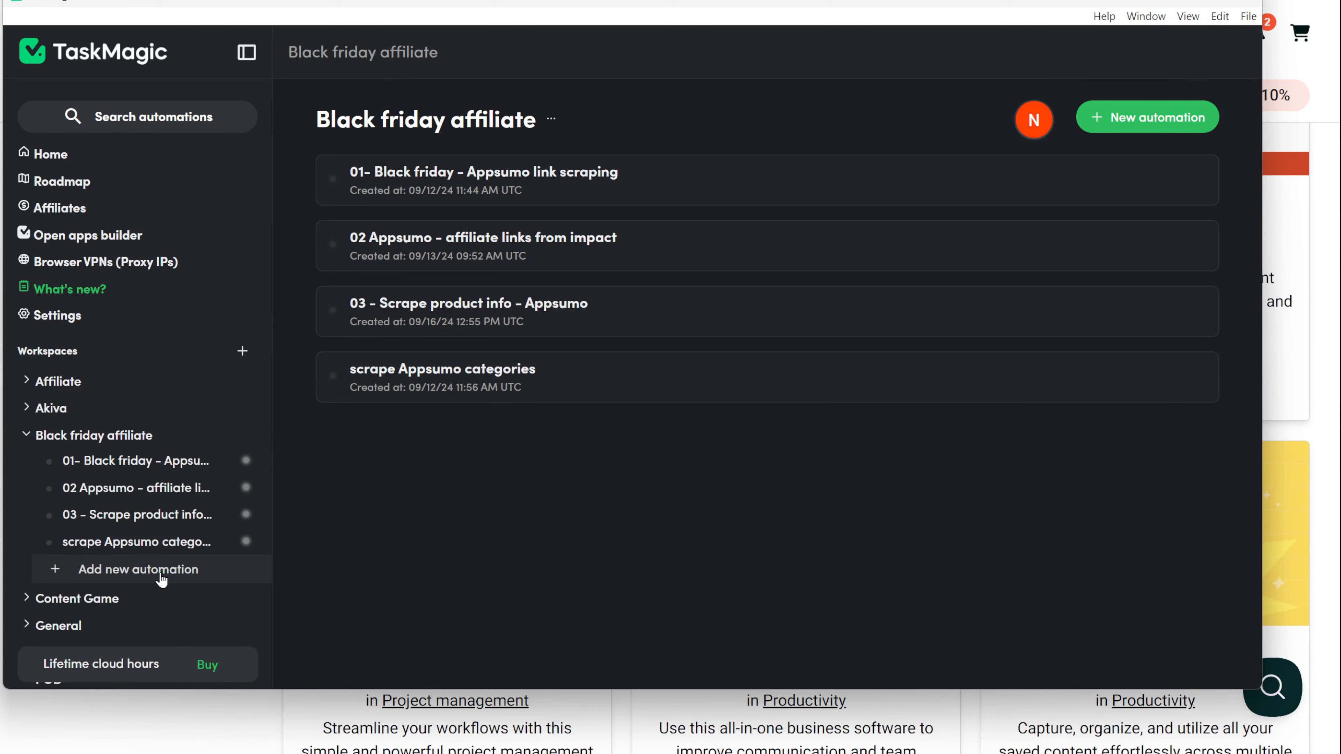
click(581, 314)
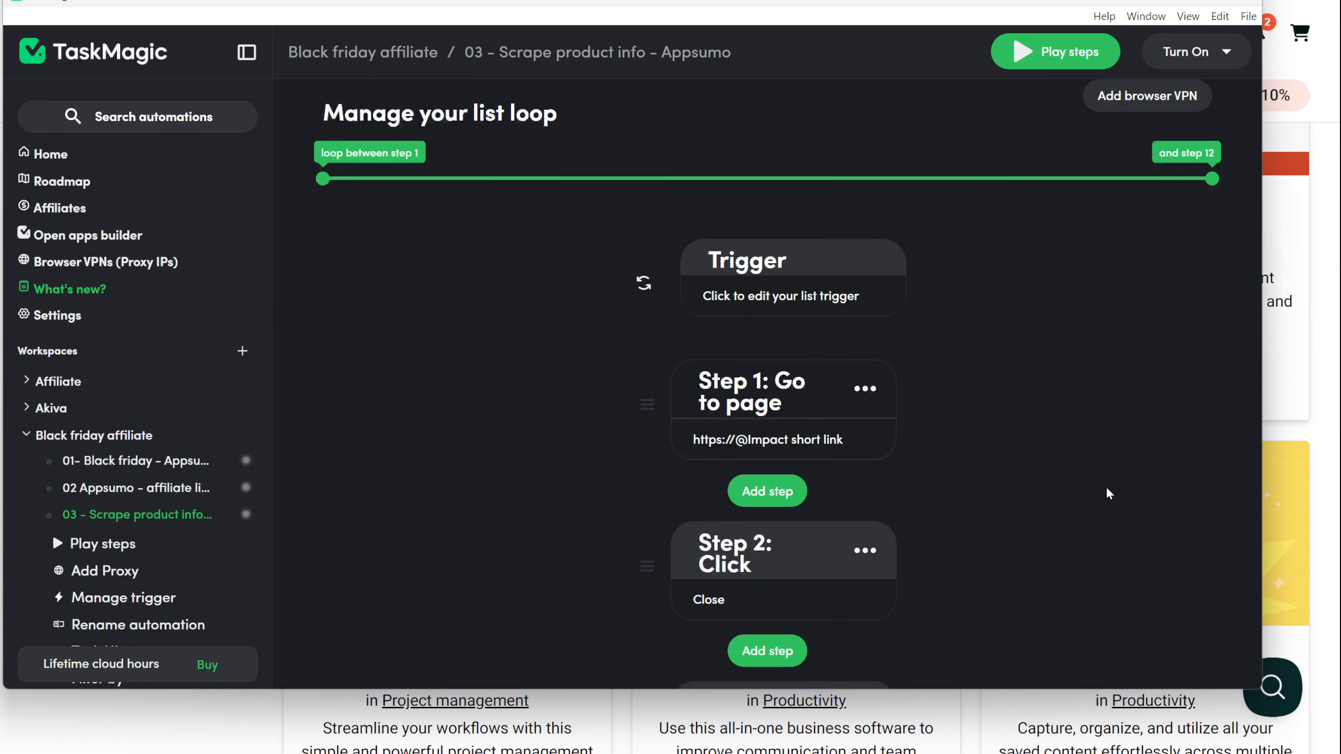
scroll(1107, 488, down, 8)
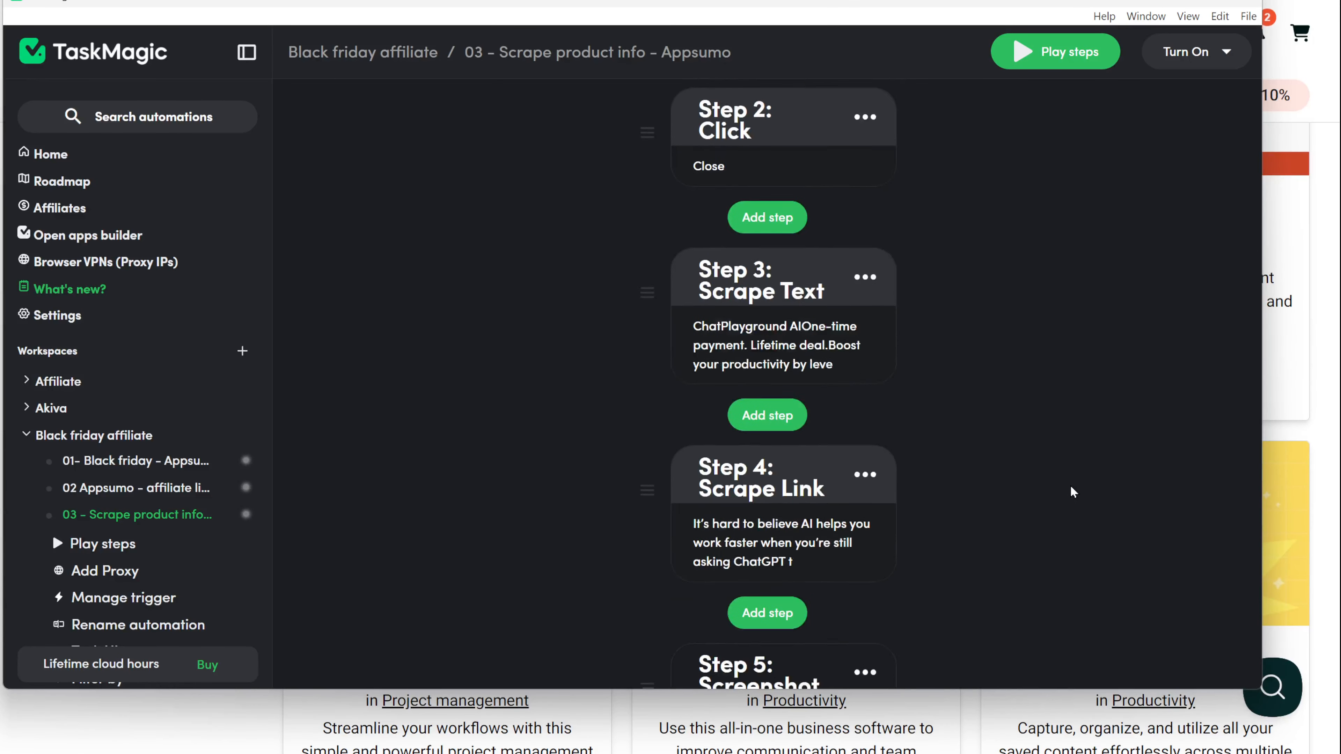
scroll(1070, 486, down, 5)
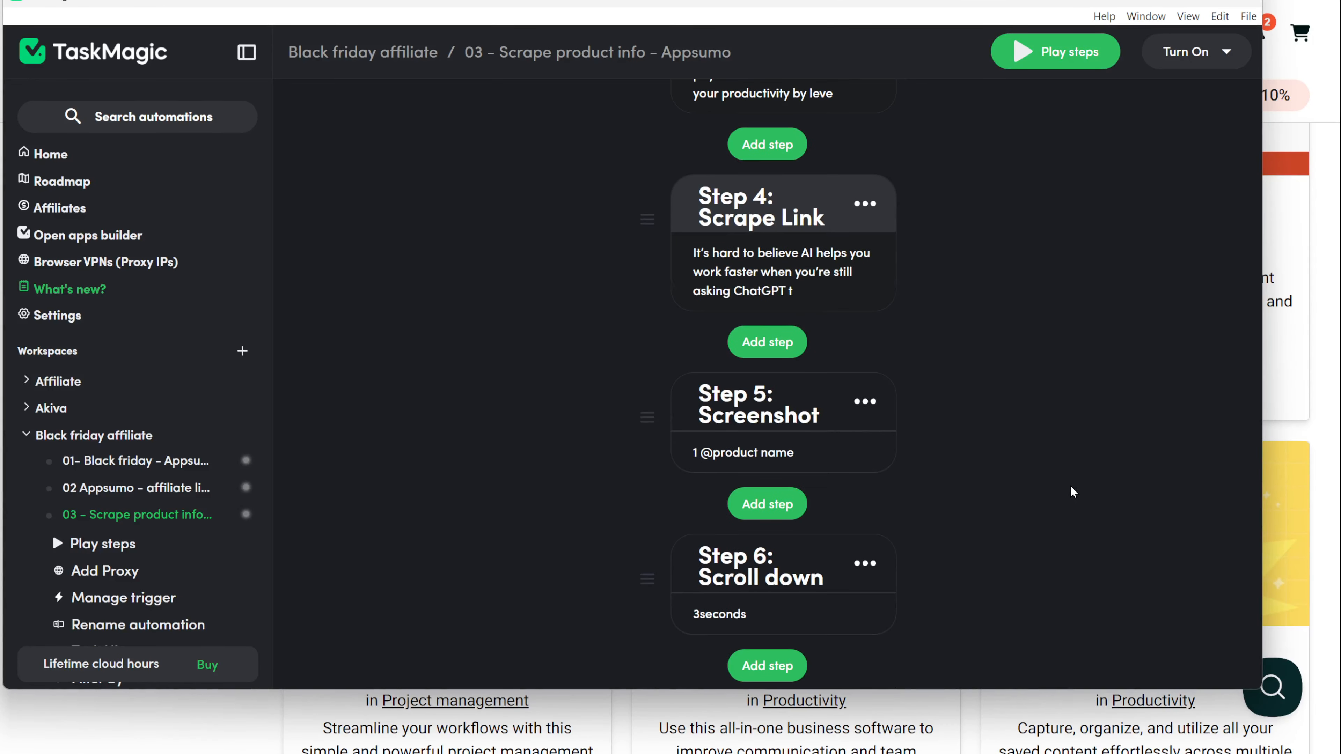
scroll(1071, 486, down, 5)
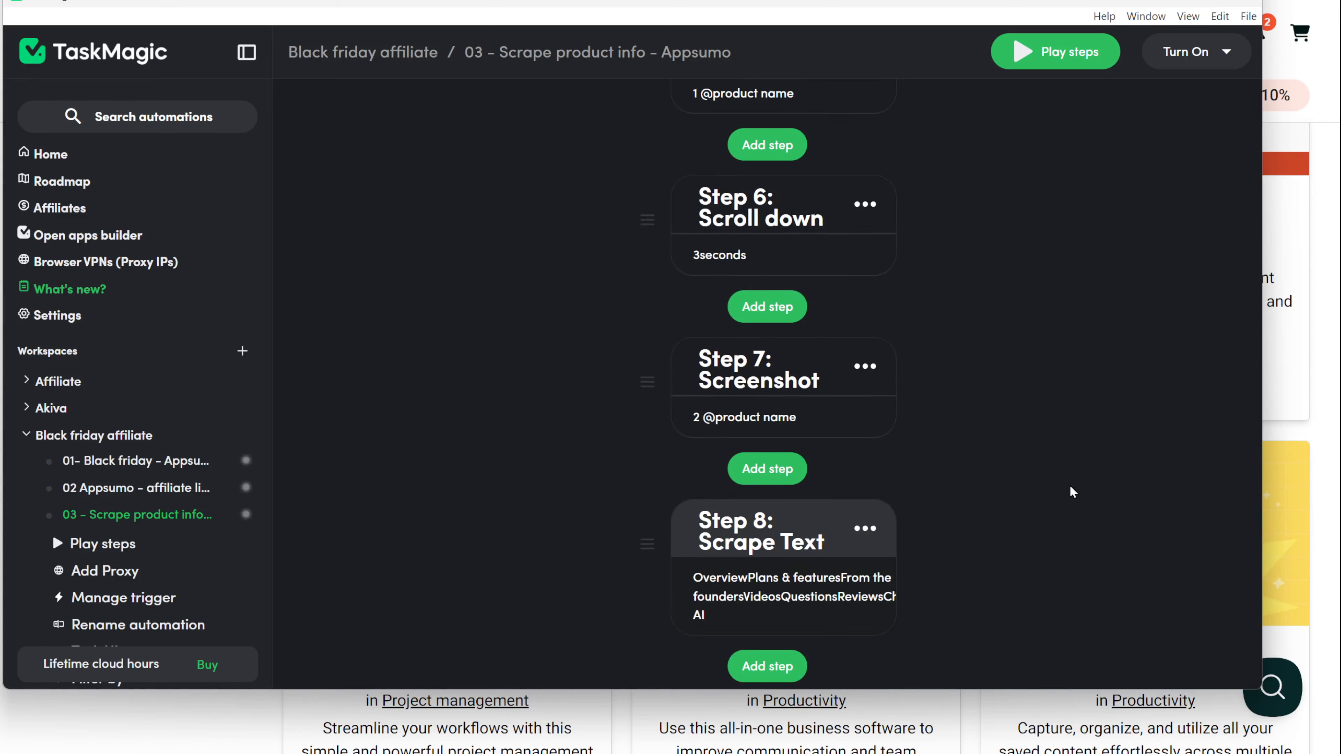
scroll(1070, 486, down, 5)
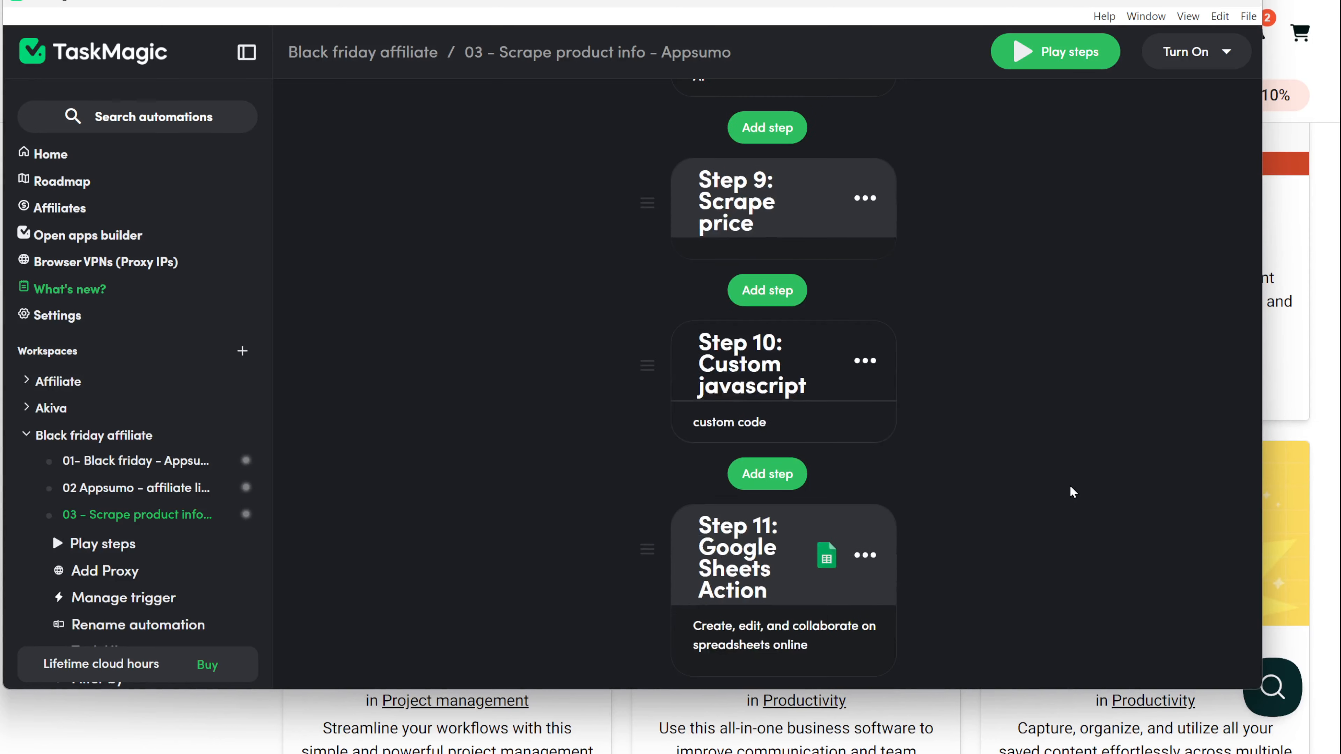
scroll(1069, 486, down, 5)
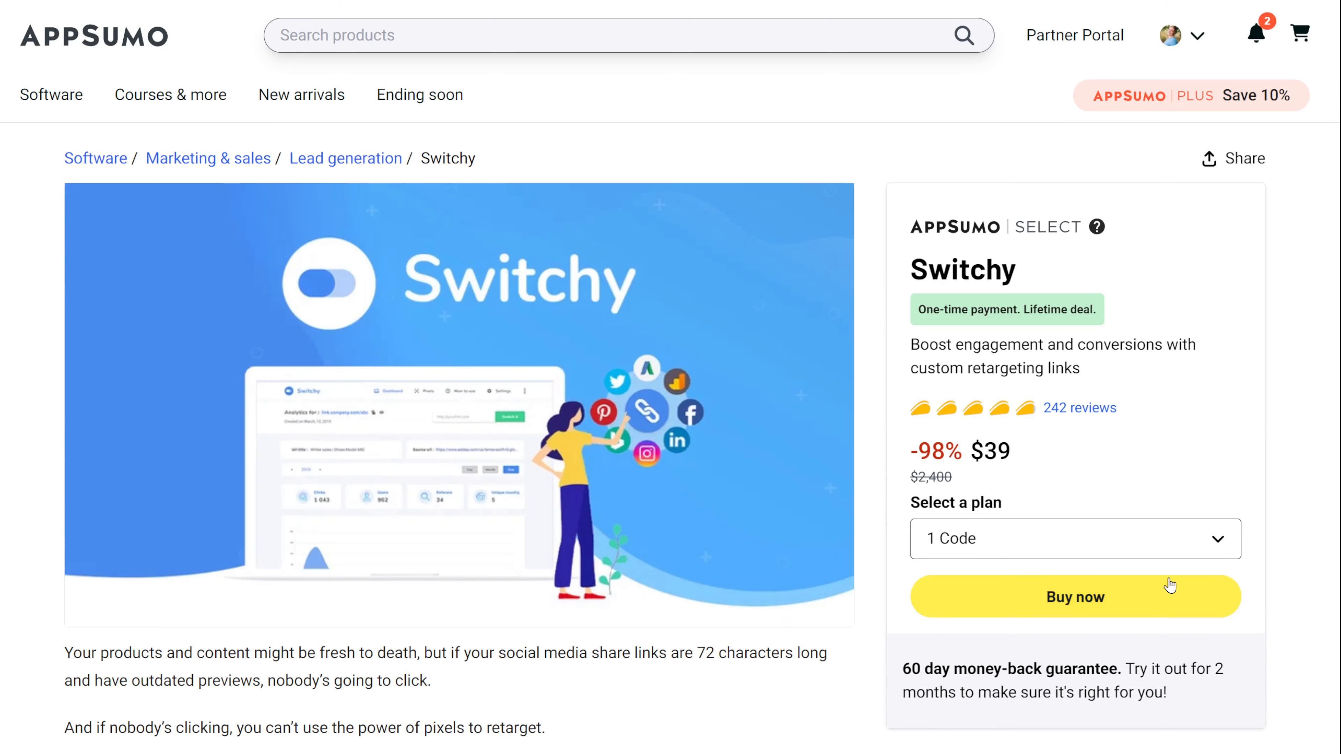
Step: Scroll through the Switchy deal's TL;DR and Overview sections
scroll(862, 654, down, 8)
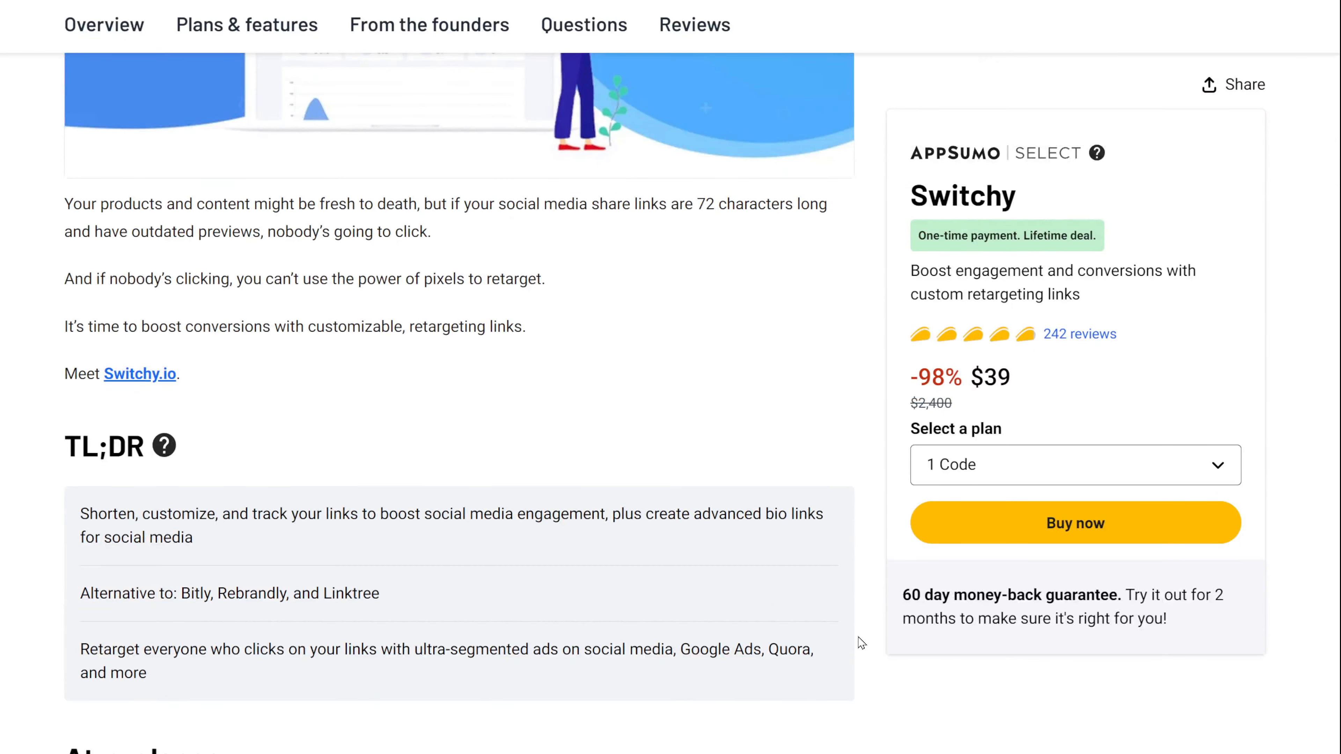
scroll(861, 643, down, 6)
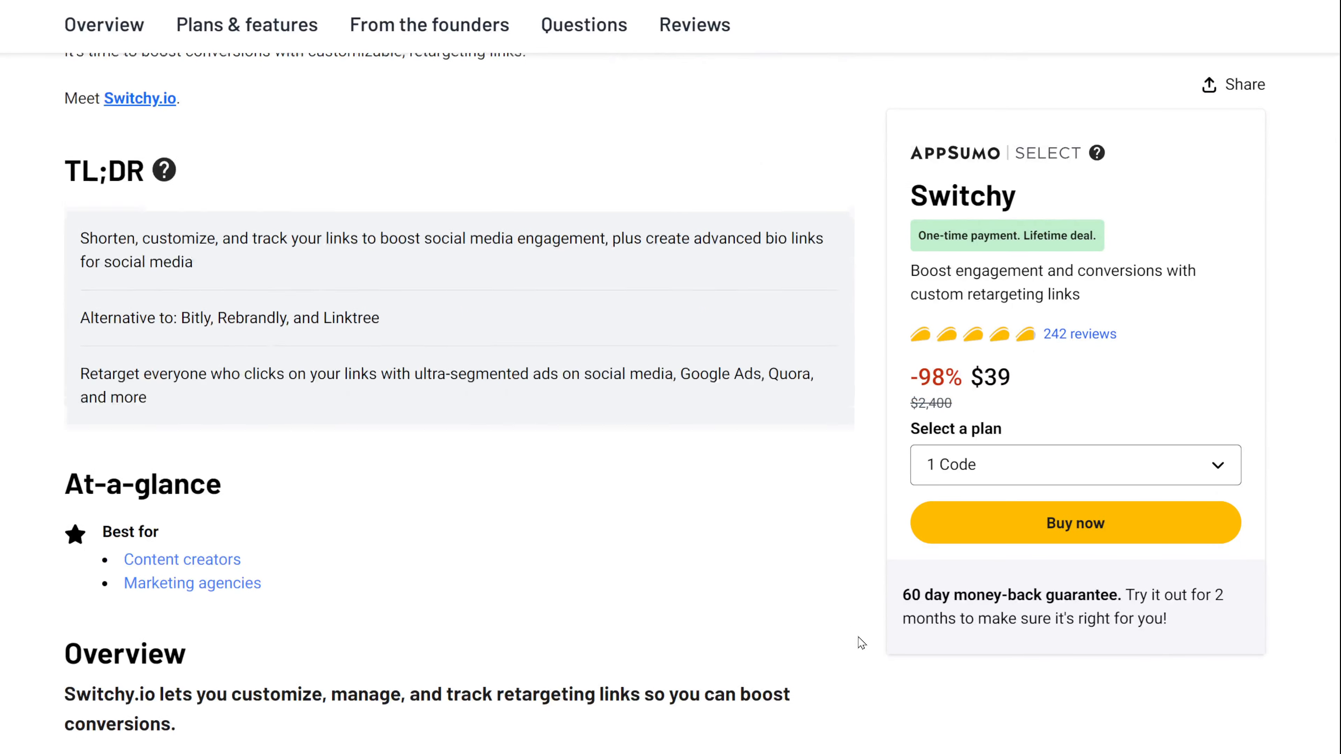
scroll(861, 643, down, 8)
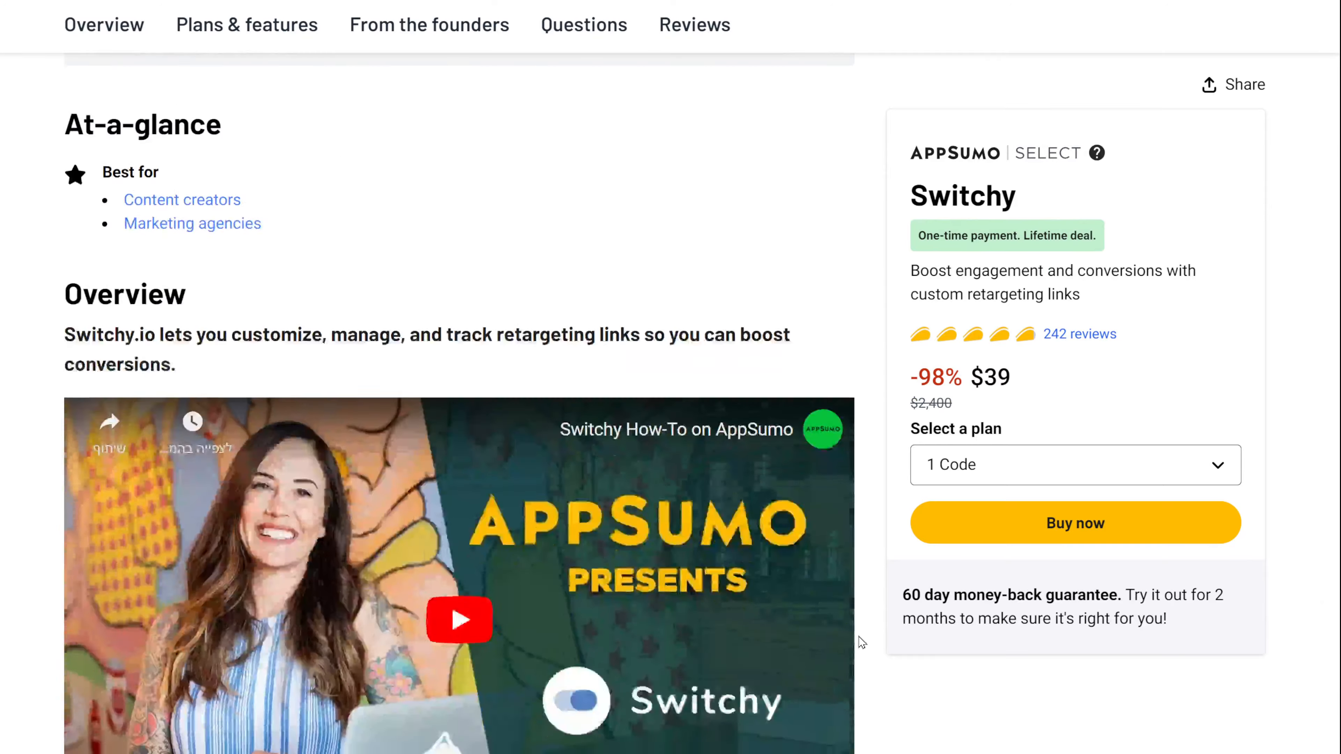
scroll(861, 642, down, 13)
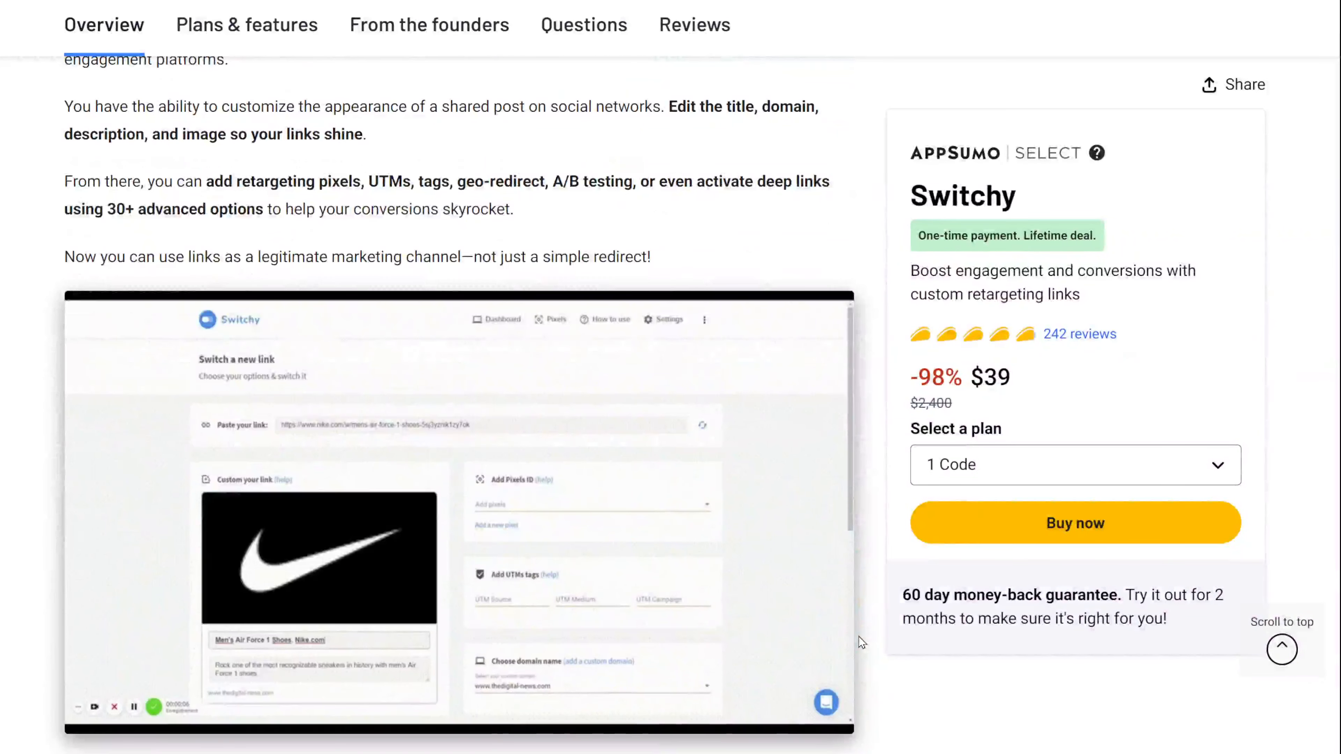
scroll(859, 636, down, 5)
scroll(859, 638, down, 10)
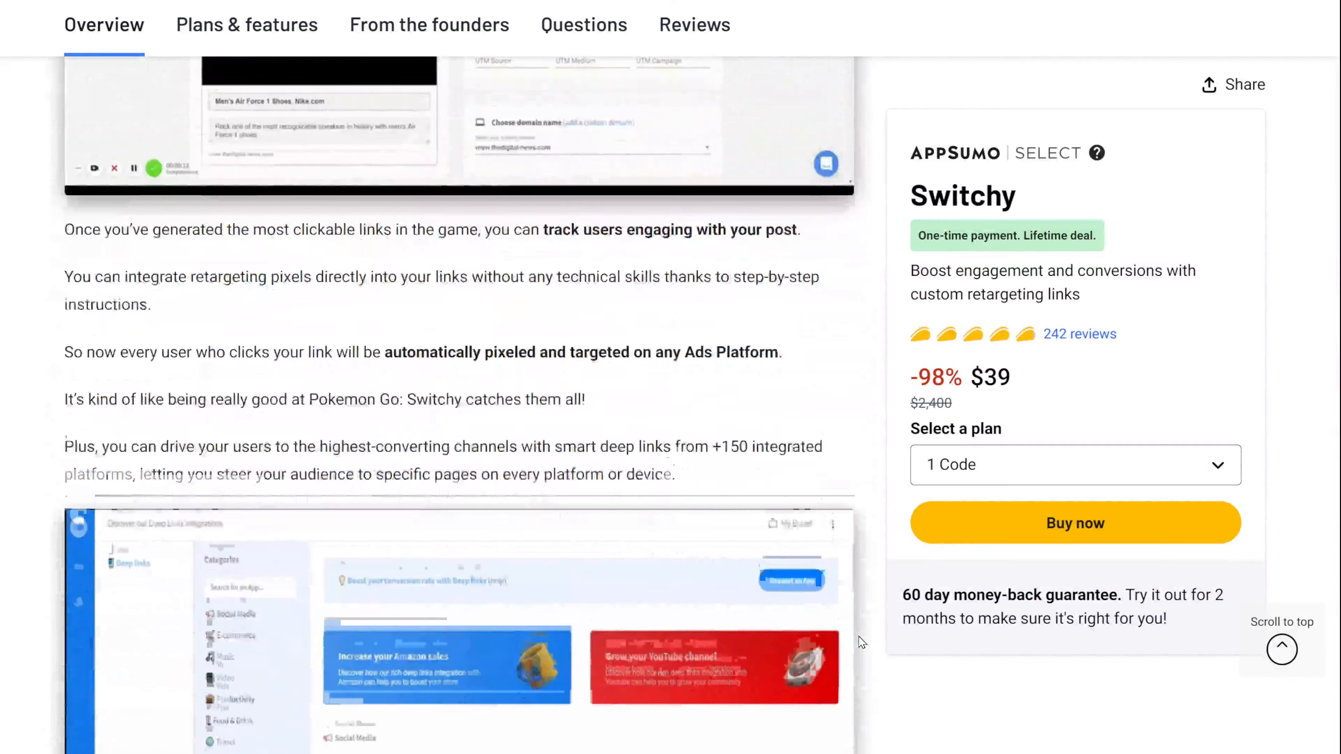
scroll(859, 637, down, 10)
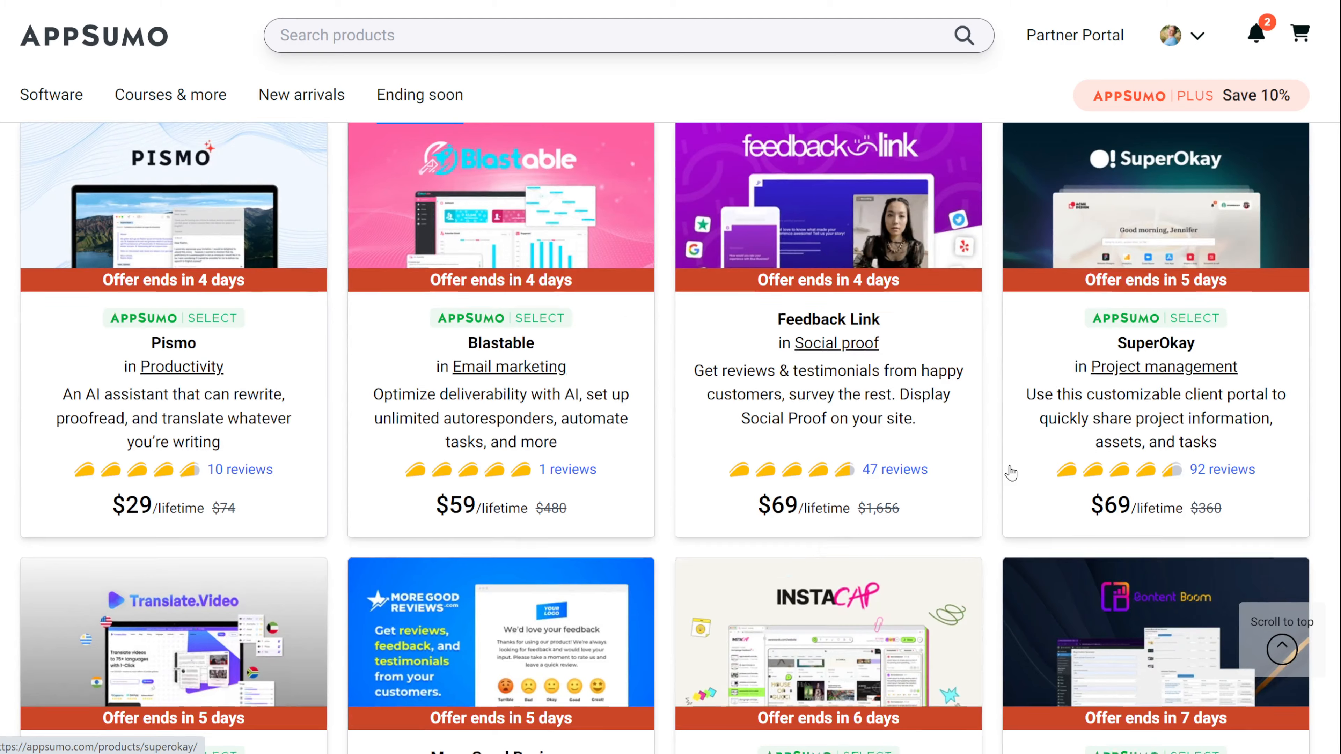
Step: Scroll further down the AppSumo deals grid
scroll(1011, 473, down, 5)
scroll(1011, 472, down, 2)
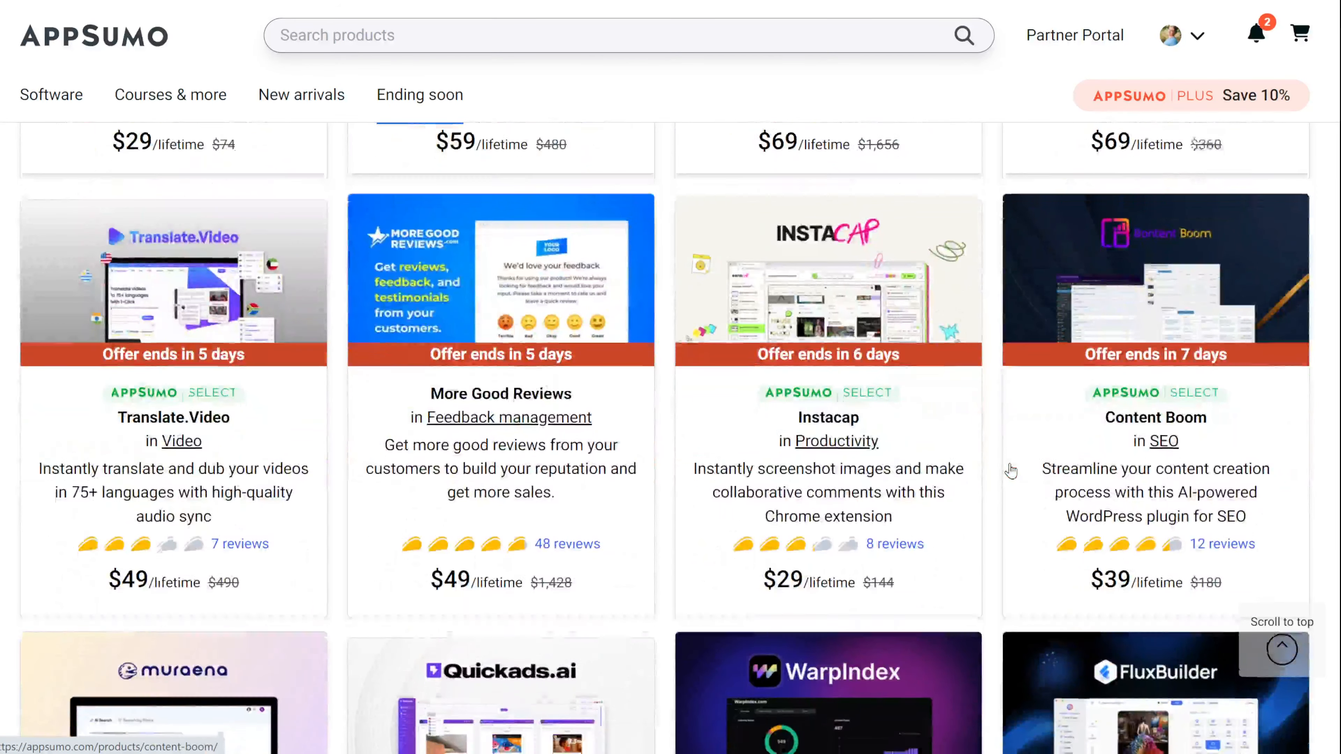
scroll(1011, 472, down, 5)
scroll(1011, 471, down, 2)
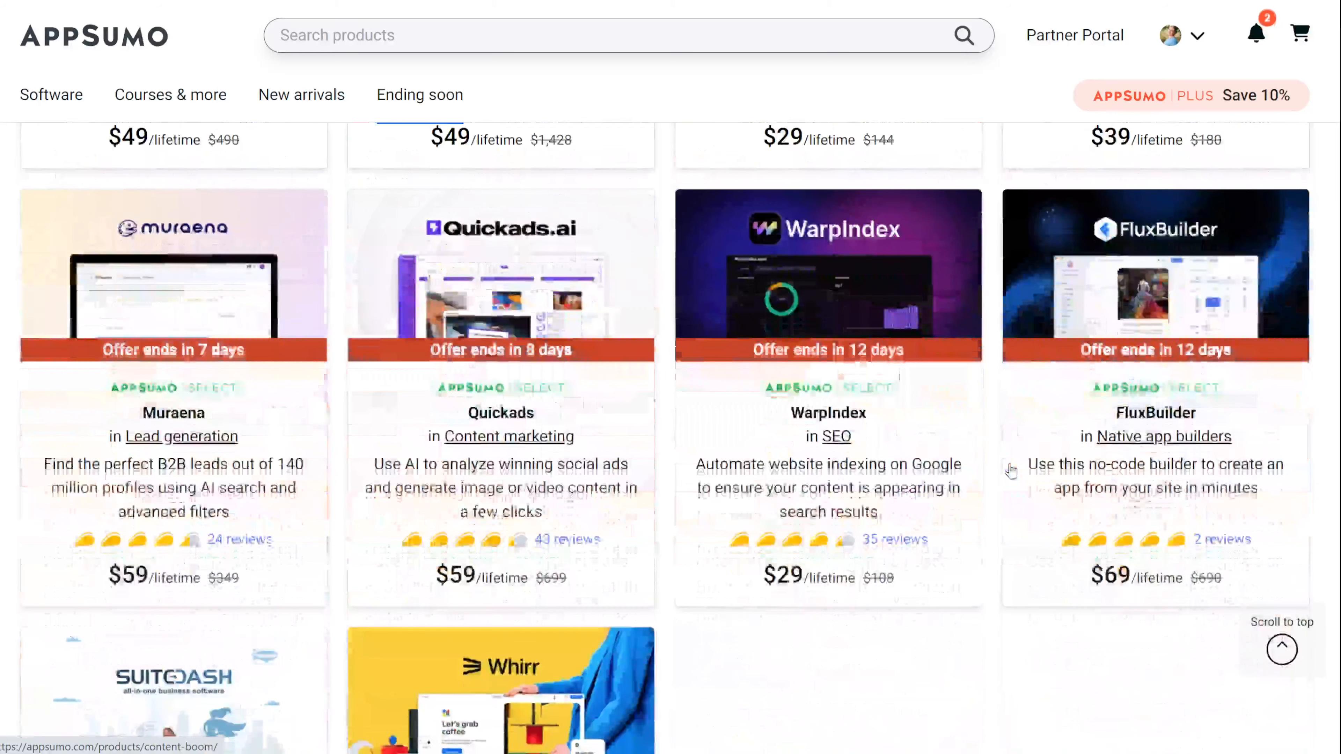
scroll(1010, 472, down, 7)
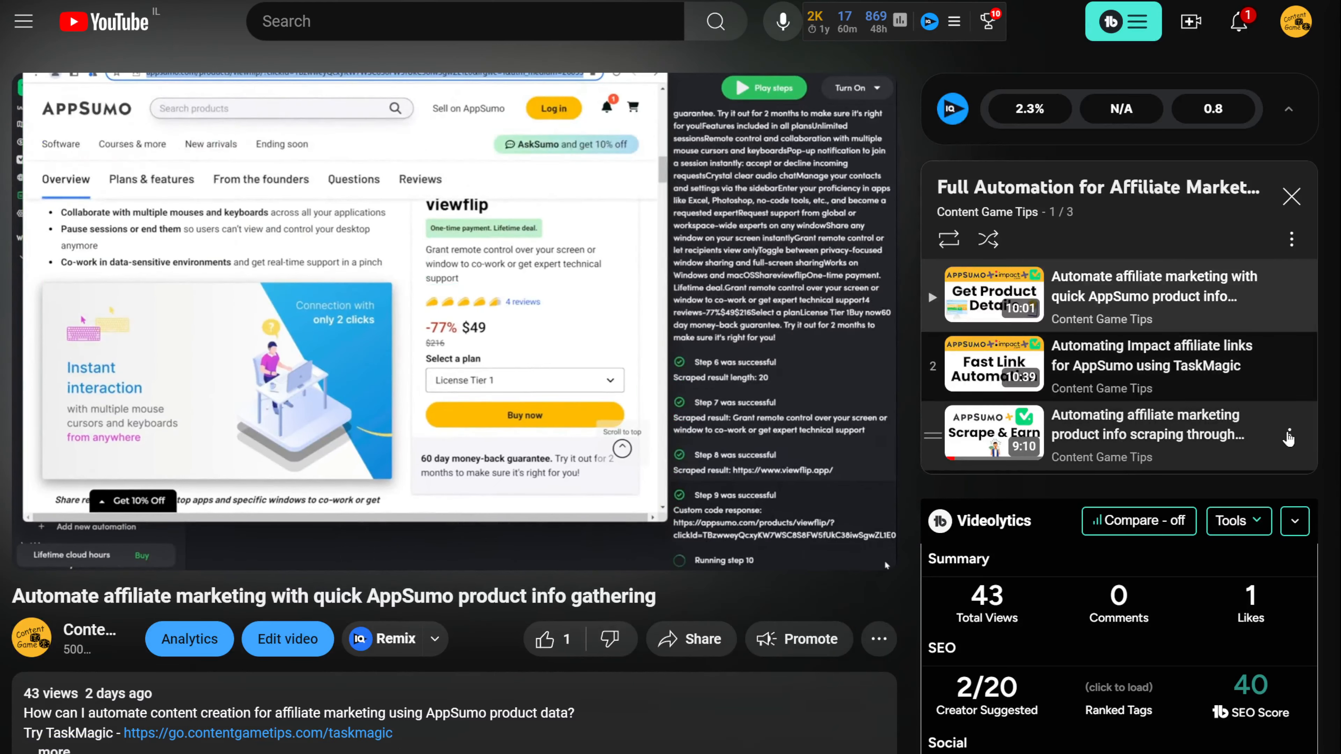
Step: Move the product-info scraping video to the playlist top and the Impact affiliate links video to second
drag(1289, 437, 1175, 288)
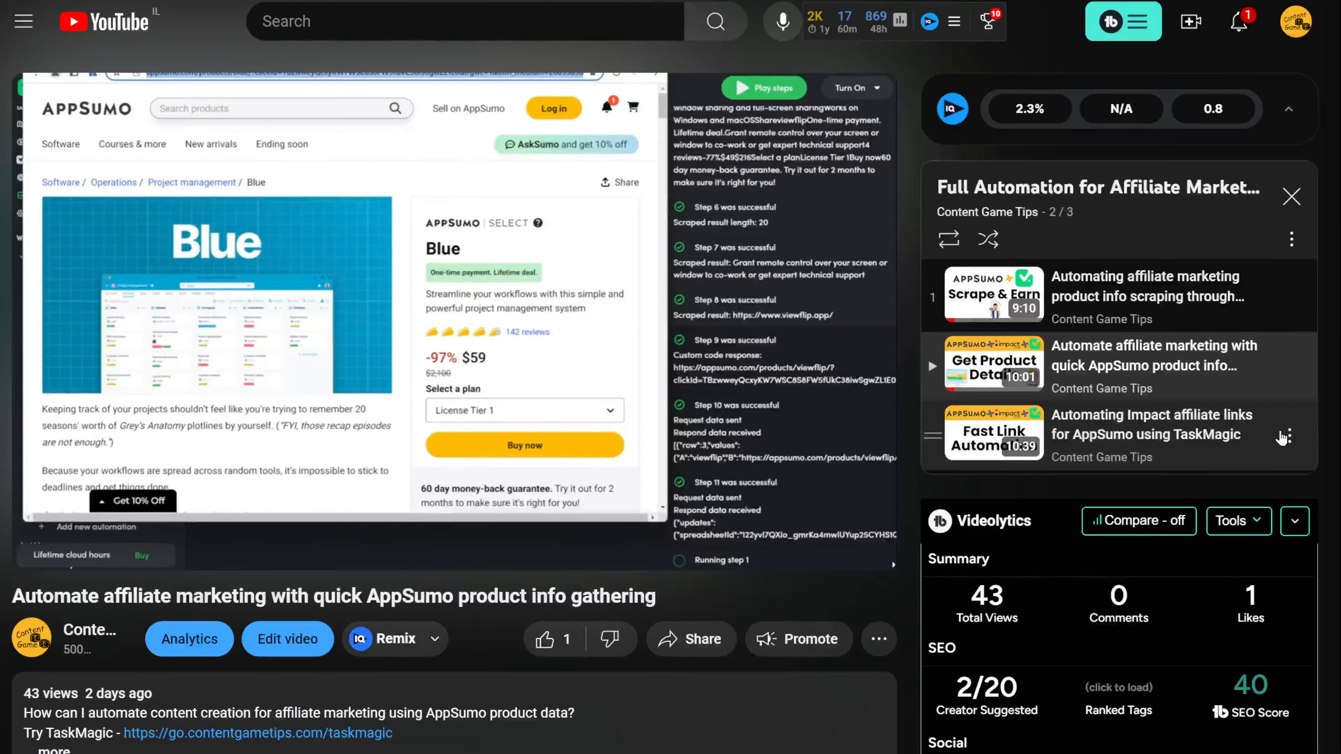
drag(1282, 438, 1284, 359)
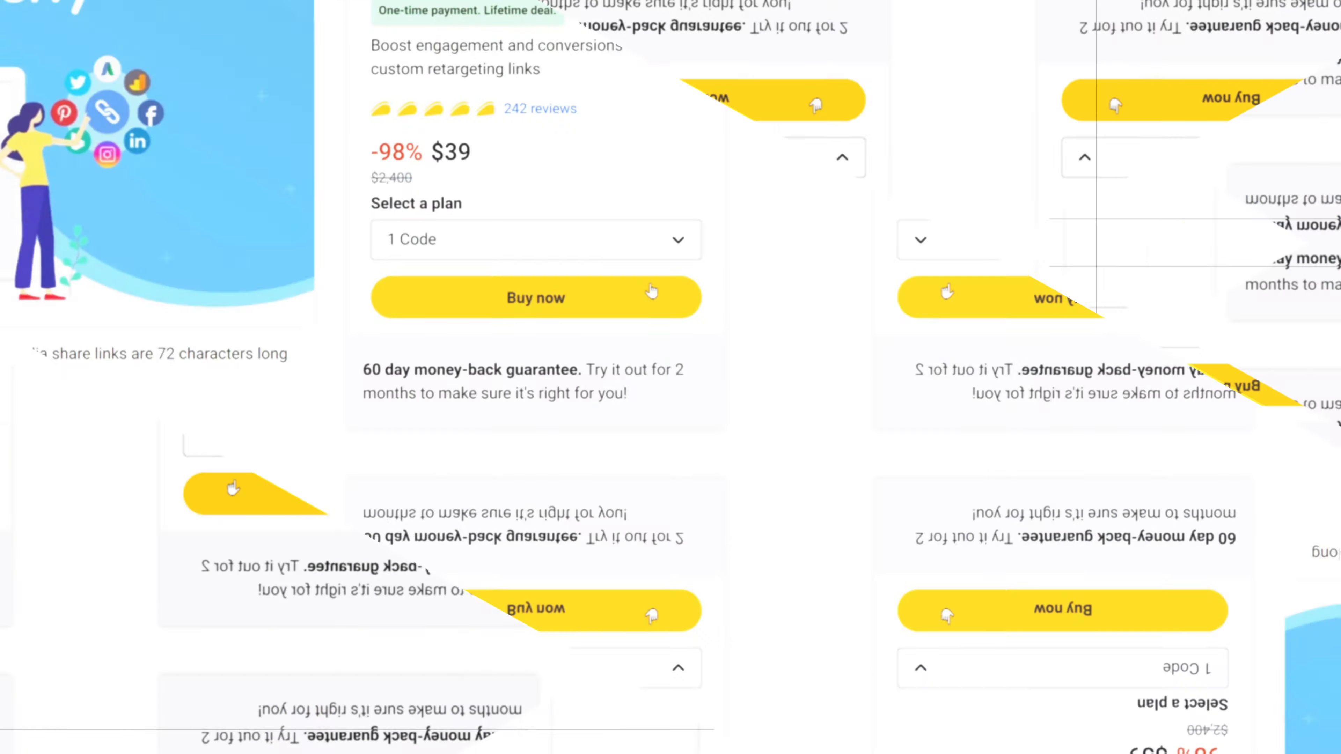
Step: Review the AppSumo Switchy deal page, then bring up all 160 Switchy short links
scroll(862, 655, down, 8)
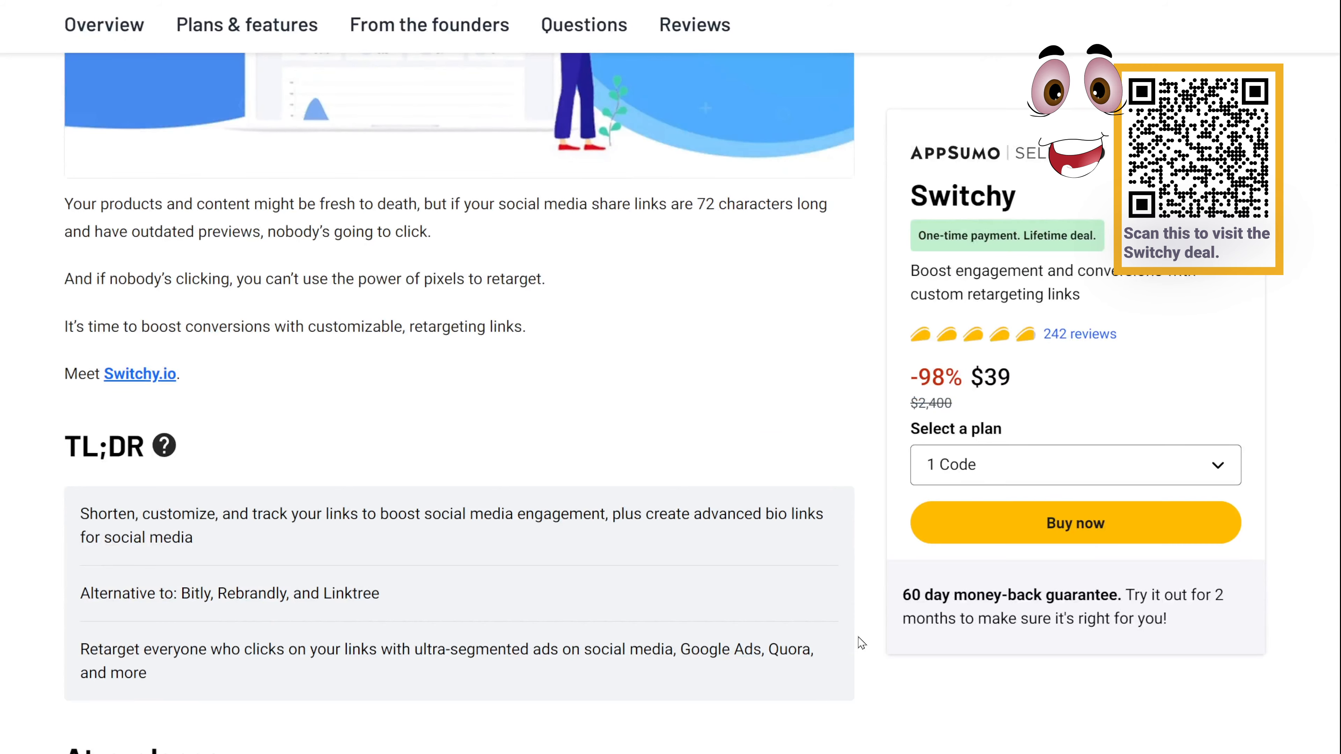
scroll(862, 643, down, 5)
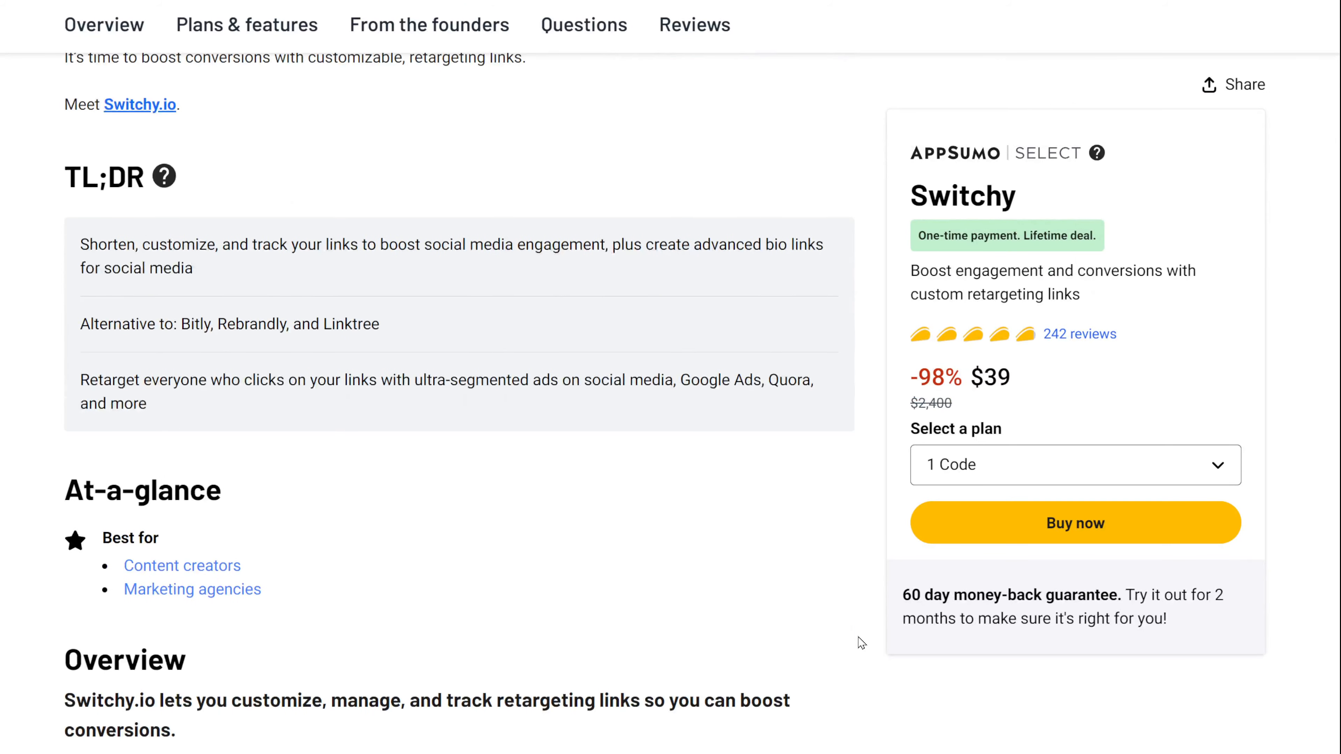
scroll(861, 643, down, 2)
scroll(862, 643, down, 9)
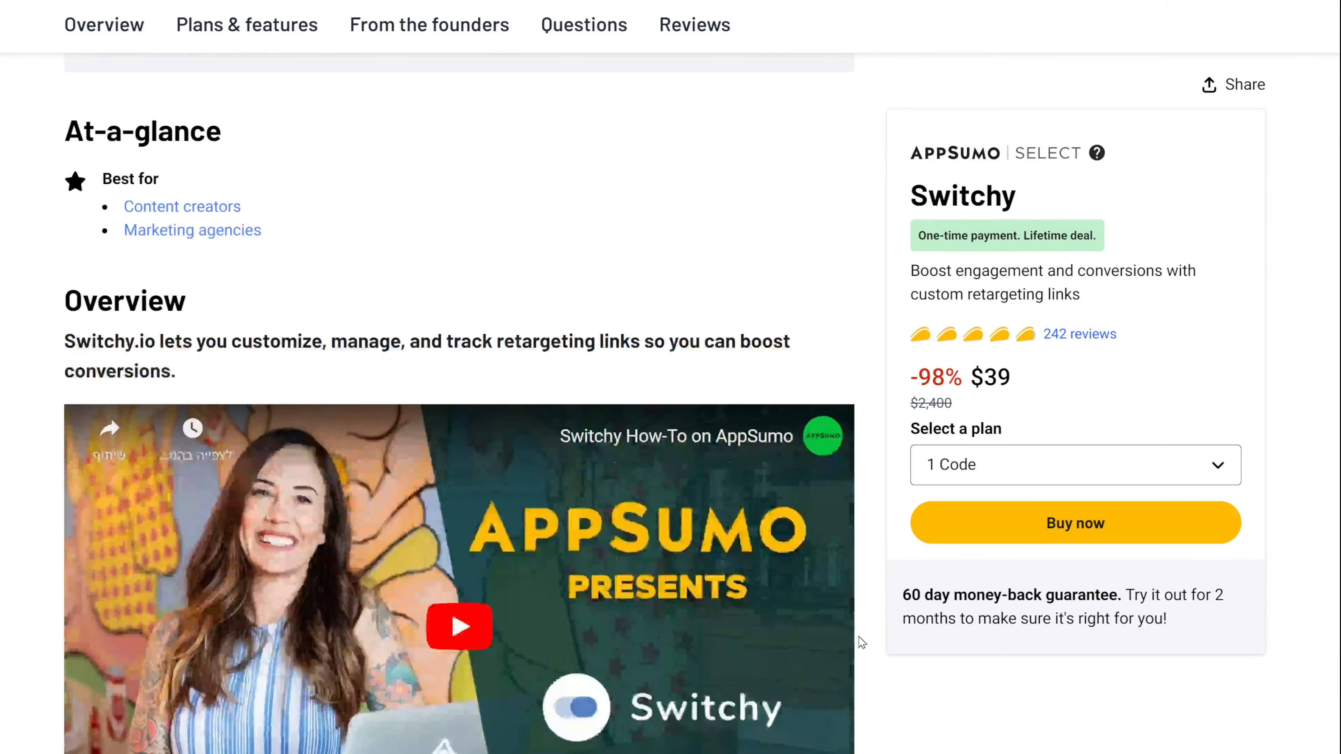
scroll(862, 642, down, 12)
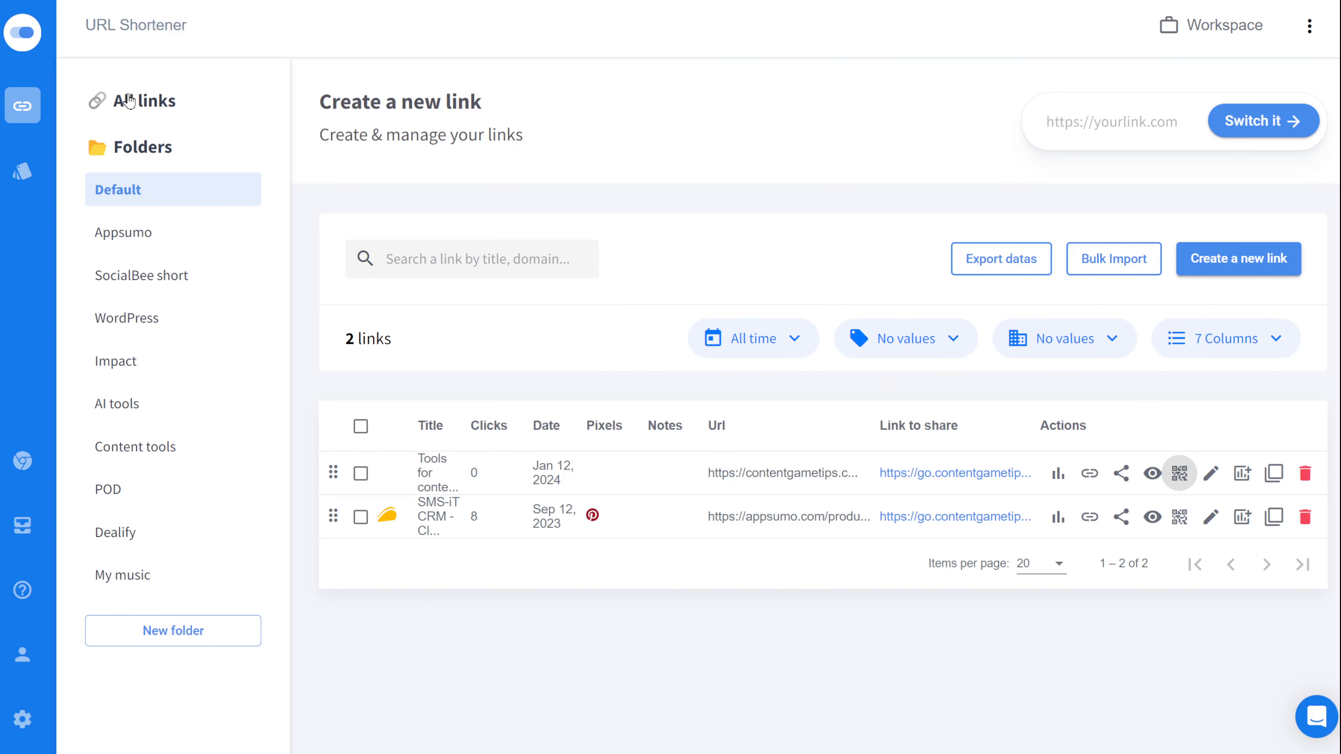
click(128, 101)
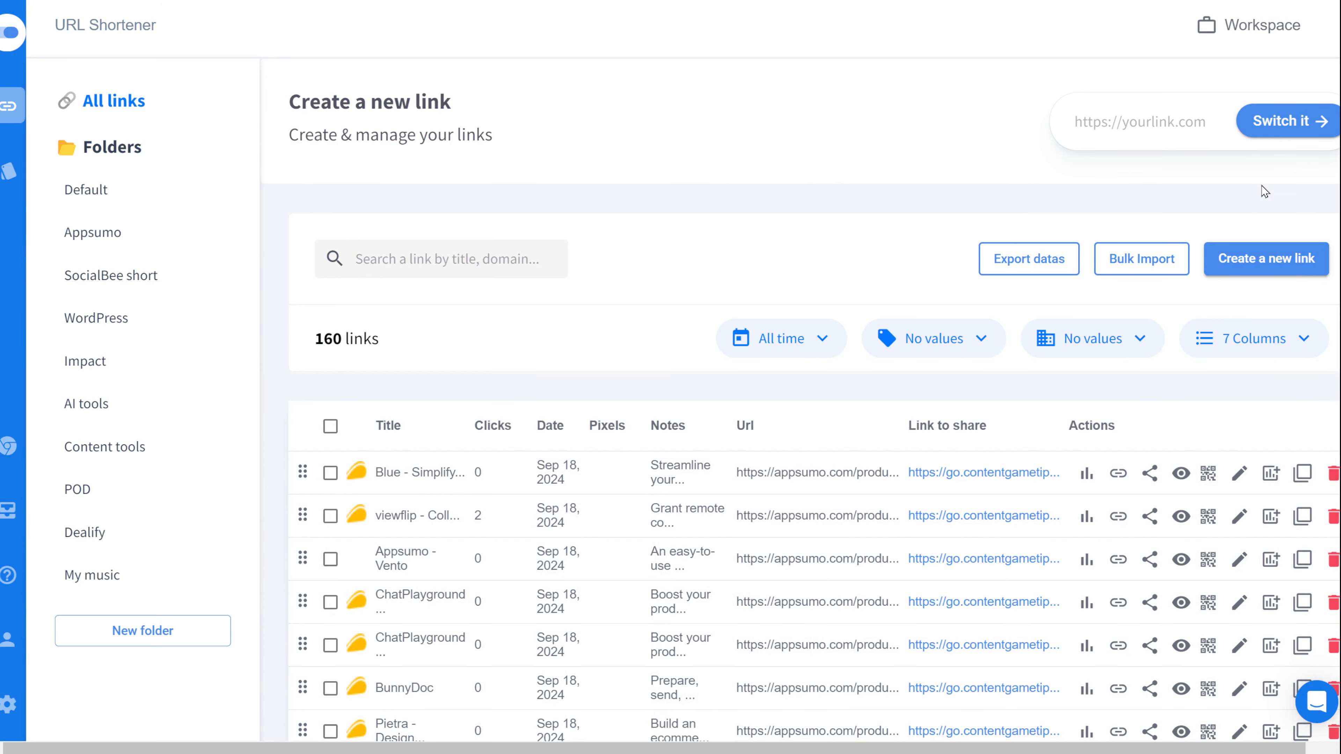
click(1264, 259)
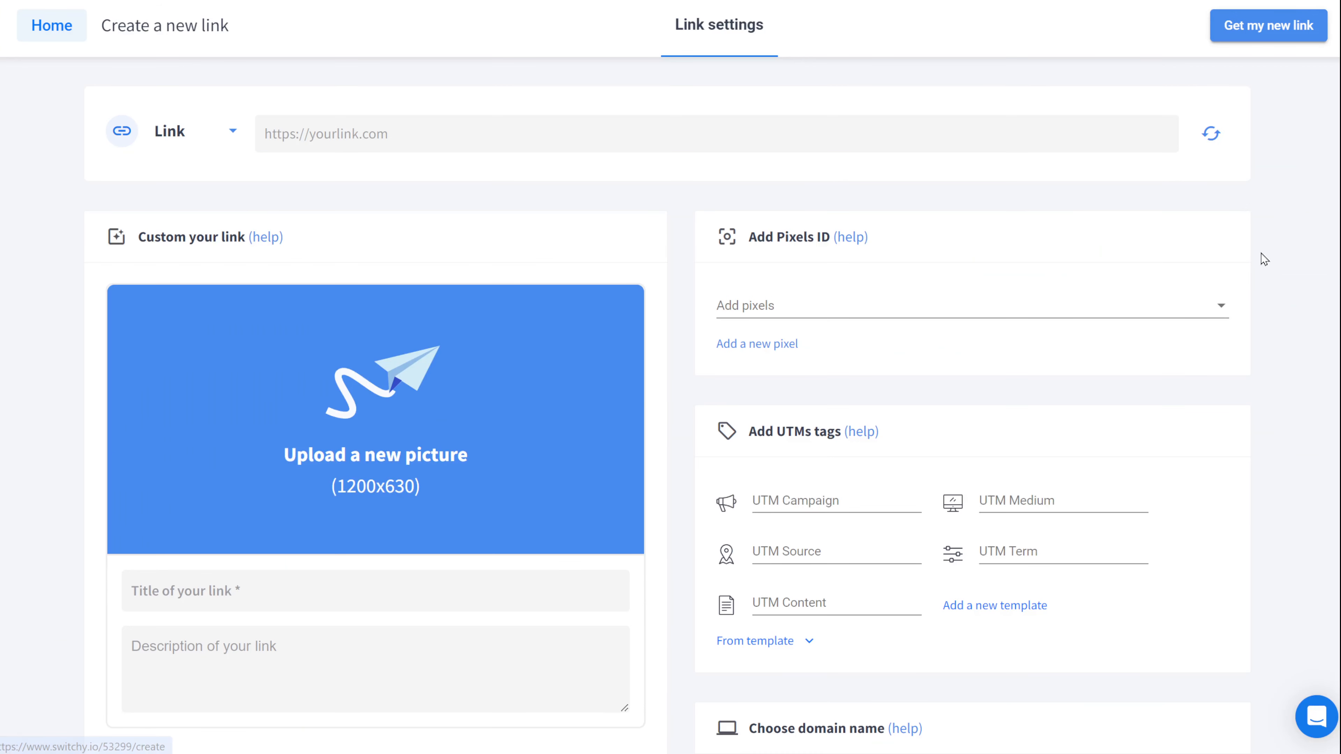
click(32, 39)
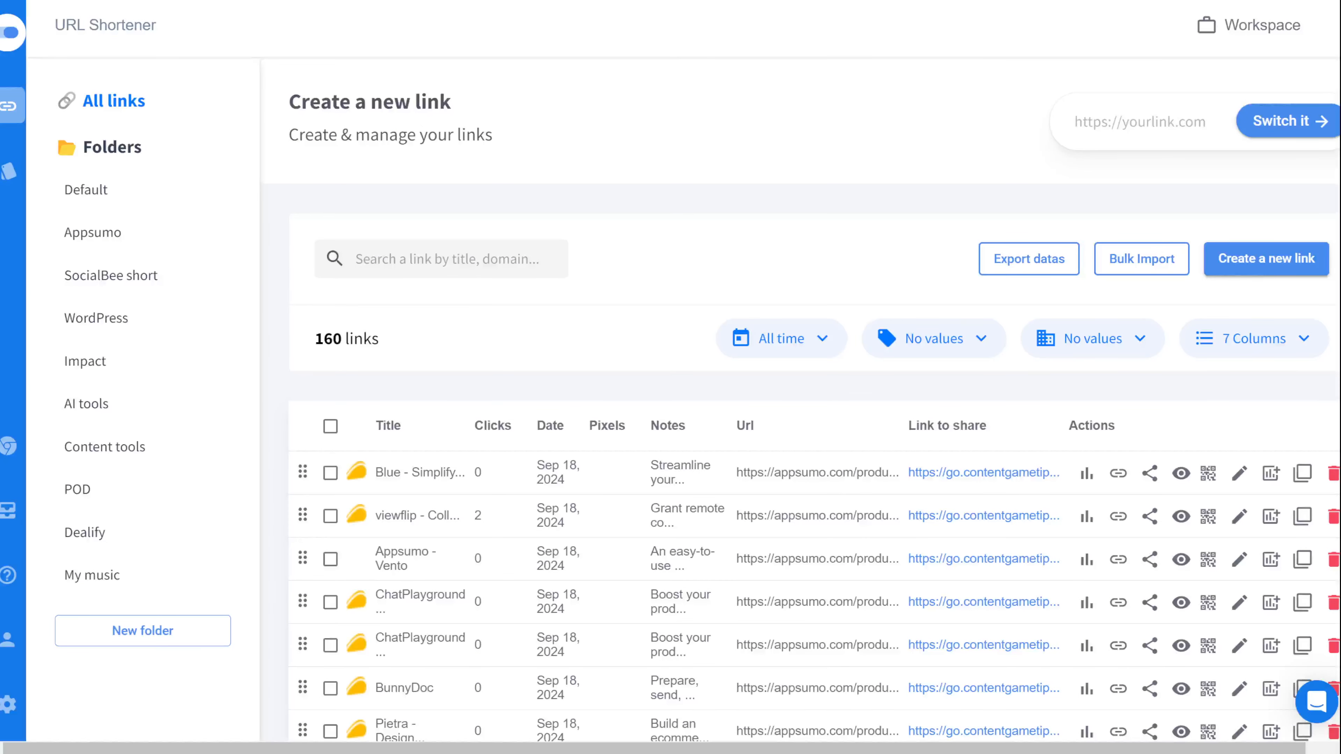
click(1262, 258)
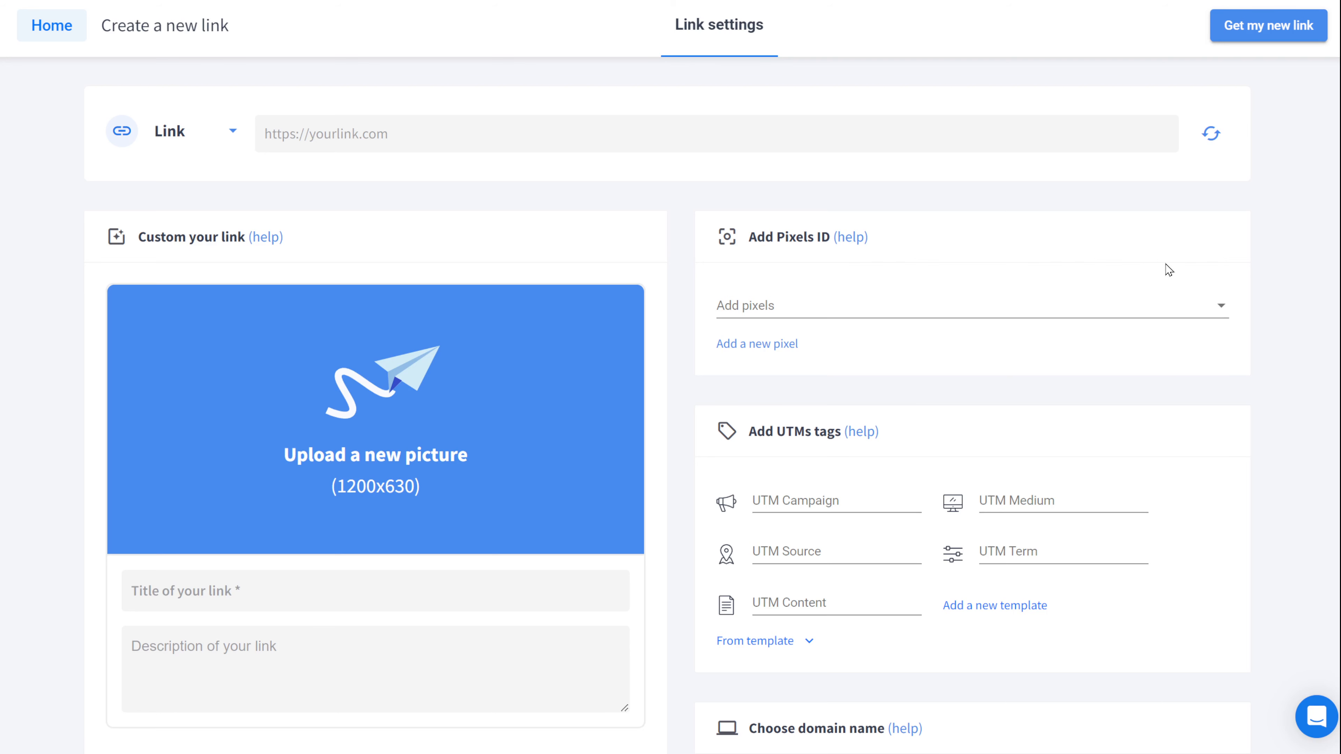
click(971, 150)
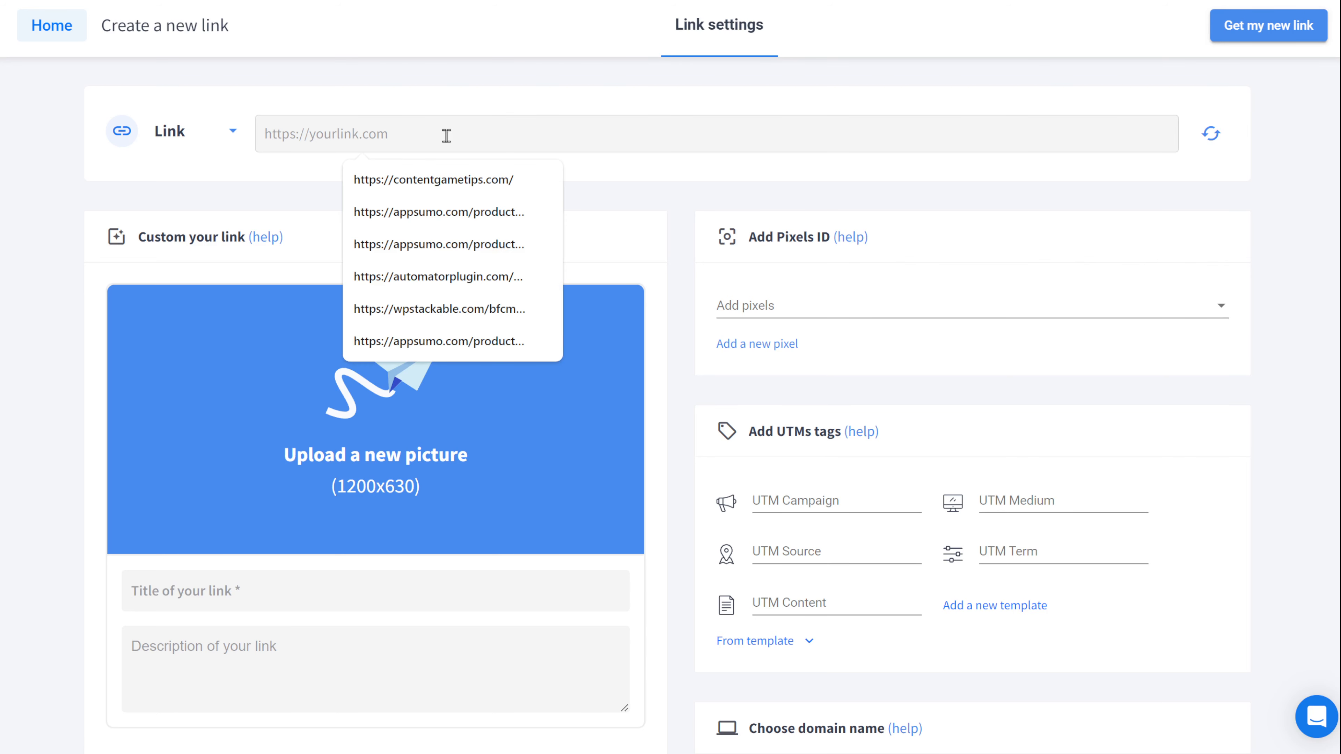
click(495, 180)
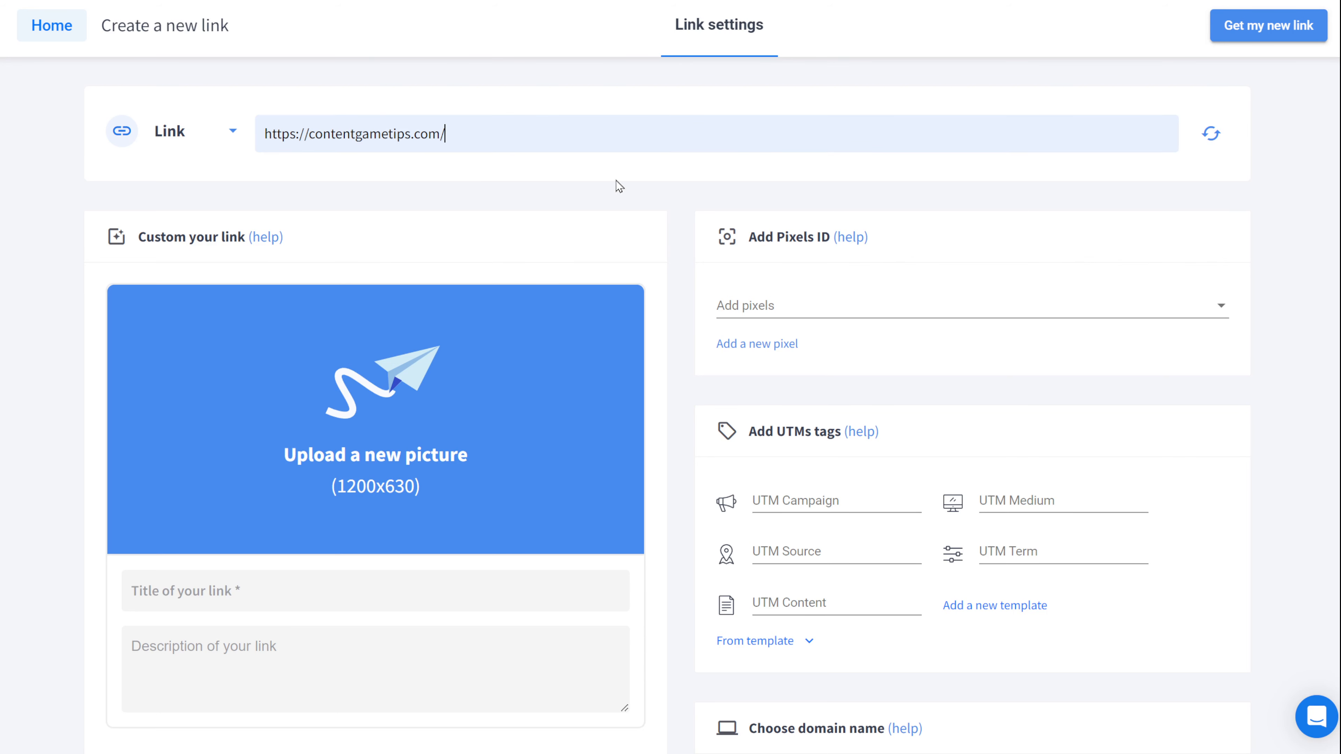
scroll(1267, 452, down, 5)
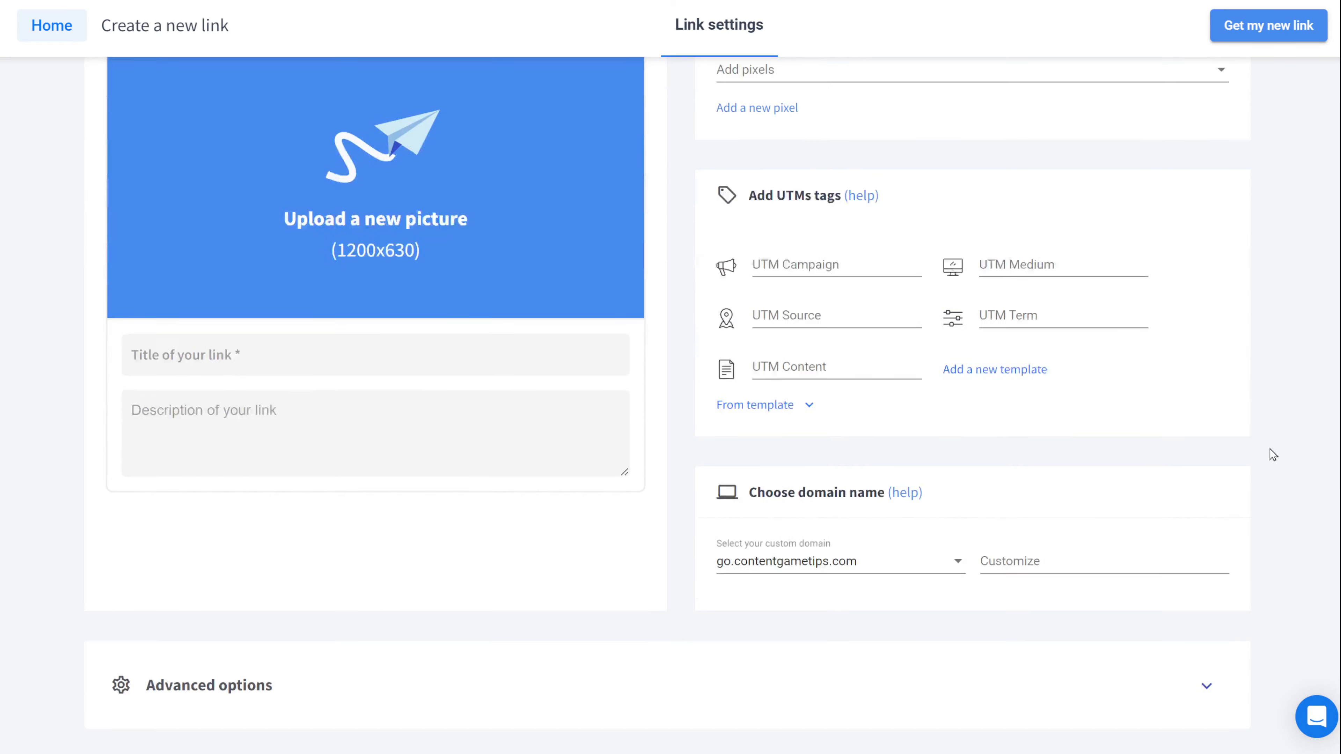
scroll(1244, 448, up, 5)
click(515, 124)
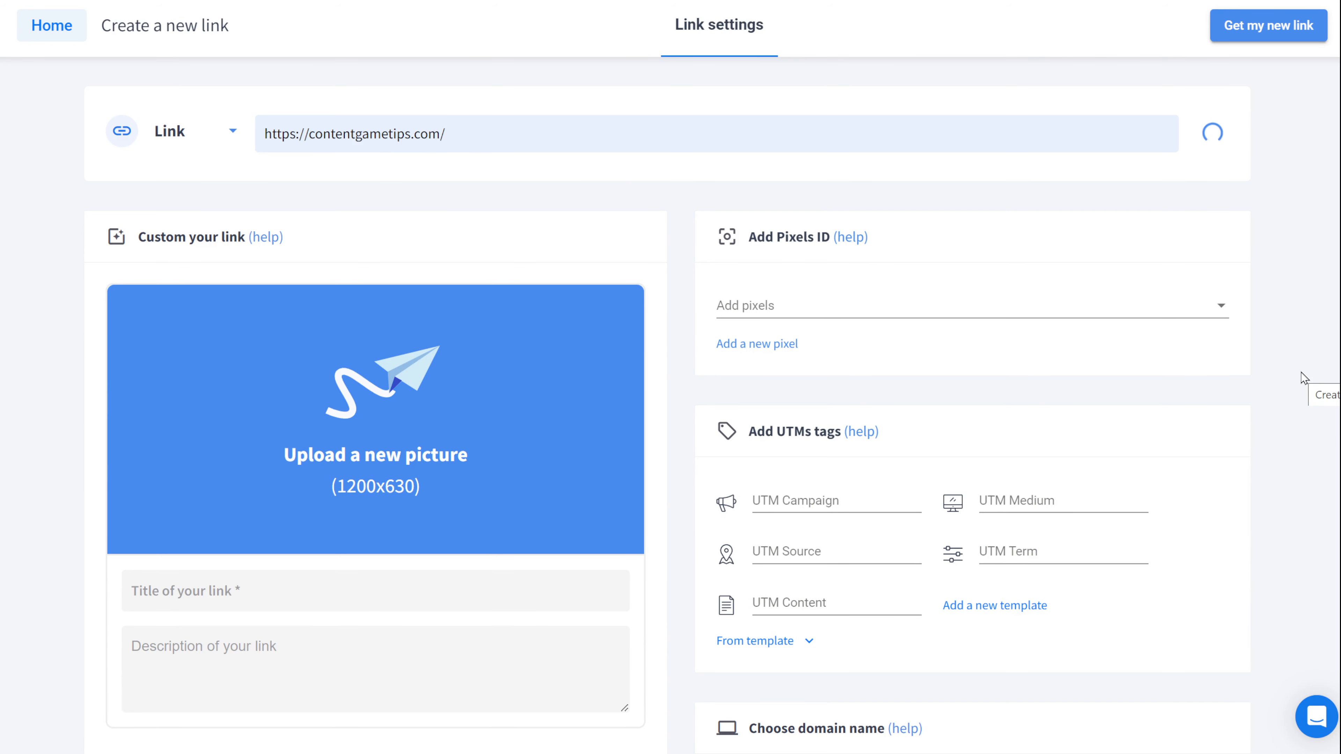
Step: Select go.contentgametips.com as the short link's custom domain
scroll(1305, 378, down, 6)
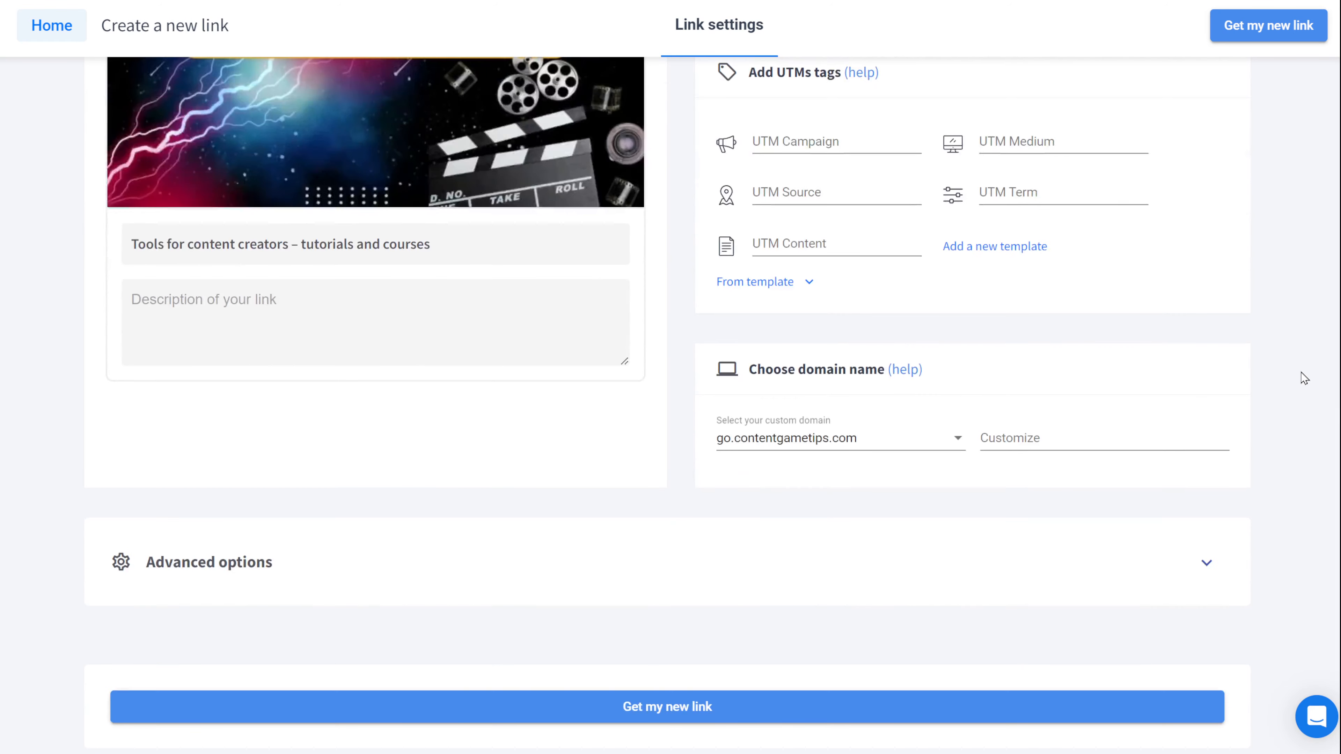
scroll(1301, 372, up, 5)
scroll(1300, 372, down, 5)
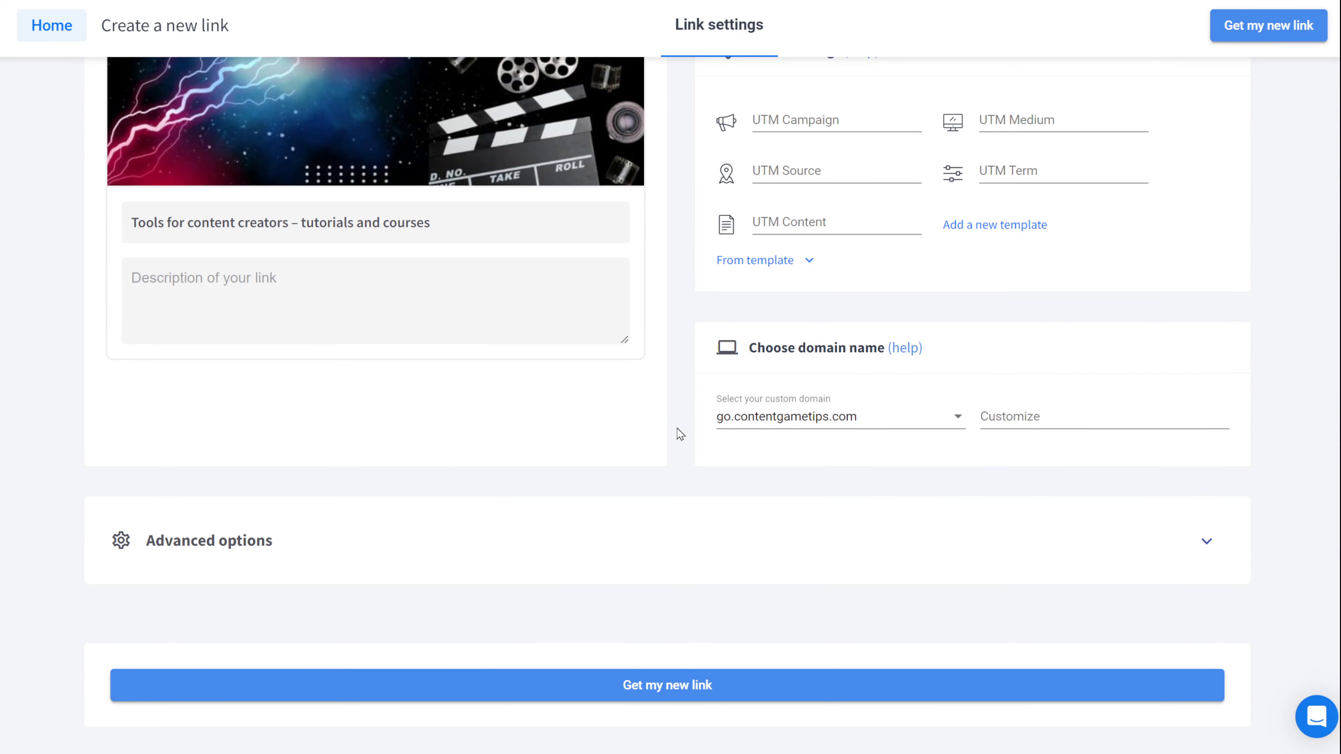
click(958, 420)
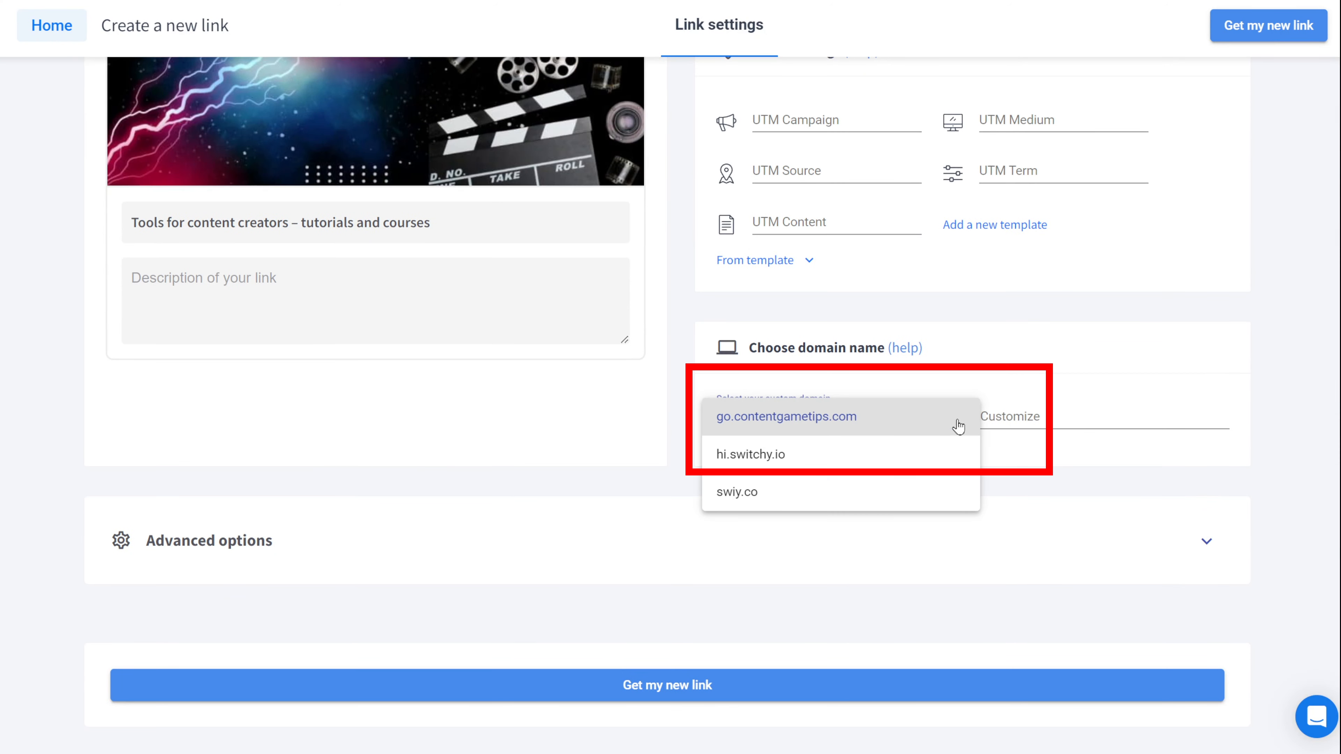
click(958, 426)
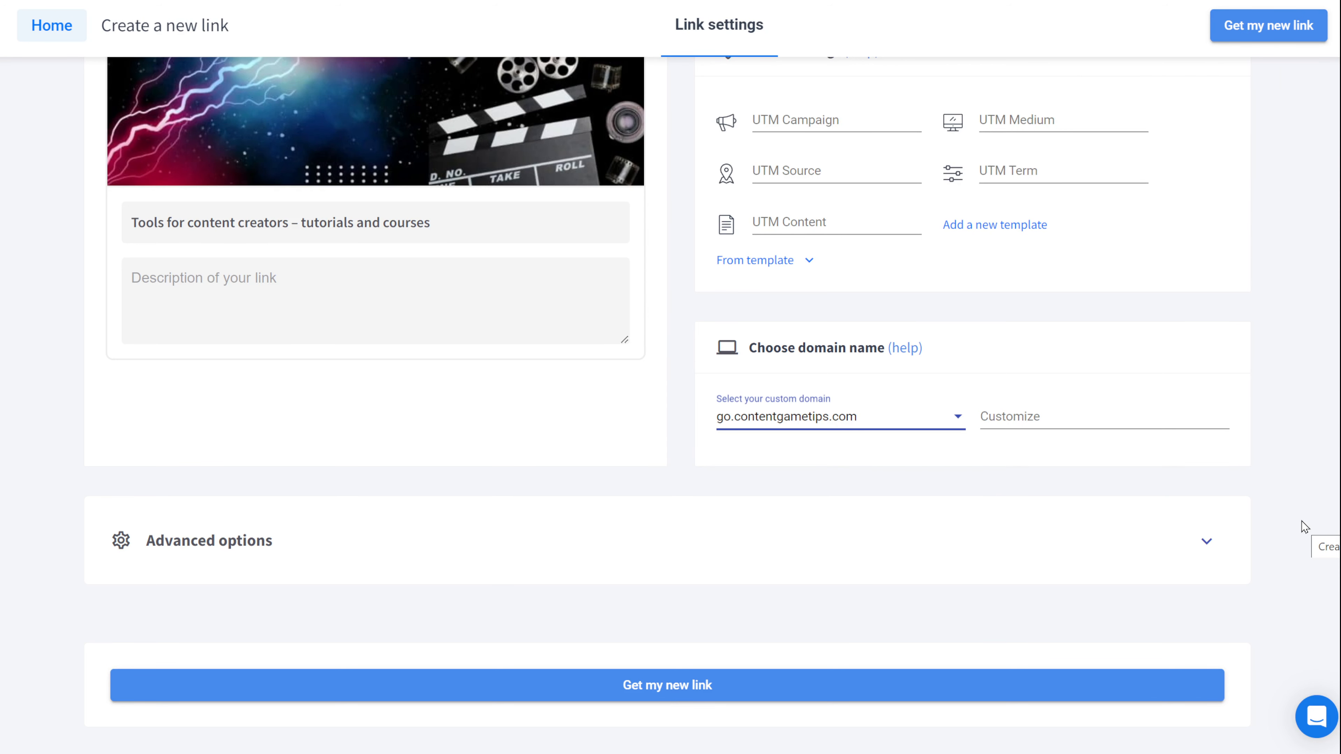
Step: Under advanced options, file the link in the Appsumo folder and start a note
click(1206, 541)
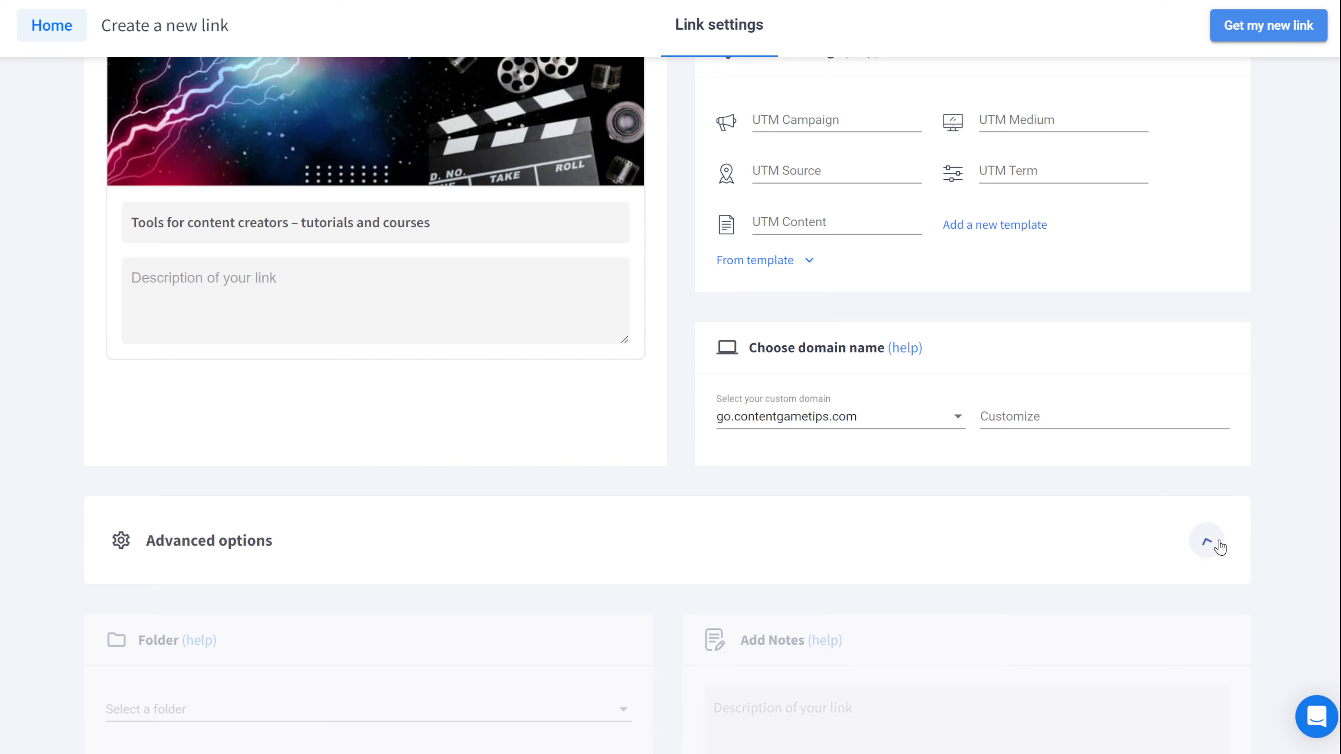
scroll(1261, 515, down, 5)
scroll(1262, 518, down, 3)
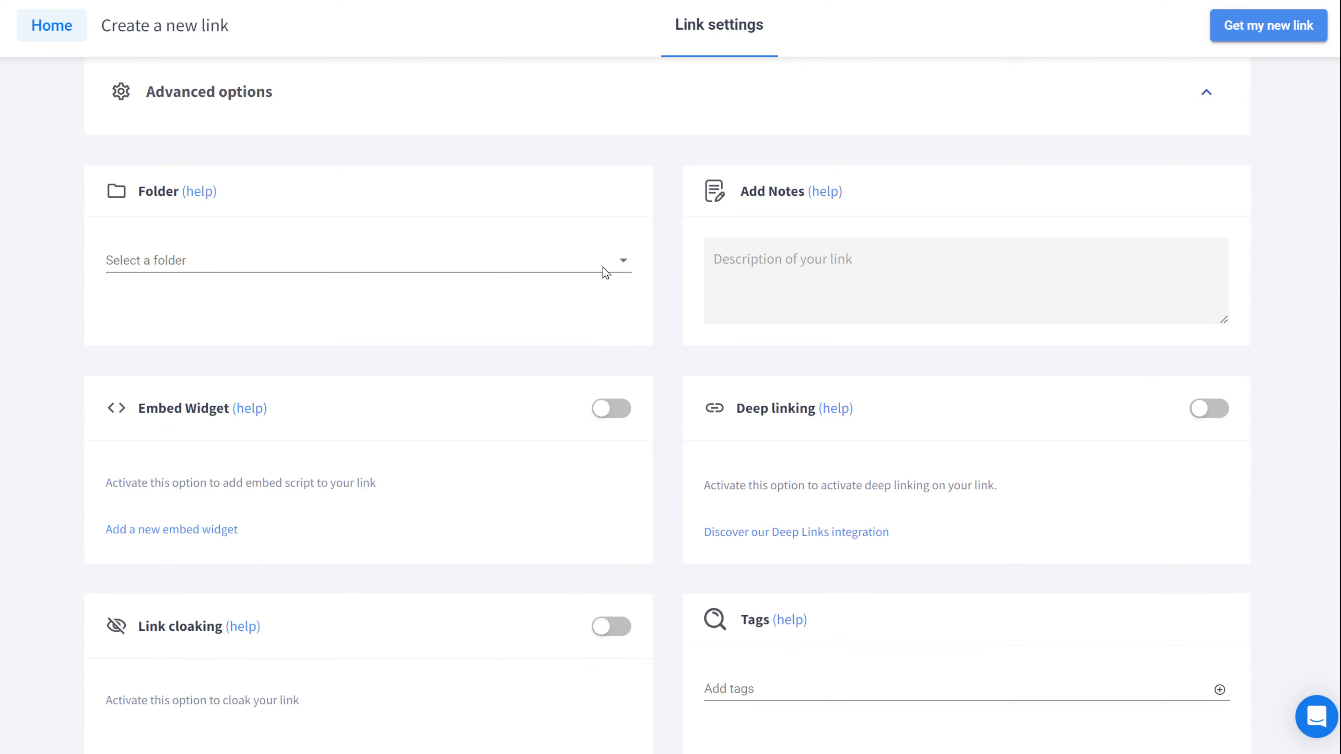
click(624, 260)
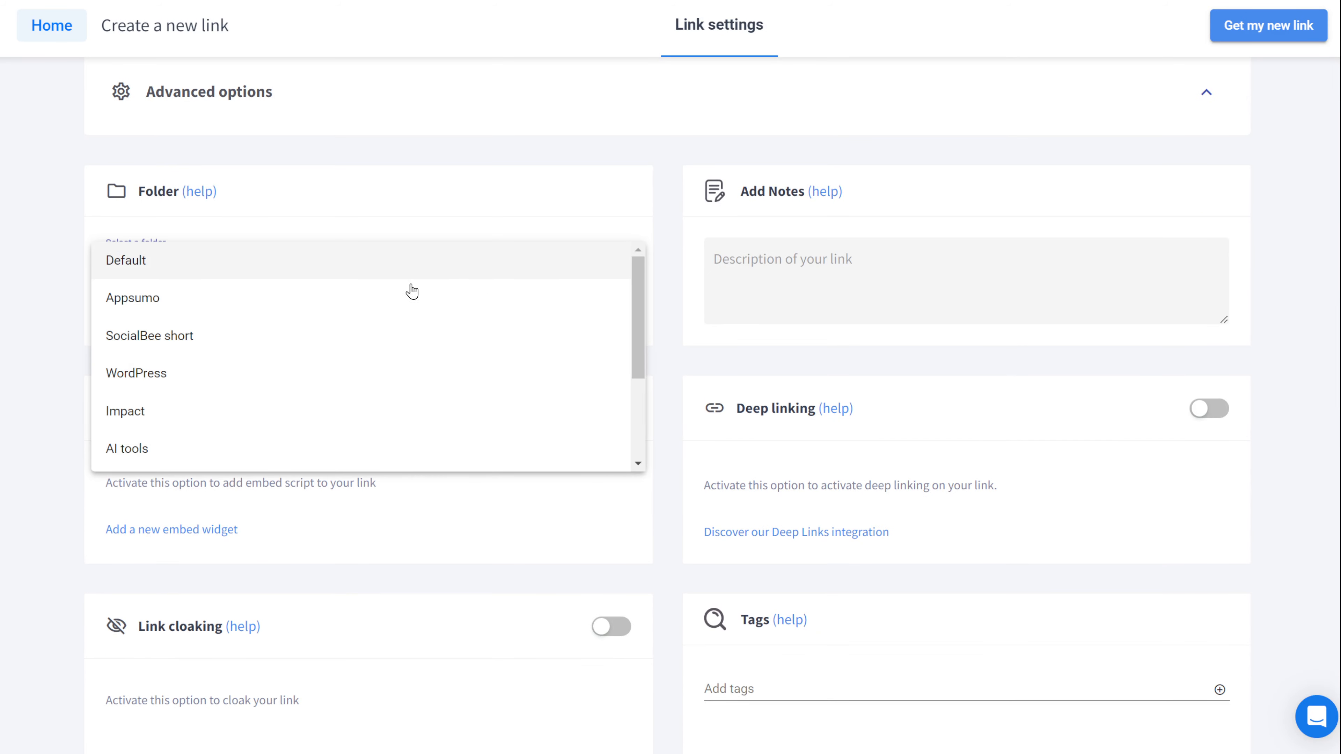
click(306, 305)
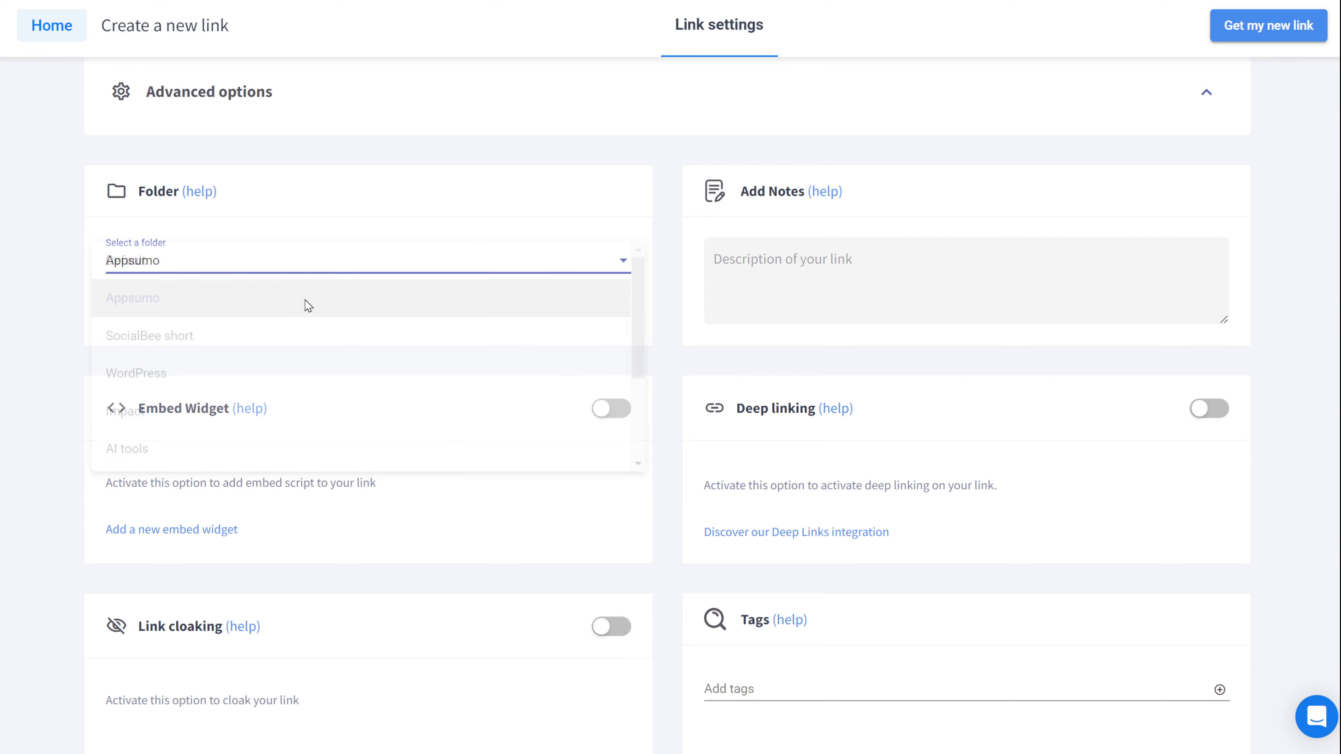
click(843, 268)
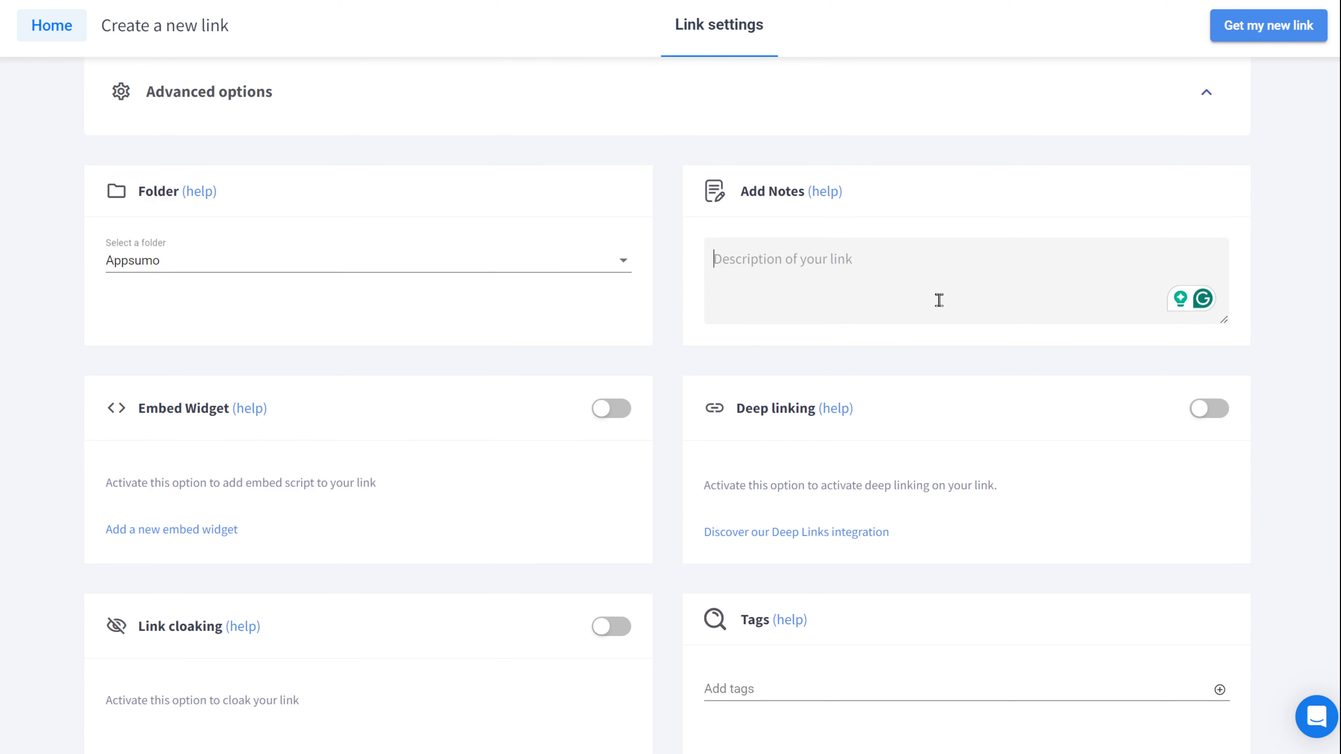
Step: Enable link expiration with an end date of 14 September 2024
scroll(665, 332, down, 10)
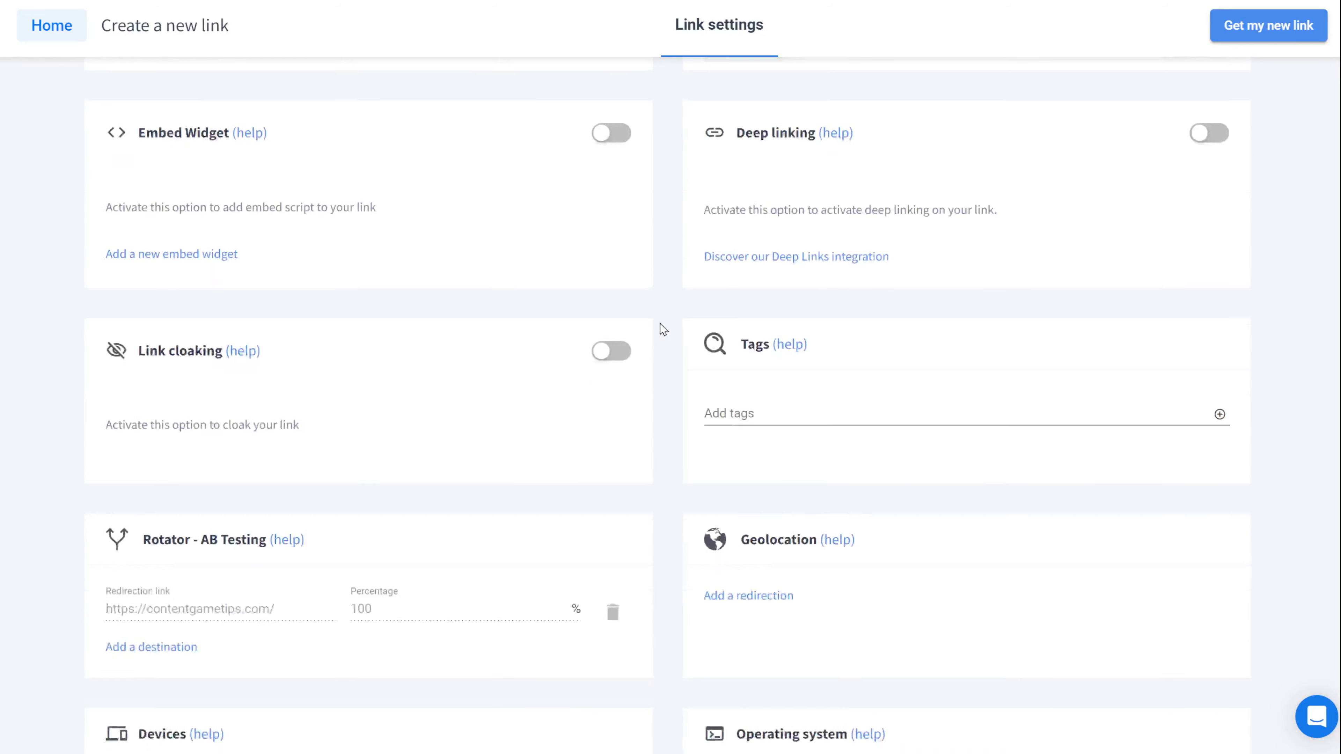
scroll(661, 326, down, 8)
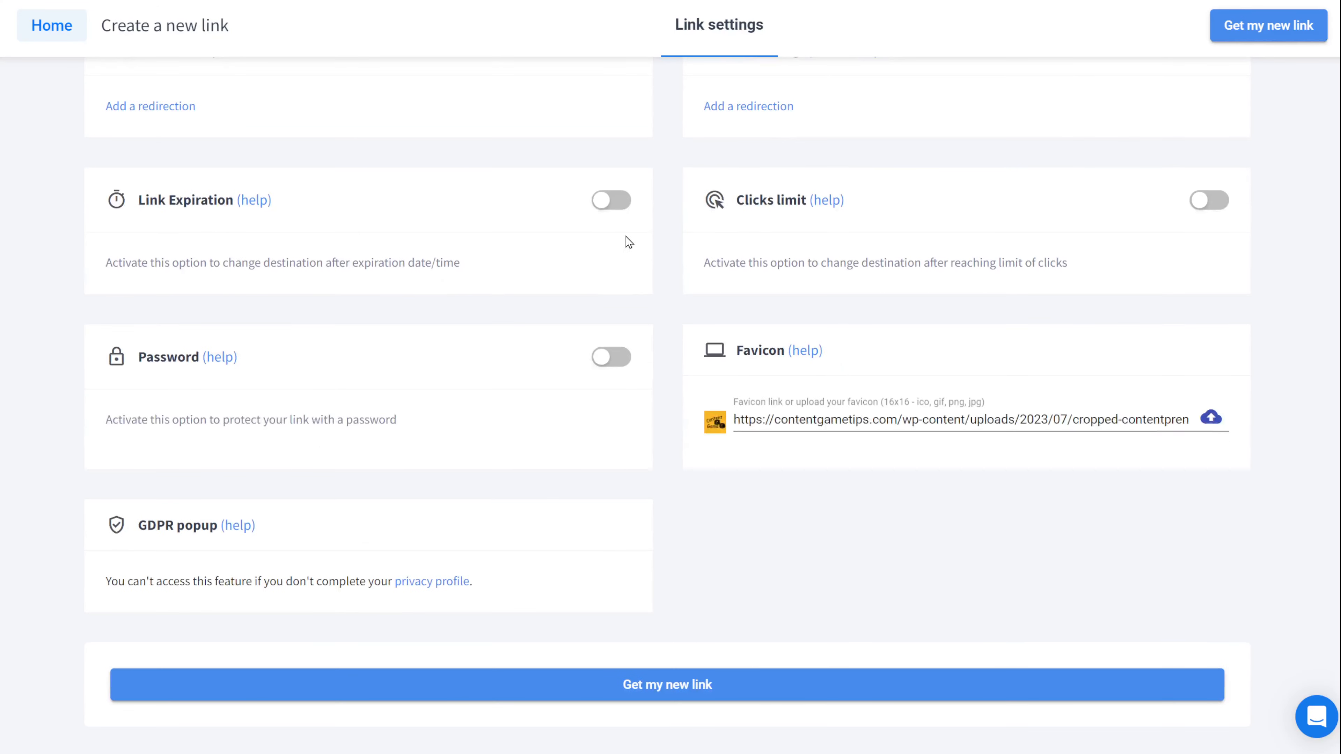
click(619, 201)
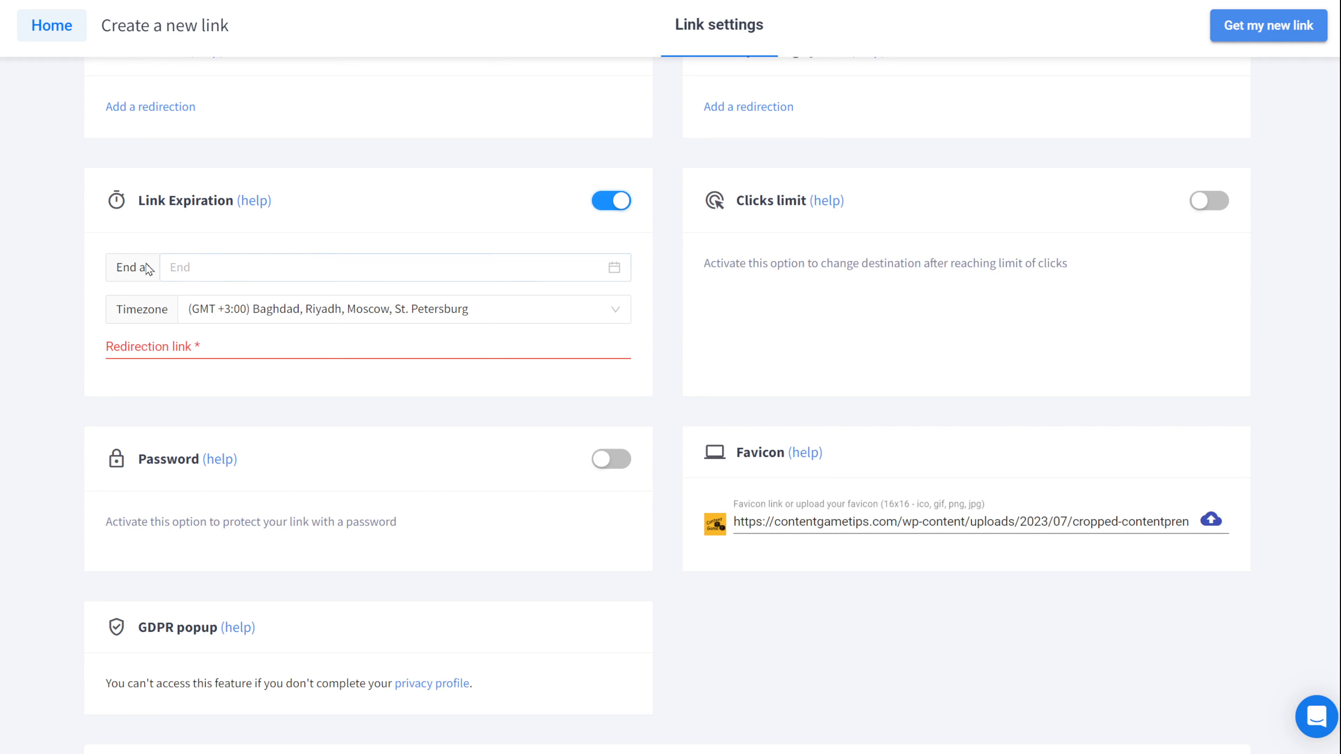
click(213, 267)
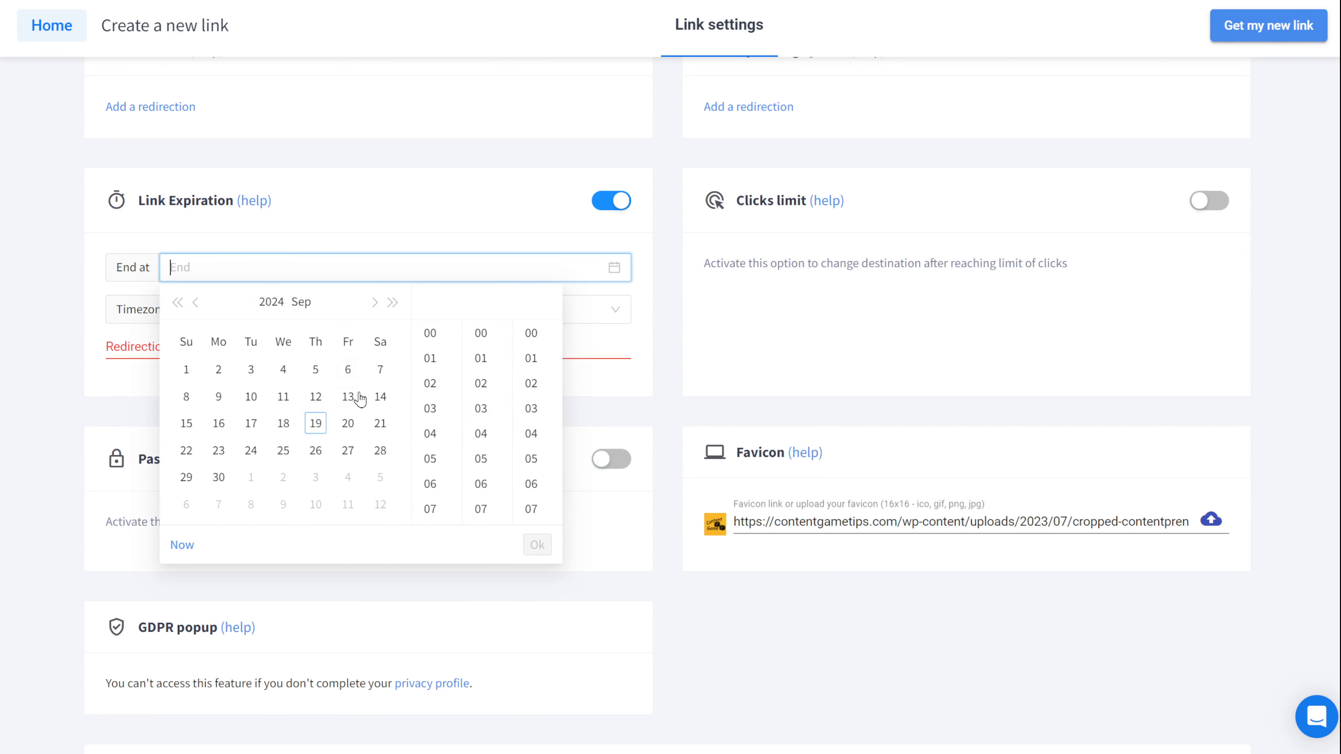
click(380, 397)
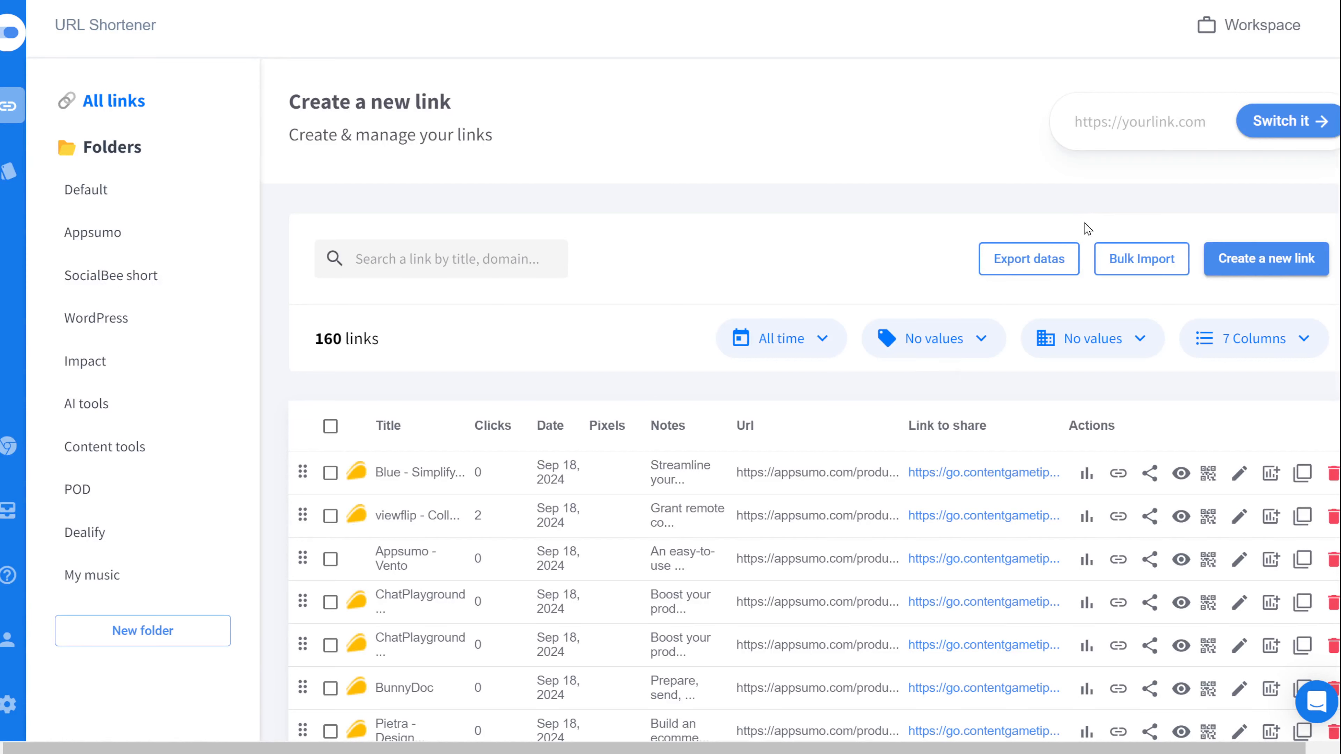
click(1261, 260)
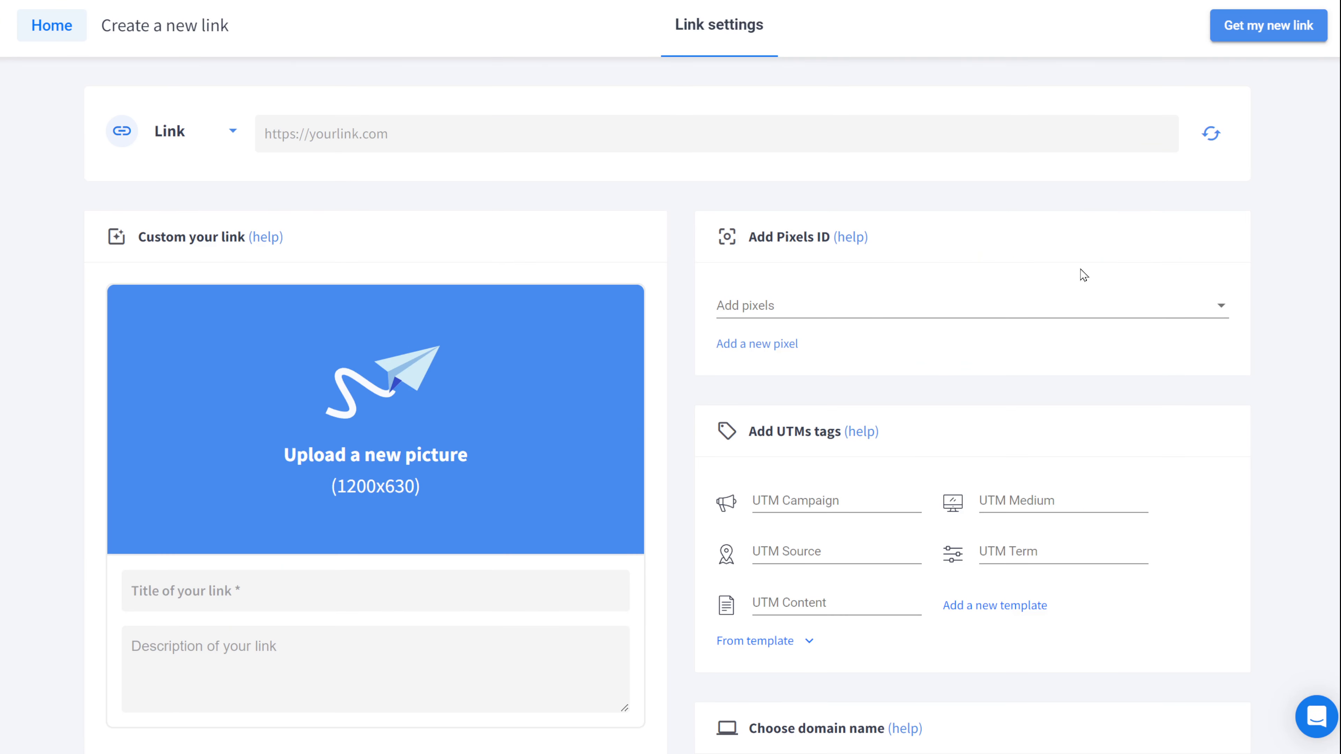
click(446, 136)
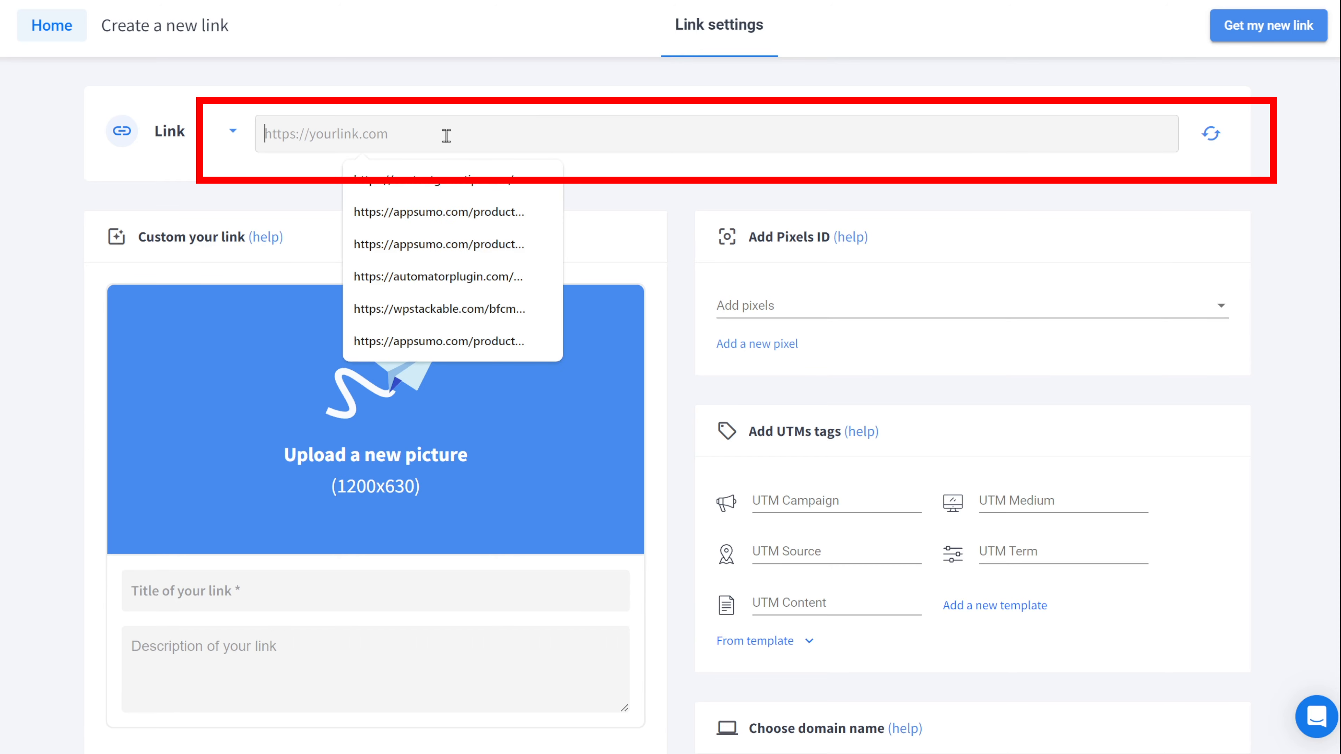
text(https://contentgametips.com/)
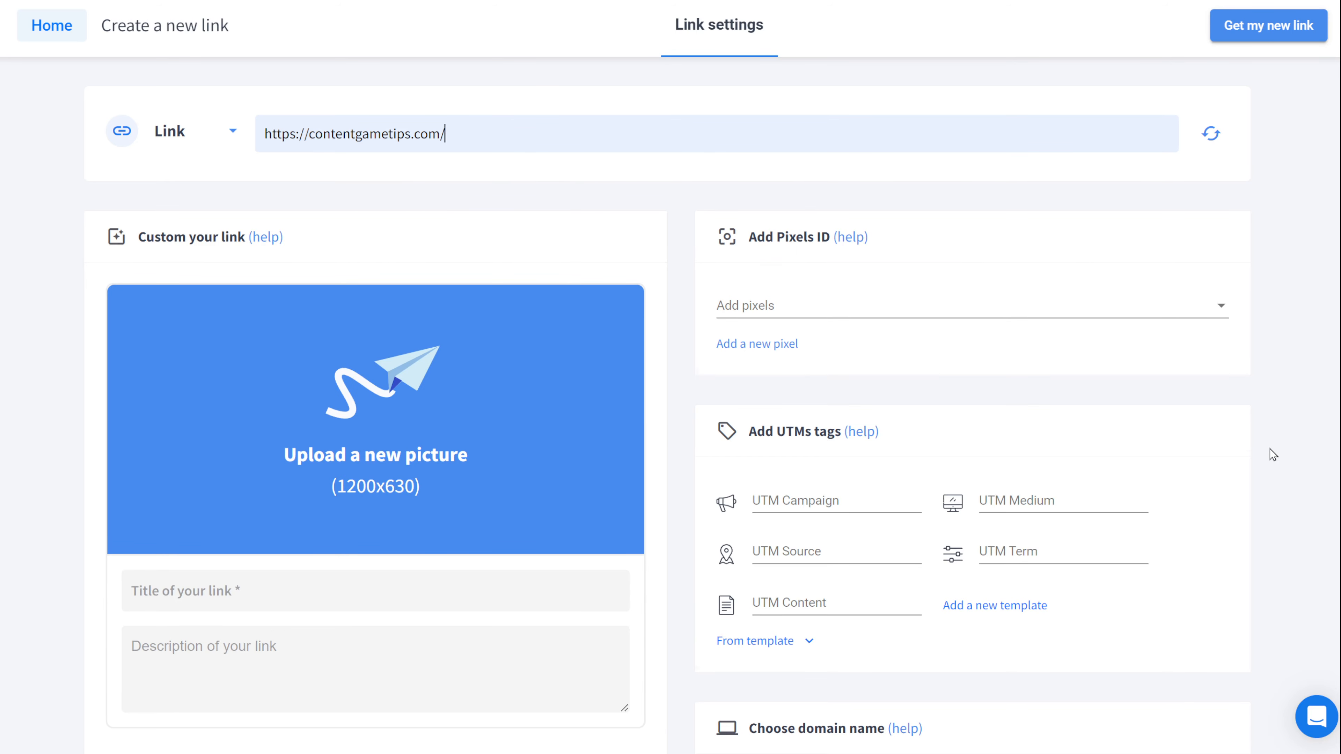
scroll(1269, 455, down, 5)
scroll(1270, 456, up, 5)
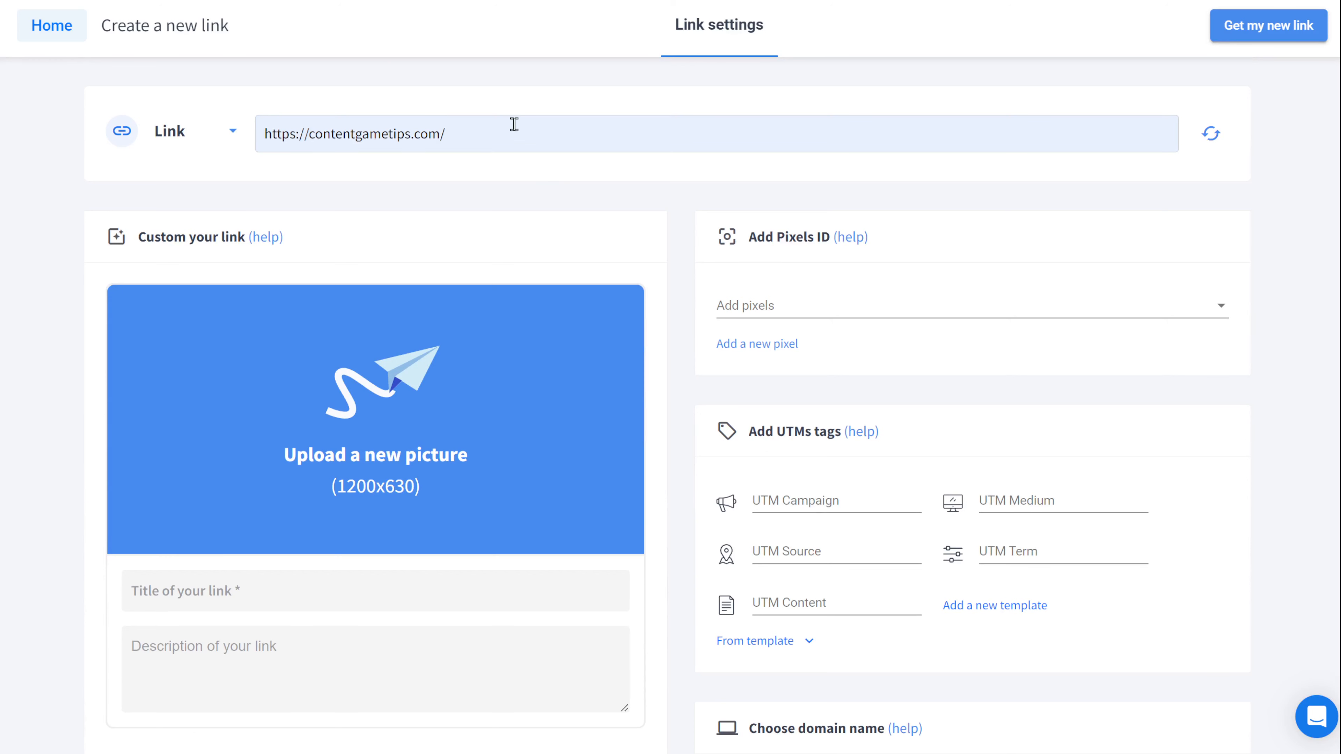
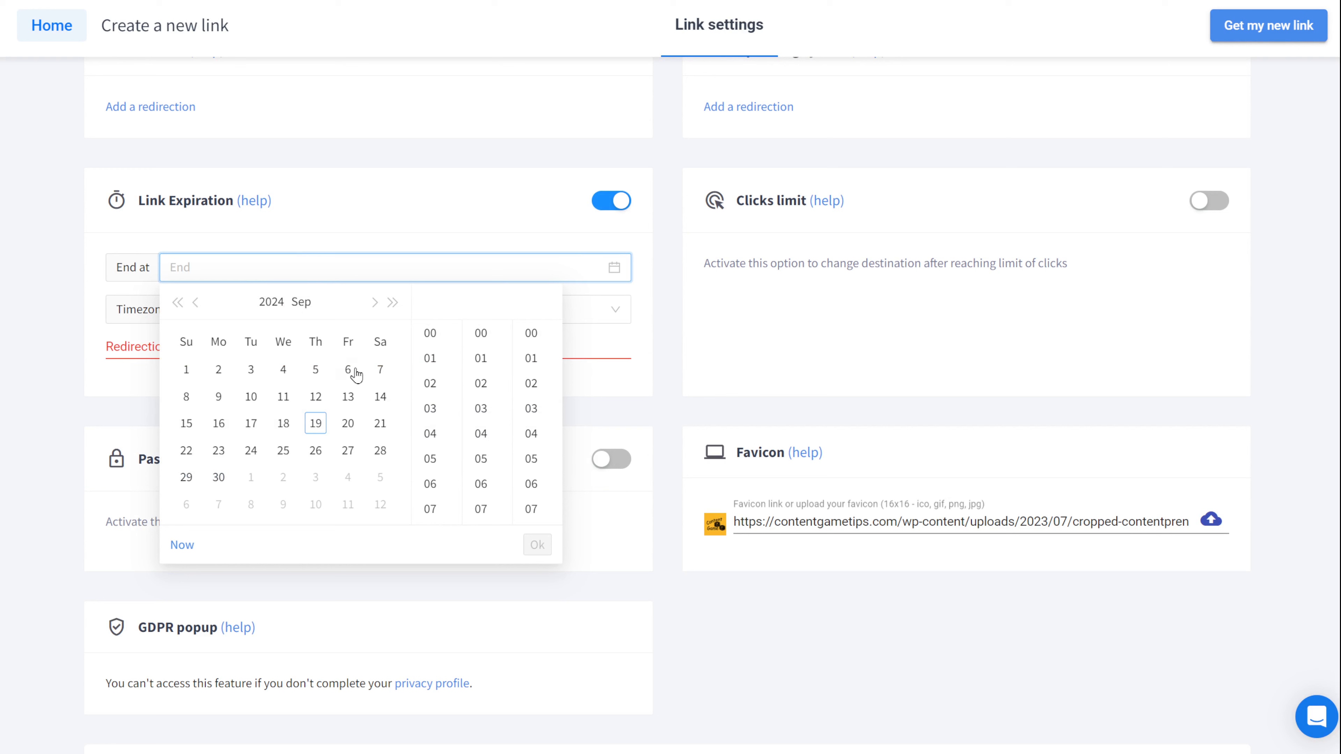
Step: Set the link expiration end date to 14 September 2024, 15:55:29 GMT +3:00
click(380, 396)
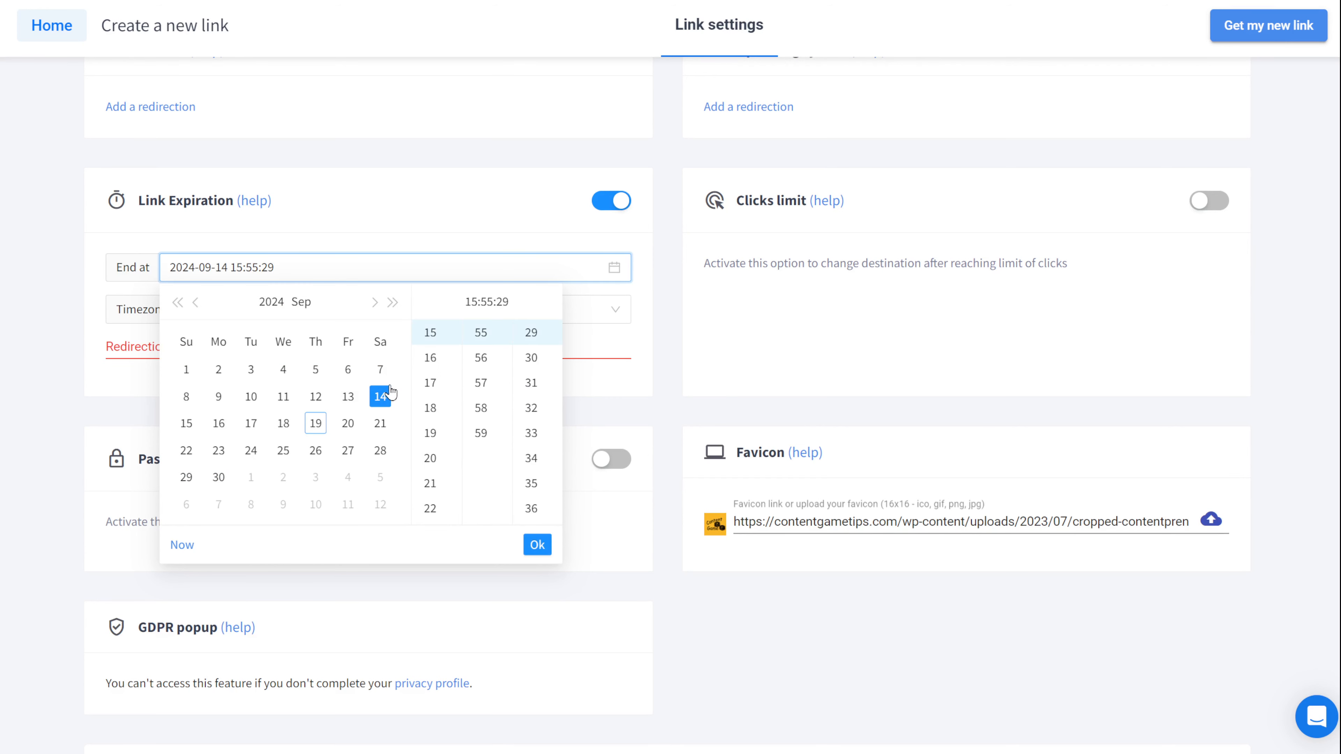
click(672, 381)
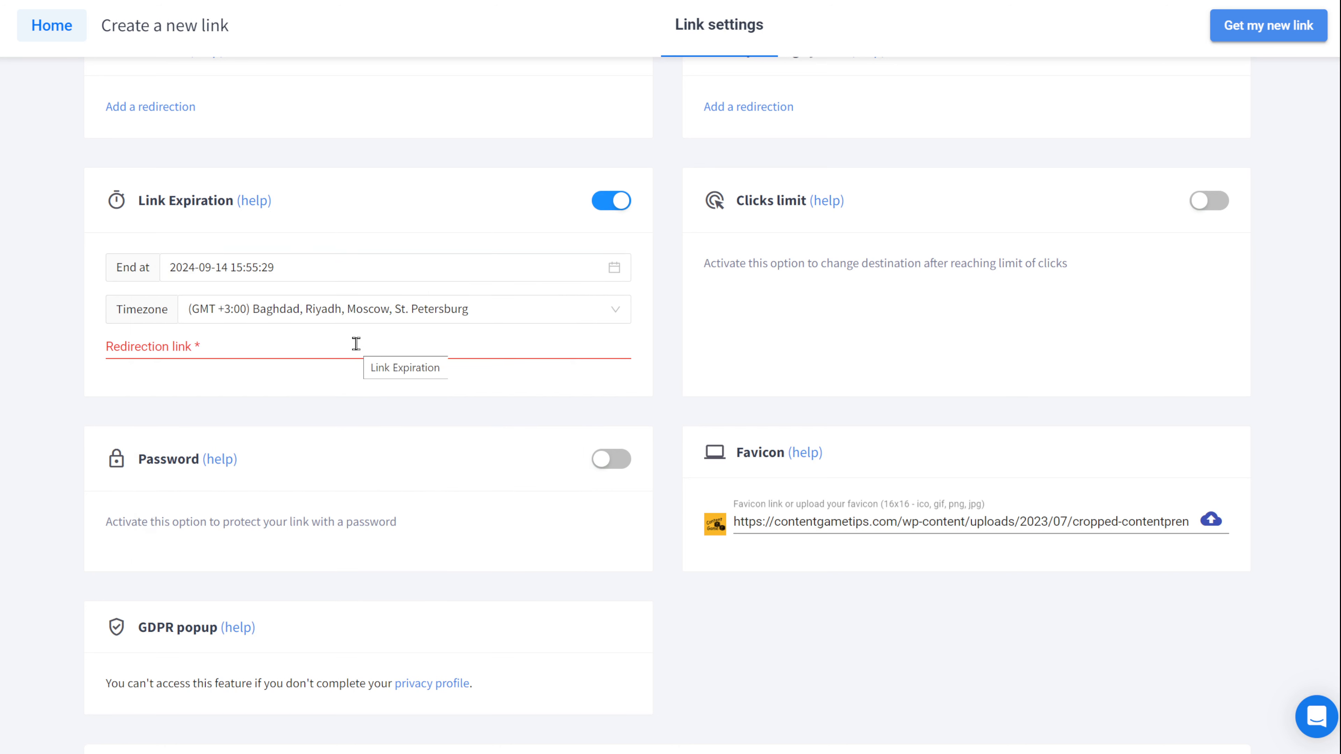
click(383, 347)
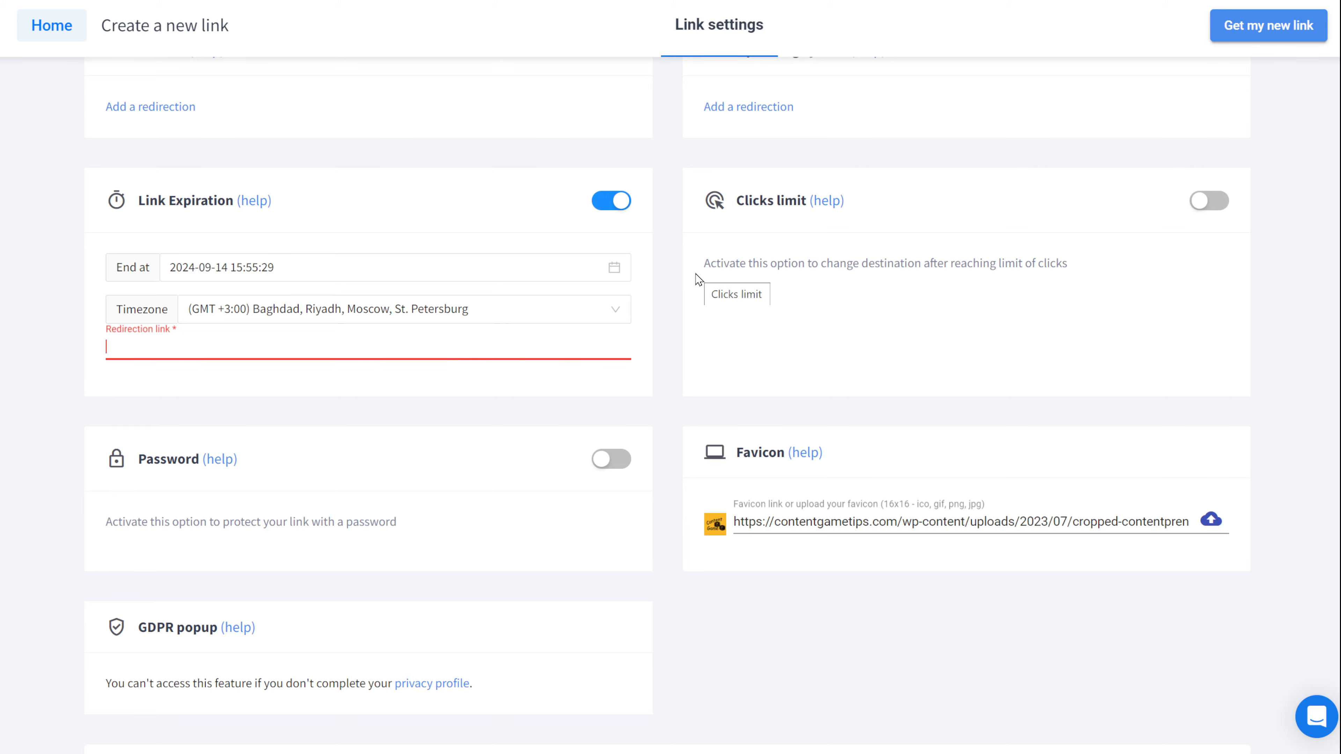
Step: Turn off link expiration, create the contentgametips.com short link, and return to the dashboard
scroll(696, 280, up, 15)
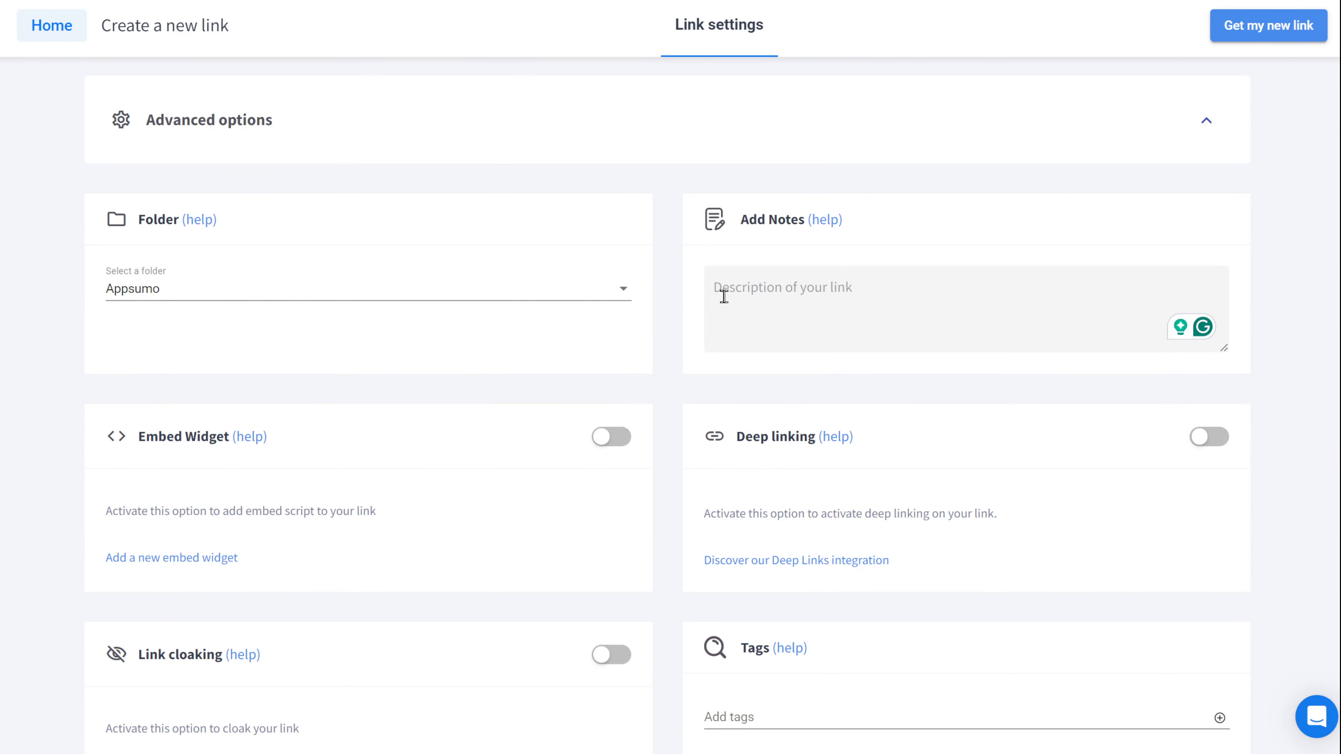
scroll(721, 294, down, 10)
click(613, 560)
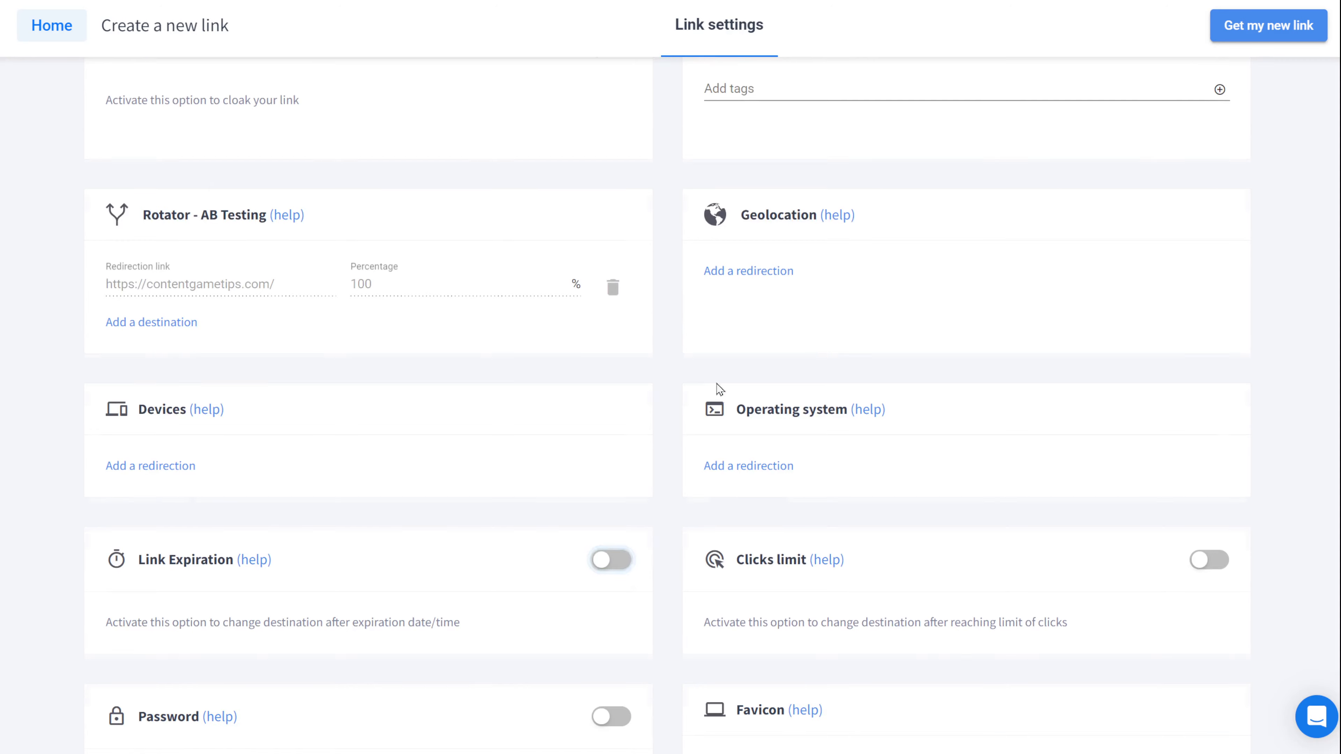
scroll(706, 370, up, 20)
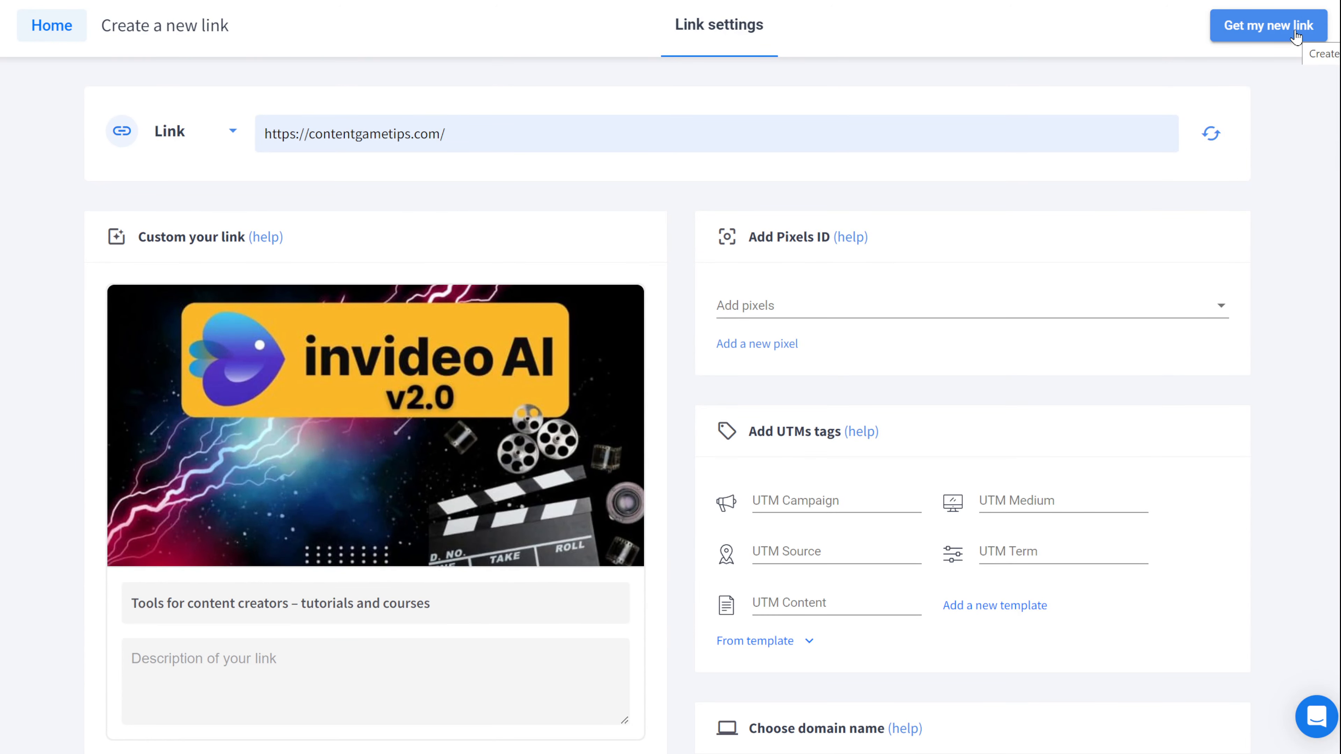
click(1262, 43)
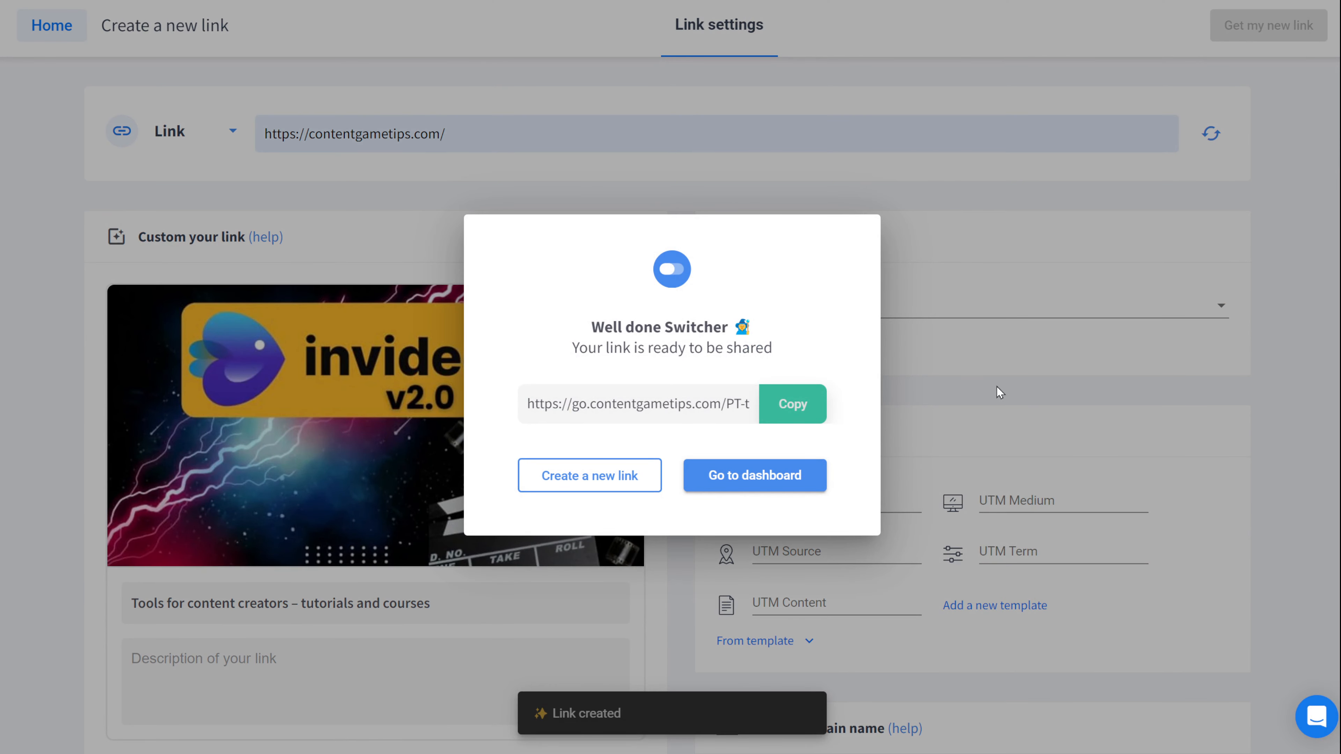
click(794, 476)
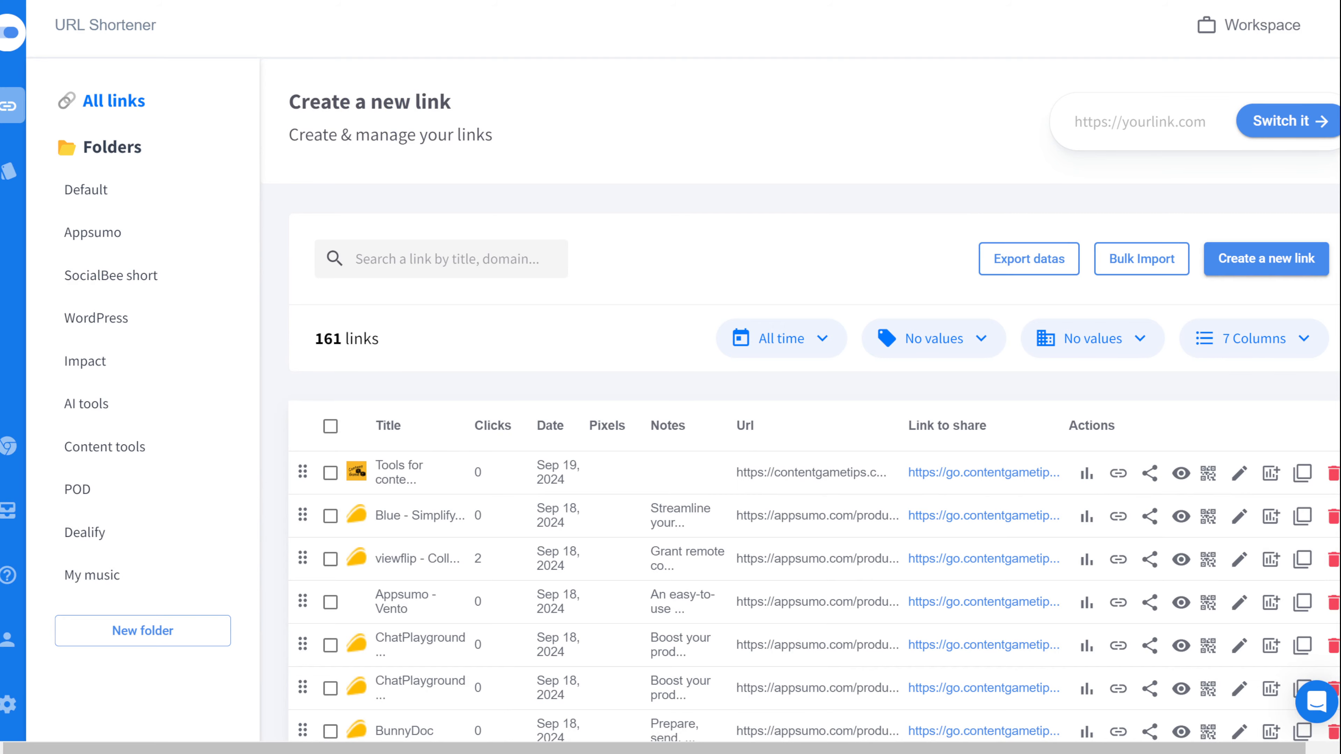
click(167, 635)
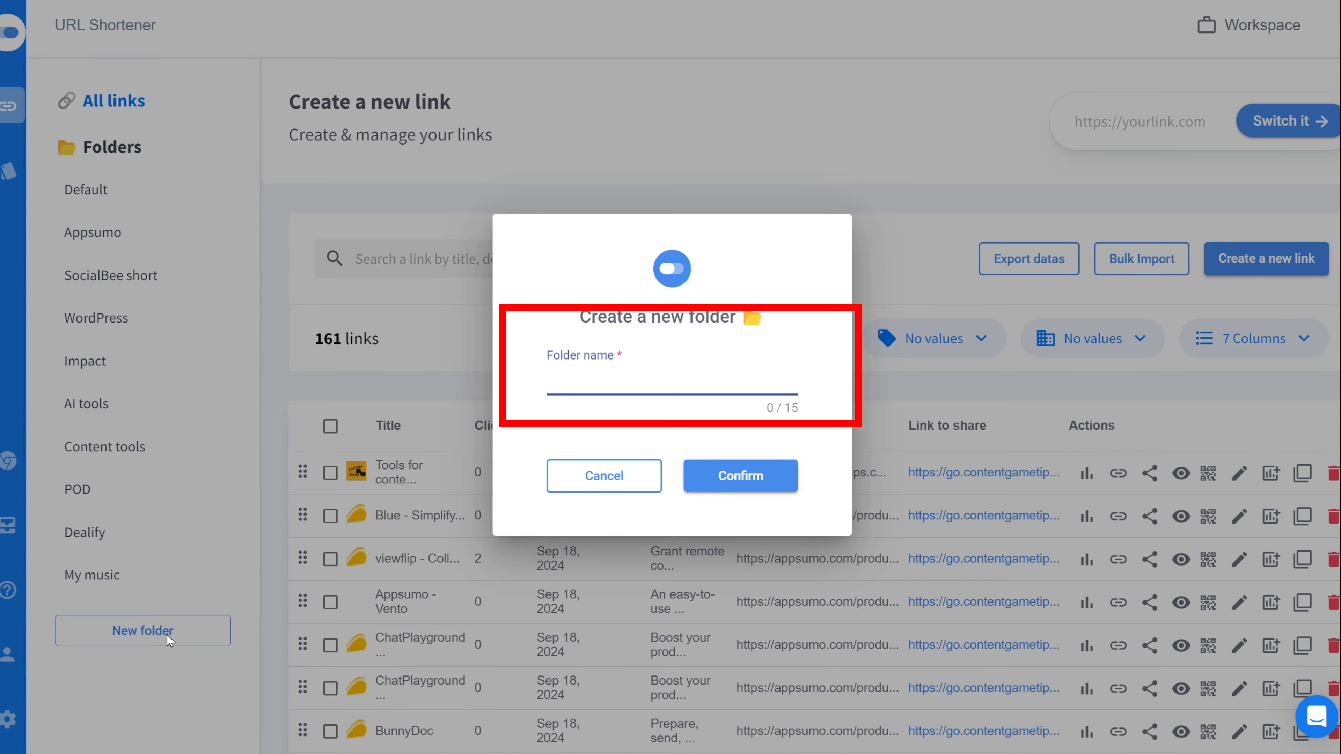
click(620, 474)
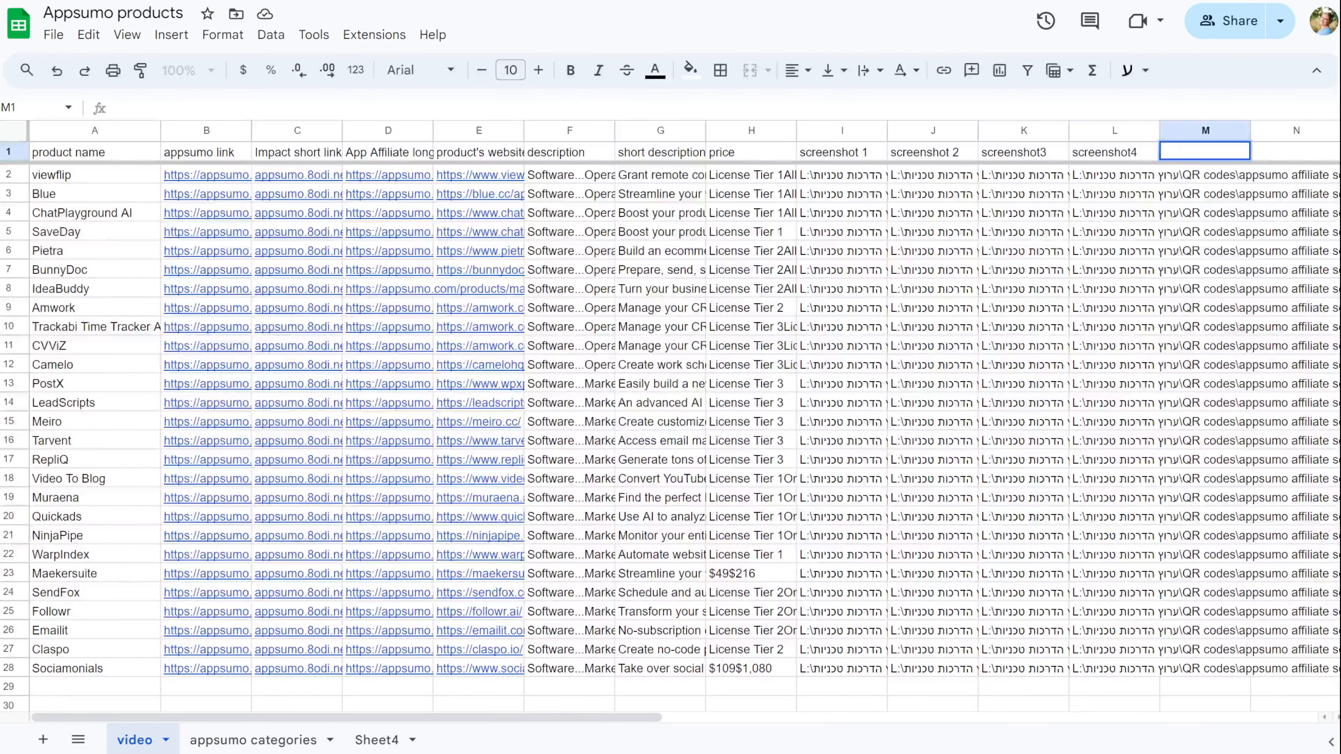
Step: Enter the header 'name without space' in cell M1
text(name without)
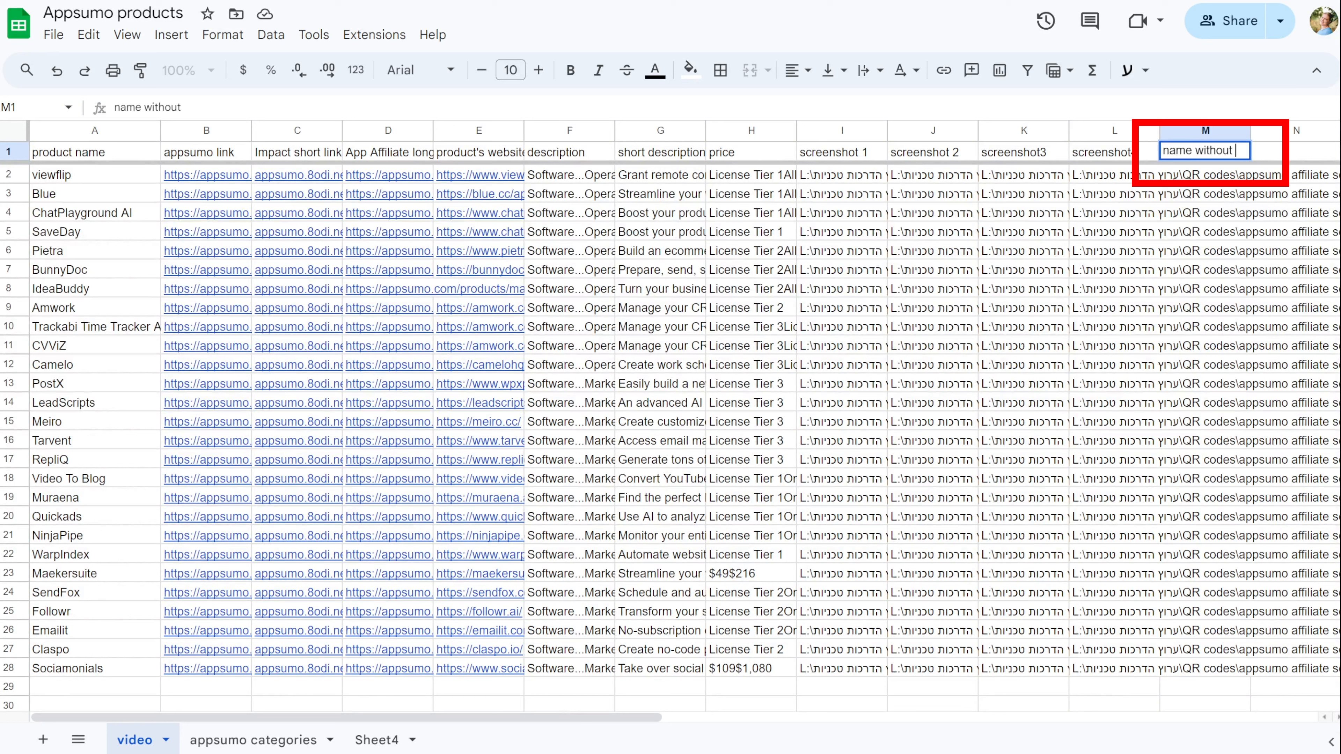
text(space)
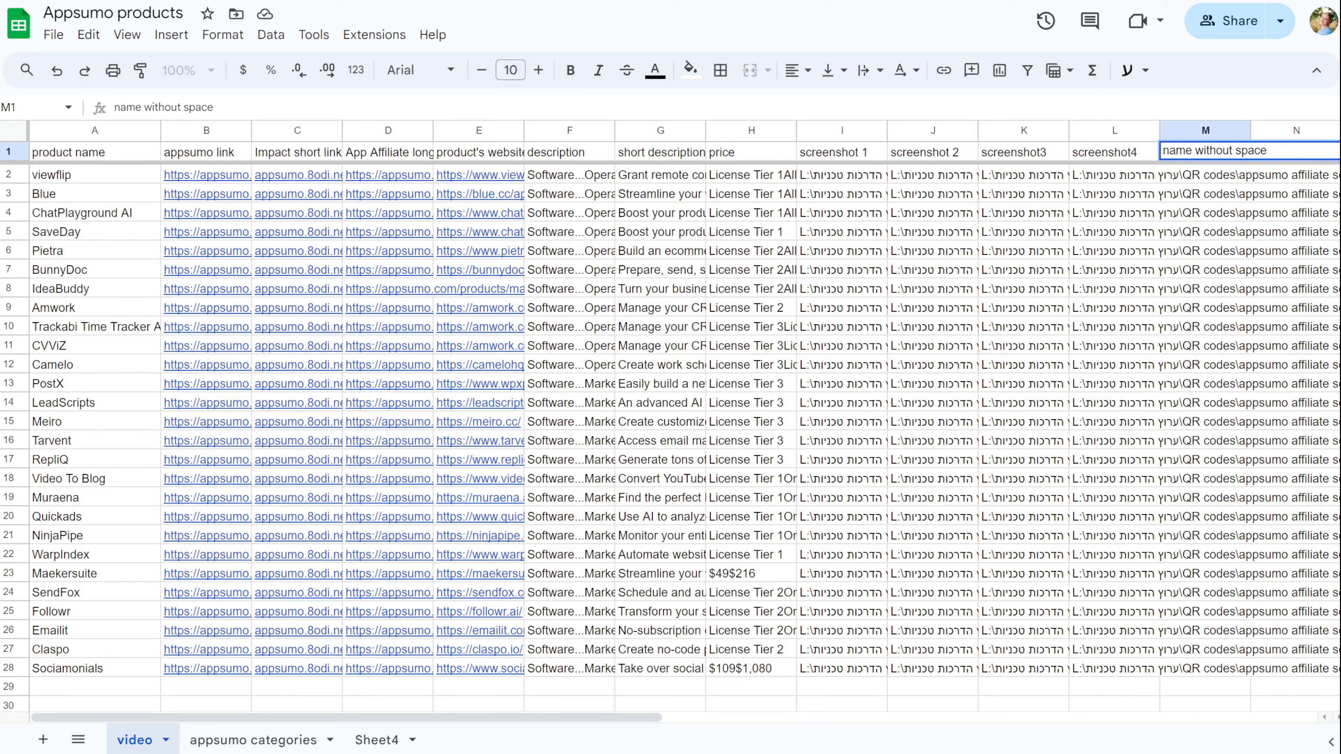
click(1185, 312)
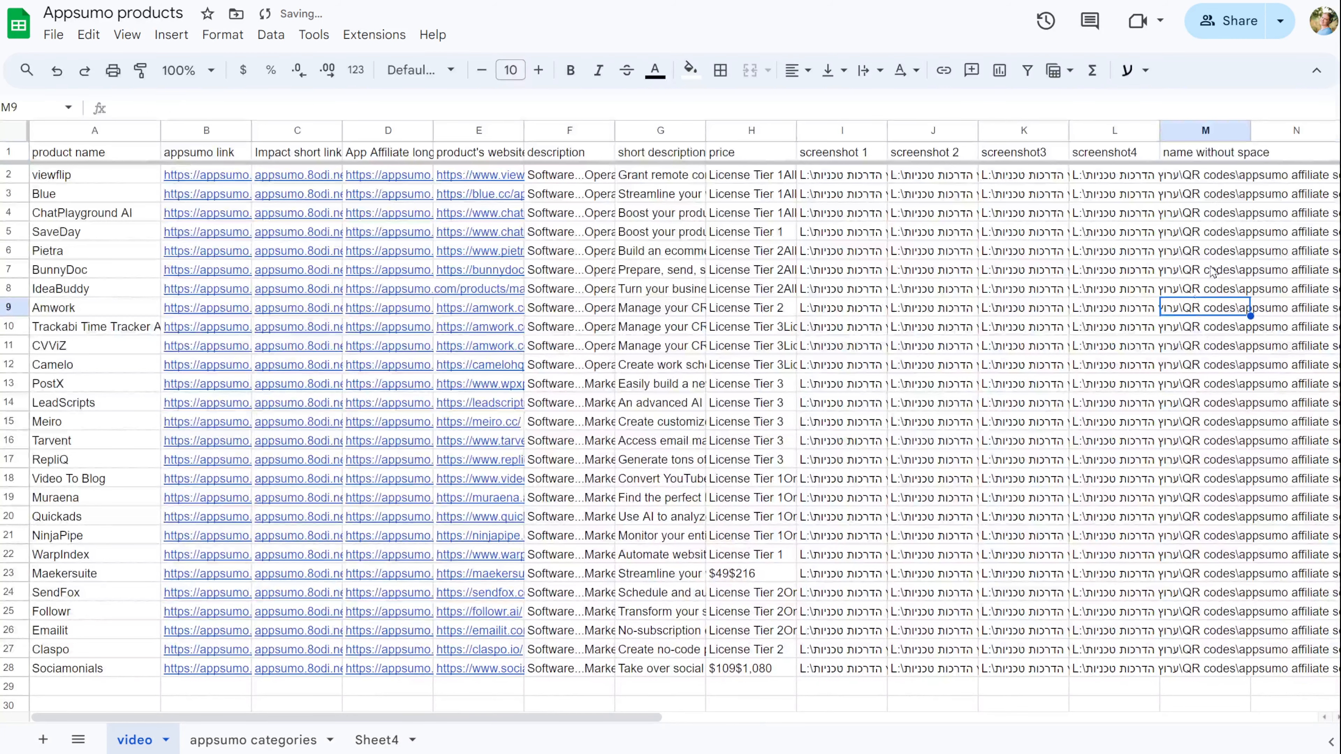
Step: Fill column M with =SUBSTITUTE(A2," ","_") for every product and widen the column
click(1191, 178)
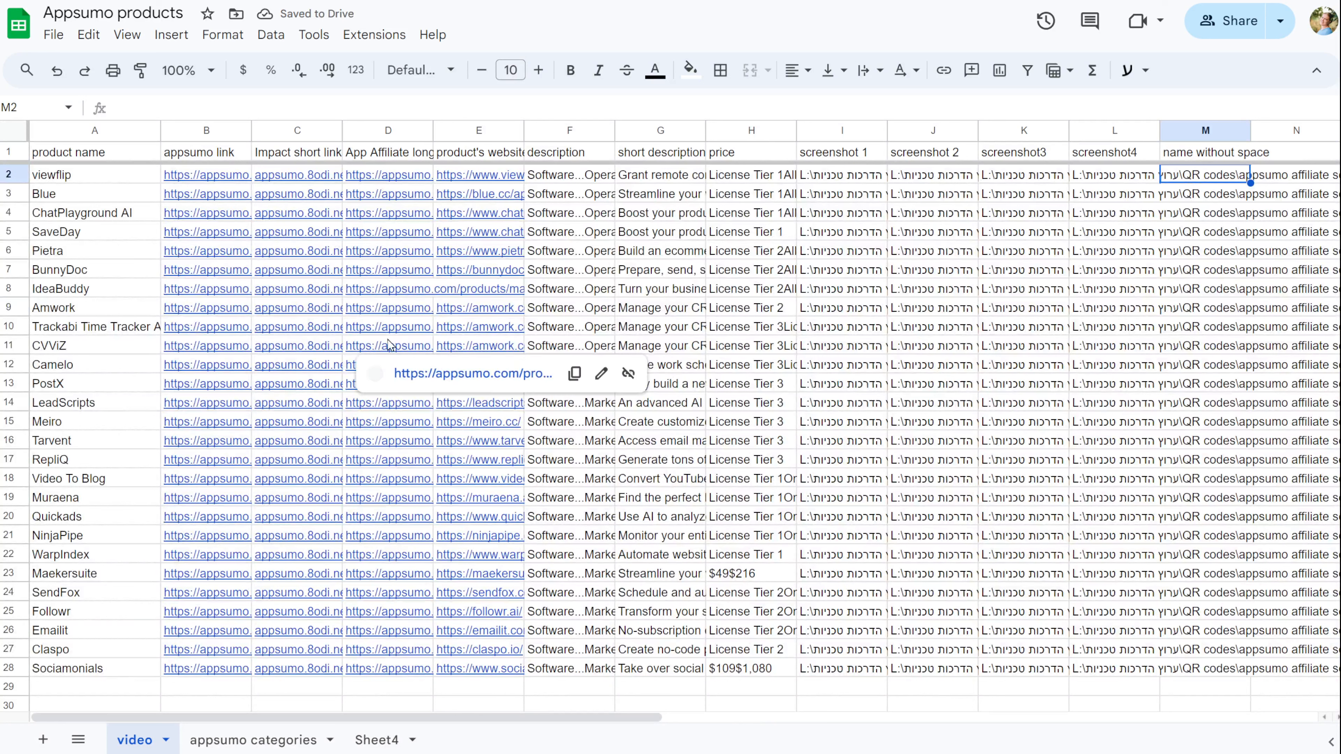
click(181, 100)
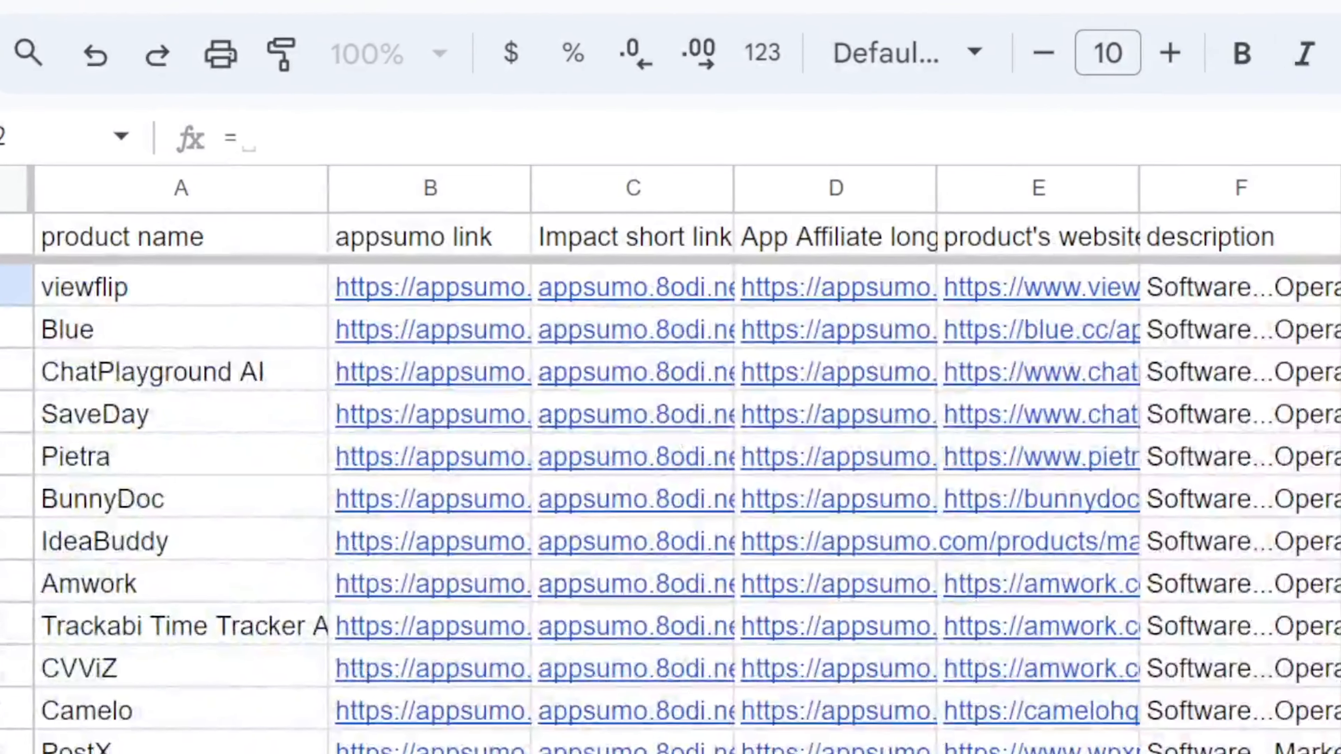
text(=su)
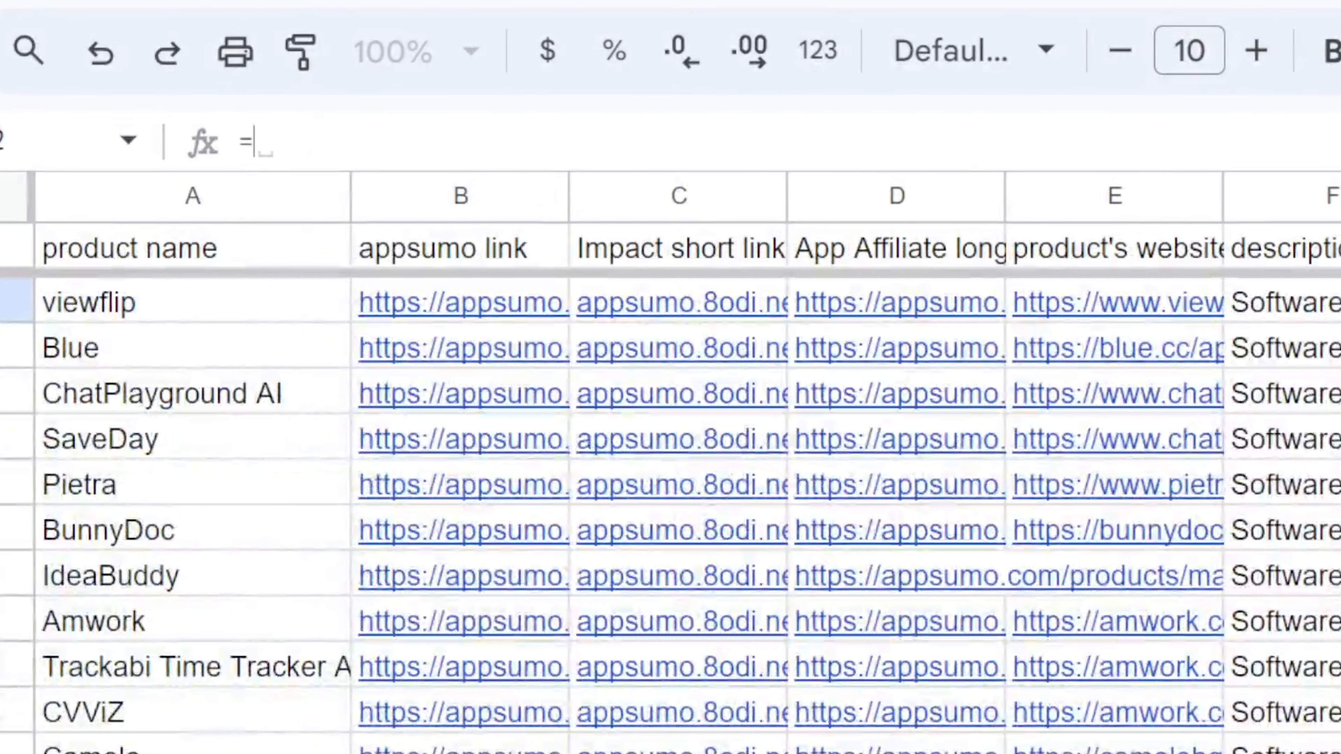
text(m)
key(BackSpace)
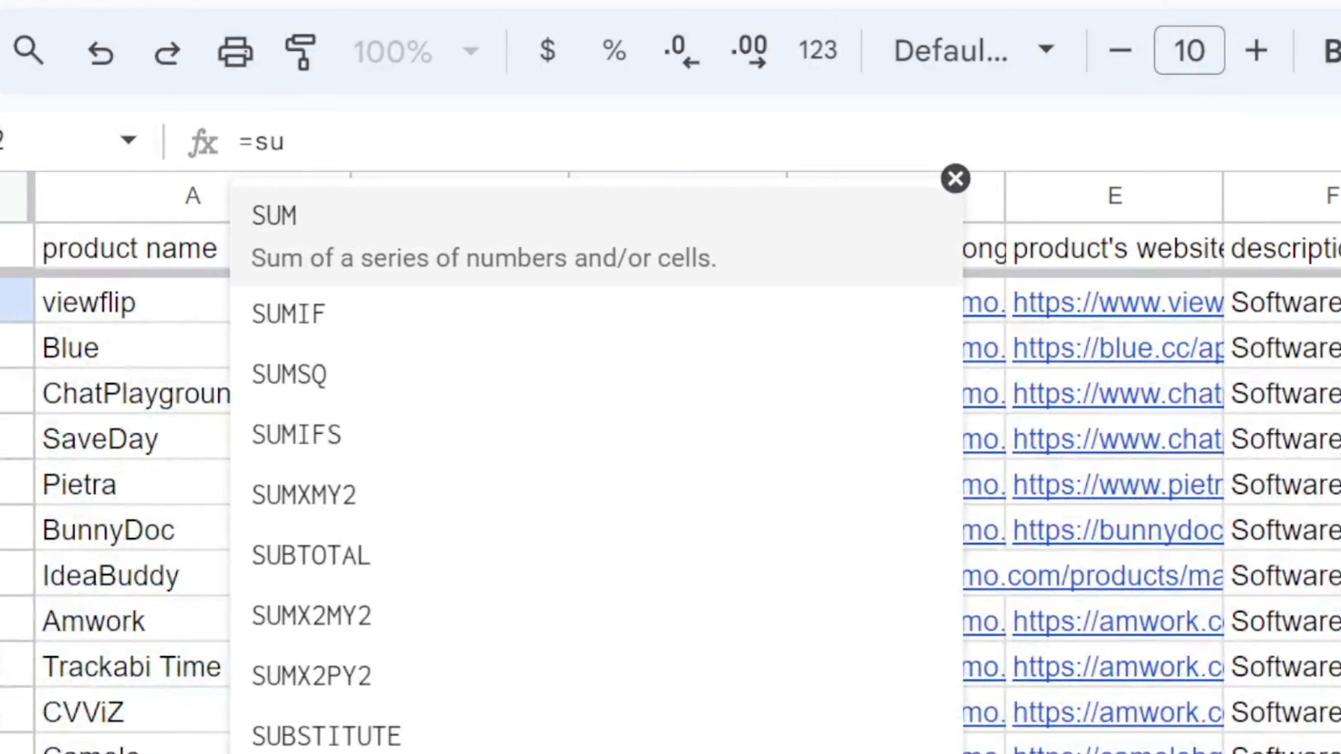
text(b)
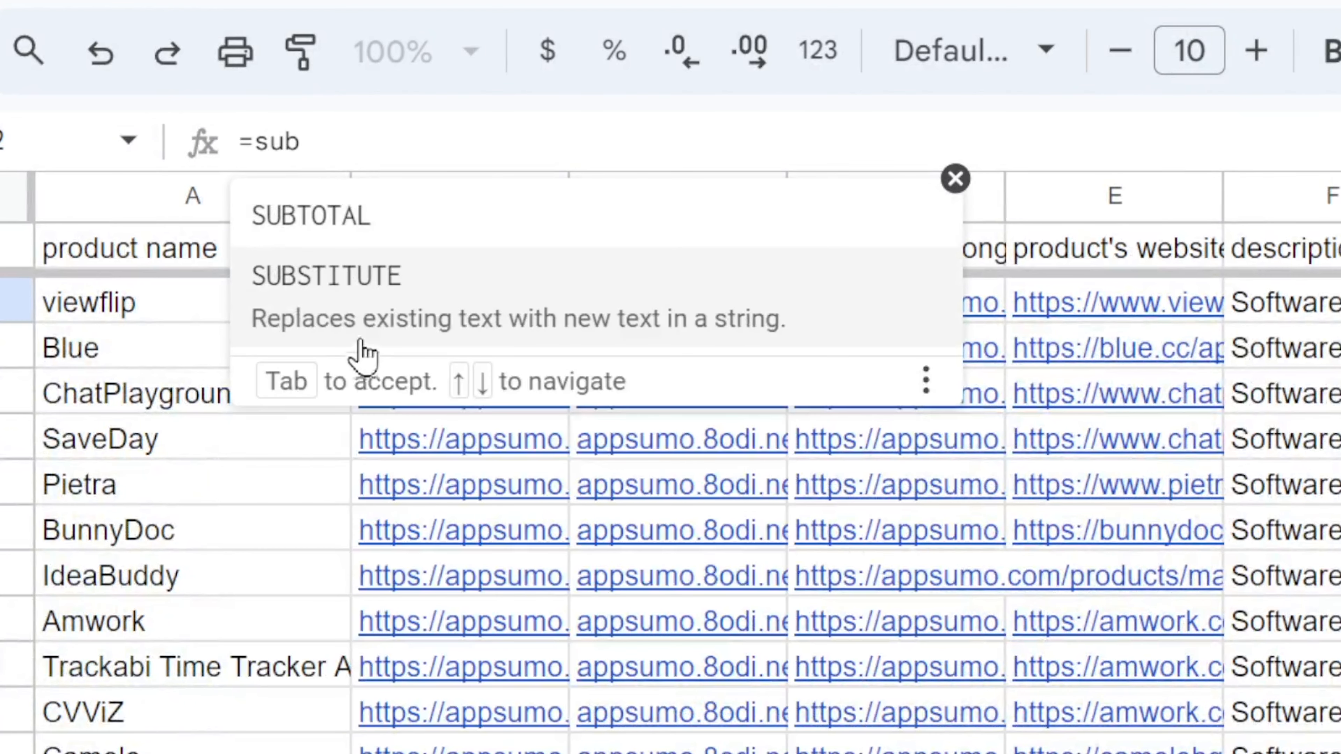
click(774, 330)
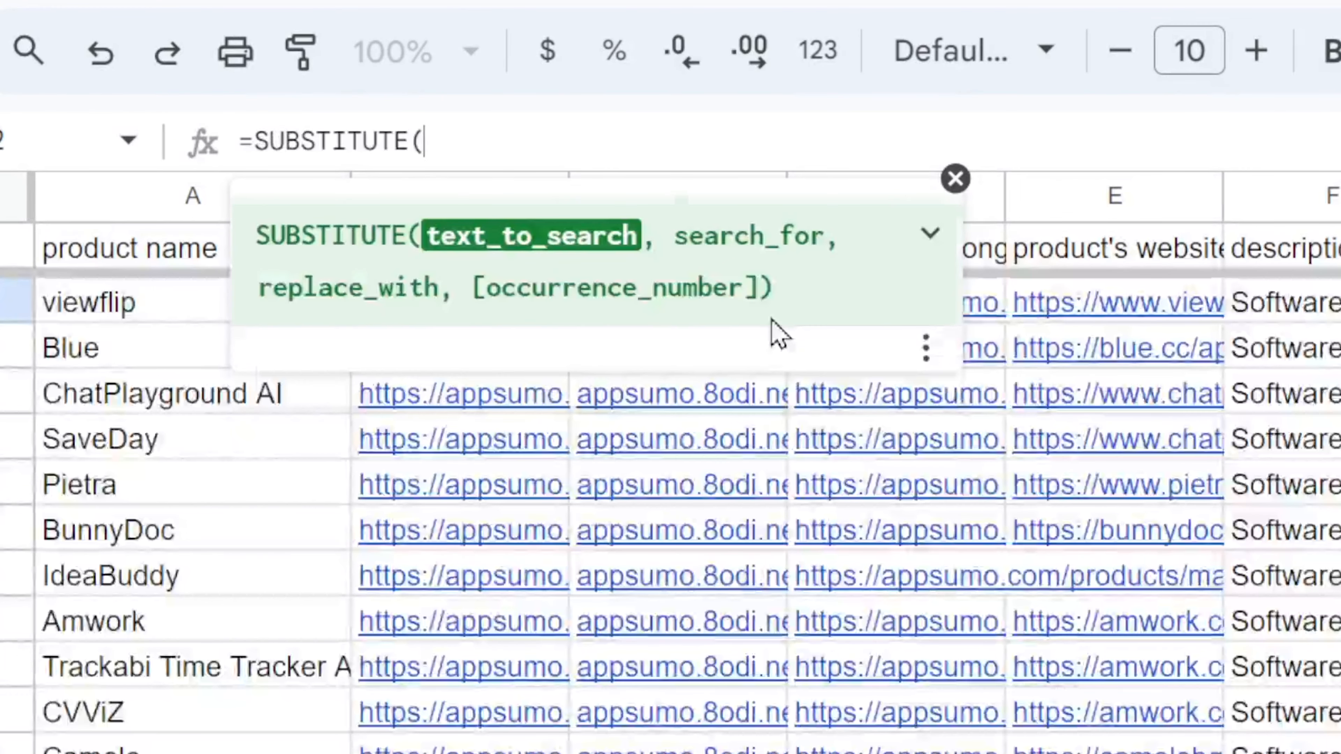
click(91, 310)
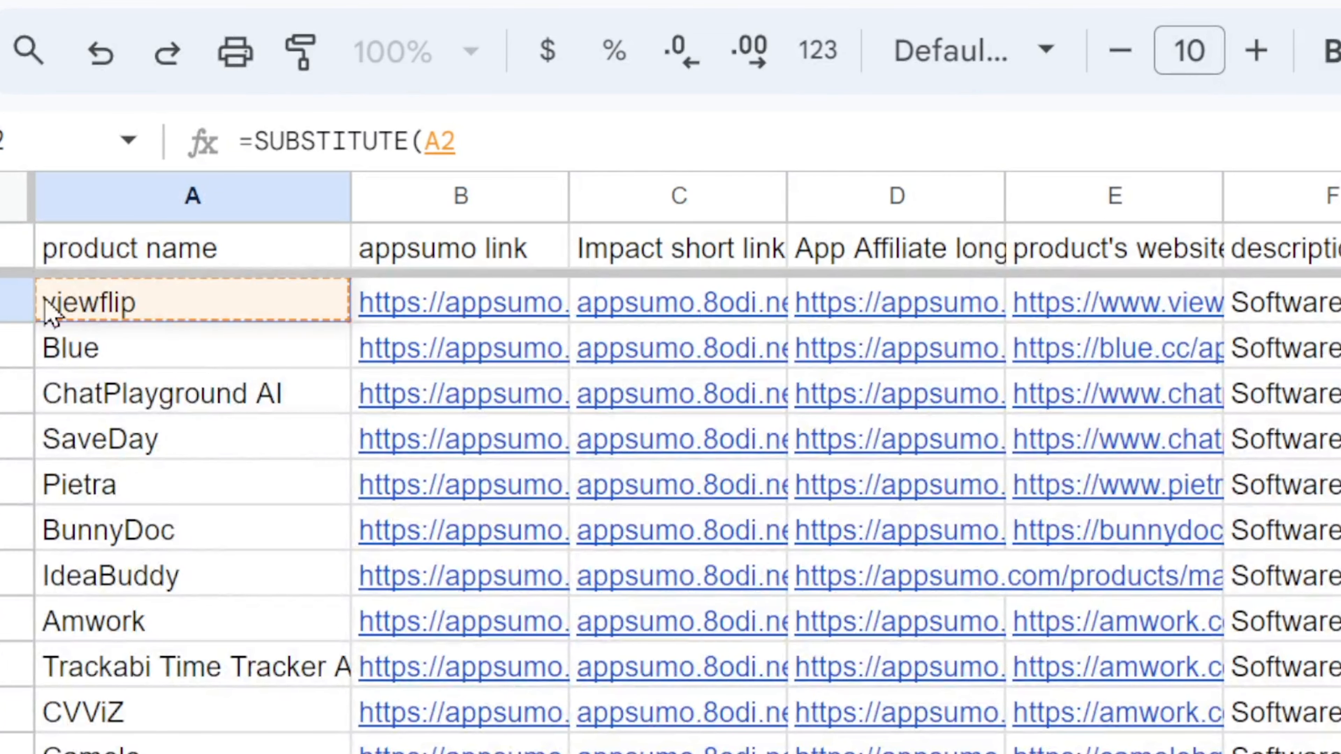
text(, )
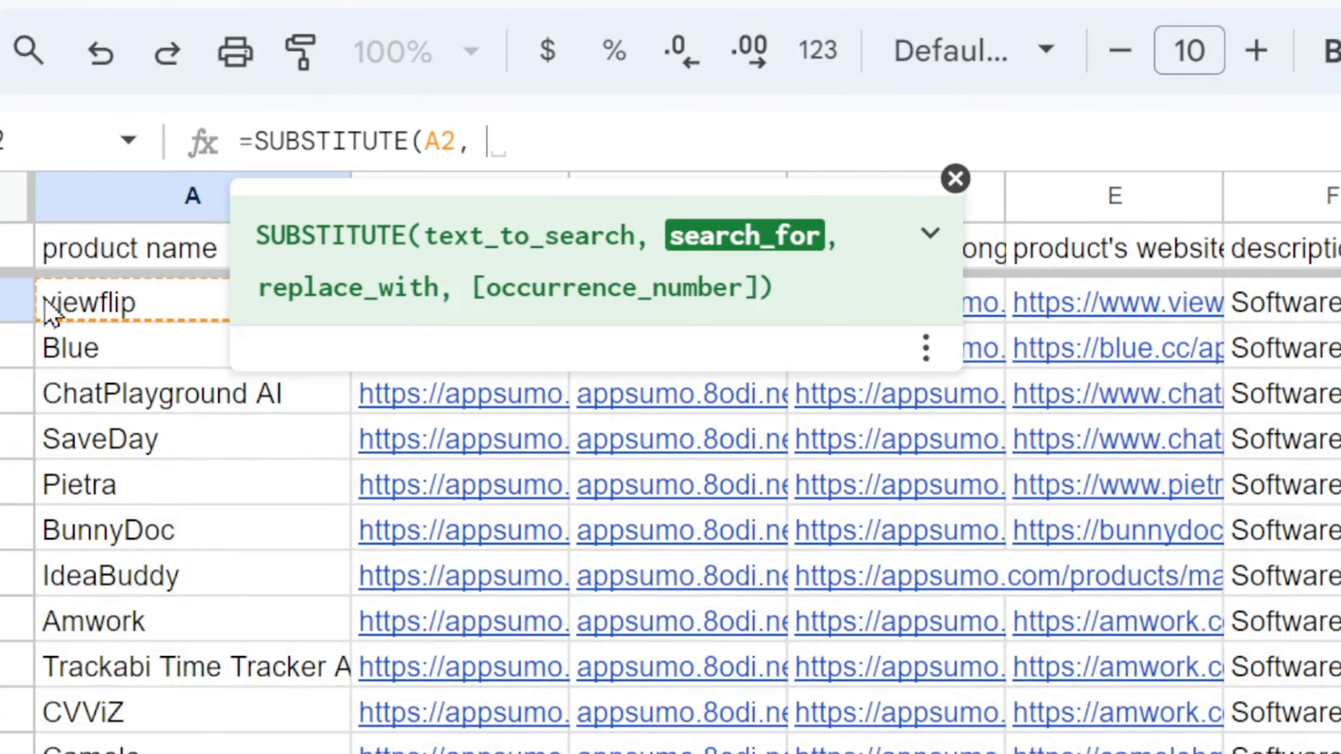
text(" ")
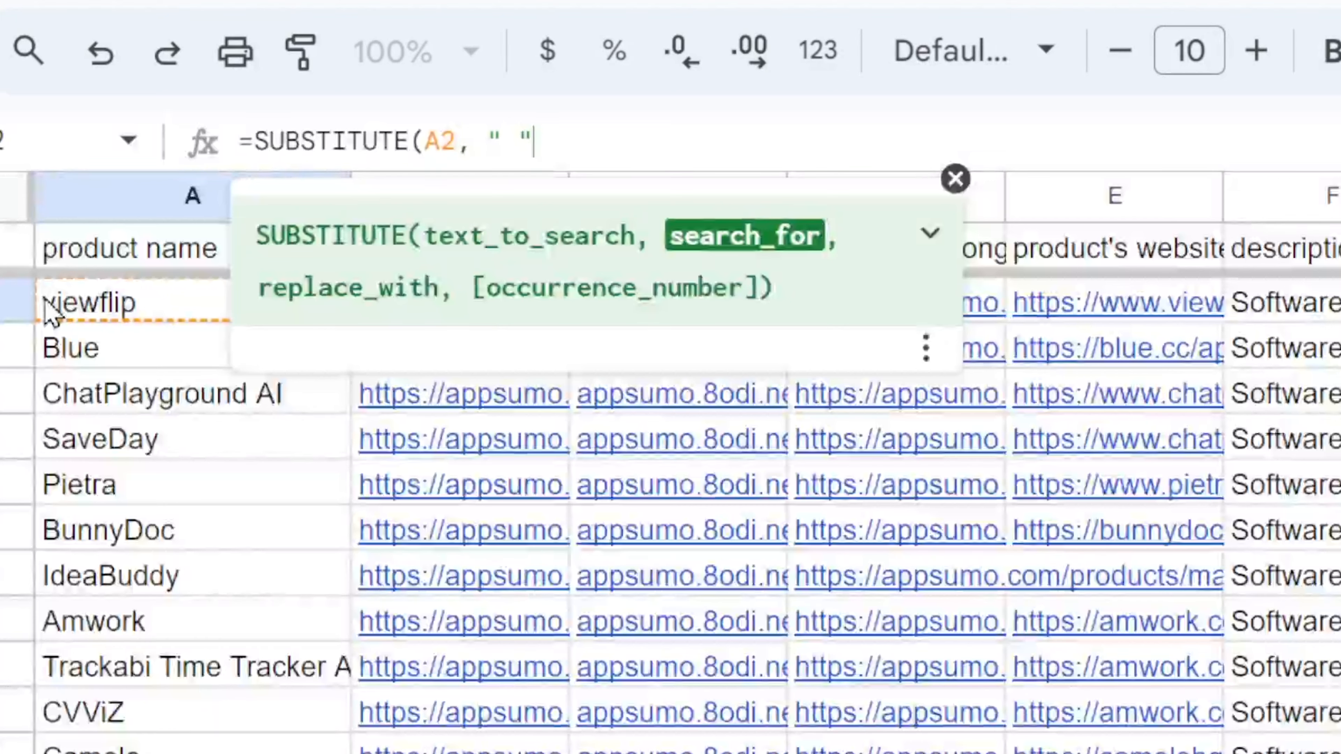
text(,)
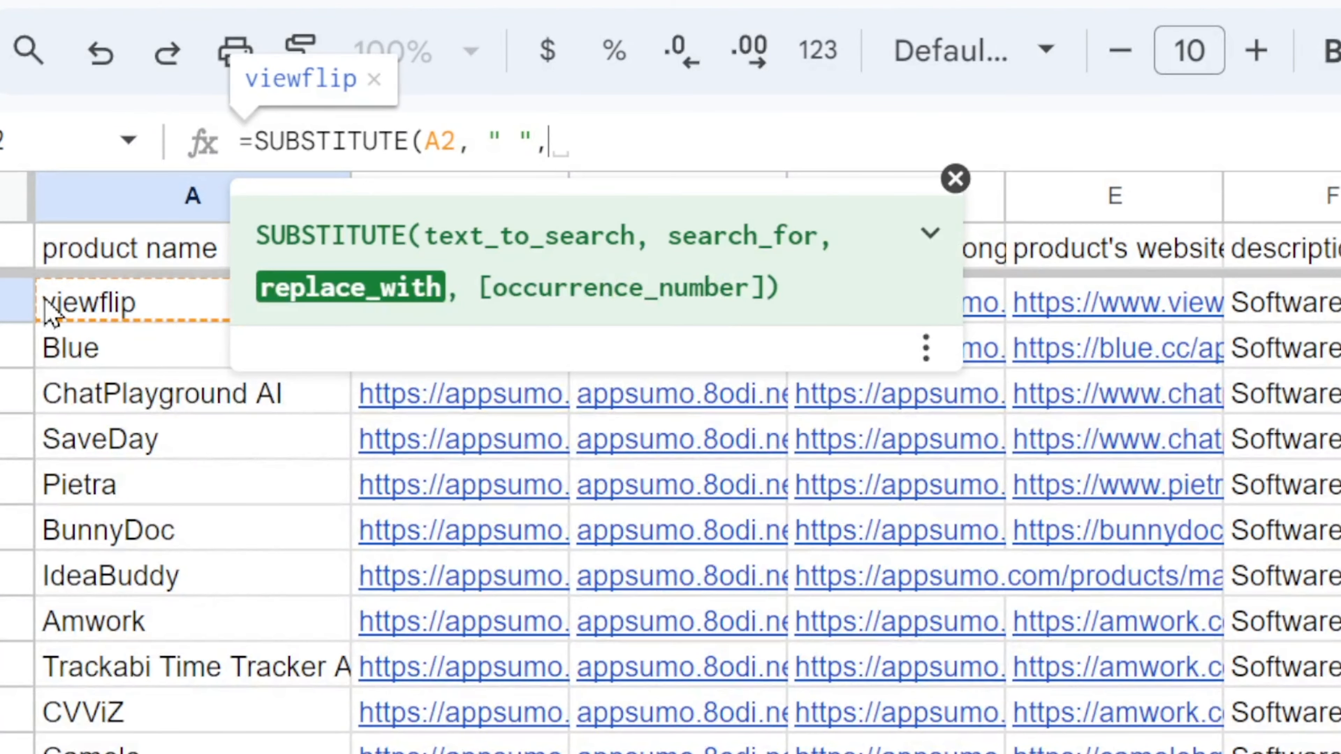
text("_)
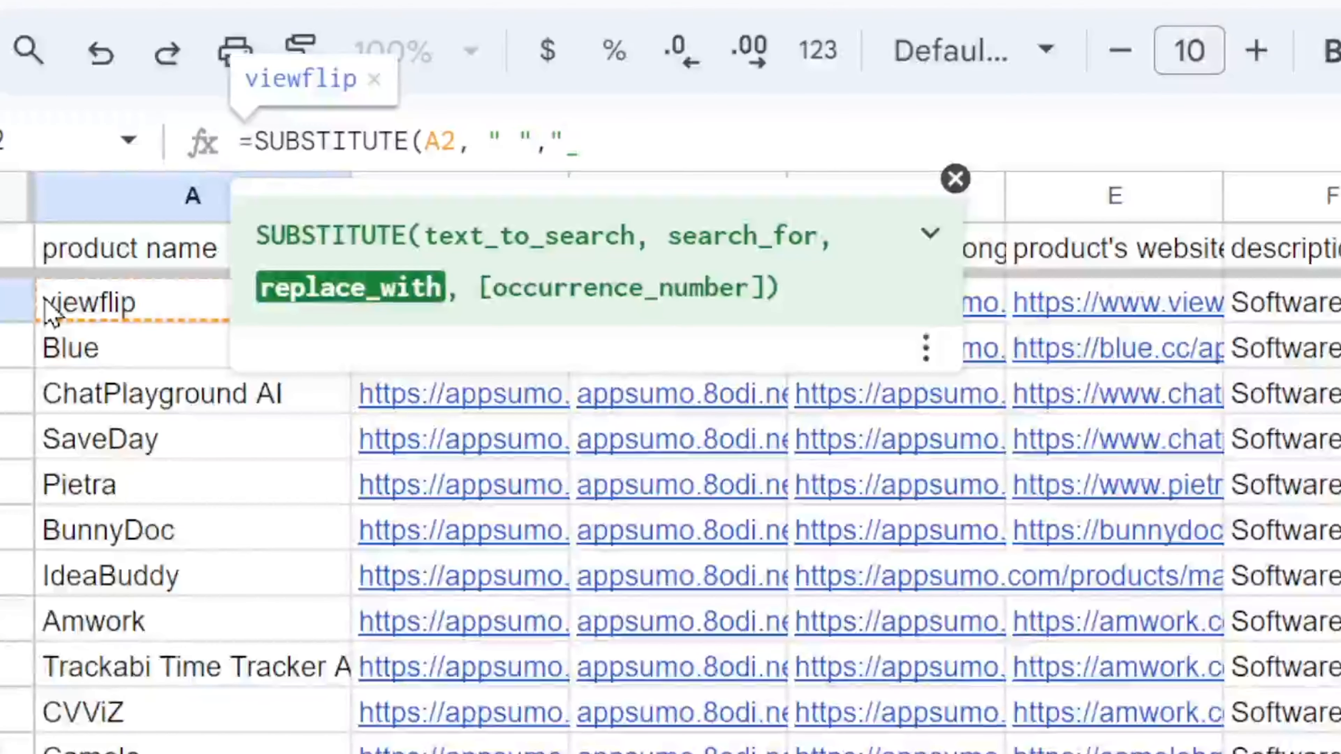
text(")
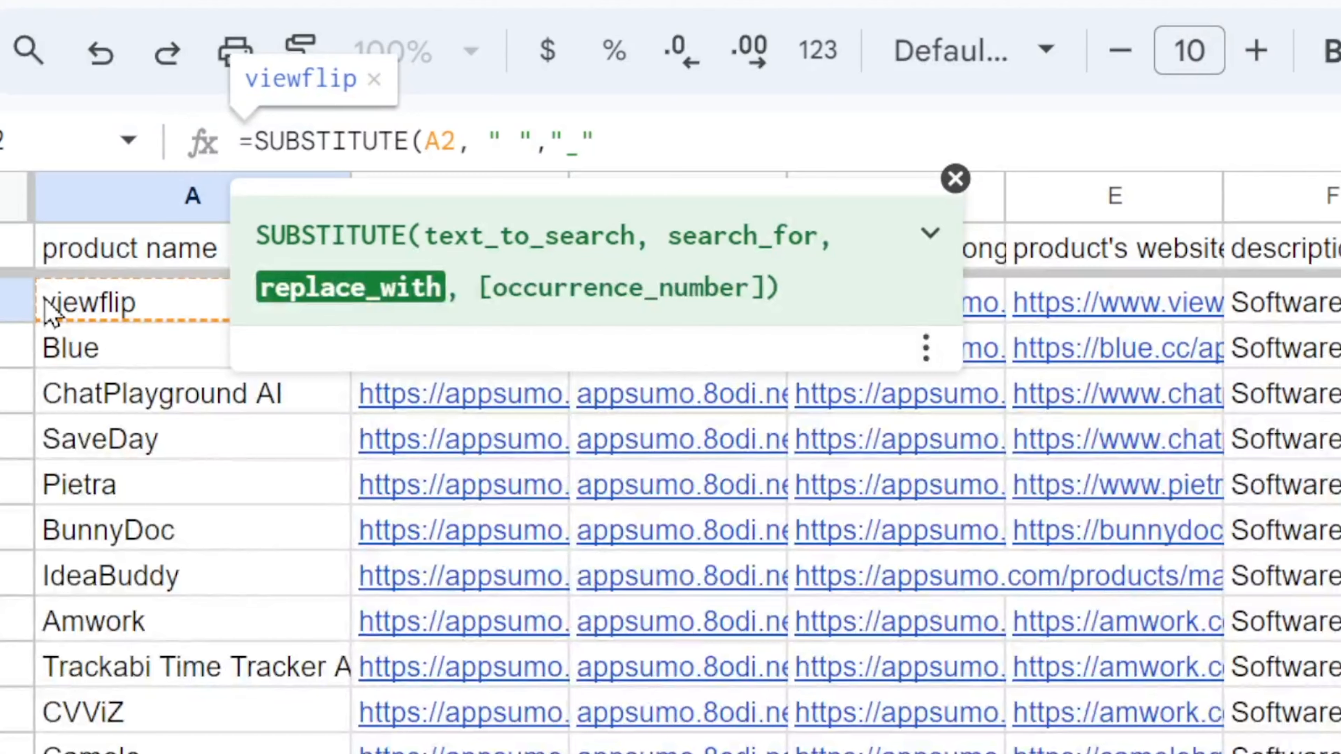
text())
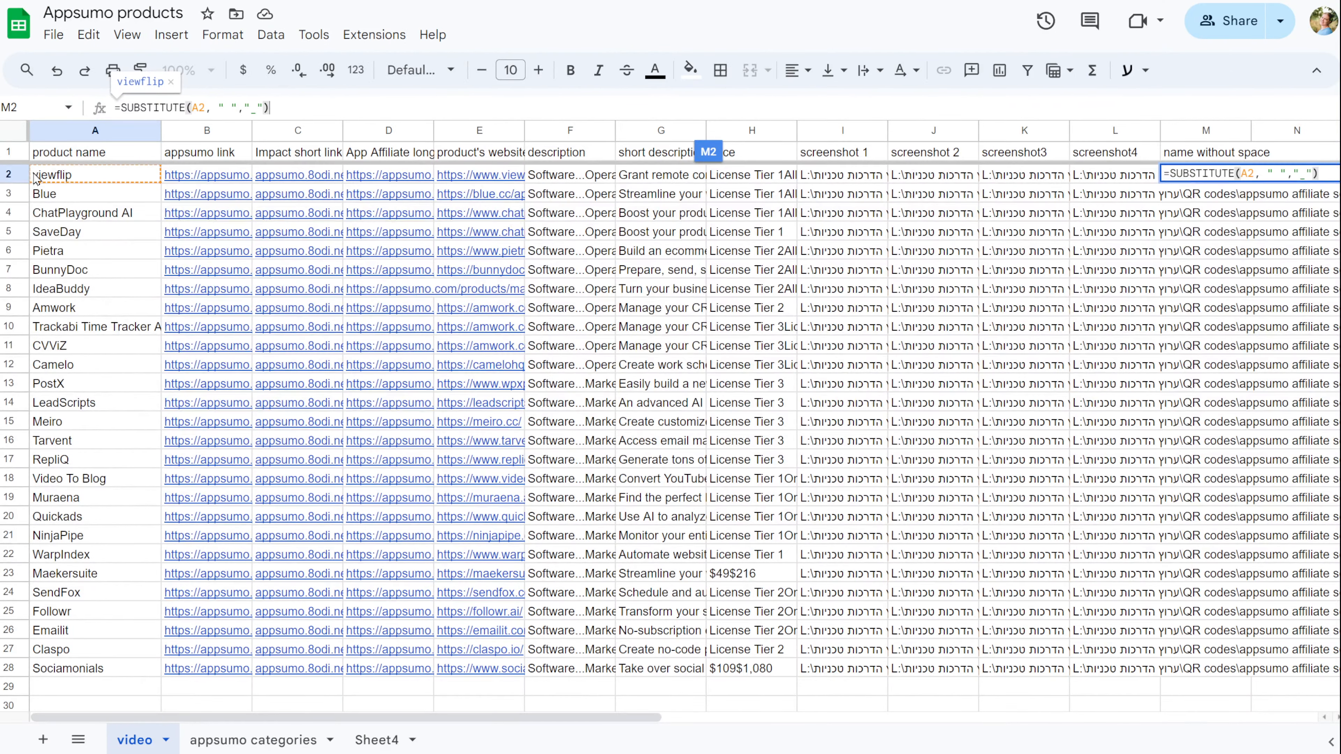
key(Return)
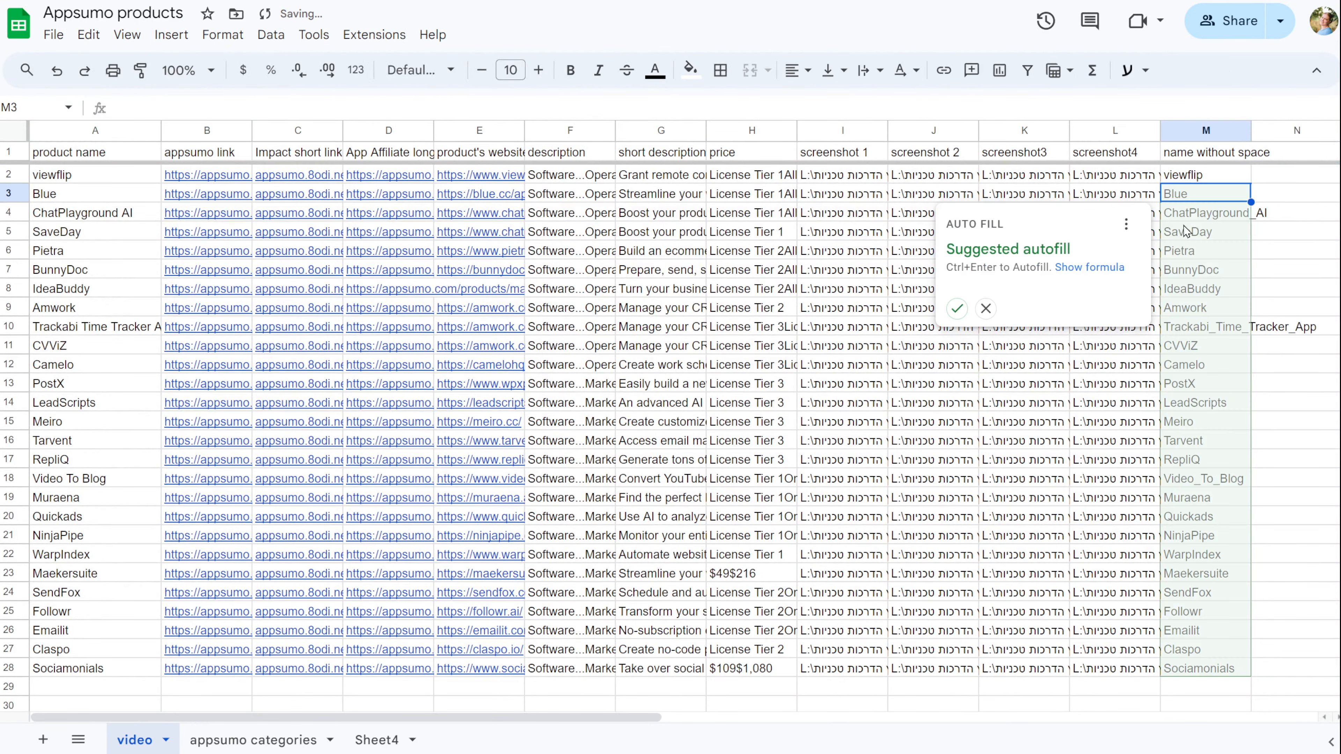
click(957, 309)
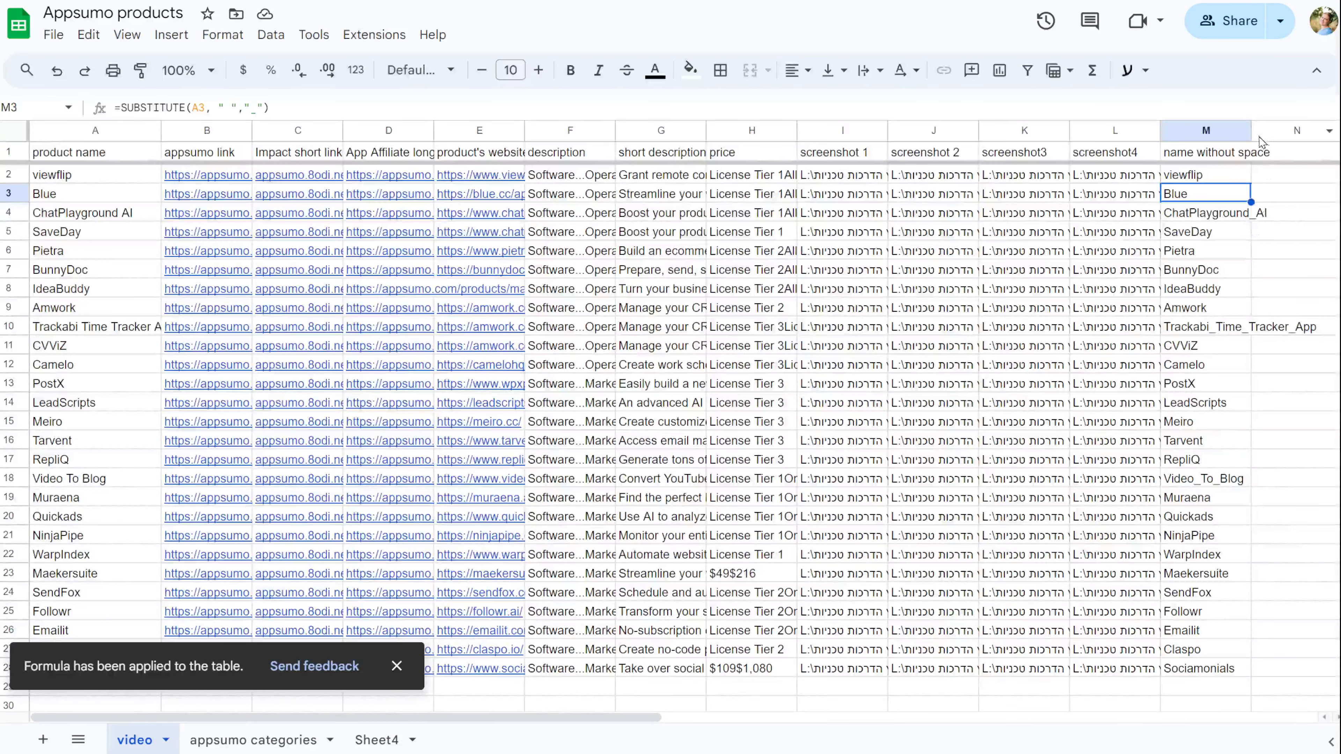
drag(1252, 128, 1322, 127)
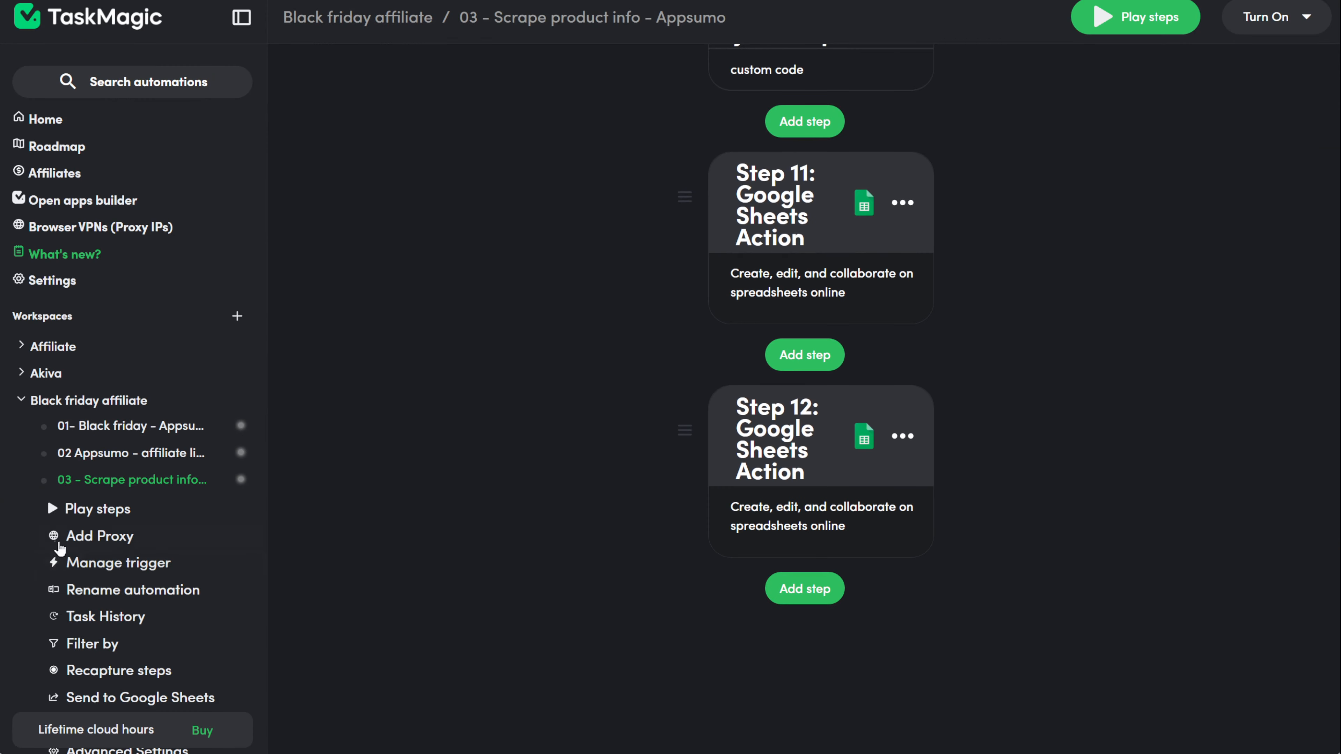
Step: Create a new web automation named '04-Get QR code and link from switchy' in Black friday affiliate
scroll(82, 309, down, 8)
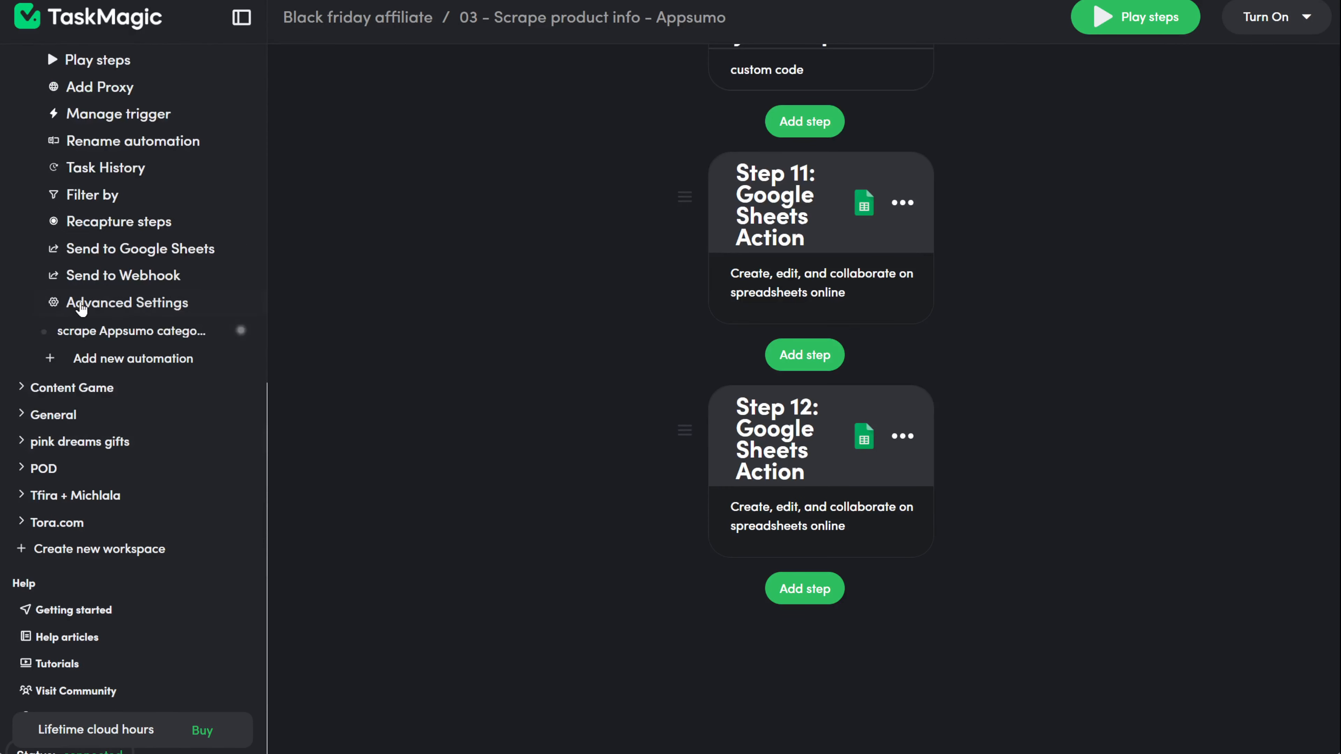
click(133, 358)
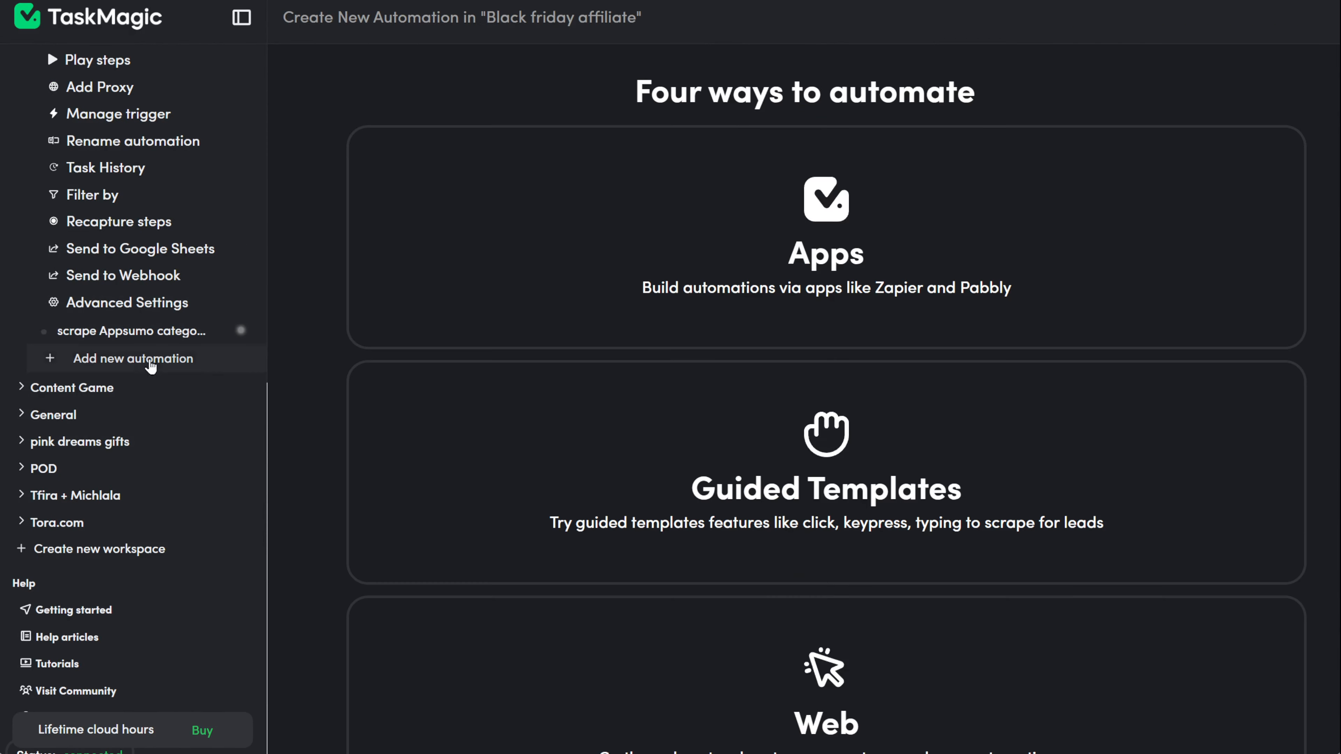
scroll(745, 555, down, 3)
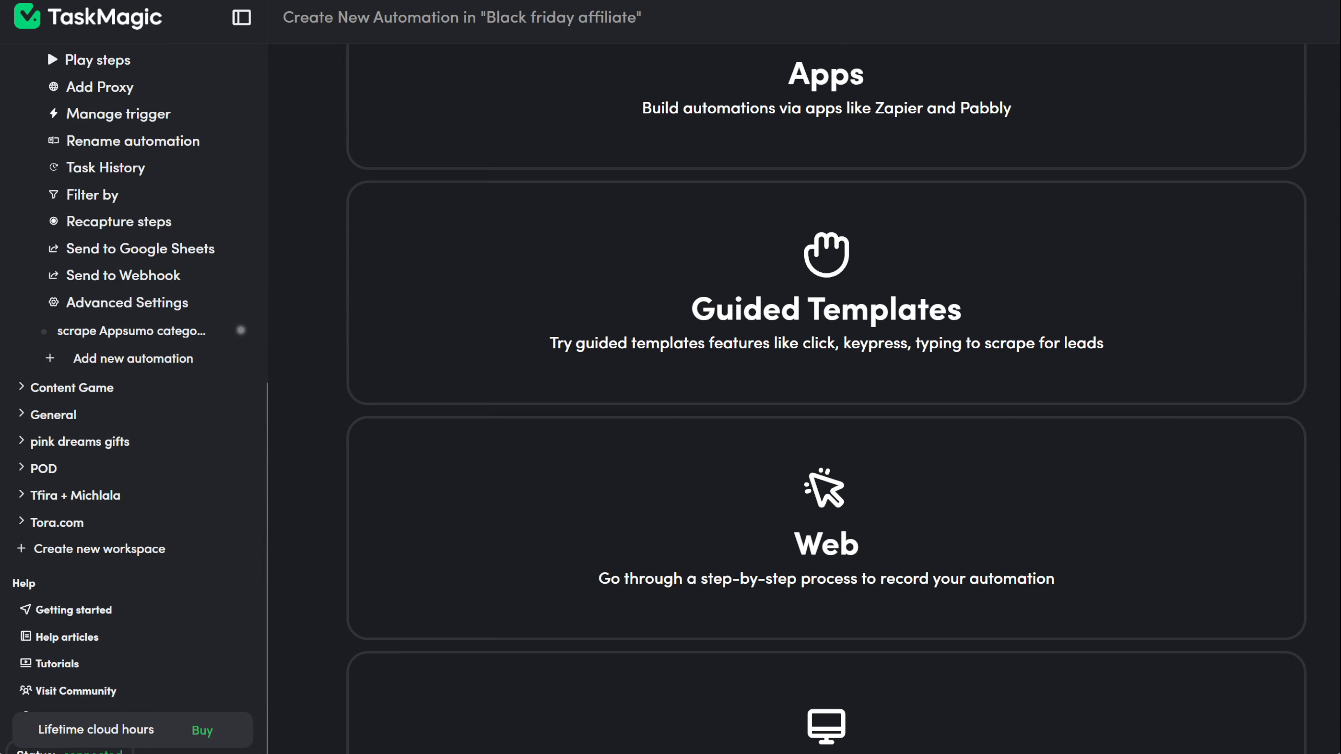
click(832, 427)
text(04-Get QR code and link from se)
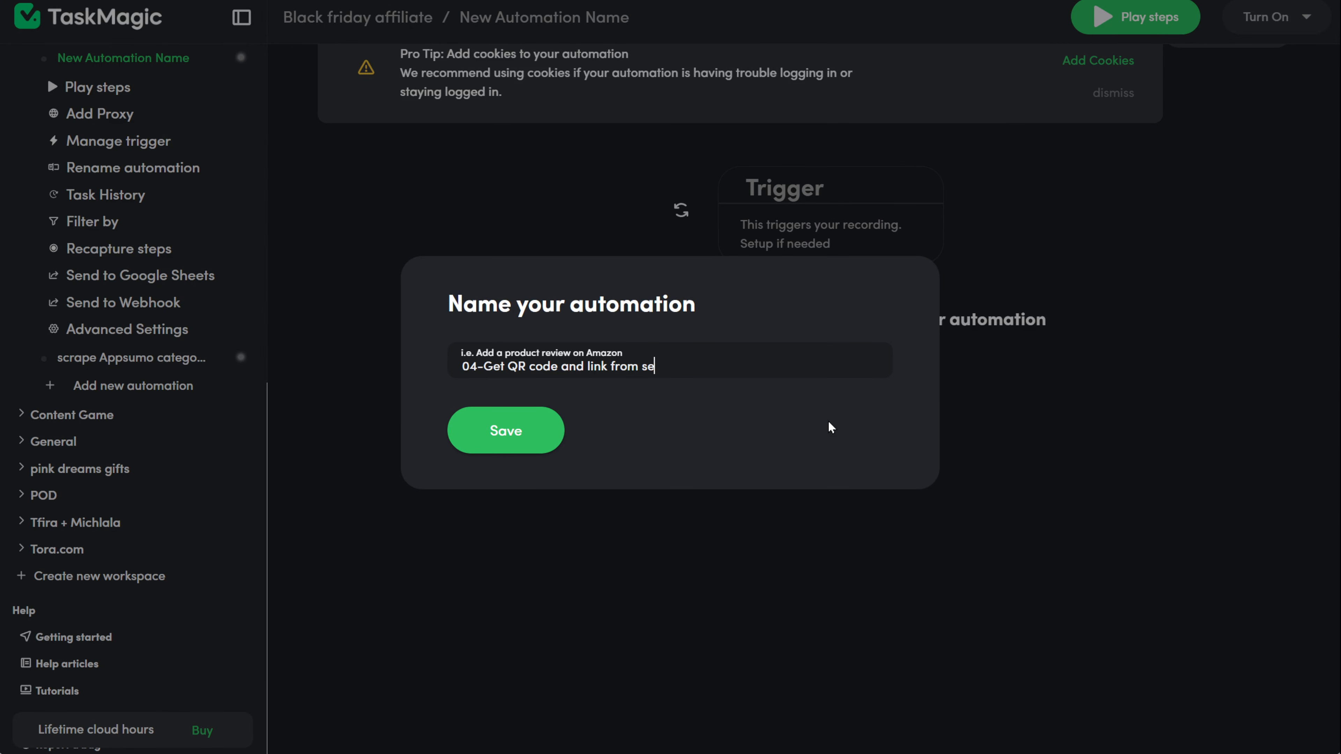
key(BackSpace)
text(witchy)
key(Return)
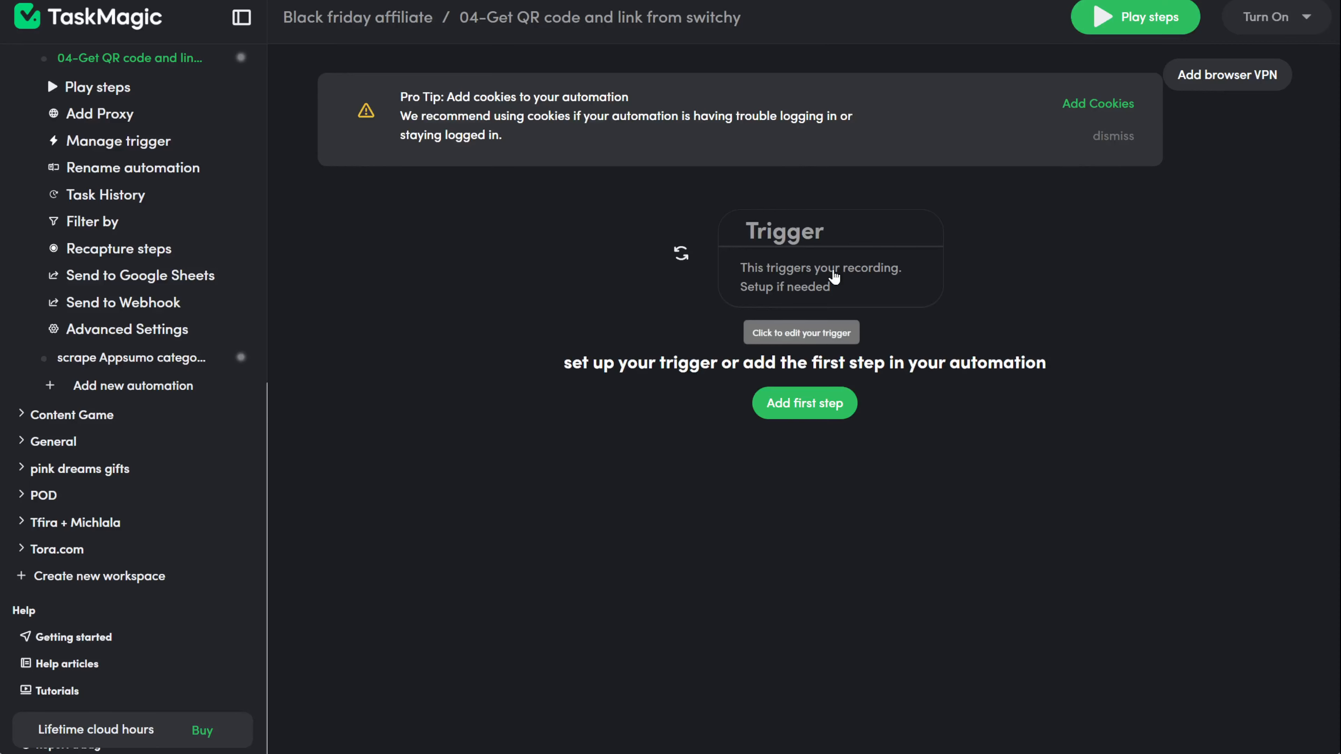
Step: Set a List trigger that loops over the Google Sheet's video worksheet
click(802, 330)
click(803, 417)
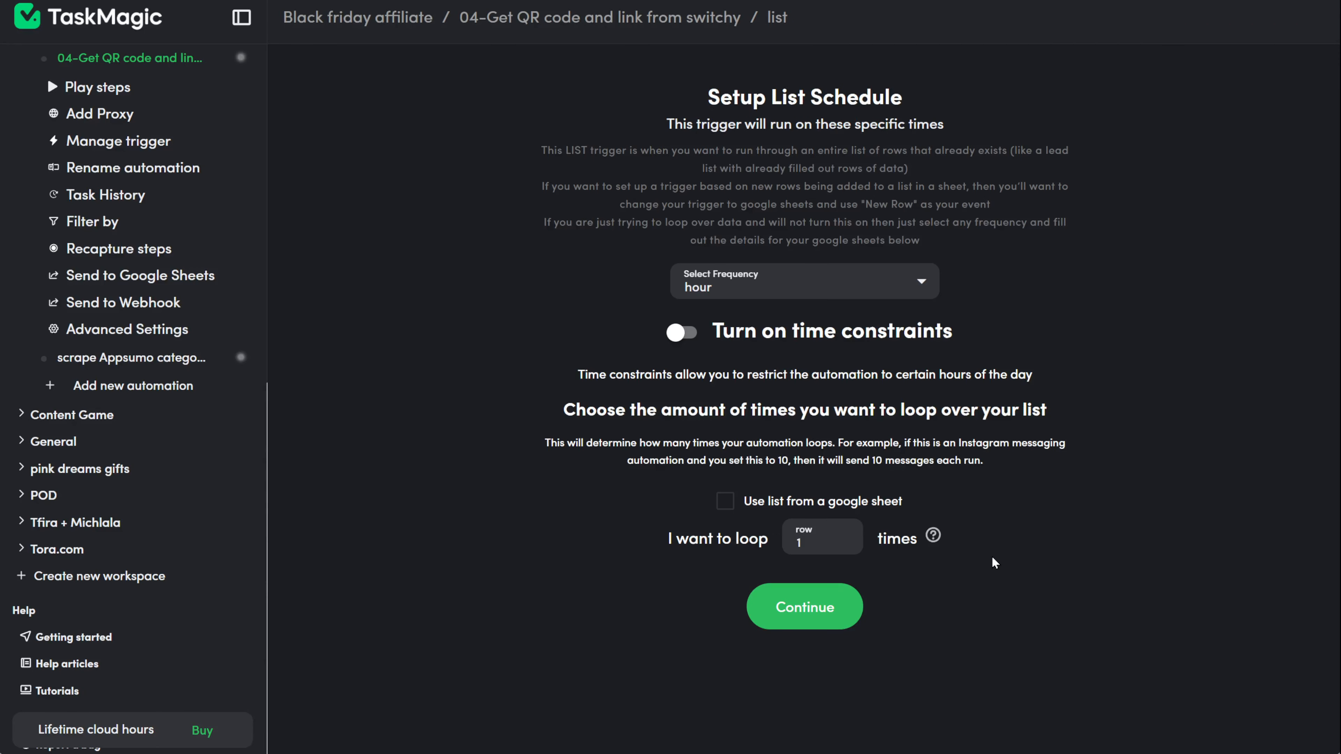
click(725, 501)
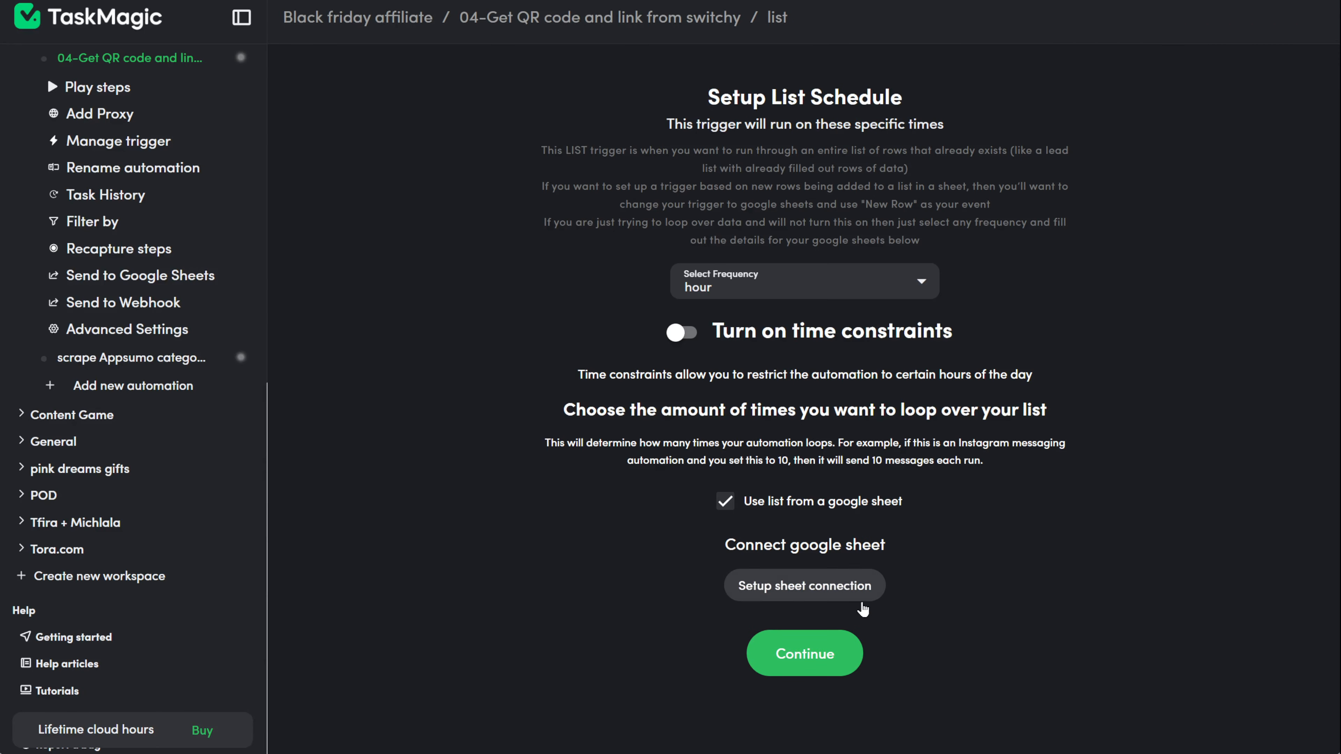
click(797, 587)
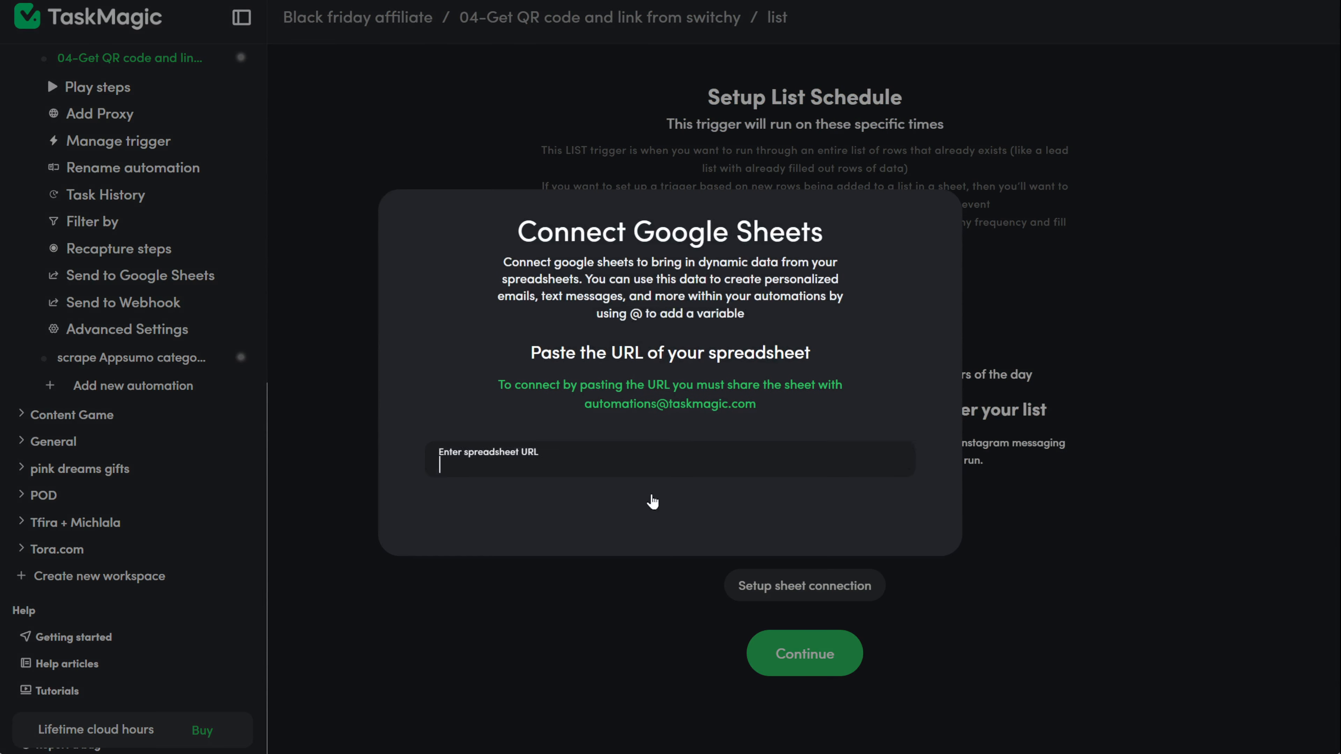
click(901, 498)
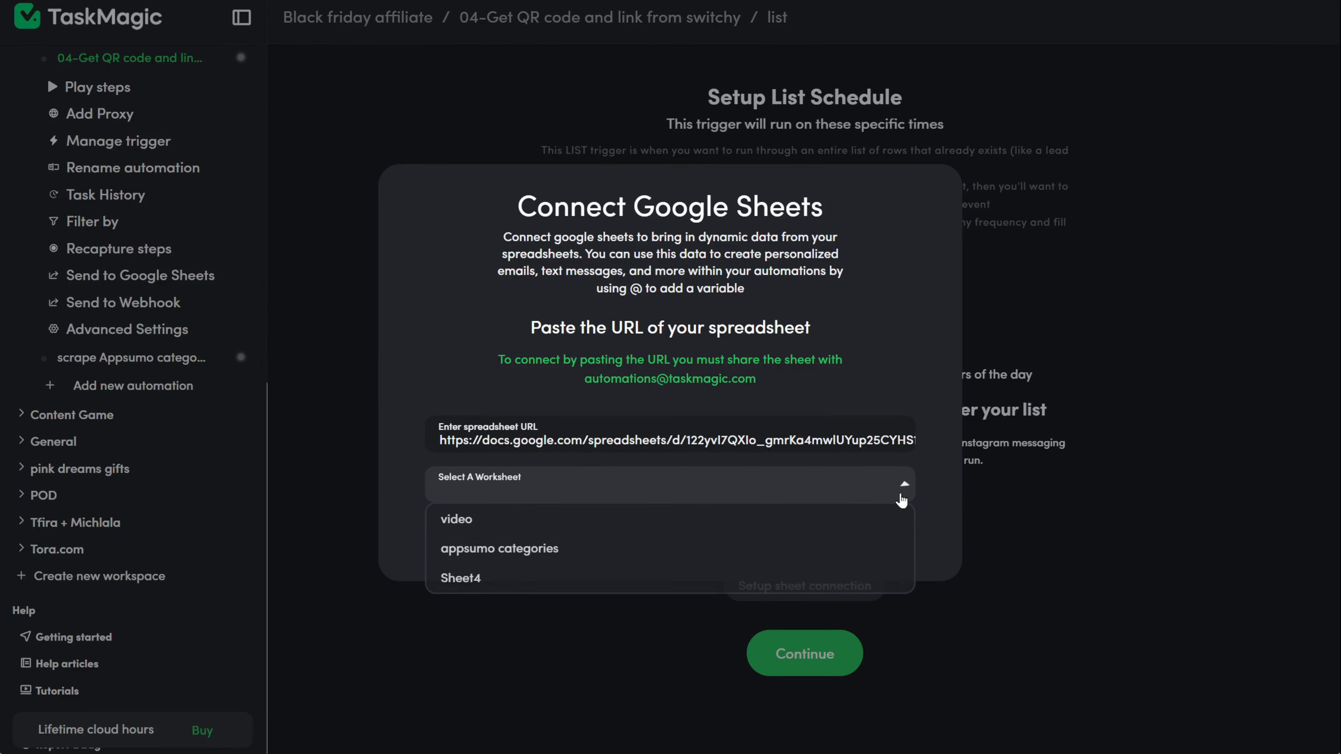
click(670, 528)
click(1142, 643)
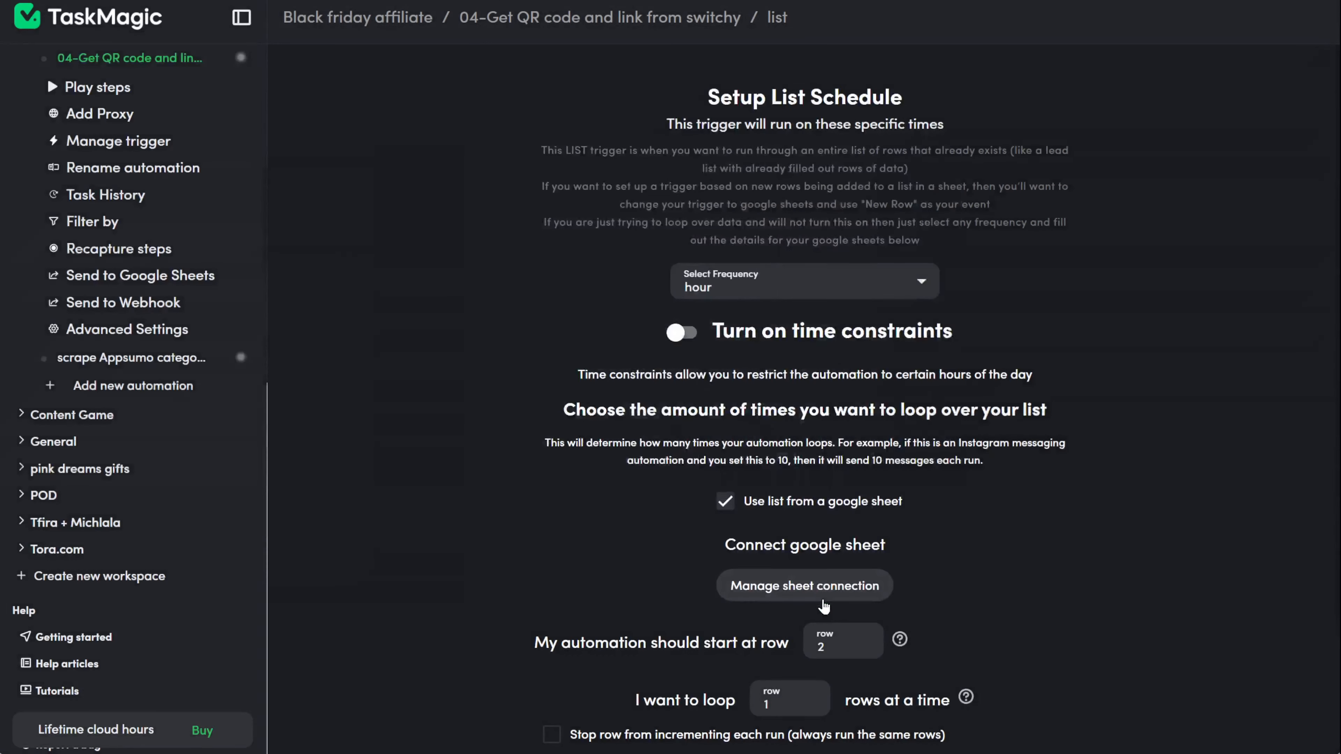
scroll(806, 671, down, 2)
click(811, 727)
click(1243, 252)
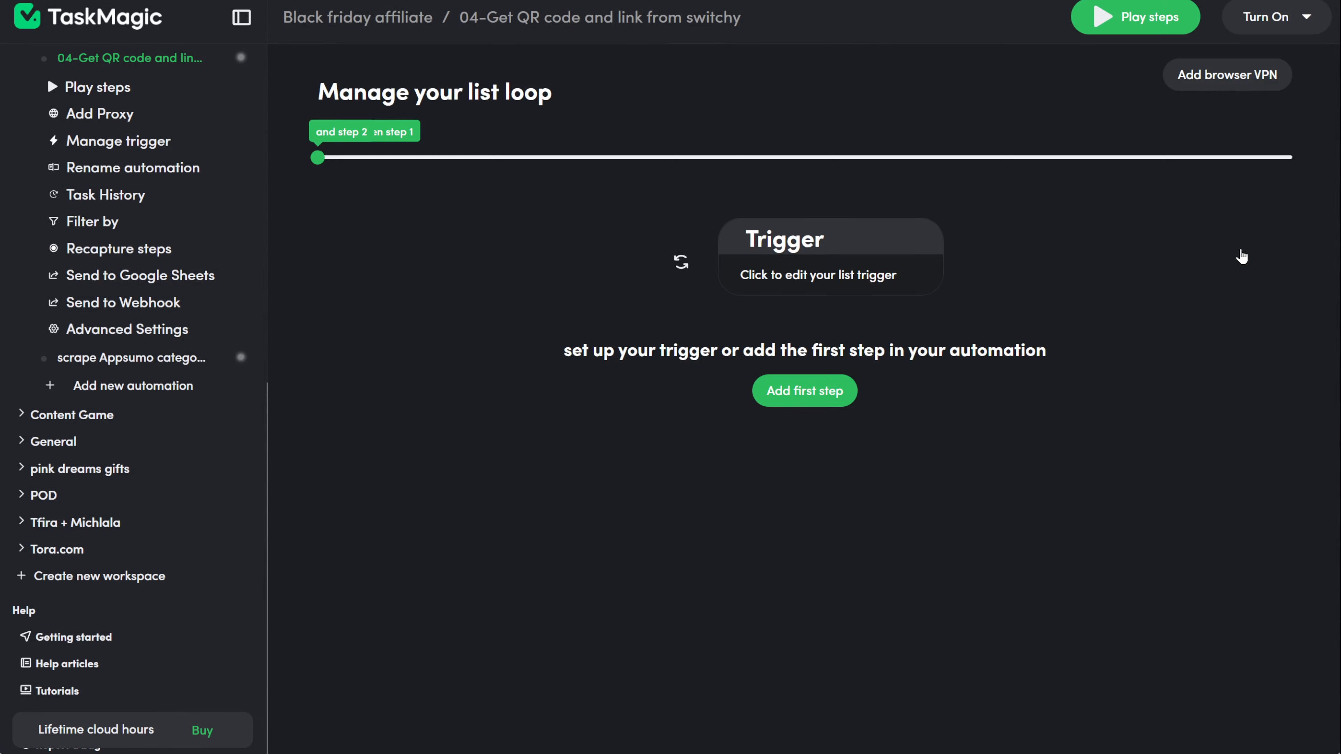
click(819, 269)
click(807, 725)
click(806, 393)
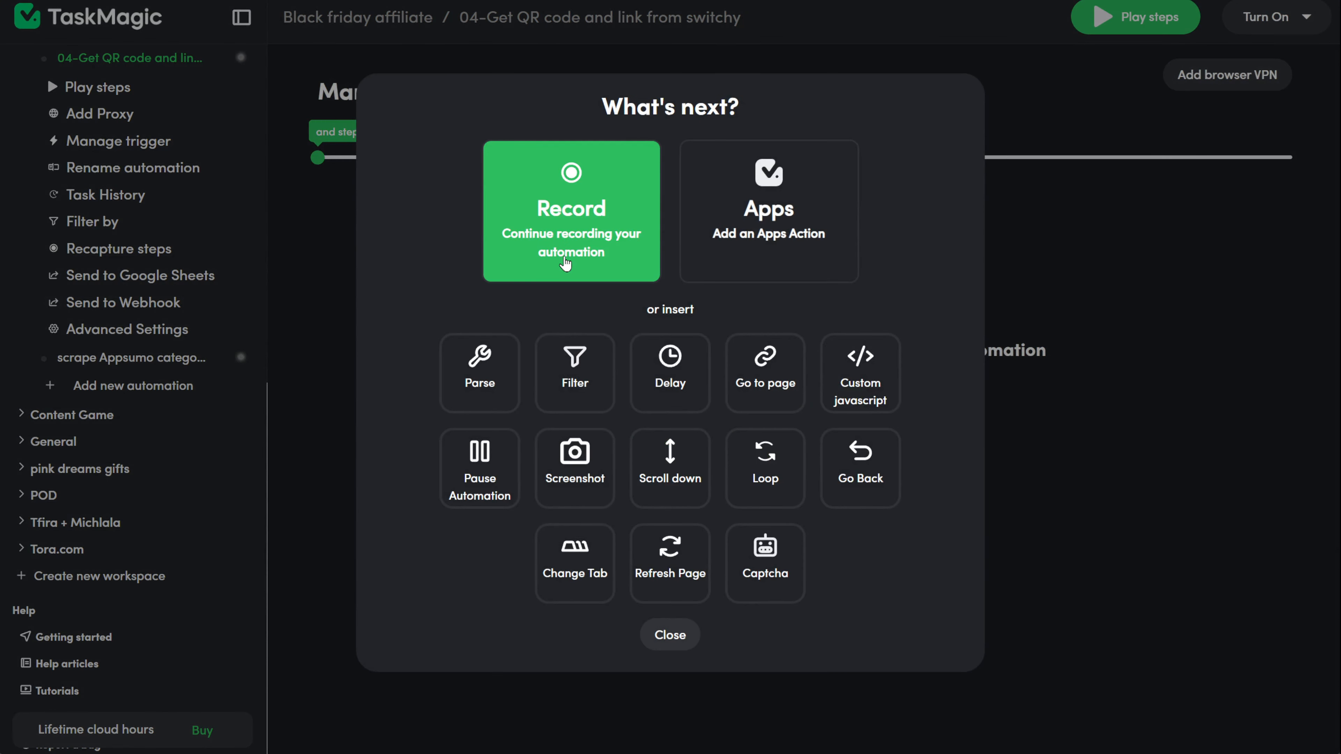
click(565, 263)
click(177, 317)
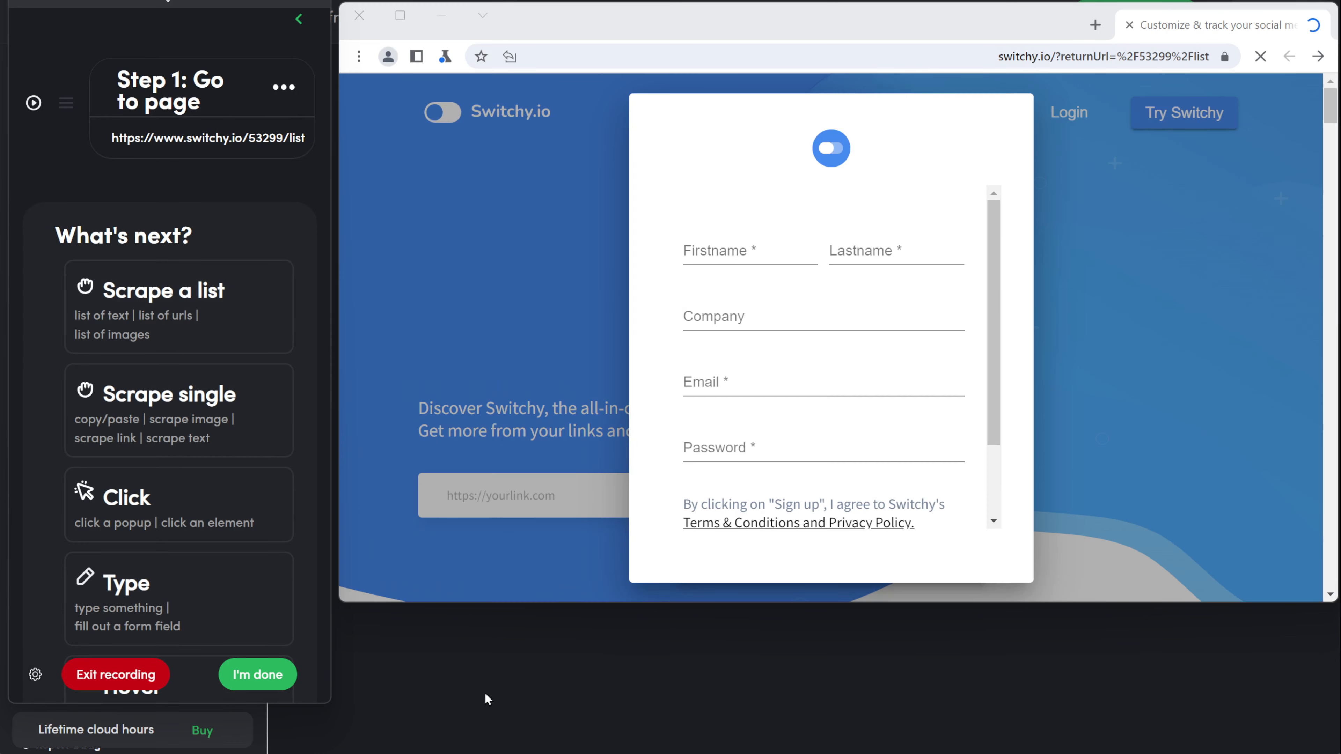
Step: Sign in to Switchy in the recording browser
scroll(761, 499, down, 2)
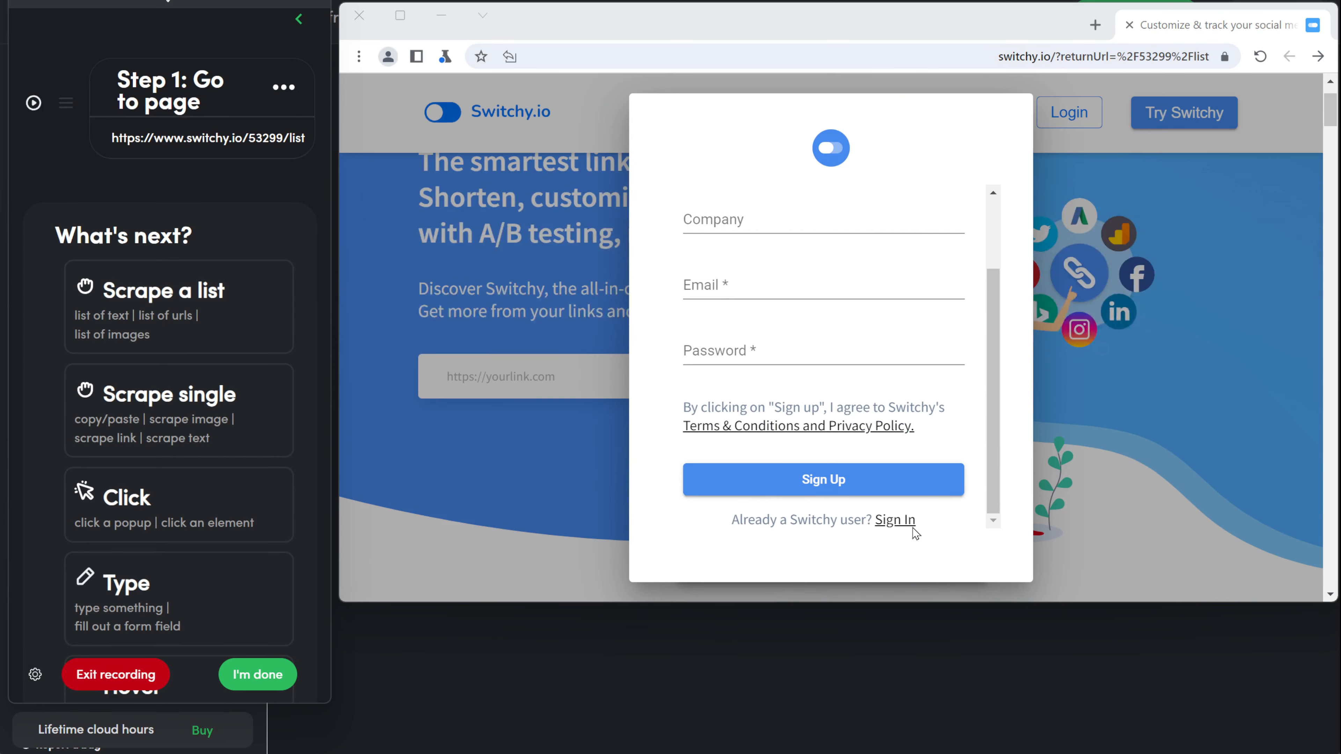
click(896, 520)
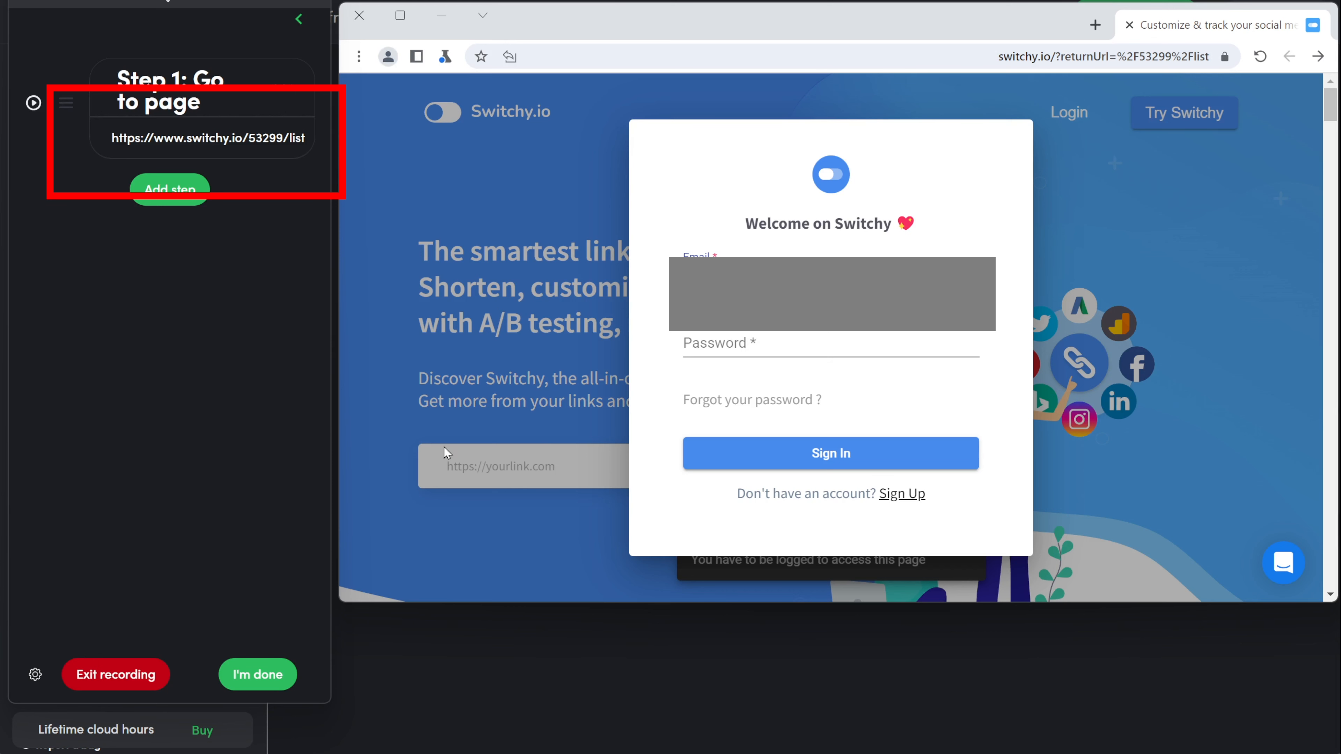
click(694, 344)
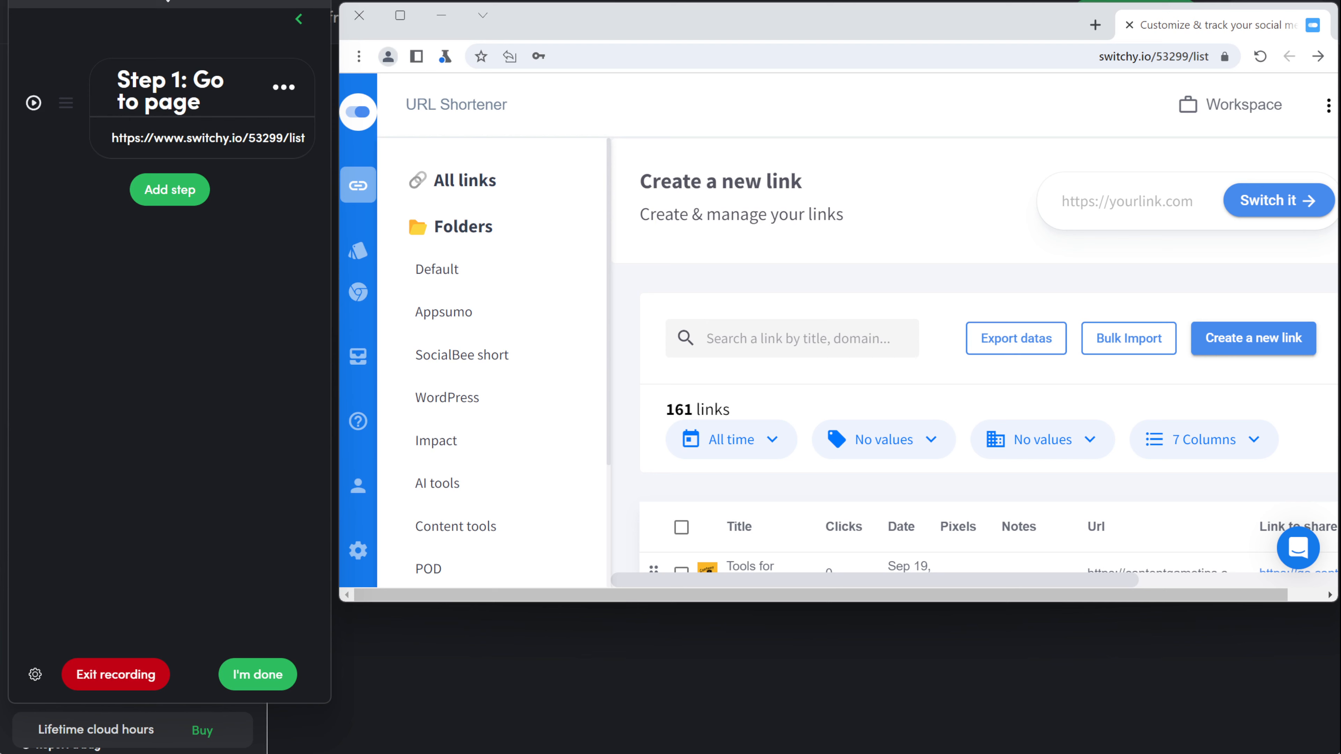
Step: Record a click on Create a new link followed by a 0.1-minute delay
click(177, 193)
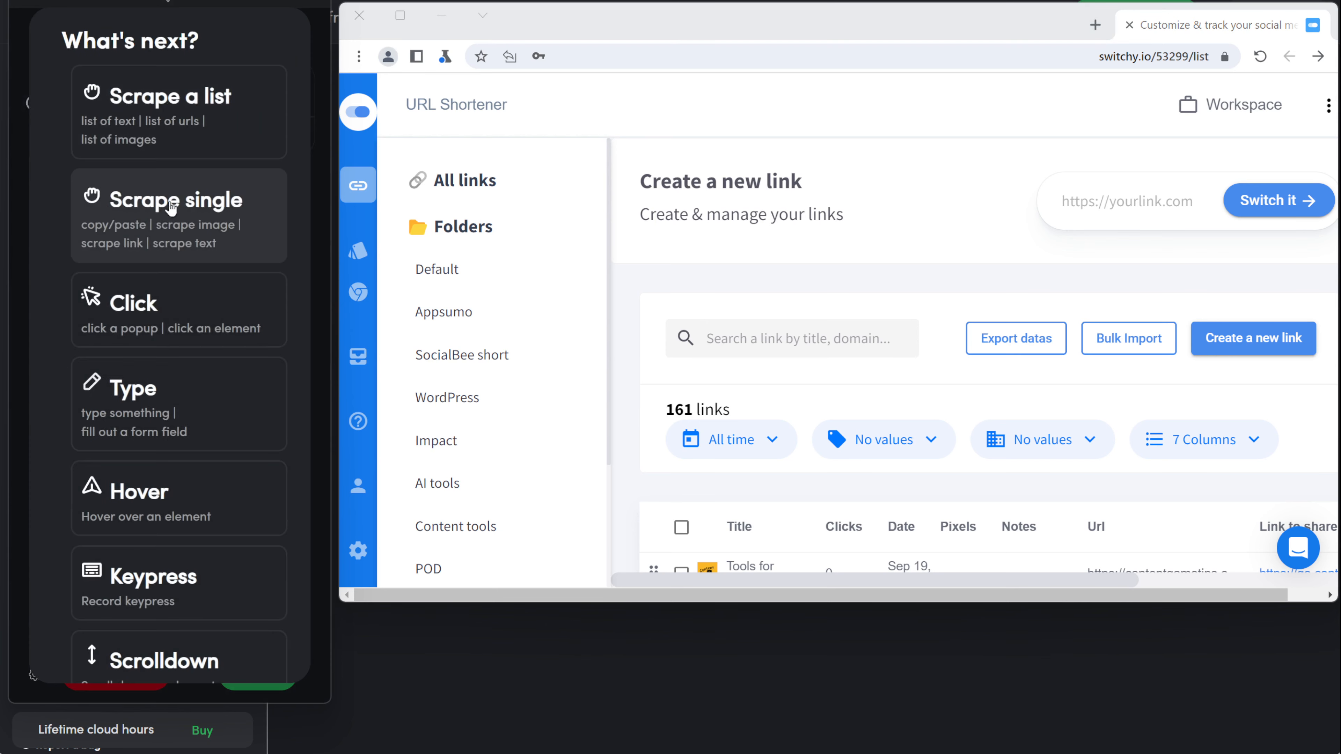
click(152, 304)
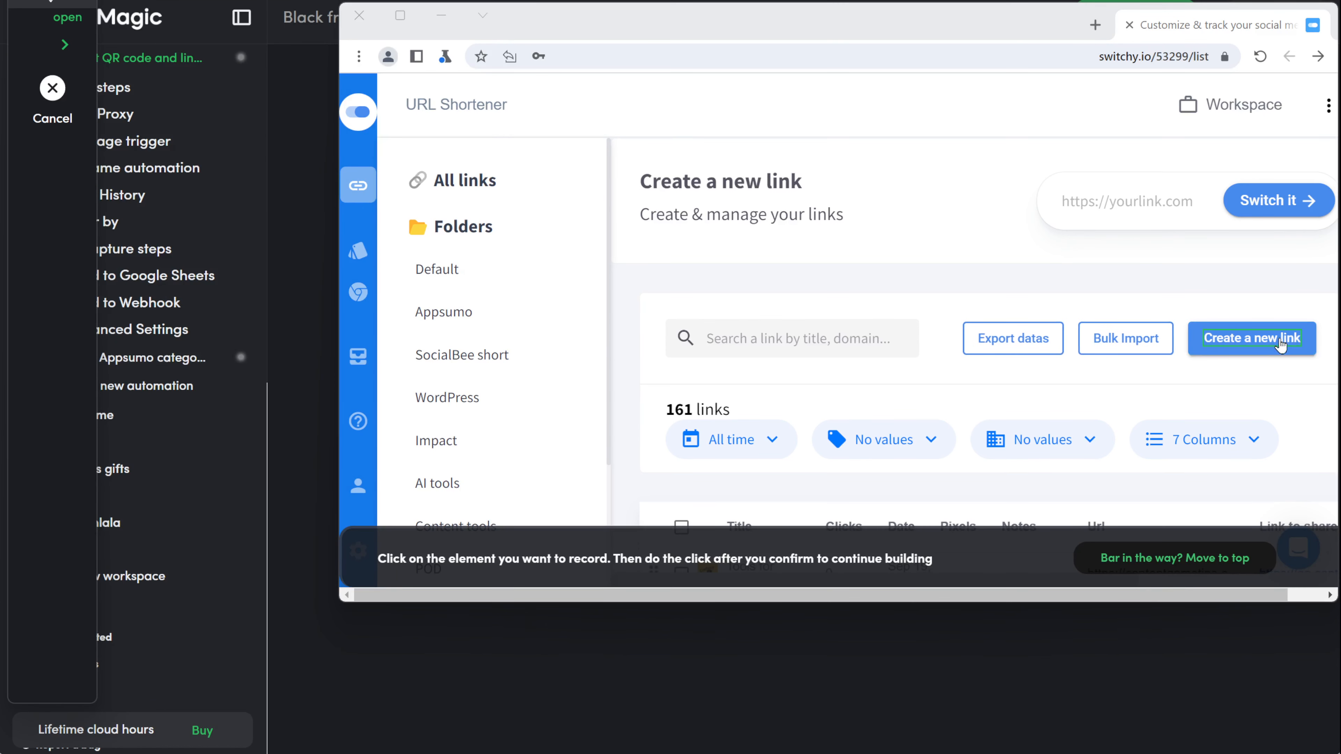
click(1313, 351)
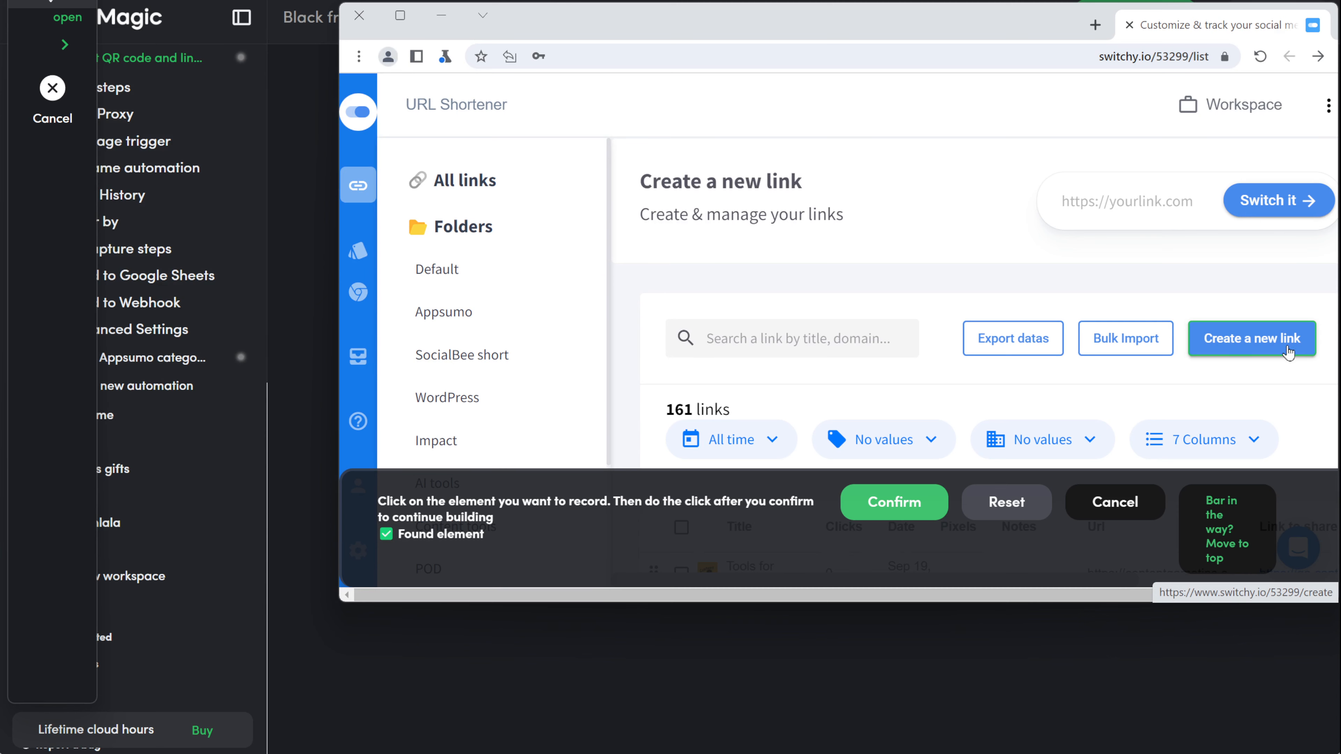
click(912, 497)
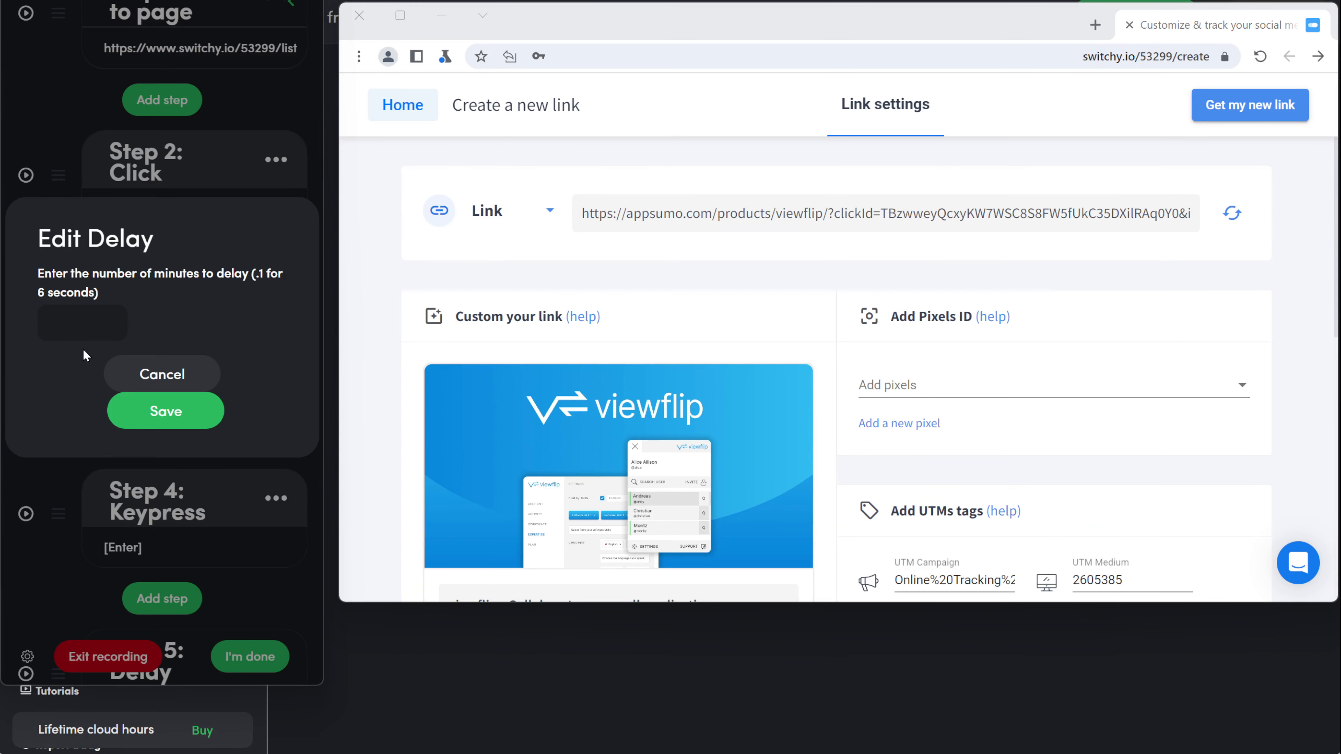
click(83, 319)
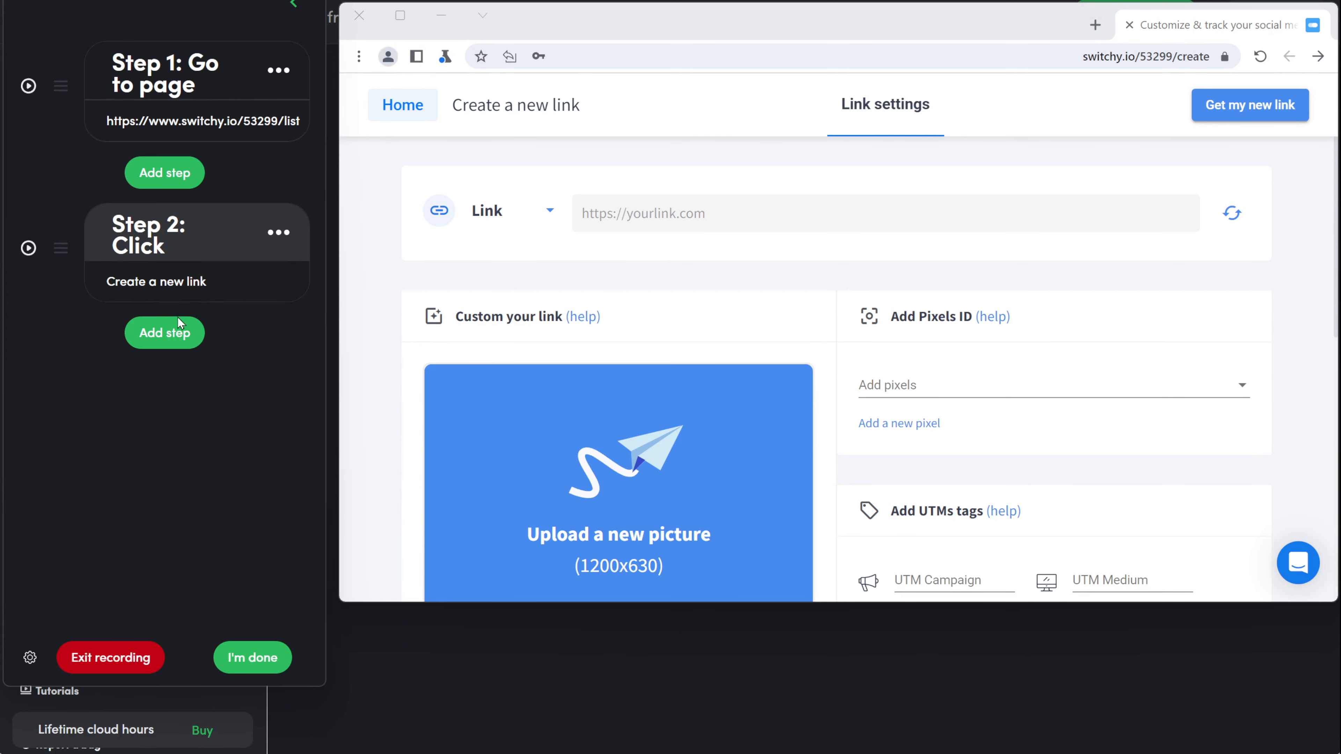
Step: Add a typing step that fills the link field with the App Affiliate long variable
click(164, 332)
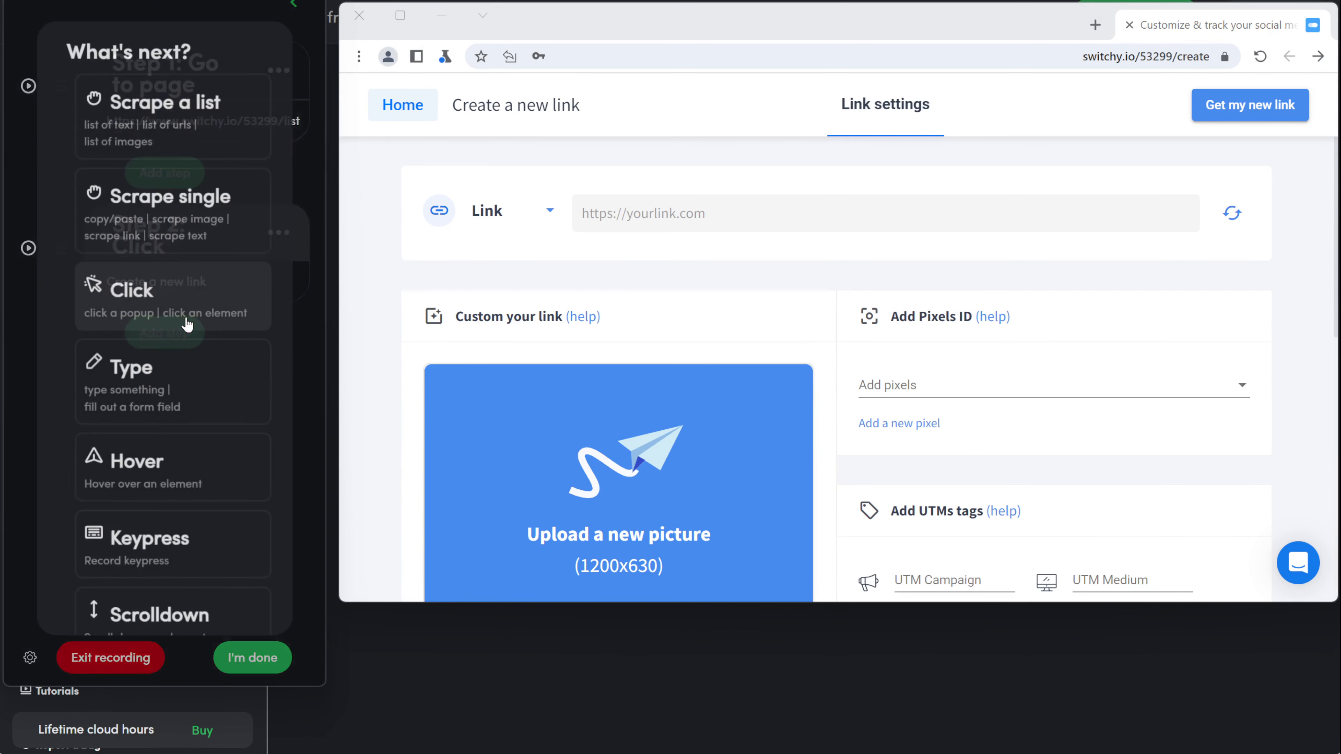
click(165, 417)
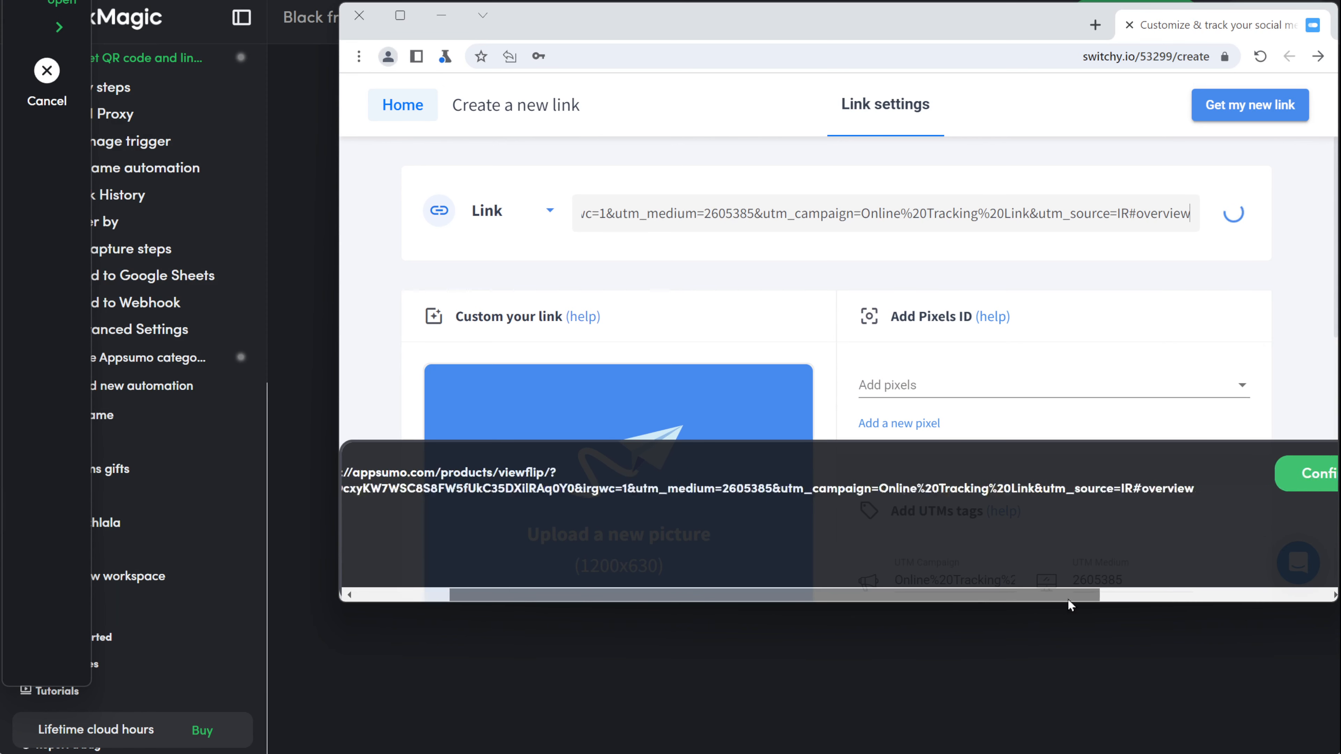
click(976, 474)
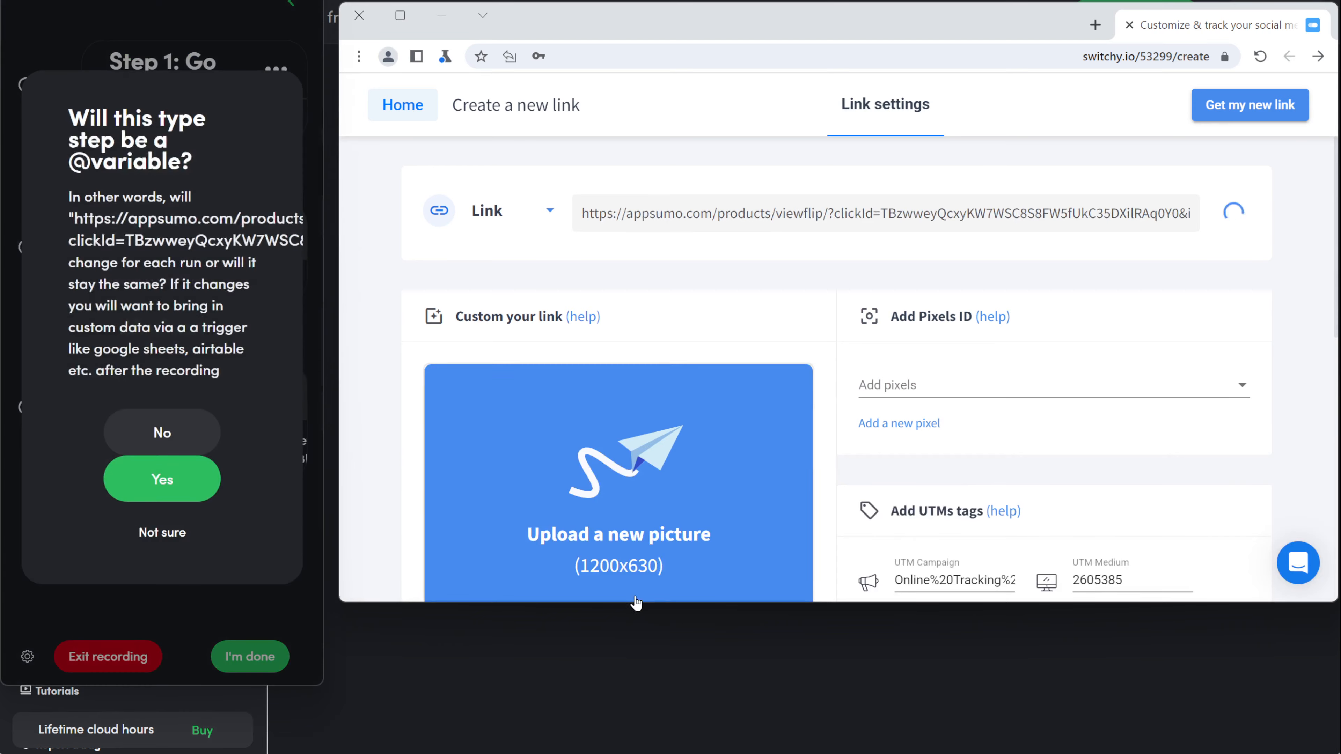
click(200, 478)
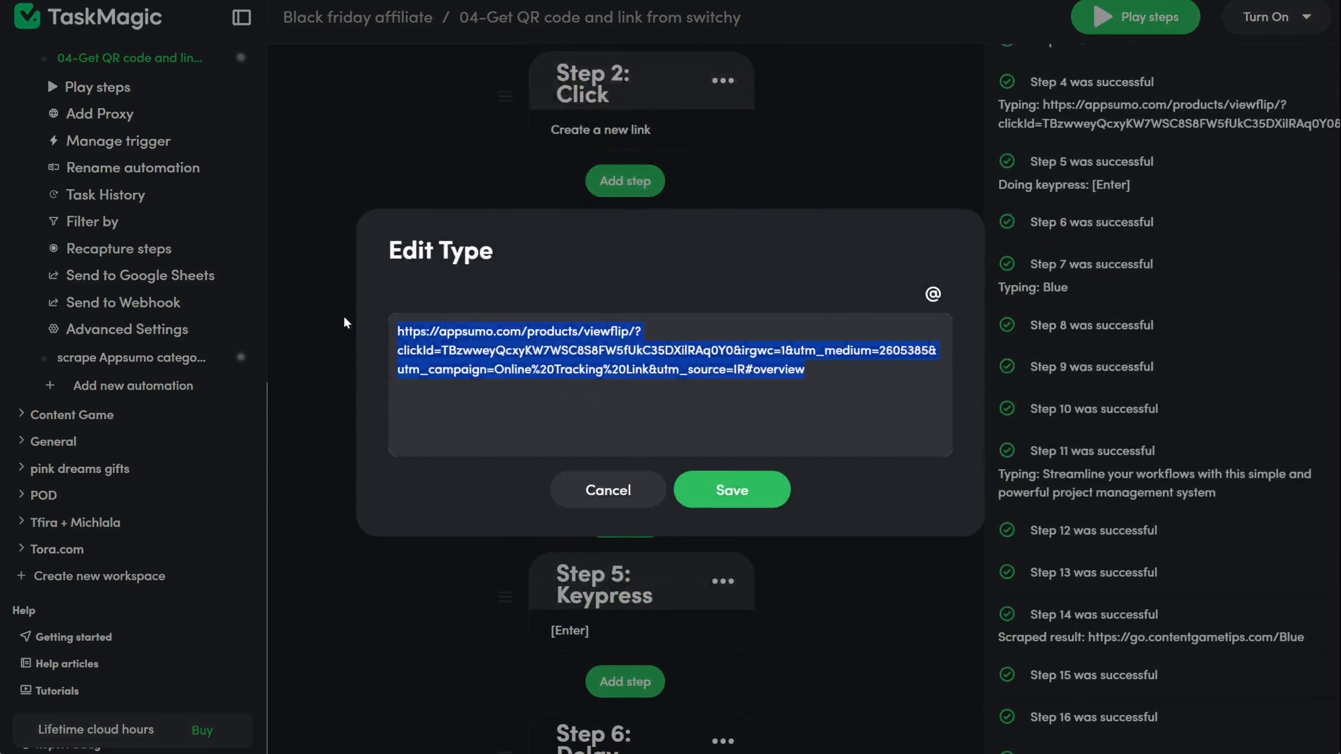
key(BackSpace)
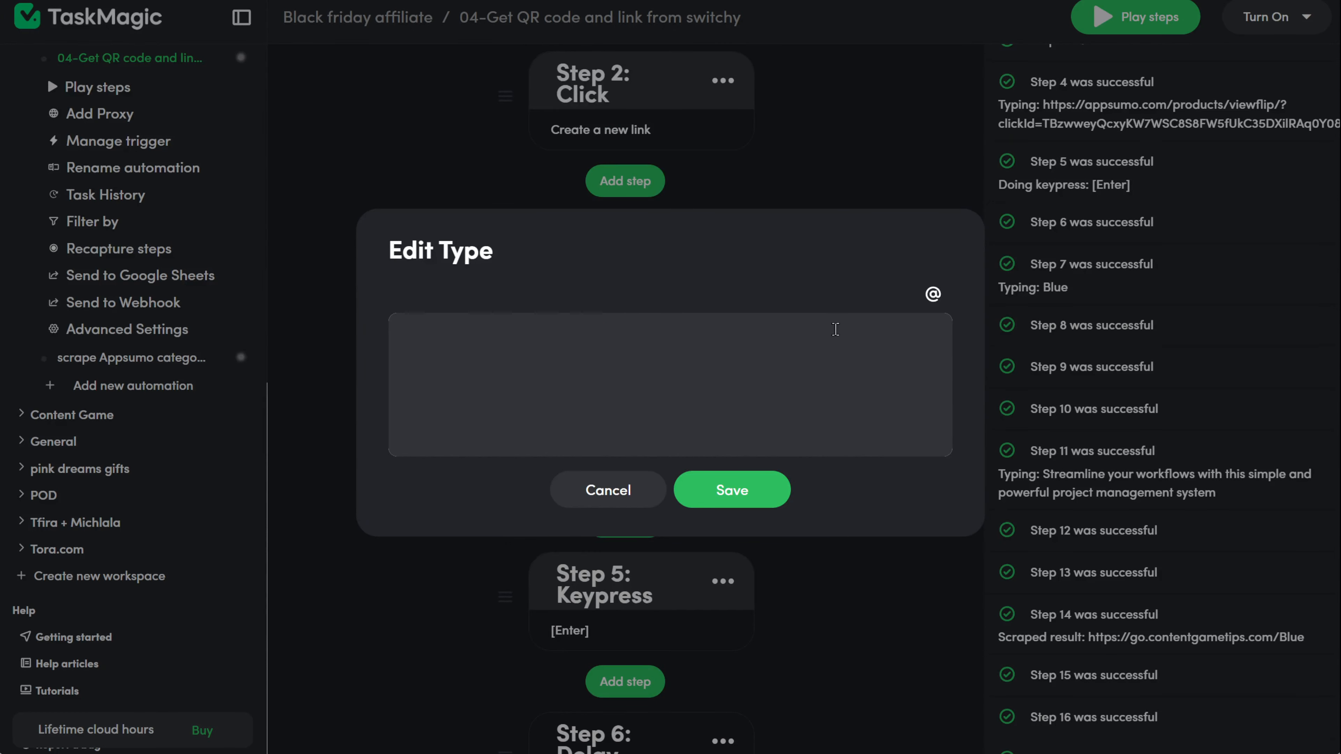
click(933, 294)
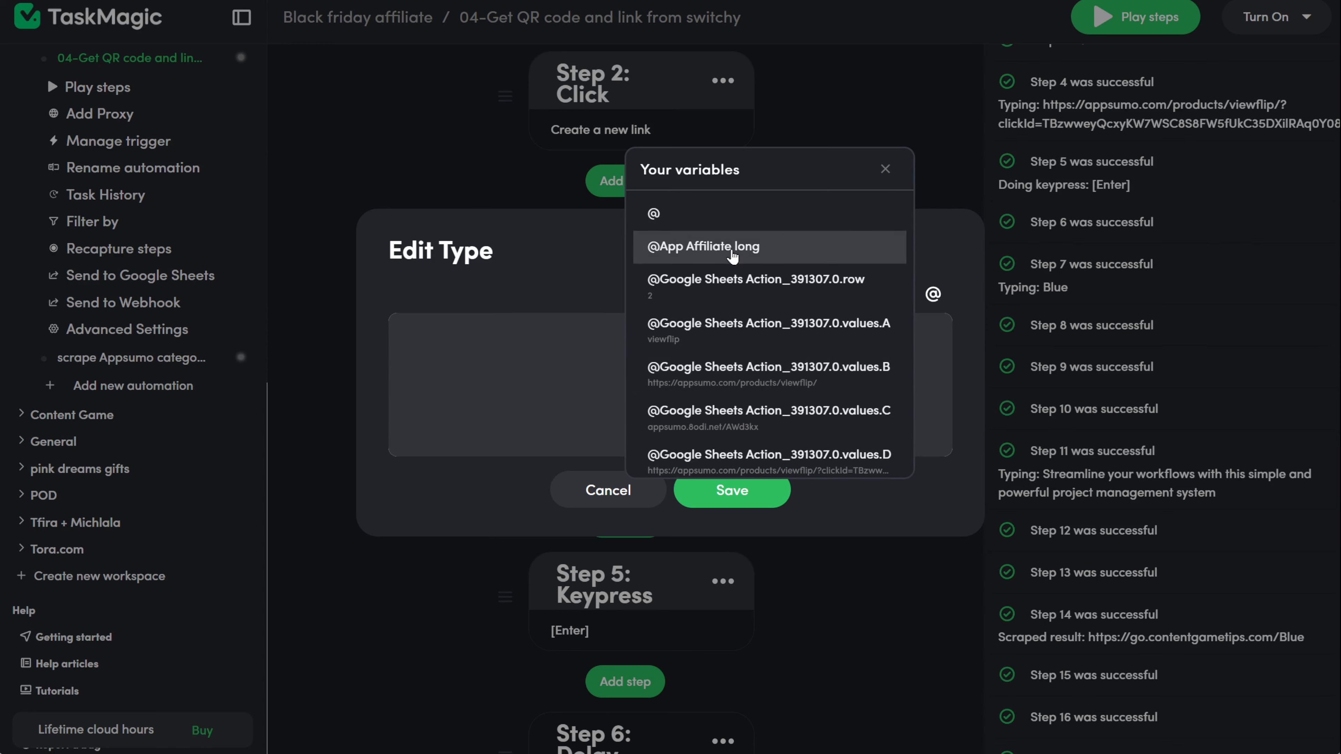
click(735, 249)
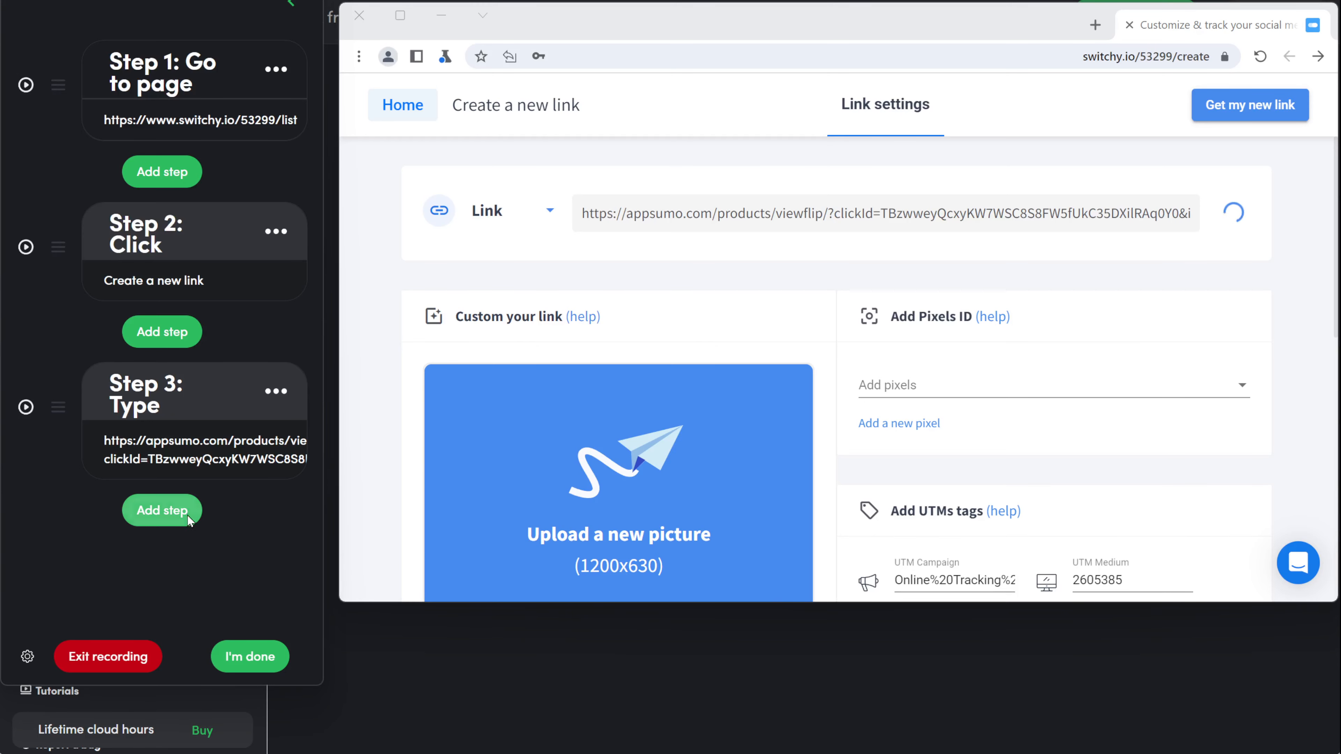
Step: Record an Enter keypress in the link field, then a 0.3-minute delay
click(187, 515)
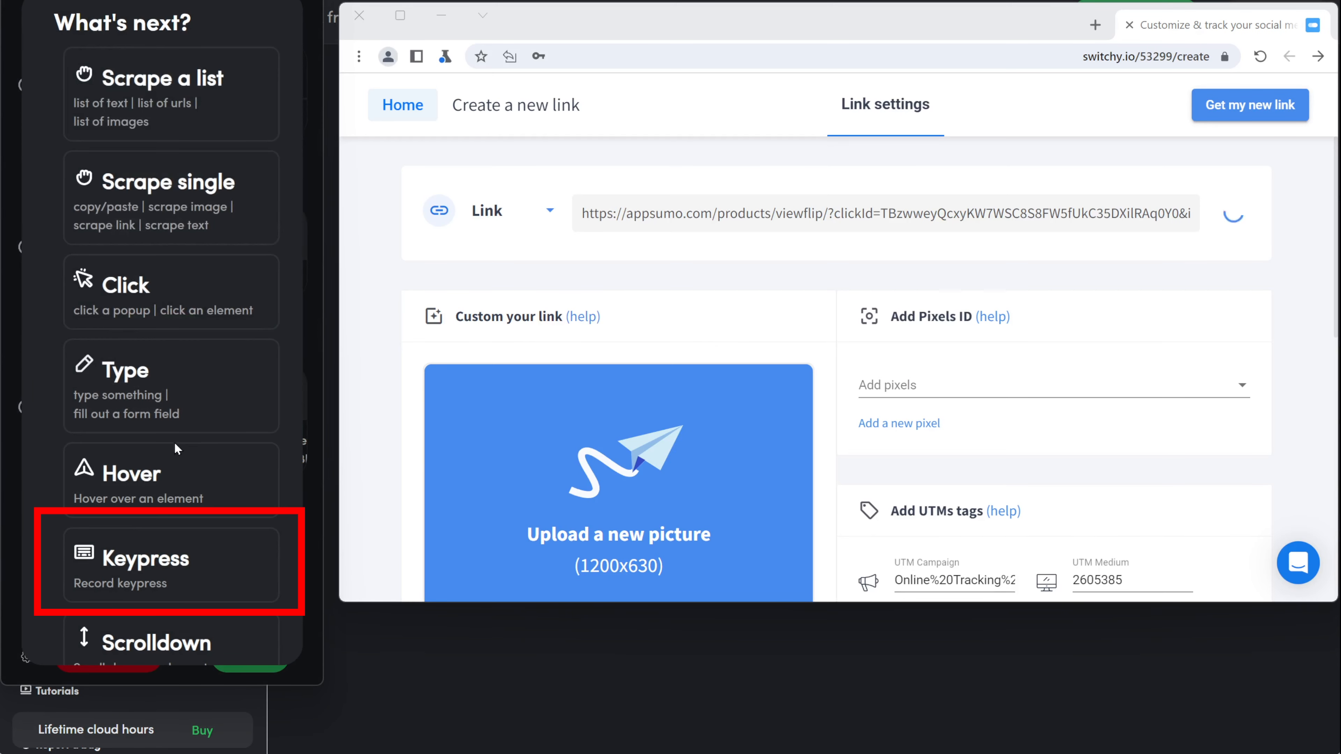
scroll(176, 436, down, 3)
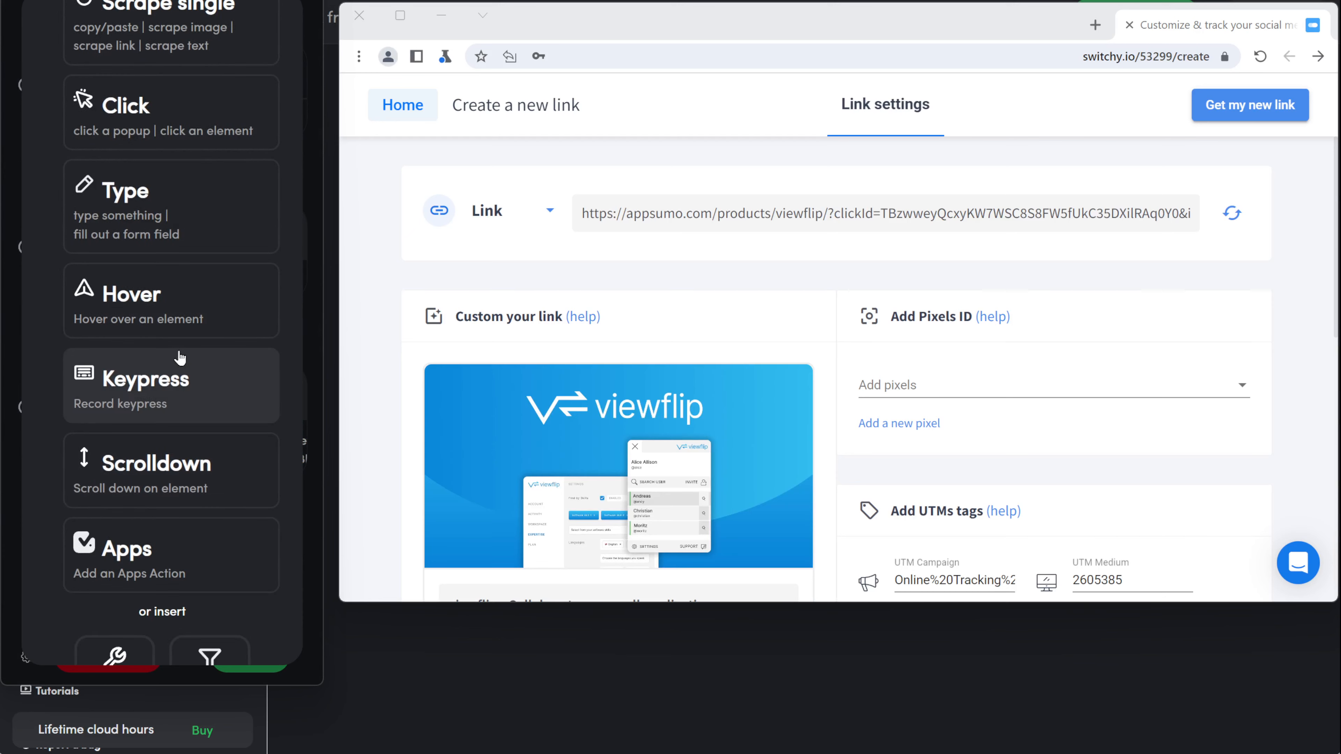
click(180, 359)
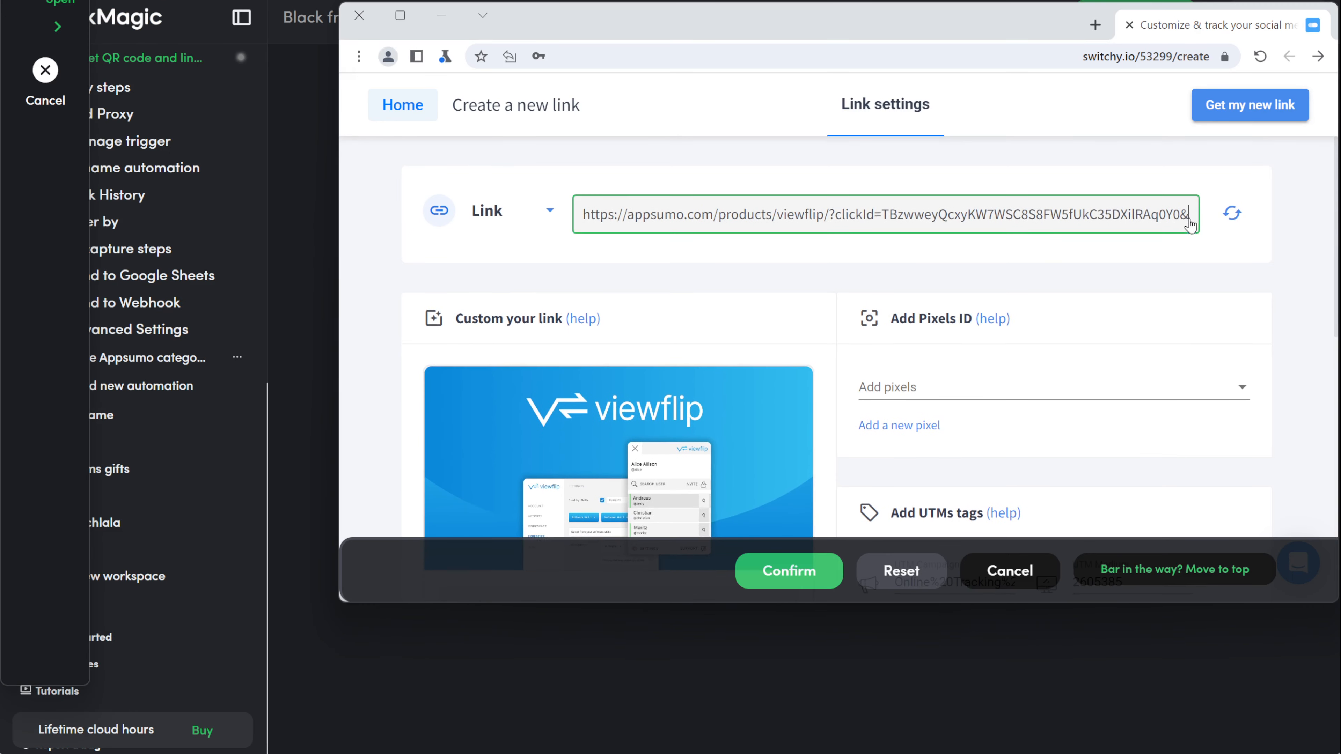
click(786, 571)
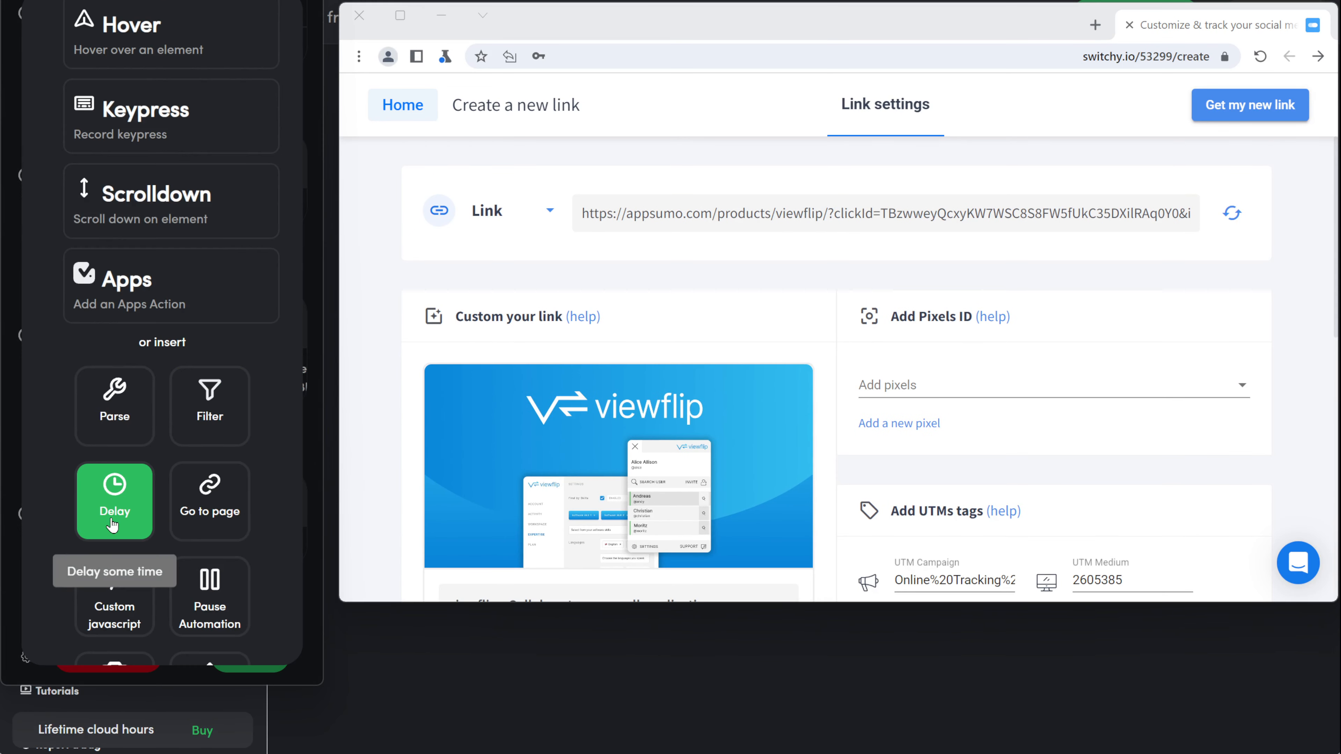
click(111, 492)
text(0)
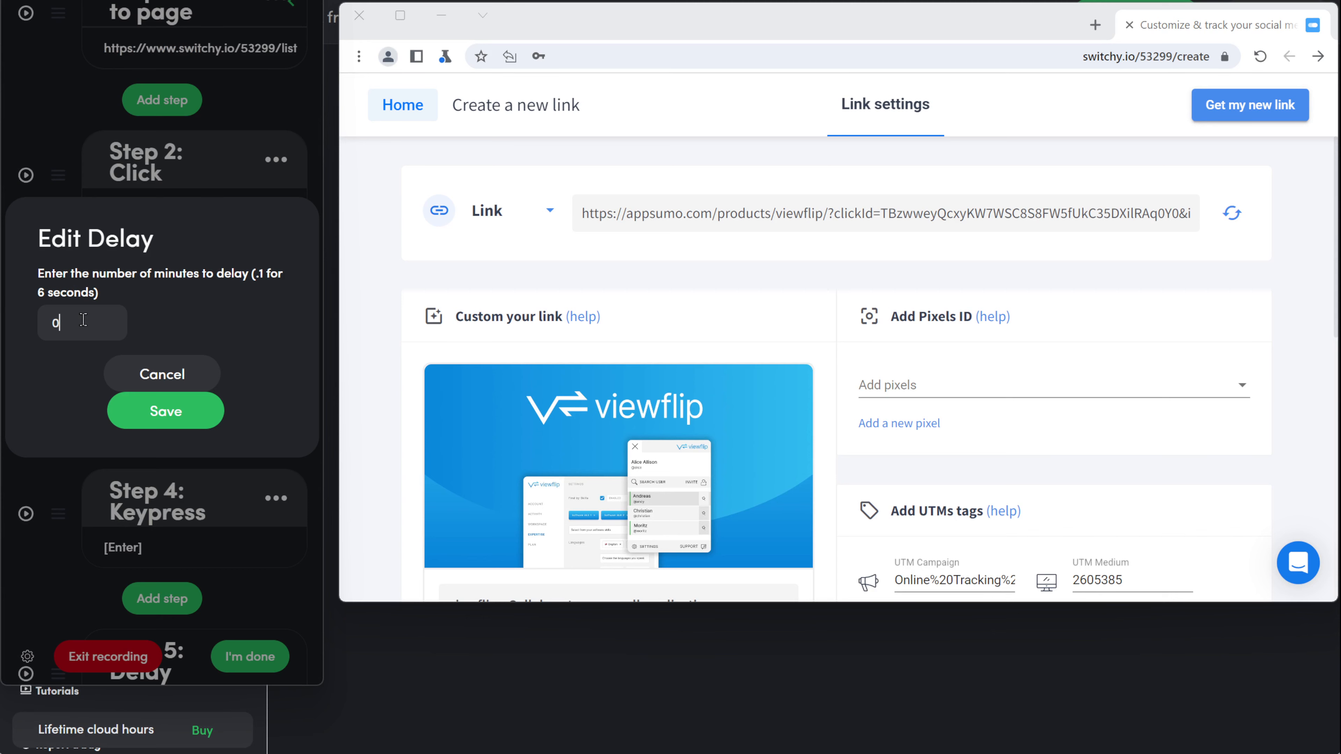
text(.3)
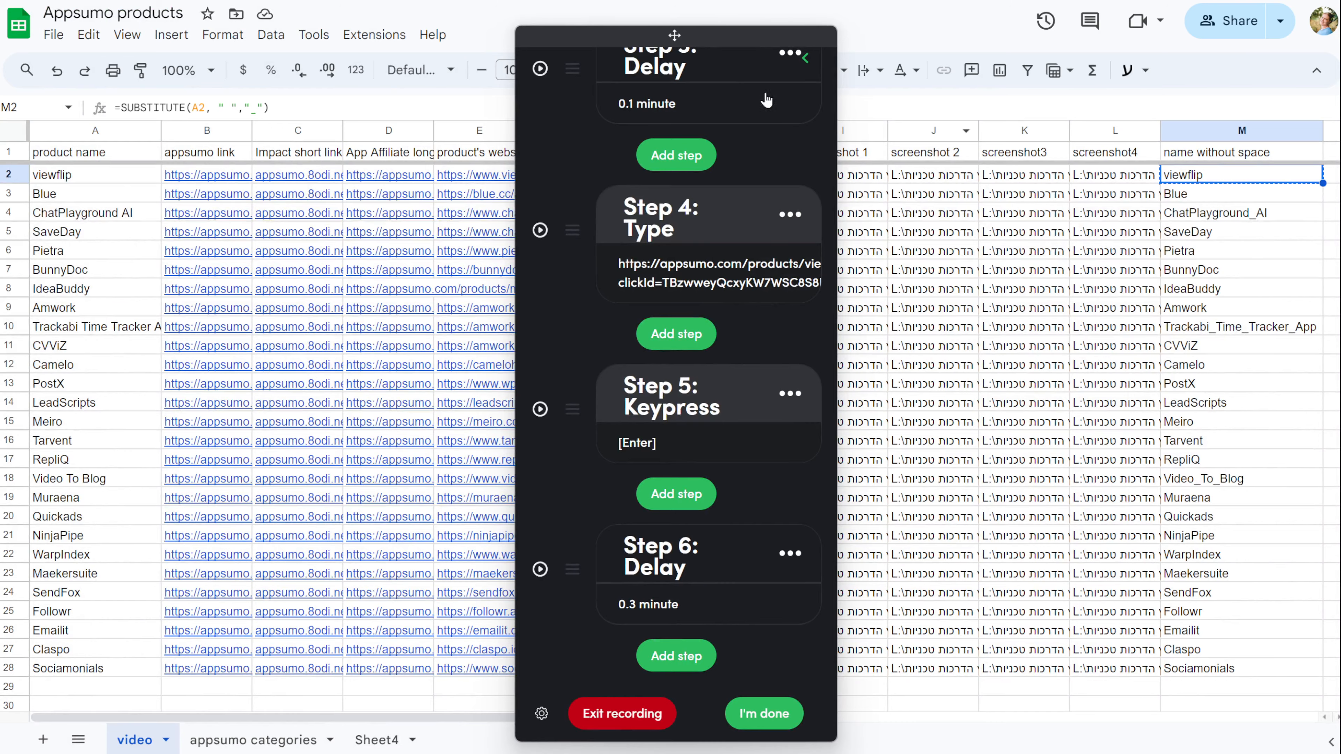
drag(742, 36, 243, 19)
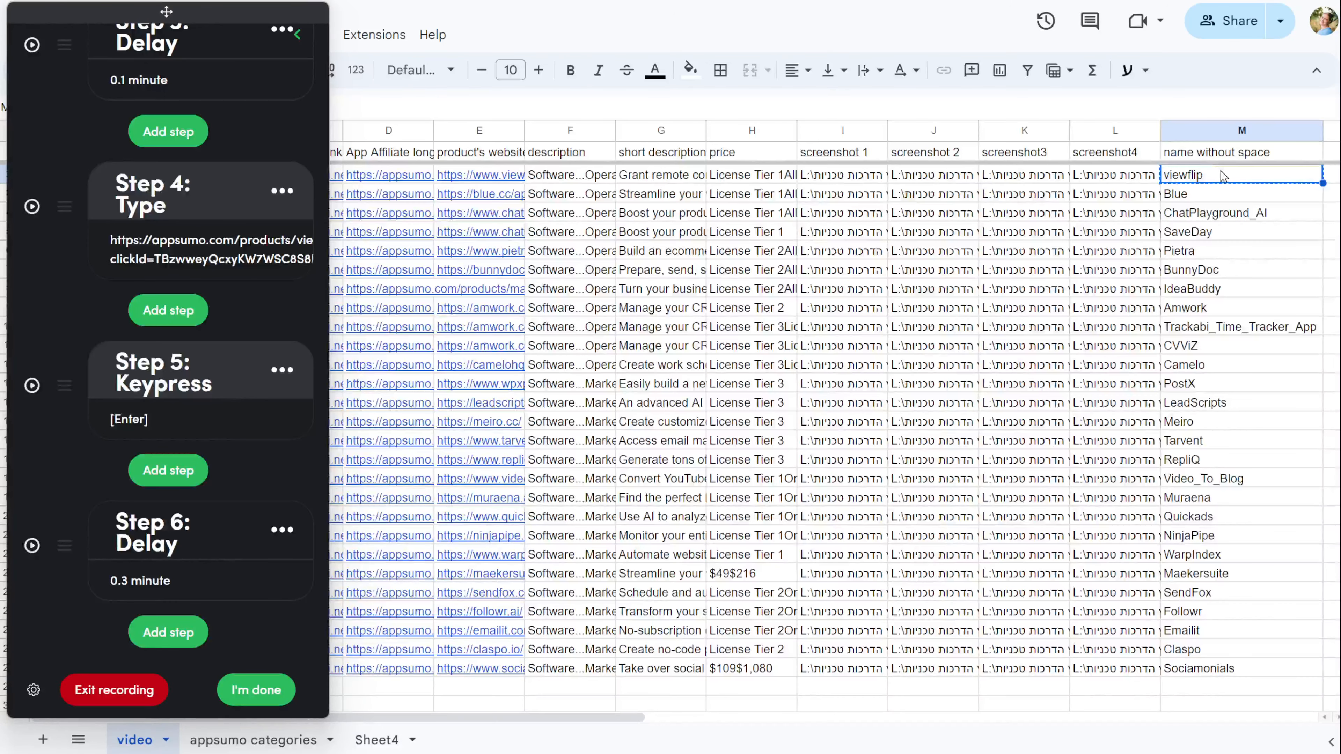
key(alt+Tab)
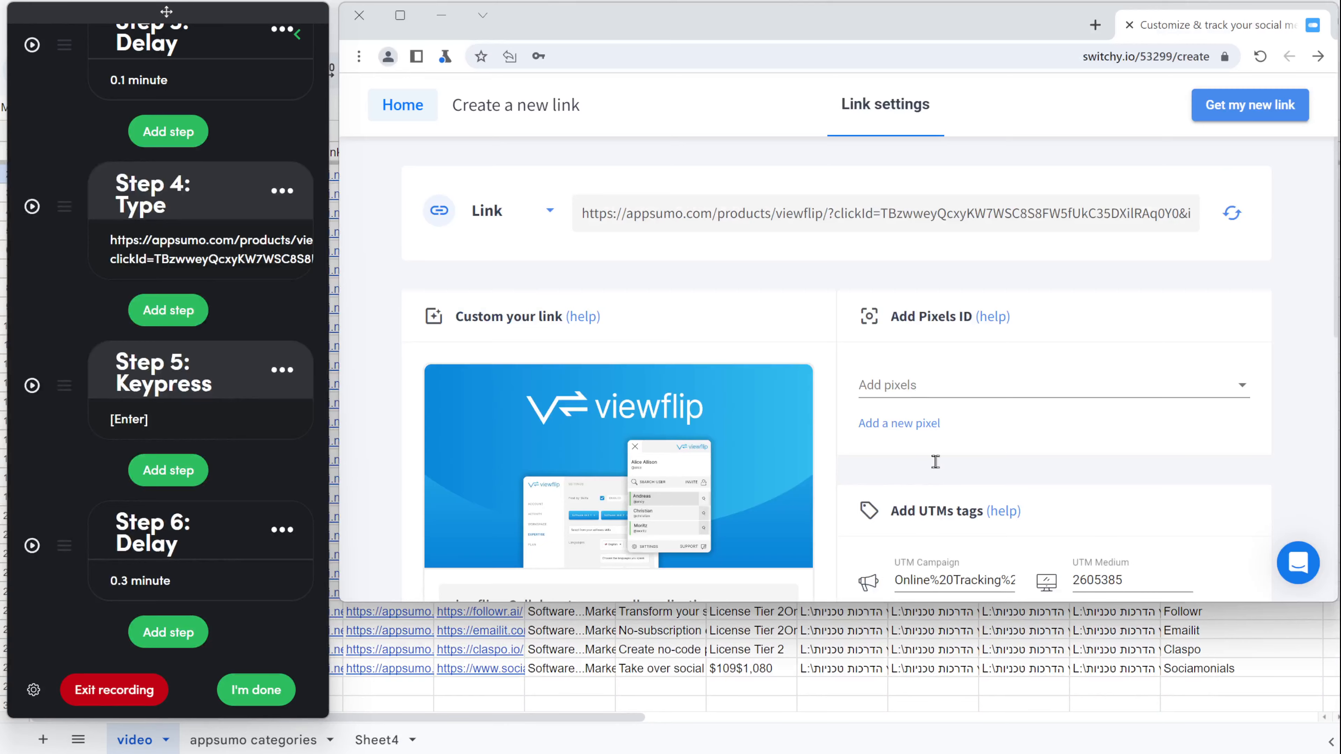
scroll(925, 443, down, 6)
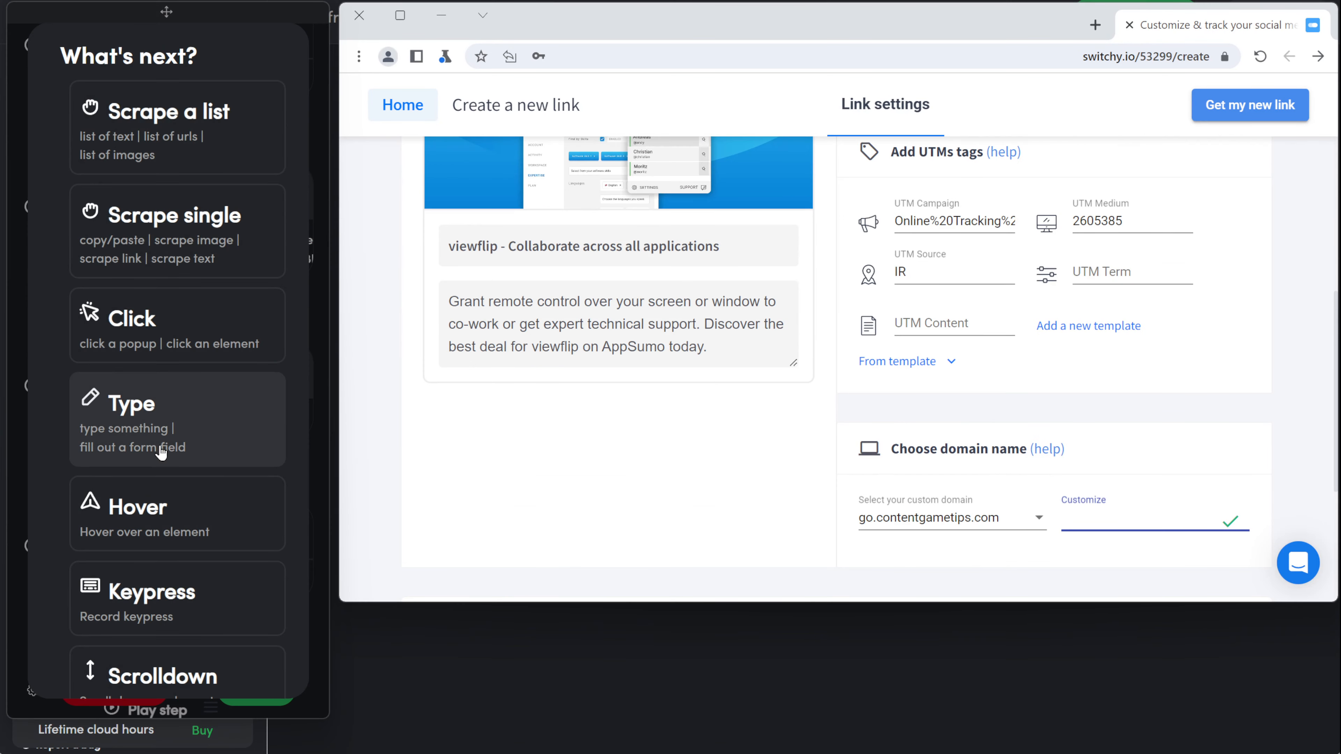
click(162, 453)
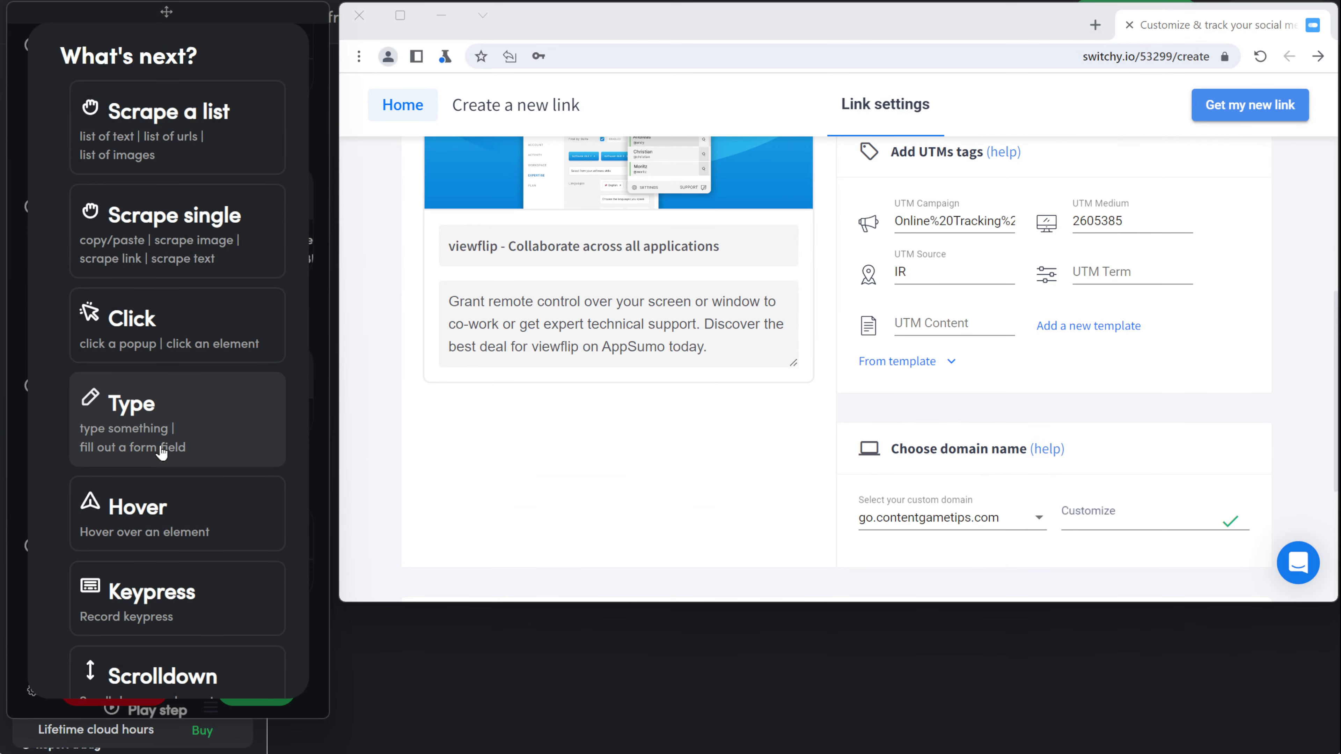
click(1139, 523)
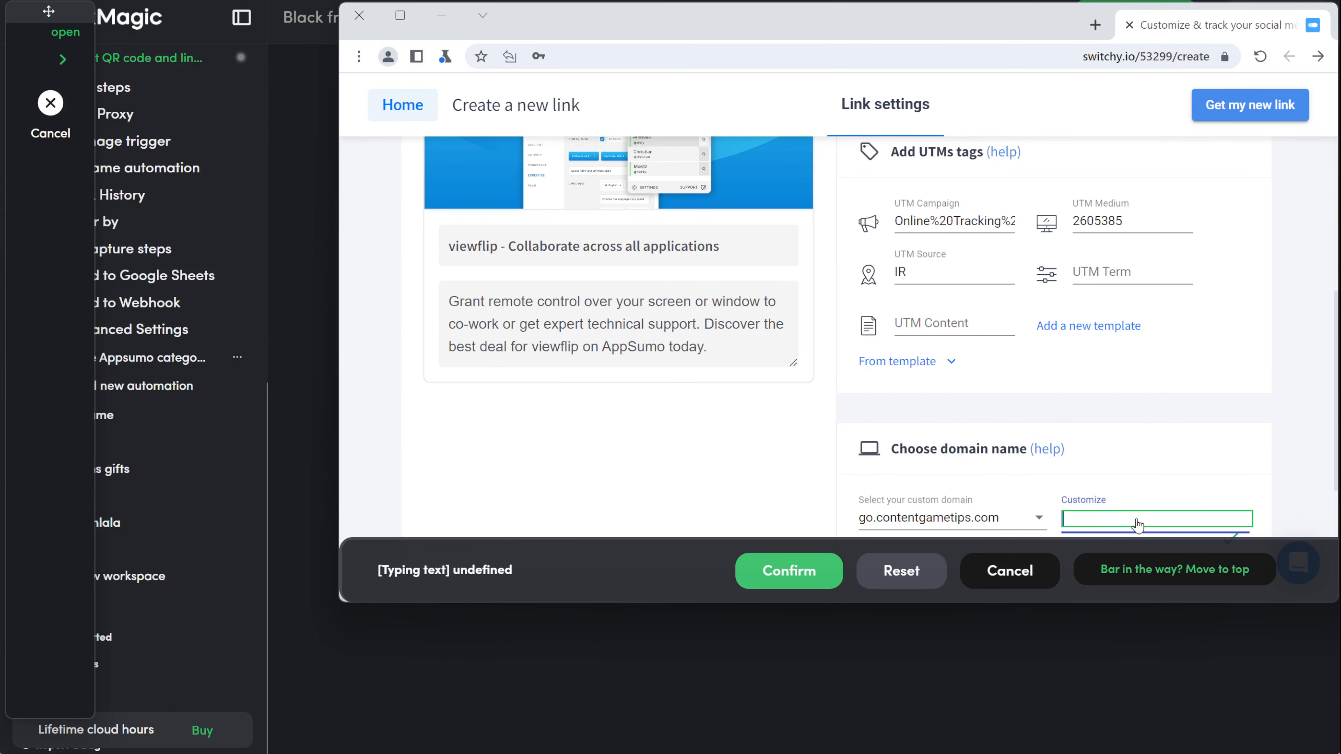
text(viewflip)
click(824, 584)
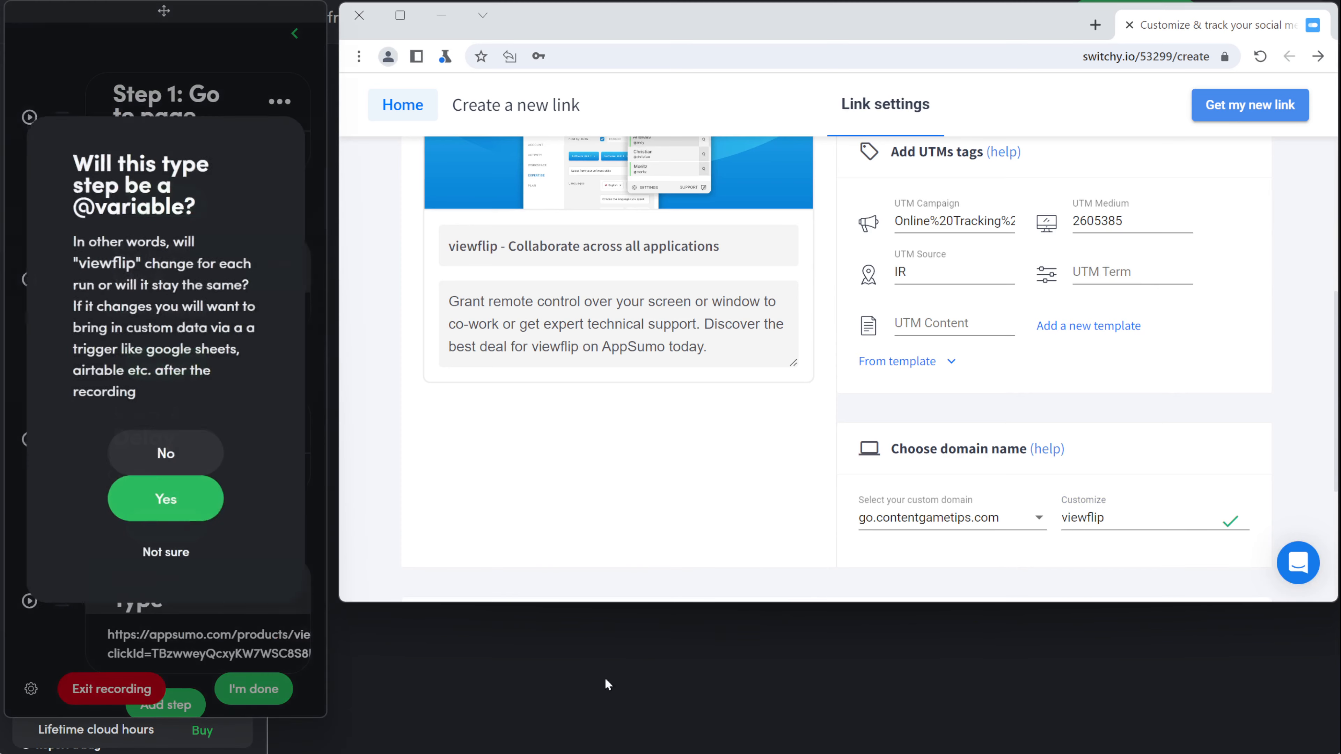
click(161, 502)
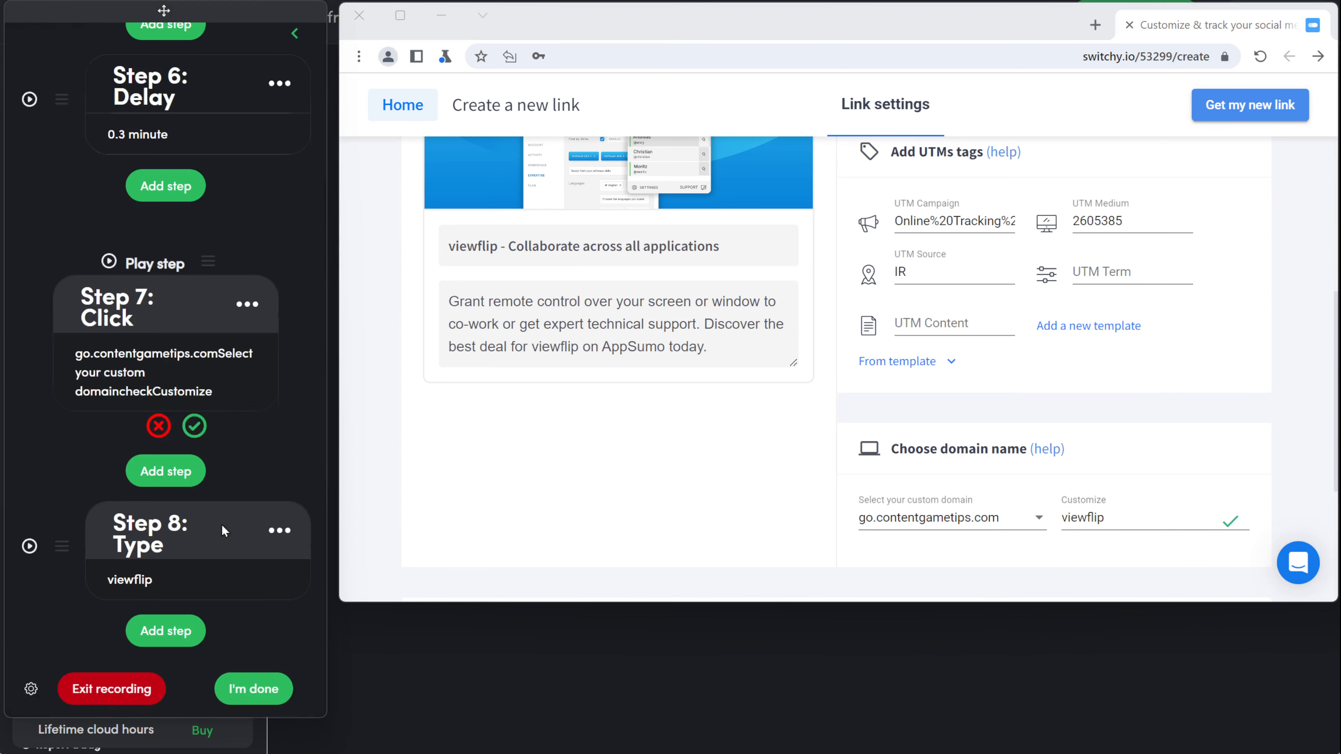
click(158, 426)
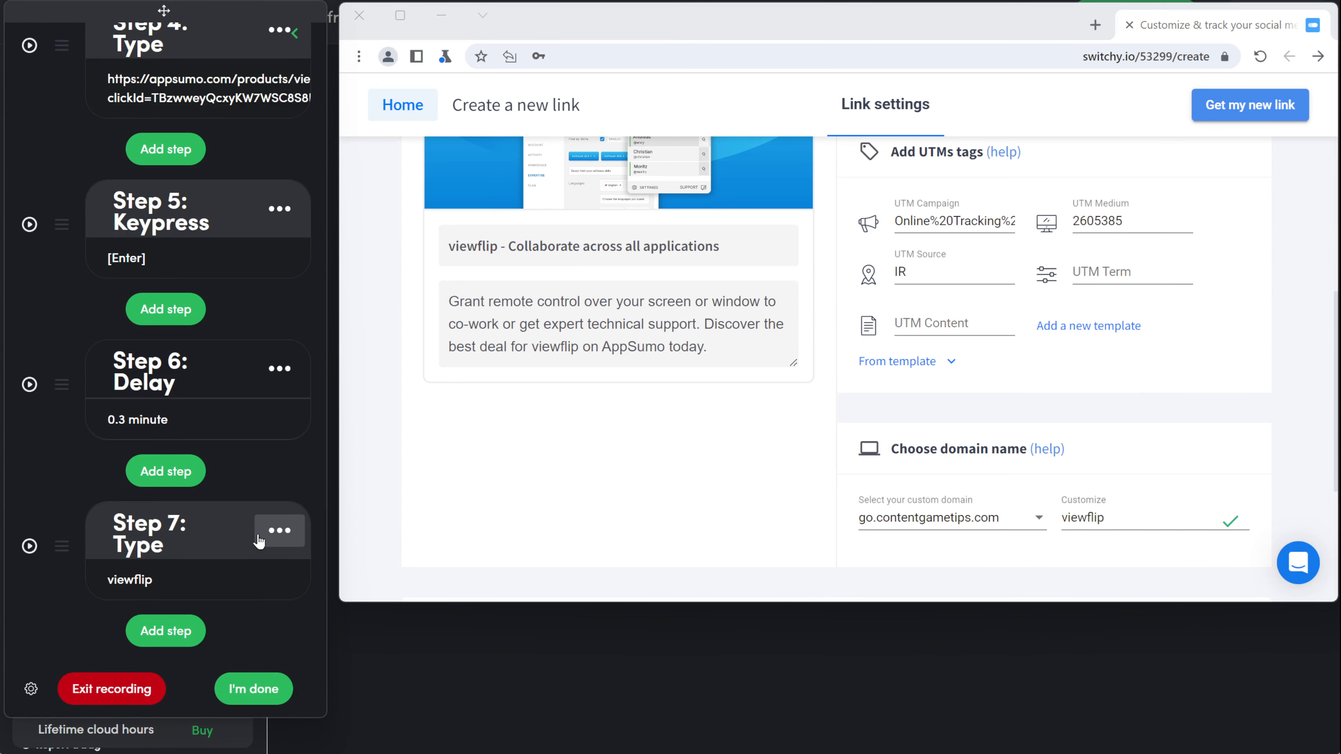
click(259, 541)
click(195, 417)
click(271, 262)
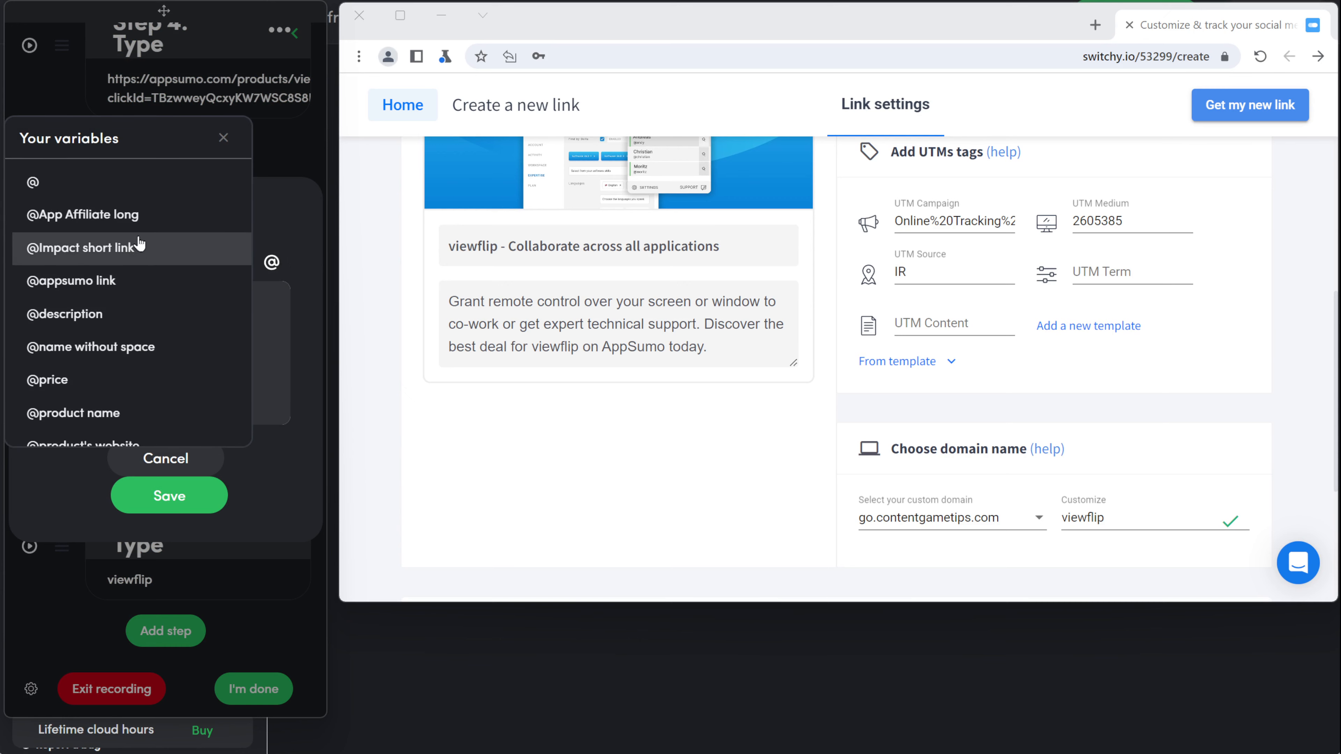
click(129, 355)
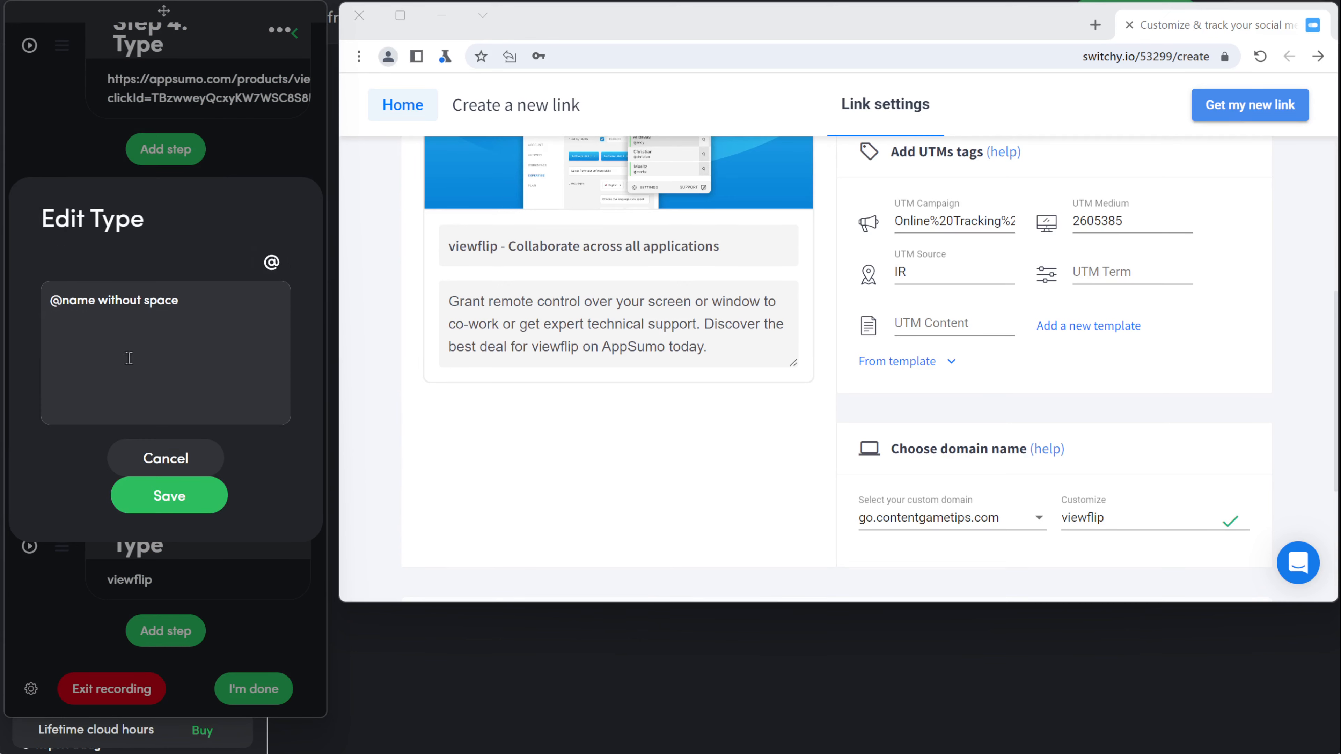
click(183, 505)
Step: Record clicks on Advanced options, the folder selector, and the Appsumo folder
click(159, 630)
click(217, 353)
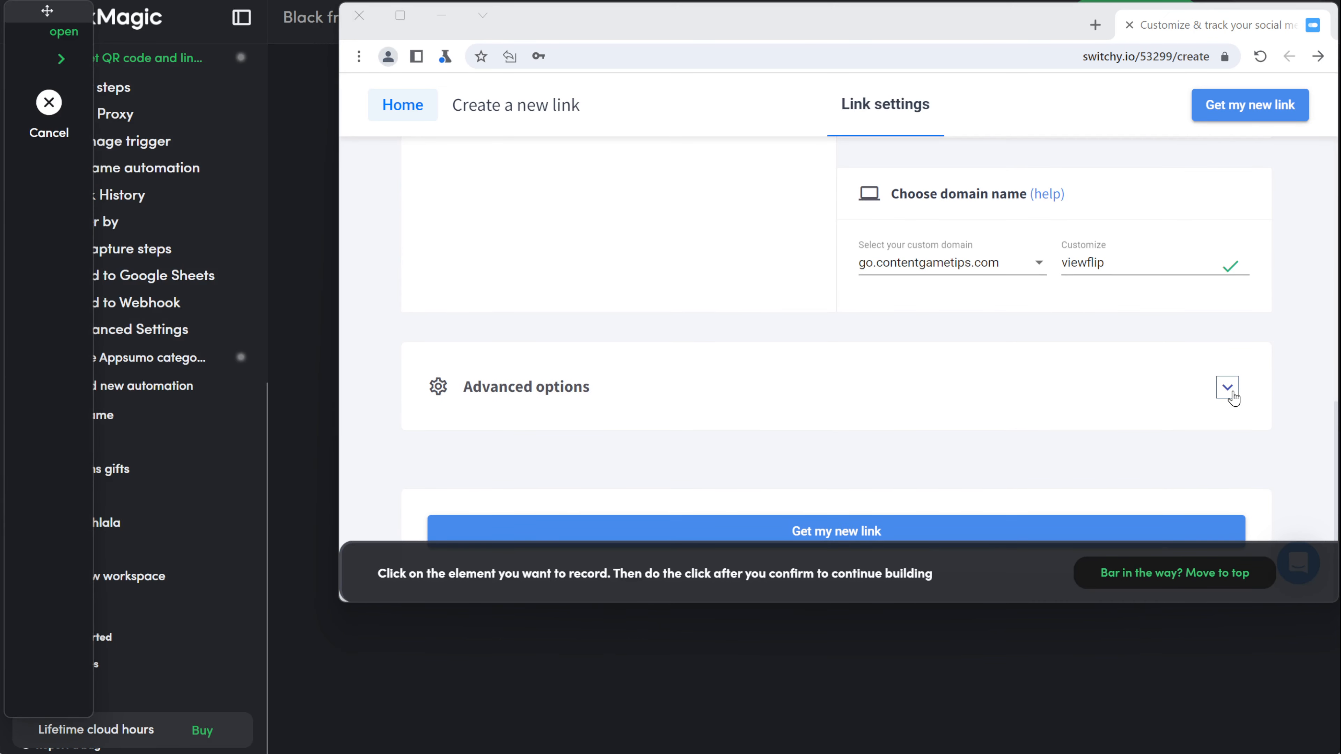
click(1236, 399)
click(892, 516)
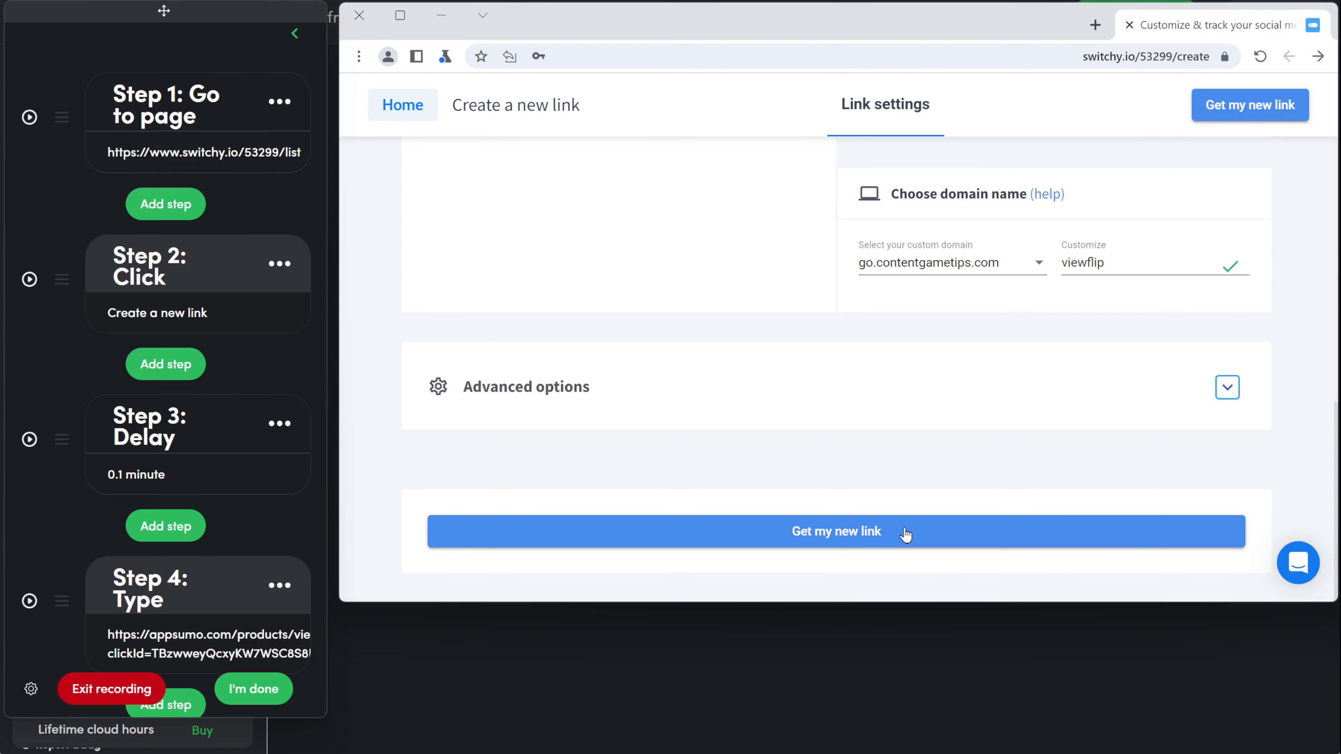
click(182, 529)
click(209, 331)
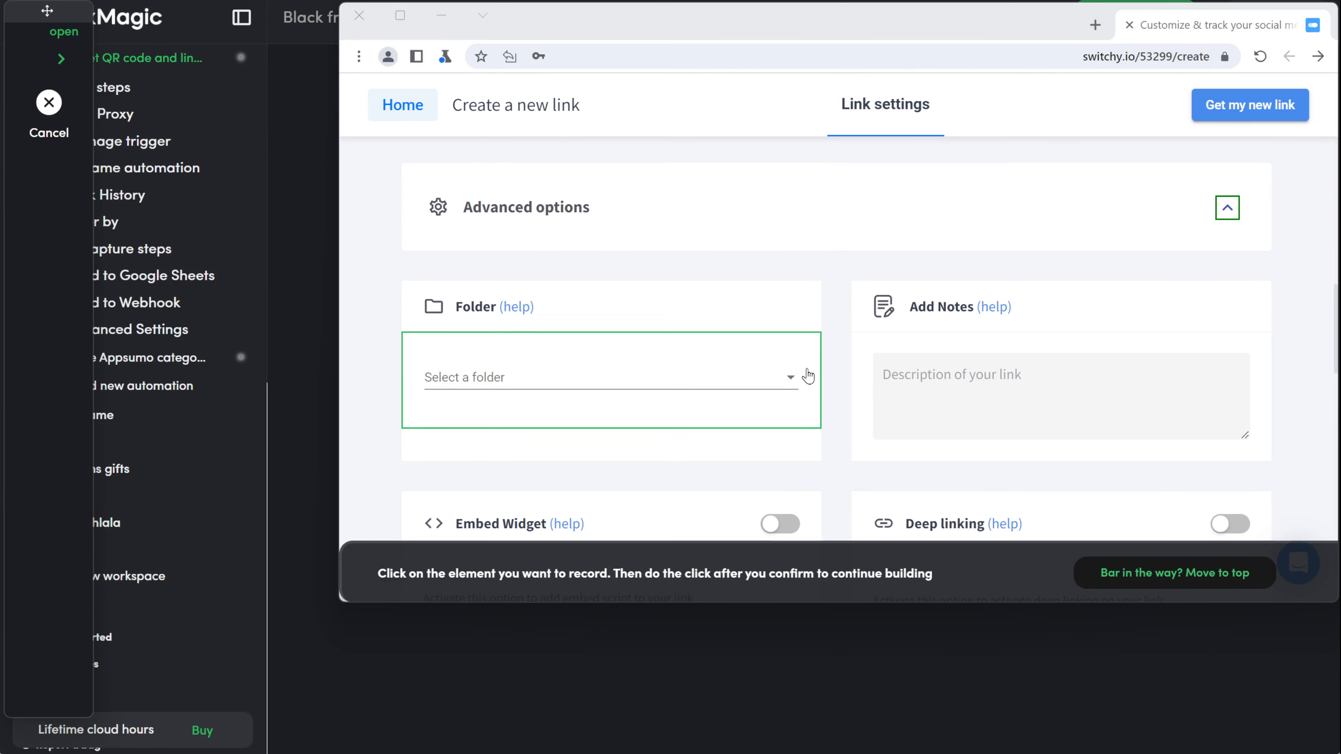
click(791, 376)
click(910, 524)
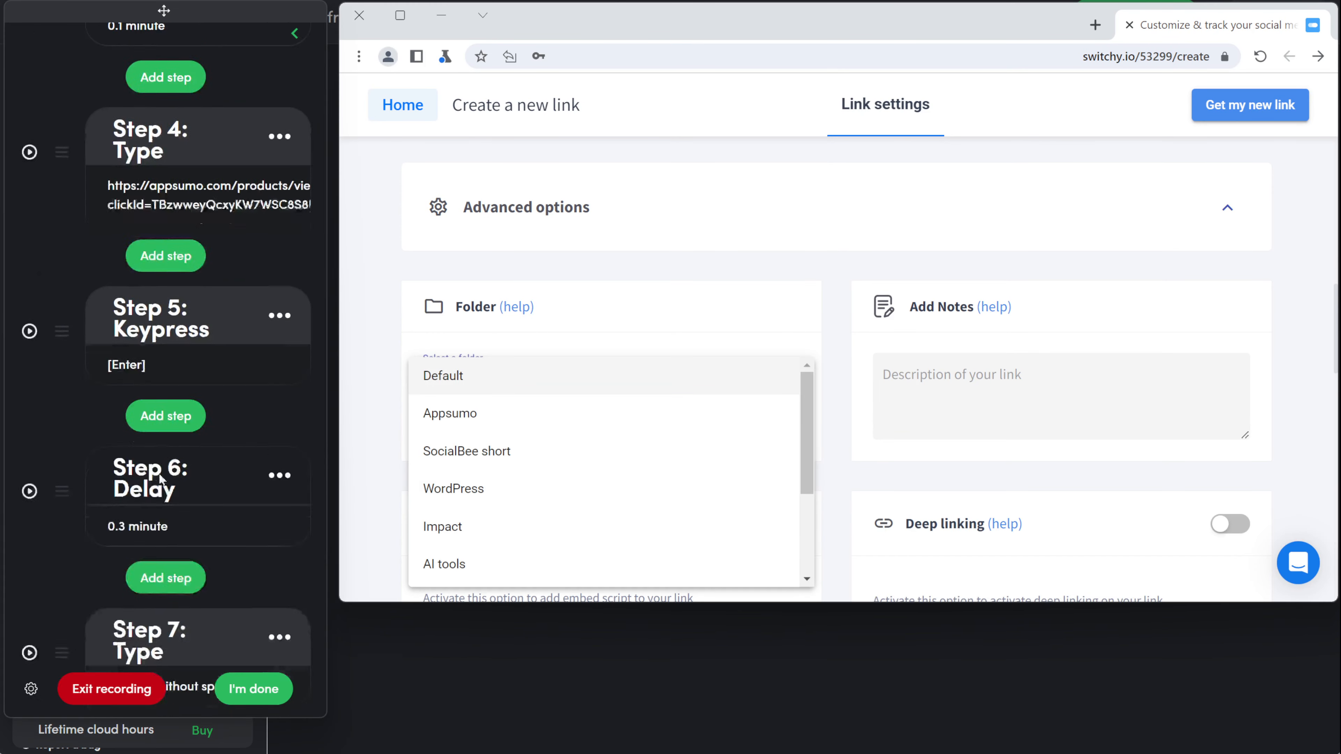
click(182, 528)
click(199, 300)
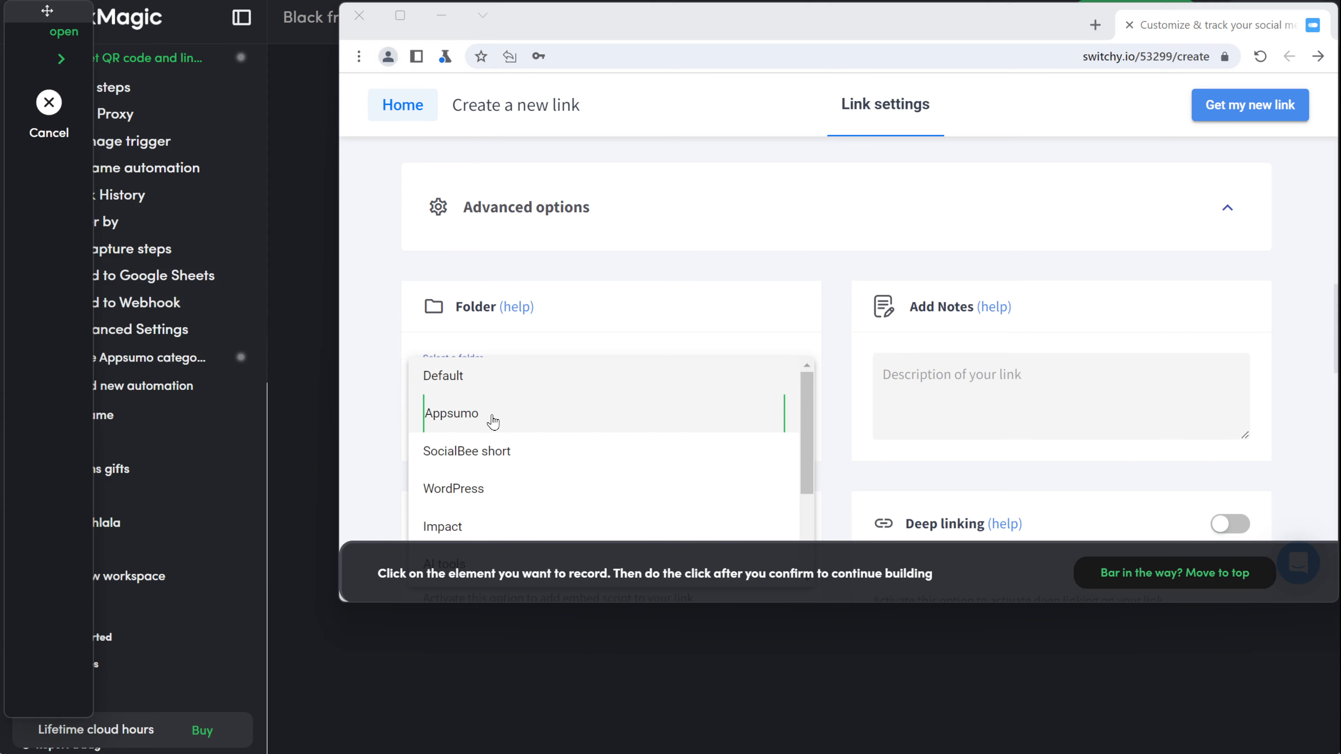
click(493, 421)
click(939, 517)
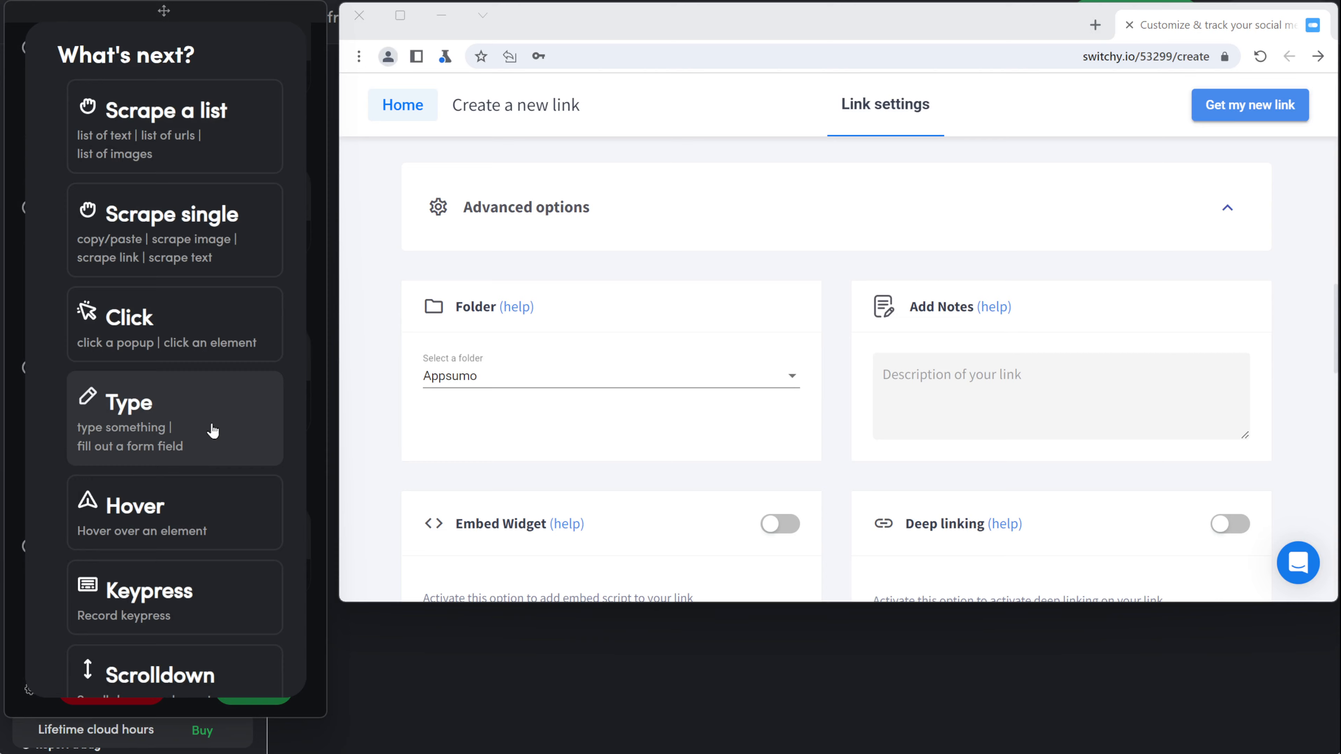
Step: Add a typing step that pastes the product description into Add Notes
click(210, 431)
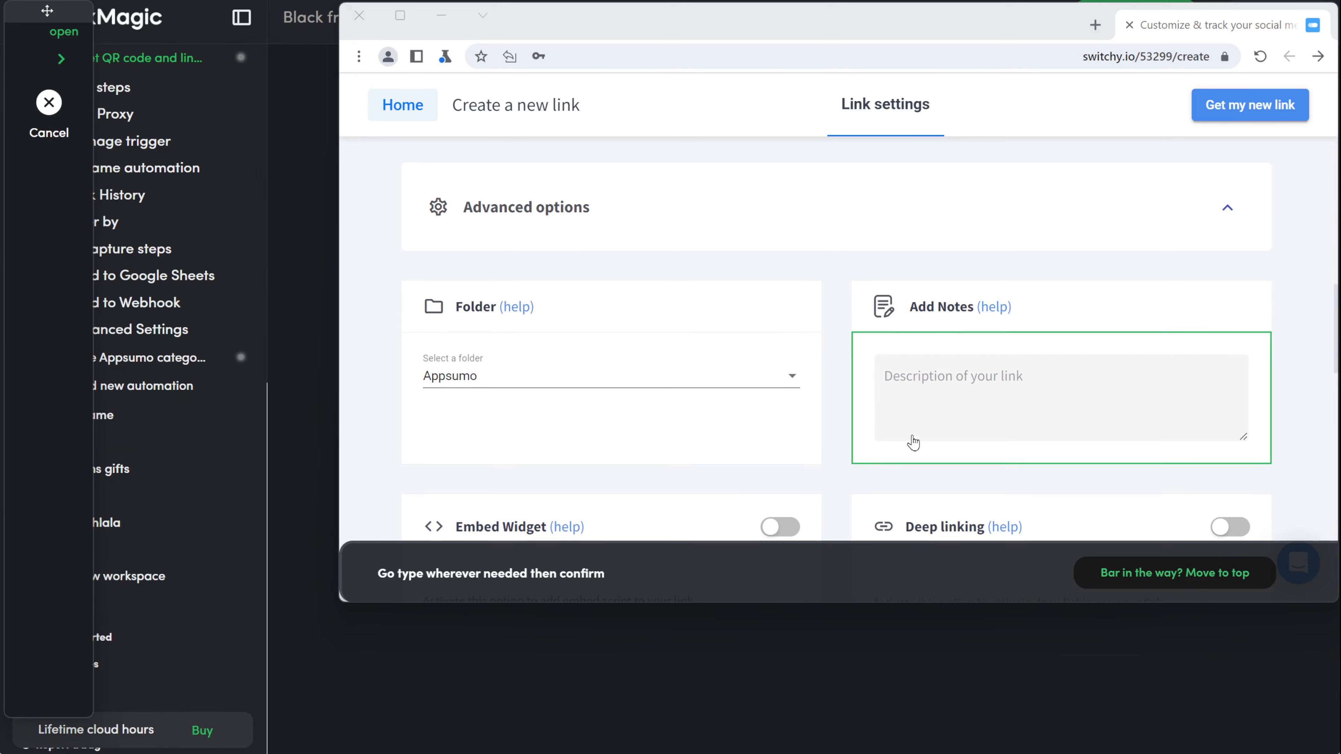
click(954, 413)
text(Grant remote control over your screen or window to co-work or get expert technical support)
click(945, 488)
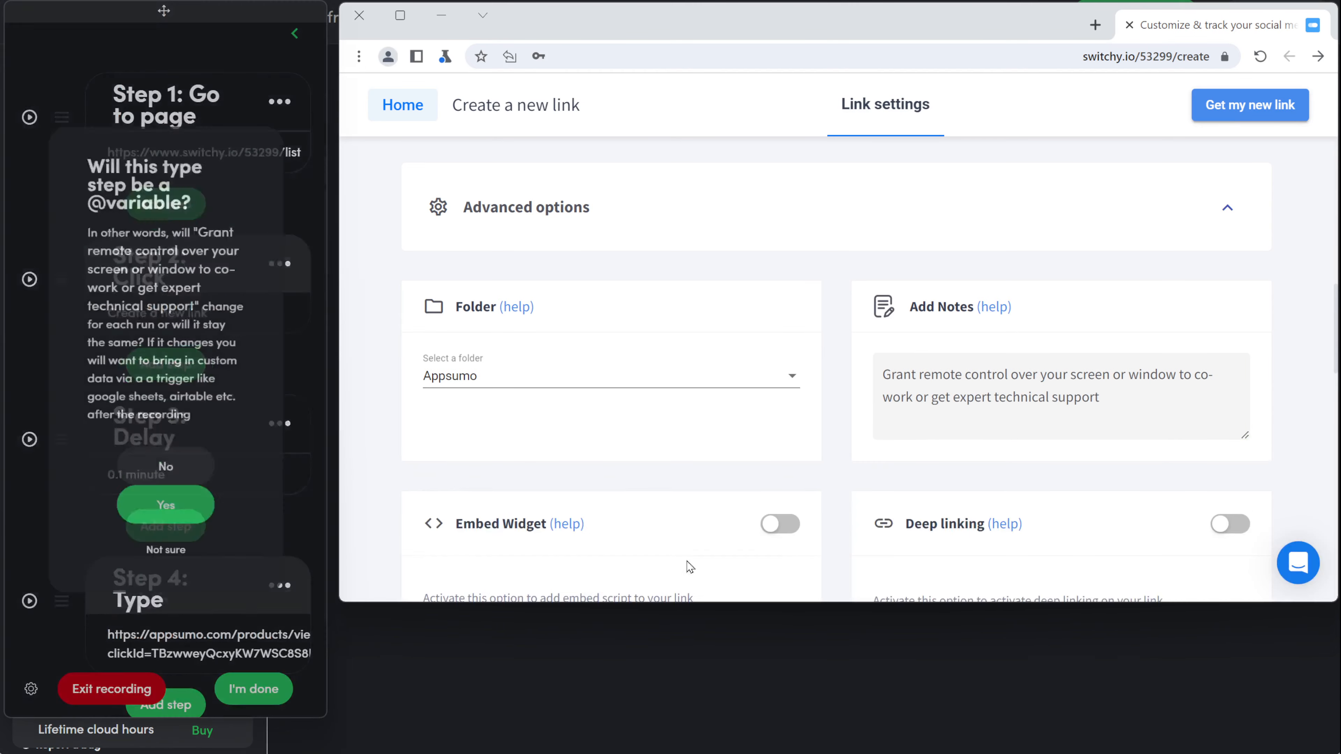
click(158, 549)
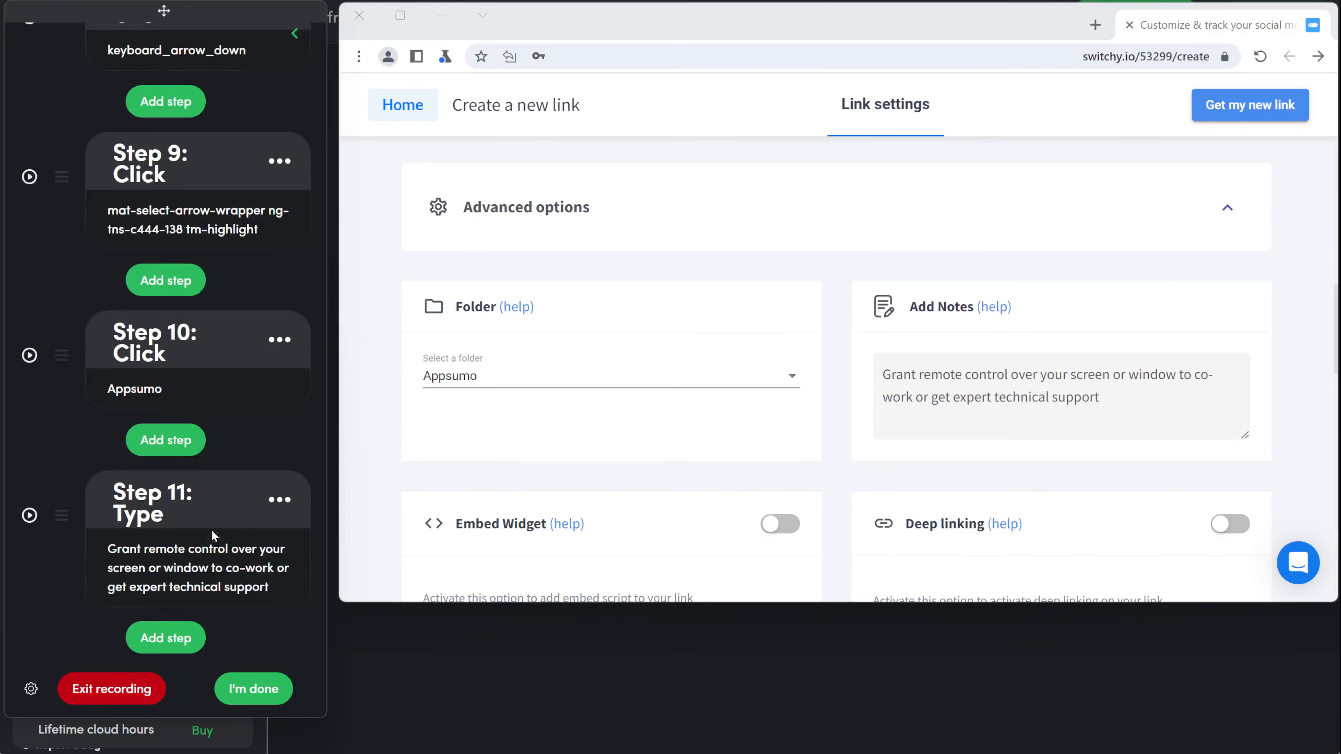
Step: Replace the fixed notes text with the short description variable
click(182, 568)
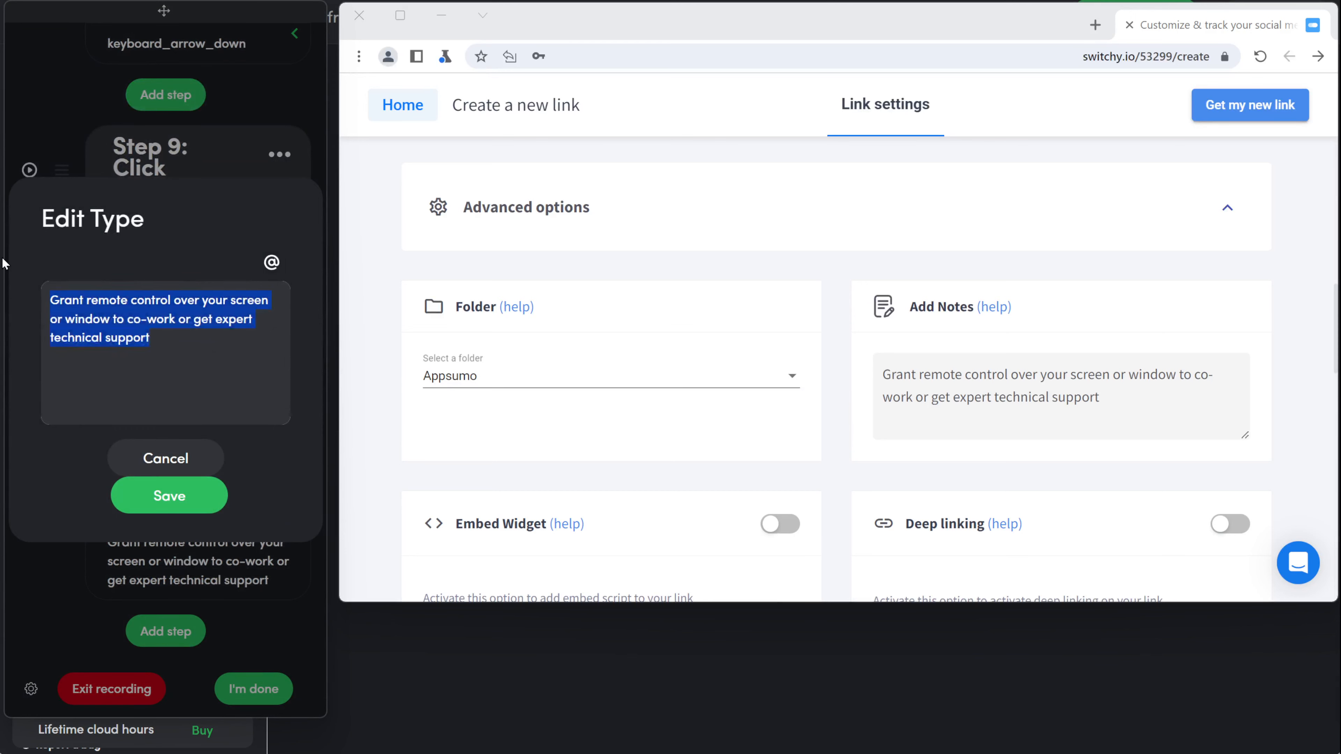
key(BackSpace)
click(272, 264)
scroll(174, 261, down, 5)
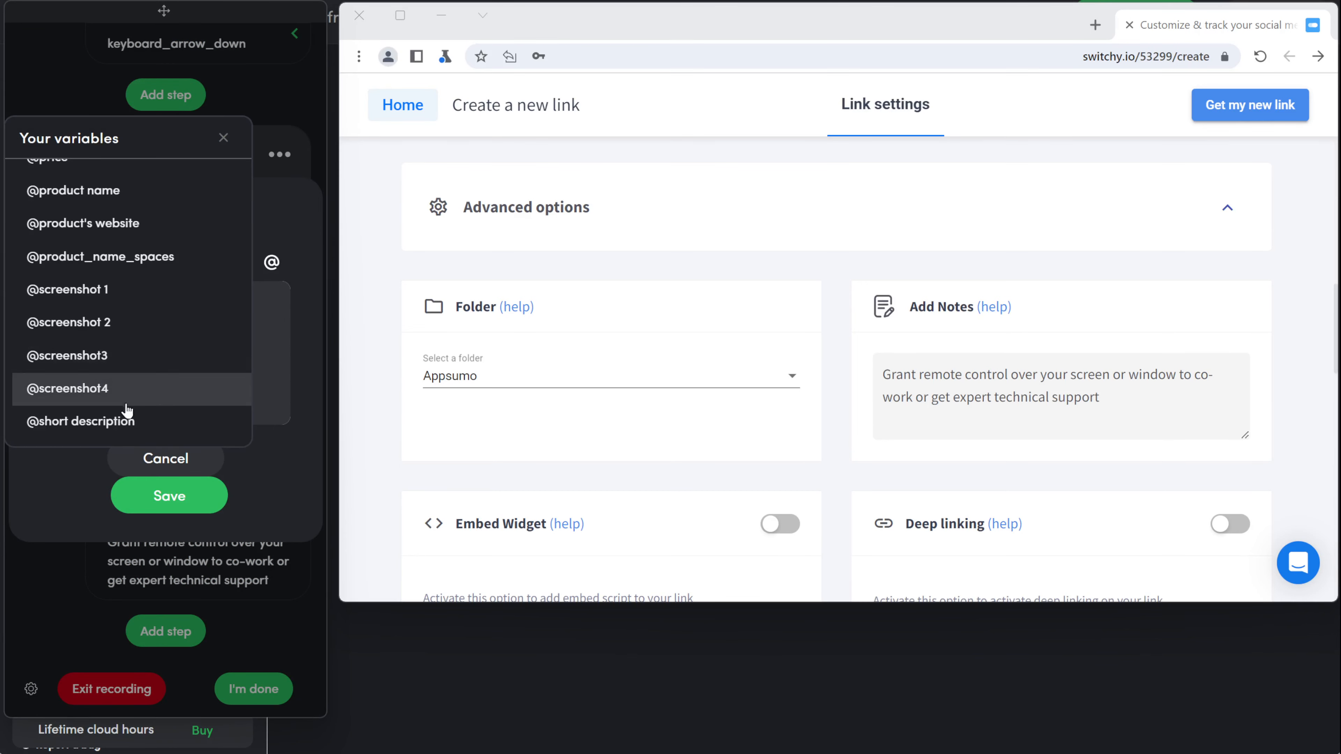
click(126, 423)
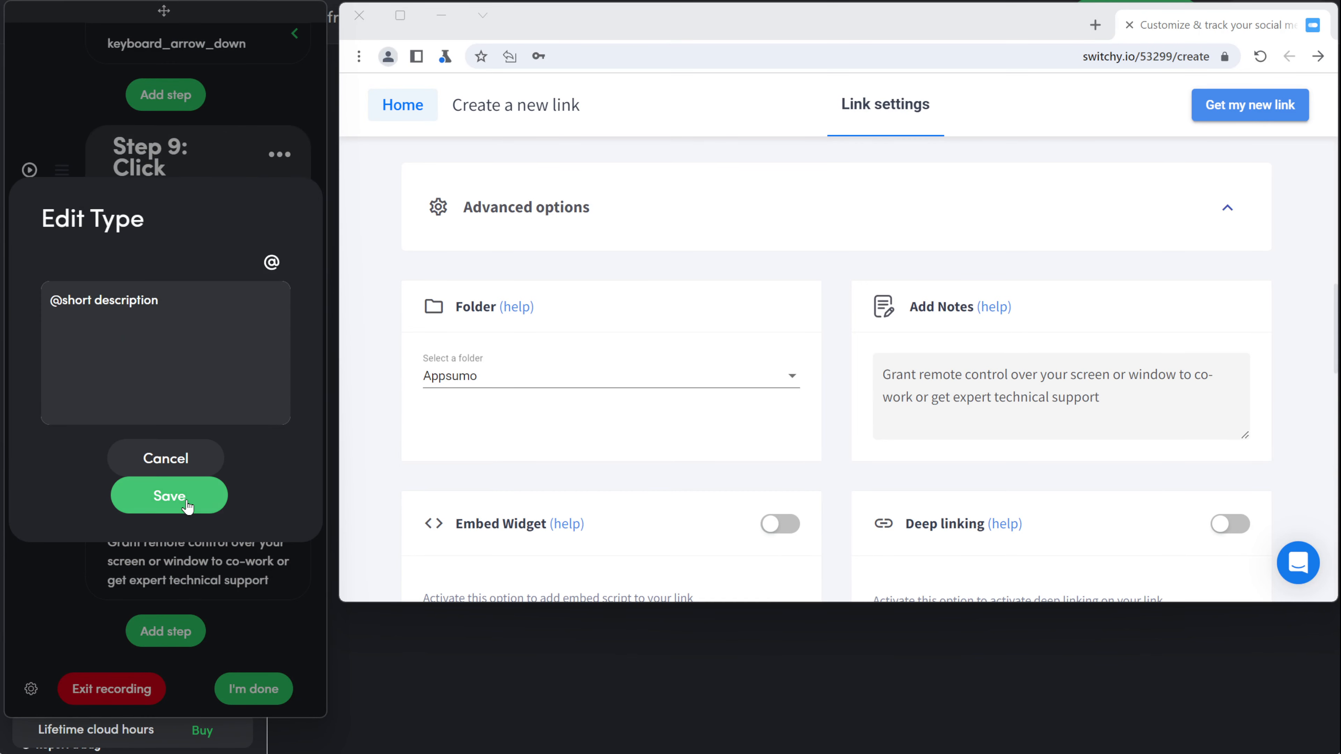
click(174, 499)
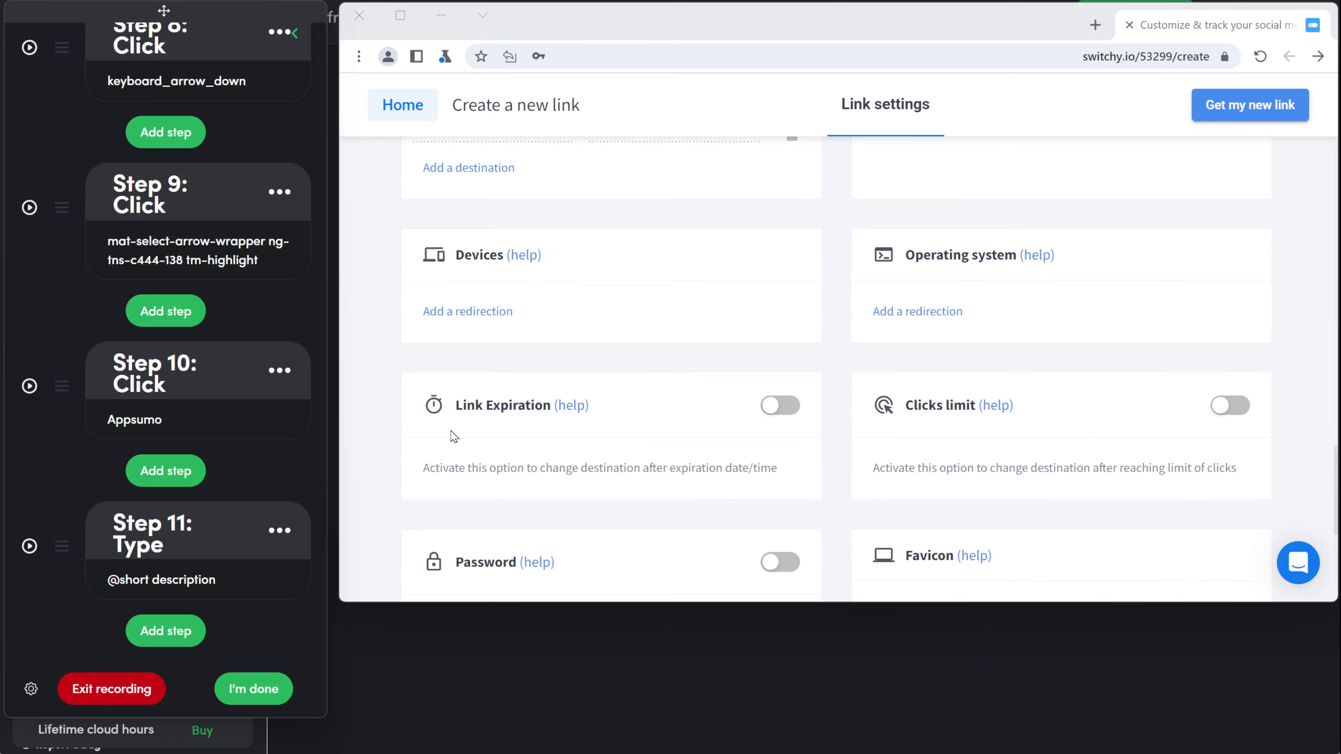
Step: Record a click on the Link Expiration setting
click(156, 640)
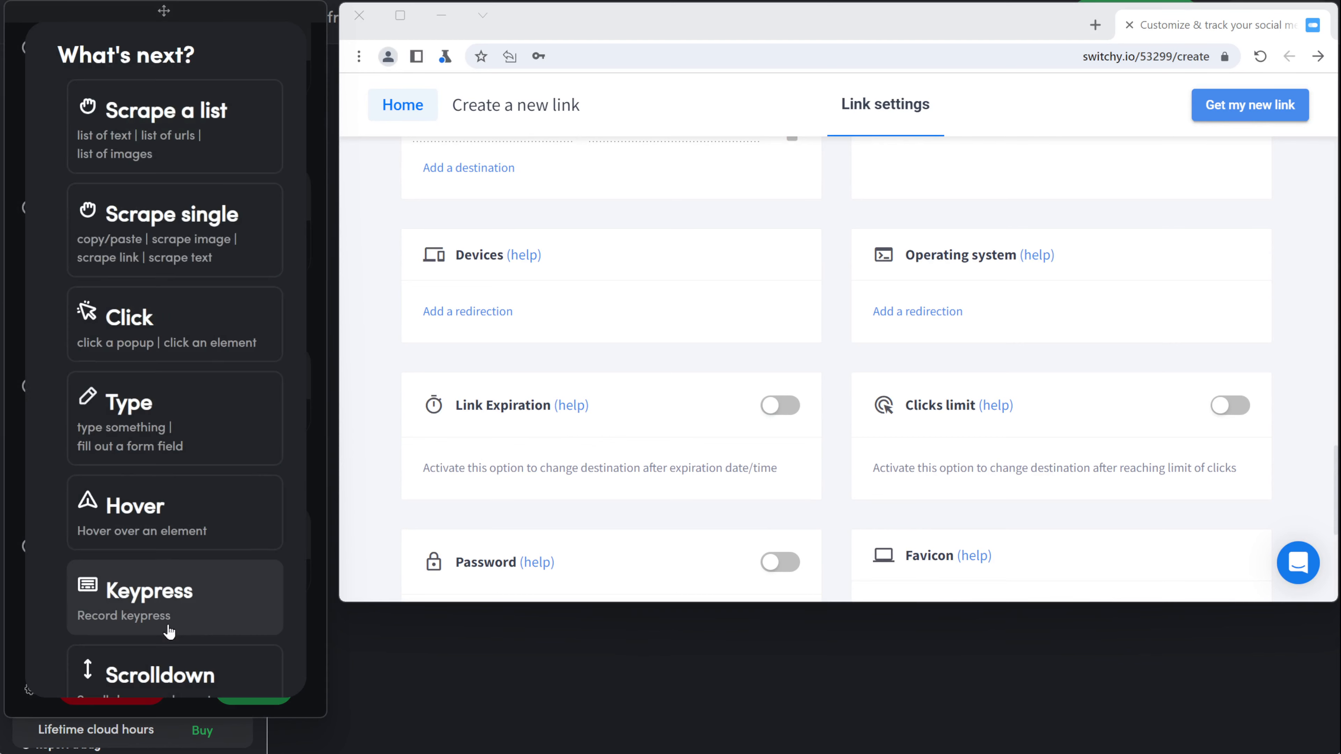
click(135, 312)
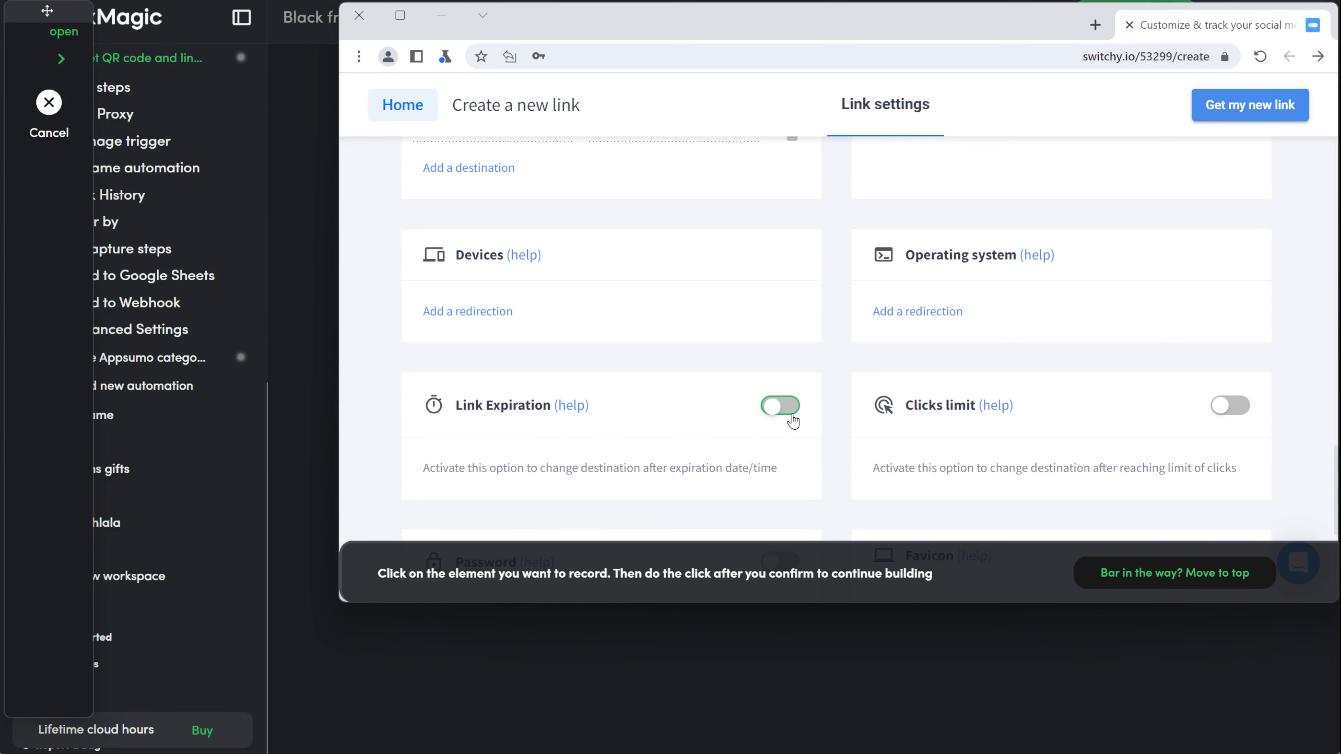
click(740, 468)
click(889, 515)
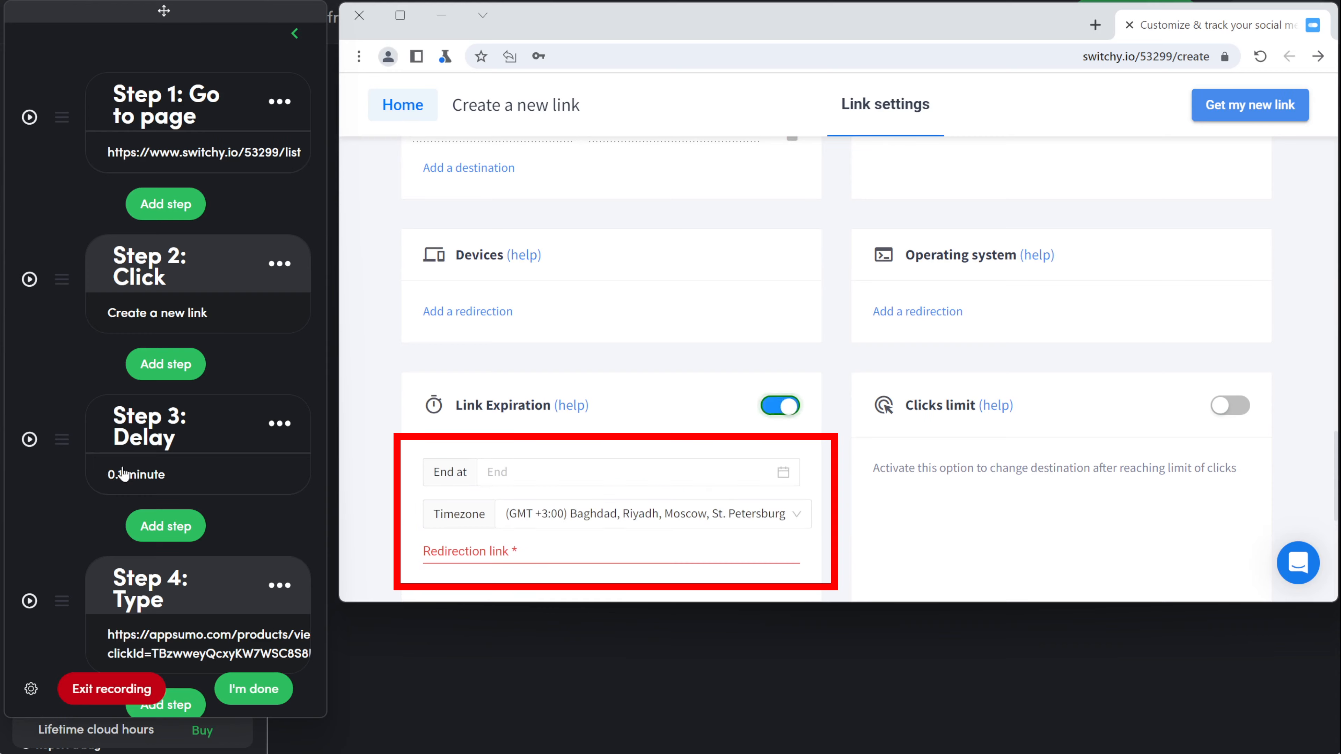
scroll(122, 474, down, 12)
scroll(241, 517, down, 5)
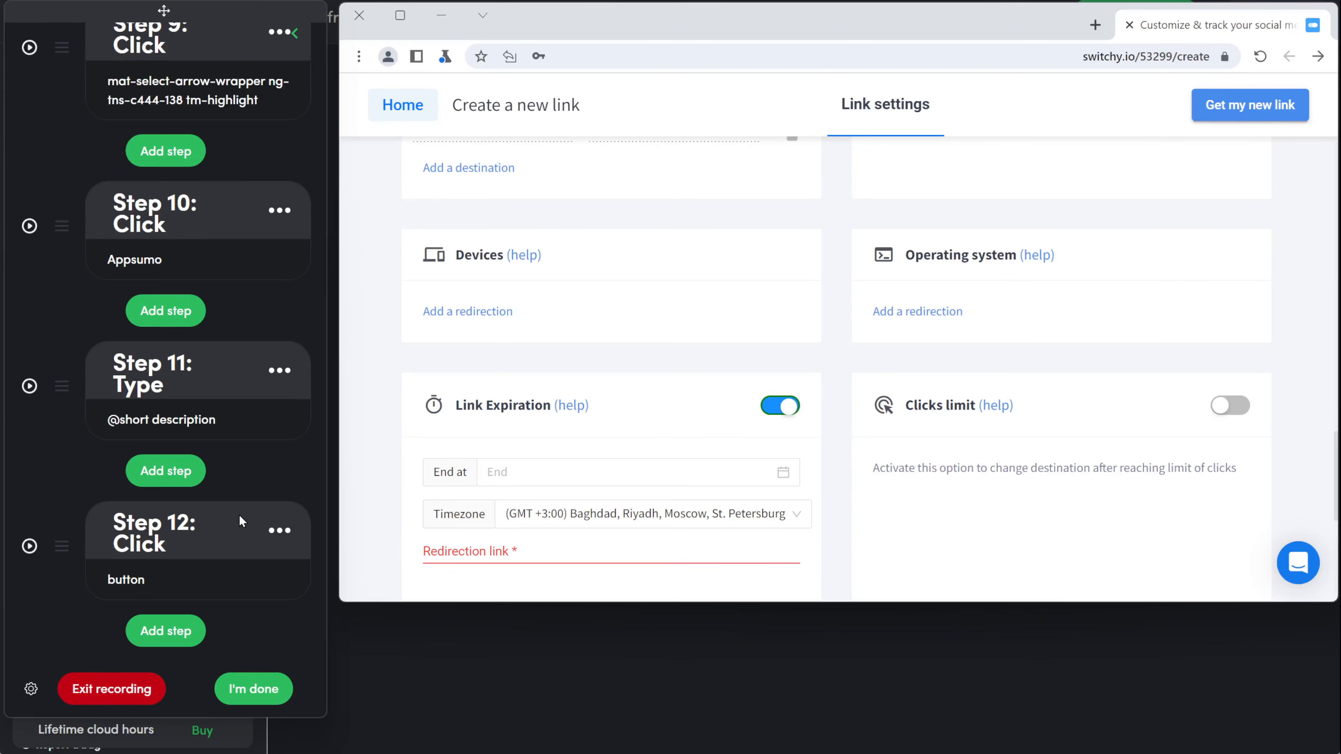
click(191, 640)
click(165, 422)
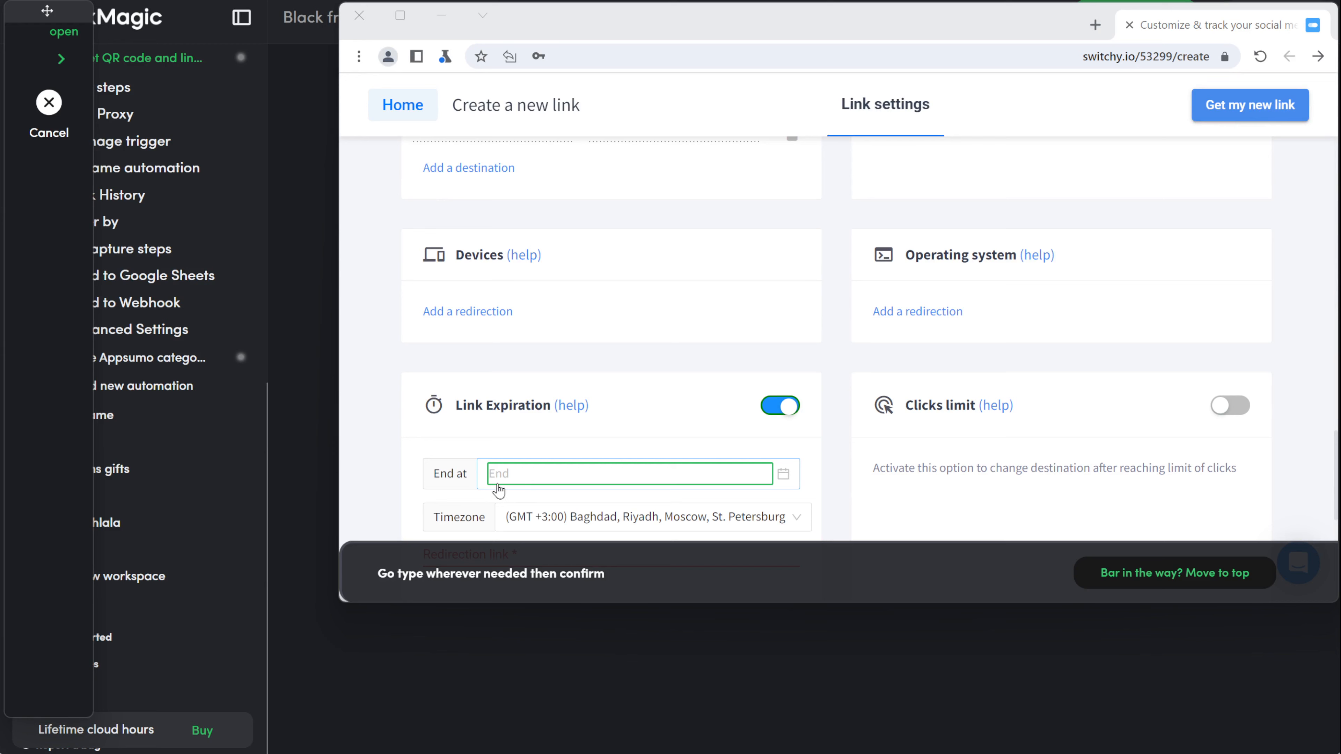
click(497, 485)
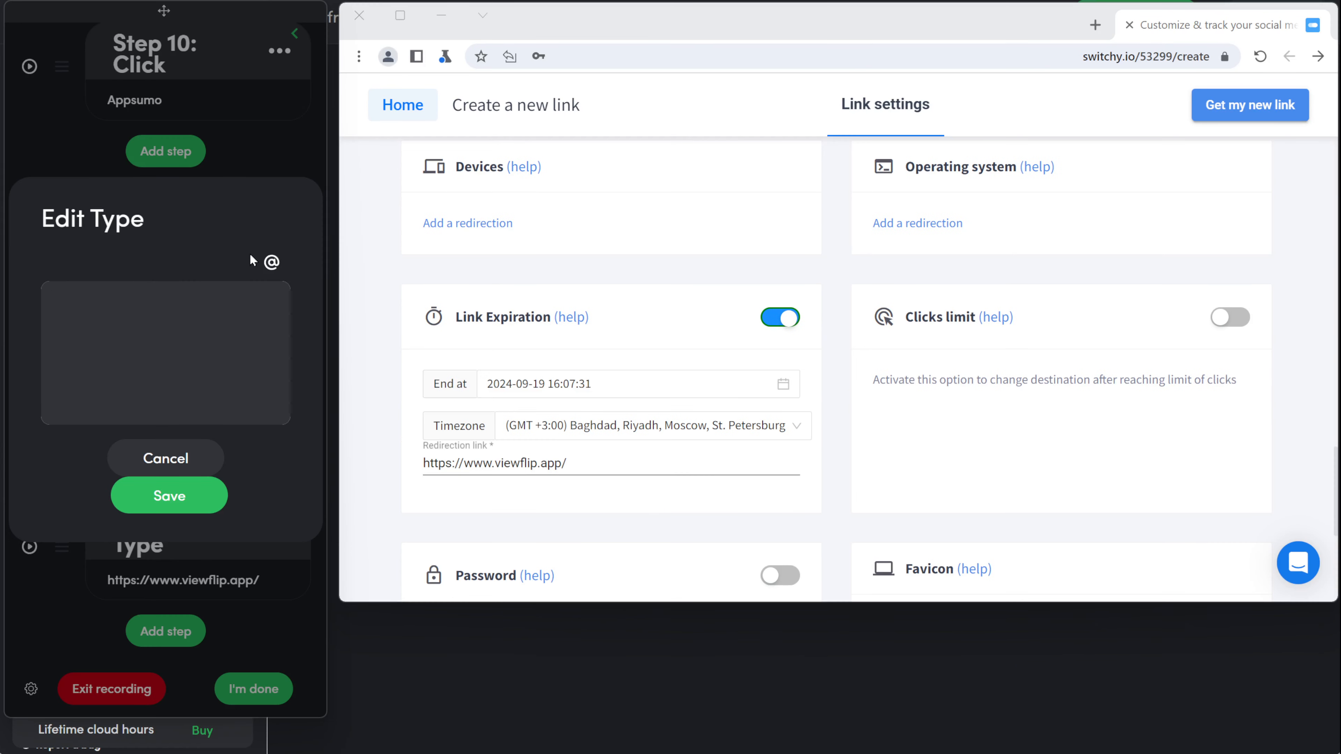
click(262, 259)
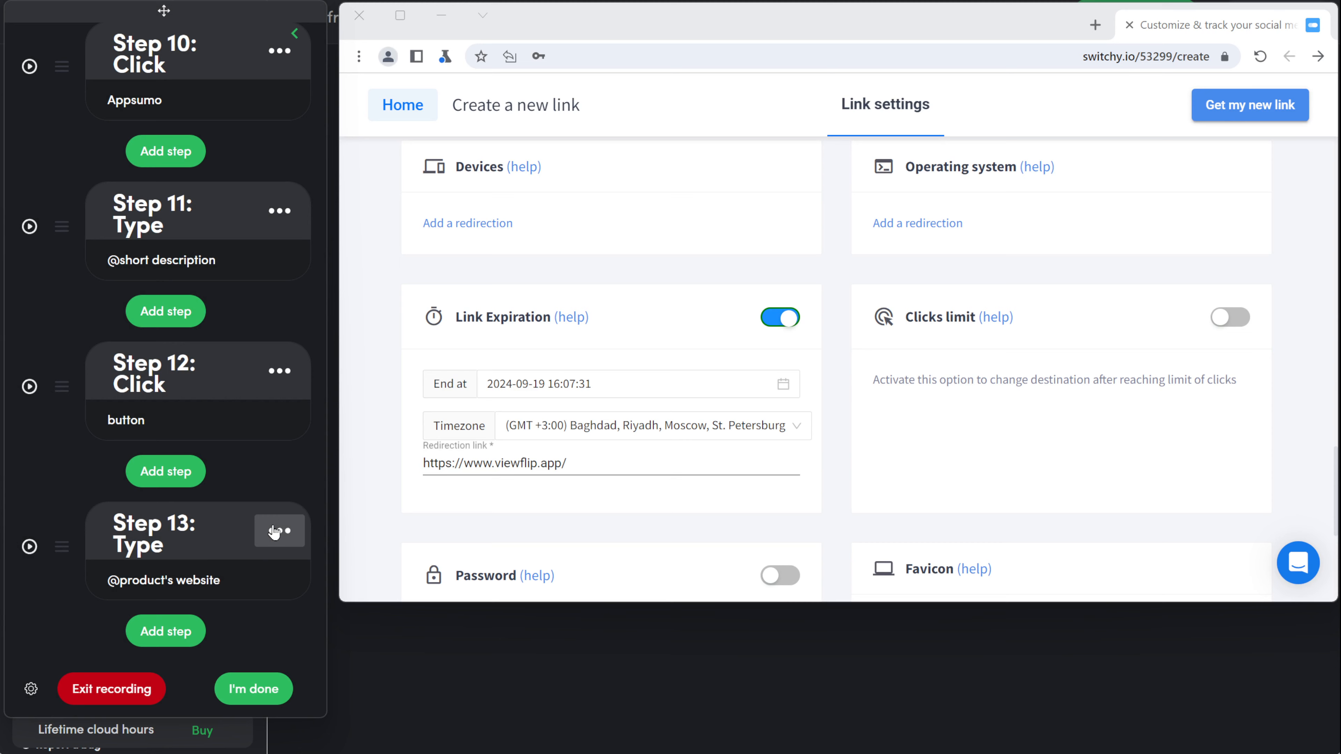
click(273, 531)
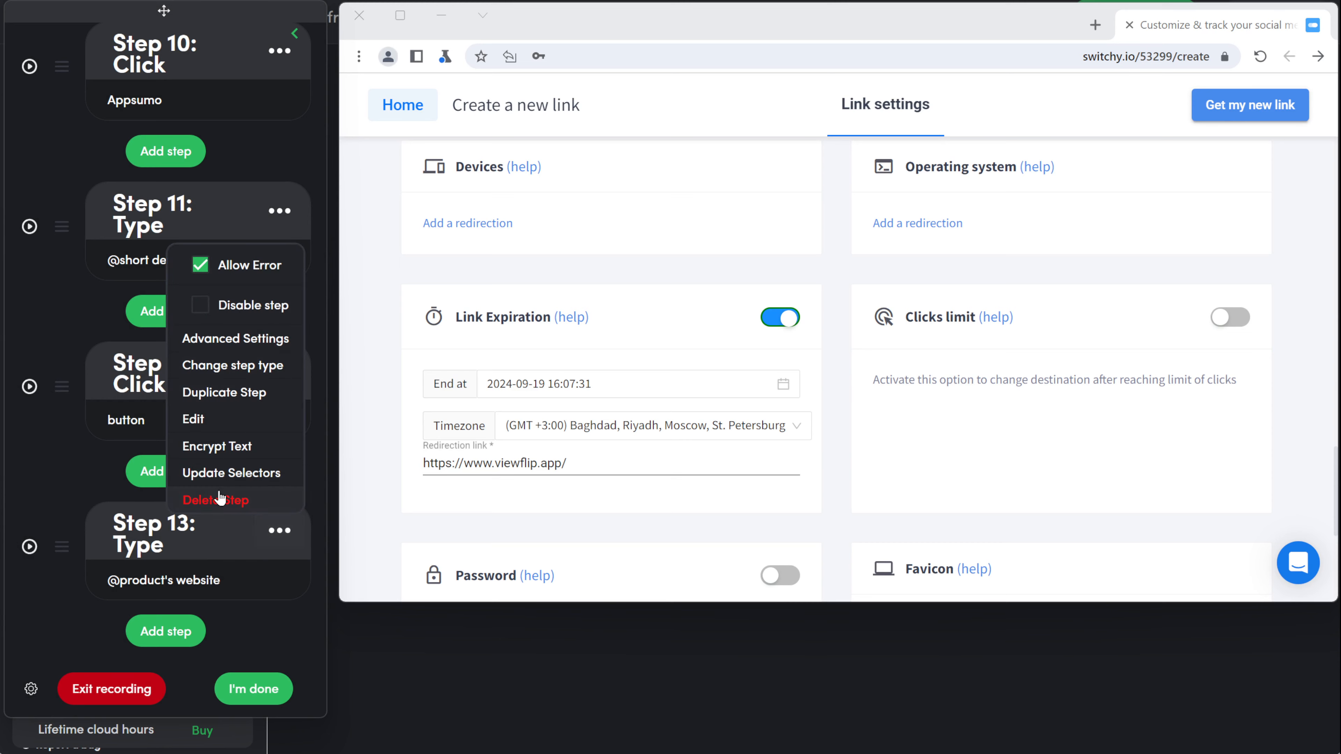
click(235, 497)
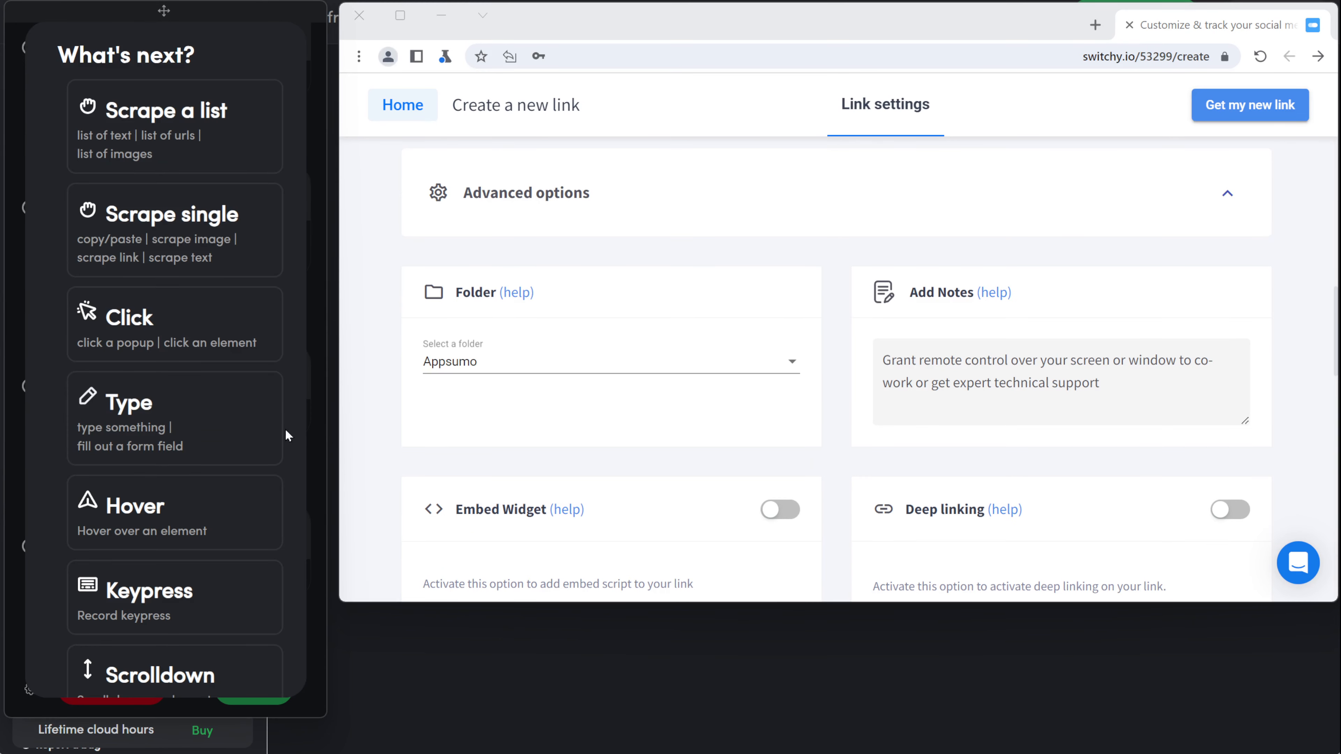
Step: Record a click on Get my new link followed by a 0.1-minute delay
click(206, 333)
click(1246, 116)
click(894, 517)
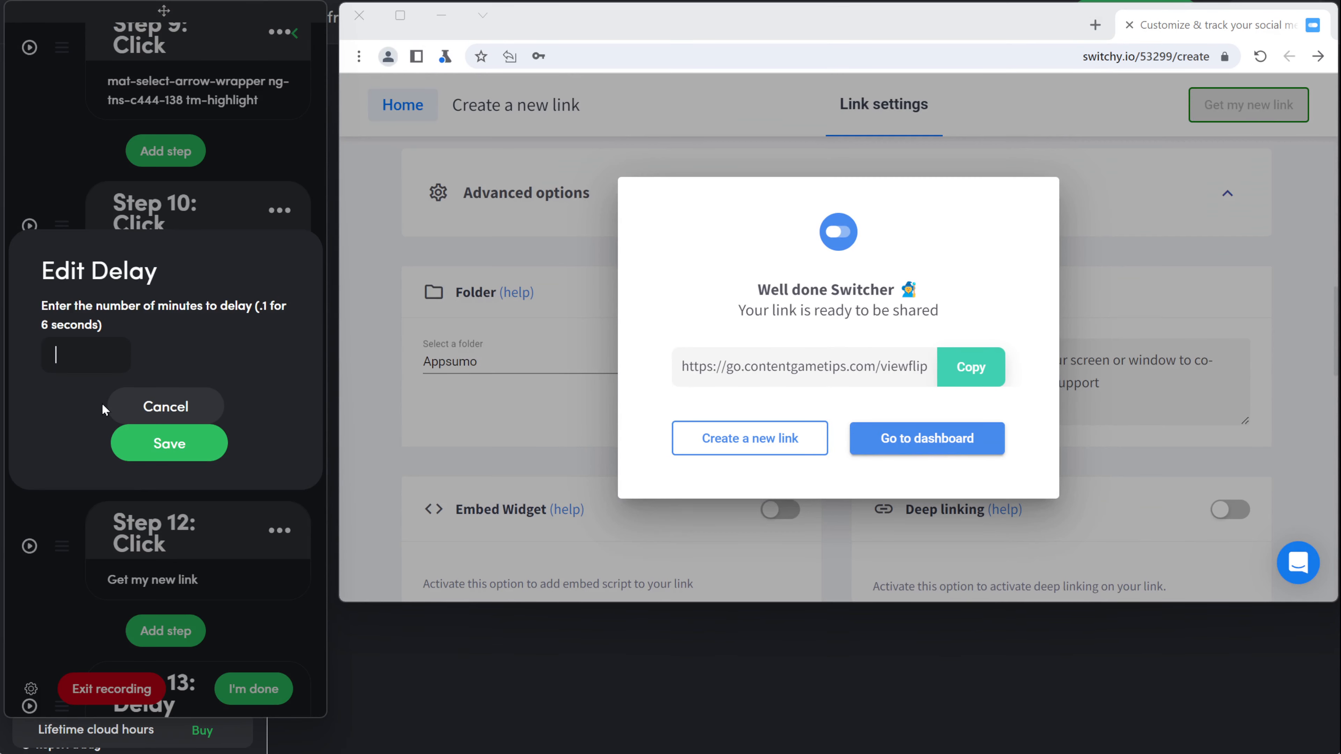
text(0.1)
click(168, 444)
Step: Add a Scrape single step capturing the new short link
click(149, 638)
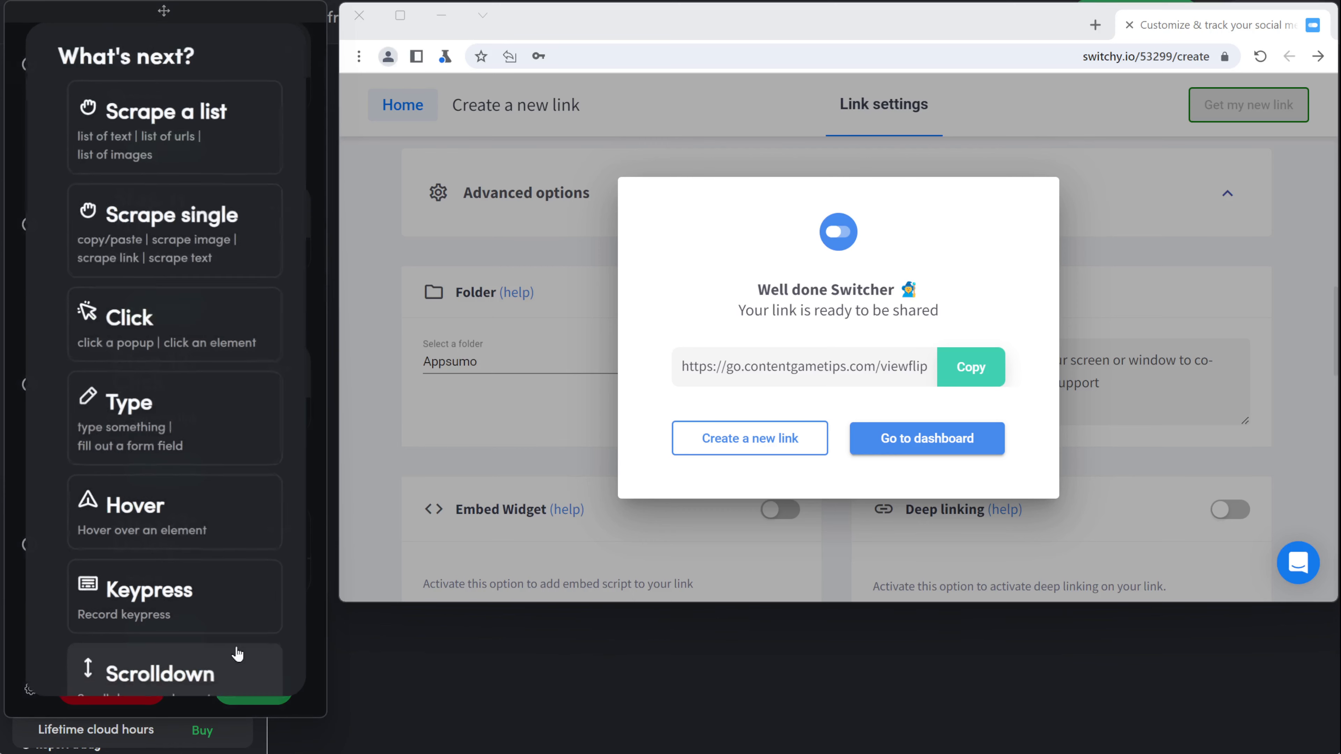
click(175, 237)
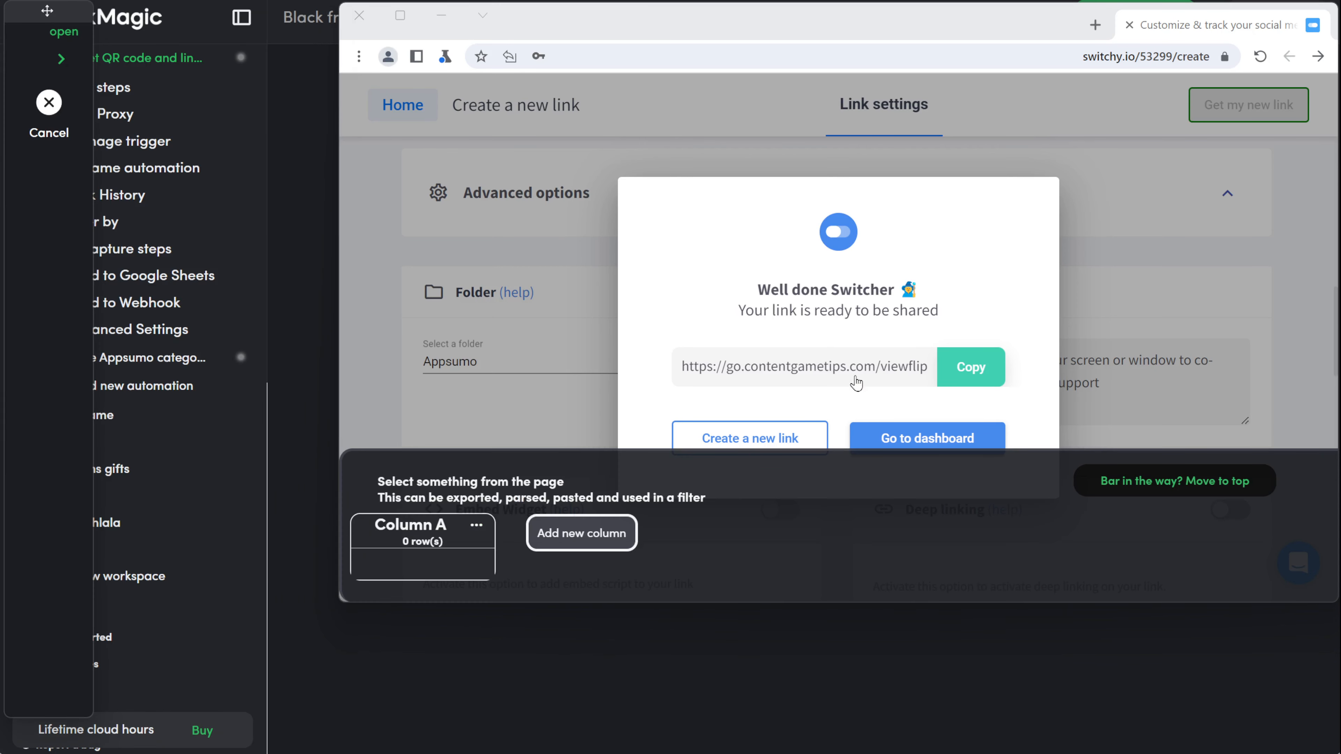
click(830, 377)
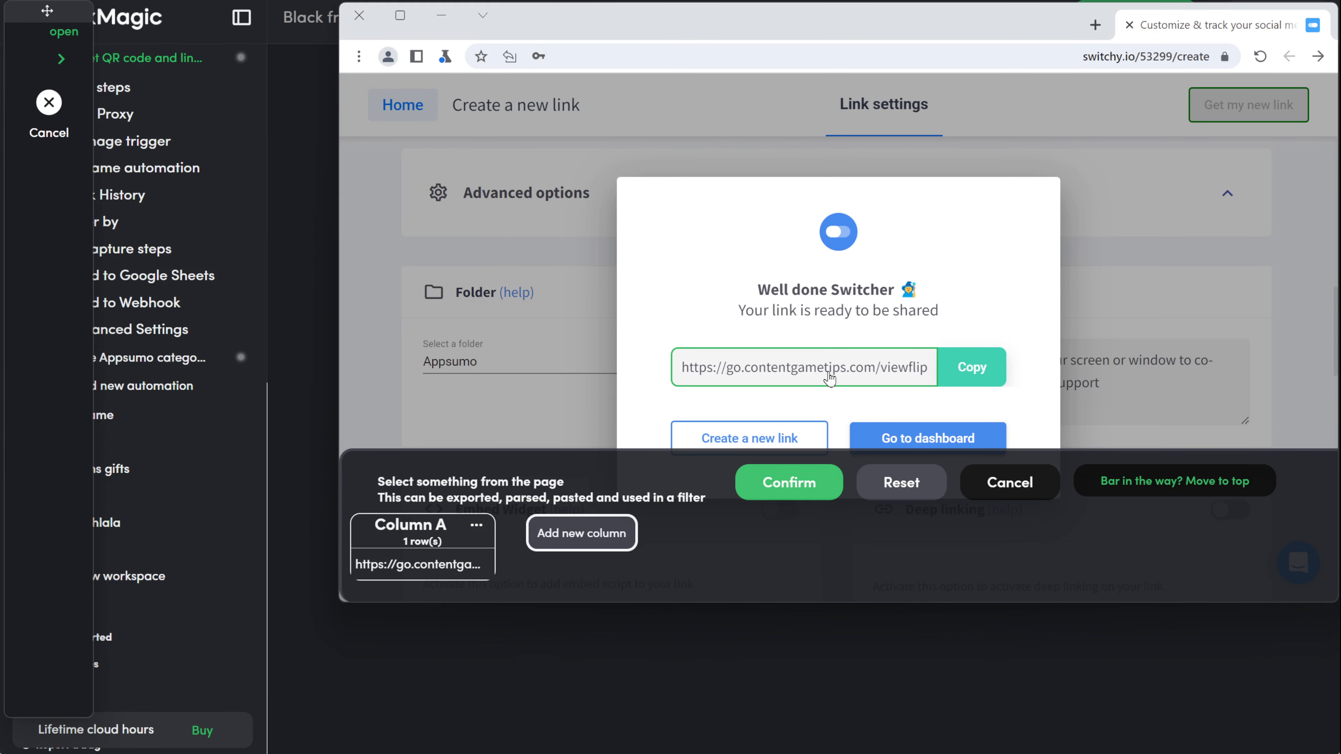
click(776, 489)
Step: Record a click on Go to dashboard followed by a 0.1-minute delay
click(170, 444)
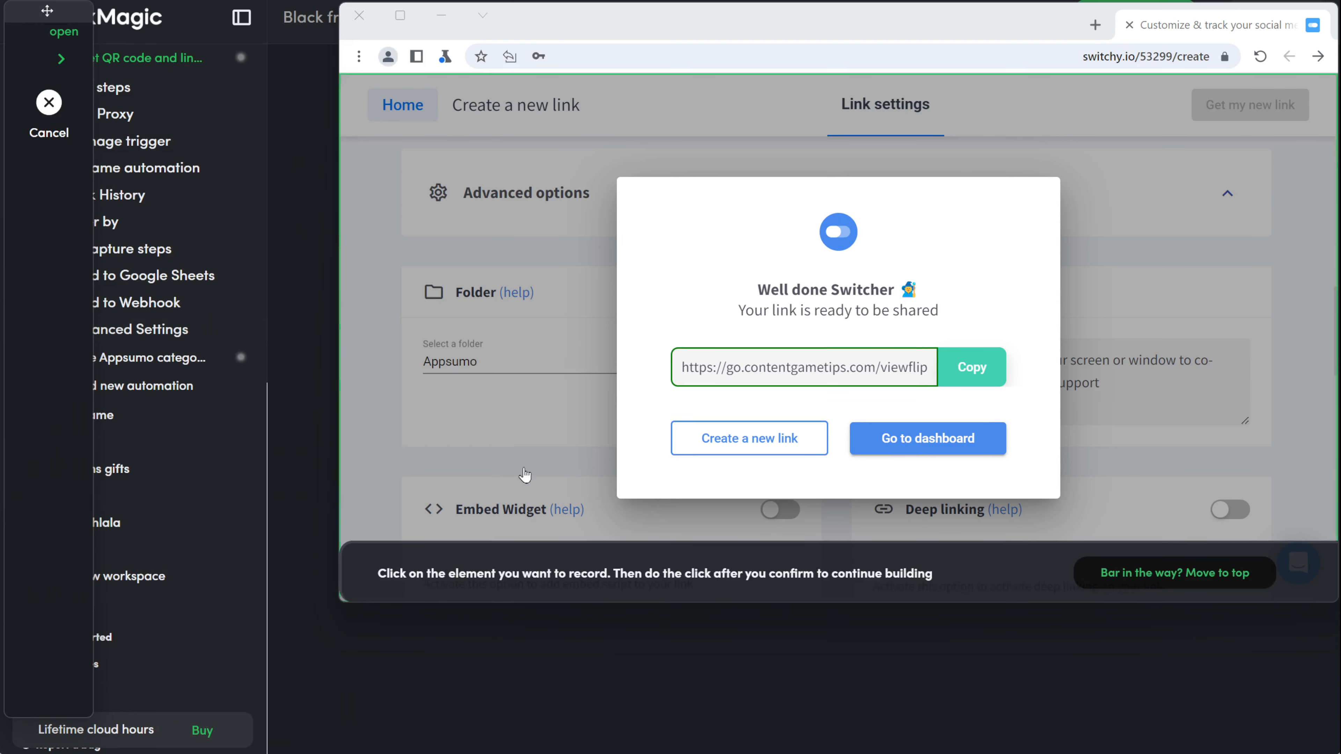
click(999, 444)
click(893, 515)
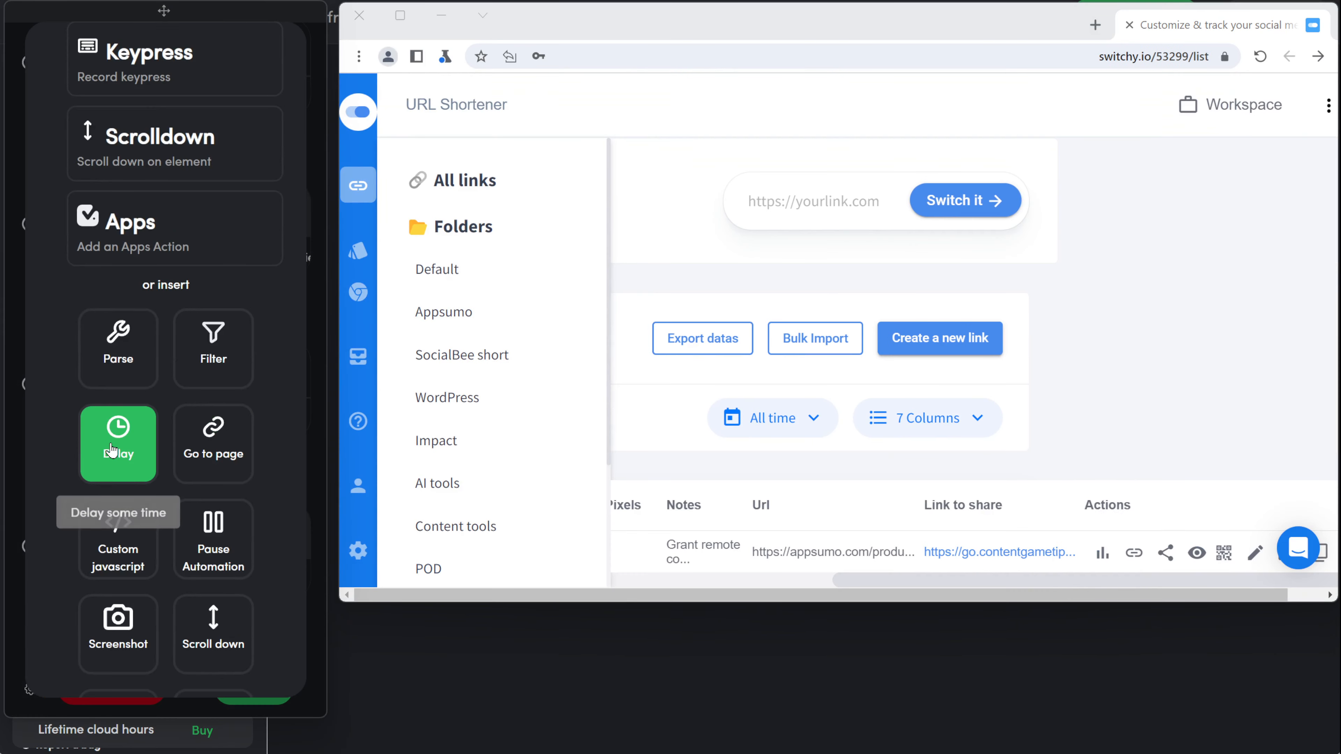
click(112, 447)
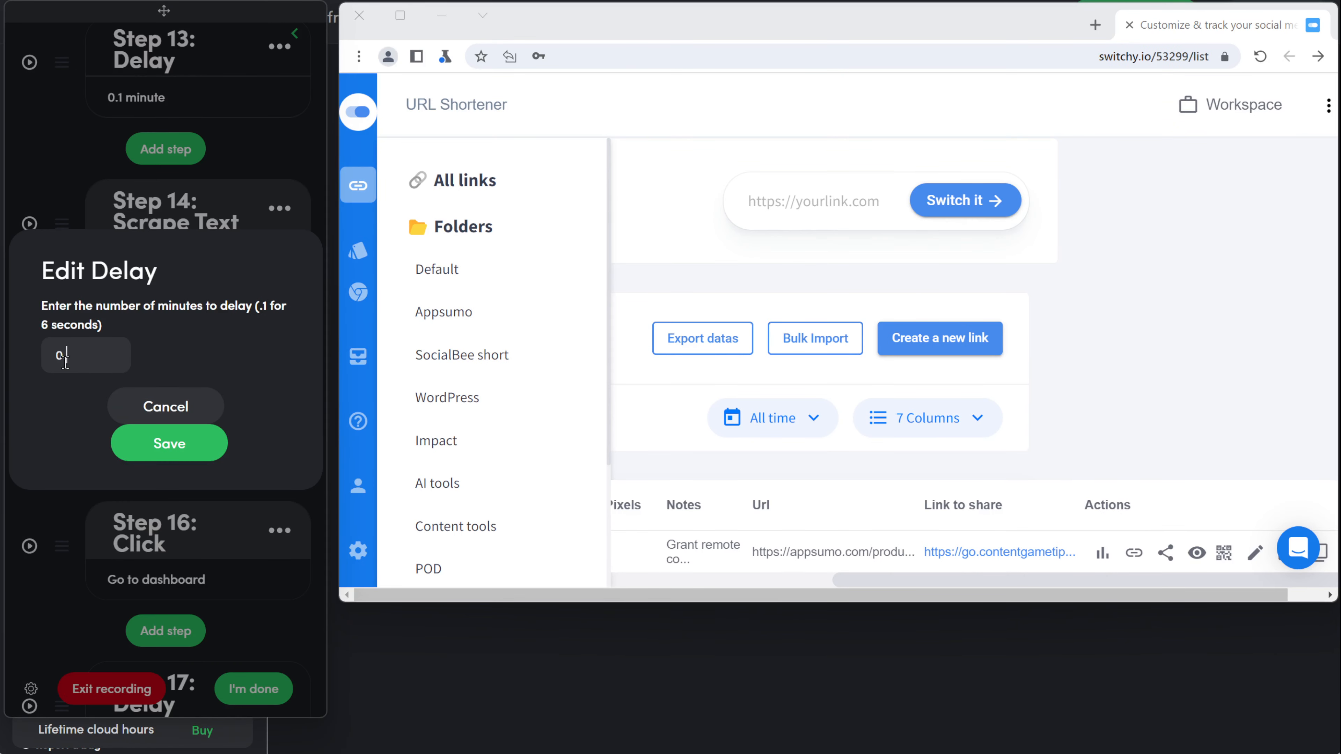
click(159, 445)
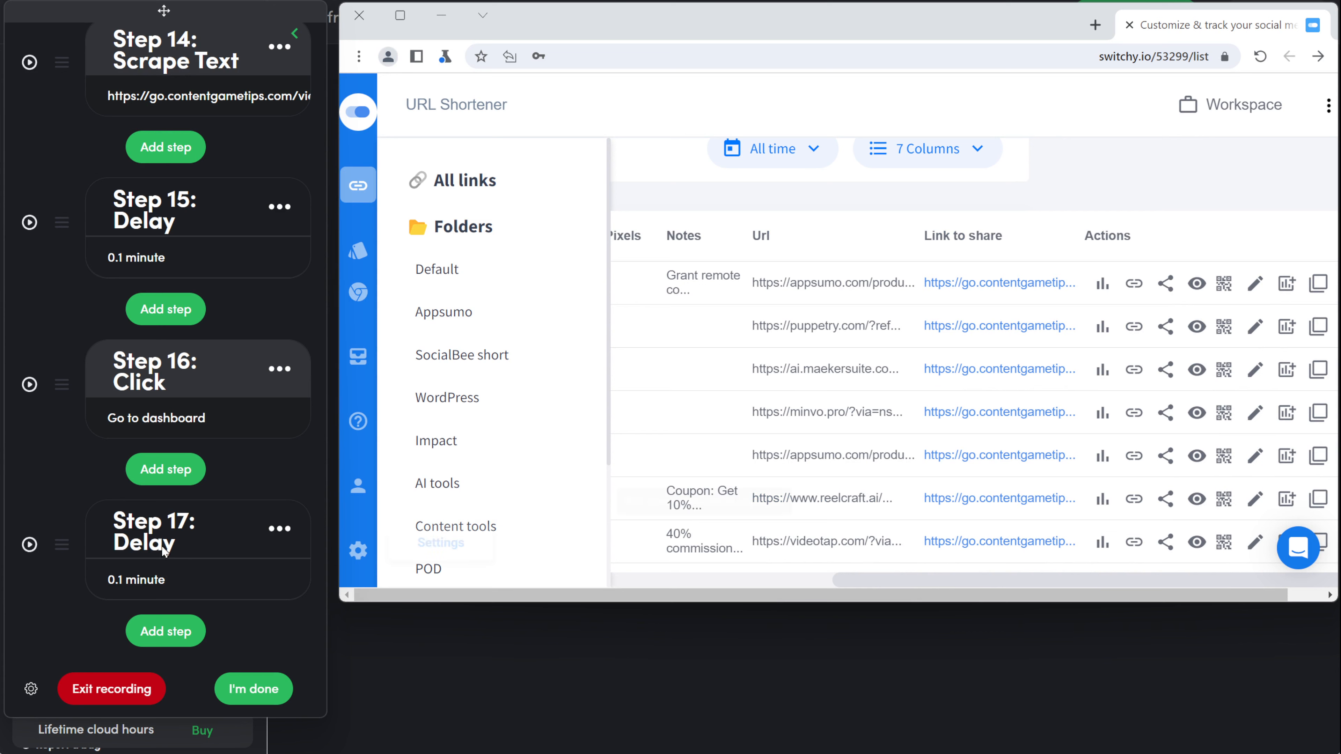
Step: Record a click on the first link's QR code icon
click(158, 630)
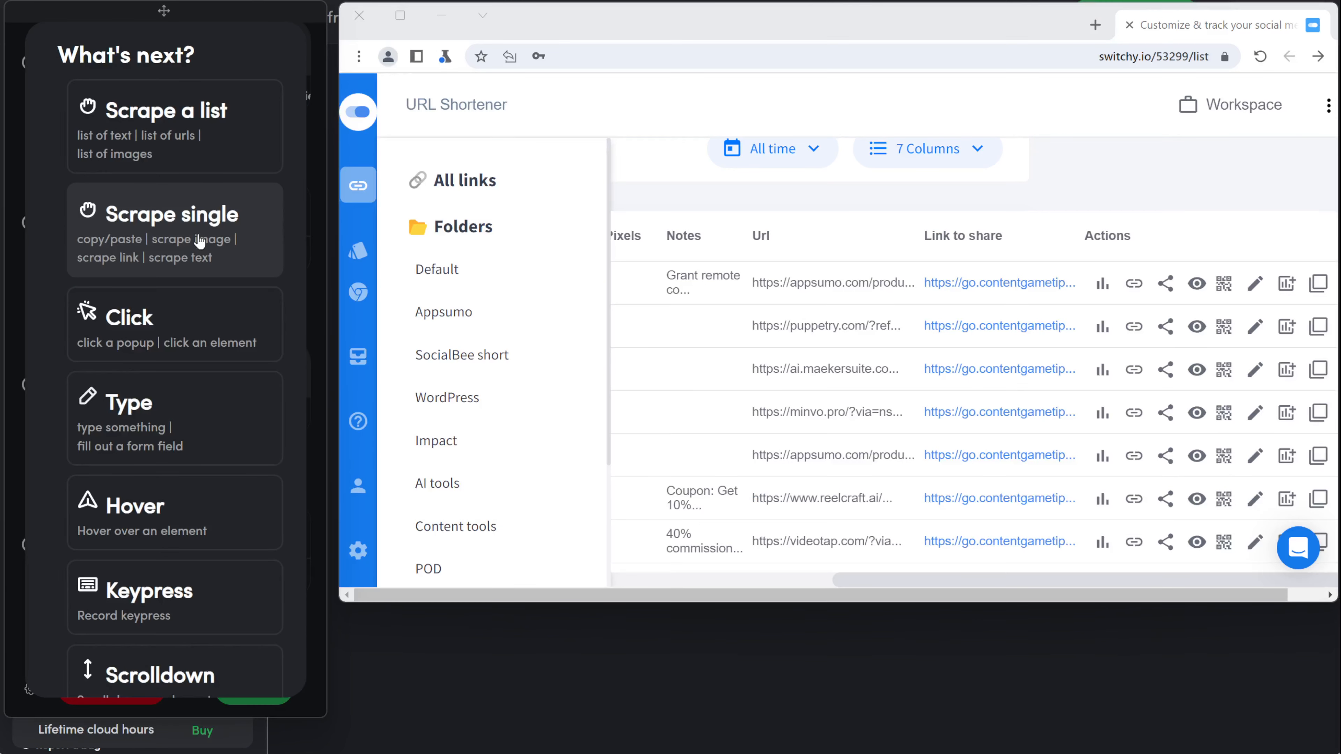
click(174, 316)
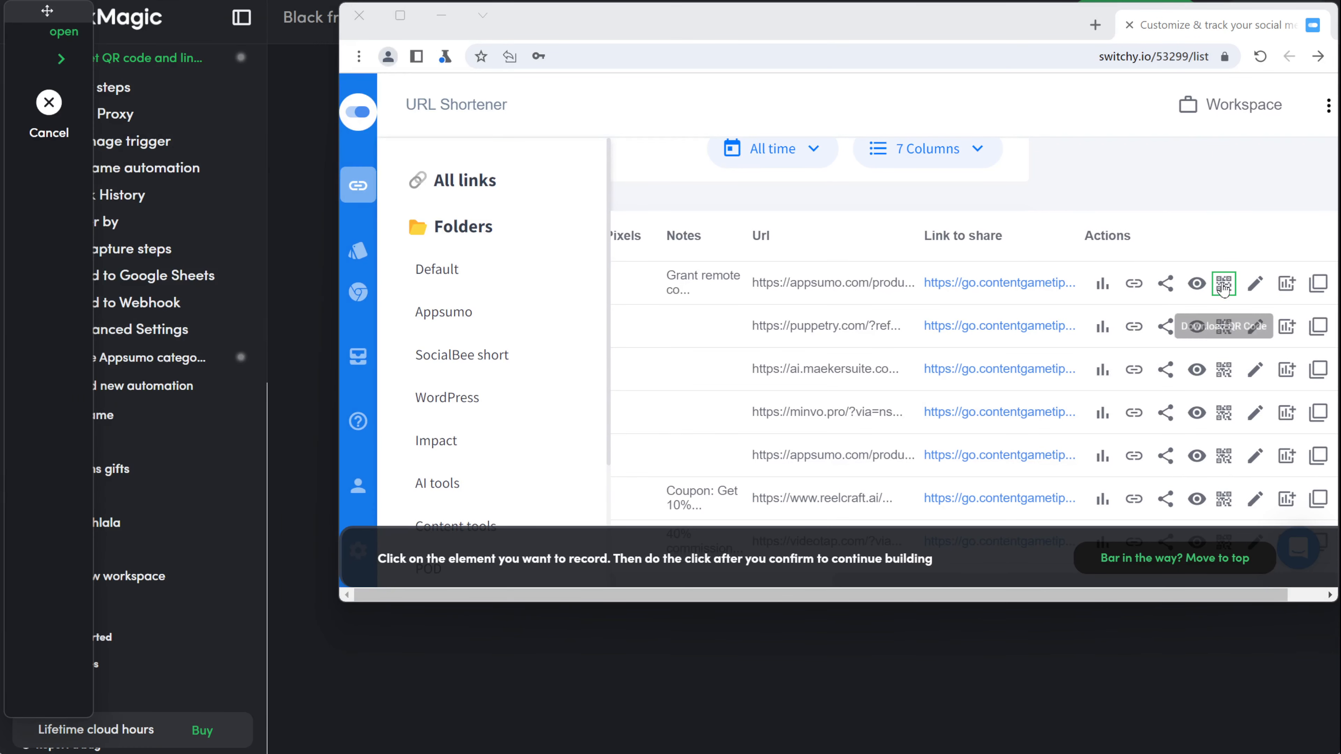
click(1224, 290)
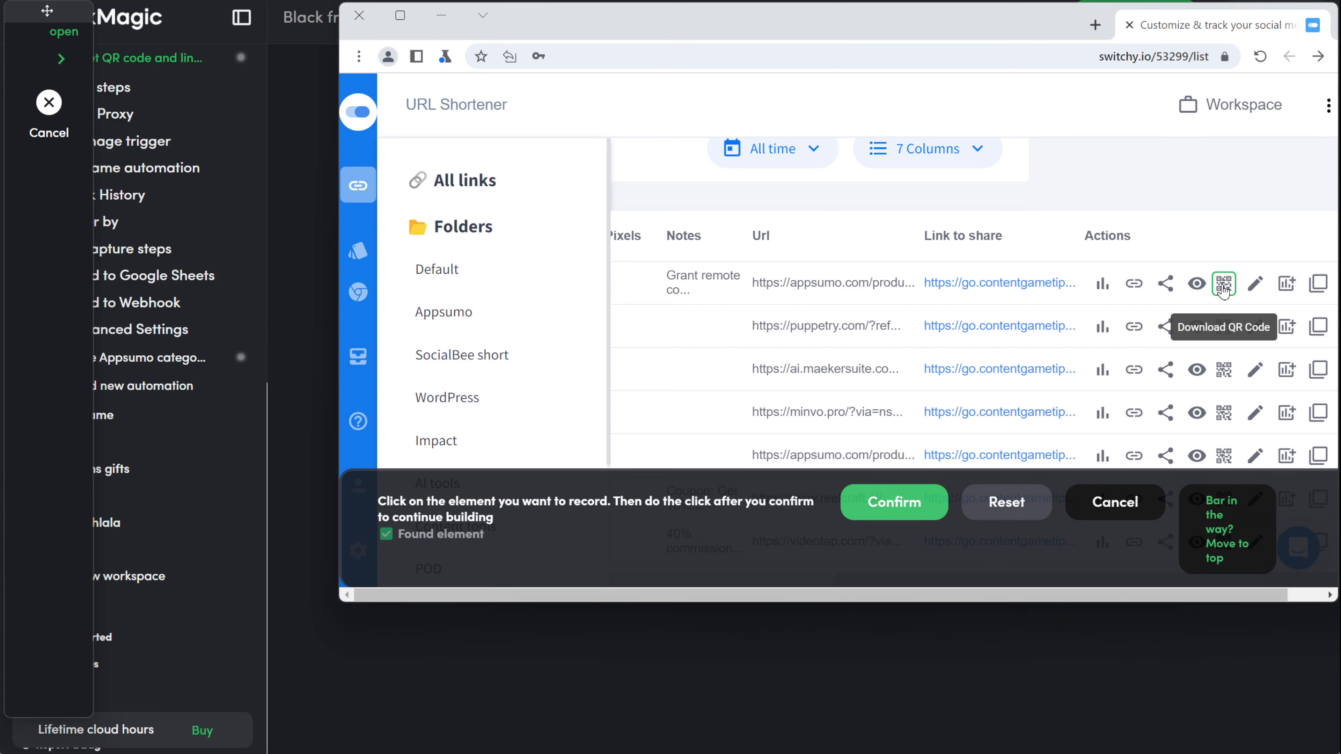
click(892, 517)
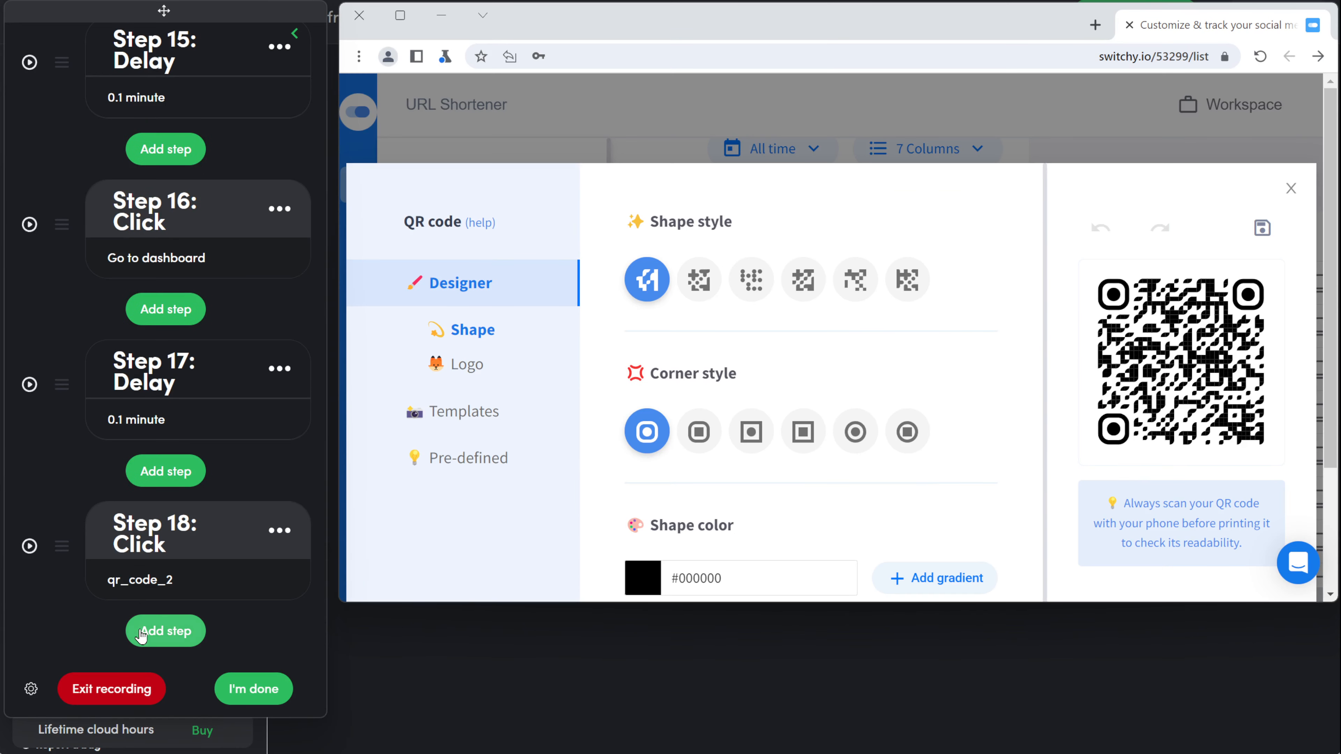
click(141, 636)
Step: Record a click step selecting the third QR shape style
click(159, 322)
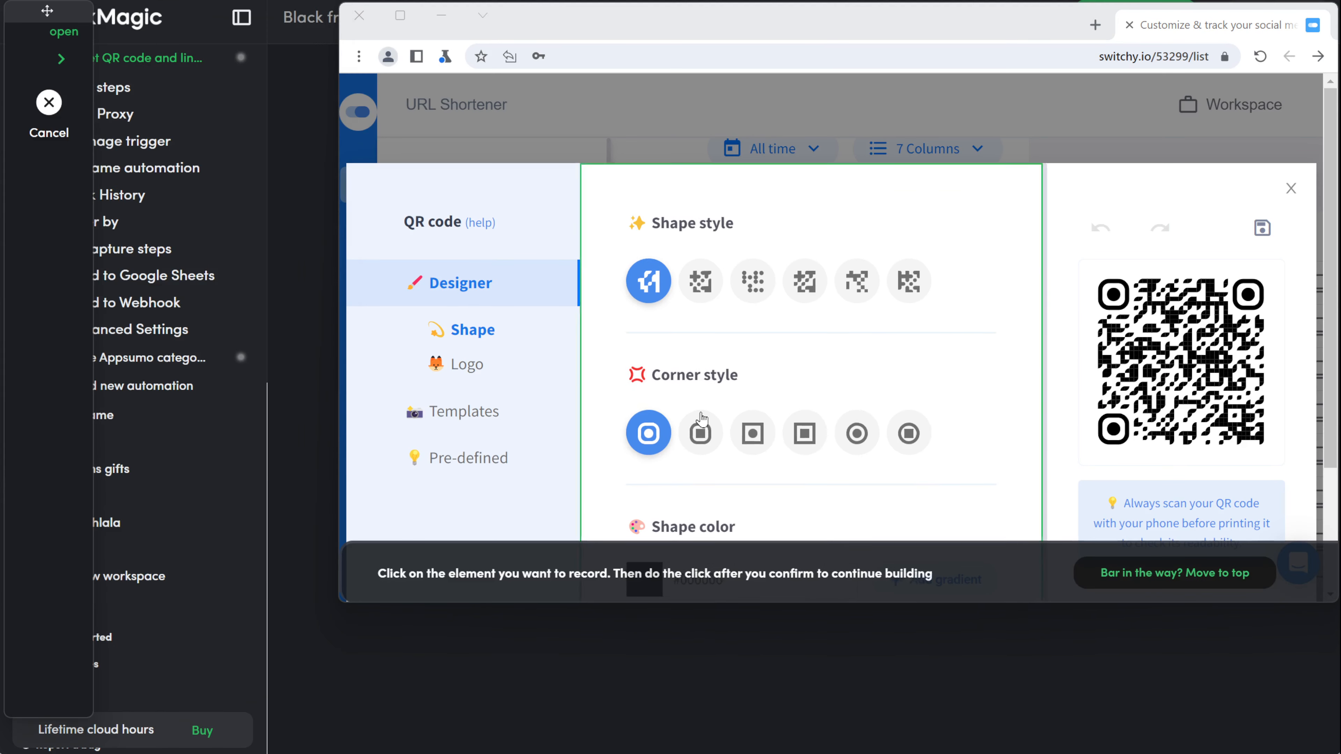
click(756, 299)
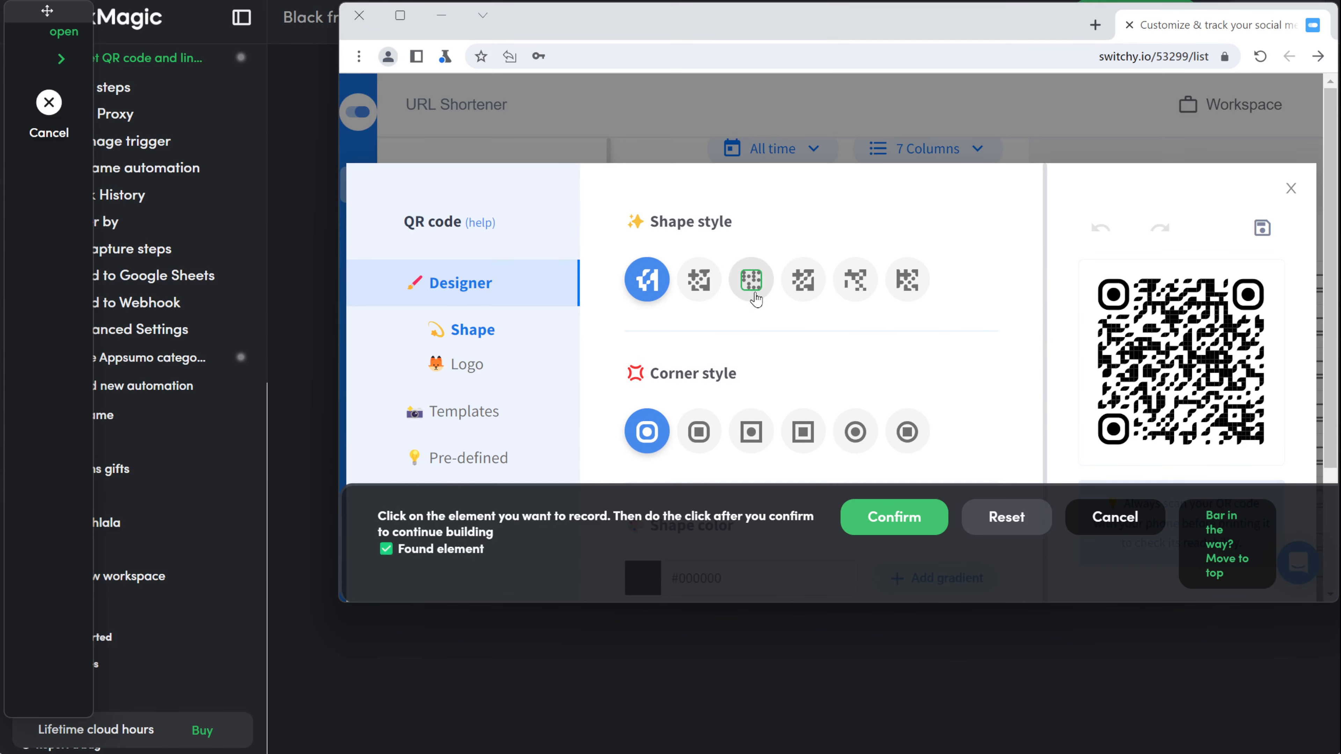
click(907, 535)
scroll(196, 581, down, 10)
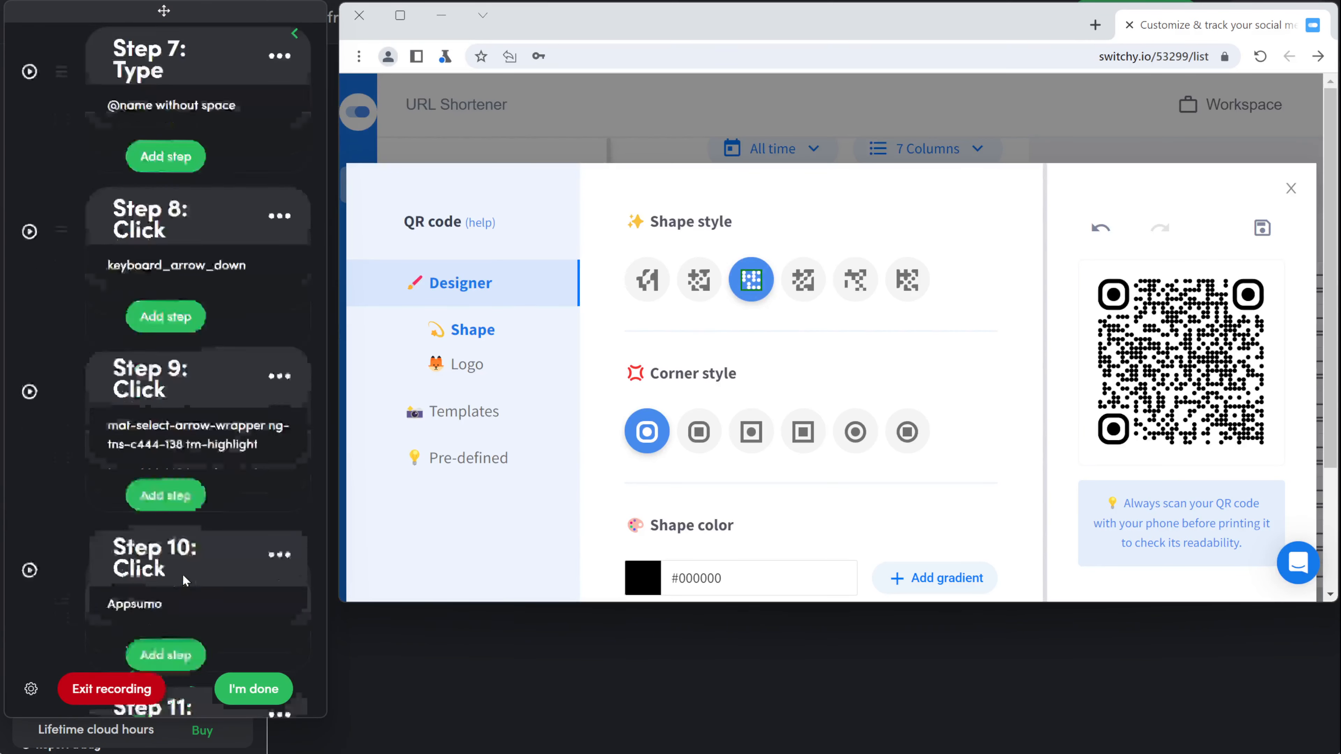
scroll(185, 579, down, 15)
Step: Add a click step selecting the fourth QR corner style
click(169, 626)
click(174, 325)
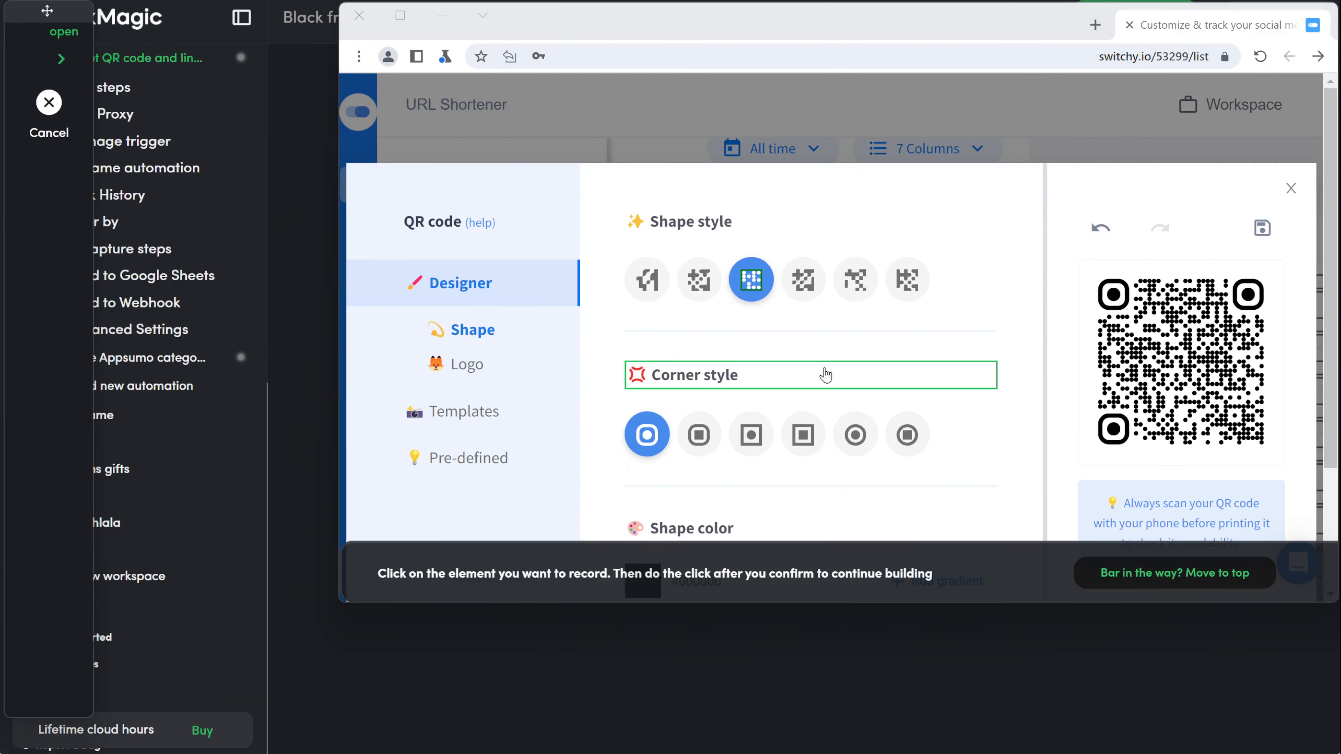
click(803, 435)
click(896, 515)
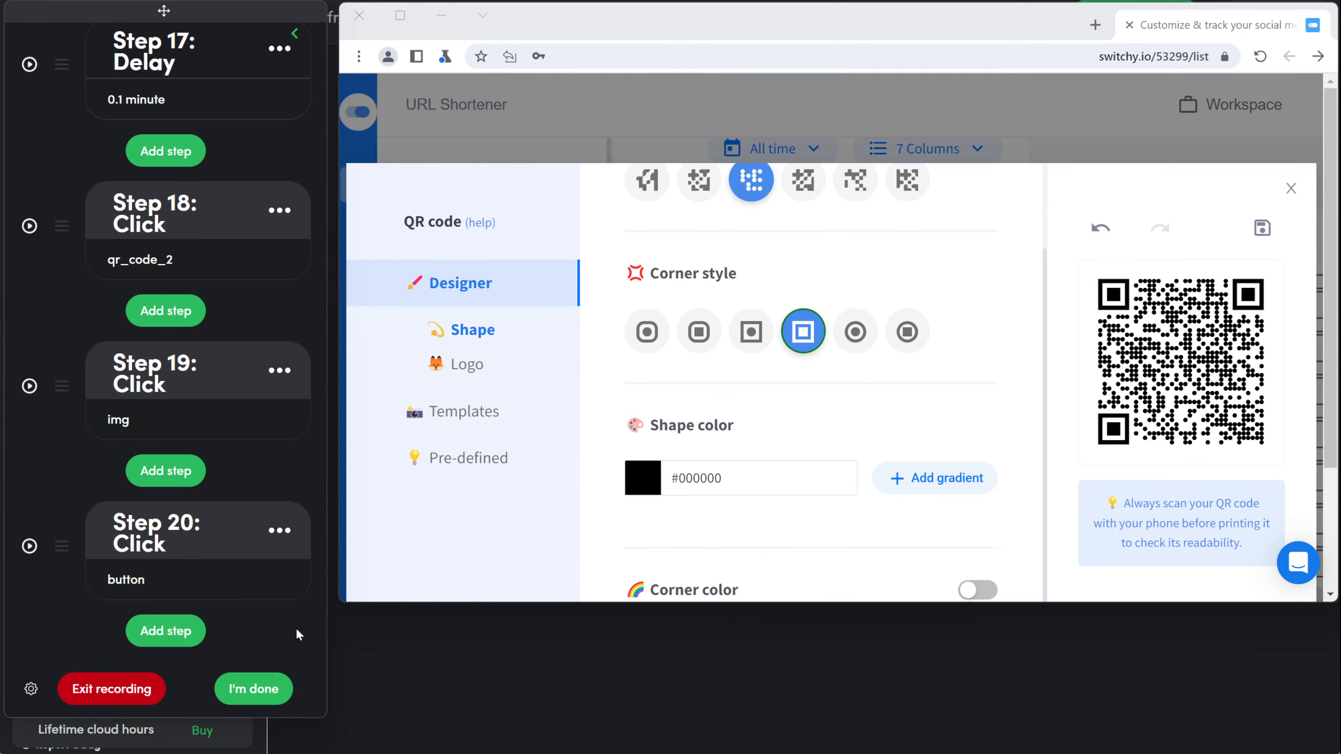
Step: Add a typing step that fills the QR shape colour field with the green hex value as a fixed value
click(167, 631)
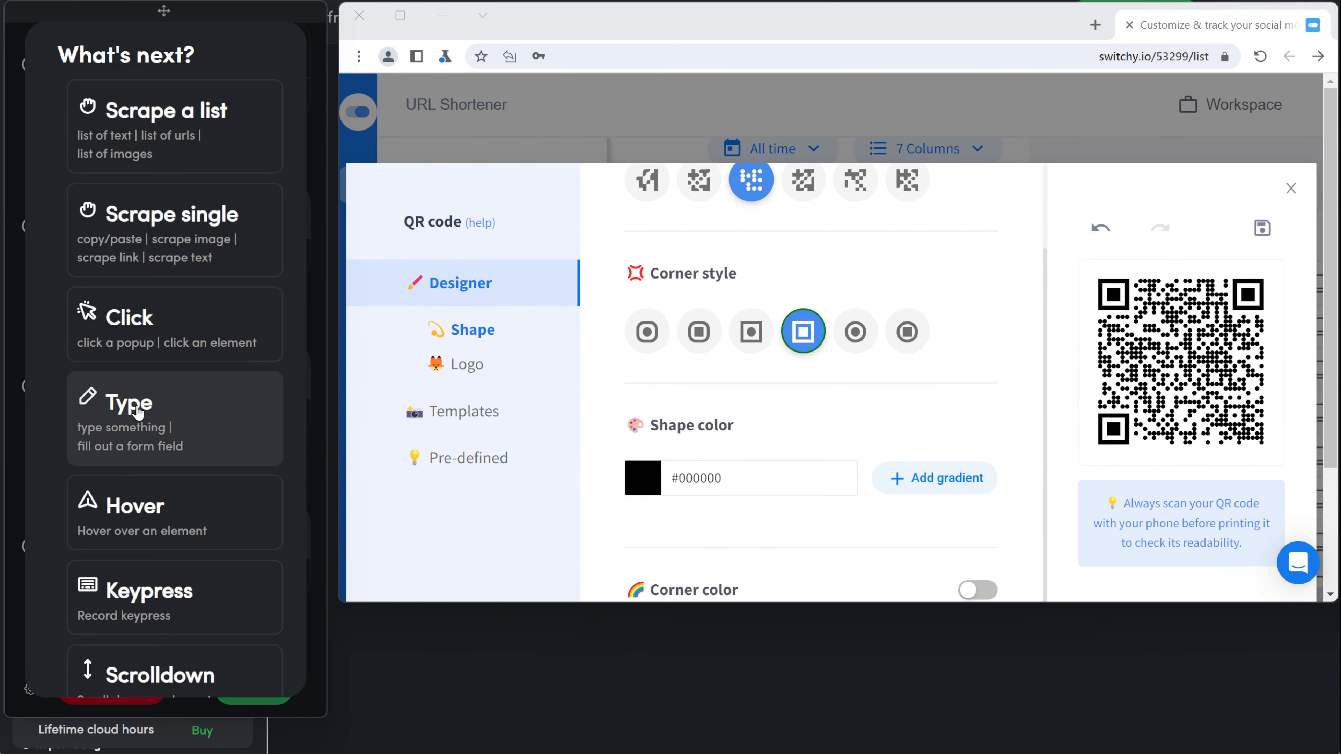
click(211, 407)
click(740, 488)
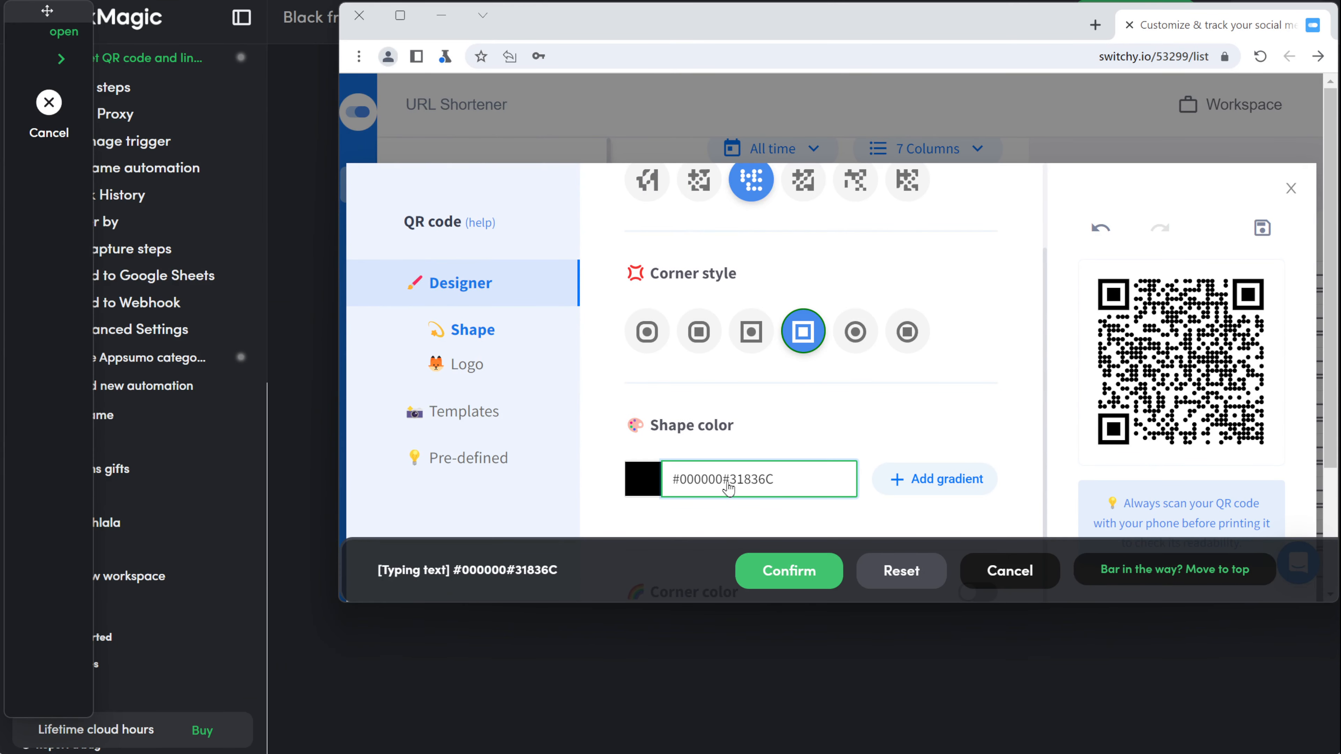
key(ctrl+a)
text(#31836C)
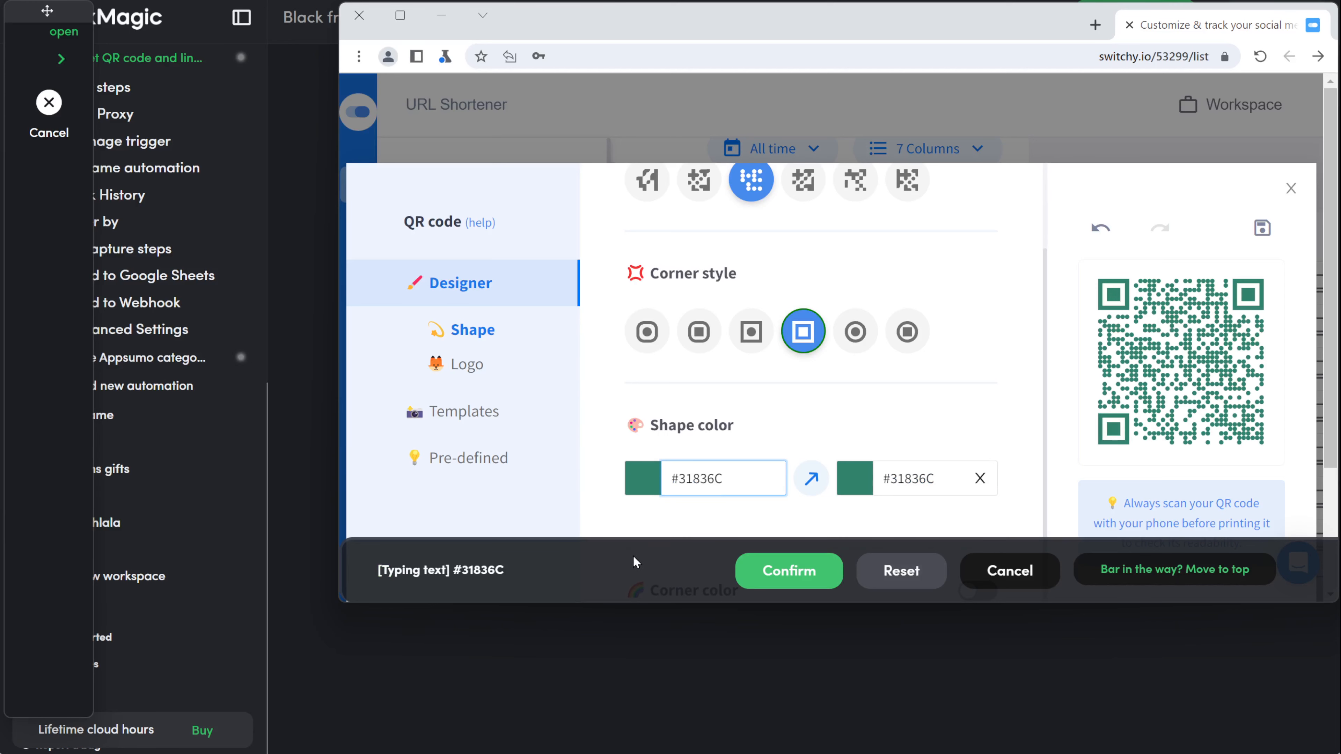
click(786, 572)
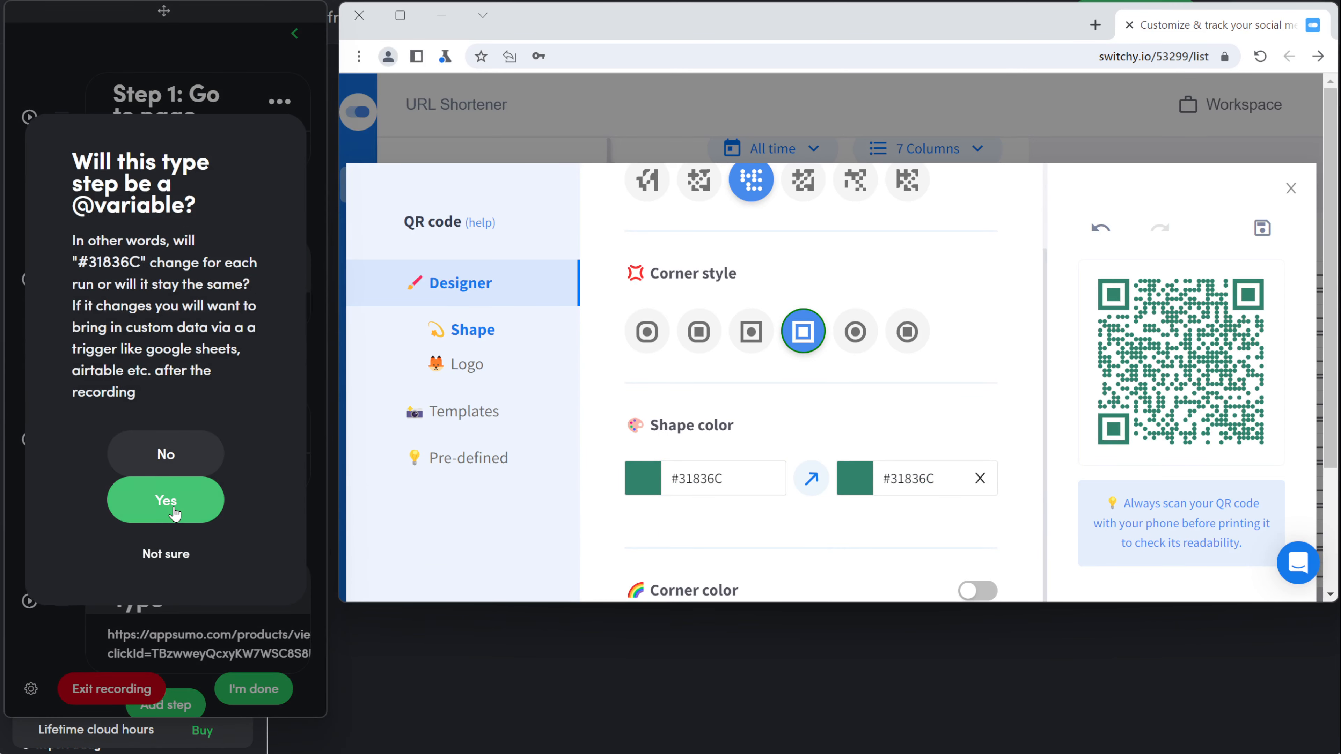
click(179, 459)
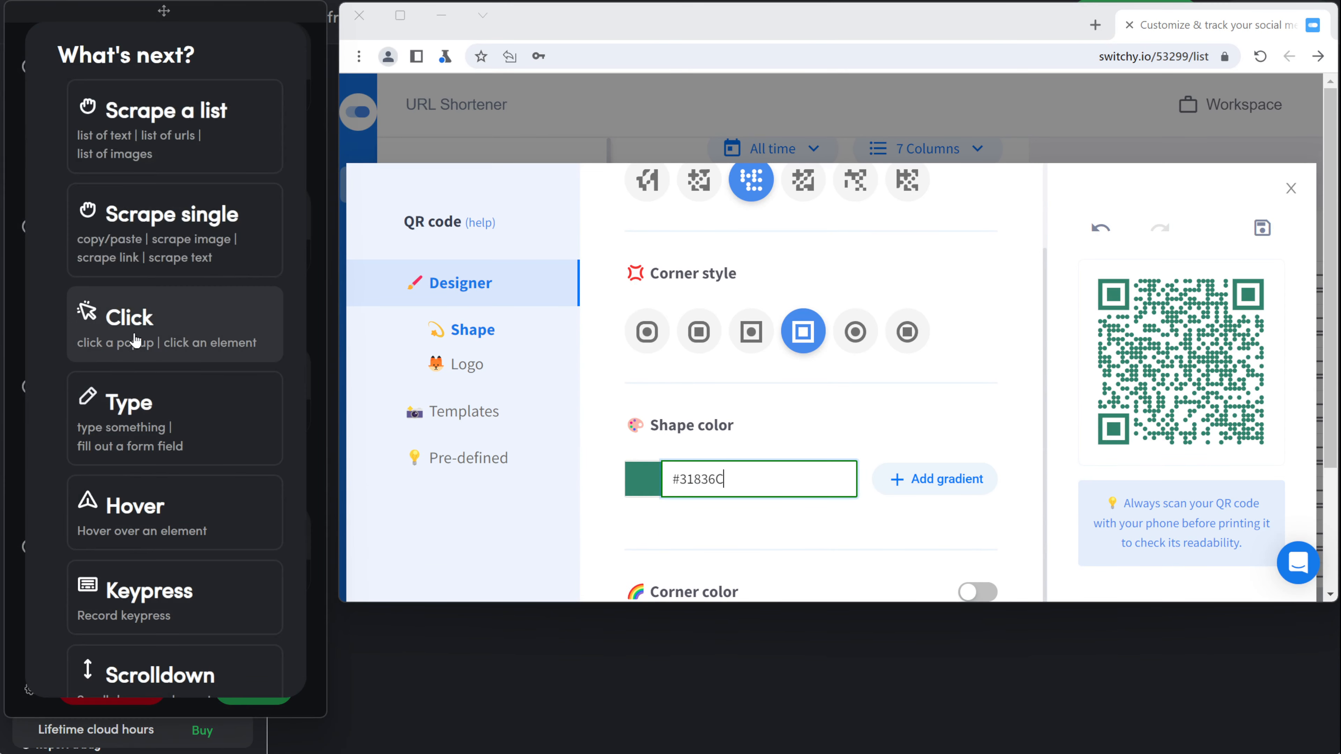
Step: Record clicks adding a colour gradient and turning on the separate corner colour toggle
click(209, 333)
click(995, 491)
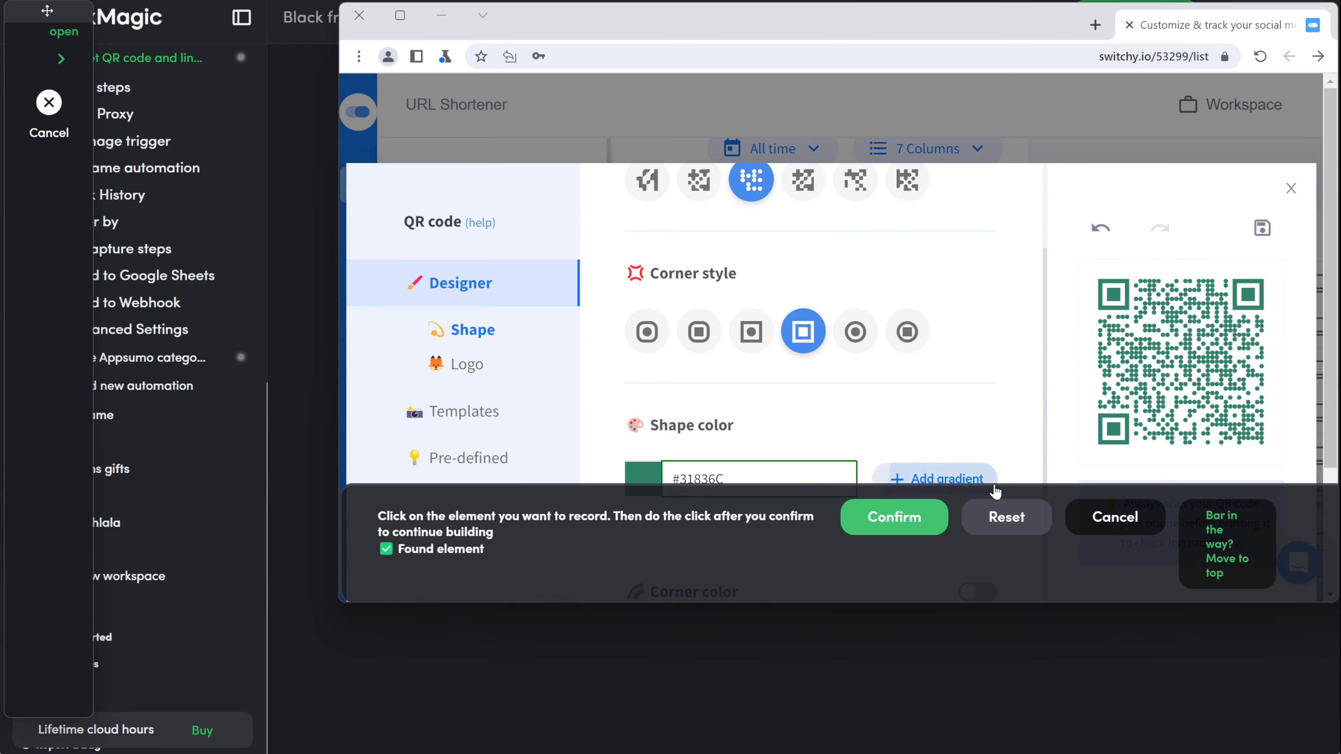
click(895, 517)
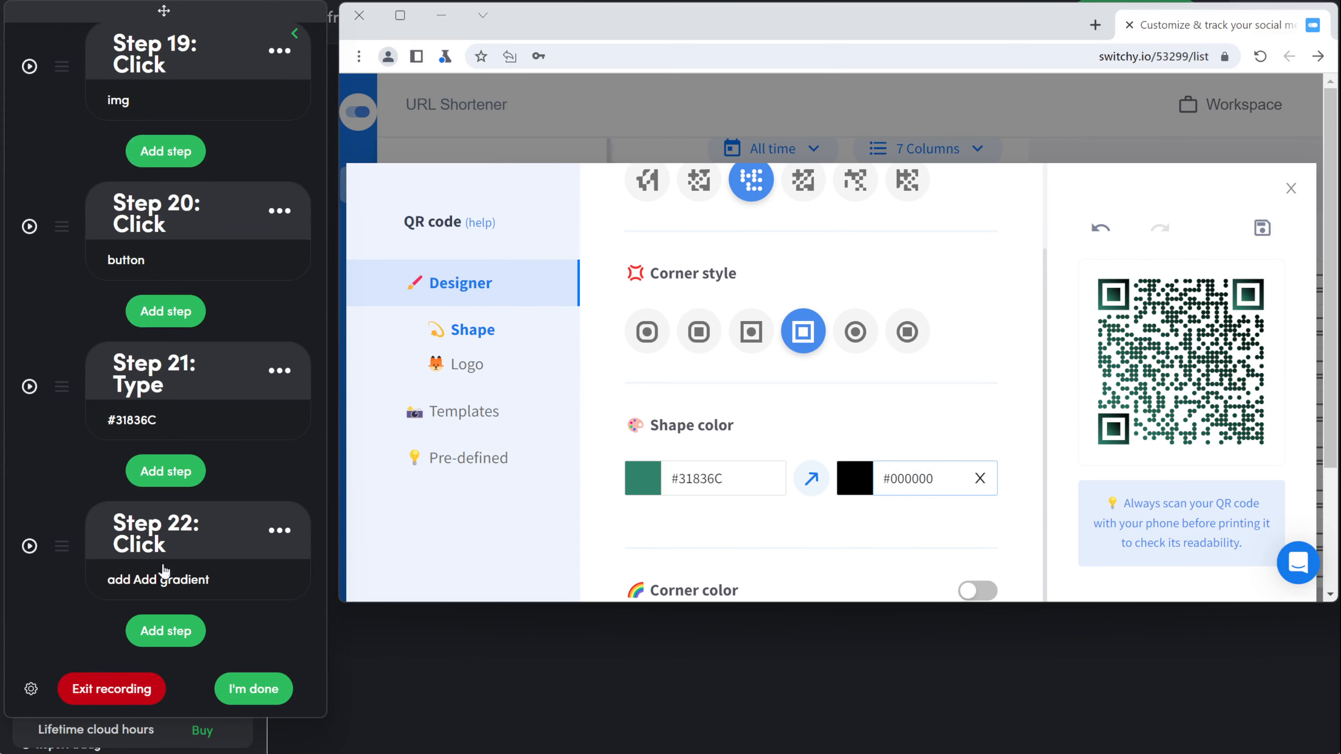
click(153, 644)
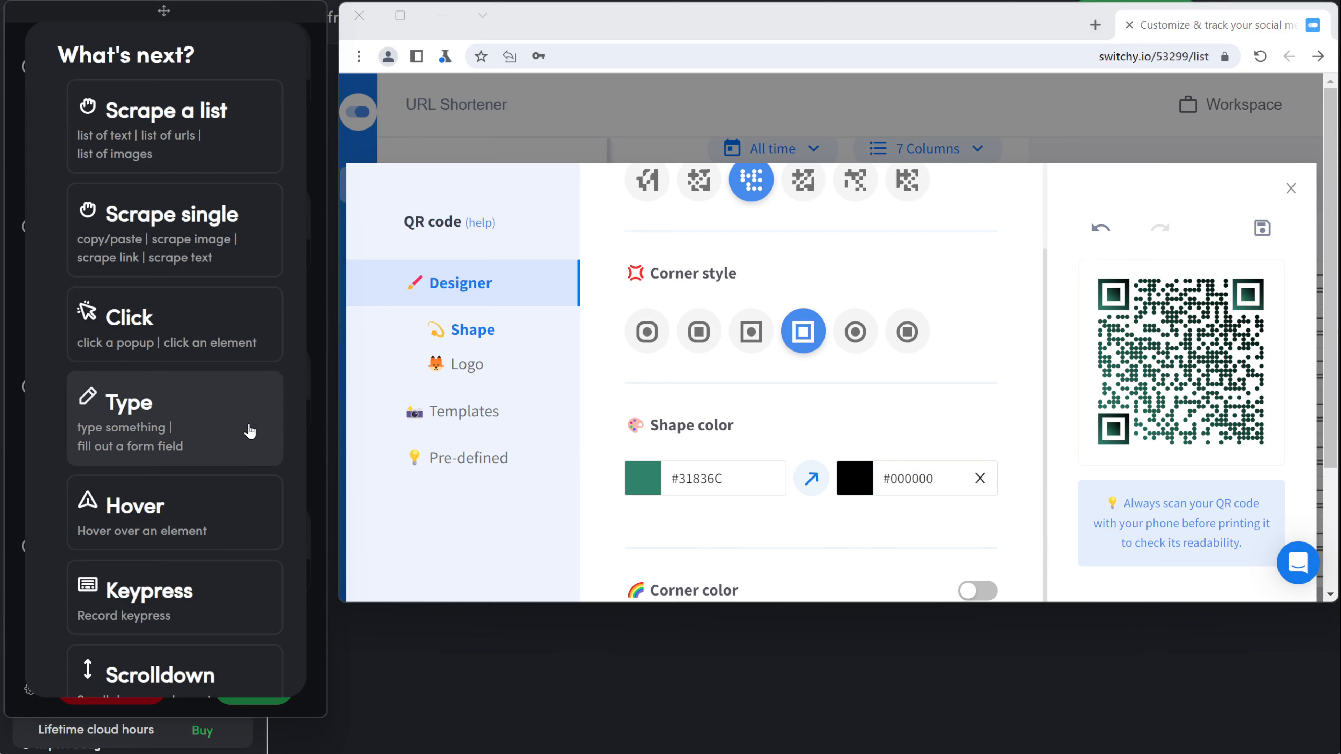
click(264, 431)
click(918, 490)
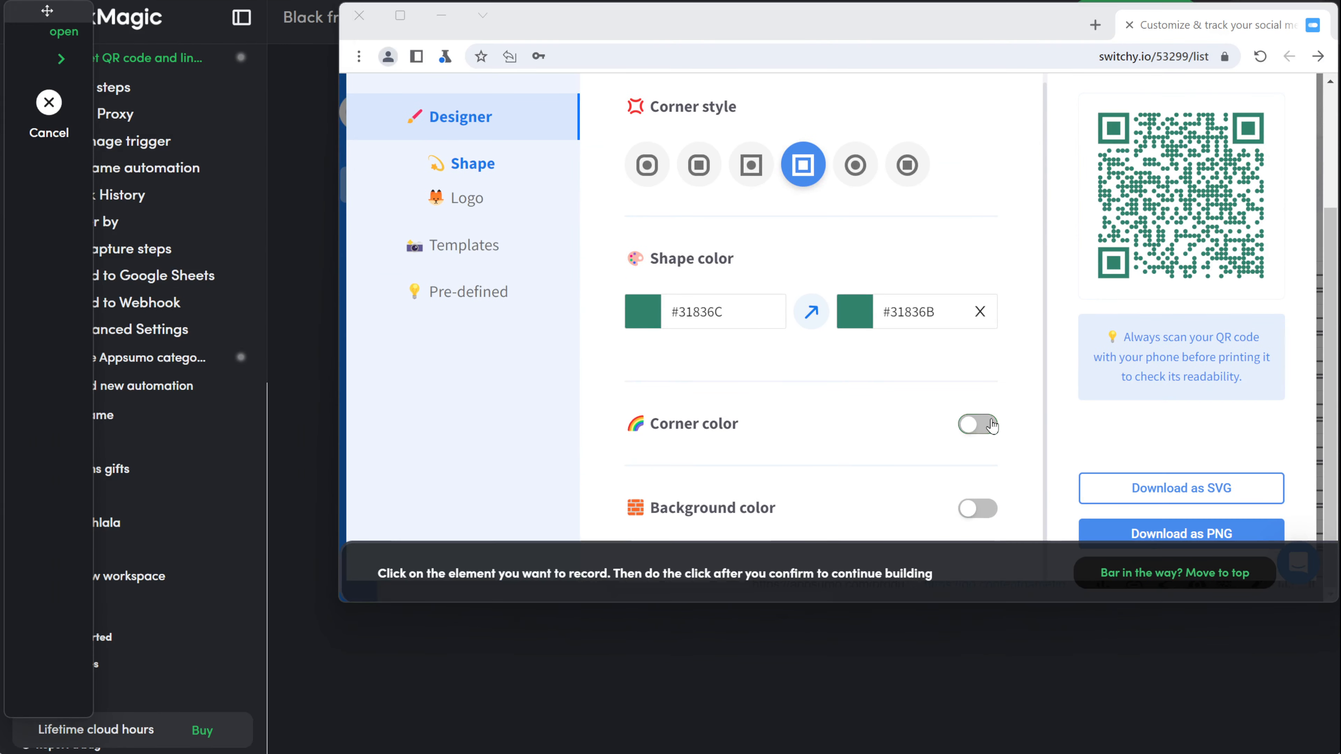
click(989, 426)
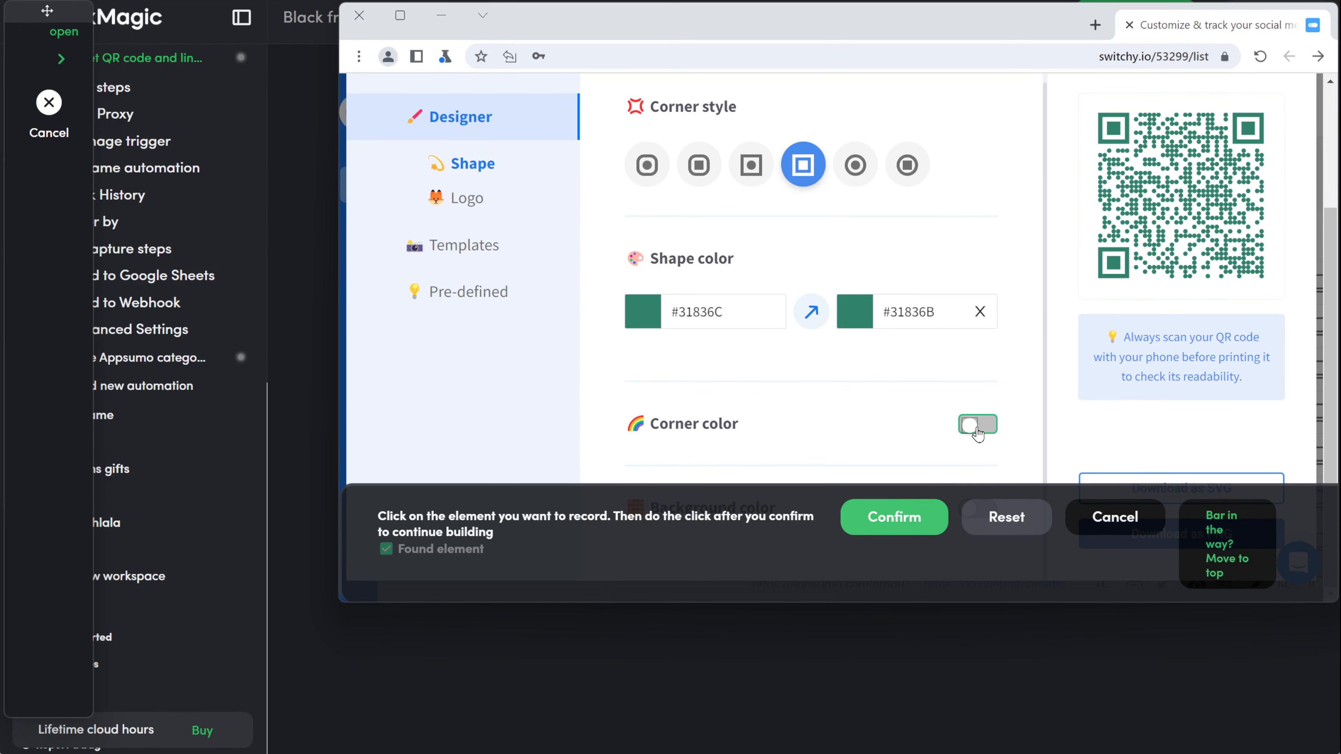
click(918, 516)
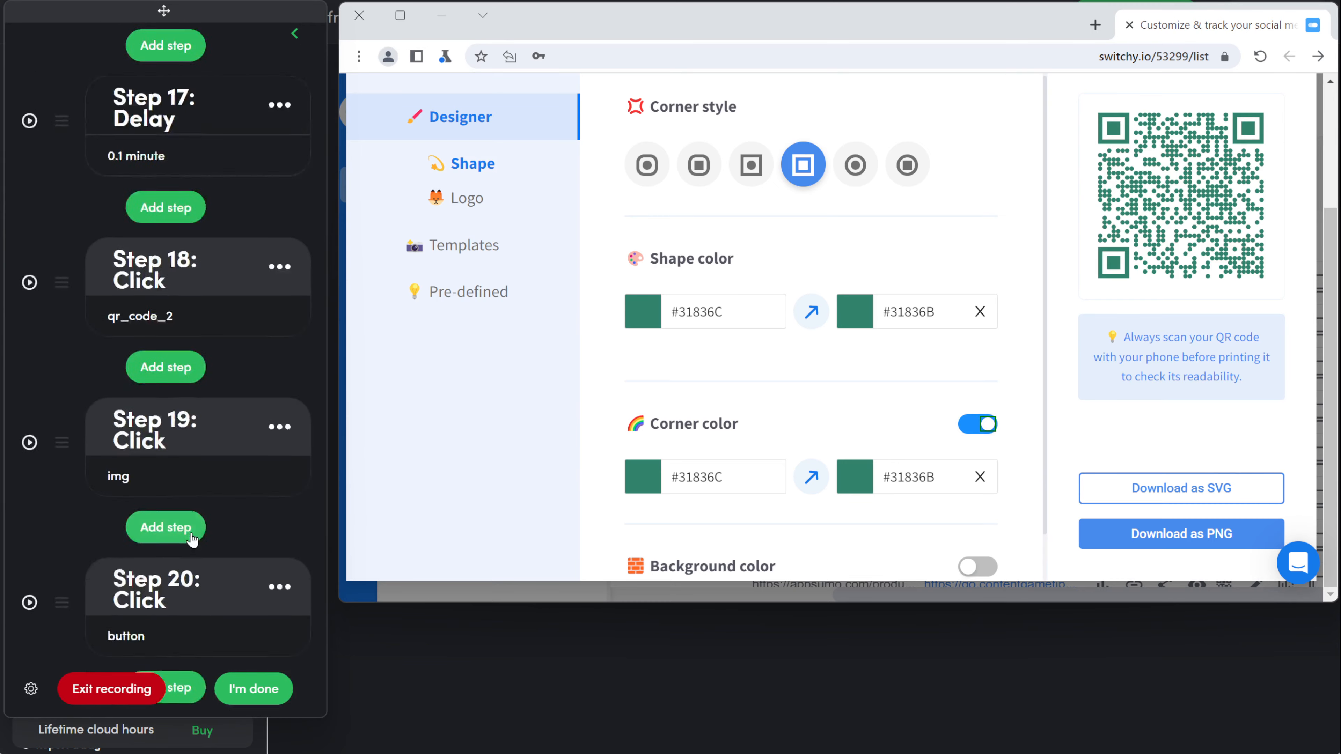
Step: Delete the extra unwanted step from the automation
scroll(265, 544, up, 5)
click(272, 531)
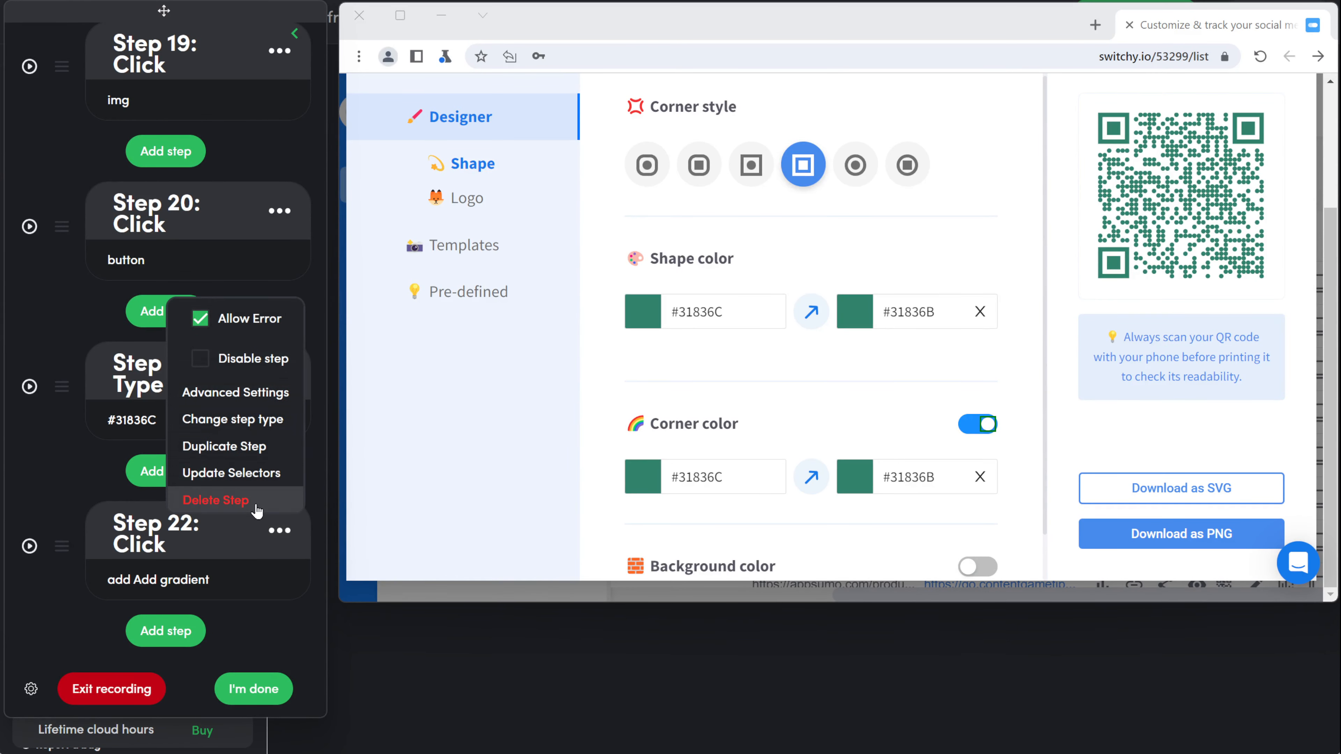
scroll(249, 512, up, 3)
click(215, 500)
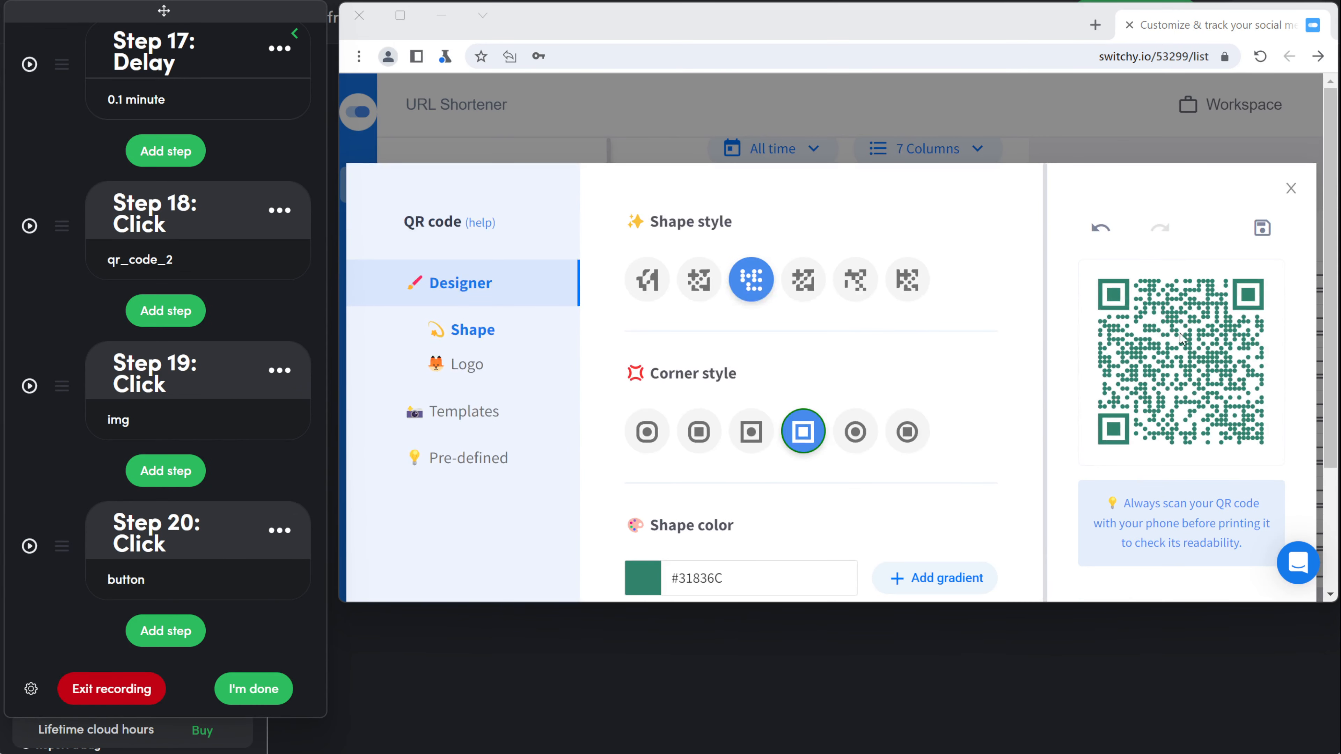
Step: Save the green QR design as a Switchy template and show the saved templates
click(1263, 227)
click(479, 420)
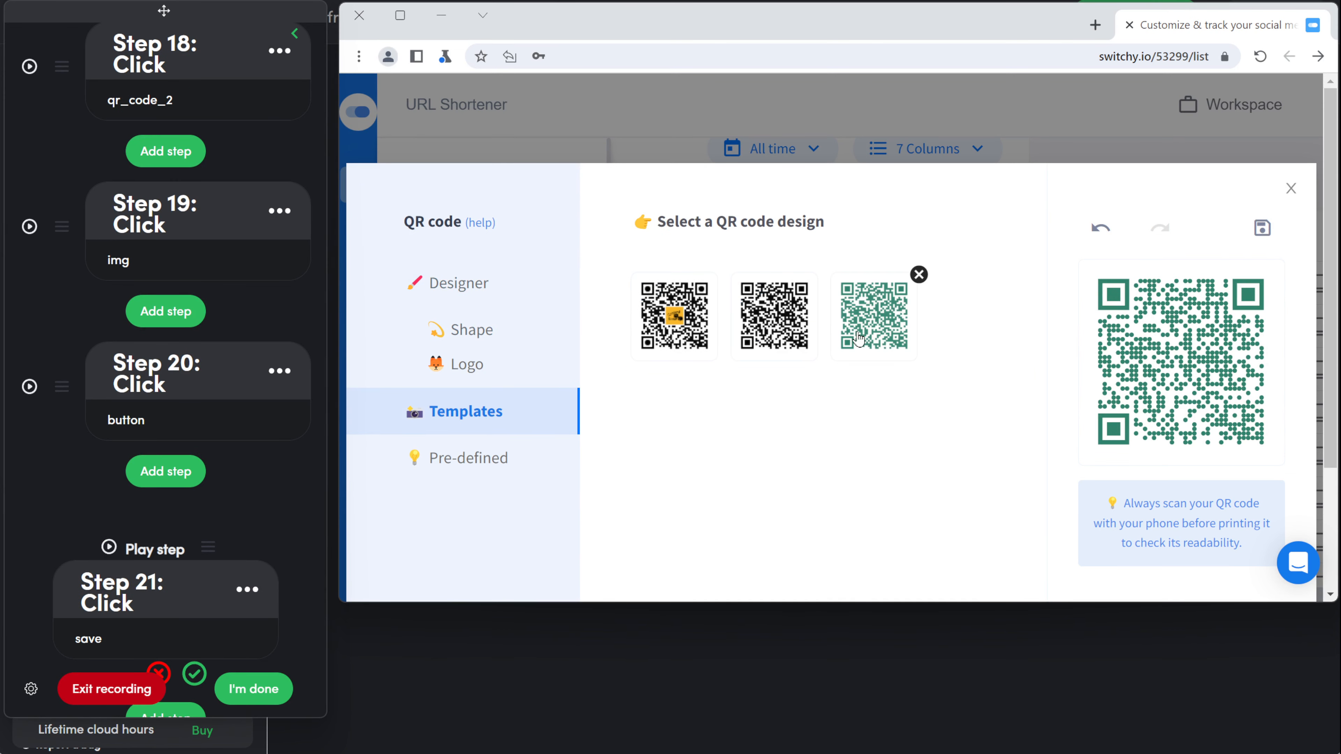
scroll(182, 612, down, 1)
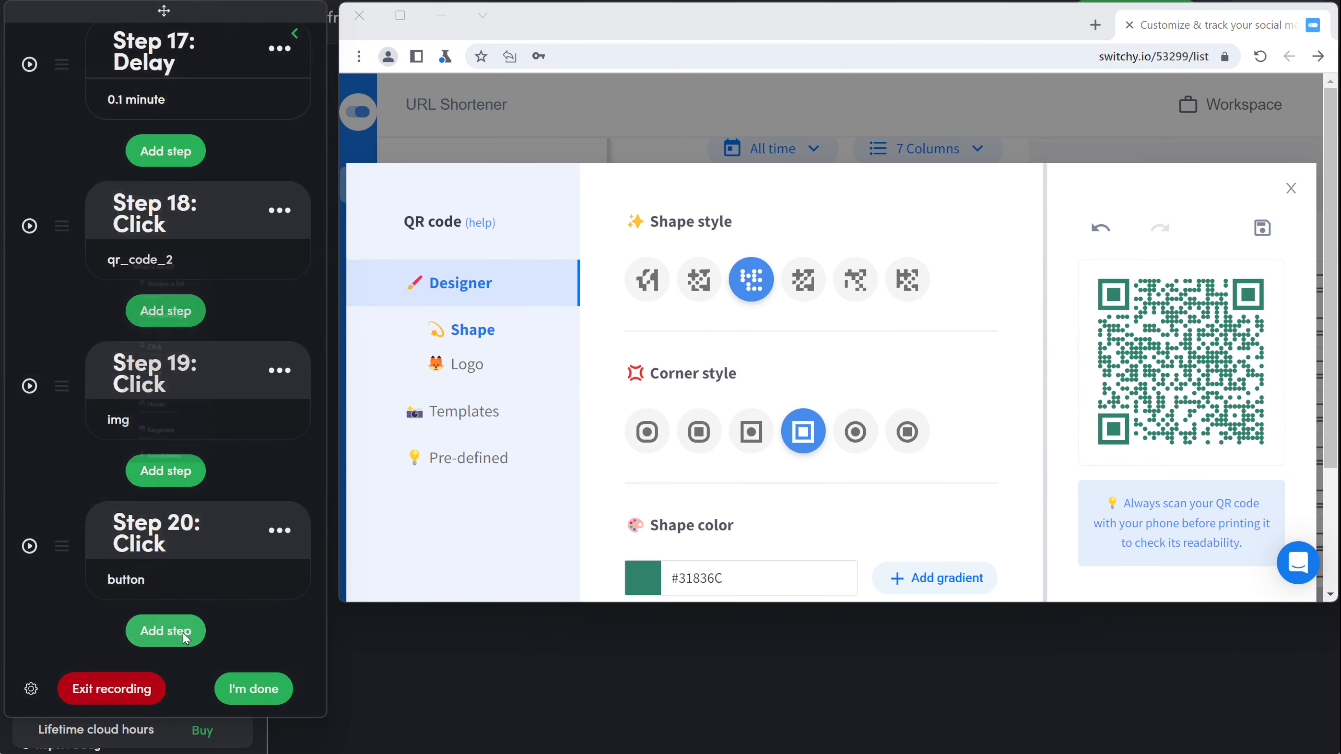
click(186, 637)
click(153, 313)
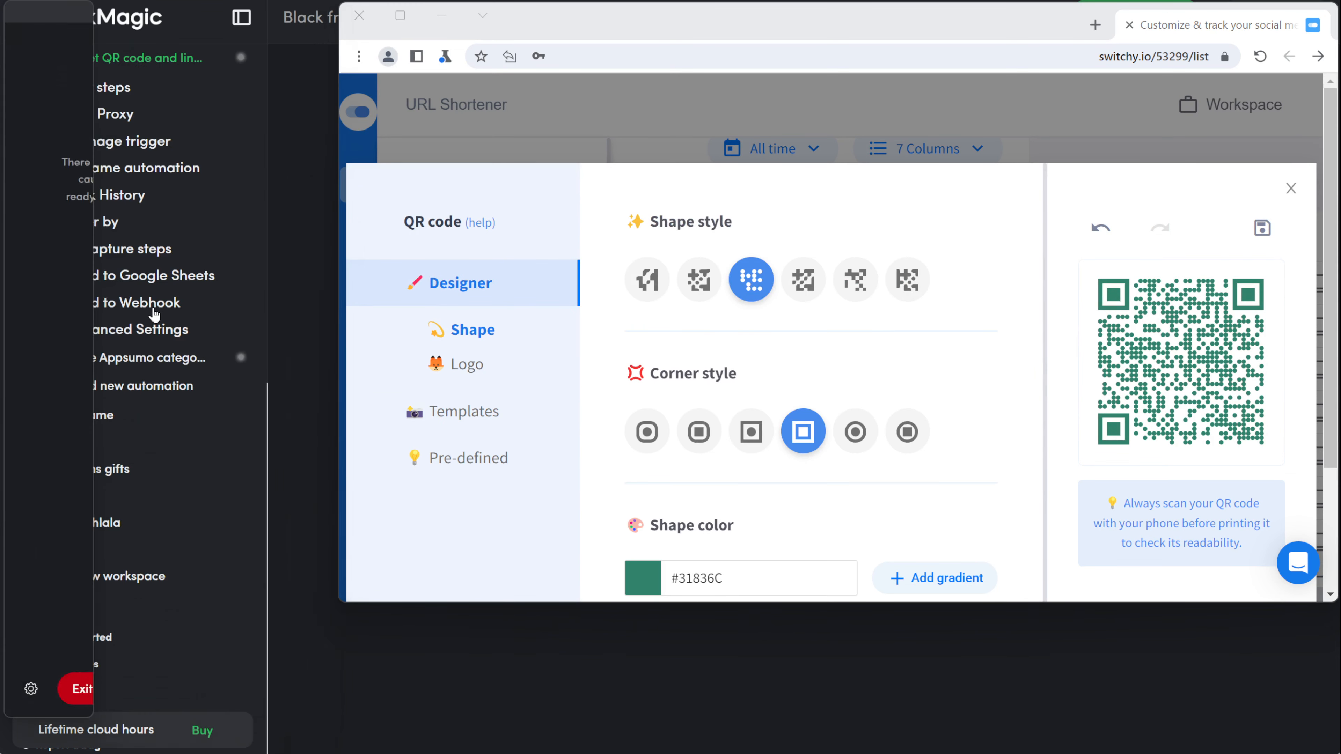
Step: Record click steps on the Templates section and the first QR template
click(494, 412)
click(893, 515)
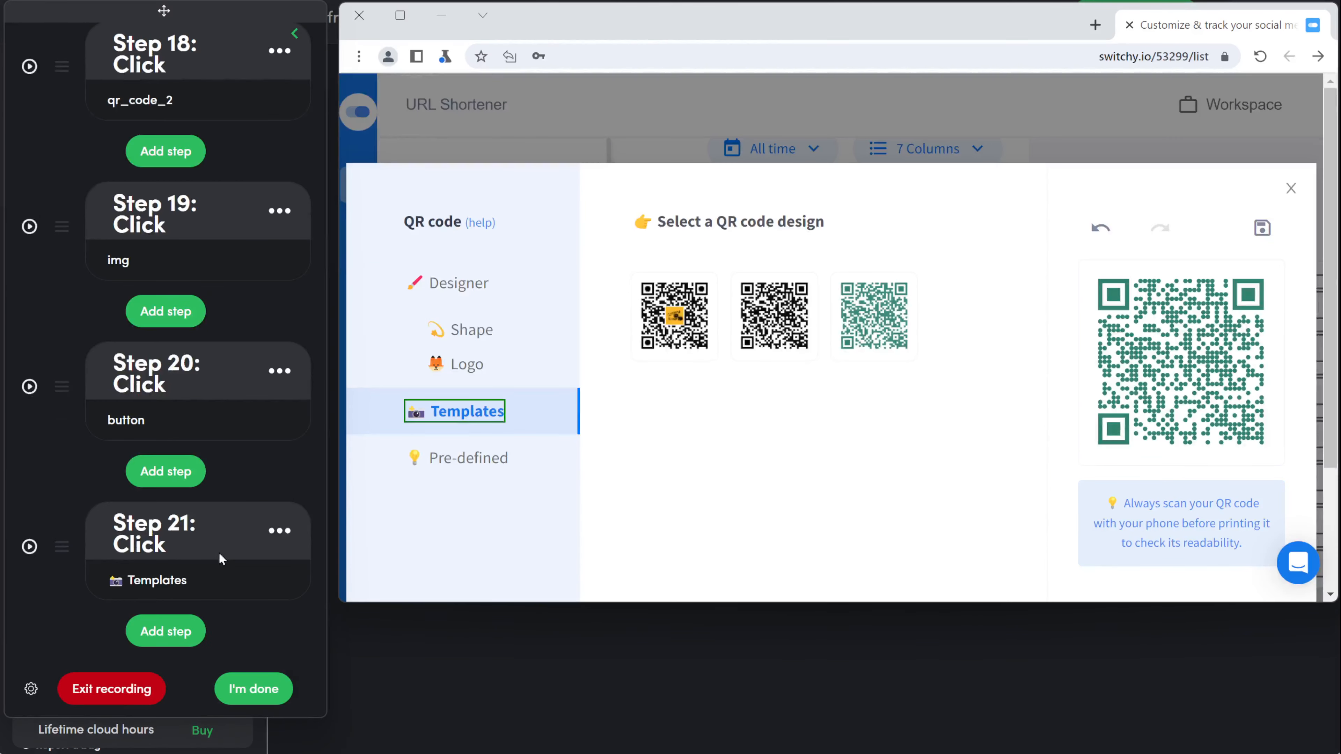
click(184, 637)
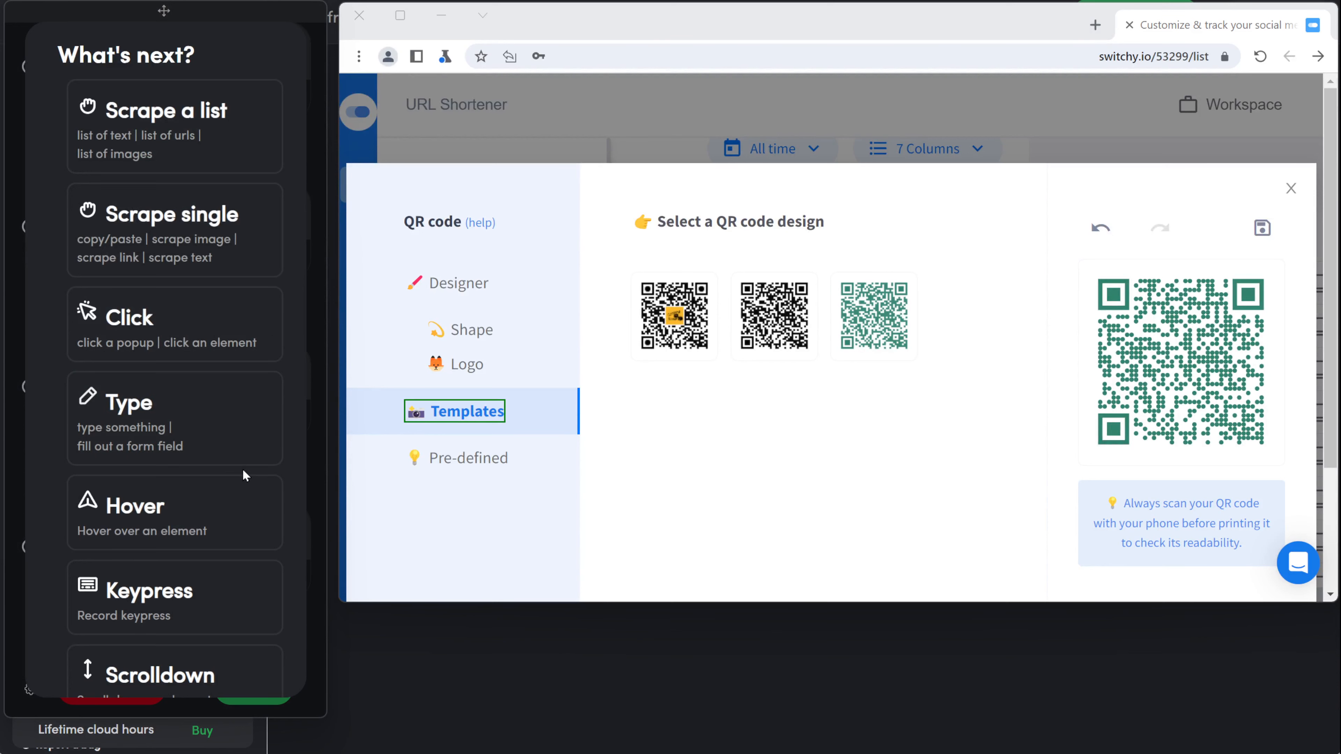
click(254, 342)
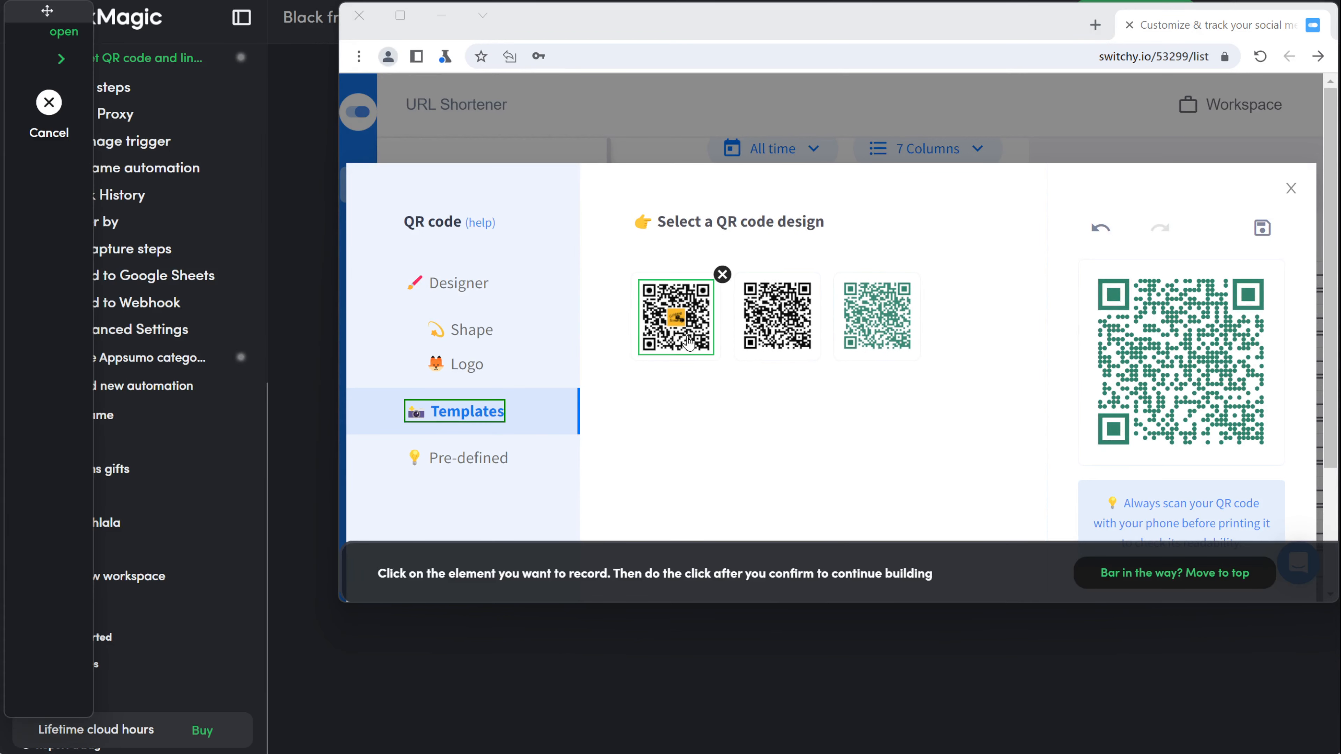
click(705, 344)
click(892, 516)
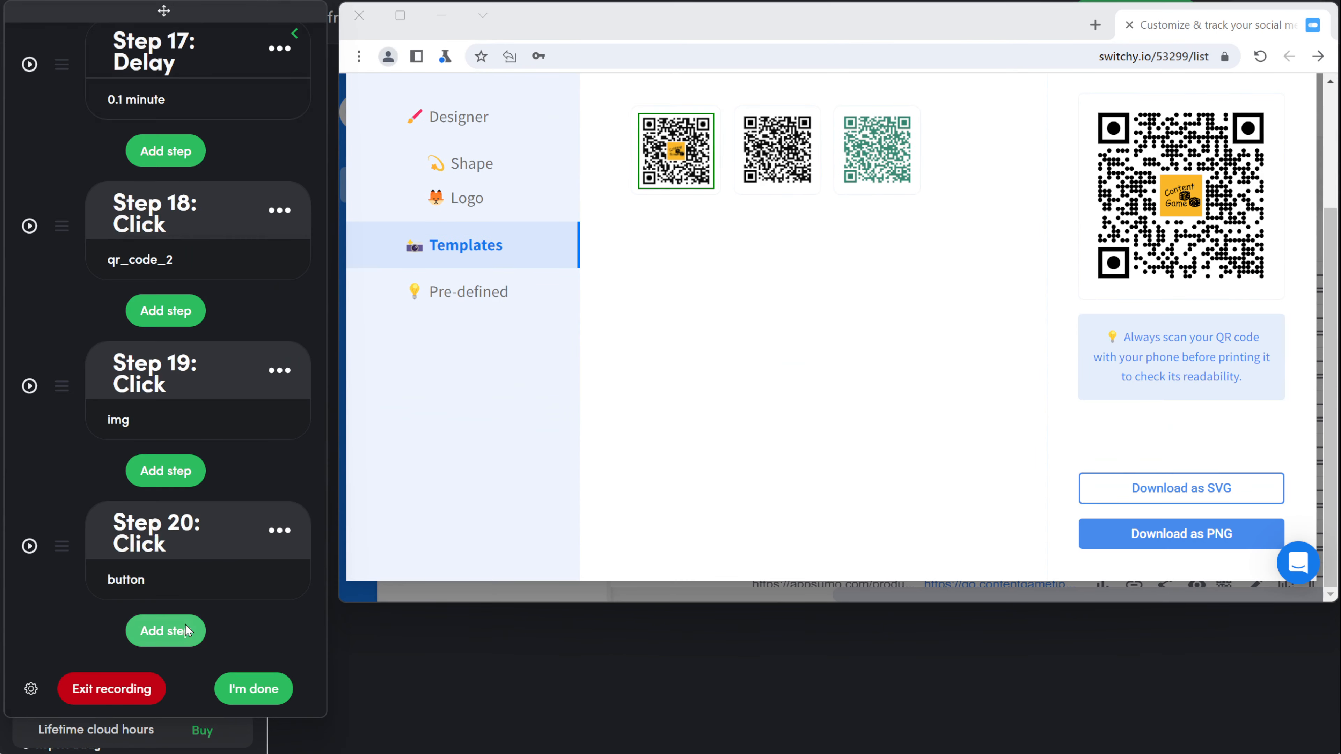
Step: Record the Download as PNG click, then change that step's type to Download
click(186, 625)
click(197, 324)
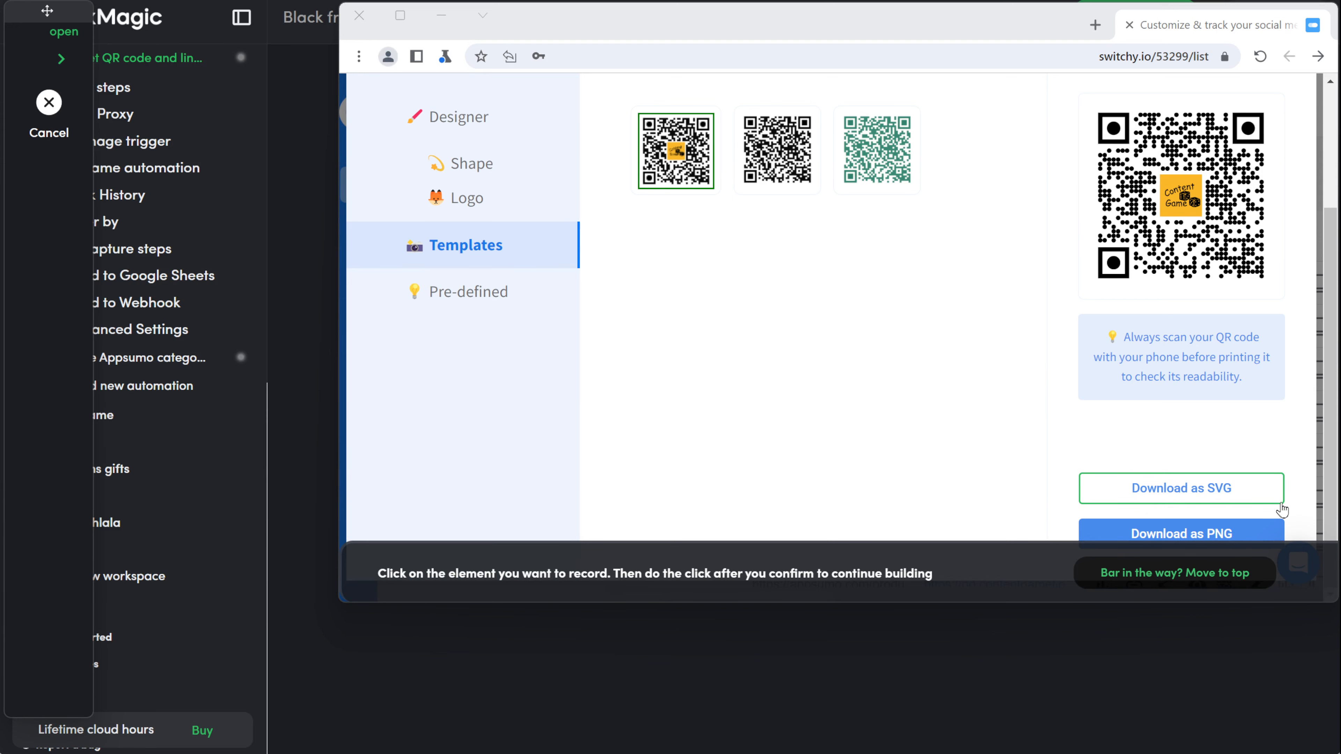
click(1273, 534)
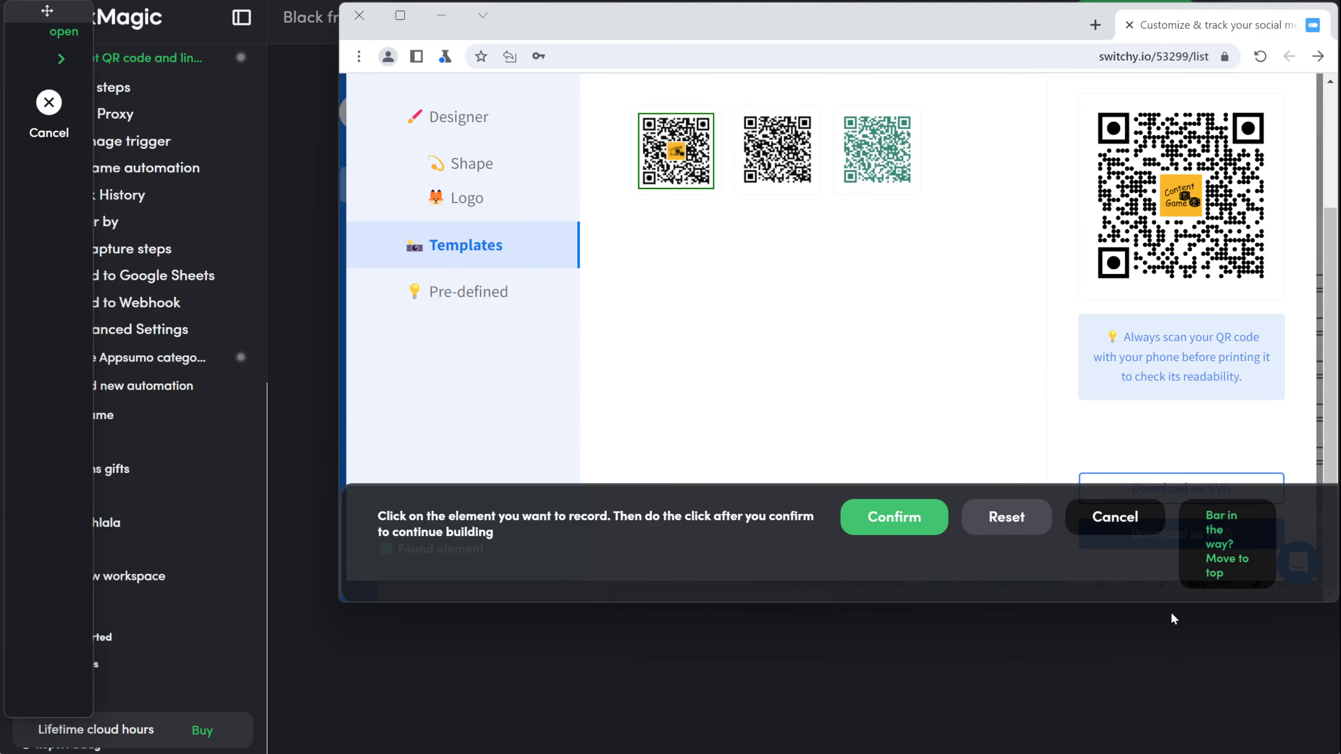
click(893, 518)
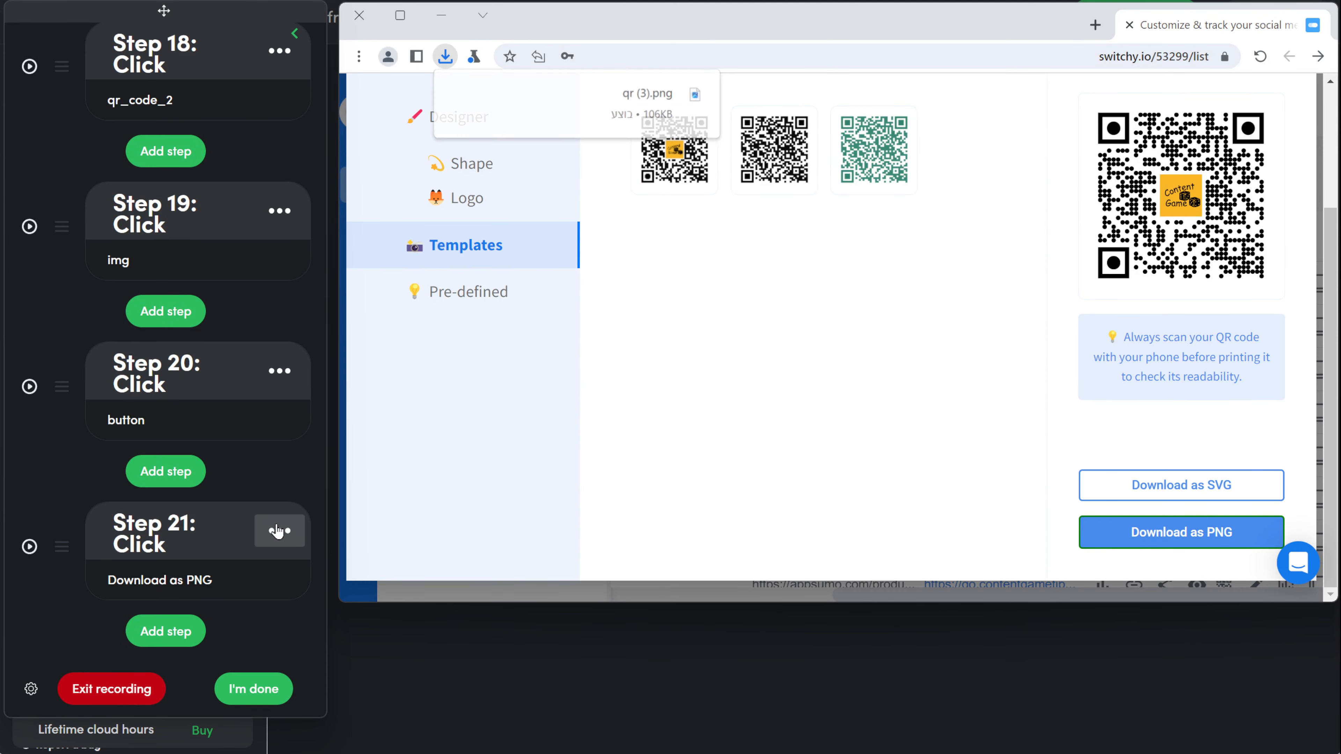
click(279, 529)
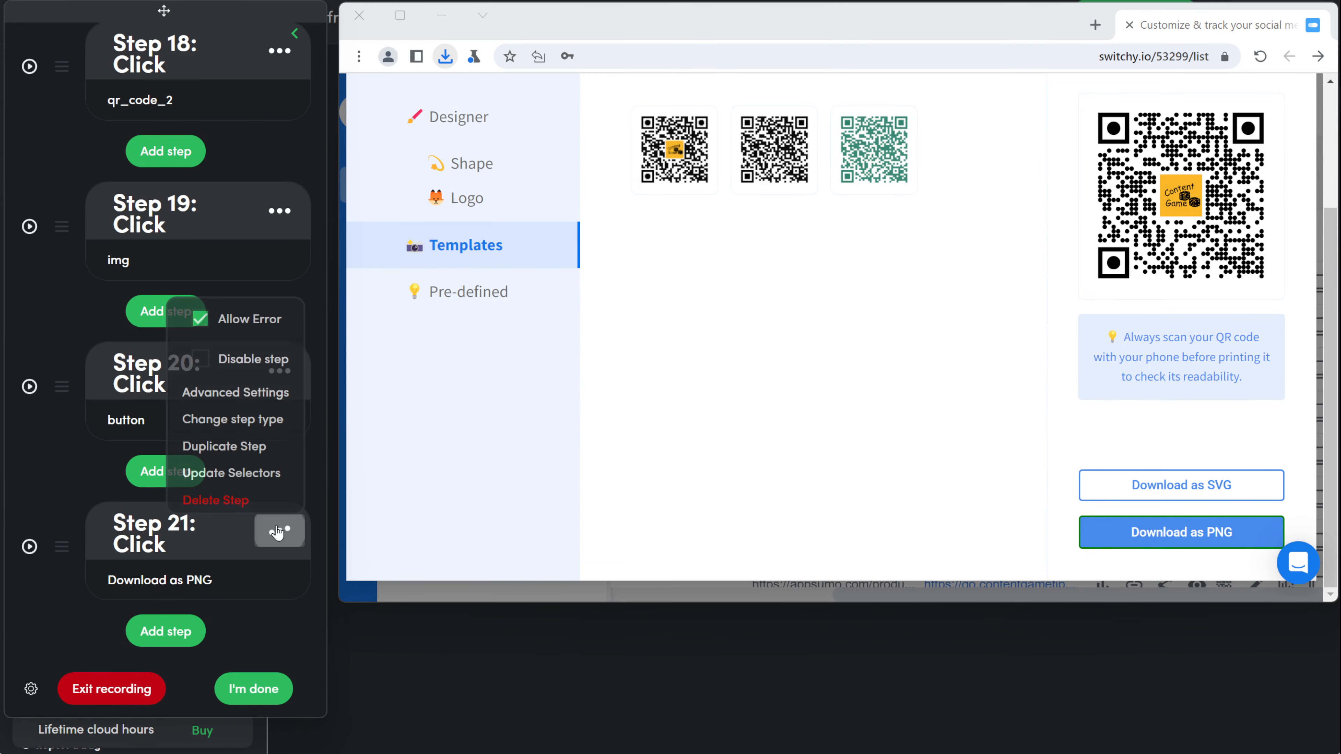
click(251, 419)
click(195, 341)
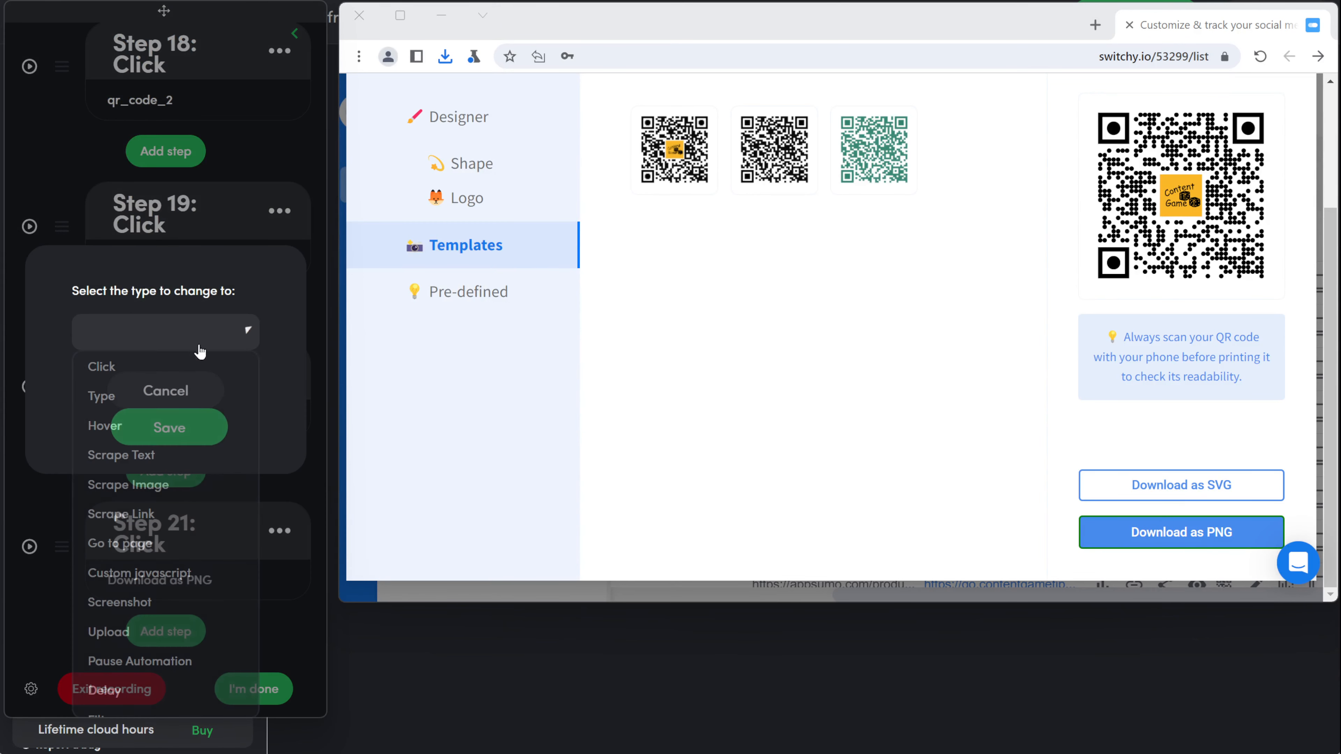
scroll(195, 499, down, 6)
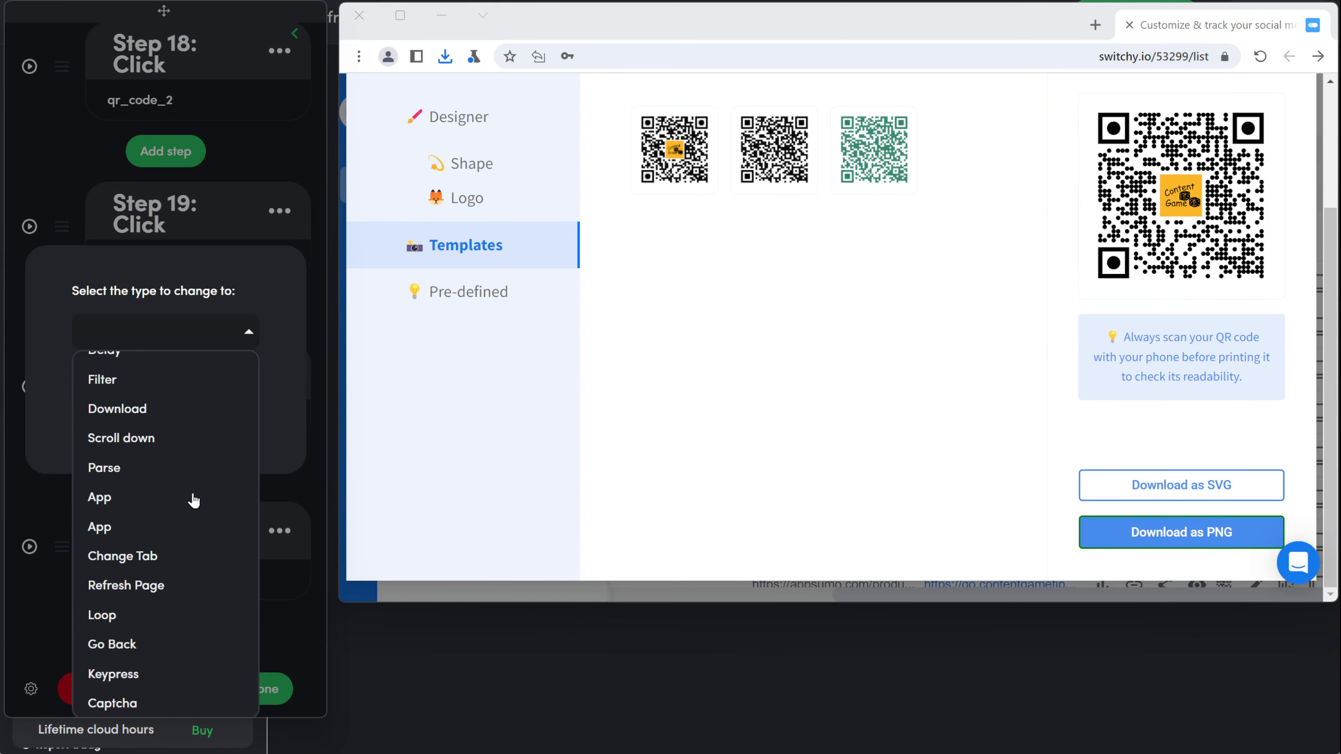
click(118, 409)
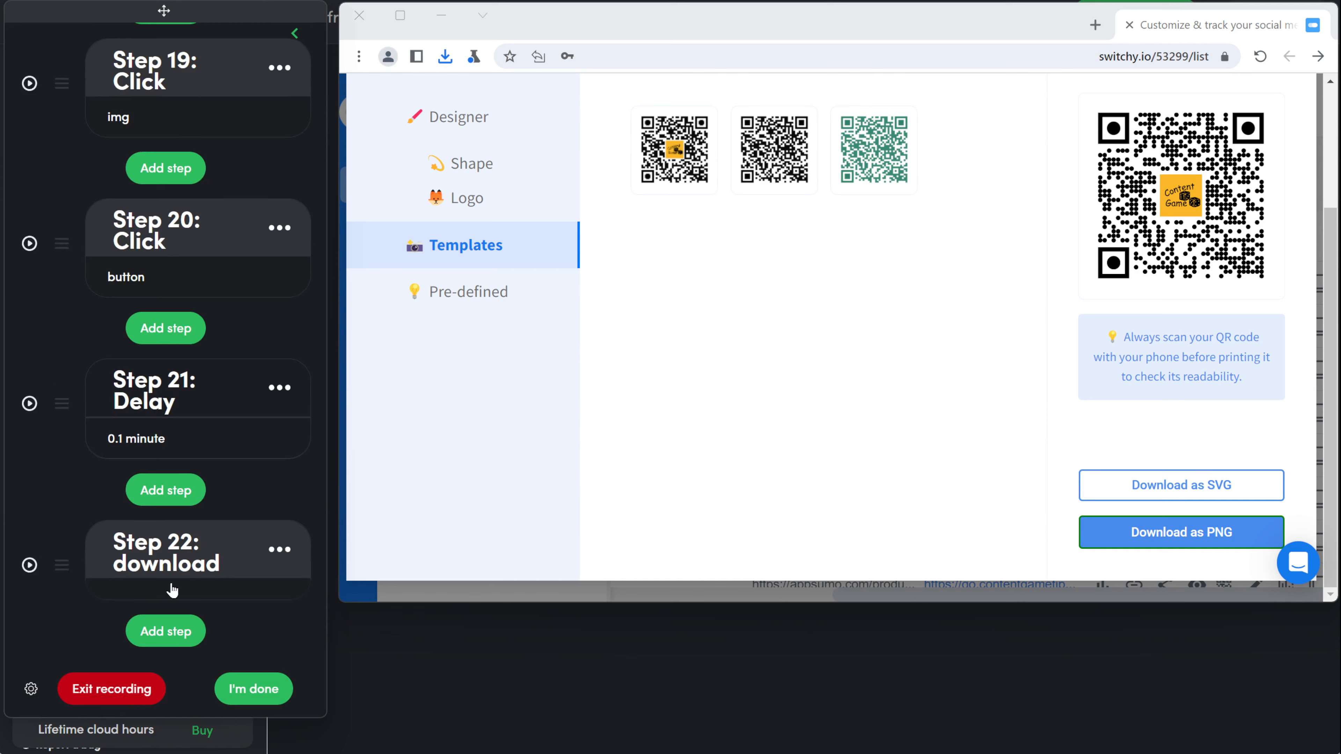
Step: Set the download step's save path to the copied QR codes folder address
click(172, 588)
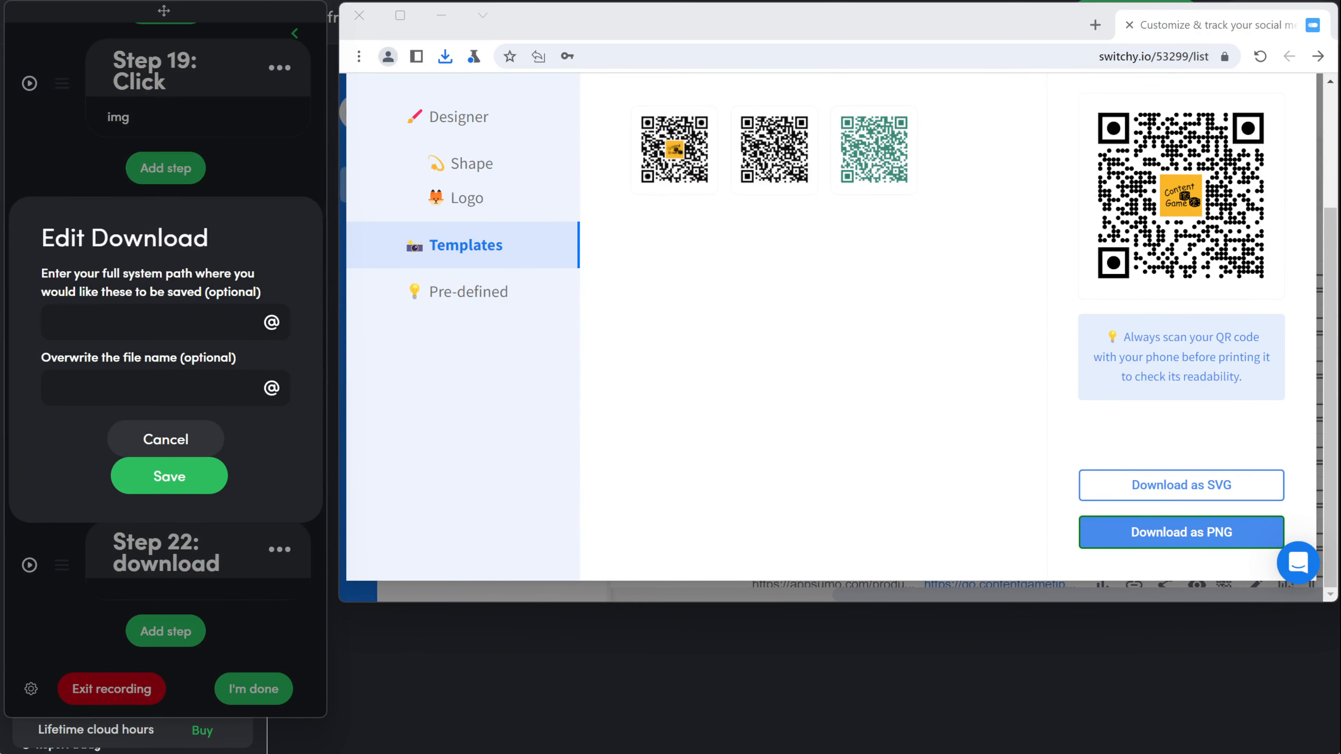
key(alt+Tab)
right_click(1276, 83)
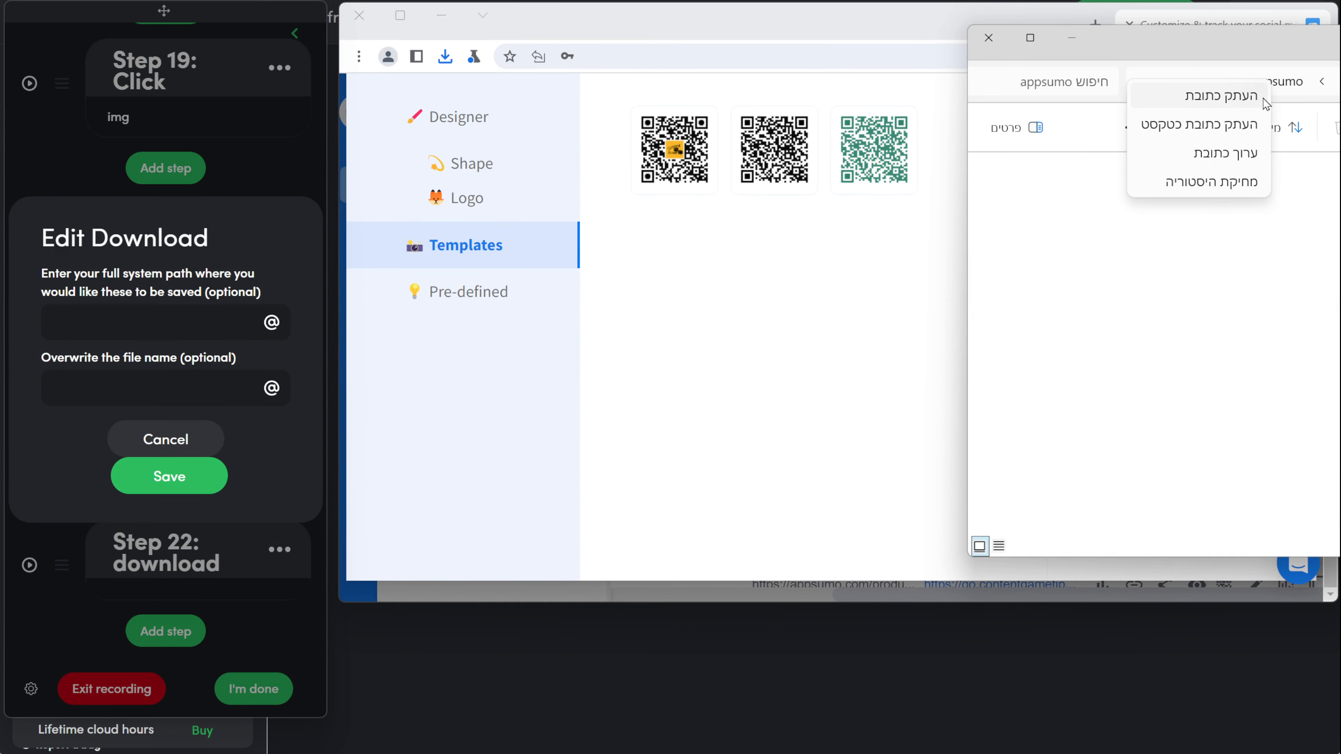
click(1257, 105)
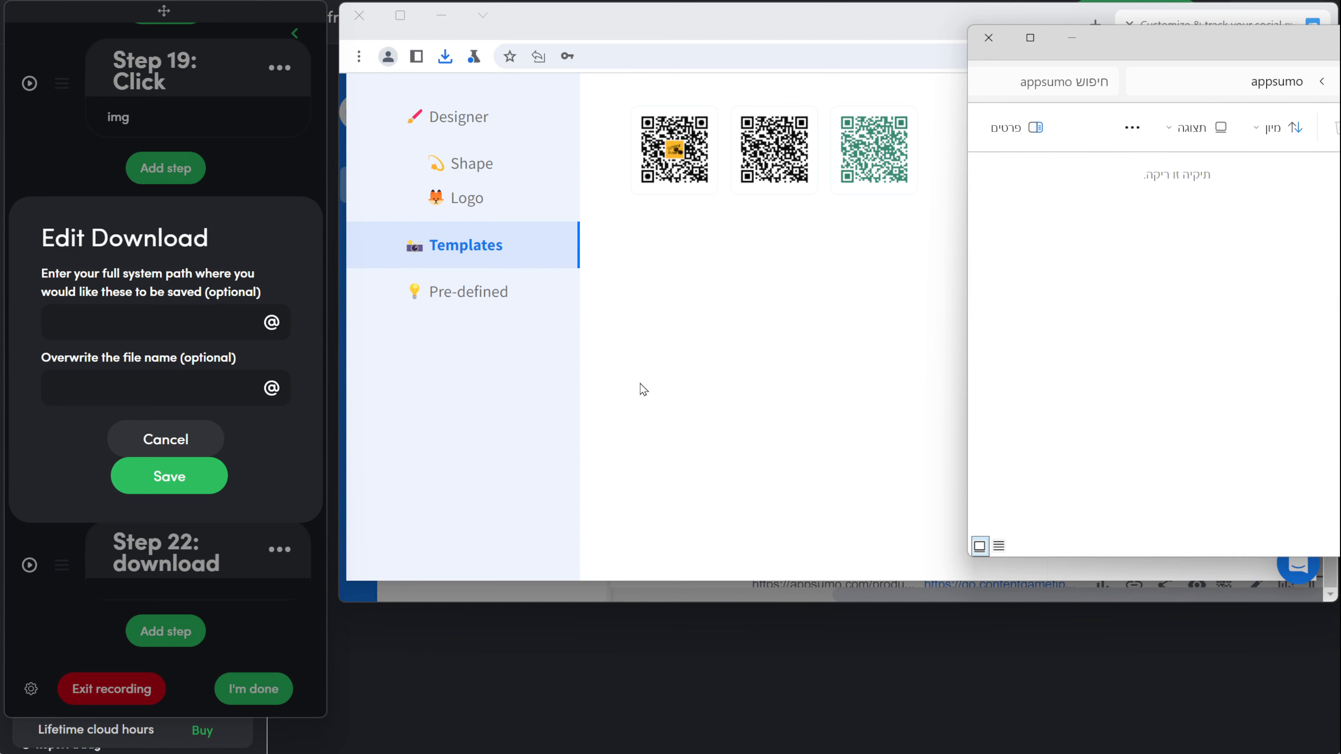
click(102, 323)
key(ctrl+v)
scroll(144, 412, down, 5)
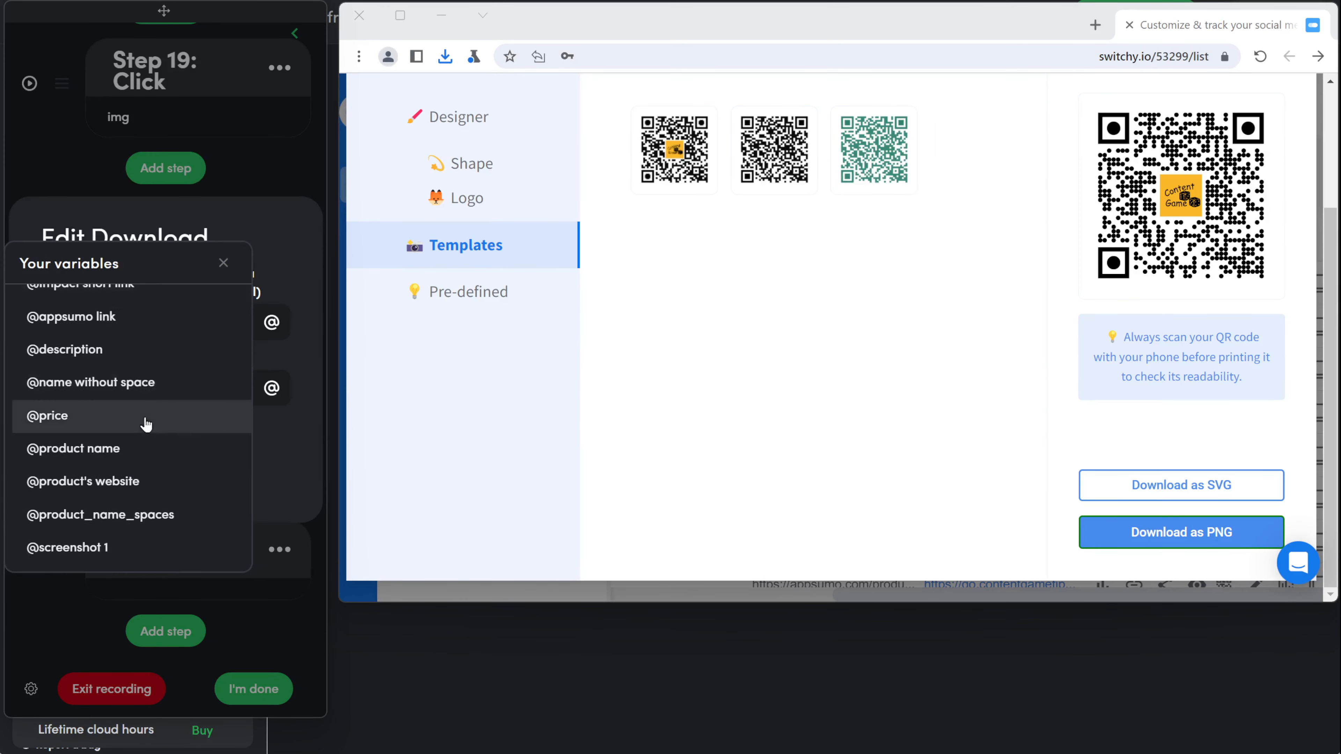
scroll(93, 423, up, 3)
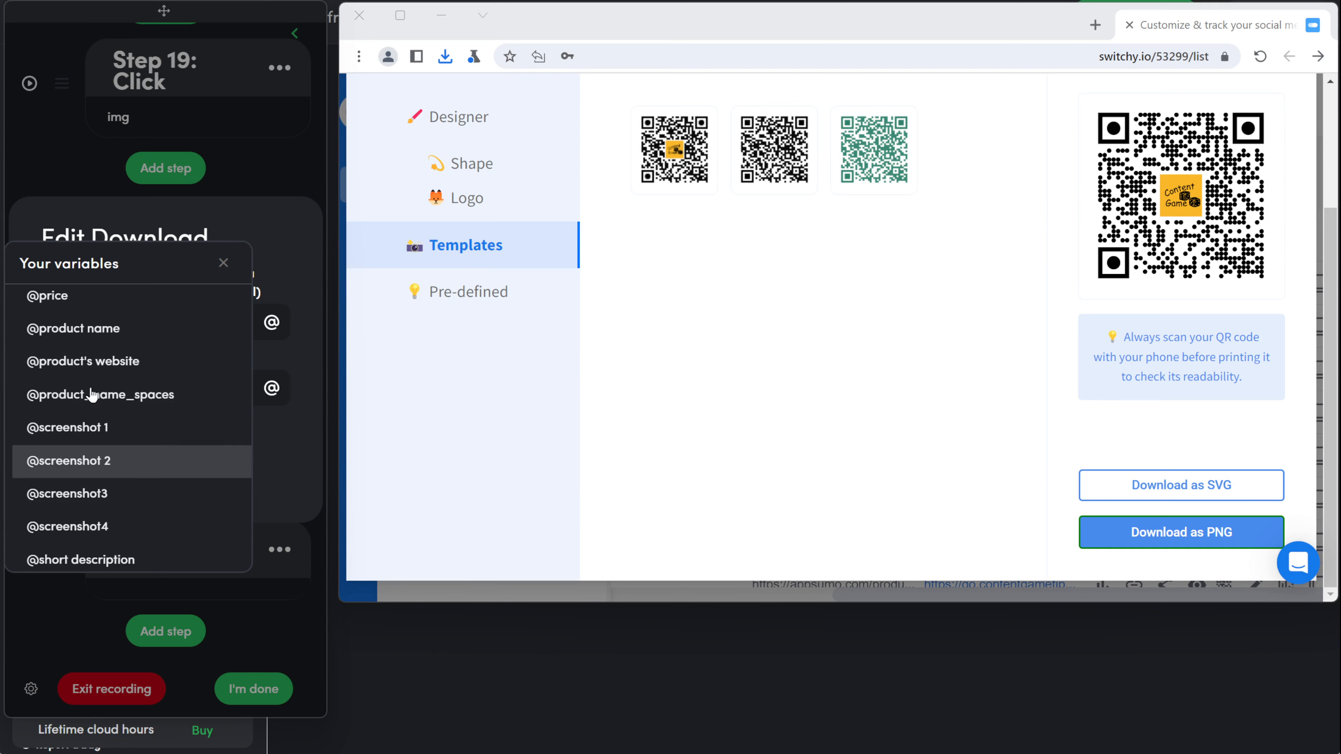
click(118, 333)
drag(114, 388, 21, 402)
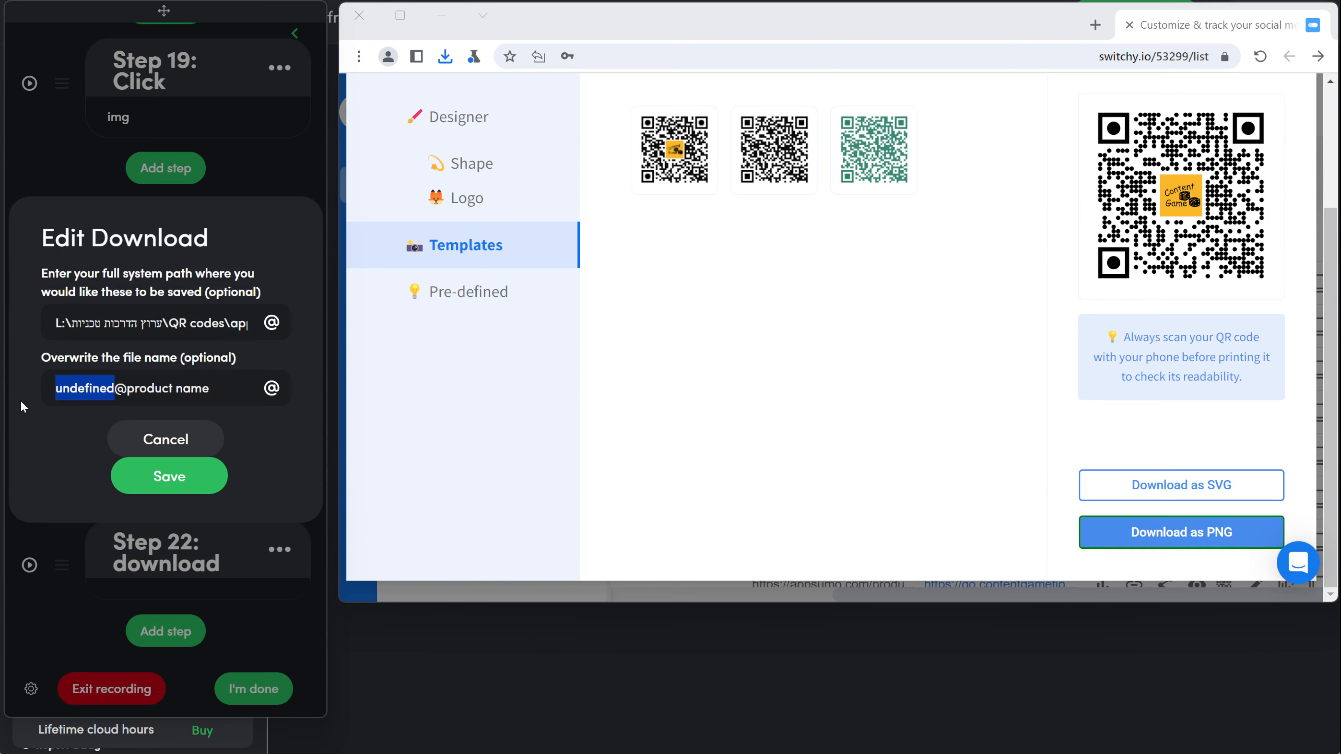
key(BackSpace)
text(QR code)
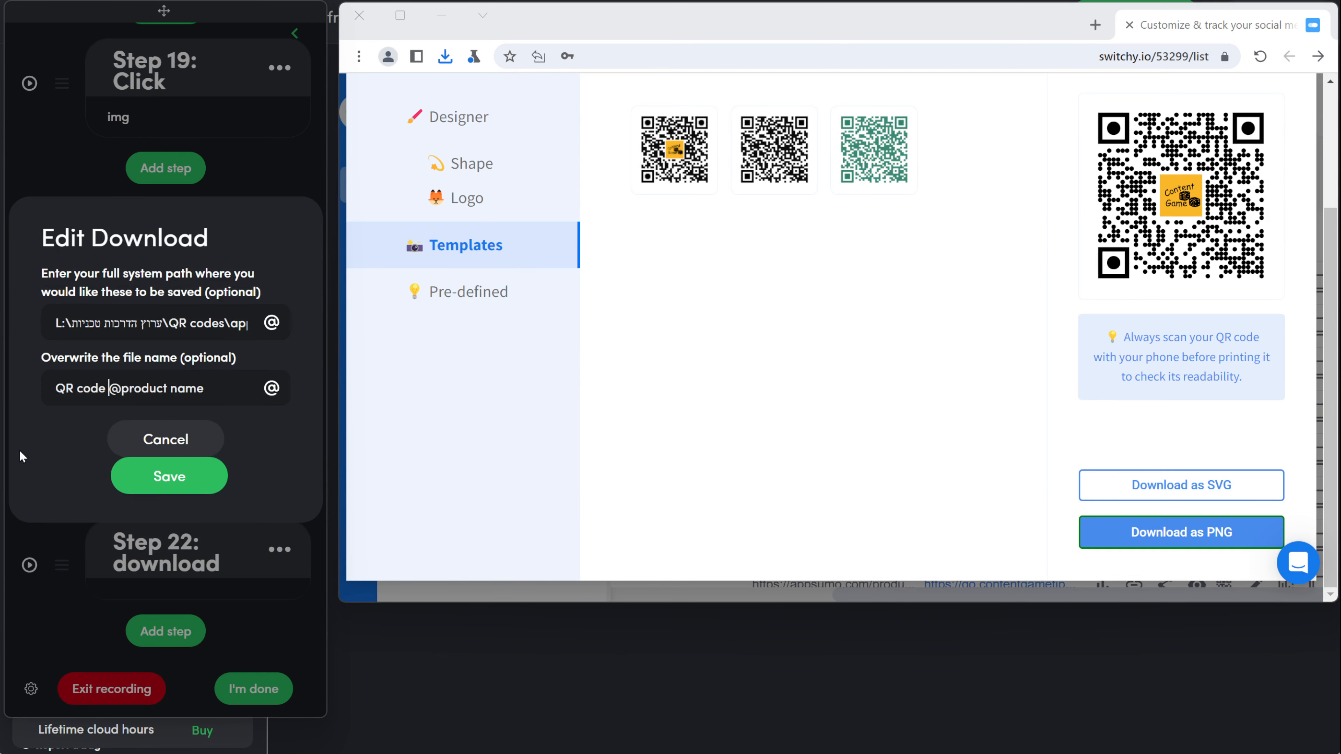
click(211, 478)
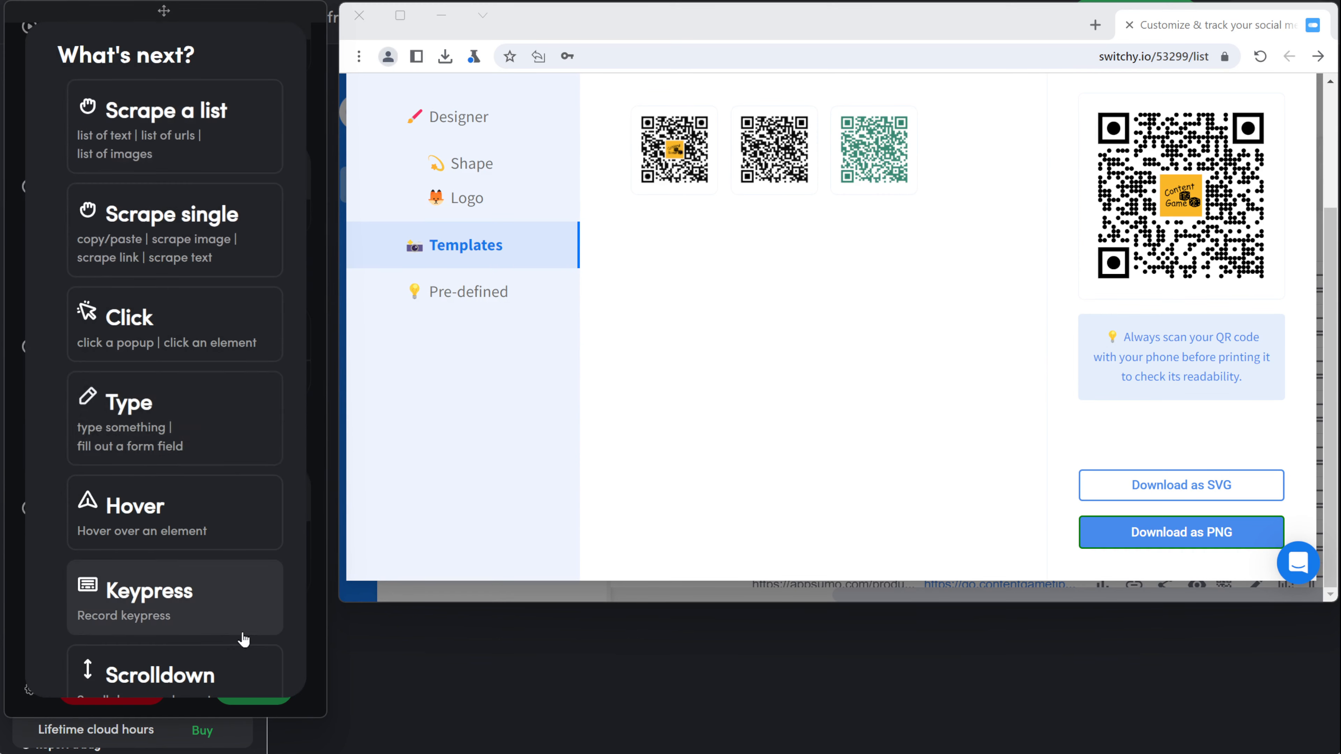
Step: Add a 0.1-minute delay step, then start recording another click step
scroll(175, 422, down, 5)
click(120, 444)
click(72, 349)
text(.1)
key(Return)
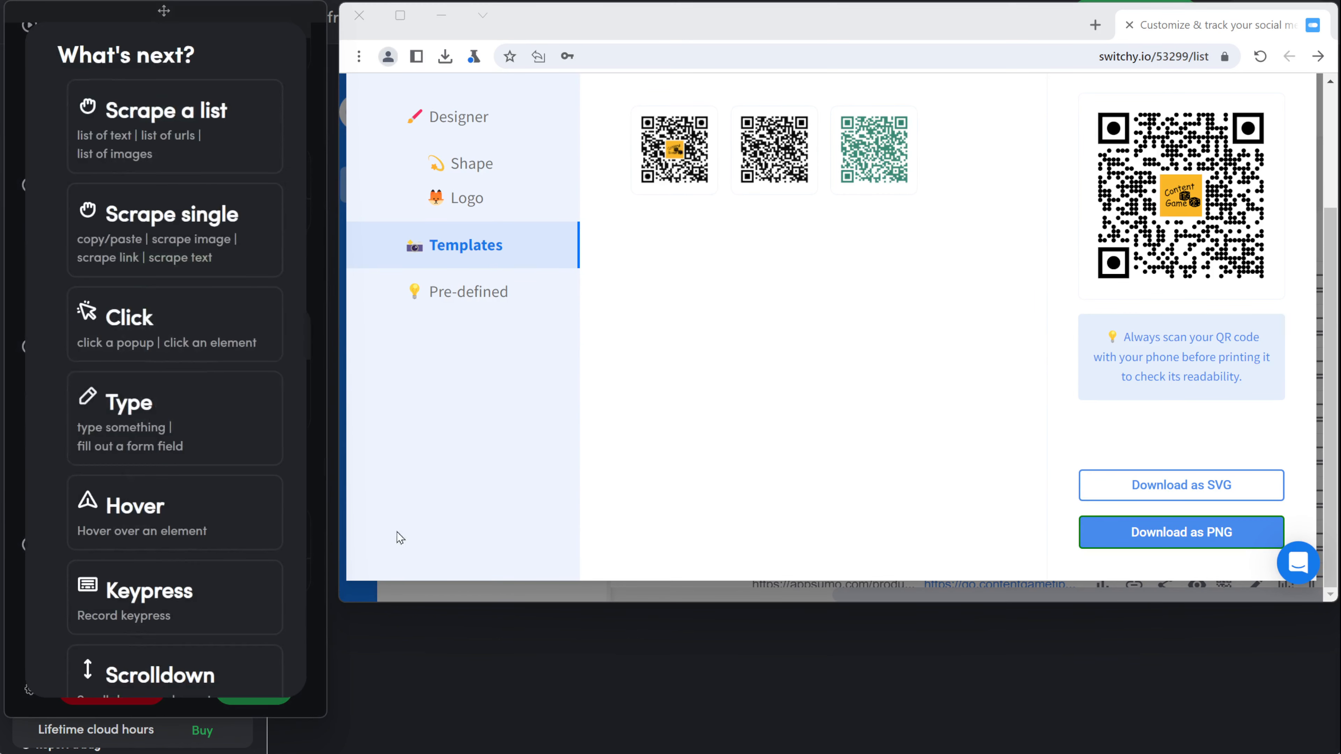
click(278, 351)
Step: Record Step 24 closing the QR code dialog and finish recording
scroll(813, 211, up, 3)
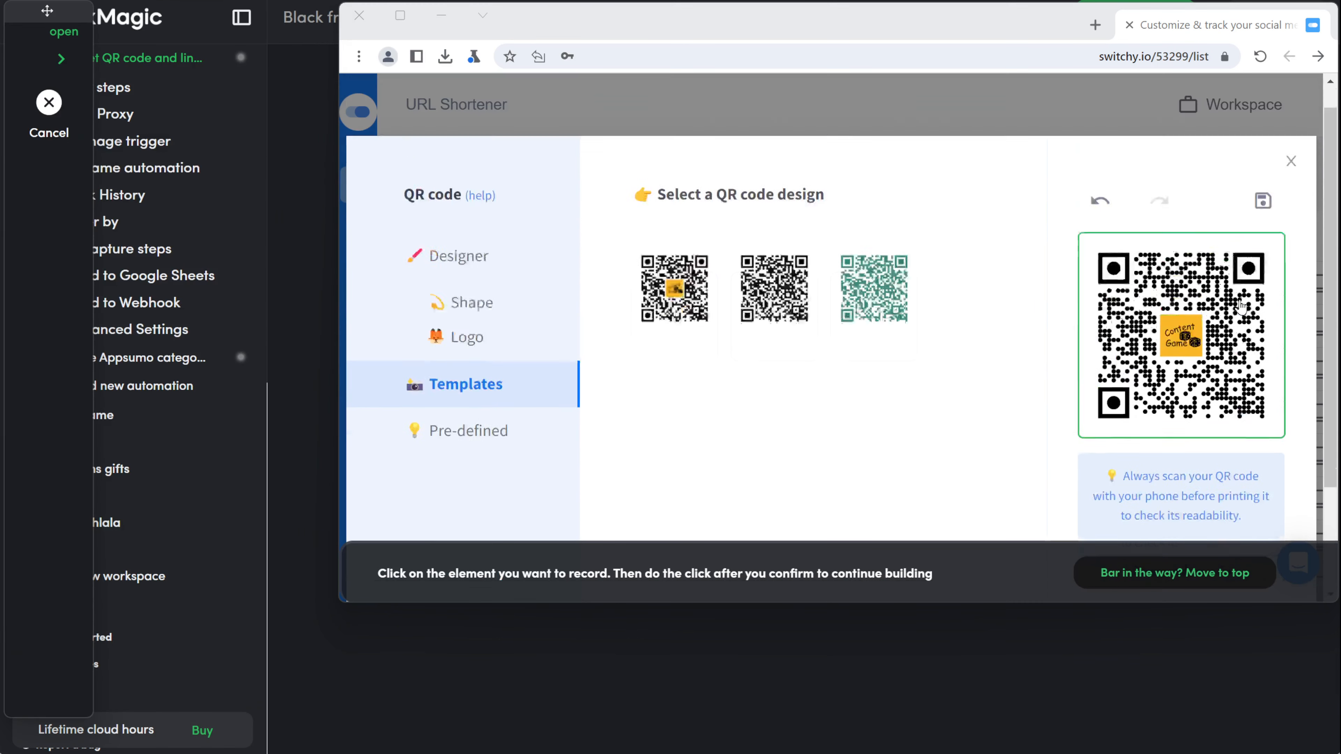
click(1300, 192)
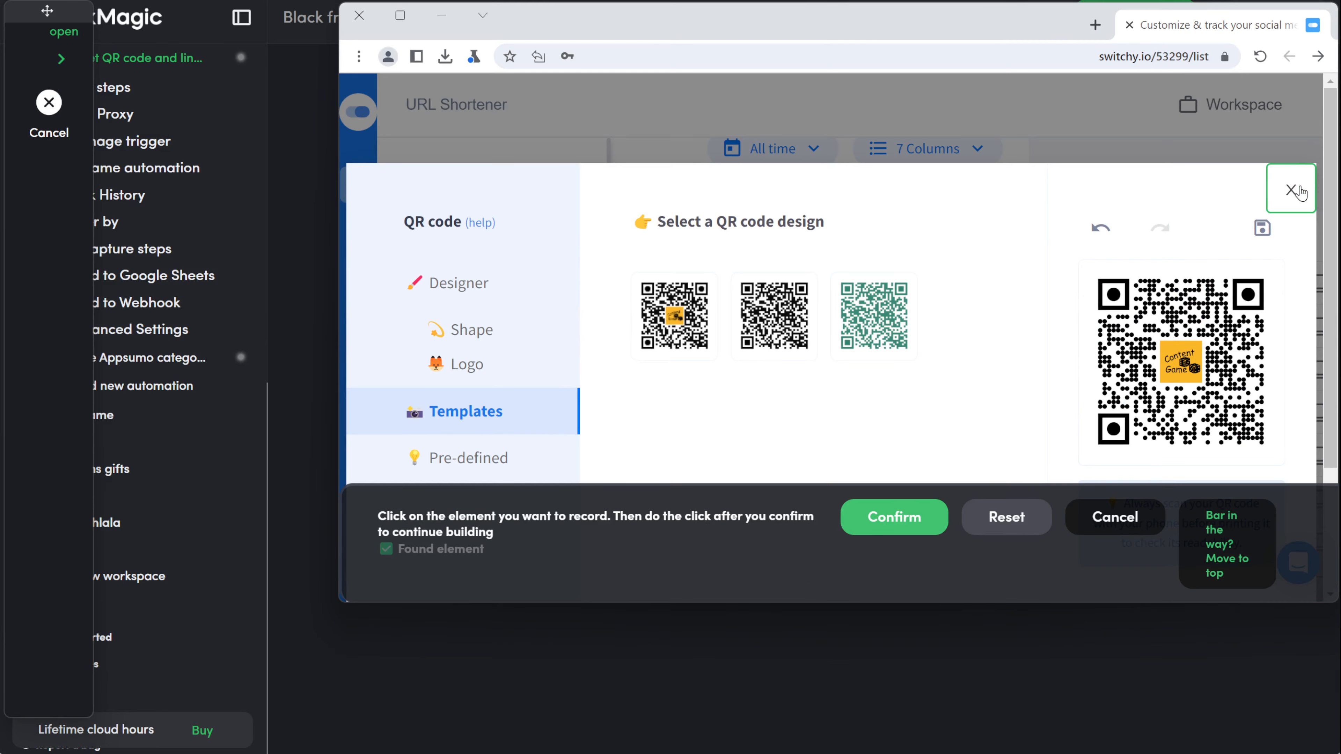
click(897, 516)
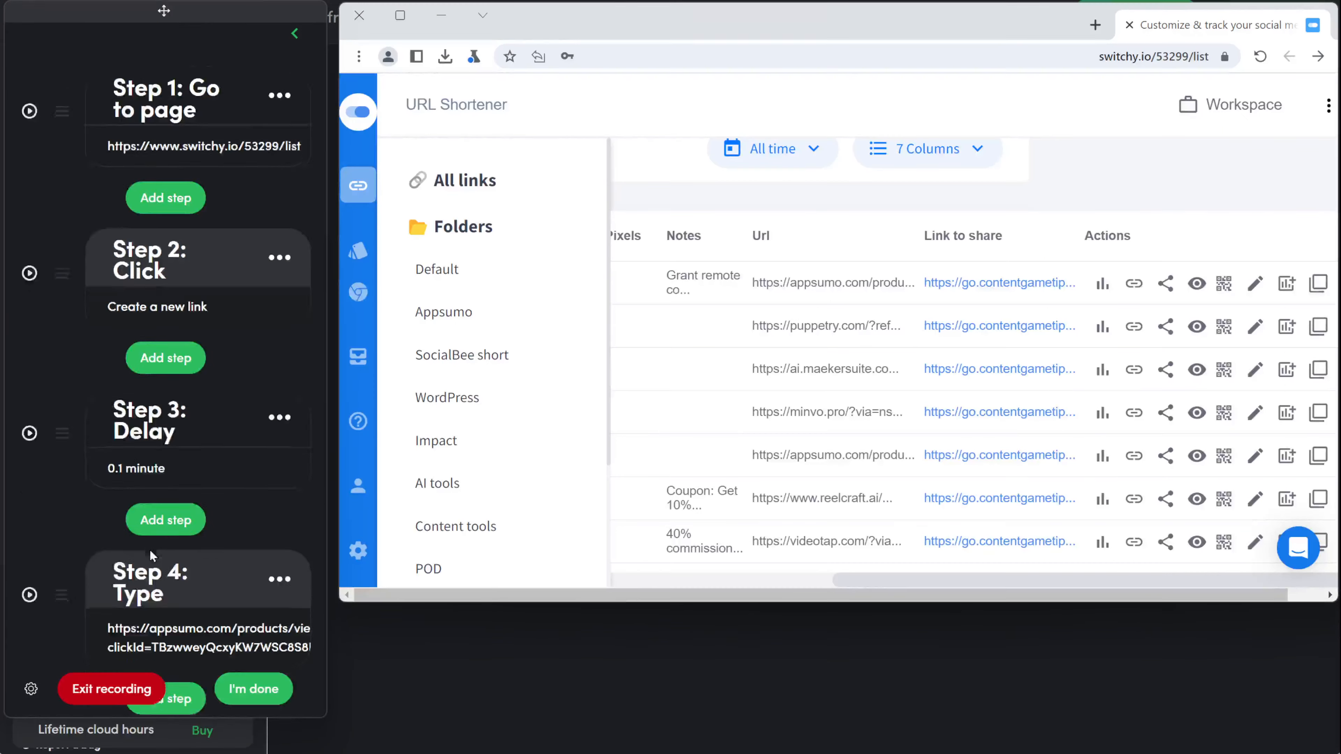
scroll(153, 549, down, 20)
scroll(161, 544, down, 5)
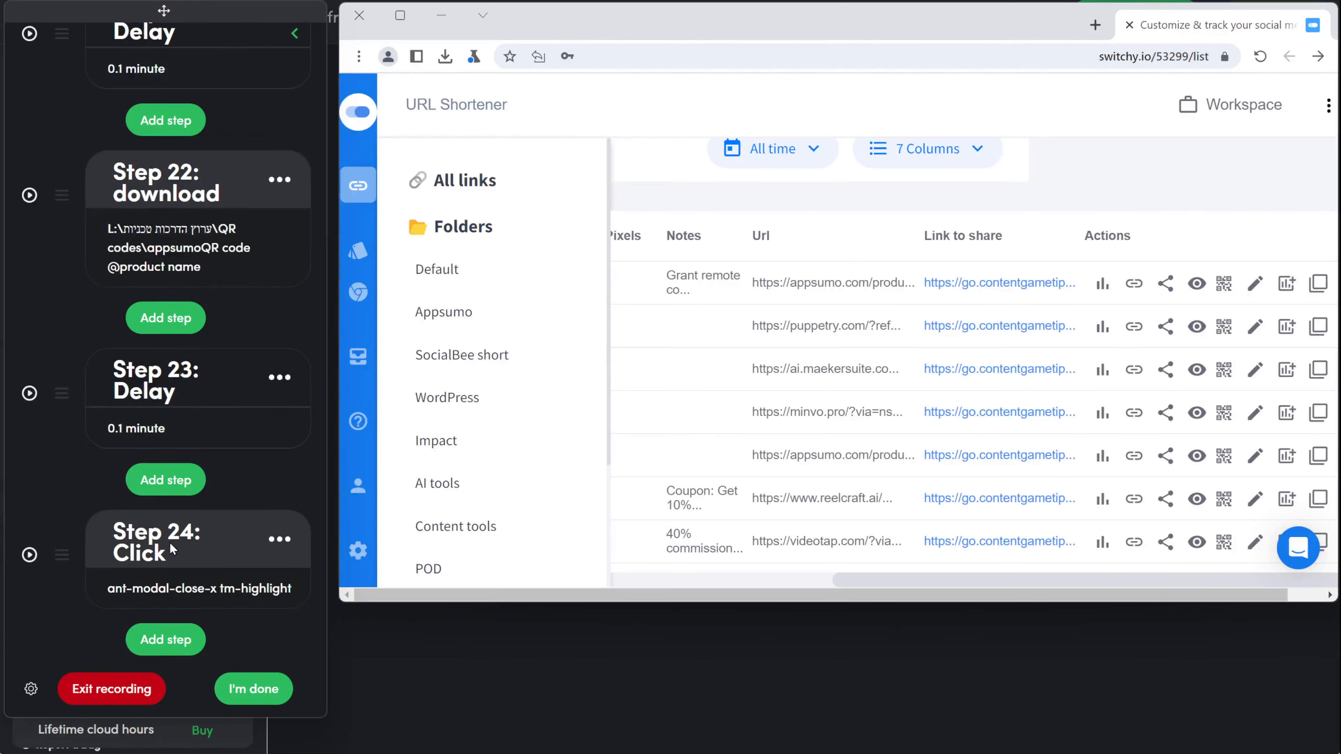
click(227, 690)
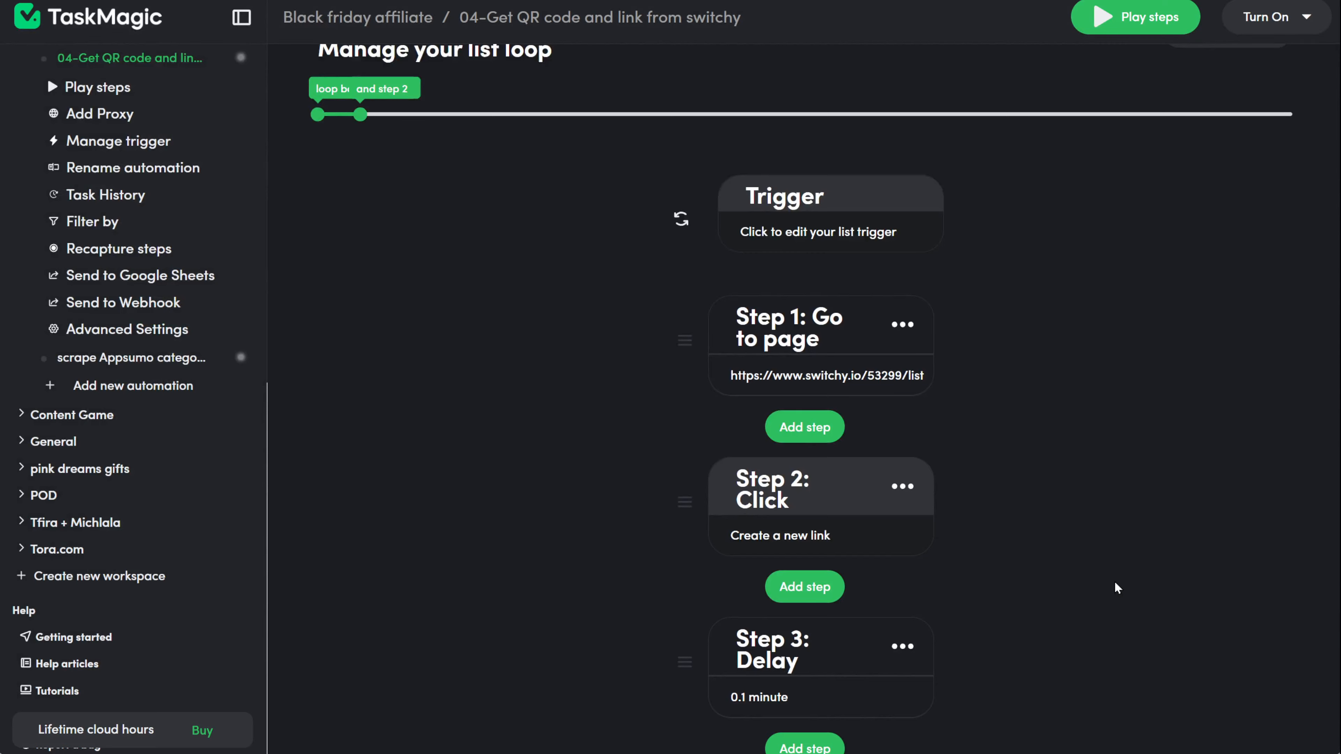
Step: Move the list loop's start from step 3 to step 2 so it spans steps 2–24
scroll(1114, 580, down, 20)
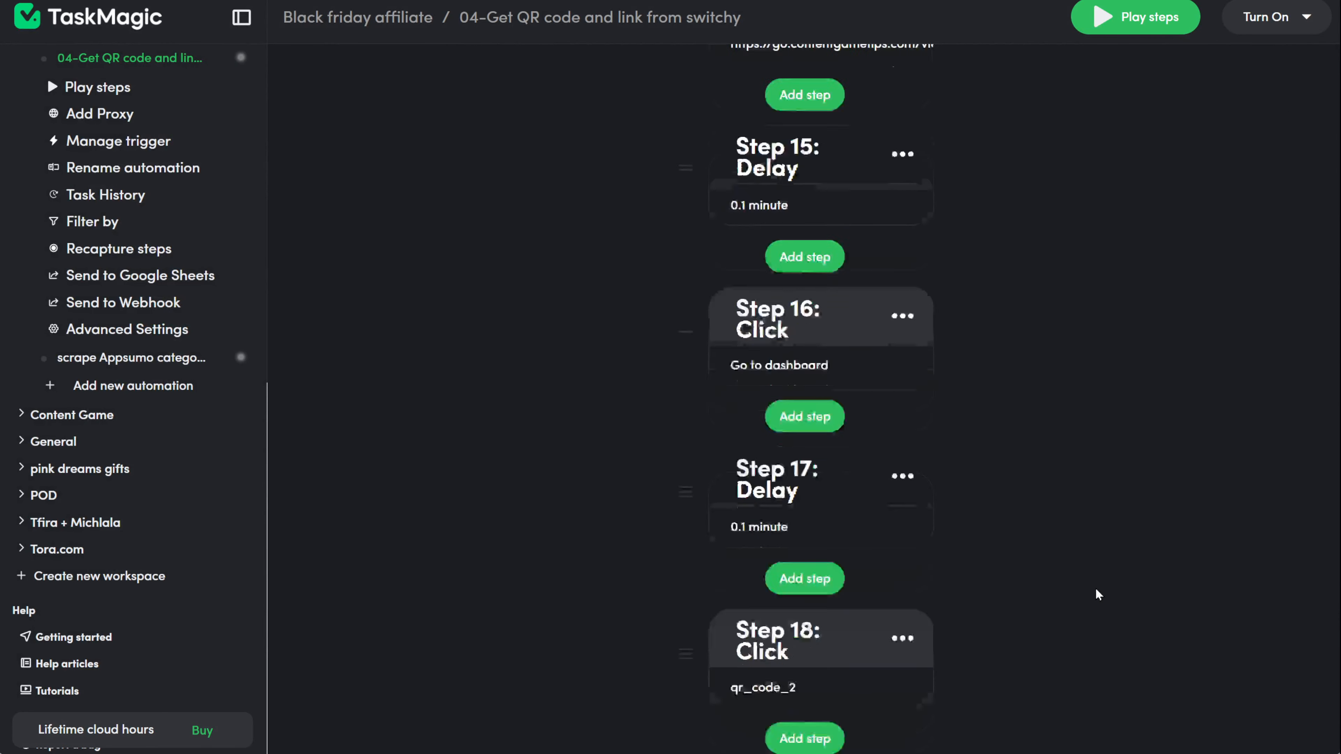
scroll(1095, 588, down, 15)
scroll(1095, 589, up, 20)
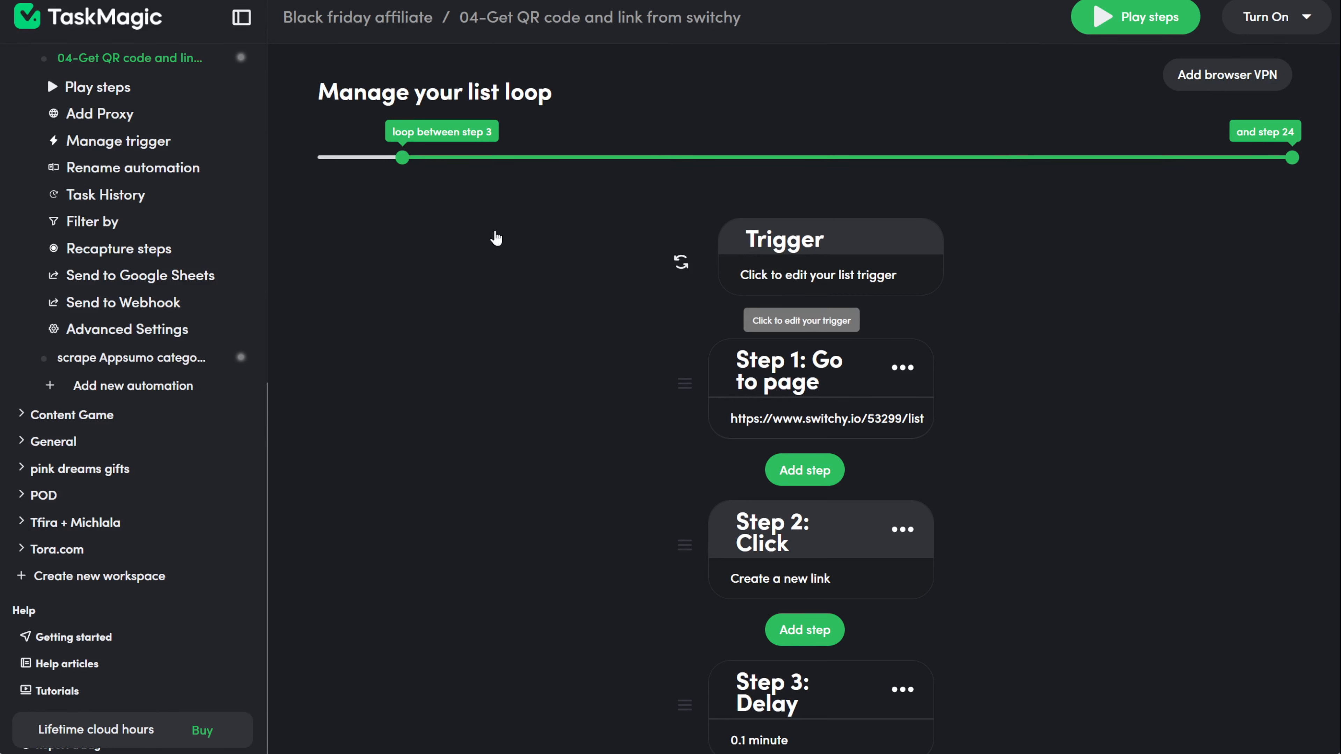
drag(401, 156, 373, 151)
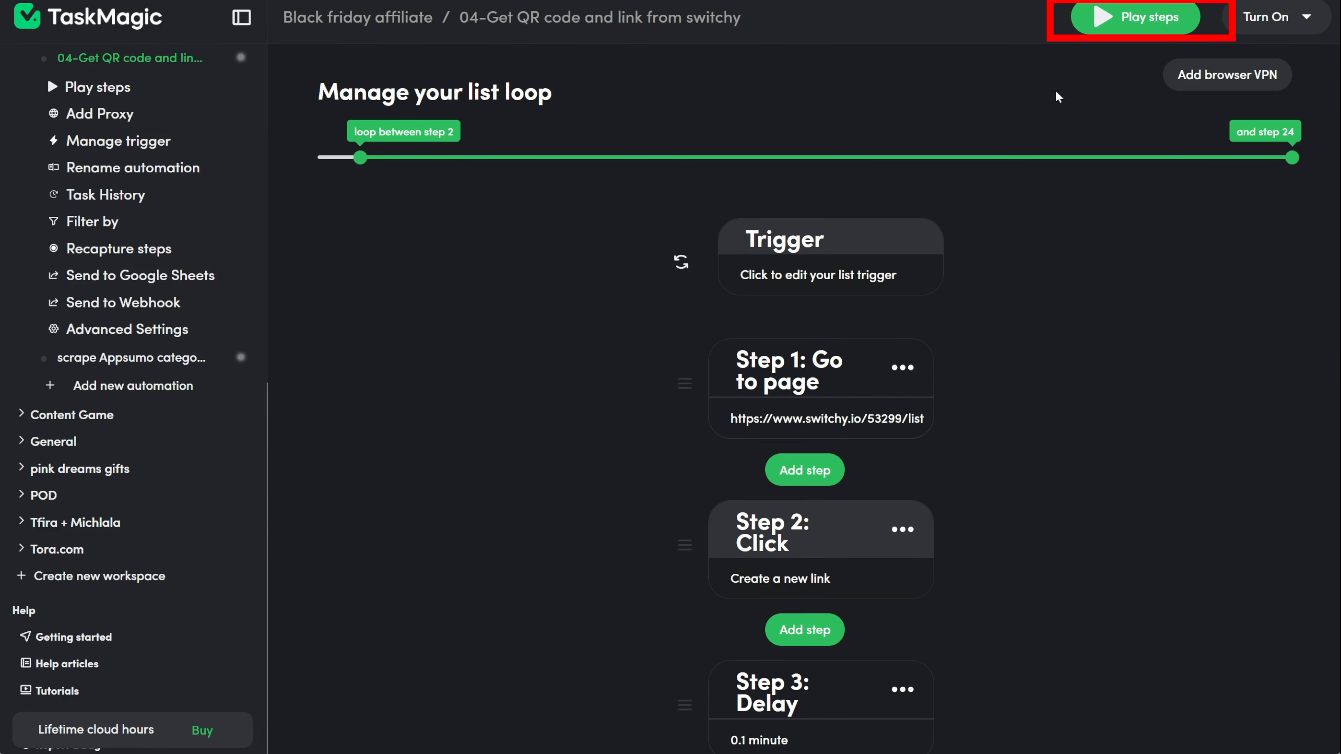
Step: Run the automation as a test and open the current run's details
click(1099, 24)
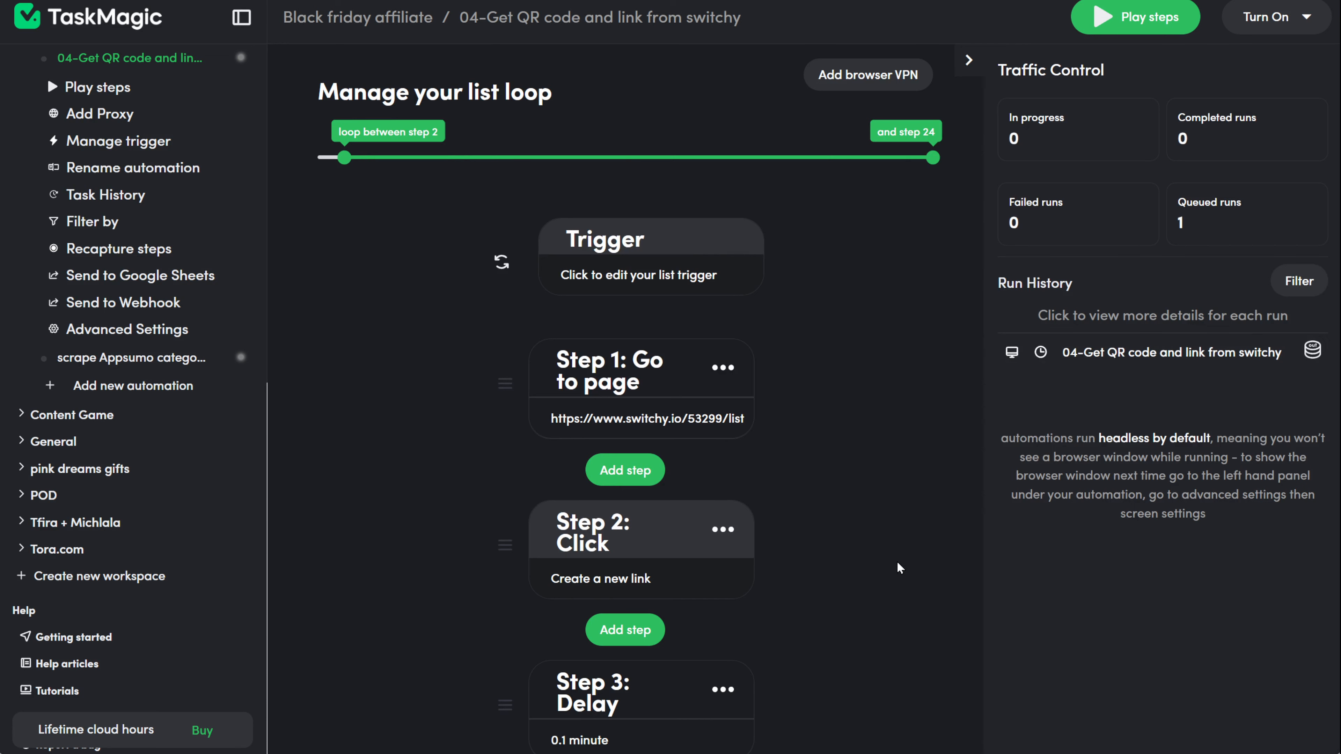
click(1096, 370)
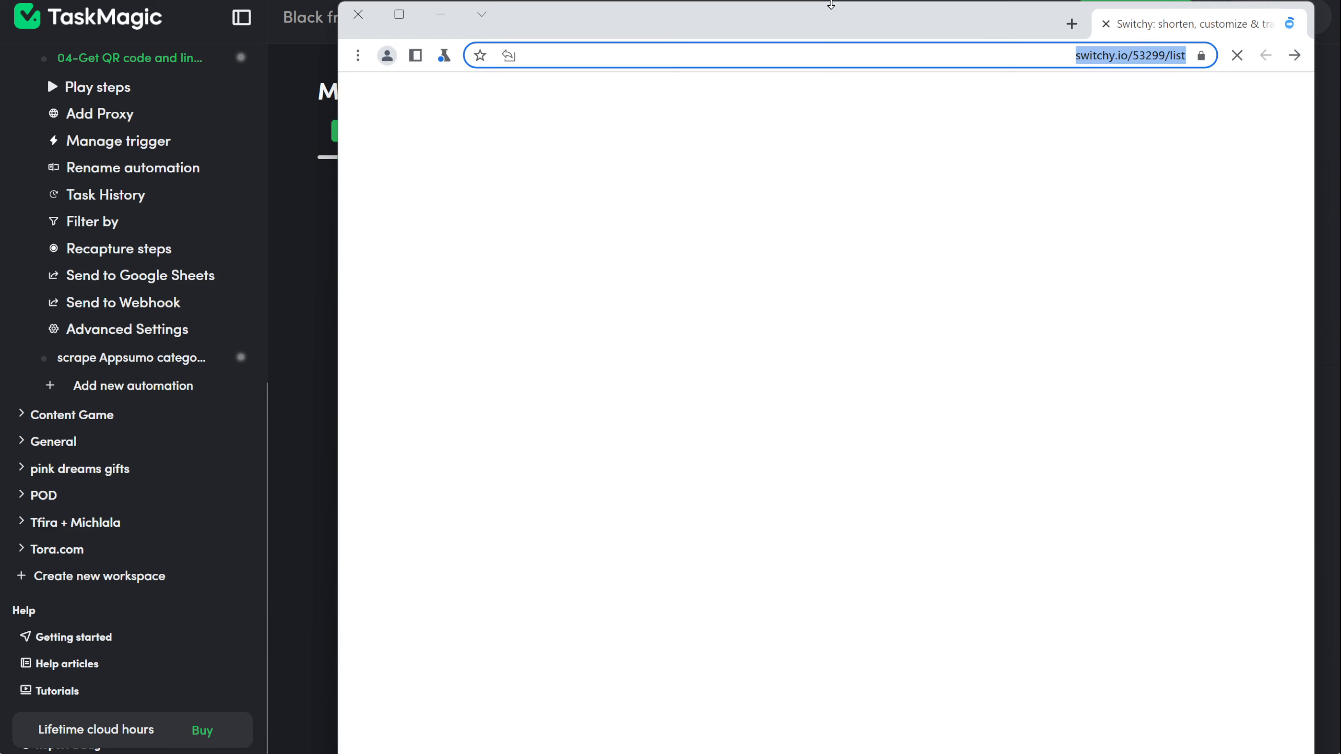
drag(831, 5, 483, 35)
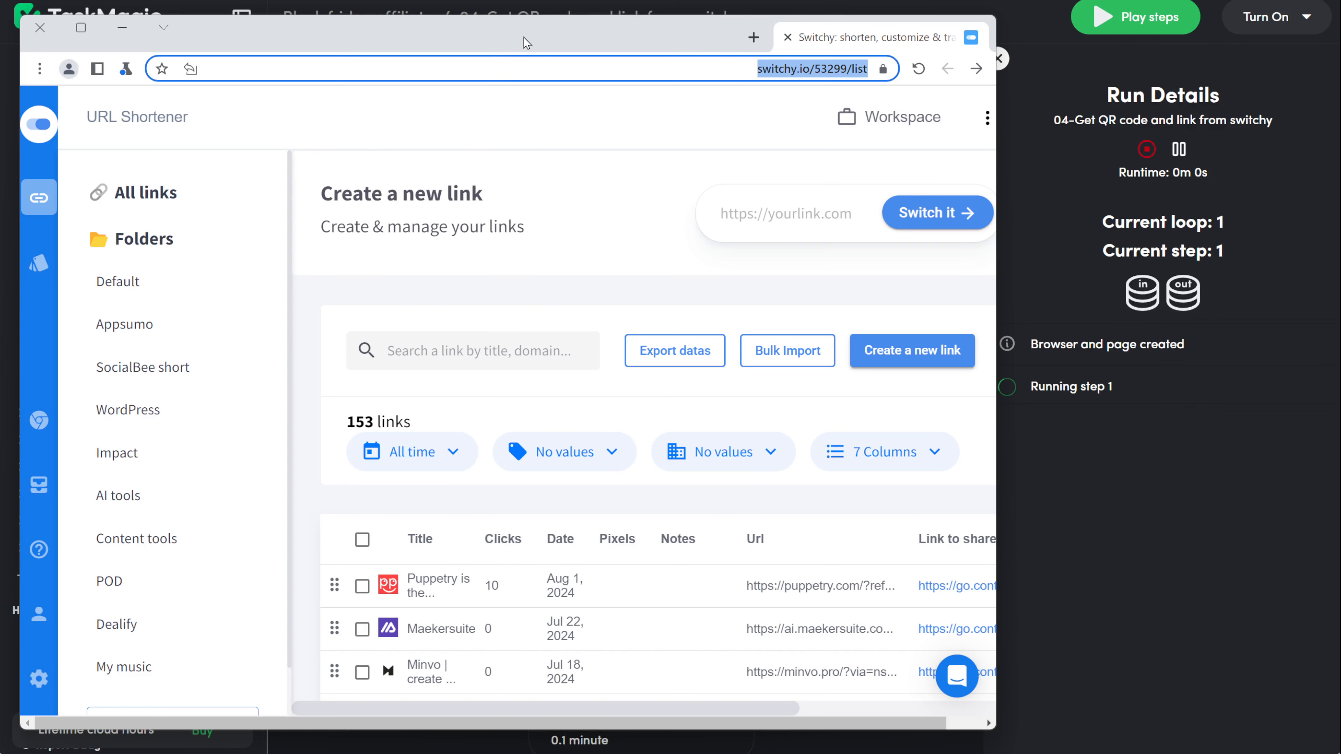
drag(524, 37, 521, 37)
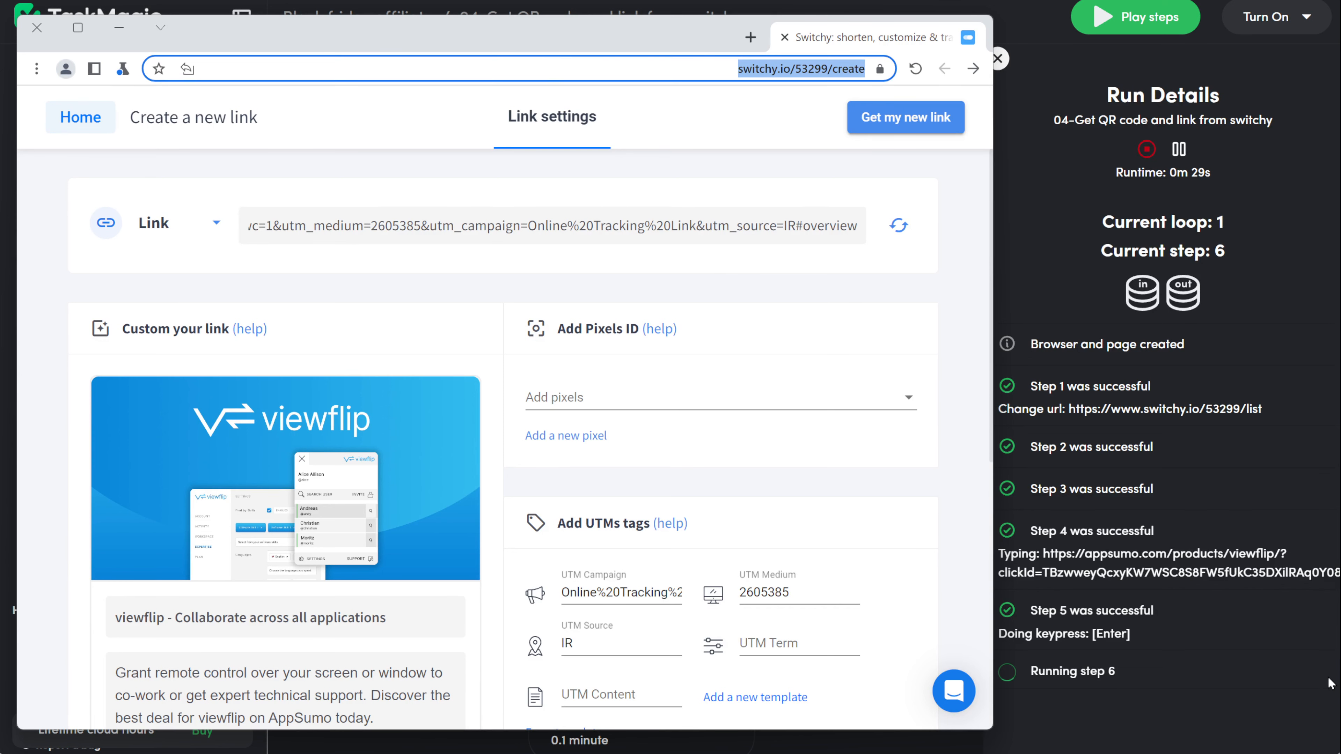
Step: Review the run log confirming all 24 steps succeeded and the viewflip QR code saved
scroll(1328, 655, down, 6)
scroll(1328, 682, down, 4)
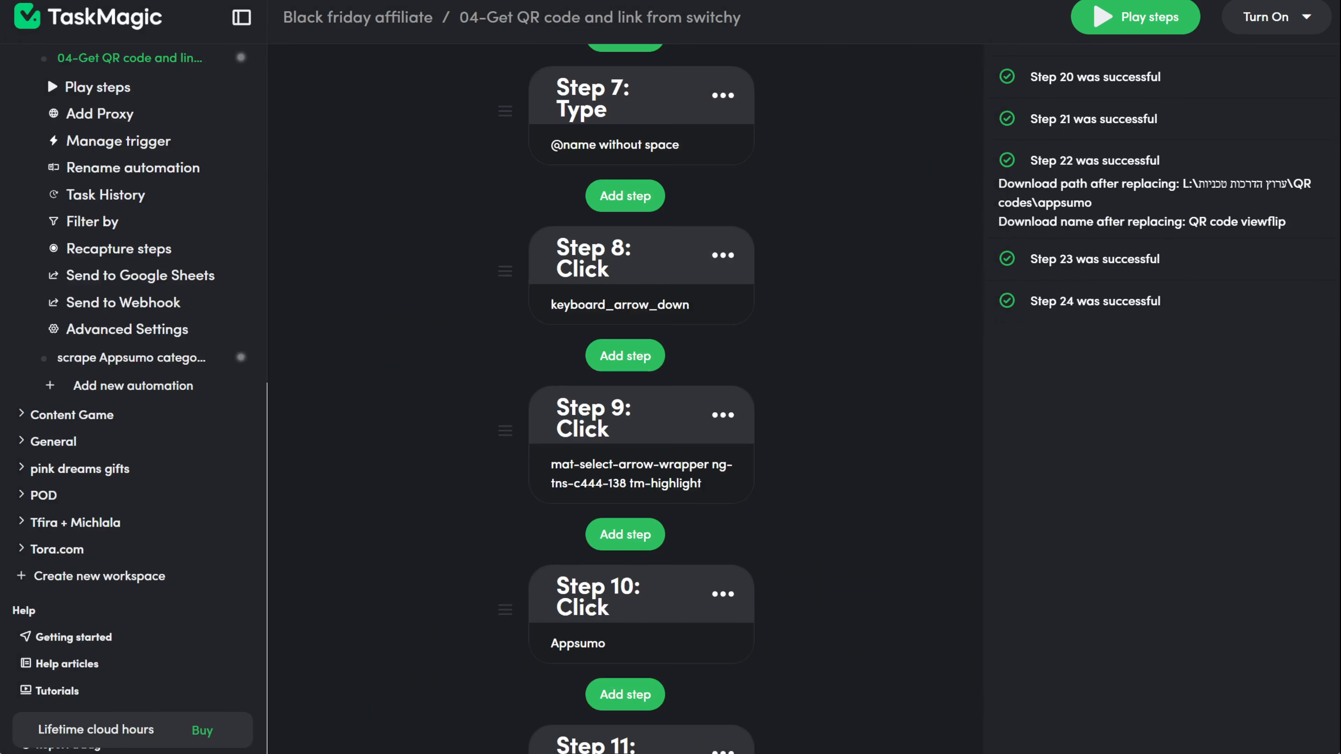
scroll(1130, 656, up, 15)
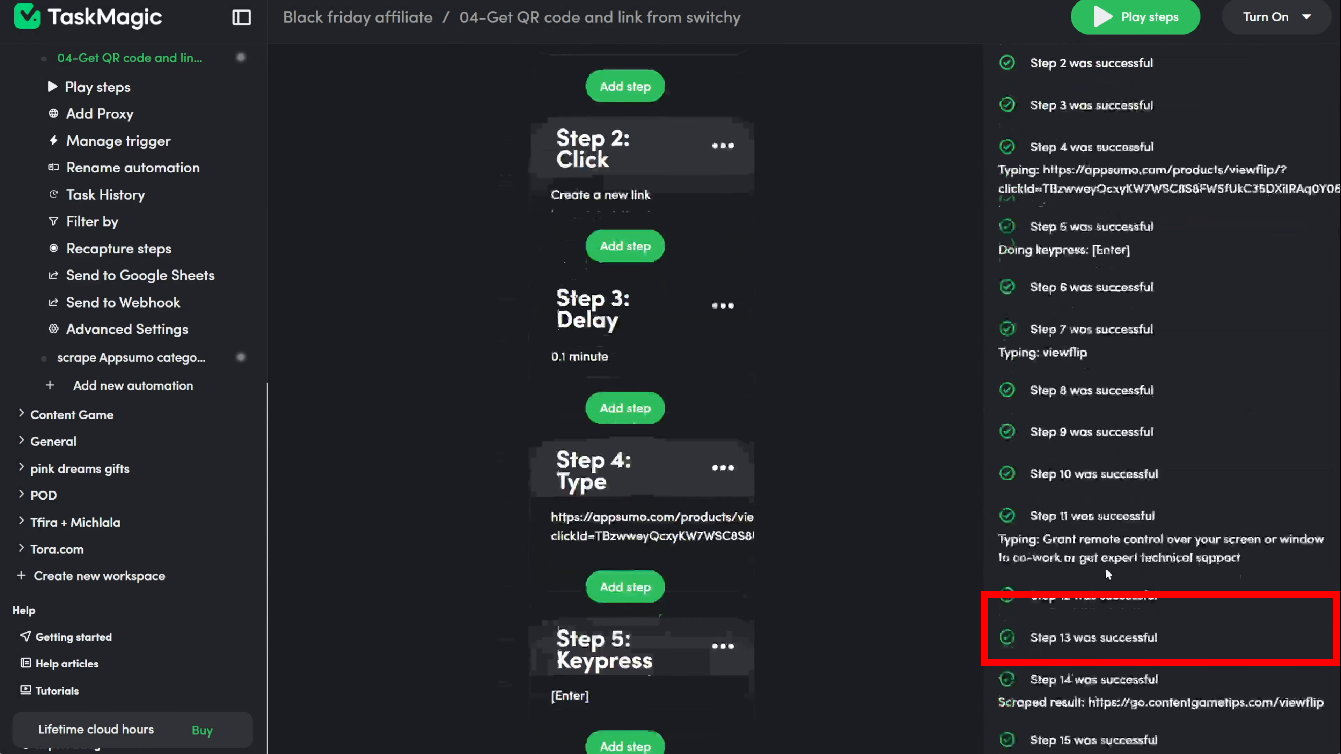
scroll(1106, 568, down, 2)
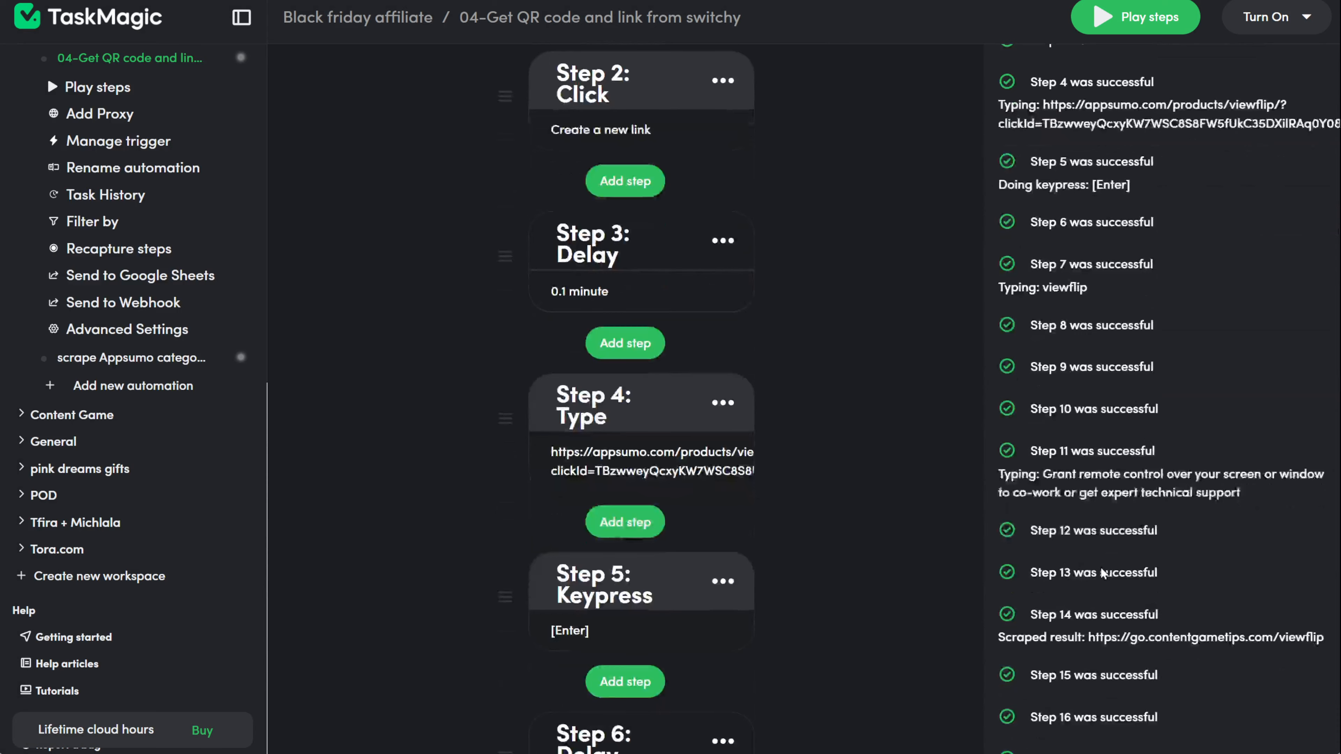
scroll(1101, 568, down, 2)
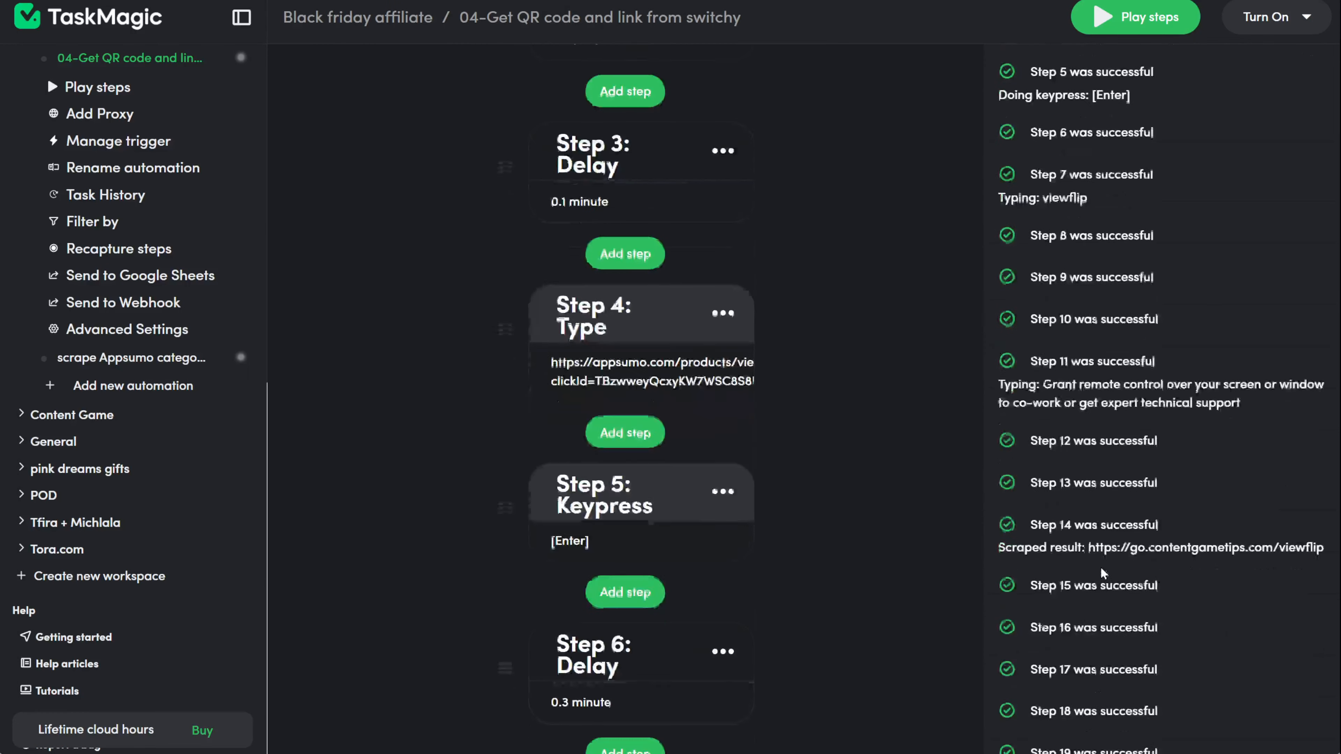
scroll(1286, 493, down, 10)
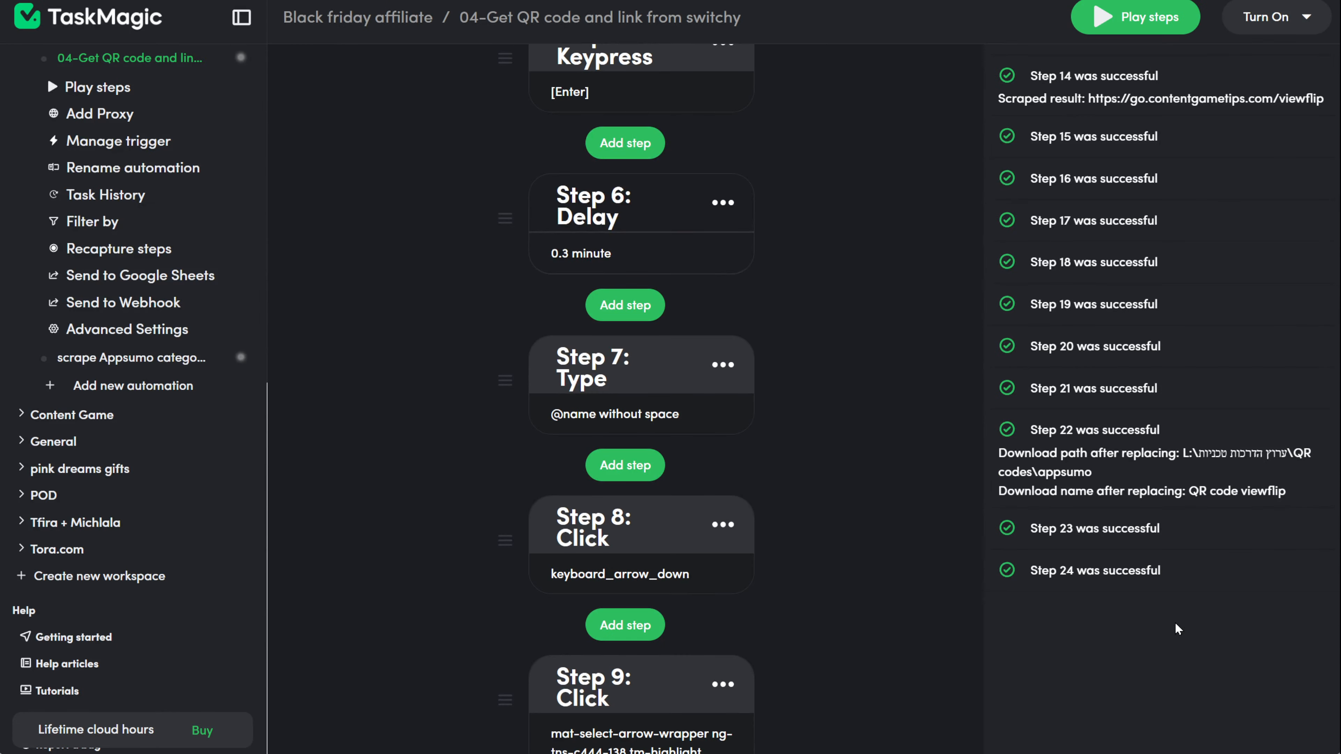
scroll(772, 666, down, 20)
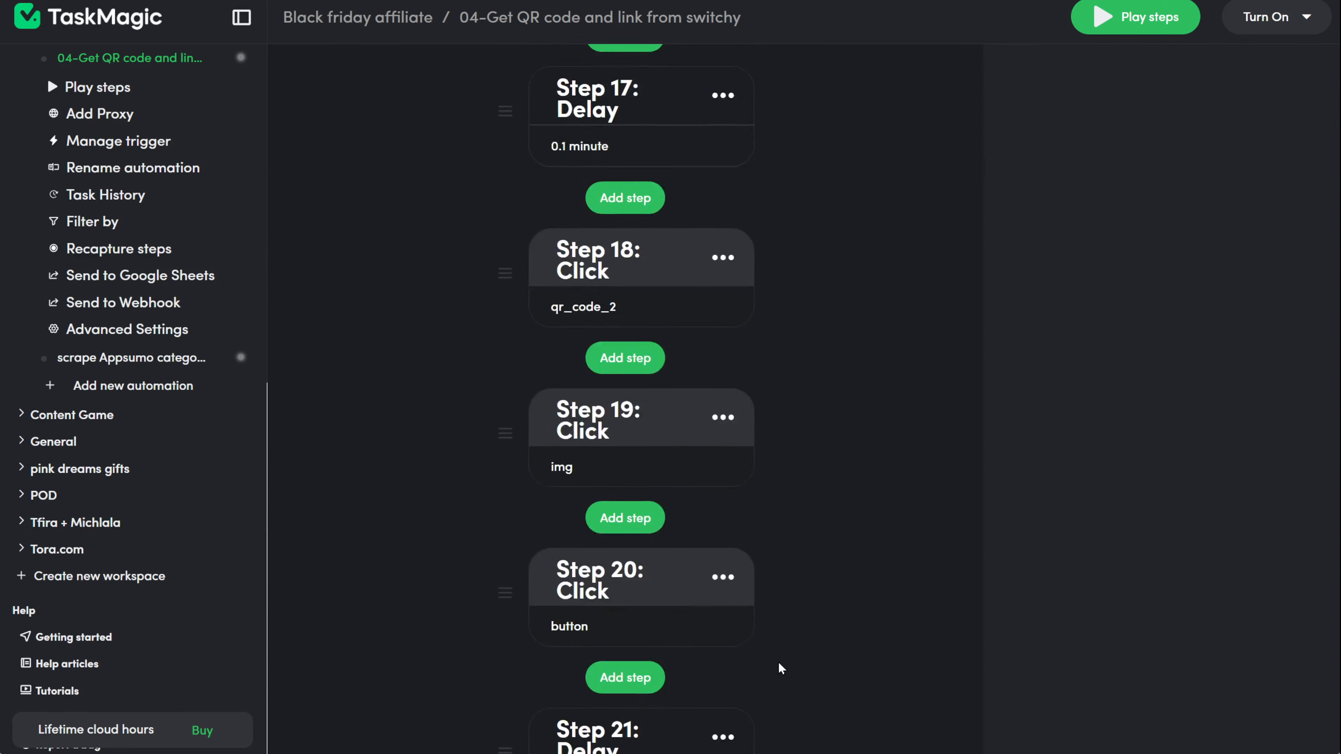
click(632, 590)
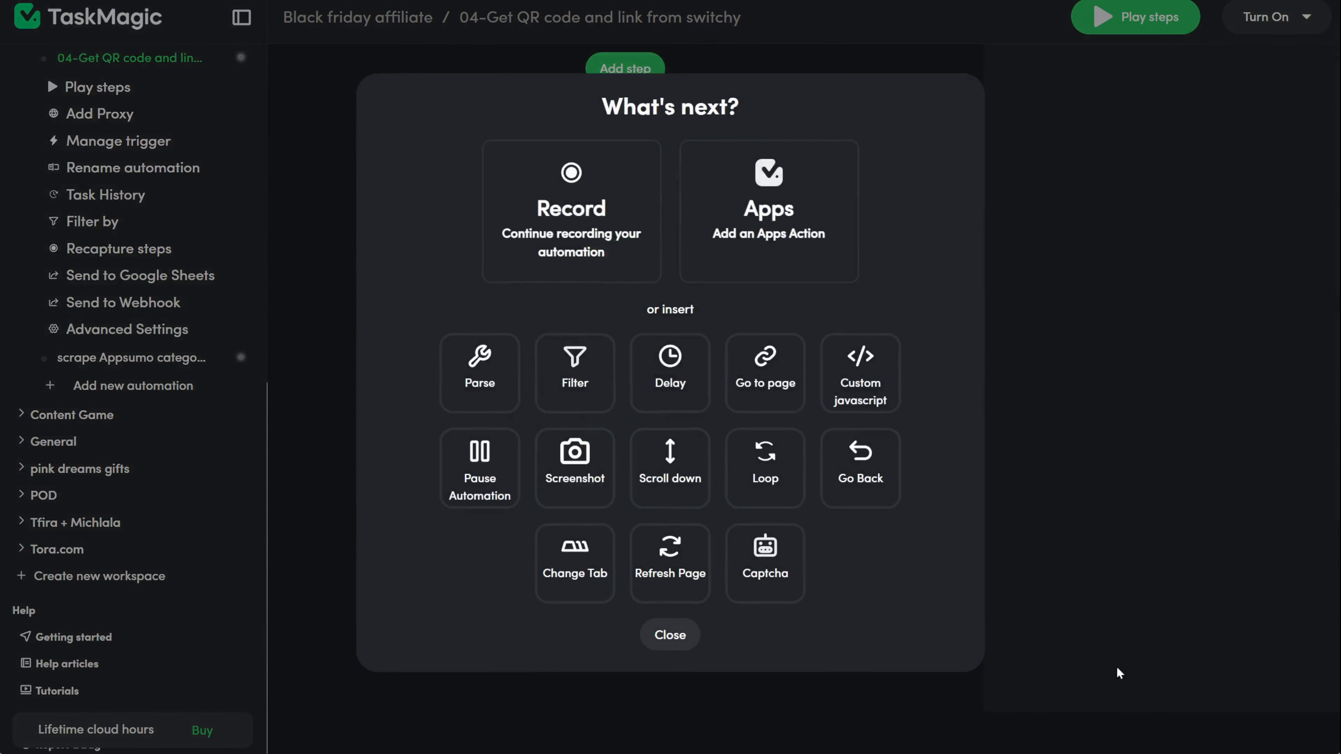
click(856, 710)
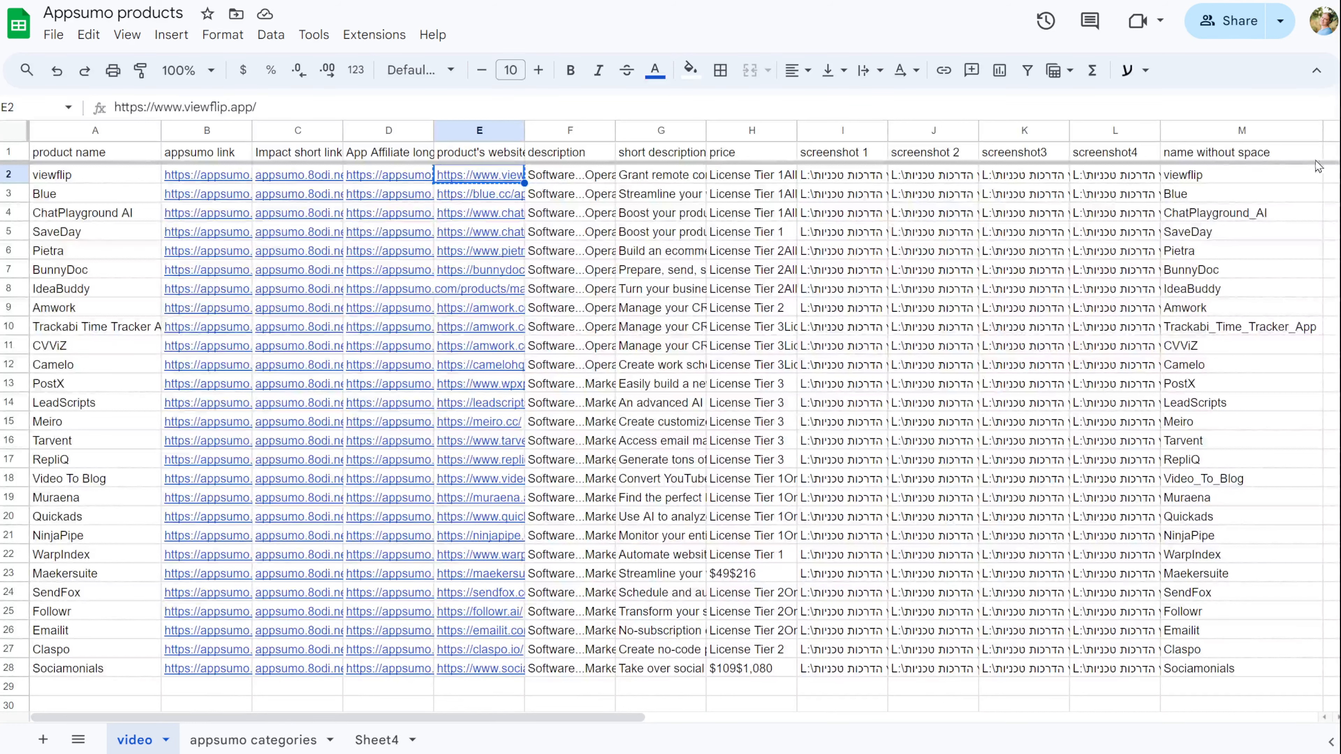
Step: Enter headers 'Switchy link' in N1 and 'QR code' in O1
click(1331, 159)
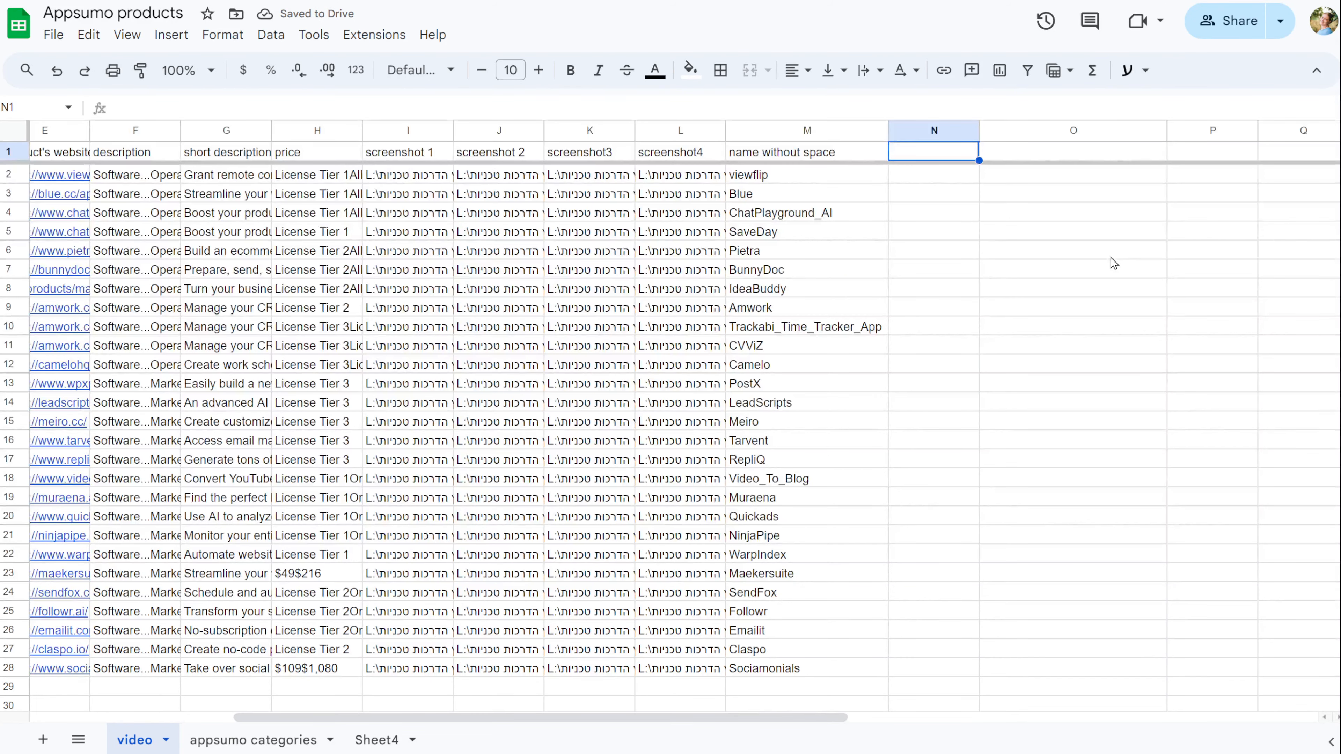
text(Switchy)
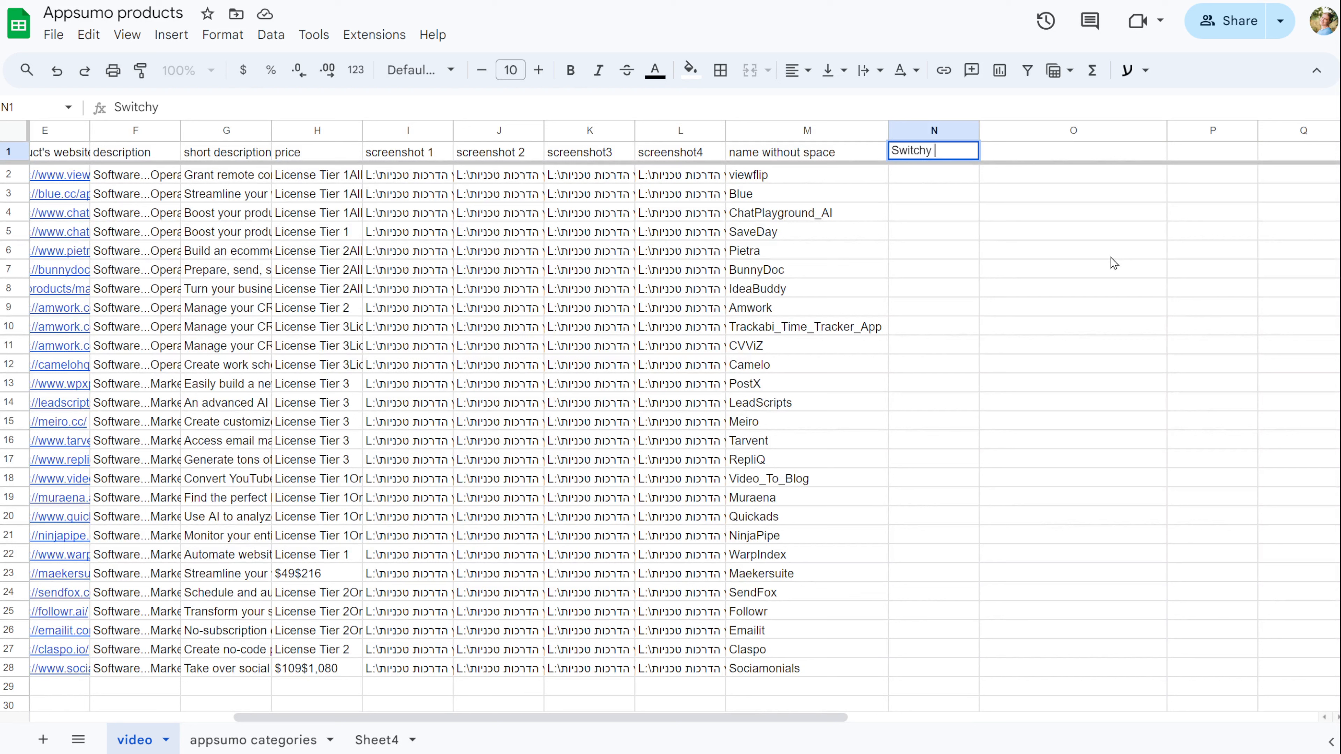
text( link)
key(Tab)
text(Q)
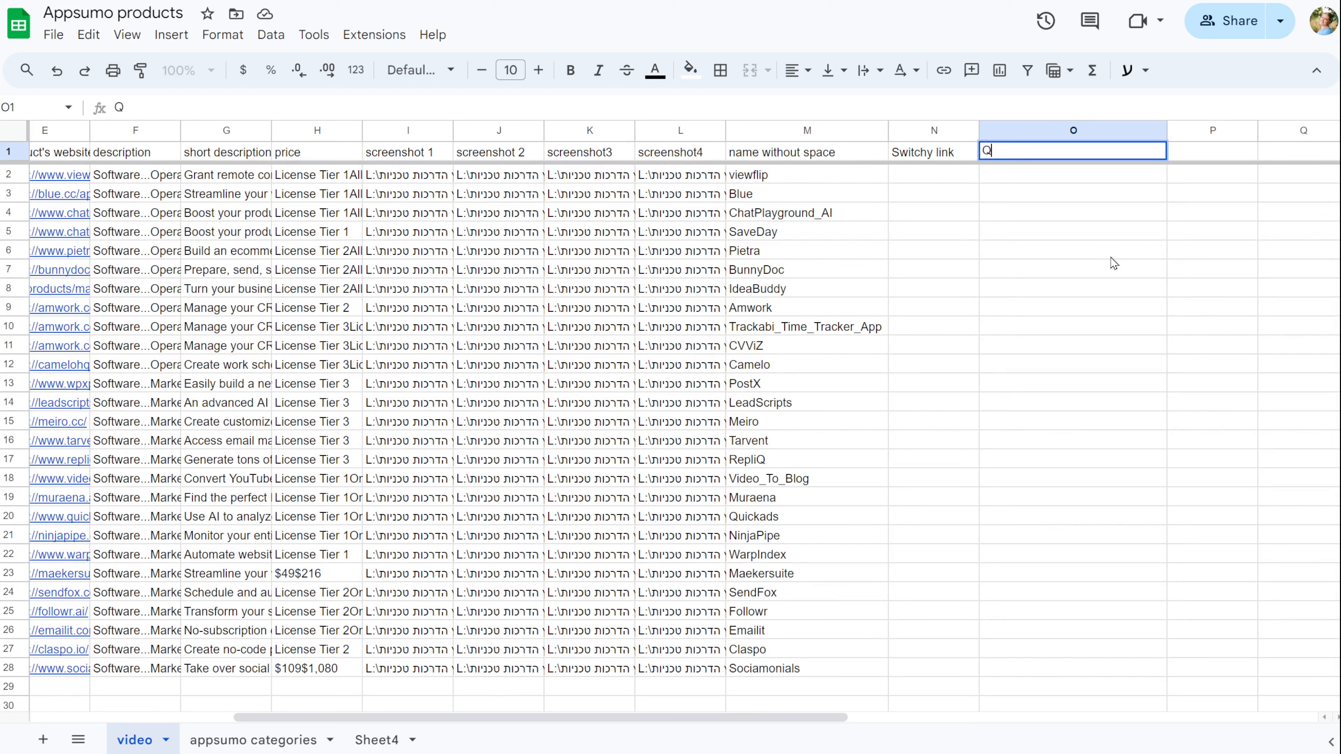
text(R code)
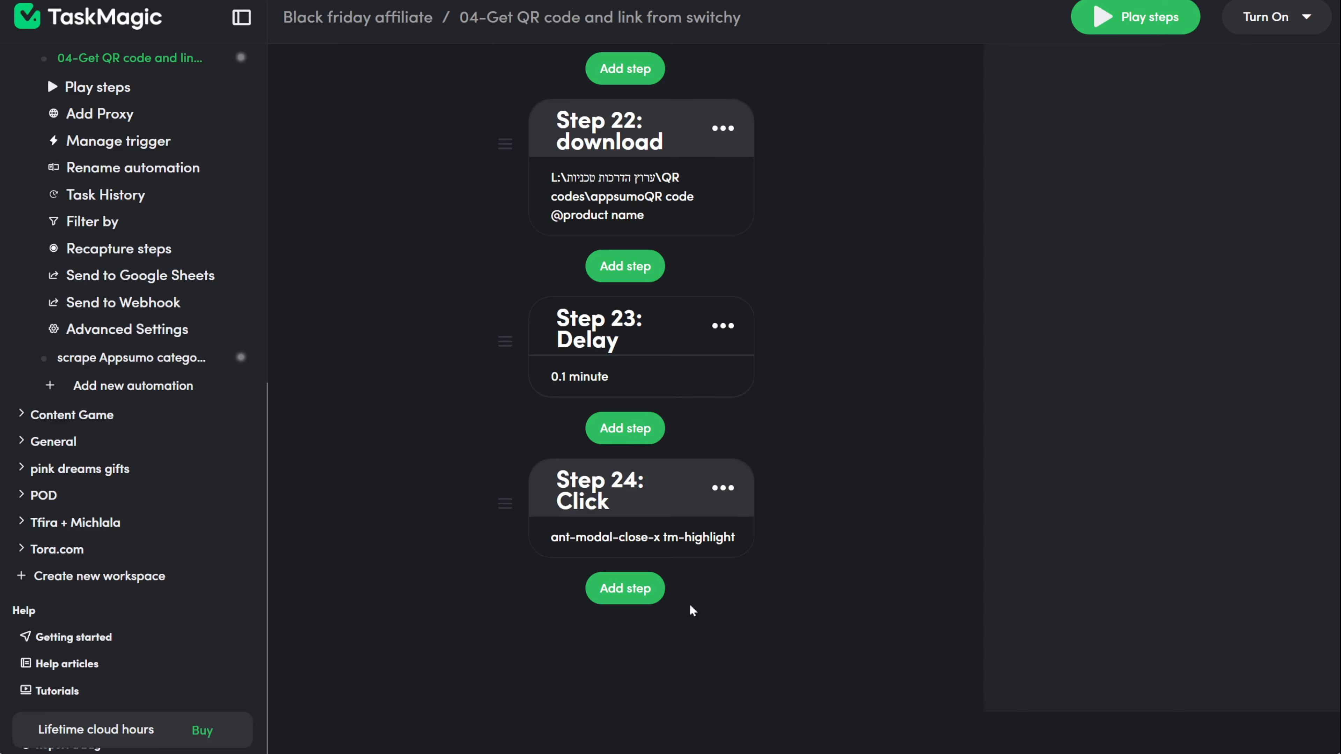
Step: Add a Google Sheets Find Rows action after step 24
click(623, 588)
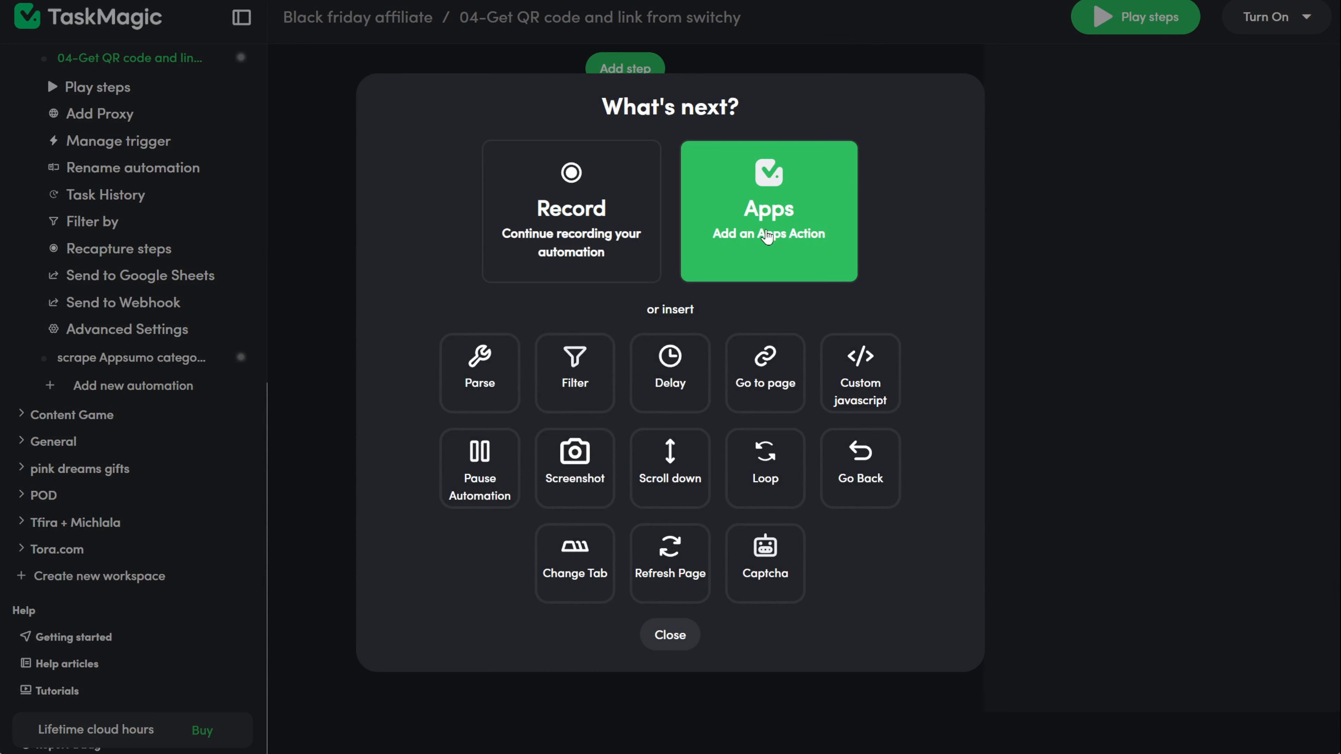
click(829, 254)
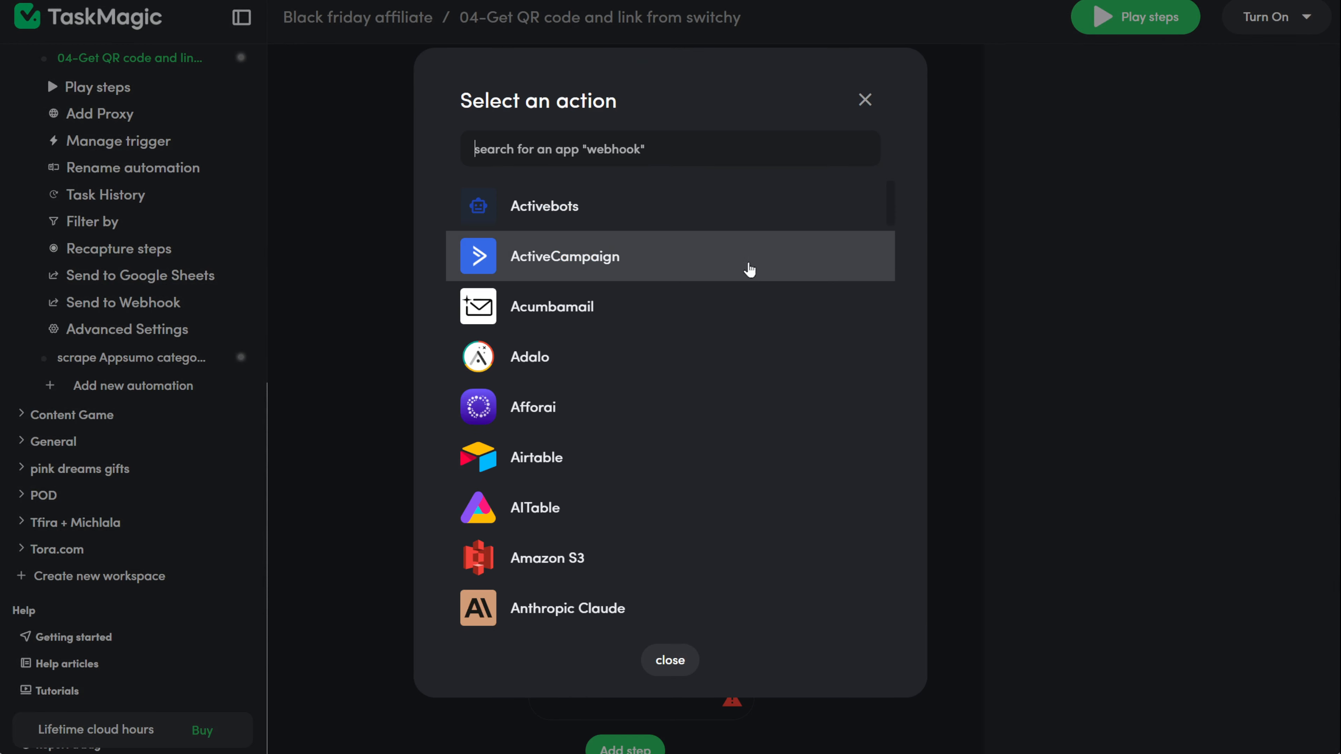
text(GOOGLE)
click(581, 506)
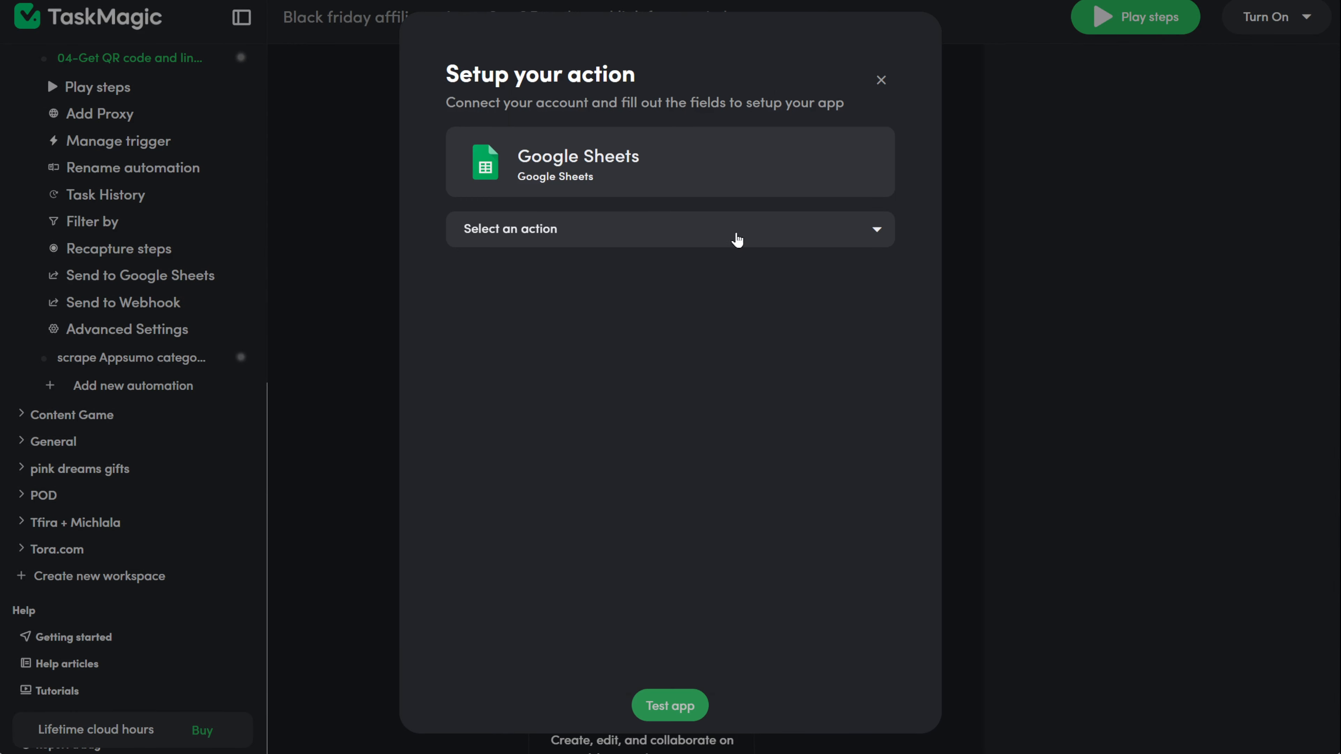
click(742, 227)
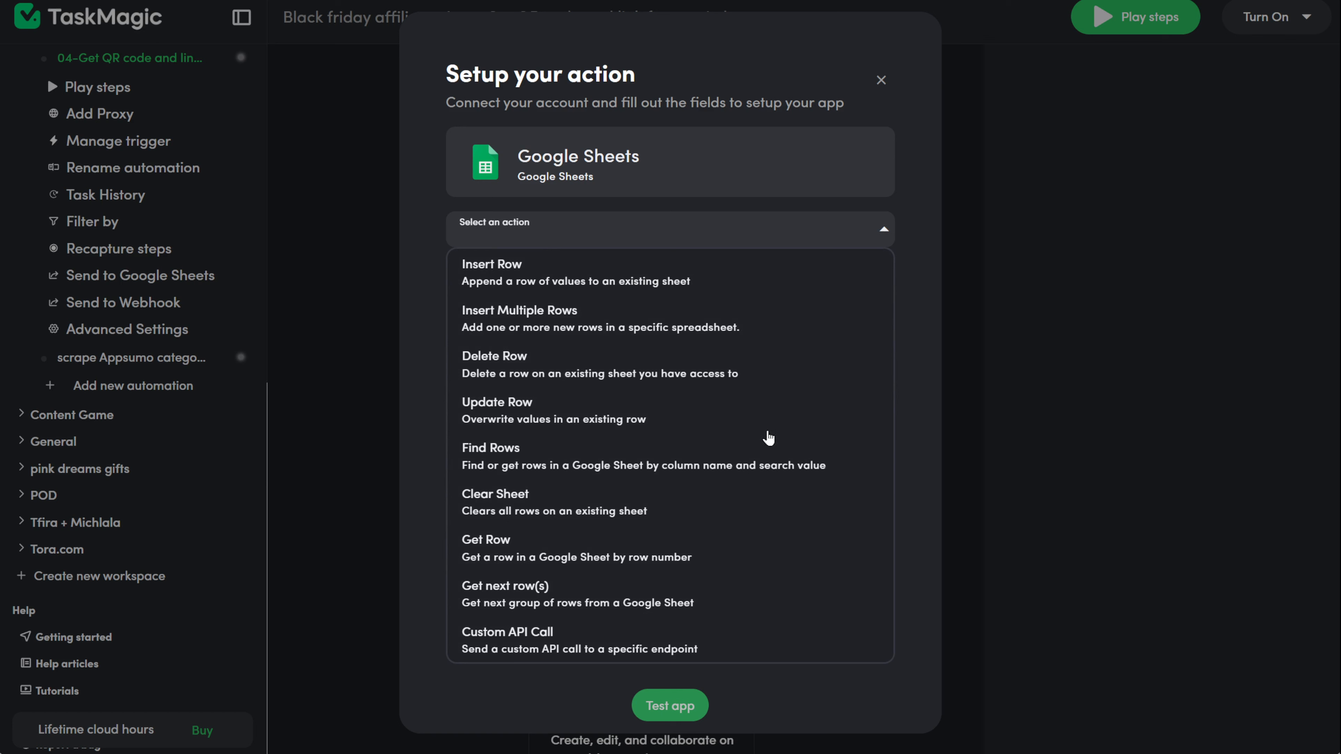
click(769, 466)
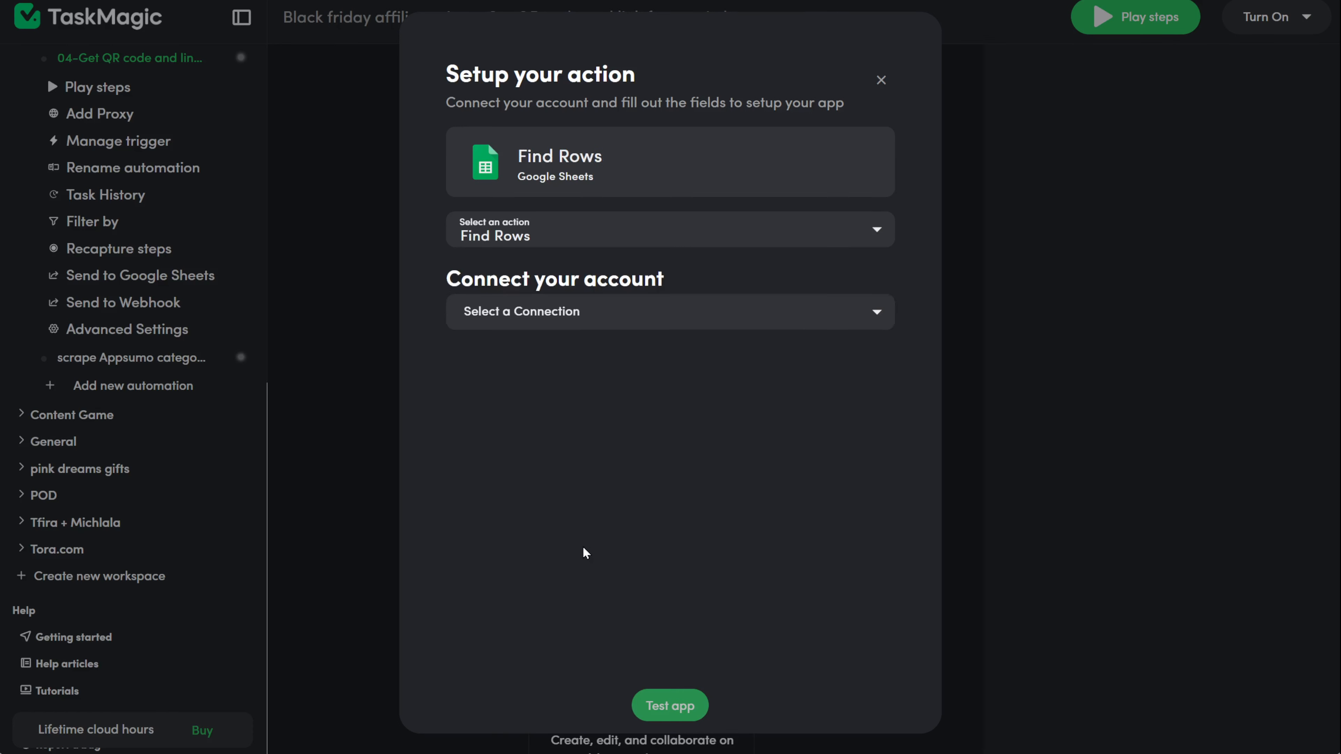
Step: Point Find Rows at the Appsumo products spreadsheet, video sheet, product name column
click(859, 312)
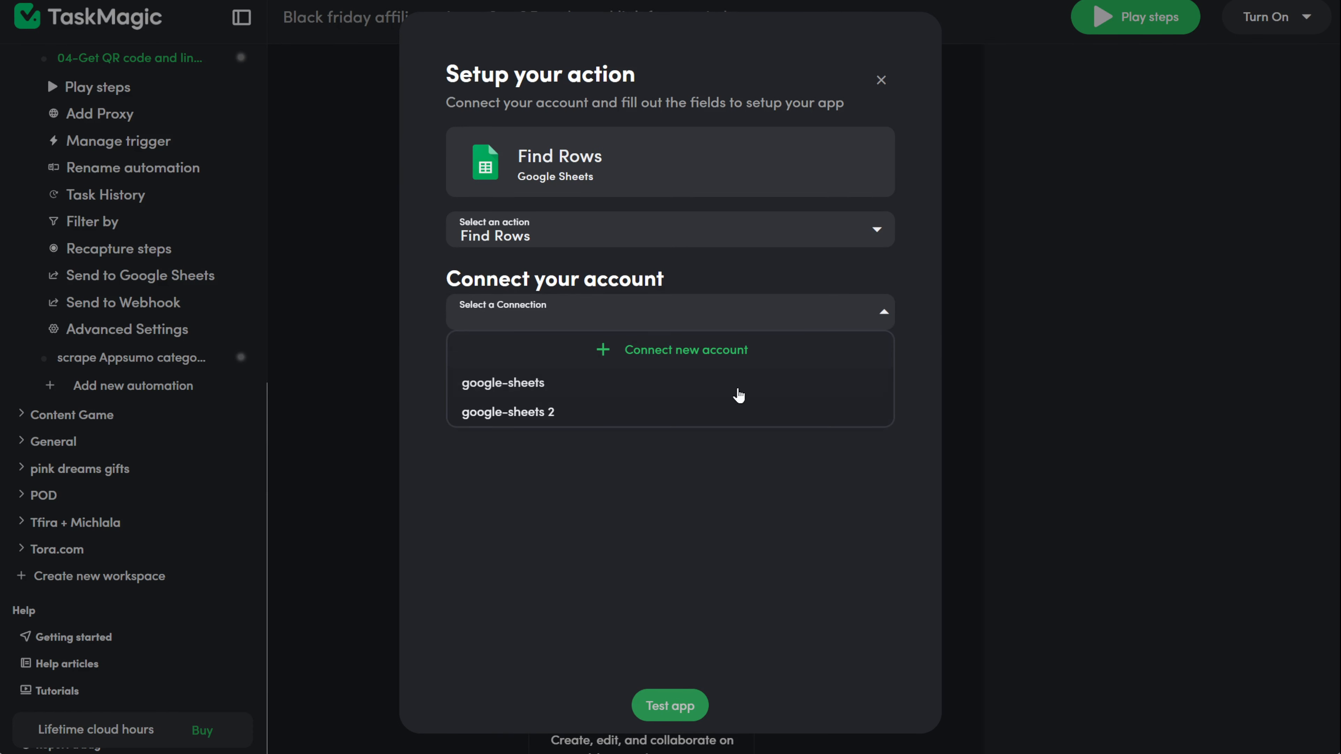
click(638, 386)
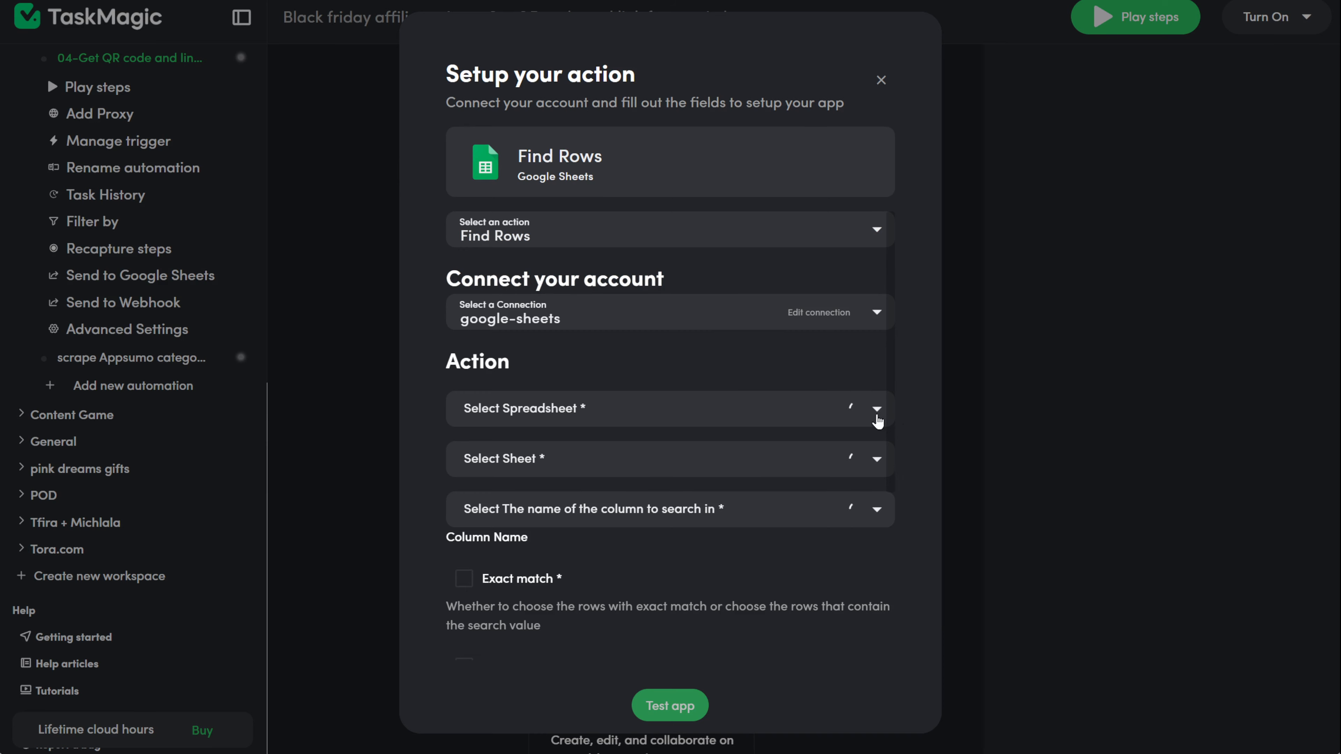
click(877, 410)
click(529, 8)
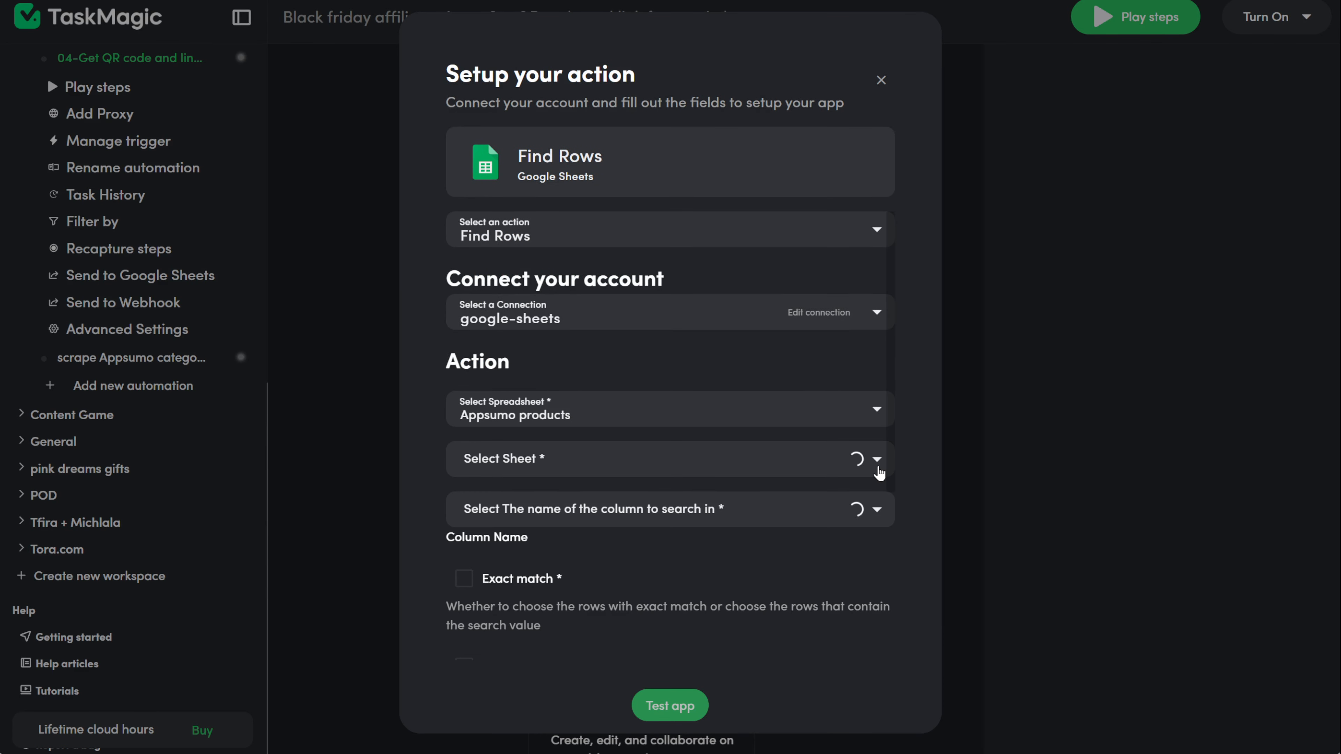
click(877, 459)
click(879, 524)
click(879, 524)
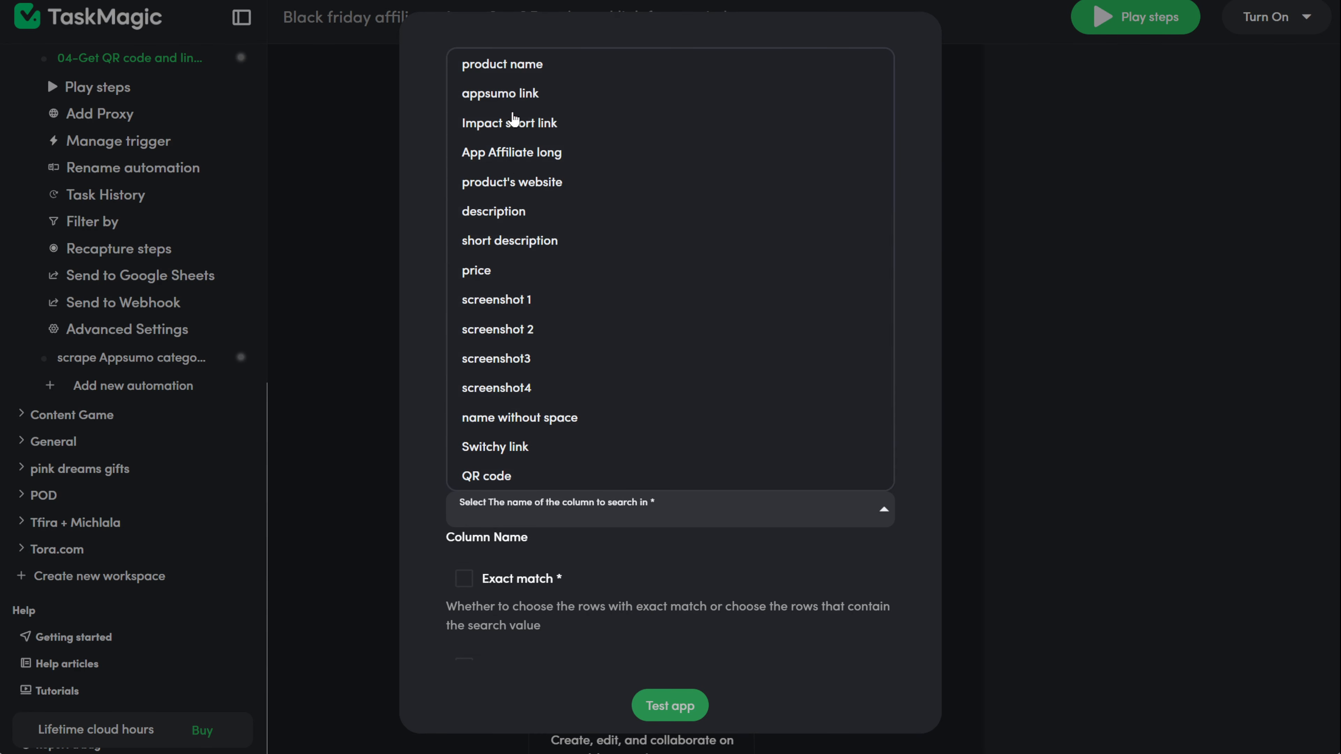
click(556, 68)
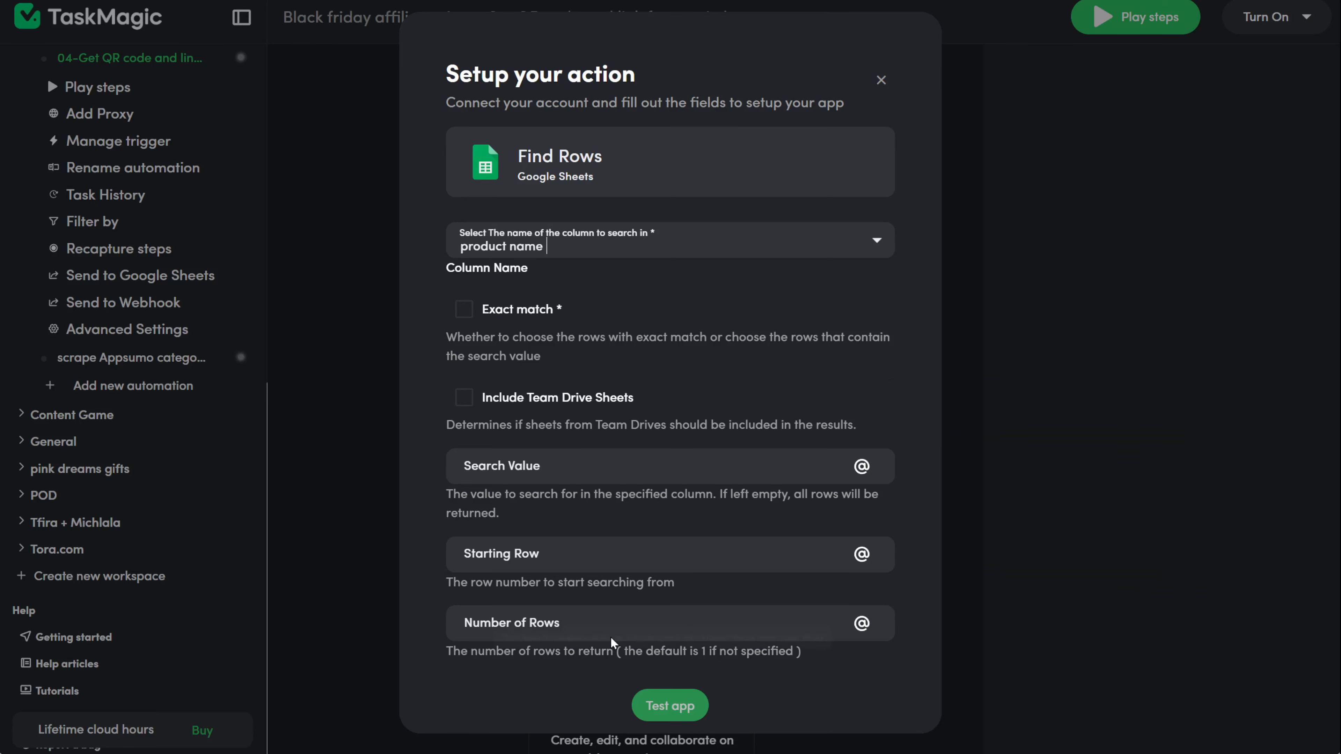
Step: Search for viewflip from starting row 2 with exact match required
click(506, 476)
text(viewflip)
click(480, 558)
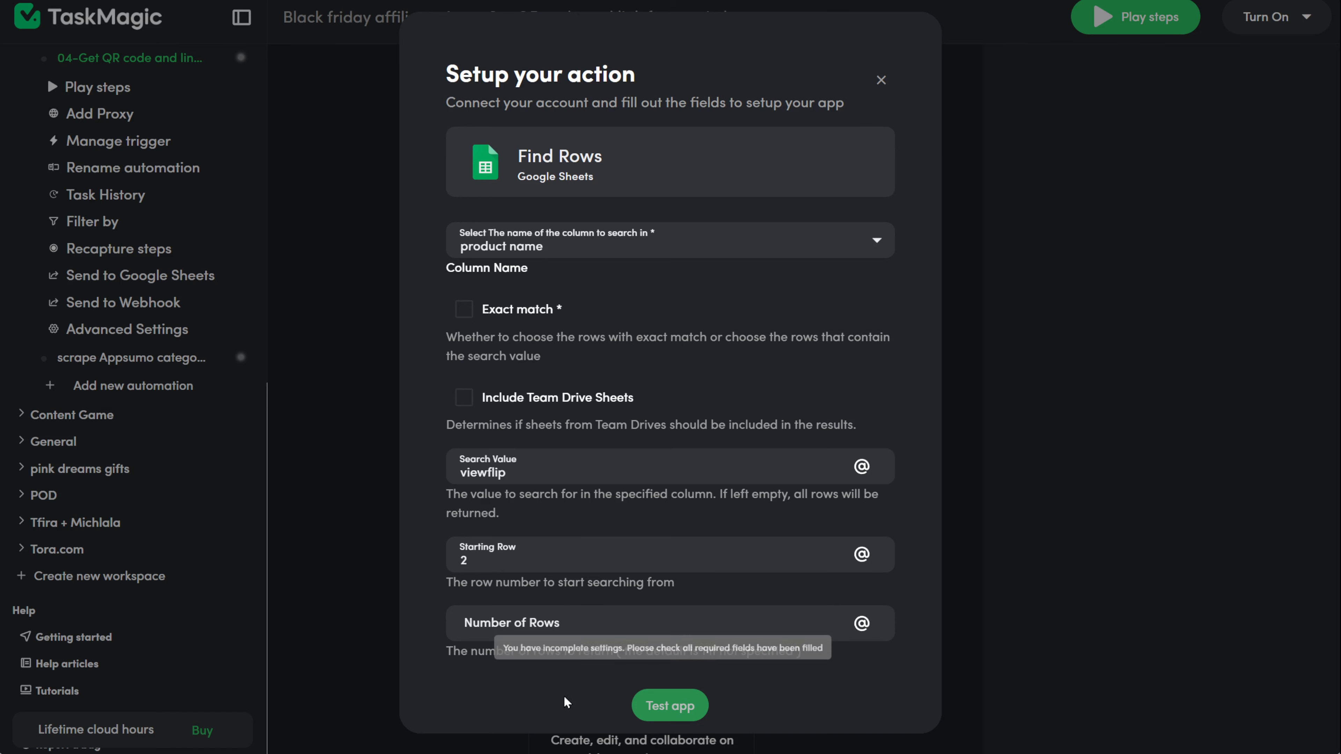
scroll(542, 519, up, 3)
click(465, 490)
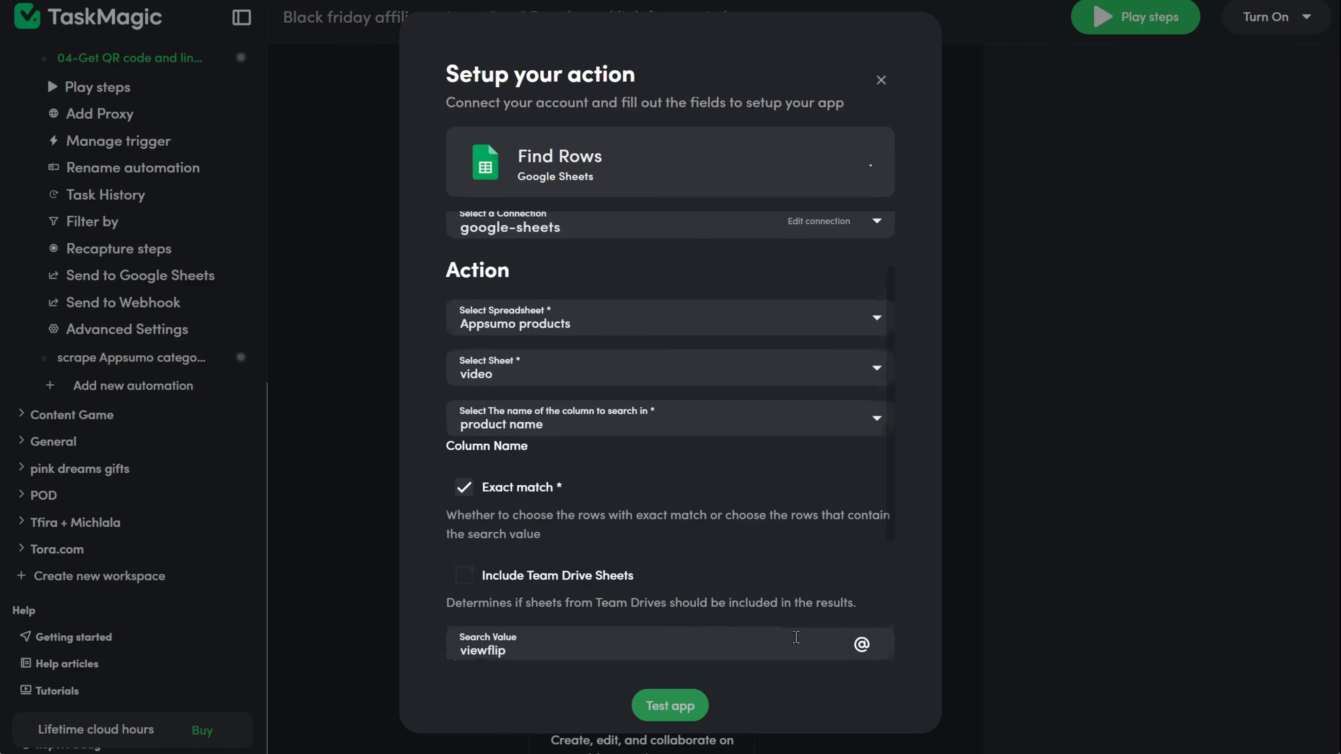
scroll(745, 638, down, 3)
scroll(678, 672, down, 1)
Step: Test the Find Rows step, check it returns row 2, and close the results
click(670, 696)
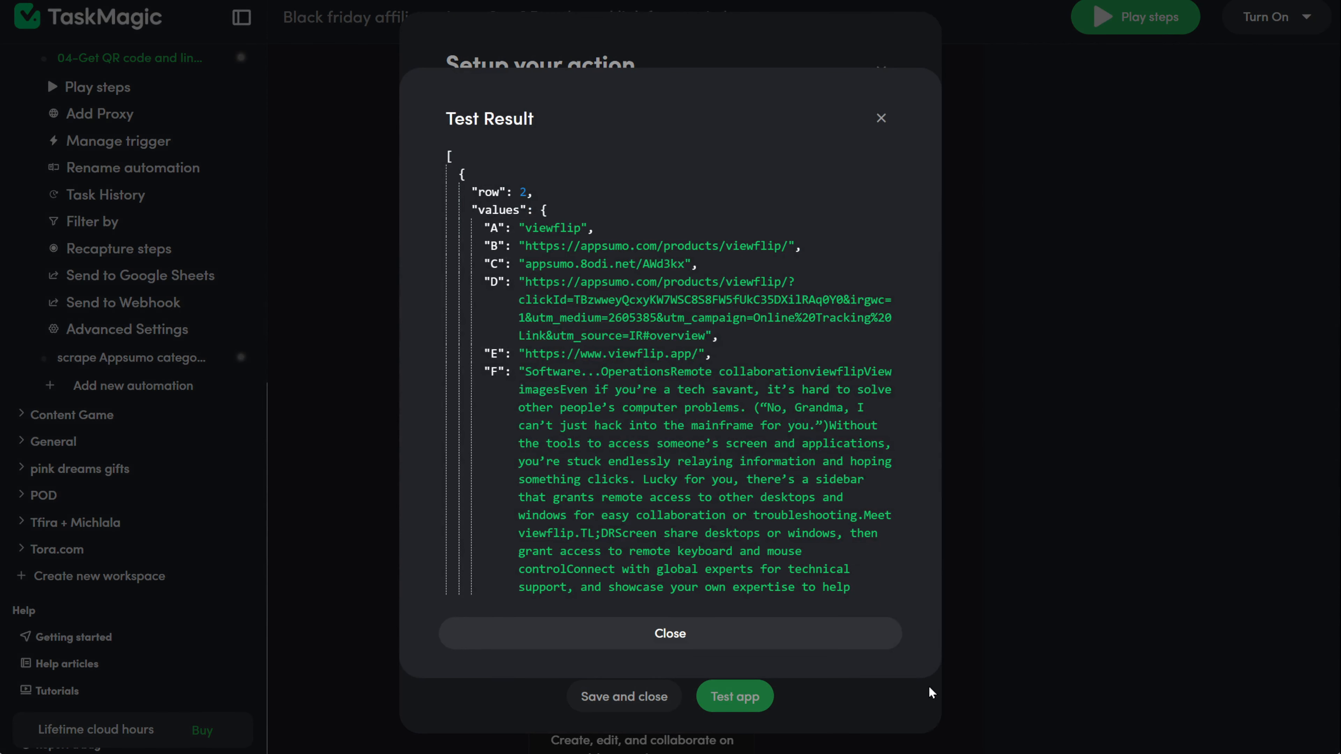
triple_click(708, 468)
scroll(750, 491, down, 10)
scroll(787, 508, down, 15)
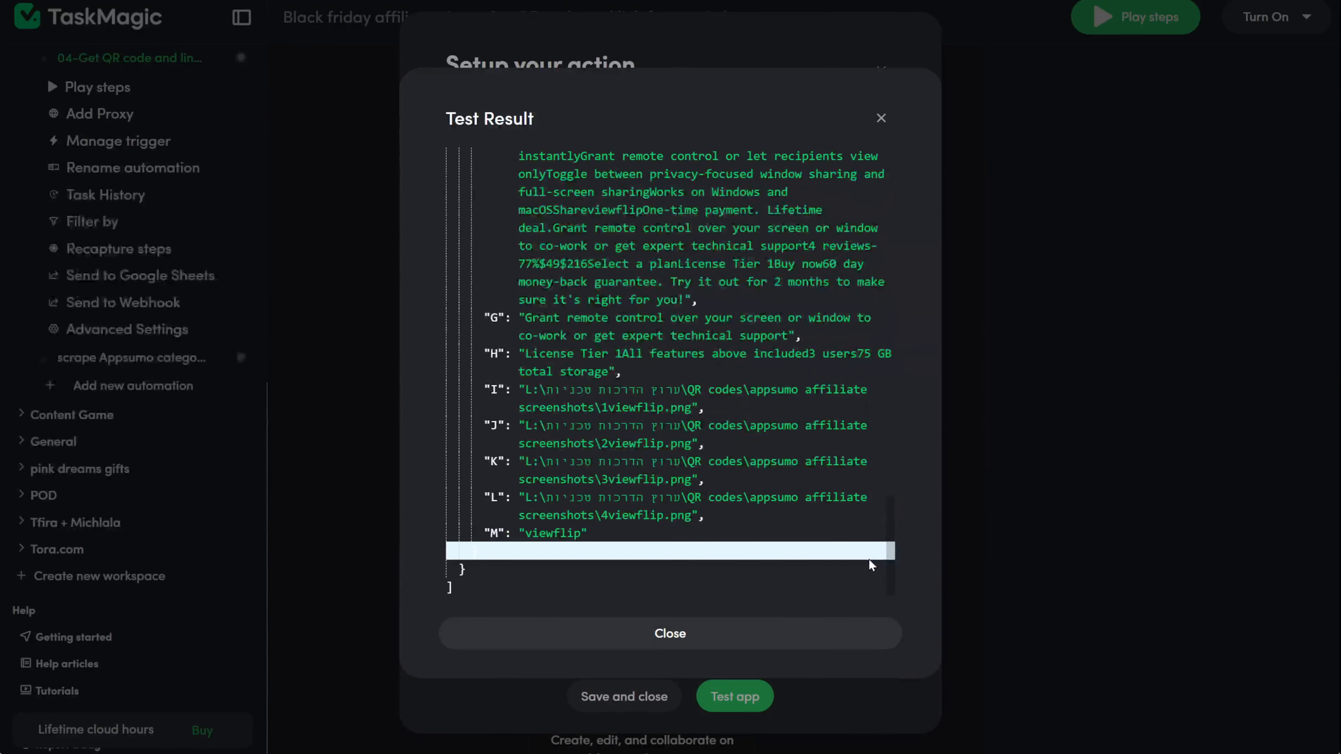
click(709, 633)
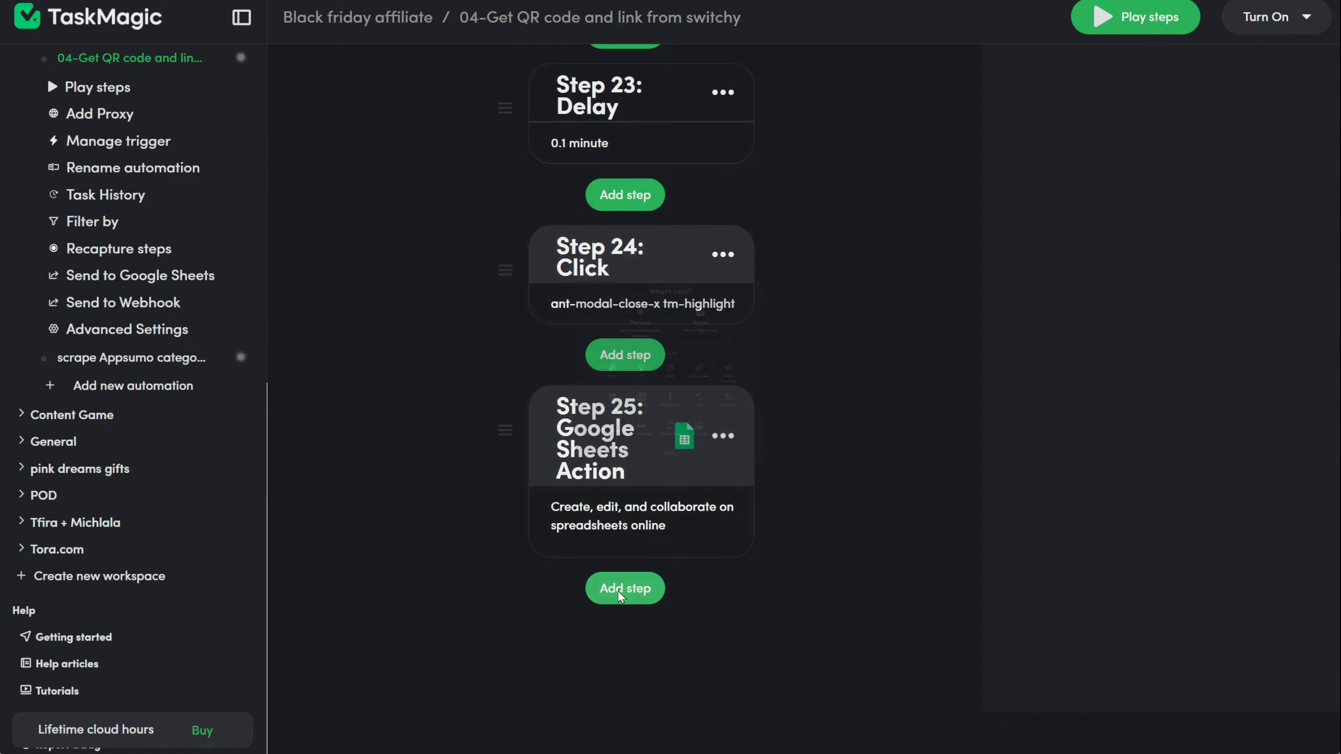
Step: Add a Google Sheets Update Row action as the next step
click(620, 590)
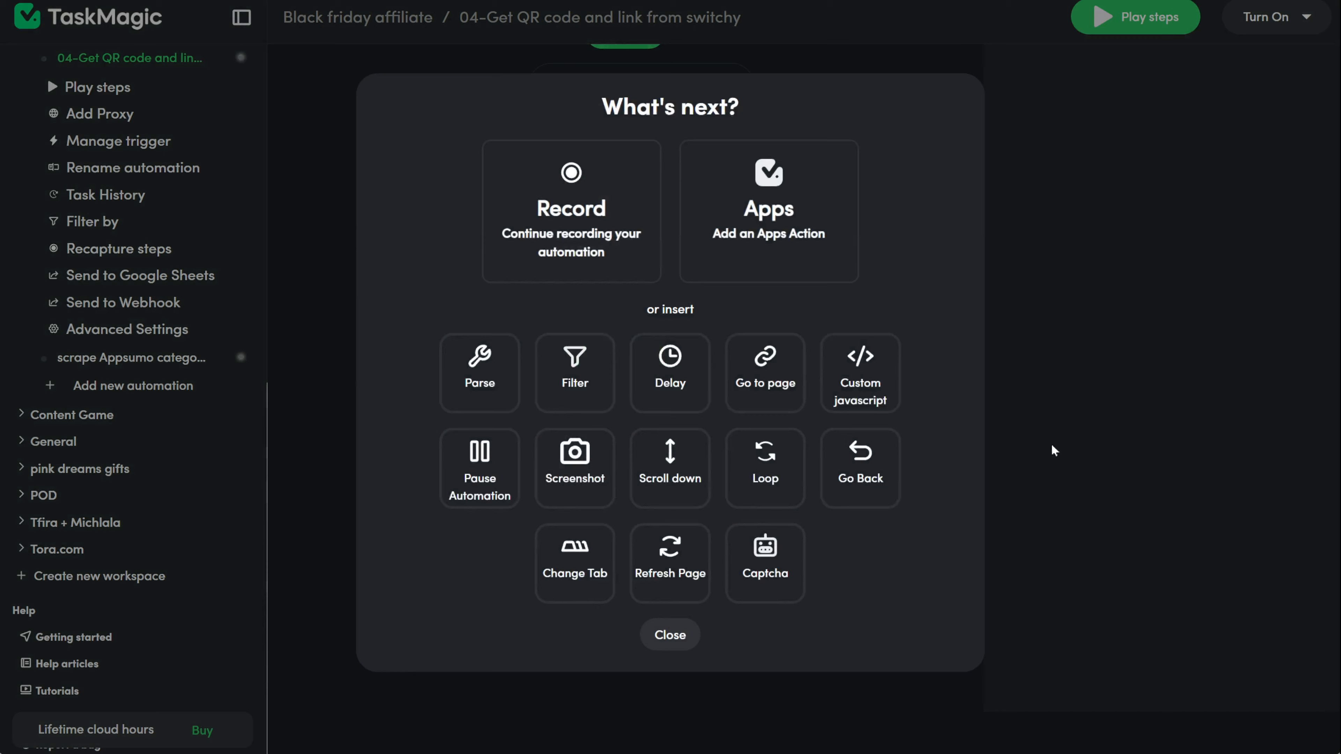
click(787, 248)
click(555, 148)
text(goog)
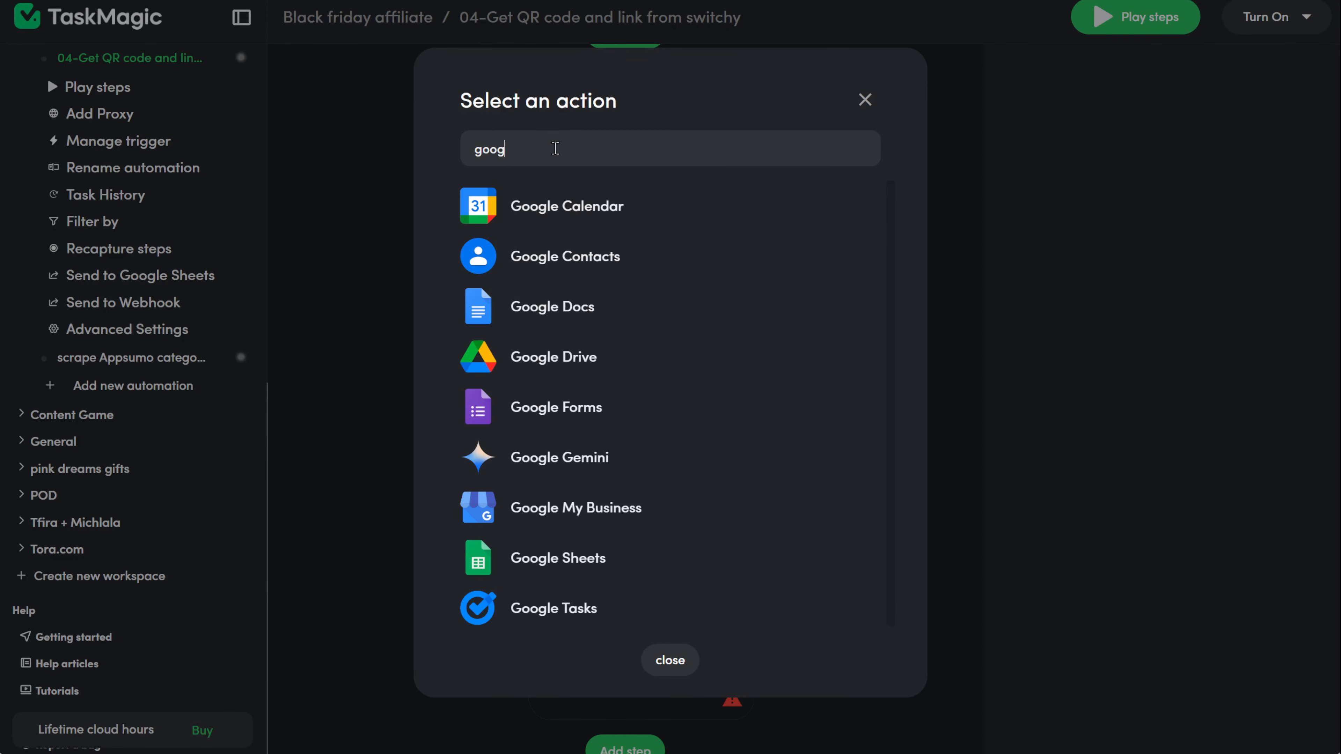
click(584, 563)
click(740, 237)
click(619, 420)
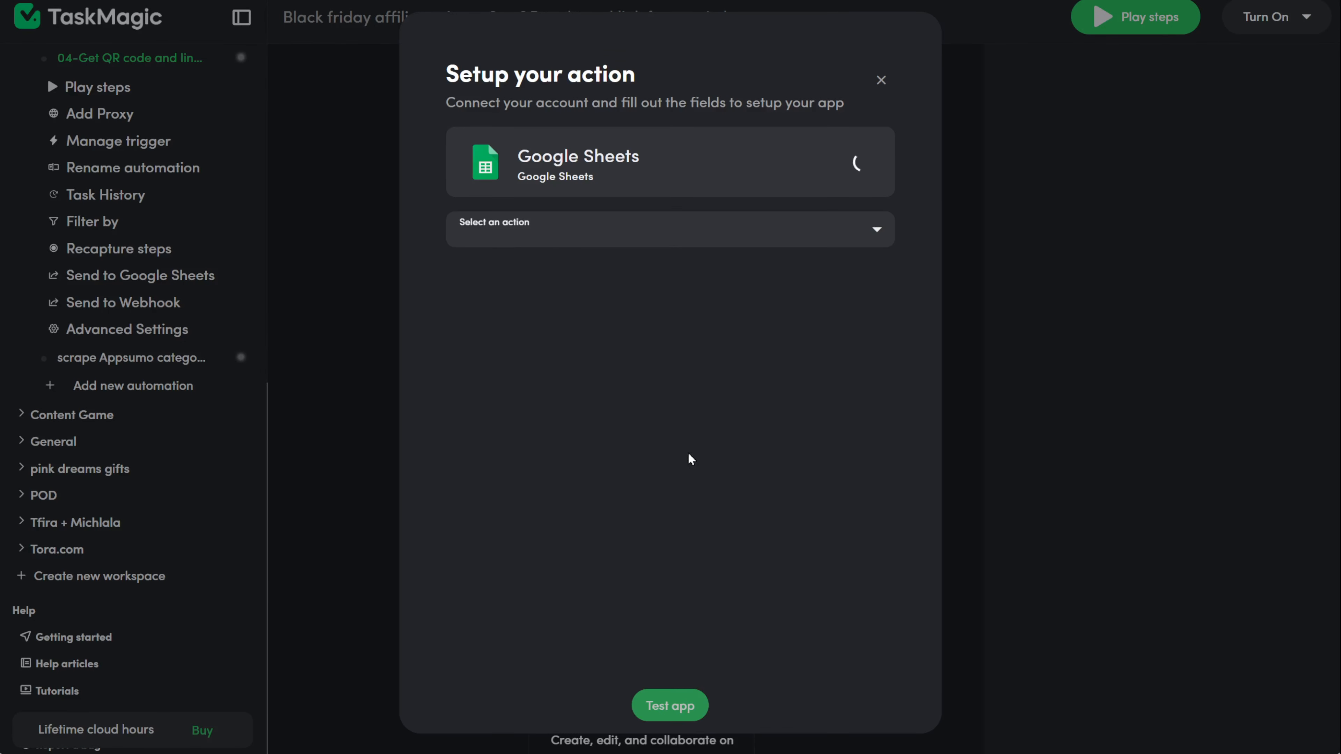
Step: Point it at the google-sheets connection, Appsumo products spreadsheet and video sheet
click(879, 306)
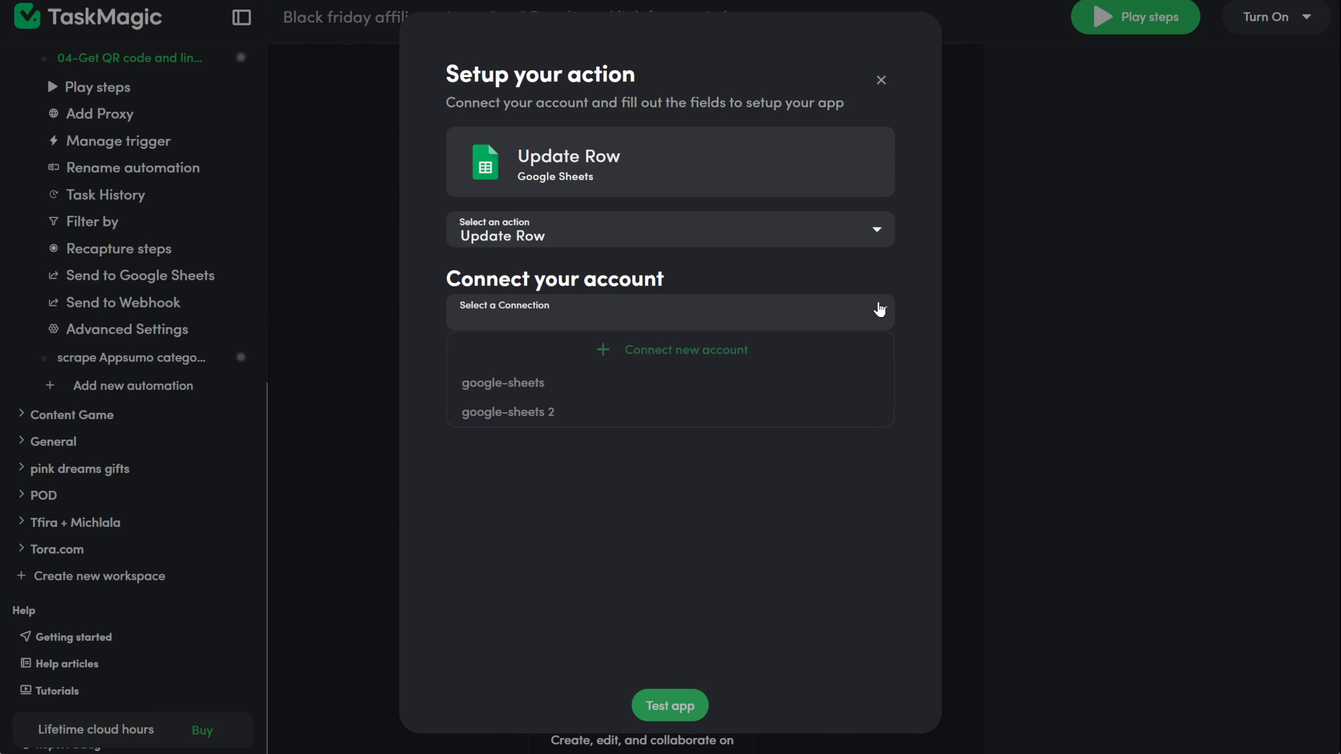
click(661, 379)
click(581, 409)
click(549, 12)
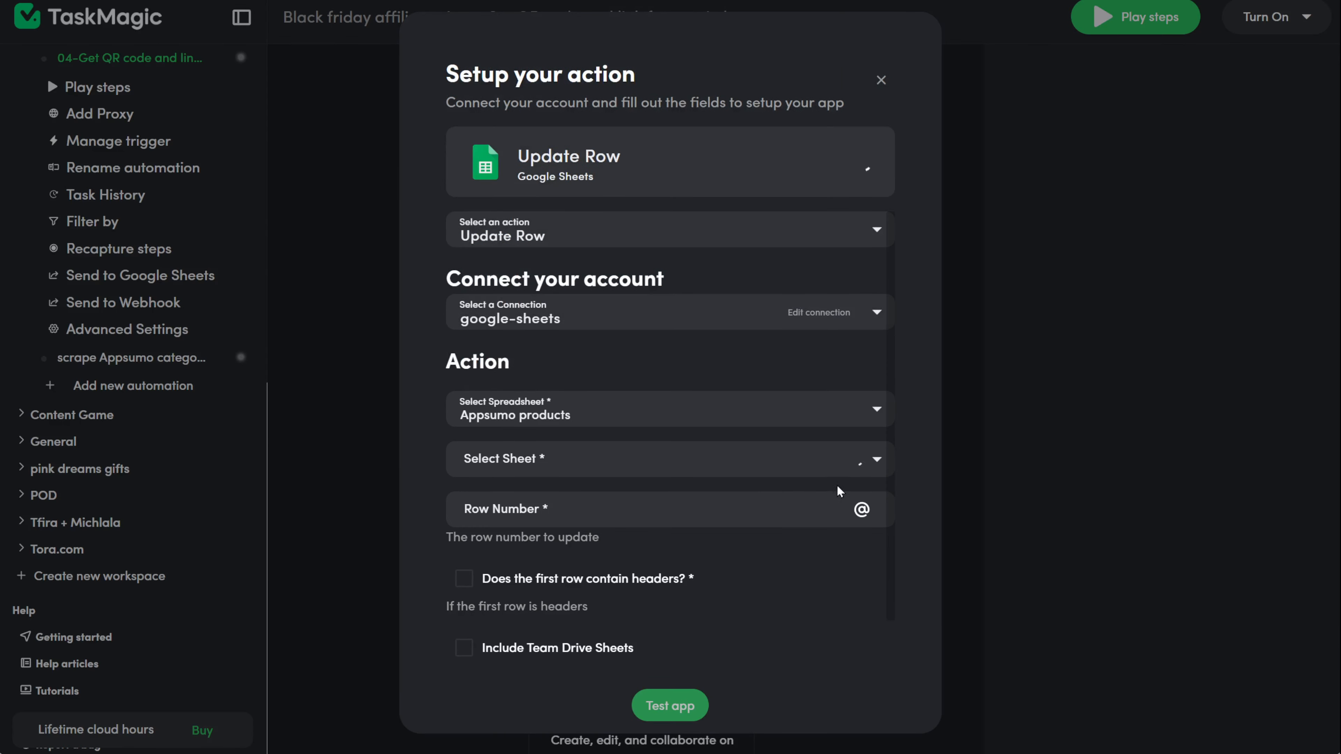
click(878, 466)
click(856, 492)
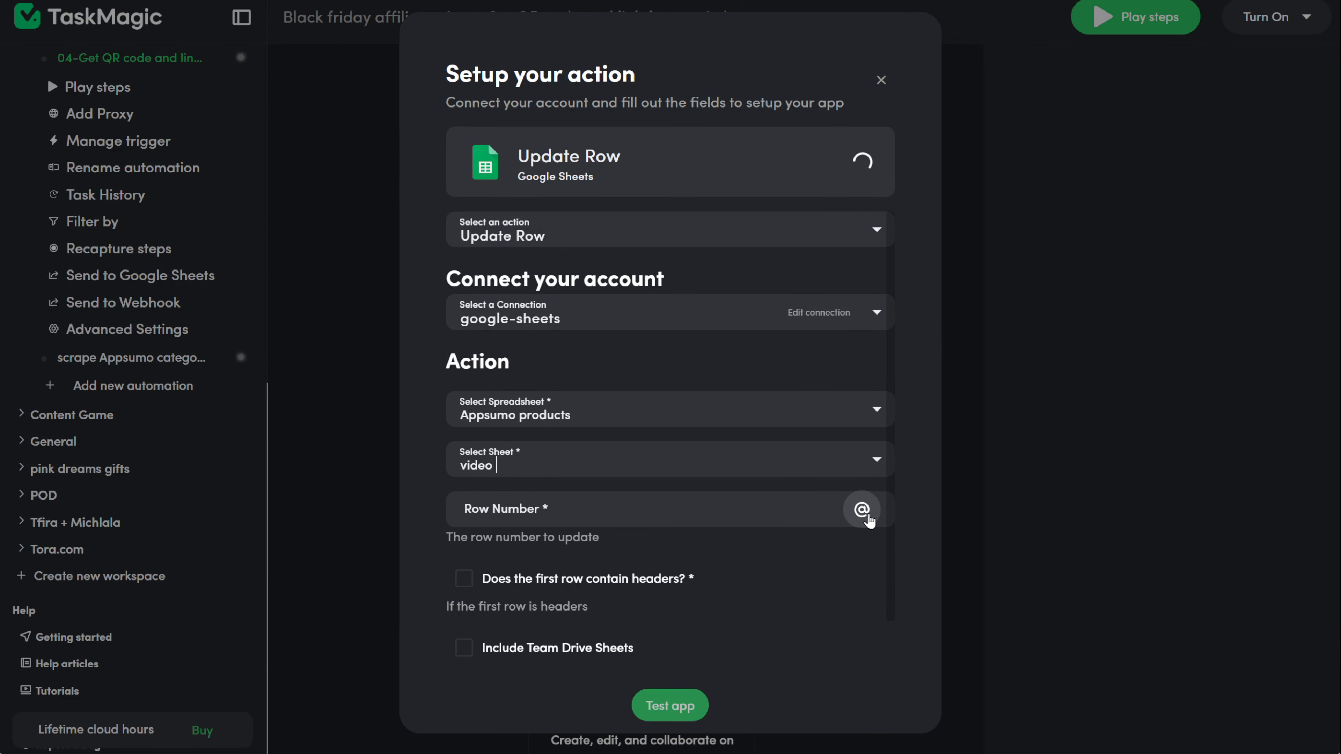
Step: Set Row Number to the row returned by Find Rows and mark the first row as headers
click(860, 510)
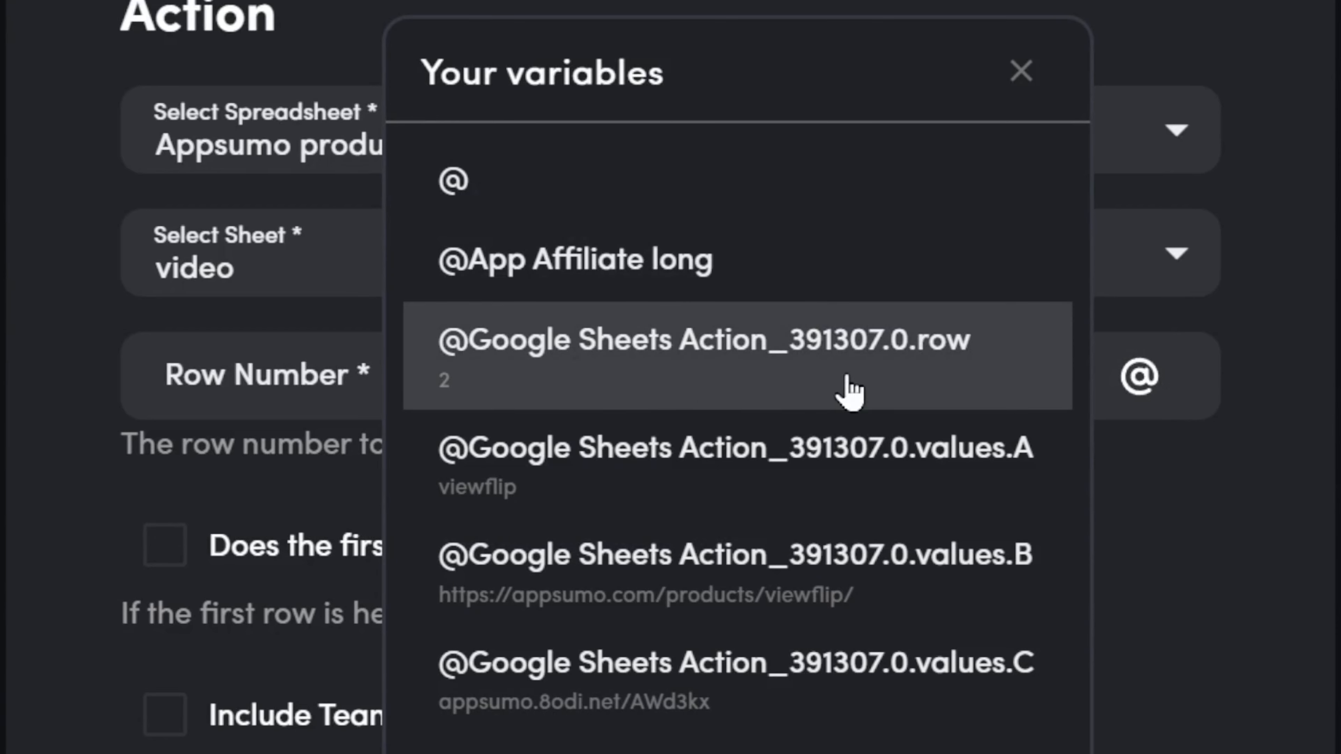
click(879, 374)
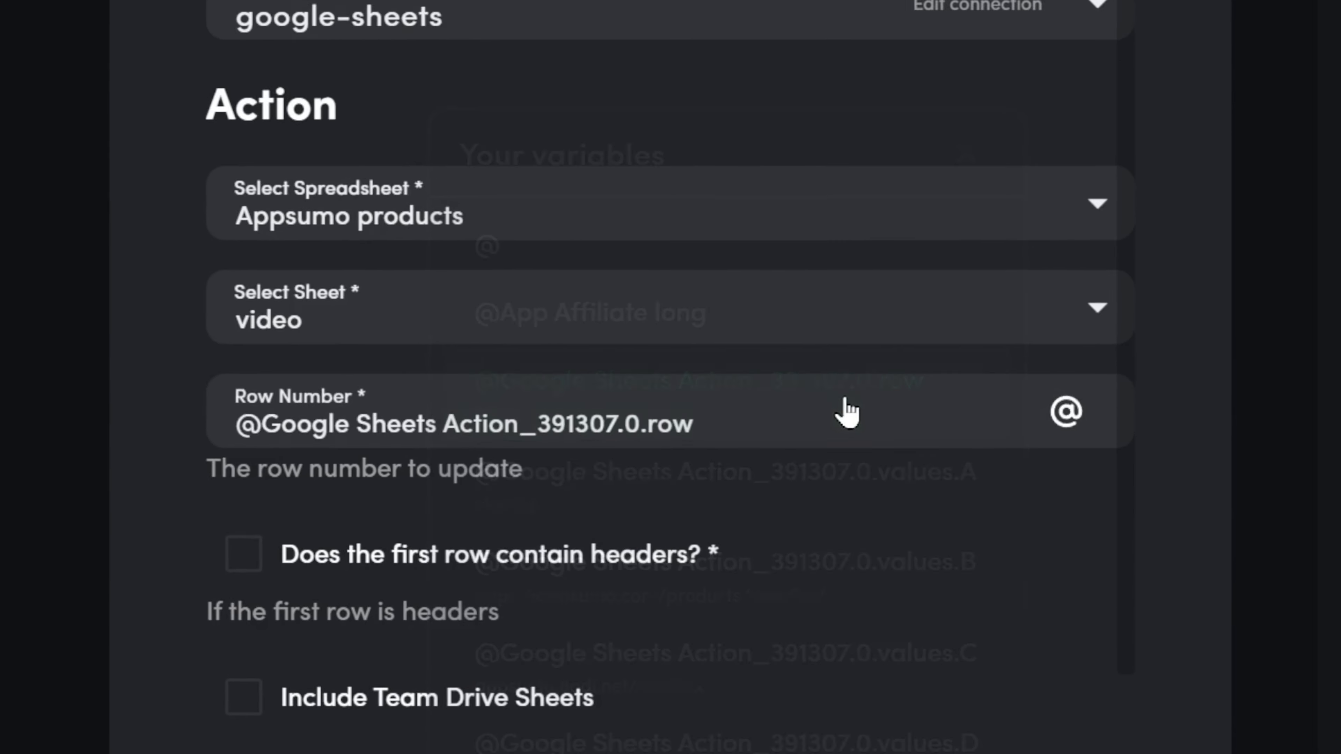
scroll(848, 412, down, 1)
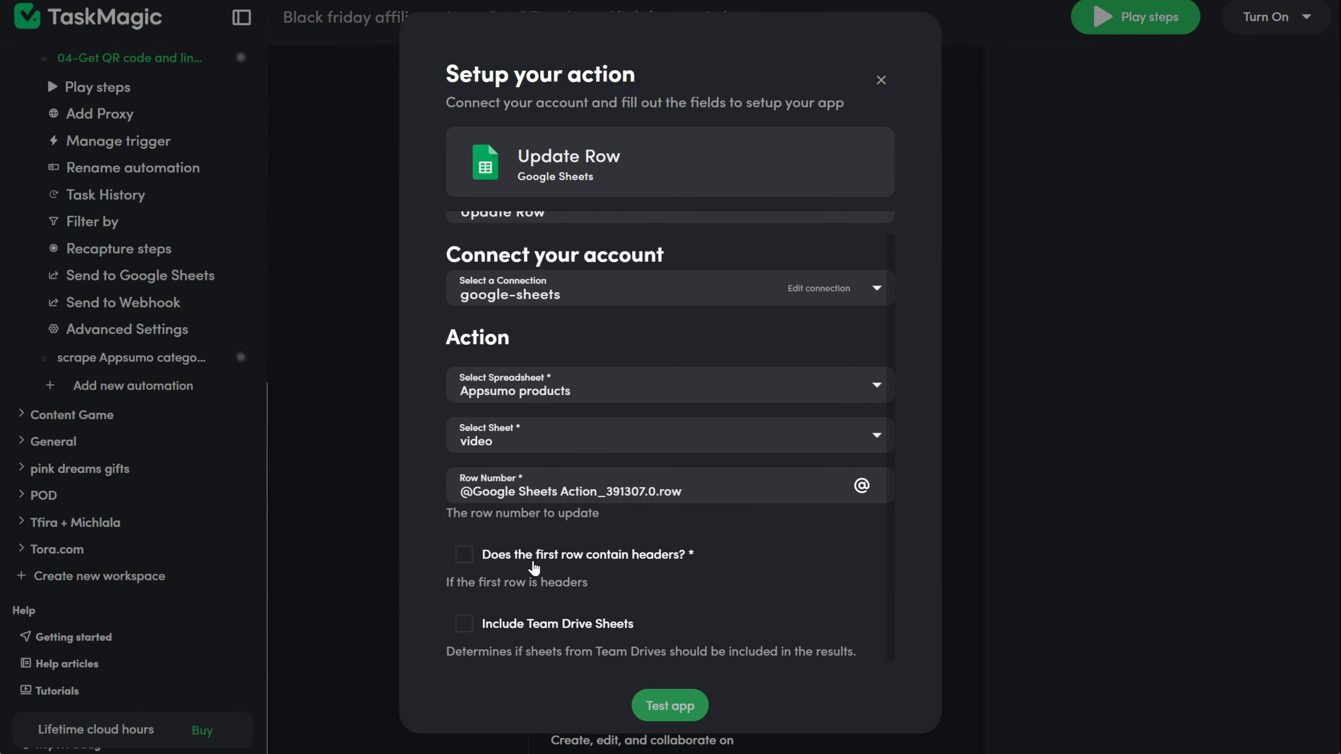
click(466, 554)
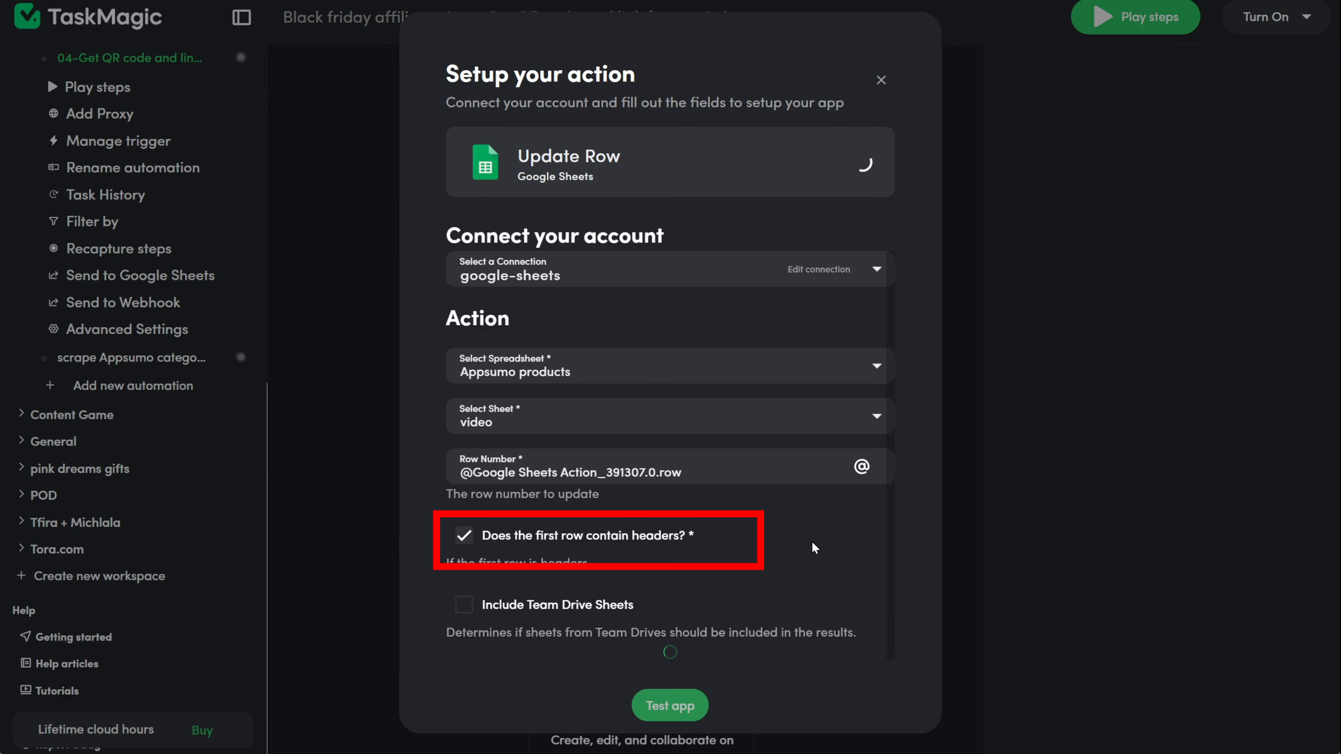
Step: Map Switchy link to the step 14 short link and QR code to product name
scroll(812, 541, down, 15)
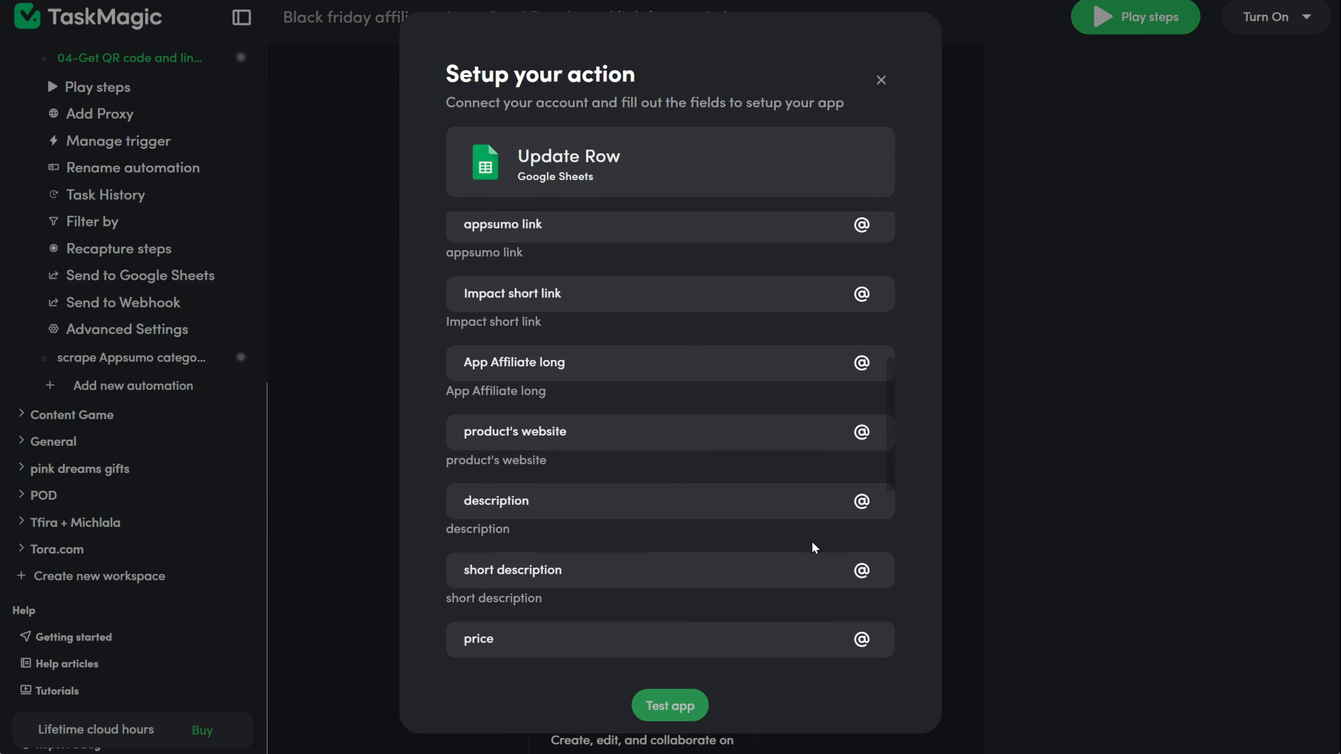
scroll(813, 541, down, 3)
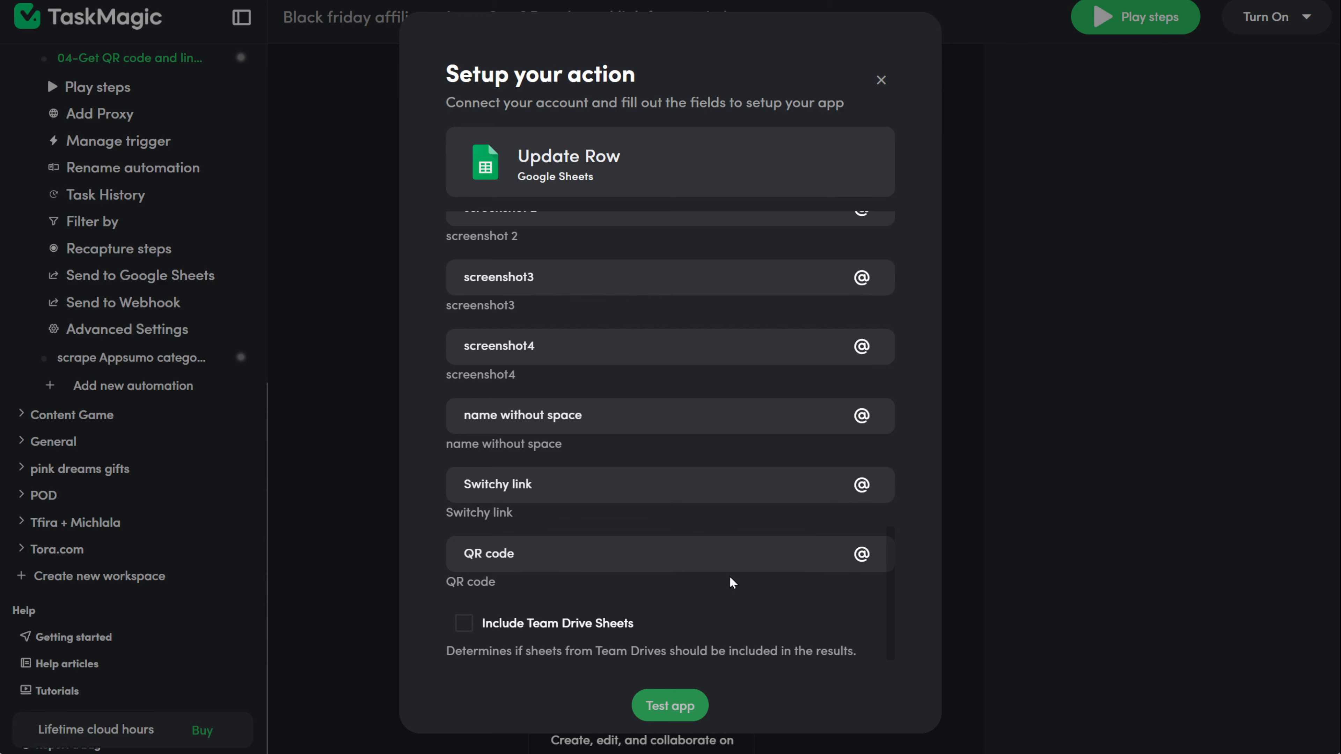
click(875, 494)
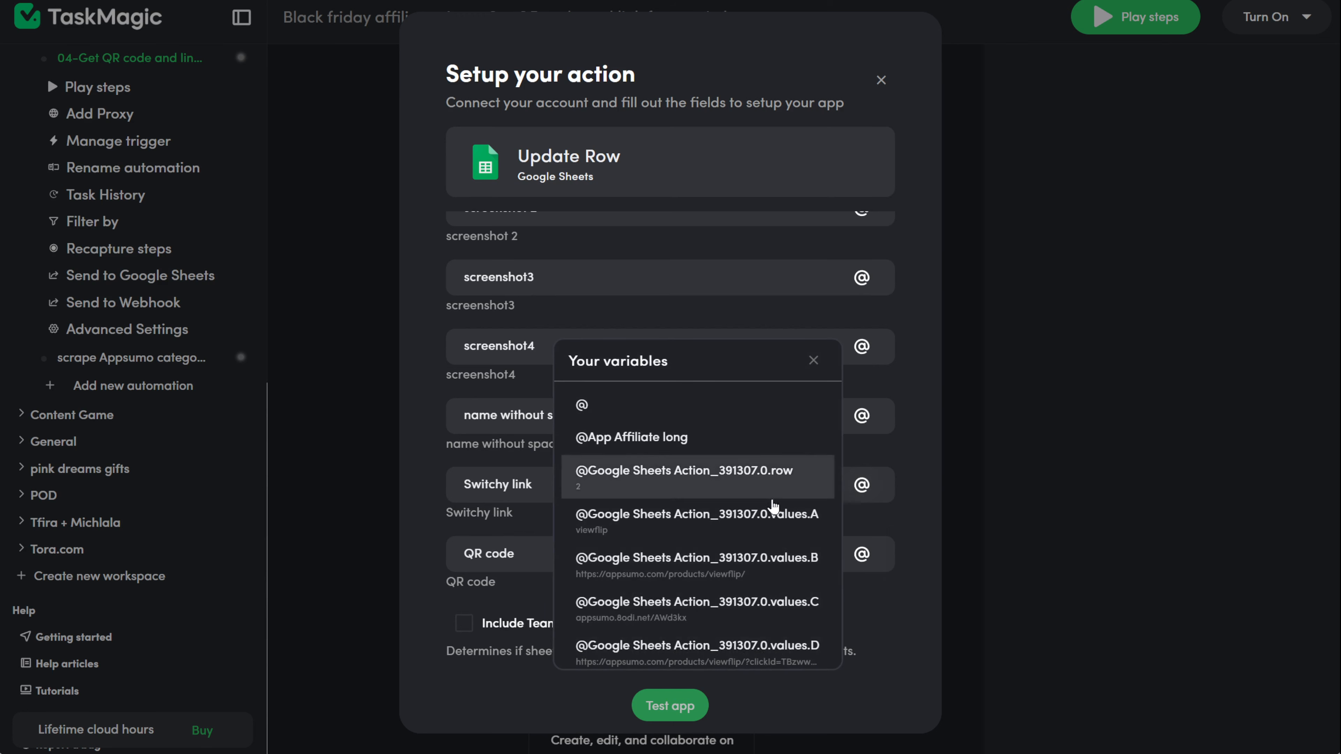
scroll(779, 510, down, 5)
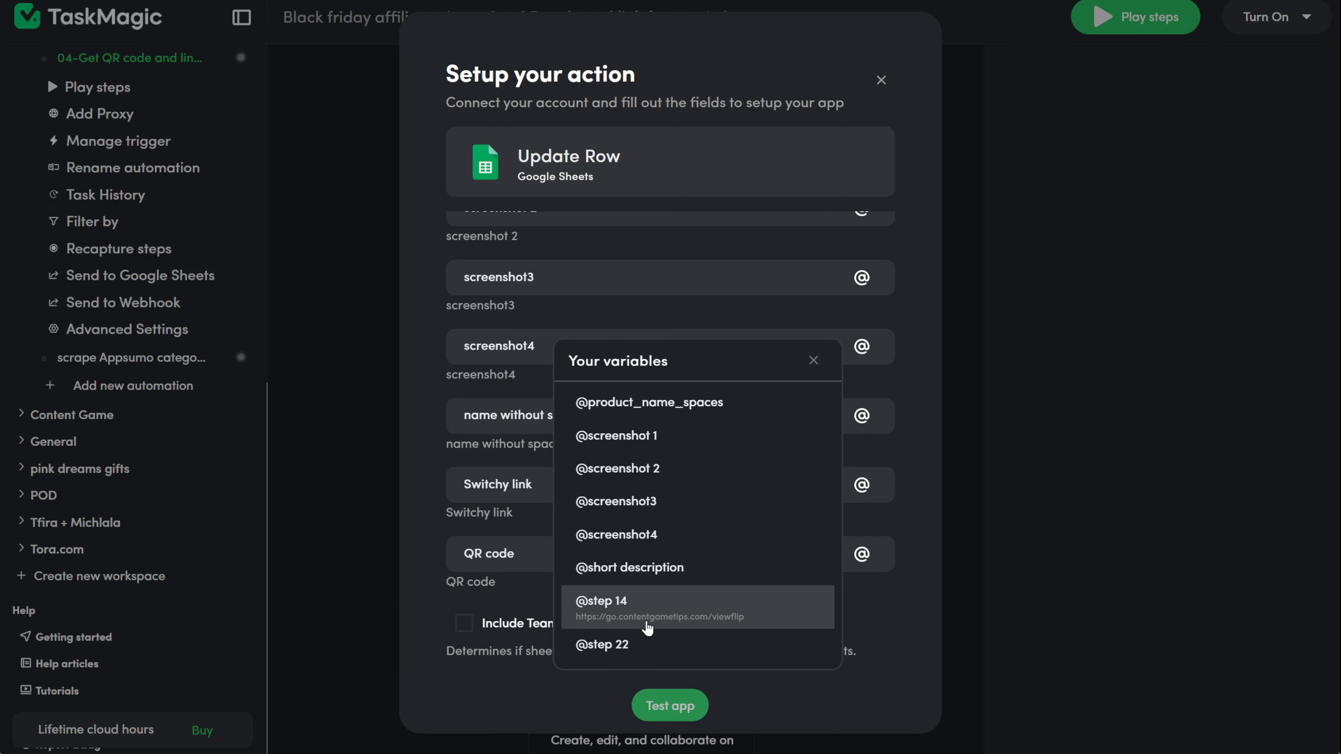
click(653, 584)
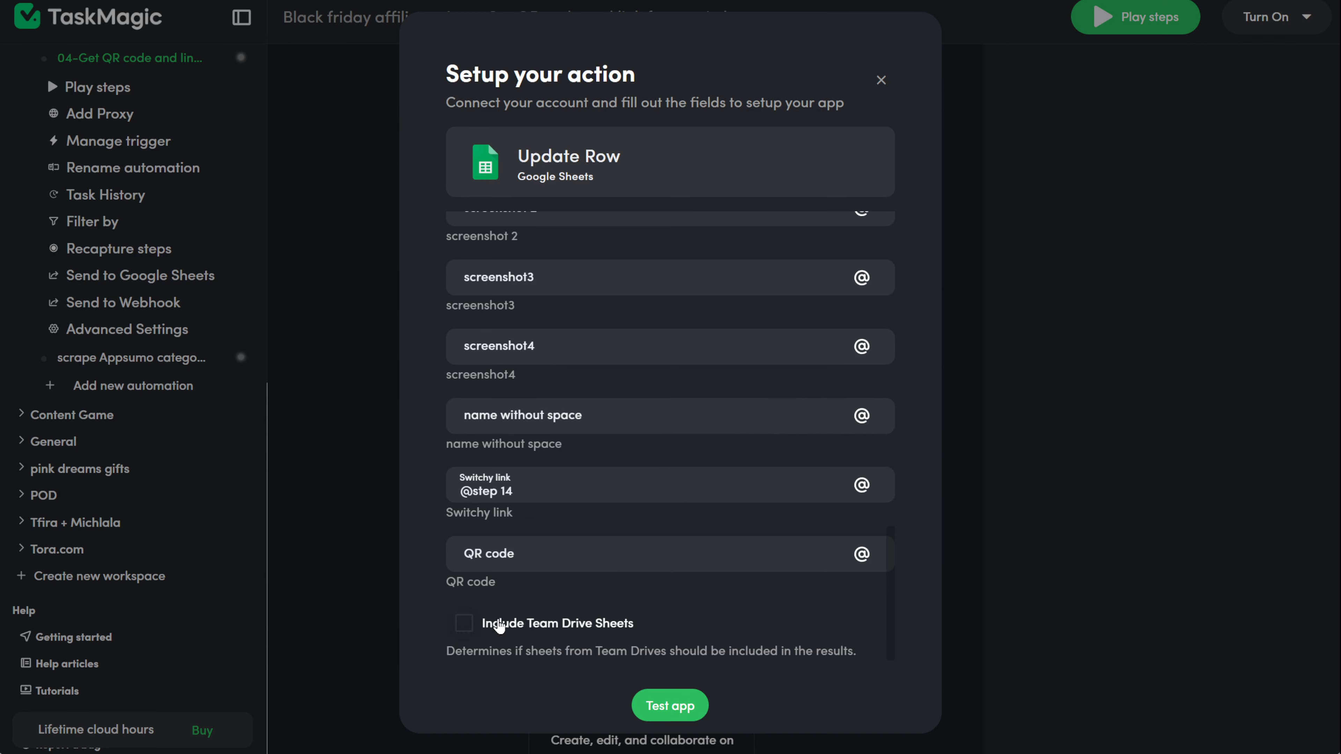
click(862, 555)
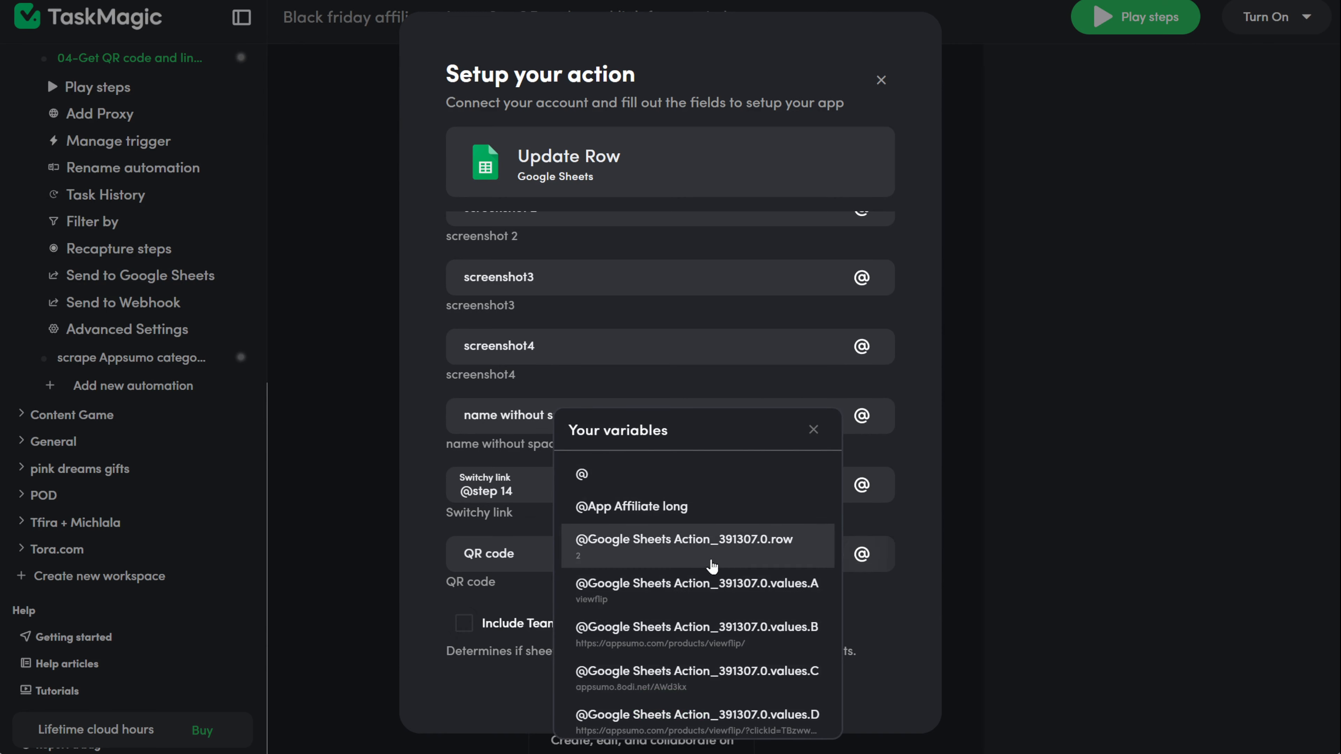
scroll(711, 563, down, 5)
scroll(711, 563, down, 5)
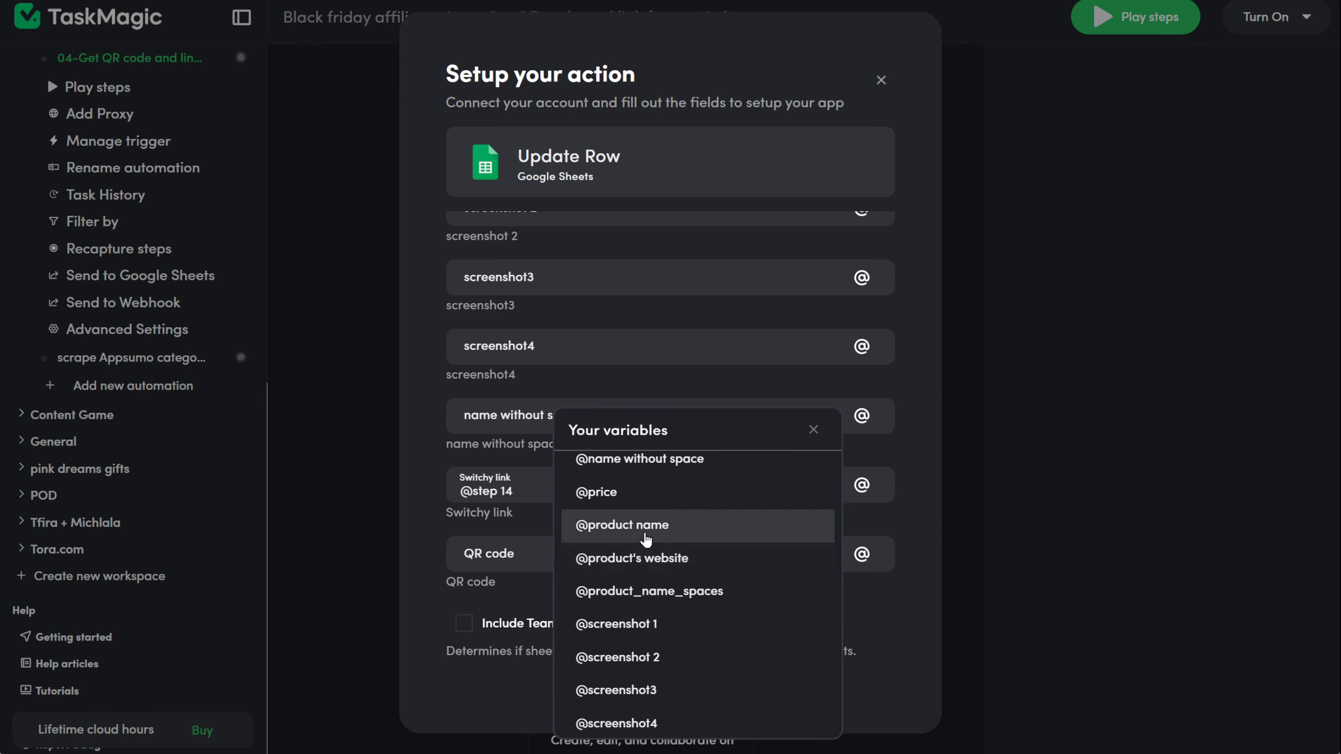
click(717, 535)
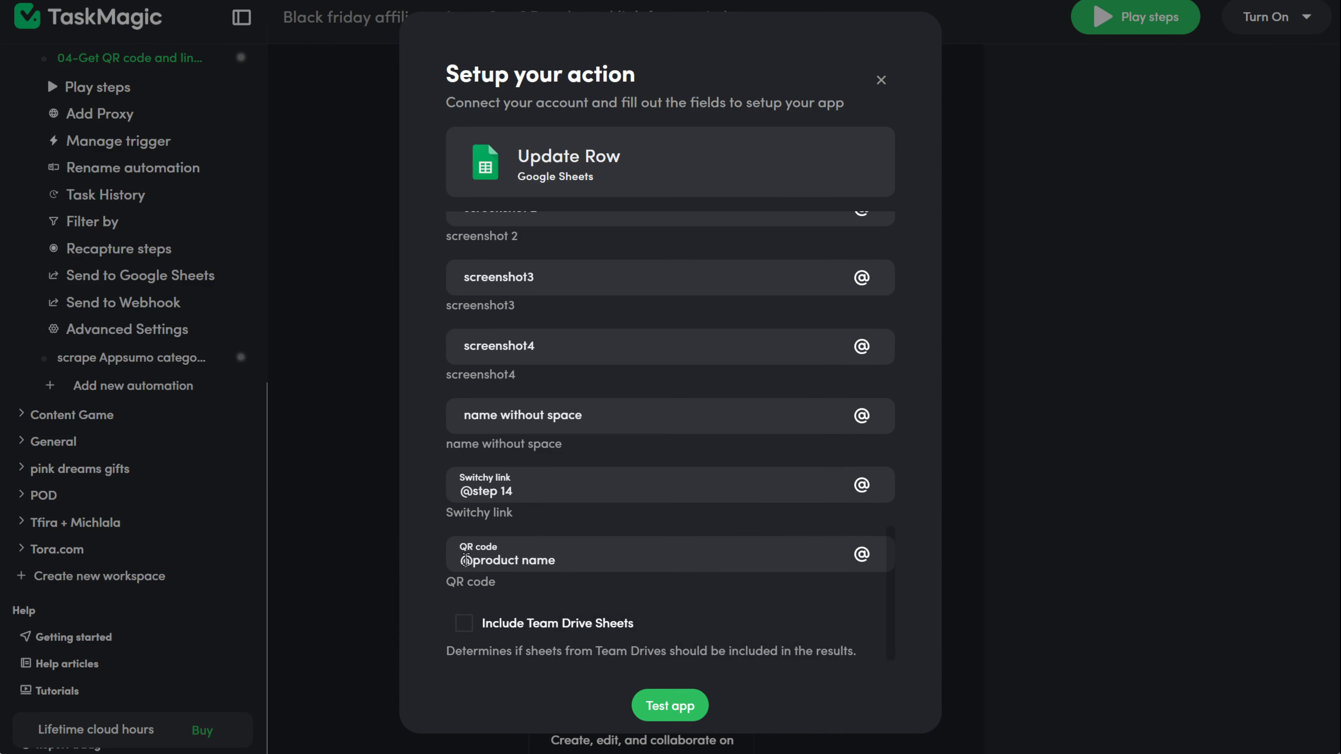
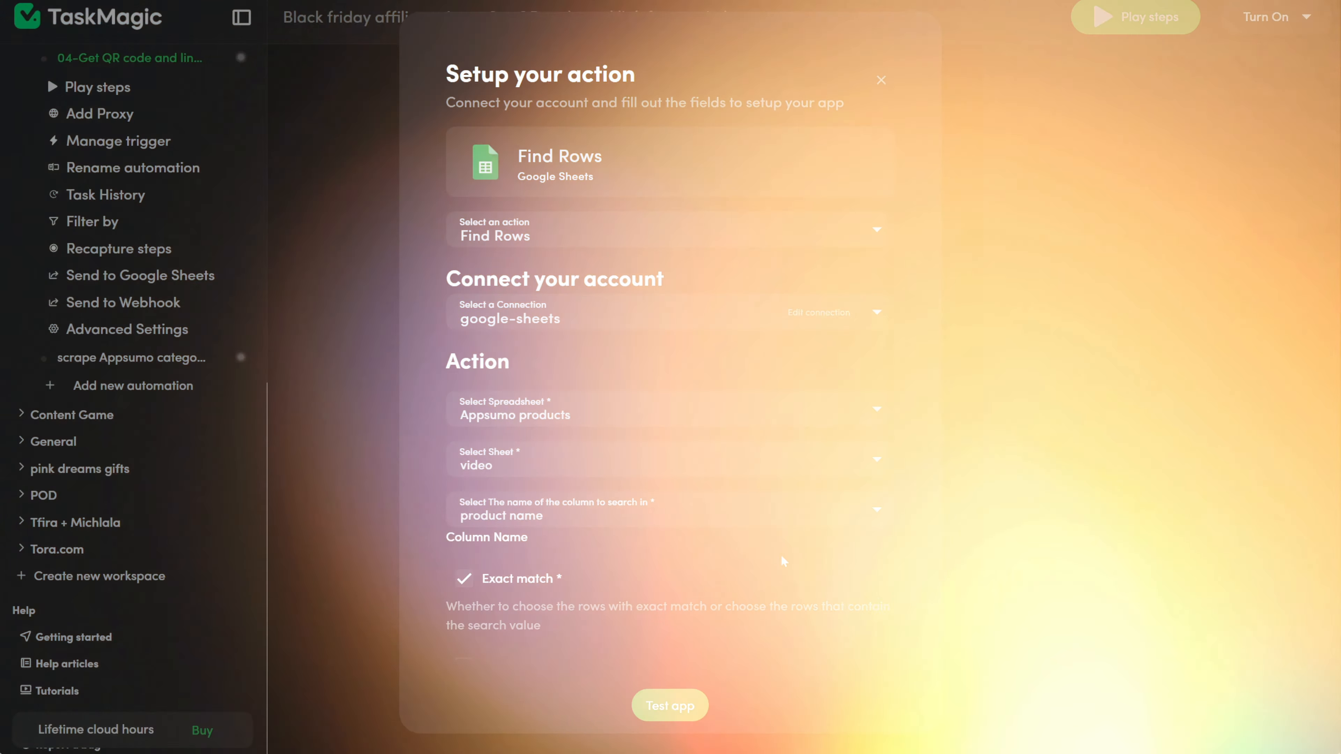
Step: Test the Find Rows action and dismiss the test result
scroll(601, 570, down, 5)
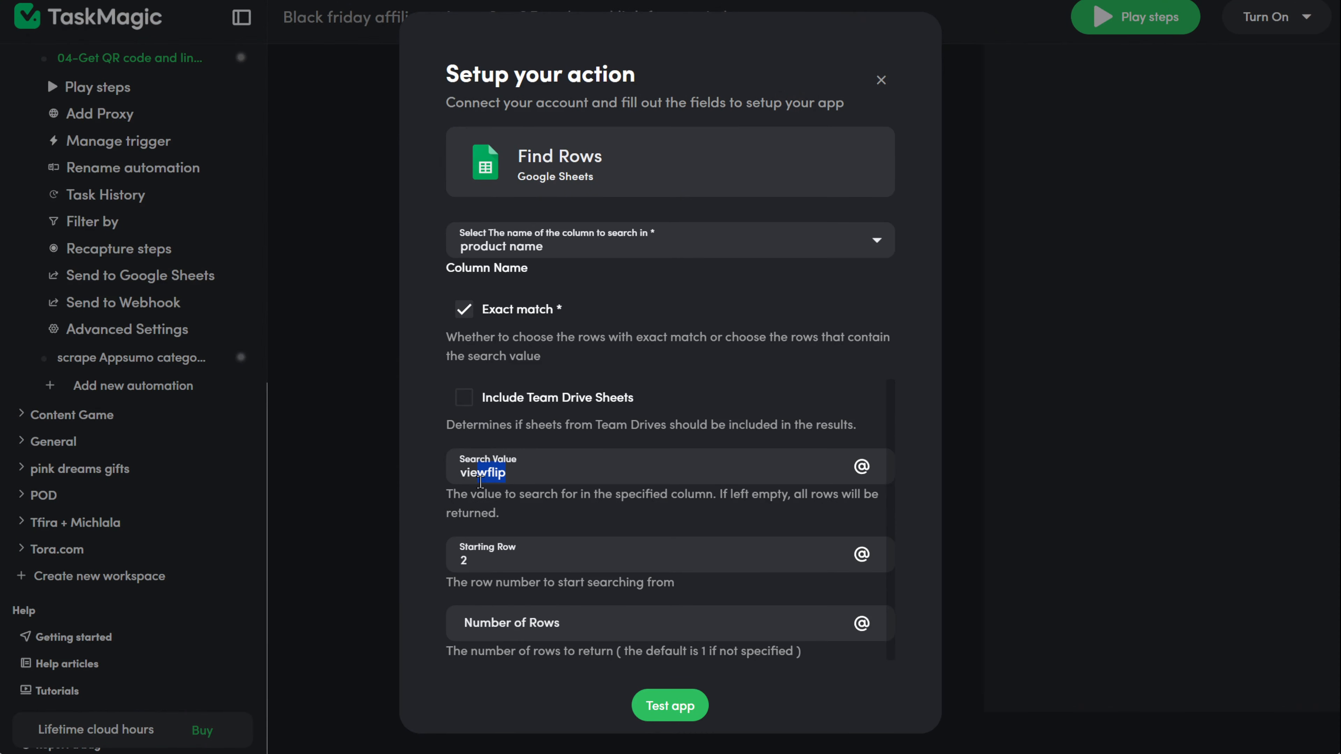
click(668, 708)
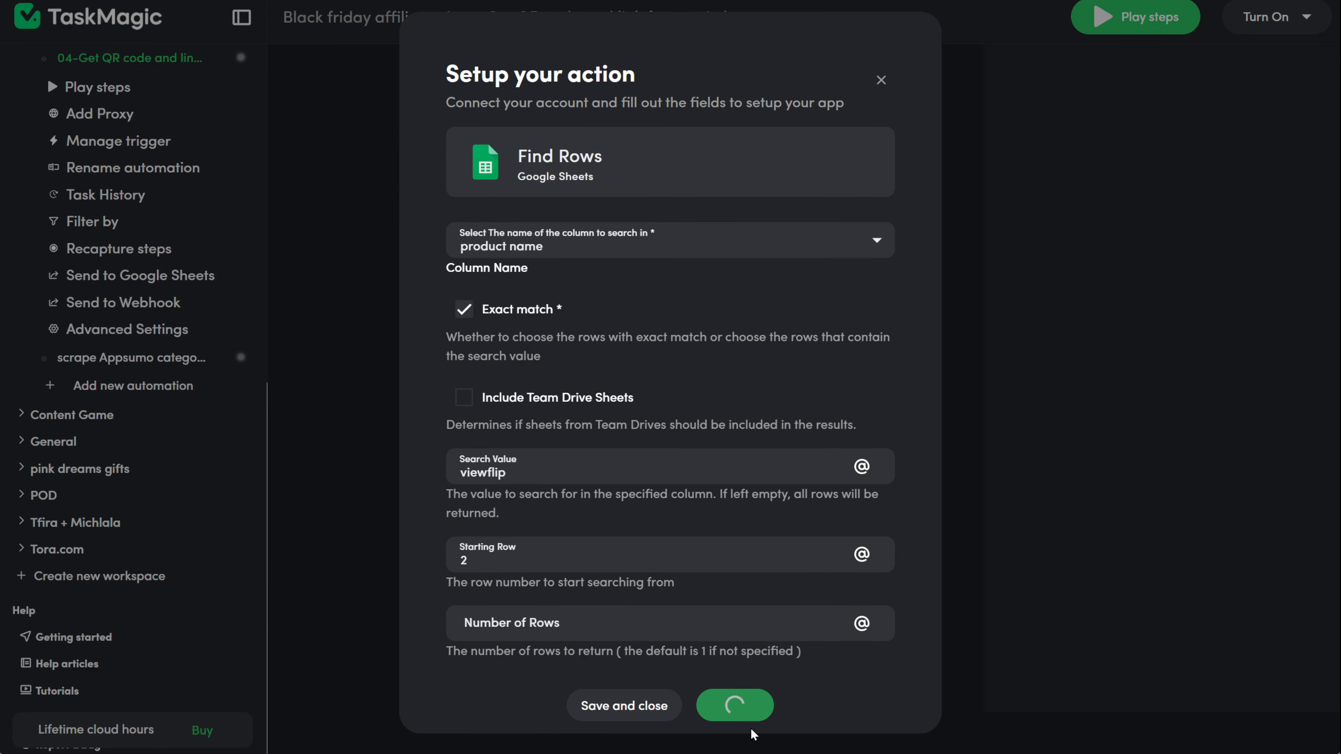
click(790, 645)
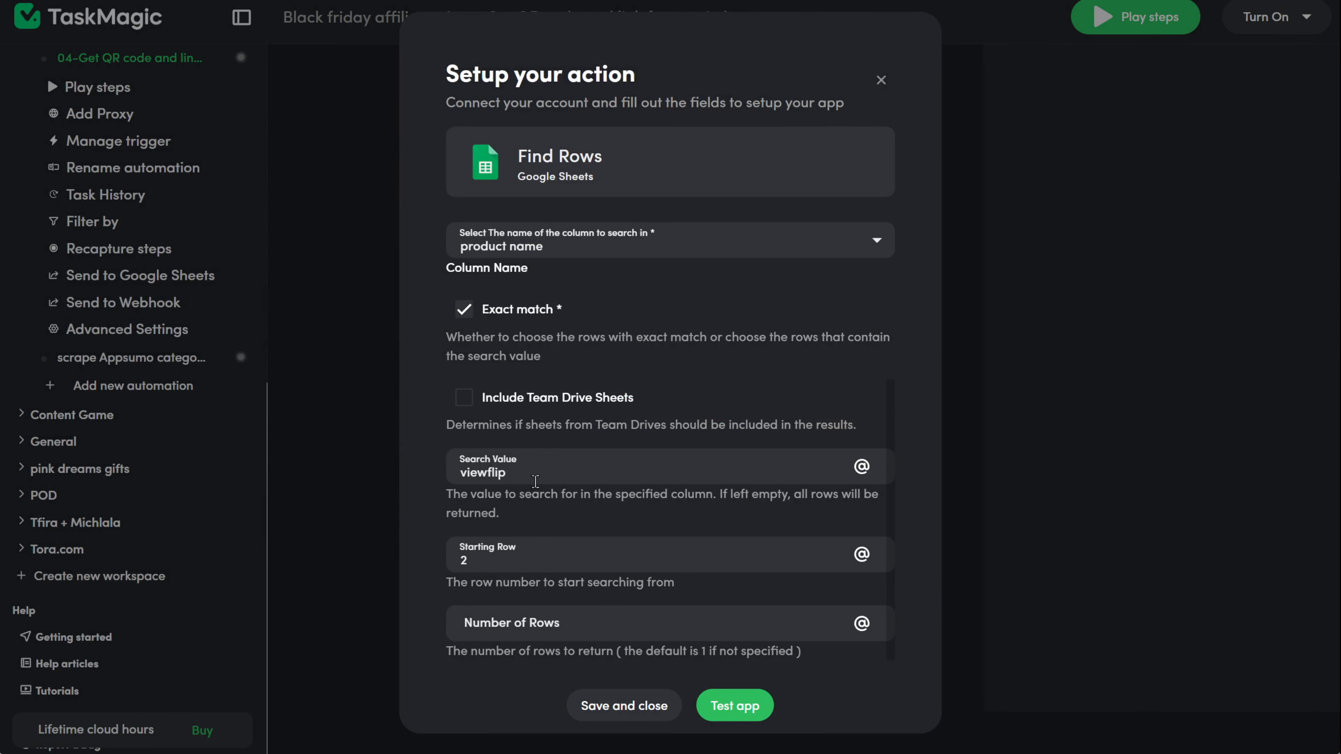
key(BackSpace)
click(861, 466)
scroll(686, 534, down, 10)
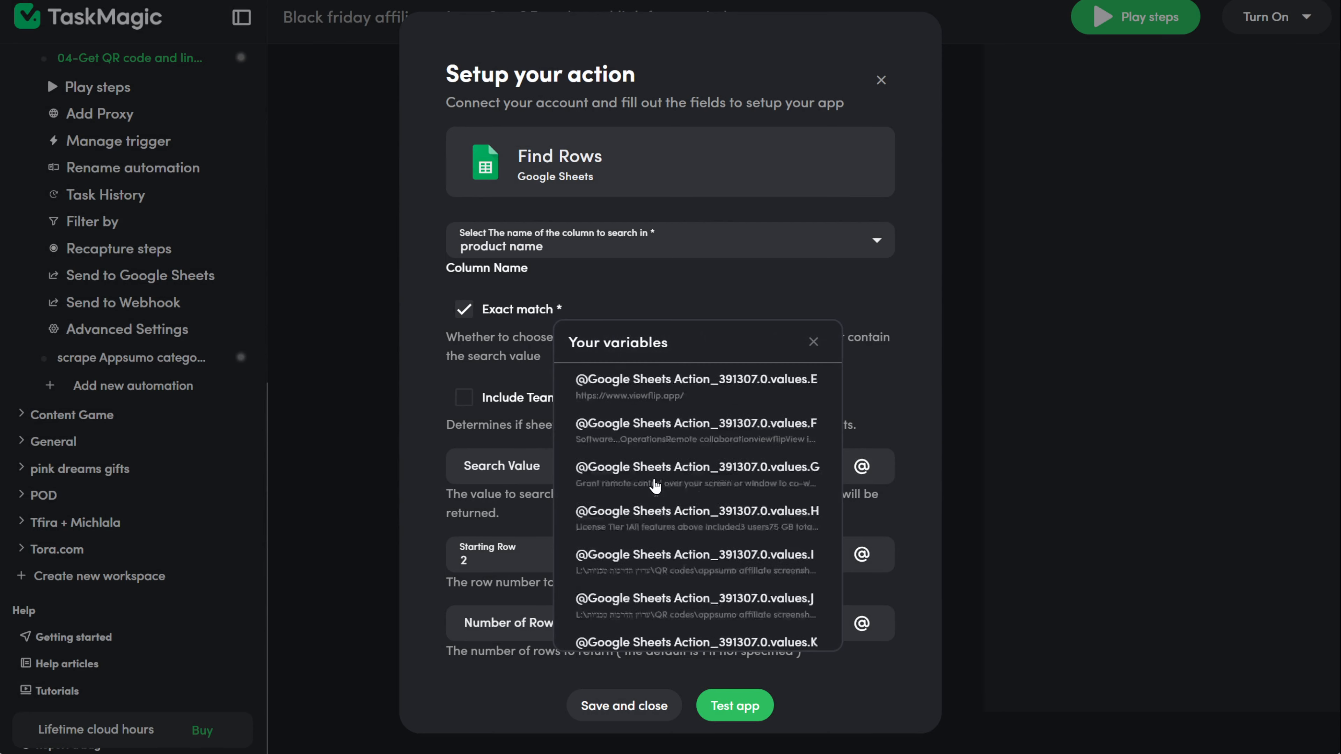
scroll(686, 533, down, 4)
scroll(694, 525, up, 2)
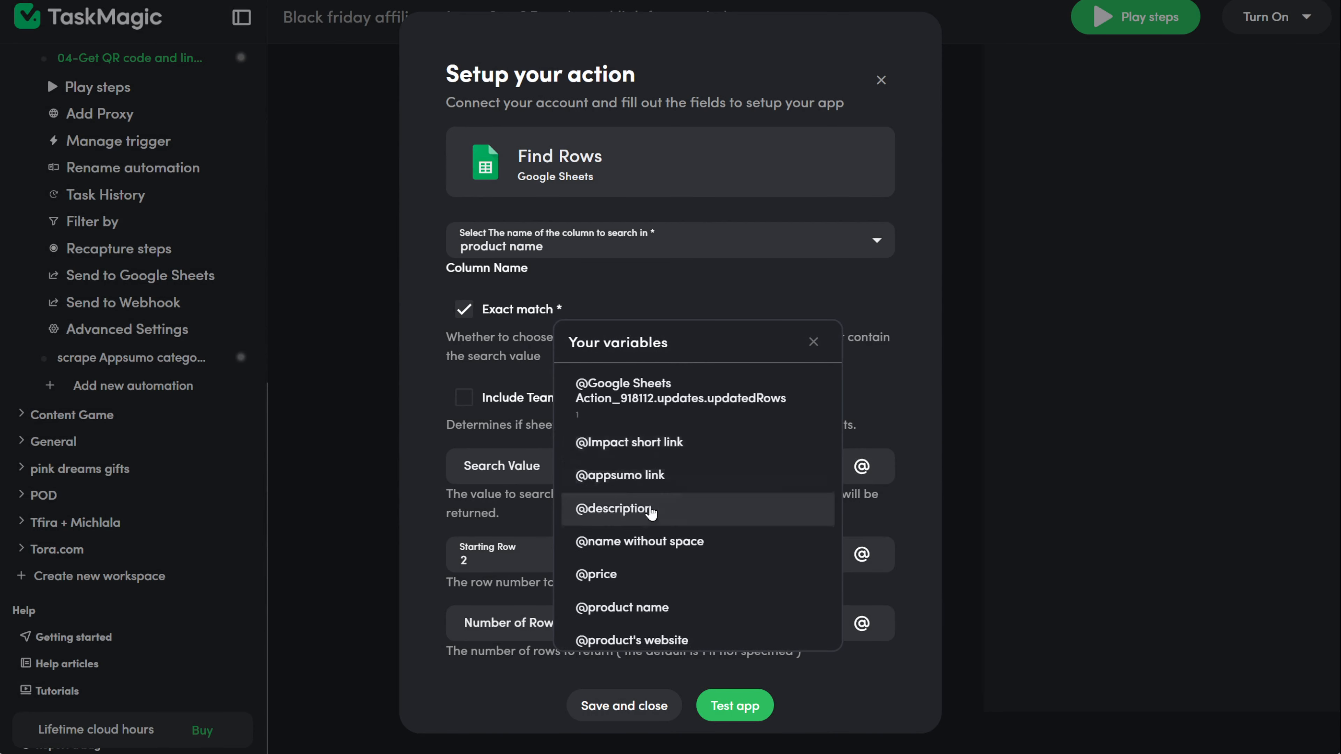
scroll(644, 520, down, 2)
click(660, 520)
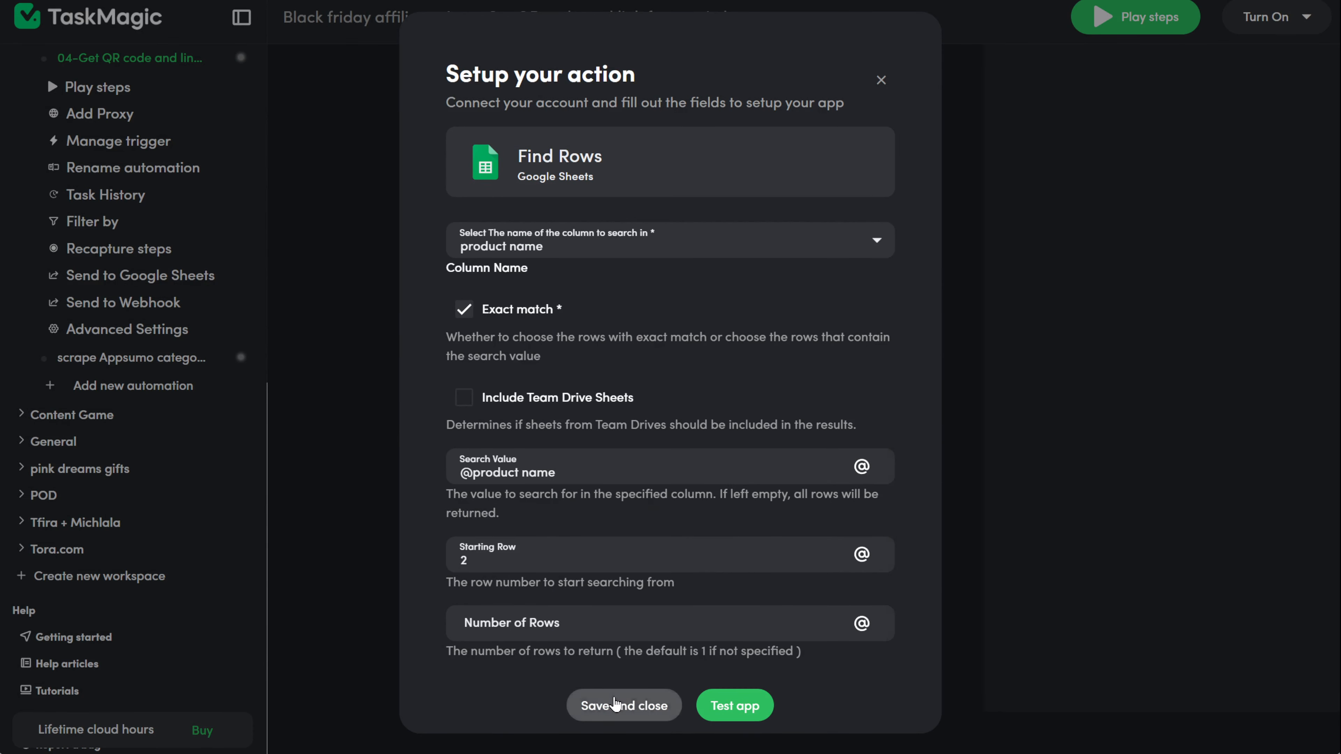
click(624, 706)
click(667, 379)
Step: Set the delay to 0.1 minute and extend the loop to end at step 27
text(.1)
key(Return)
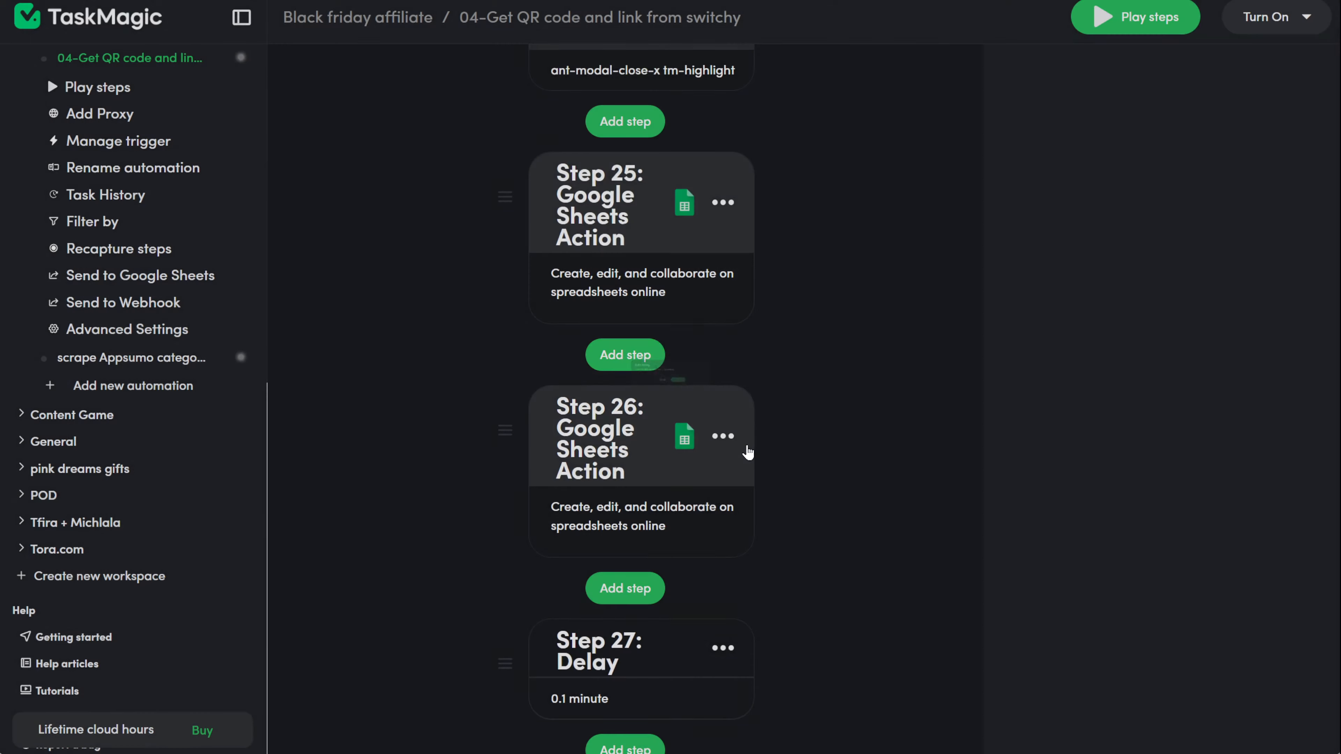
scroll(862, 335, up, 20)
scroll(860, 331, up, 20)
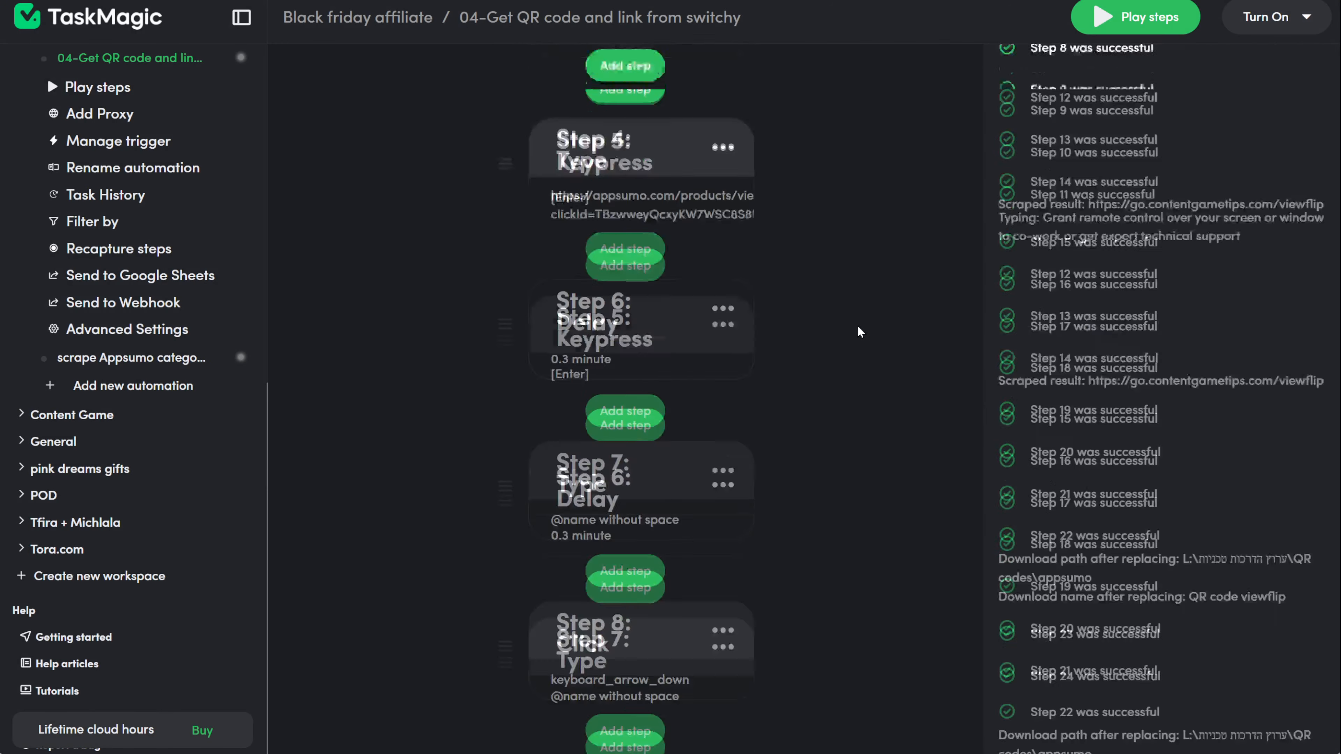
drag(859, 158, 971, 159)
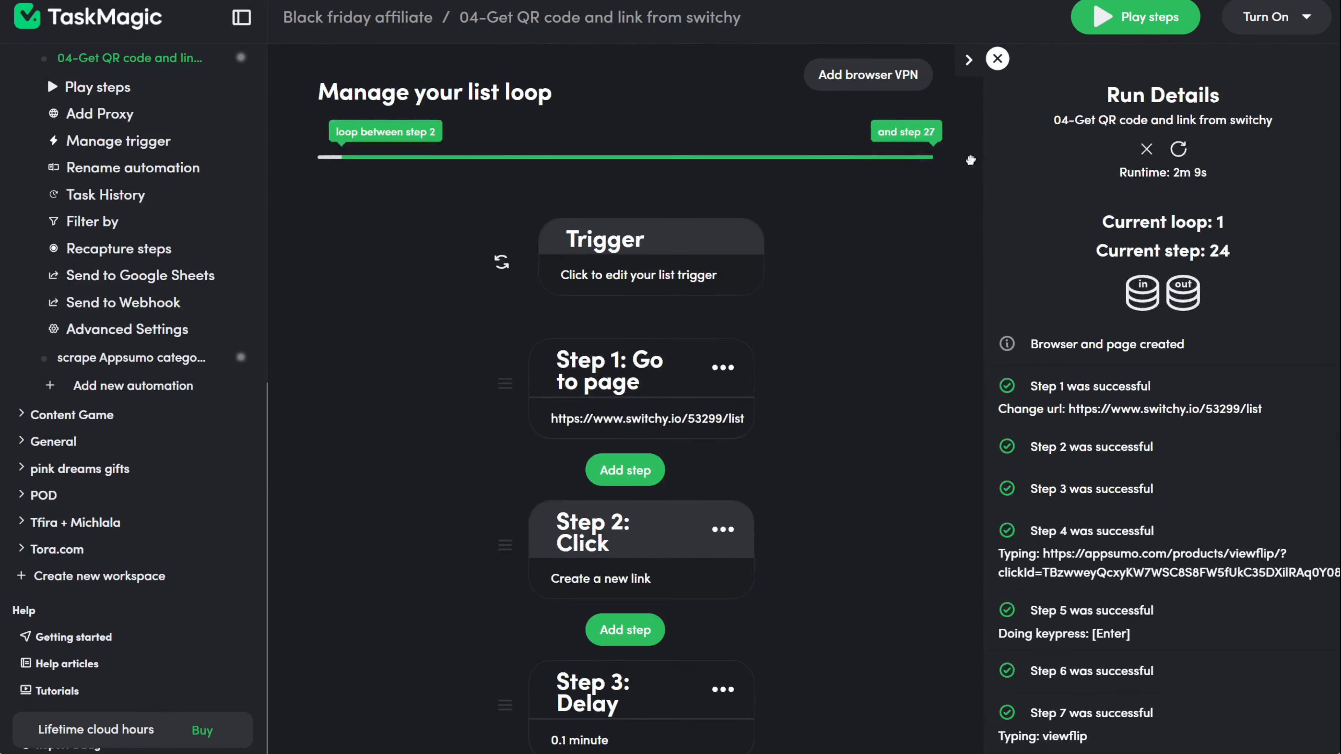
scroll(652, 416, down, 2)
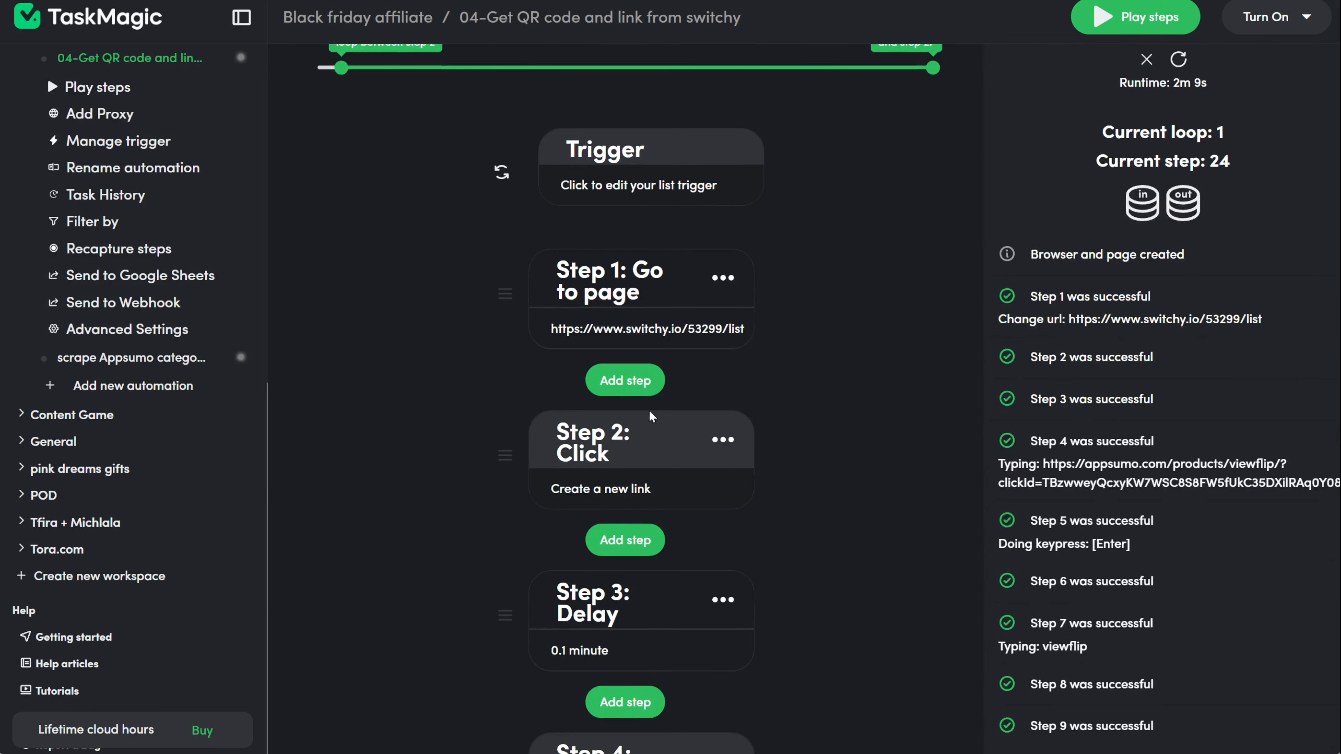
scroll(865, 522, up, 2)
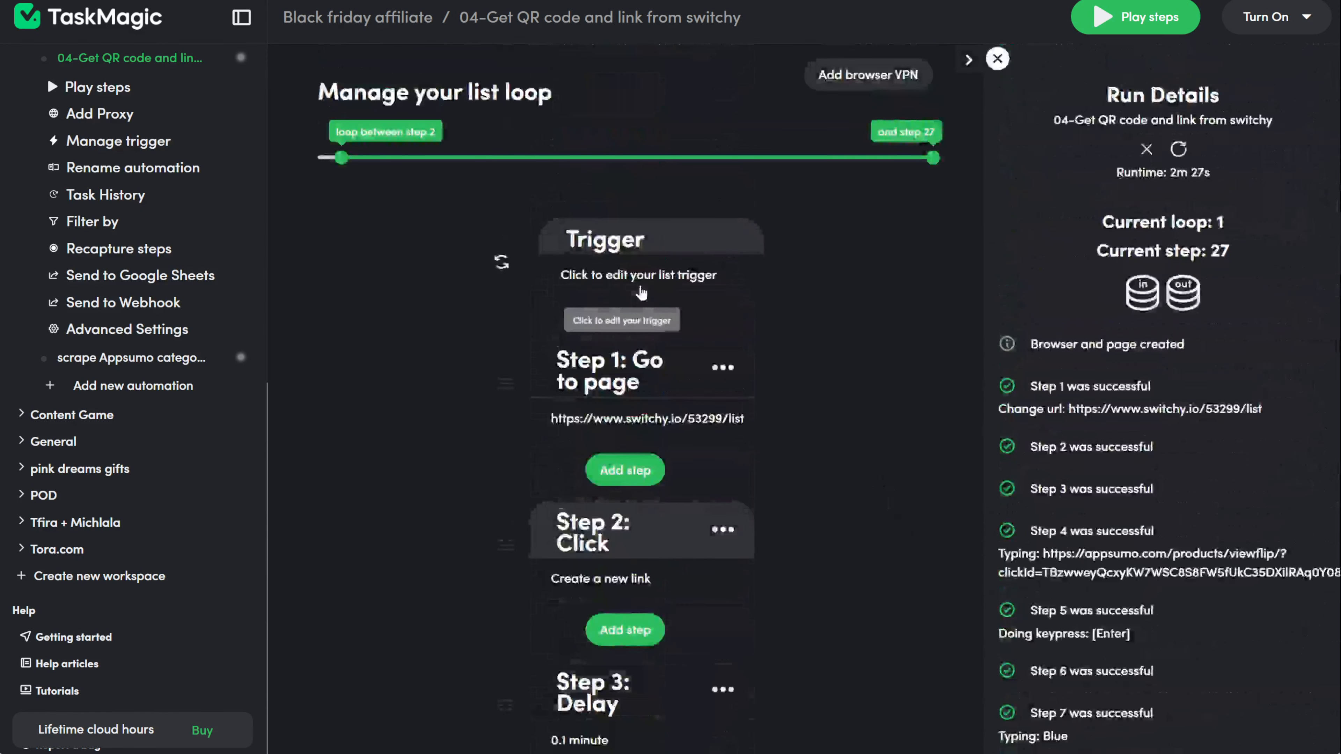
Step: Set the list trigger to loop over 26 rows at a time
click(640, 287)
scroll(878, 487, down, 10)
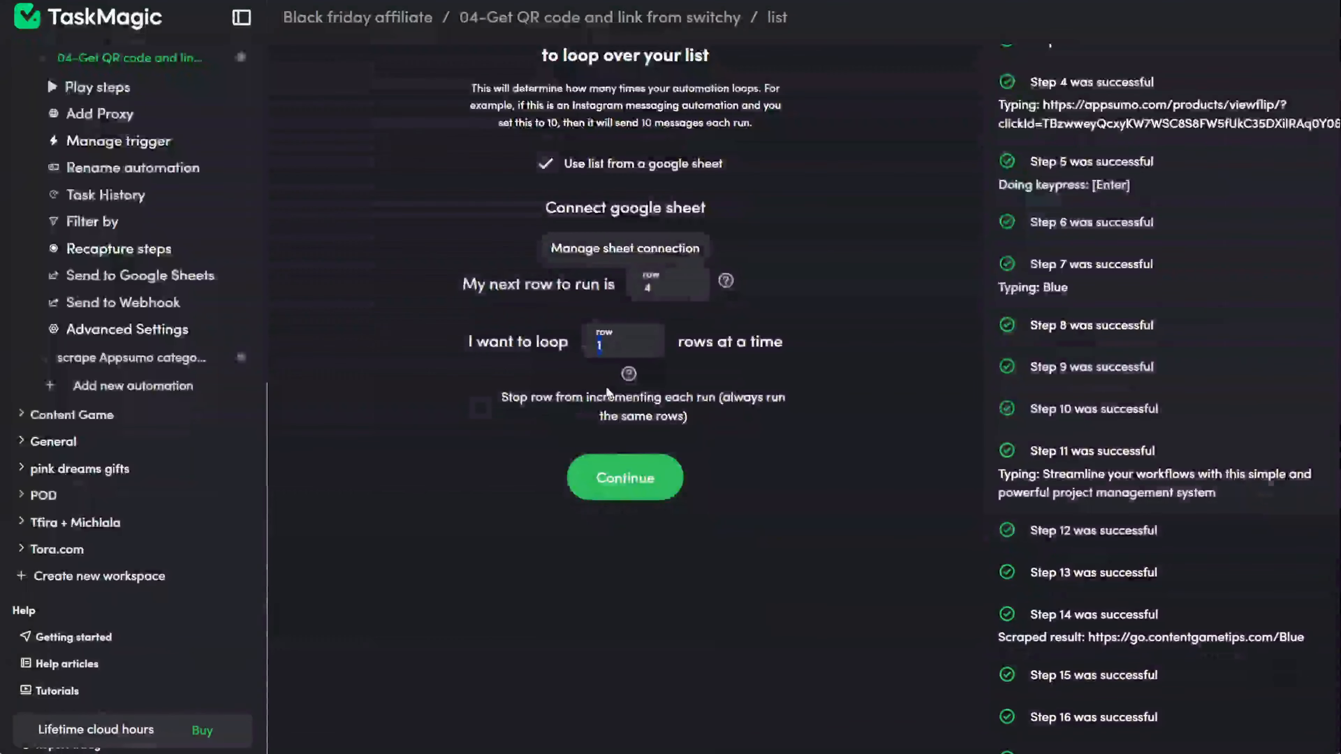
drag(595, 344, 608, 393)
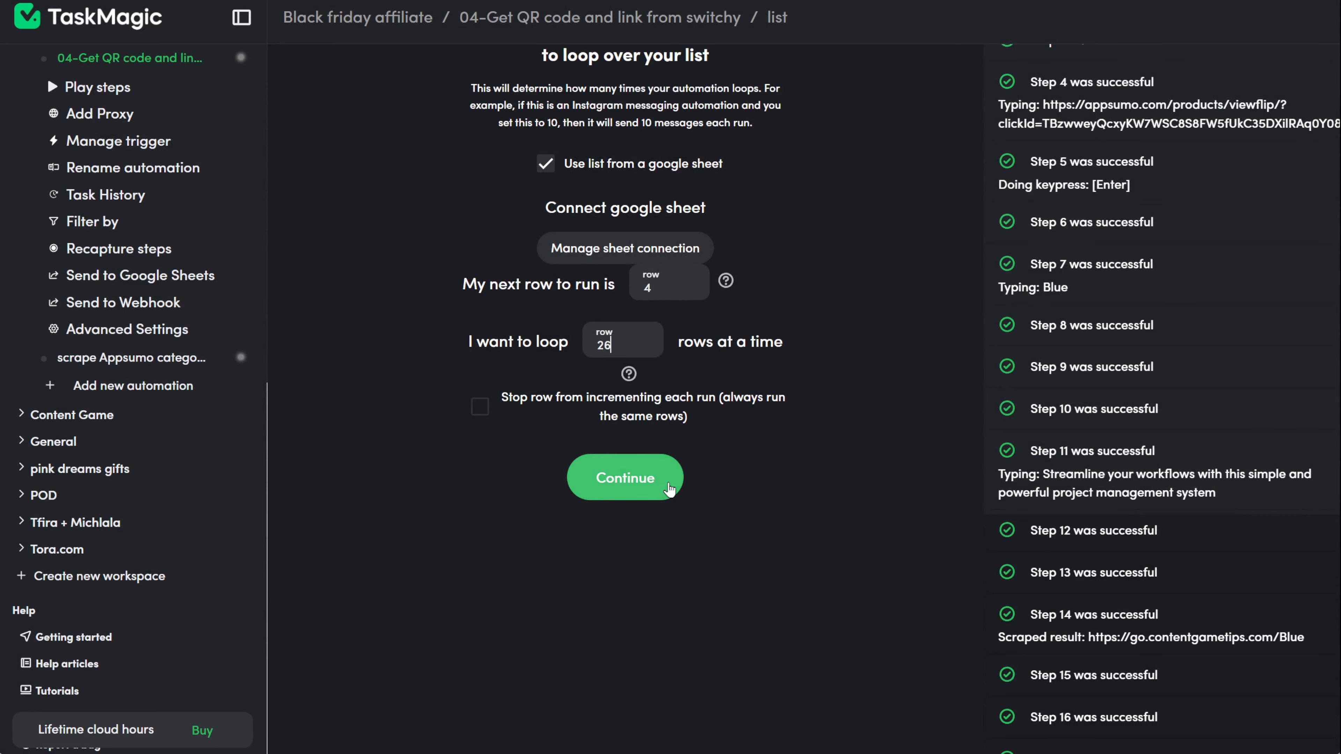
click(671, 495)
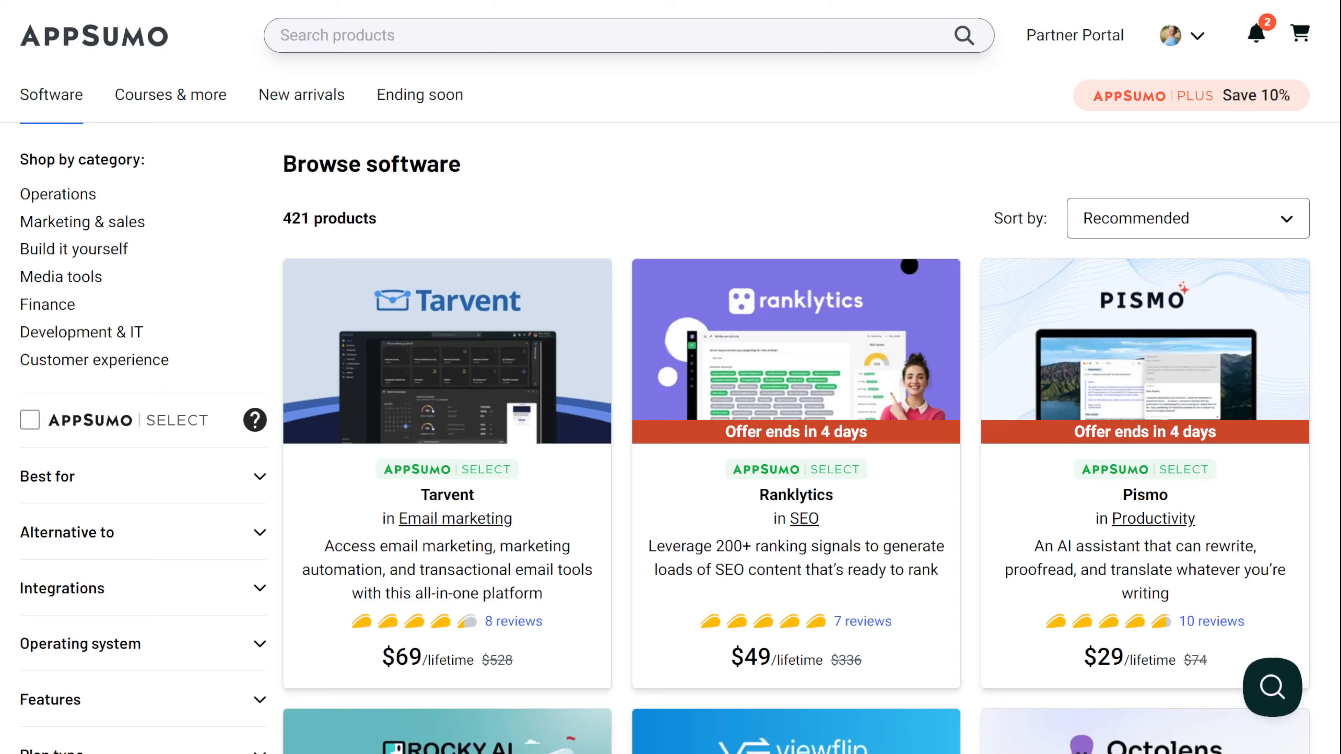
Step: Scroll the AppSumo software deals past Blue, SuiteDash and SaveDay, then return to TaskMagic
scroll(842, 221, down, 5)
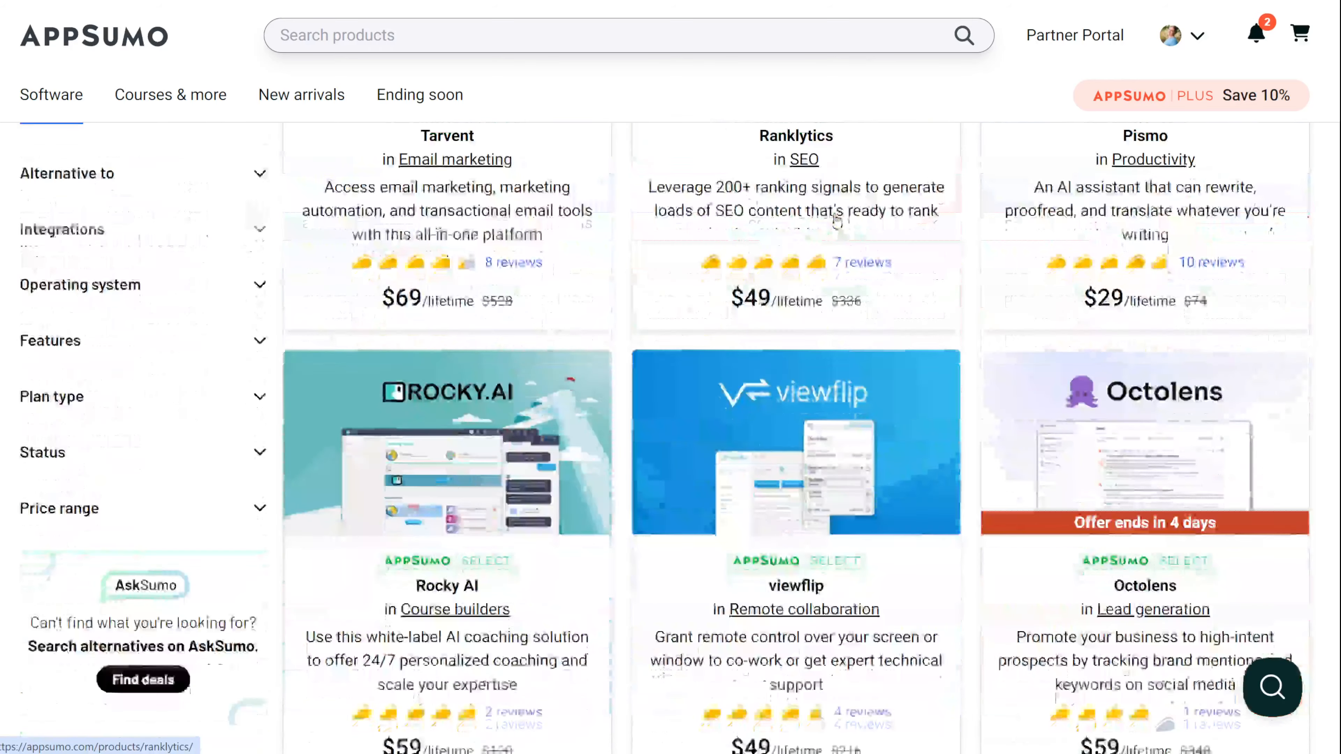
scroll(942, 288, down, 5)
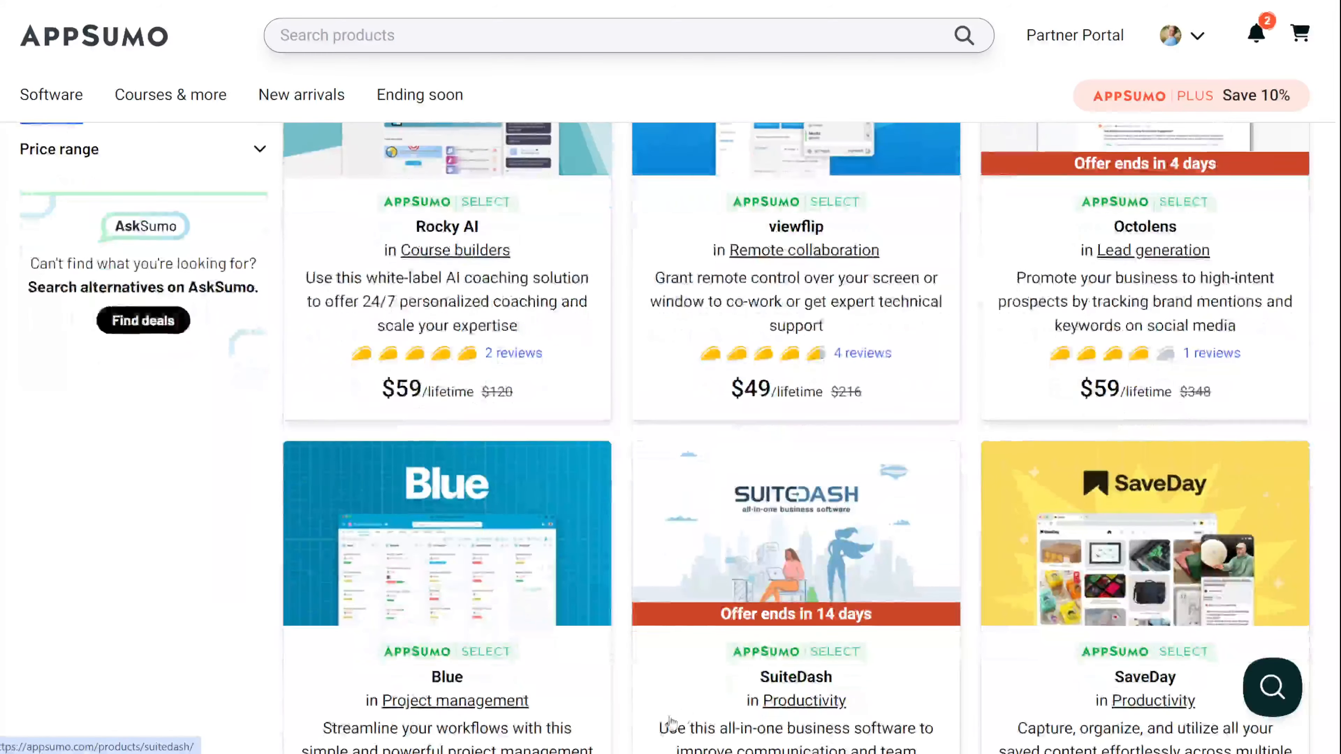
key(alt+Tab)
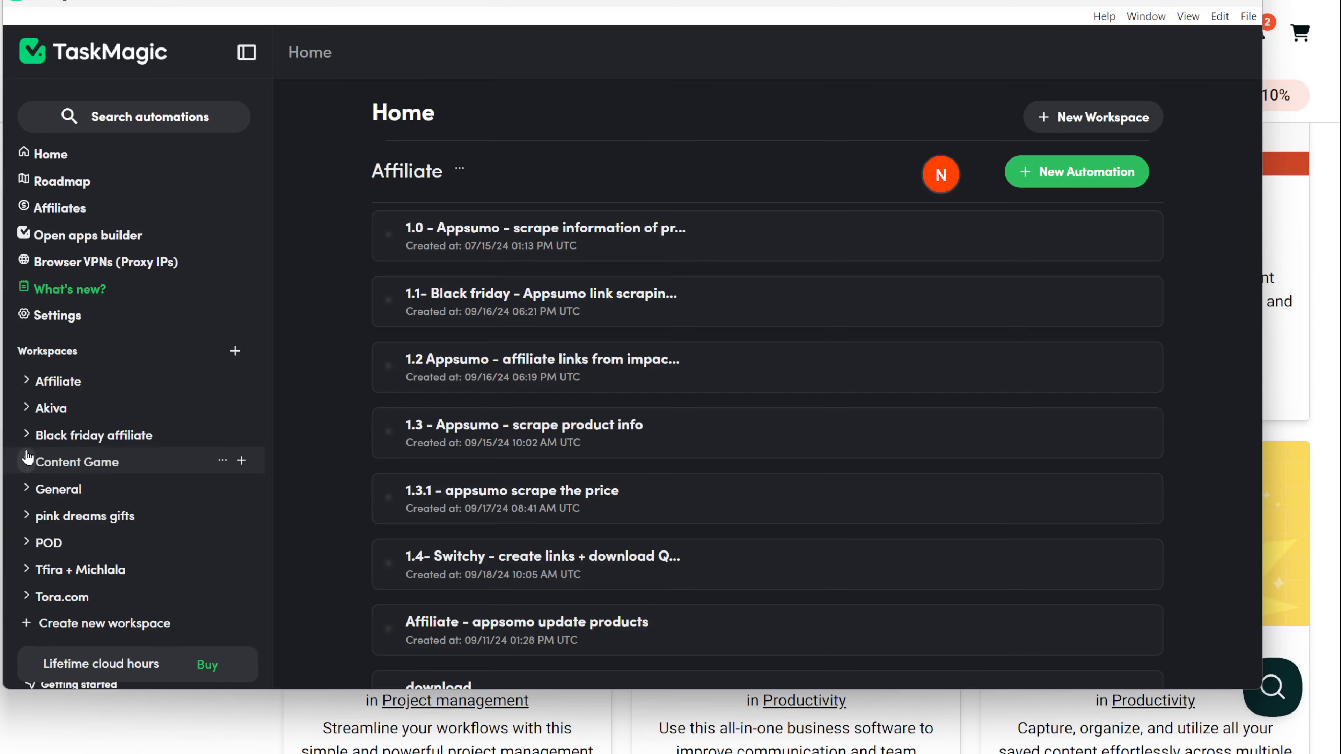
Step: Open '03 - Scrape product info - Appsumo' in the Black friday affiliate workspace and scroll its steps
click(27, 437)
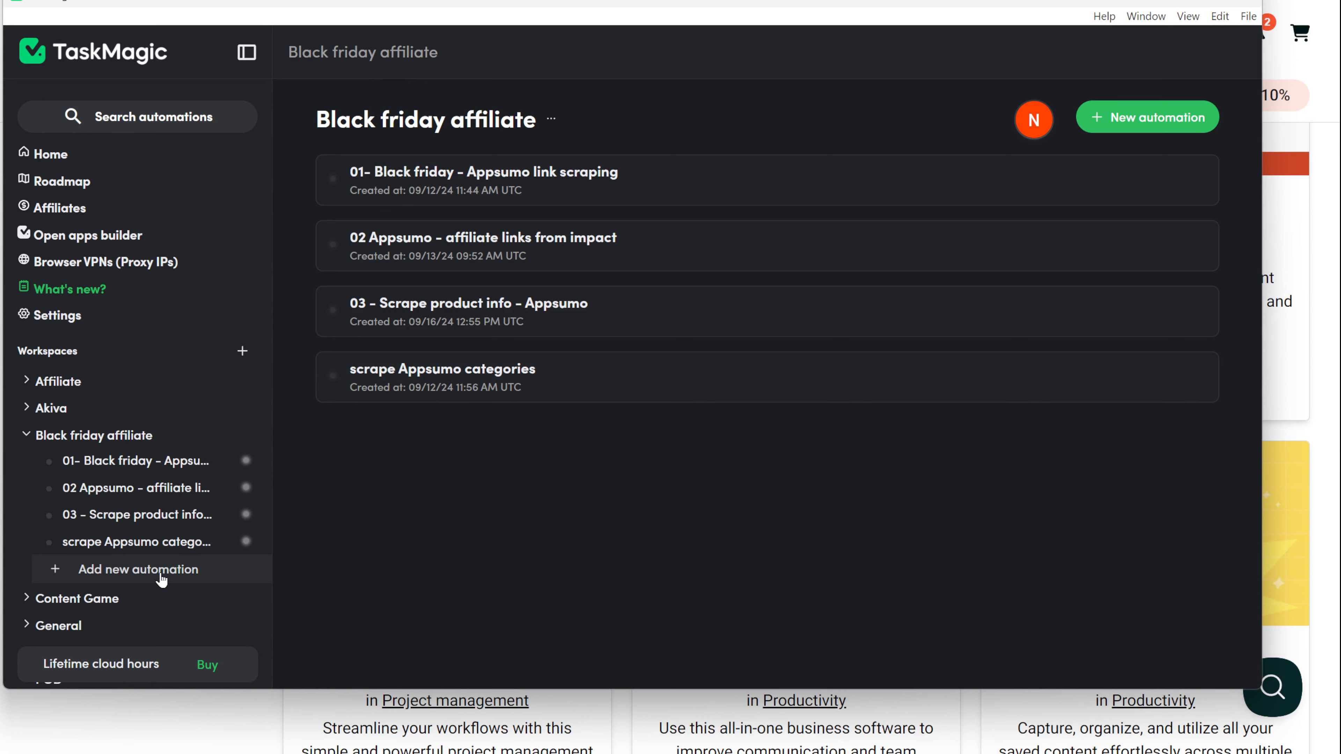
click(495, 305)
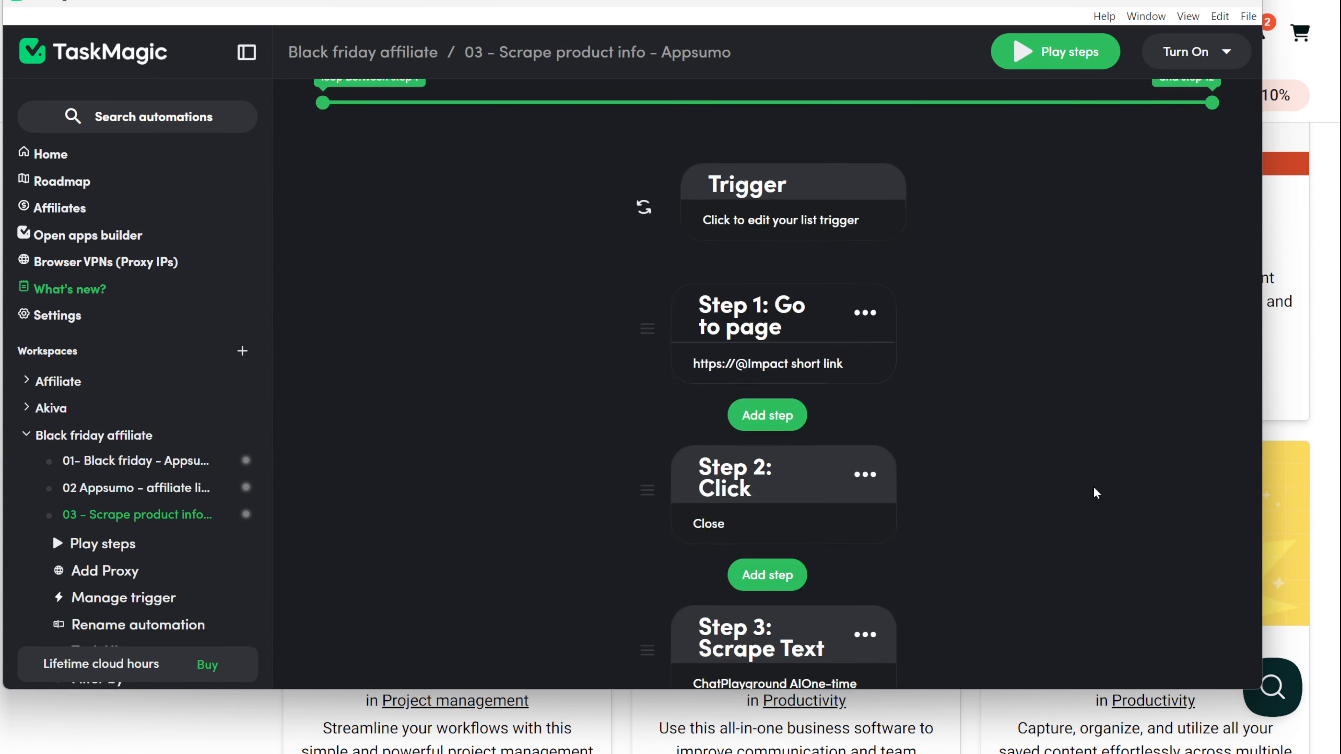
scroll(1095, 492, down, 7)
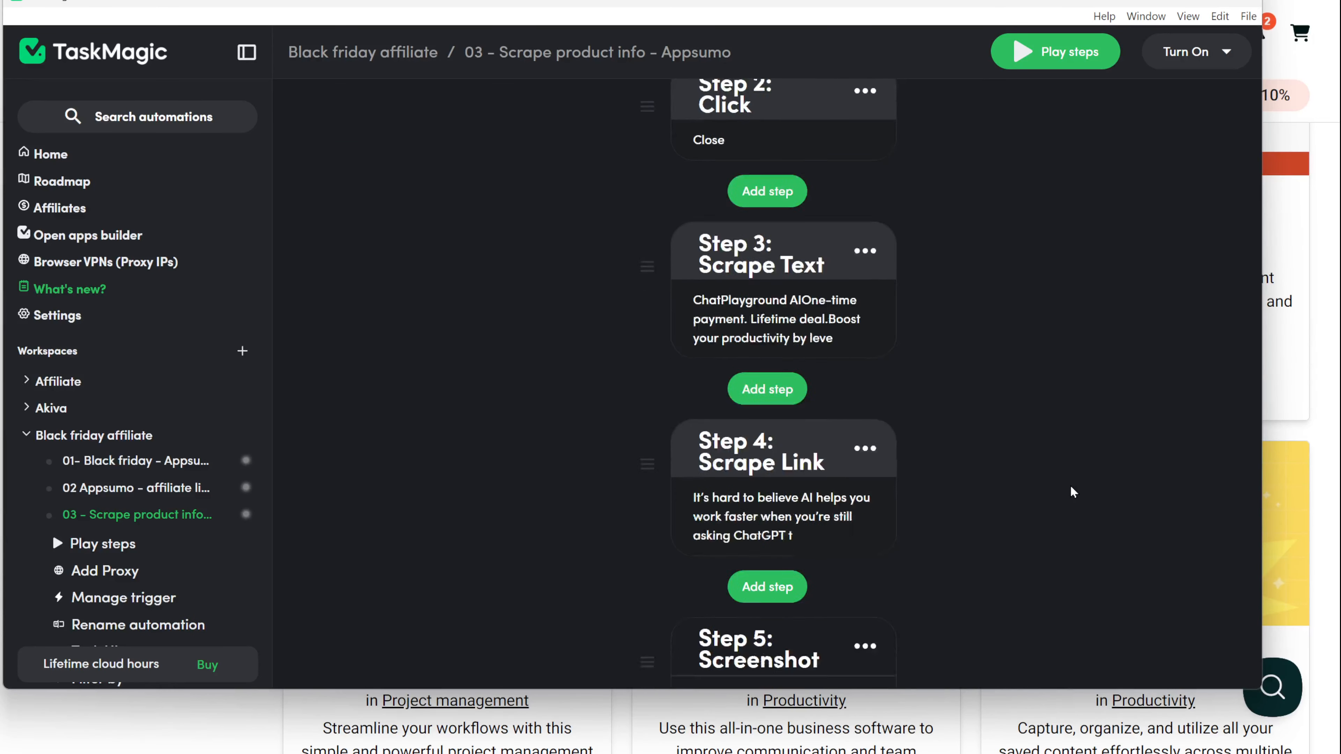
scroll(1070, 487, down, 5)
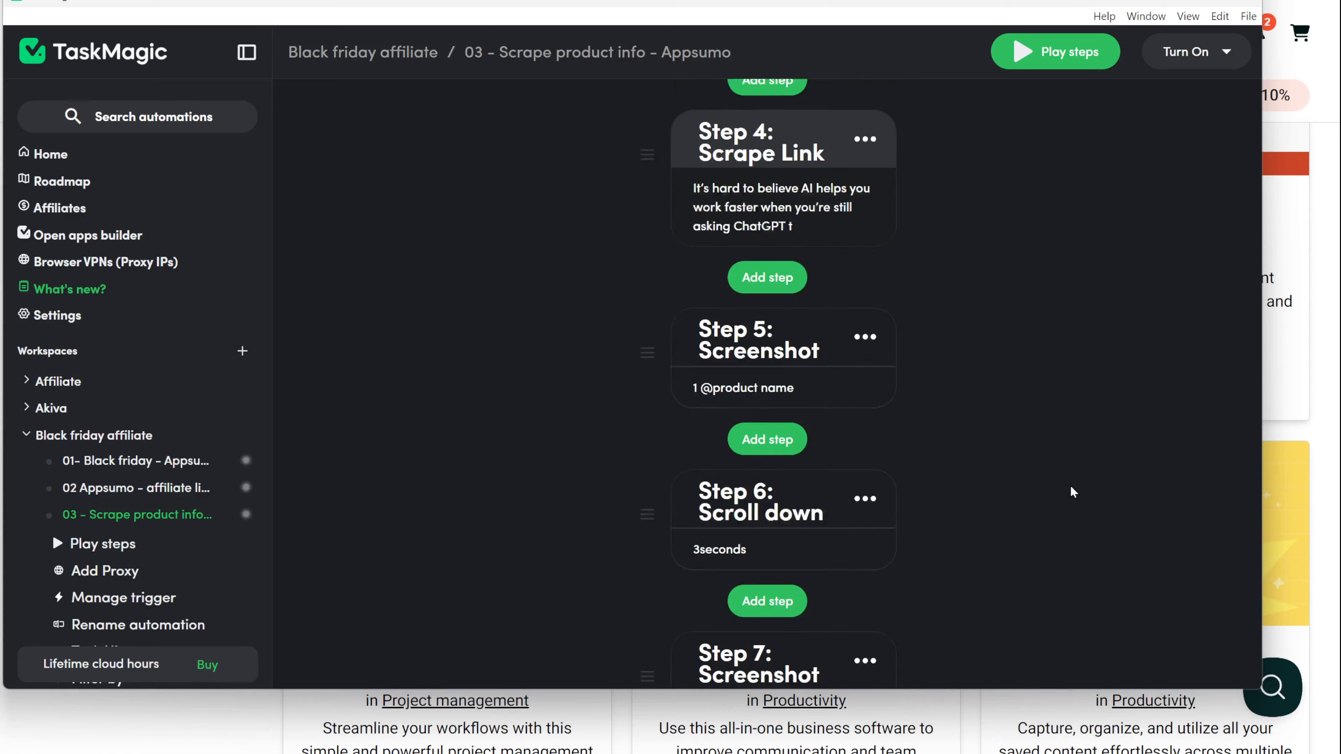
scroll(1072, 491, down, 5)
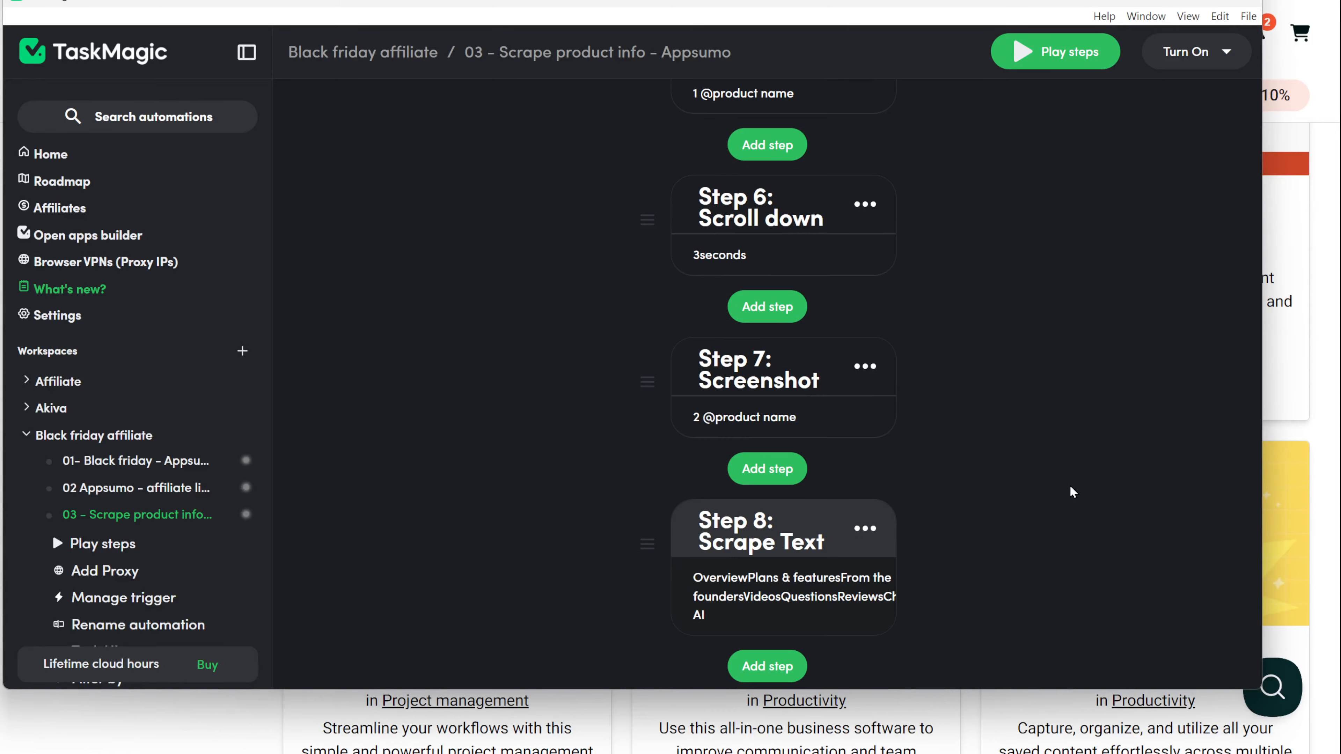
scroll(1072, 491, down, 6)
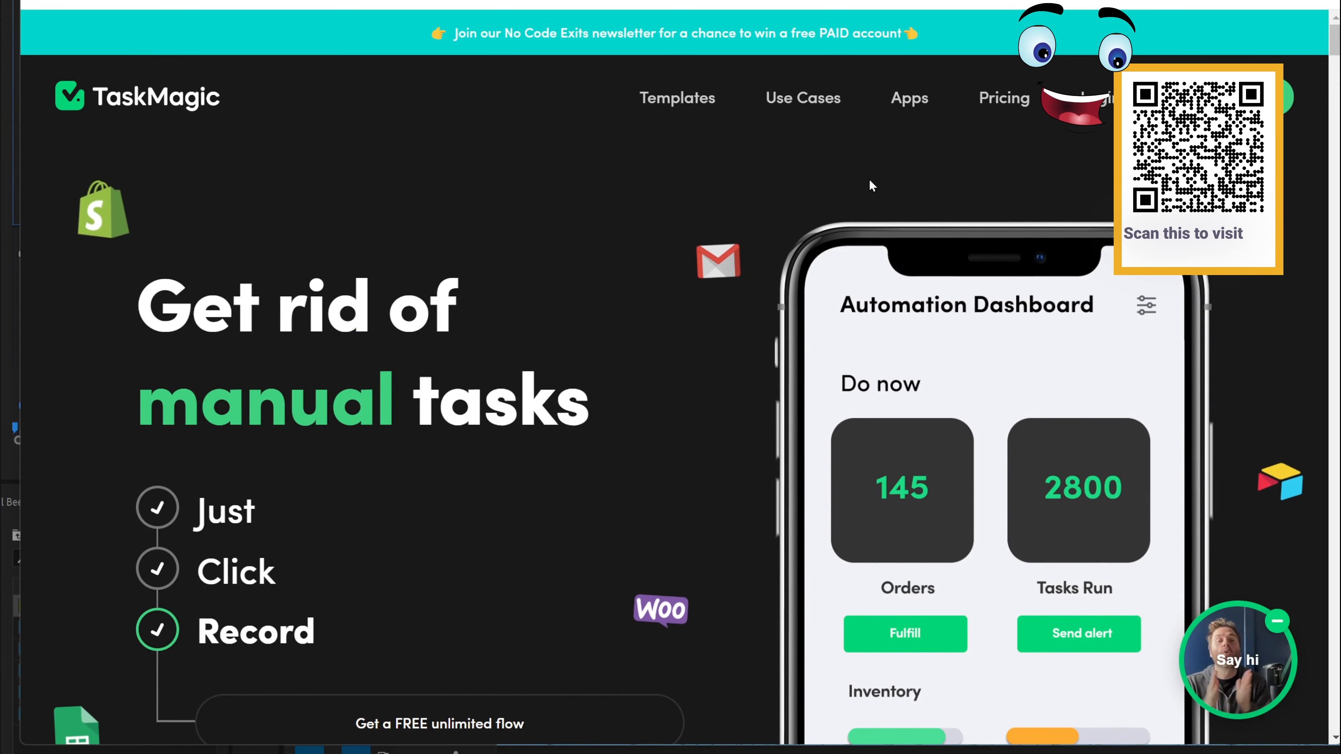
scroll(851, 182, down, 3)
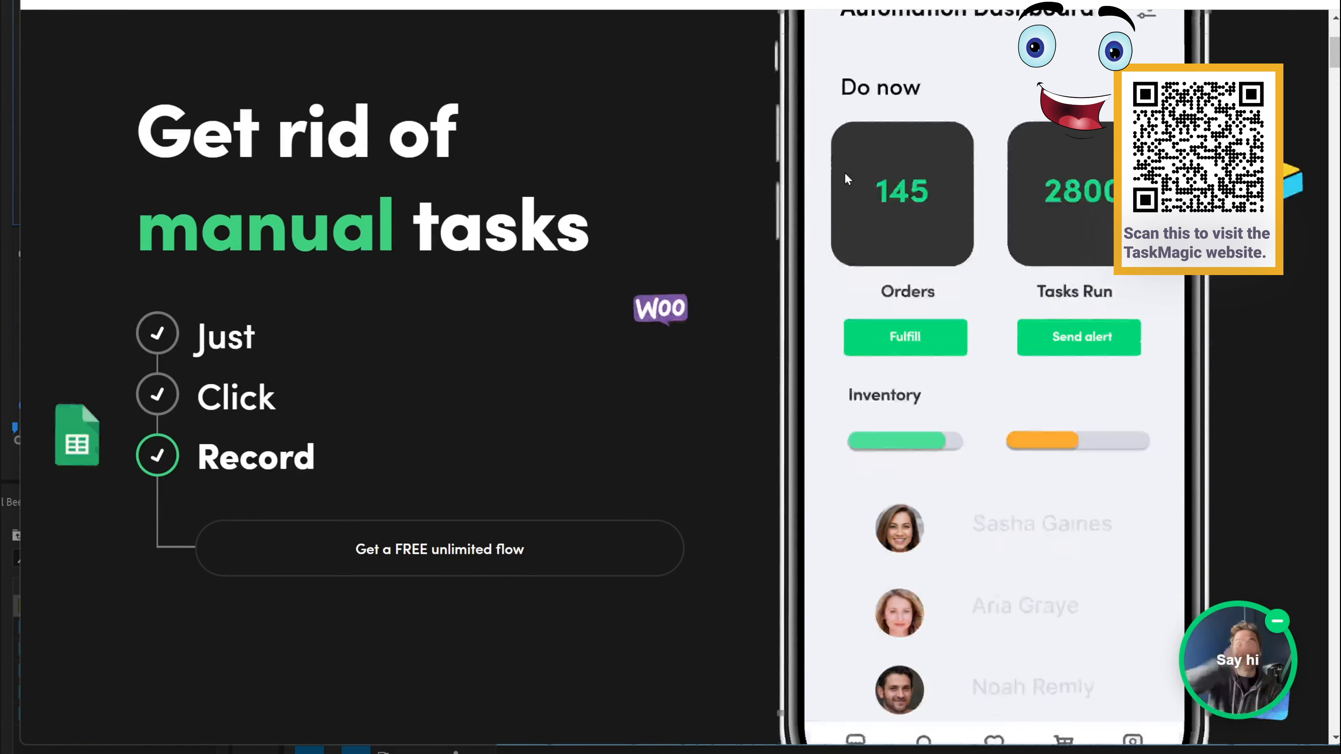
scroll(846, 178, down, 9)
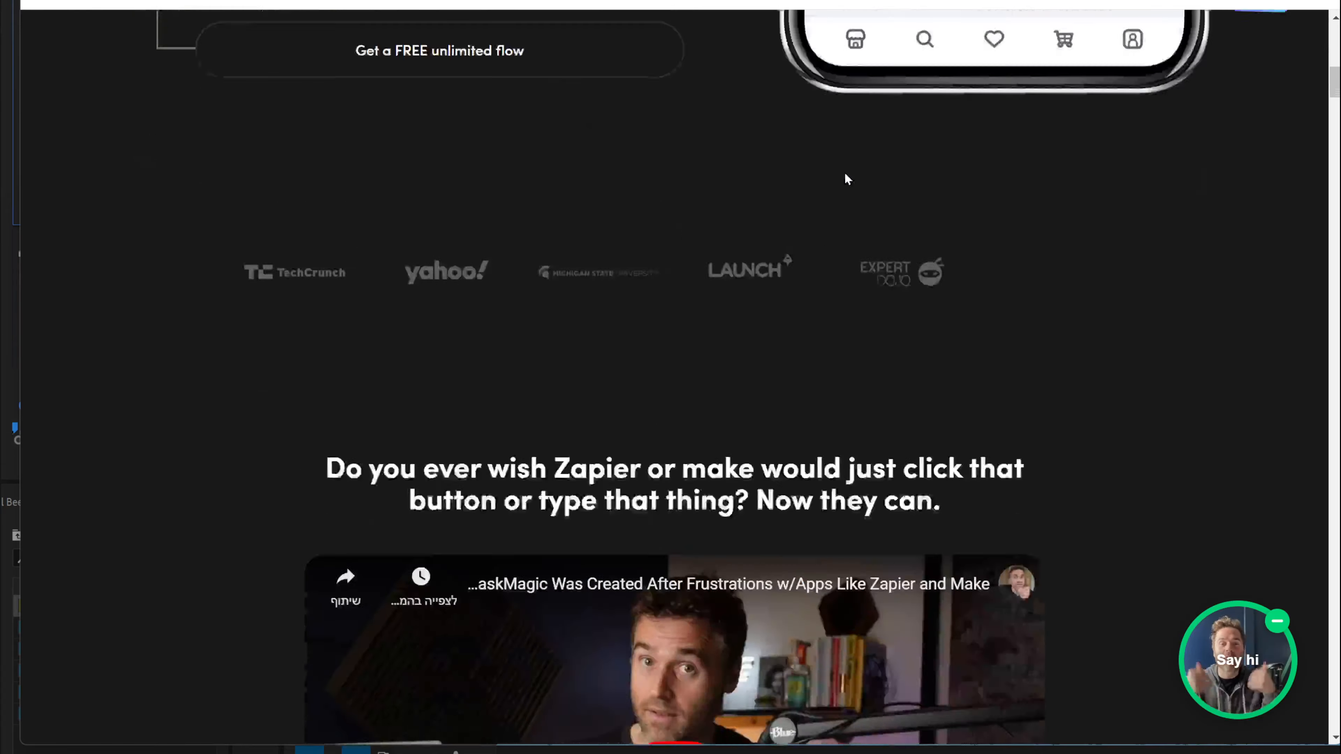
scroll(846, 179, down, 6)
scroll(847, 179, down, 5)
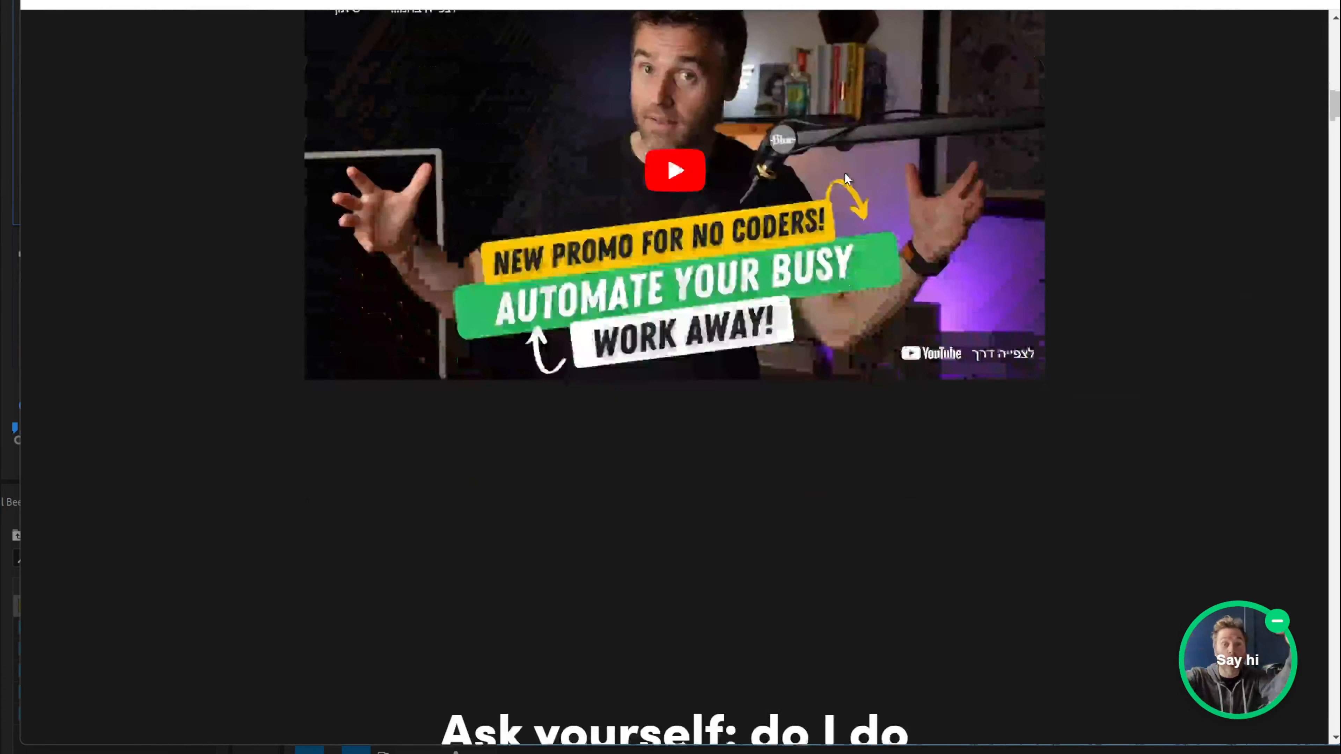
scroll(845, 172, down, 5)
scroll(844, 172, down, 6)
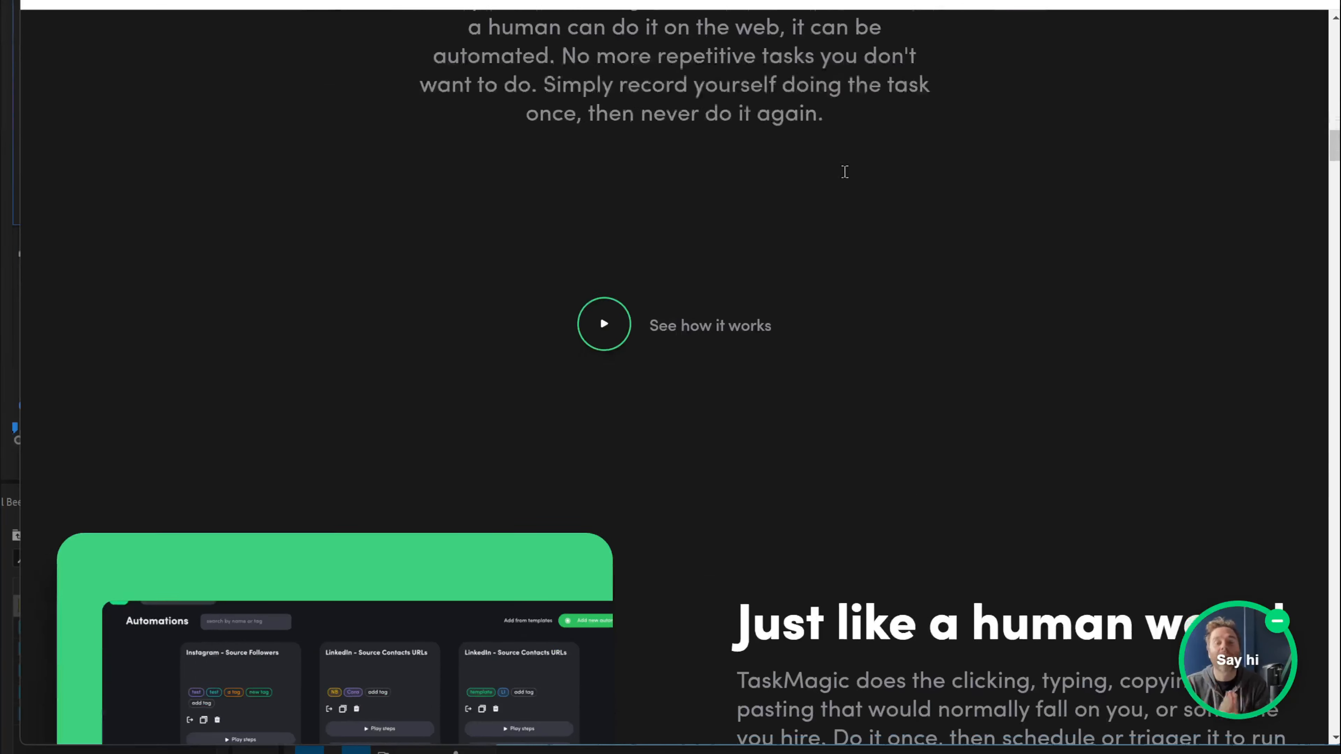
scroll(845, 172, down, 6)
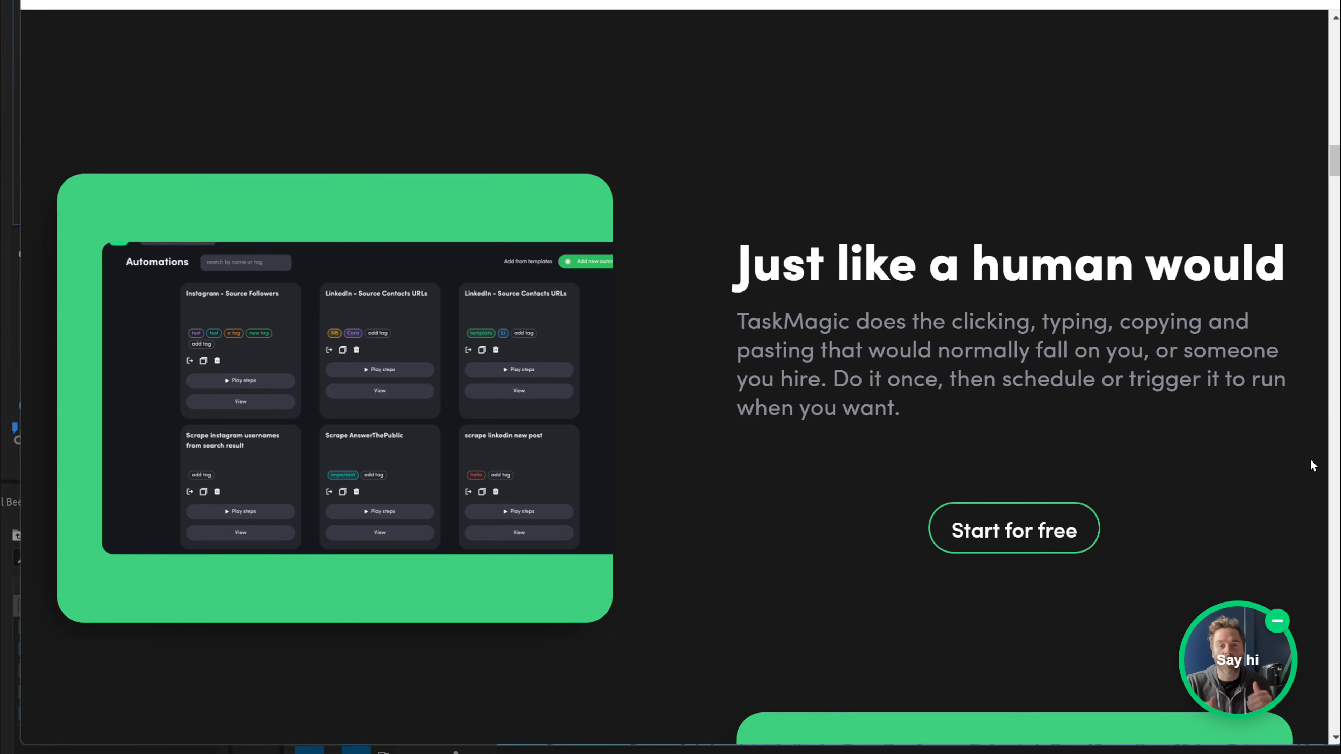
scroll(1310, 463, down, 9)
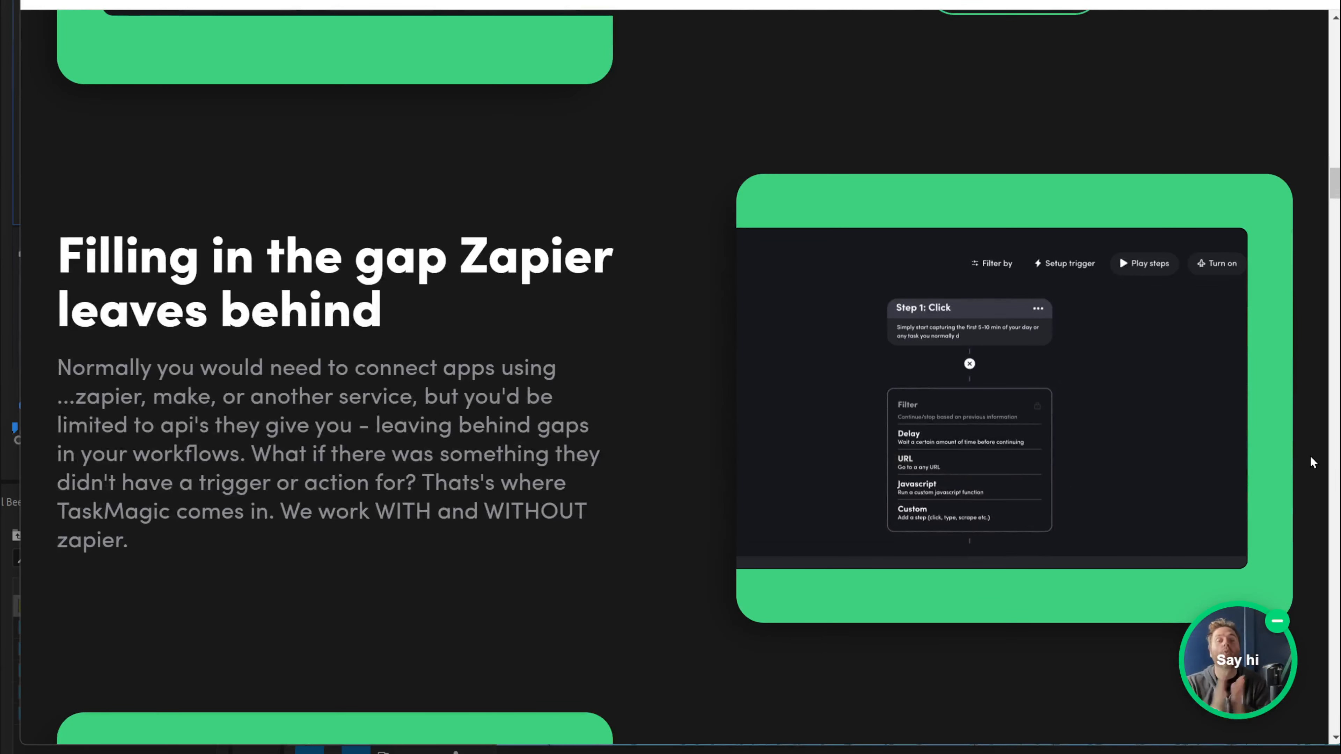
scroll(1311, 458, down, 9)
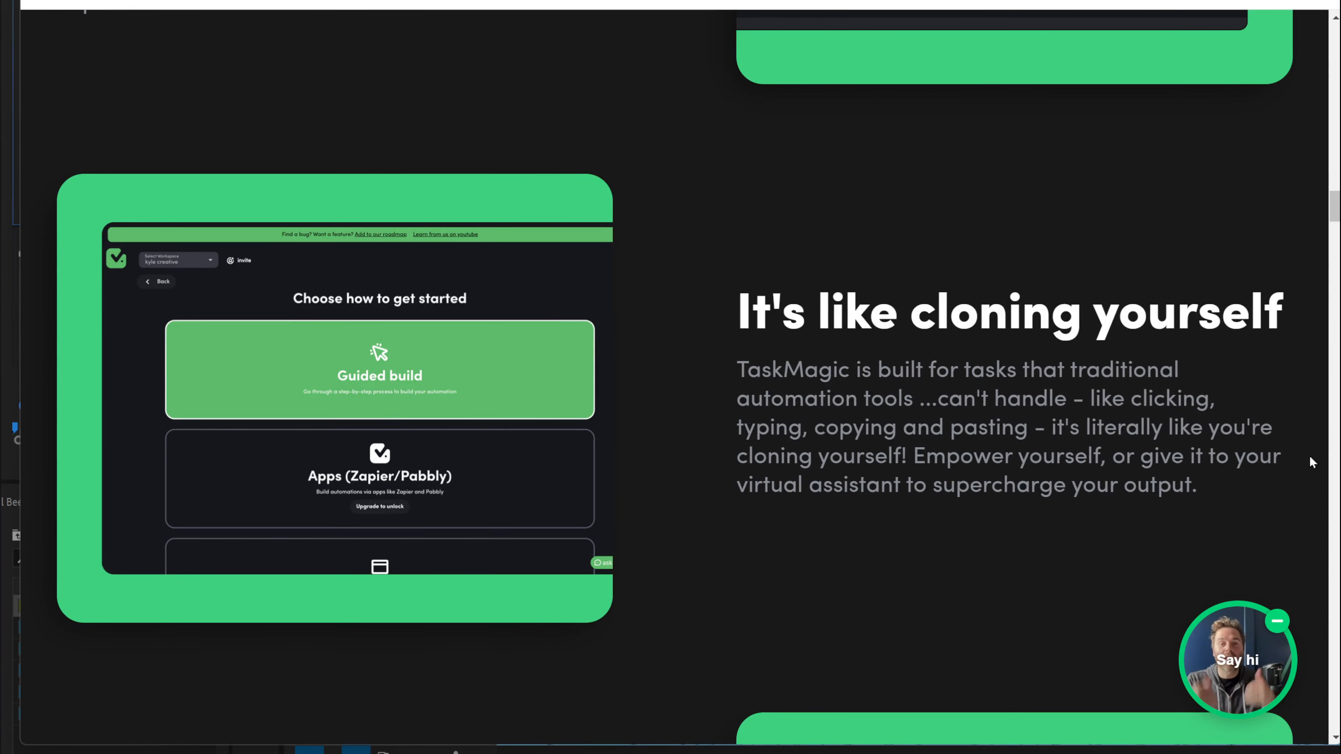
scroll(1309, 455, down, 6)
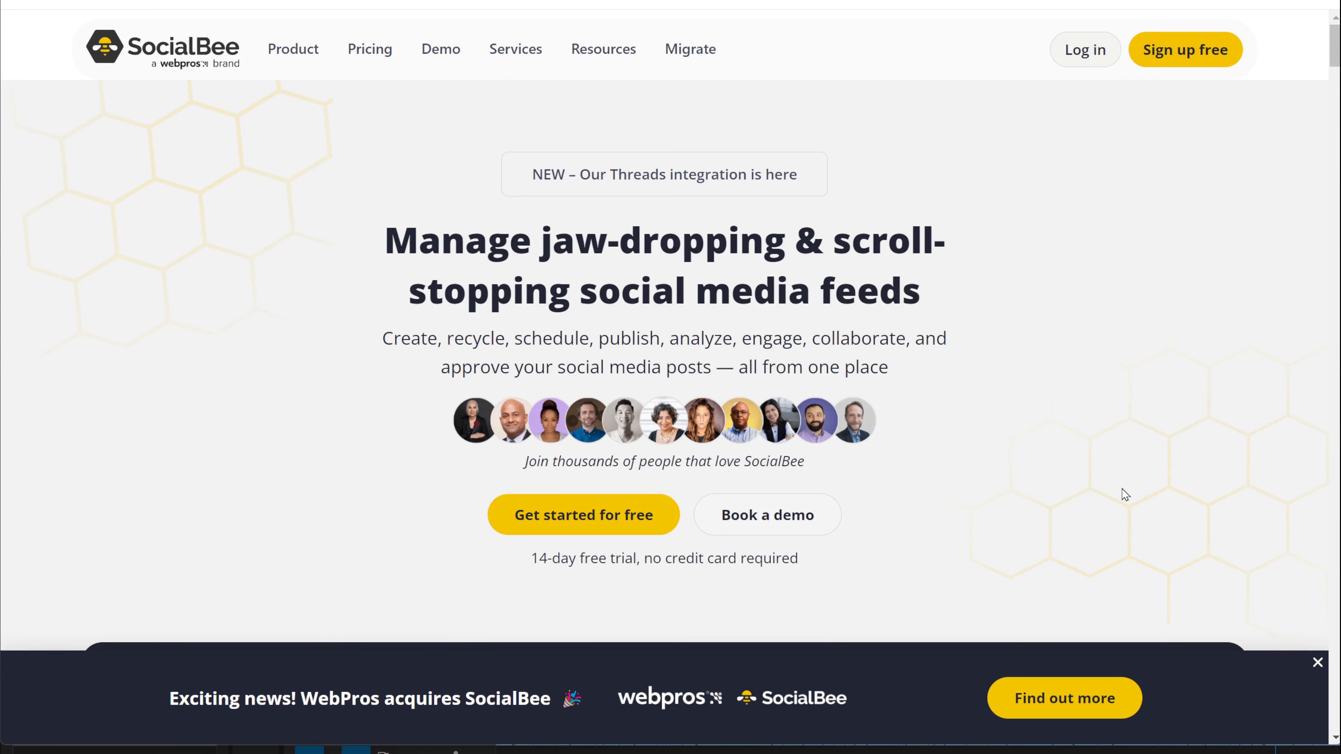
Step: Scroll through SocialBee's homepage features and dismiss the content calendar signup popup
scroll(1126, 495, down, 10)
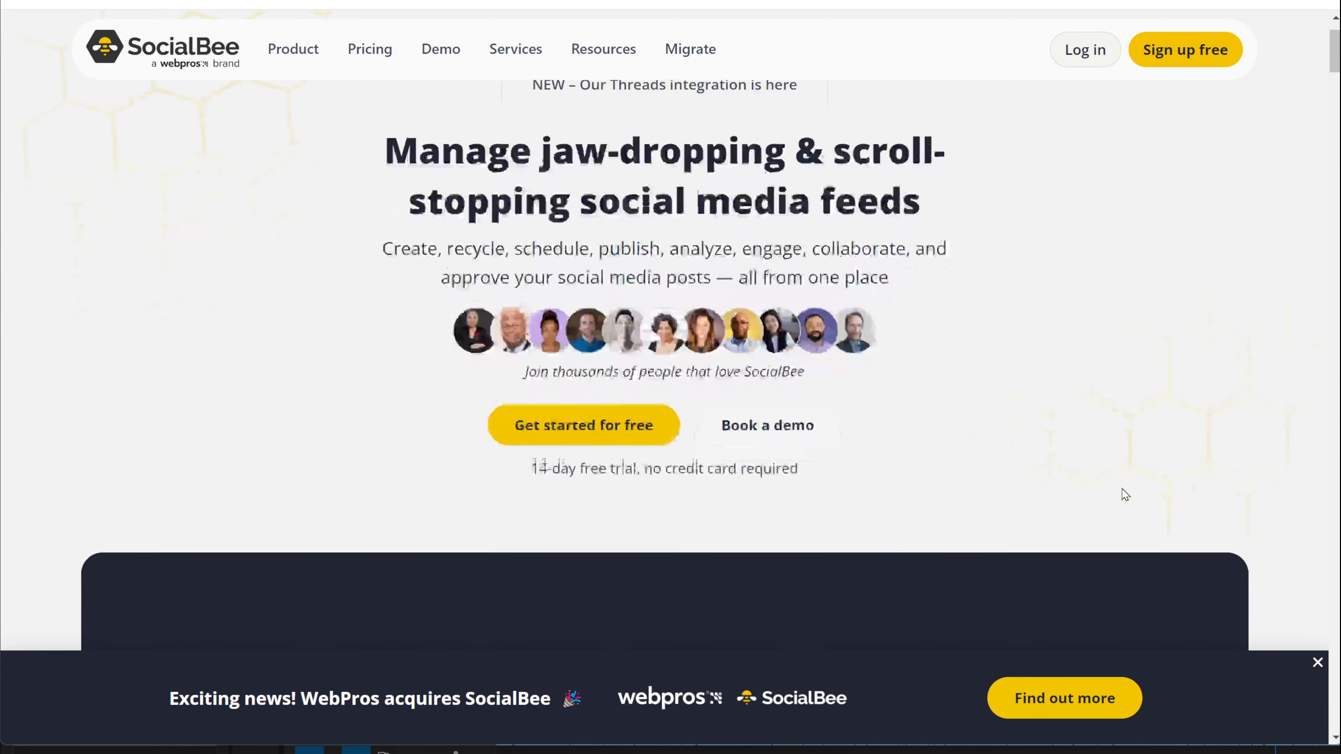
scroll(1123, 495, up, 2)
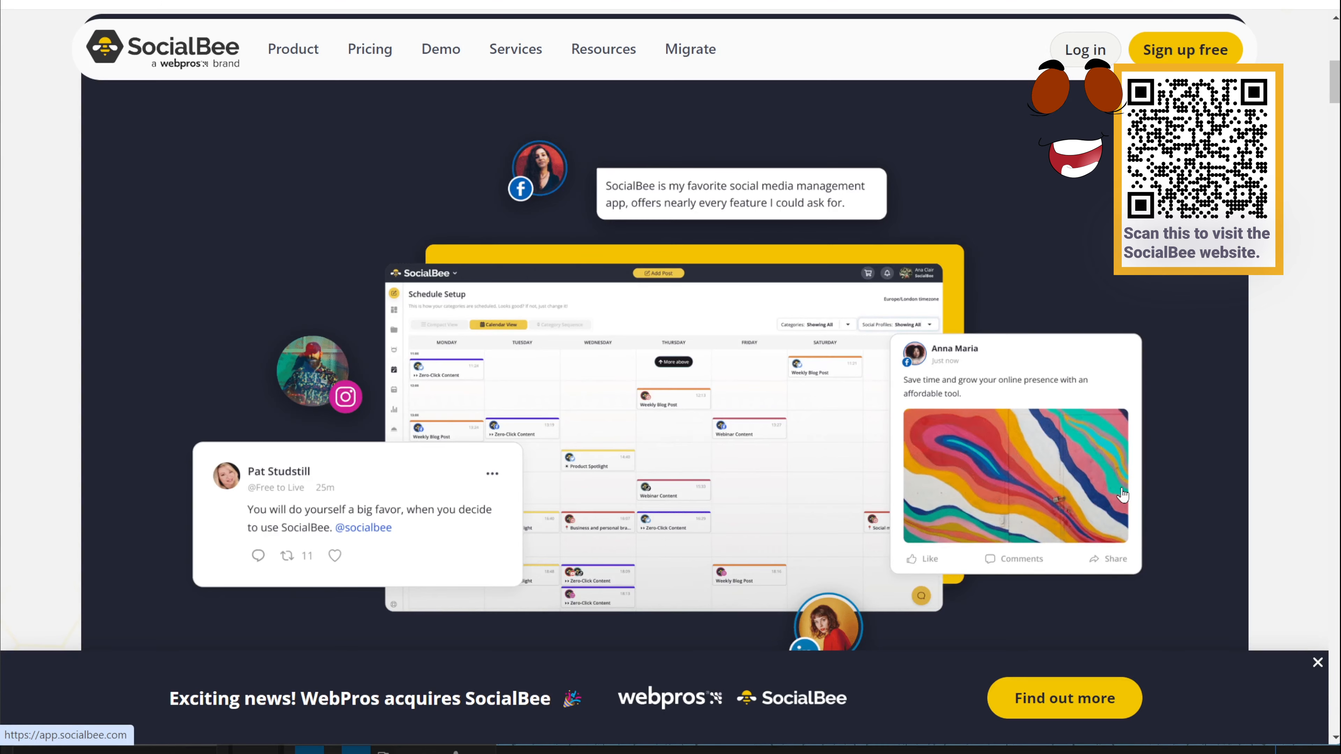
scroll(1125, 495, down, 6)
scroll(1126, 495, down, 6)
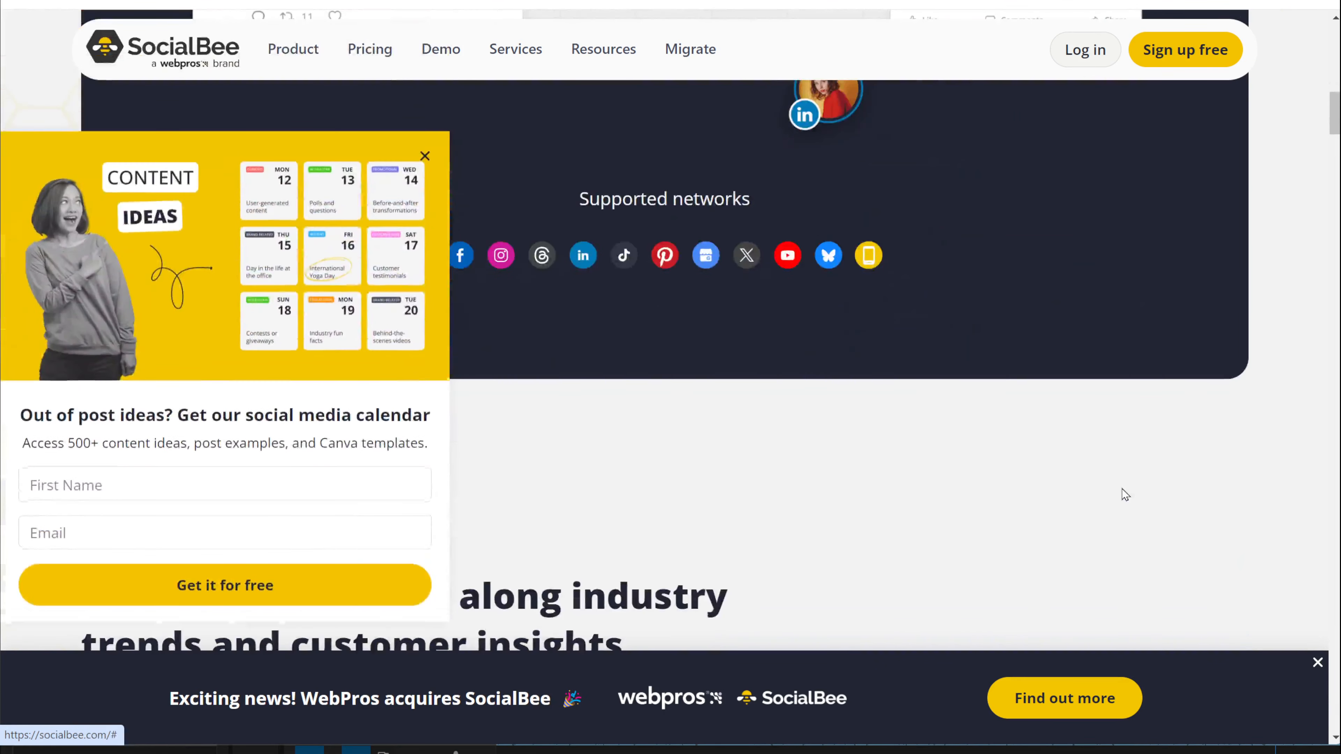
scroll(1125, 495, down, 4)
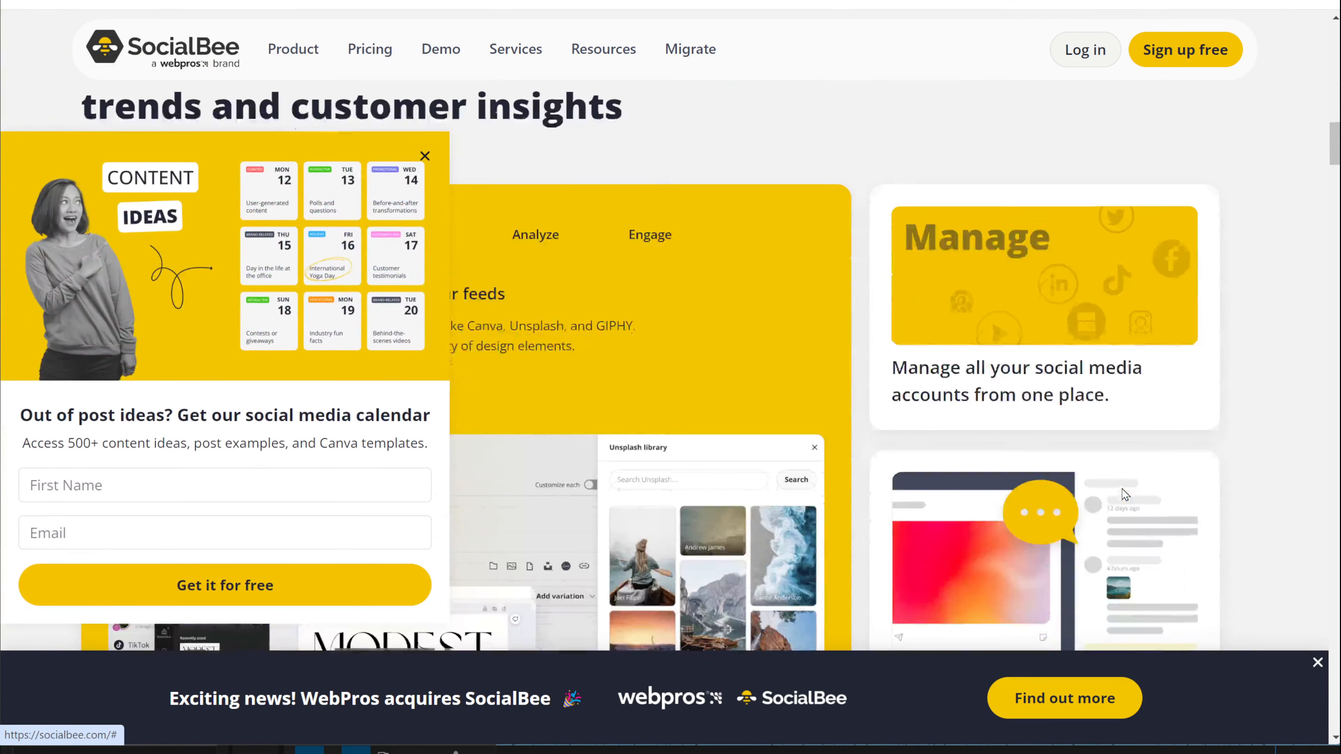
click(424, 156)
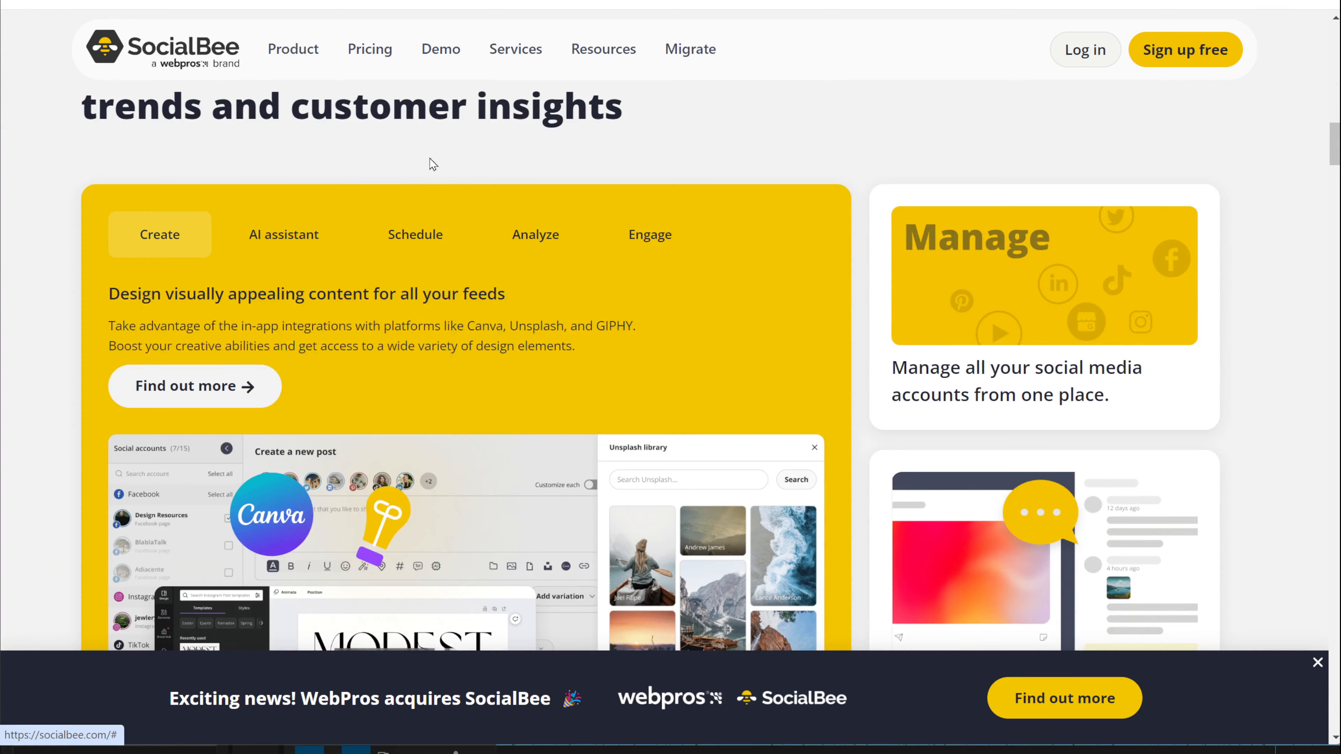
scroll(429, 162, down, 10)
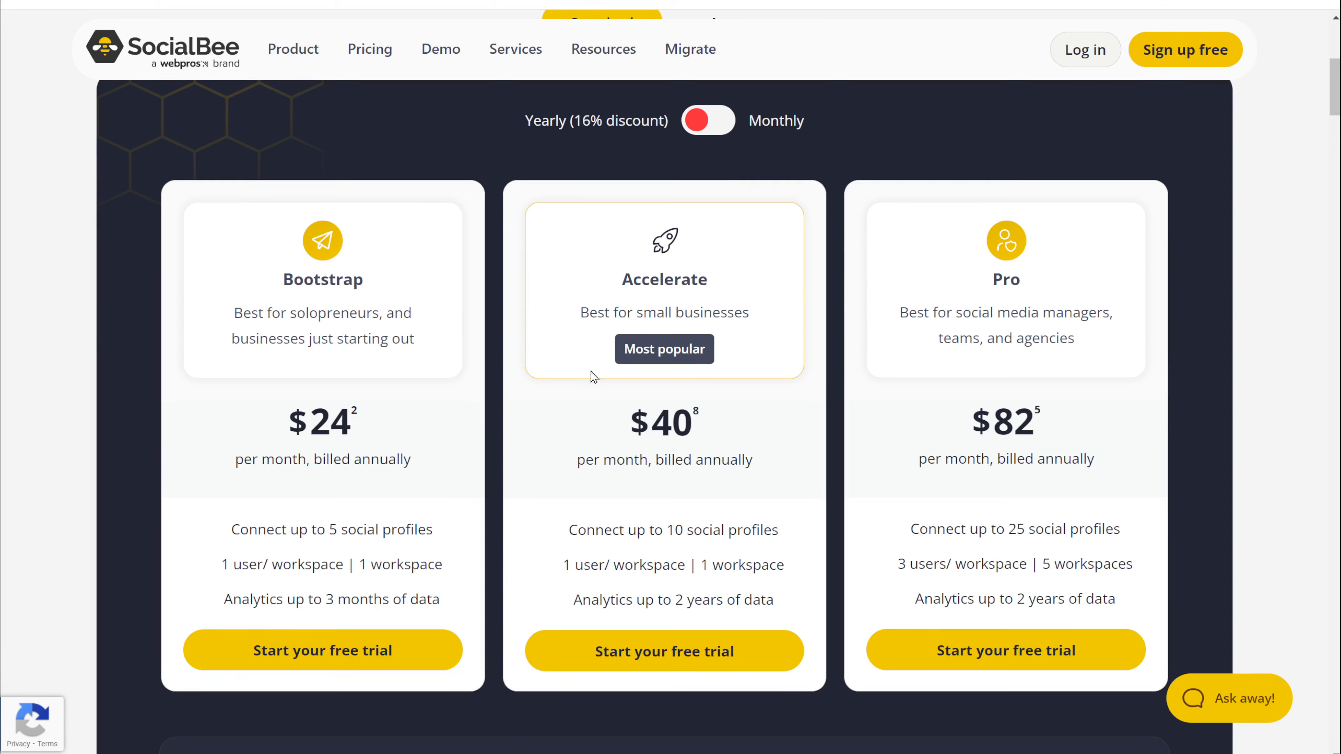
Step: Show monthly plan prices ($29, $49, $99), then scroll to Connect a new account
click(719, 121)
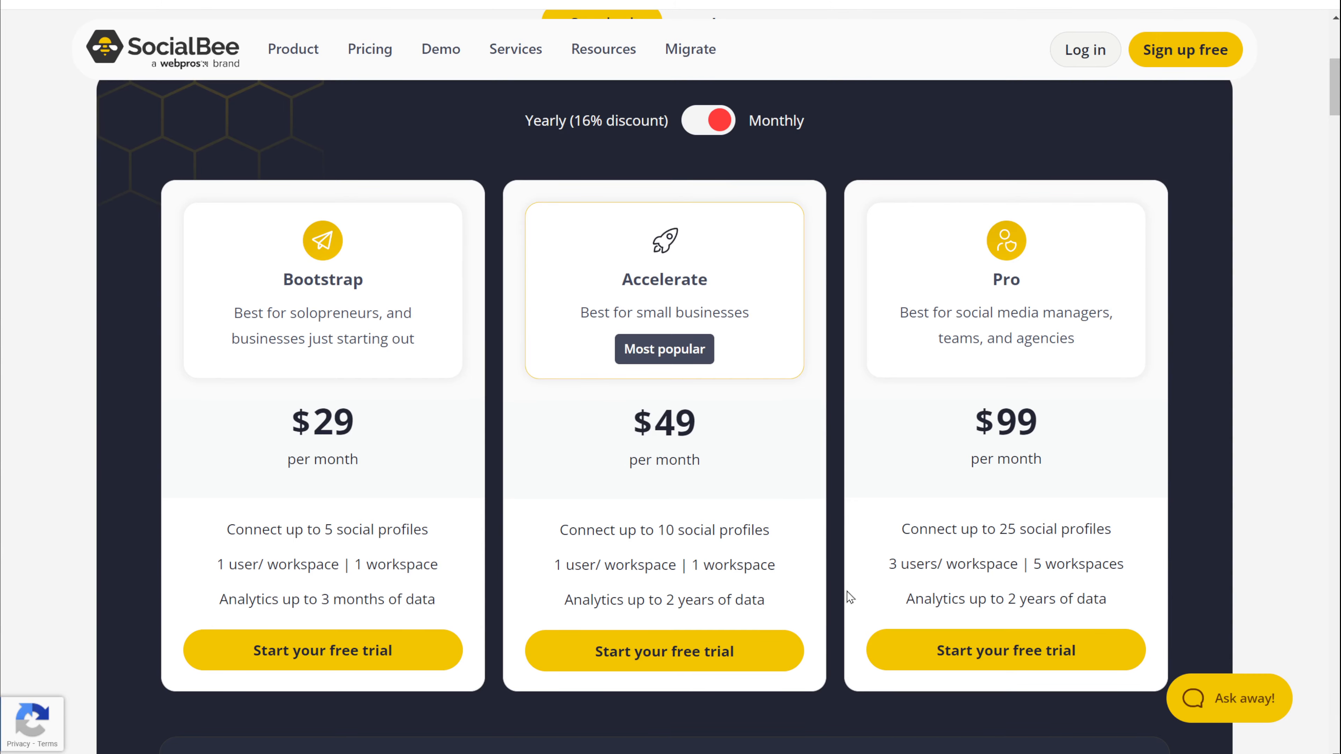
scroll(849, 597, down, 10)
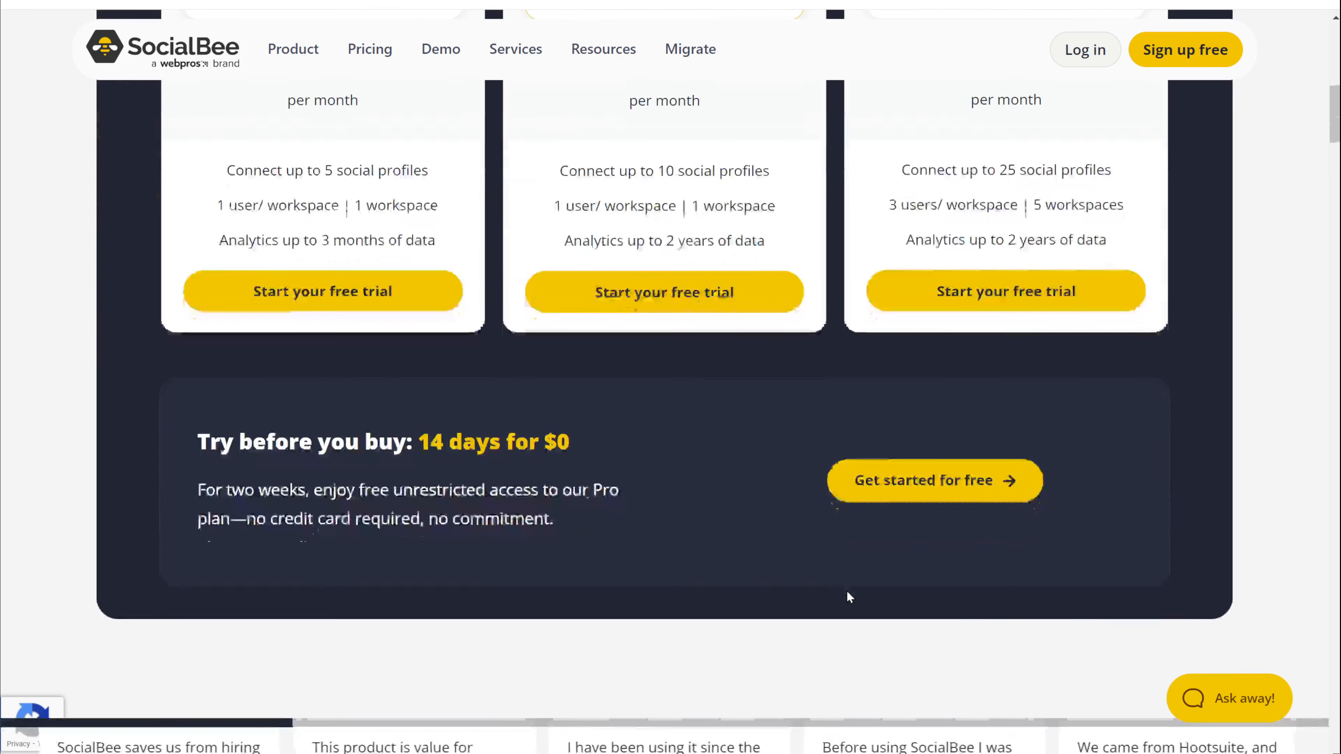
scroll(849, 597, up, 5)
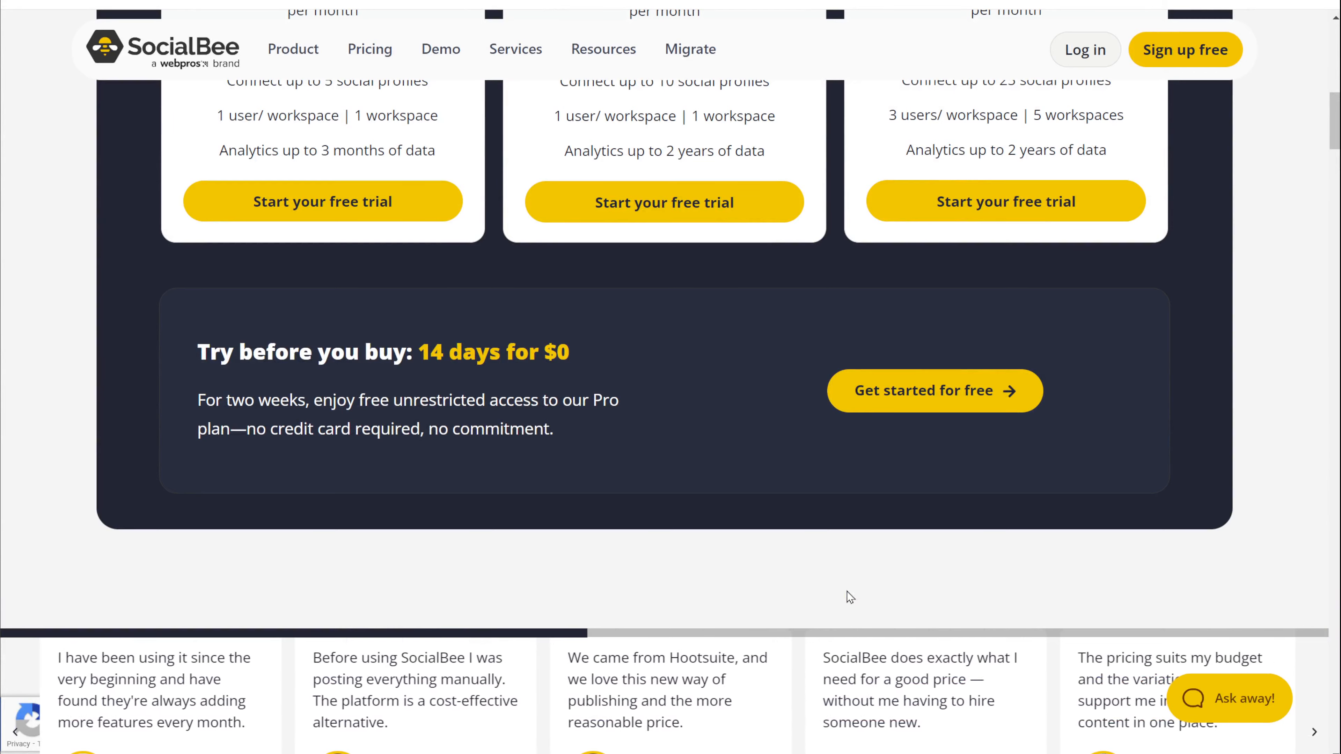
scroll(849, 597, down, 5)
scroll(844, 590, down, 8)
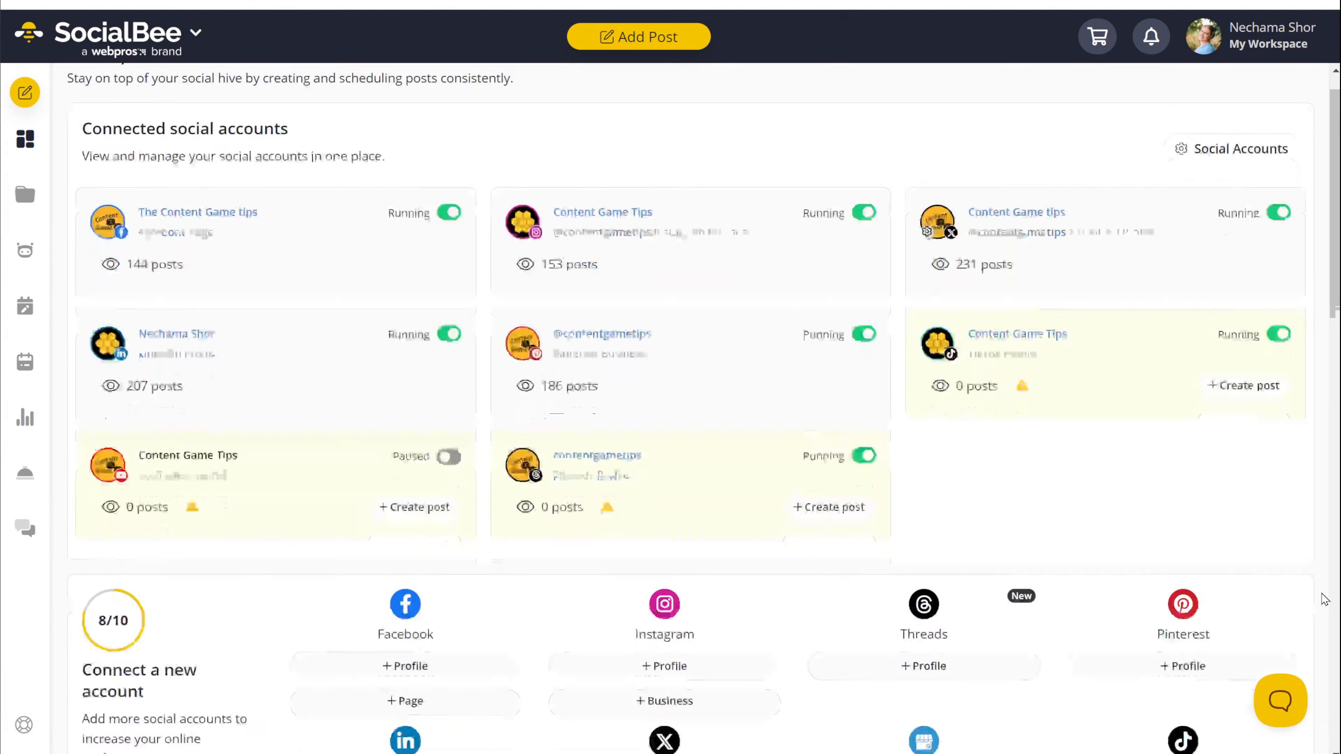
scroll(1324, 600, down, 6)
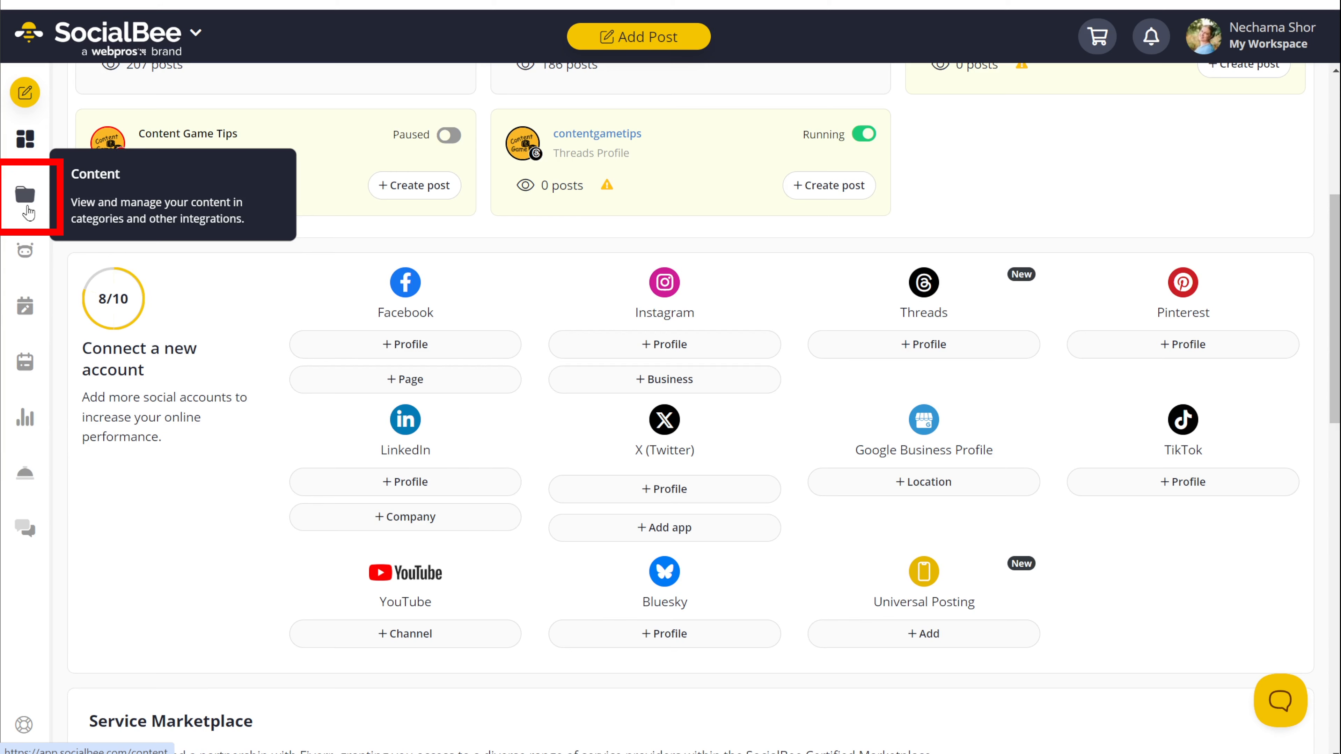
Step: Go to the Content categories list and open the Create your category dialog
click(26, 208)
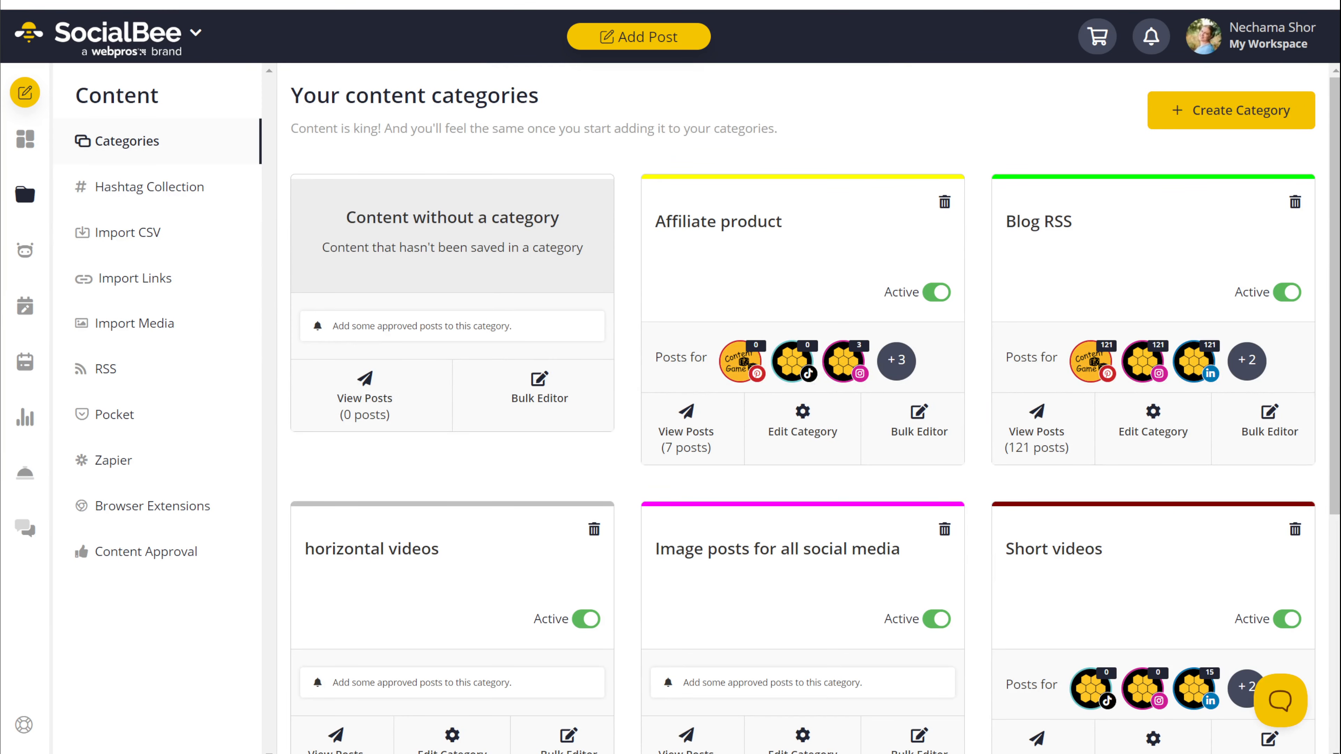
scroll(972, 709, down, 7)
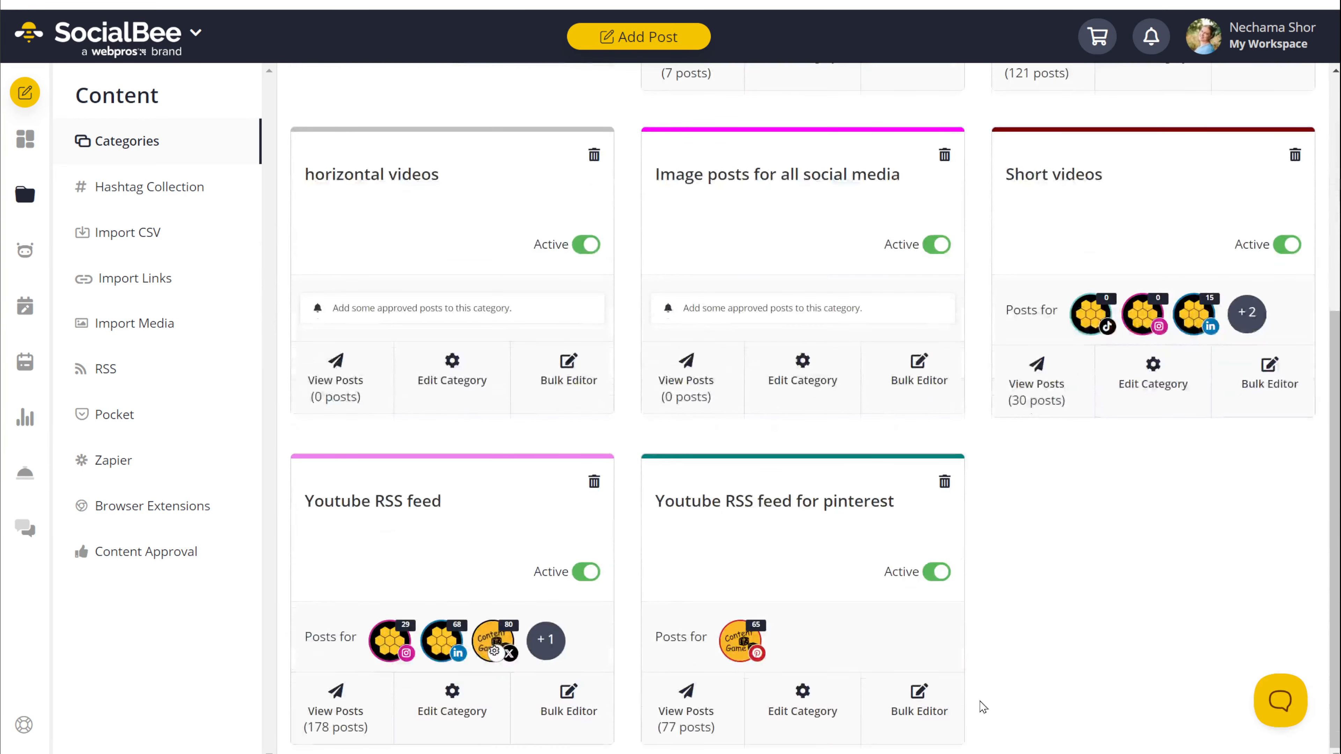
scroll(982, 708, up, 7)
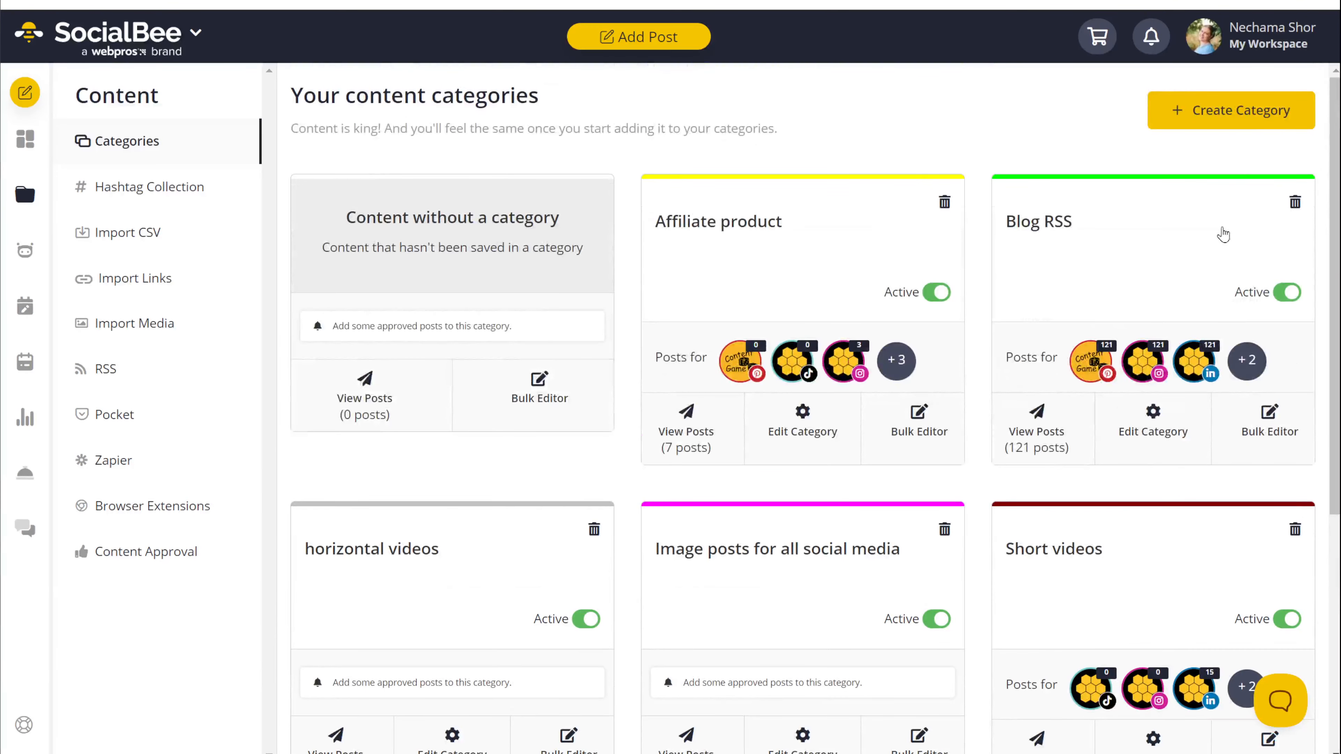
click(1260, 124)
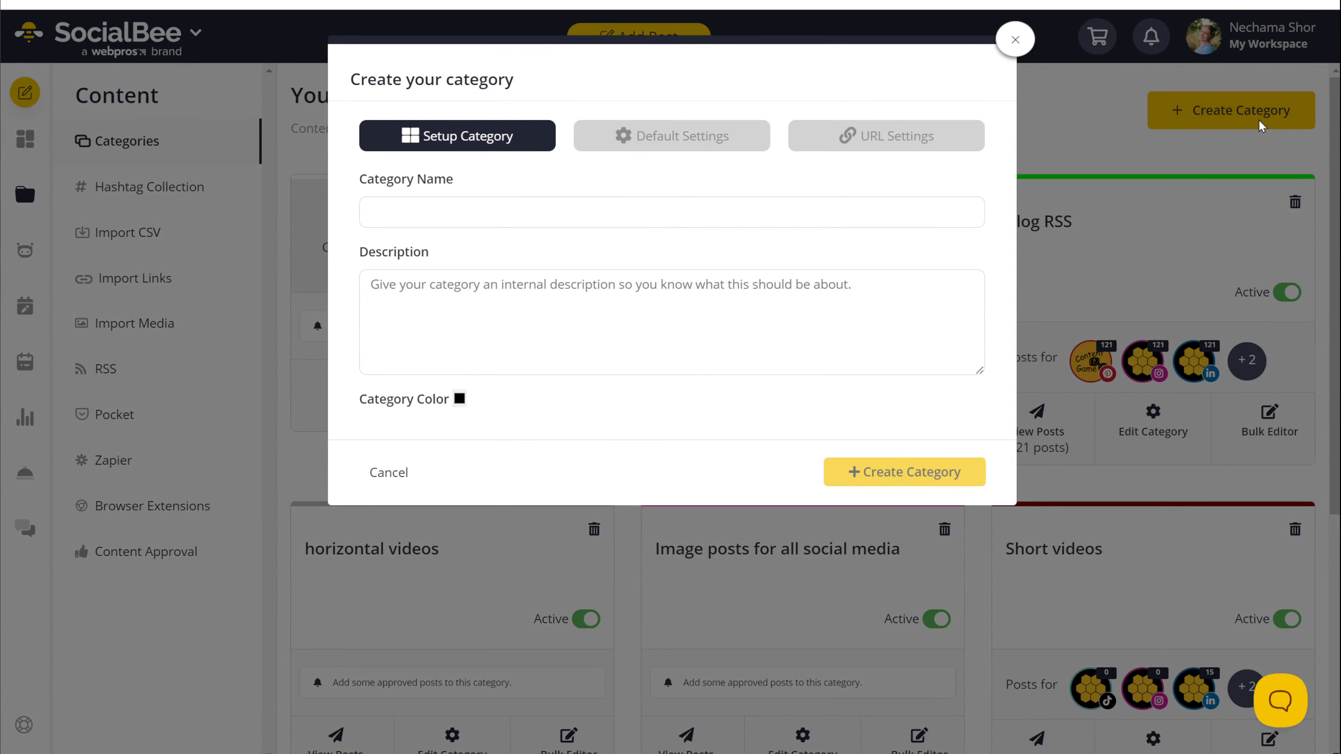
Step: Close the category form and scroll the Affiliate product posts for BunnyDoc, Pietra, Blue and TubeBuddy
click(1012, 42)
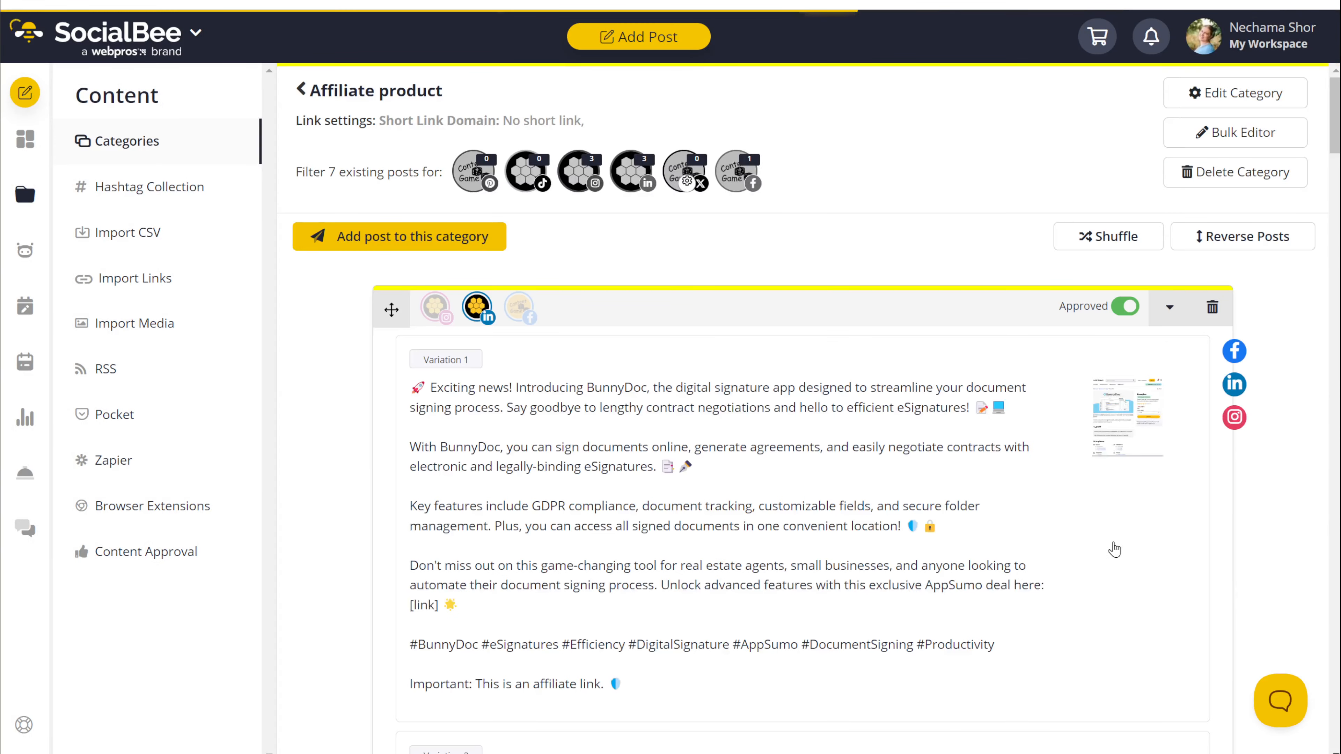
scroll(1114, 550, down, 6)
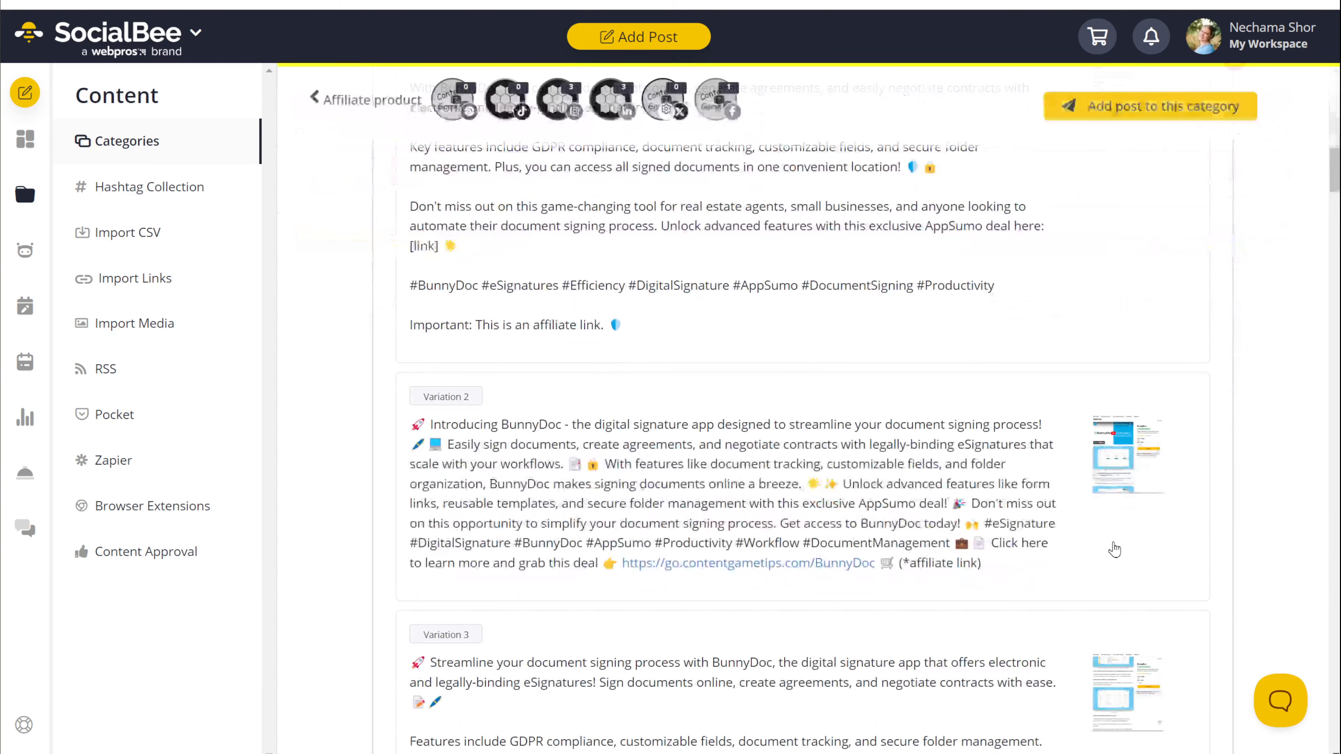
scroll(1114, 549, down, 6)
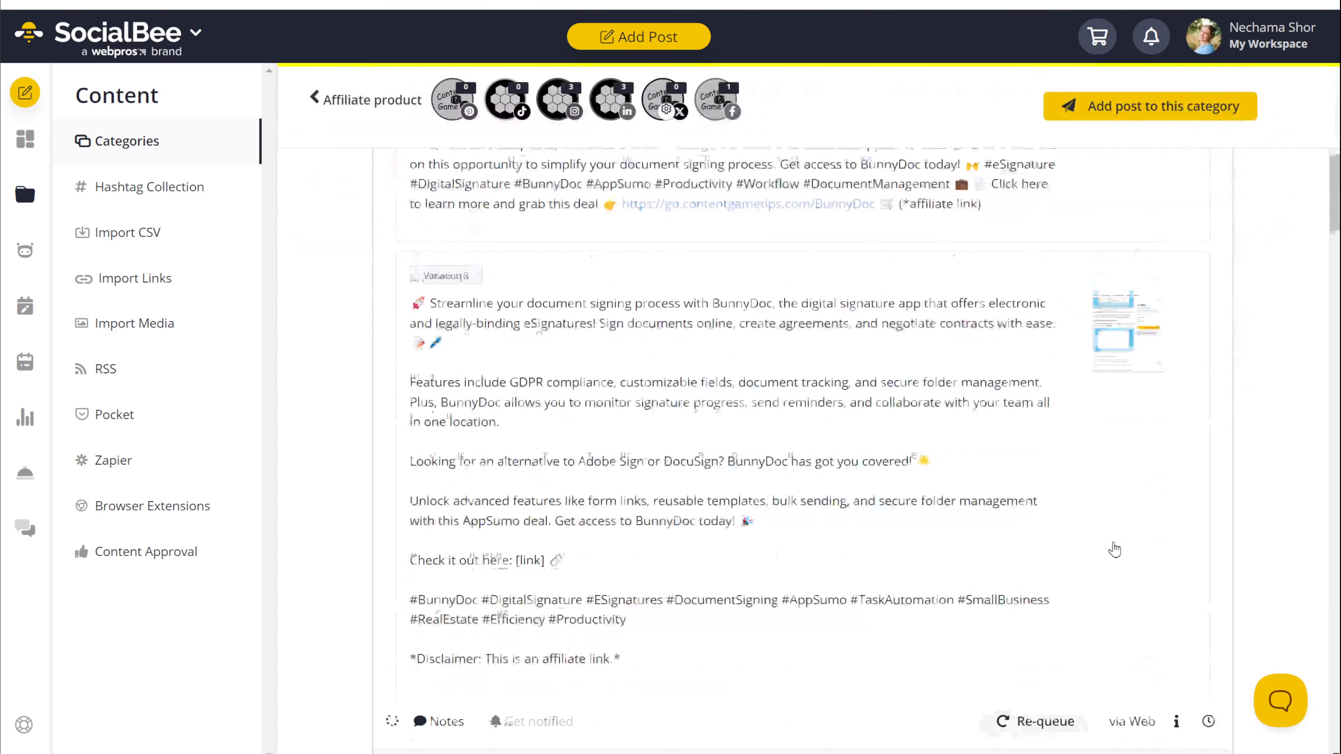
scroll(1114, 549, down, 6)
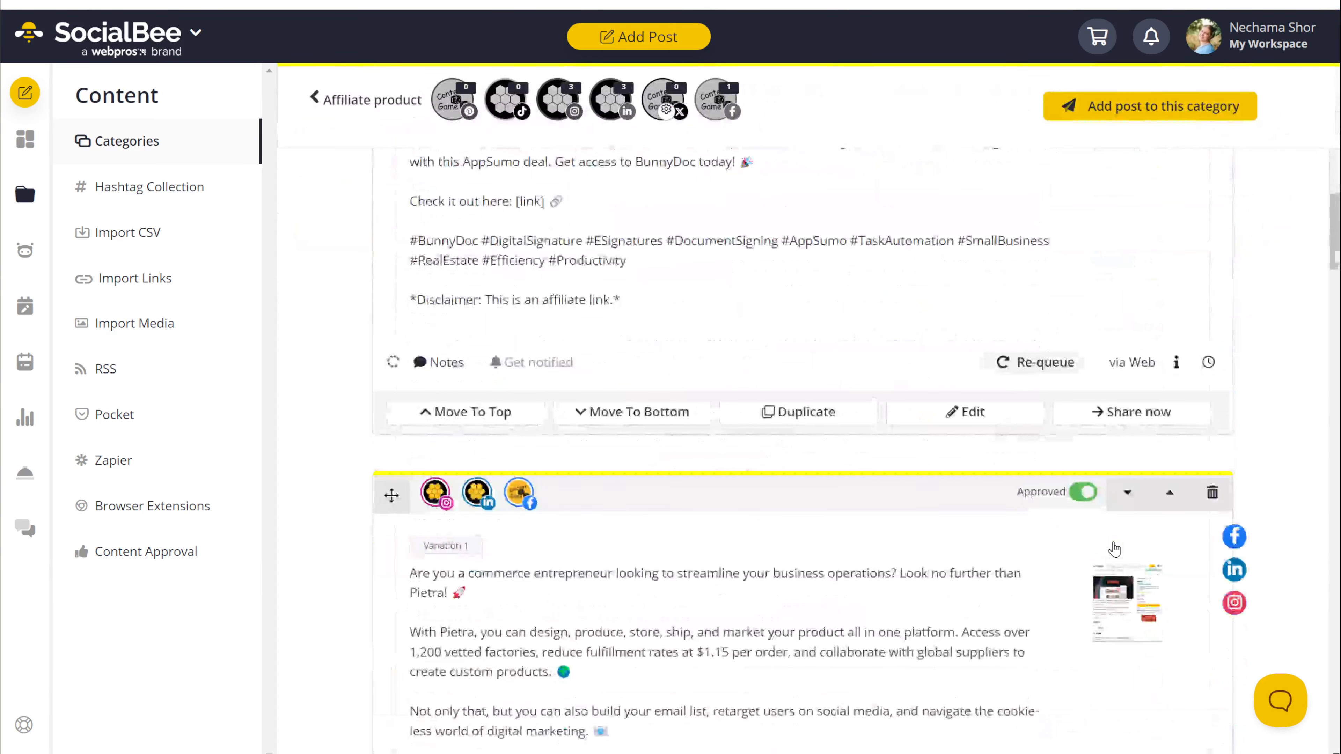
scroll(1114, 549, down, 7)
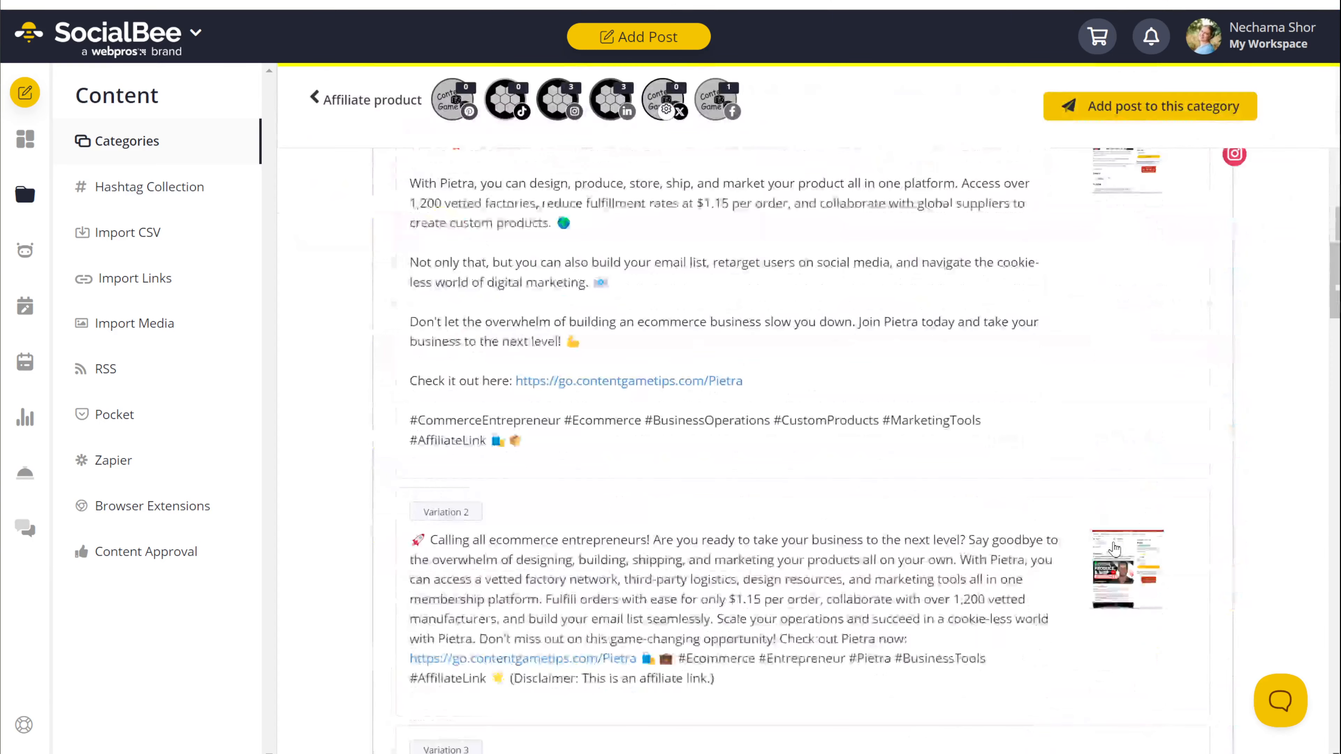
scroll(1114, 549, down, 6)
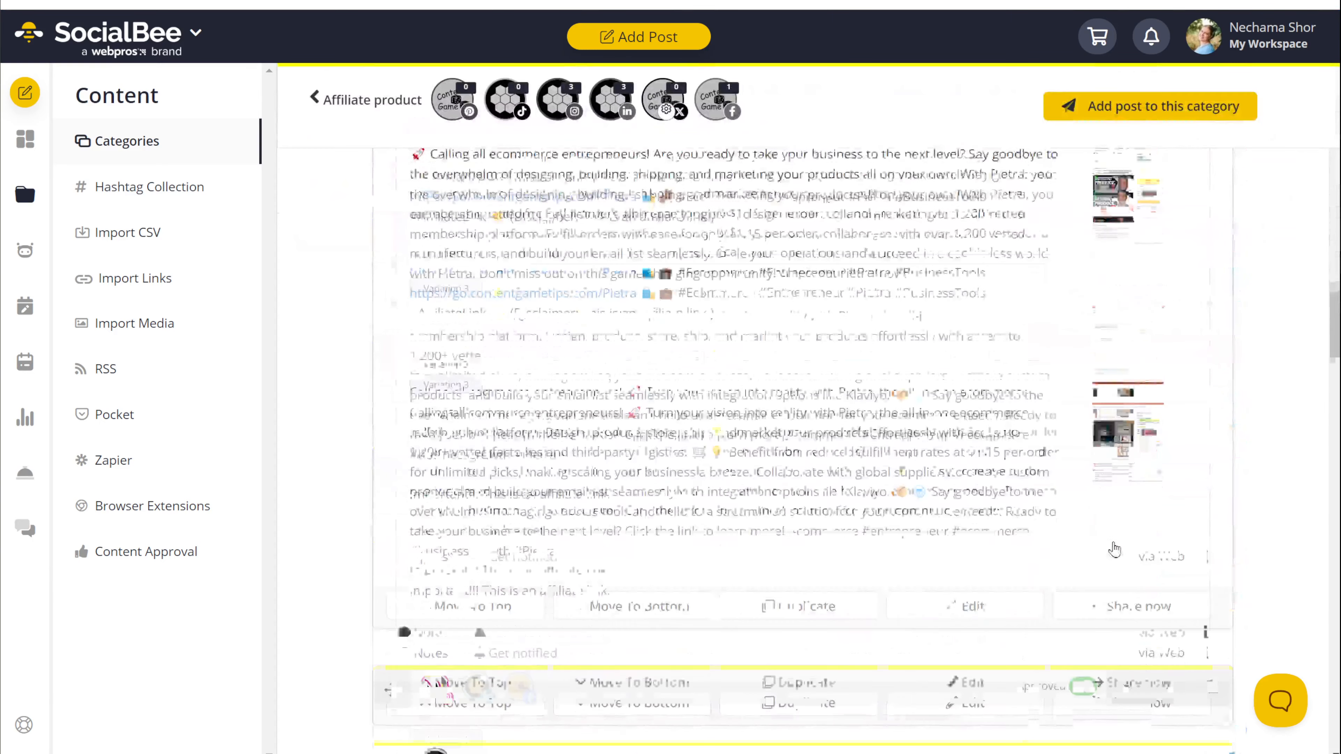
scroll(1115, 549, down, 6)
scroll(1114, 549, down, 2)
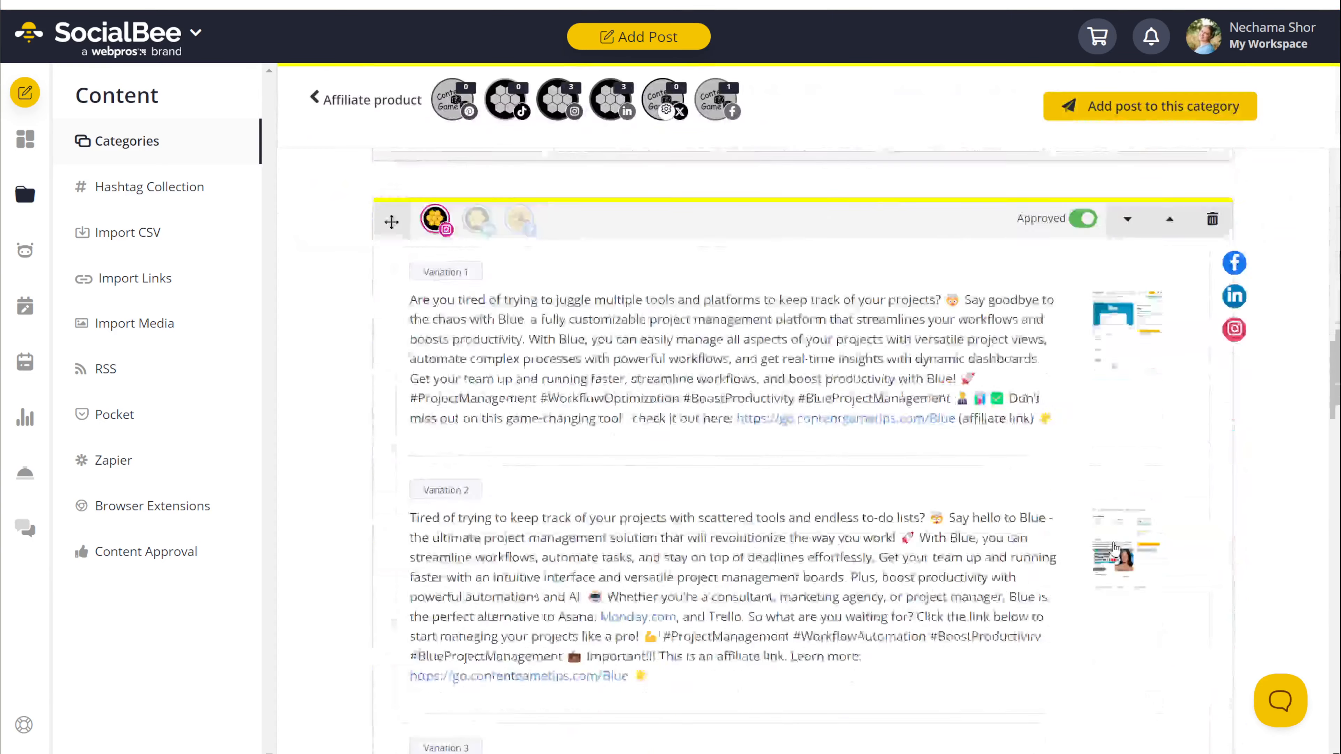
scroll(1114, 549, down, 4)
scroll(1114, 550, down, 10)
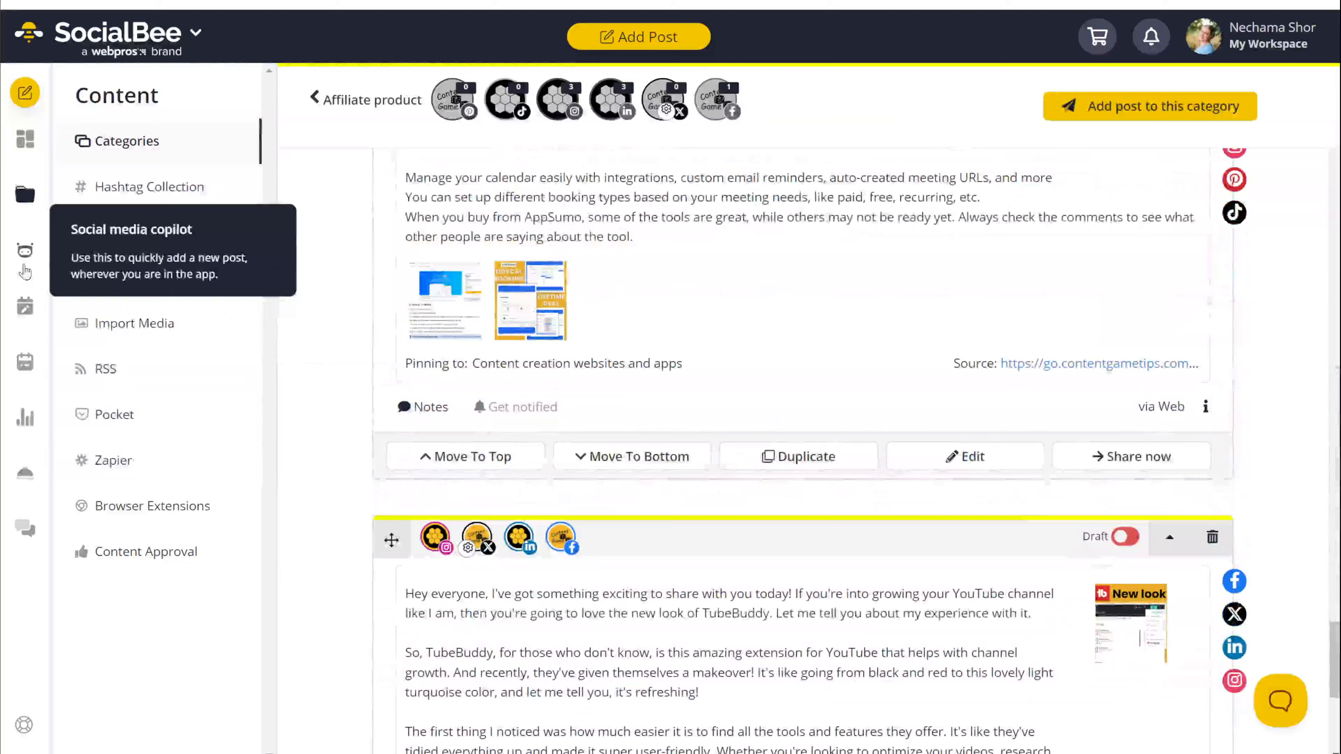
Step: Open Schedule Setup and scroll the weekly calendar to find Affiliate product time slots
click(23, 304)
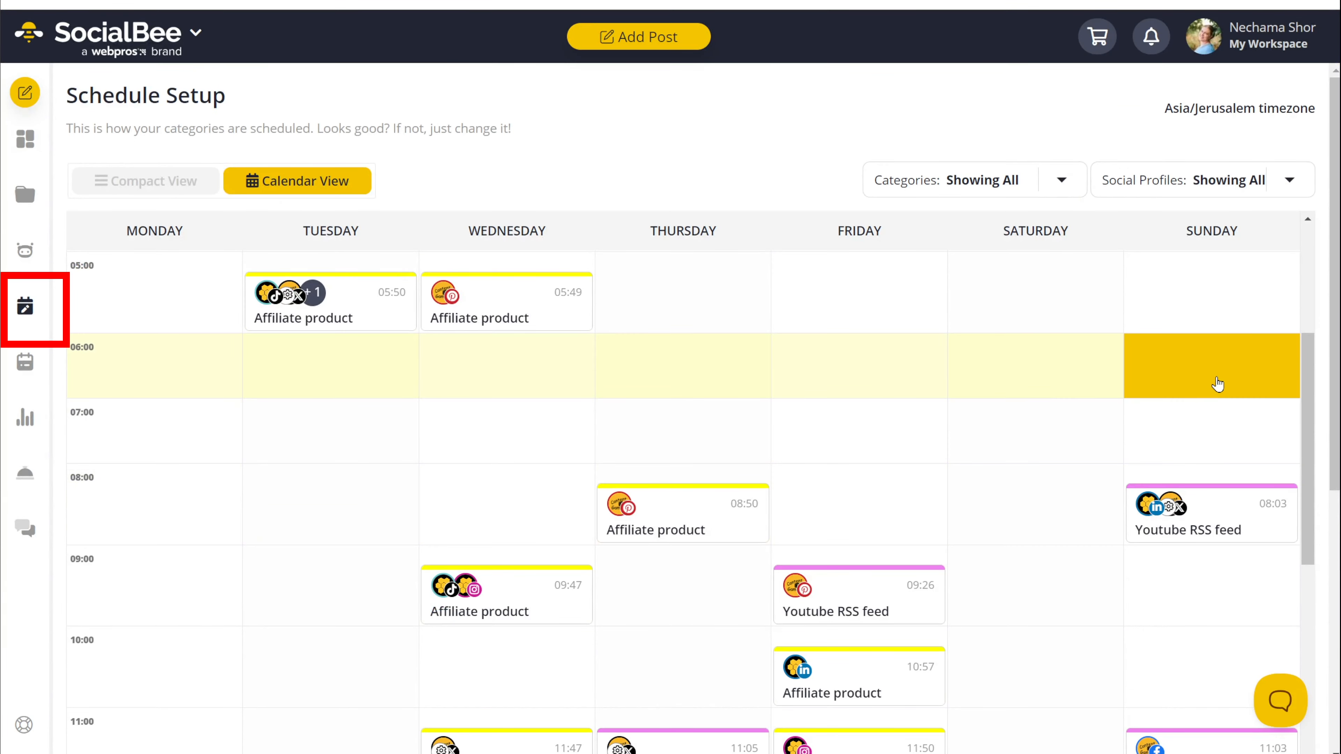
scroll(1218, 384, down, 5)
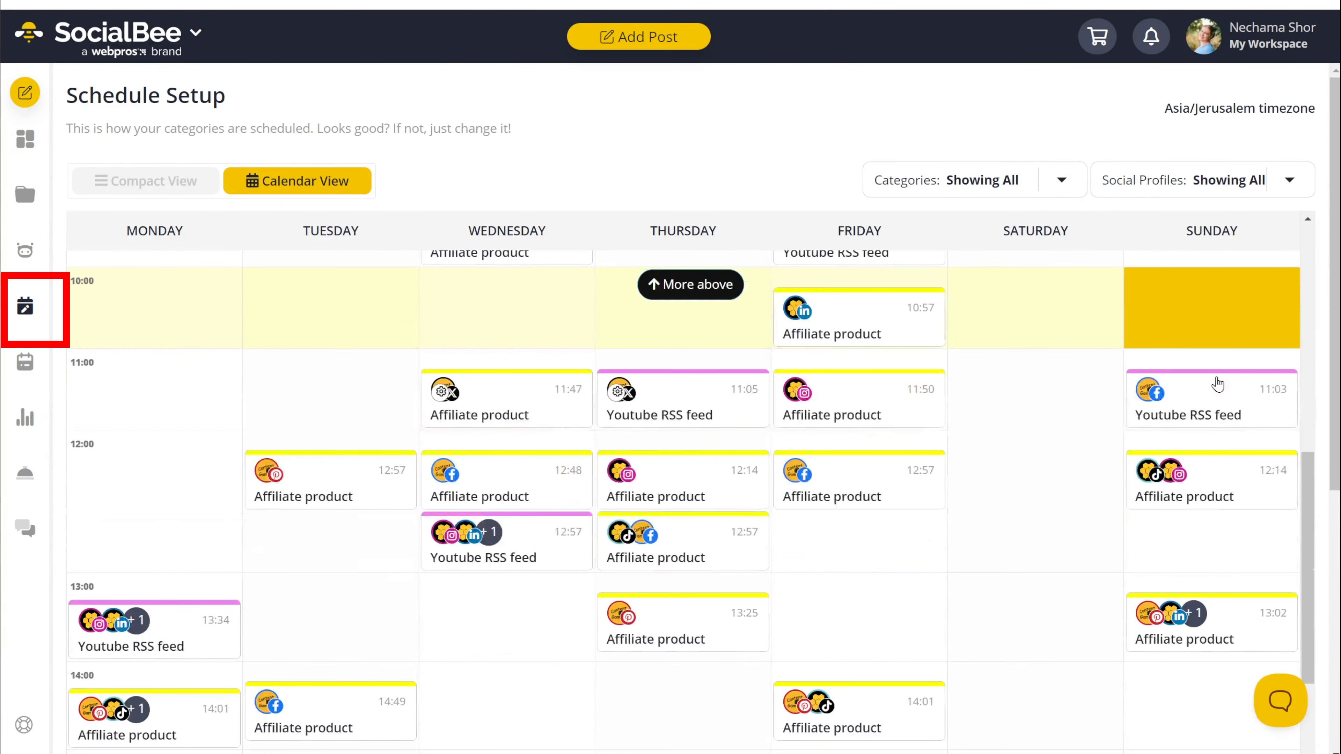
scroll(1214, 383, down, 1)
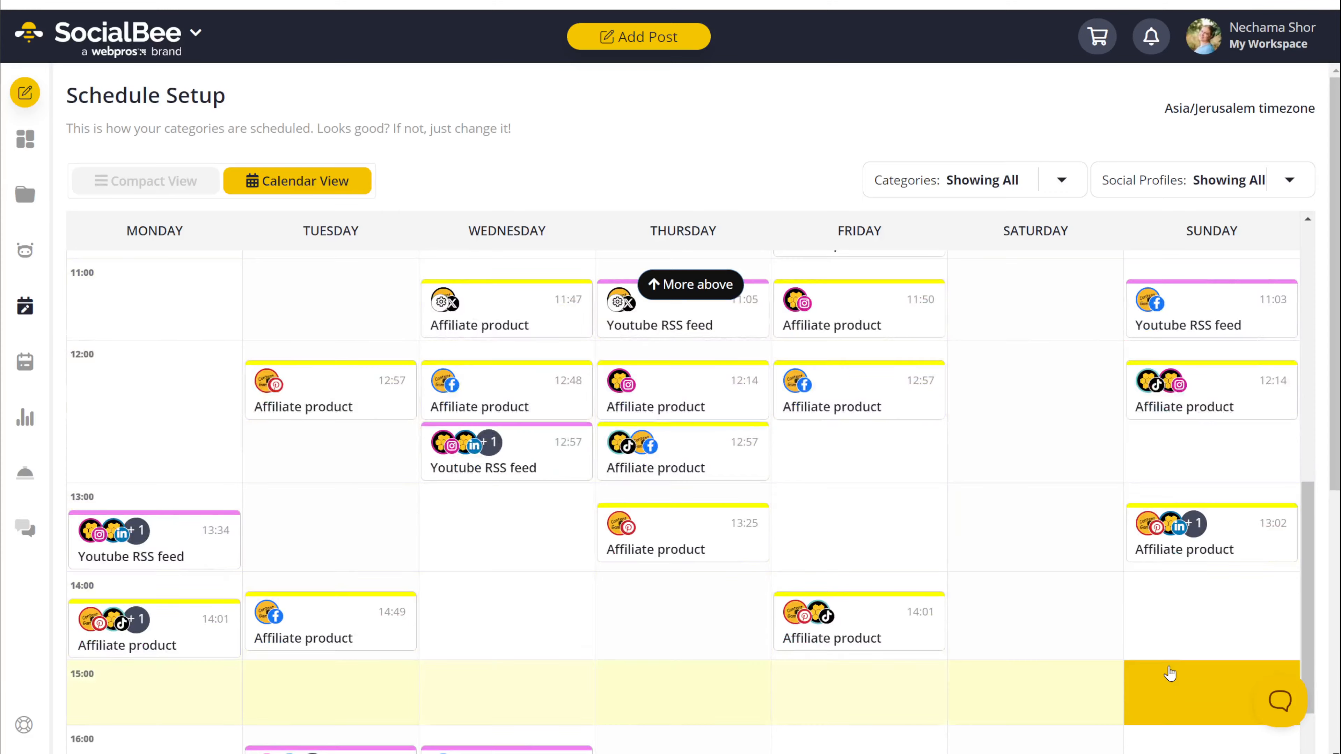
scroll(1170, 673, down, 3)
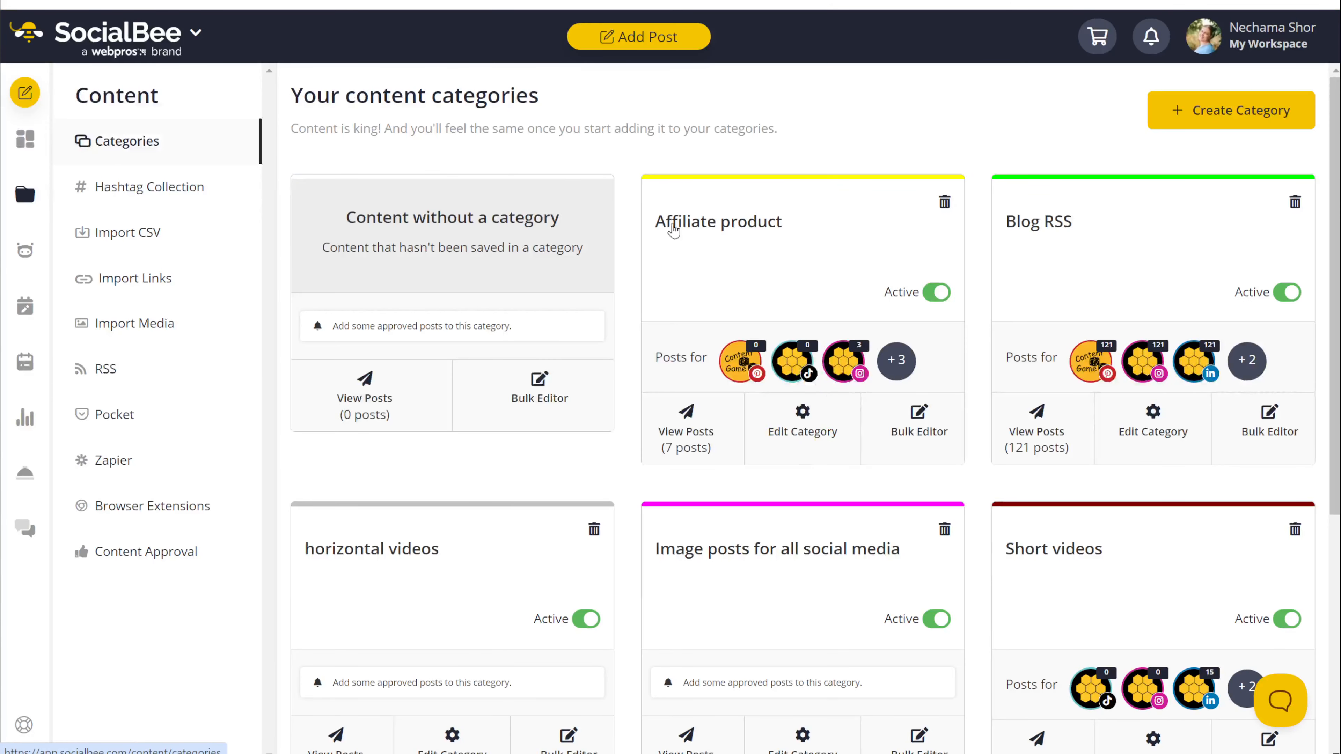
Step: Start a new post in the Affiliate product category, accepting the TikTok profile
click(854, 320)
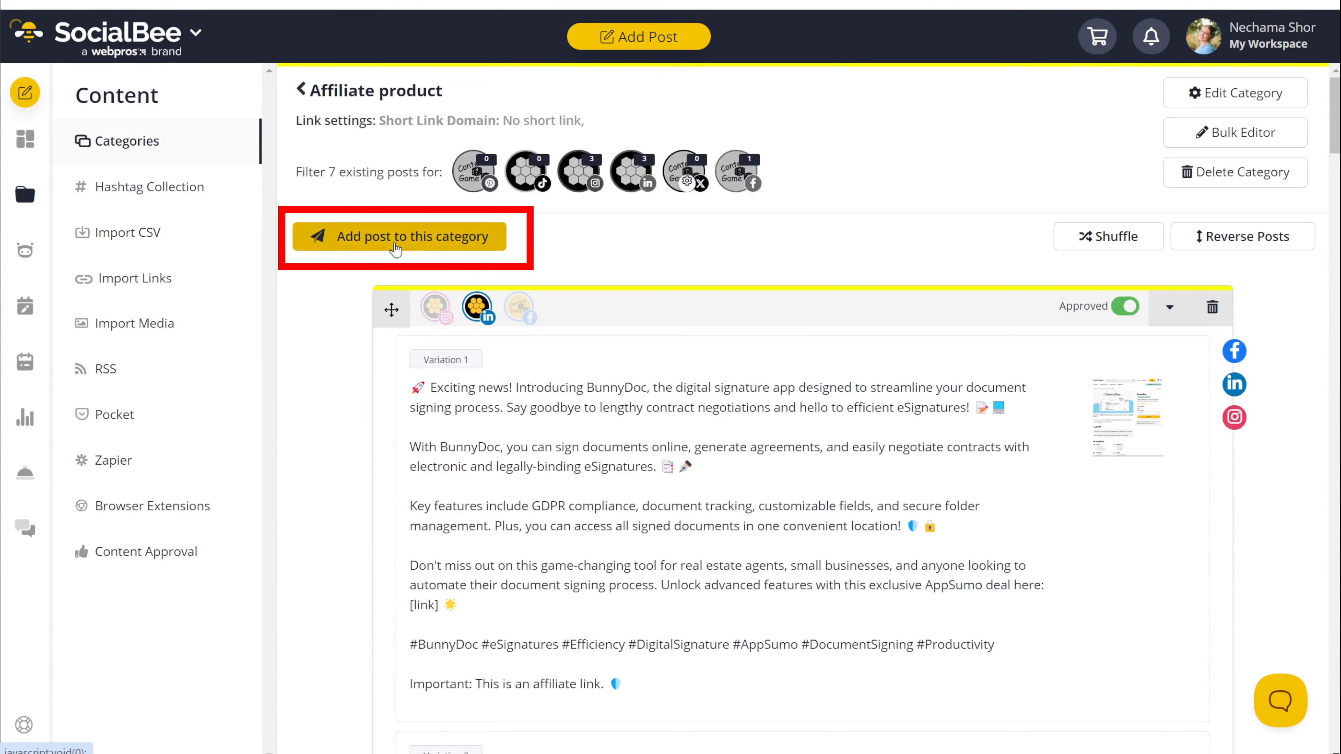
click(394, 242)
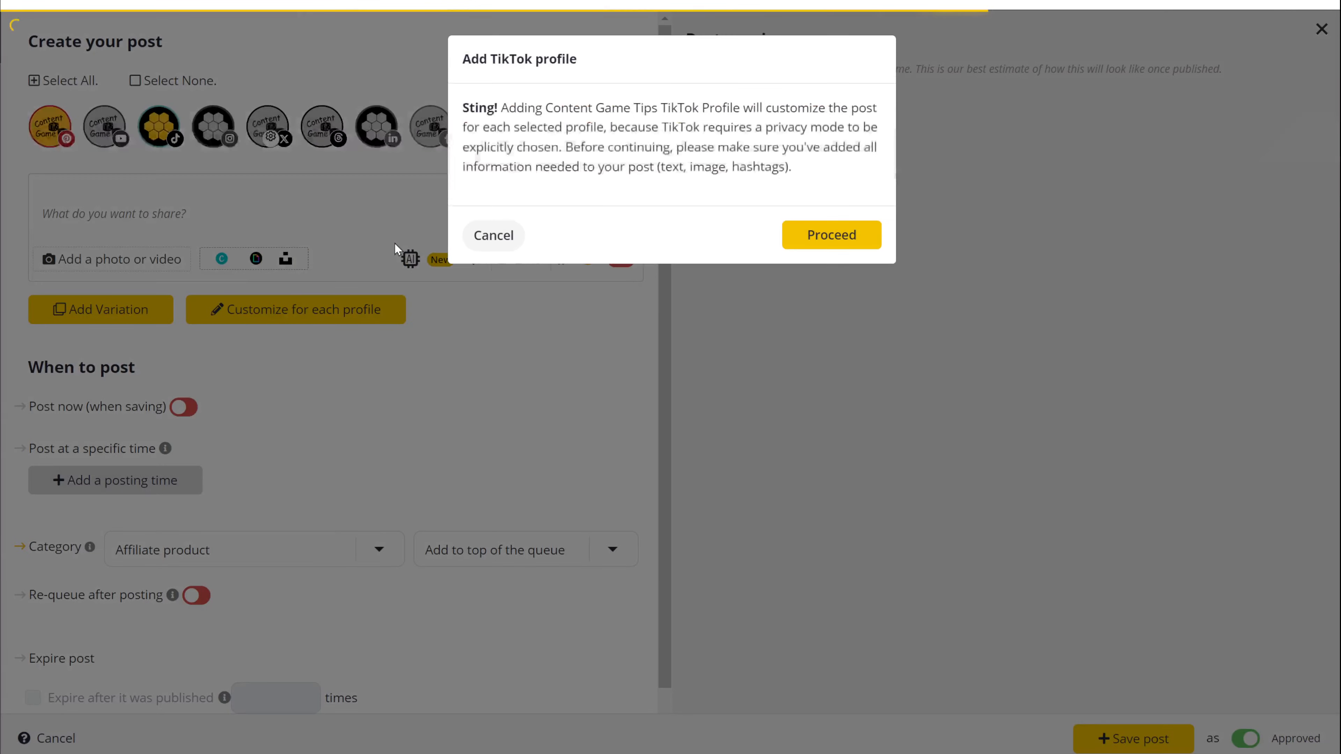
click(828, 246)
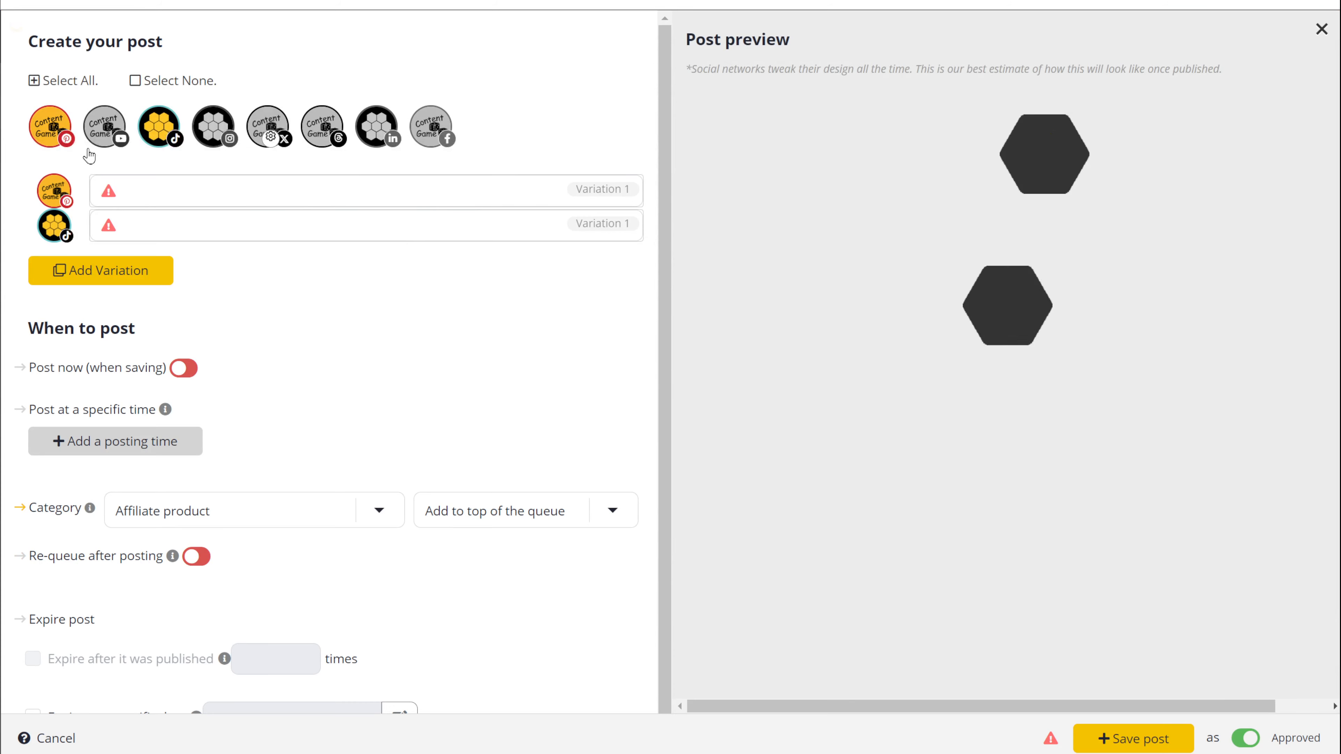
Step: Select all profiles: LinkedIn, Threads, X, Instagram, TikTok, YouTube, Facebook and Pinterest
click(41, 128)
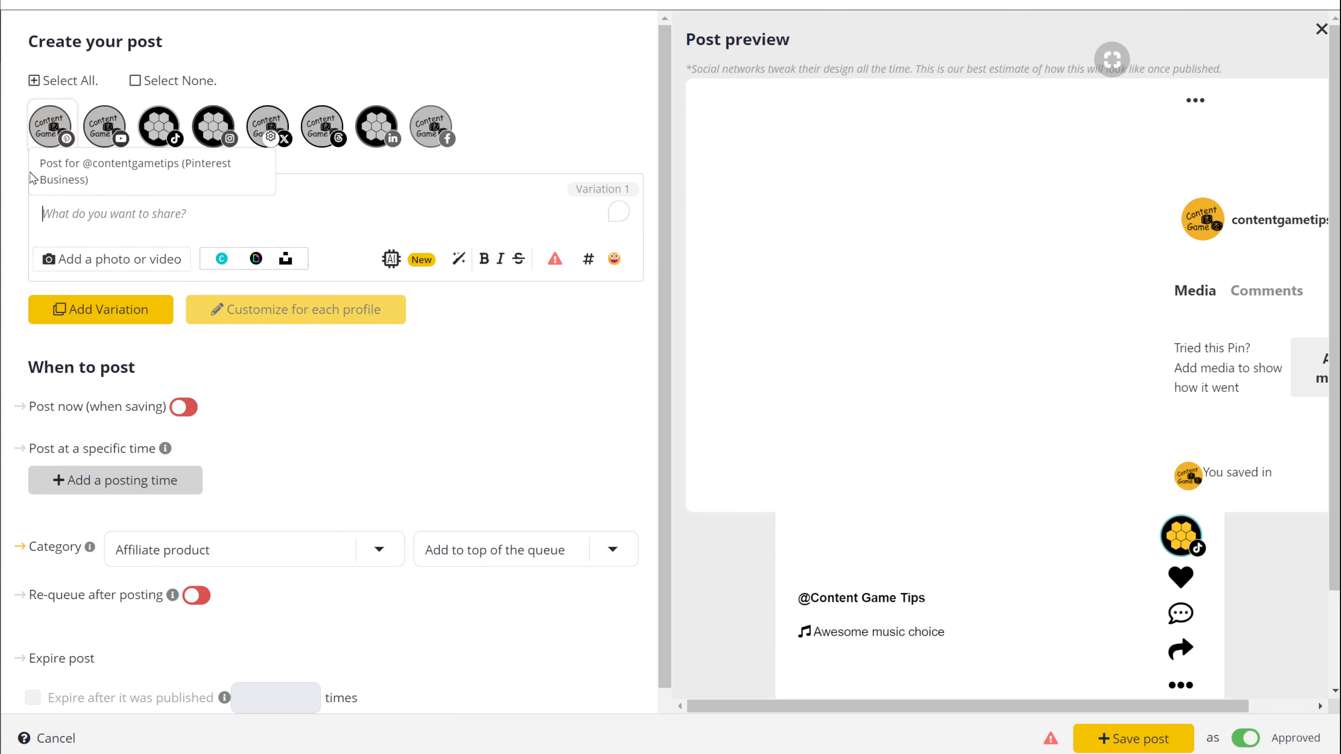
click(53, 136)
click(494, 225)
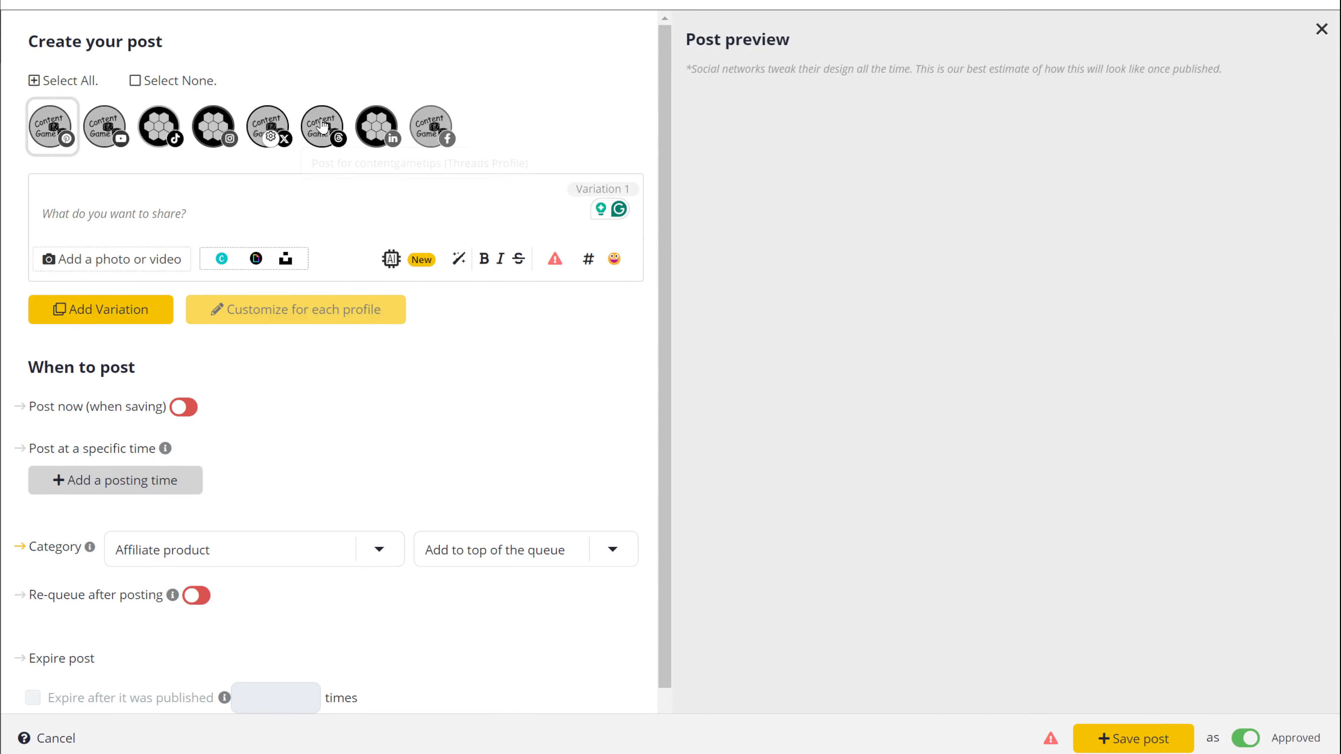
click(376, 128)
click(322, 128)
click(258, 135)
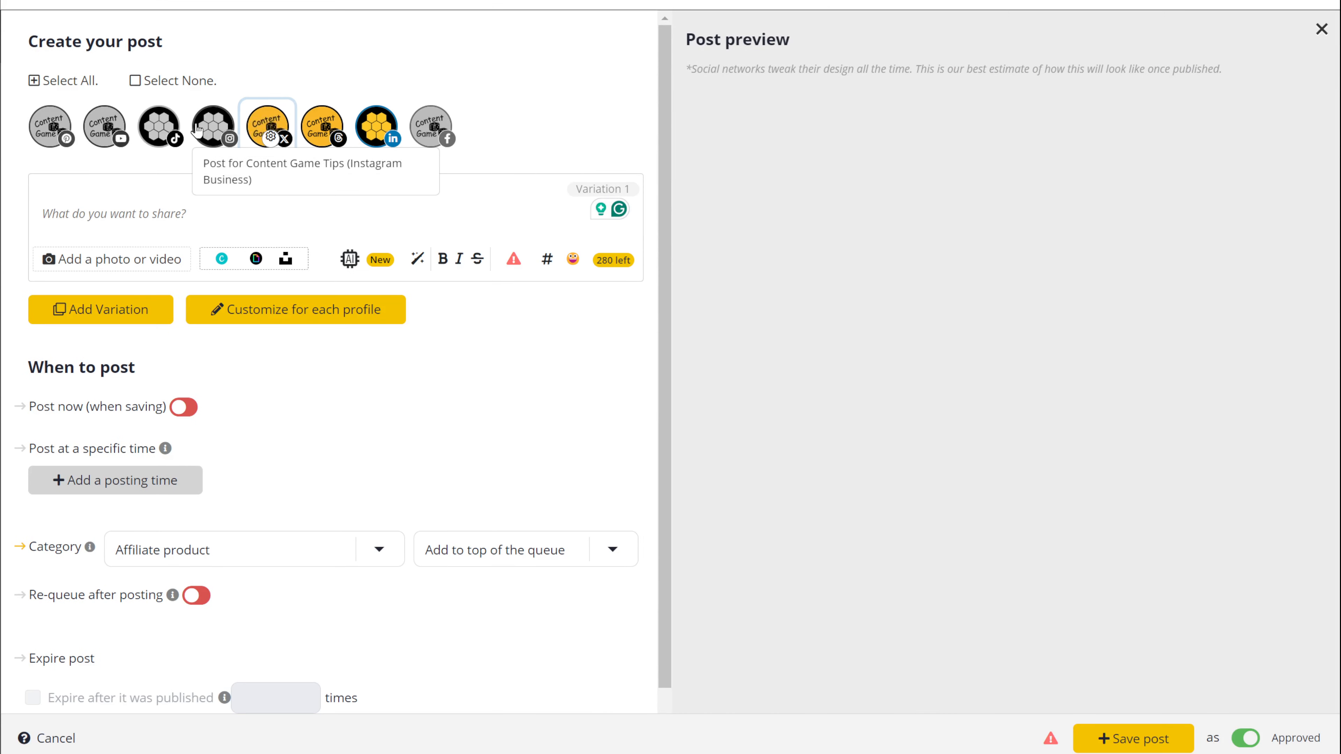
click(213, 129)
click(159, 129)
click(99, 136)
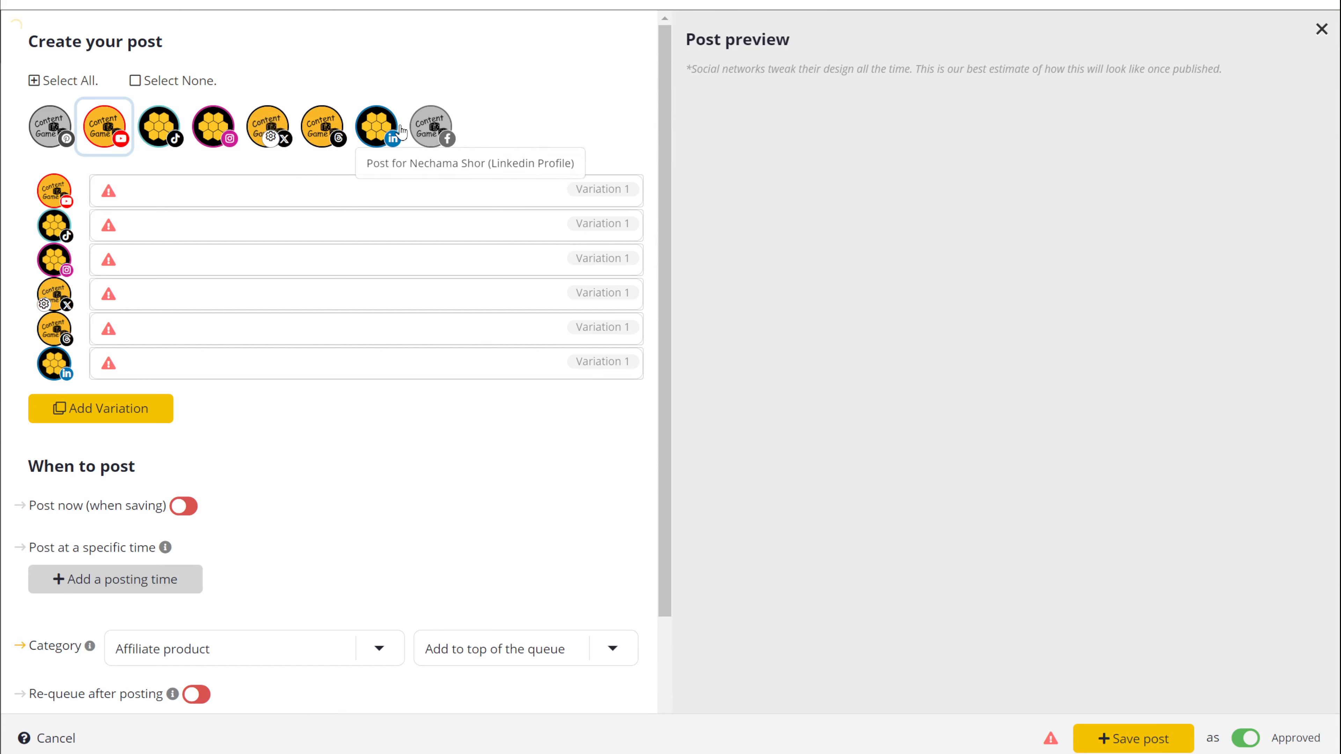
click(431, 128)
click(50, 129)
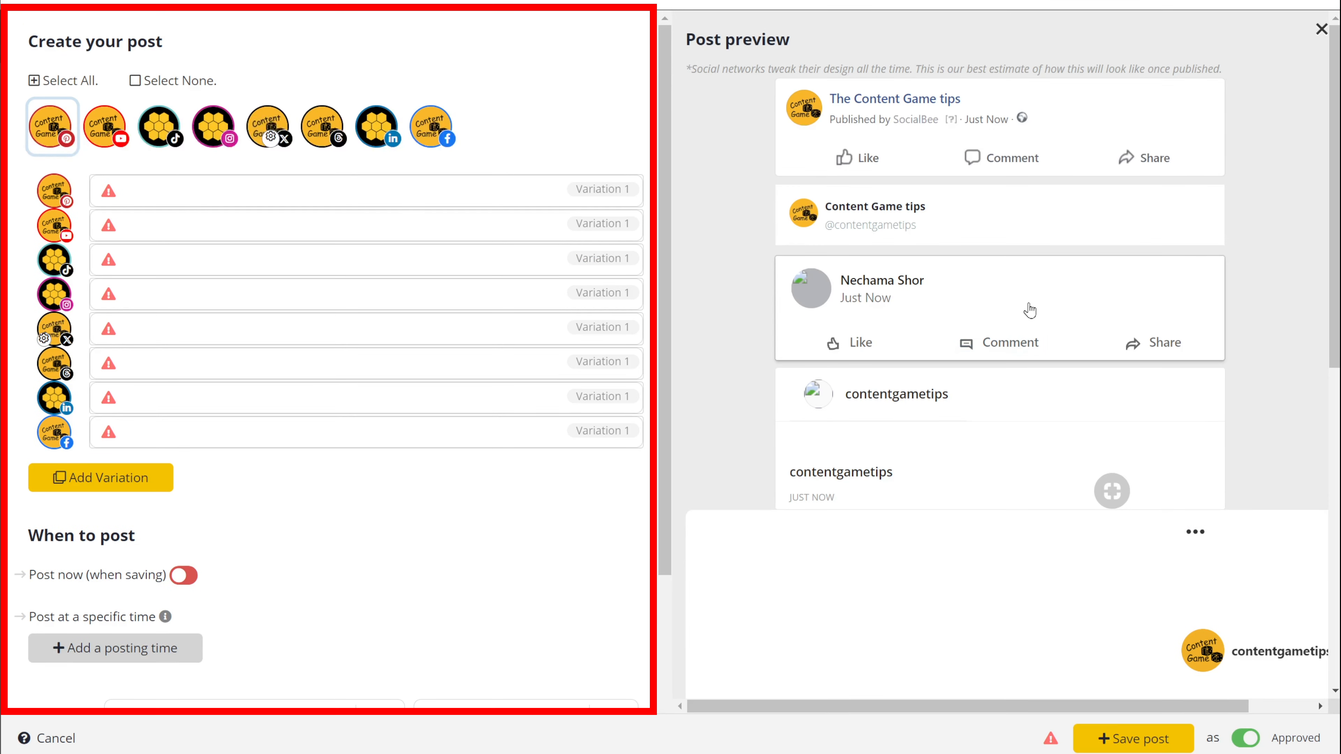
Step: Expand the Pinterest variation into a full post editor
scroll(1248, 271, down, 10)
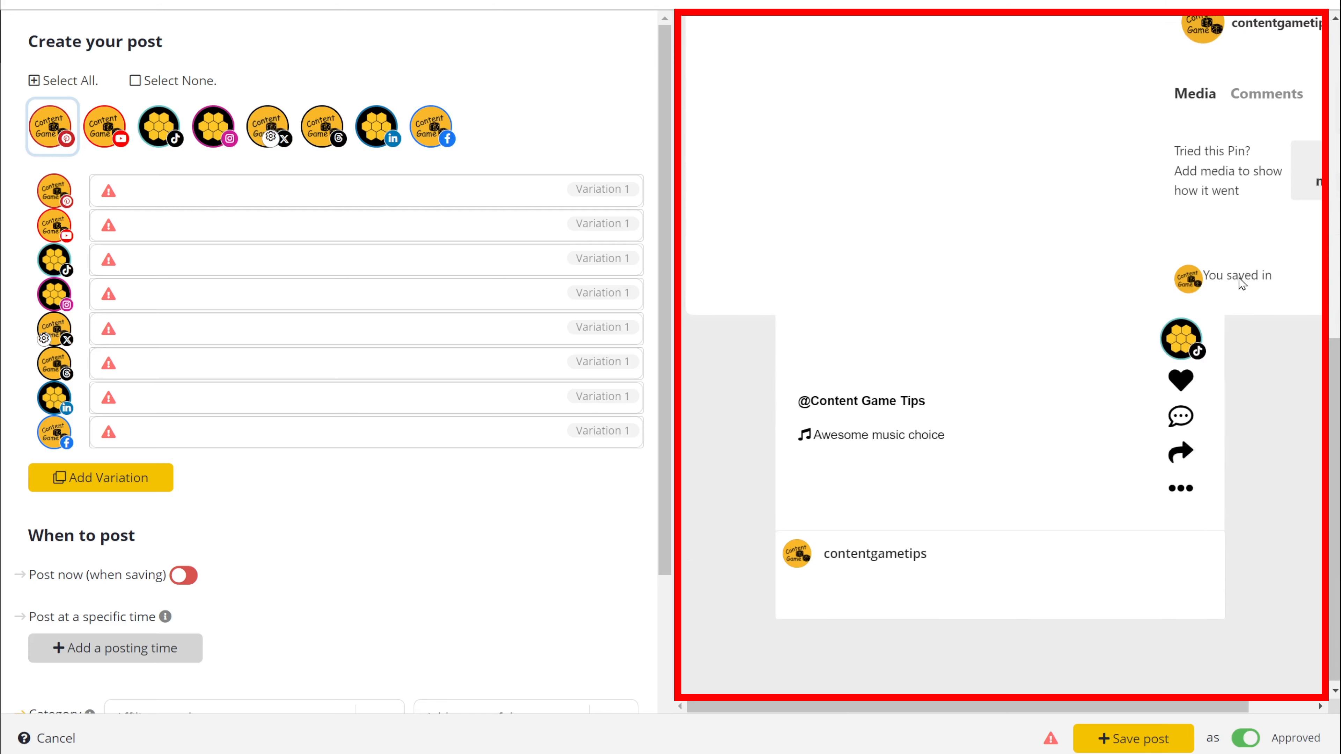
scroll(1233, 280, up, 10)
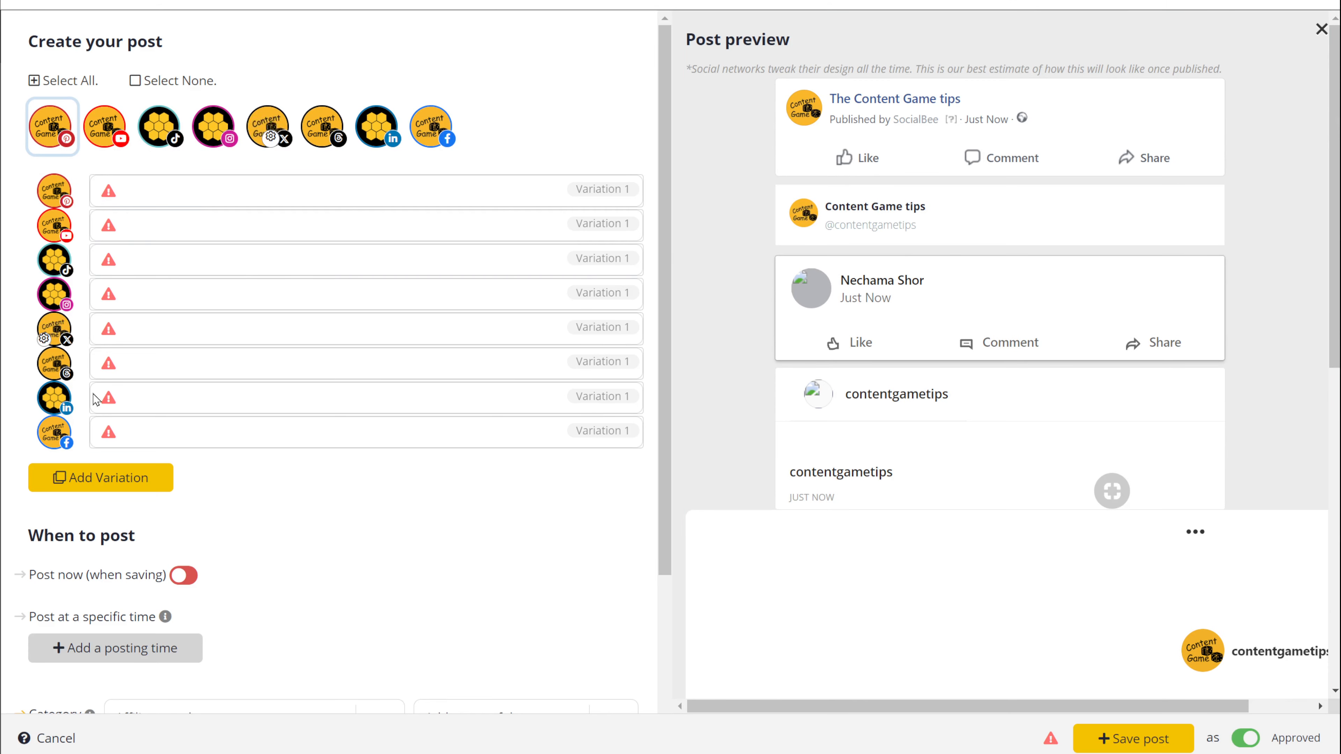
mouse_move(102, 404)
click(133, 191)
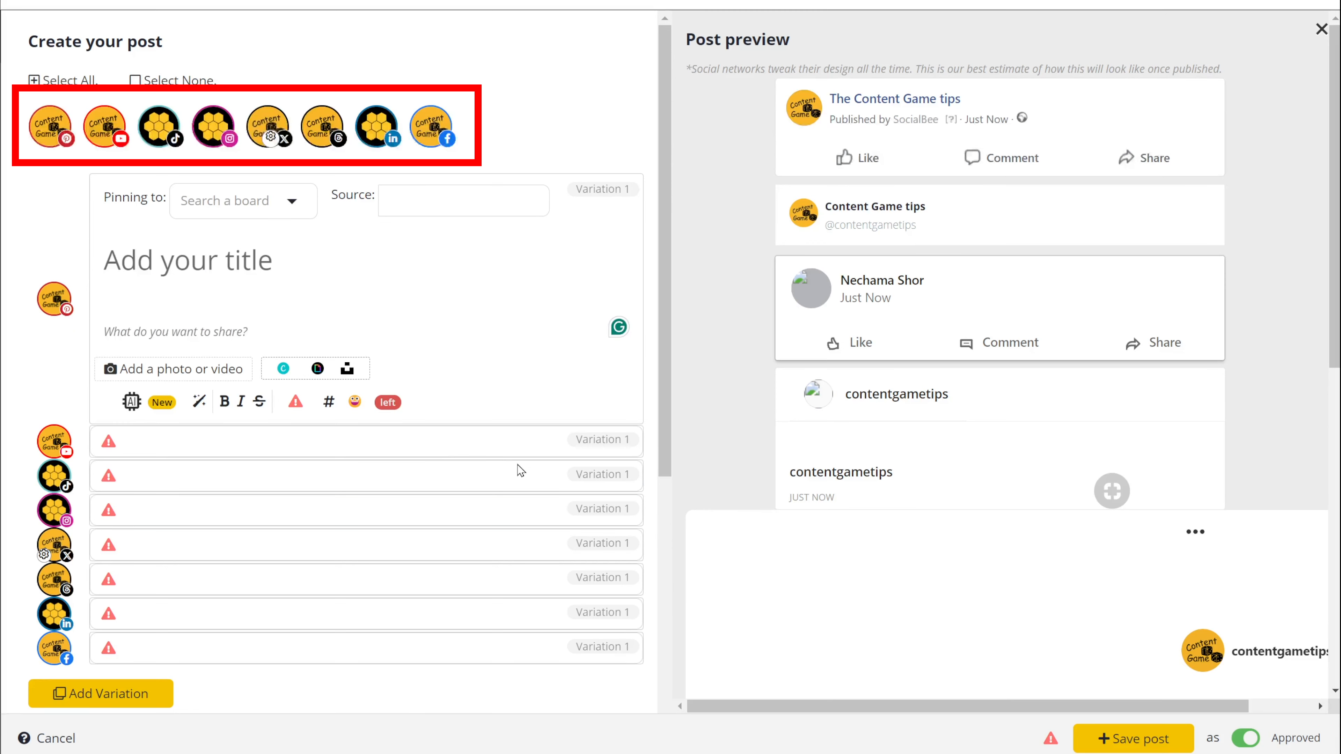
Step: Remove every profile except Facebook, then bring up the AI writing options
click(430, 125)
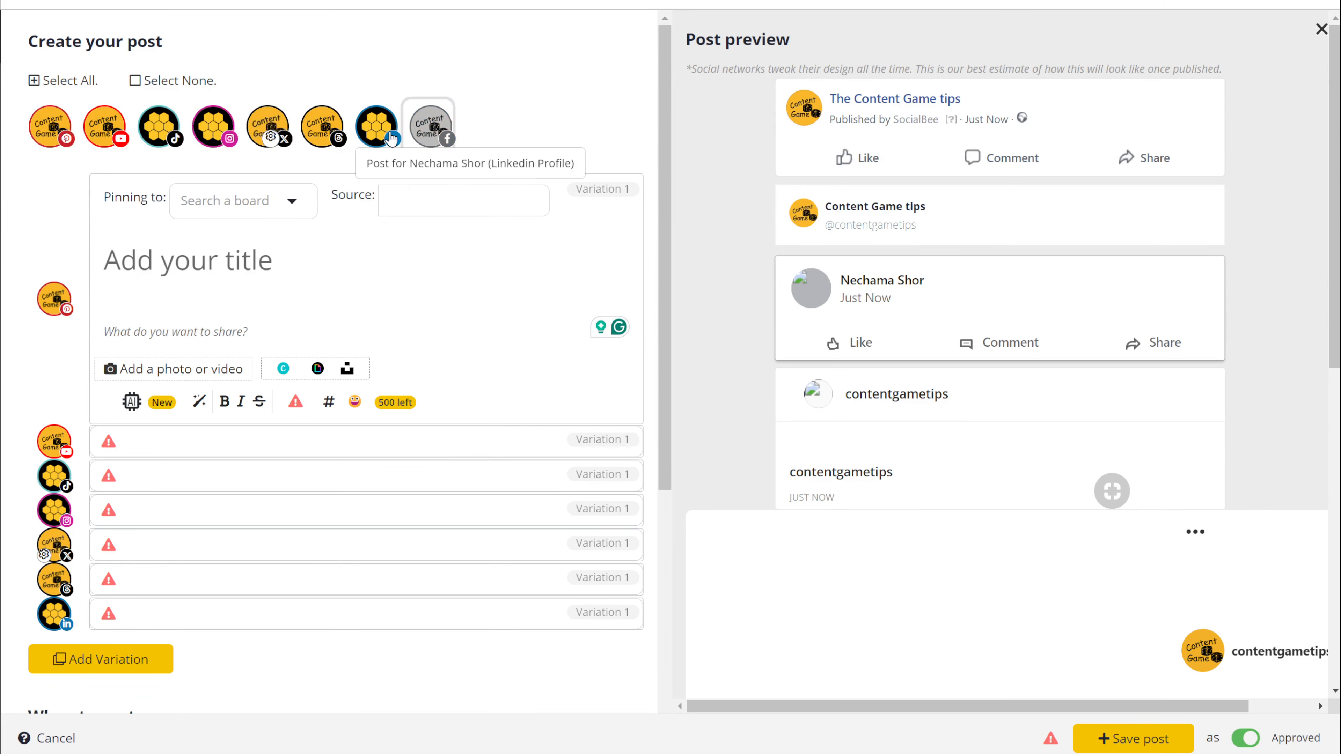
click(376, 126)
click(313, 137)
click(268, 127)
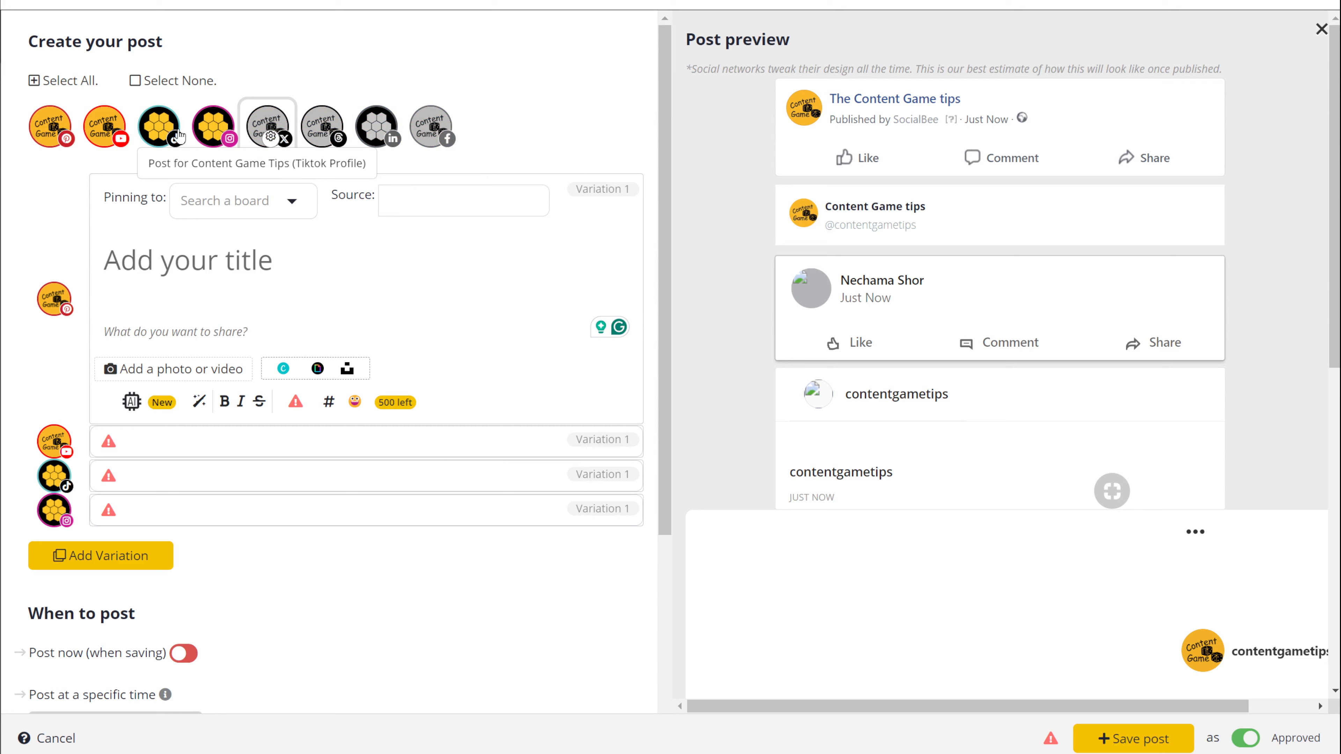
click(210, 135)
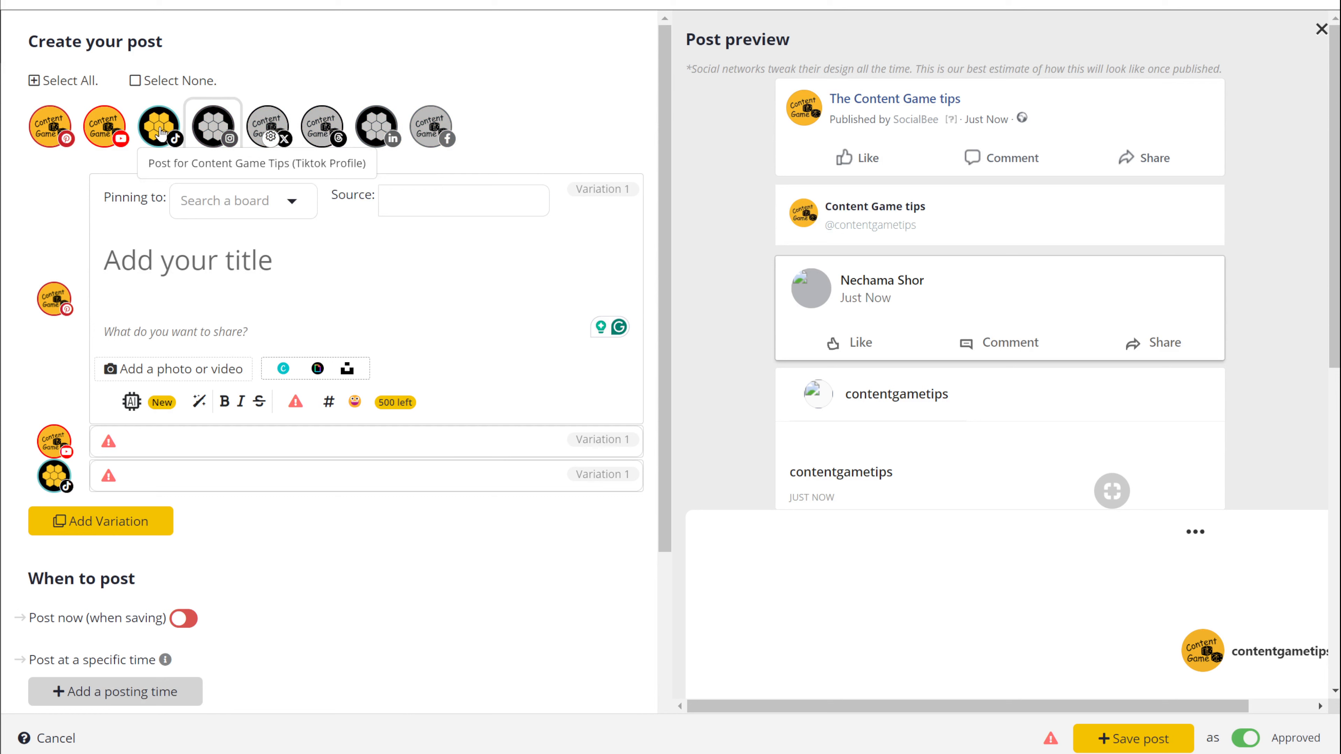
click(160, 134)
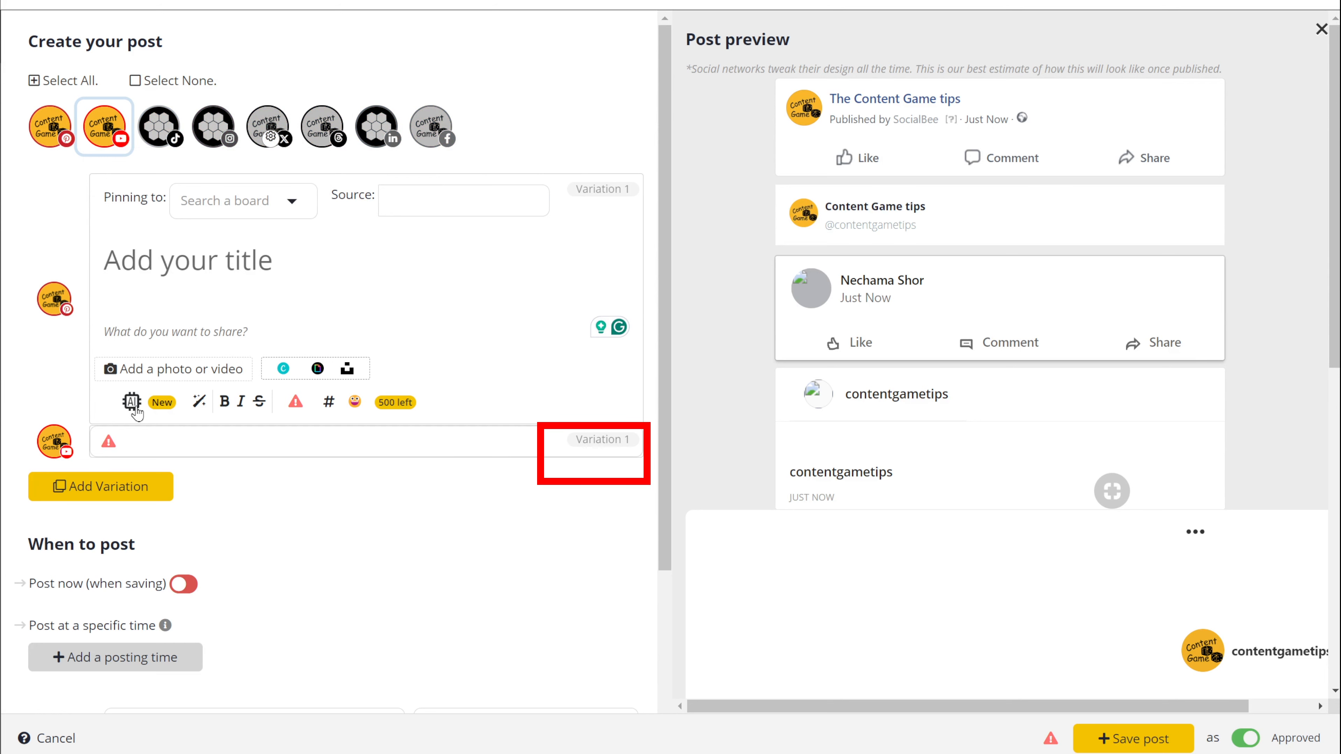
click(98, 132)
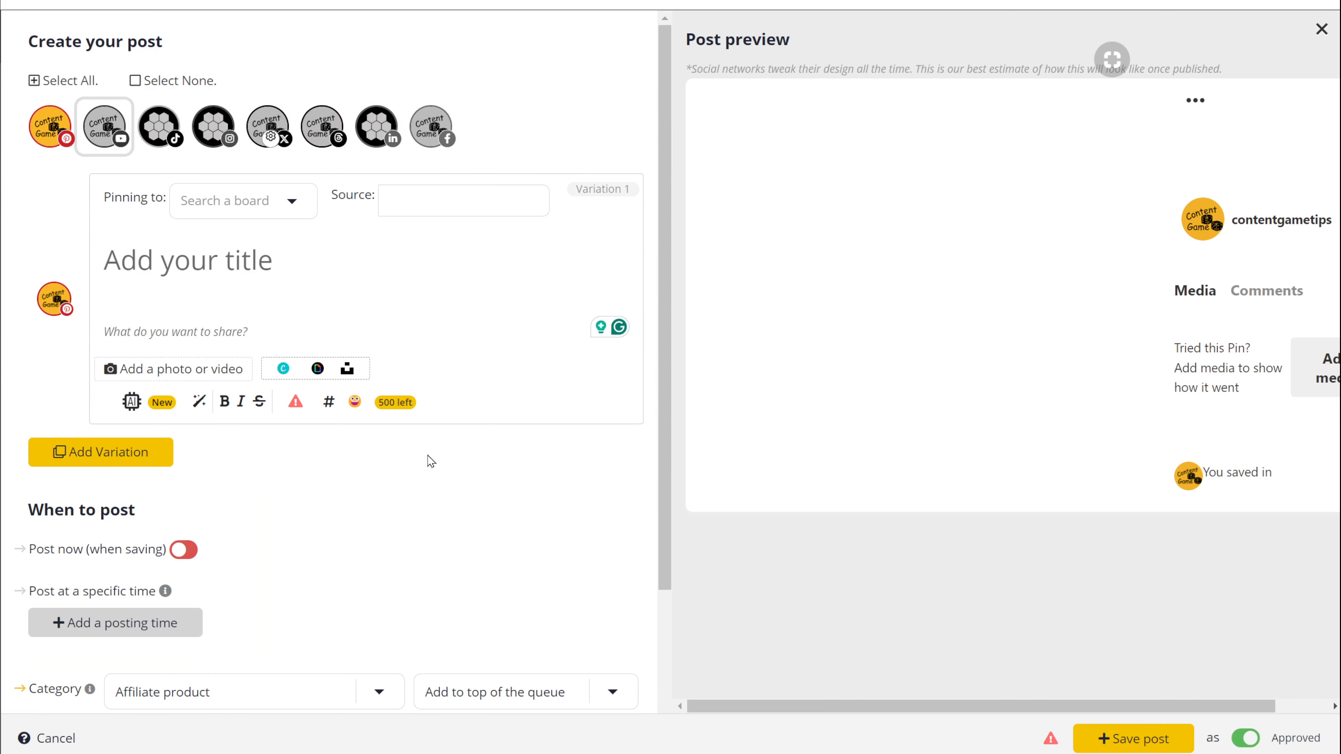
click(431, 130)
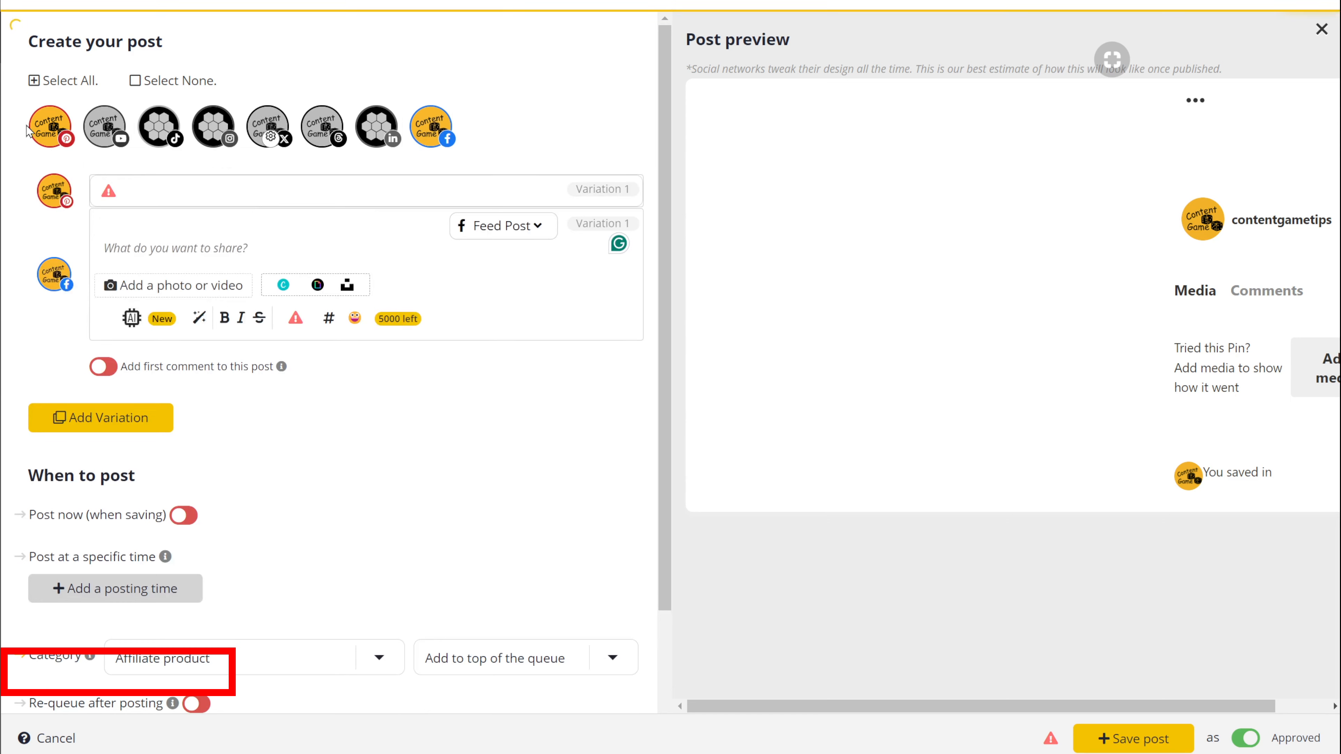
click(51, 127)
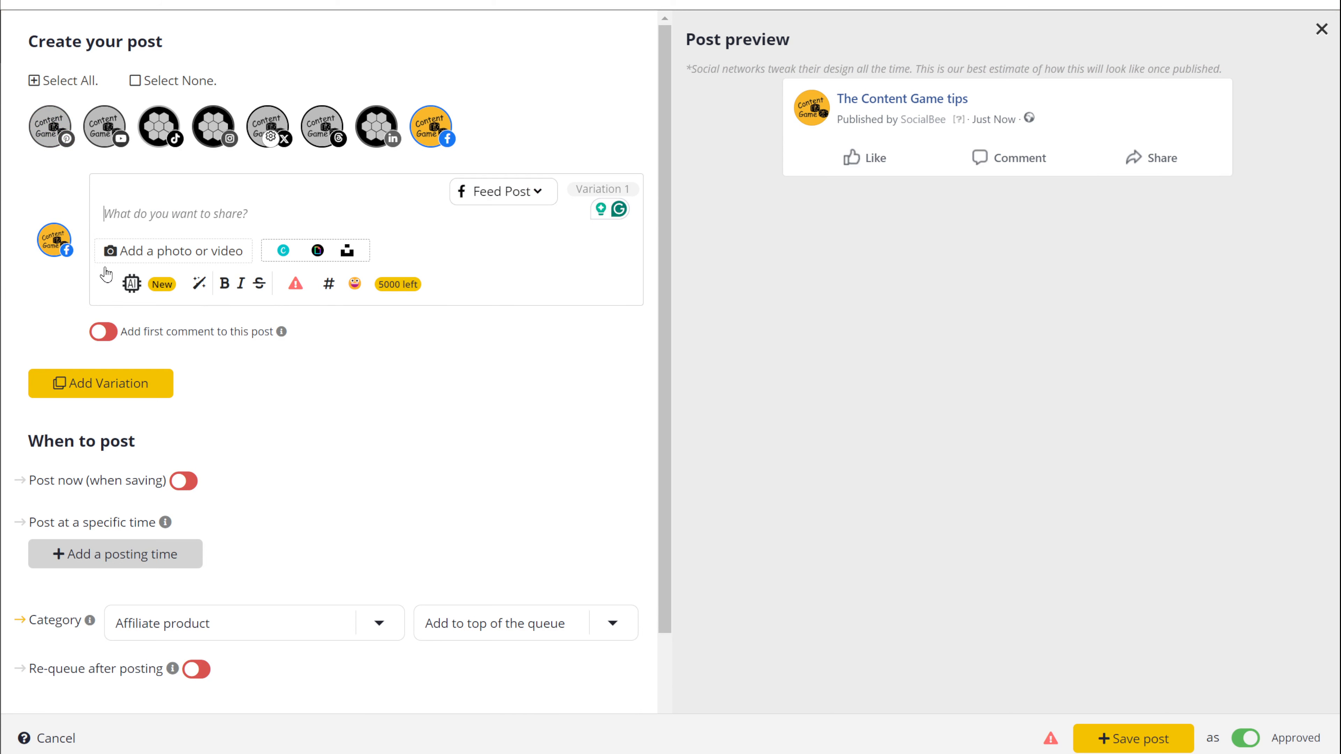
click(132, 285)
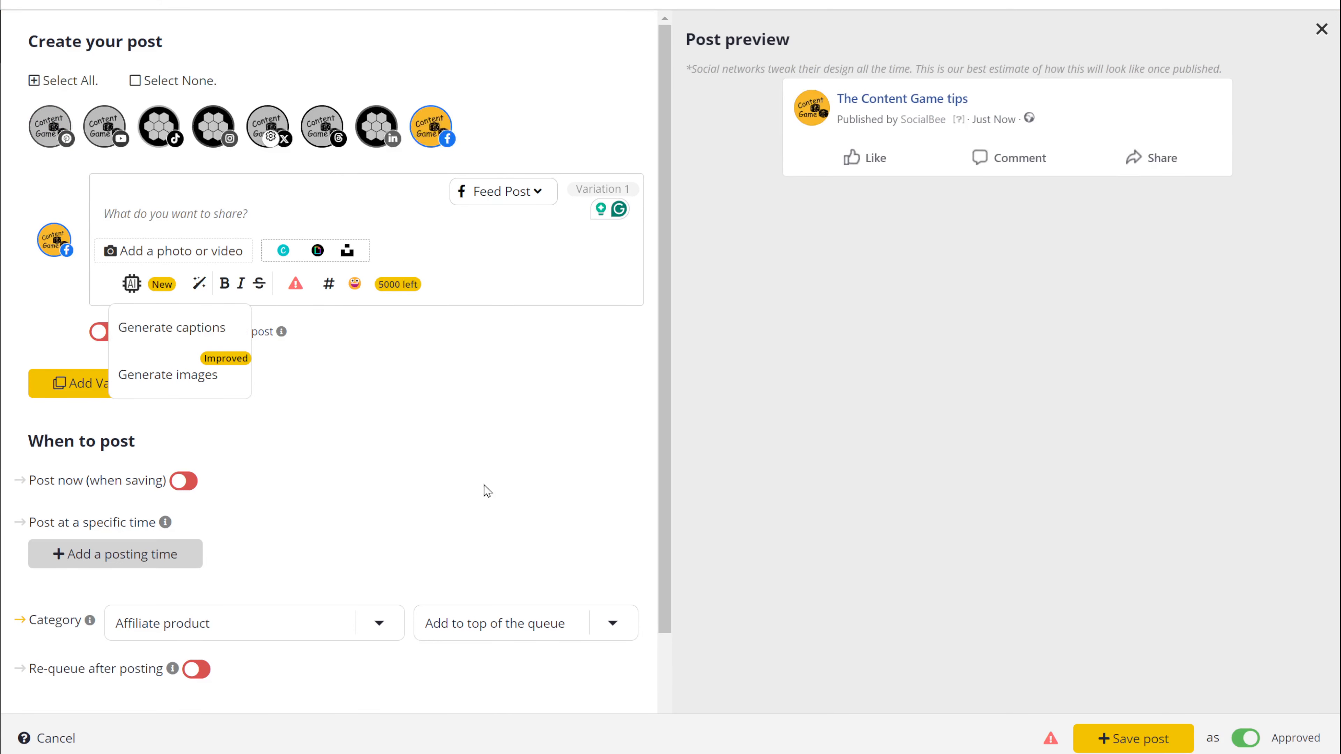
Step: Choose Generate captions and show the Content Creation Frameworks prompt templates
click(180, 329)
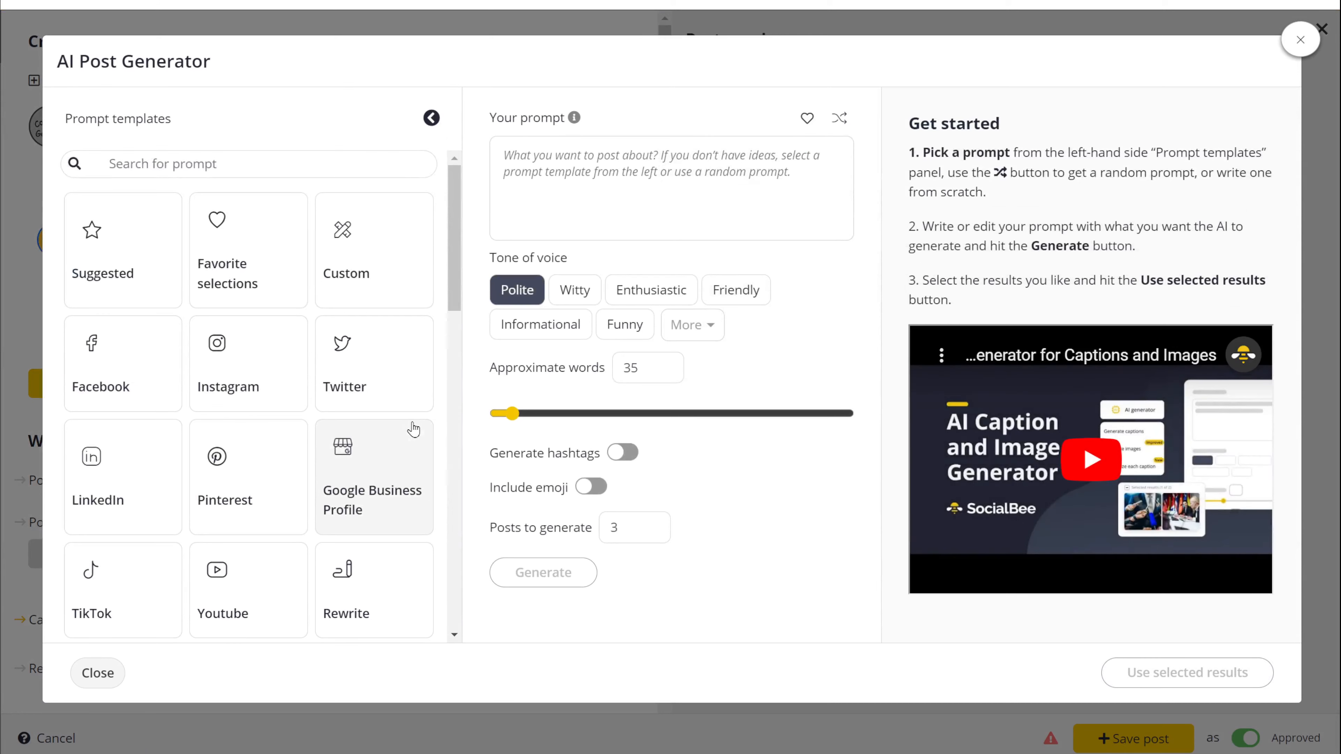
scroll(373, 427, down, 5)
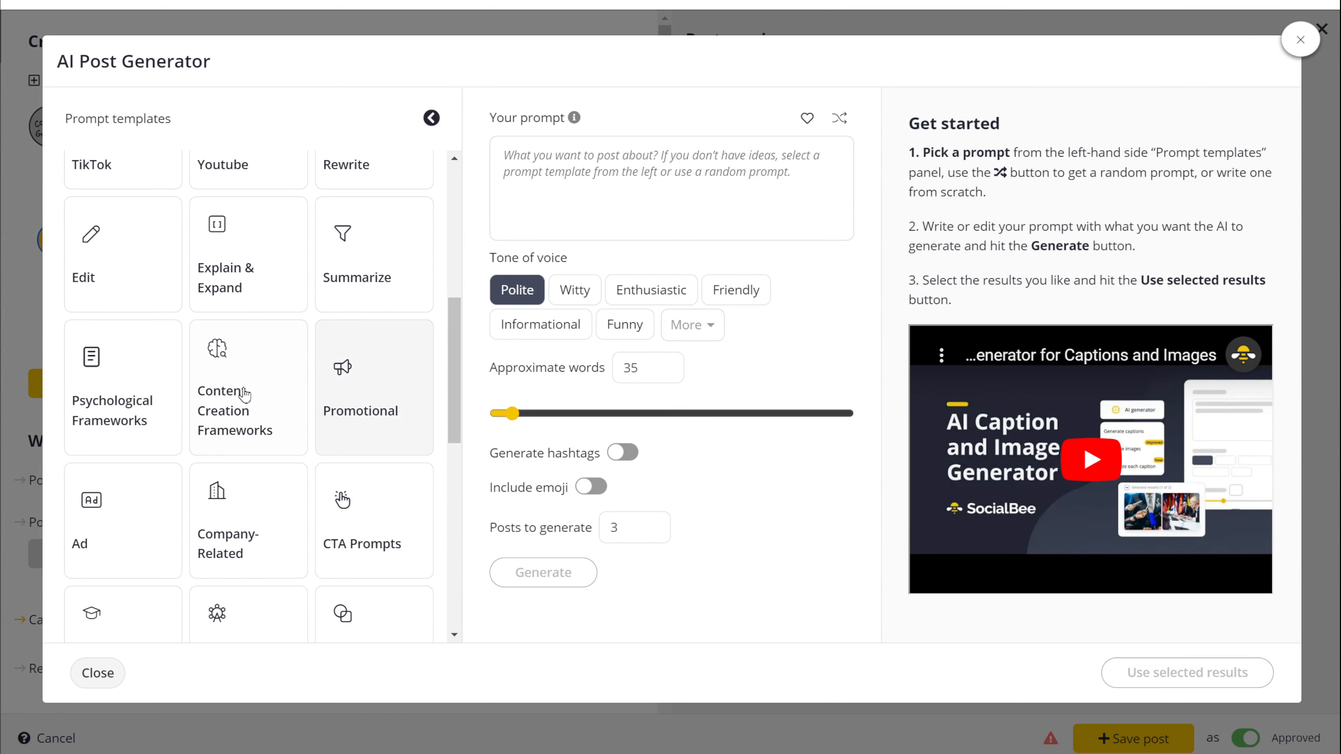
click(266, 389)
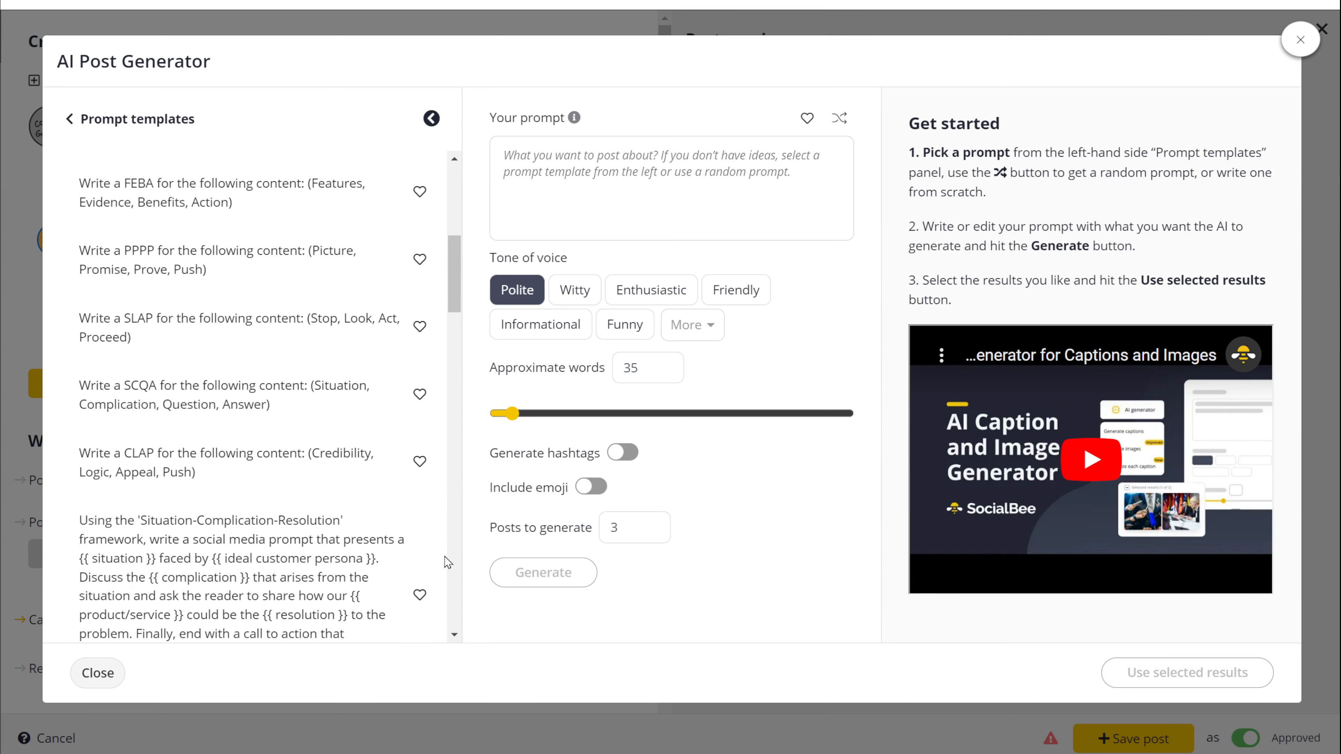
scroll(441, 565, down, 2)
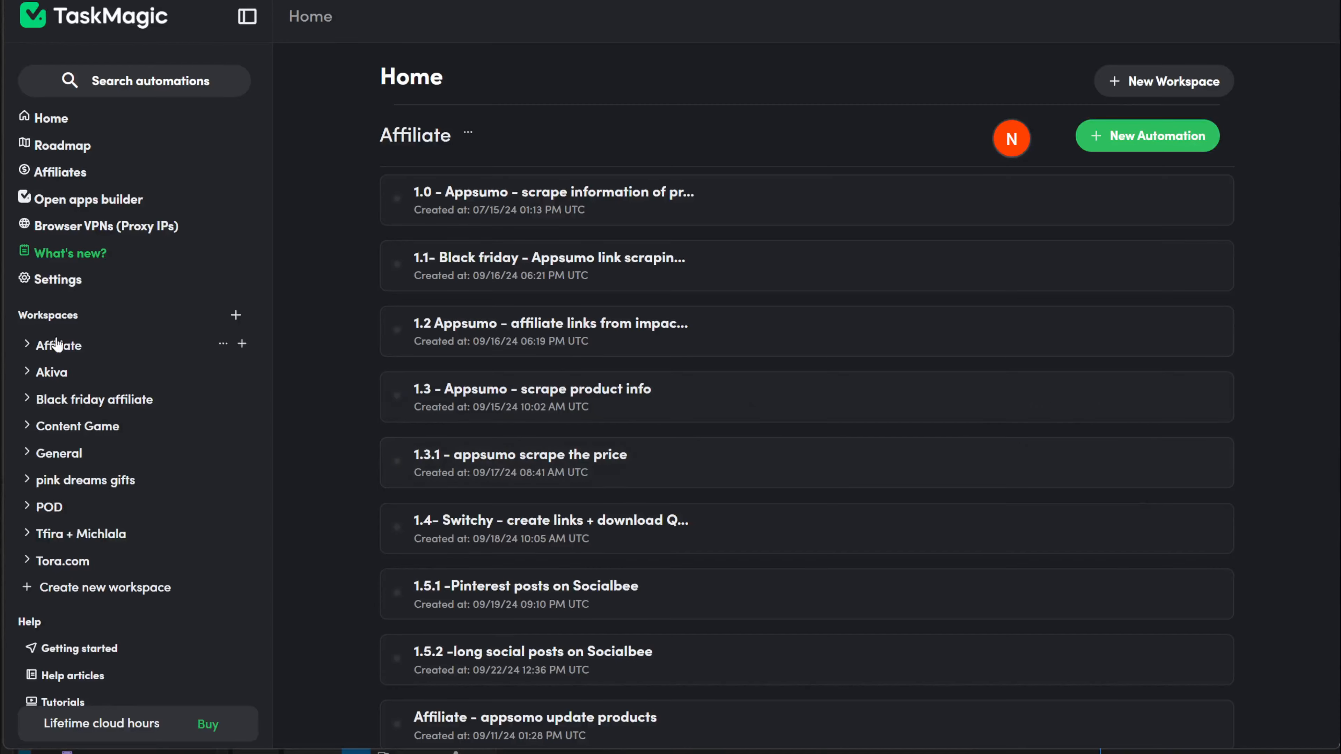
Step: Open the 1.5.2 -long social posts on Socialbee automation and test-run its steps once
scroll(317, 545, down, 5)
scroll(322, 534, up, 3)
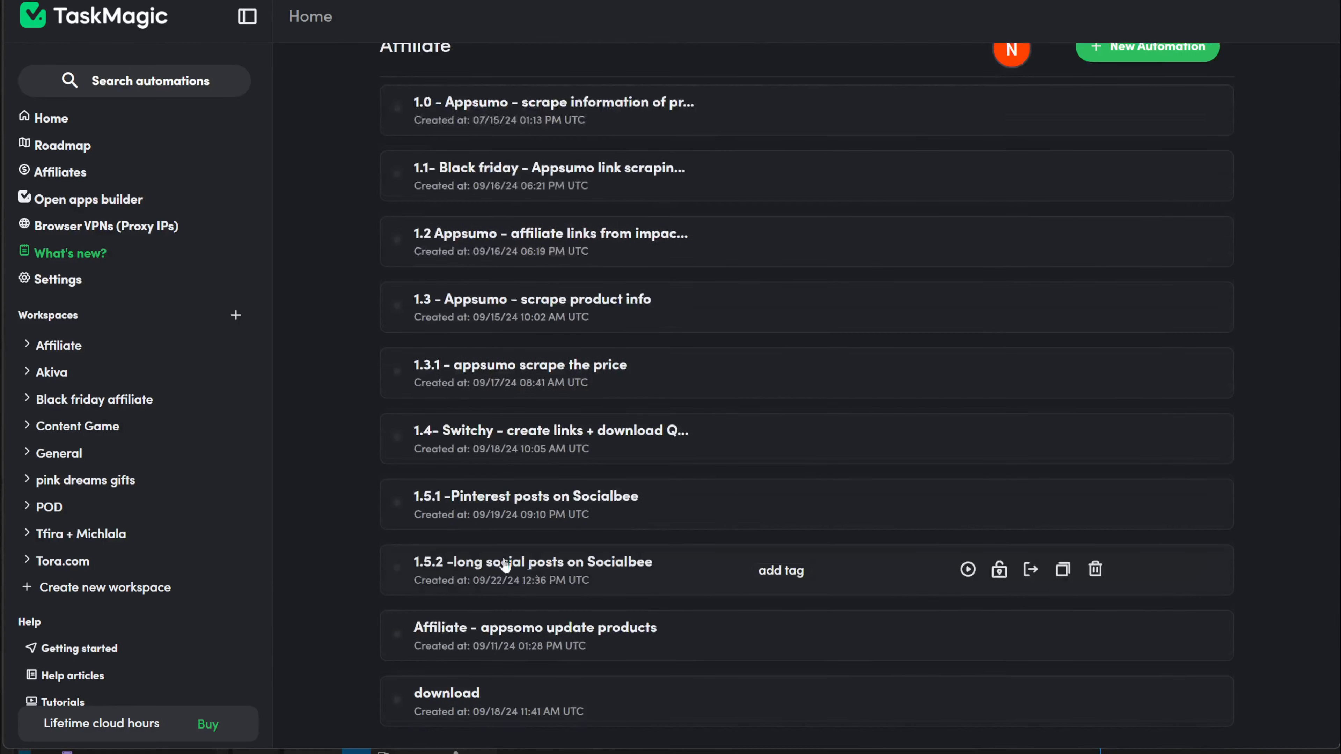
click(566, 574)
scroll(1159, 559, down, 8)
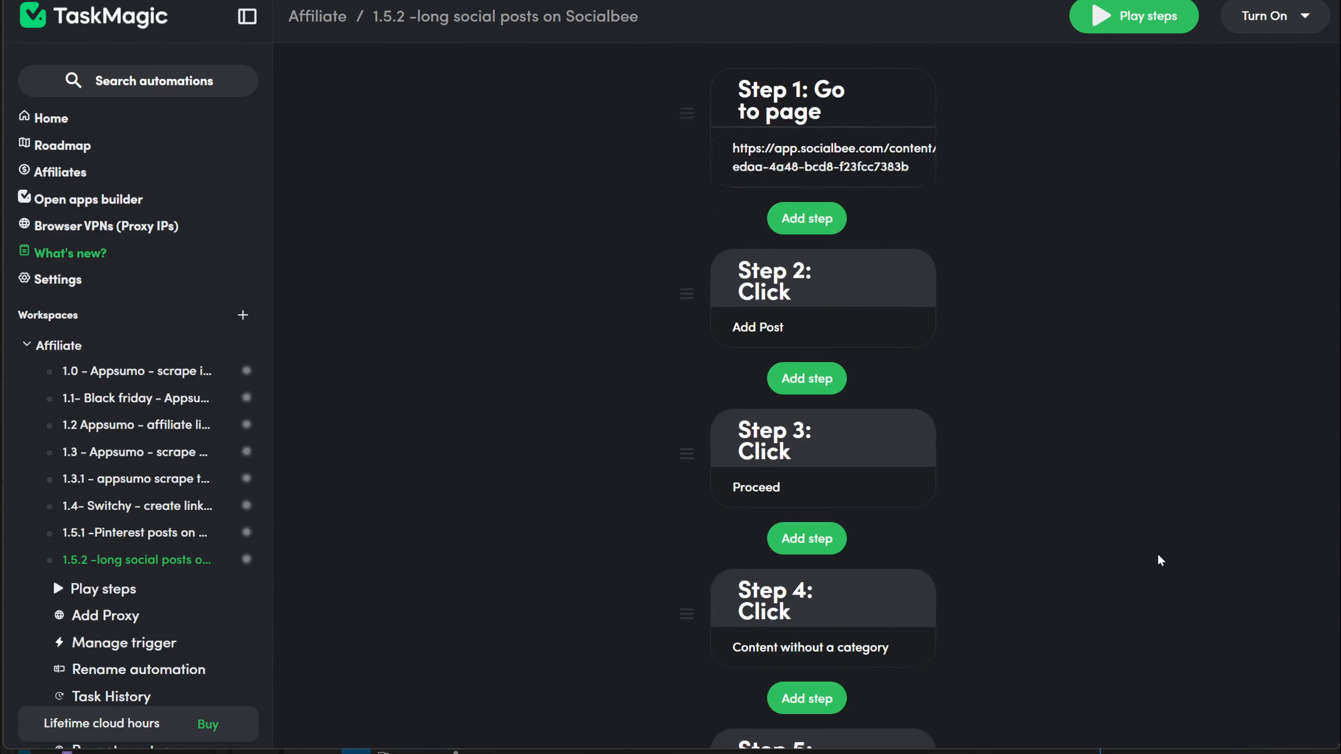
scroll(1158, 554, down, 12)
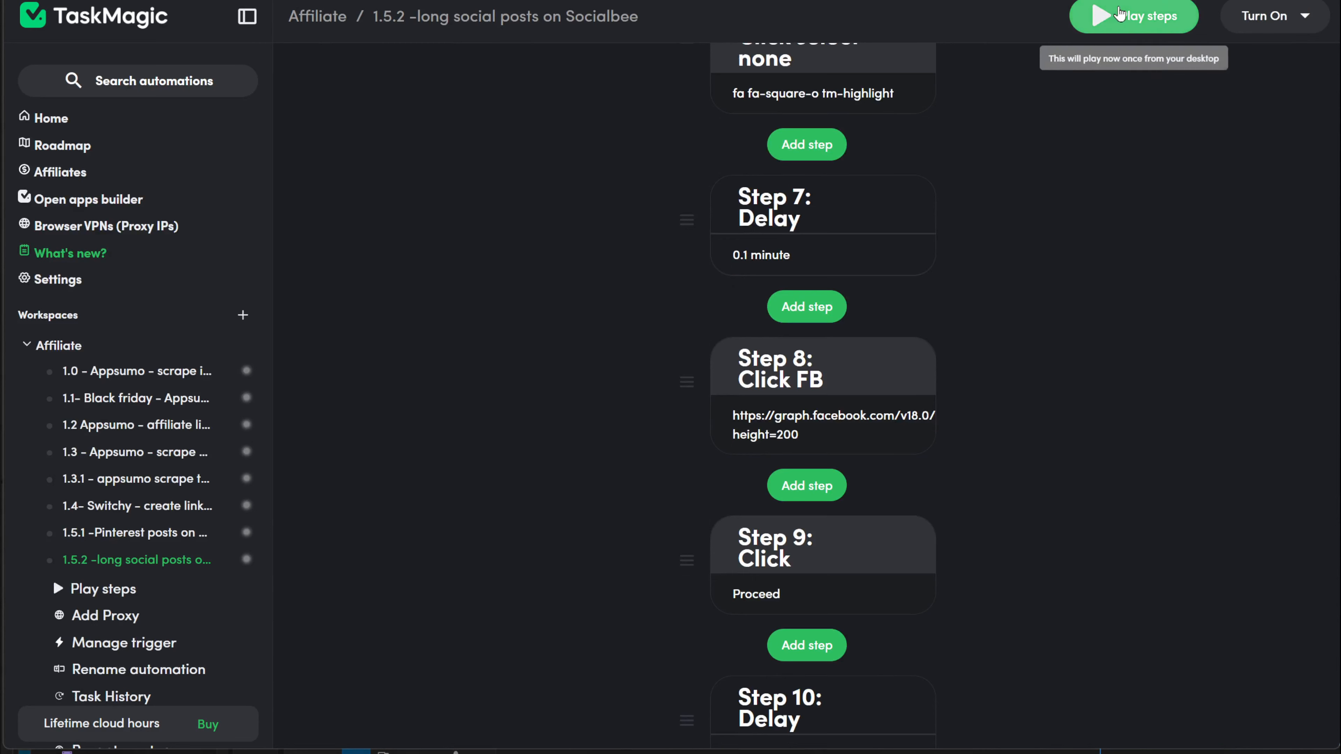
click(1134, 15)
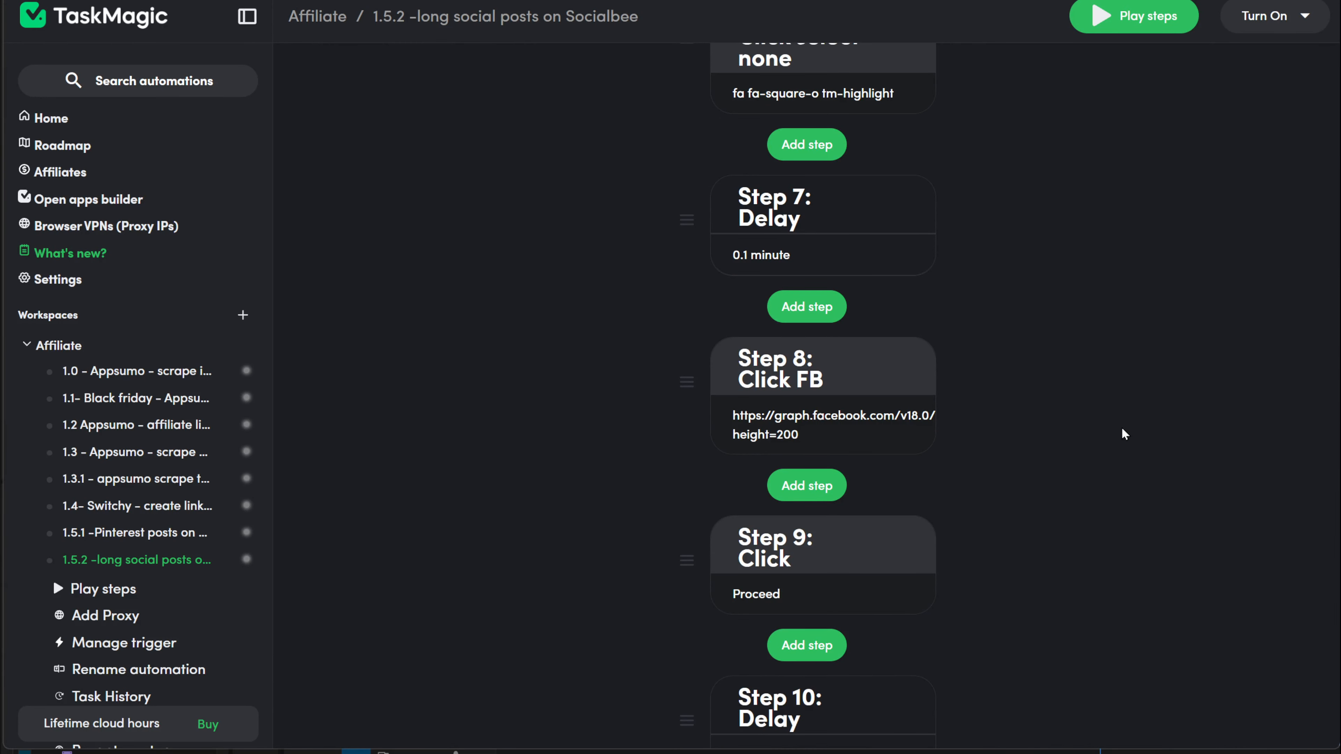
scroll(1069, 414, up, 20)
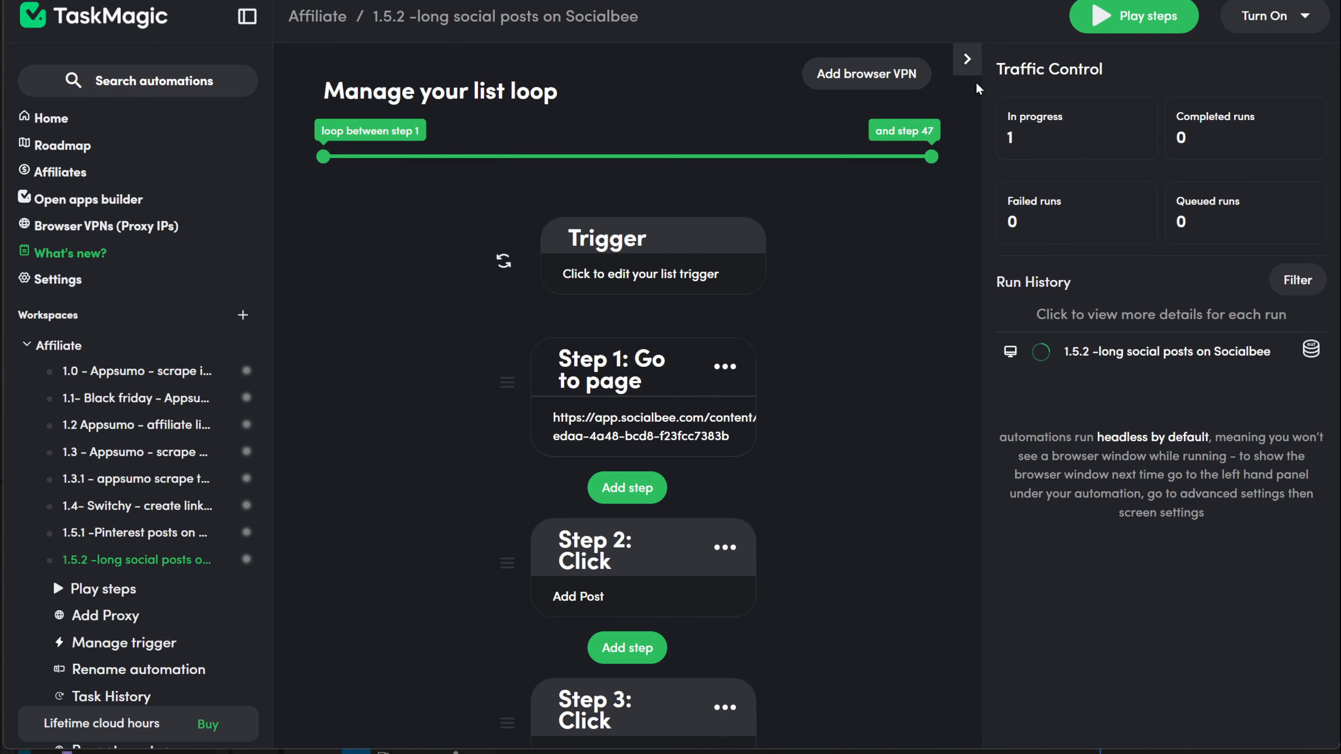
Step: Open Run Details for the in-progress 1.5.2 entry in Traffic Control's Run History
click(1100, 357)
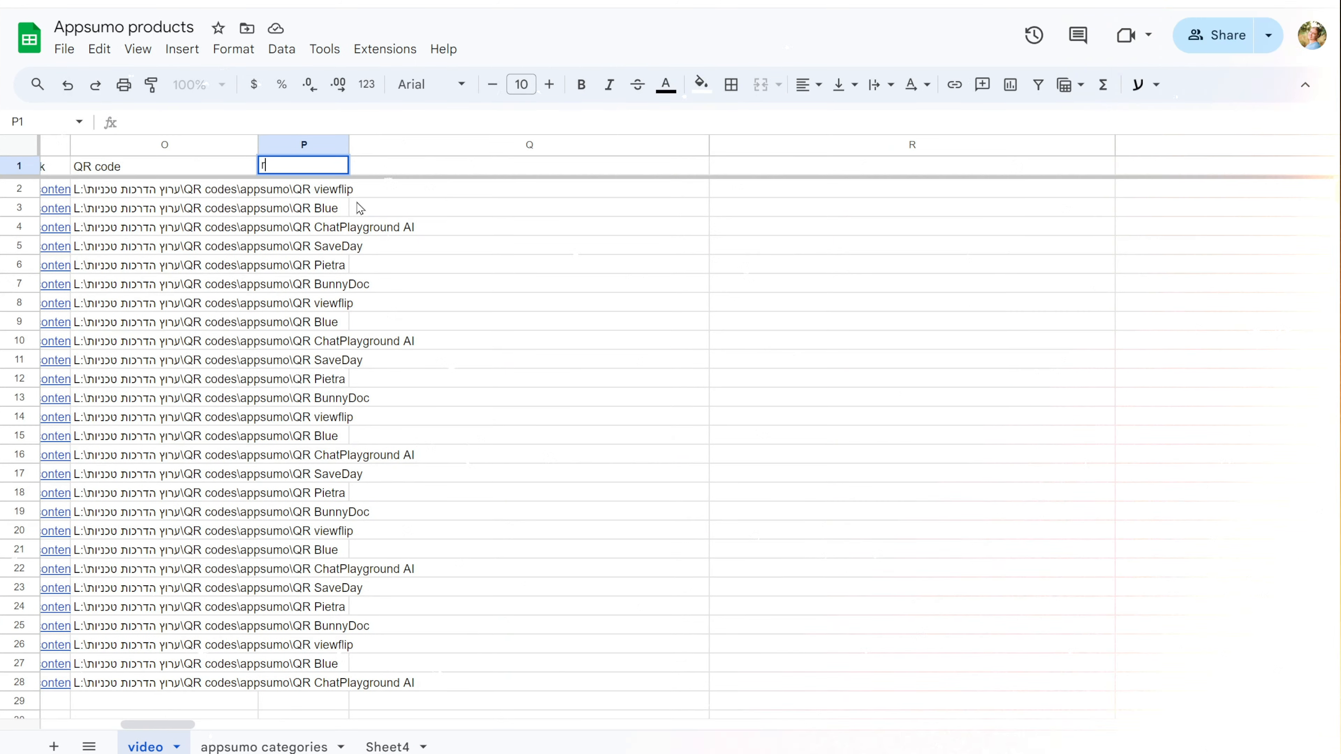
Step: Title the new column P 'remove the beggining'
text(remov)
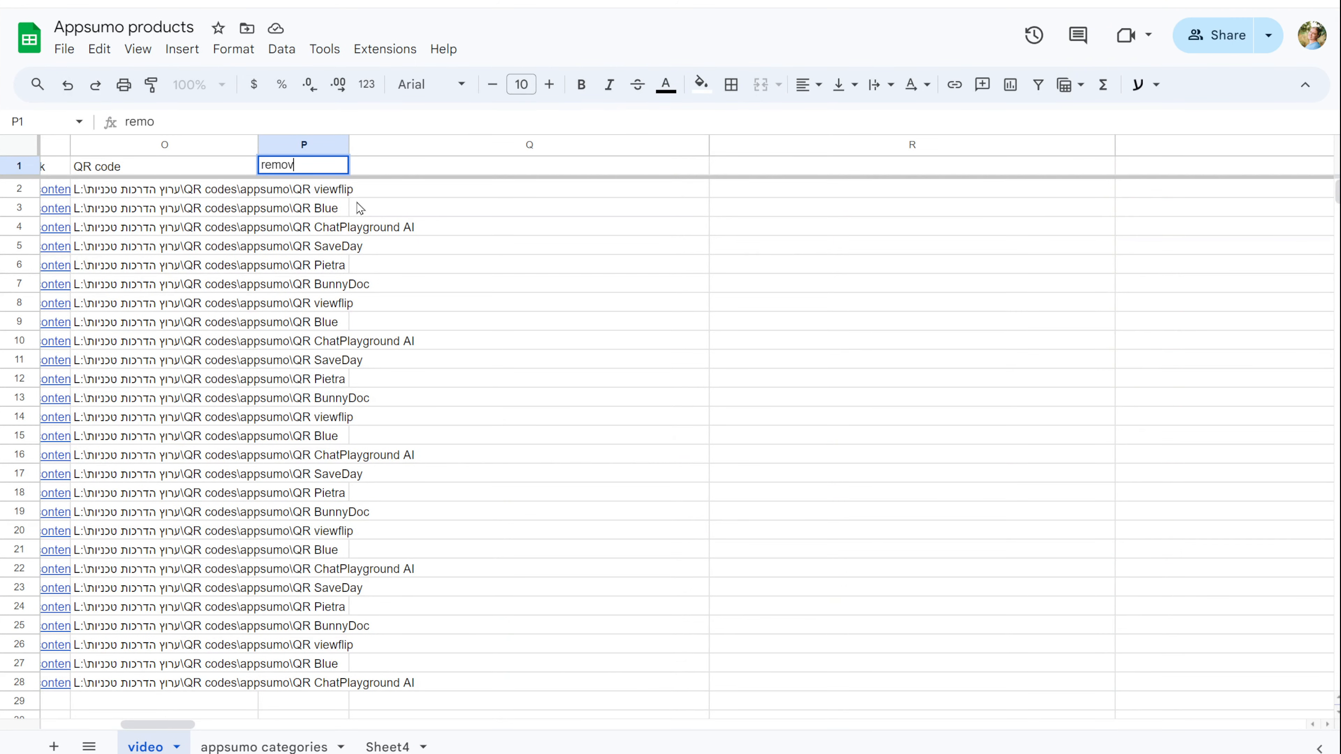
text(e the begg)
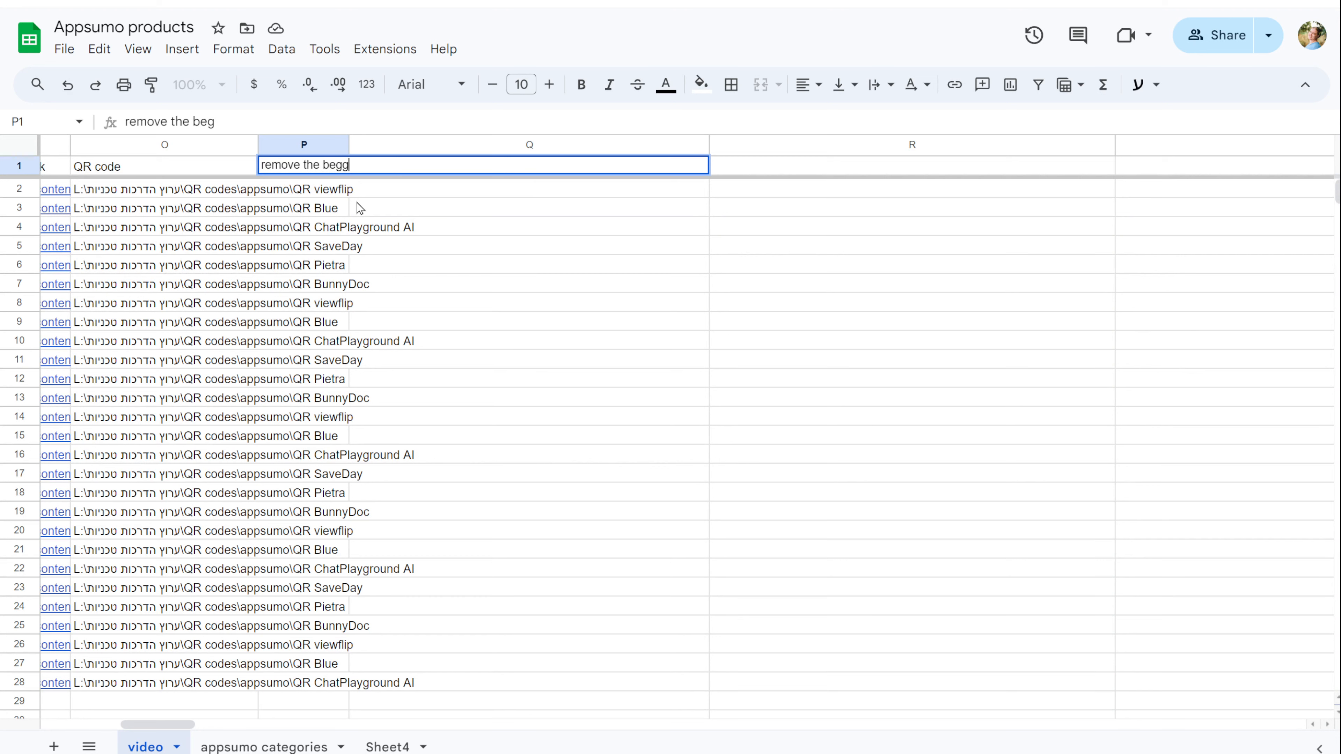
text(ining)
click(445, 206)
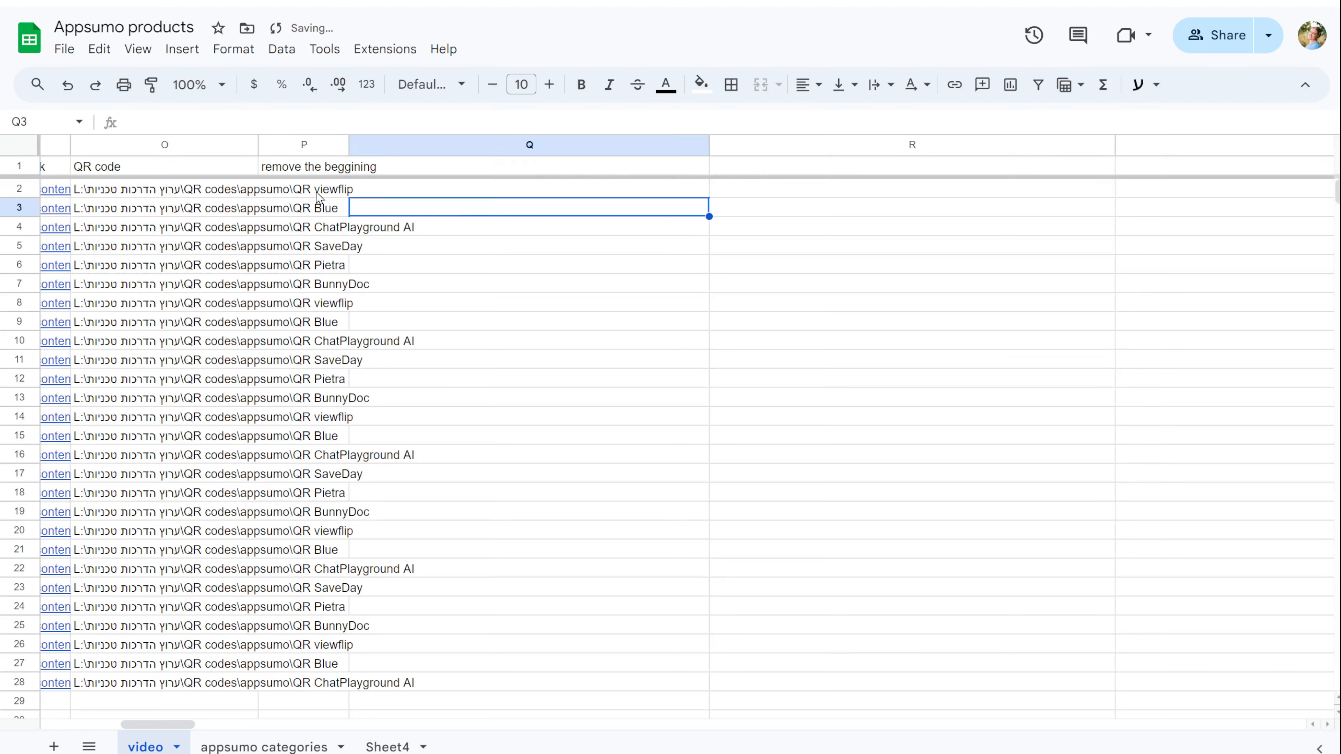
Step: Put =MID(F2, 61, LEN(F2) - 60) in P2 and fill it down to P28
click(305, 192)
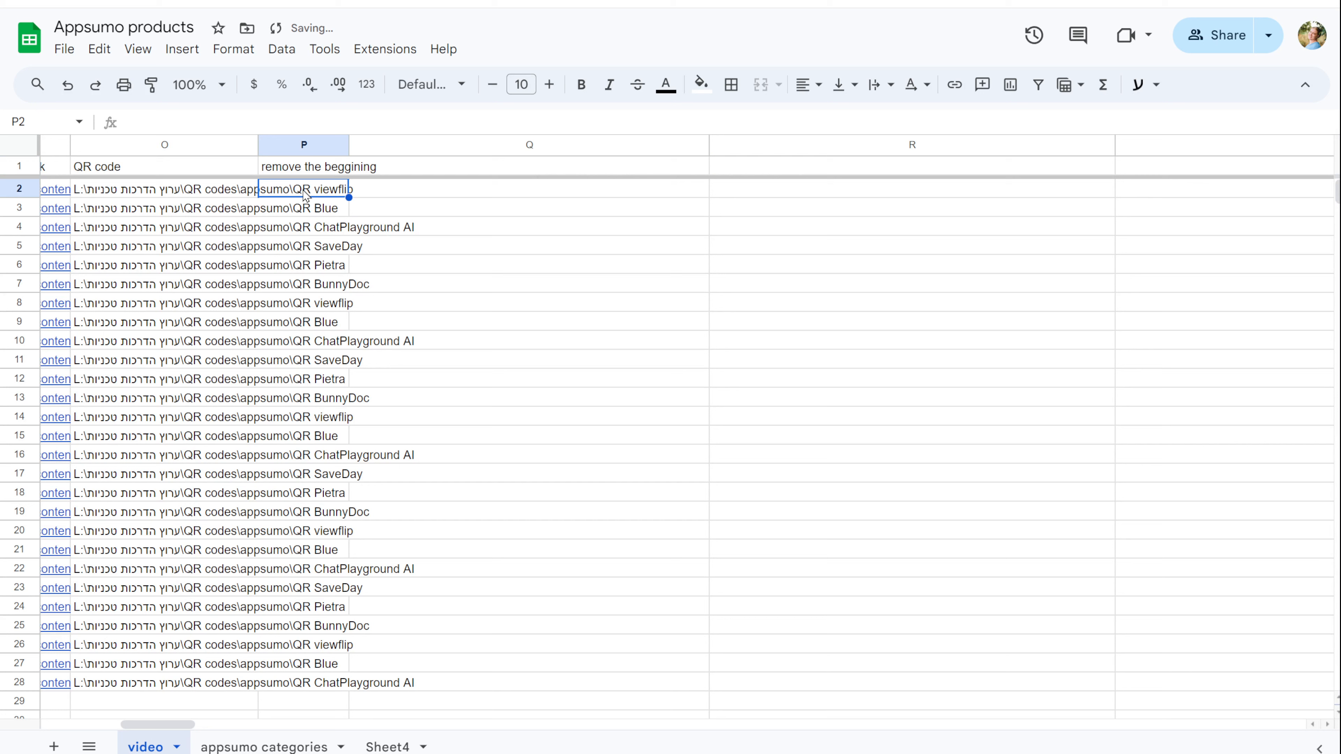
text(=MID(F2, 61, LEN(F2) - 60))
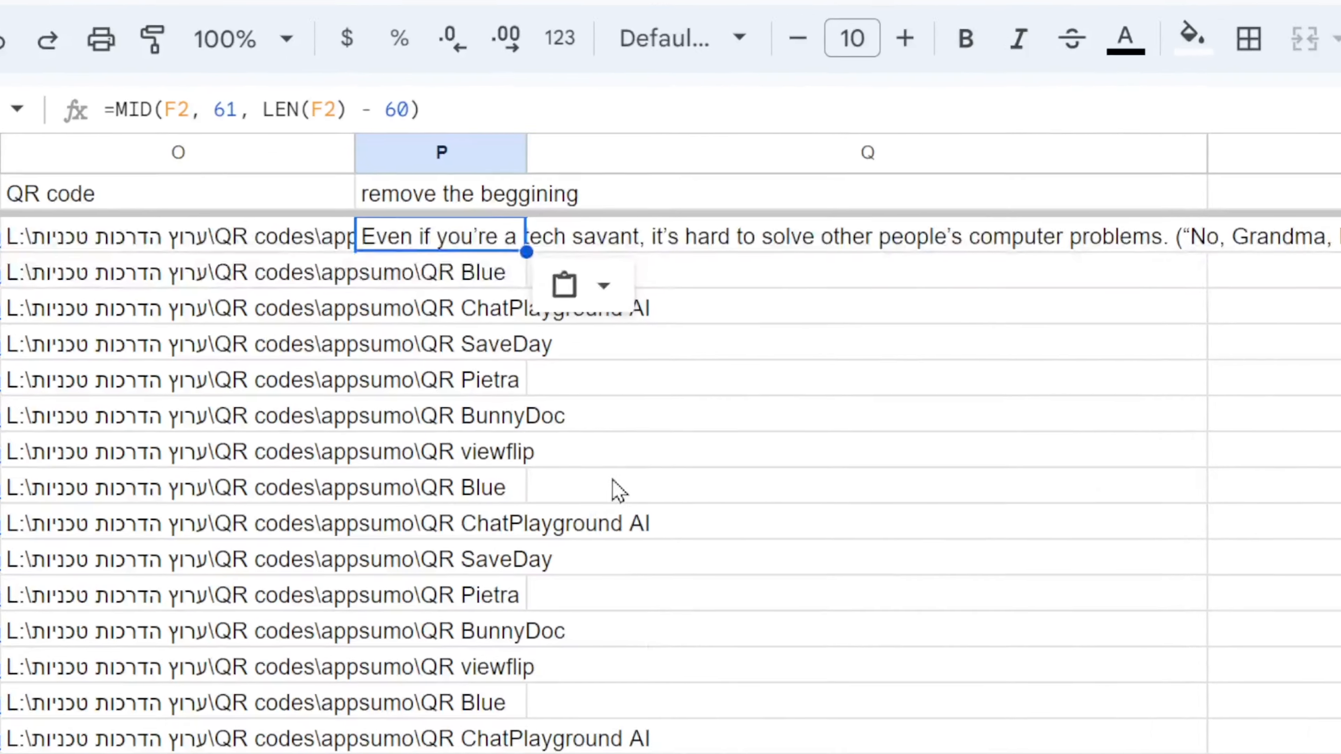
double_click(324, 191)
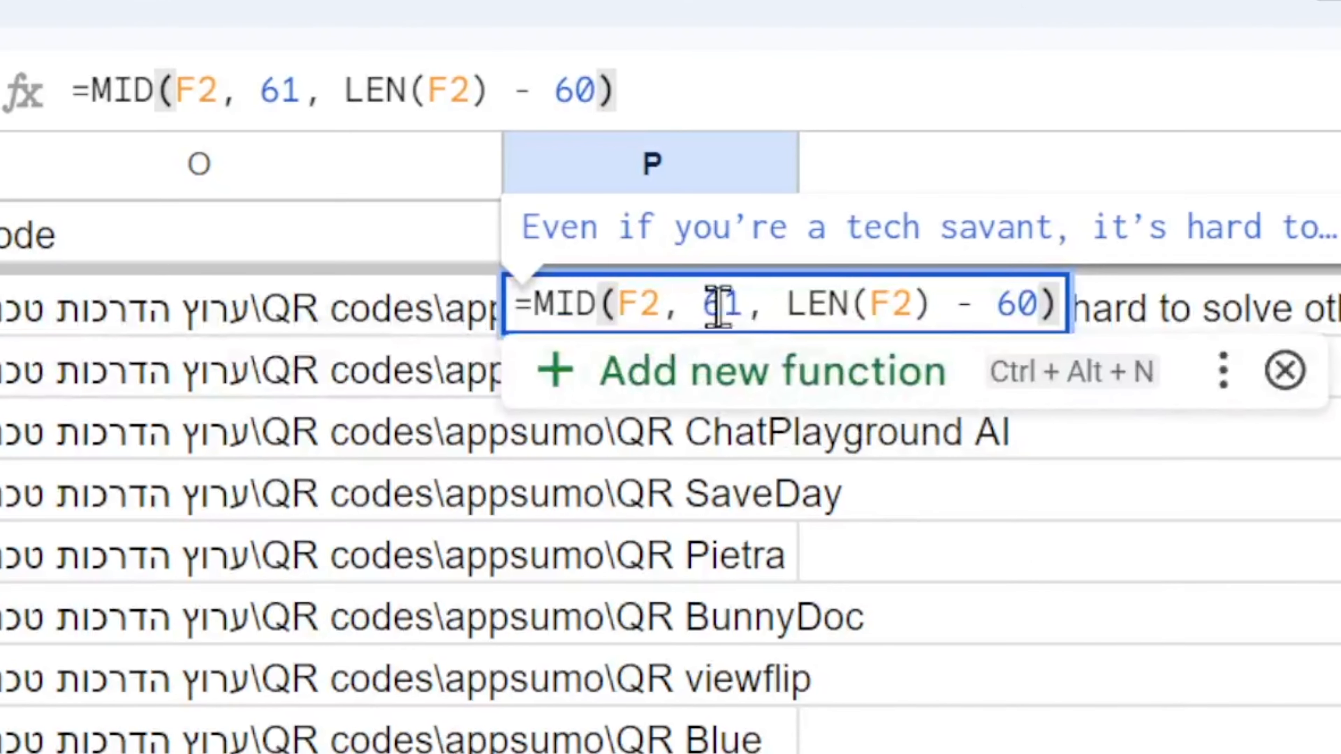
click(984, 570)
click(667, 324)
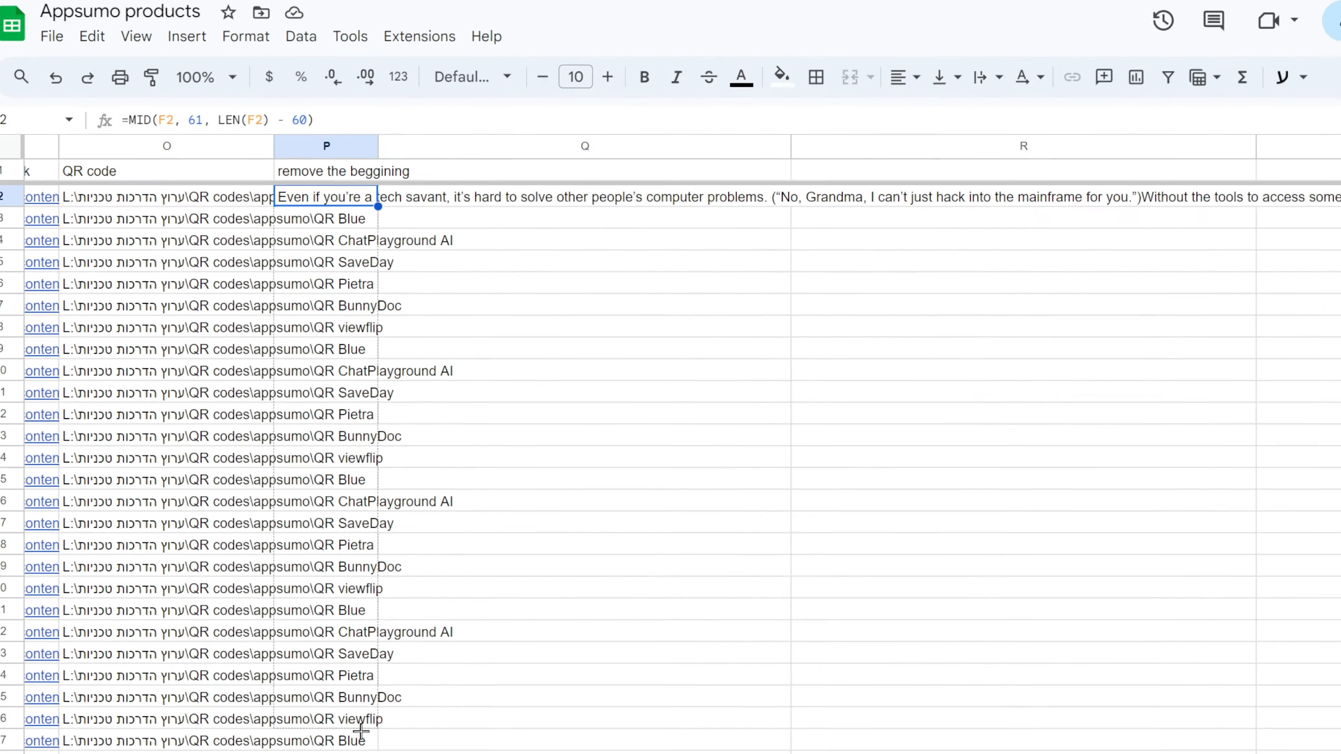
drag(349, 198, 339, 687)
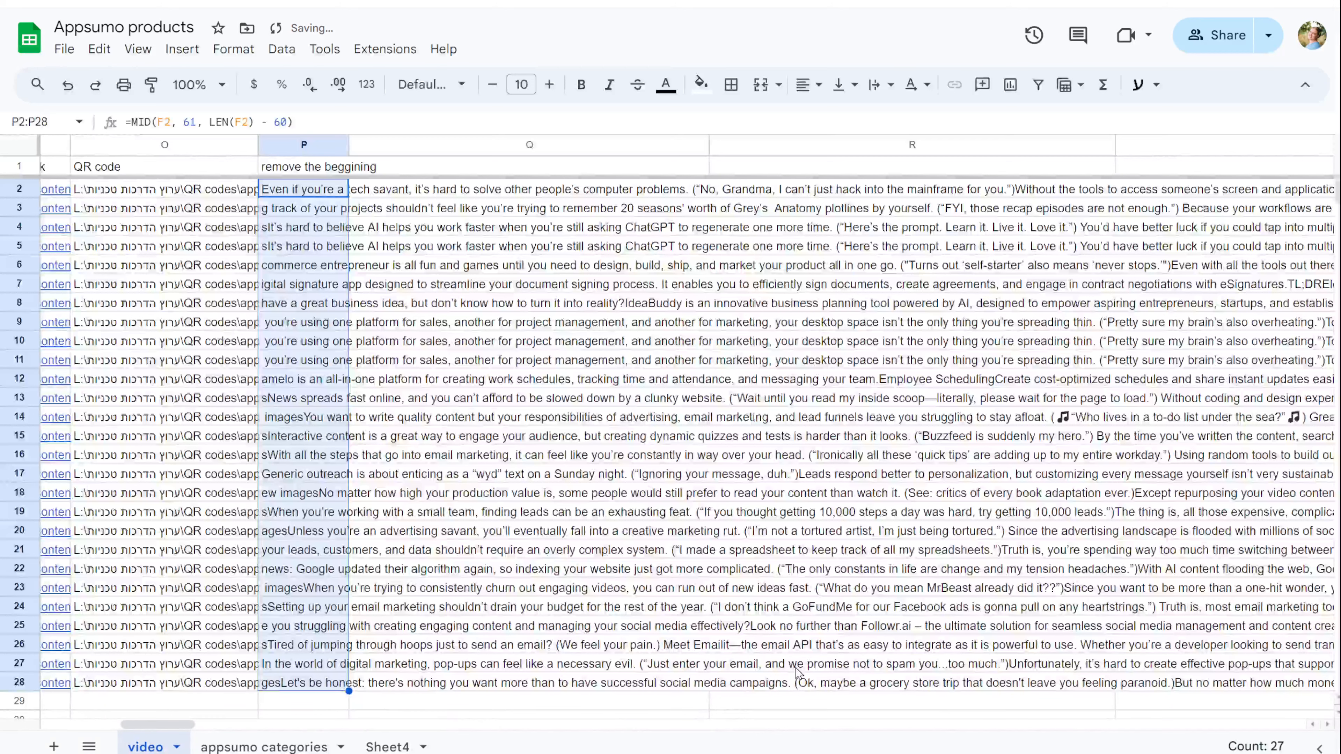
click(501, 168)
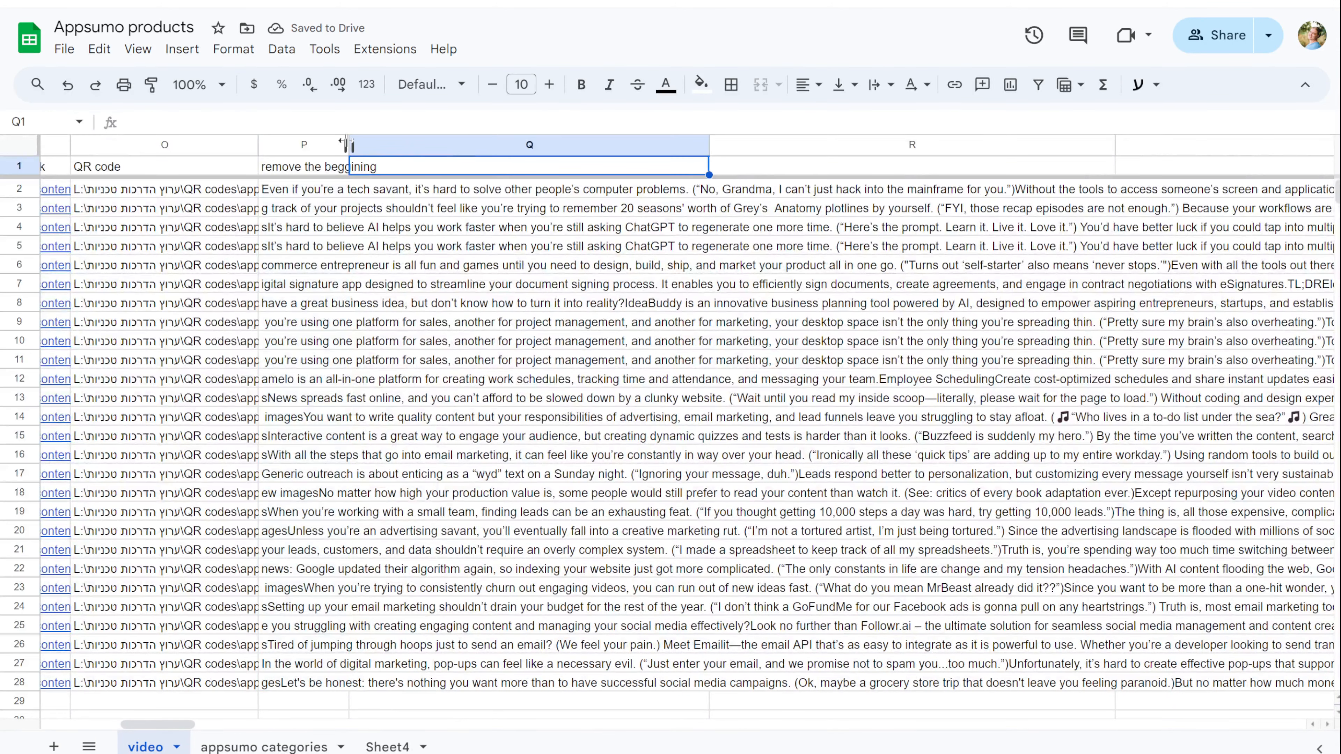
Step: Head column Q 'remove the plans' and fill down a formula cutting text after 'Plans & features'
drag(349, 144, 391, 144)
scroll(380, 158, right, 3)
text(rem)
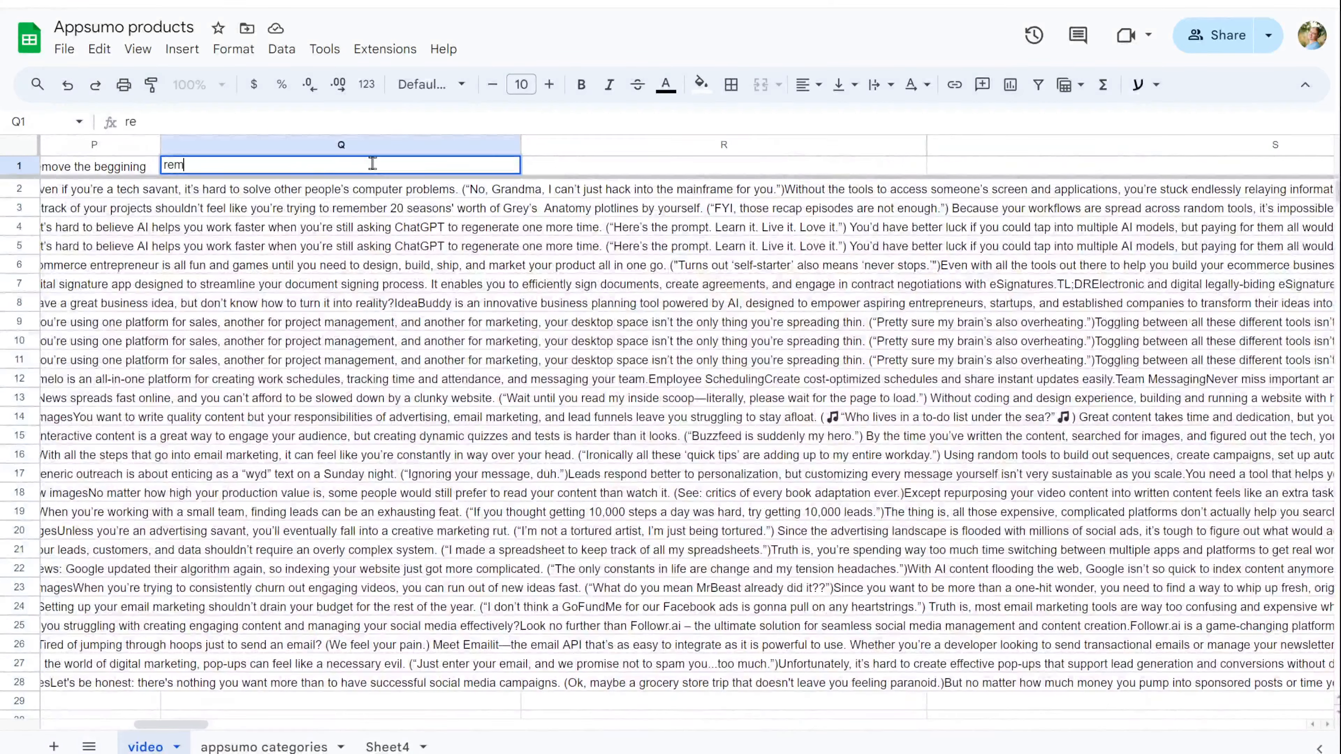
text(ove the end from pl)
key(BackSpace)
key(BackSpace)
key(BackSpace)
key(BackSpace)
key(BackSpace)
key(BackSpace)
key(BackSpace)
key(BackSpace)
key(BackSpace)
key(BackSpace)
key(BackSpace)
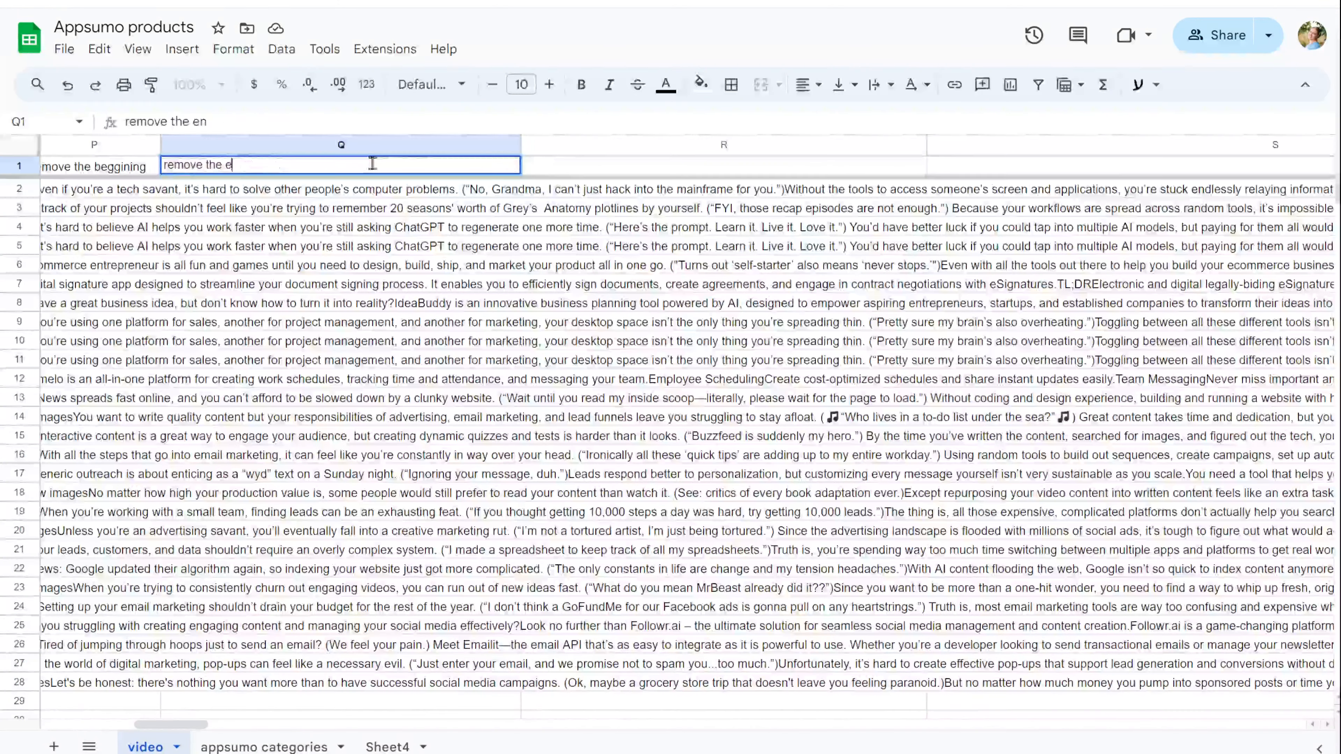
text(plna)
key(BackSpace)
key(BackSpace)
text(ans)
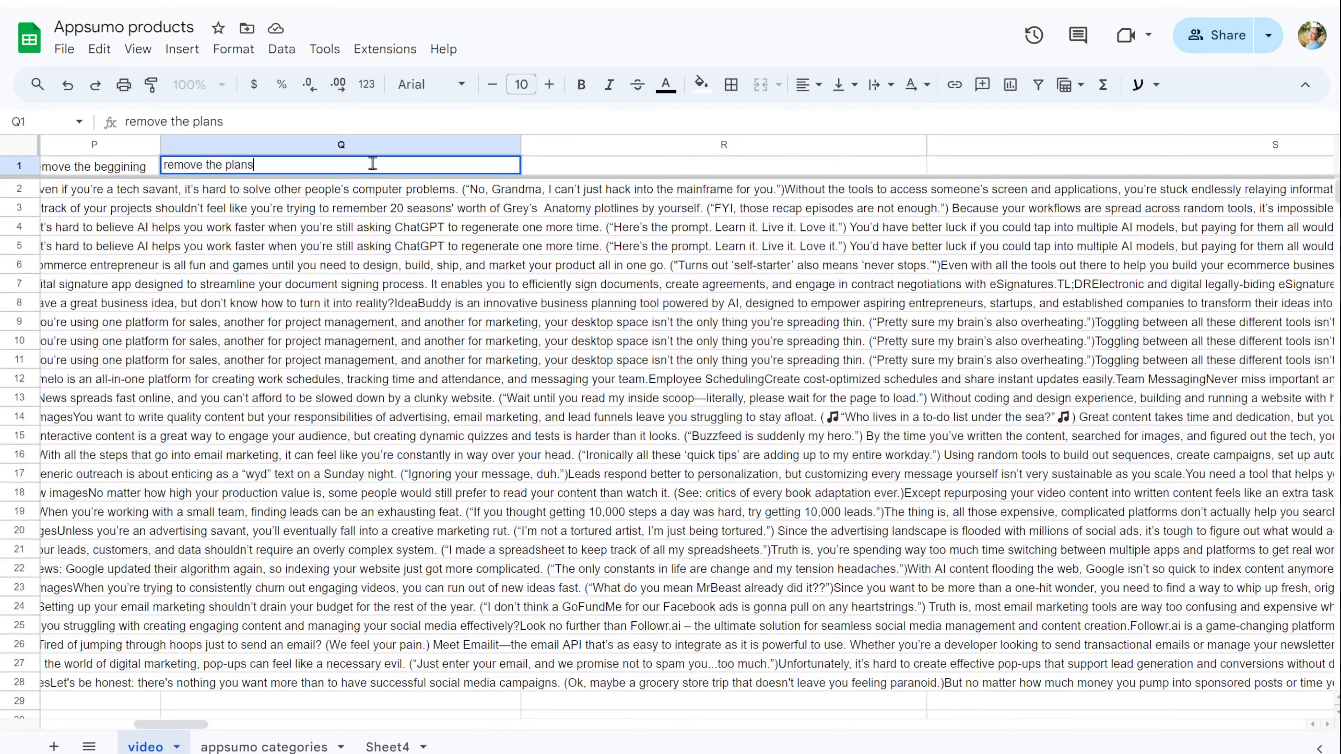
click(382, 194)
text(=LEFT(P2, SEARCH("Plans & features", P2) + LEN("Plans & features") - 1))
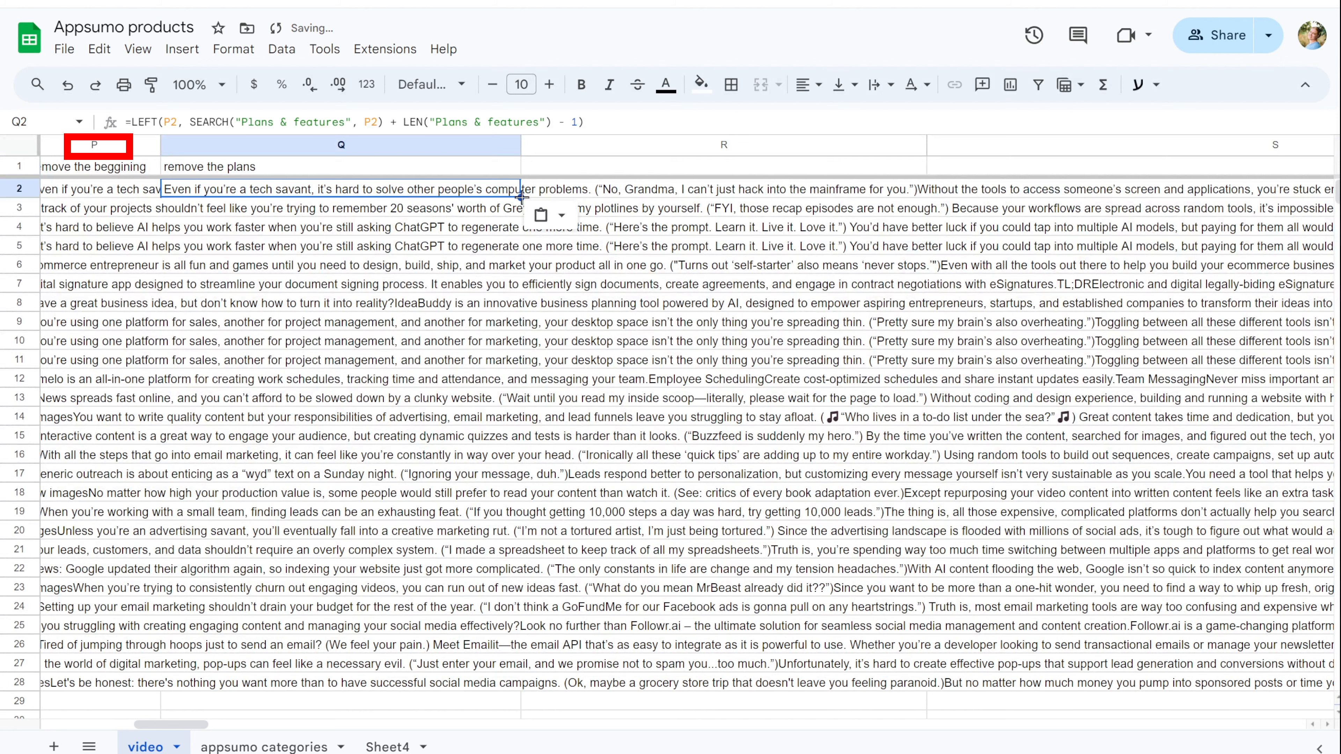
drag(522, 197, 515, 238)
Step: Head column R 'make it 2600' and paste the LEFT formula into R2
click(594, 172)
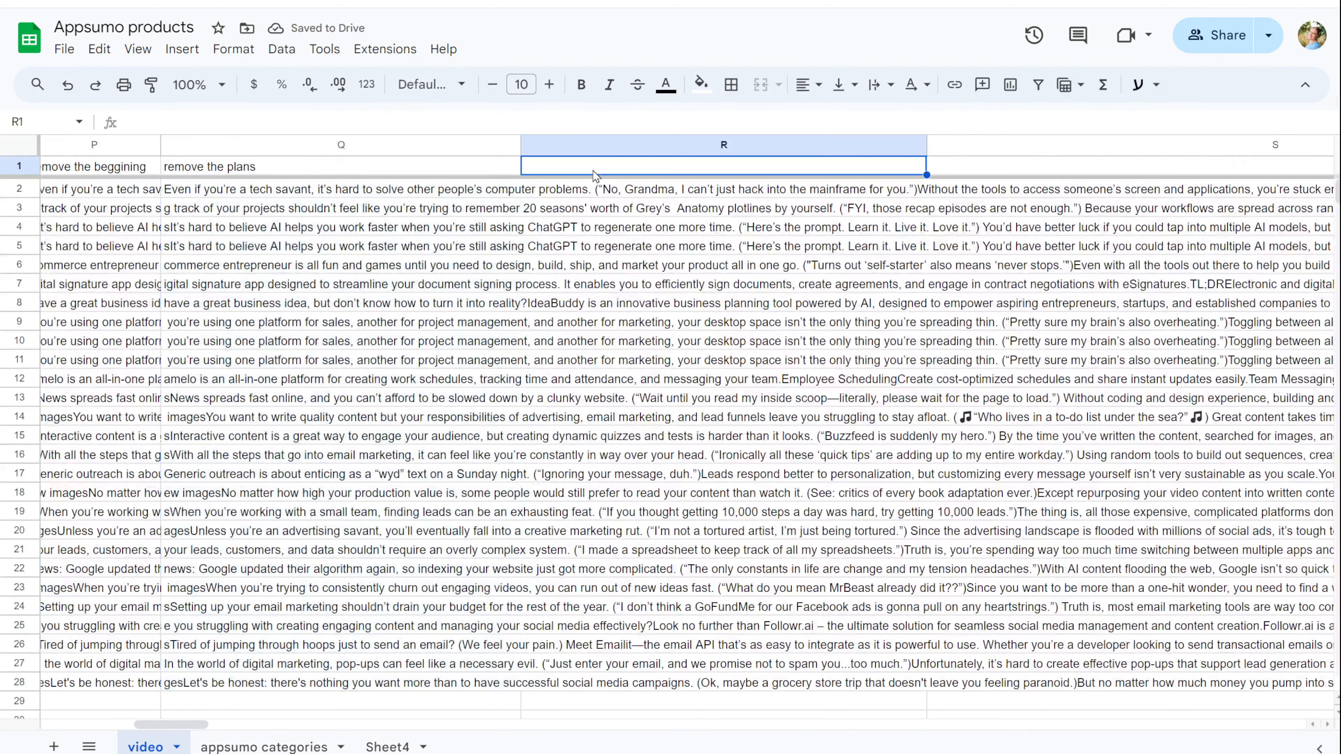
text(make it )
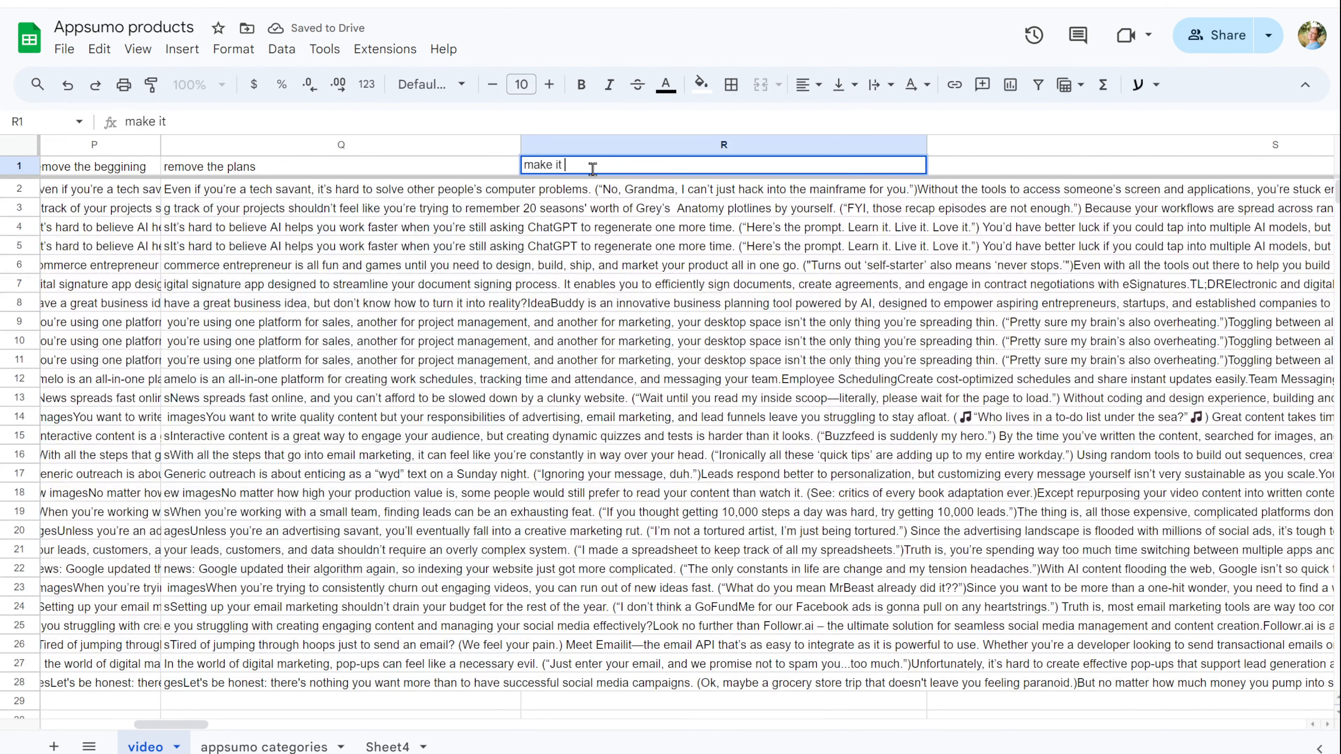
text(2600)
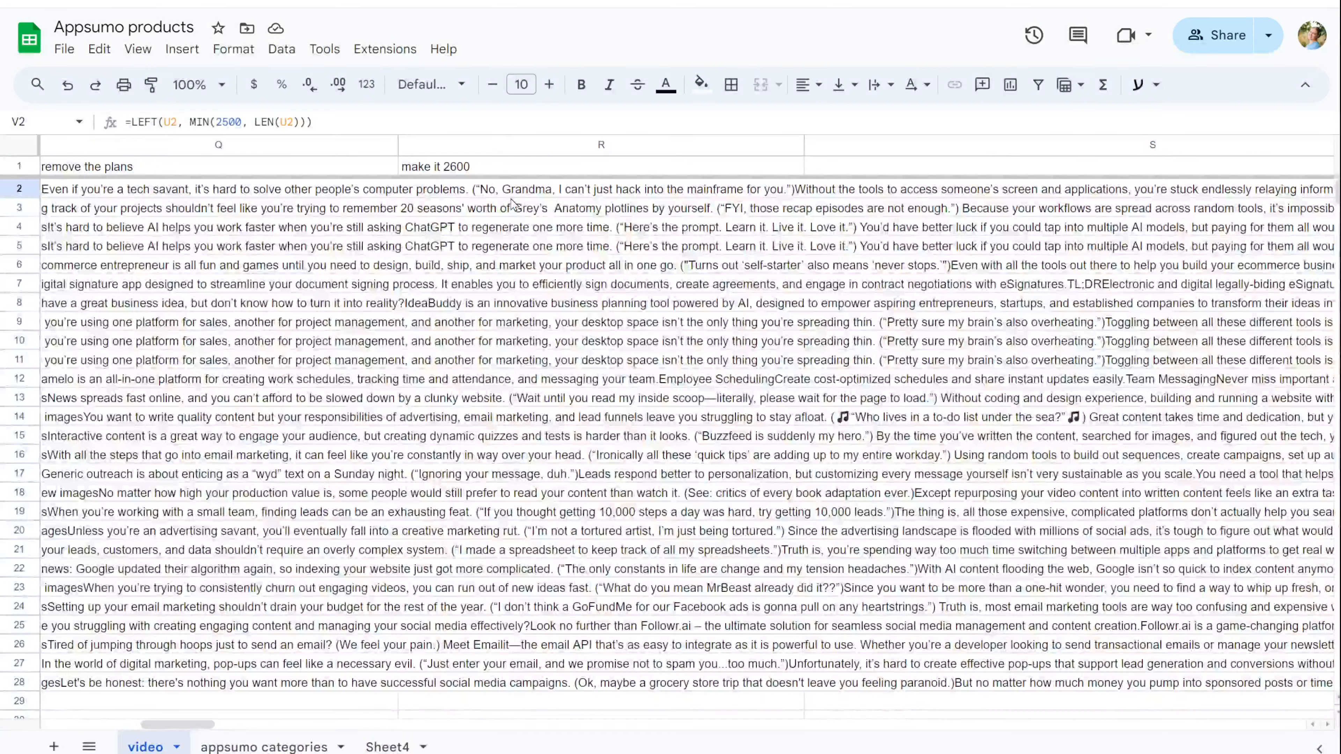
click(515, 190)
text(=LEFT(Q2, MIN(2500, LEN(Q2))))
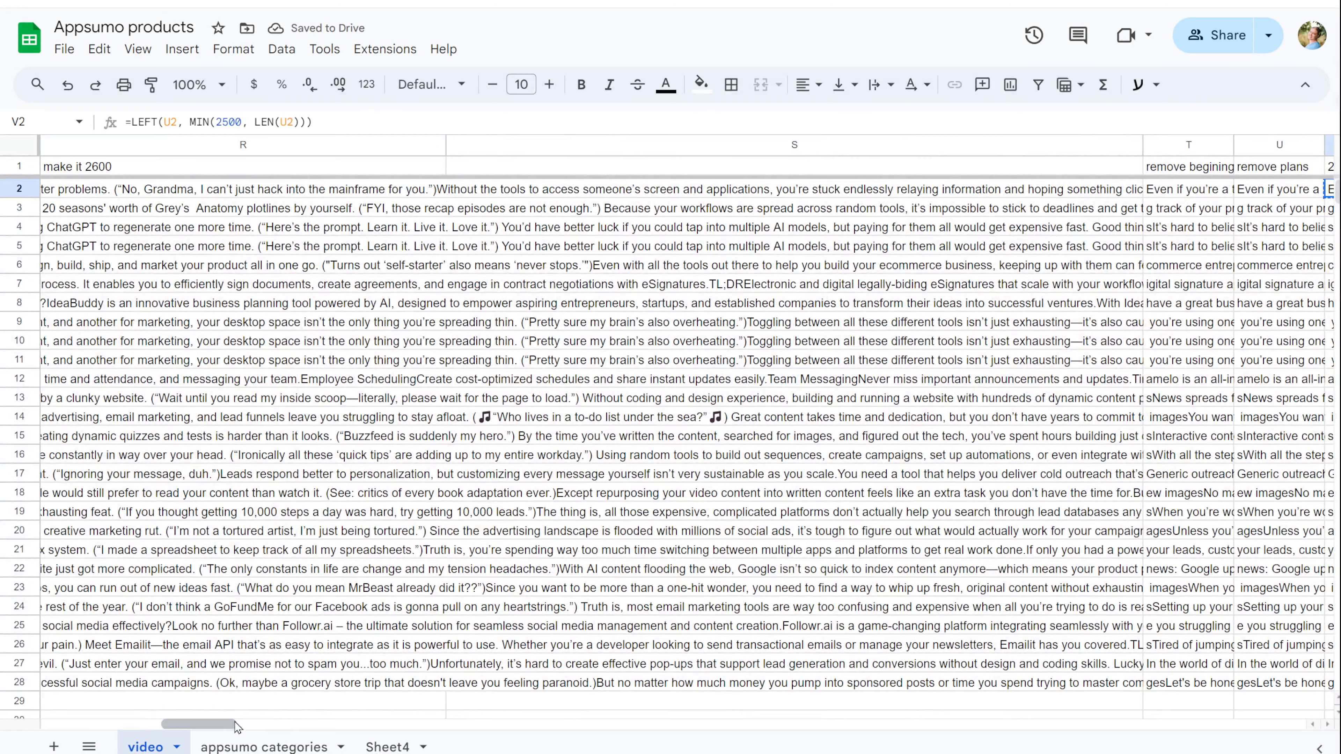
drag(226, 724, 204, 724)
click(799, 192)
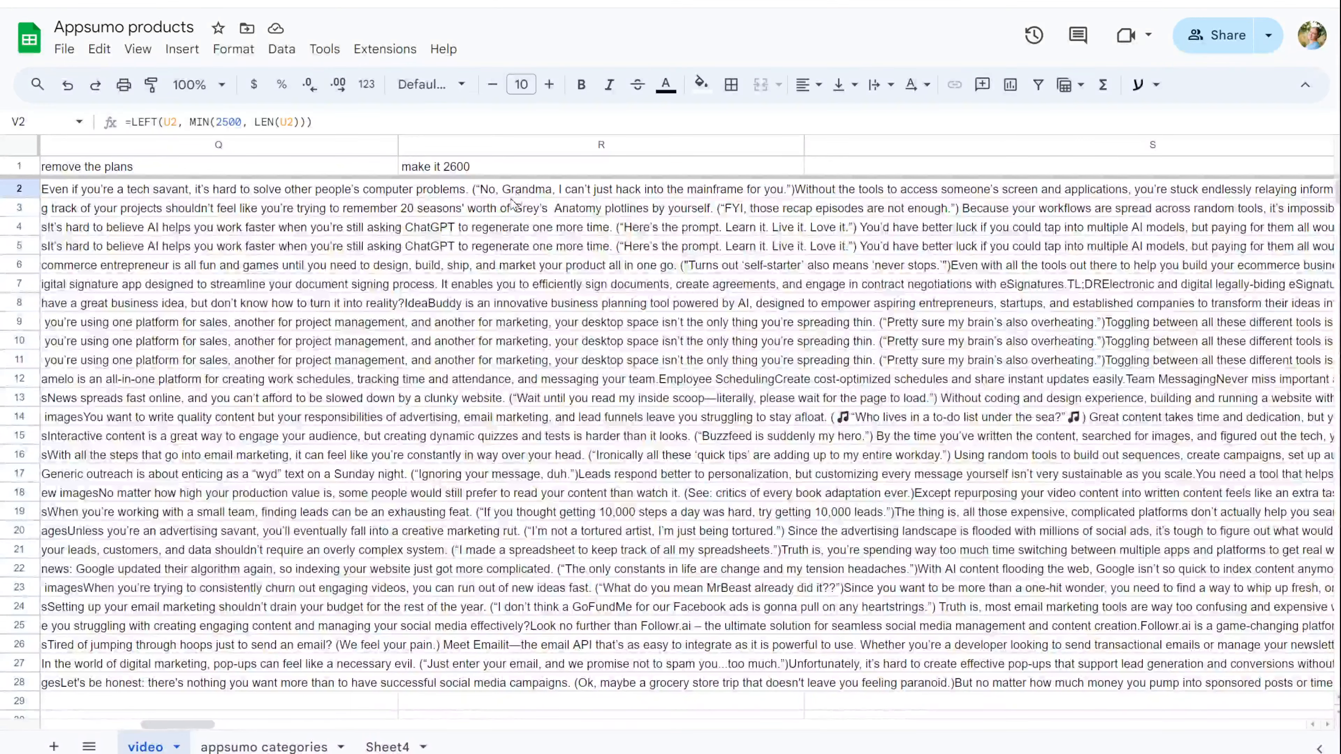
key(ctrl+v)
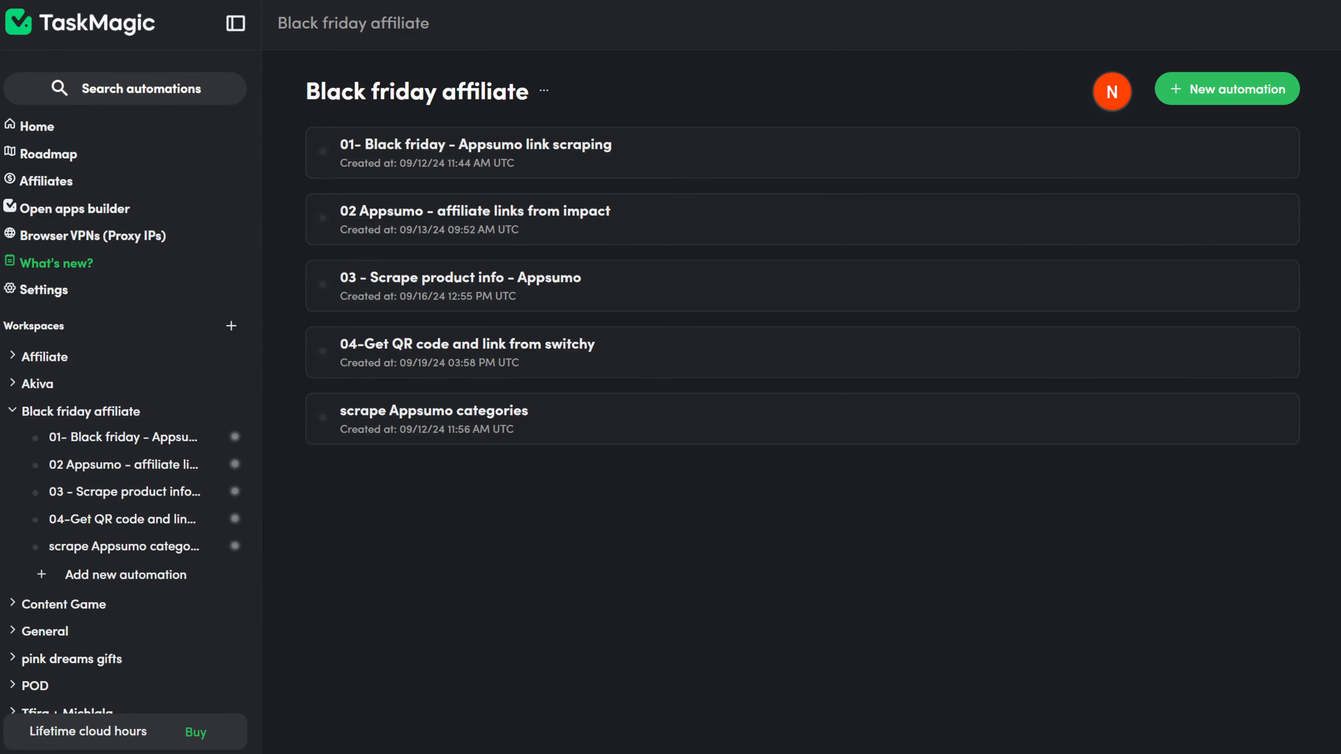
Step: Create a Web automation and save it as '05.1 - SocialBee to Pinterest'
click(1175, 89)
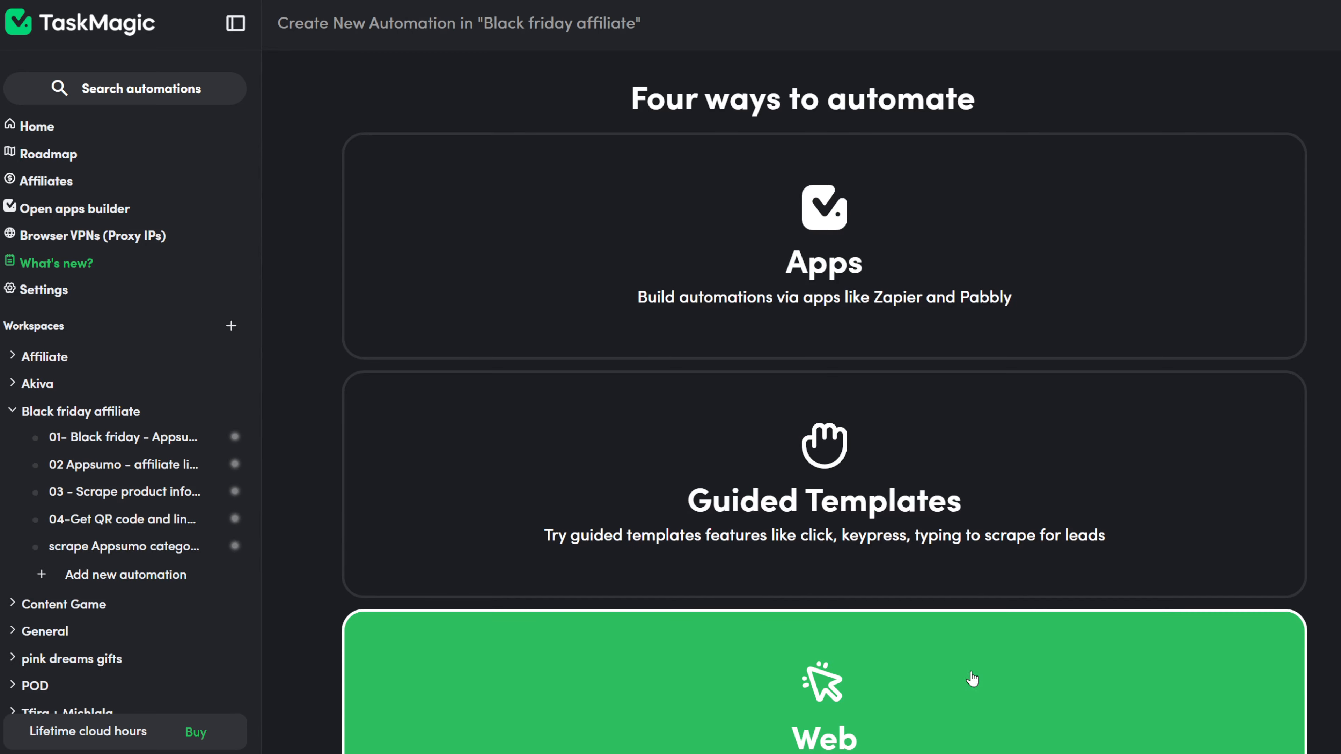
click(1072, 674)
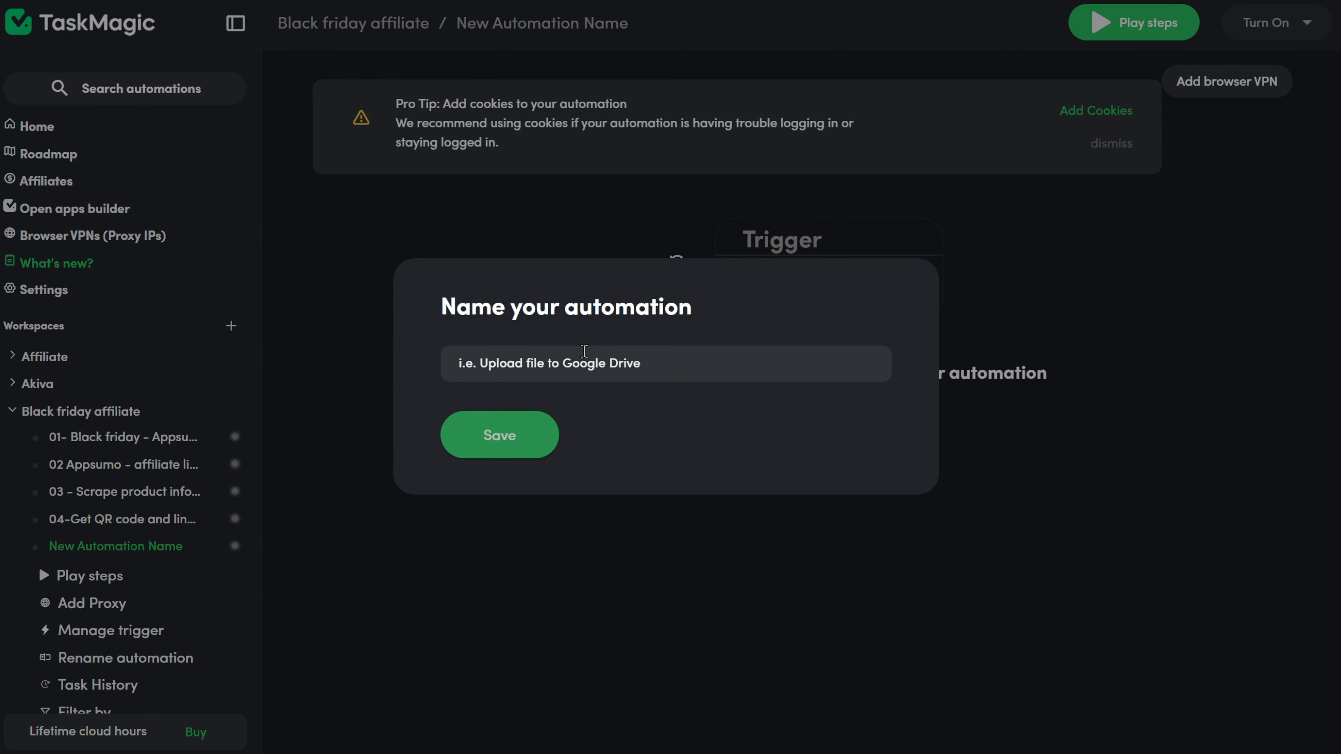
click(584, 351)
text(05.1 - SocialBee to Pinterest)
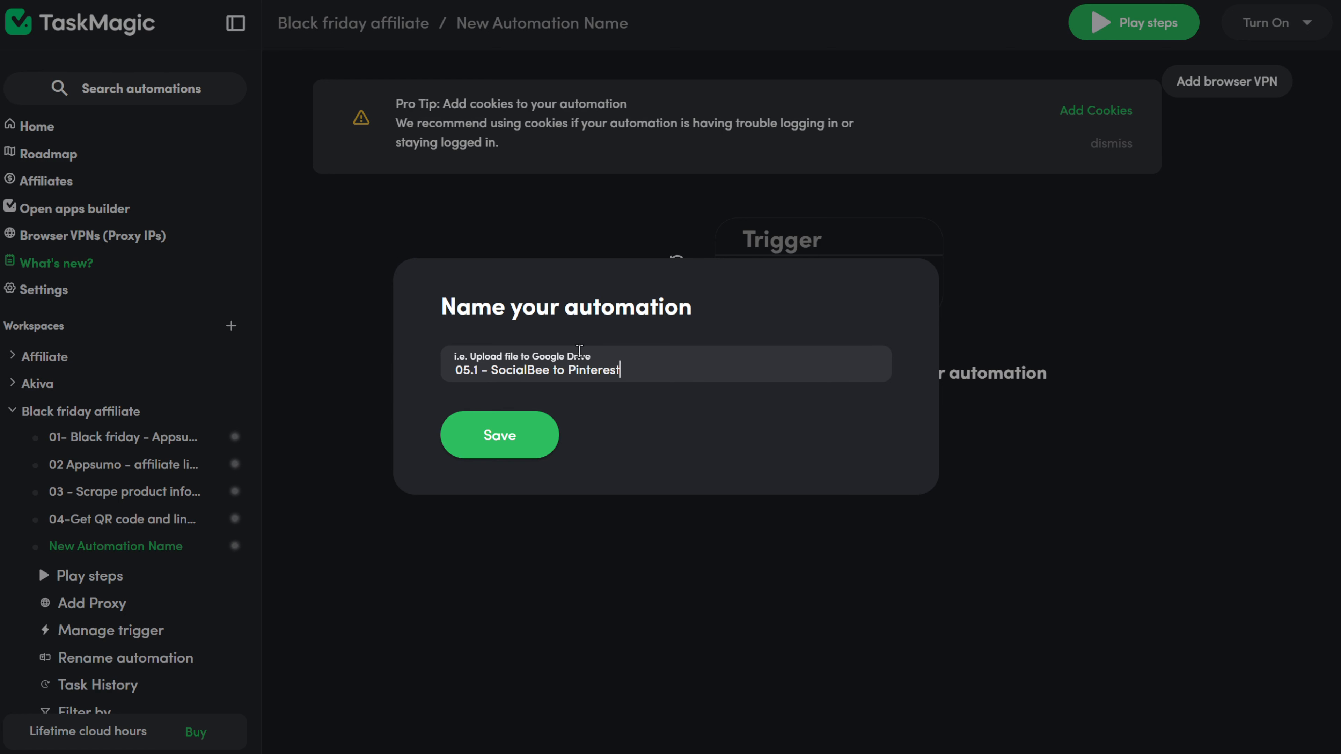
click(515, 441)
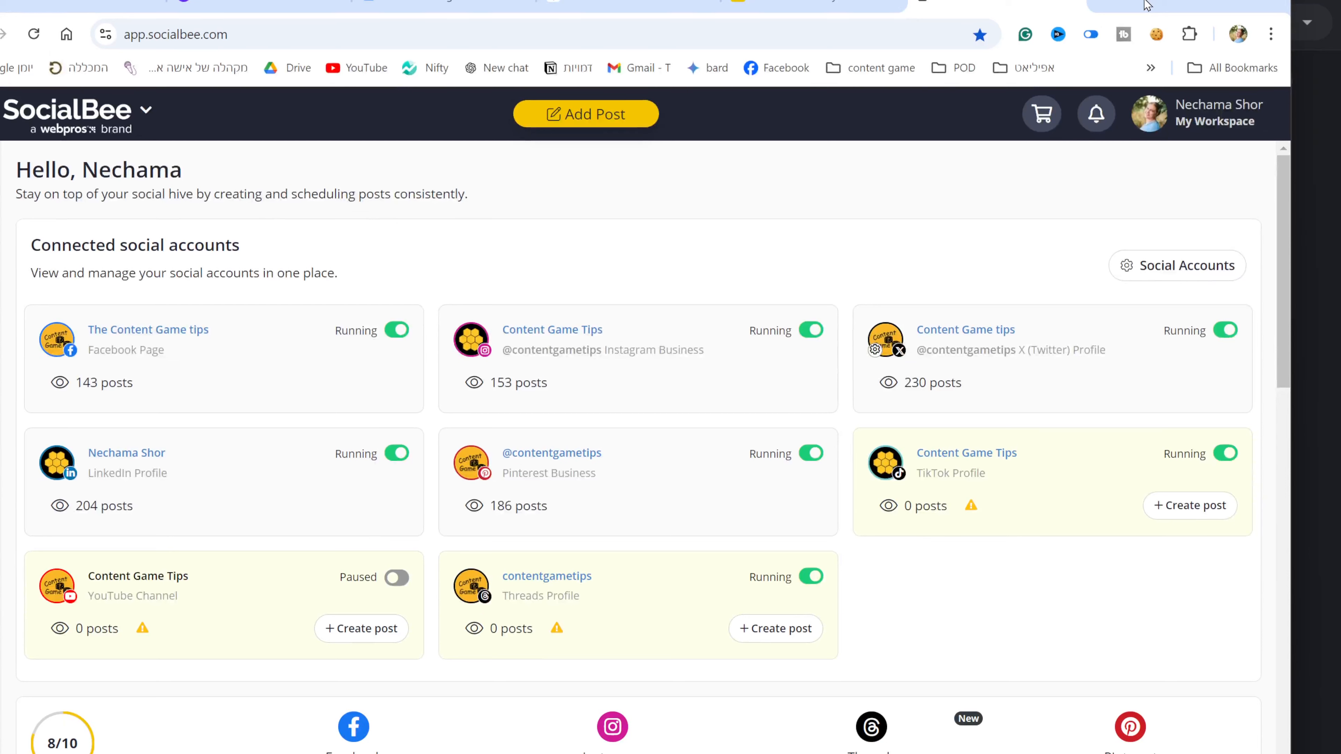
Step: Export app.socialbee.com's cookies to the clipboard with the cookie editor extension
click(1155, 38)
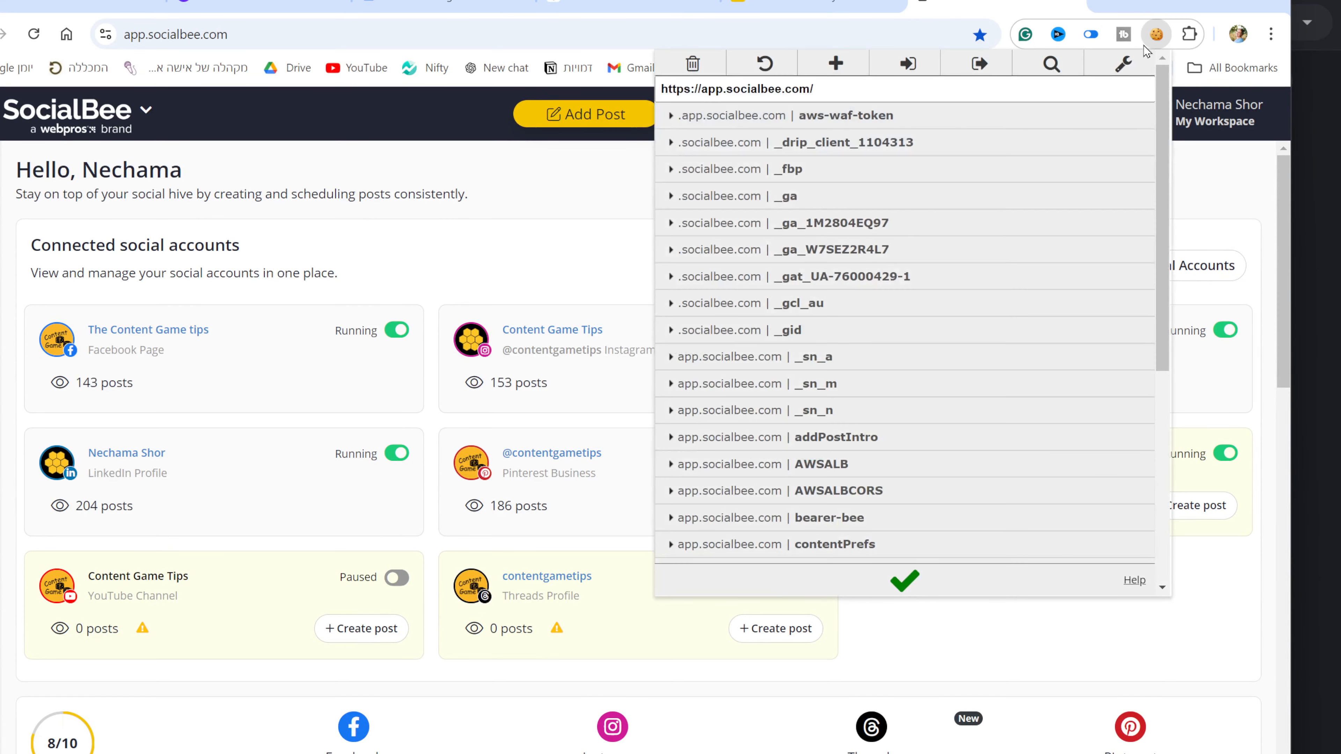
click(980, 64)
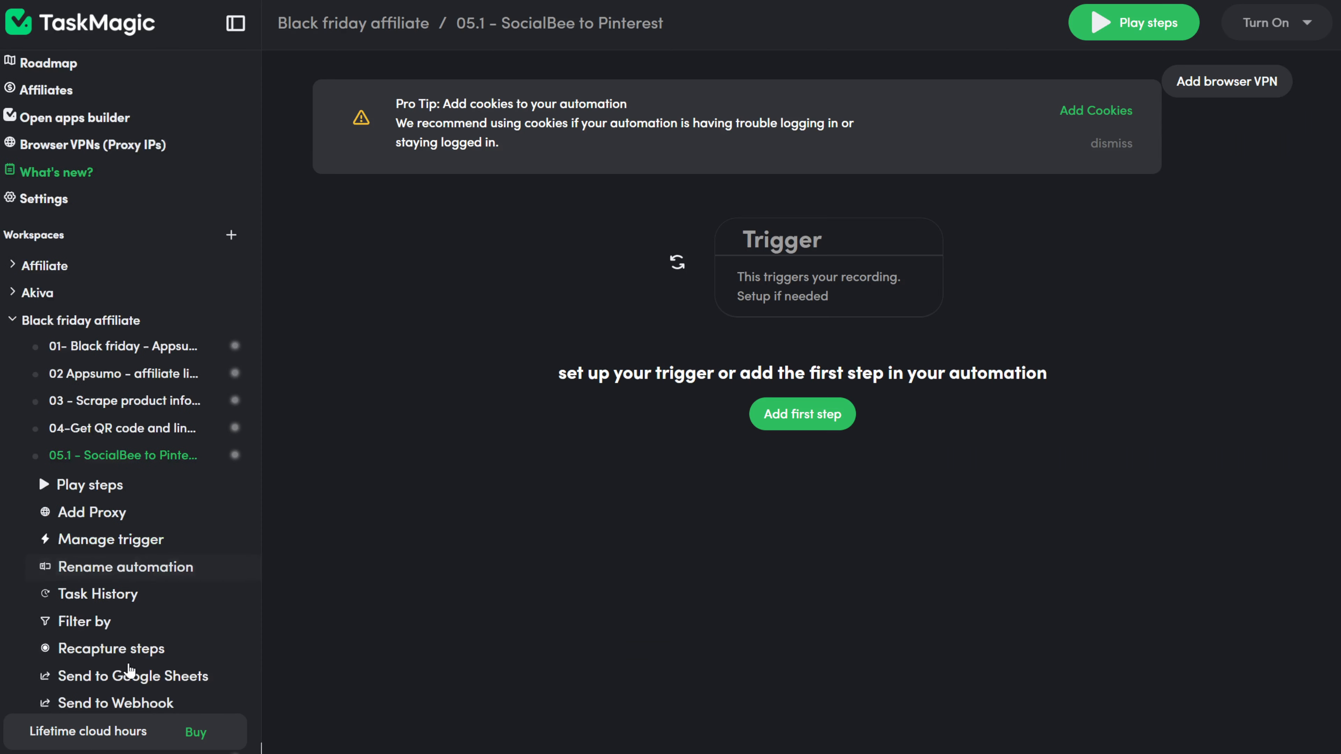
scroll(124, 640, down, 2)
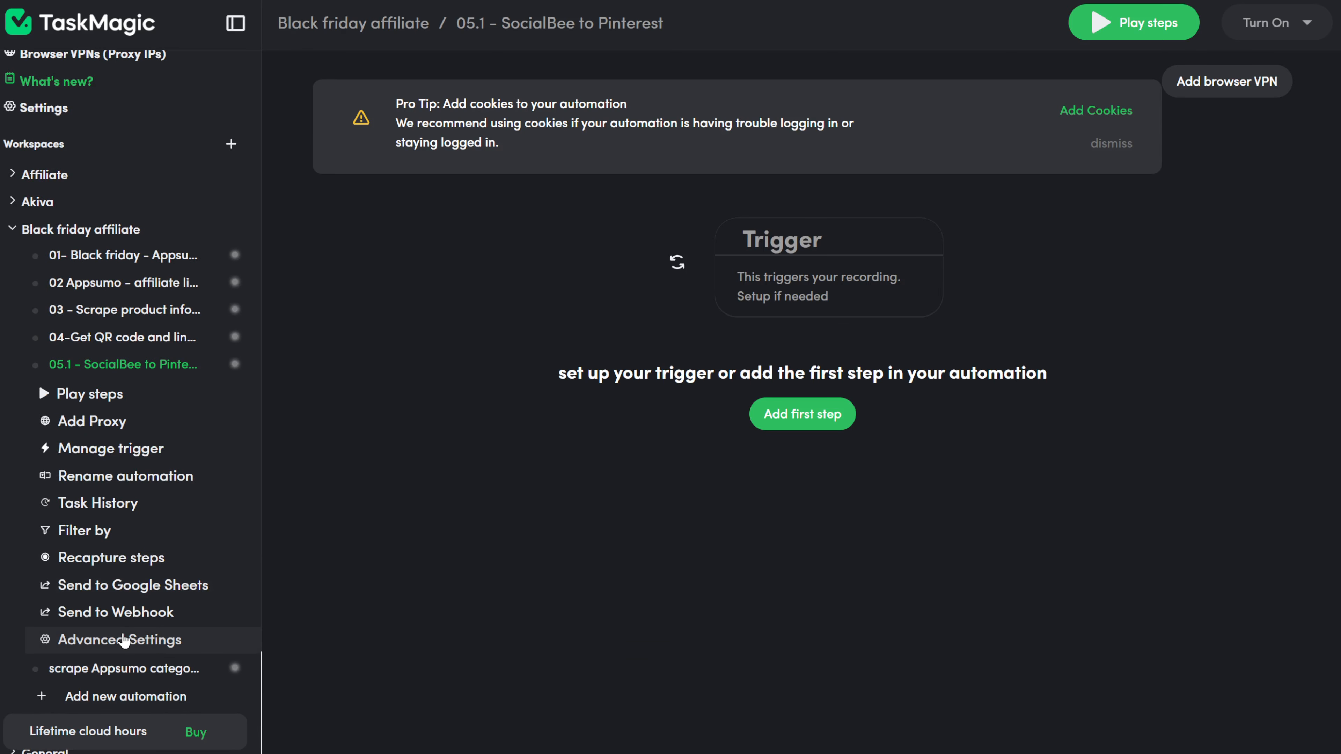
Step: Turn on adding cookies in the automation's advanced settings and paste in the SocialBee cookies
scroll(124, 640, down, 2)
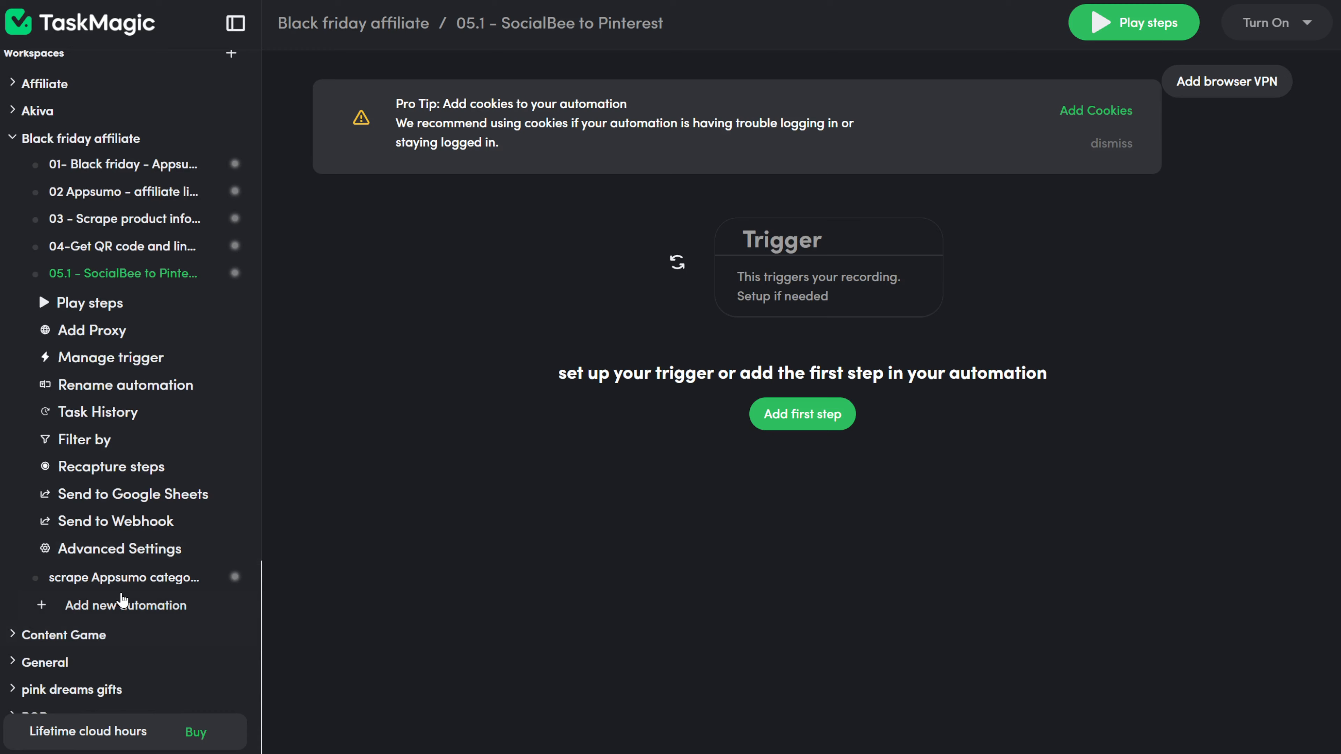
click(126, 559)
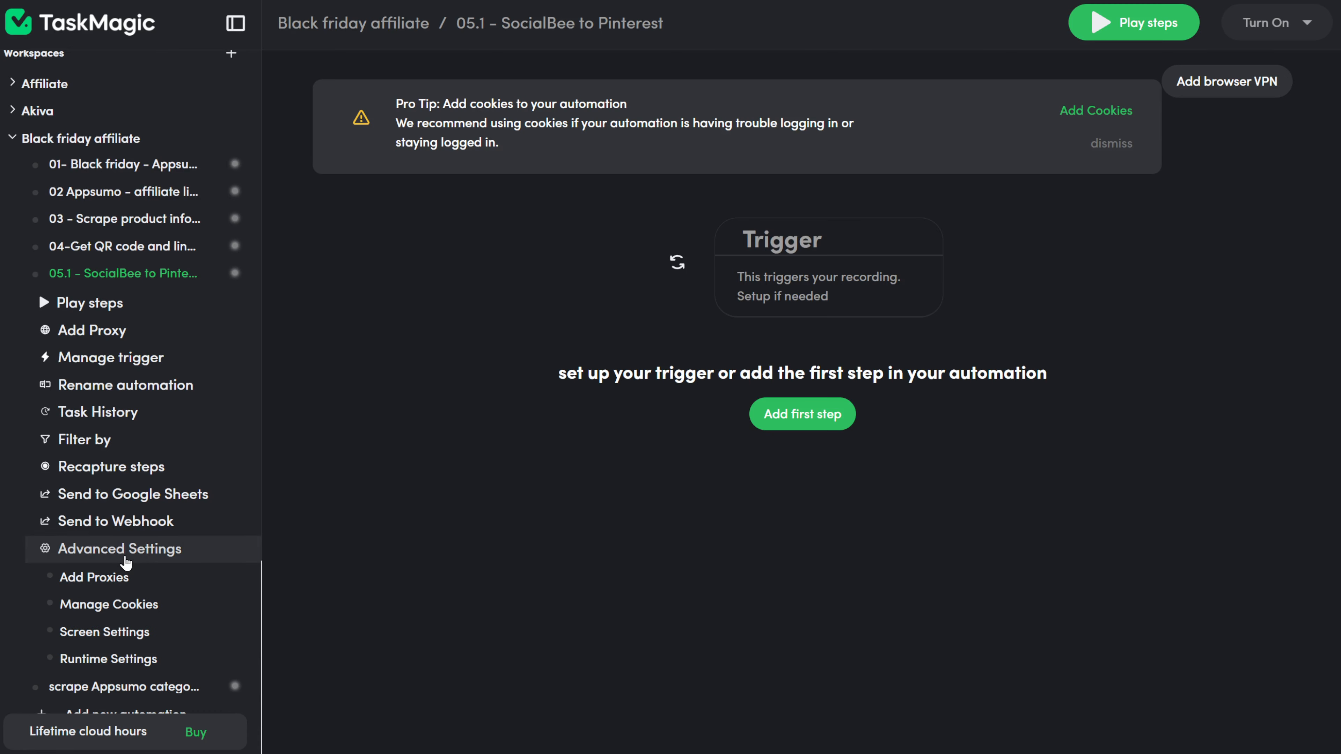
click(138, 615)
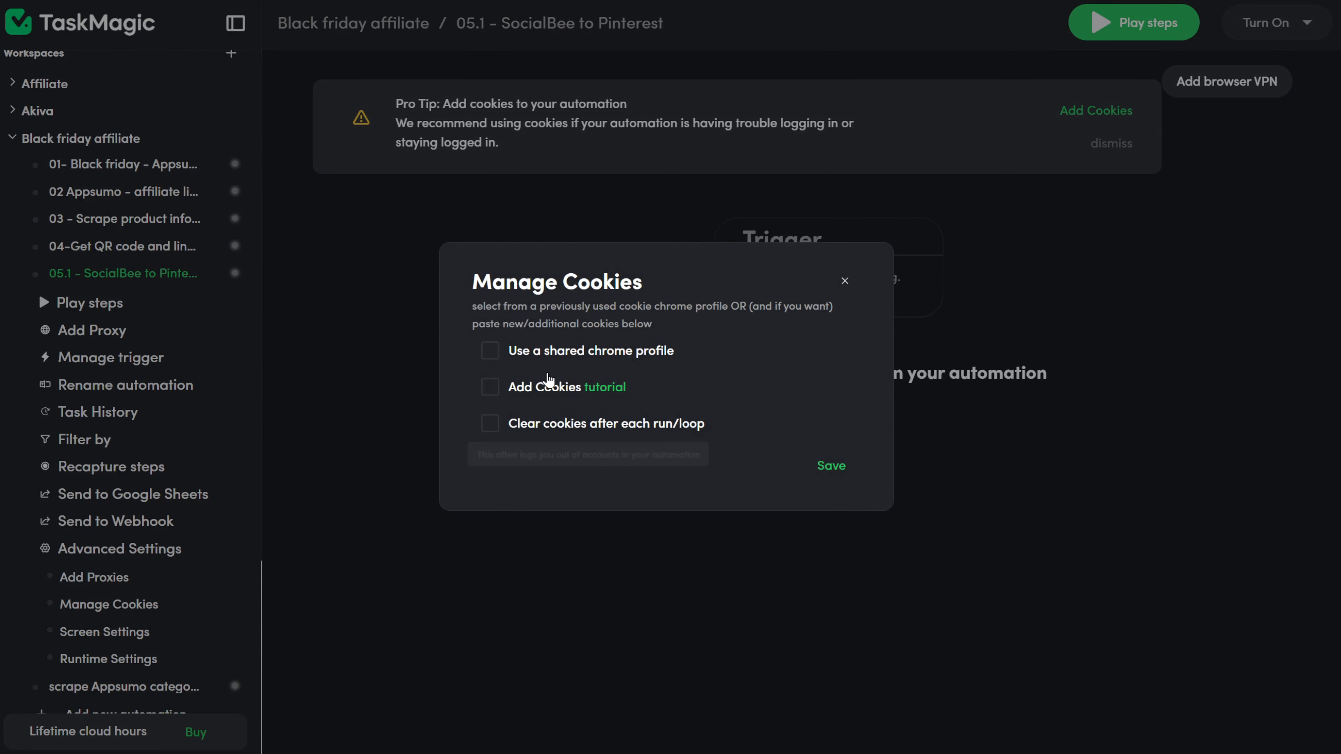
click(491, 390)
click(518, 397)
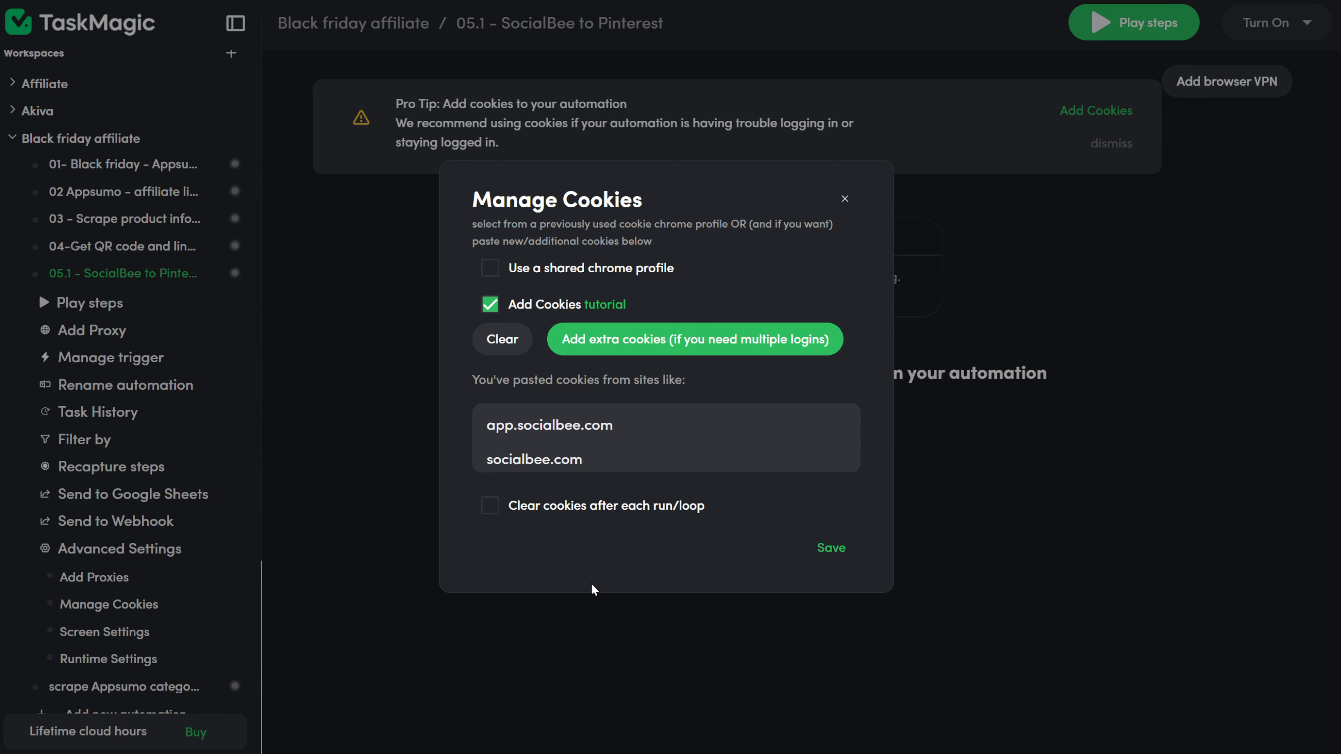
click(833, 561)
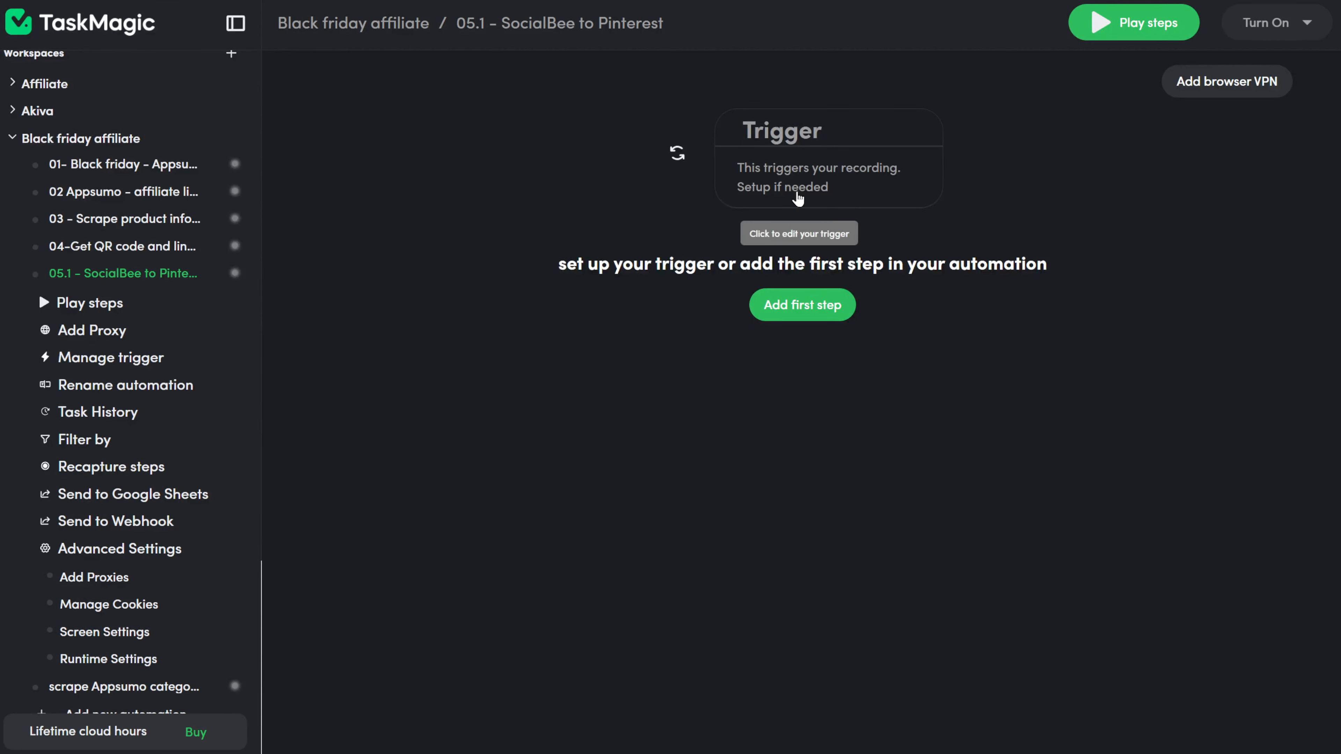
Step: Set a Google Sheet list trigger using the pasted spreadsheet address and its video worksheet
click(787, 211)
click(808, 460)
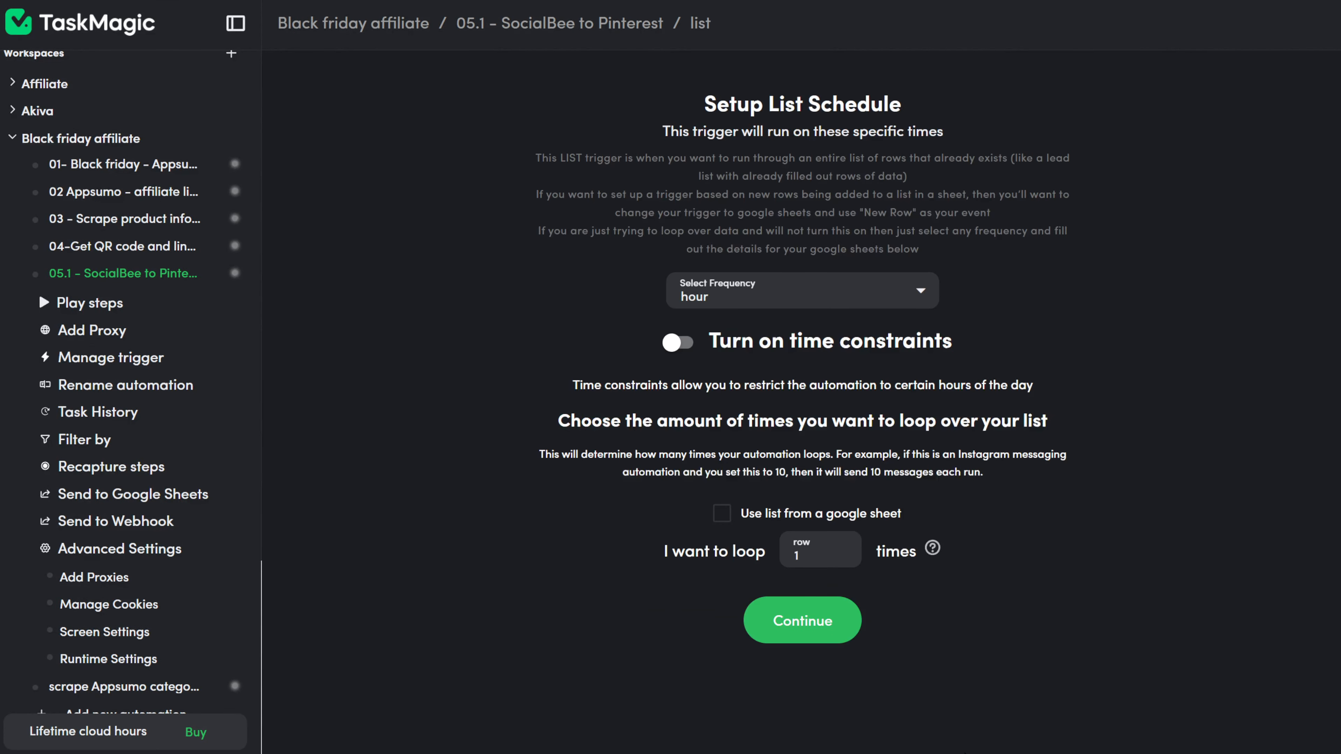
click(722, 513)
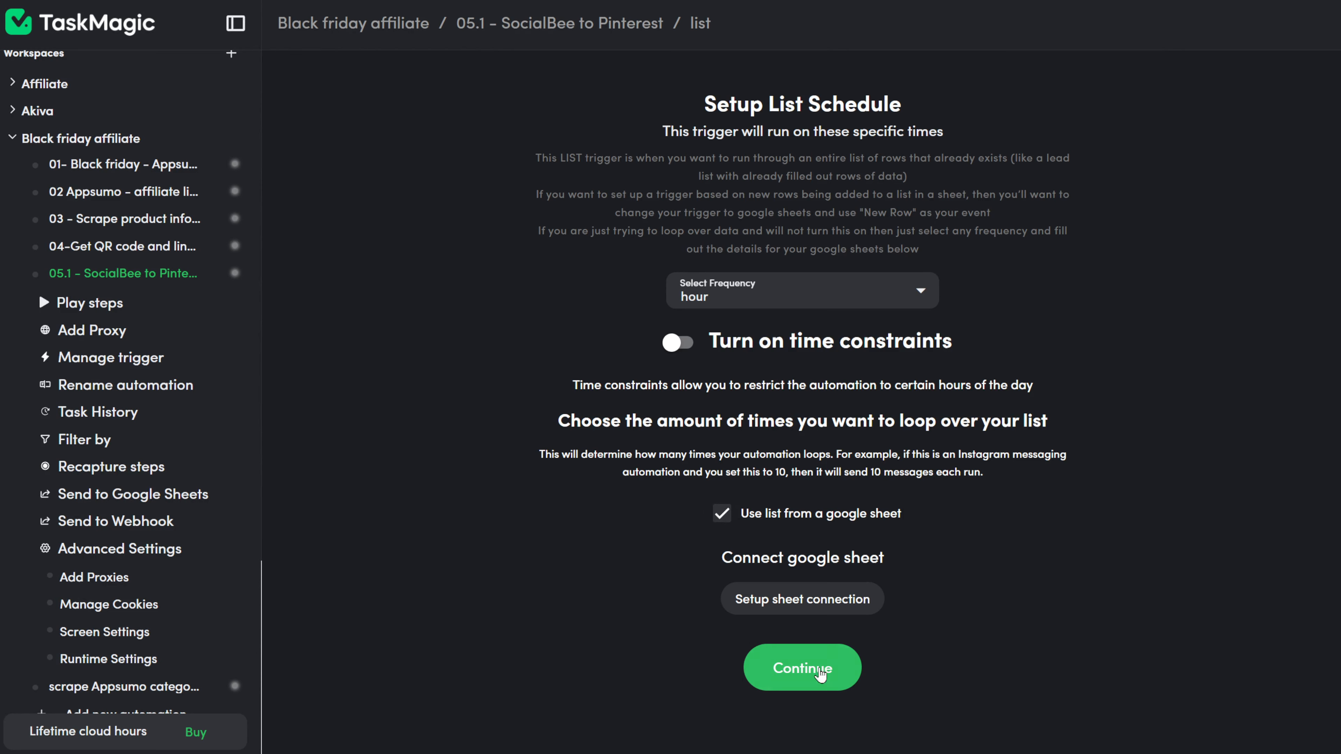
click(761, 597)
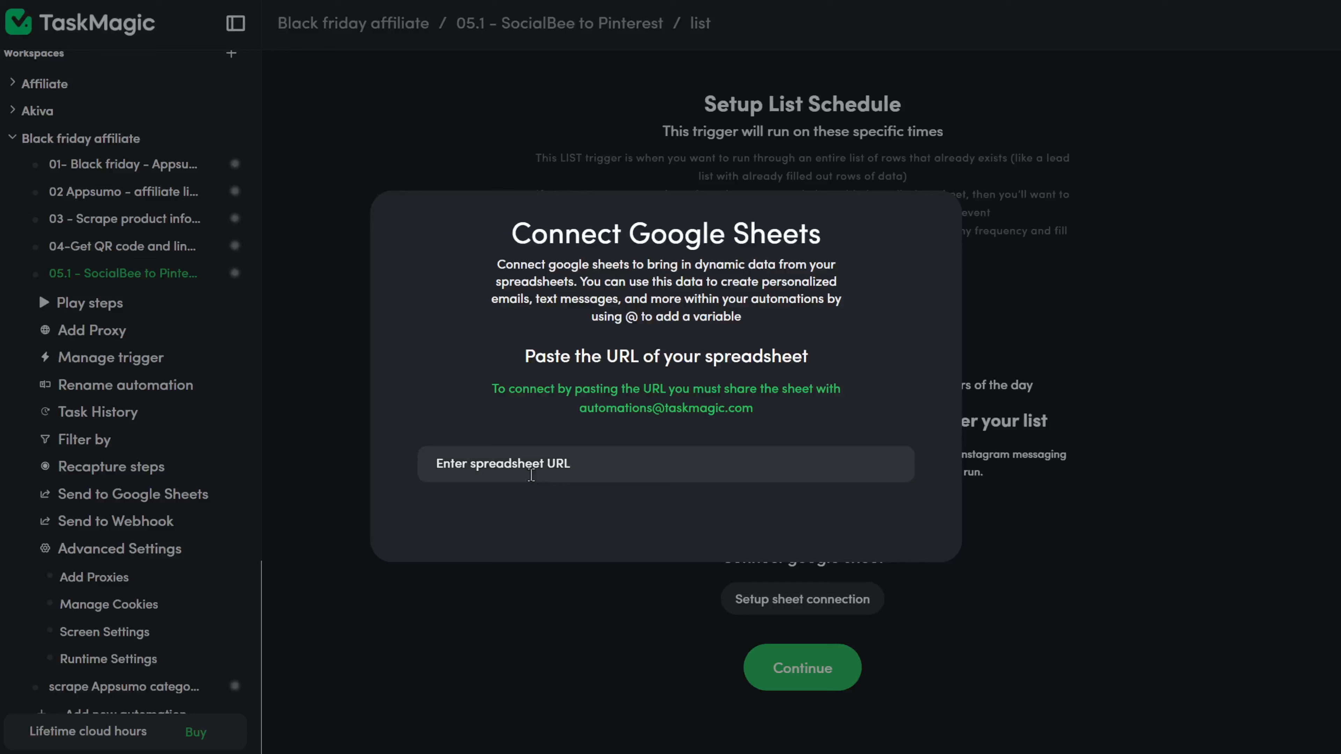
key(ctrl+v)
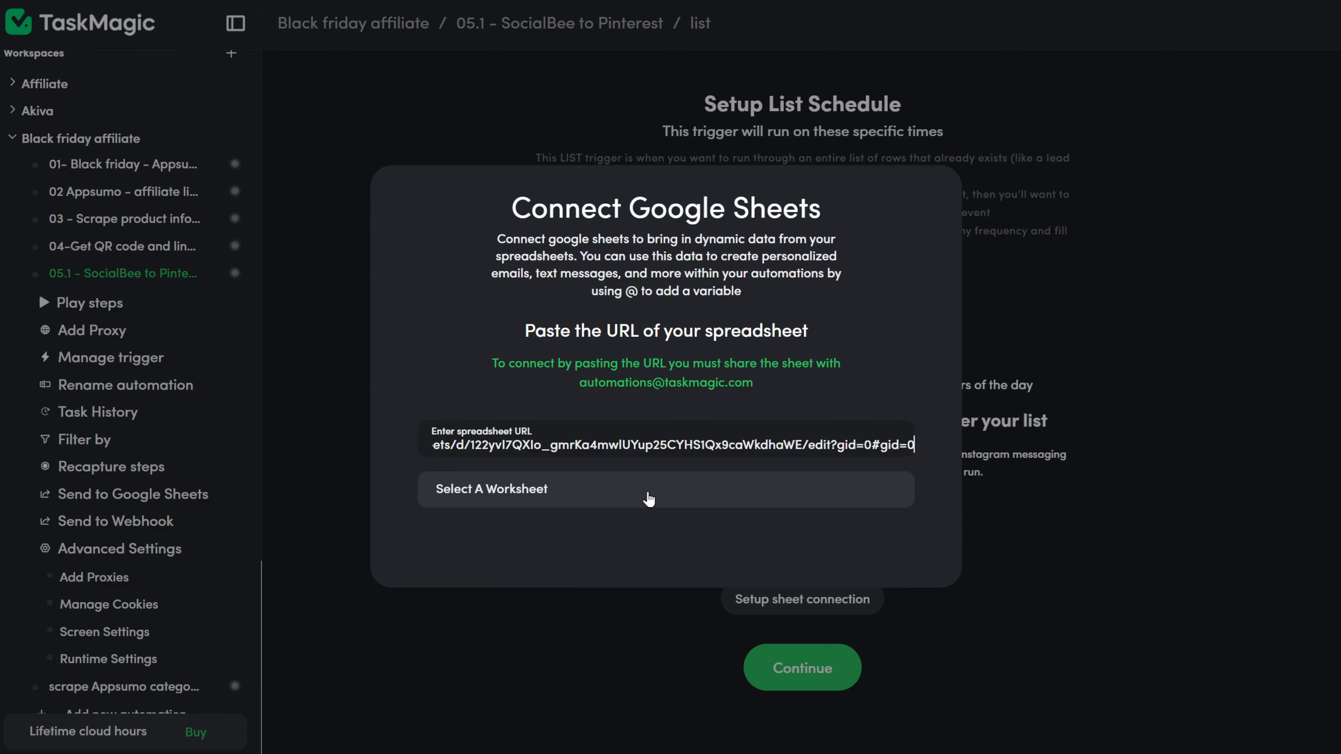
click(650, 500)
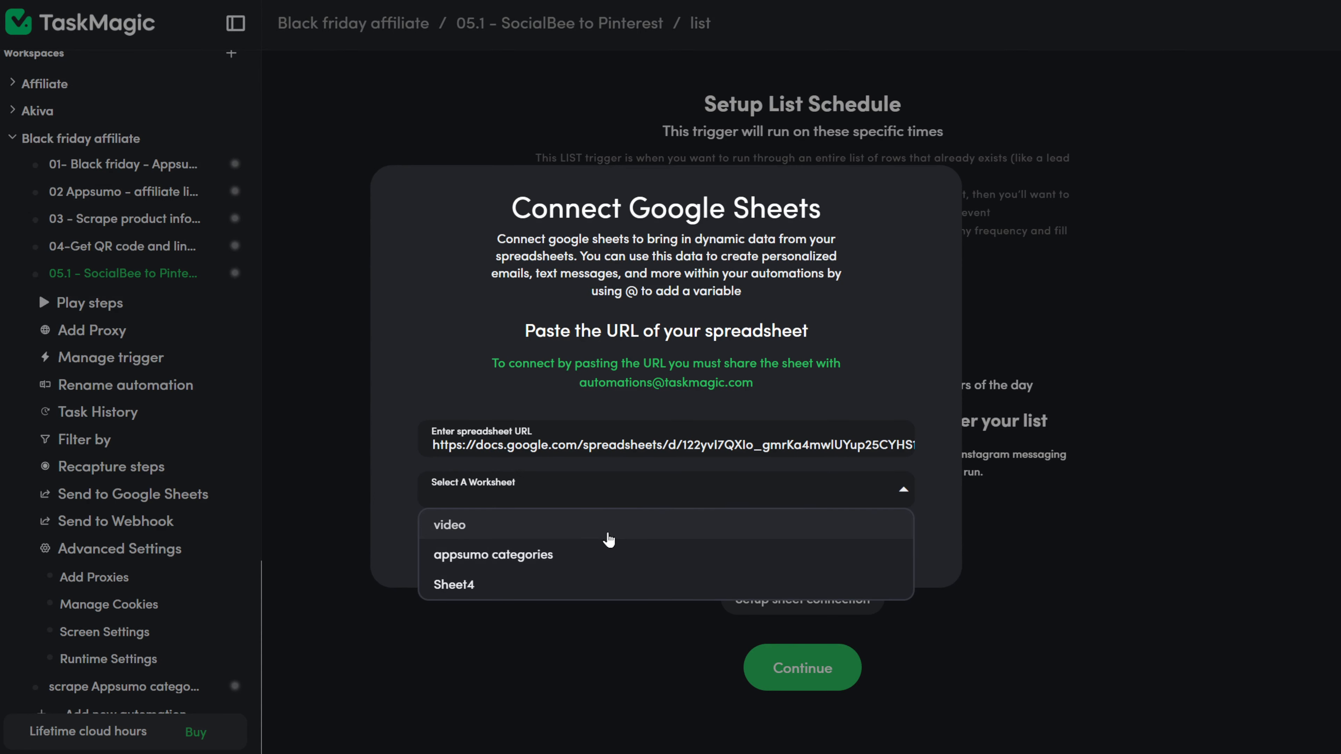
click(609, 537)
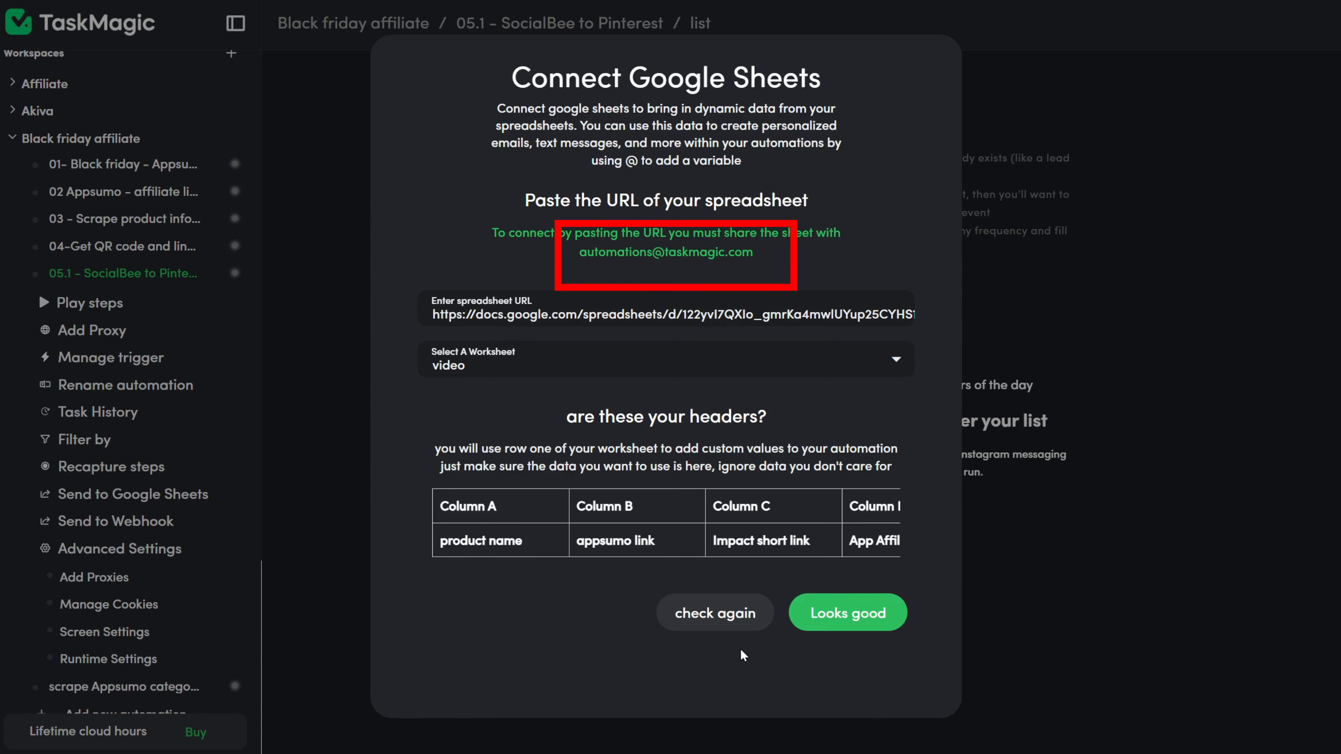
click(835, 627)
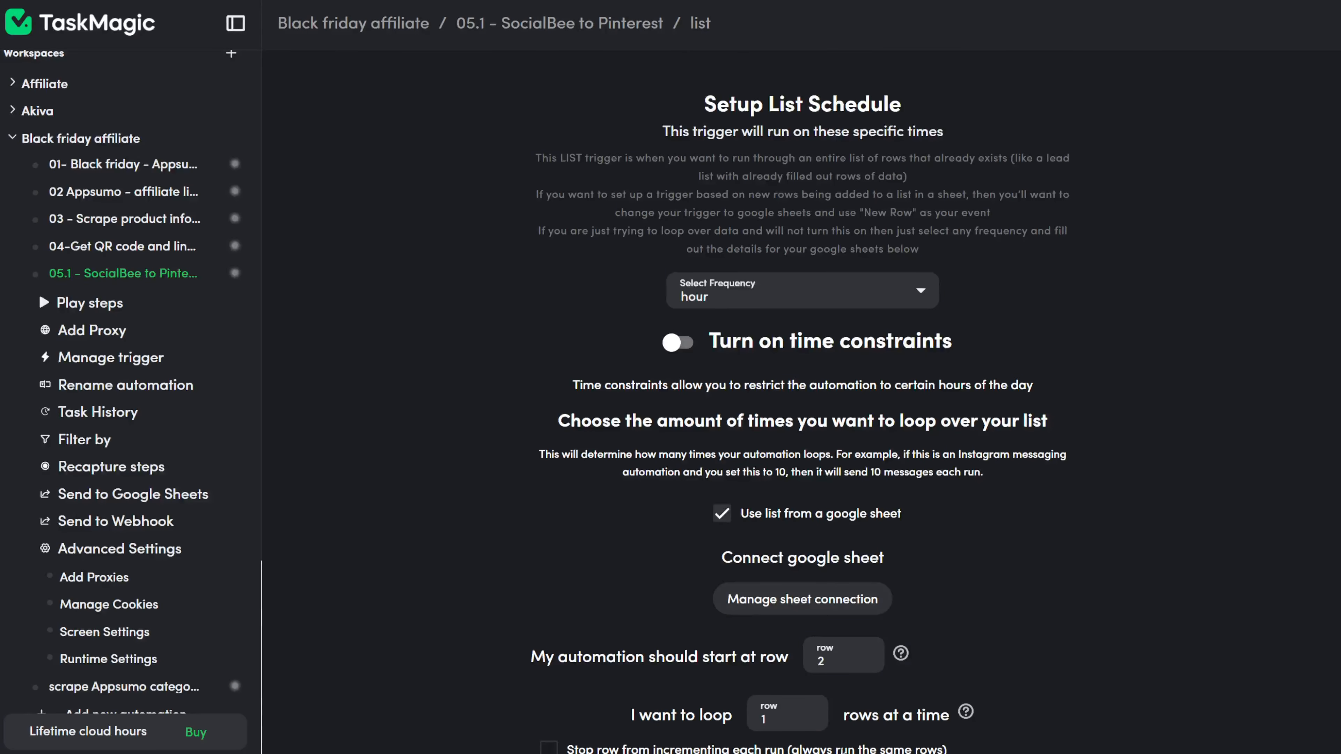
scroll(846, 720, down, 2)
click(799, 722)
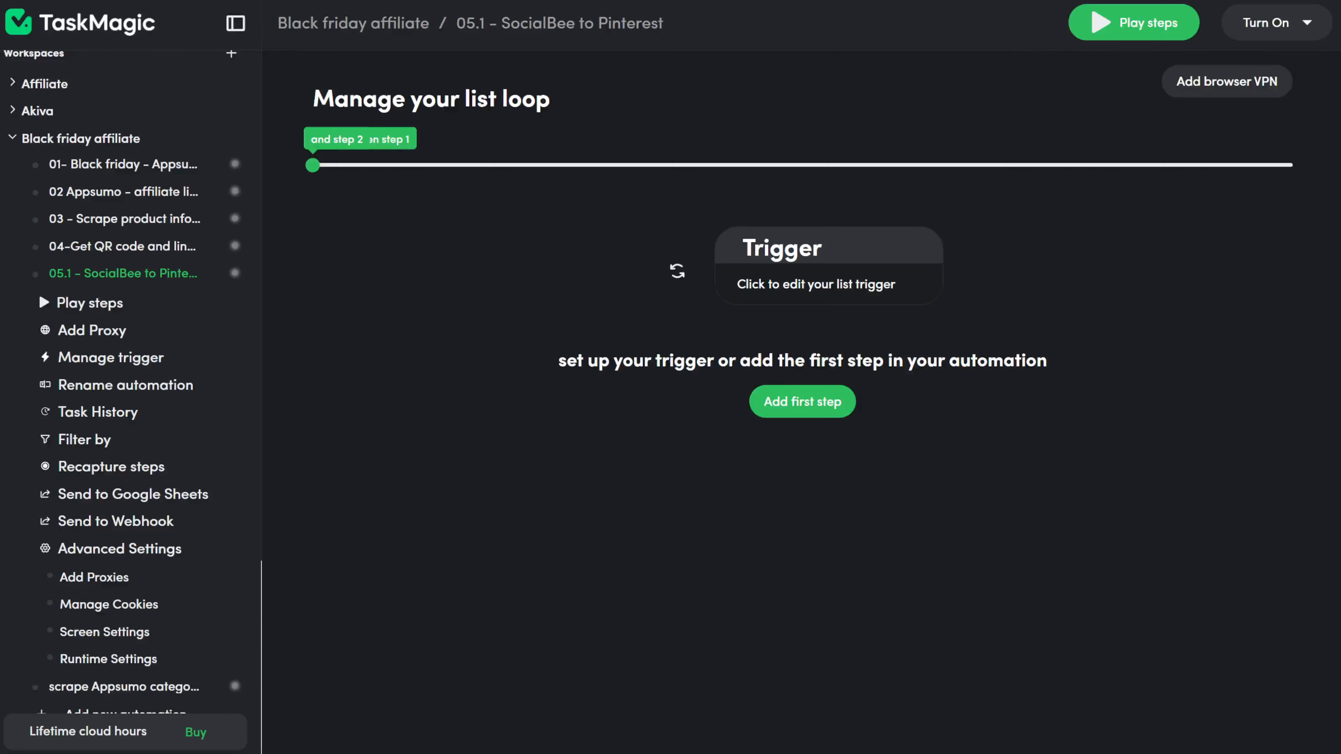
Step: Add a browser-recording step starting at the SocialBee content page address
click(821, 398)
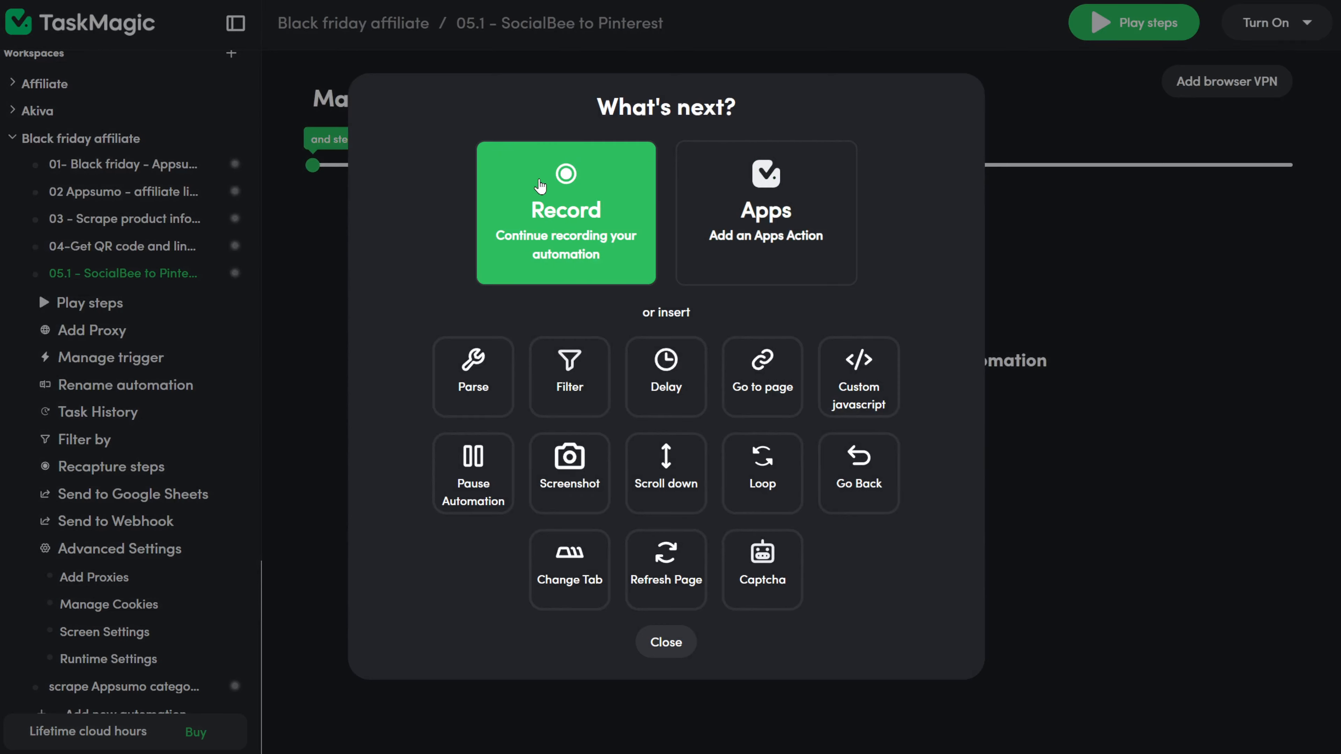
click(570, 183)
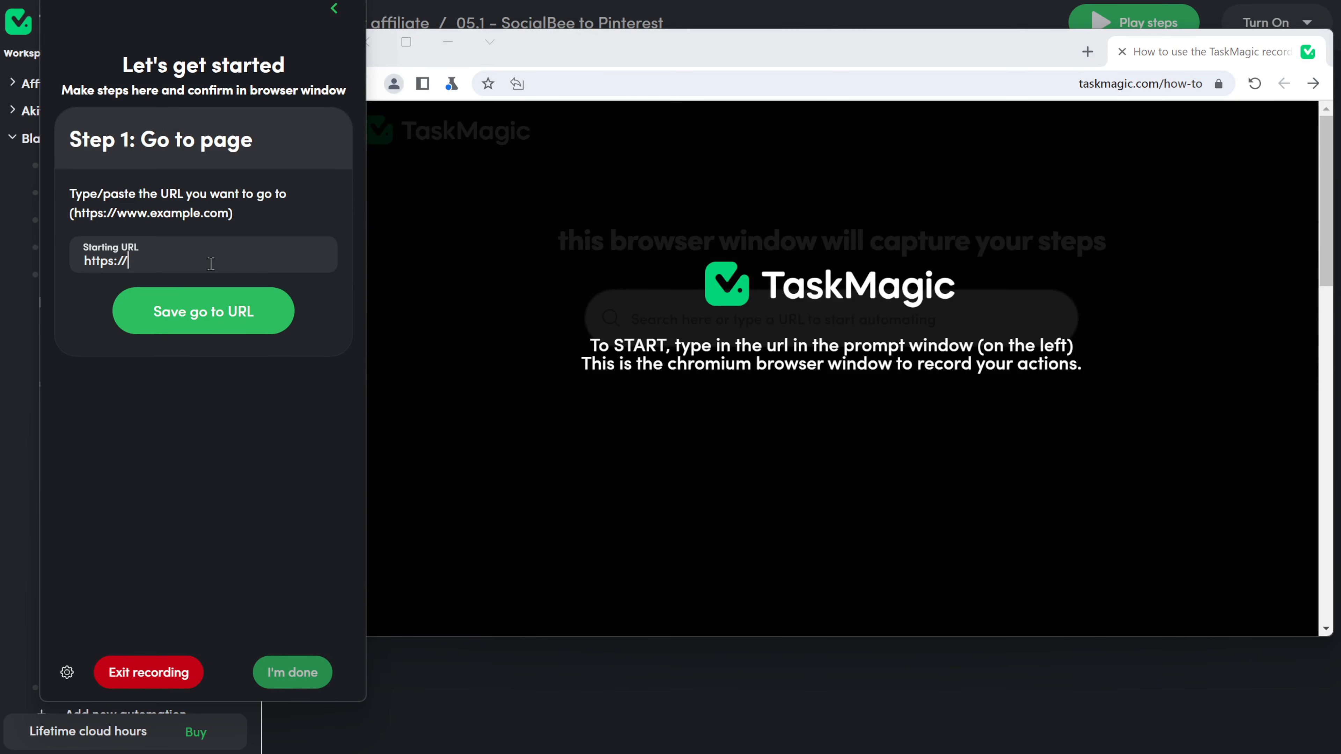
drag(252, 264, 62, 289)
key(ctrl+v)
click(203, 310)
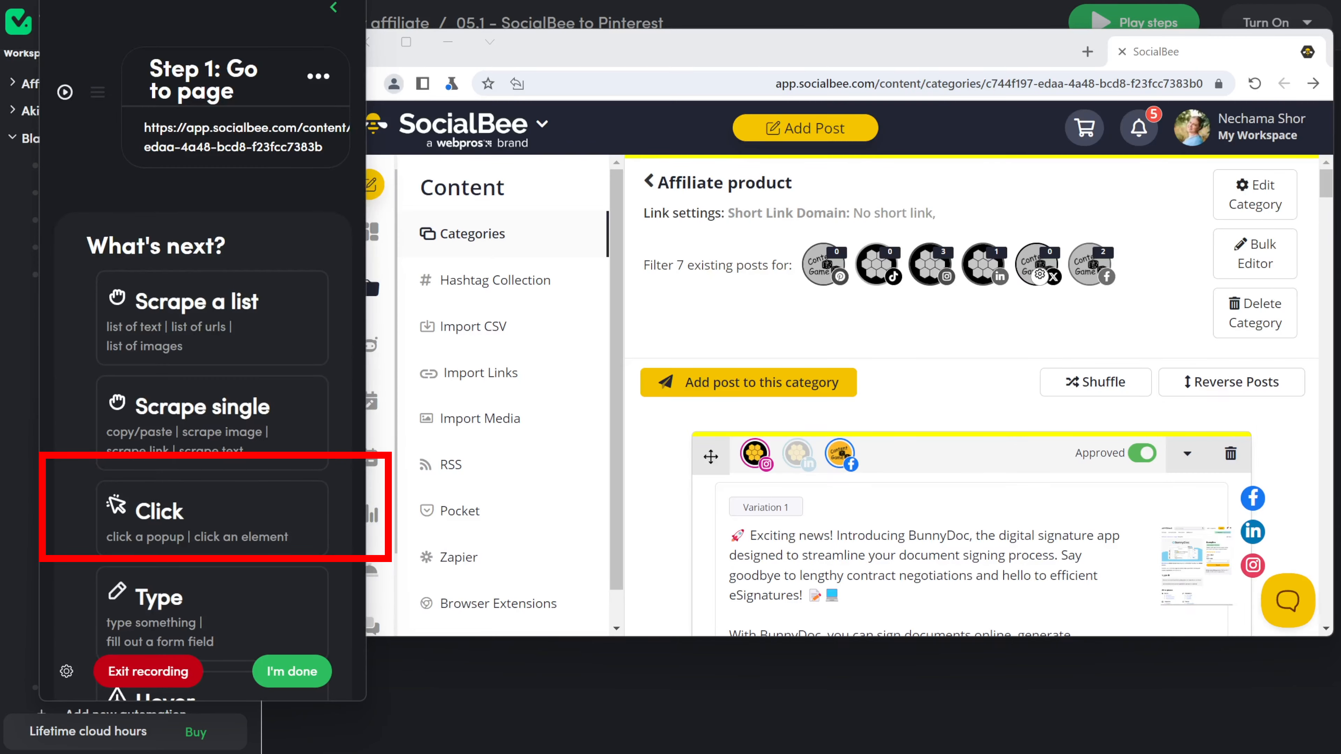
Step: Record clicks on 'add post to this category' and the Proceed confirmation
click(179, 442)
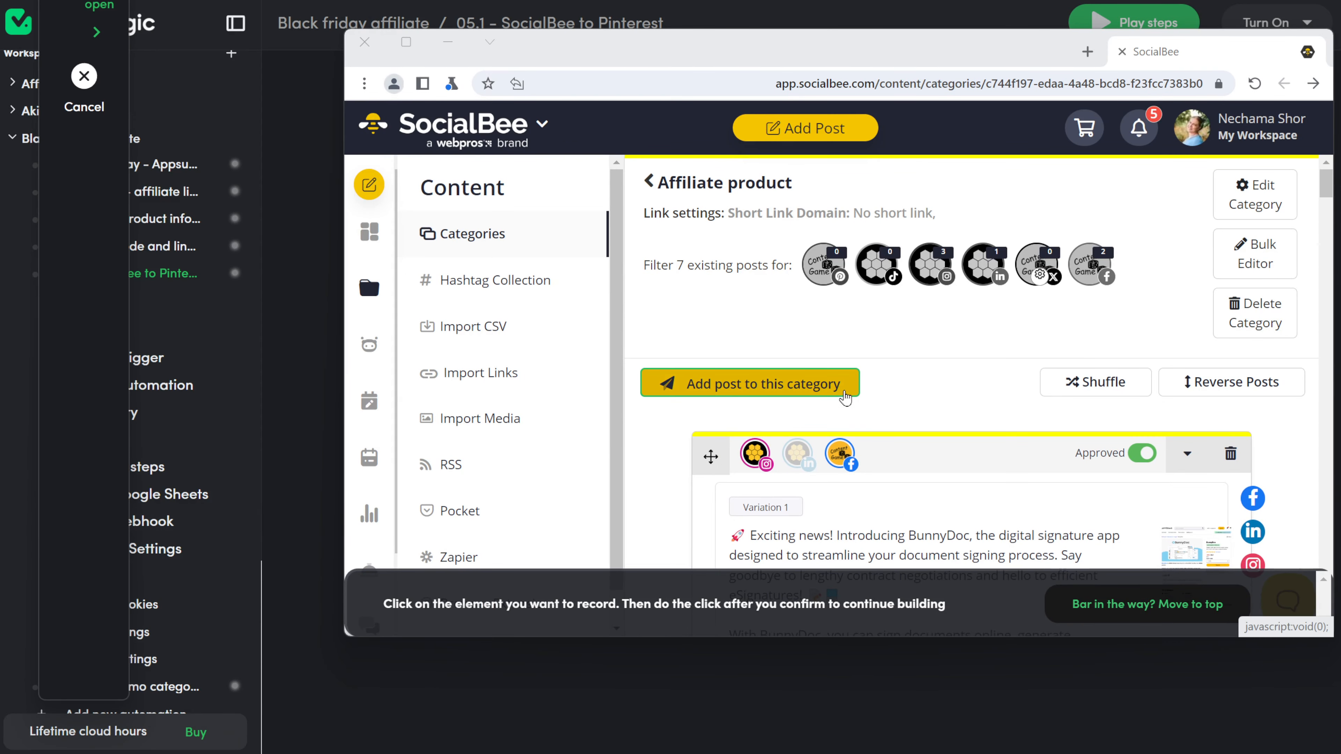
click(844, 390)
click(874, 490)
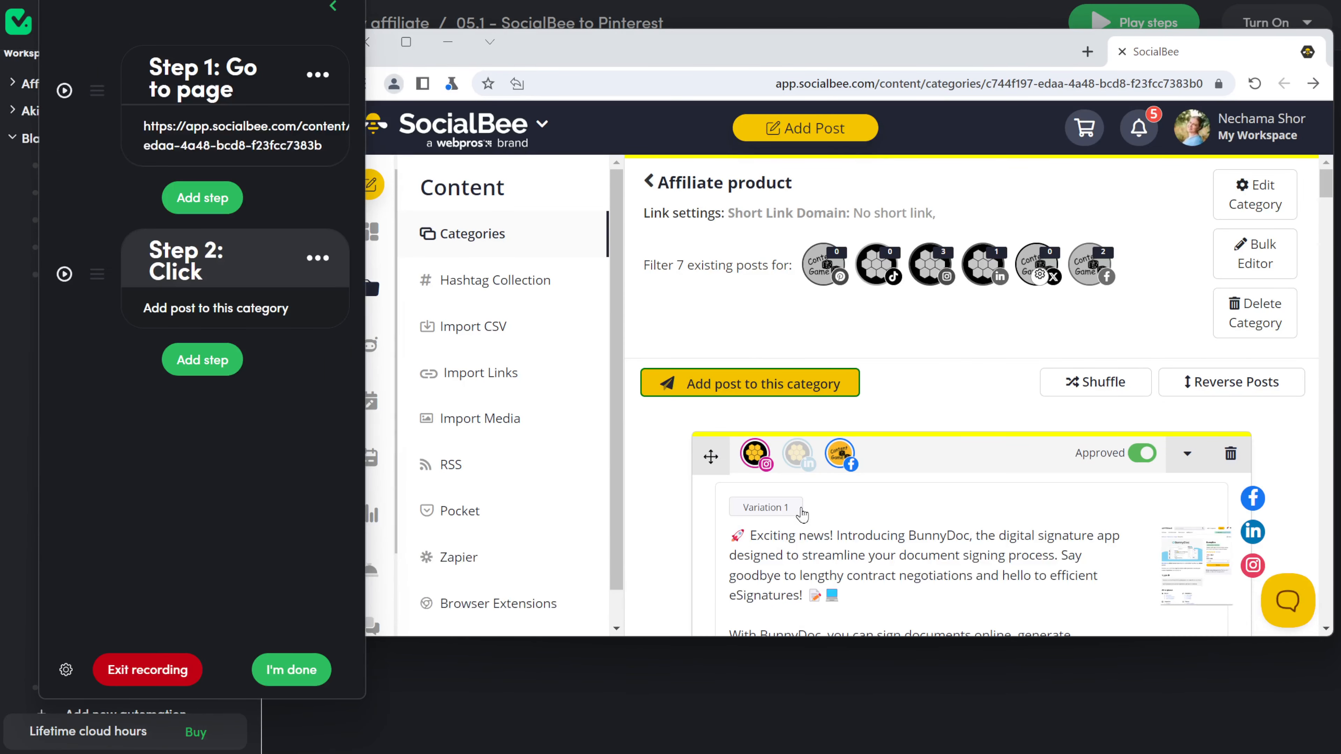
click(748, 382)
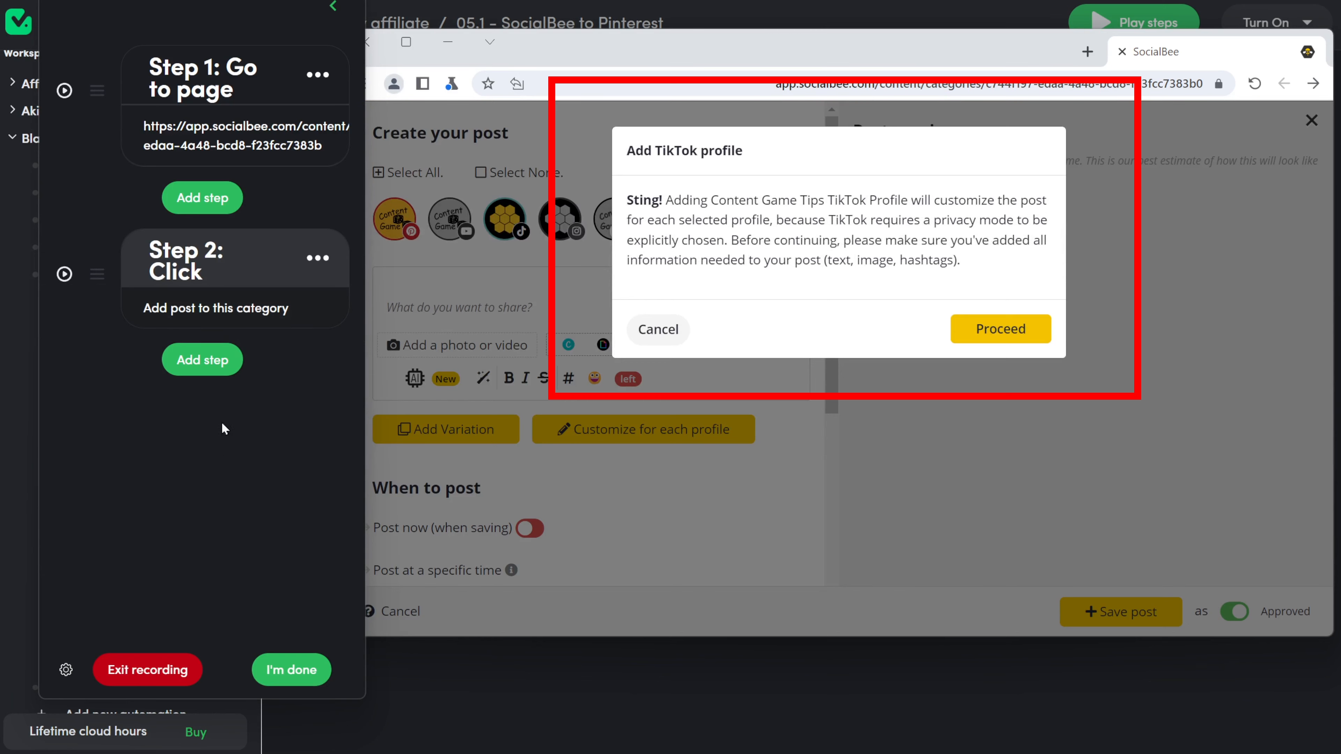
click(207, 364)
click(236, 305)
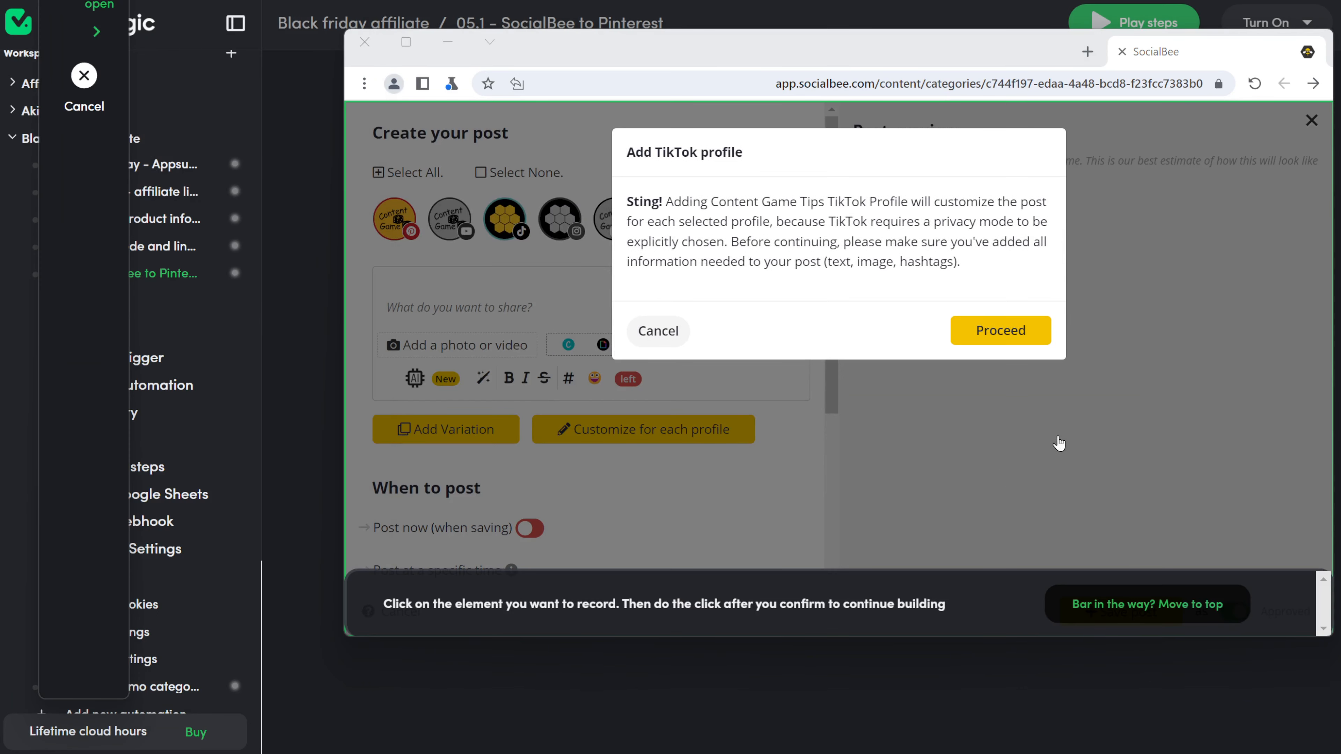
click(1041, 341)
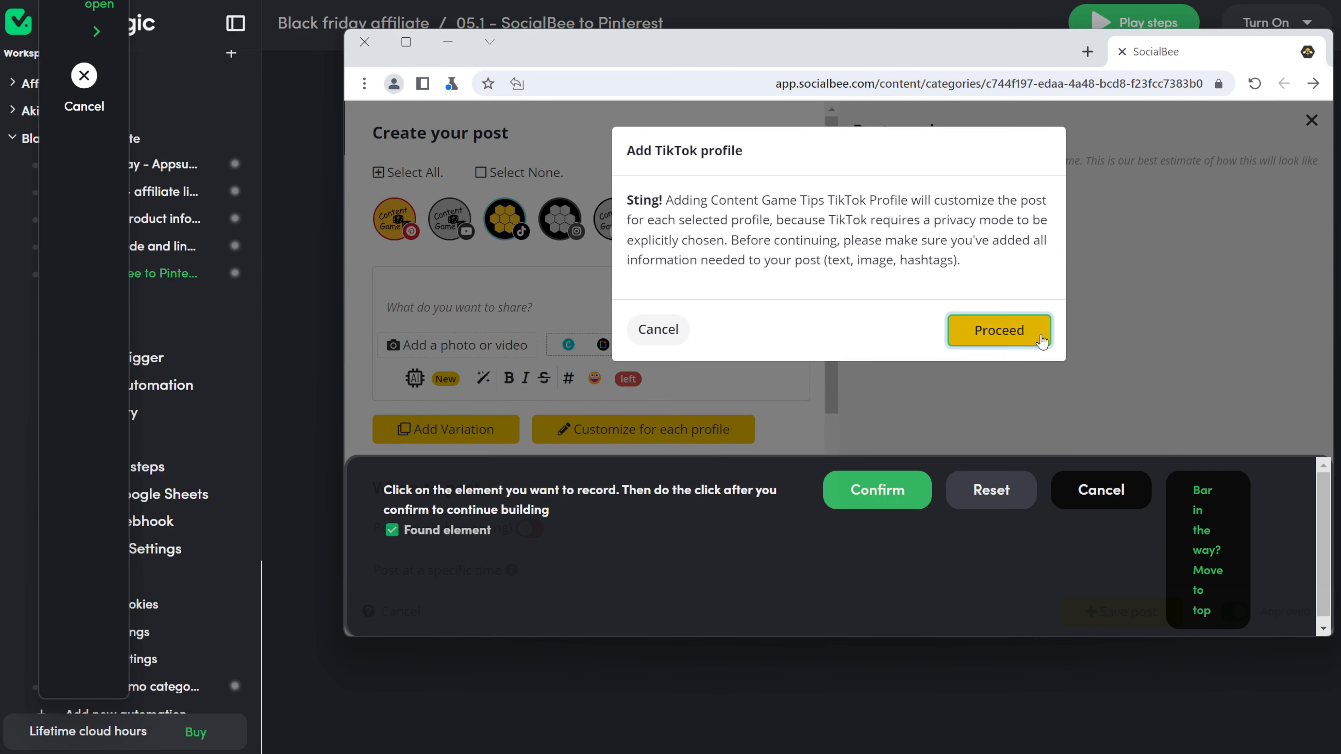
click(859, 487)
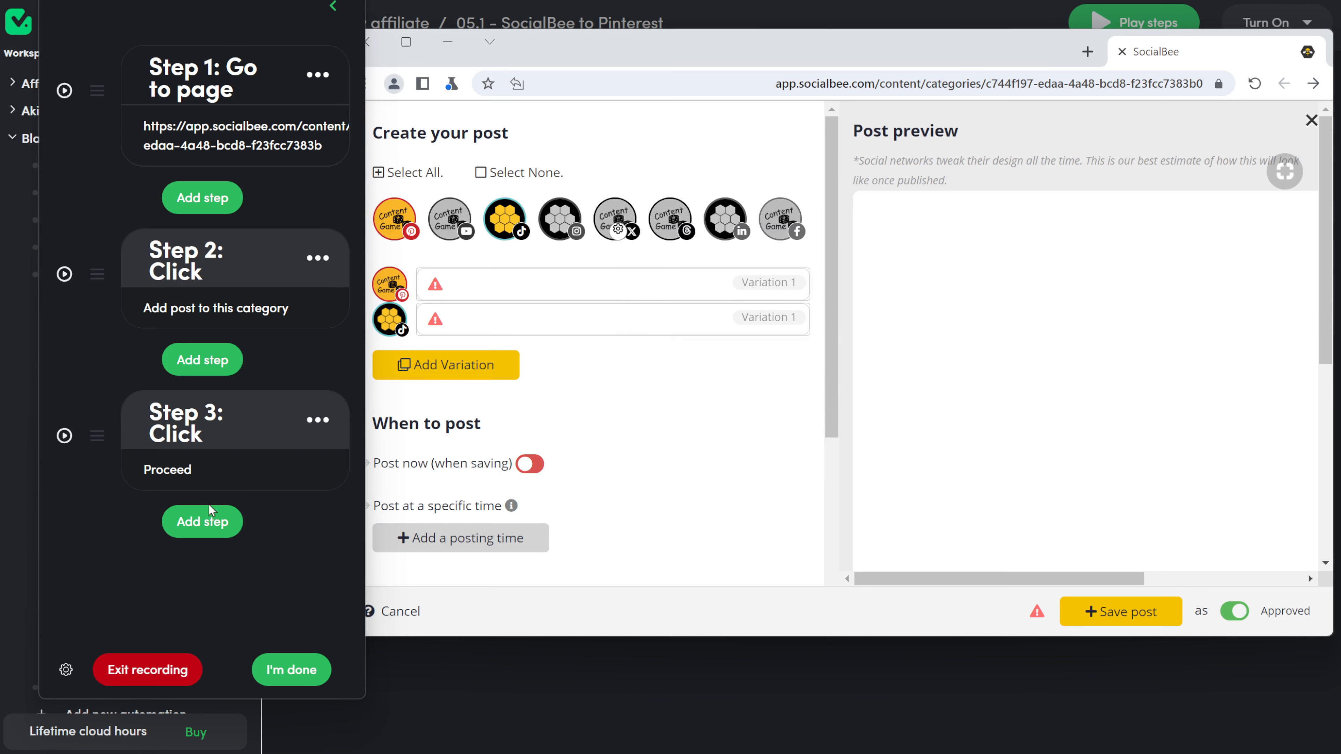
Step: Record clicks on the post category selector and the Affiliate product category
click(197, 531)
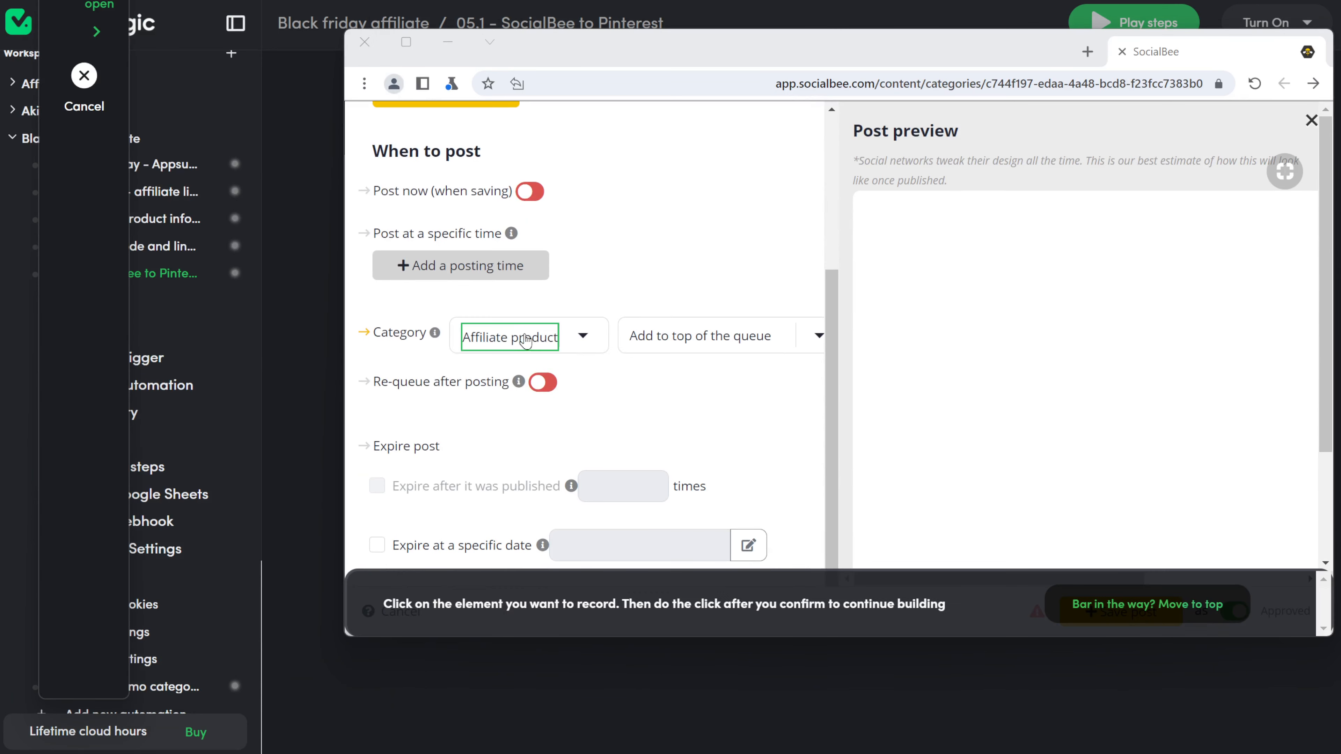
click(601, 344)
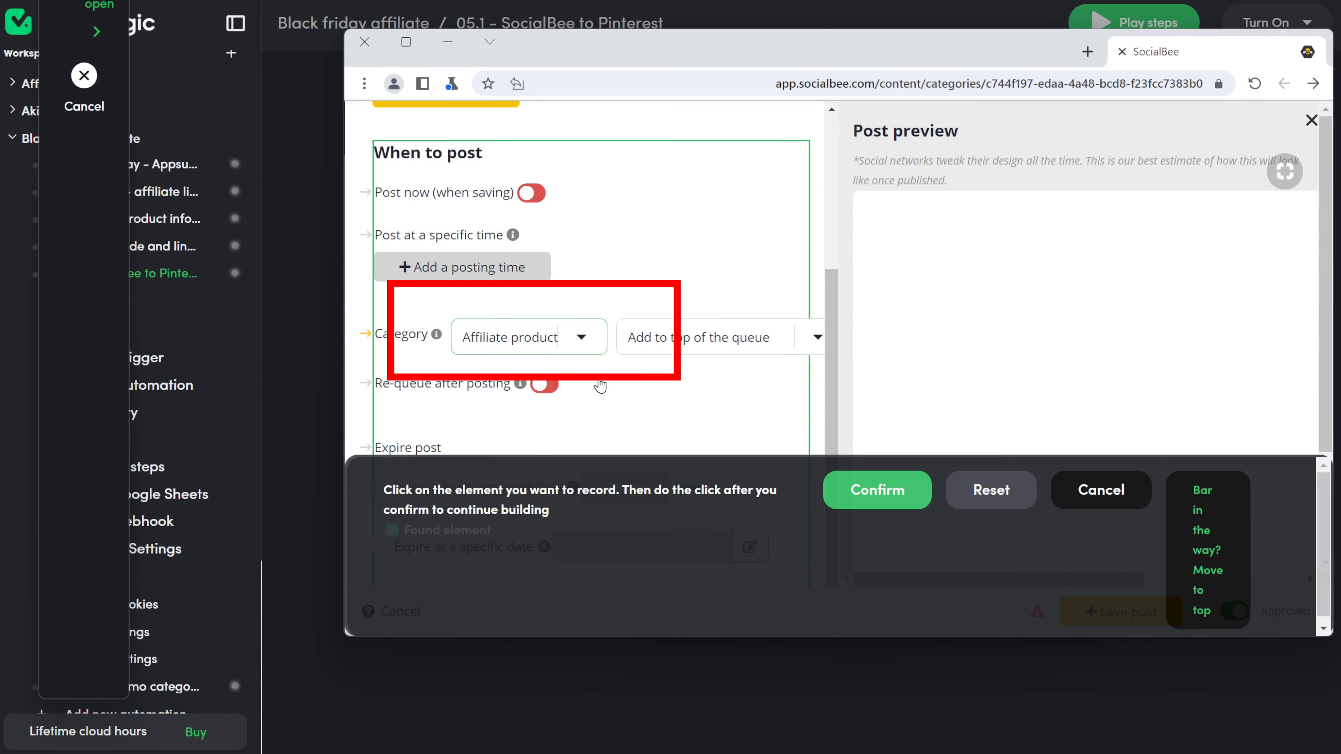
click(864, 487)
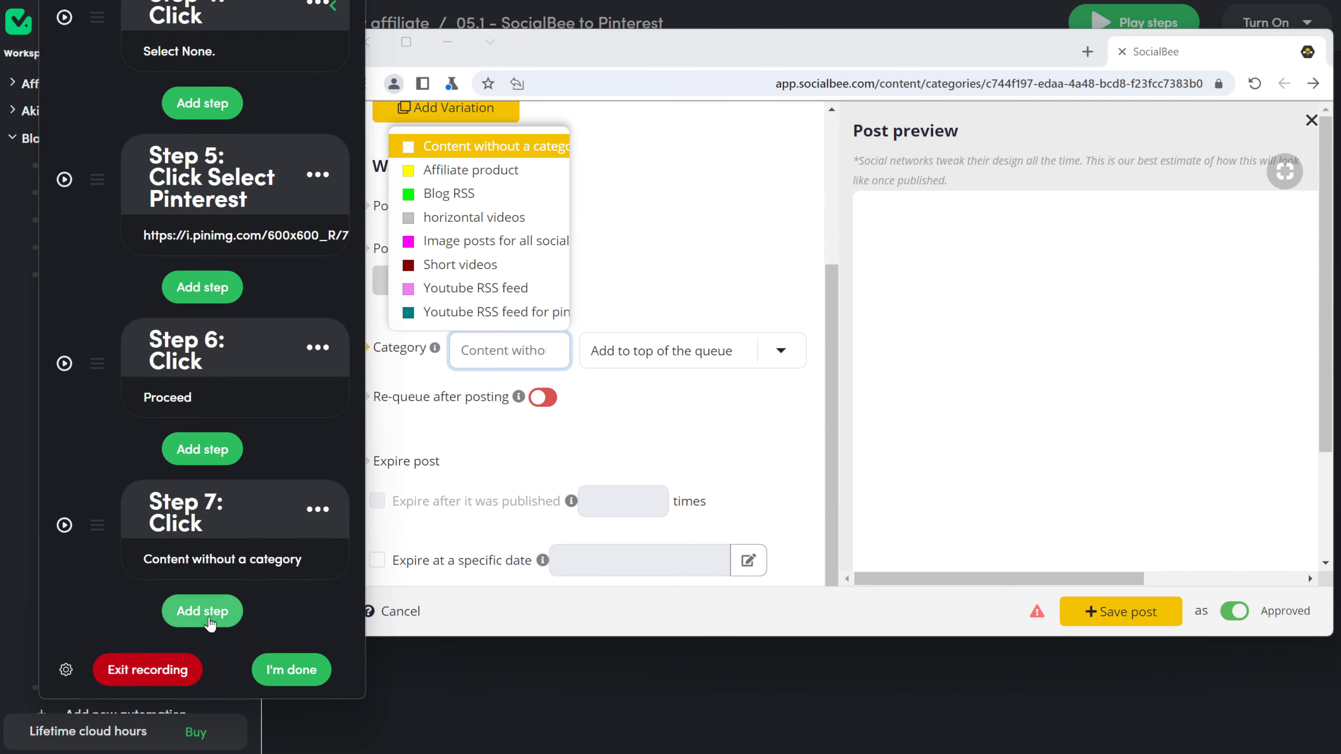
click(199, 613)
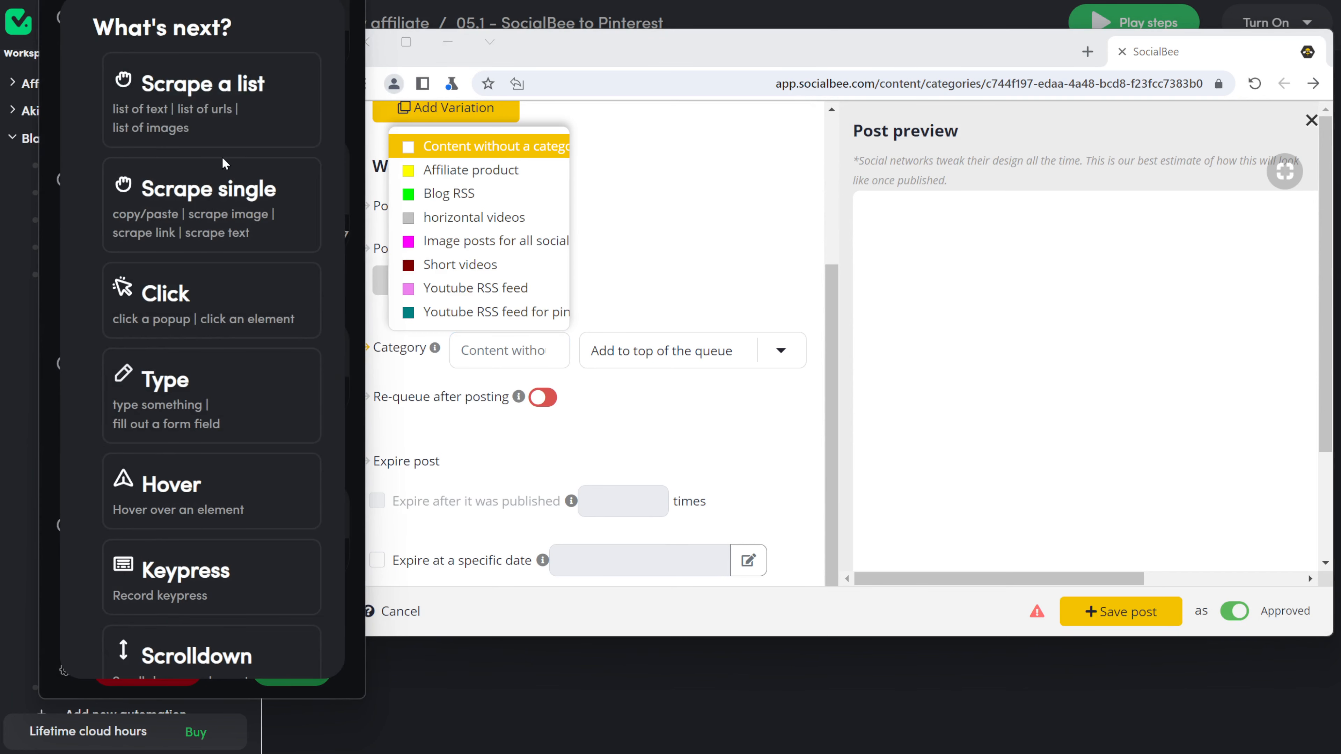
click(215, 276)
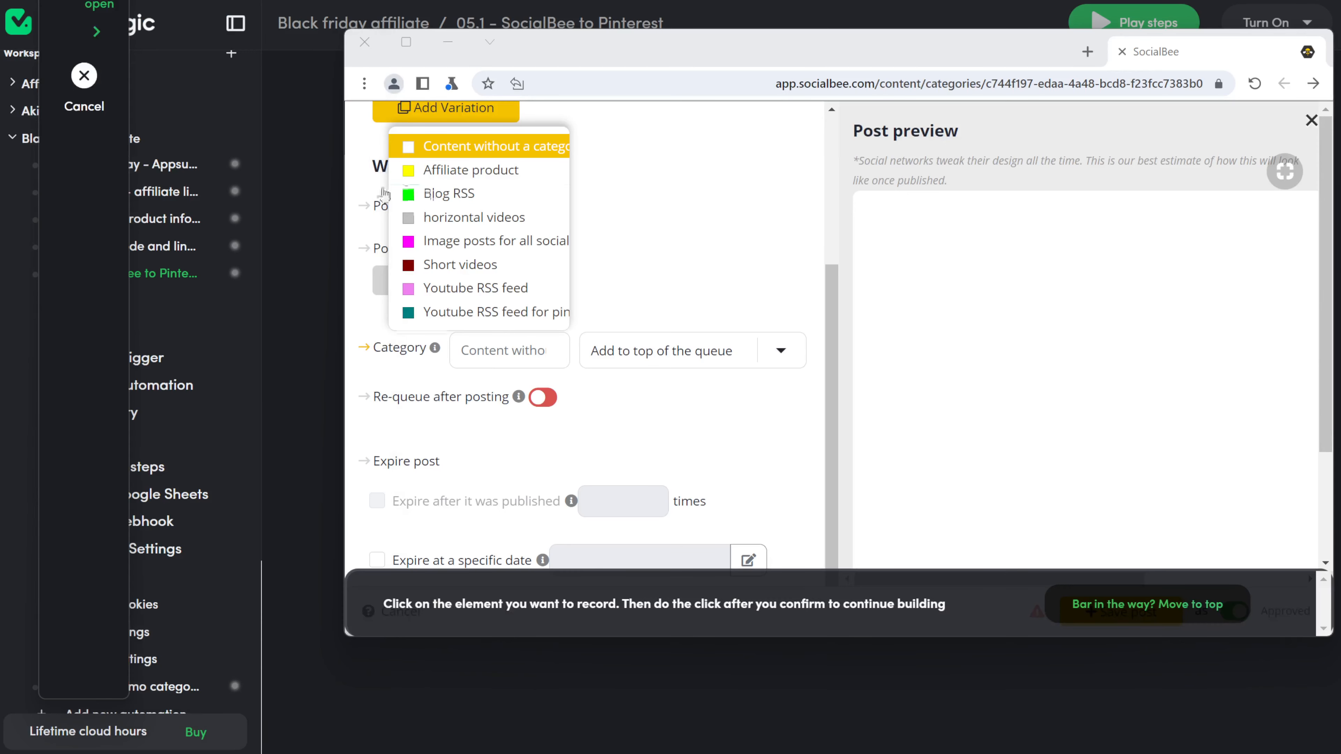
click(481, 178)
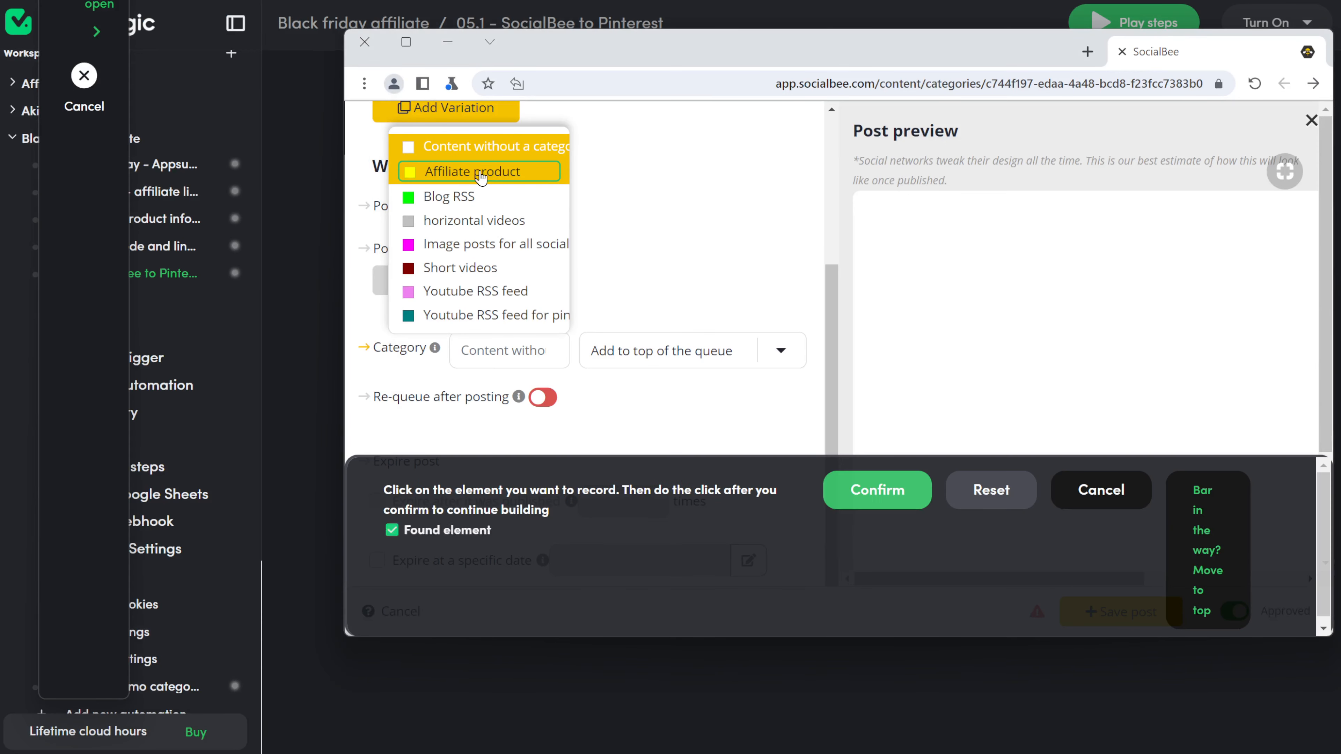
click(897, 488)
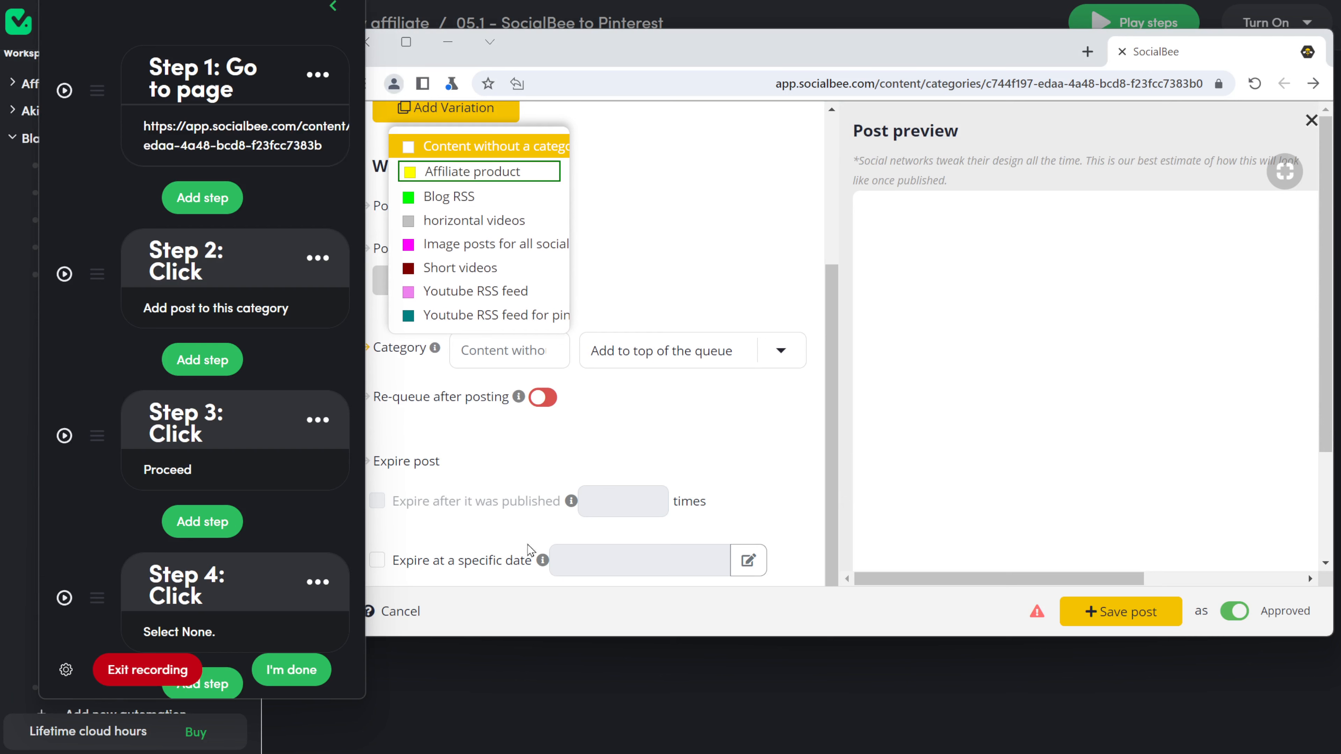
Step: Record clicks on Select None and then the Pinterest profile avatar
click(189, 526)
click(258, 308)
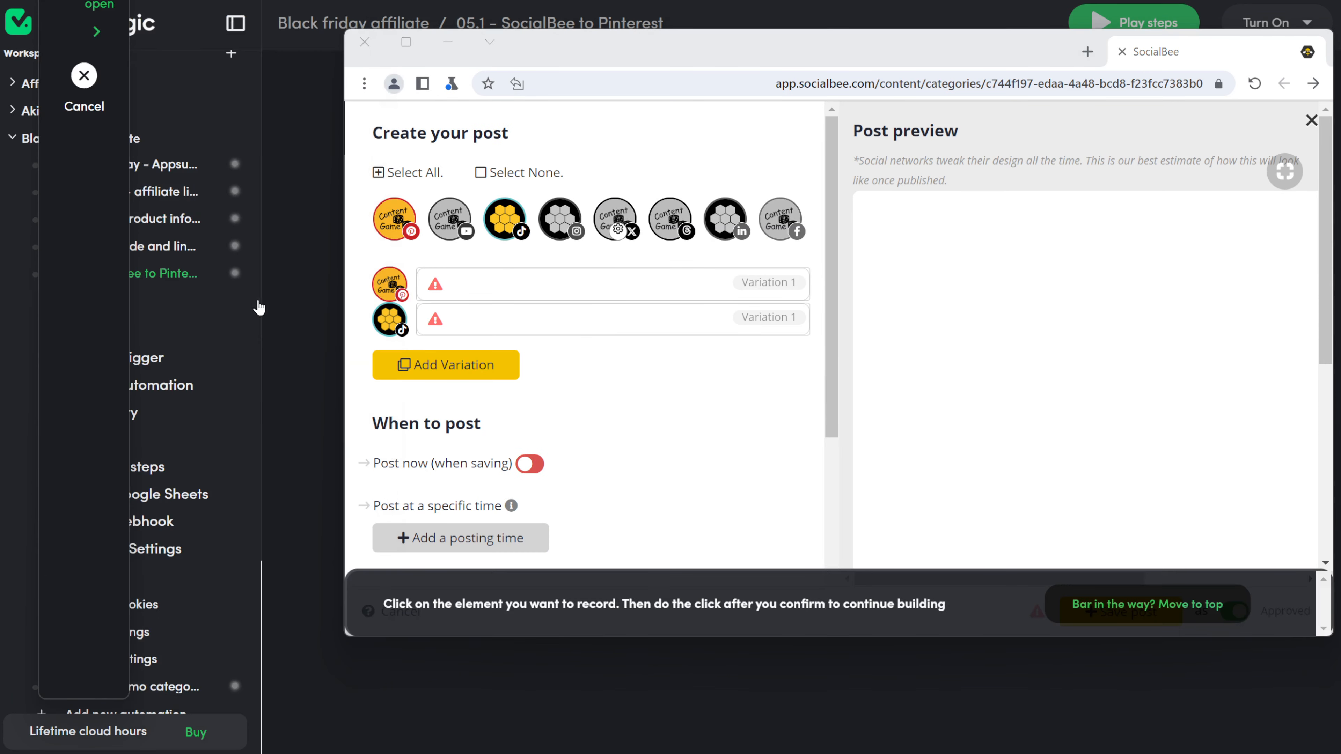
click(533, 173)
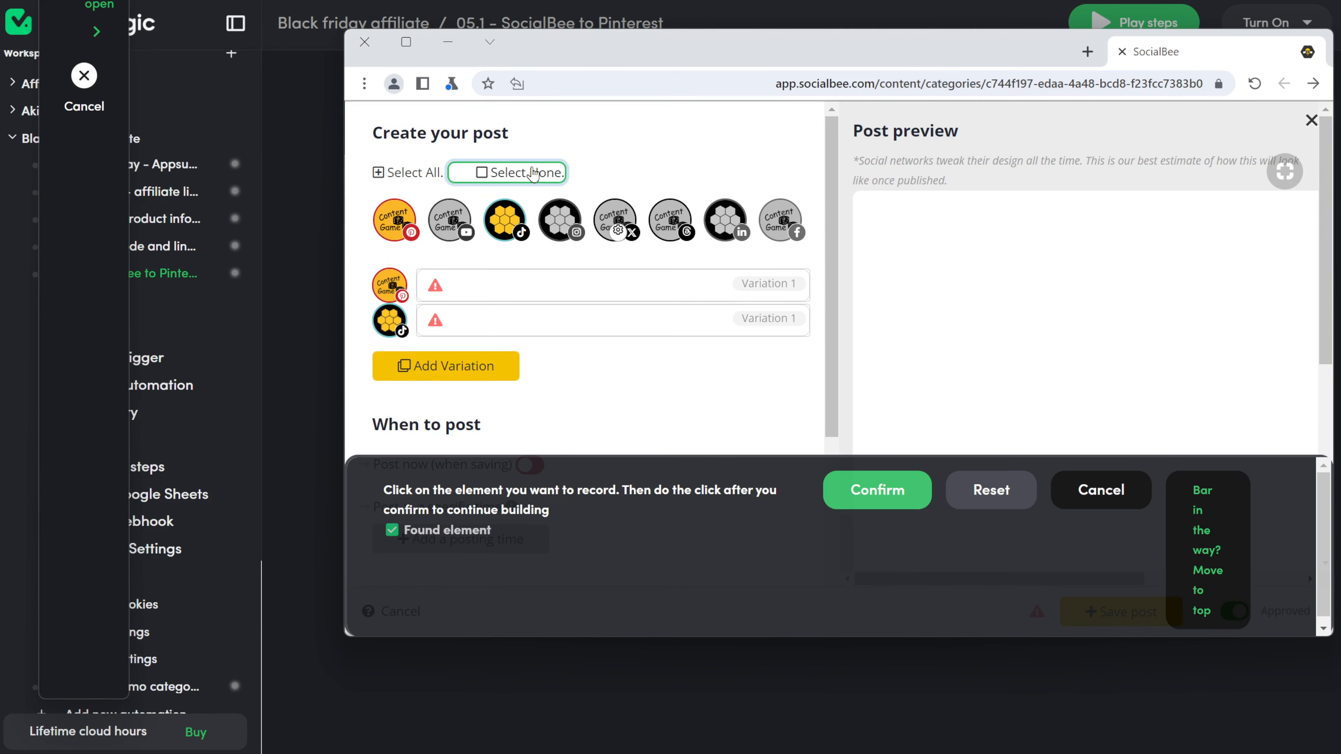
click(858, 494)
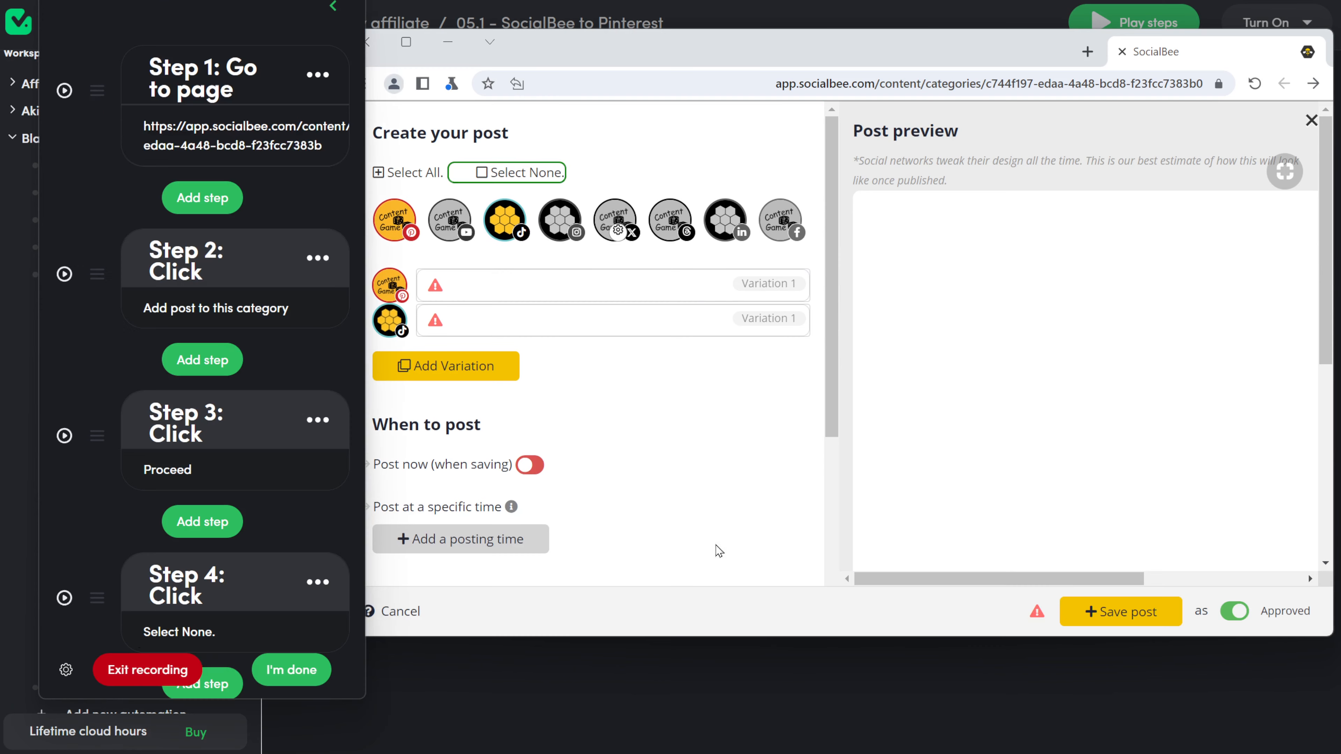
scroll(81, 546, down, 2)
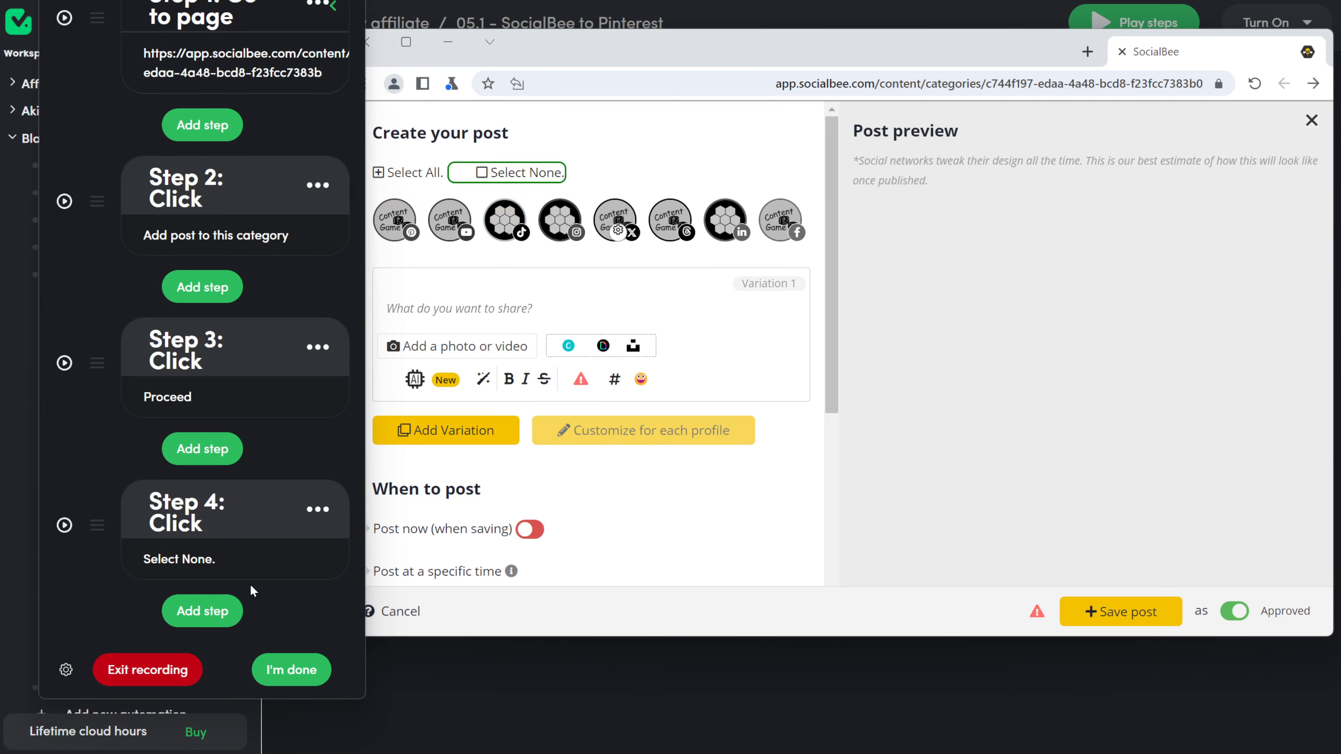
click(198, 628)
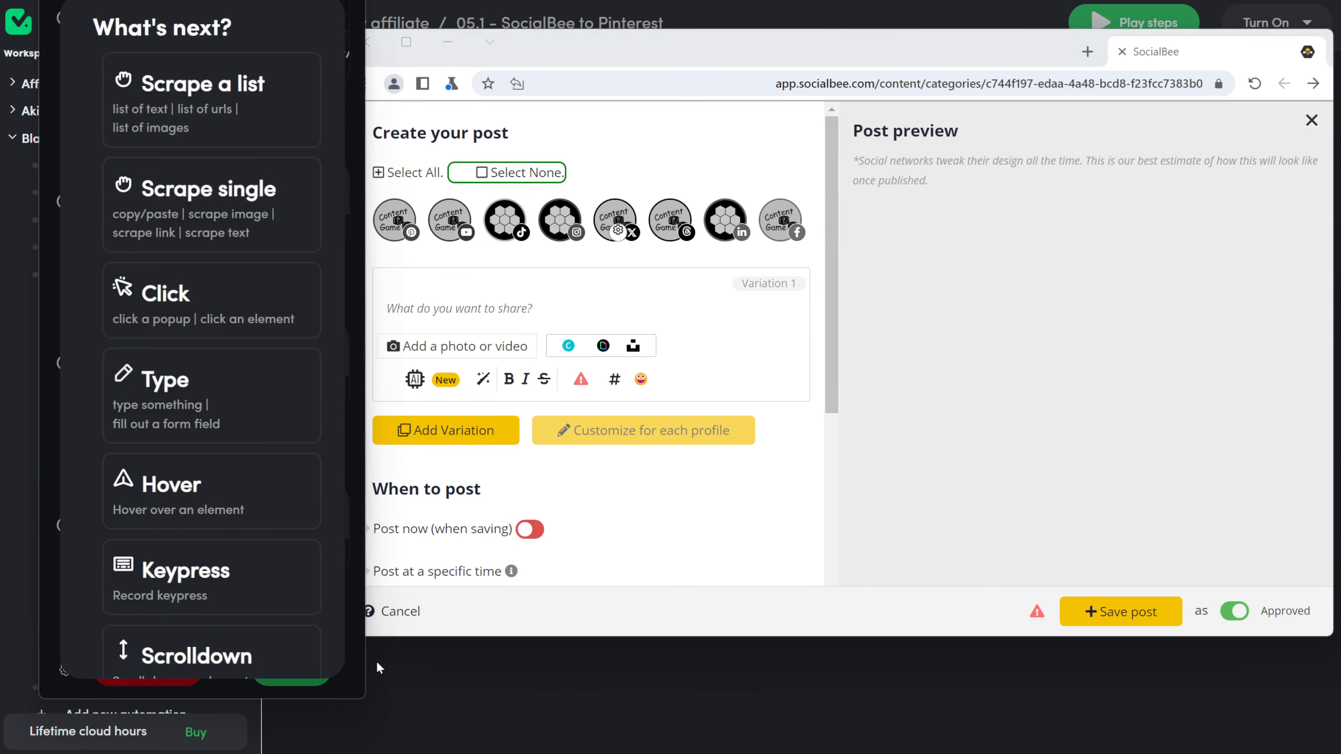
click(232, 290)
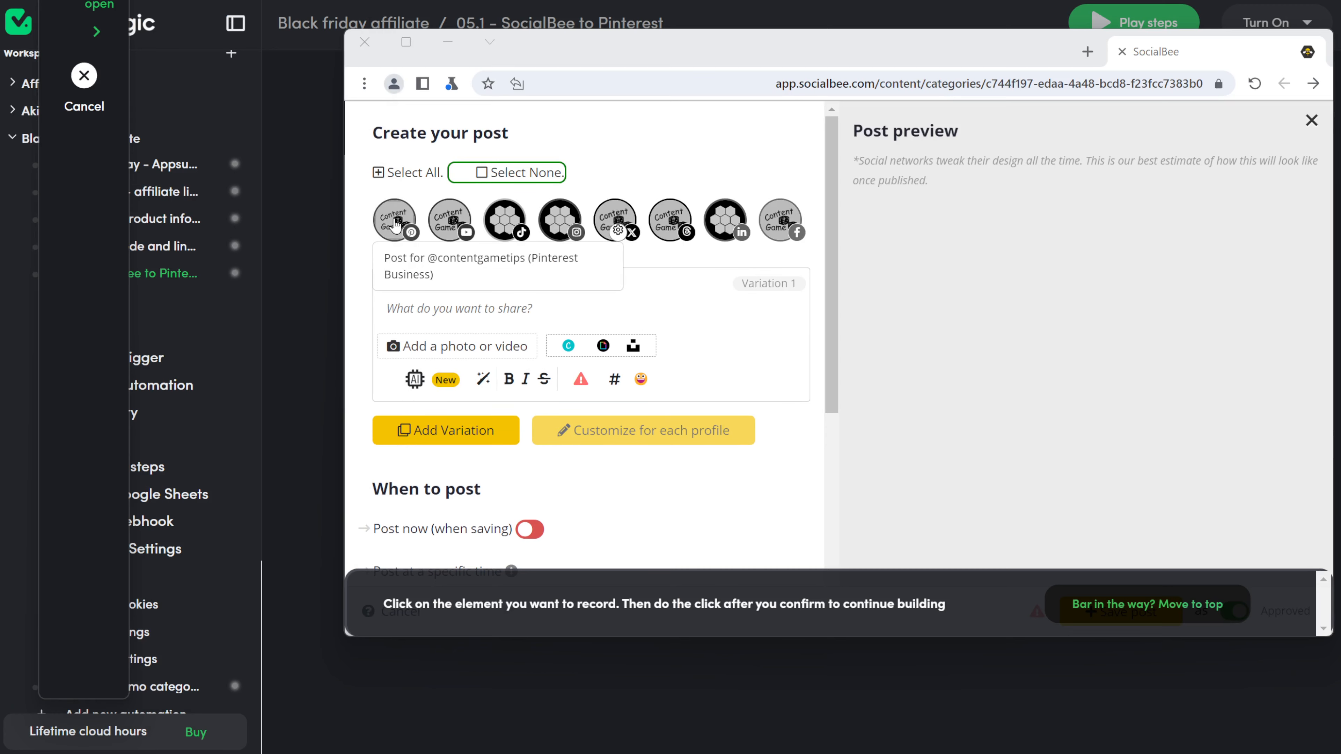
click(393, 234)
click(850, 489)
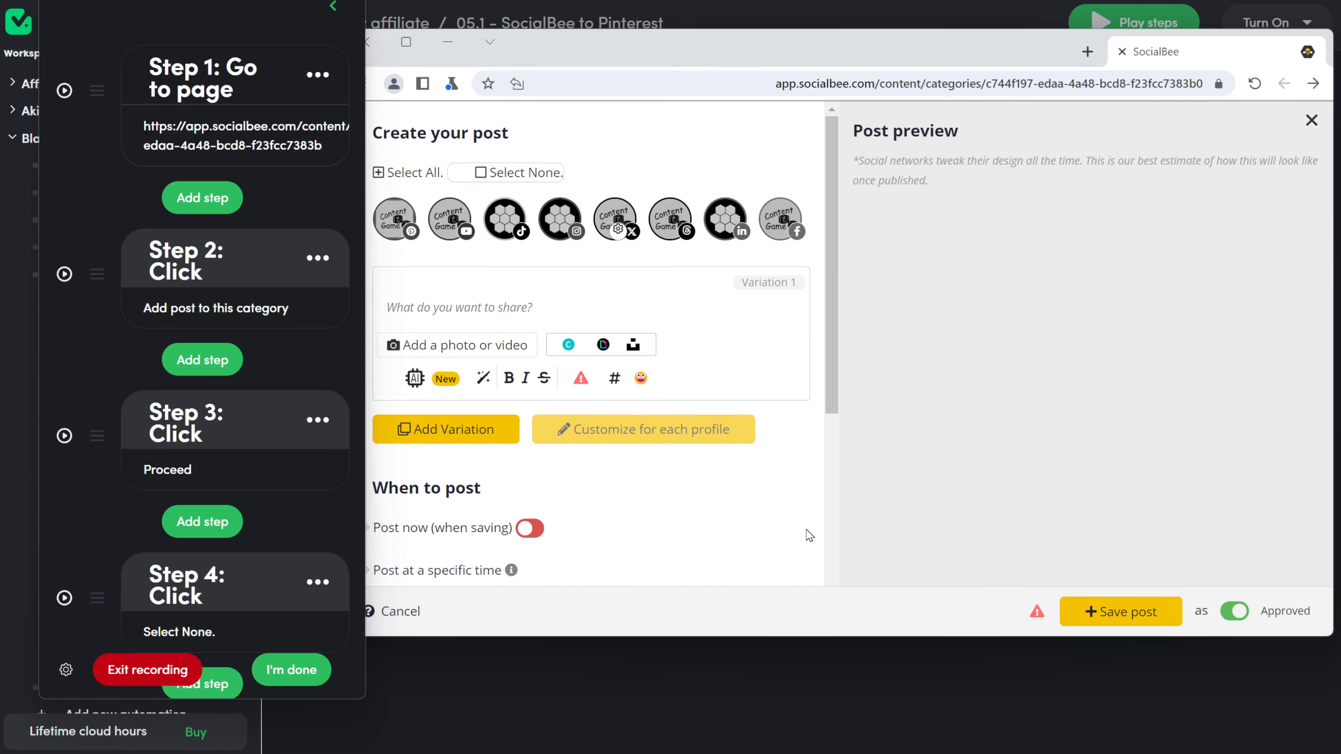
click(394, 227)
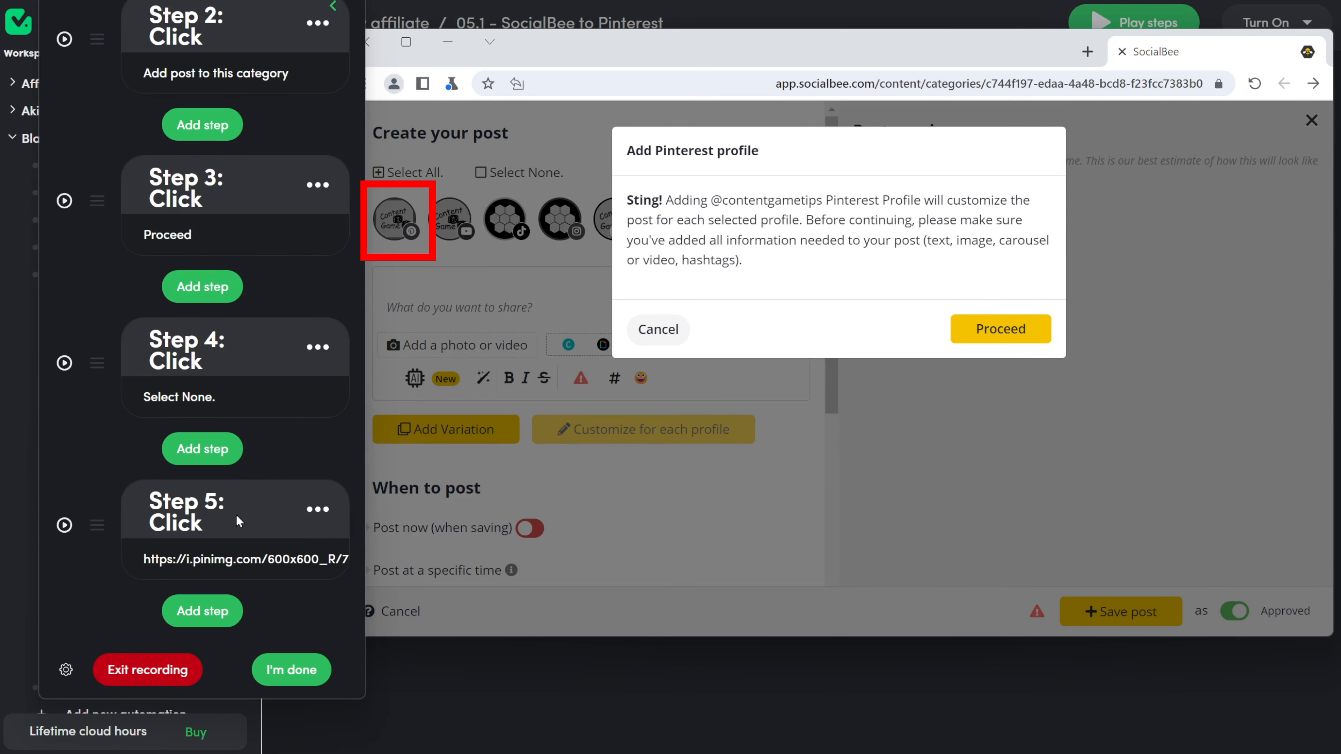
Step: Record a click on the Proceed confirmation as step 6
click(241, 612)
click(174, 294)
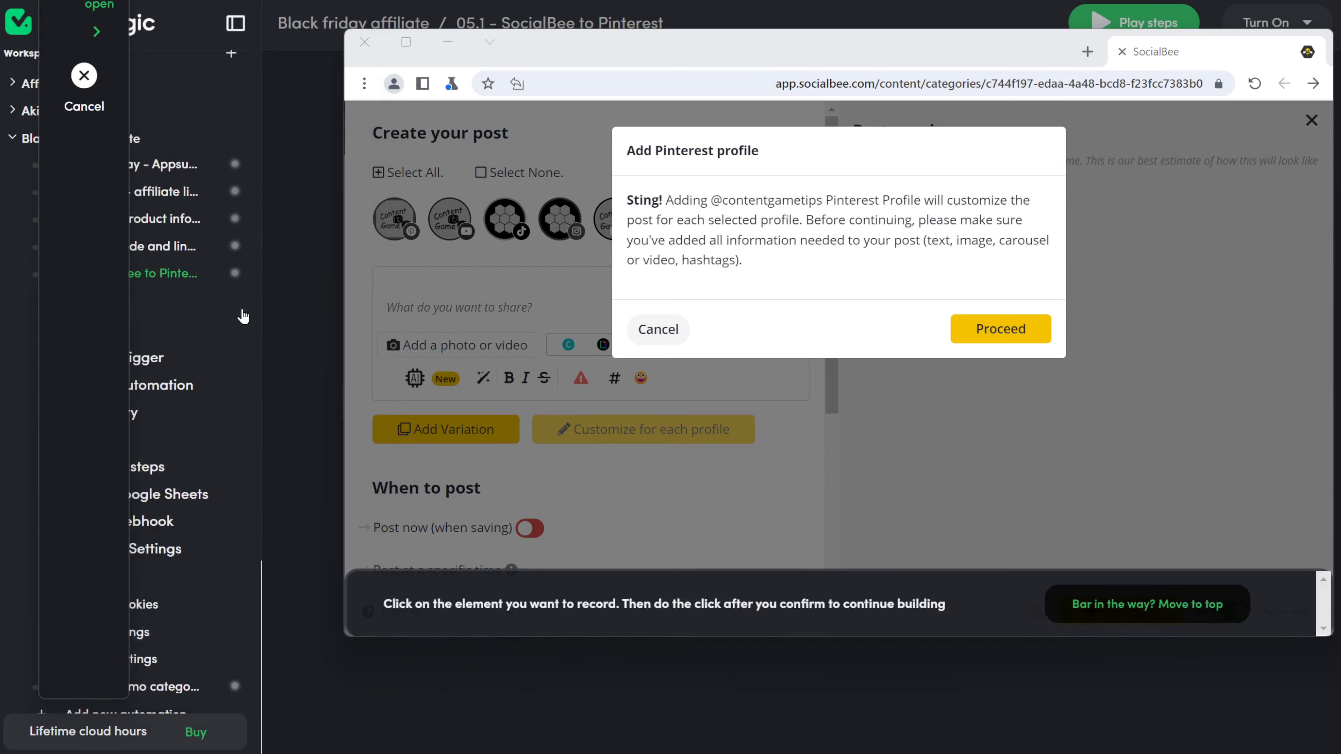
click(991, 333)
click(872, 488)
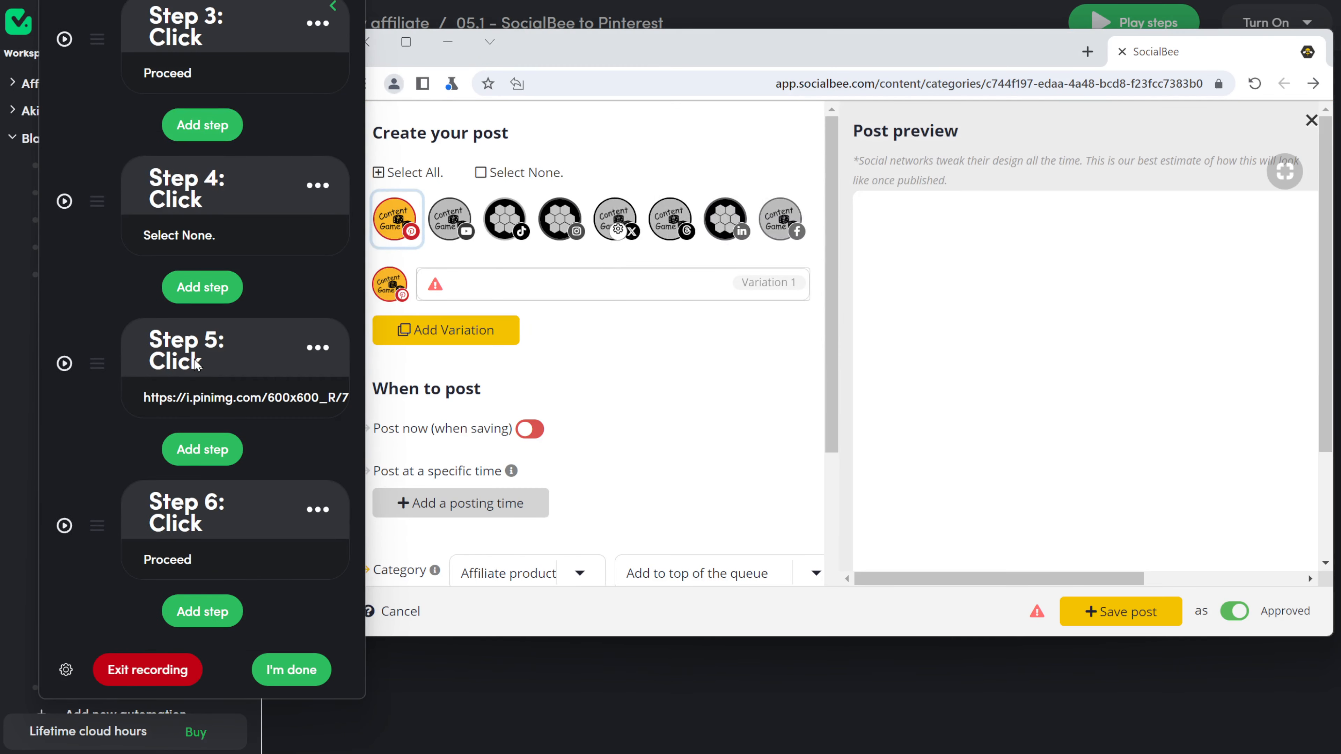
Step: Rename step 5 to 'Click Select Pinterest'
click(195, 362)
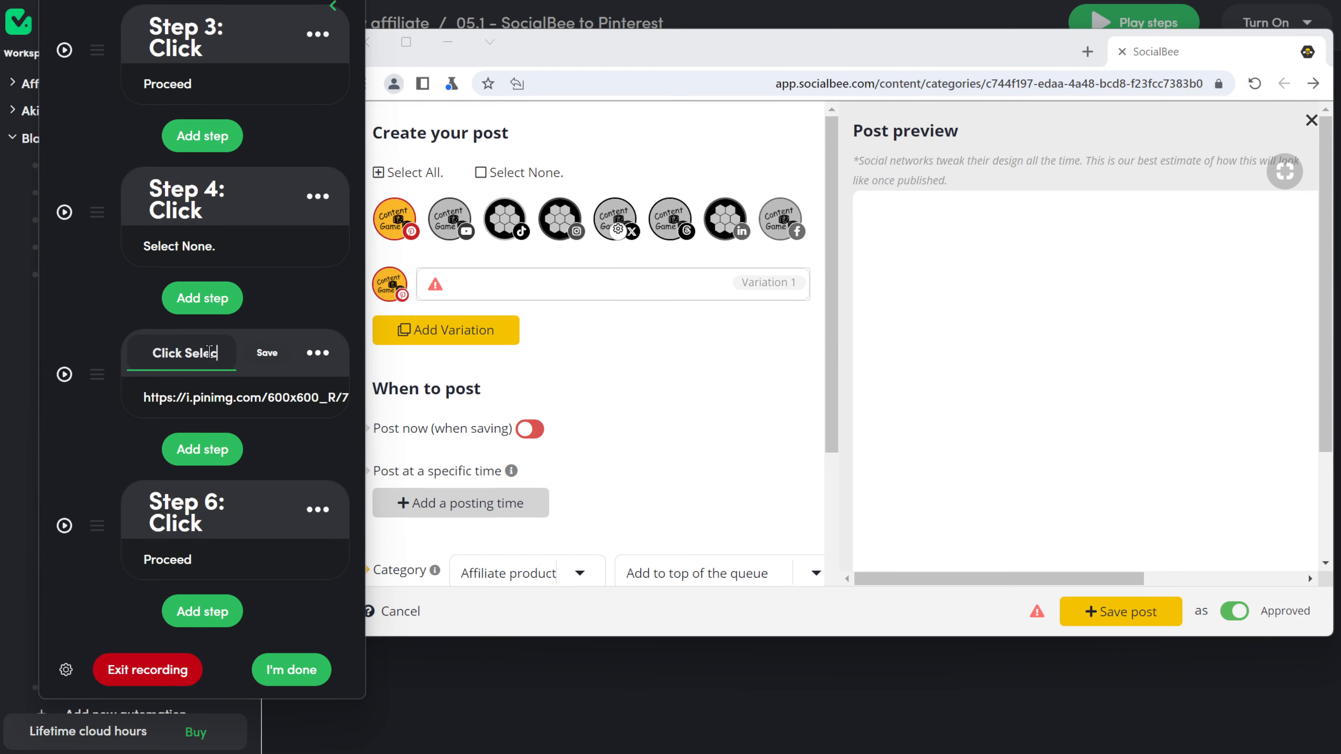
text(Select Pin)
text(terest)
click(261, 354)
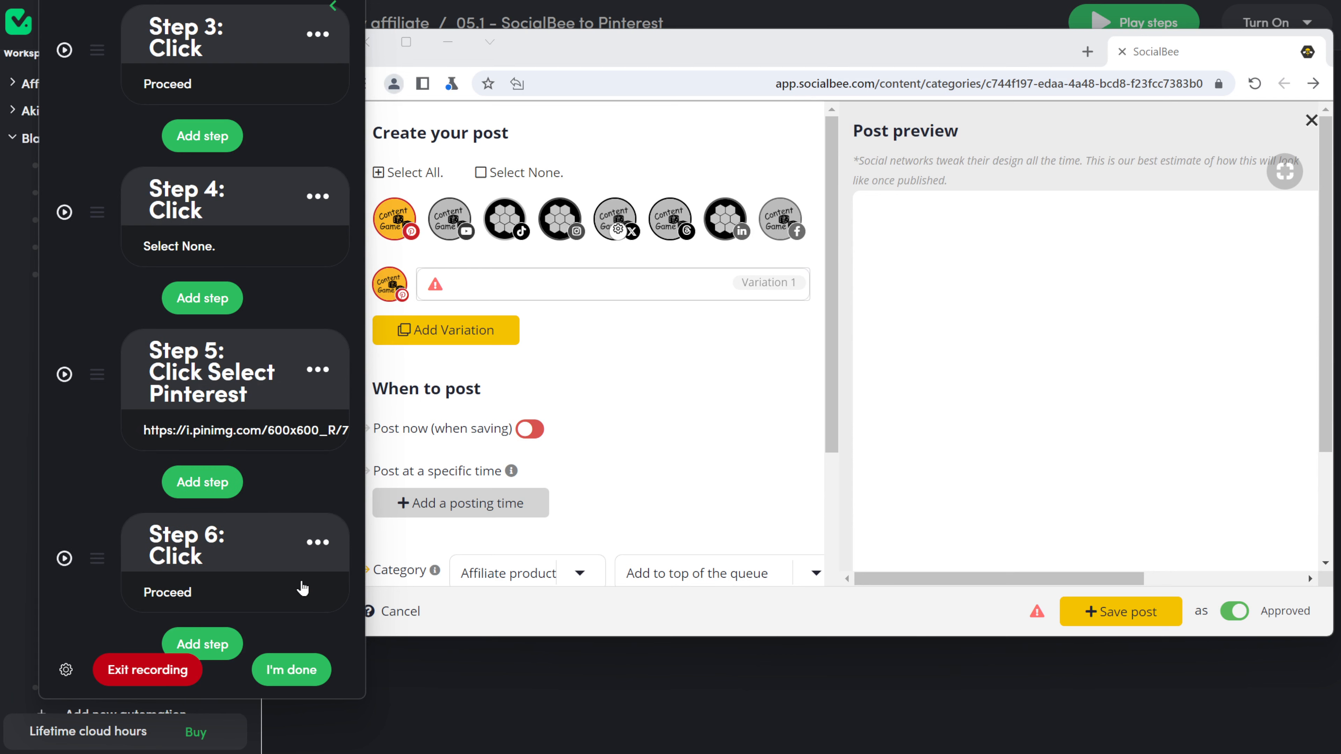
scroll(302, 588, down, 1)
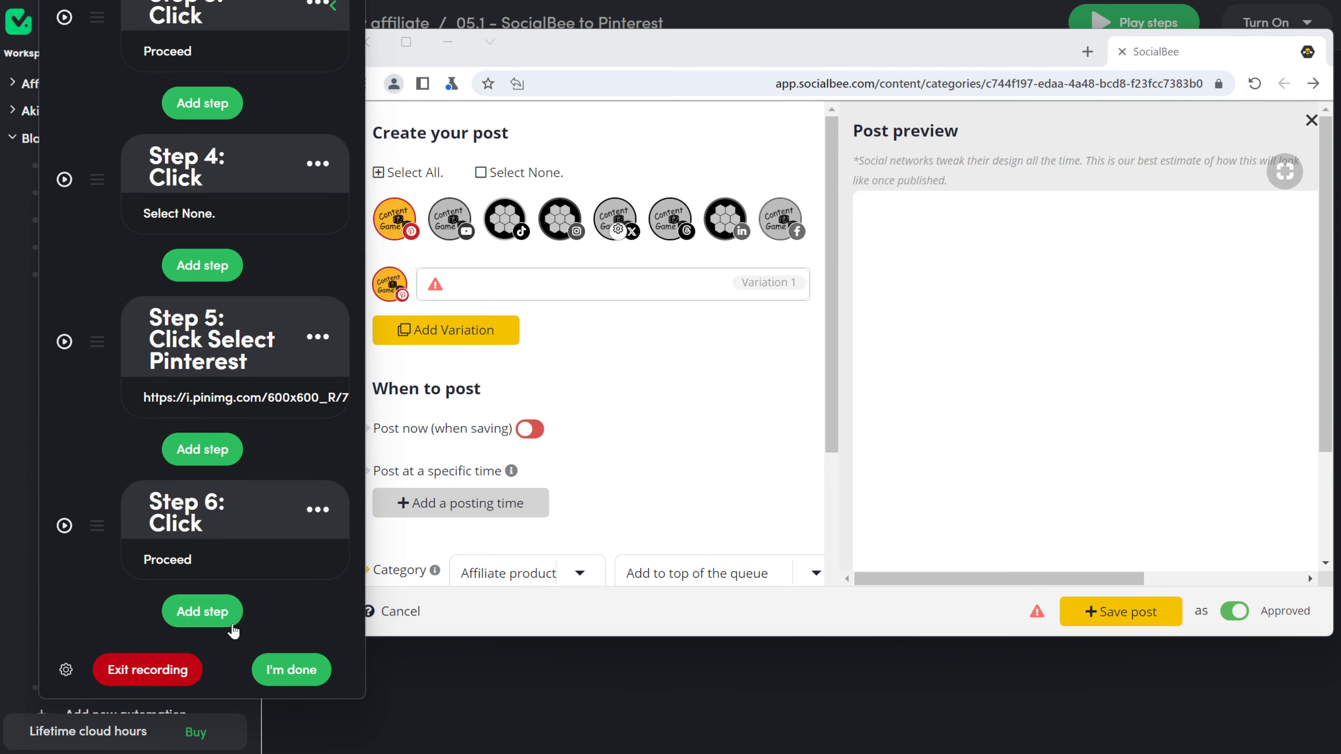
click(210, 608)
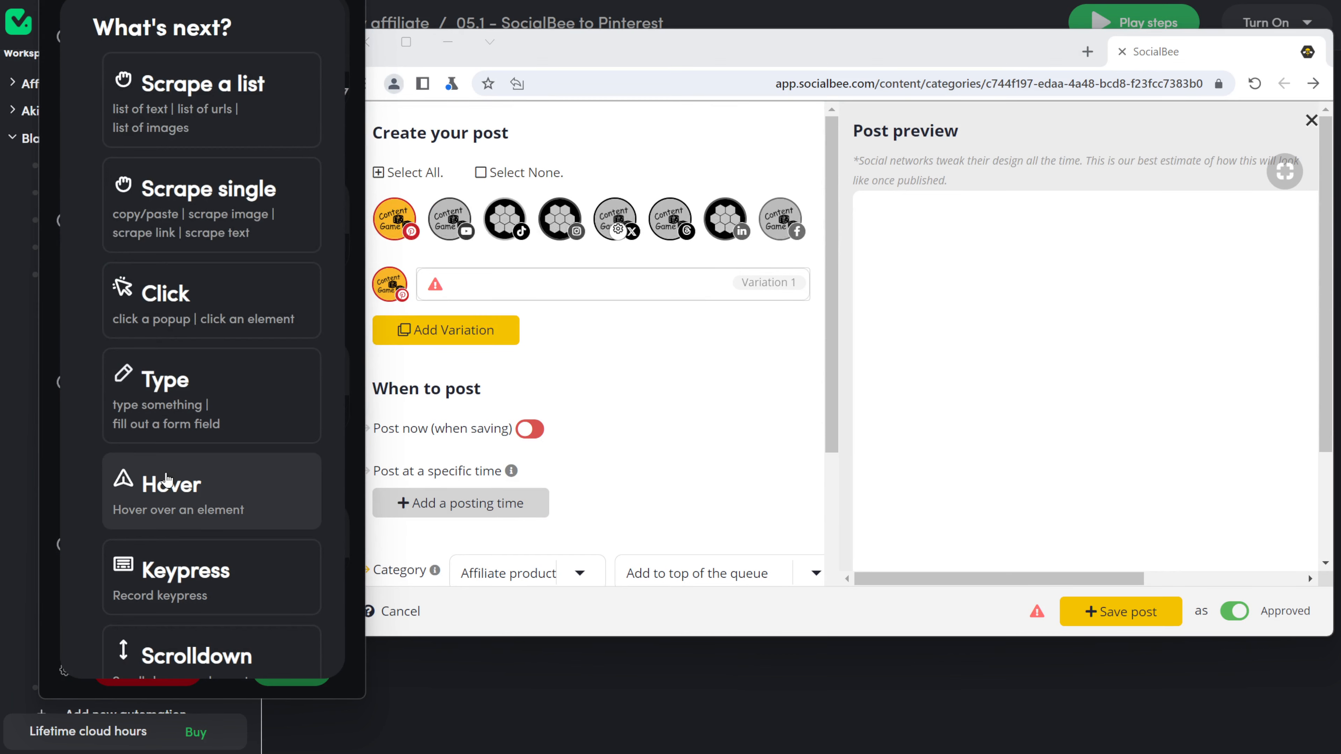
Step: Record clicks on the post's Variation field and the AI assistant icon
click(201, 300)
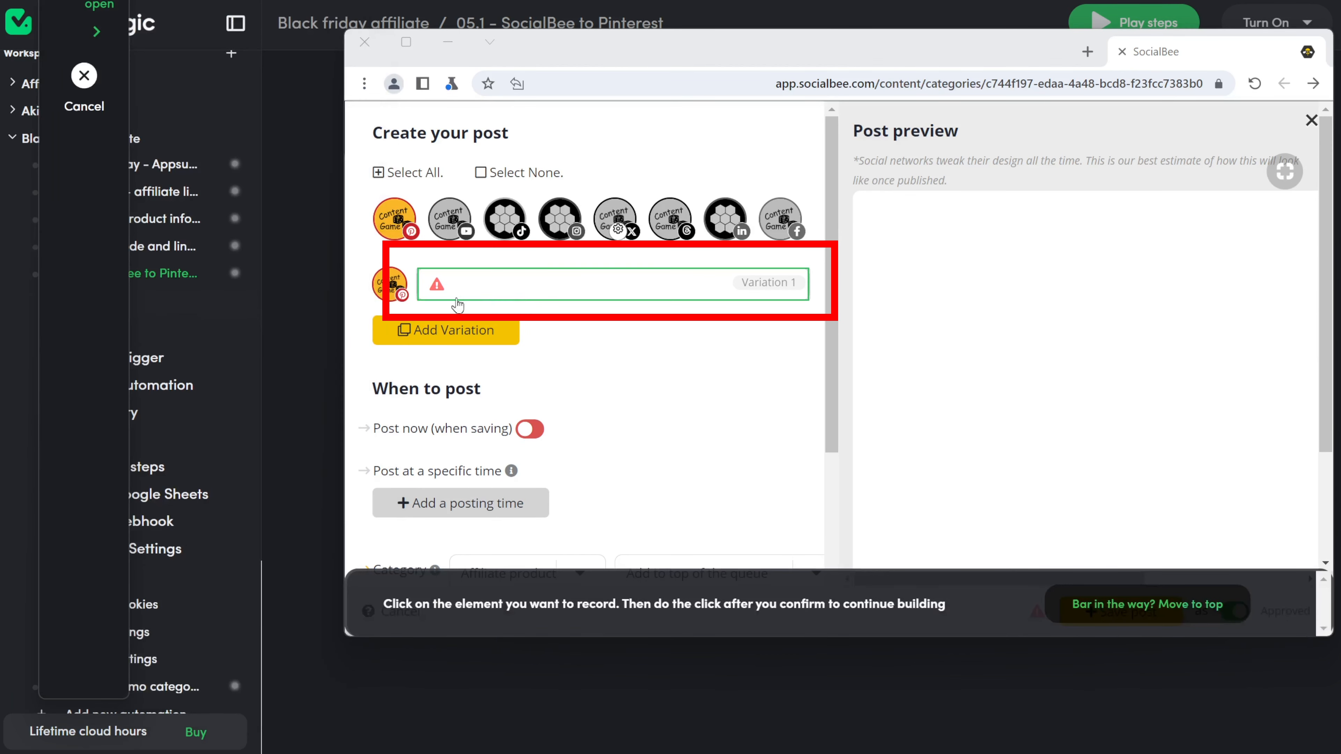
click(526, 298)
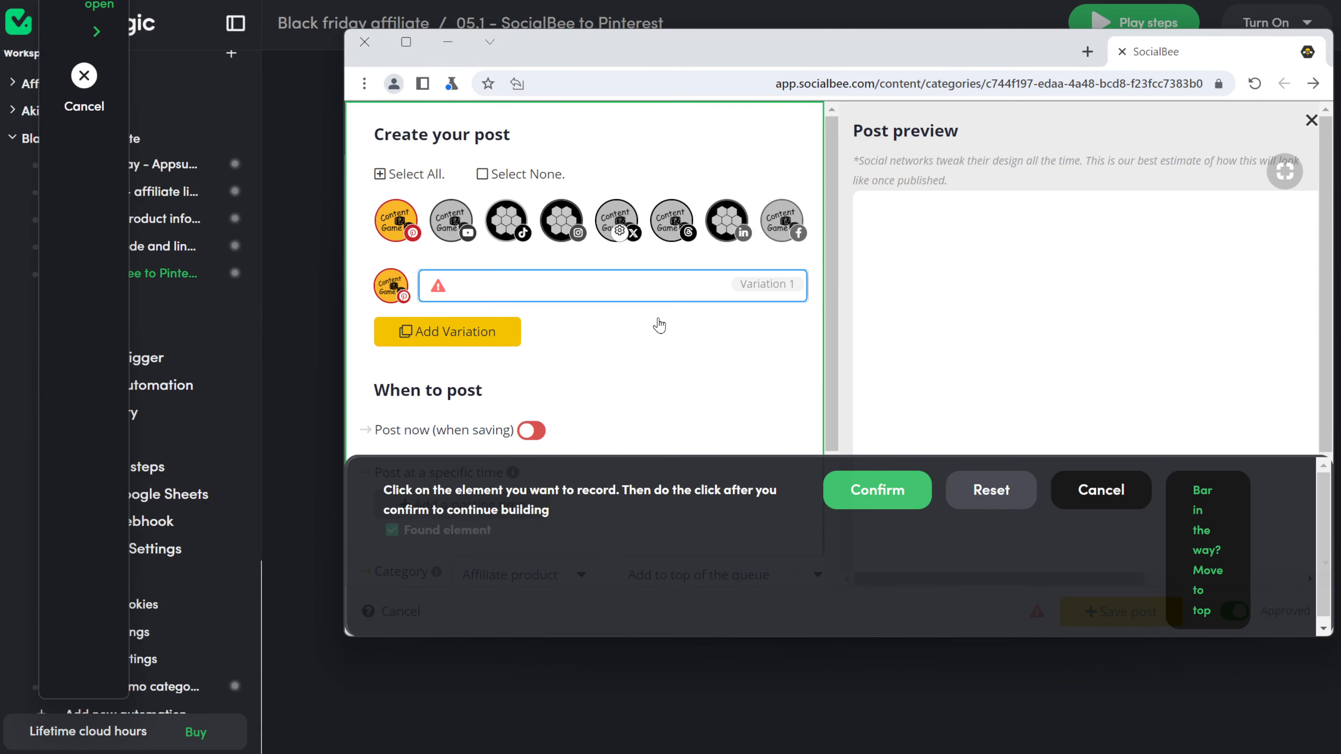
click(858, 477)
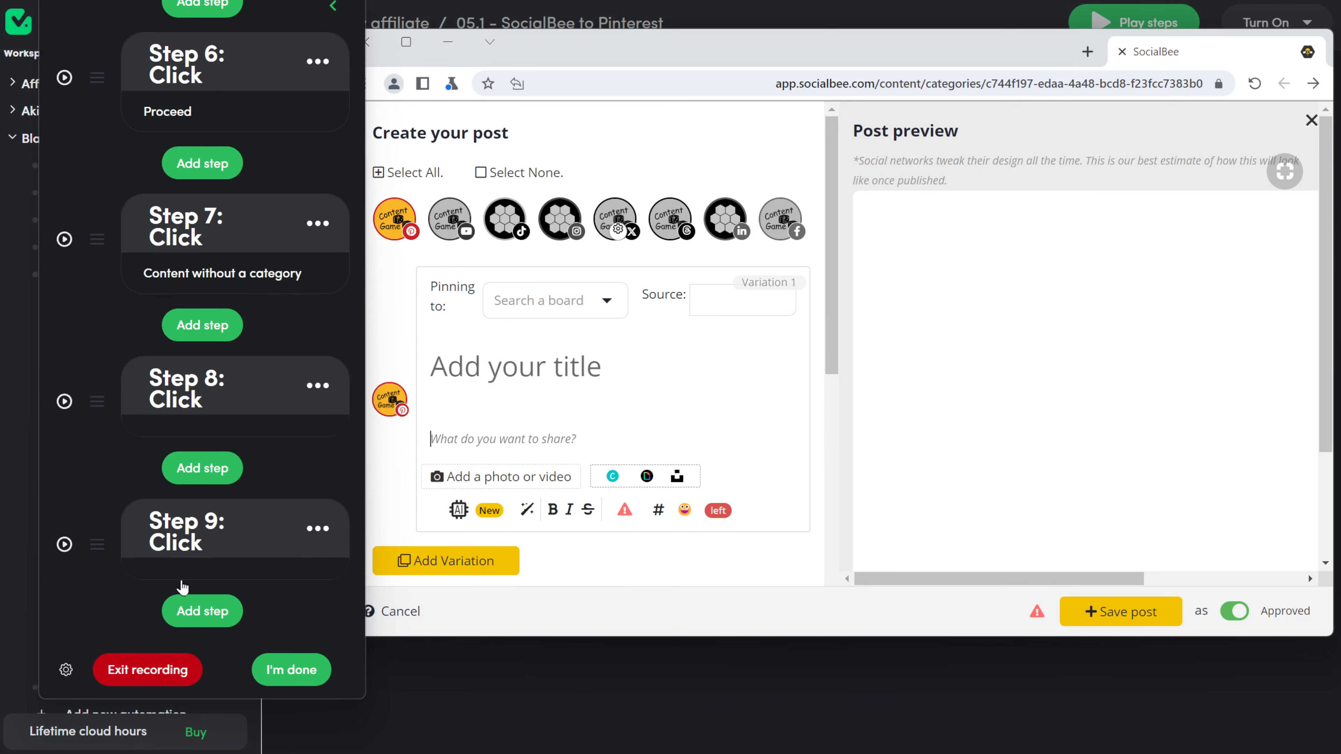
click(214, 612)
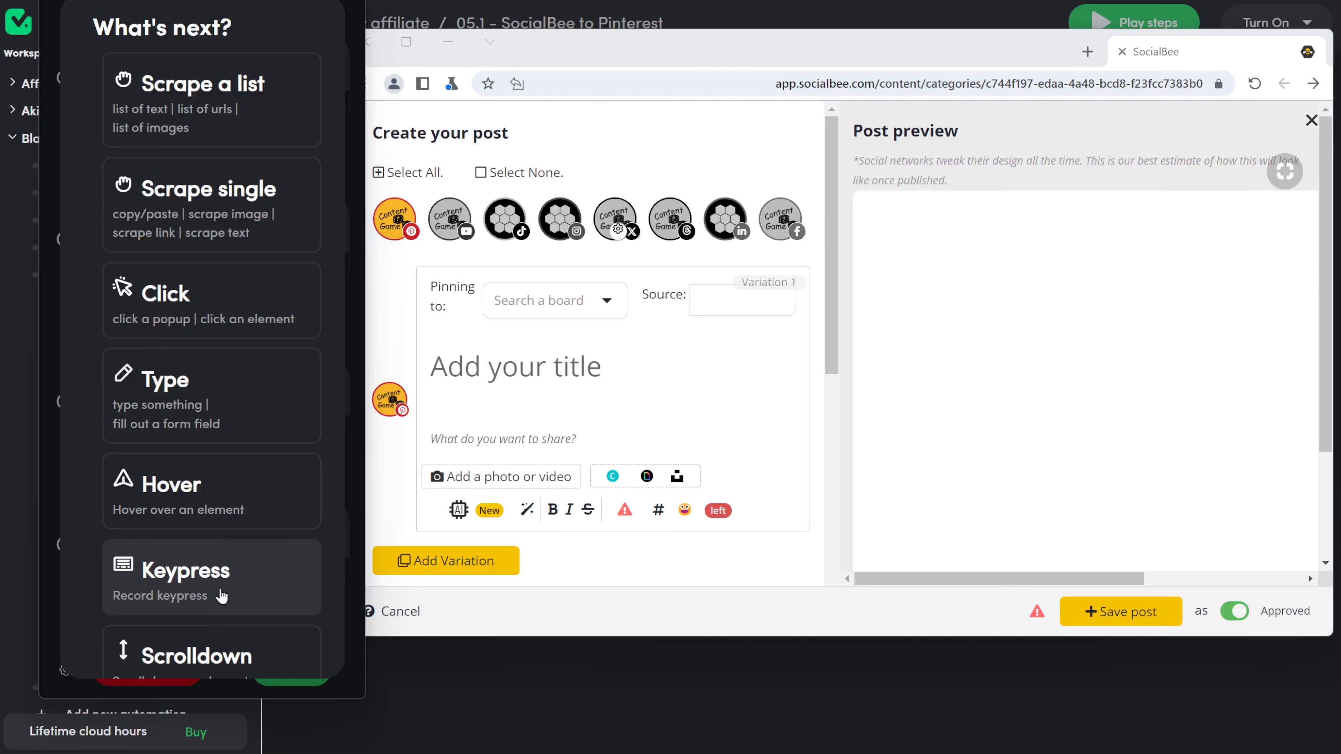
click(178, 312)
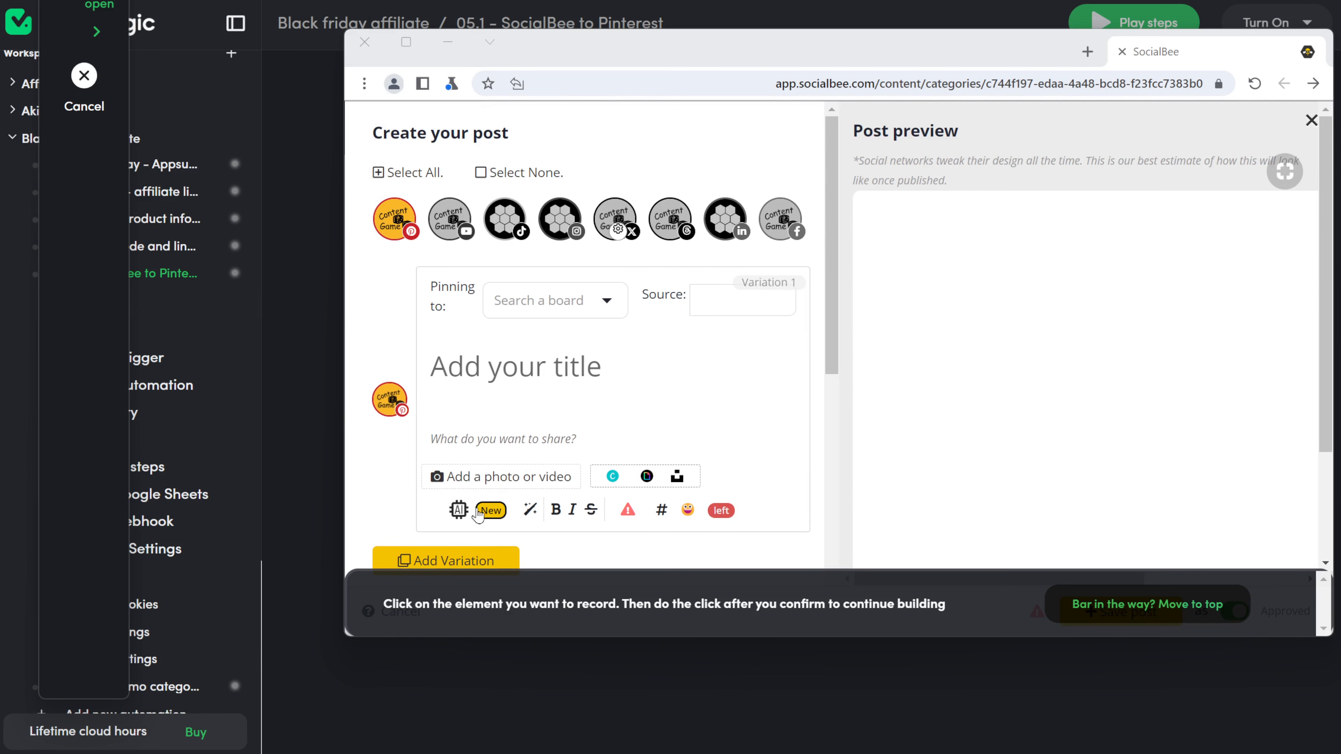
click(460, 512)
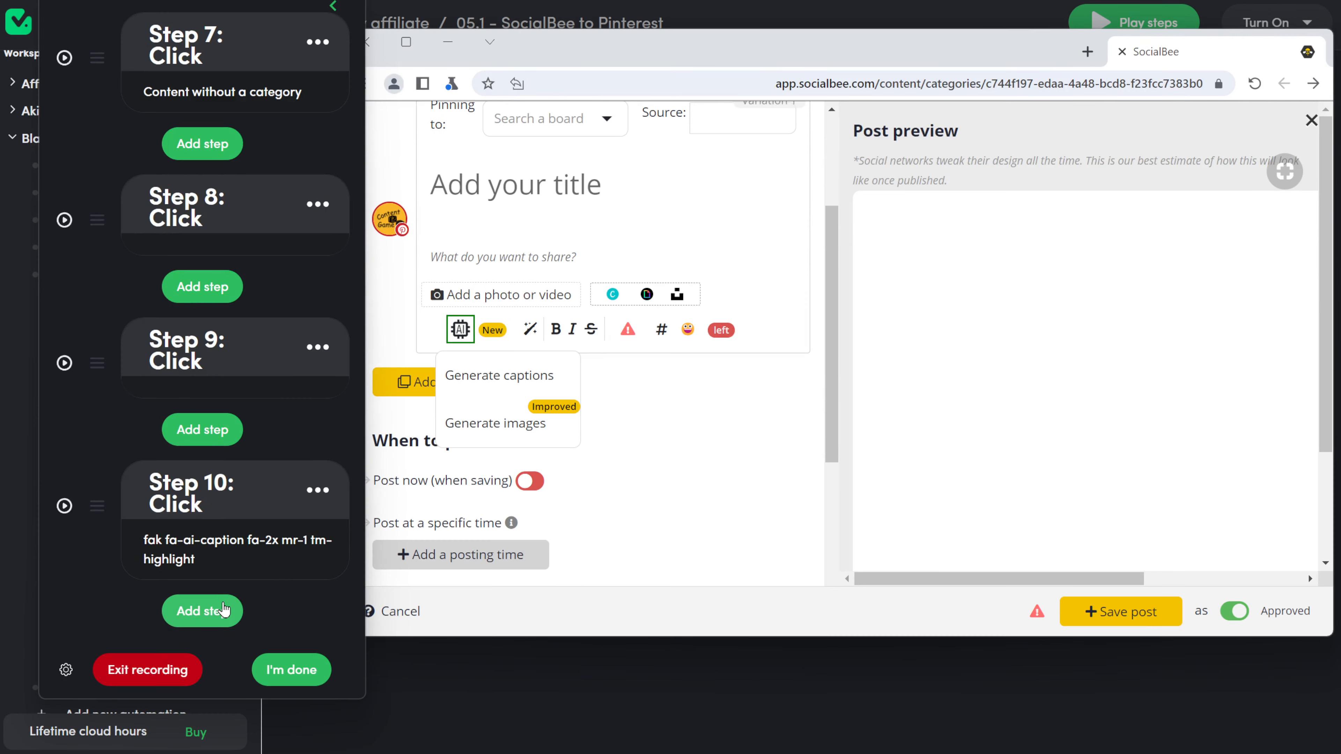
click(225, 611)
Step: Record a click on Generate captions, opening SocialBee's AI Post Generator
click(228, 295)
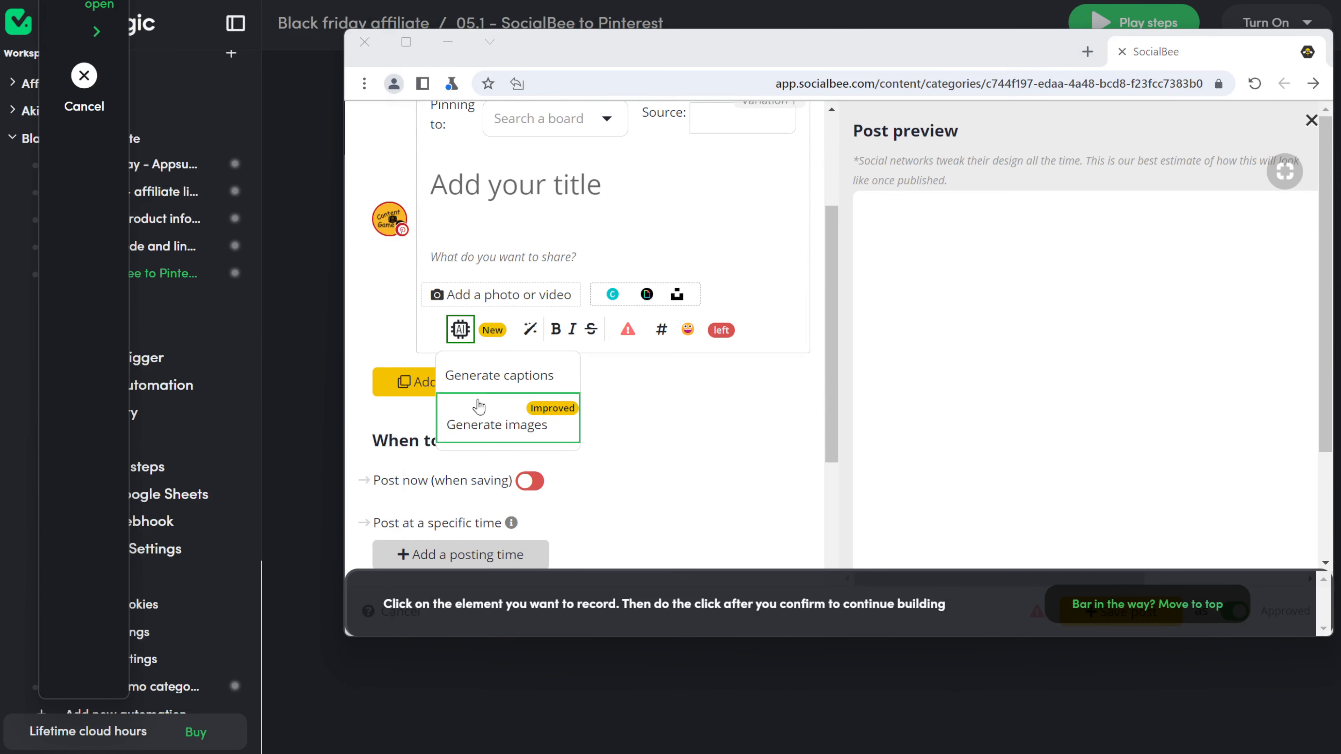
click(499, 376)
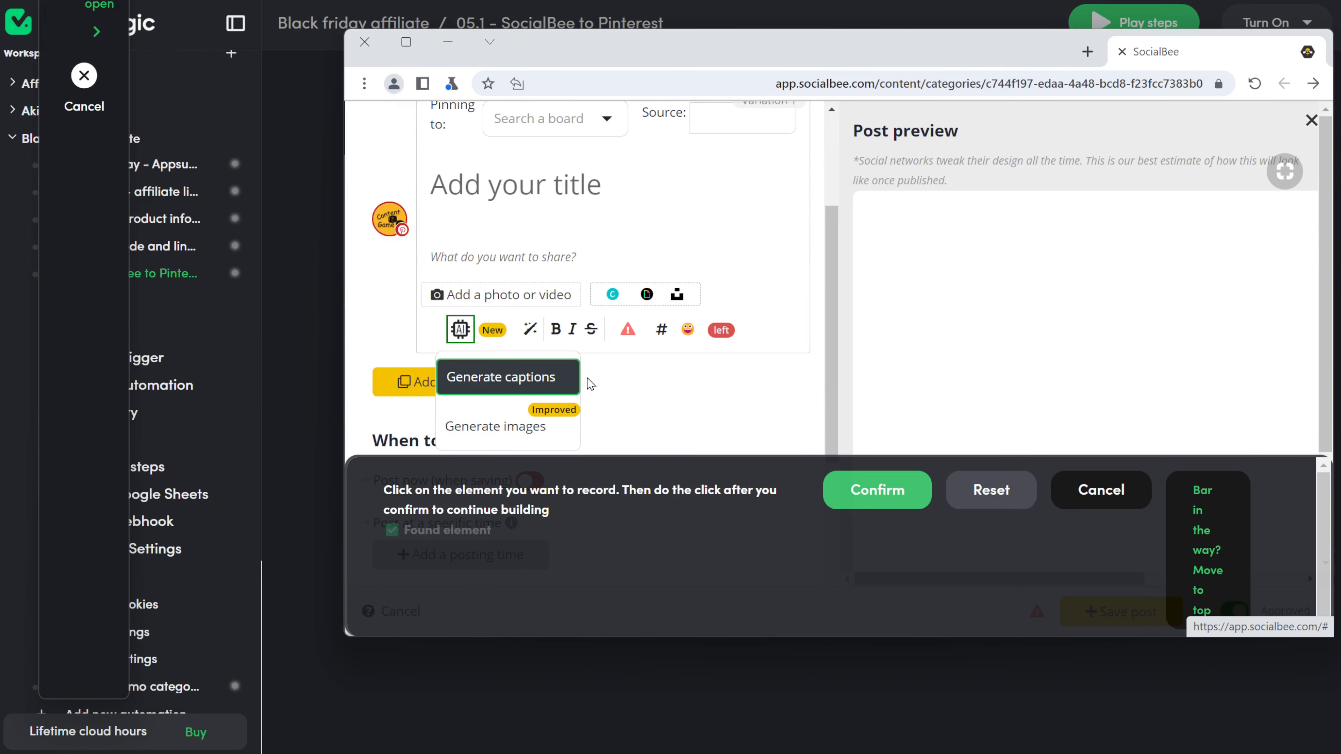
click(907, 499)
click(508, 377)
scroll(196, 569, down, 5)
scroll(196, 569, down, 8)
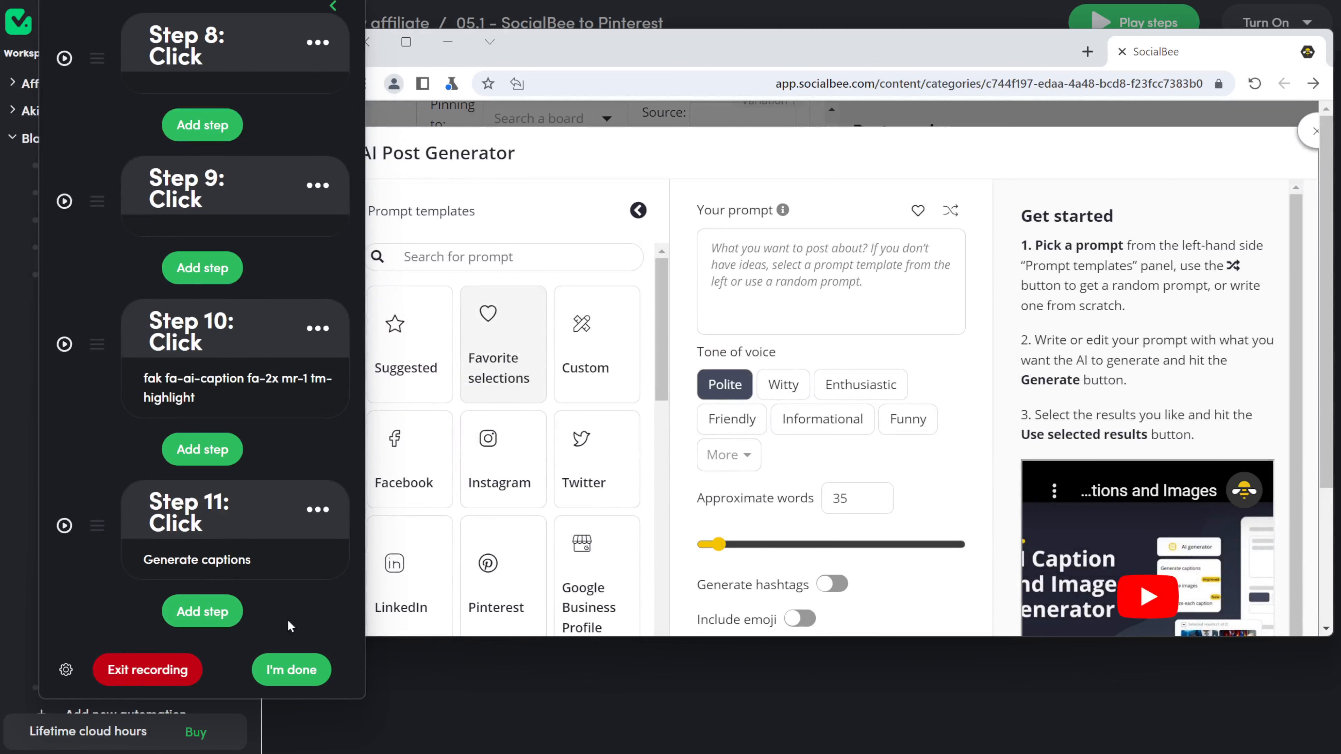
Step: Record a click on the Your prompt box, then add a Type step into it
click(202, 611)
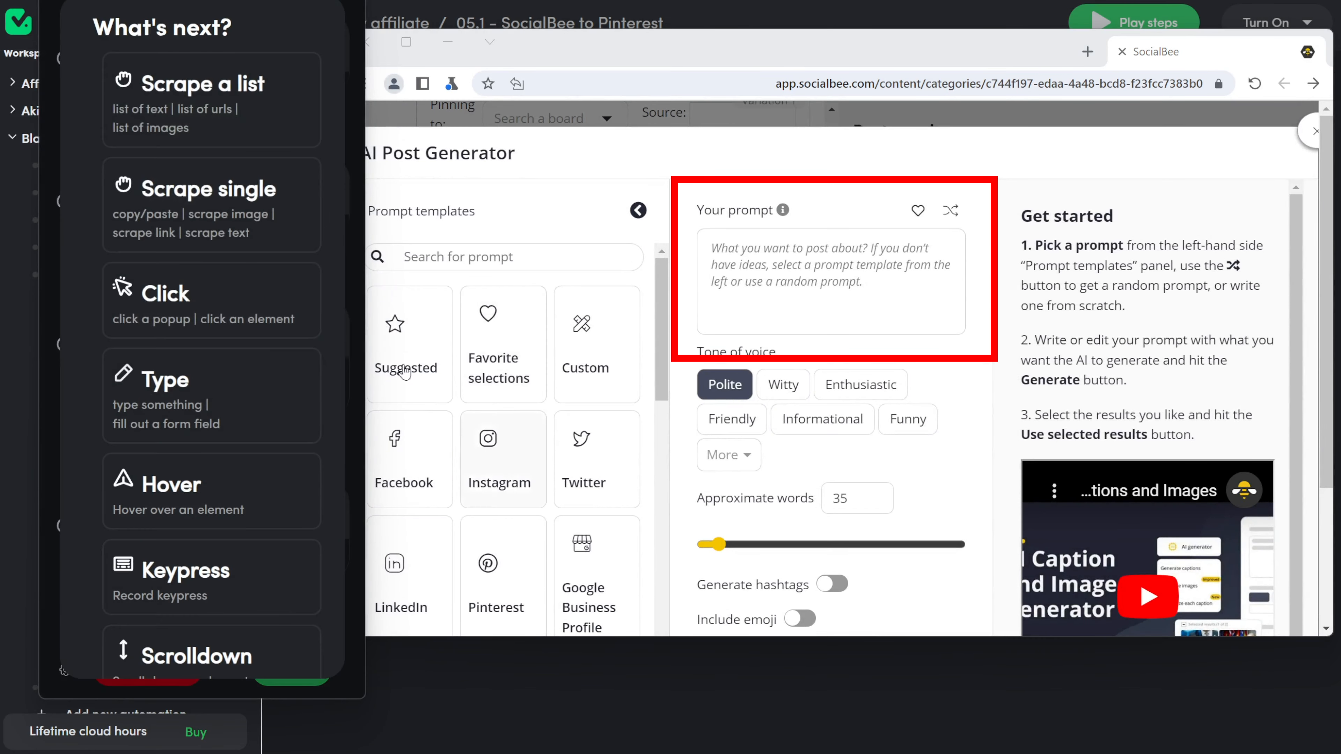
click(174, 302)
click(762, 323)
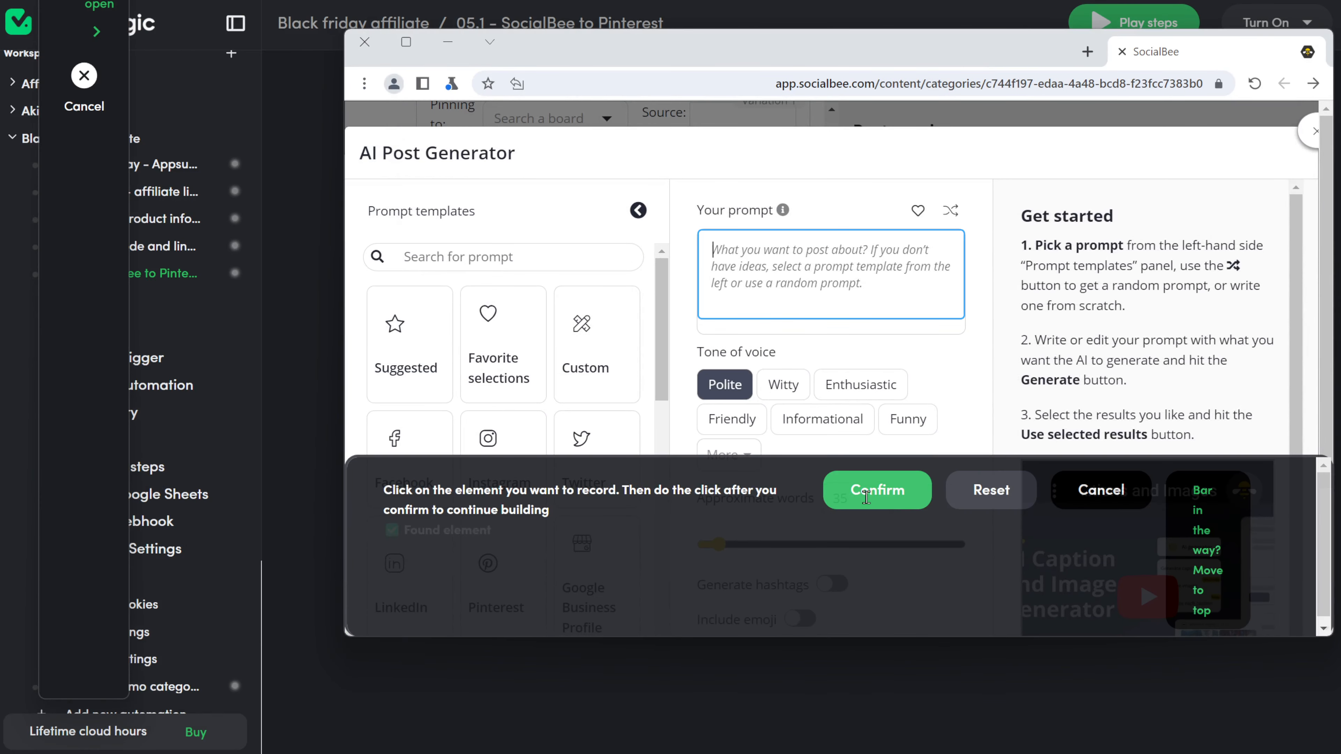
click(874, 488)
scroll(132, 556, down, 3)
click(202, 611)
click(209, 390)
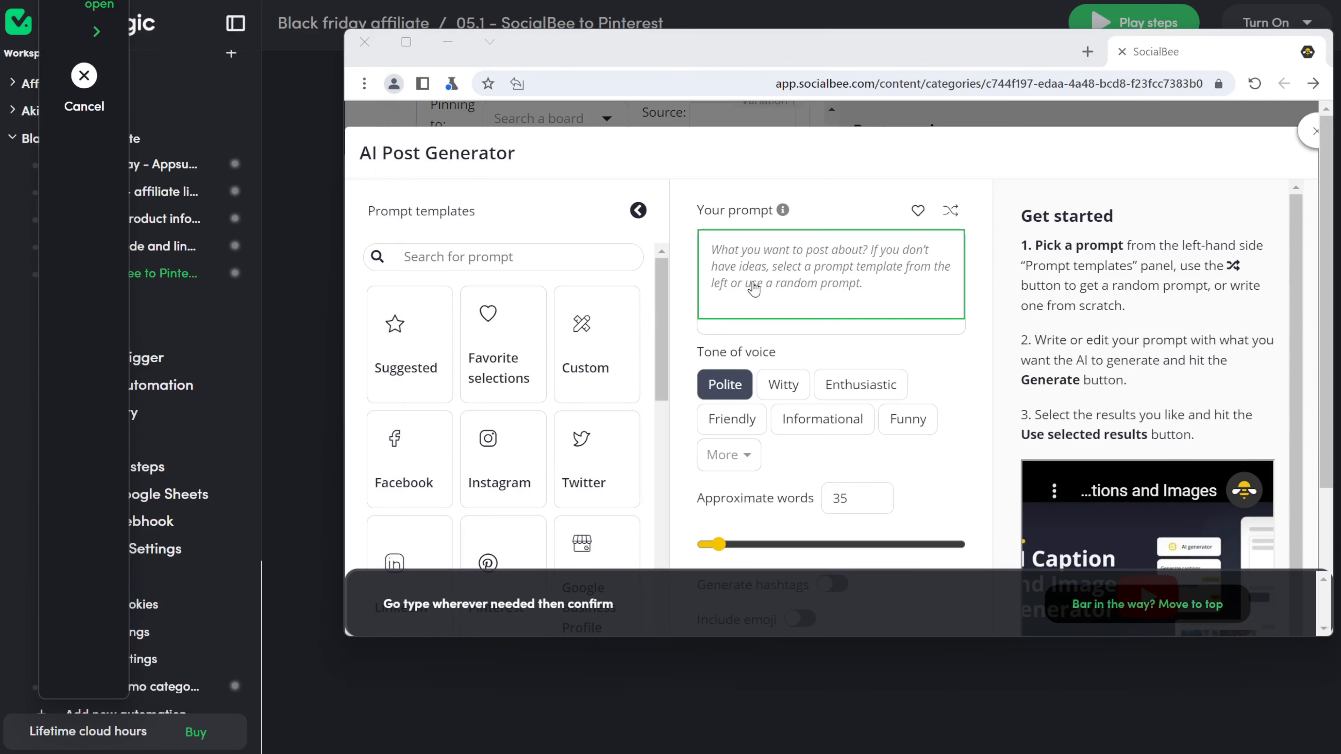
click(725, 254)
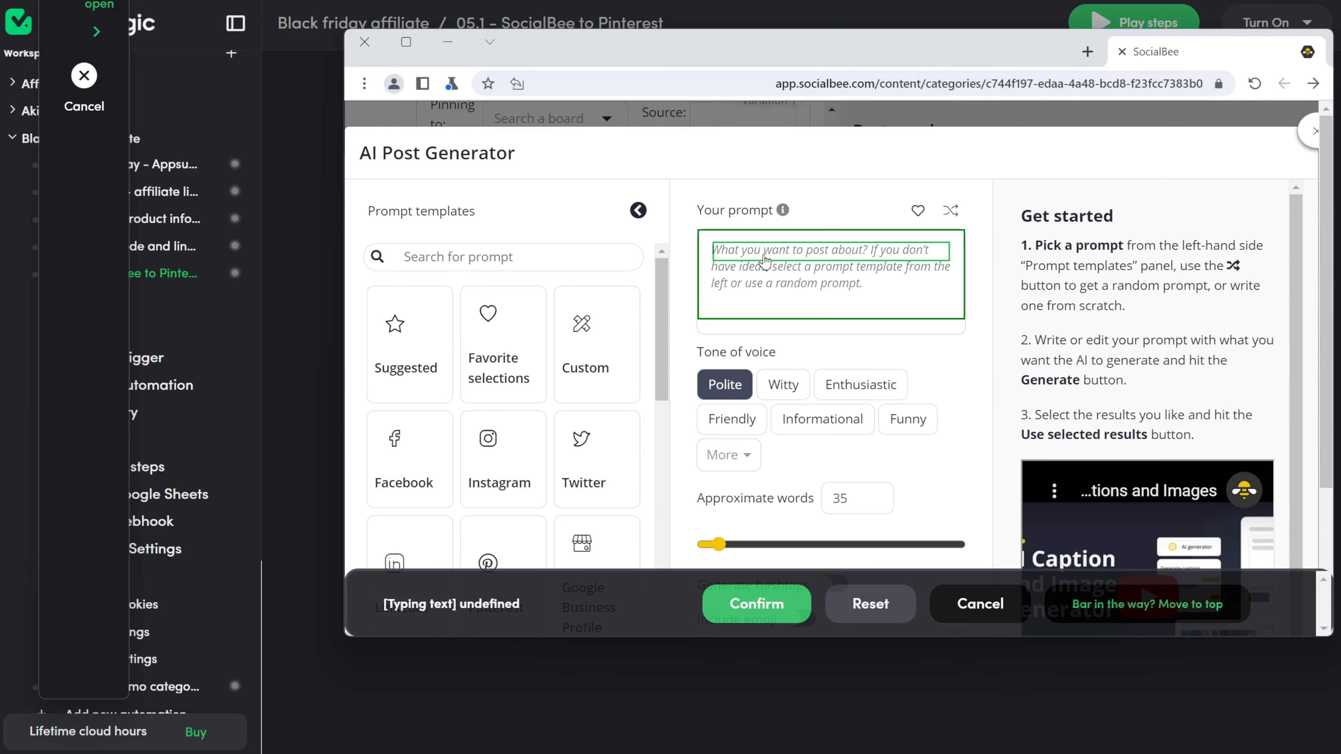
text(Prompt)
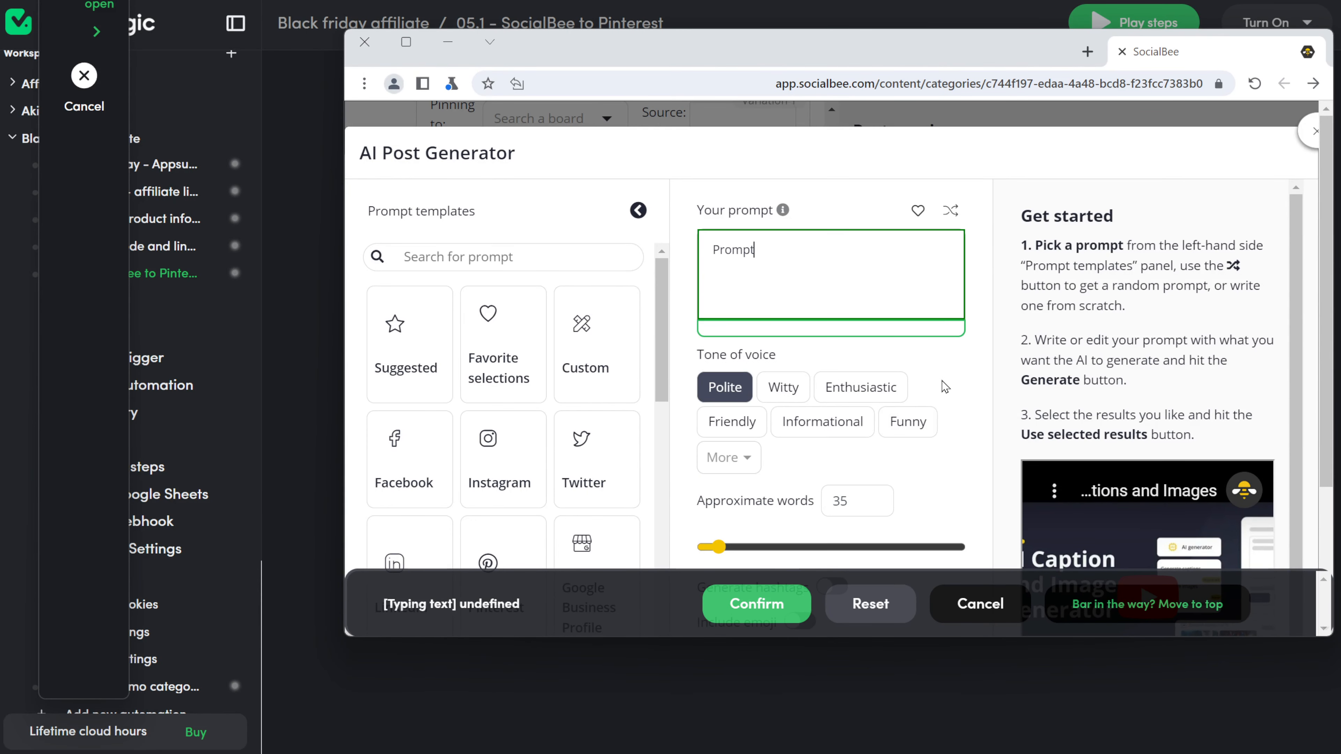
click(756, 604)
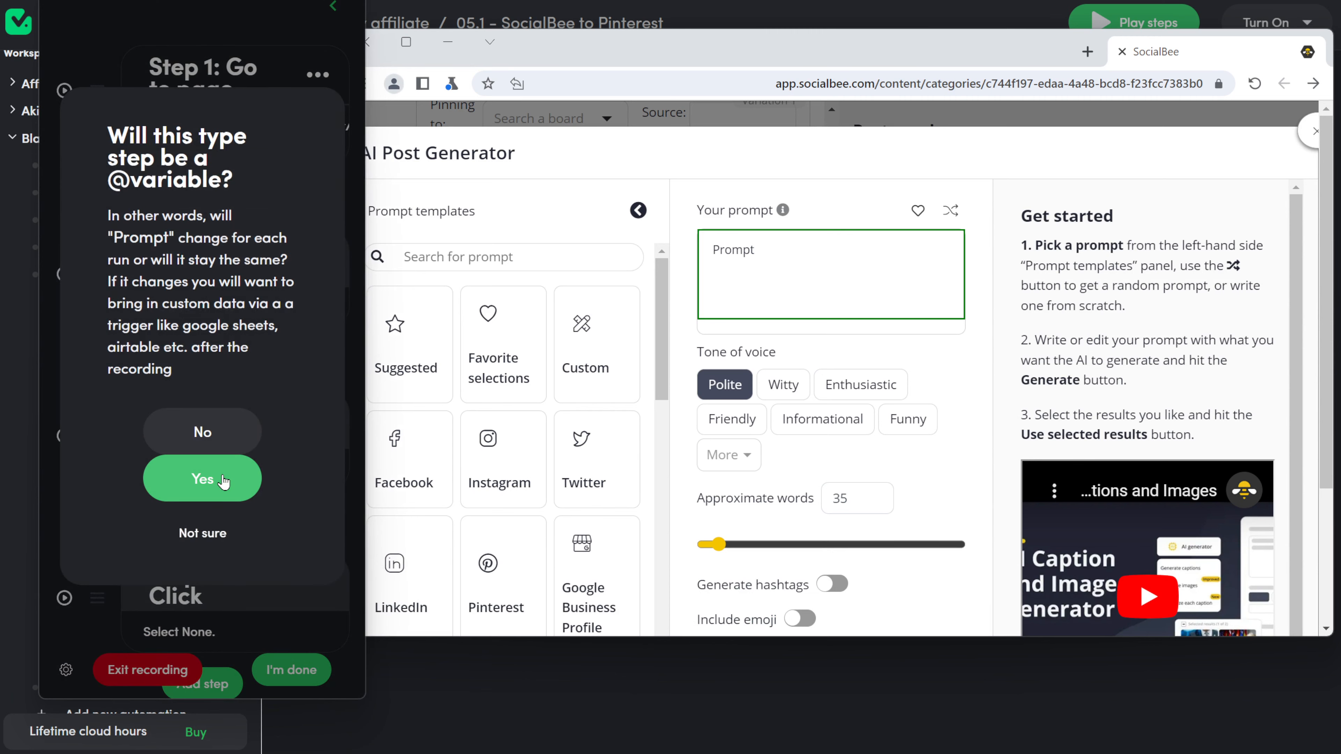
click(208, 480)
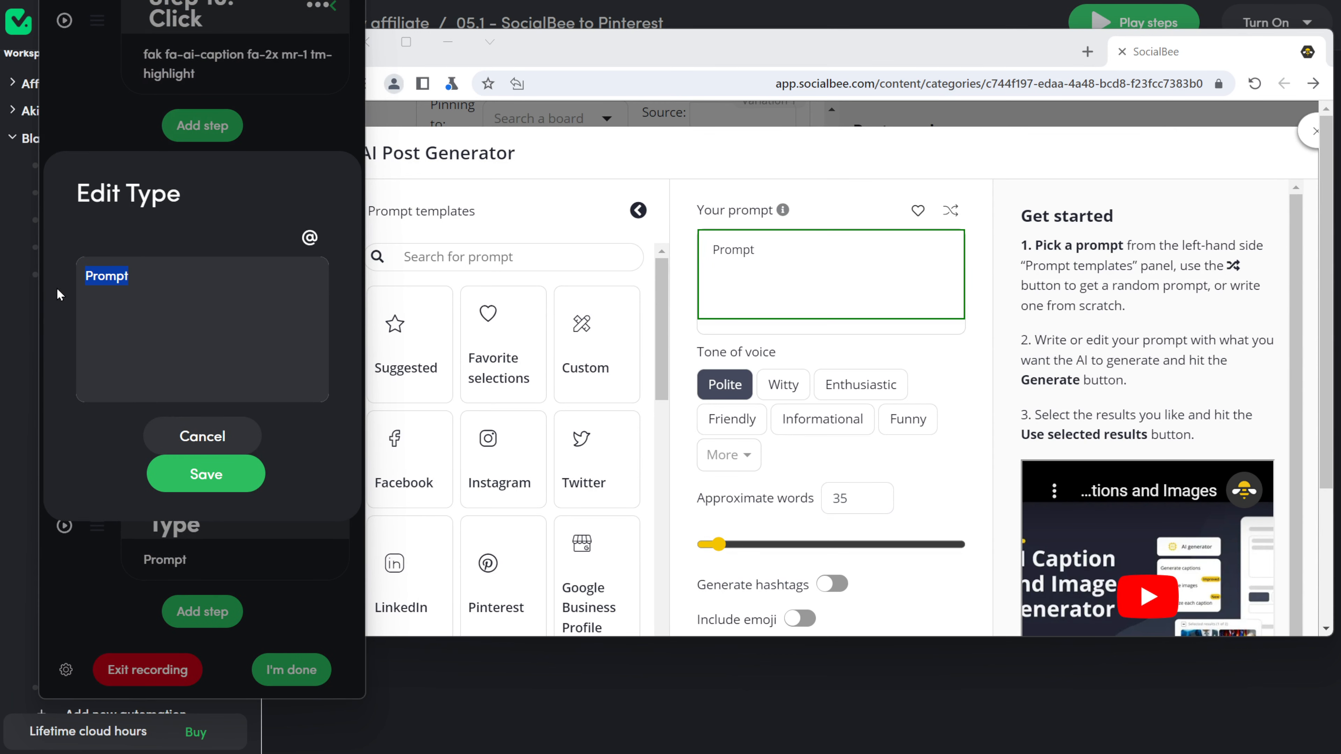
text(Write me post)
key(BackSpace)
key(BackSpace)
key(BackSpace)
key(BackSpace)
key(BackSpace)
text(a post for Pinterest about this product:)
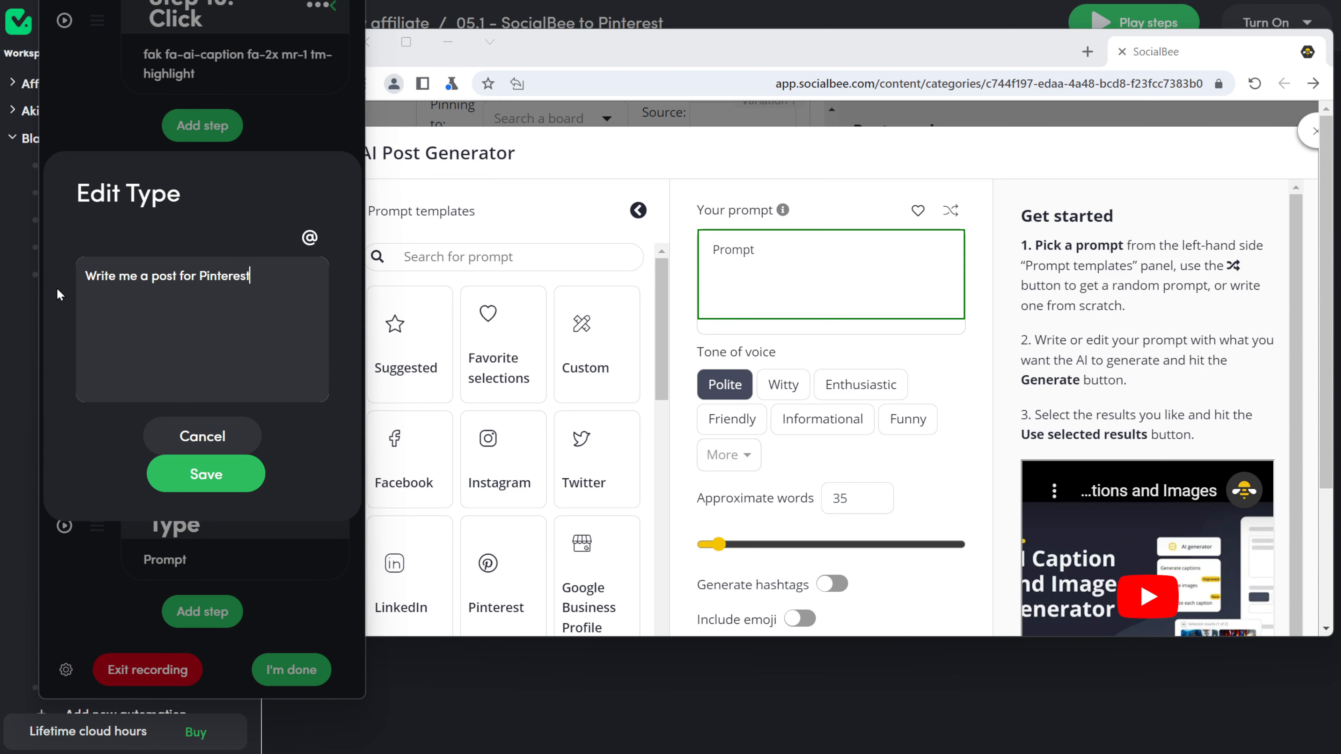
click(309, 237)
scroll(203, 292, down, 3)
scroll(185, 328, up, 1)
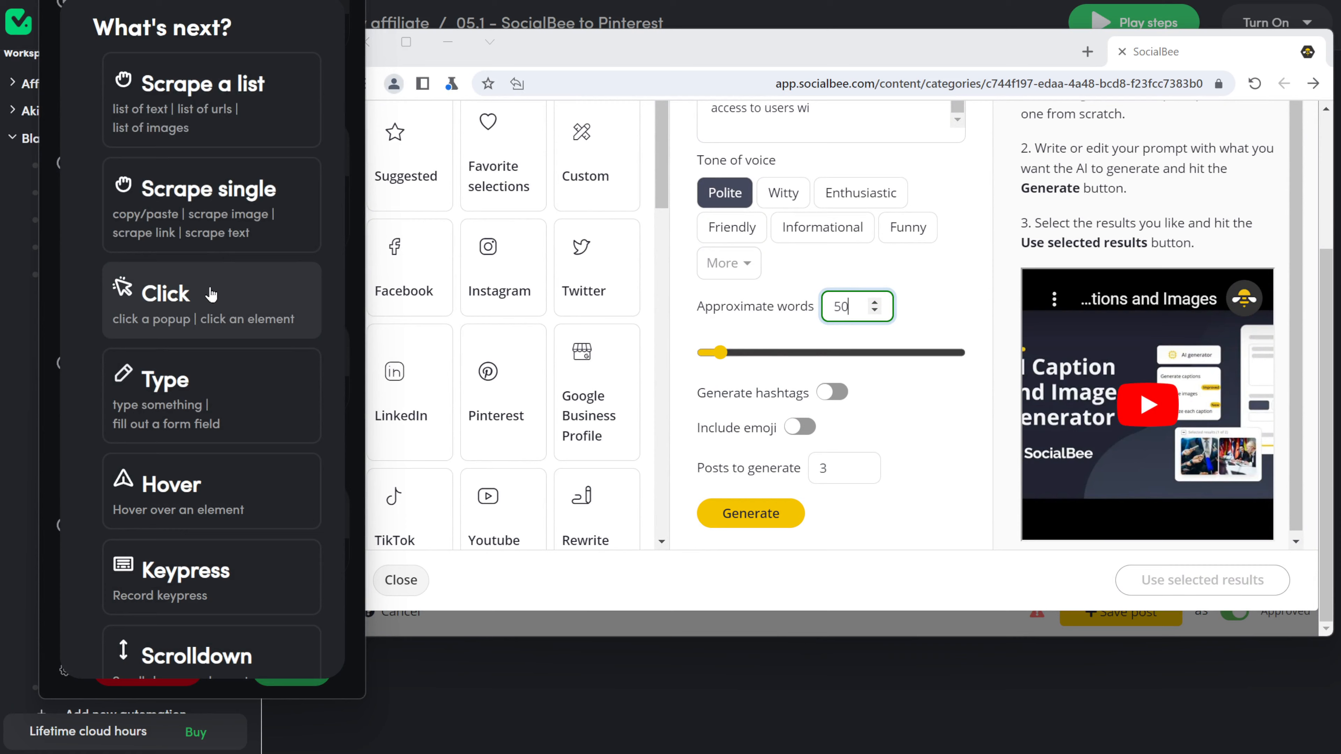
click(165, 290)
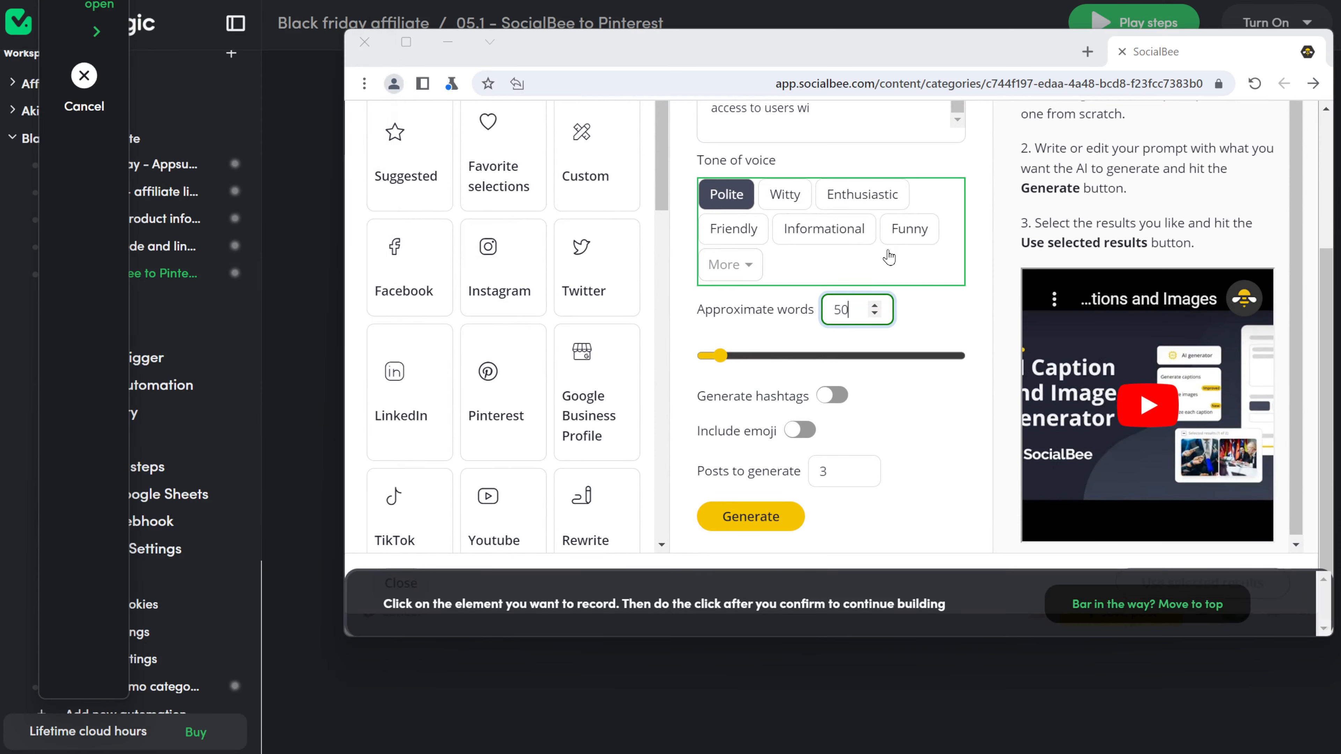
click(815, 236)
click(874, 489)
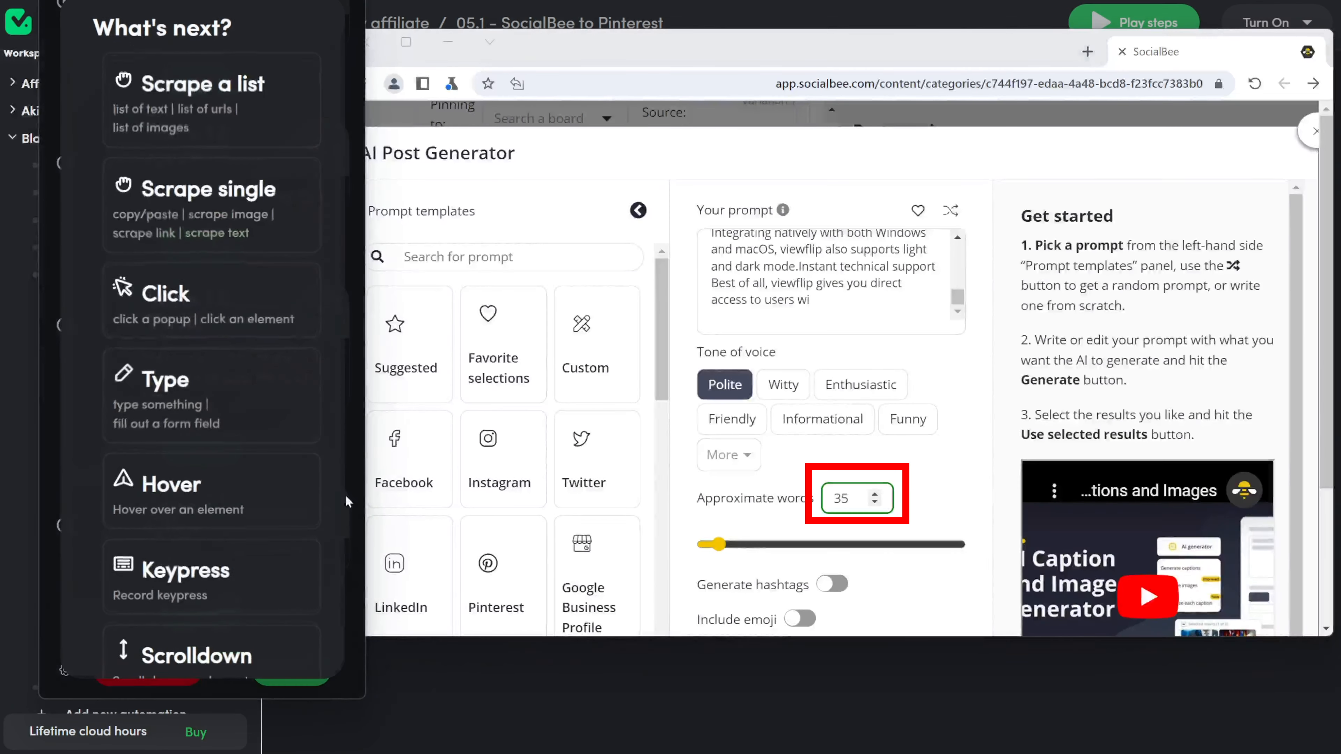
Step: Record typing 50 into the Approximate words field as a fixed value
click(290, 391)
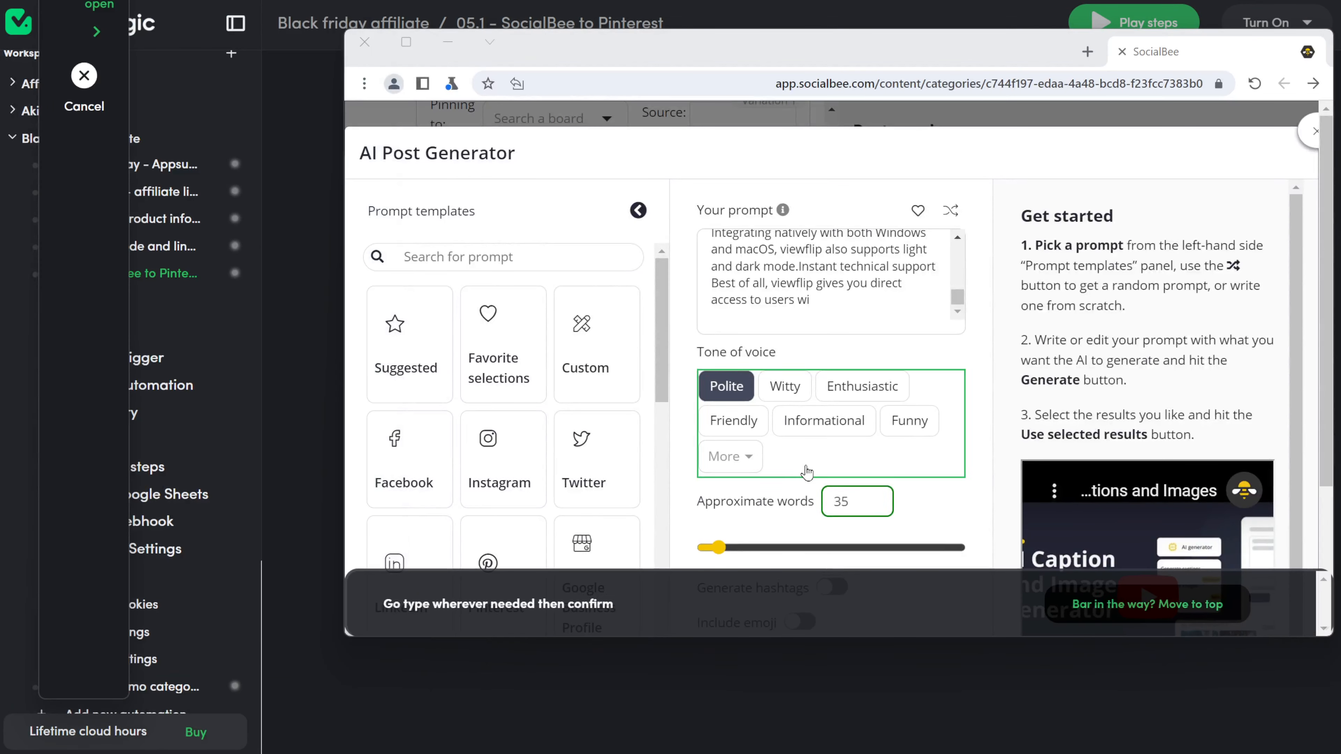
click(844, 502)
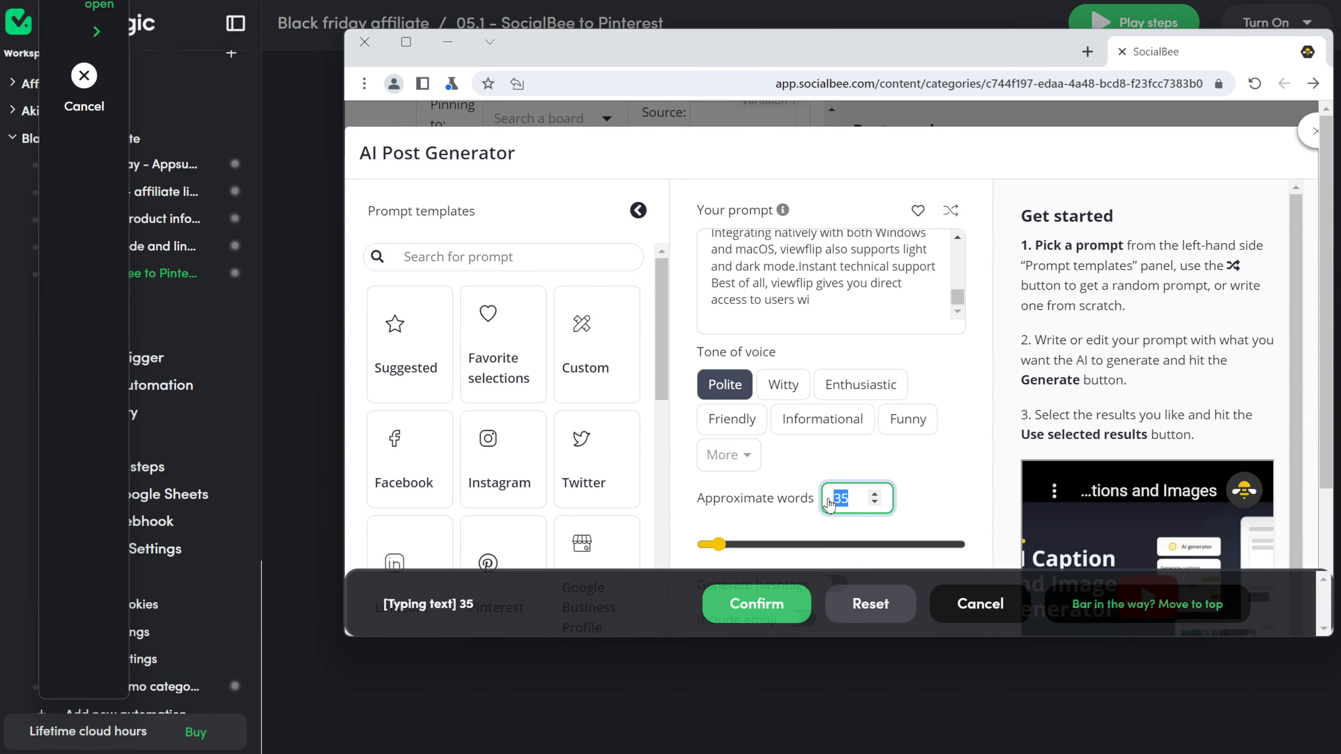
text(50)
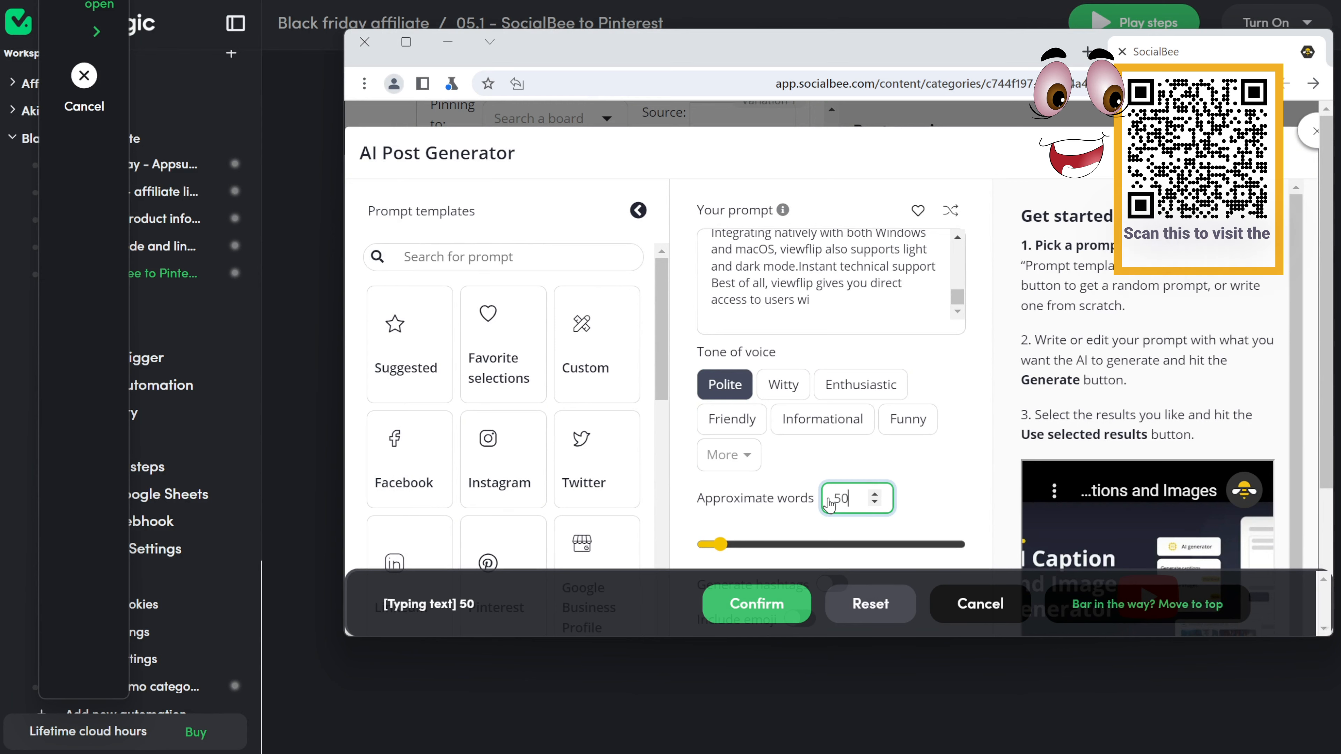
click(756, 603)
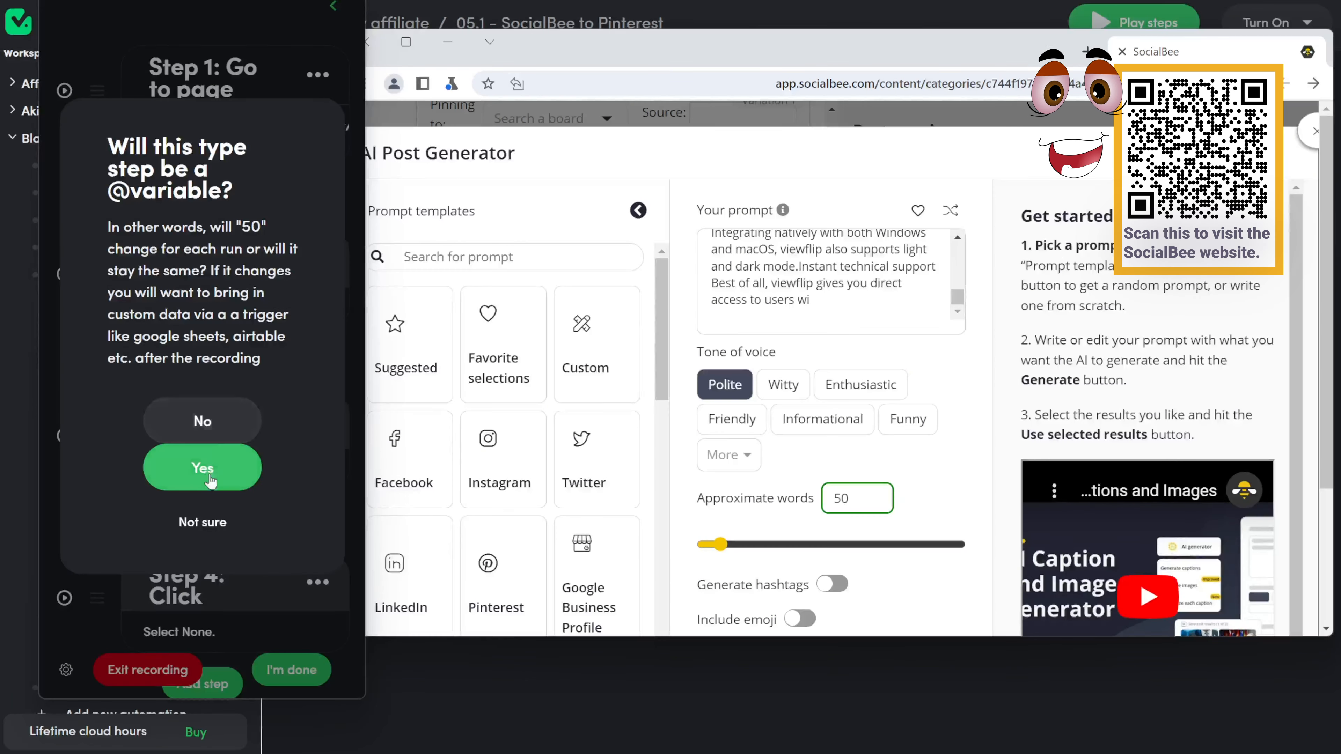
click(200, 422)
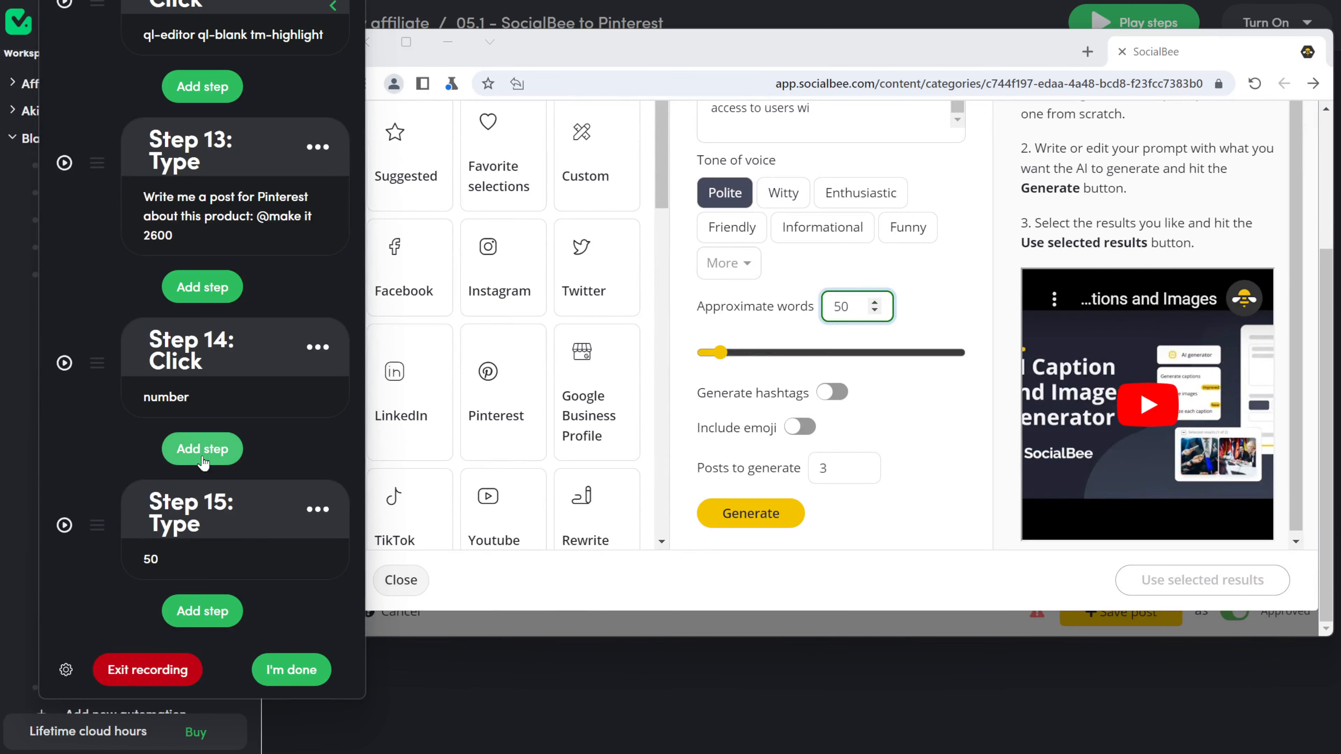
Step: Record a click on the Enthusiastic tone and move that step above the word-count step
click(204, 291)
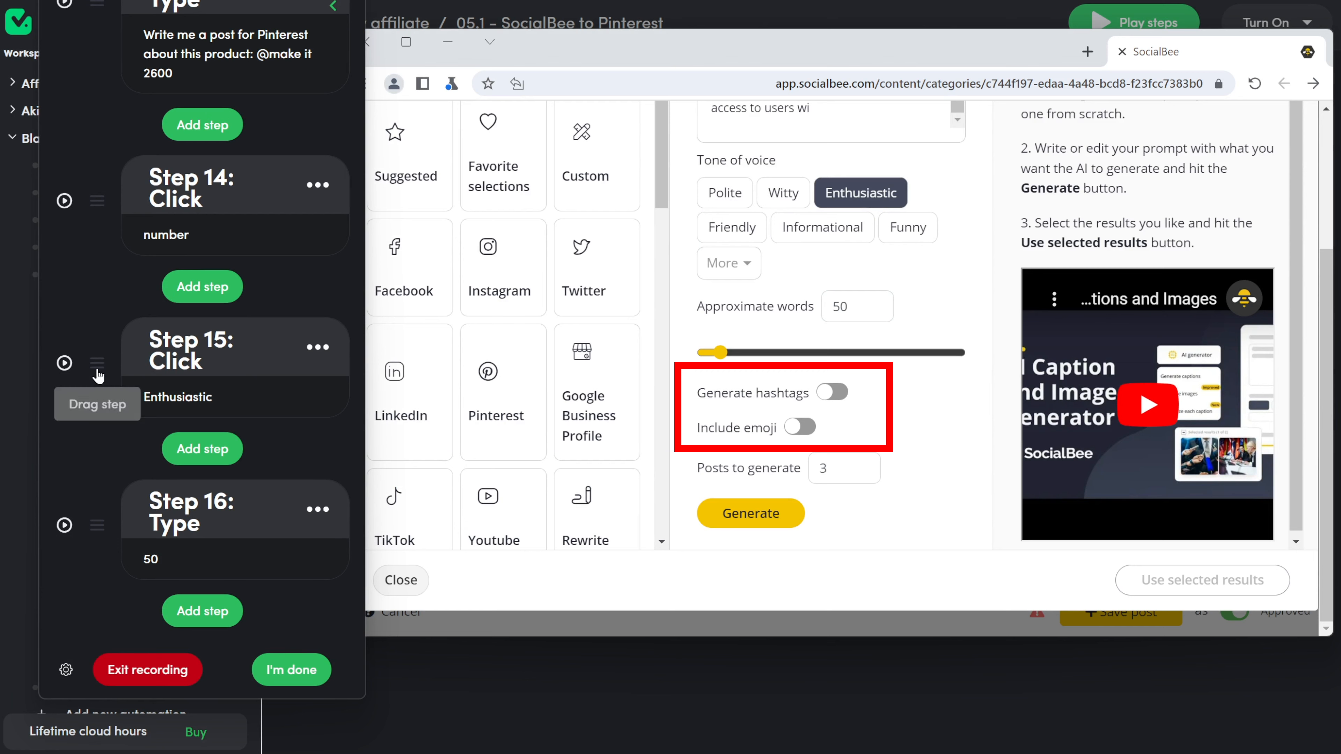
drag(97, 363, 88, 246)
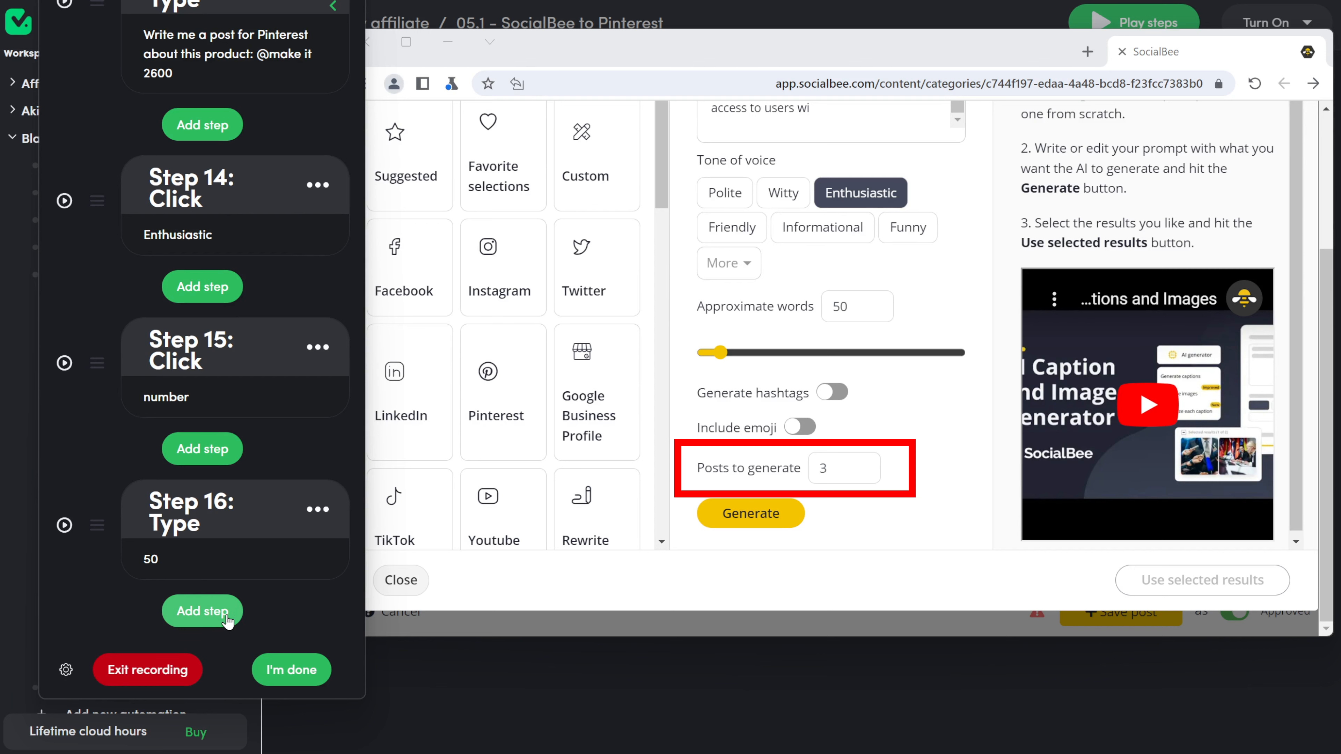
click(209, 621)
Step: Record typing 3 into the Posts to generate field
click(168, 382)
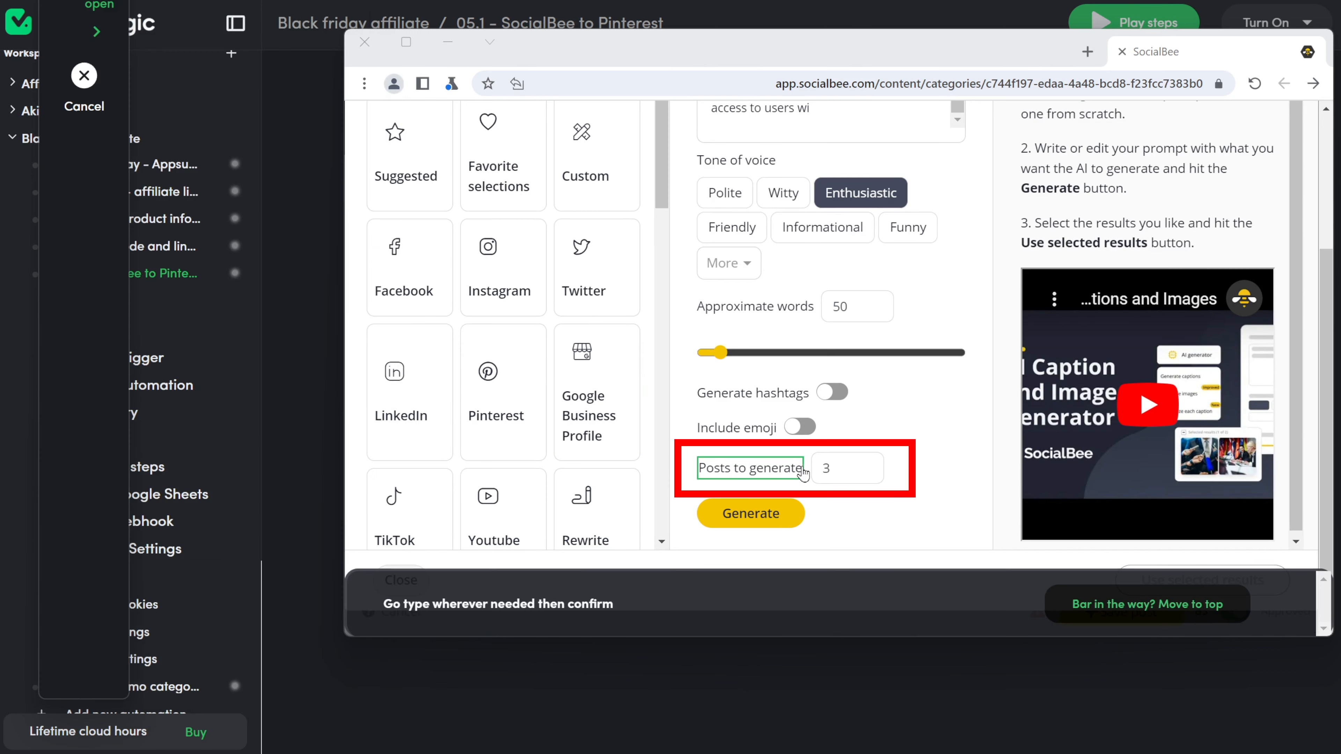
click(851, 472)
text(3)
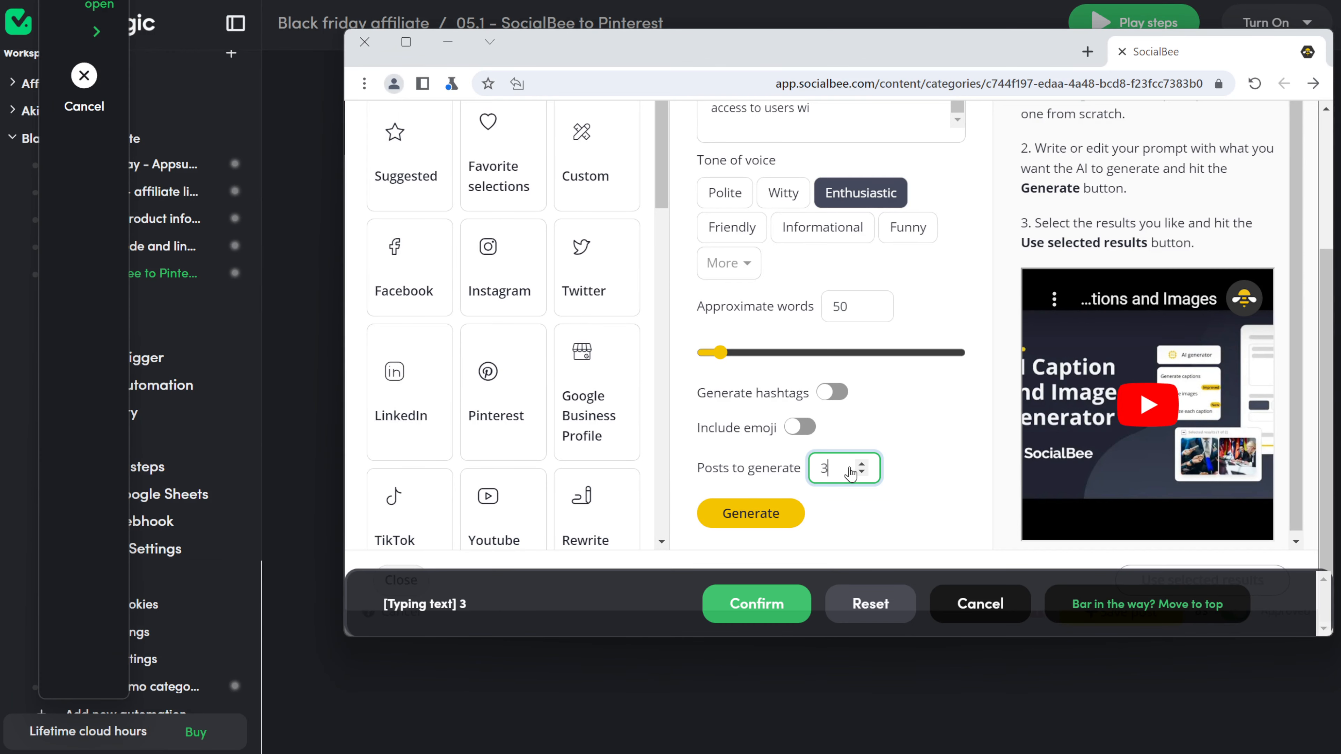
click(757, 604)
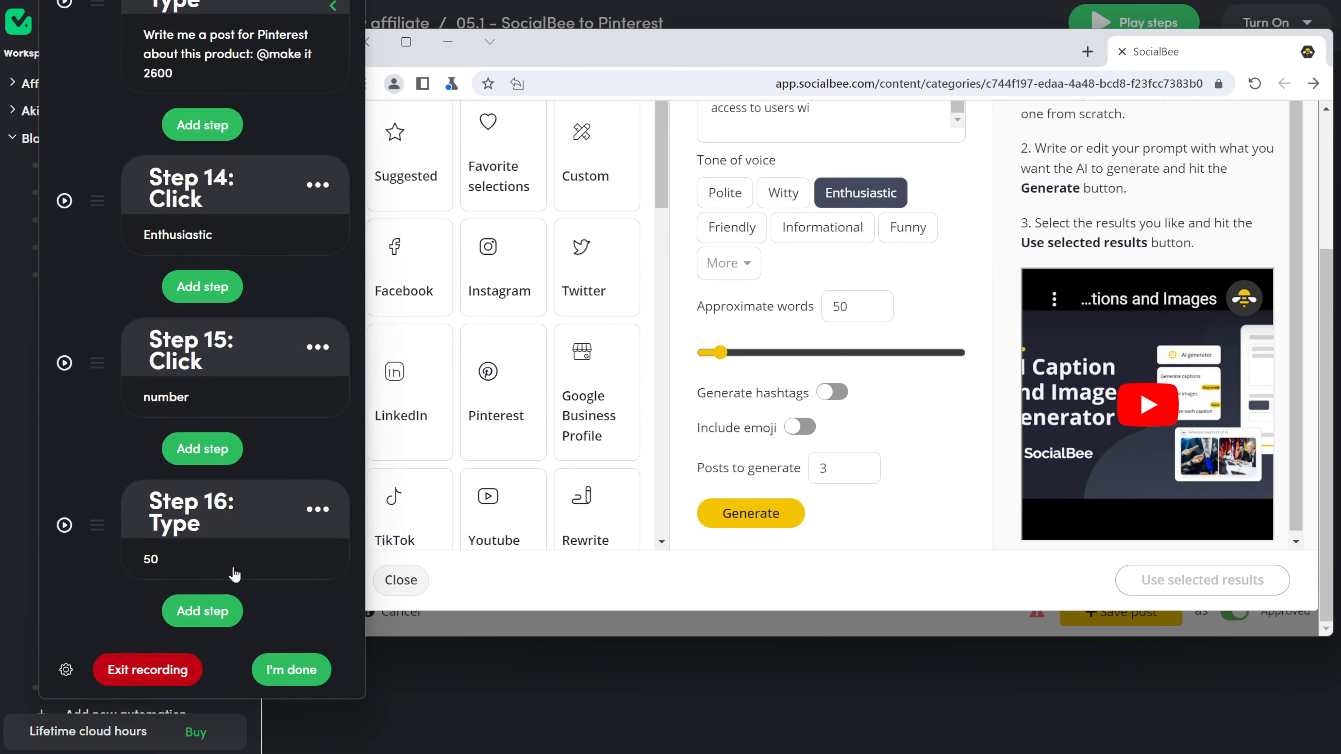
Step: Record a click on Generate followed by a 0.3-minute delay
click(225, 624)
click(168, 301)
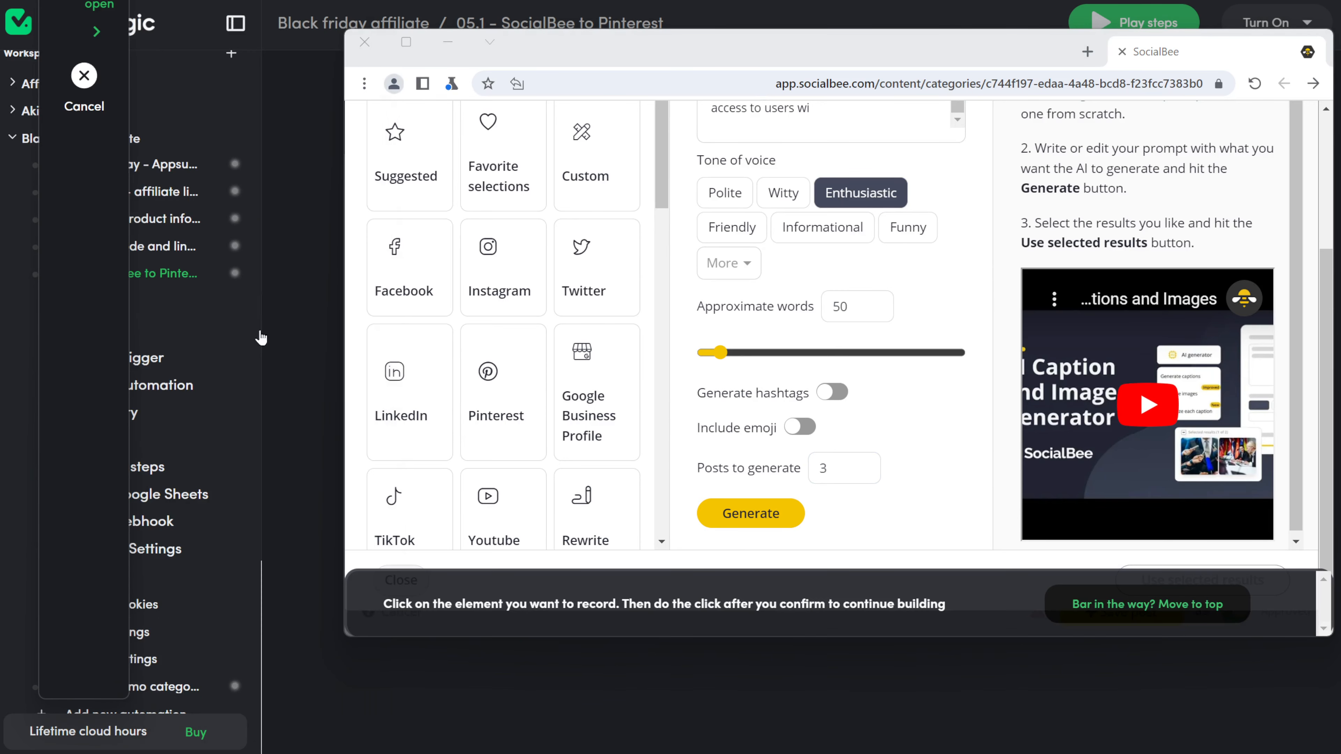
click(708, 525)
click(921, 488)
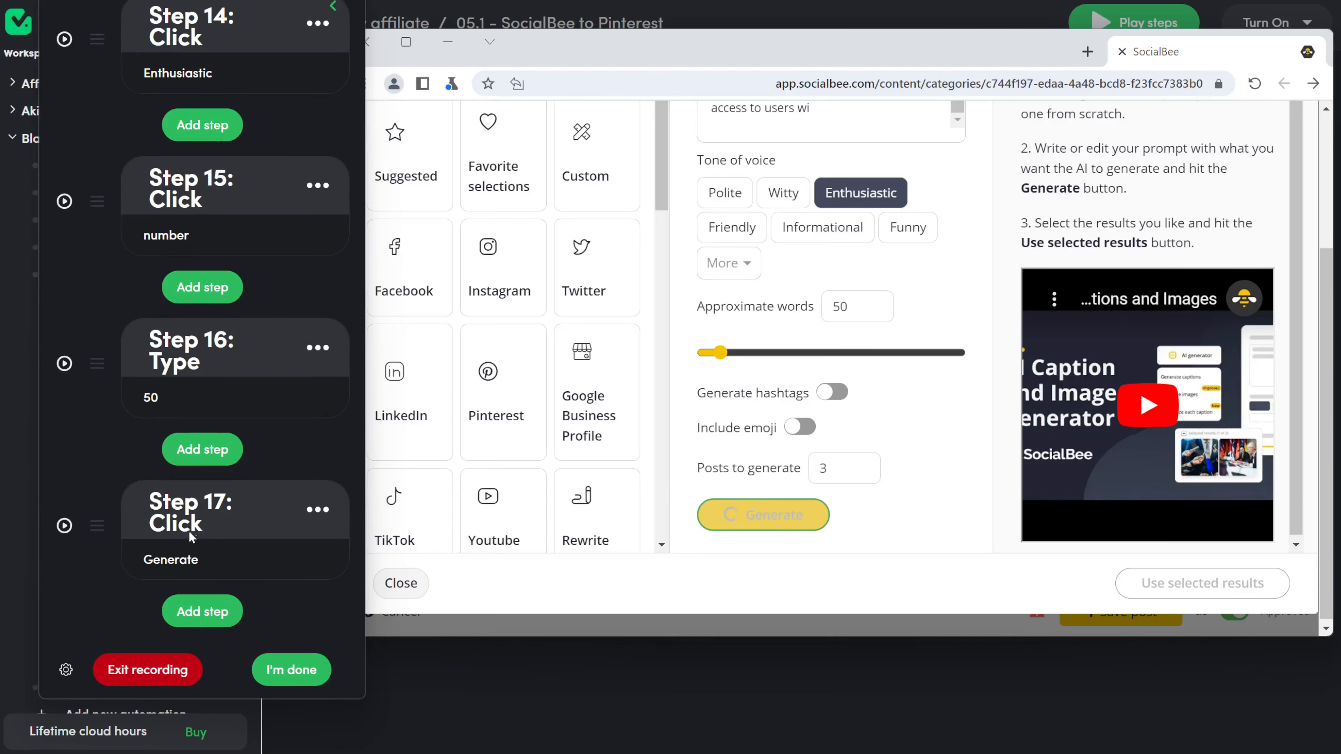
scroll(181, 506, up, 10)
click(184, 422)
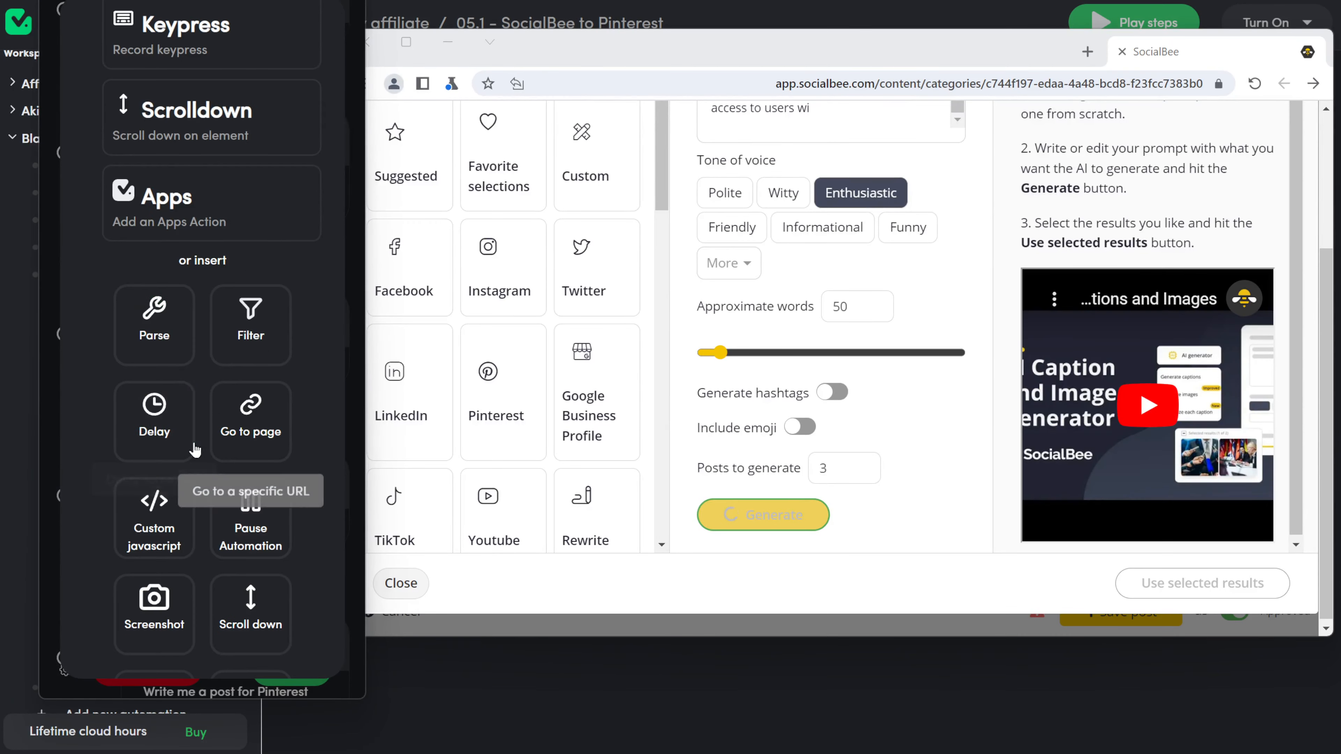
click(163, 425)
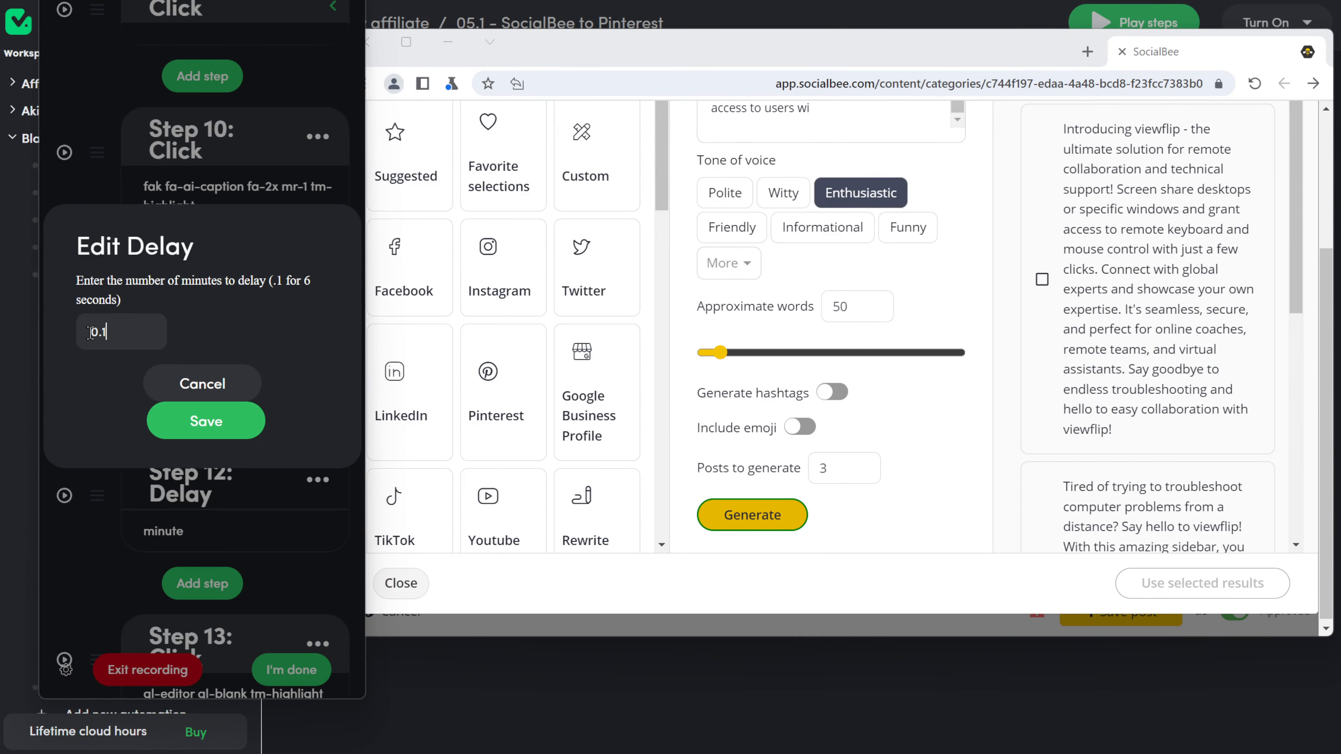
click(206, 421)
Step: Record clicks that select all generated results and apply Use selected results
click(180, 302)
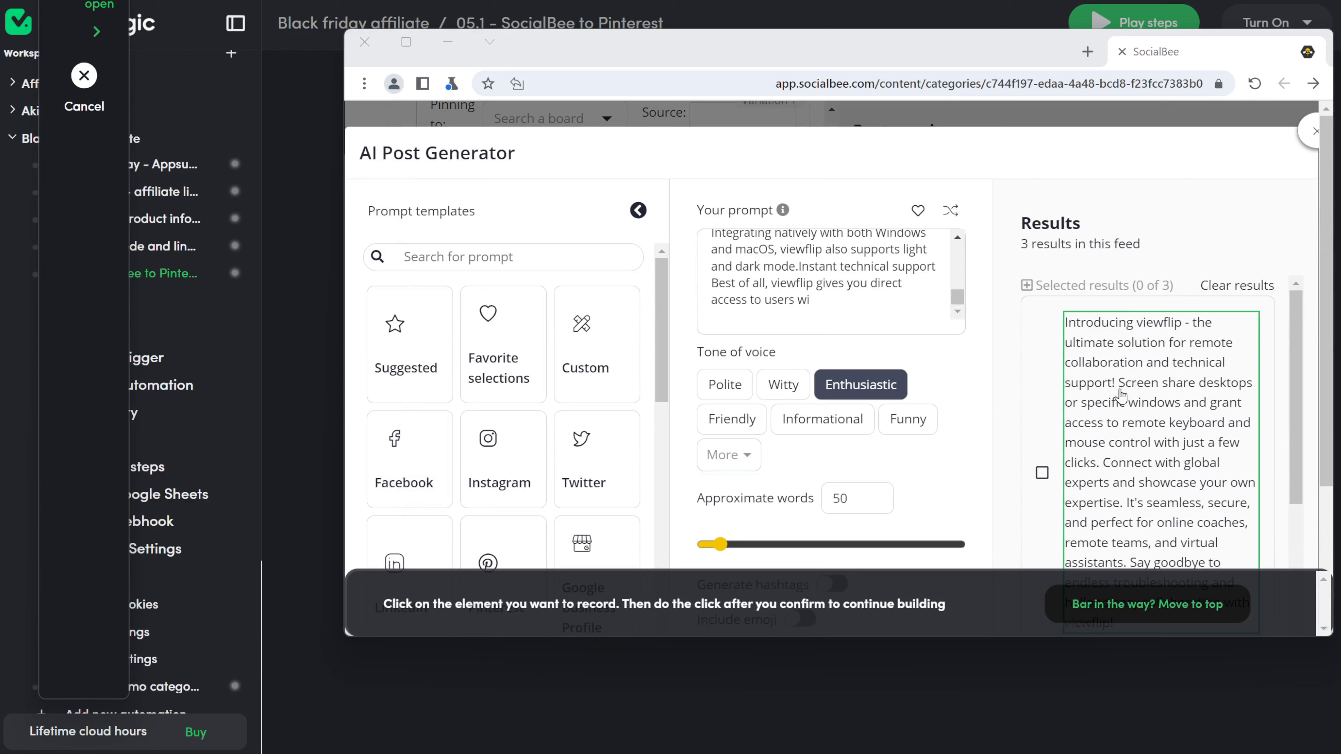
click(1114, 289)
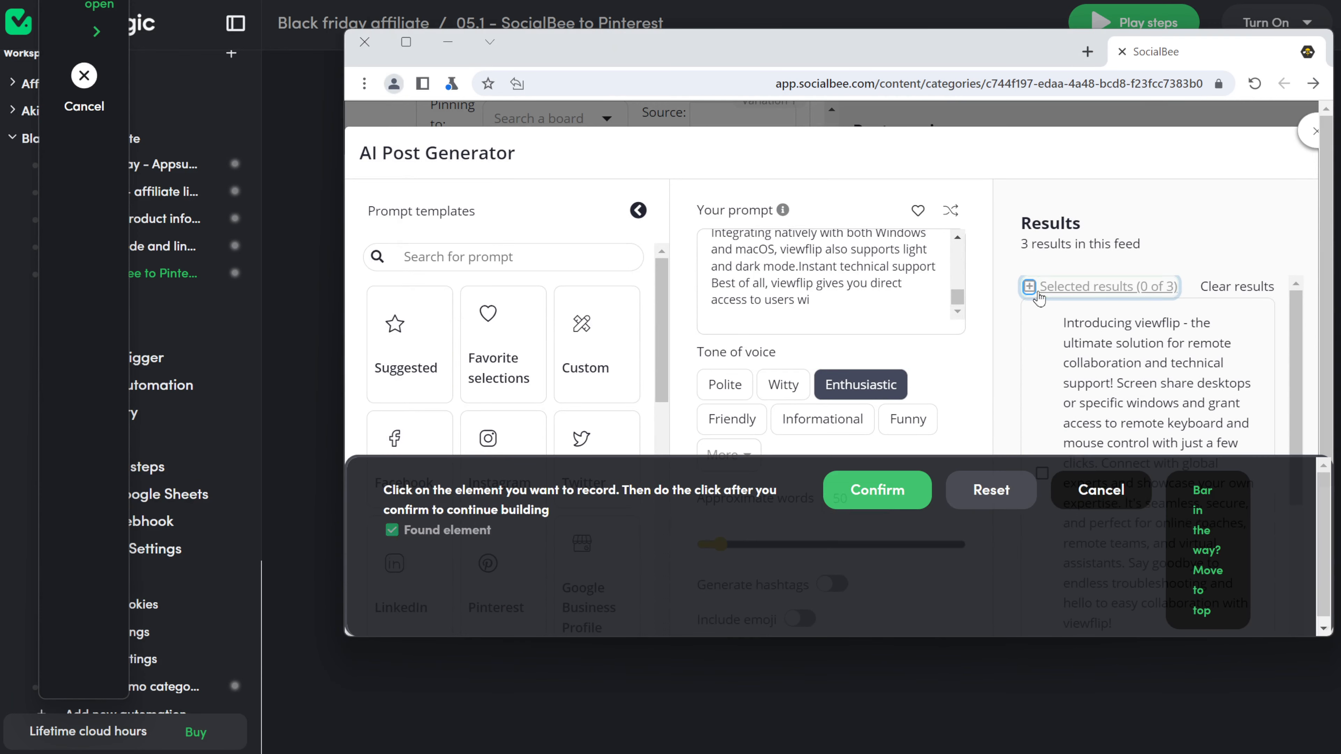
click(860, 487)
click(158, 295)
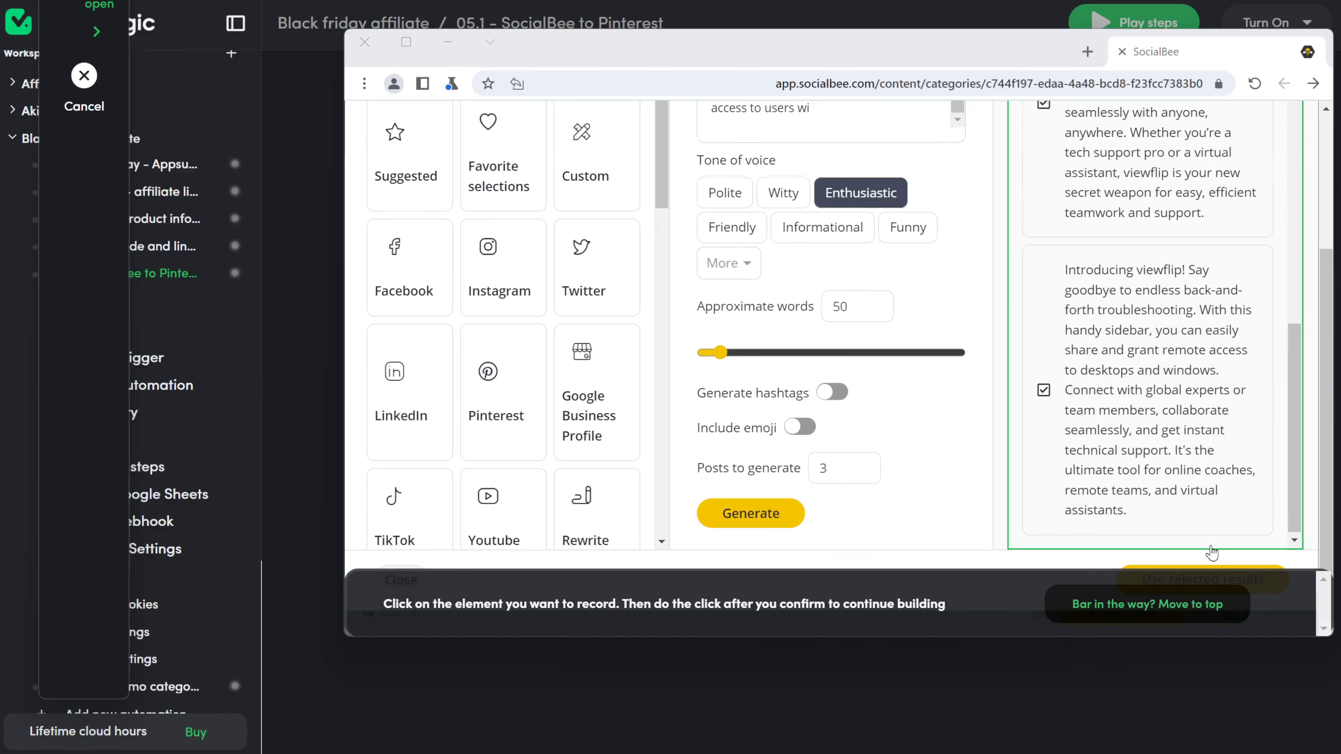
click(1182, 603)
click(1183, 581)
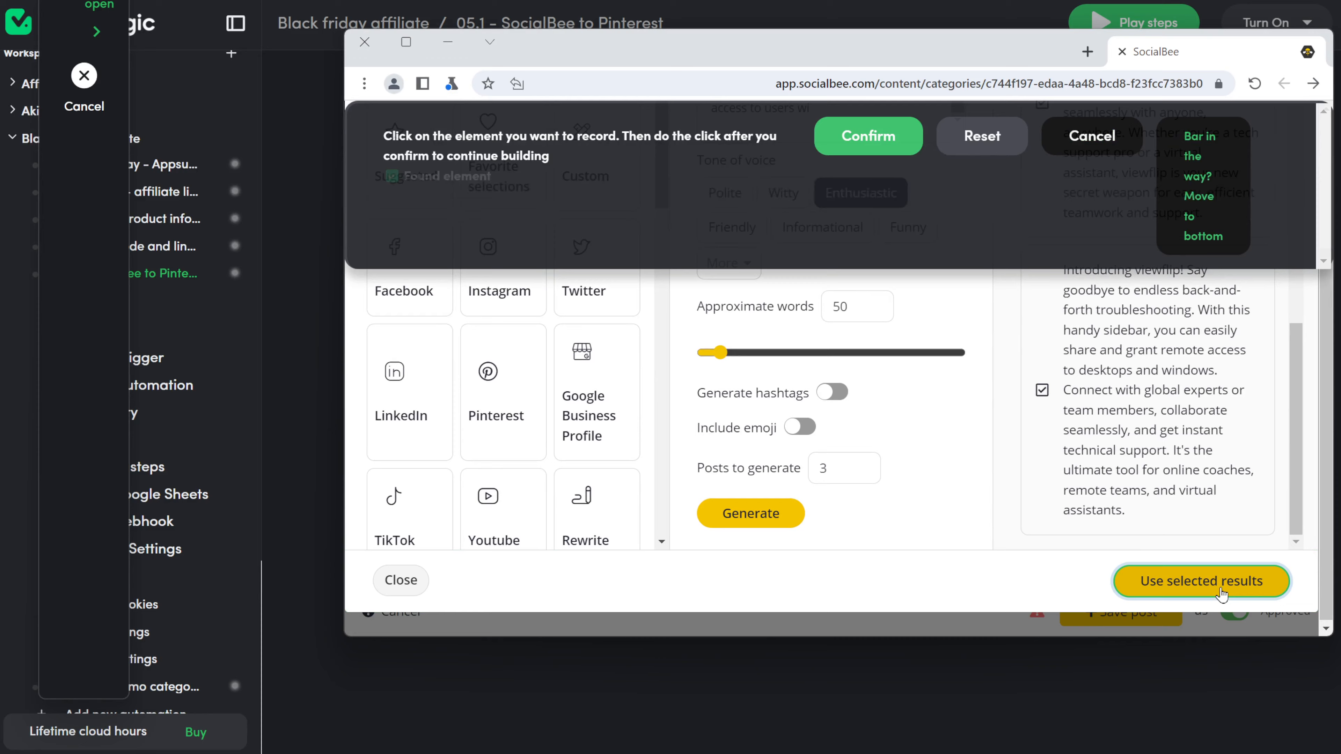
click(842, 137)
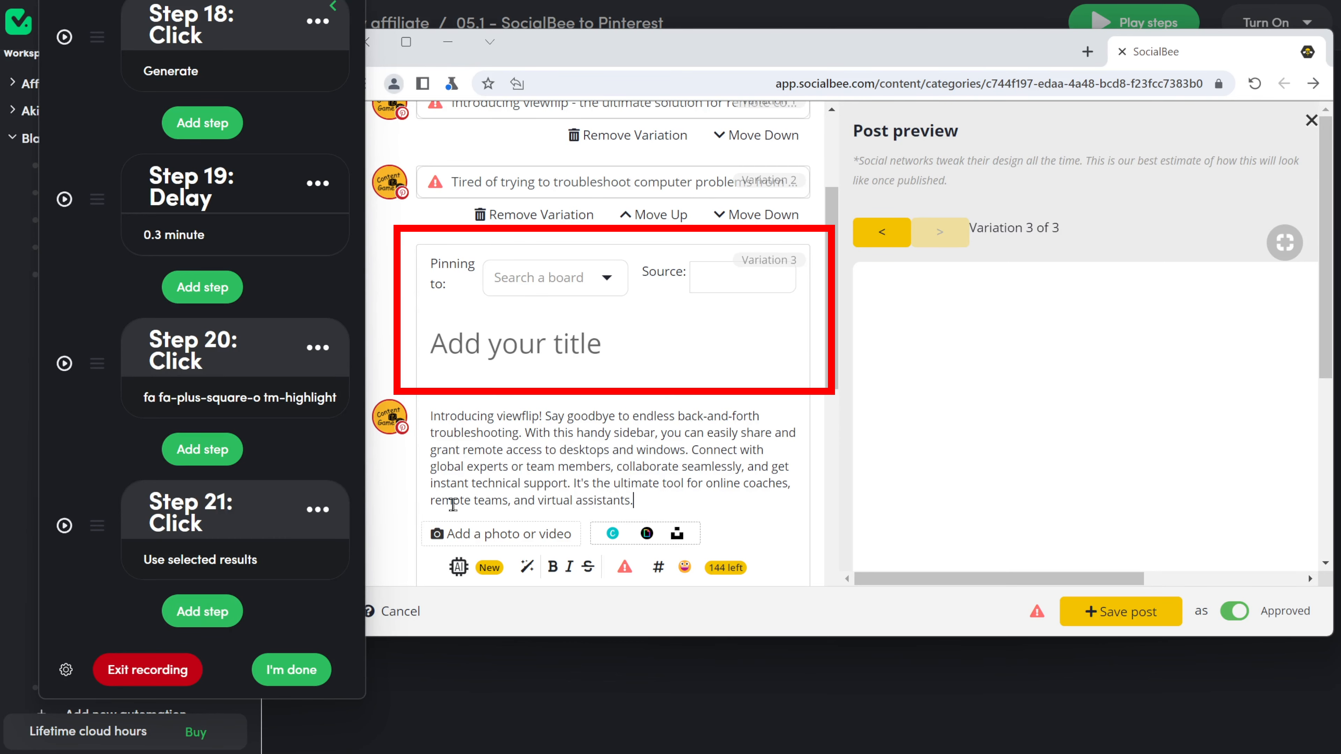
scroll(448, 500, up, 4)
scroll(466, 482, down, 10)
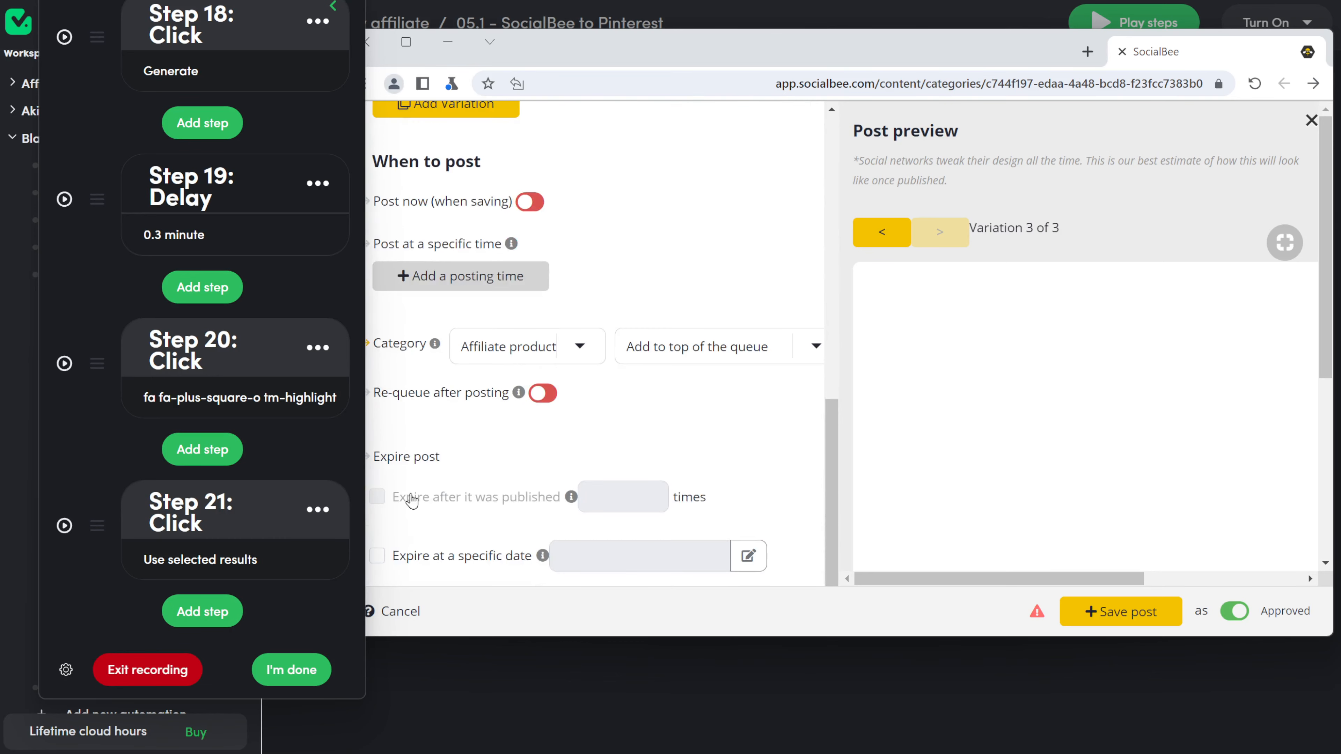
scroll(412, 501, up, 10)
Step: Record a click on the first post variation and name it 'first tab'
click(187, 629)
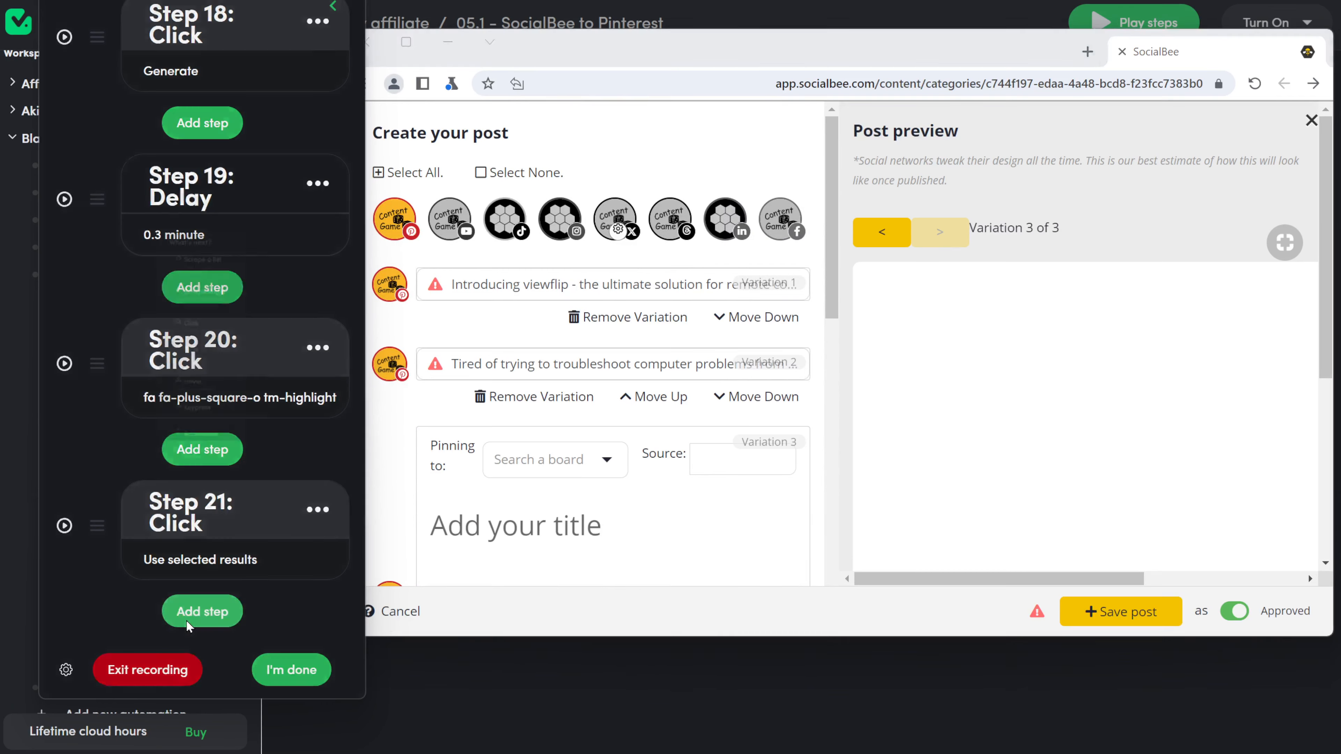
click(323, 341)
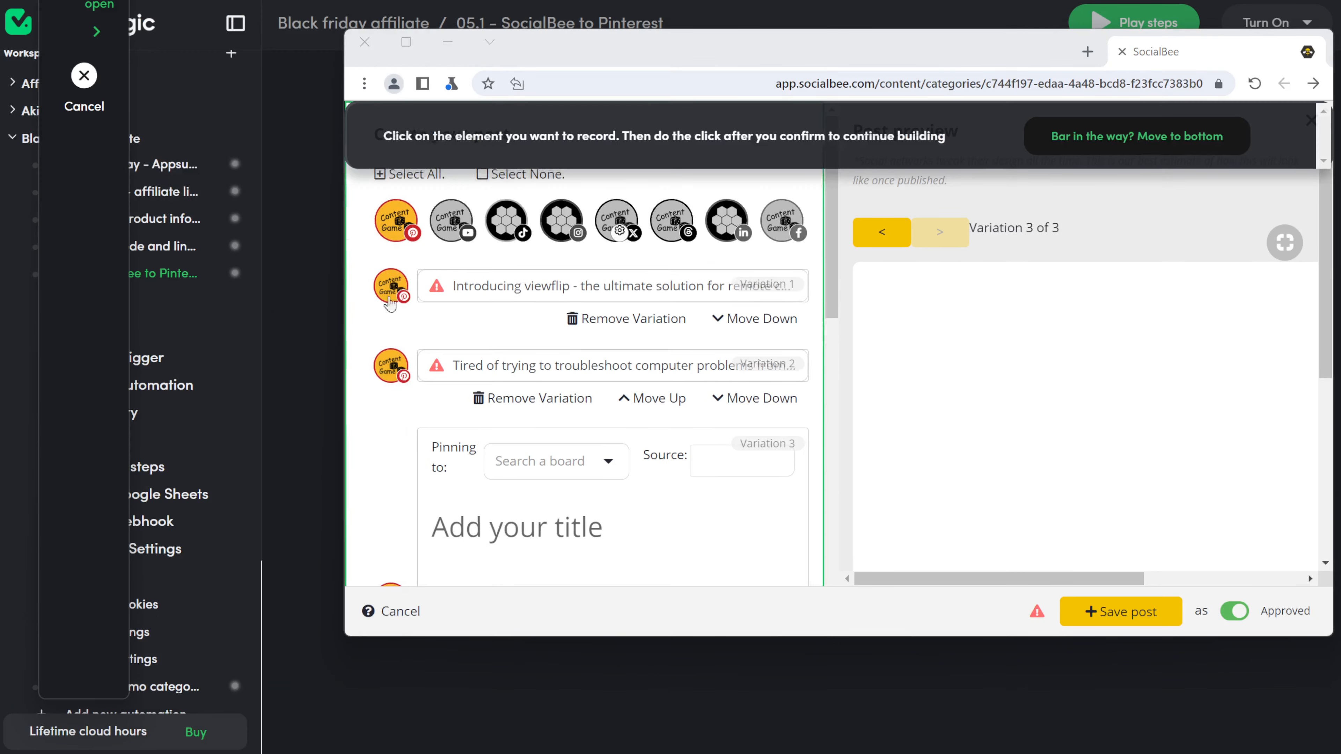
click(488, 306)
click(880, 146)
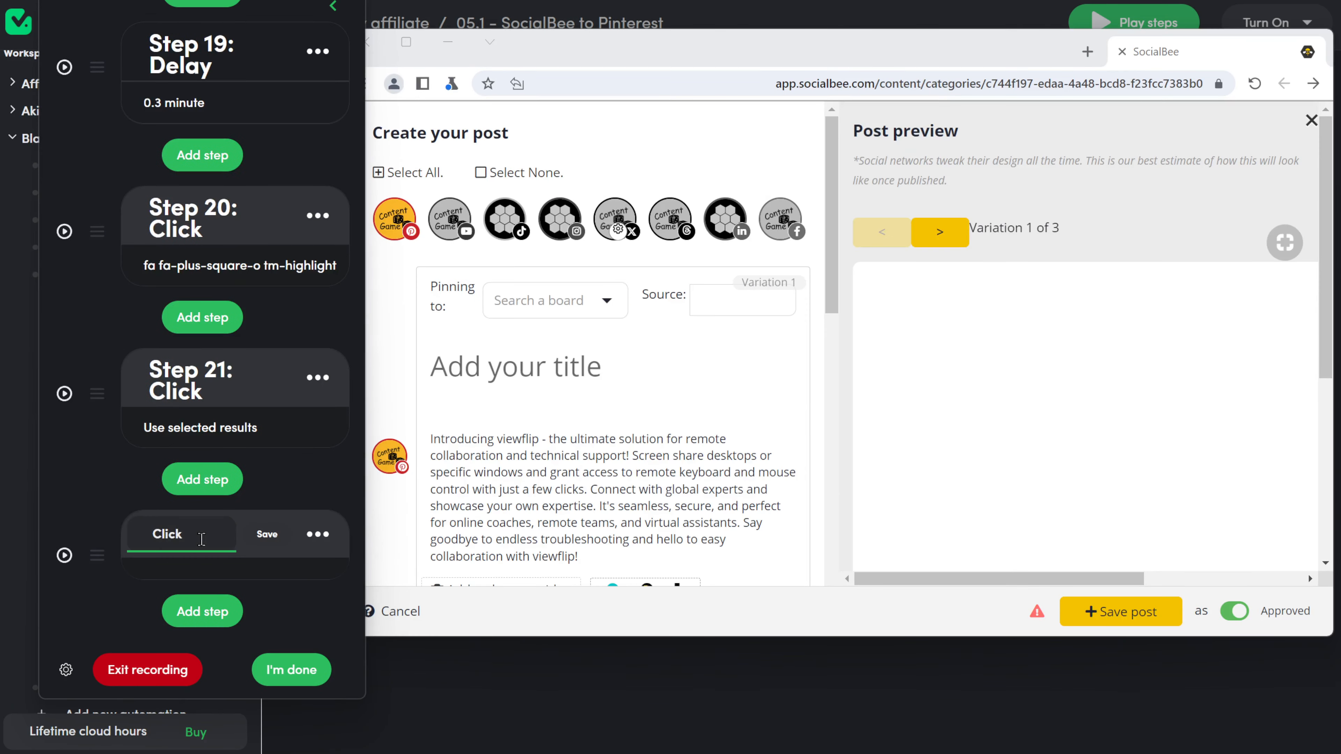
text(first tab)
scroll(505, 481, down, 5)
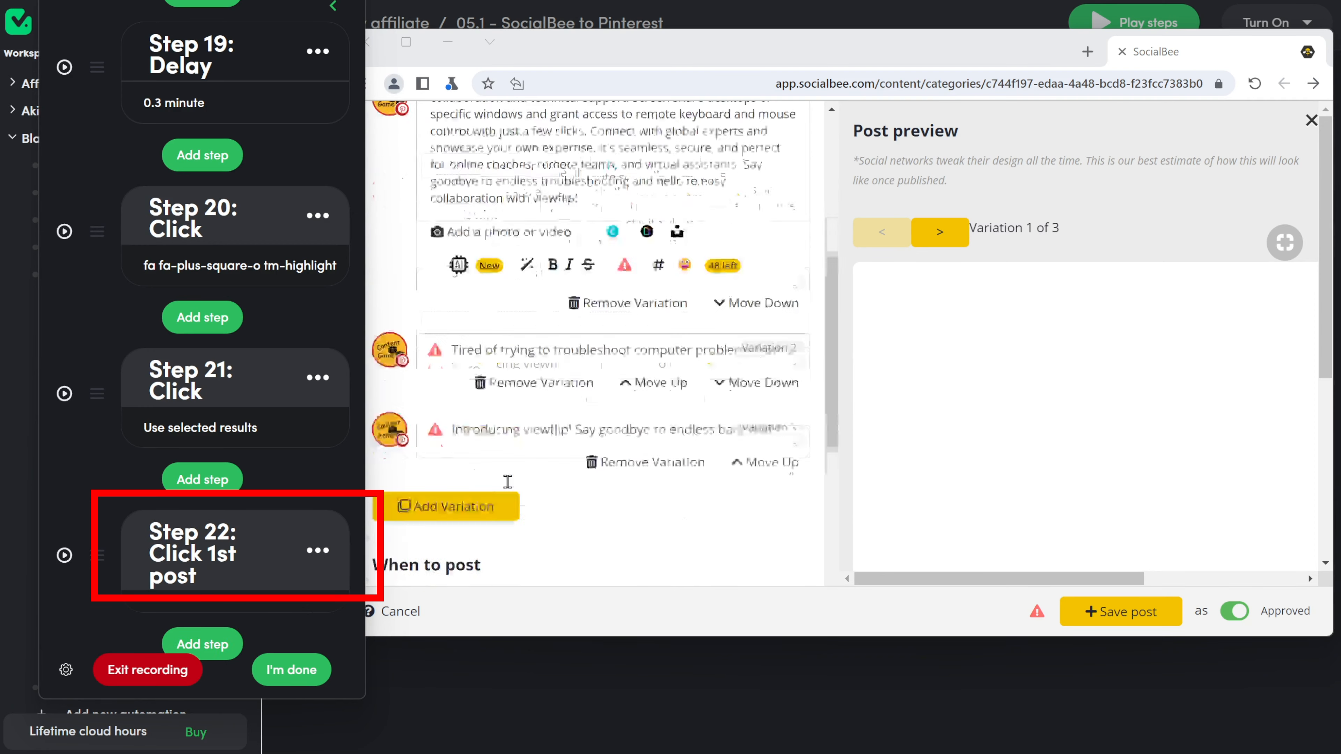
Step: Record and rename a click on the second variation, then test-run the Click 1st post step
click(202, 643)
click(184, 299)
click(660, 254)
click(845, 138)
click(660, 254)
click(222, 539)
text(2nd)
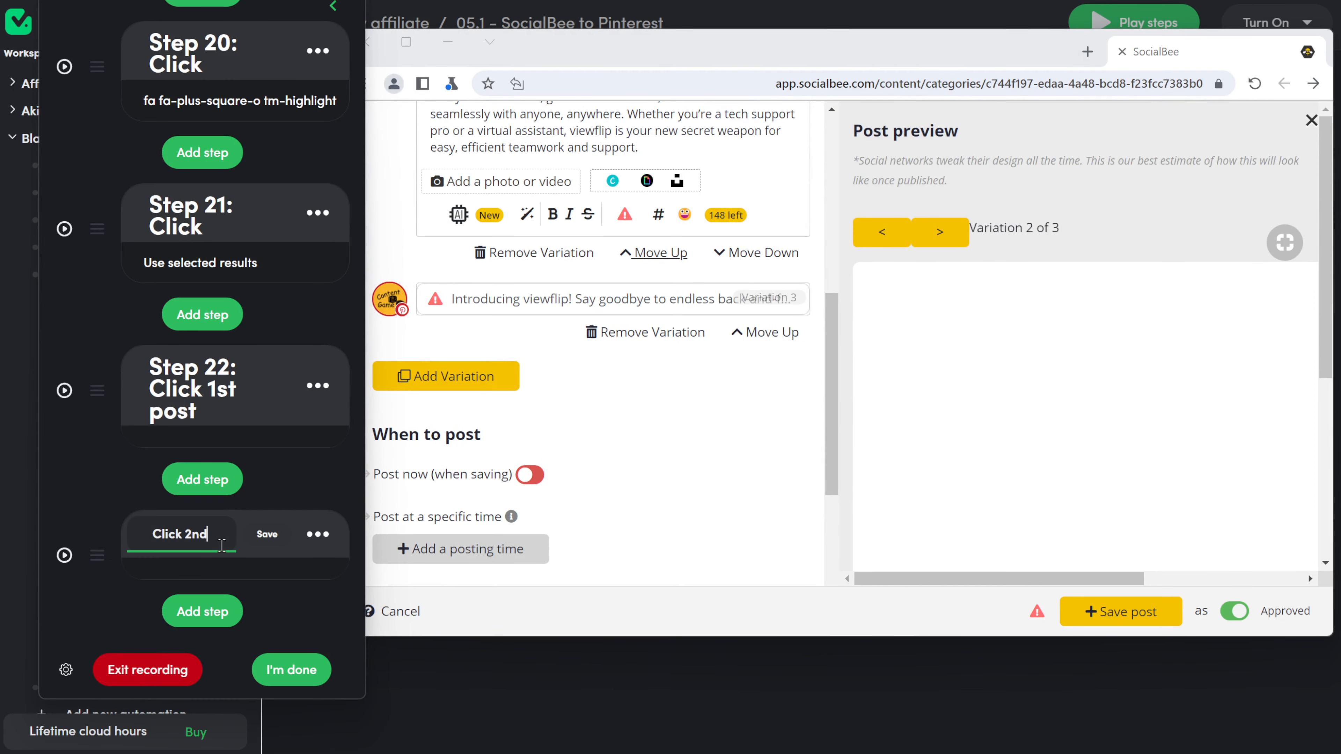
text( post)
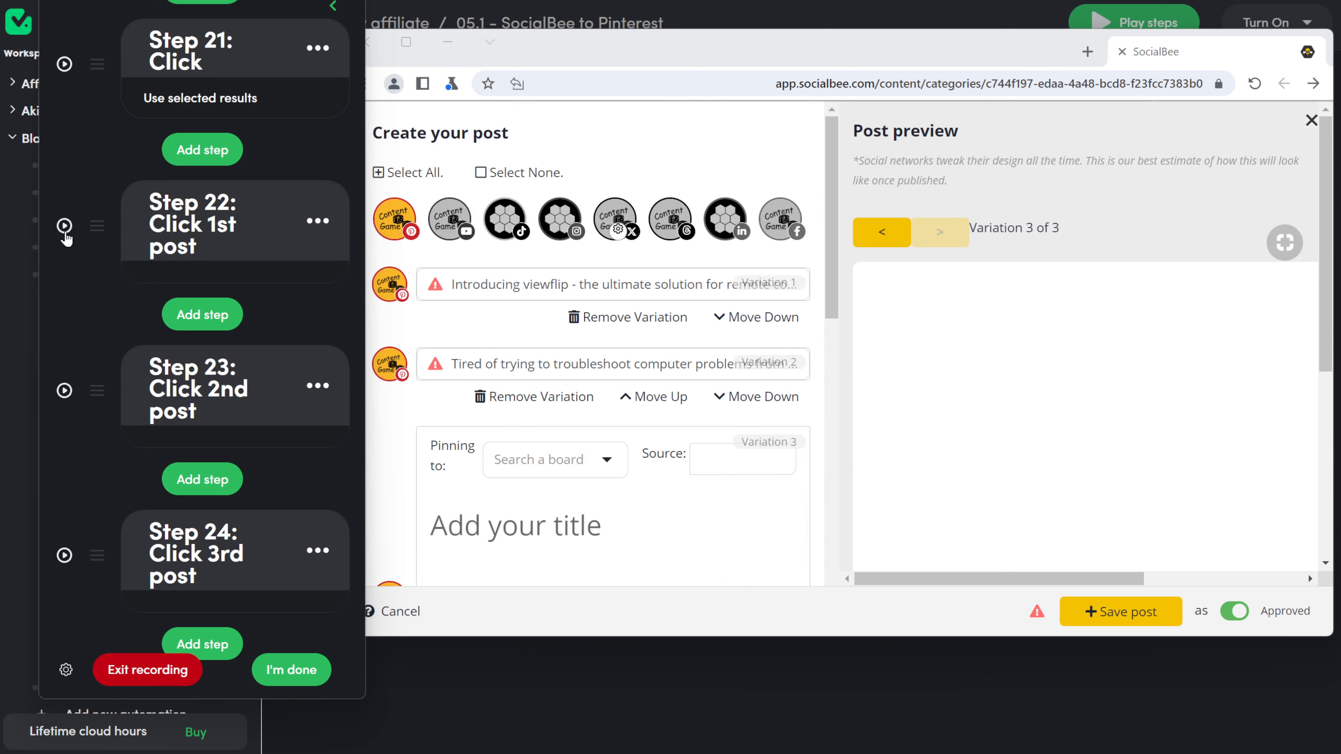
click(64, 226)
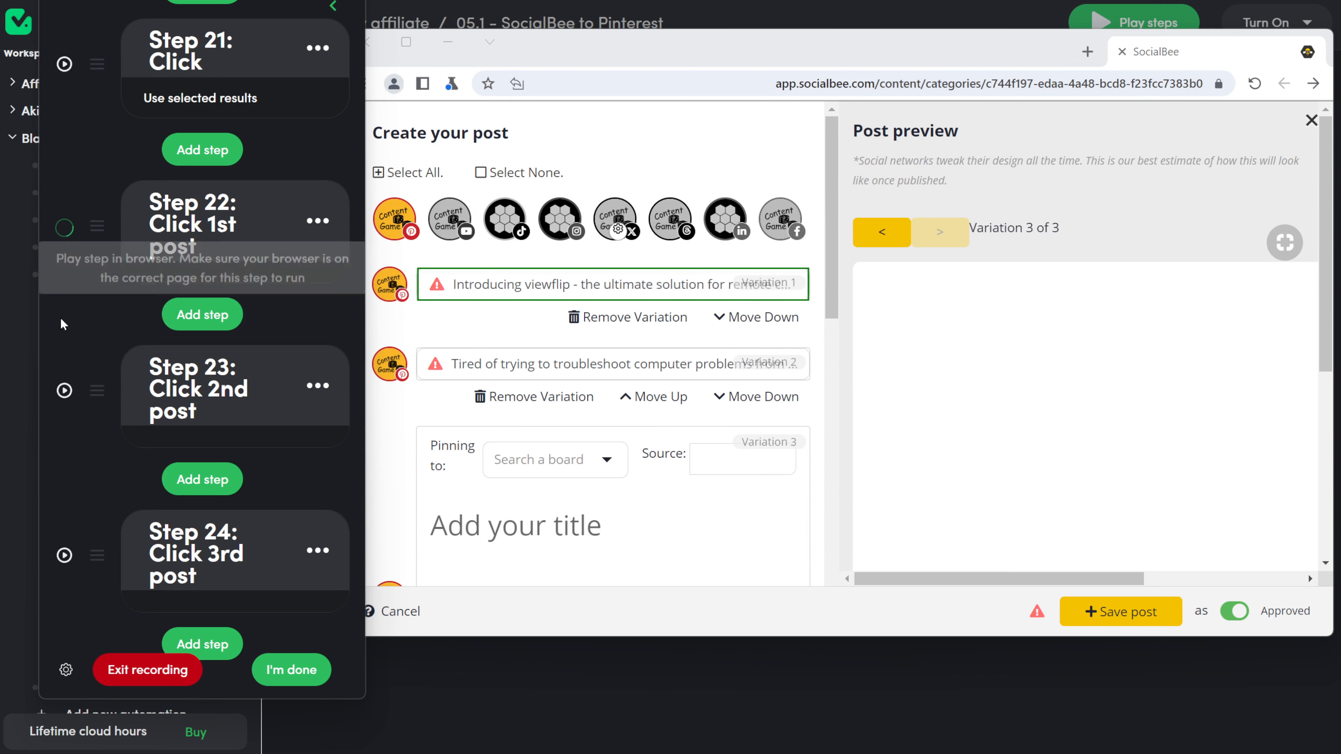
Step: Record clicks on the board search field and the For content creators board
click(227, 640)
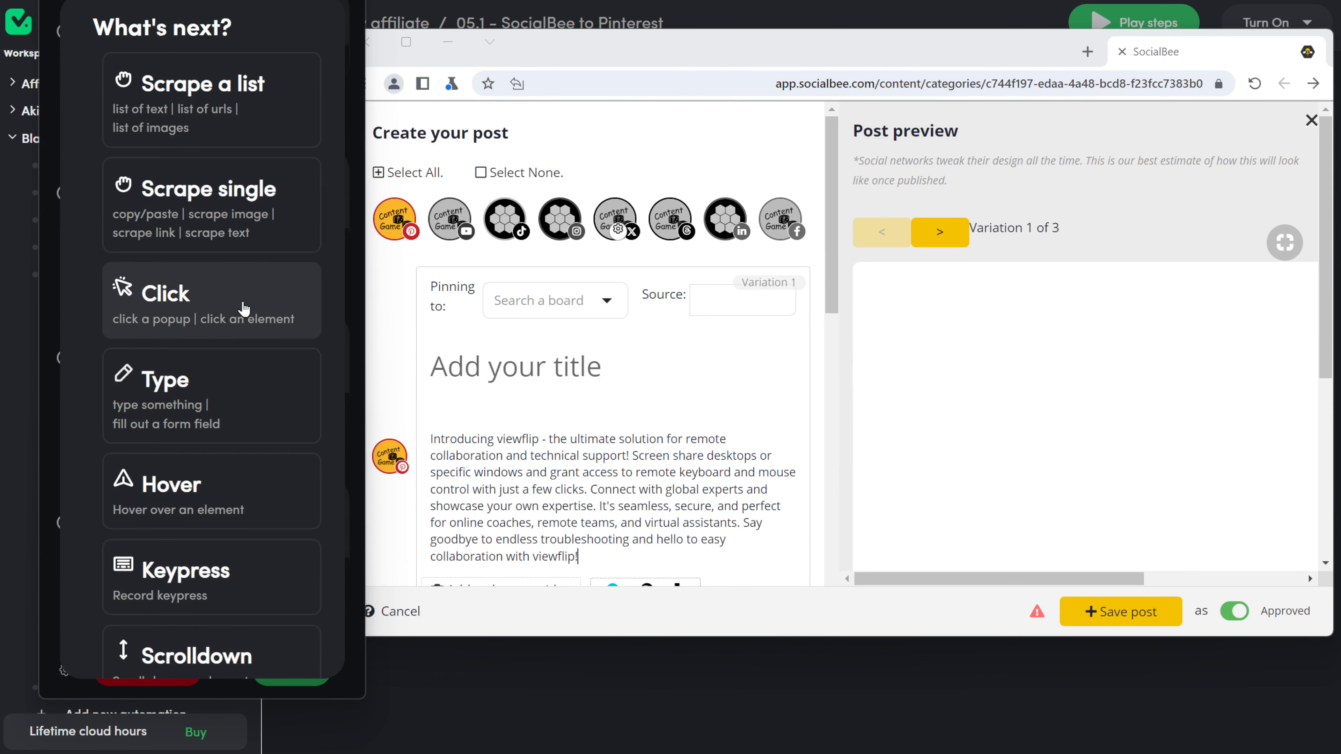
click(200, 302)
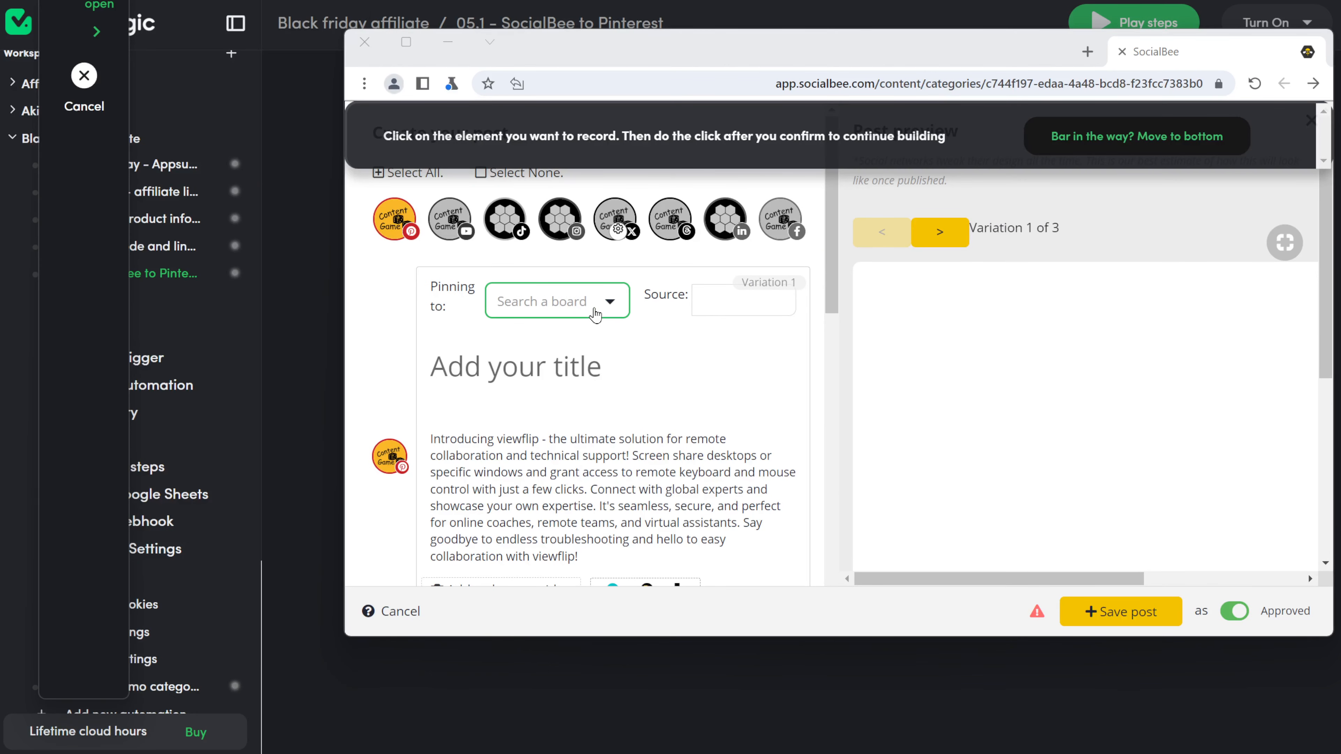
click(608, 305)
click(868, 139)
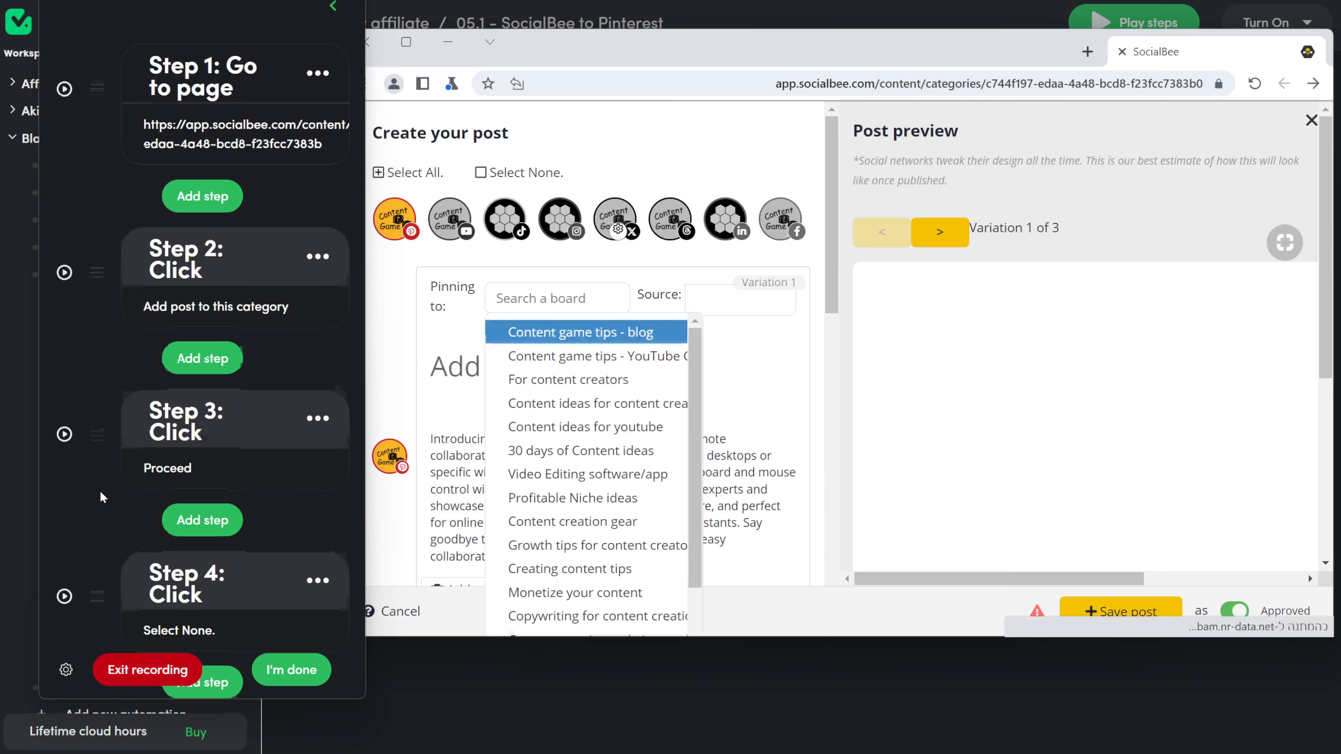
click(285, 611)
click(253, 309)
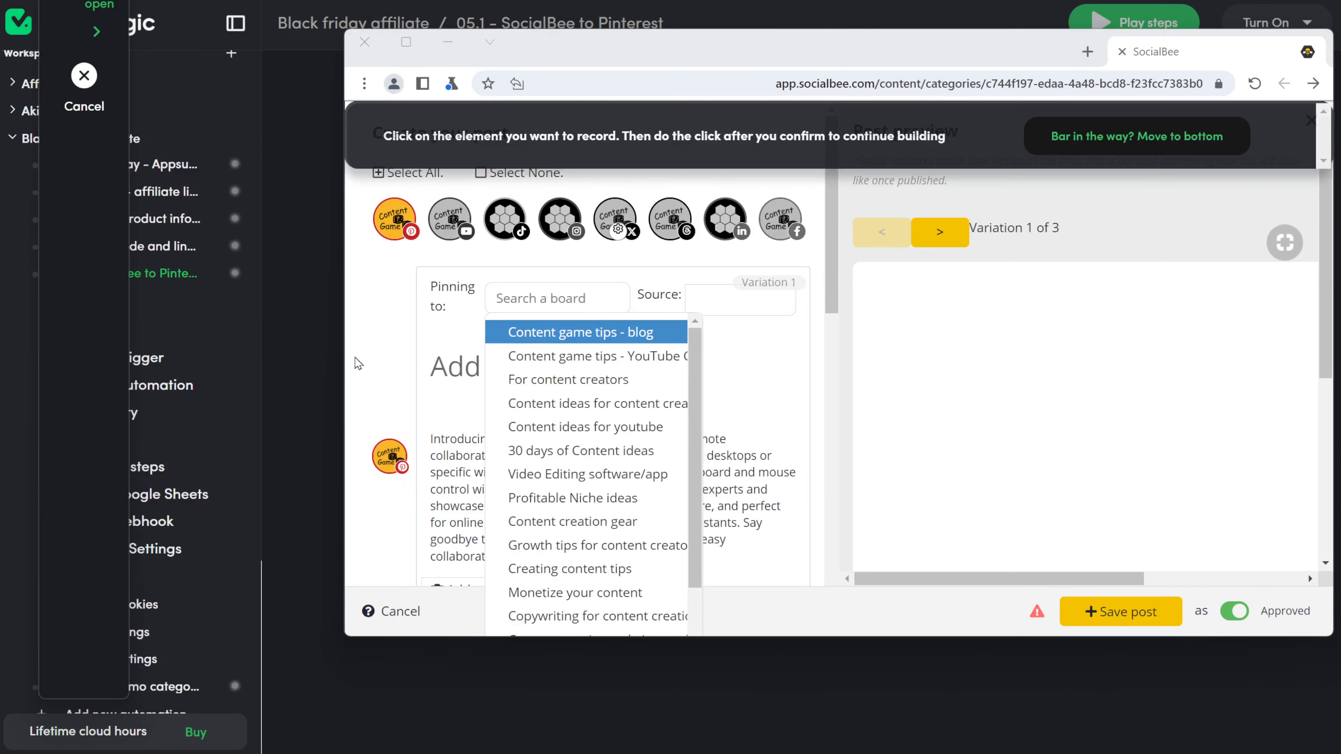
click(591, 378)
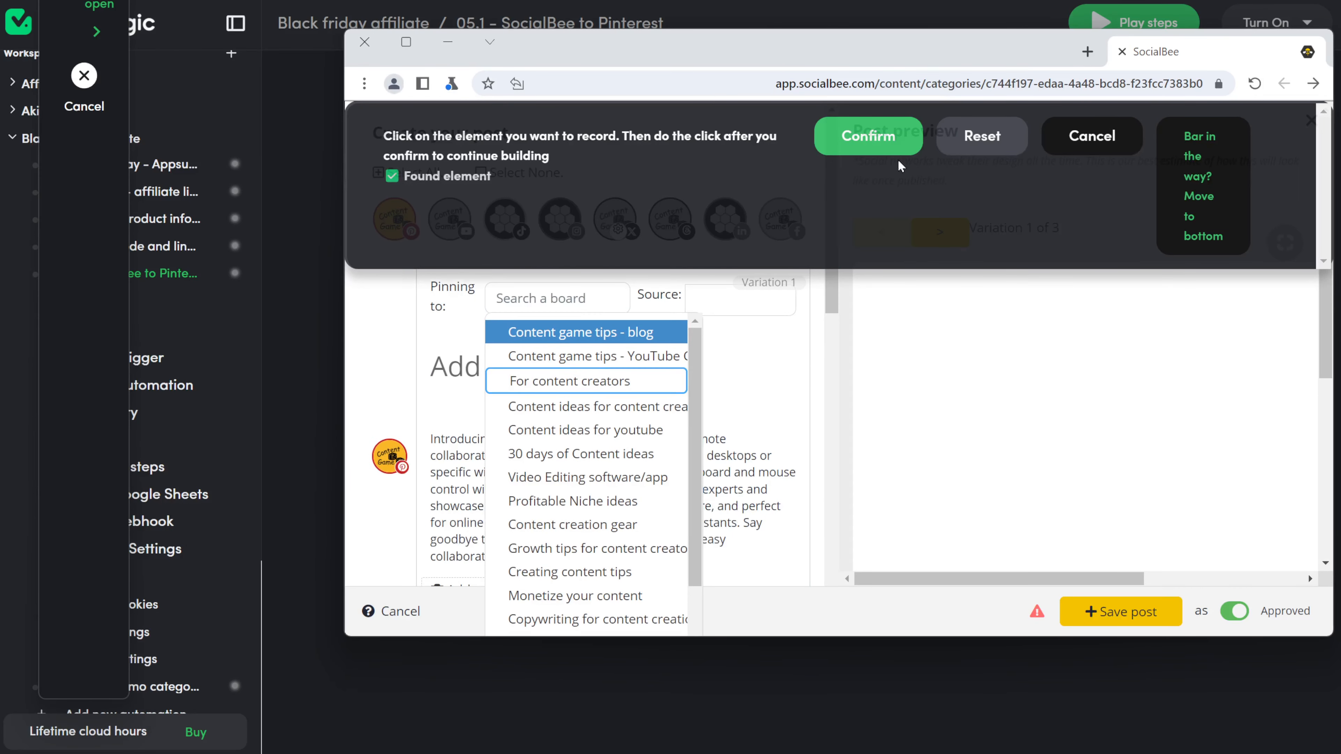
click(876, 139)
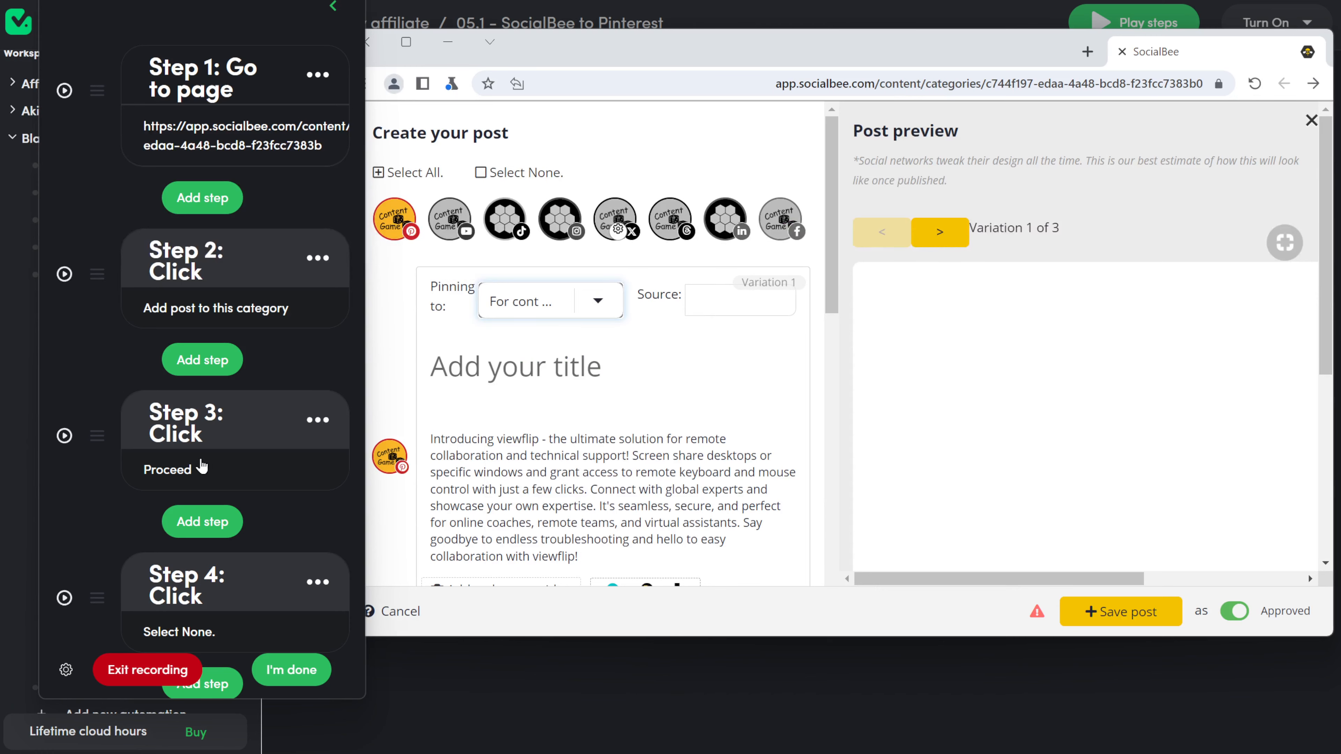
Step: Record a typing step on the Source field that uses a variable
click(226, 364)
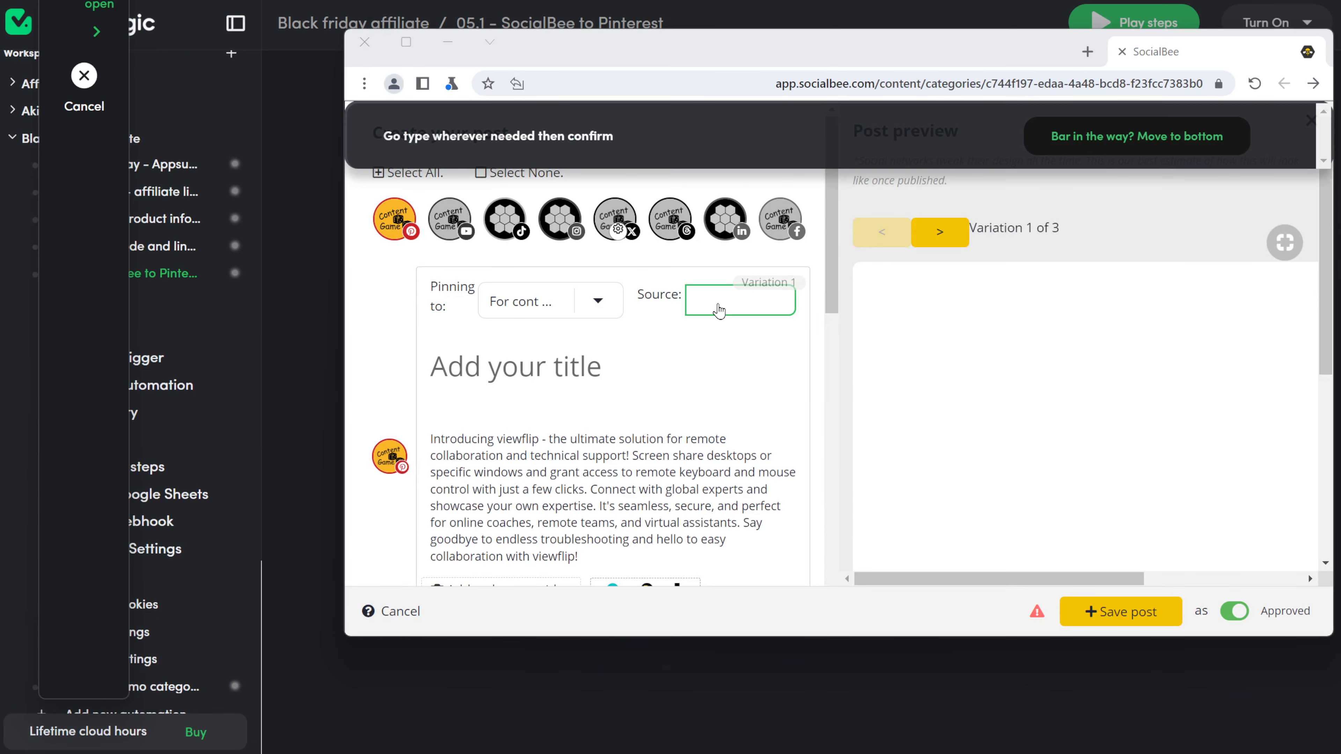
click(697, 301)
click(691, 146)
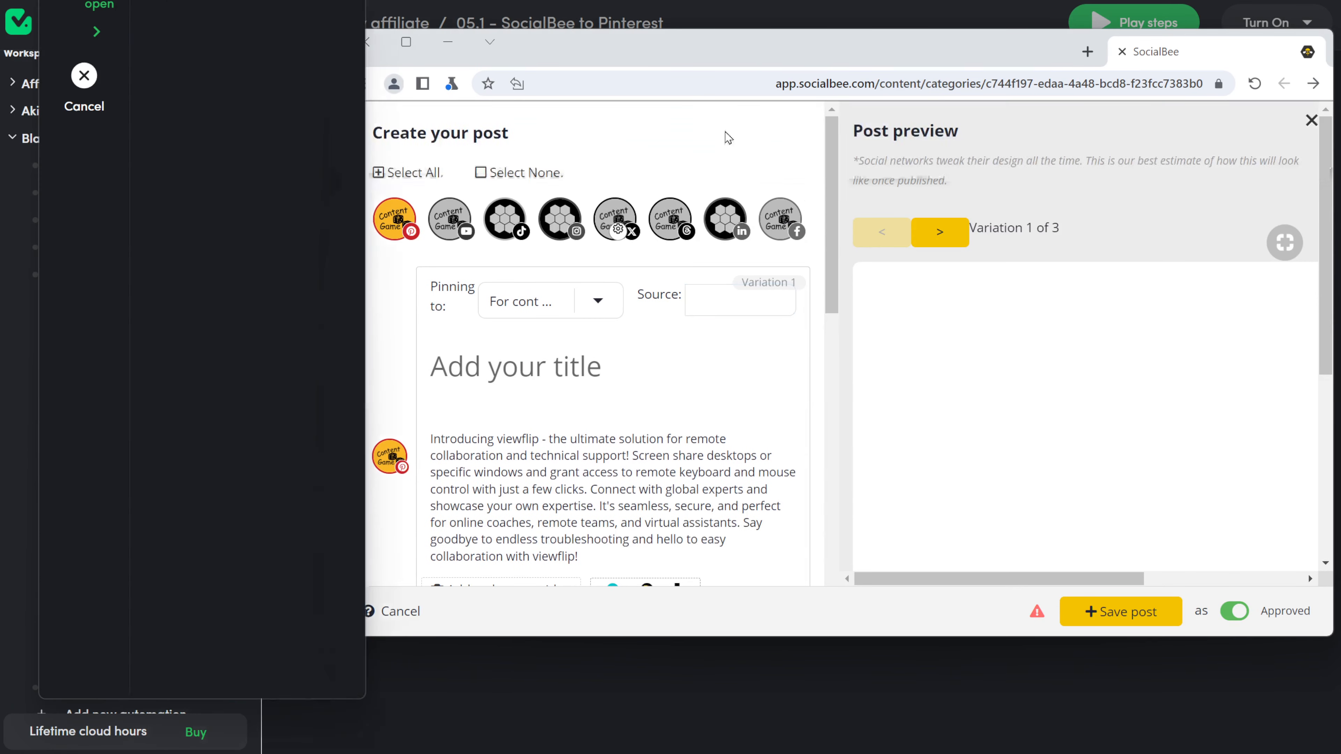
click(203, 482)
click(201, 240)
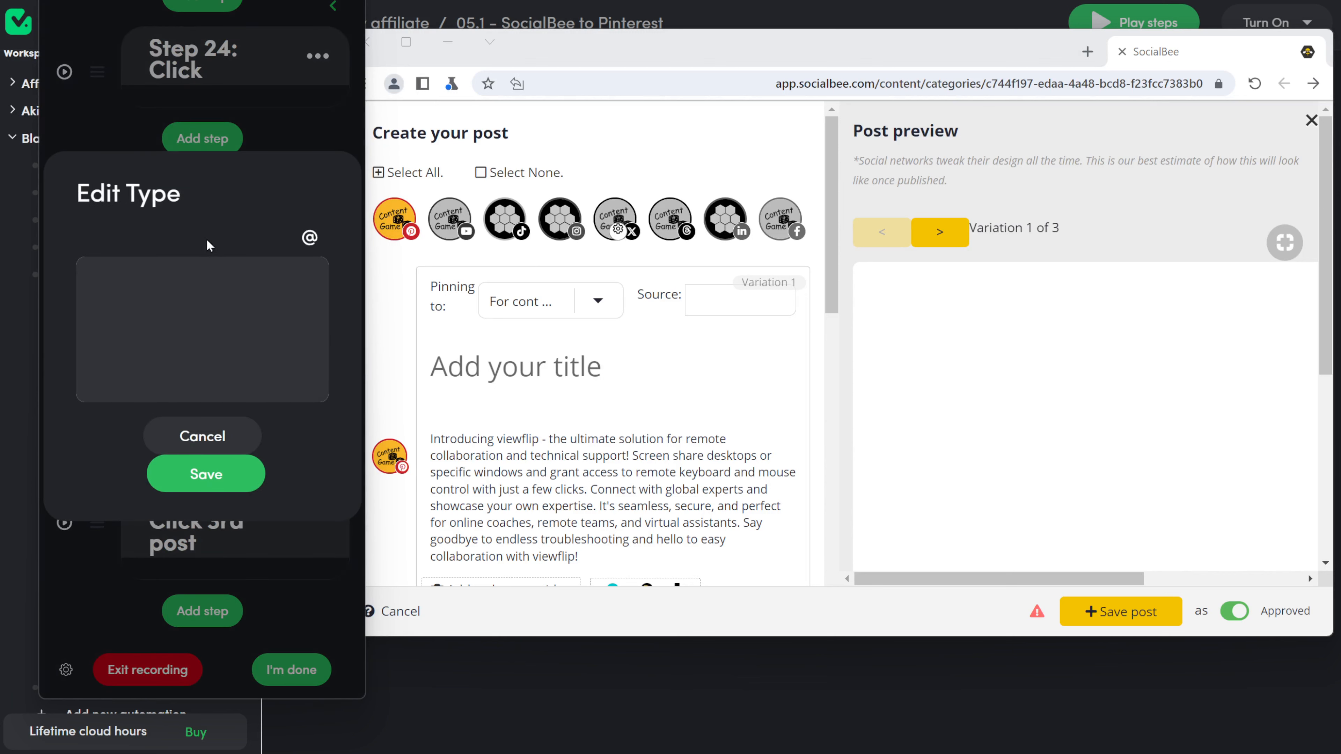
click(309, 238)
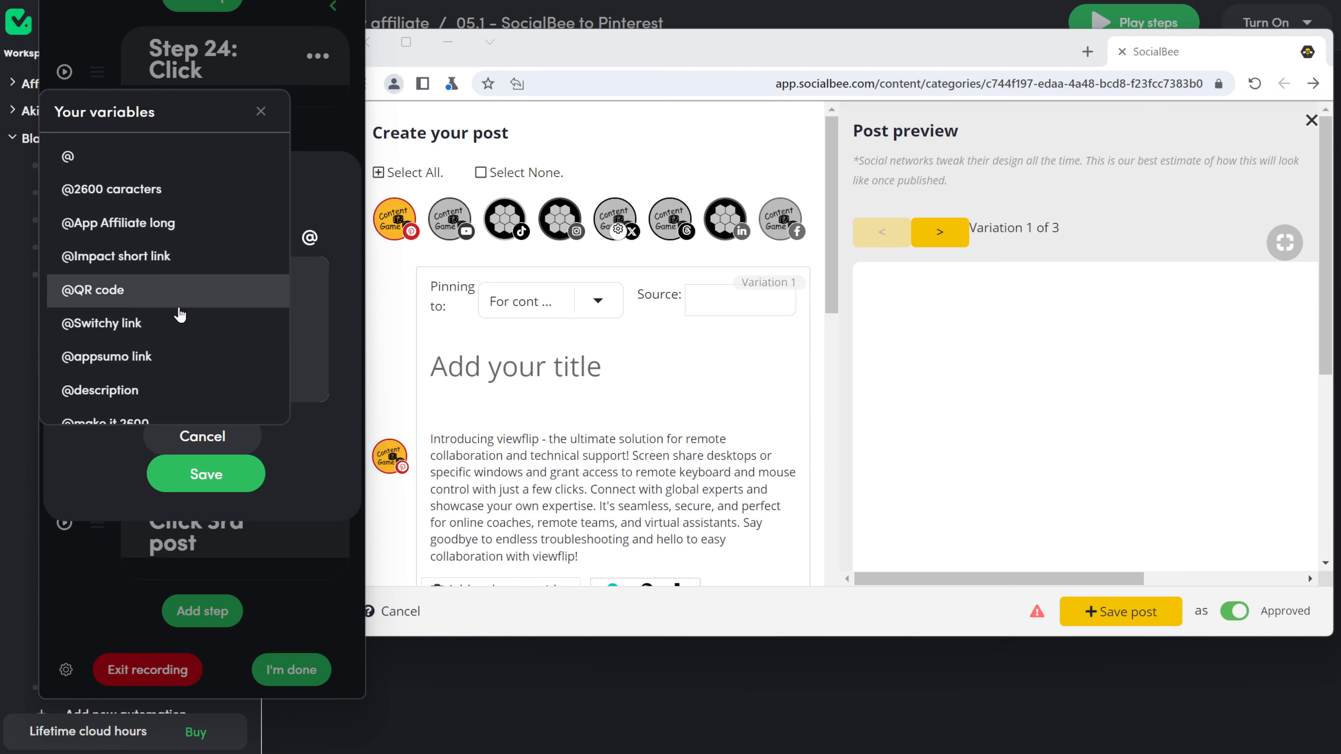
scroll(177, 316, down, 2)
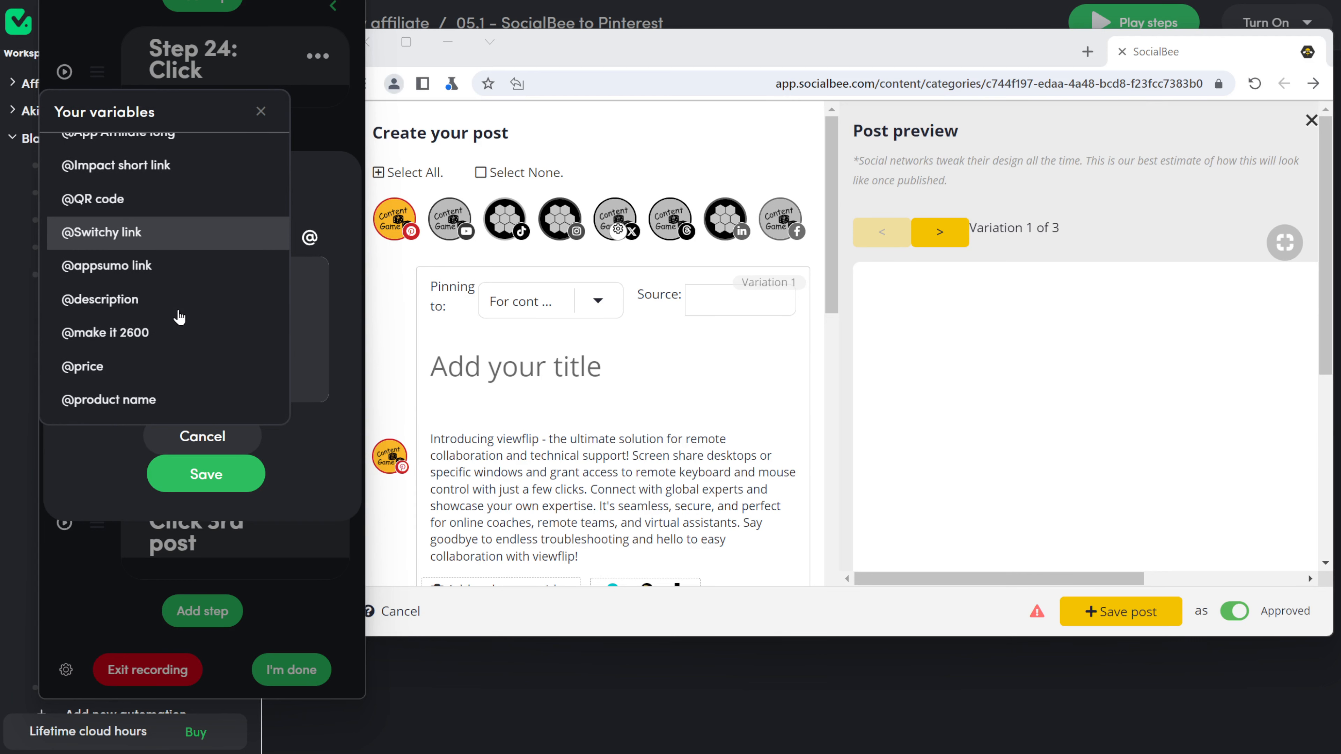
click(167, 239)
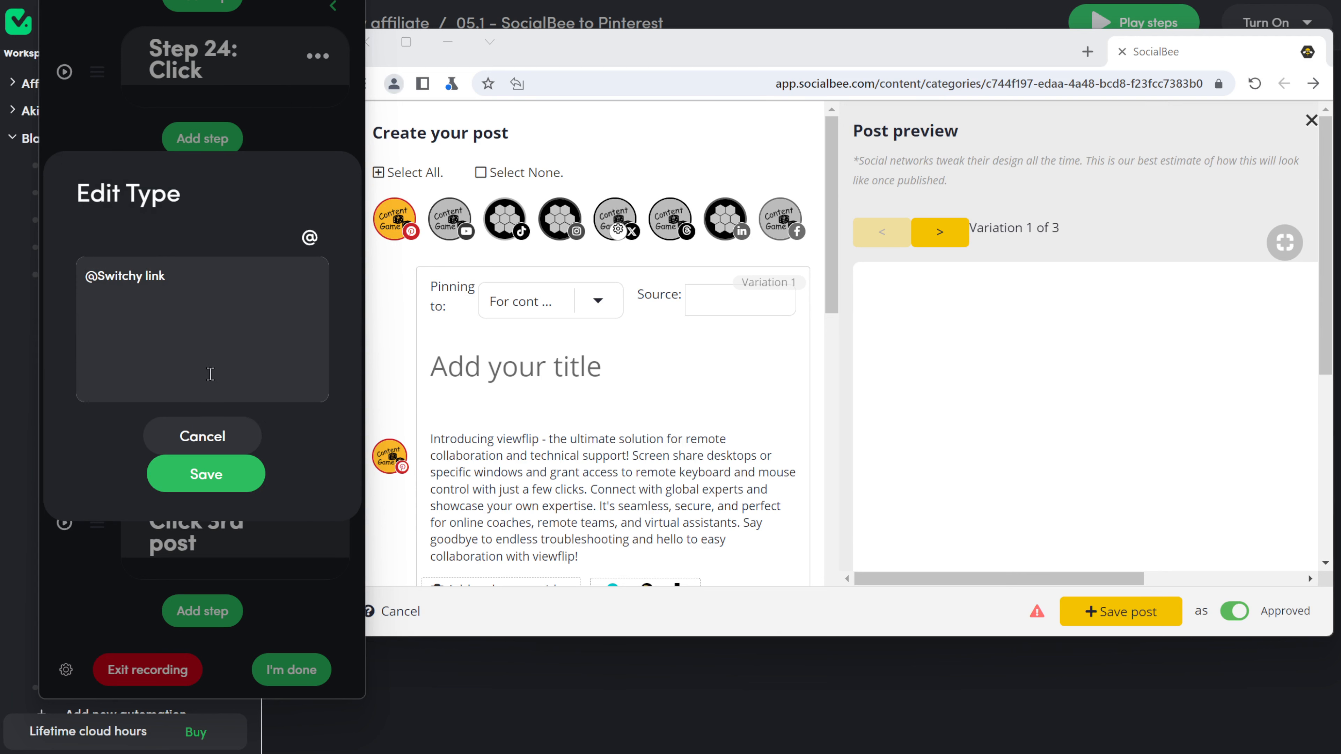
click(229, 490)
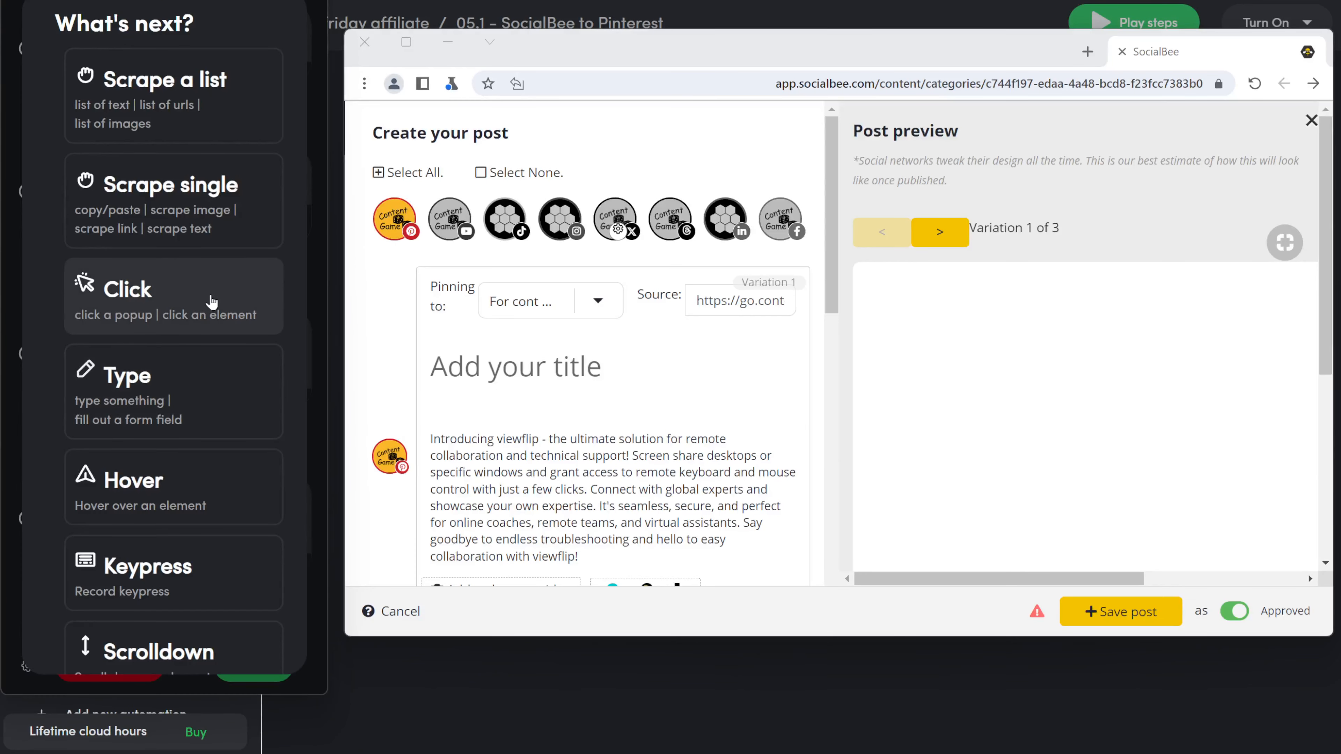
click(192, 380)
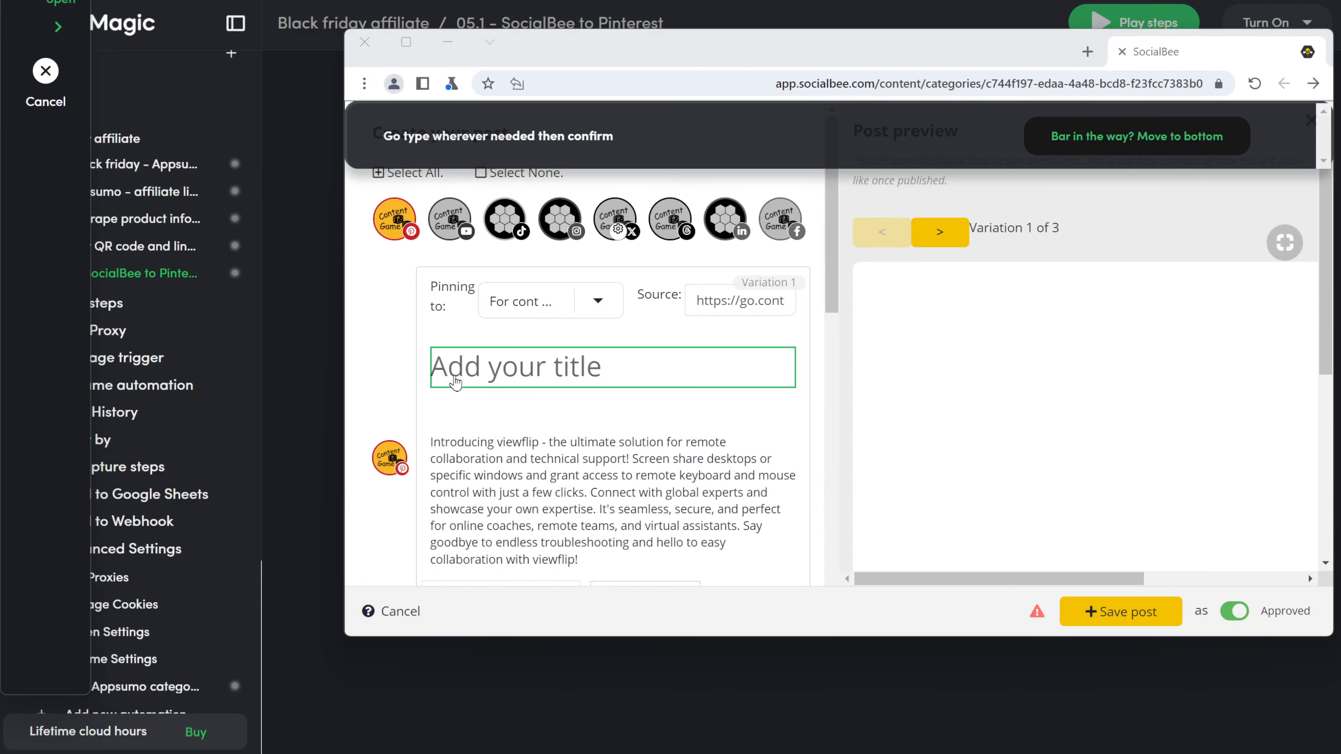
Step: Record a typing step on the post title field, marked as a variable
click(456, 382)
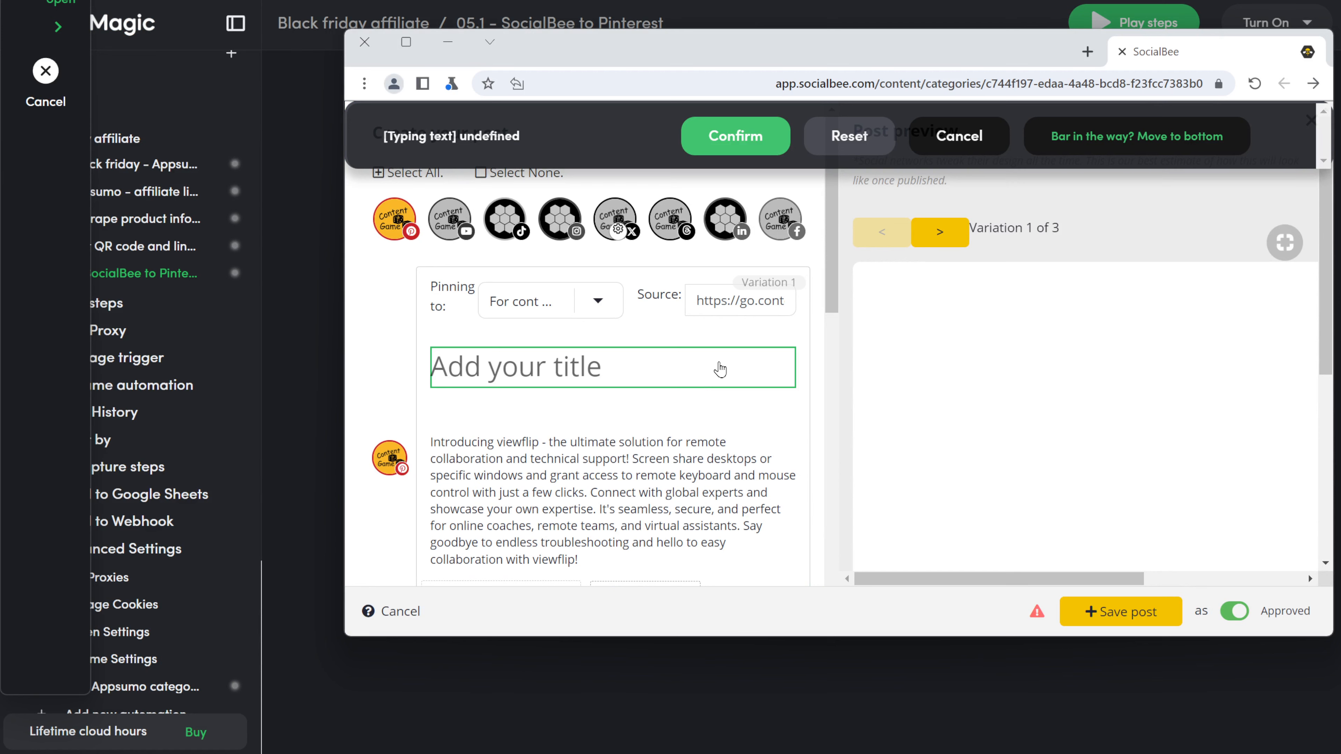
text(title1)
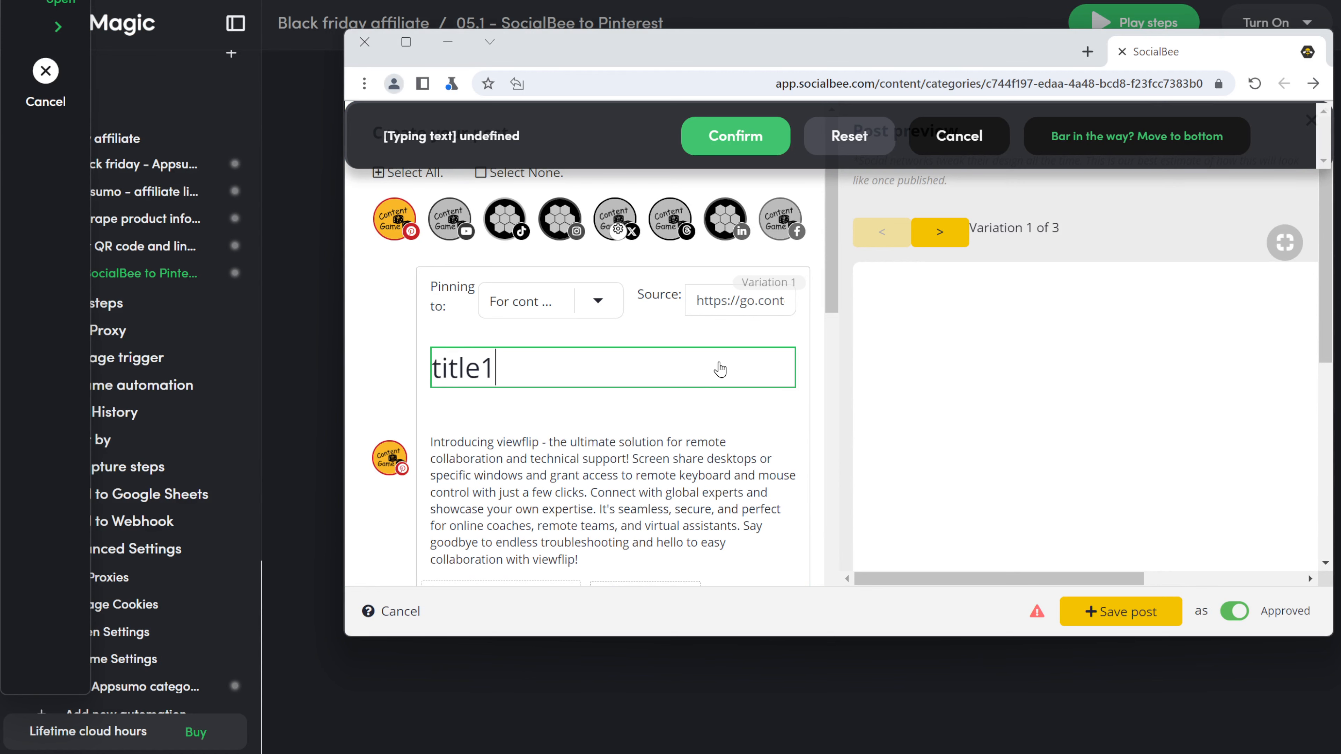
click(757, 147)
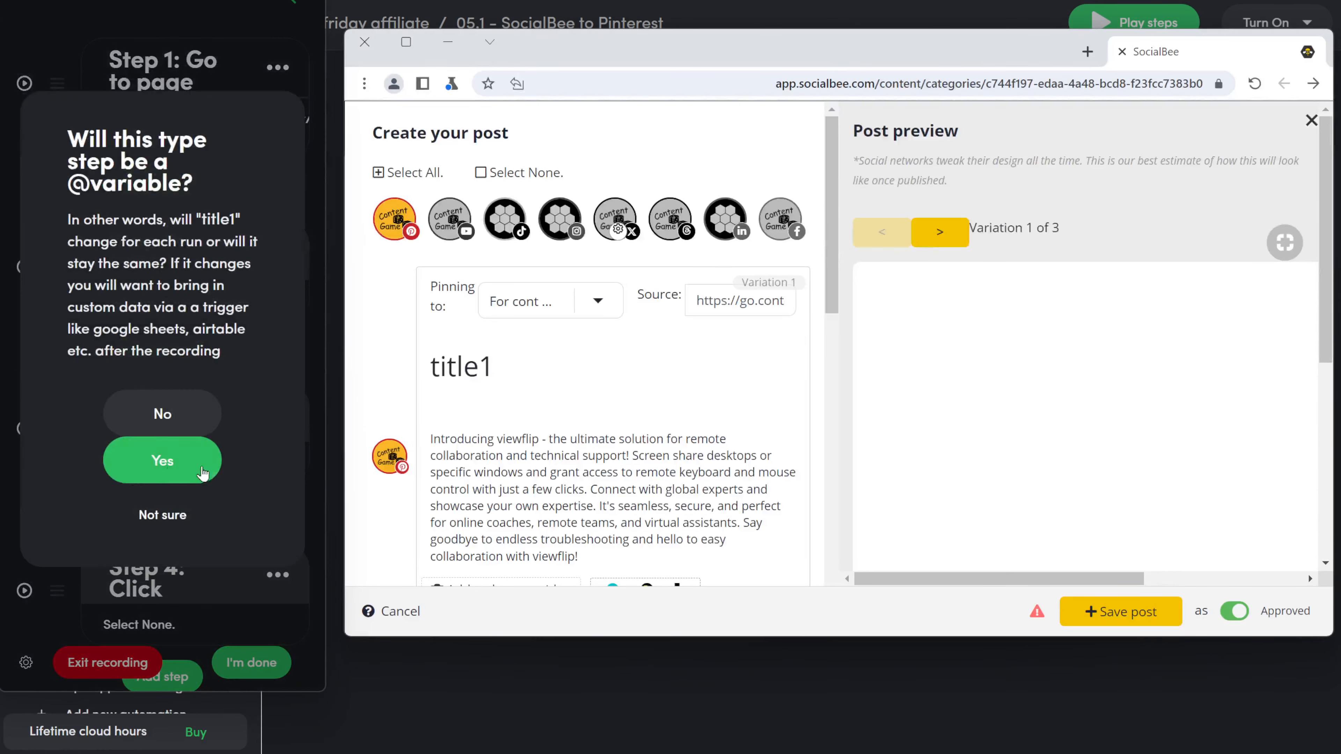
click(120, 459)
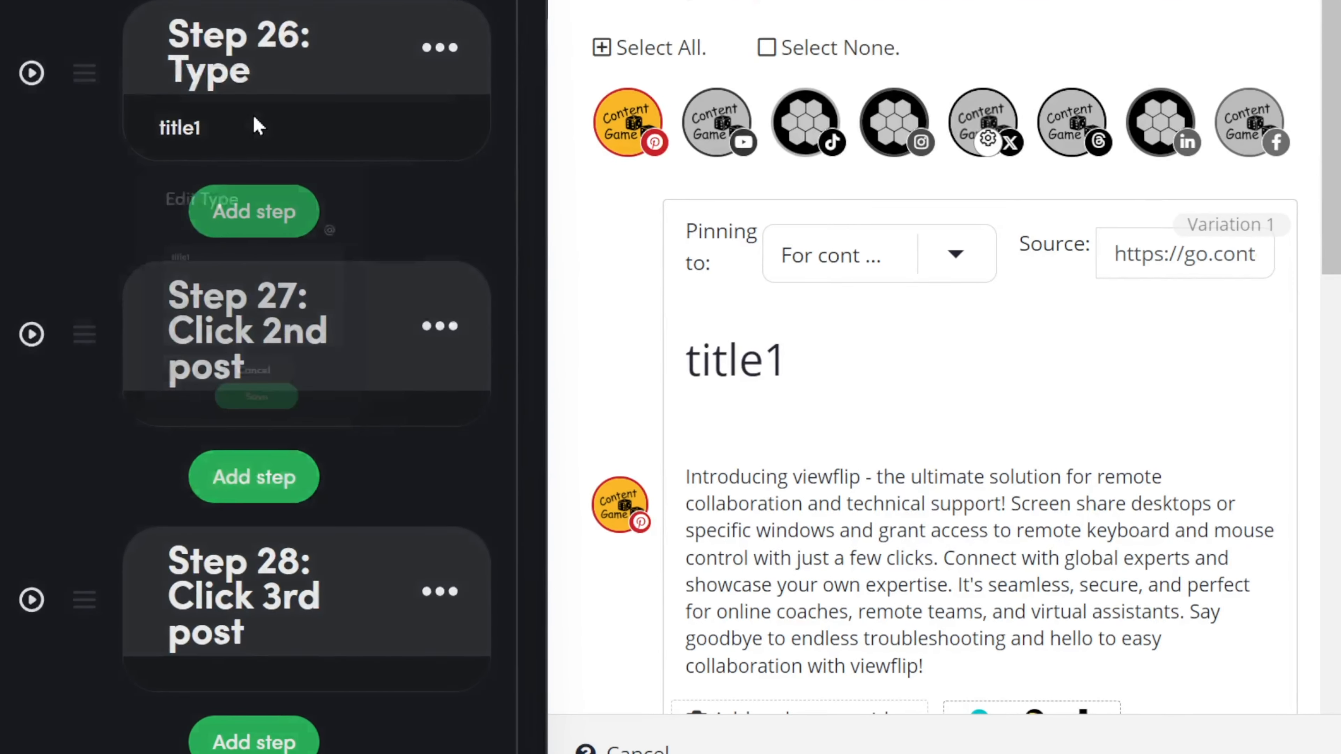
click(205, 180)
key(ctrl+a)
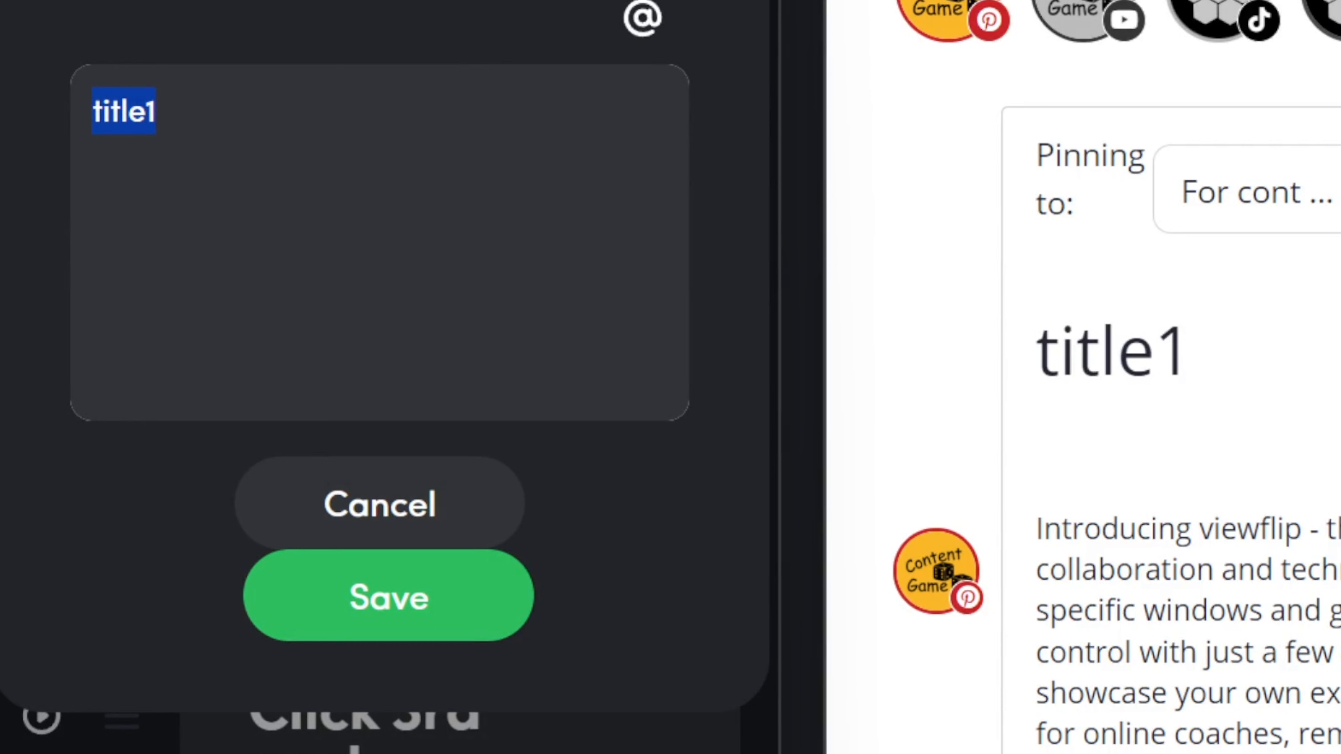
text(Check o)
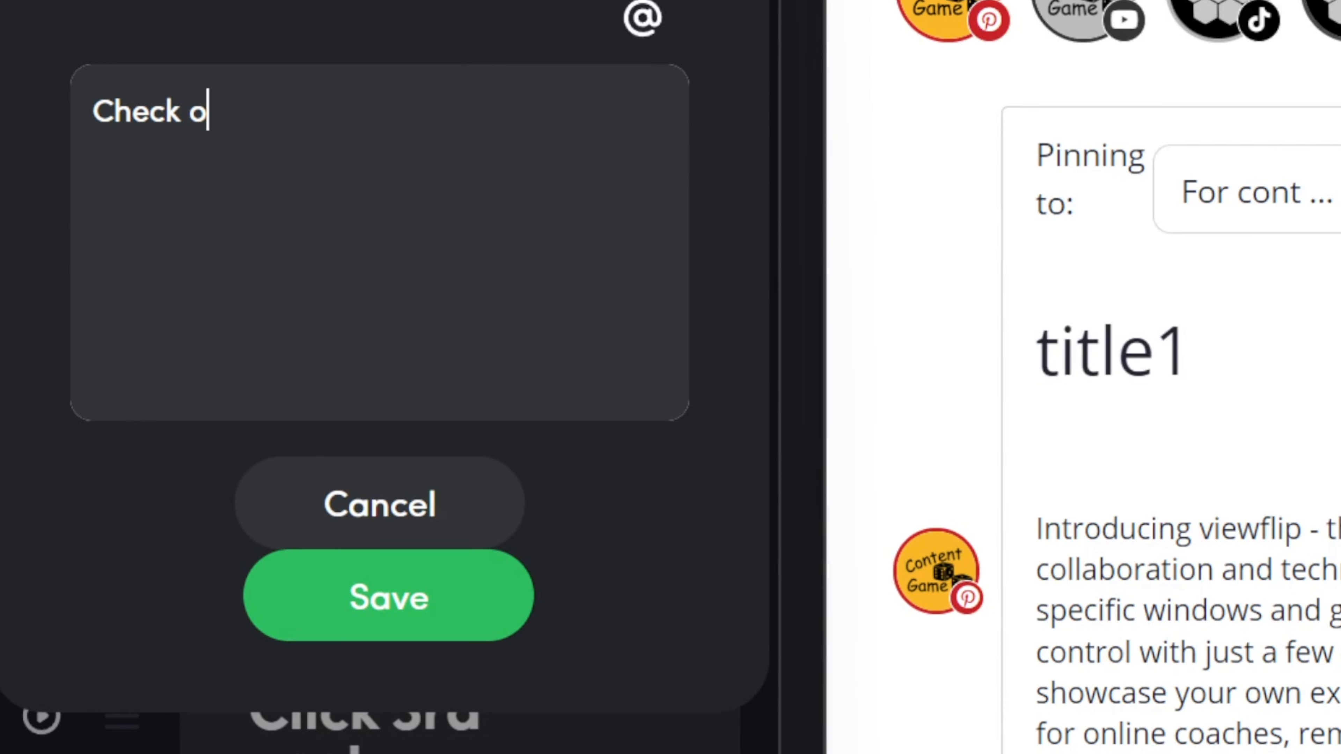
text(ut this)
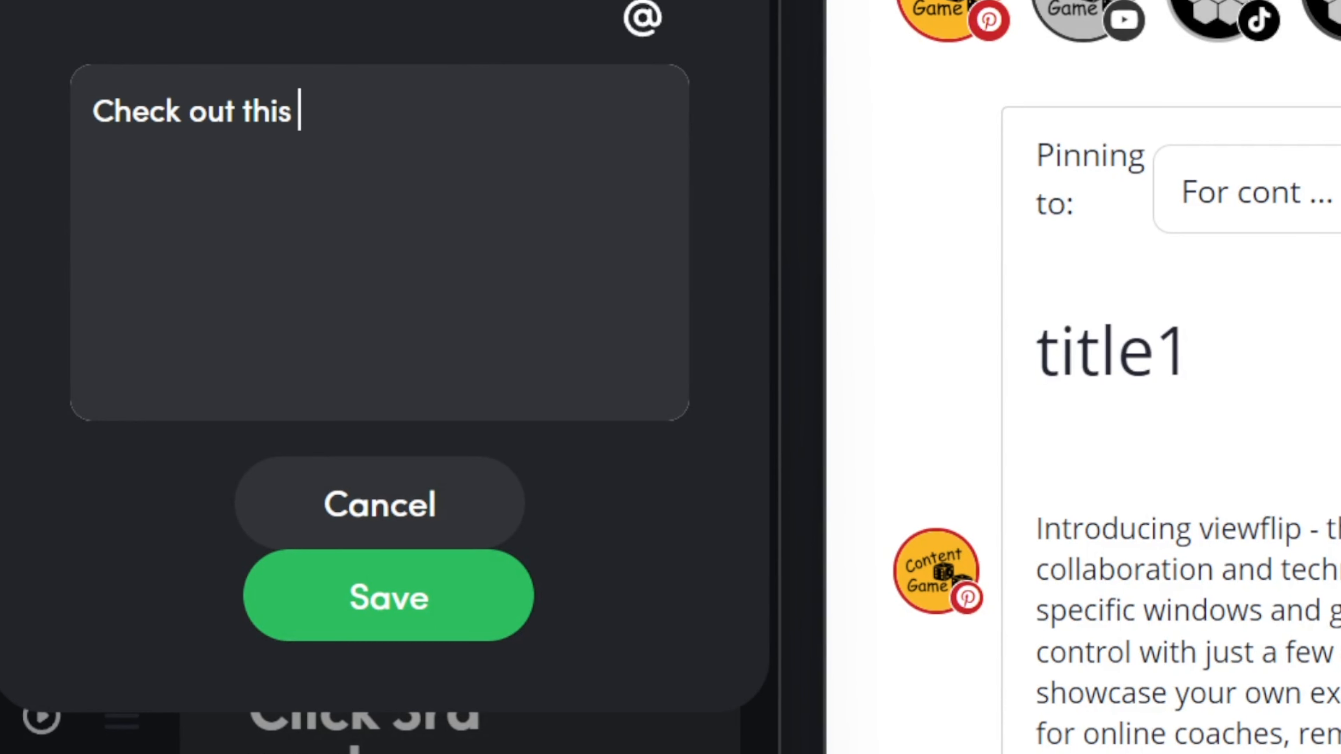
click(659, 27)
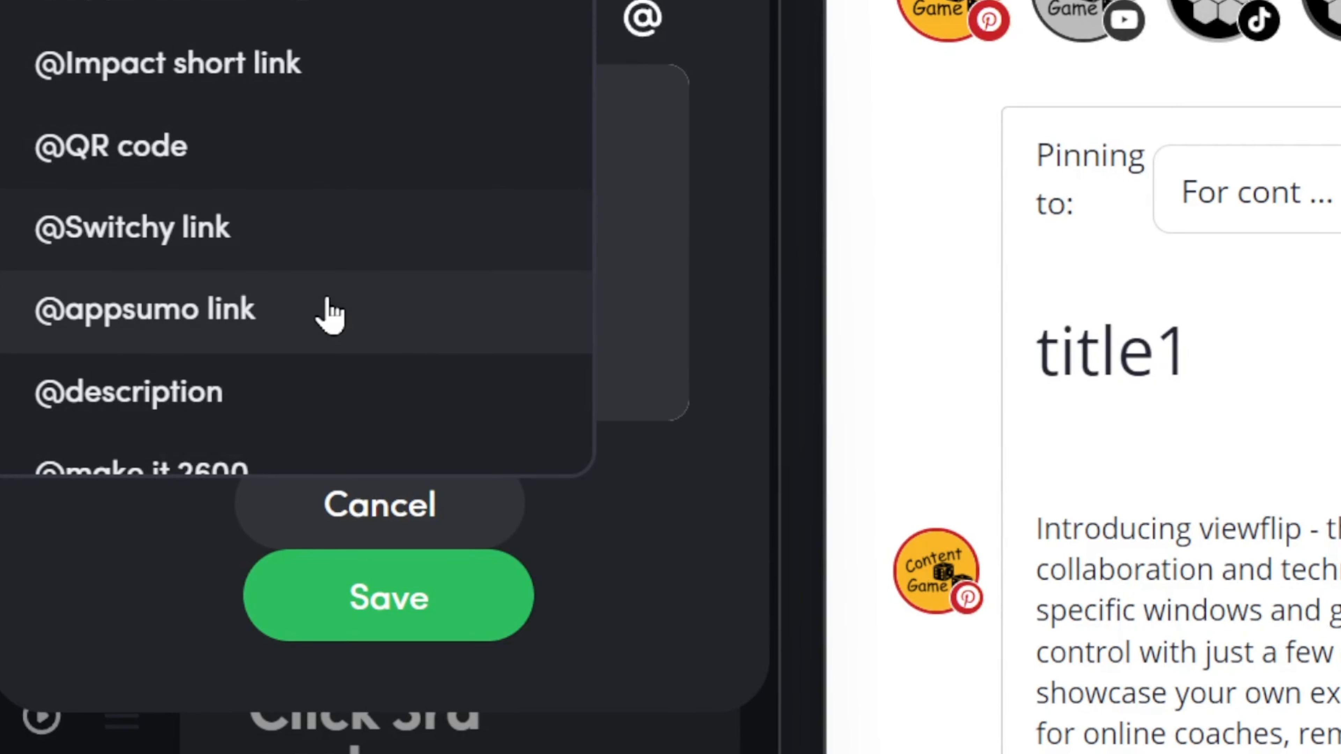
scroll(330, 315, down, 5)
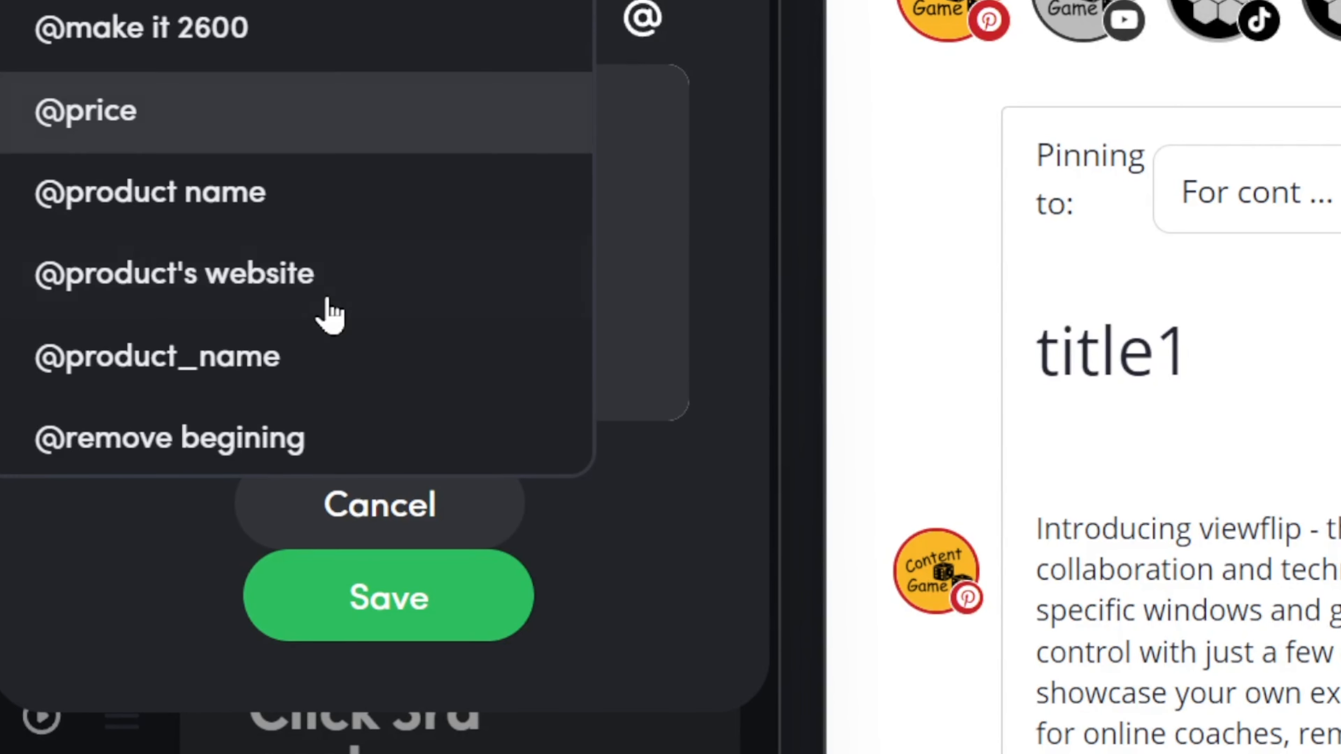
click(323, 240)
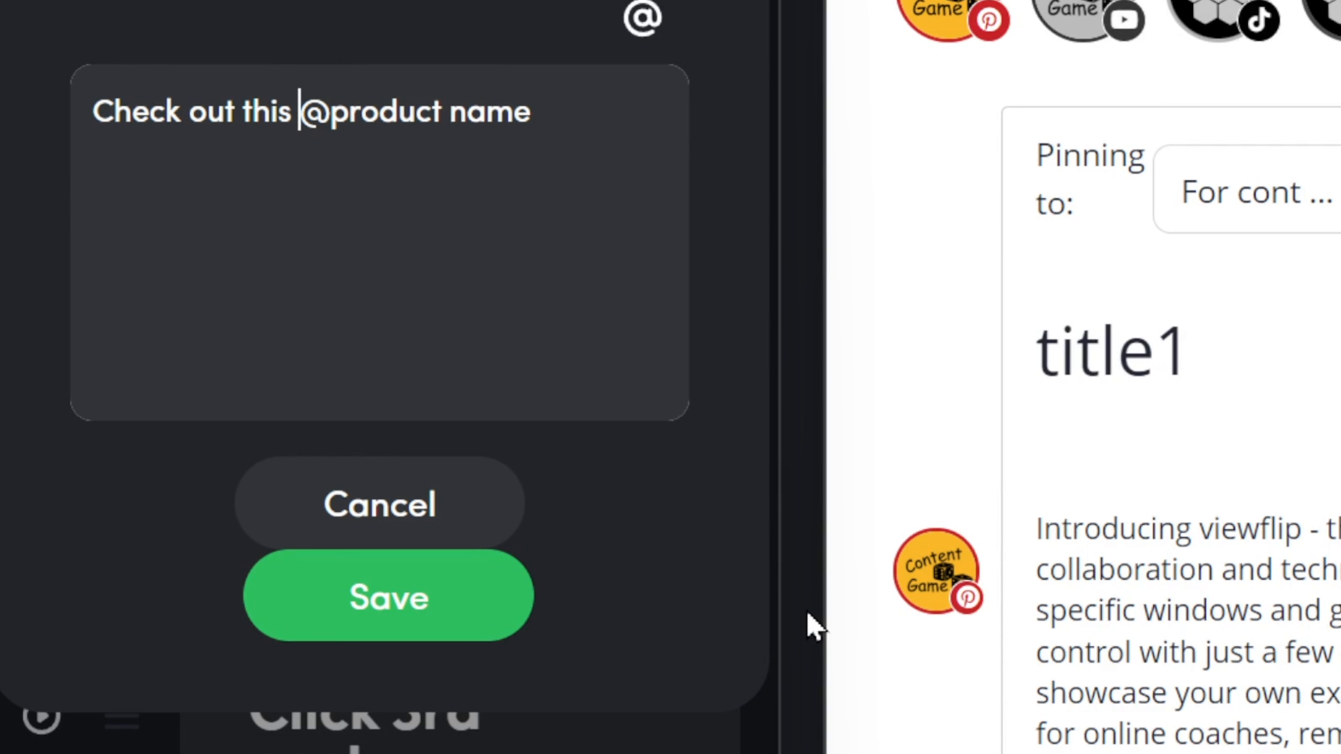
text(AppSU)
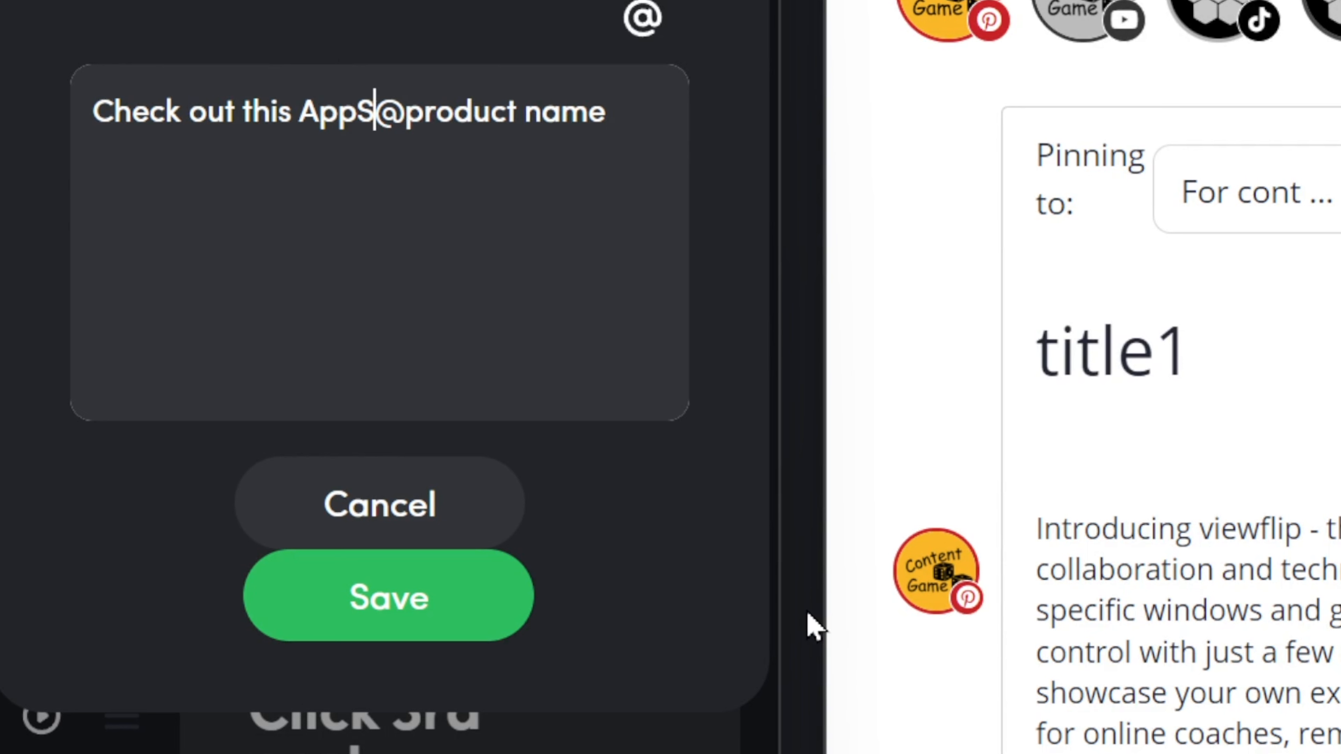
key(BackSpace)
text(umo dw)
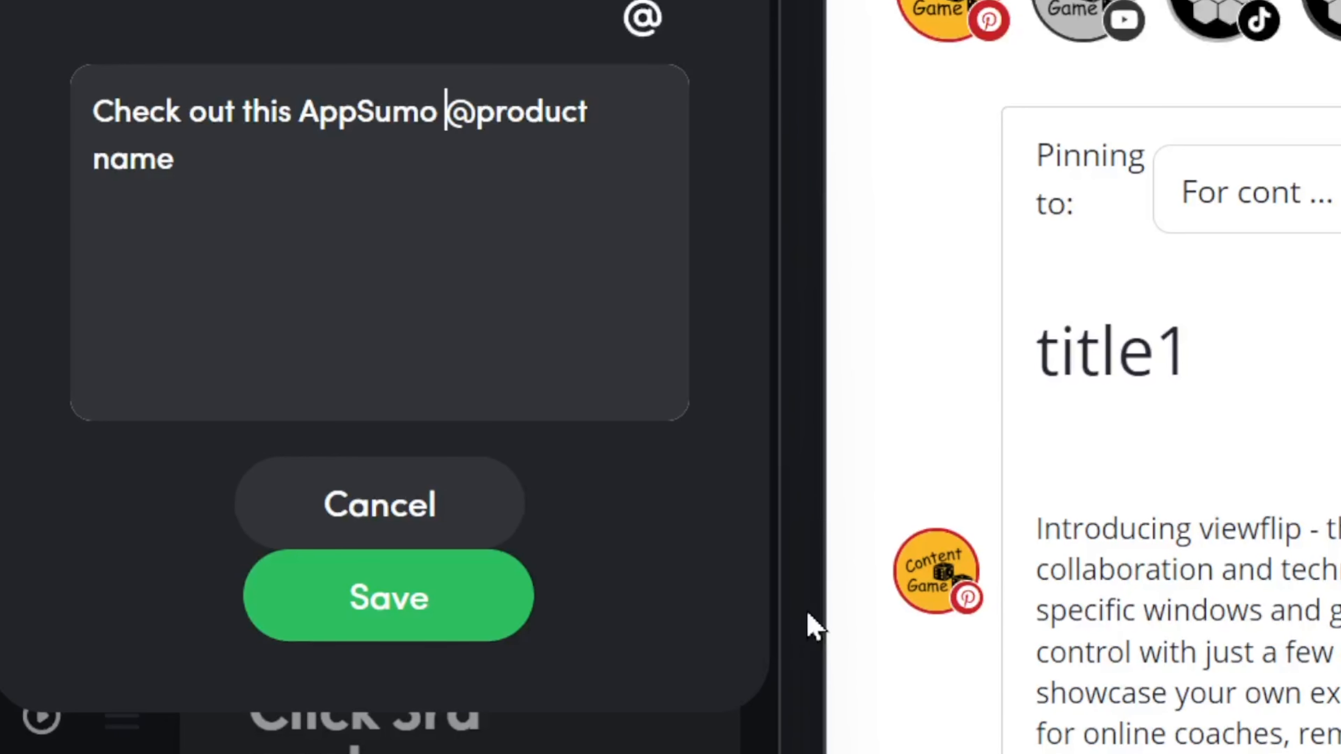
key(BackSpace)
text(eal)
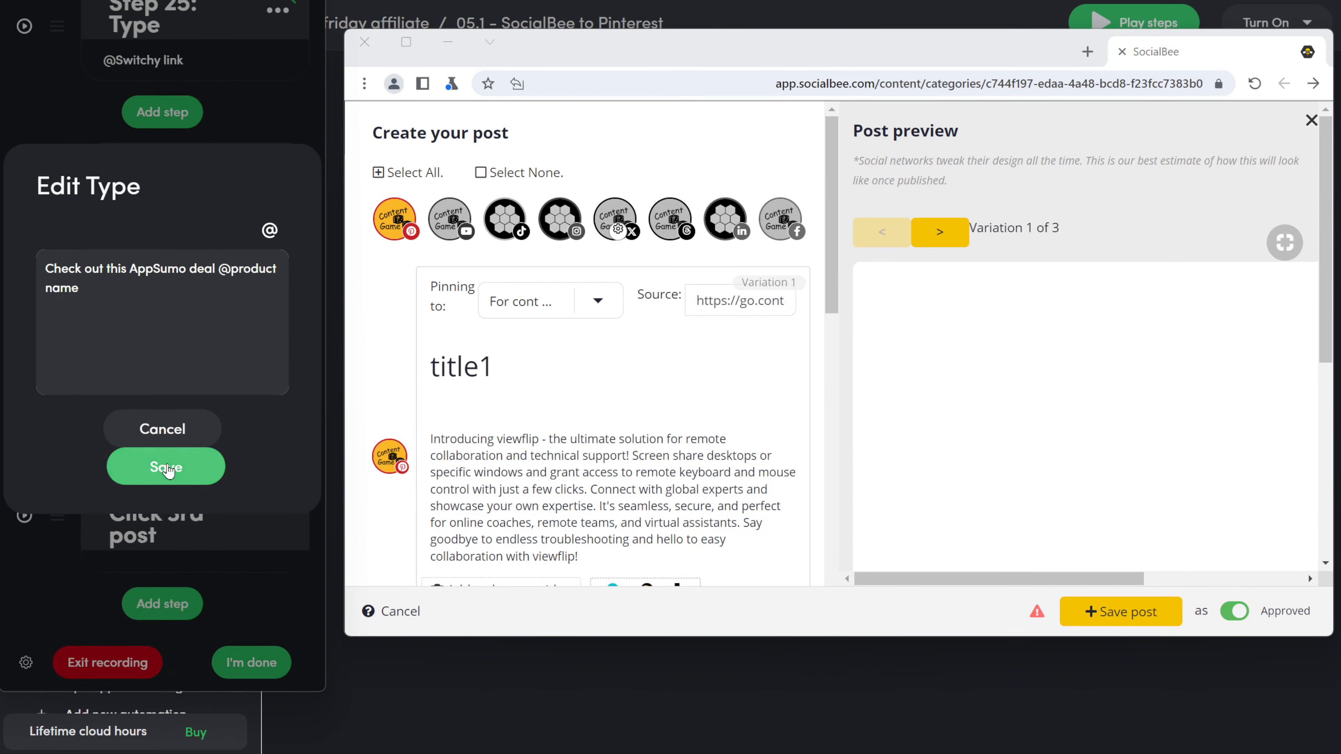
click(275, 530)
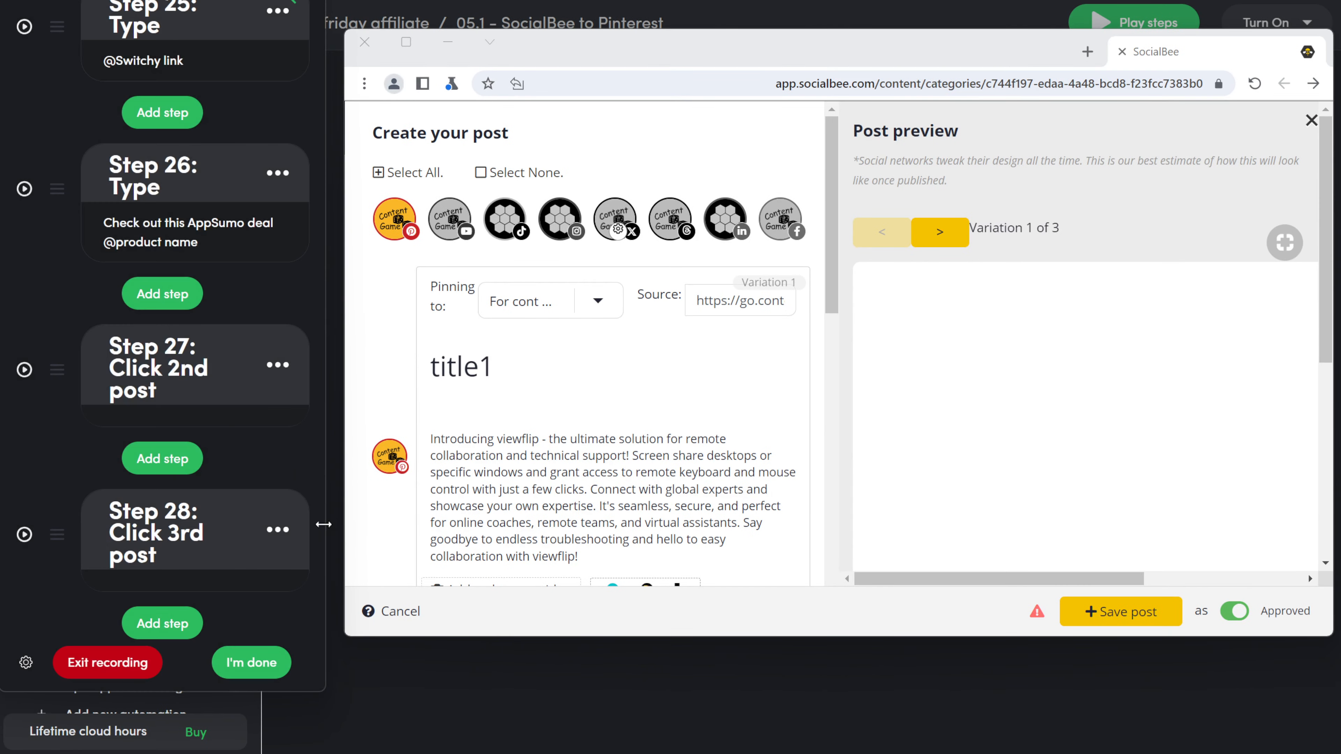
Step: Record a click on the post's photo or video area
click(129, 108)
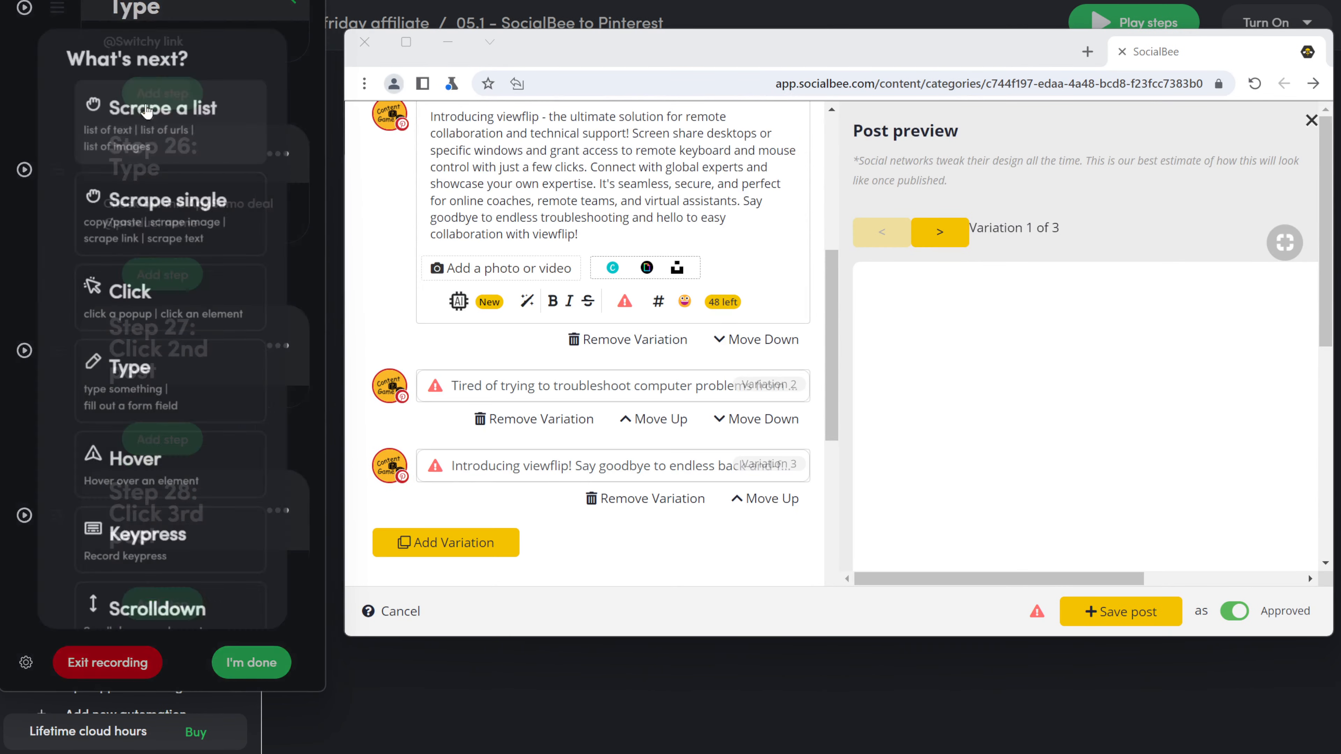
click(154, 302)
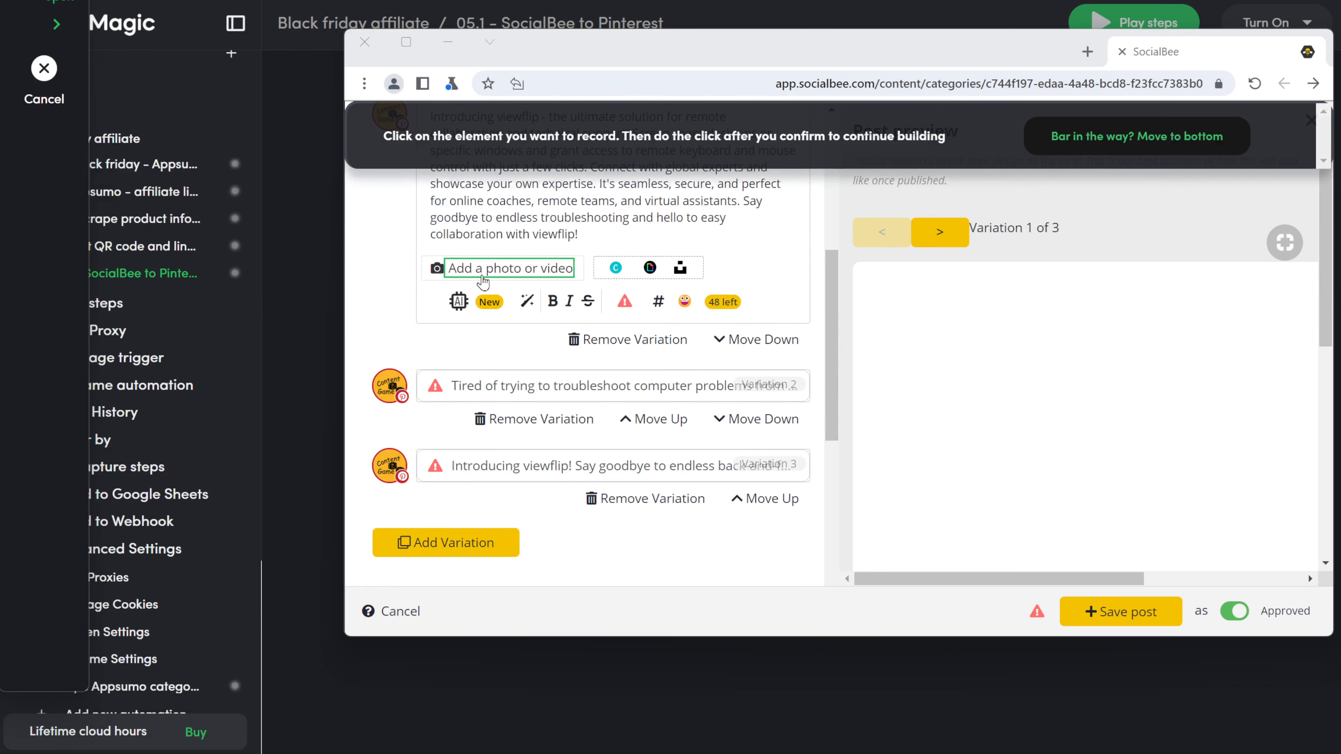
click(579, 279)
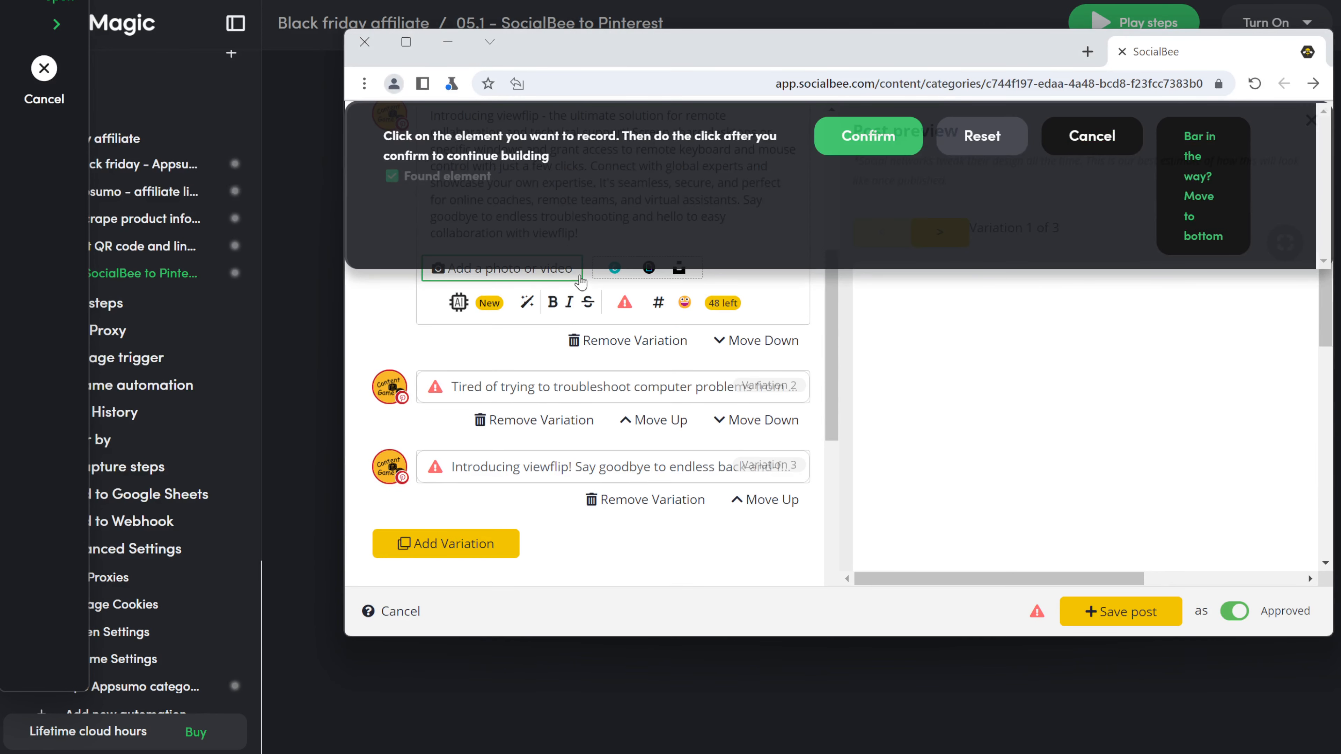
click(890, 135)
click(507, 269)
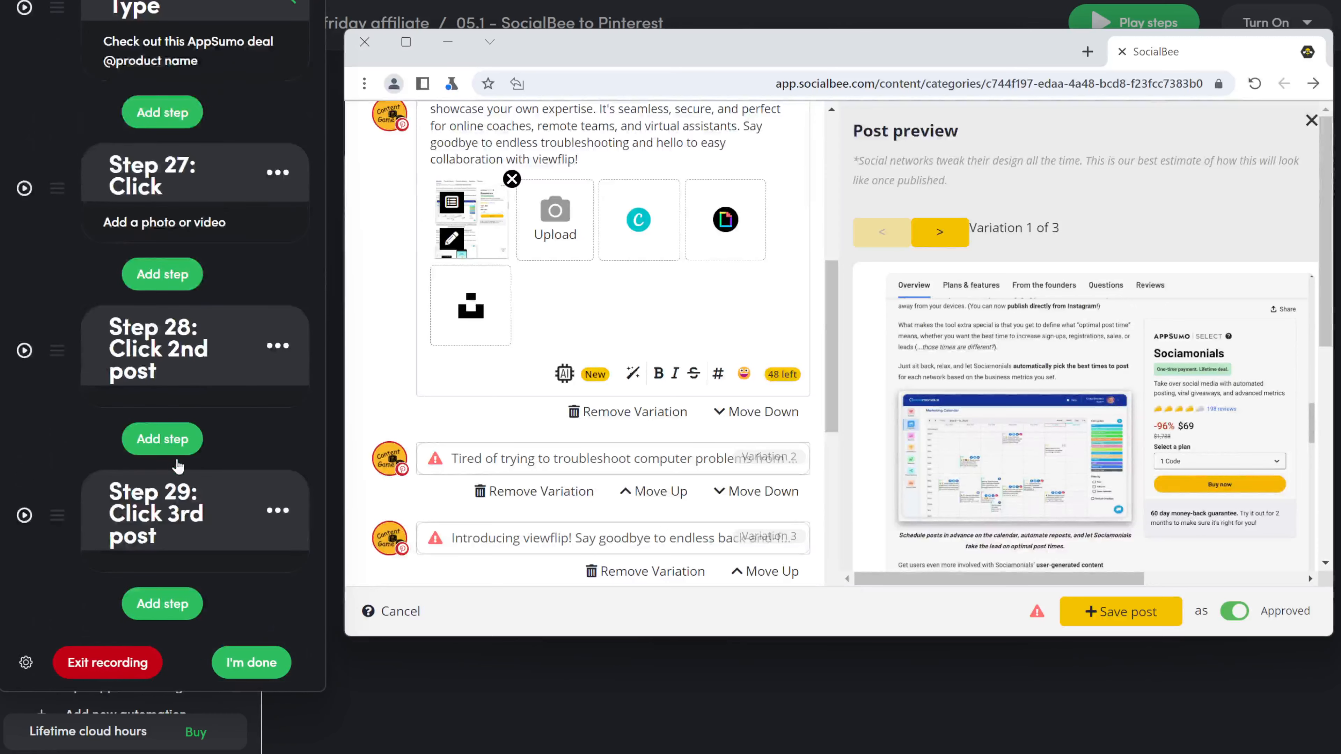
scroll(177, 465, up, 3)
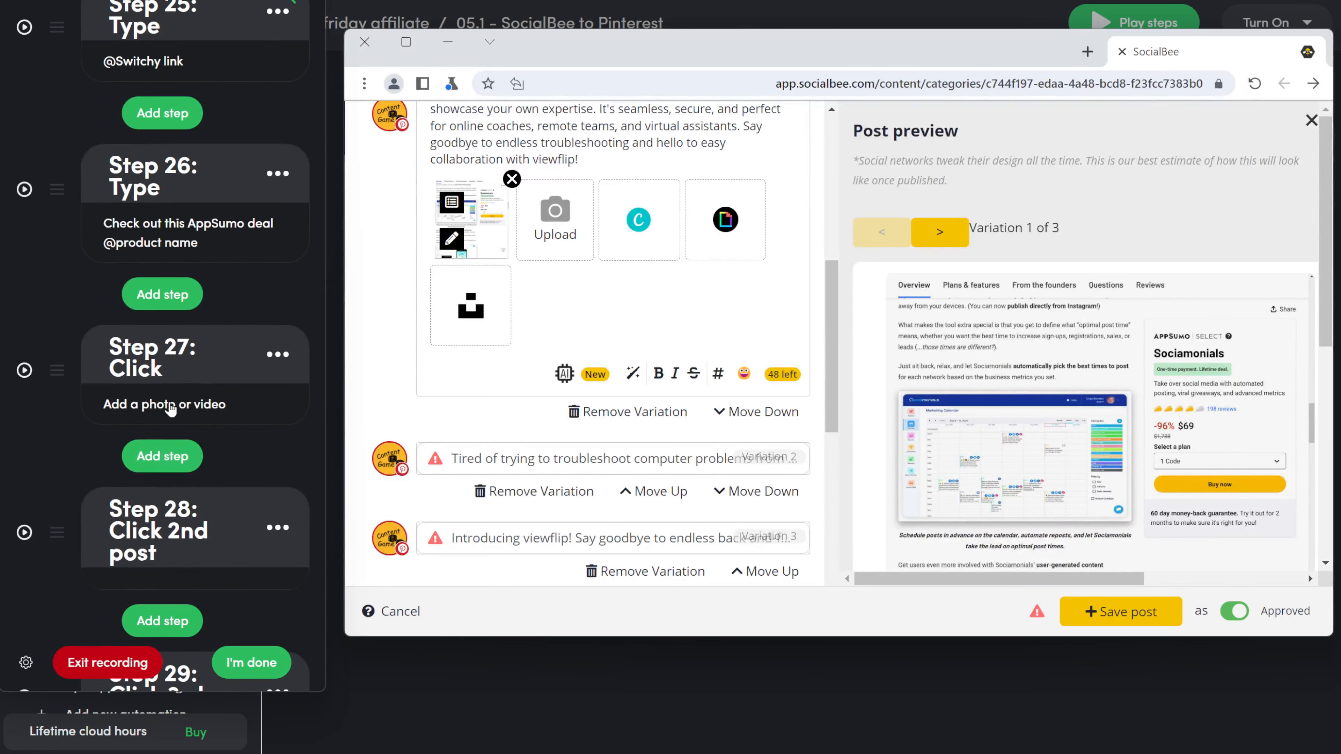
click(170, 409)
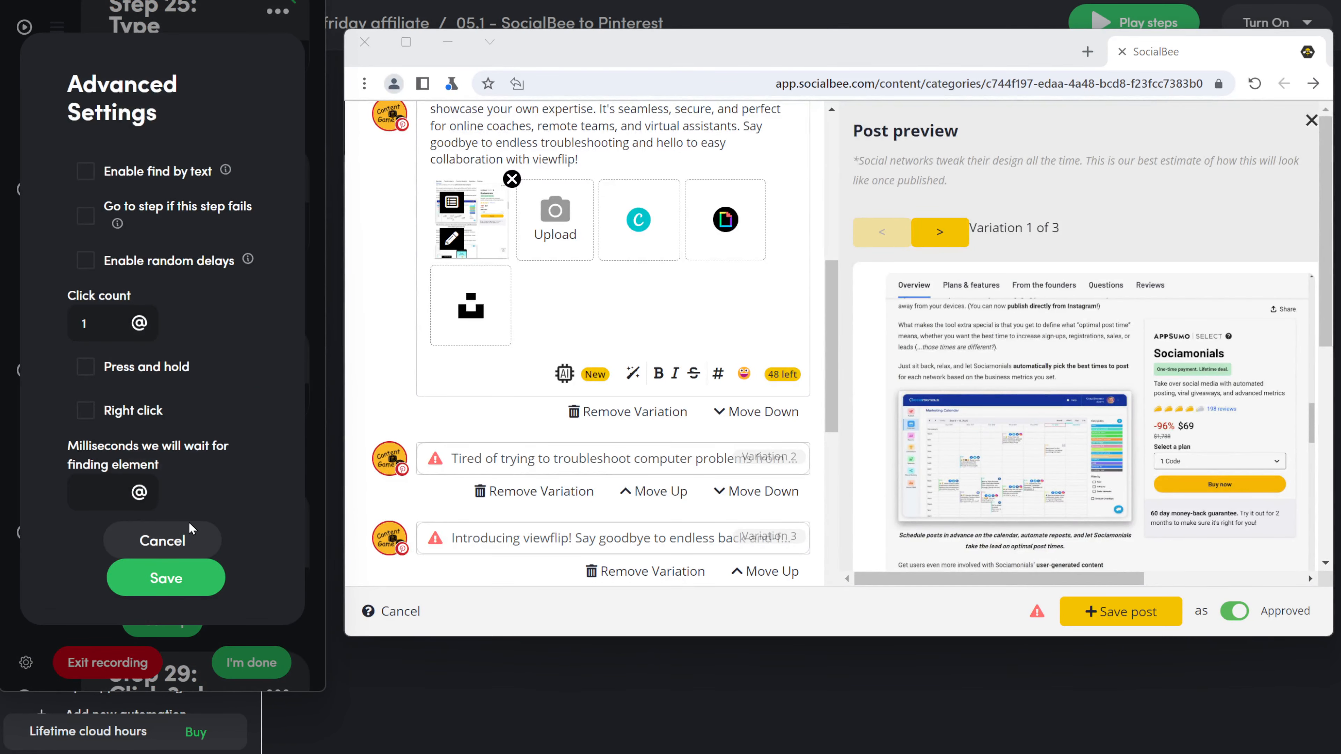
click(191, 529)
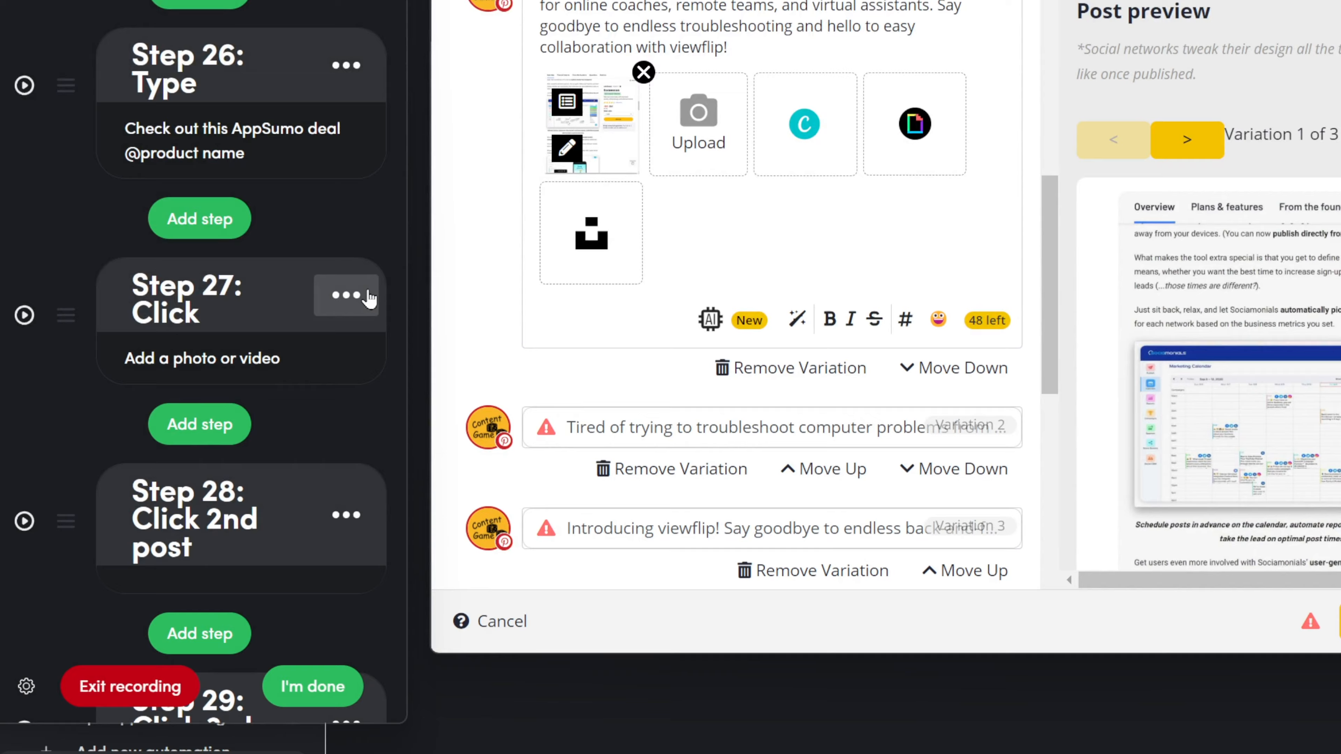
Step: Convert the new click step into an Upload file step
click(280, 352)
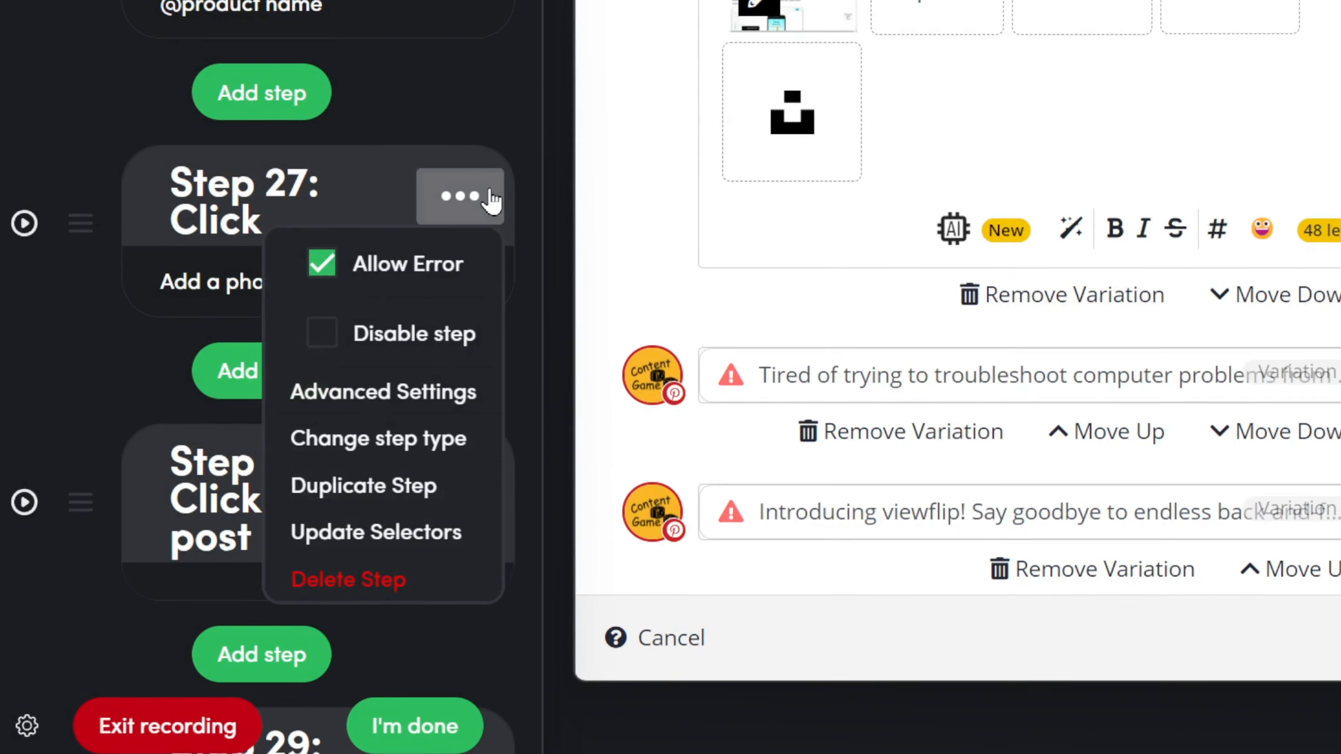
click(458, 438)
click(306, 108)
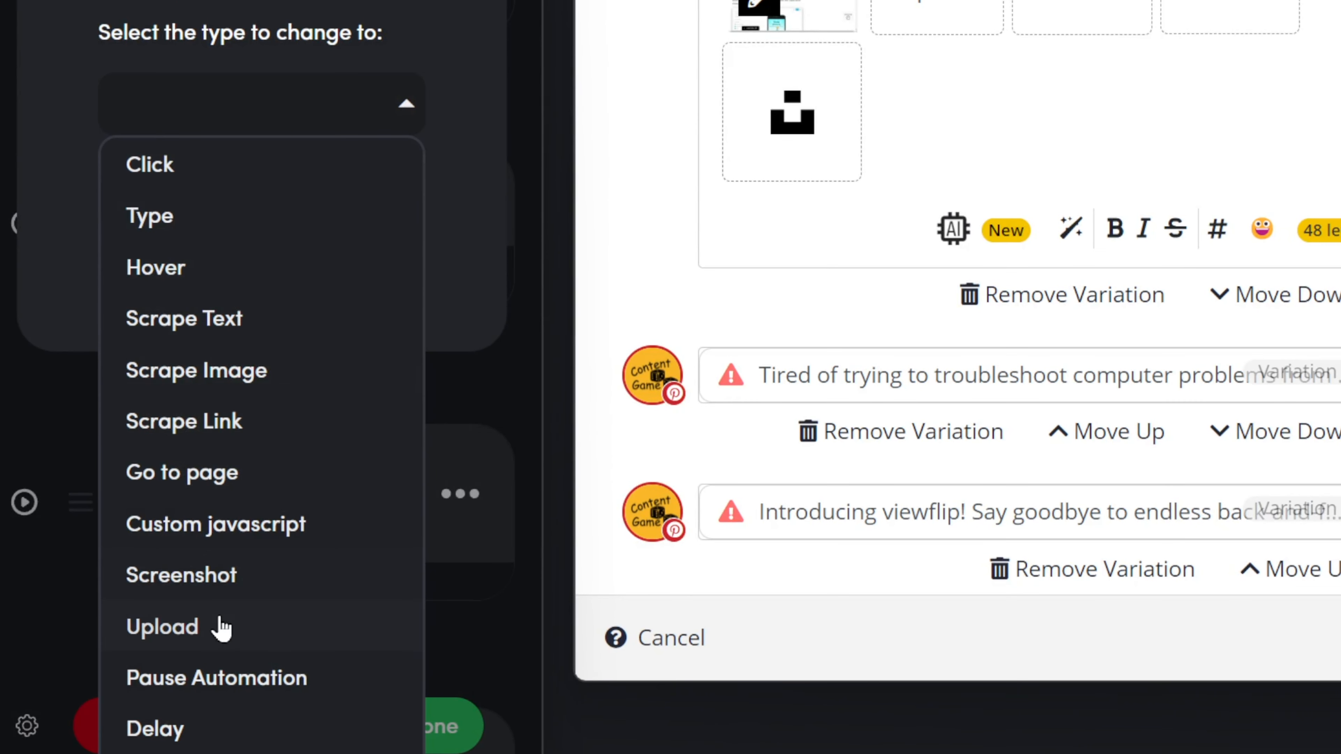
click(222, 628)
click(265, 296)
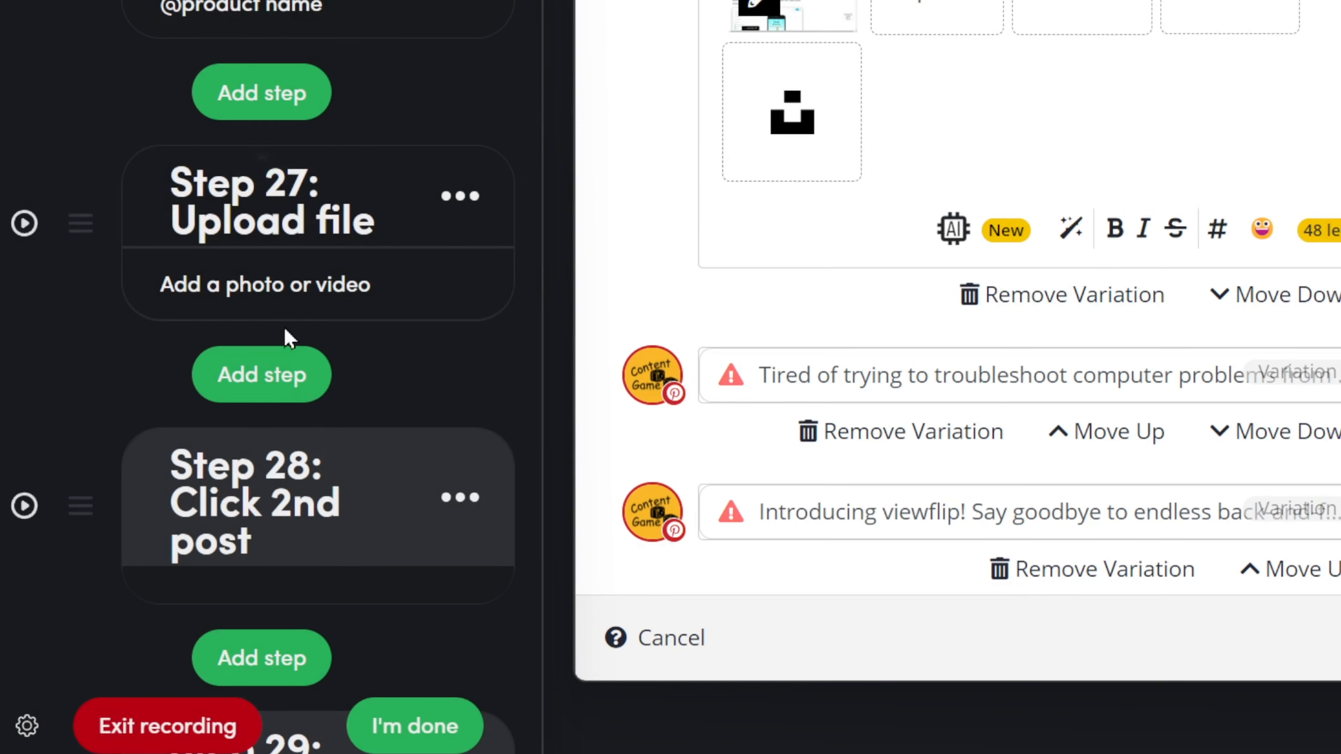
click(346, 312)
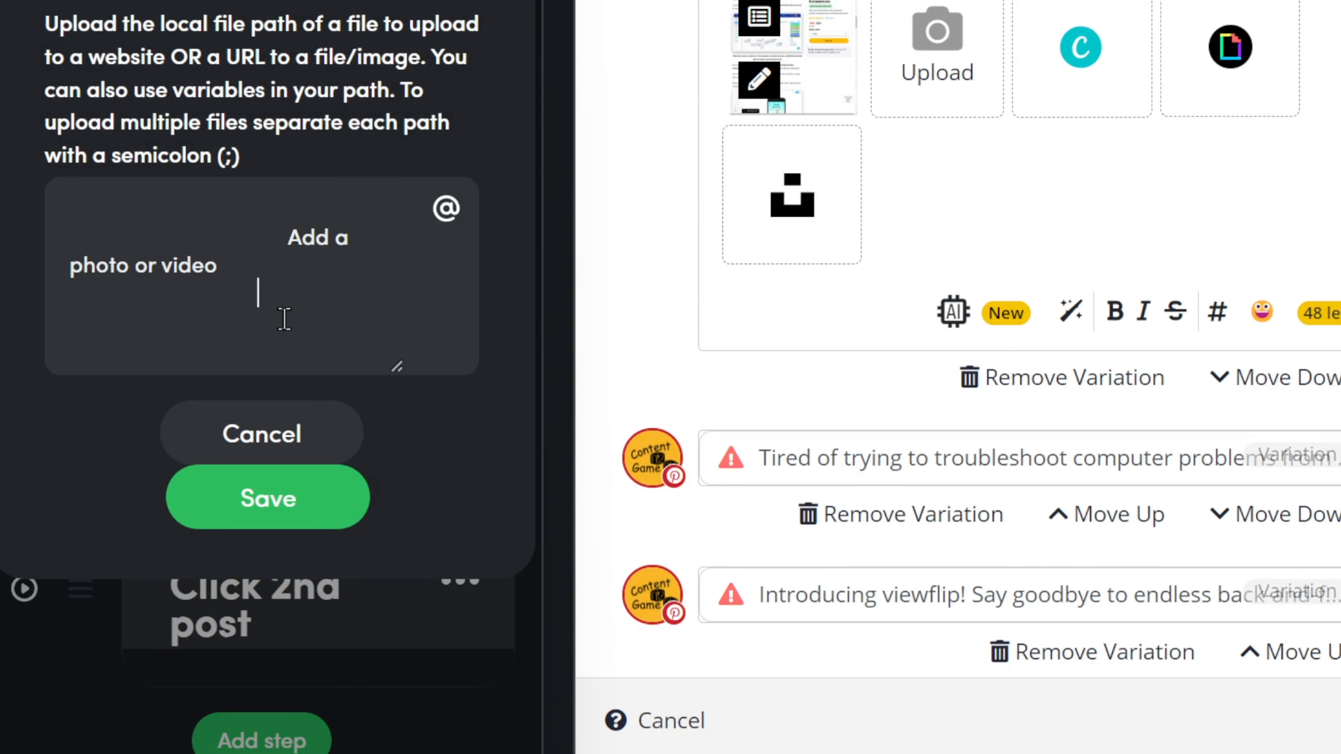
key(ctrl+a)
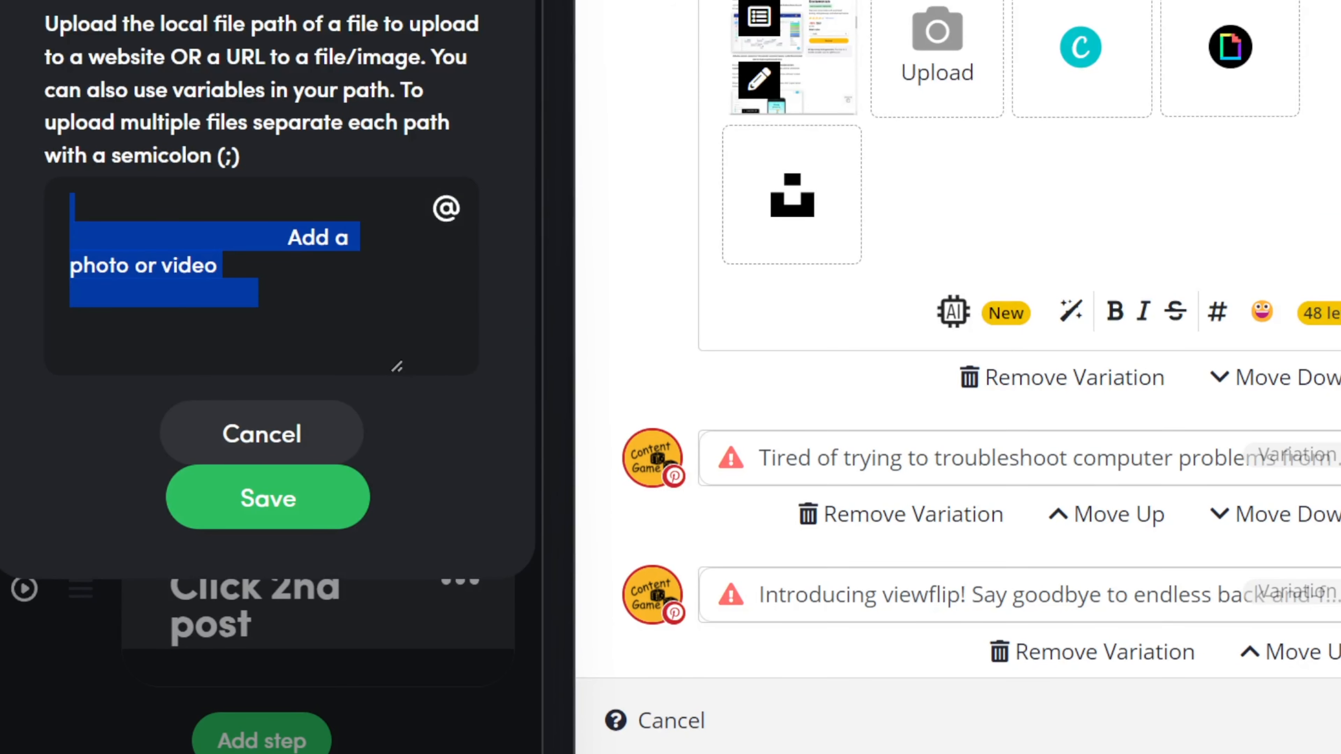
key(BackSpace)
click(444, 208)
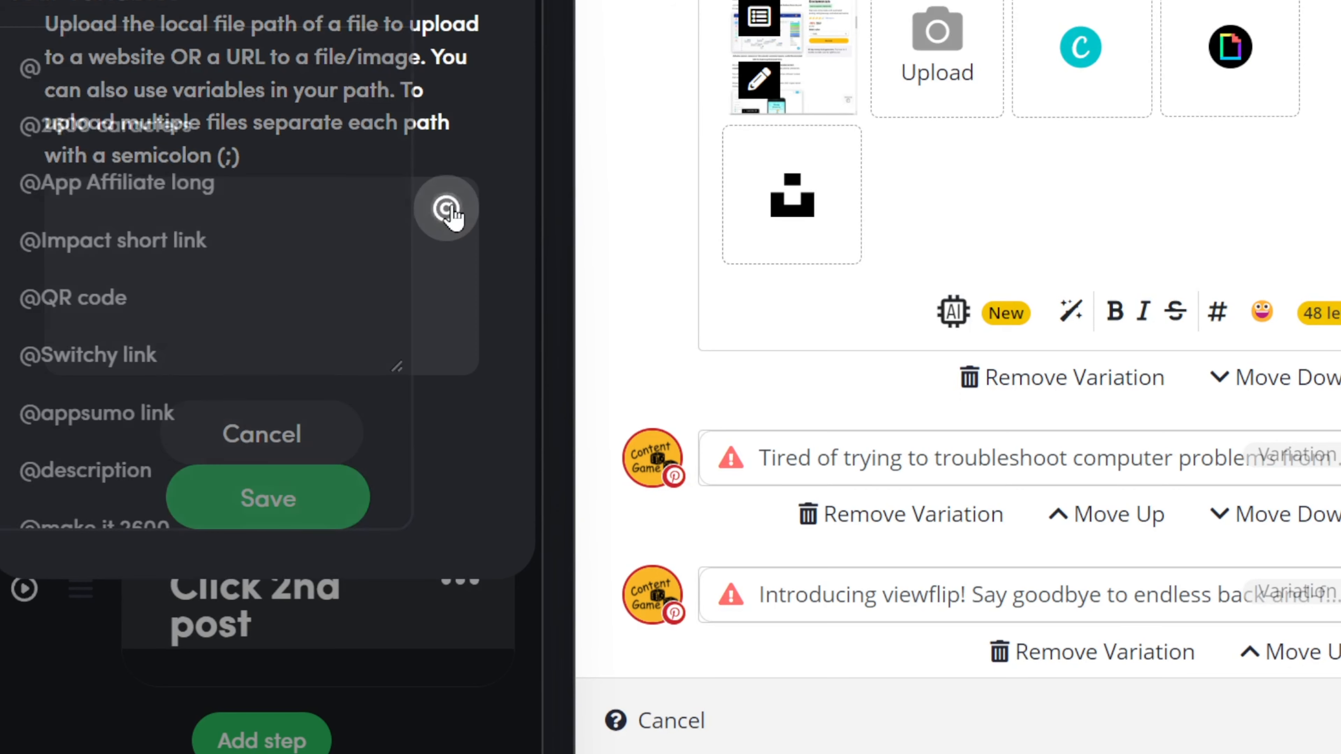
scroll(219, 377, down, 10)
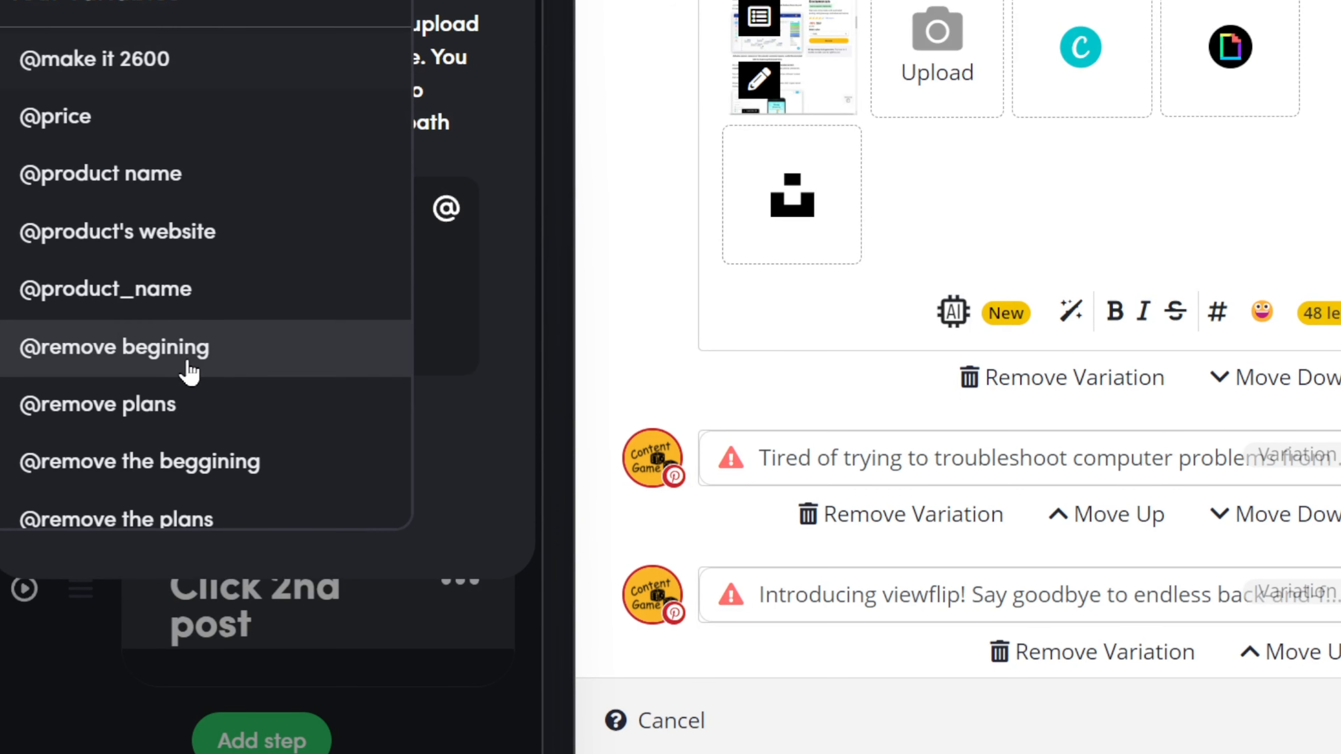
click(156, 422)
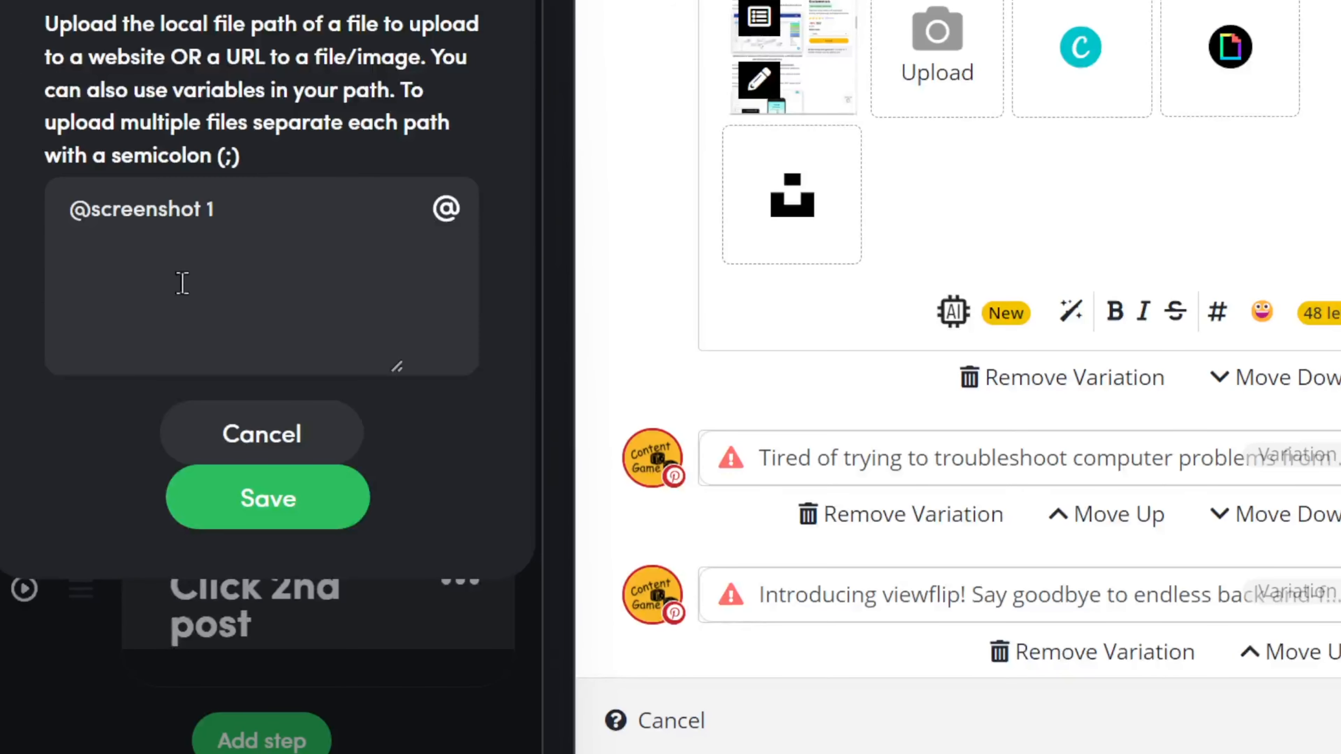
drag(121, 211, 15, 228)
click(289, 491)
Step: Add a 0.2-minute delay step
click(261, 458)
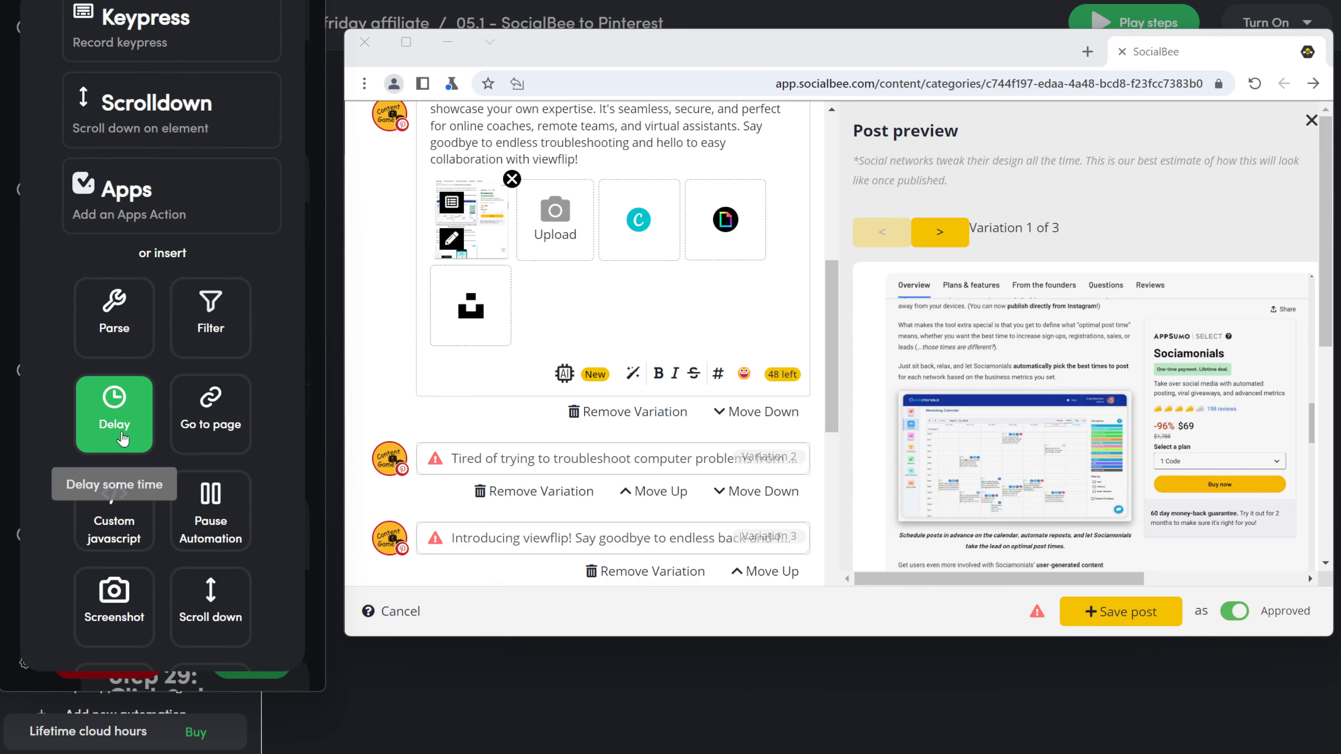
click(114, 423)
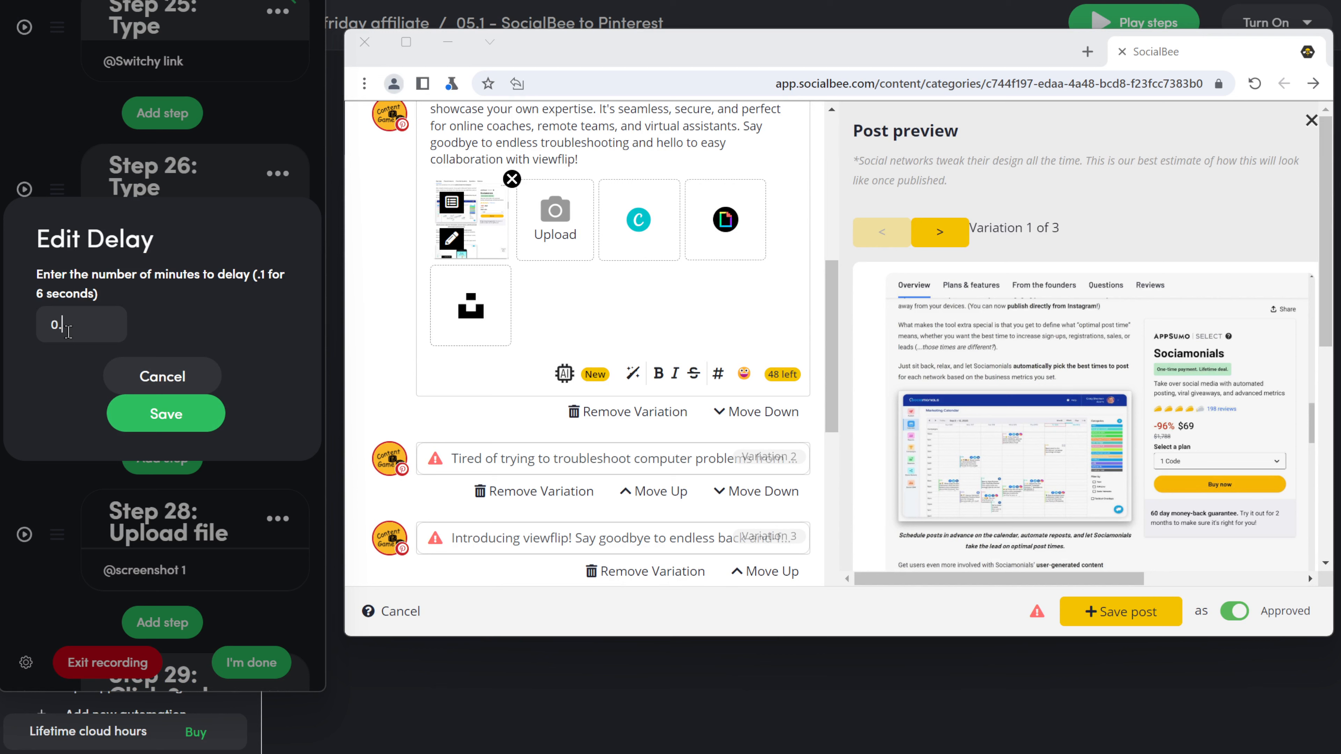
click(161, 417)
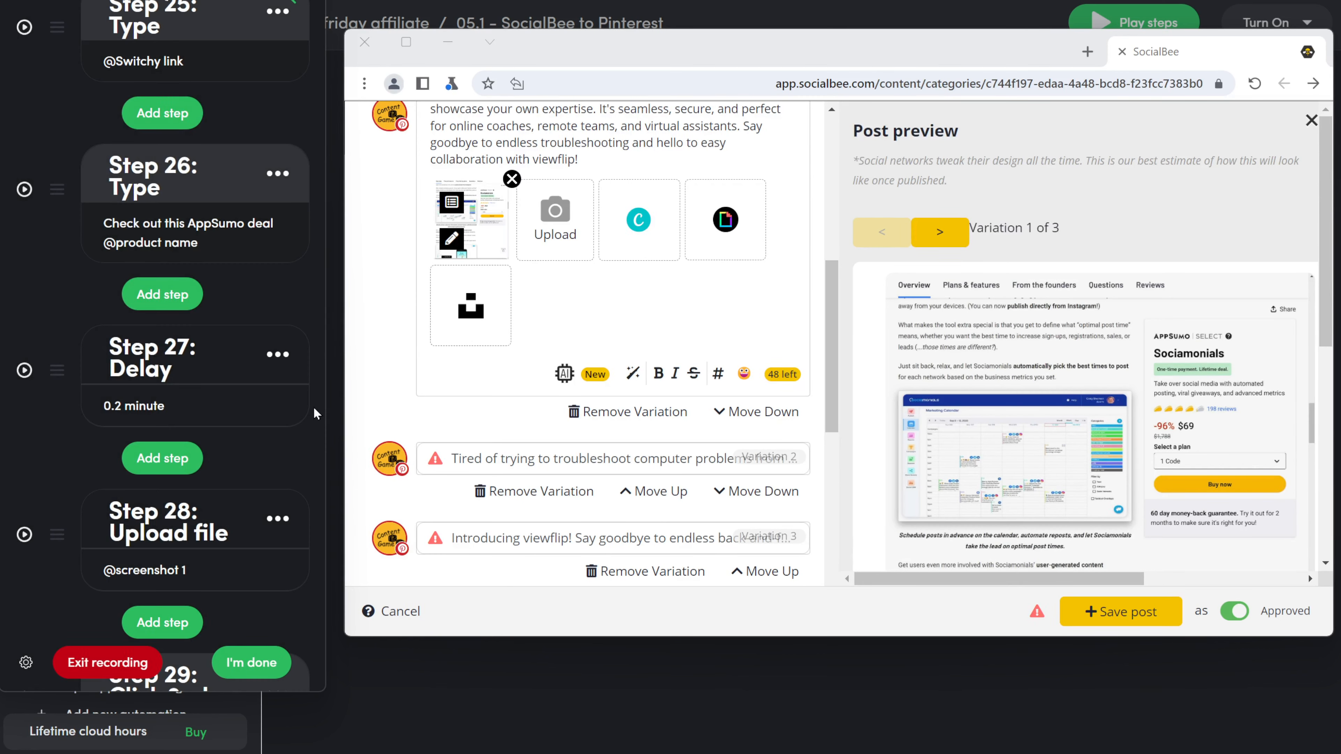
Step: Move the delay step below the Upload file step
scroll(305, 415, down, 2)
drag(60, 284, 91, 426)
scroll(253, 415, up, 10)
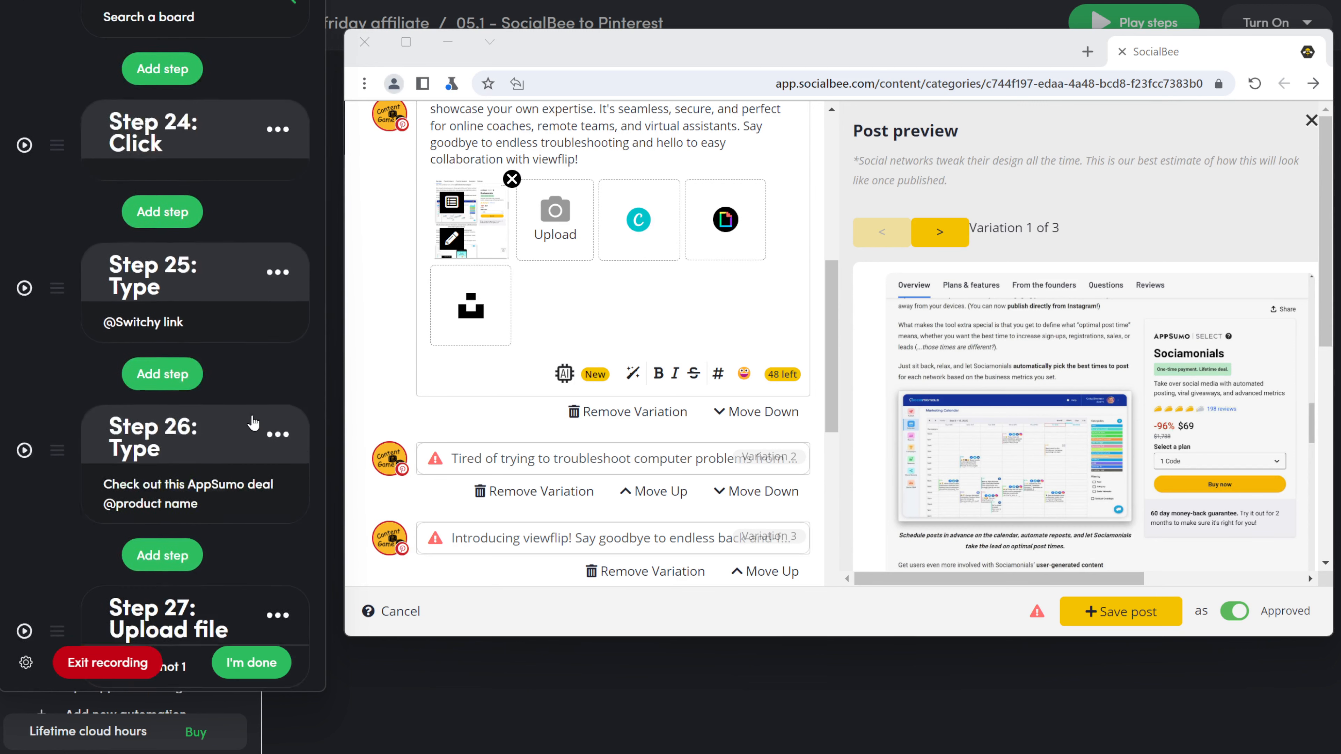
scroll(252, 415, down, 2)
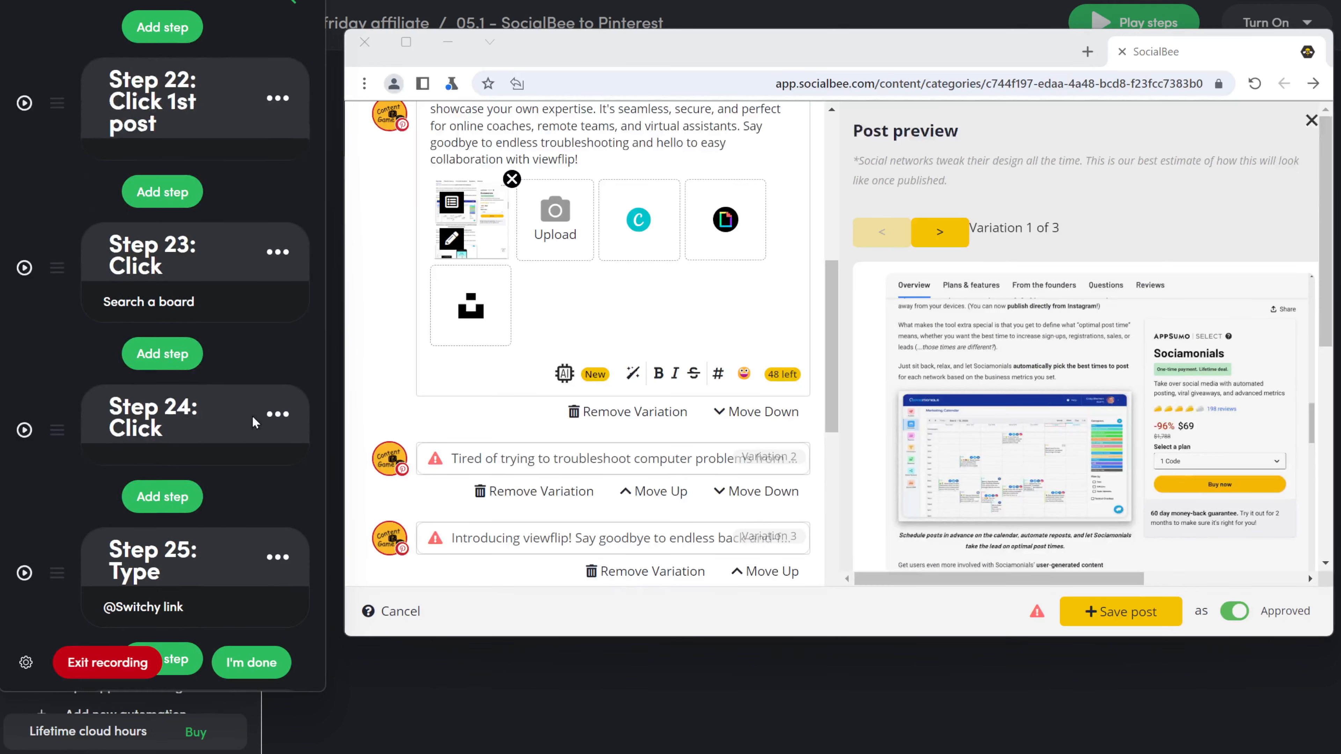
scroll(232, 350, down, 7)
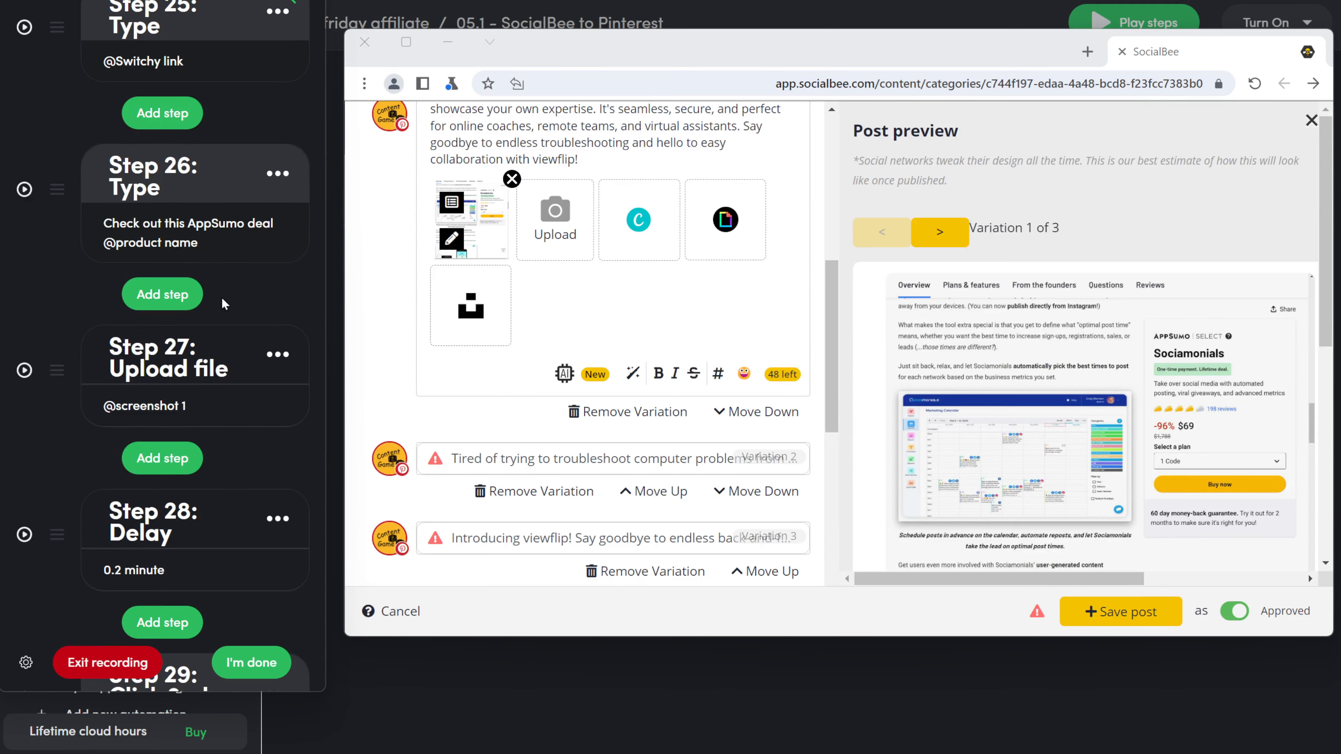
scroll(225, 319, down, 5)
Step: Record choosing the 30 days of Content ideas board and the title 'Don't miss this deal on AppSumo @'
click(179, 442)
click(638, 378)
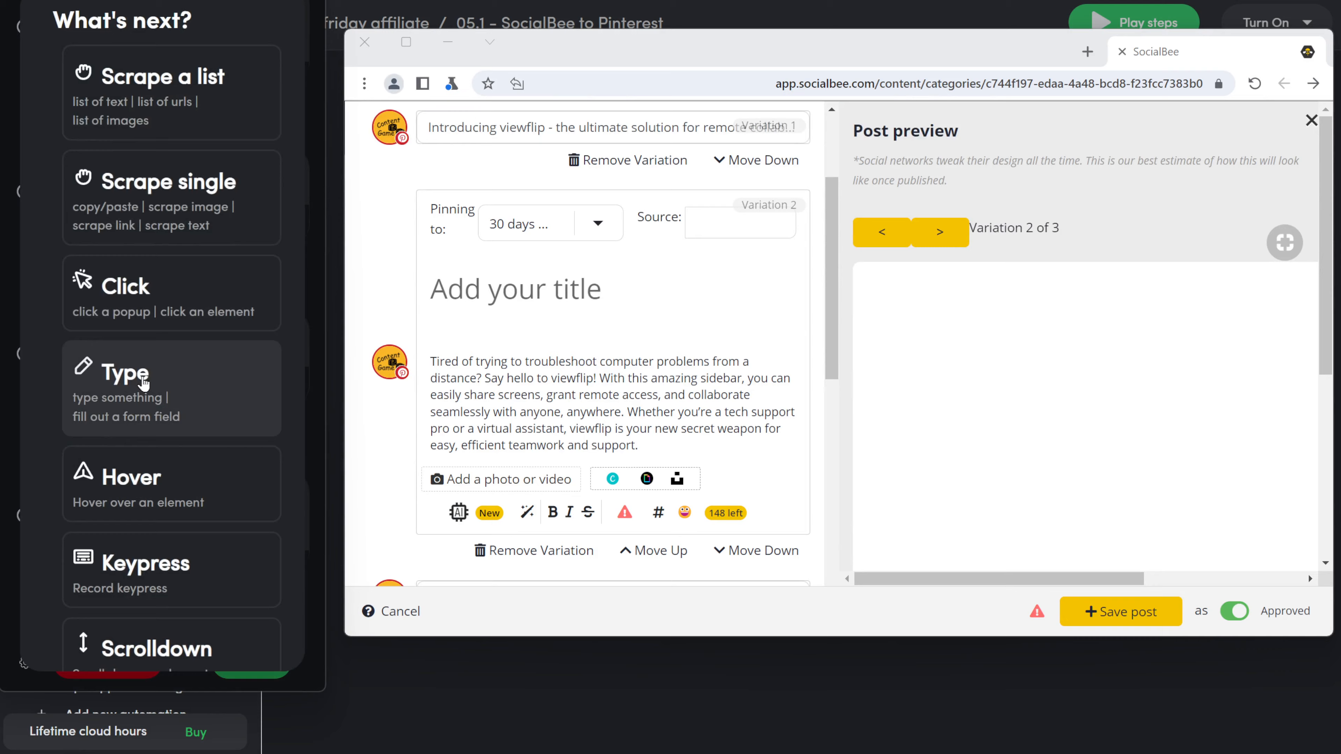
click(132, 386)
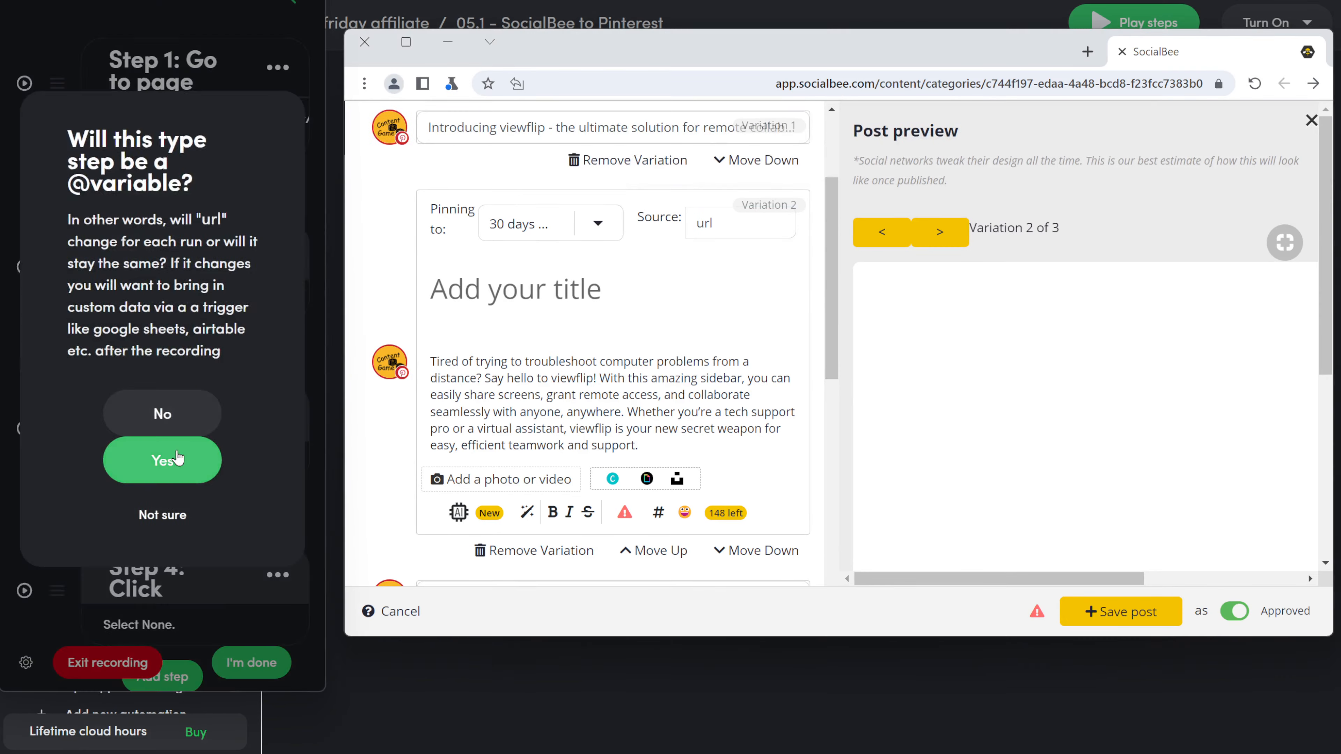
click(162, 460)
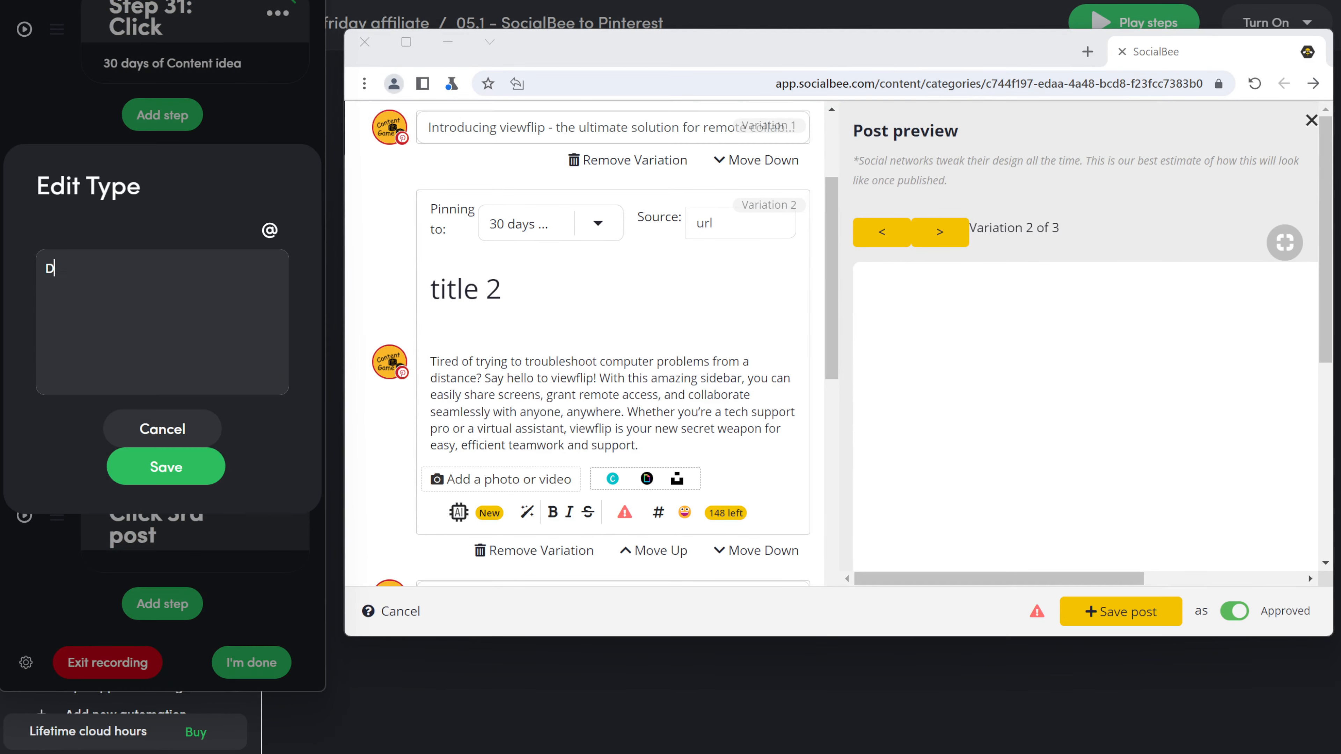
text(Don't miss this deal on AppSumo @)
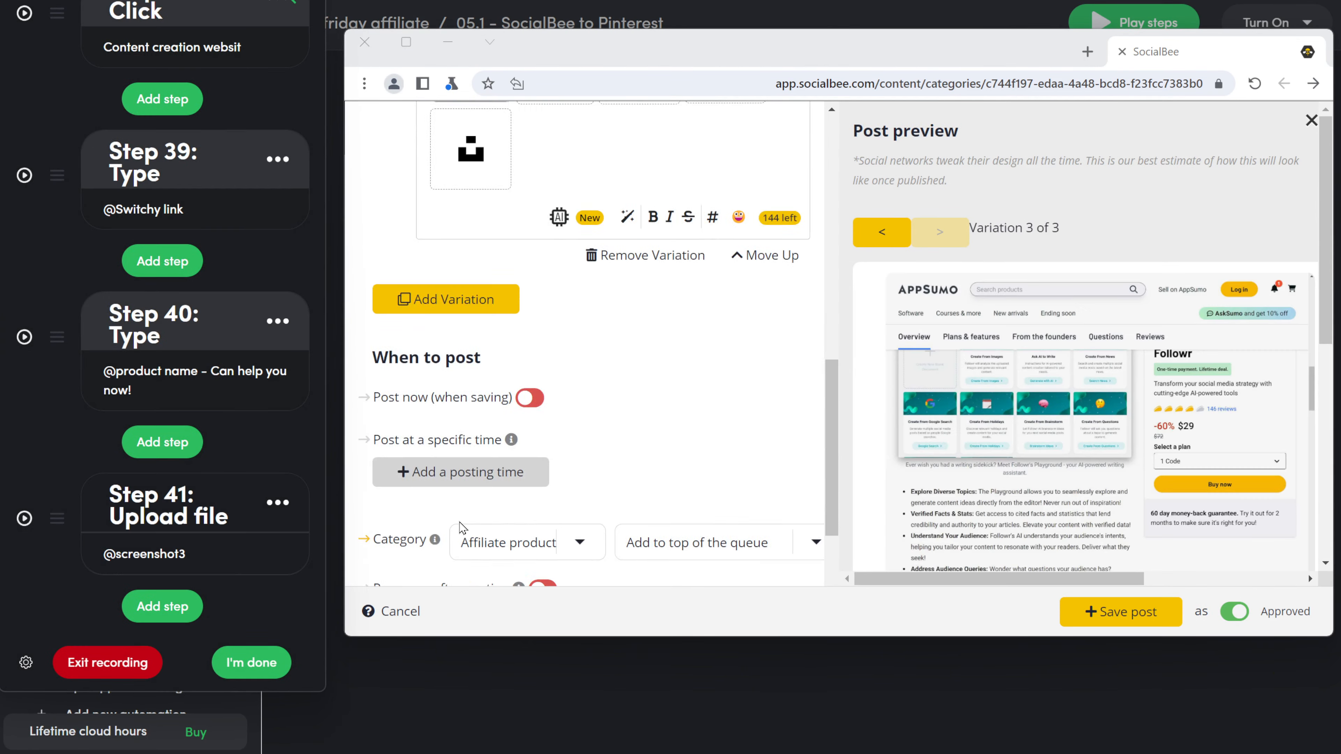
scroll(462, 527, up, 3)
scroll(462, 527, down, 4)
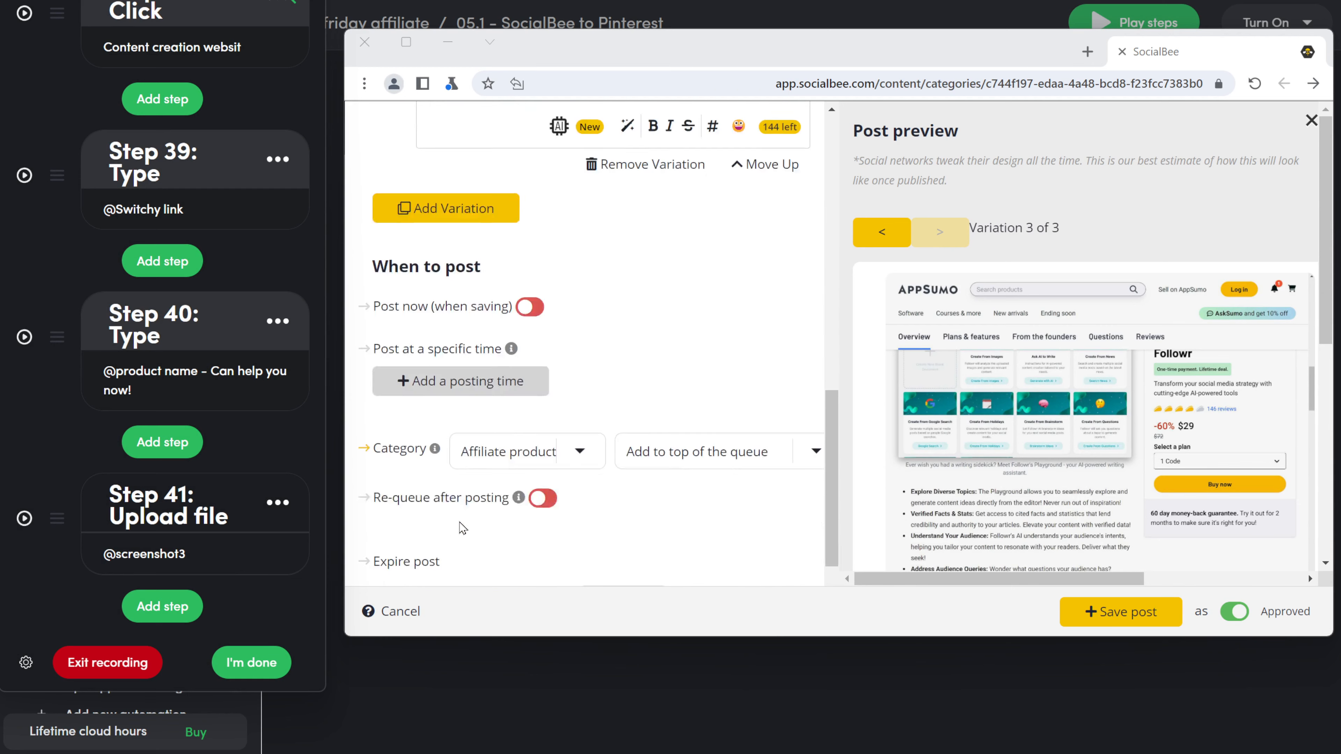
Step: Record clicks turning on Re-queue and ticking the Expire after publishing option
click(171, 608)
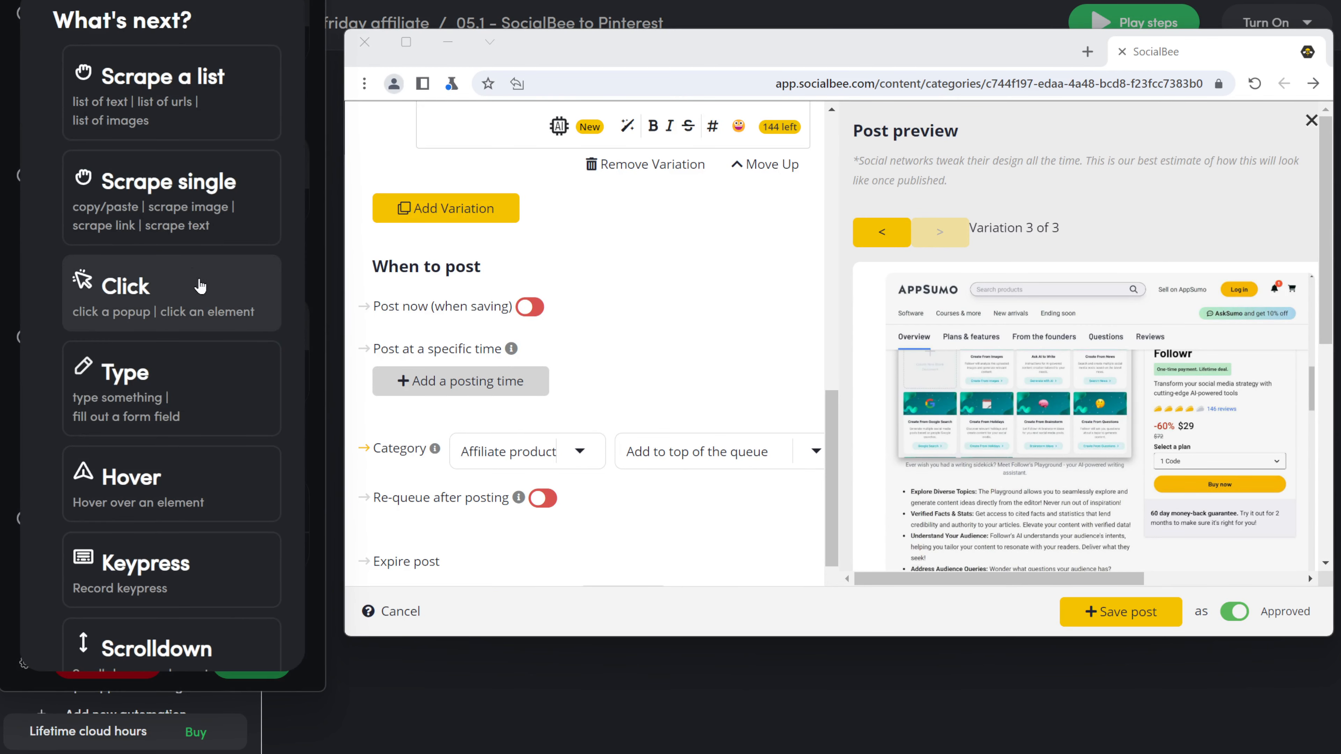
click(191, 287)
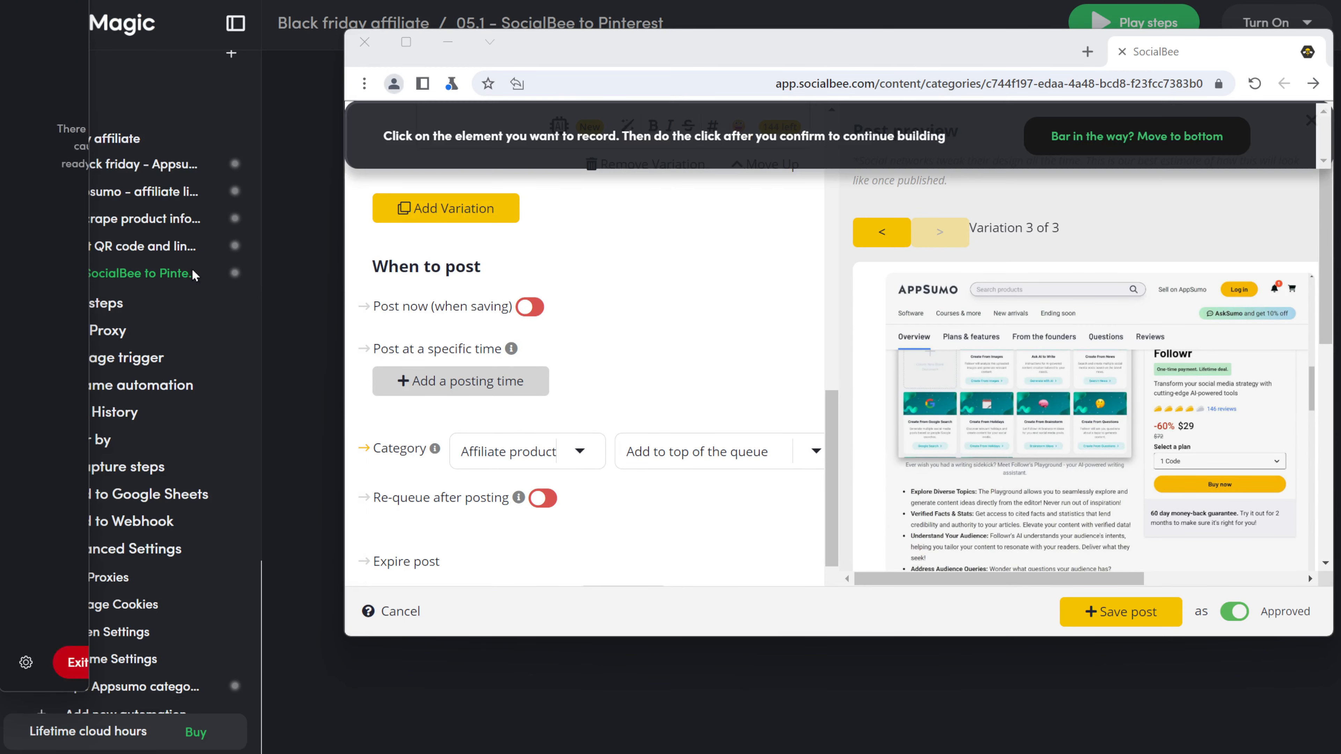
click(547, 505)
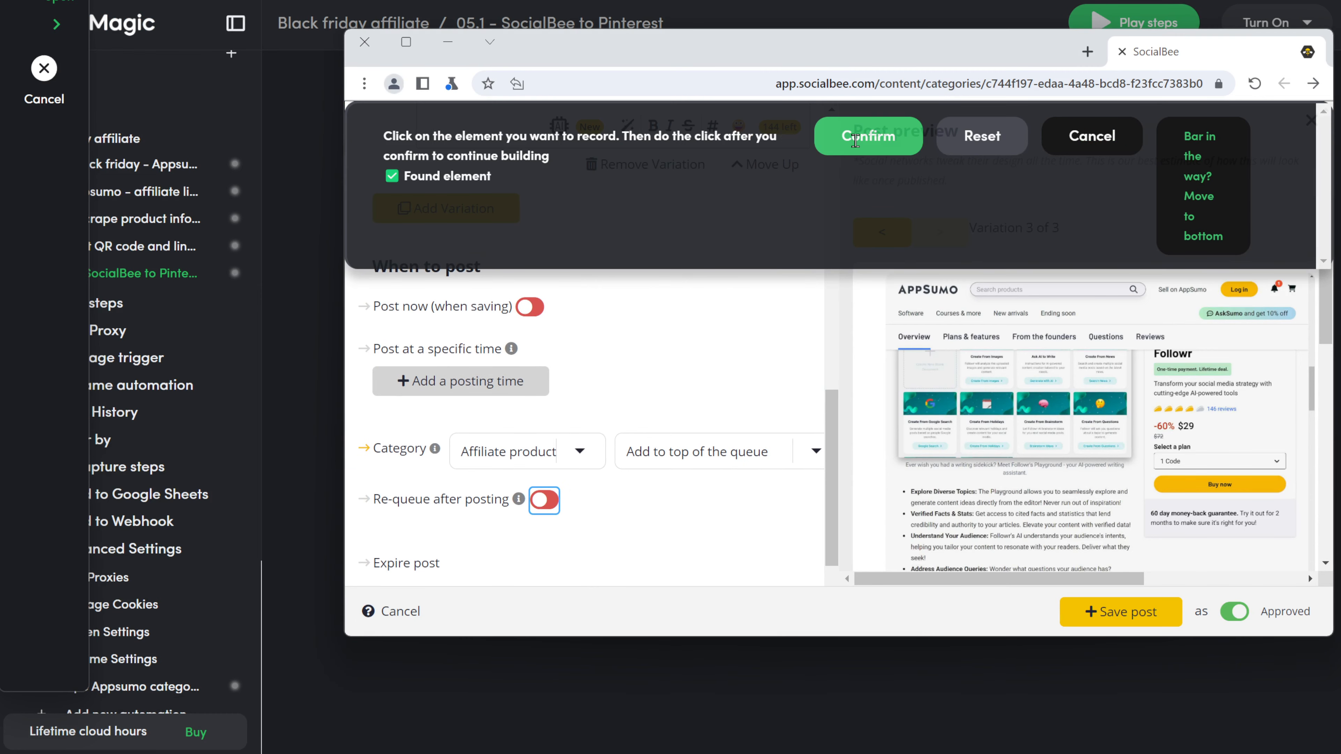
click(868, 135)
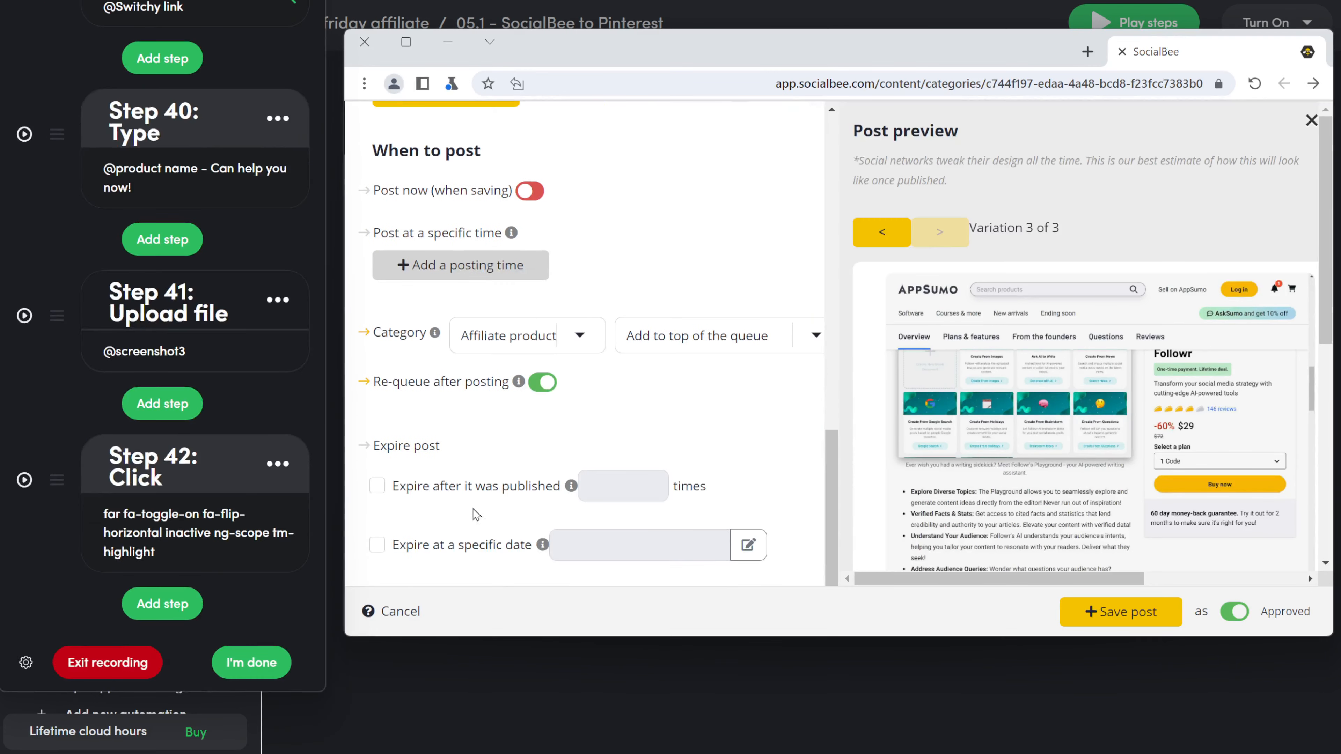
click(141, 609)
click(190, 290)
click(376, 489)
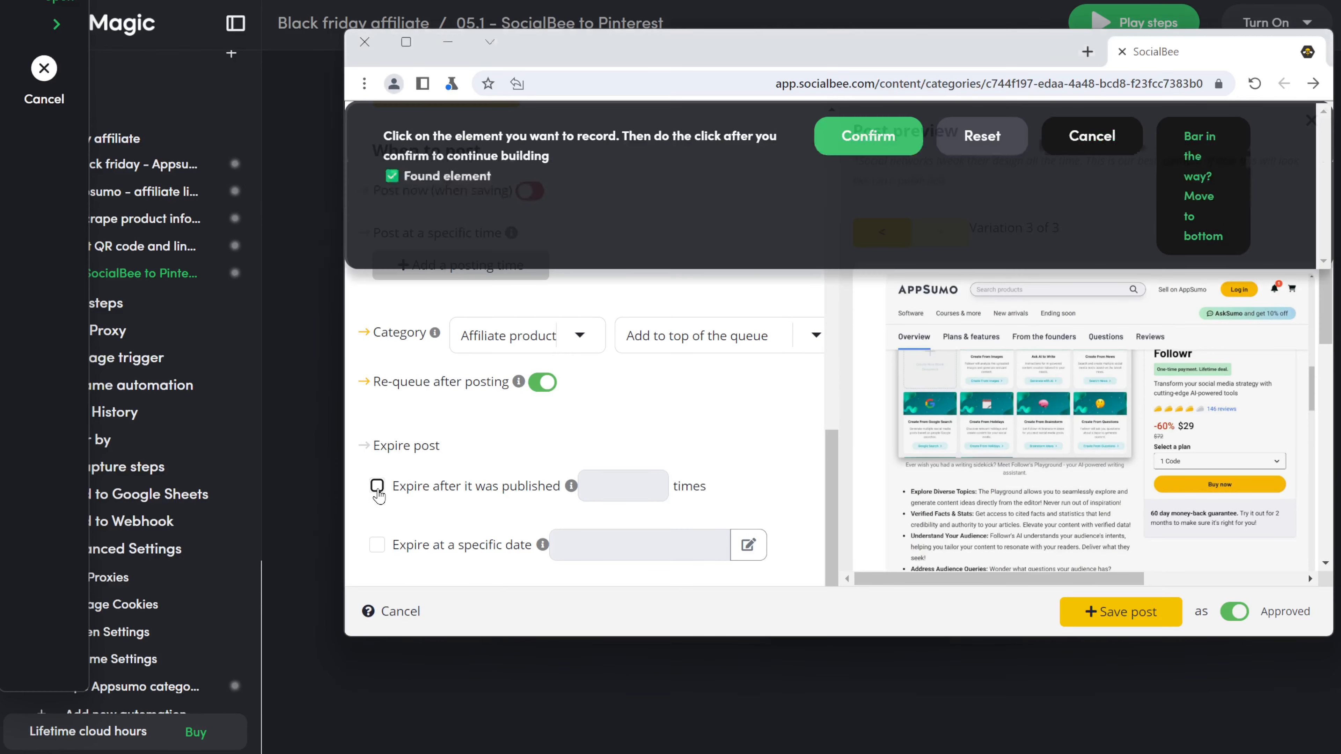
click(861, 141)
Step: Record typing a fixed expiry count of 3
click(168, 603)
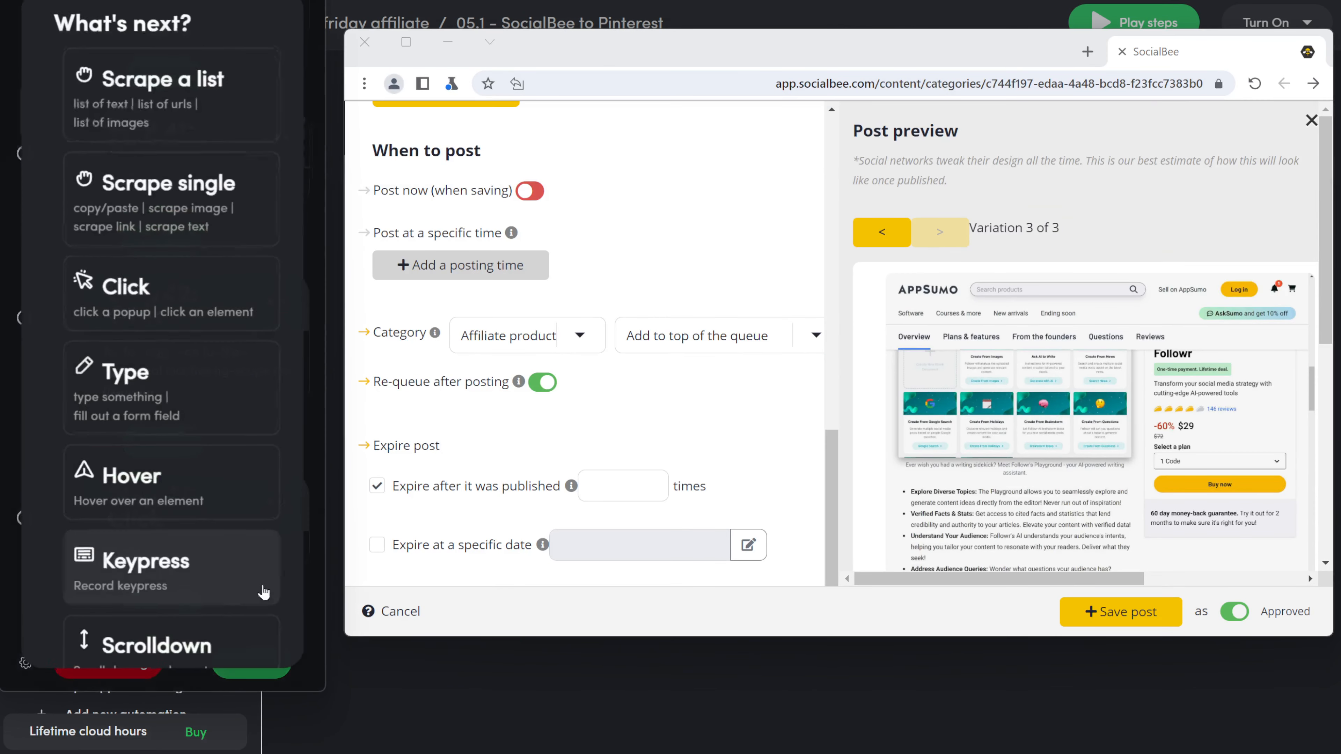
click(179, 401)
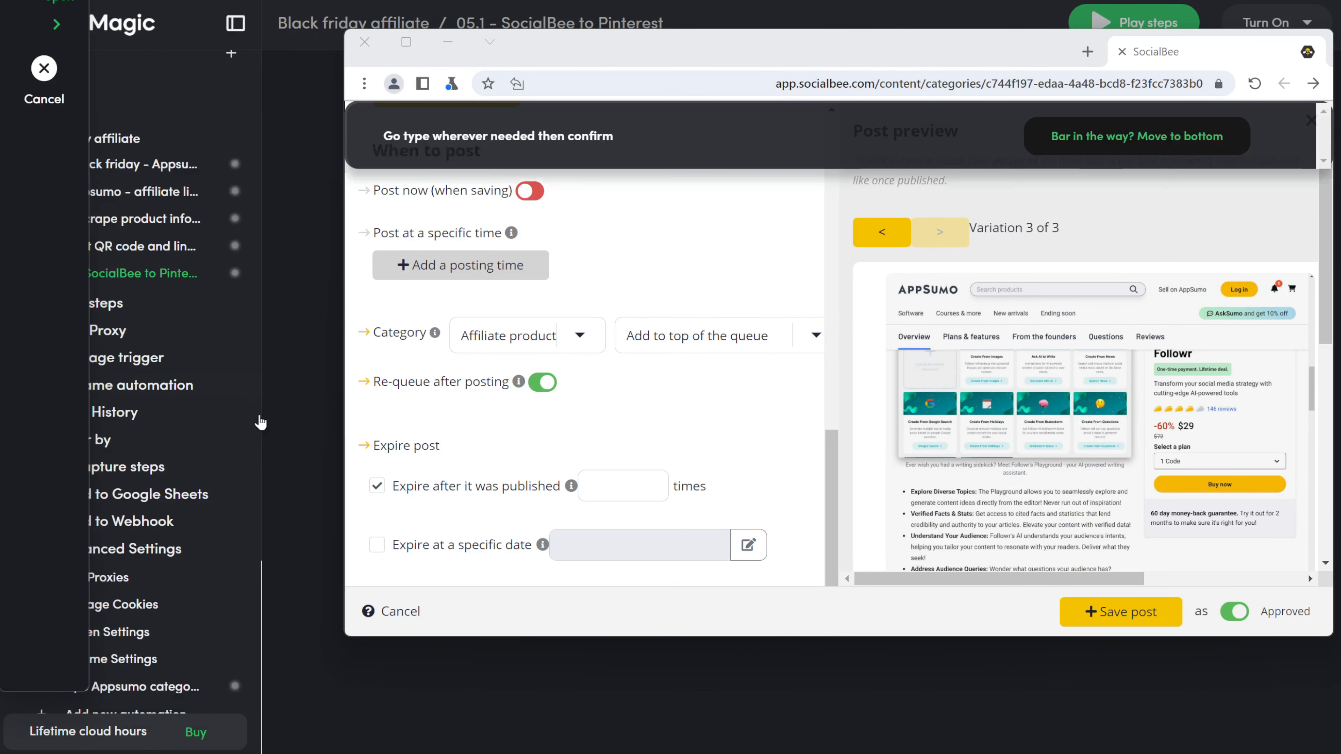
click(605, 497)
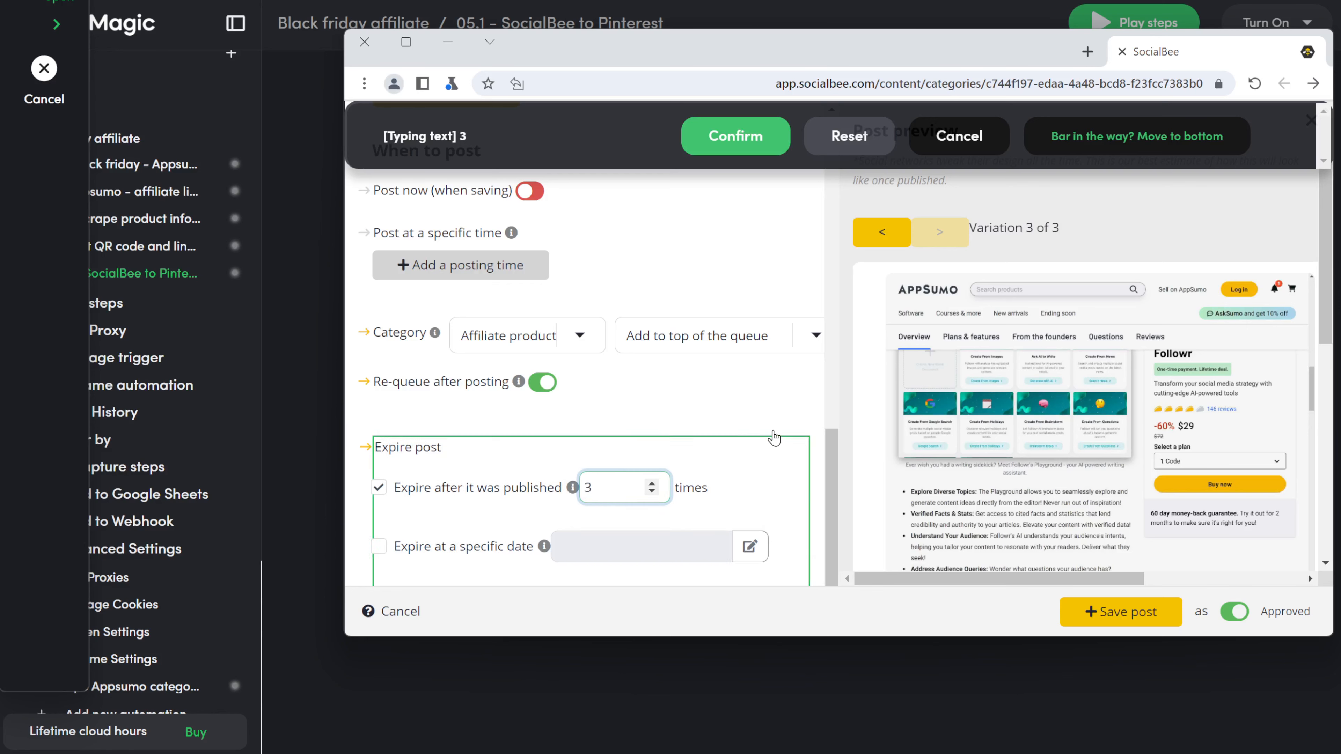
click(739, 137)
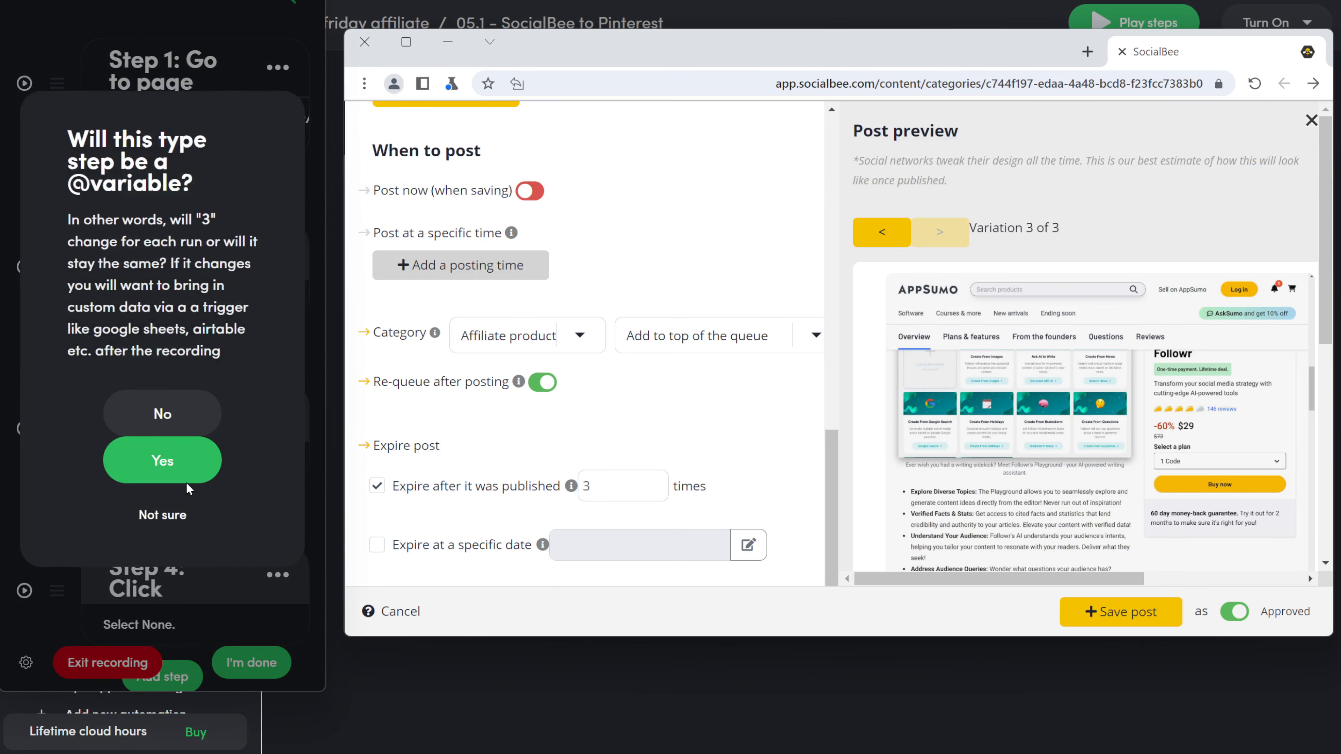
click(163, 414)
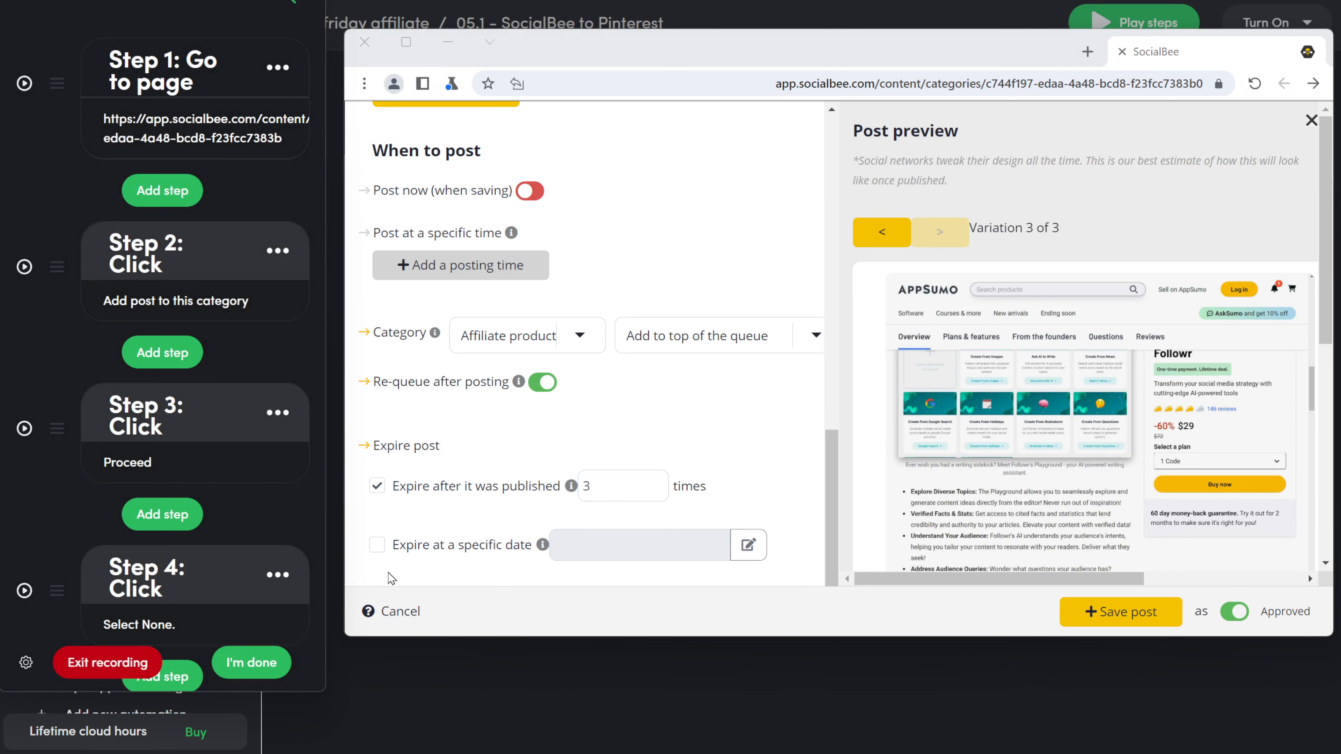
scroll(141, 502, down, 20)
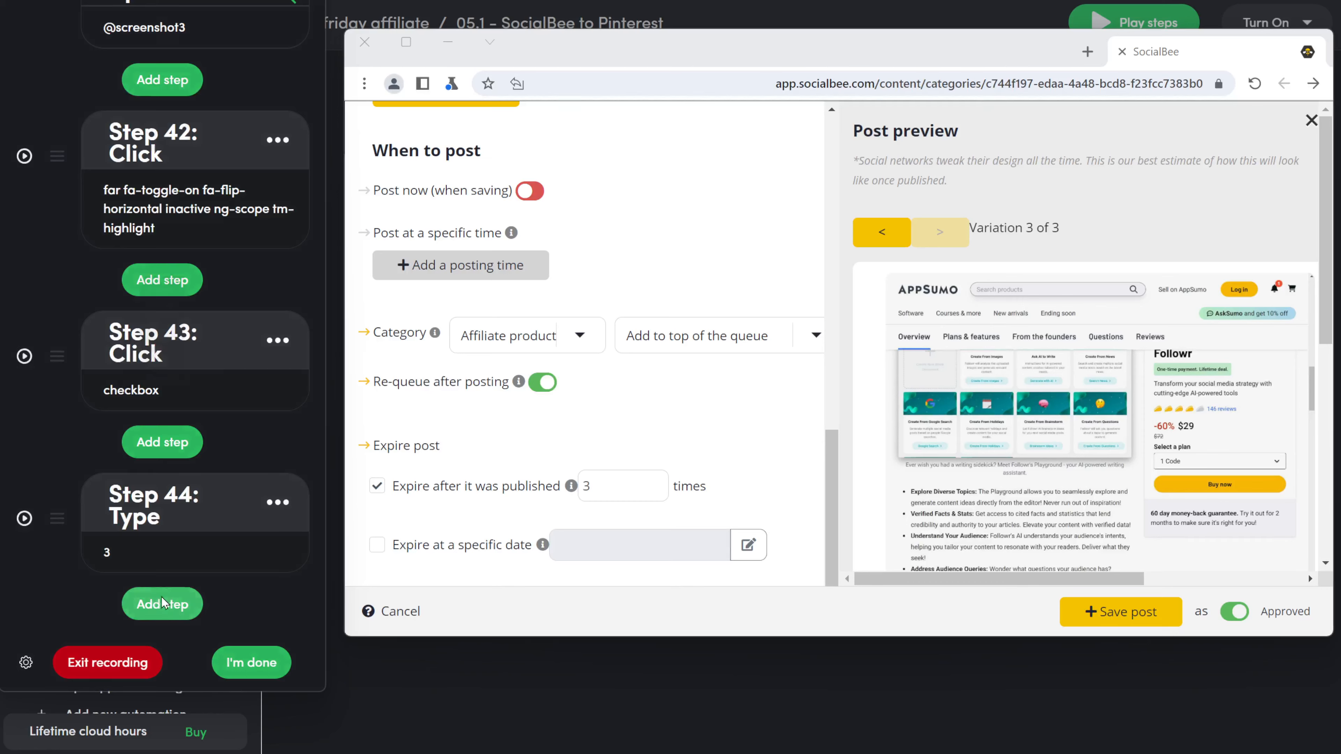
Step: Record a click on Save post, then add a 3-minute delay
click(164, 602)
click(153, 288)
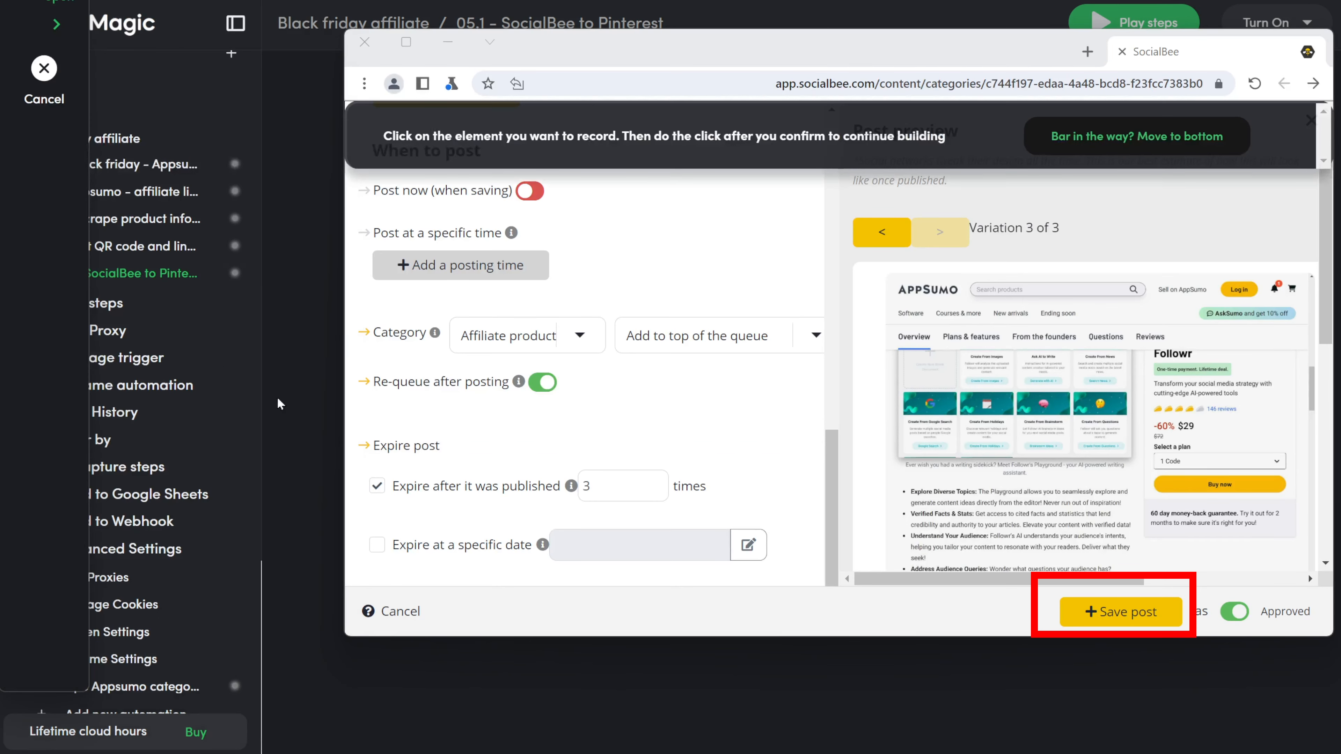
click(1101, 599)
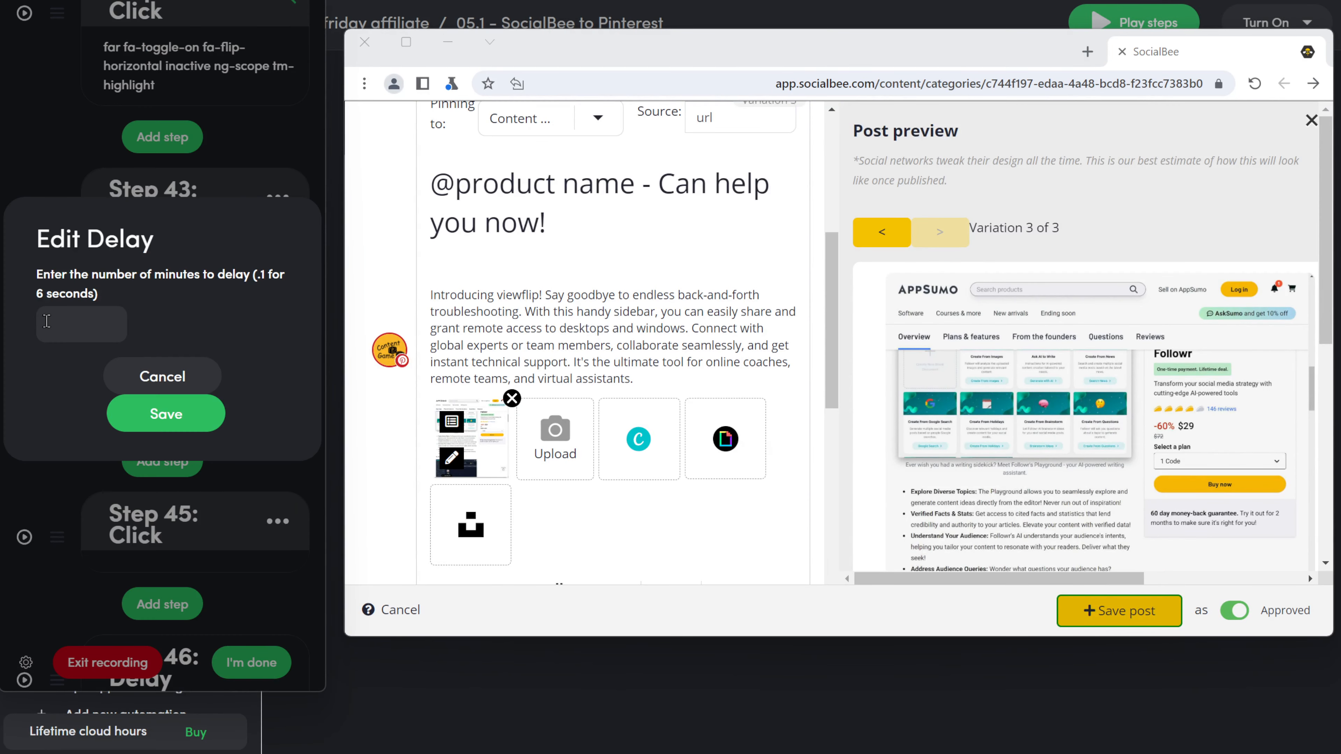
click(153, 413)
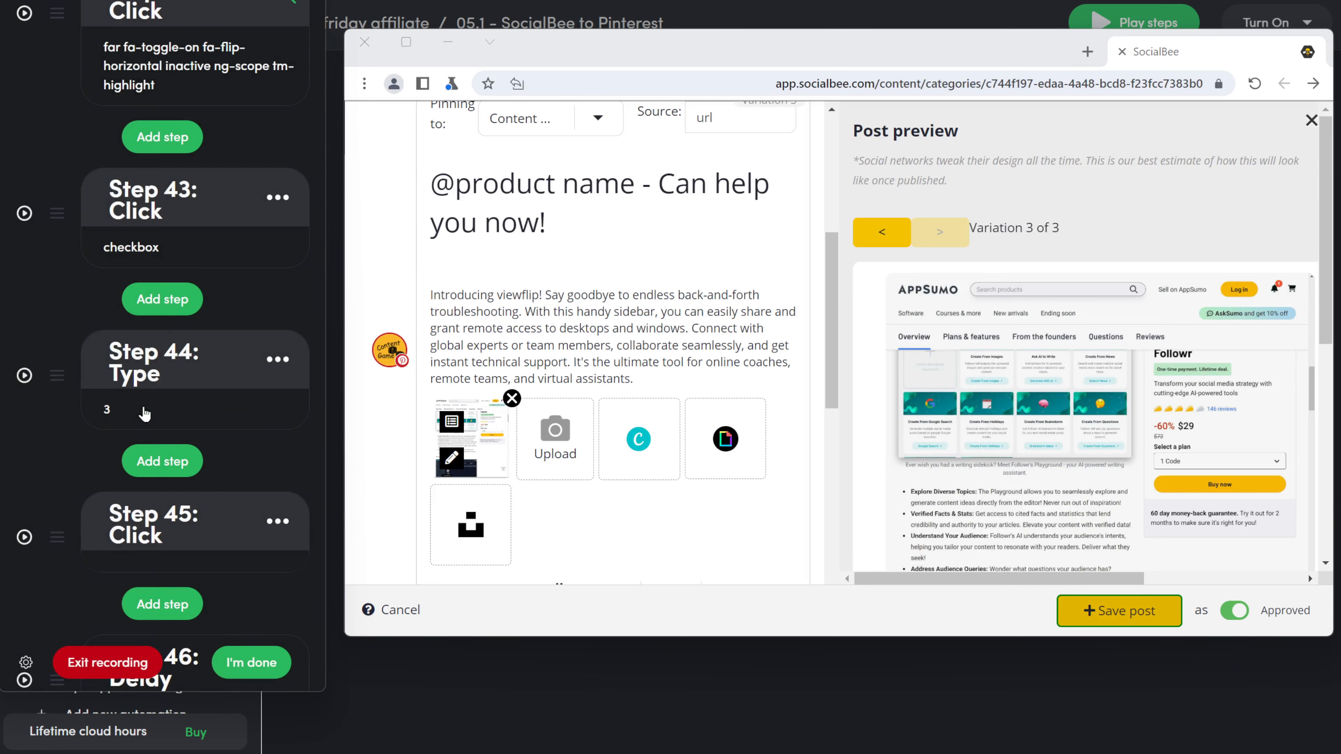
Step: Finish recording, play the steps once as a test, and open the run's details
click(243, 666)
scroll(727, 550, down, 15)
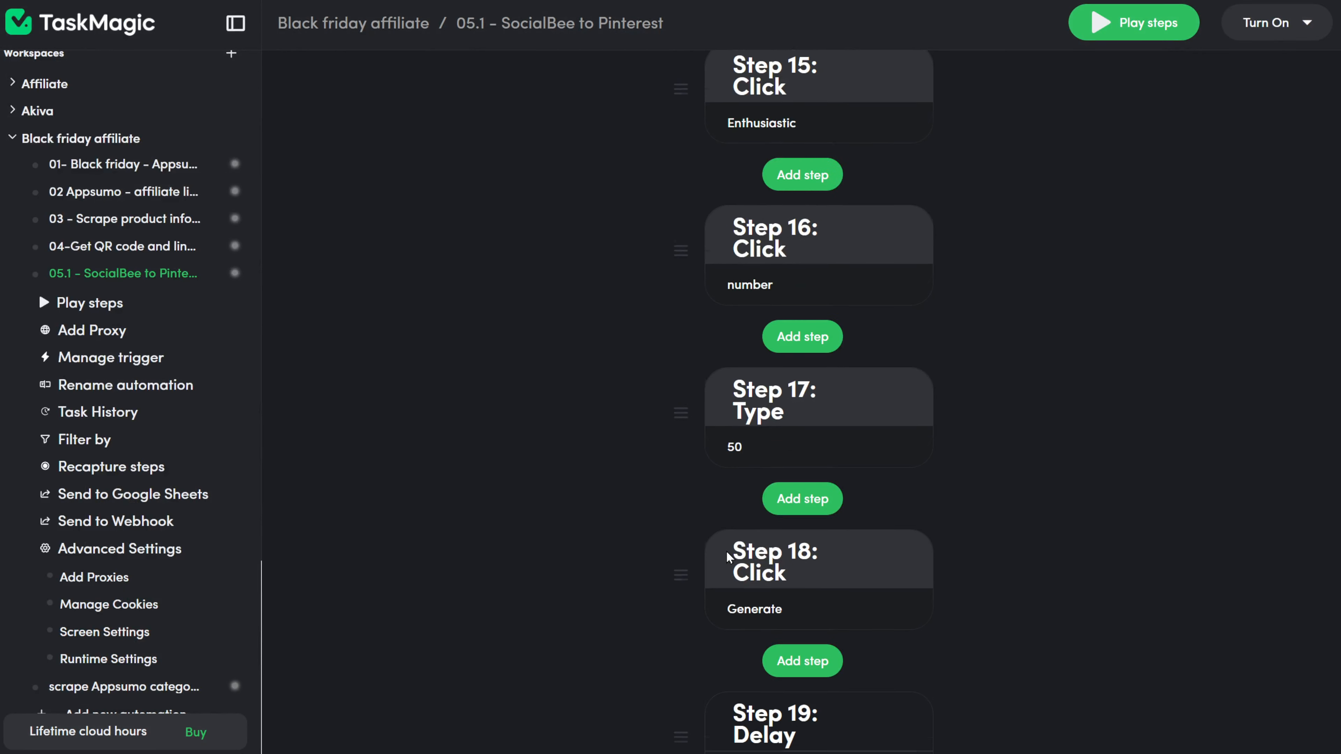
scroll(727, 551, down, 5)
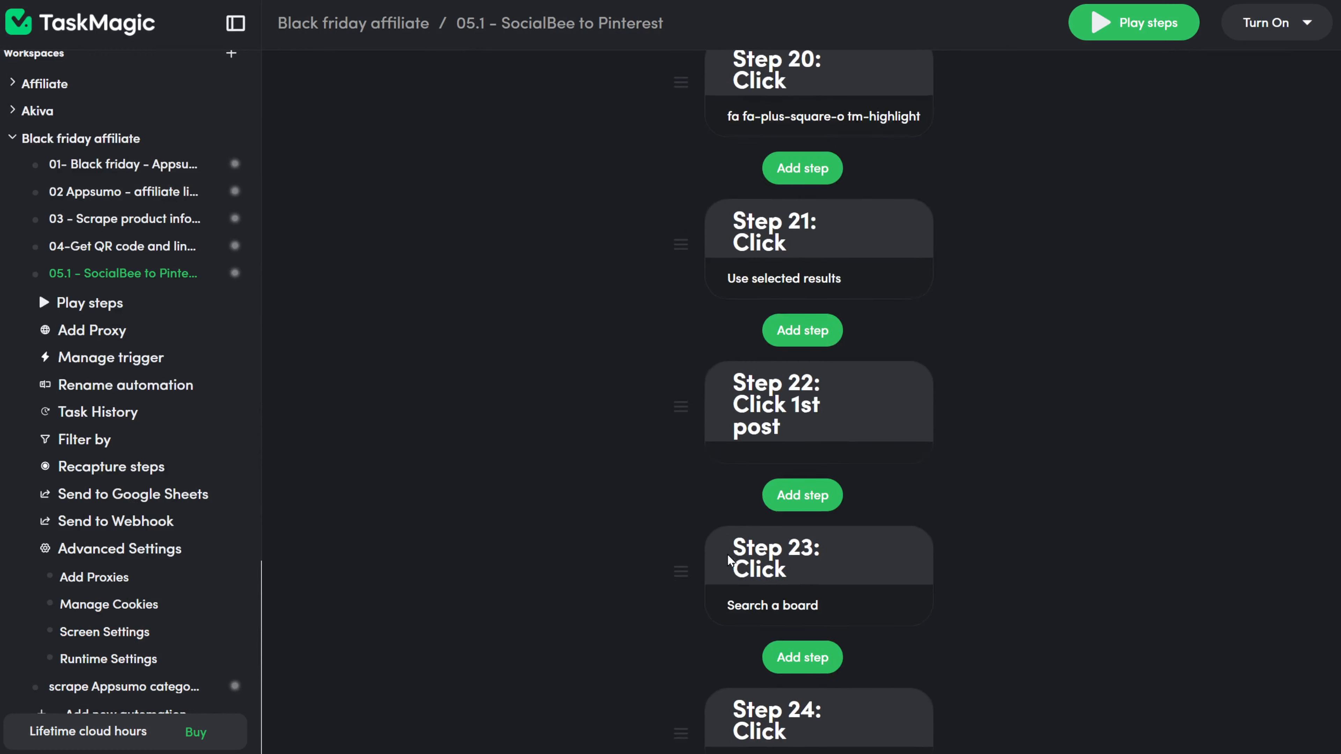
scroll(727, 553, down, 5)
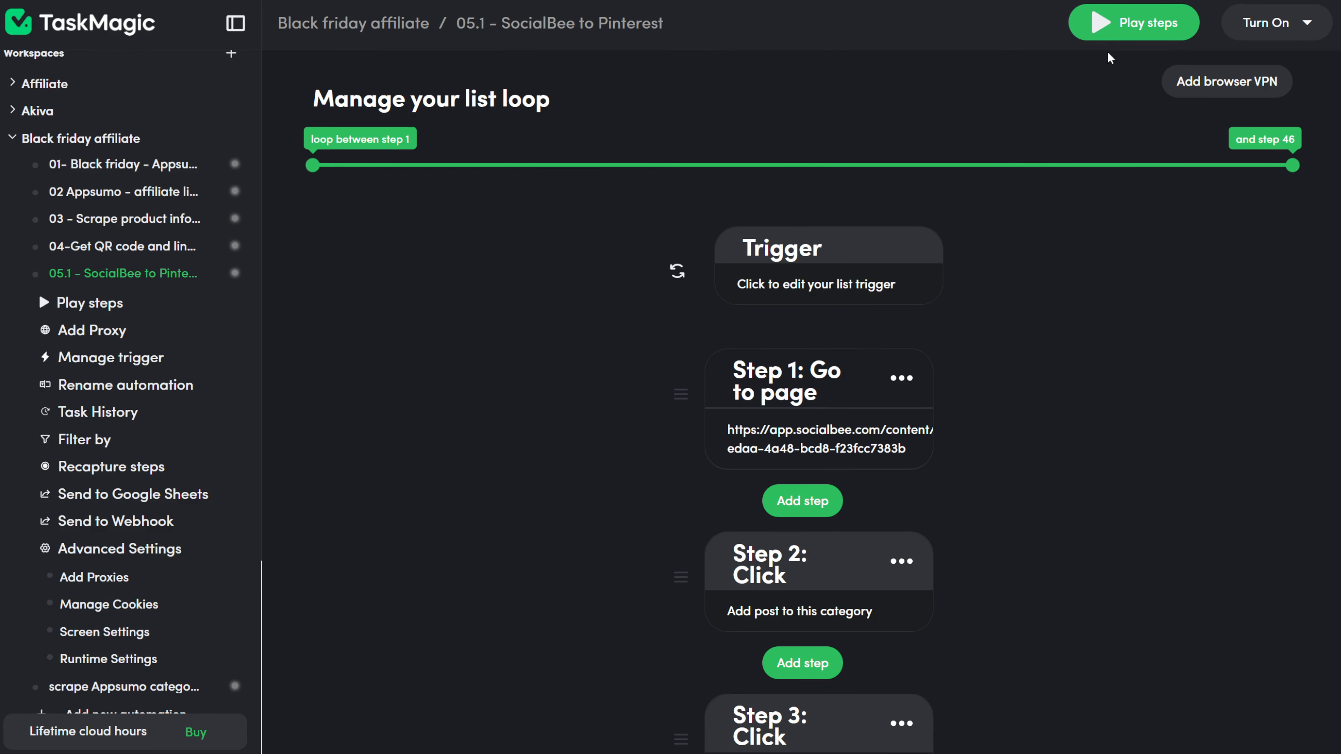
click(1112, 38)
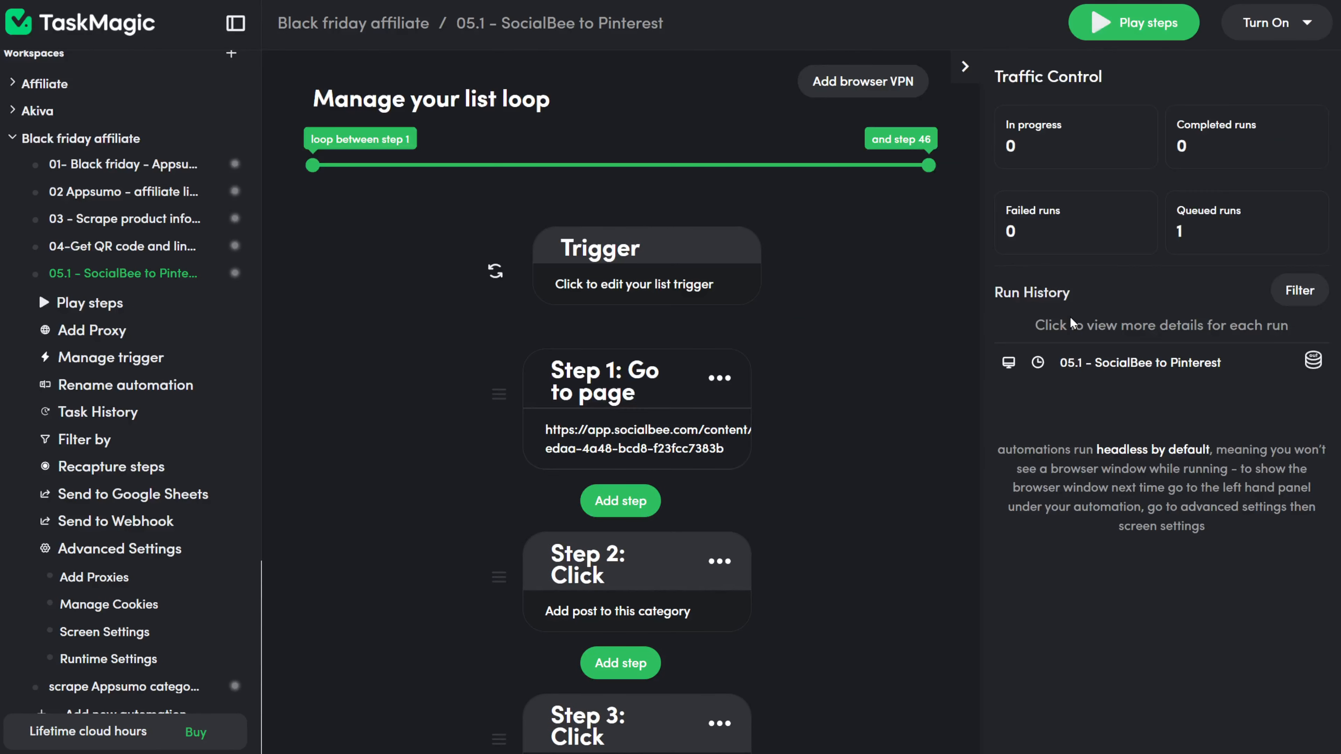
click(1101, 368)
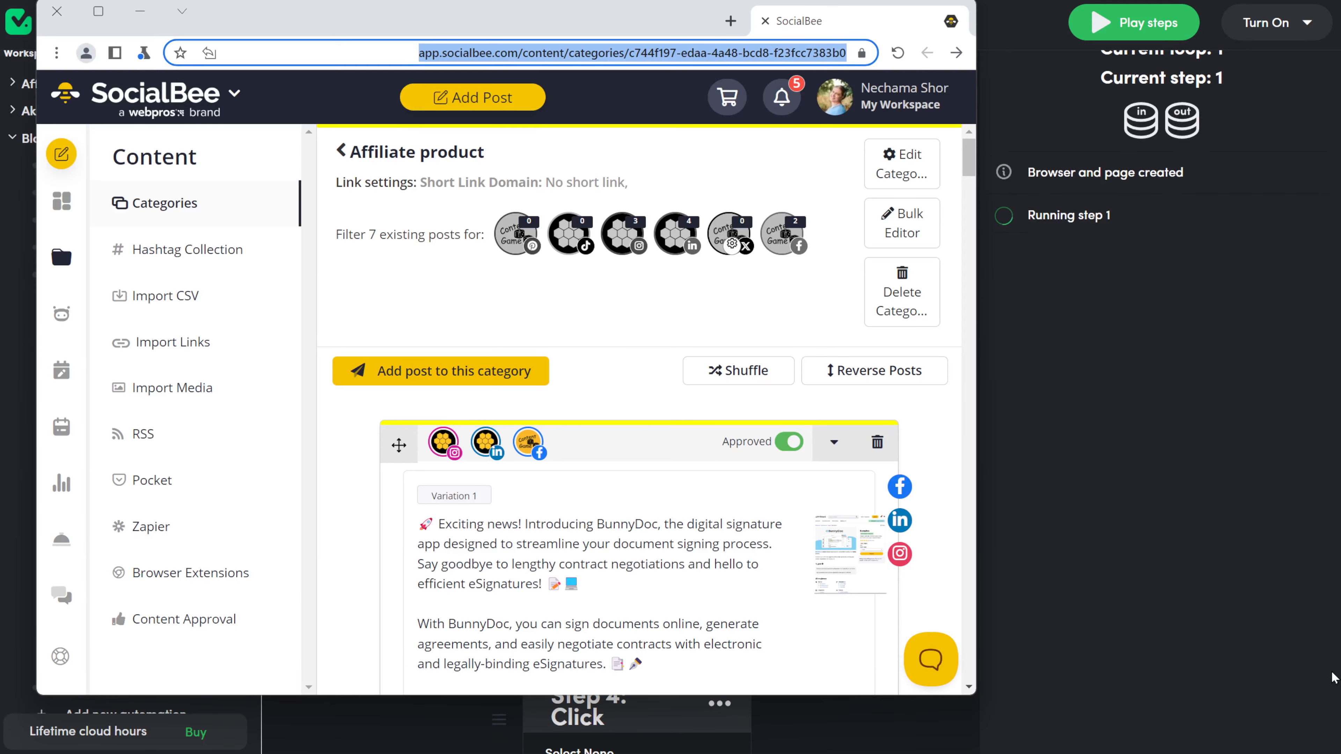
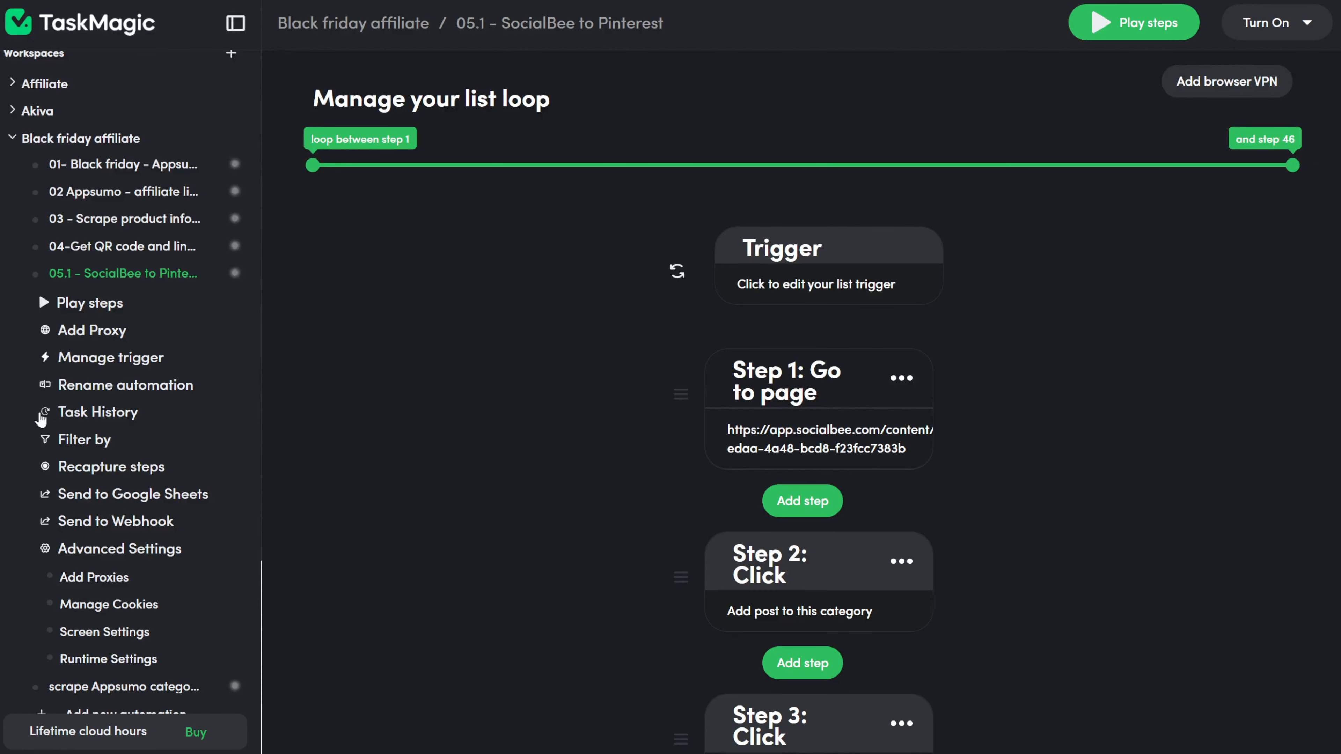
Step: Duplicate the '05.1 - SocialBee to Pinterest' automation to create its '(Copy)' version
click(231, 275)
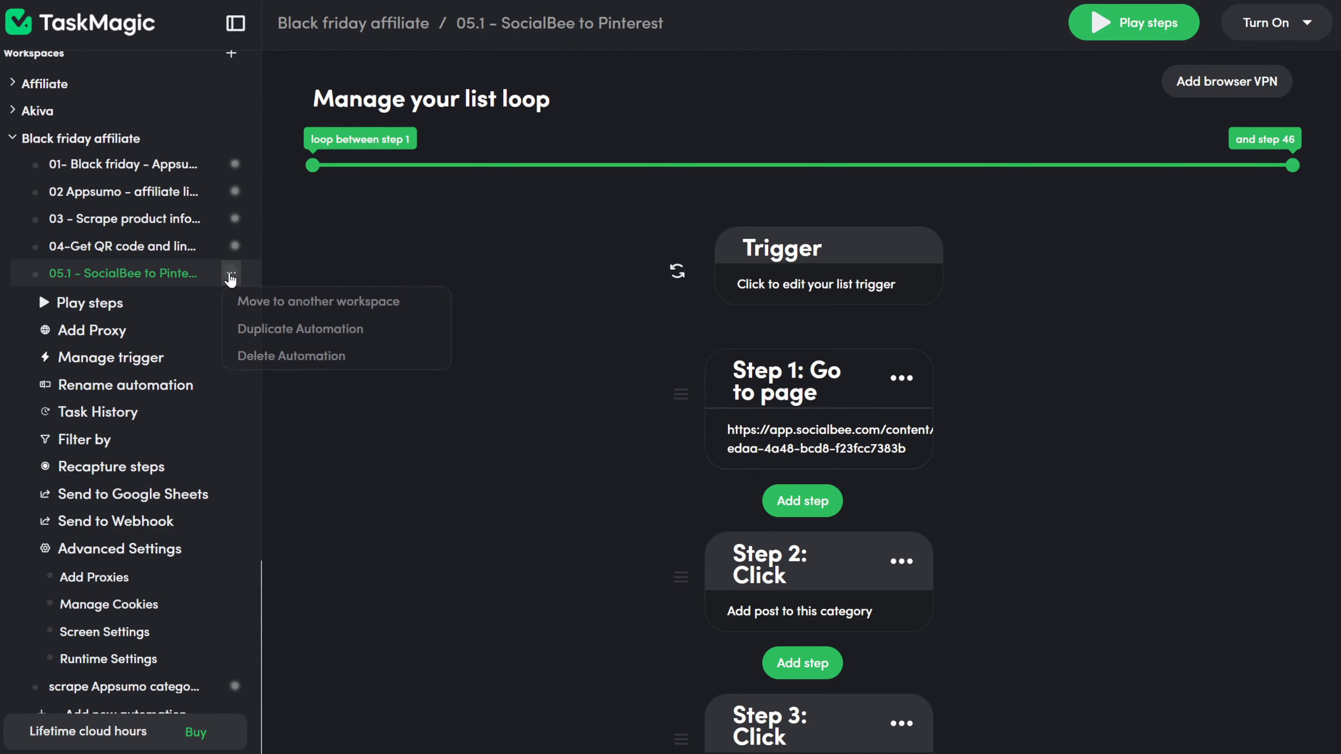
click(245, 328)
scroll(106, 269, down, 8)
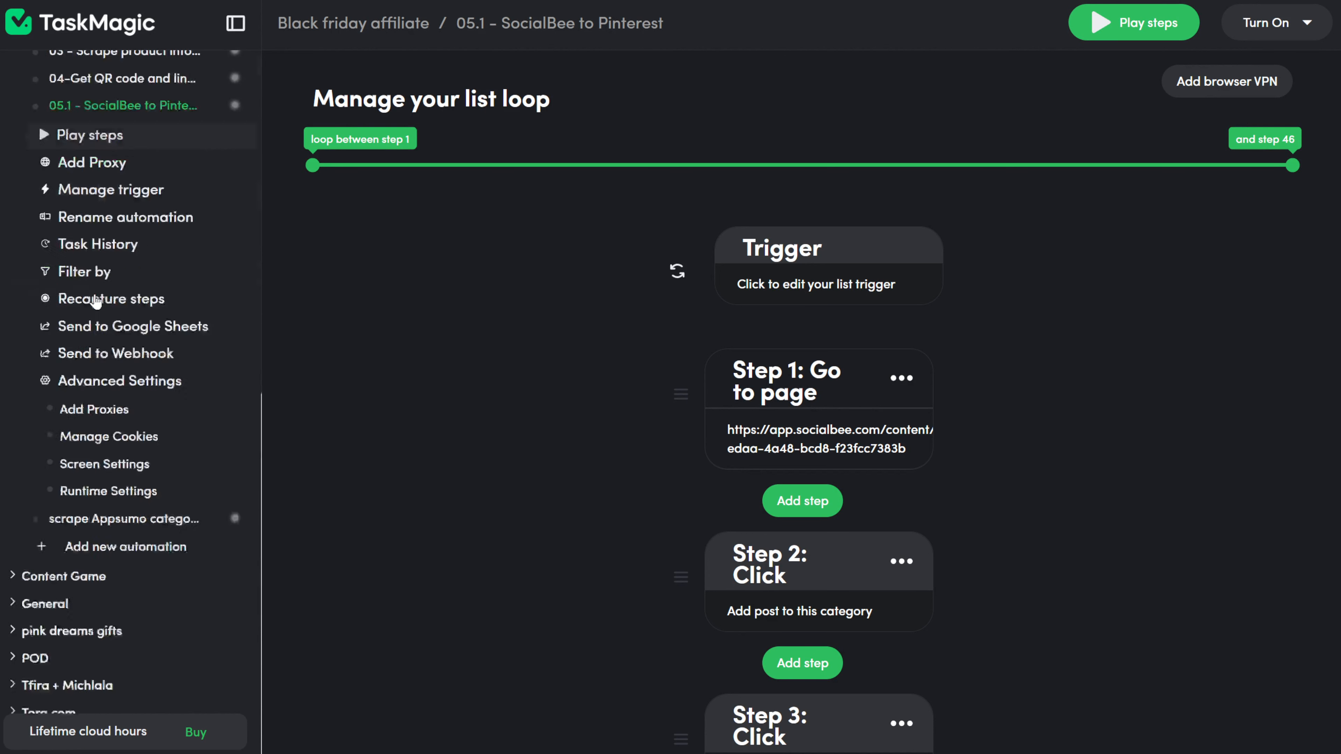
scroll(97, 310, up, 7)
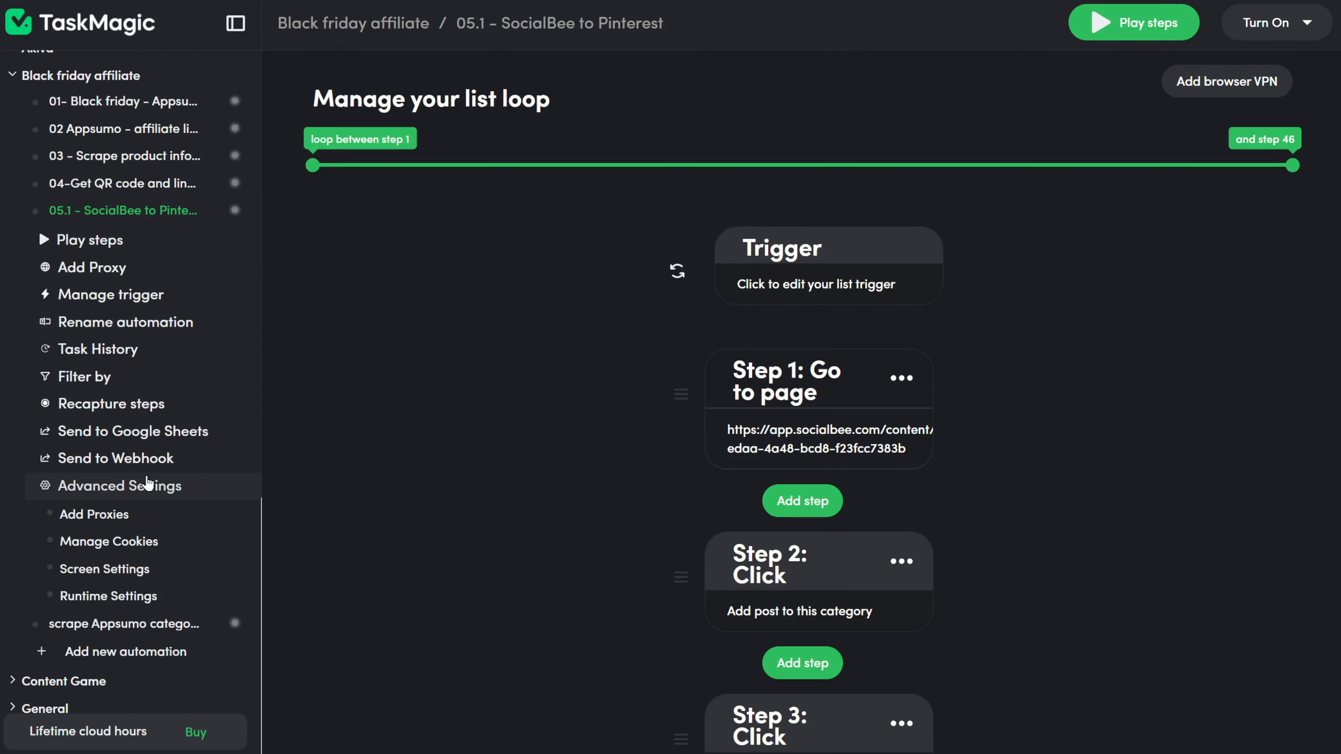
scroll(148, 477, up, 3)
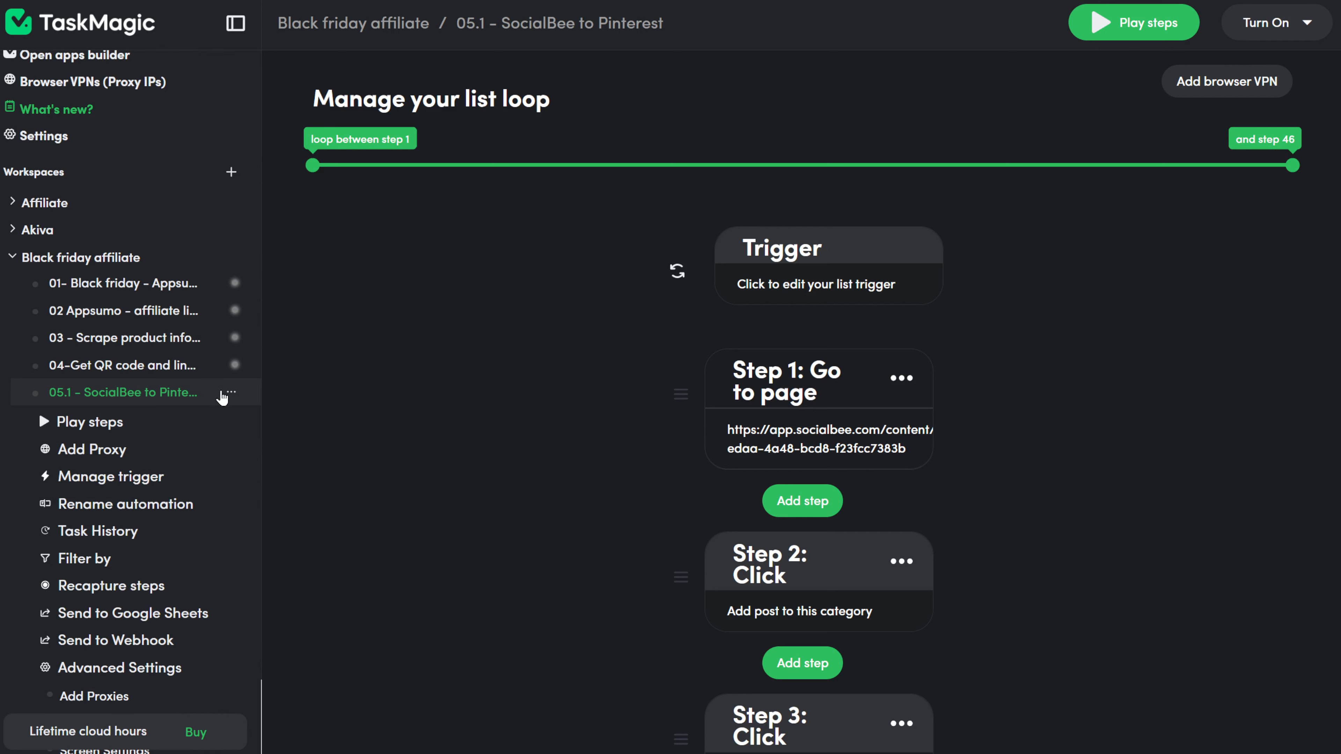
click(232, 394)
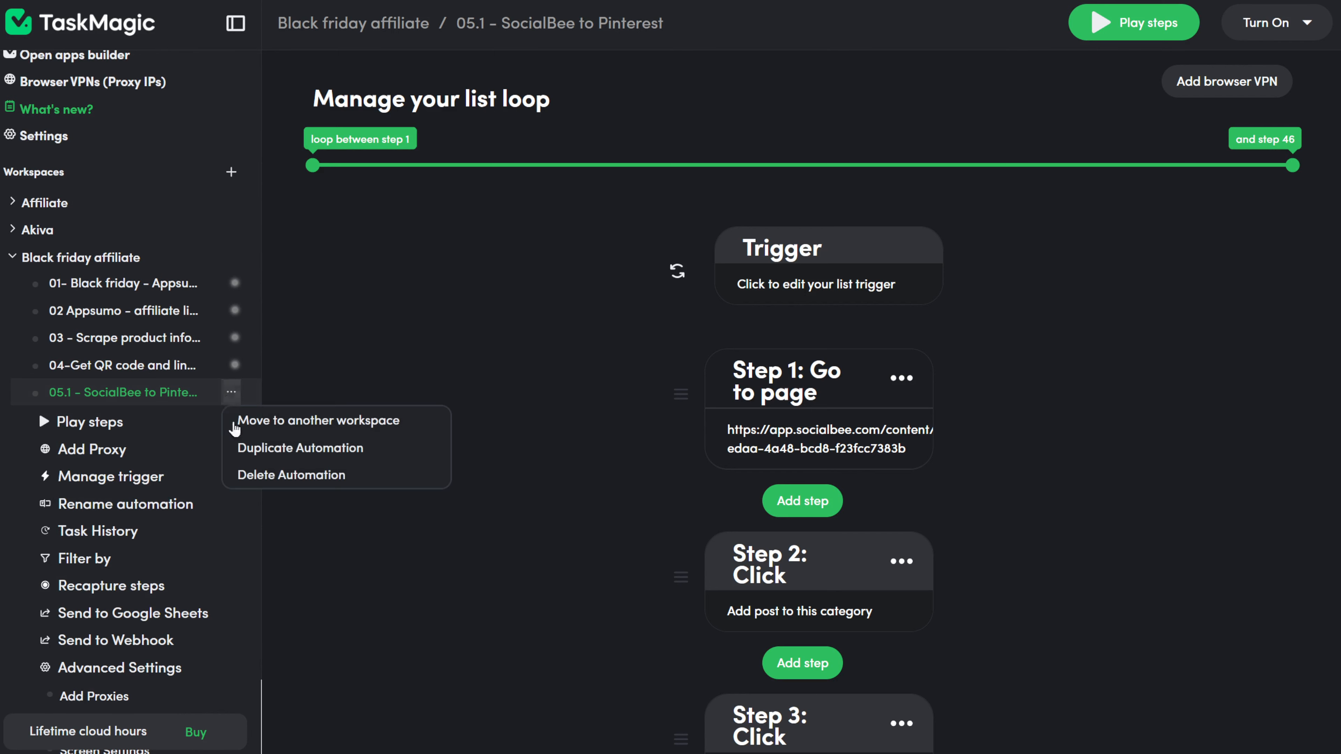
click(302, 449)
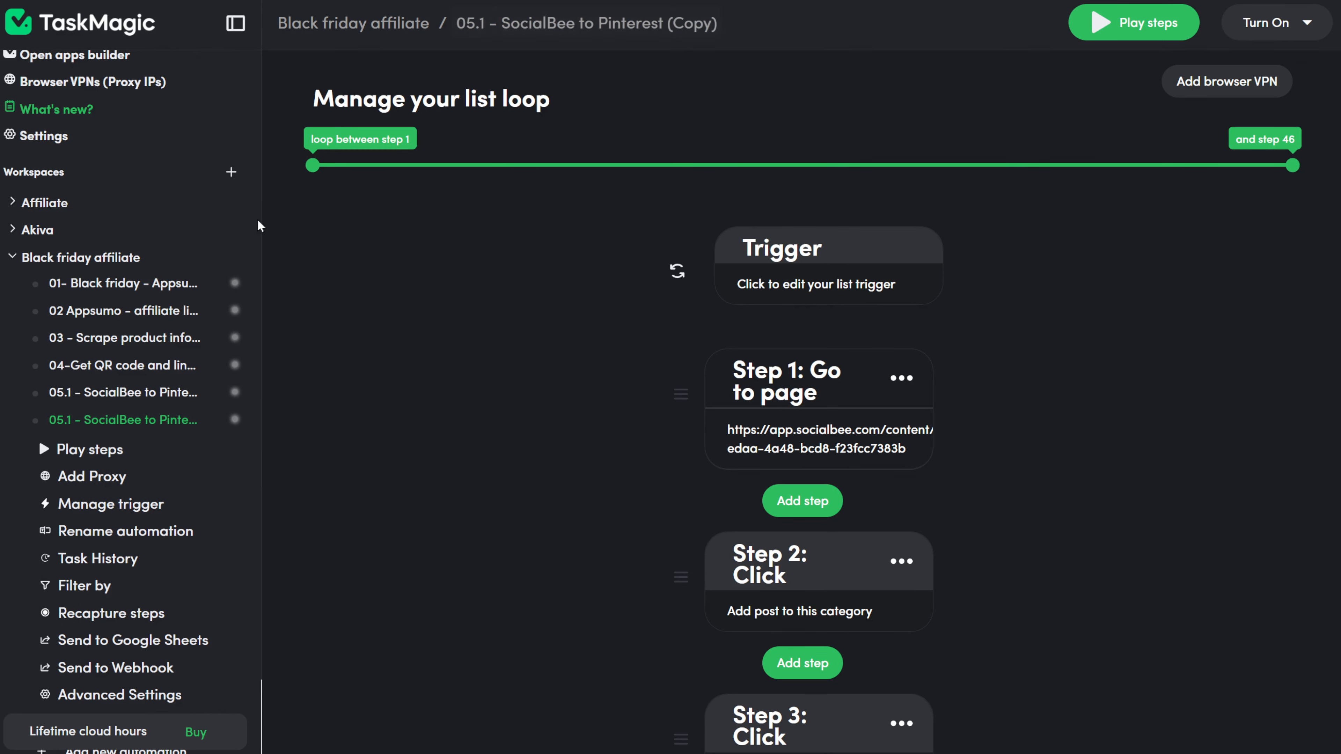
Step: Rename '05.1 - SocialBee to Pinterest (Copy)' to '05.2 - SocialBee to FB, LI, IN'
click(131, 532)
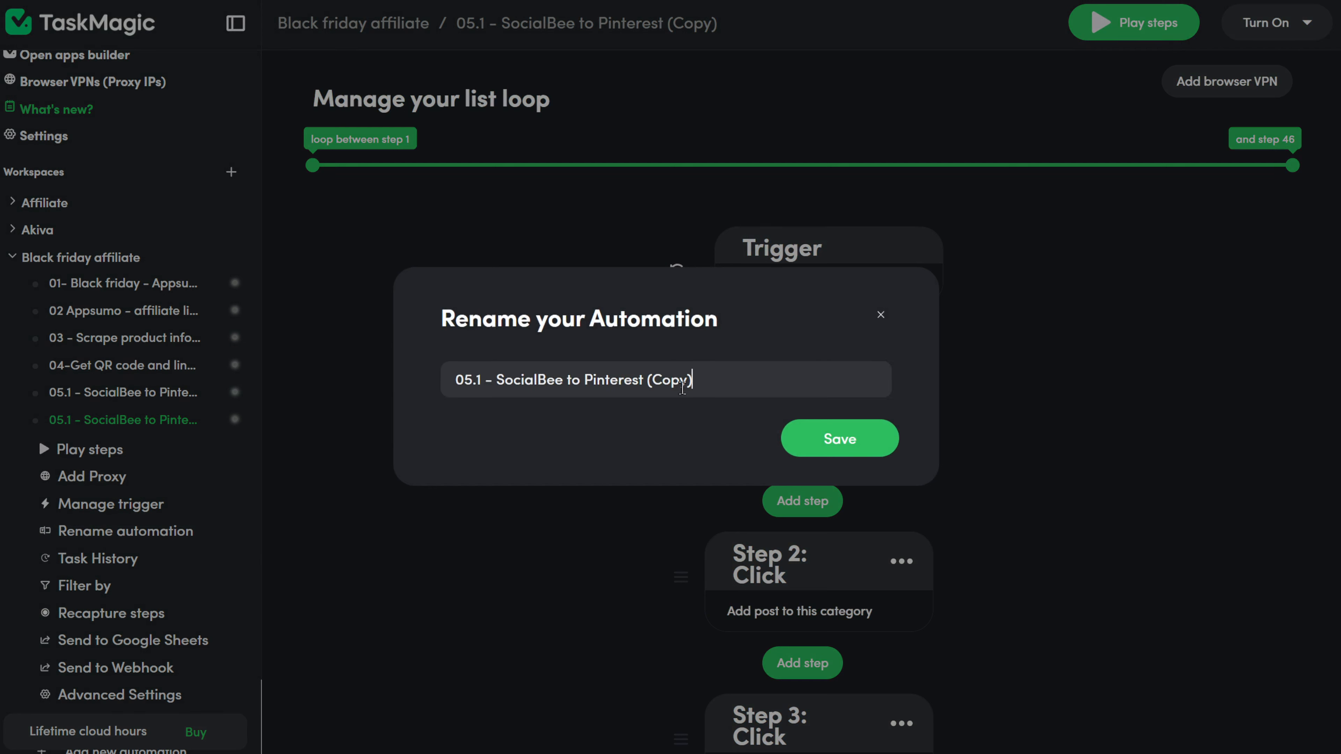
drag(647, 396, 585, 411)
key(BackSpace)
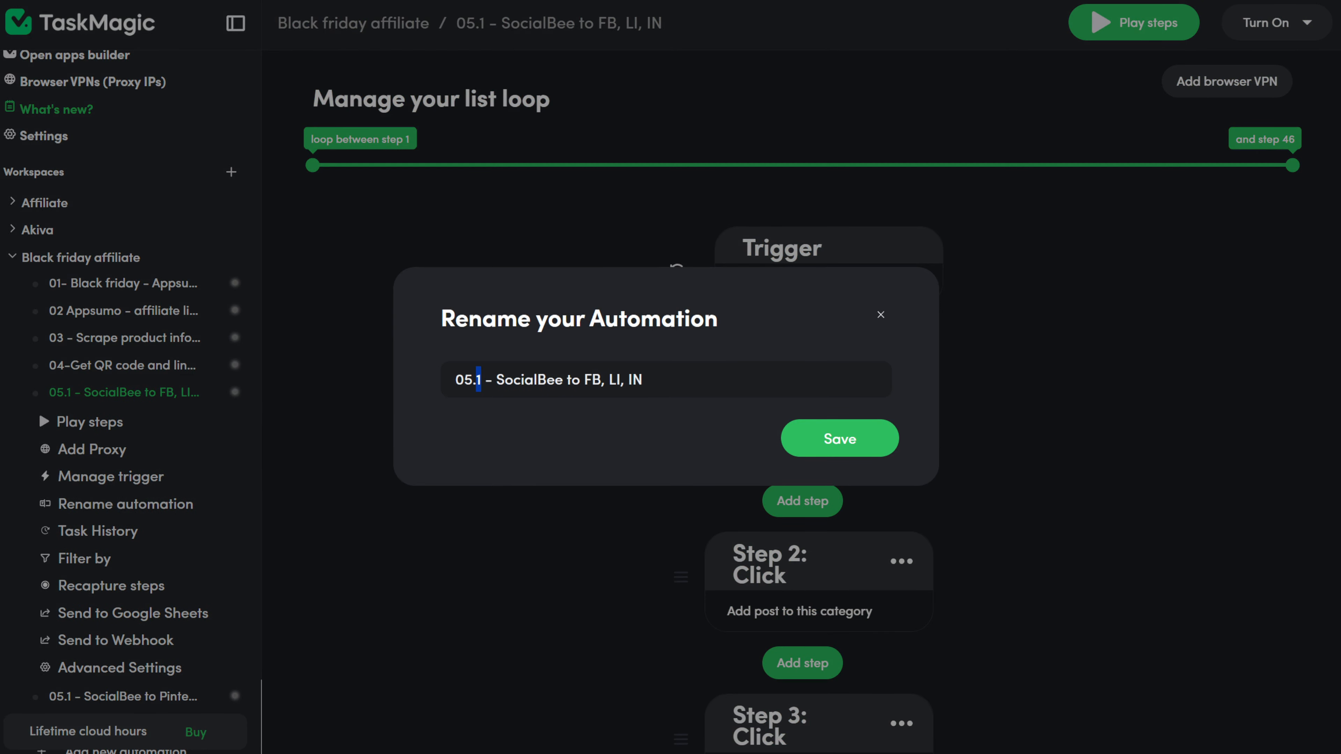
text(2)
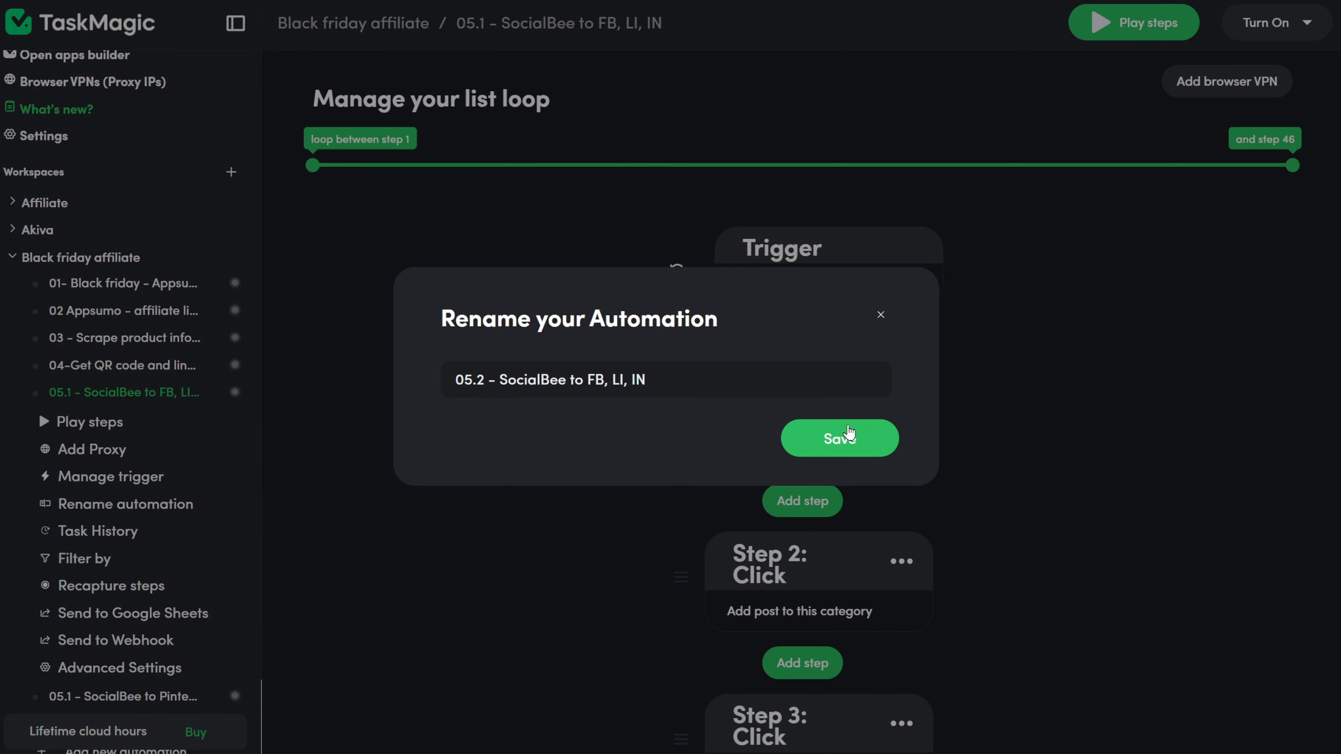
click(839, 438)
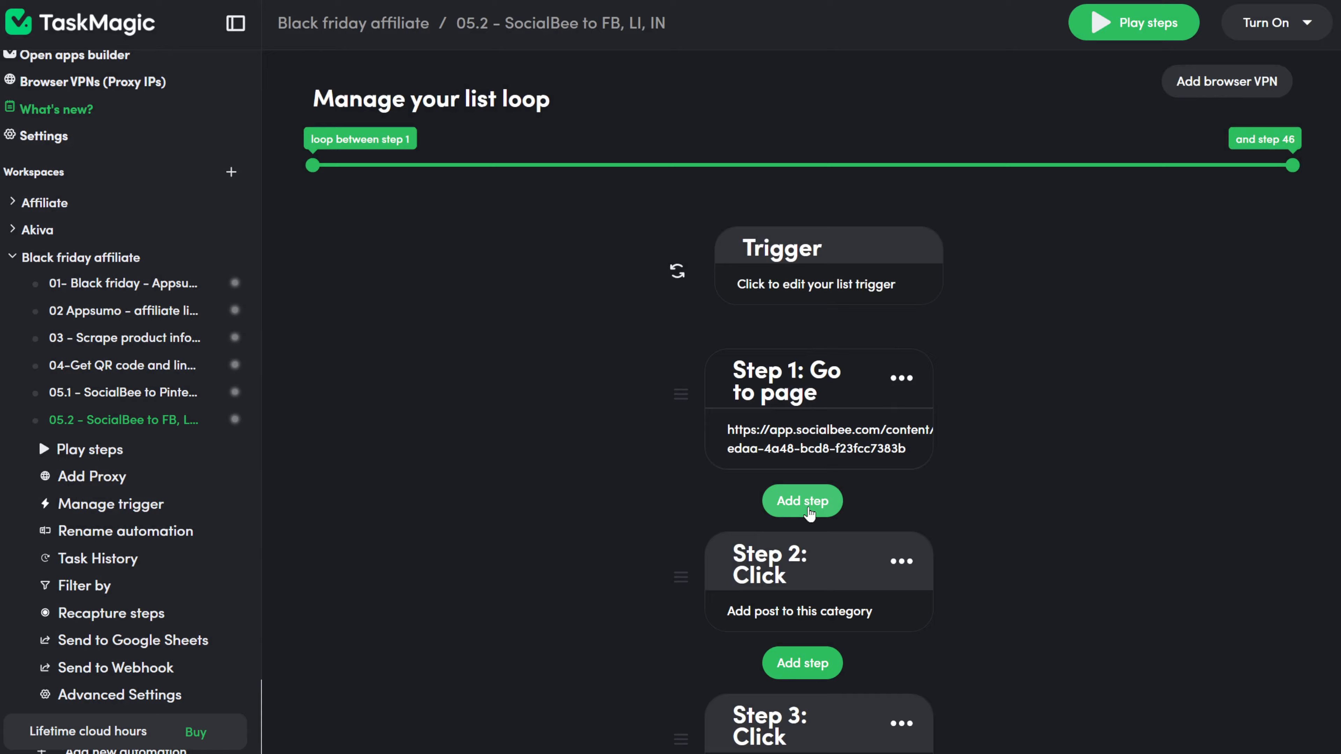
Step: Resume recording in the browser and replay the steps through step 4, deselecting all profiles
click(803, 501)
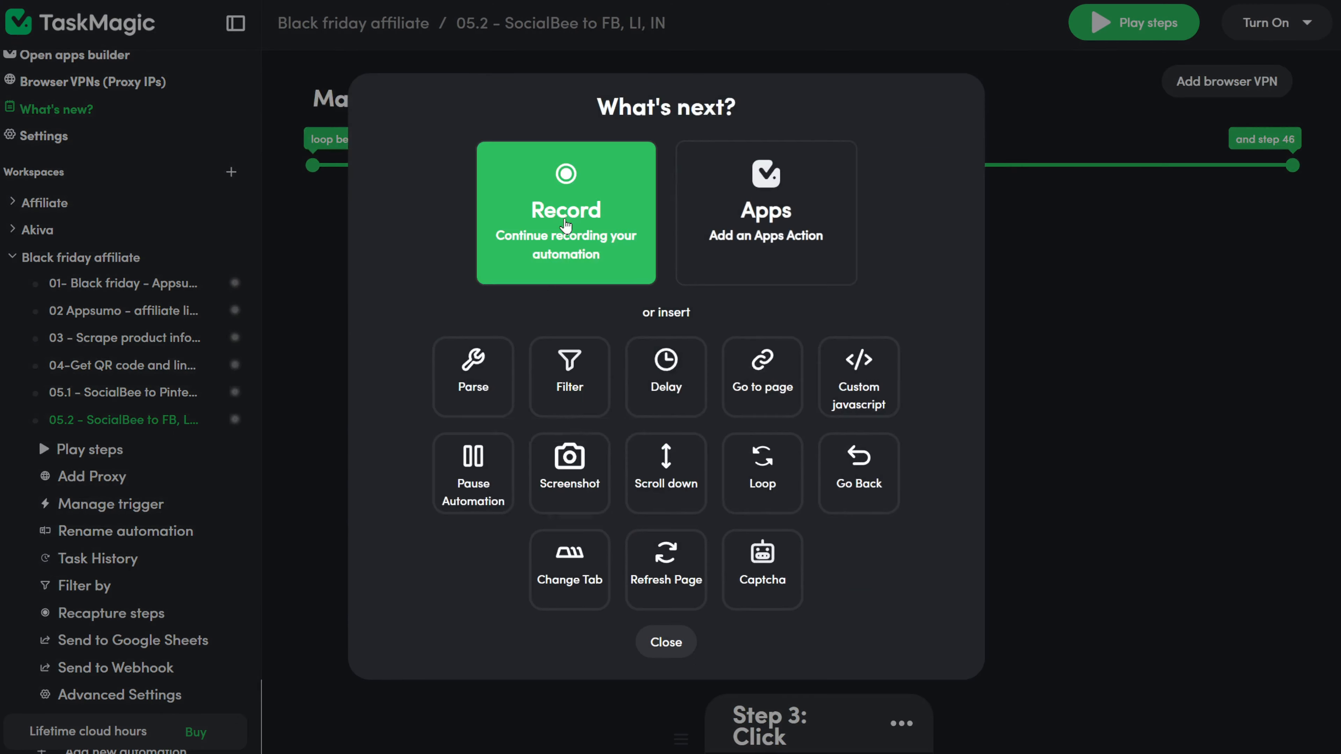
click(566, 226)
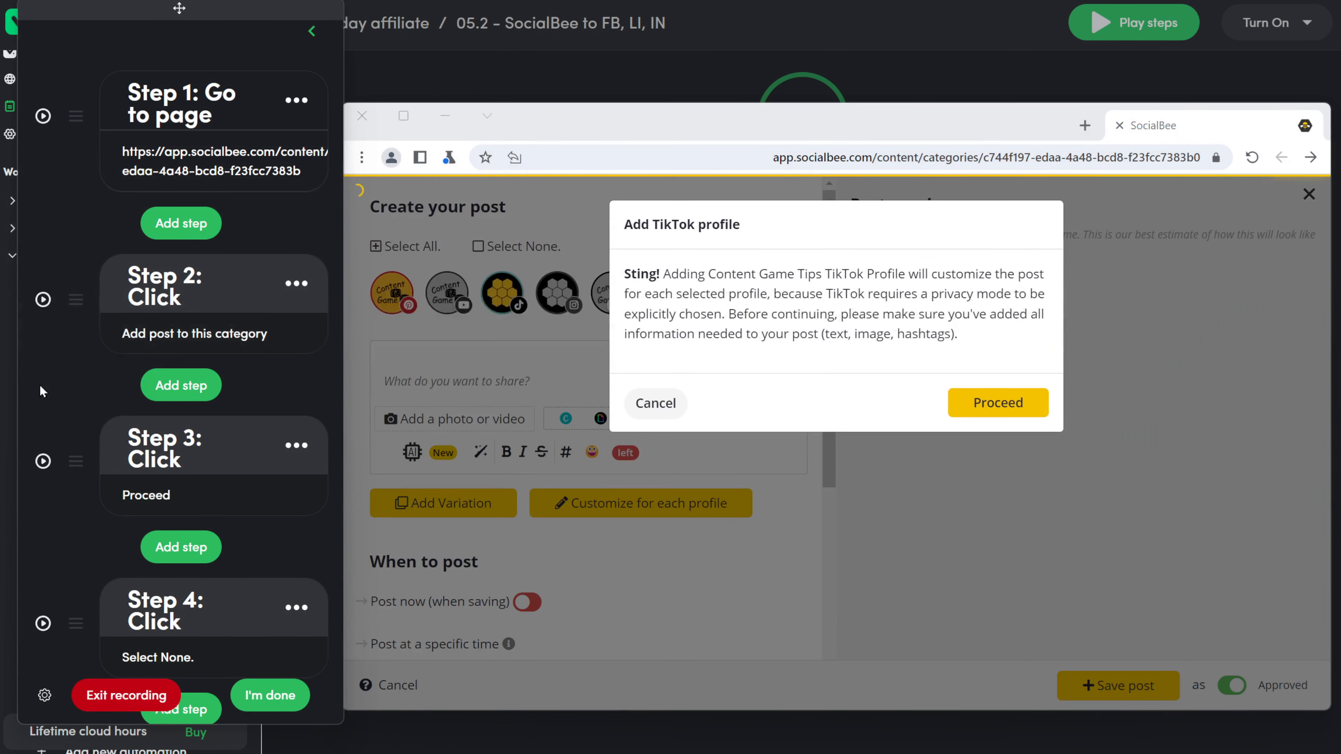
click(42, 461)
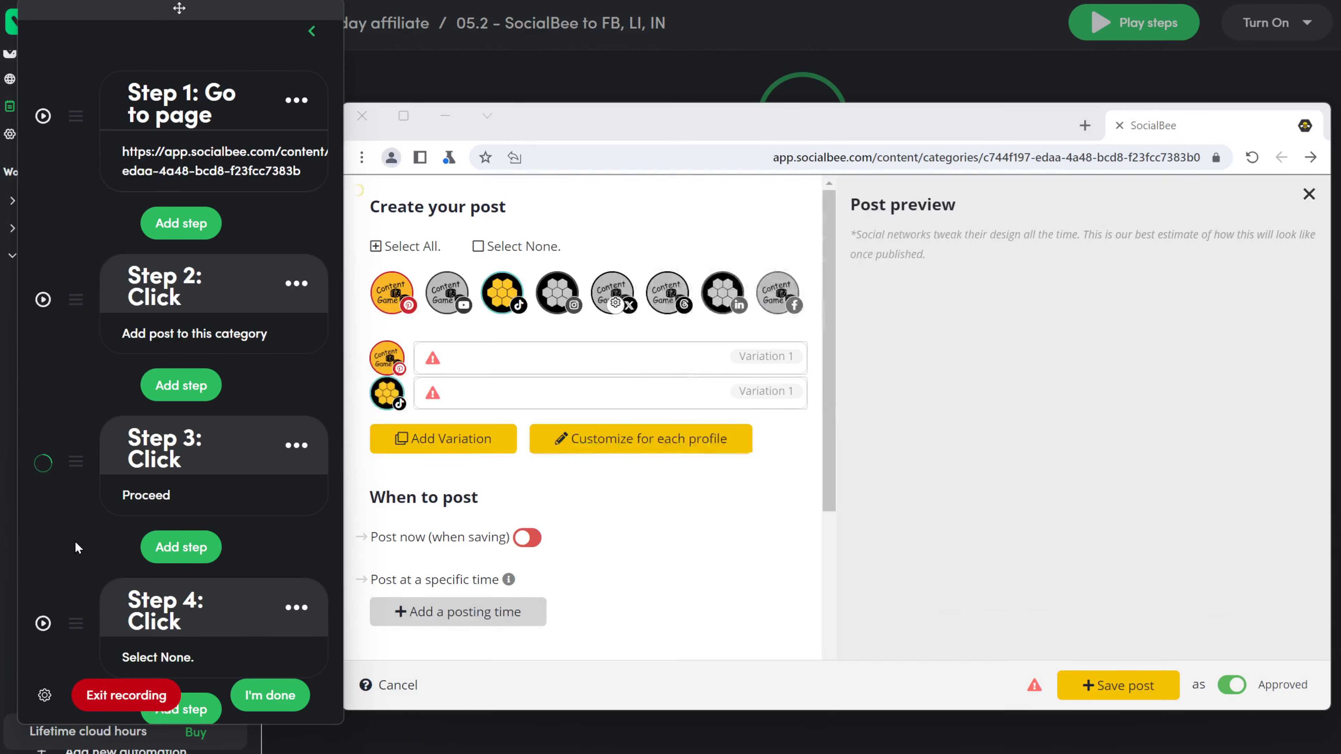
click(43, 443)
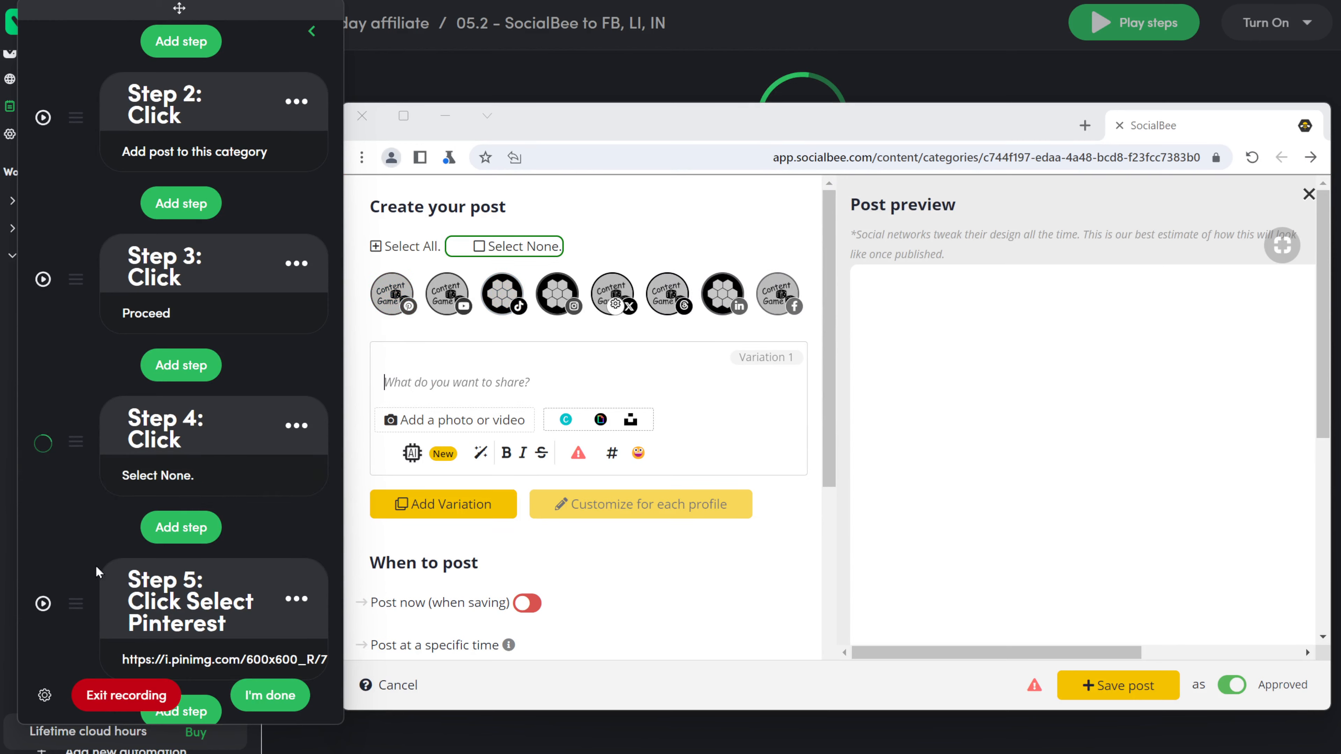
Step: Delete the Pinterest-selection step and record a click on the Facebook page profile instead
click(297, 508)
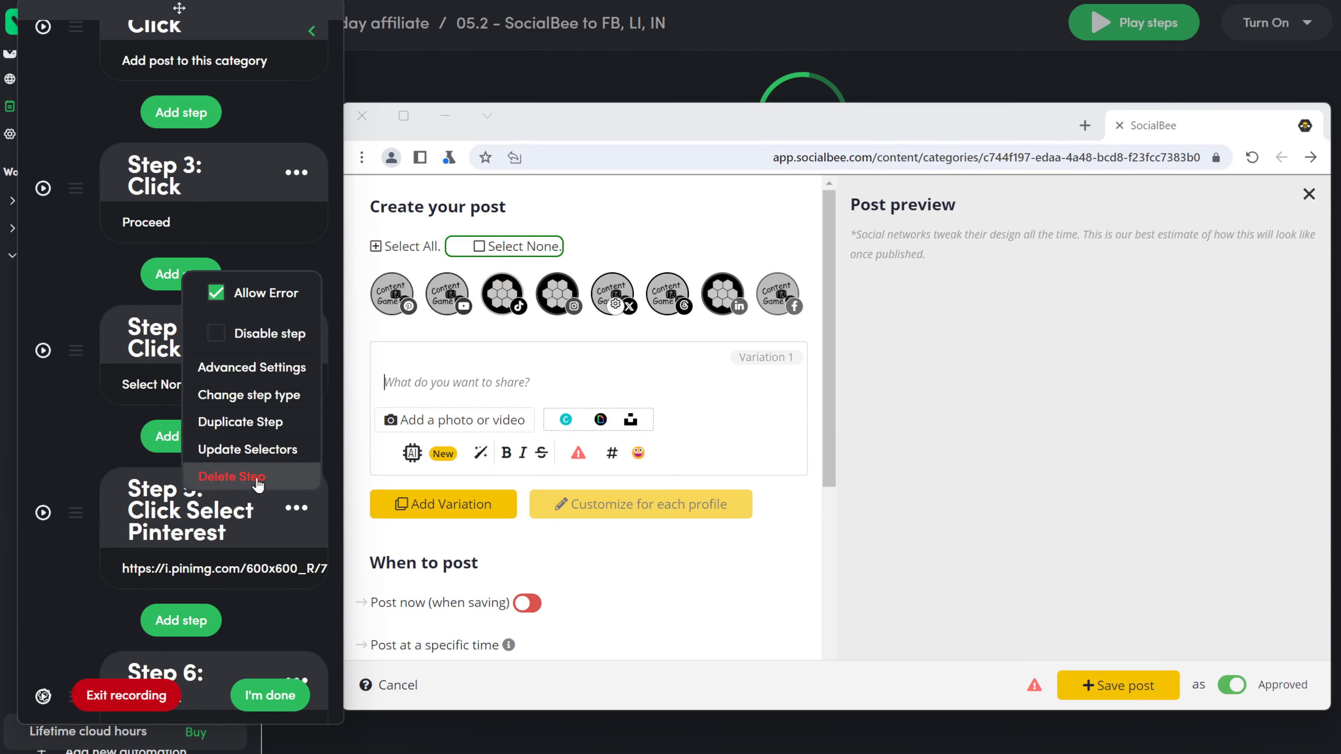
click(232, 476)
click(179, 289)
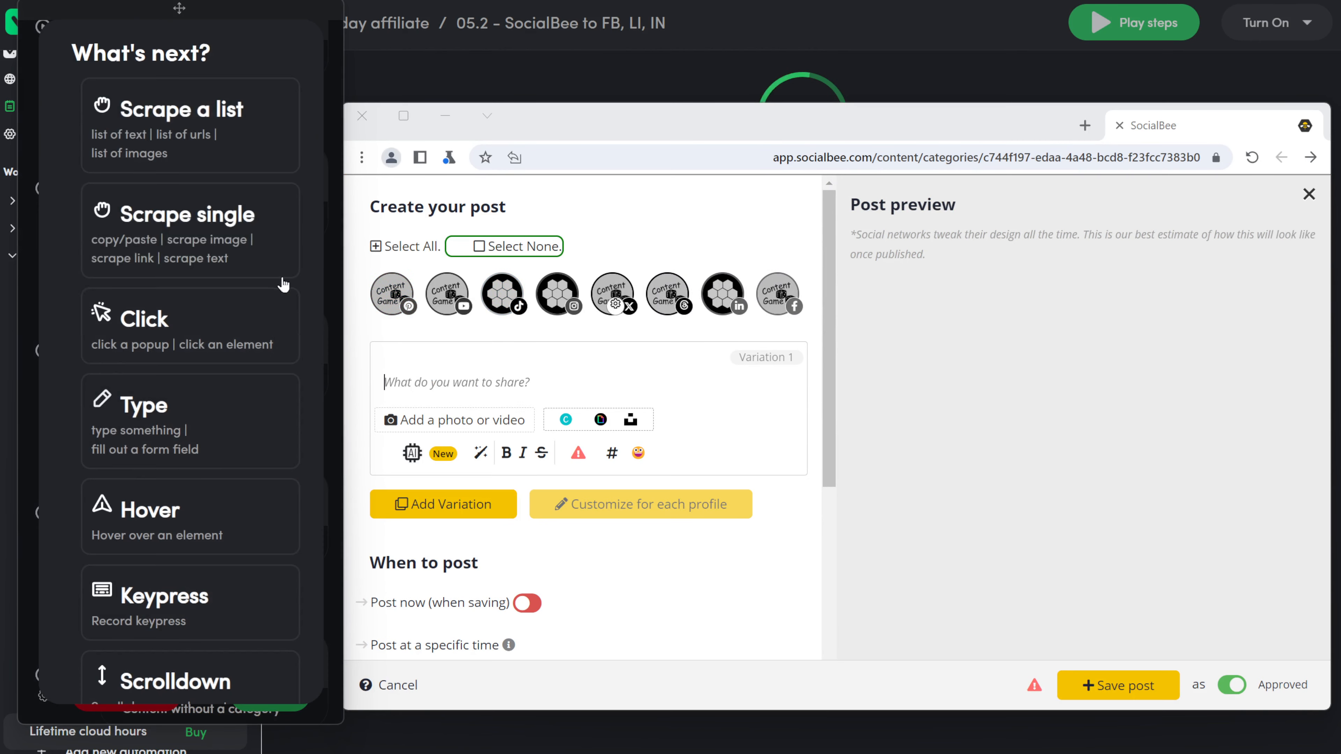
click(228, 320)
click(777, 294)
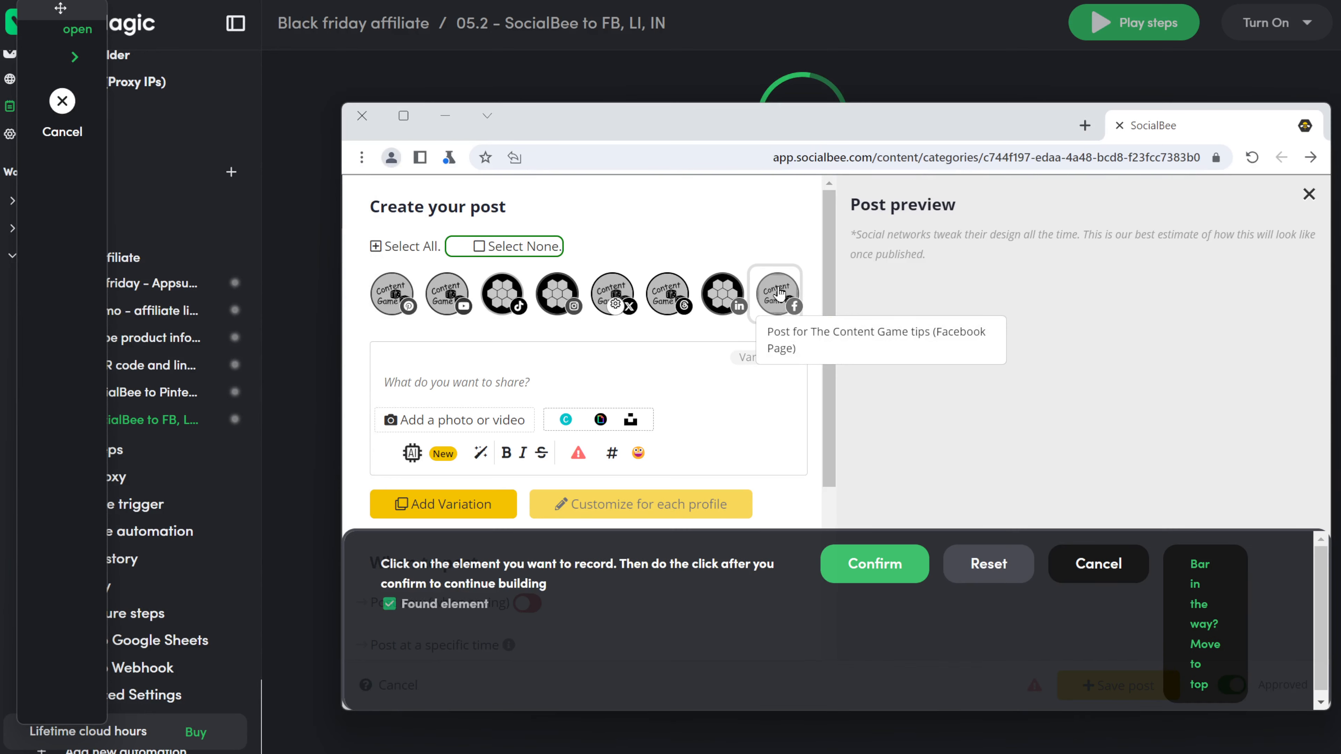
click(896, 561)
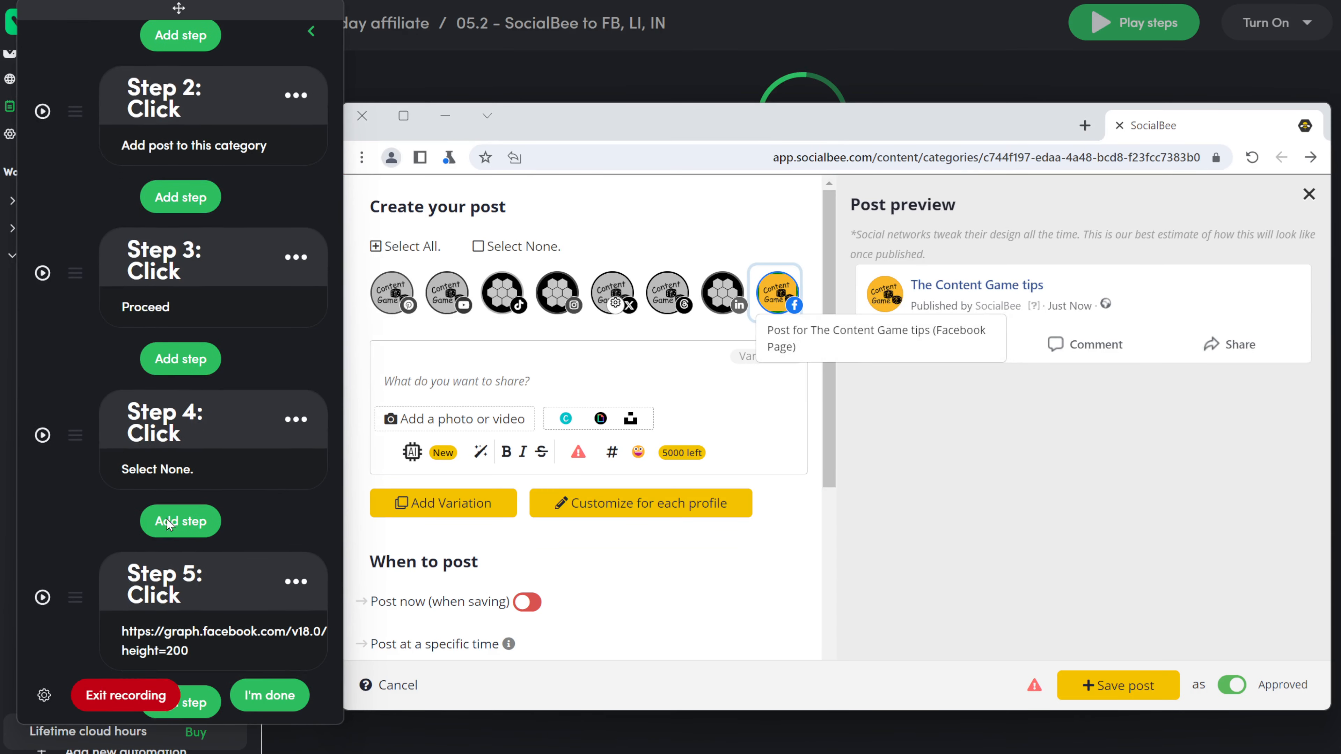
Step: Retitle step 5 as 'Click select FB'
click(181, 415)
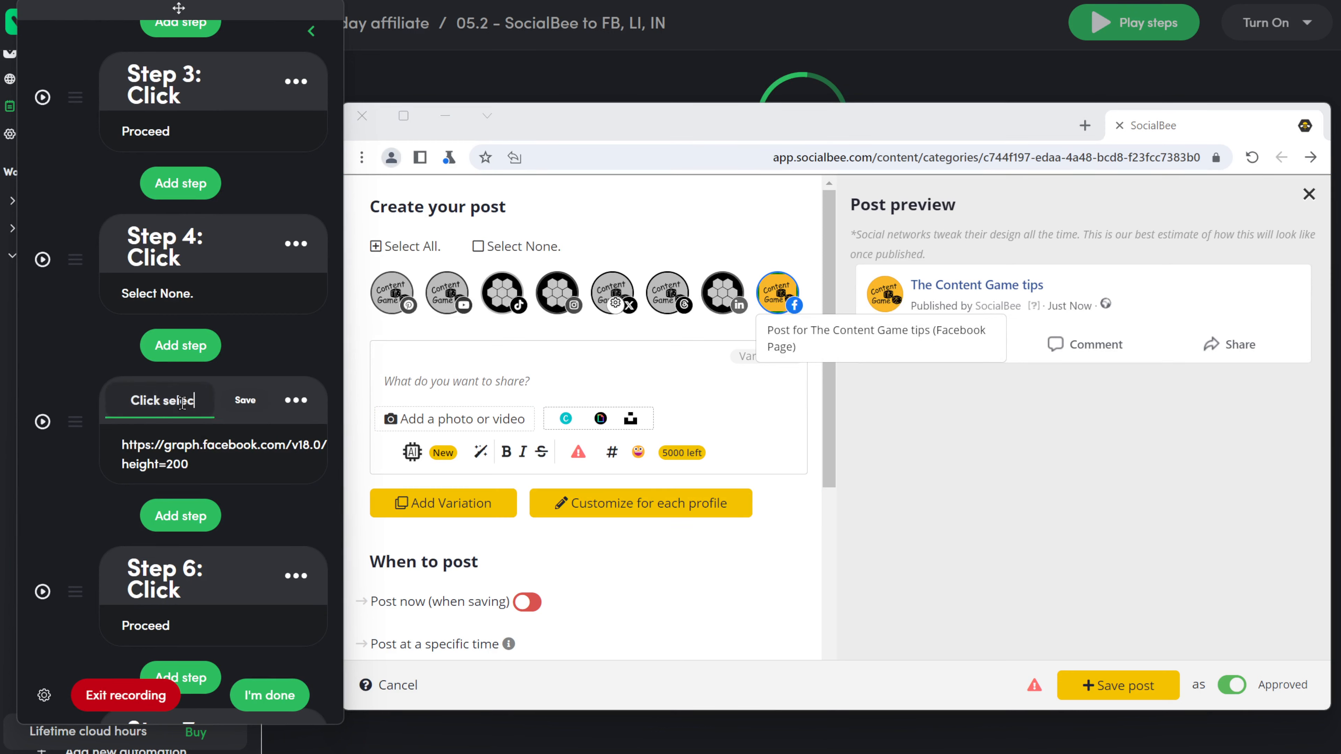
text(select FB)
click(257, 405)
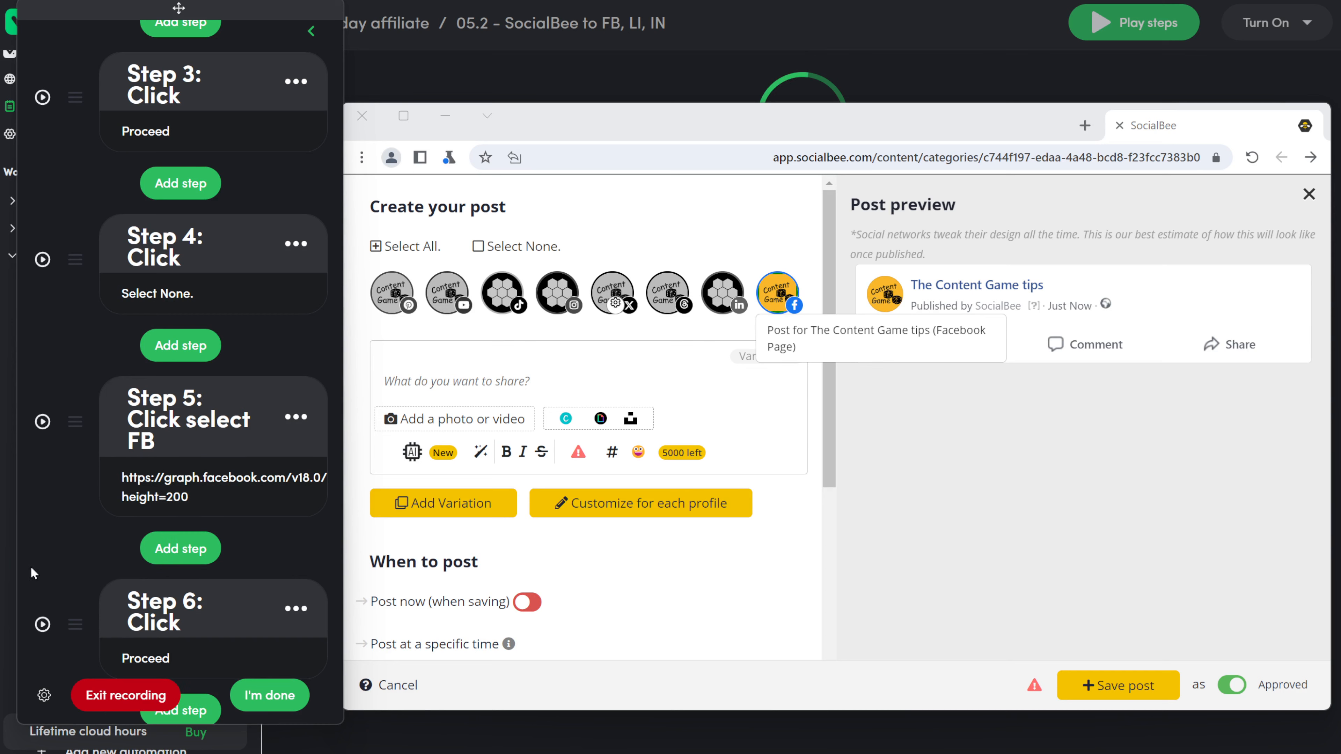
Step: Replay steps 10–11, then change step 14's prompt from Pinterest to Facebook
scroll(34, 503, down, 10)
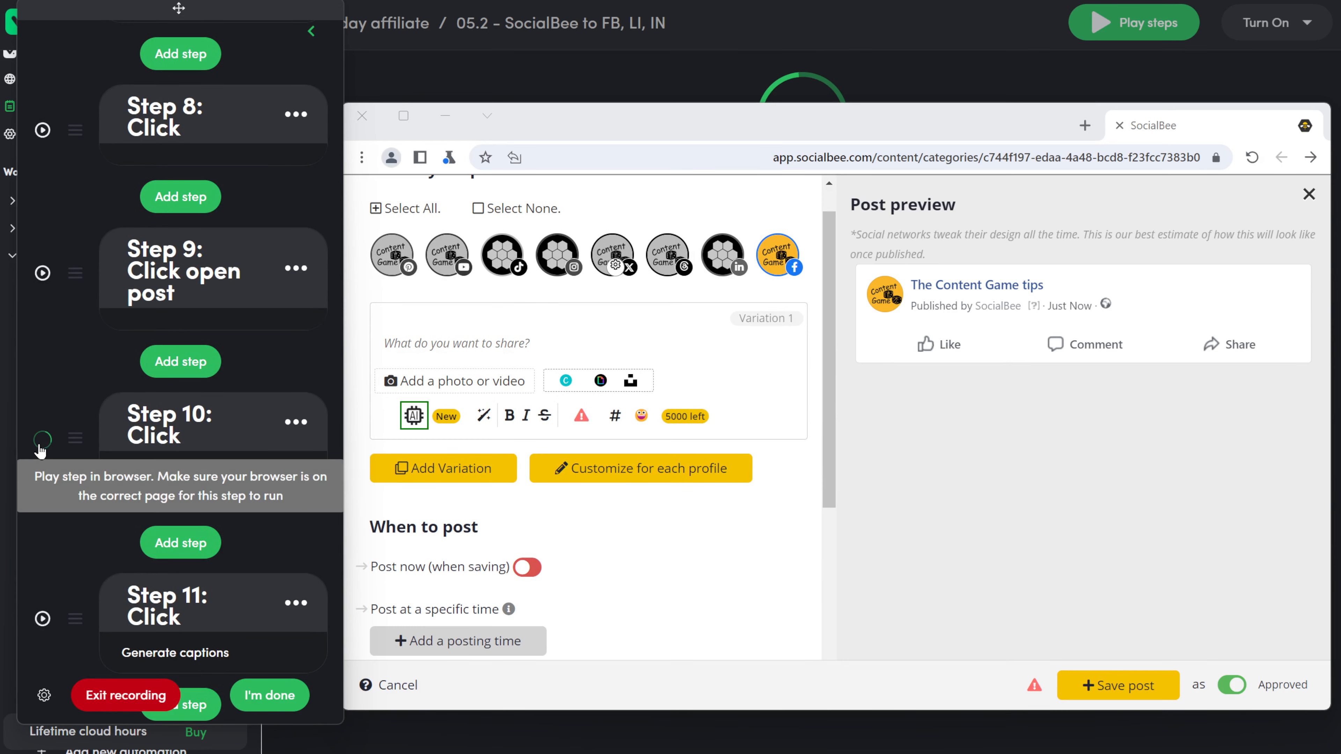
click(41, 441)
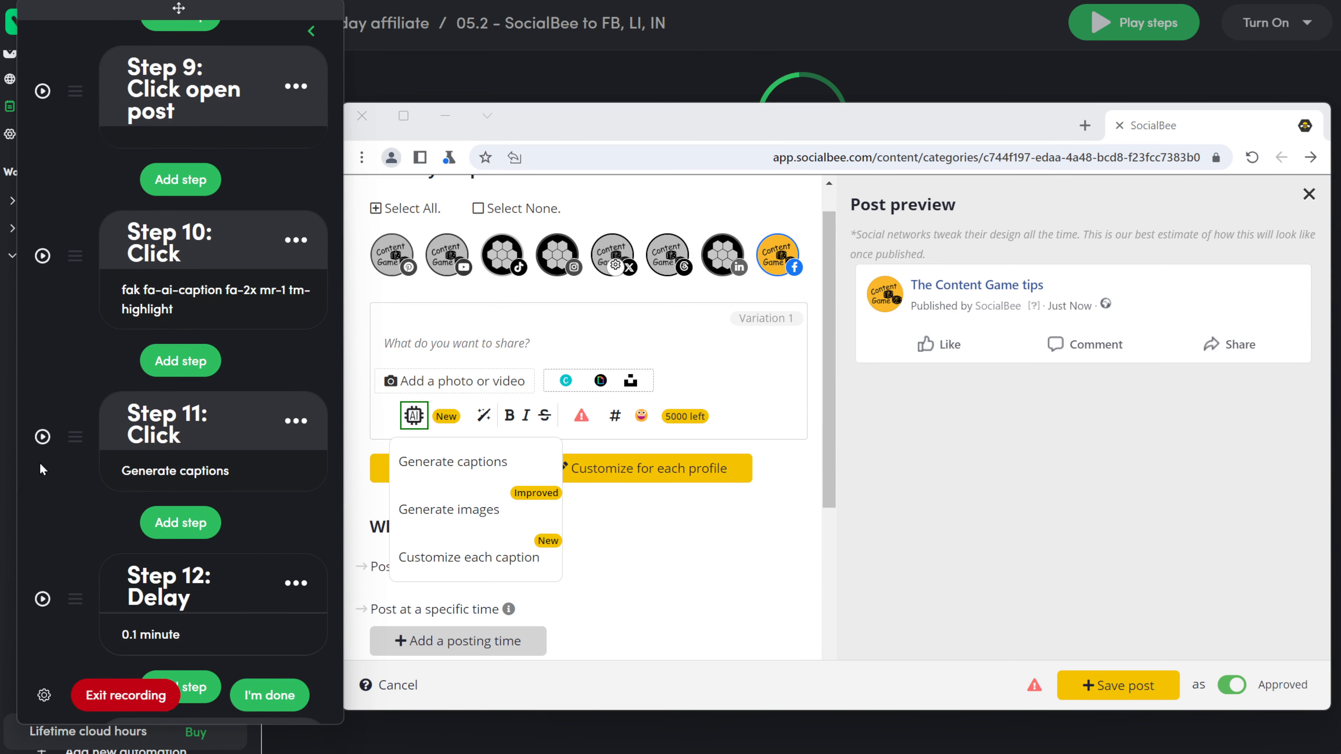
click(42, 437)
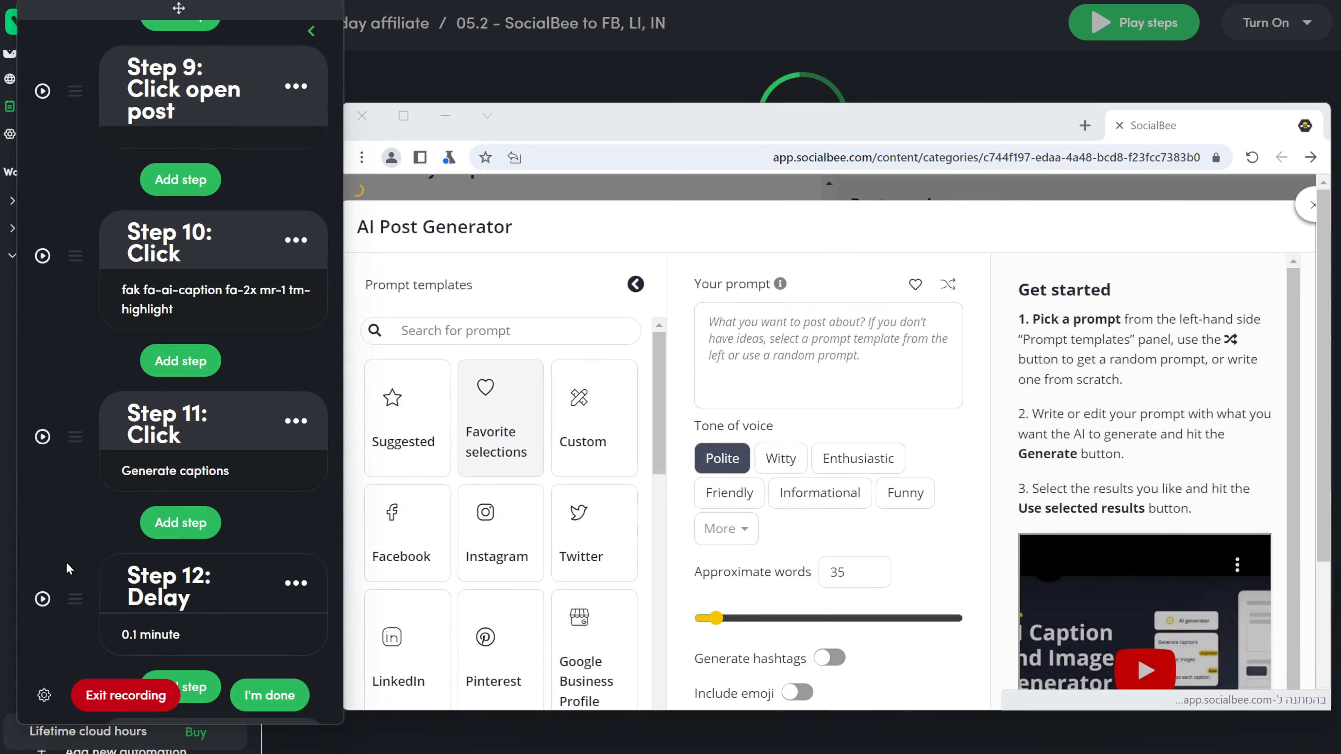
scroll(68, 551, down, 5)
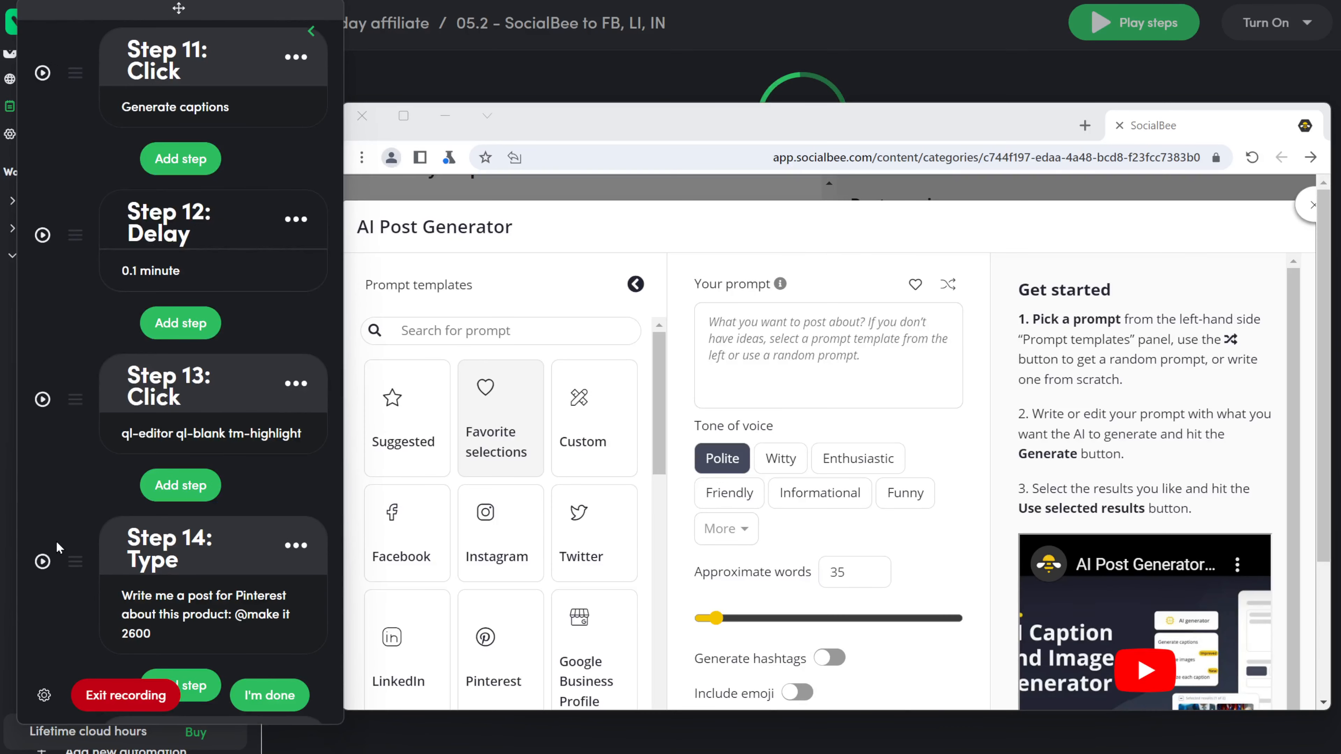
click(207, 600)
text(Facebook)
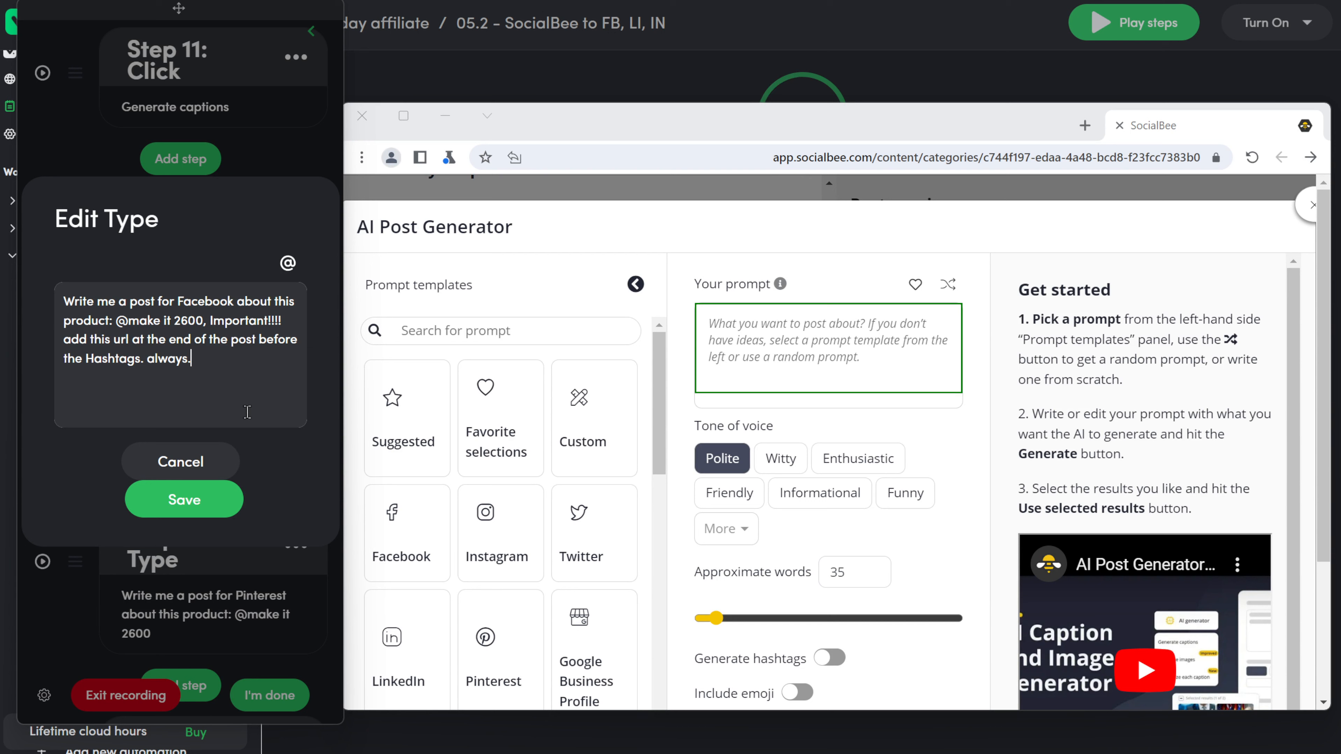
click(288, 263)
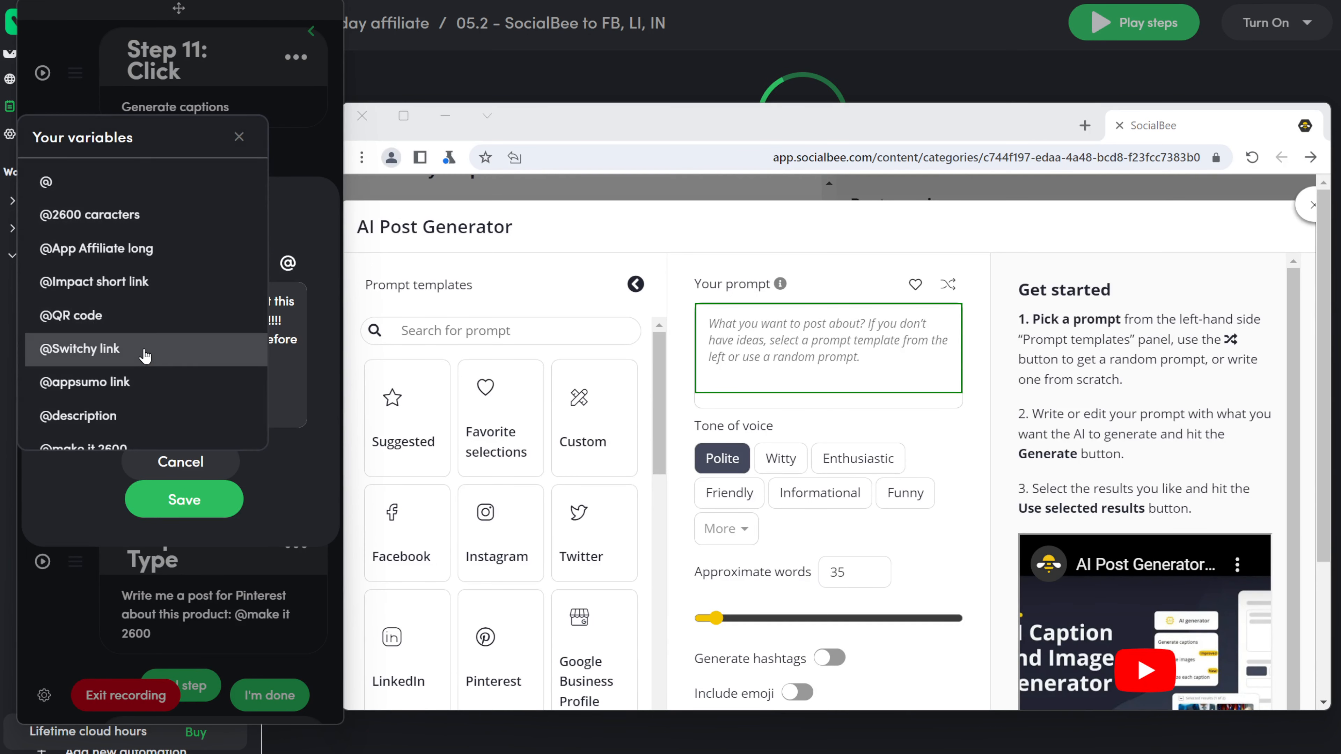
click(84, 349)
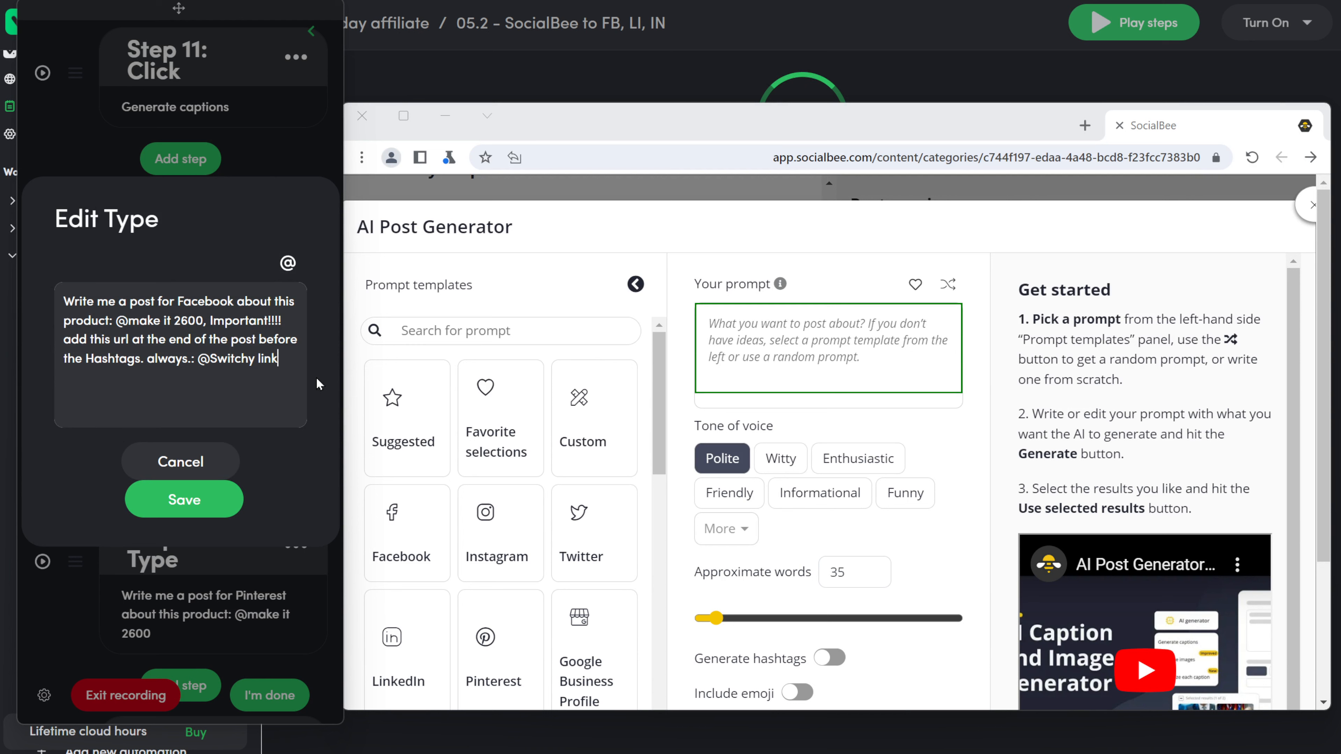
text(, add that this is a)
key(BackSpace)
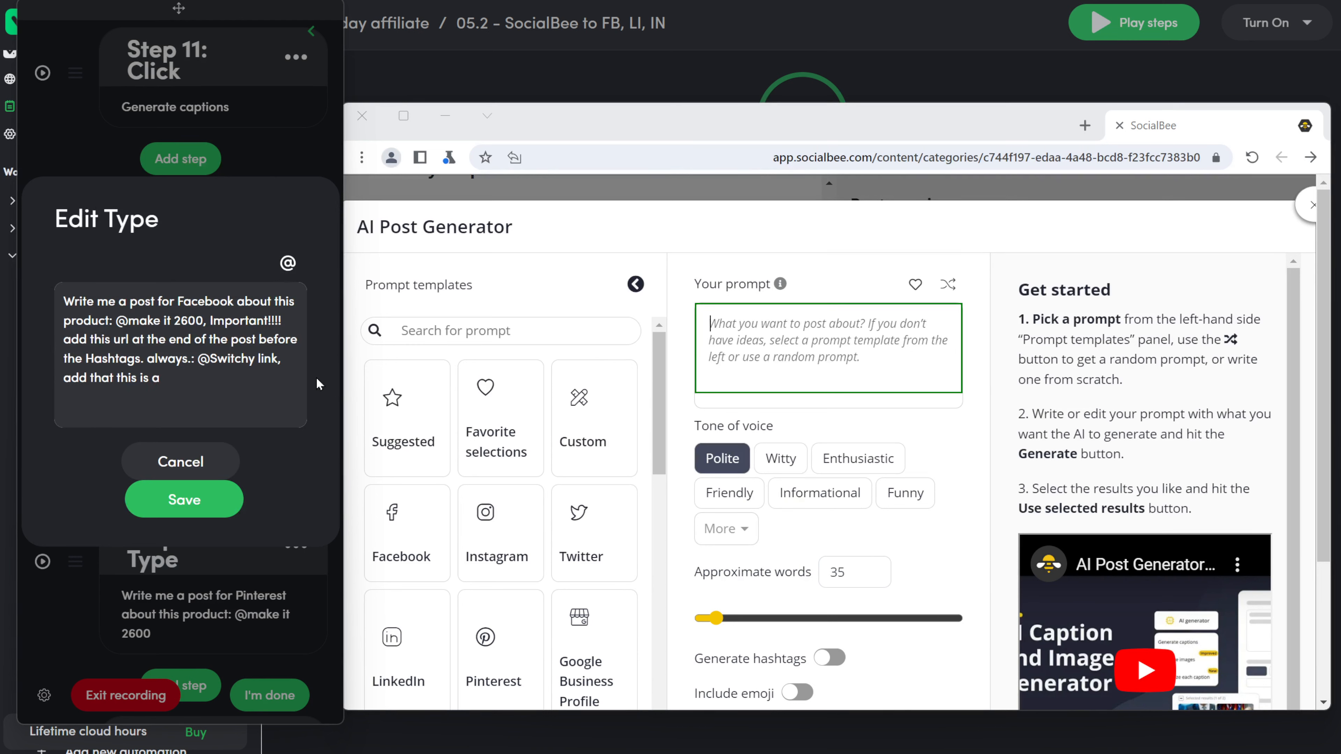
text(n affilite link.)
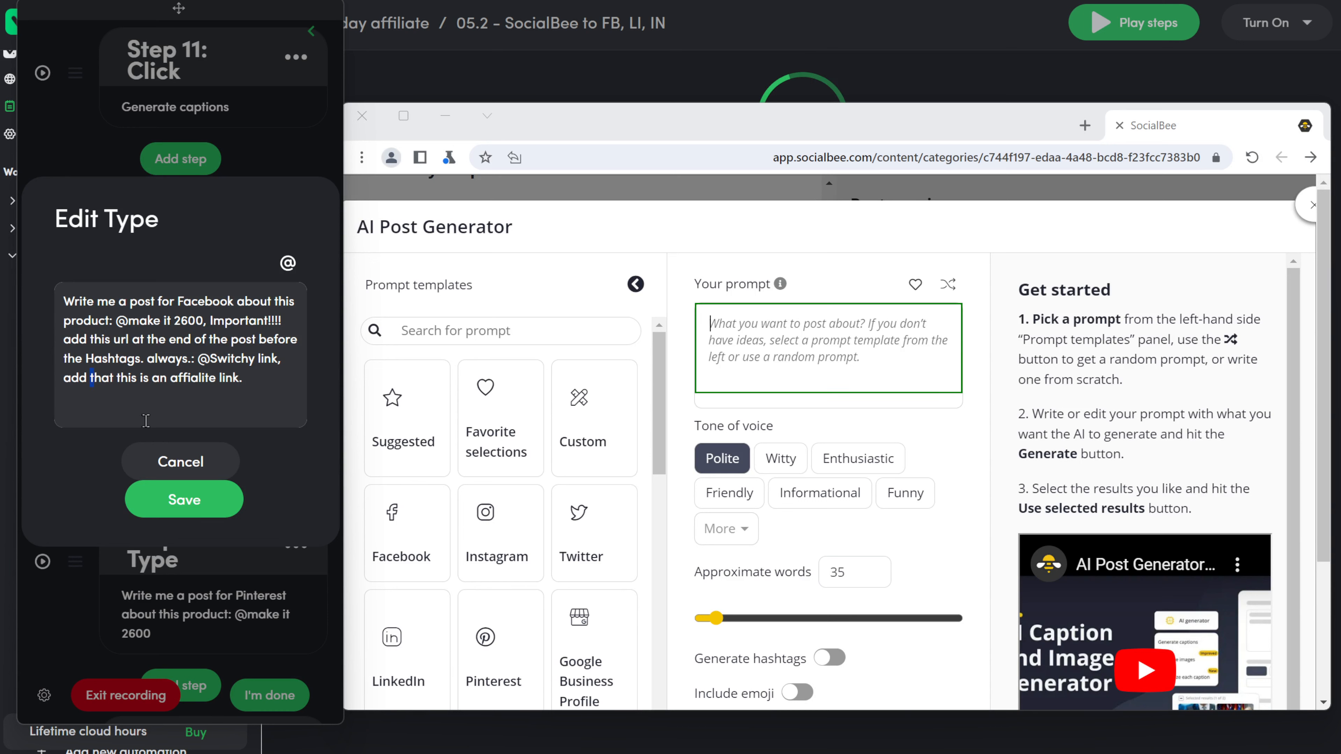
text(disc)
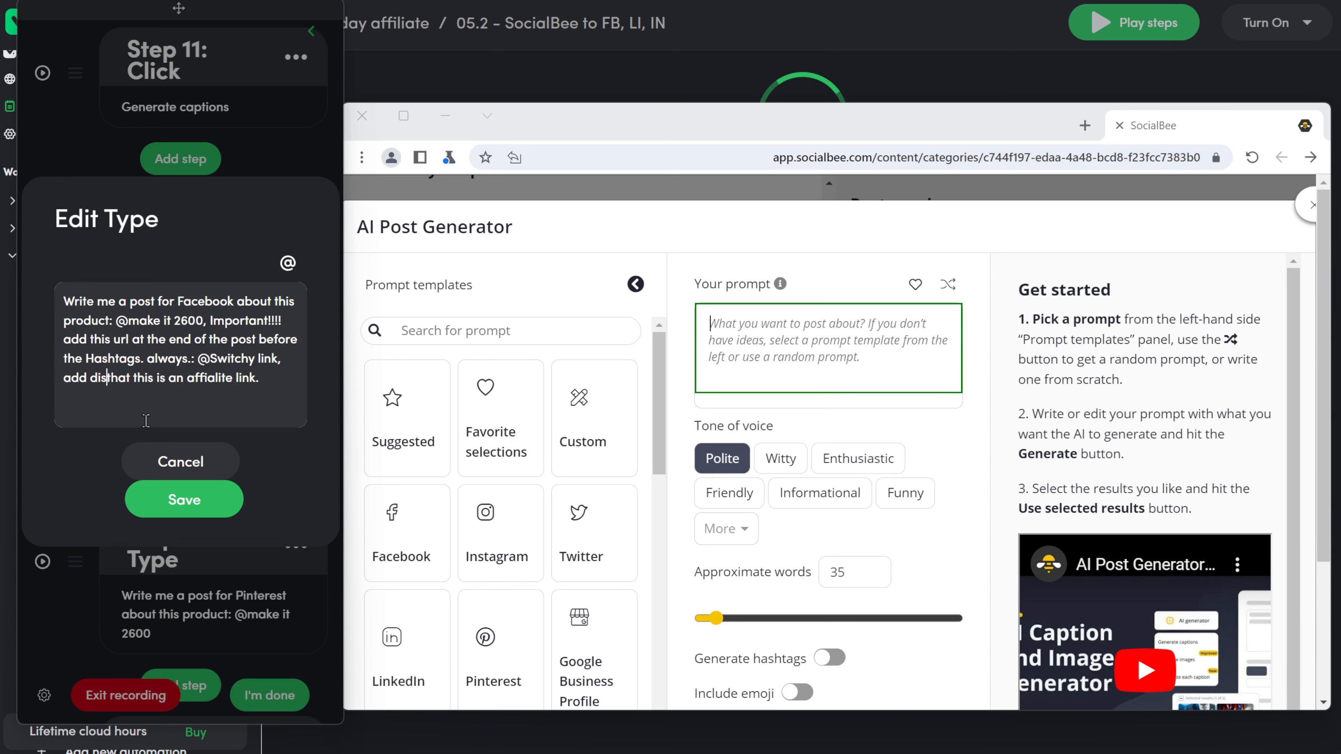
text(laimer that this is an affialite)
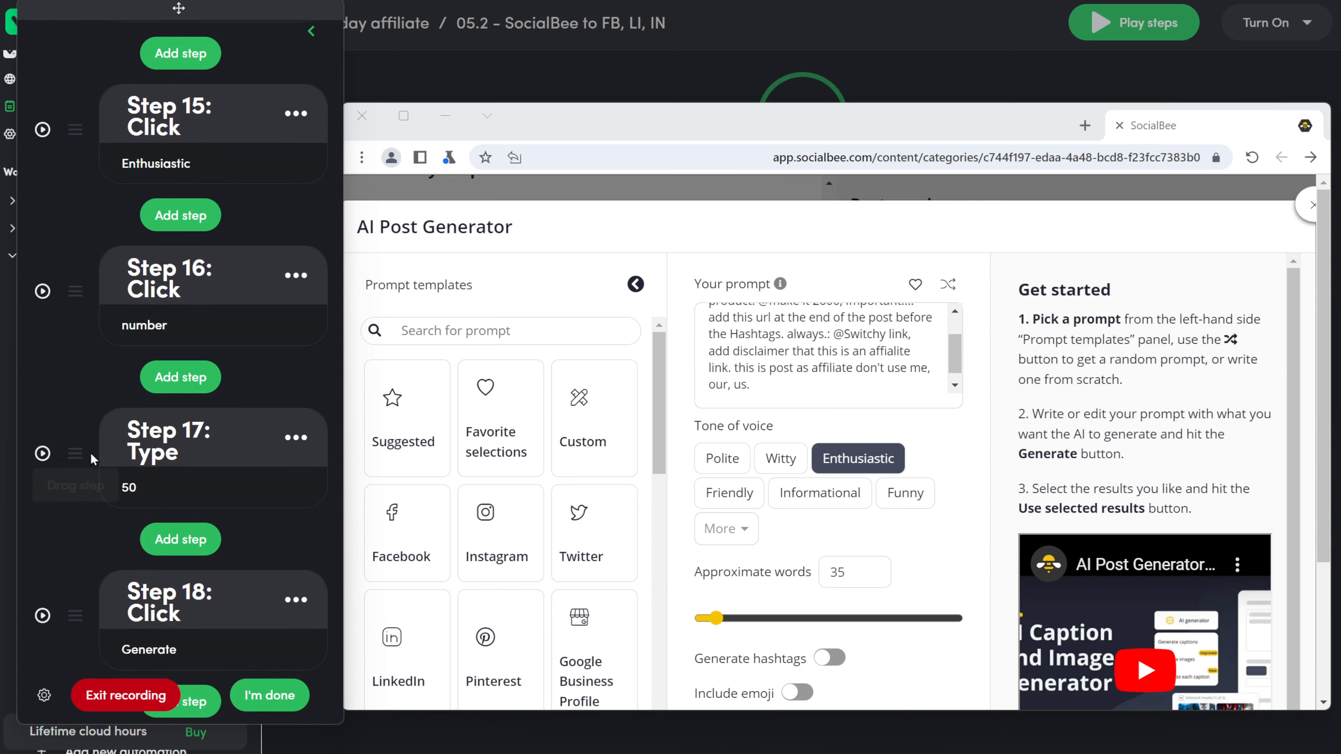
Step: Save step 17, which types 150, and replay the Generate step
click(140, 487)
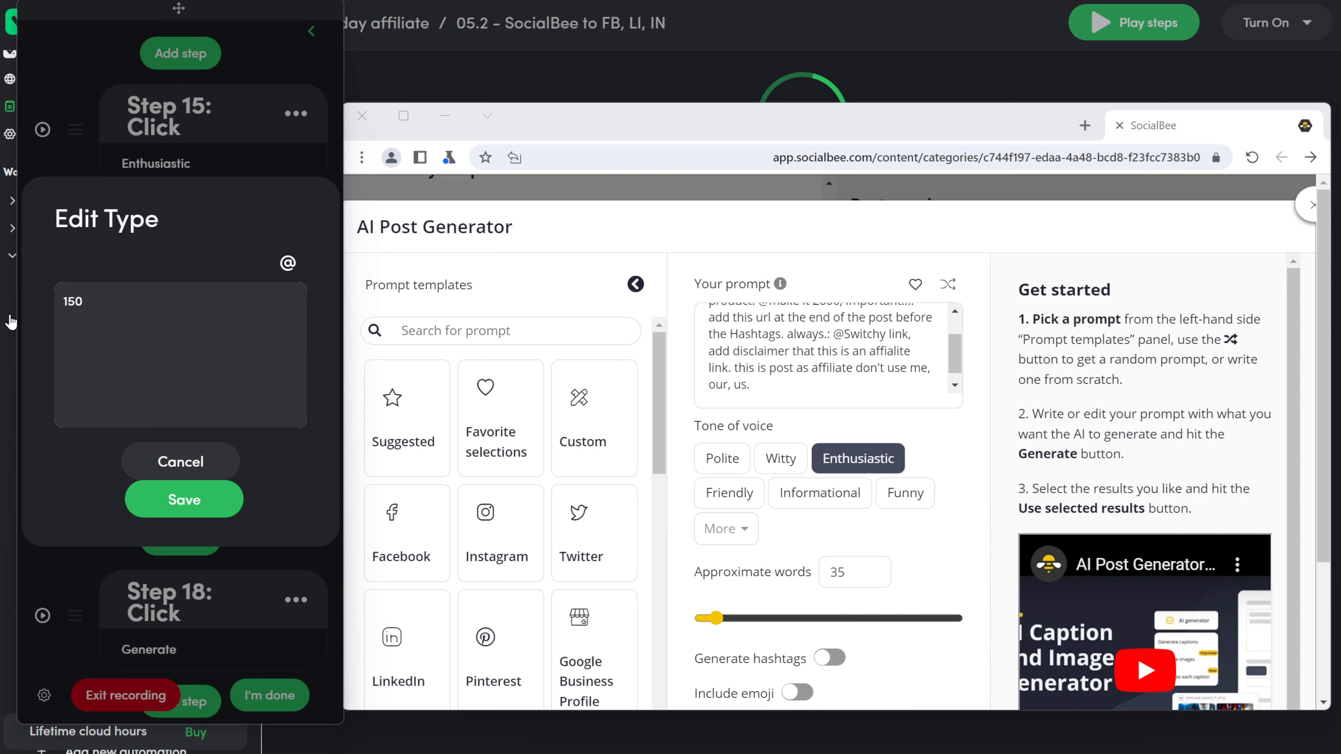
click(211, 496)
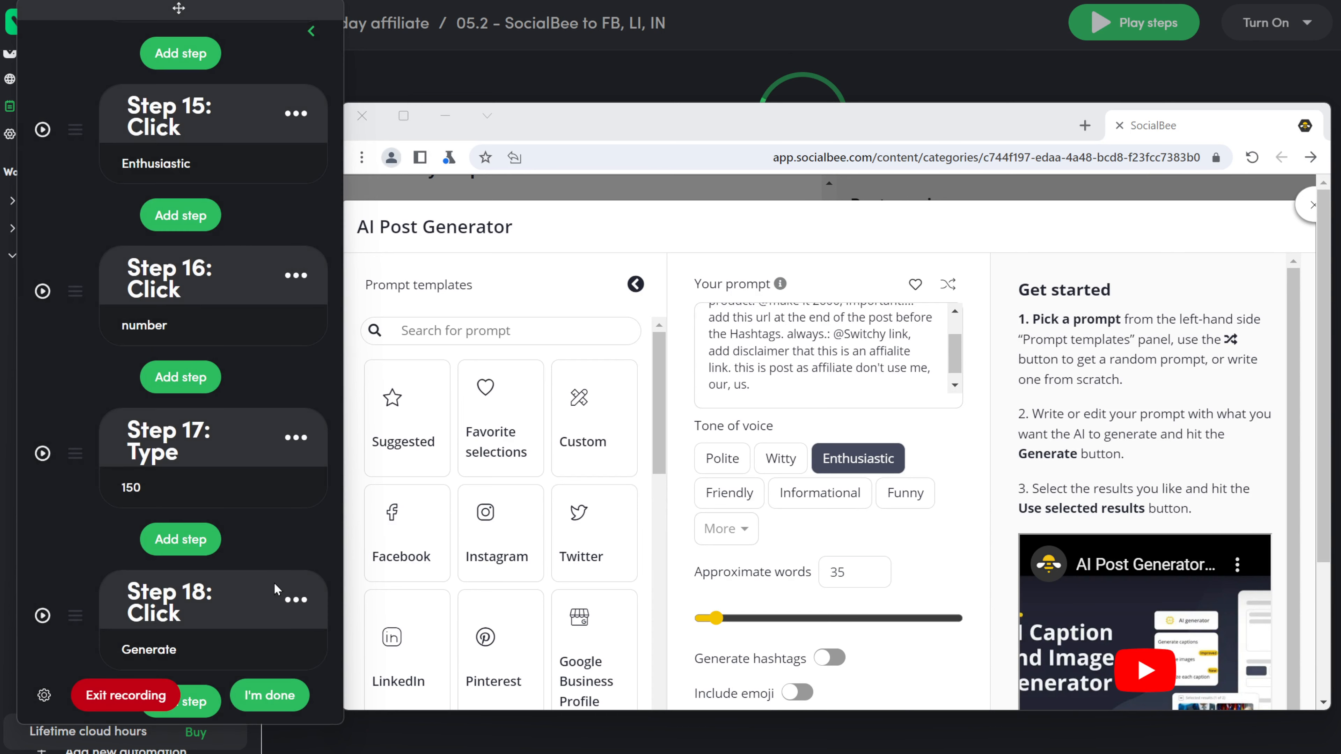
scroll(275, 589, down, 3)
scroll(275, 589, down, 1)
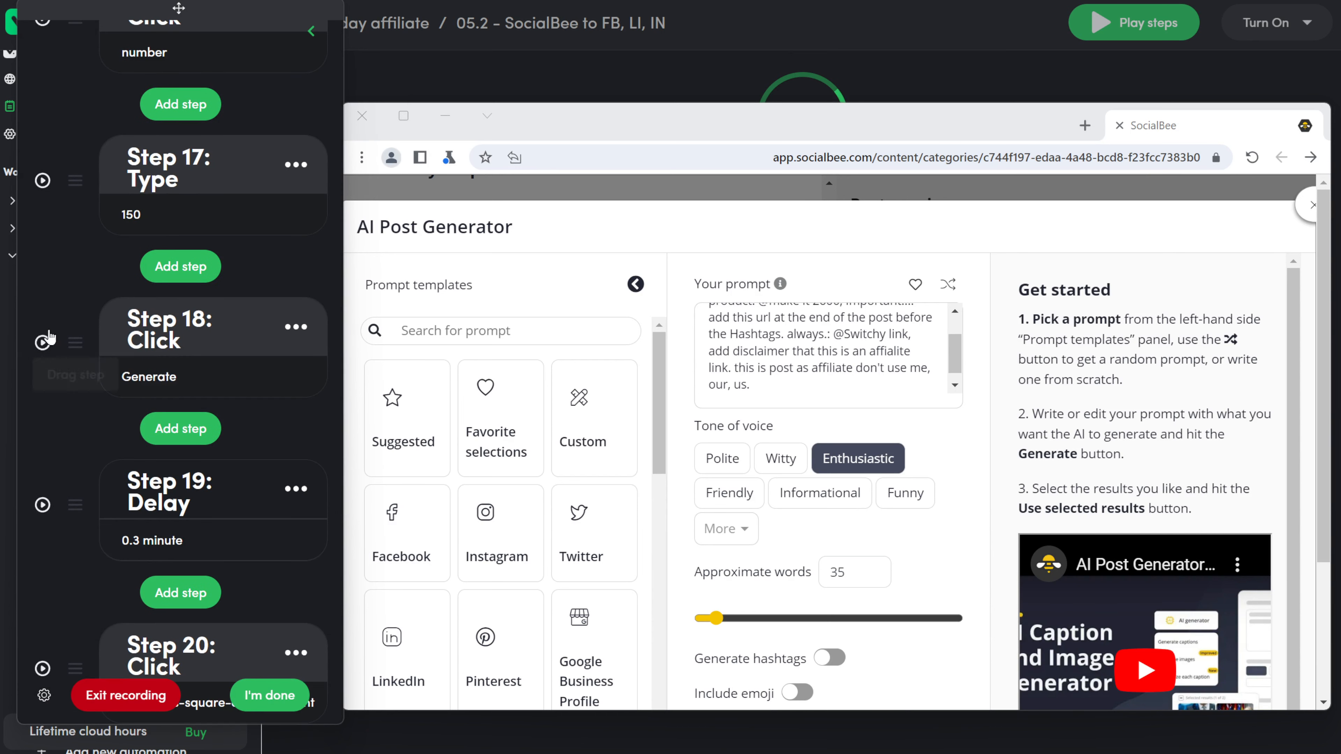
click(42, 343)
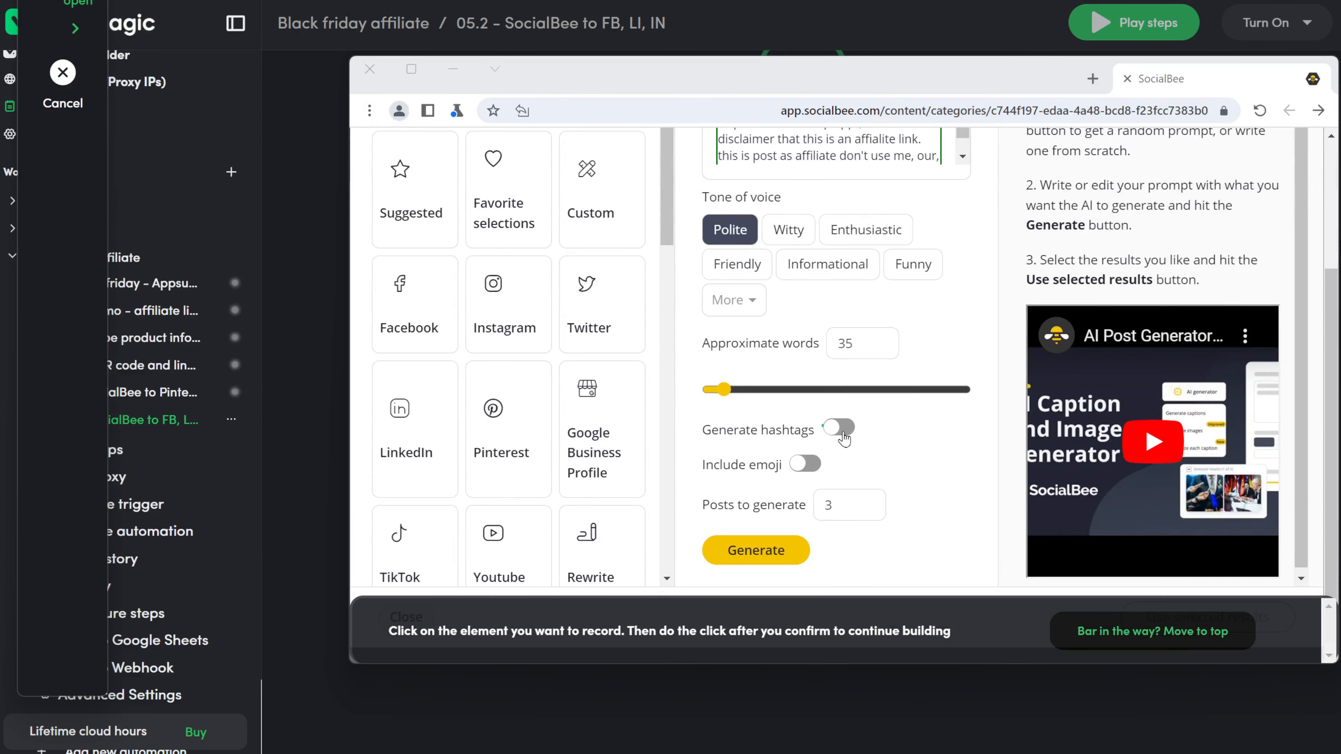
Step: Record and confirm clicks turning on the Generate hashtags and Include emoji toggles
click(844, 437)
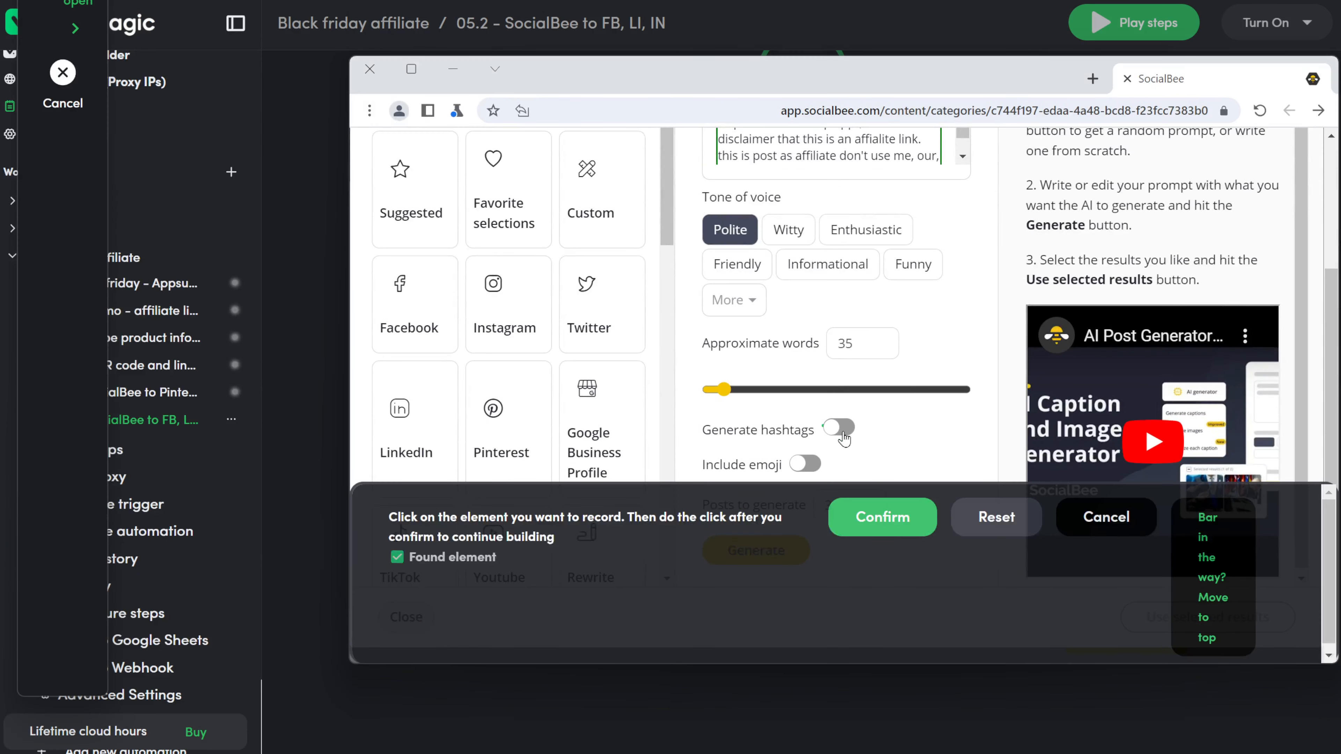
click(884, 515)
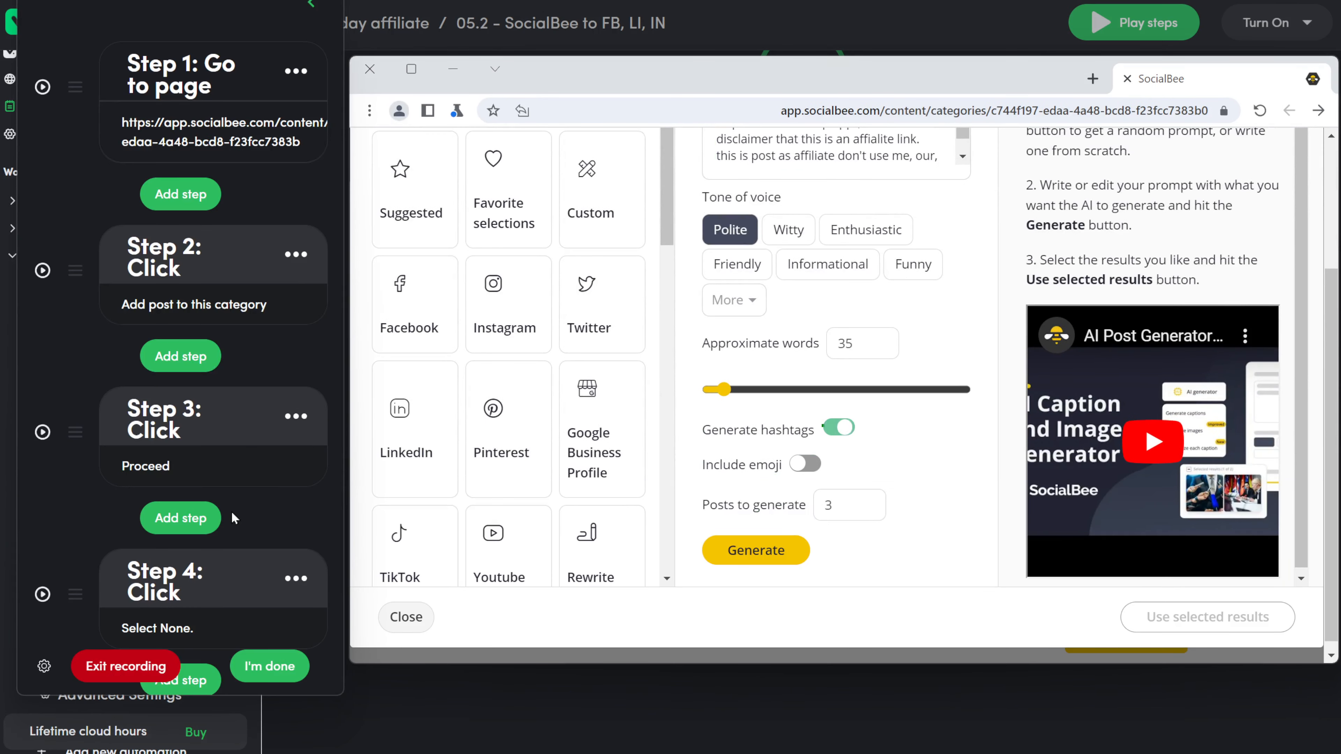
click(158, 296)
click(813, 469)
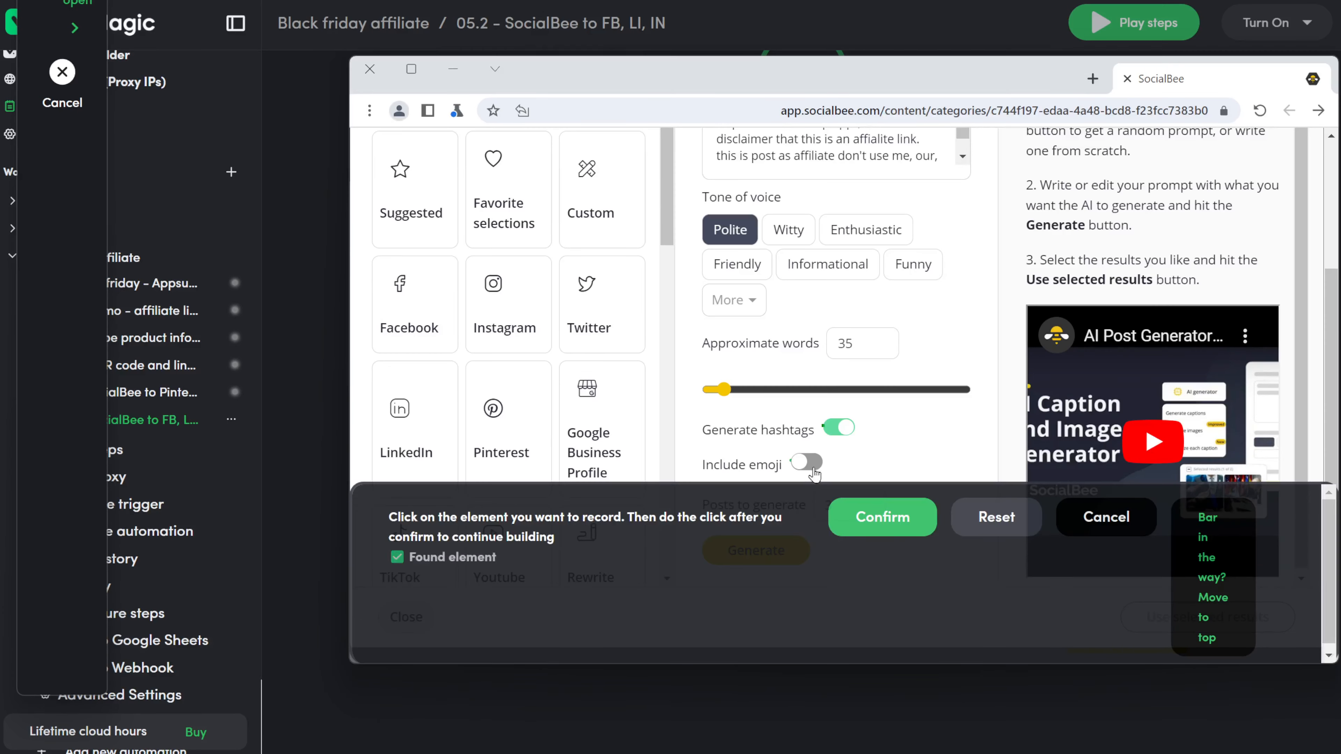
click(883, 515)
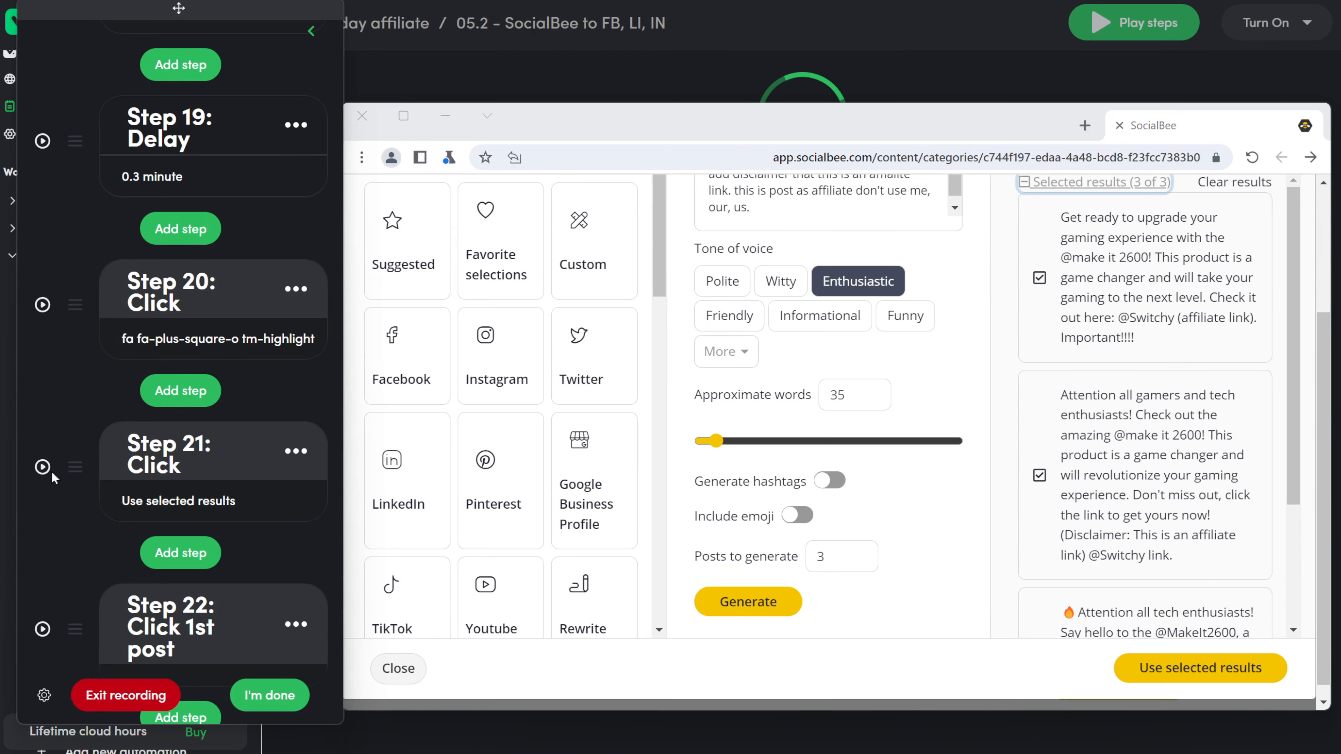
Step: Replay Use selected results and paste the go.contentgametips.com link at the end of Variation 1
click(47, 468)
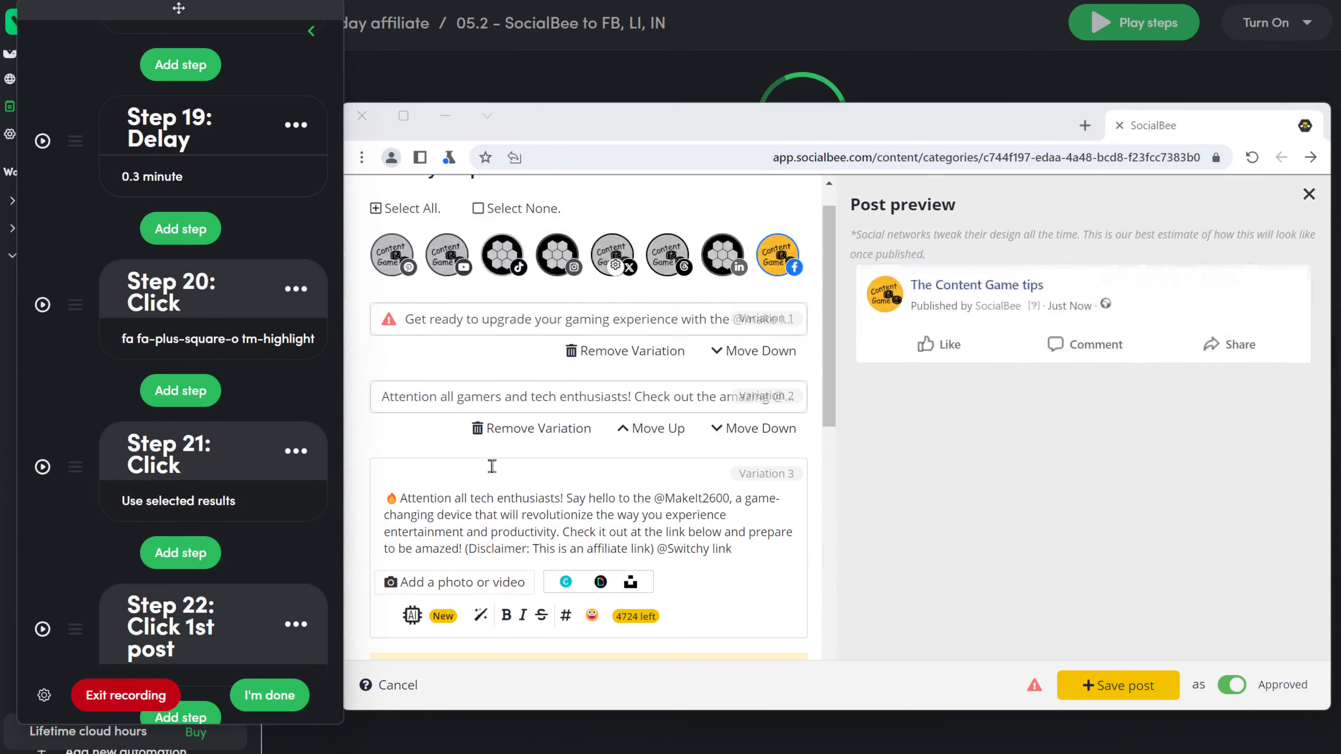
click(586, 324)
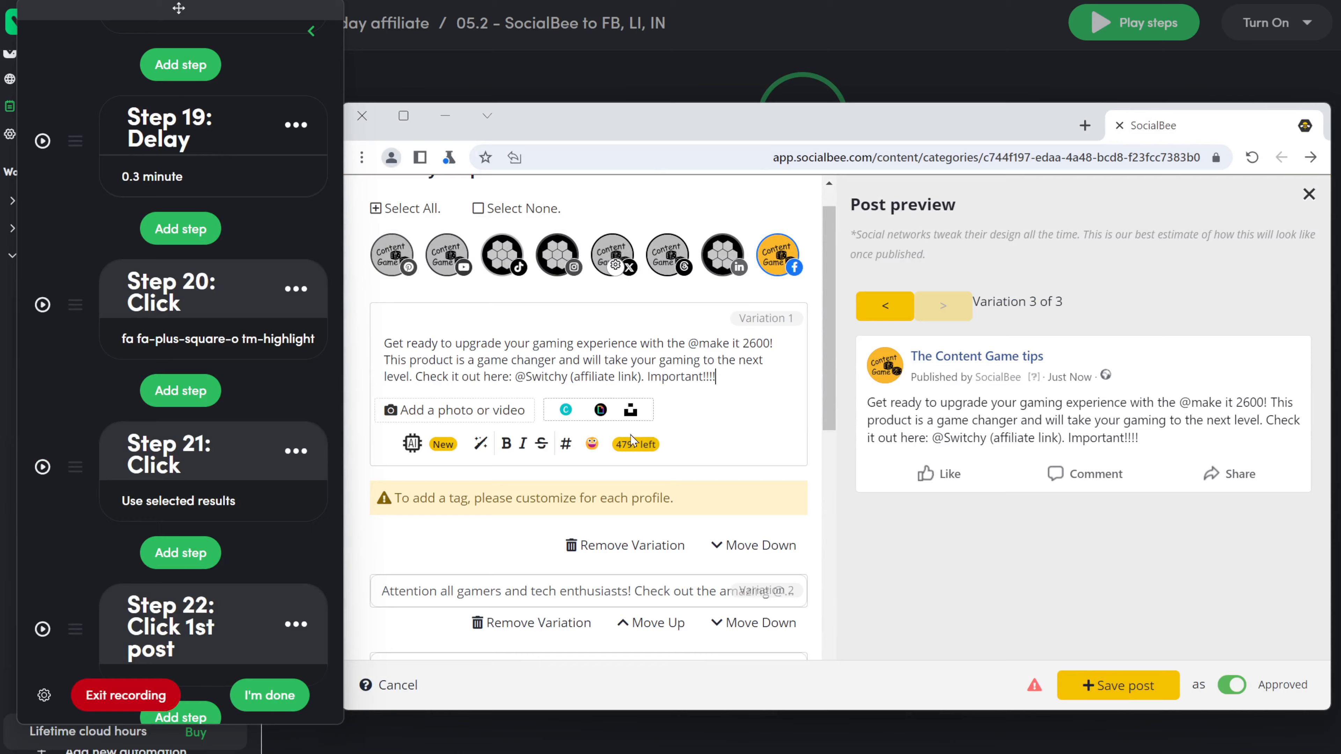
click(752, 387)
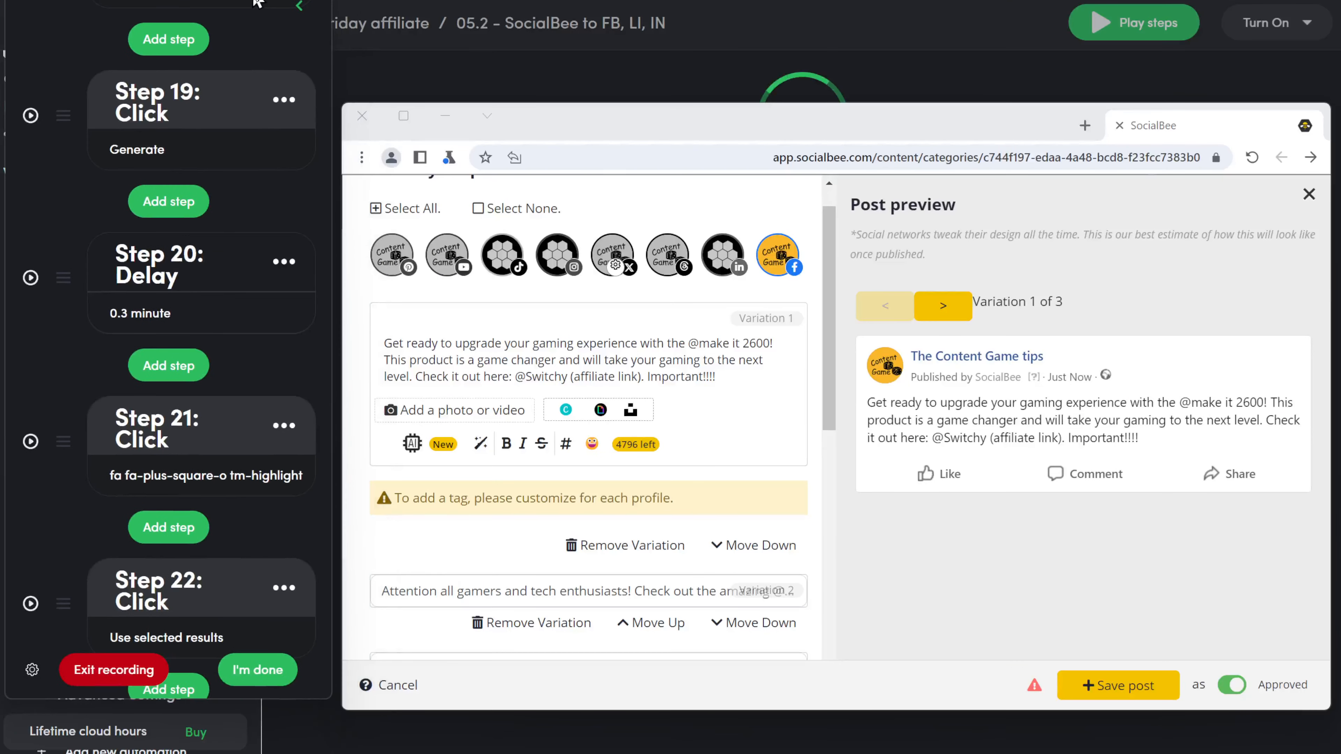
click(734, 382)
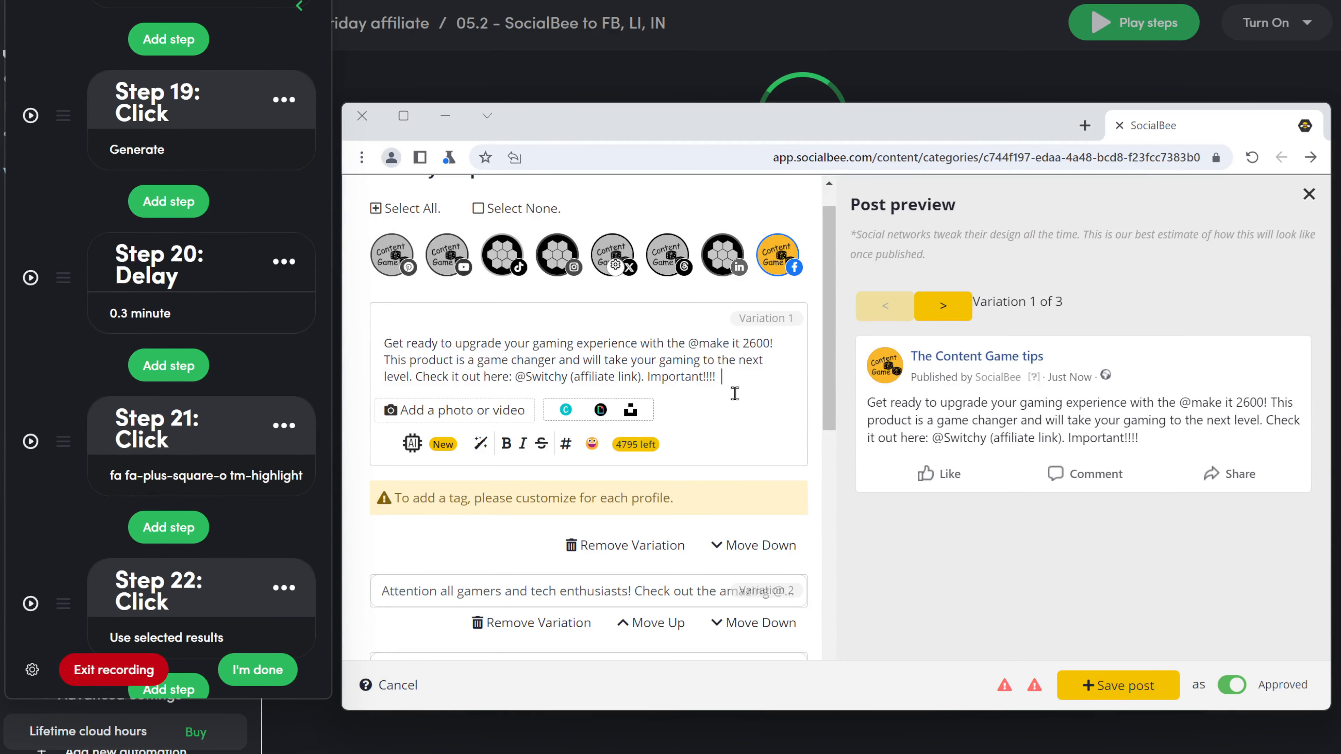
text(https://go.contentgametips.com/null)
scroll(593, 551, down, 4)
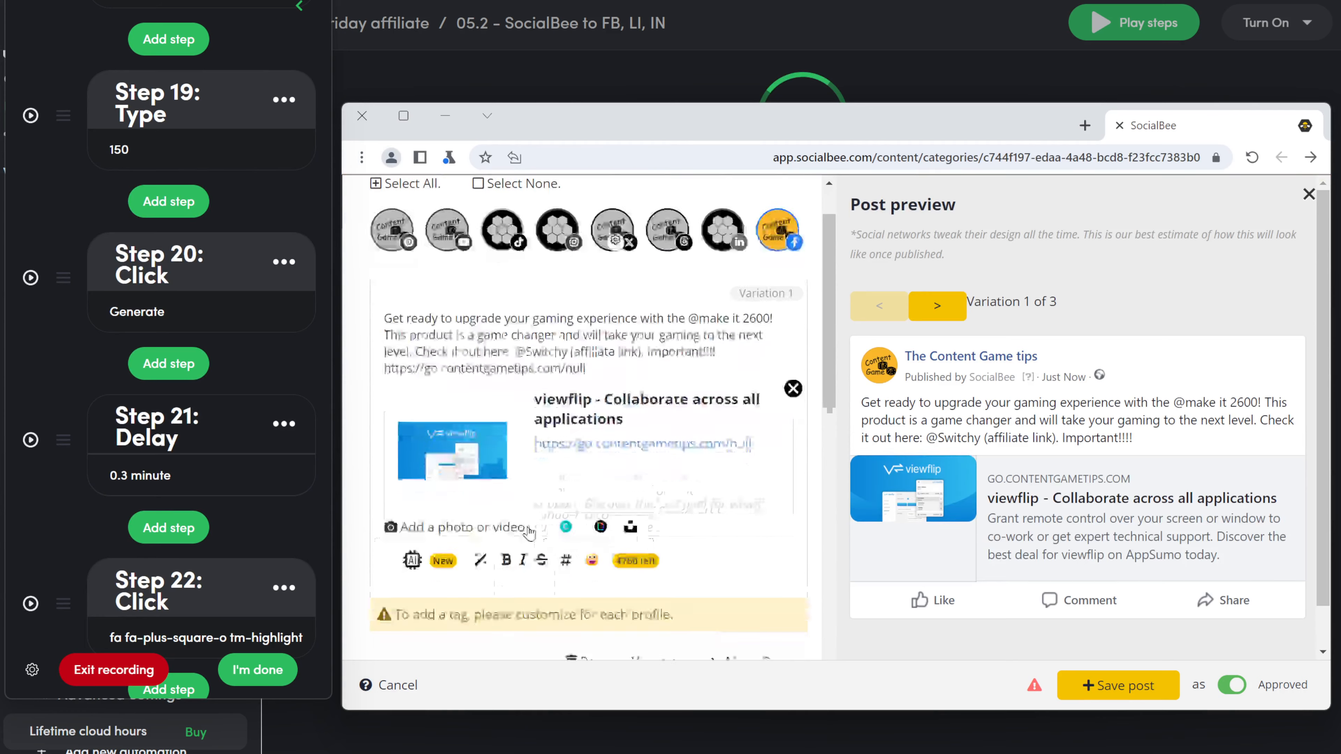
Step: Edit Variations 2 and 3, rejecting the suggested click and typing steps
click(592, 551)
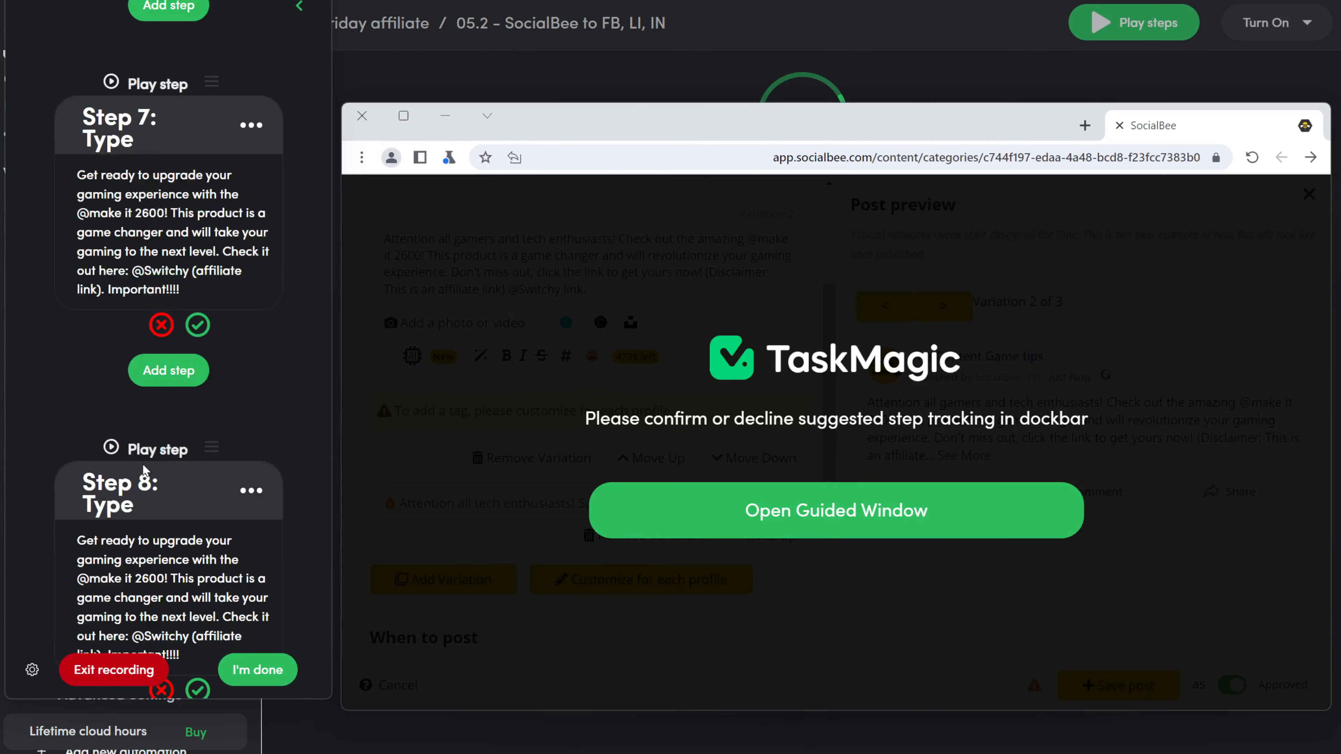
click(160, 506)
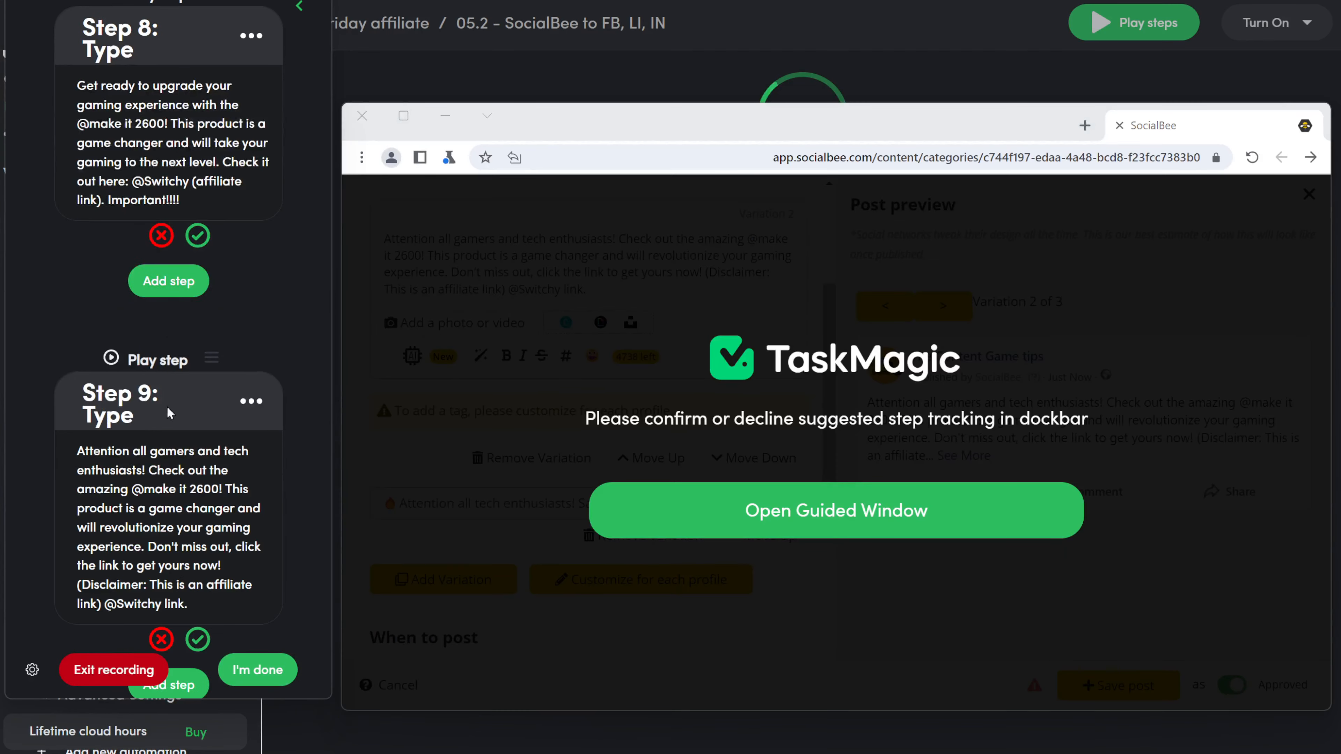
click(161, 235)
click(161, 325)
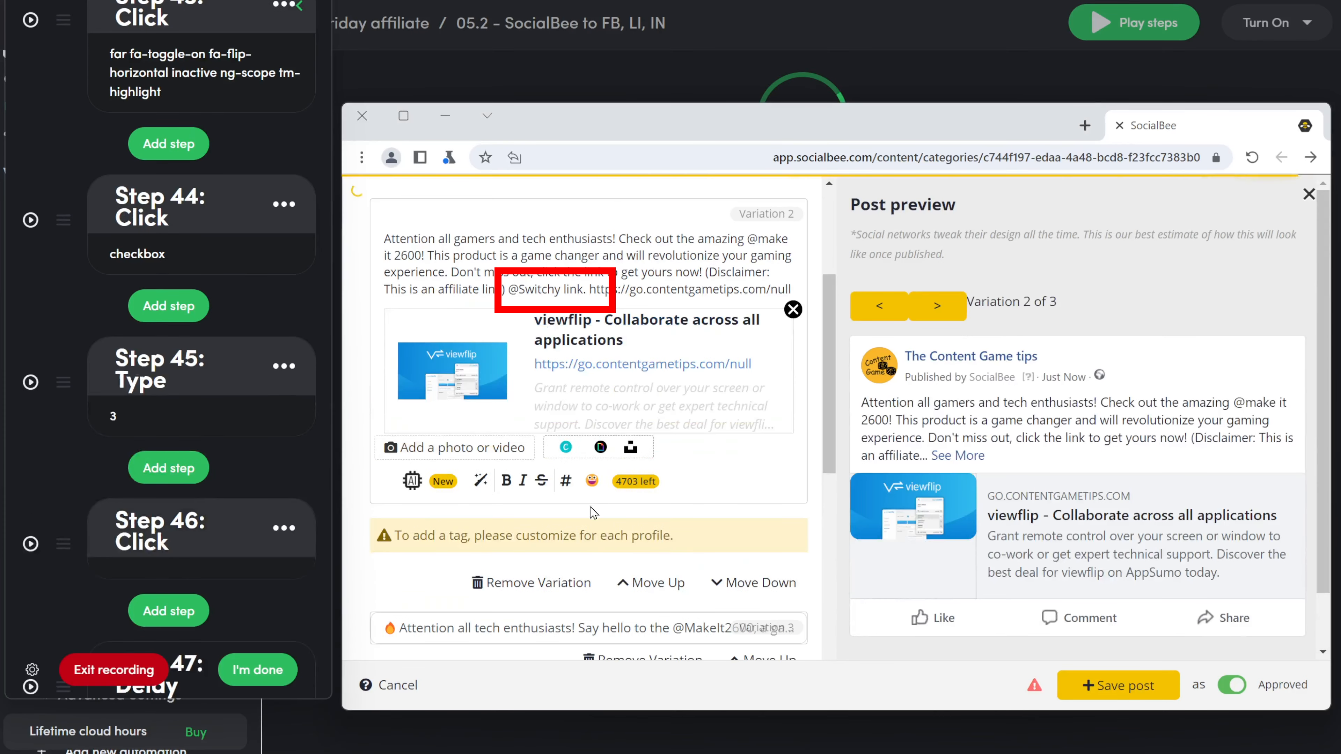
scroll(601, 259, up, 3)
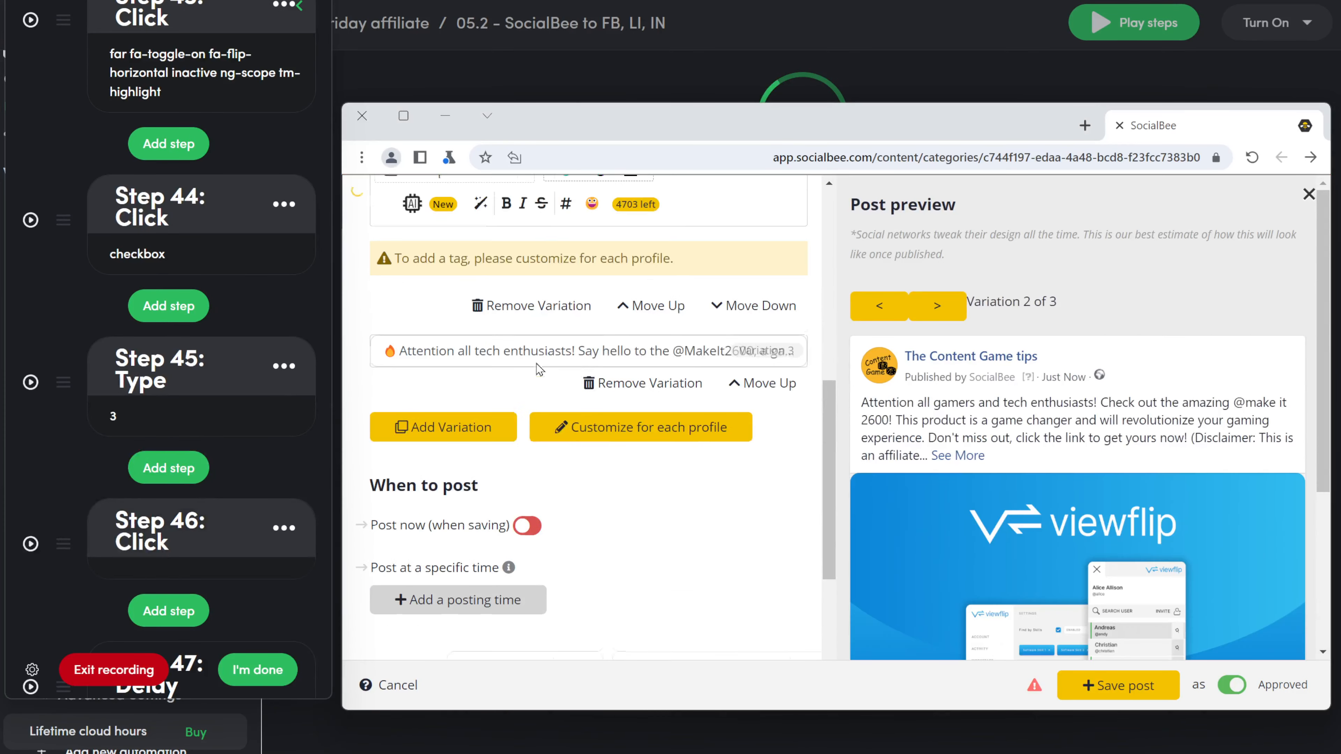
click(607, 357)
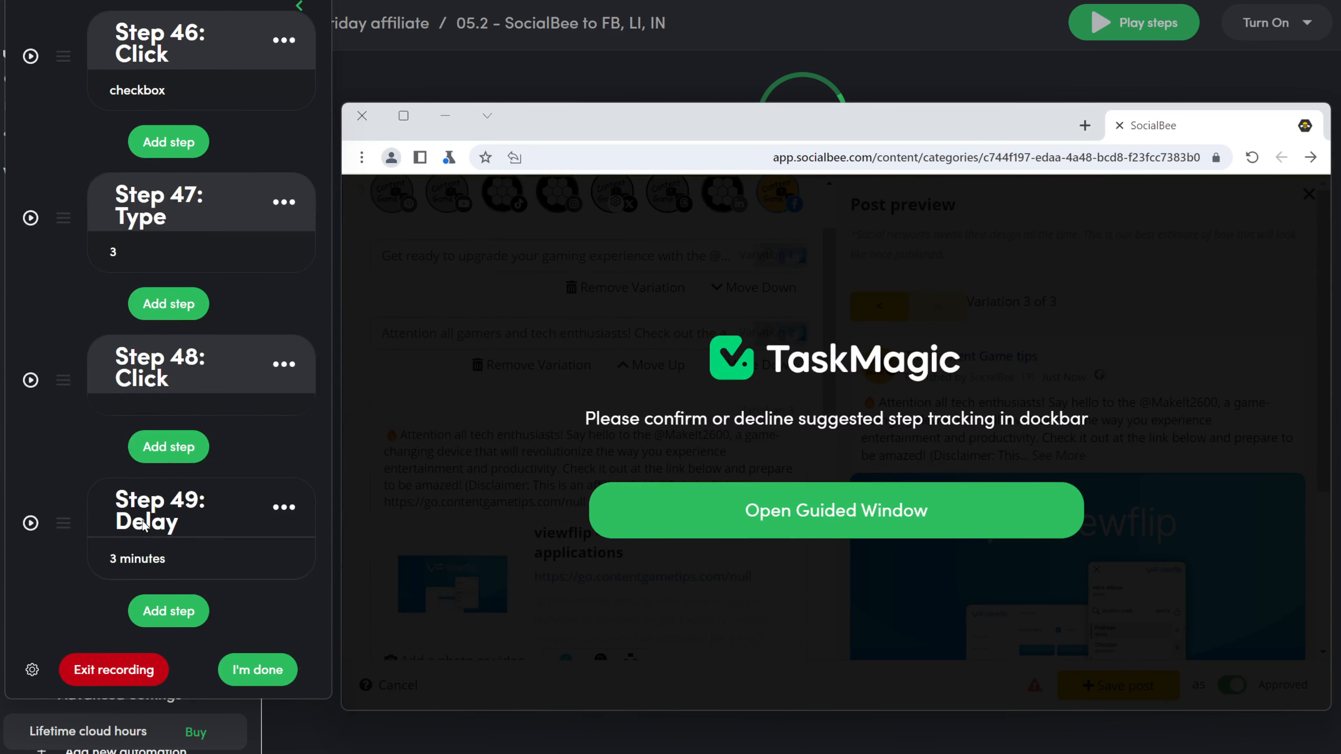
scroll(136, 517, up, 10)
scroll(118, 297, up, 15)
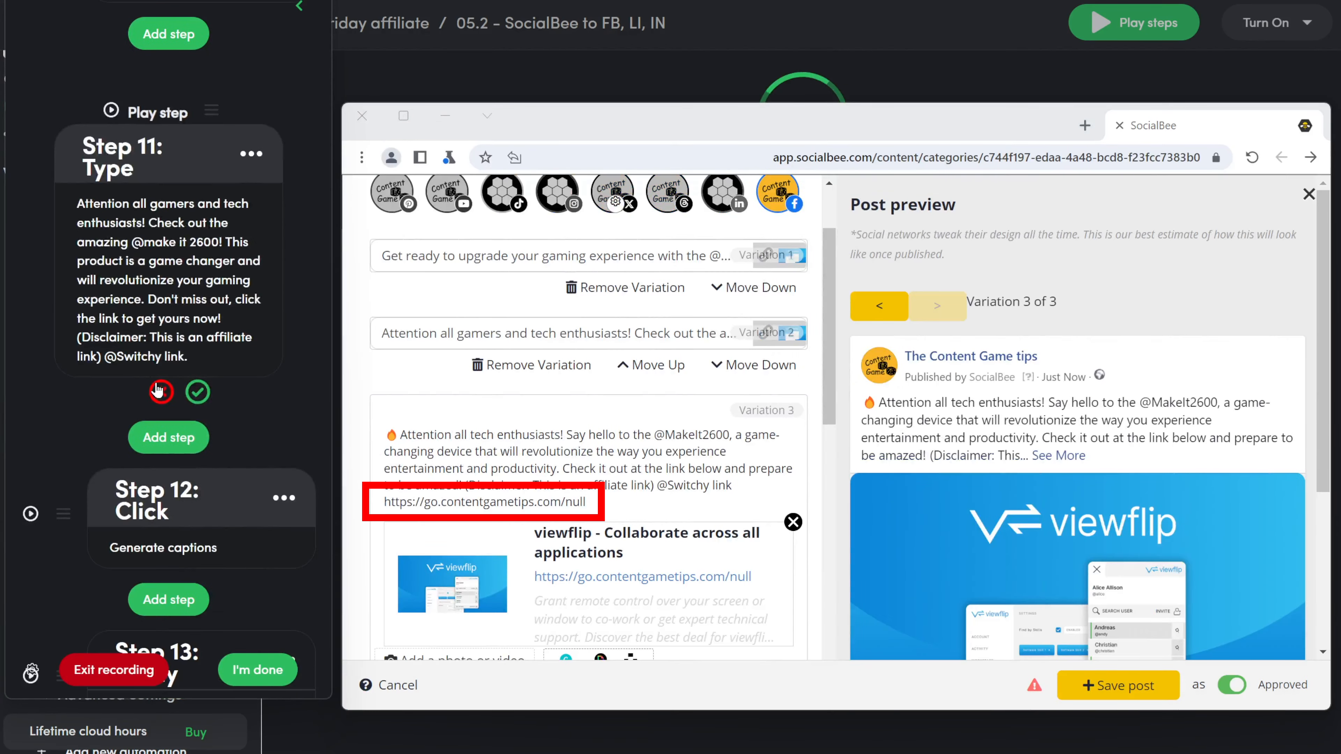
scroll(221, 353, up, 5)
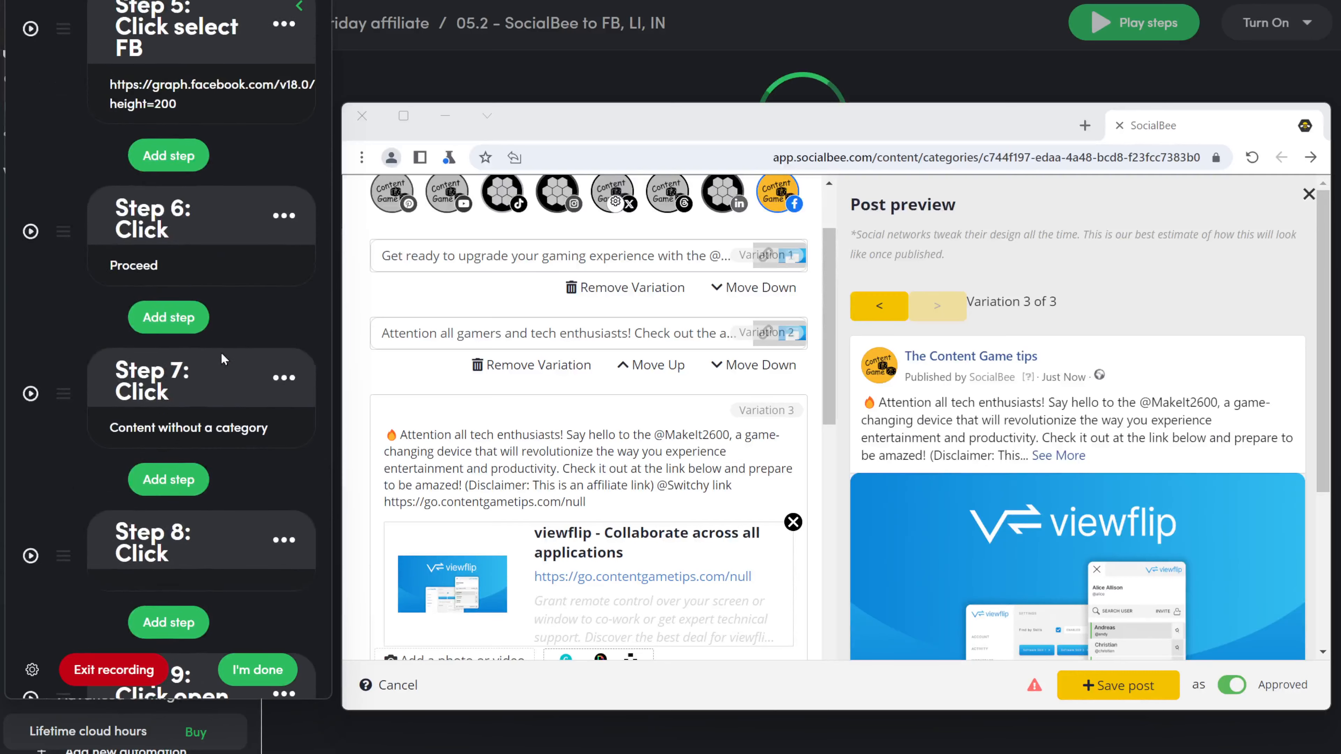
scroll(231, 355, down, 3)
scroll(232, 356, down, 10)
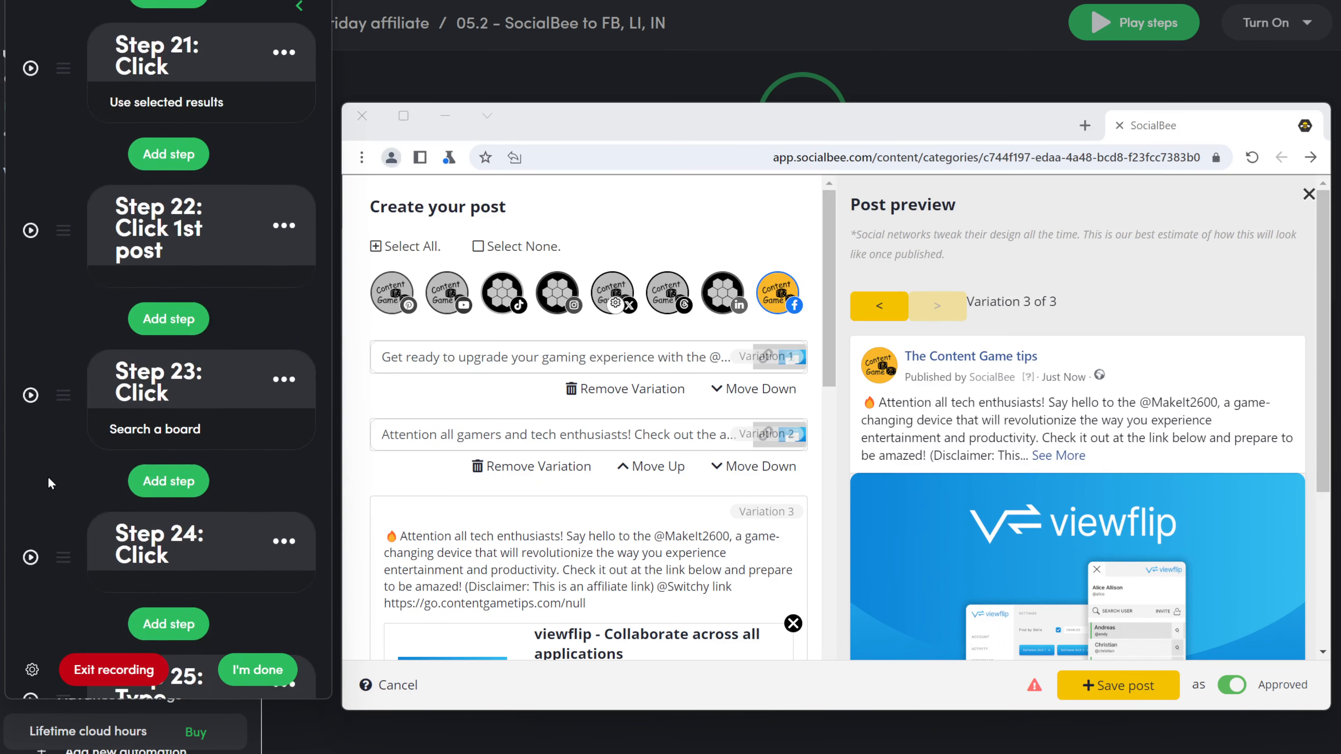
Step: Delete the leftover step-22 typing, upload, delay and 'Click 2nd post' steps
click(283, 289)
click(244, 508)
click(280, 293)
click(245, 508)
click(283, 289)
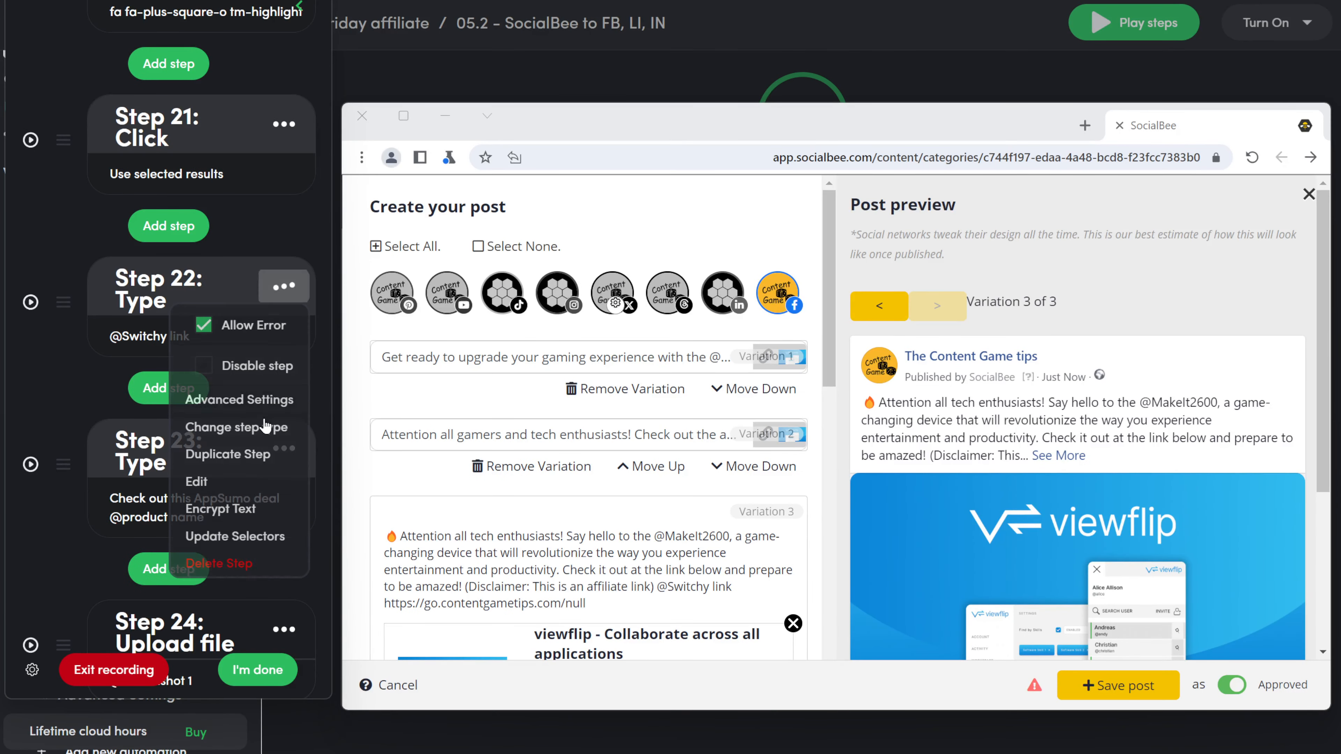
click(245, 562)
click(281, 291)
click(245, 536)
click(169, 442)
click(282, 291)
click(245, 562)
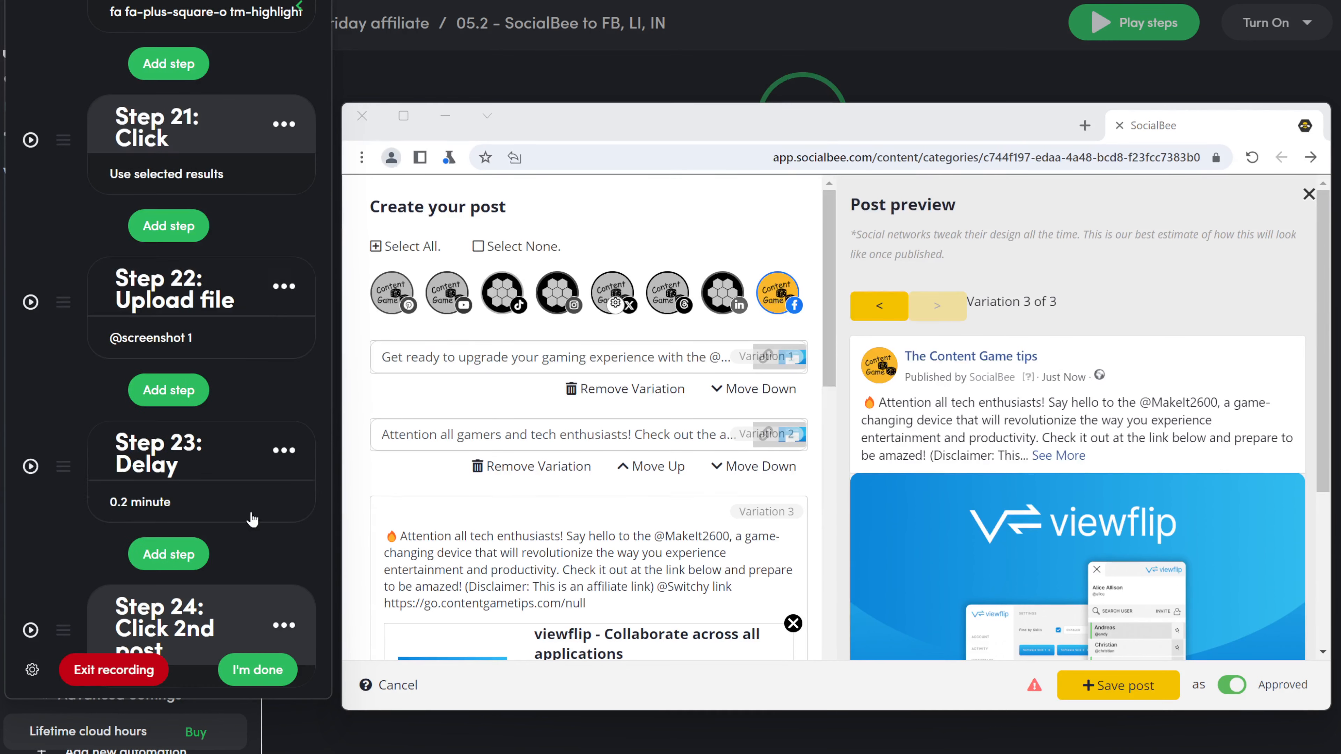
click(282, 290)
click(245, 562)
click(283, 288)
click(245, 481)
click(282, 289)
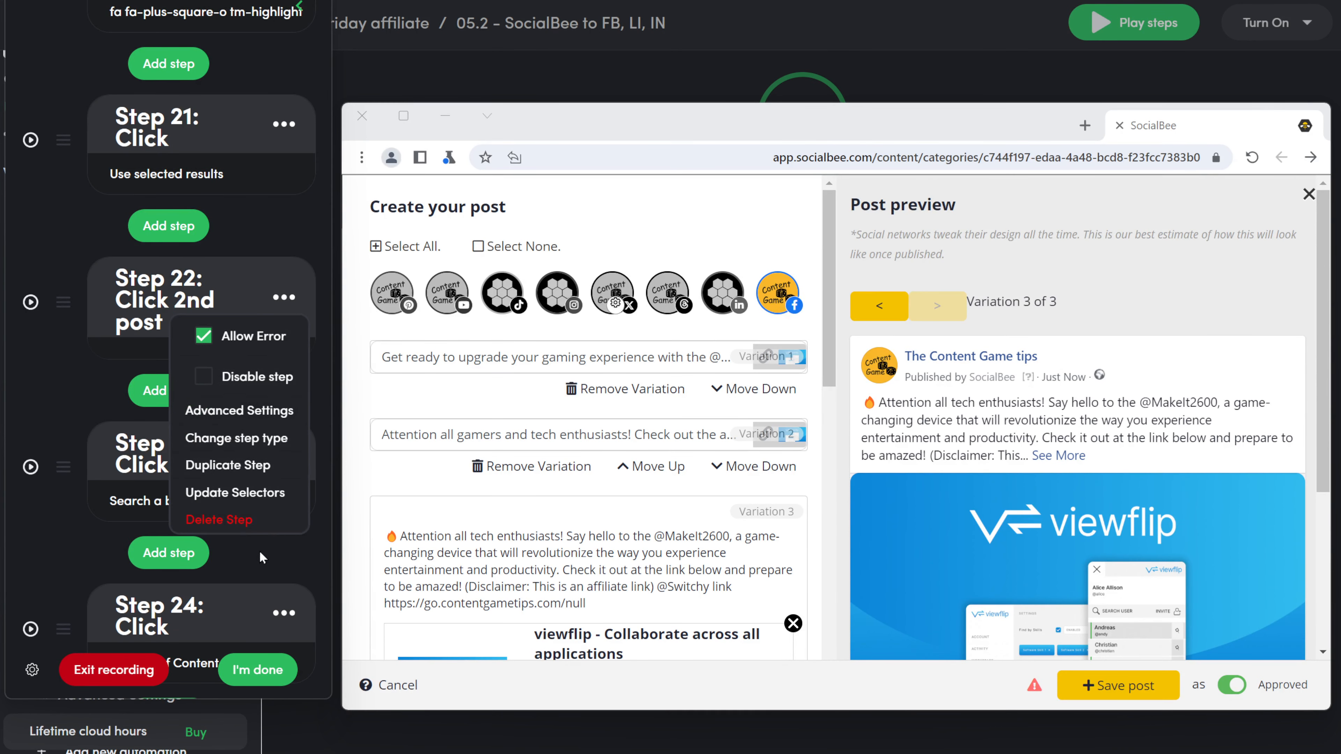
click(245, 508)
Step: Delete the next old click, type, upload, delay, 'Click 3rd post' and 'Search a board' steps
click(283, 289)
click(249, 510)
click(282, 289)
click(245, 562)
click(282, 289)
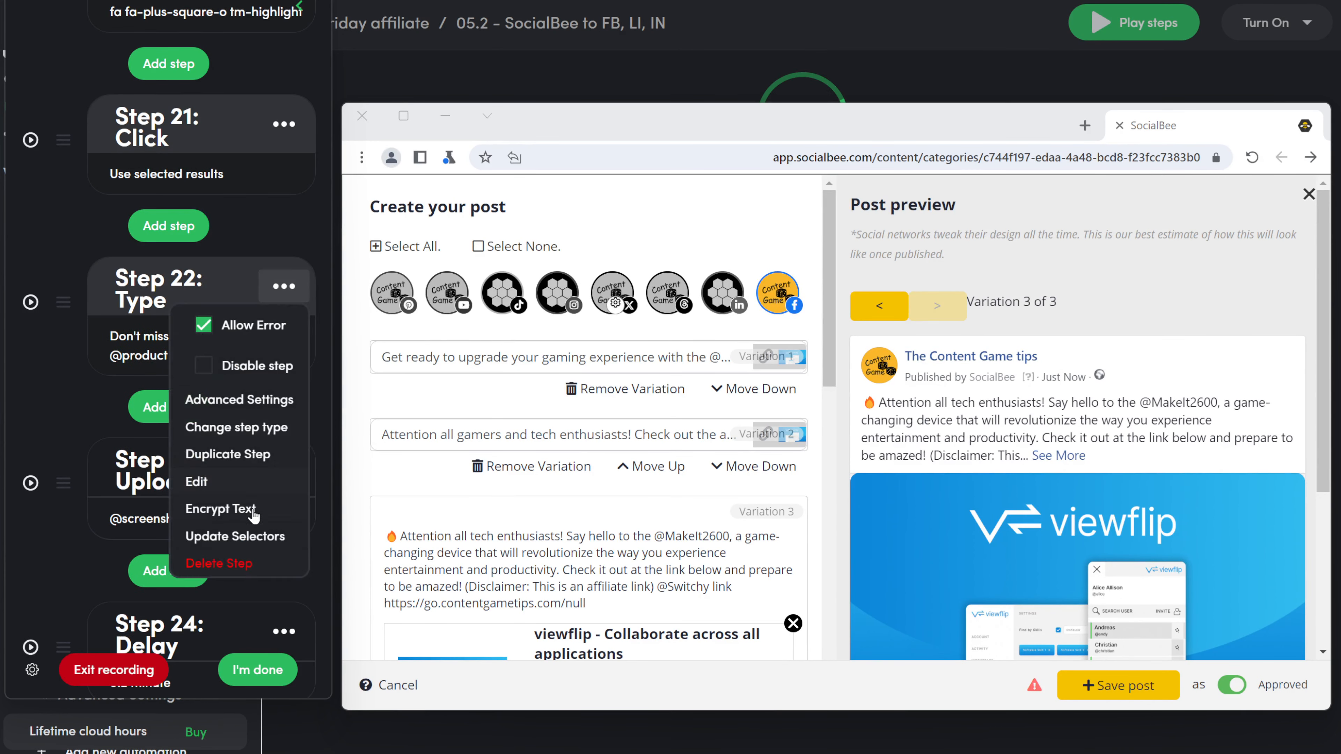
click(245, 562)
click(282, 289)
click(245, 562)
click(284, 288)
click(245, 481)
click(284, 288)
click(244, 509)
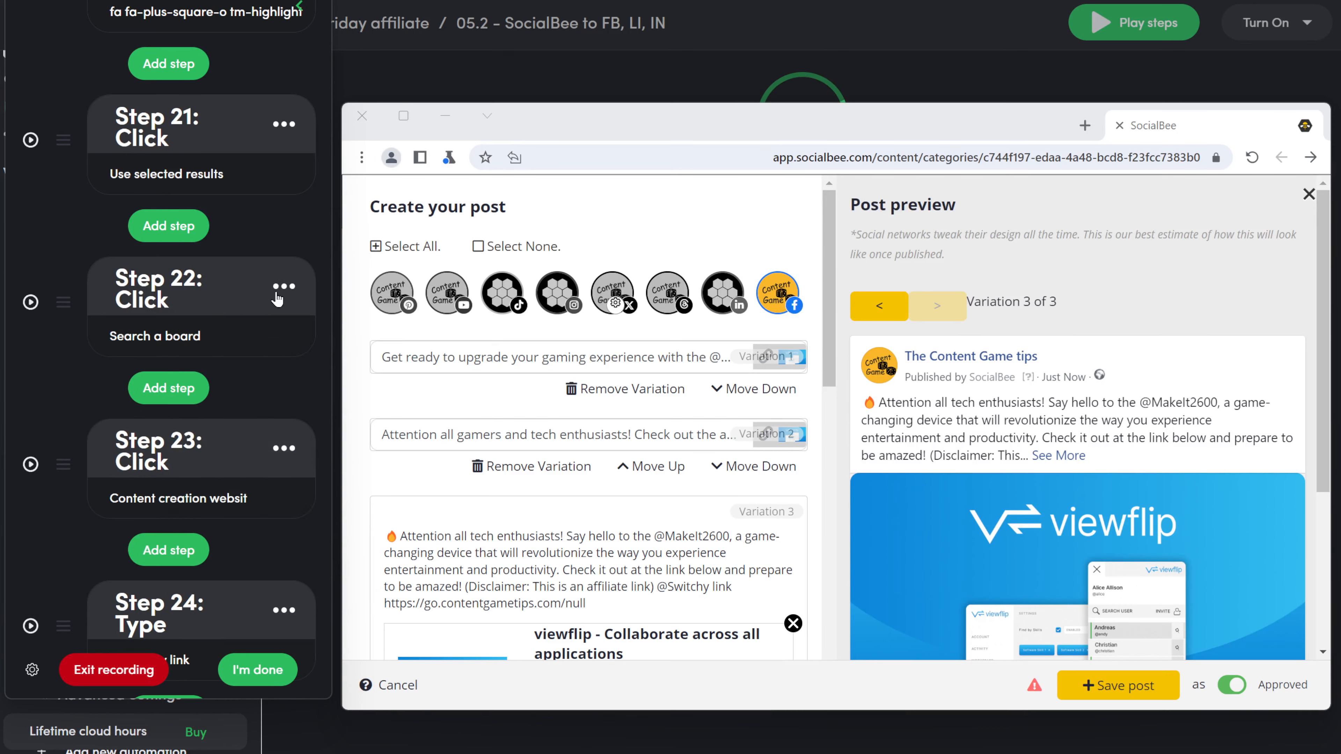
click(284, 288)
click(244, 502)
click(284, 448)
click(222, 414)
click(284, 448)
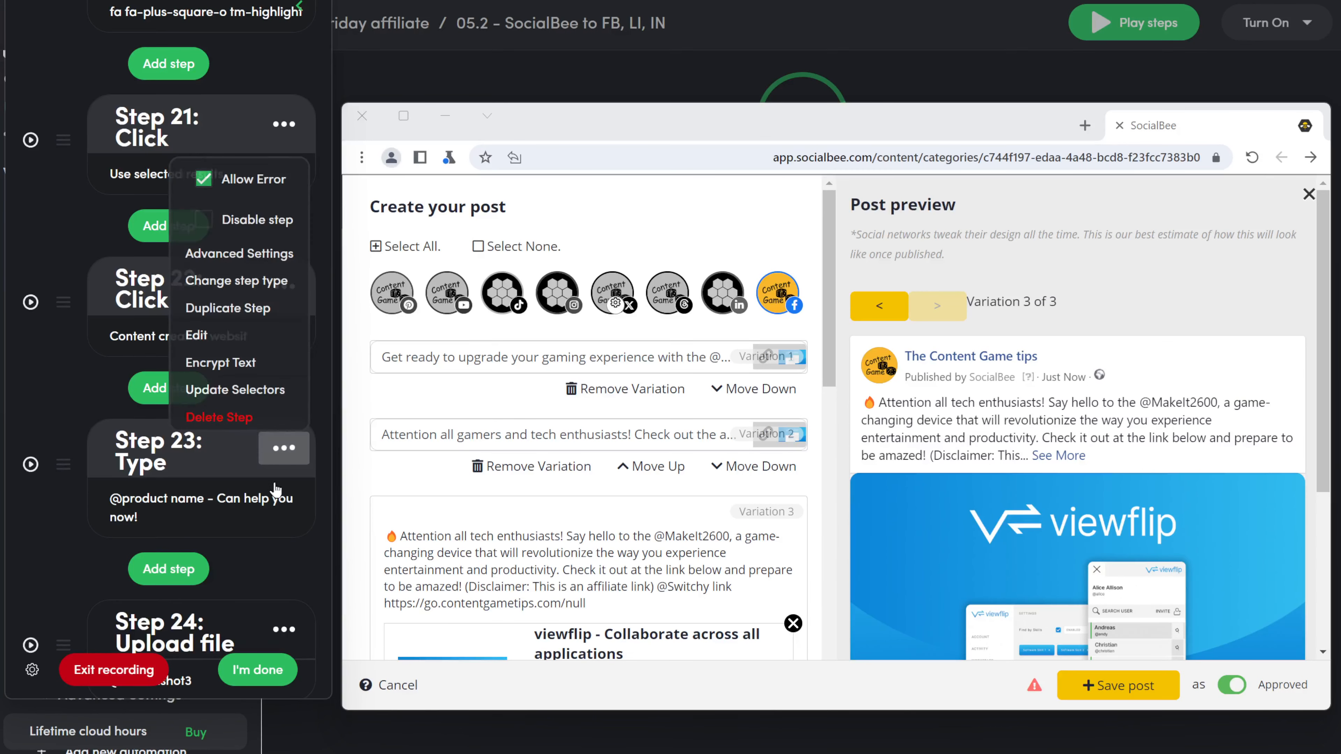
click(222, 414)
click(284, 448)
click(222, 413)
scroll(270, 462, down, 7)
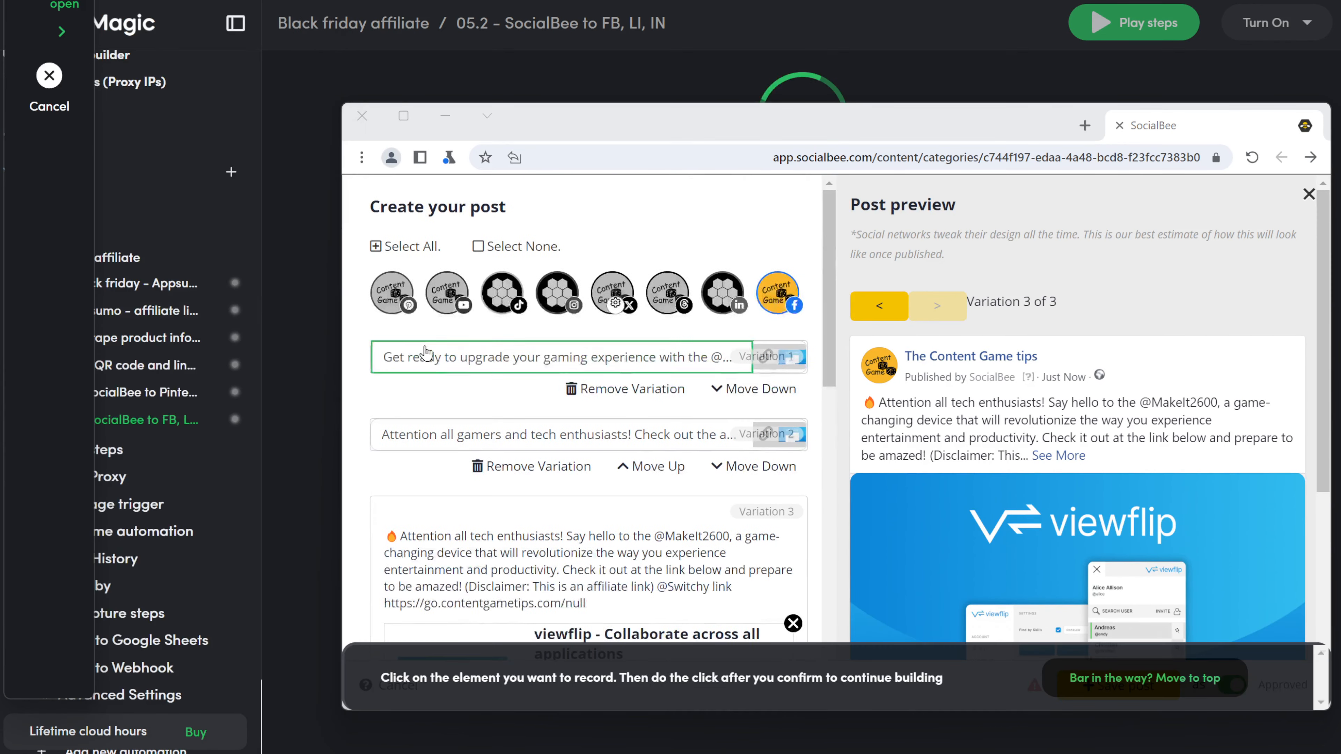
click(375, 368)
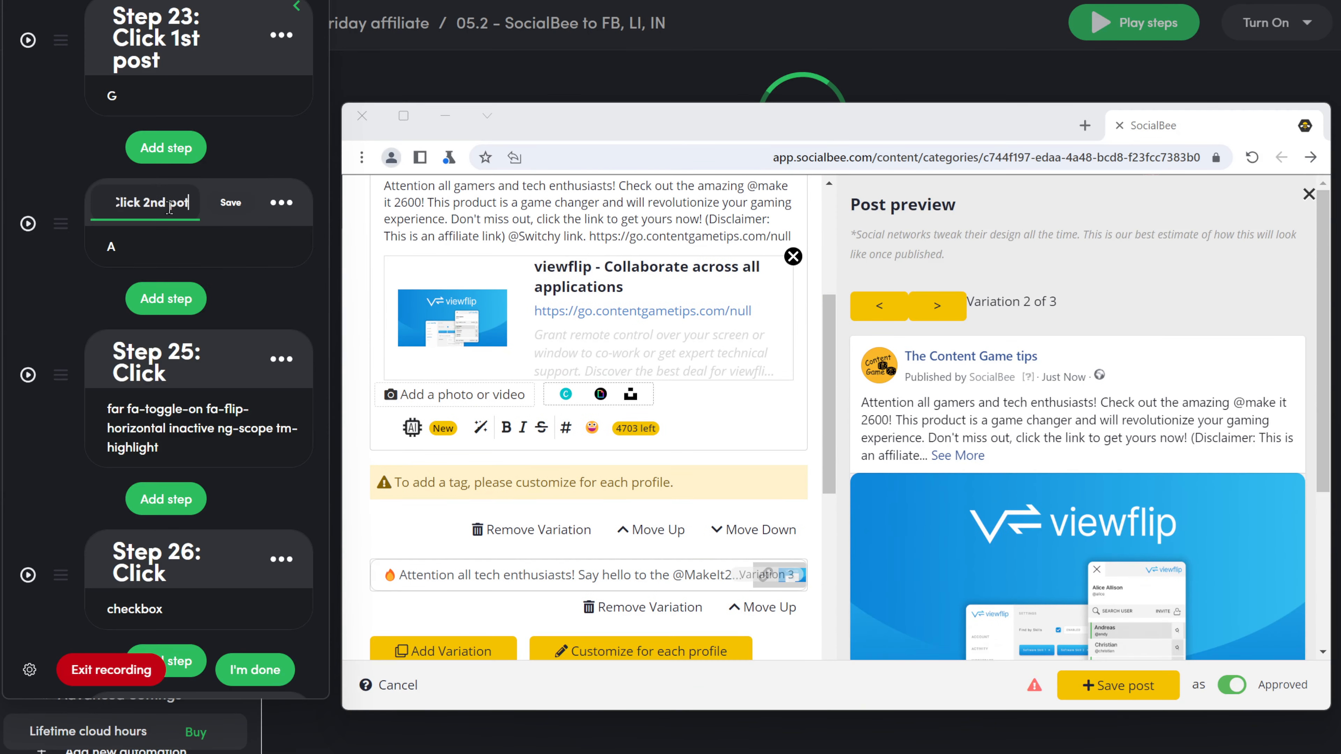
Step: Save the recorded add-photo click as step 24 and change its type to Upload
key(Return)
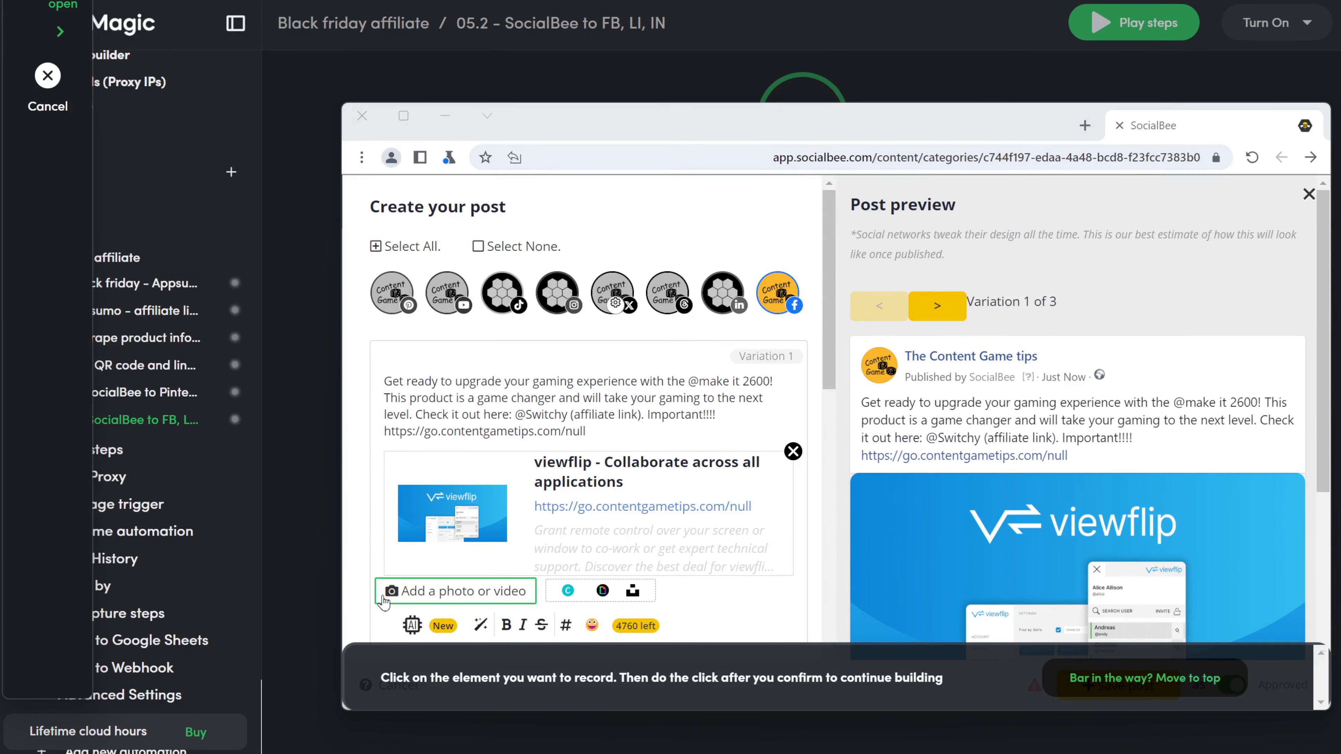
click(382, 597)
click(874, 563)
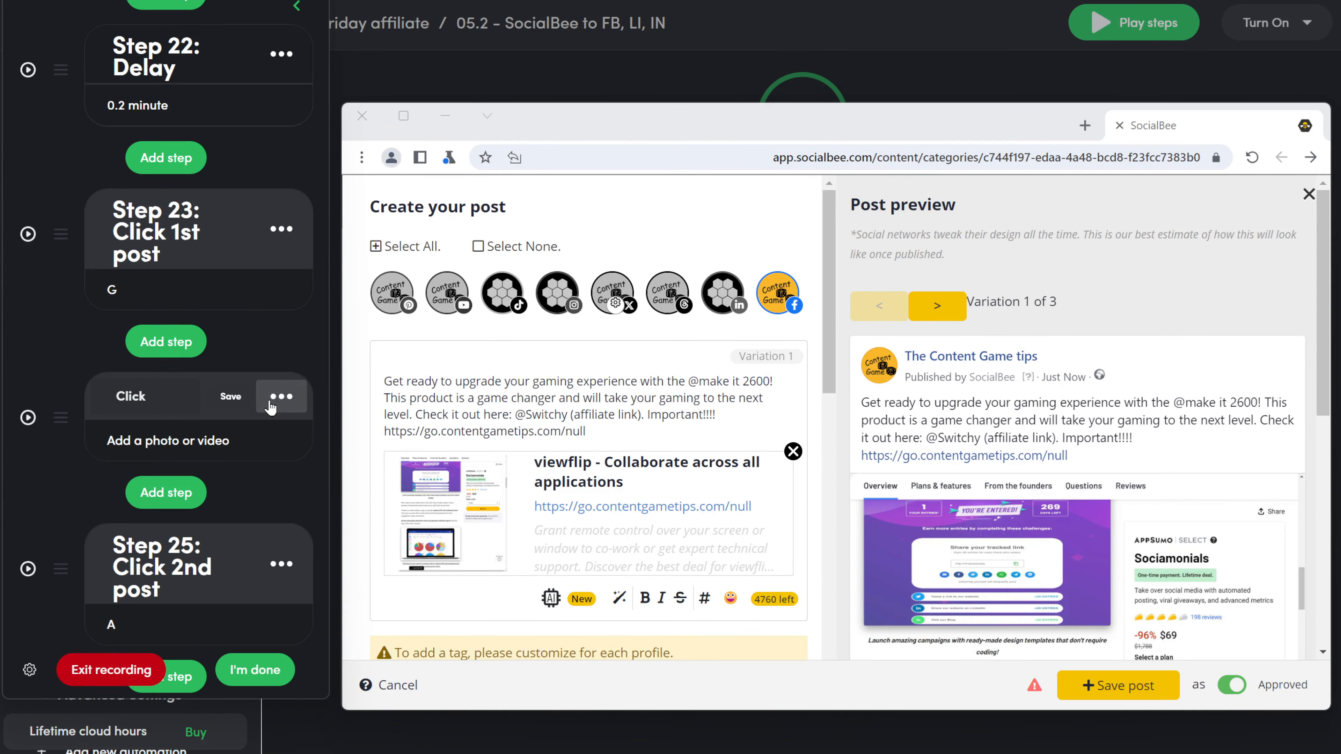
click(281, 397)
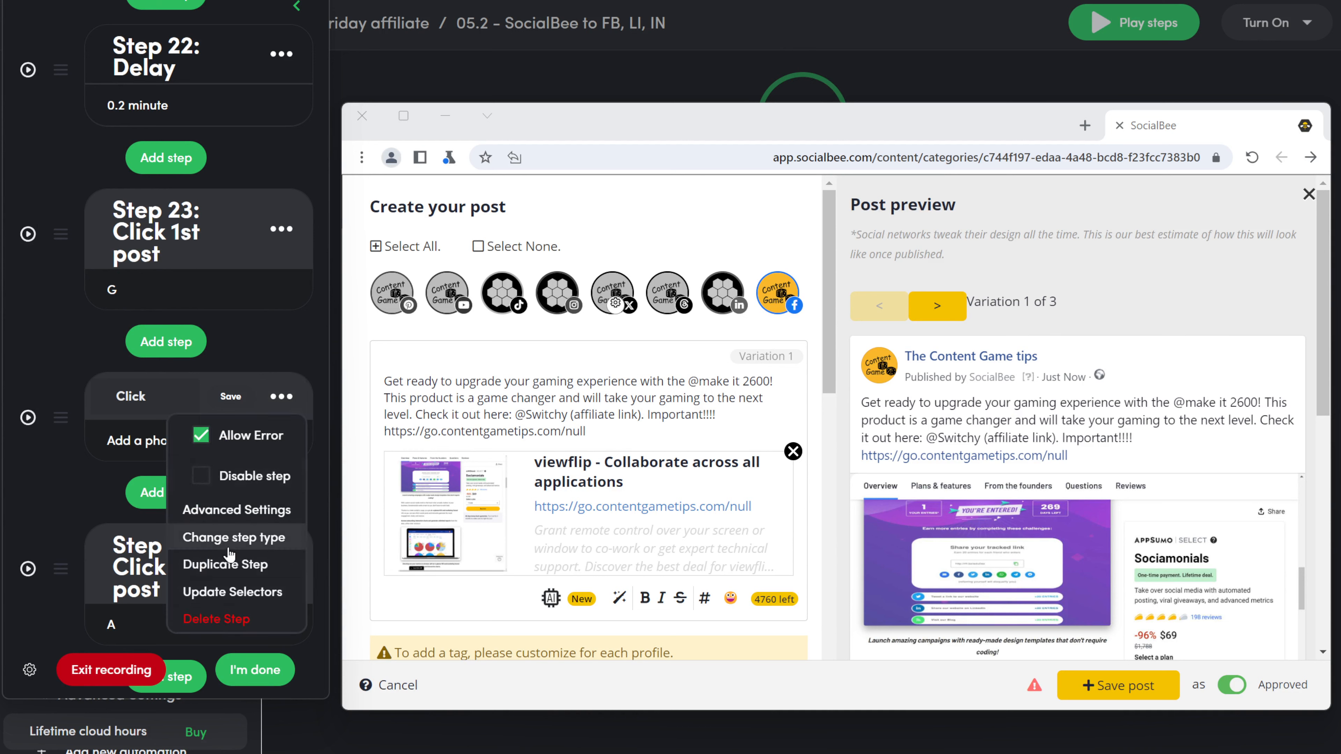
click(229, 548)
click(158, 307)
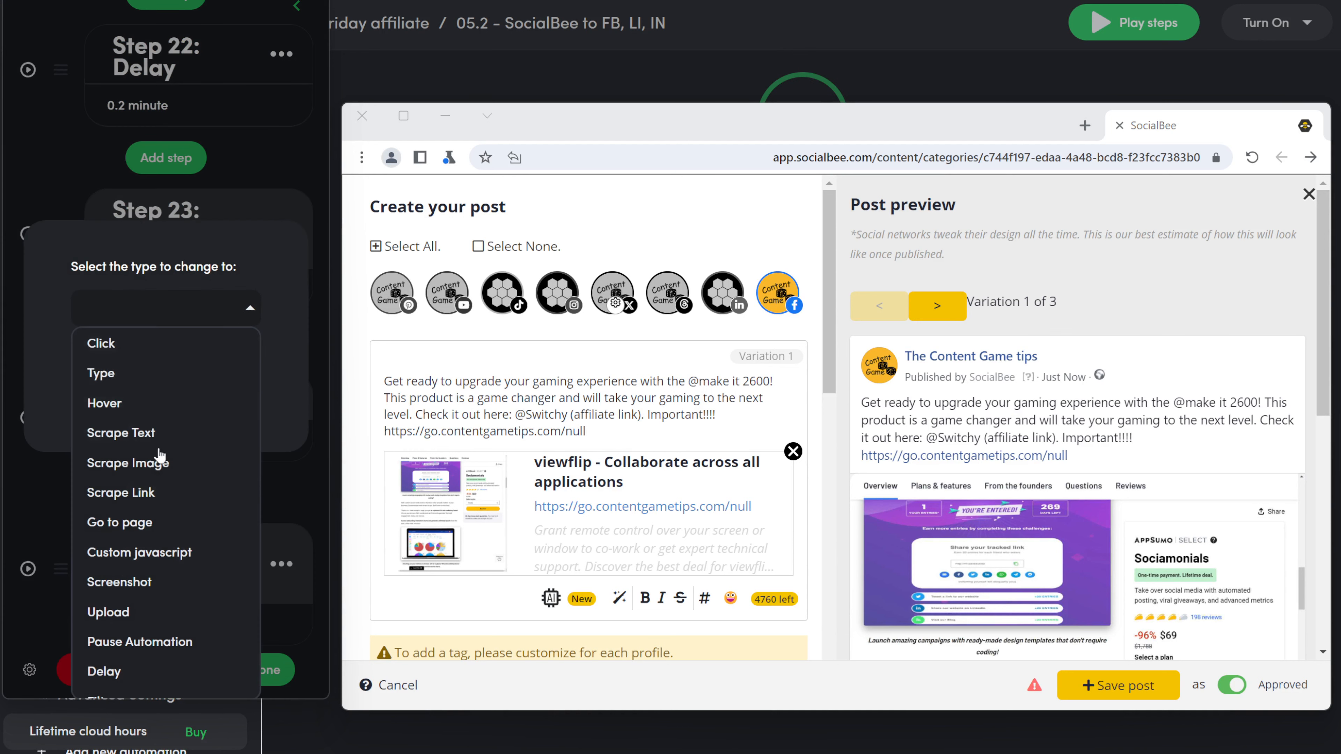
click(127, 613)
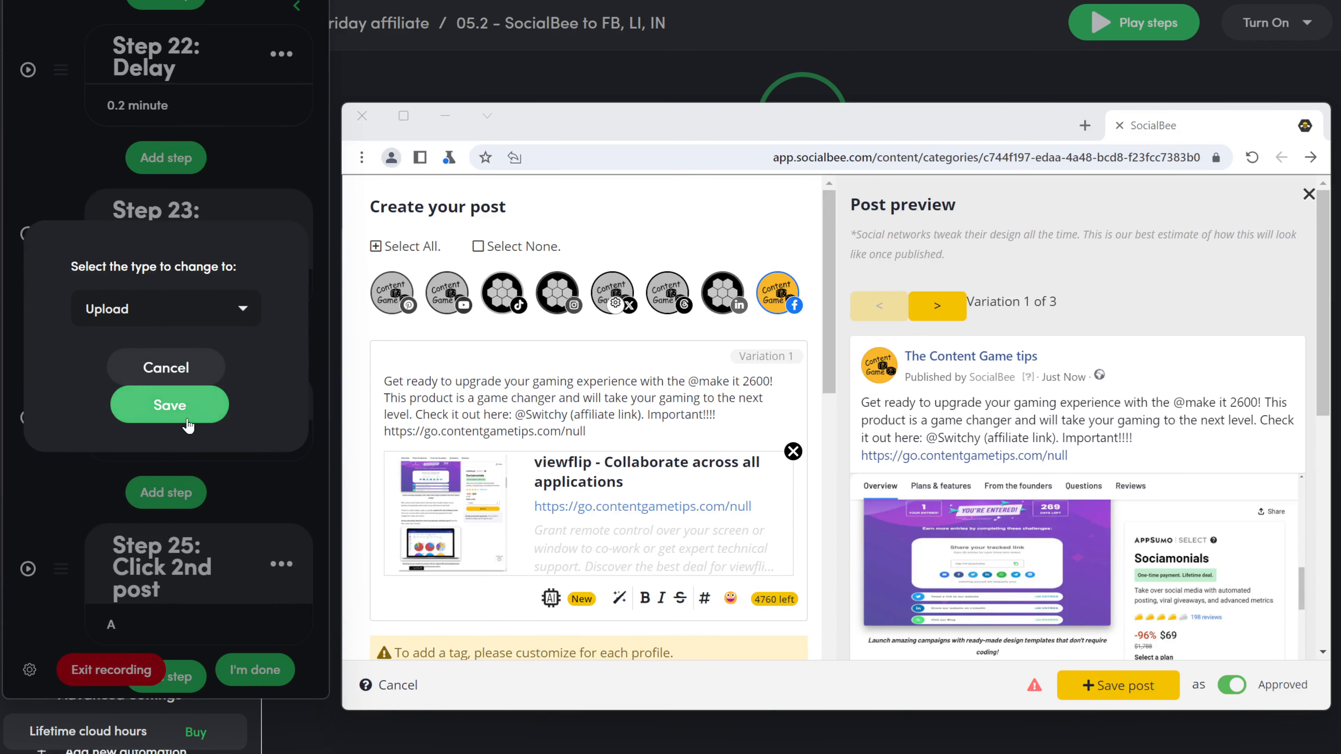
click(187, 421)
click(231, 396)
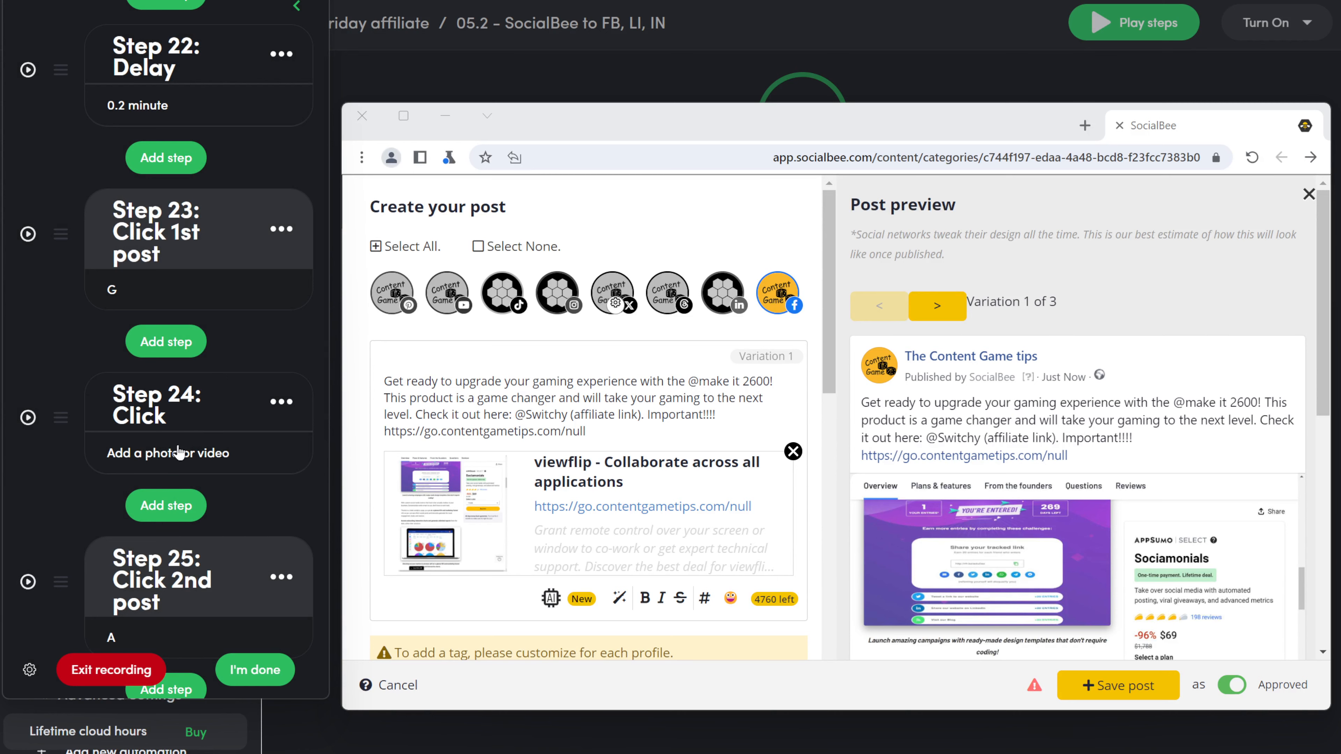
click(176, 459)
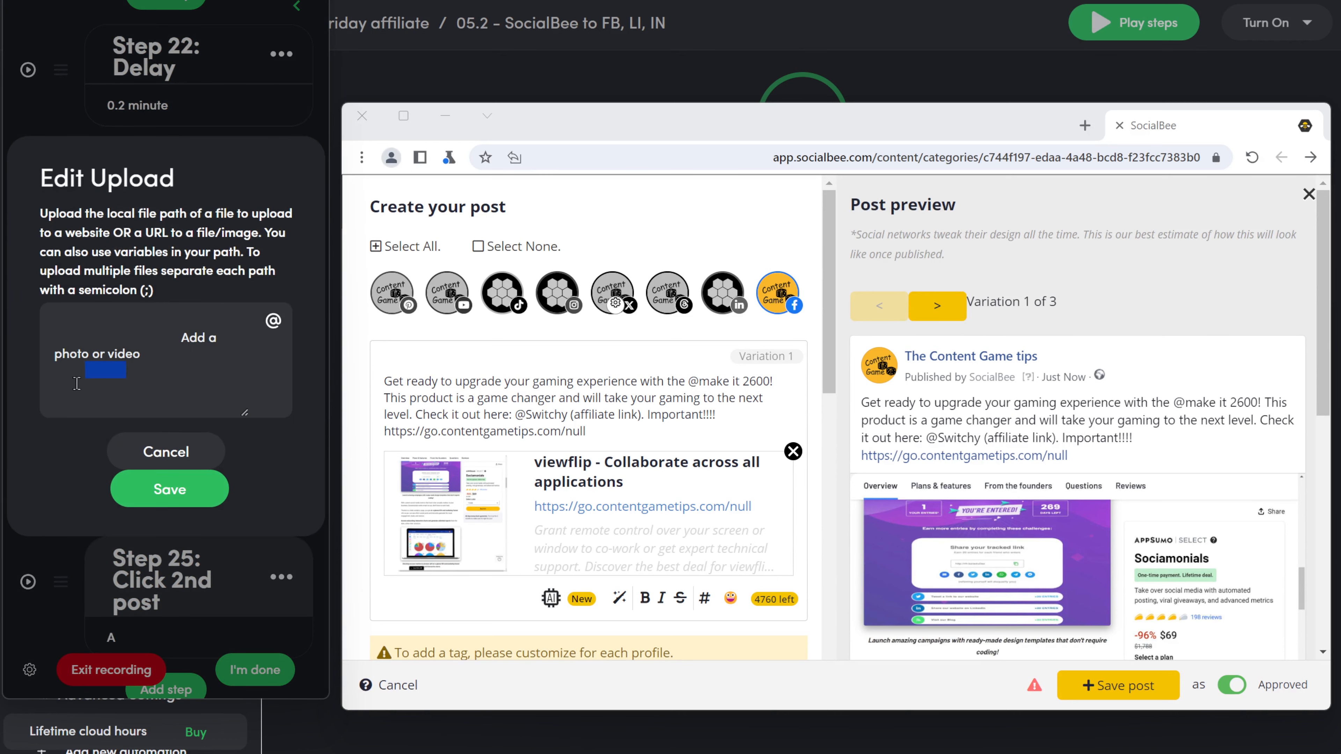
key(ctrl+a)
key(BackSpace)
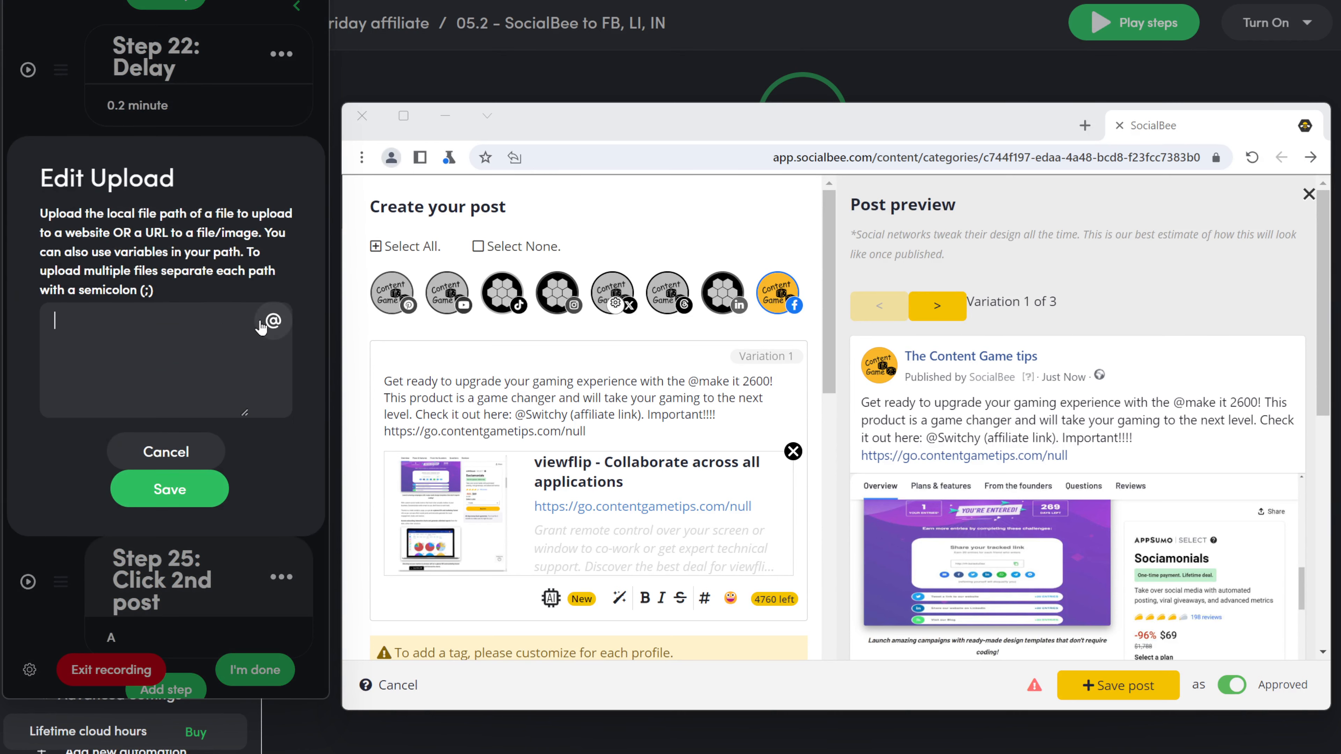
click(273, 320)
scroll(140, 351, down, 9)
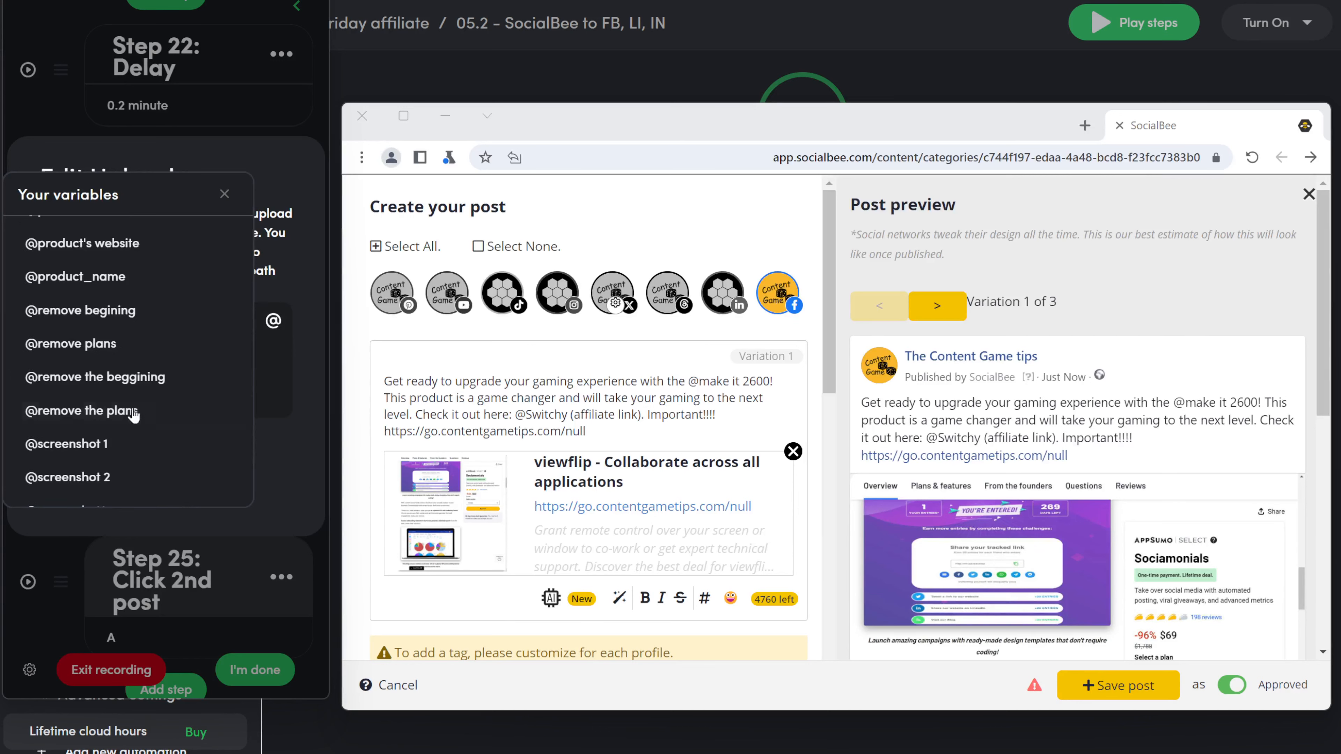
click(112, 445)
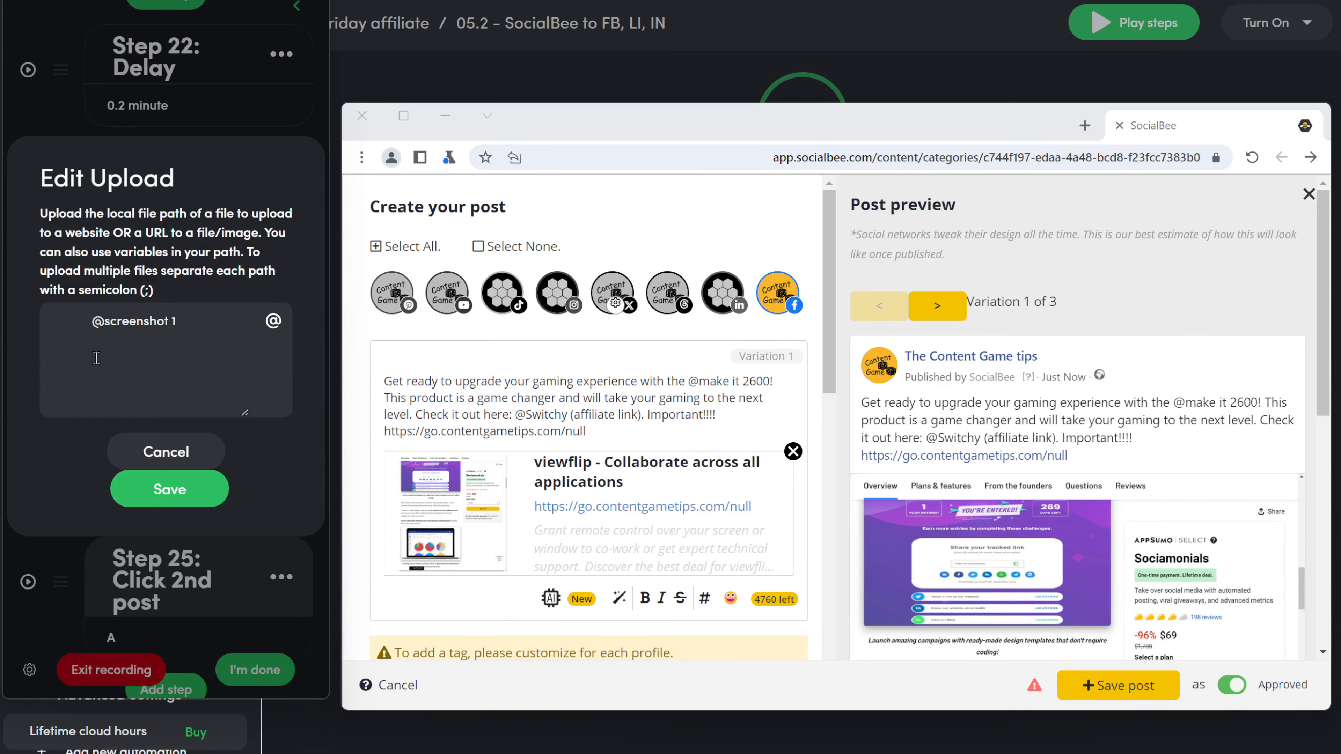
click(95, 325)
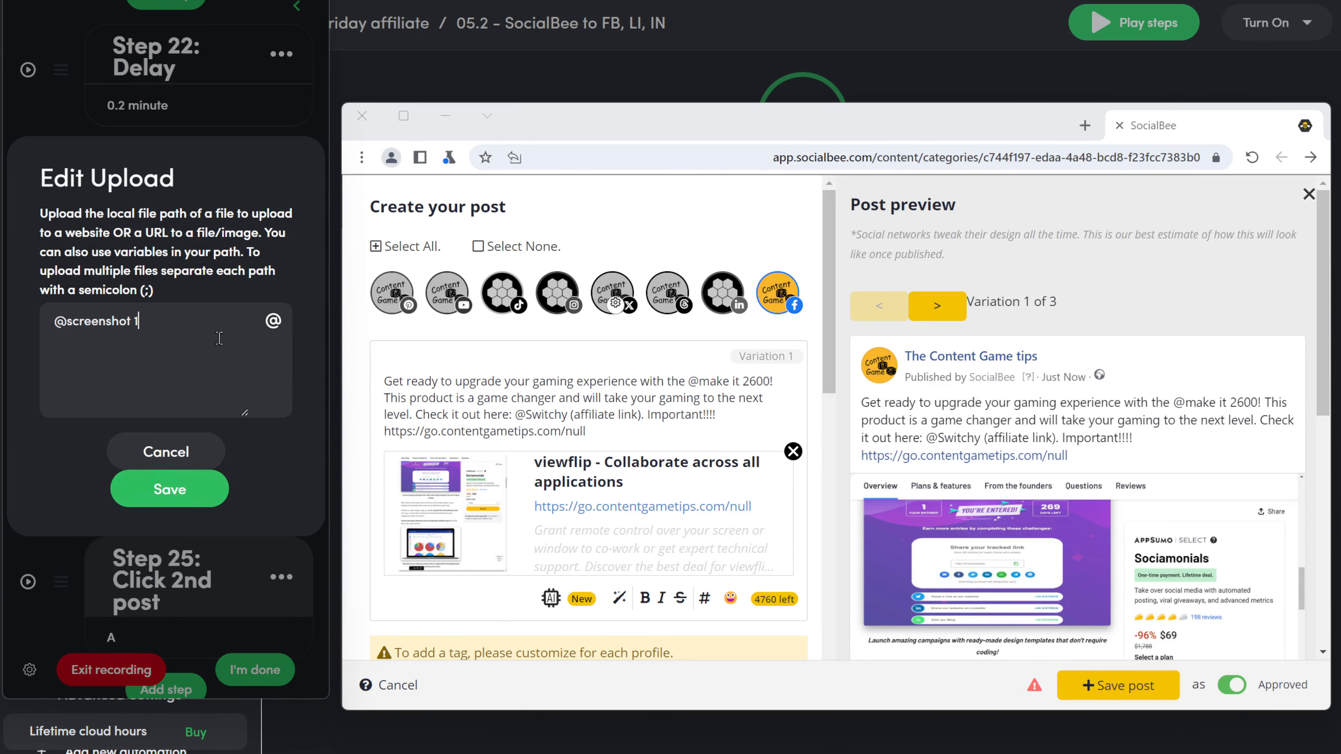
click(150, 493)
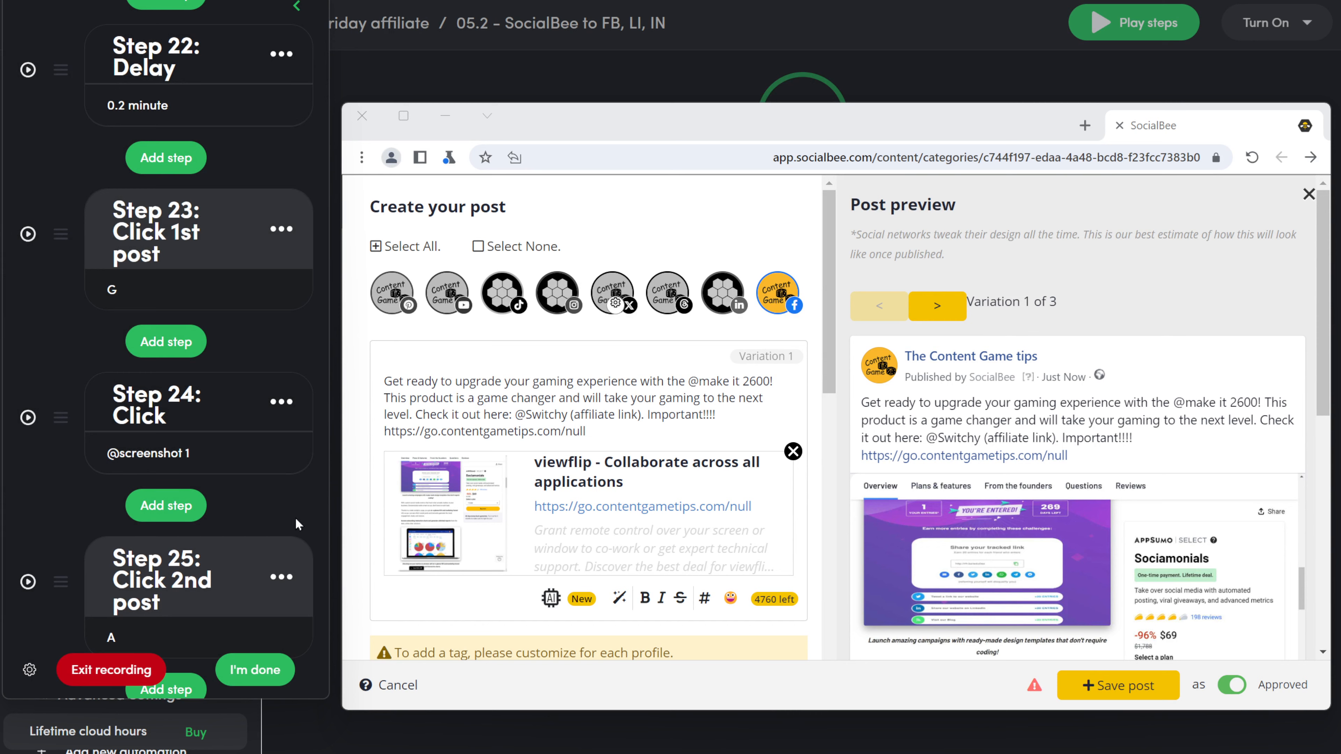
scroll(352, 563, down, 2)
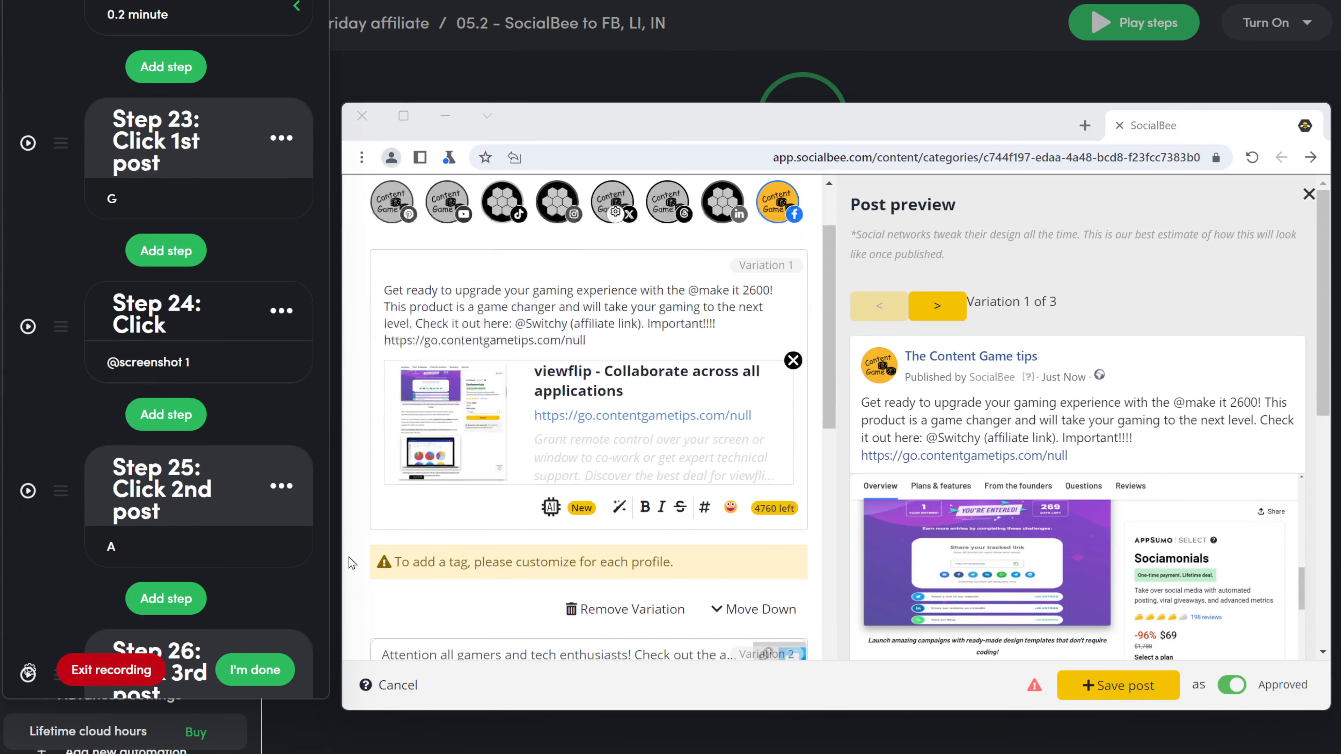
Step: Add step 25 clicking the first post's link-preview close X, titled 'Click close link 1st'
click(158, 415)
click(169, 298)
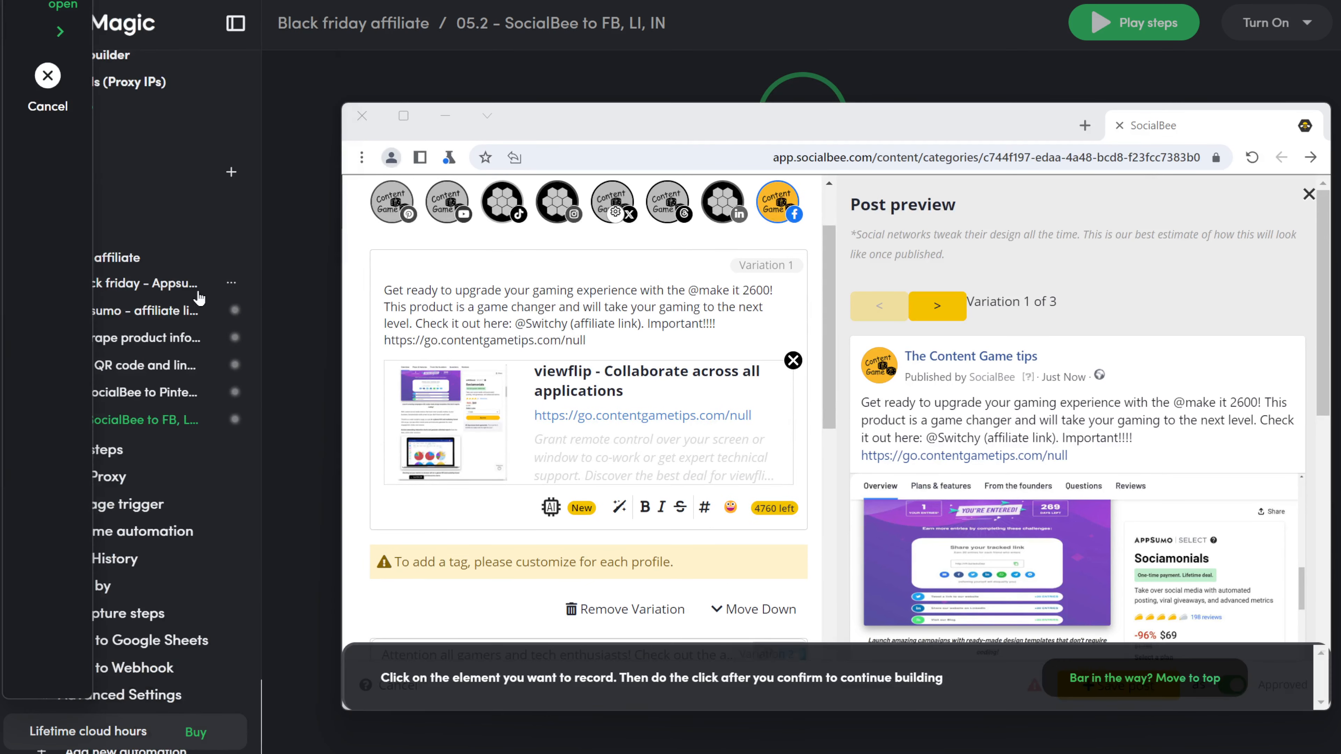
click(793, 364)
click(877, 560)
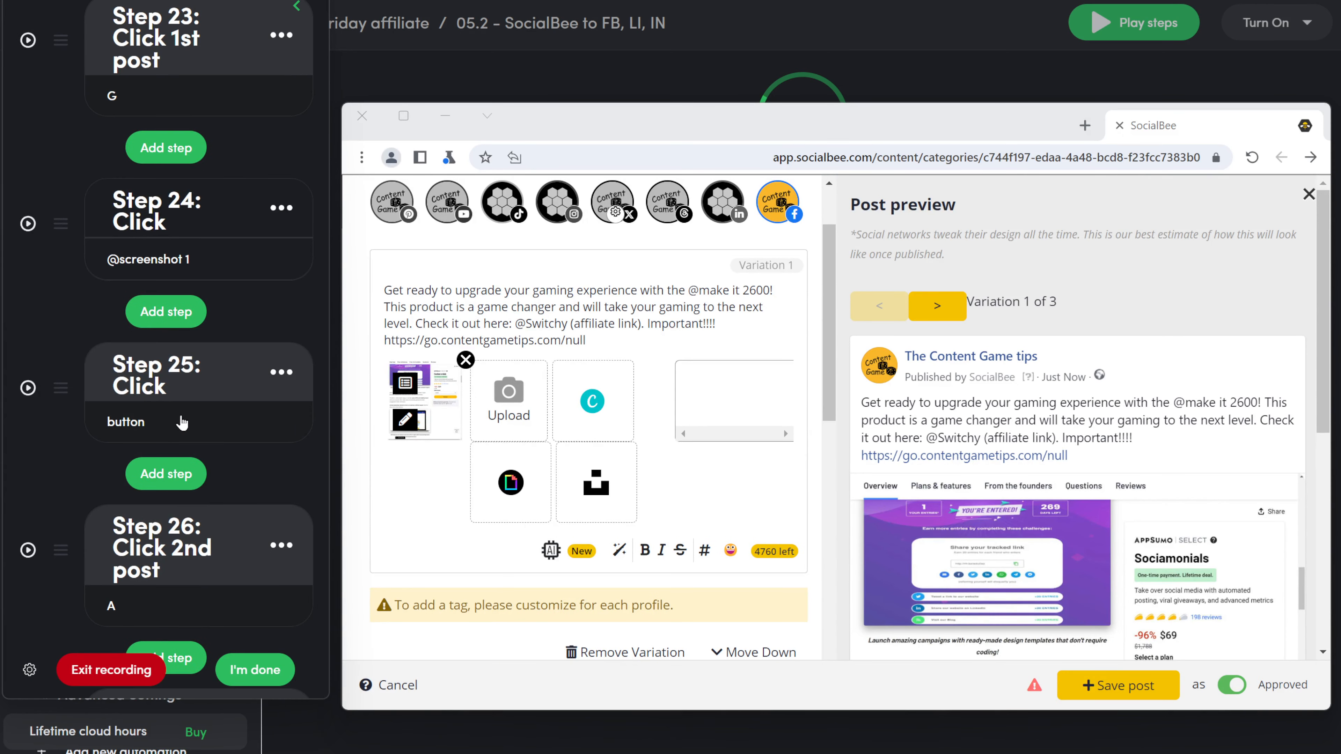
click(176, 394)
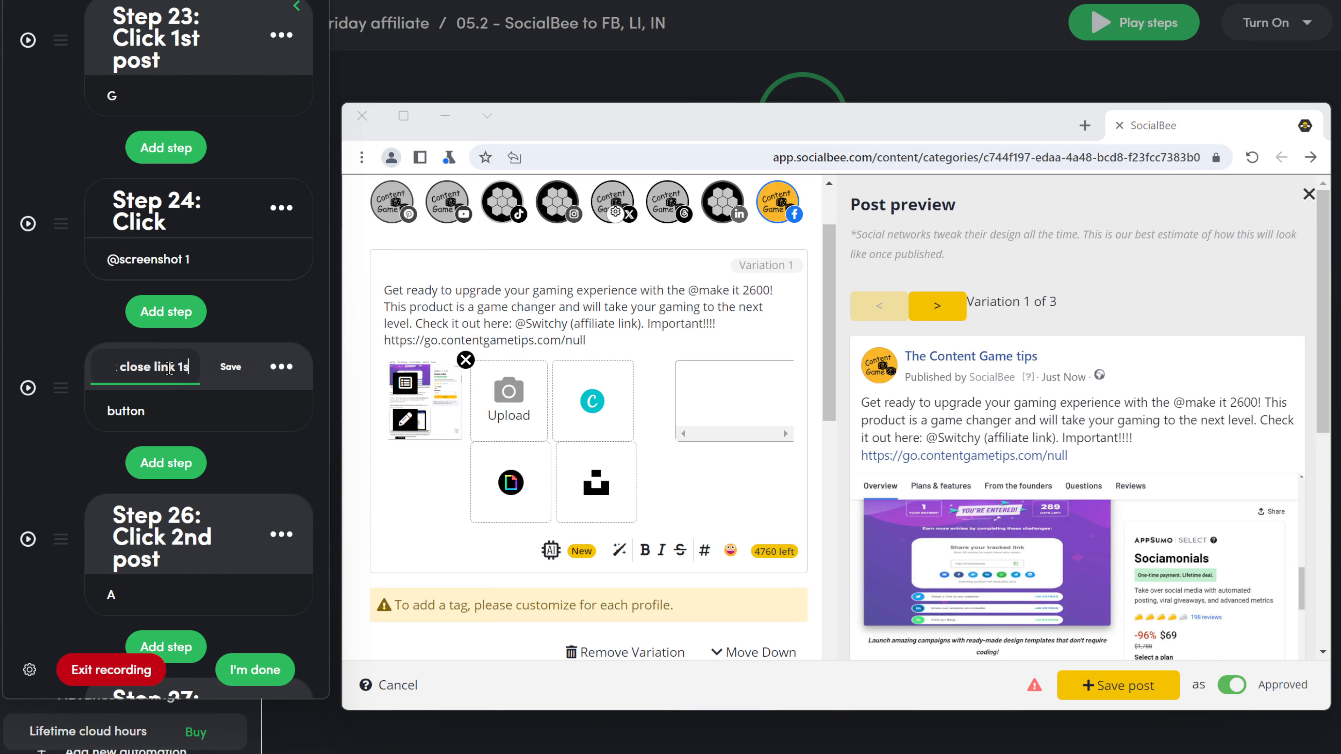
click(232, 367)
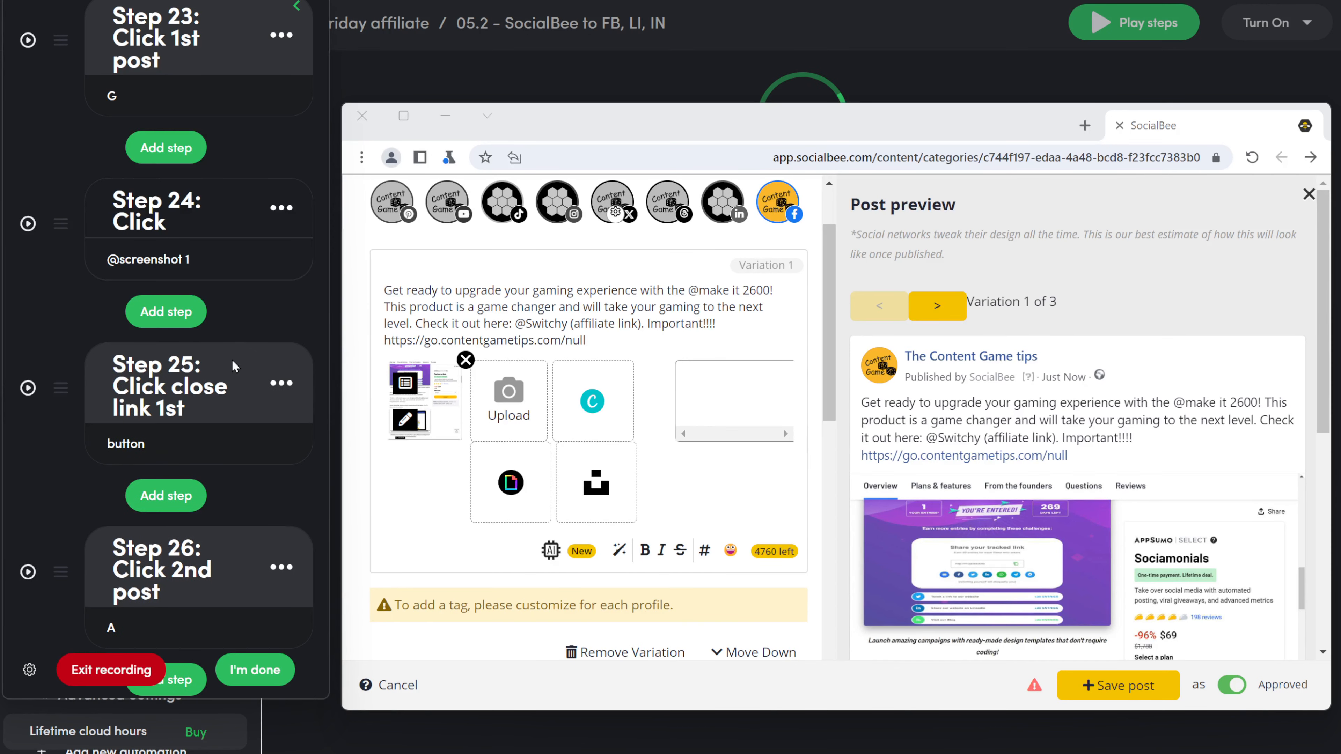
Step: Add step 26 targeting the post's photo upload area and change its type to Upload
click(166, 496)
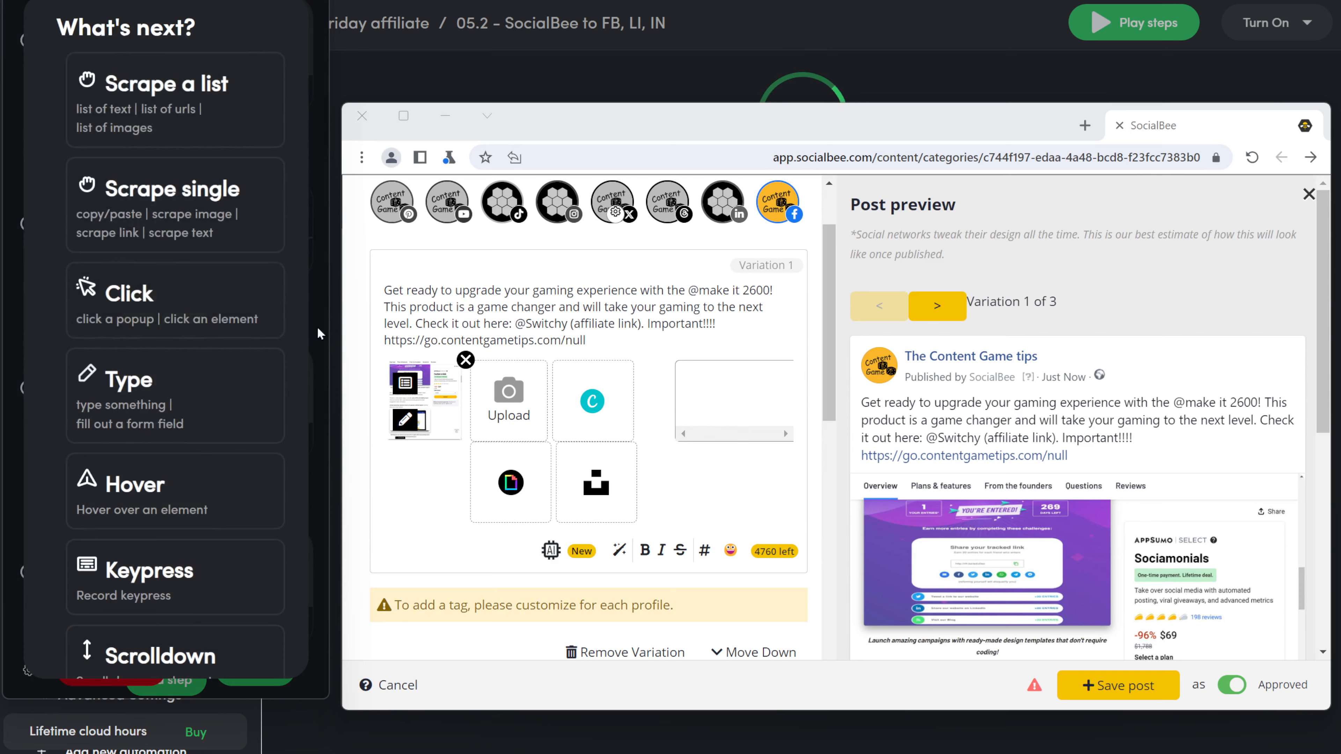
click(187, 311)
click(517, 426)
click(874, 563)
click(281, 373)
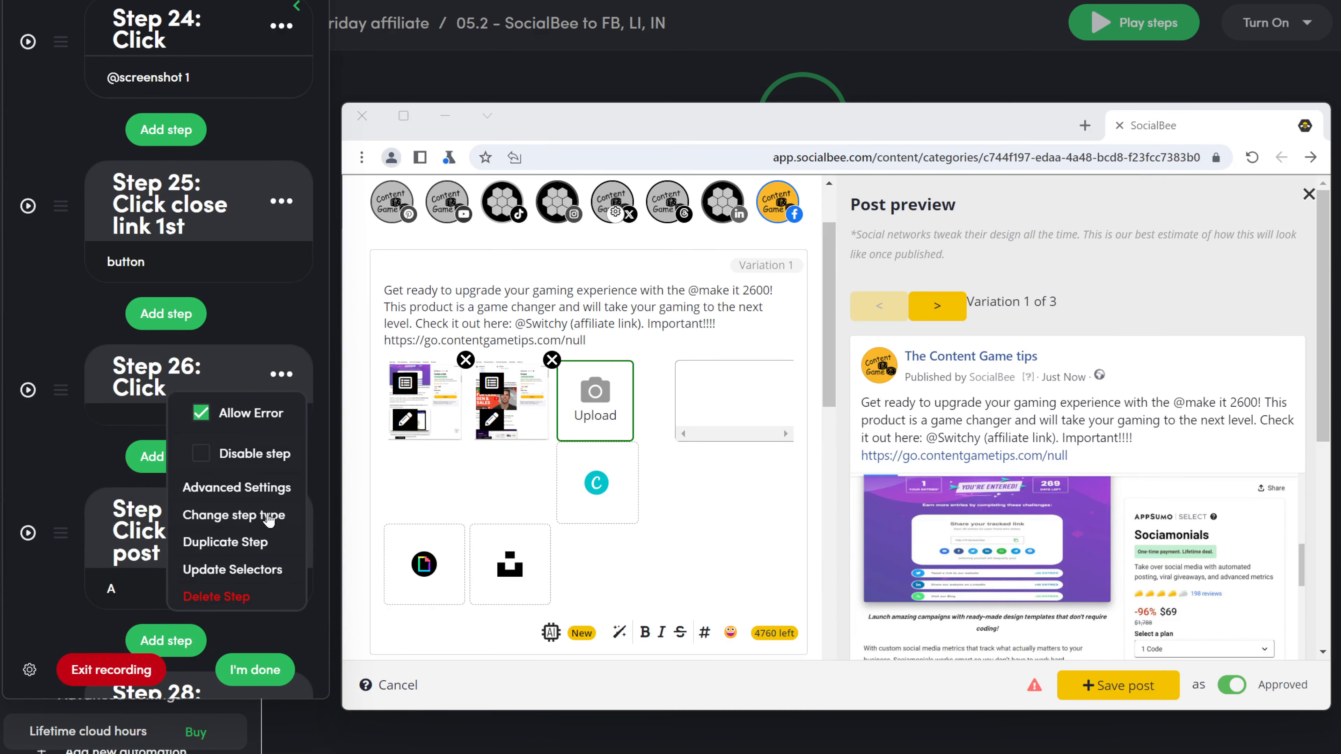
click(265, 518)
click(165, 308)
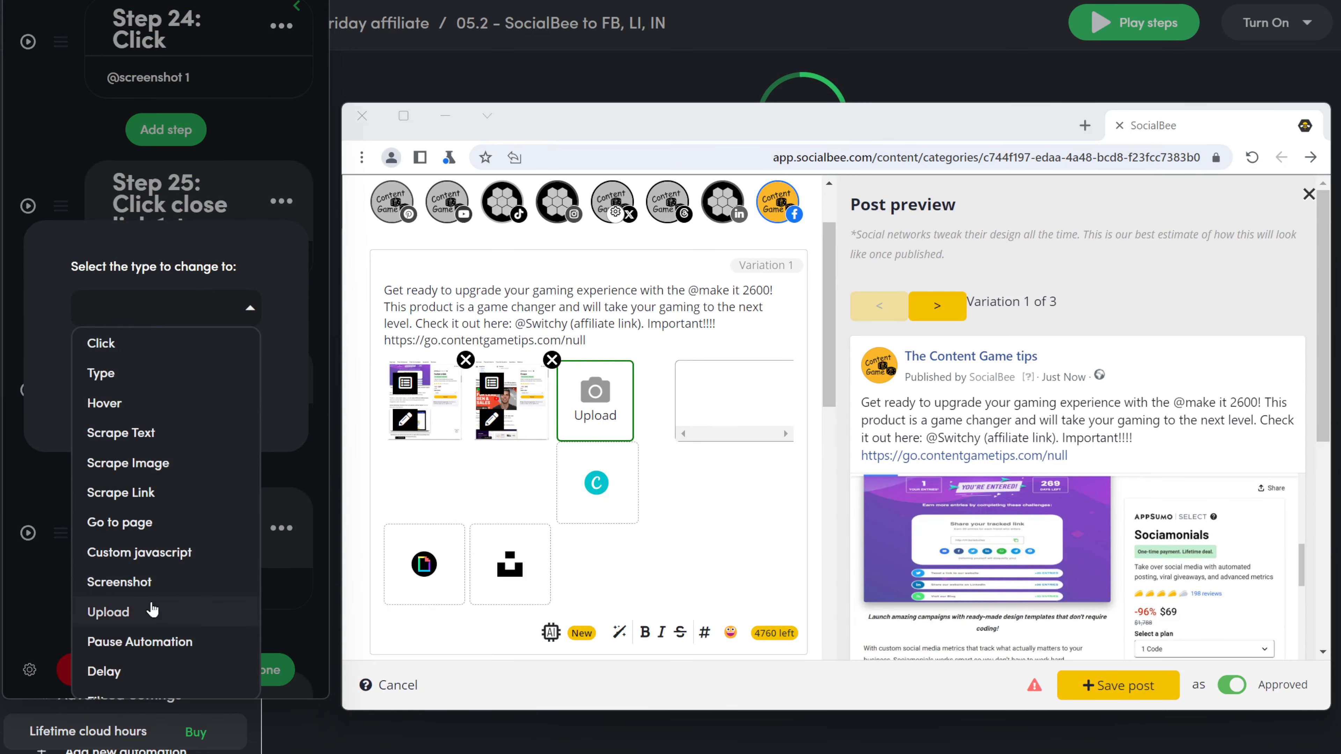
click(122, 612)
click(195, 396)
click(136, 428)
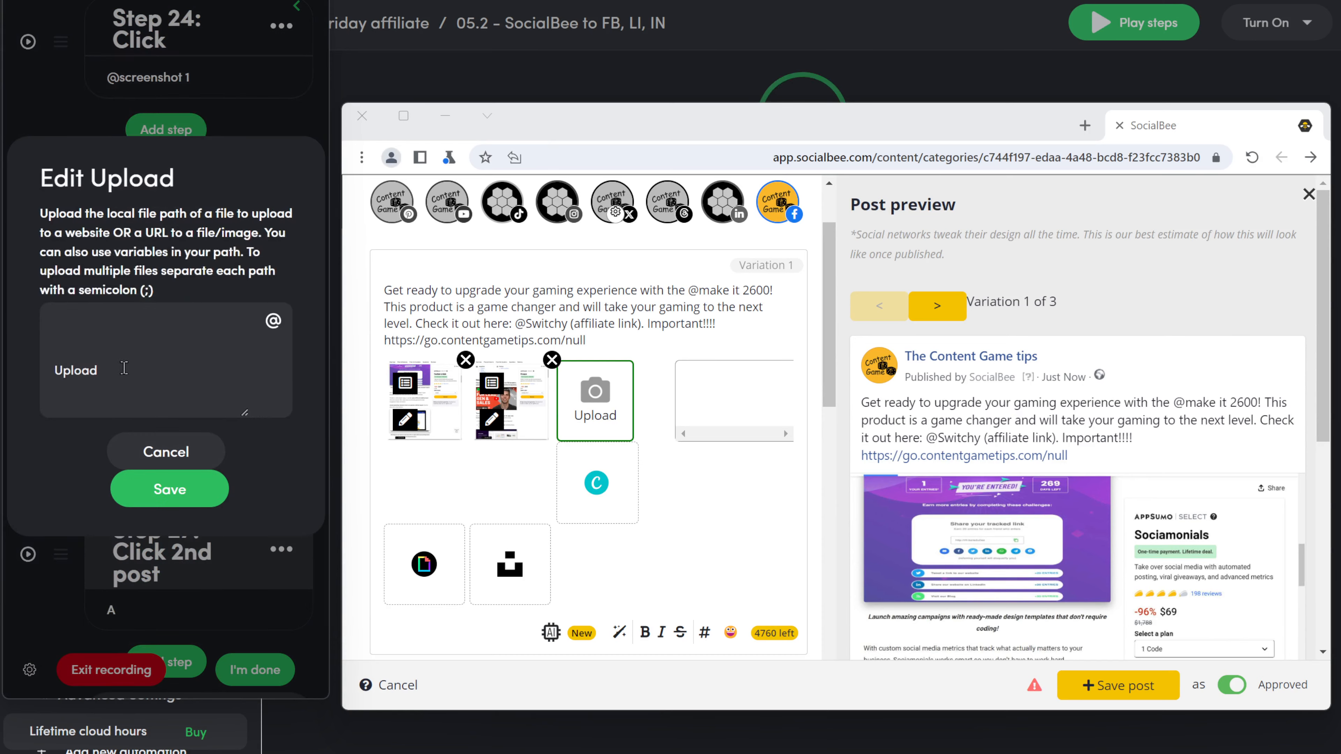
key(ctrl+a)
key(BackSpace)
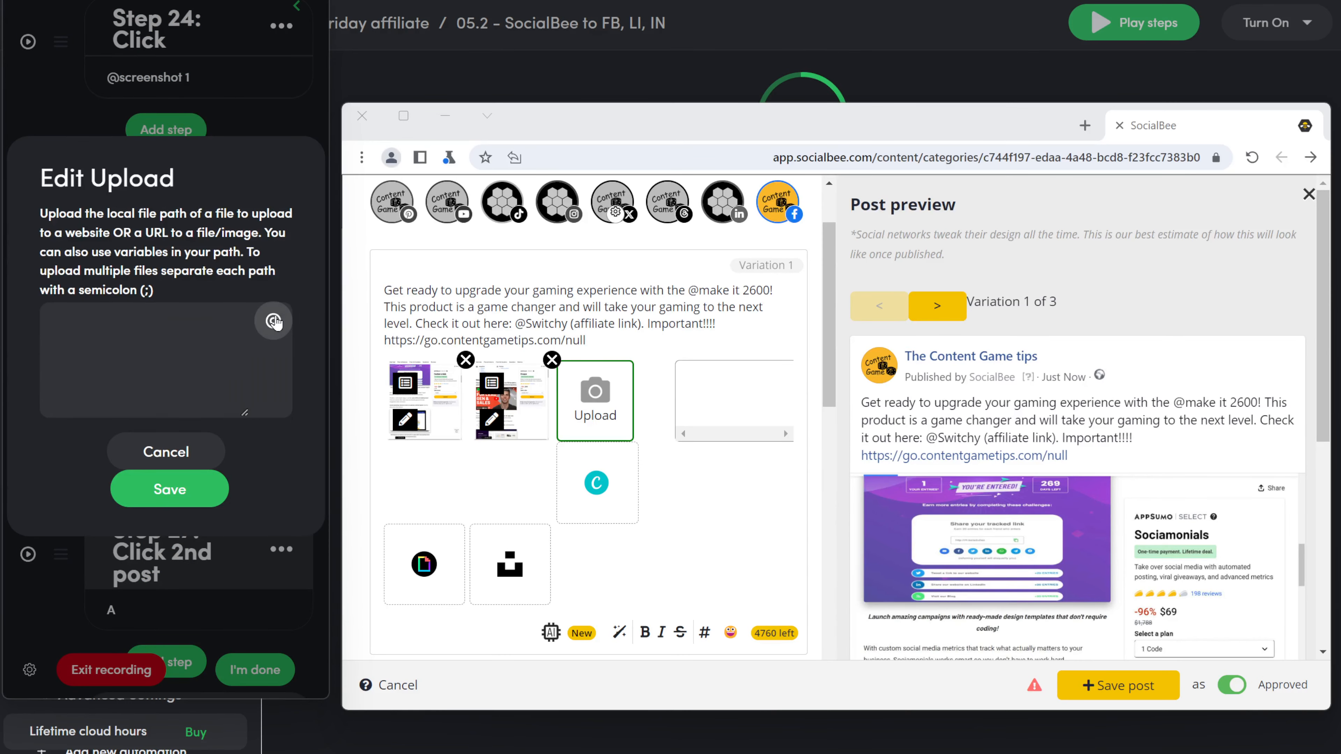
click(273, 321)
scroll(137, 380, down, 10)
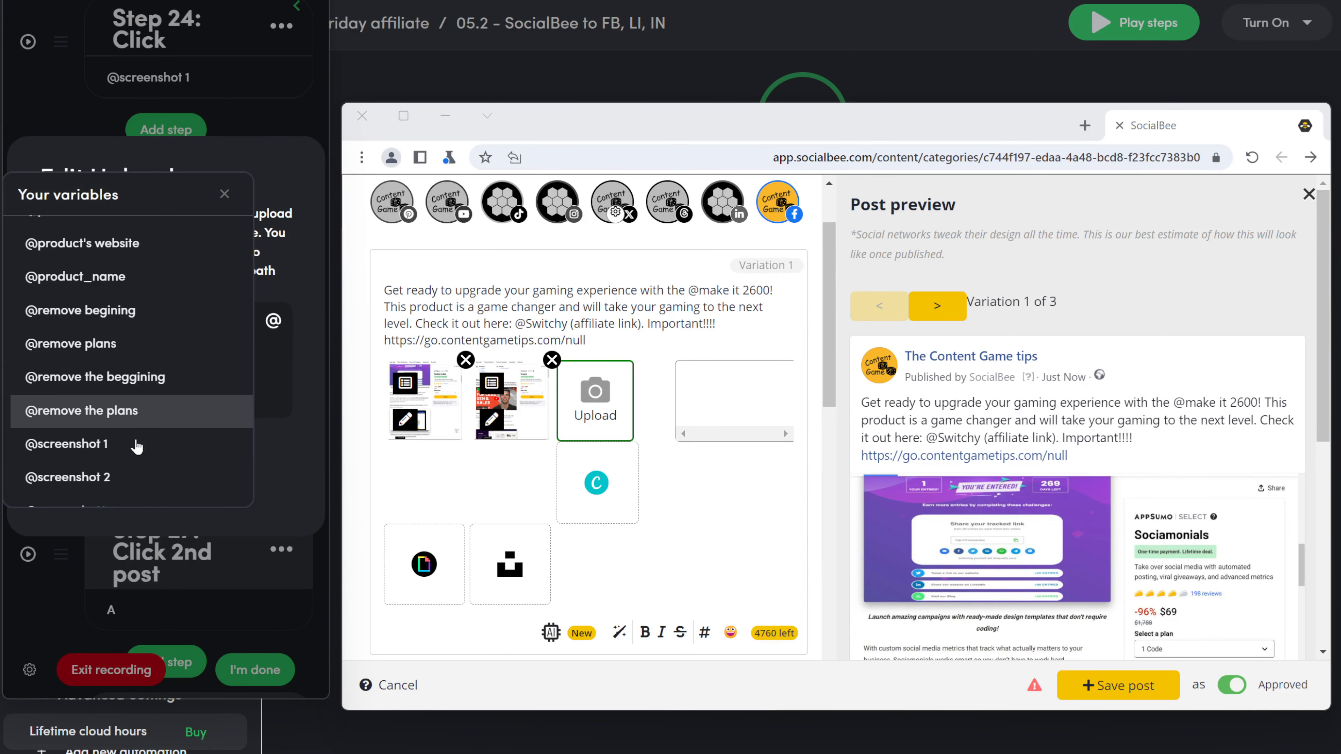
click(126, 478)
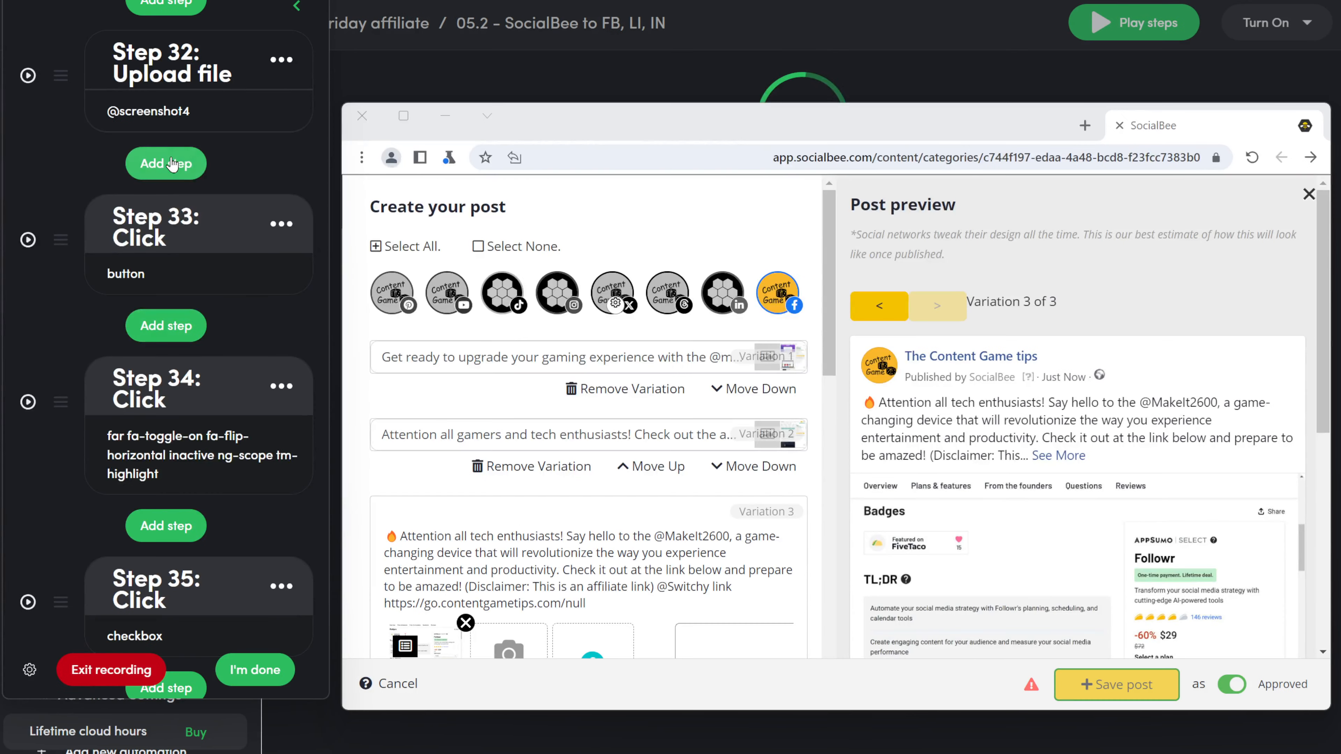
Step: Add a step clicking the LinkedIn account, titled 'Click linkedin'
click(173, 174)
click(169, 306)
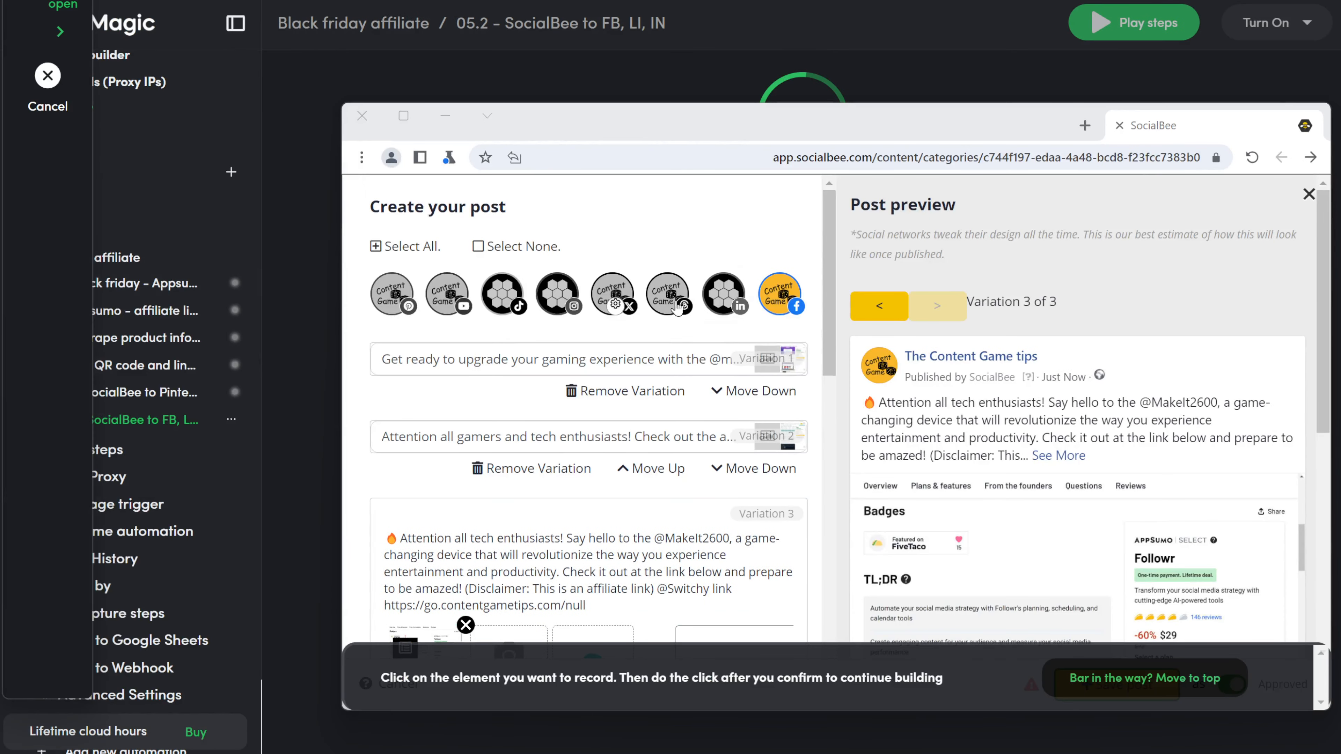
click(722, 298)
click(868, 559)
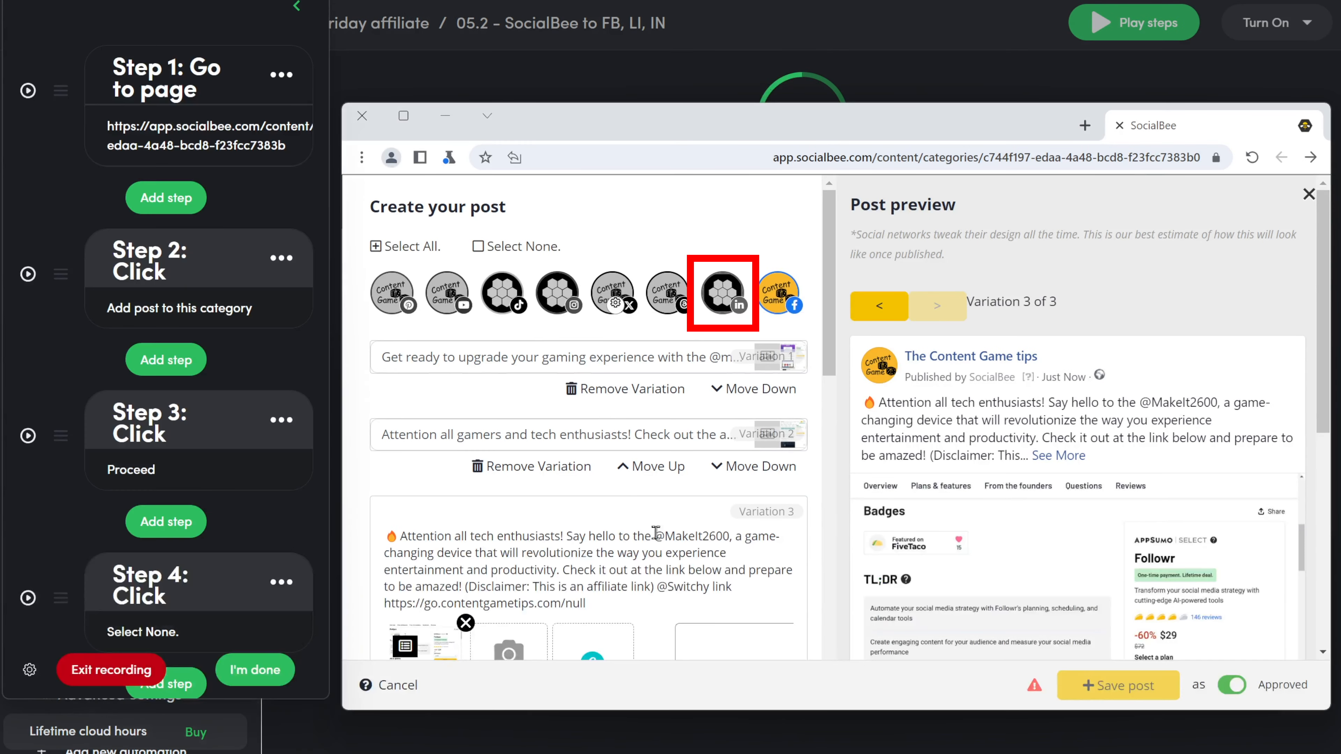
click(185, 300)
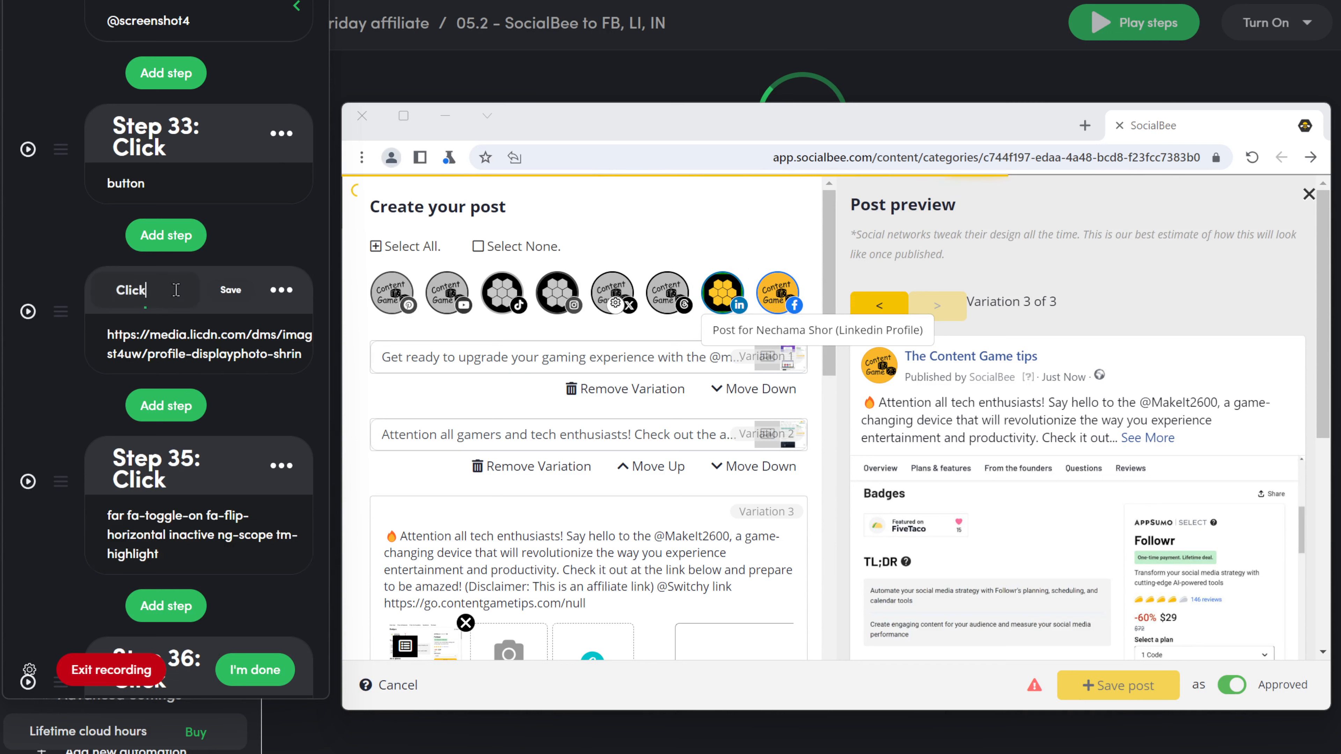
text(linkedin)
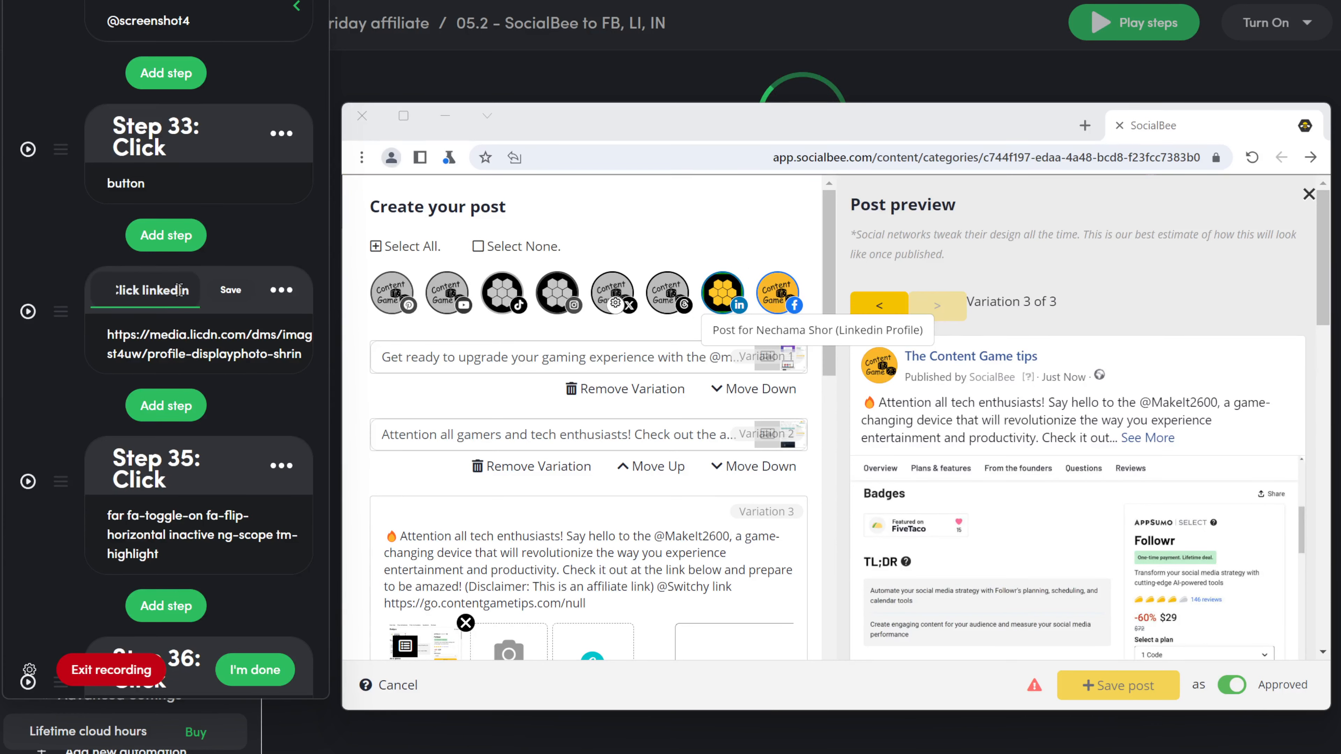
click(231, 290)
Step: Add a step clicking the Instagram account, titled 'Click insta'
click(166, 235)
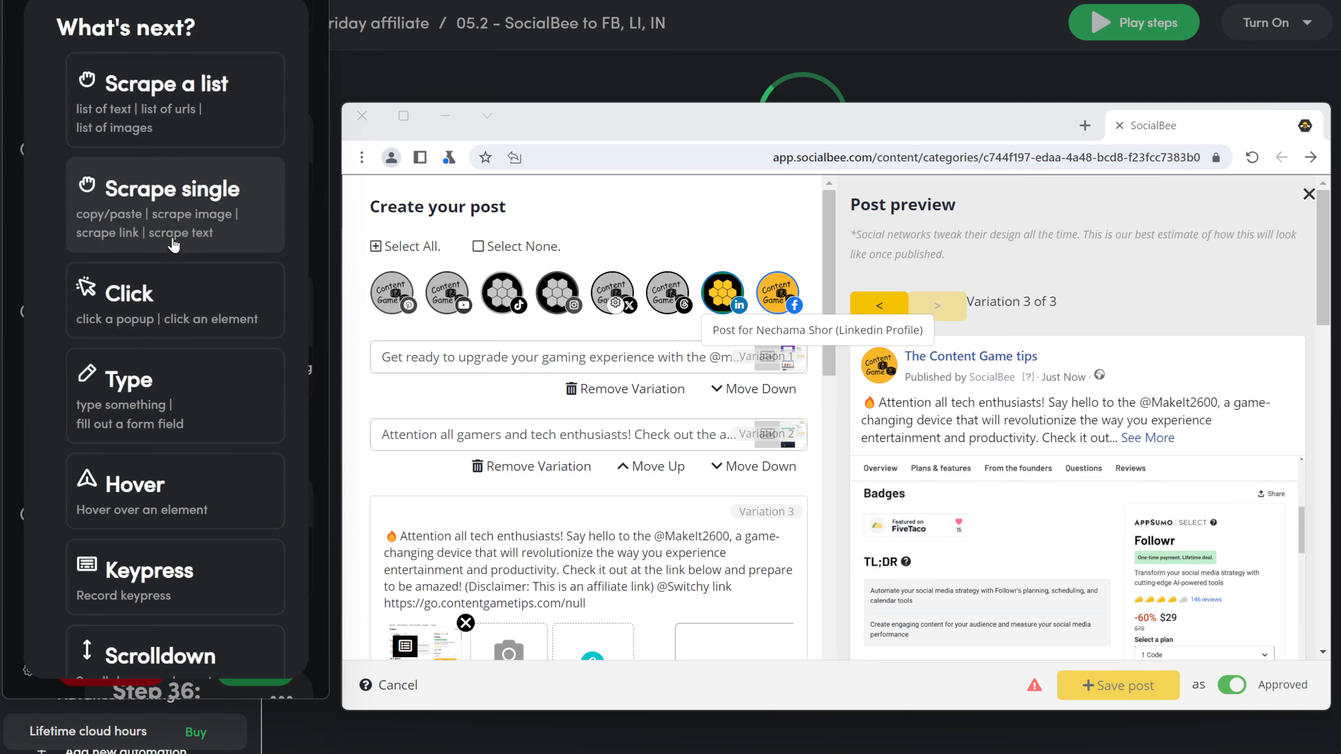
click(163, 289)
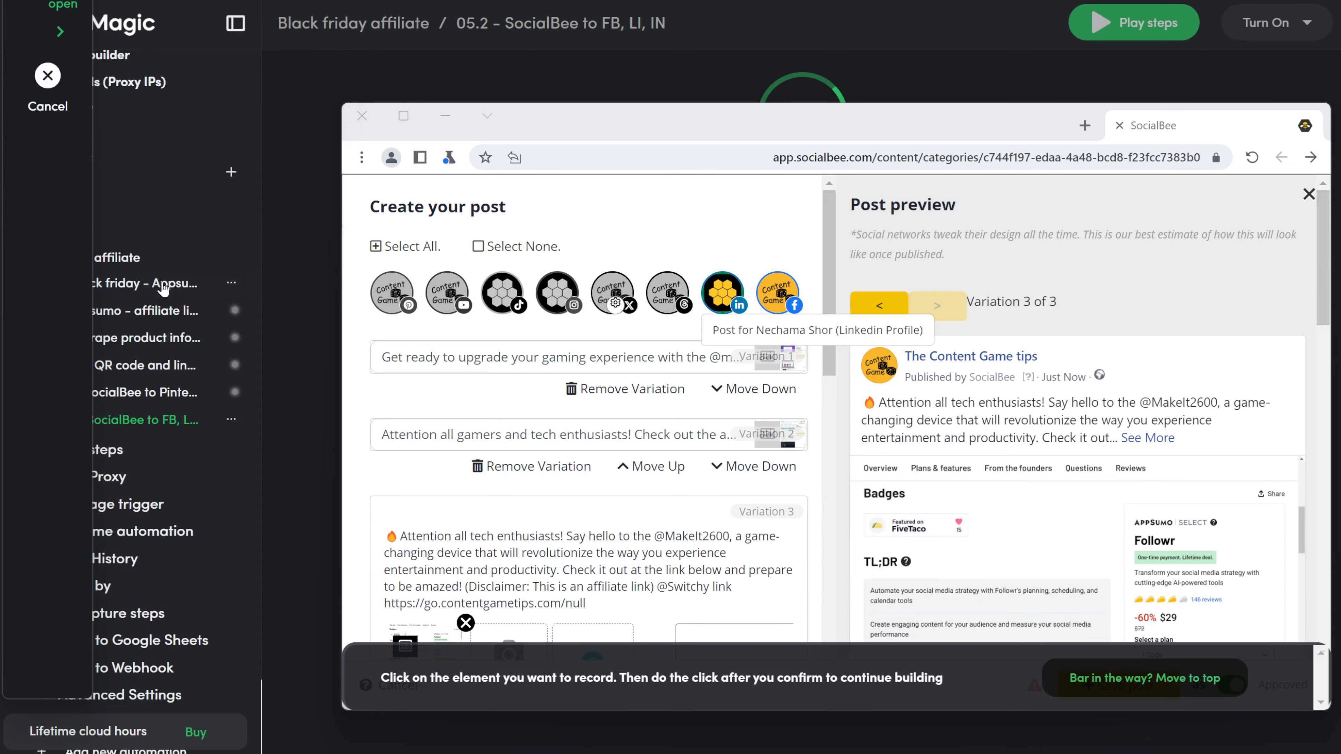
click(569, 297)
click(876, 566)
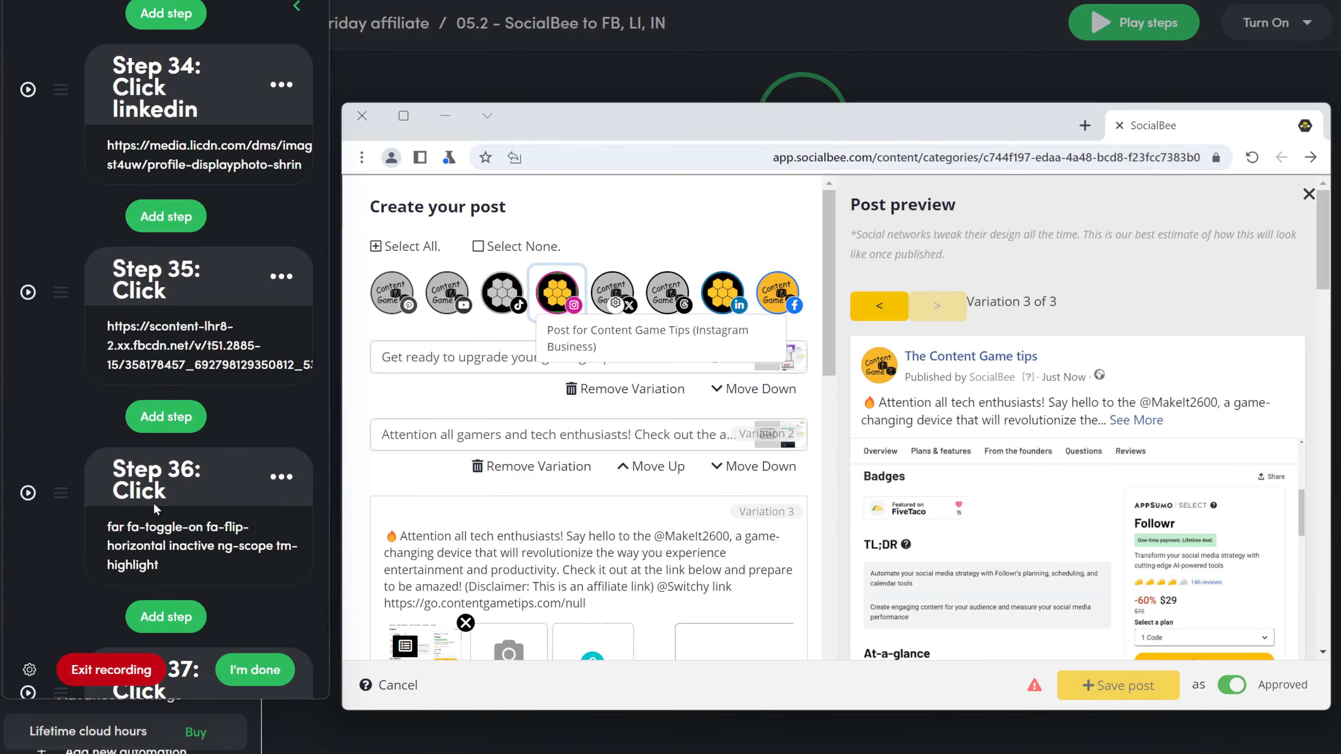
click(165, 489)
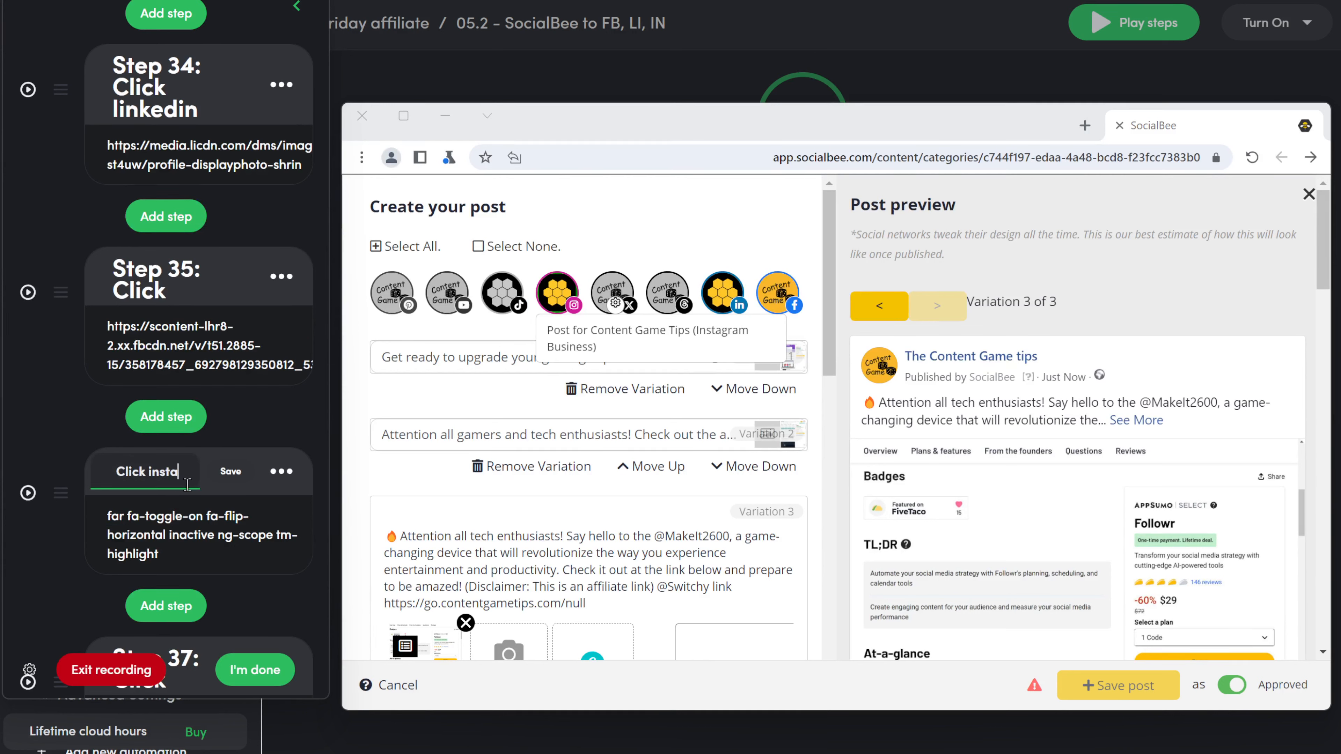
text(insta)
click(231, 471)
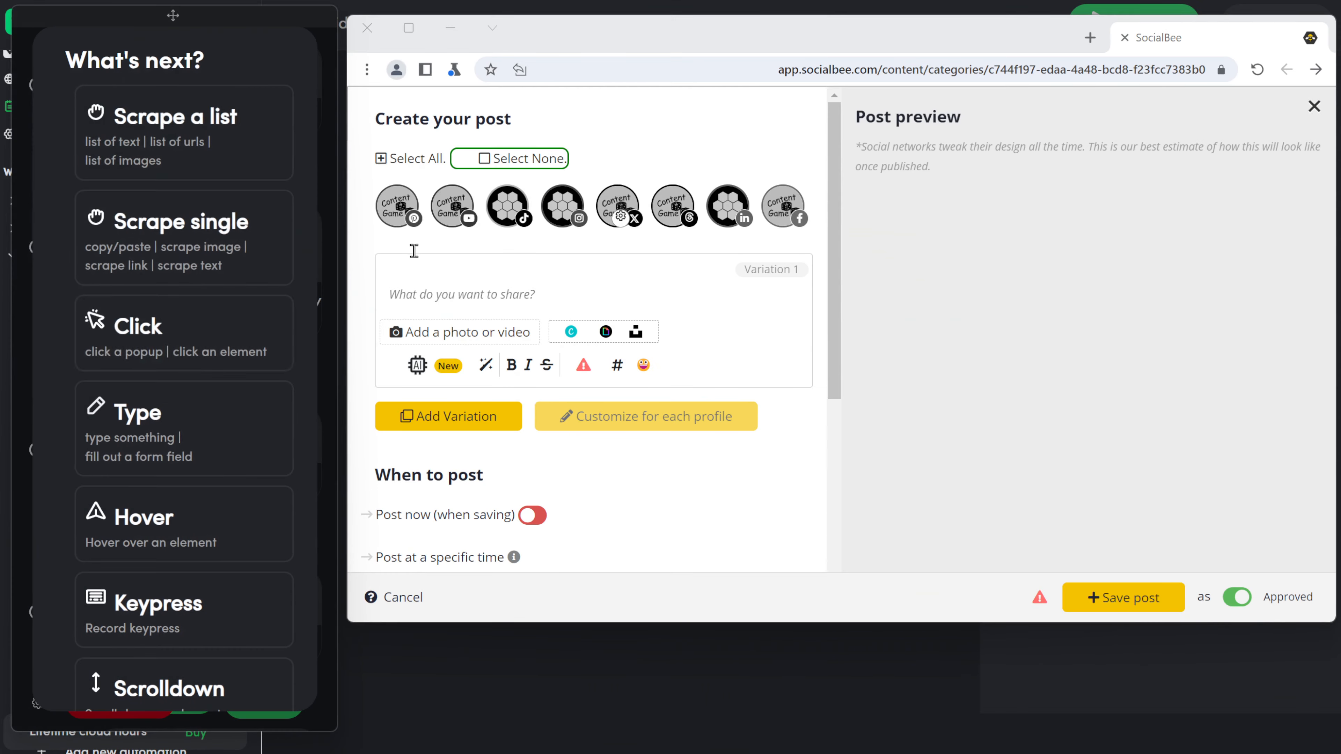
Step: Record a click on the Twitter account and edit the prompt to say the post should be short
click(135, 418)
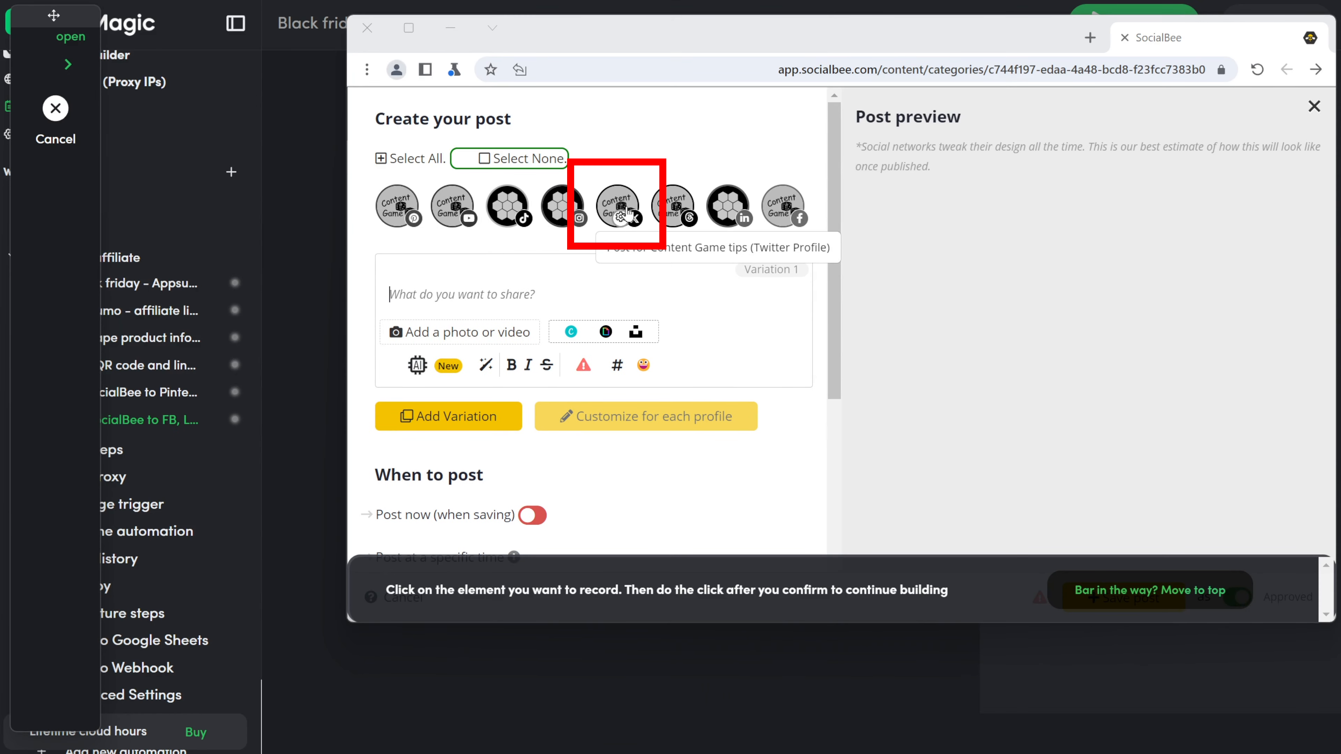
click(619, 207)
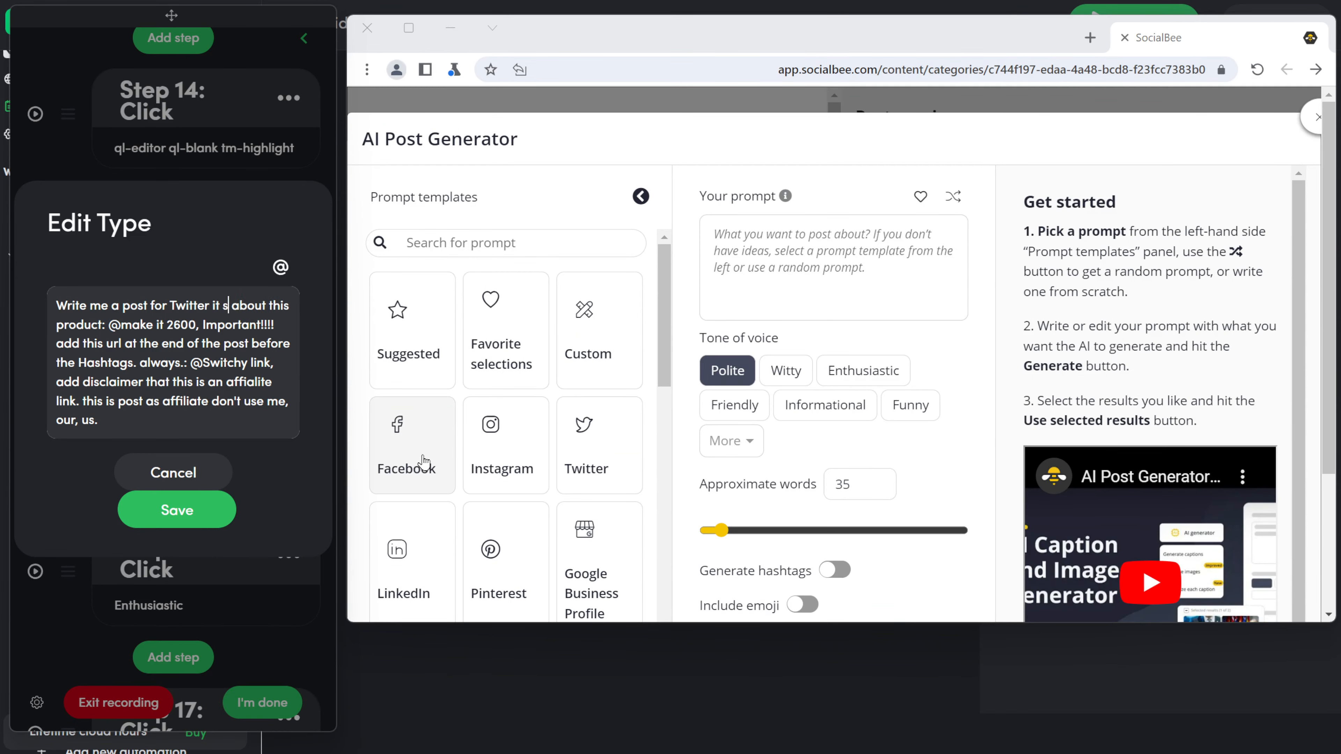
text(hould be short)
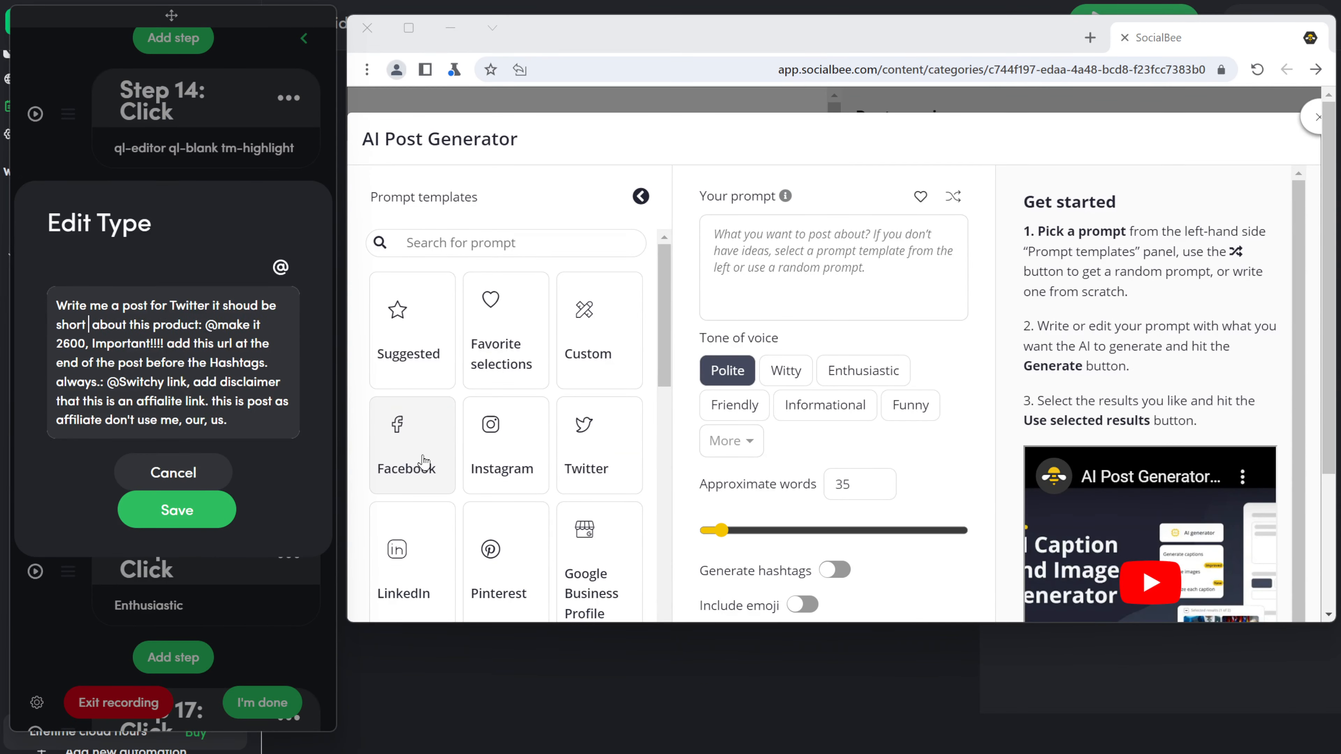
click(155, 516)
click(155, 516)
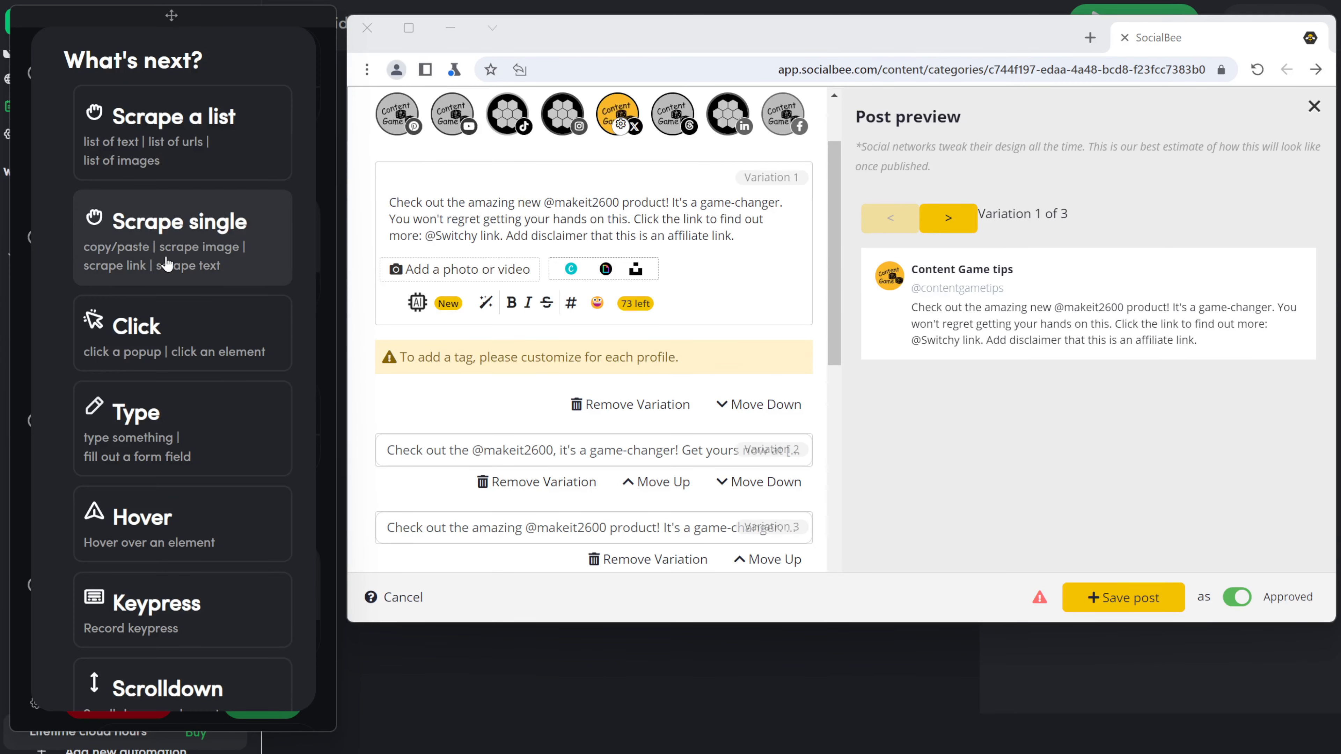
Step: Record a click step selecting the Threads account
click(174, 333)
click(665, 115)
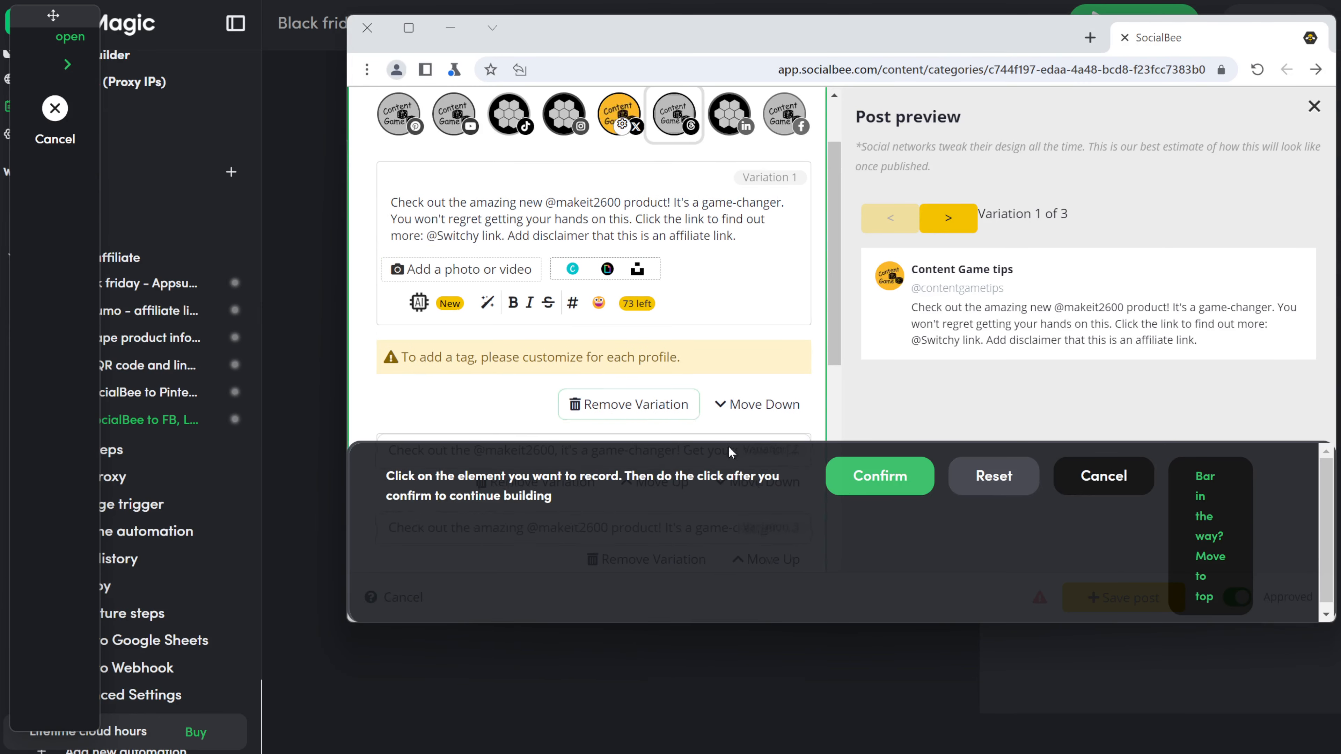
click(848, 486)
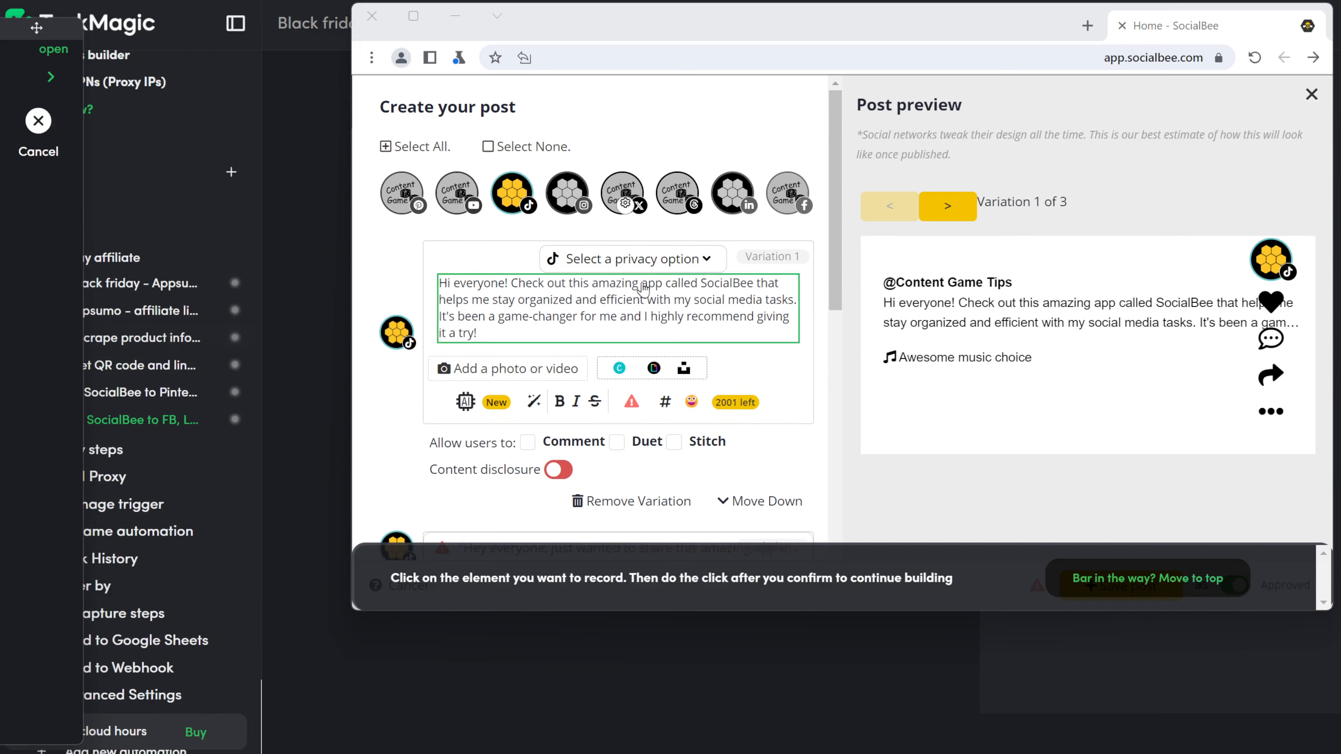
Step: Record click steps opening the TikTok privacy options and choosing Public
click(851, 459)
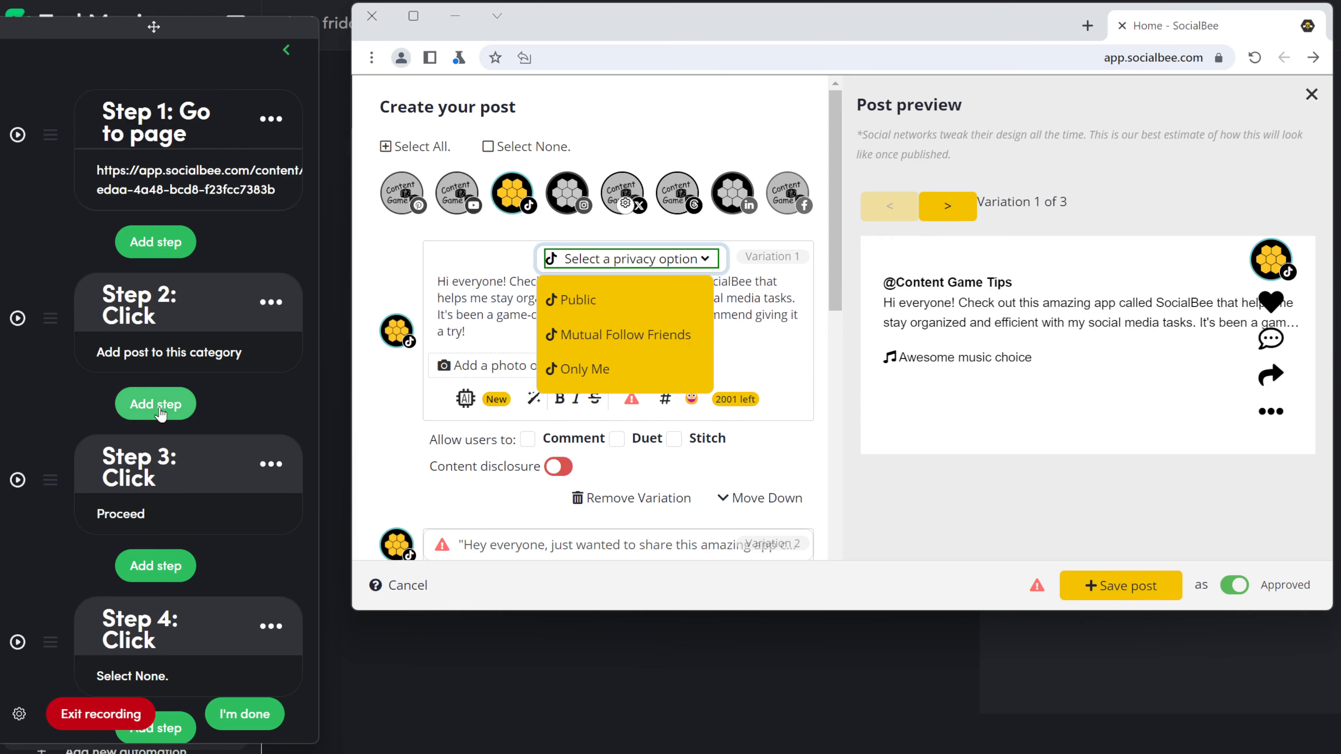
click(159, 659)
click(94, 317)
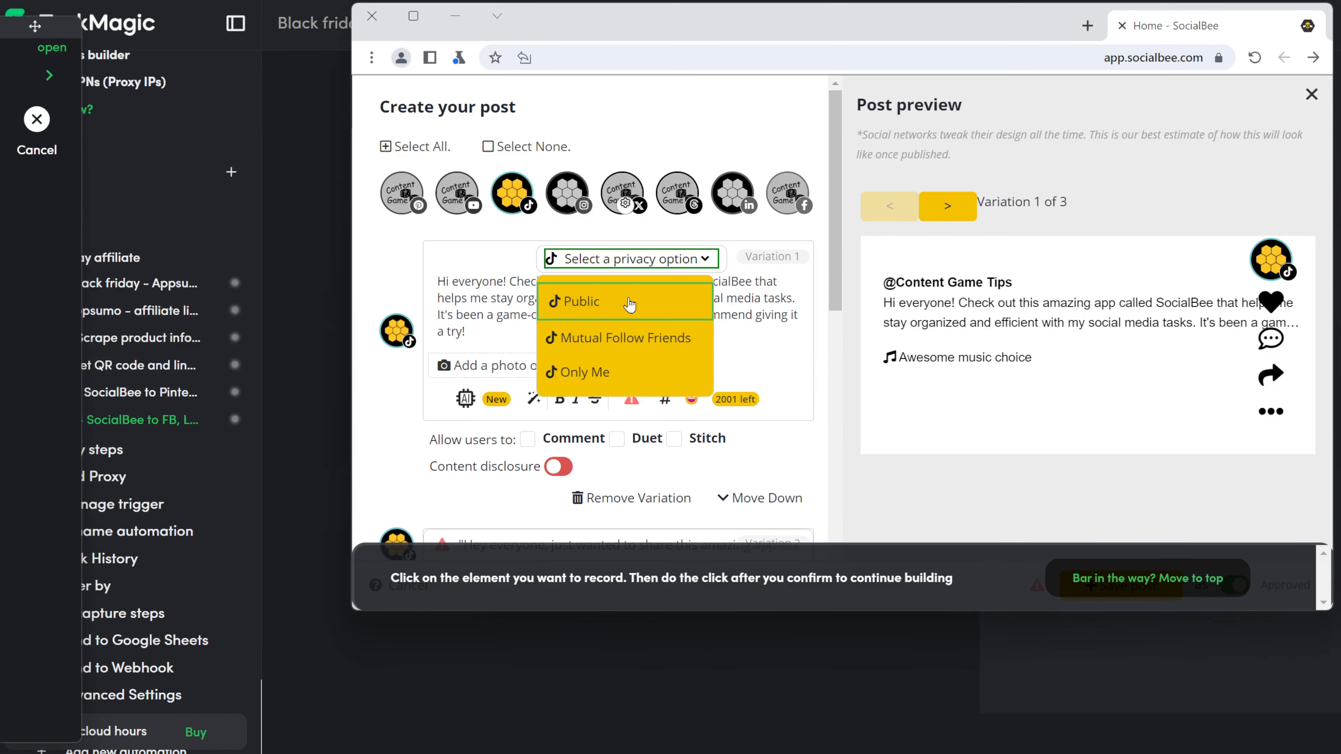
click(581, 300)
Step: Record click steps allowing Comment, Duet and Stitch
click(154, 360)
click(573, 438)
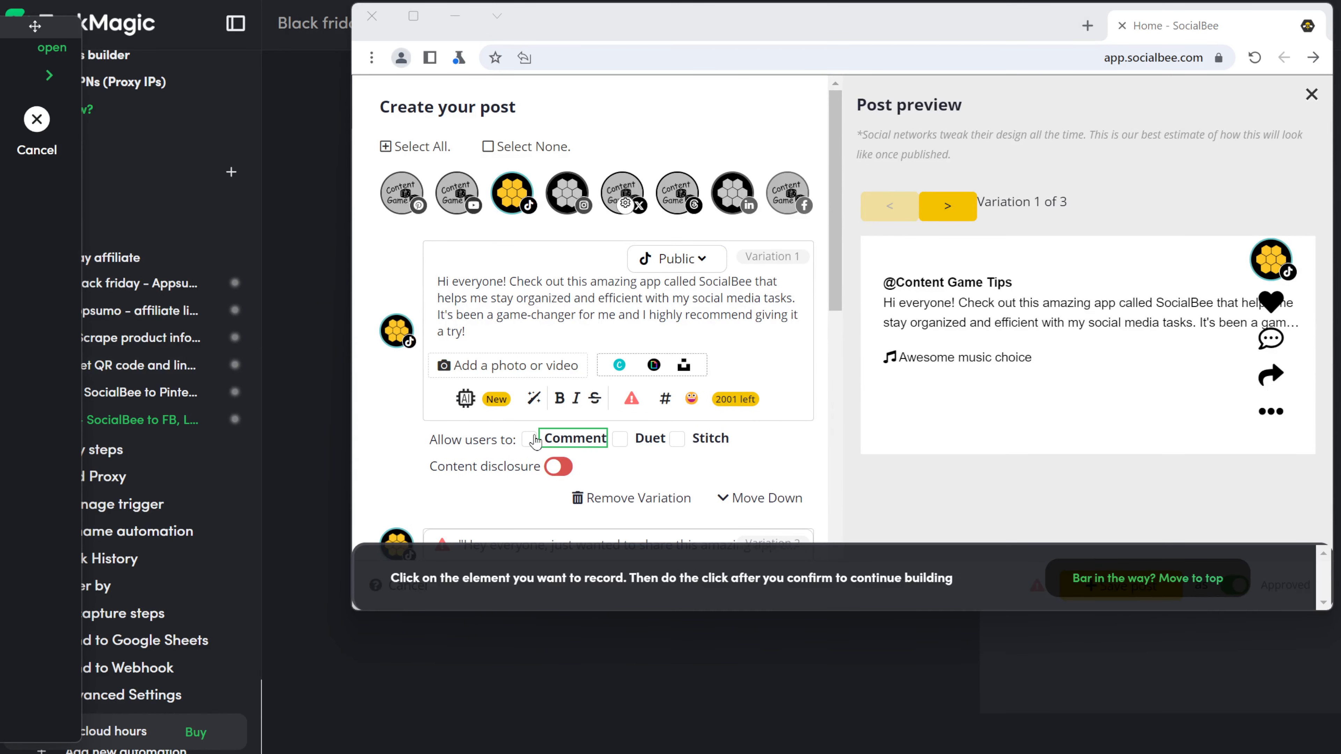
click(877, 464)
click(159, 344)
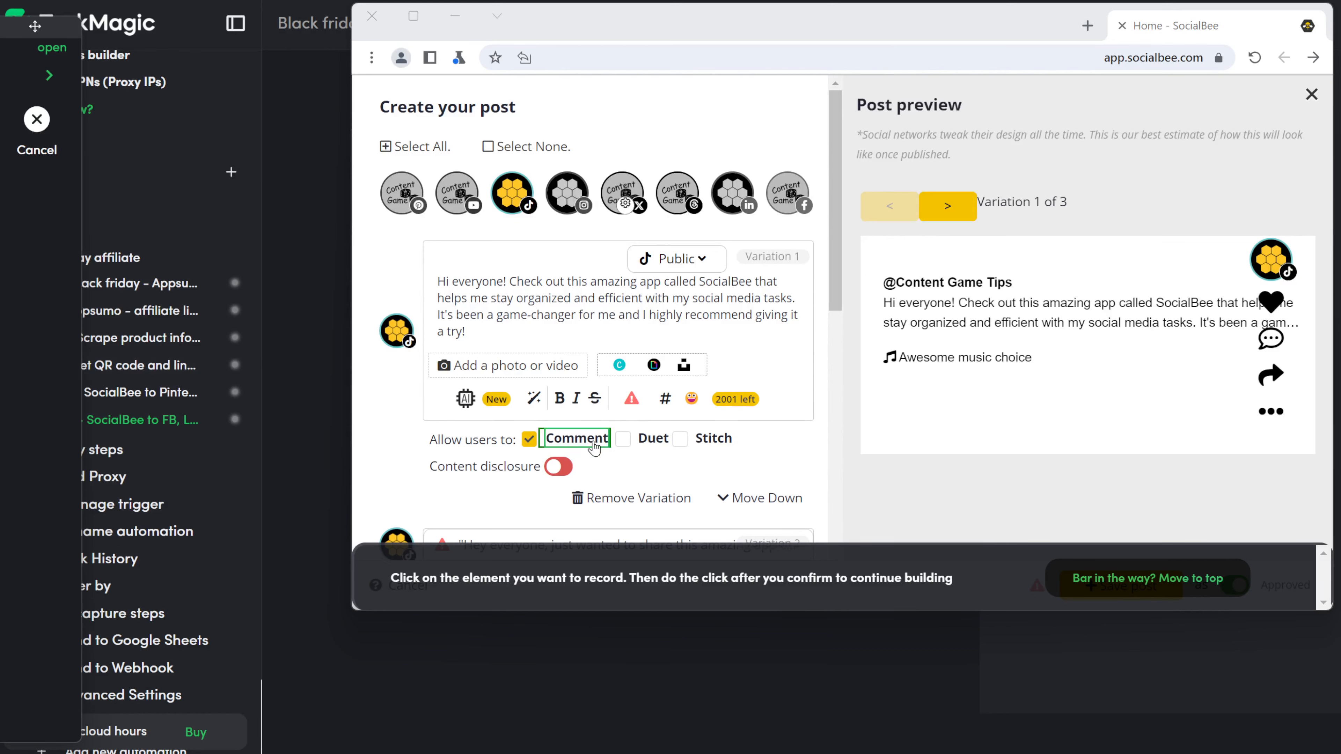
click(648, 438)
click(844, 479)
click(132, 338)
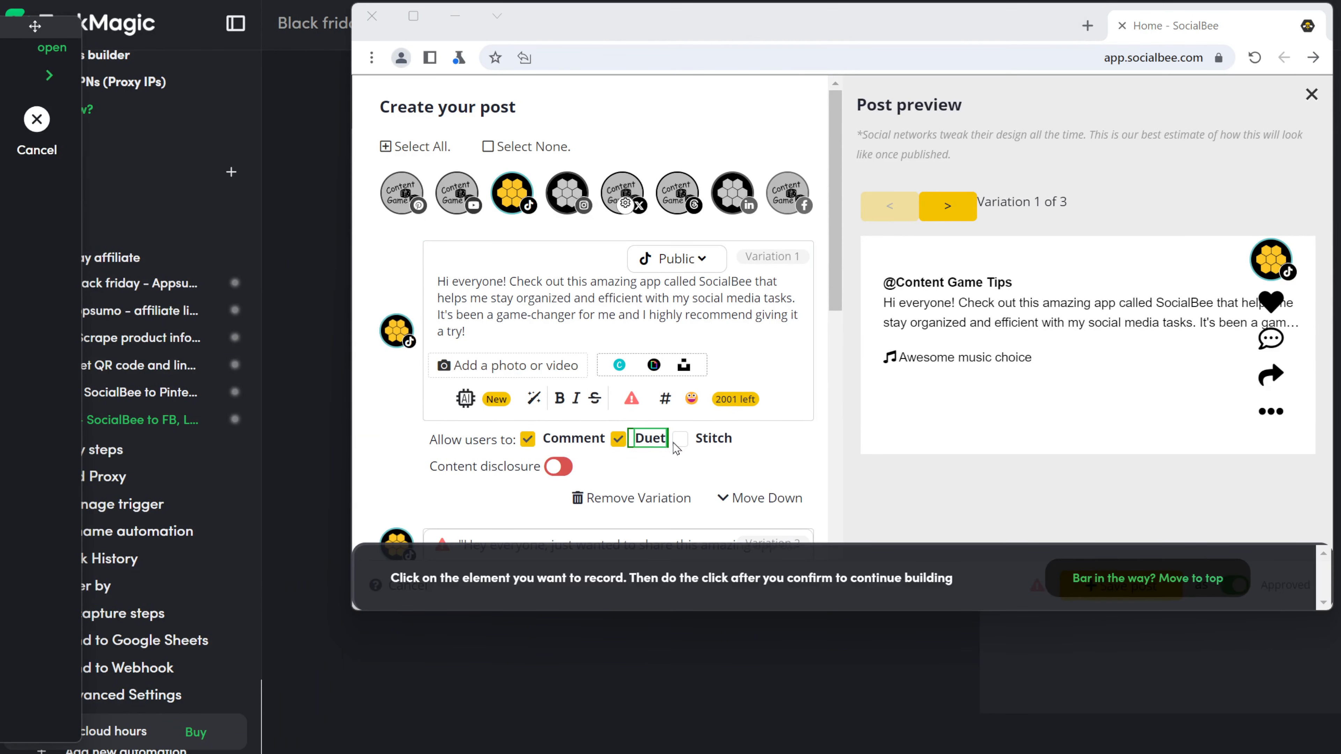
click(708, 438)
click(900, 473)
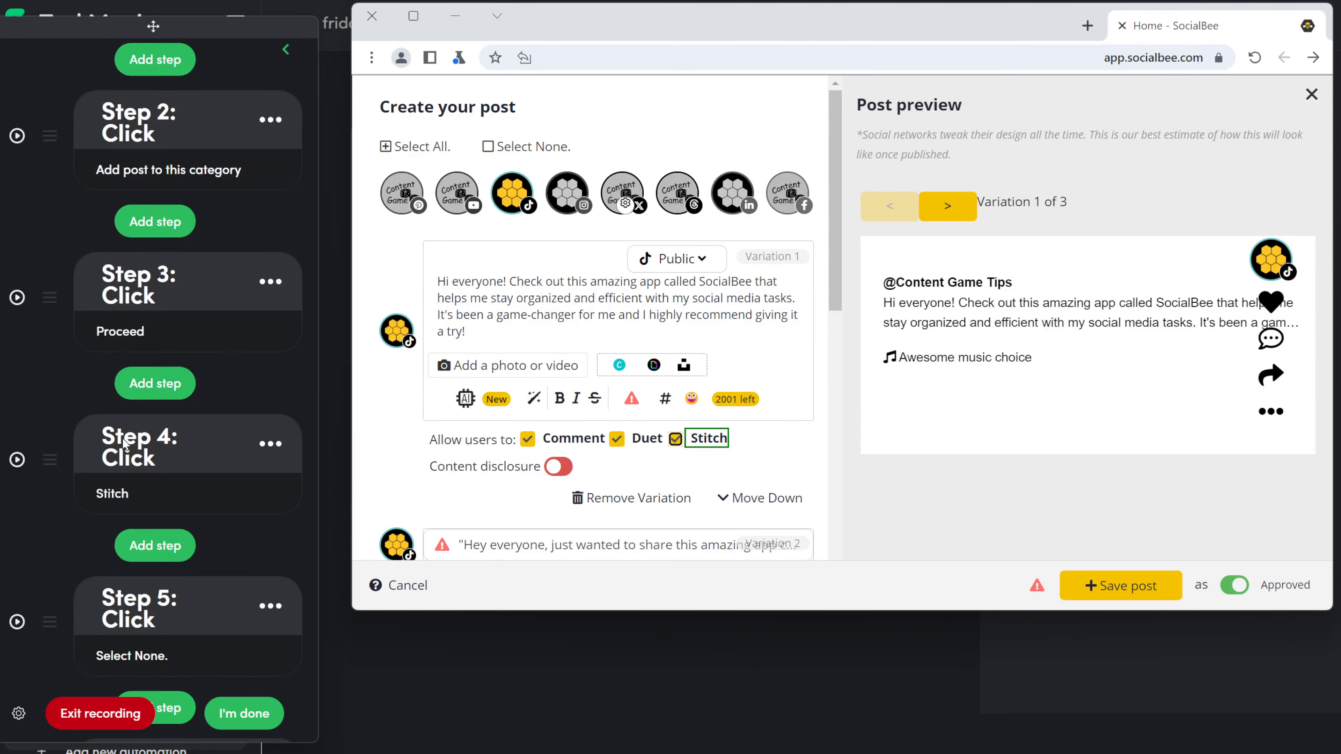
Step: Record click steps turning on content disclosure and marking it as Your brand
click(122, 333)
click(560, 470)
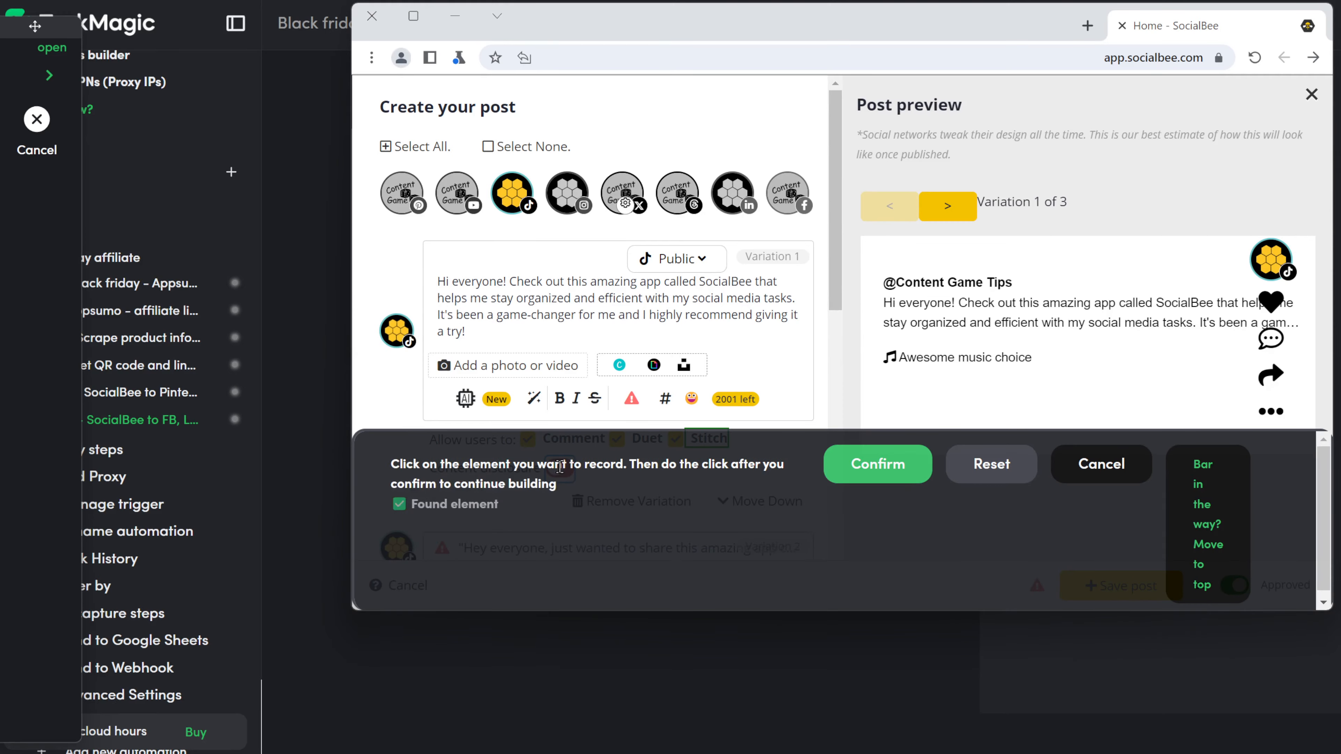
click(862, 463)
click(182, 341)
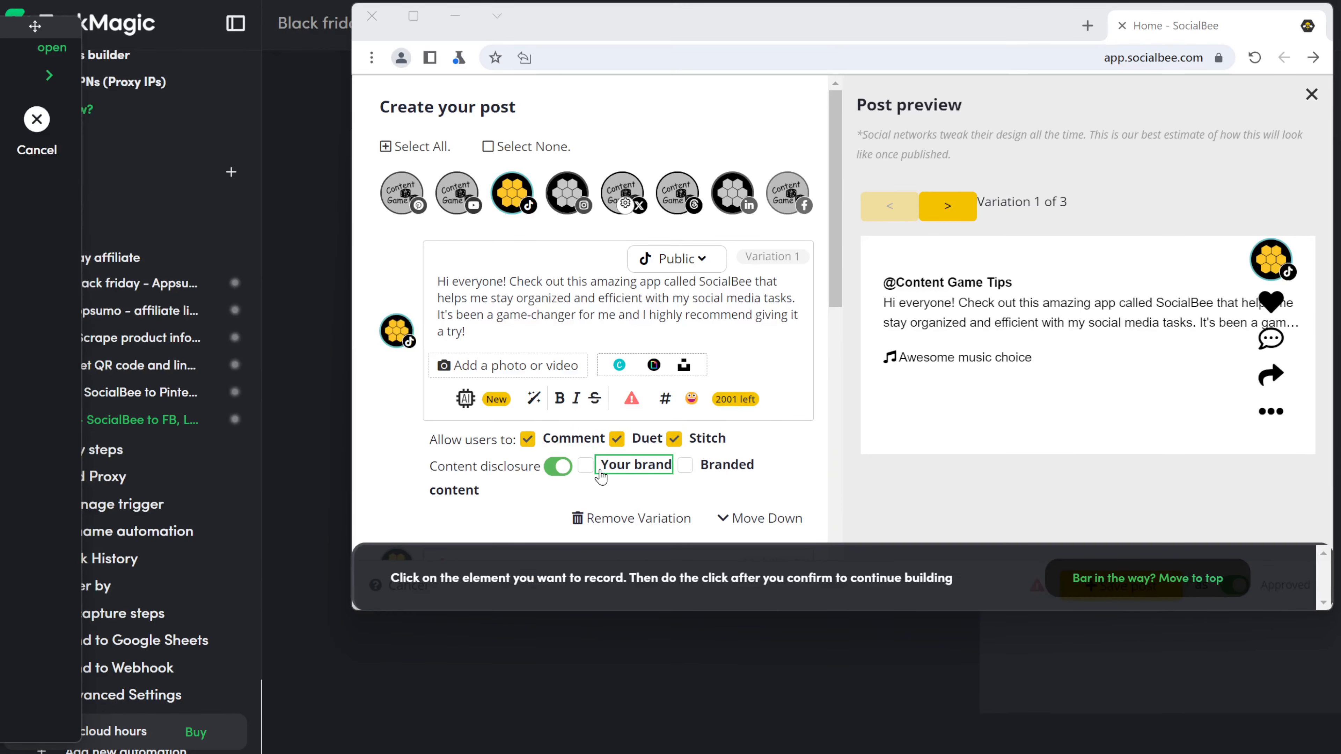
click(605, 472)
click(874, 465)
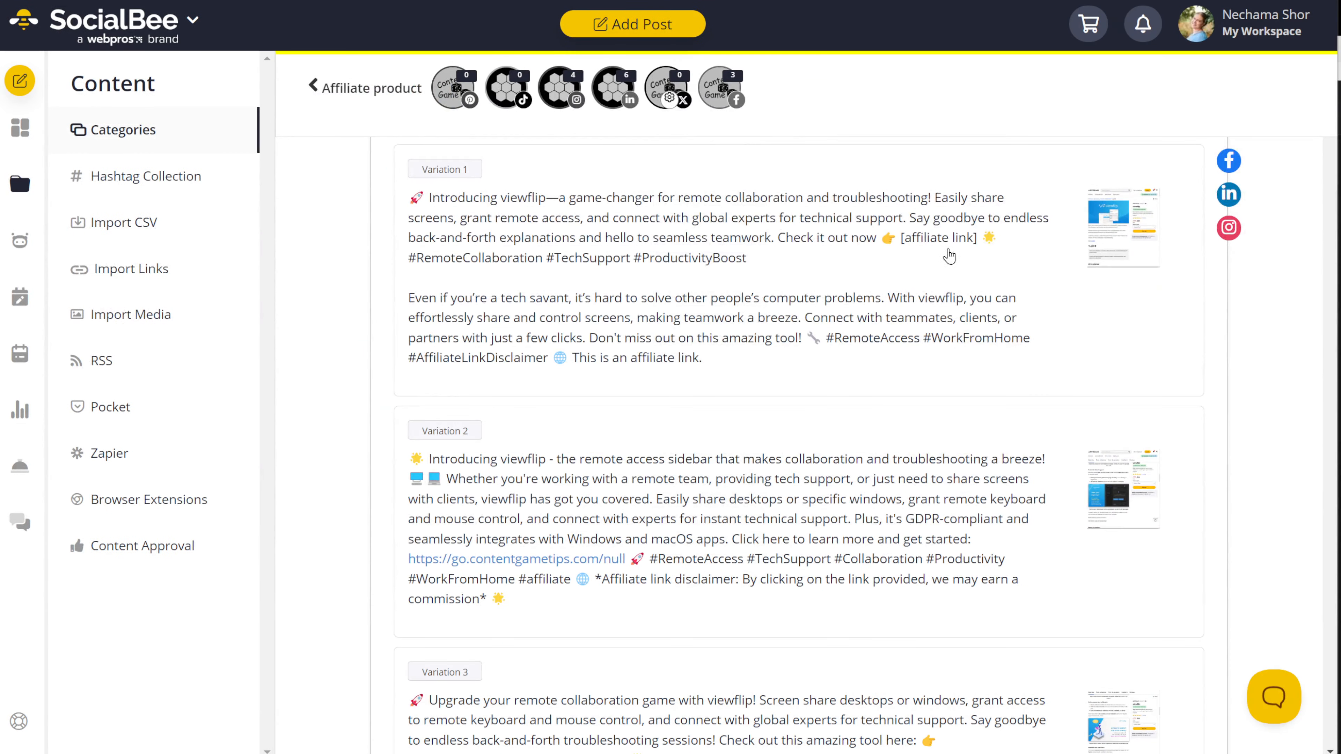
Step: Select the [affiliate link] placeholder in the generated viewflip post's Variation 1
click(950, 256)
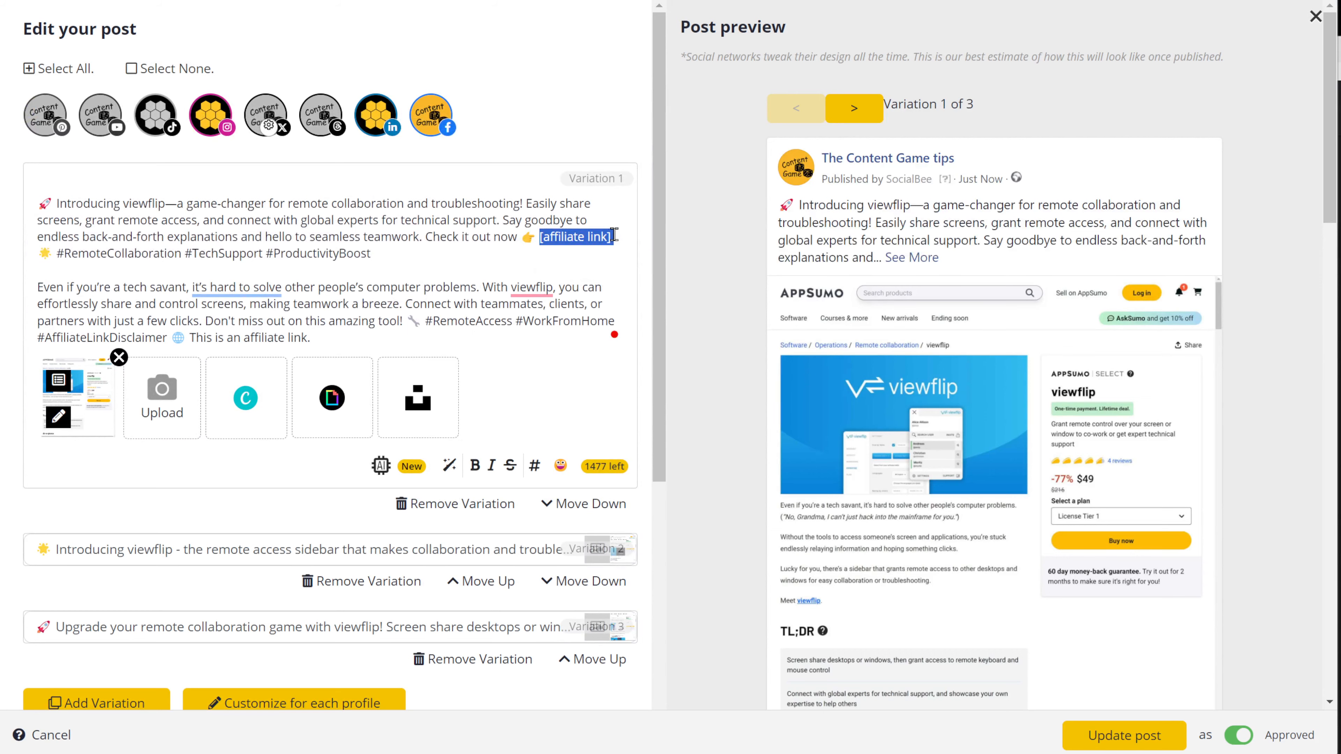
text(https://go.contentgametips.com/null)
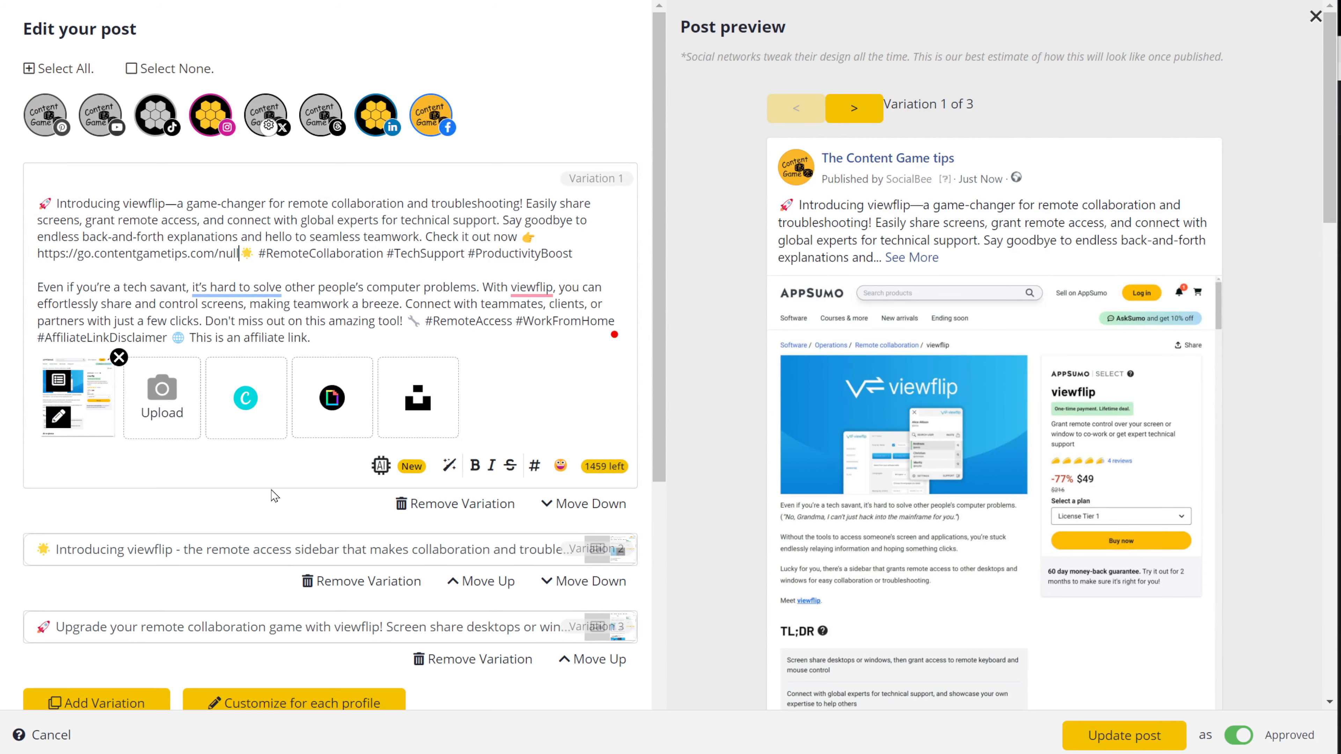
scroll(408, 535, down, 5)
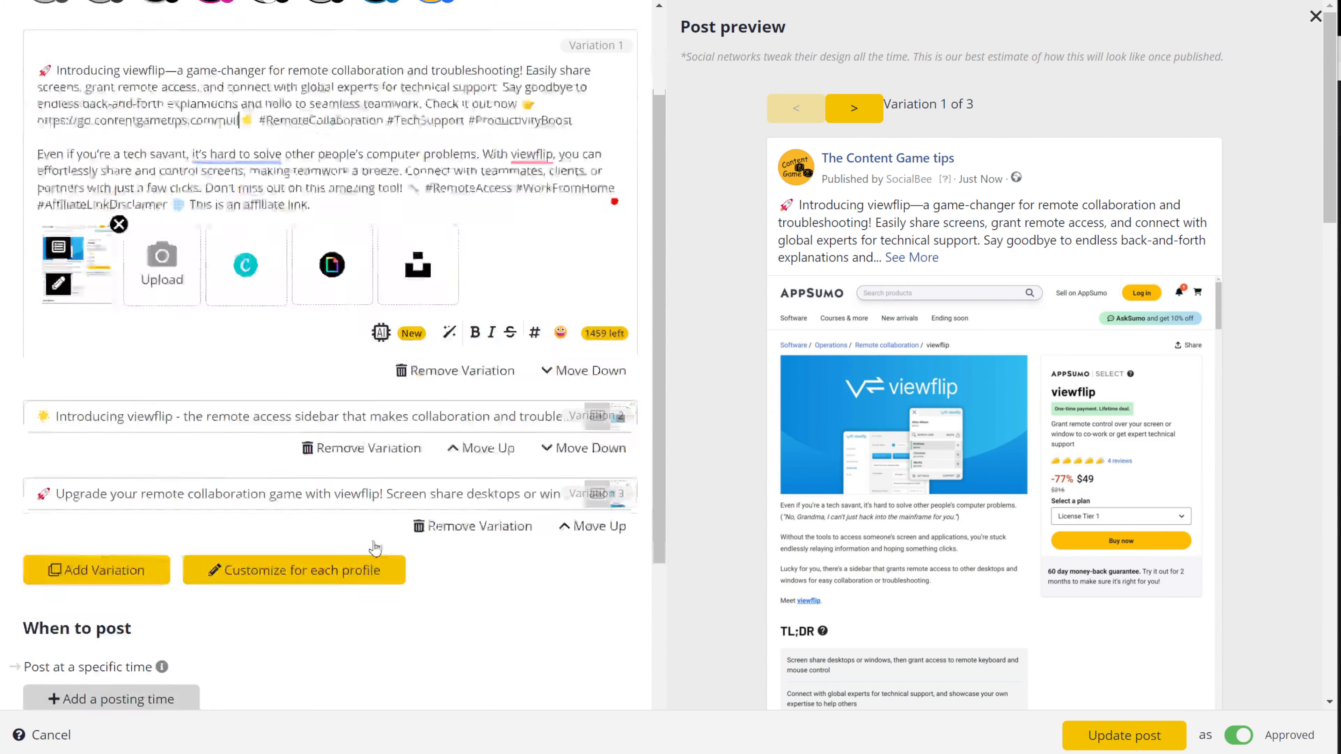
click(1125, 736)
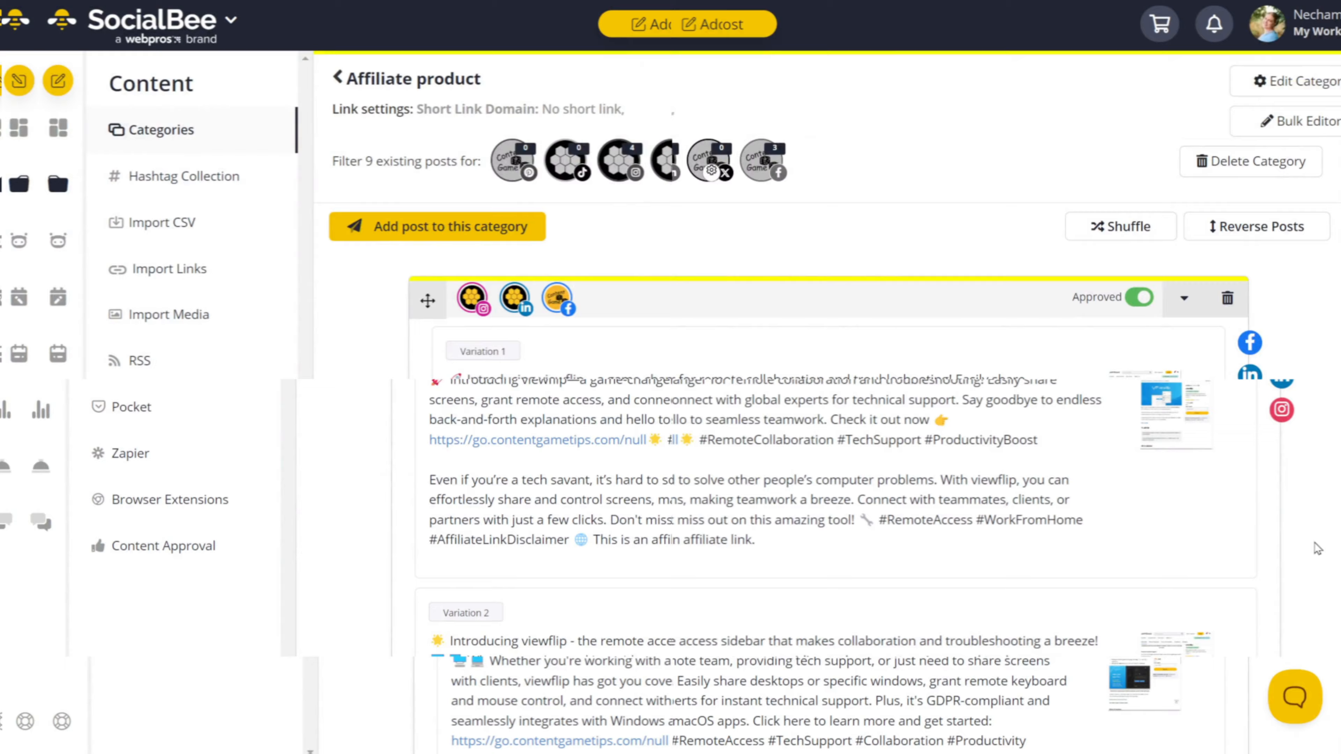
scroll(1318, 549, down, 10)
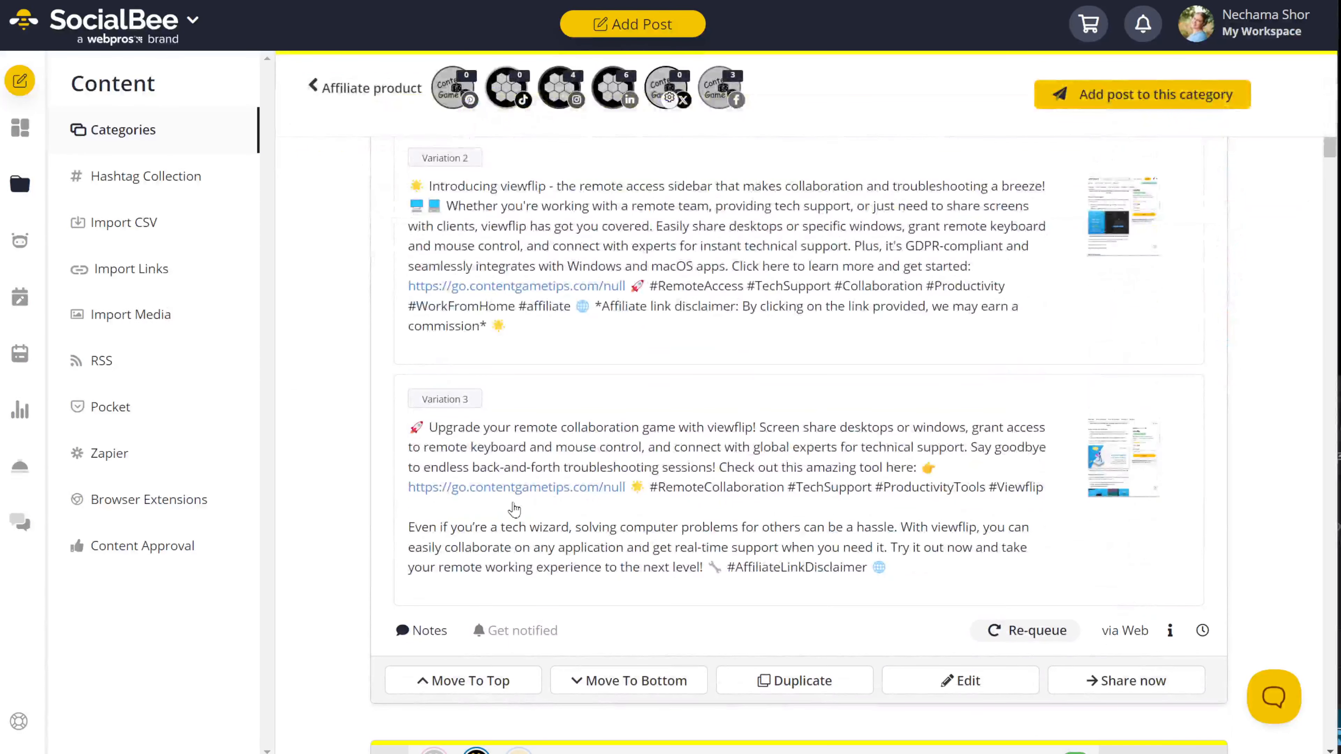
Step: Create a Friday LinkedIn posting slot for Affiliate product with the hour set to 14
click(19, 297)
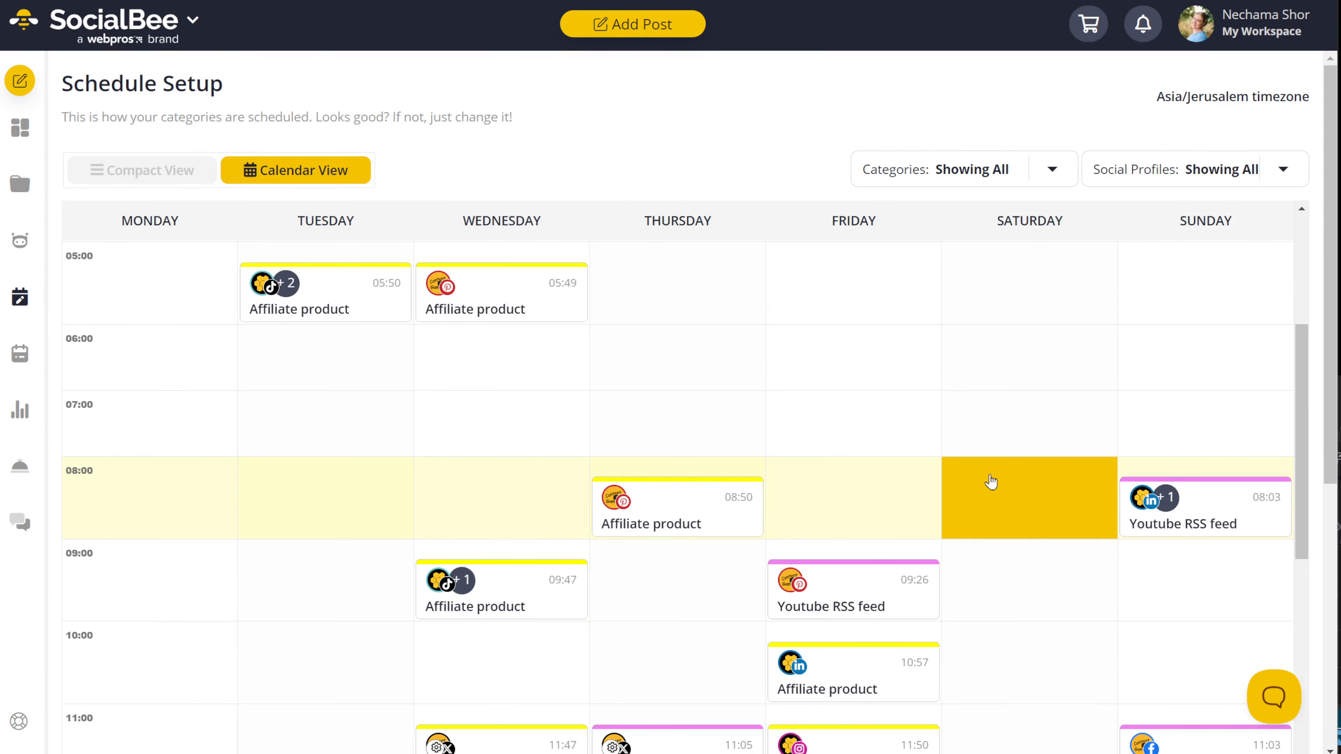
scroll(473, 402, down, 3)
scroll(439, 418, down, 3)
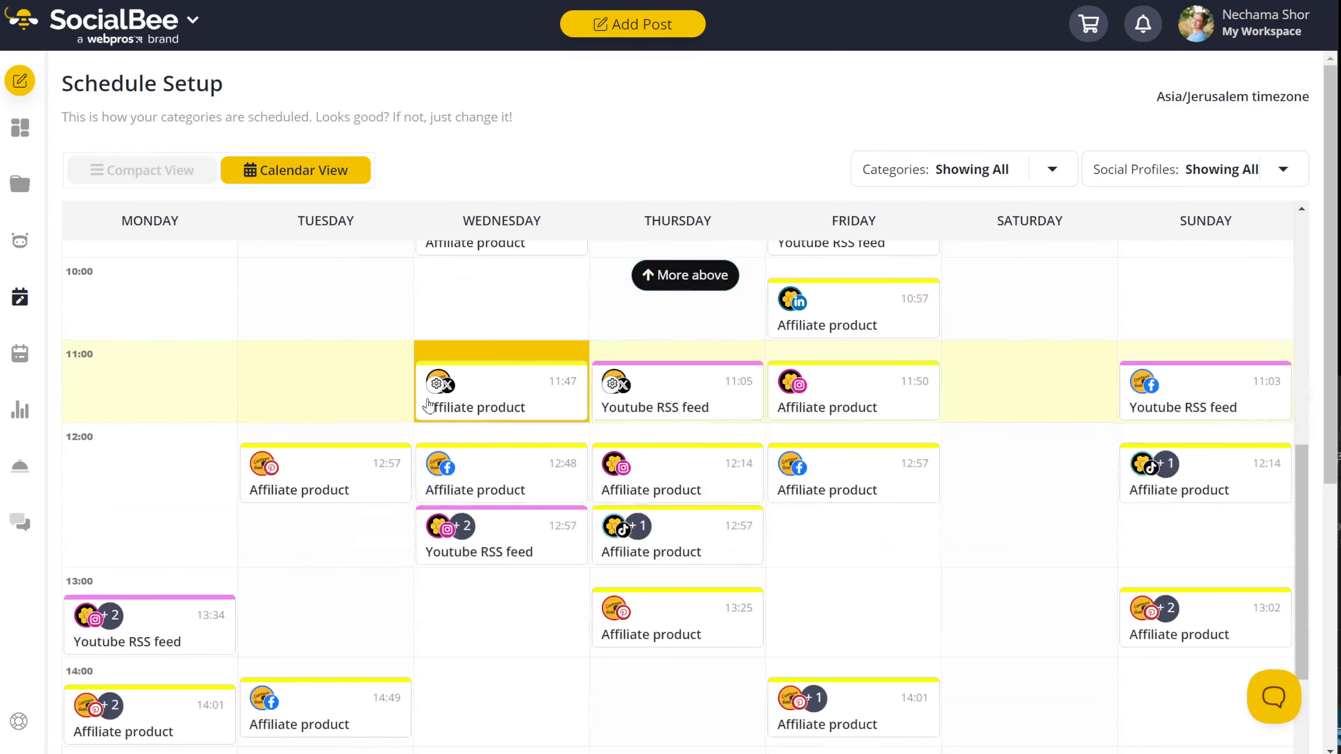
scroll(278, 404, up, 6)
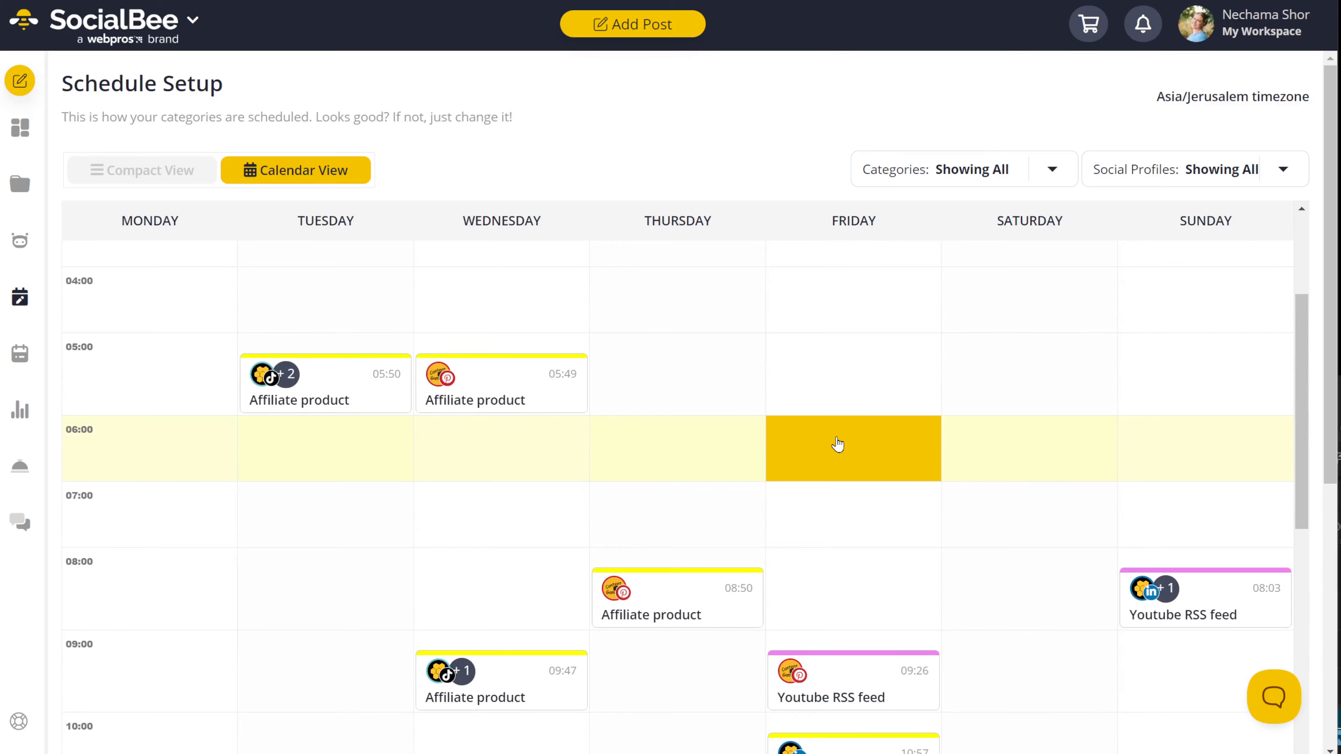
click(837, 445)
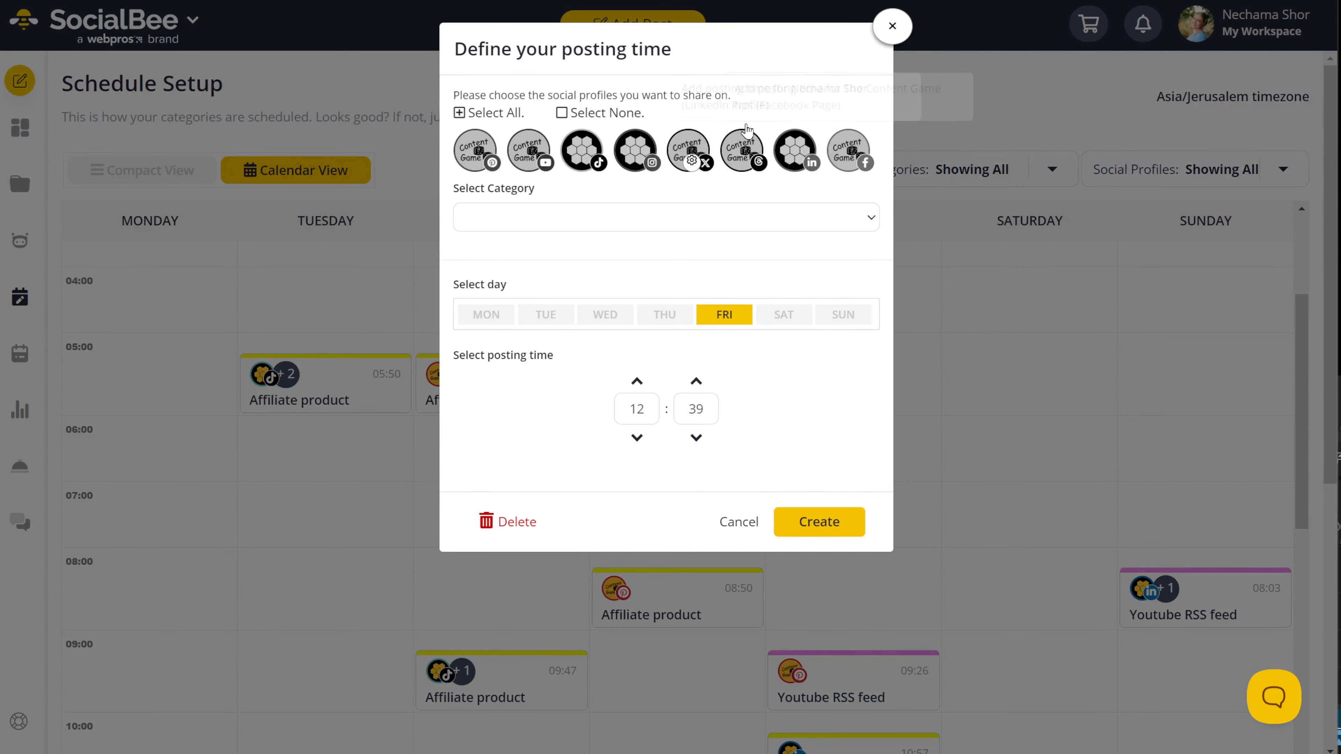
click(794, 150)
click(653, 218)
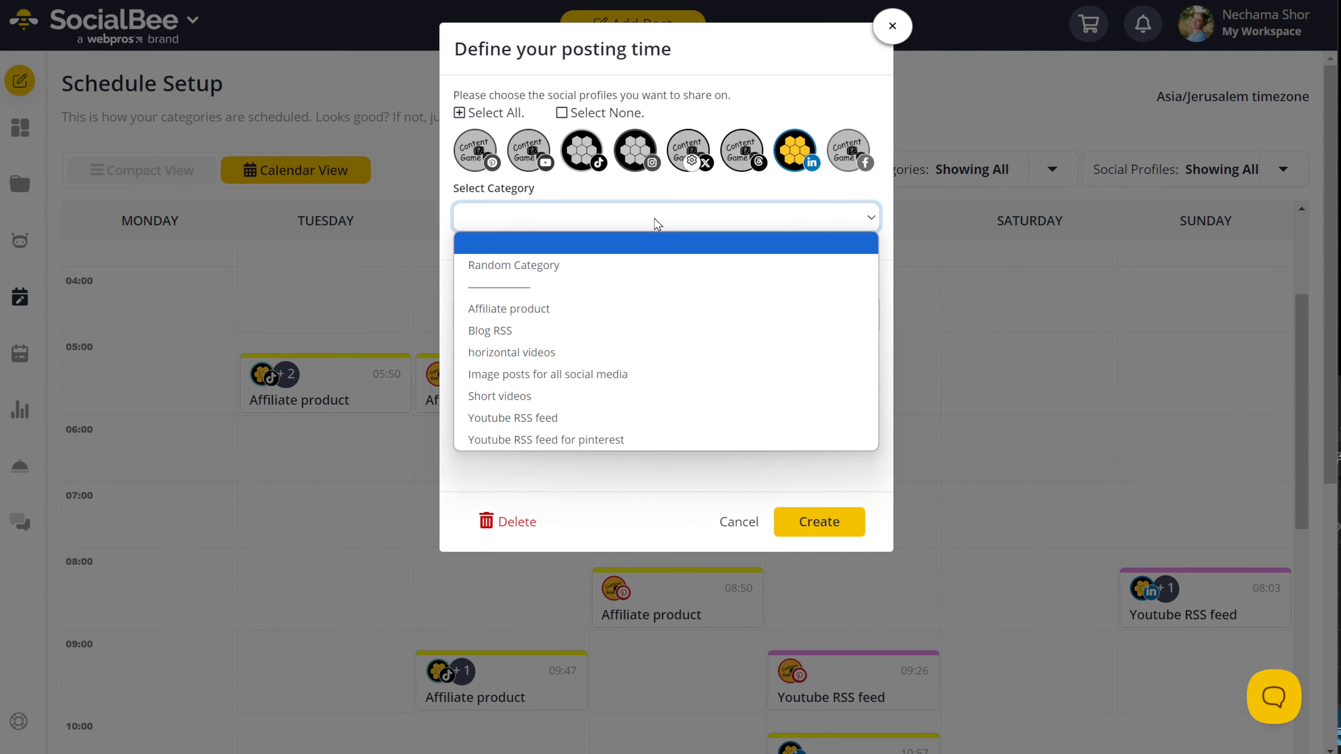
click(602, 309)
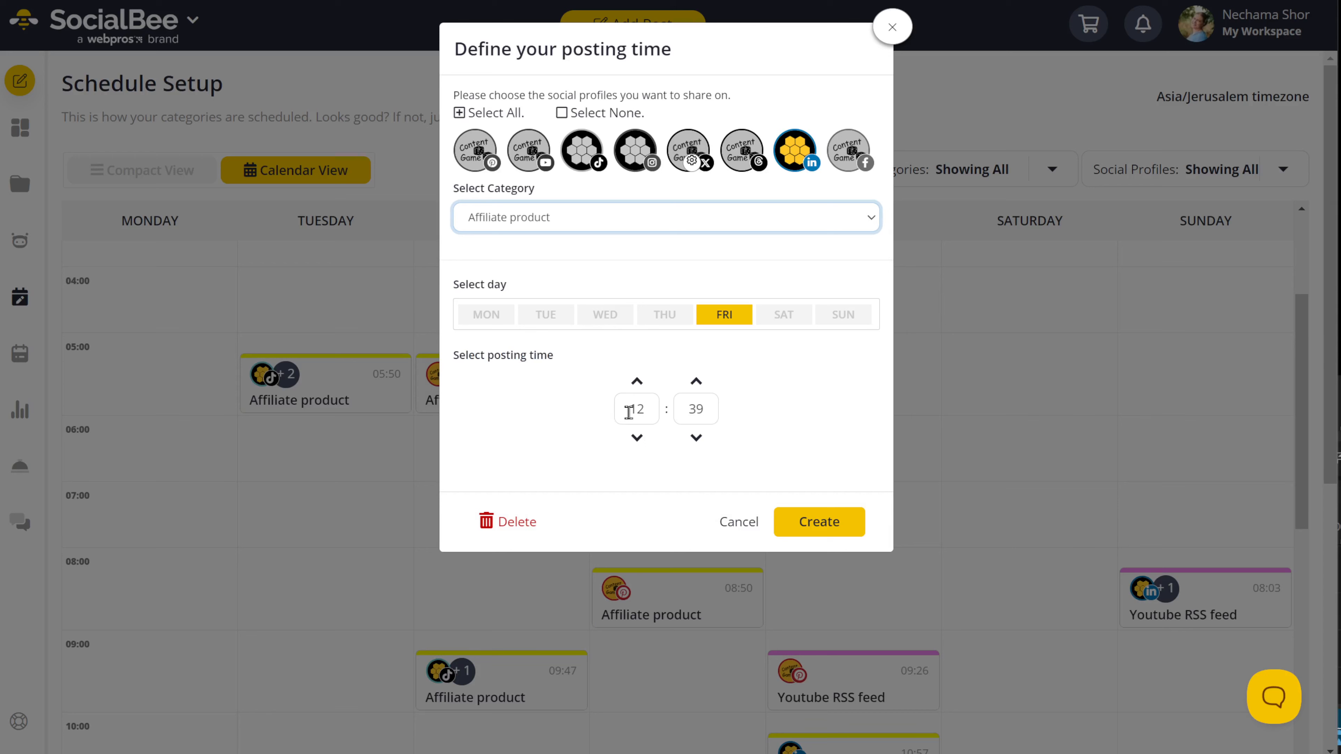
drag(629, 412, 654, 413)
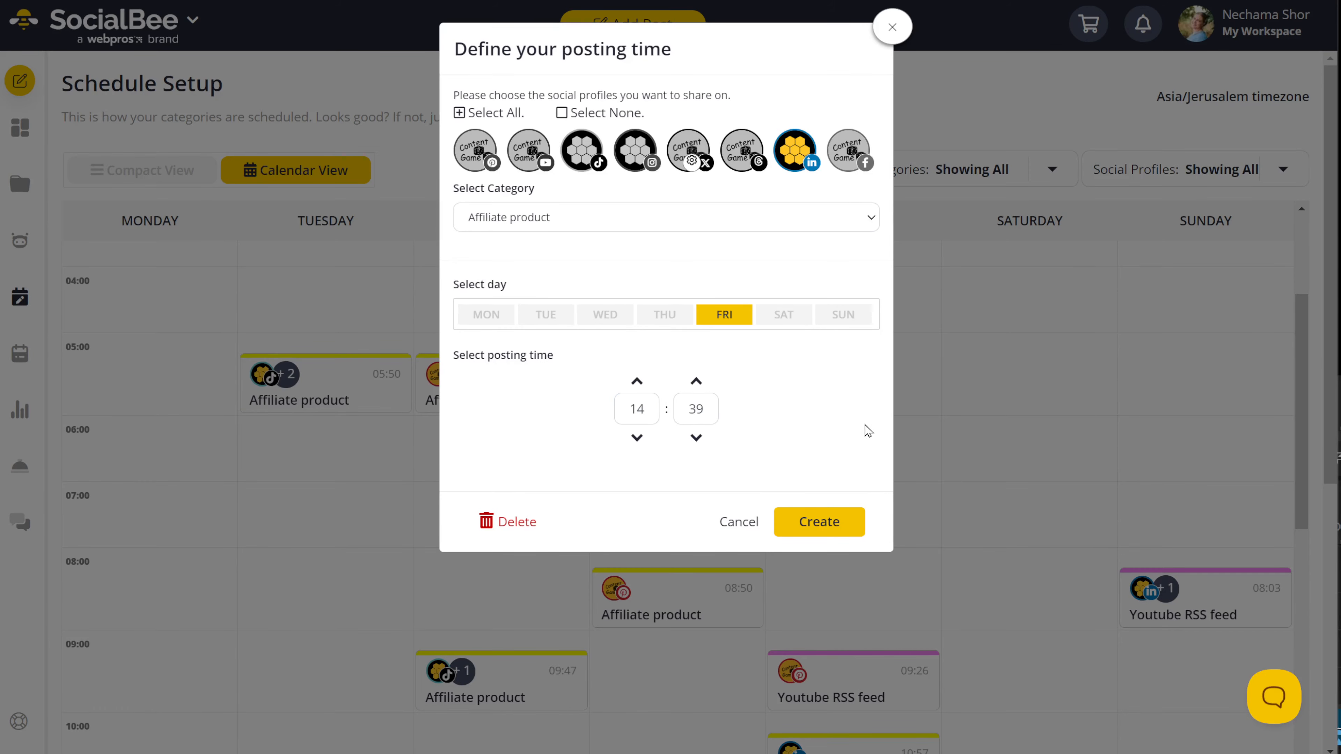
click(847, 526)
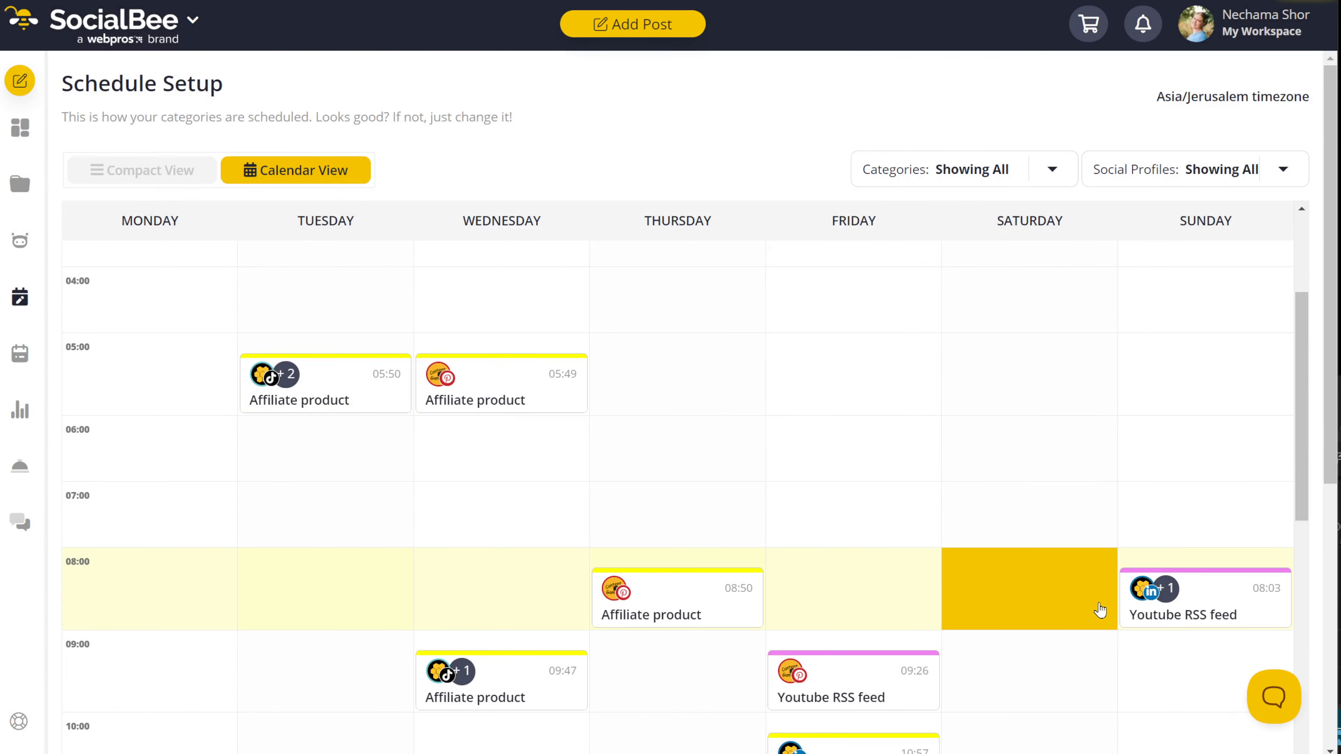
Step: Reopen the Friday 14:01 slot, then stretch the TaskMagic loop to run through step 47
scroll(1030, 582, down, 10)
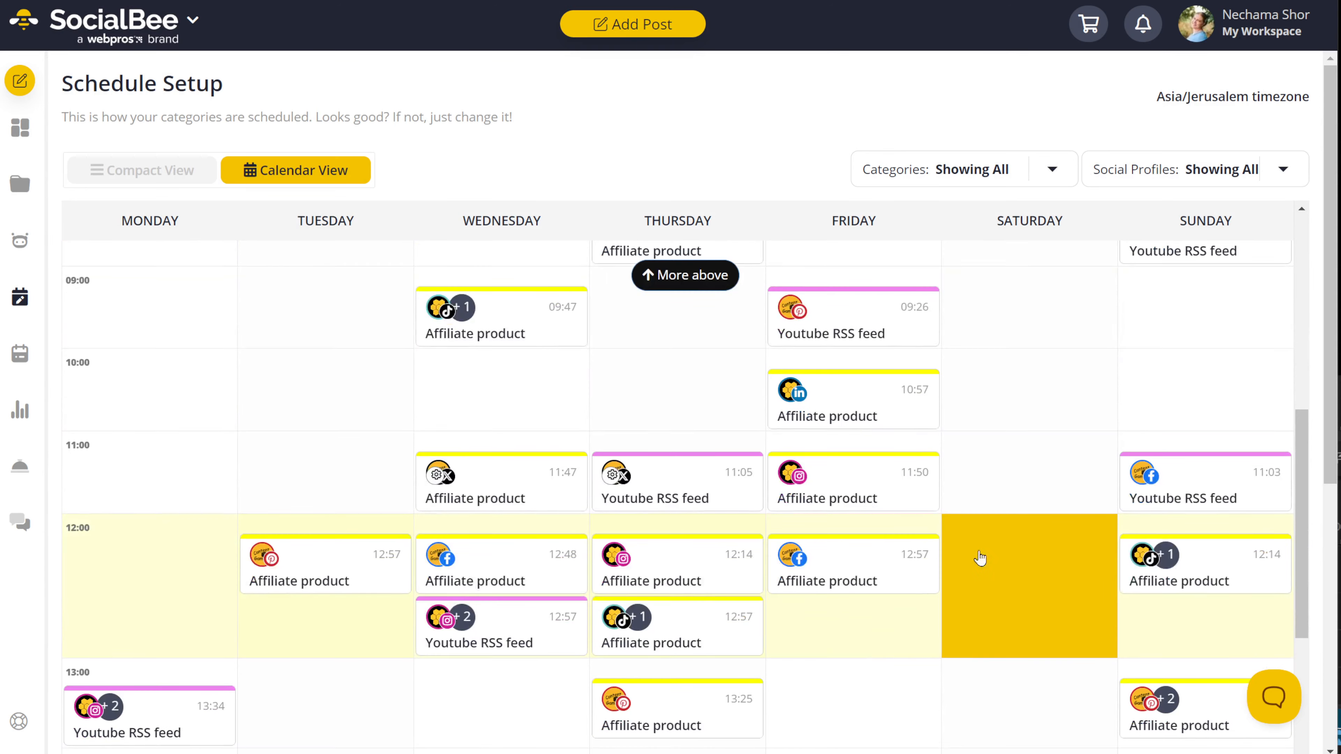
scroll(950, 554, down, 3)
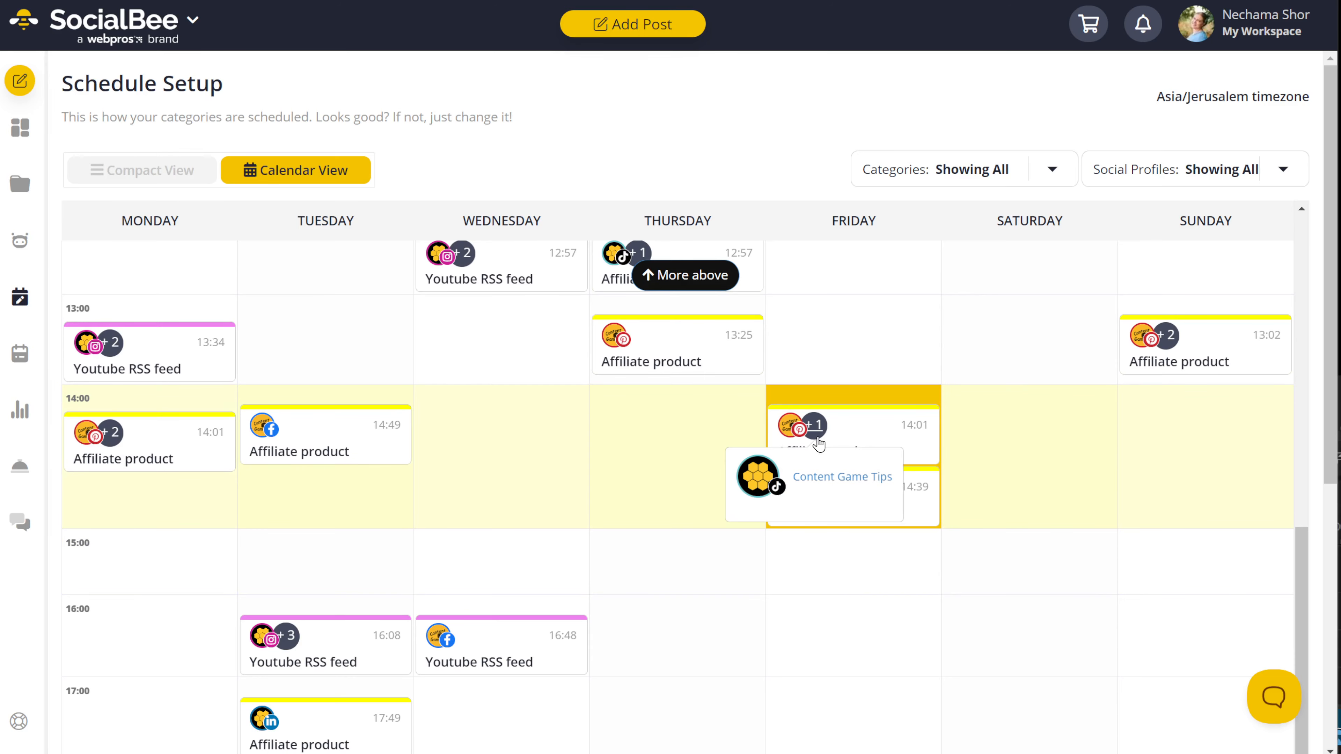
click(833, 450)
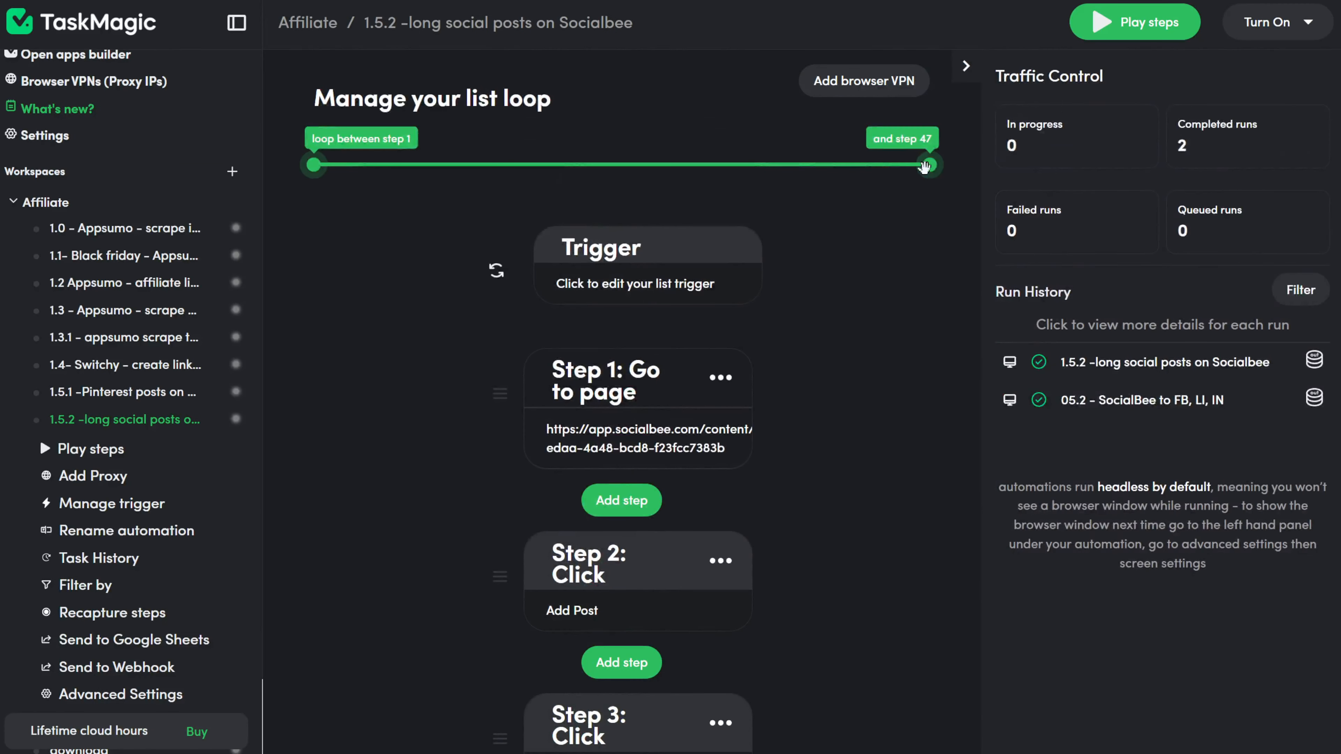
drag(931, 163, 343, 153)
drag(546, 167, 951, 180)
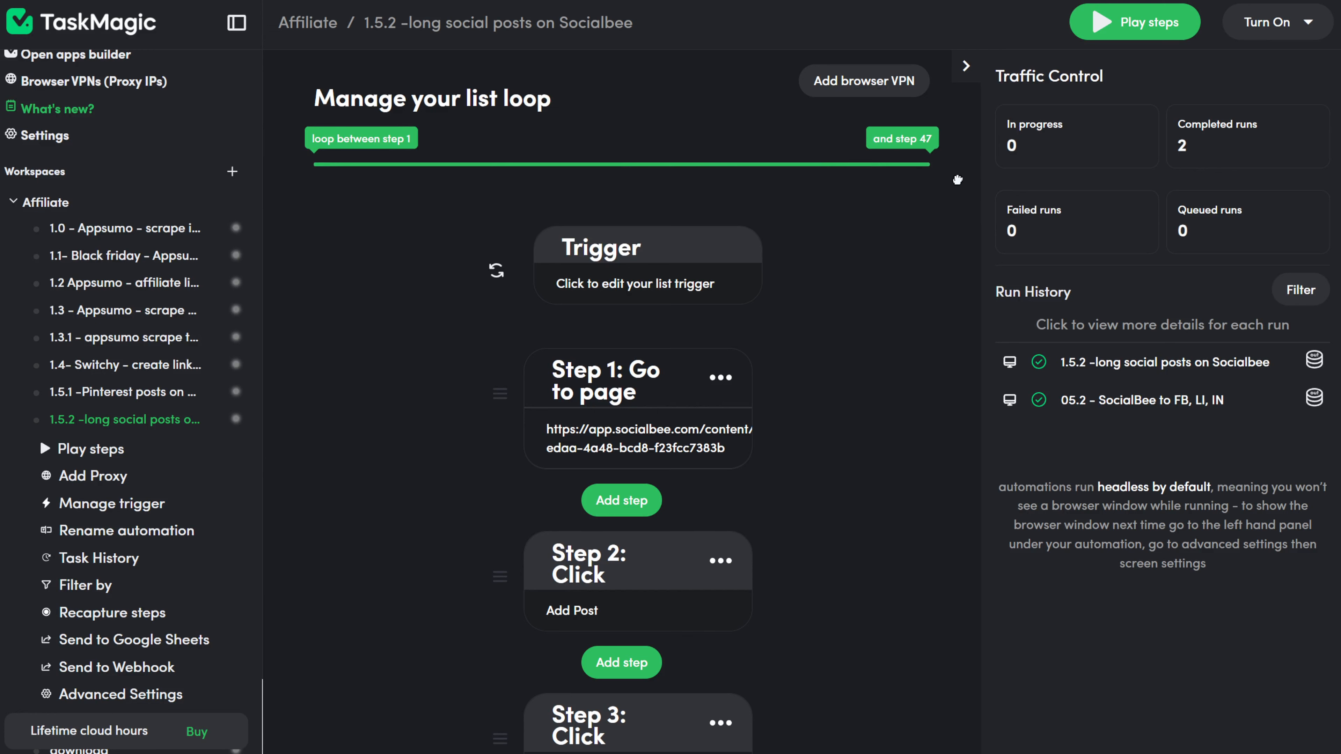
Step: Review the list trigger's schedule settings and run the automation once
click(663, 280)
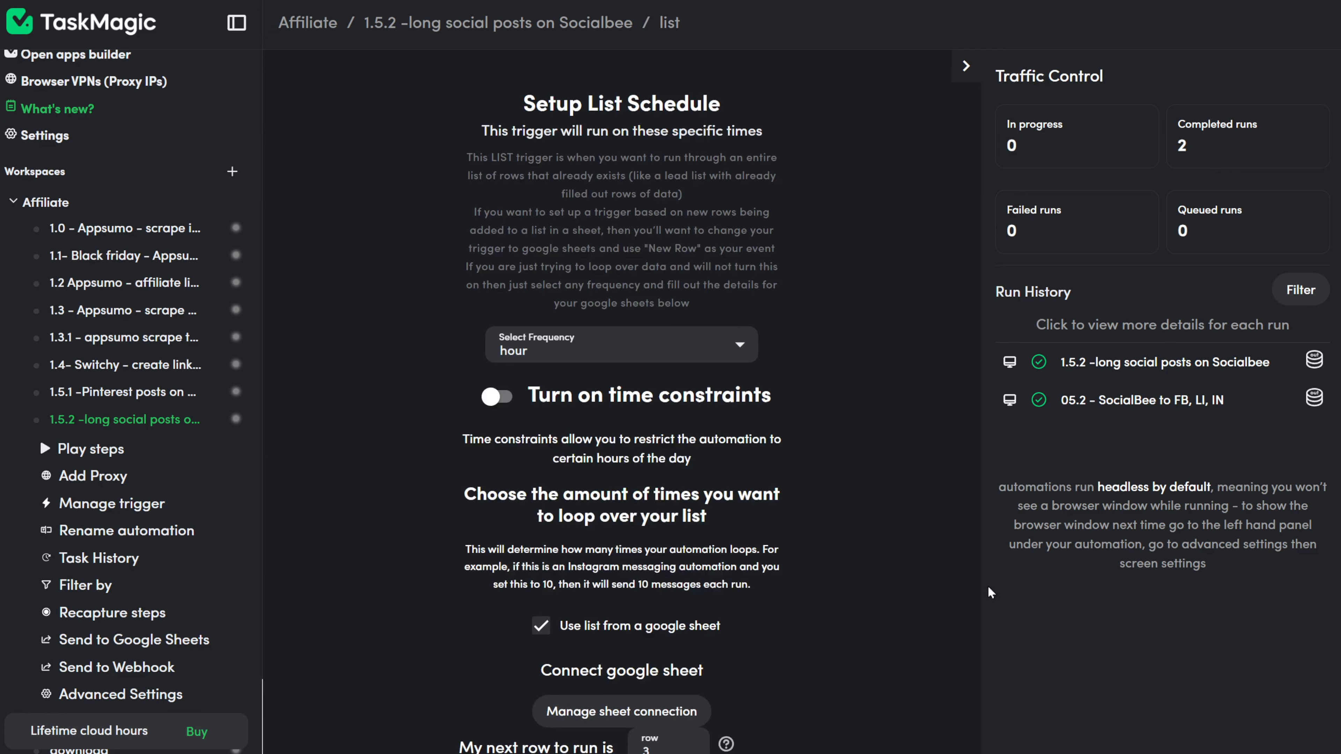
scroll(991, 593, down, 5)
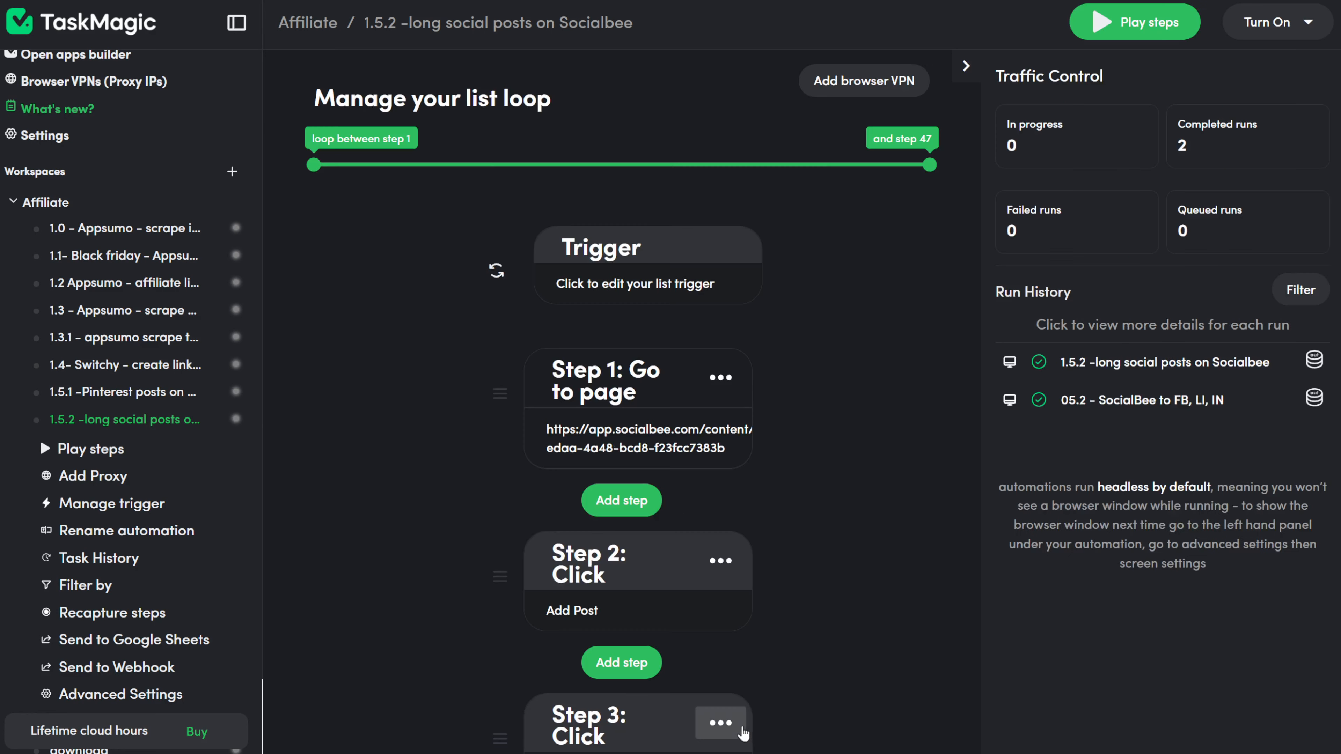
click(1148, 37)
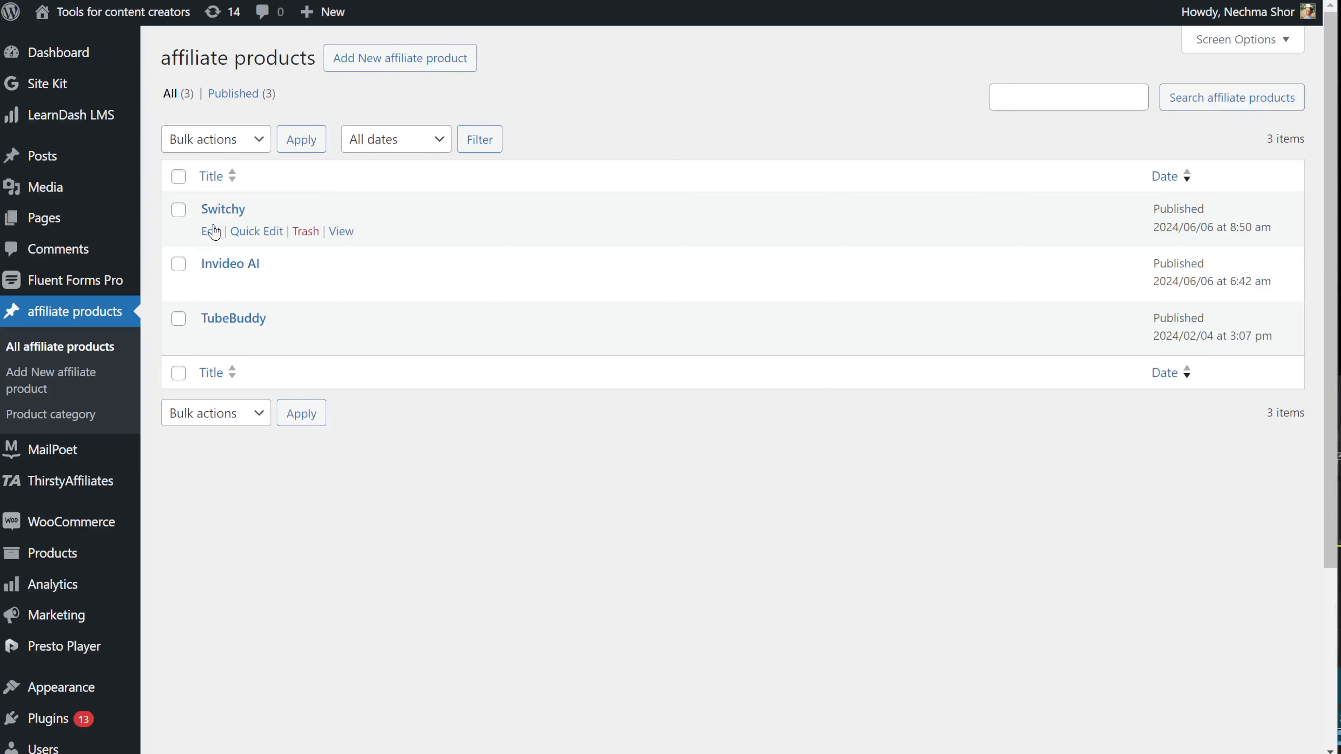
click(219, 233)
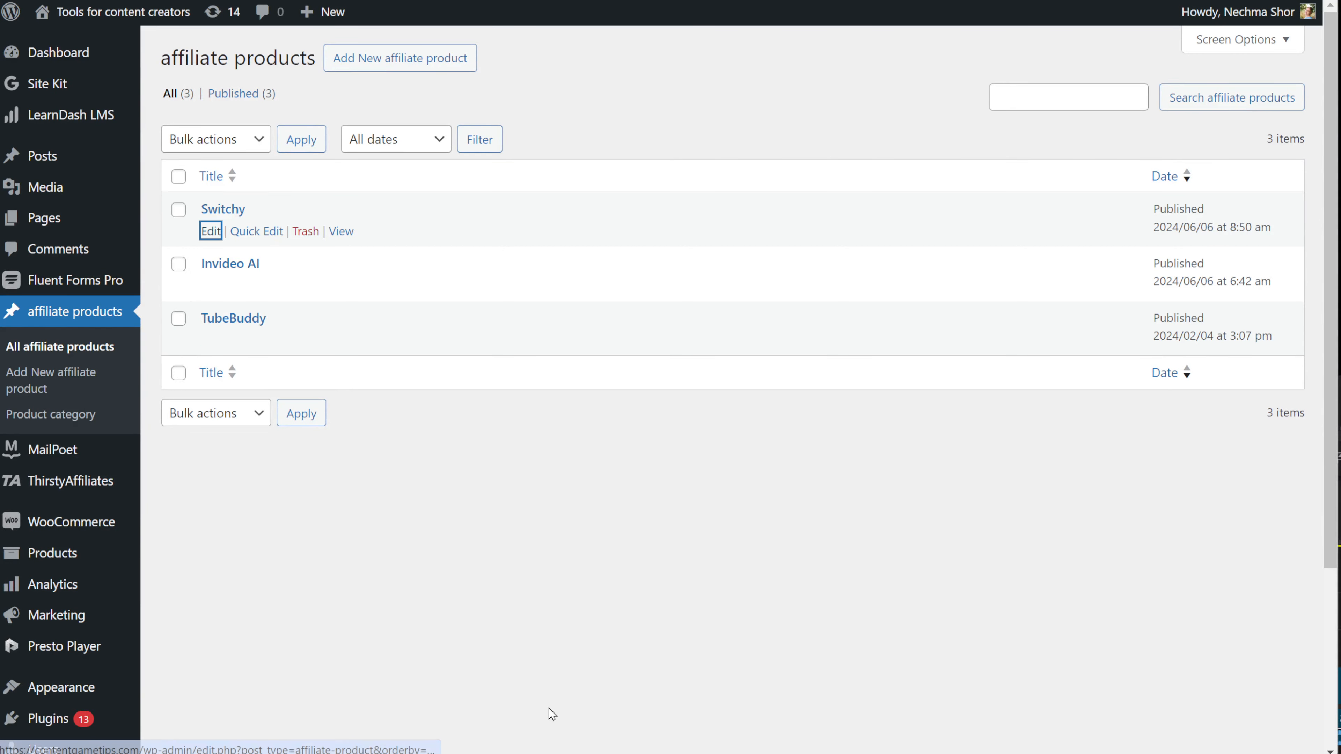
scroll(356, 578, down, 5)
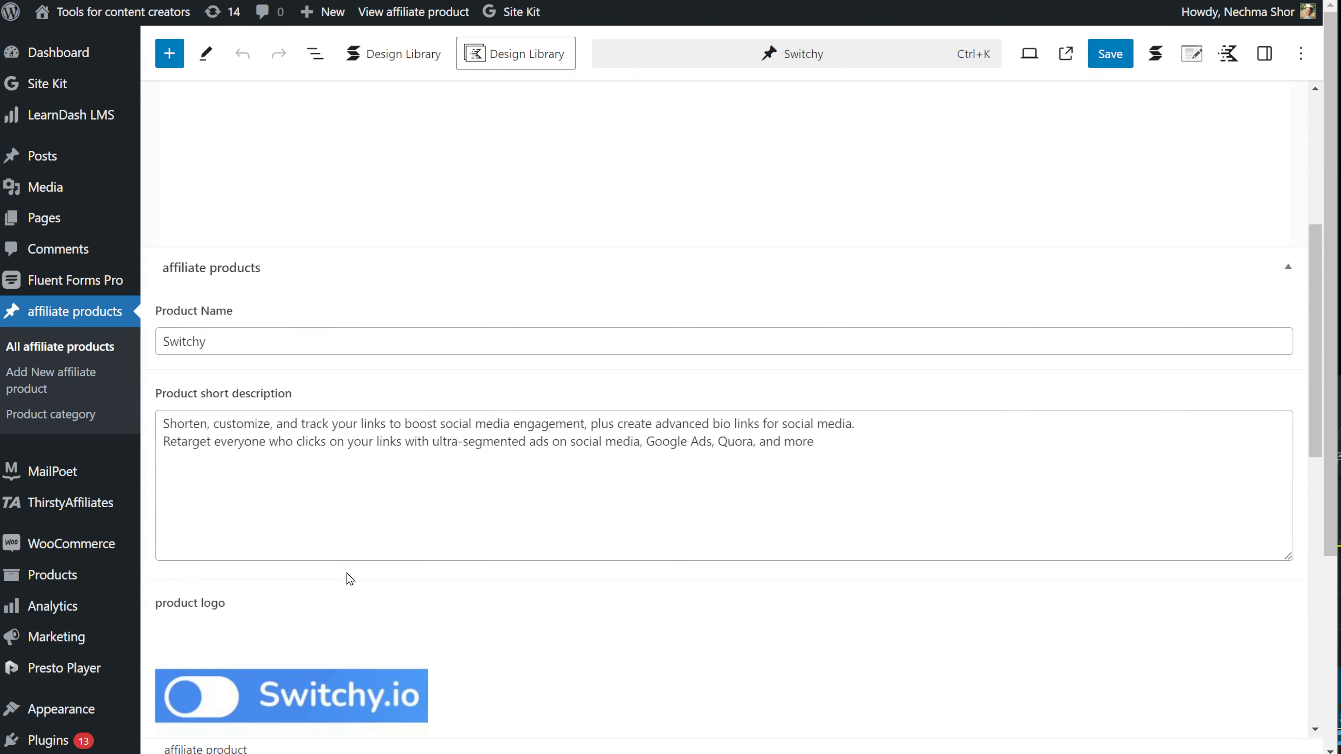
scroll(347, 574, down, 6)
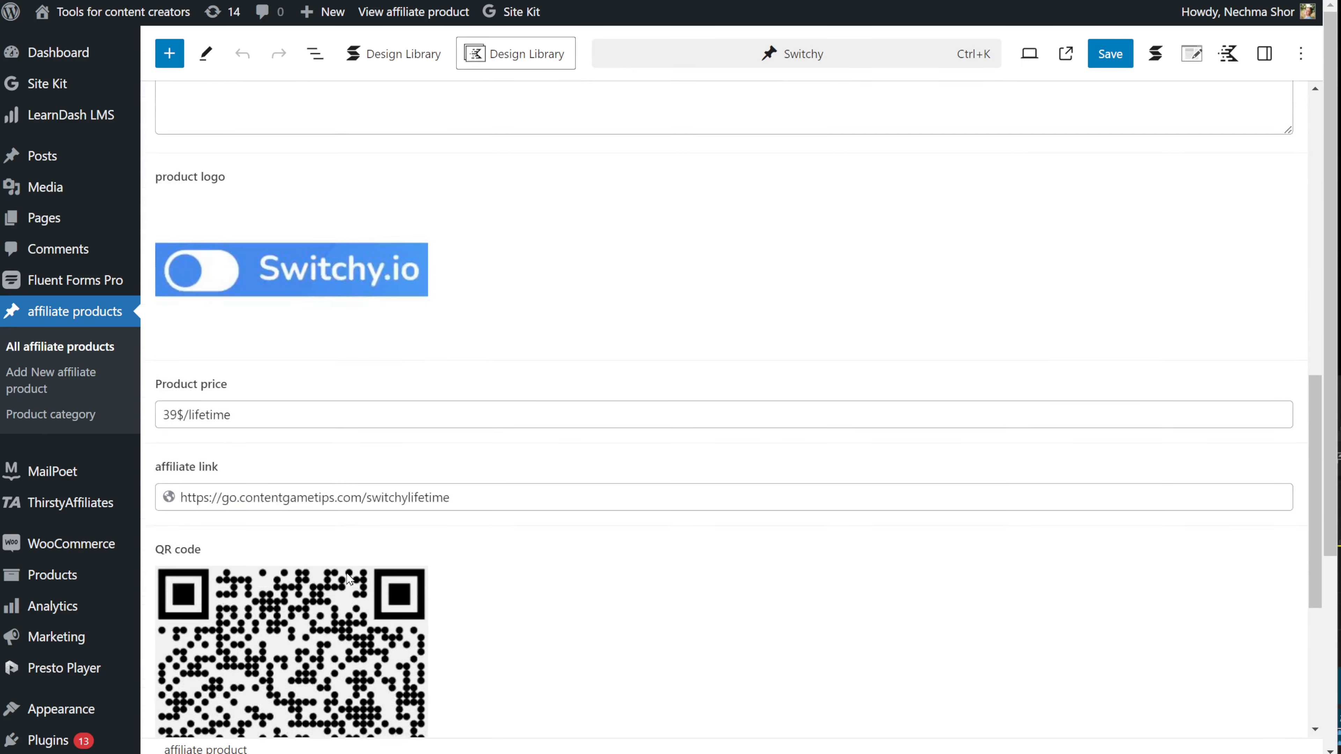
scroll(348, 579, down, 3)
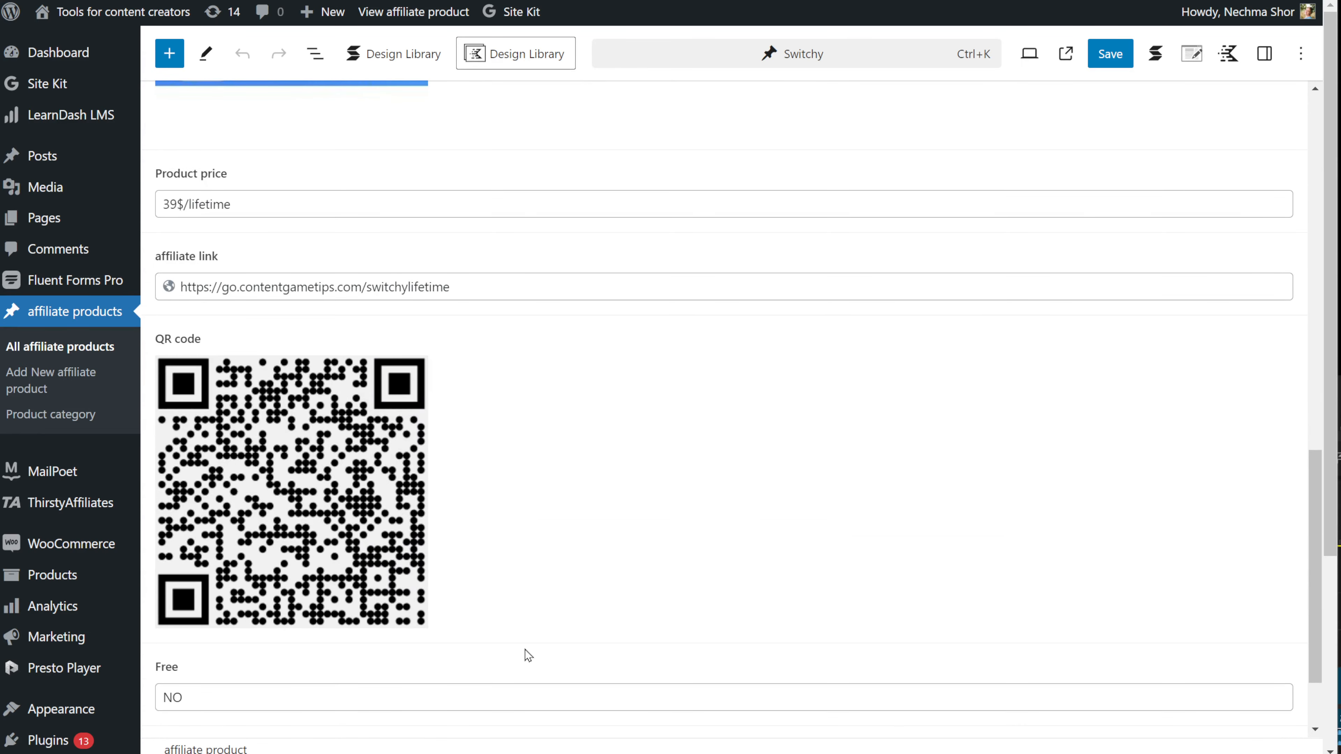
scroll(528, 656, down, 2)
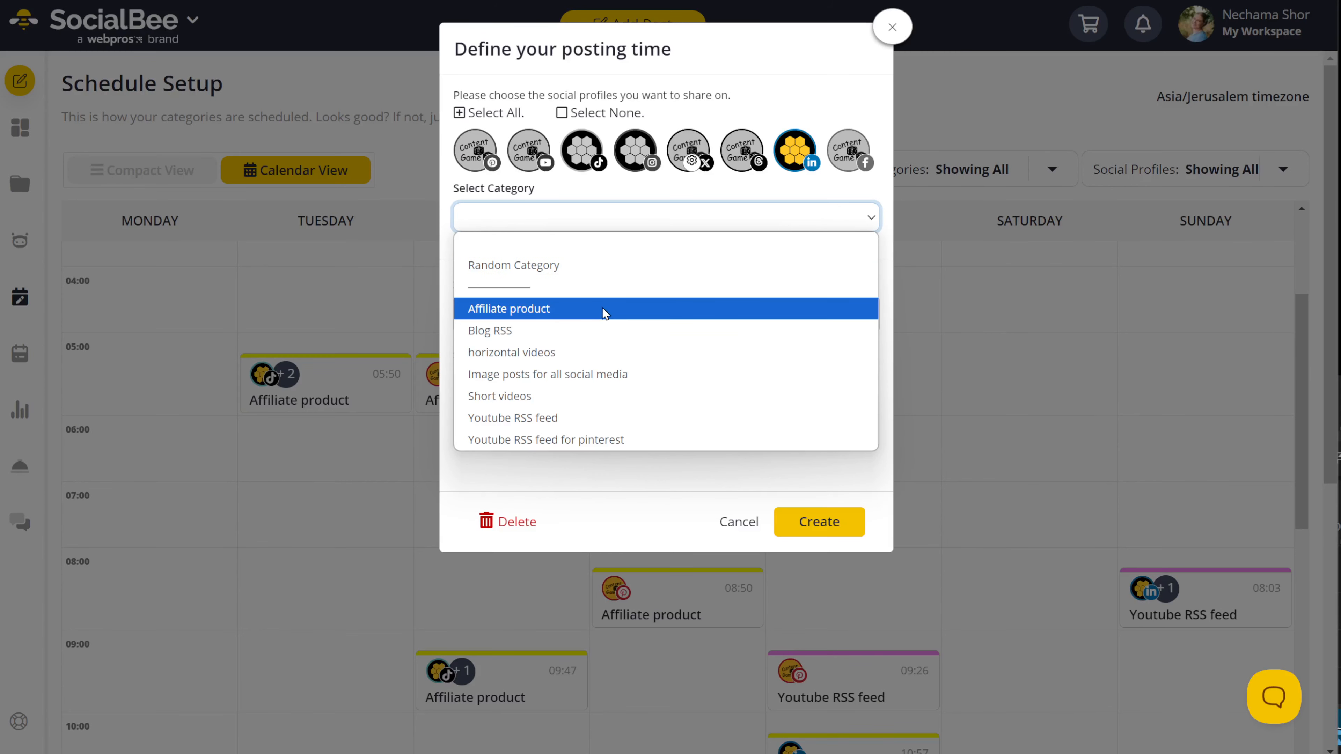
Step: Create the Friday 14:39 slot in the Affiliate product category
click(602, 312)
double_click(629, 412)
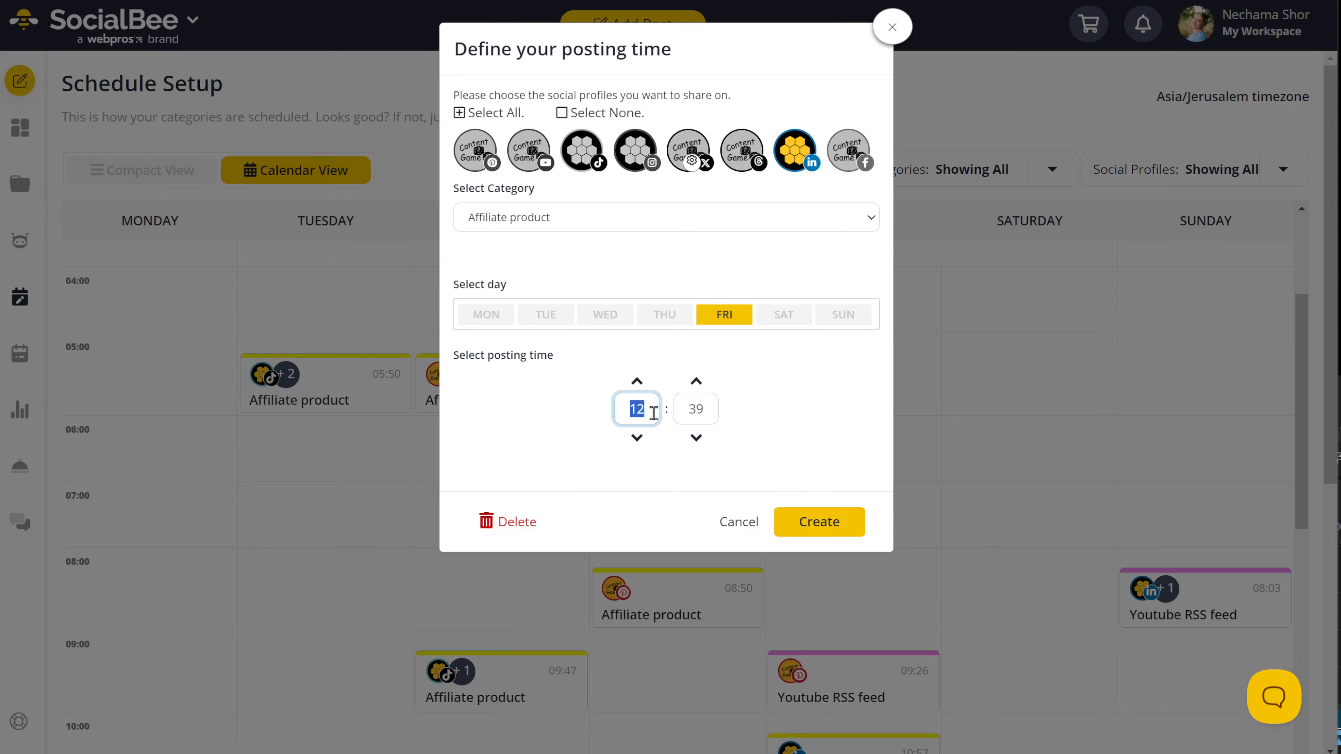
text(15)
drag(652, 416, 623, 415)
text(14)
click(790, 401)
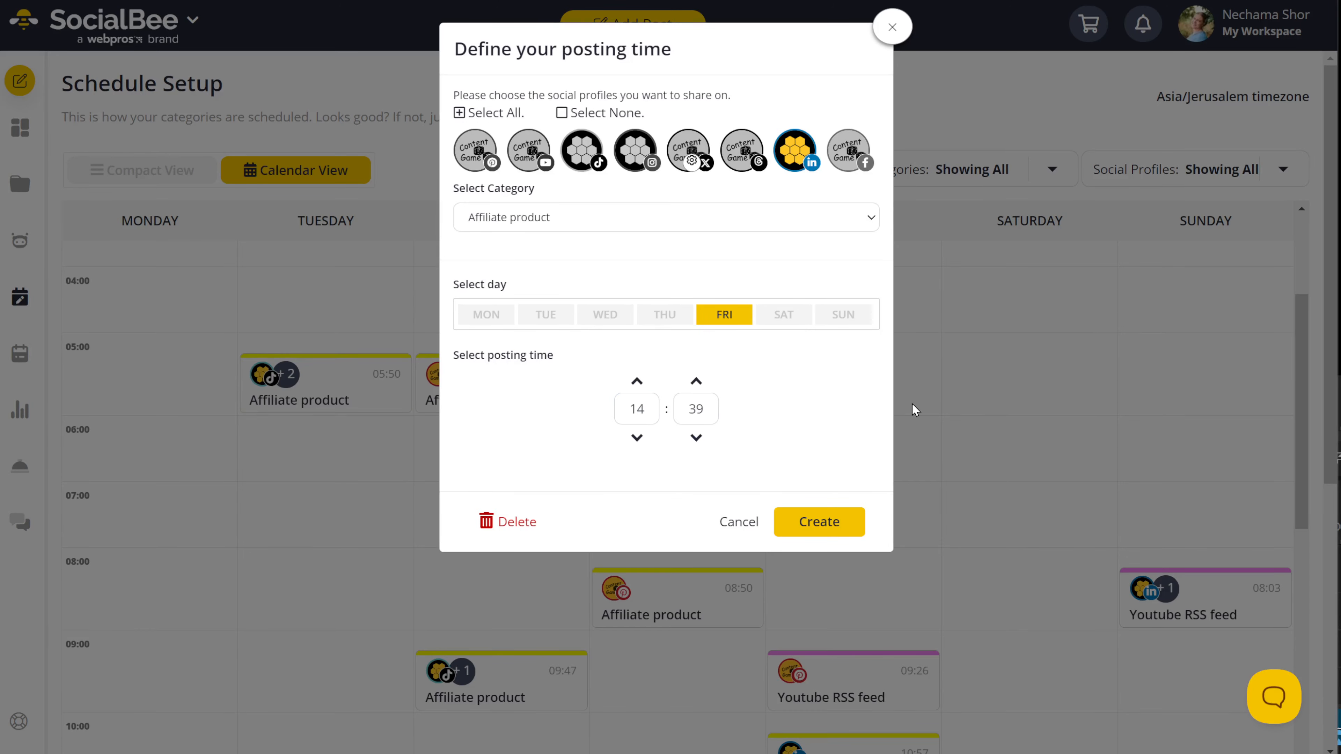
click(845, 526)
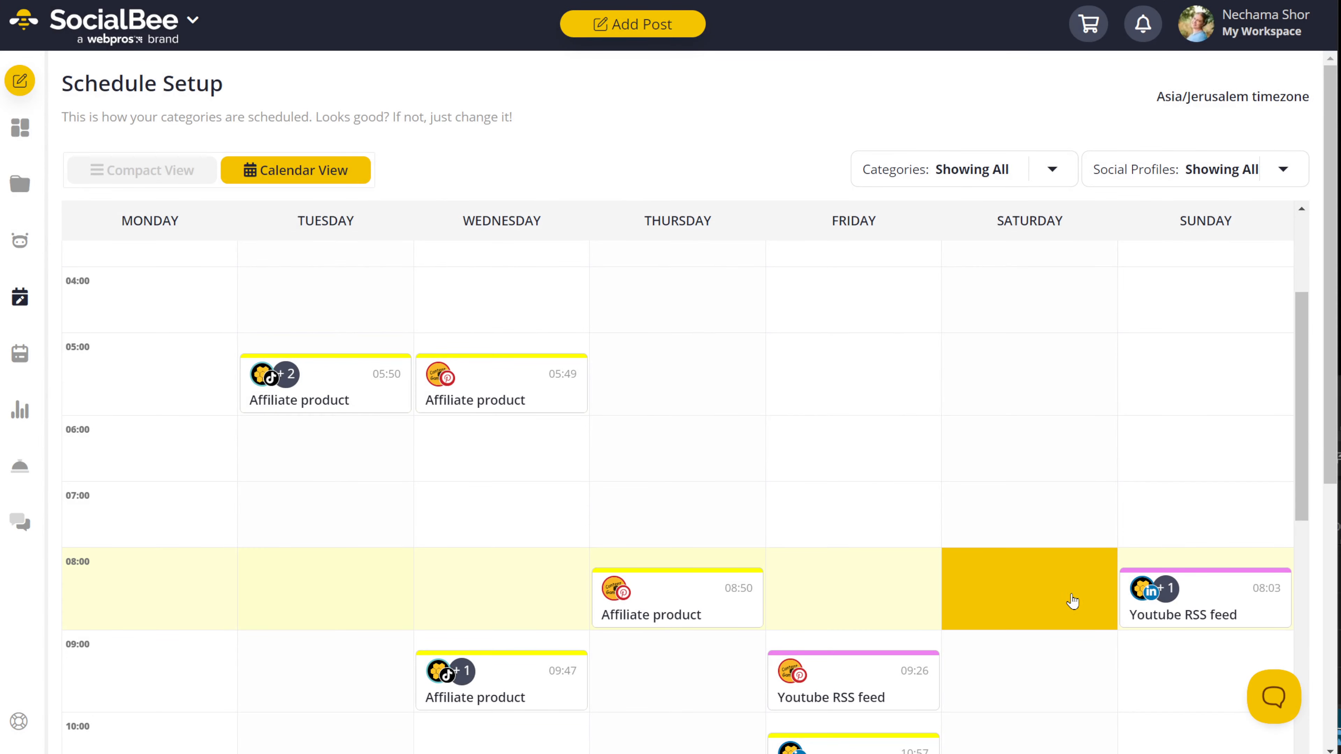
Step: Review the updated schedule and go to the content categories page
scroll(937, 545, down, 5)
scroll(991, 561, down, 3)
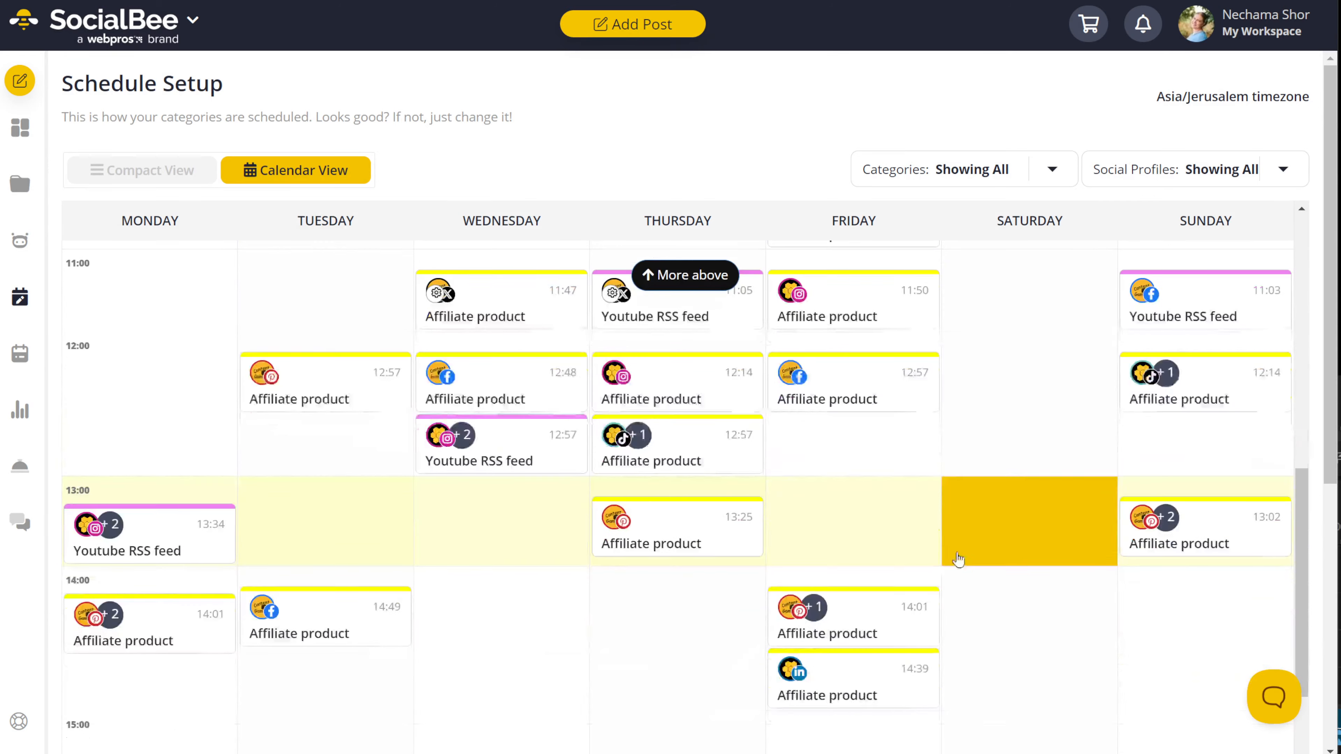
scroll(929, 557, down, 3)
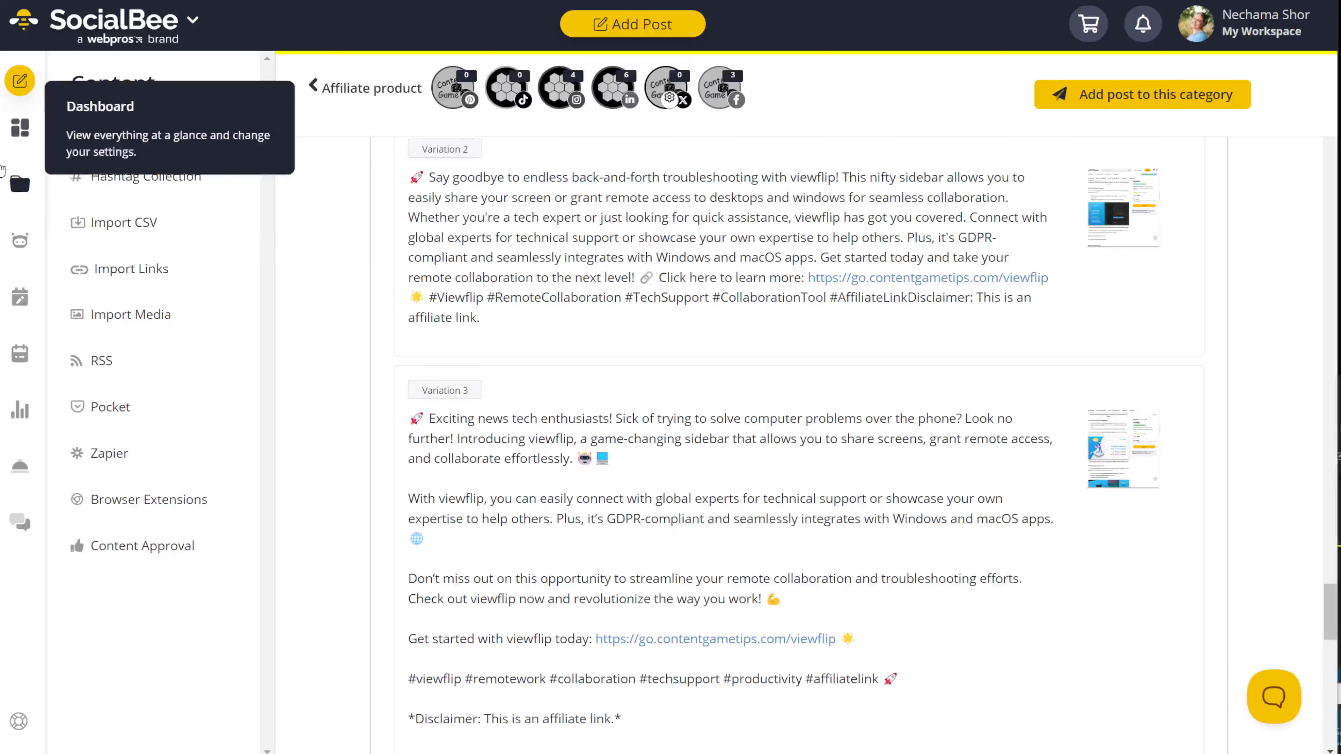
click(20, 184)
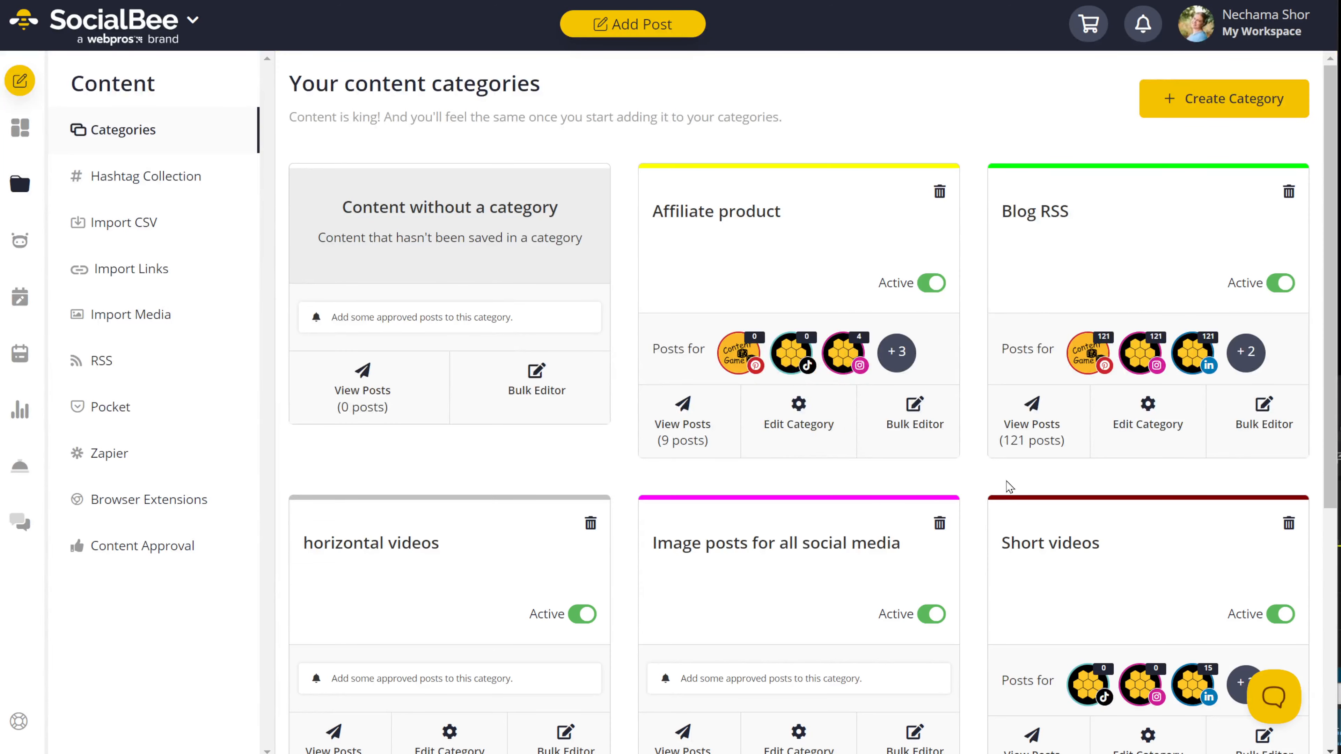
Step: Open the Affiliate product posts and toggle the Instagram and Facebook profile filters
click(734, 229)
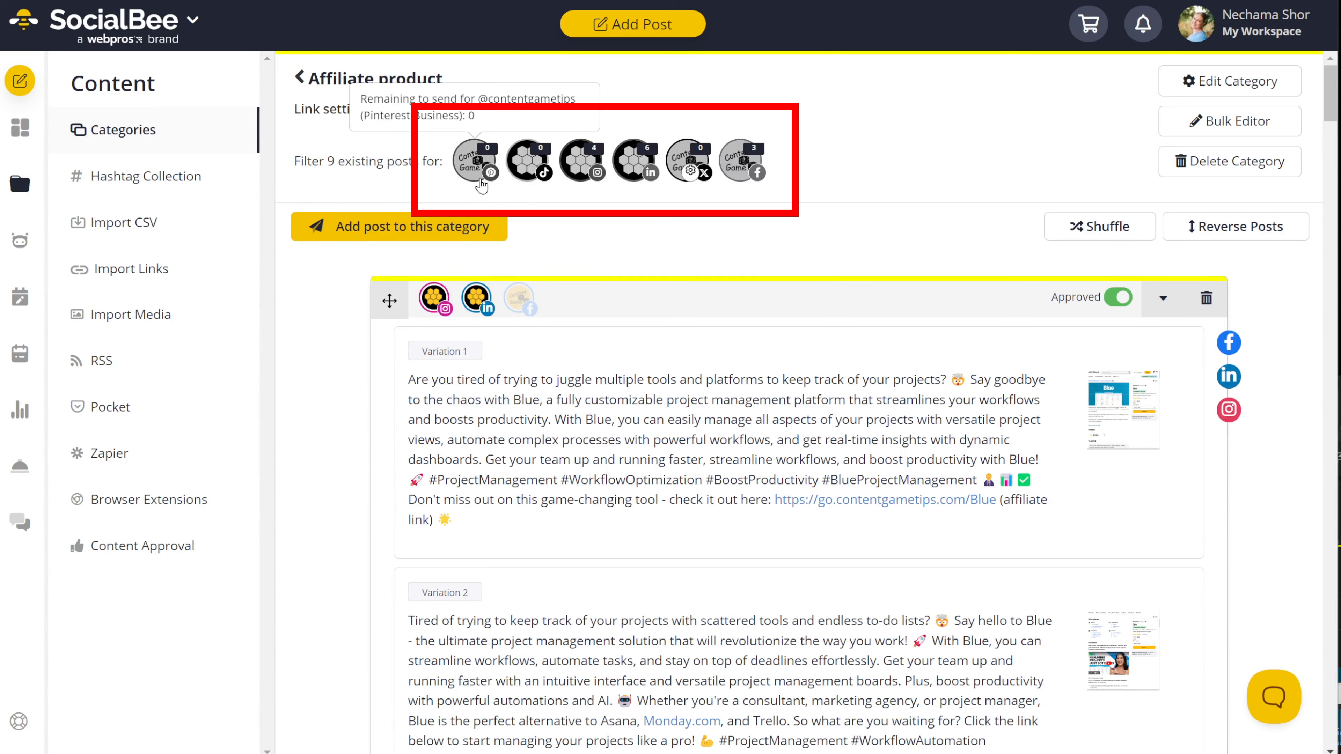
click(591, 177)
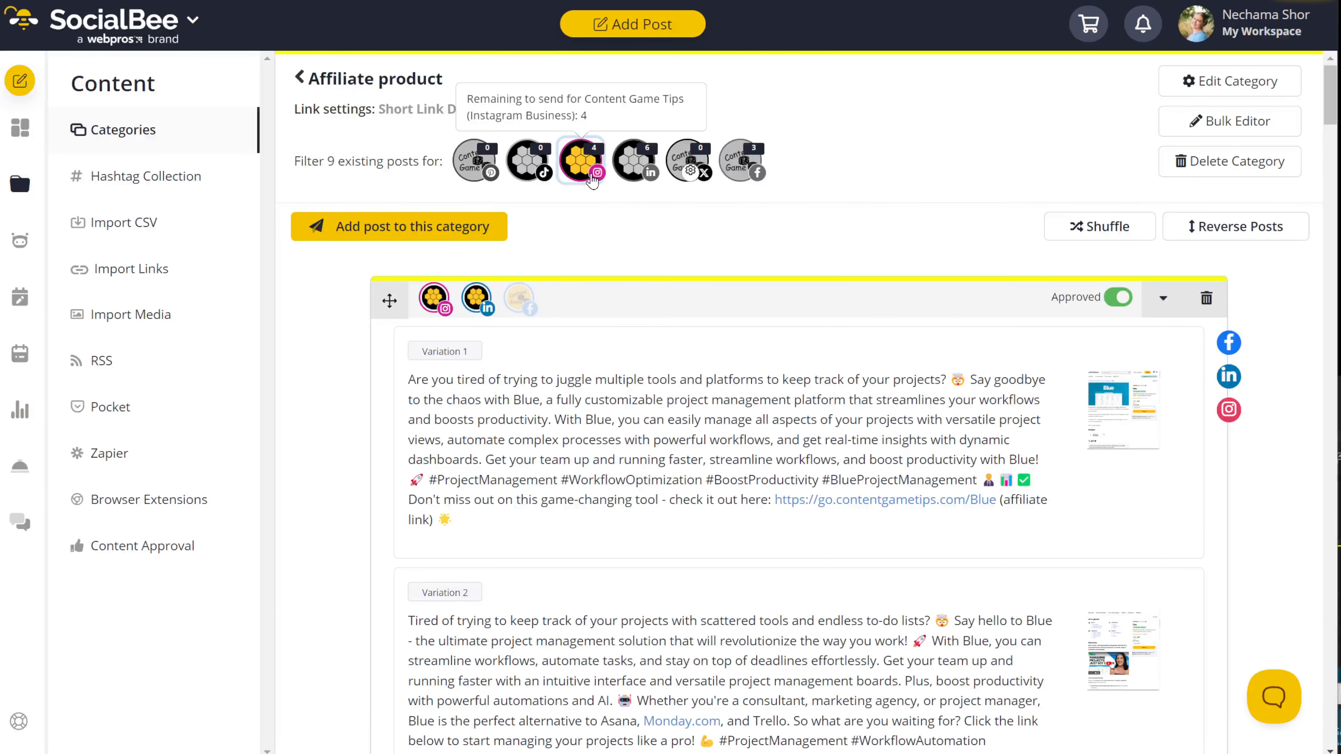
click(593, 179)
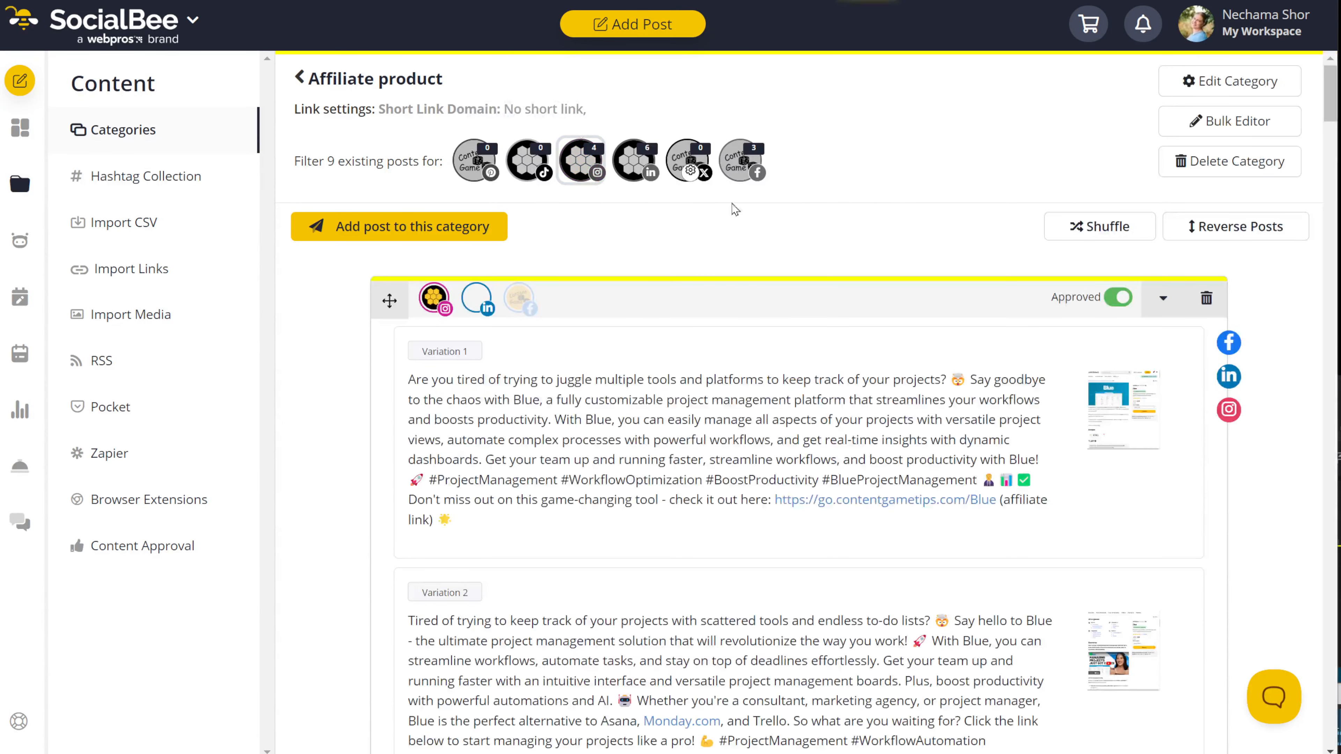
click(757, 178)
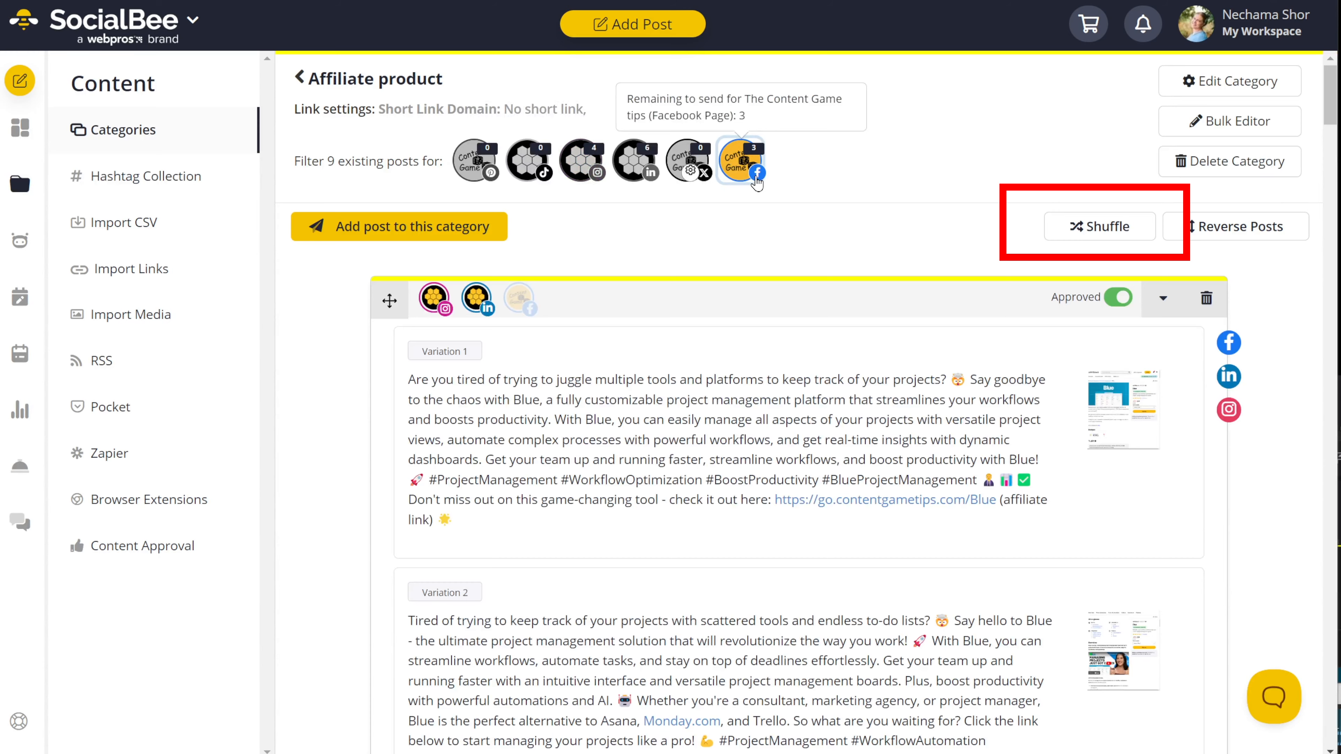
Step: Shuffle the category's posts twice and check the new order
click(1120, 235)
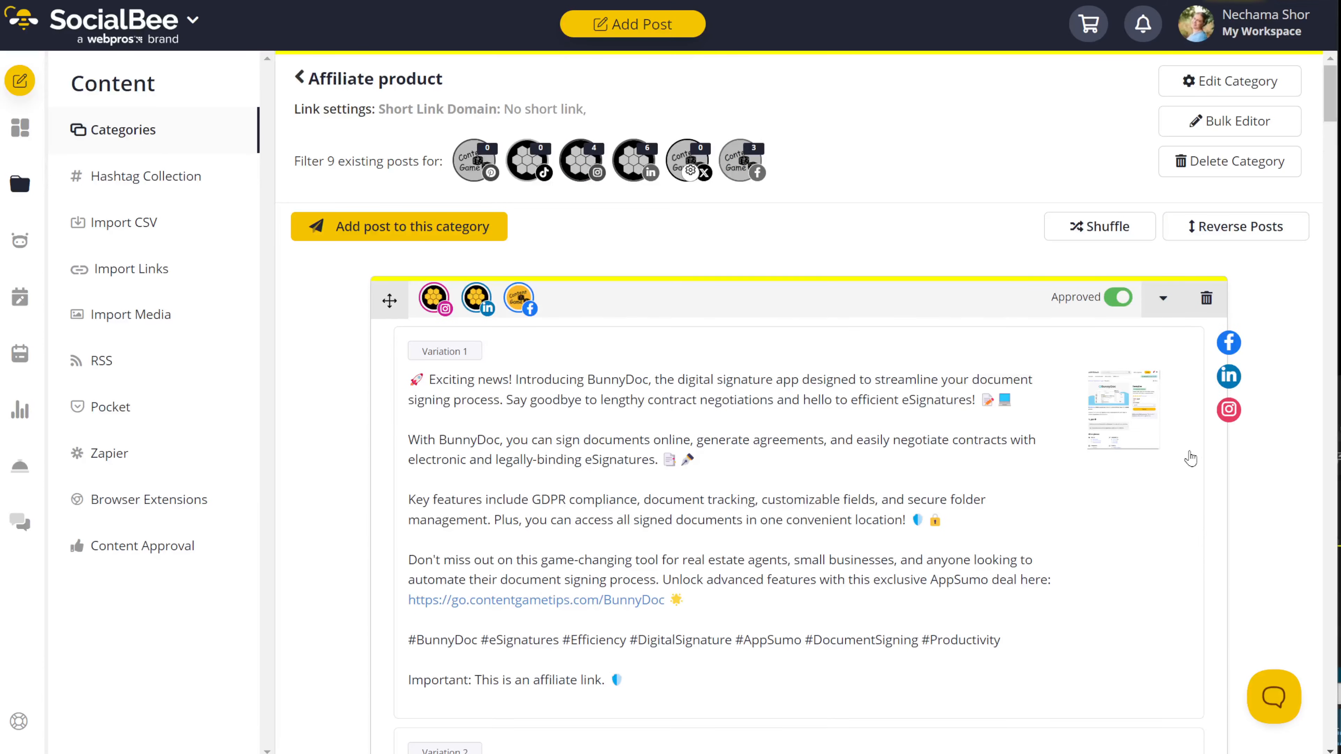
scroll(1256, 539, down, 15)
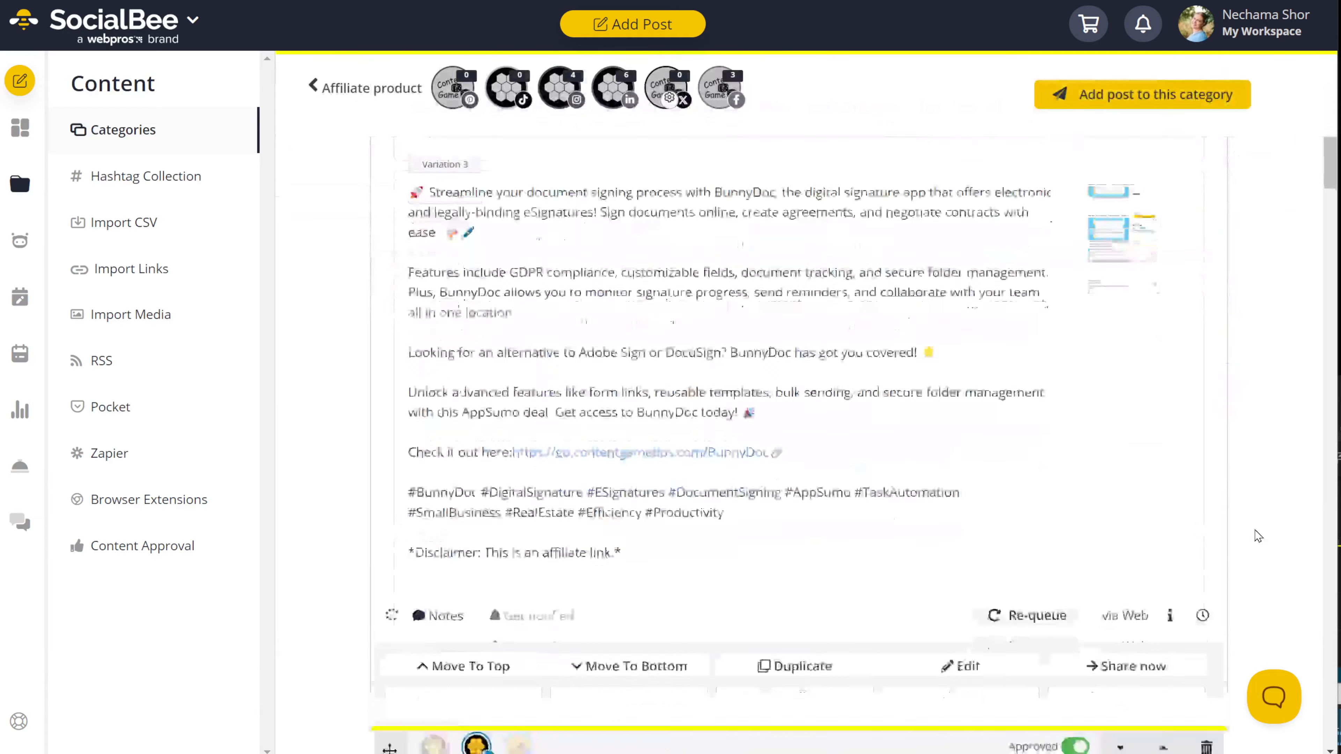
scroll(1259, 536, up, 15)
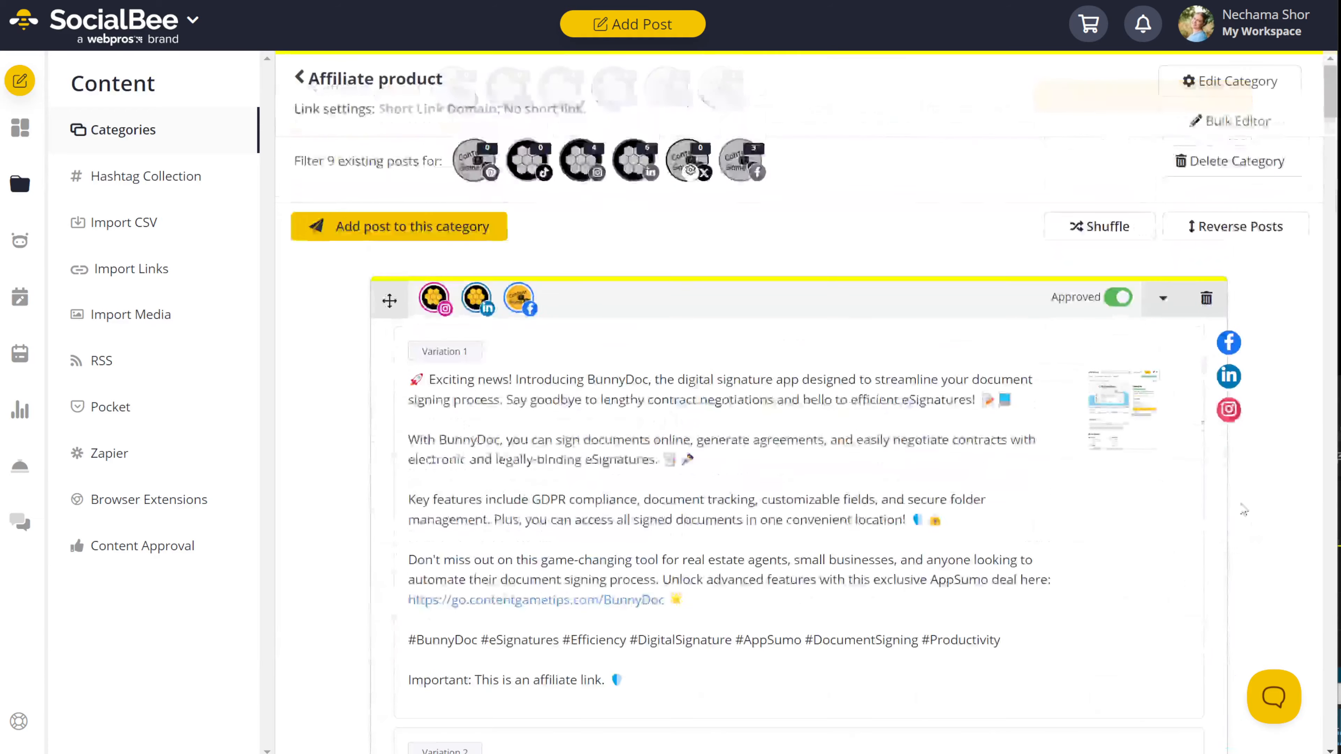
click(1114, 227)
scroll(1254, 515, down, 10)
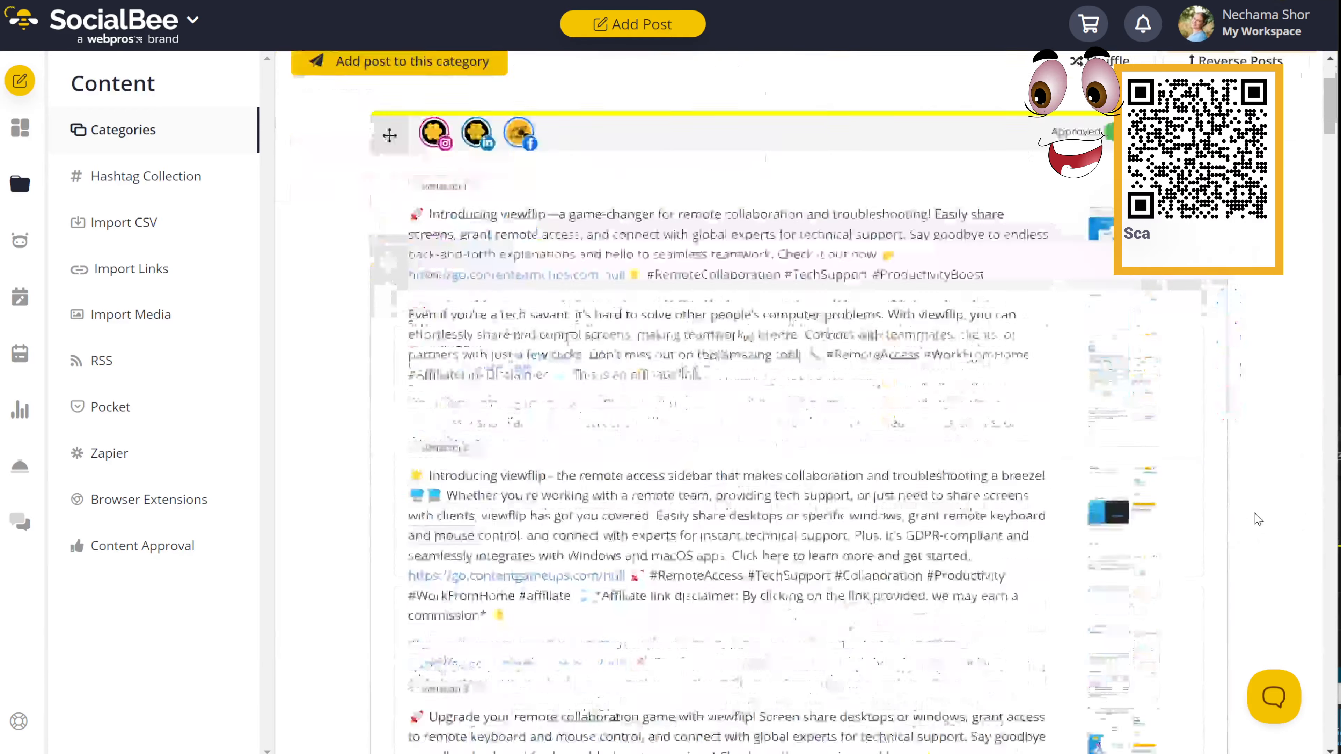
scroll(1259, 519, down, 10)
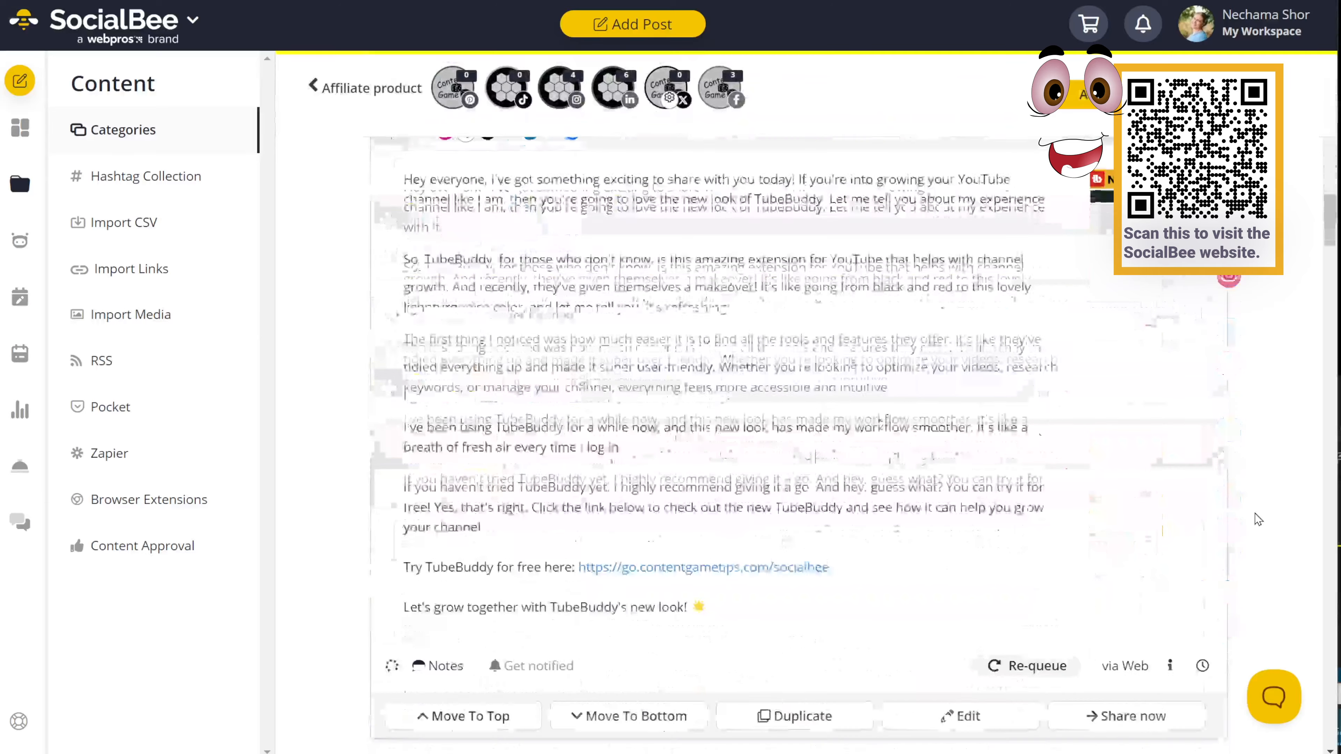
scroll(1259, 520, up, 15)
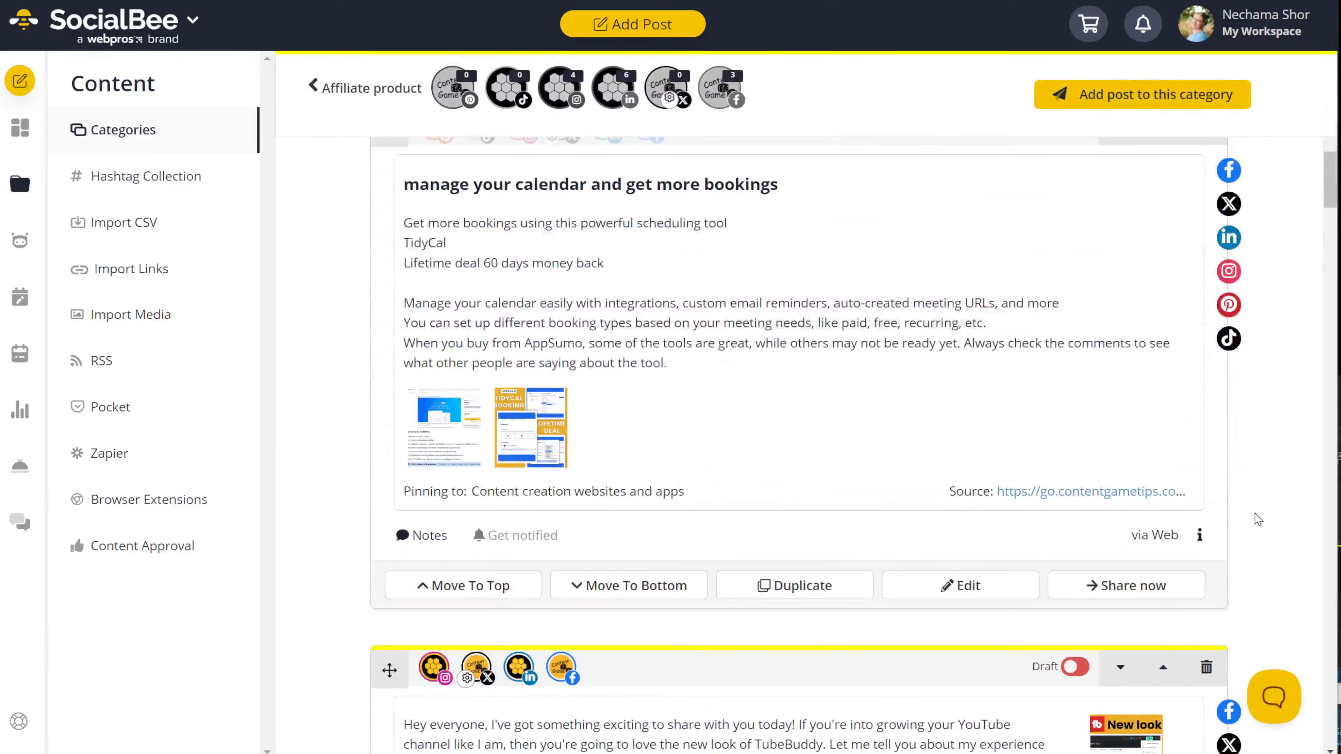
scroll(1258, 519, up, 2)
scroll(1259, 519, up, 15)
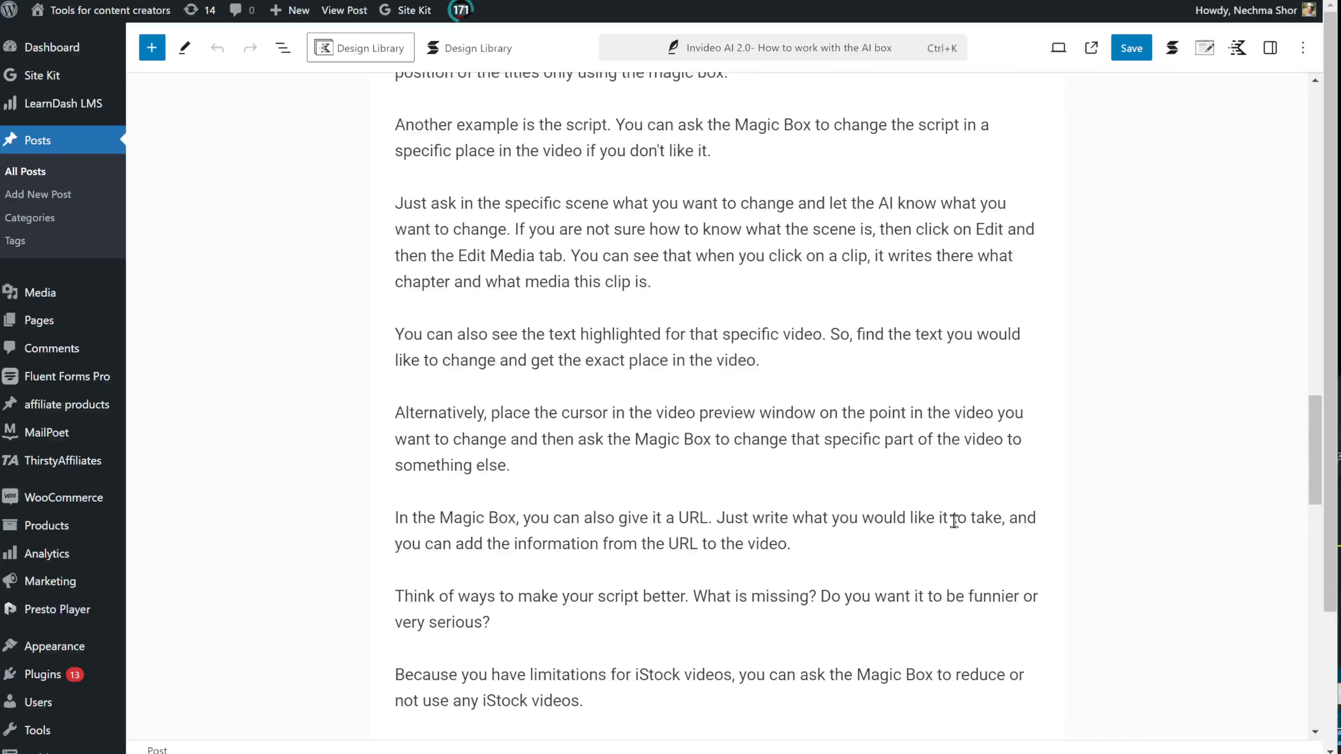
scroll(834, 437, down, 9)
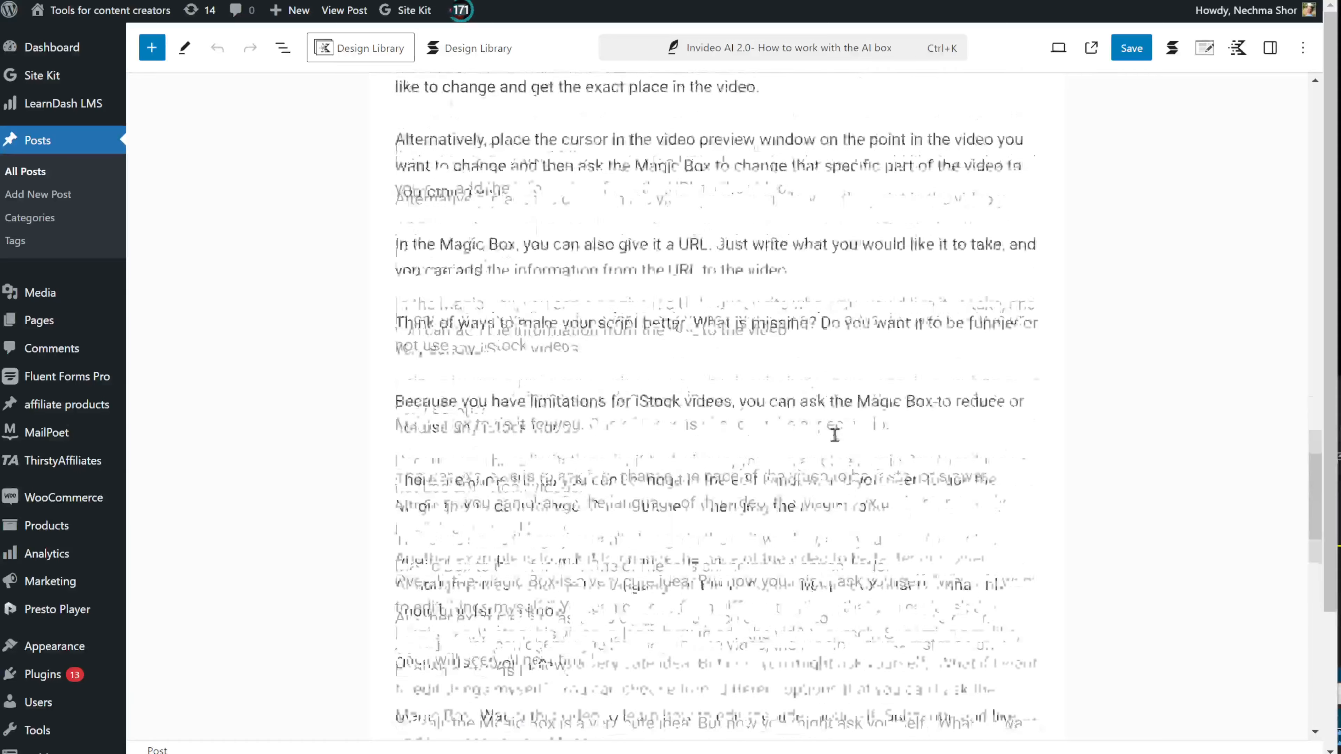
scroll(1105, 512, down, 6)
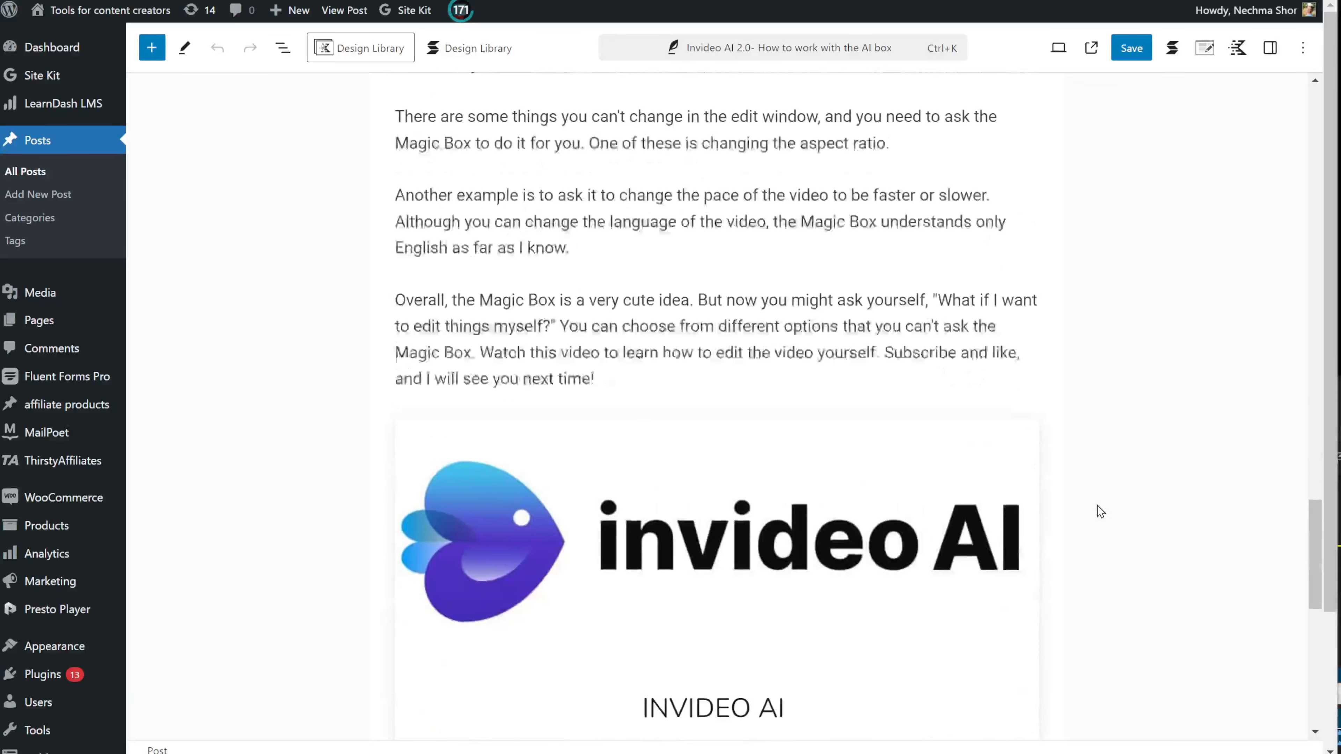
scroll(1099, 511, down, 3)
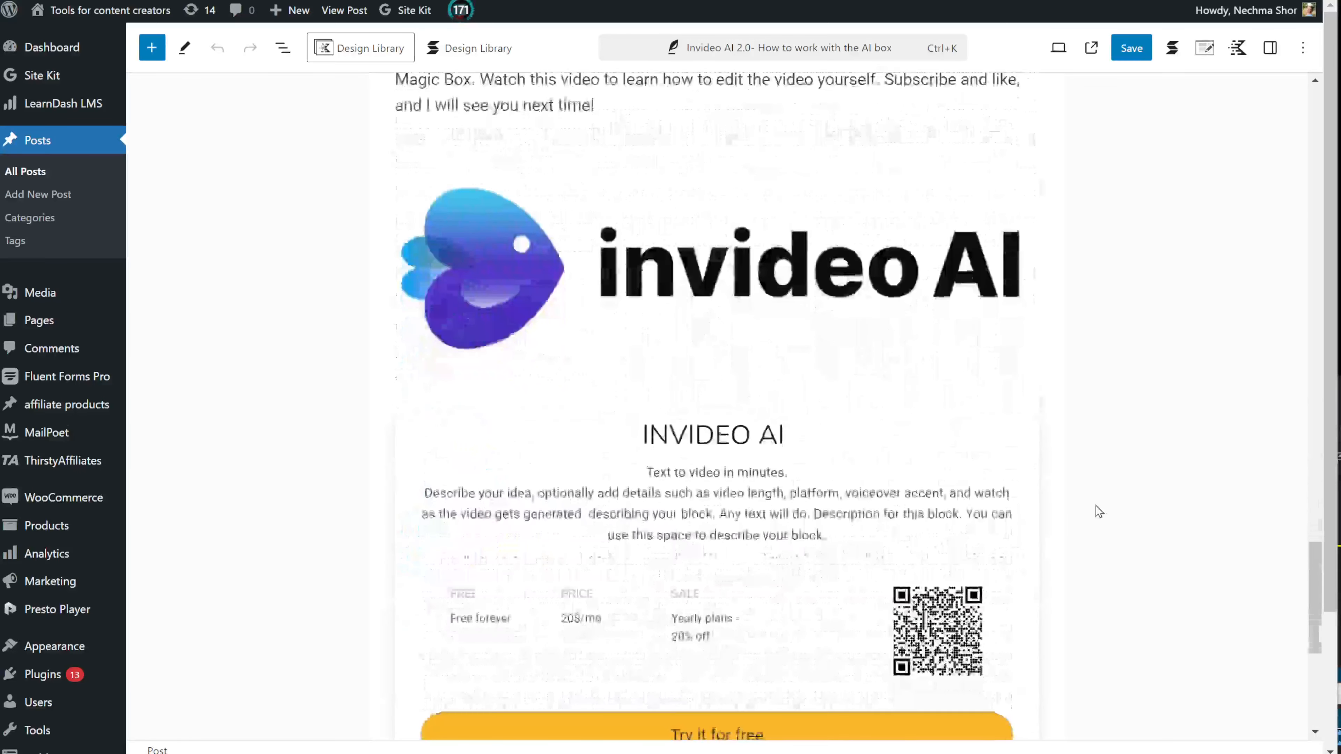
scroll(1099, 511, down, 2)
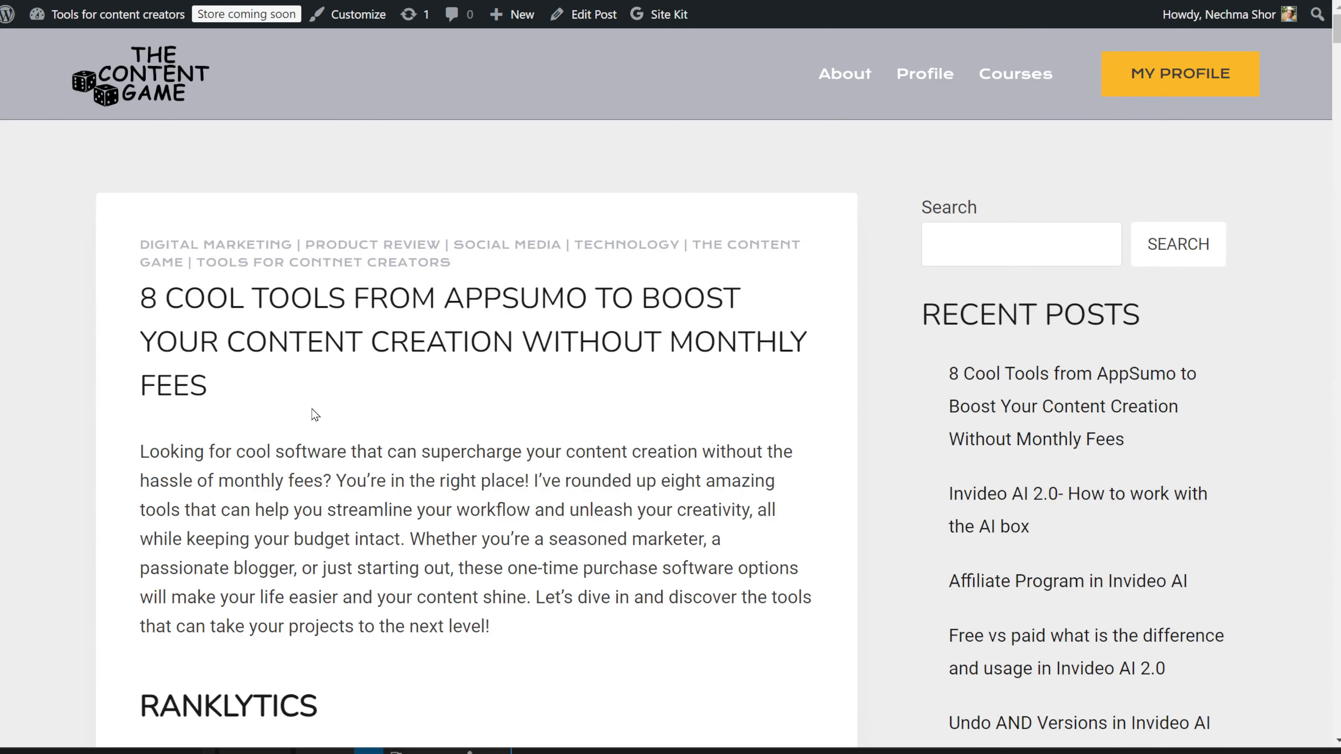
scroll(316, 415, down, 15)
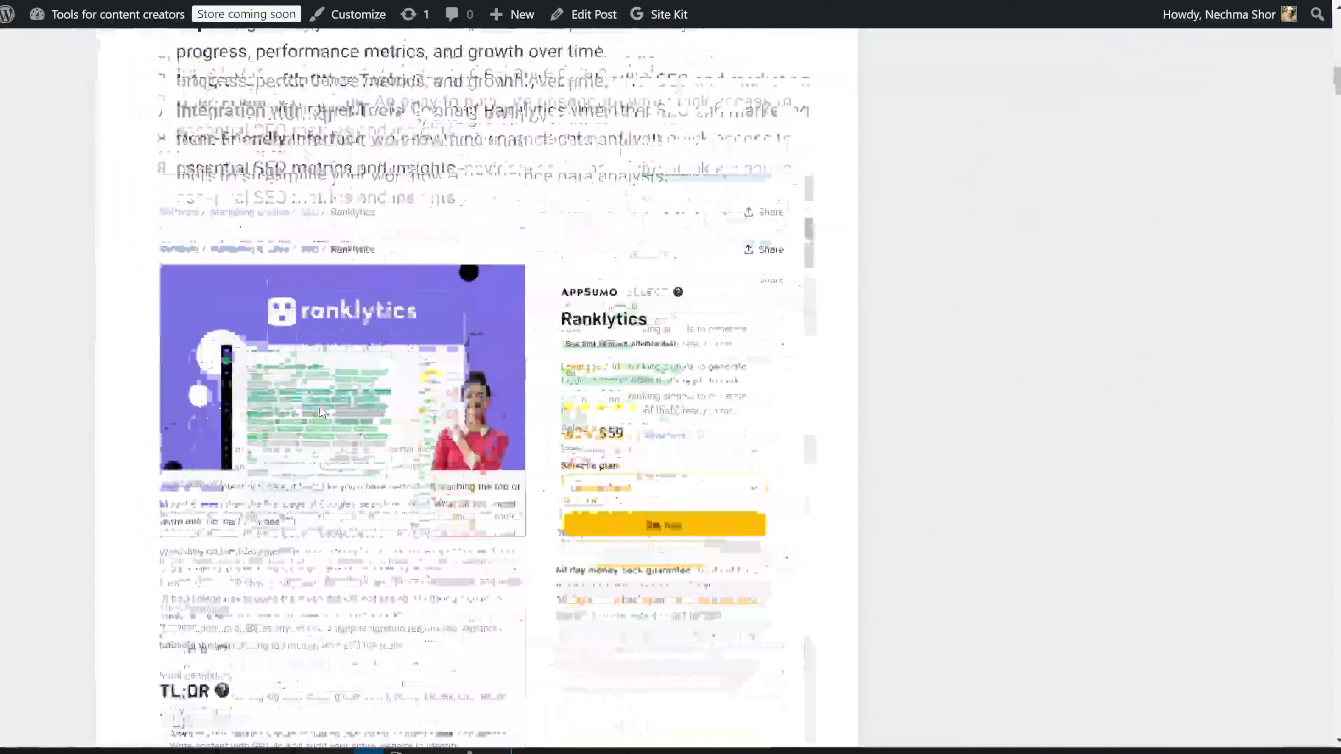
scroll(658, 440, down, 5)
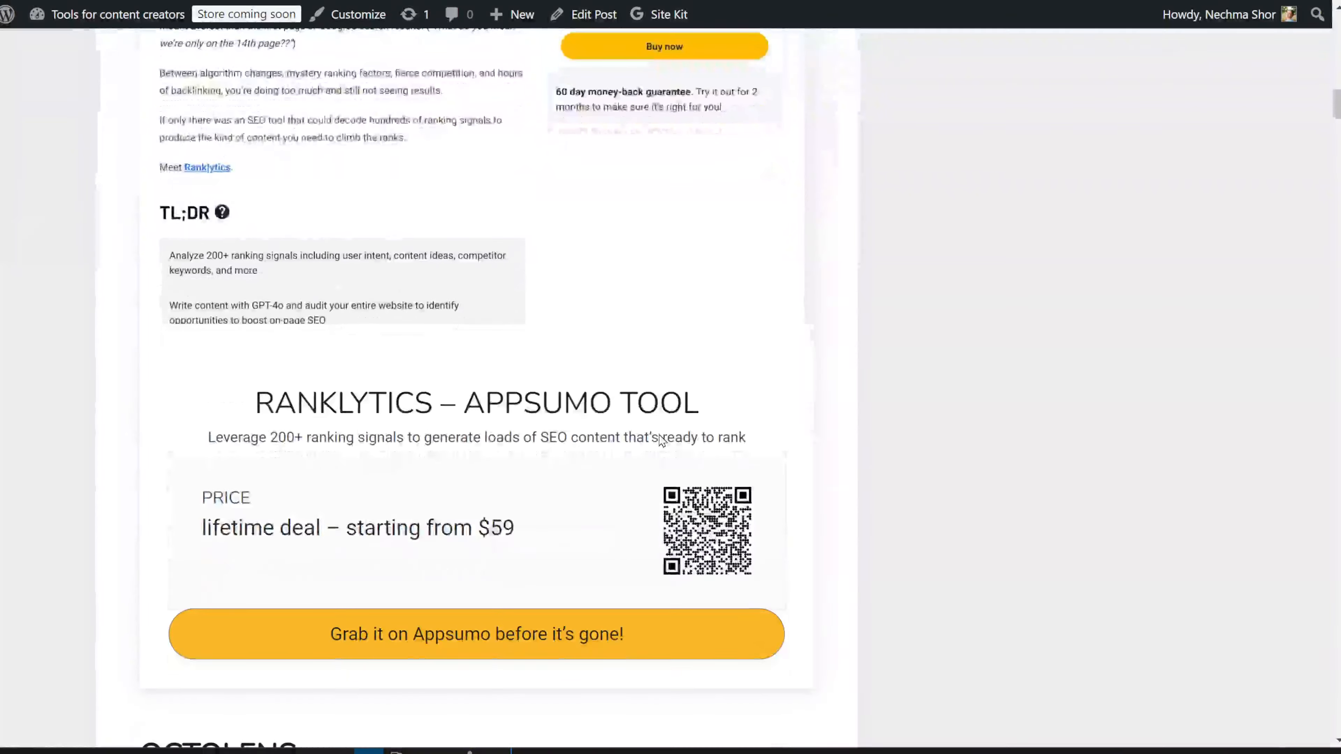
scroll(645, 433, down, 6)
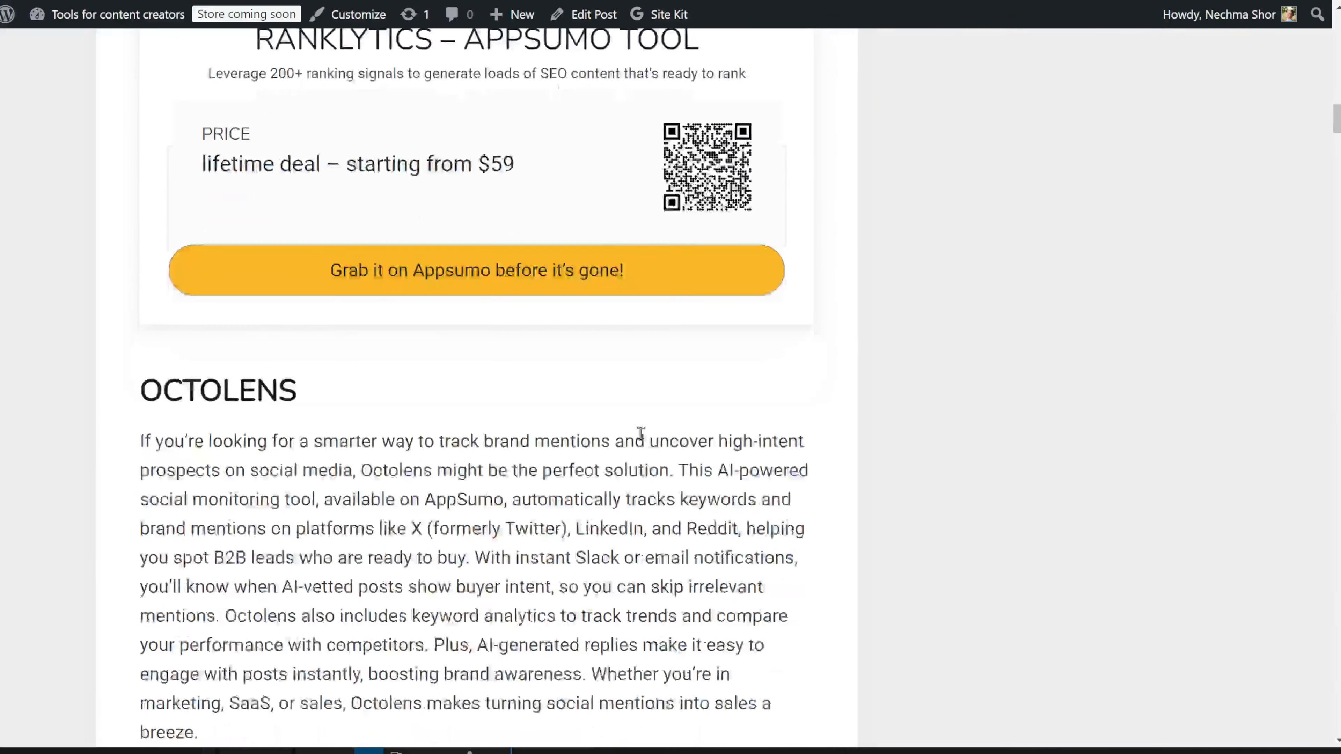
scroll(635, 437, down, 5)
scroll(633, 433, down, 6)
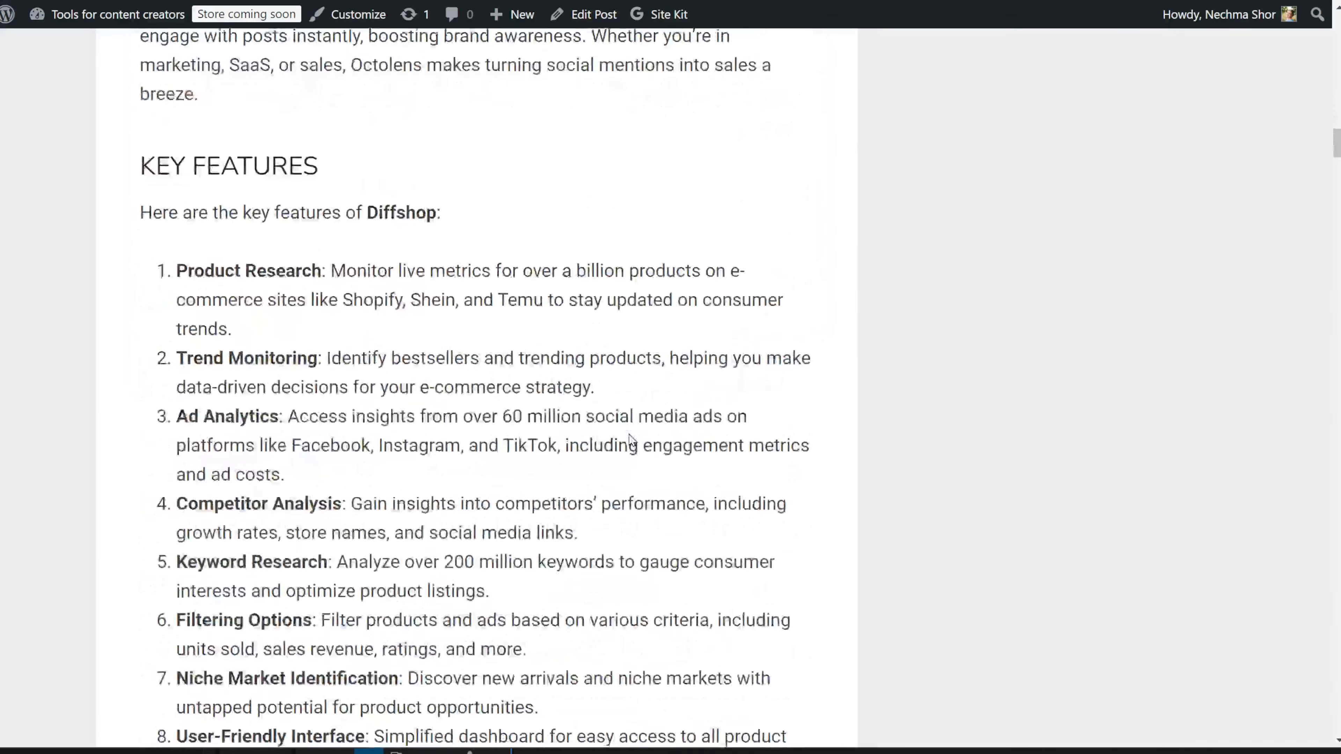
scroll(629, 440, down, 7)
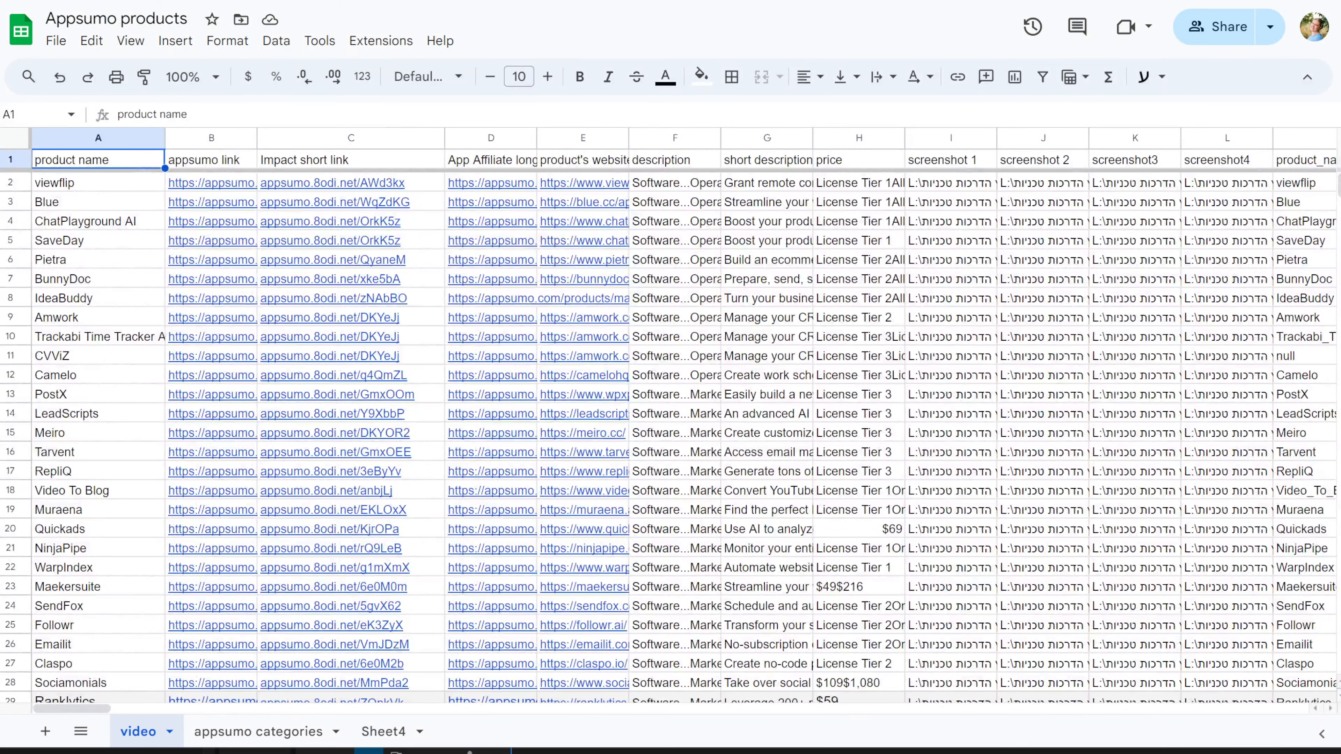
scroll(363, 619, down, 5)
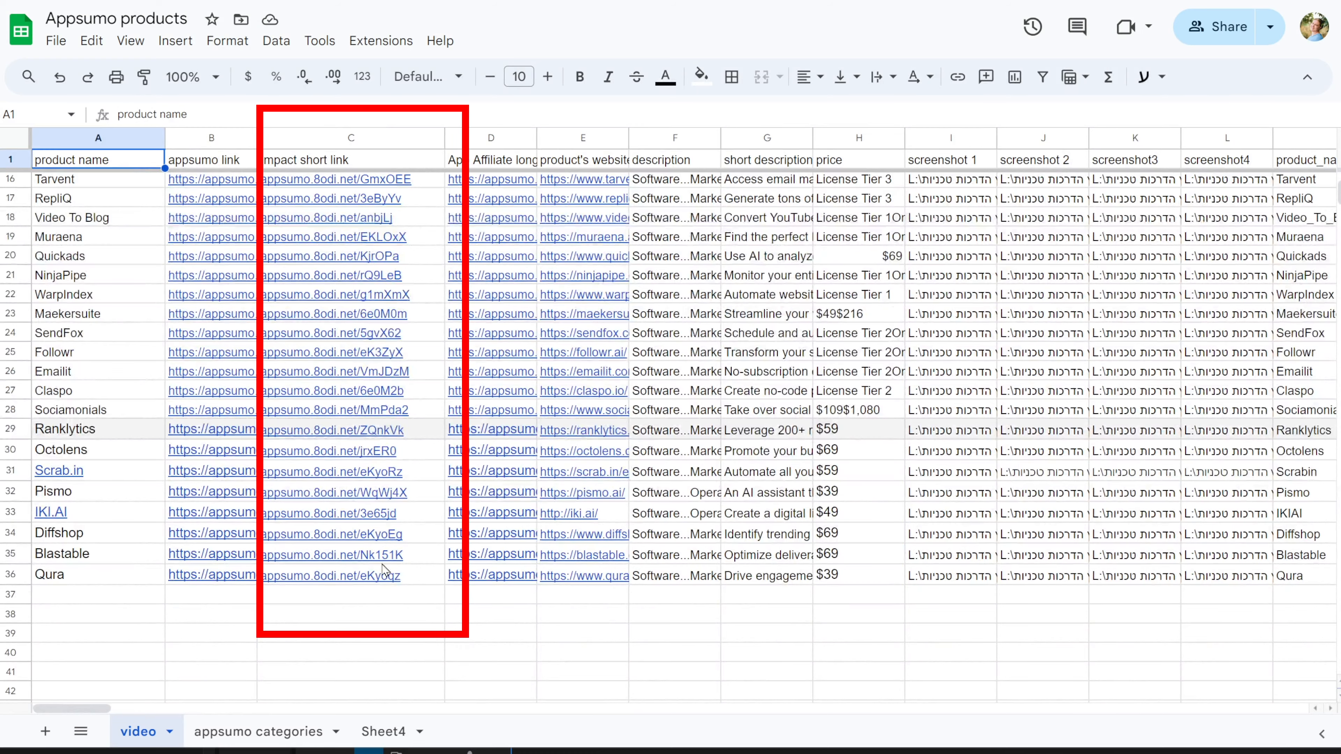
mouse_move(96, 709)
mouse_down()
mouse_move(142, 709)
mouse_move(96, 708)
mouse_up()
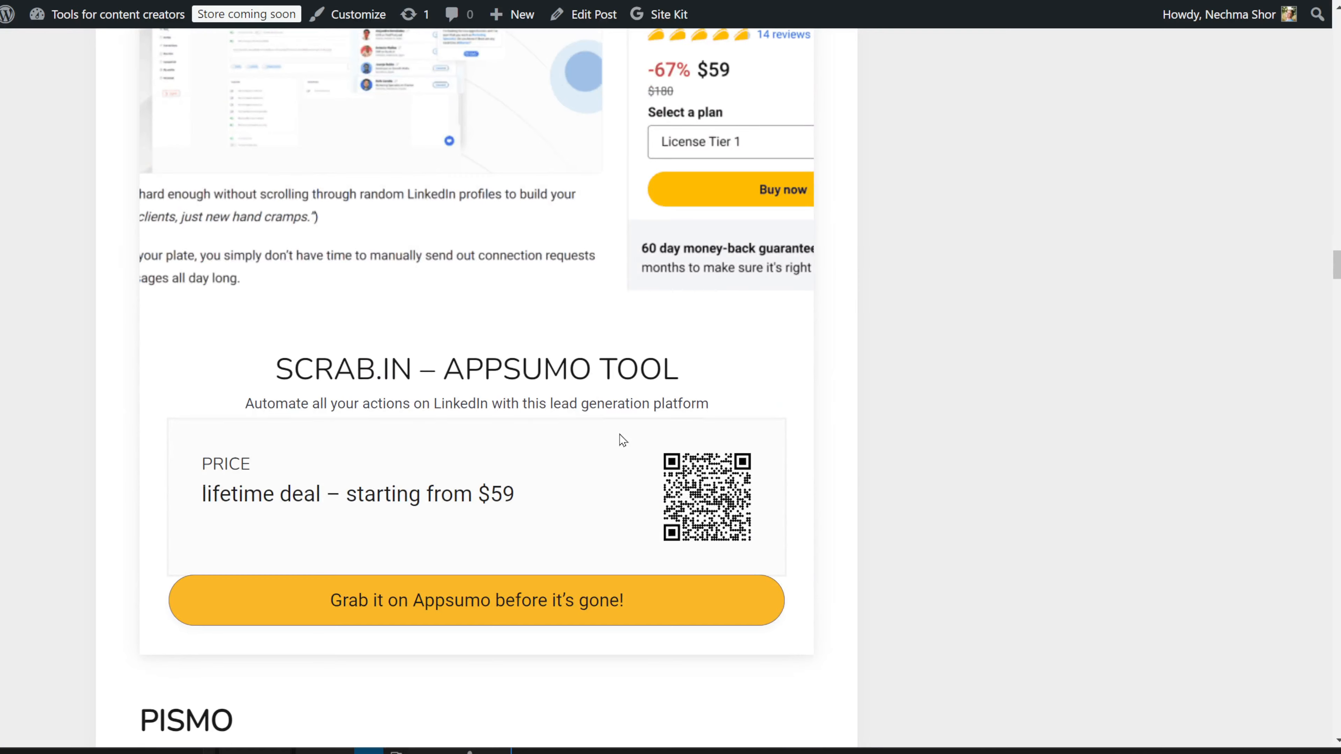
scroll(622, 440, up, 8)
key(ctrl+minus)
key(ctrl+minus)
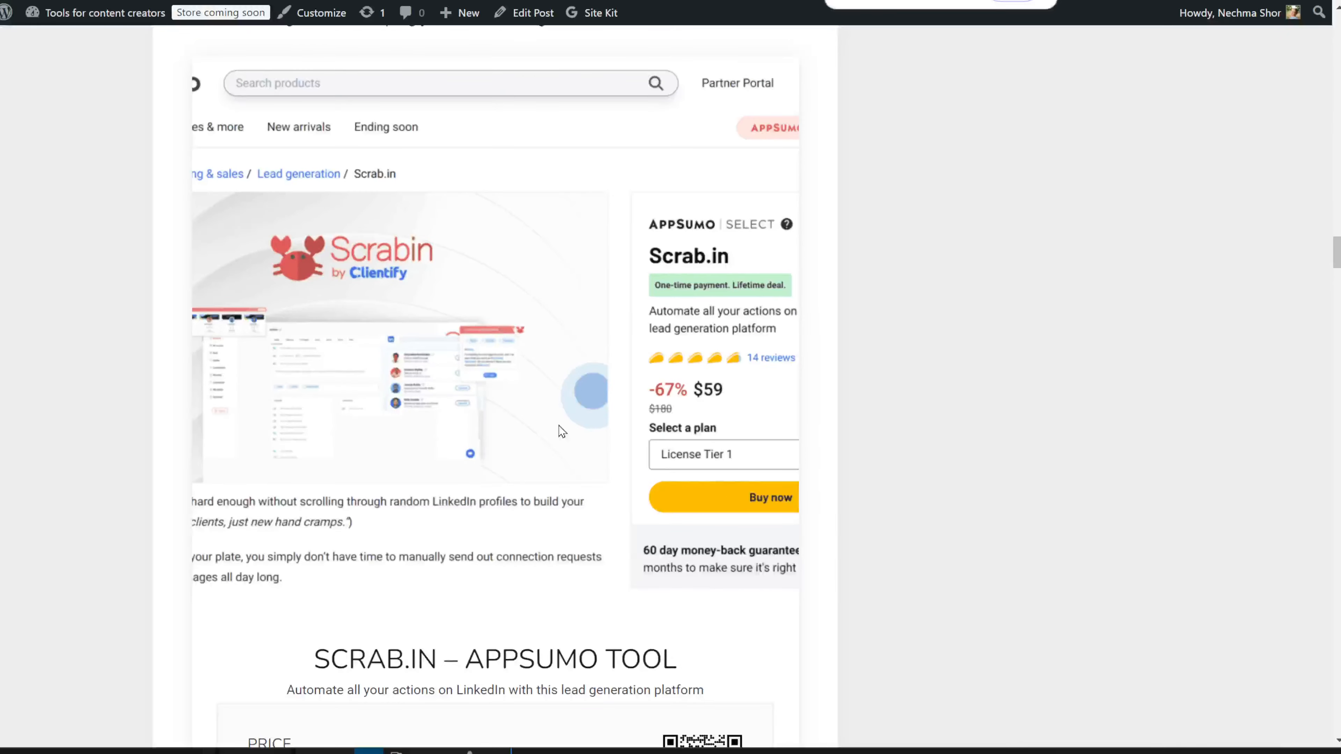
scroll(562, 431, down, 2)
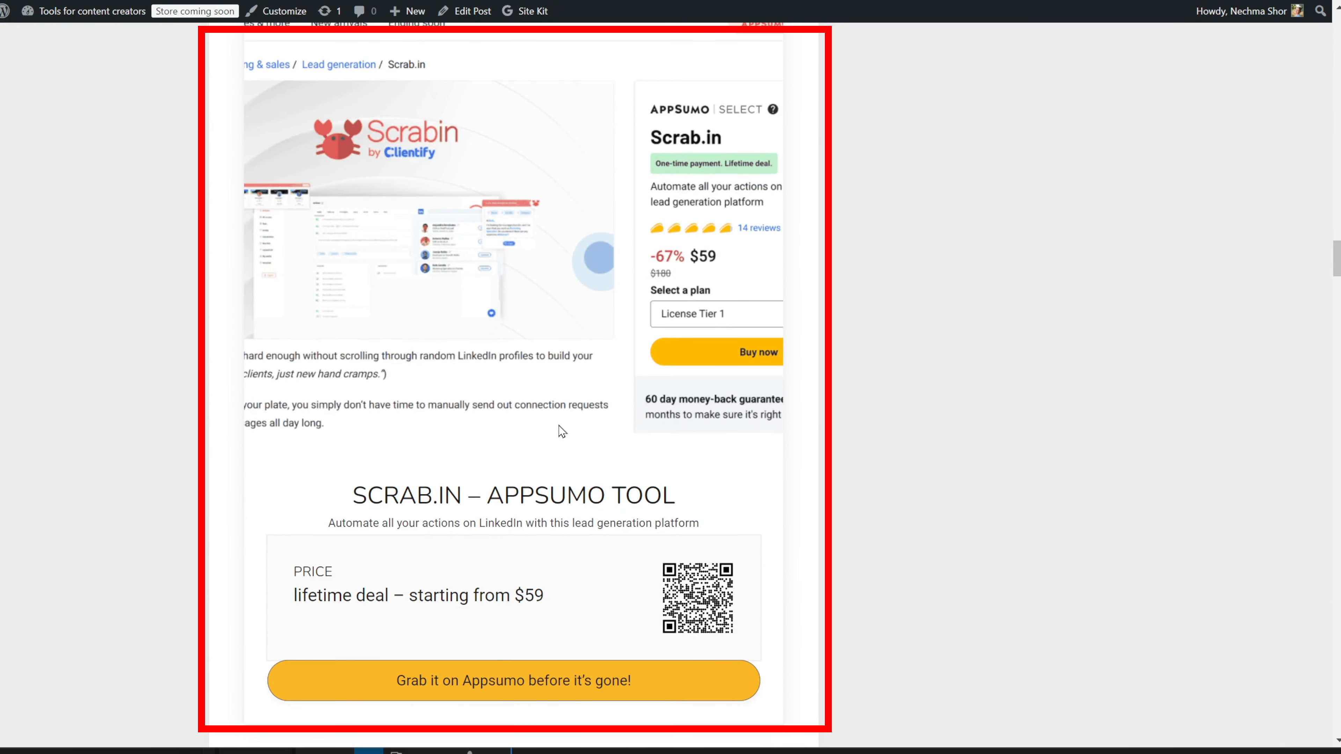
scroll(559, 426, up, 12)
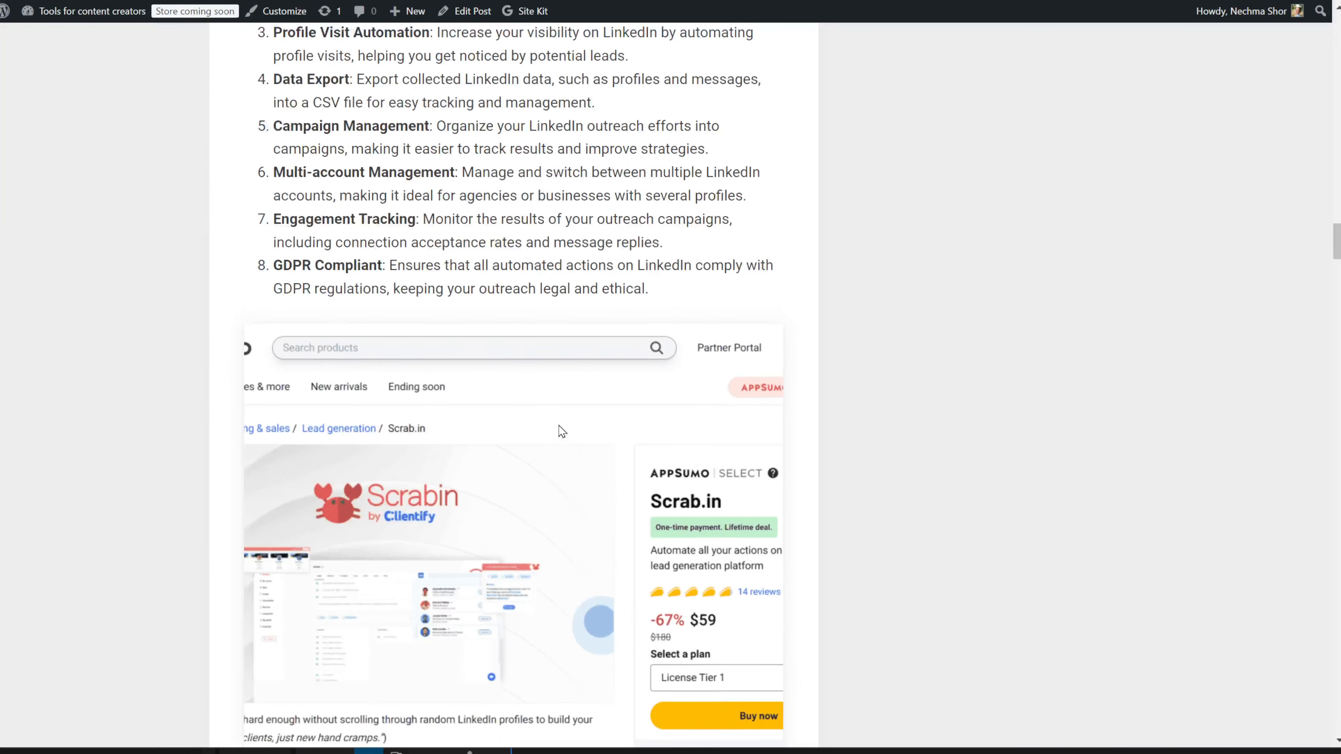
scroll(562, 431, up, 10)
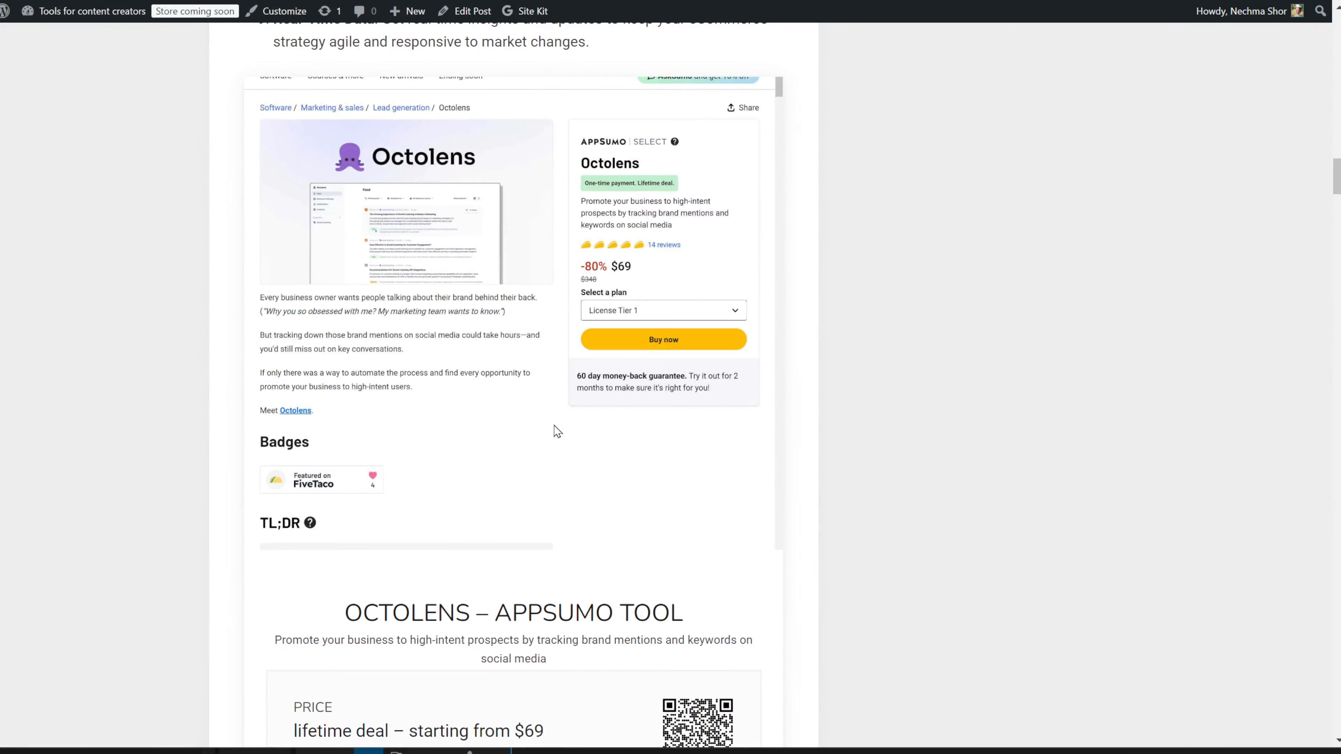
scroll(558, 431, down, 4)
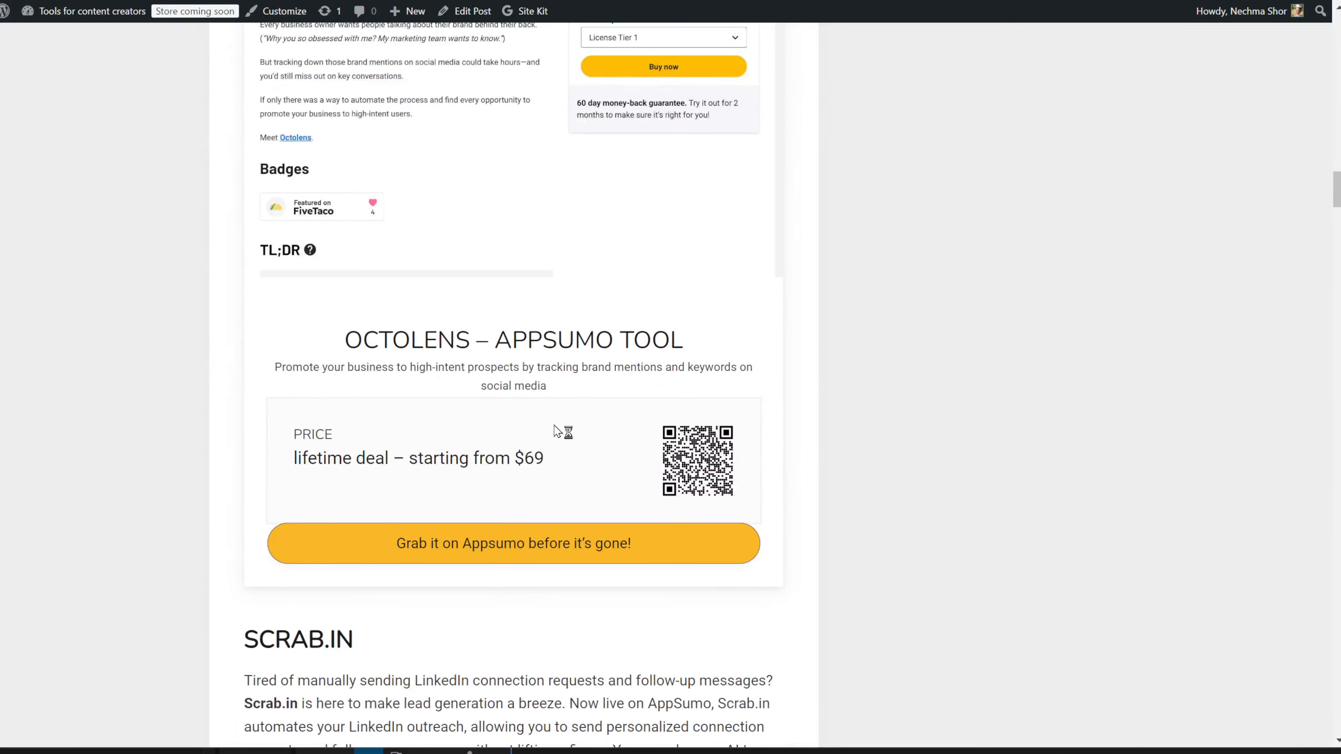
scroll(557, 431, down, 2)
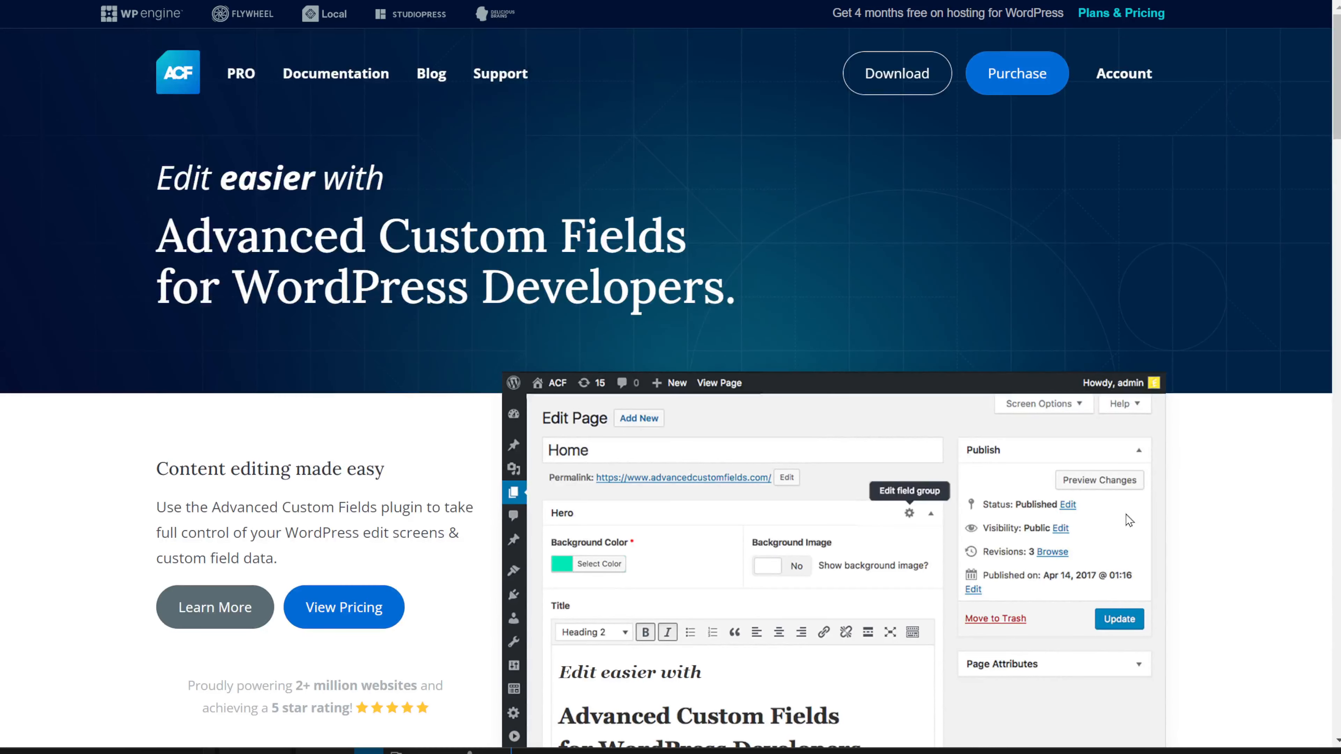
scroll(1127, 521, down, 5)
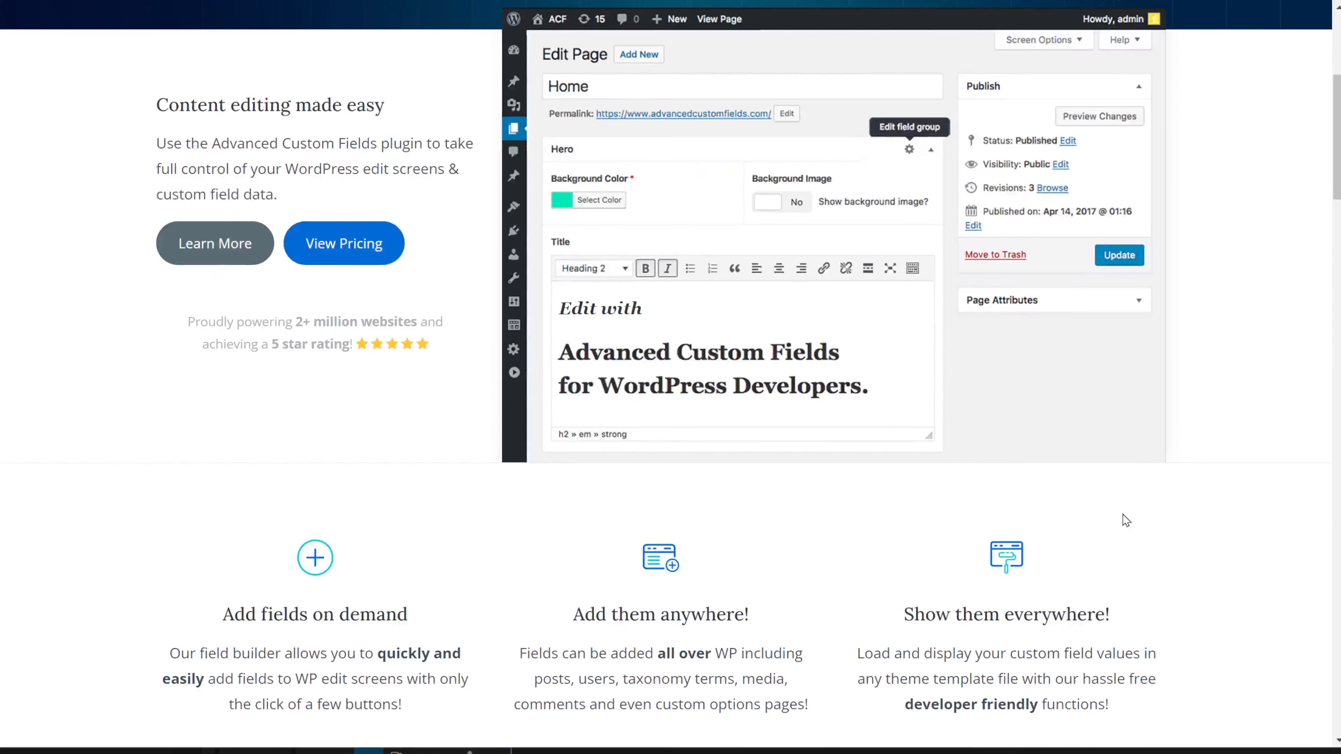
scroll(1111, 515, down, 1)
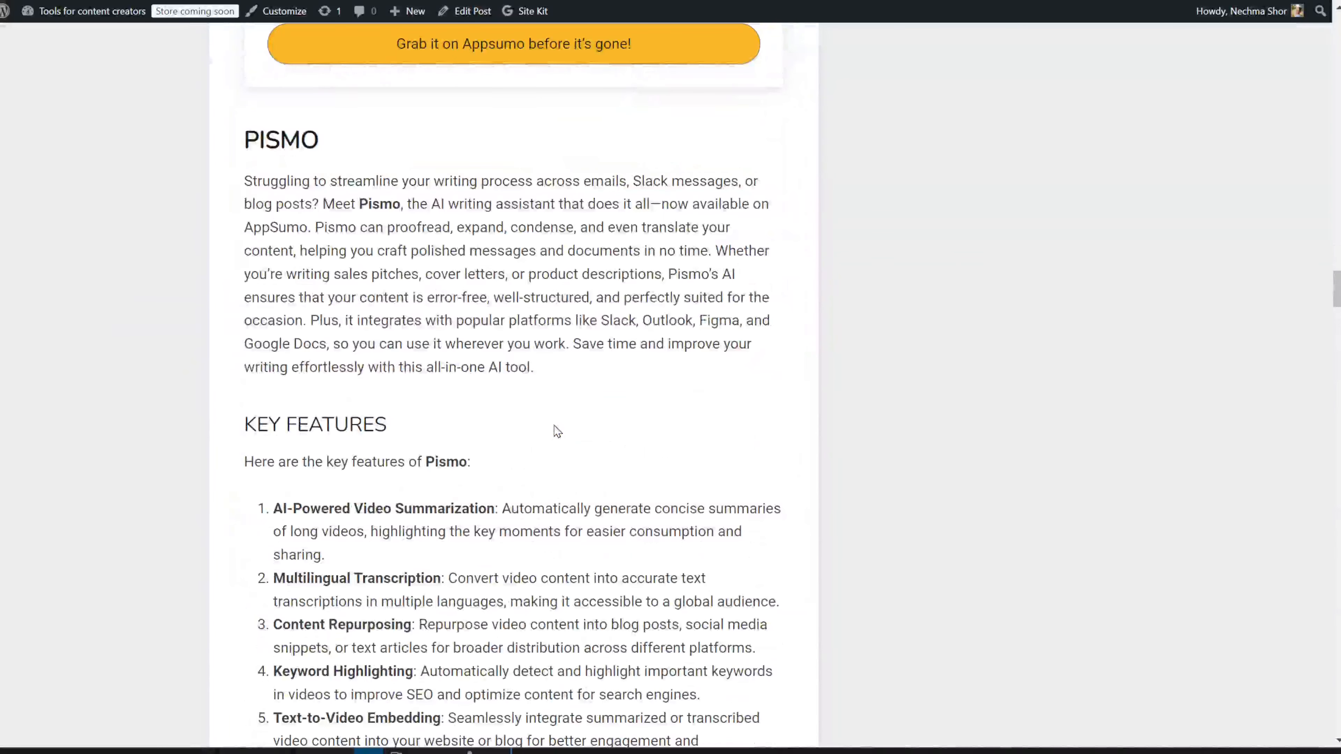
scroll(557, 432, down, 12)
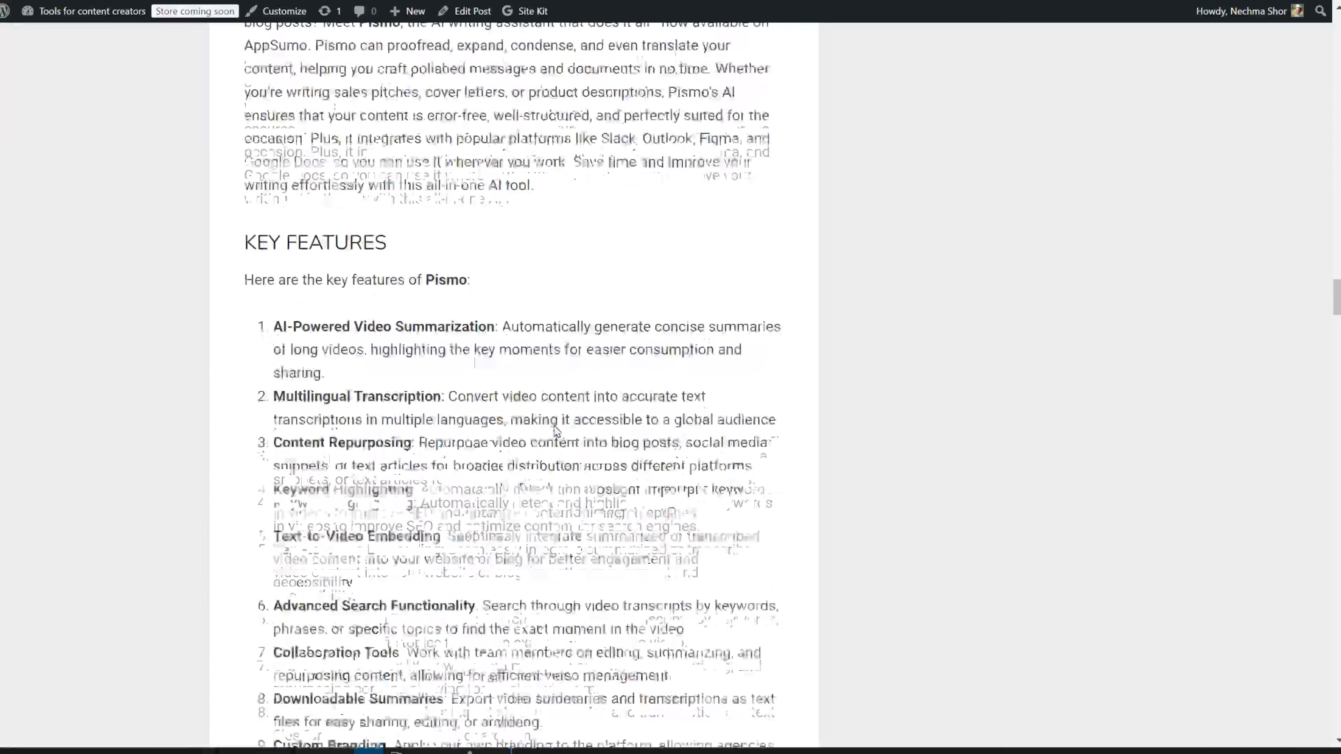
scroll(557, 432, down, 5)
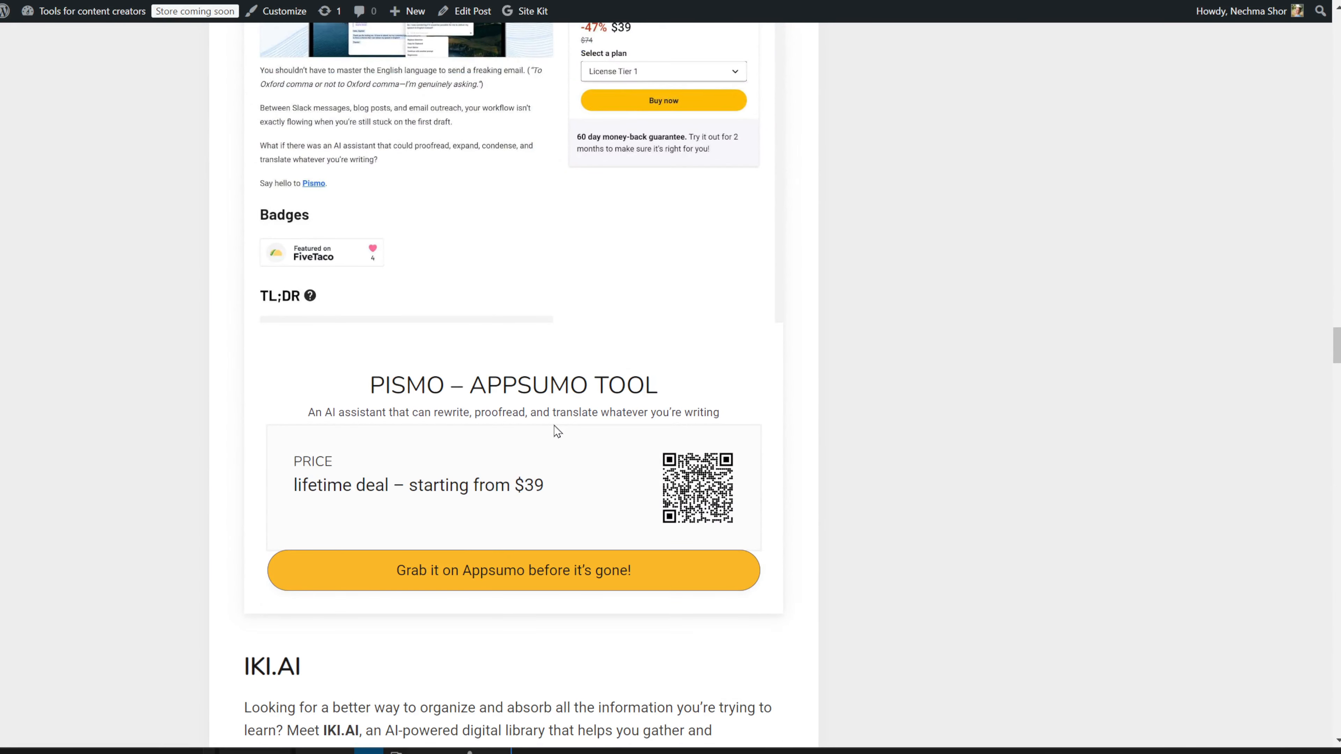
scroll(558, 431, down, 10)
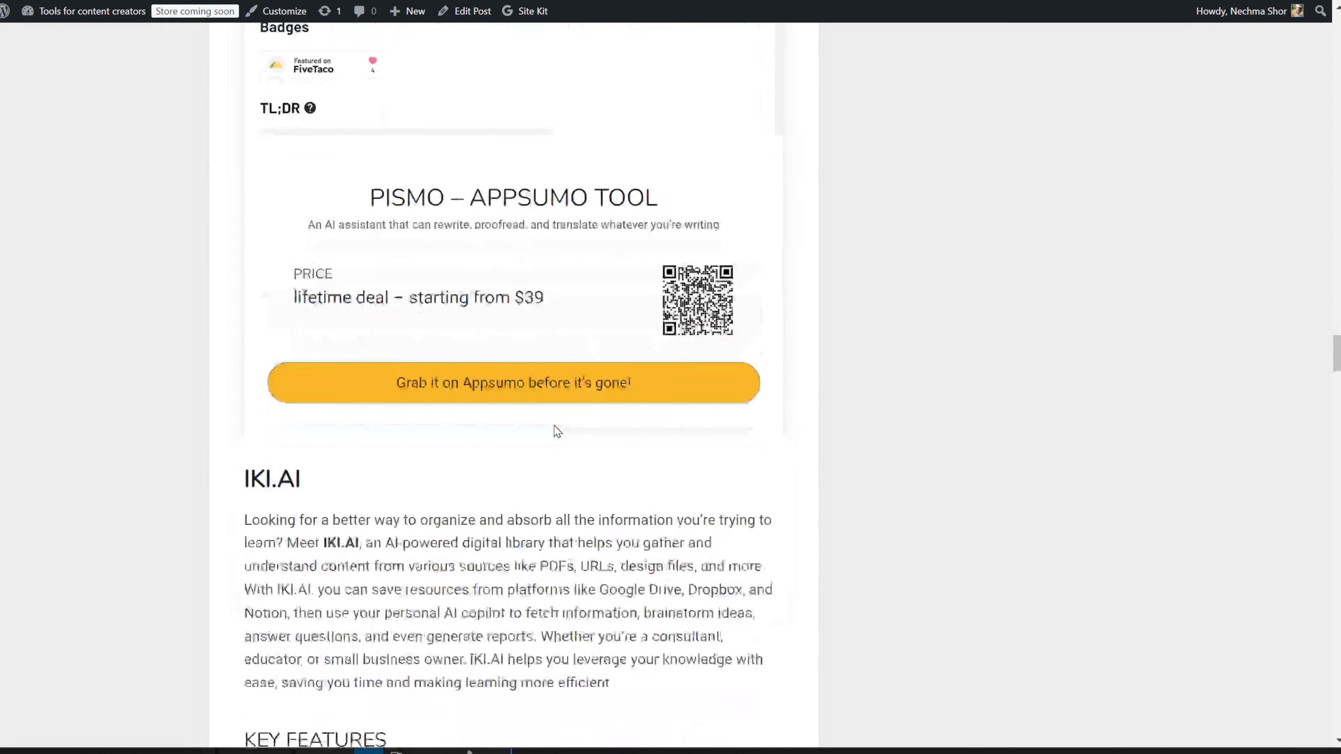
scroll(554, 429, down, 10)
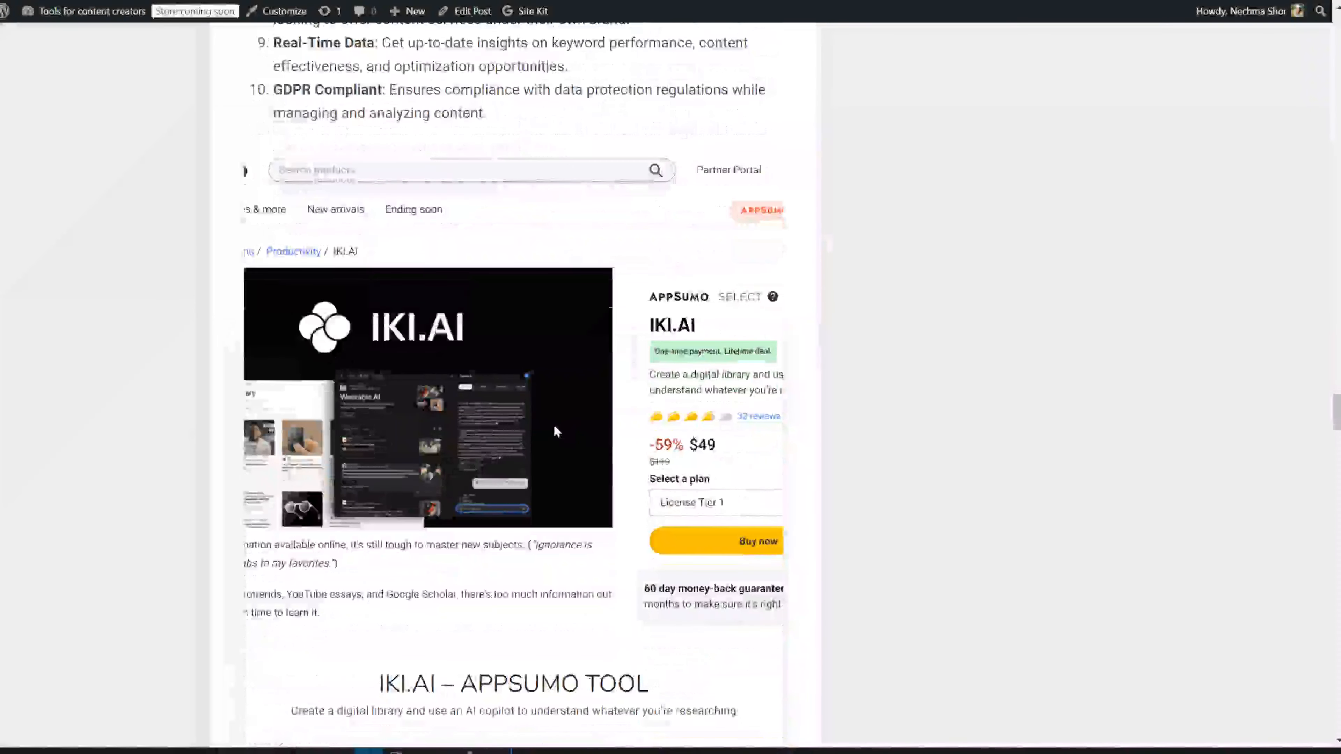
scroll(554, 431, down, 2)
scroll(554, 430, down, 2)
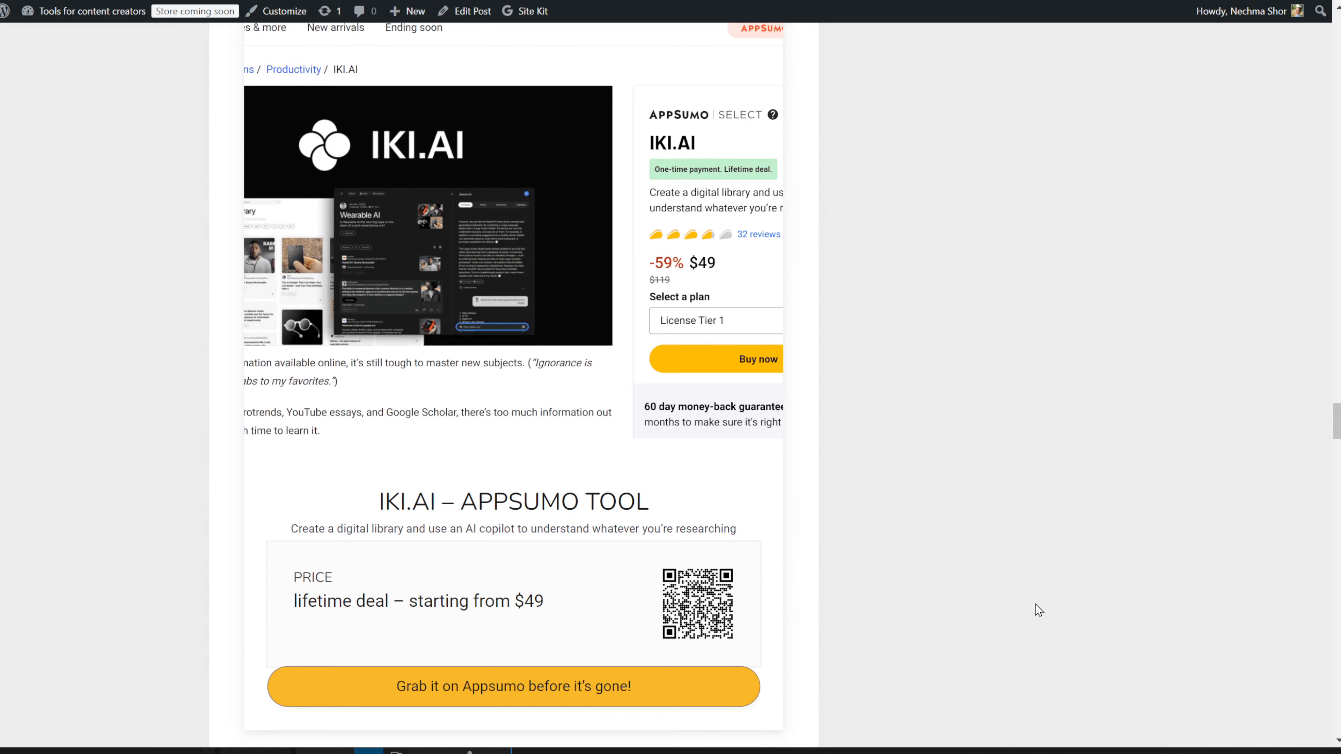
scroll(1036, 605, down, 4)
scroll(1035, 605, up, 4)
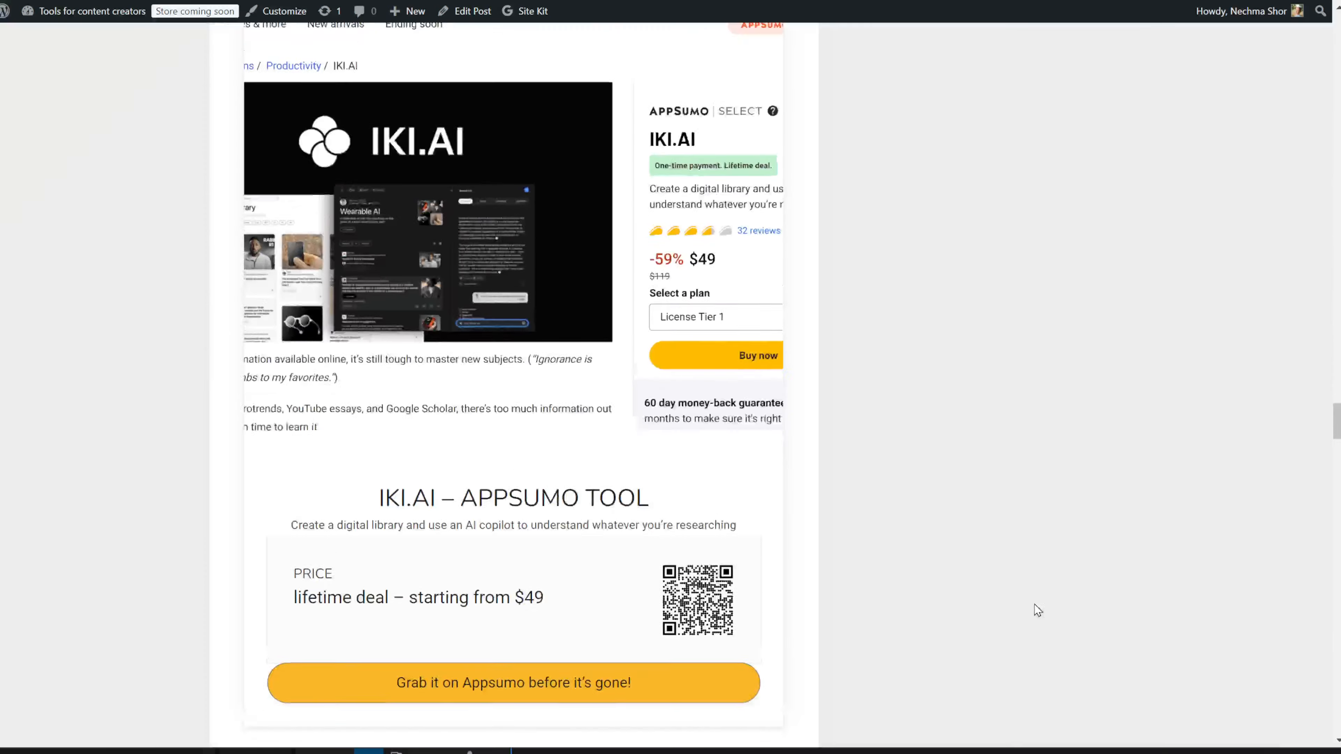
Step: Return to the article's editor, dismiss the Link popover, and list All affiliate products
key(ctrl+shift+Tab)
scroll(851, 489, down, 4)
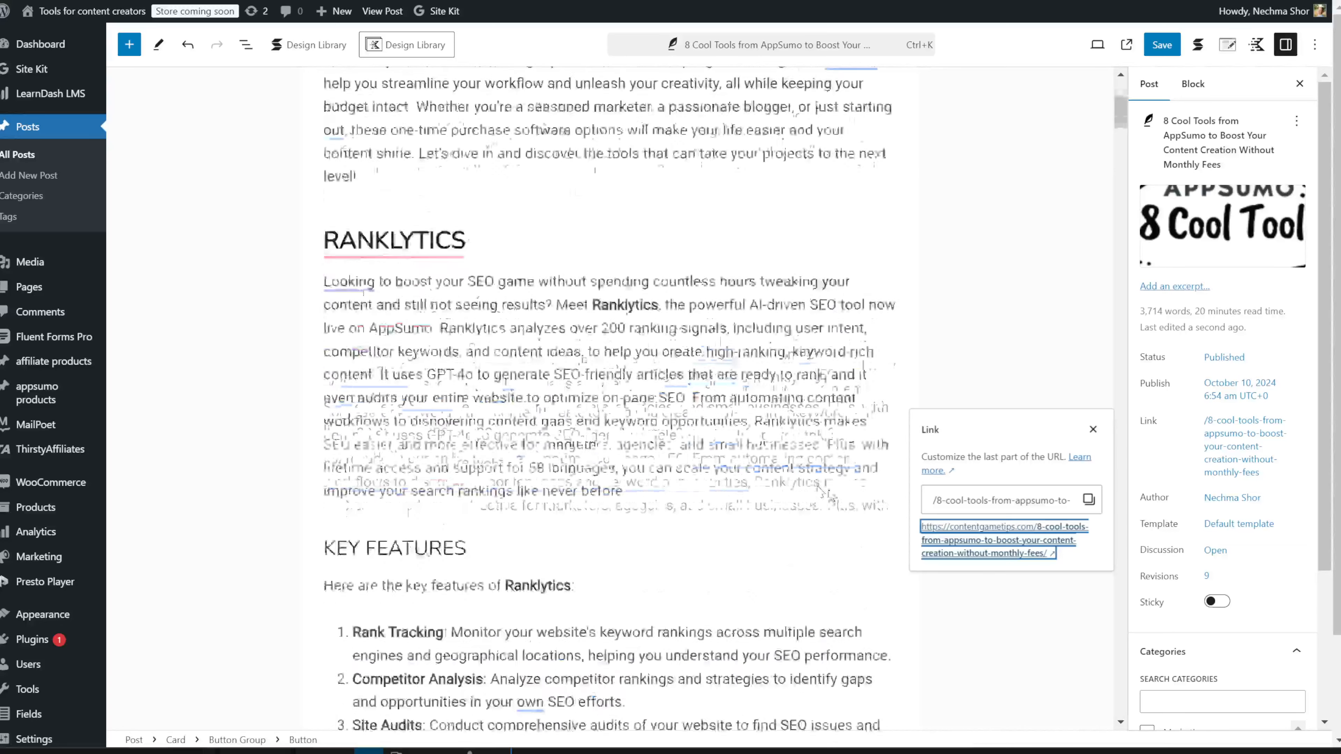
scroll(821, 490, down, 10)
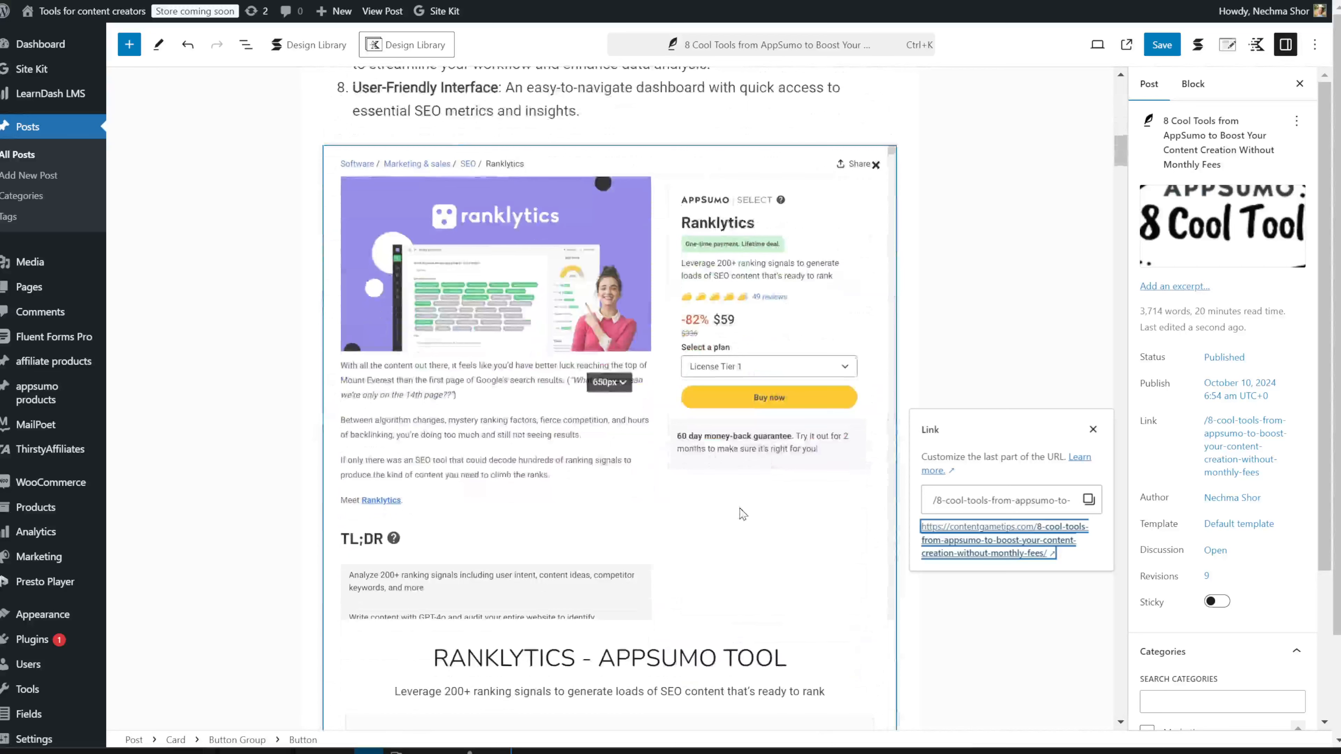
click(811, 515)
scroll(823, 519, down, 3)
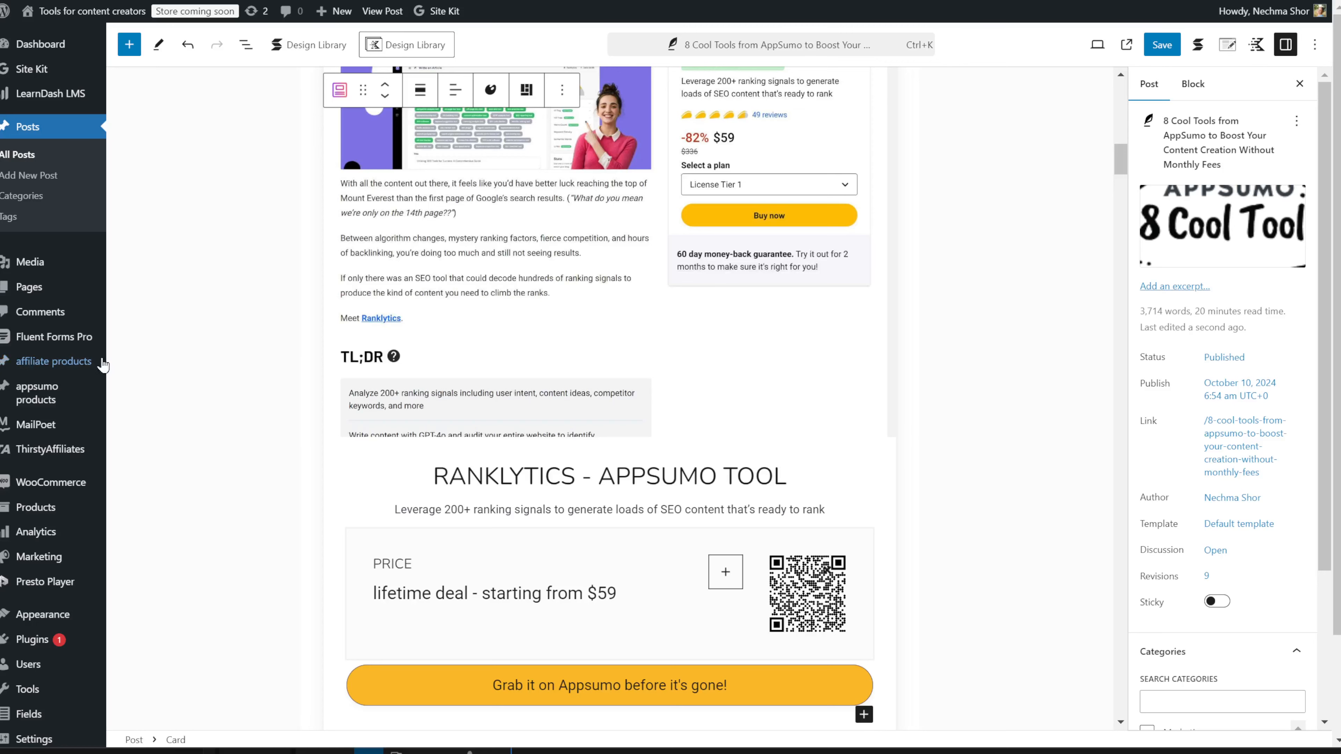
mouse_move(90, 361)
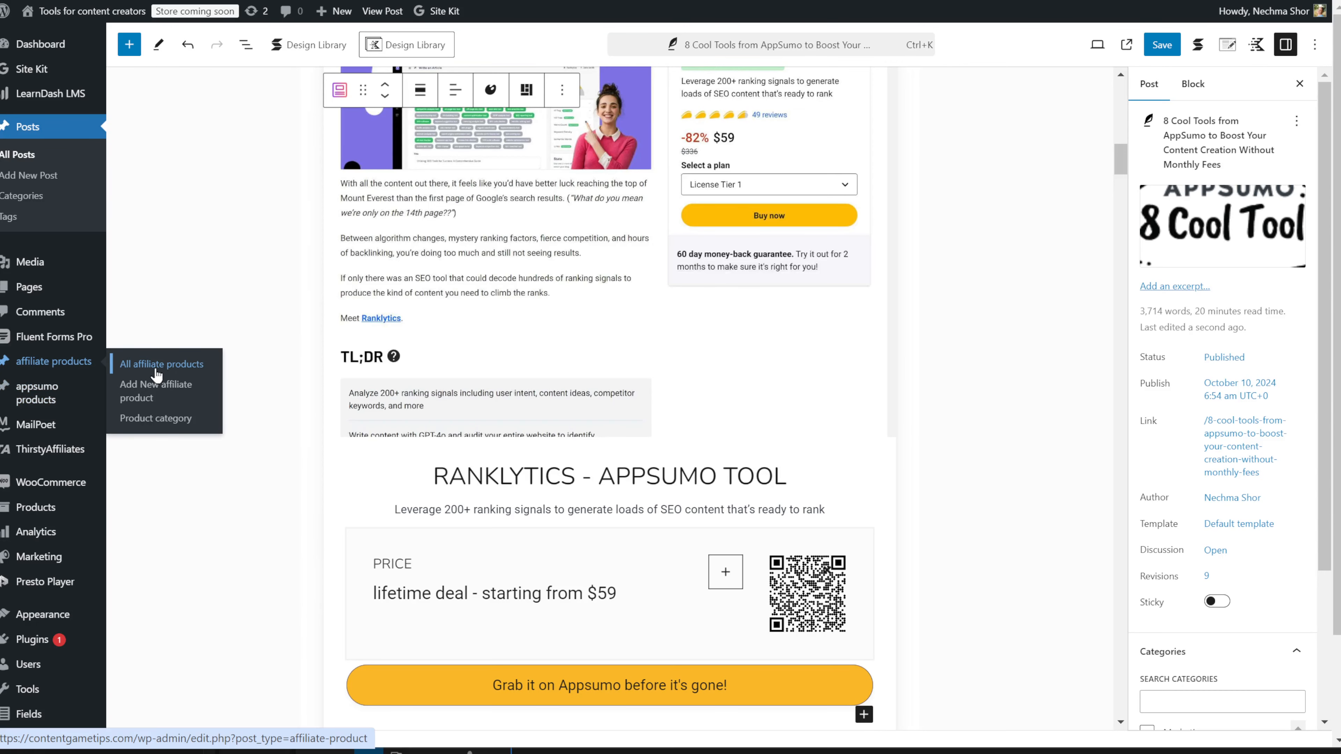
click(157, 374)
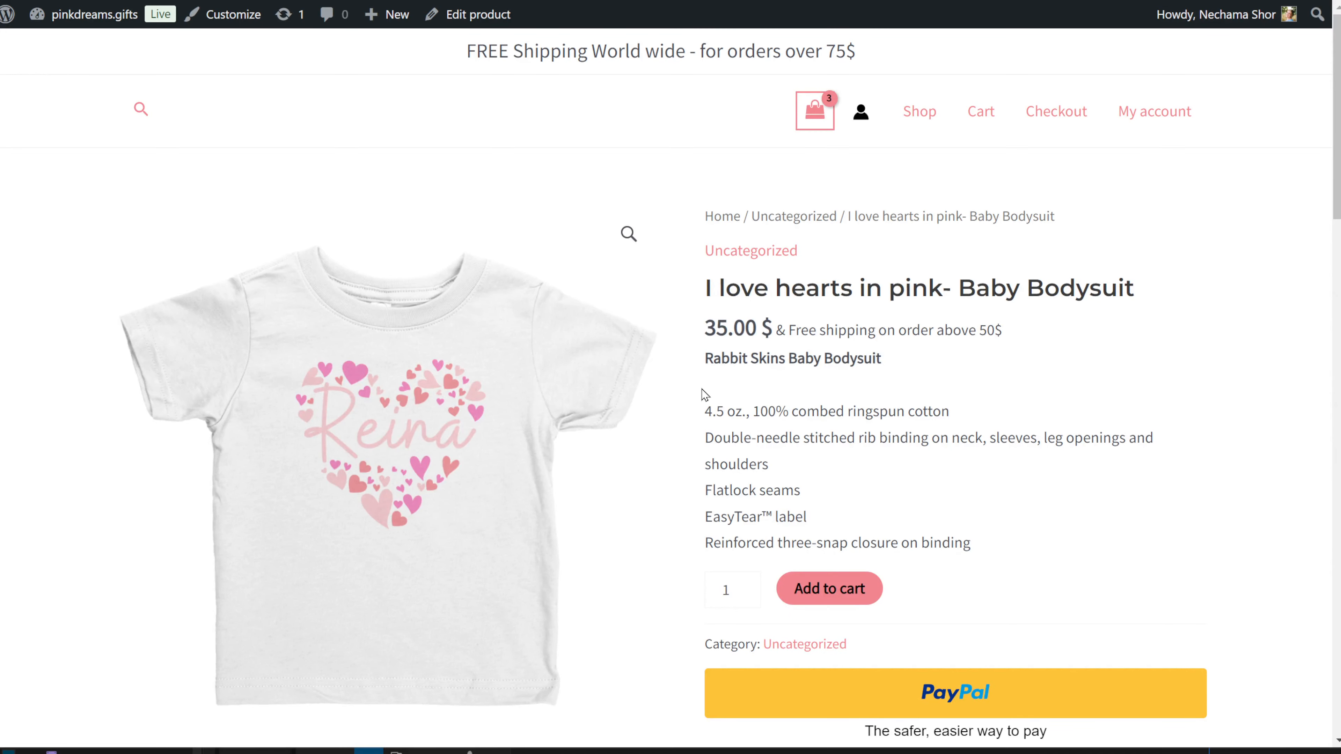
Step: Scroll the I love hearts in pink- Baby Bodysuit product page down to Related products and back
scroll(773, 394, down, 6)
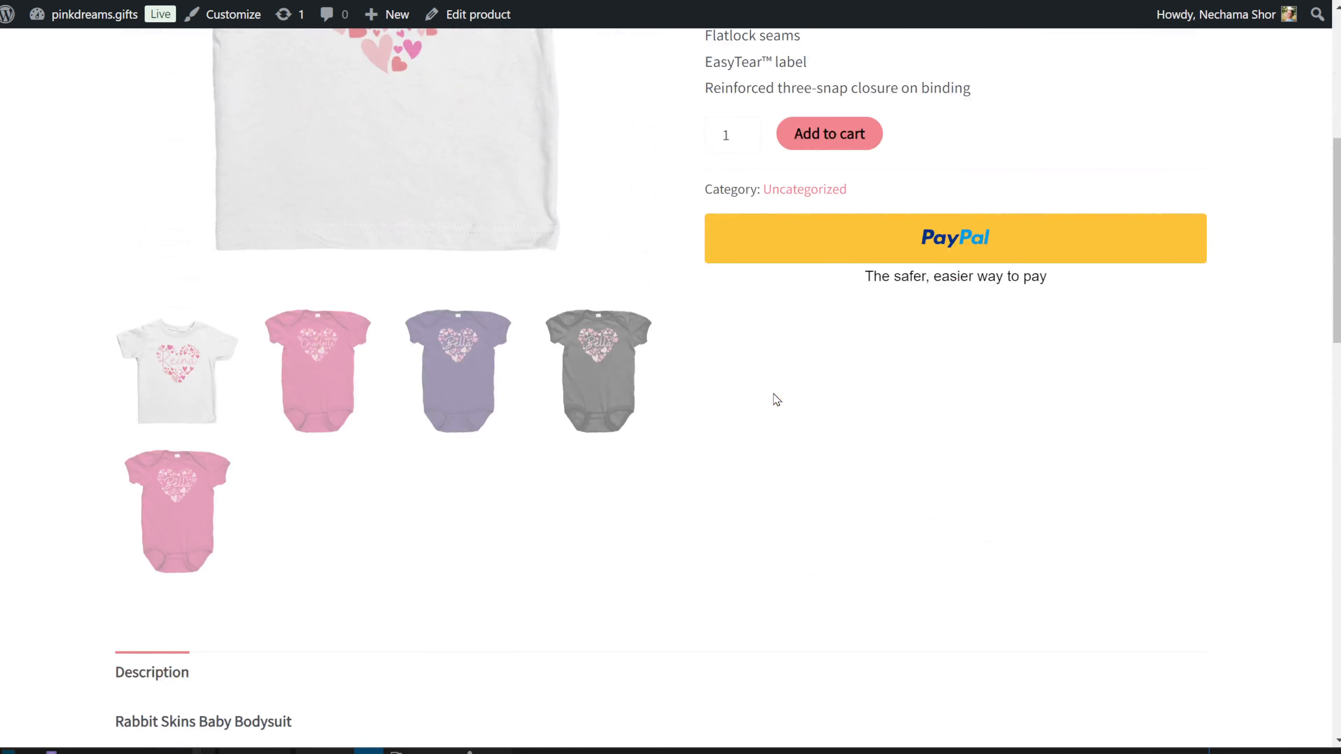
scroll(776, 400, down, 14)
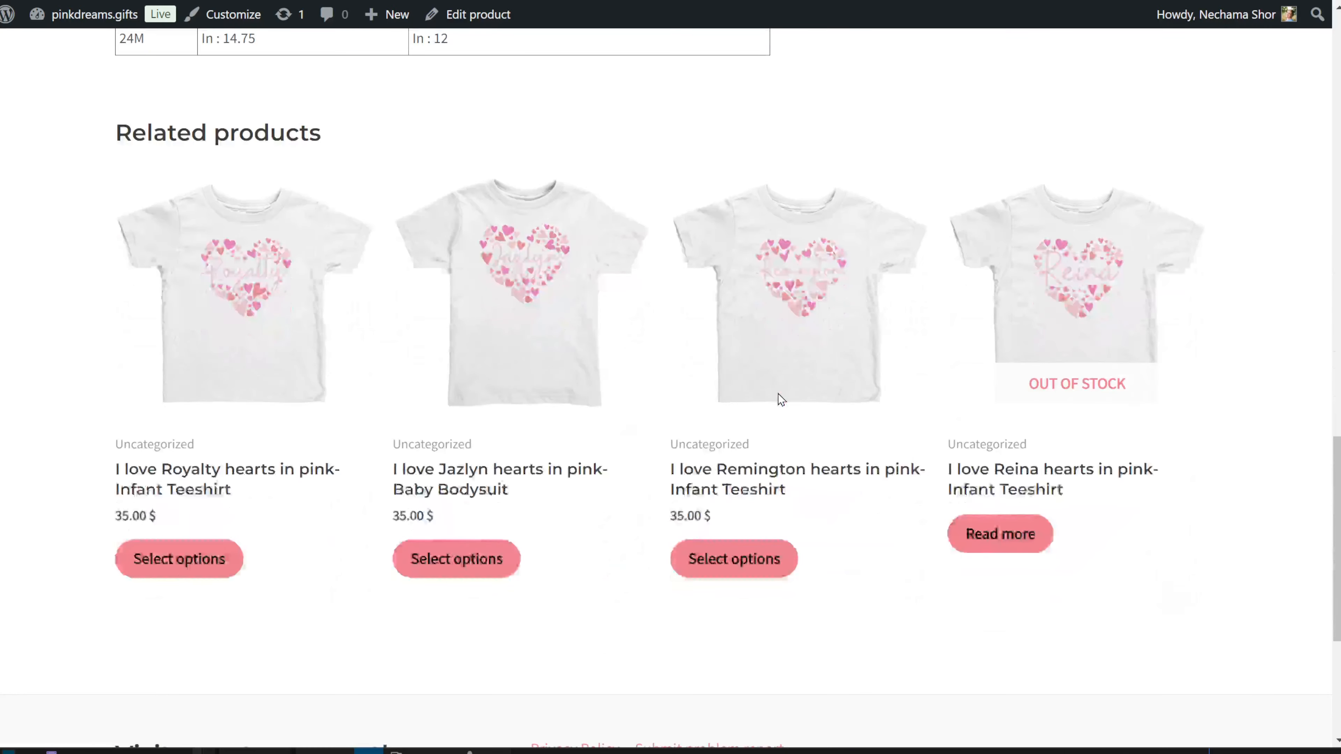
scroll(778, 394, up, 12)
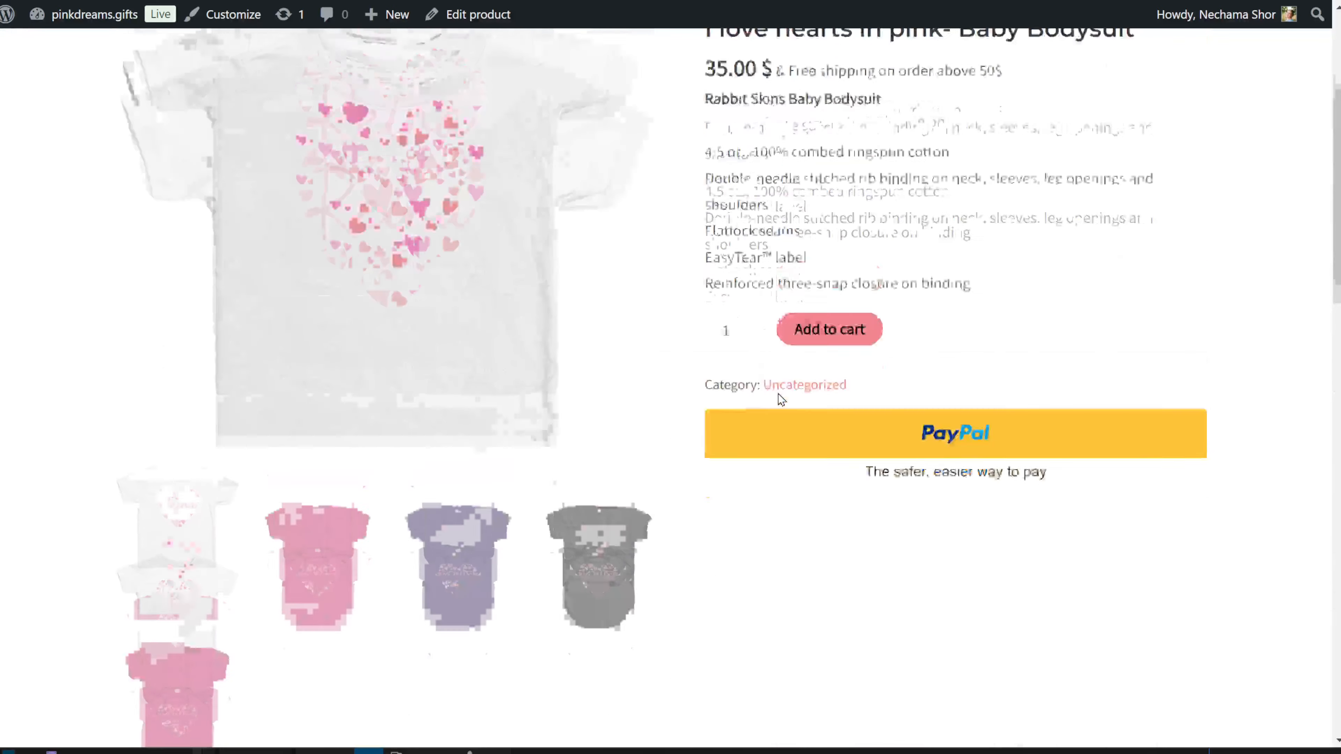
scroll(782, 400, up, 4)
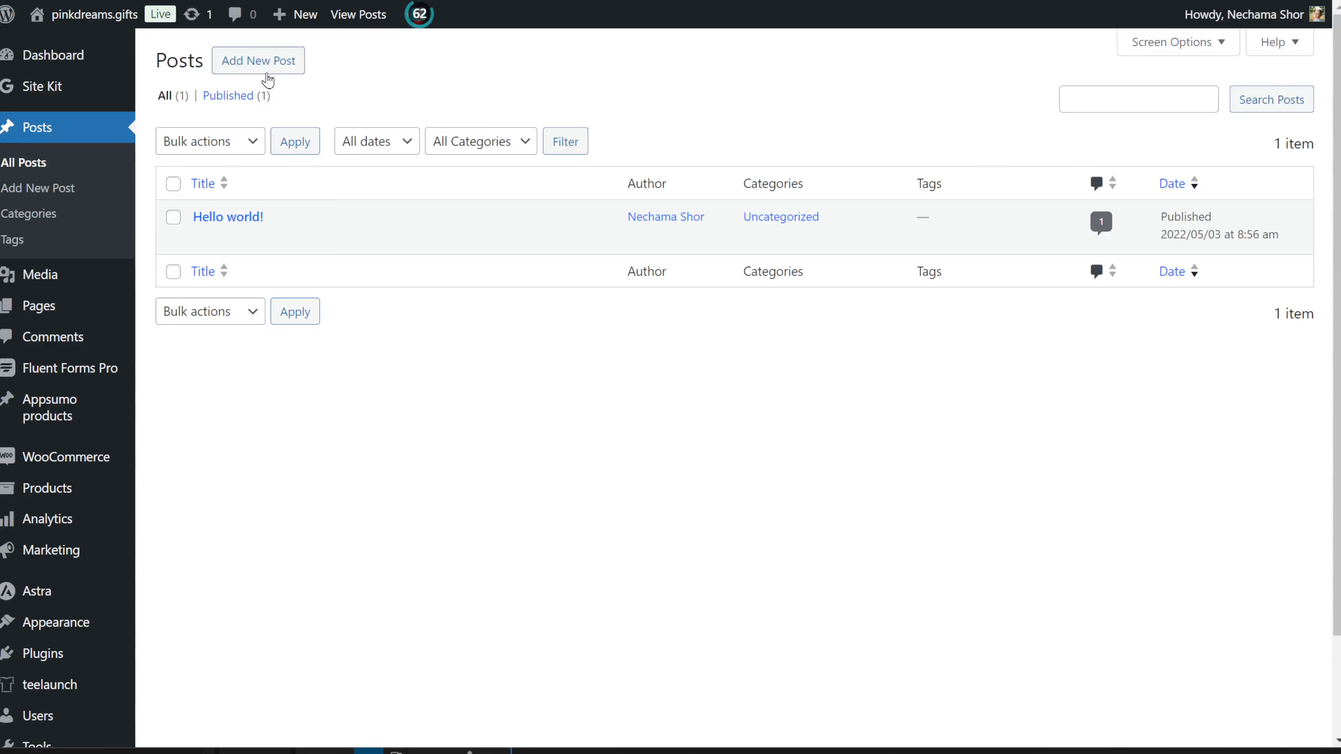
click(291, 69)
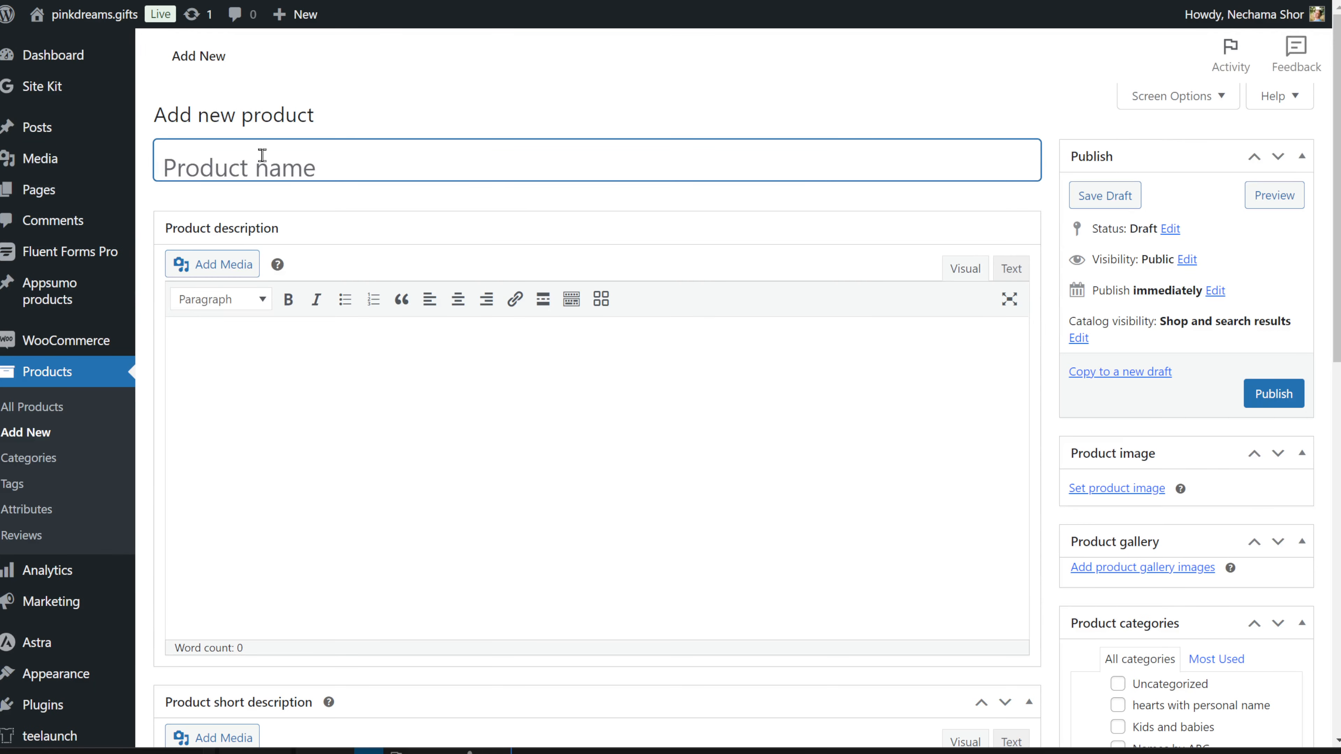
scroll(382, 428, down, 6)
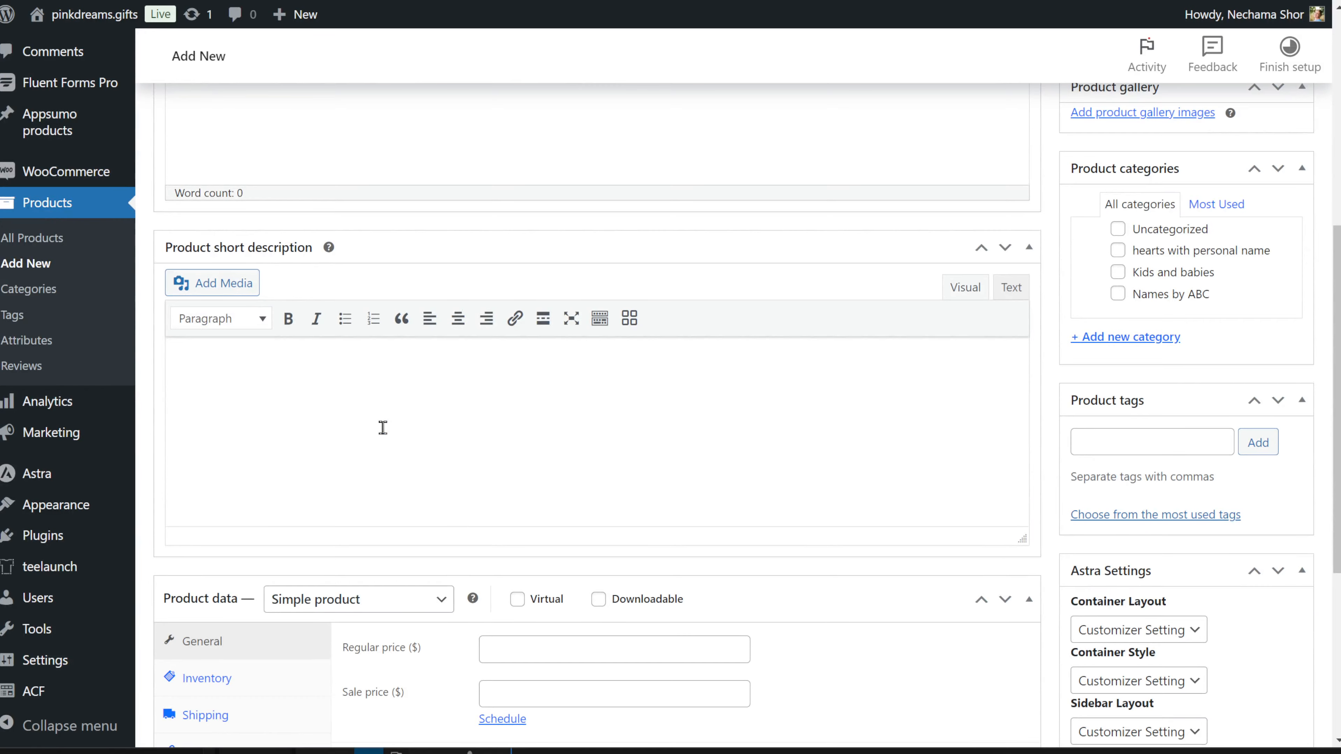
scroll(383, 428, down, 4)
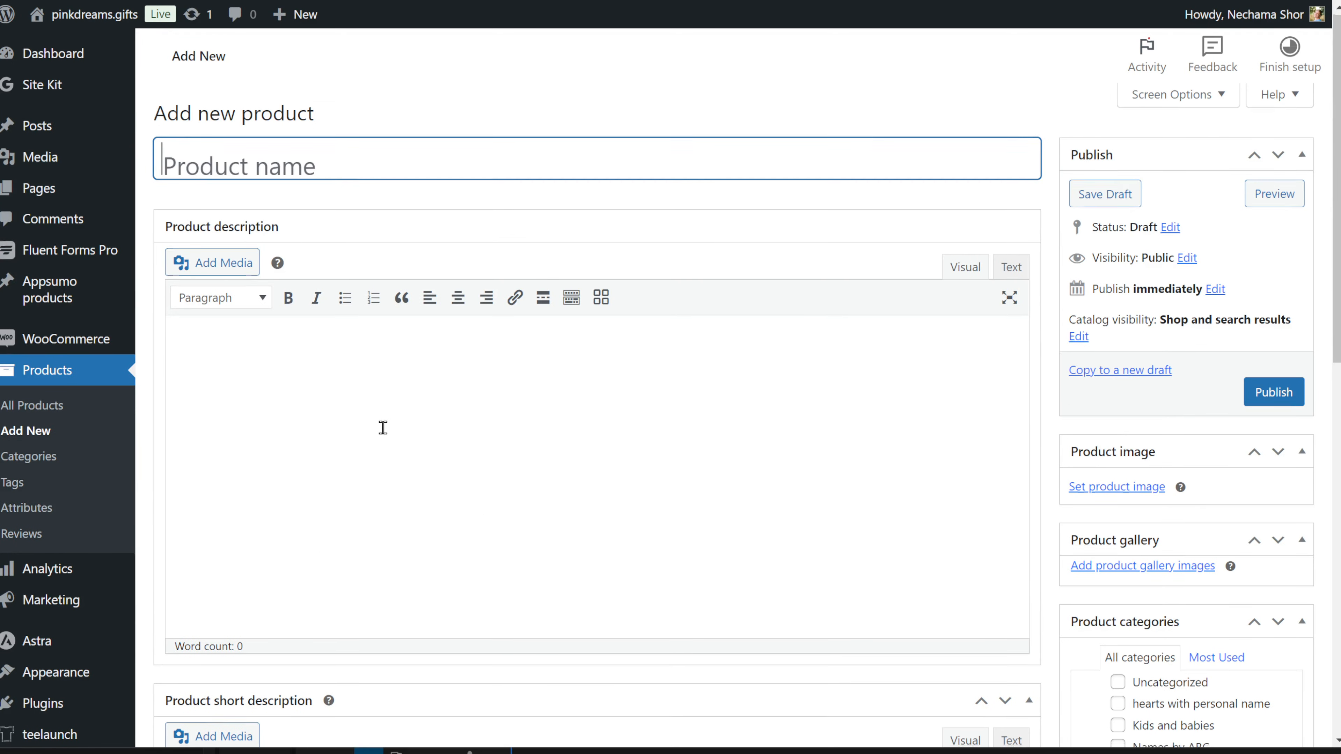
scroll(383, 428, down, 6)
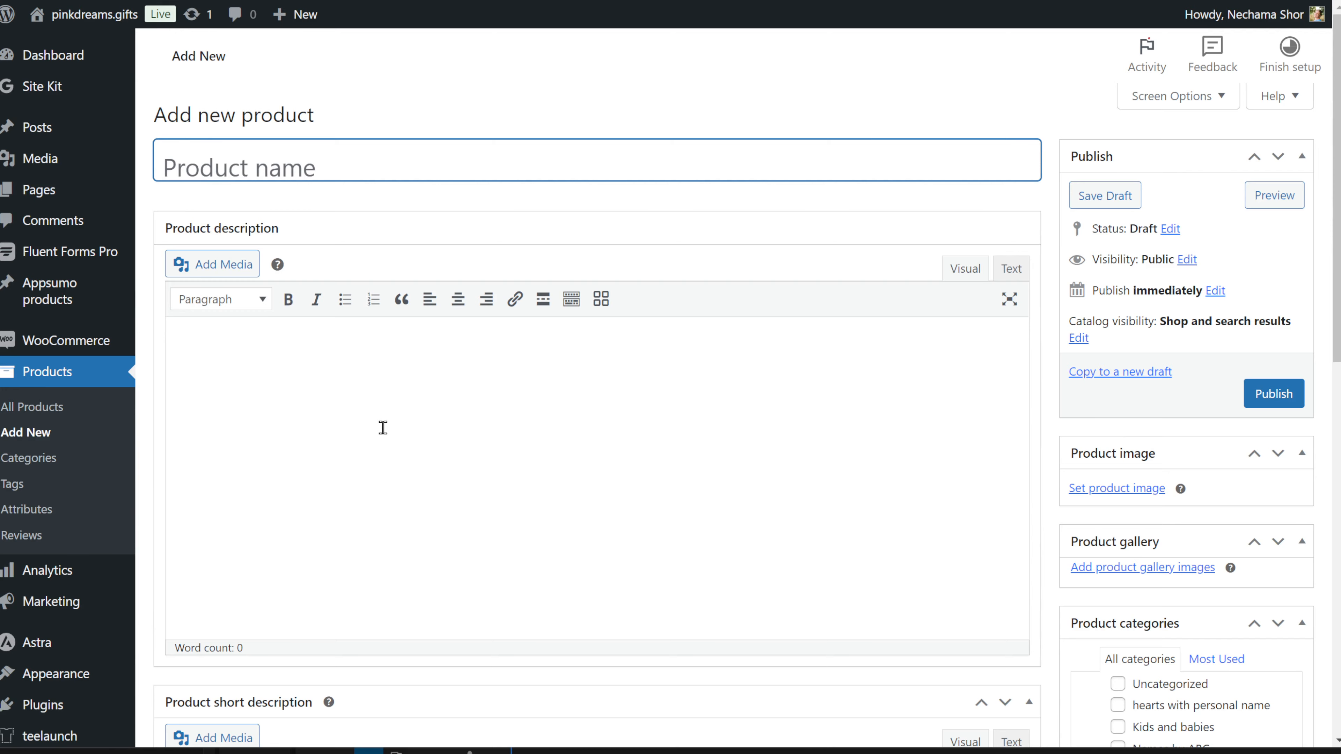
scroll(383, 428, down, 7)
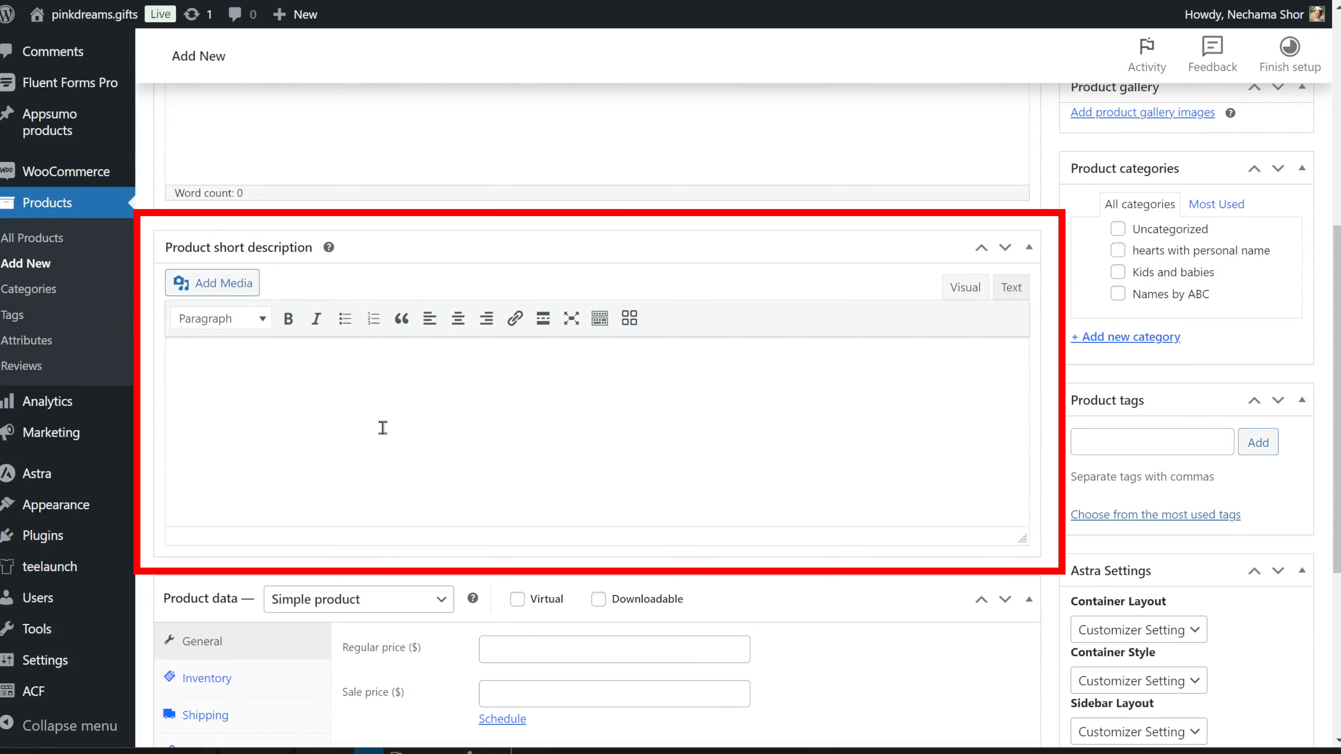
scroll(381, 429, down, 4)
click(206, 455)
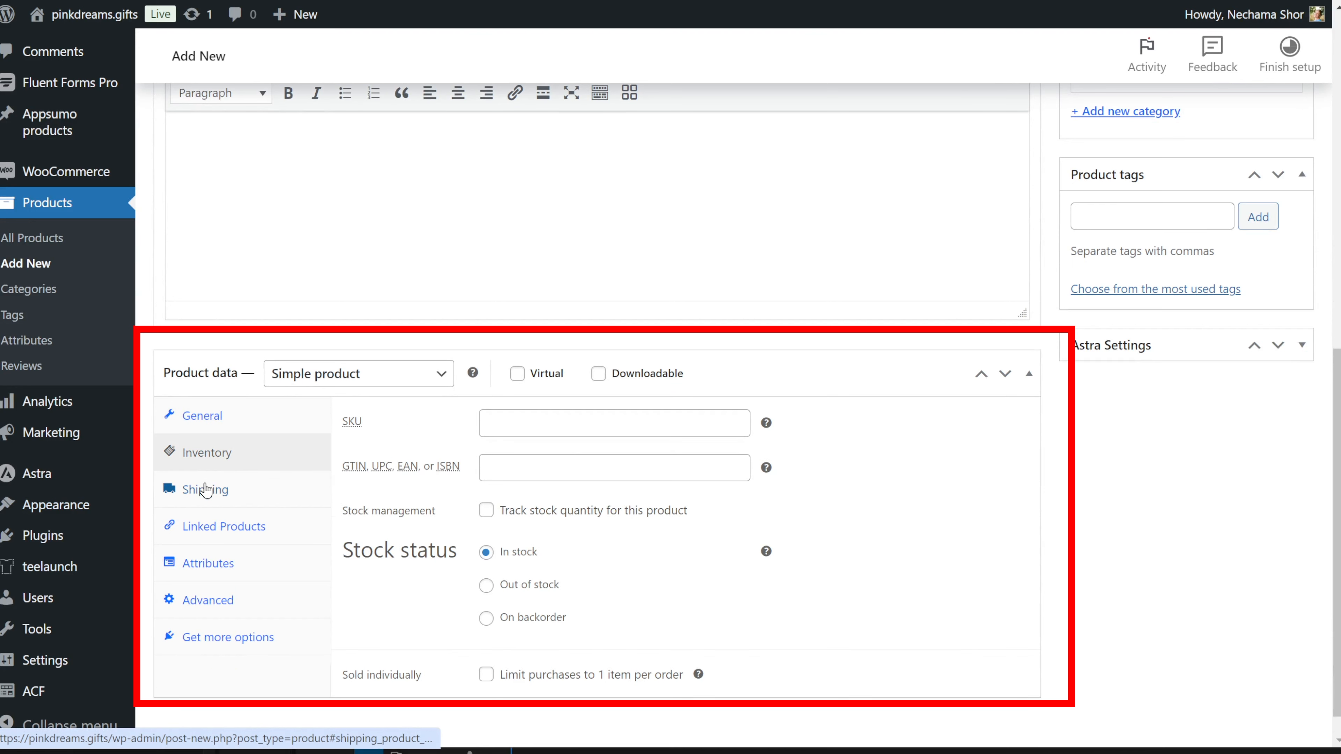
click(206, 490)
click(212, 526)
click(214, 562)
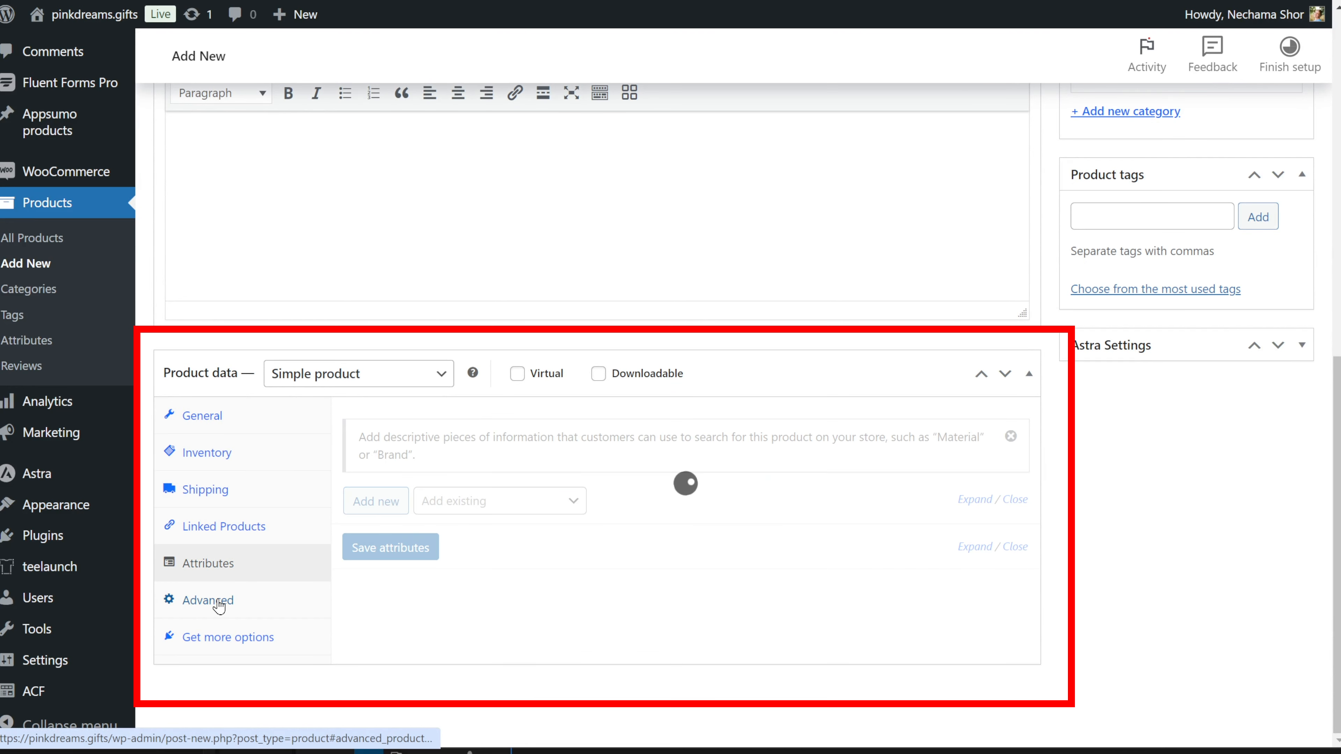
click(207, 601)
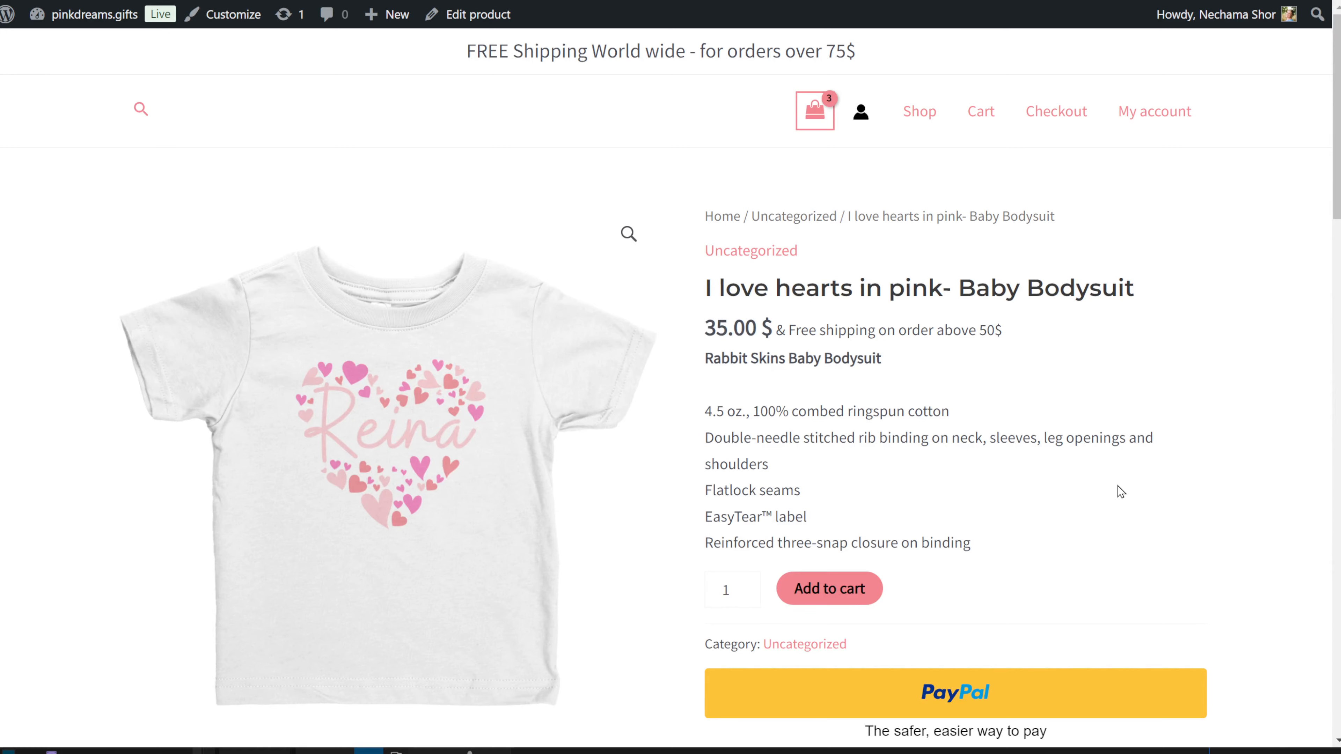
Step: Scroll through the live I love hearts in pink- Baby Bodysuit page on pinkdreams.gifts
scroll(774, 397, down, 8)
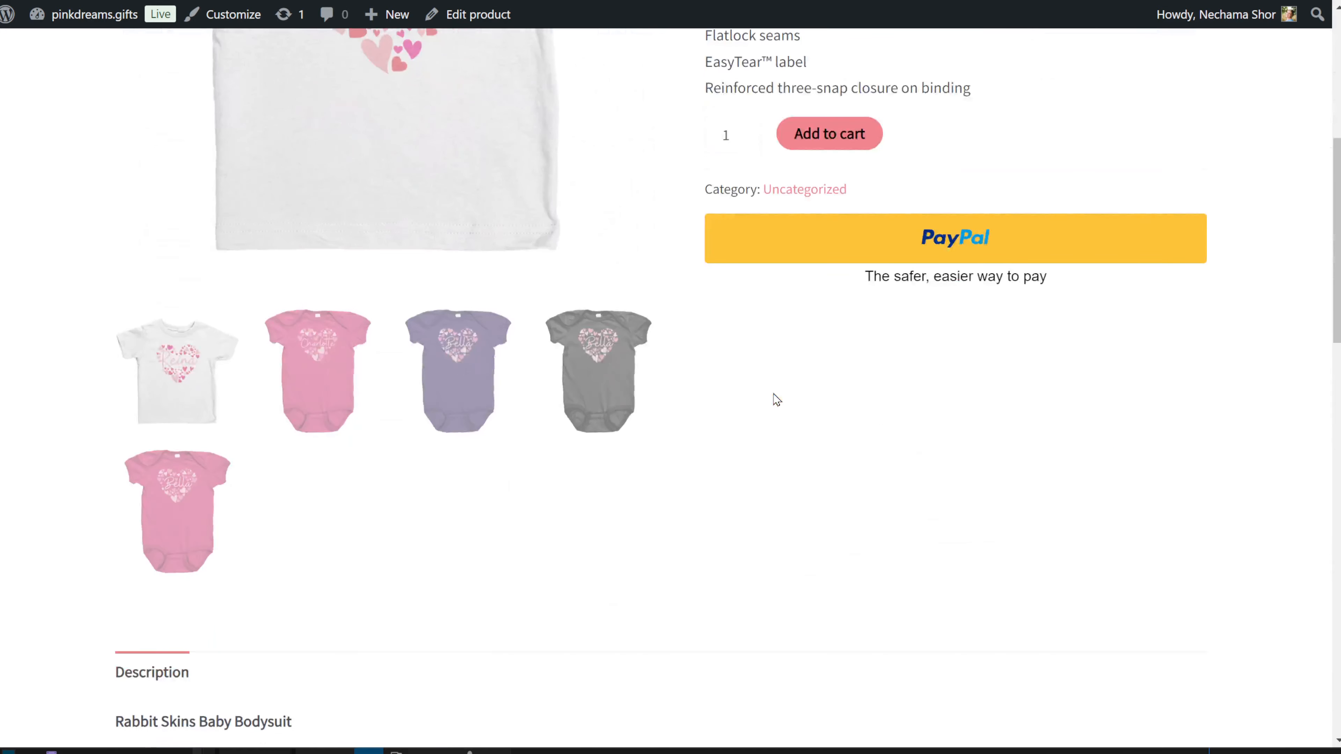
scroll(776, 400, down, 20)
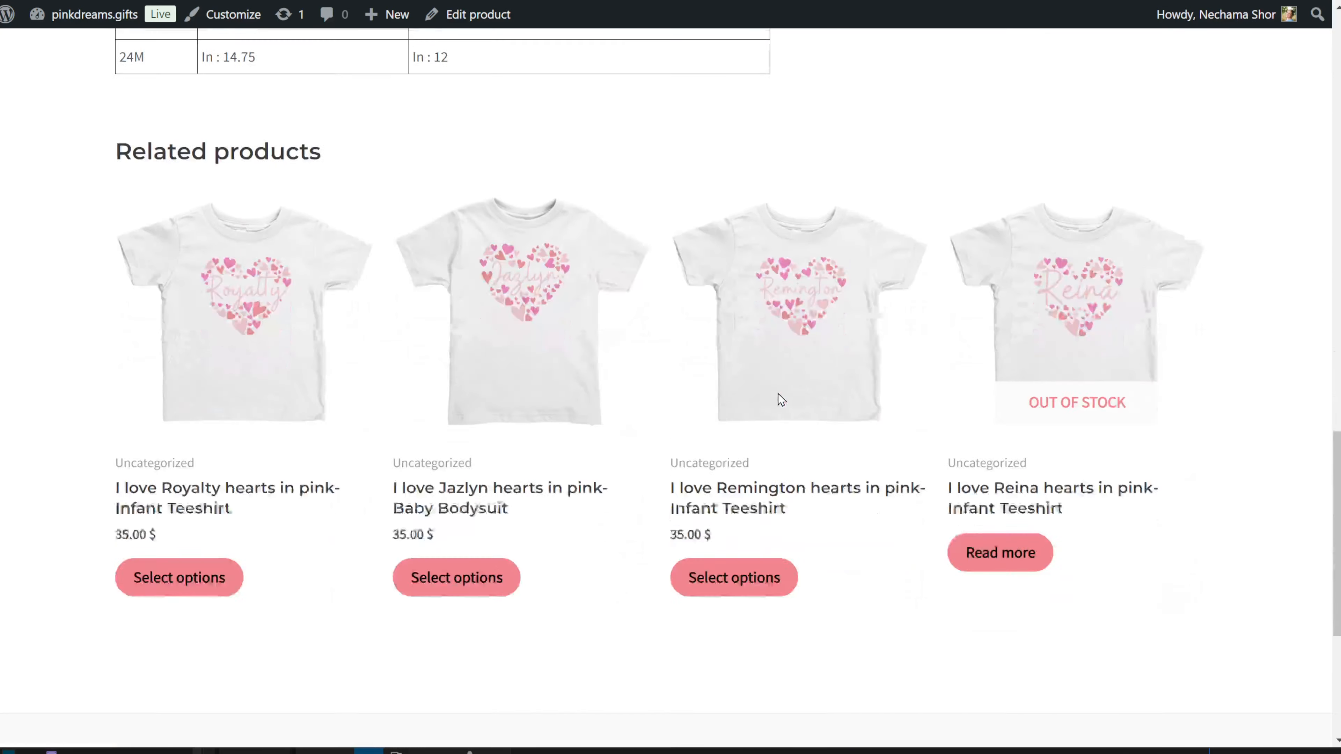
scroll(778, 399, up, 20)
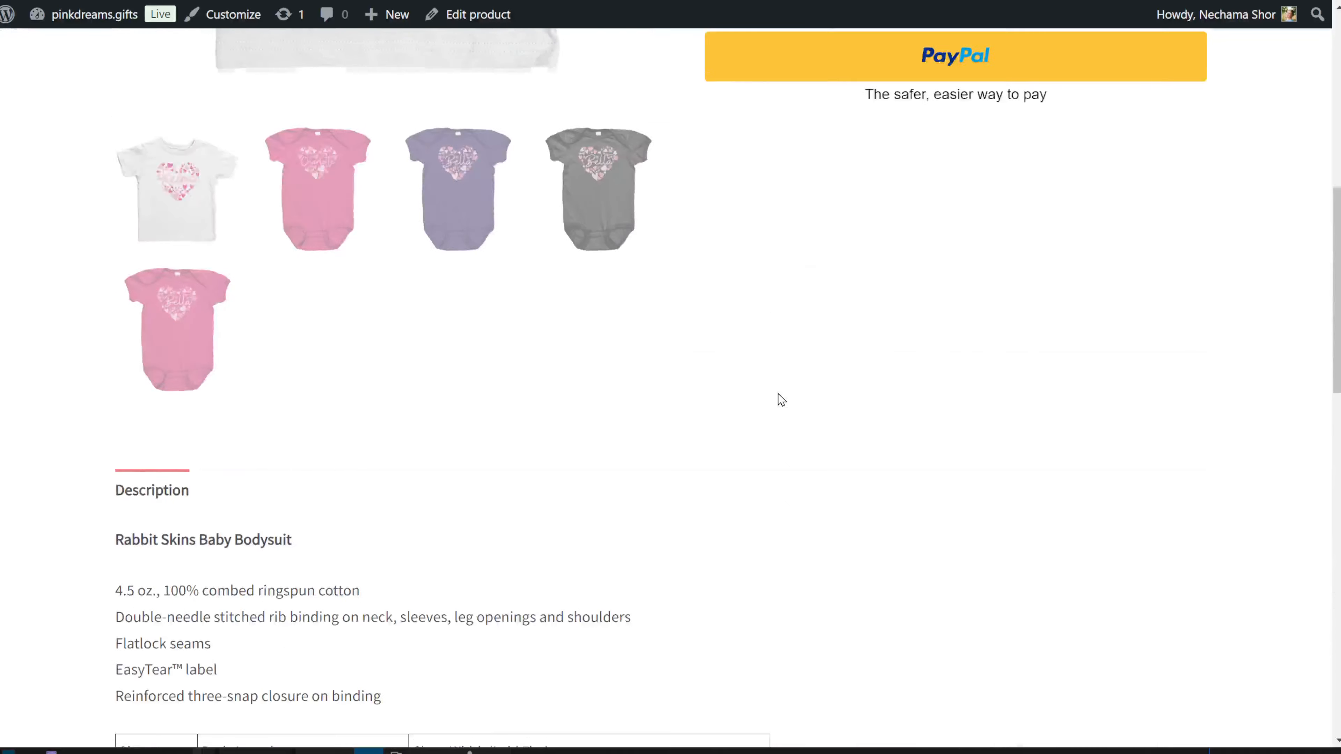
scroll(780, 399, up, 2)
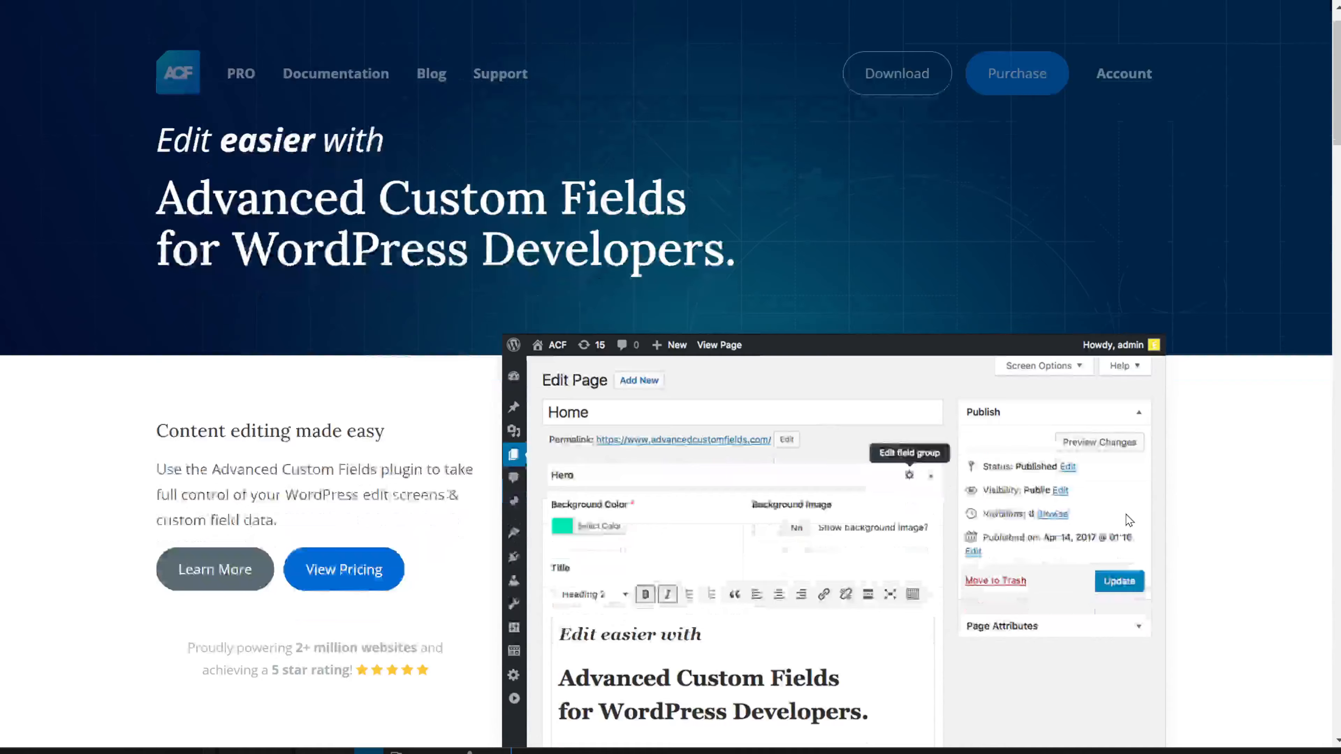
scroll(1125, 520, down, 4)
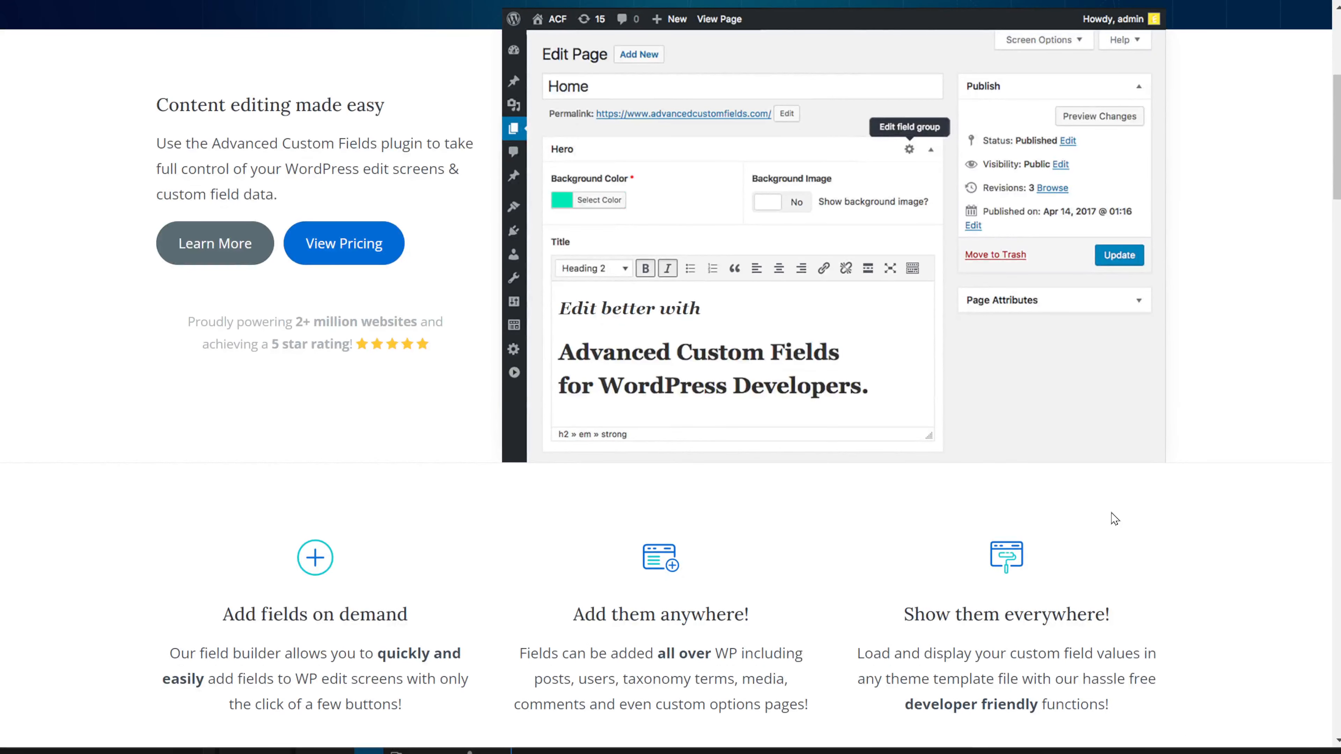
Step: Scroll the advancedcustomfields.com homepage down to the feature icons and Simple & Intuitive section
scroll(1114, 519, down, 2)
scroll(1116, 518, down, 5)
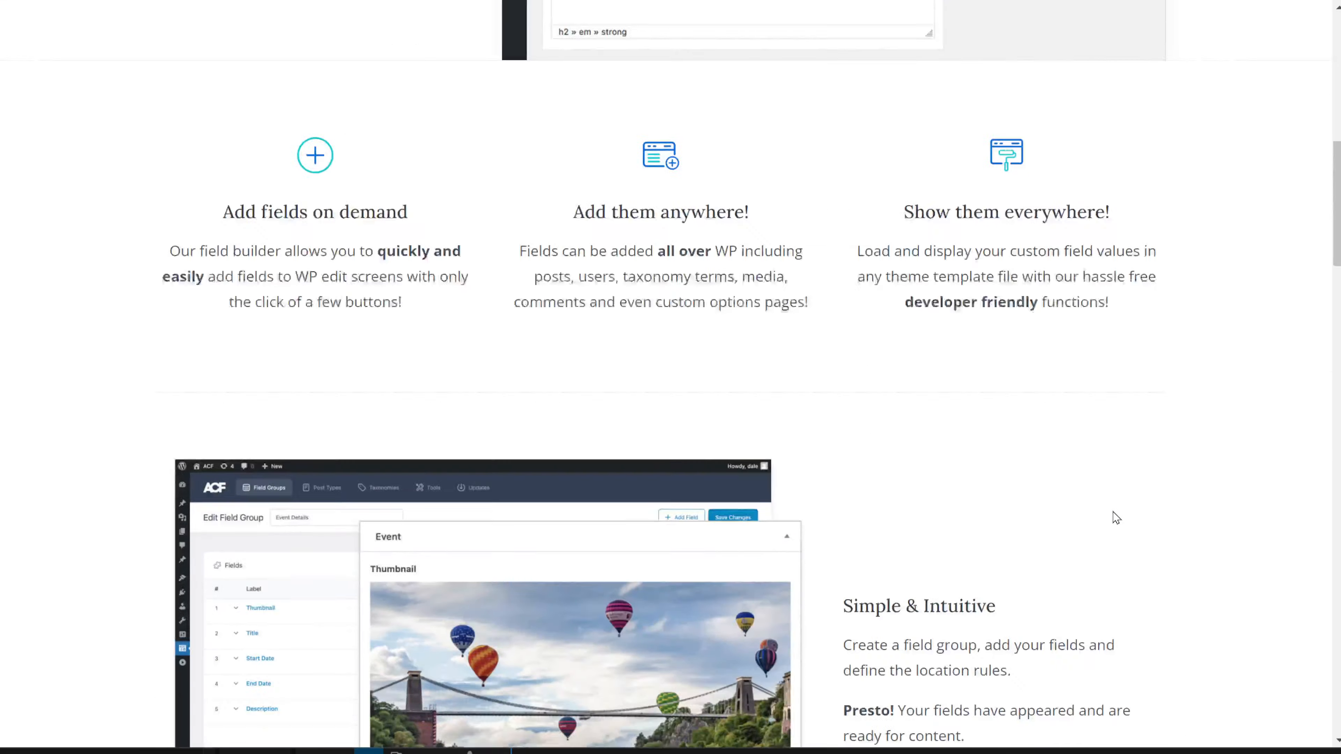
scroll(1116, 518, down, 6)
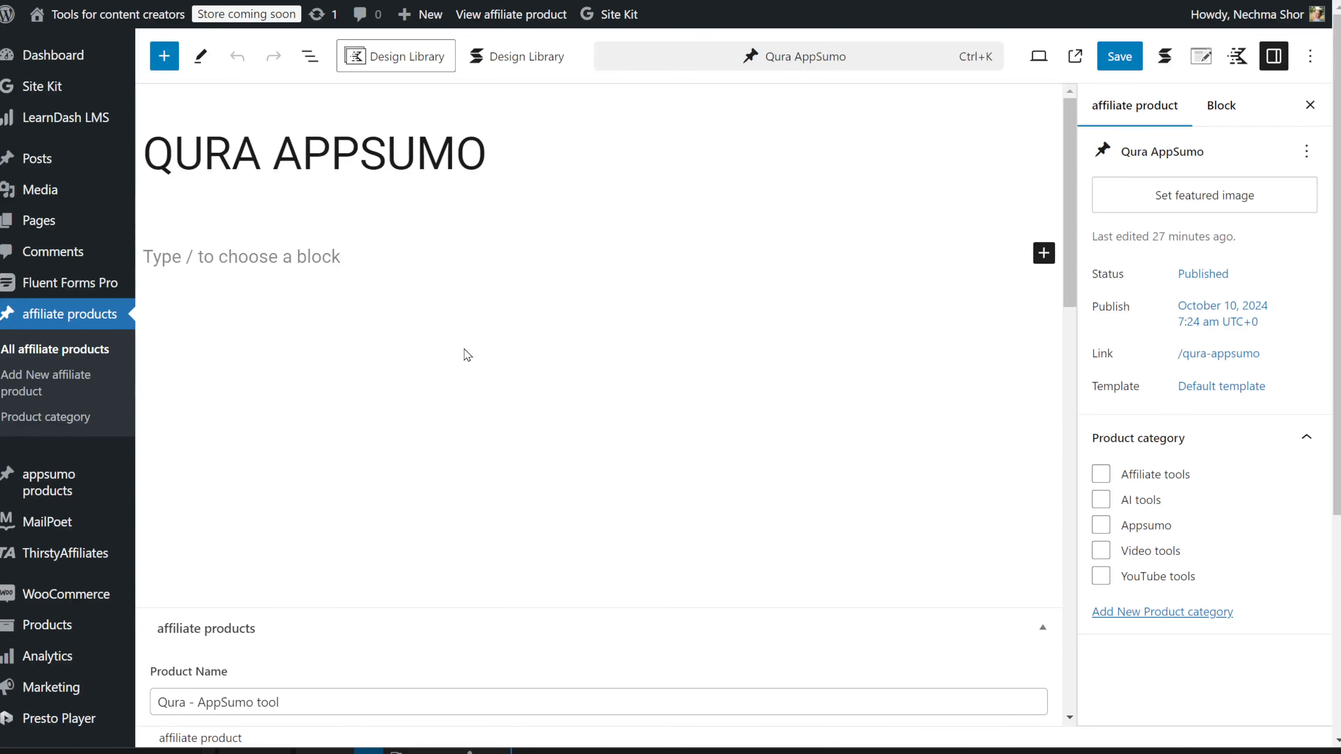
Step: Scroll through Qura AppSumo's name, description, logo, price, link and QR code fields, then return to the spreadsheet
scroll(549, 372, down, 8)
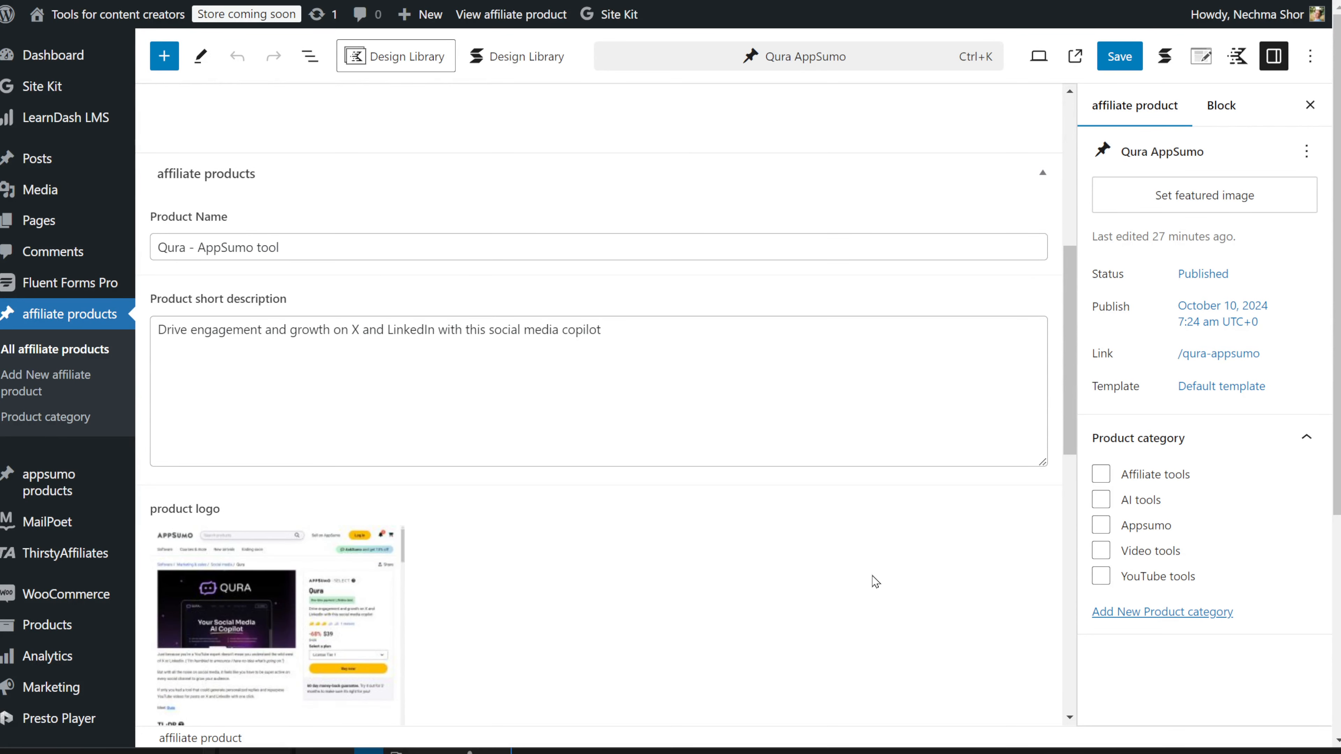
scroll(874, 581, down, 2)
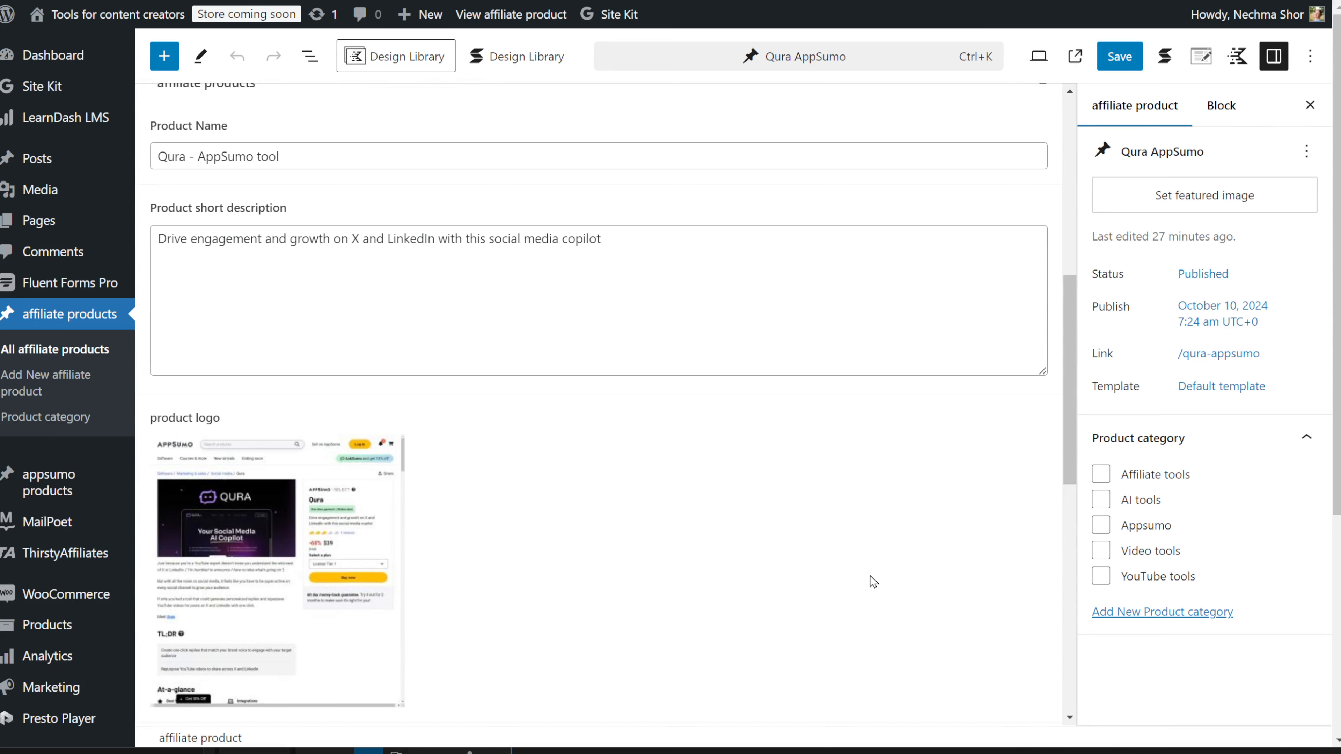
scroll(874, 581, down, 3)
scroll(872, 581, down, 5)
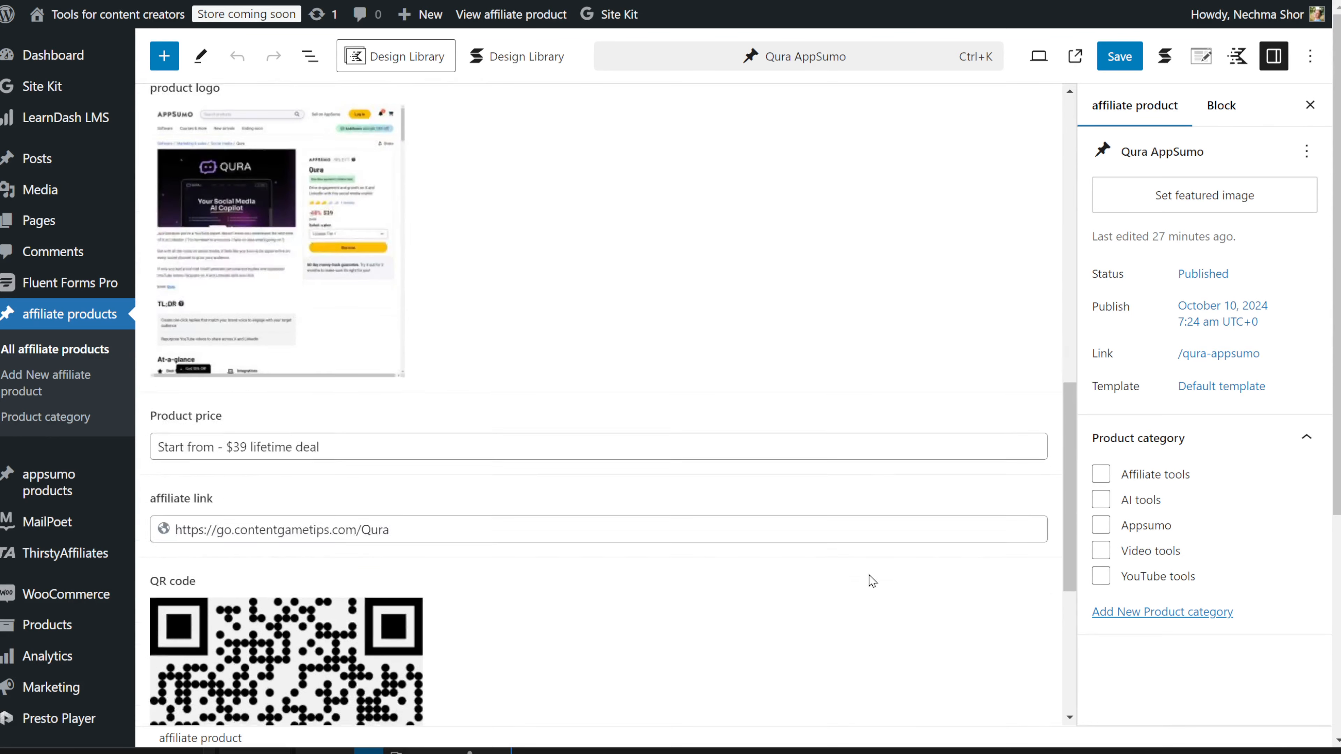
scroll(873, 582, down, 2)
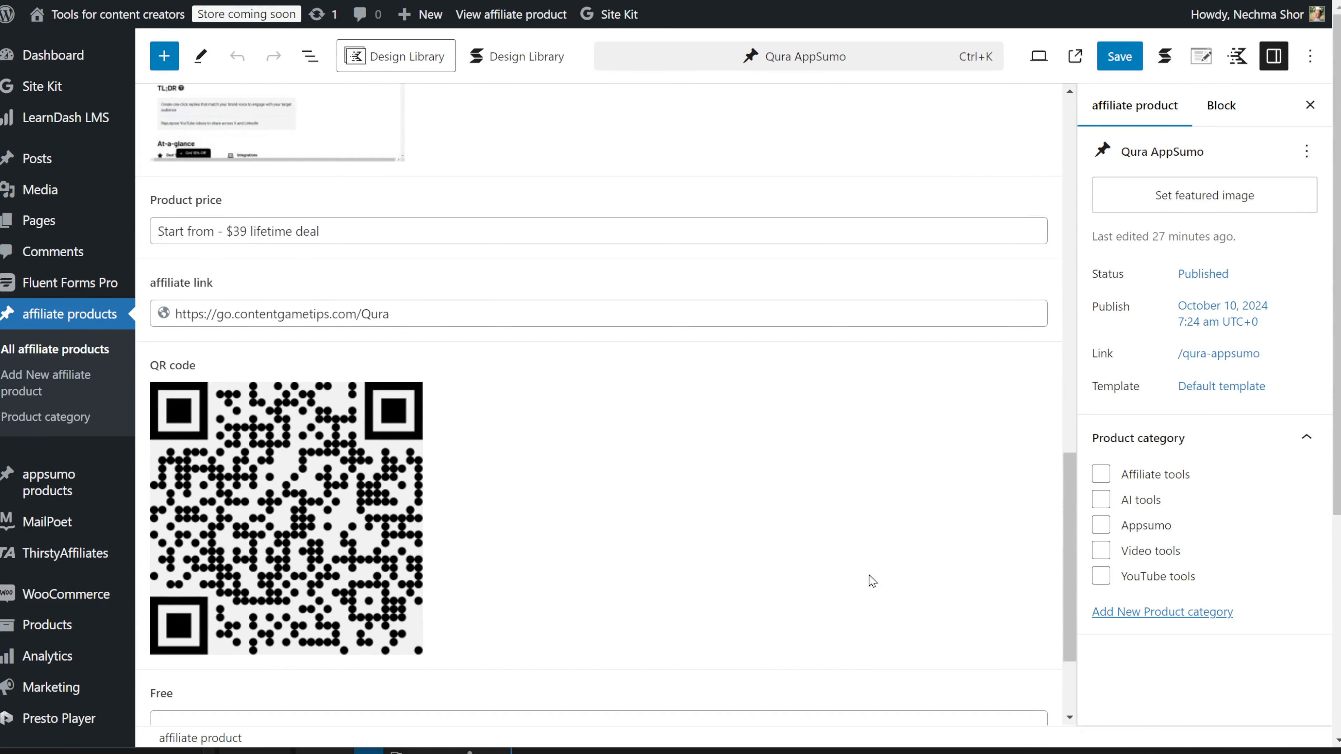
scroll(873, 581, down, 5)
scroll(872, 582, up, 5)
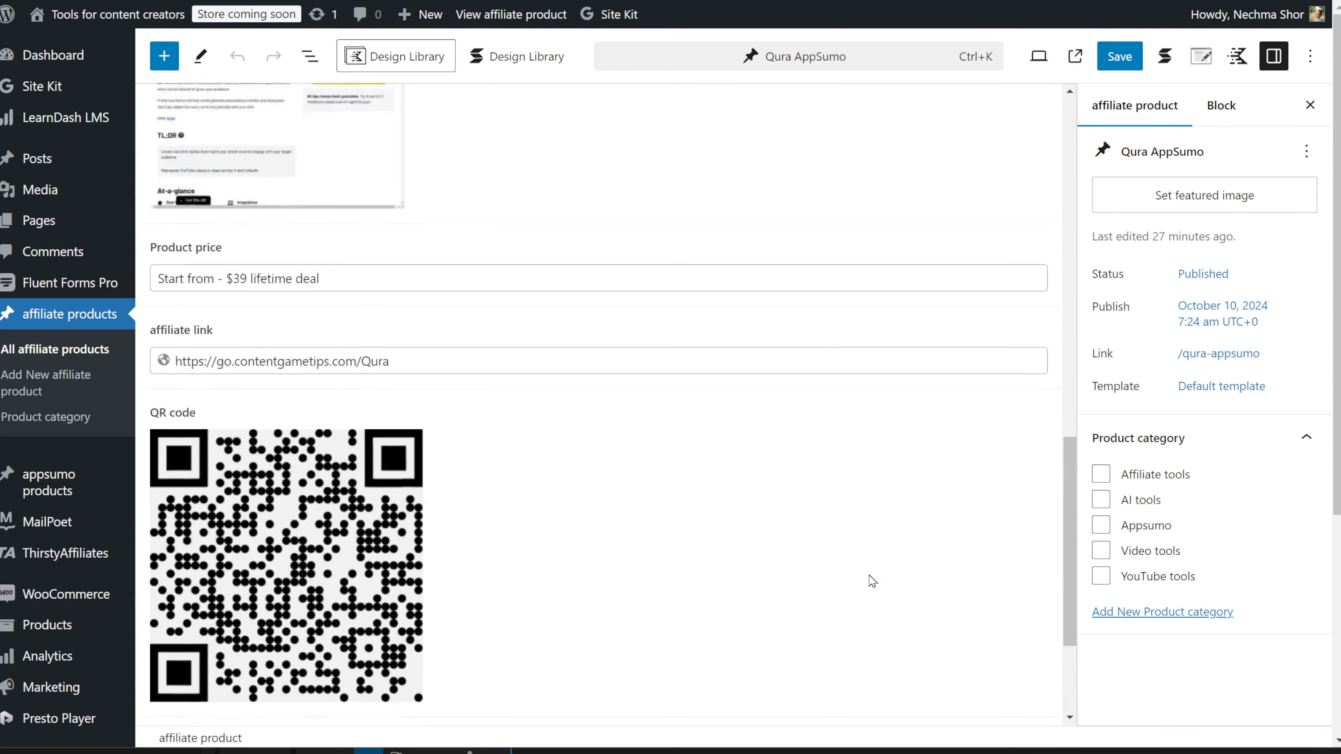
scroll(873, 581, up, 2)
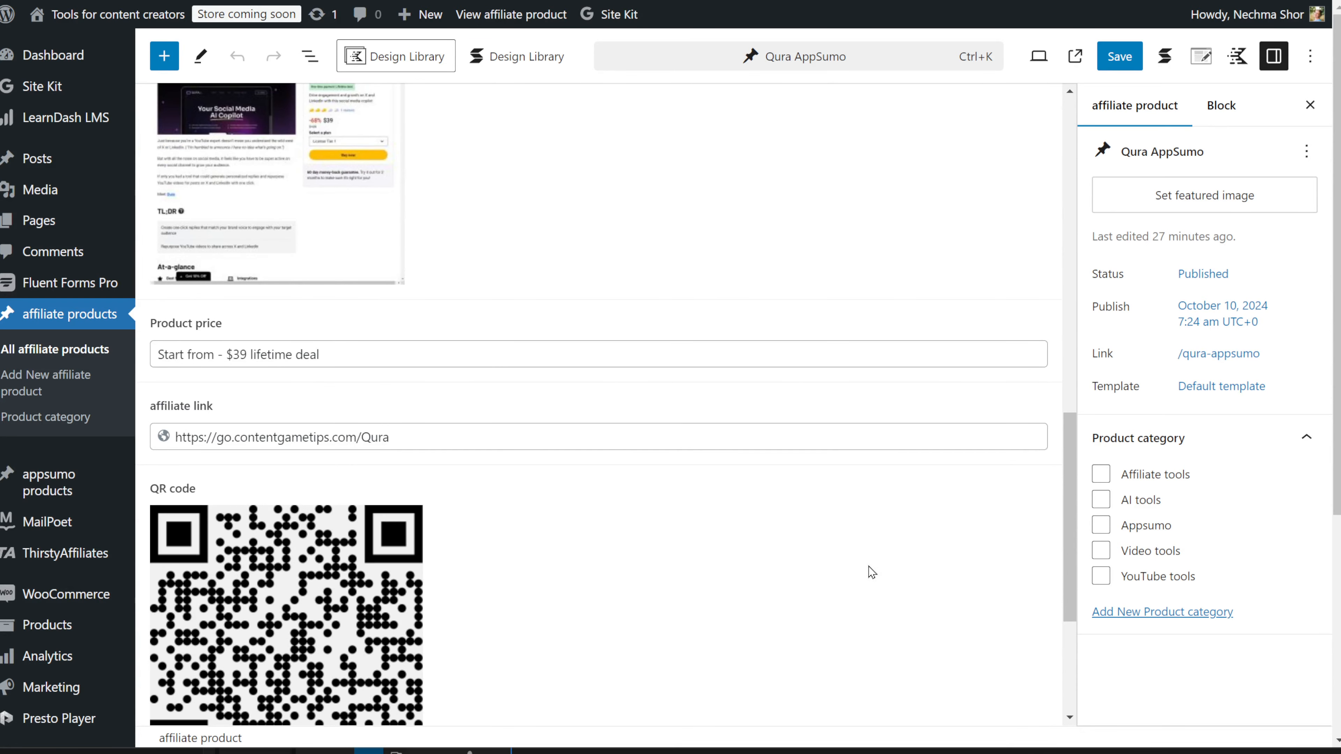
scroll(861, 566, up, 12)
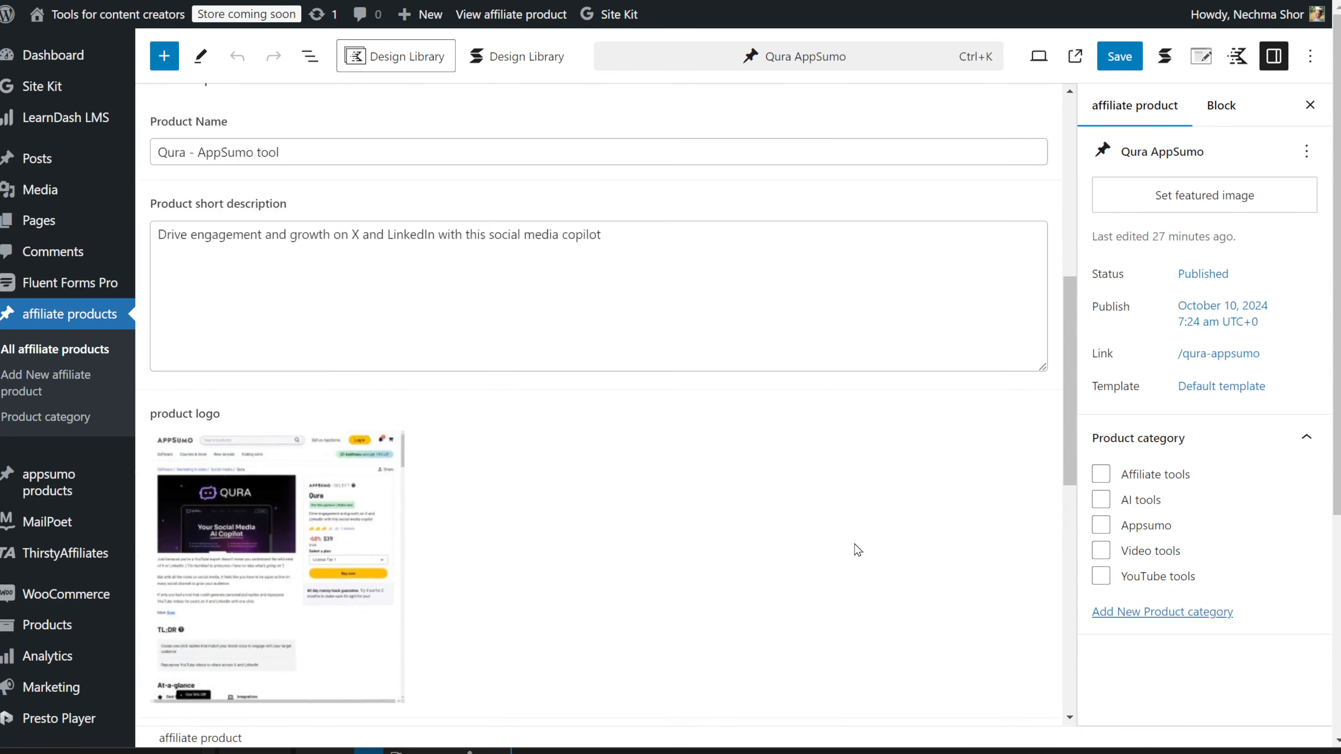
scroll(857, 549, up, 5)
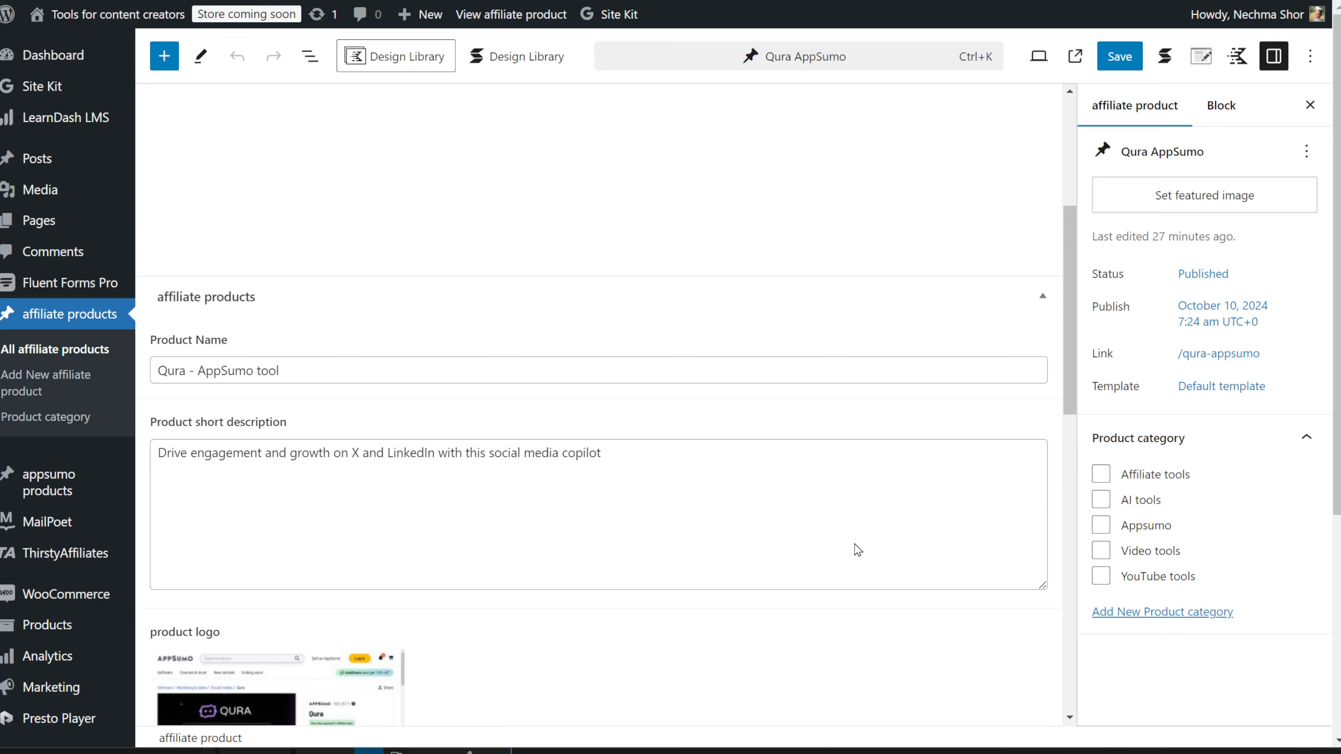
scroll(858, 549, down, 5)
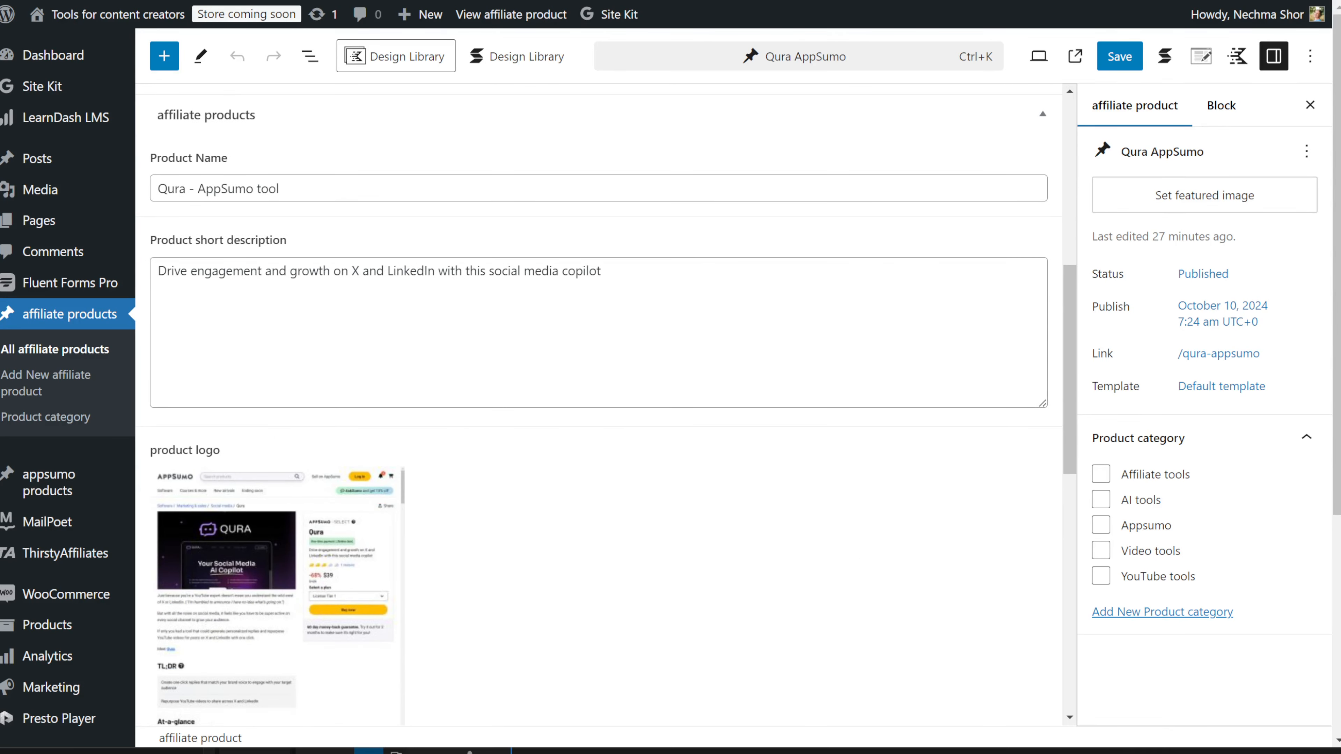
key(ctrl+Tab)
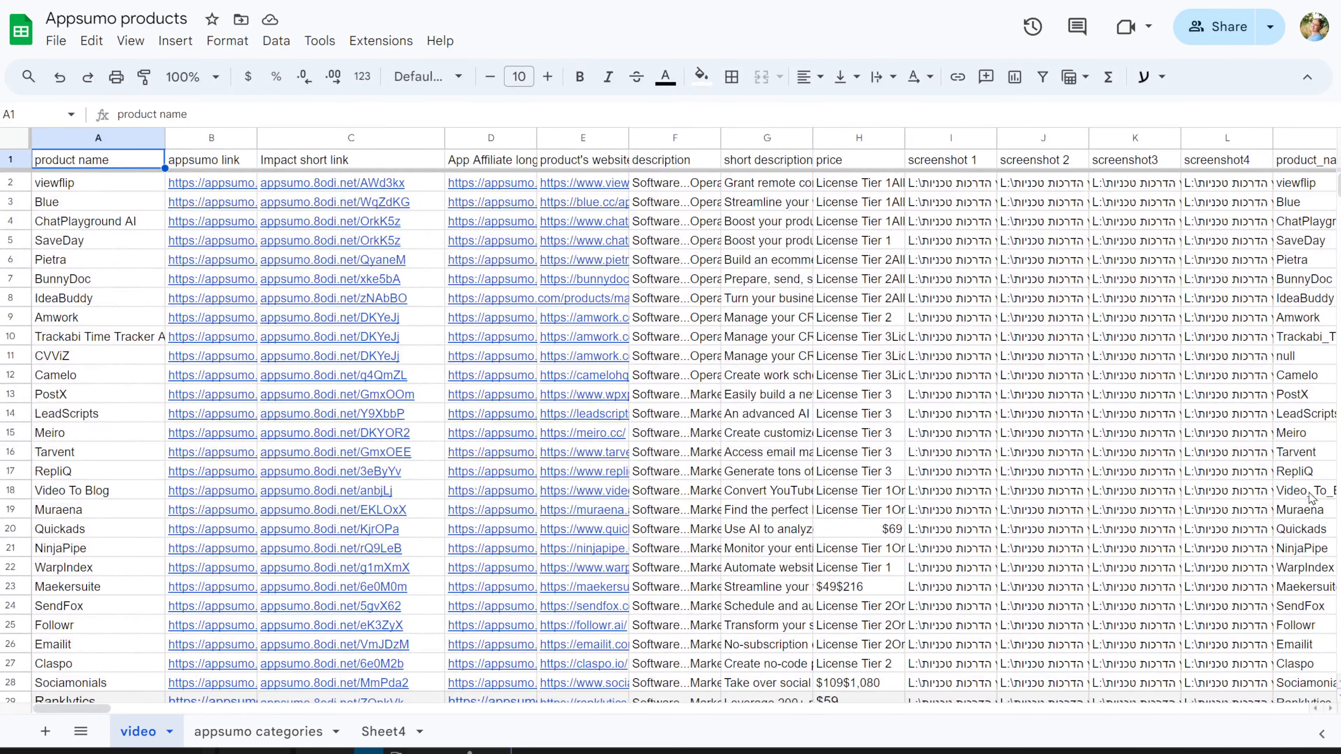
Step: Scroll down to the Qura row 36 and drag right to its screenshot columns
scroll(362, 619, down, 5)
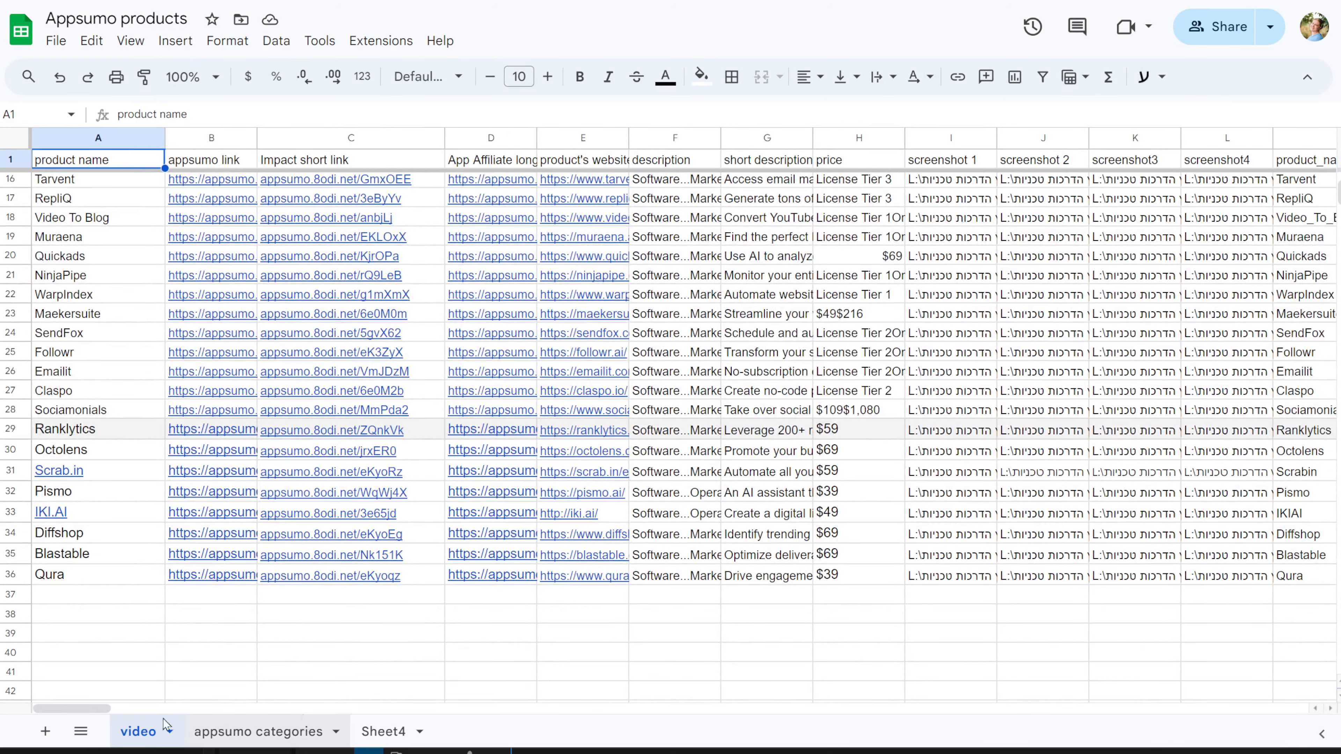
mouse_move(103, 712)
mouse_down()
mouse_move(149, 716)
mouse_move(98, 713)
mouse_up()
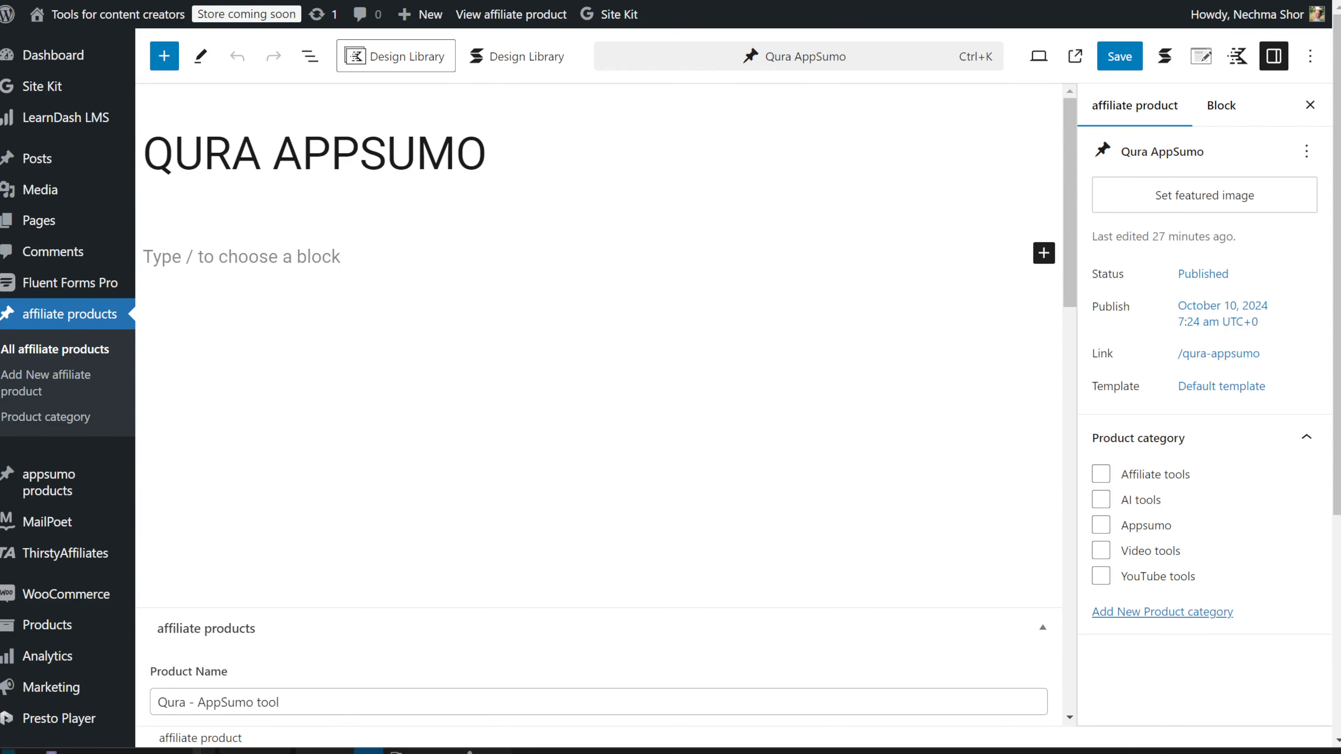
Step: Open the published Qura AppSumo page from its permalink and compare it with the editor fields
click(1219, 353)
click(951, 499)
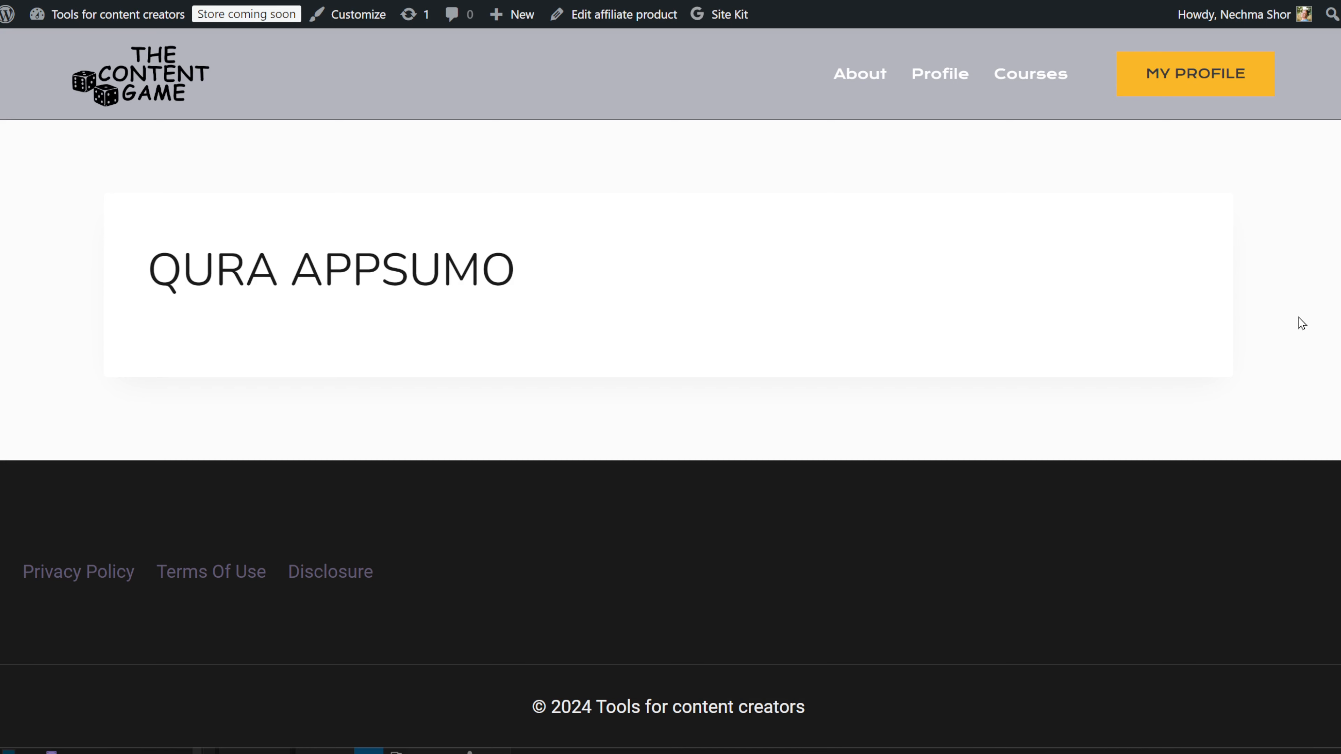
key(ctrl+shift+Tab)
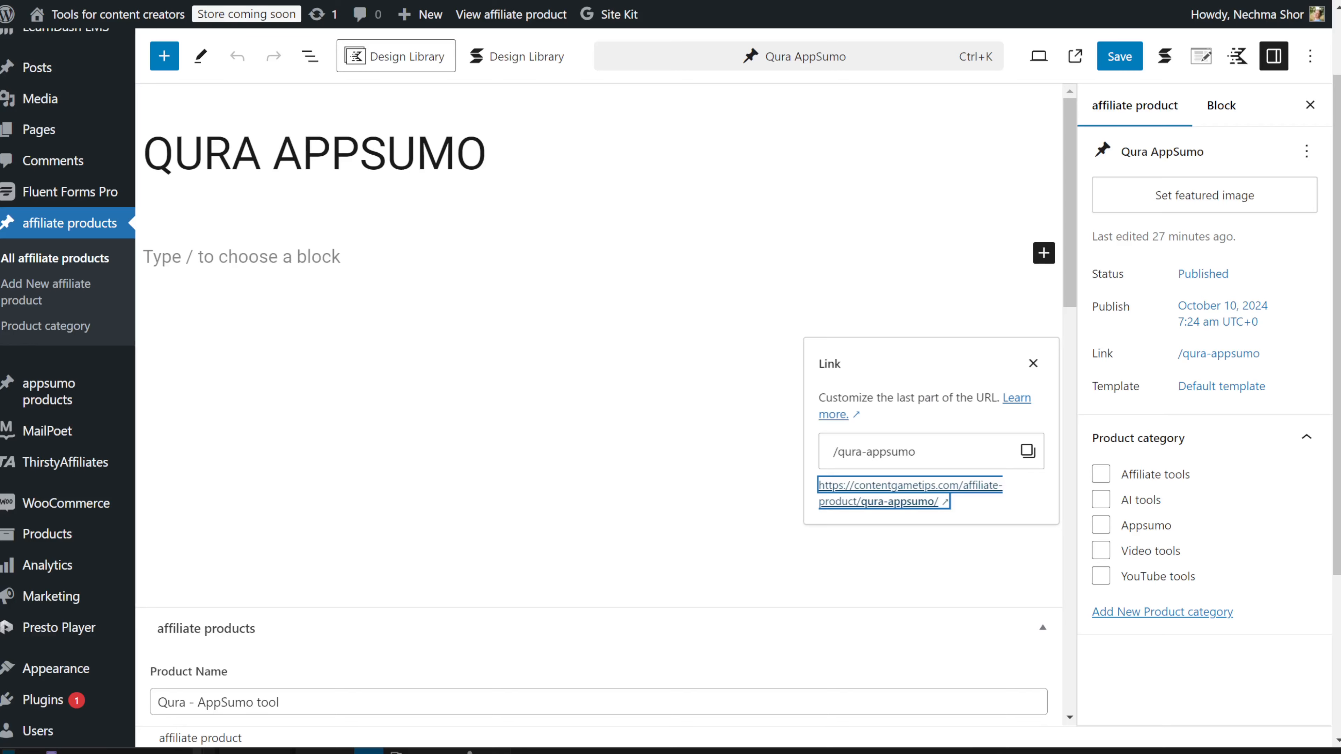
scroll(637, 216, down, 10)
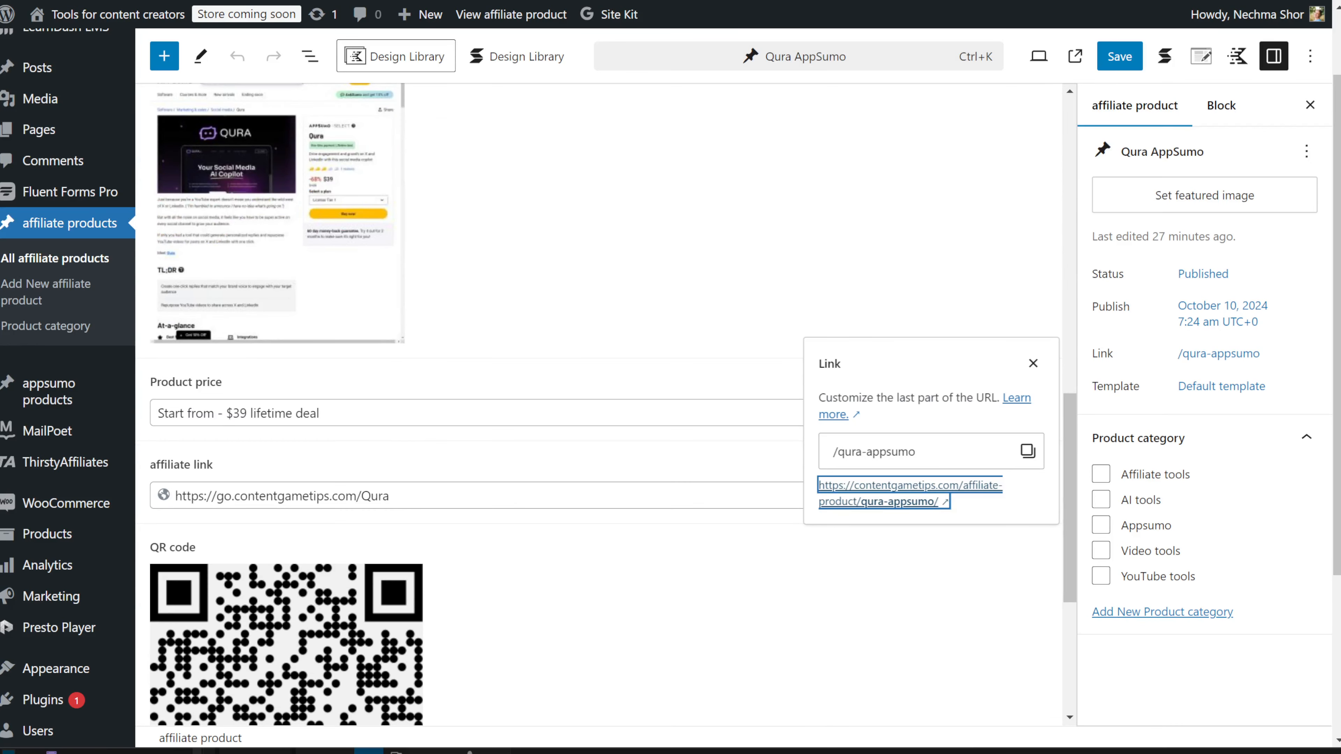
key(ctrl+Tab)
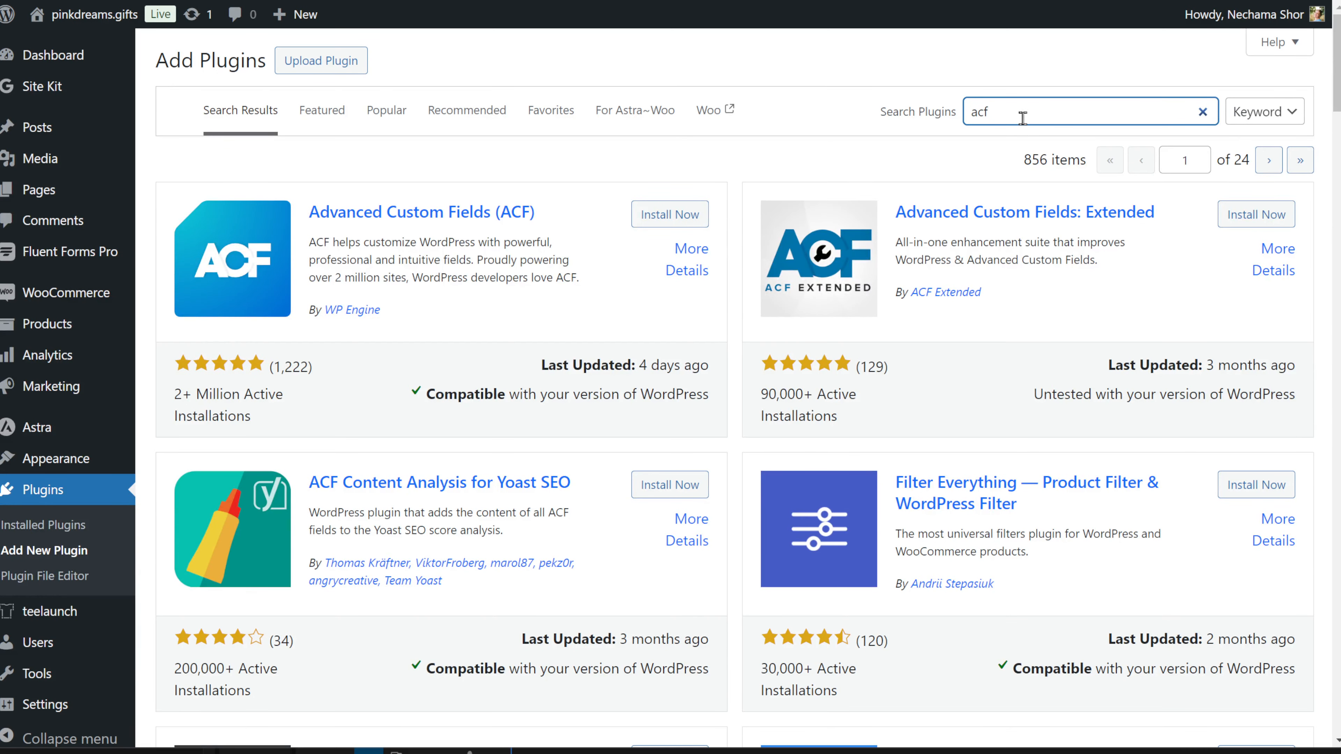
Step: Install Advanced Custom Fields from the acf search results and open its ACF admin pages
click(659, 222)
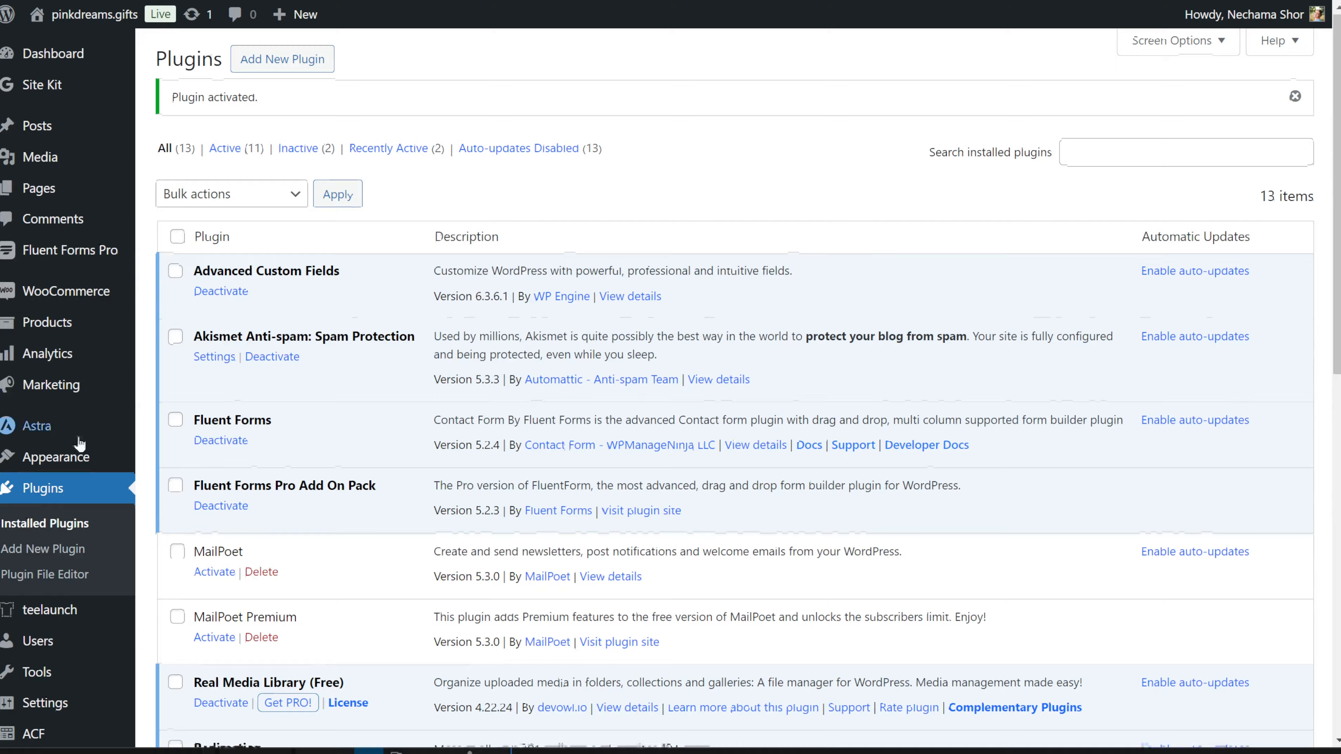
scroll(81, 716, down, 6)
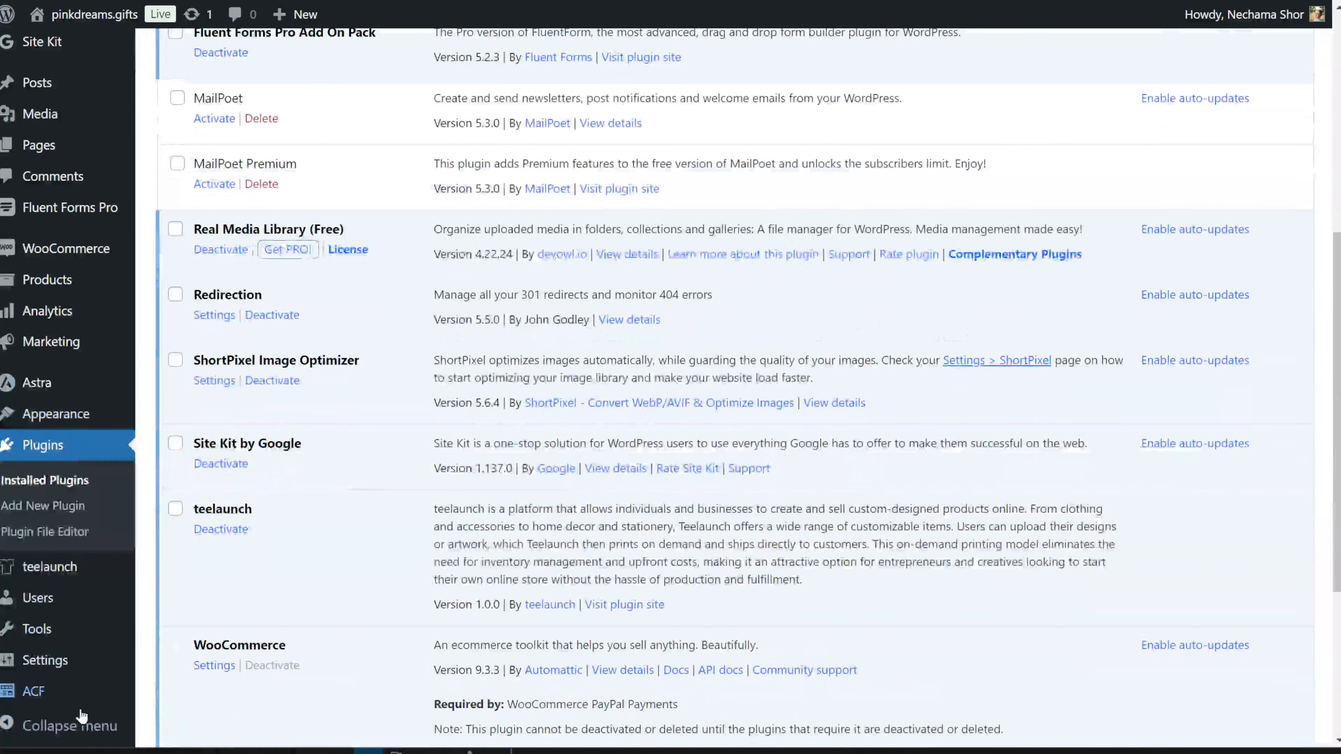
mouse_move(62, 696)
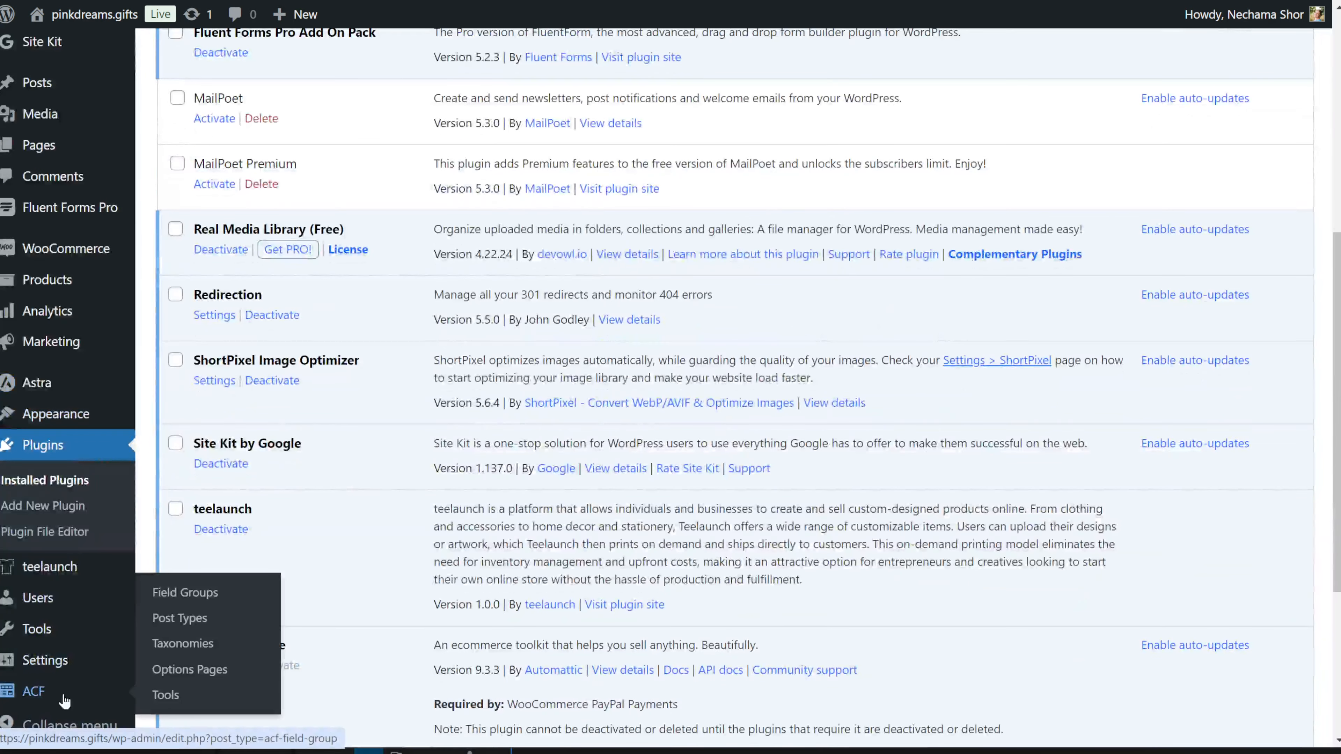
click(190, 604)
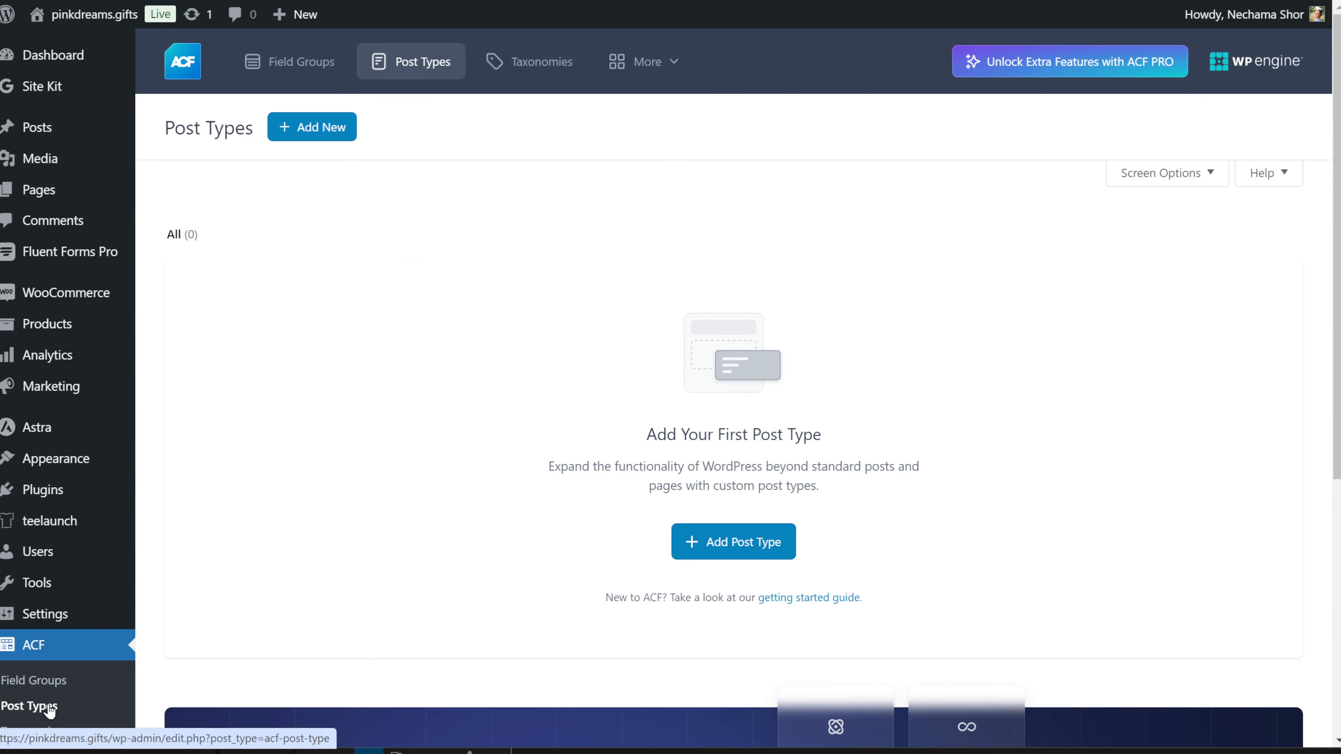
Step: Label the post type Appsumo products / Appsumo product, keep key appsumo-product, and expand Taxonomies
text(Ap)
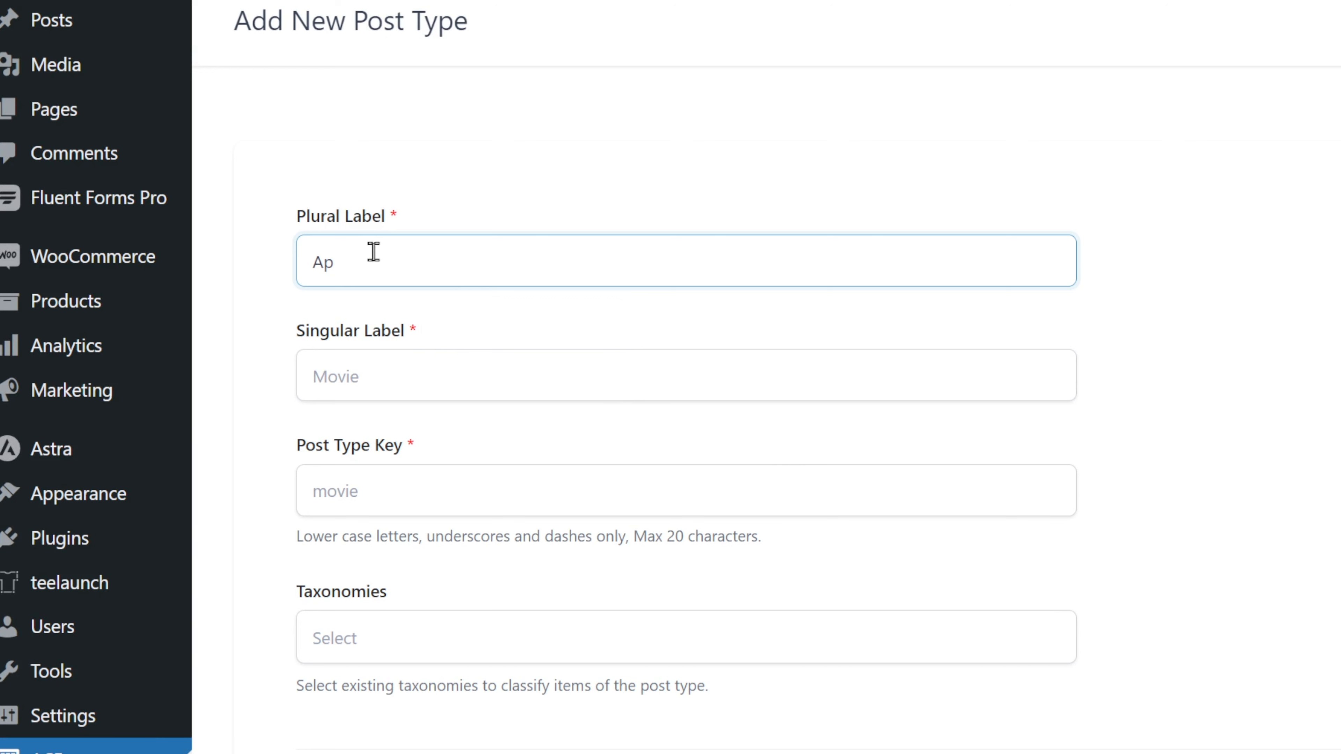
text(psumo a)
text(roducts)
click(674, 384)
text(A)
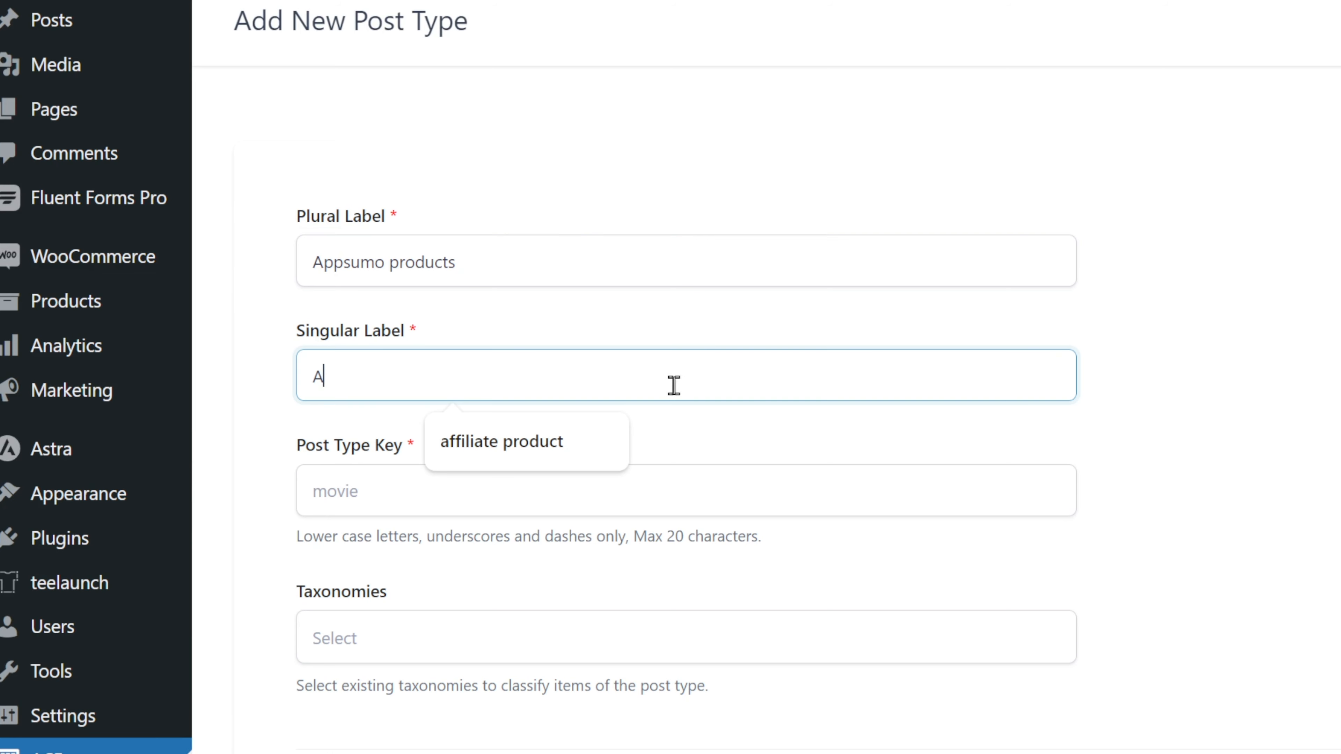
key(BackSpace)
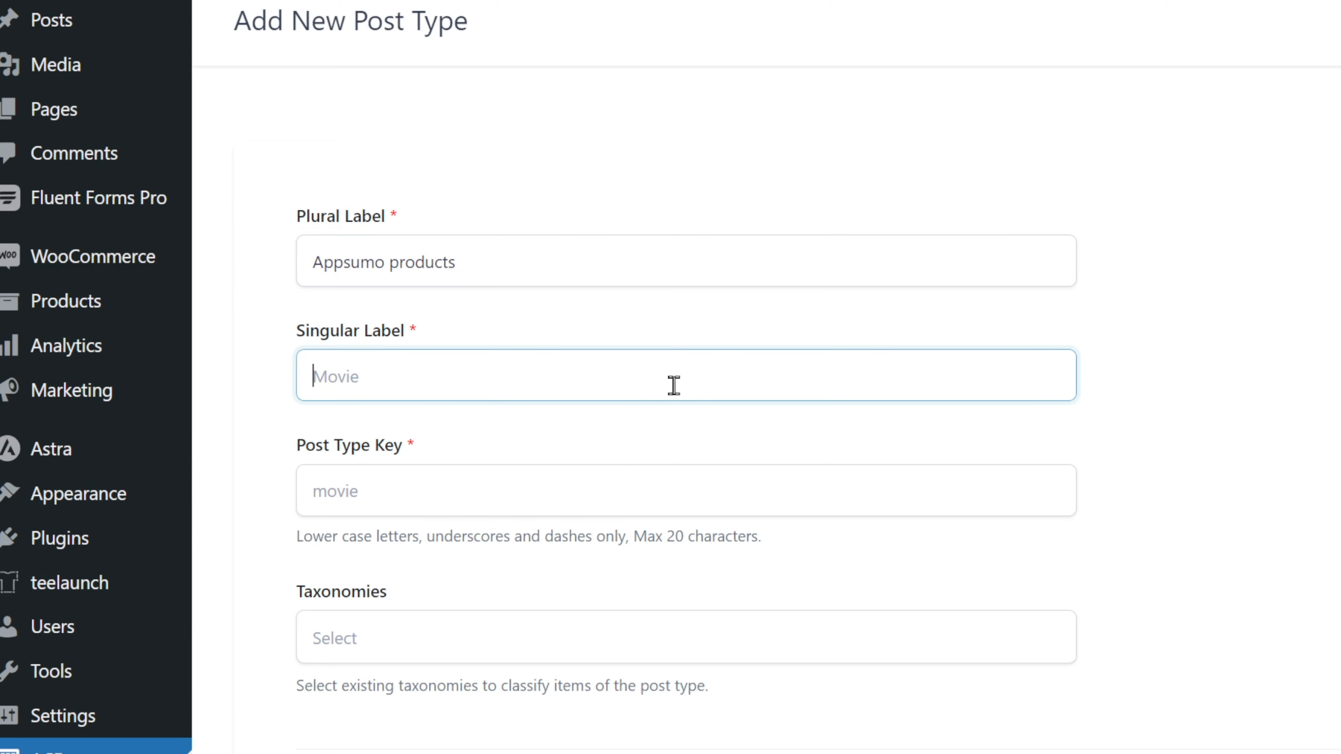
text(App)
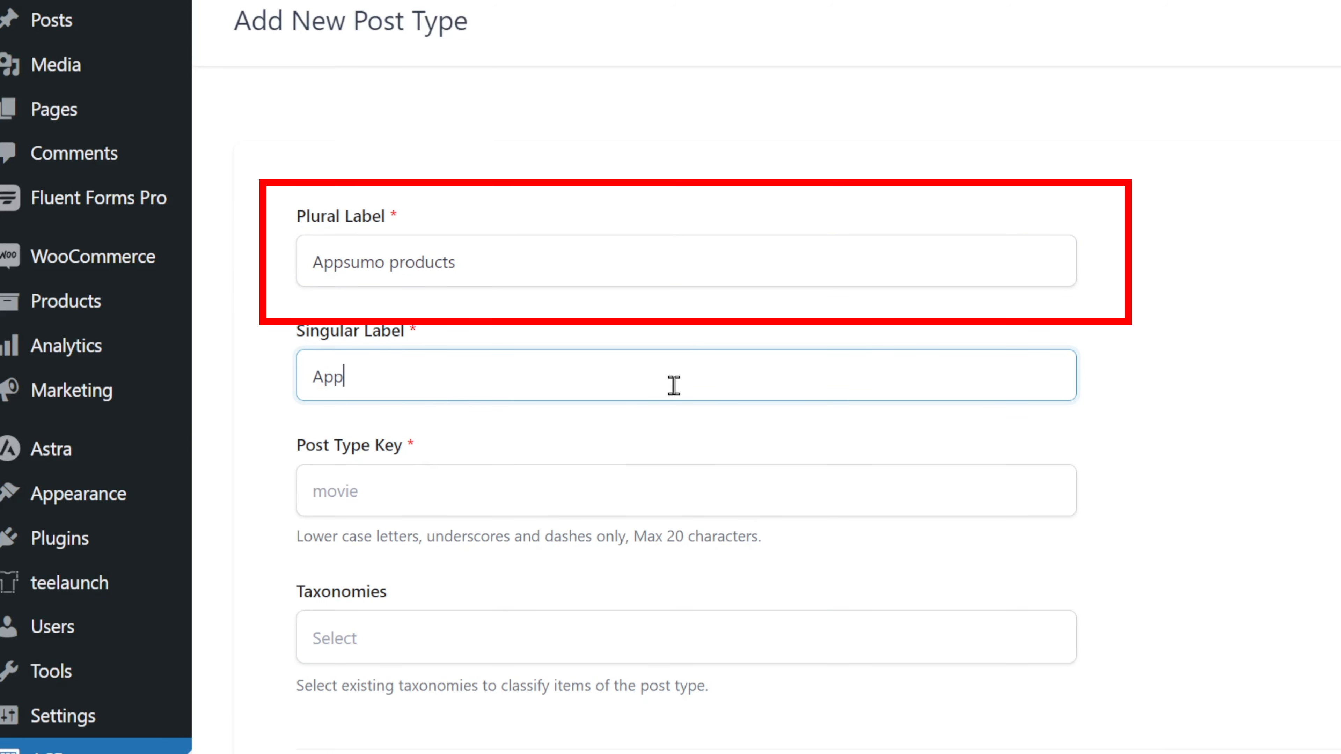
text(sumo product)
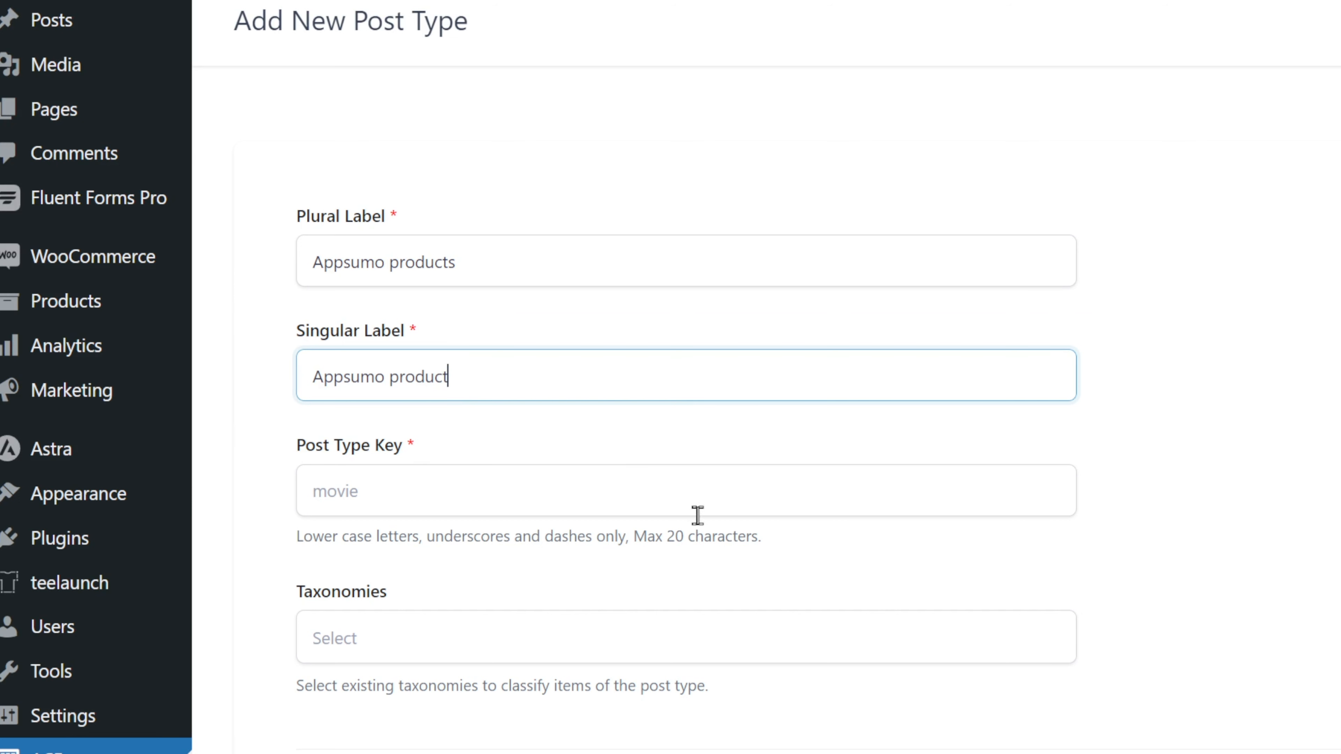
click(708, 498)
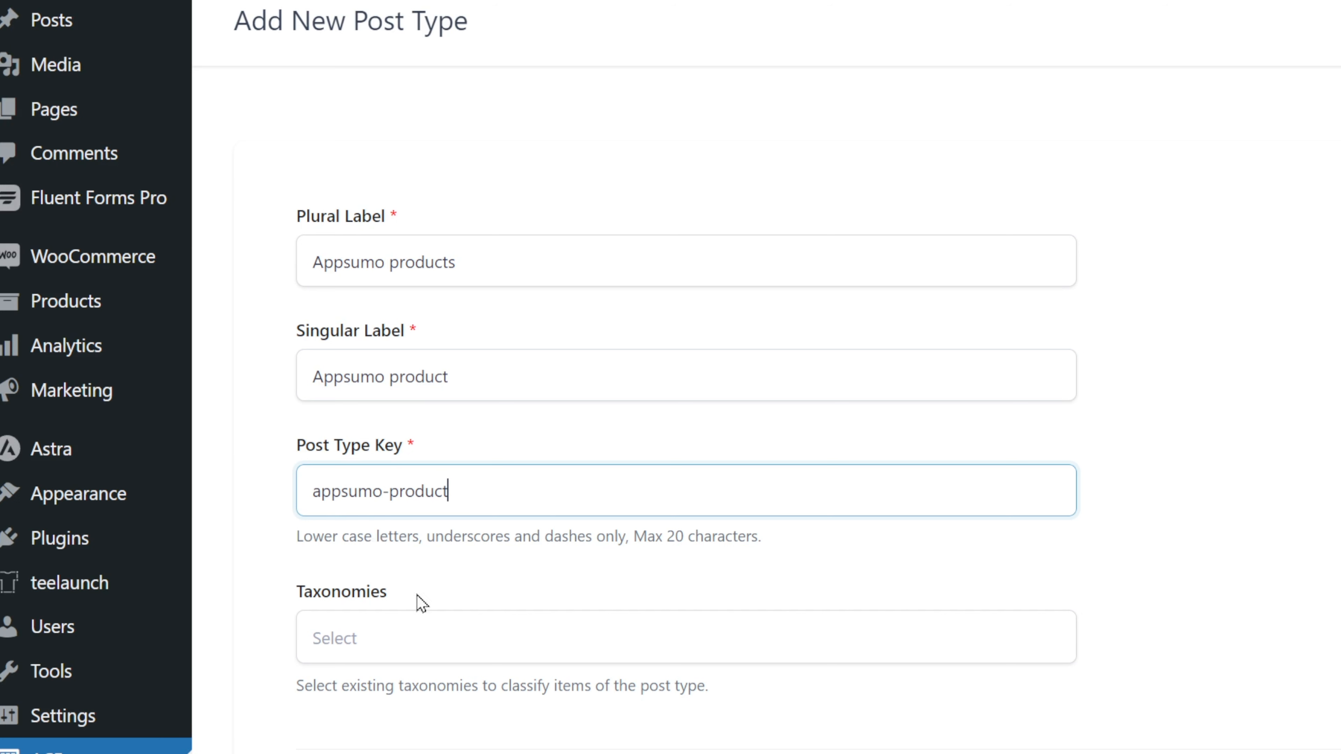
click(412, 651)
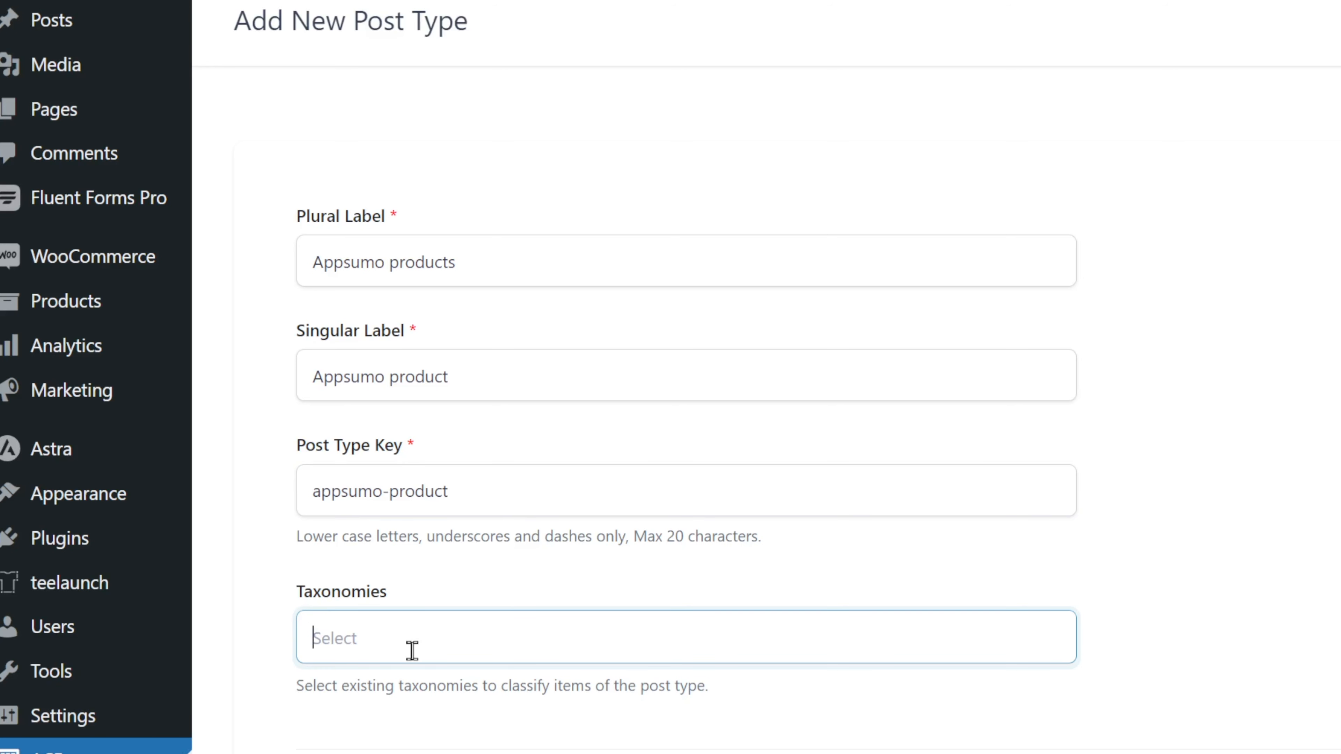
click(412, 651)
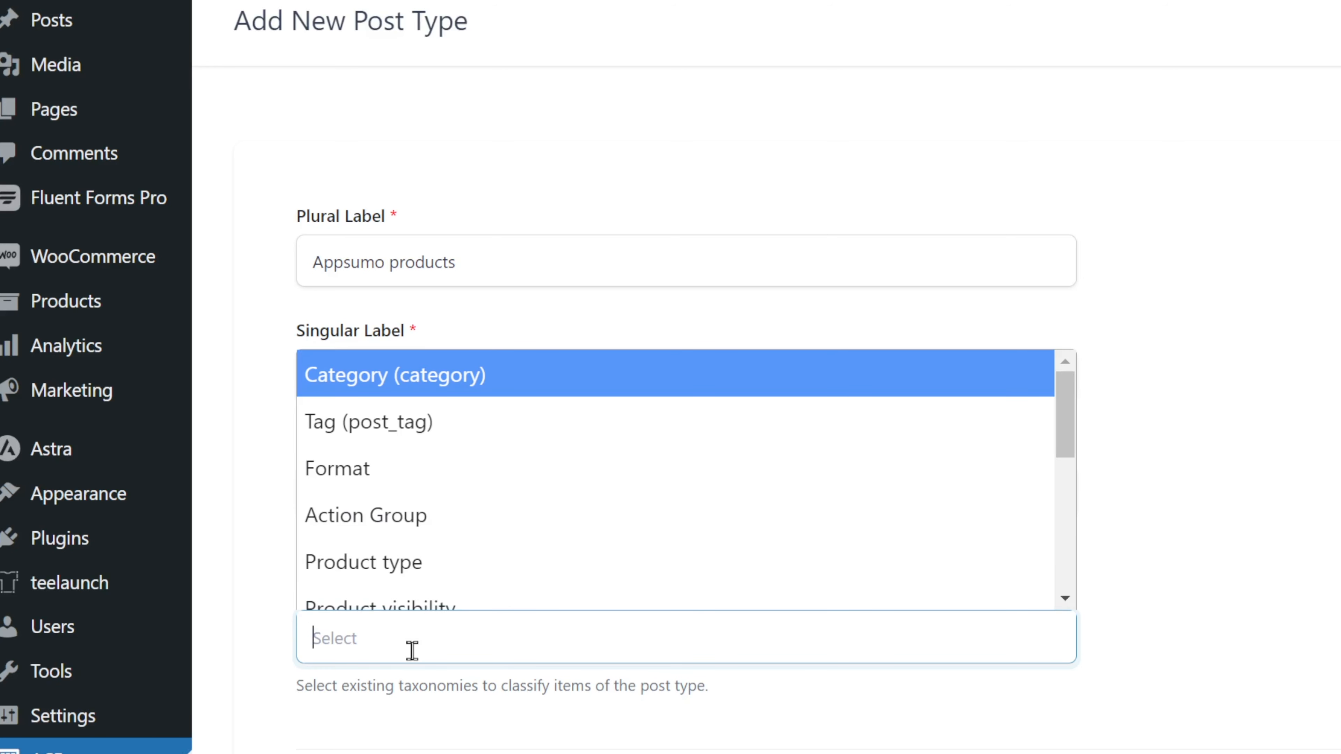
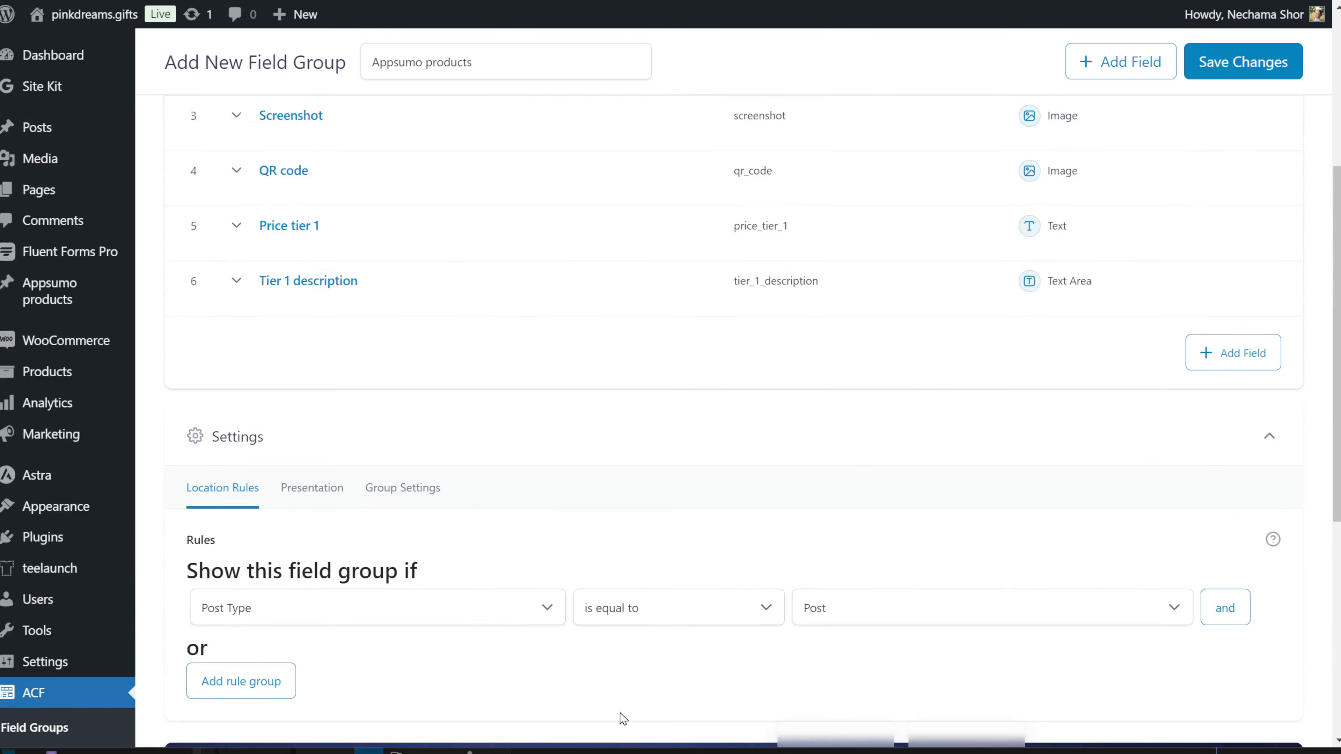
Step: Rename the Price tier 1 field to label Price with field name price
scroll(591, 702, up, 3)
click(289, 407)
scroll(327, 559, down, 3)
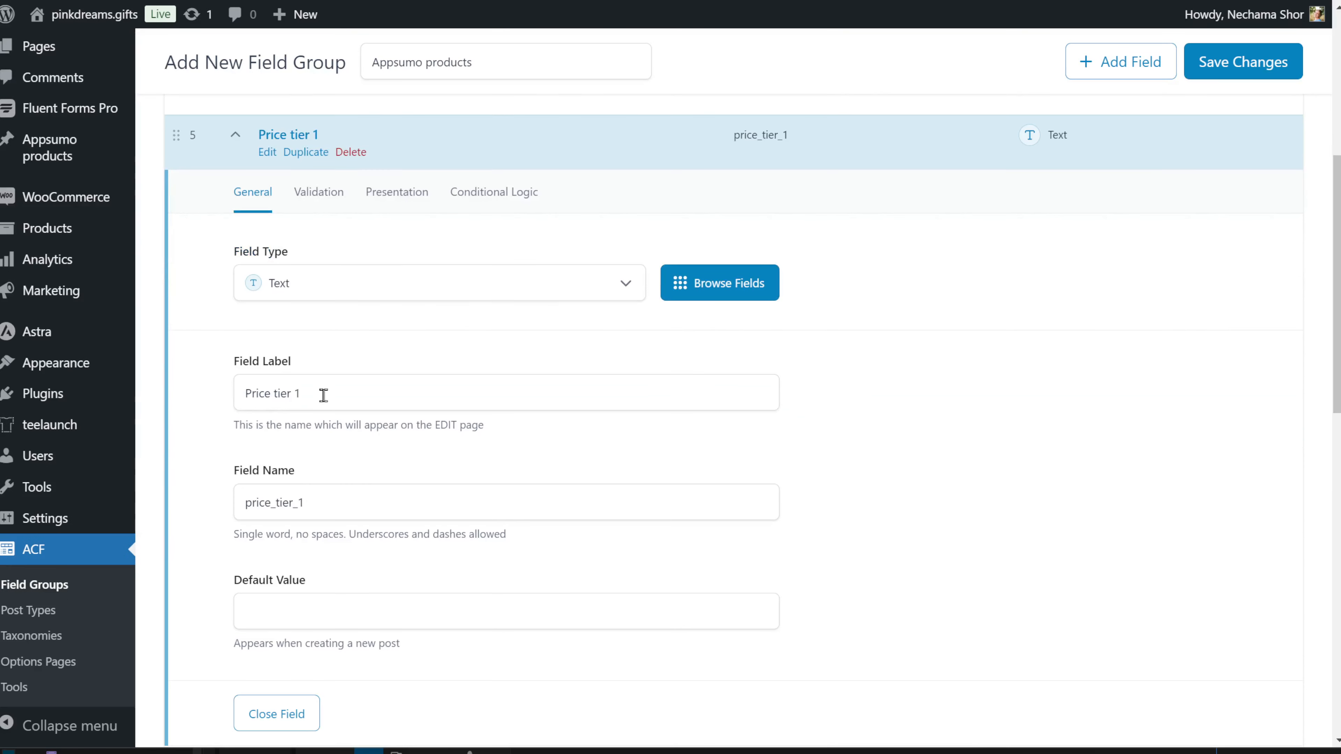
drag(323, 395, 270, 395)
key(BackSpace)
click(341, 516)
key(BackSpace)
key(BackSpace)
key(BackSpace)
key(BackSpace)
key(BackSpace)
key(BackSpace)
key(BackSpace)
click(276, 714)
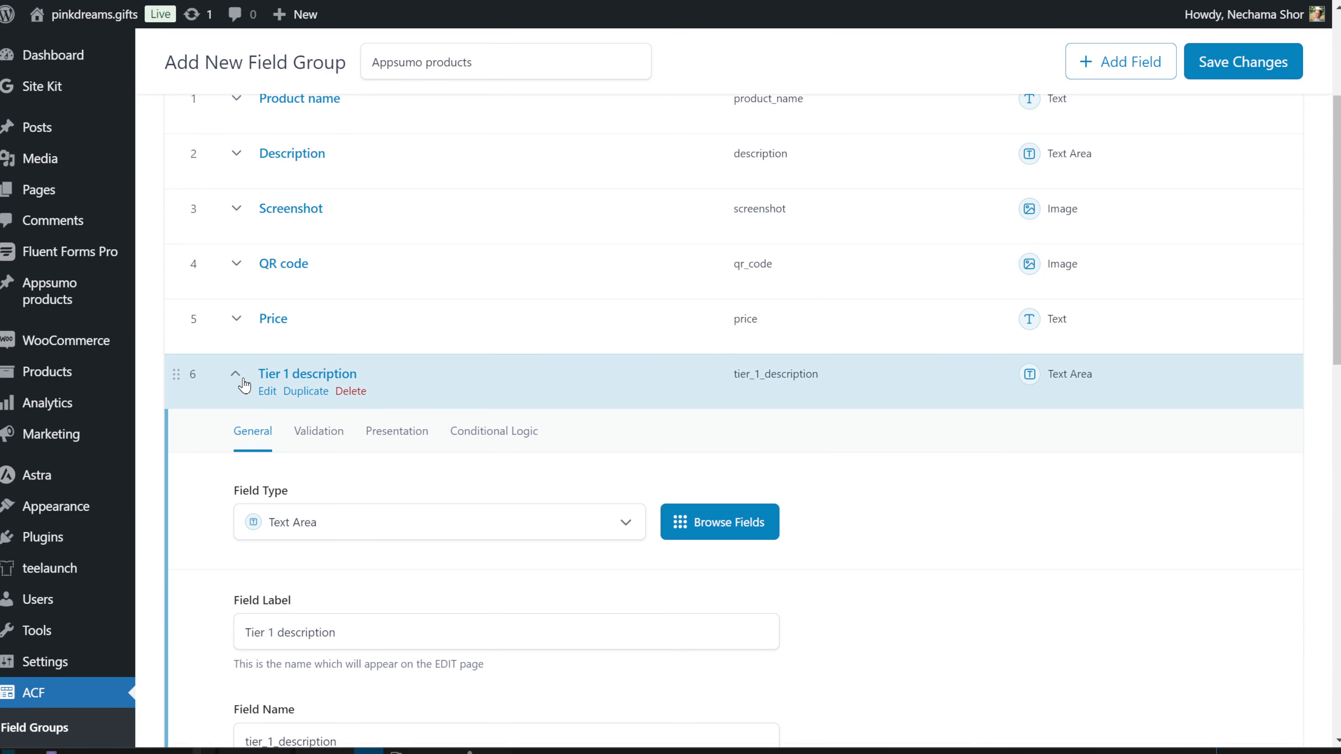
Step: Delete the Tier 1 description field and add a new URL field named url
click(352, 391)
click(368, 360)
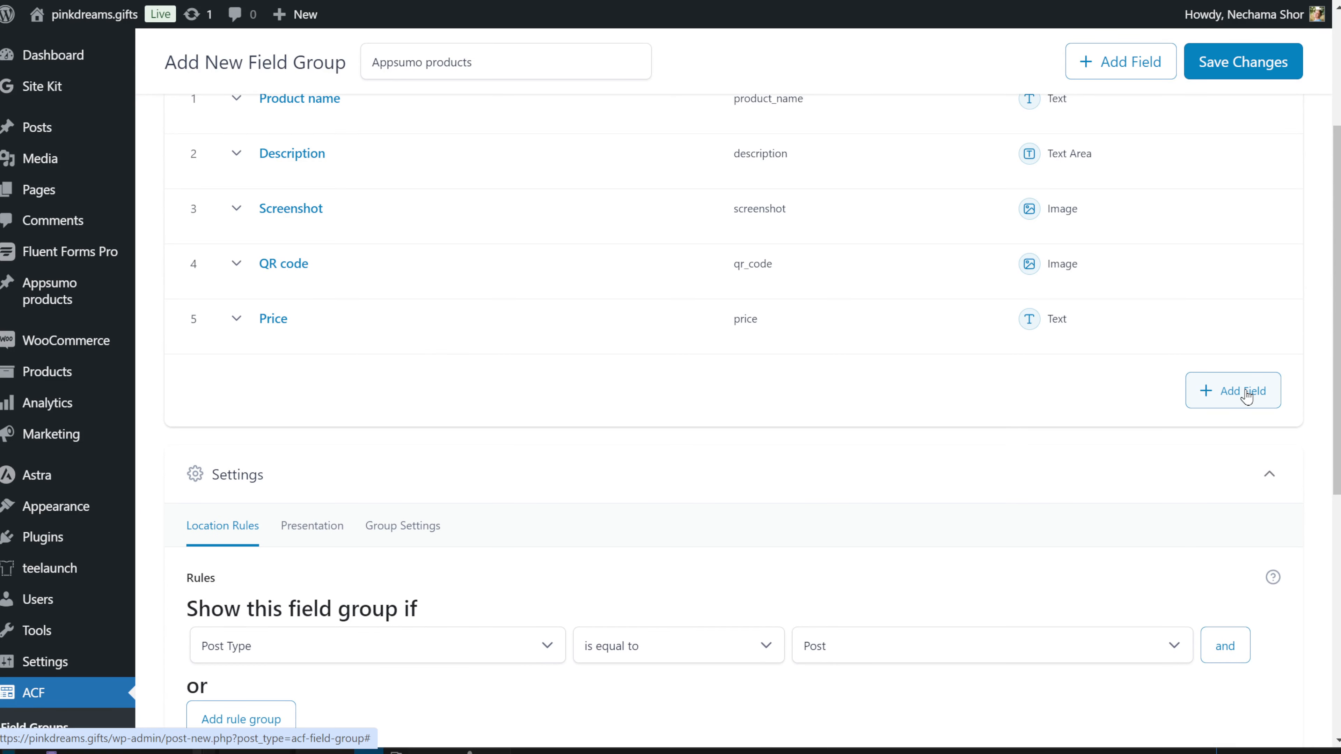
click(1245, 392)
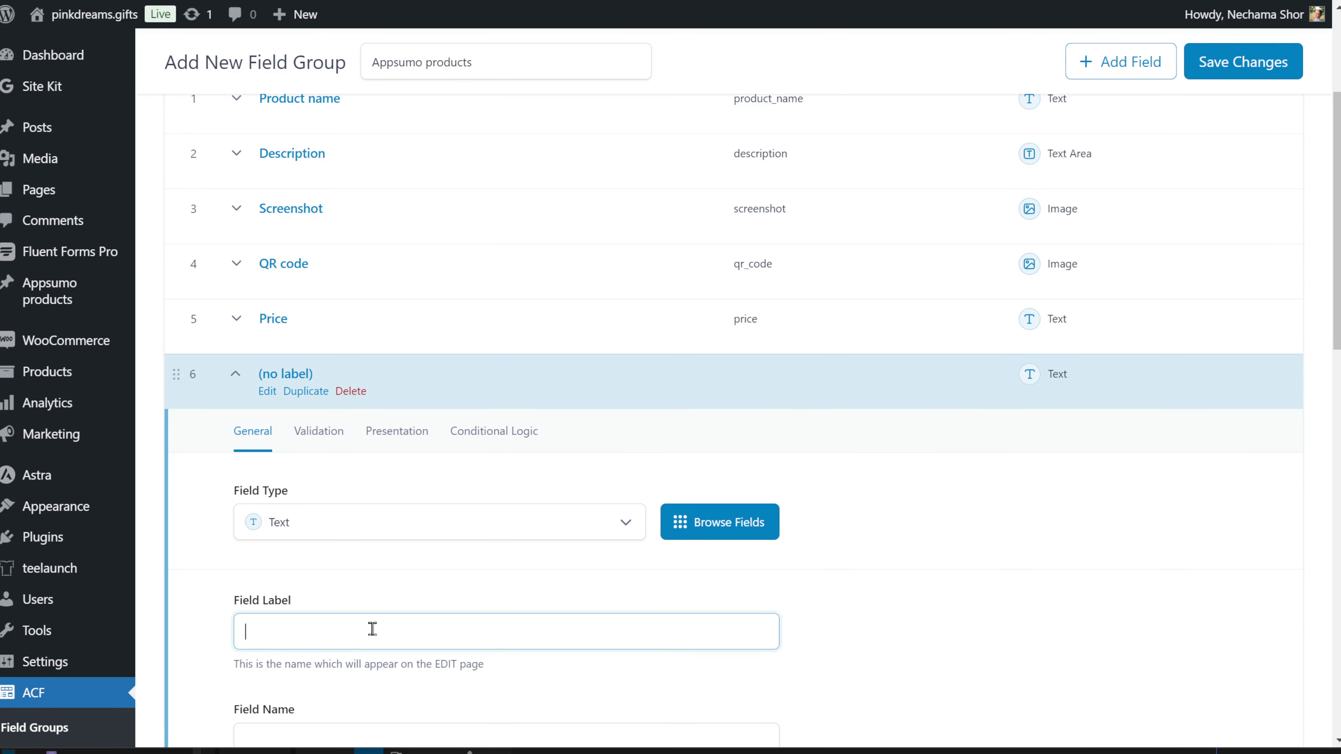
text(URL)
scroll(381, 632, down, 3)
click(312, 560)
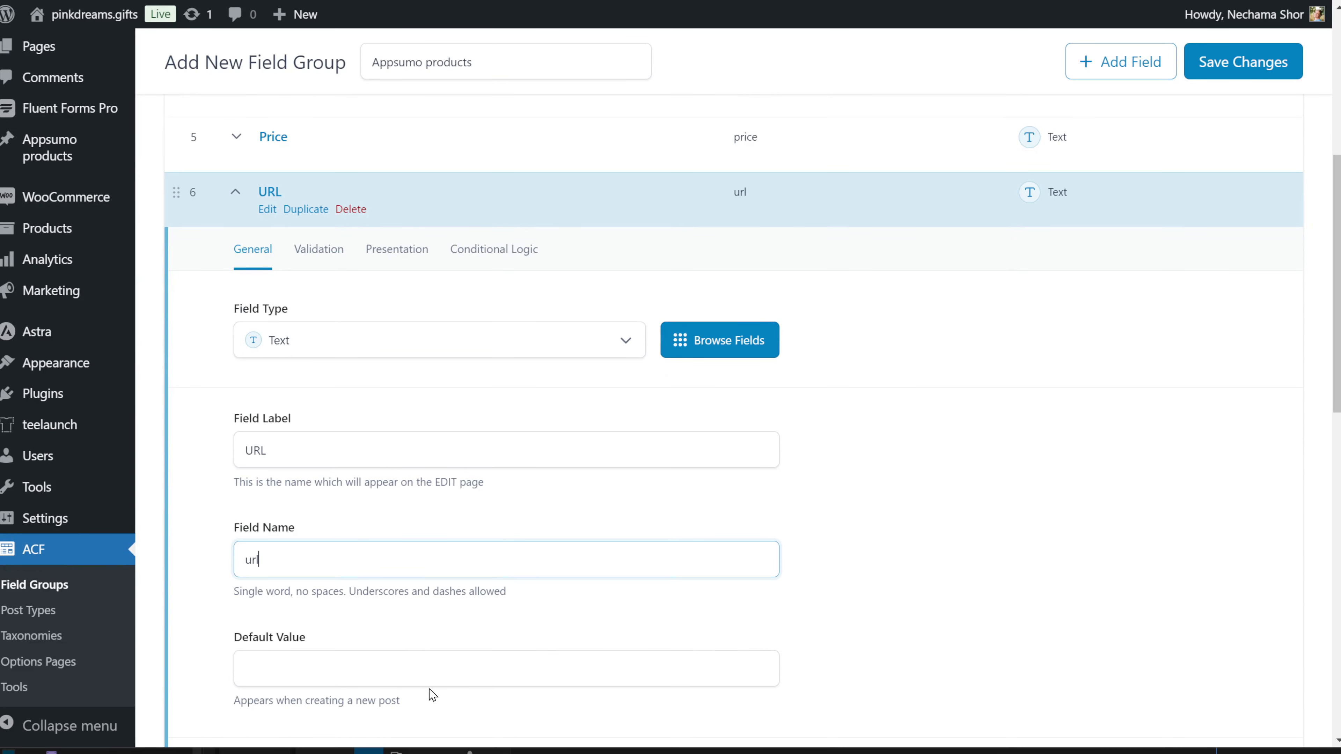
scroll(434, 656, down, 3)
click(276, 589)
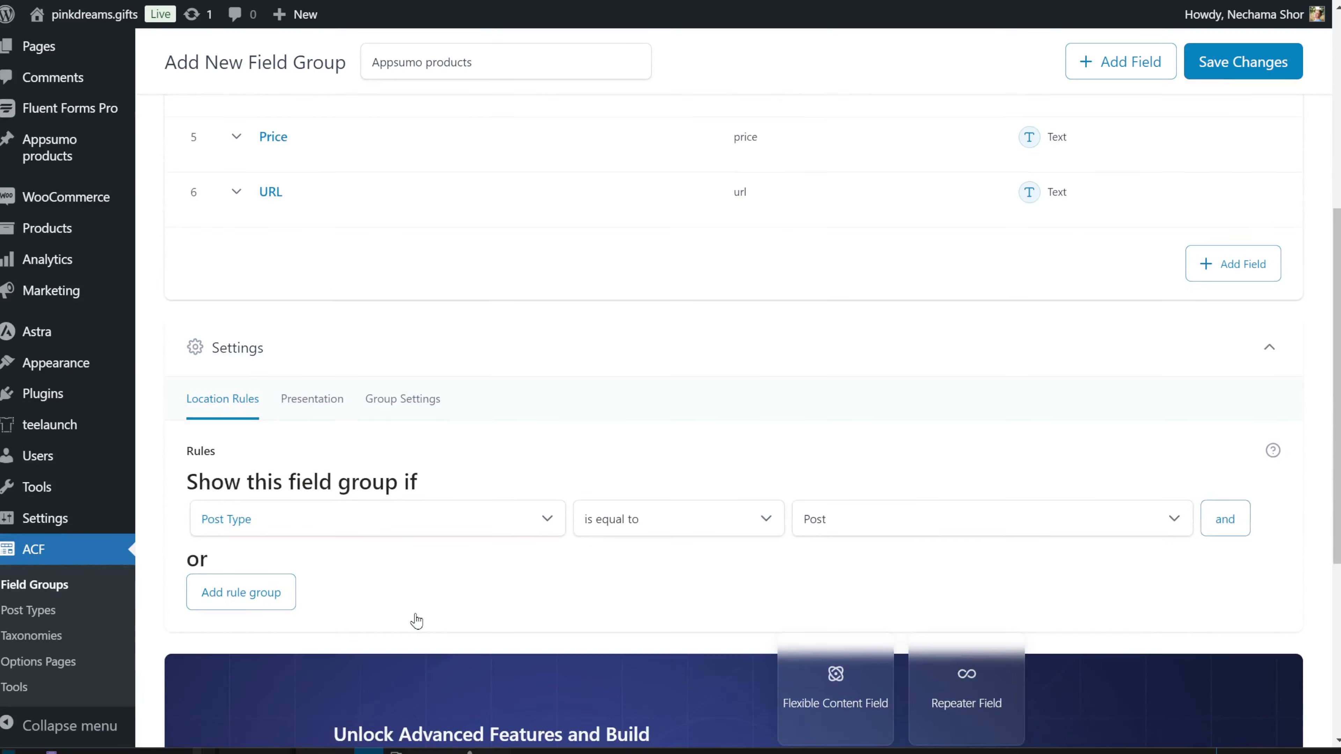
Step: Set the group's location rule to Post Type = Appsumo product and save the changes
scroll(863, 470, down, 2)
click(804, 434)
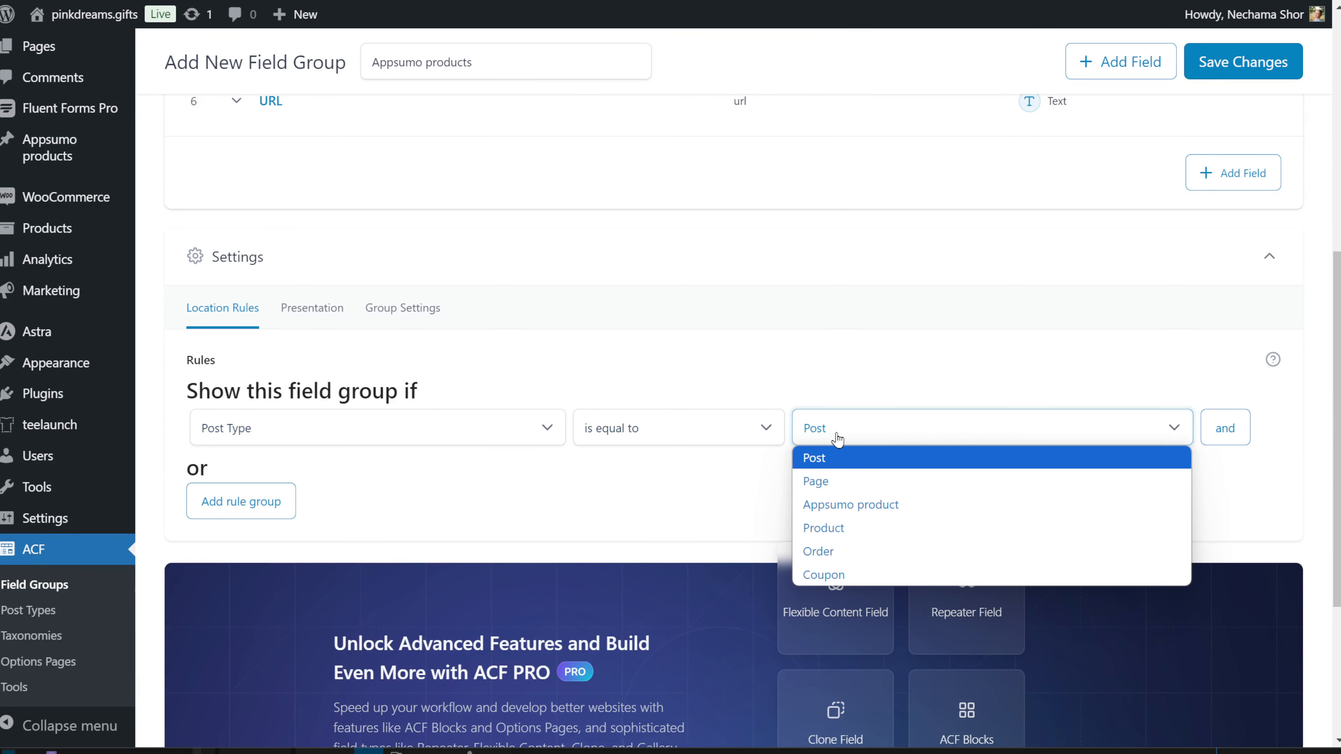
click(918, 511)
scroll(920, 513, up, 7)
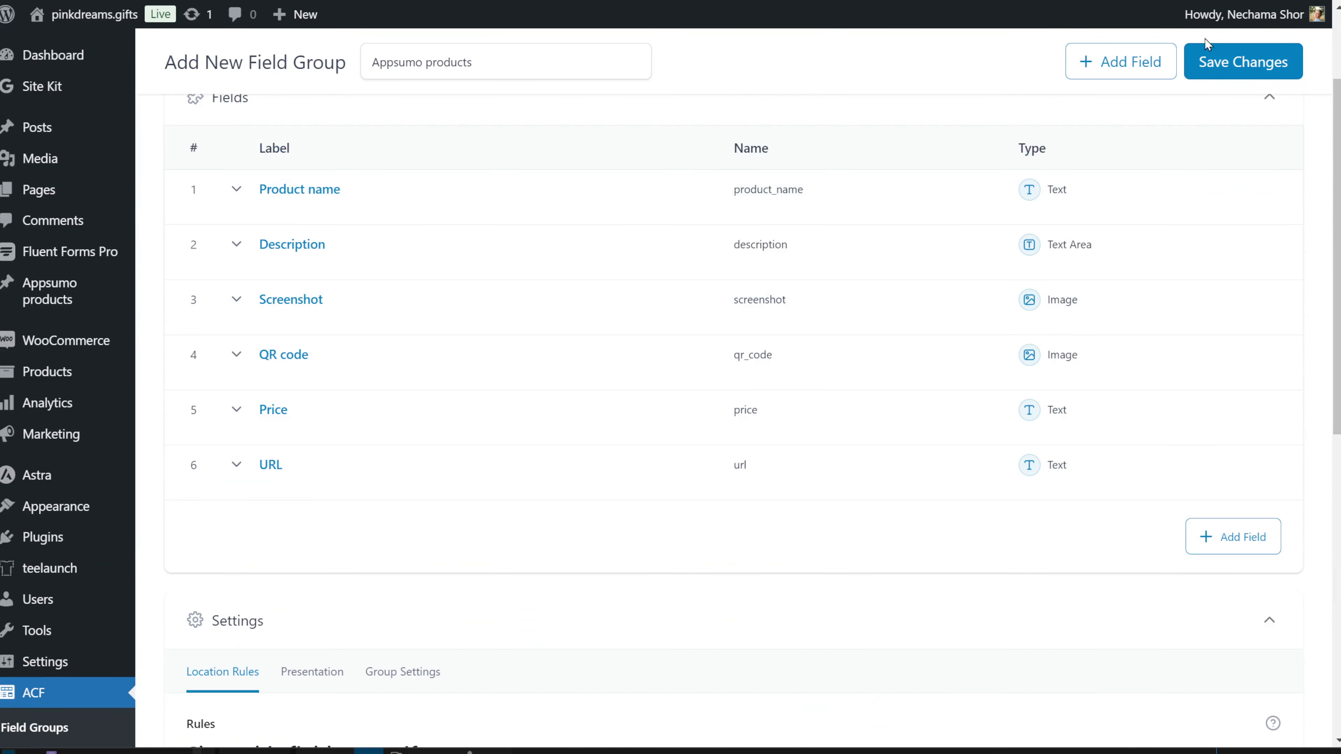
click(1239, 67)
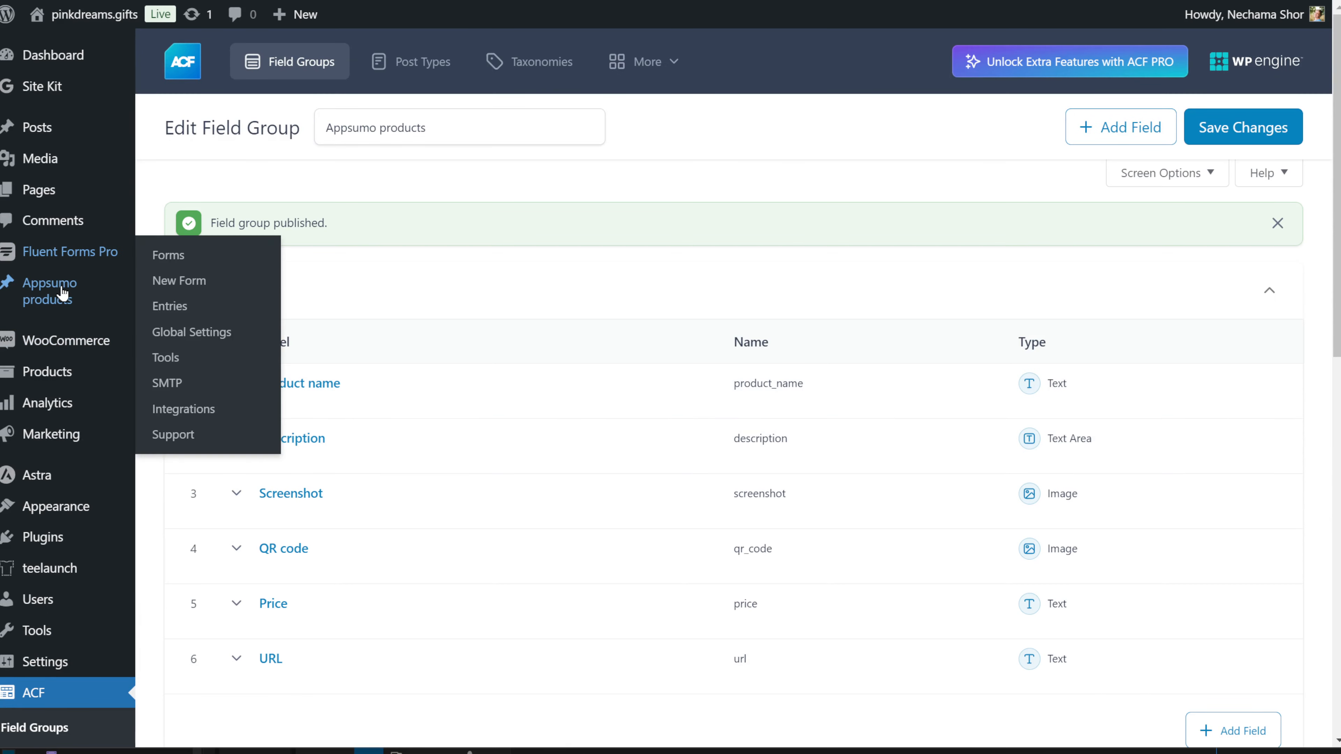
Step: Review the six custom fields on a new Appsumo product, then leave it for the empty ACF Taxonomies list
mouse_move(61, 292)
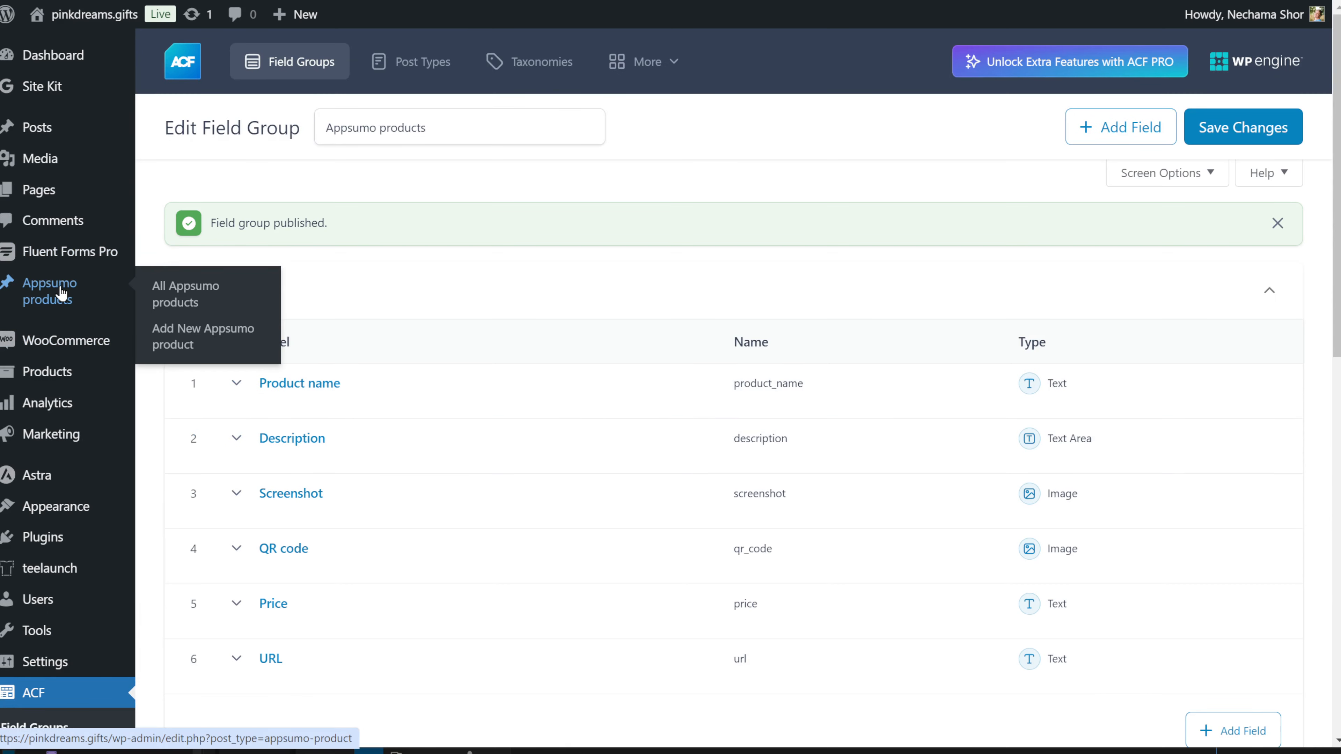
click(210, 334)
scroll(653, 442, down, 5)
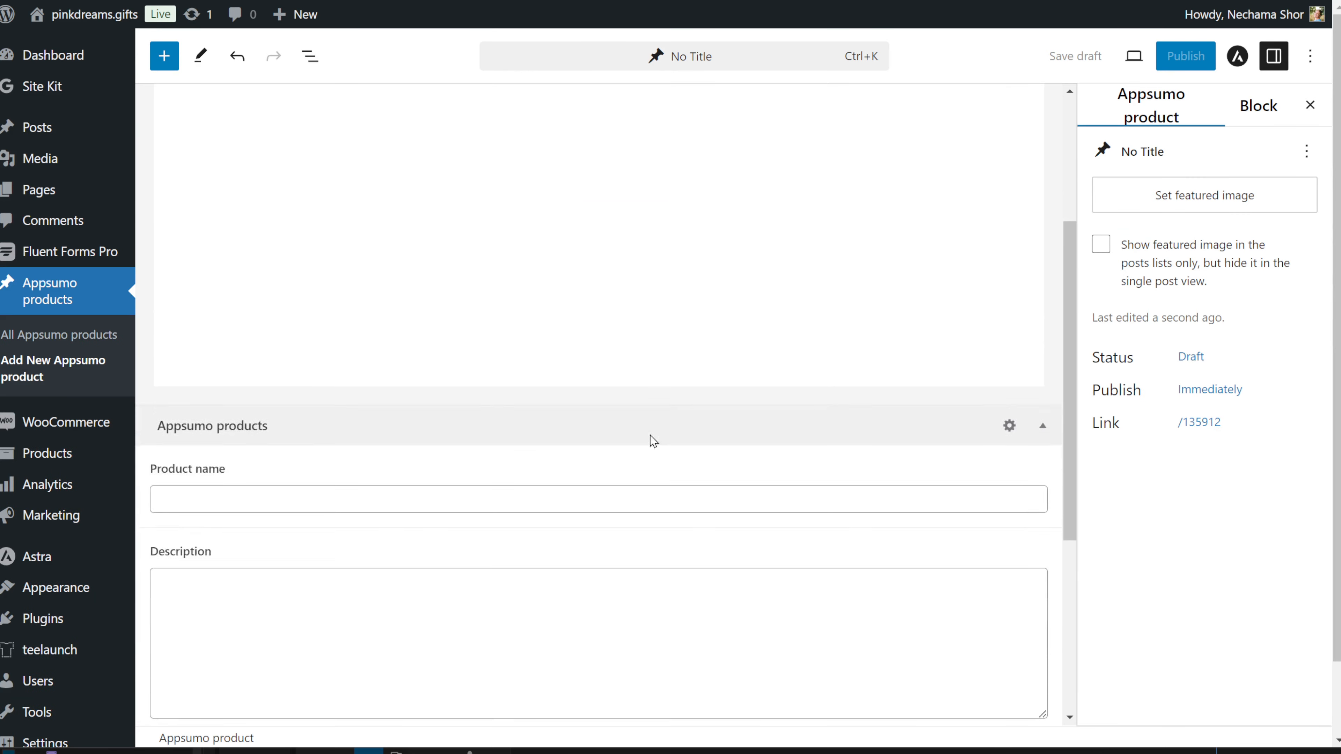
scroll(654, 441, down, 3)
scroll(470, 332, down, 2)
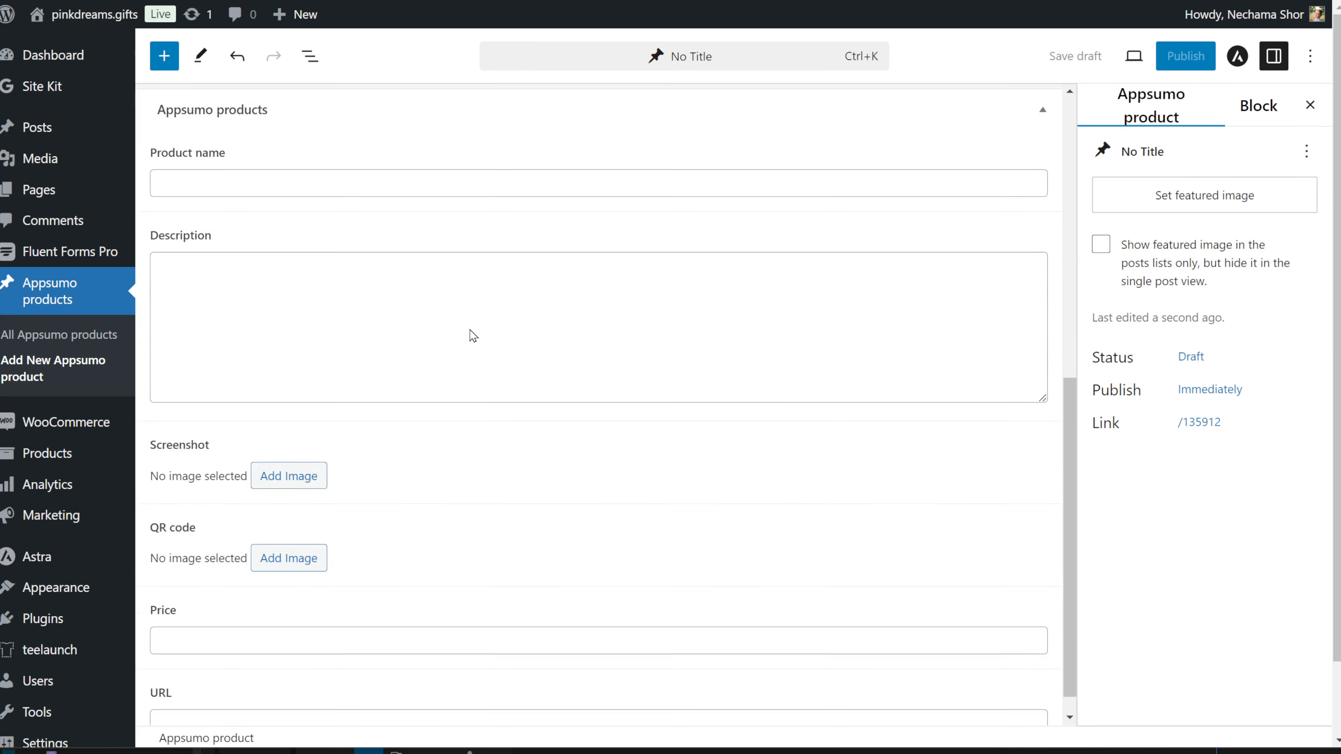
scroll(472, 336, down, 1)
scroll(467, 327, down, 2)
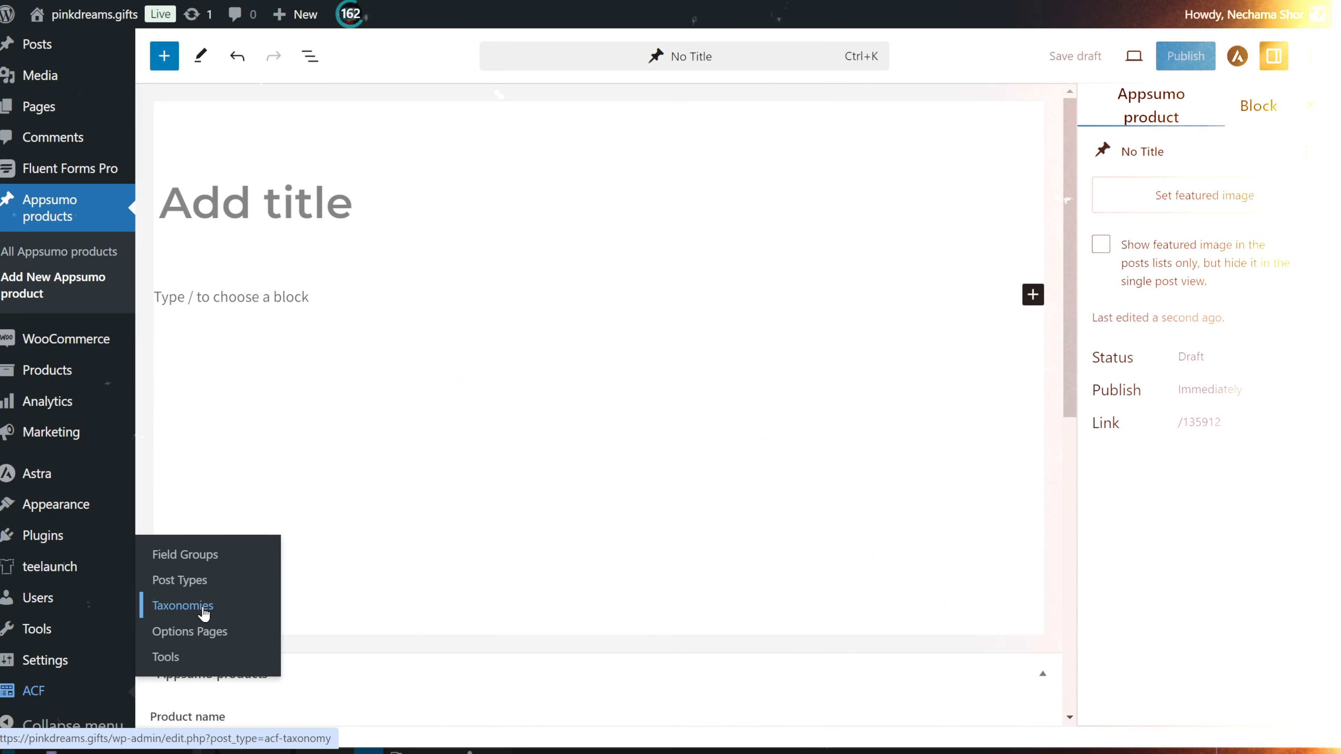
click(205, 611)
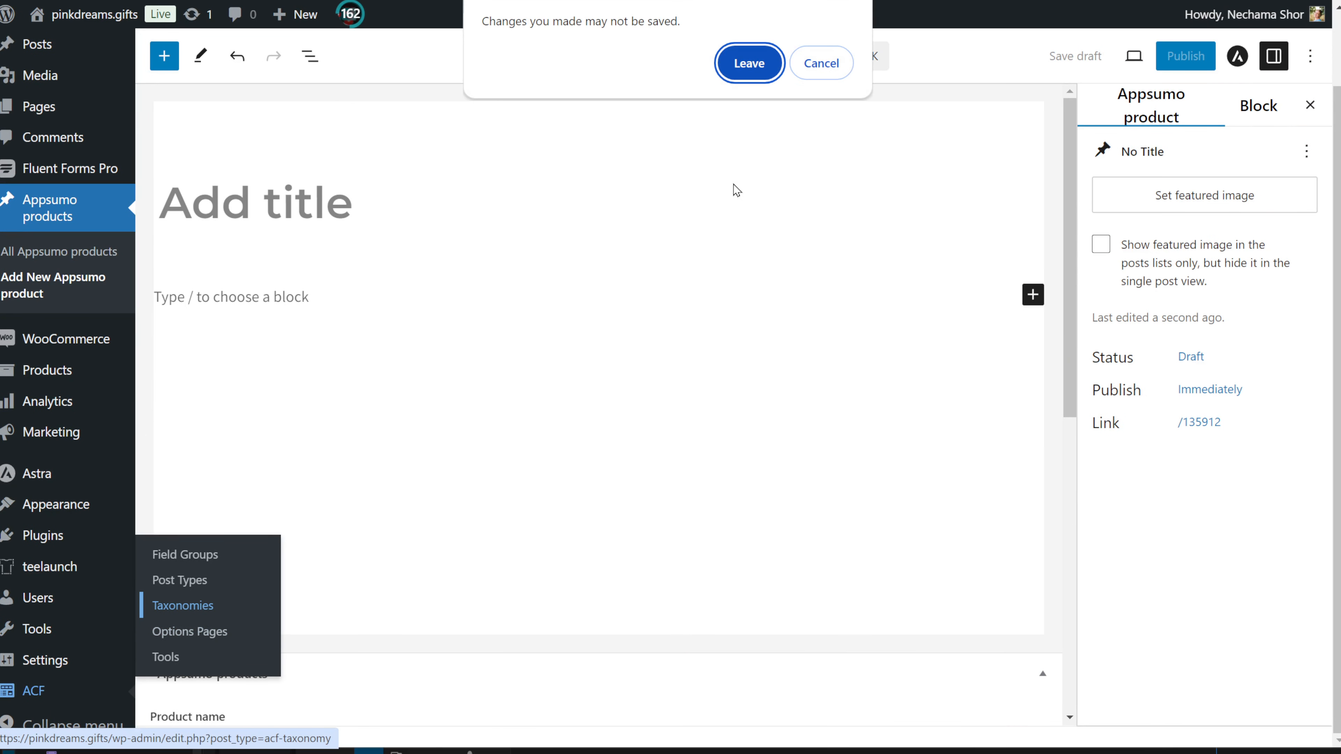
click(771, 80)
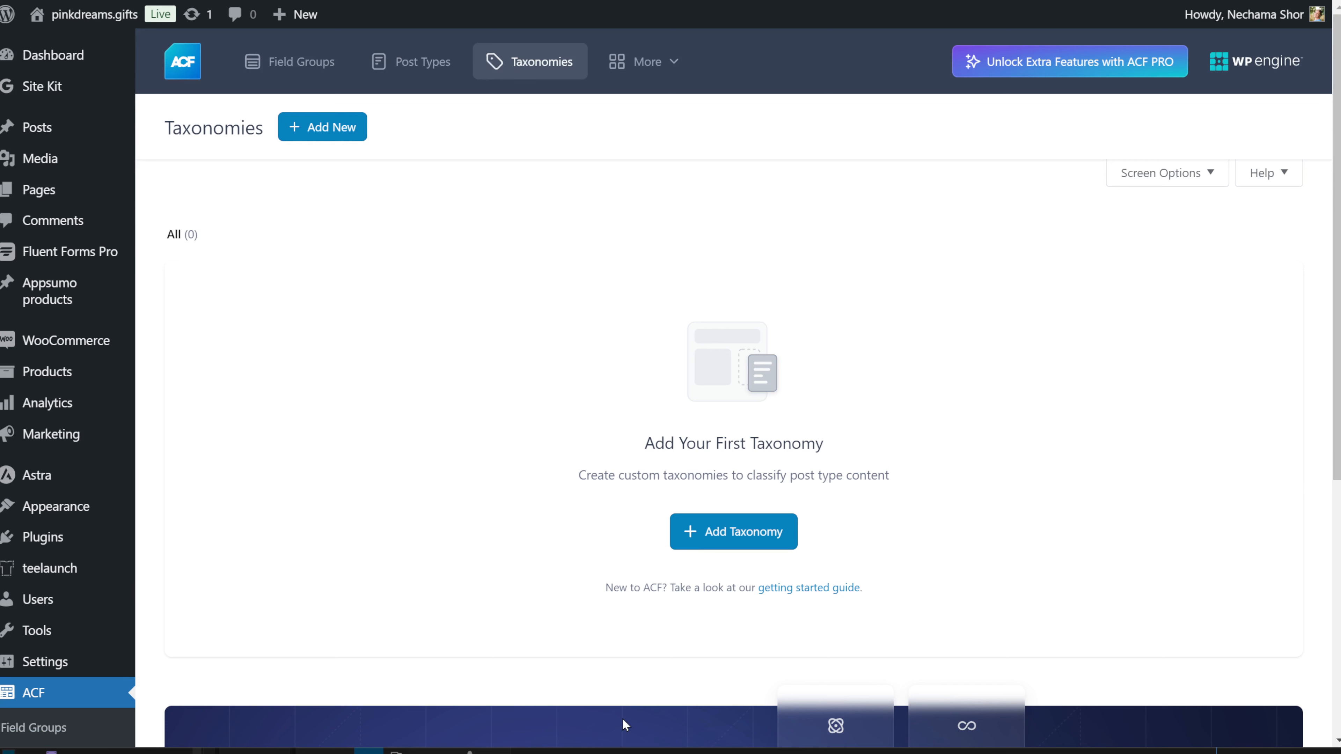
Step: Start a taxonomy labelled Appsumo categories / Appsumo categorie with key appsumo-categorie
click(357, 285)
text(Appsumo )
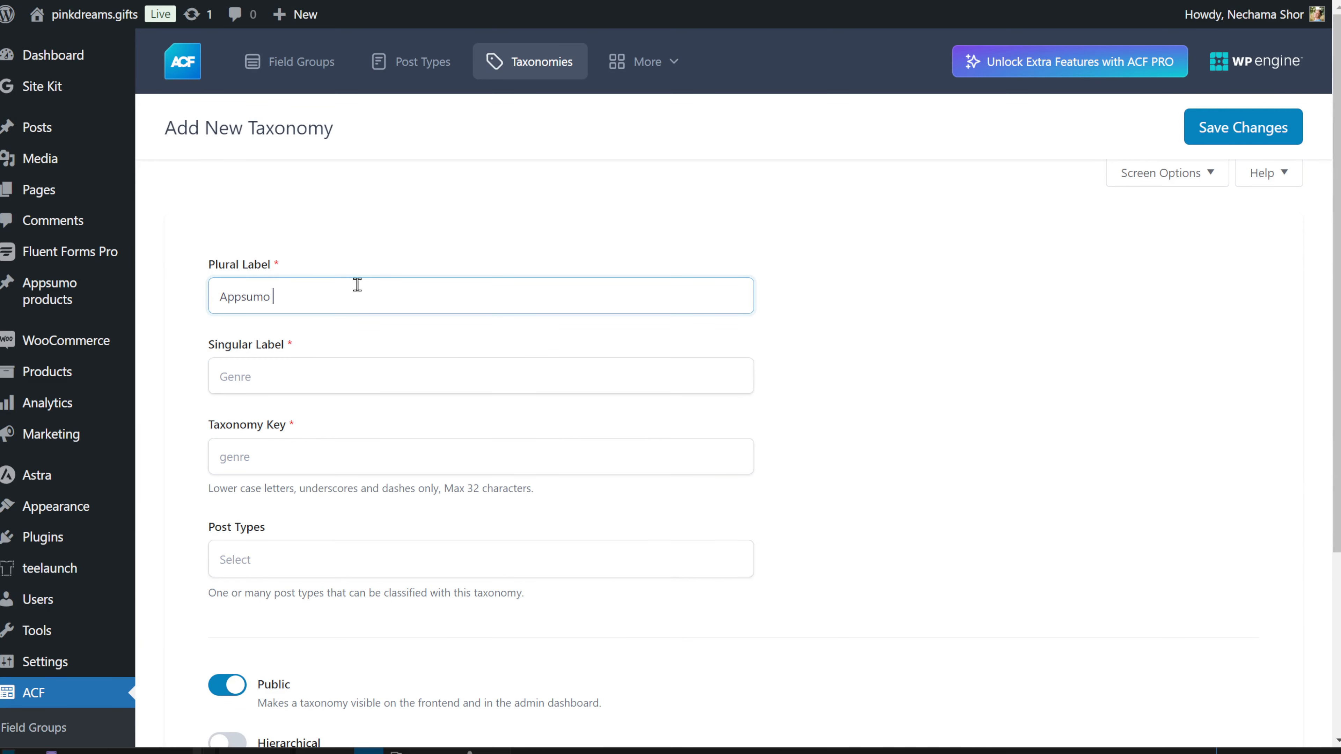
text(categories)
key(Tab)
key(shift+Tab)
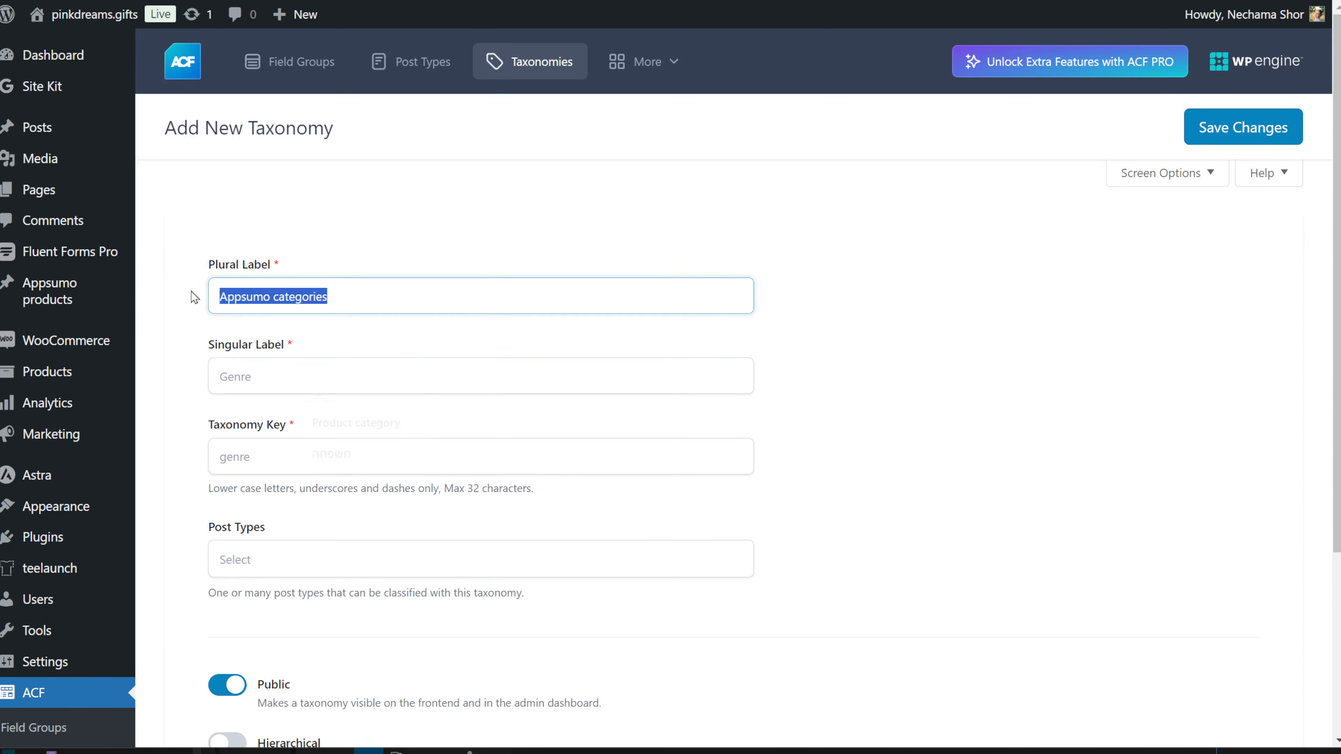
click(259, 385)
click(369, 461)
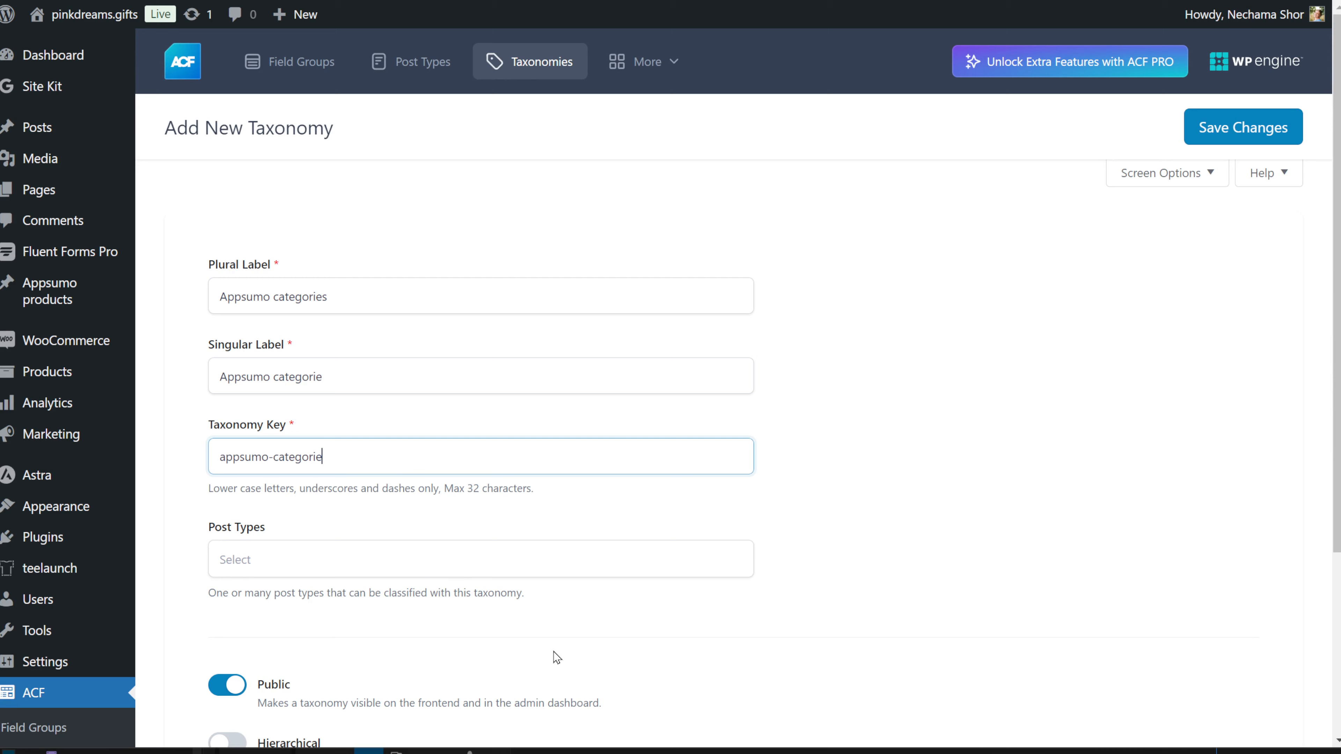
Step: Link the taxonomy to Appsumo product posts, make it hierarchical, and save it
click(423, 555)
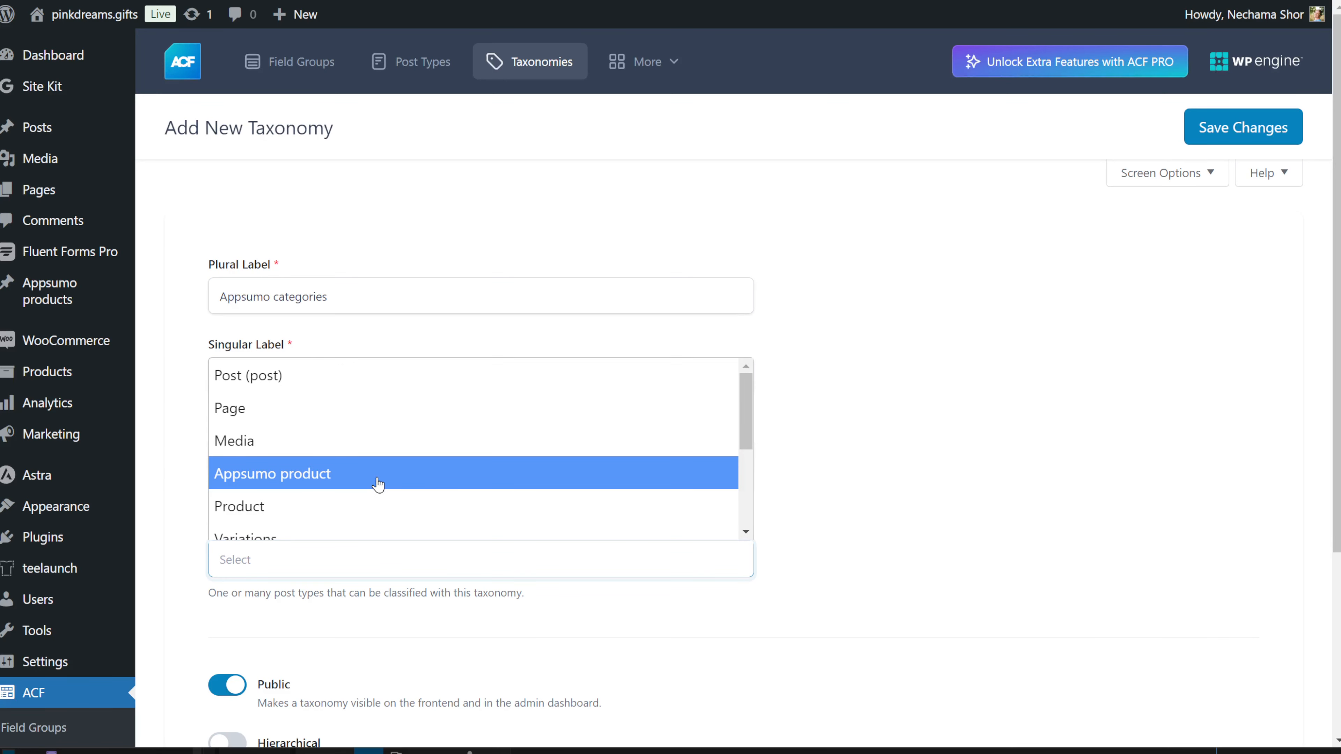
click(378, 485)
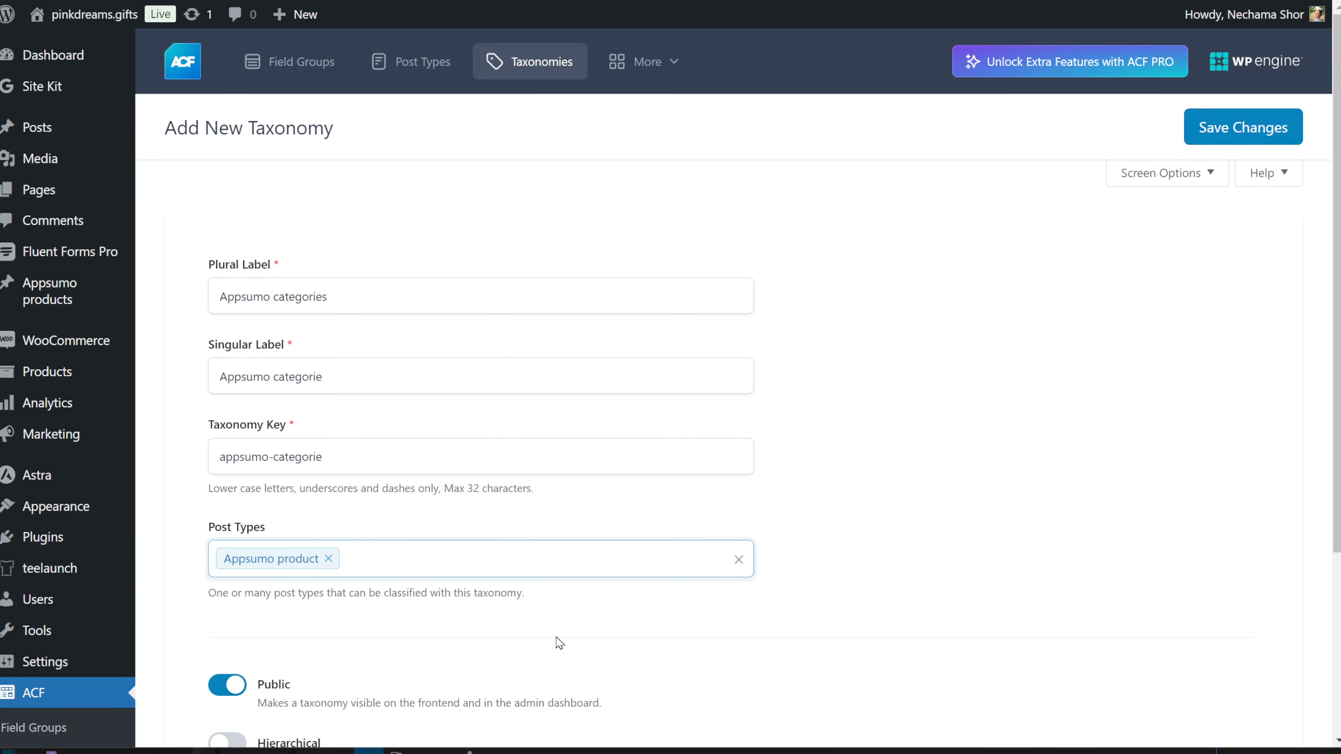
scroll(556, 641, down, 4)
click(226, 492)
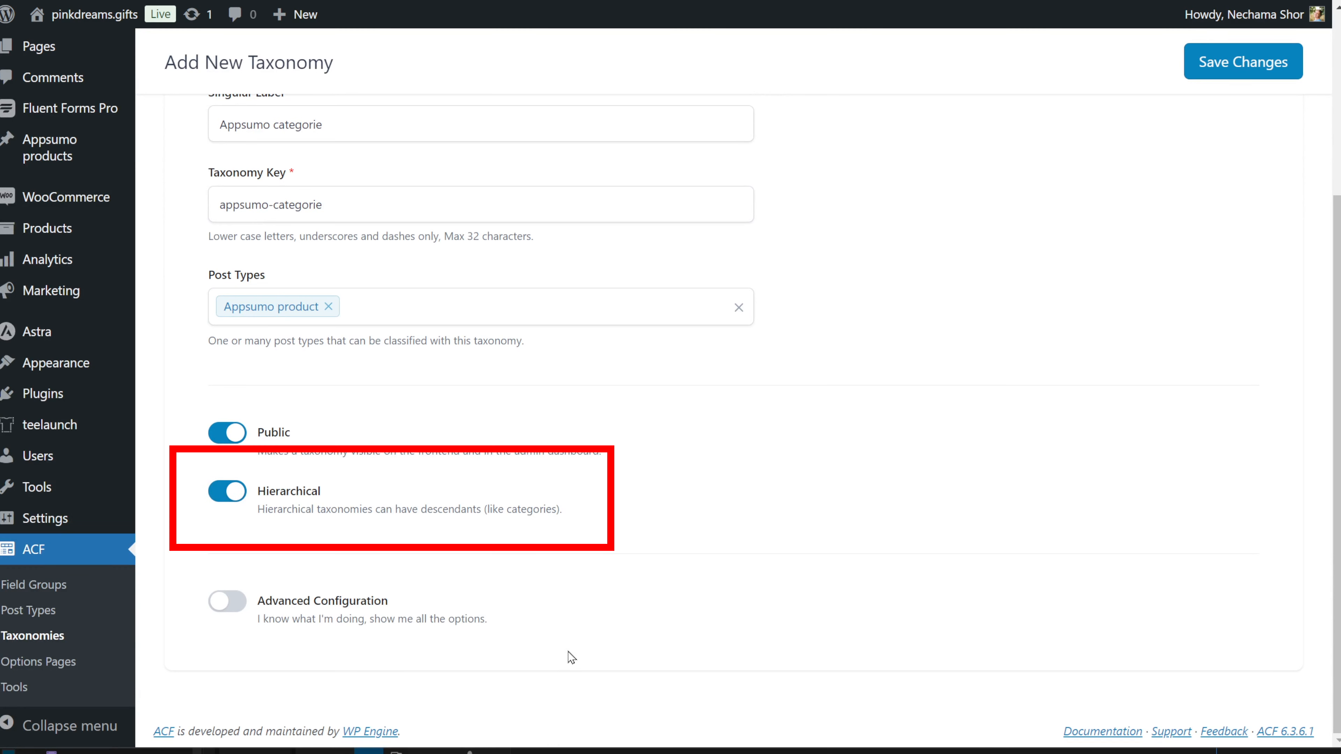
scroll(571, 658, up, 4)
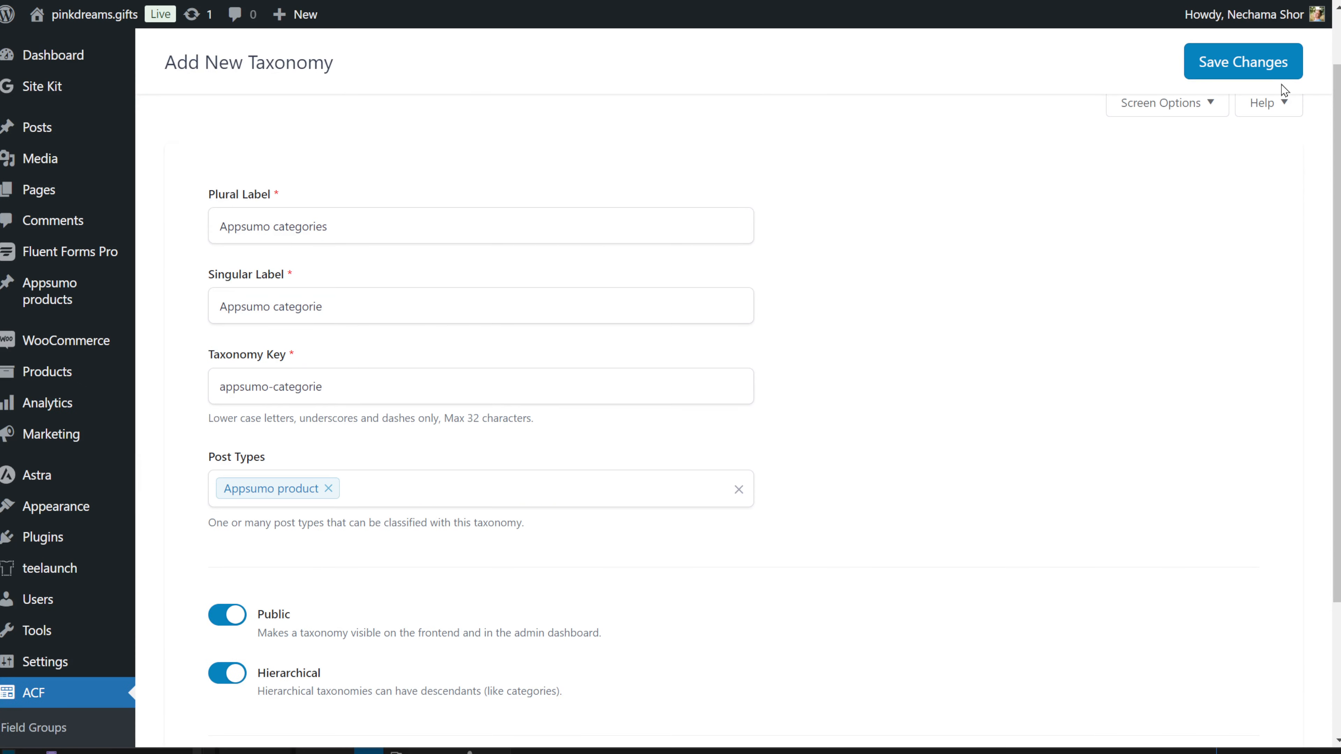
click(1283, 80)
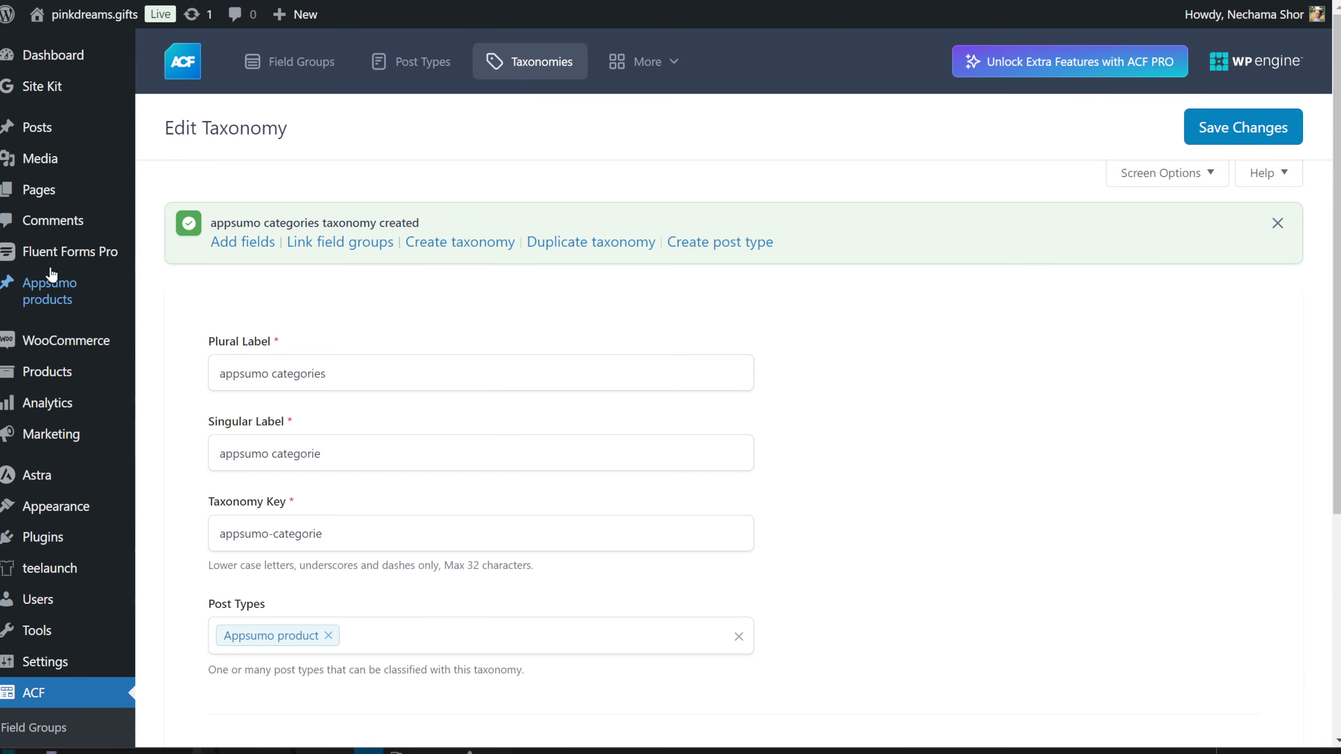
Step: On a new Appsumo product, expand the appsumo categories sidebar panel to confirm the taxonomy appears
mouse_move(37, 293)
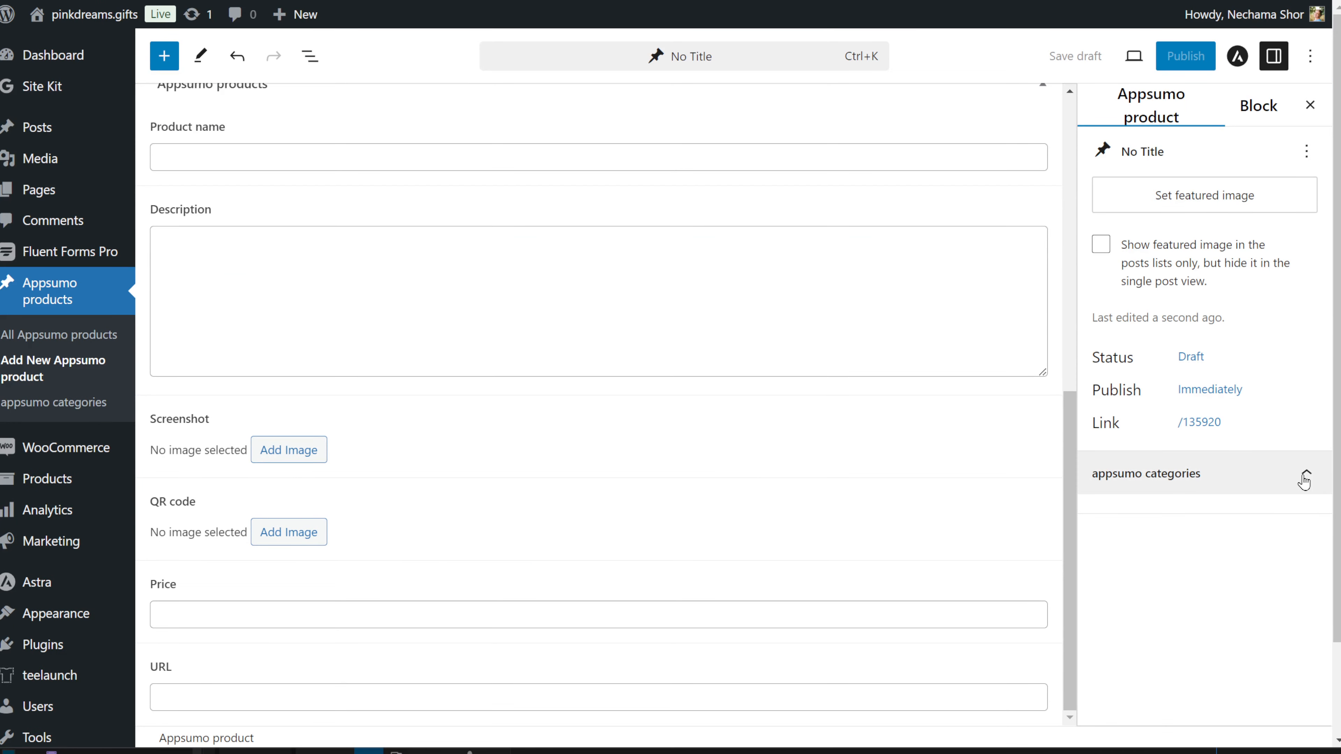
click(1305, 479)
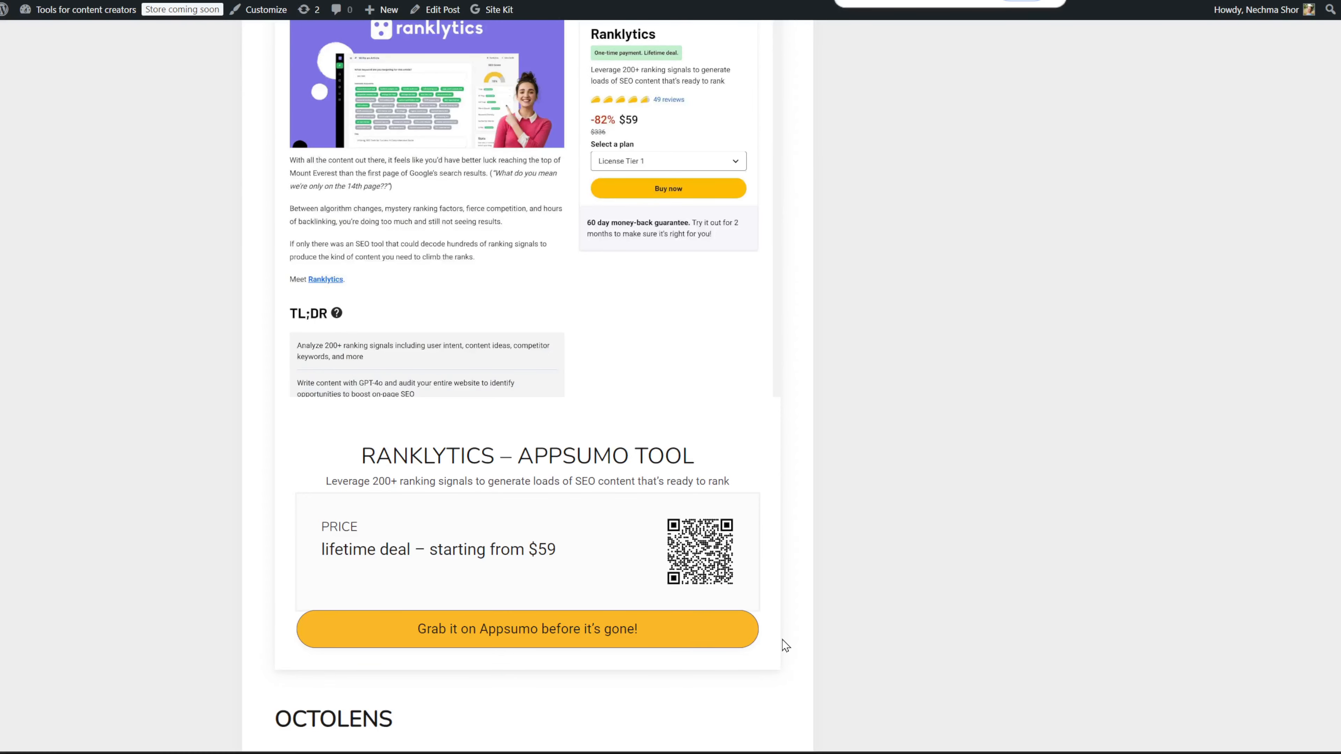
Step: Confirm the earlier delay step's setting in the 06- Add post type WP automation
scroll(786, 646, up, 2)
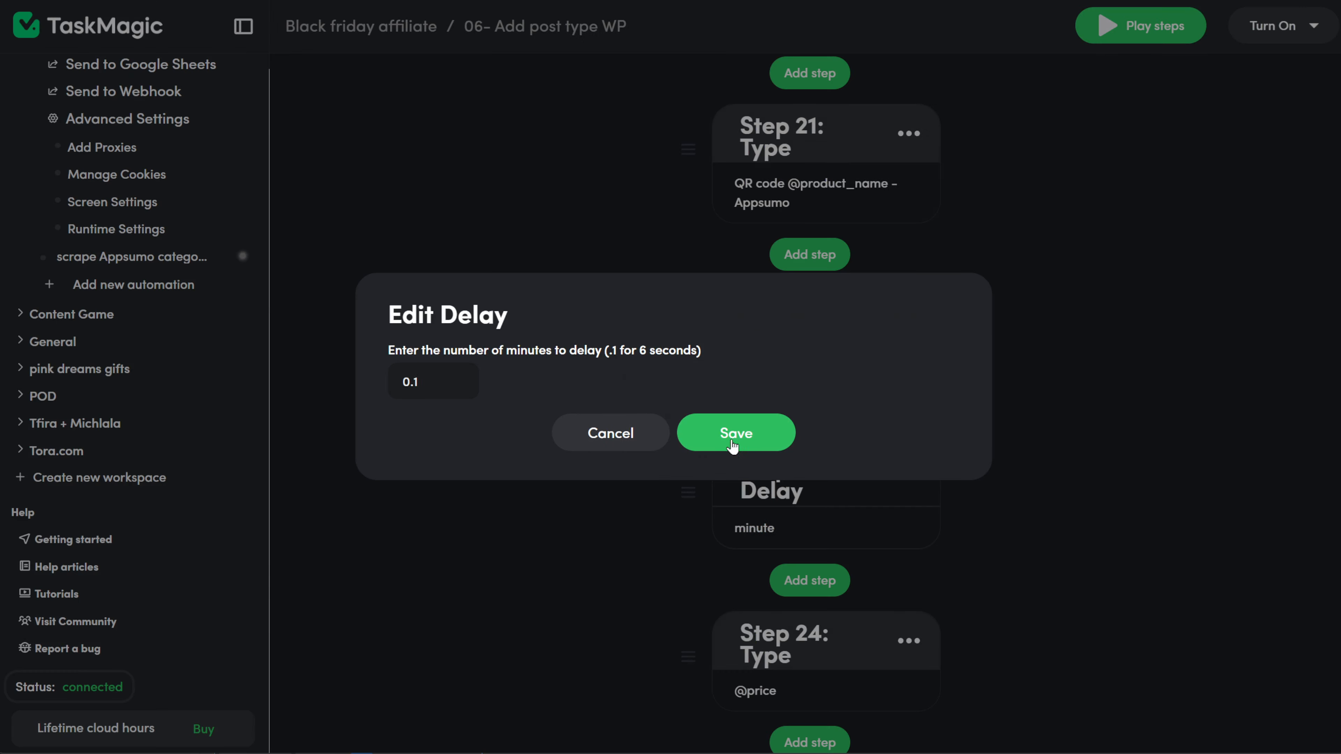
click(737, 434)
scroll(997, 494, down, 5)
Step: Set the new delay step to wait 0.1 minutes and save it
click(793, 264)
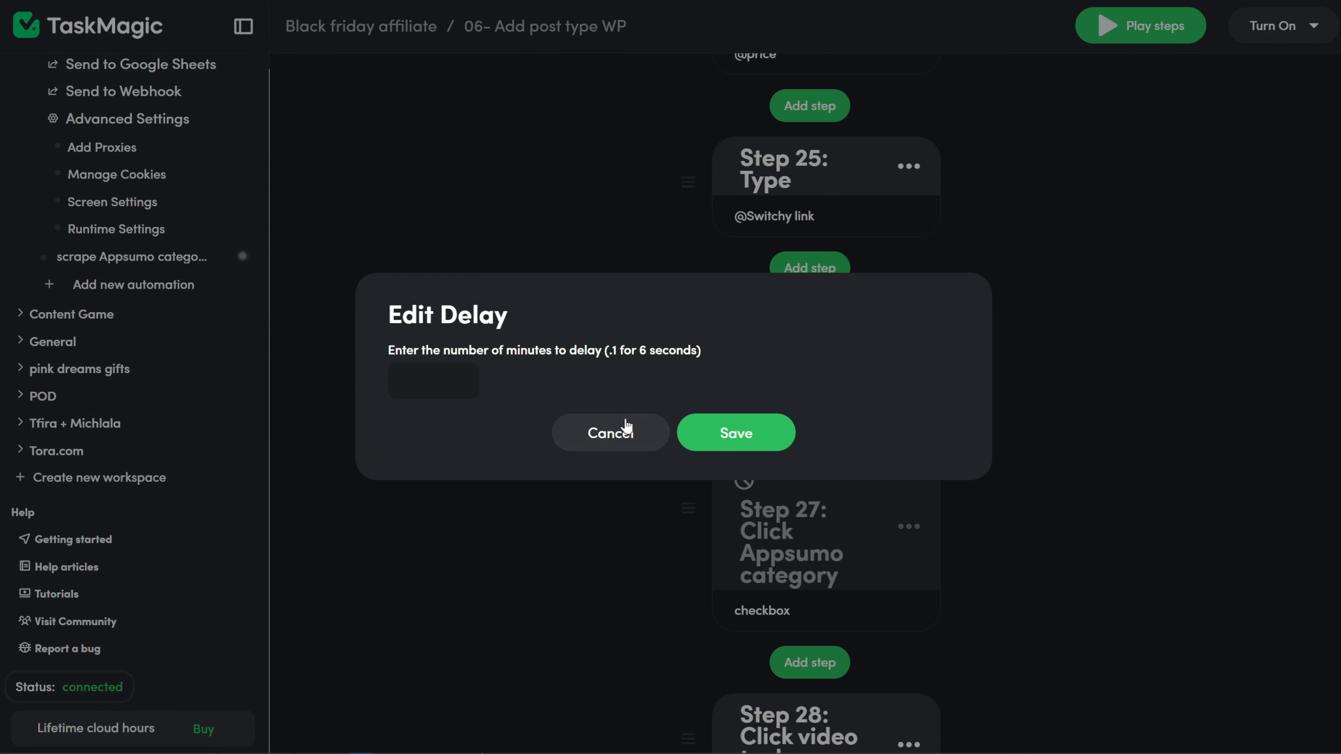
text(0.1)
click(737, 433)
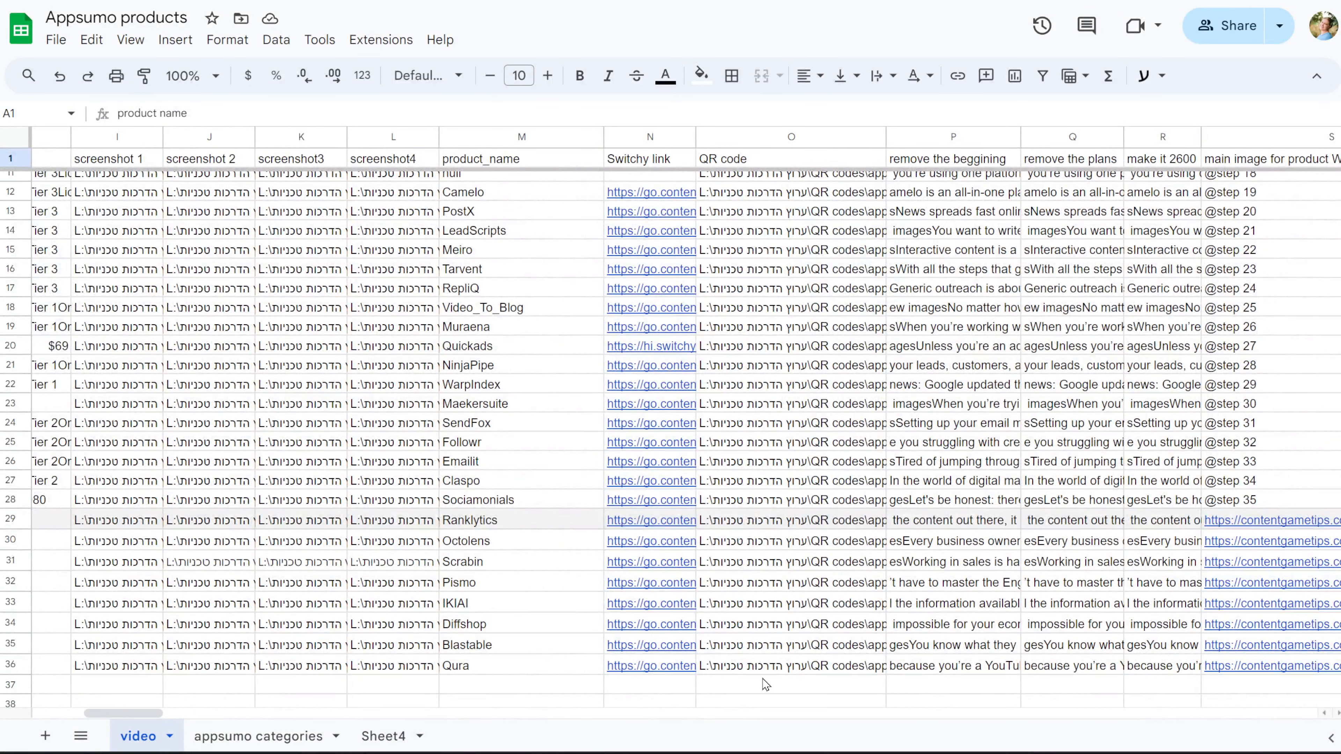
scroll(877, 447, left, 10)
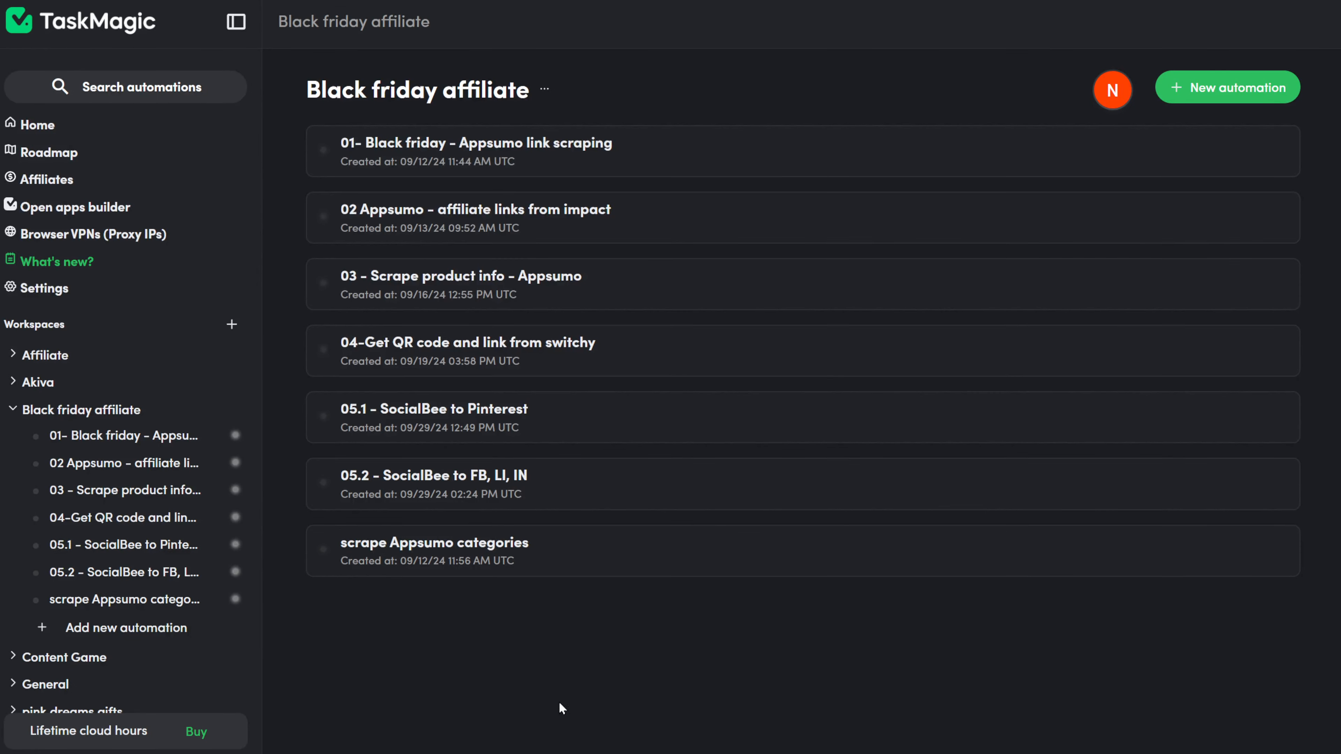
Step: Create a Web automation named '06- Add post type WP'
click(117, 633)
scroll(945, 654, down, 2)
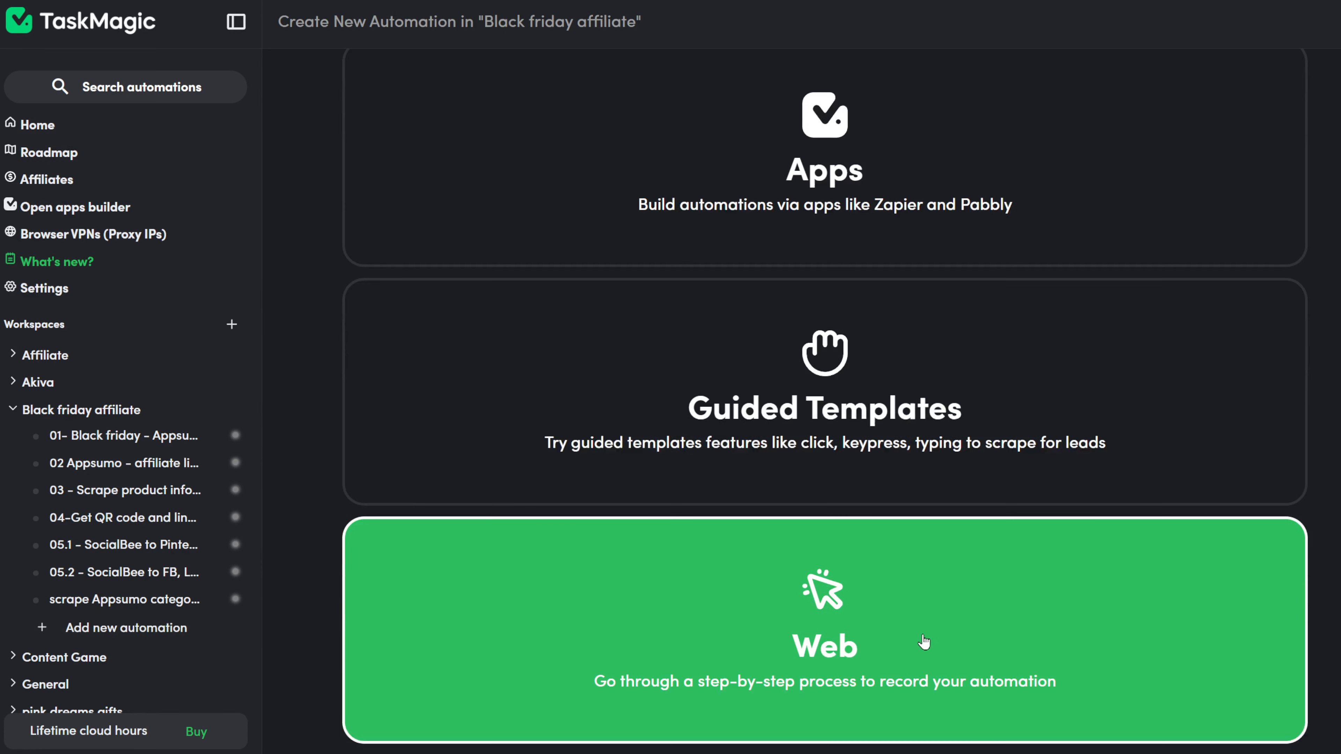
click(1229, 709)
text(06)
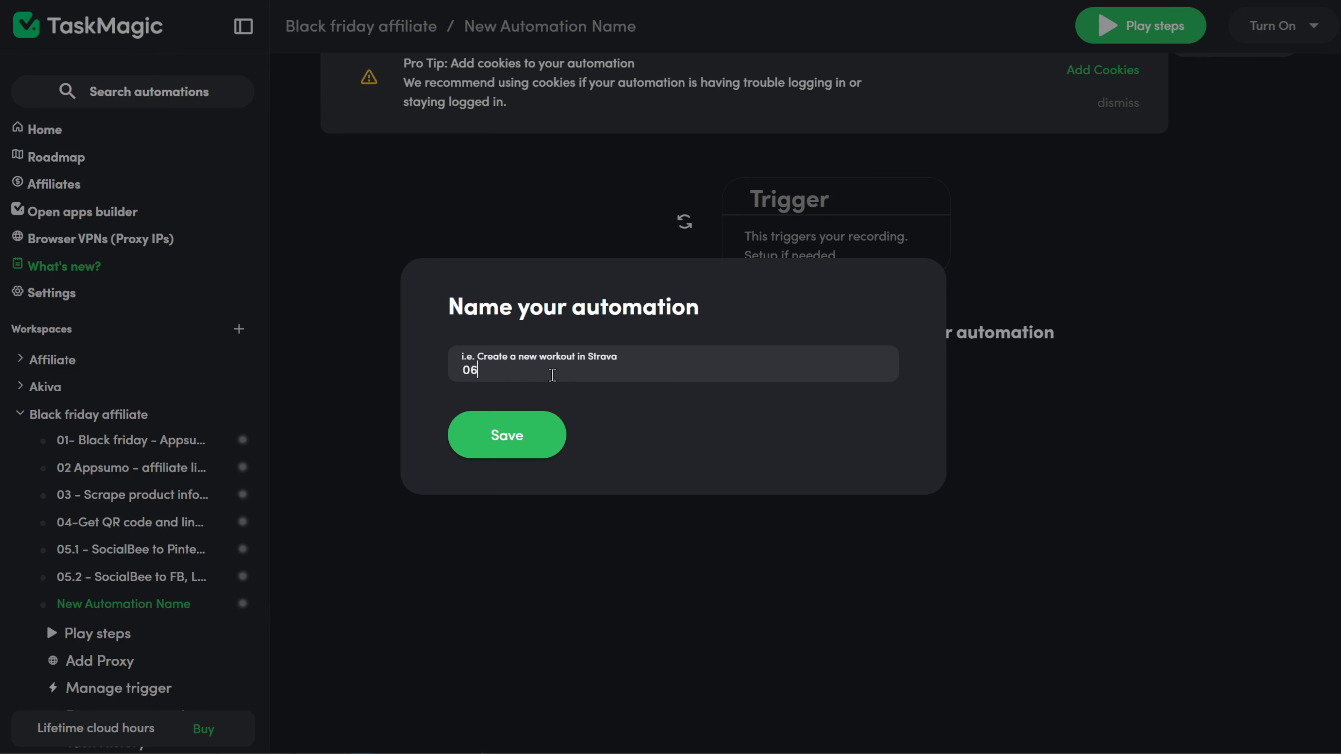
text(- Add post type)
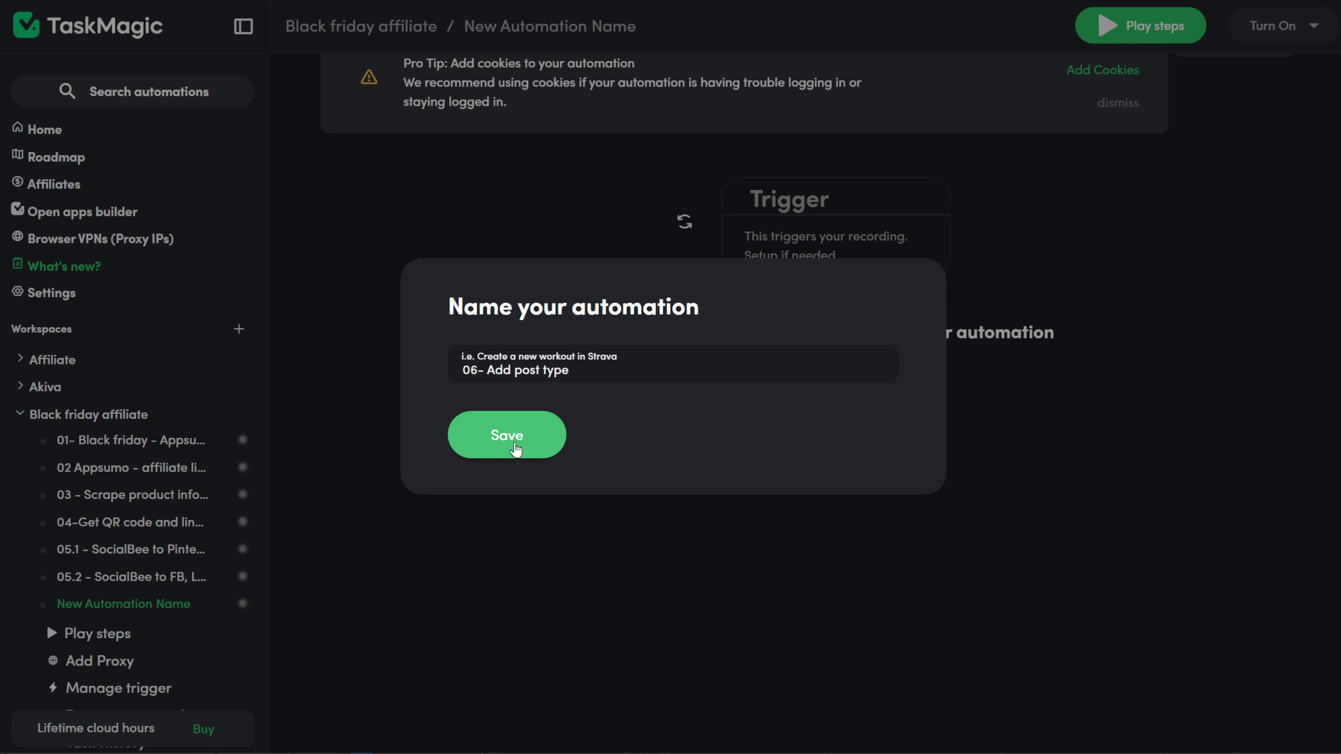
text( WP)
click(511, 448)
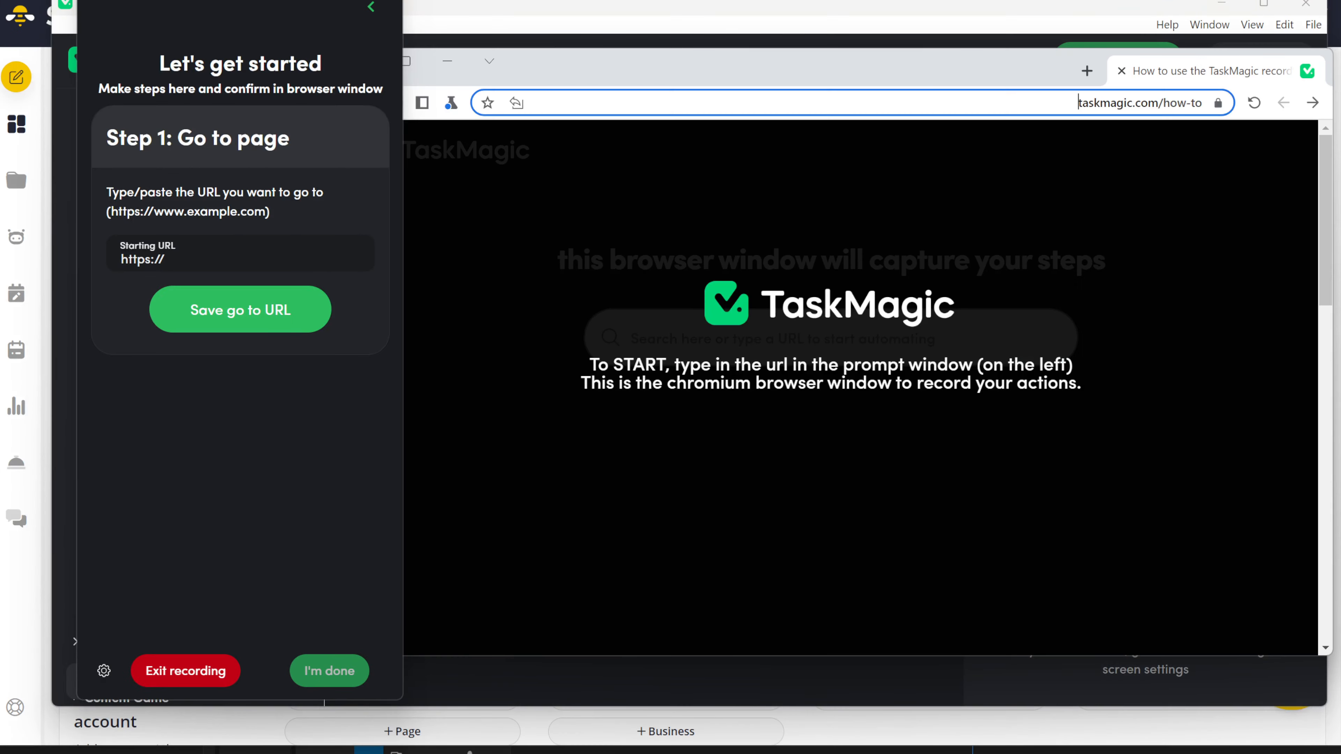
click(234, 270)
text(app.socialbee.com/)
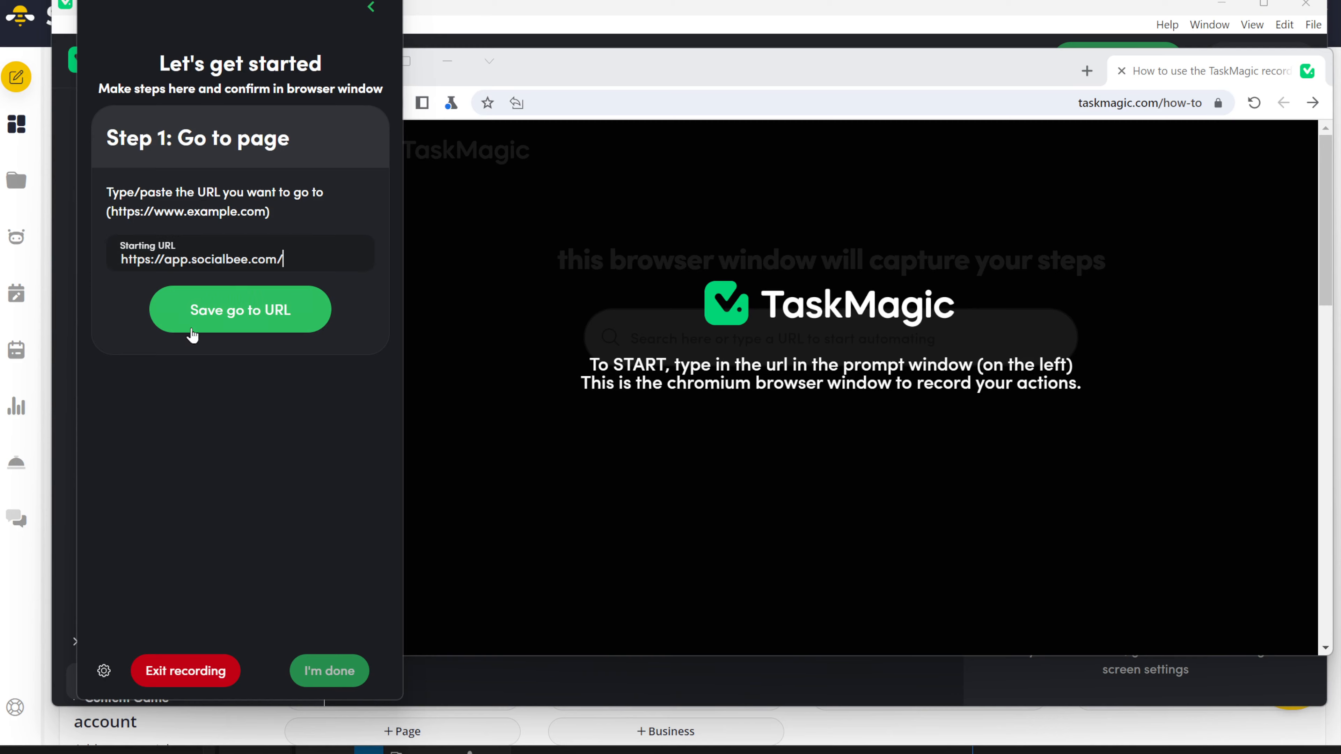
click(237, 324)
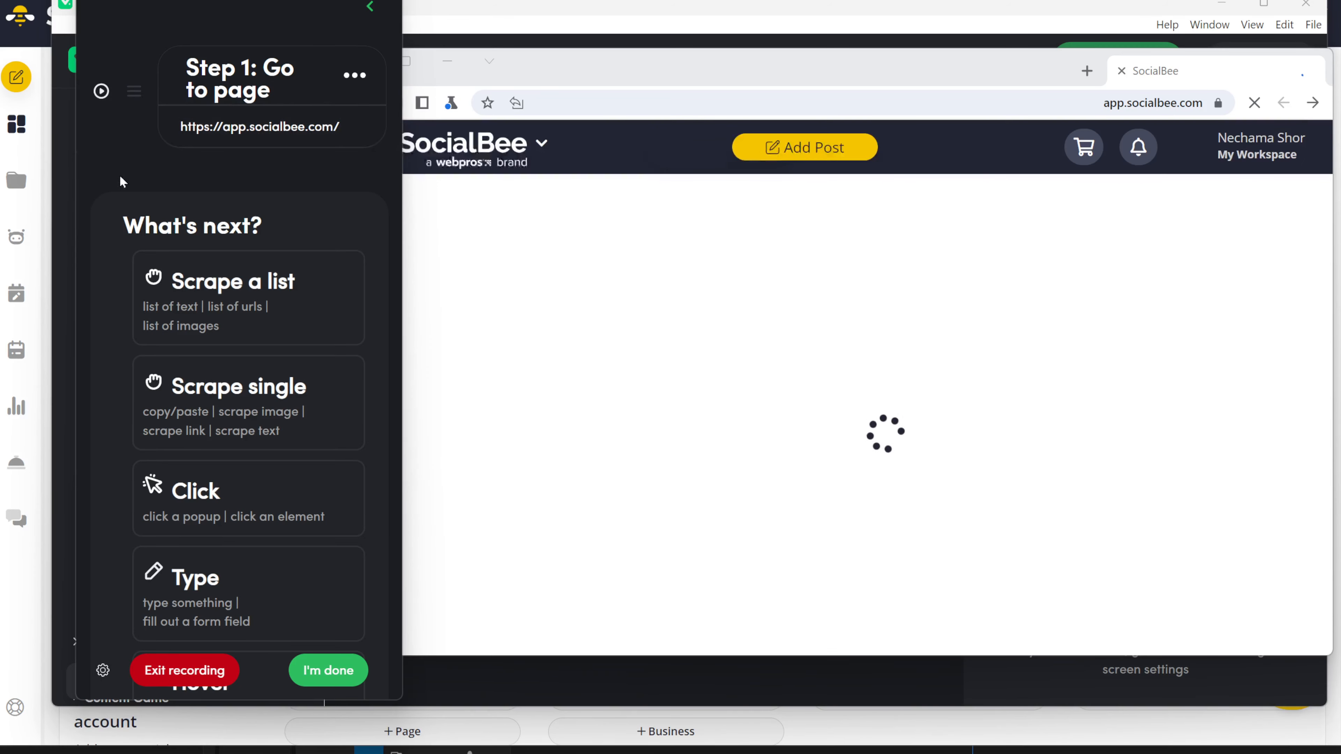
scroll(905, 417, down, 5)
scroll(905, 418, up, 5)
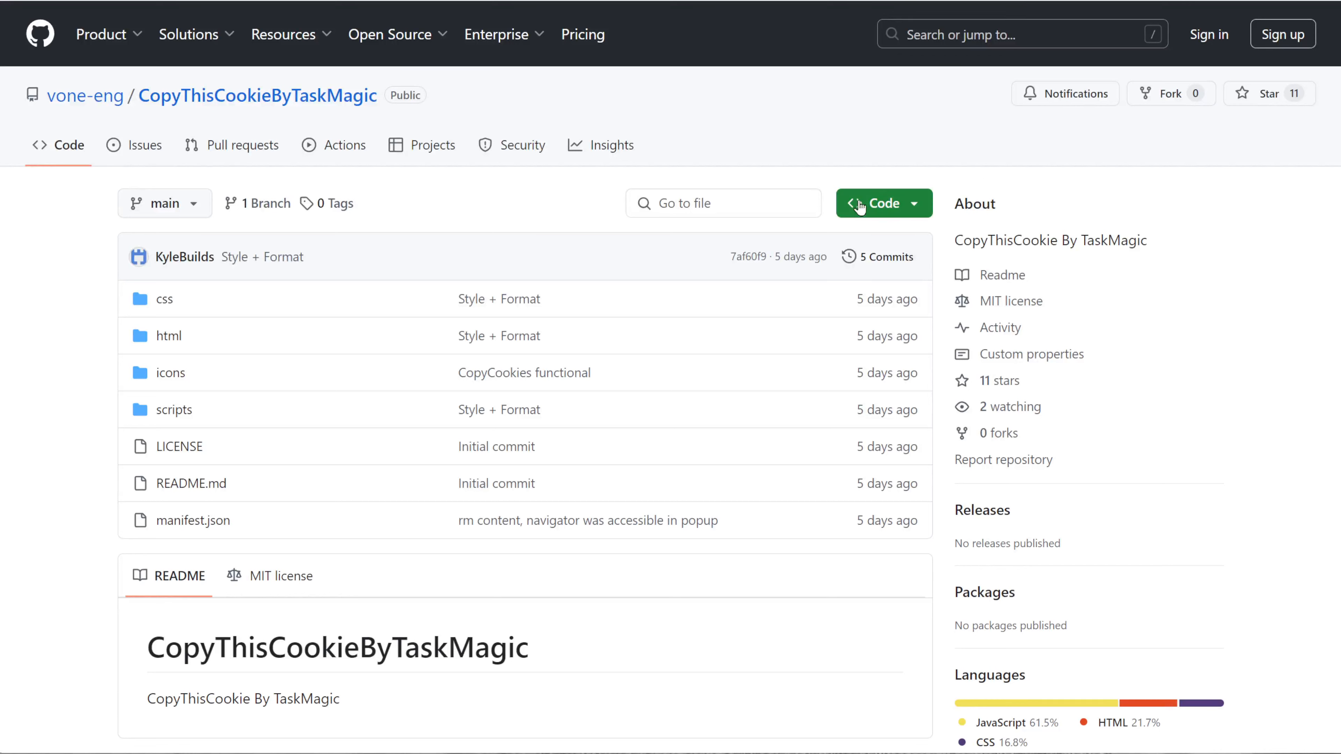
Step: Download the repository as a ZIP from the green Code button's menu
click(876, 207)
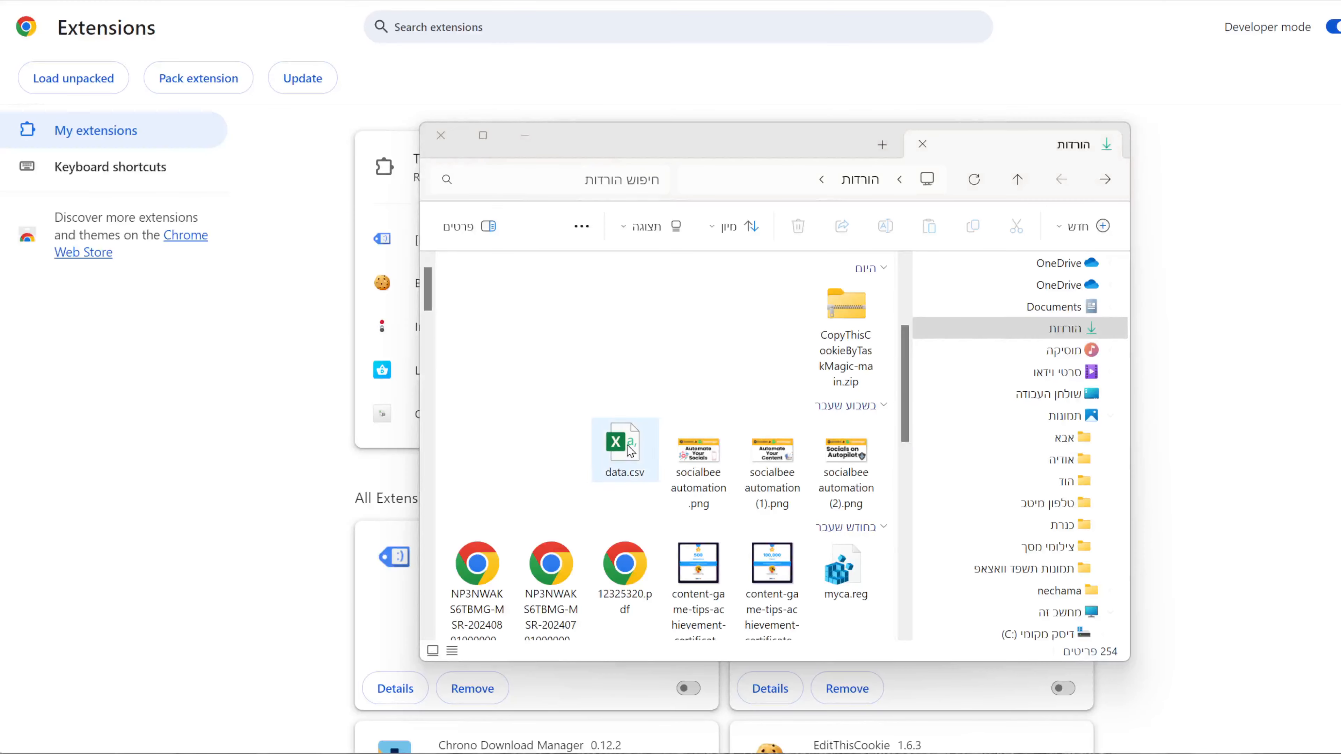
Step: Open Chrome's extensions management page with Developer mode switched on
click(846, 317)
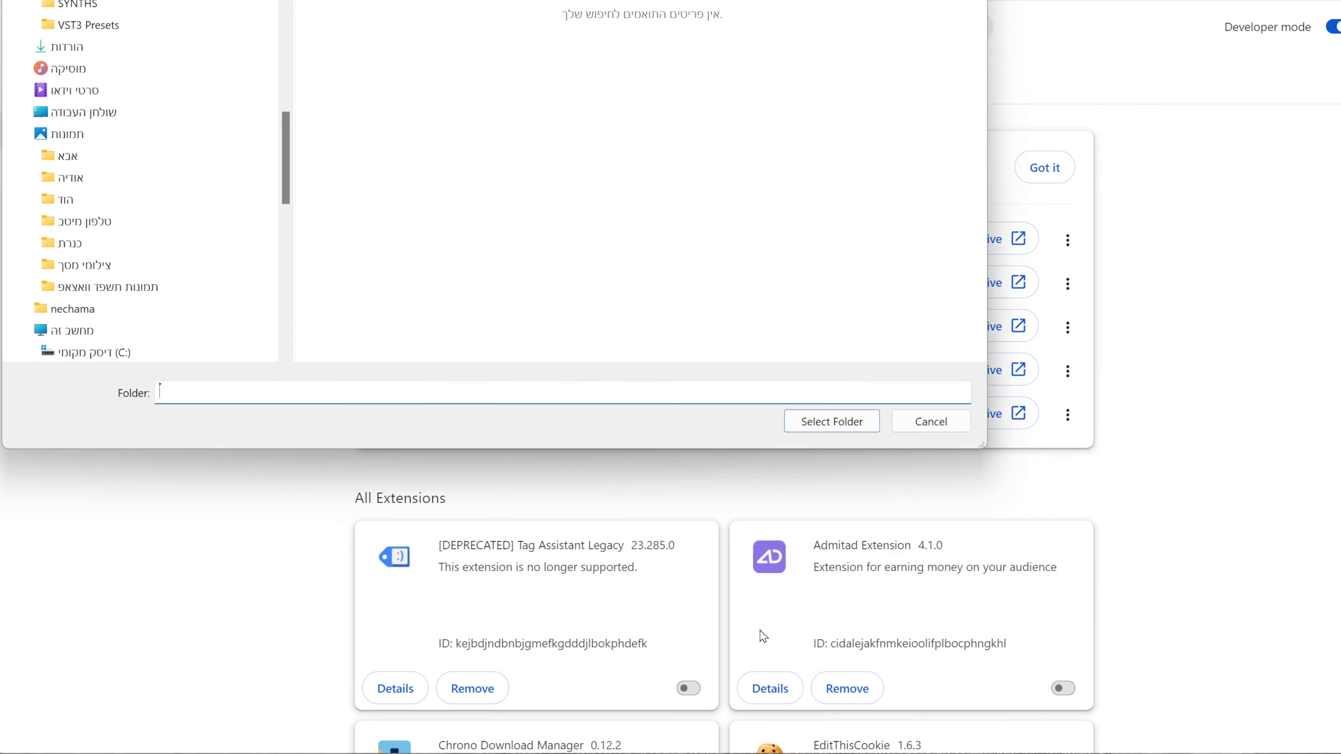
click(214, 47)
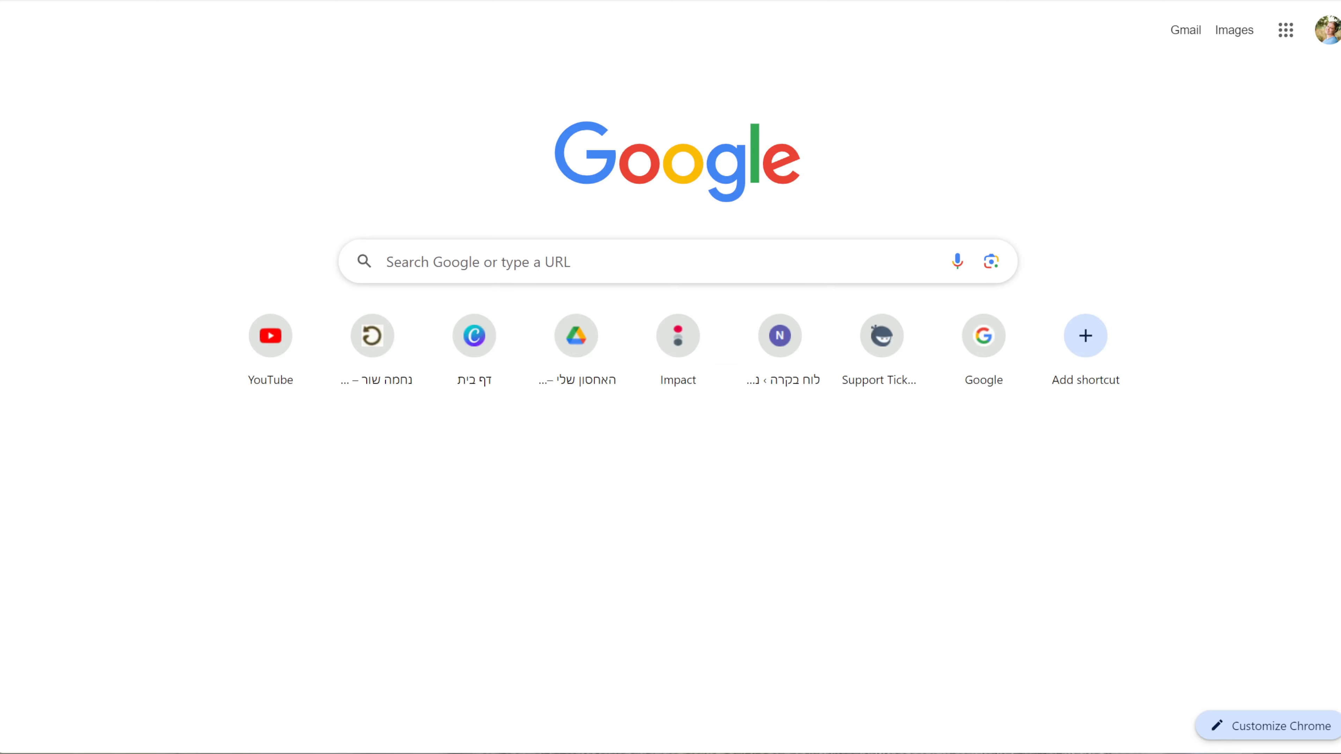
click(1049, 432)
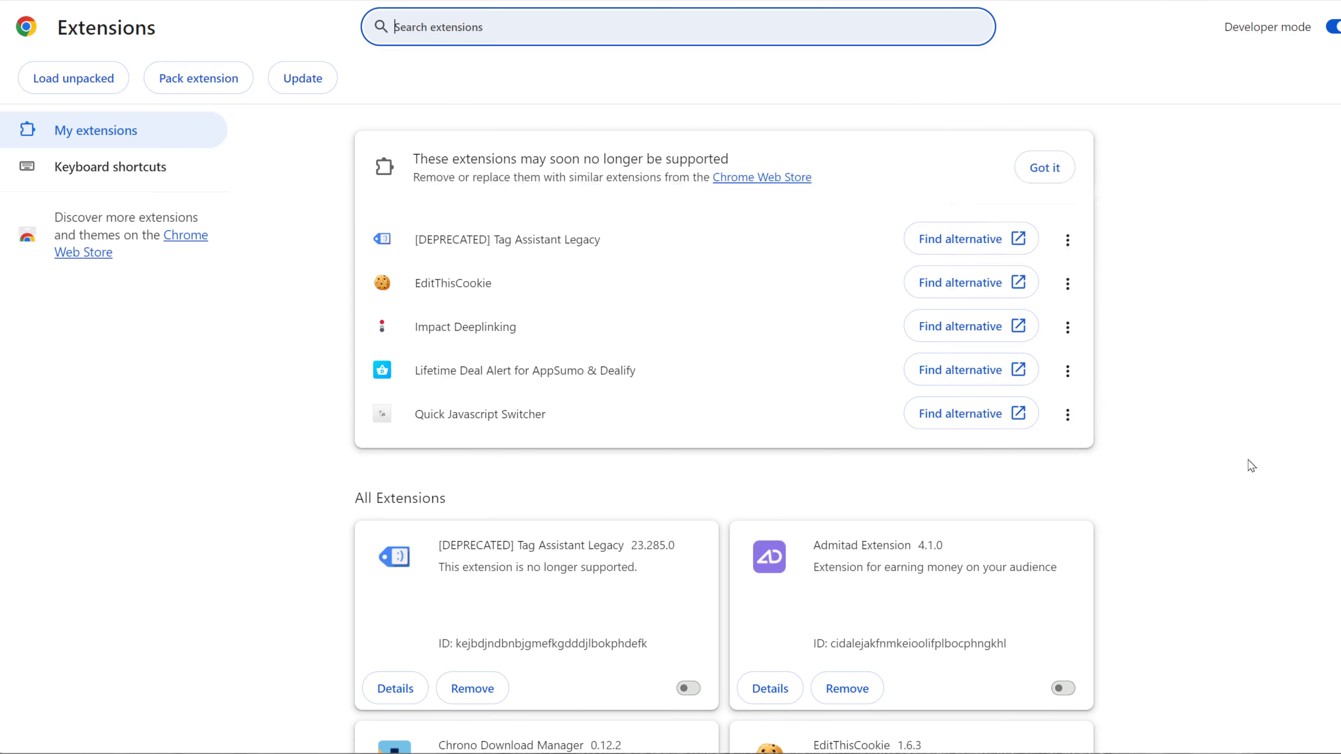
click(1333, 30)
click(1333, 29)
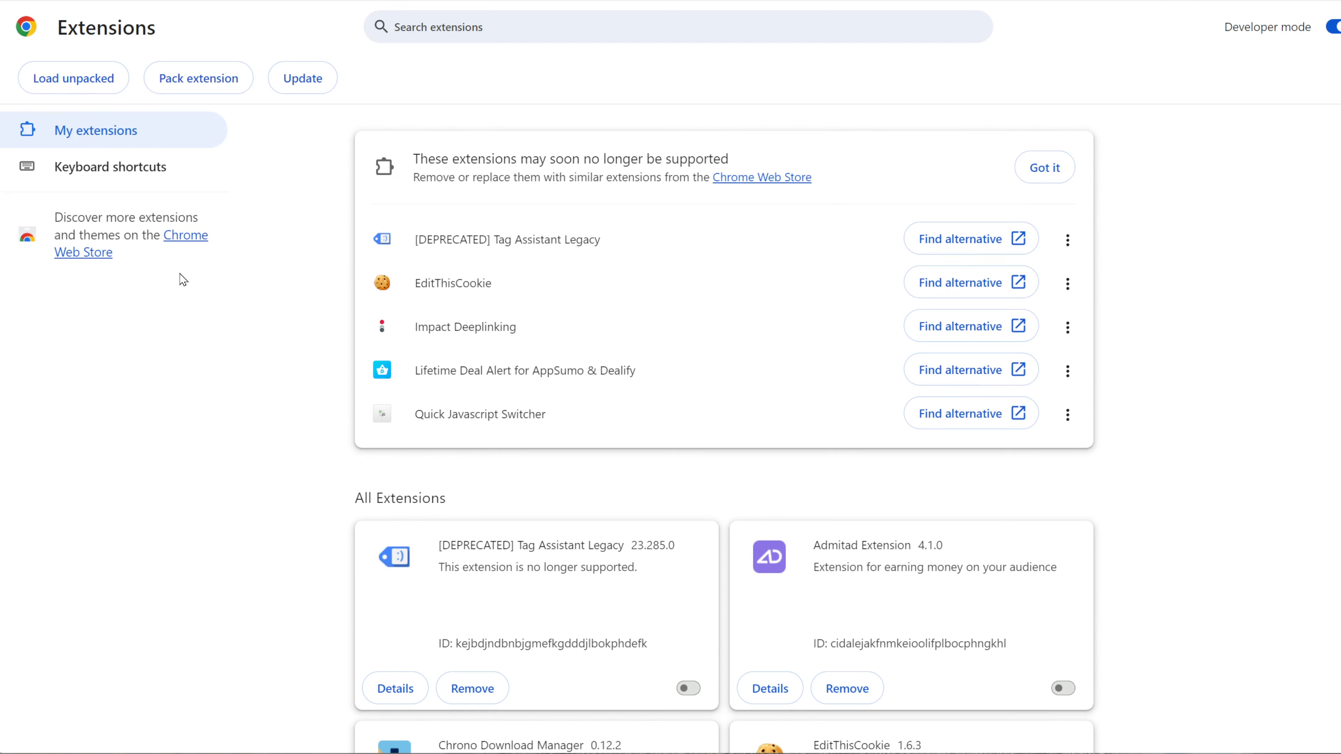
Step: Load the CopyThisCookieByTaskMagic-main folder as an unpacked extension
click(68, 79)
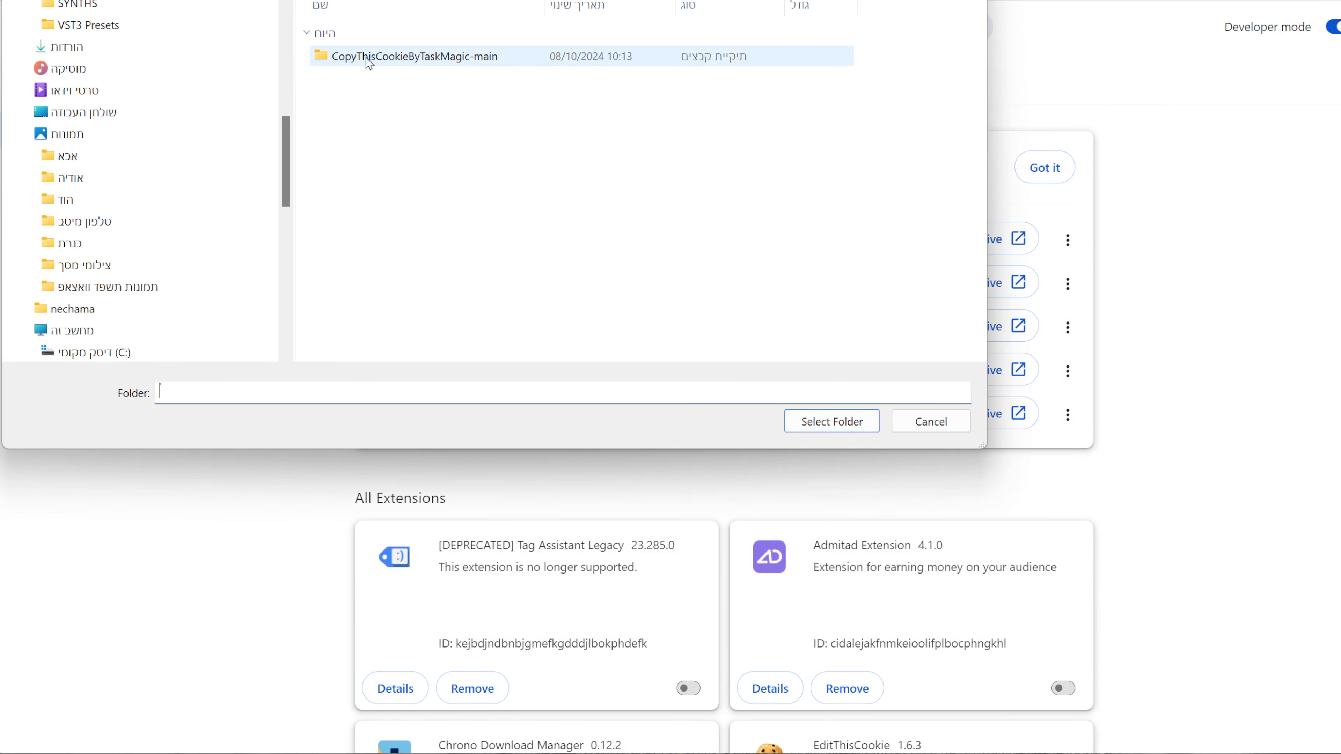
double_click(397, 59)
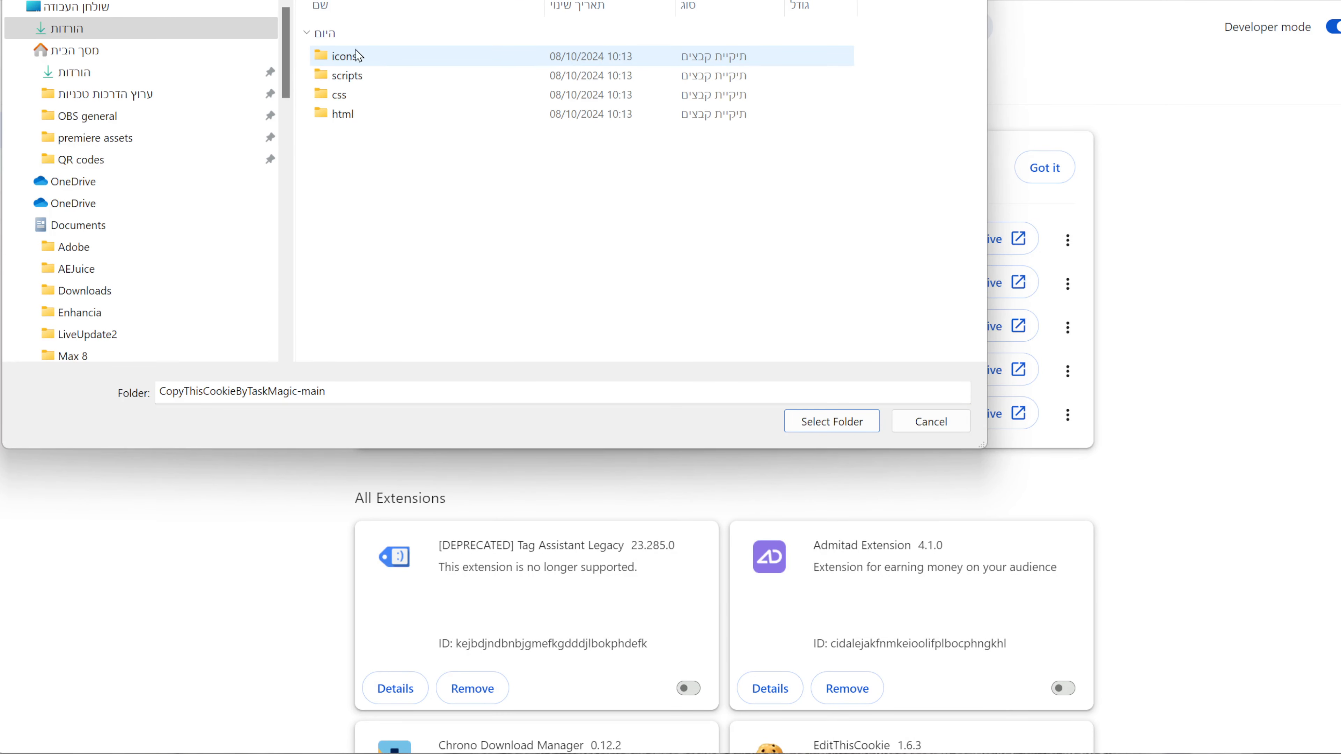
key(alt+Left)
click(392, 63)
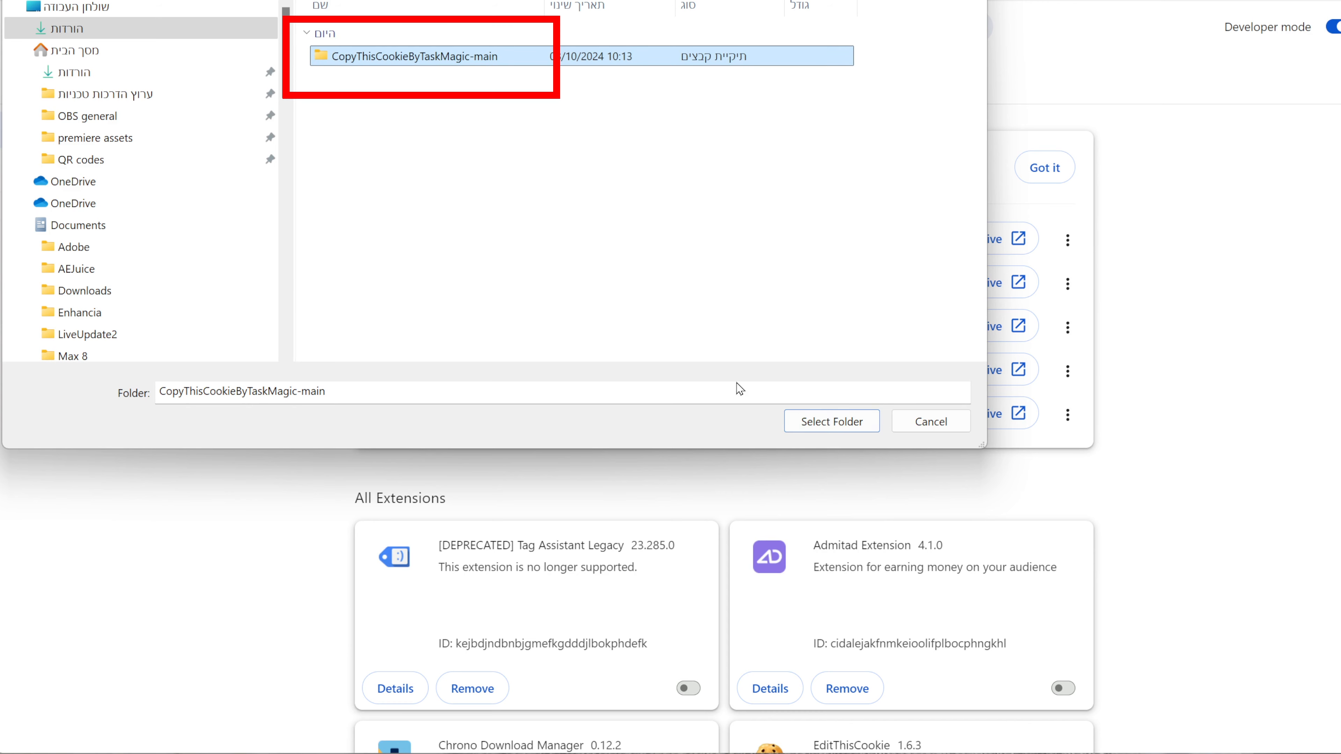
click(818, 425)
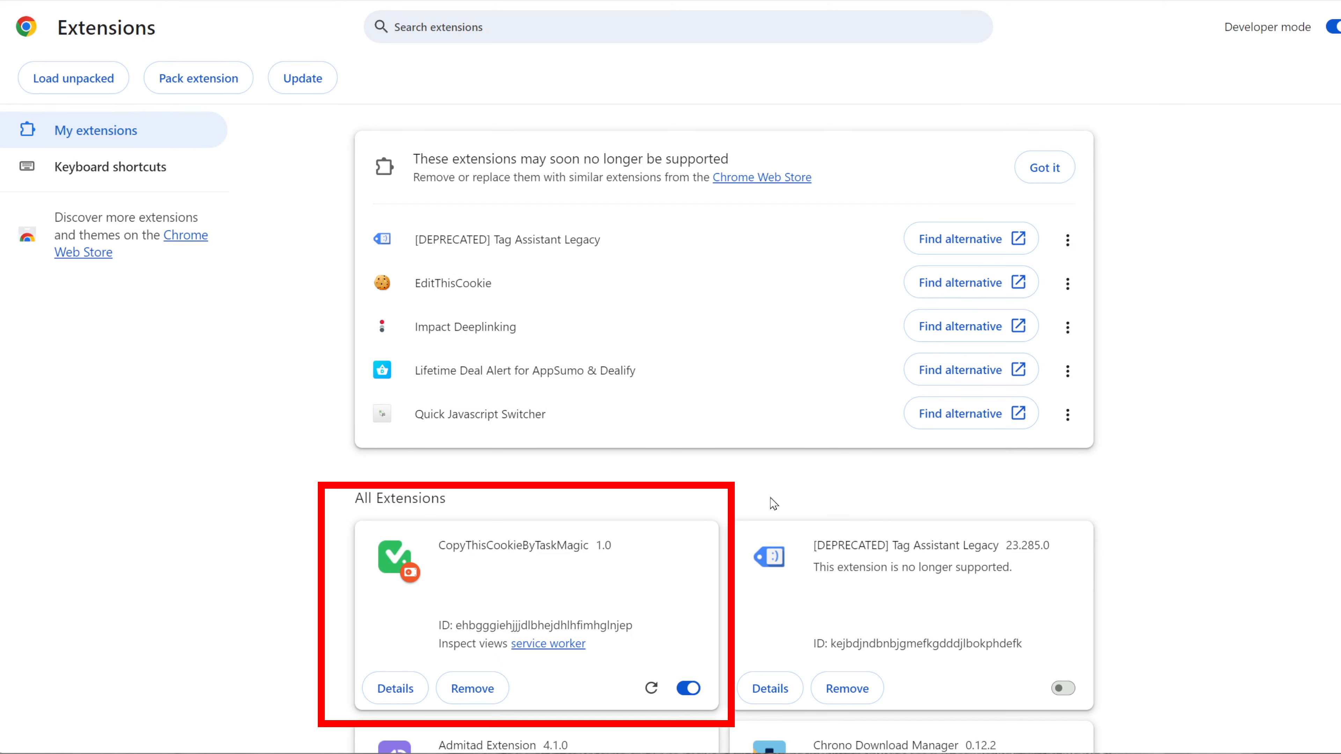
Step: Pin the CopyThisCookieByTaskMagic extension to the toolbar from its details page
scroll(592, 544, down, 3)
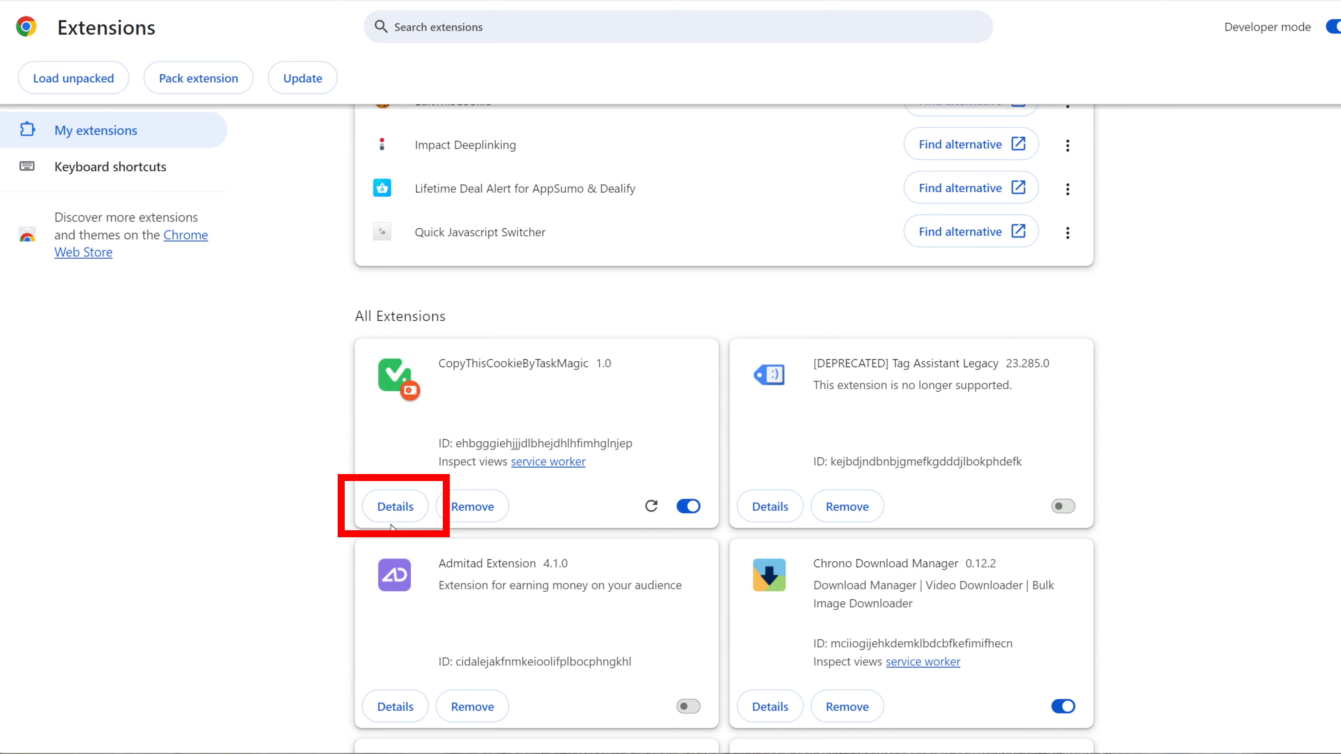
click(393, 506)
scroll(698, 566, down, 5)
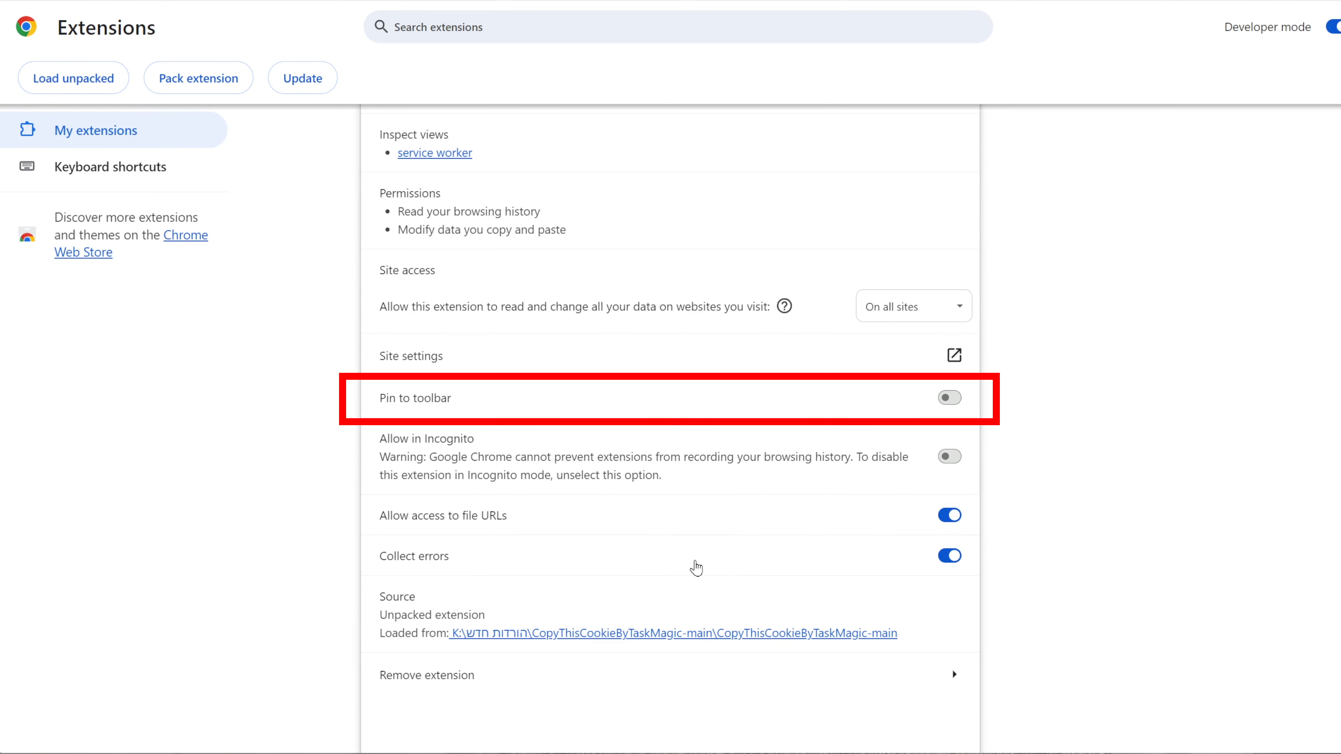
click(949, 397)
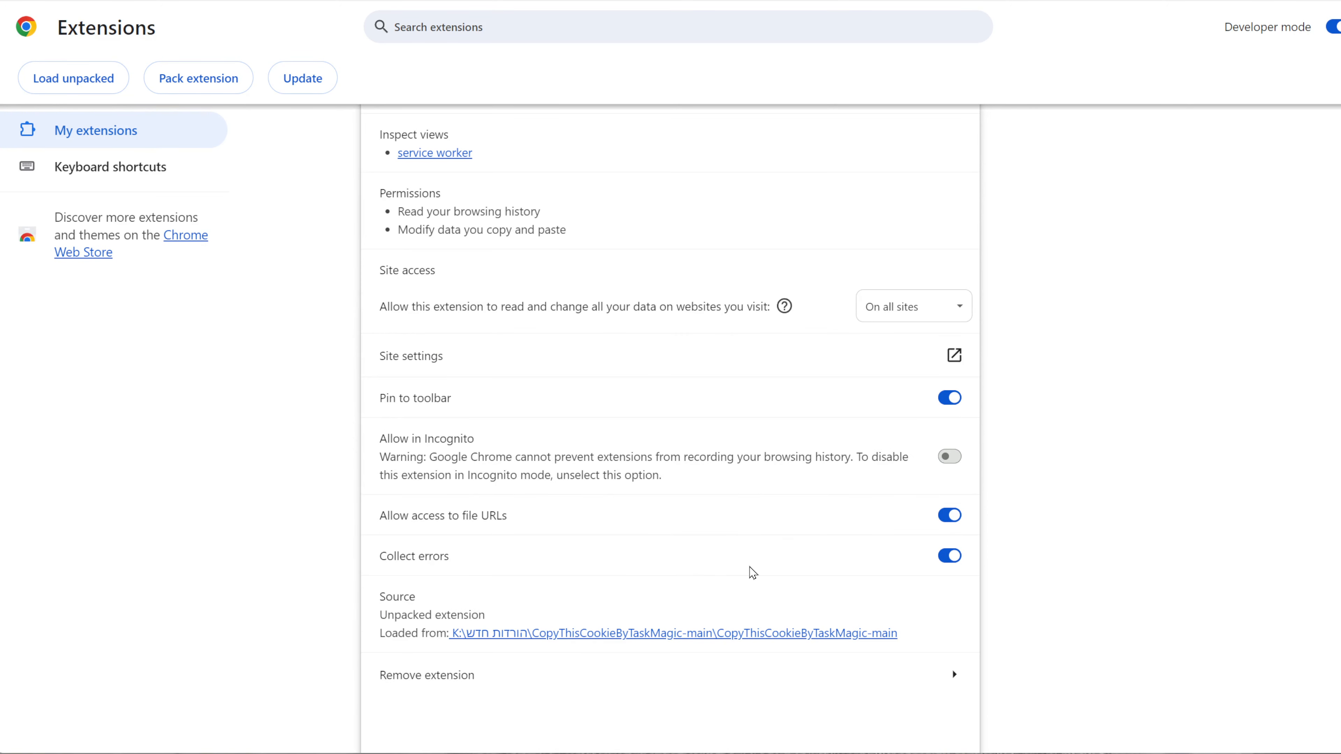
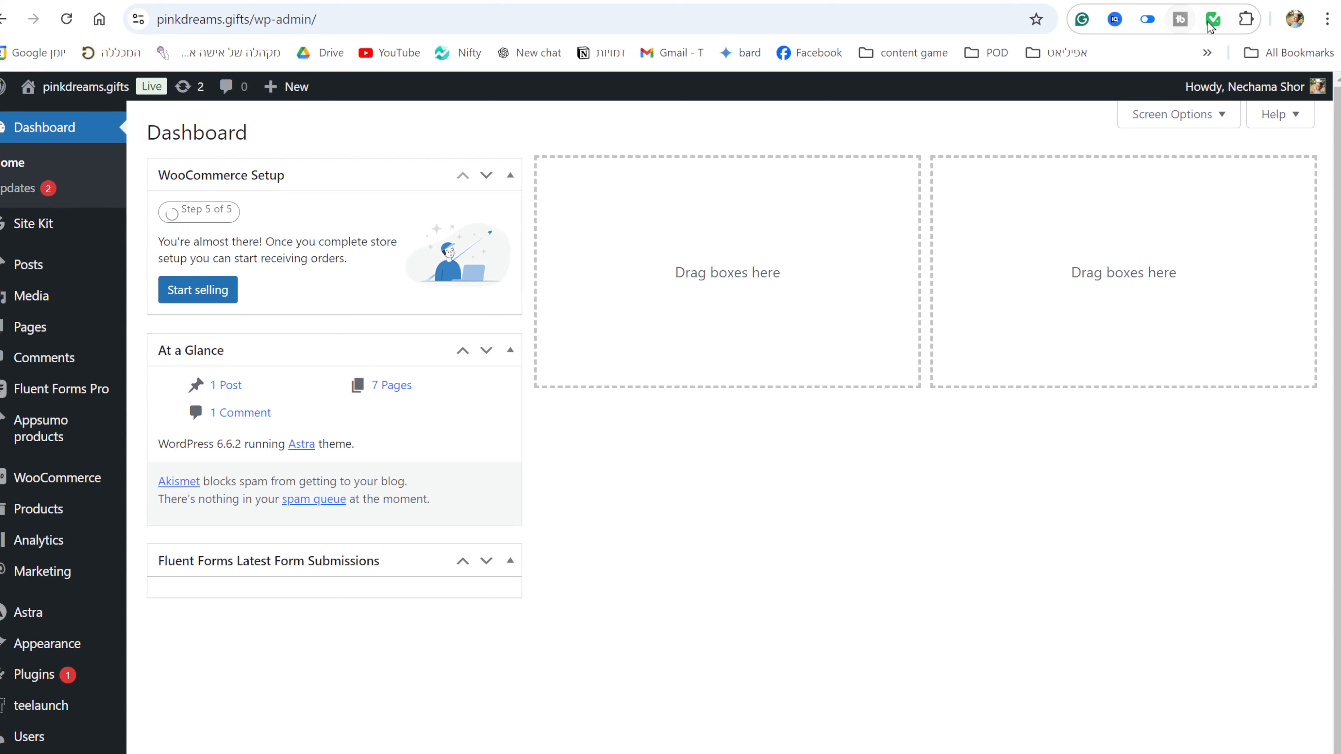
Step: Copy the pinkdreams.gifts cookies and paste them into the 06- Add post type WP automation's Manage Cookies, then save
click(1213, 19)
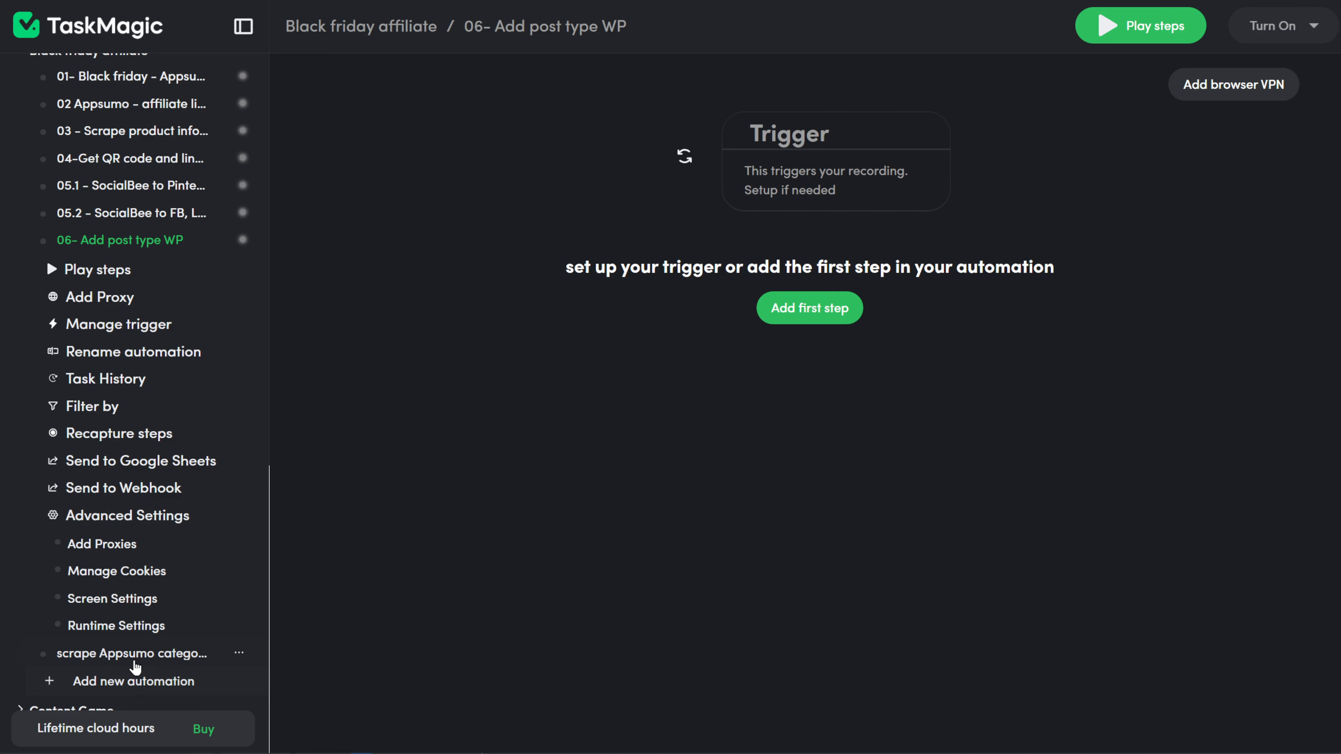
scroll(132, 642, down, 2)
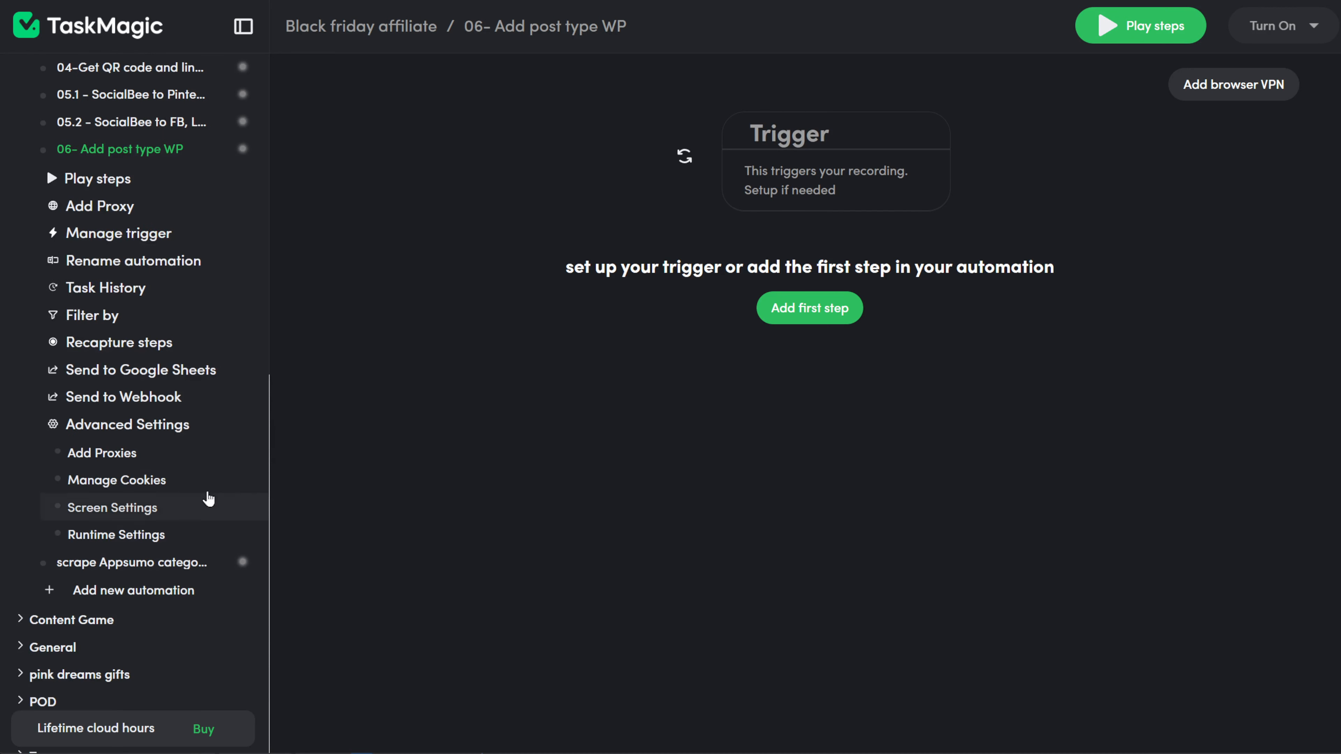
click(143, 479)
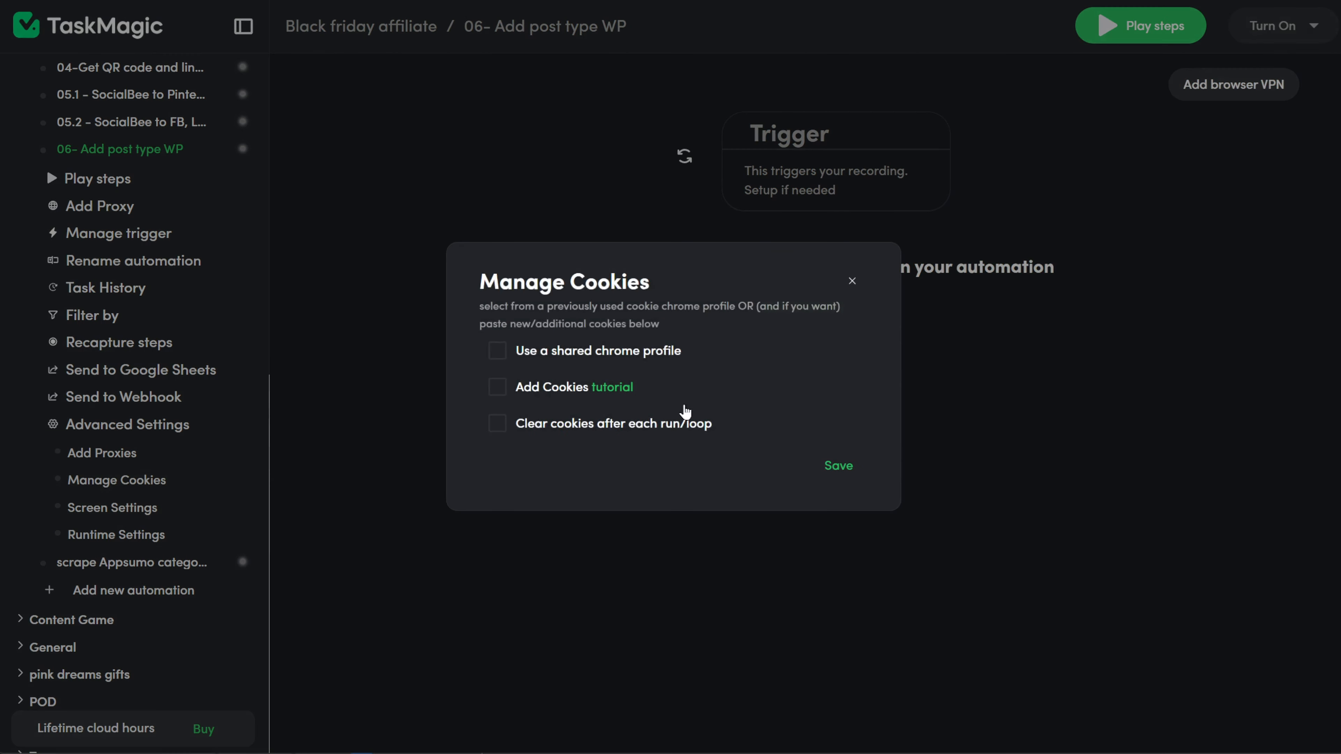
click(556, 386)
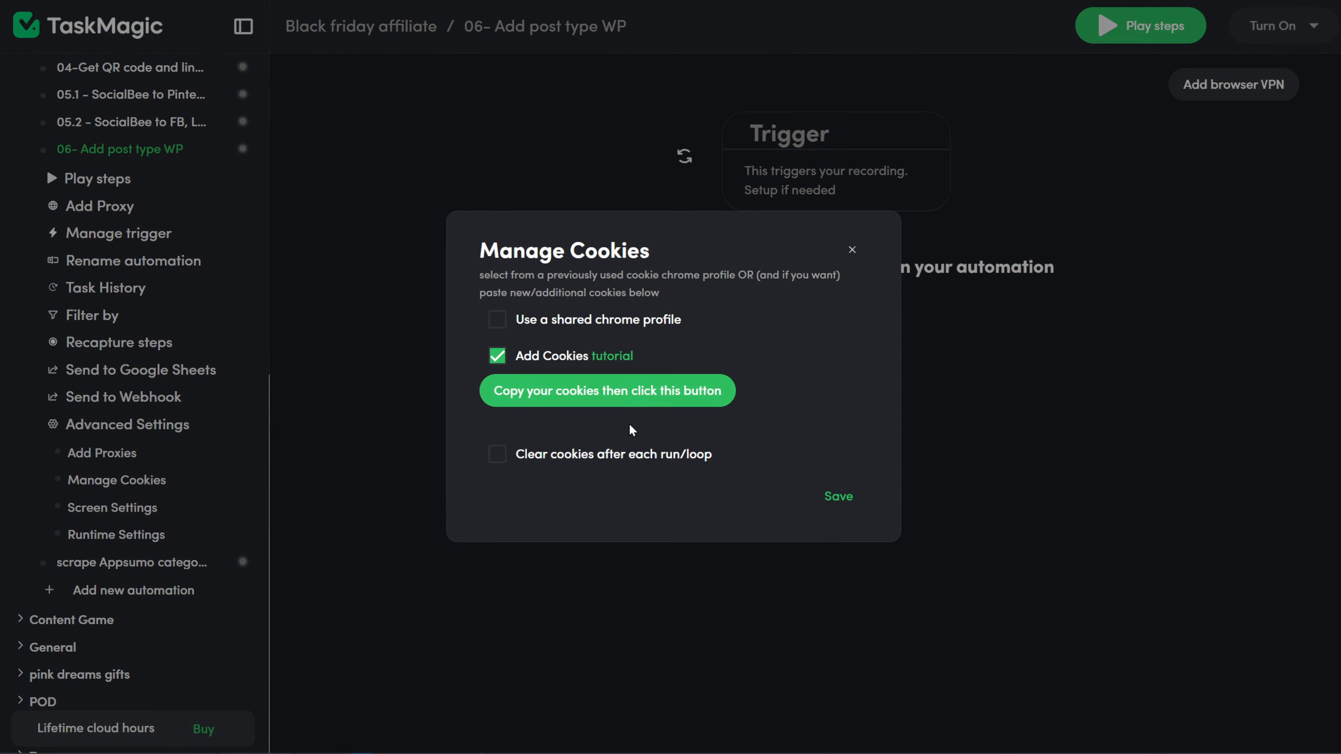
click(640, 400)
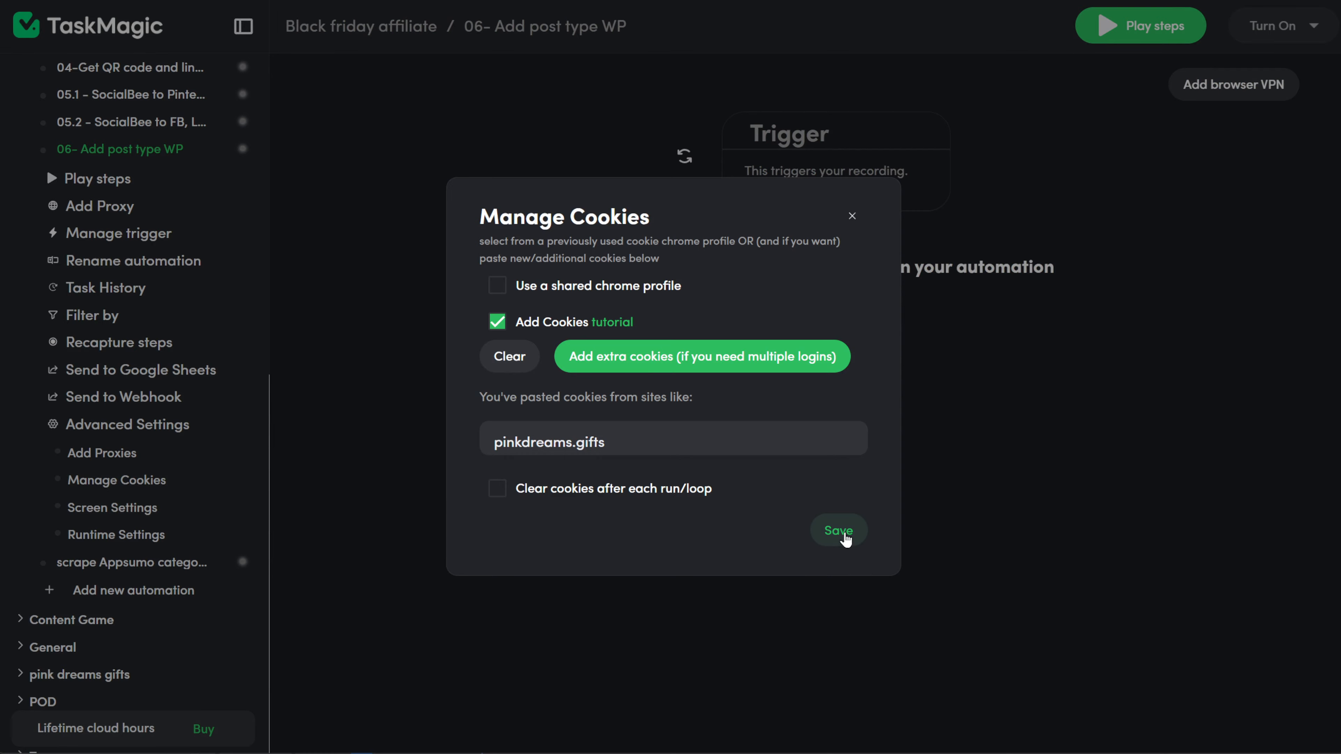
click(838, 530)
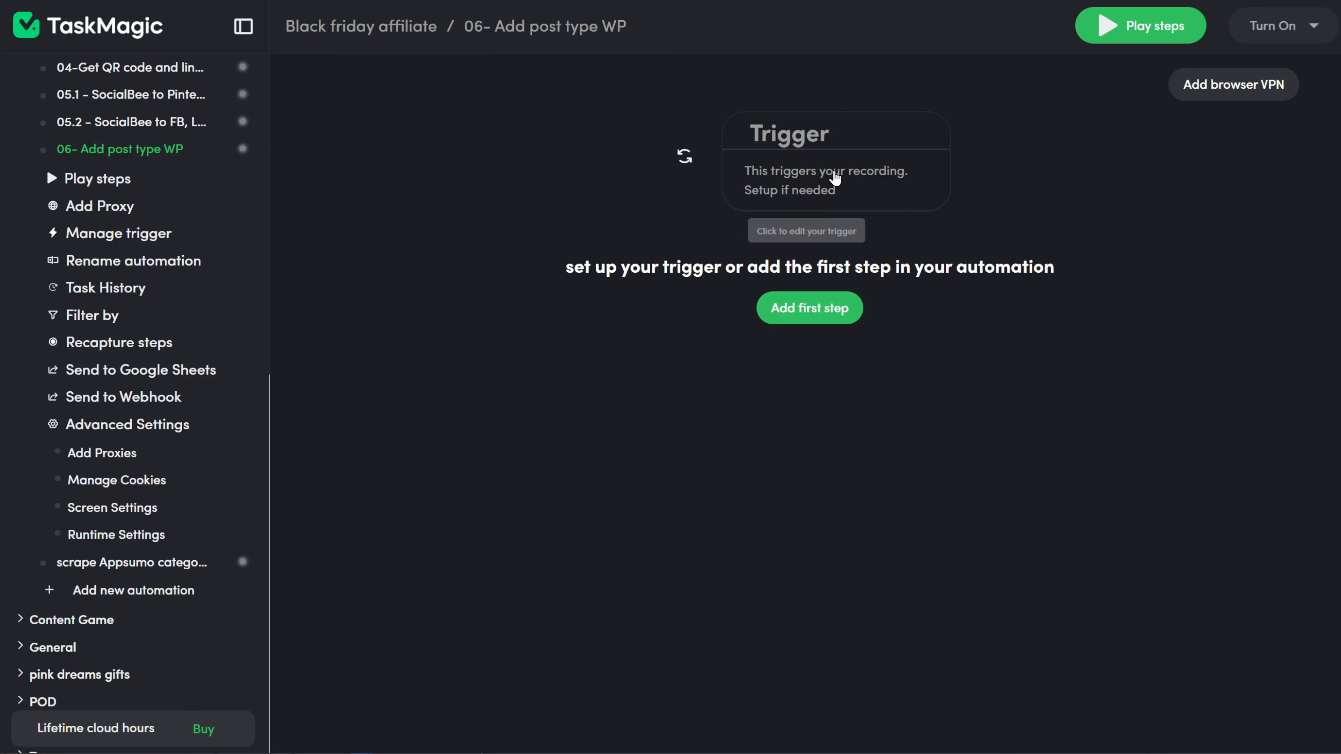
Step: Set a List trigger fed by a Google Sheet and paste the spreadsheet URL
click(834, 178)
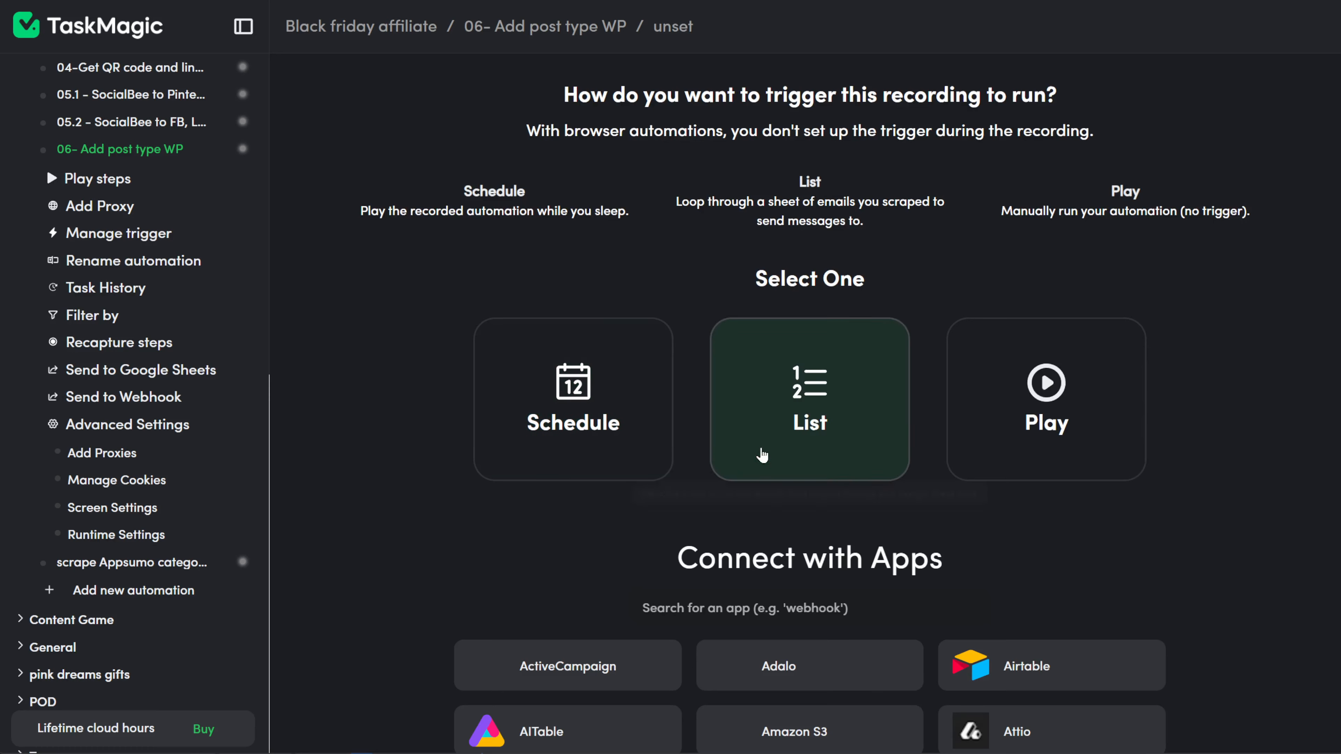
click(783, 448)
click(785, 522)
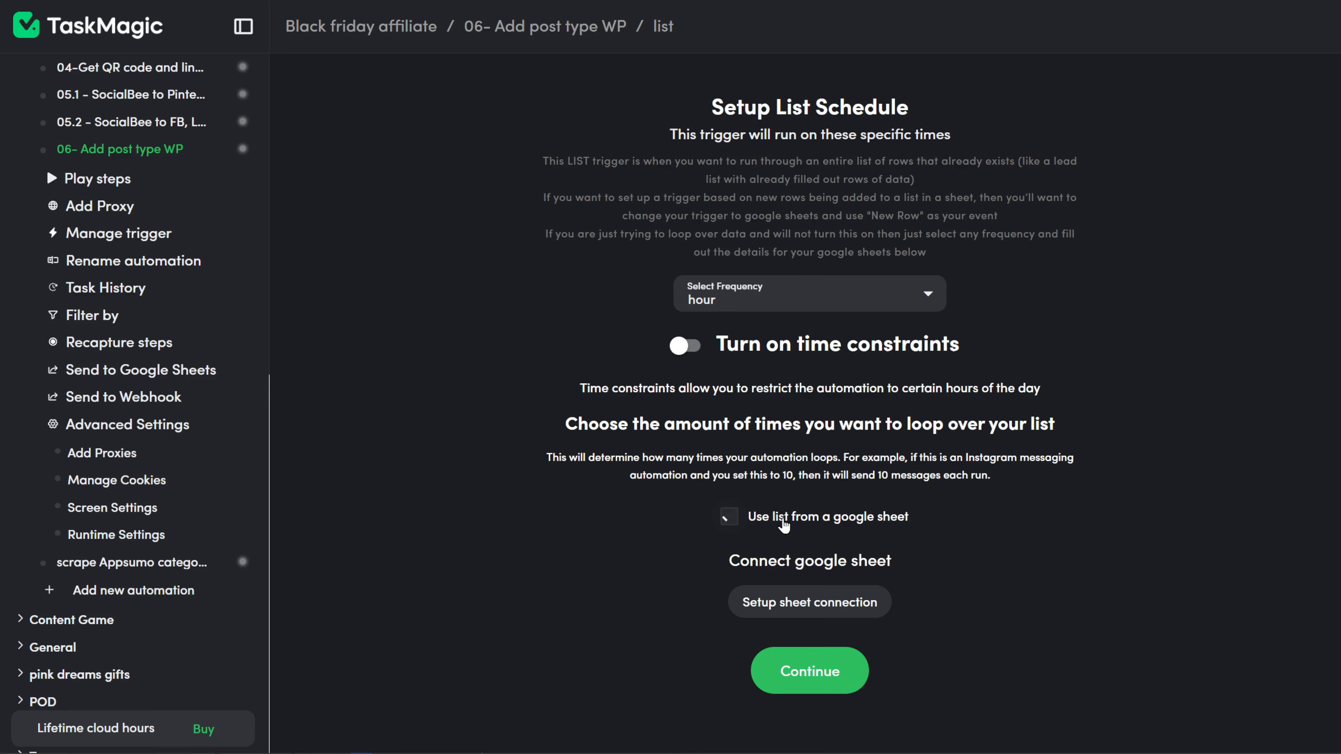
click(797, 604)
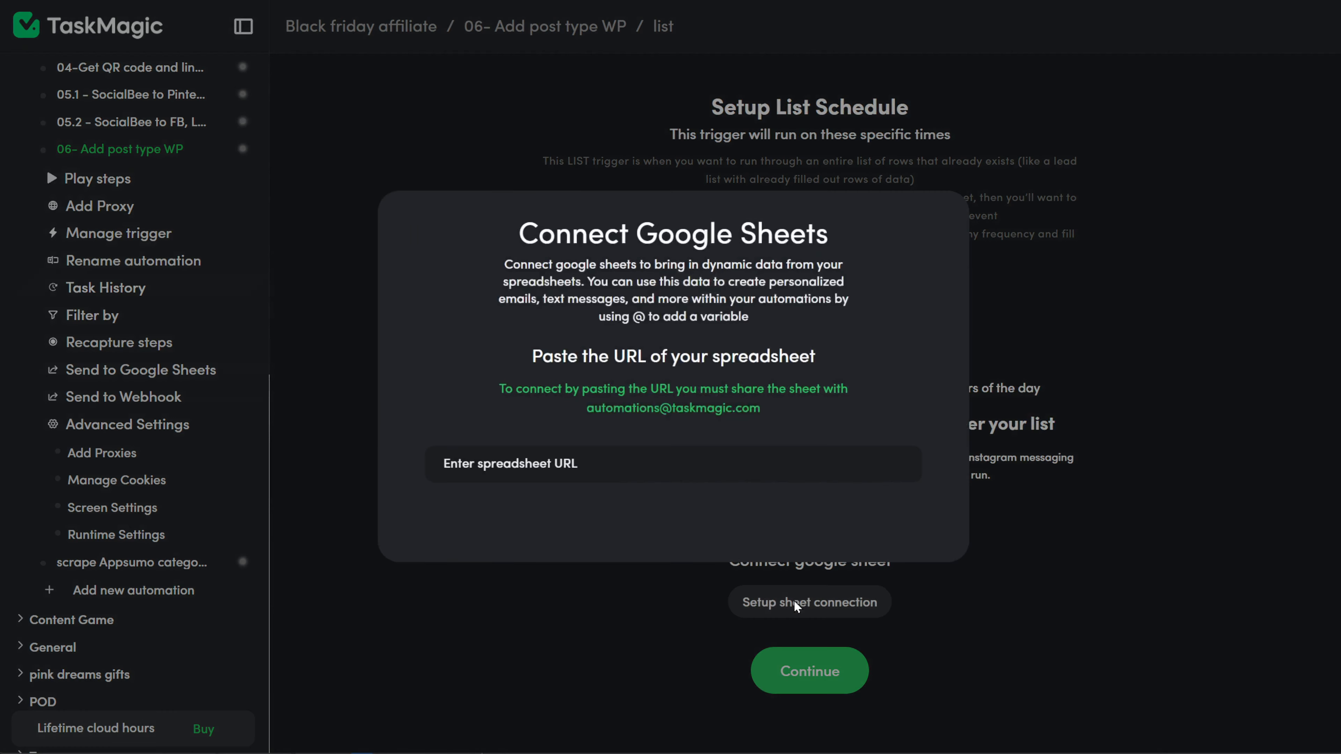
click(607, 447)
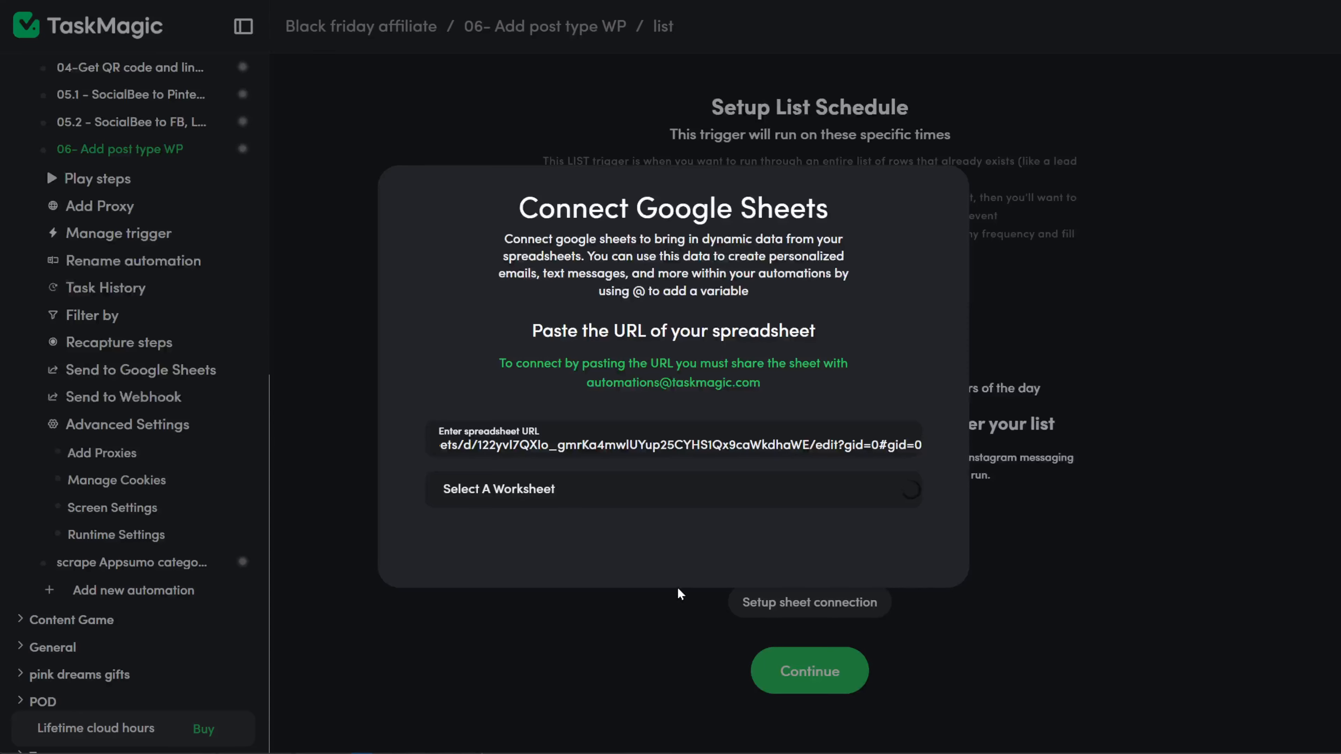
Step: Pick the 'video' worksheet, accept its headers, and start recording steps in a browser
click(840, 494)
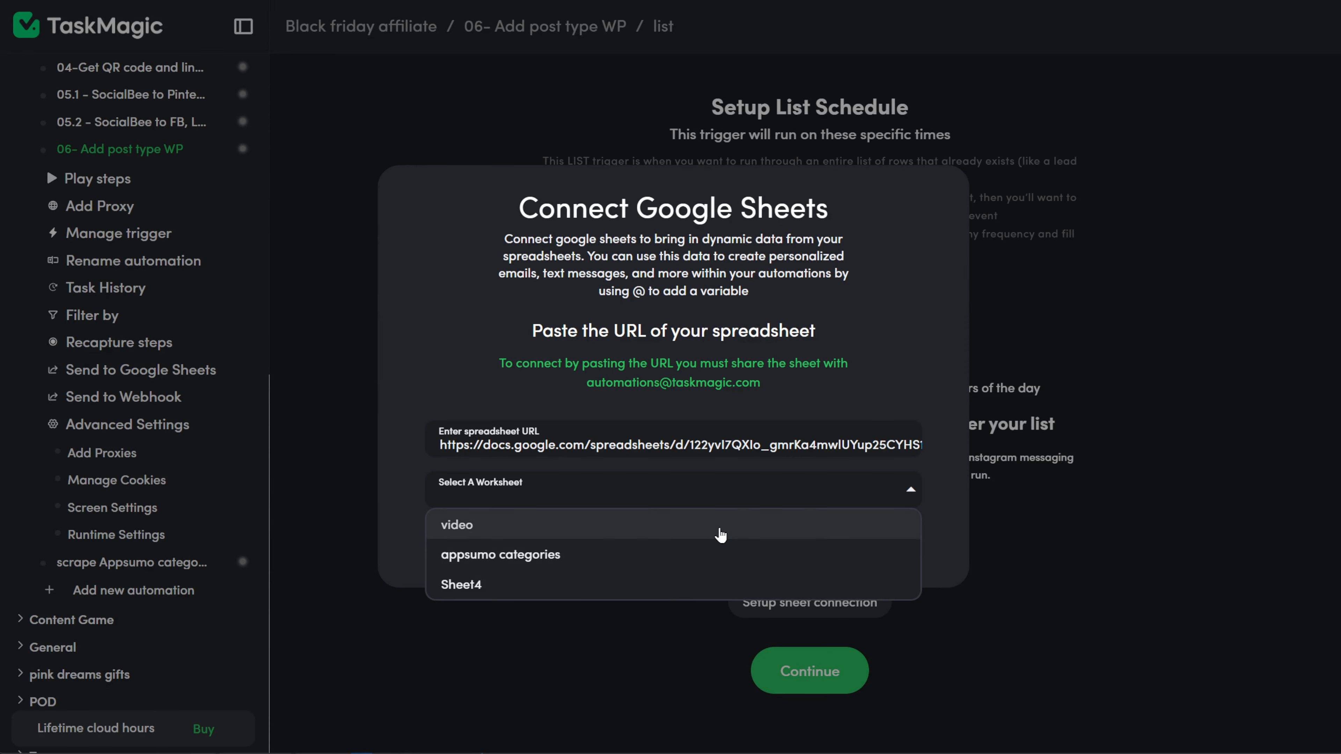
click(802, 533)
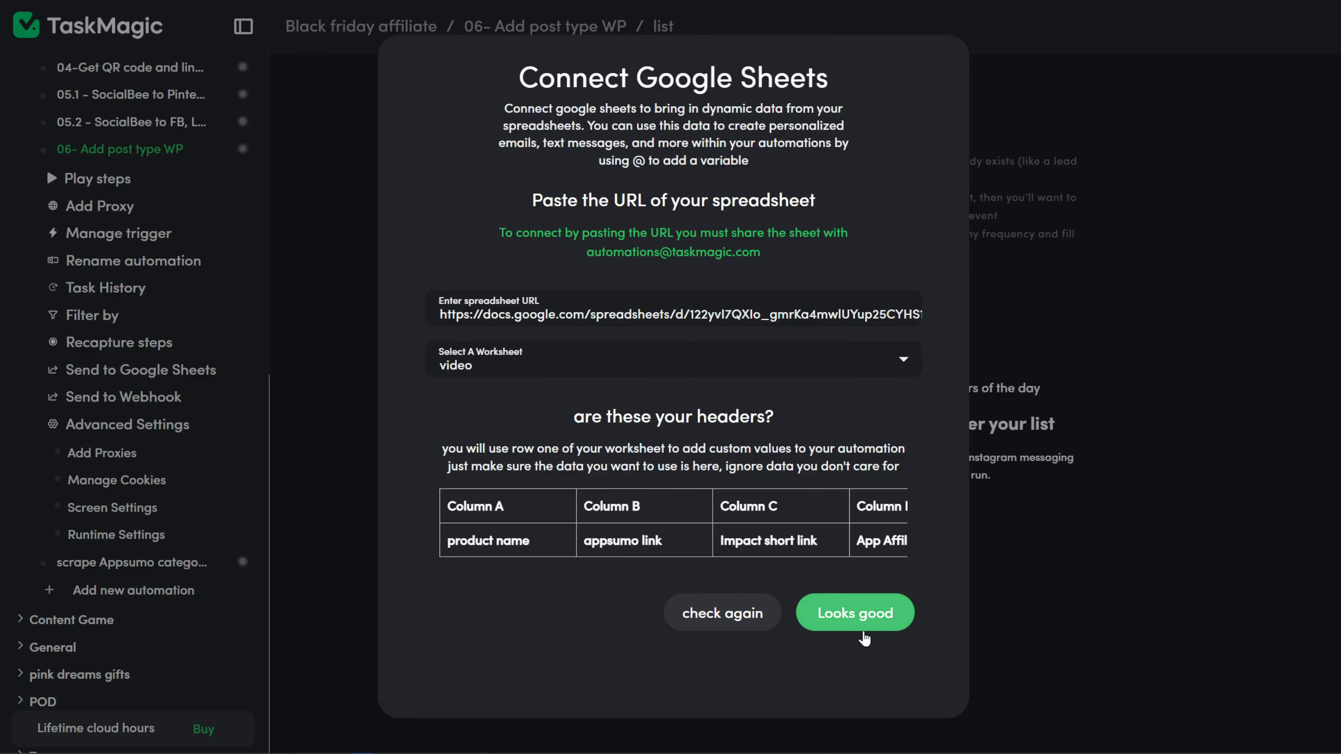
click(856, 622)
click(841, 713)
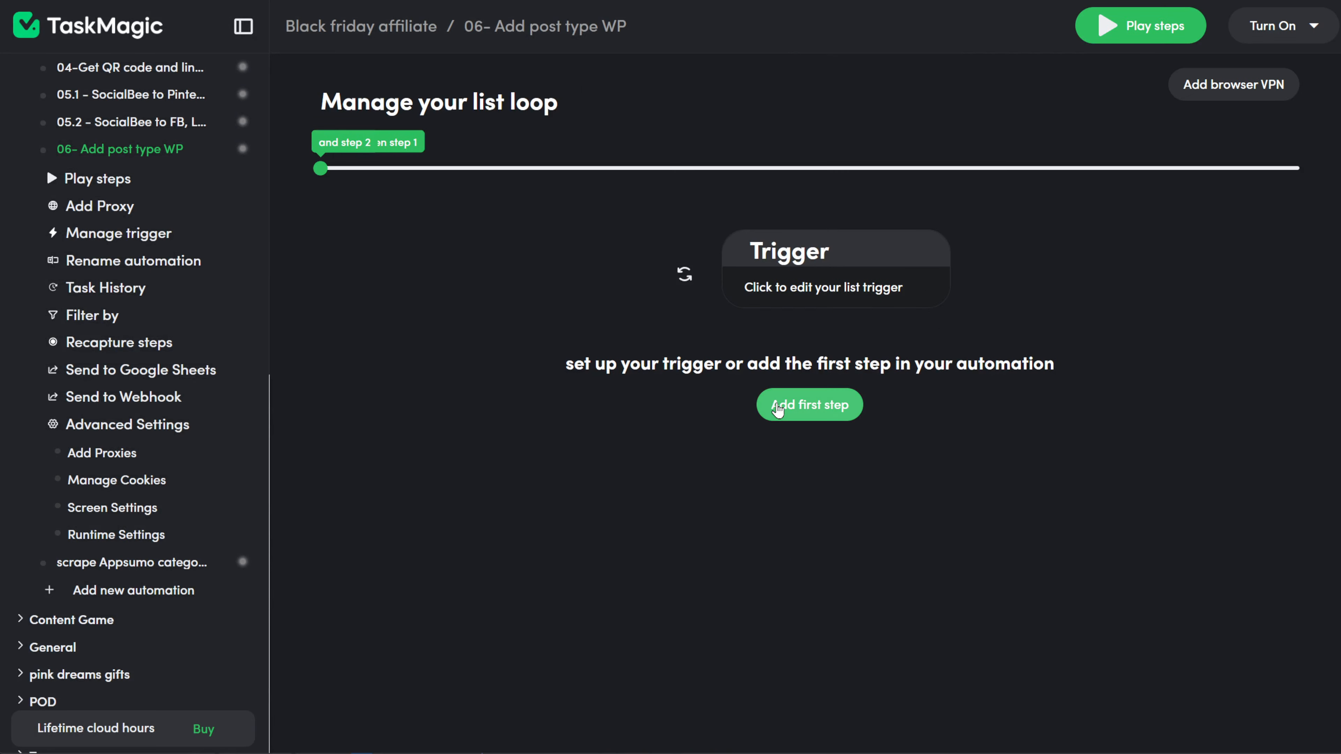
click(773, 403)
click(660, 232)
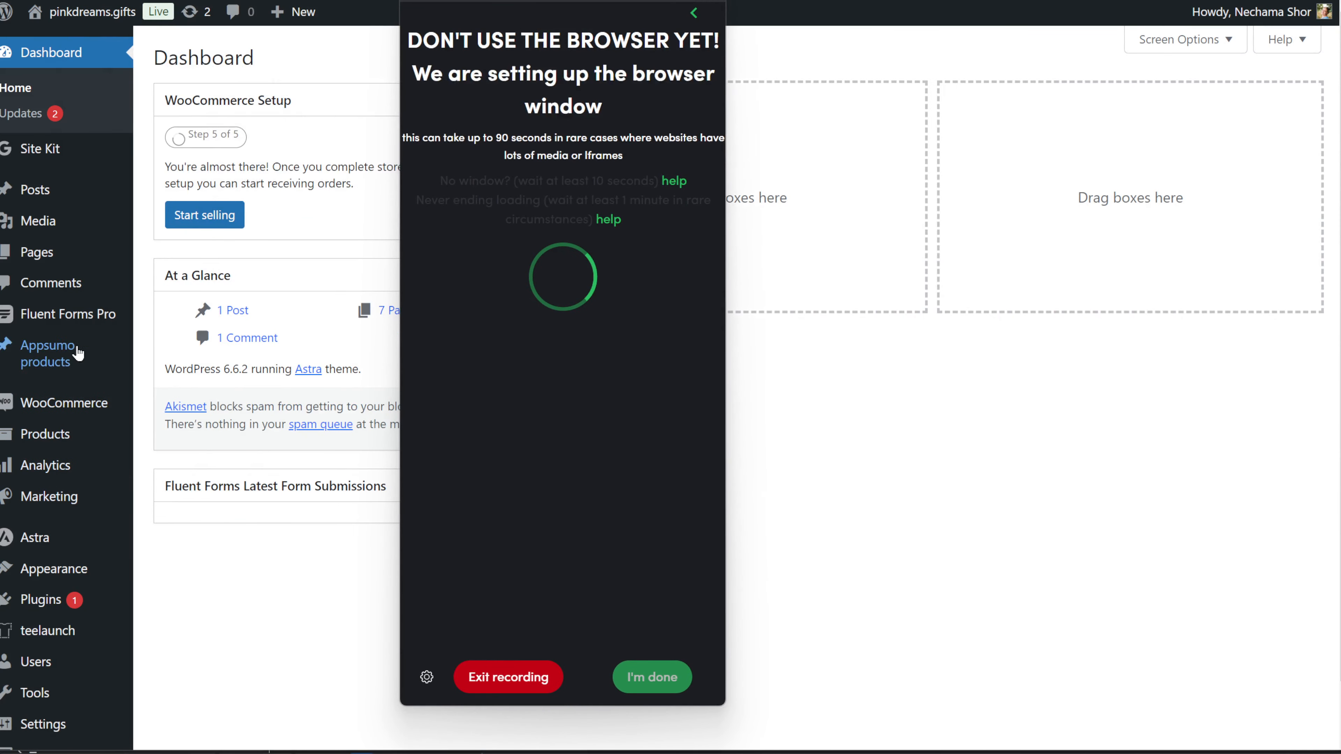
Step: Make Step 1 go to the new Appsumo product post URL and load it
mouse_move(75, 357)
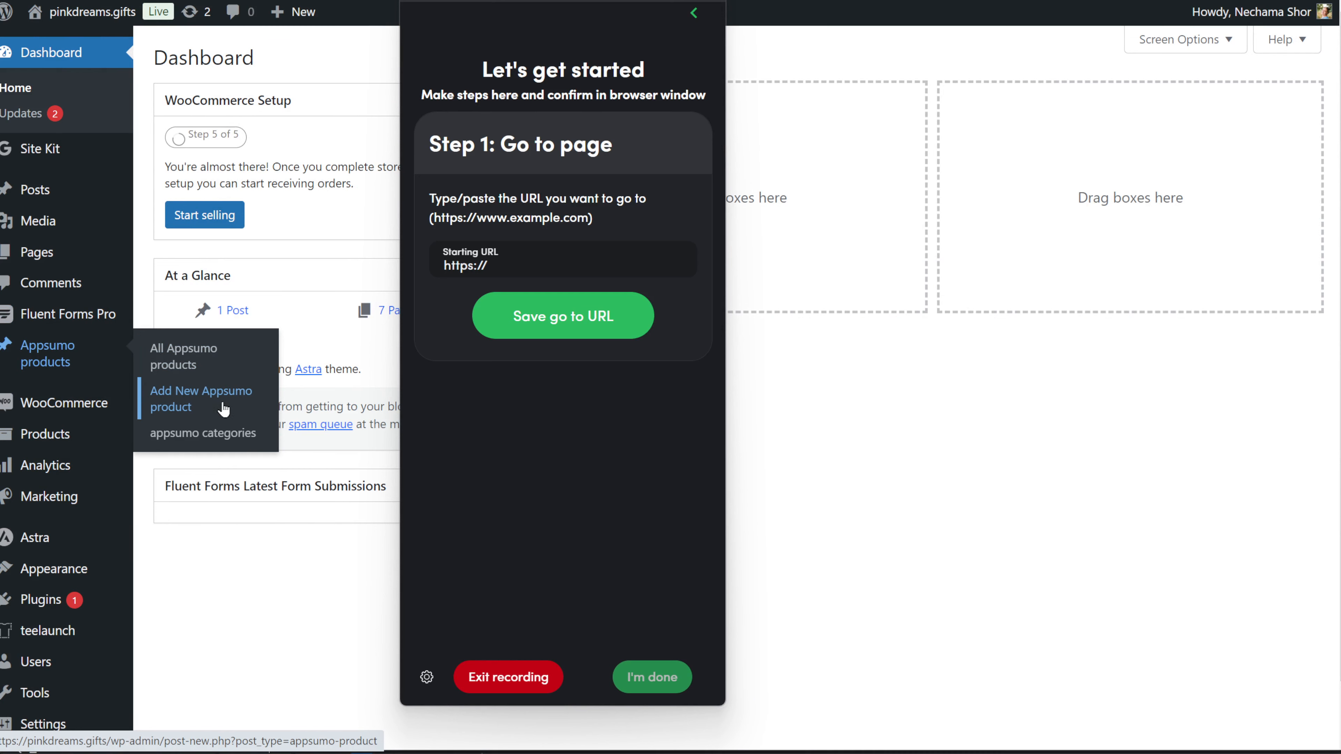
drag(502, 4, 396, 6)
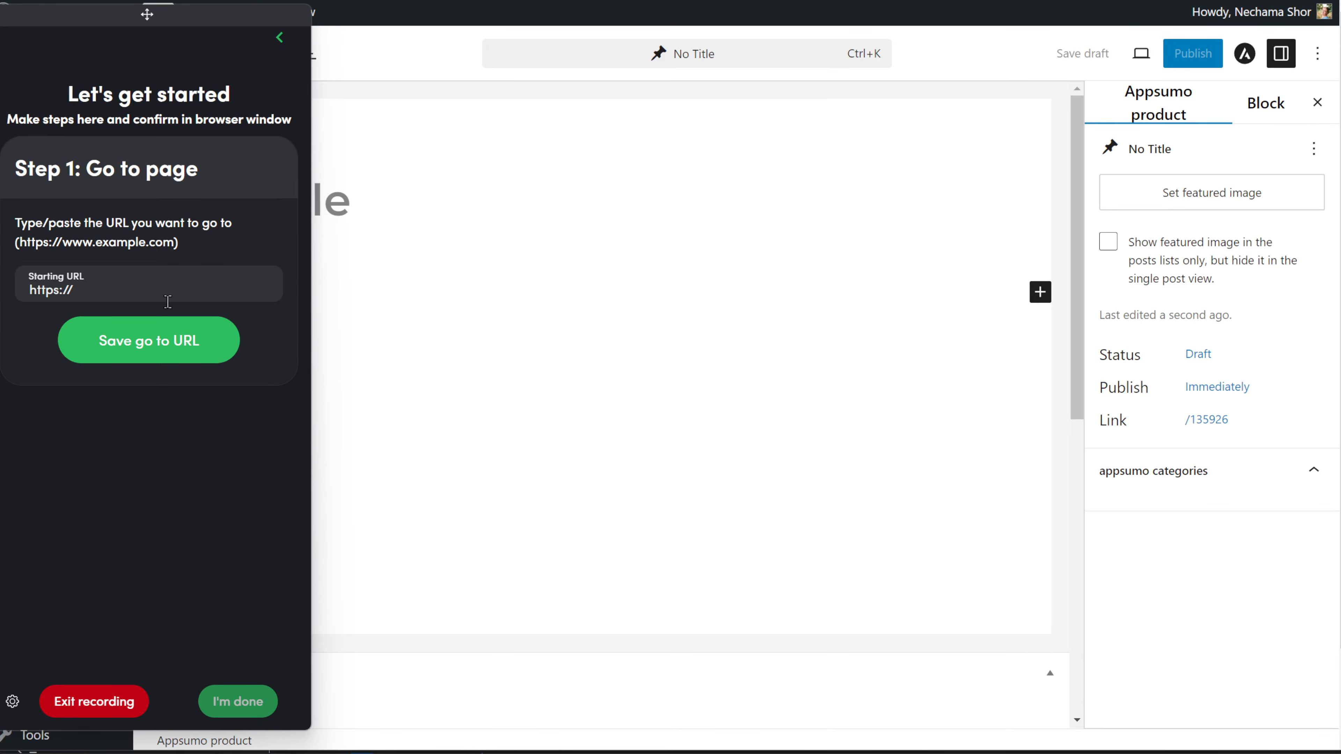
text(https://pinkdreams.gifts/wp-admin/post-new.php?post_type=appsumo-product)
click(149, 341)
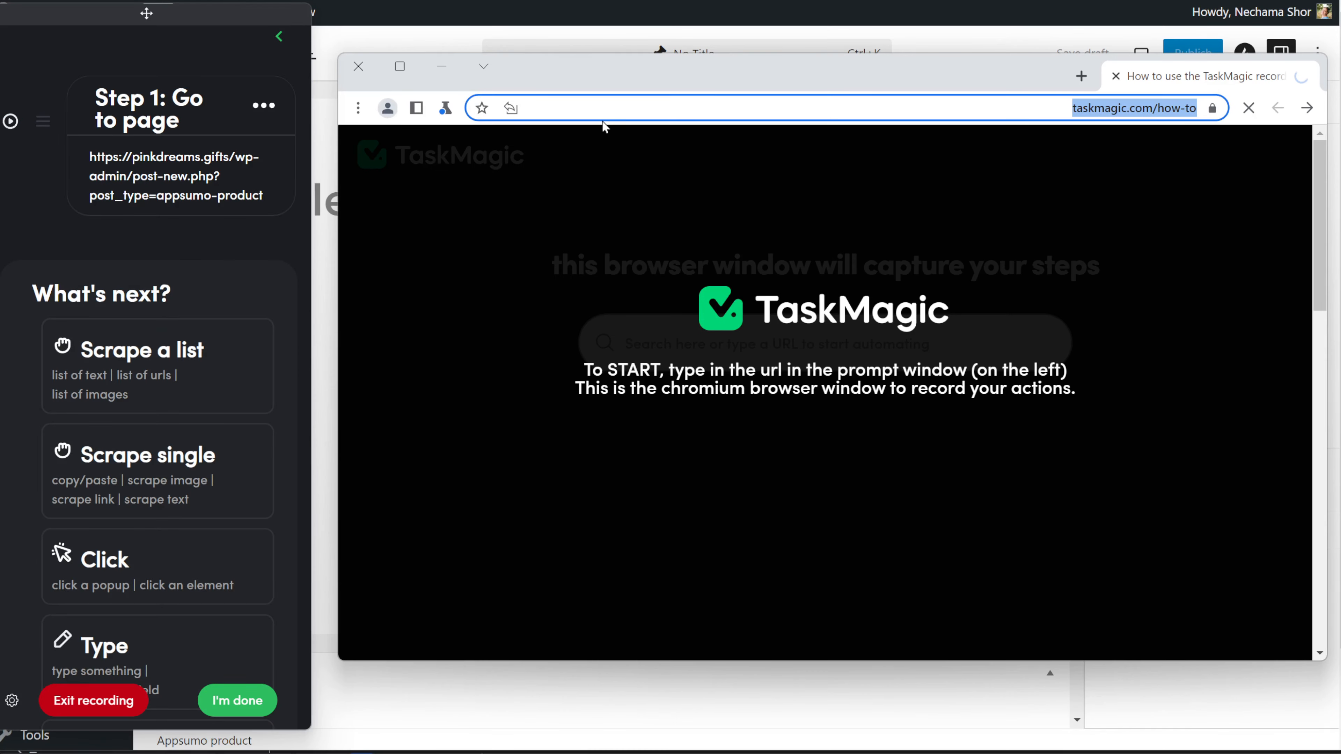
click(10, 121)
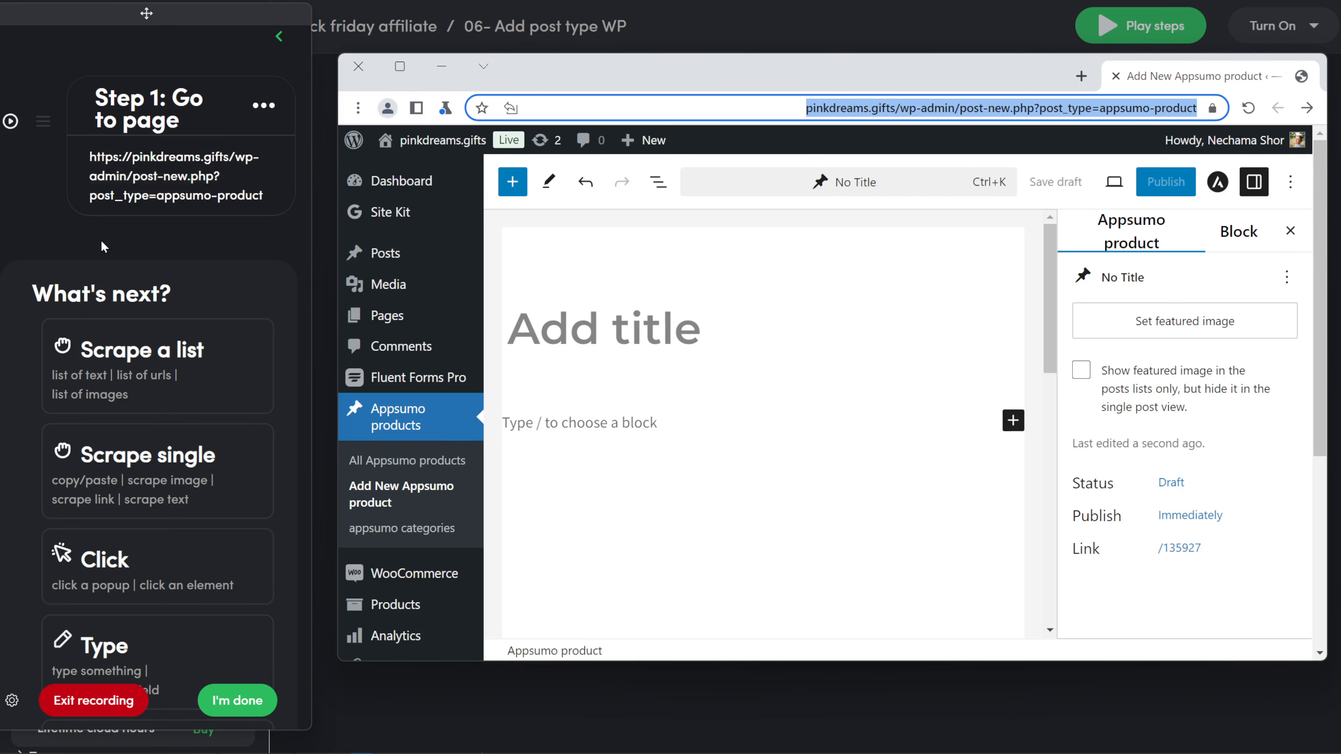
Step: Add a 0.1-minute Delay step
scroll(150, 270, down, 10)
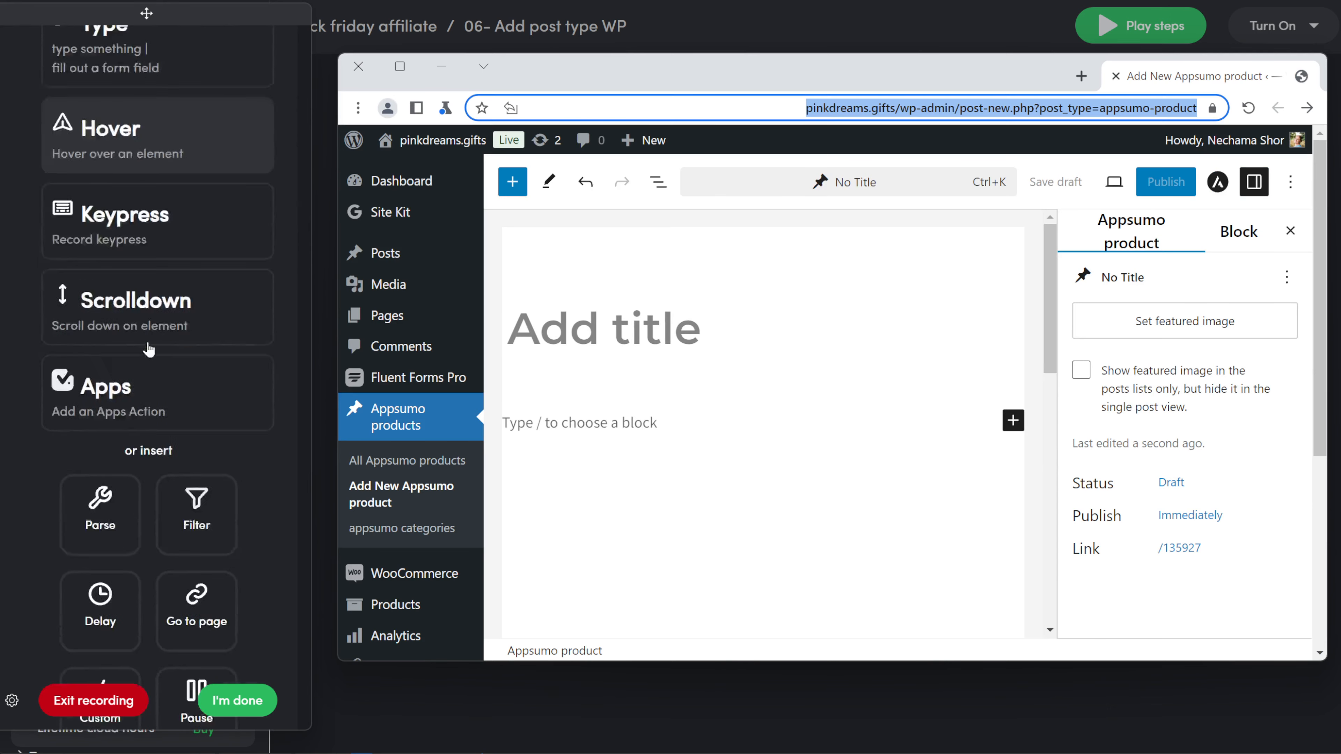
scroll(150, 349, down, 2)
click(105, 407)
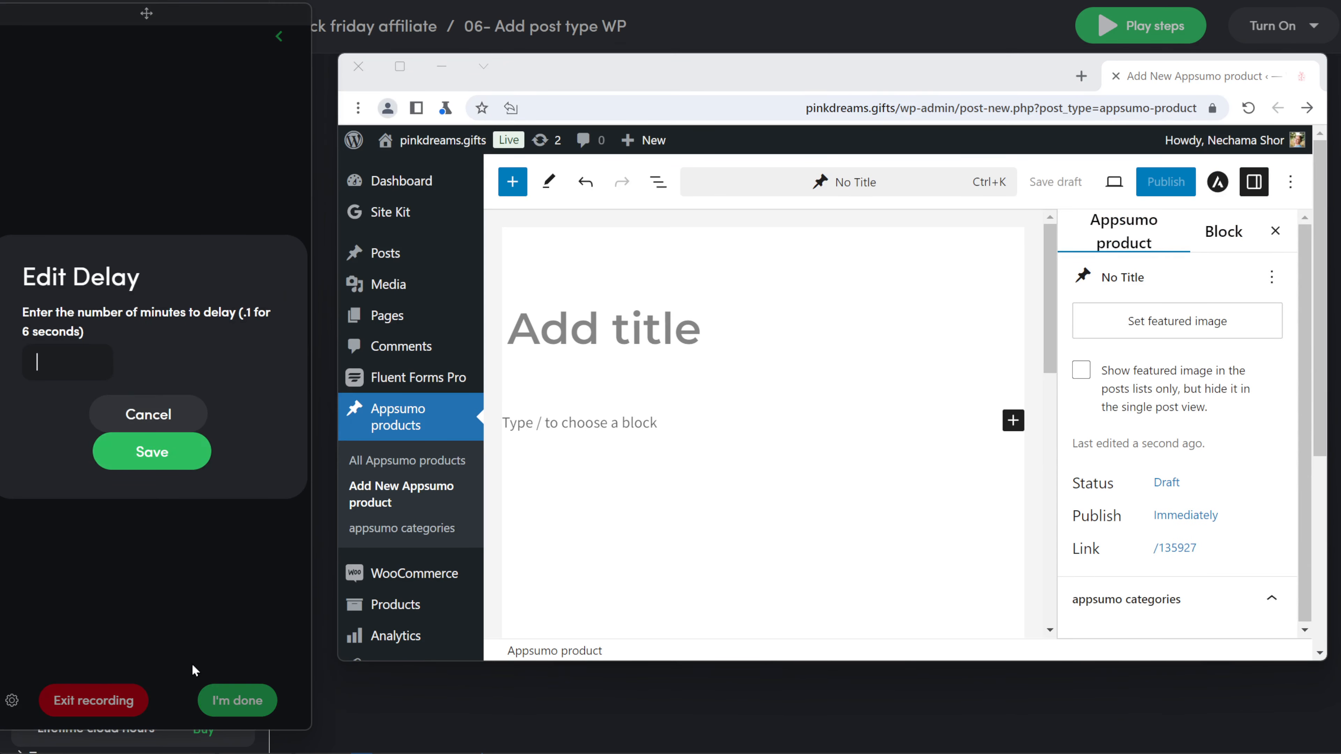
text(0.1)
click(143, 451)
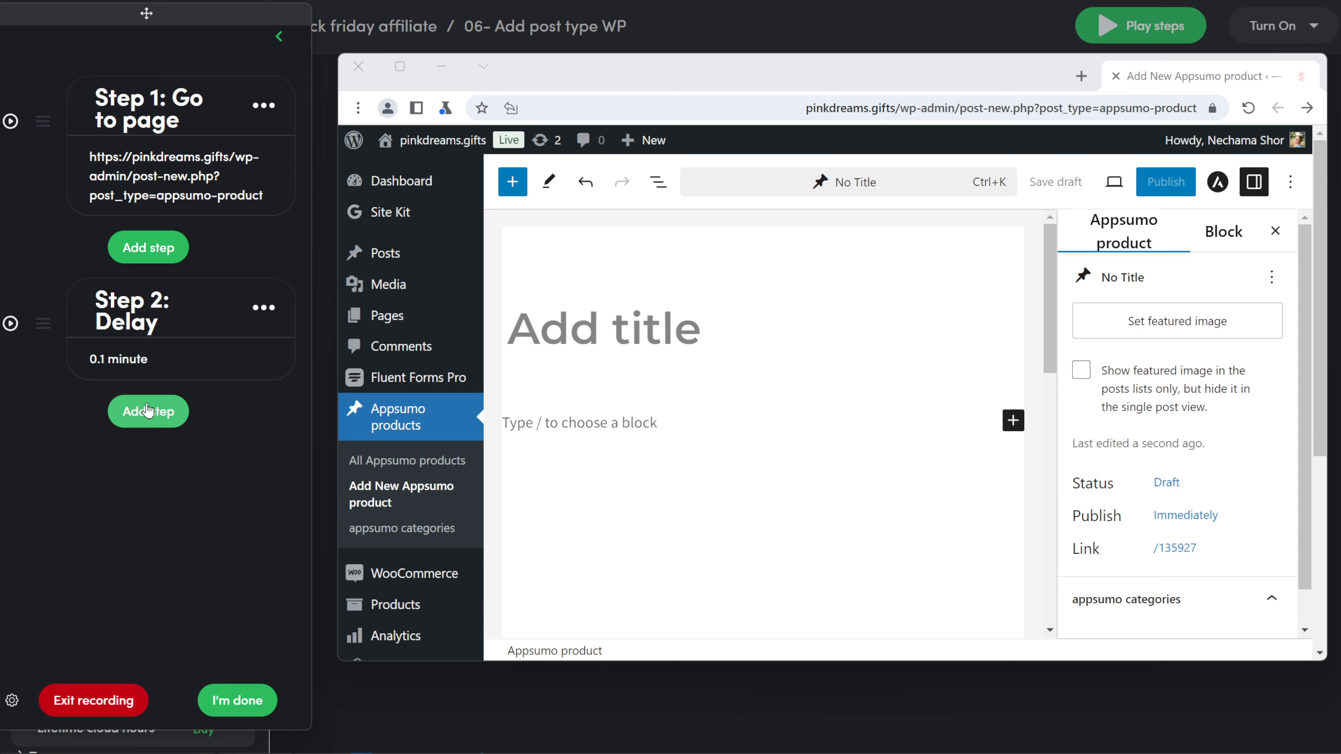
click(148, 411)
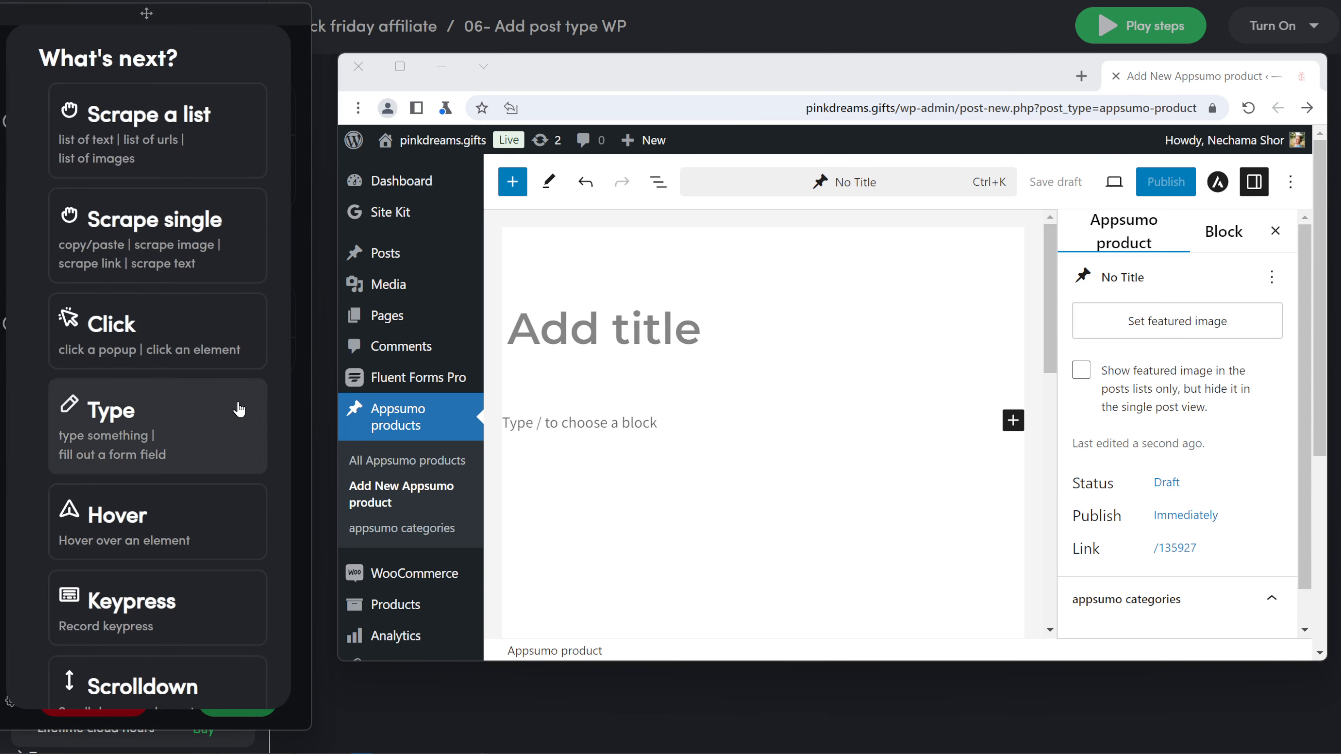
click(238, 412)
click(606, 336)
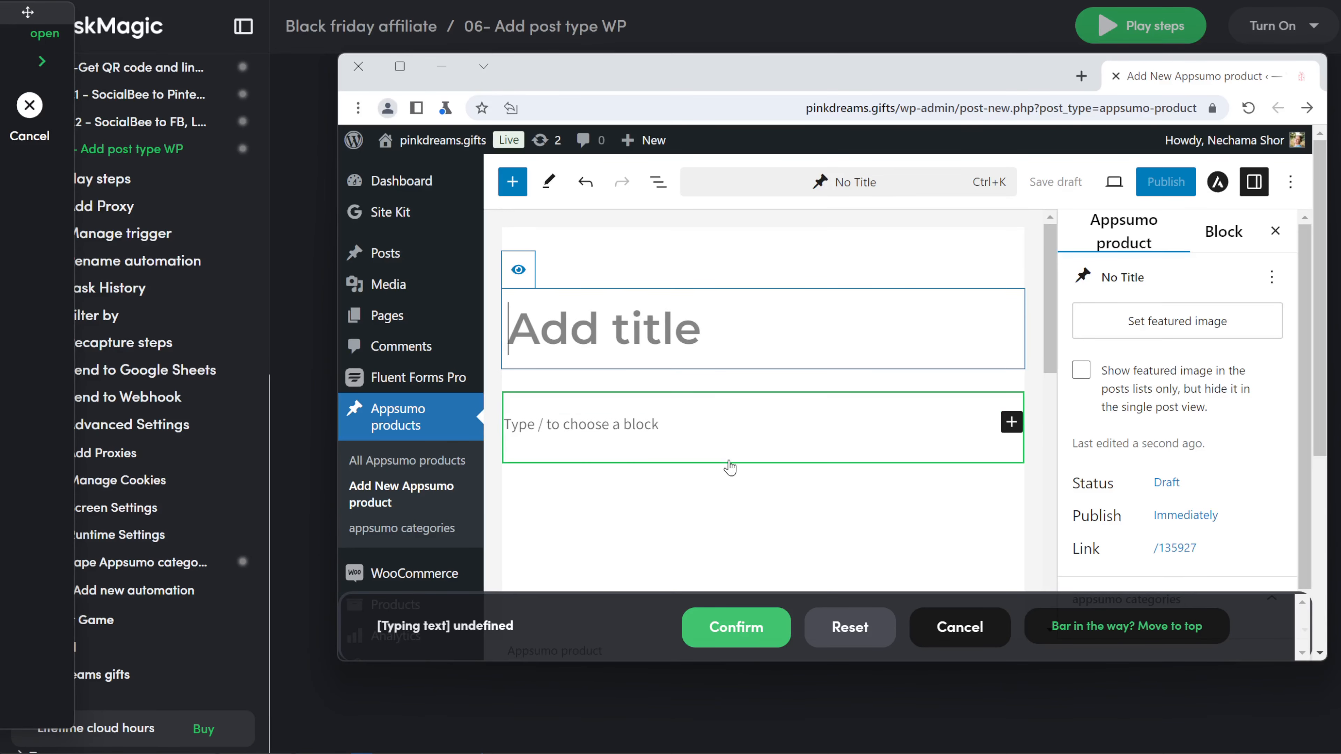
text(title)
click(743, 620)
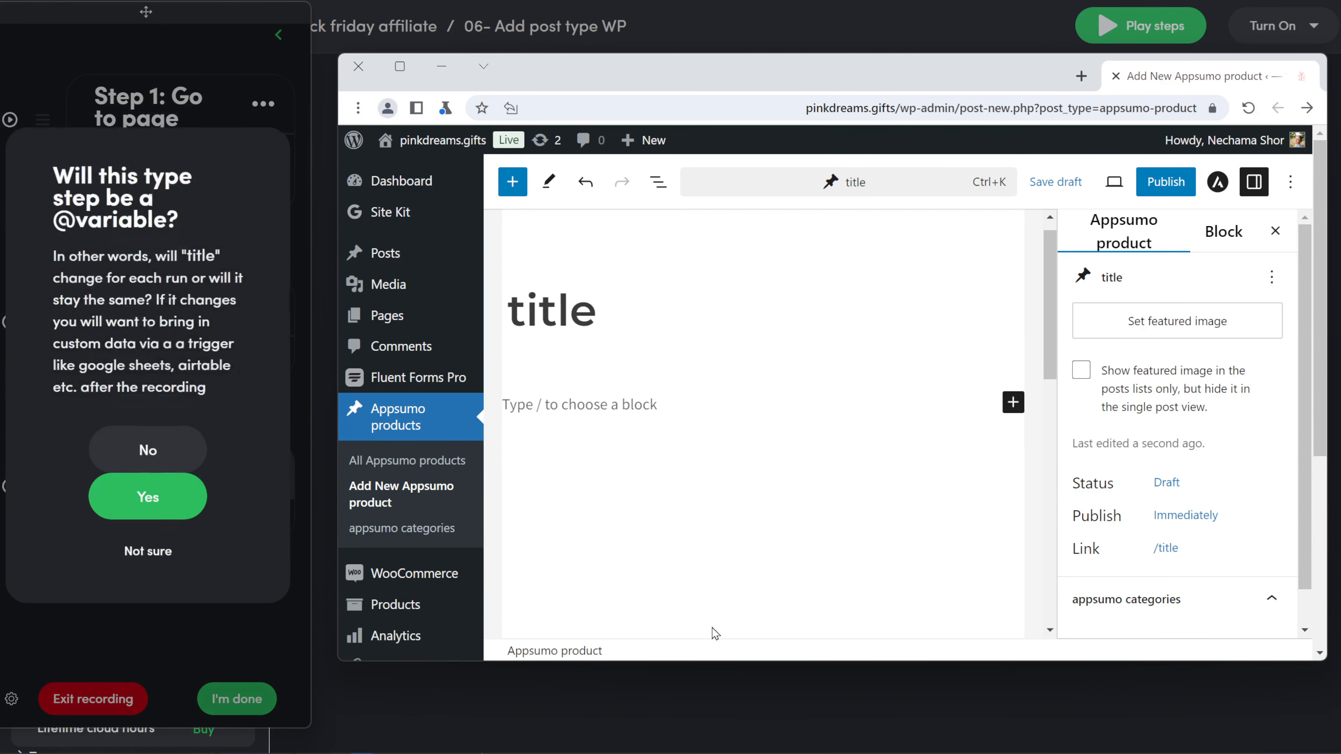
click(187, 496)
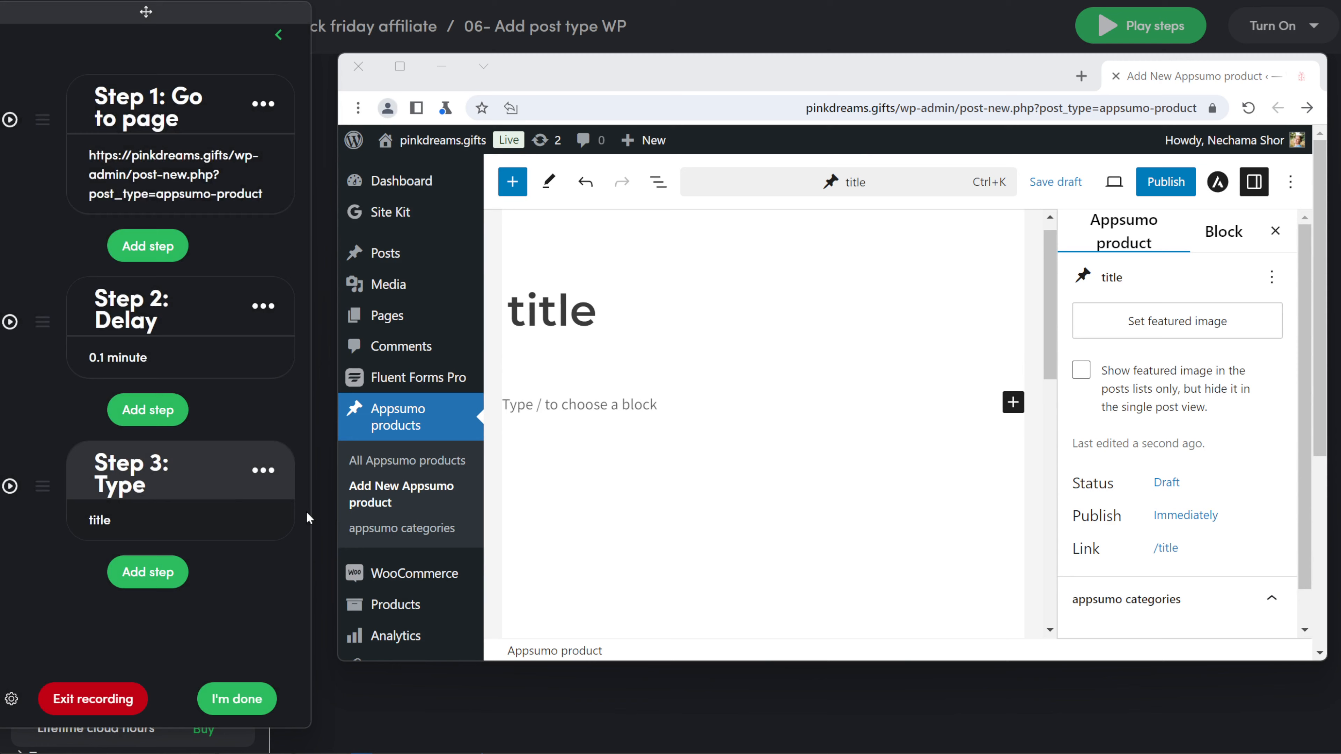
click(176, 526)
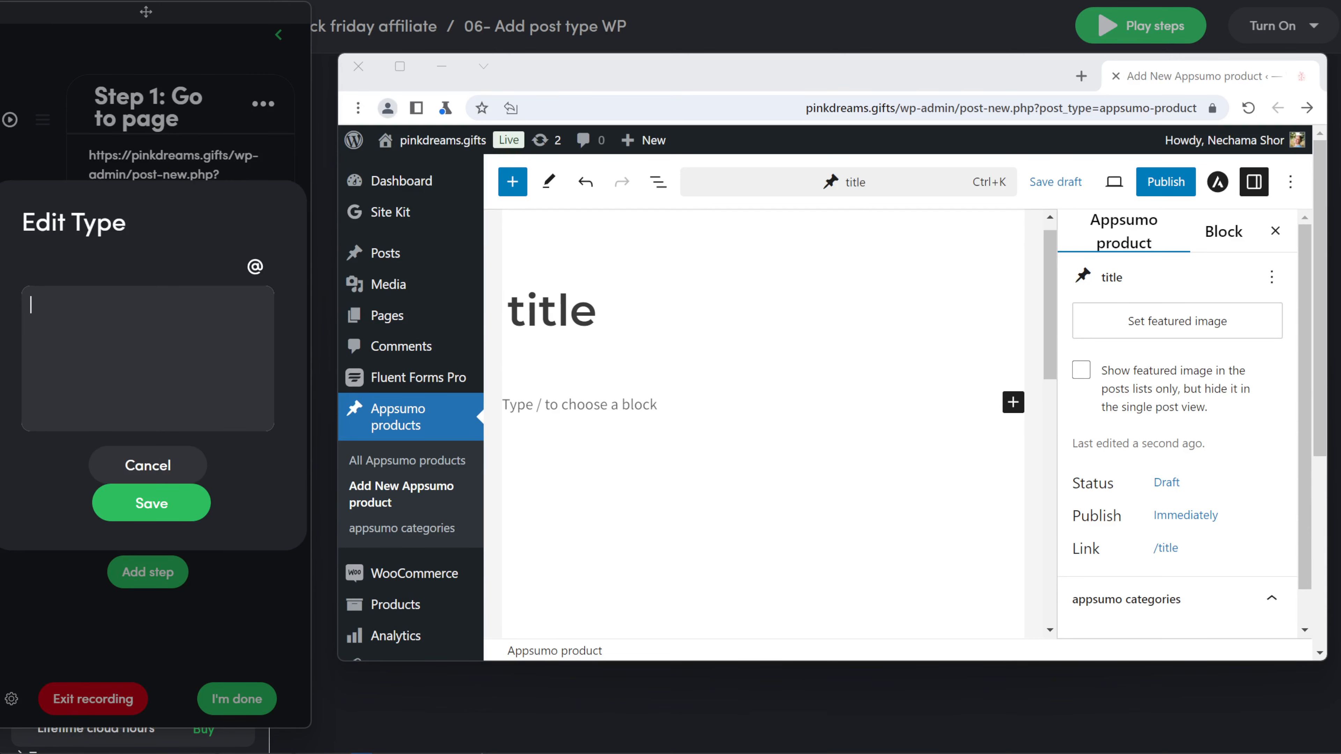
click(255, 266)
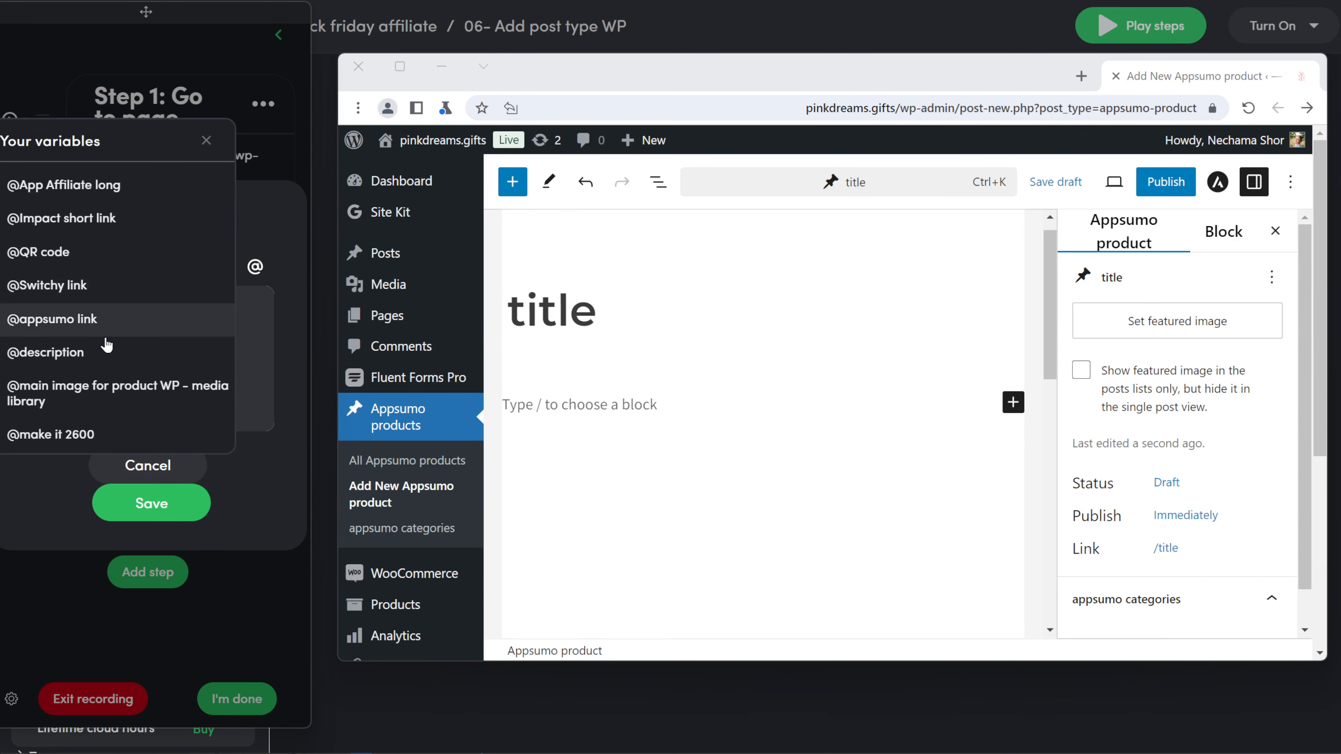
scroll(108, 344, down, 5)
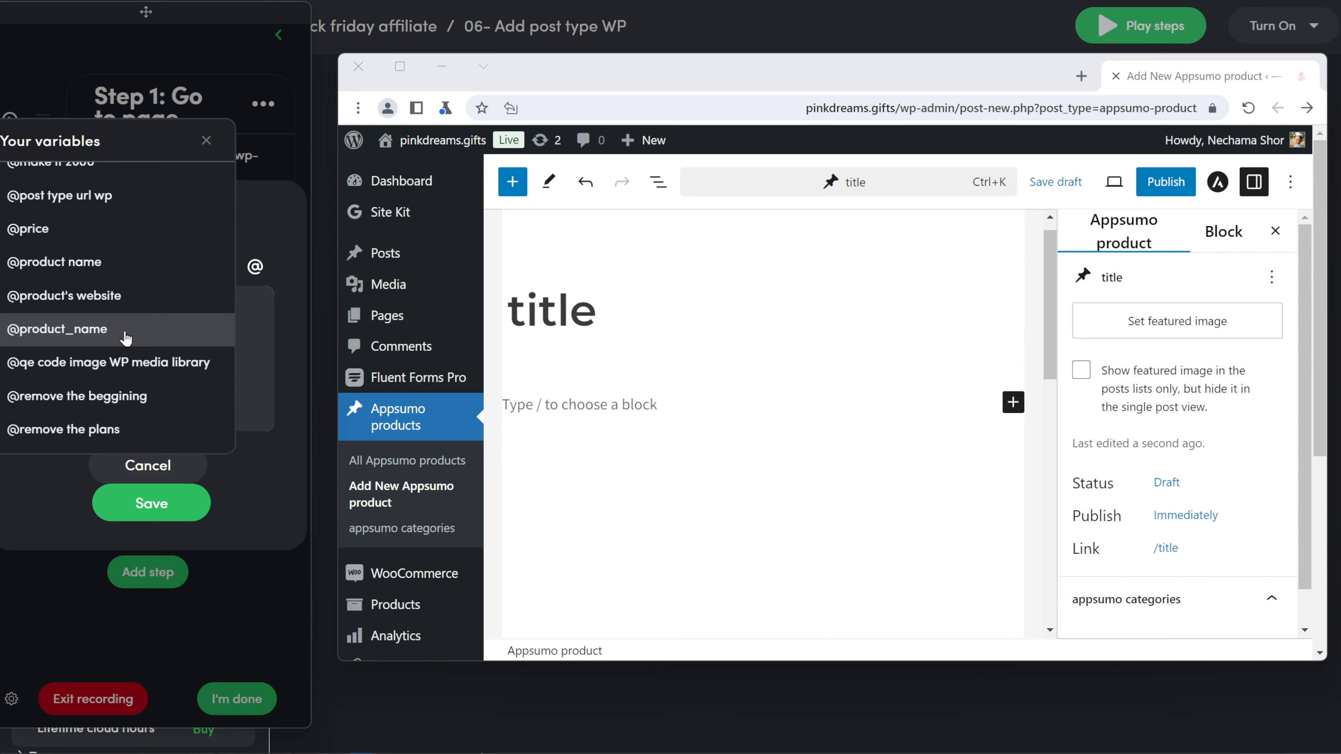
click(125, 336)
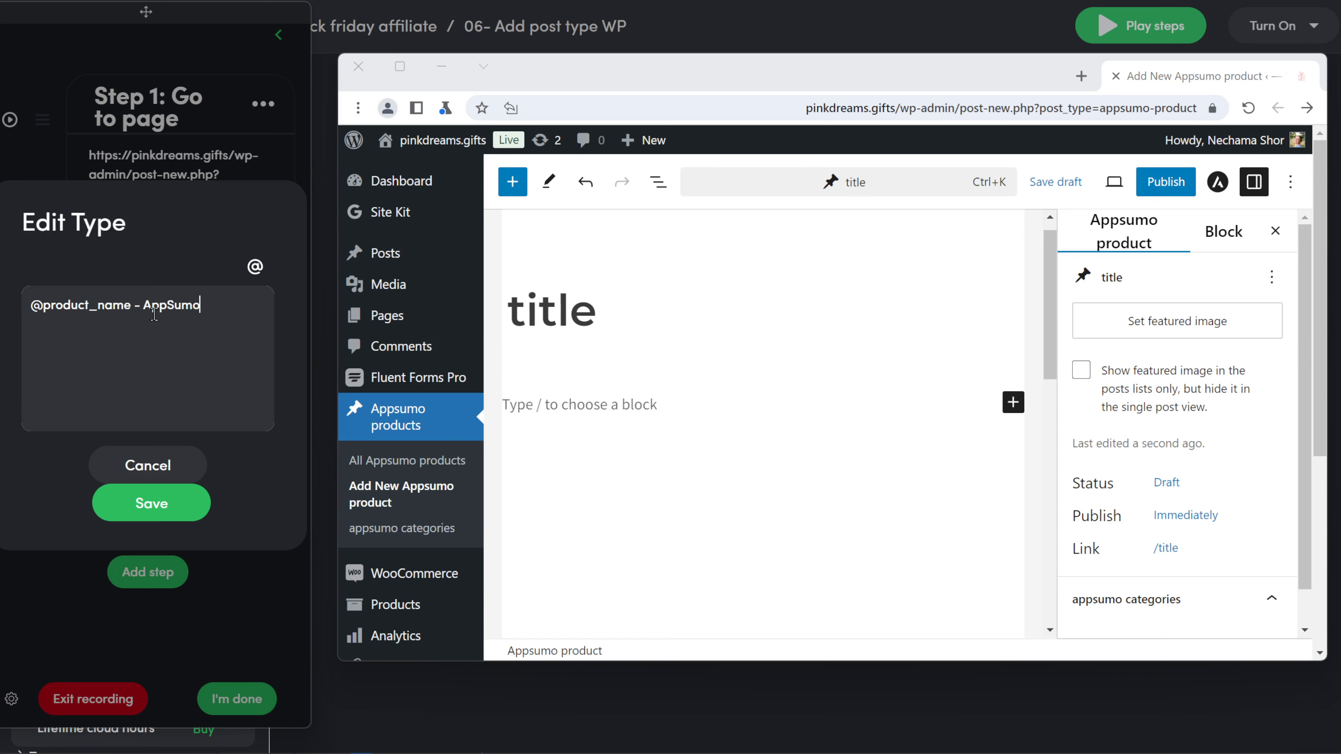
click(152, 503)
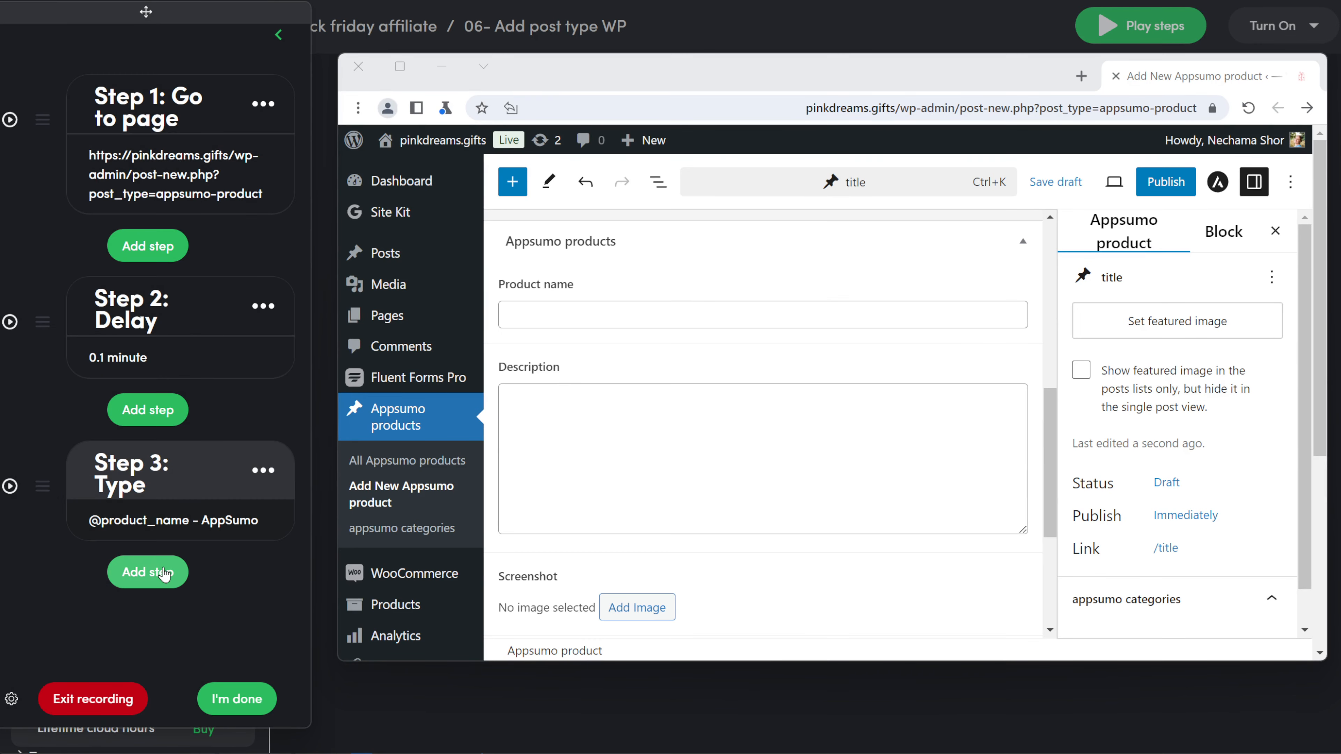
click(225, 569)
click(139, 417)
click(517, 316)
text(title)
click(724, 625)
click(146, 489)
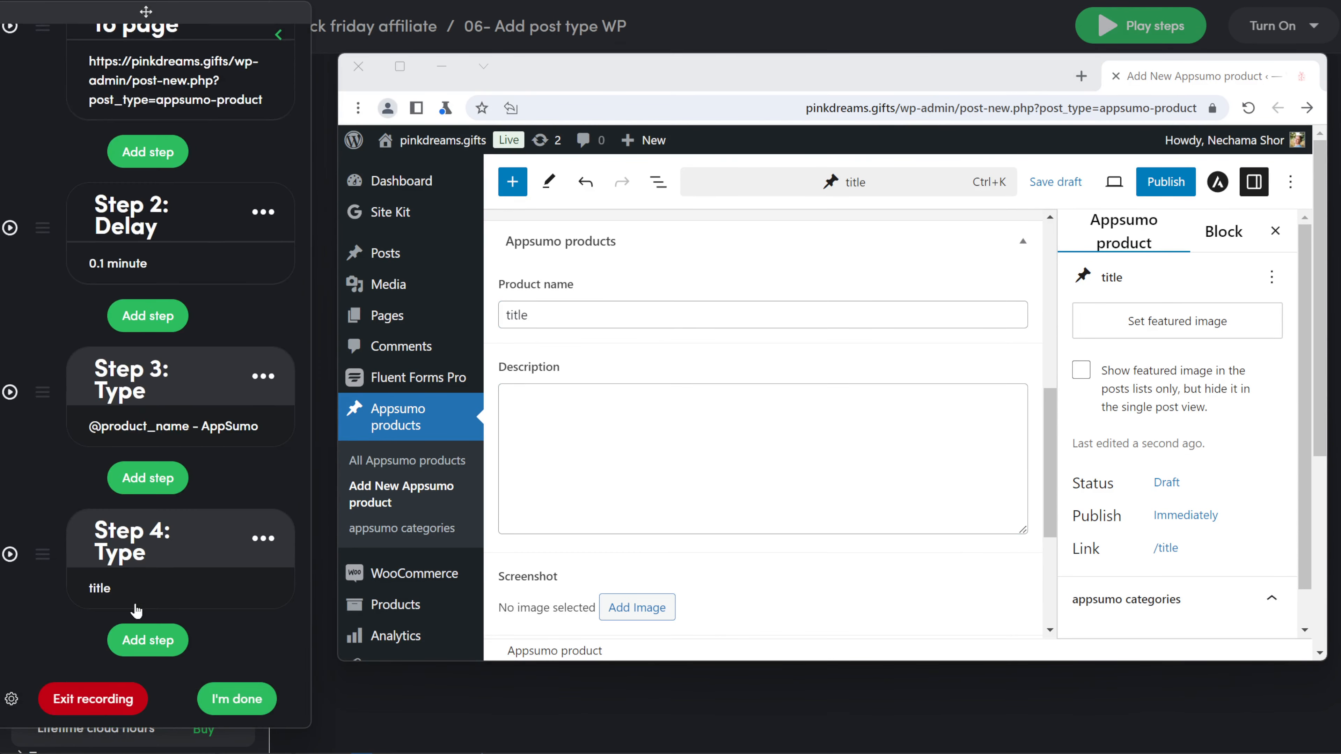
click(136, 599)
click(255, 267)
click(106, 359)
text(- Appsumo deal)
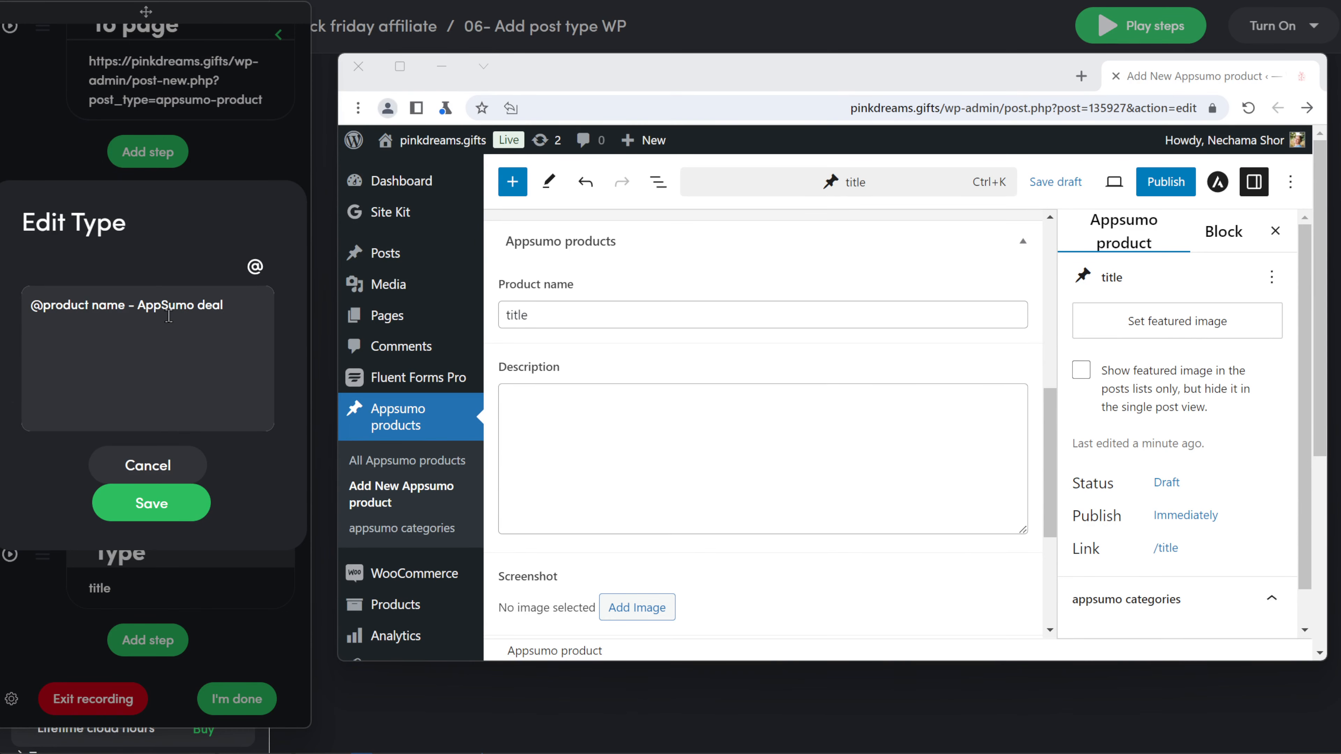
click(151, 503)
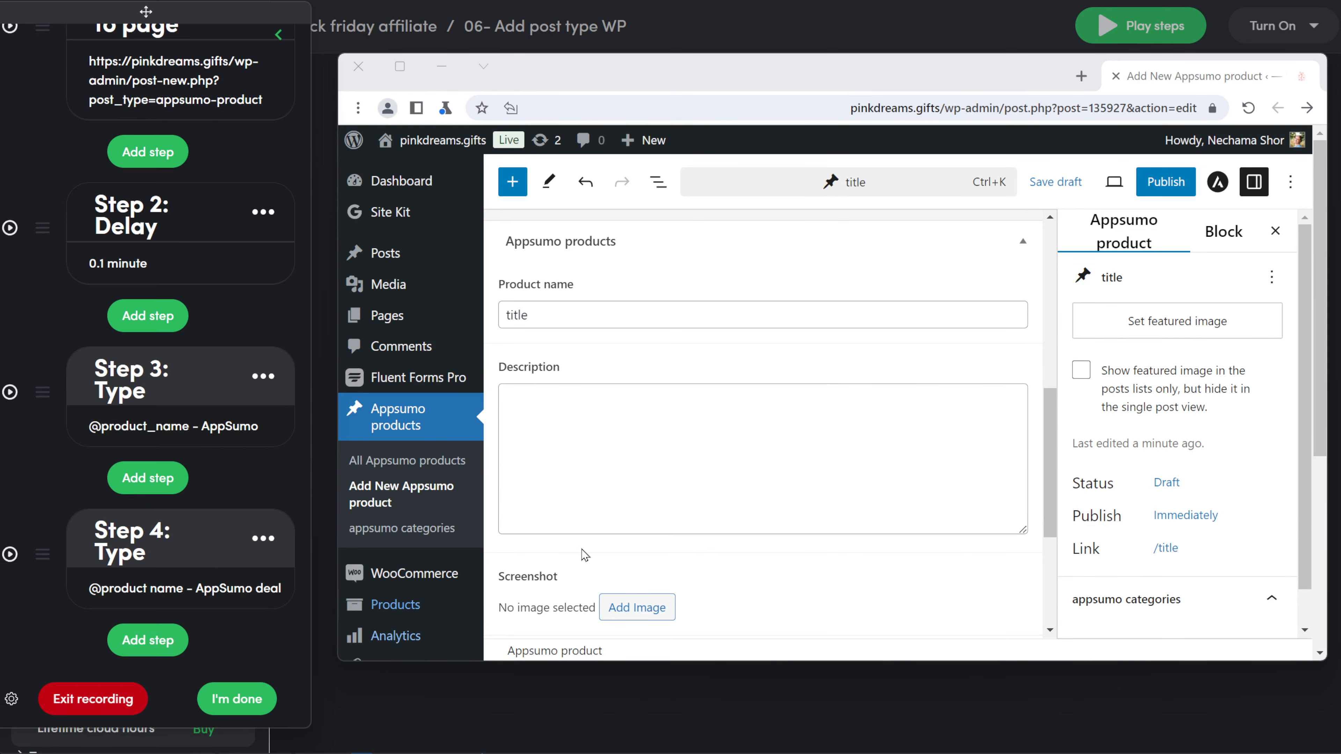
click(147, 640)
click(139, 418)
click(604, 470)
click(724, 626)
click(147, 488)
click(136, 599)
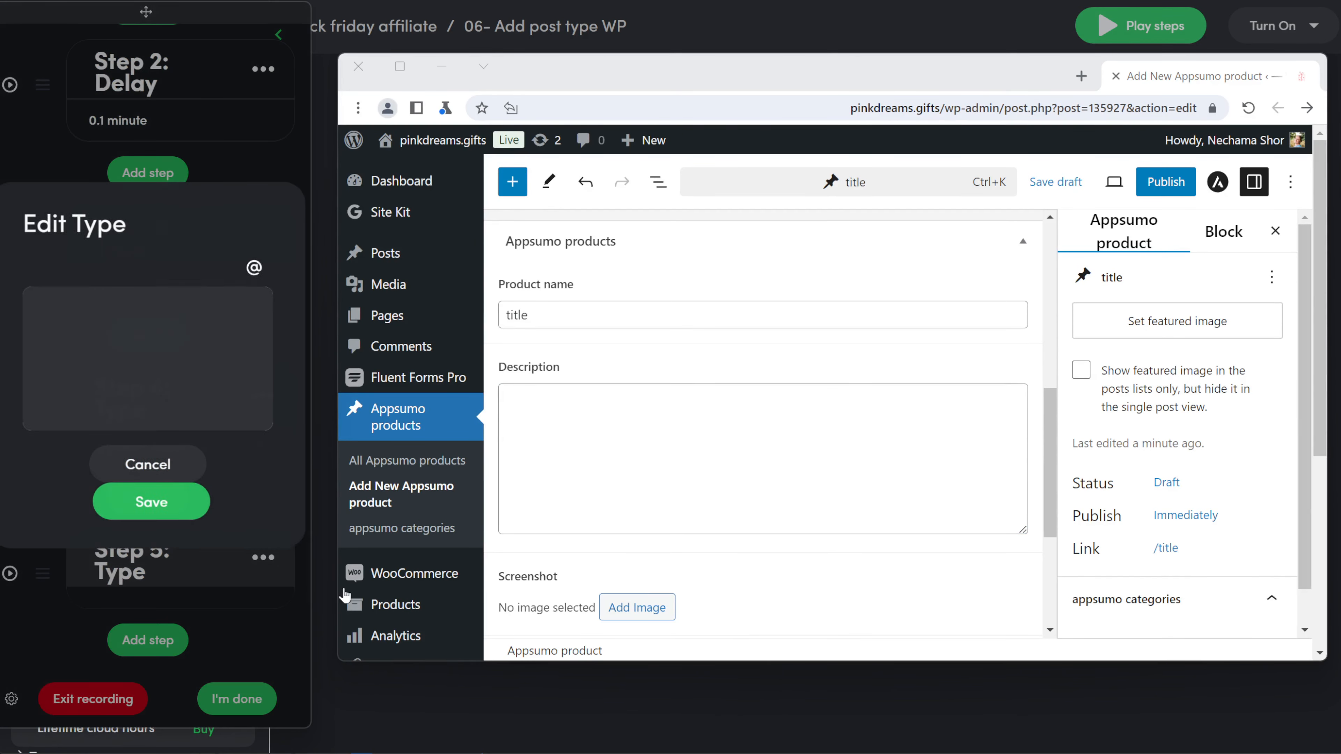
click(255, 268)
scroll(134, 354, down, 10)
click(132, 394)
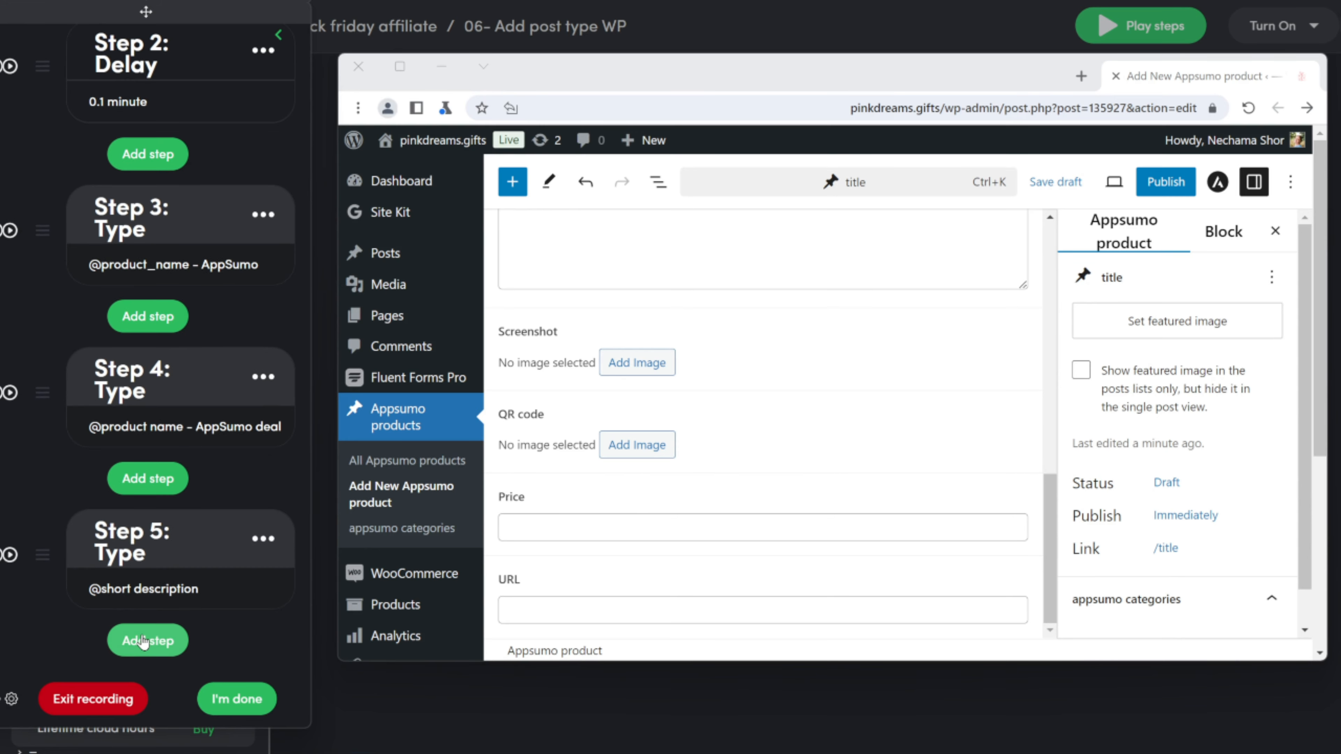
Step: Add click steps on the Screenshot field's Add Image button and the Upload files tab
click(143, 641)
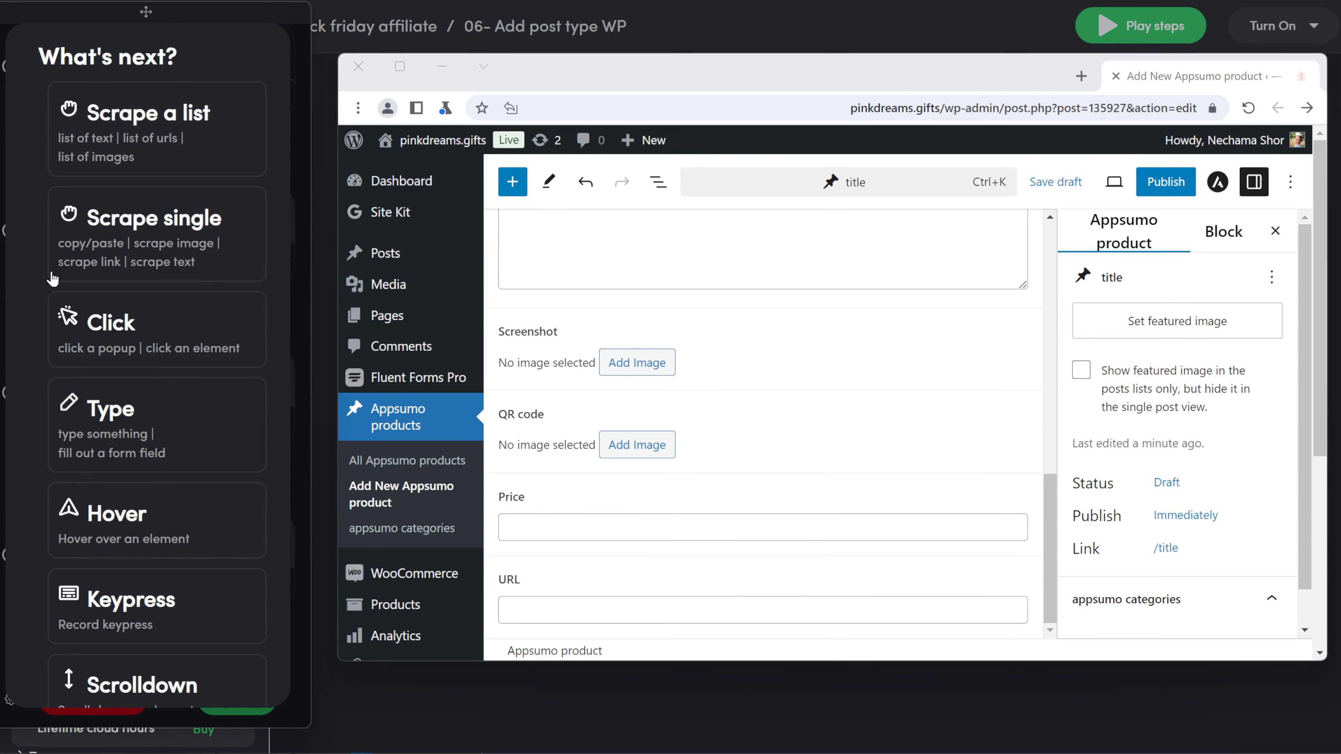
click(102, 324)
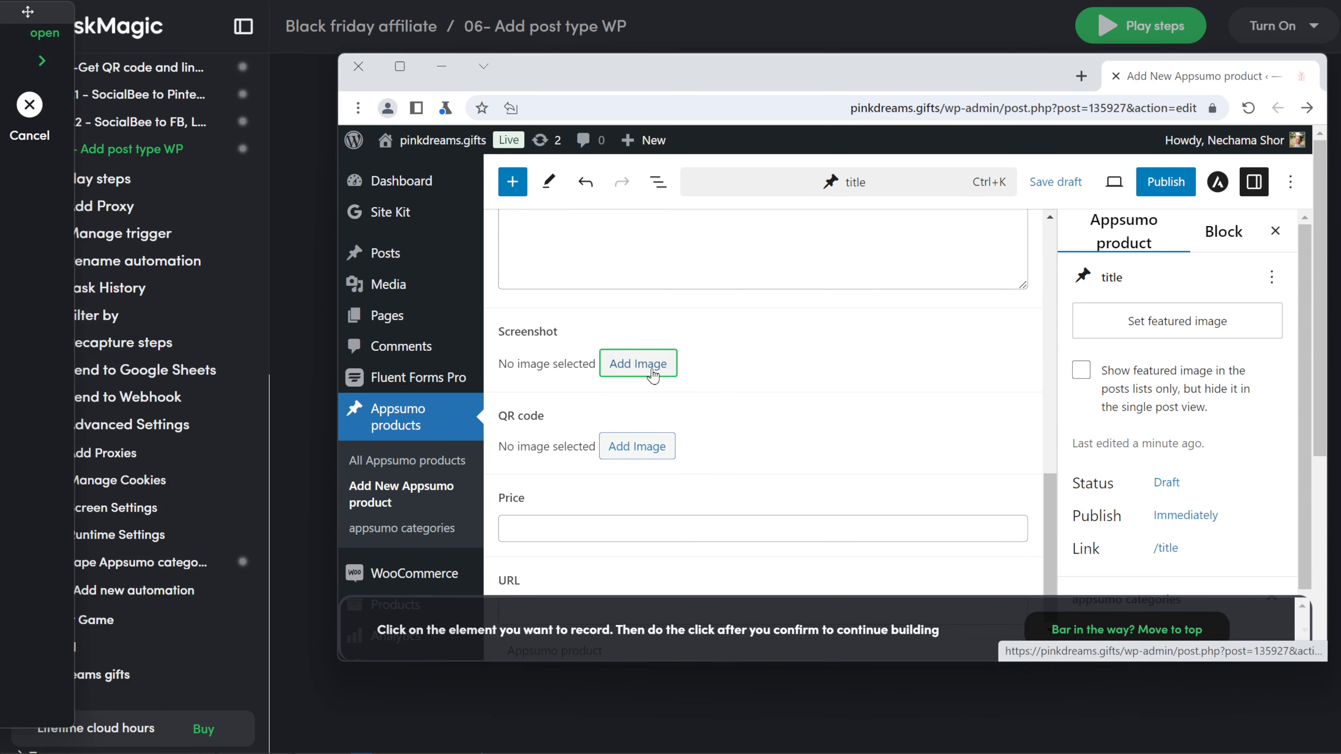
click(653, 376)
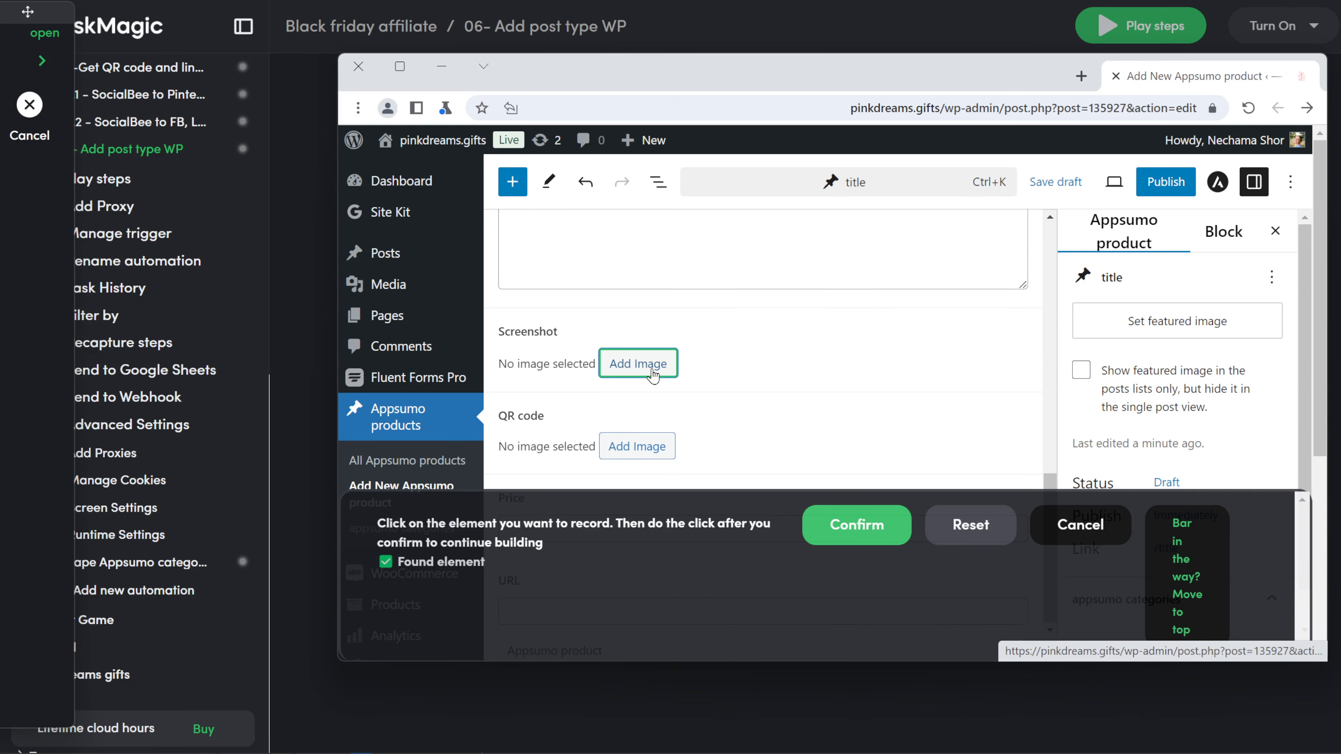
click(844, 514)
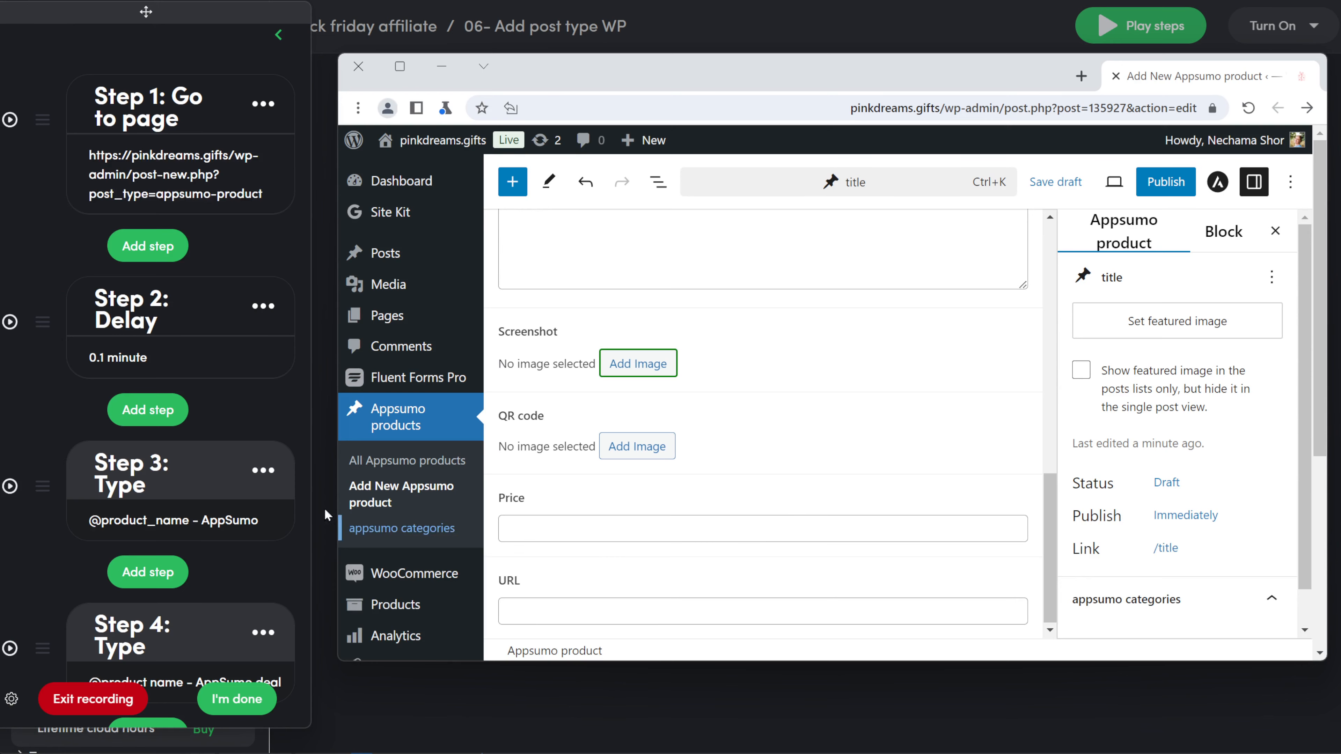
scroll(184, 650, down, 6)
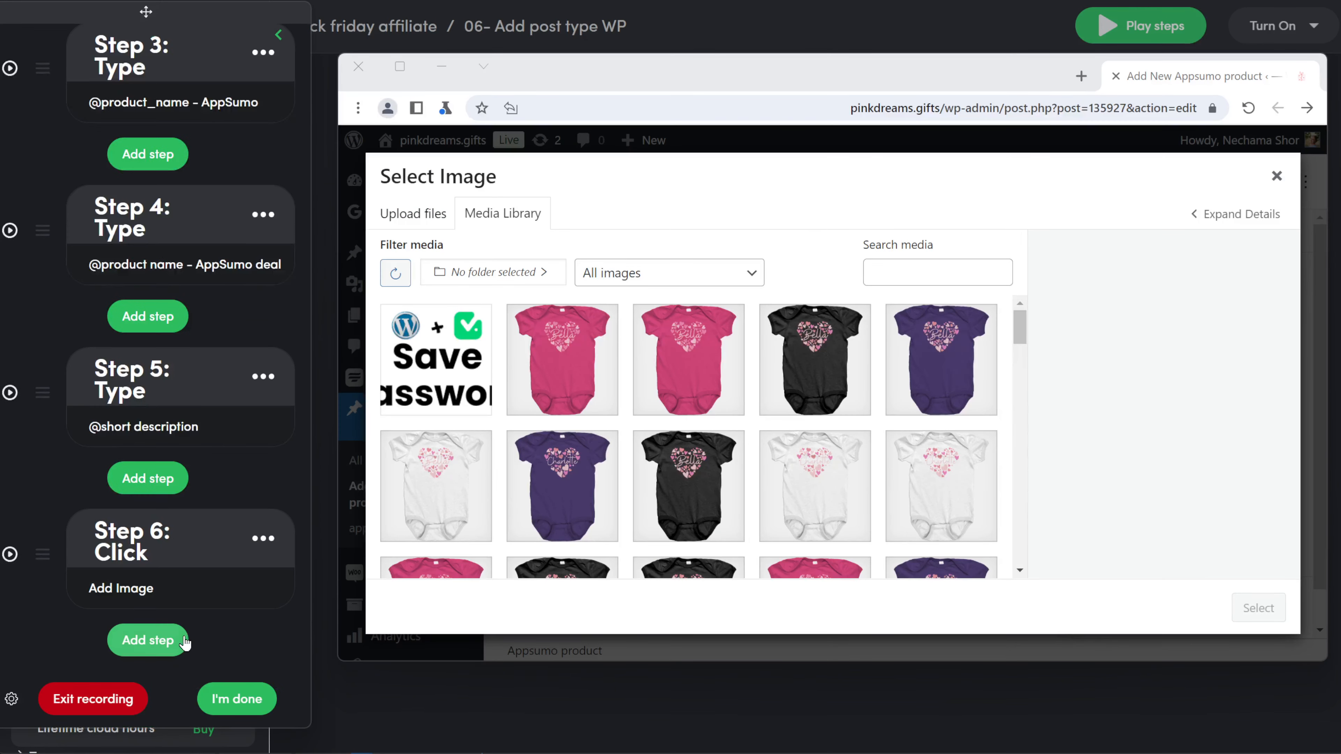
click(186, 639)
click(179, 348)
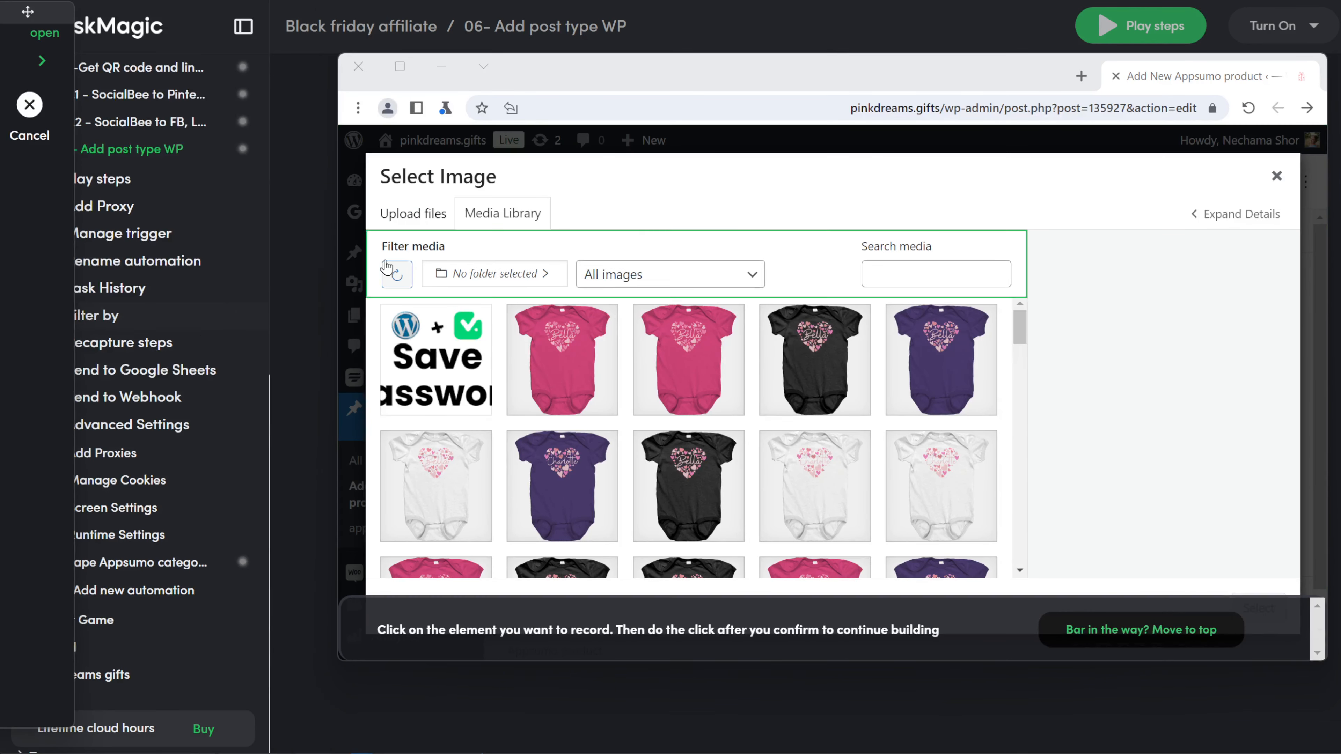
click(373, 227)
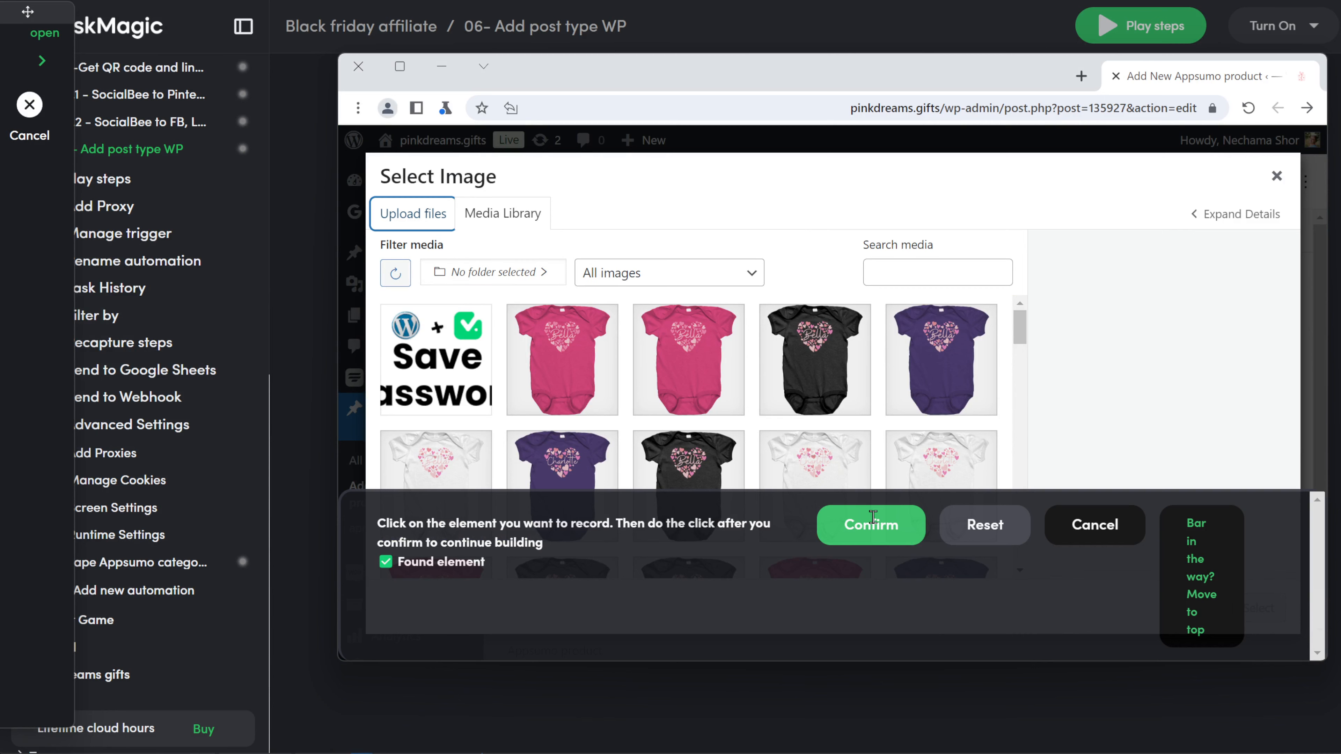
click(873, 517)
scroll(168, 468, down, 8)
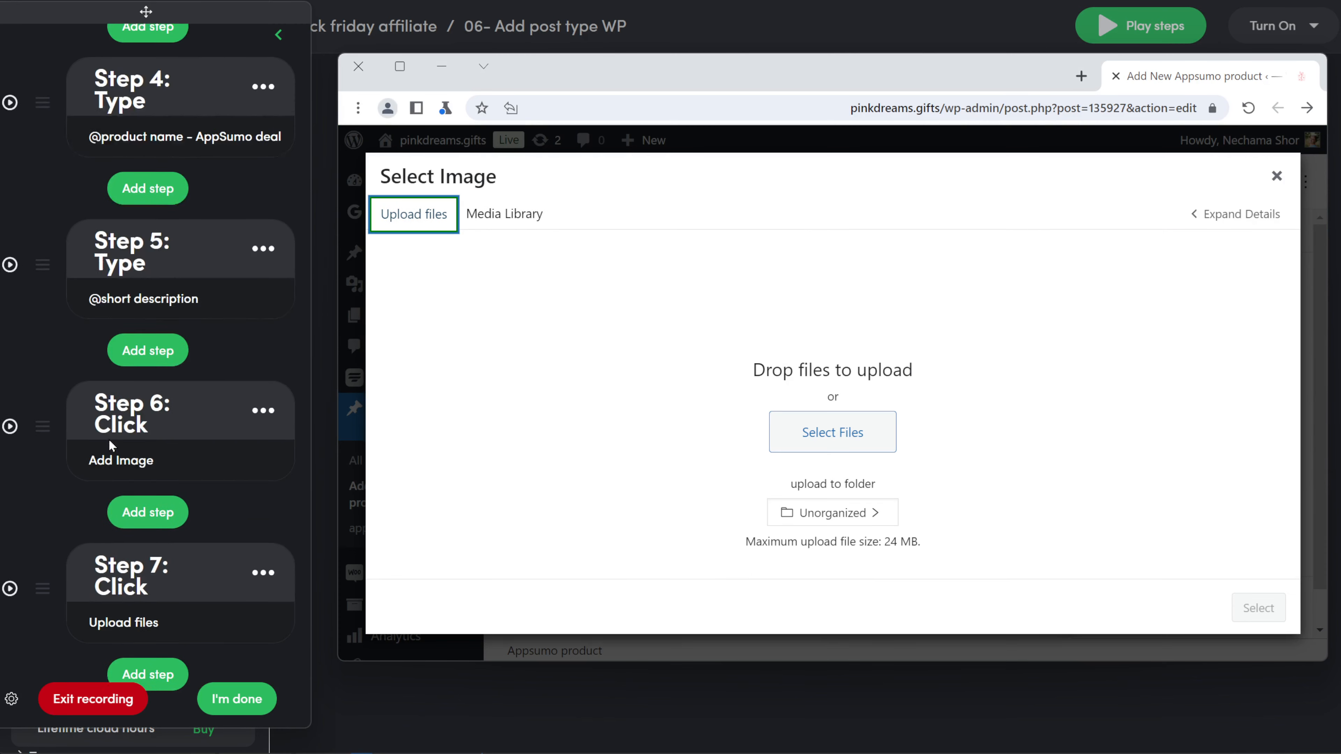
click(161, 632)
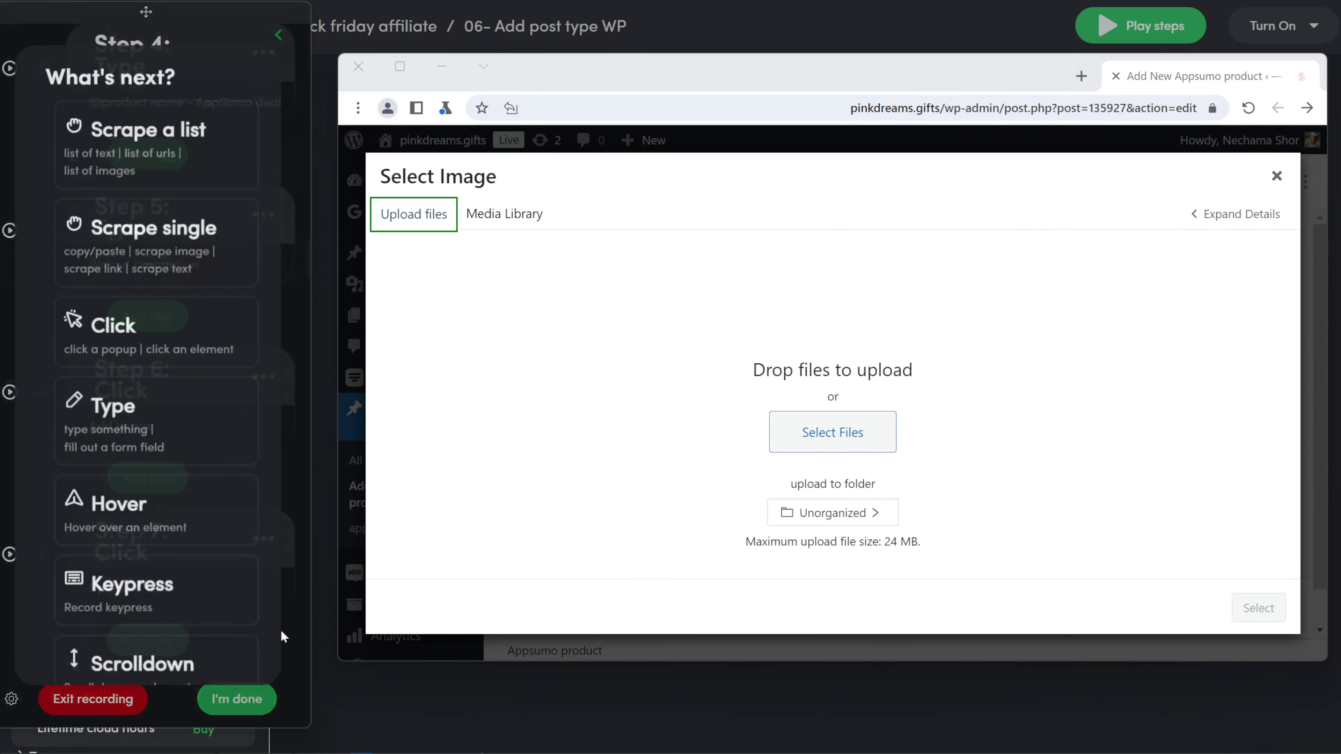
Step: Record a click on Select Files, choosing the acf .png file
click(225, 359)
click(815, 450)
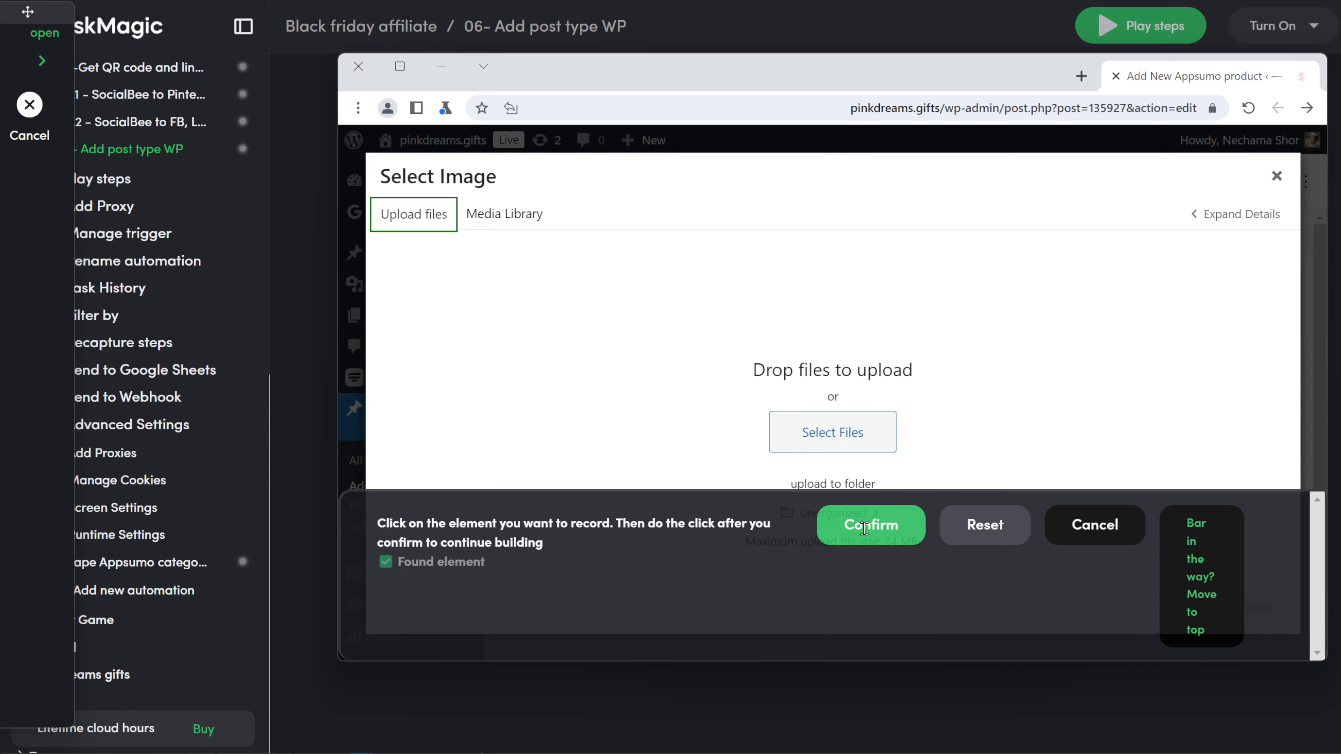
click(871, 523)
click(704, 261)
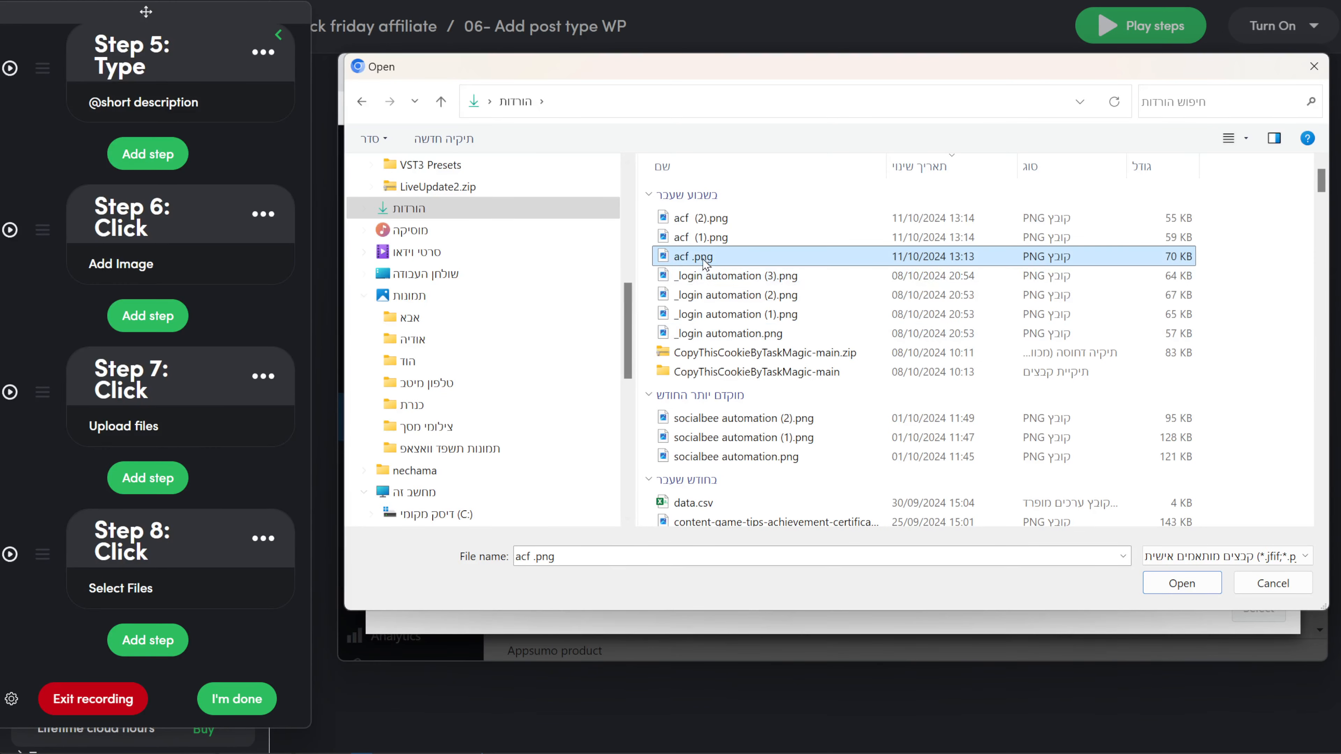
click(1182, 583)
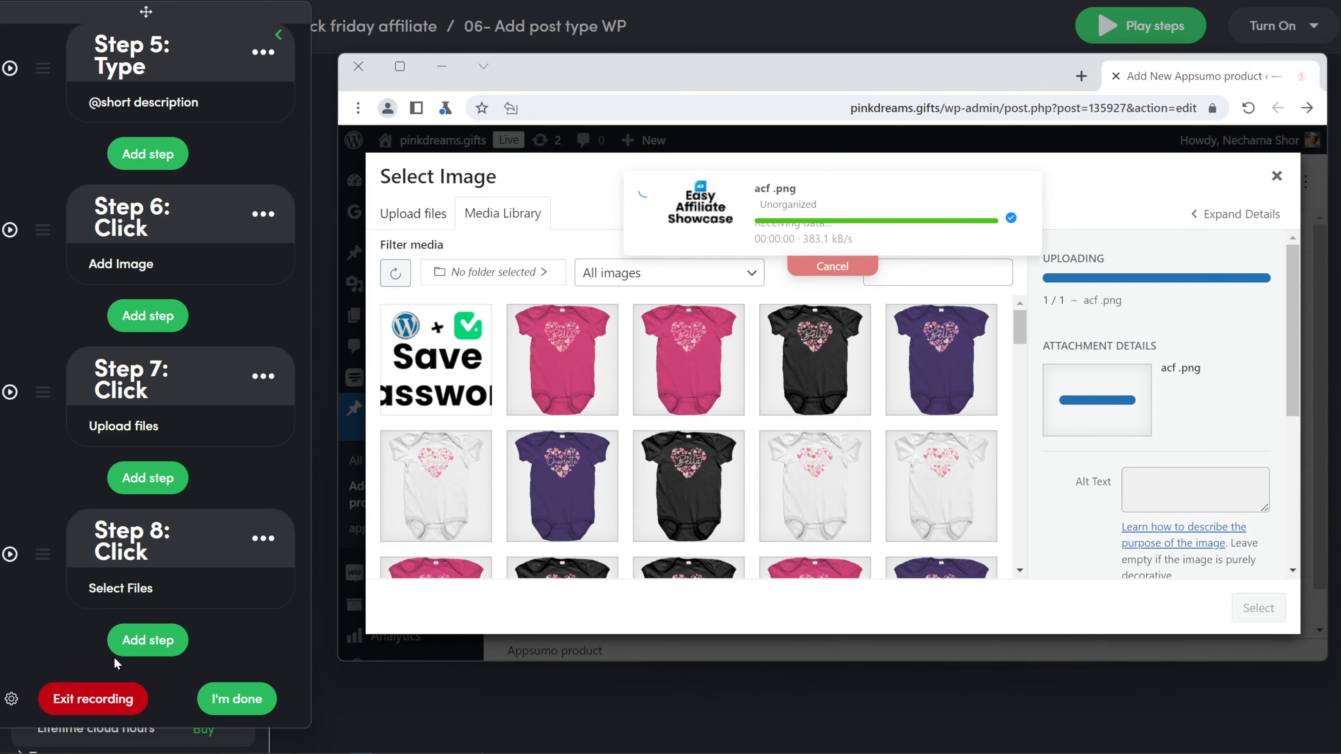
Step: Change Step 8's step type to Upload
click(131, 605)
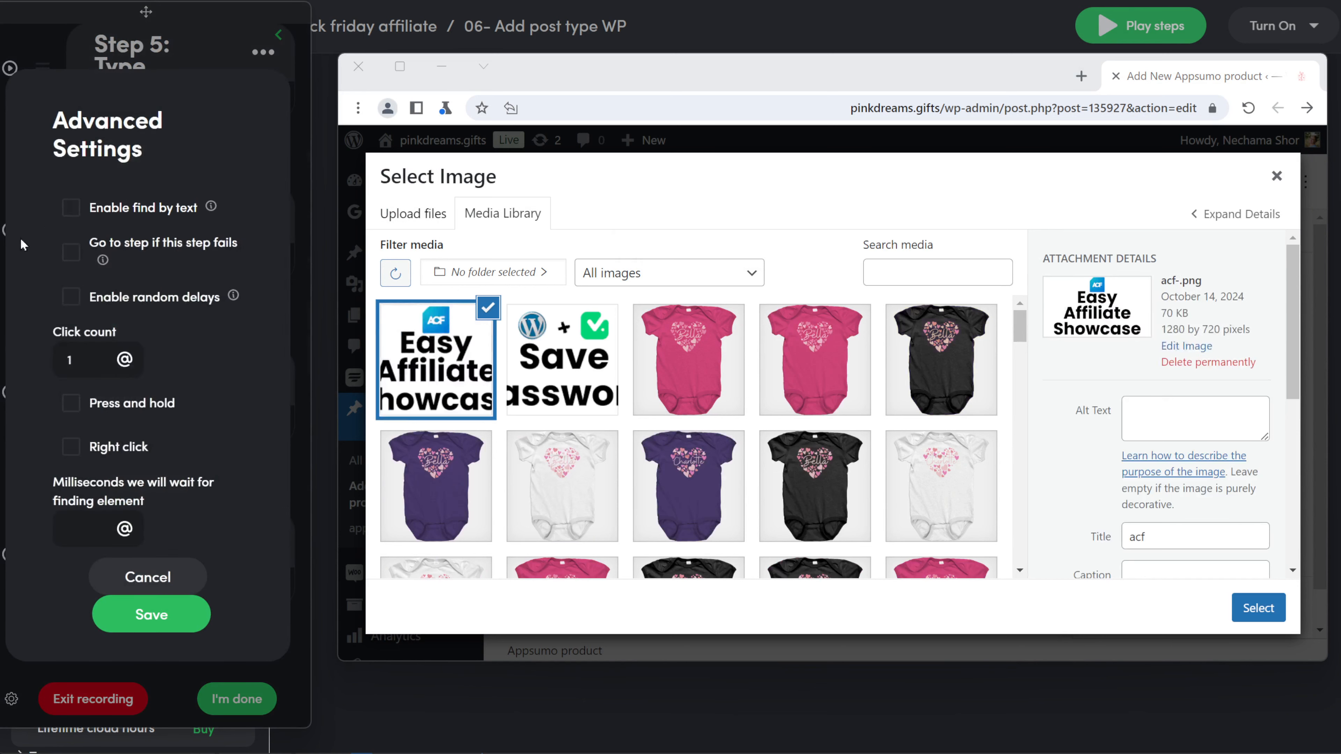
click(161, 577)
click(263, 539)
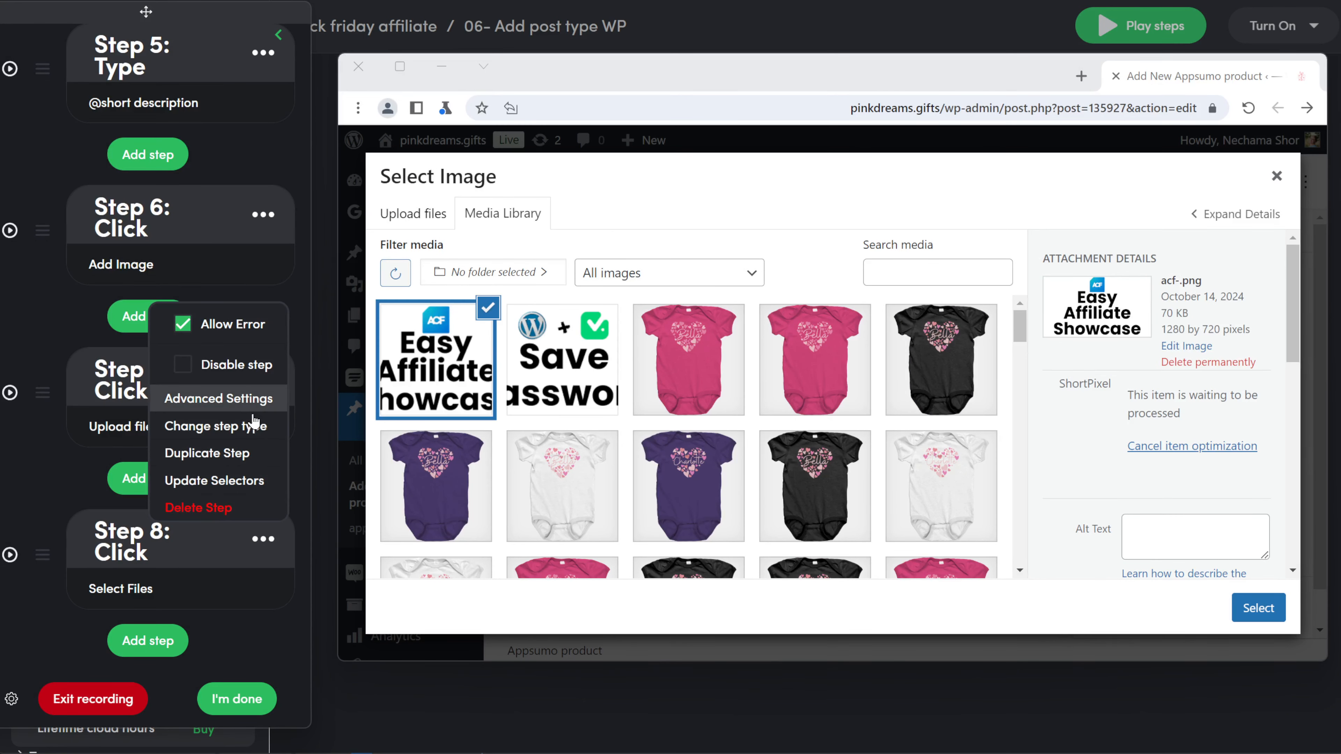
click(232, 426)
click(186, 338)
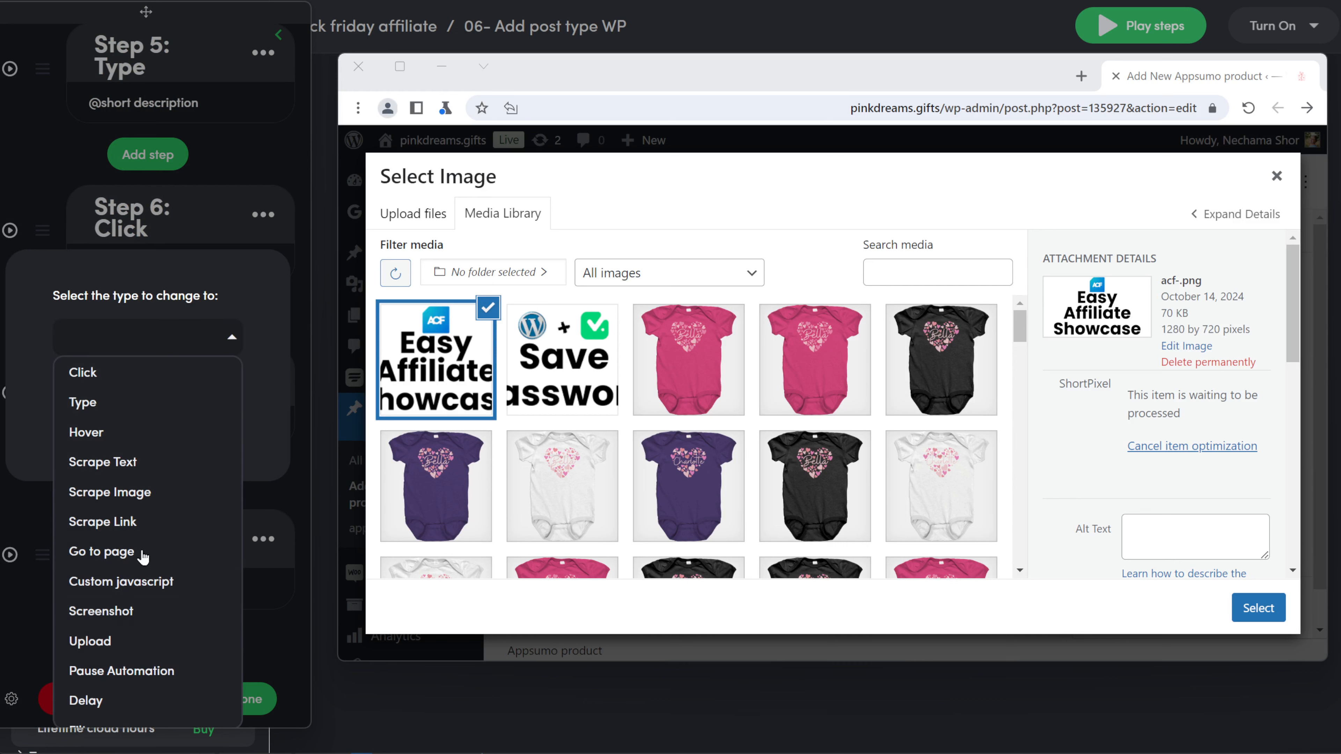
click(116, 641)
click(152, 446)
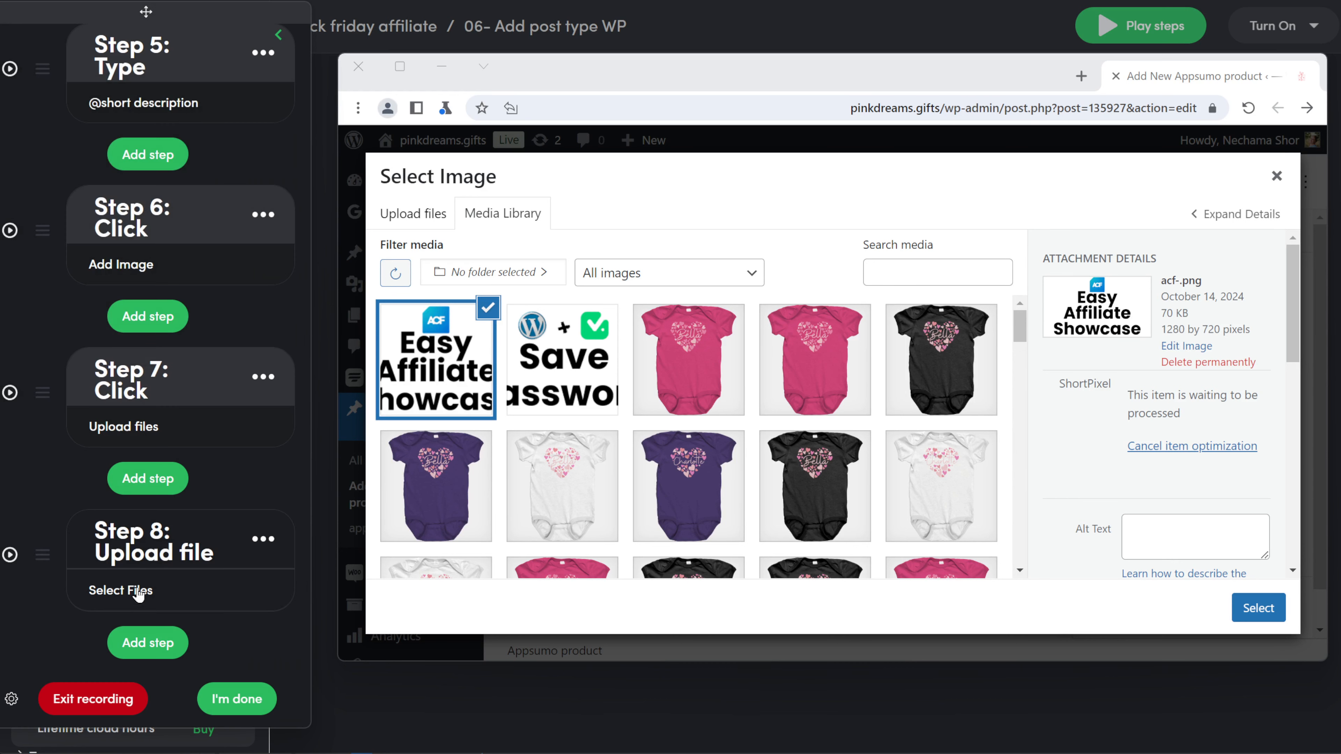
click(140, 602)
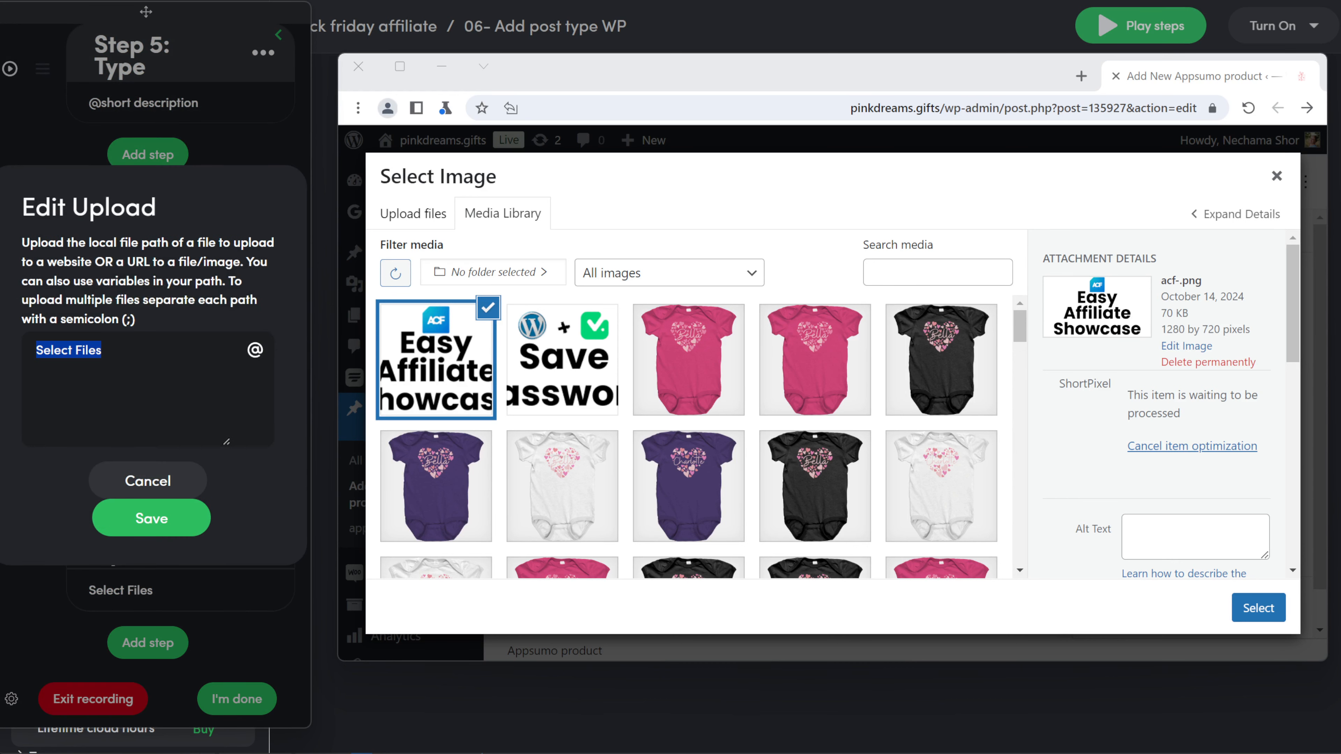
key(BackSpace)
click(255, 350)
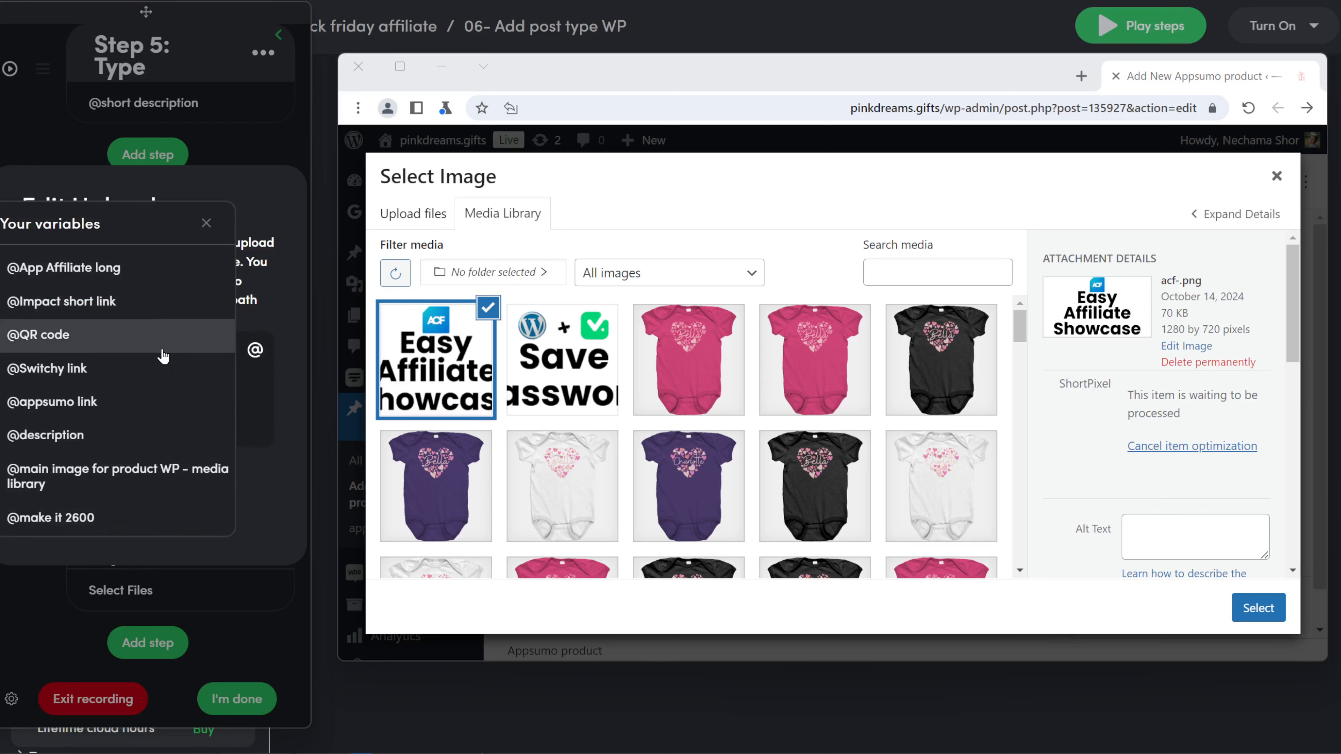
scroll(150, 399, down, 5)
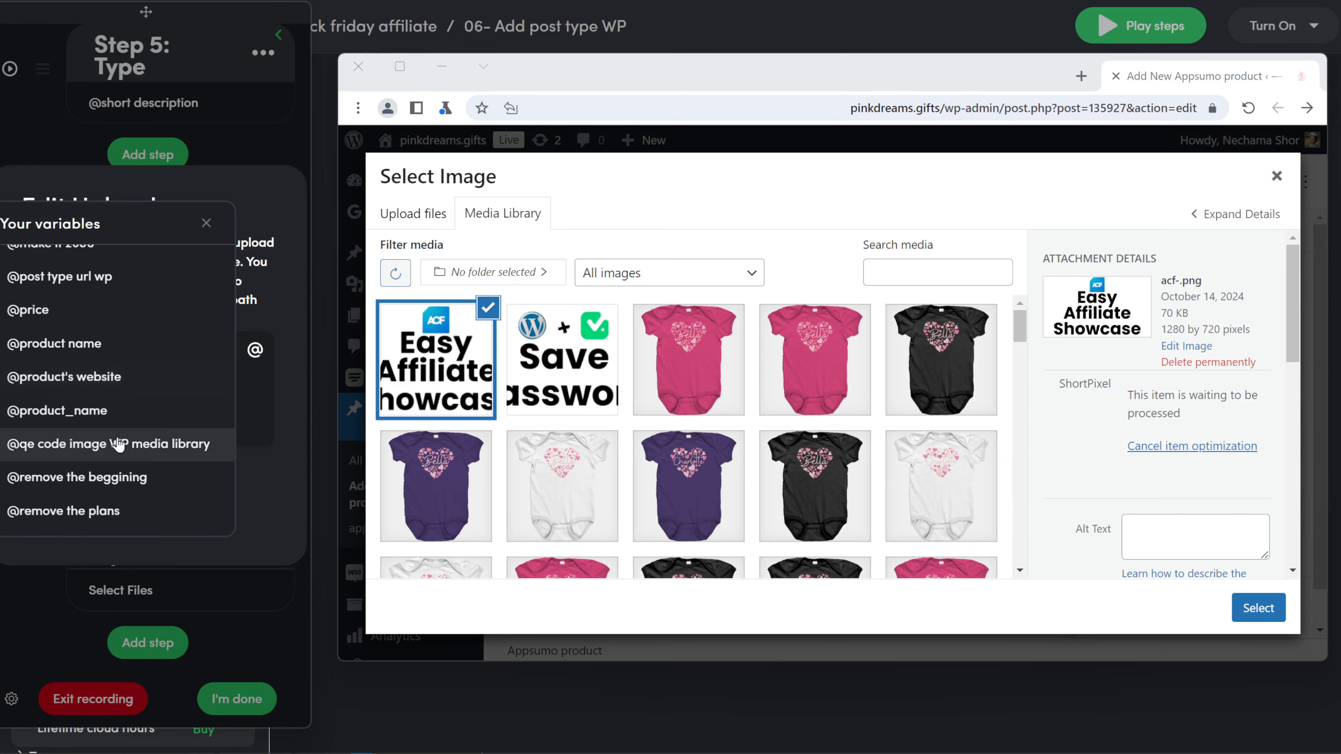
scroll(118, 445, down, 3)
click(79, 365)
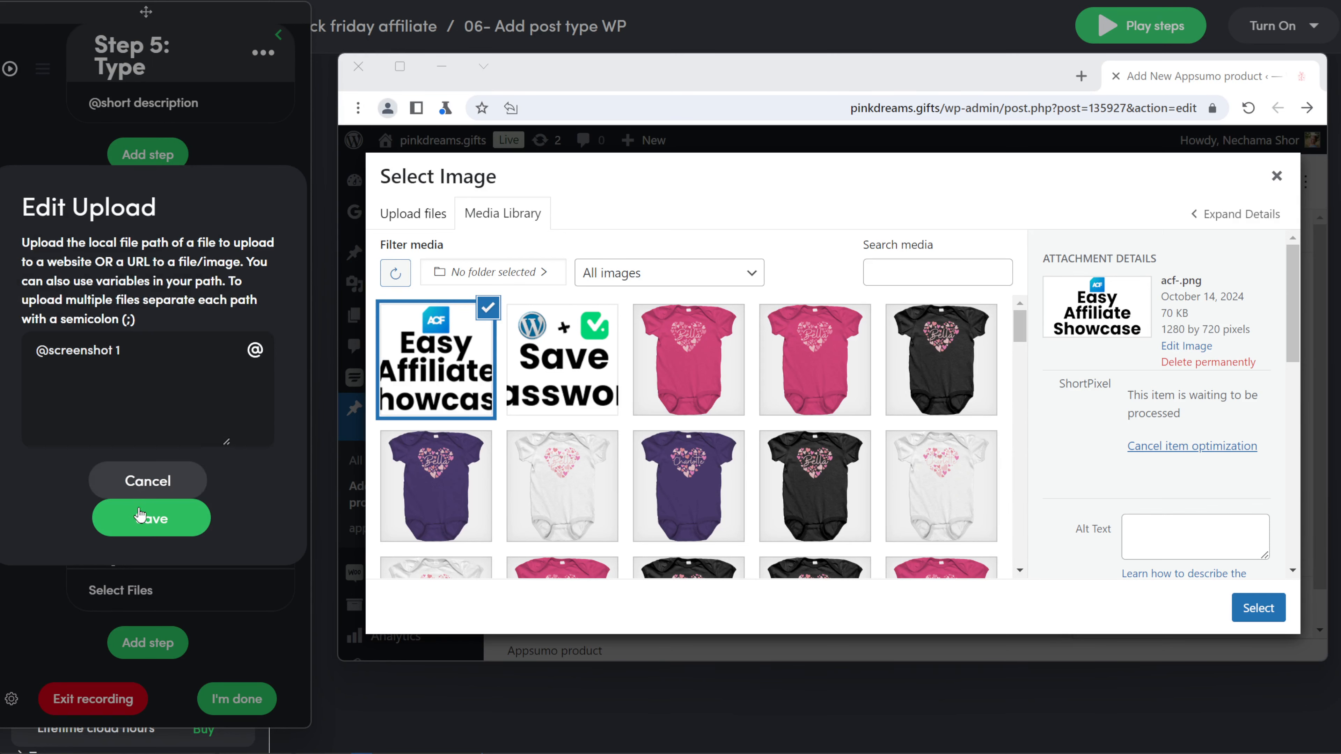
click(160, 529)
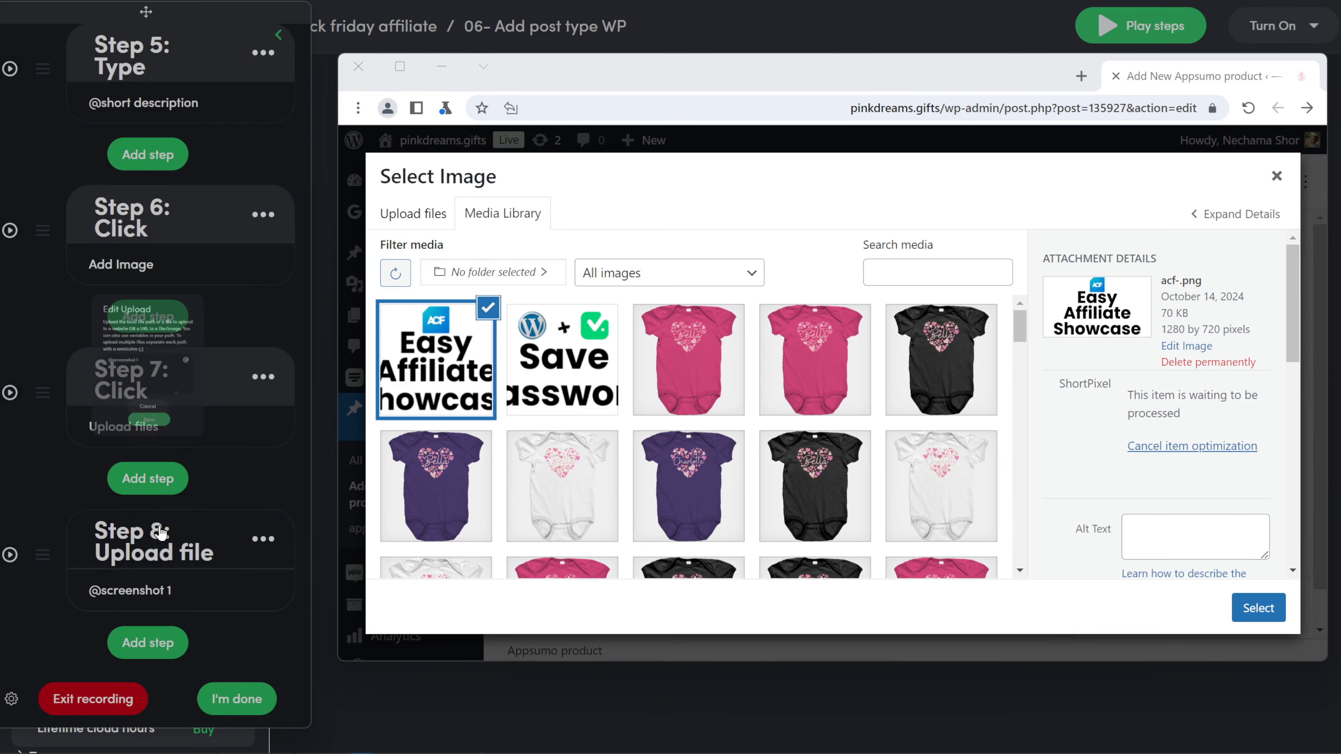
click(131, 640)
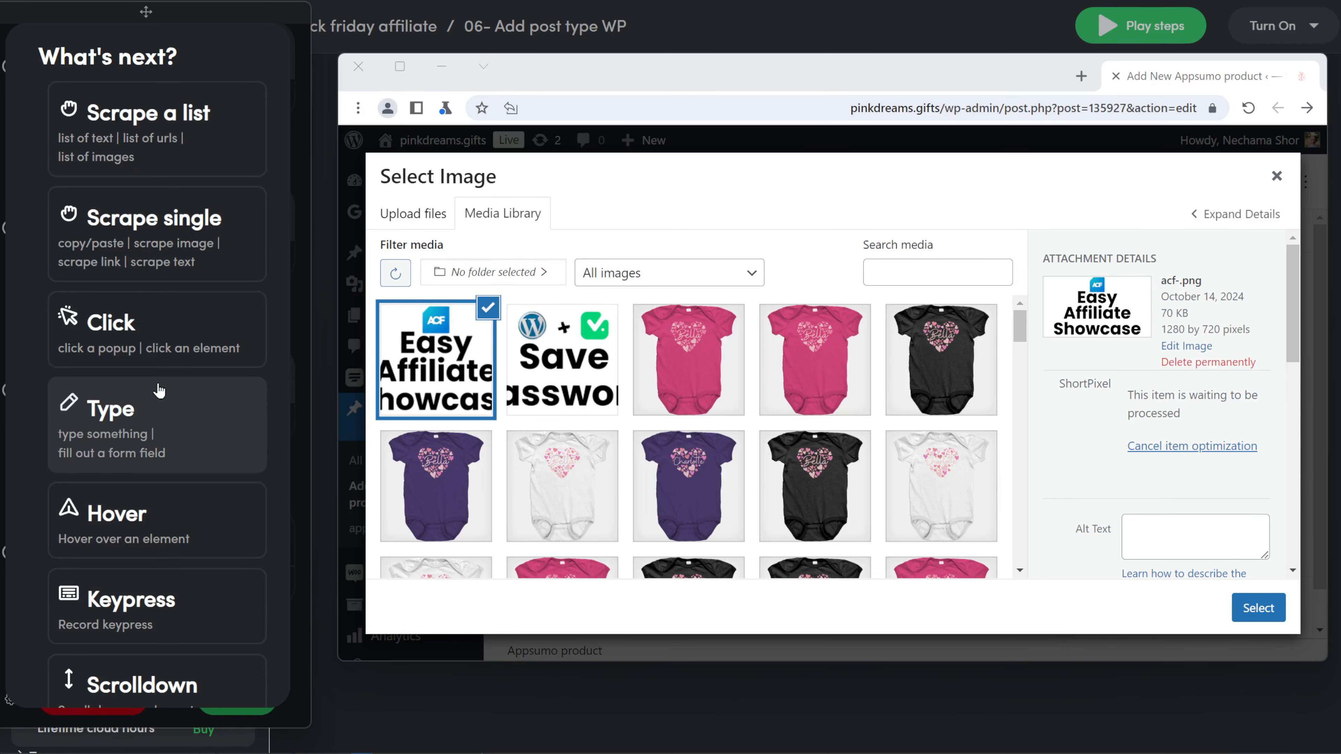
Step: Save a 0.1-minute Delay step as Step 9
scroll(168, 480, down, 5)
scroll(168, 479, down, 3)
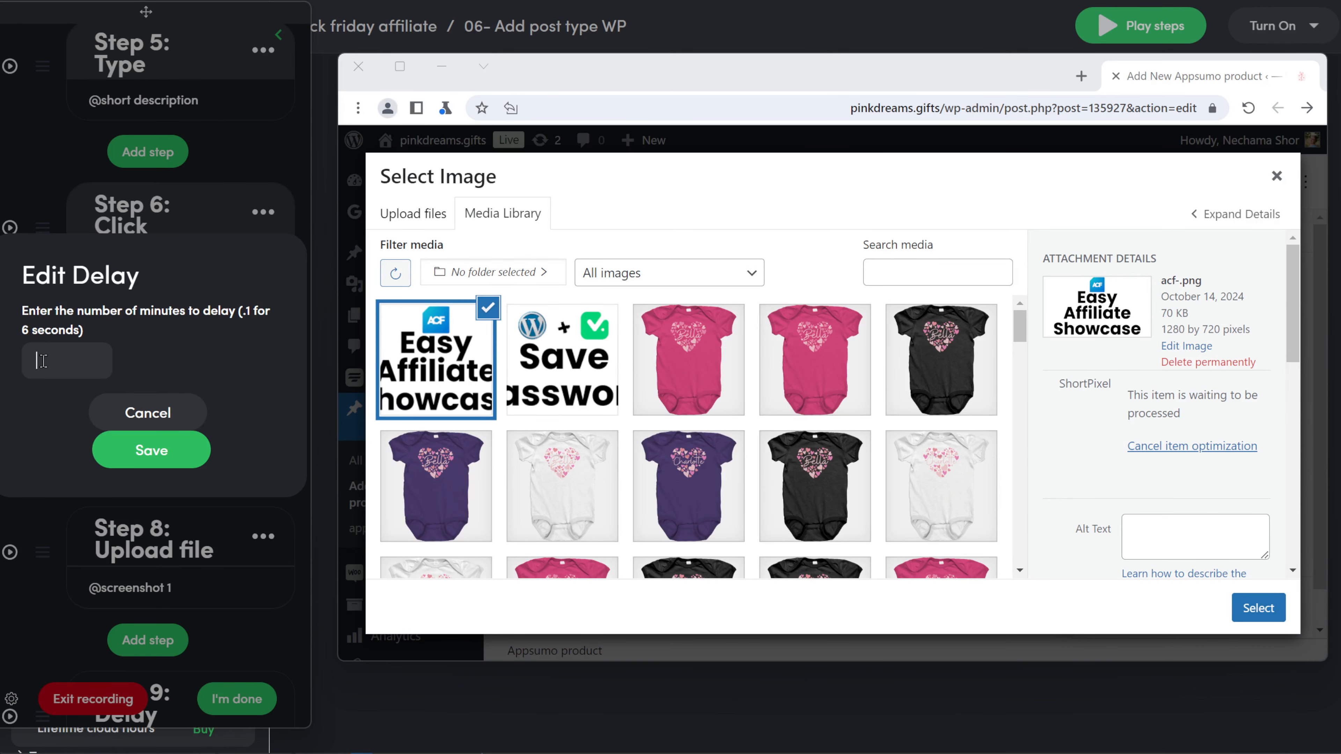
click(140, 450)
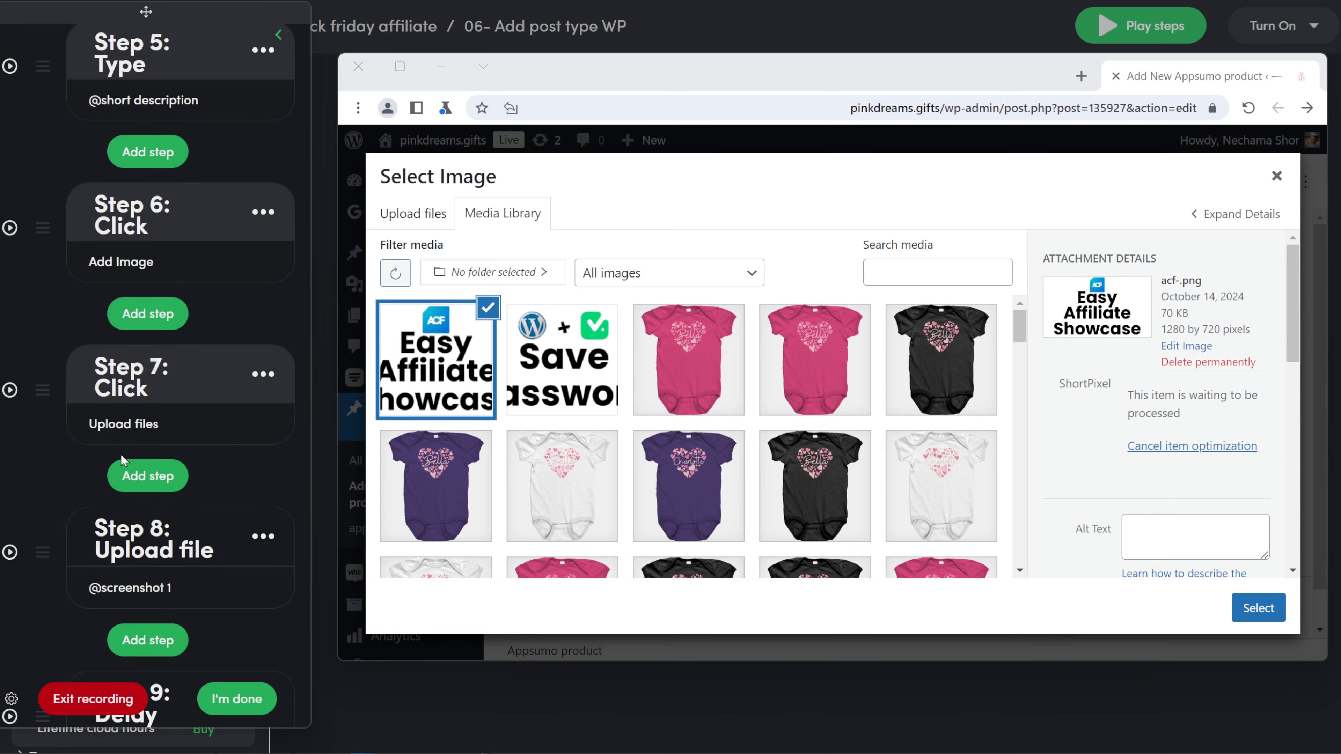
click(159, 641)
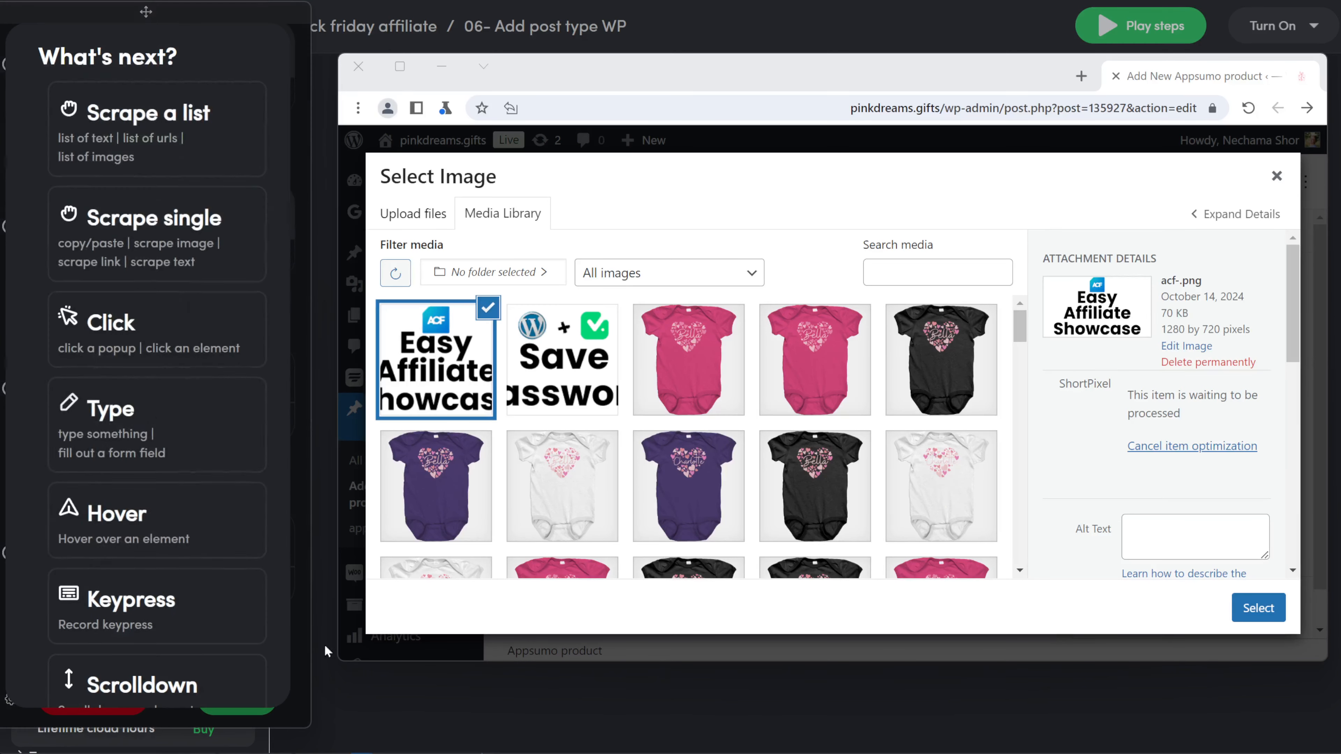
click(169, 344)
click(35, 114)
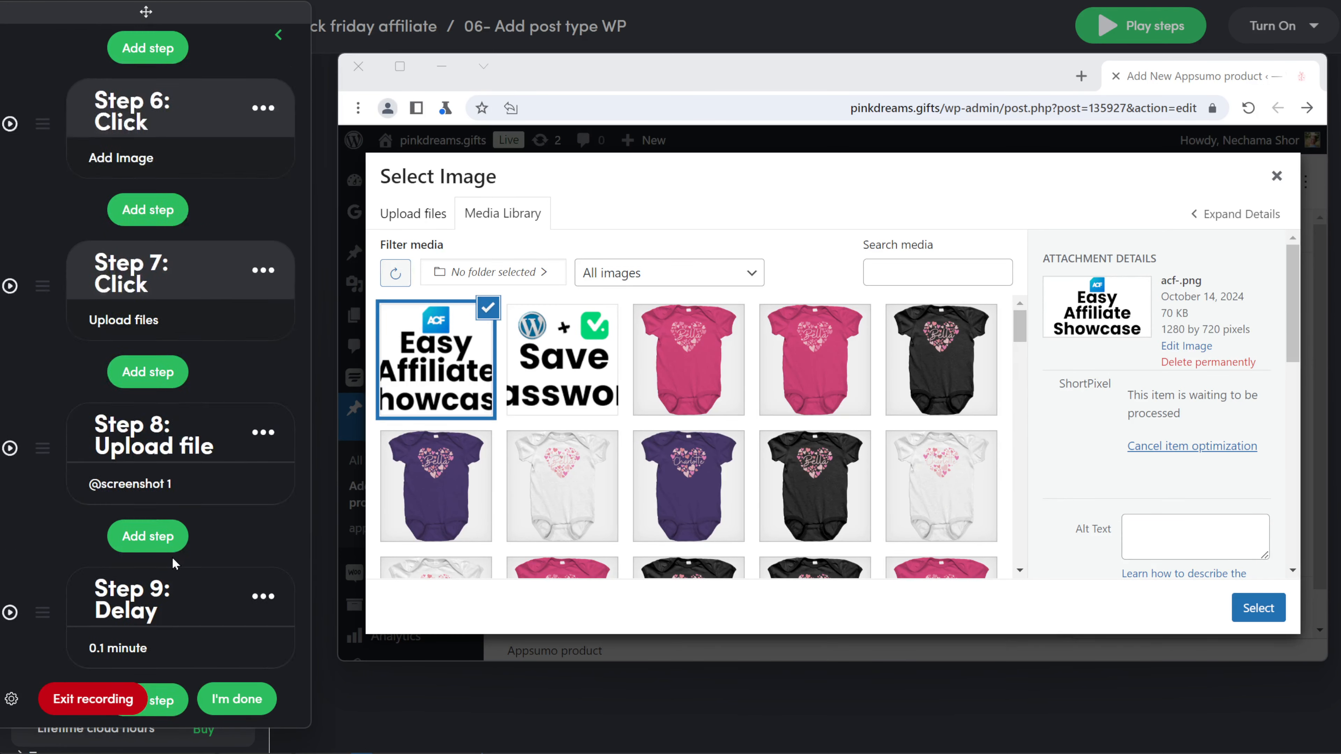
click(153, 638)
click(133, 407)
scroll(1153, 346, down, 5)
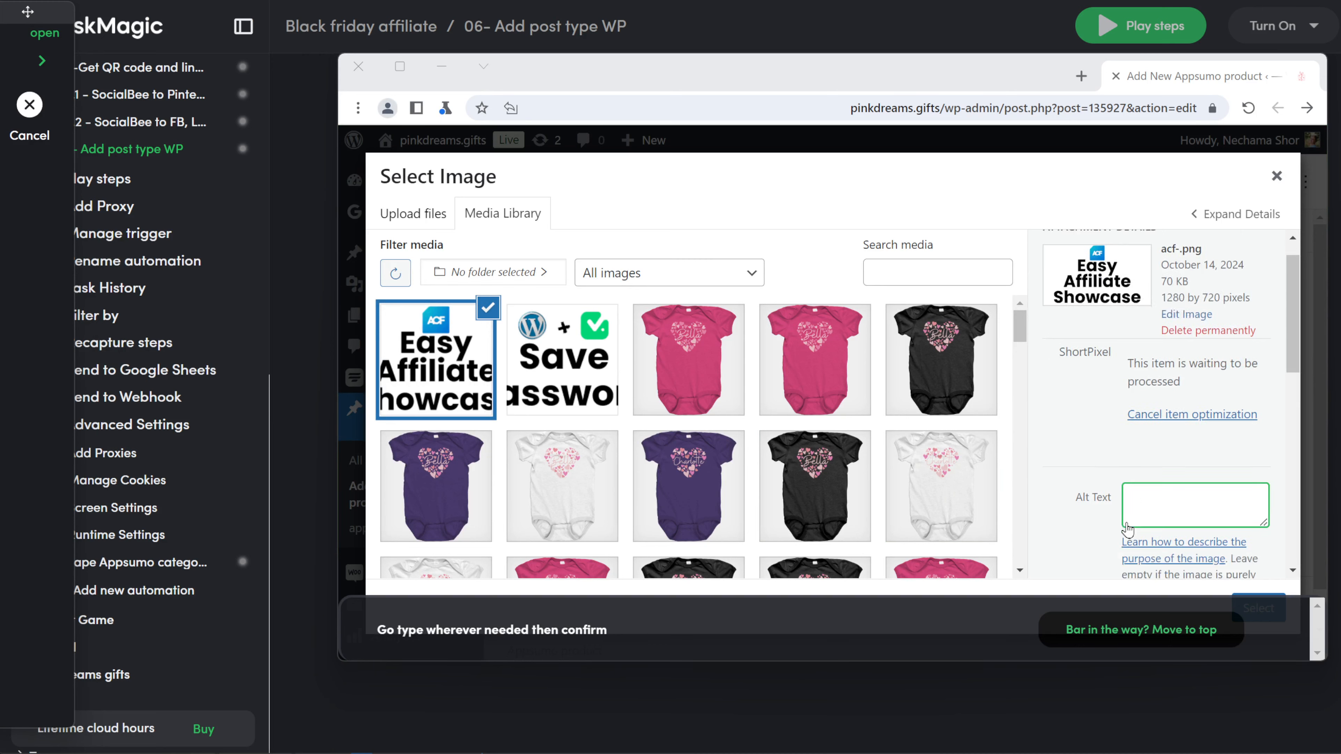
click(1196, 264)
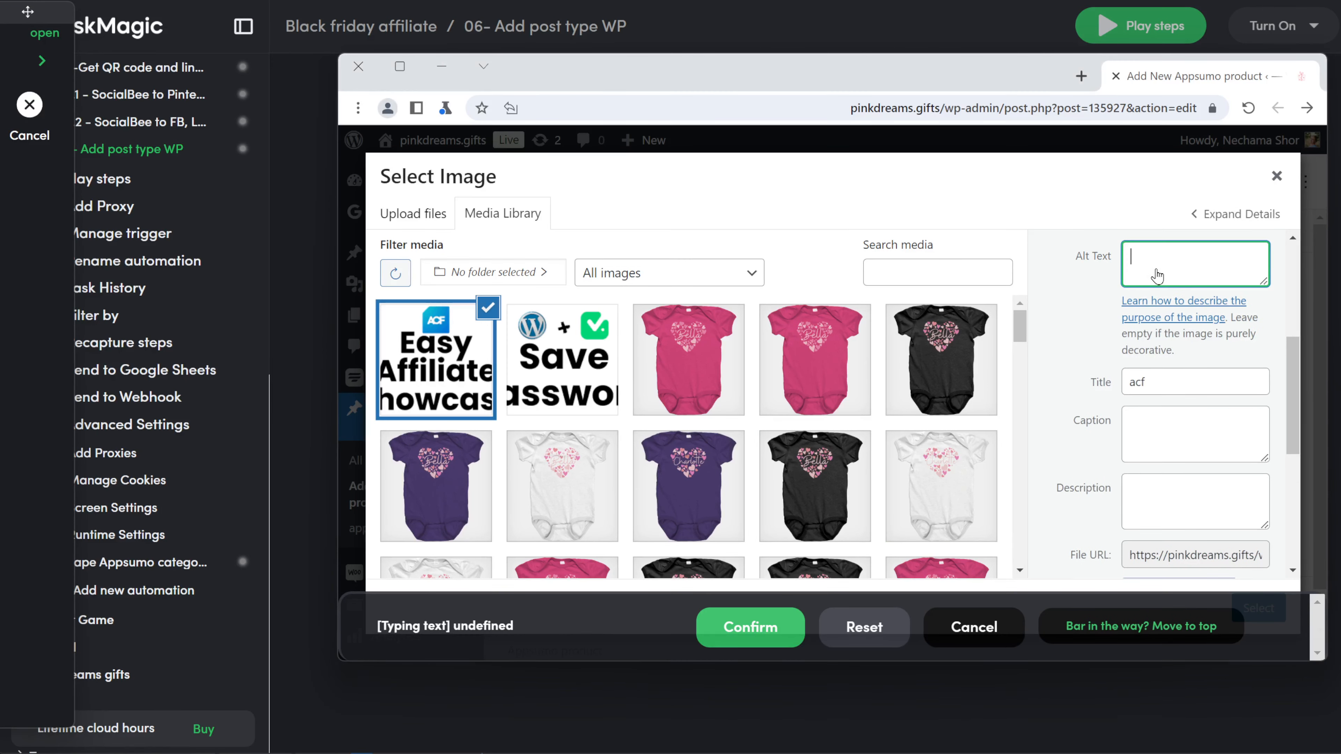
click(756, 626)
click(148, 512)
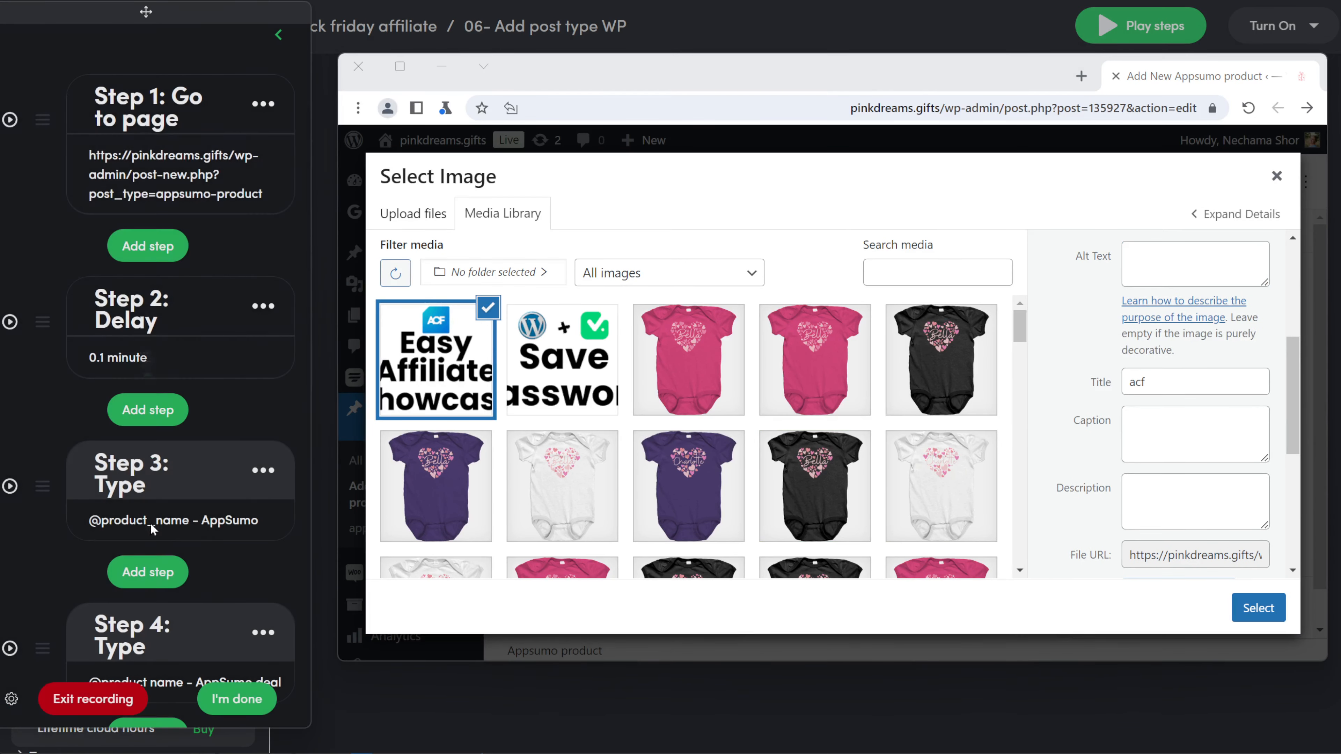
click(164, 602)
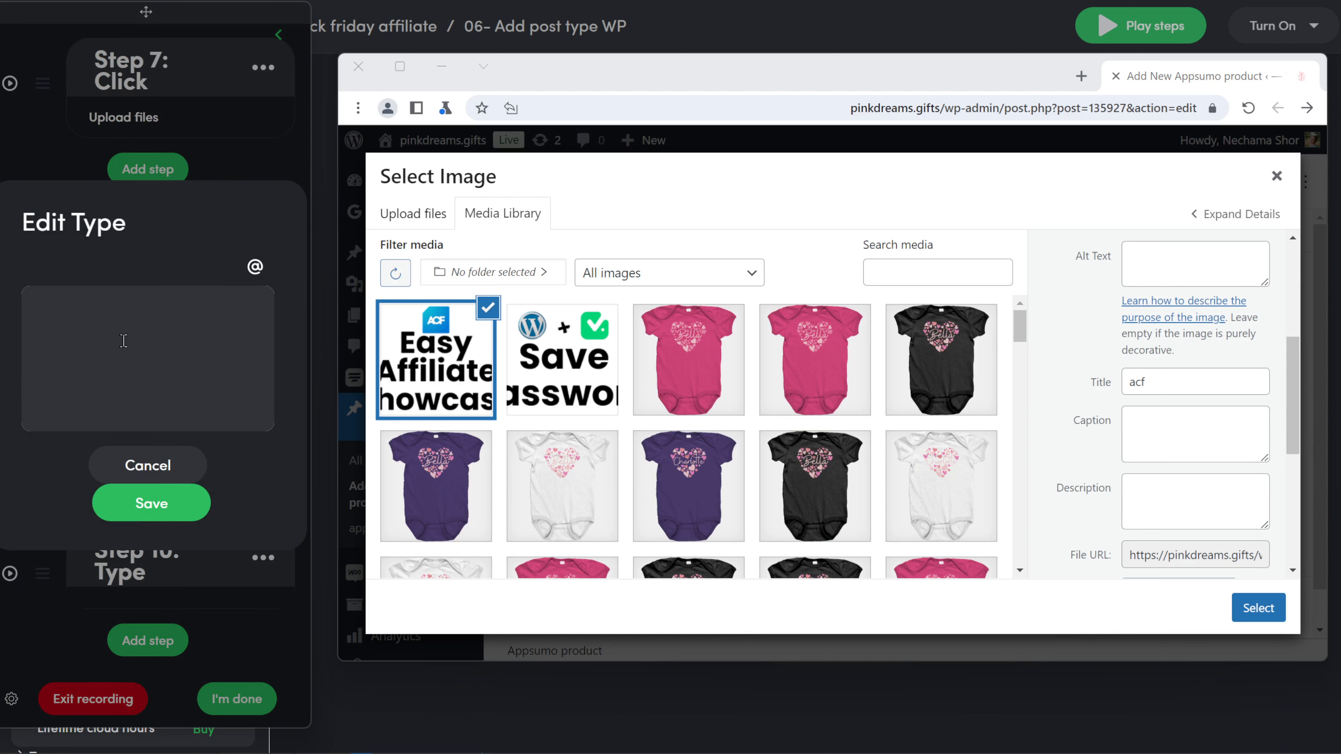
click(255, 269)
scroll(122, 380, down, 3)
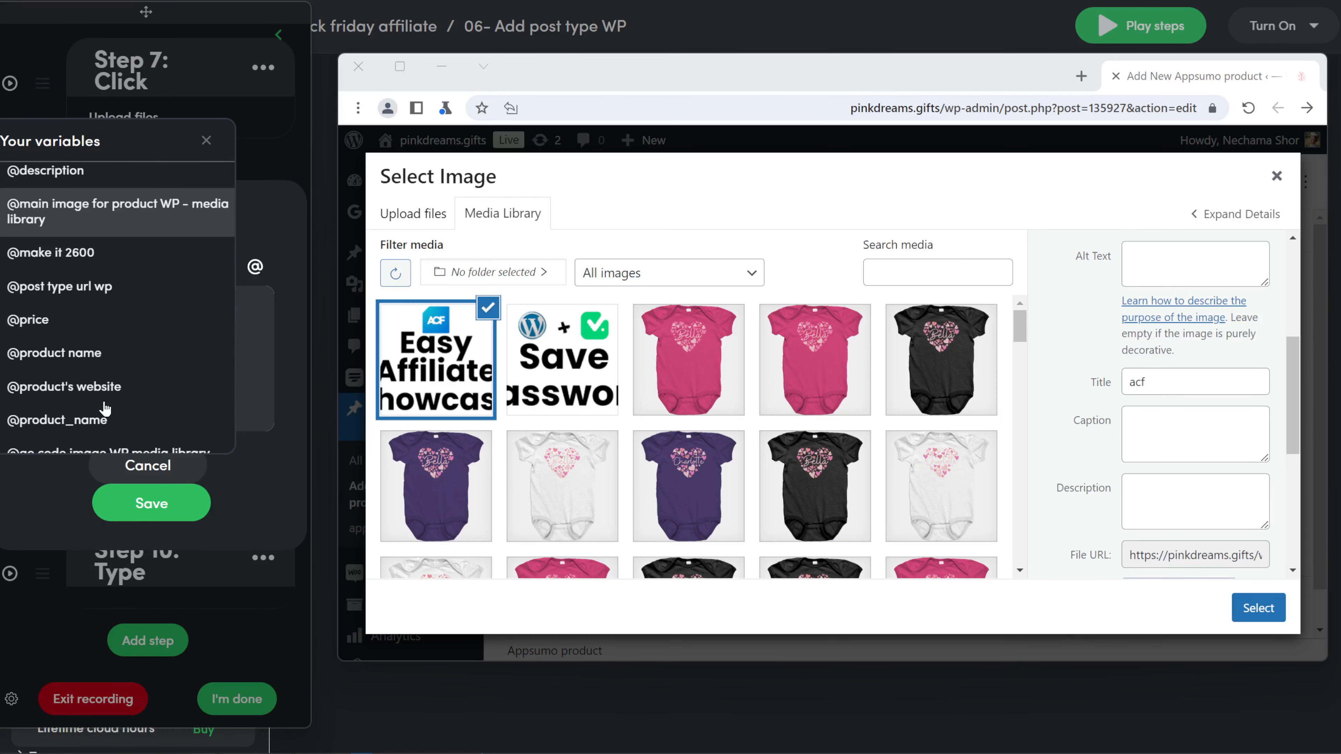
click(106, 367)
click(152, 504)
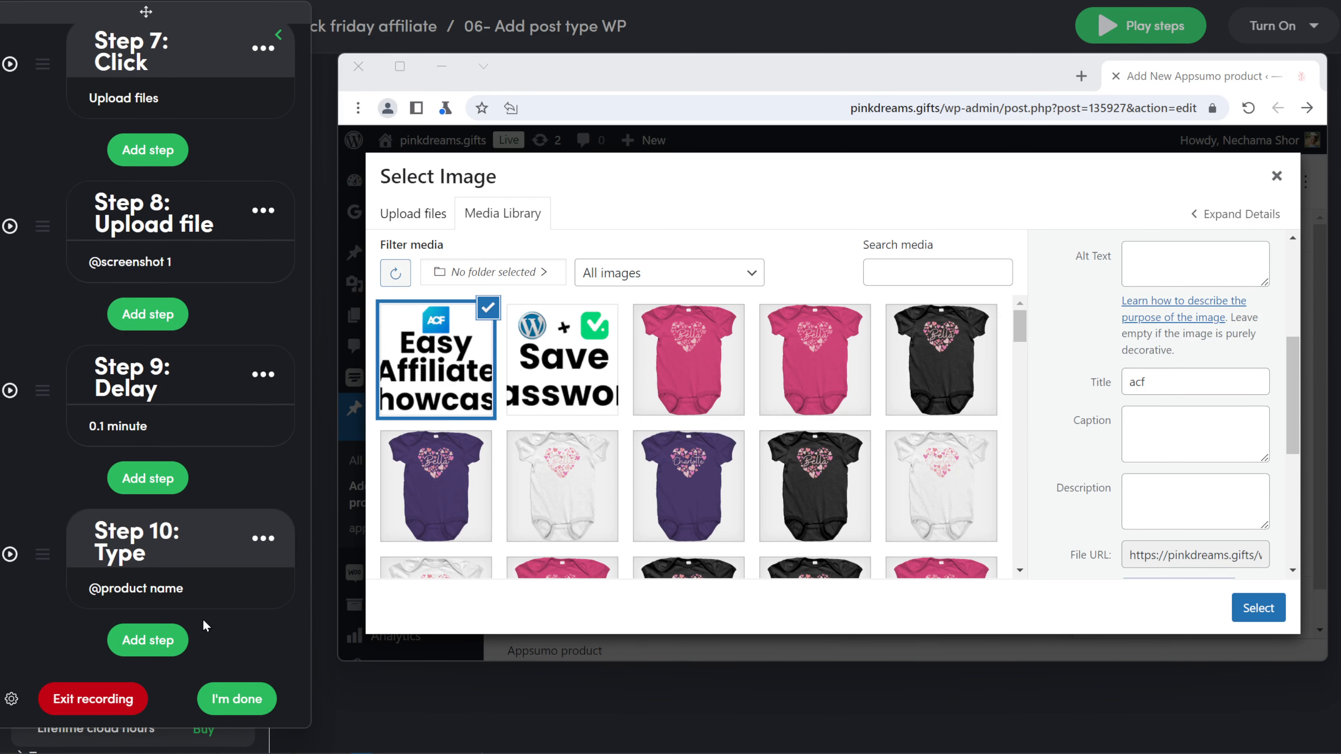
click(157, 646)
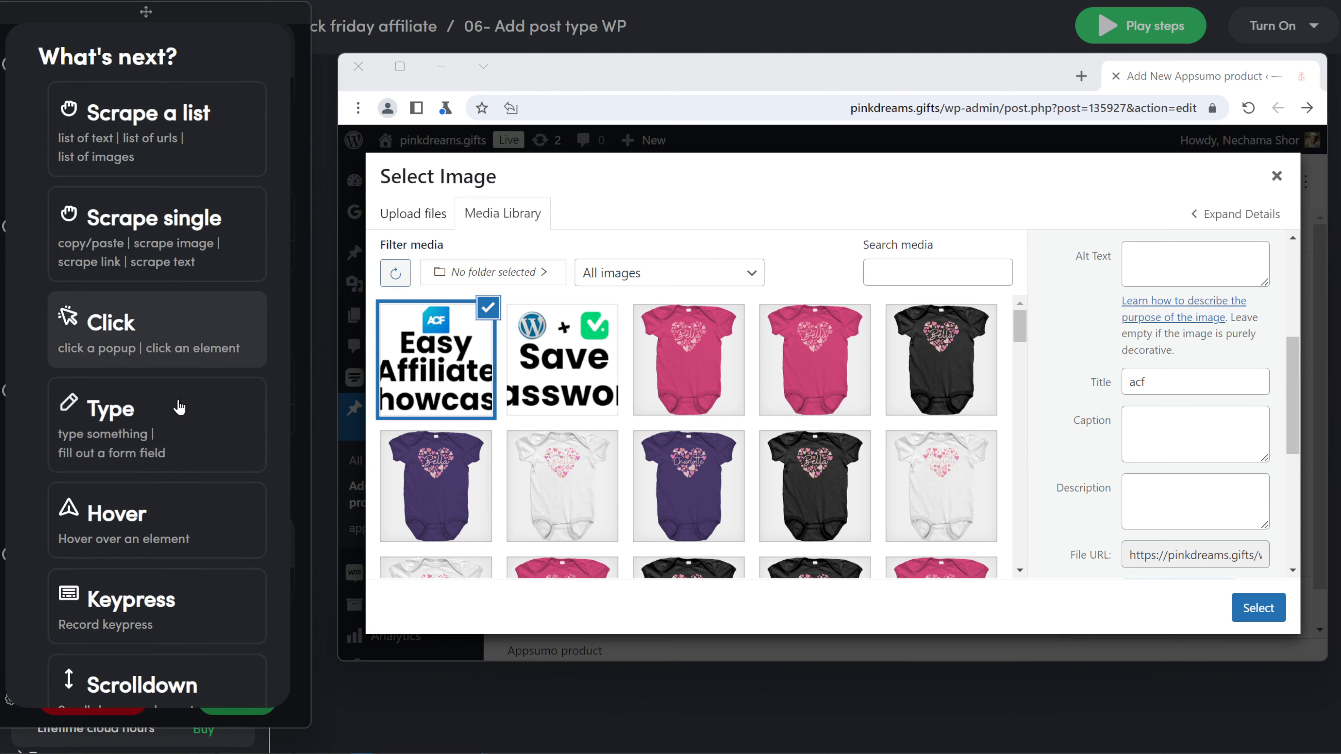
click(179, 413)
click(1198, 449)
click(748, 626)
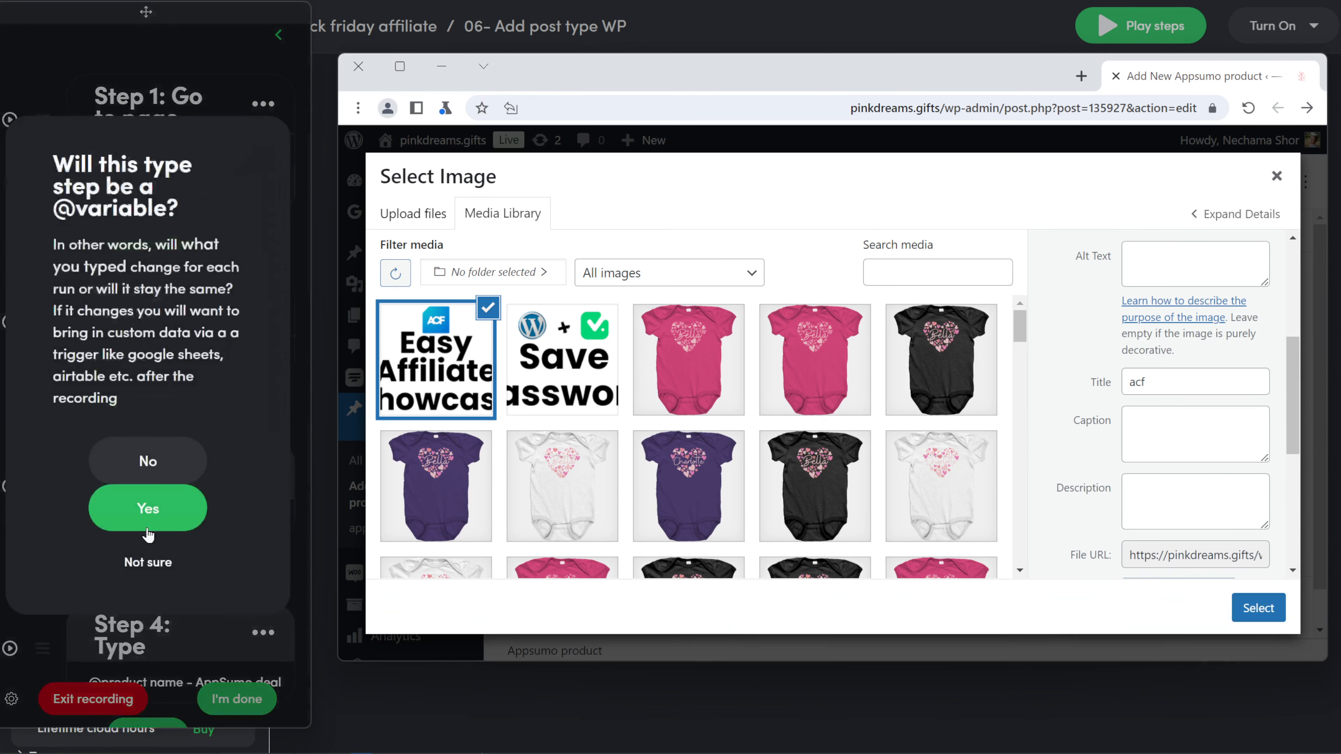
click(148, 527)
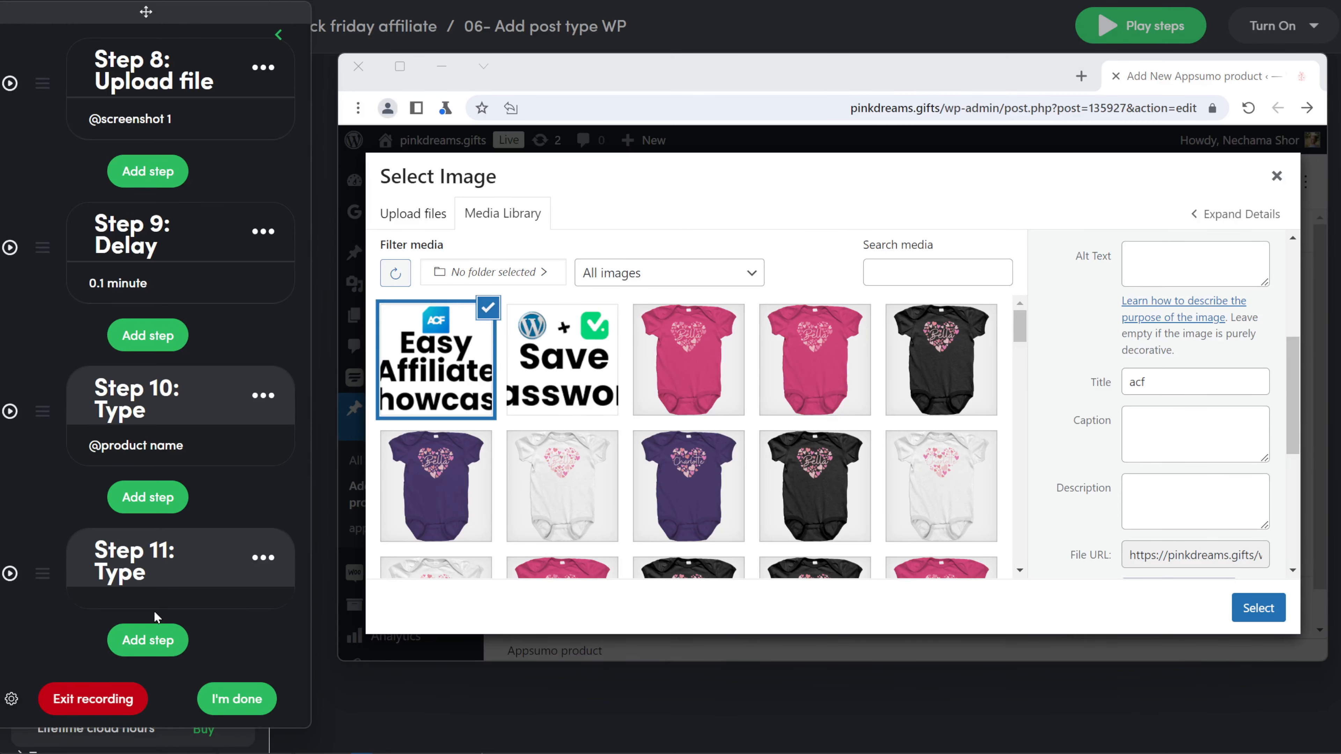
click(259, 269)
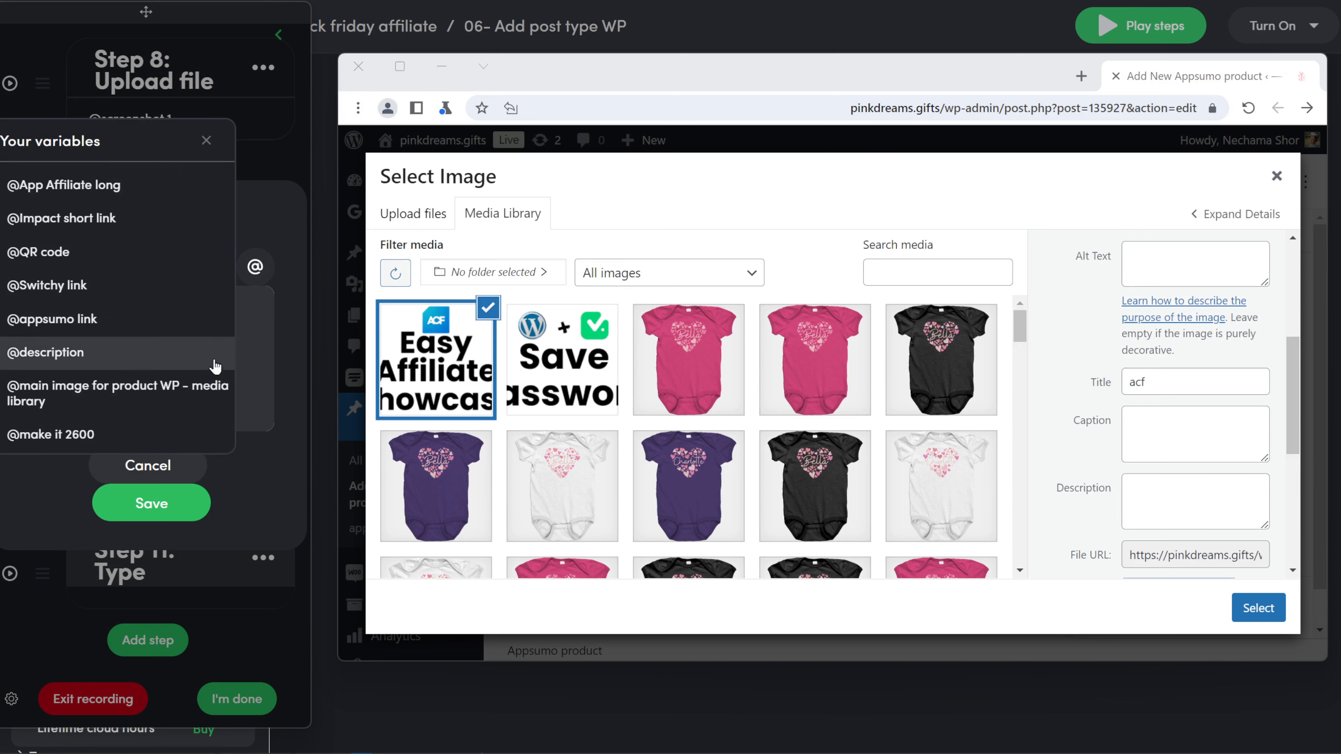
scroll(110, 253, down, 5)
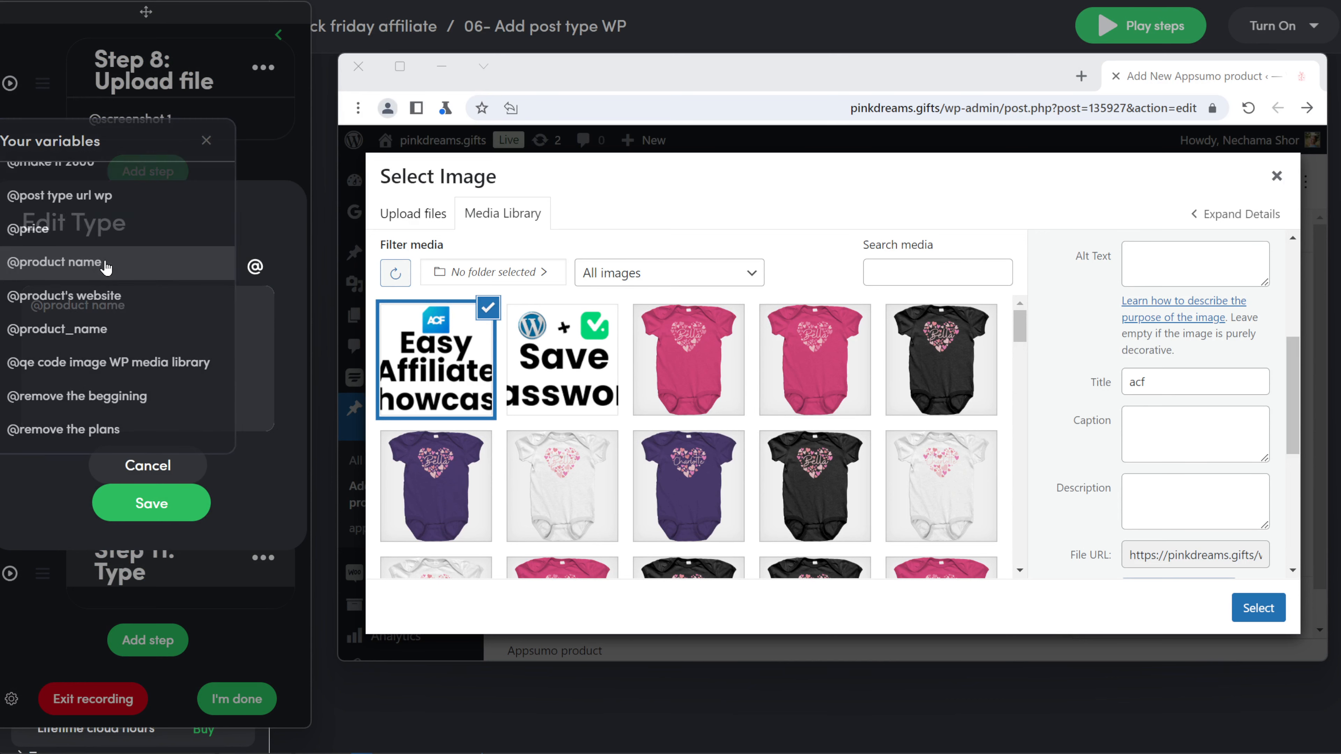
click(105, 261)
click(150, 503)
Step: Add a variable typing step for the image's Description field
click(148, 661)
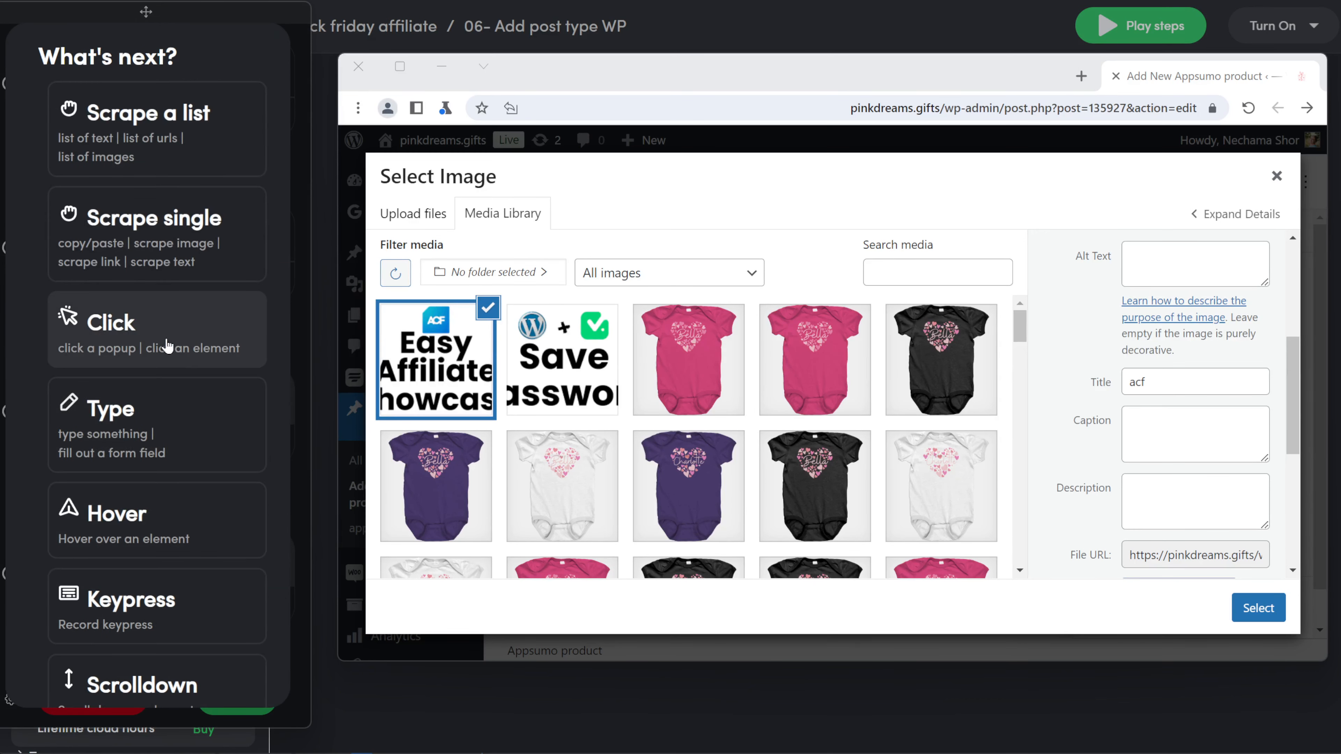
click(157, 423)
click(1183, 497)
click(751, 627)
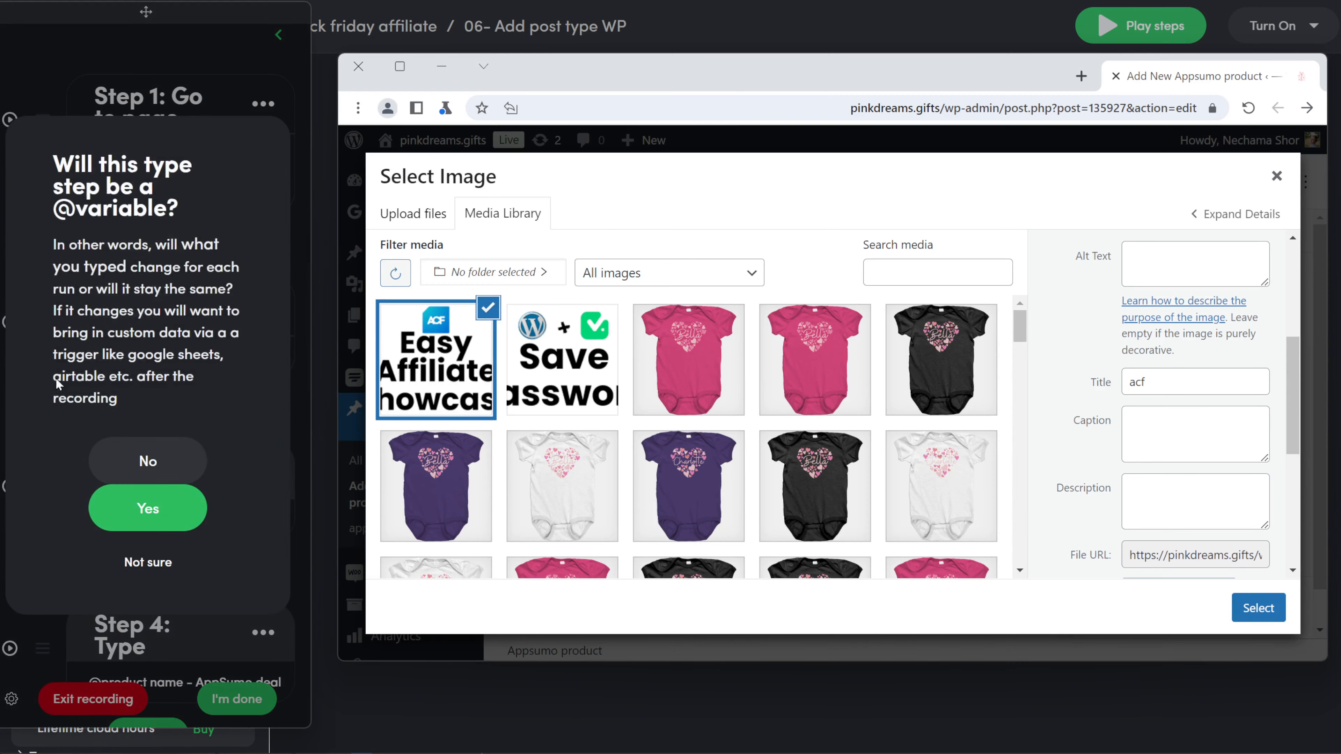
click(149, 511)
click(151, 334)
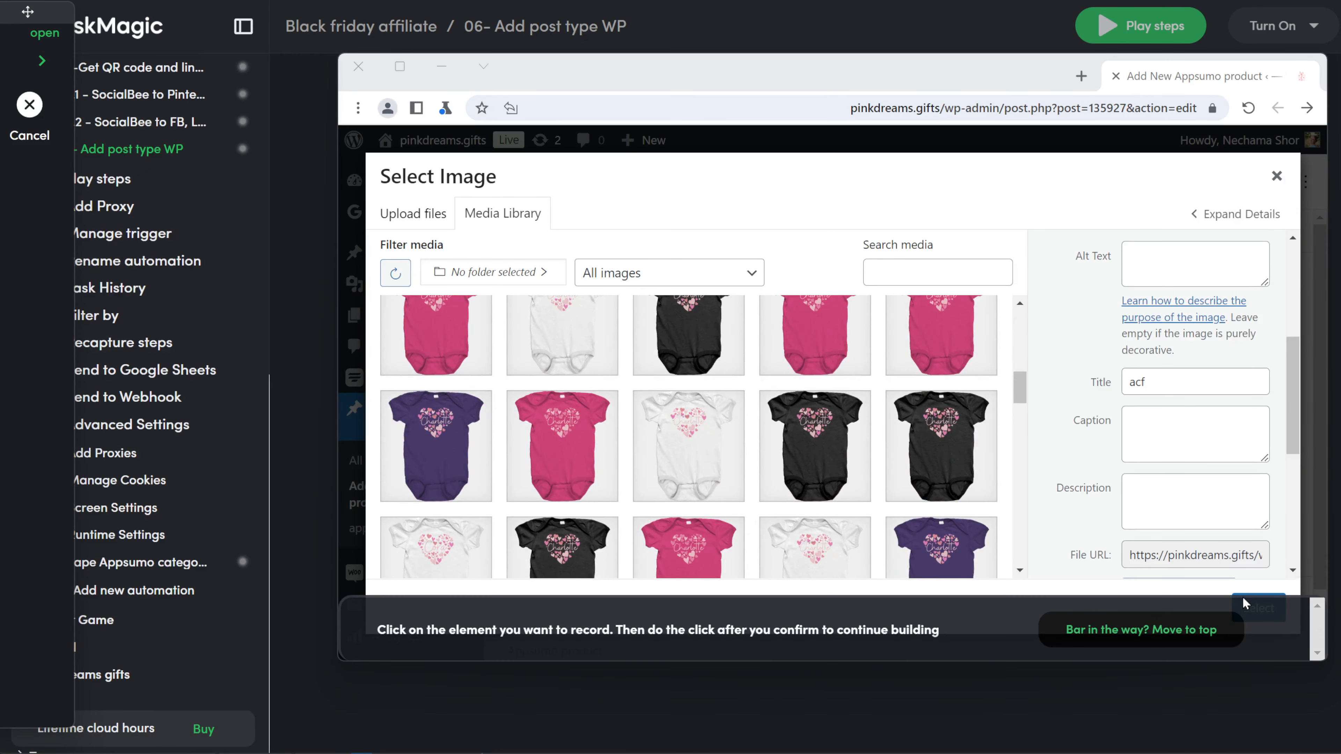
Step: Record a click on the media dialog's Select button to insert the screenshot
click(1164, 630)
click(1265, 613)
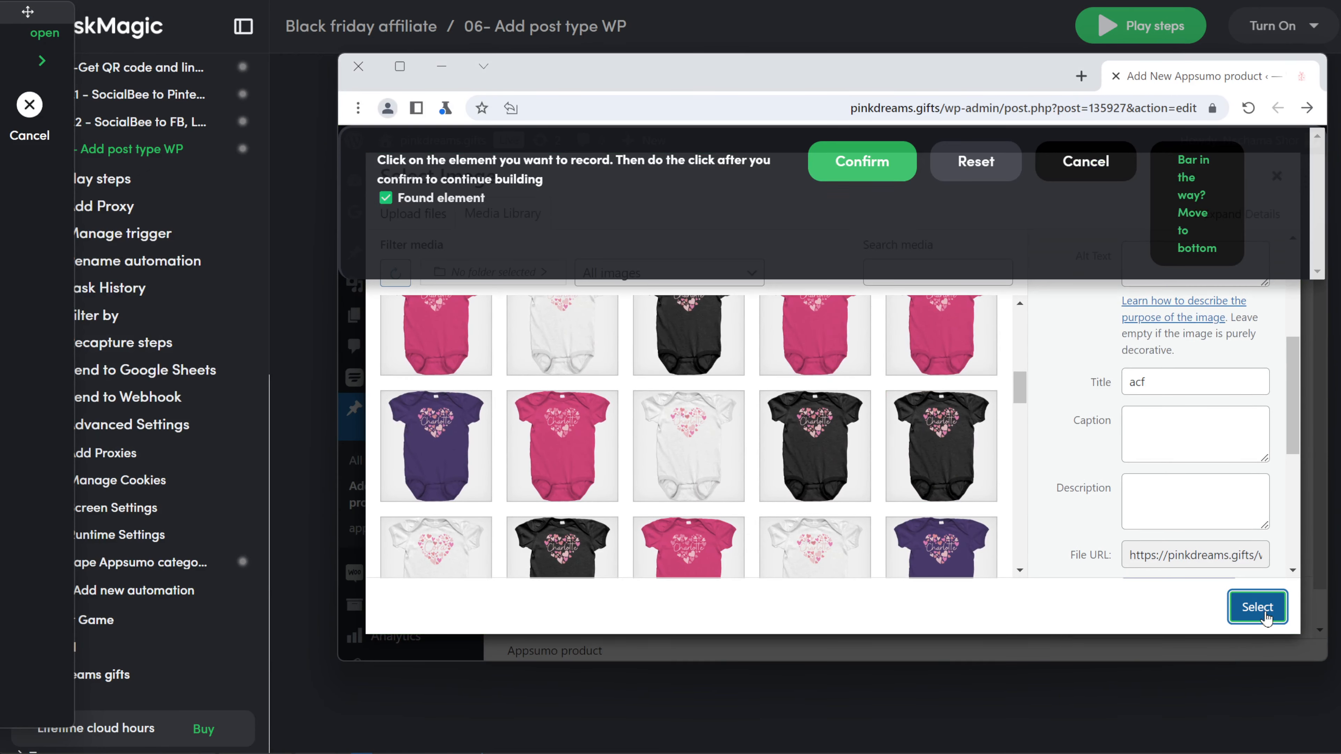
click(879, 180)
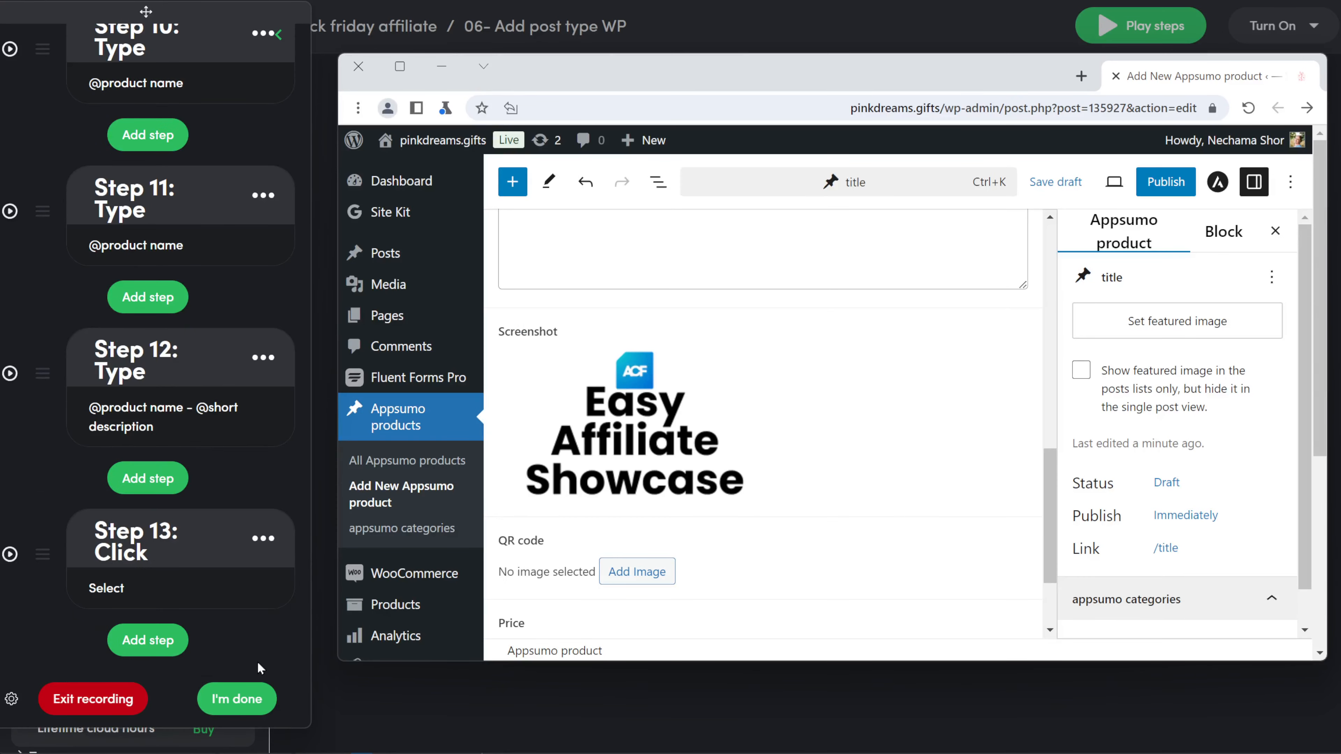
Step: Add Step 14 clicking the QR code field's Add Image button and test-play it
click(131, 641)
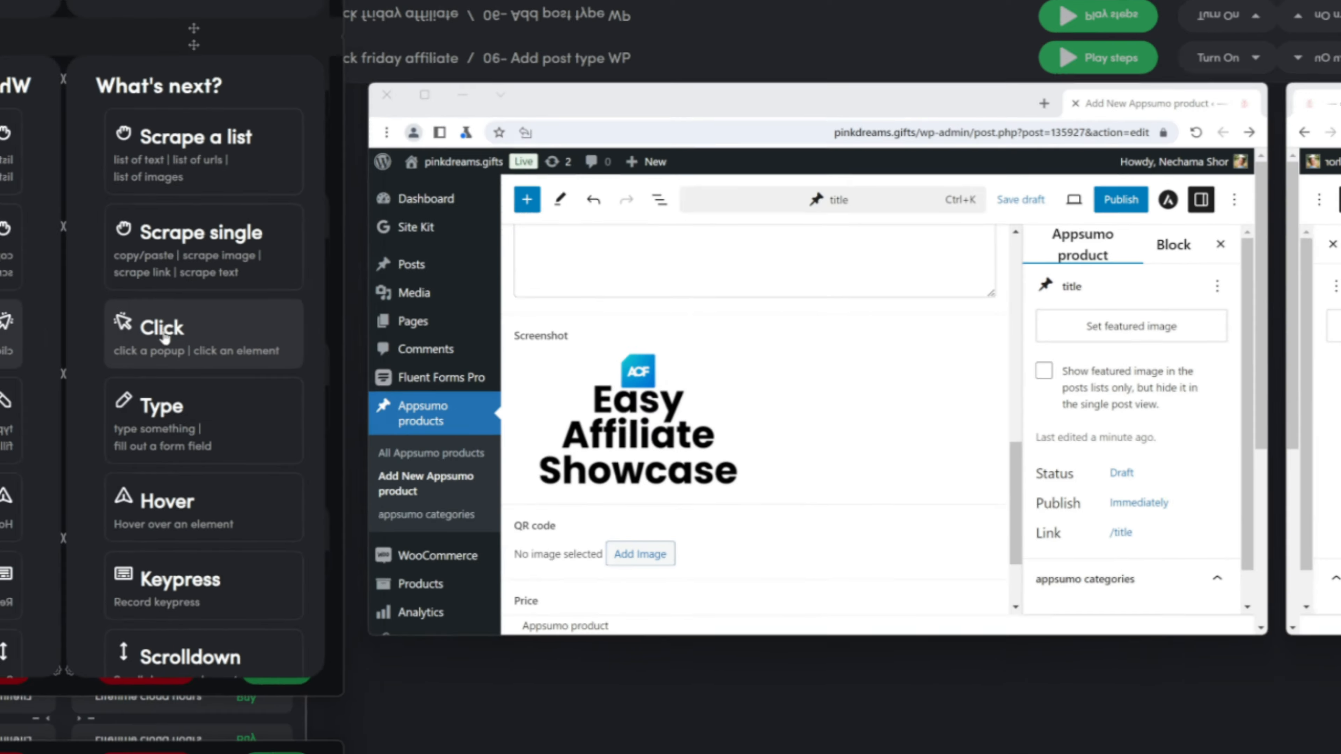
click(113, 334)
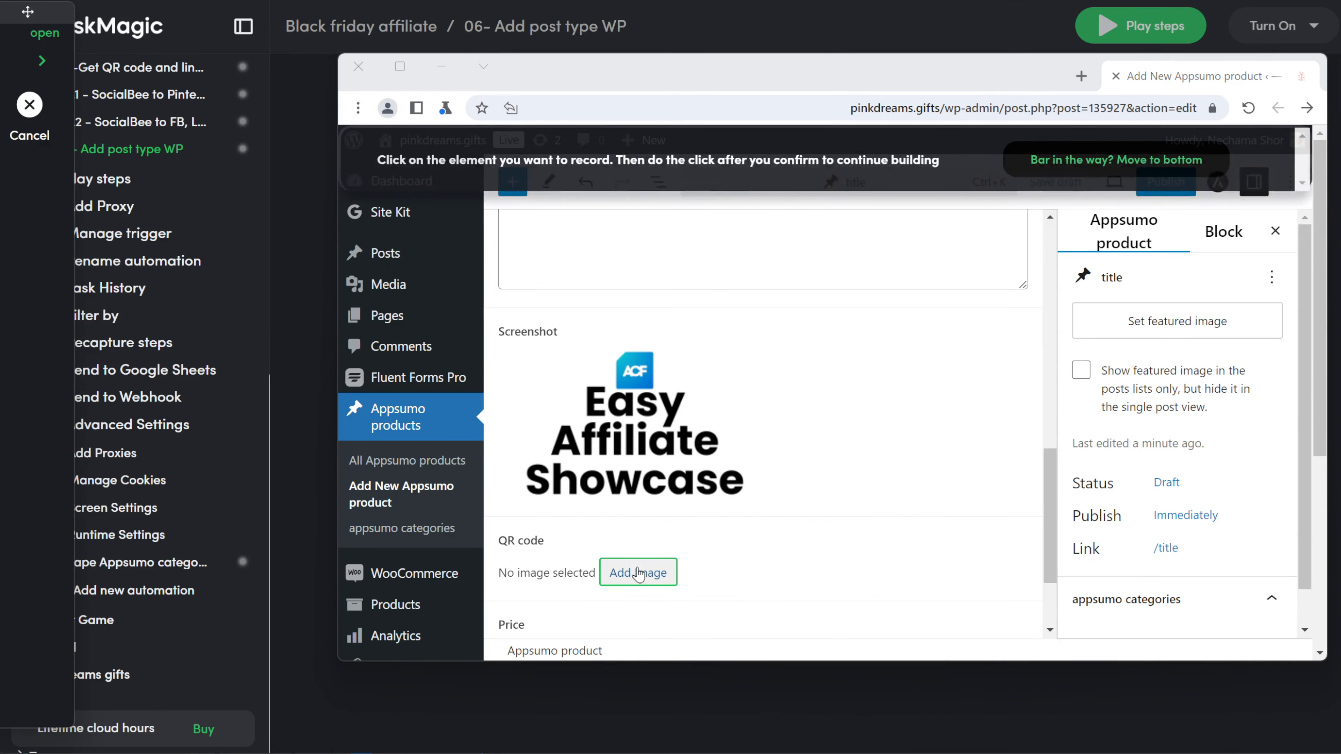
click(639, 573)
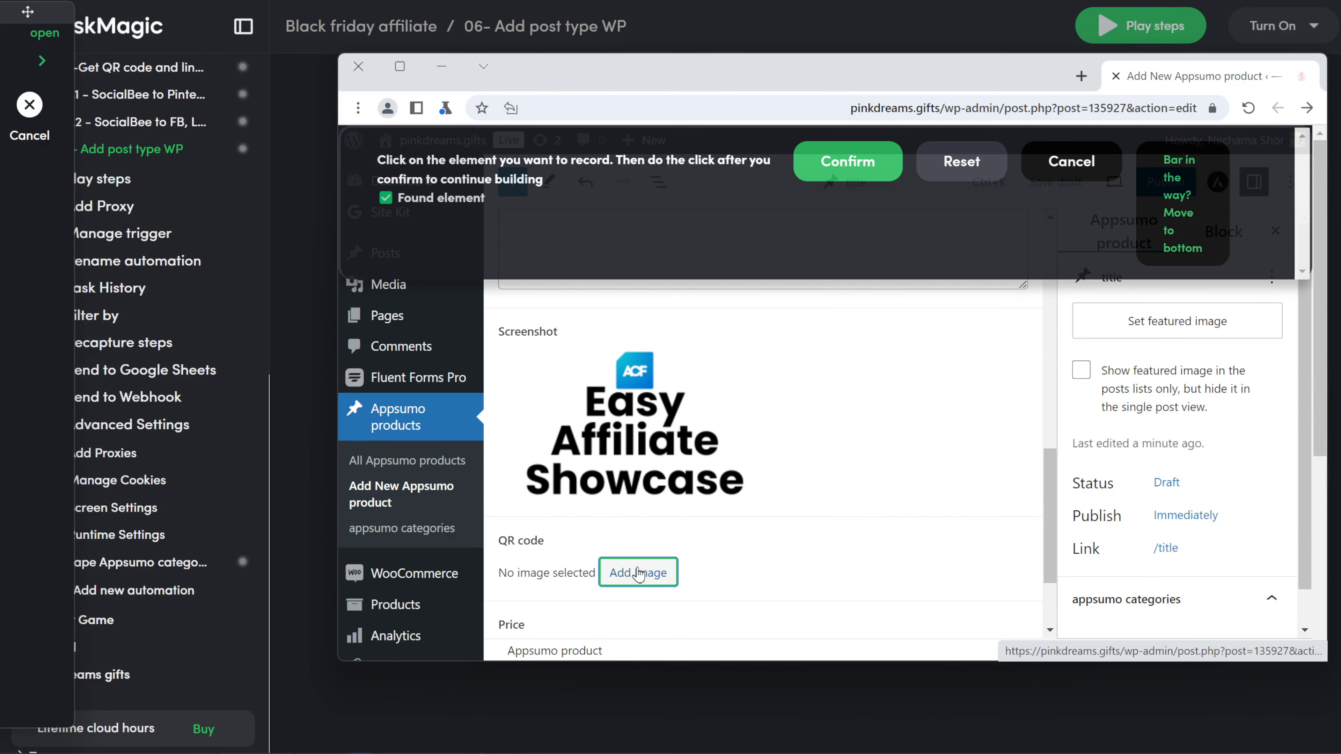
click(858, 158)
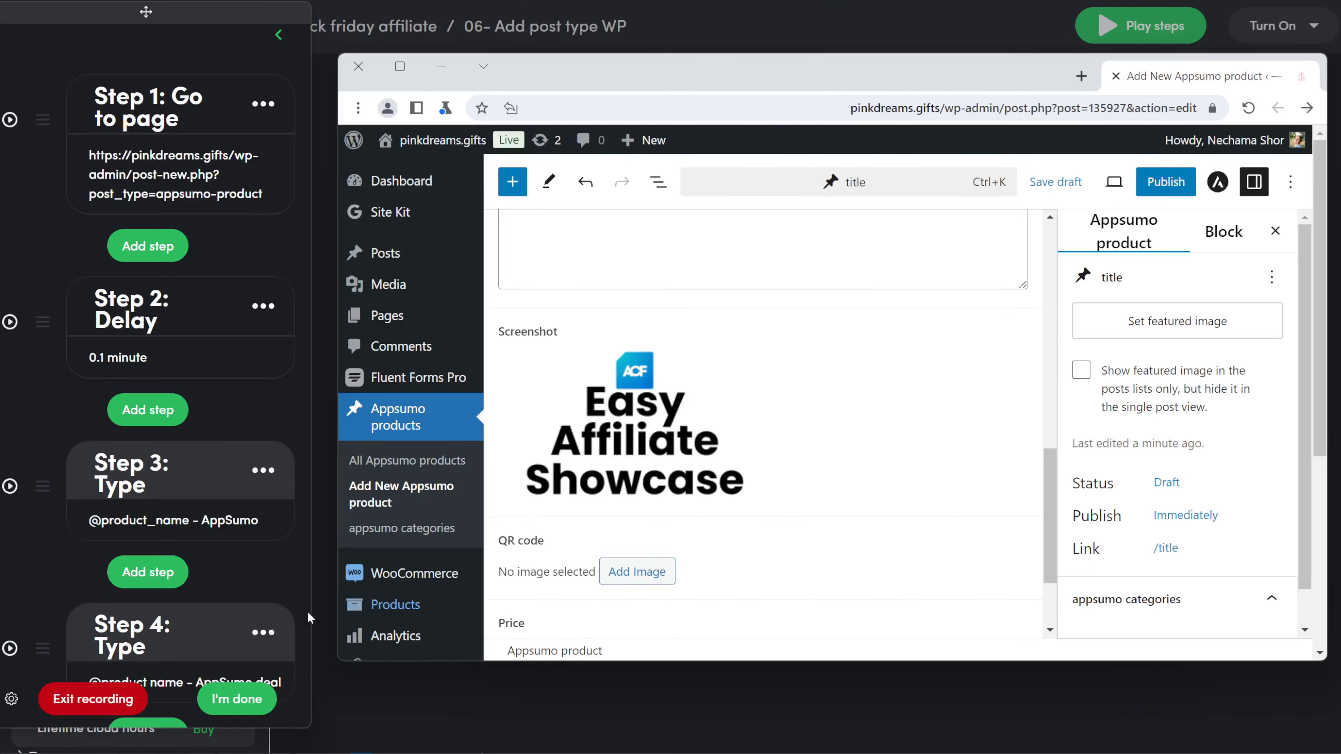
scroll(184, 576, down, 20)
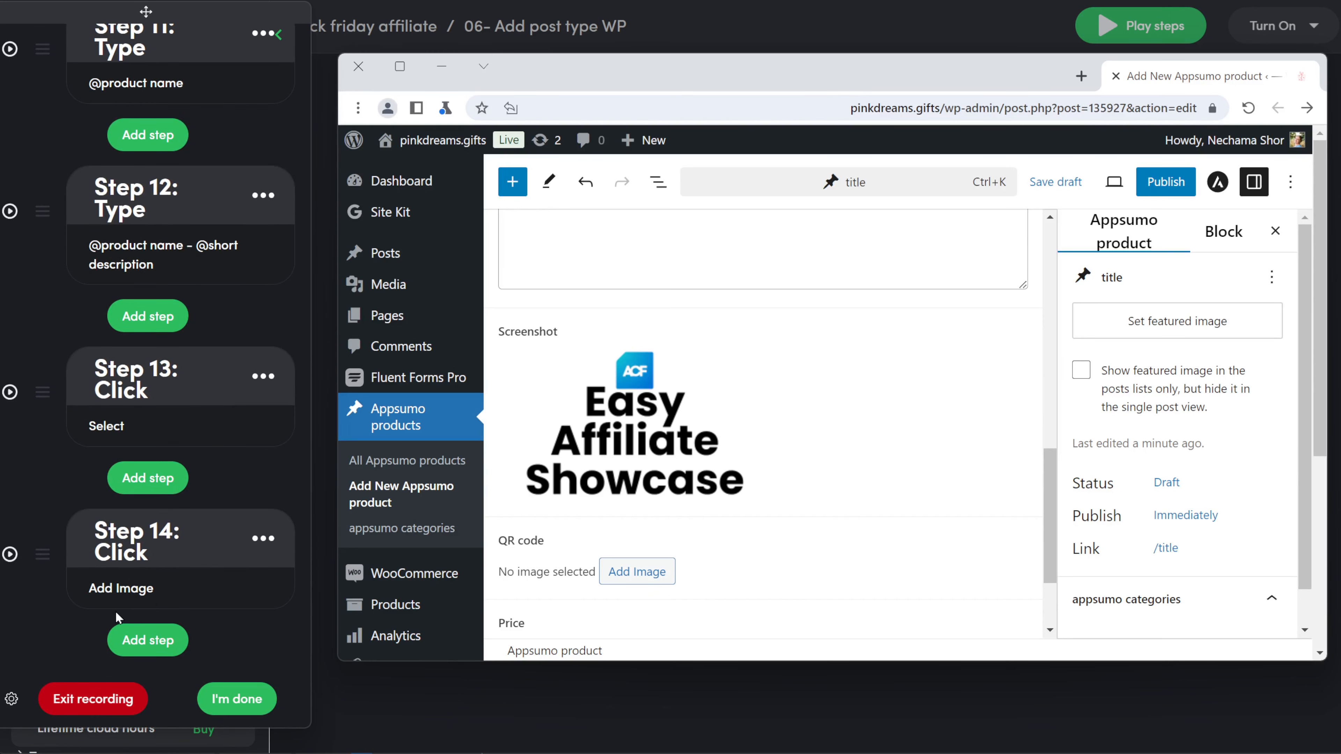
click(8, 559)
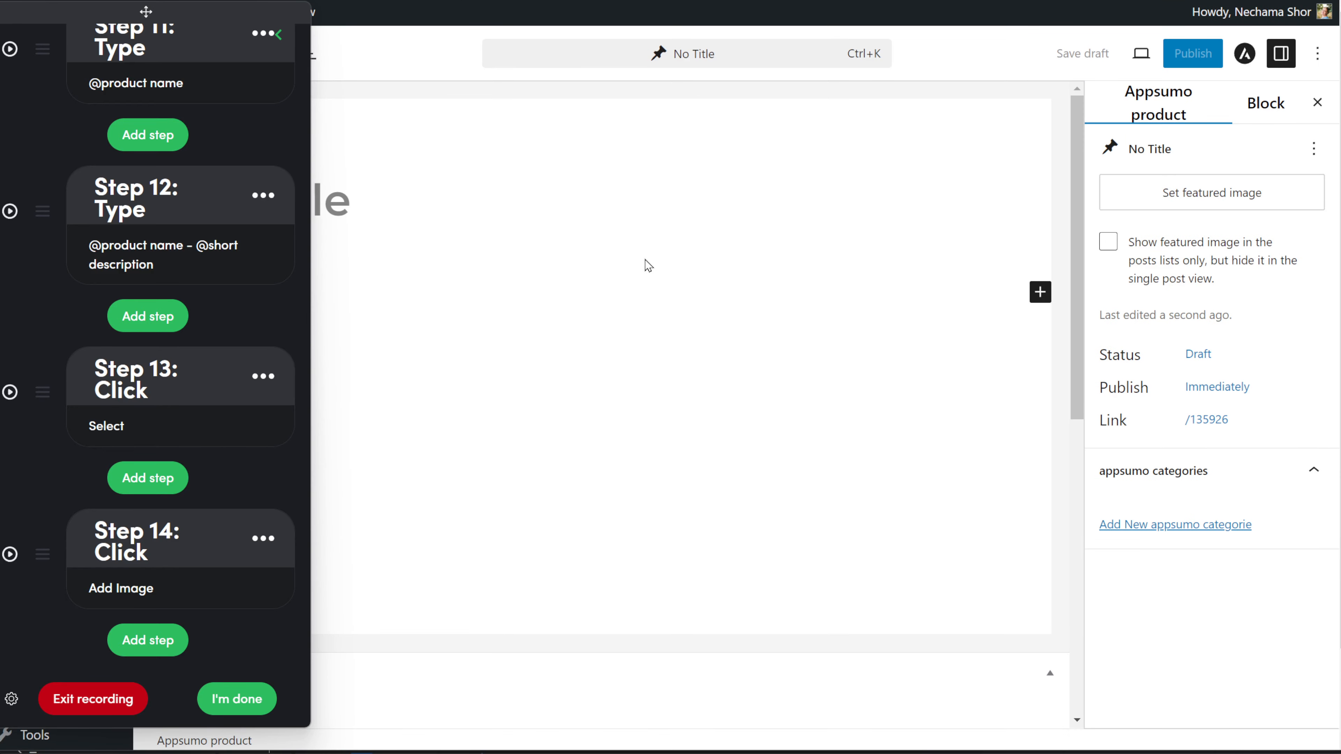
Step: Place the Chrome windows side by side and show the three-dot menu's More tools submenu
drag(1083, 0, 1146, 2)
click(1279, 33)
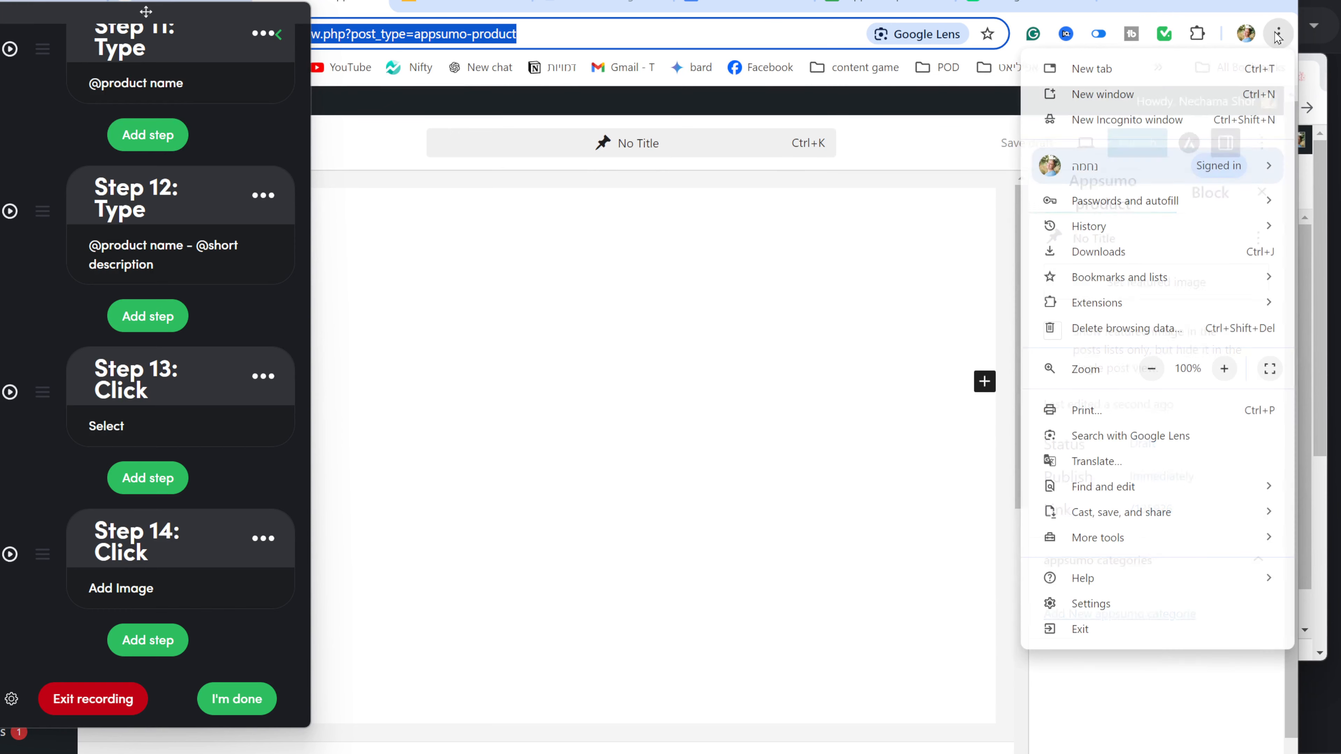
mouse_move(1140, 548)
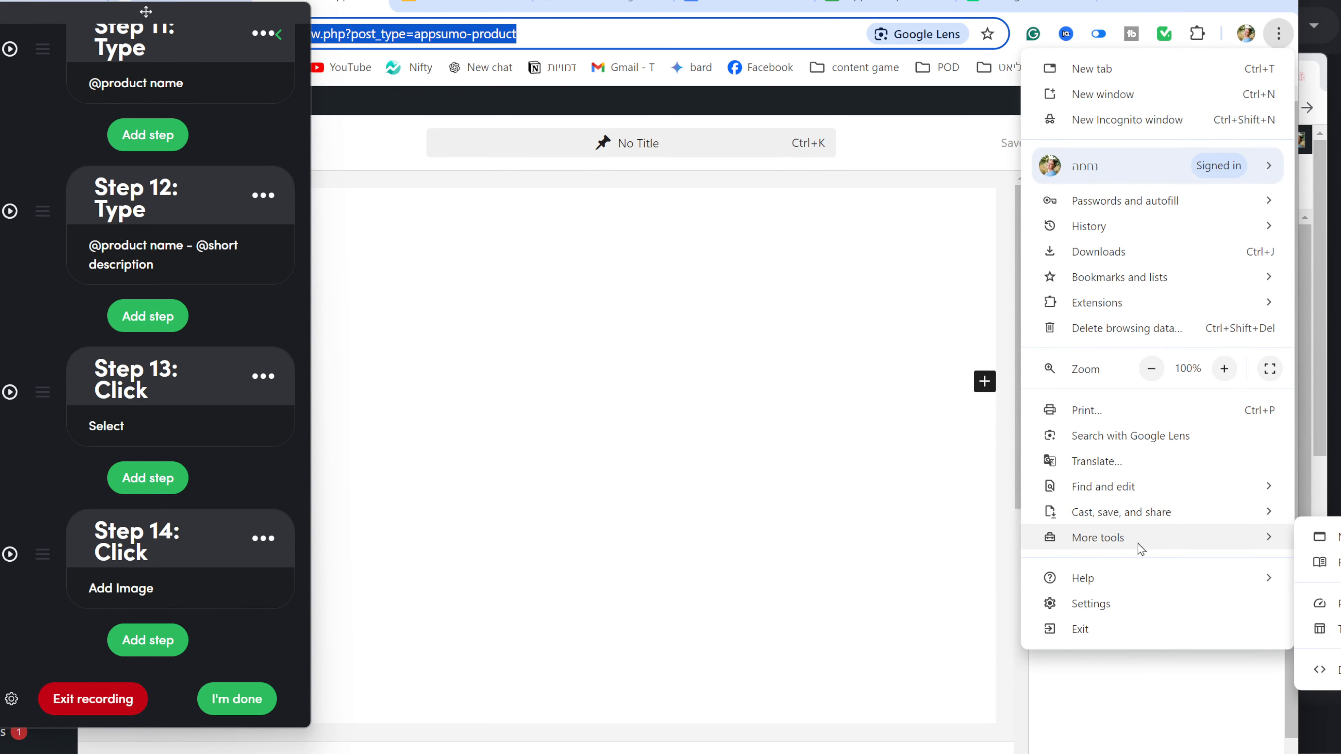
click(1168, 22)
drag(1159, 3, 933, 2)
click(1054, 33)
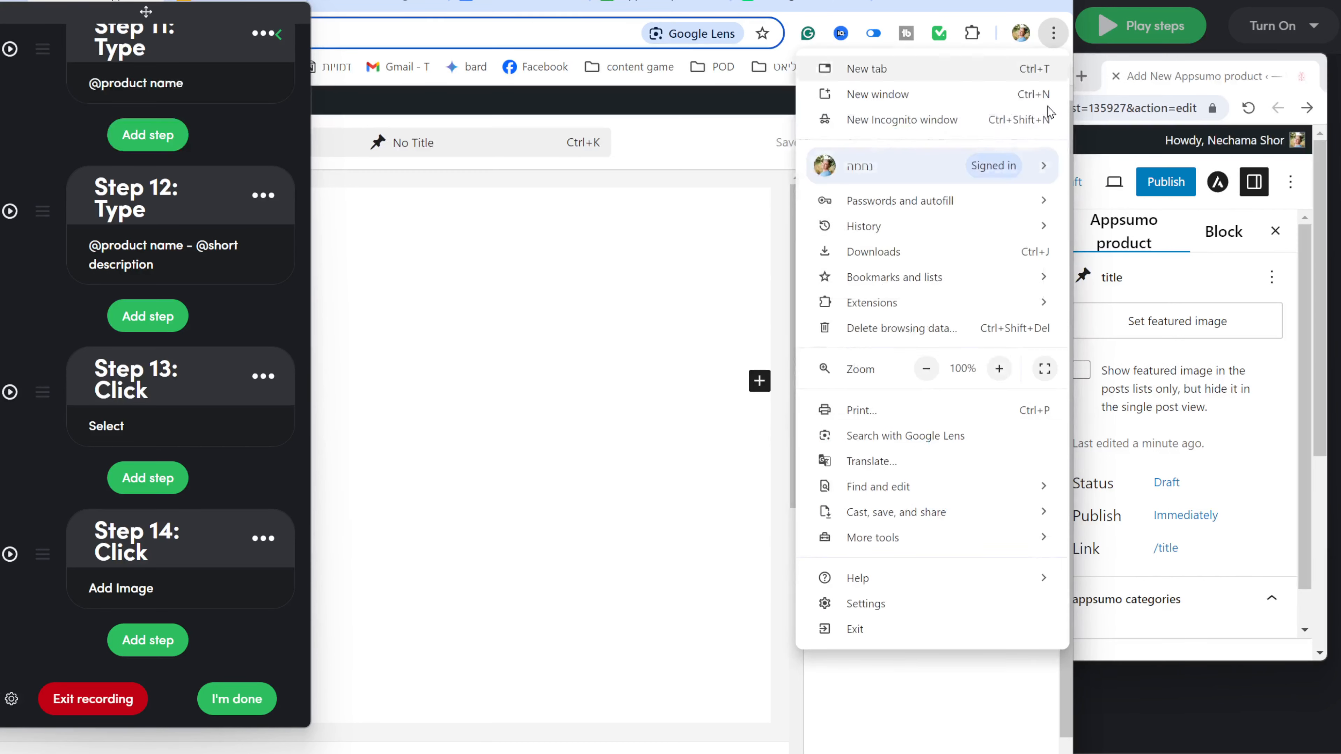
mouse_move(960, 553)
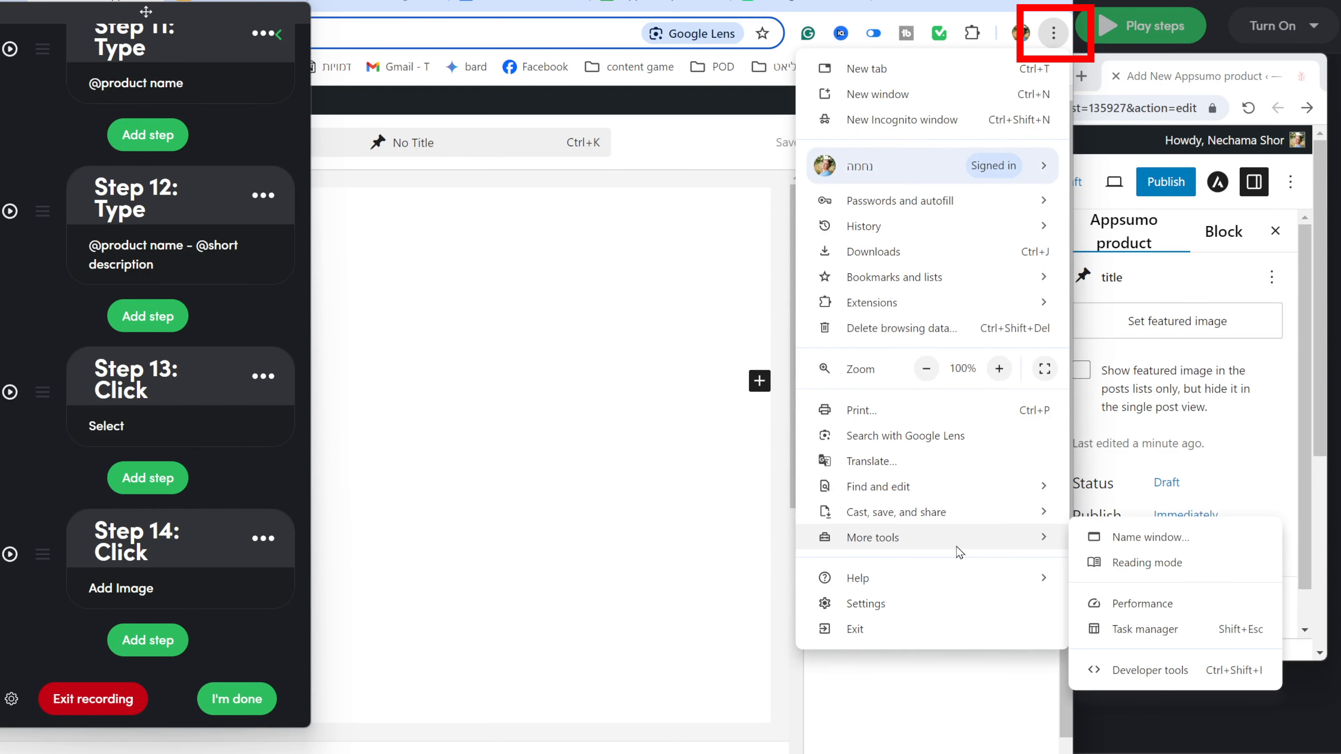
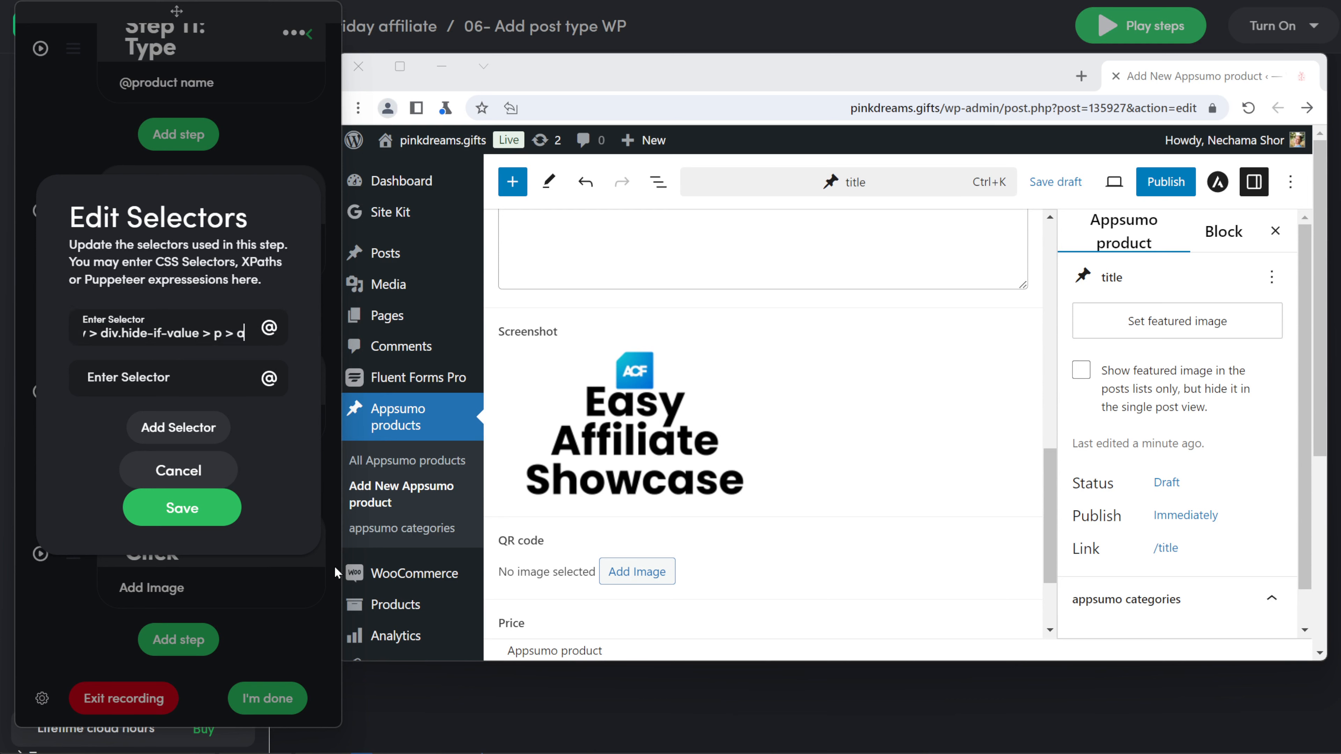
Step: Save the updated selectors and play the add-image step to open the image picker
click(141, 520)
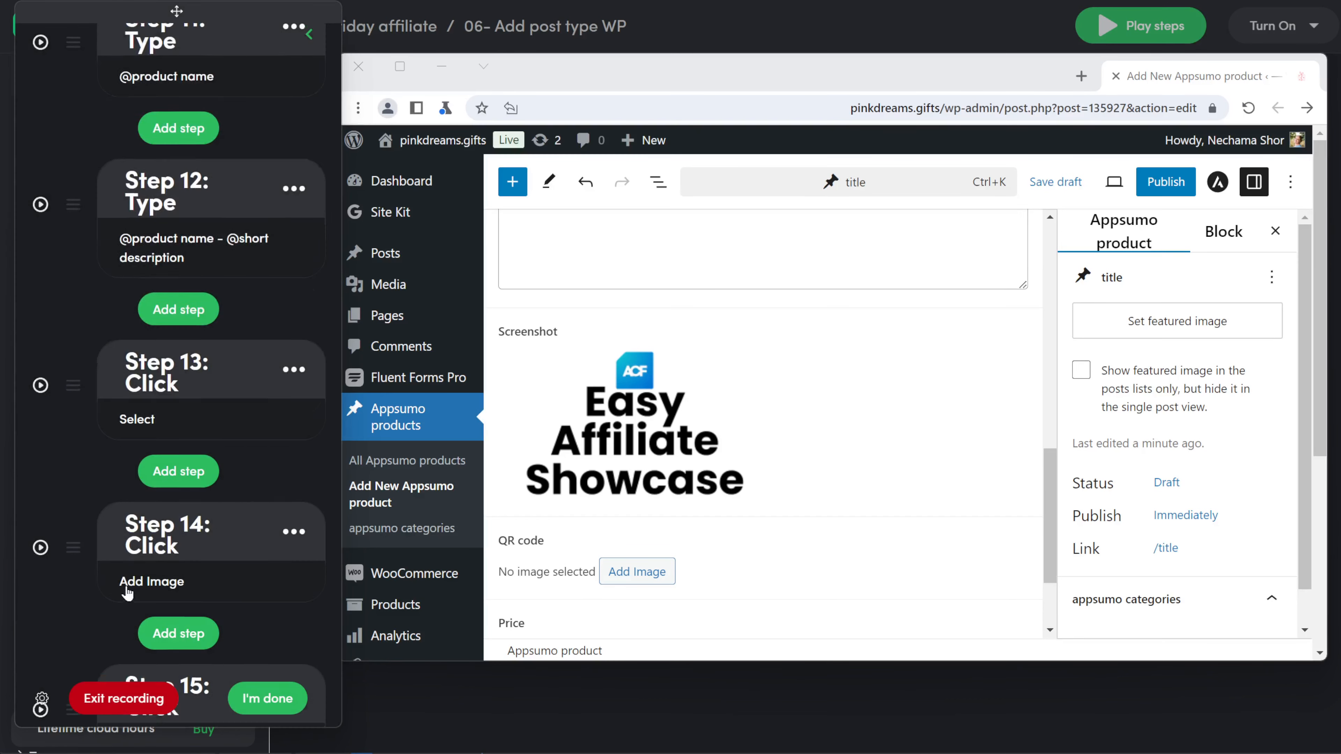
scroll(115, 567, down, 3)
click(40, 554)
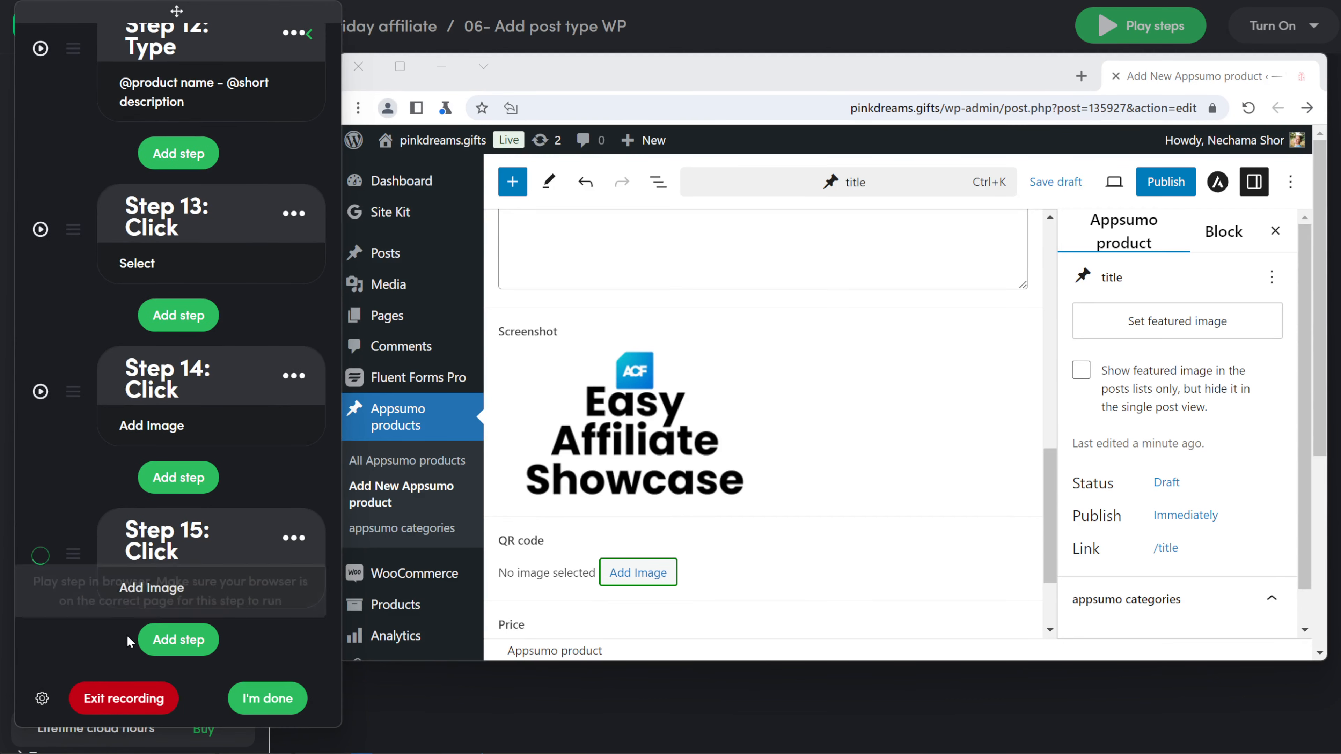
click(176, 640)
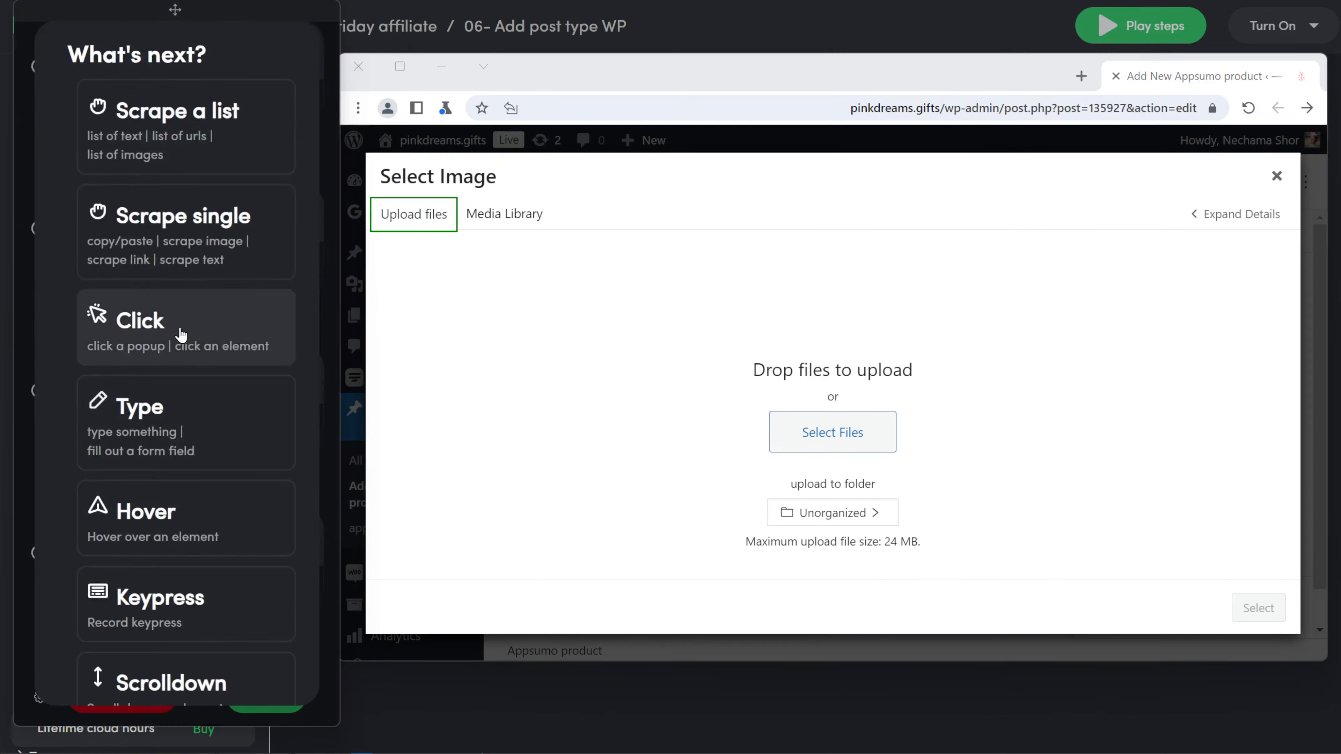
click(180, 336)
click(862, 161)
click(833, 433)
click(135, 587)
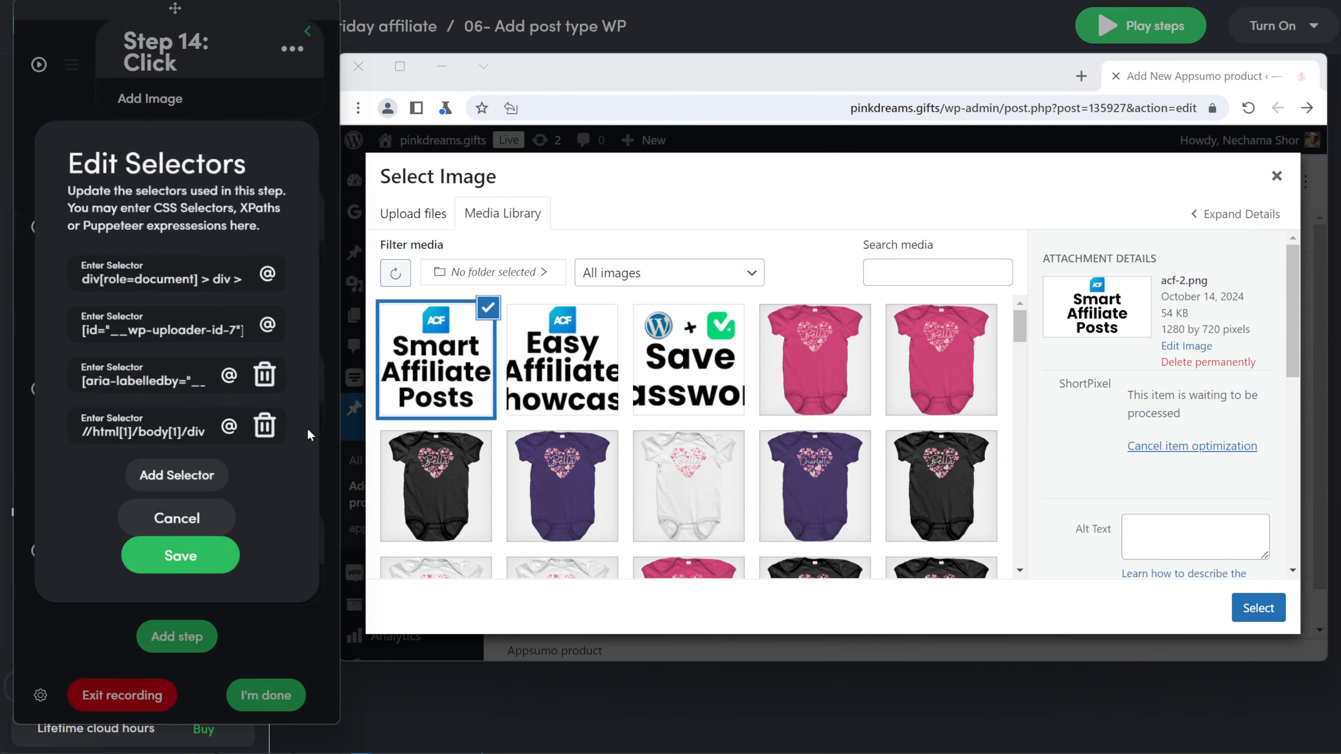
click(176, 518)
click(292, 536)
click(231, 398)
click(177, 334)
click(180, 431)
click(284, 347)
click(120, 267)
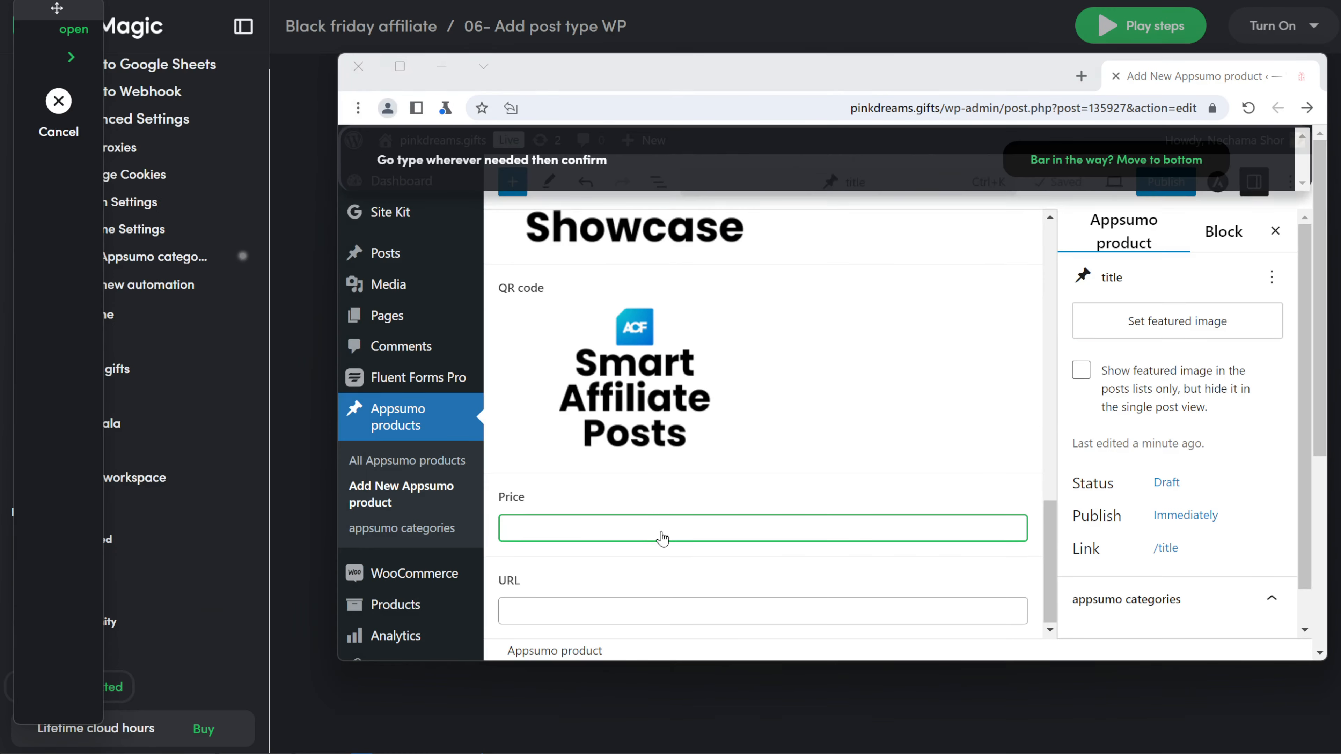
click(660, 533)
click(861, 161)
click(185, 587)
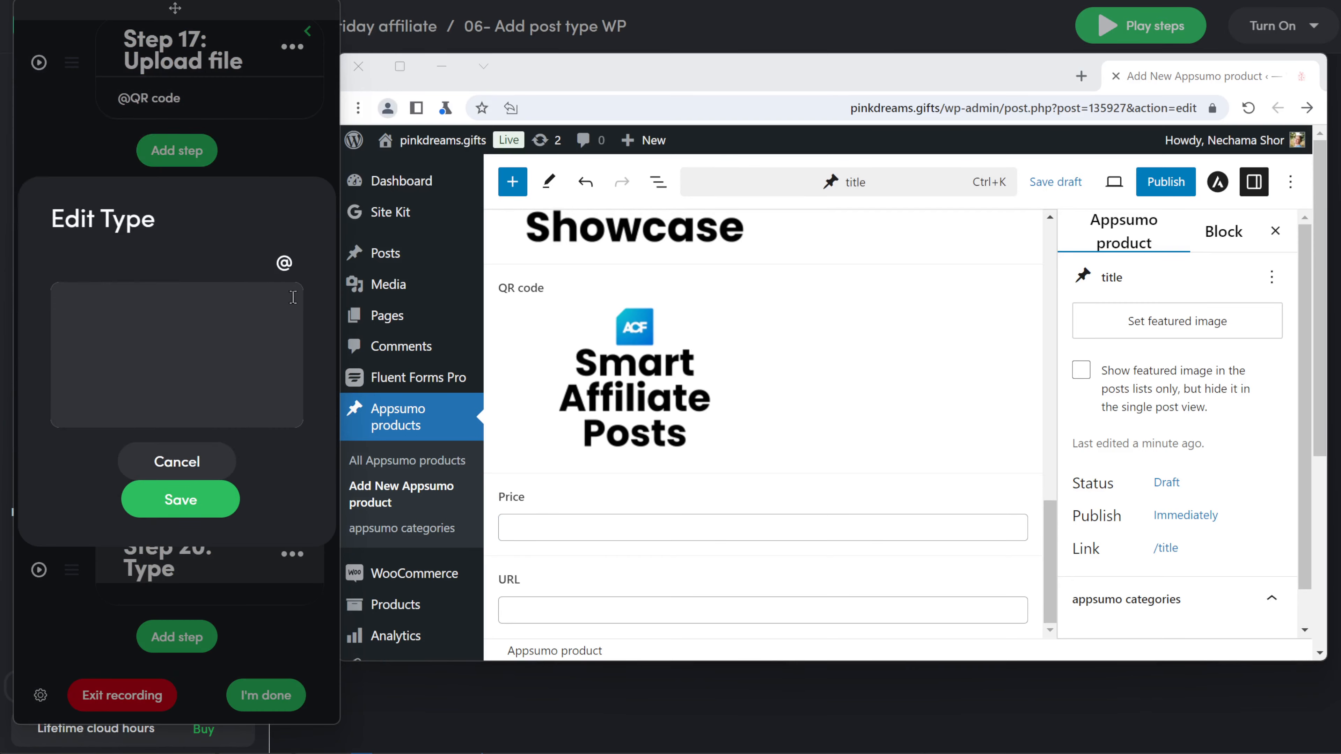
click(284, 263)
scroll(171, 367, down, 6)
scroll(161, 366, up, 5)
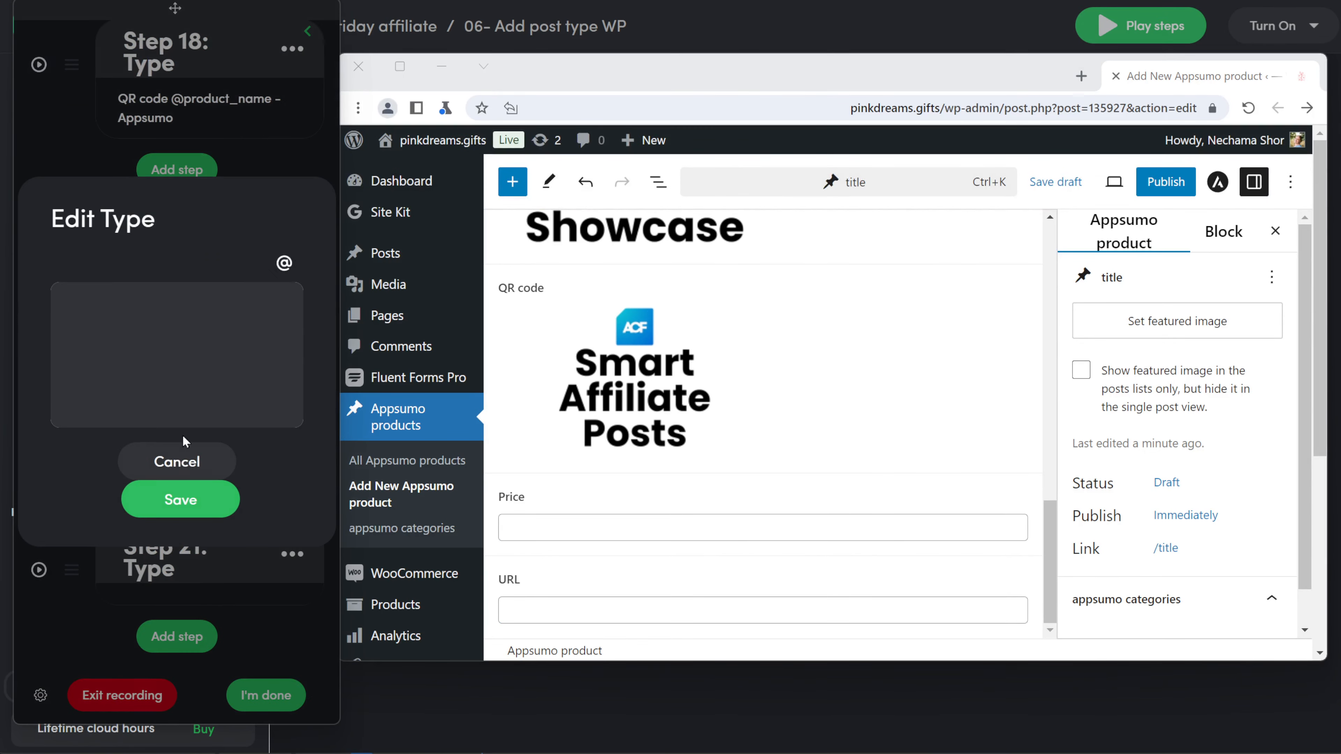
click(284, 263)
scroll(165, 399, down, 5)
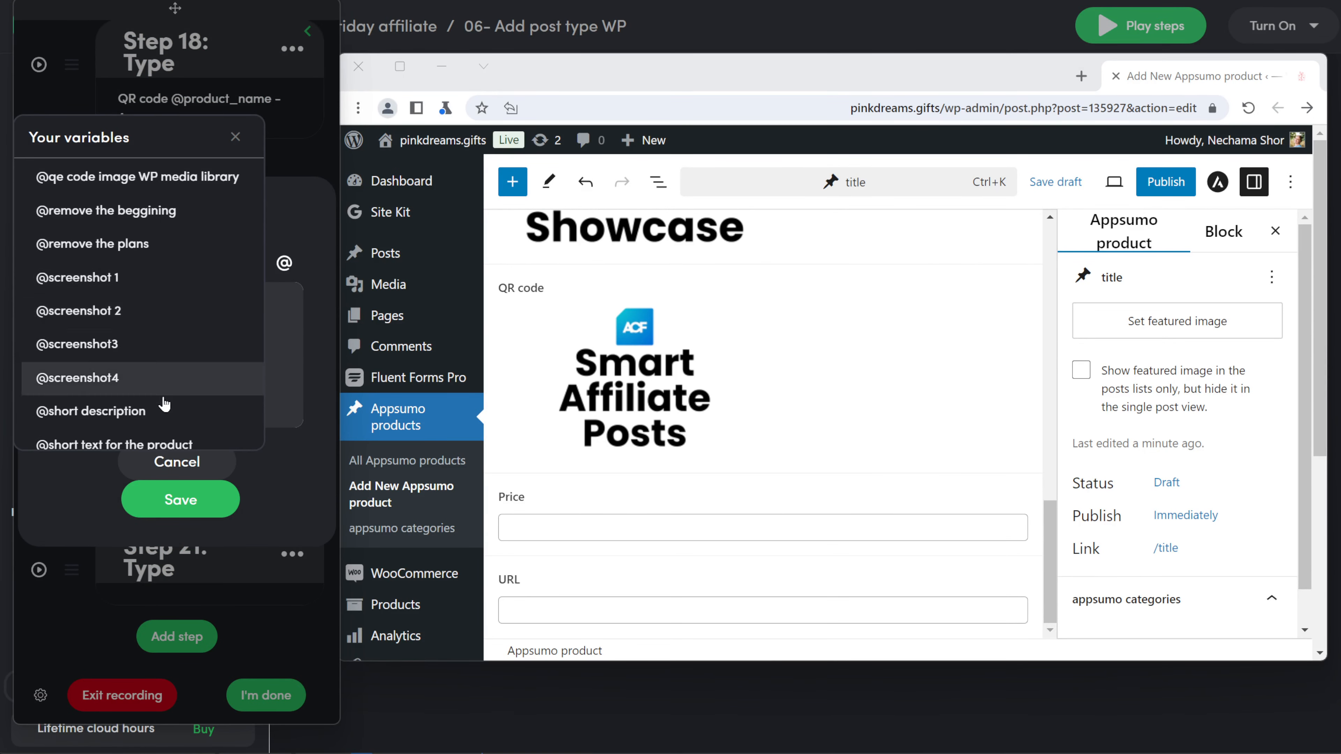
scroll(165, 375, up, 3)
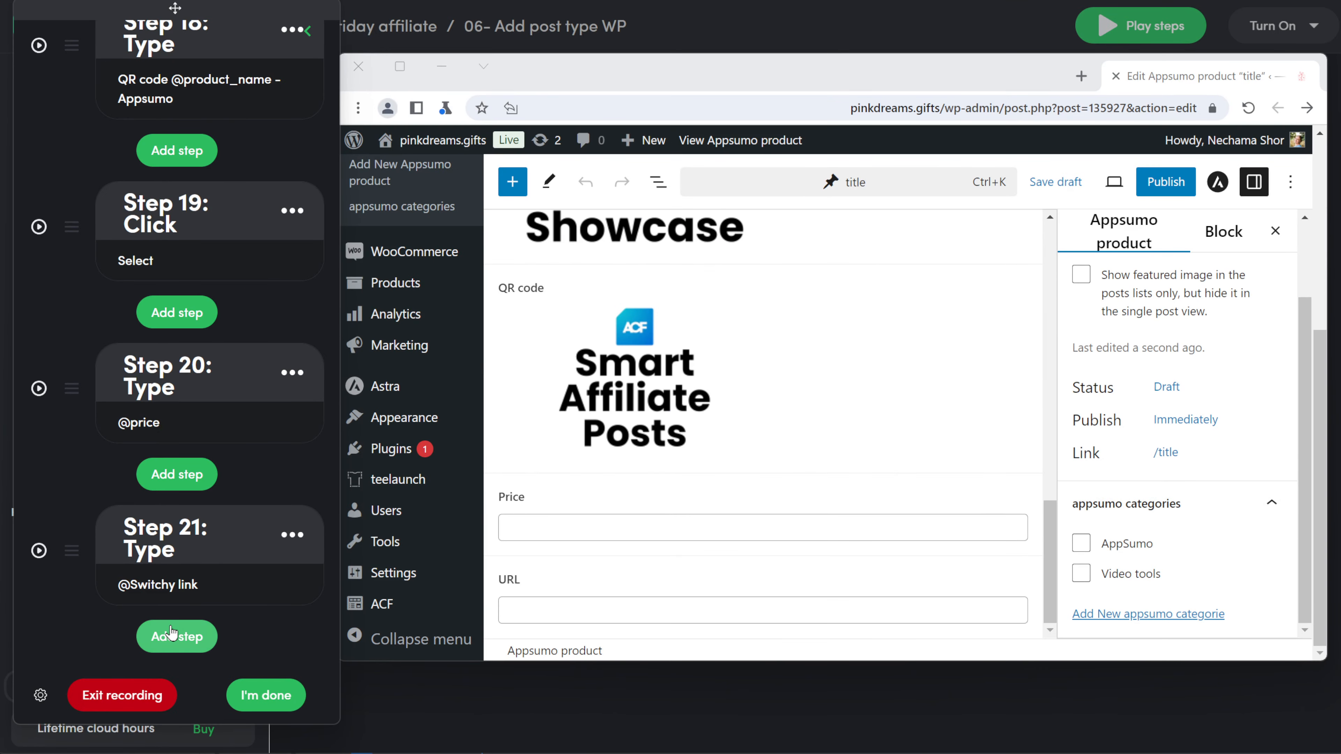
Step: Add click steps ticking the AppSumo and Video tools category checkboxes
click(176, 637)
click(178, 346)
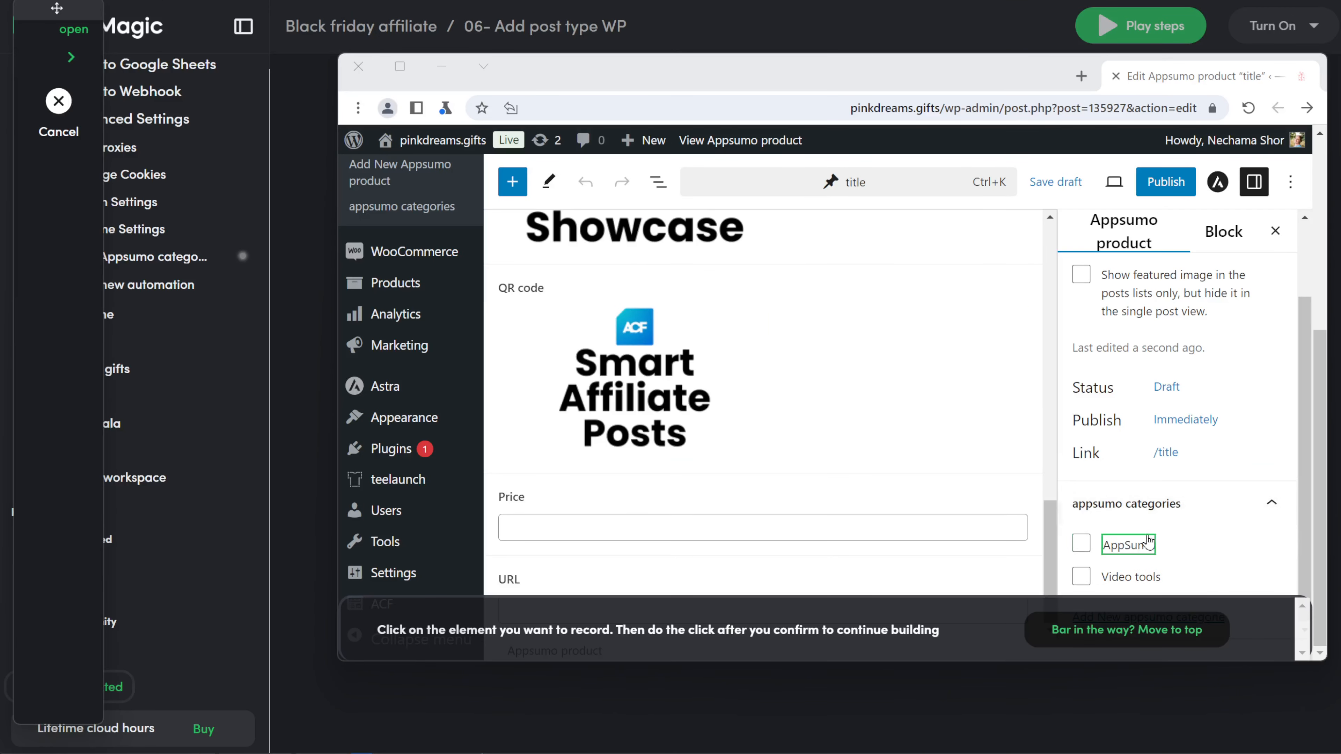
click(1082, 544)
click(856, 524)
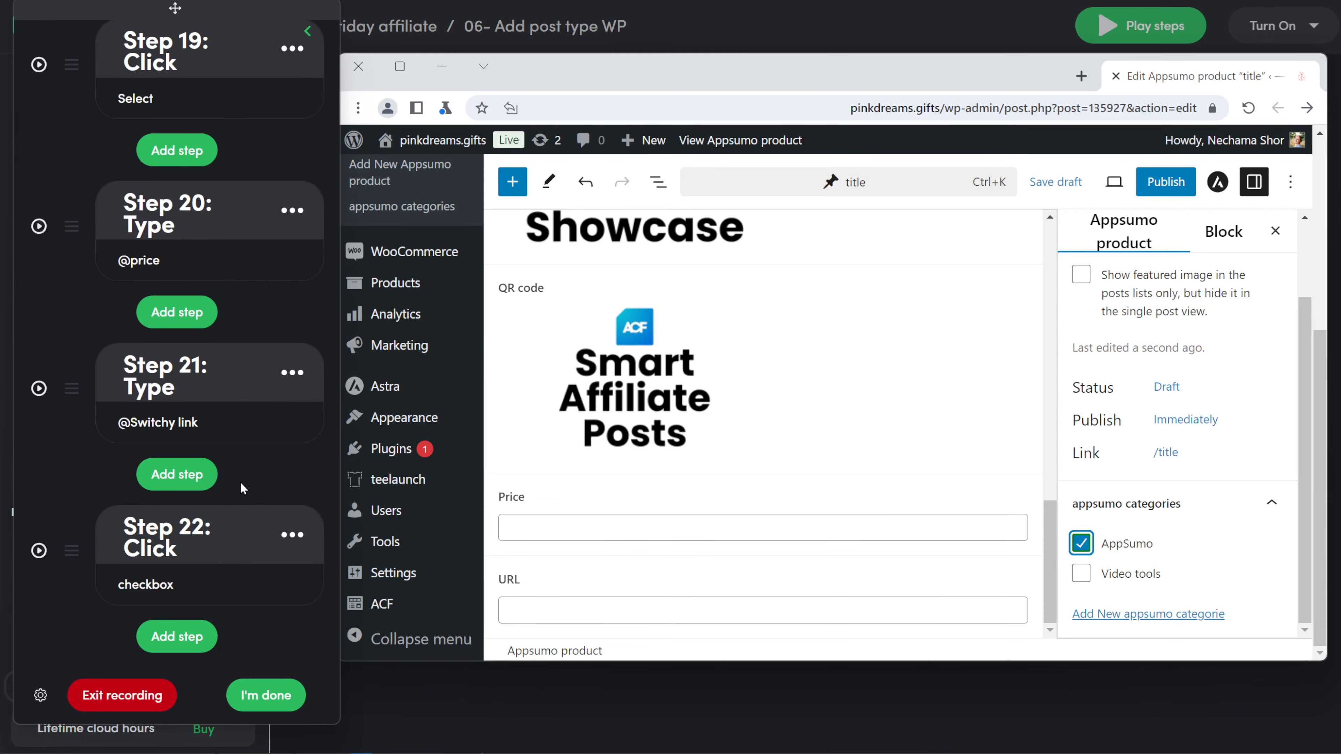
click(176, 637)
click(172, 360)
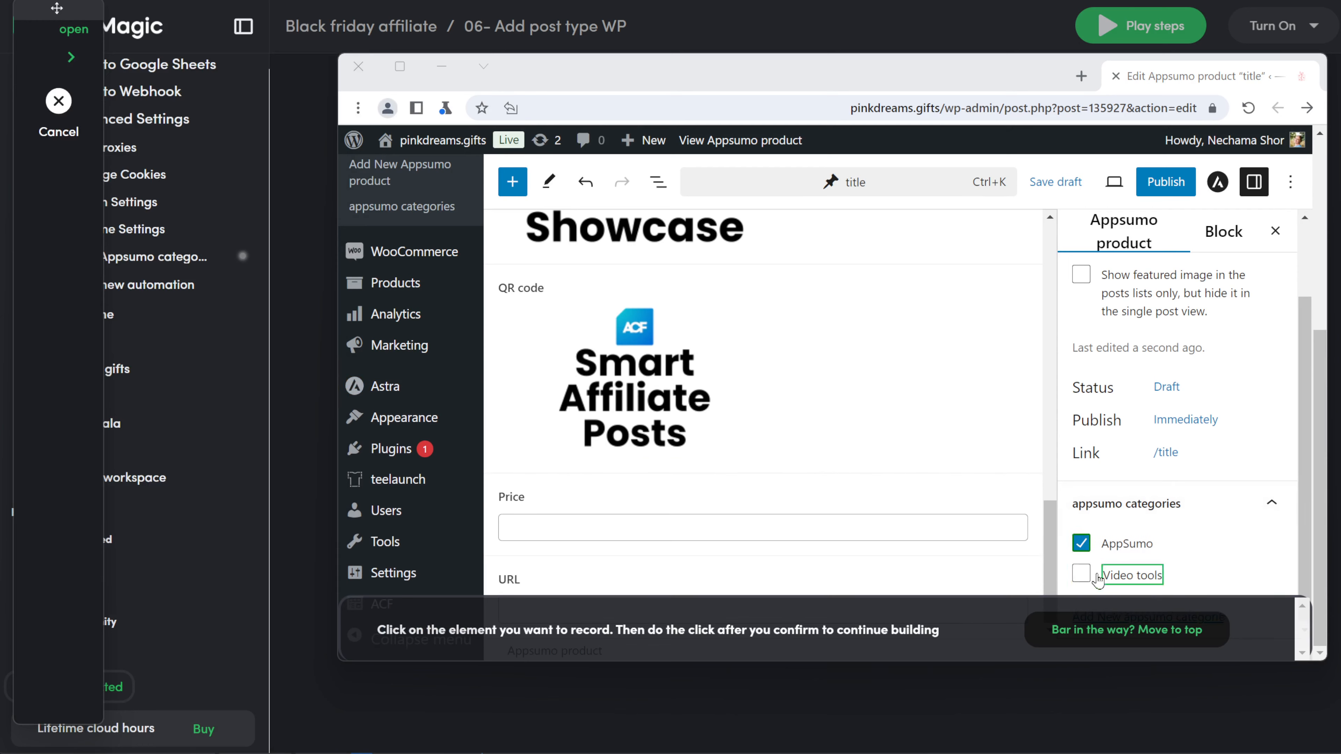
click(1082, 574)
click(839, 523)
click(1082, 574)
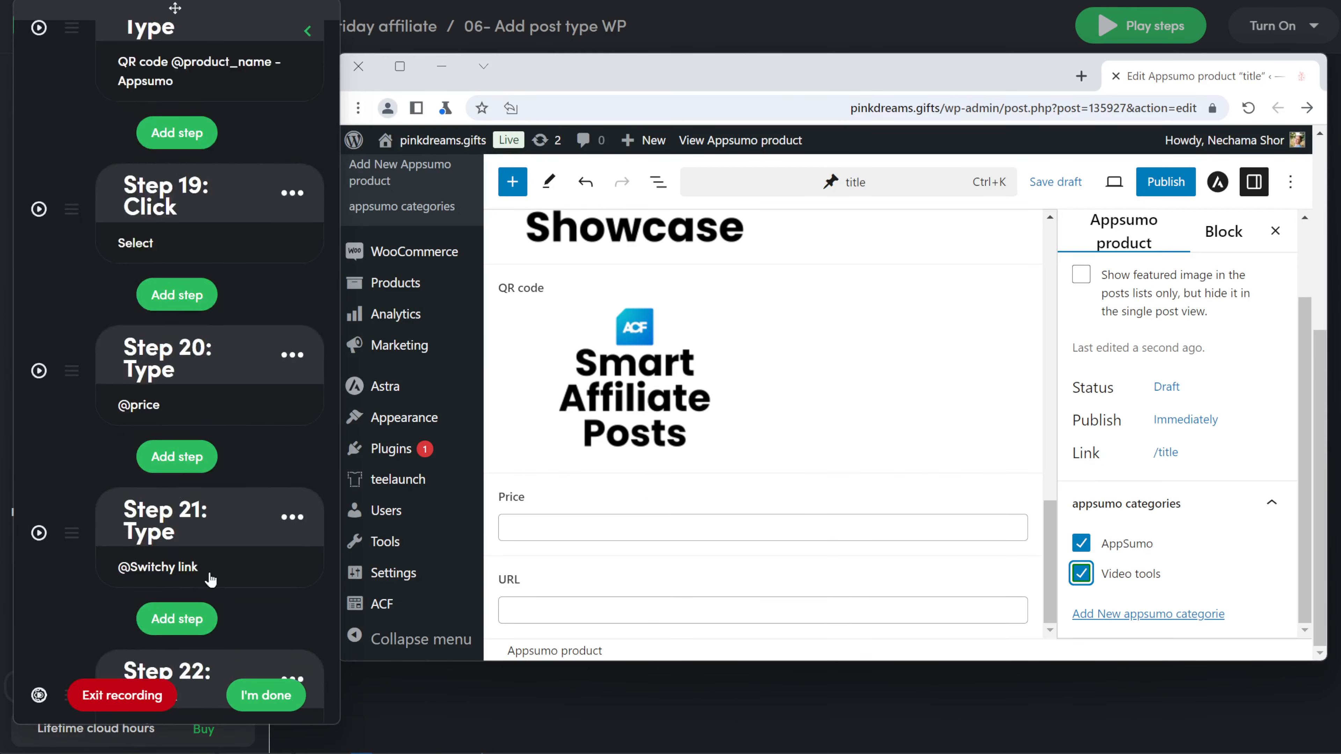
Step: Disable Step 22, the AppSumo category click
click(310, 534)
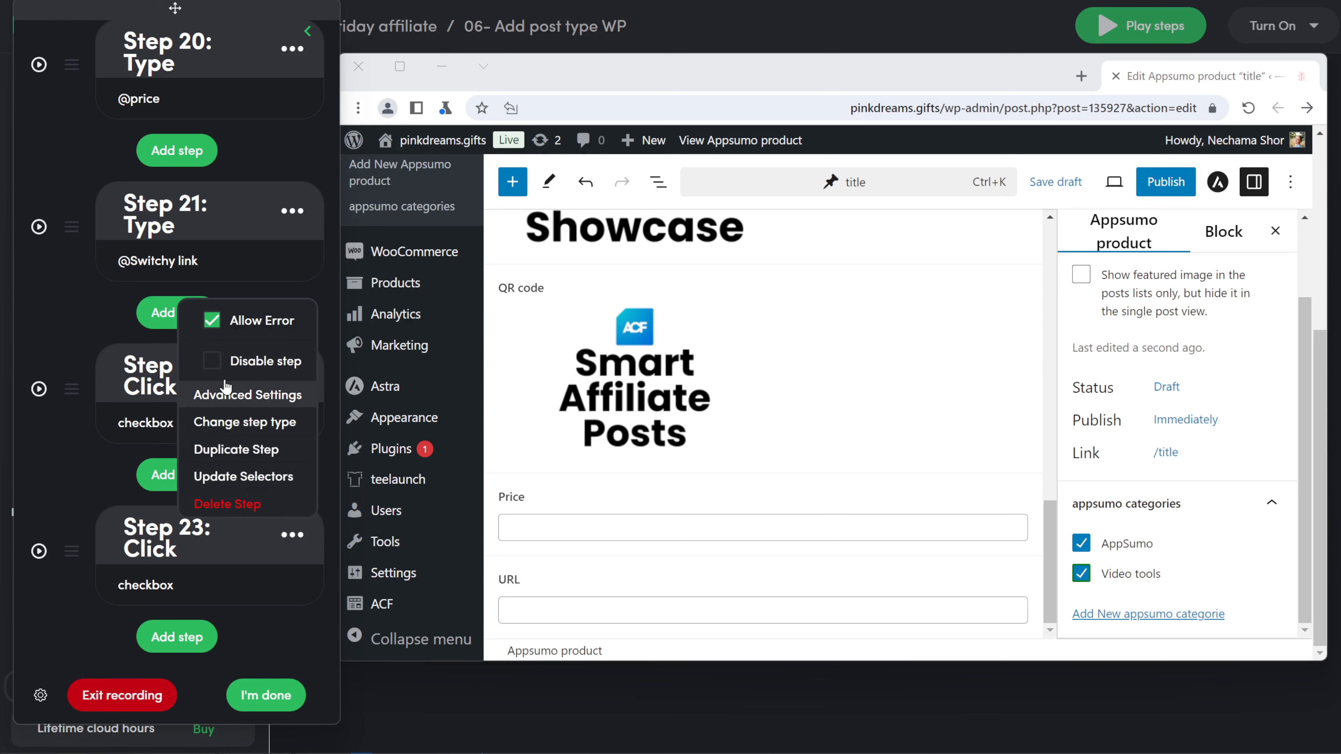
click(274, 638)
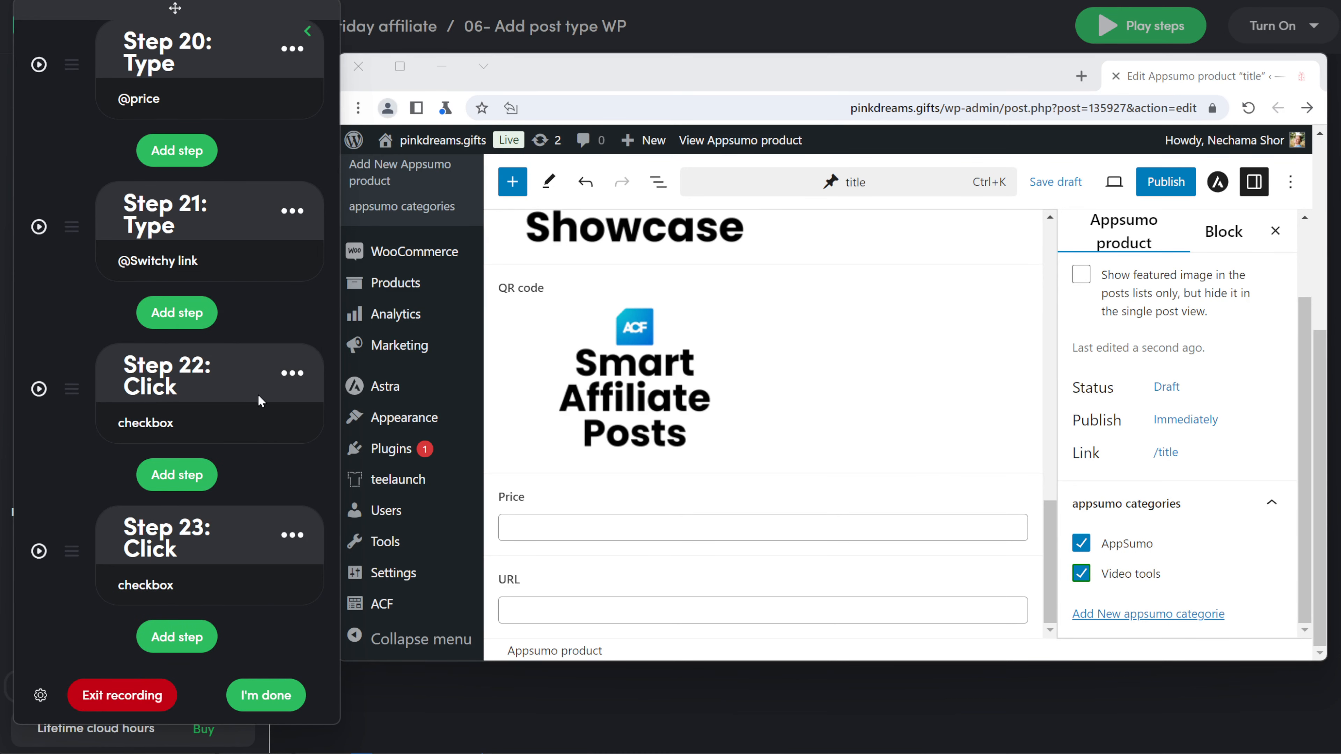
click(292, 373)
click(256, 462)
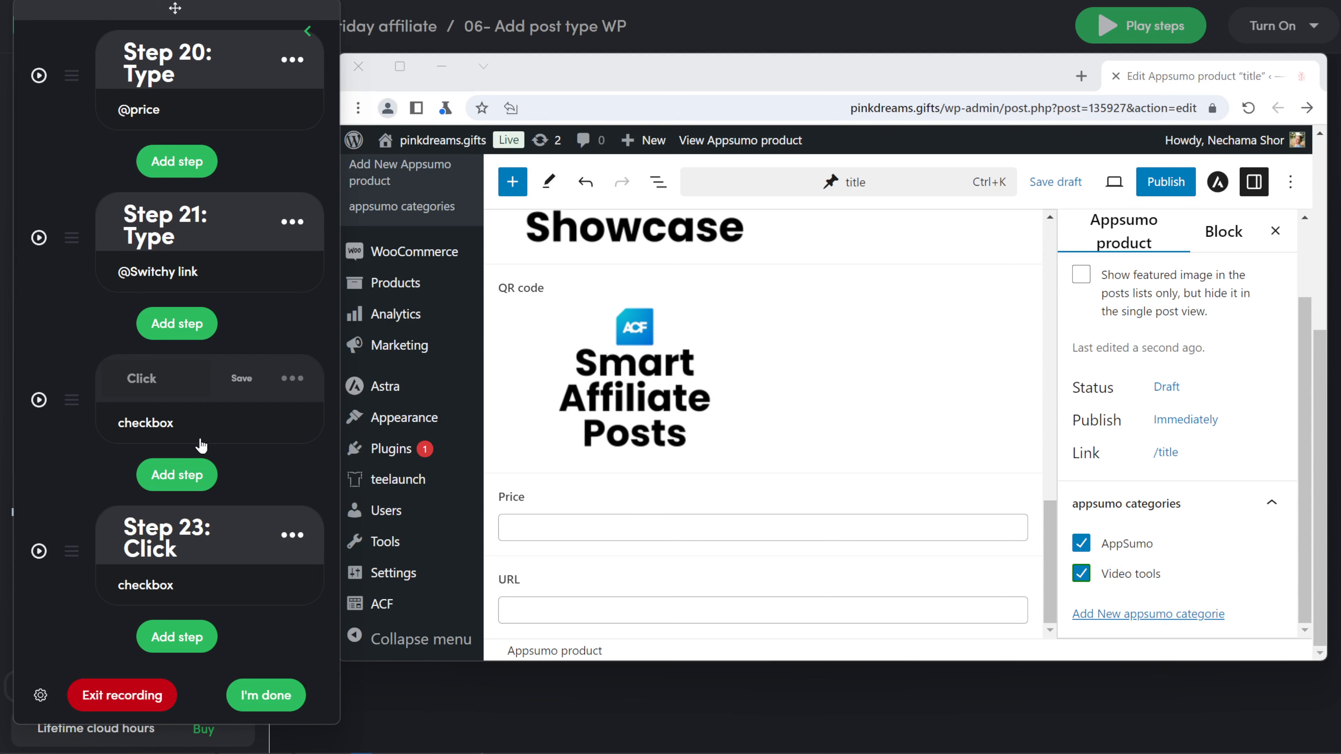
Step: Rename Step 22 to 'Click Appsumo category' and Step 23 to 'video tools category'
click(183, 387)
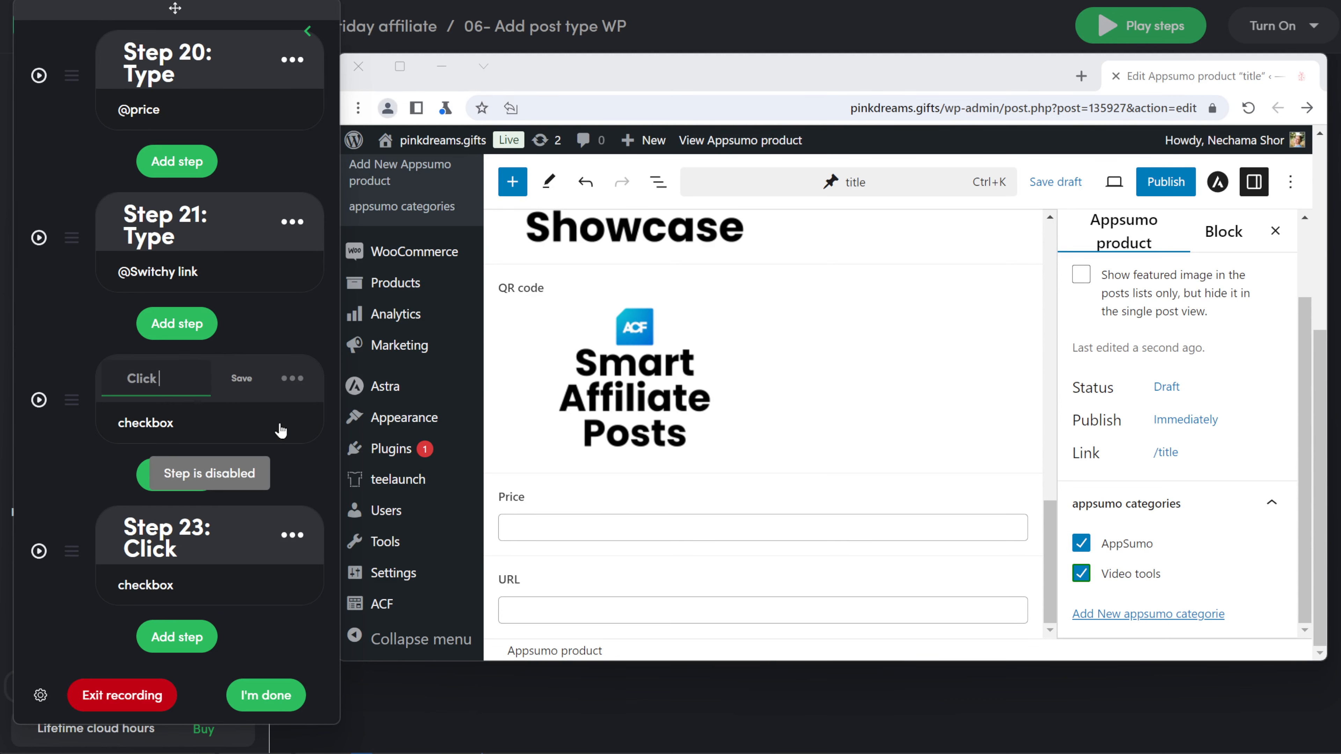
text(Appsumo cate)
text(gory)
click(241, 378)
click(181, 636)
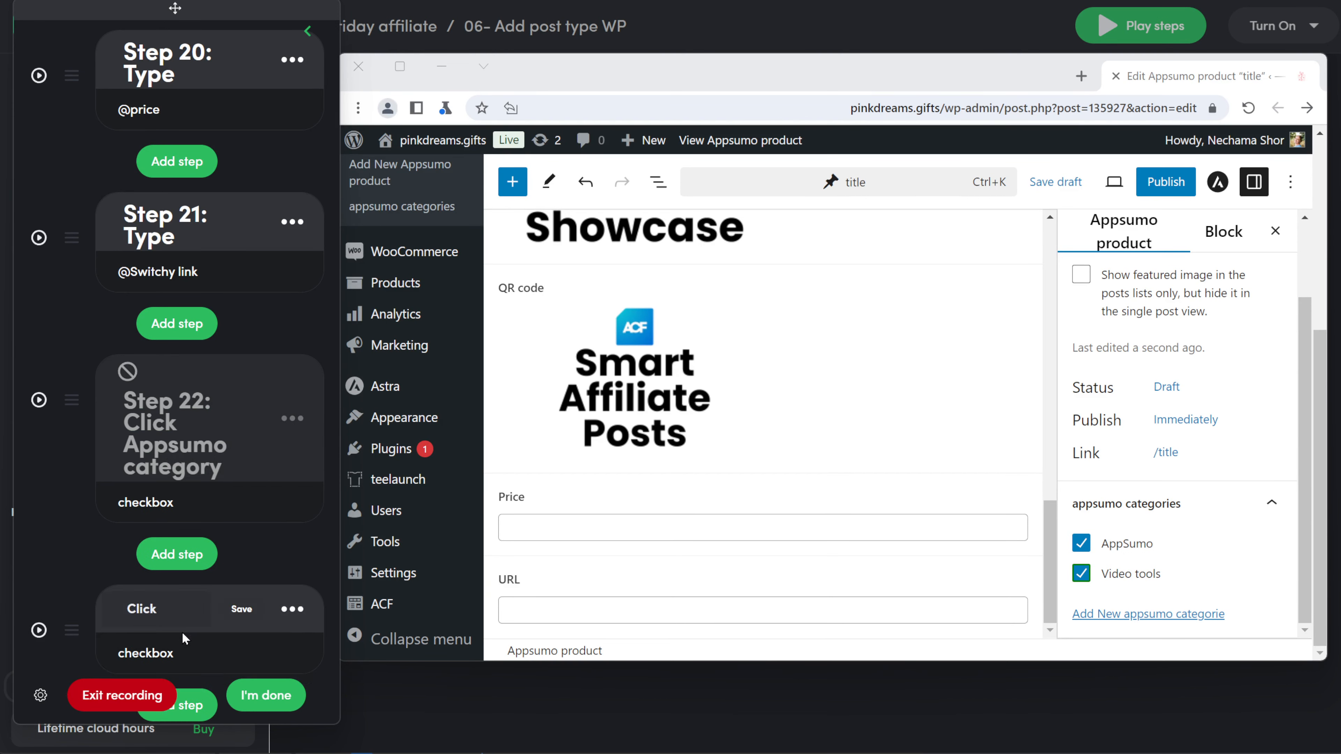
click(175, 622)
text(video tools ca)
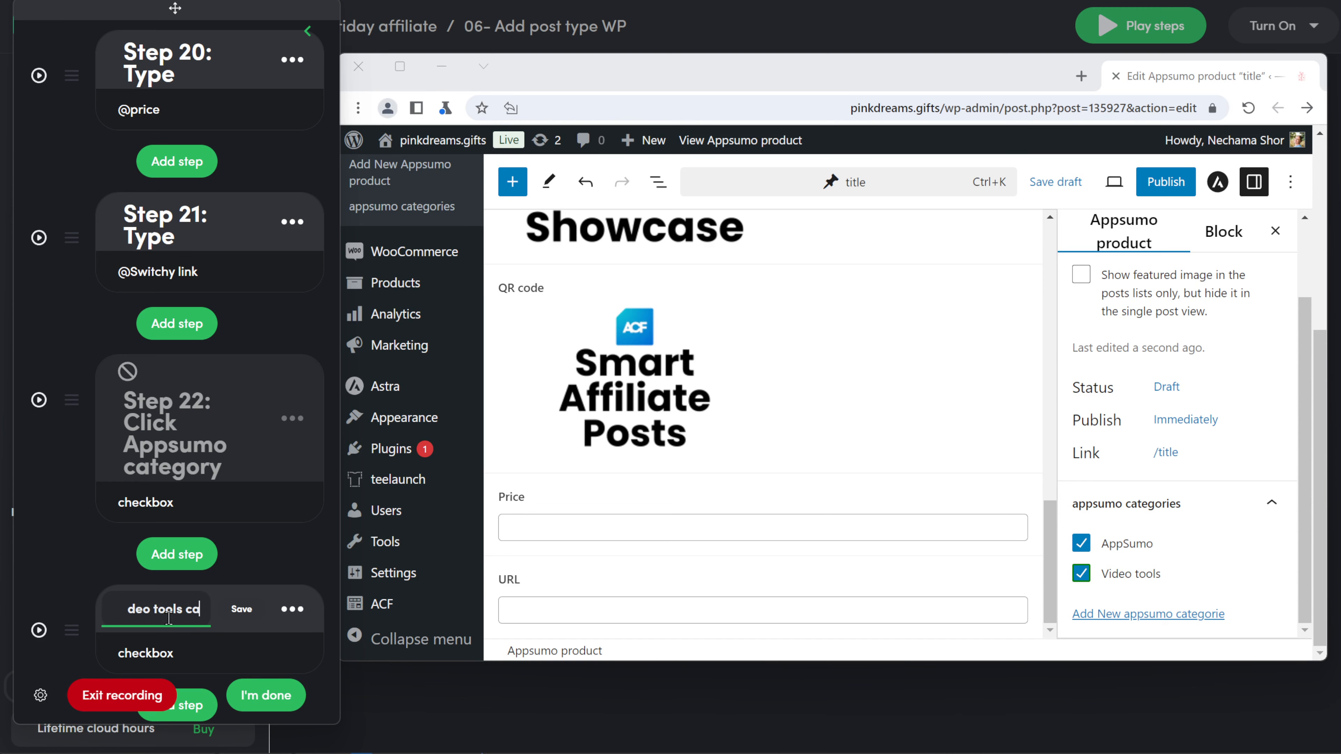
text(tegory)
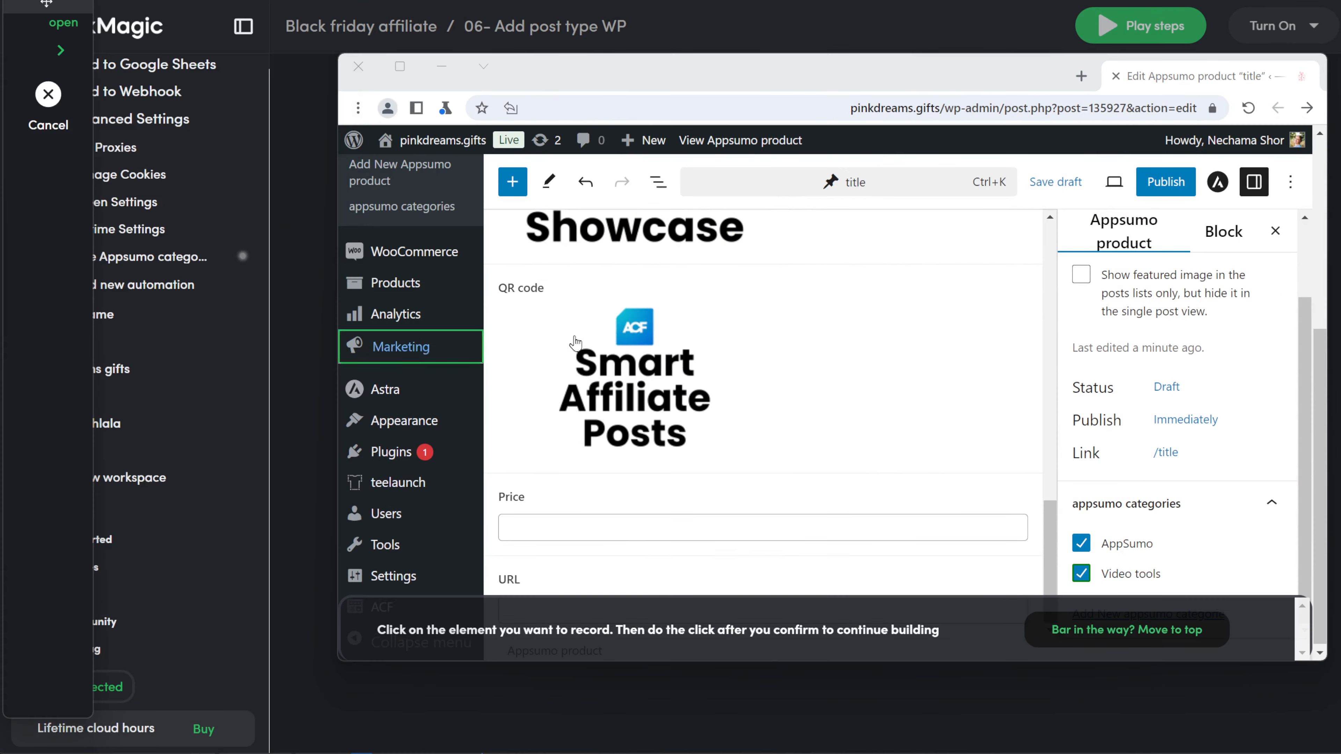
Step: Record a Publish button click as Step 24 and delete the extra Step 25
click(1177, 182)
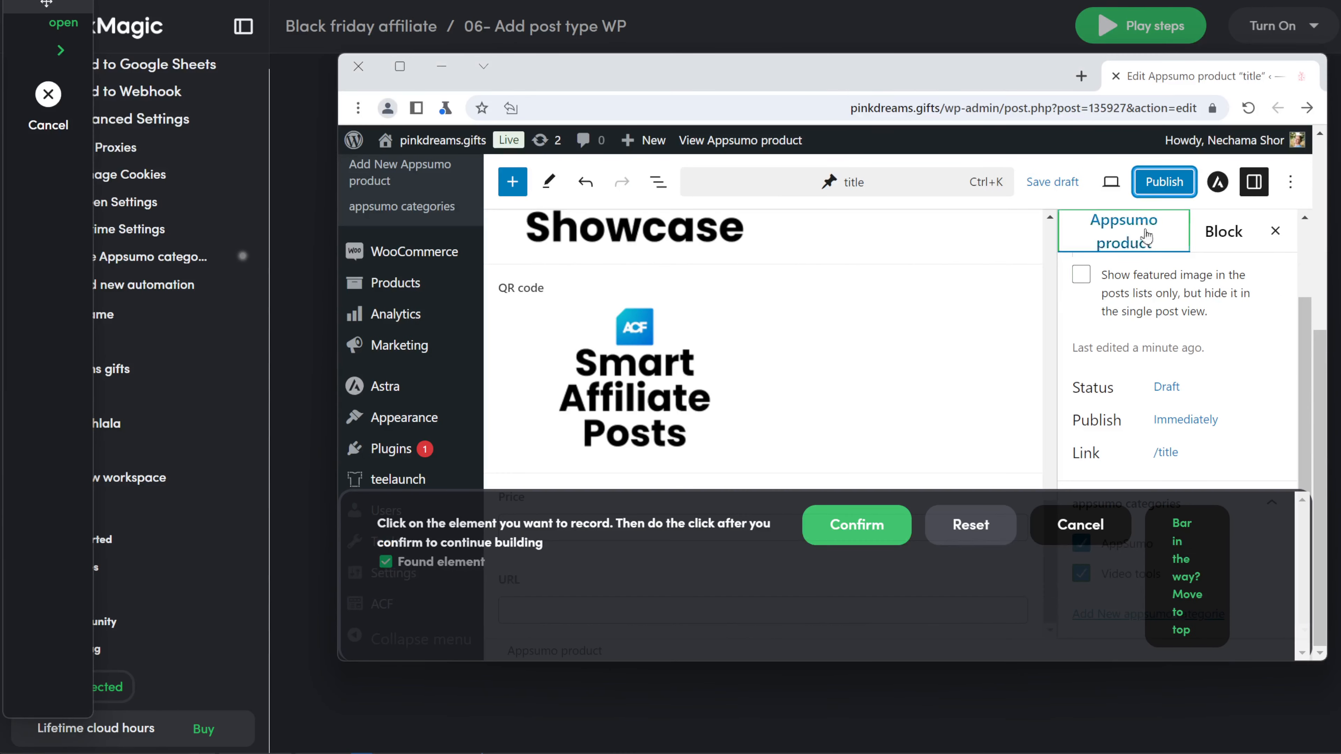
click(823, 525)
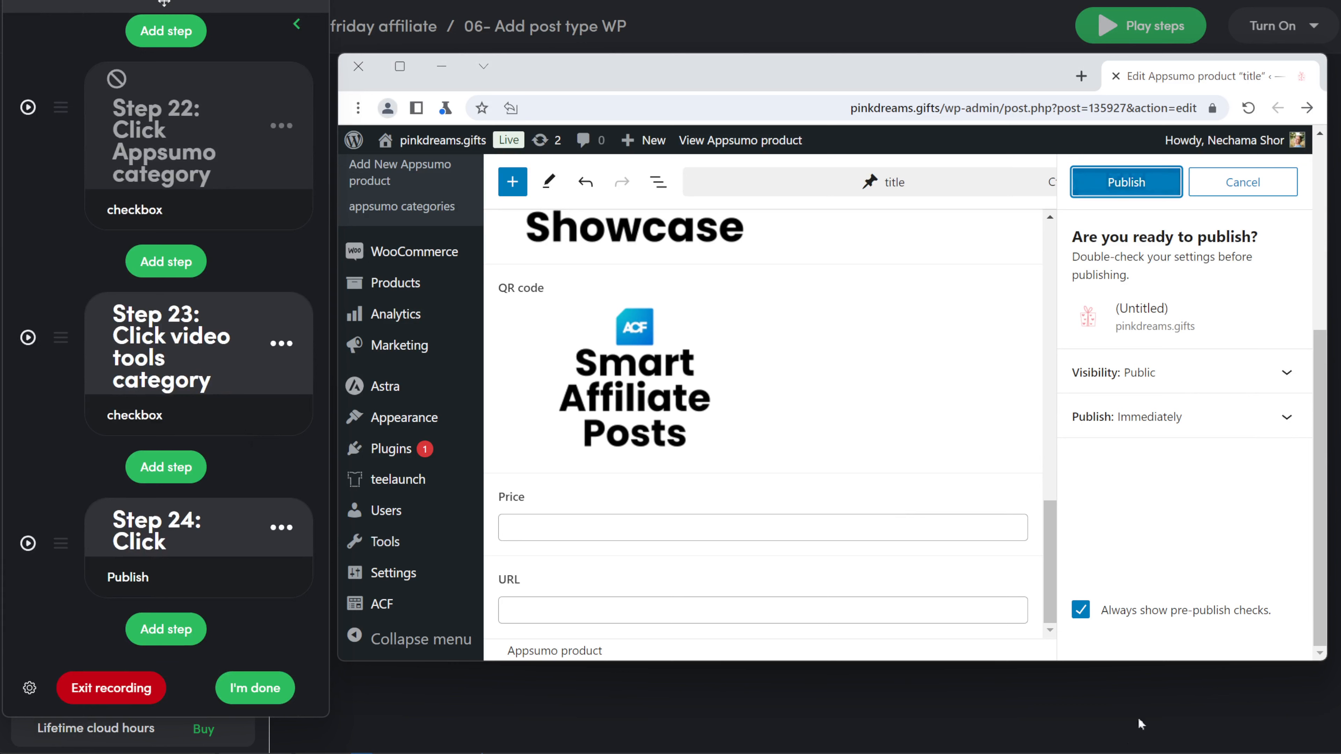
click(1081, 612)
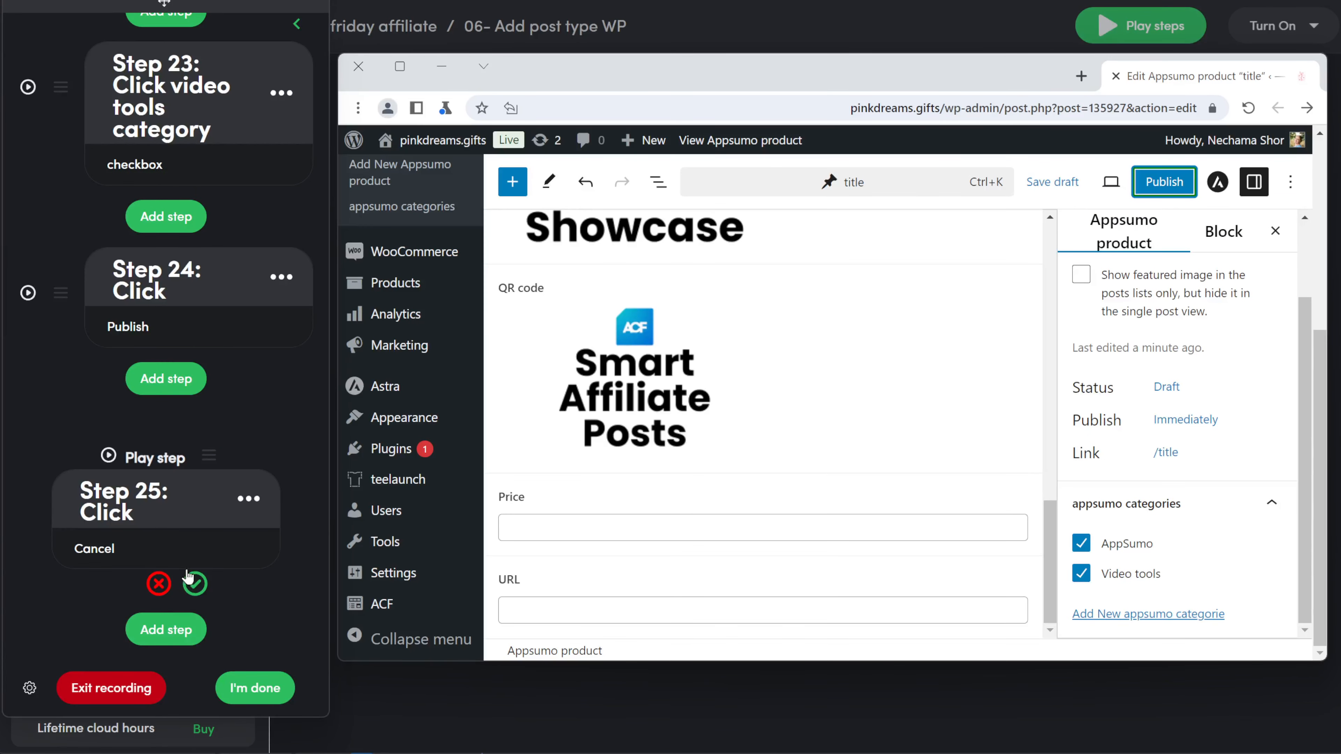
click(159, 584)
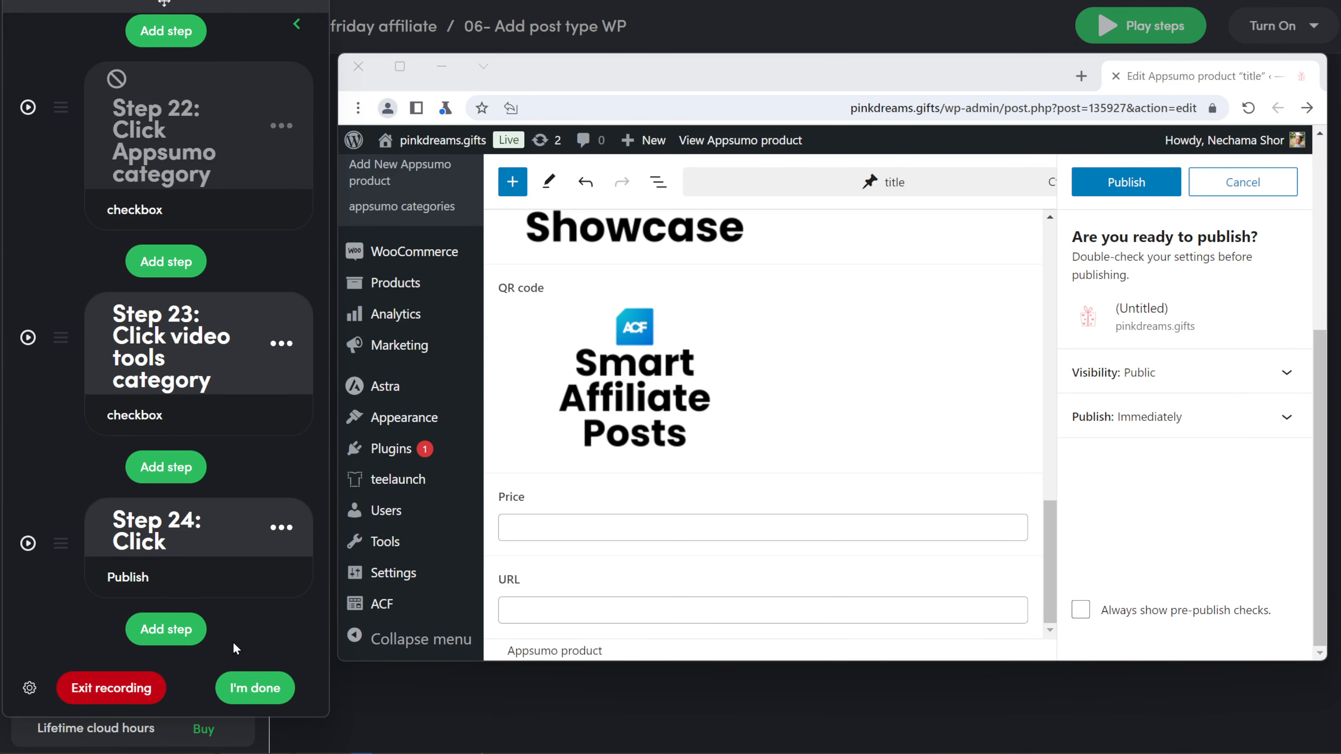
click(168, 631)
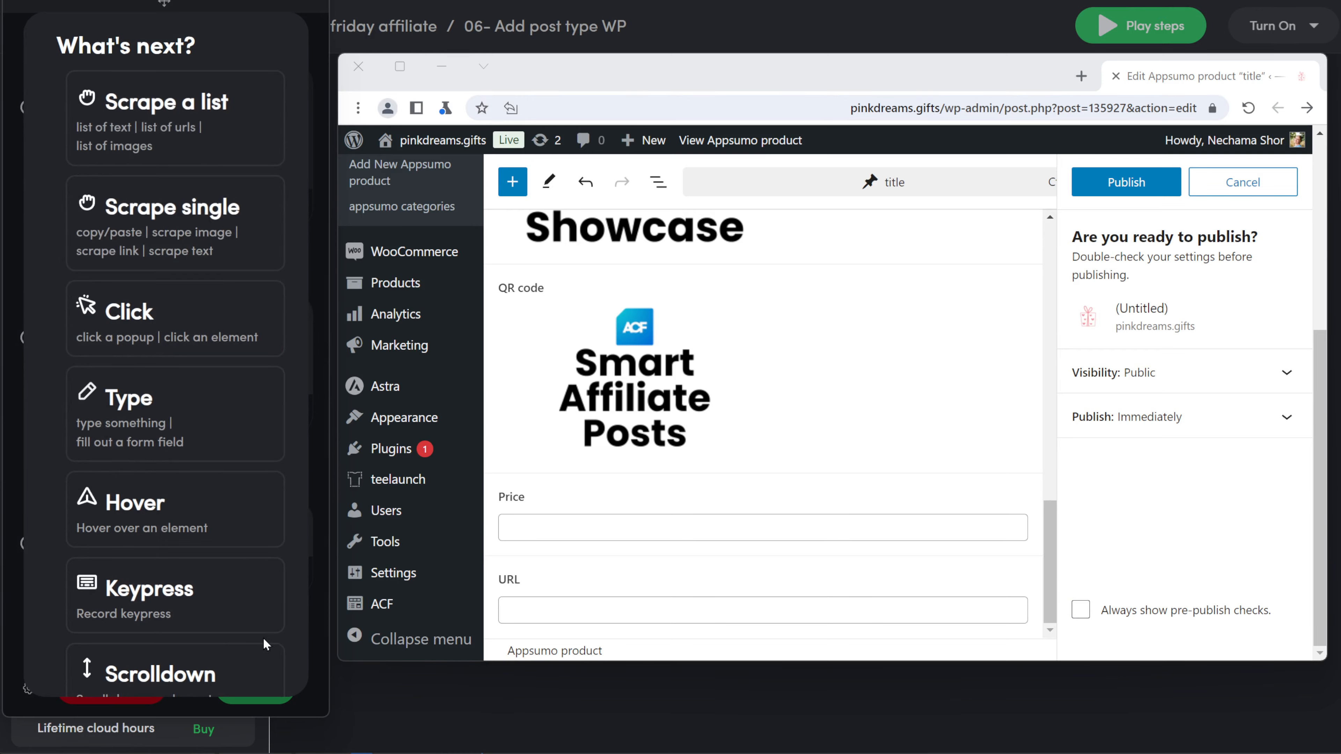
click(319, 635)
click(1262, 197)
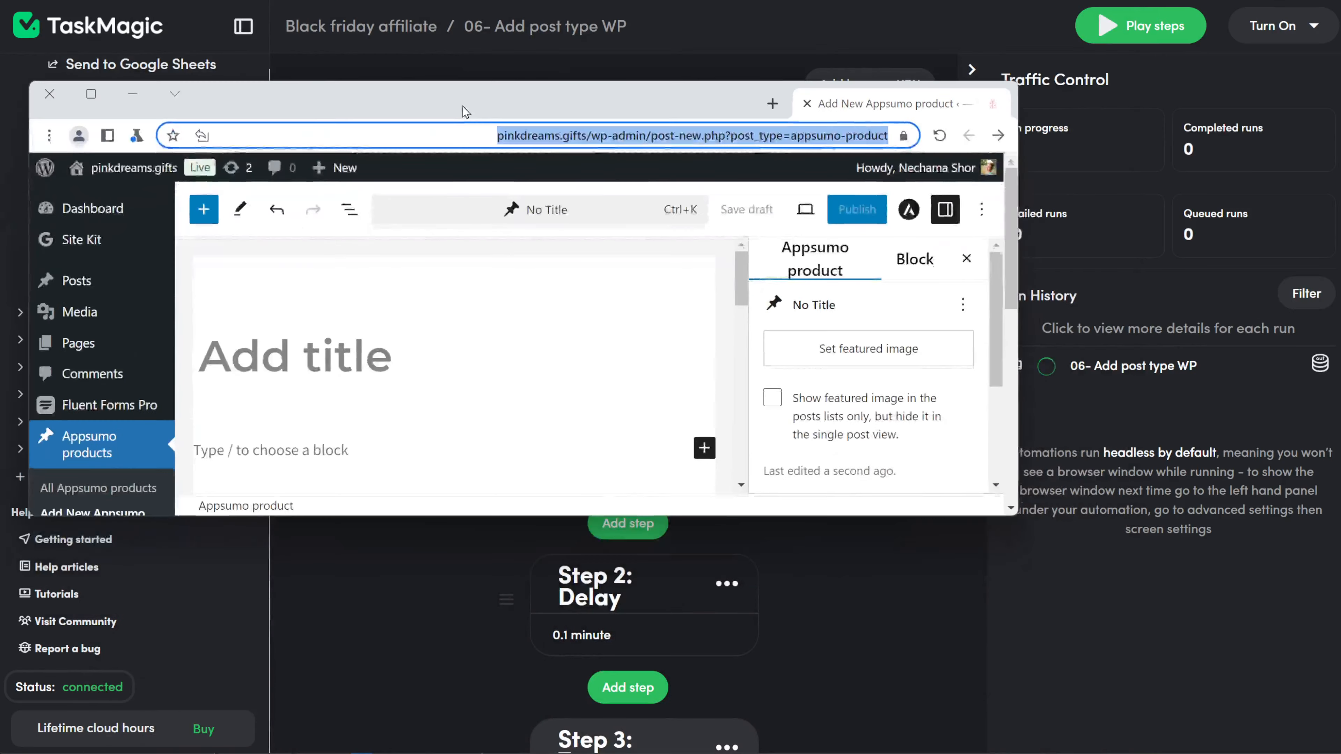
Step: Resize and reposition the automation browser and open Run Details for the current run
drag(576, 517, 575, 685)
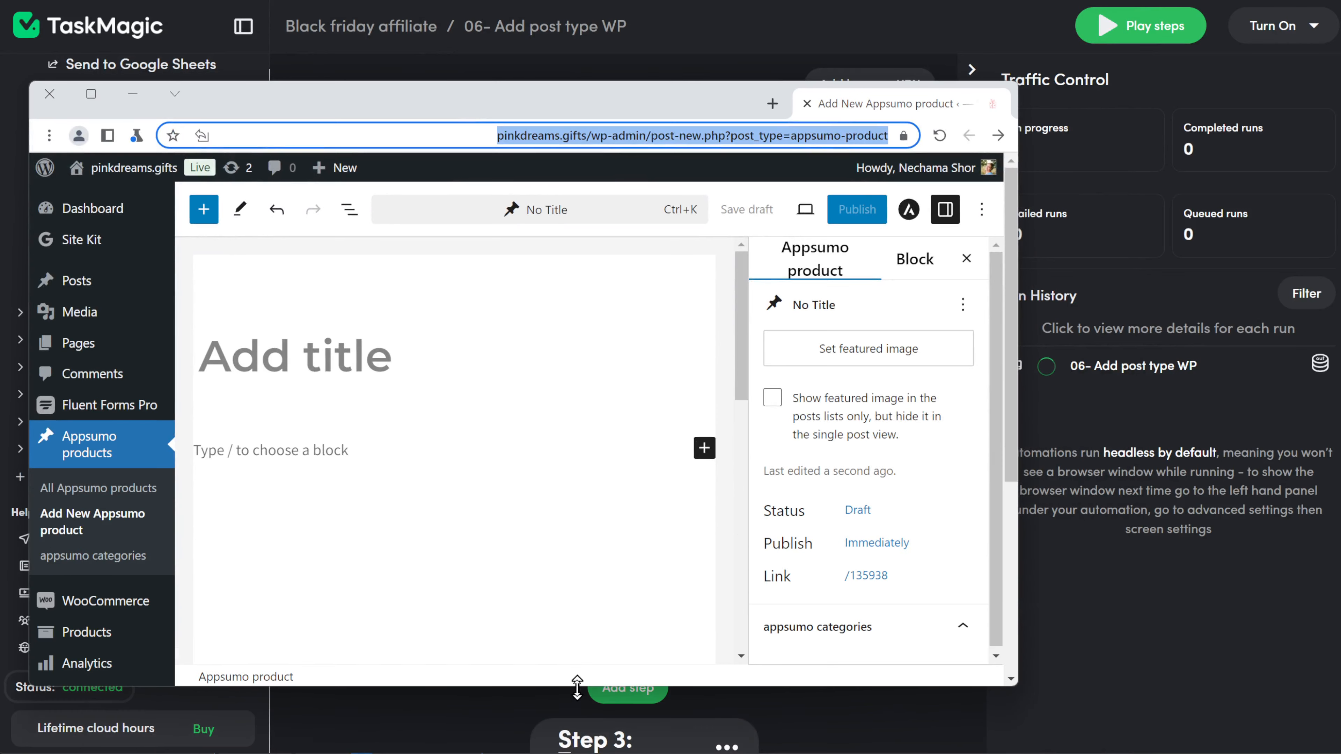
drag(651, 100, 627, 53)
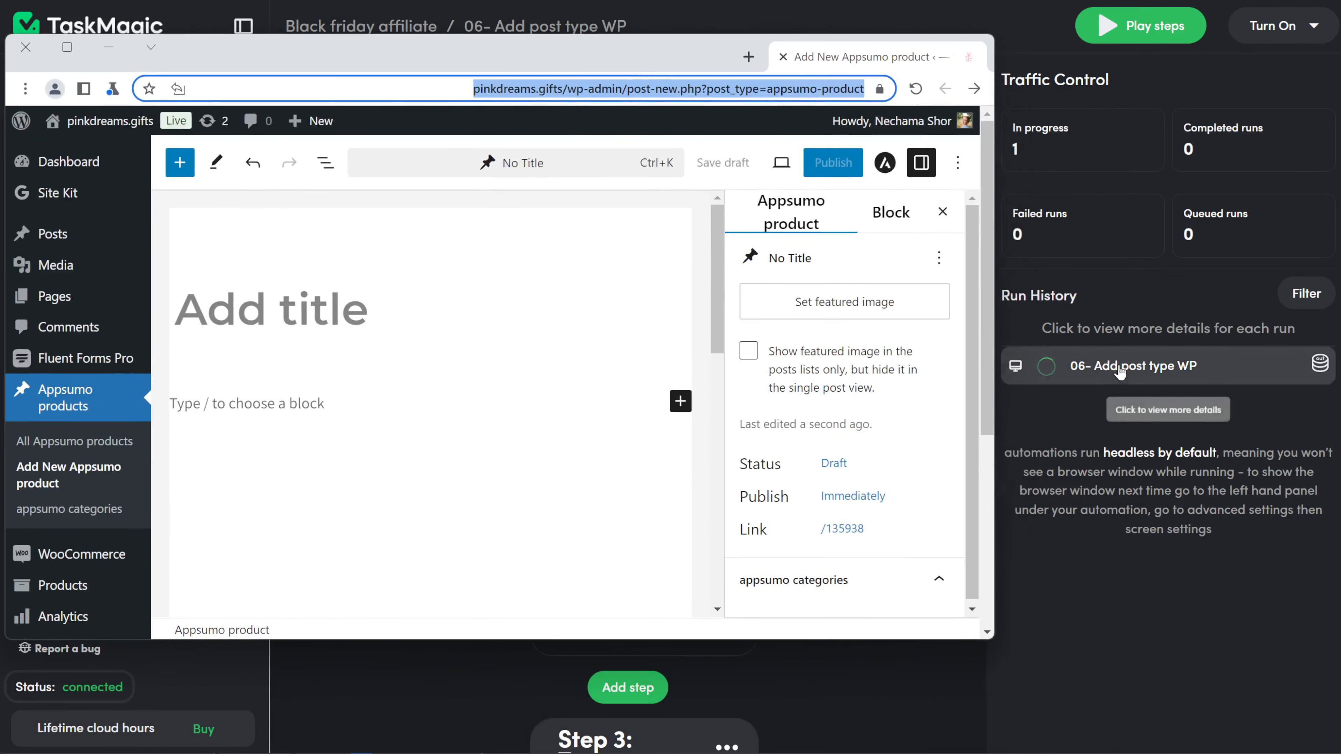
click(1062, 367)
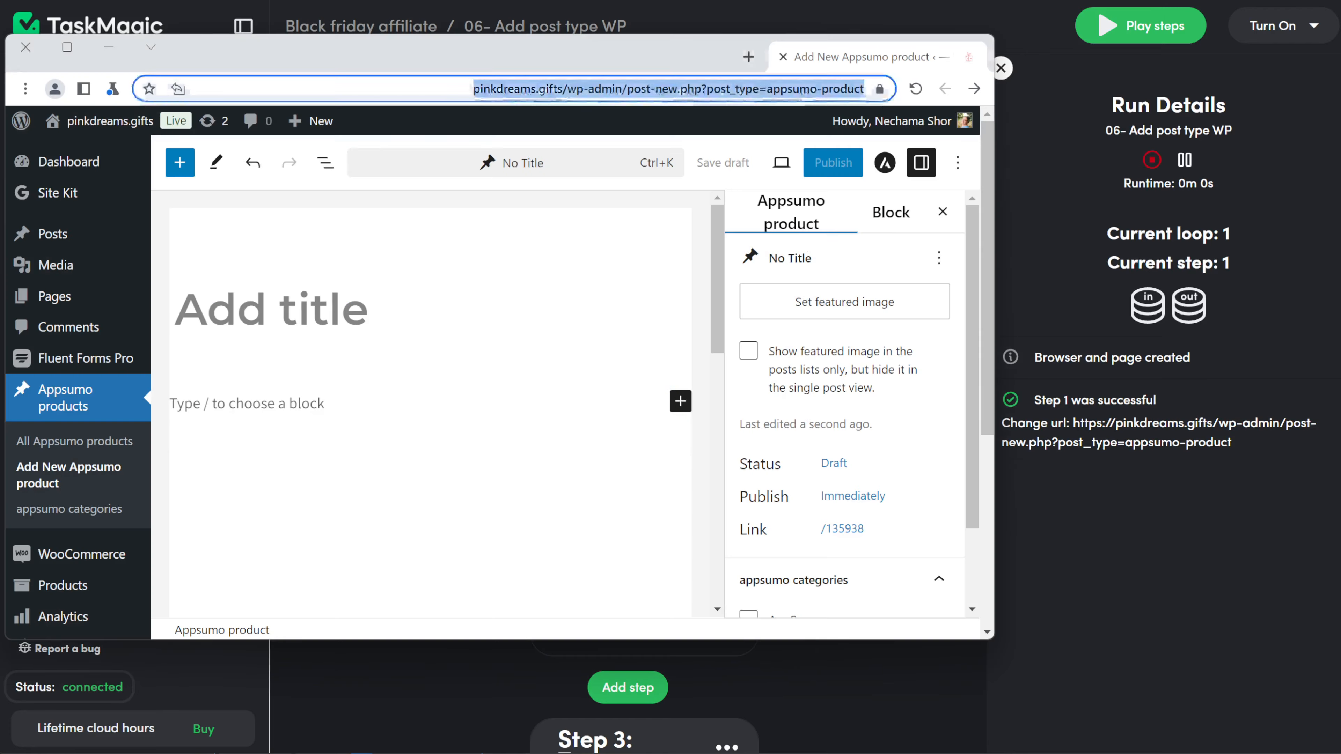
drag(996, 476, 966, 476)
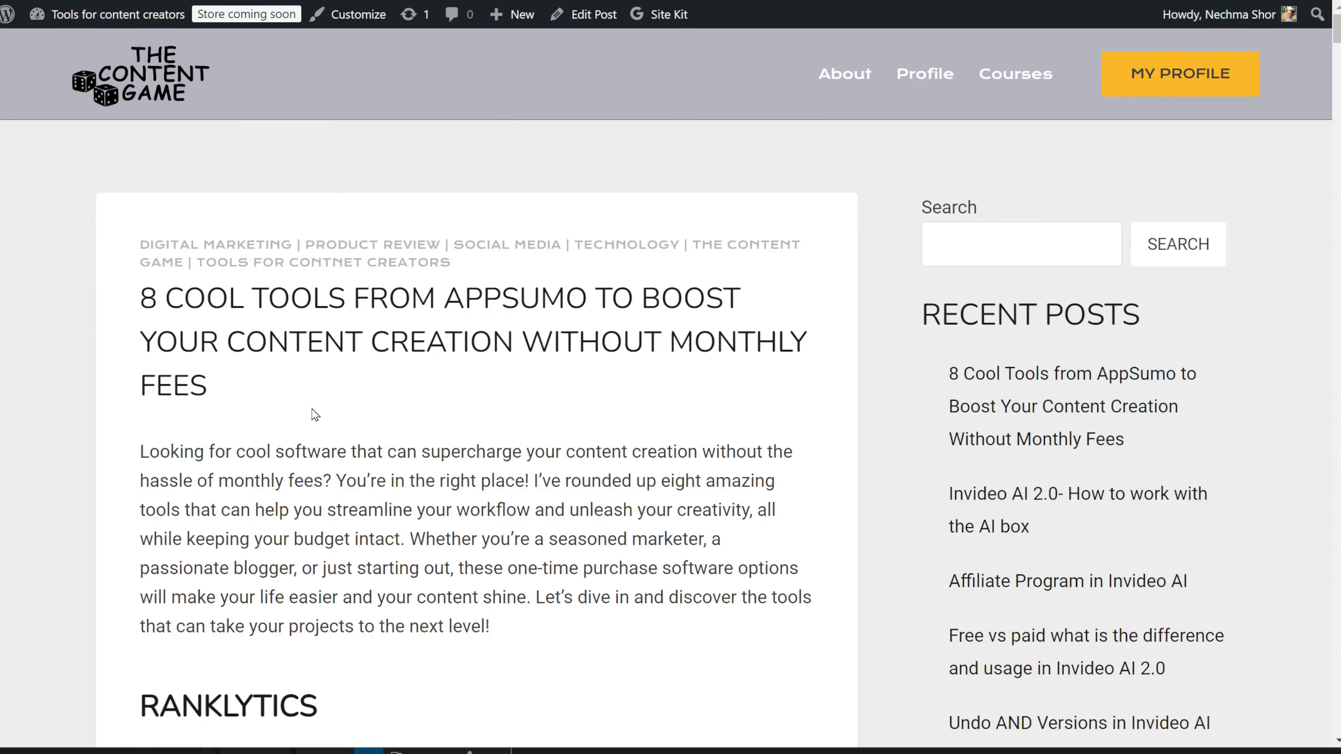
Step: Scroll through the published post's Ranklytics, Octolens and Scrab.in tool cards
scroll(315, 415, down, 15)
scroll(315, 415, down, 10)
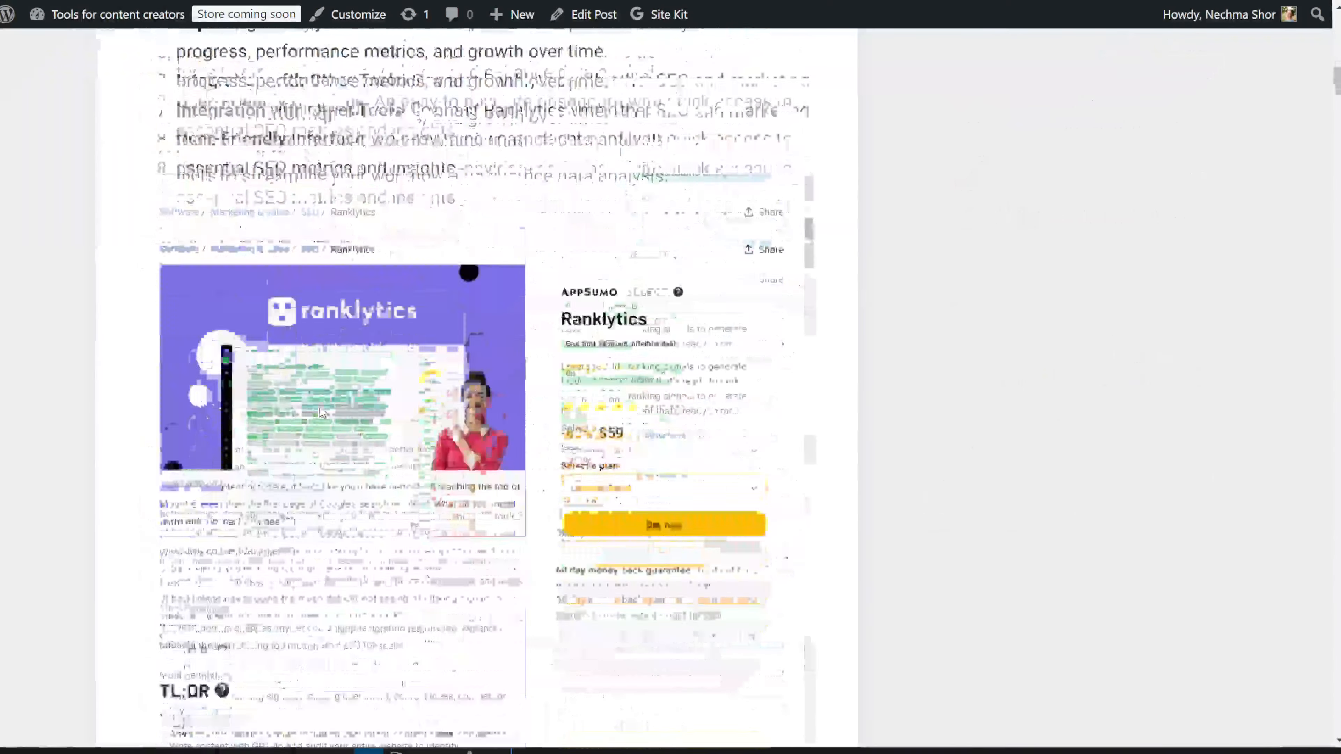
scroll(658, 441, down, 3)
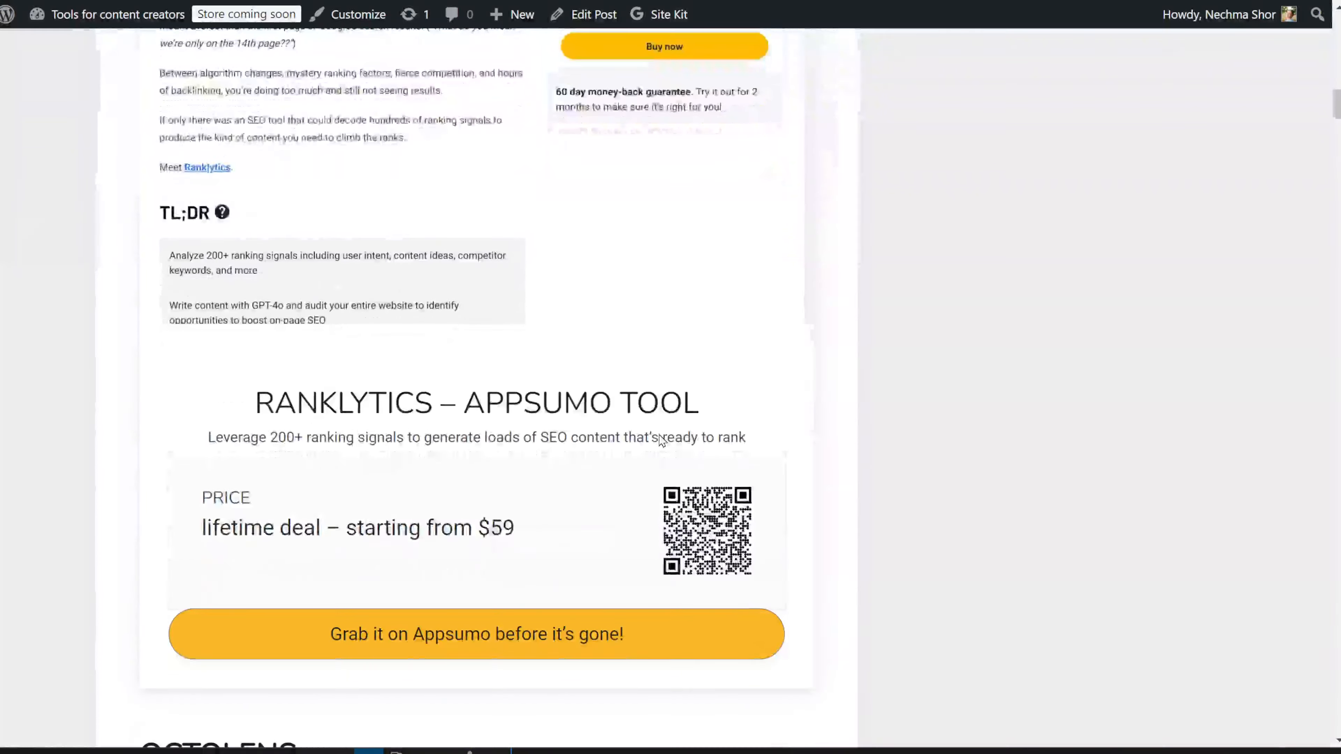
scroll(645, 433, down, 5)
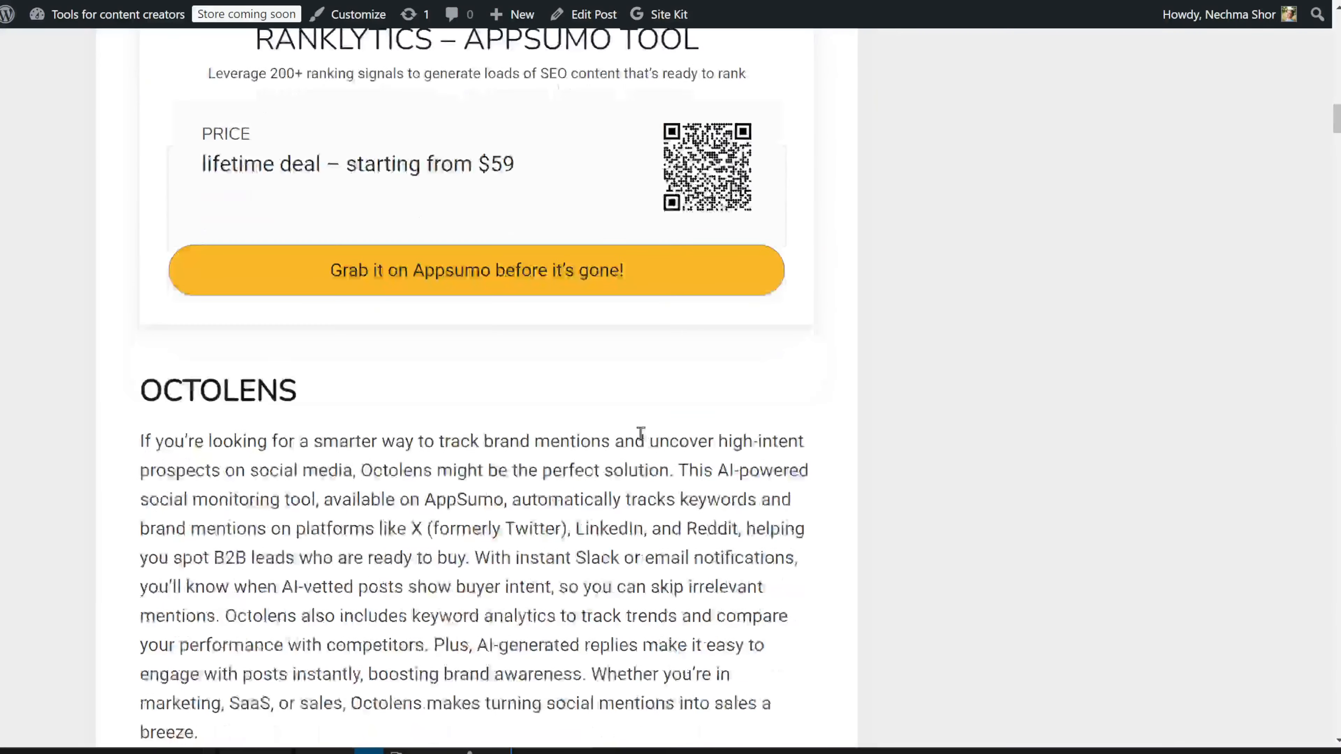
scroll(634, 432, down, 4)
scroll(632, 432, down, 5)
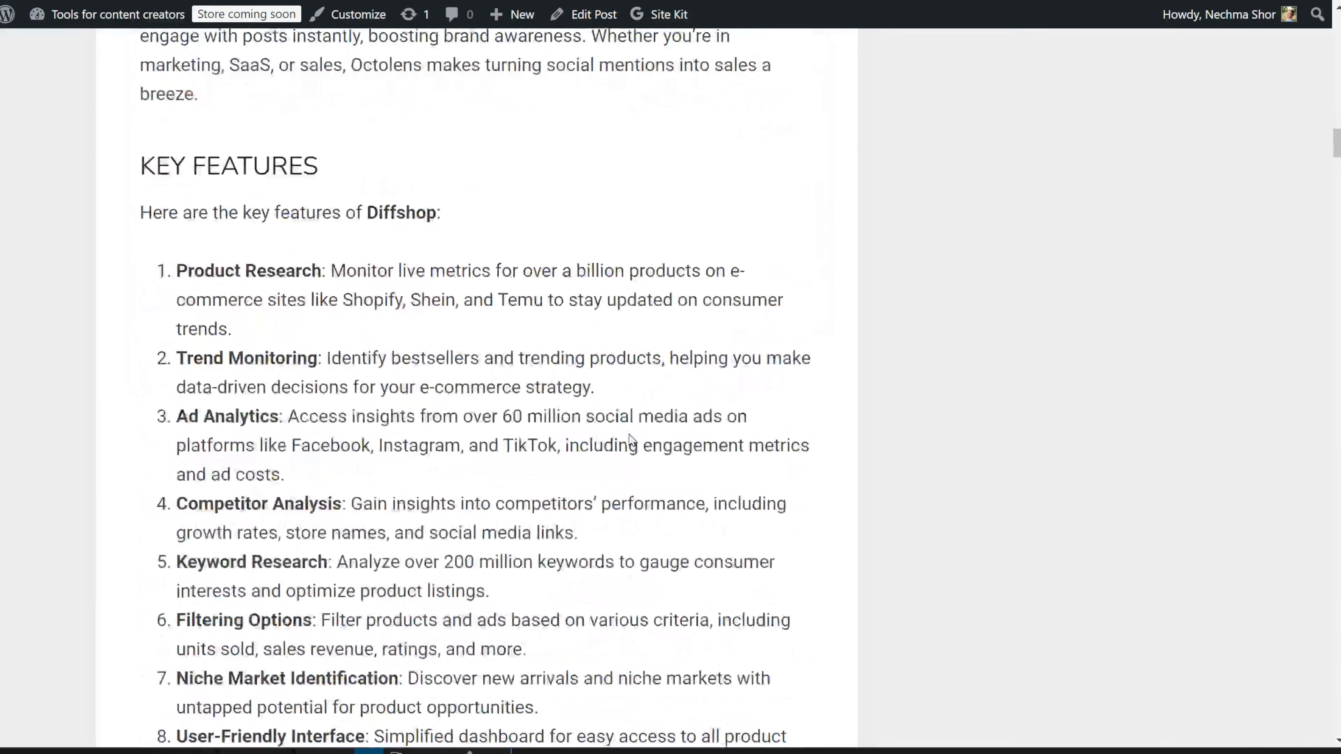
scroll(626, 432, down, 10)
scroll(623, 432, down, 7)
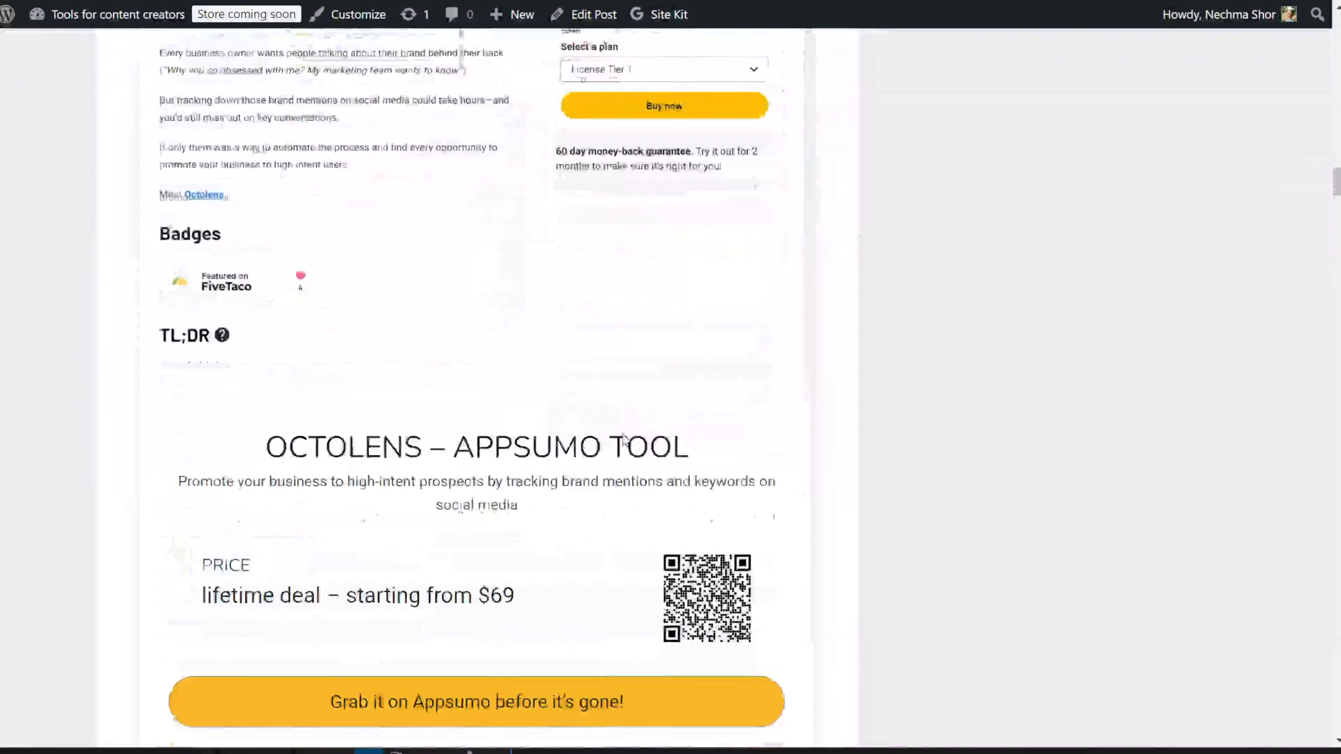
scroll(621, 432, down, 12)
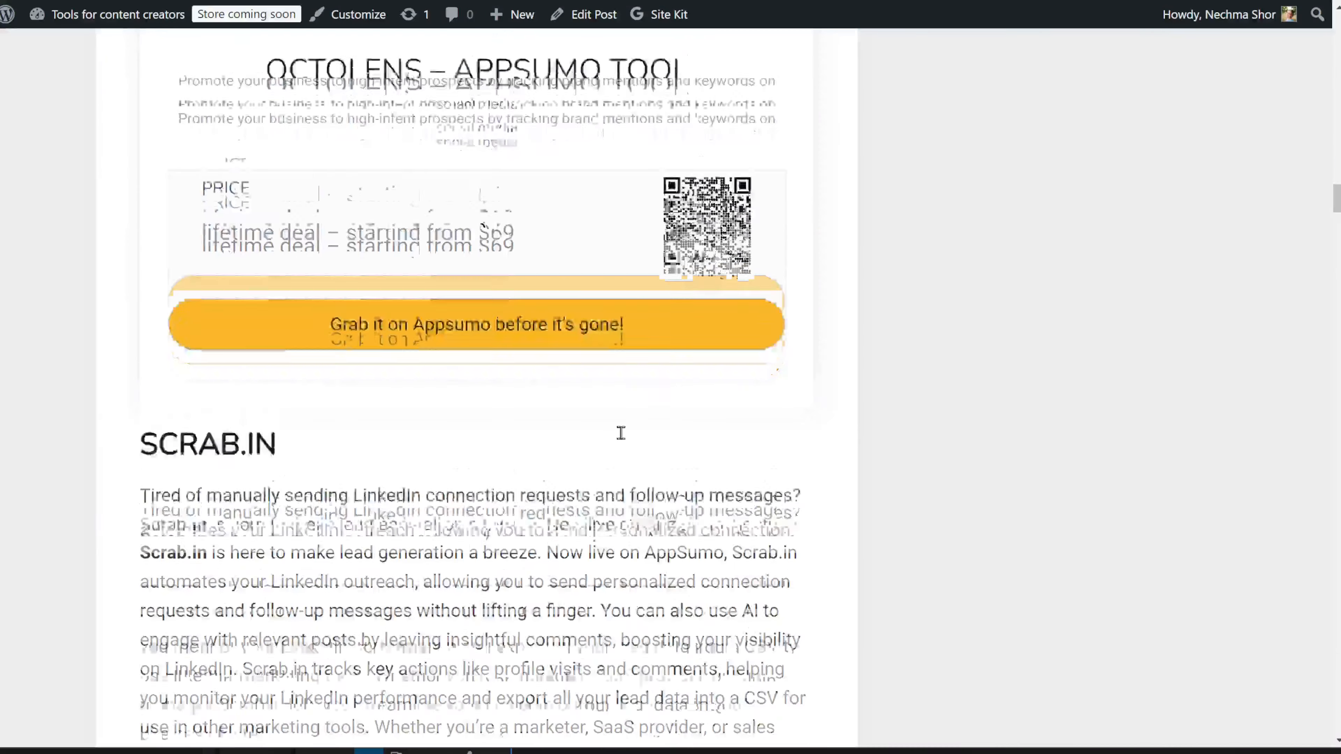
scroll(620, 432, down, 6)
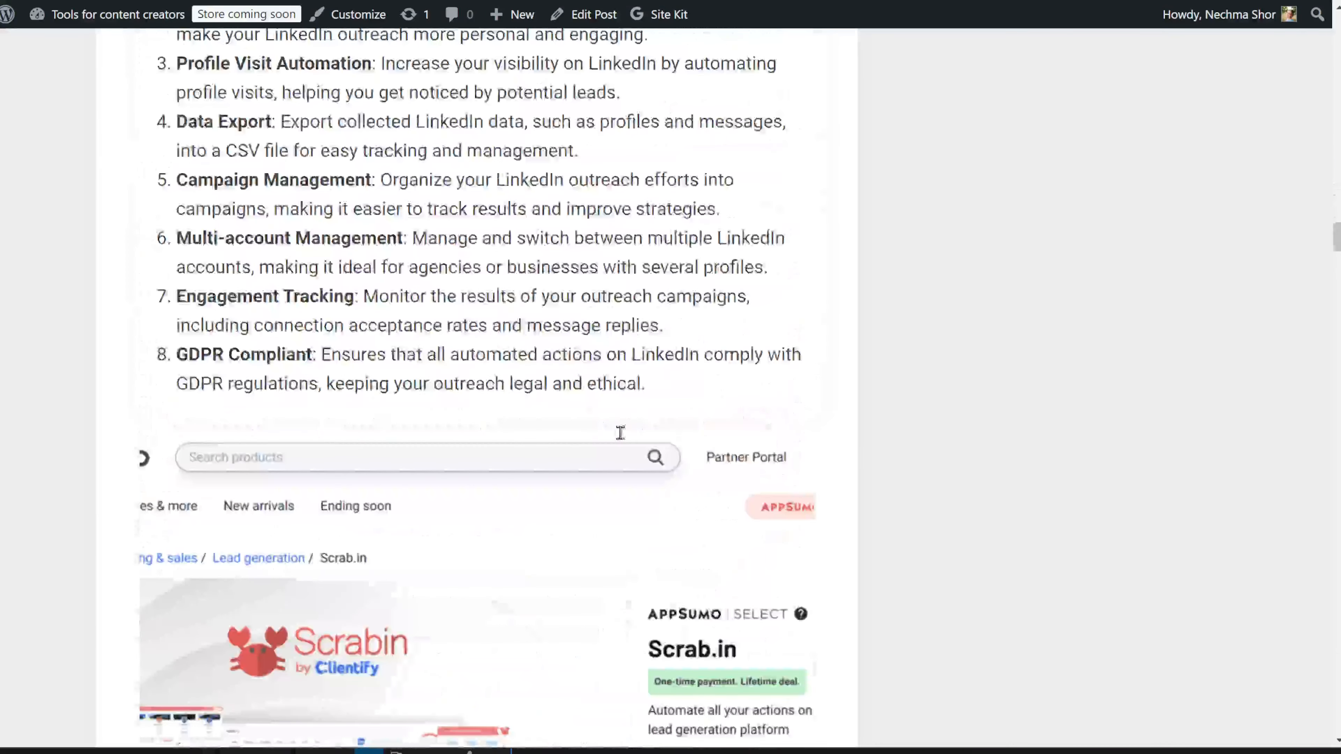
scroll(621, 432, down, 6)
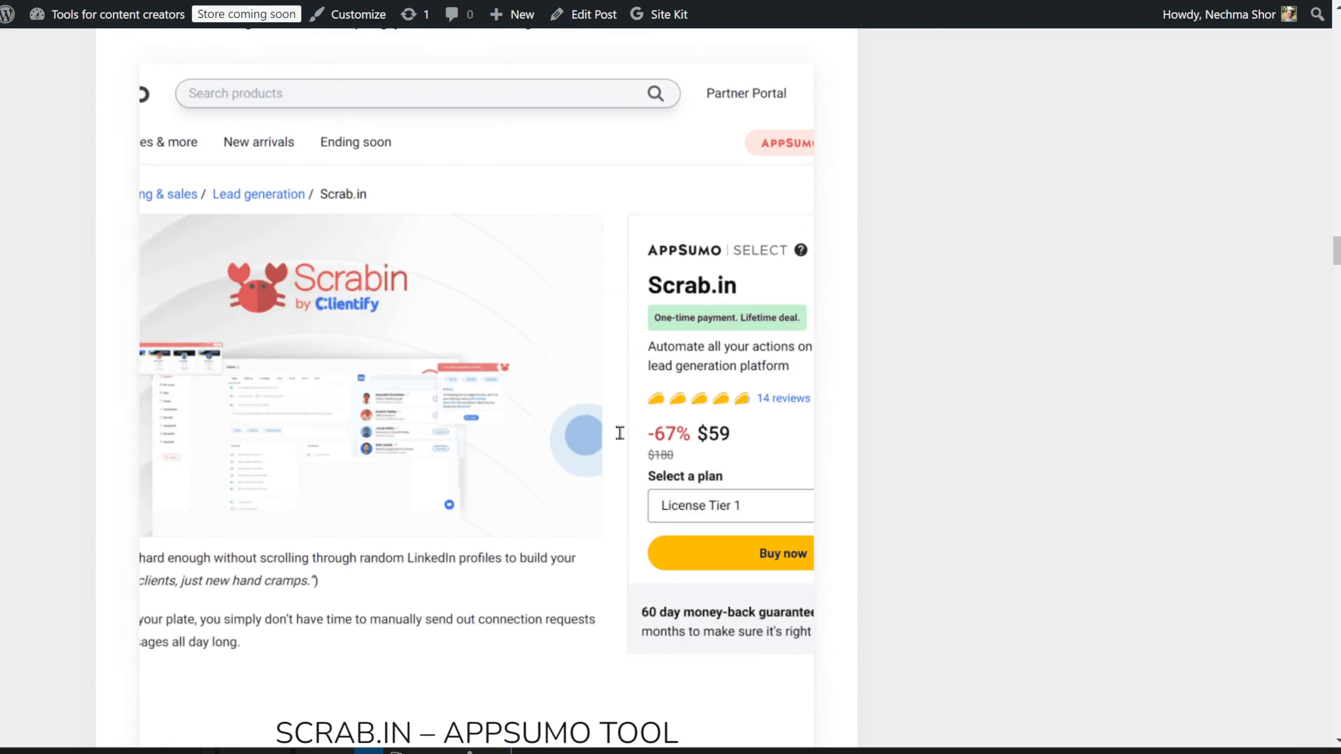
scroll(620, 432, down, 6)
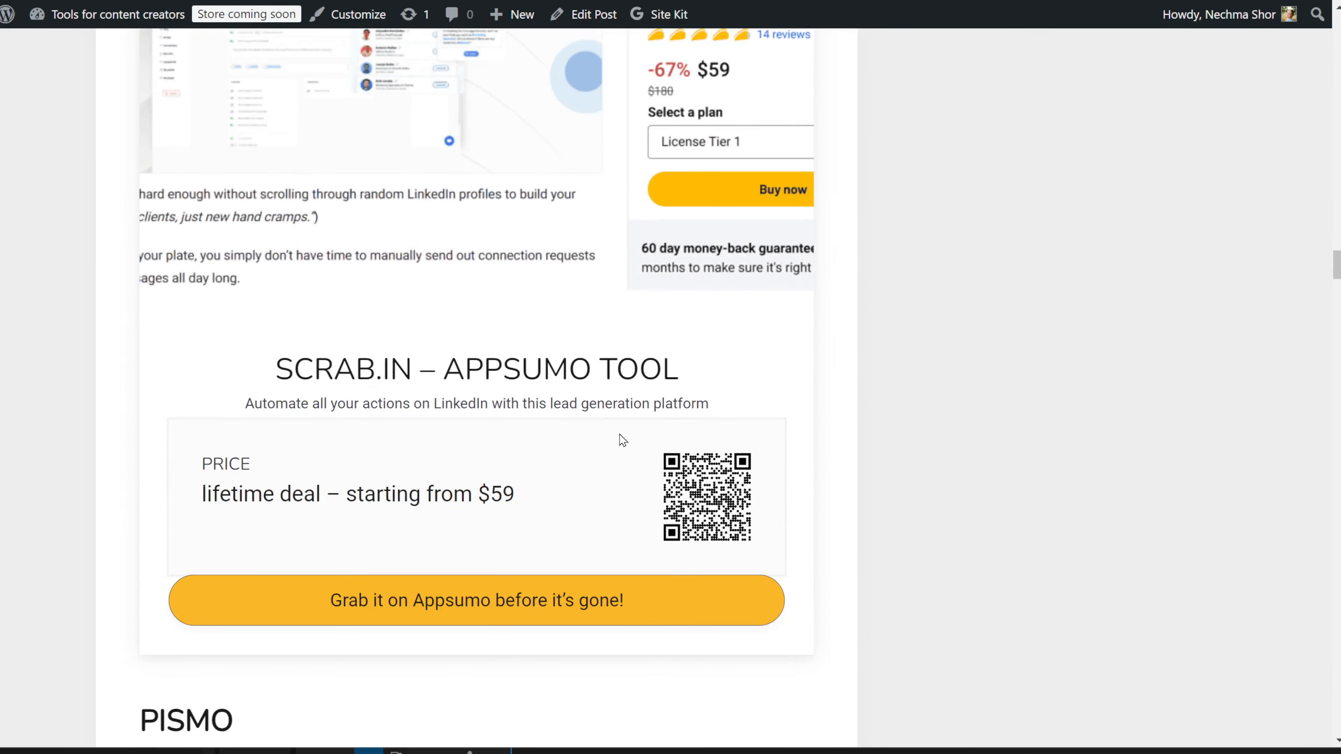
scroll(623, 439, up, 6)
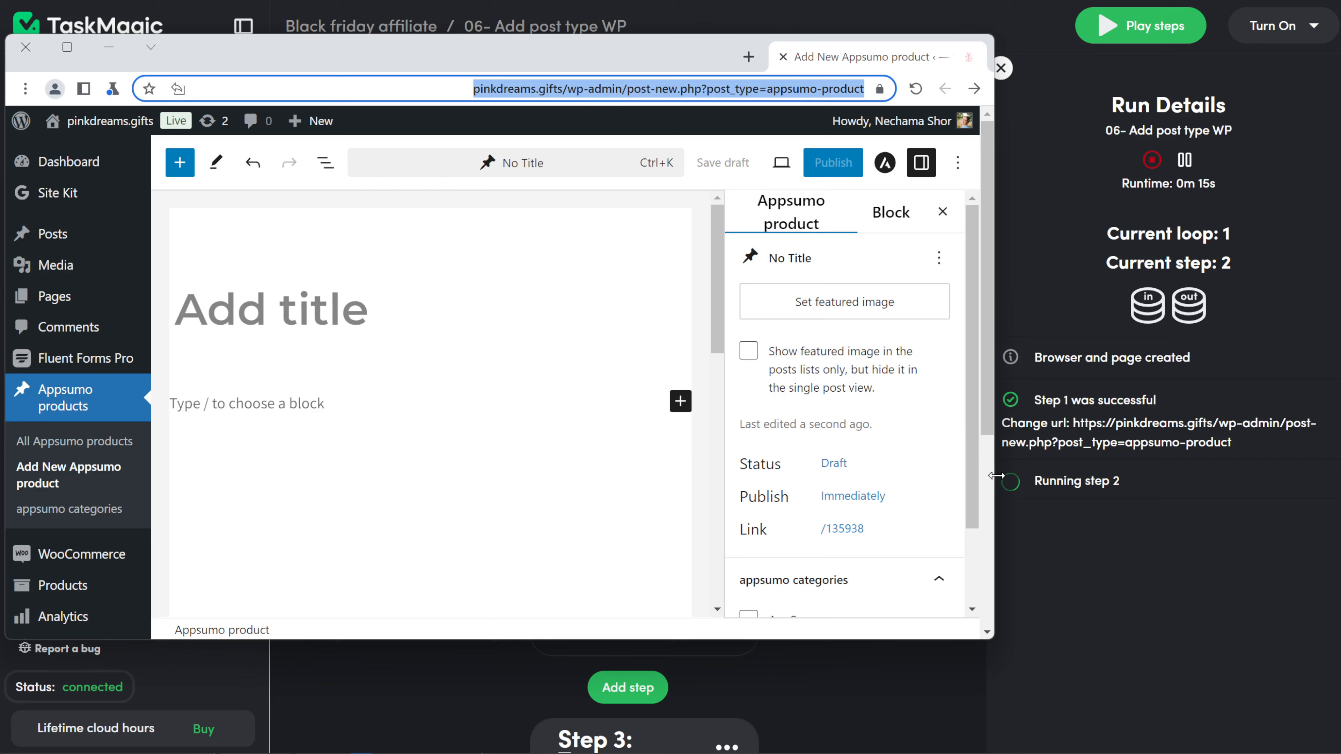
Step: Narrow the automation browser window to reveal the Run Details progress
drag(996, 476, 967, 475)
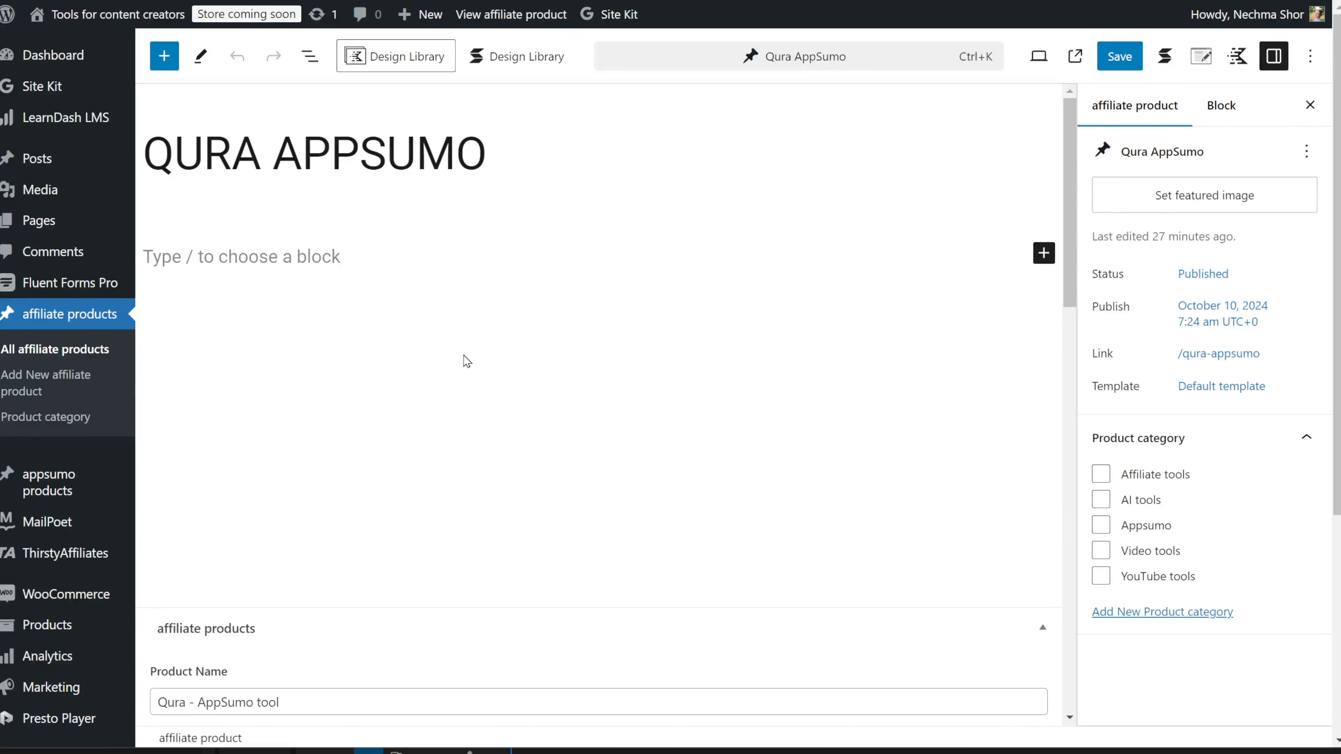
Step: Scroll through Qura's name, description, logo, price, affiliate link and QR code fields
scroll(559, 371, down, 7)
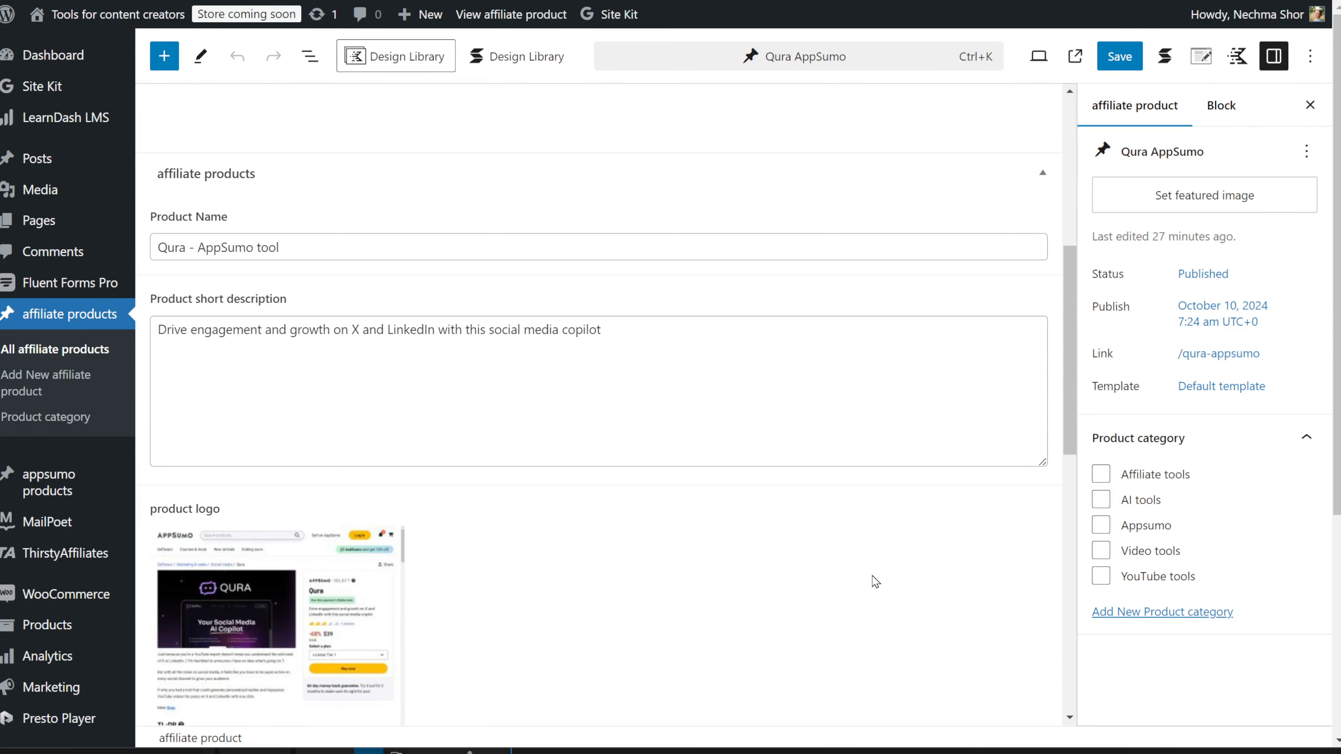
scroll(875, 581, down, 2)
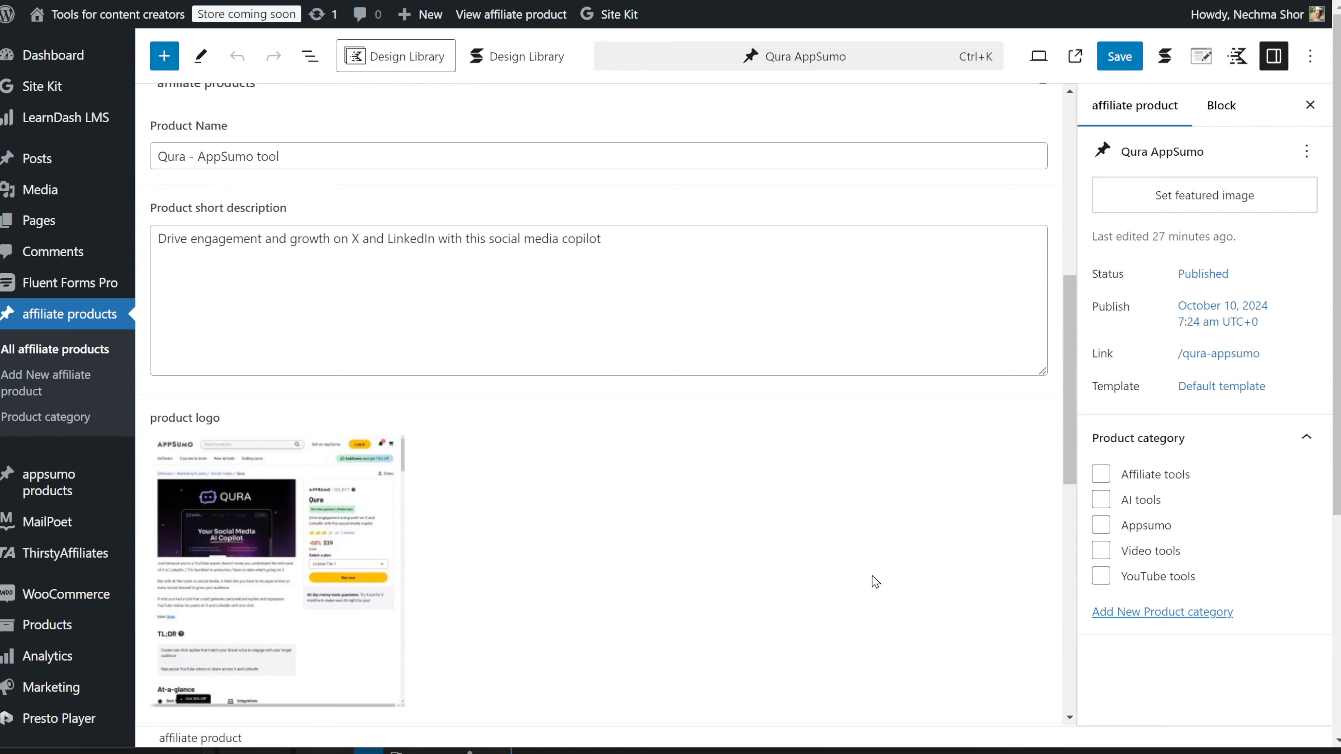
scroll(875, 581, down, 4)
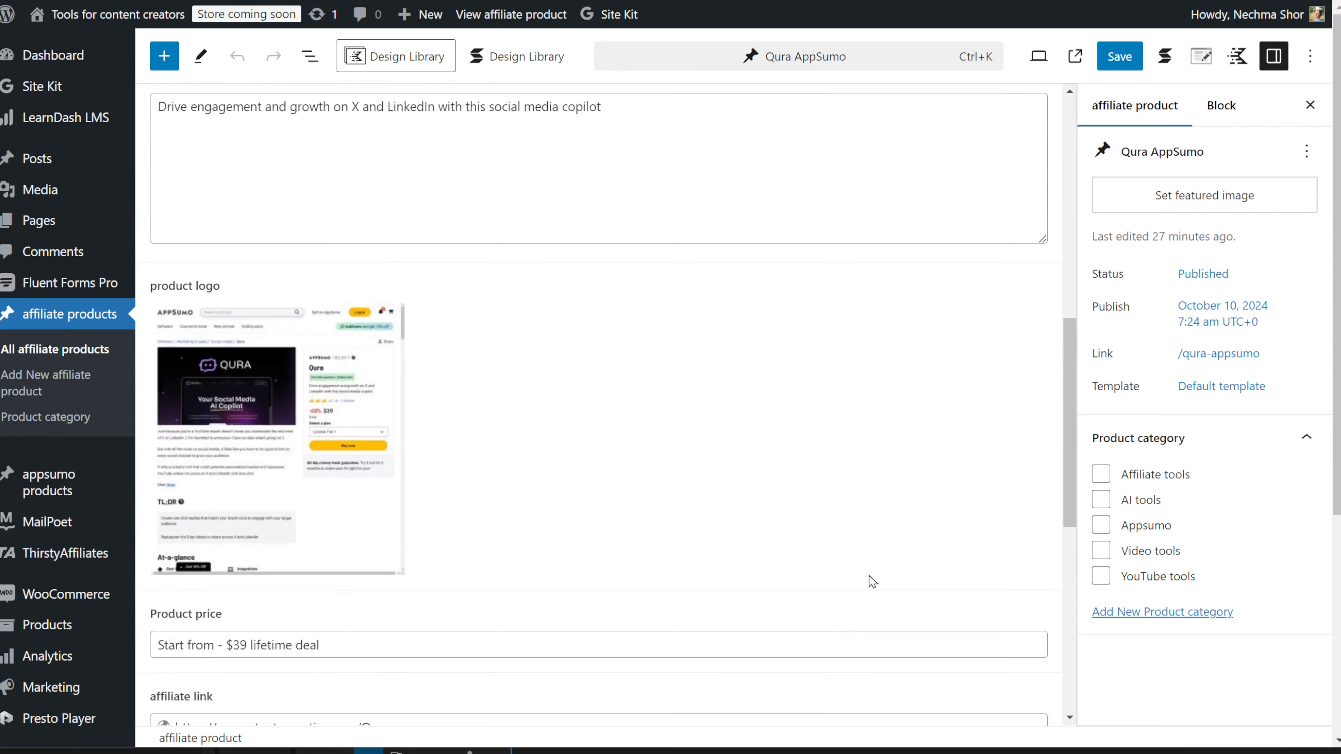
scroll(872, 581, down, 6)
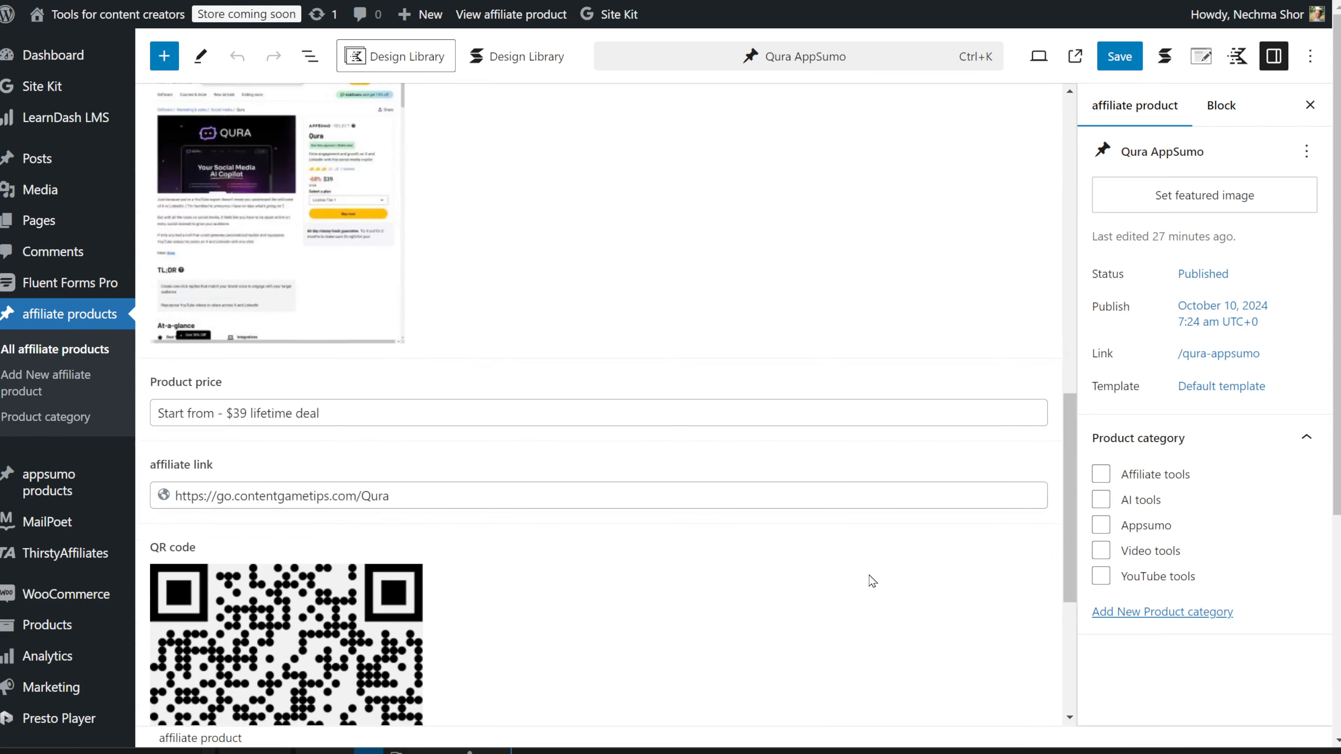
scroll(872, 582, down, 2)
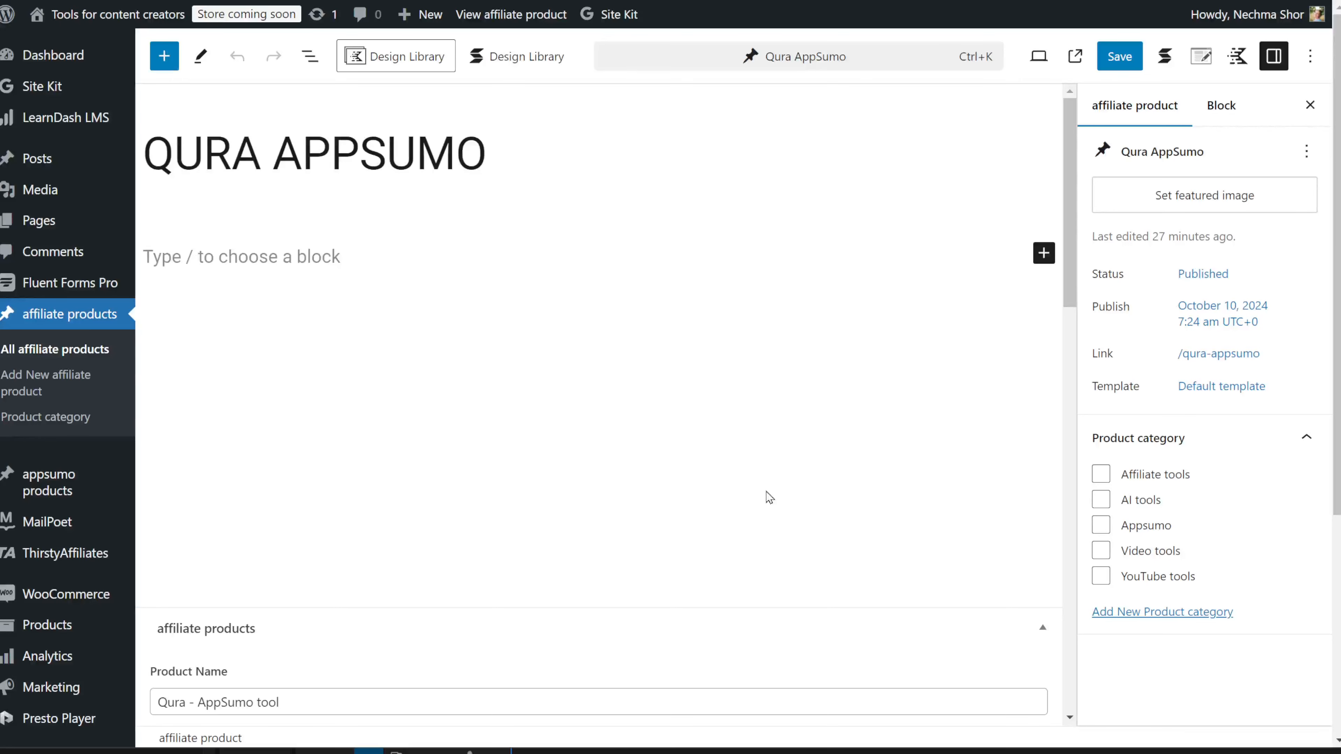
scroll(560, 372, down, 6)
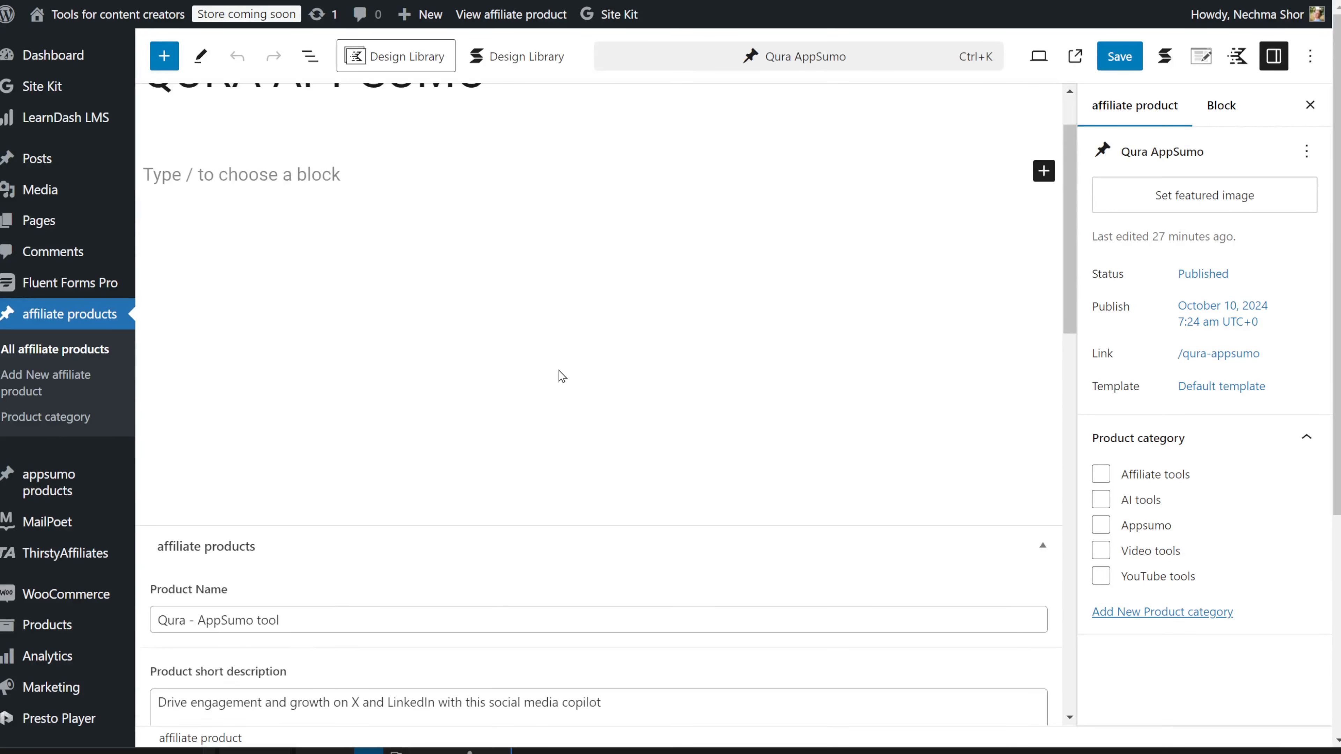
scroll(560, 371, down, 2)
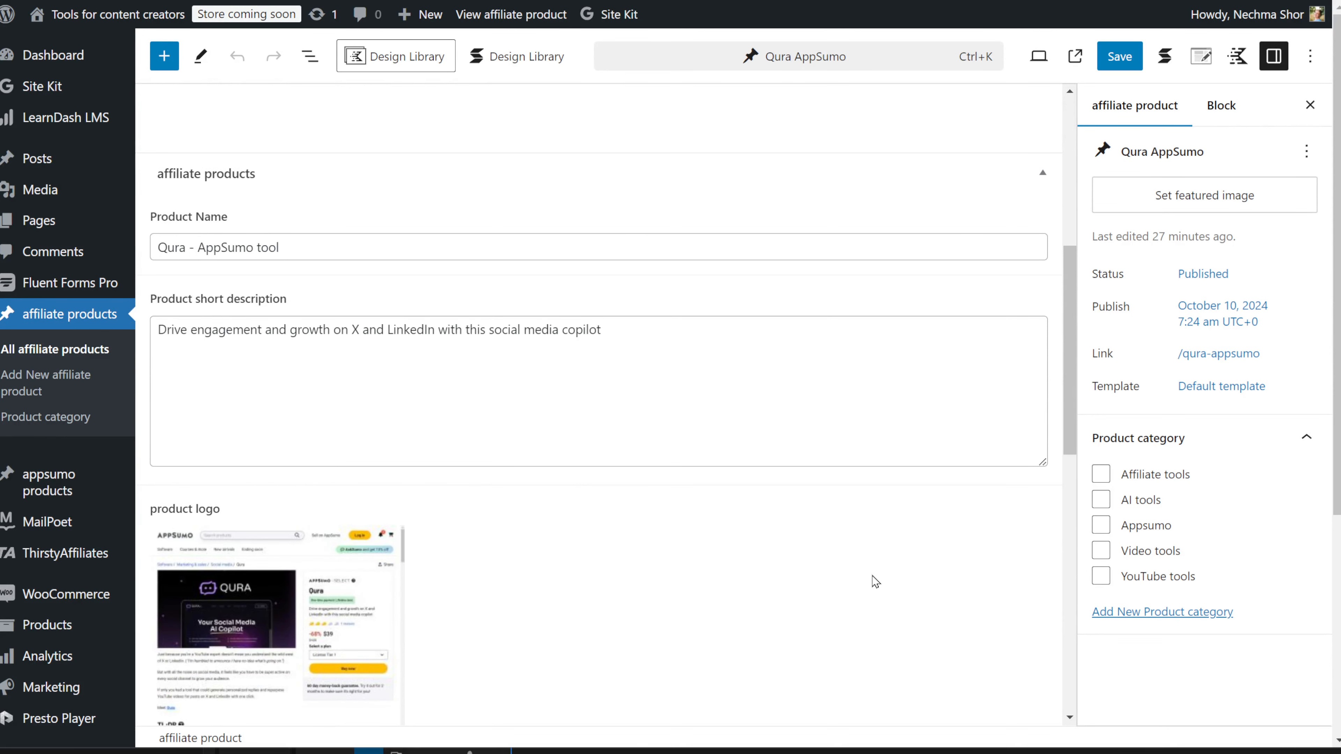
scroll(876, 582, down, 2)
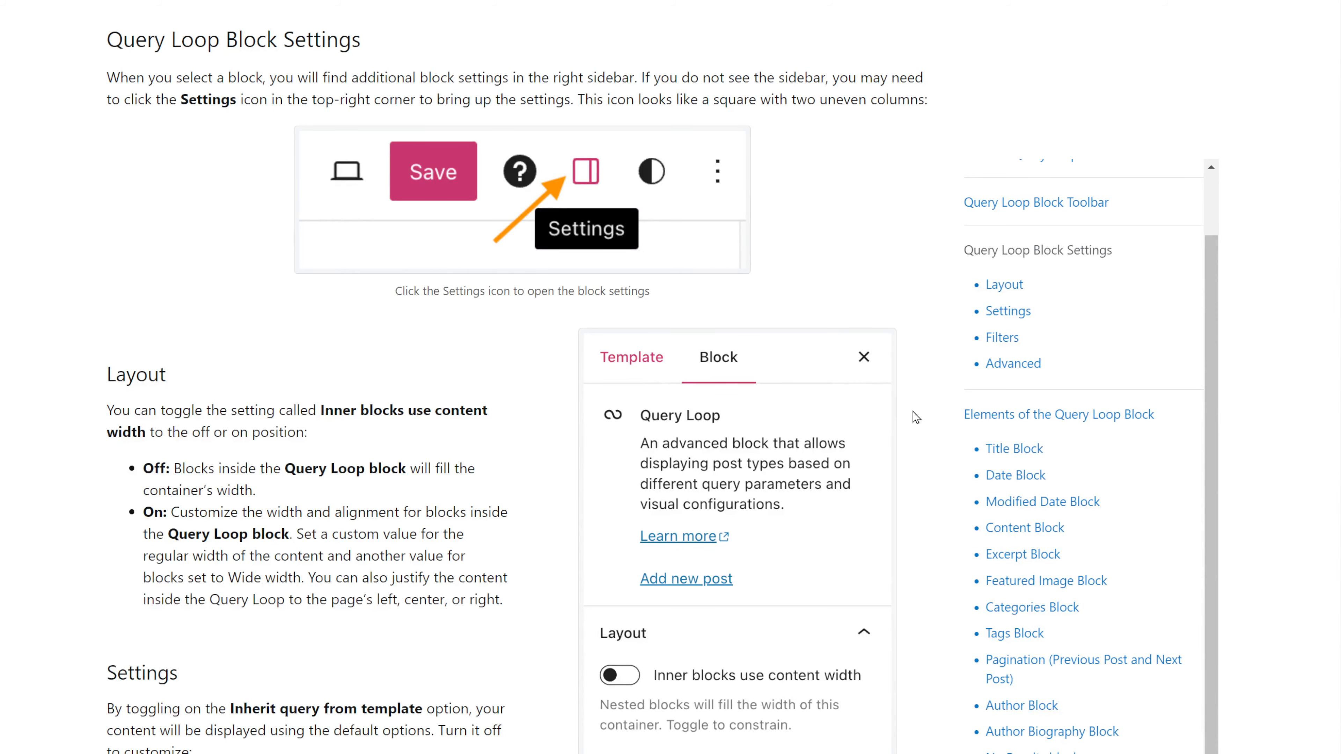
Step: Scroll through the Query Loop settings guide and Stackable's homepage editor demo
scroll(917, 417, down, 2)
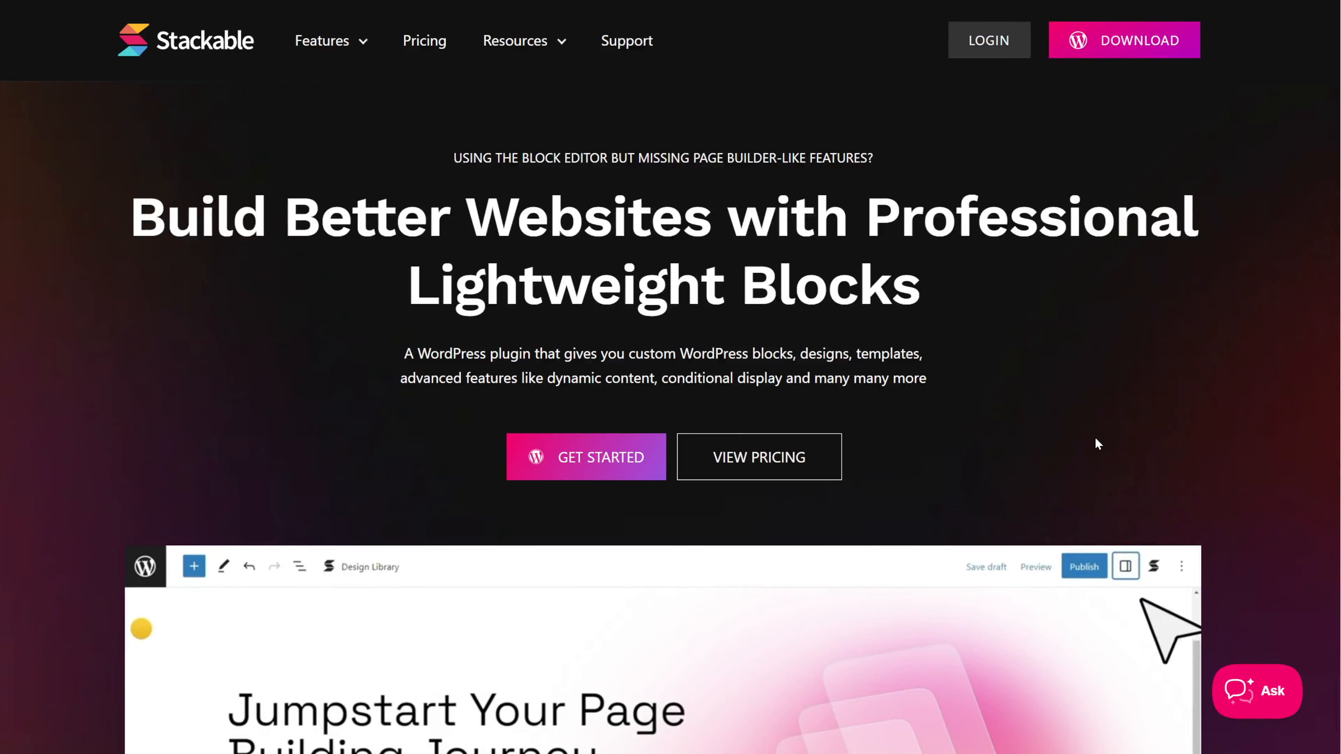
scroll(983, 448, down, 5)
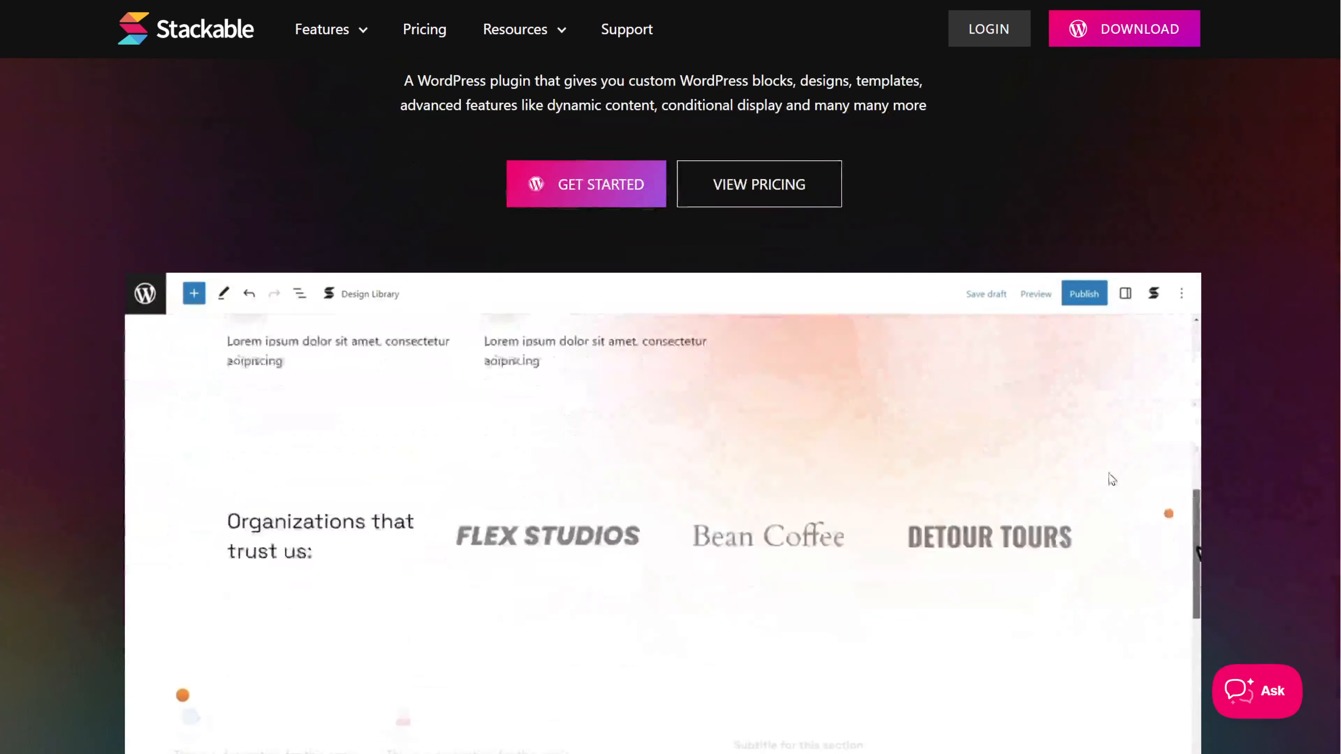
scroll(1302, 534, down, 2)
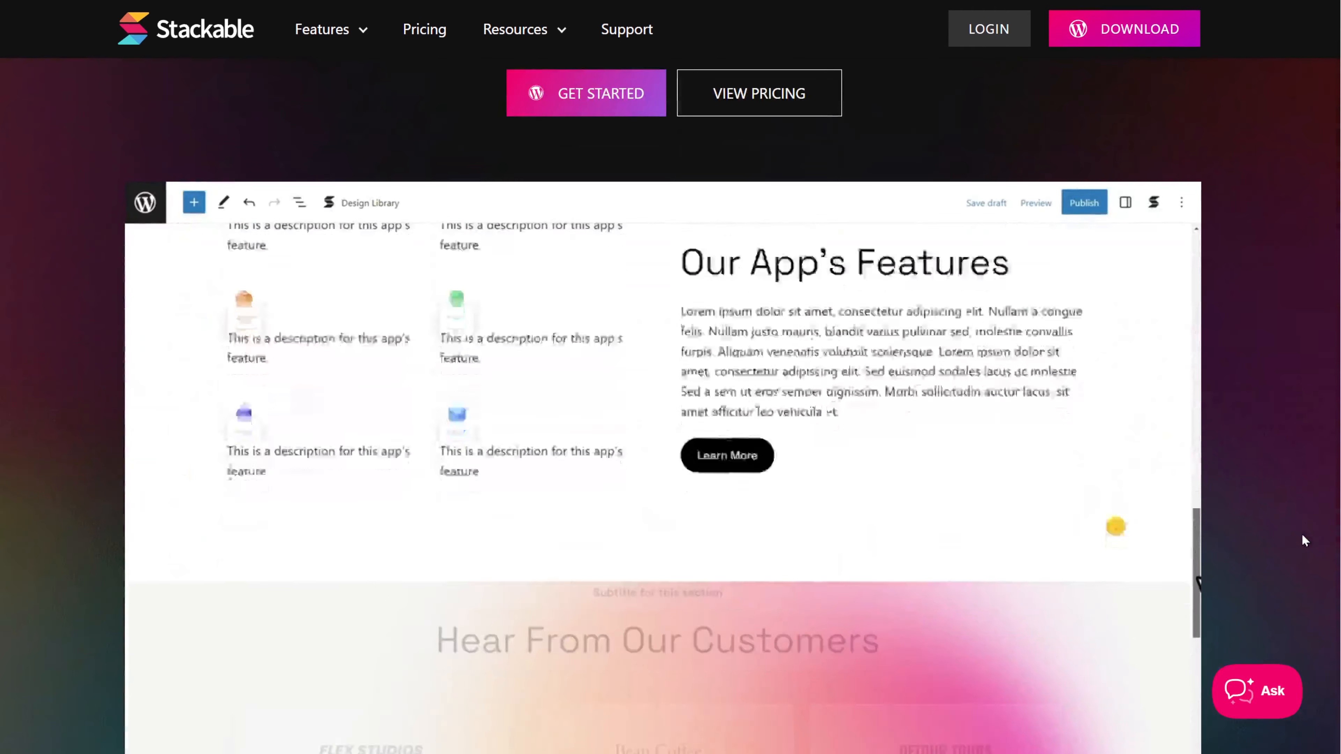
scroll(1302, 541, down, 2)
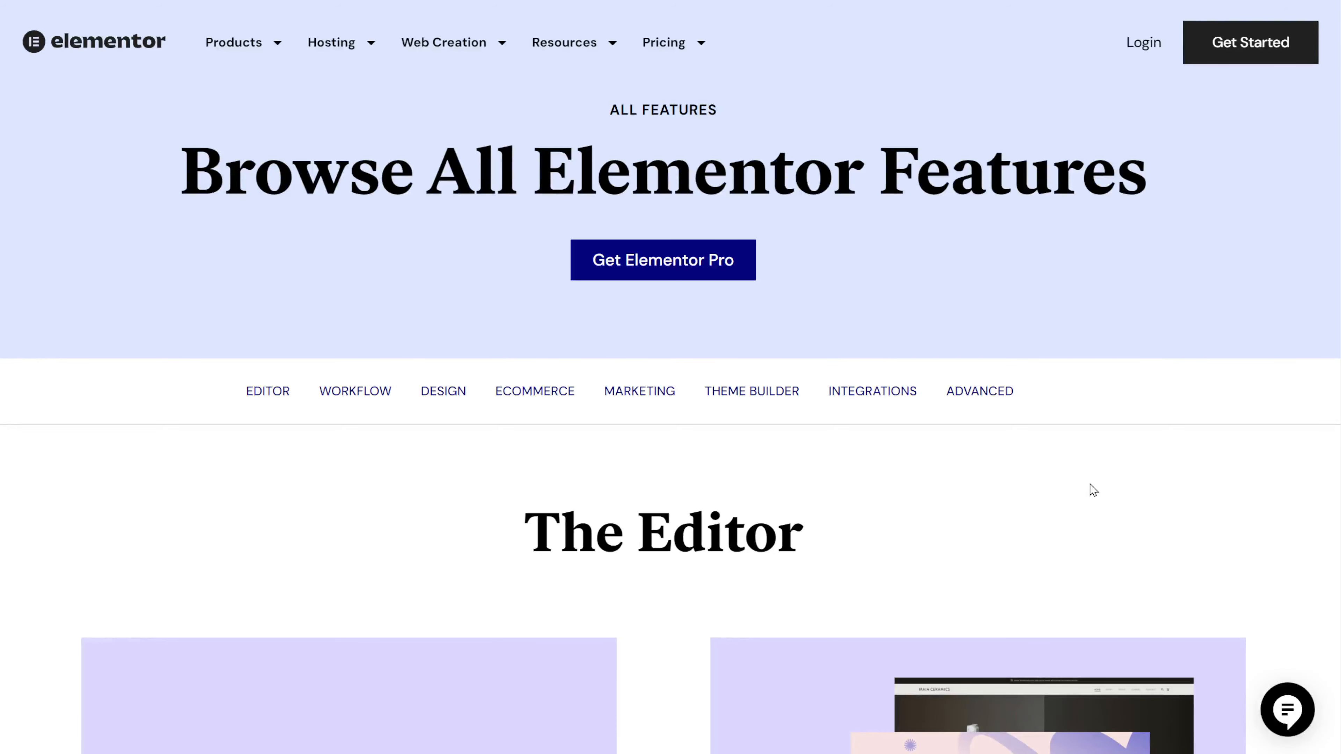
Step: Scroll down the Elementor Browse All Features page
scroll(1186, 458, down, 6)
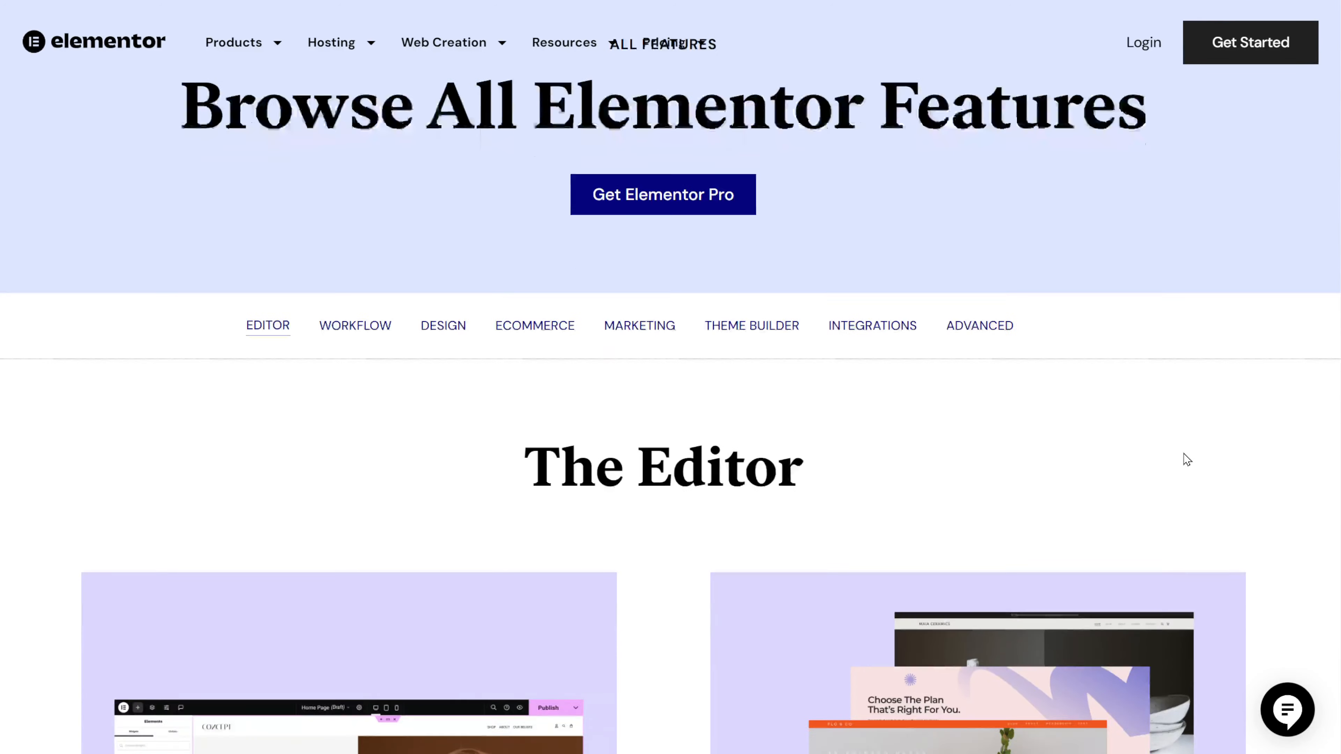
scroll(1183, 458, down, 2)
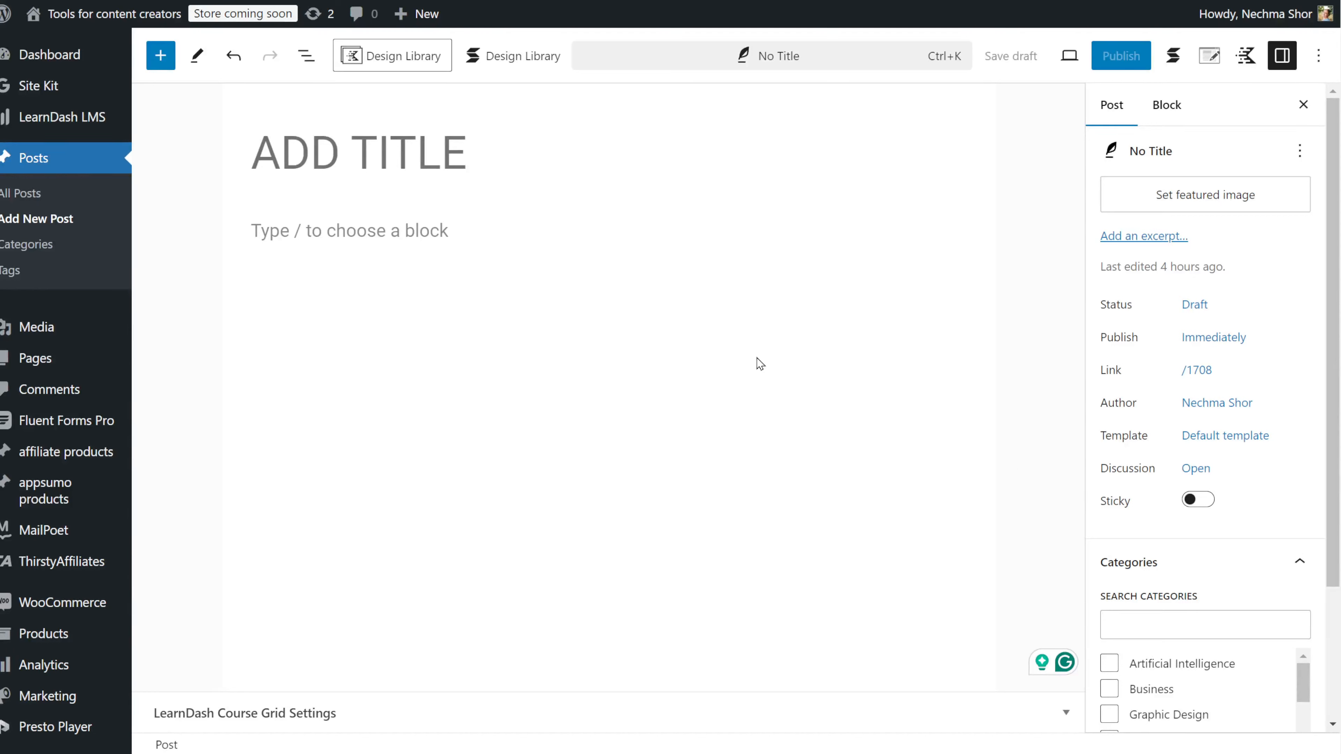
Step: Insert a Query Loop block, start it blank, and choose the Title & Date layout
click(292, 226)
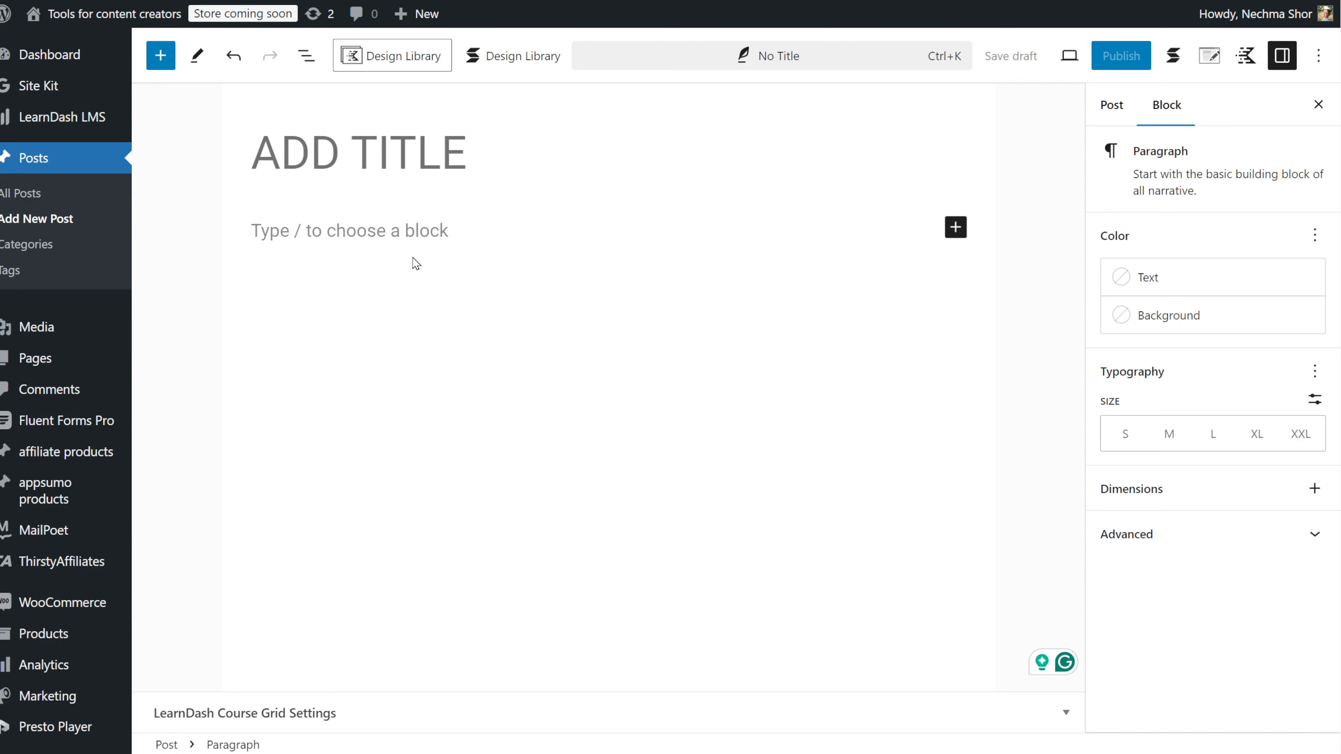
click(955, 228)
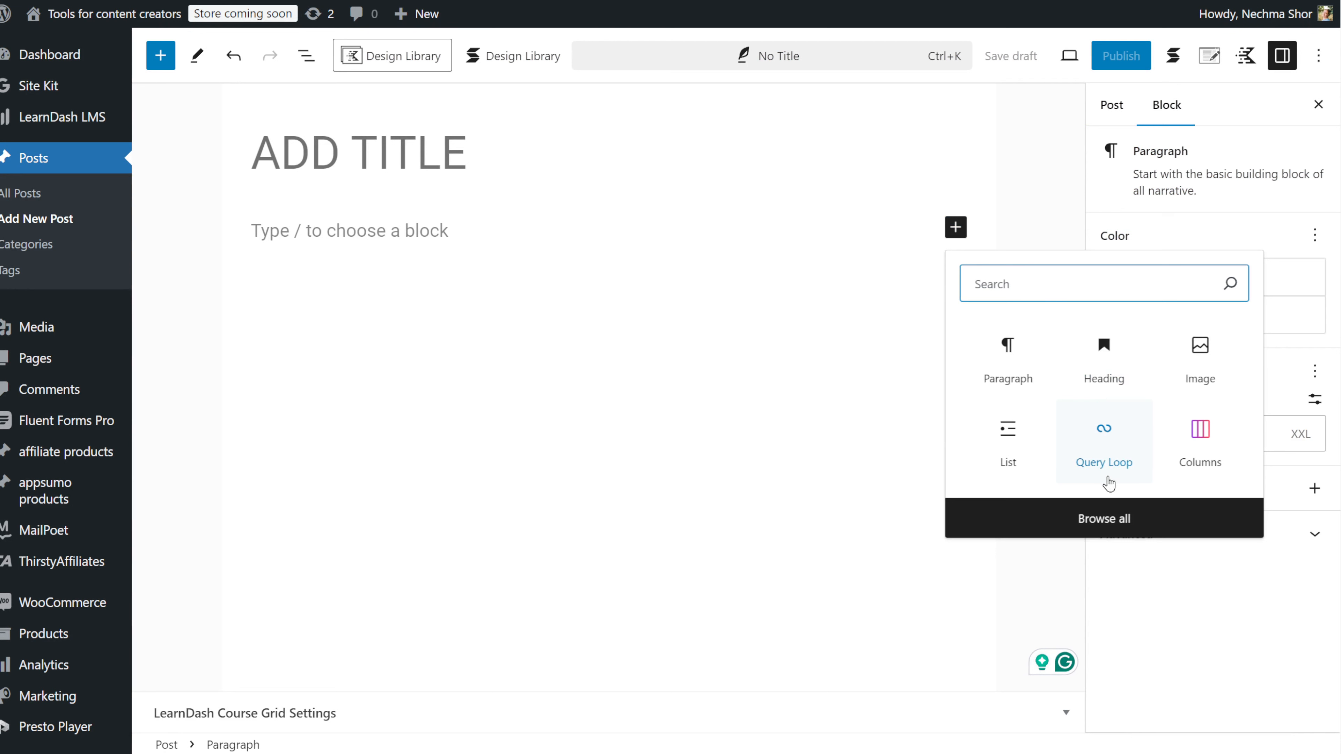
text(qu)
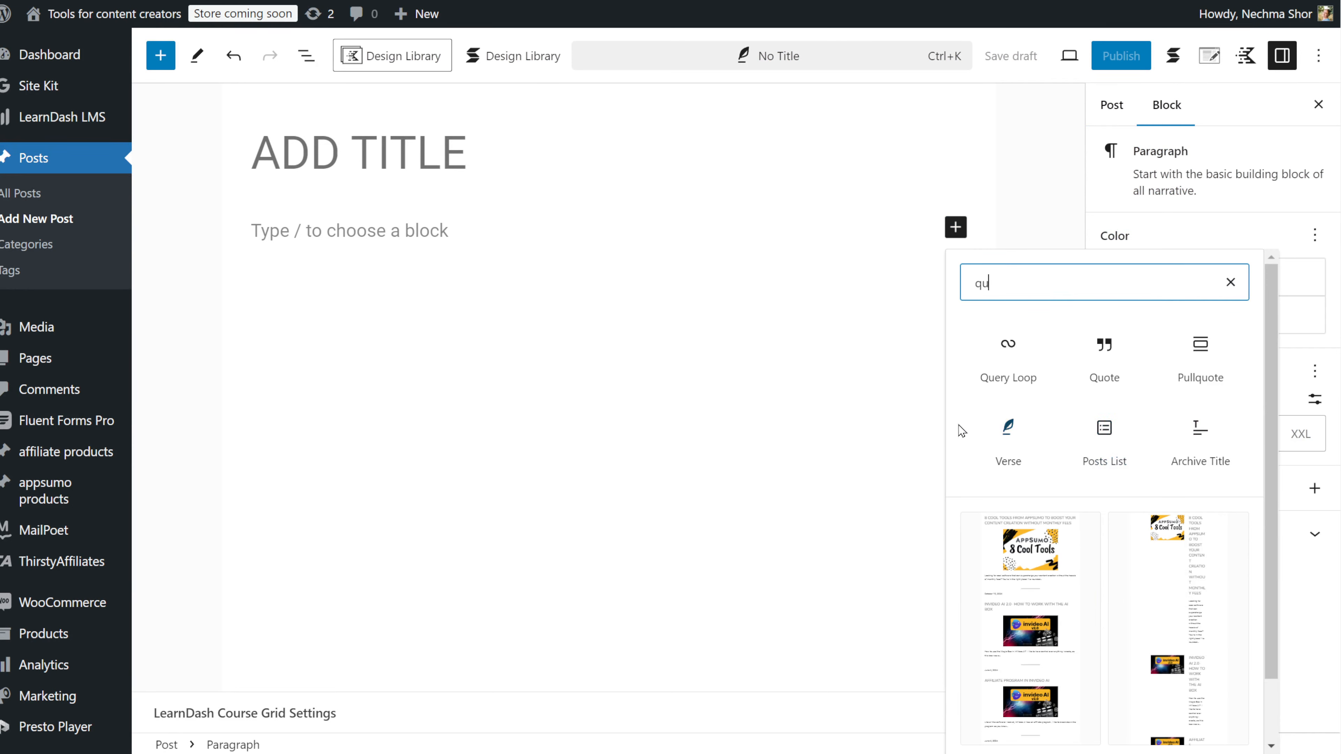
click(1034, 381)
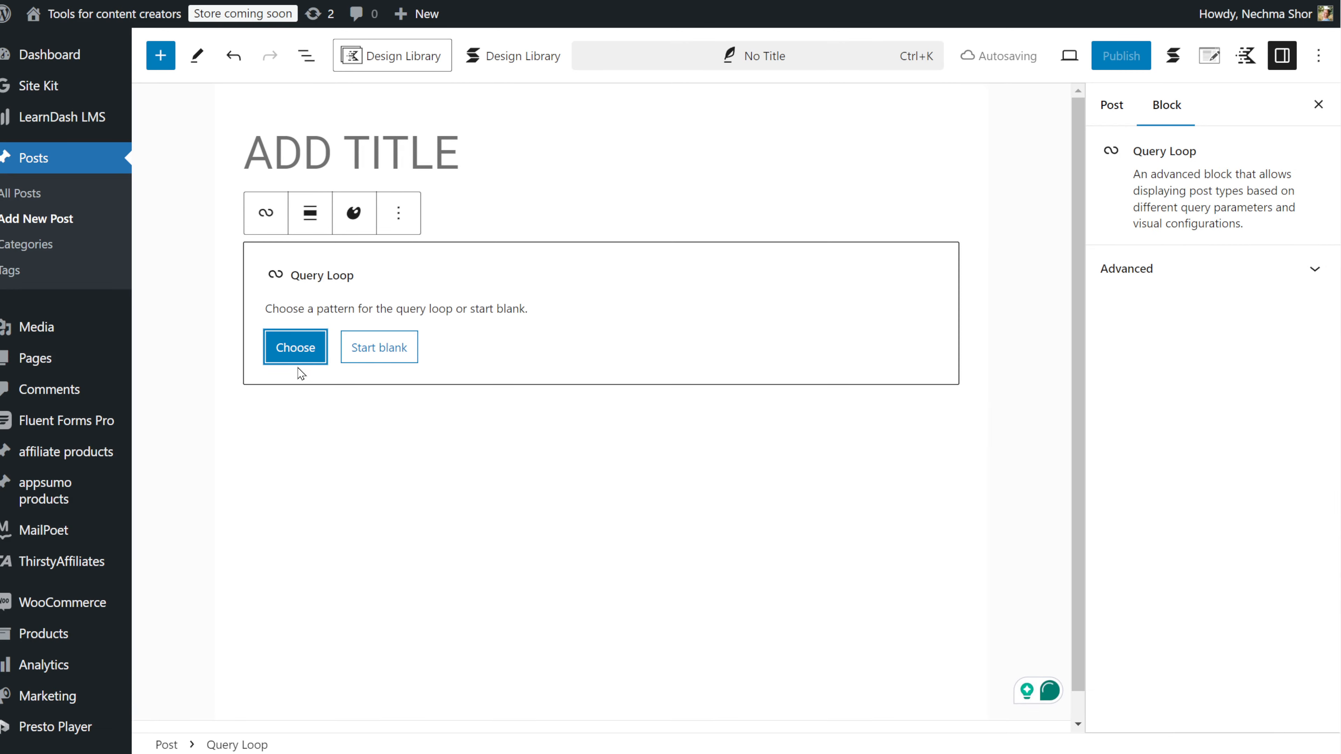
click(297, 356)
click(1280, 75)
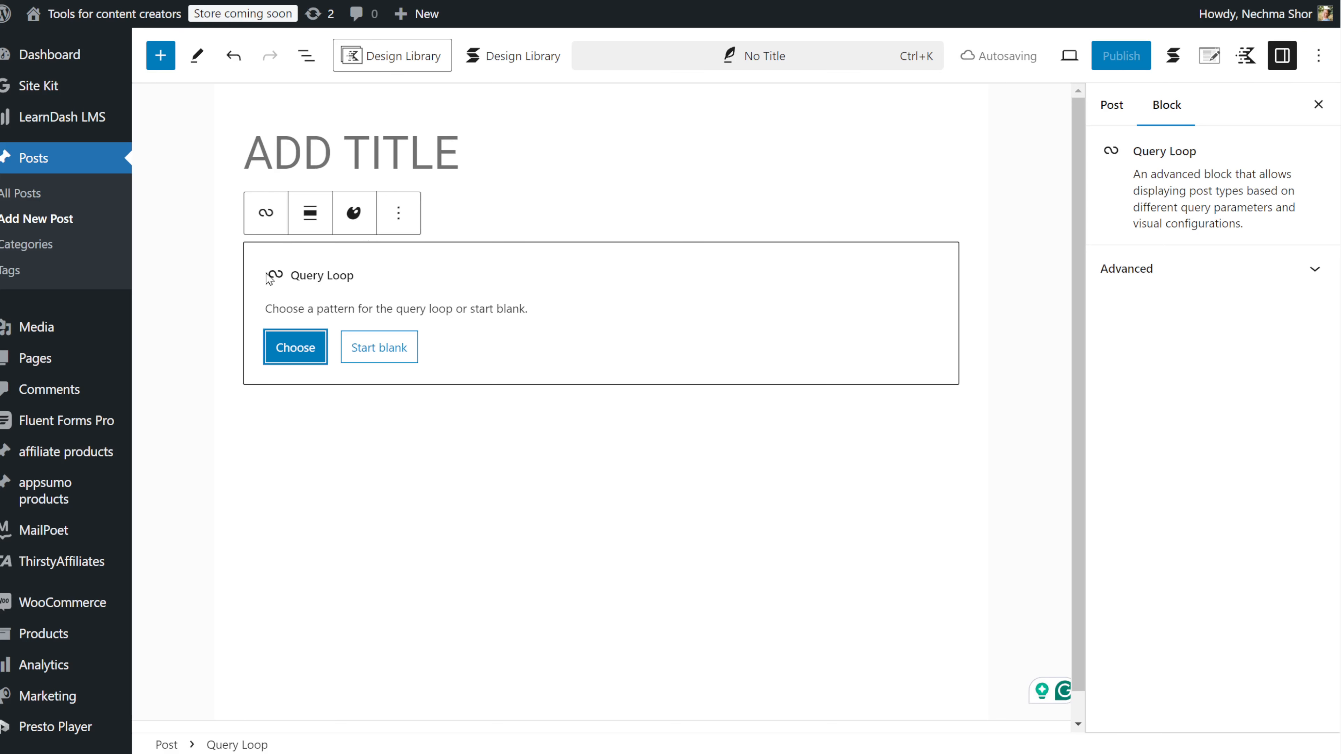
click(363, 350)
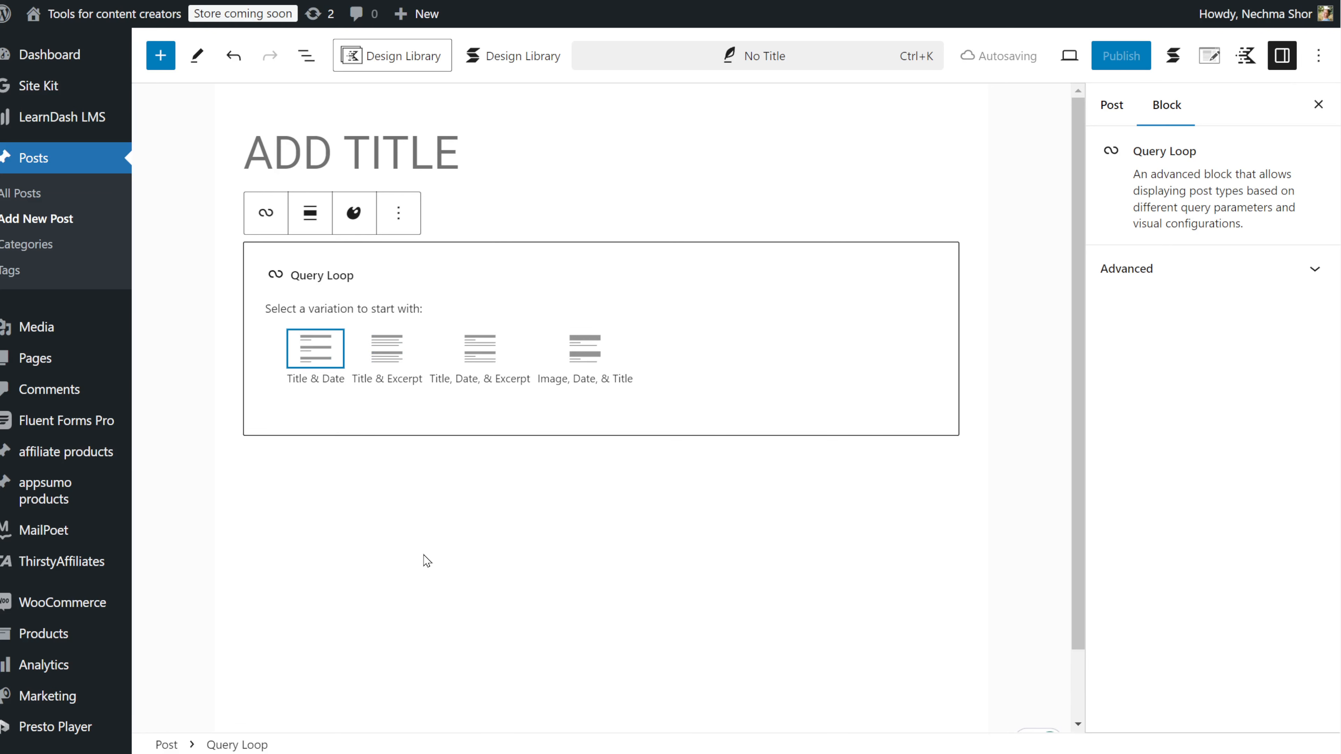
click(318, 369)
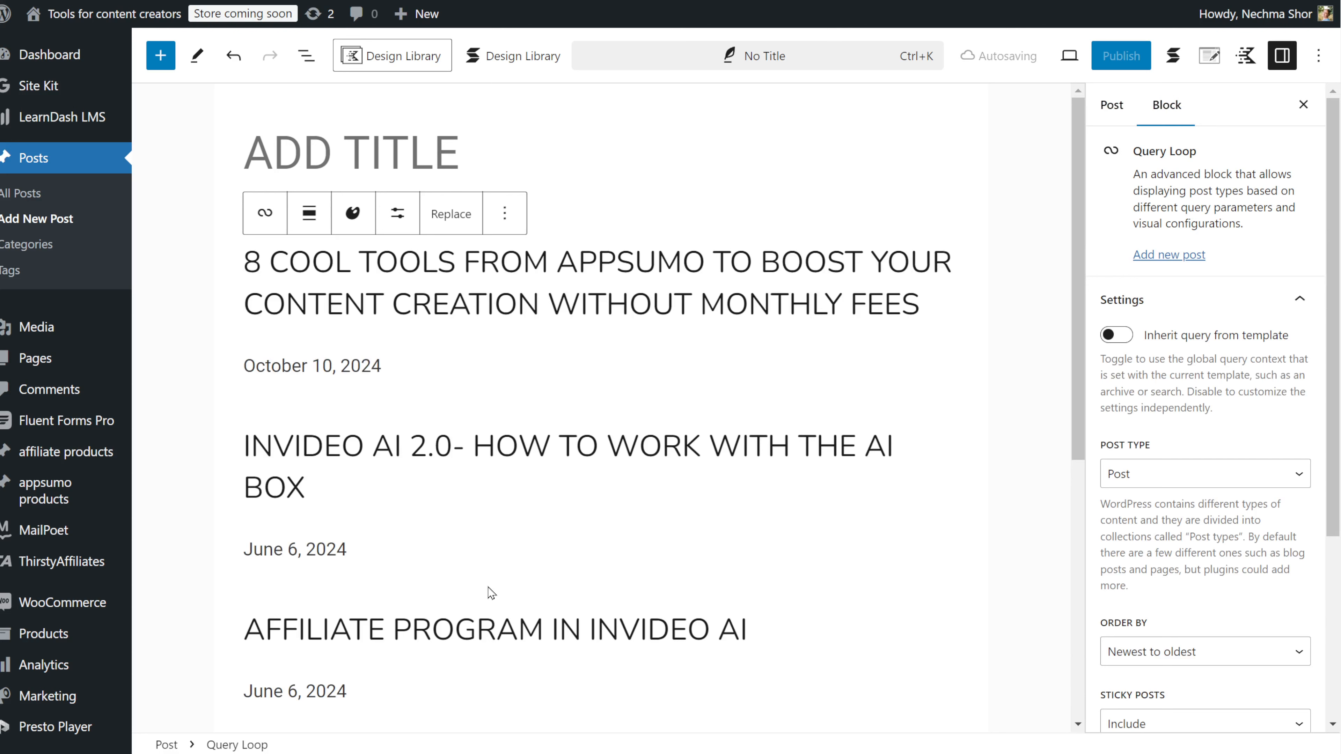
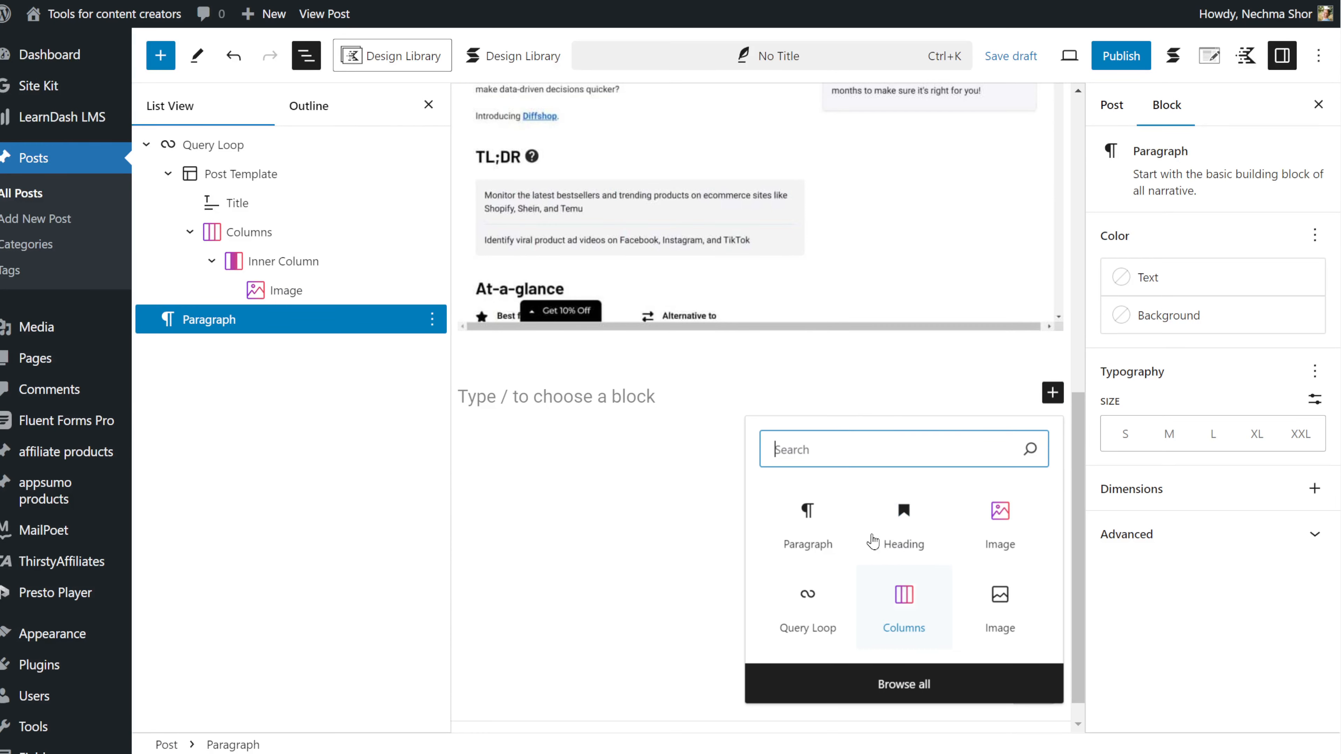
Step: Add a heading bound to the ACF Product Name field and delete the template's Title block
text(hea)
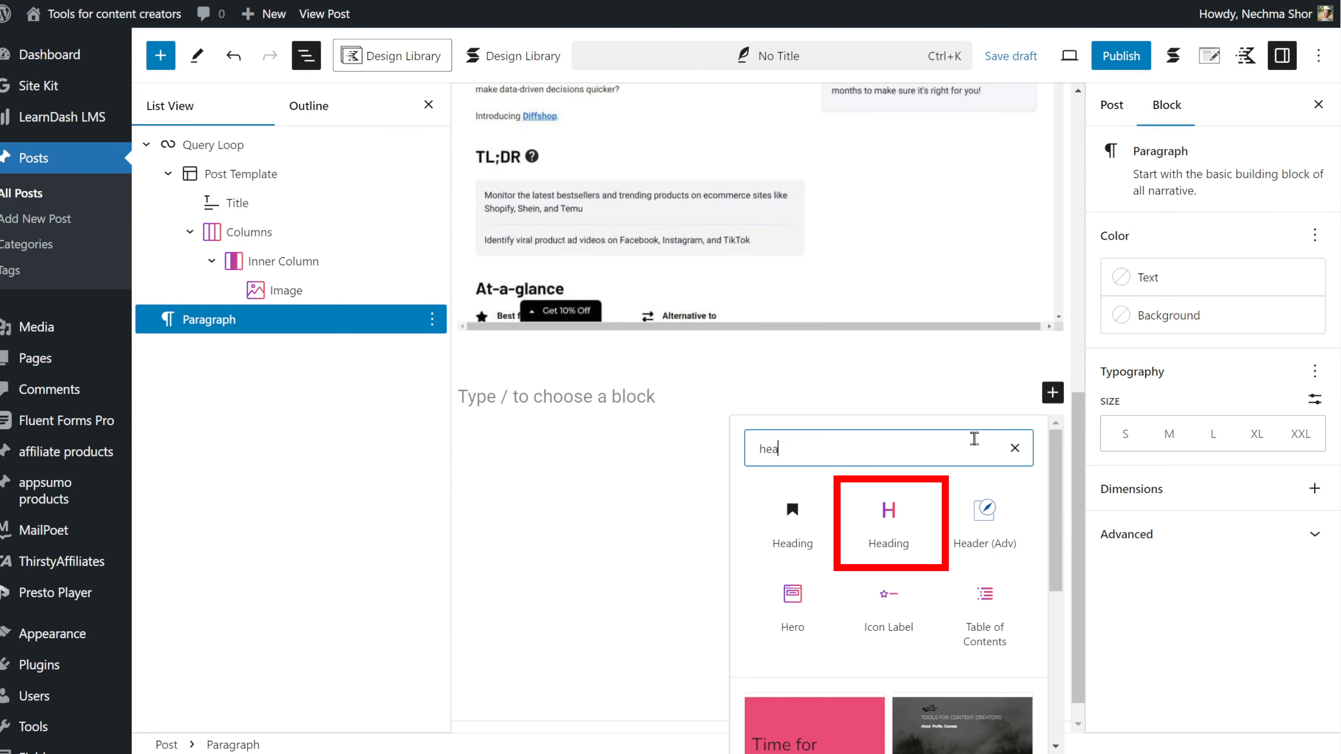
click(889, 492)
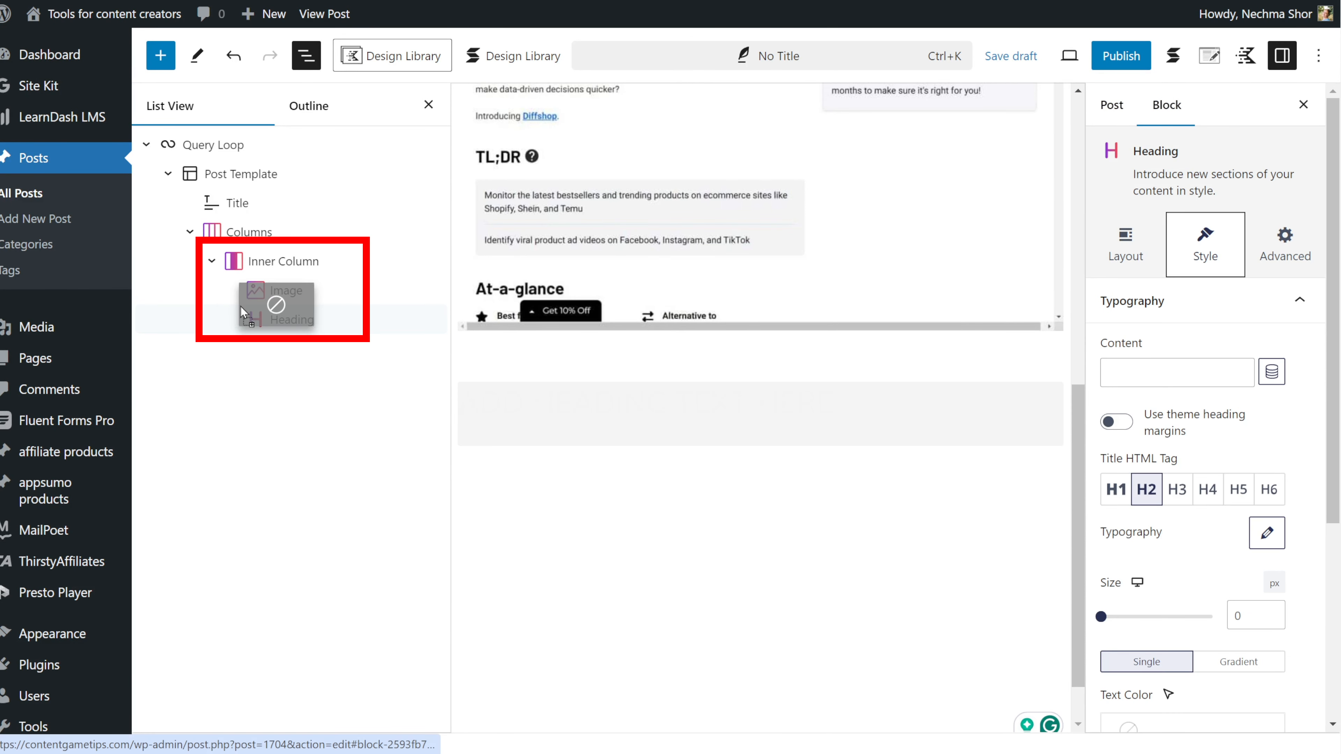
click(1272, 372)
click(1149, 253)
scroll(1146, 317, down, 5)
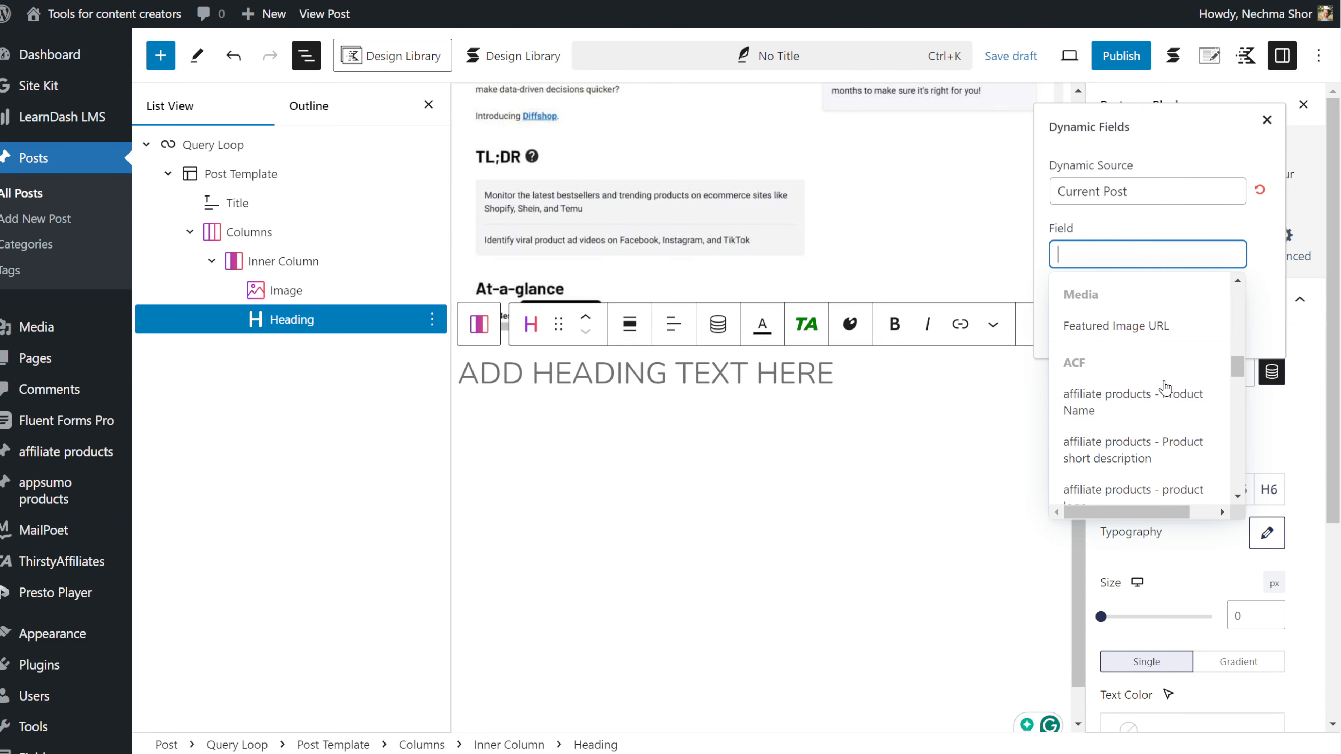
click(1084, 393)
click(1069, 333)
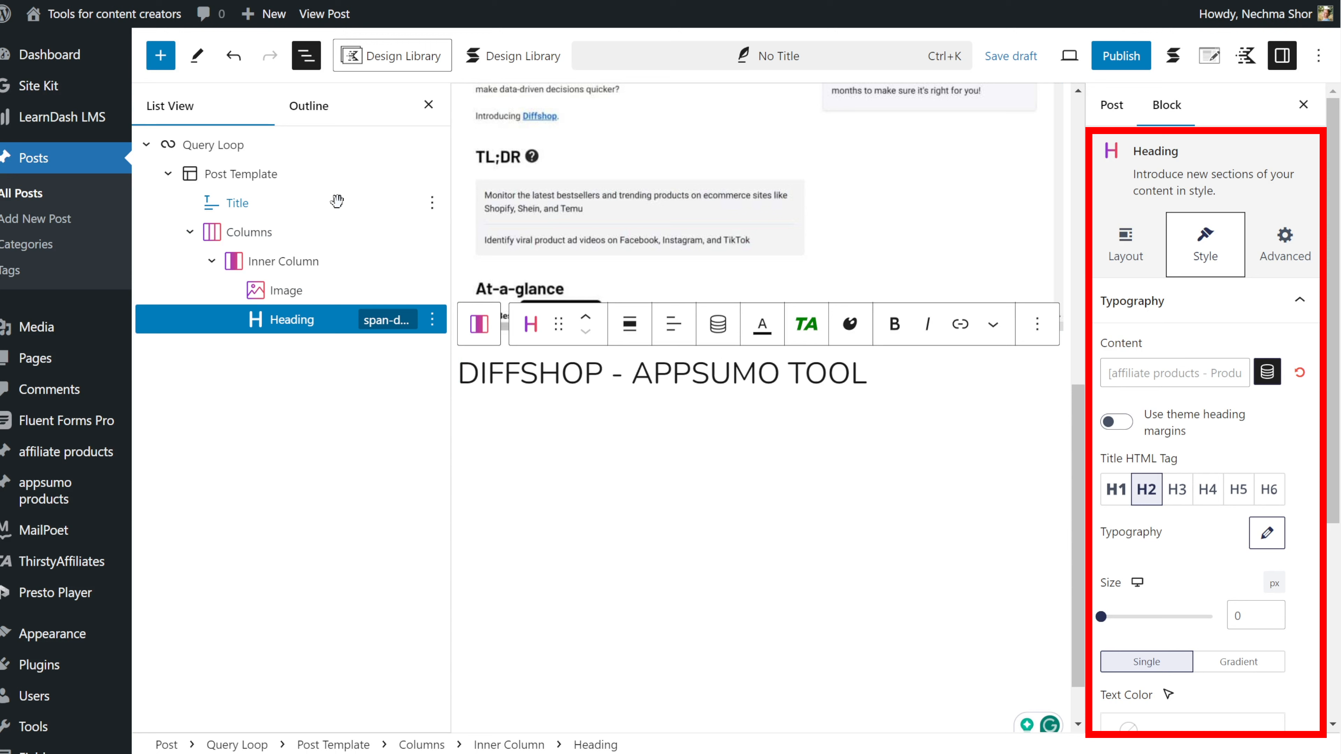
click(432, 202)
click(509, 690)
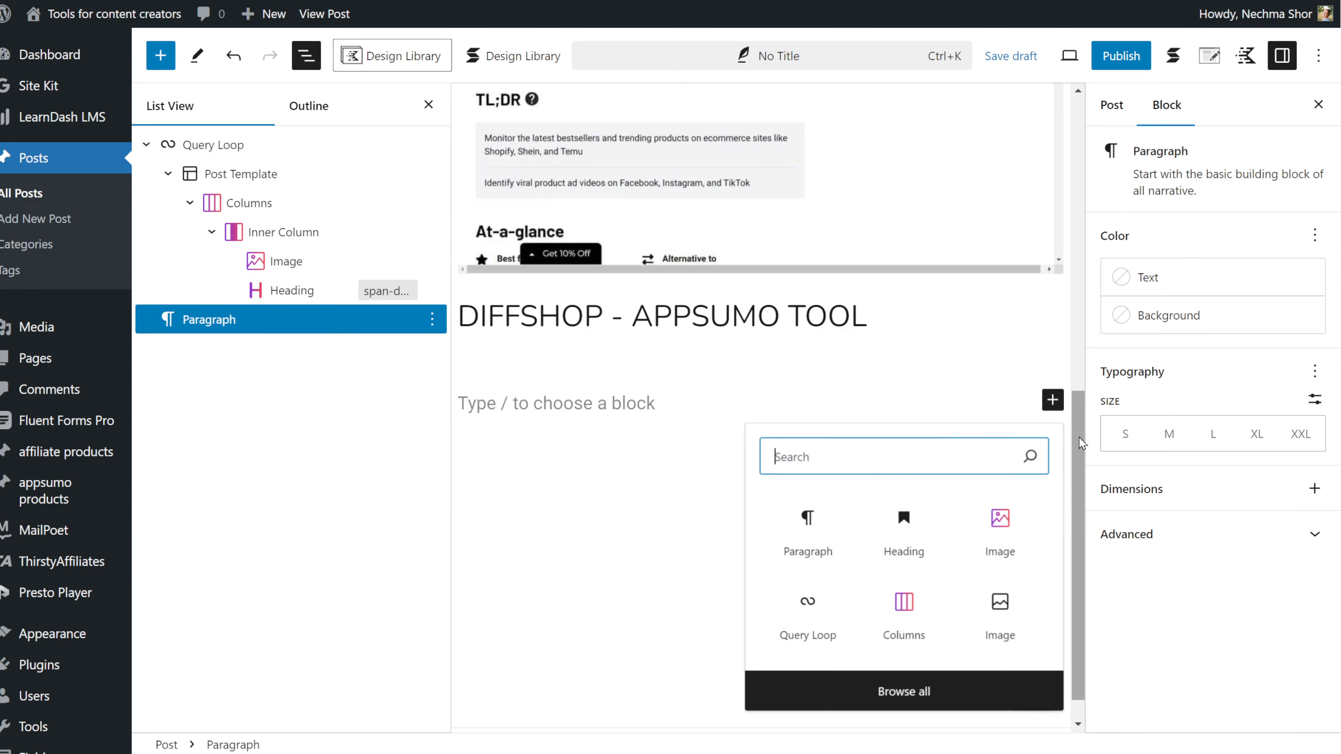
Step: Add a Text block bound to Product short description and center-align the heading and description
text(text)
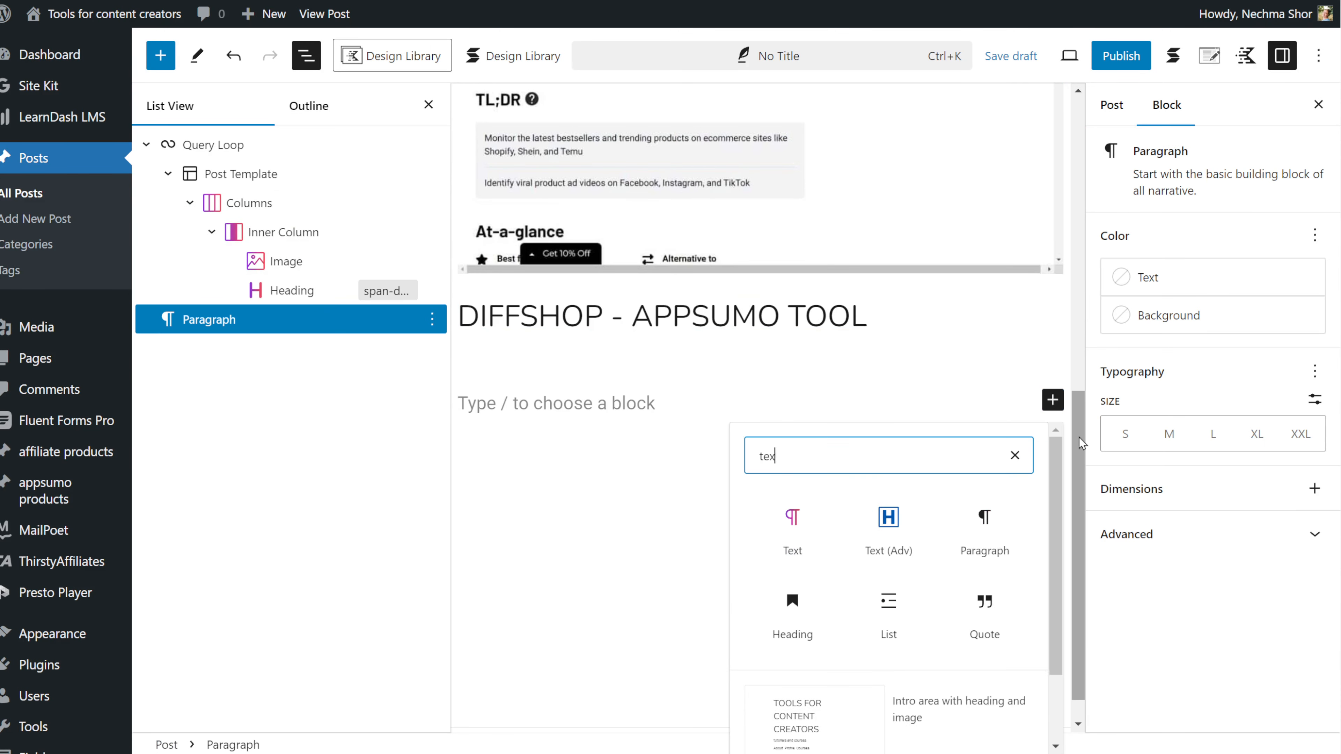
click(791, 528)
click(1272, 372)
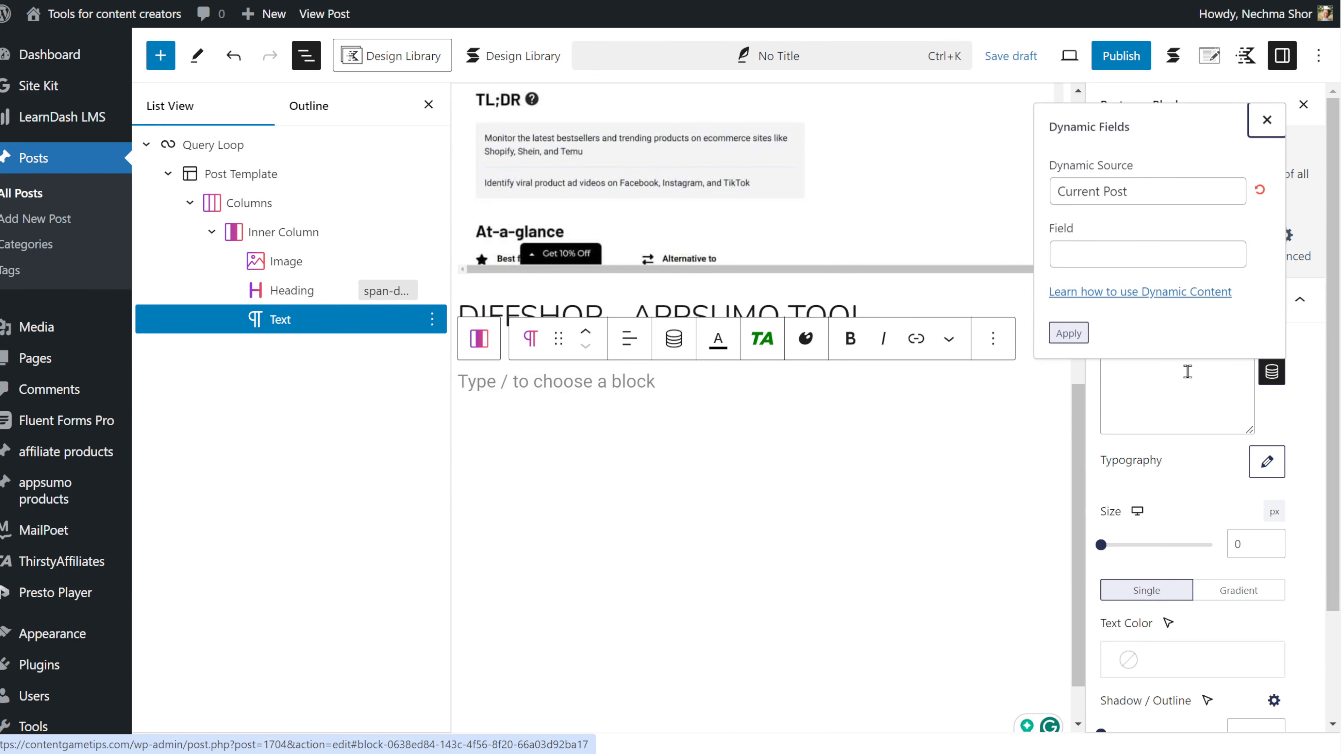
click(1109, 338)
scroll(1159, 338, down, 5)
click(1159, 332)
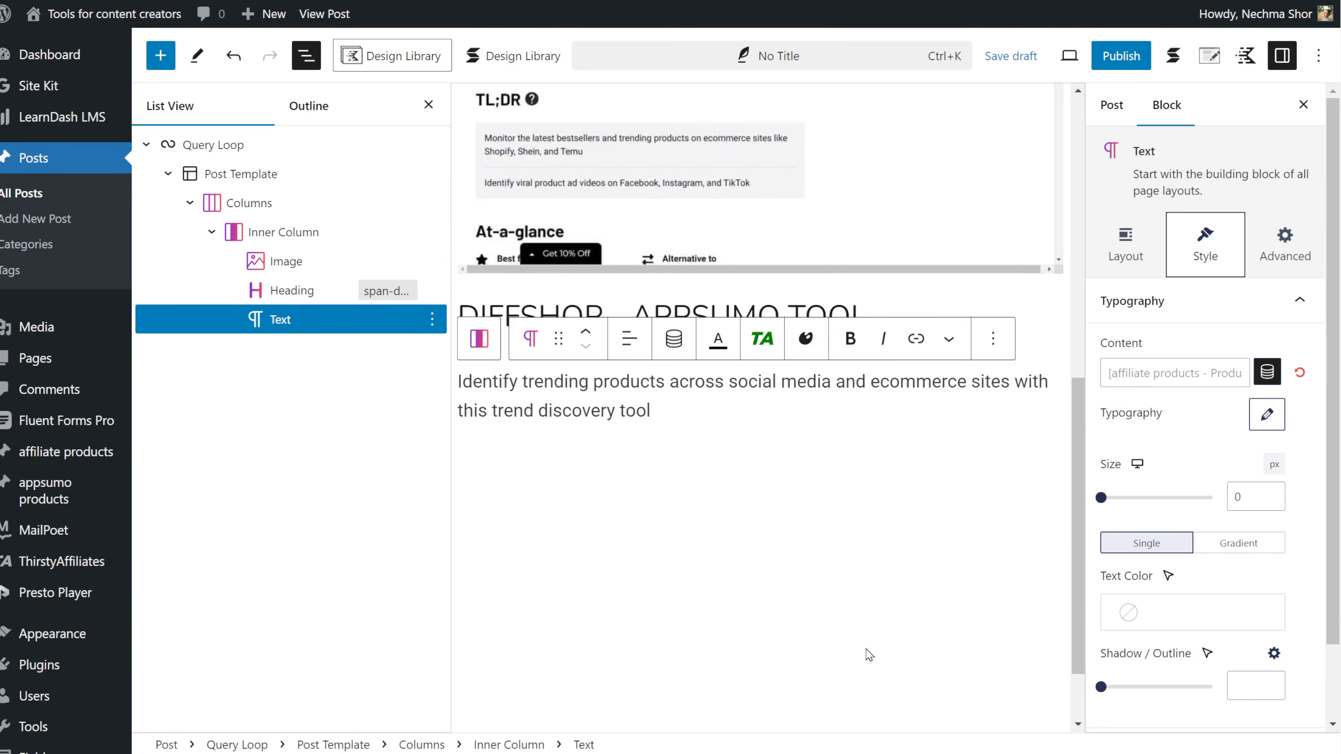
click(627, 336)
click(697, 429)
click(886, 392)
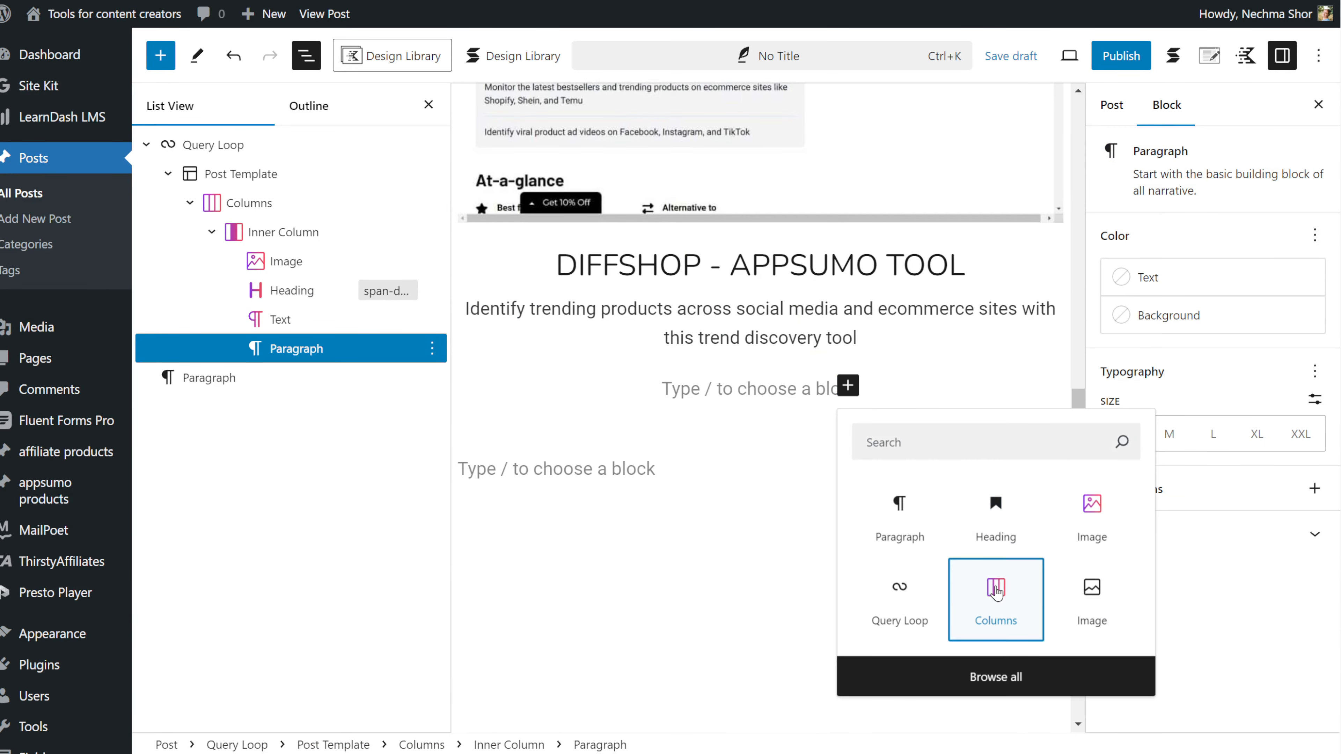
Step: Insert a two-column block, wider on the left, with an H5 'PRICE' heading in the left column
click(985, 594)
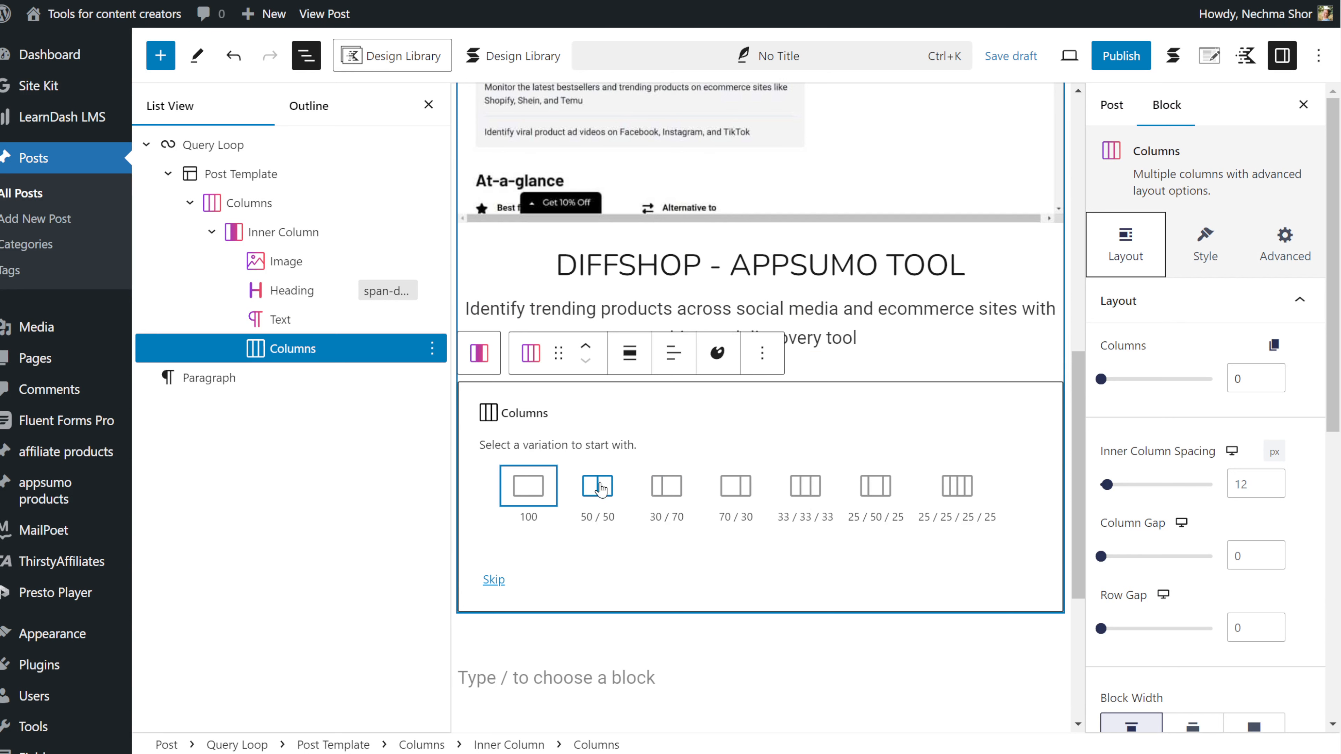
click(734, 497)
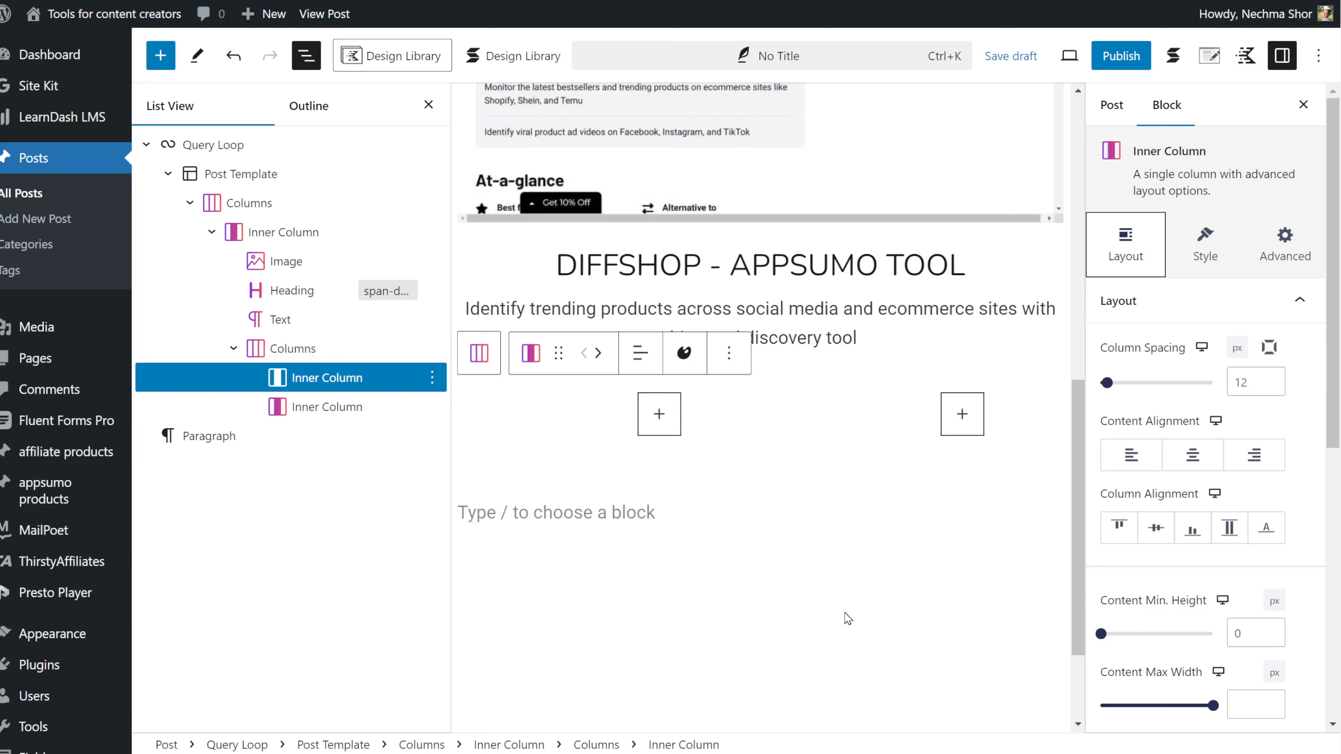
click(678, 425)
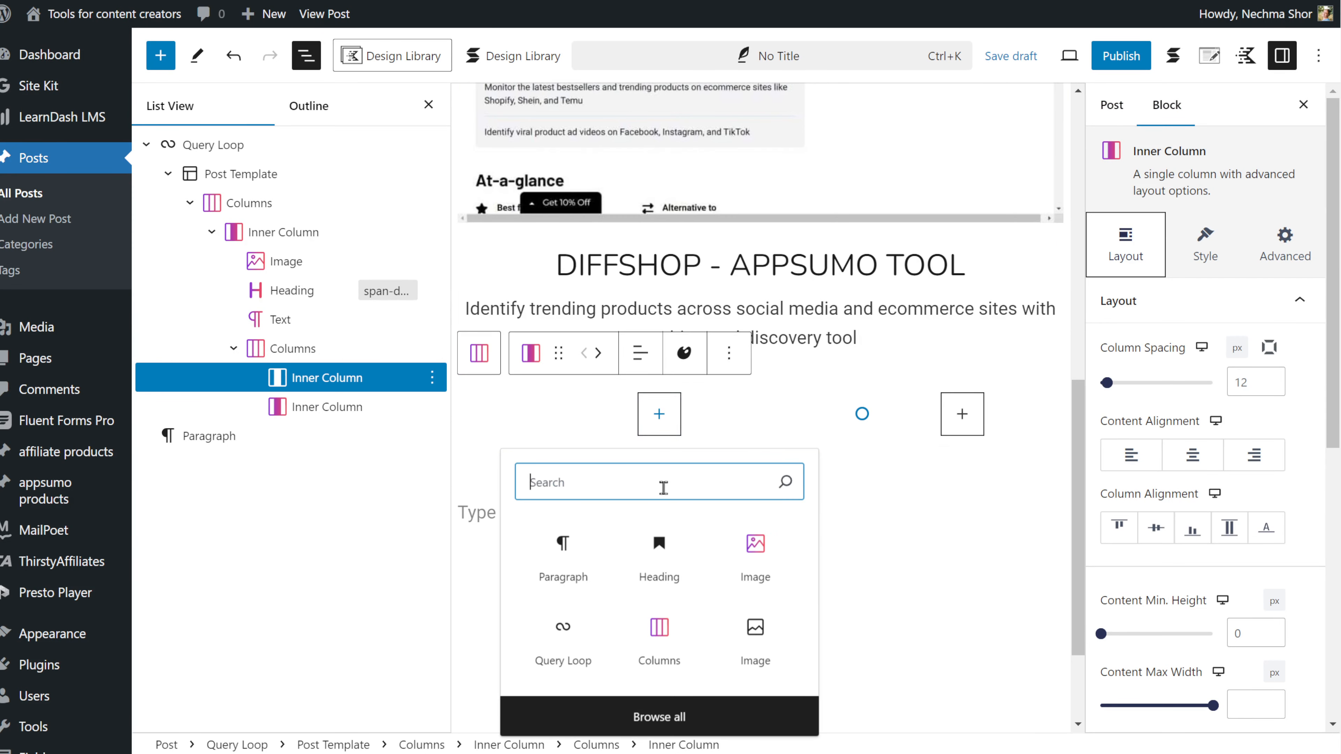
text(hea)
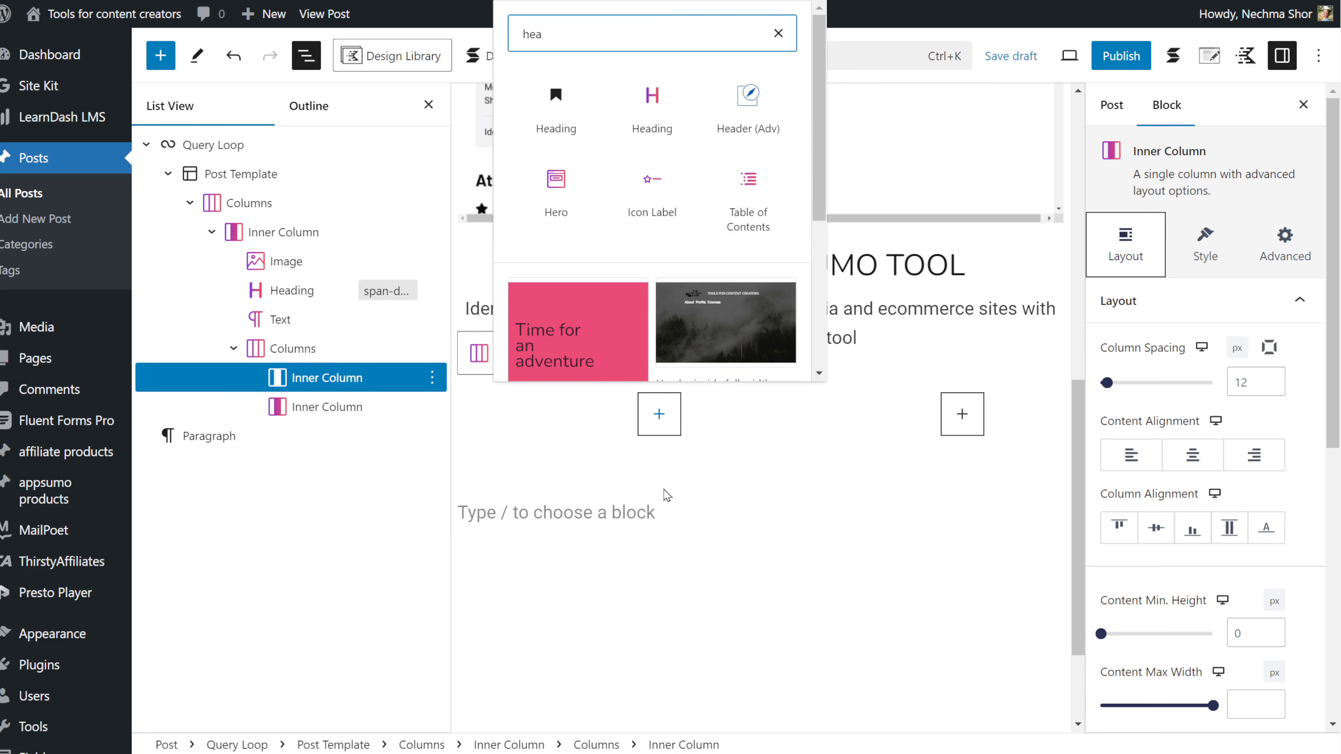
click(652, 103)
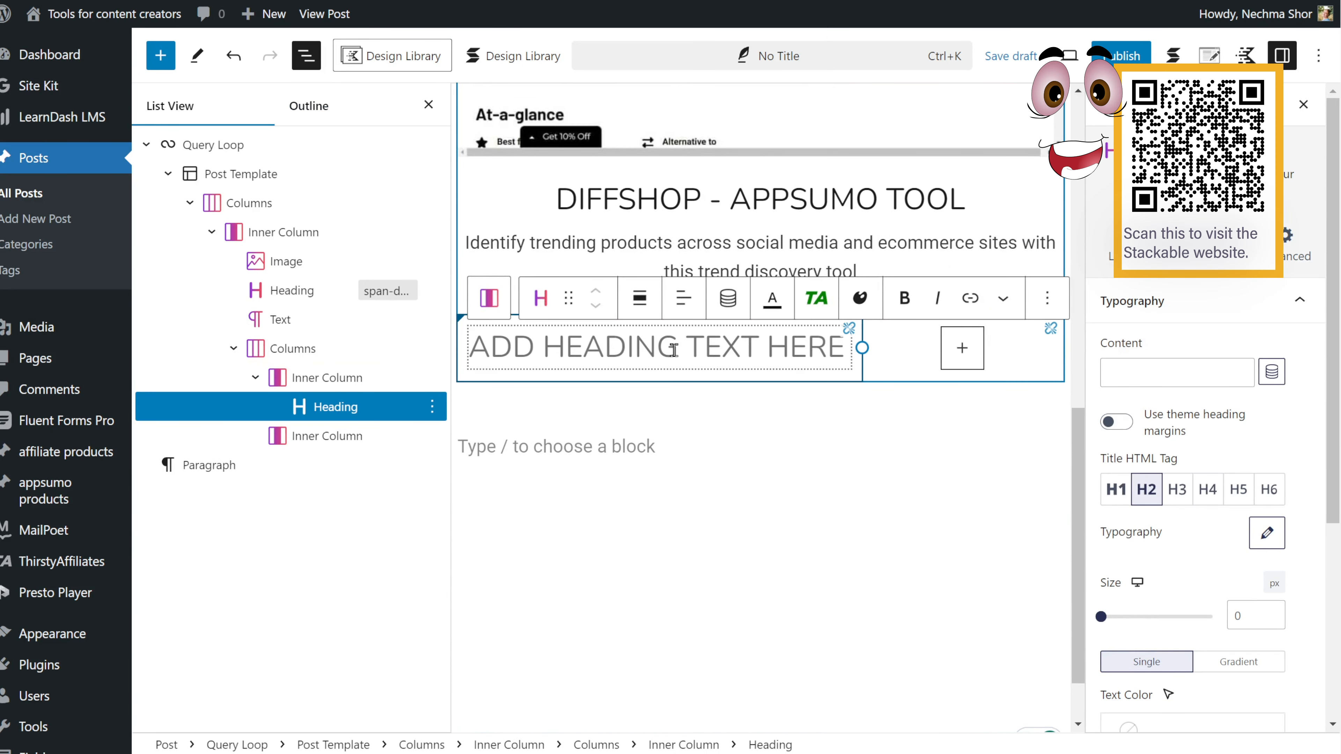
text(price)
click(1238, 488)
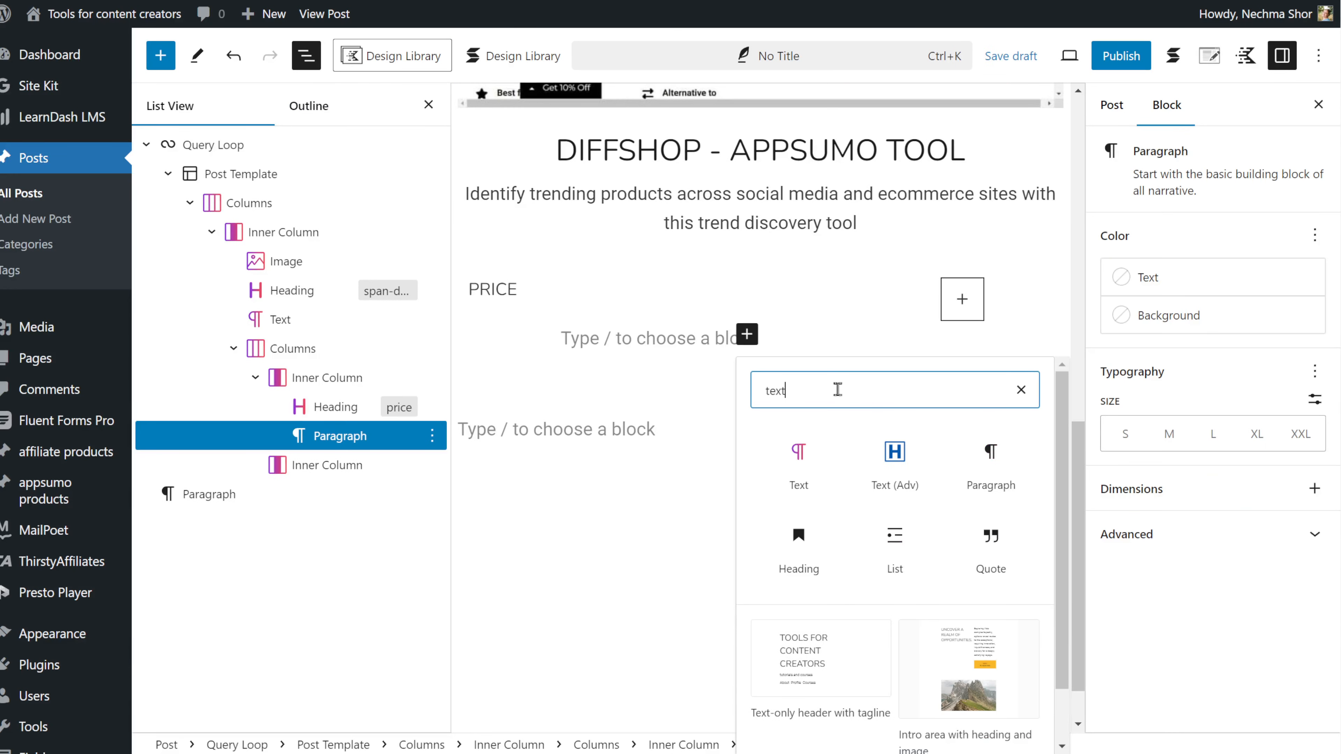
Step: Add a Text block under PRICE bound to the Product price field
click(798, 454)
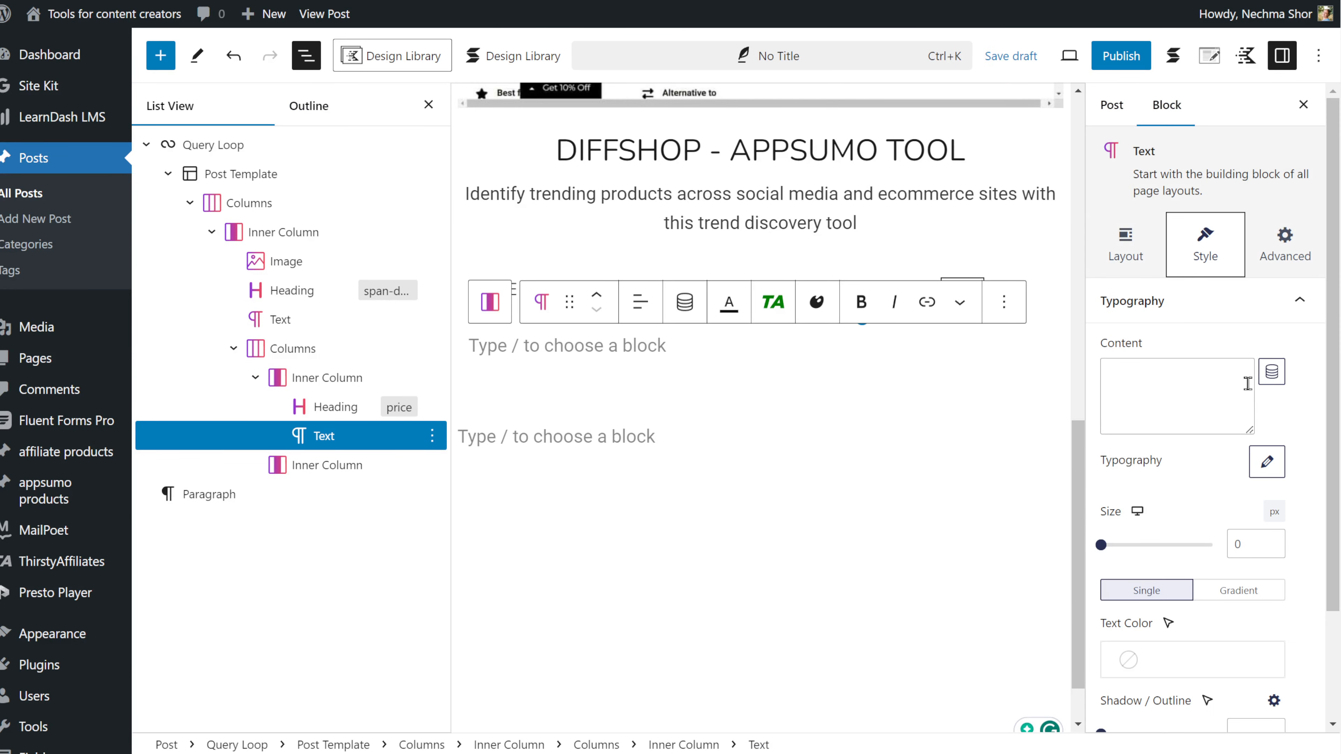
click(1272, 373)
click(1093, 259)
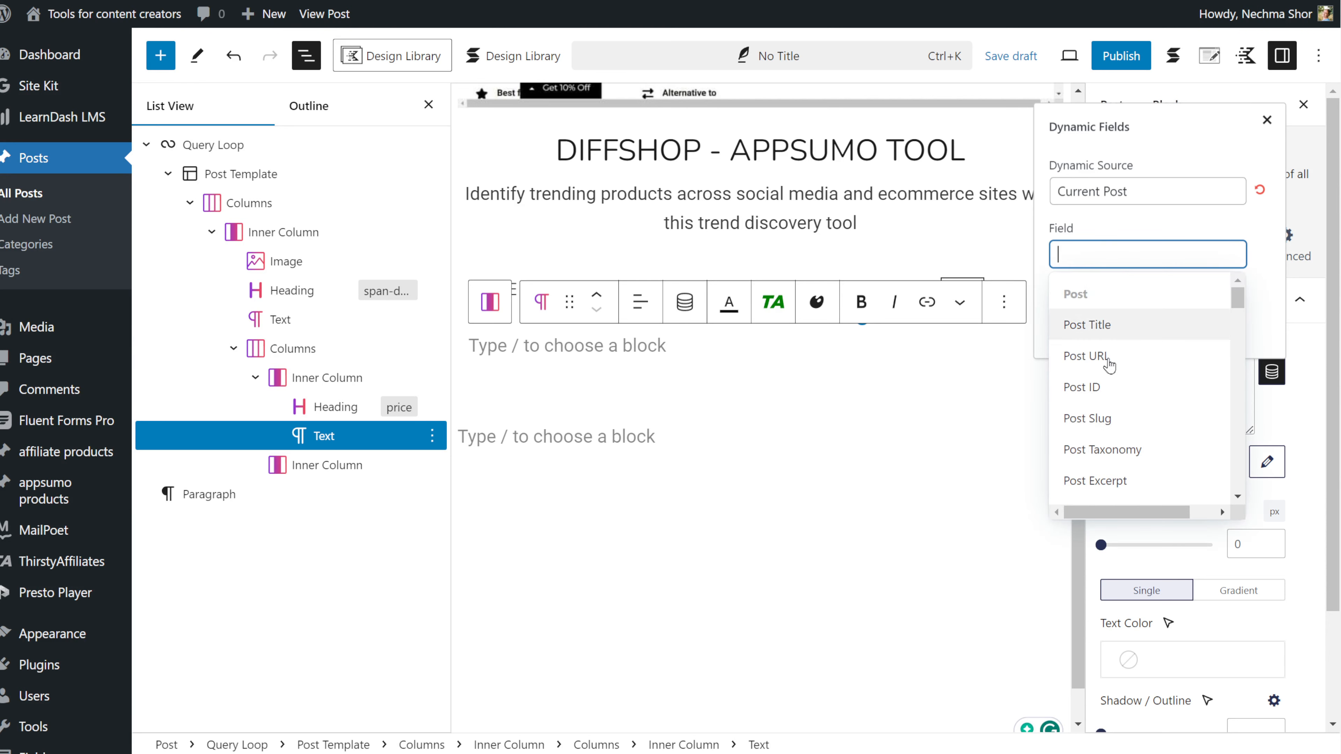
scroll(1144, 422, down, 6)
scroll(1145, 435, down, 2)
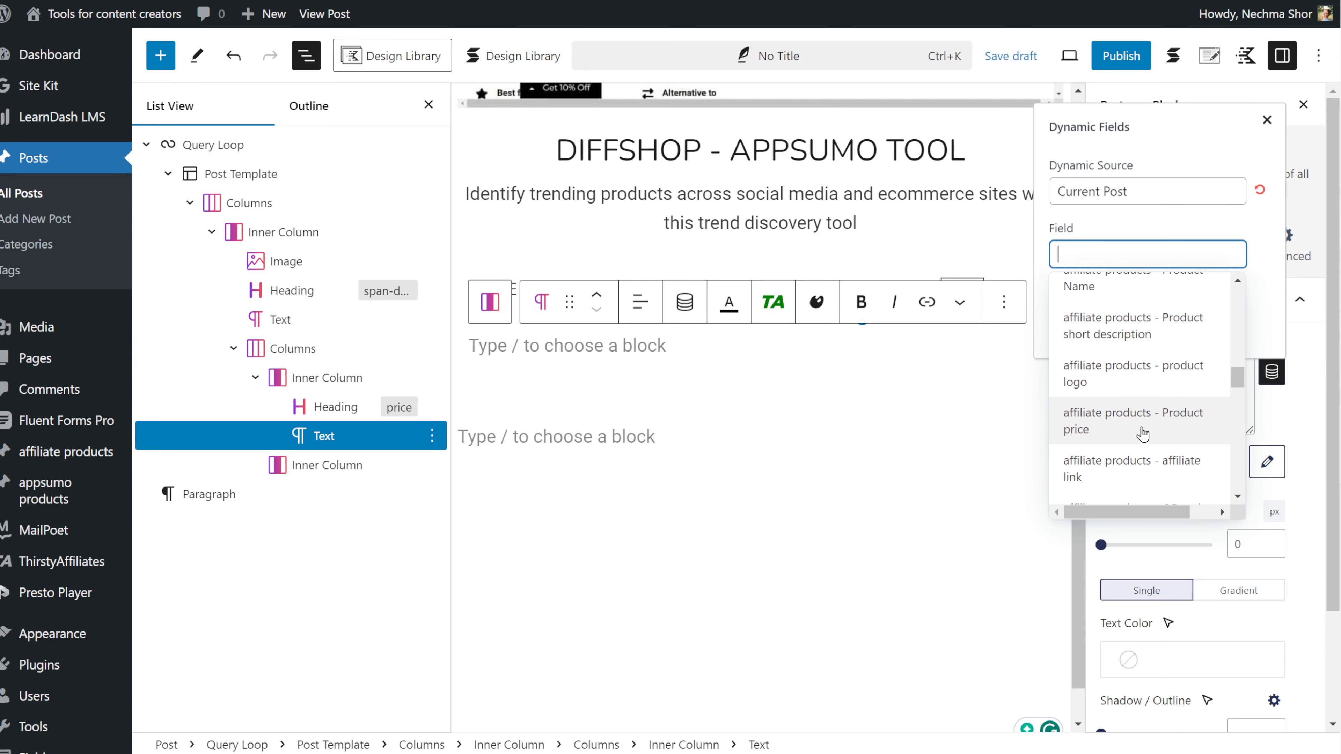
click(1143, 434)
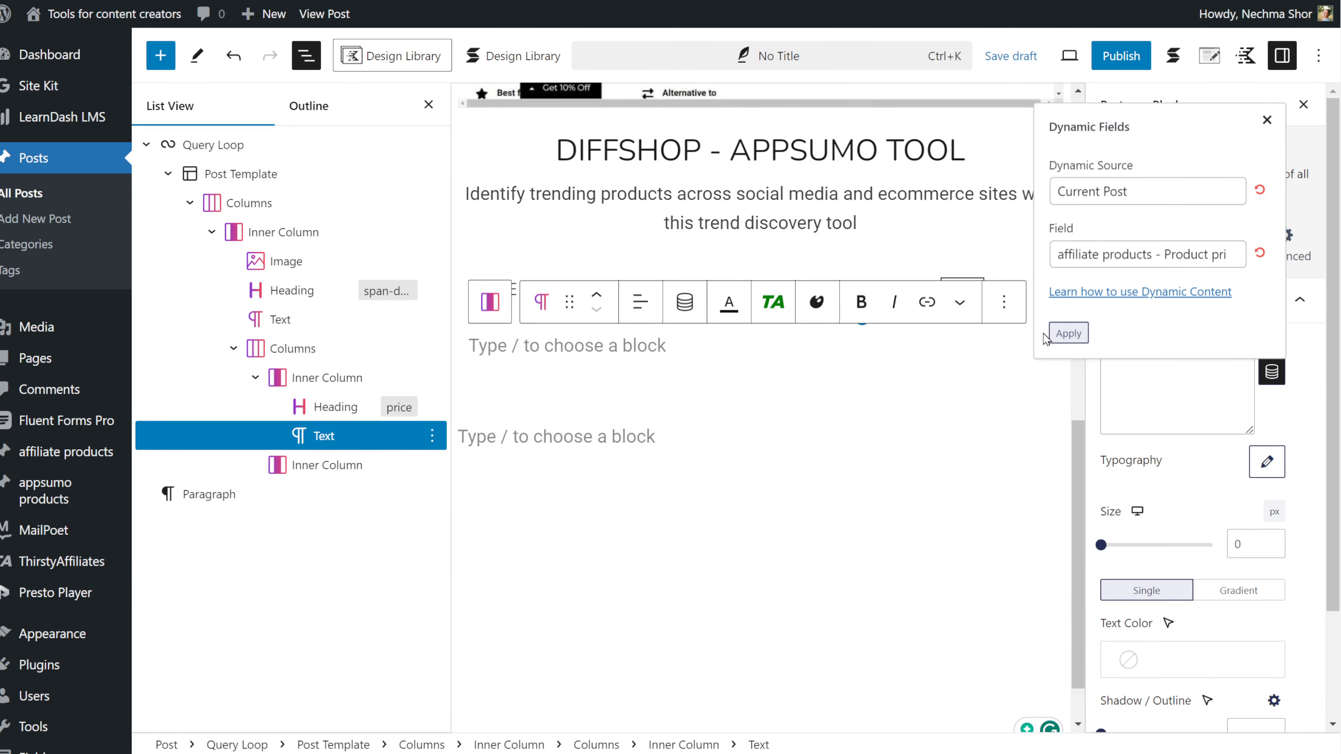
click(1059, 333)
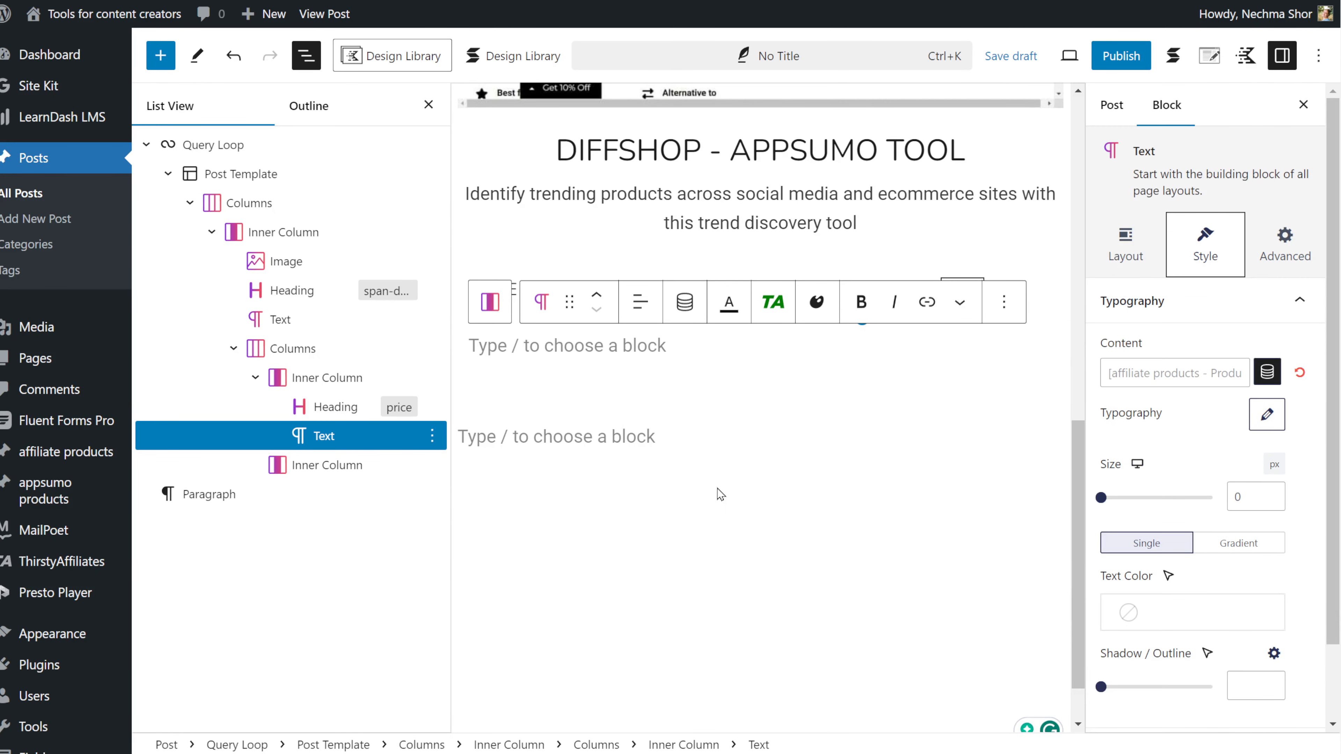
Step: Add a smaller Image block in the right column bound to the QR code field
click(819, 387)
click(963, 299)
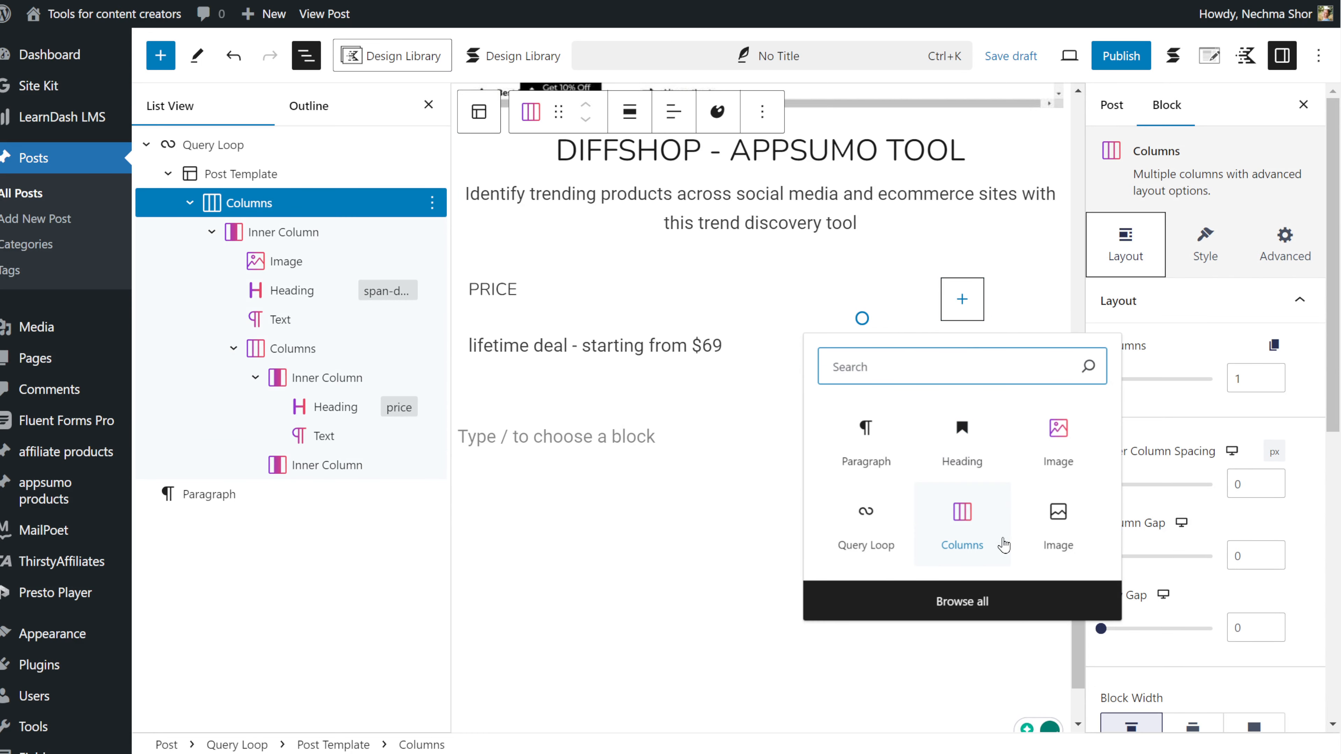
click(1058, 442)
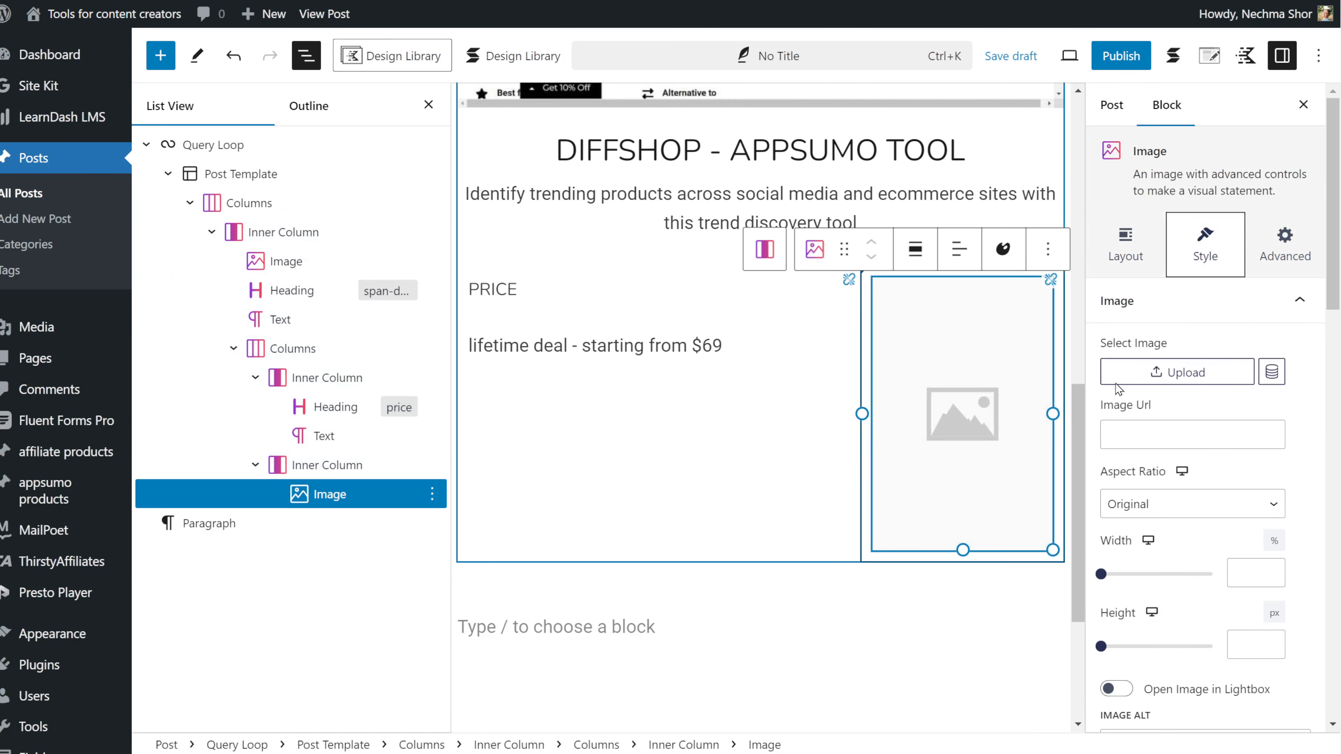
click(1271, 373)
click(1098, 253)
scroll(1112, 431, down, 10)
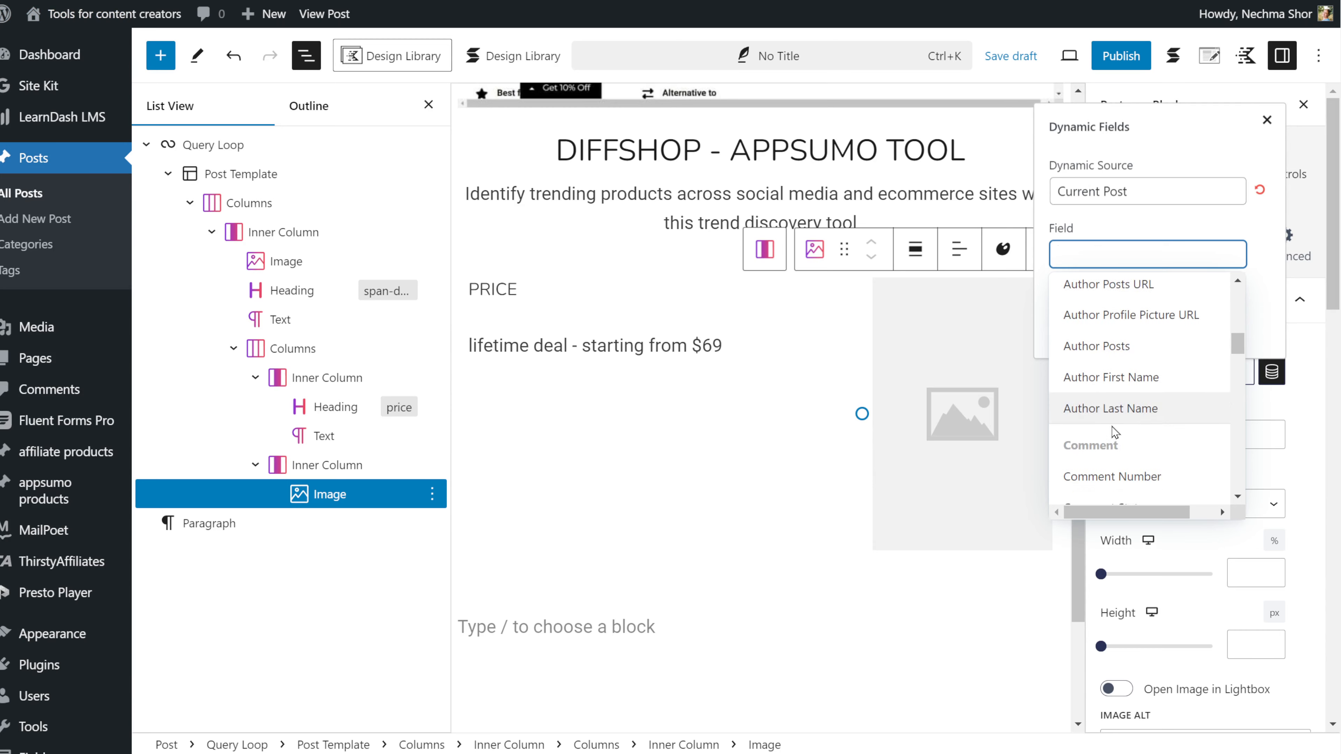
scroll(1112, 433, down, 1)
click(1119, 450)
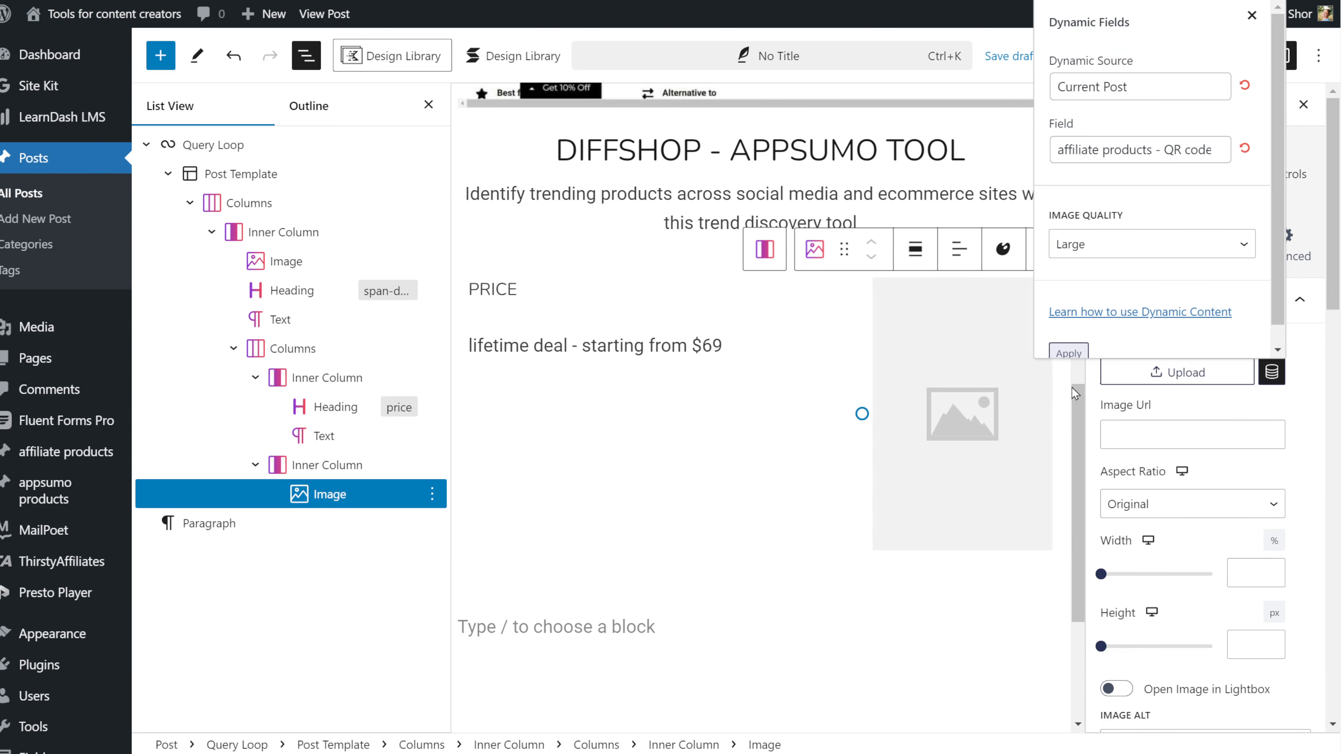
scroll(702, 532, down, 3)
drag(863, 216, 908, 216)
click(707, 369)
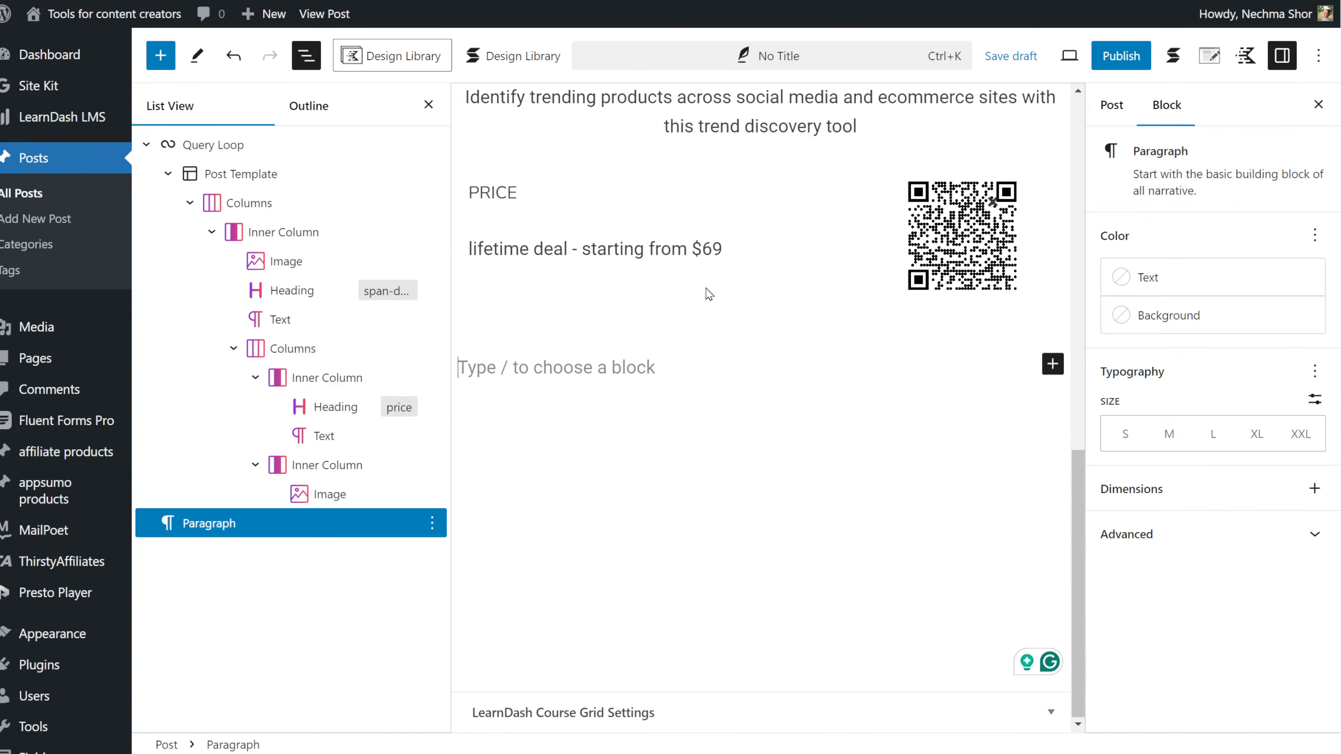
Step: Give the nested price columns block a shadow of 6 and turn on a background
click(293, 348)
click(1153, 346)
drag(1102, 555, 1186, 555)
click(1116, 301)
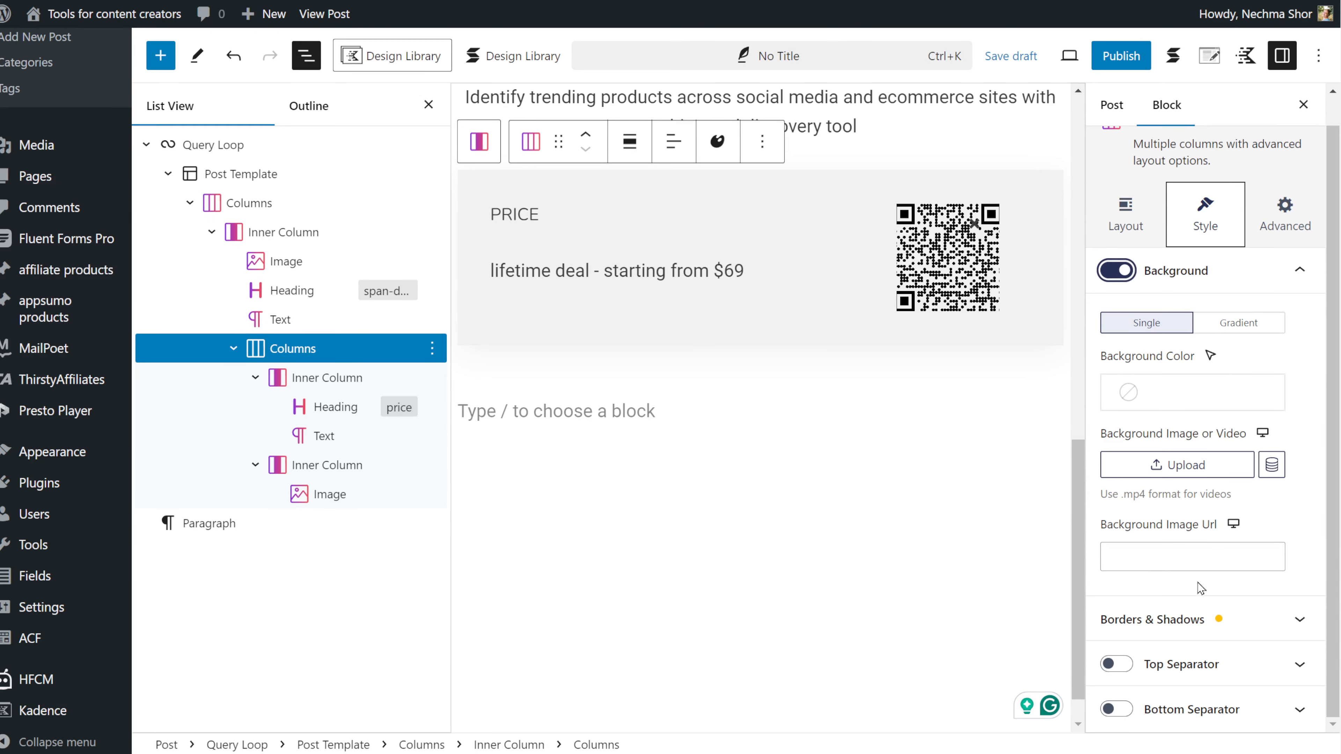
Step: Make the price box grey and add a Button block below it inside the query loop template
click(1199, 620)
click(1178, 299)
click(1192, 423)
click(880, 413)
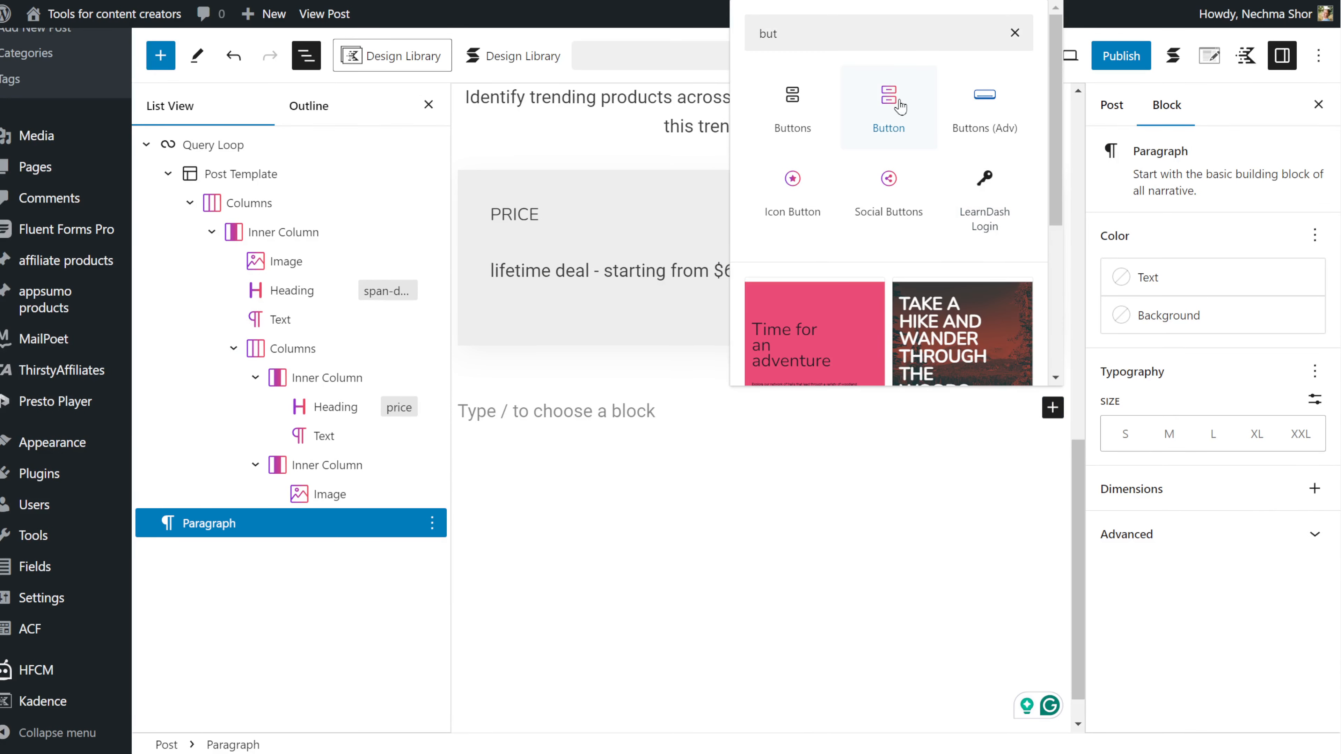
click(888, 109)
drag(288, 523, 202, 526)
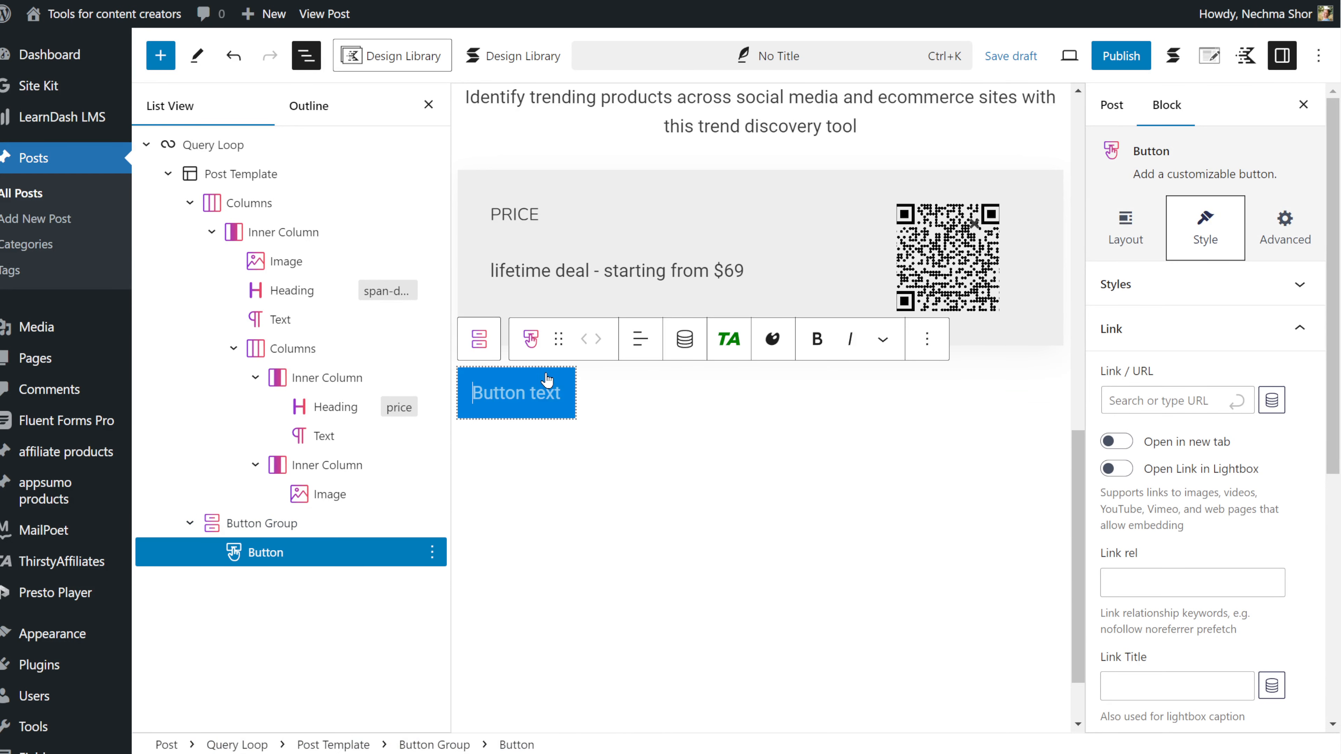
Step: Link the button to the affiliate products affiliate link dynamic field
click(1272, 400)
click(1095, 286)
scroll(1095, 478, down, 10)
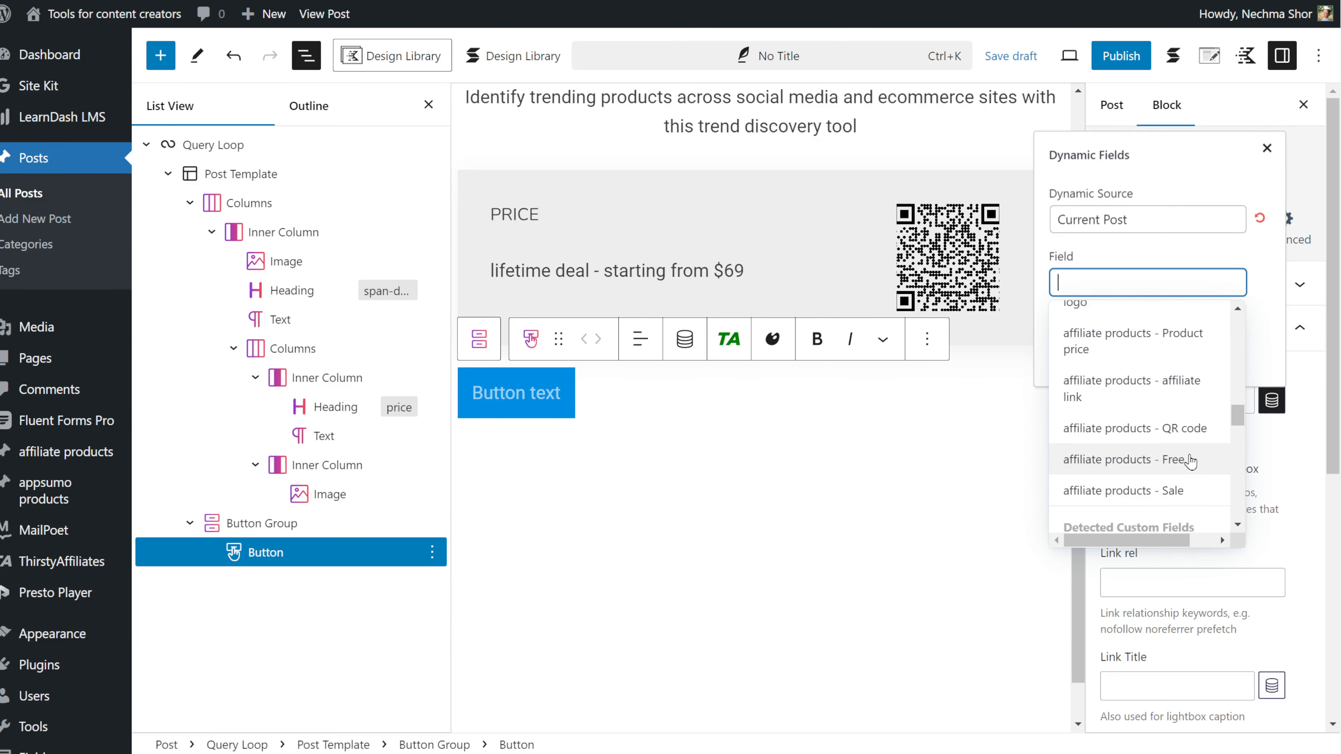
click(1175, 384)
click(1063, 363)
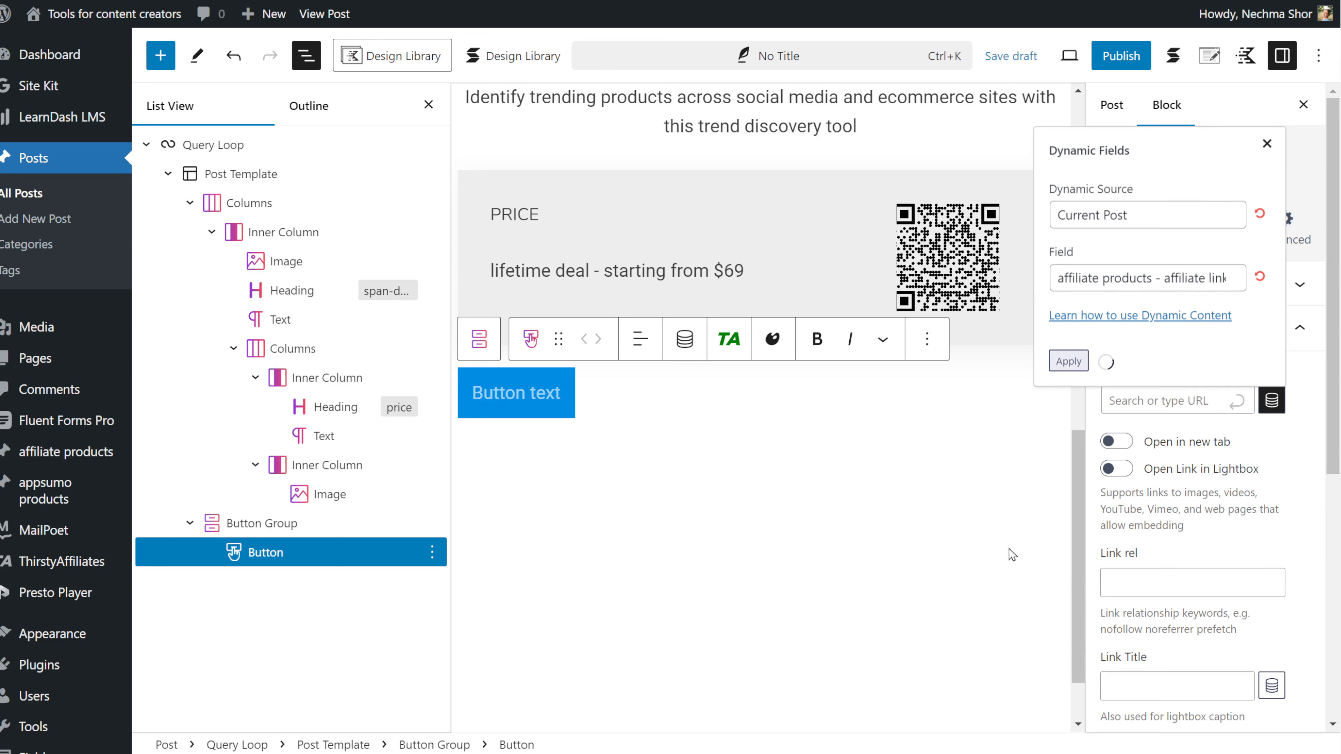
Step: Colour the button yellow with dark text
click(1194, 284)
click(1183, 530)
click(1192, 341)
click(846, 681)
click(1192, 418)
click(953, 373)
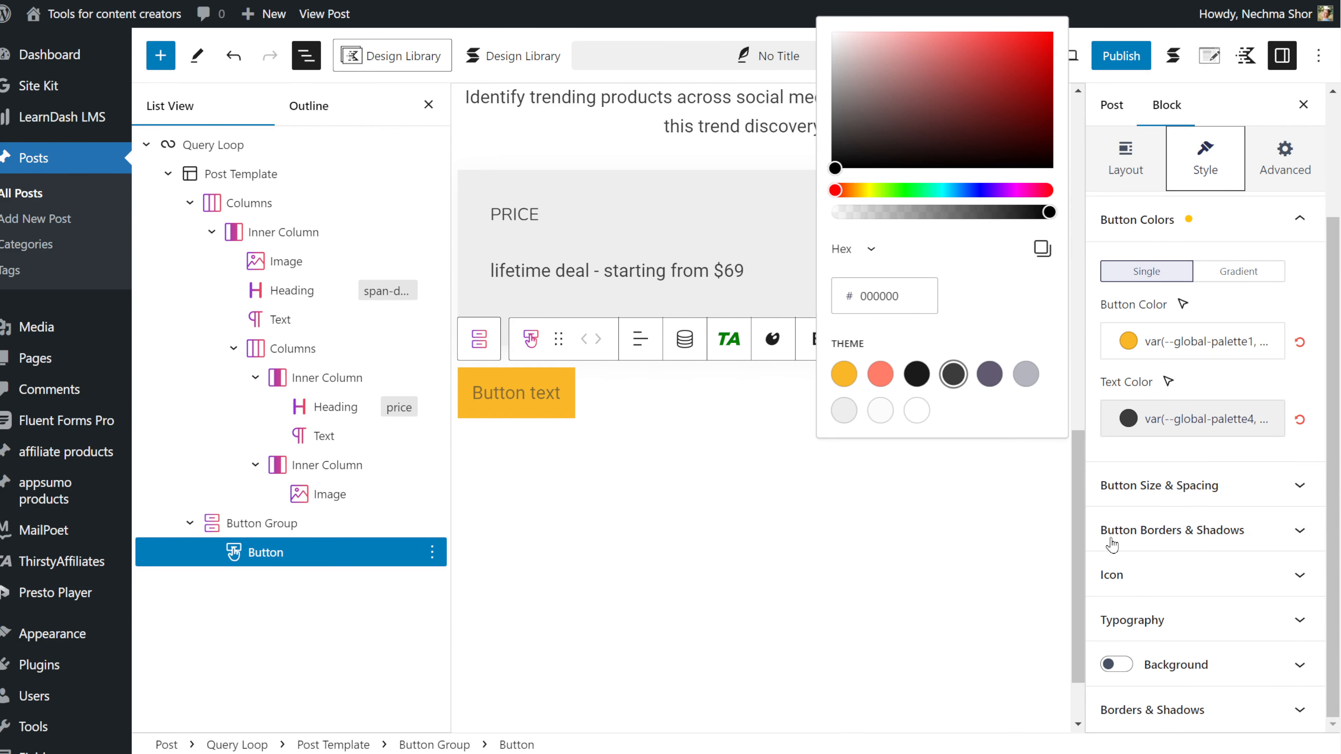
Step: Set the button label to the dynamic Product Name and make the button full width
click(1192, 485)
scroll(1244, 493, down, 1)
text(Buy now!)
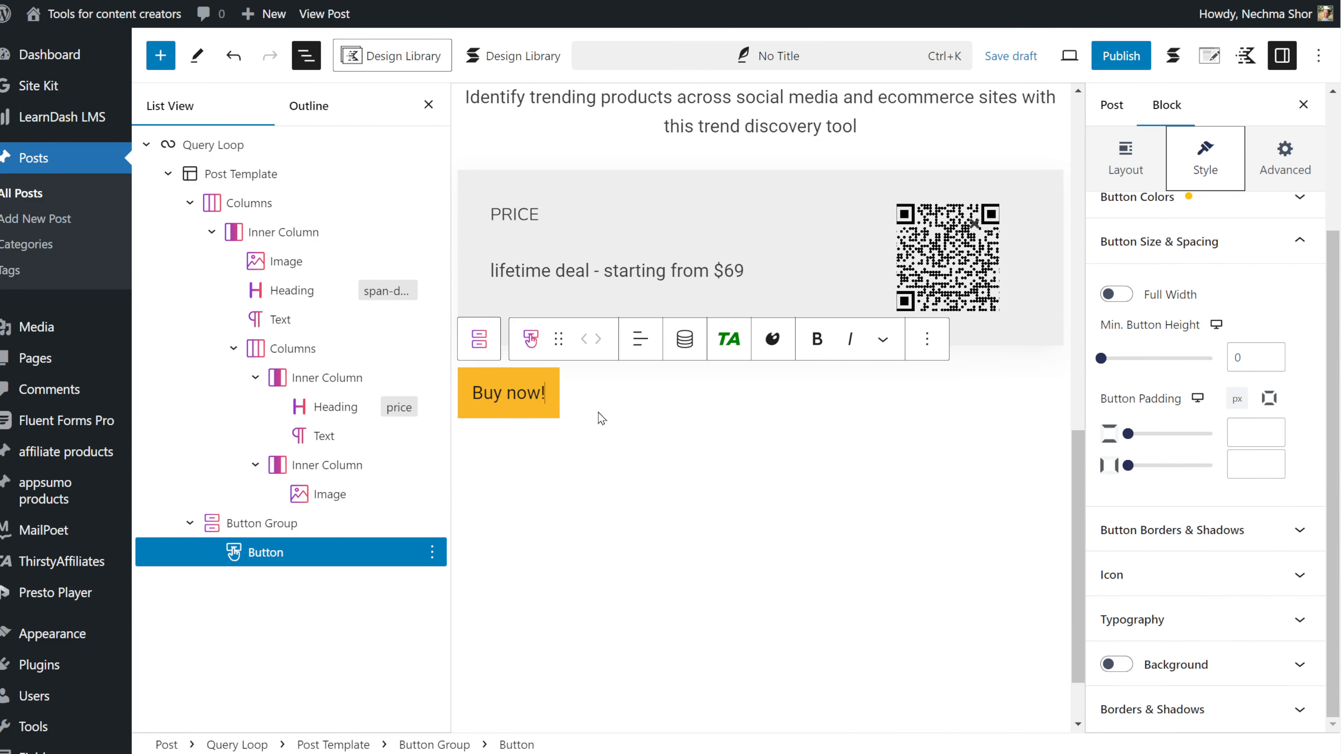
key(BackSpace)
key(BackSpace)
key(BackSpace)
key(BackSpace)
click(683, 340)
click(622, 555)
click(626, 611)
click(548, 632)
click(716, 413)
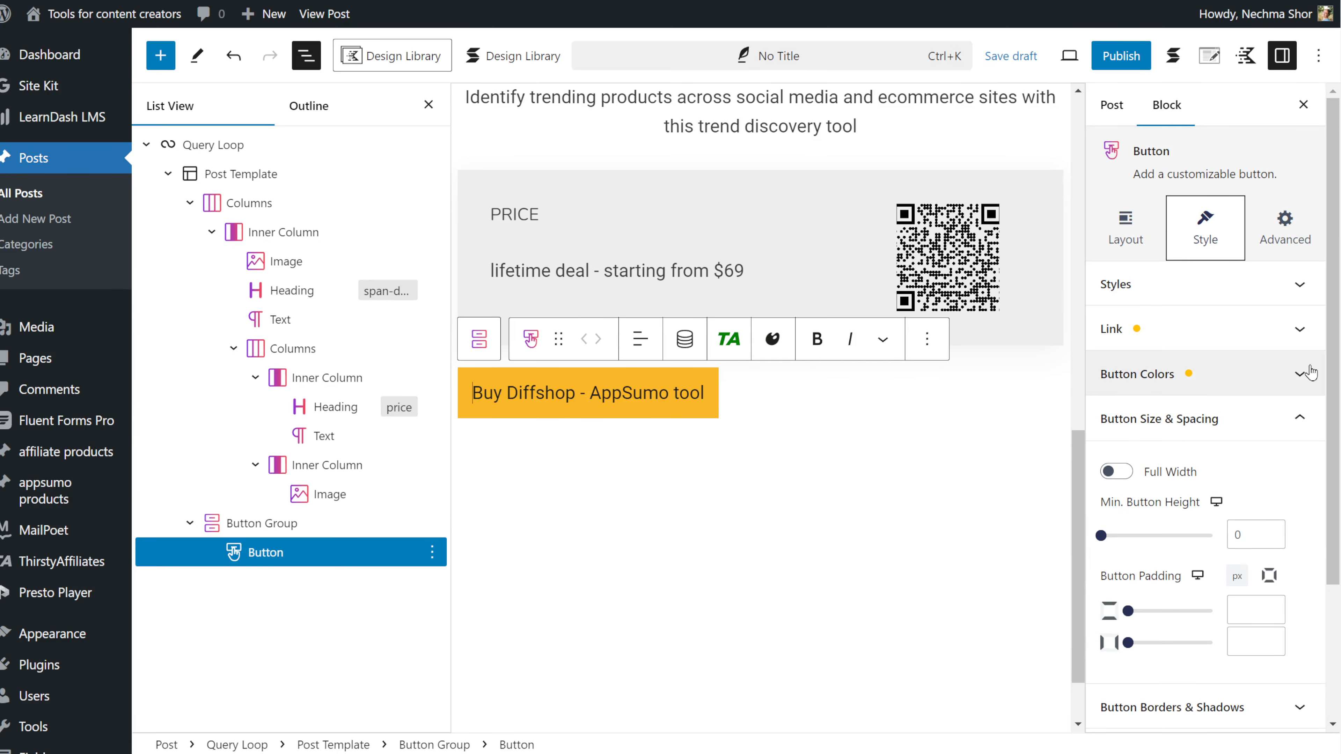
Step: Give the button a solid 2 border and a shadow of 2
click(1116, 472)
click(1194, 706)
click(1171, 368)
click(1125, 437)
click(1146, 437)
scroll(1162, 464, down, 3)
click(1126, 510)
Step: Round the button corners with a border radius of 10
click(1214, 665)
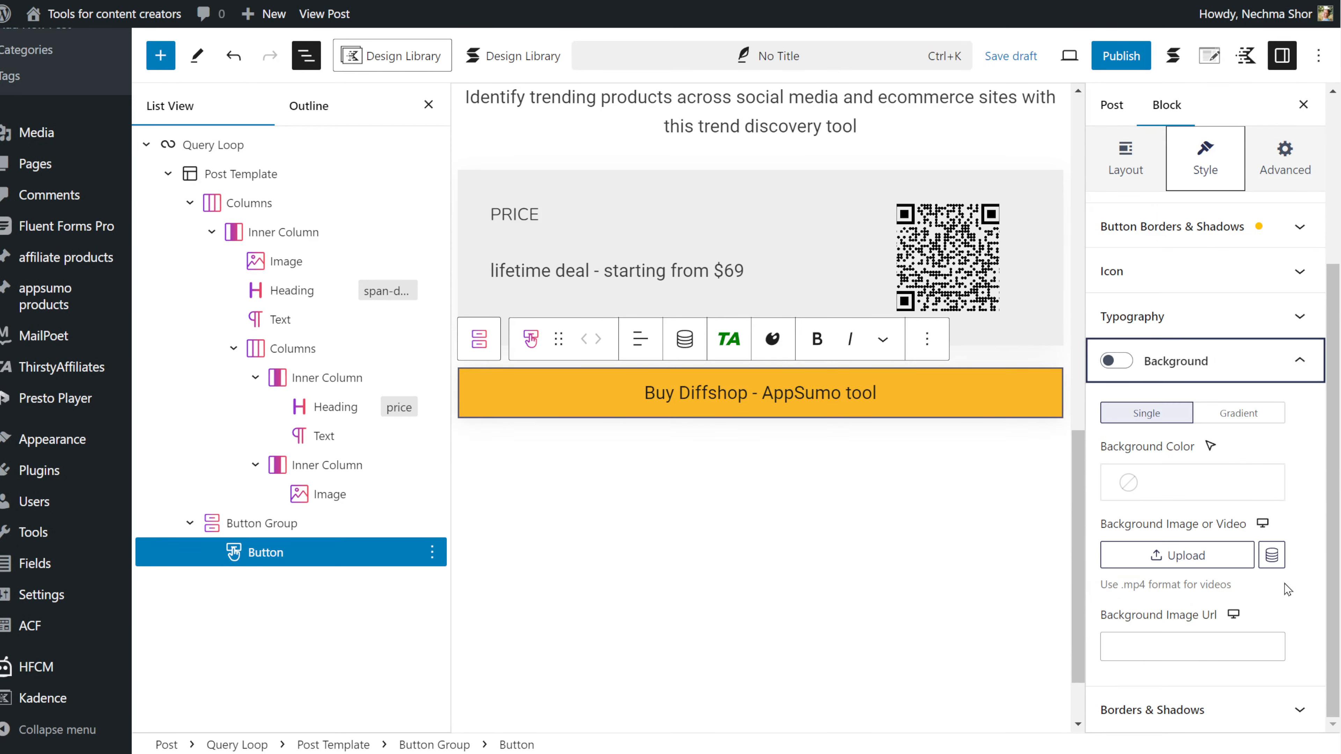
click(1188, 709)
scroll(1255, 448, up, 2)
click(1254, 450)
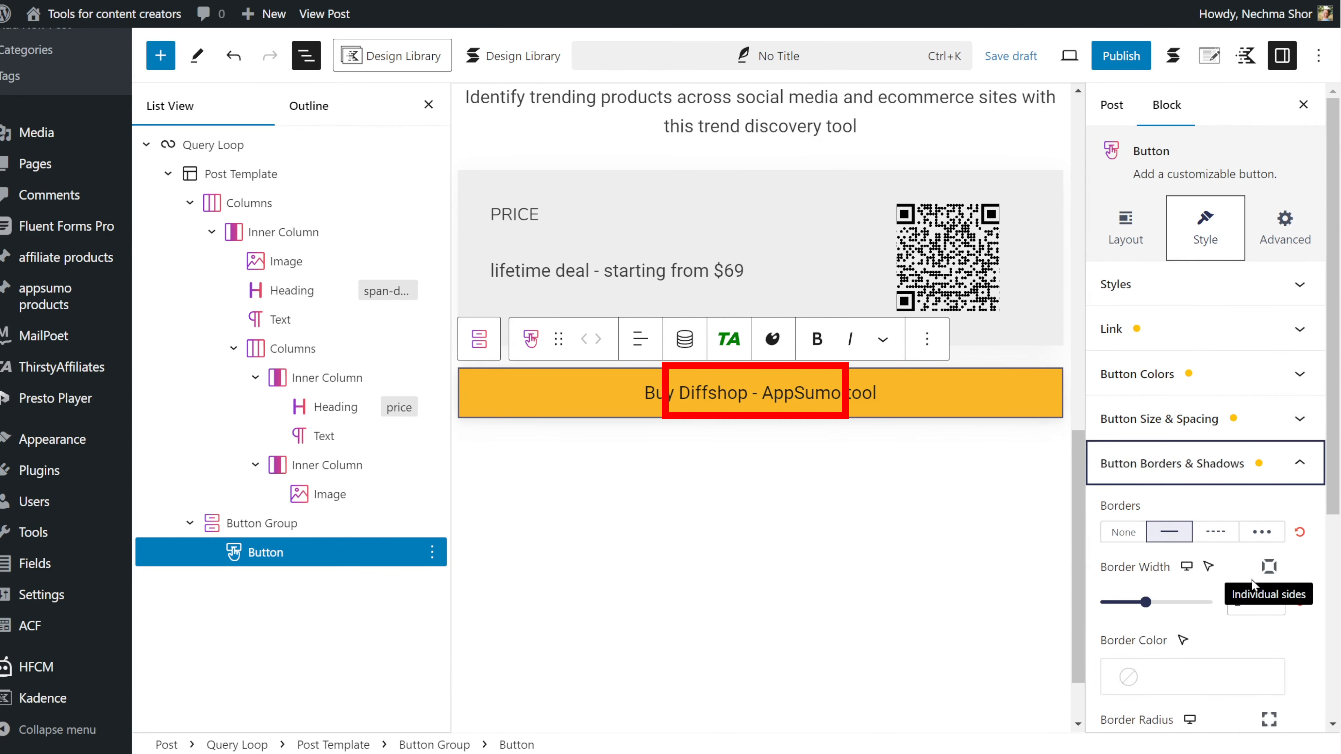
scroll(1254, 581, down, 3)
click(1244, 572)
drag(1101, 572, 1123, 572)
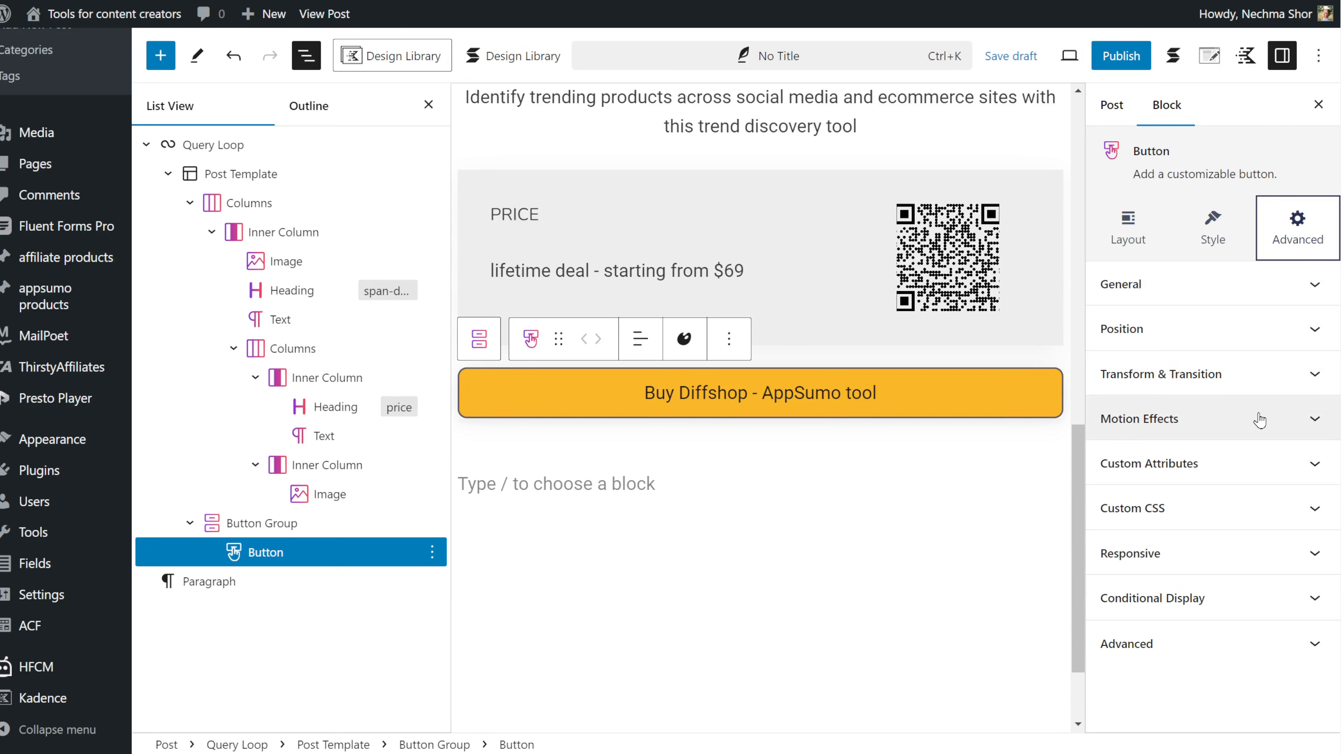
Step: Add an Entrance Animation motion effect to the button starting at horizontal -128, vertical 67
click(1312, 420)
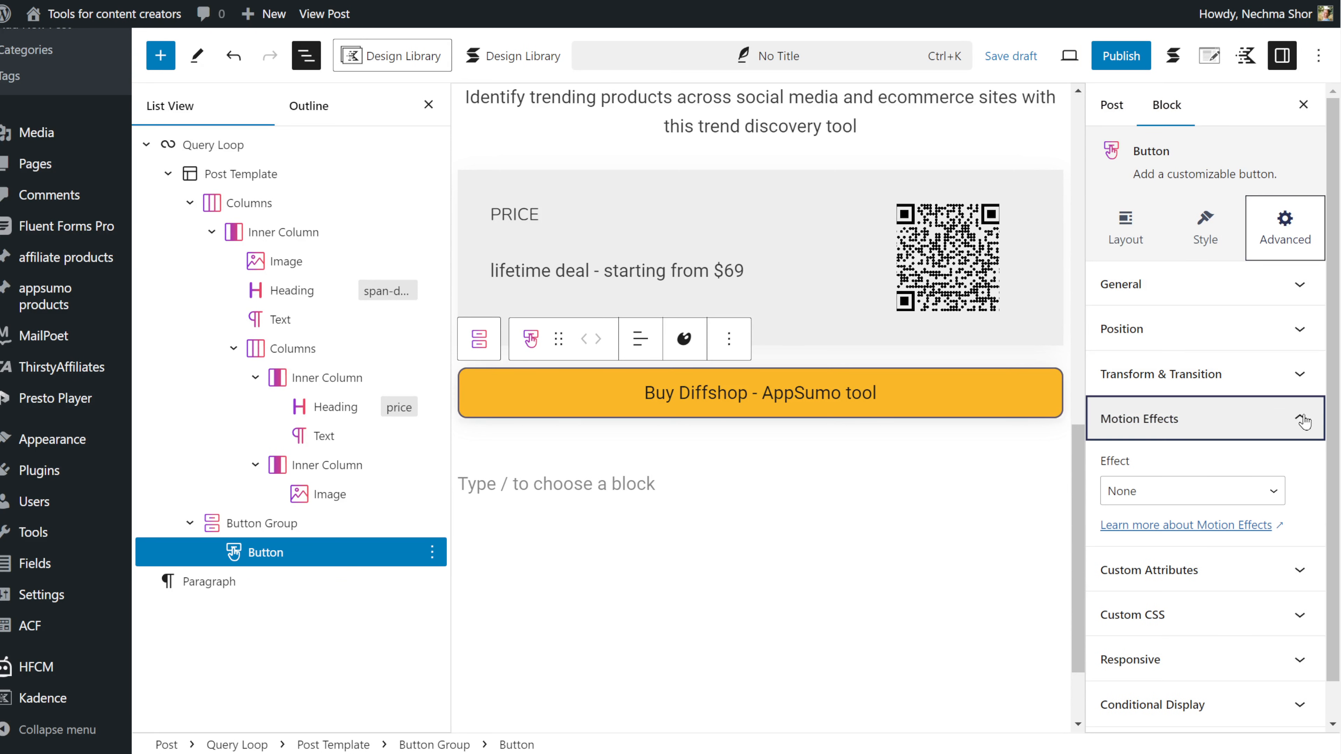
click(1231, 500)
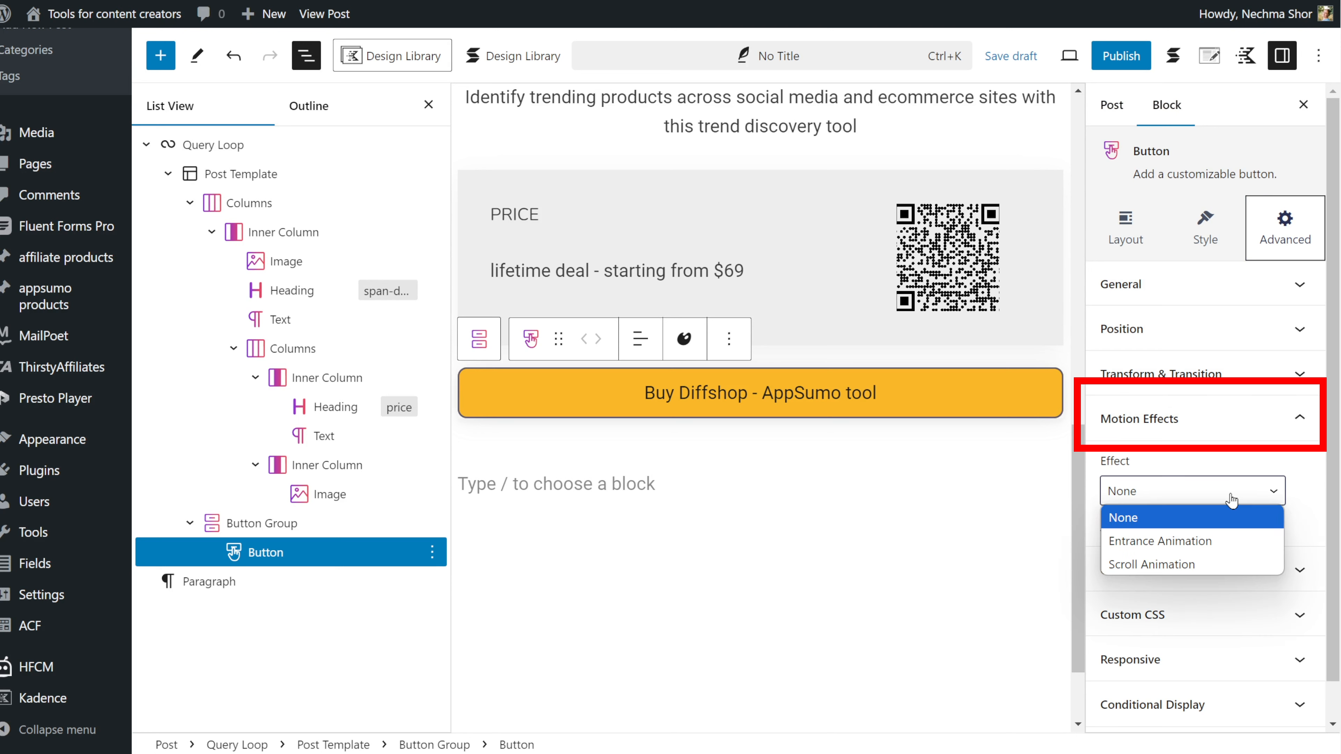
click(1221, 544)
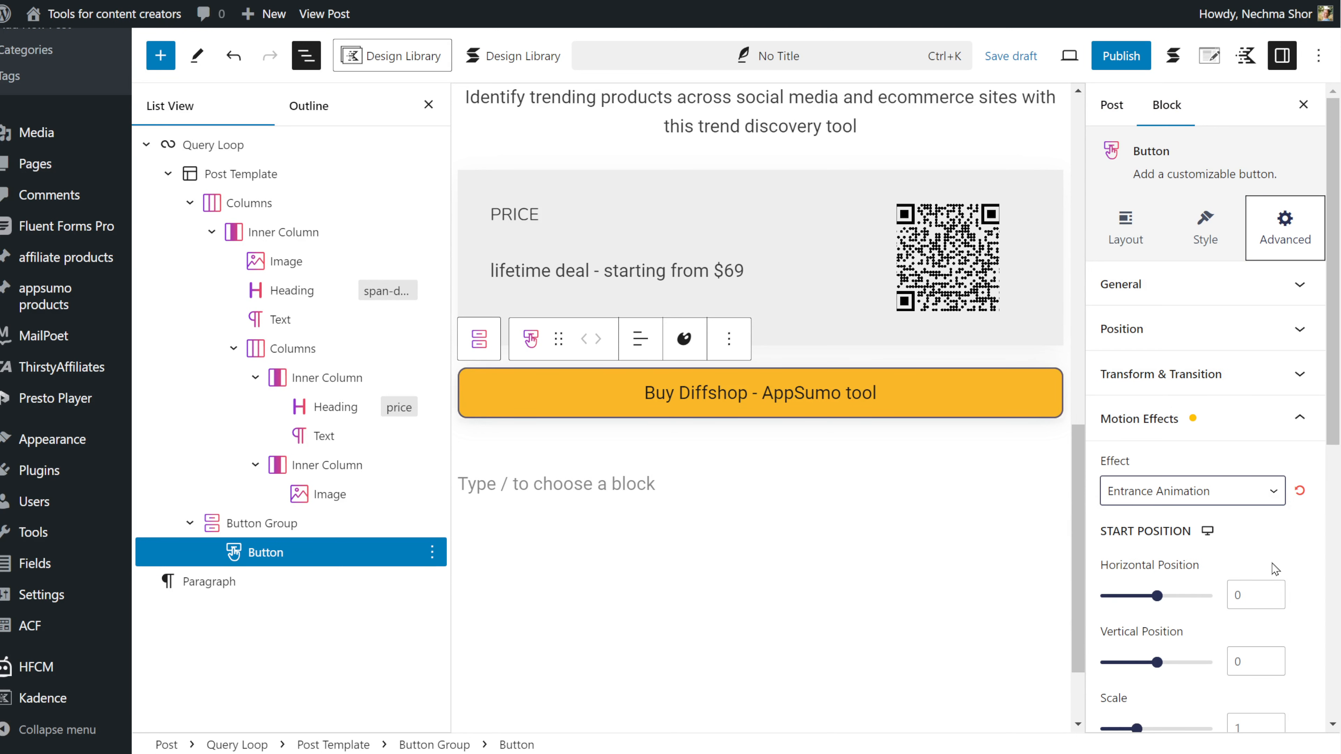
scroll(1276, 568, down, 5)
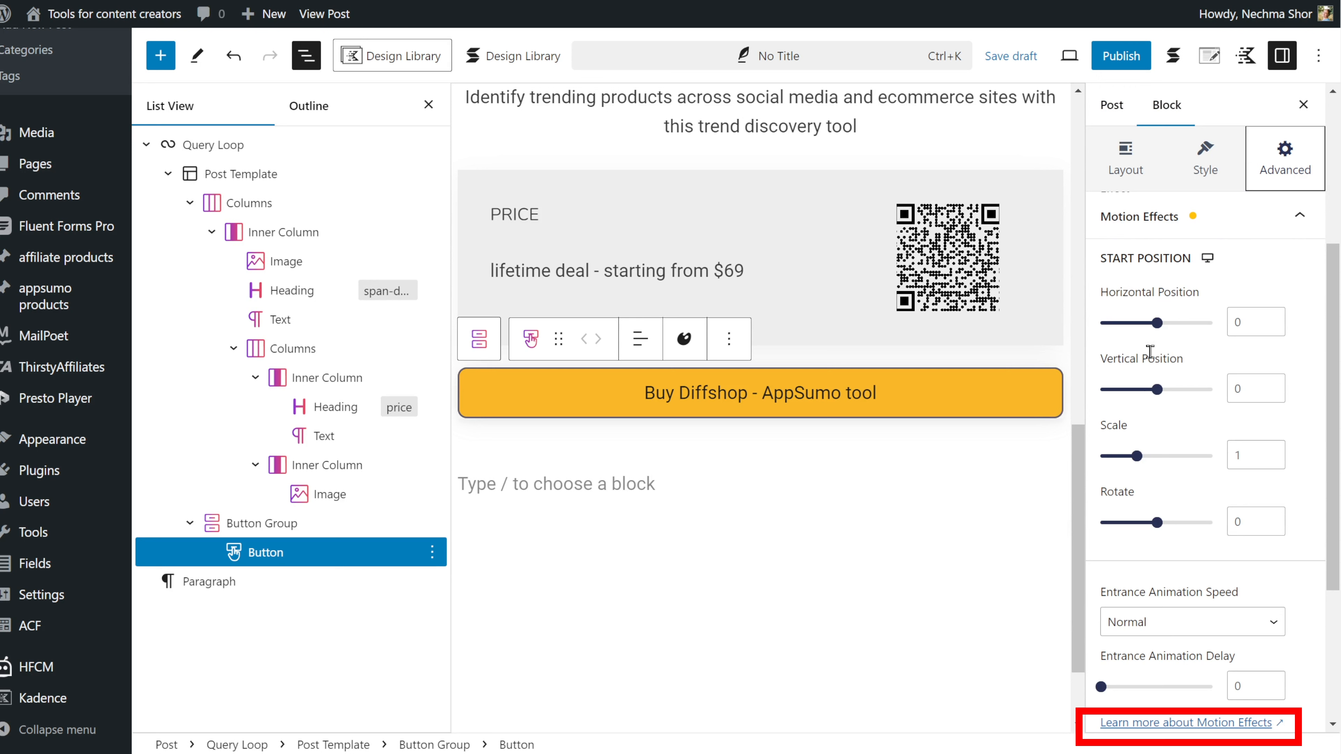
drag(1157, 322, 1123, 333)
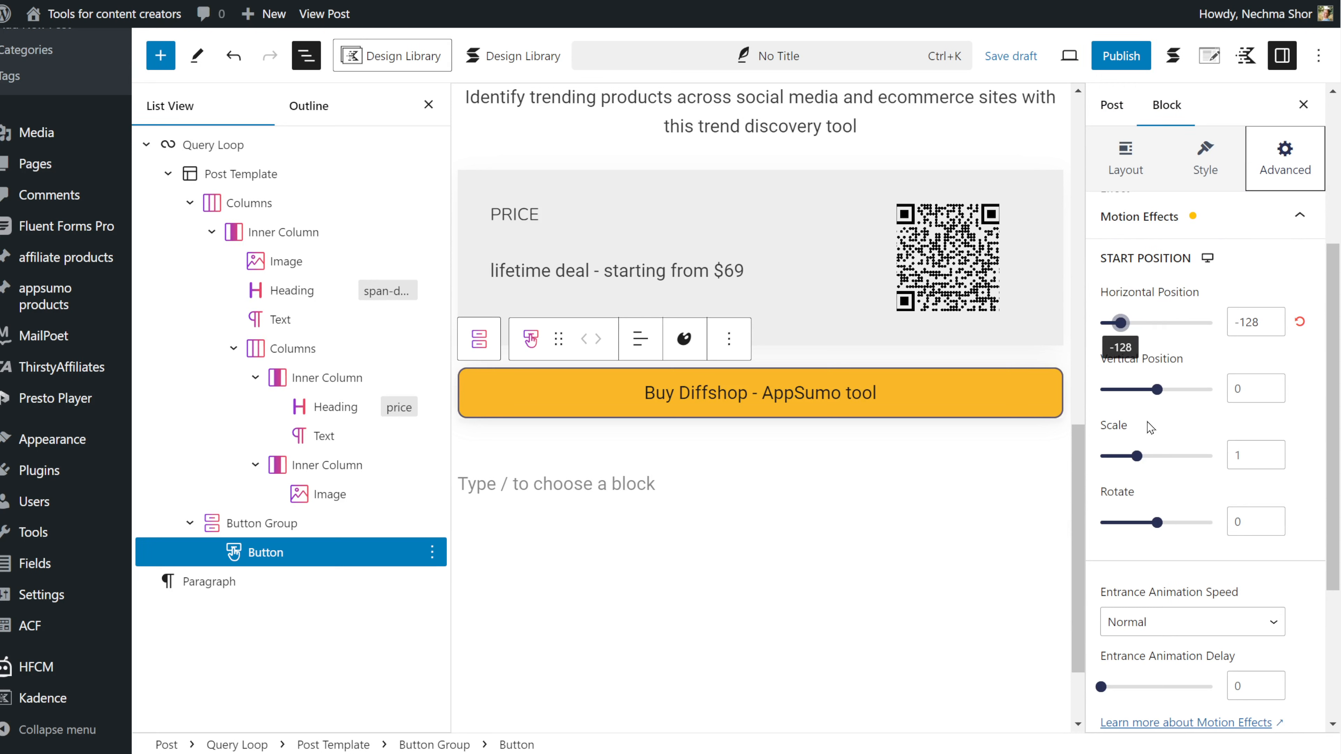
drag(1157, 389, 1176, 399)
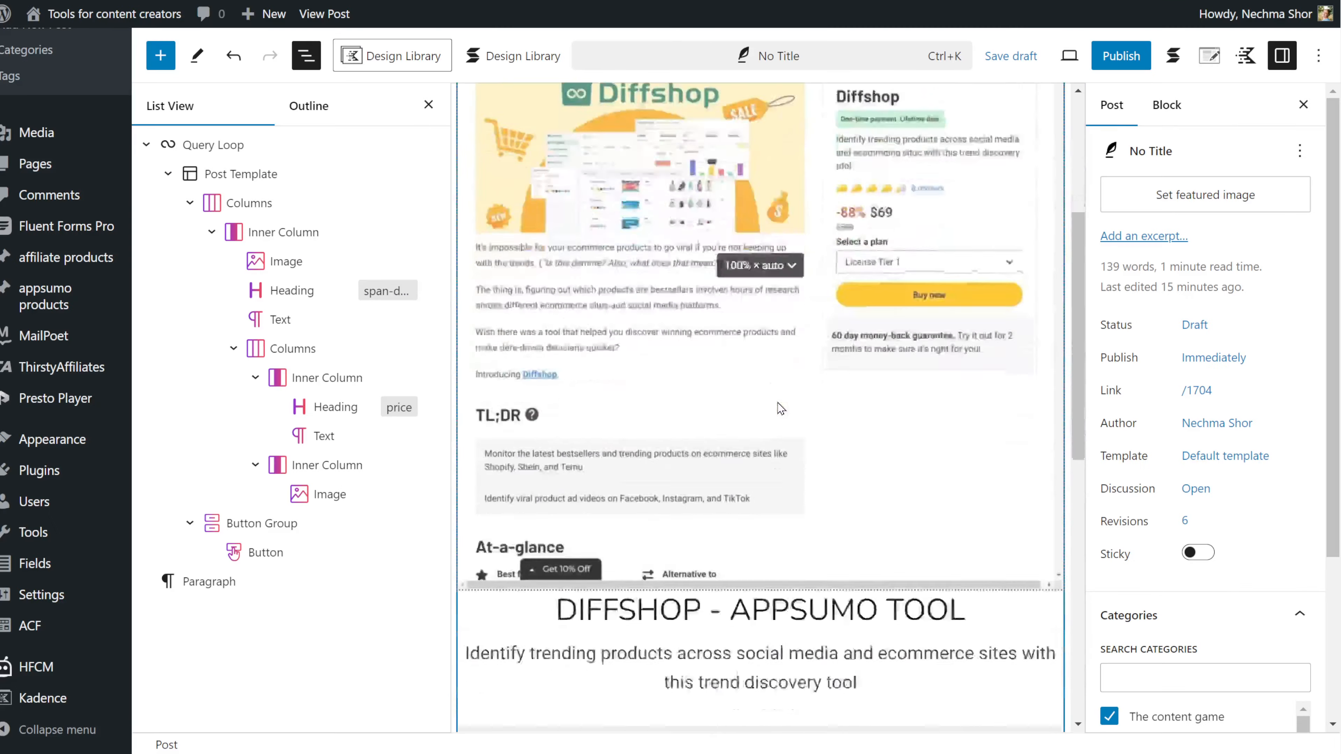
Step: Create an unsynced pattern 'Appsumo deals full page' from the Query Loop, category affiliate products
scroll(777, 403, down, 8)
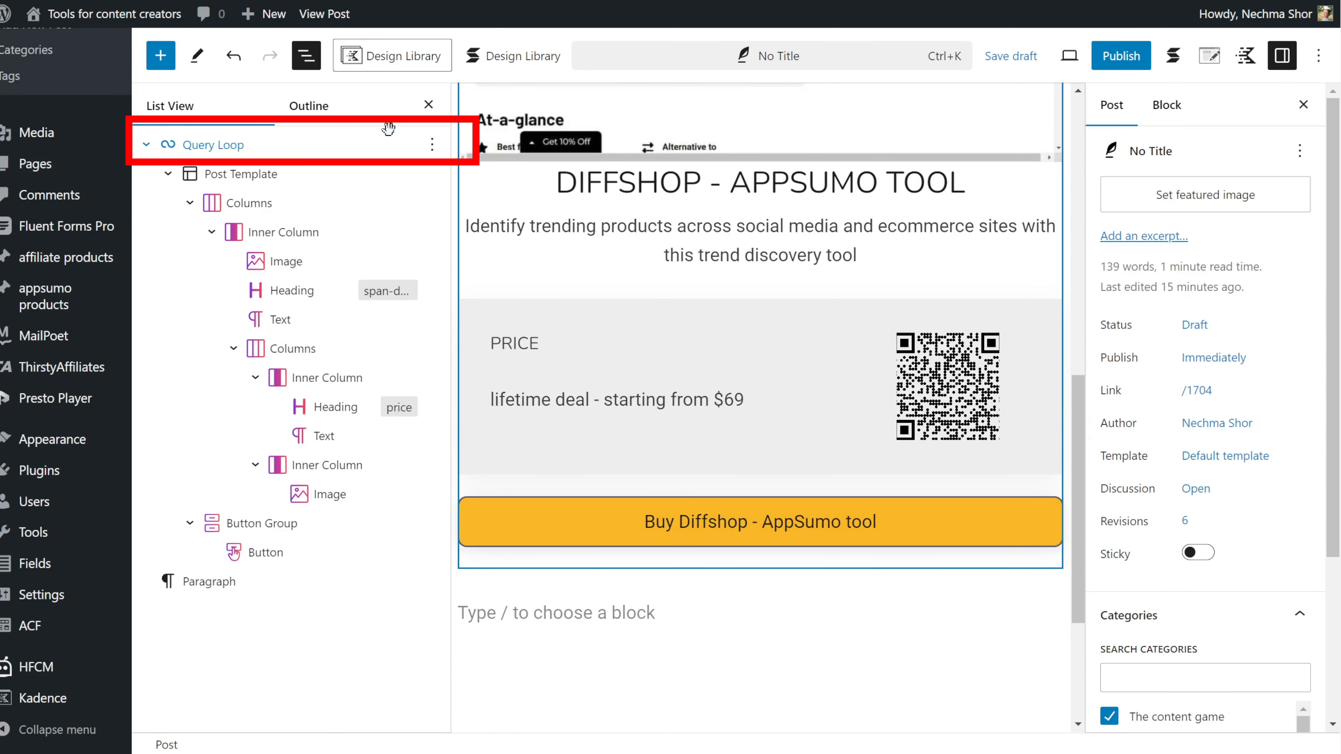
click(432, 144)
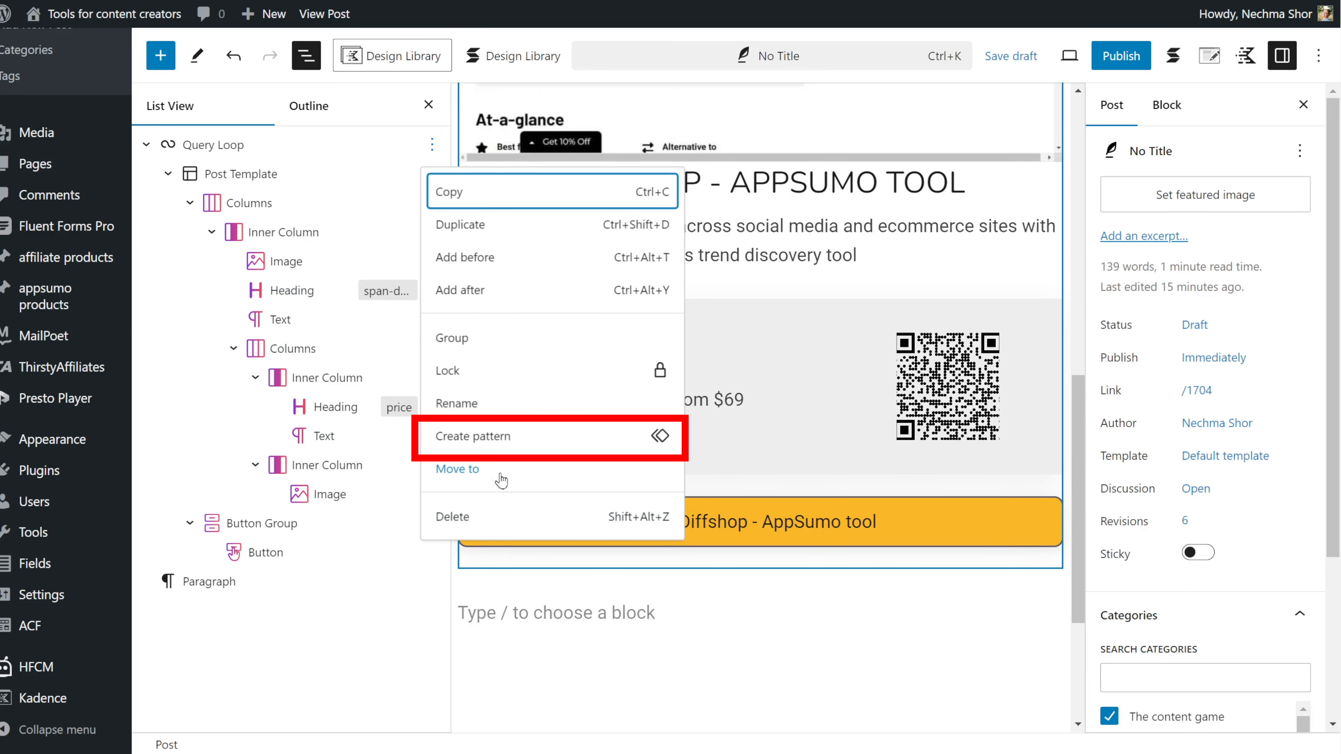
click(517, 435)
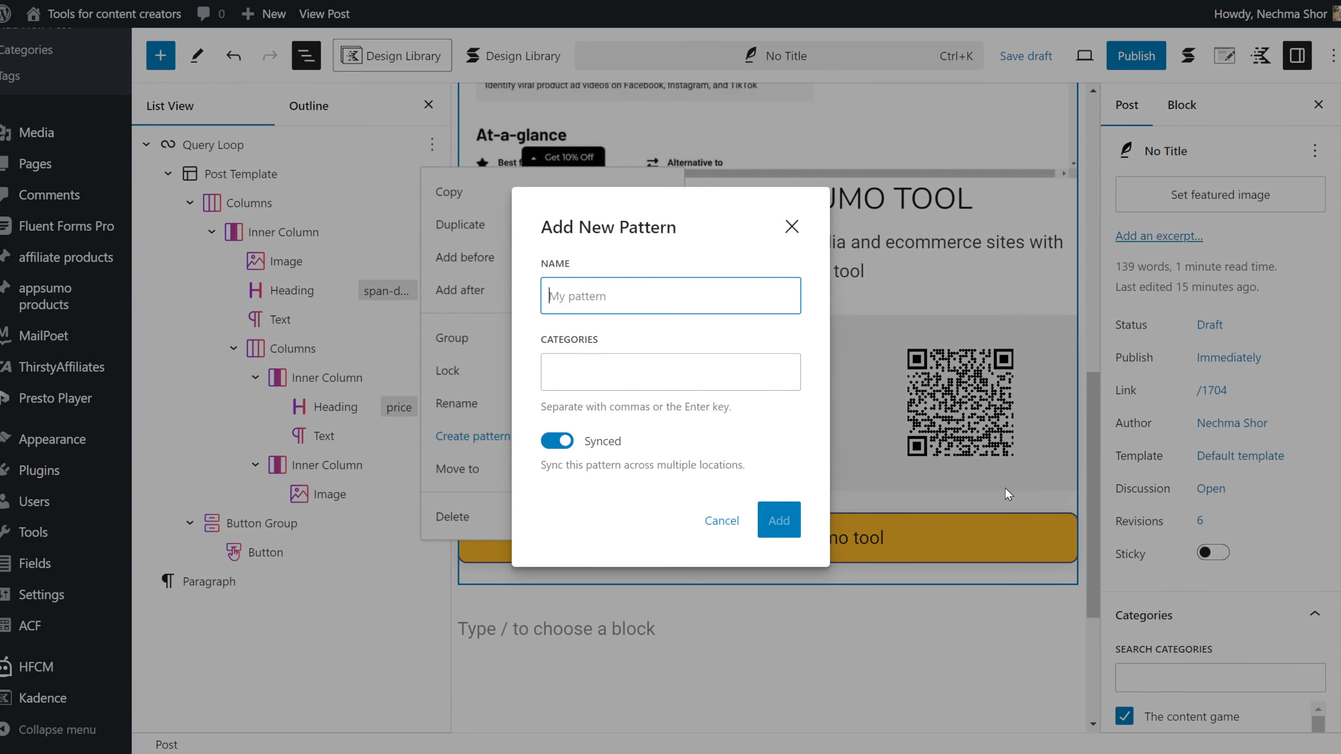
text(Appsumo deals full page)
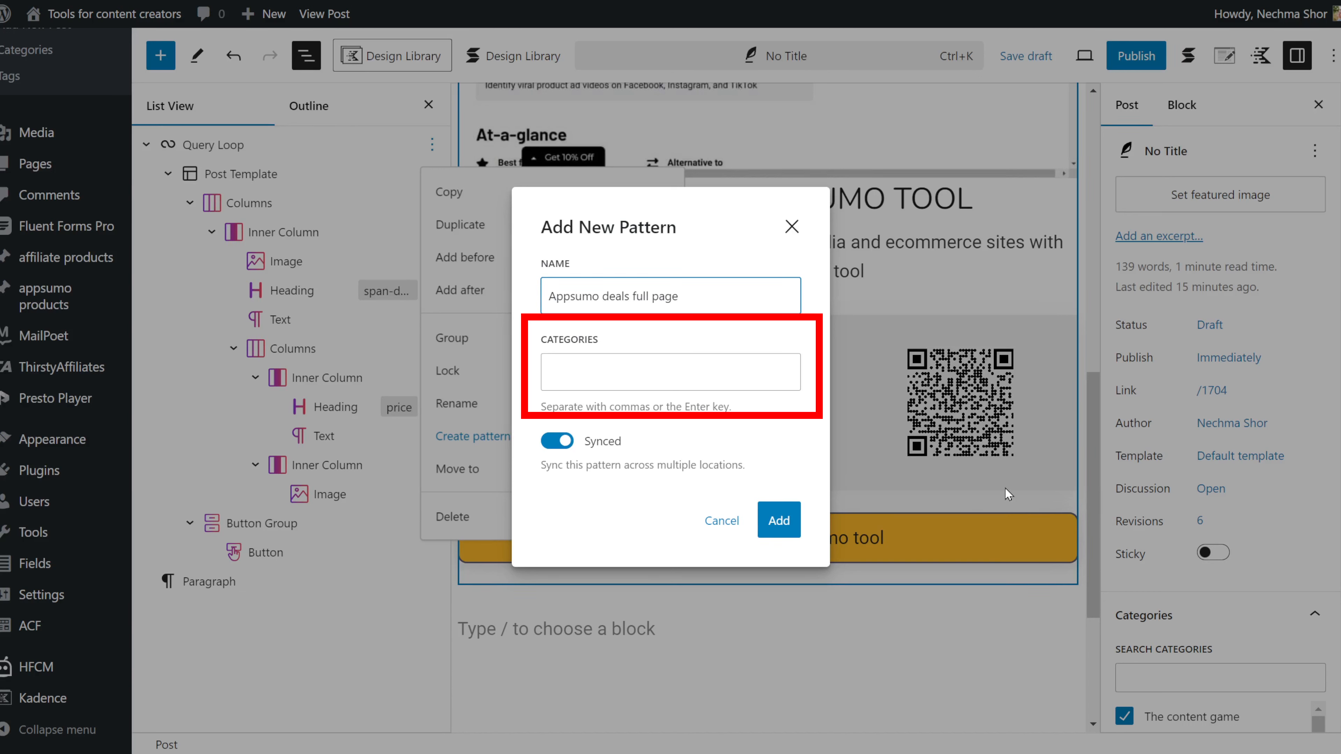
click(689, 372)
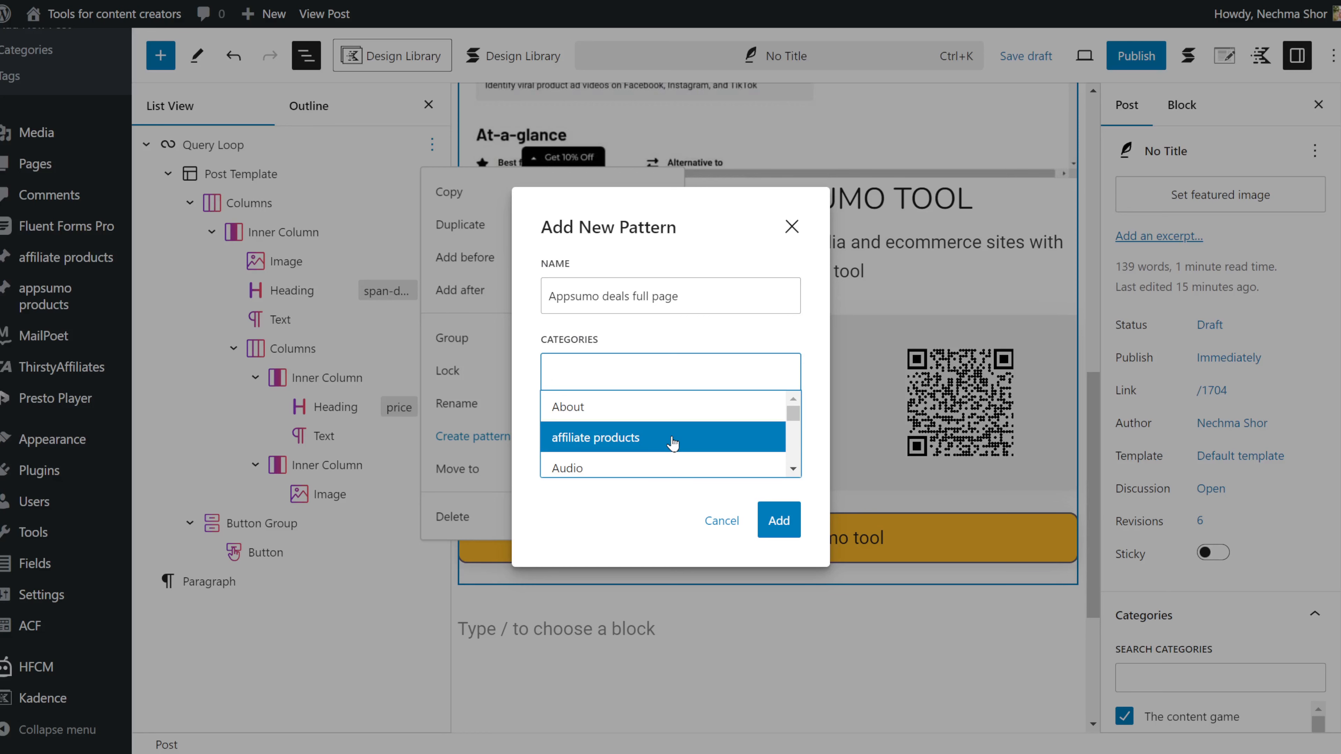
scroll(671, 441, down, 10)
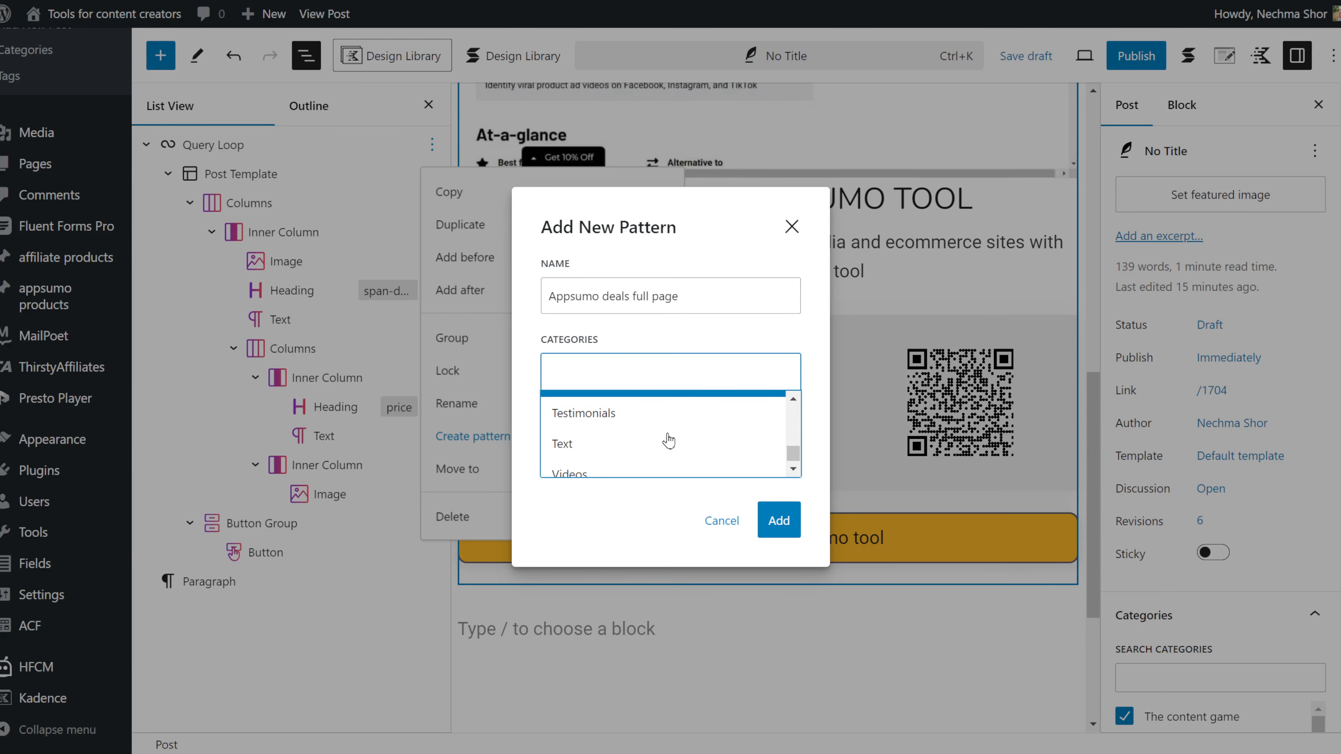
scroll(669, 440, up, 10)
click(668, 438)
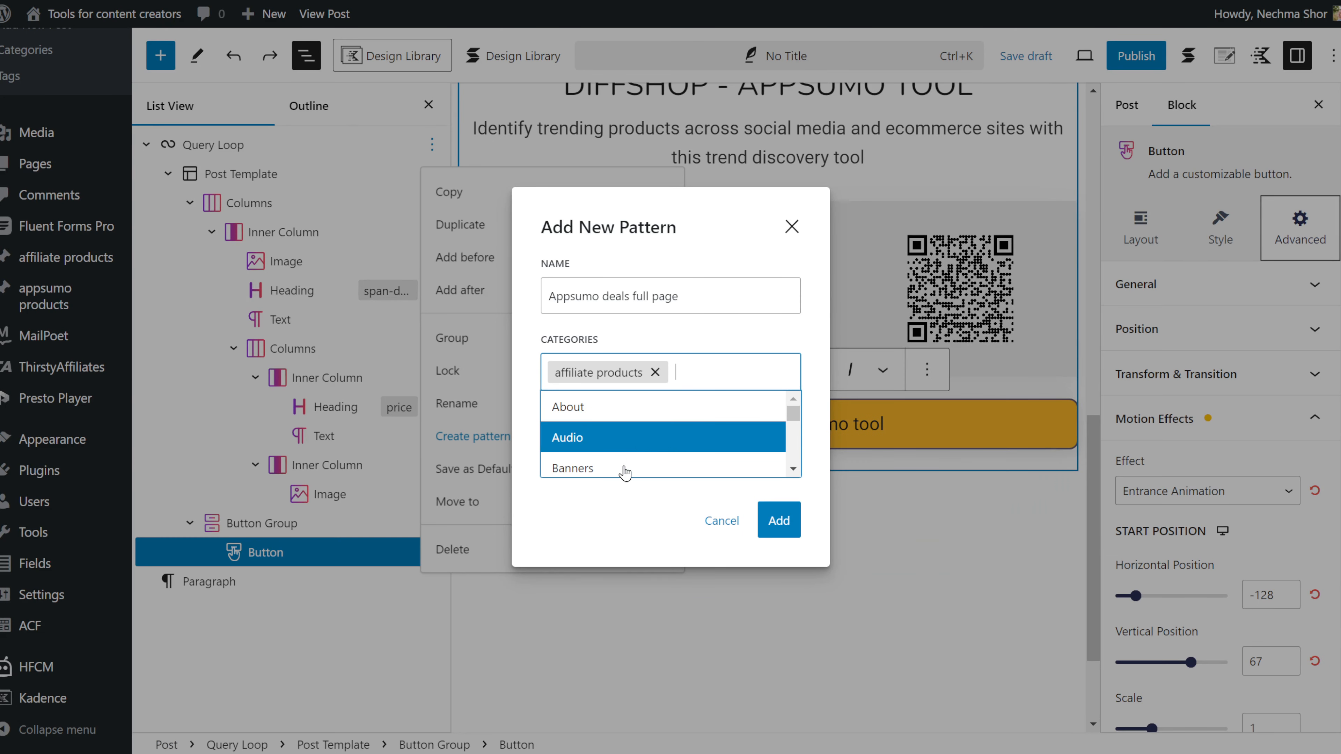
click(613, 538)
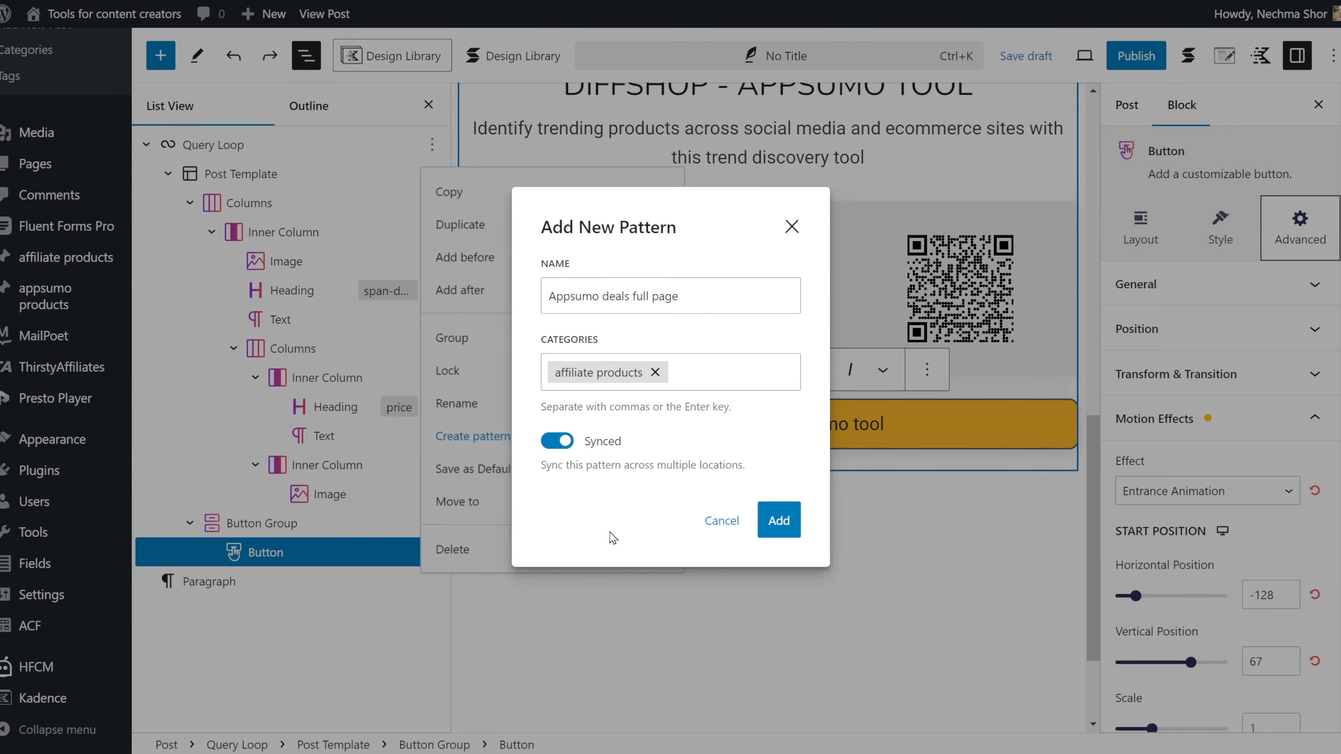
click(563, 451)
click(771, 528)
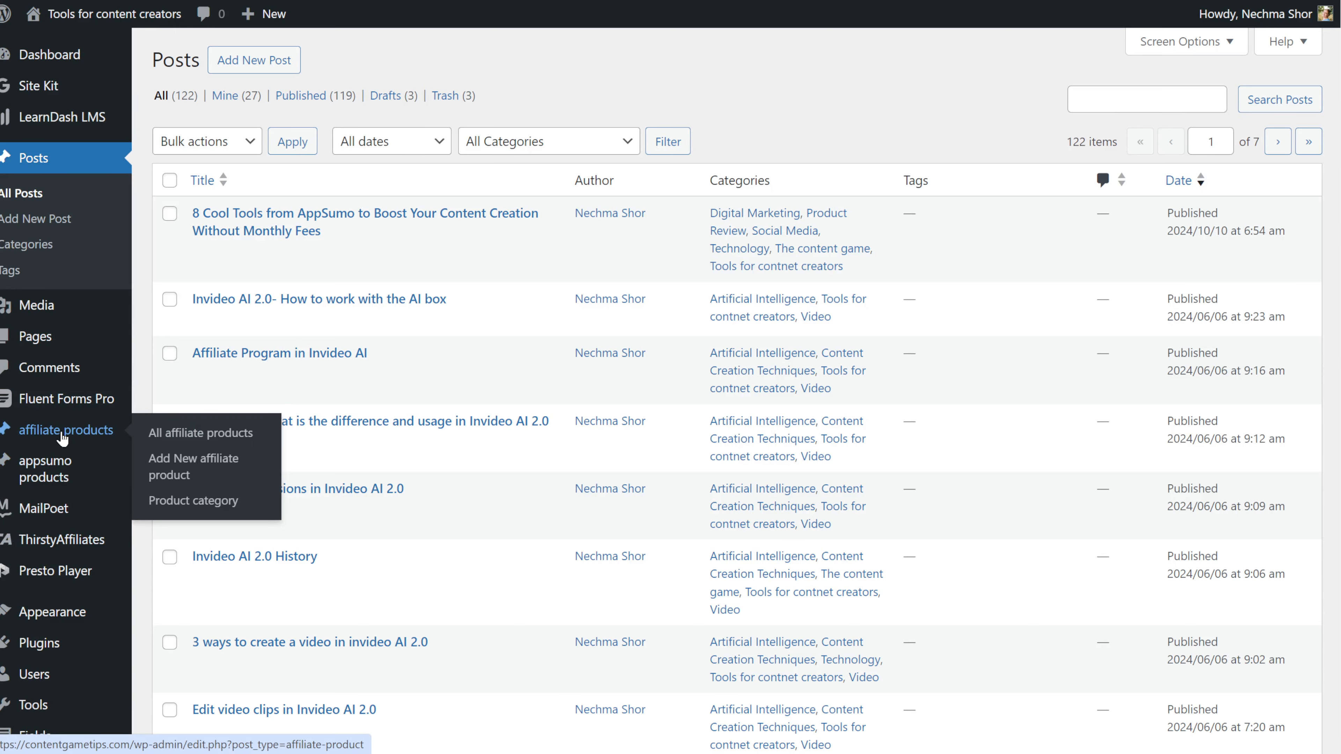
Step: Open the saved patterns library and bring up the Appsumo deals full page pattern
scroll(69, 597, down, 5)
mouse_move(53, 440)
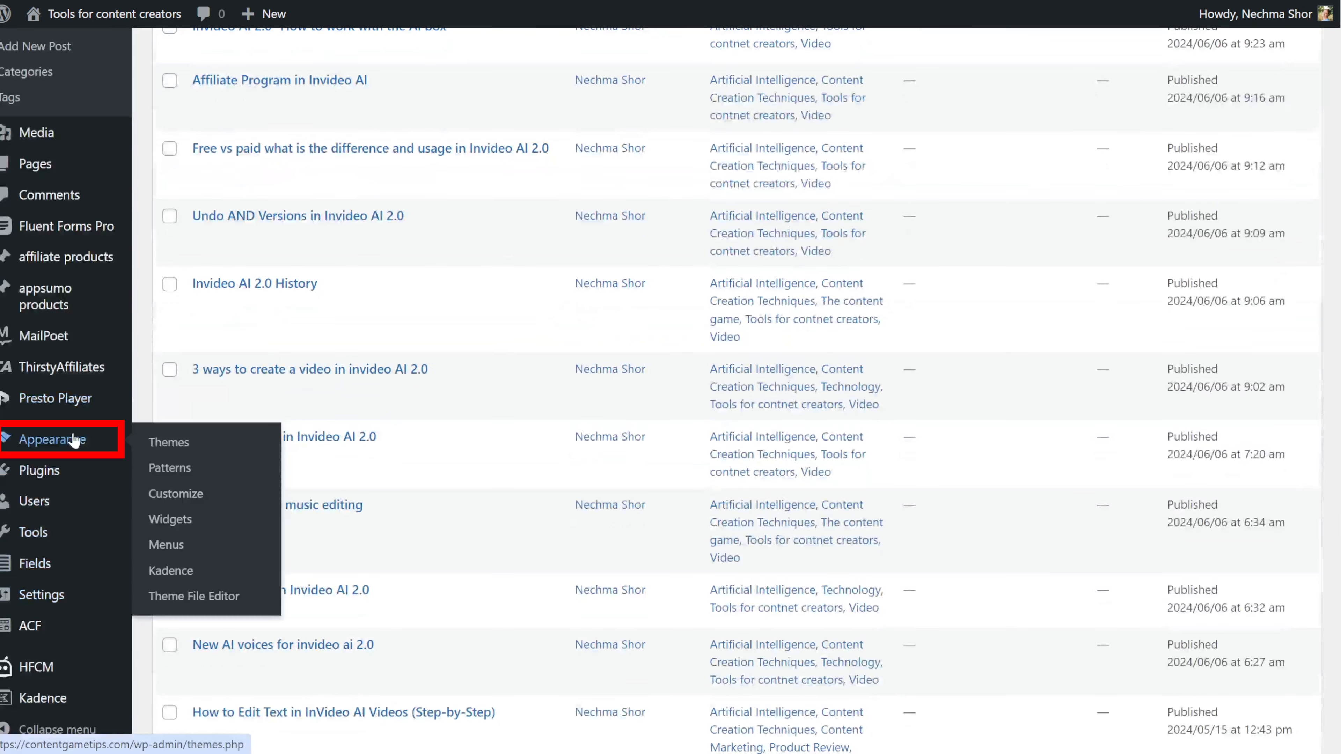
click(178, 475)
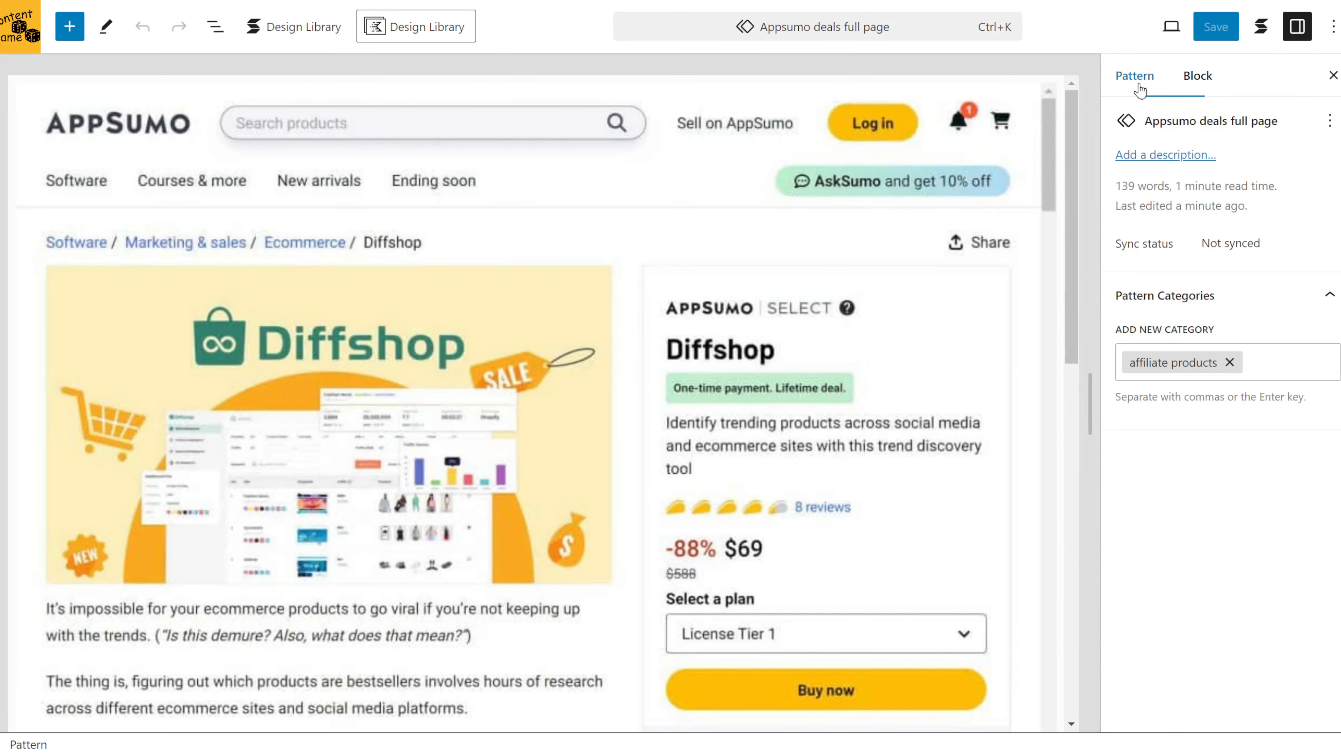
scroll(777, 387, down, 2)
scroll(778, 389, down, 5)
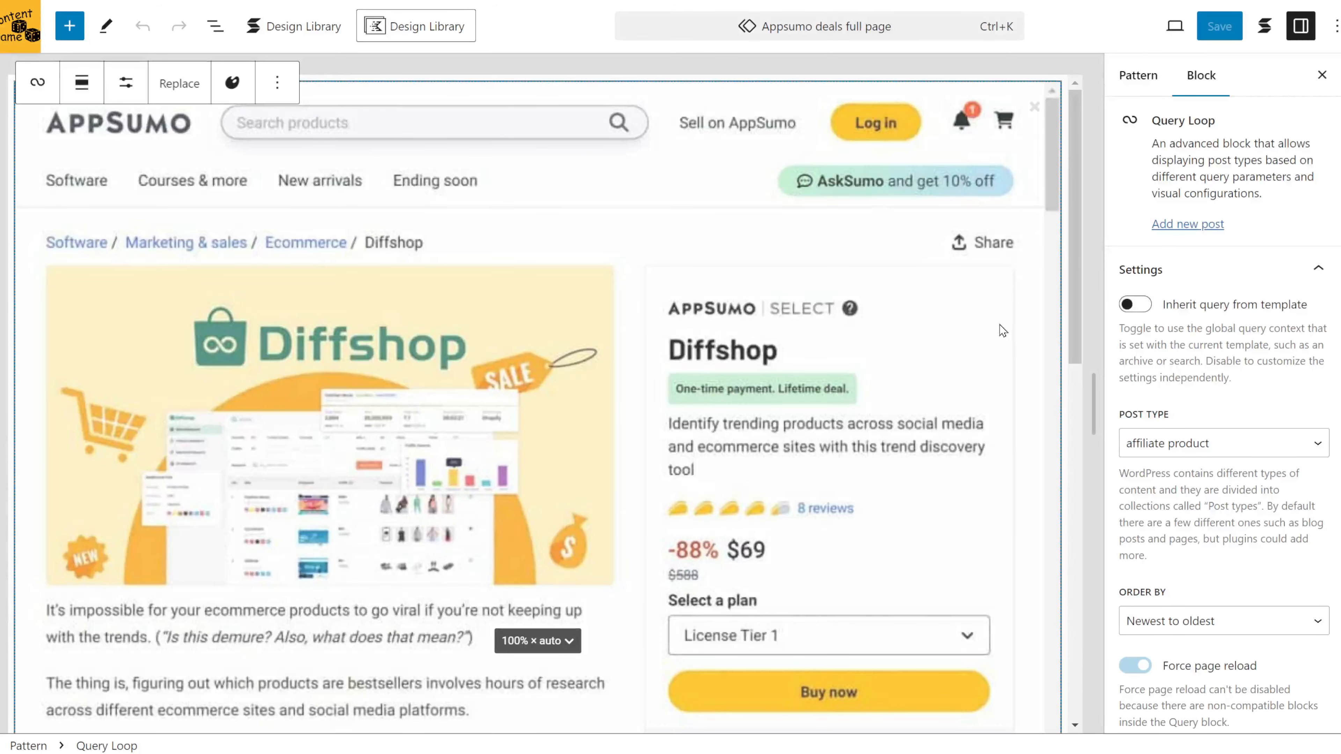
Step: Expand List View to the nested columns and resize price and QR columns to about 70.5% and 29.5%
click(216, 26)
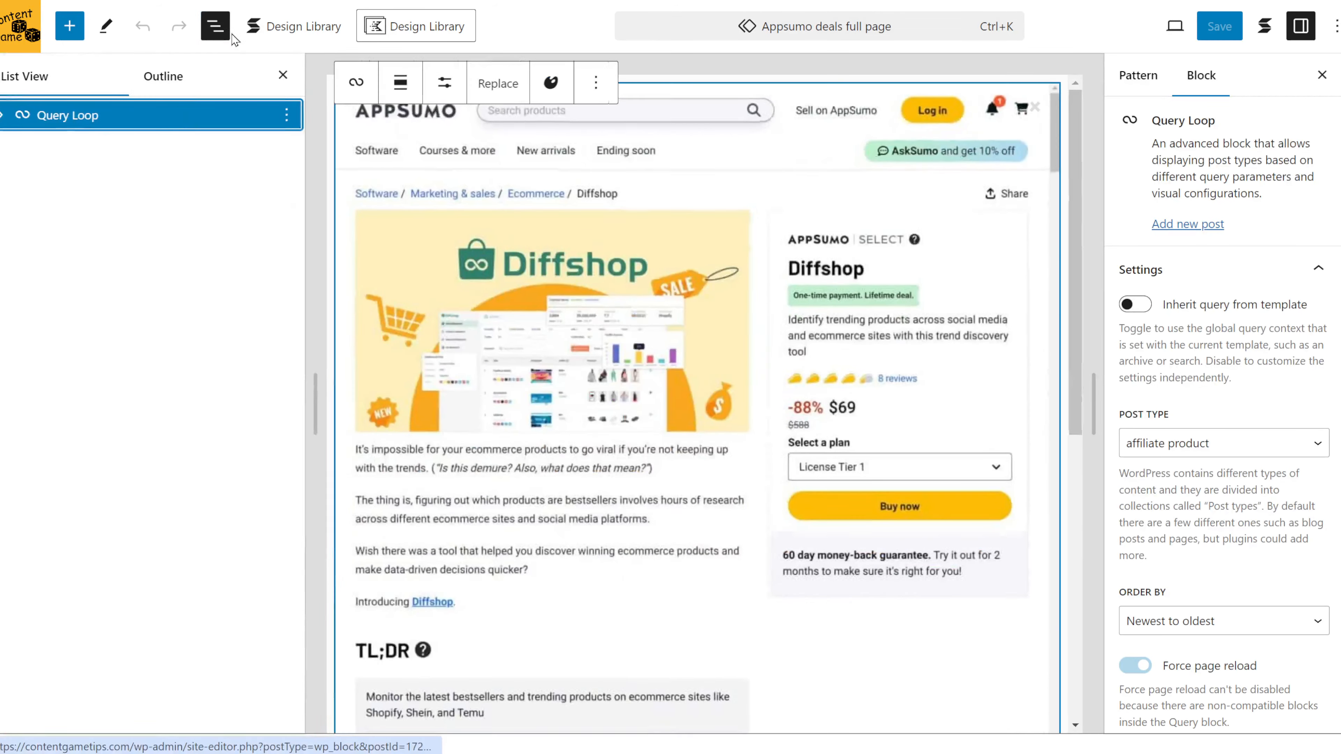
click(2, 117)
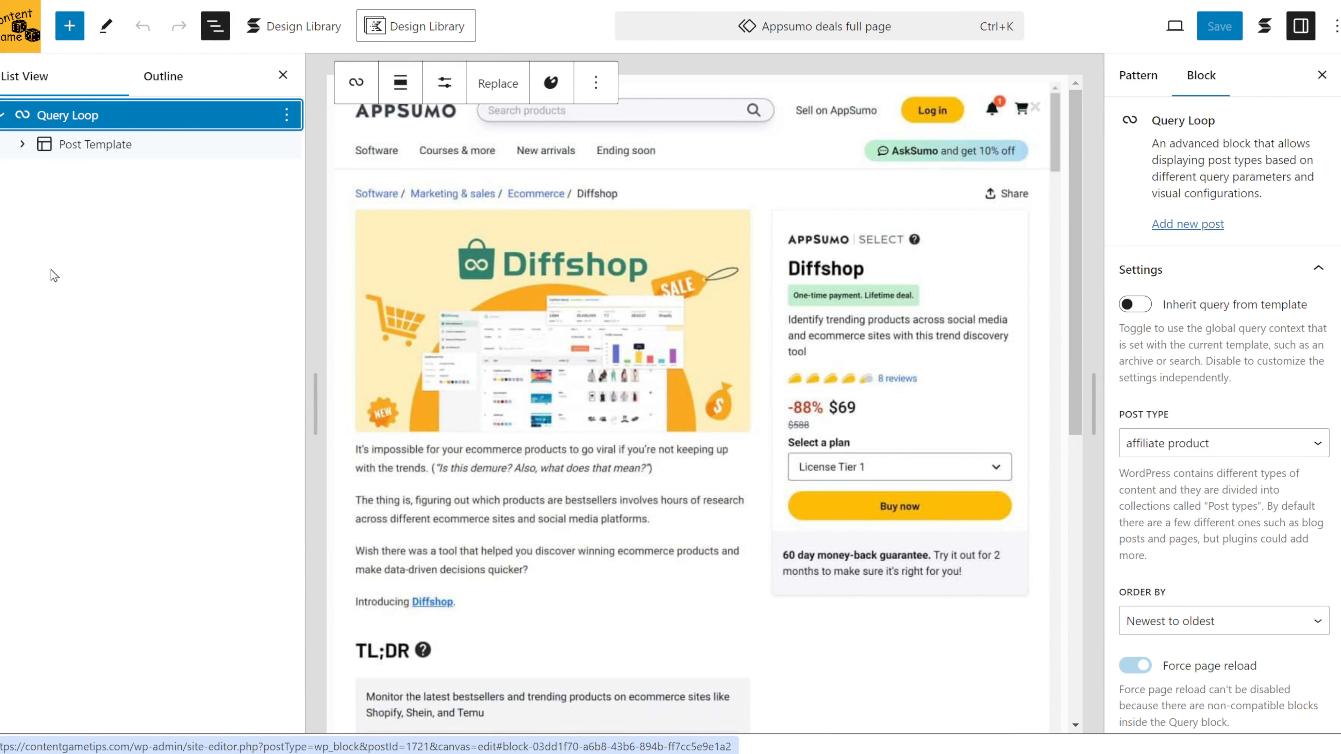
click(22, 144)
click(43, 203)
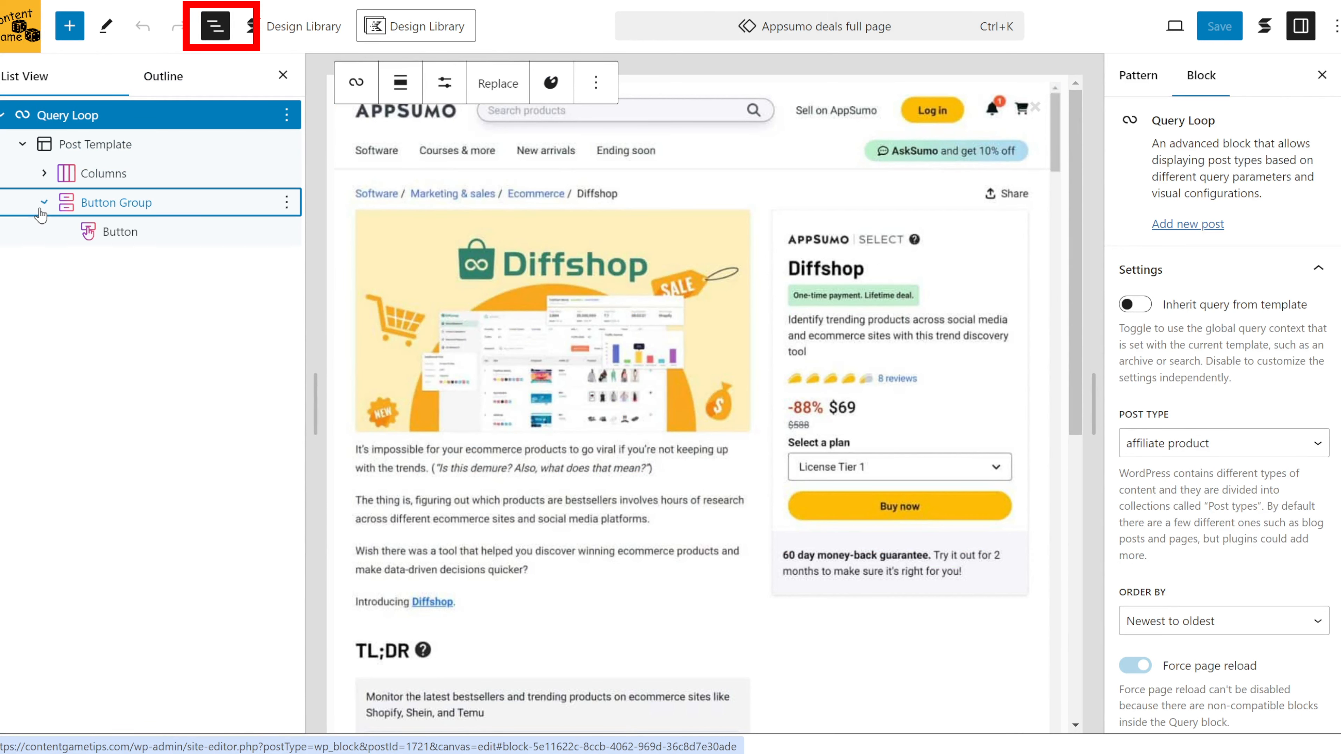
click(44, 174)
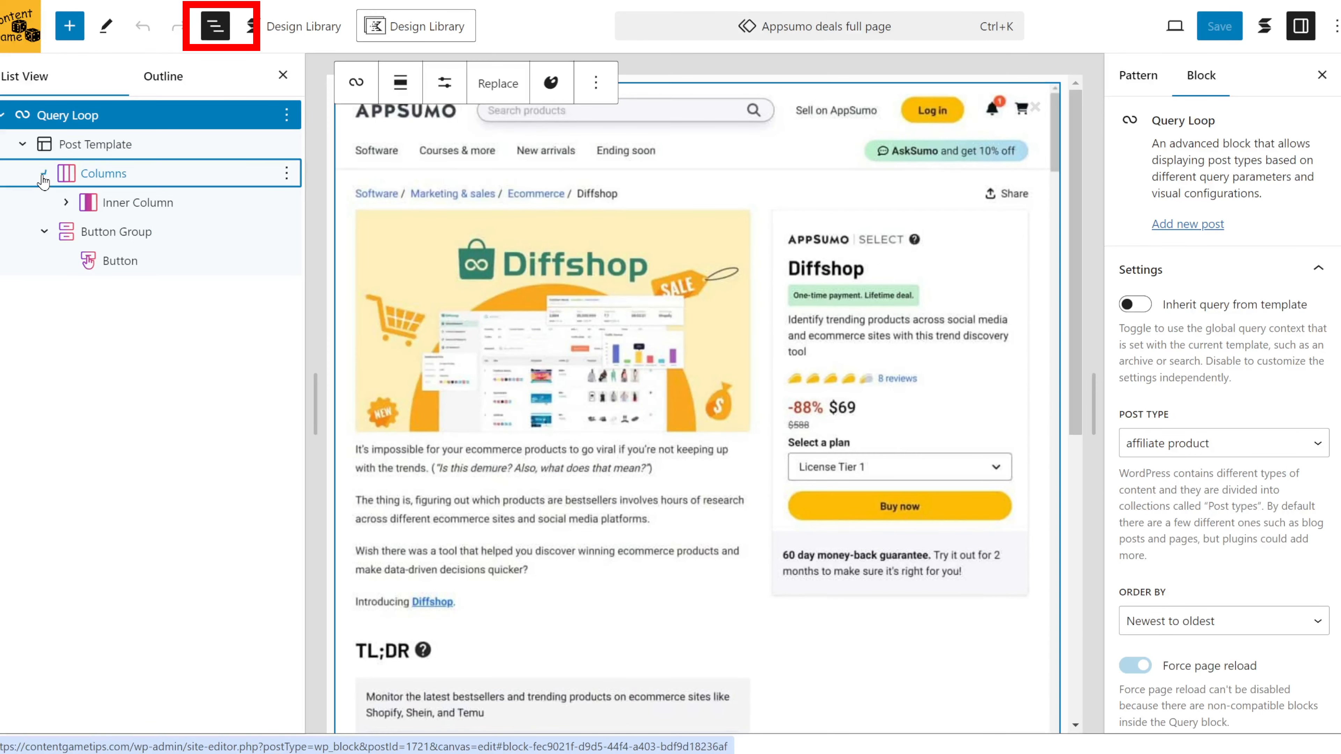
click(66, 204)
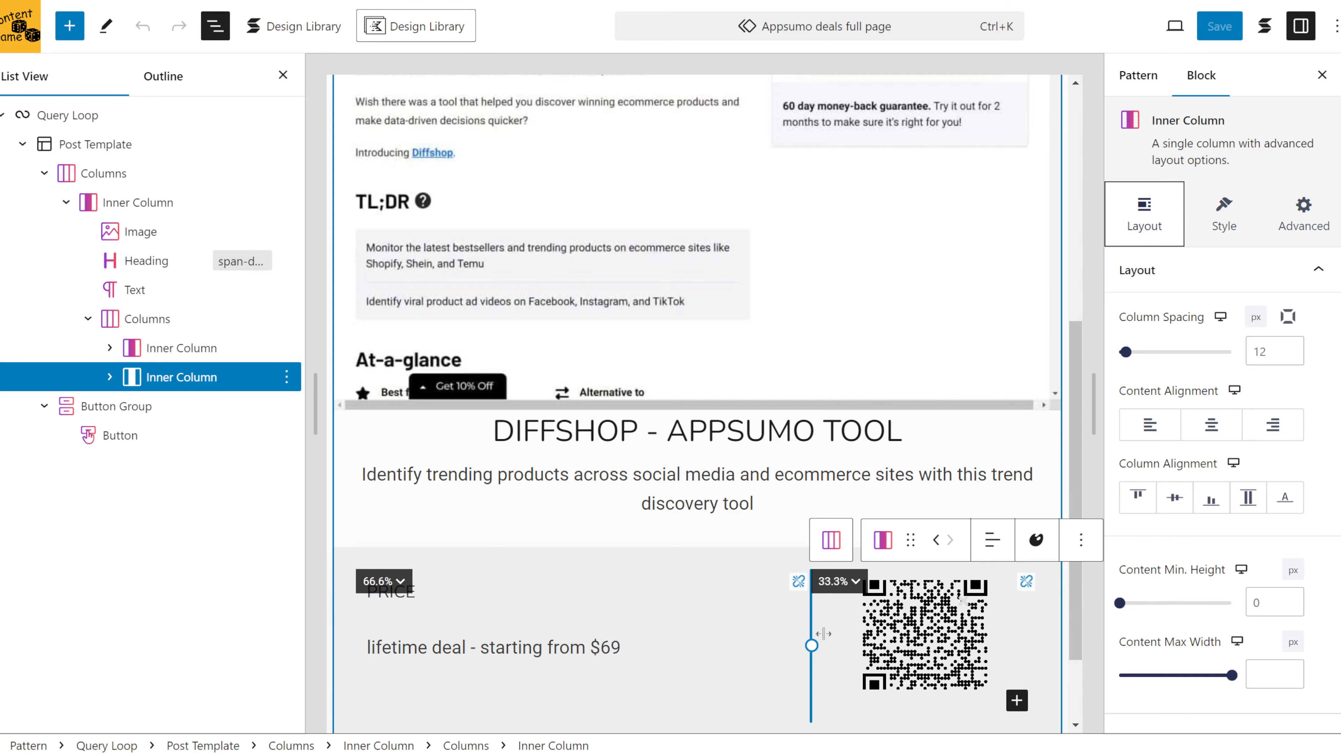
drag(823, 634, 834, 632)
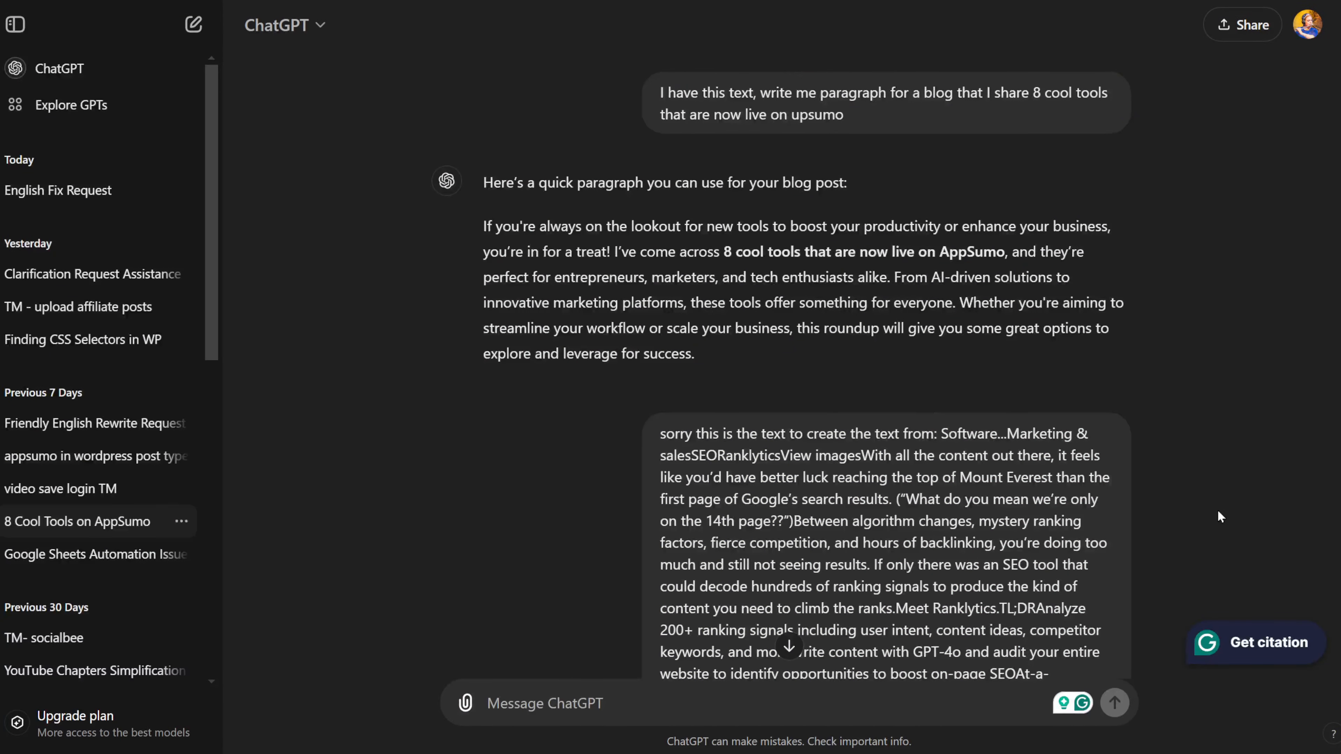
Step: Find ChatGPT's friendly blog-opening reply, then title the WordPress post '8 Tools for Content Creators on'
scroll(1229, 507, down, 15)
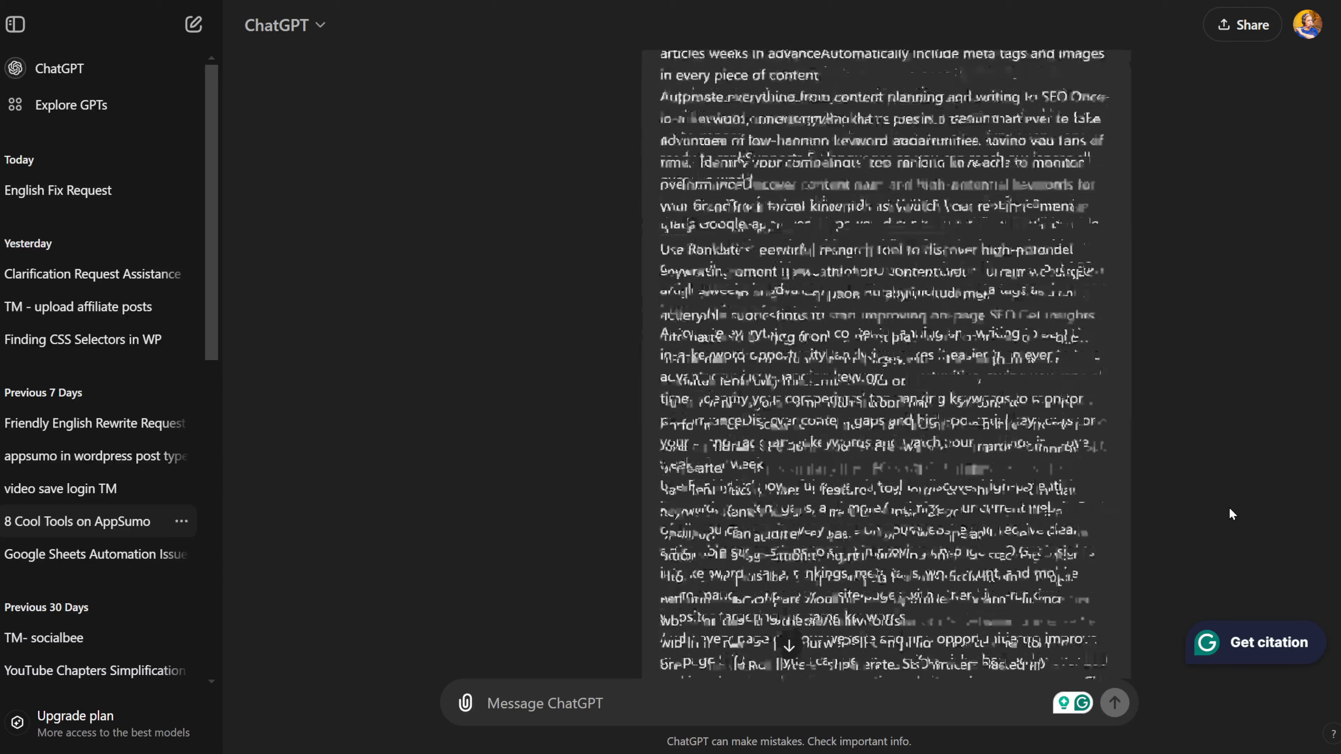
scroll(1230, 509, down, 10)
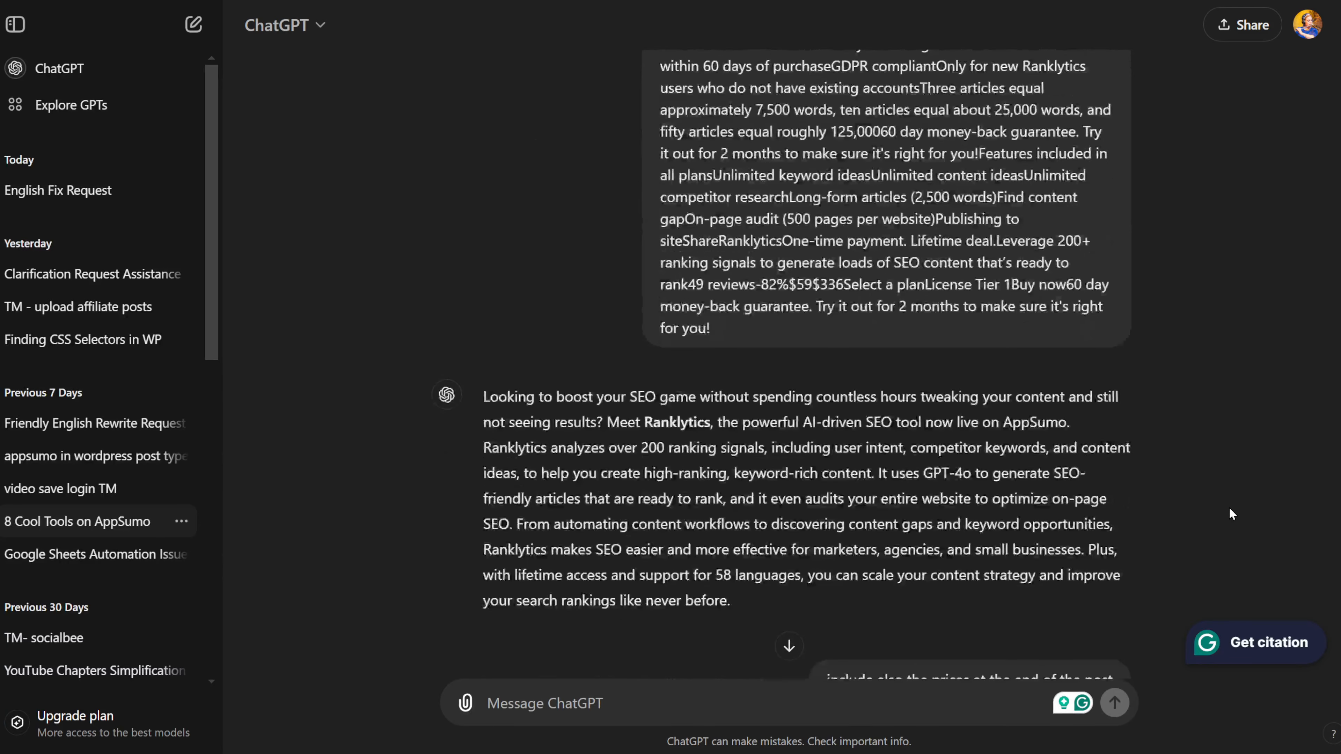
scroll(1230, 509, down, 8)
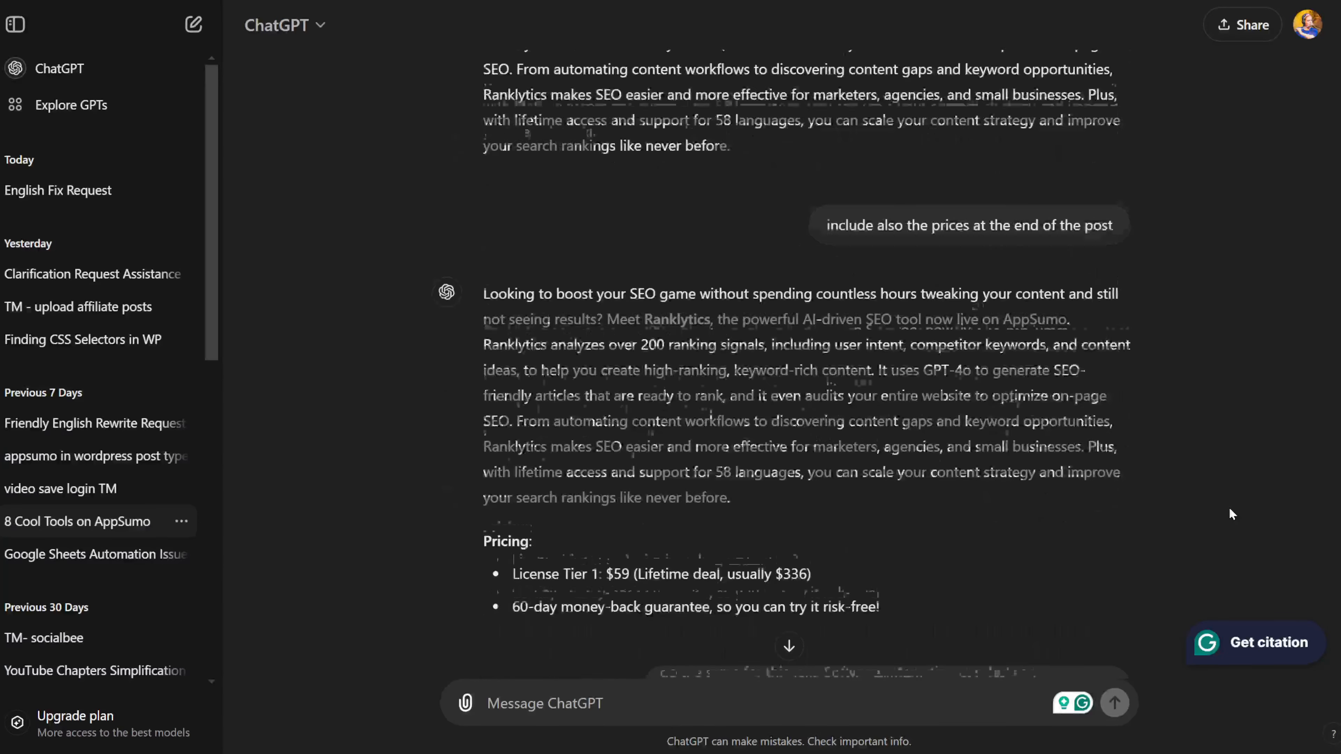
scroll(1230, 510, down, 10)
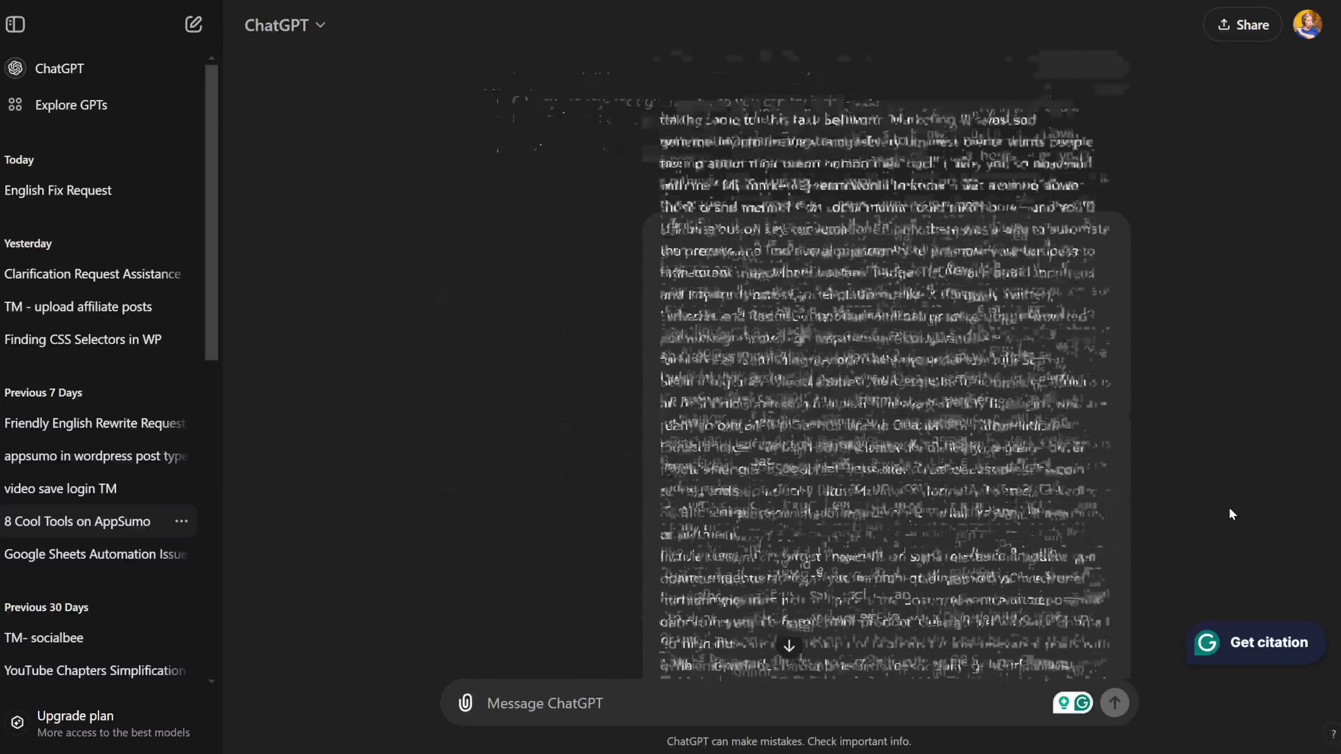
scroll(1230, 510, down, 10)
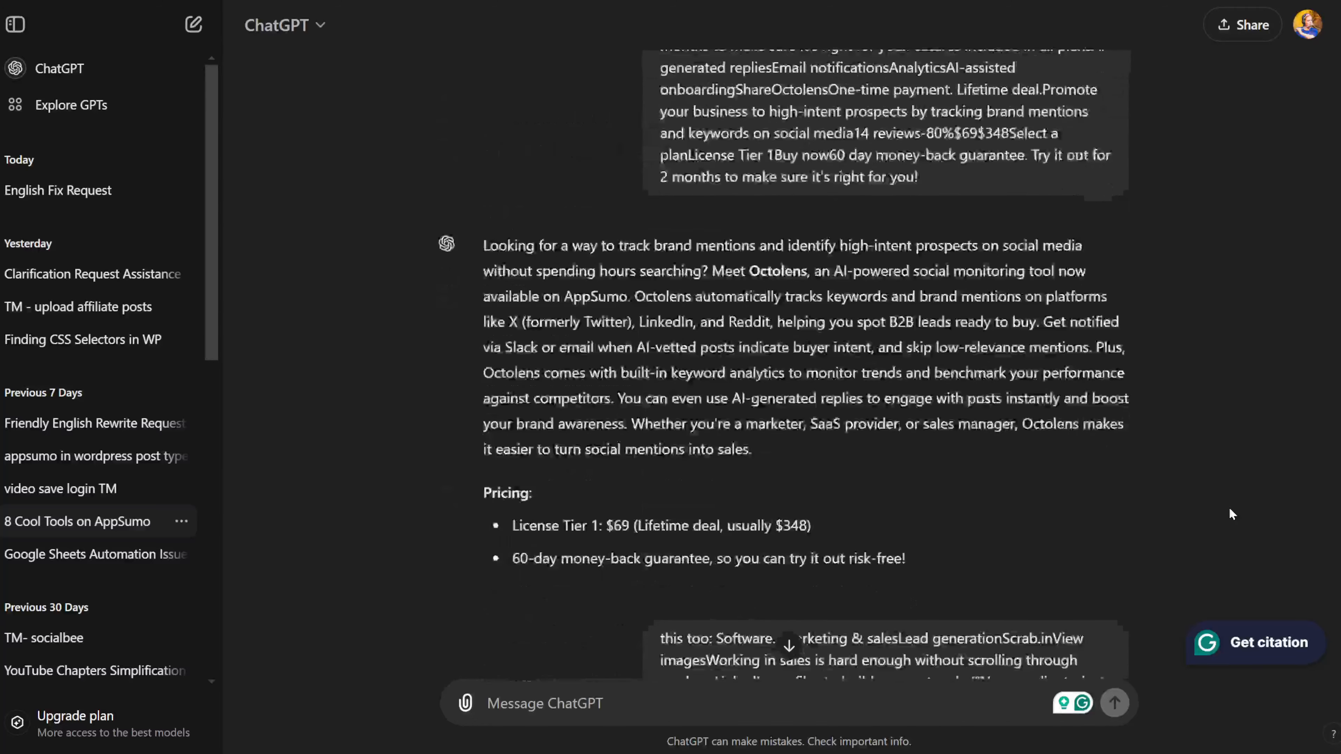
scroll(1230, 510, down, 15)
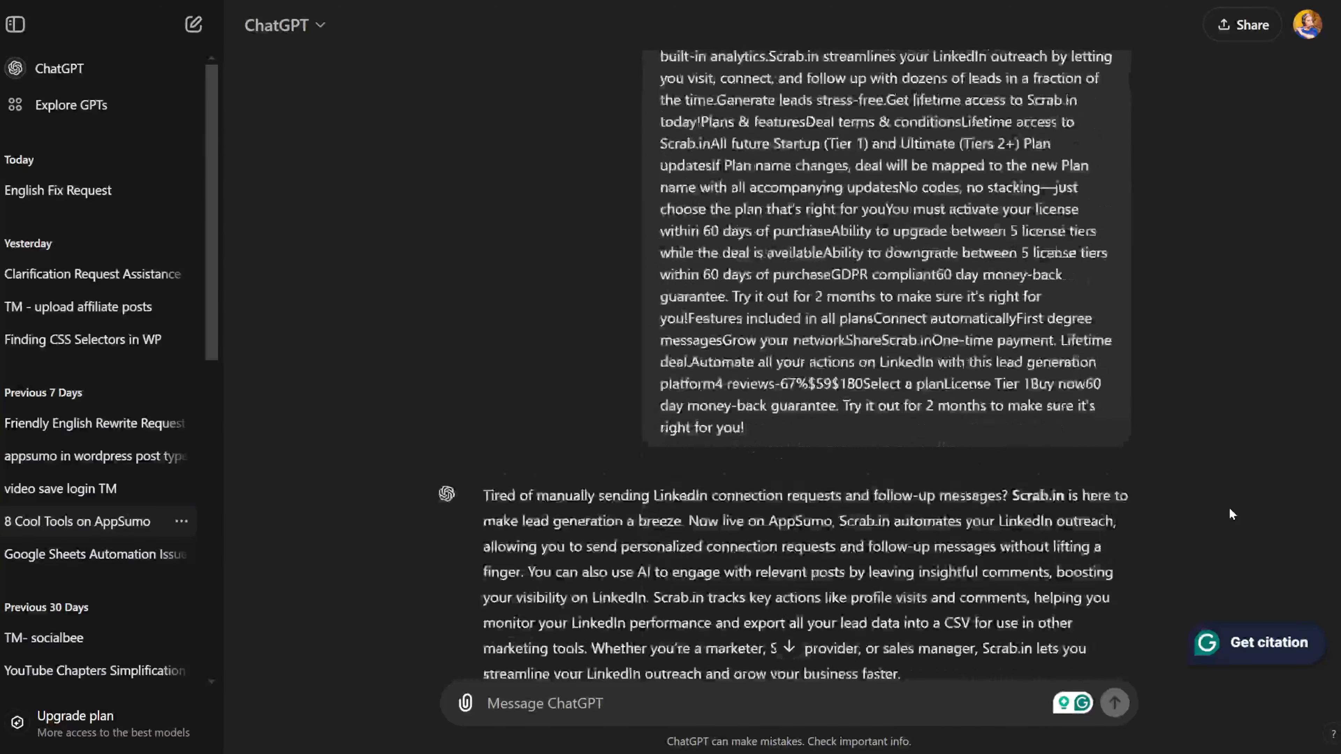
scroll(1230, 509, down, 5)
scroll(1230, 509, down, 10)
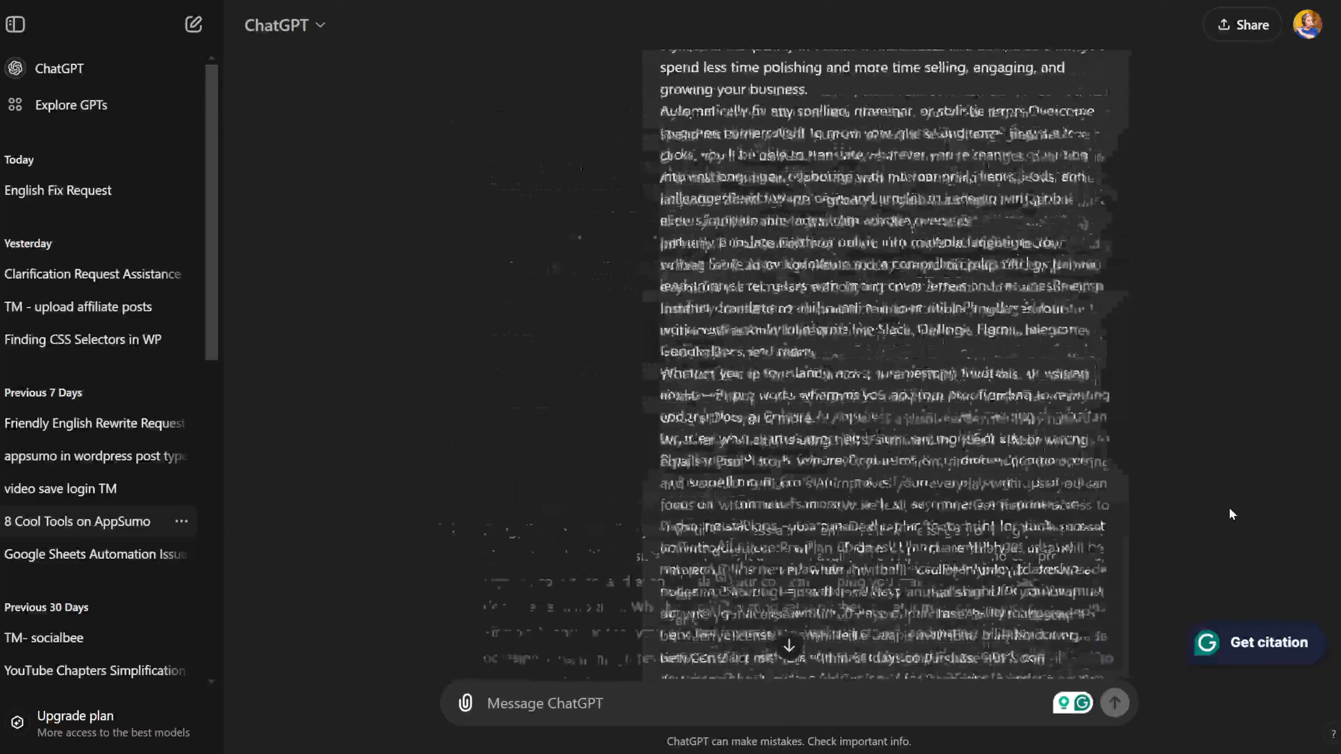
scroll(1229, 508, down, 5)
scroll(1230, 510, down, 20)
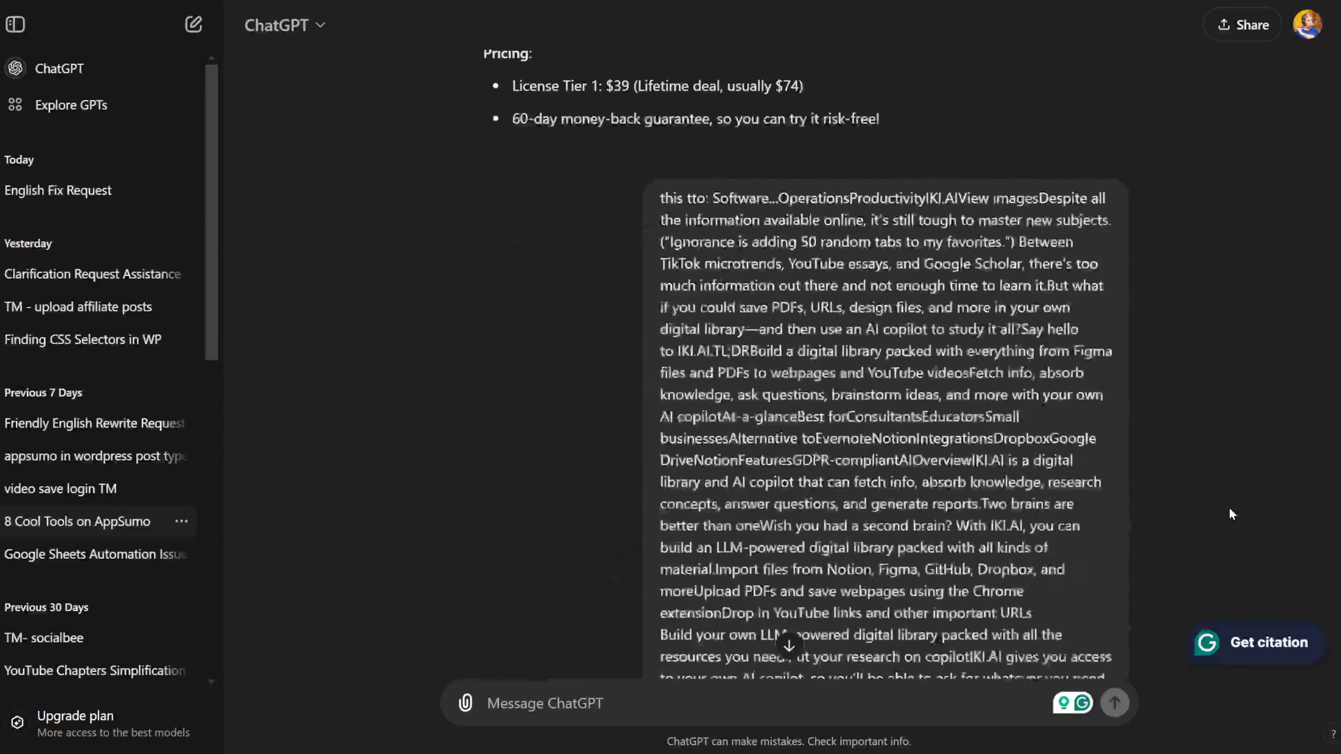
scroll(1231, 512, down, 20)
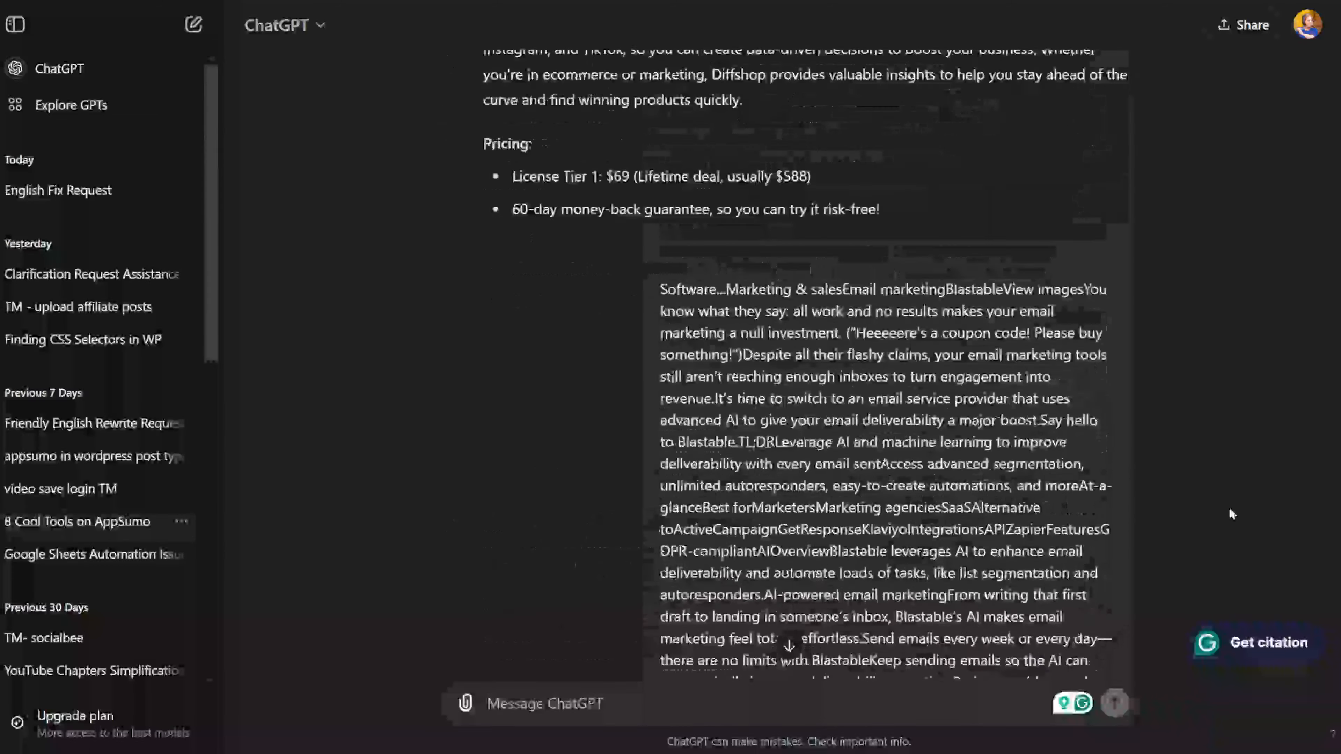
scroll(1232, 515, down, 20)
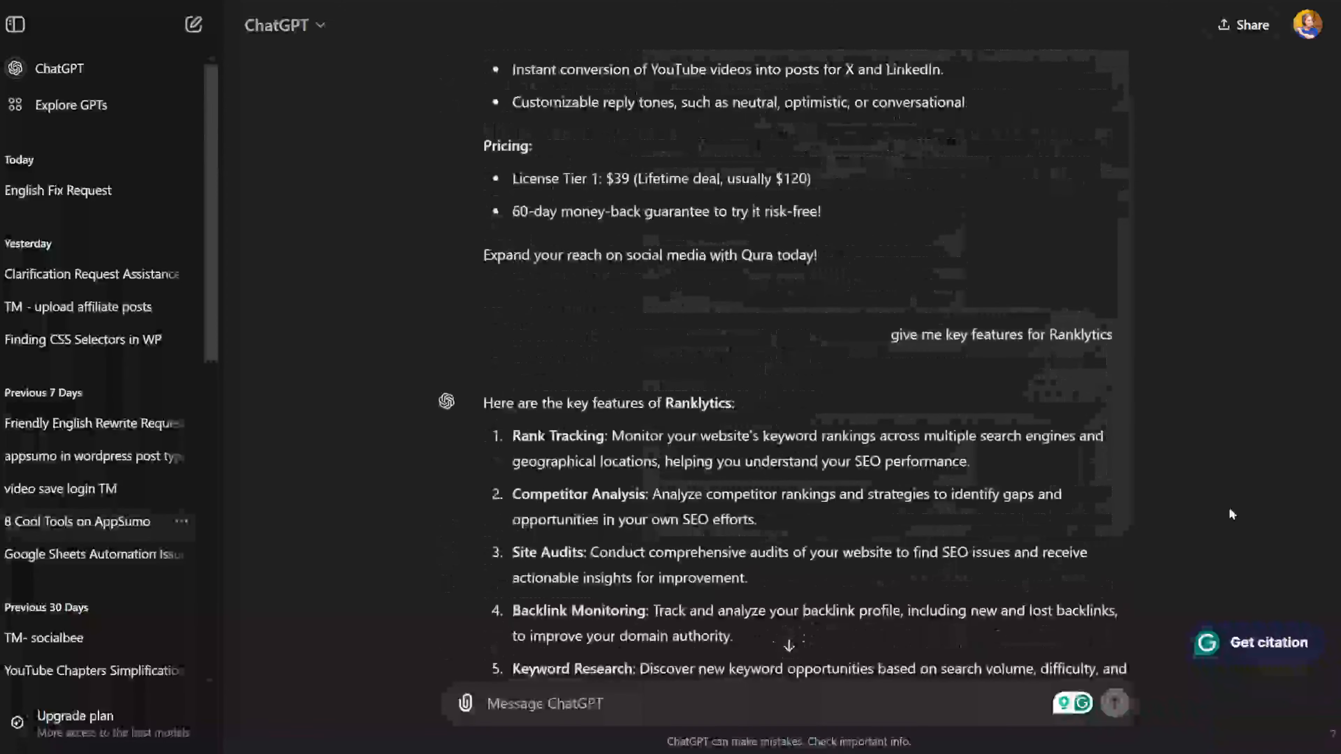
scroll(1230, 513, up, 3)
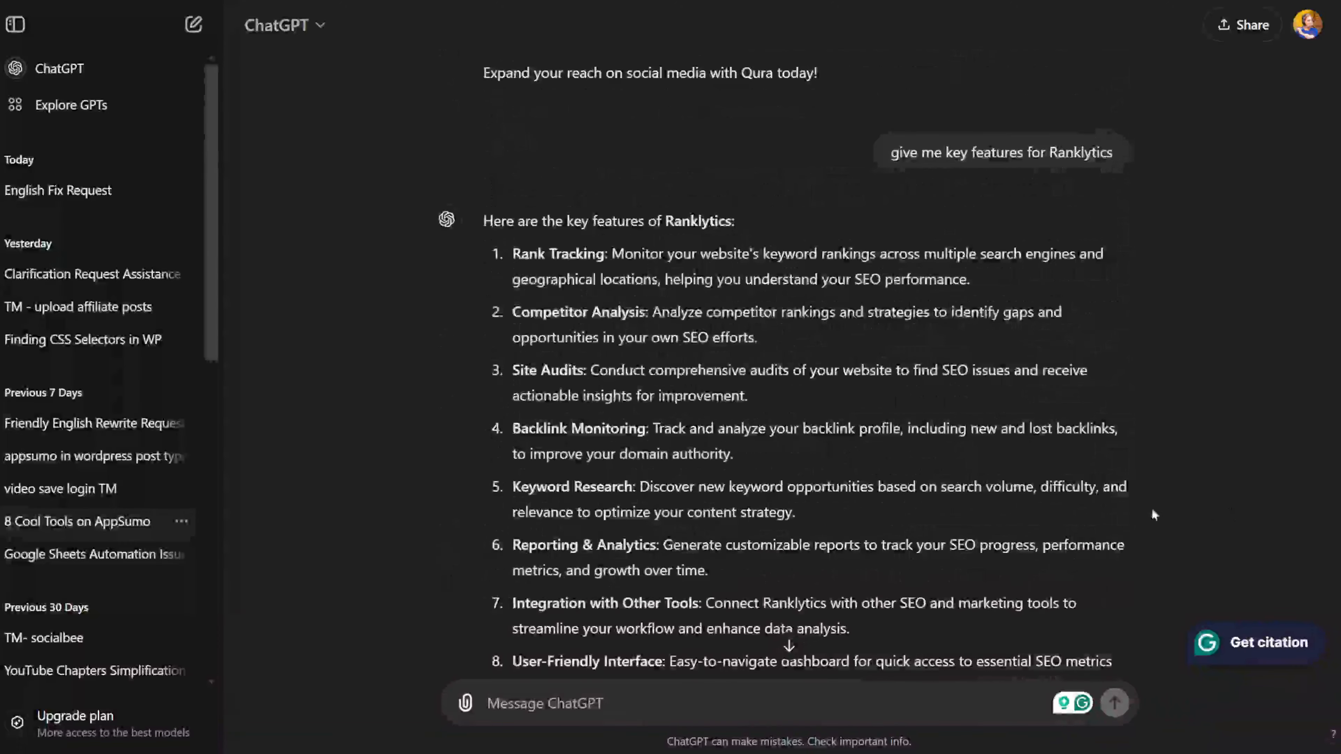
scroll(896, 465, down, 14)
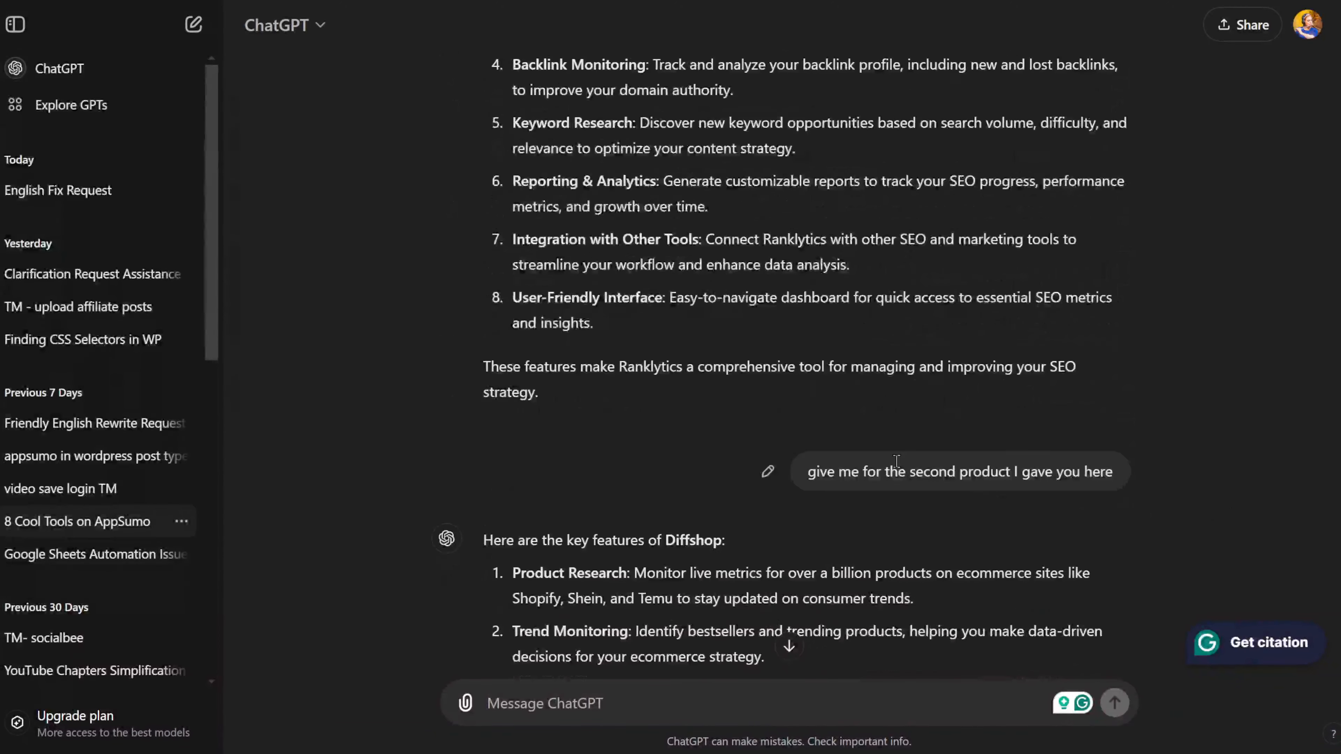
scroll(921, 459, down, 20)
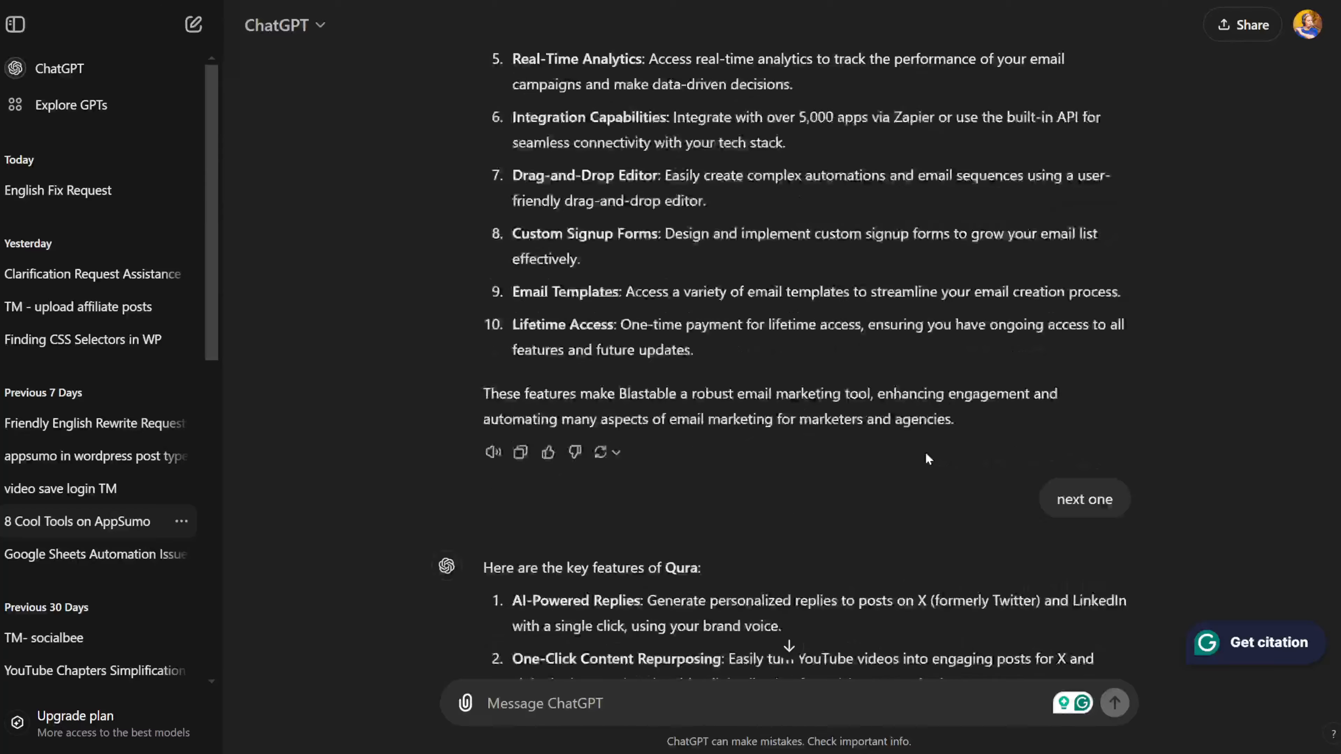
scroll(926, 455, down, 20)
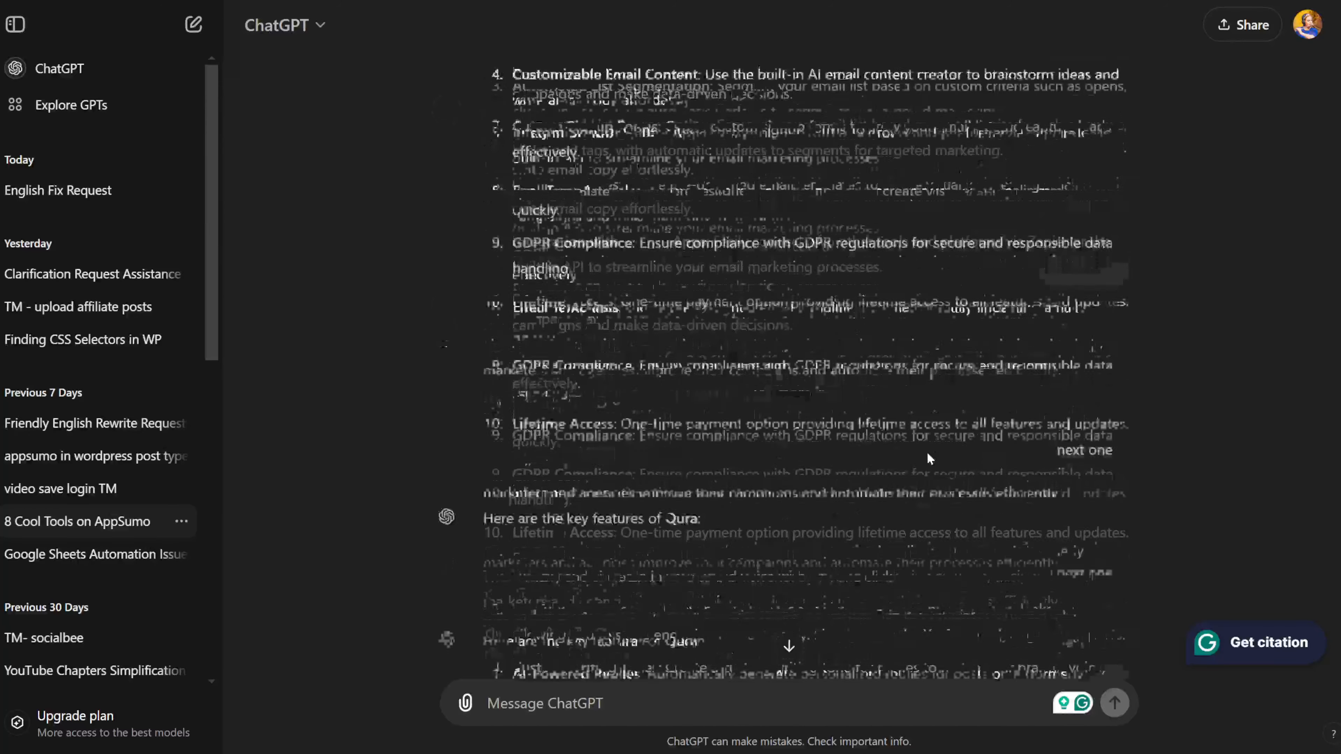
scroll(929, 455, down, 20)
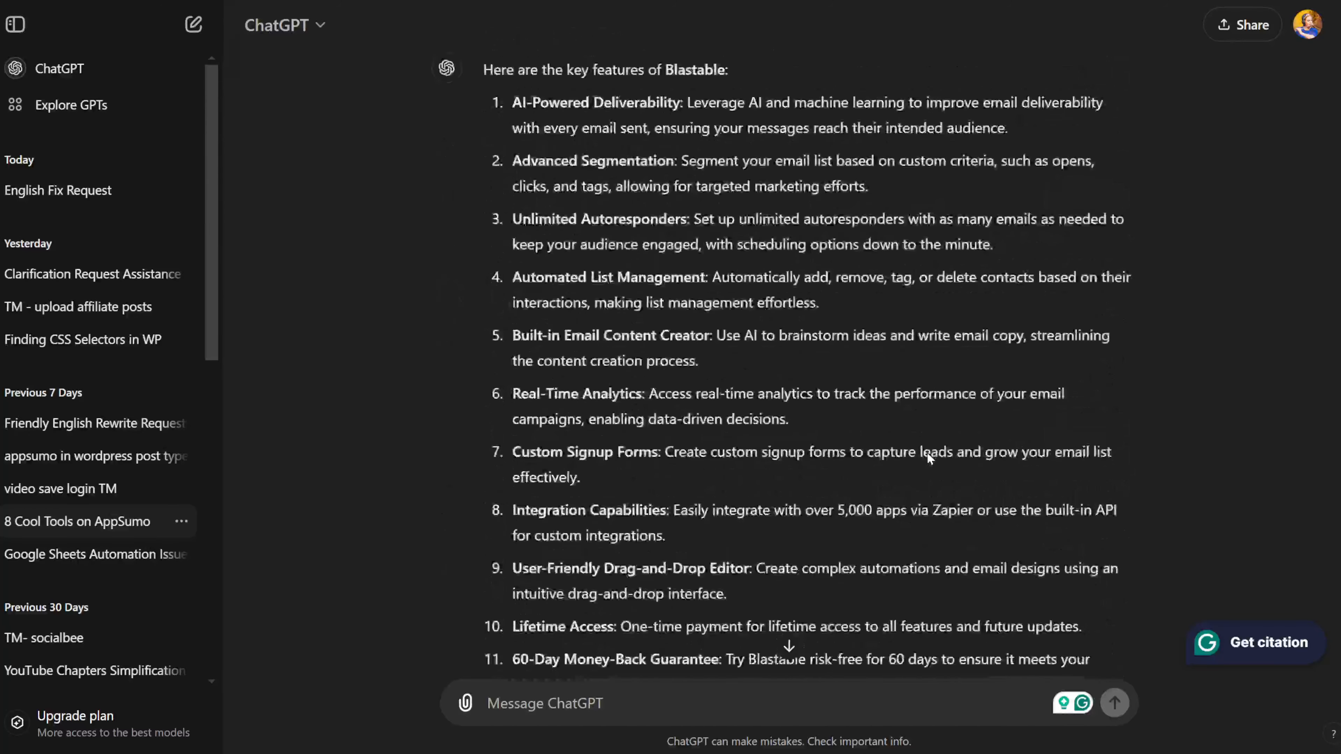
scroll(929, 459, down, 20)
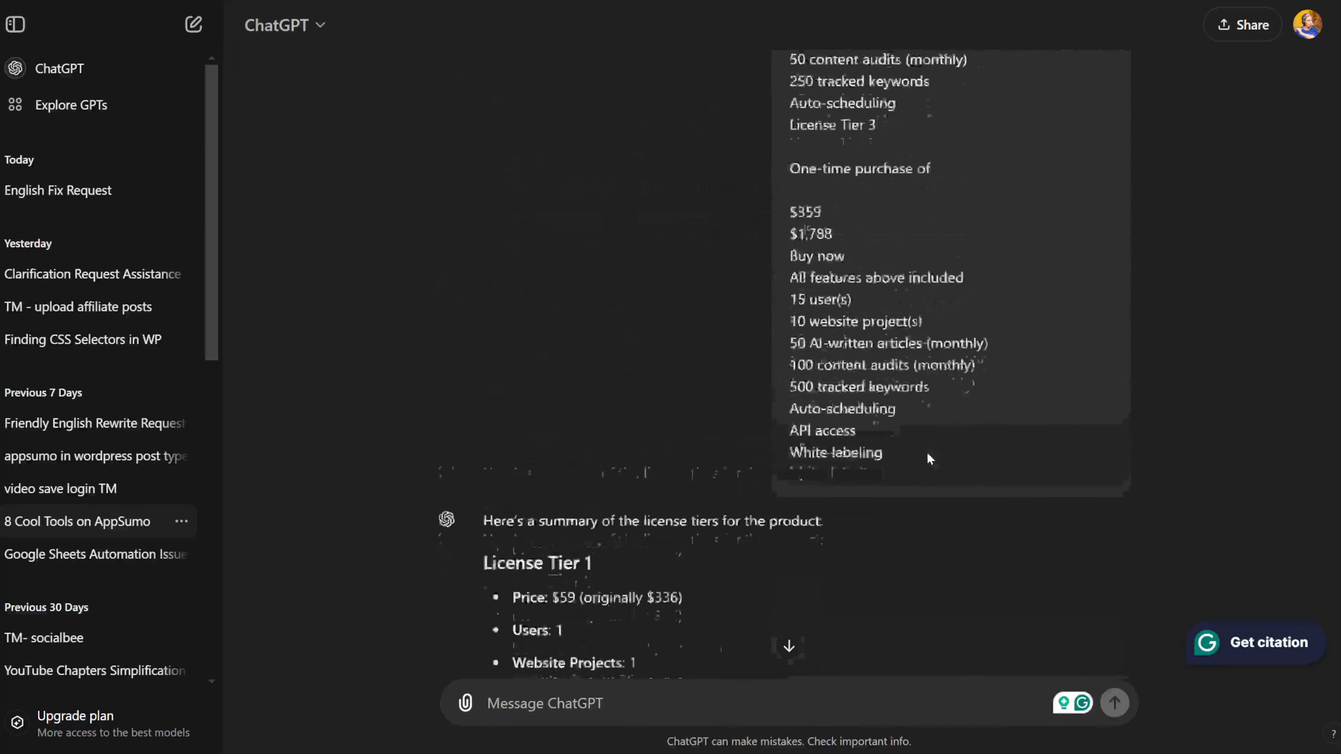
scroll(930, 457, down, 20)
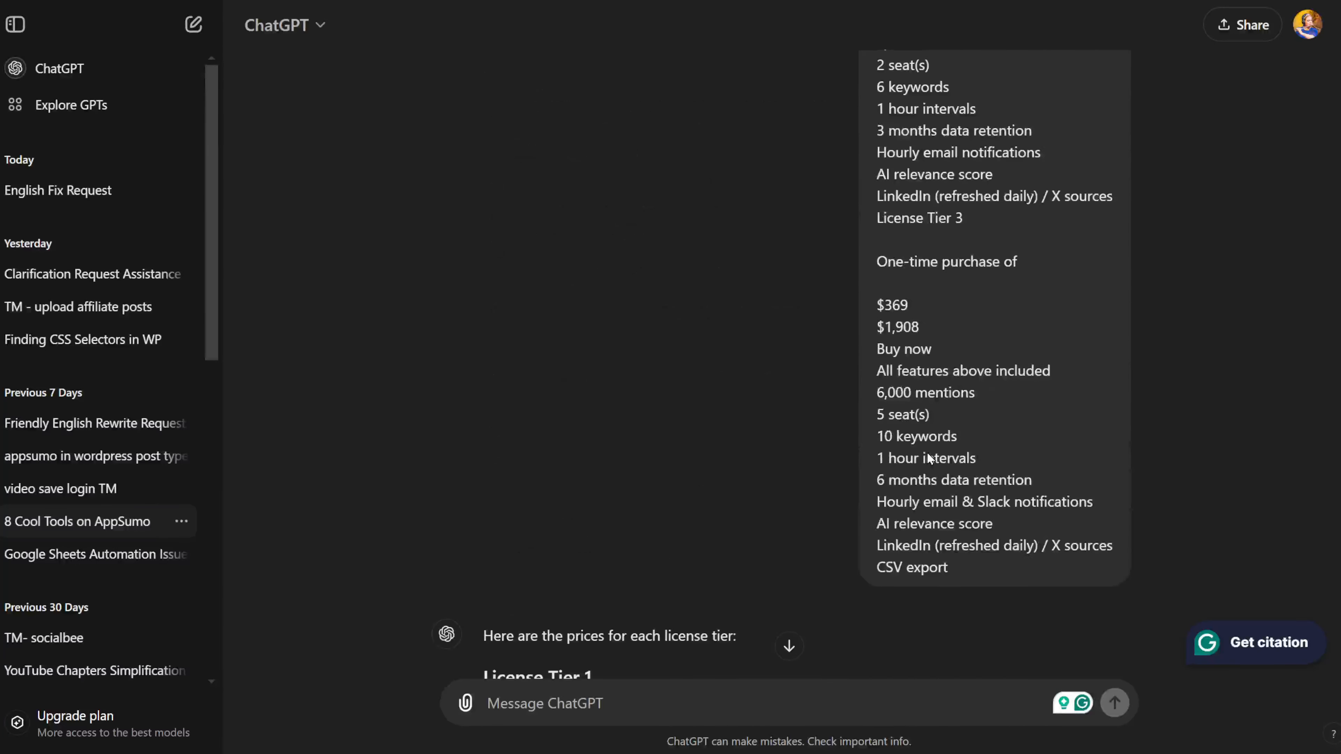
scroll(929, 458, down, 3)
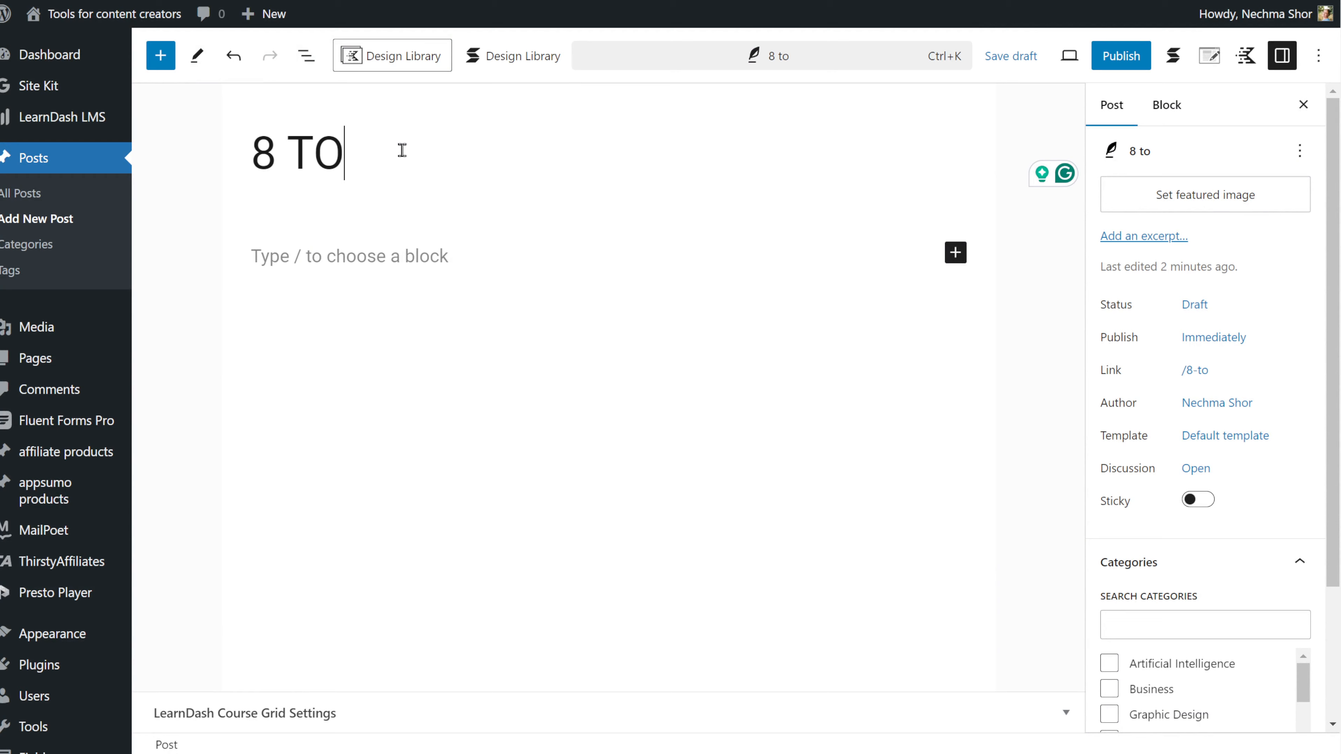
text(ols for content creators on)
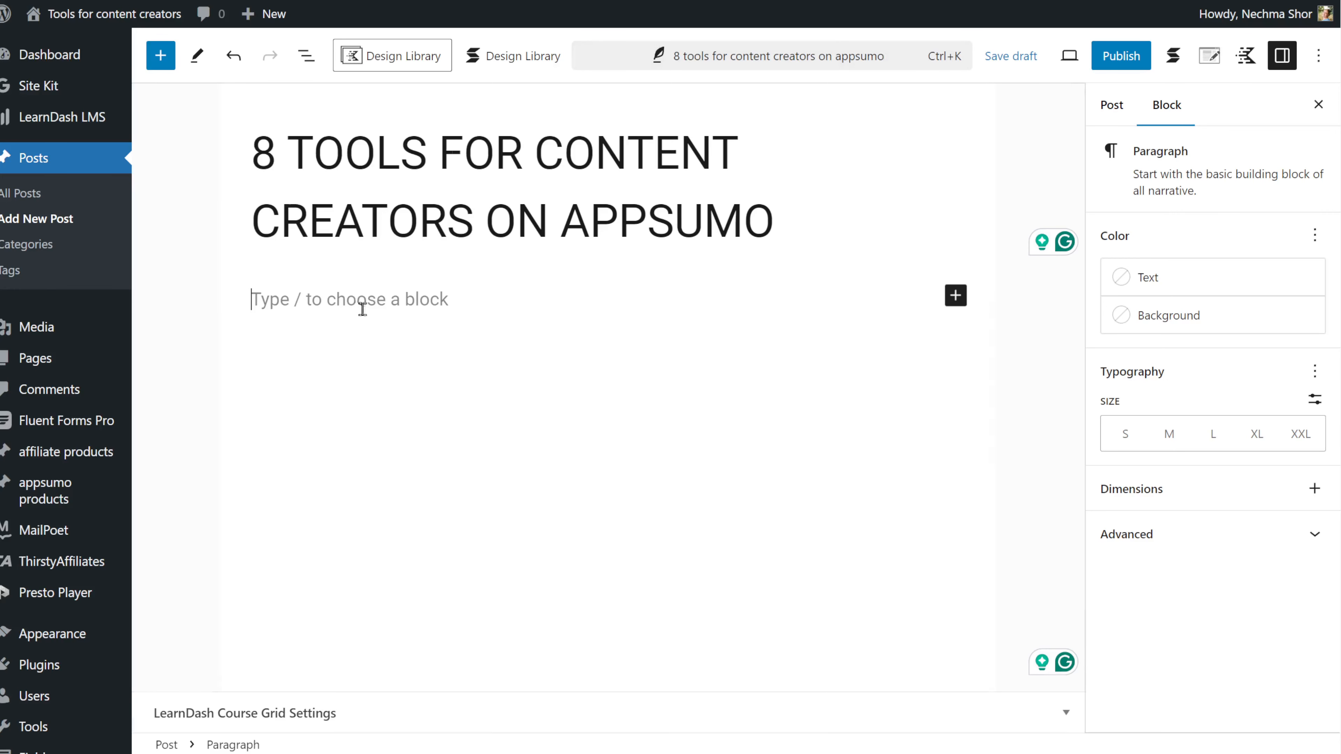
Step: Paste the intro paragraph and add a RANKLYTICS heading below it
text(Looking for cool software that can supercharge your content creation without the hassle of monthly fees? You’re in the right place! I've rounded up eight amazing tools that can help you streamline your workflow and unleash your creativity, all while keeping your budget intact. Whether you're a seasoned marketer, a passionate blogger, or just starting out, these one-time purchase software options will make your life easier and your content shine. Let’s dive in and discover the tools that can take your projects to the next level!)
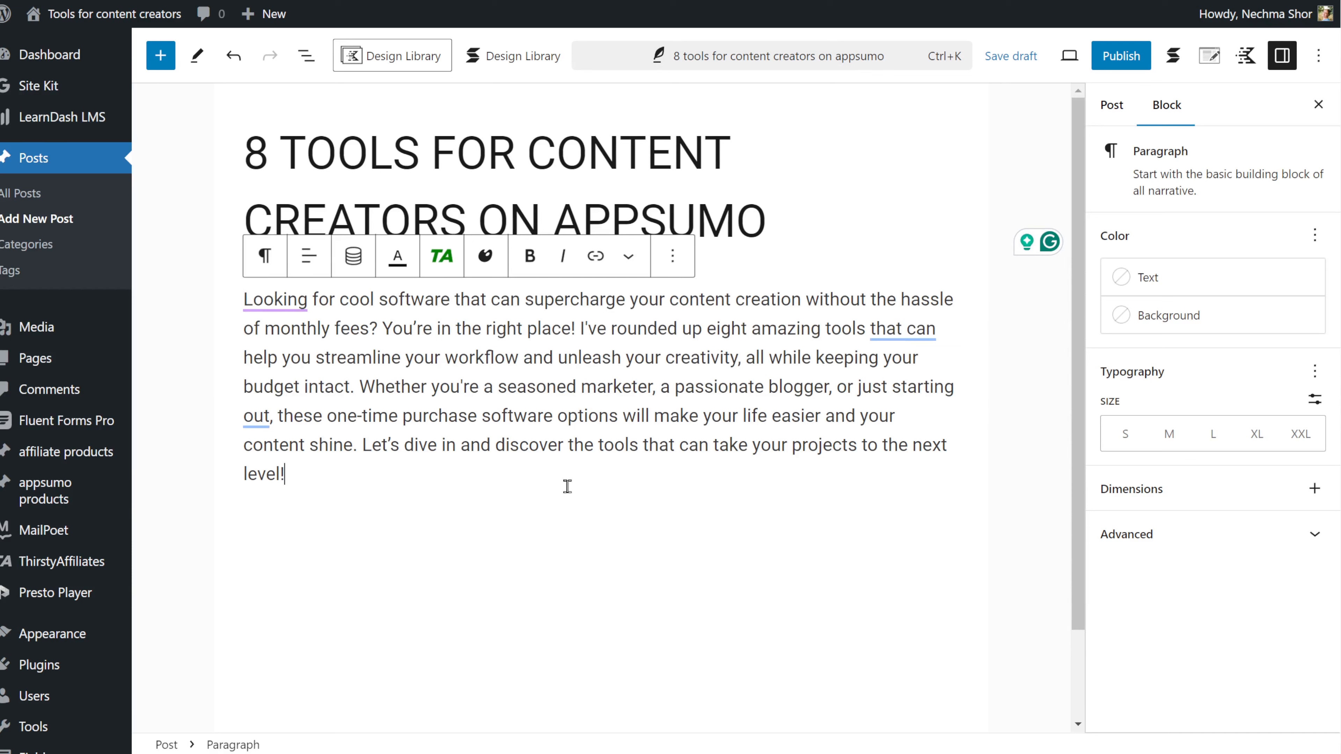
key(Return)
click(949, 529)
click(1086, 342)
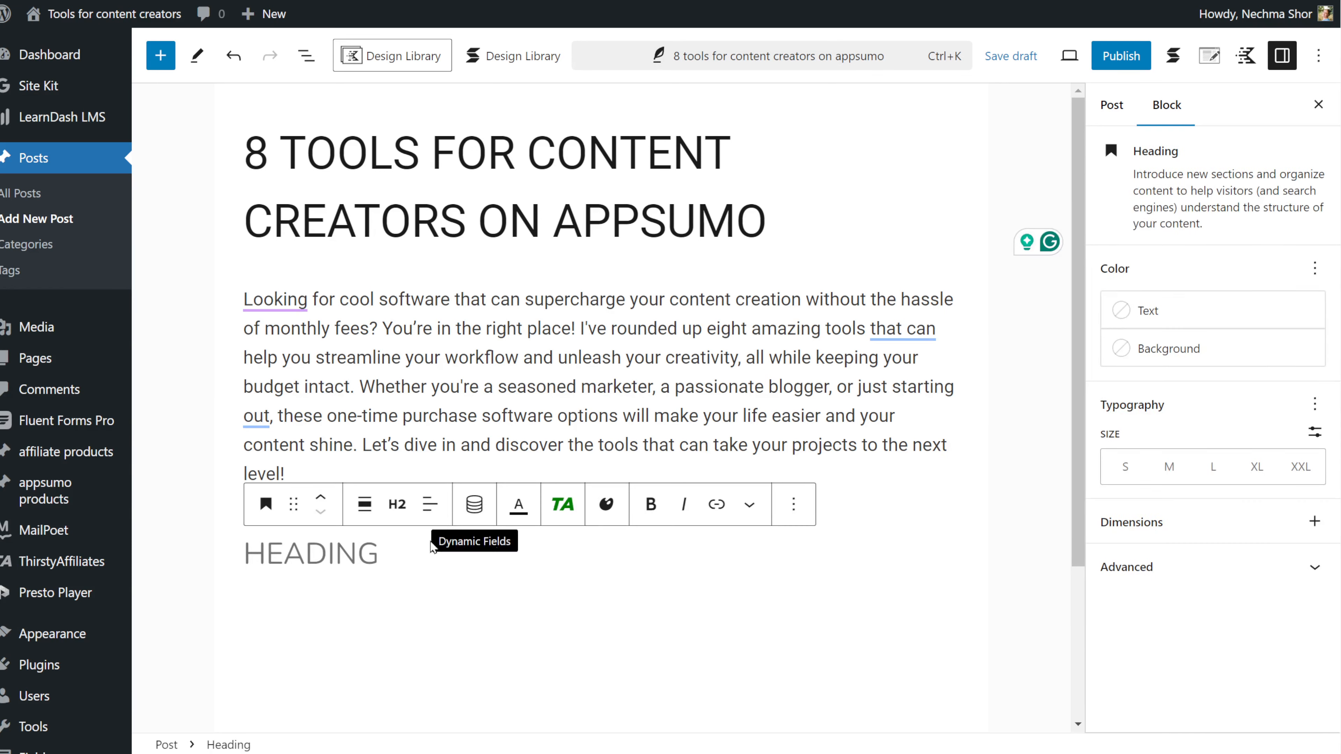
text(RANKLYTICS)
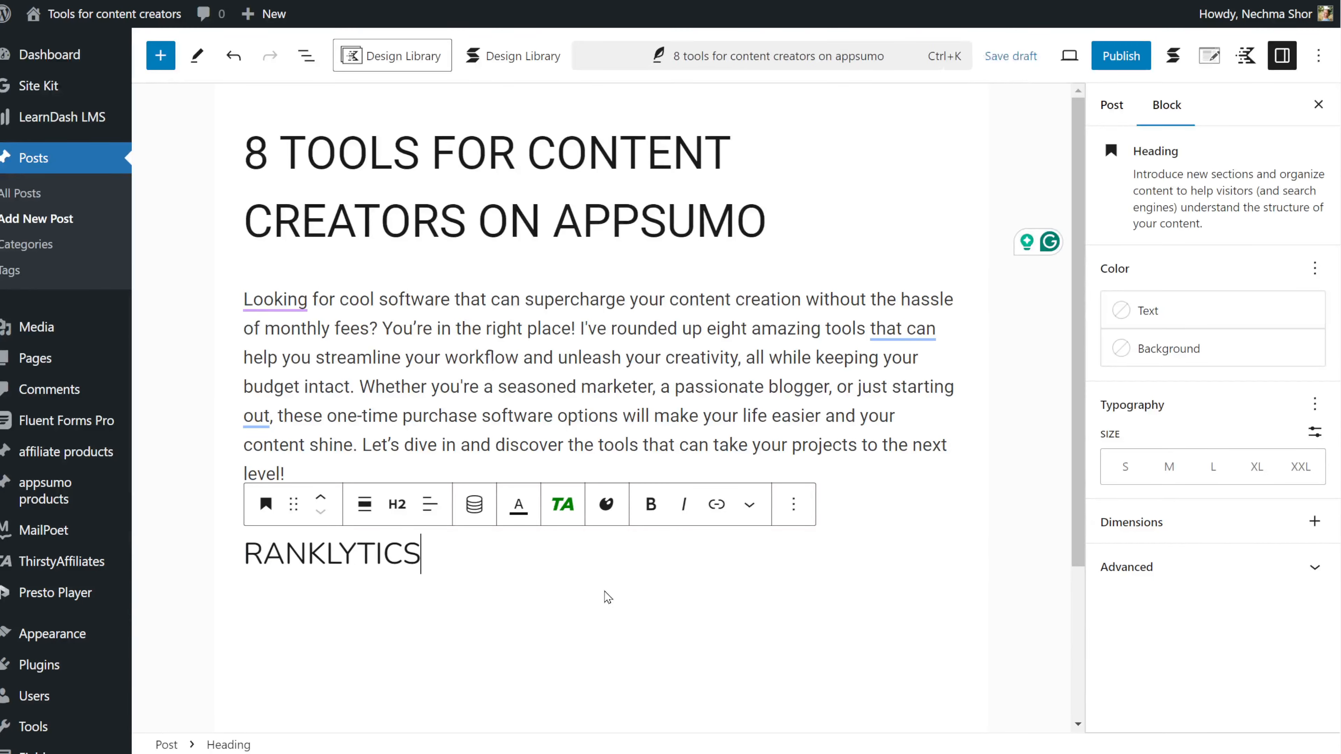
text(])
key(BackSpace)
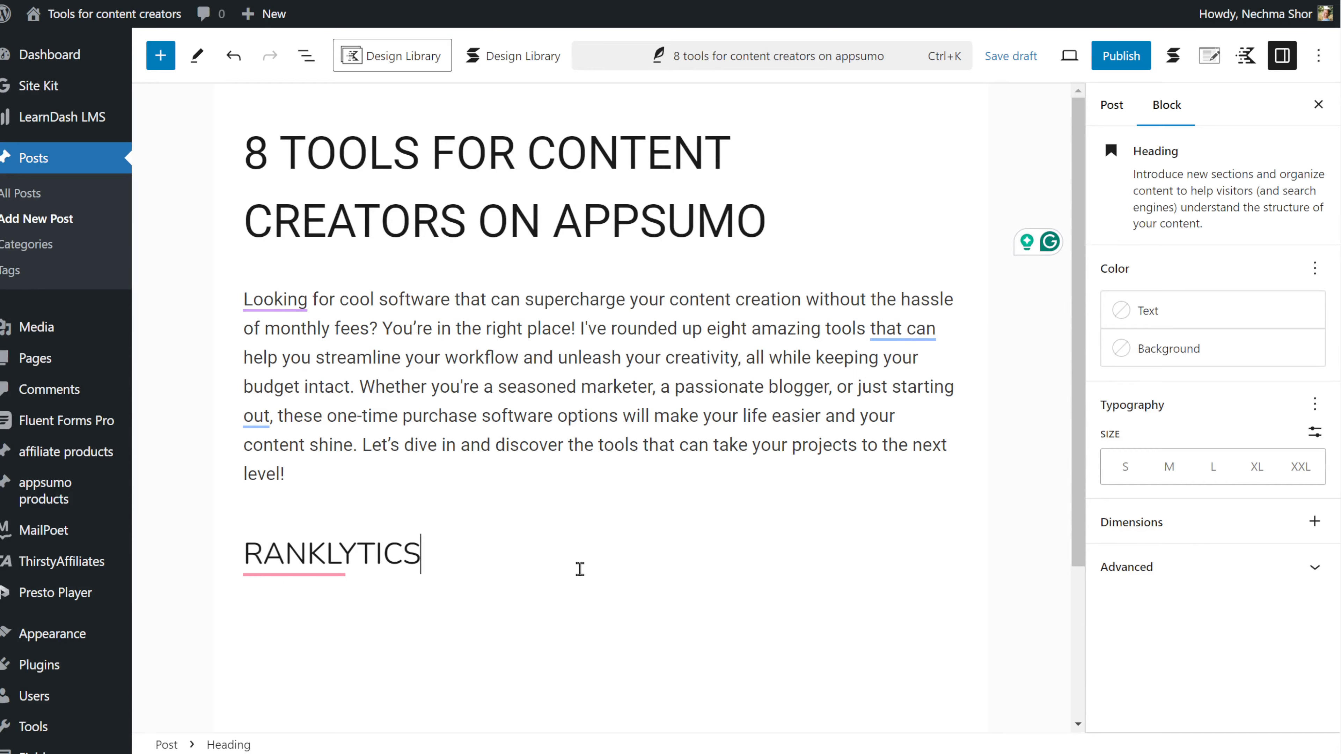
key(Return)
Step: Paste the Ranklytics description and add a 'Key features' heading under it
key(alt+Tab)
key(alt+Tab)
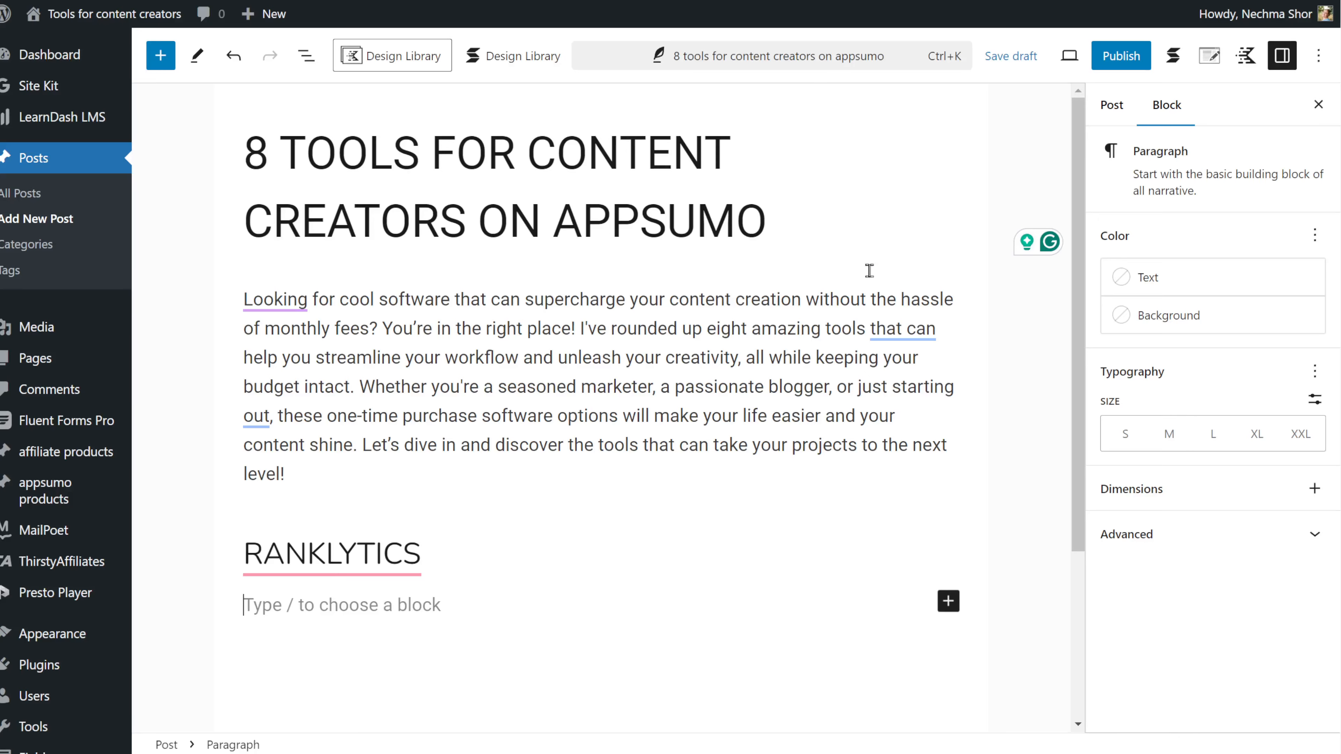
text(Looking to boost your SEO game without spending countless hours tweaking your content and still not seeing results? Meet Ranklytics, the powerful AI-driven SEO tool now live on AppSumo. Ranklytics analyzes over 200 ranking signals, including user intent, competitor keywords, and content ideas, to help you create high-ranking, keyword-rich content. It uses GPT-4o to generate SEO-friendly articles that are ready to rank, and it even audits your entire website to optimize on-page SEO. From automating content workflows to discovering content gaps and keyword opportunities, Ranklytics makes SEO easier and more effective for marketers, agencies, and small businesses. Plus, with lifetime access and support for 58 languages, you can scale your content strategy and improve your search rankings like never before.)
key(Return)
text(Key features)
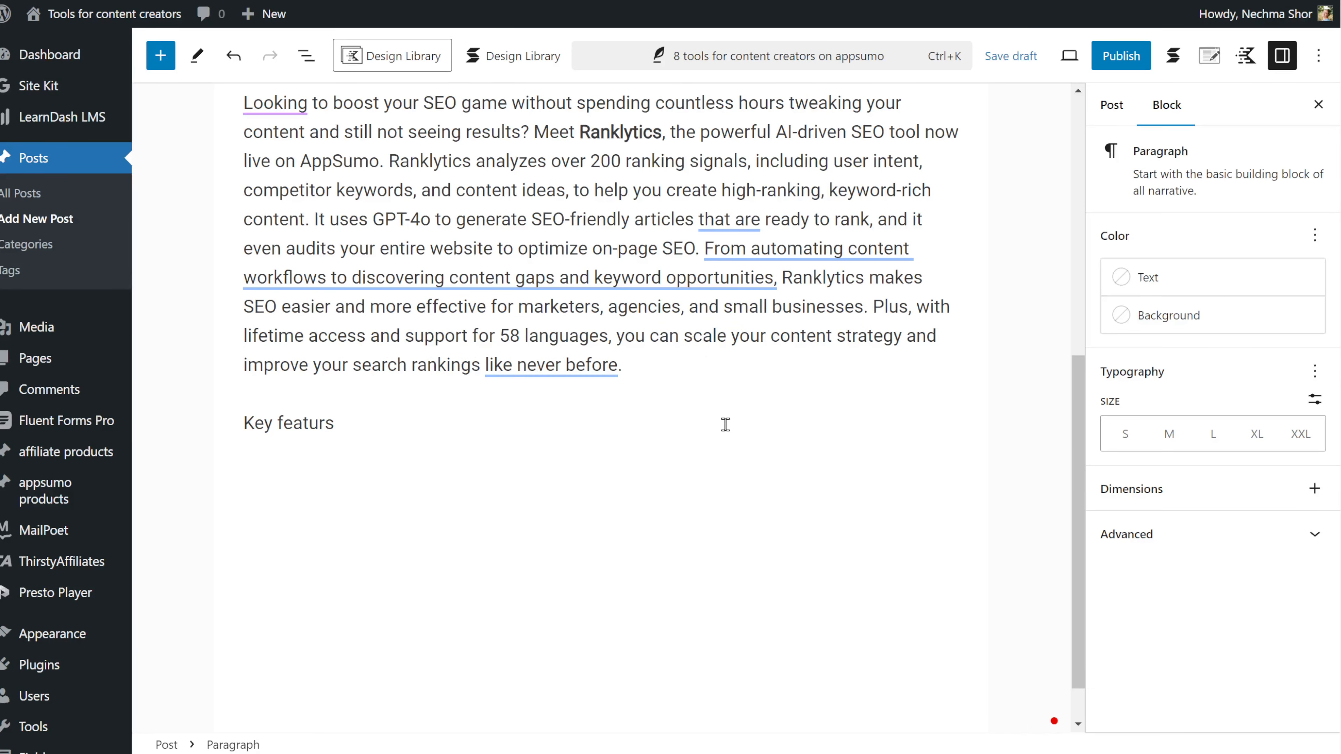
click(288, 389)
click(314, 52)
click(398, 399)
click(430, 592)
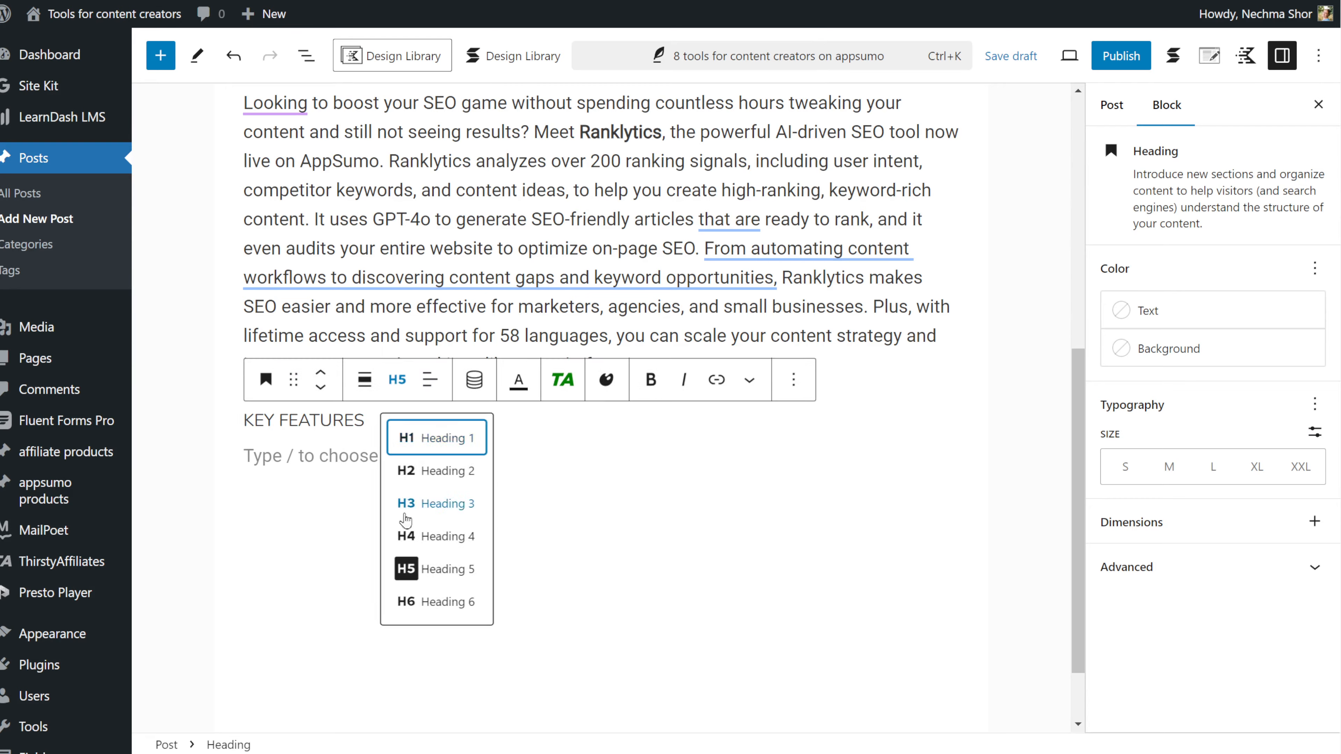
Step: Add the eight-item features list, deleting its closing Ranklytics summary sentence
key(alt+Tab)
key(alt+Tab)
drag(404, 515, 219, 452)
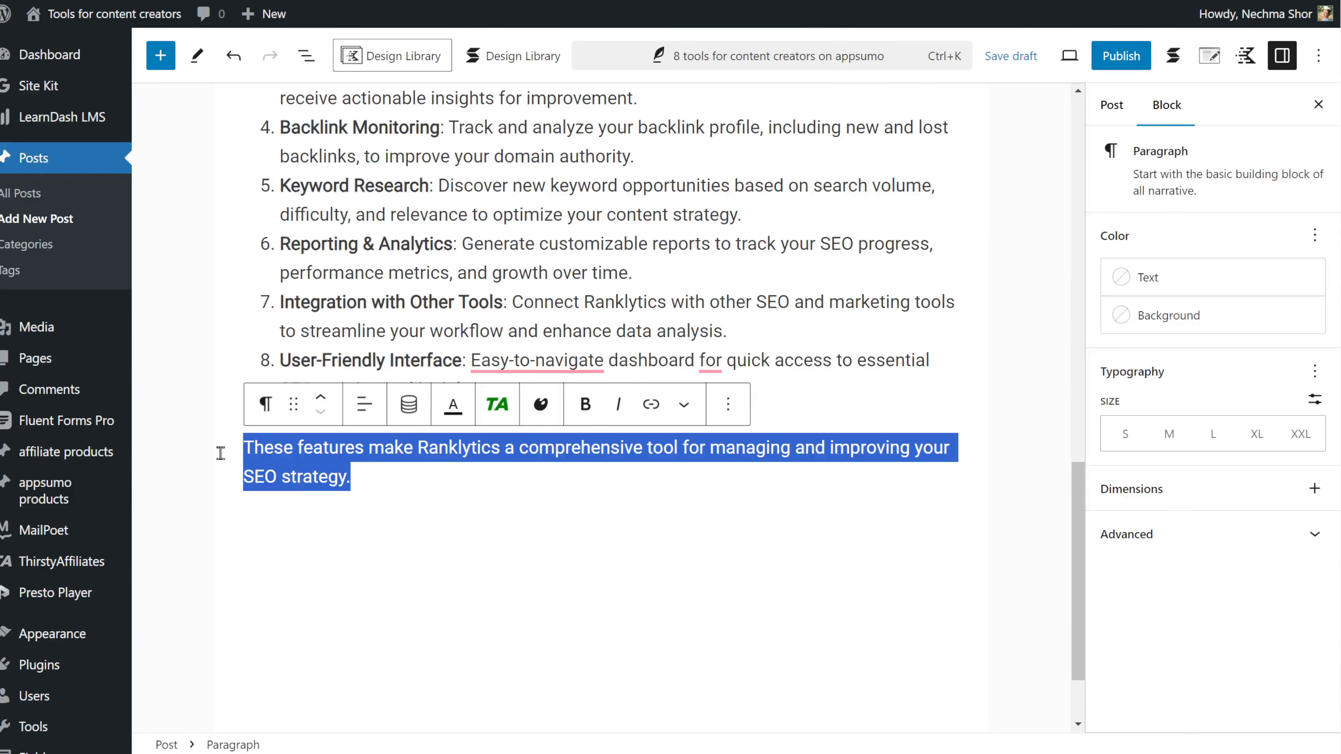
key(BackSpace)
key(BackSpace)
key(BackSpace)
key(Return)
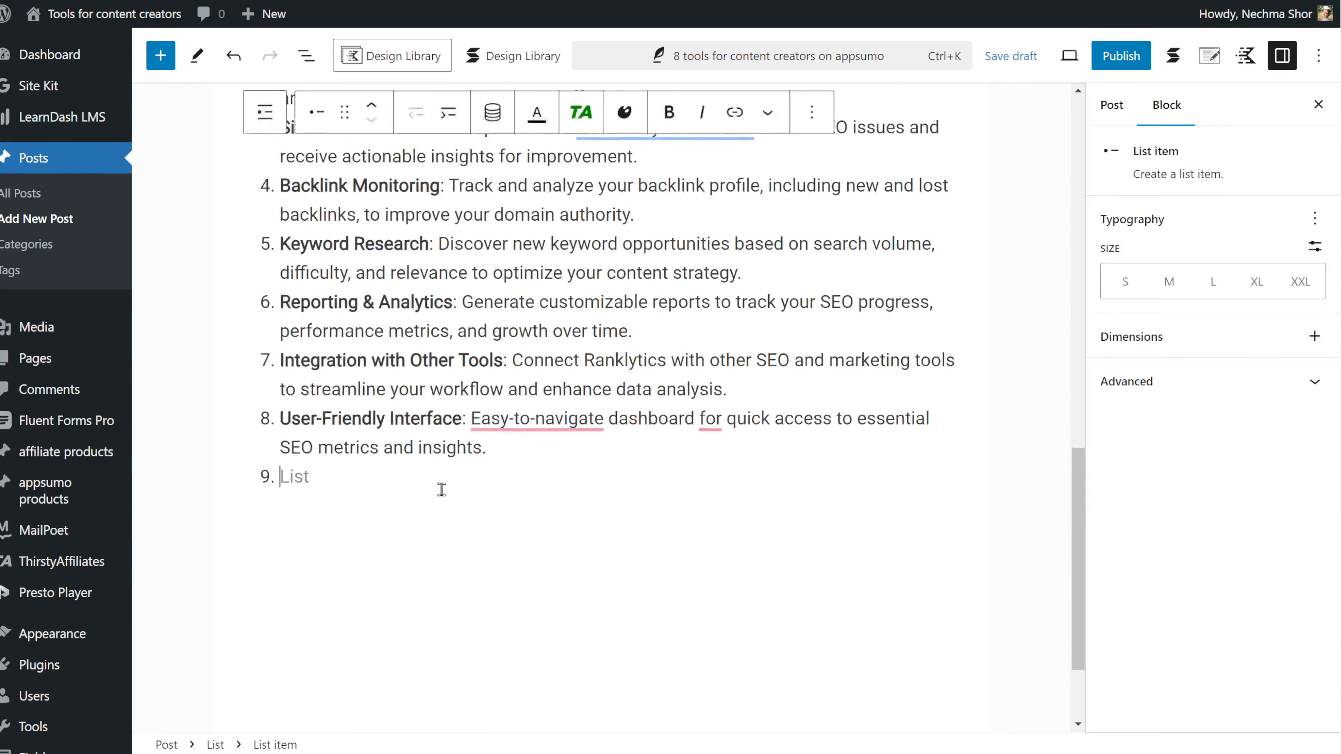
key(Return)
Step: Insert the 'Appsumo deals full page' pattern for Ranklytics after the features list
click(949, 473)
text(app)
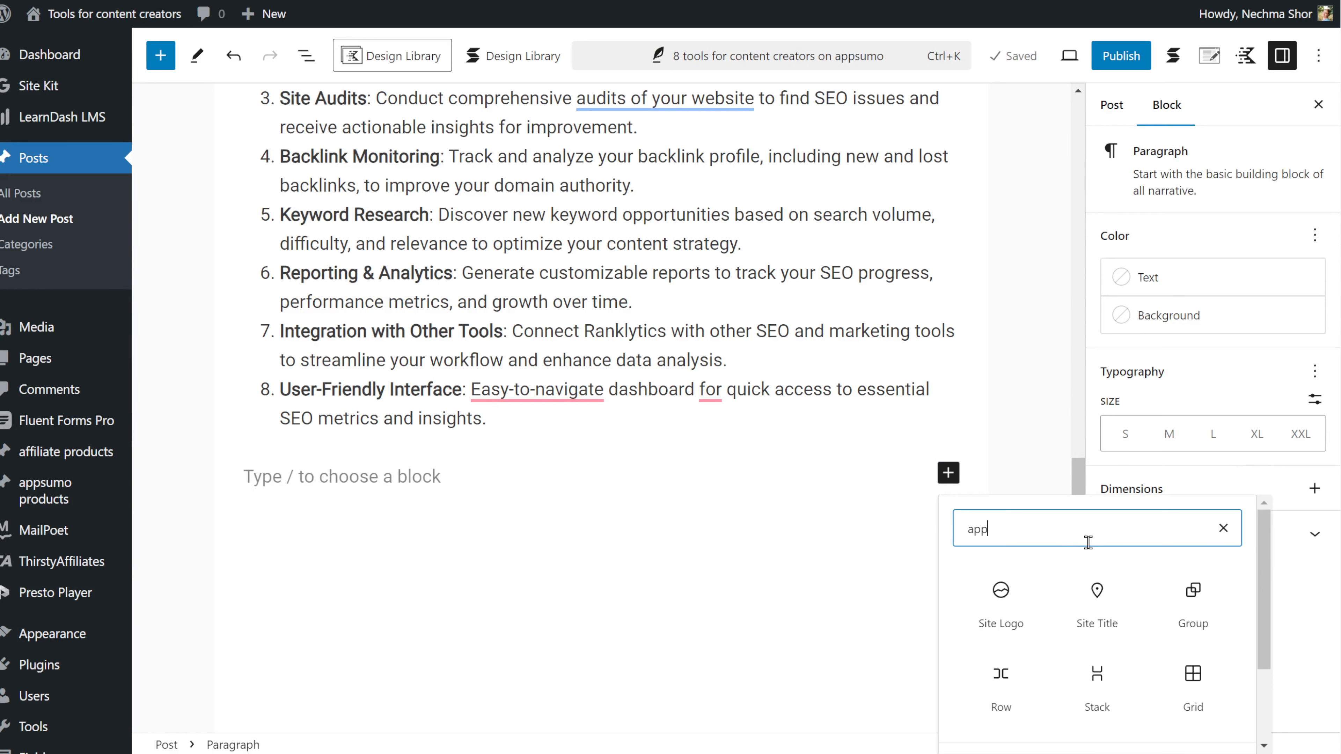
scroll(1051, 634, down, 4)
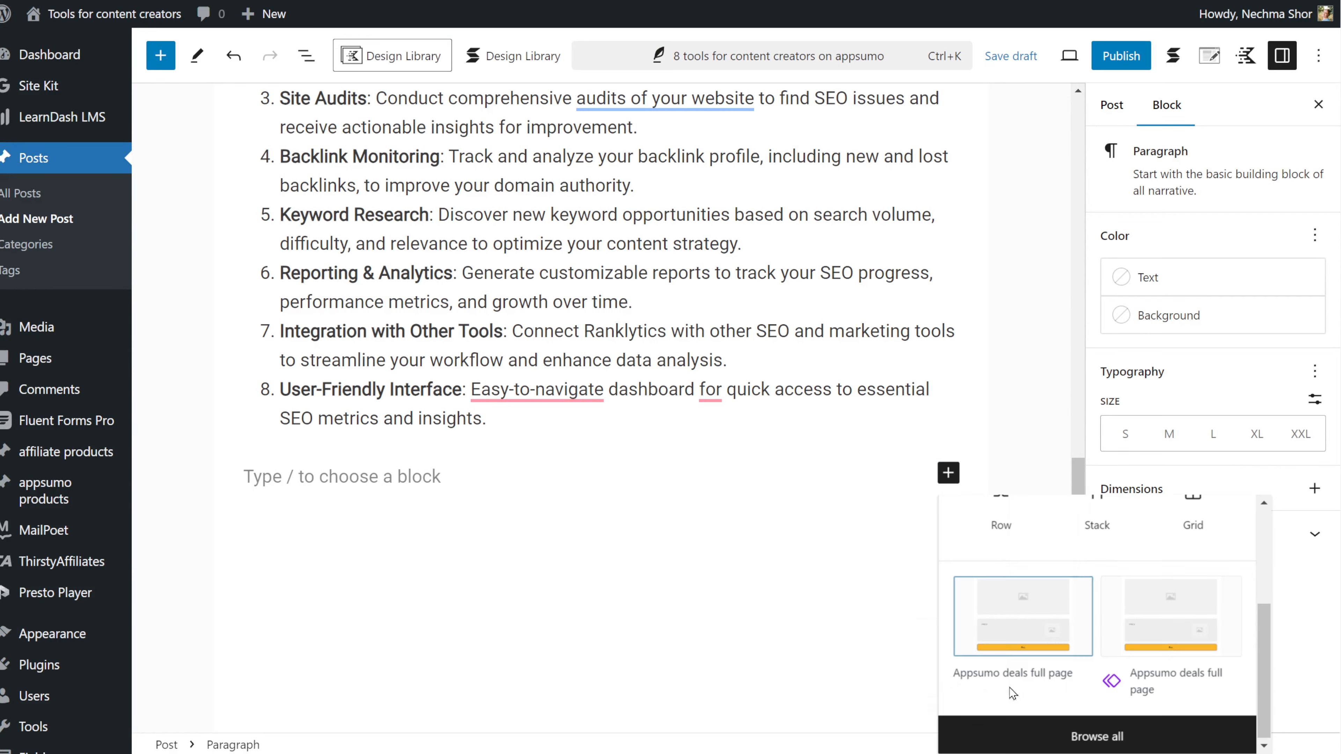
click(1013, 682)
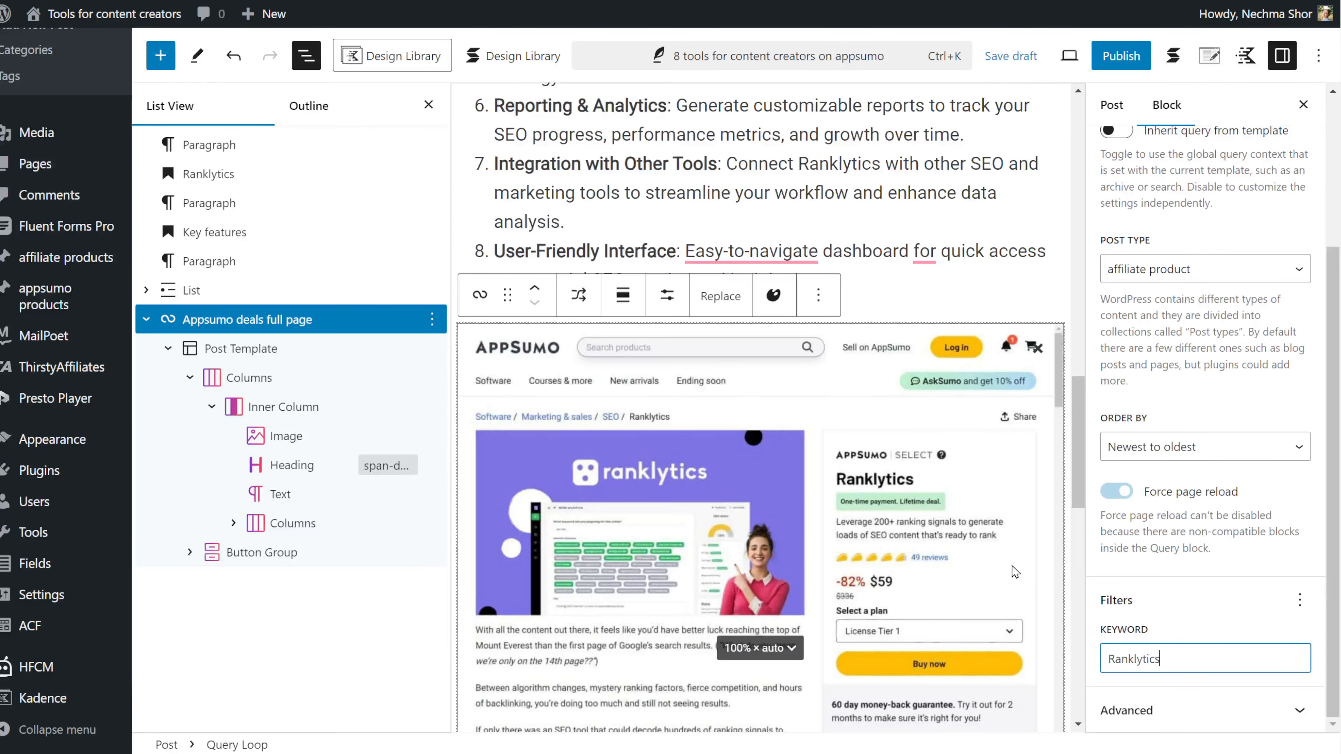
scroll(950, 549, down, 10)
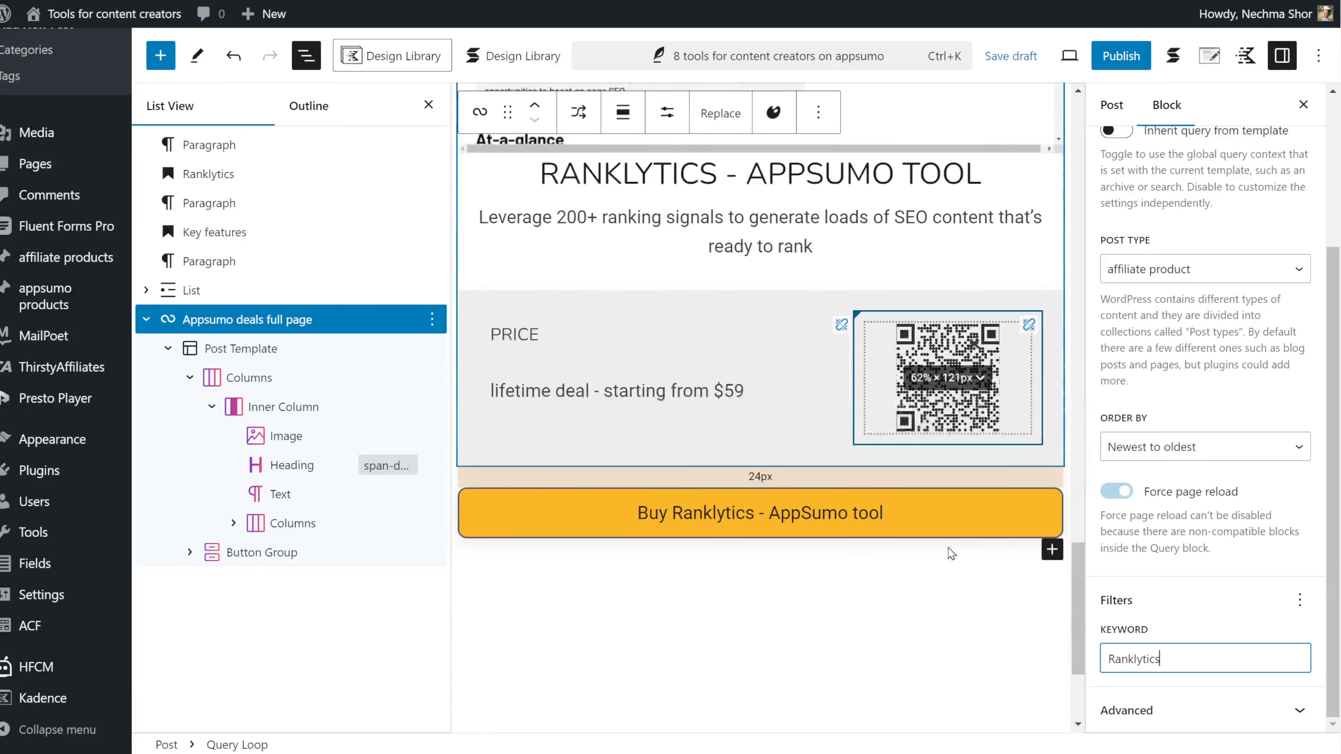
scroll(927, 613, up, 20)
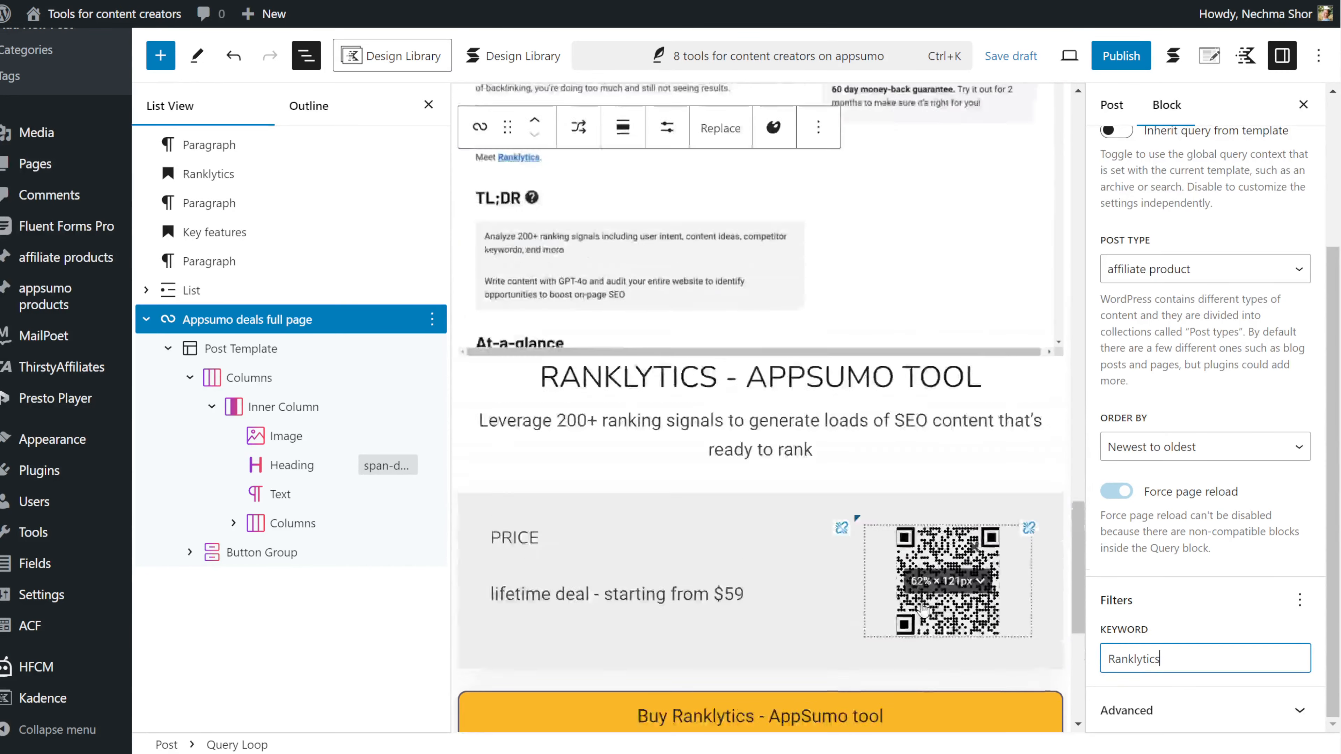
scroll(913, 564, up, 7)
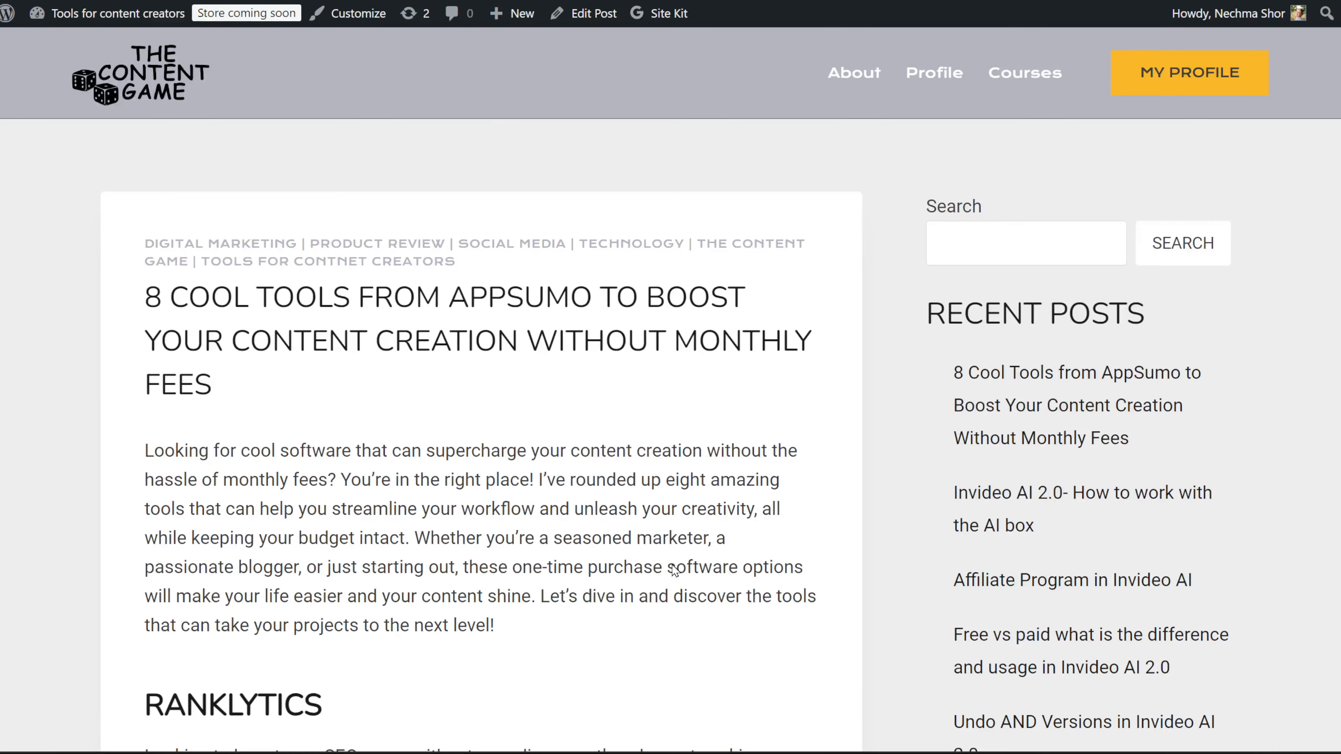
Step: Scroll through the live post to check the Ranklytics features and $59 AppSumo deal card
scroll(673, 571, down, 15)
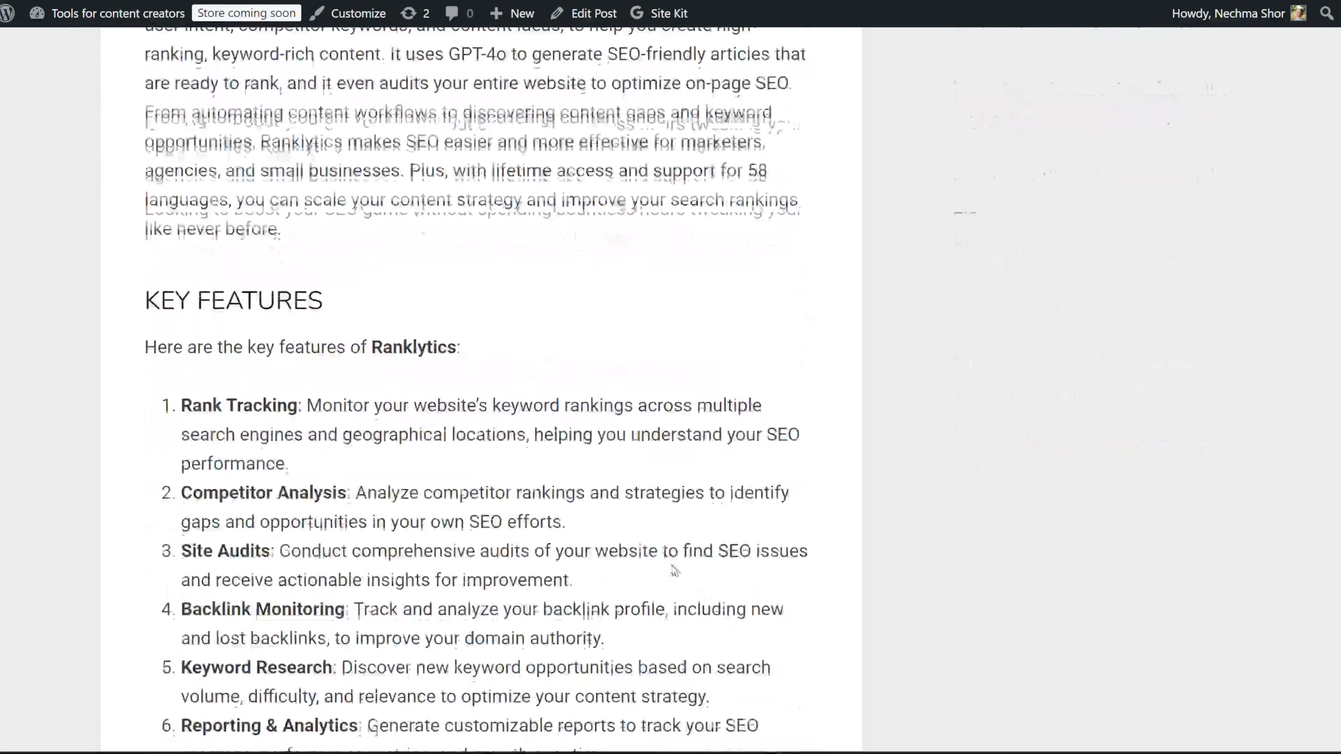
scroll(667, 570, down, 10)
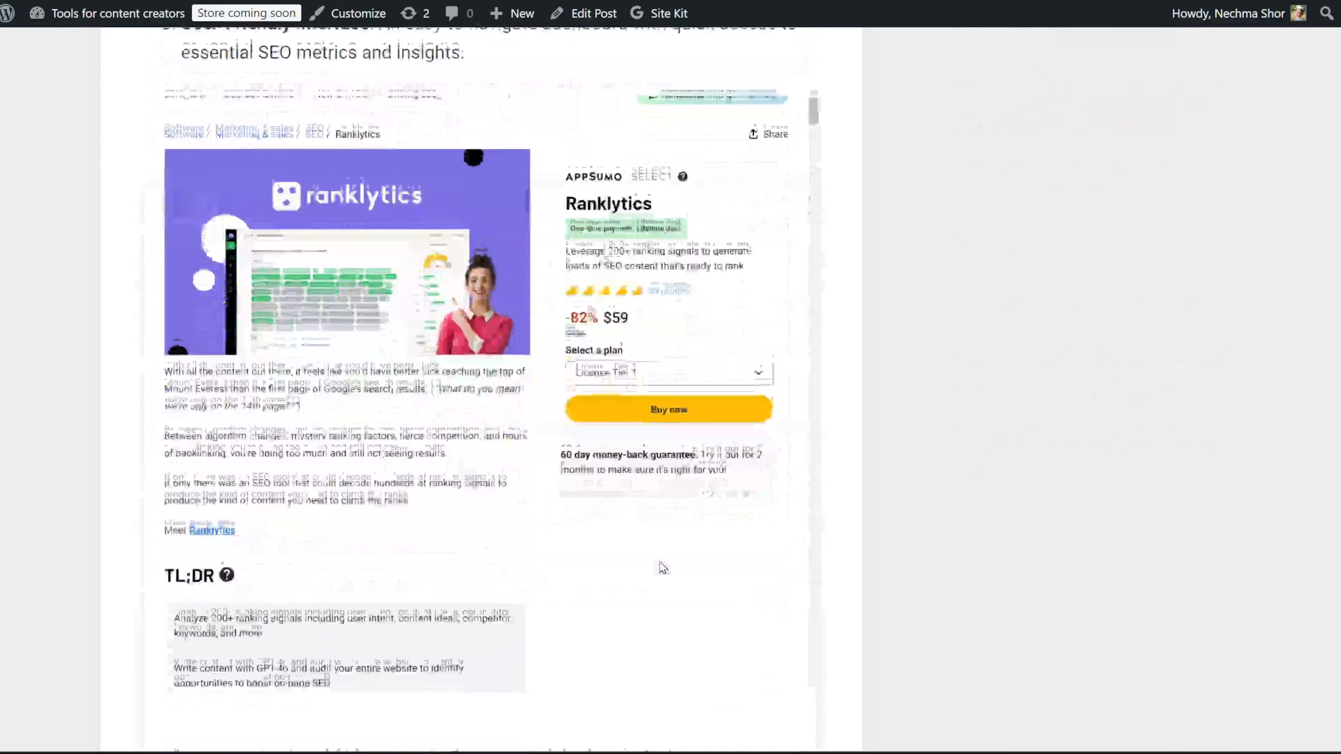
scroll(664, 568, down, 5)
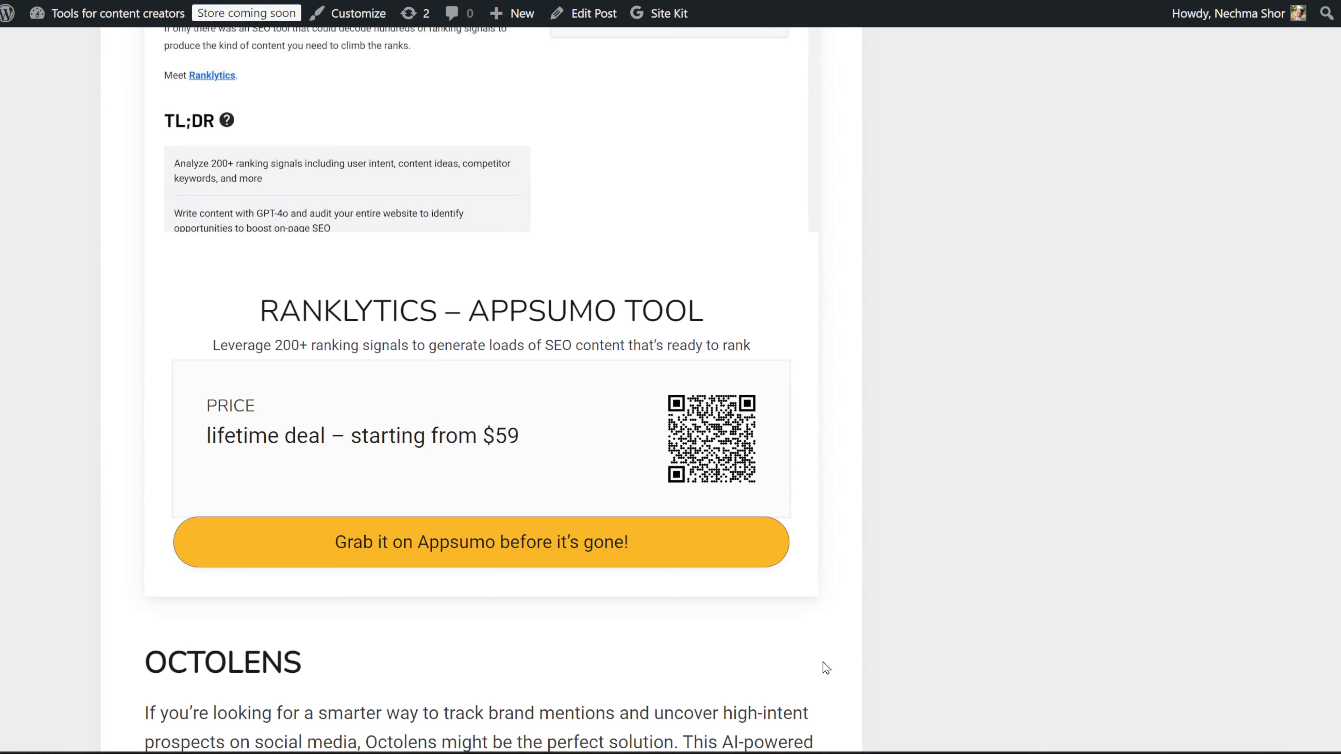
scroll(827, 668, up, 3)
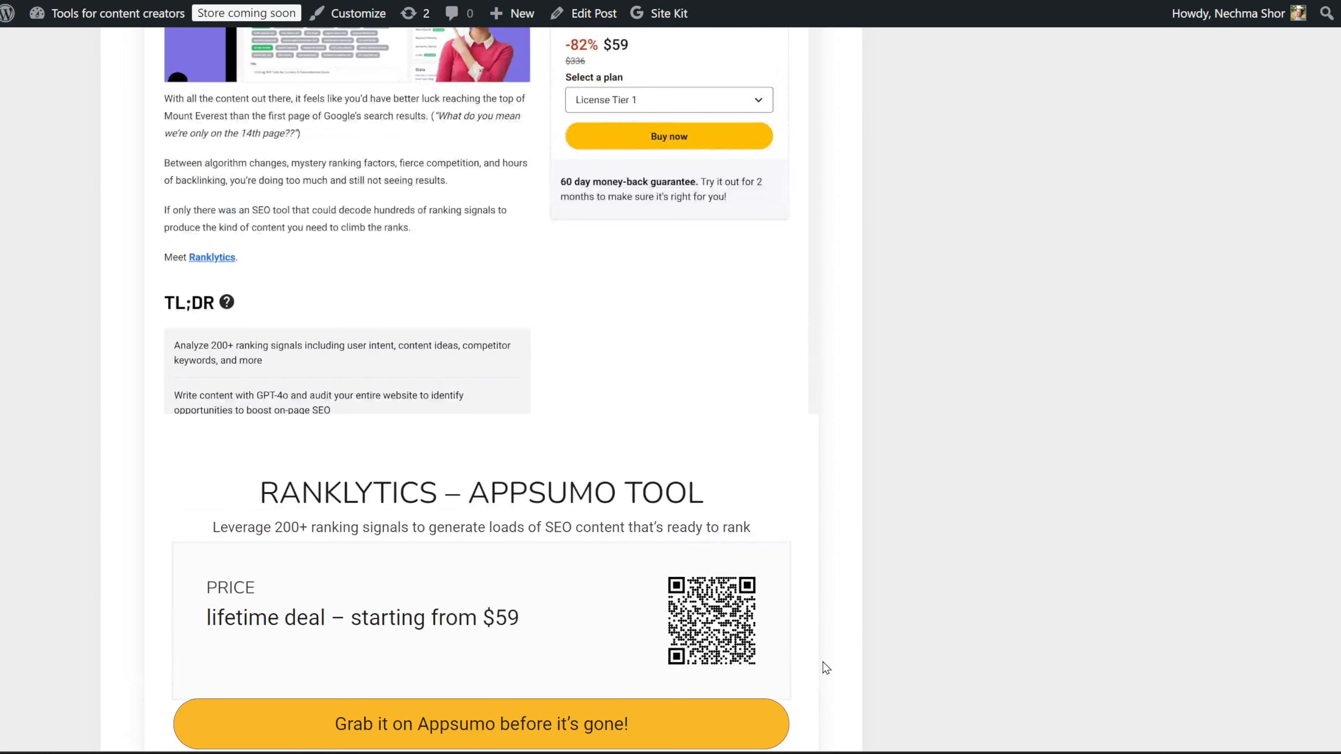